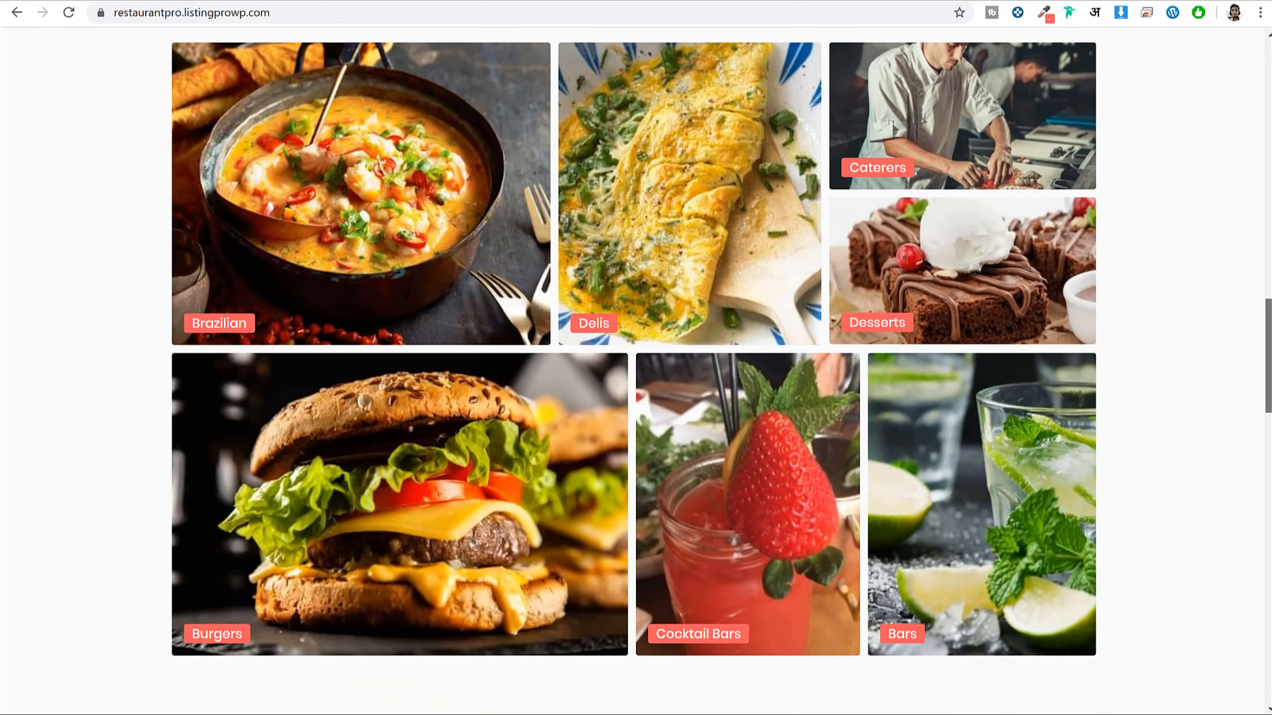
Start a new listing and choose the $30 Gold plan
scroll(634, 381, "down", 1)
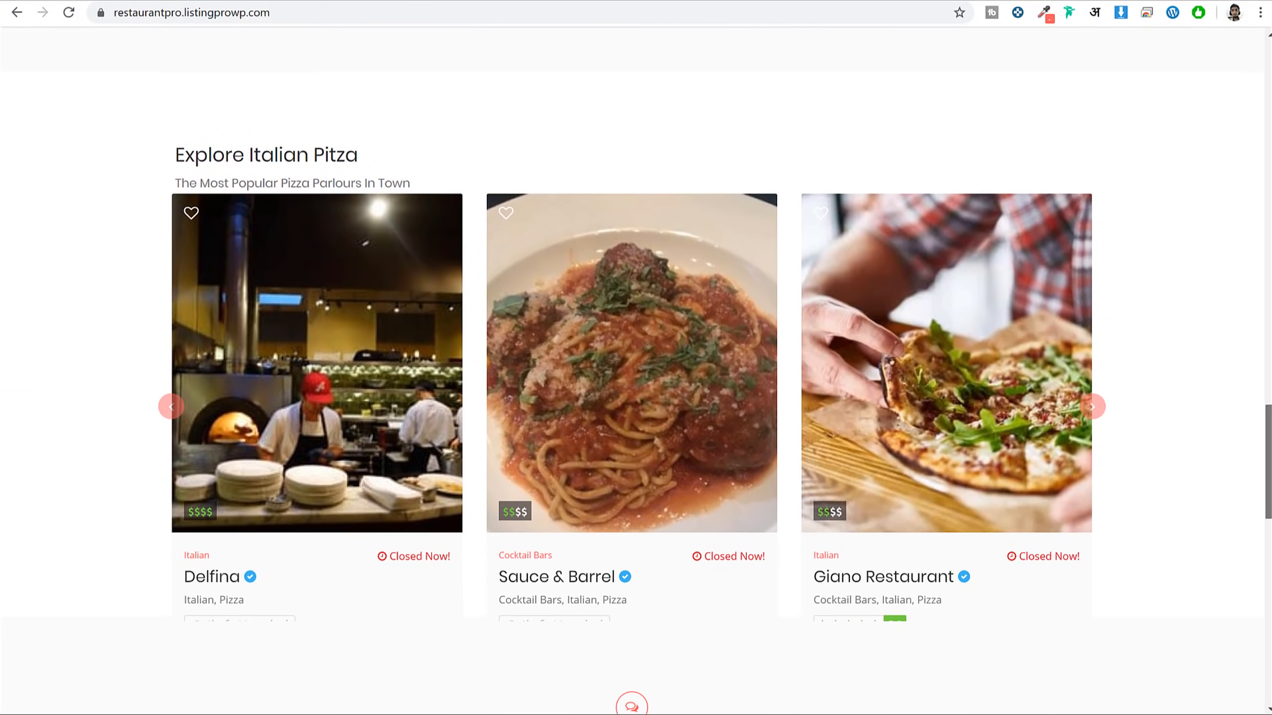
scroll(633, 380, "down", 10)
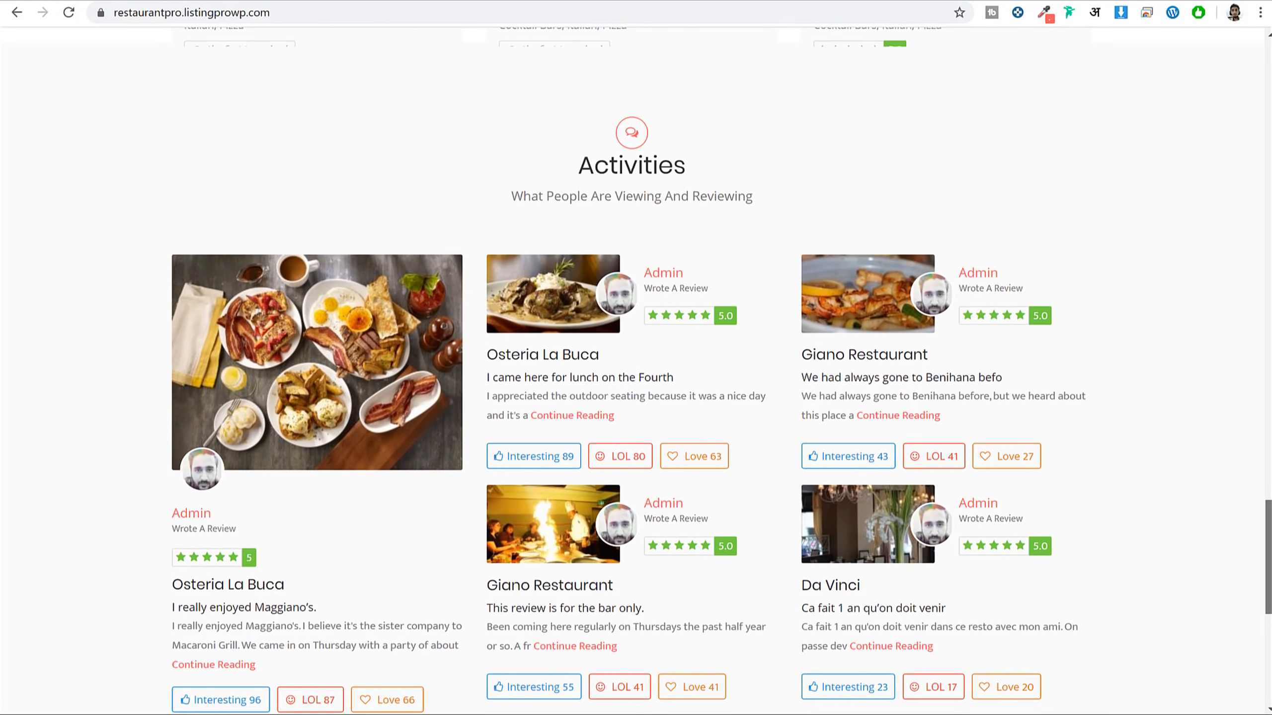
scroll(634, 380, "down", 8)
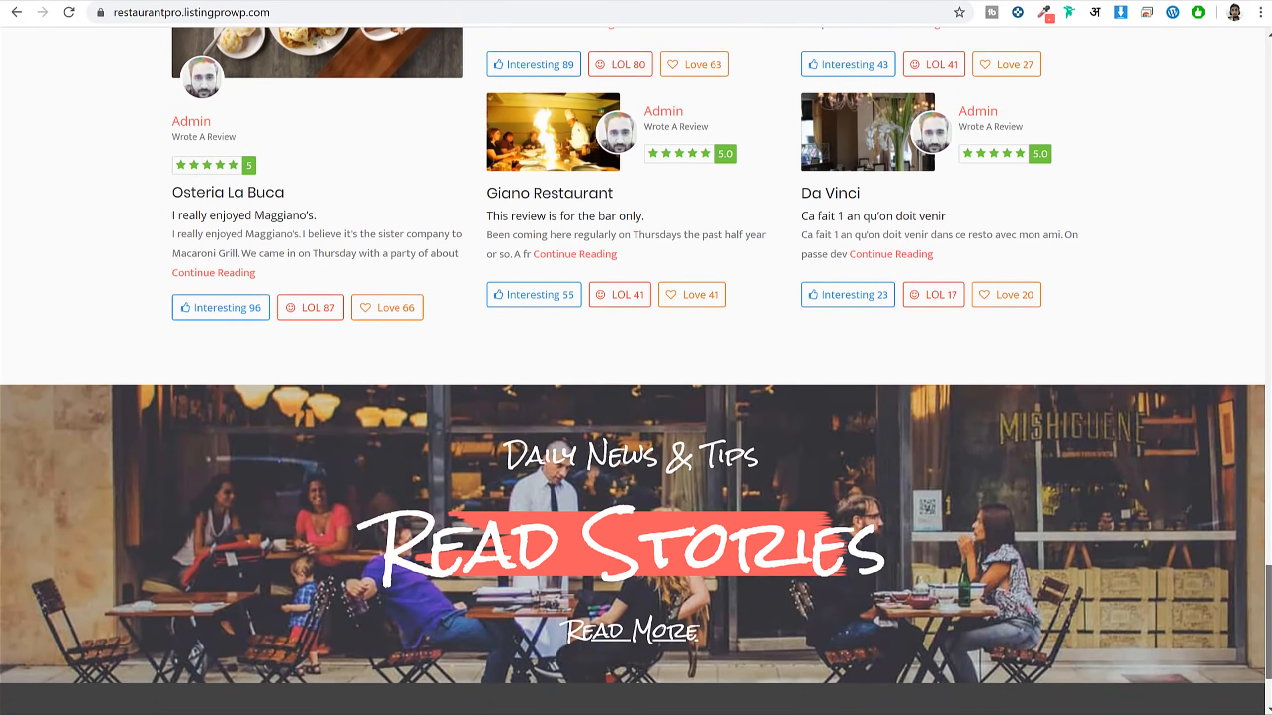
scroll(634, 380, "up", 20)
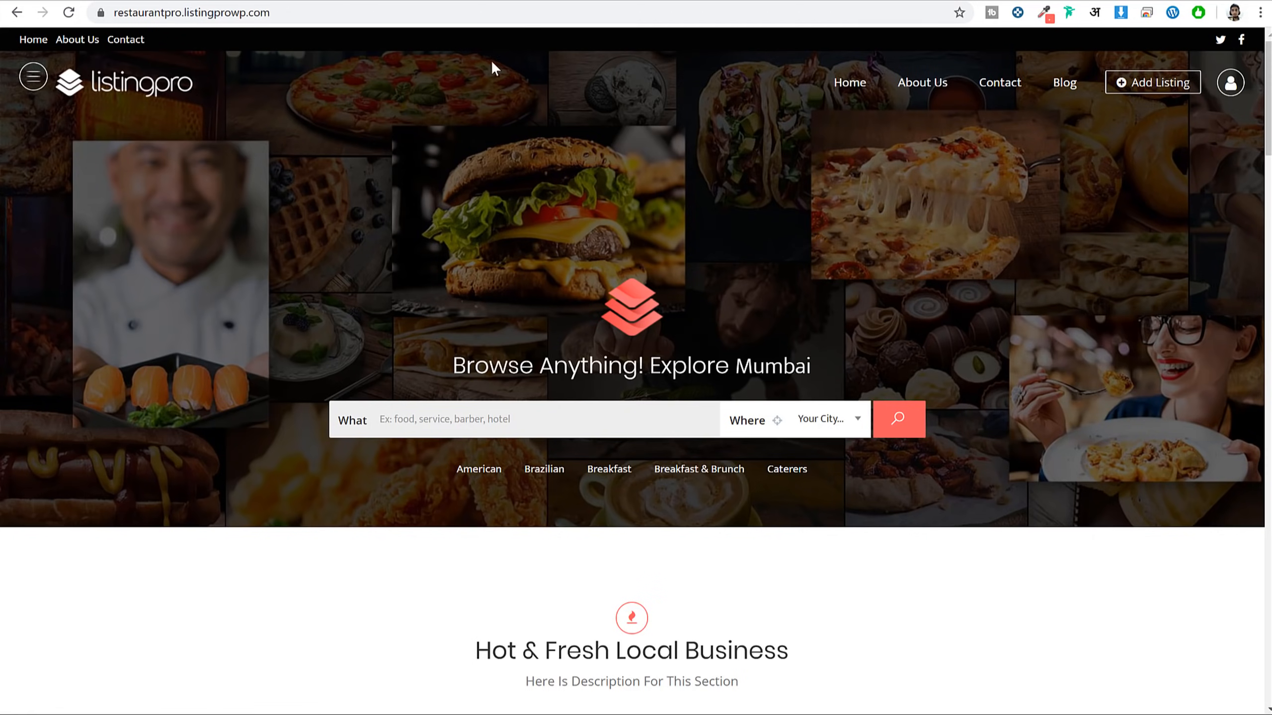
left_click(1180, 89)
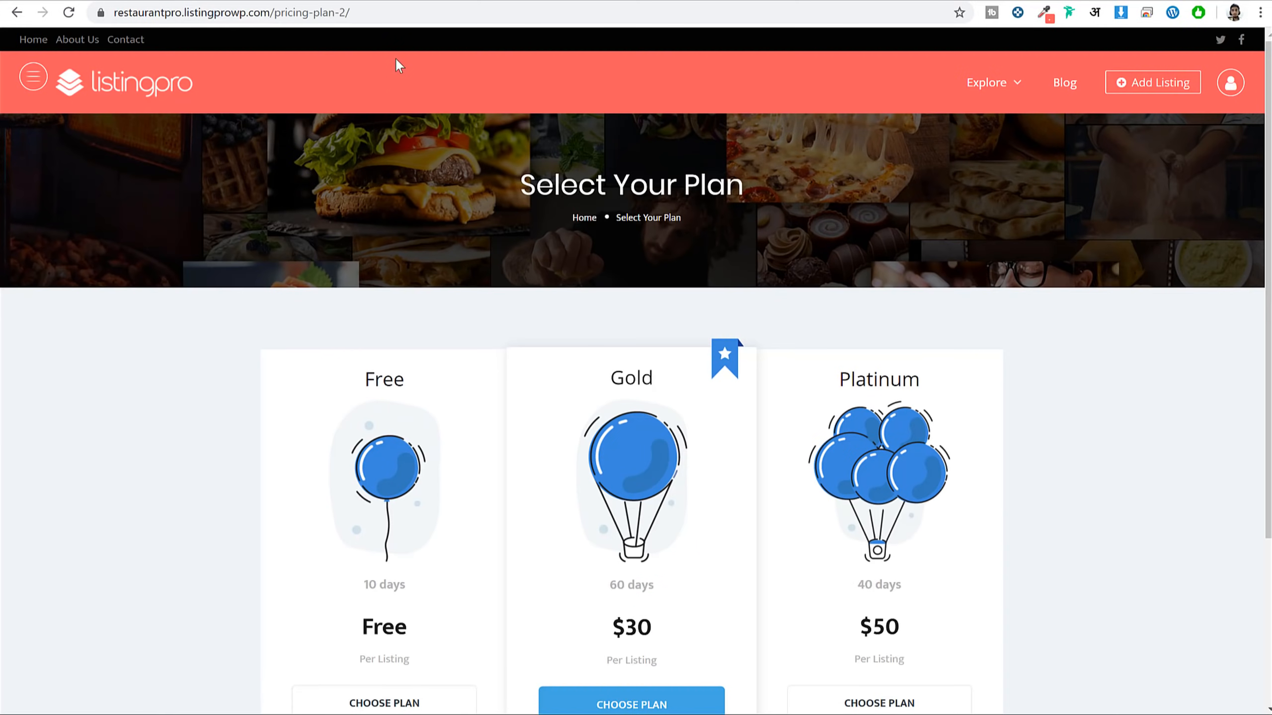
scroll(705, 499, "down", 2)
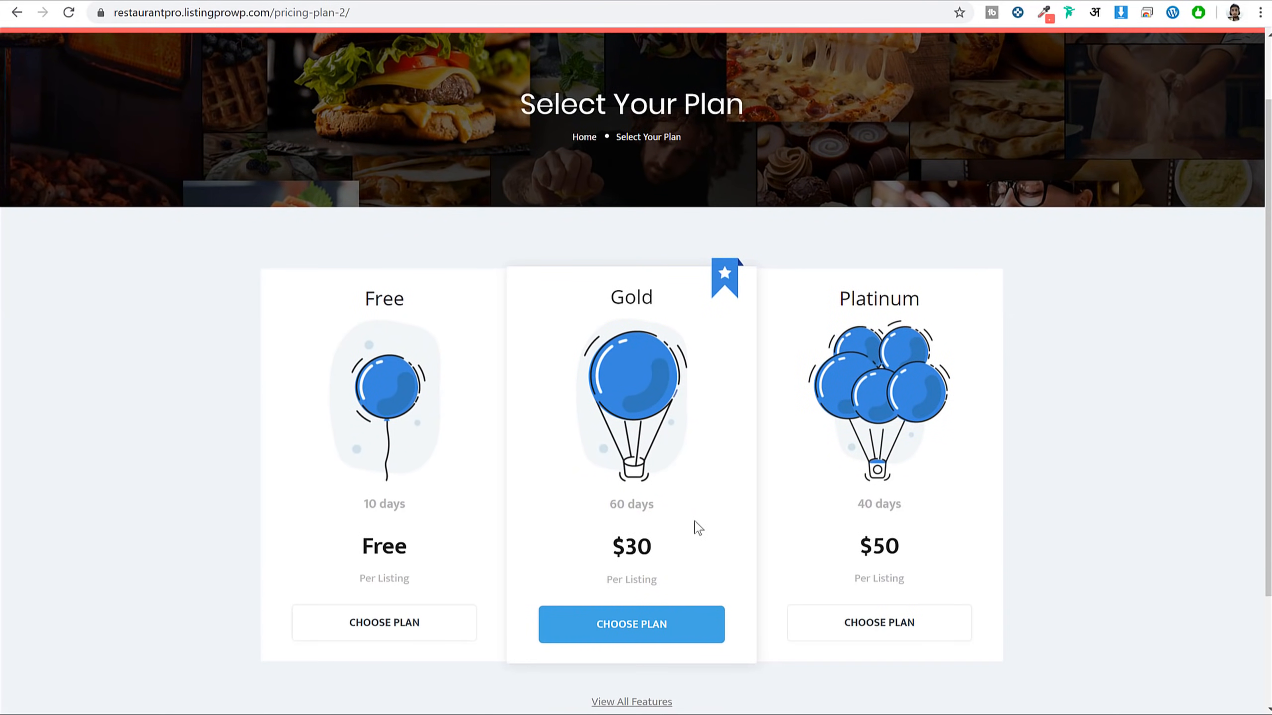
left_click(637, 632)
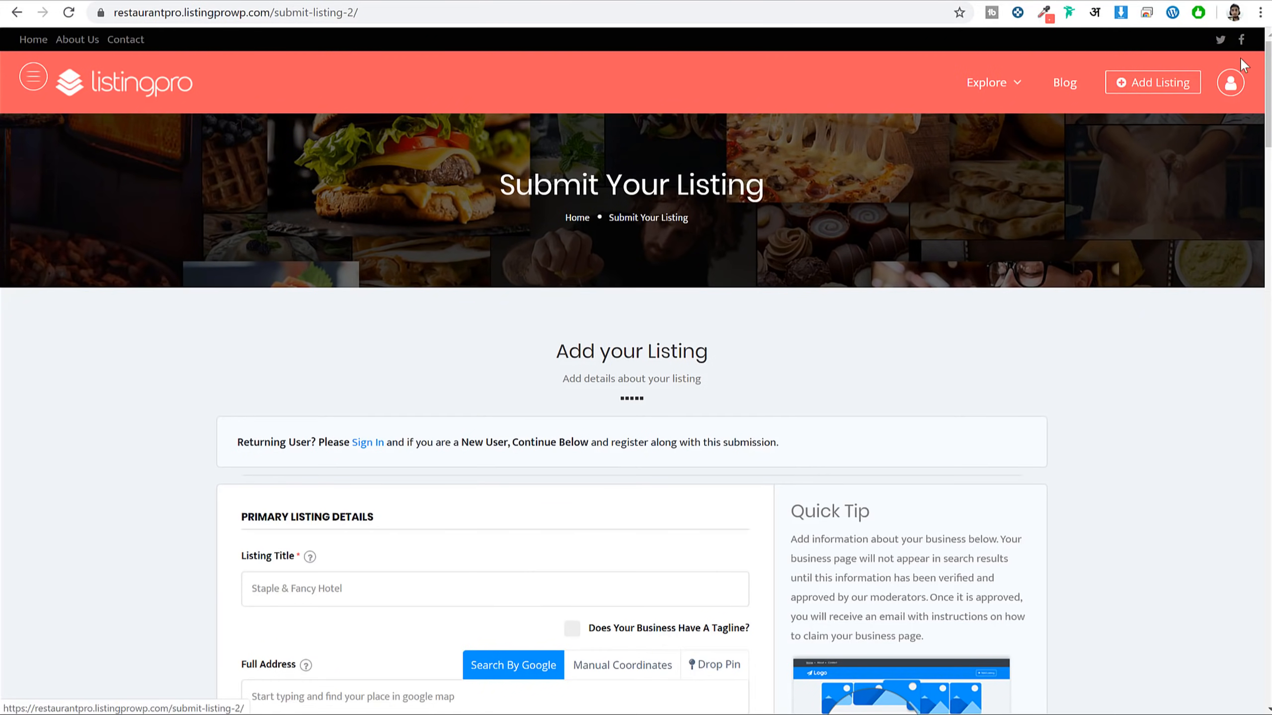
Scroll through the Submit Listing form and tick I Agree
scroll(1264, 163, "down", 10)
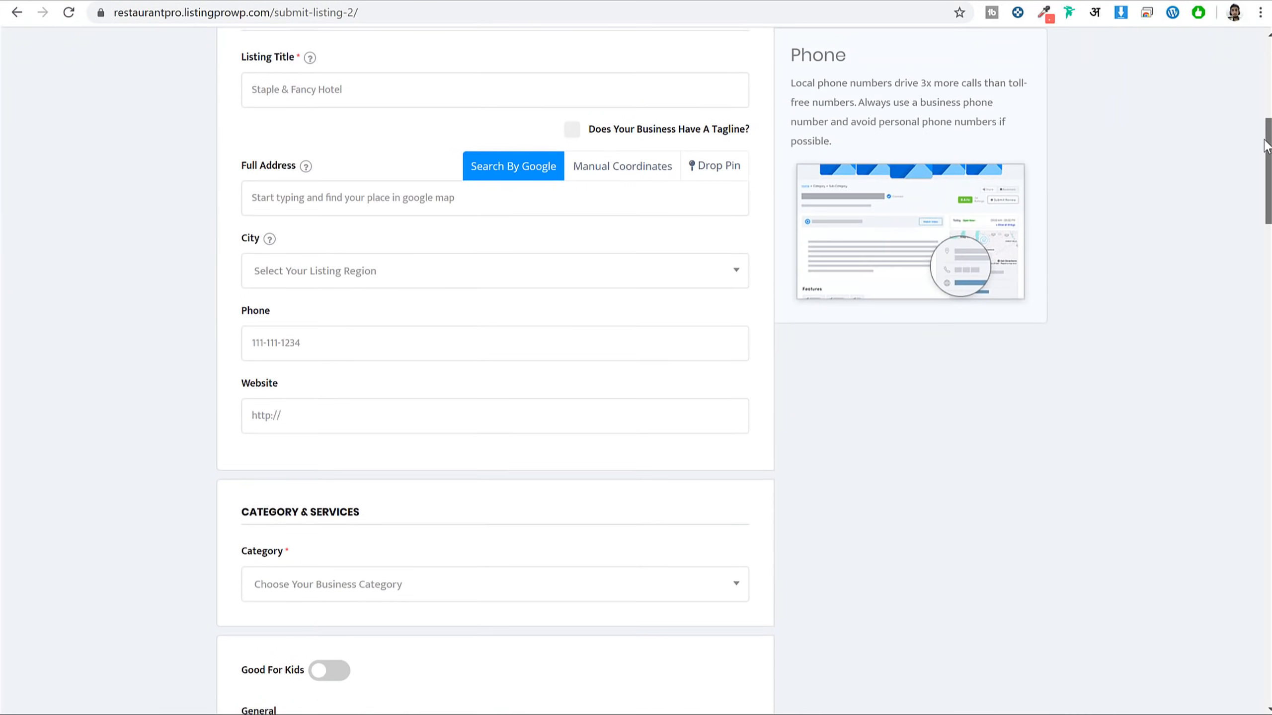
scroll(1264, 163, "down", 20)
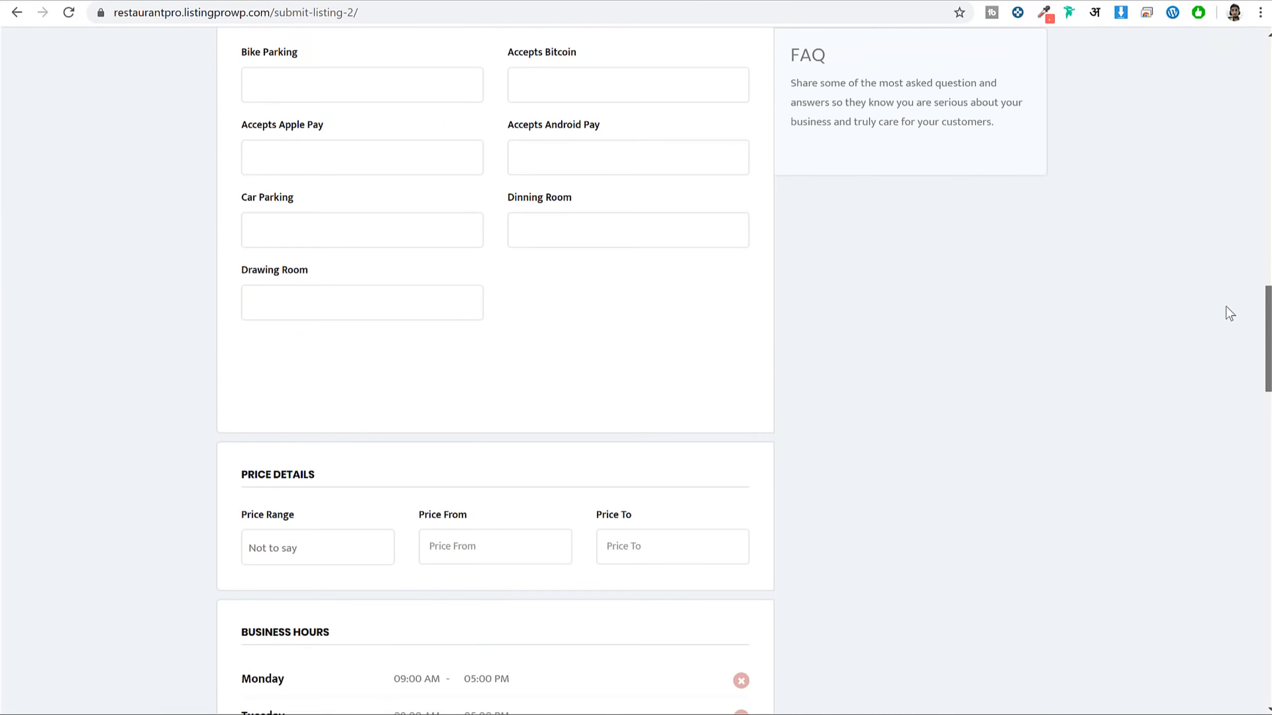
scroll(1226, 364, "down", 20)
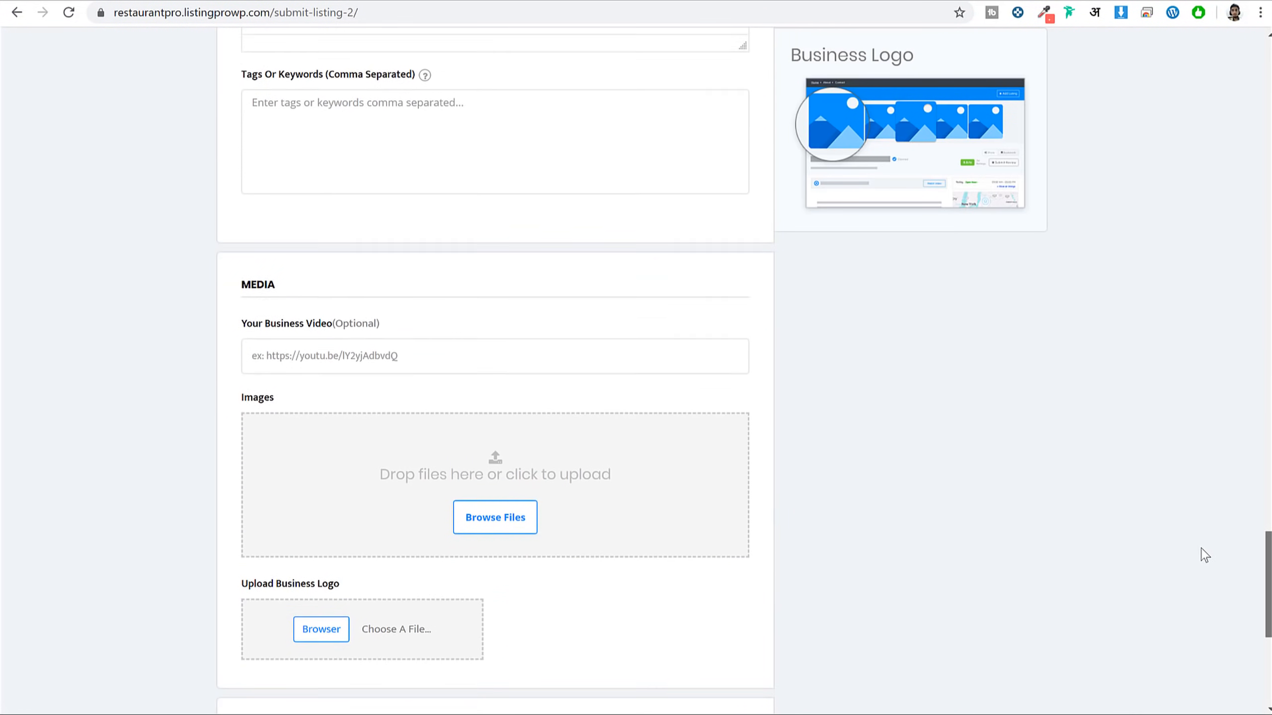
scroll(1202, 572, "down", 5)
left_click(261, 469)
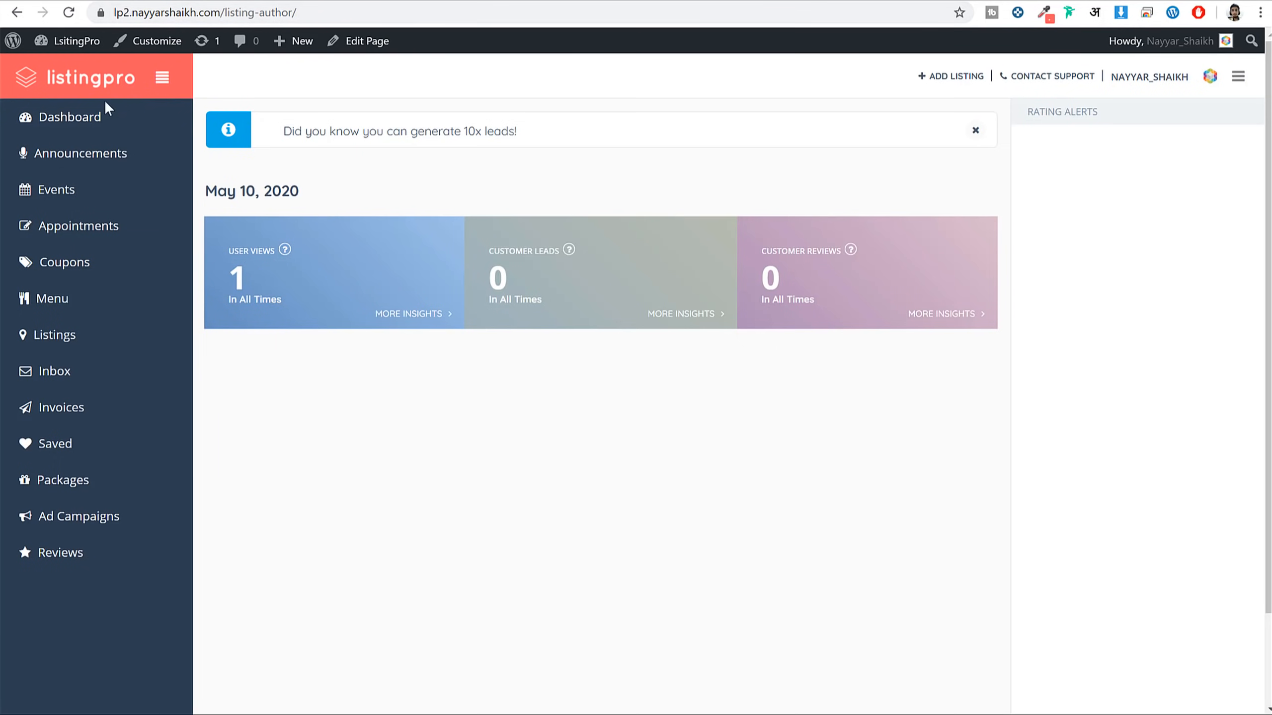
Open the Announcements list and start a new announcement
left_click(102, 162)
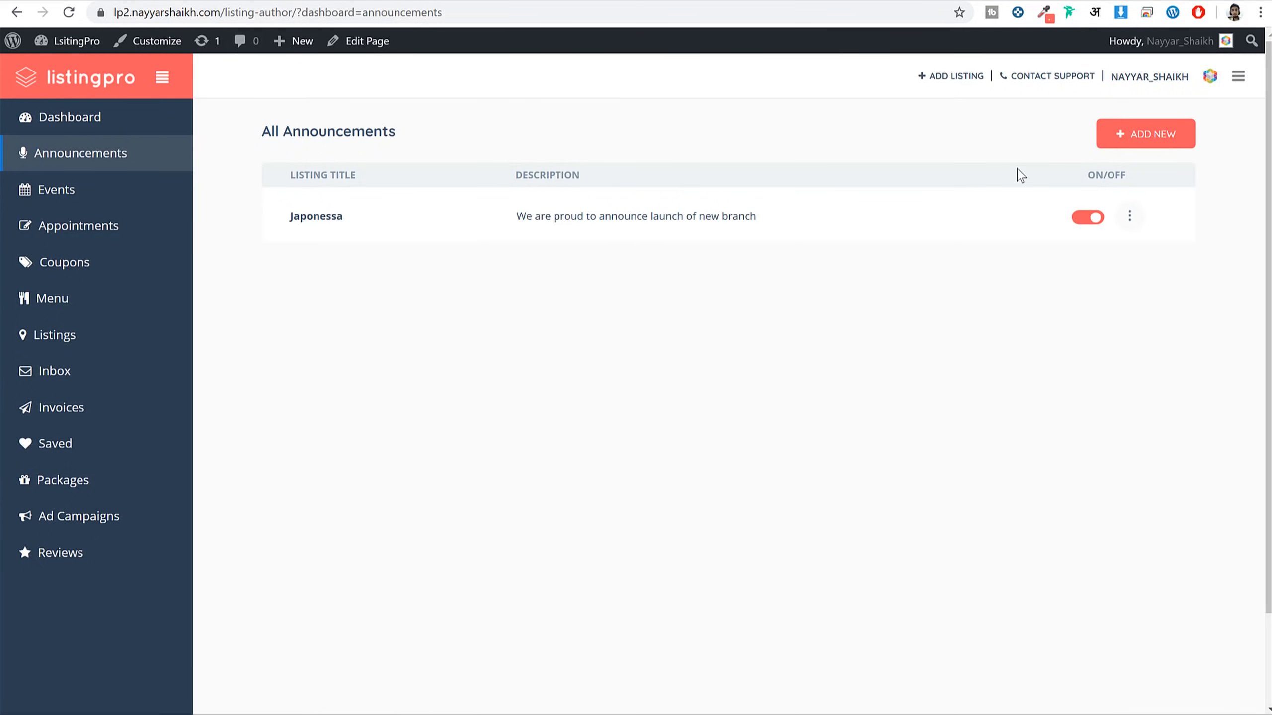
left_click(1143, 138)
scroll(868, 303, "down", 5)
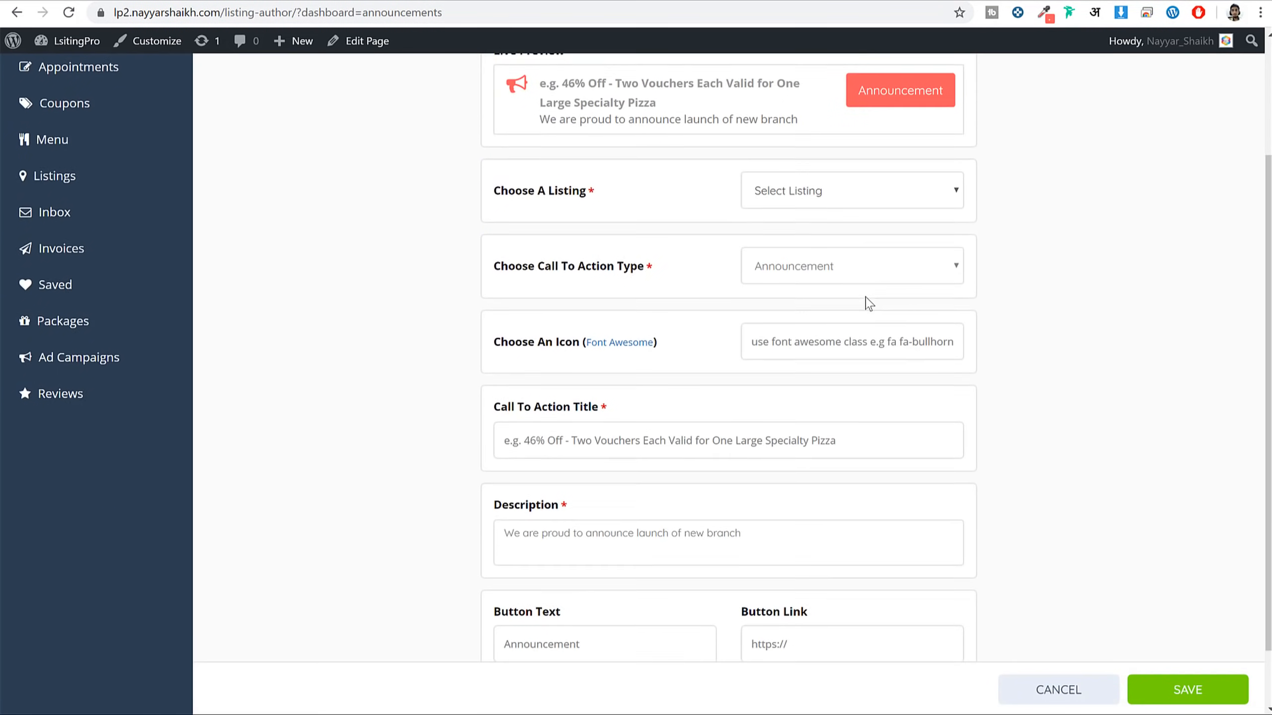
scroll(870, 305, "up", 5)
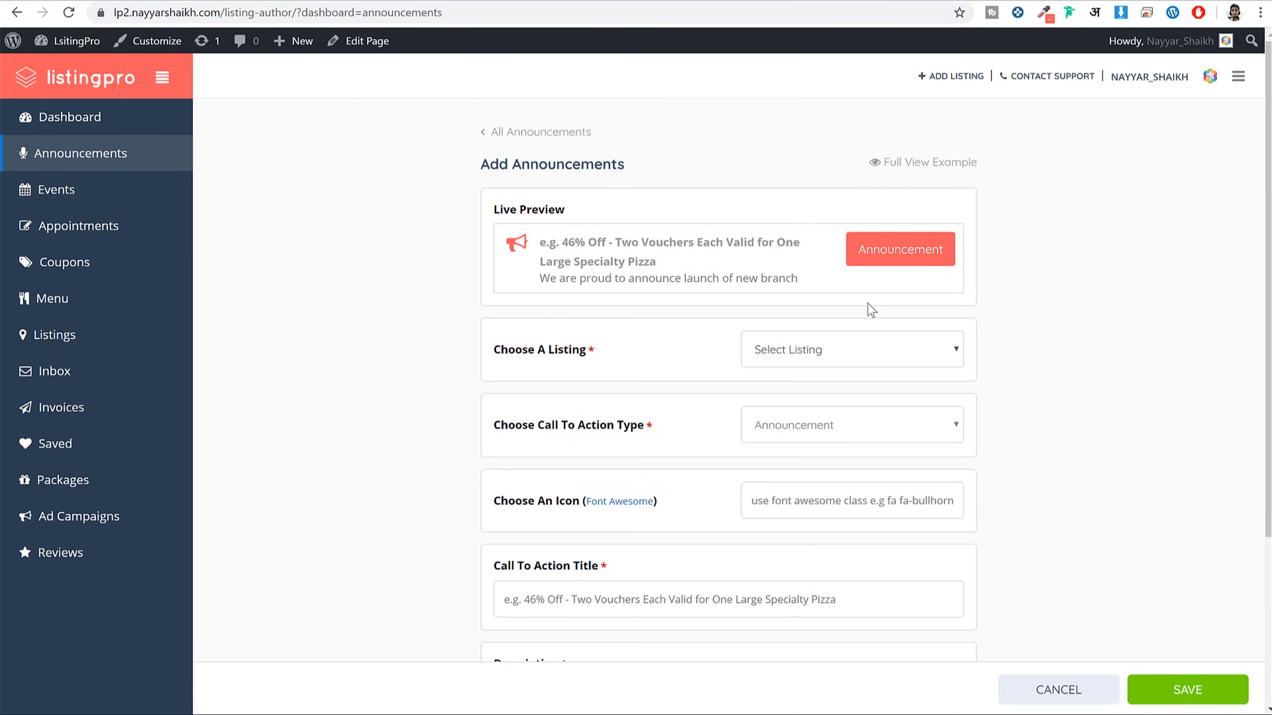
View appointments on the calendar, keep Japonessa approved, then visit Menu and Ad Campaigns
left_click(100, 234)
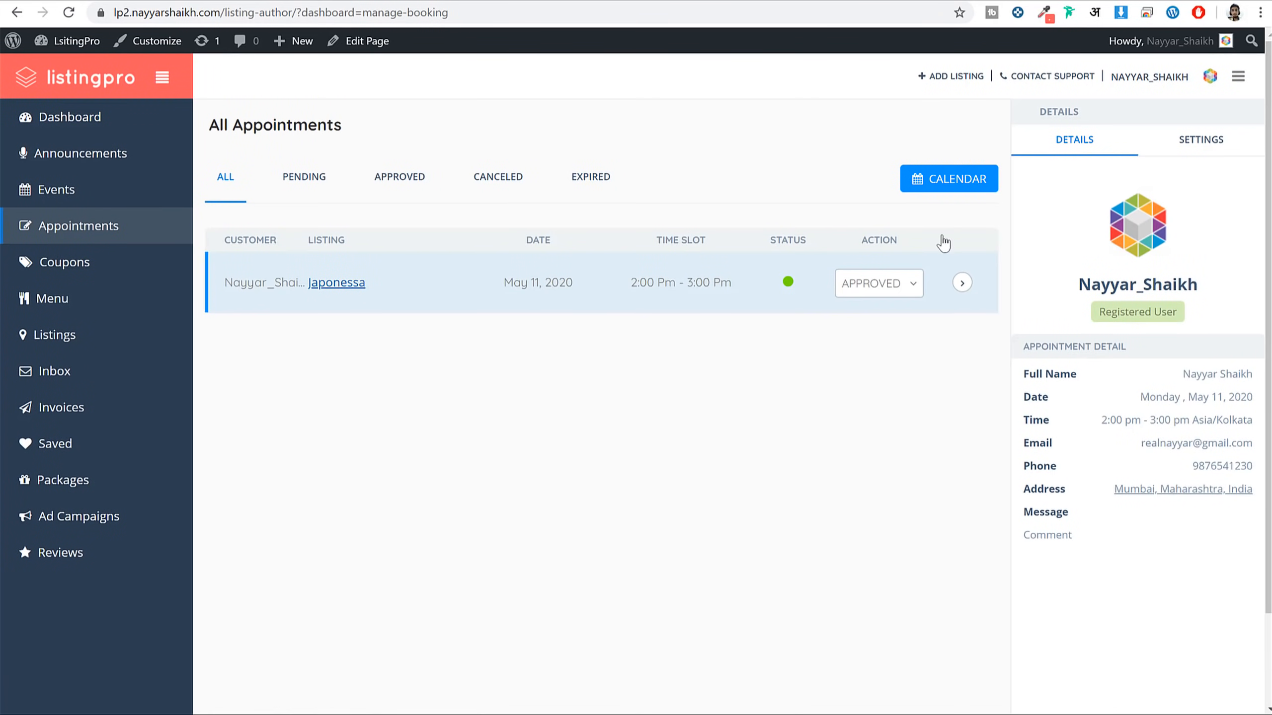
left_click(915, 180)
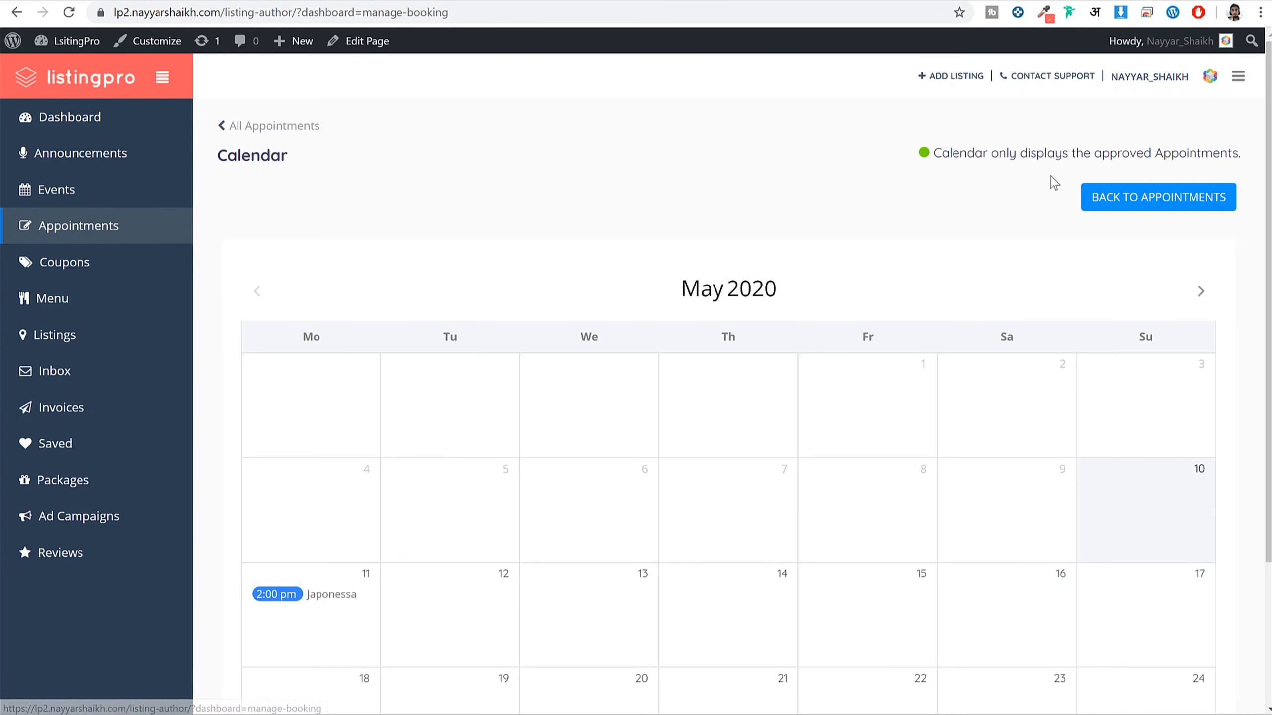
left_click(1133, 206)
left_click(899, 290)
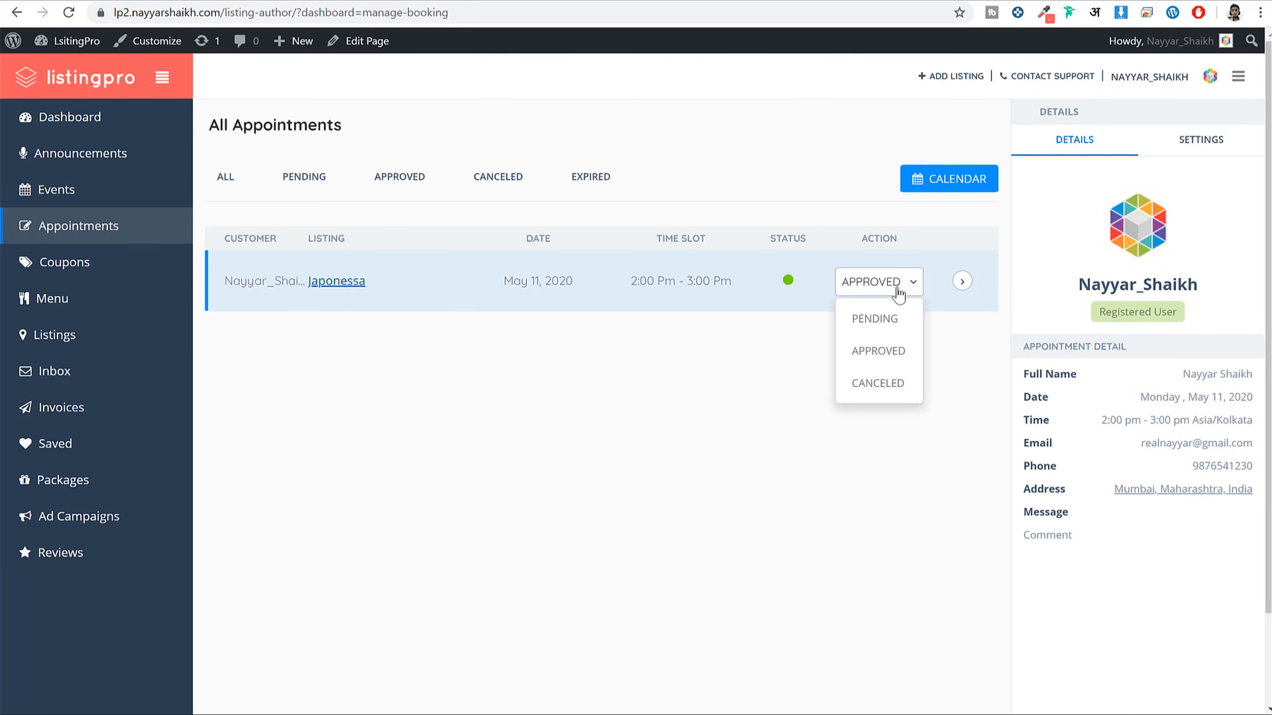
left_click(899, 290)
left_click(79, 310)
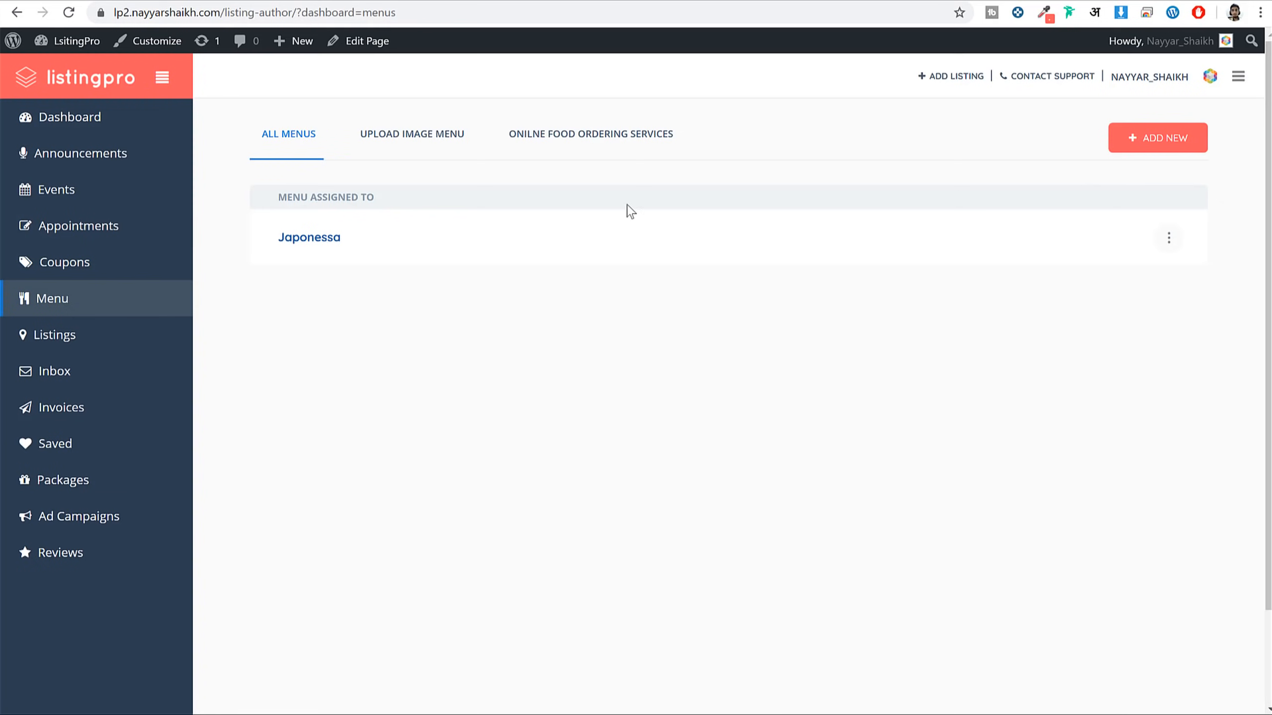
left_click(88, 517)
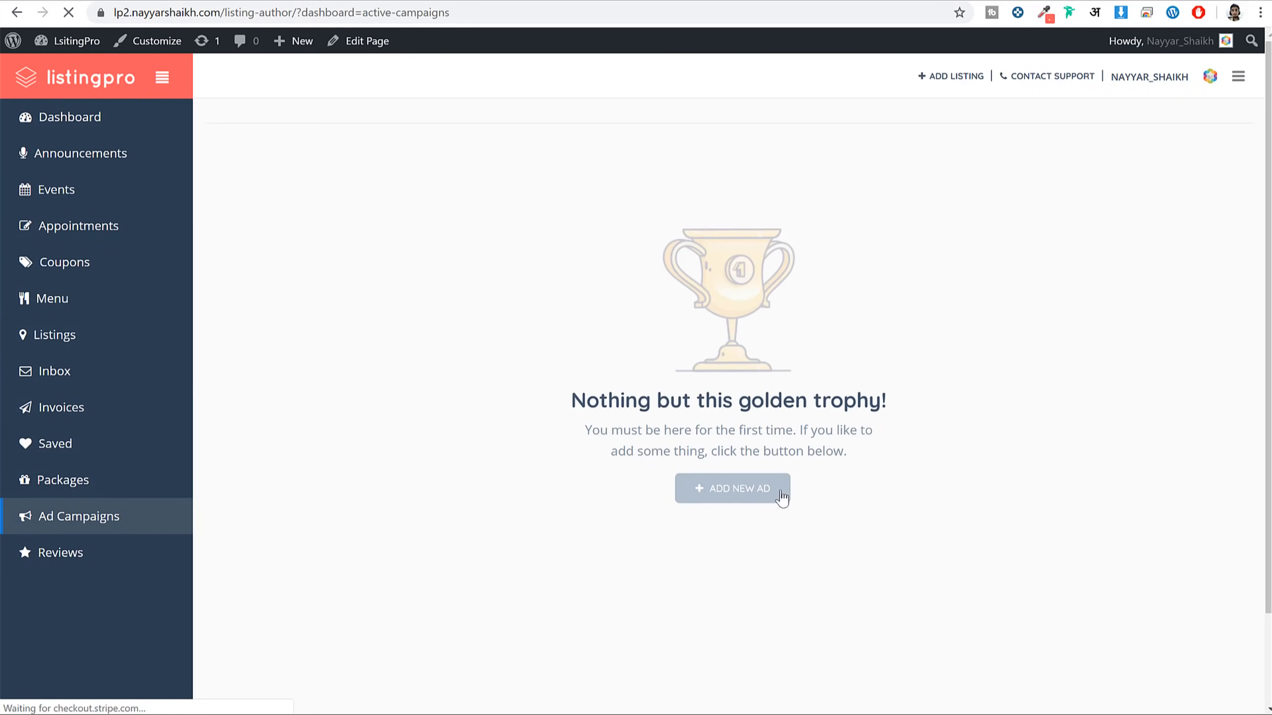
Start a new ad, preview the Spotlight, Top Of Search and Sidebar placements, and accept the terms
left_click(779, 498)
scroll(667, 287, "down", 5)
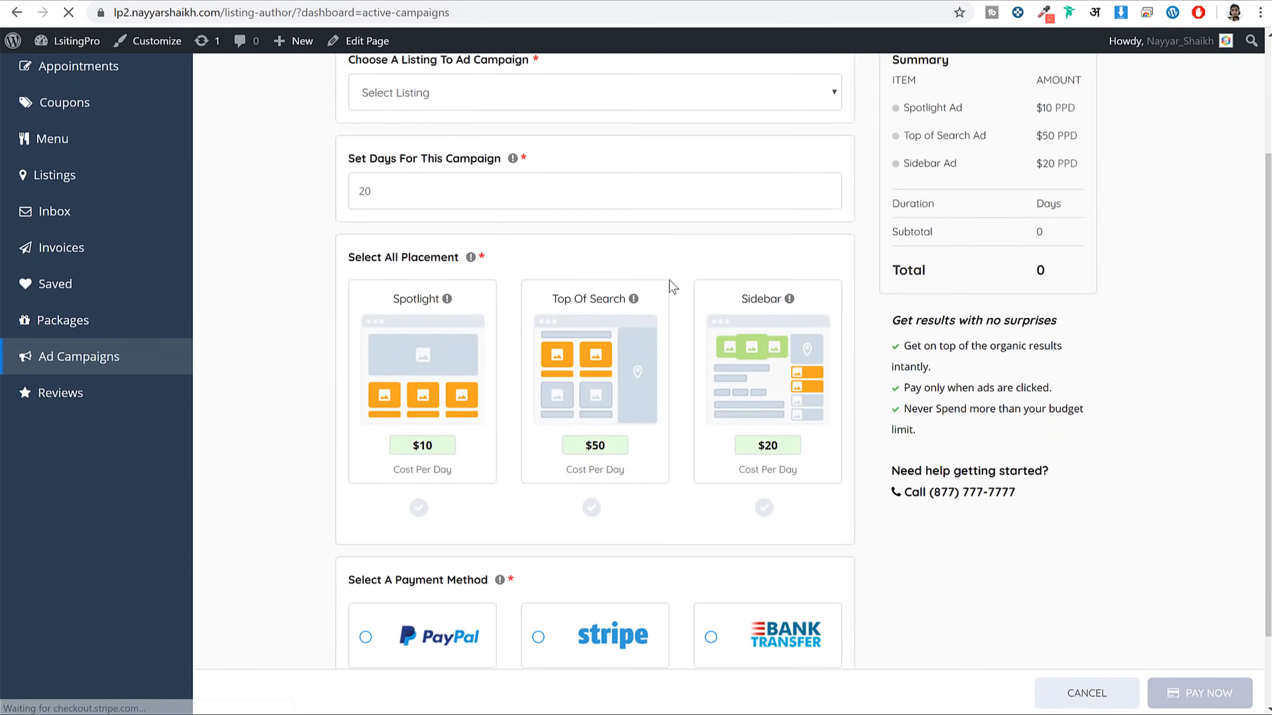
left_click(423, 278)
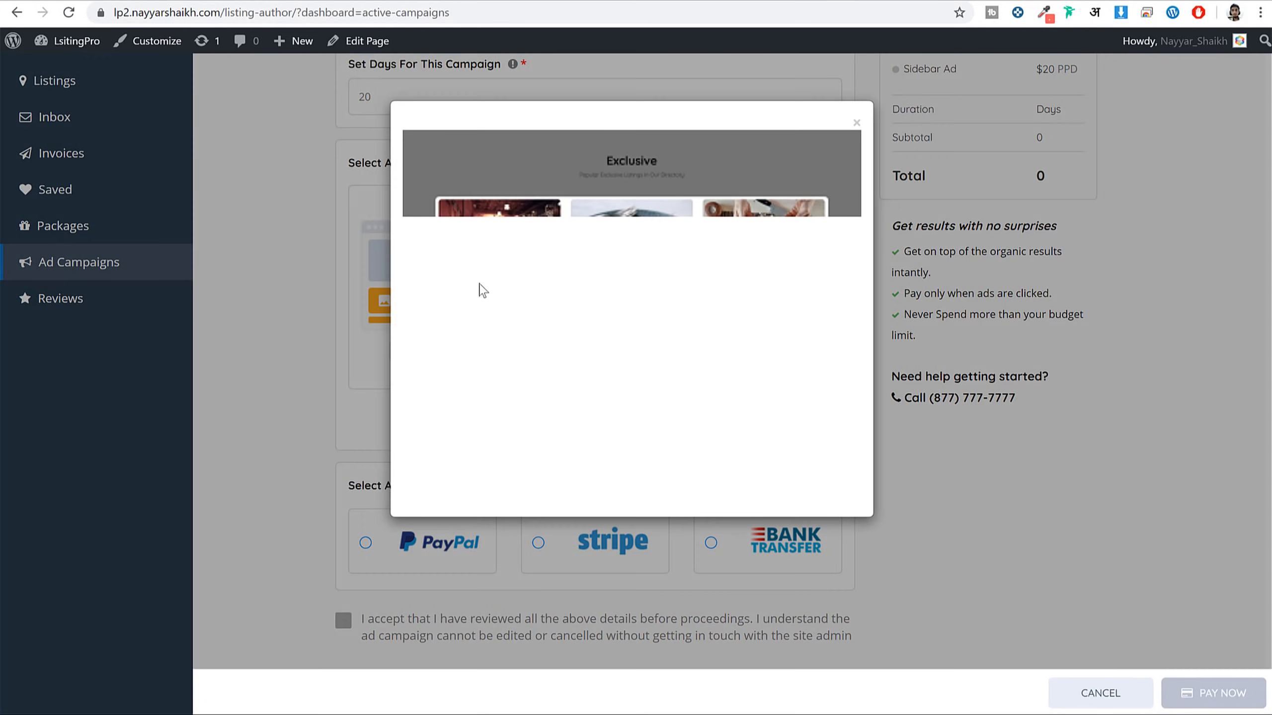
left_click(857, 125)
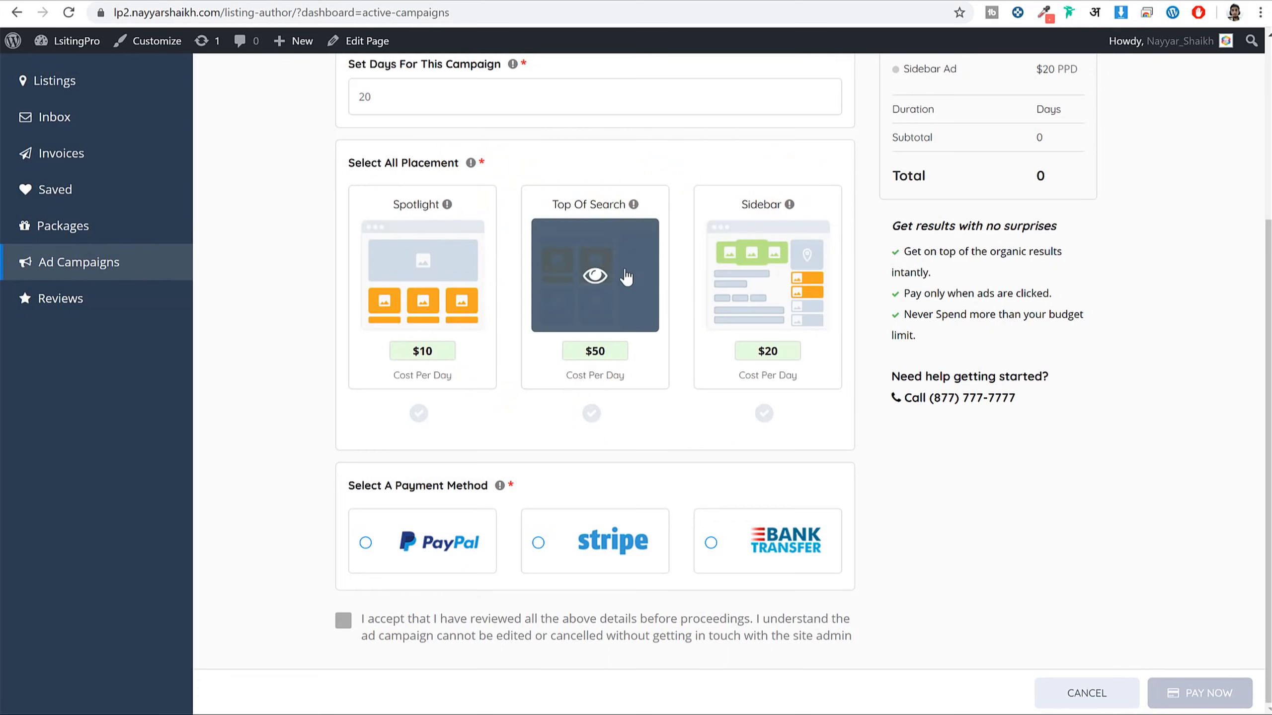
left_click(601, 277)
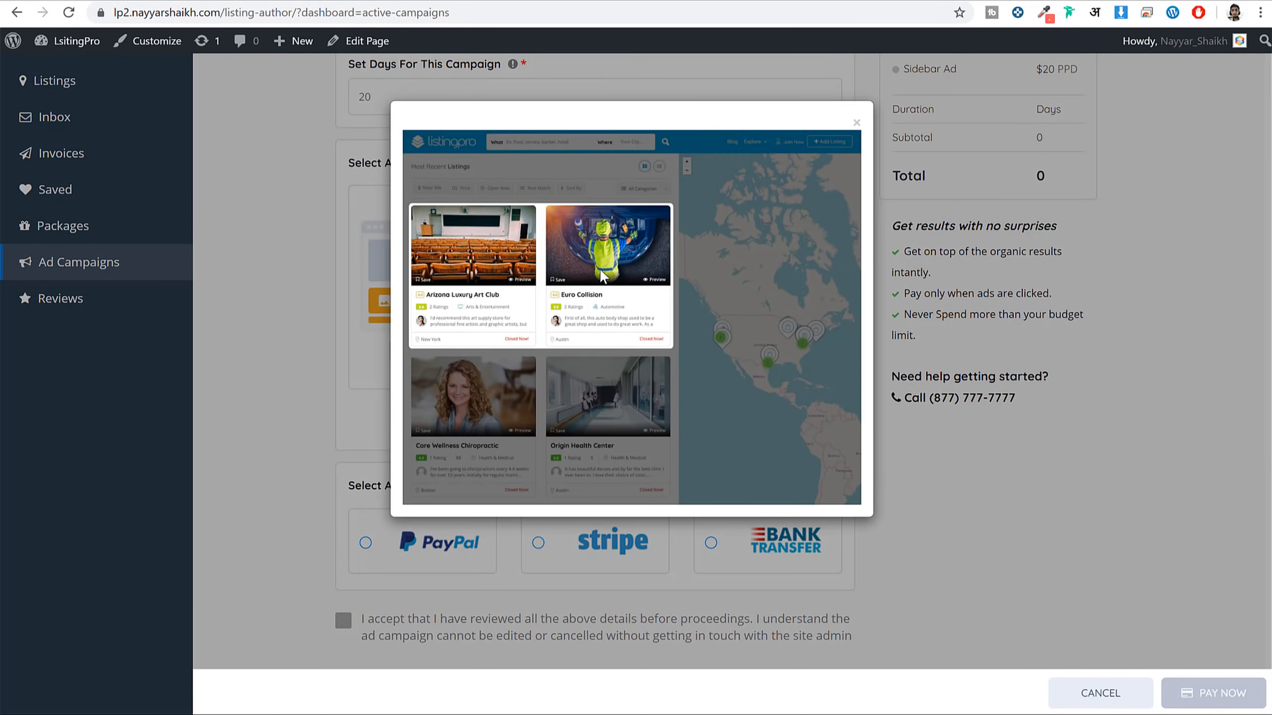
left_click(857, 126)
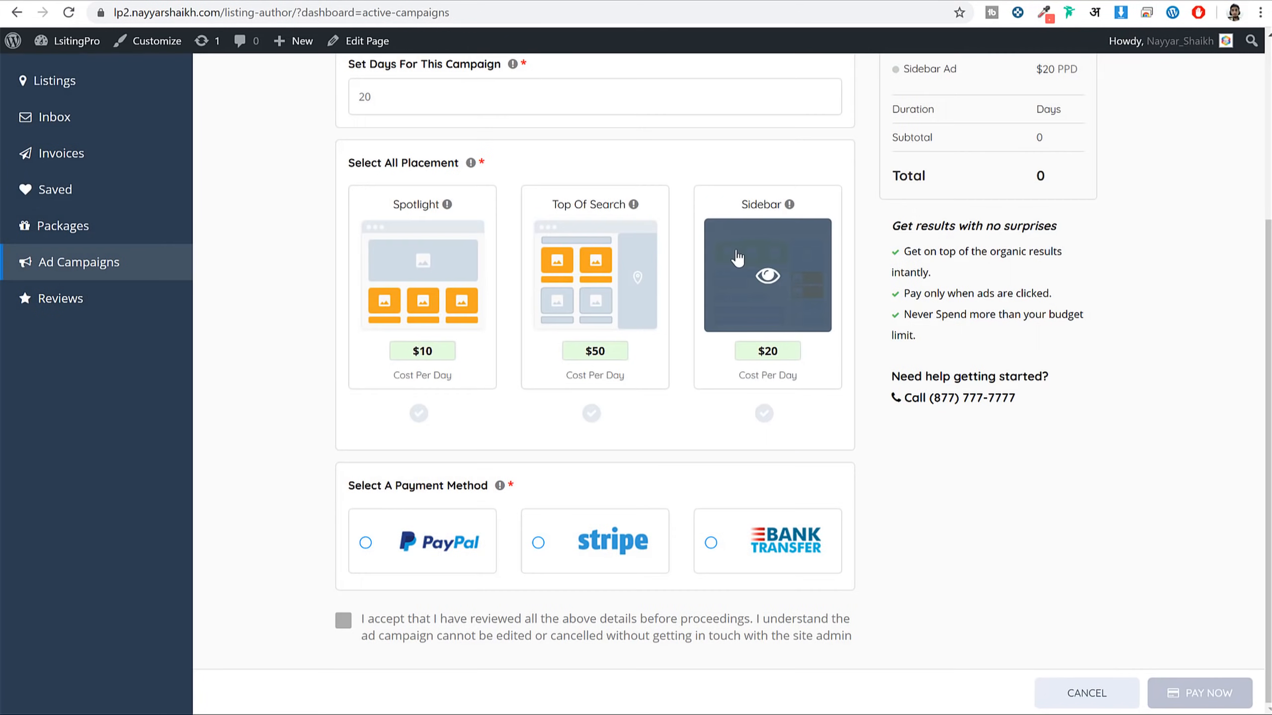
left_click(766, 284)
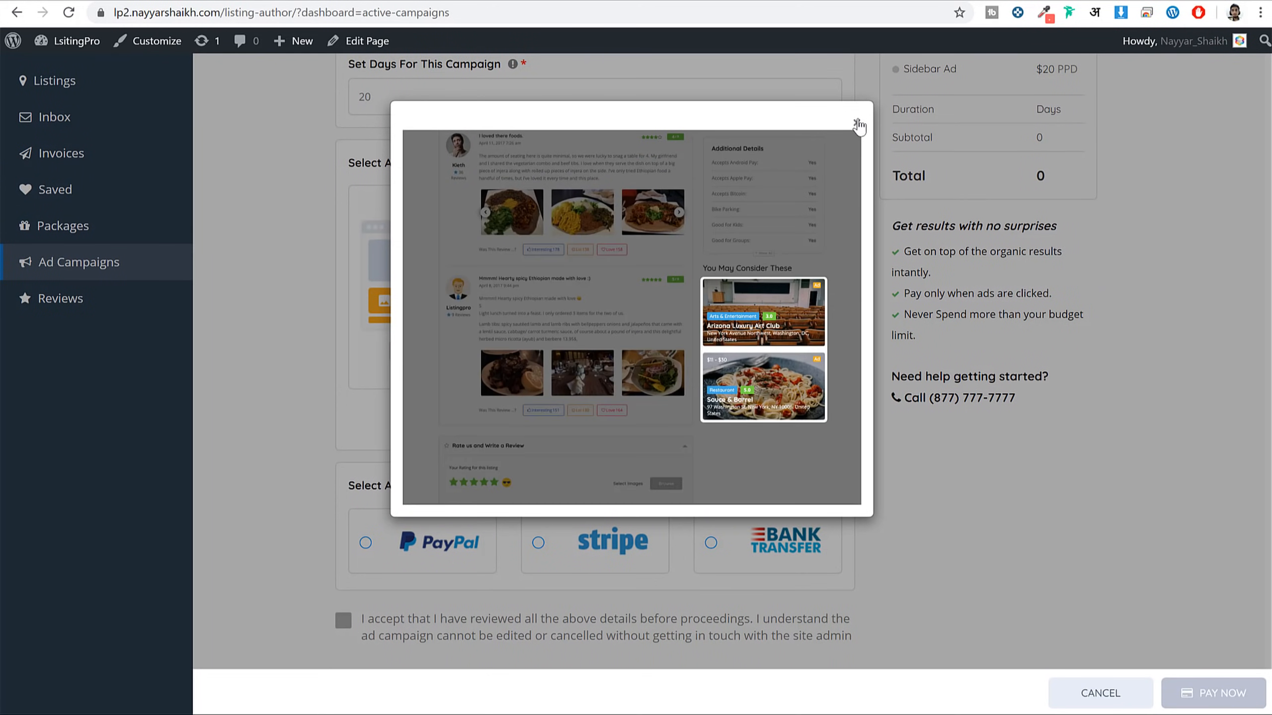
left_click(856, 123)
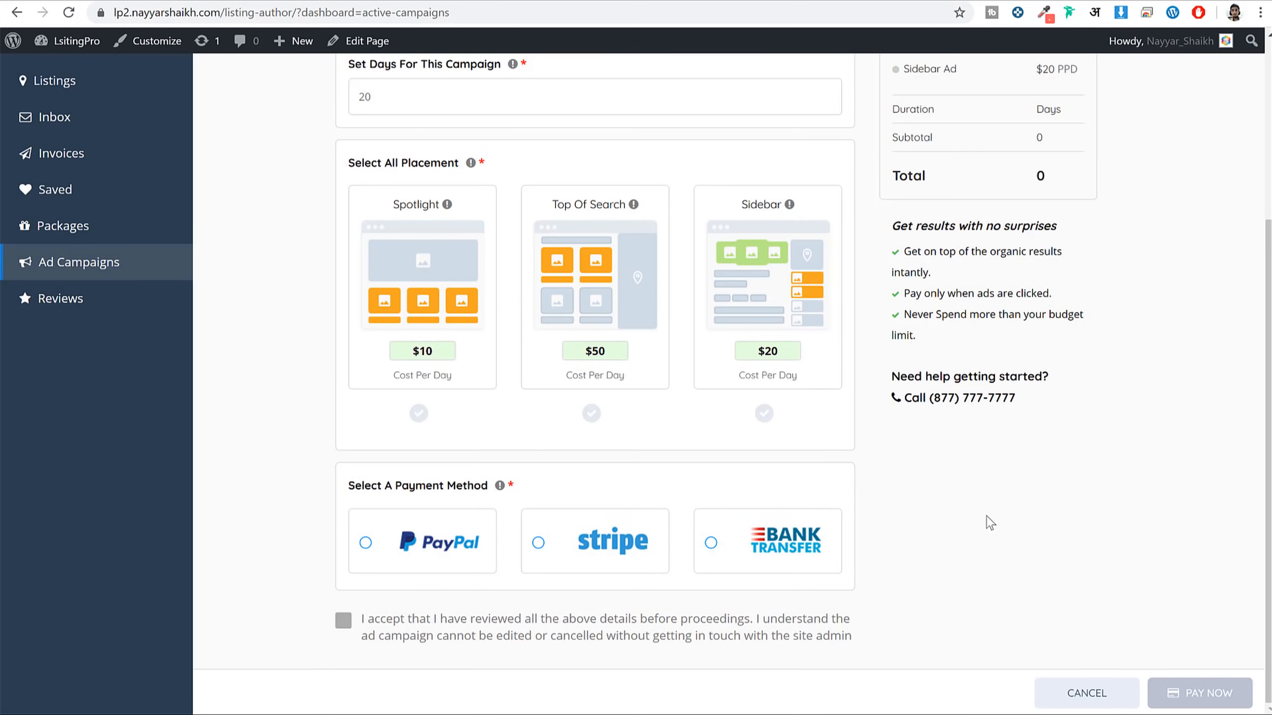
left_click(511, 635)
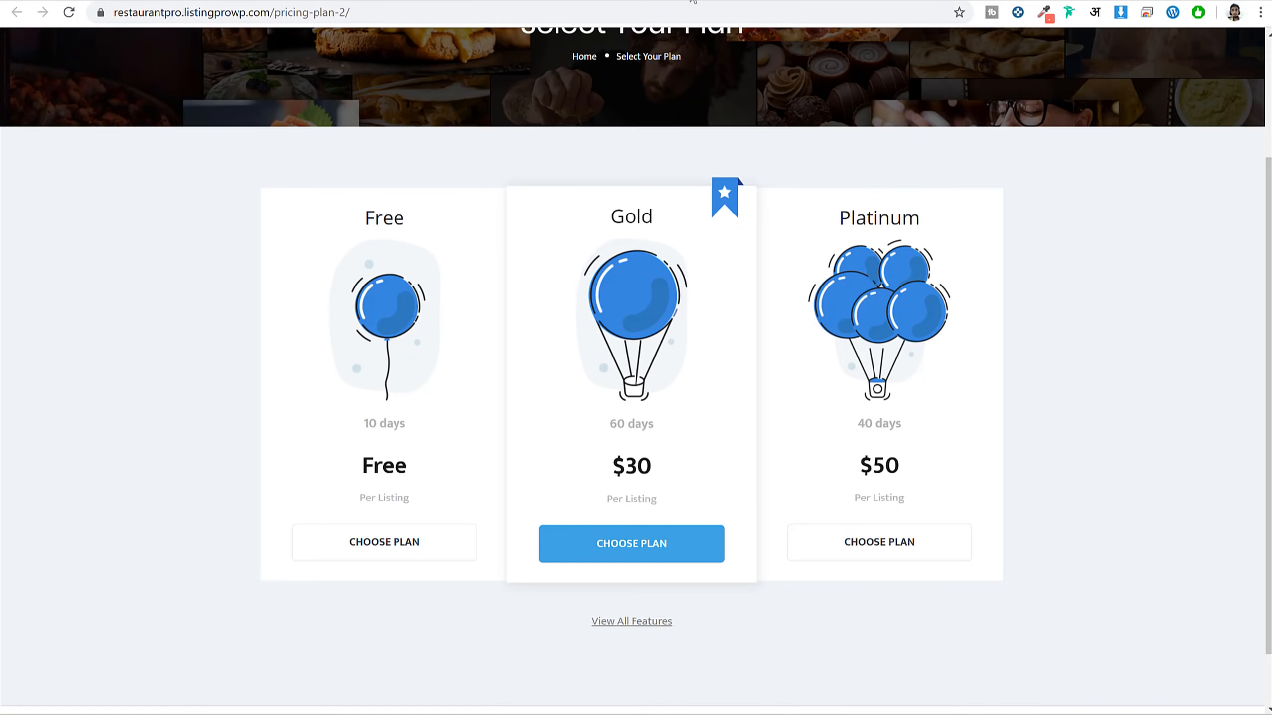
Expand the full feature comparison of the pricing plans
scroll(1161, 233, "up", 3)
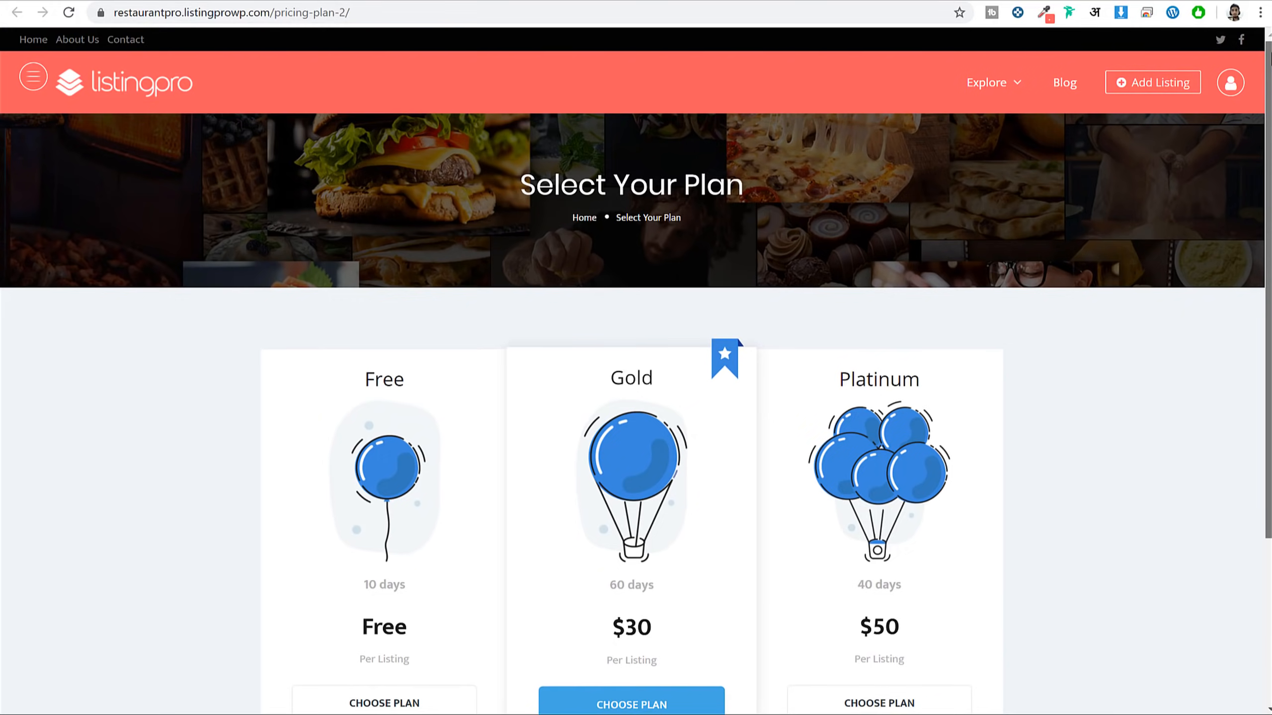
scroll(1260, 114, "down", 2)
scroll(982, 406, "down", 3)
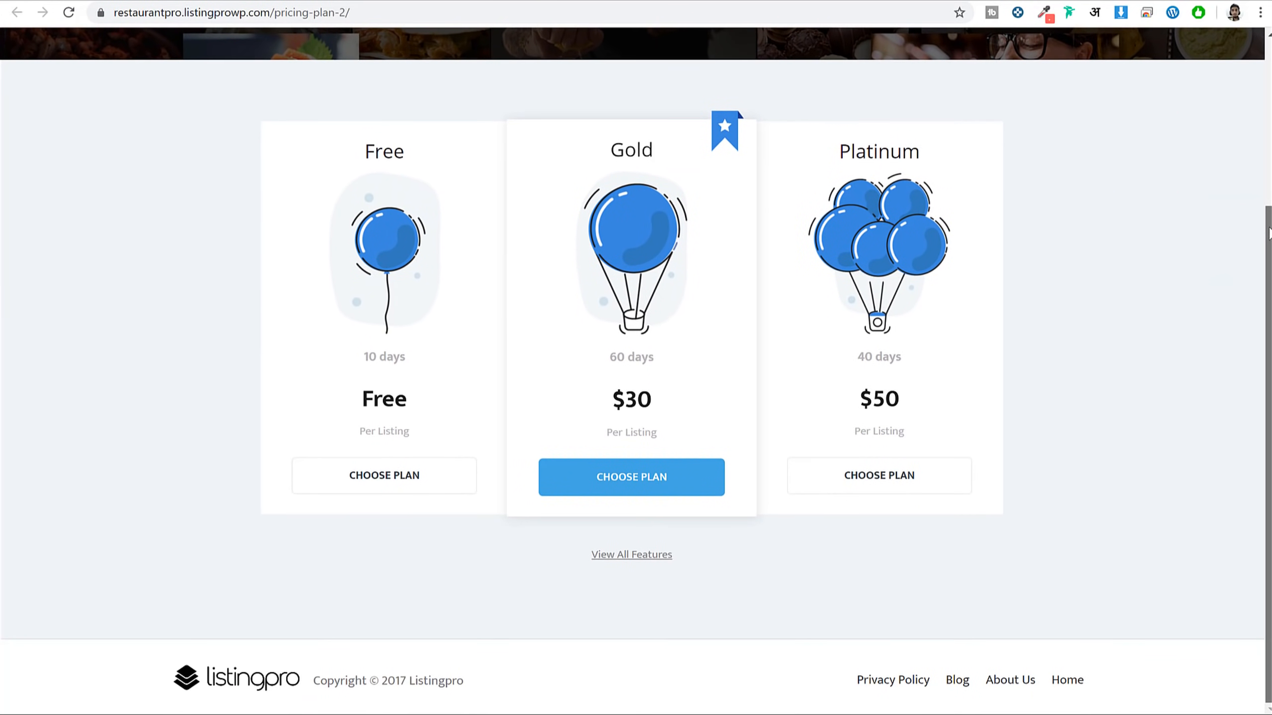
left_click(649, 555)
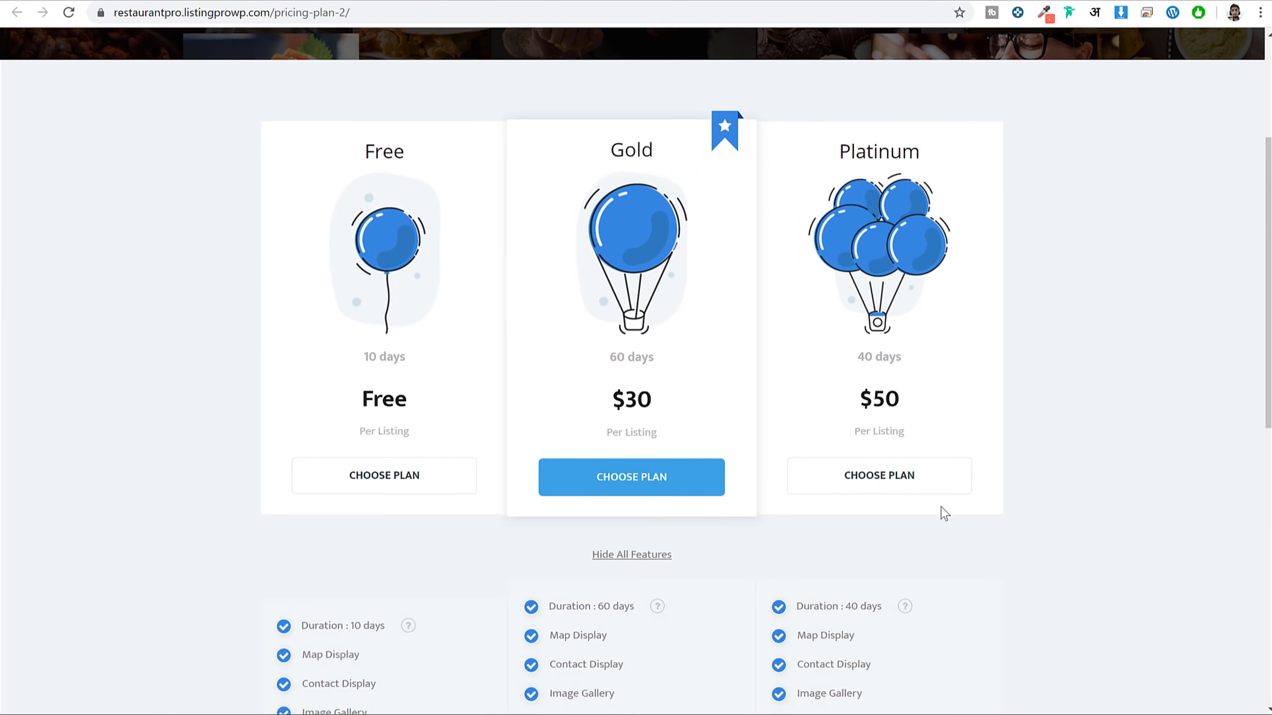
Return home via the footer Home link and scroll to Hot & Fresh Local Business
scroll(943, 512, "down", 7)
scroll(951, 511, "down", 1)
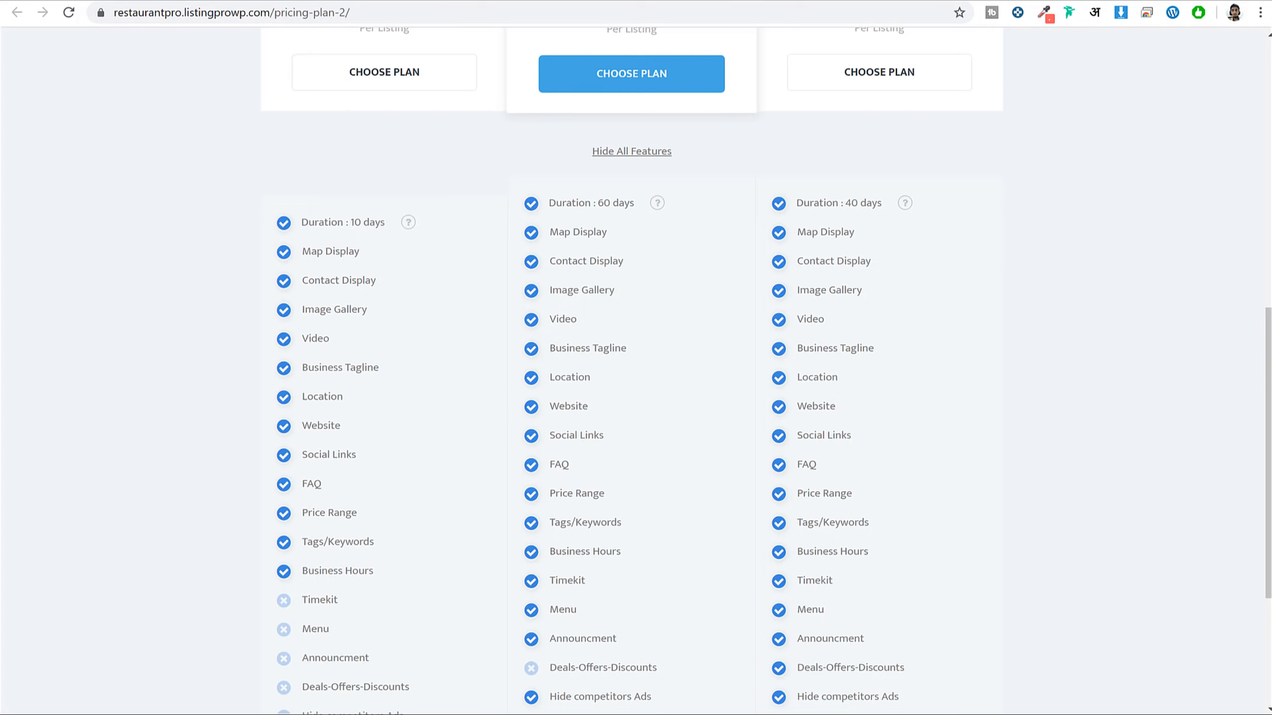
left_click_drag(1267, 353, 1261, 443)
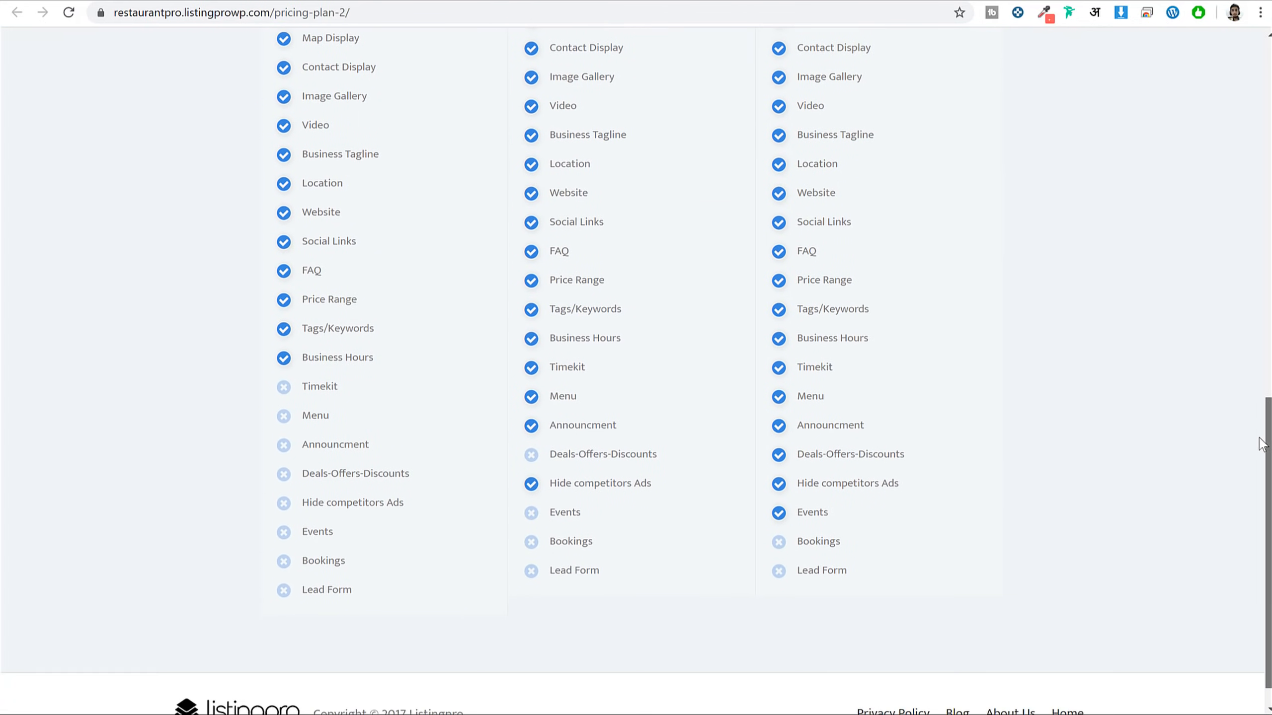
scroll(1261, 443, "down", 1)
left_click(1067, 687)
scroll(636, 370, "down", 9)
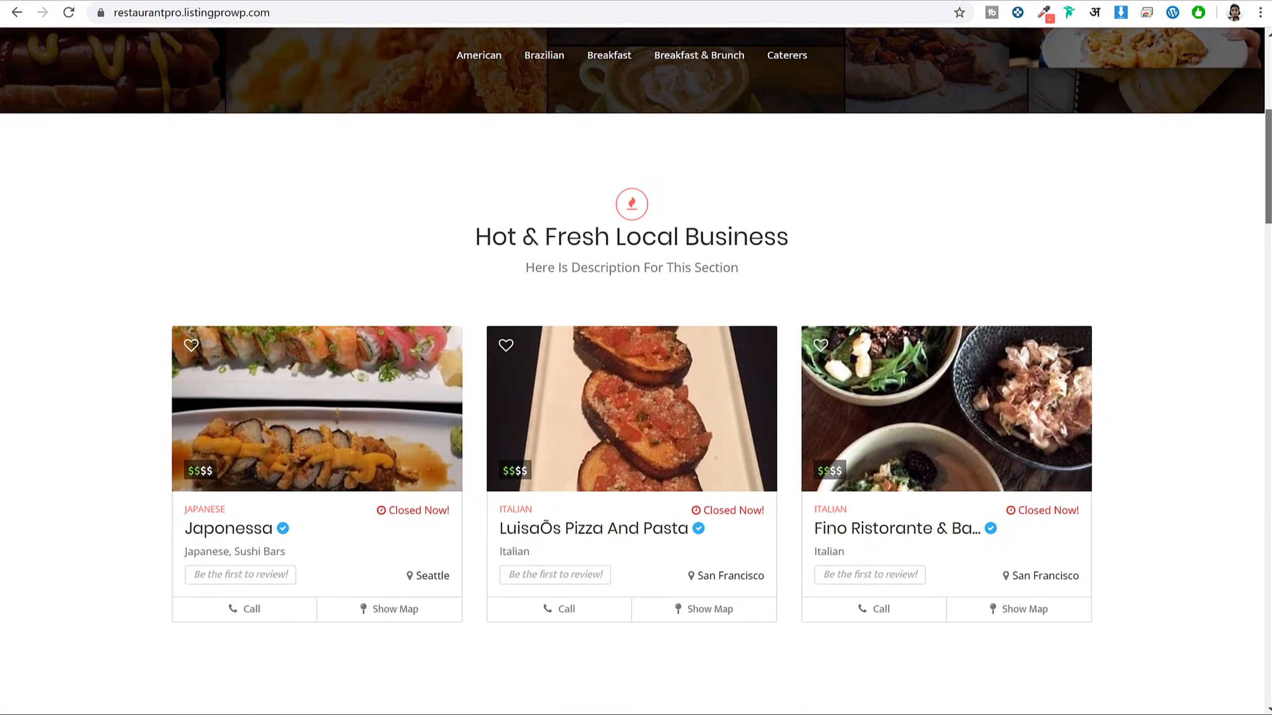
Open the Japonessa listing and scroll through its gallery, amenities and FAQs
left_click(240, 507)
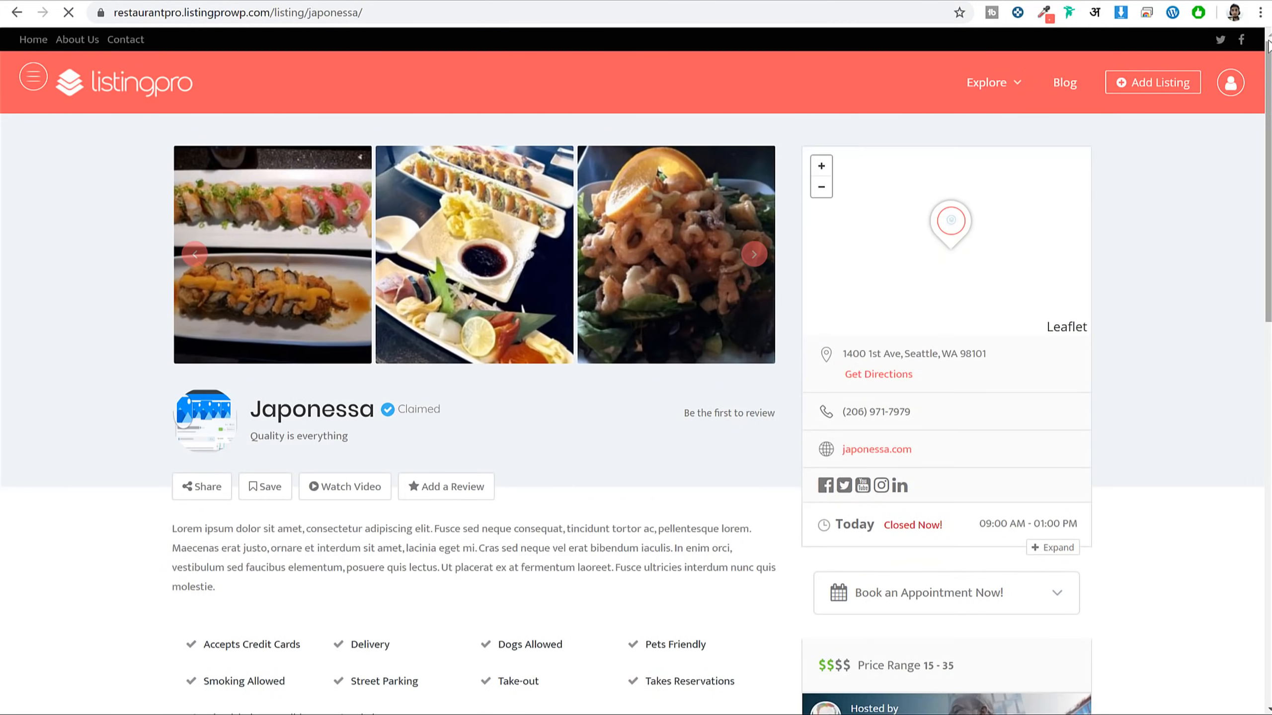
scroll(1268, 45, "down", 3)
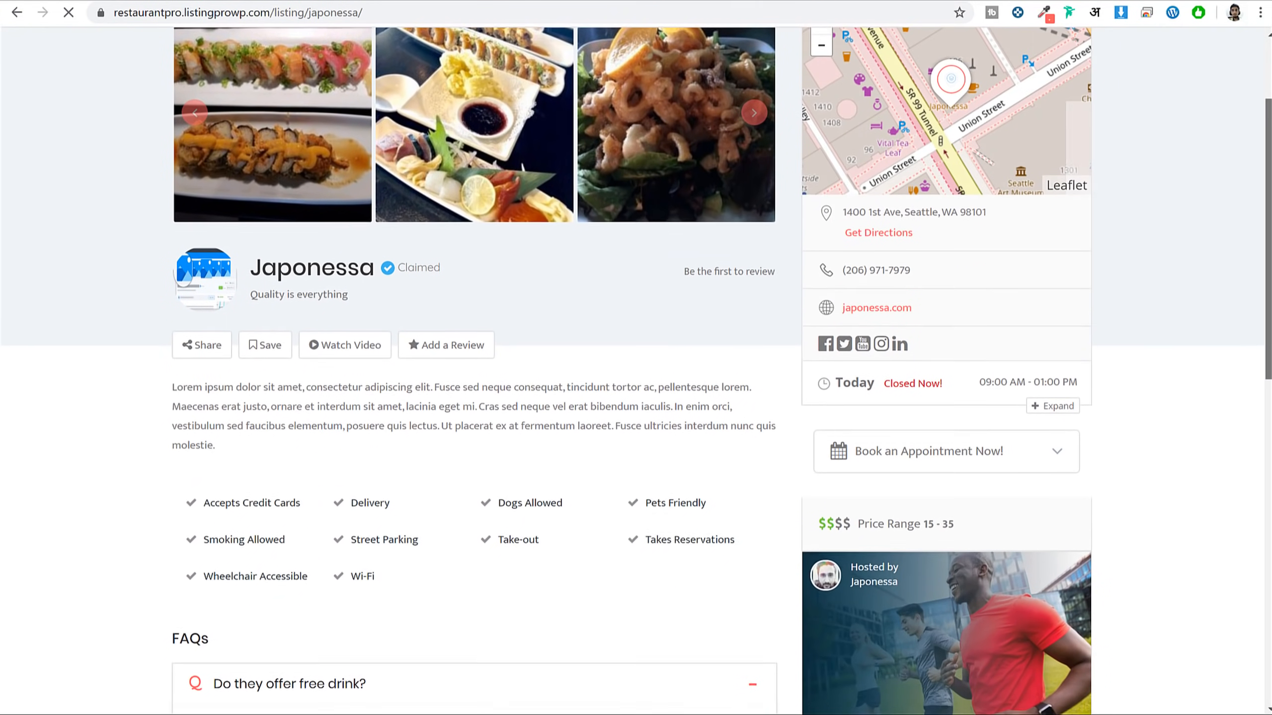
scroll(636, 373, "down", 6)
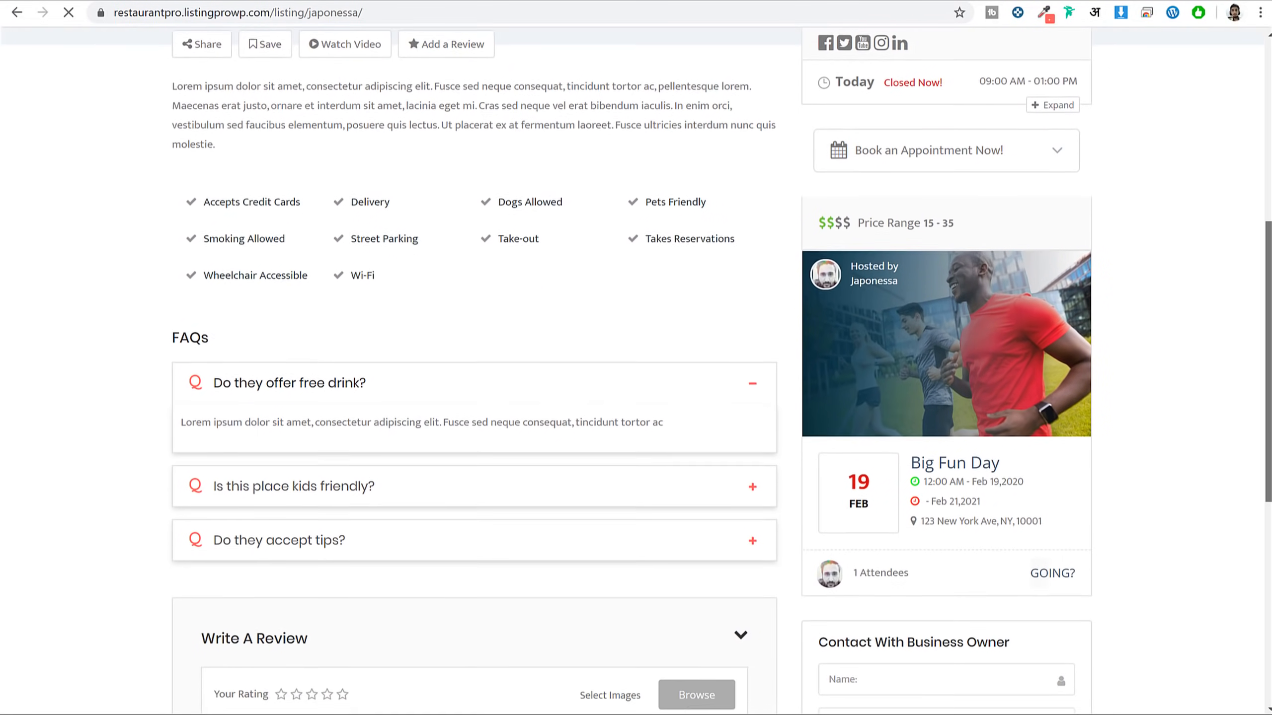
scroll(636, 373, "down", 7)
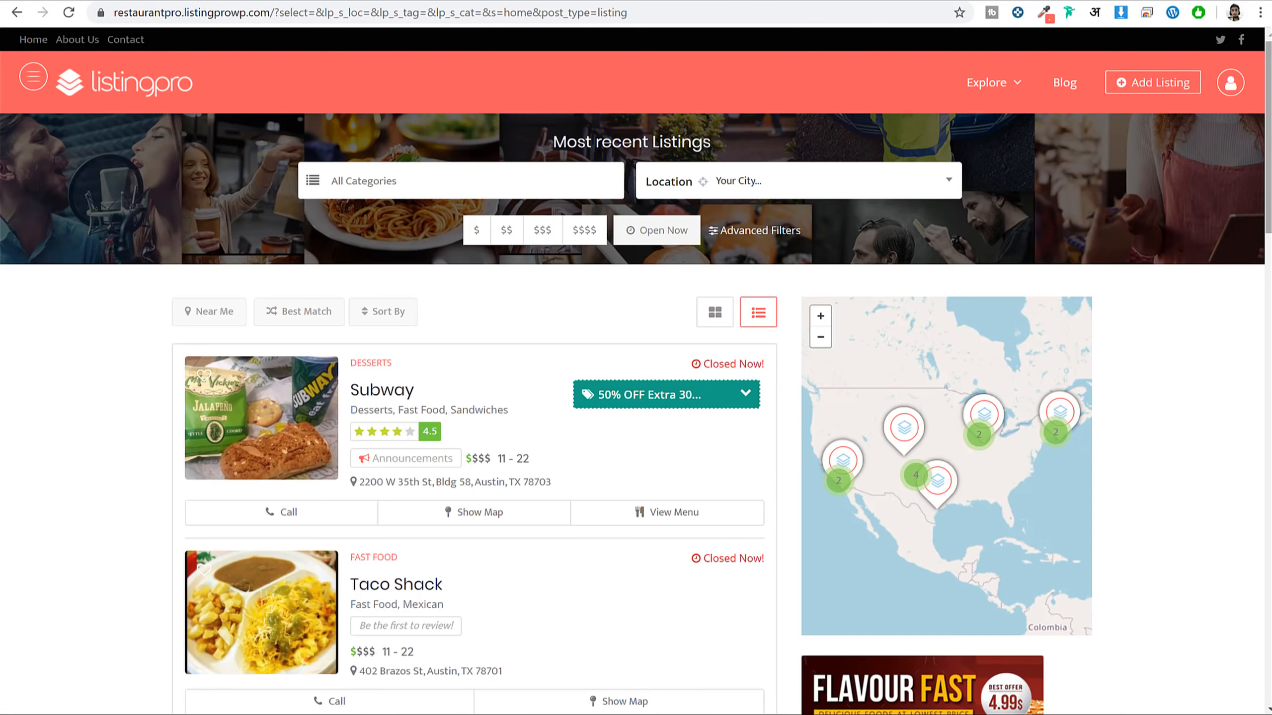
Scroll through the Most recent Listings results, then go back home with Alt+Left
scroll(1254, 154, "down", 6)
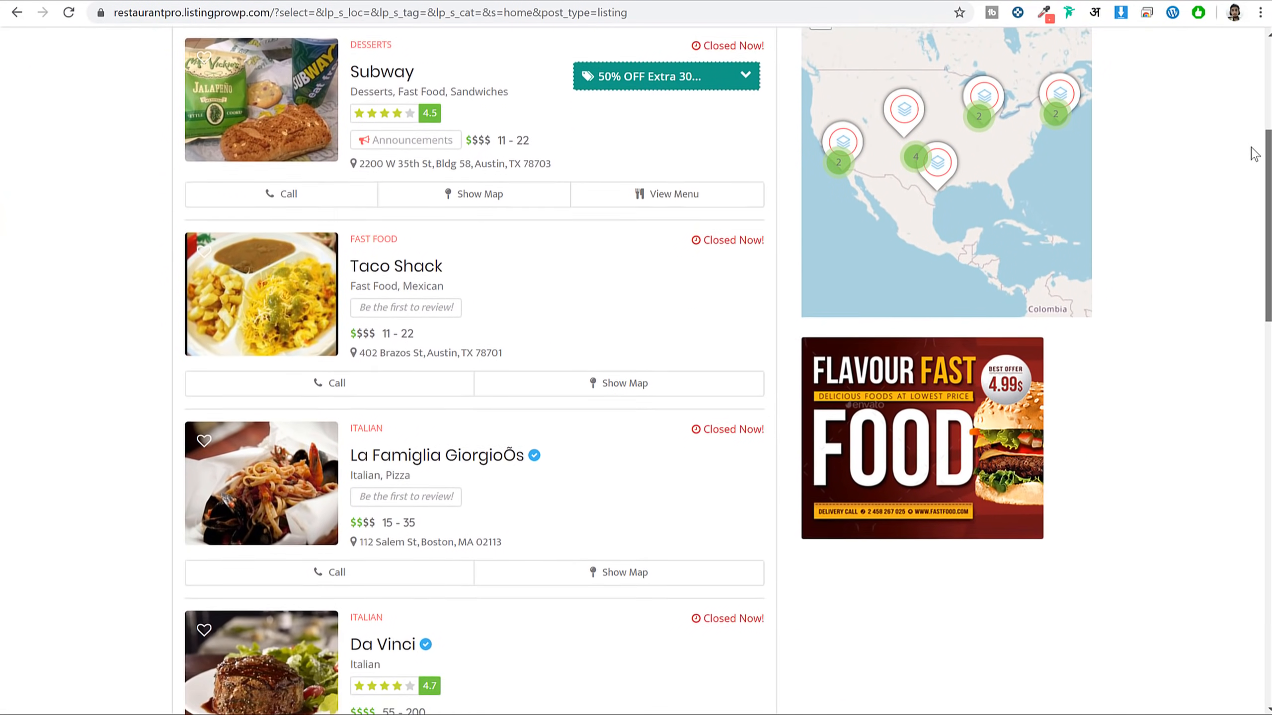
scroll(1255, 154, "down", 11)
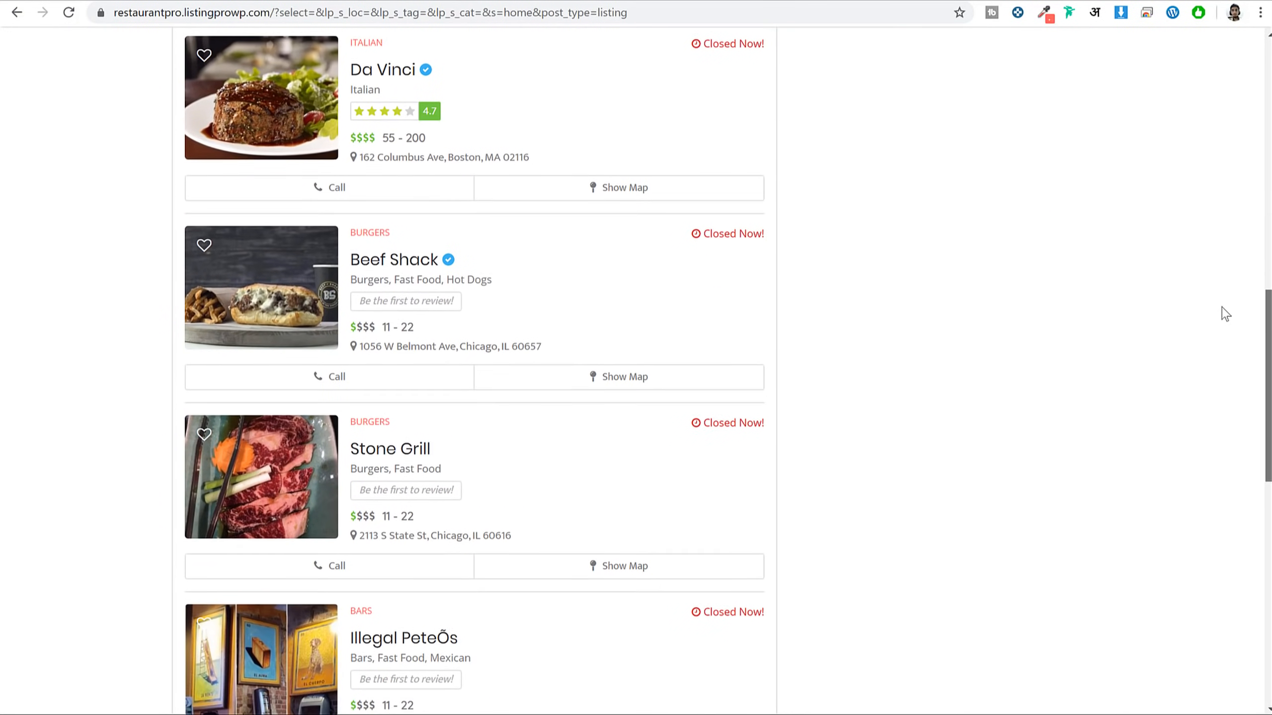
scroll(1225, 314, "down", 11)
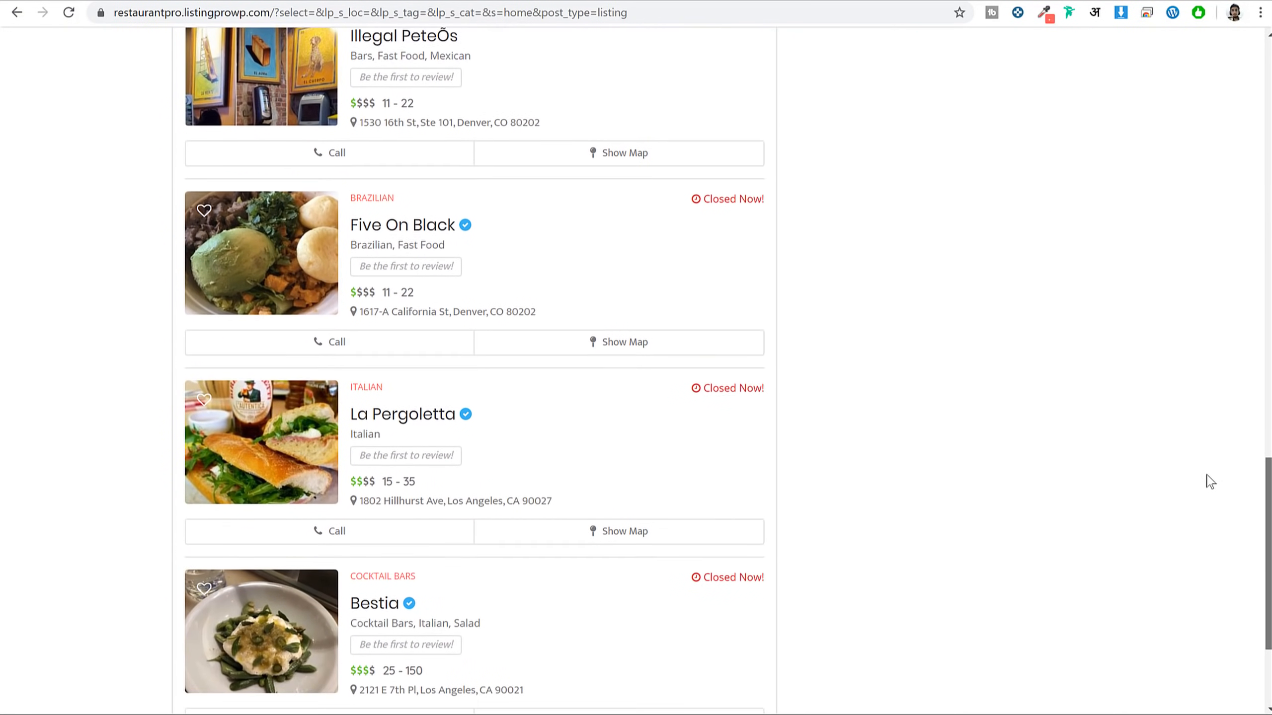
scroll(1209, 481, "down", 4)
scroll(1210, 550, "up", 20)
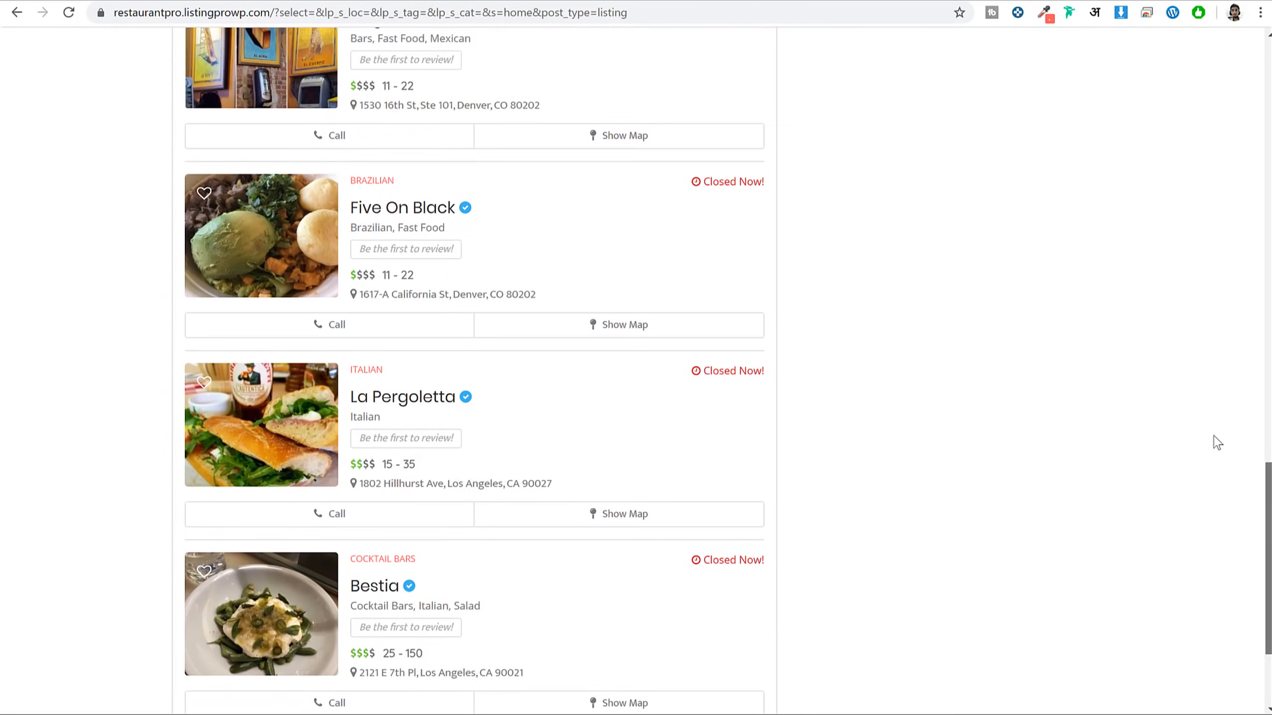
scroll(1224, 43, "up", 1)
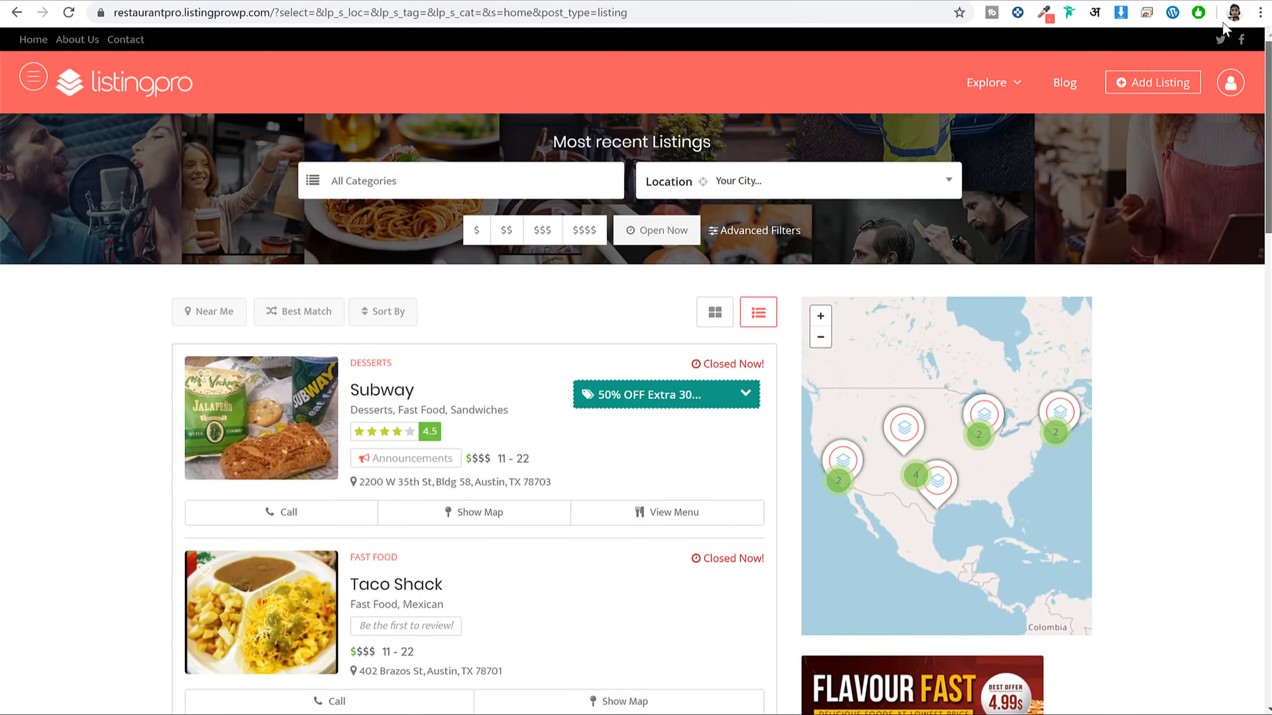
key("alt+Left")
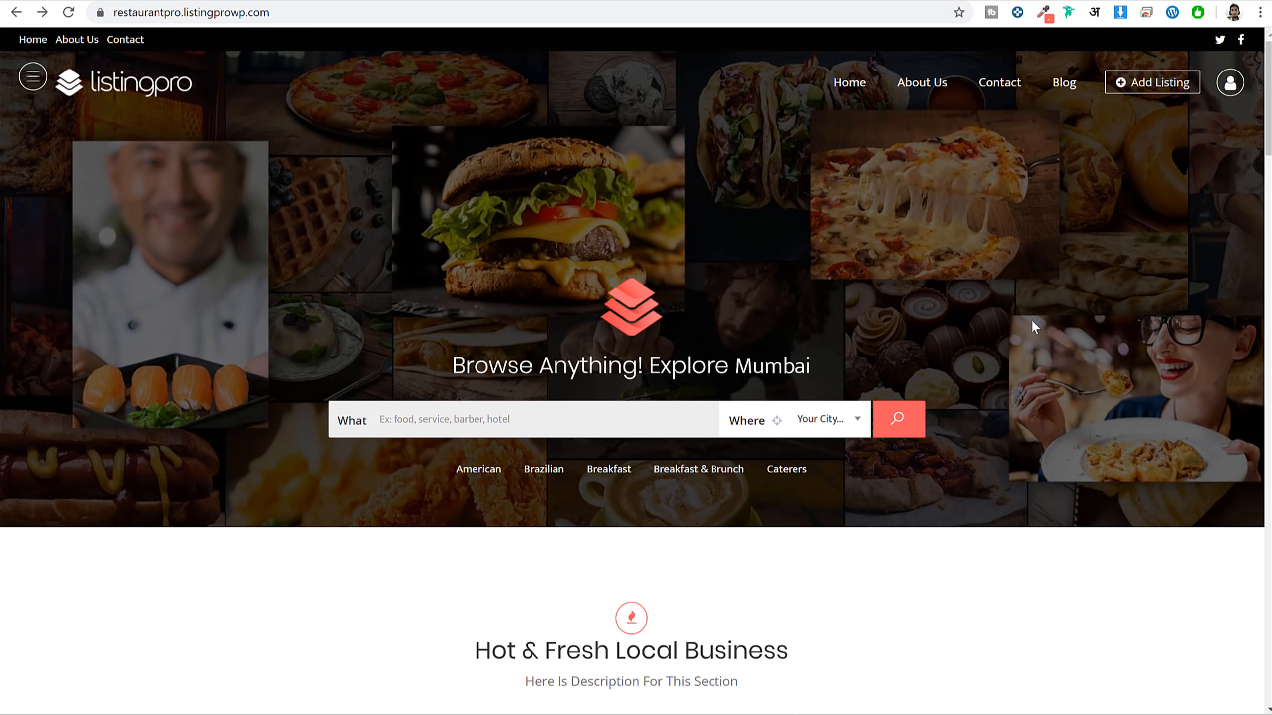
Scroll the home page and highlight, then clear, the layers logo in the hero
scroll(1201, 237, "down", 20)
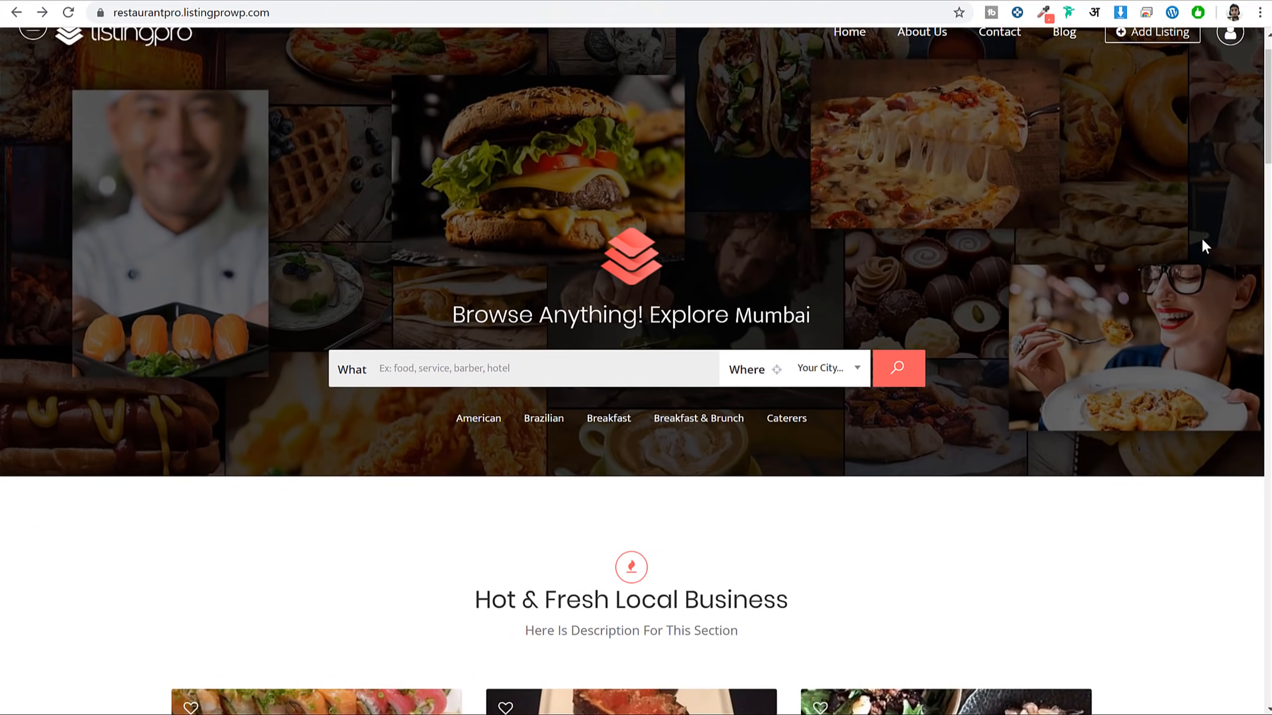
scroll(1205, 247, "down", 15)
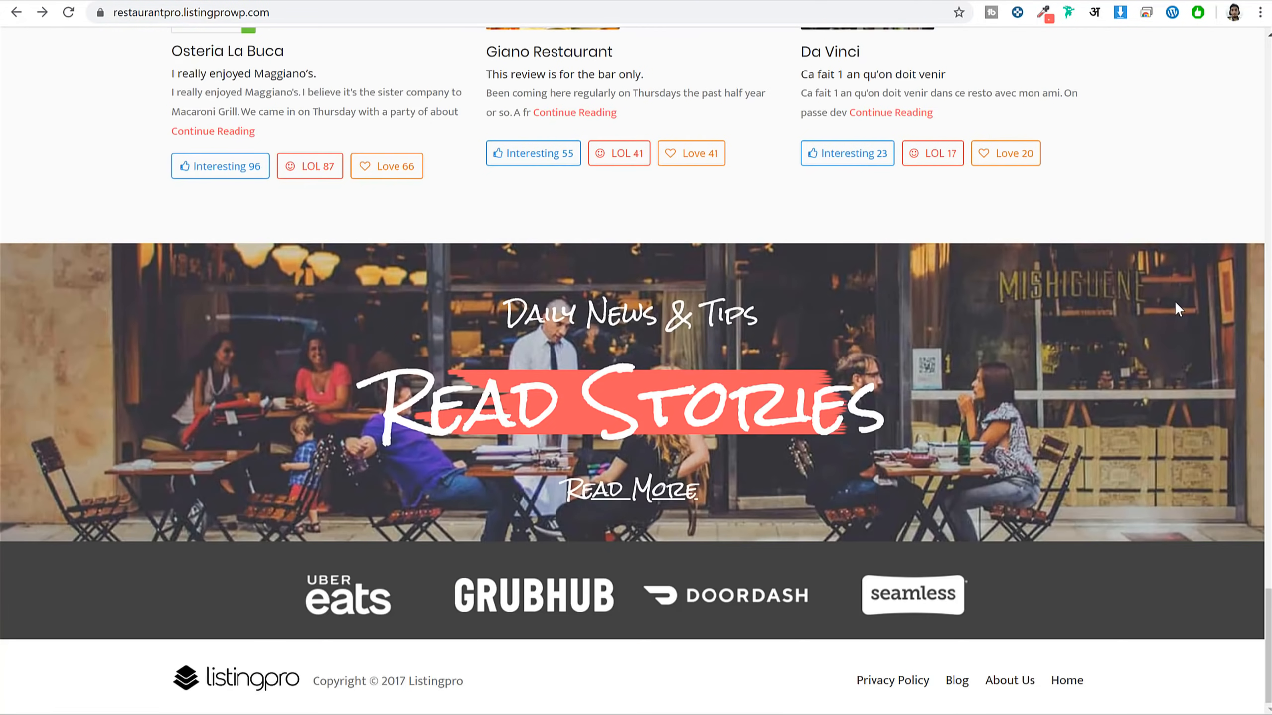
scroll(1175, 301, "up", 20)
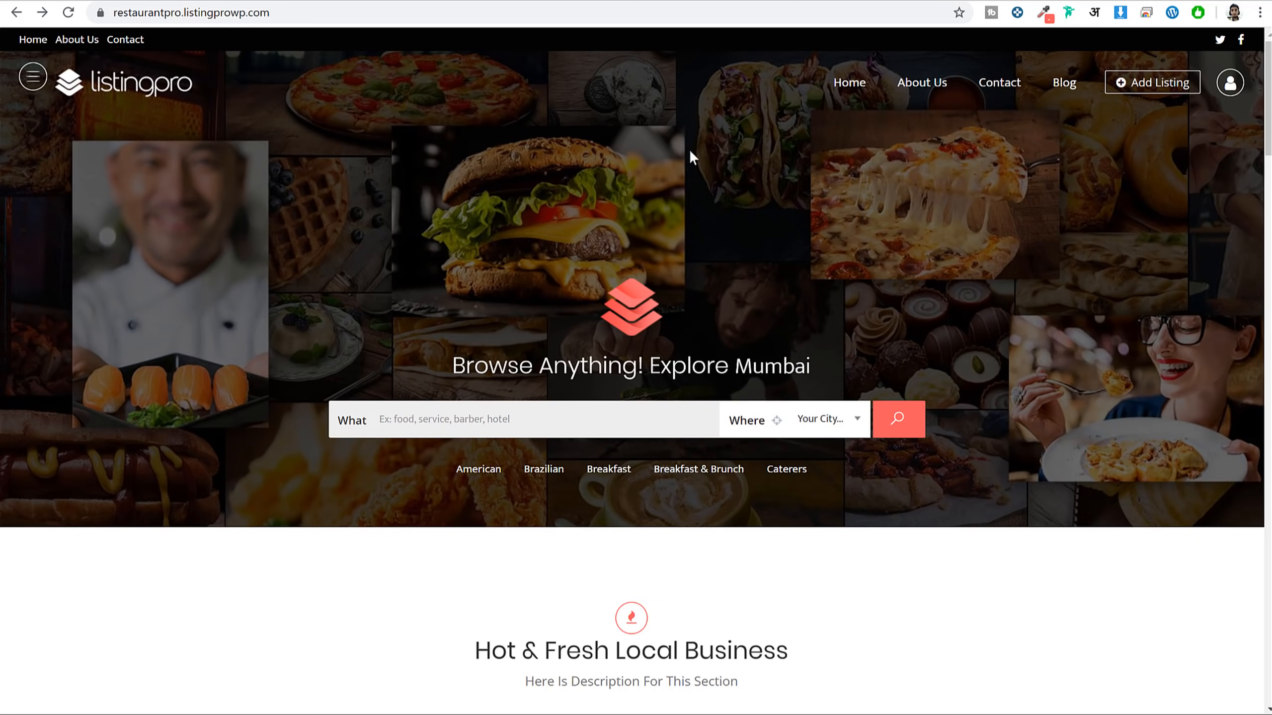
left_click_drag(365, 200, 854, 318)
left_click(857, 213)
Highlight a section heading, scroll through the sections to reviews, and open the food category menu
scroll(866, 277, "down", 8)
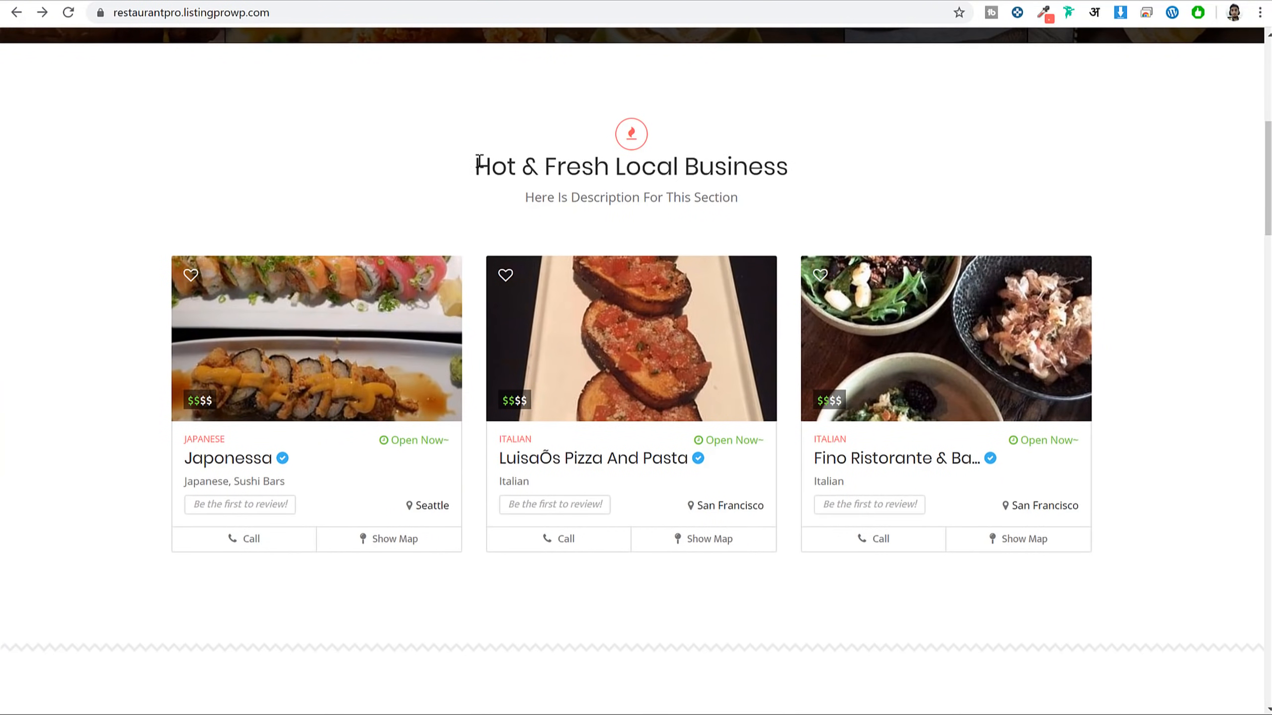
left_click_drag(476, 166, 846, 180)
left_click(846, 180)
scroll(1162, 425, "down", 5)
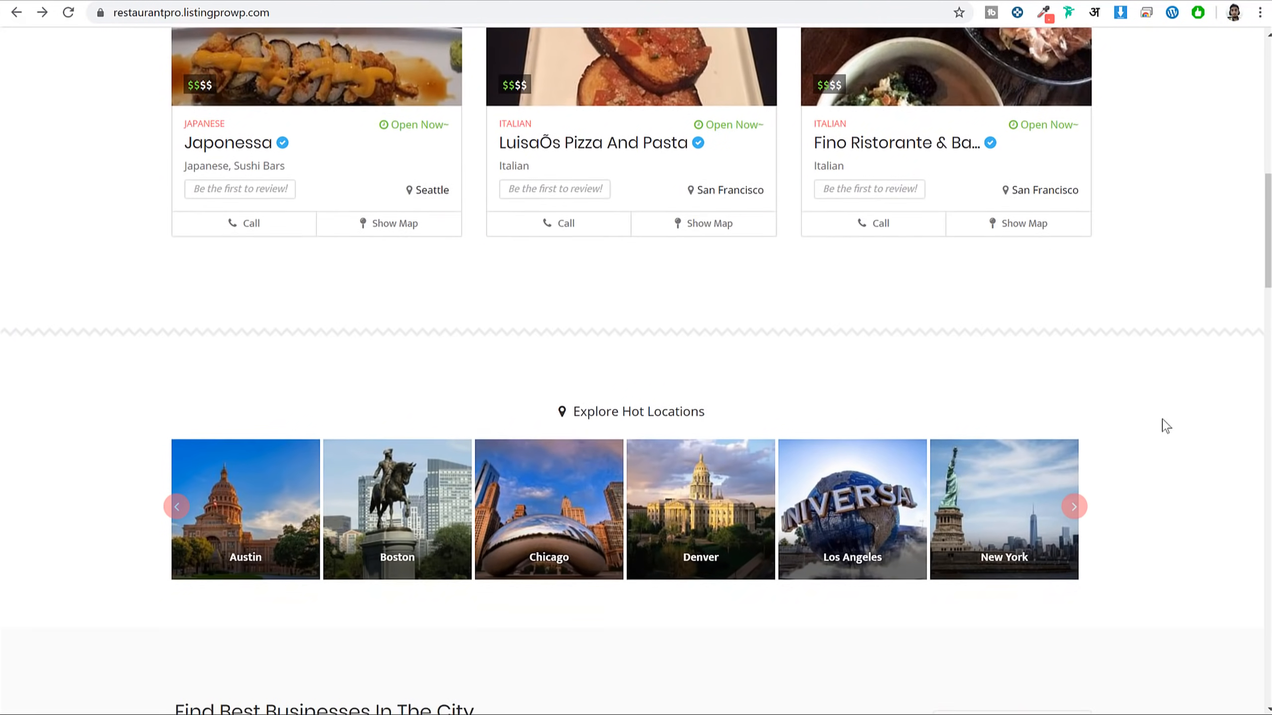
scroll(923, 415, "down", 4)
scroll(1050, 390, "down", 4)
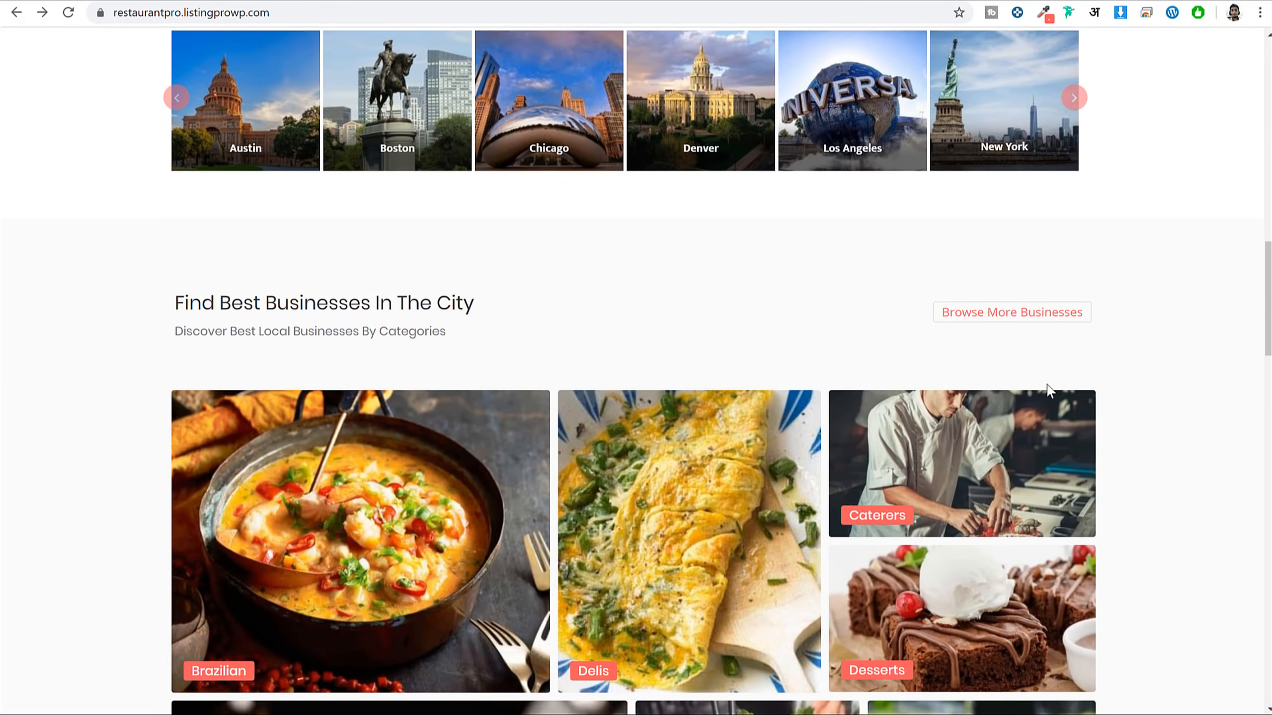
scroll(564, 376, "down", 15)
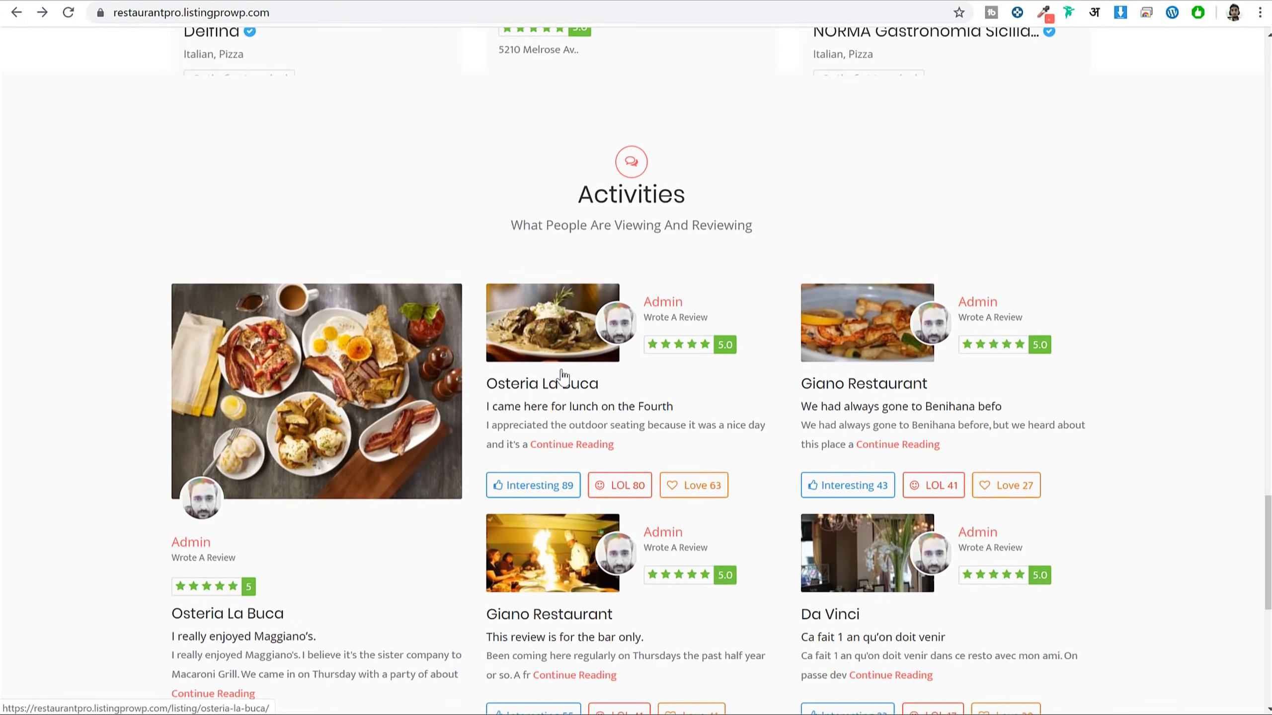
scroll(563, 376, "down", 5)
scroll(581, 369, "up", 20)
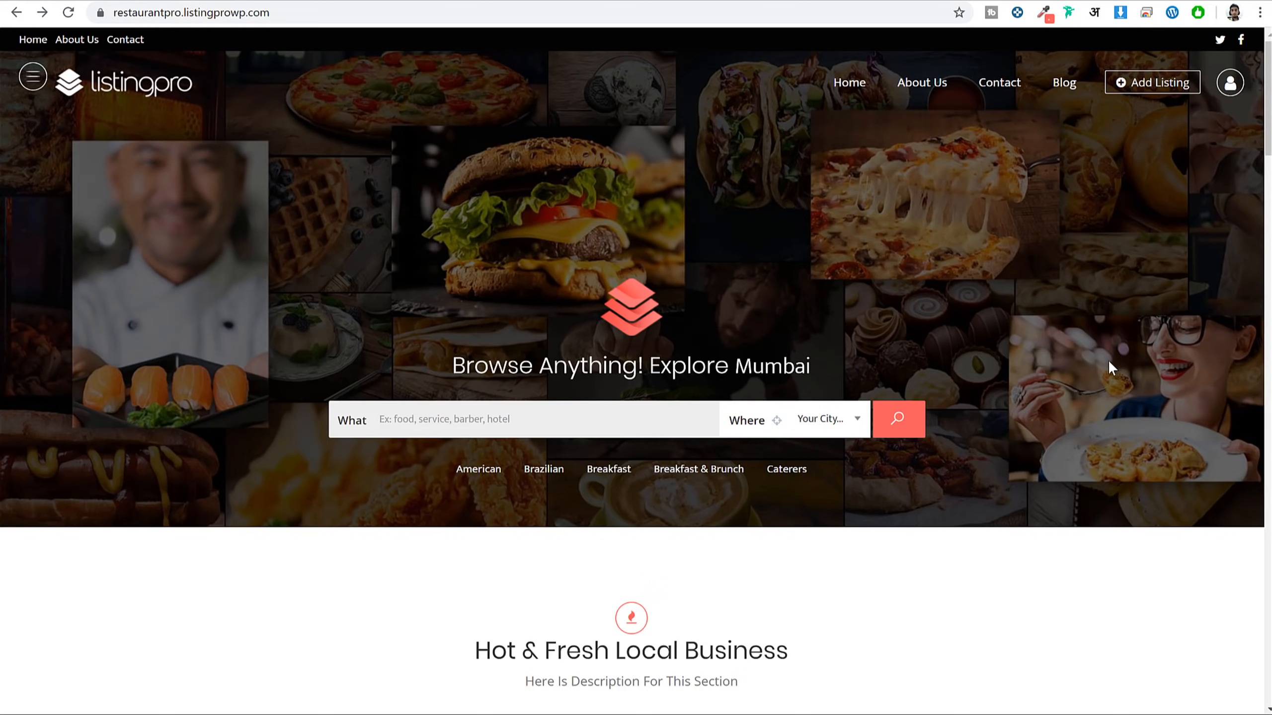
left_click(33, 79)
Select parts of the 'Browse Anything! Explore Mumbai' headline, ending on the word Mumbai
left_click_drag(465, 366, 715, 367)
left_click(689, 366)
left_click_drag(813, 359, 743, 373)
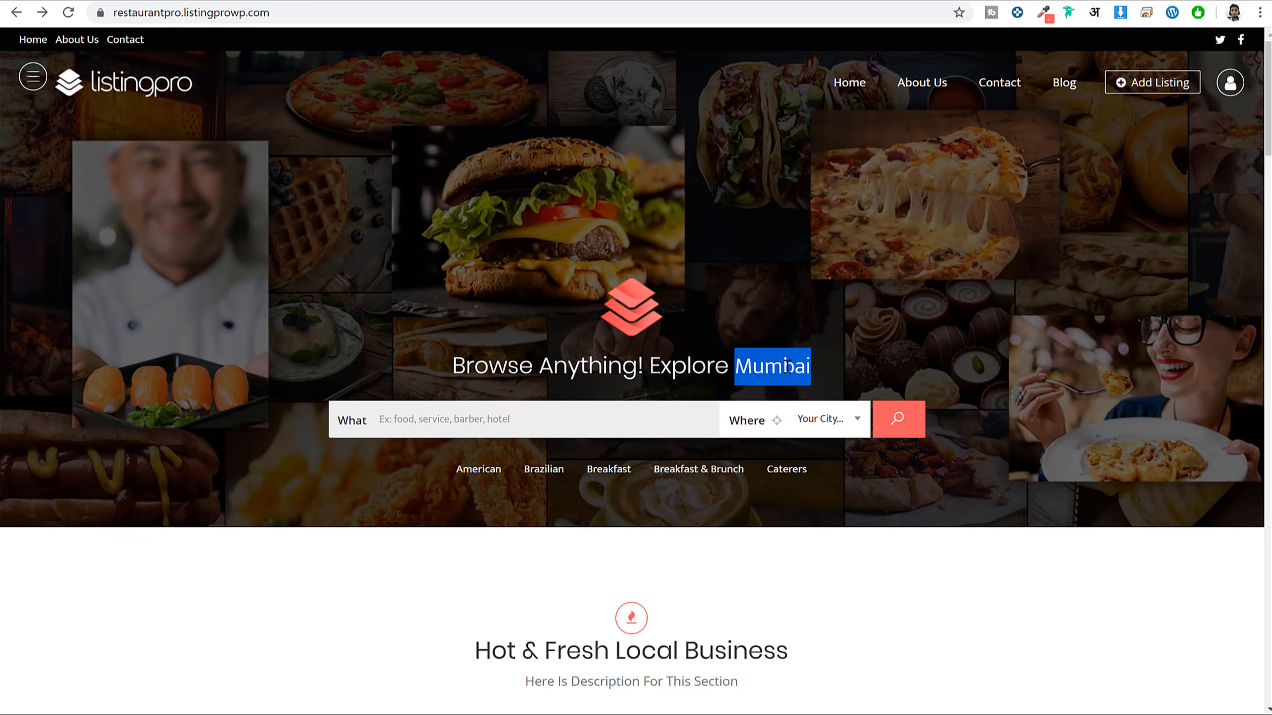
left_click(547, 373)
left_click_drag(454, 369, 660, 368)
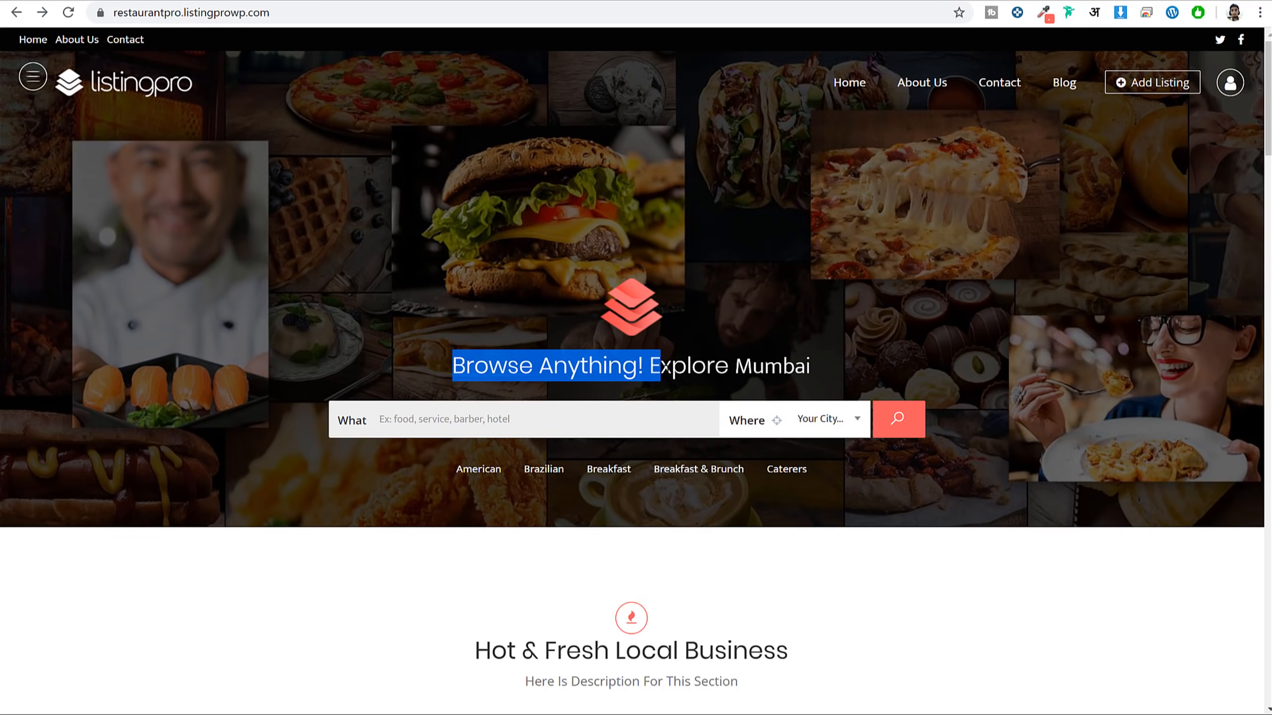
left_click(719, 367)
left_click_drag(737, 367, 819, 369)
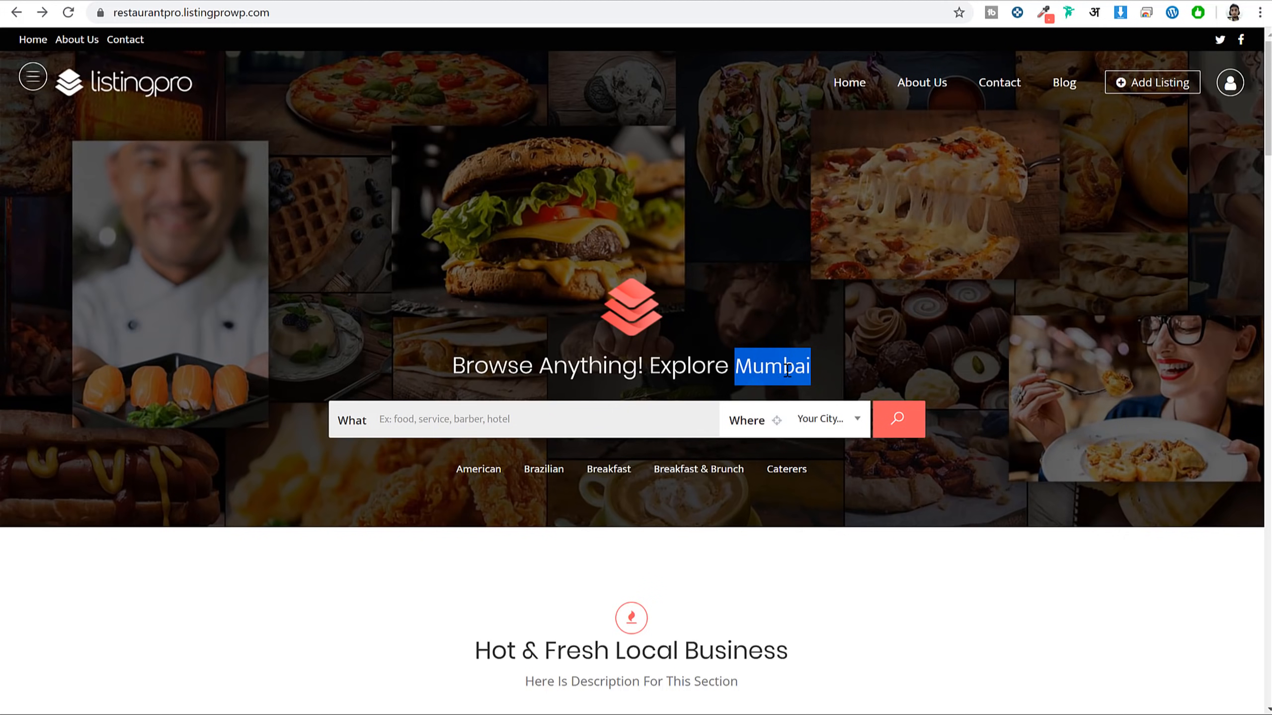
Open and close the Where city list, then highlight Mumbai in the headline
left_click(777, 425)
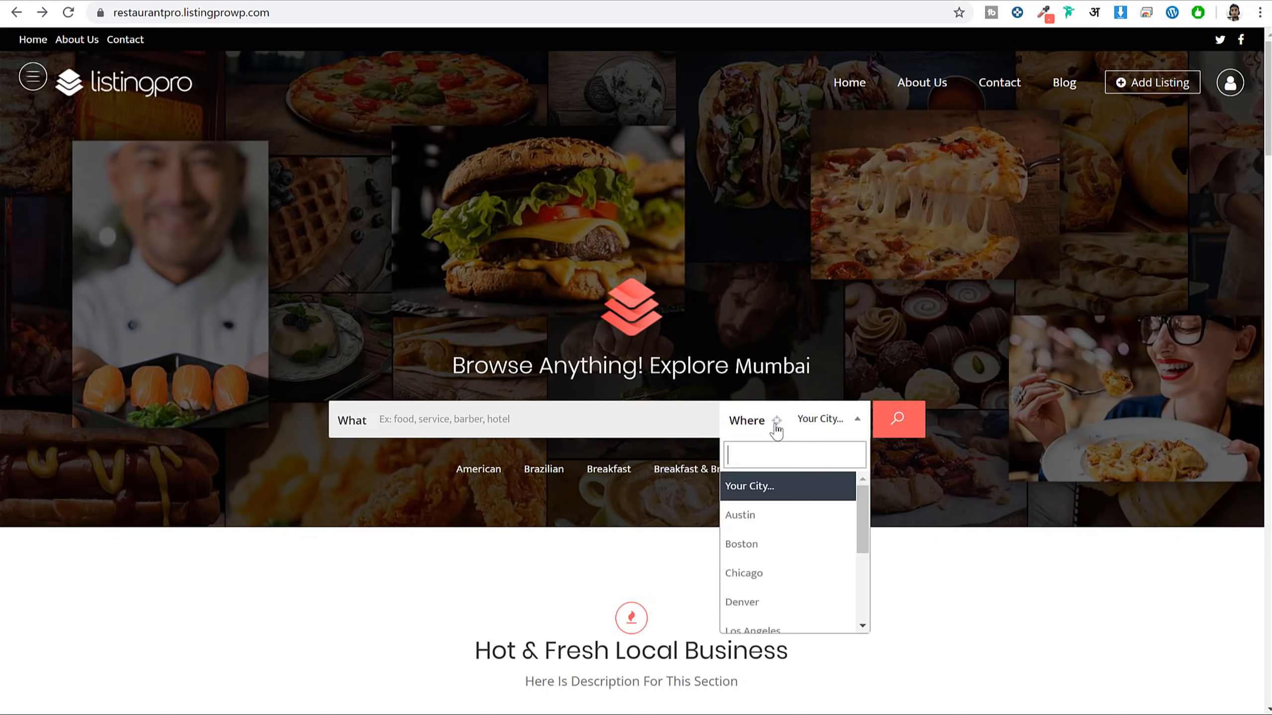
left_click(776, 426)
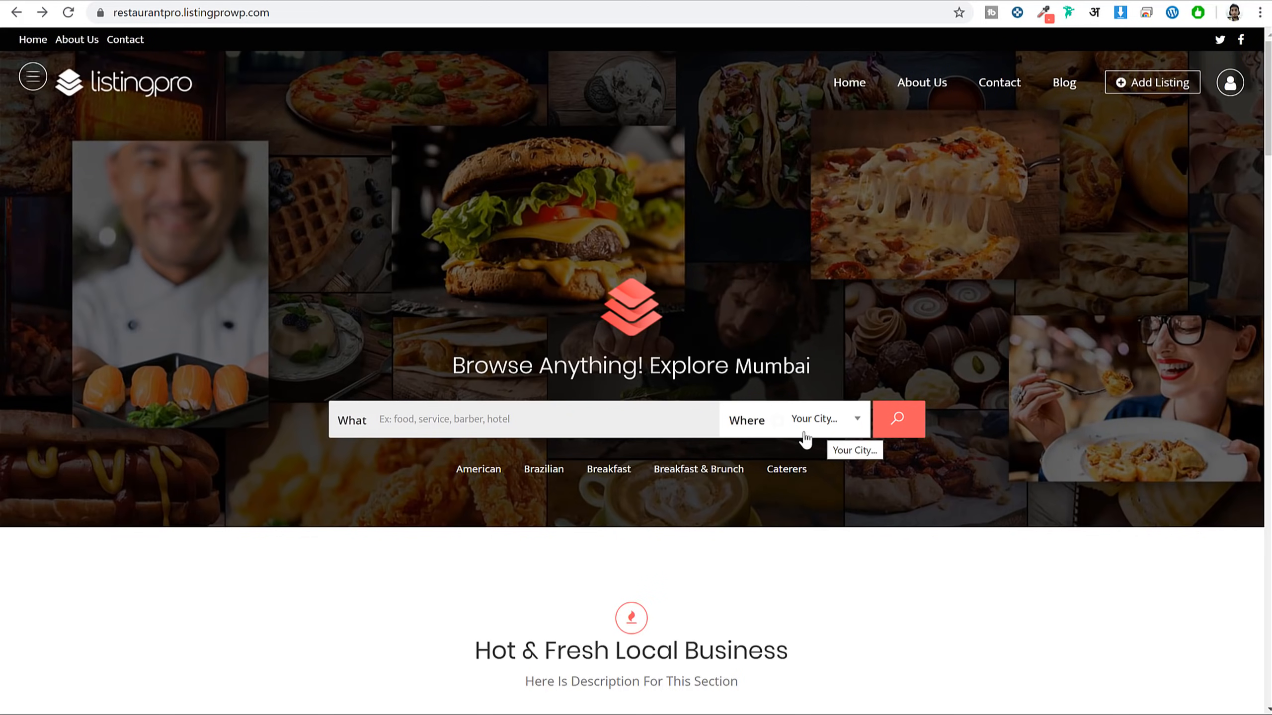
left_click_drag(735, 365, 810, 375)
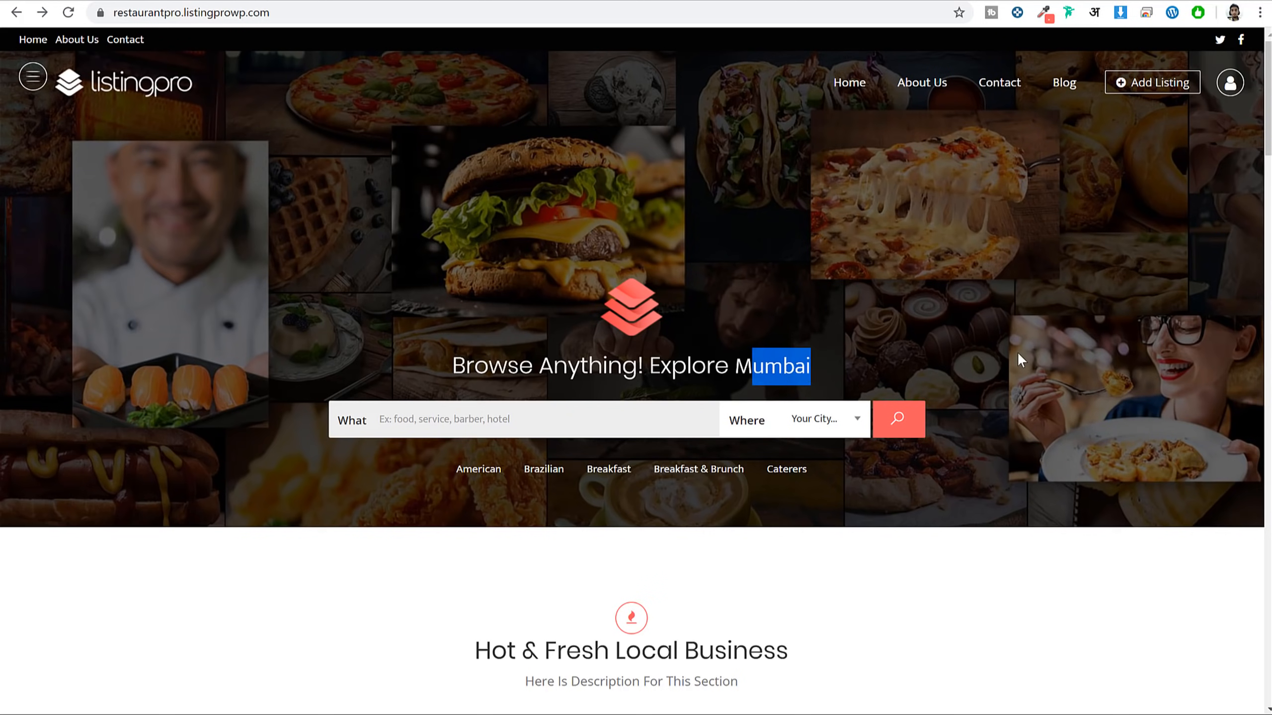
Show the What category list, then open and scroll the Where city list
left_click(501, 420)
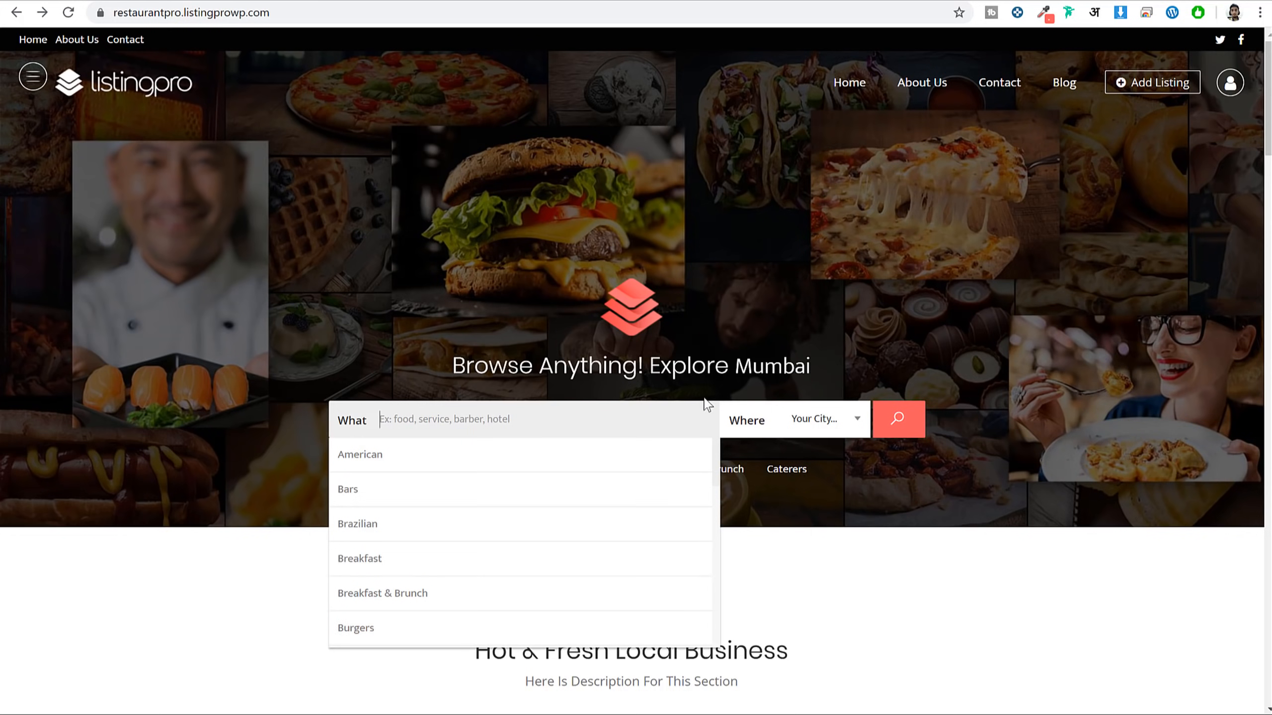
left_click(823, 424)
scroll(819, 597, "down", 3)
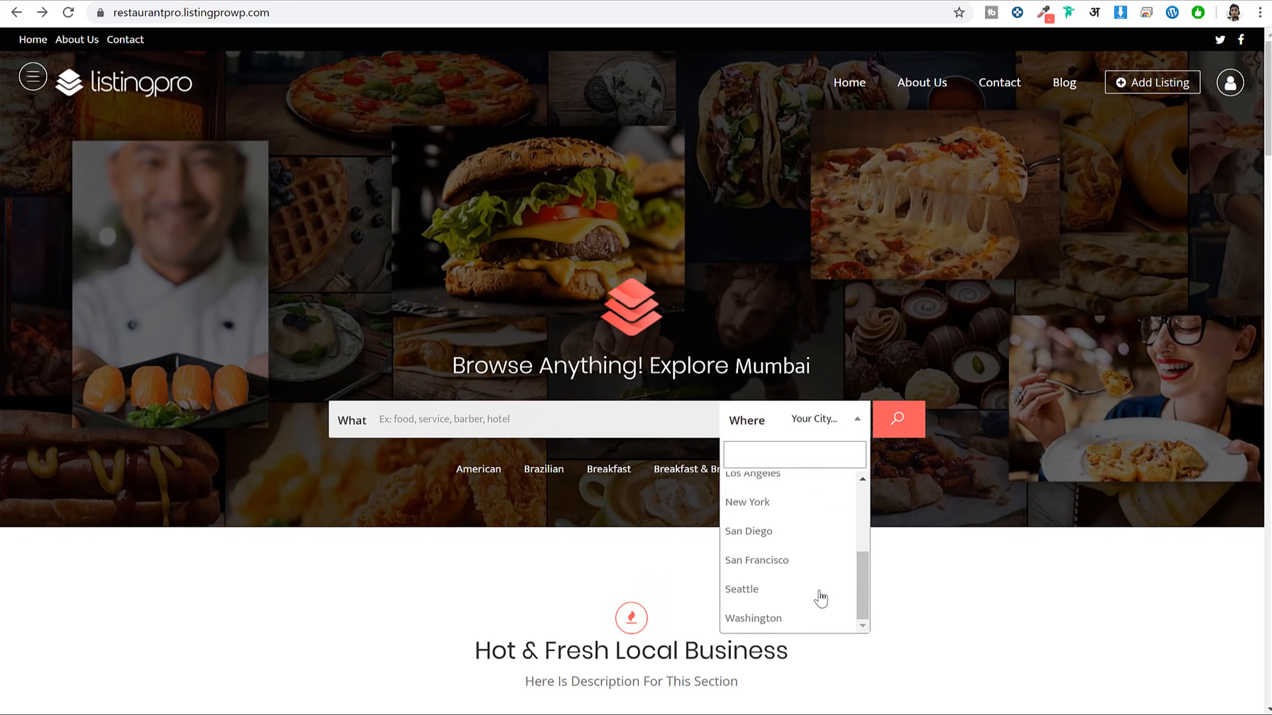
scroll(801, 551, "up", 5)
left_click(764, 424)
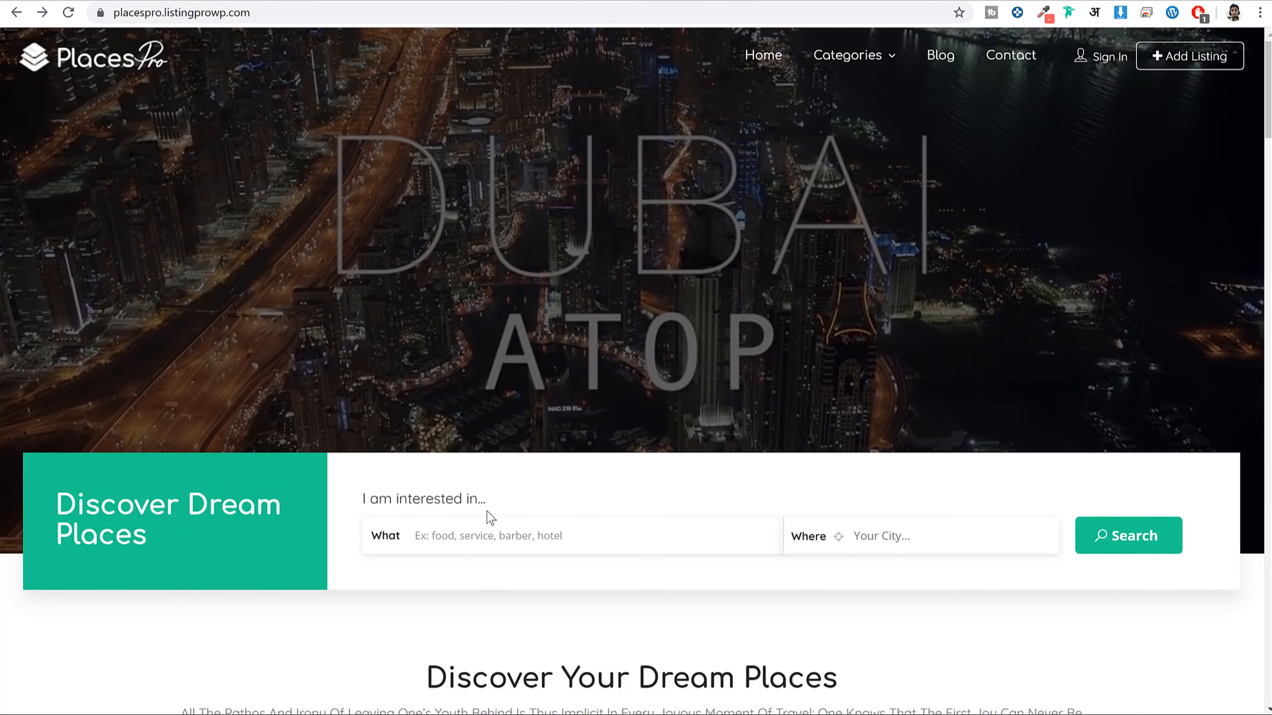
Open the PlacesPro What field and scroll through its category list
left_click(426, 536)
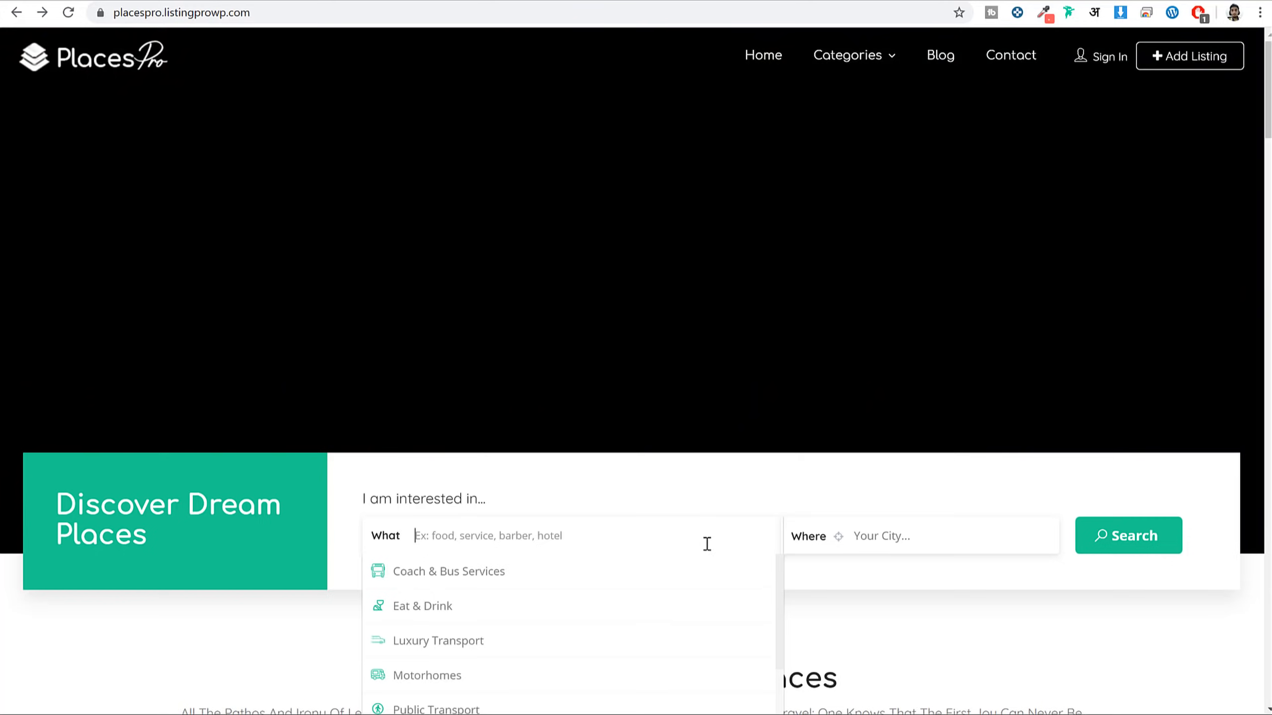
scroll(707, 539, "down", 2)
scroll(519, 597, "down", 3)
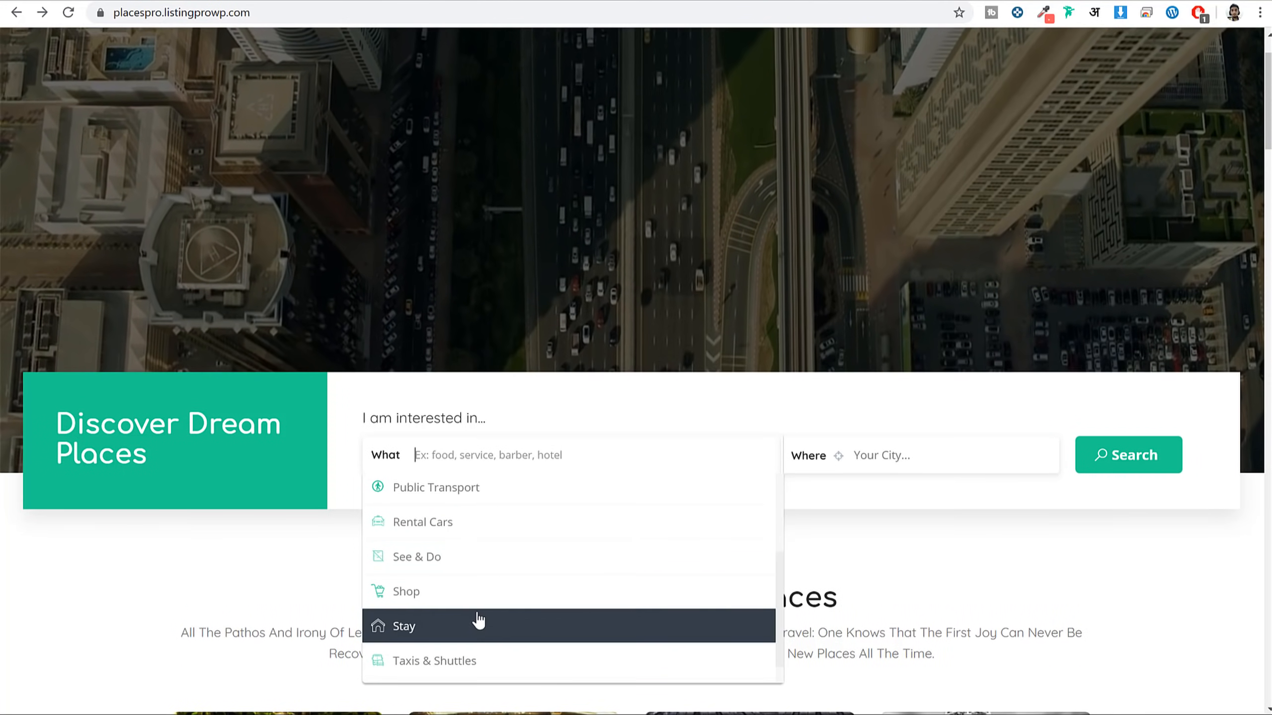
scroll(480, 601, "up", 3)
scroll(634, 404, "up", 2)
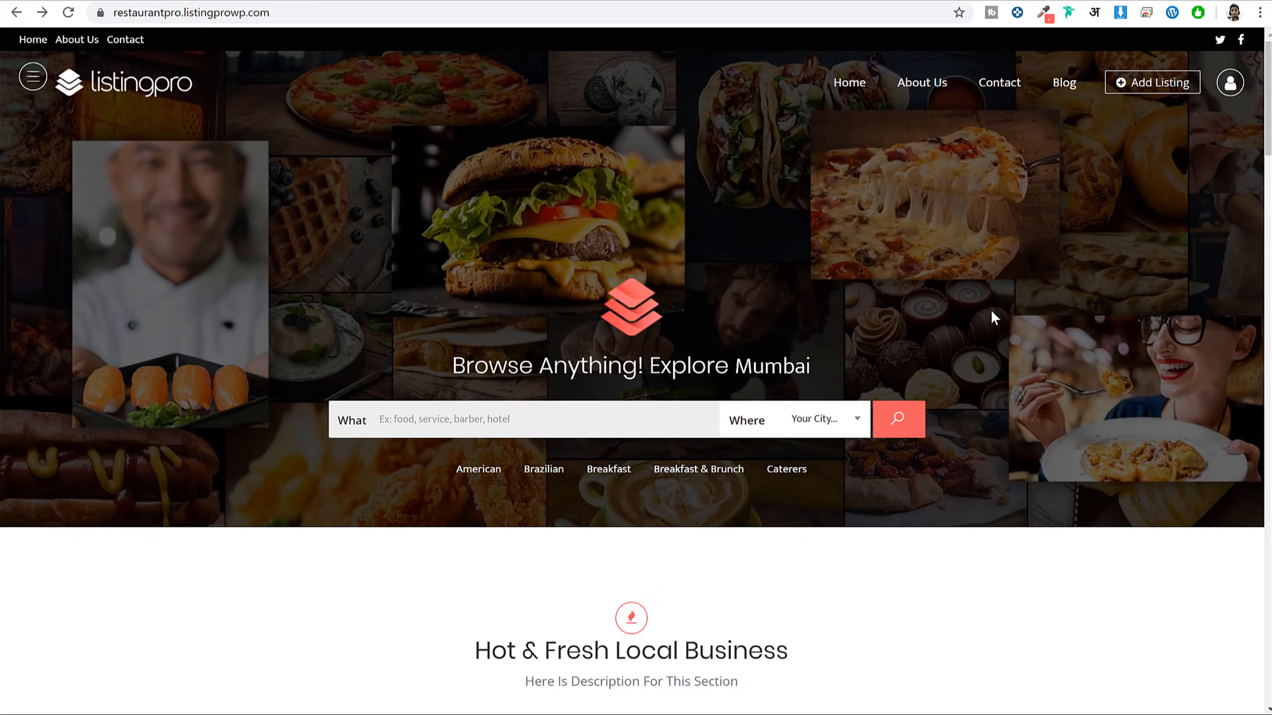
Browse the Hot & Fresh Local Business cards, highlighting Japonessa's Open Now status, price signs and verified badge
scroll(1085, 367, "down", 10)
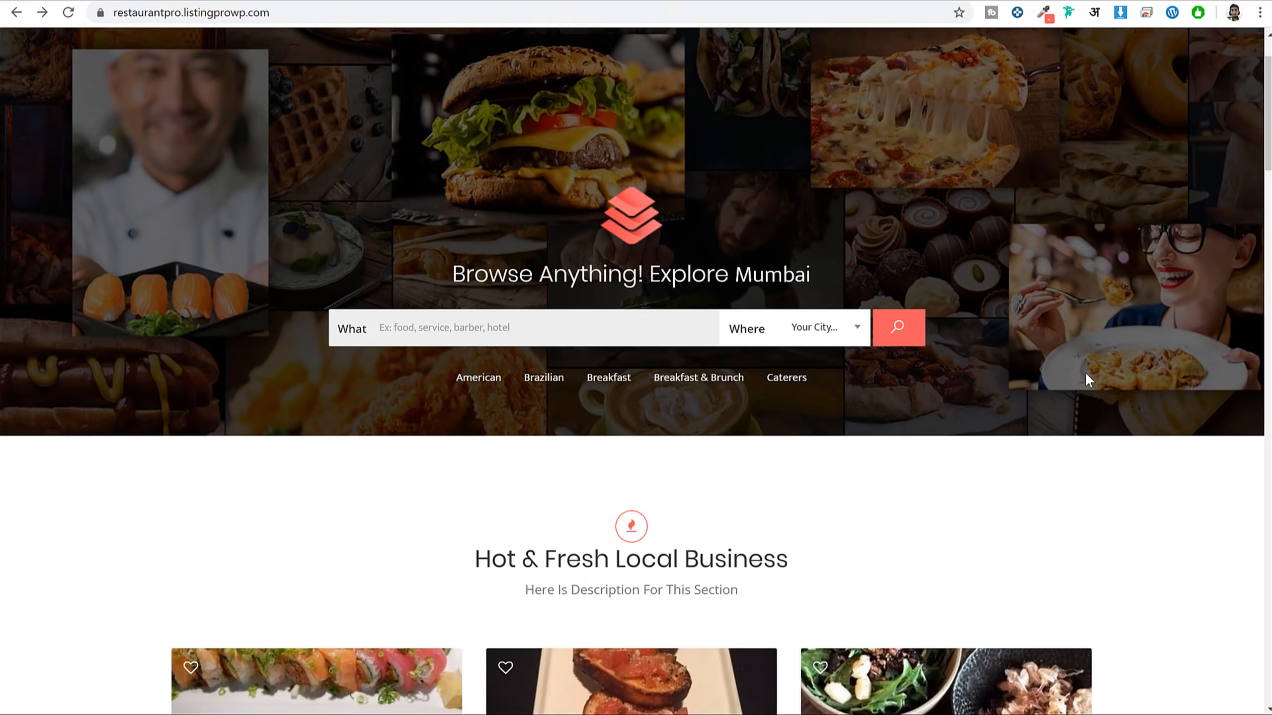
scroll(1090, 380, "up", 2)
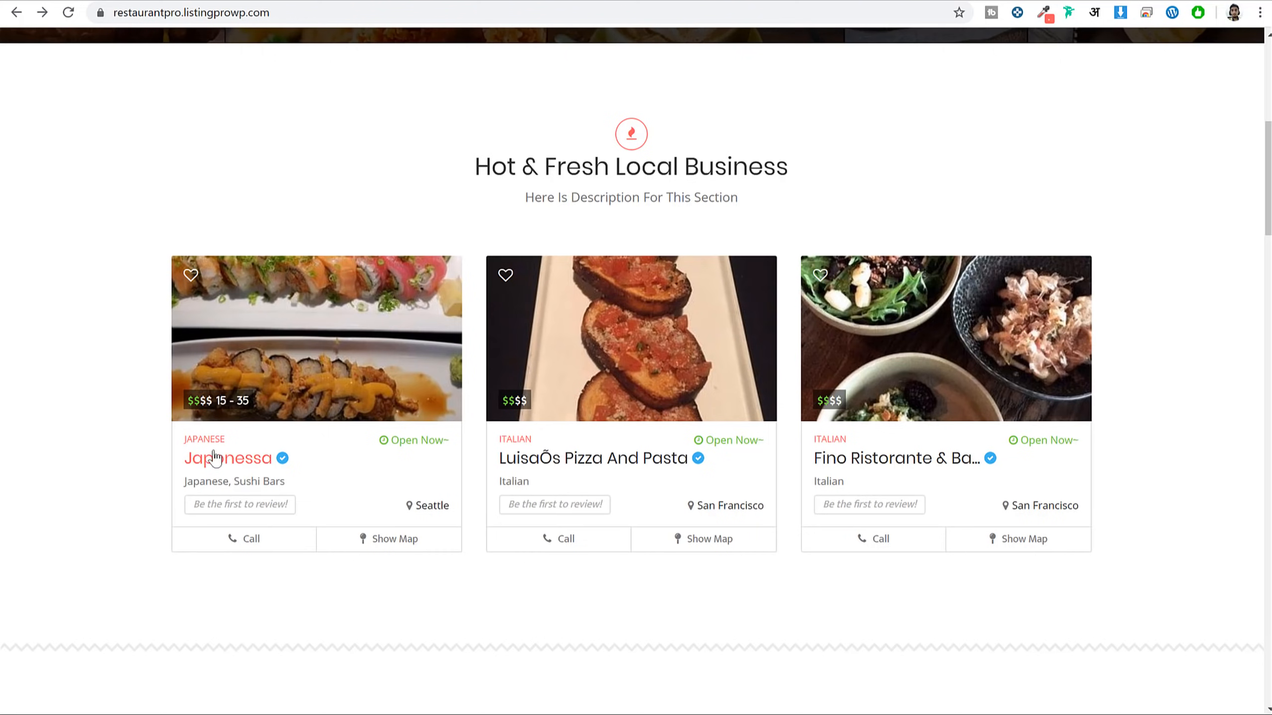
mouse_move(201, 401)
triple_click(432, 443)
mouse_move(283, 460)
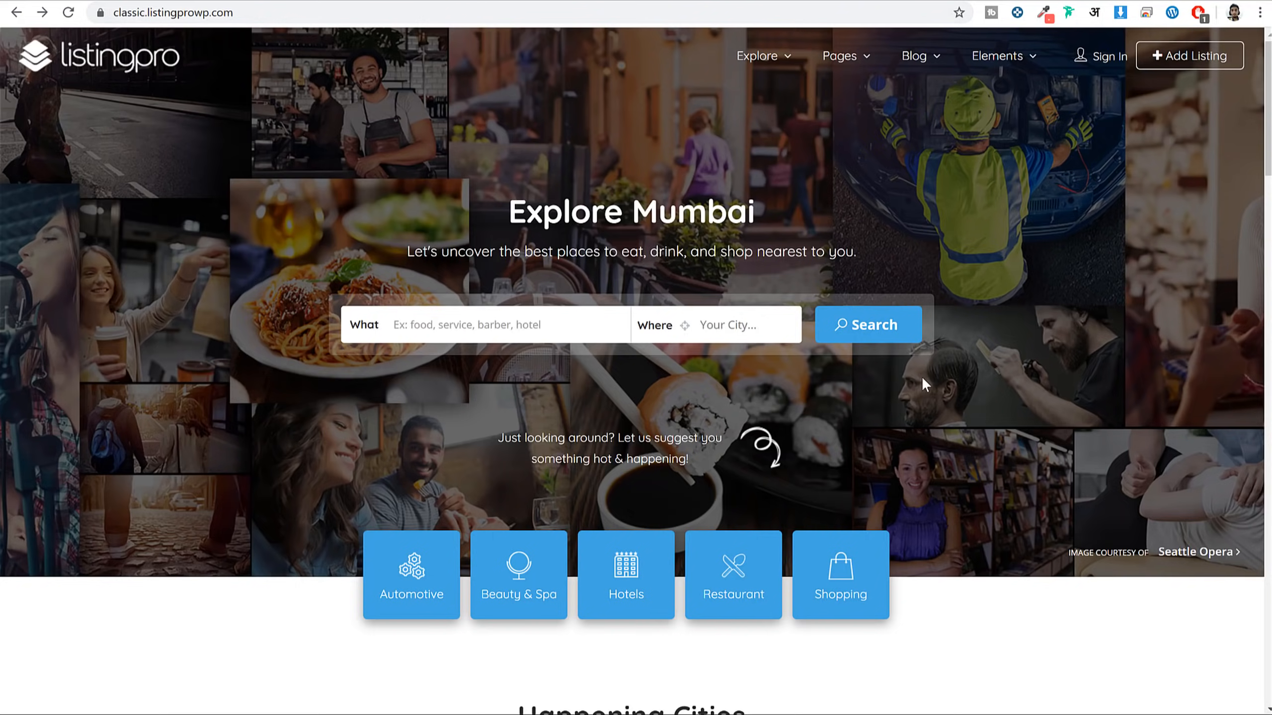
scroll(997, 398, "down", 15)
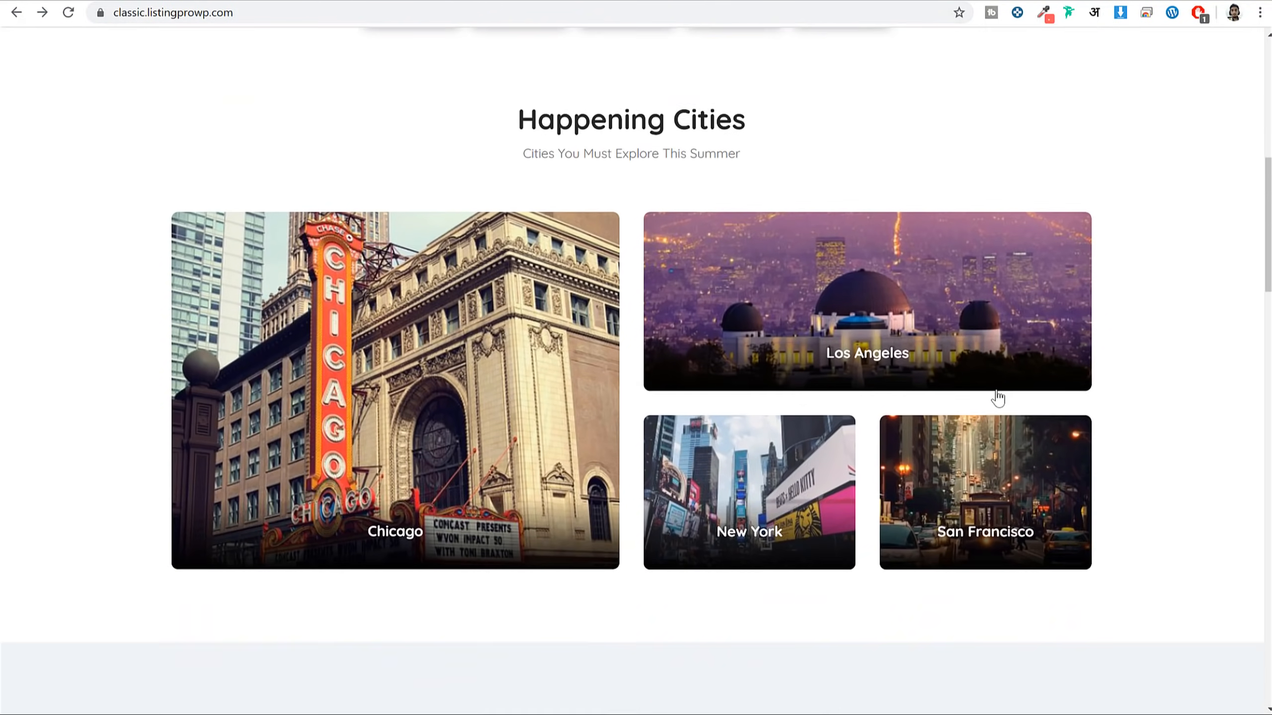
Scroll through the classic demo's Exclusive listings and PlacesPro's Popular Thing To do sections
scroll(996, 398, "up", 10)
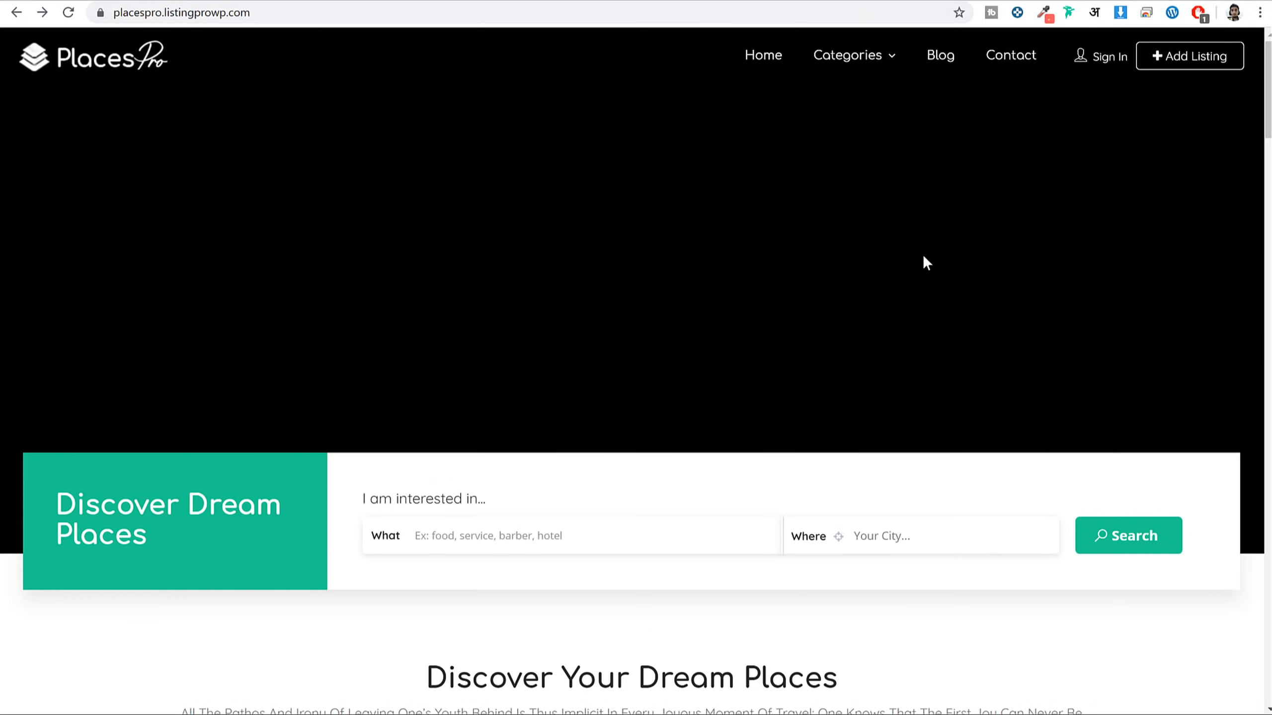
scroll(923, 261, "down", 5)
scroll(941, 276, "down", 20)
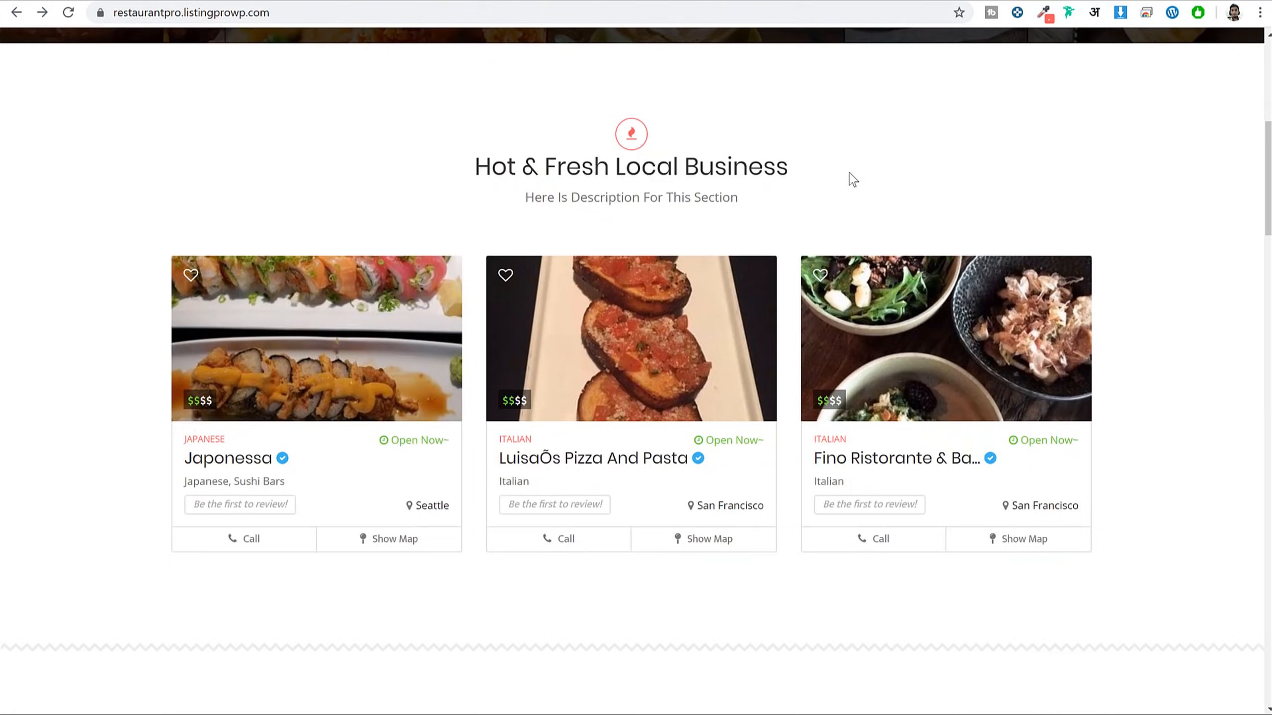
scroll(848, 176, "down", 8)
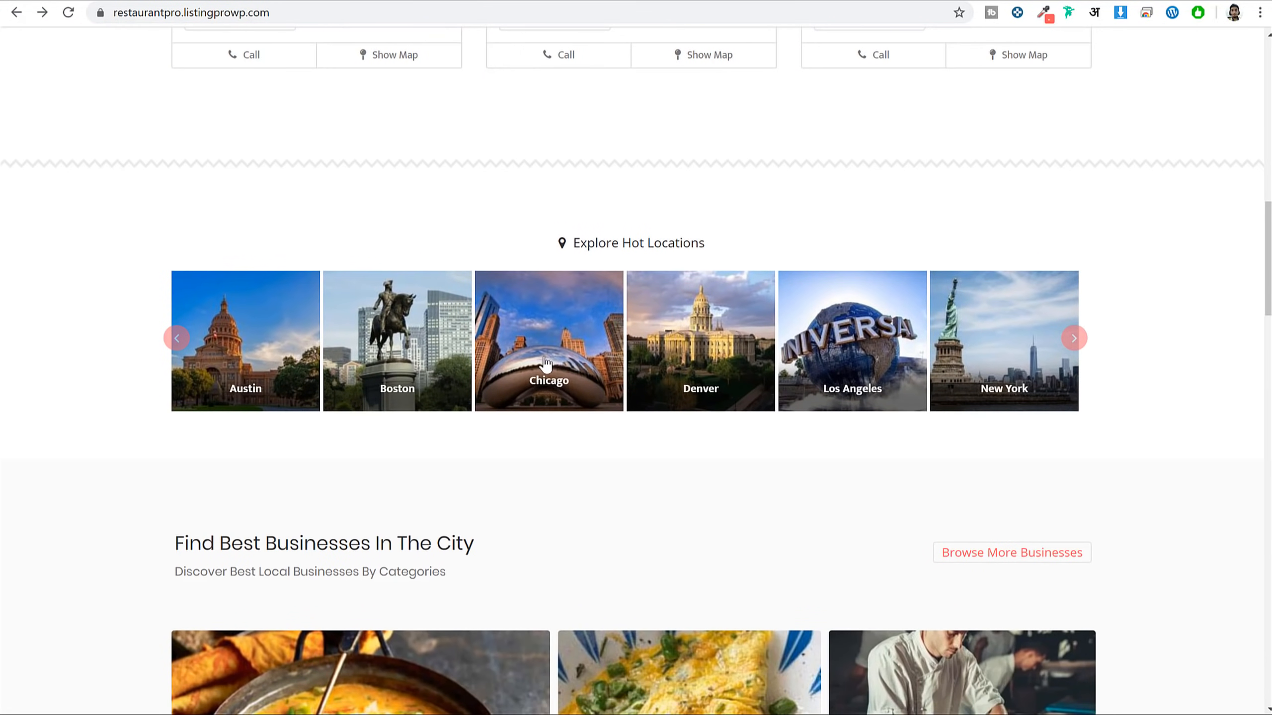
Advance the Explore Hot Locations carousel four cities to reach Washington
left_click(1077, 345)
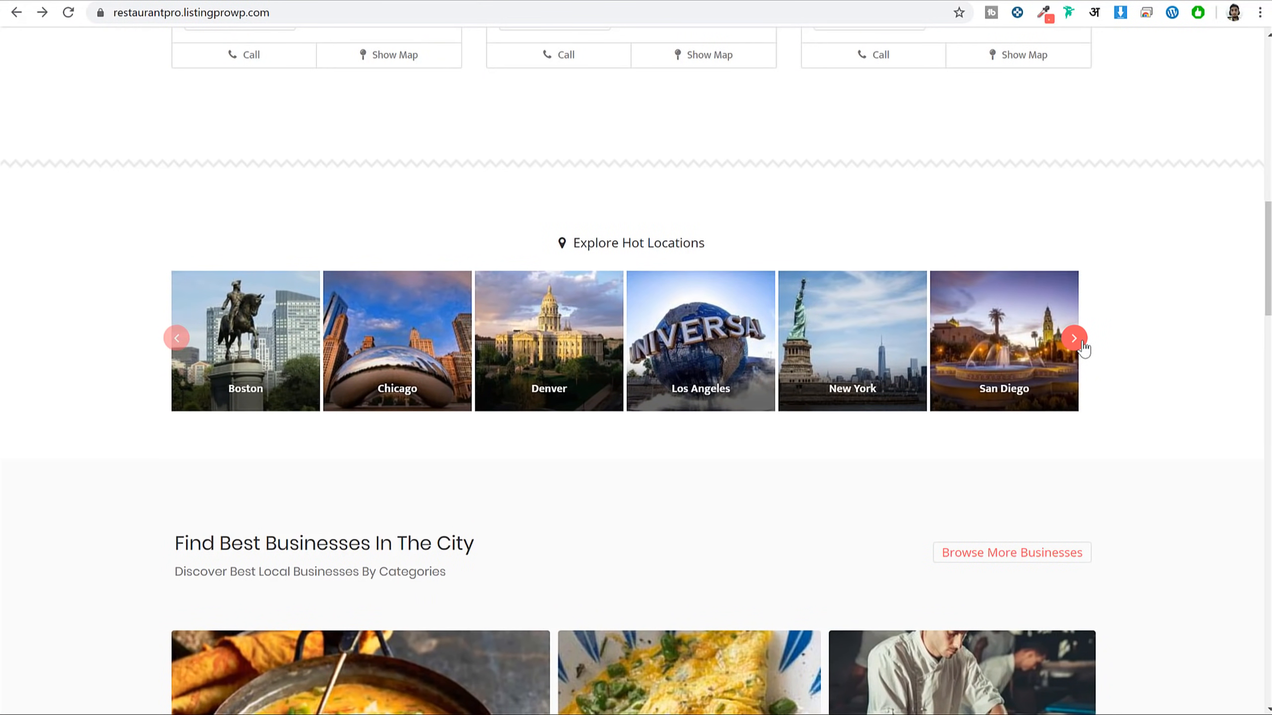
left_click(1080, 344)
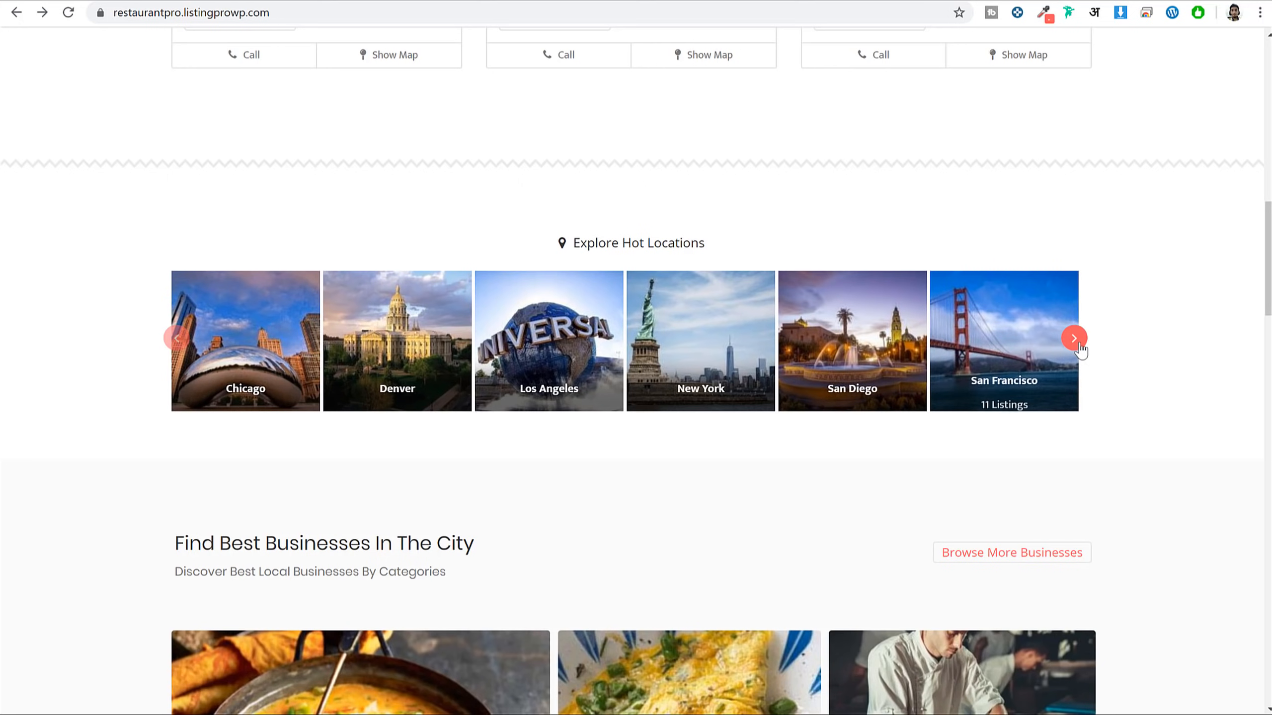
left_click(1079, 345)
left_click(1079, 345)
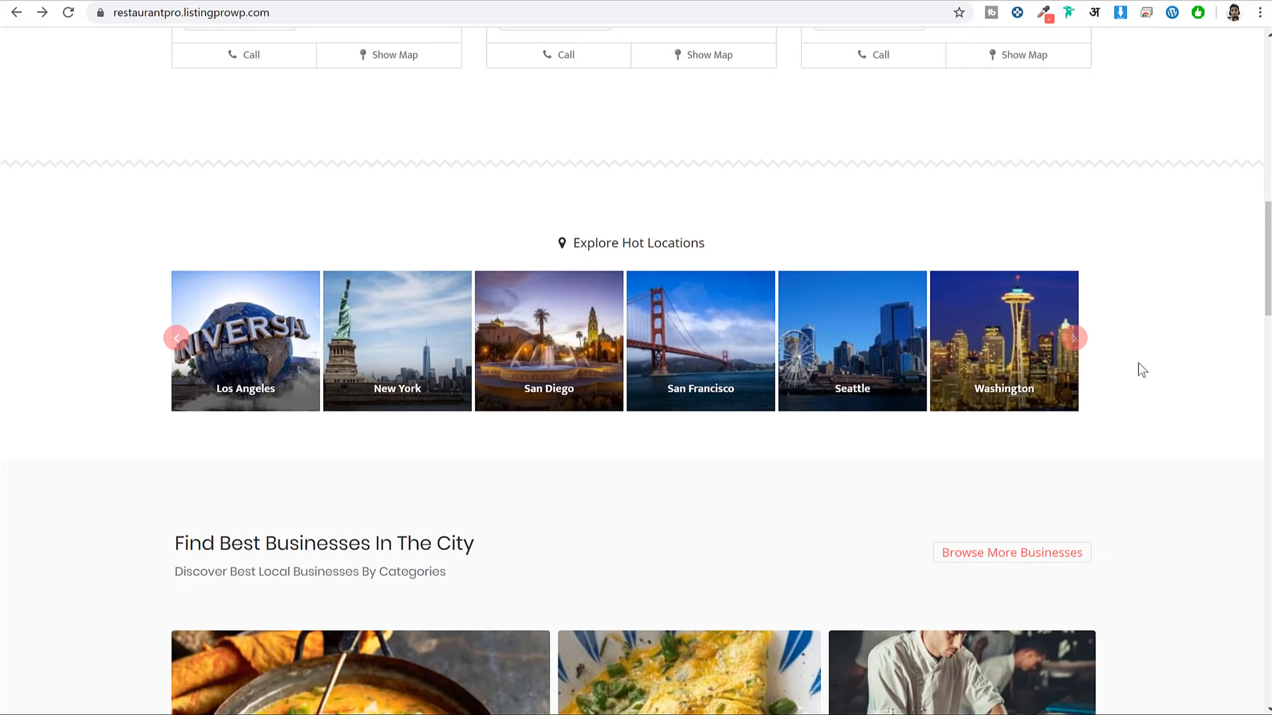
Scroll down to the Brazilian, Delis, Caterers and Desserts category tiles
scroll(1139, 367, "down", 4)
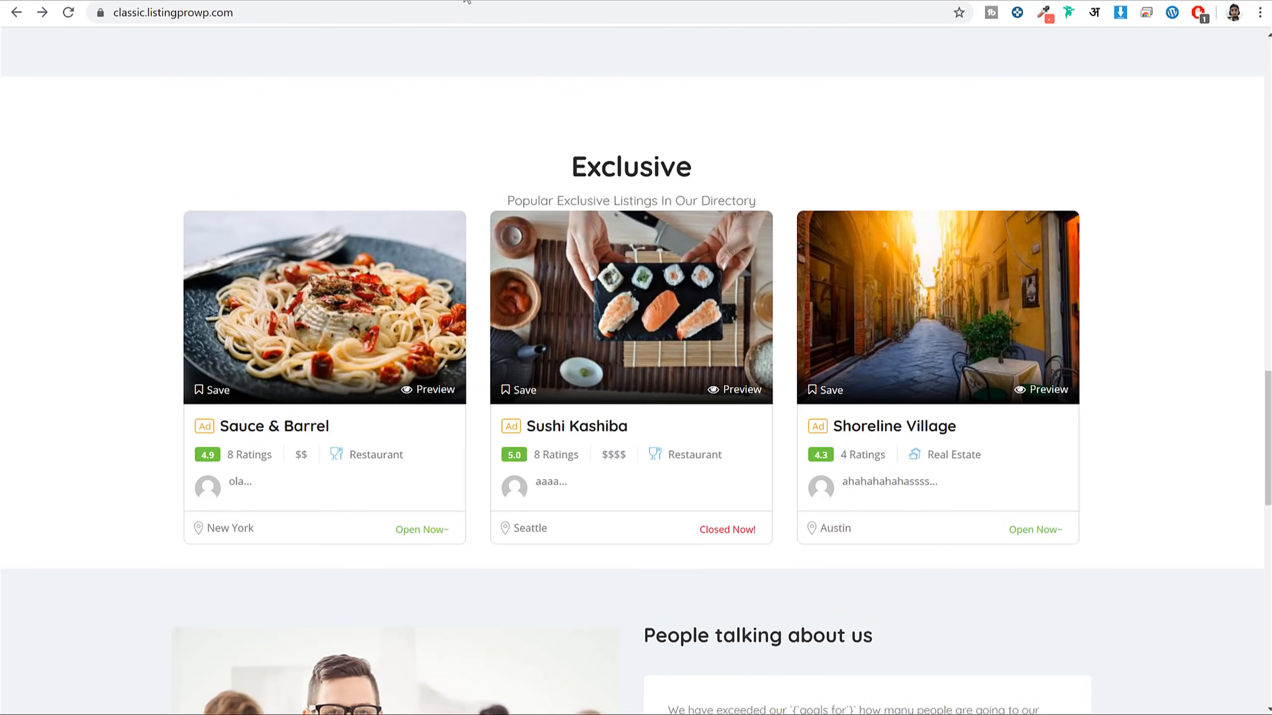
scroll(767, 459, "up", 20)
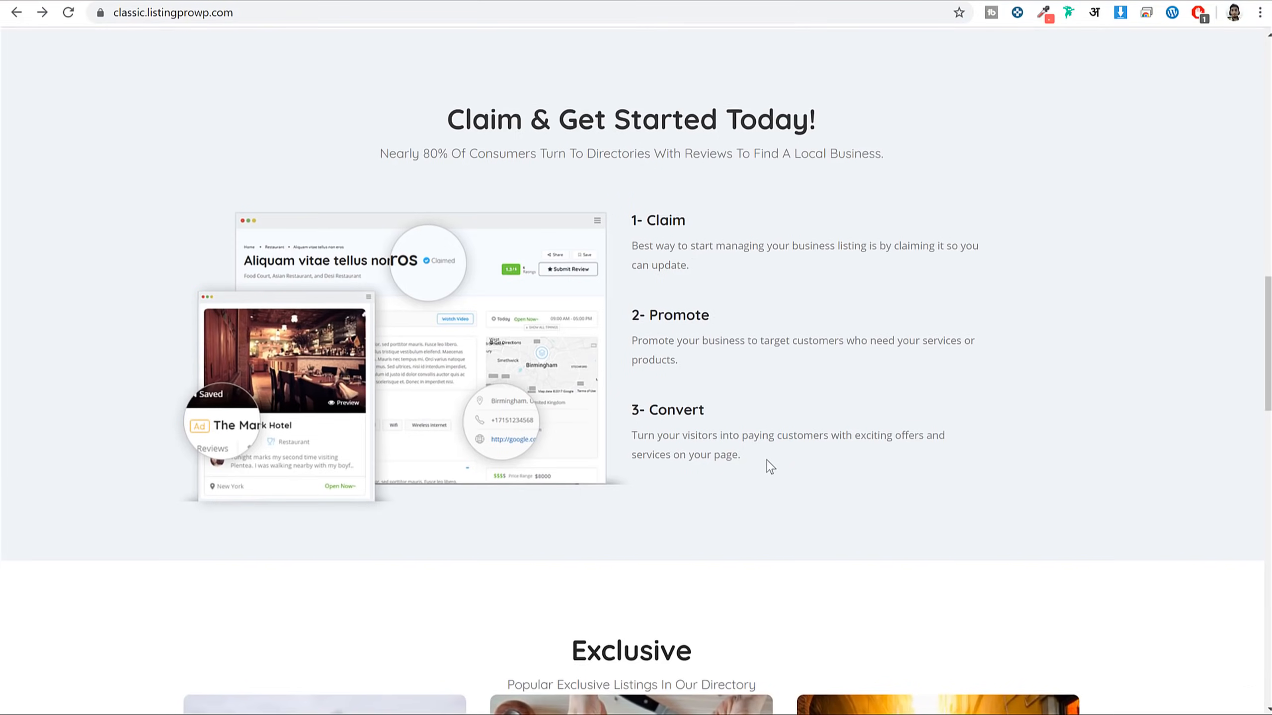
scroll(811, 429, "down", 4)
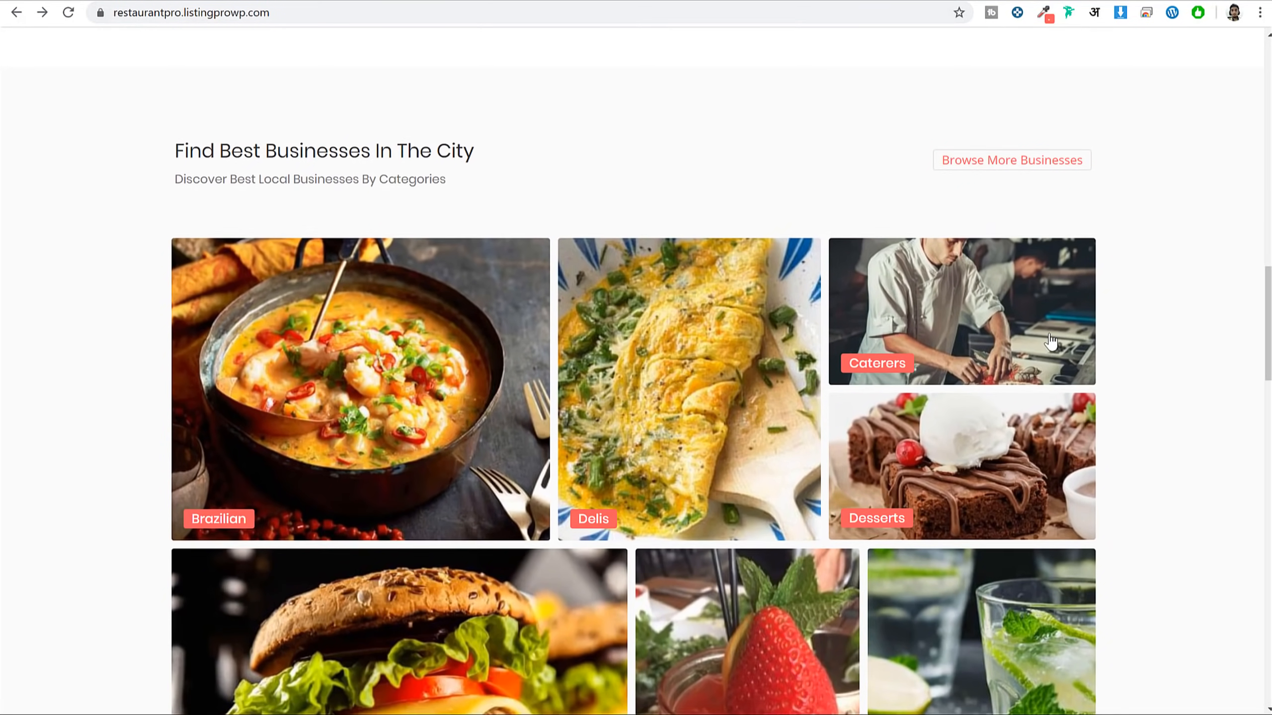
scroll(1051, 342, "down", 2)
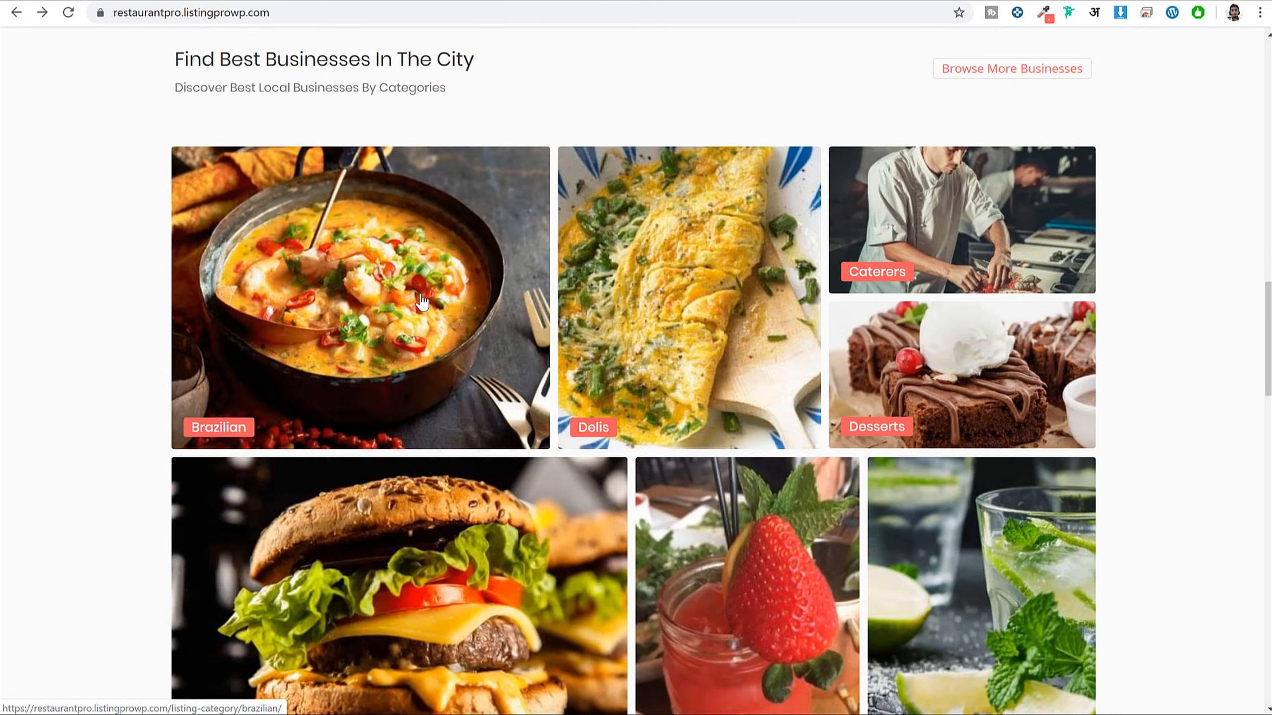
Scroll past Explore Italian Pitza and Activities, highlighting the Read Stories heading
scroll(958, 335, "down", 3)
scroll(1173, 296, "down", 10)
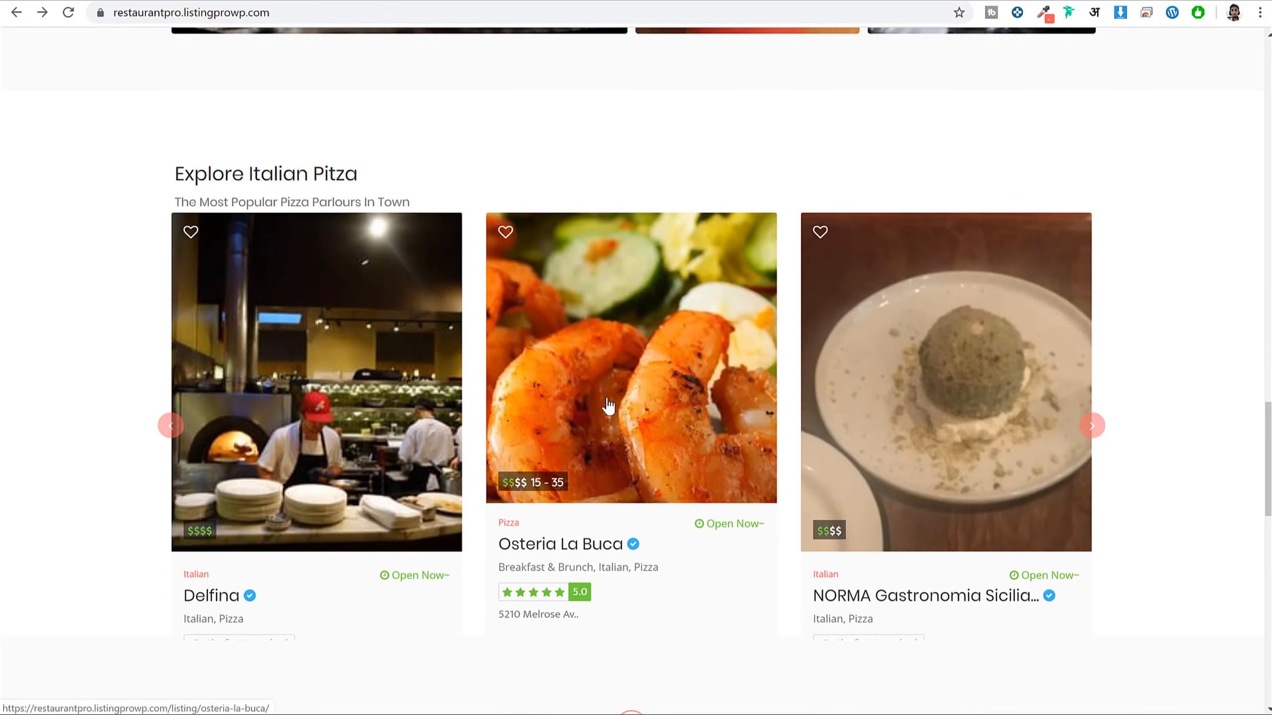
scroll(1227, 331, "down", 2)
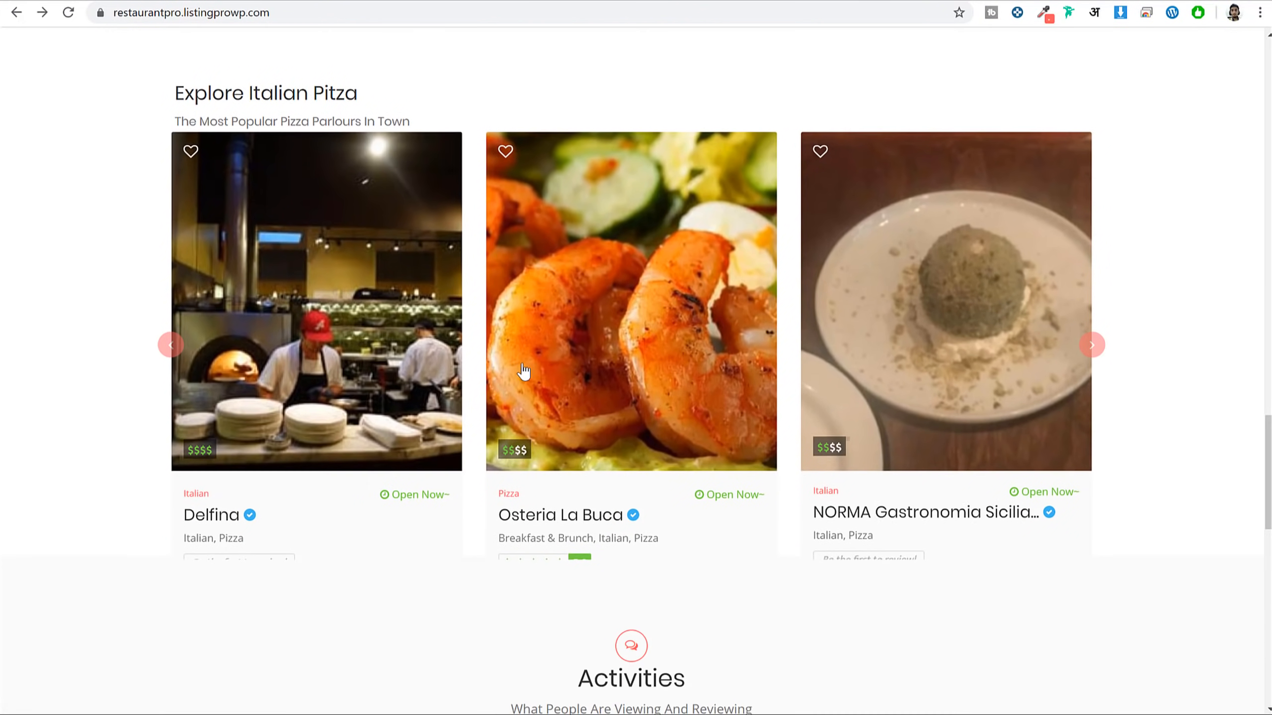
scroll(1127, 327, "down", 10)
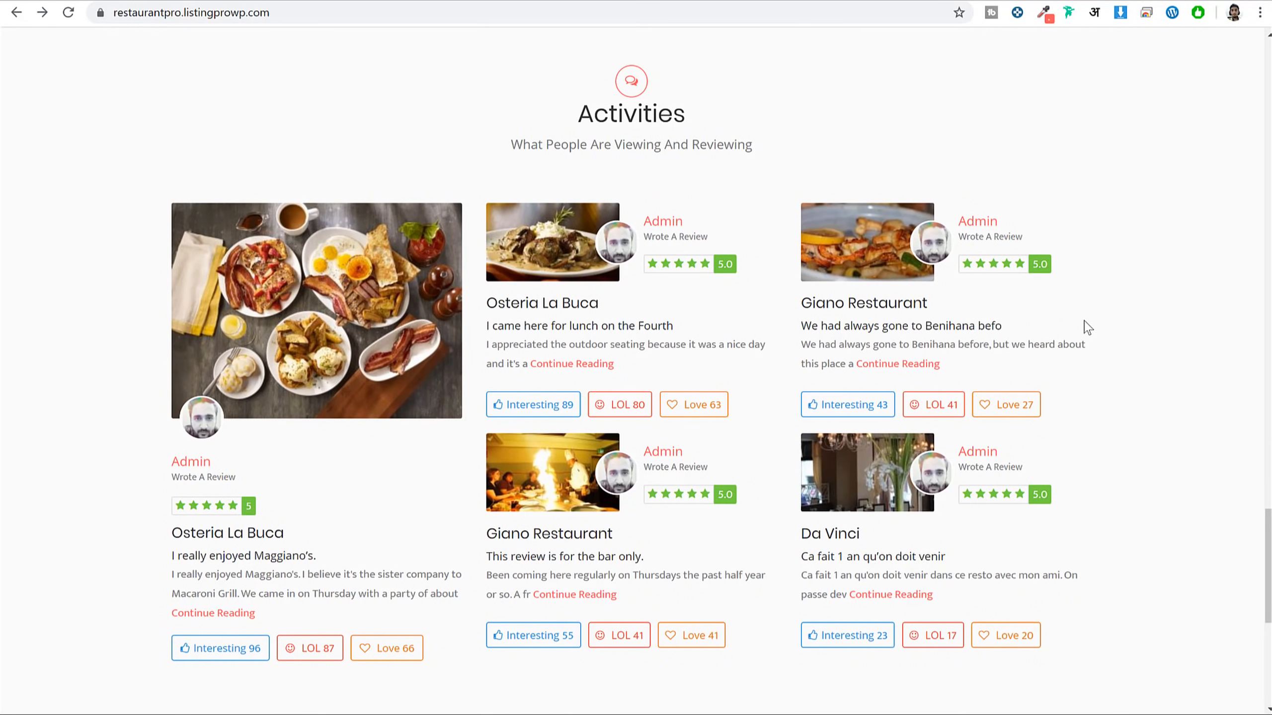
scroll(647, 343, "down", 2)
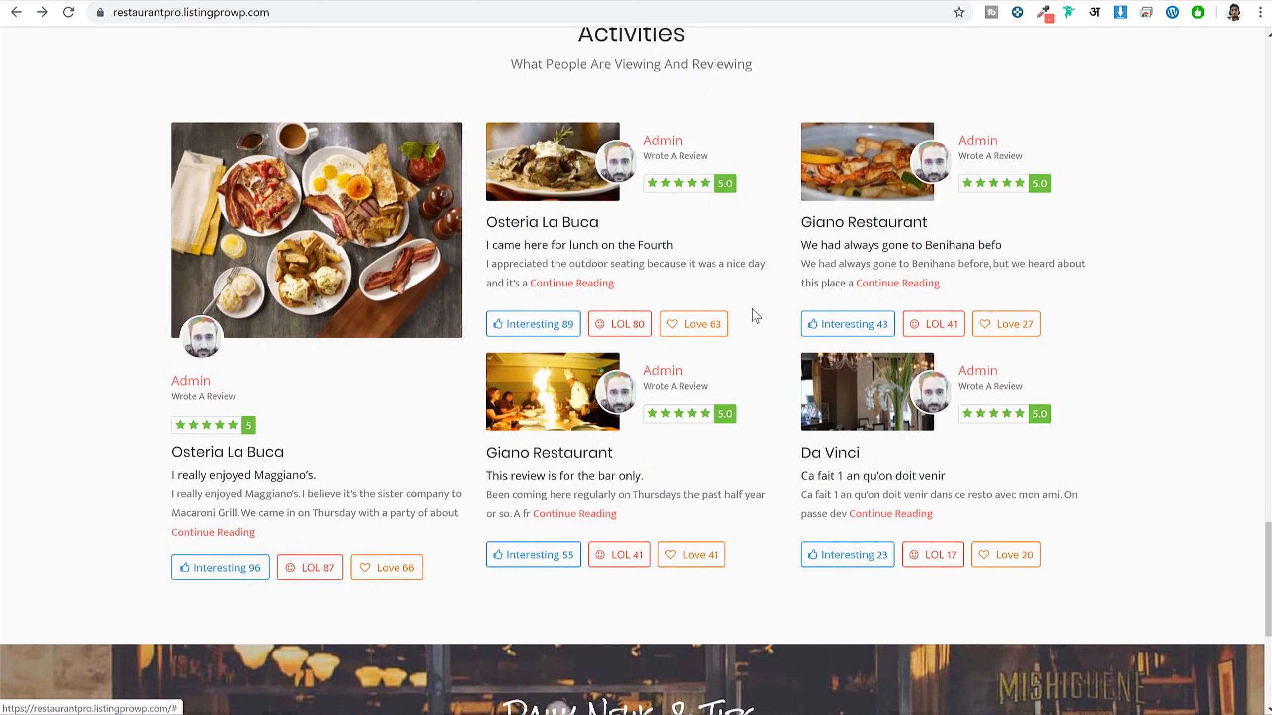
scroll(1100, 373, "down", 3)
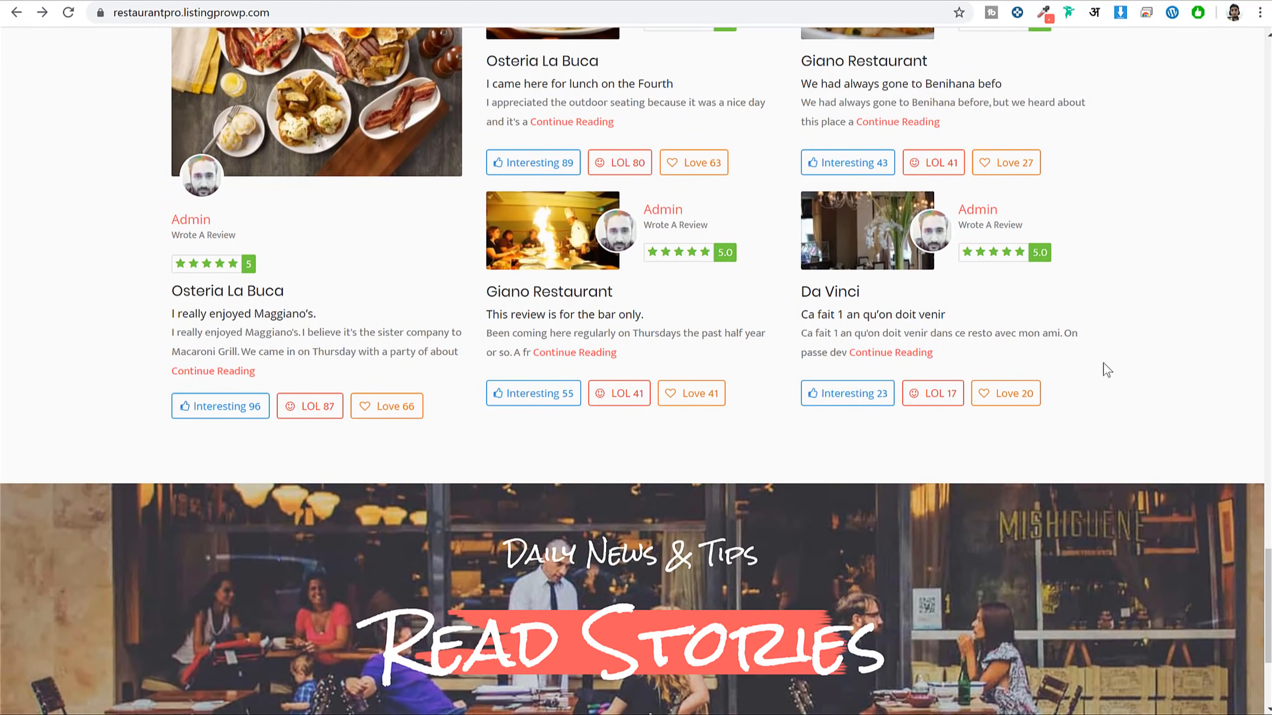
scroll(1146, 348, "down", 5)
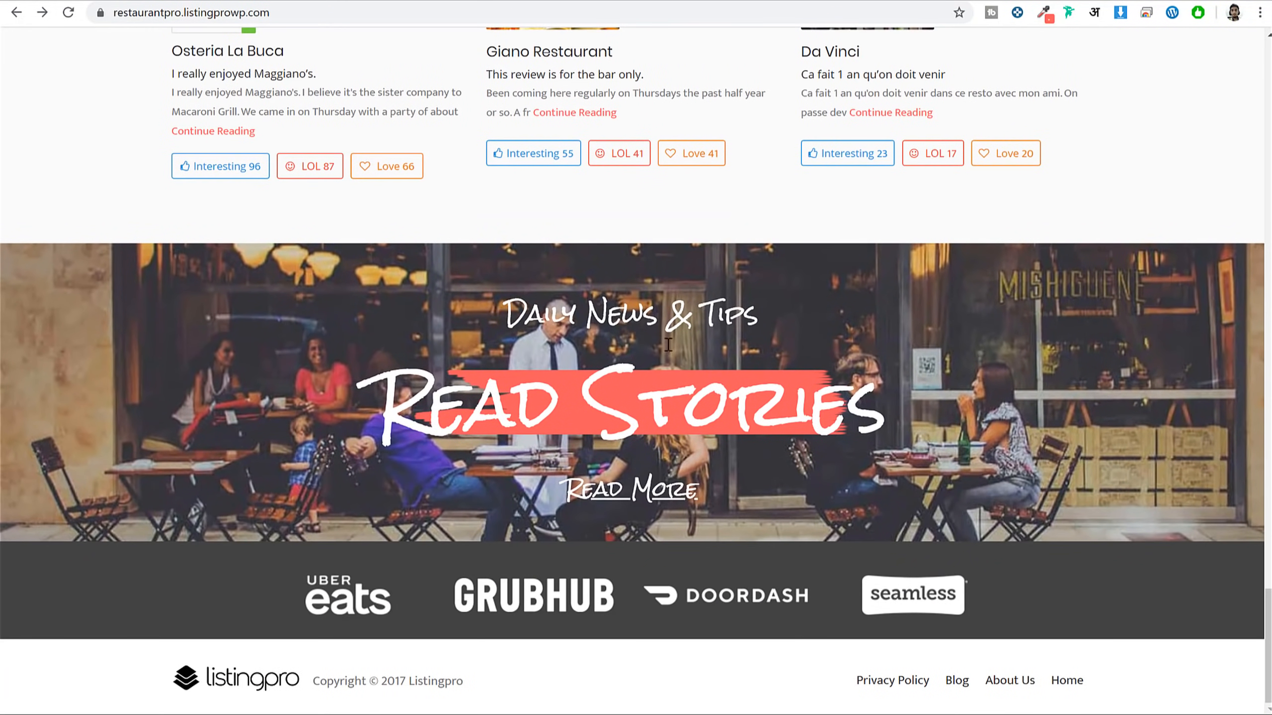
left_click_drag(485, 318, 807, 390)
left_click(806, 390)
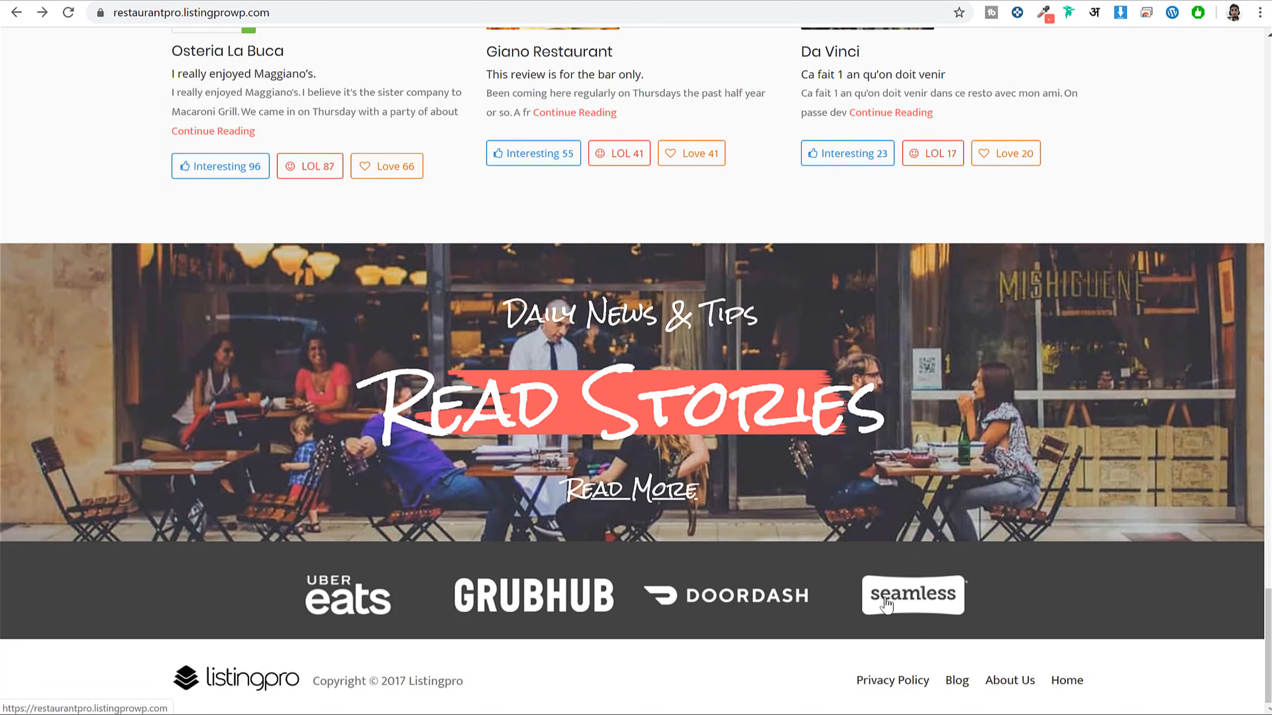
Scroll on to the footer and back up to the Explore Mumbai banner
scroll(886, 604, "up", 20)
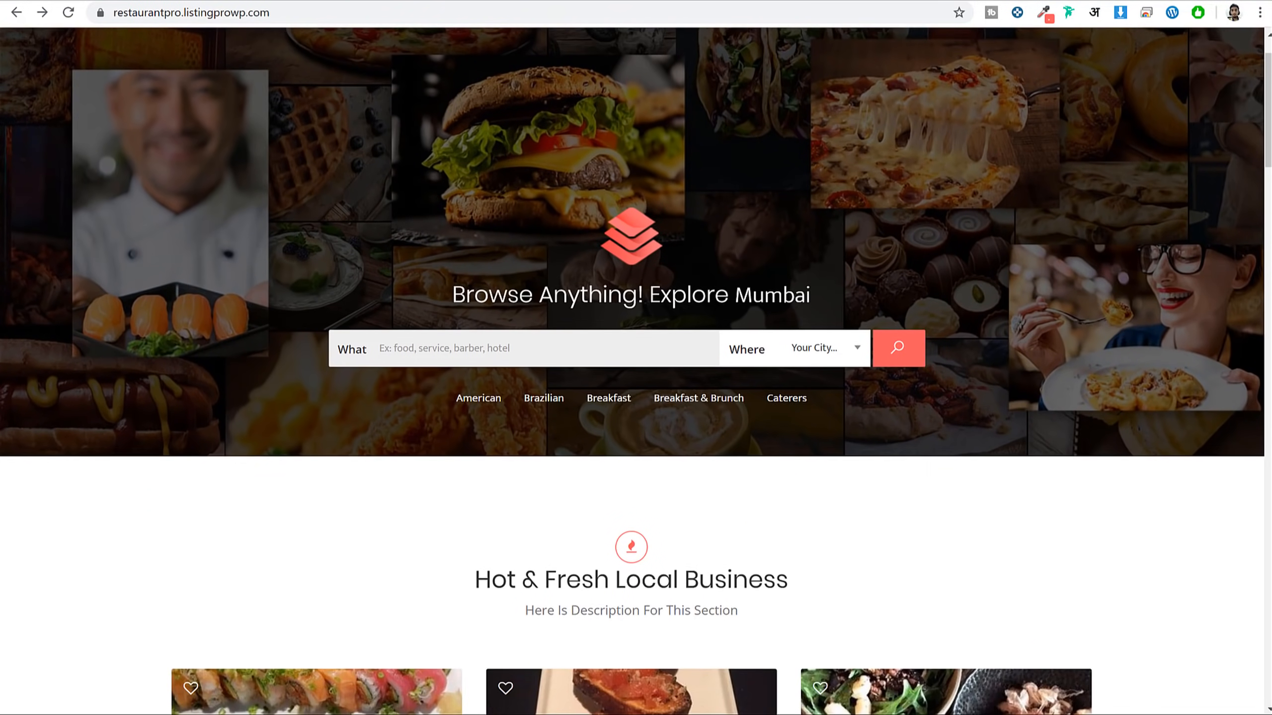
scroll(699, 263, "up", 3)
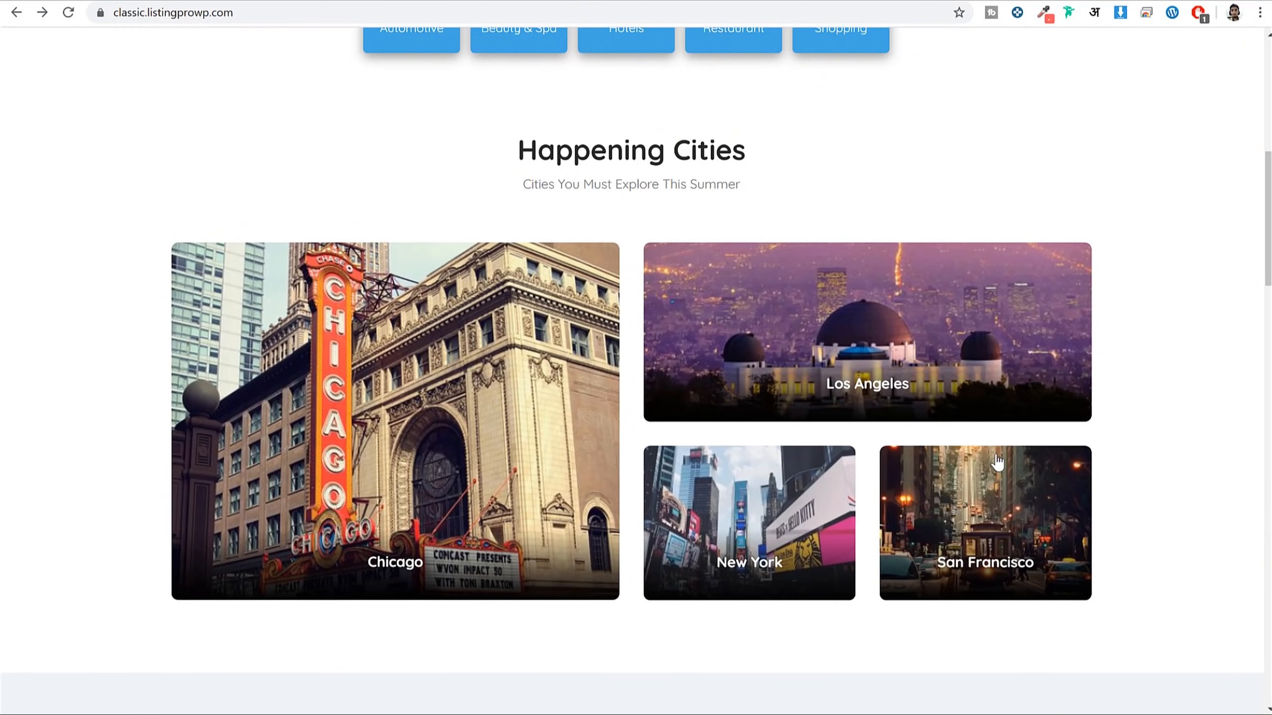
scroll(997, 463, "down", 10)
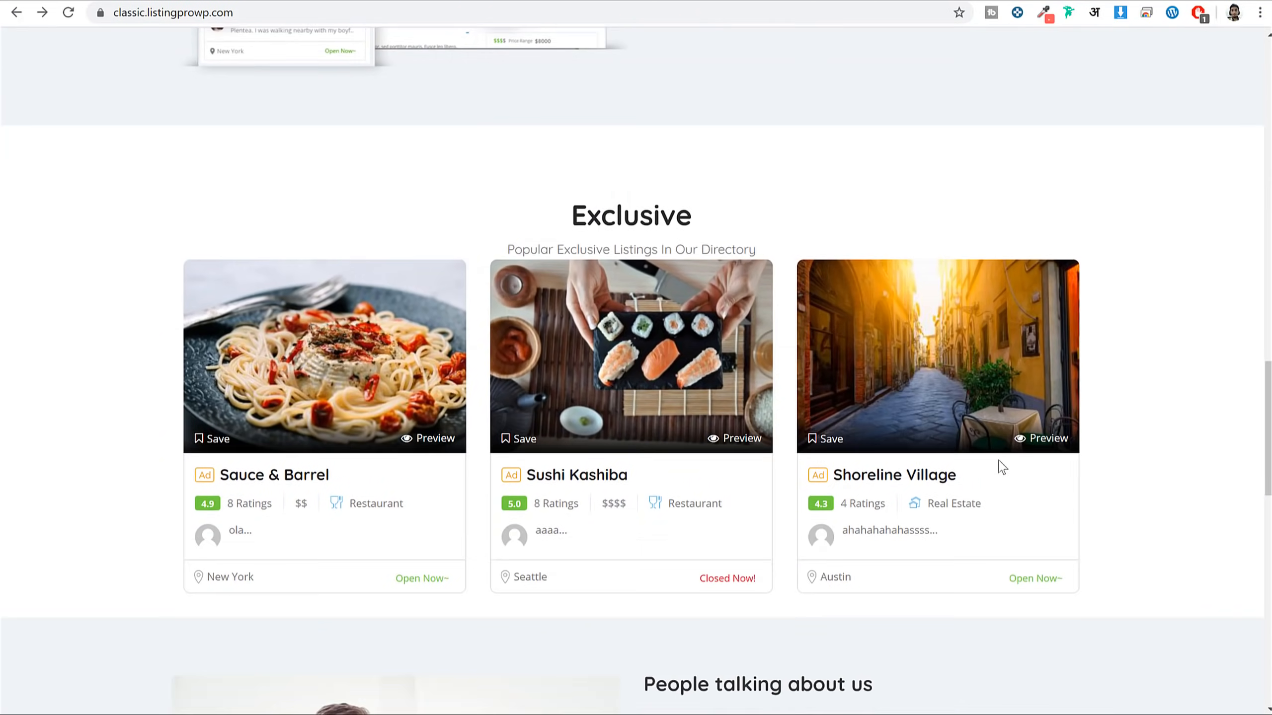
scroll(1002, 467, "down", 10)
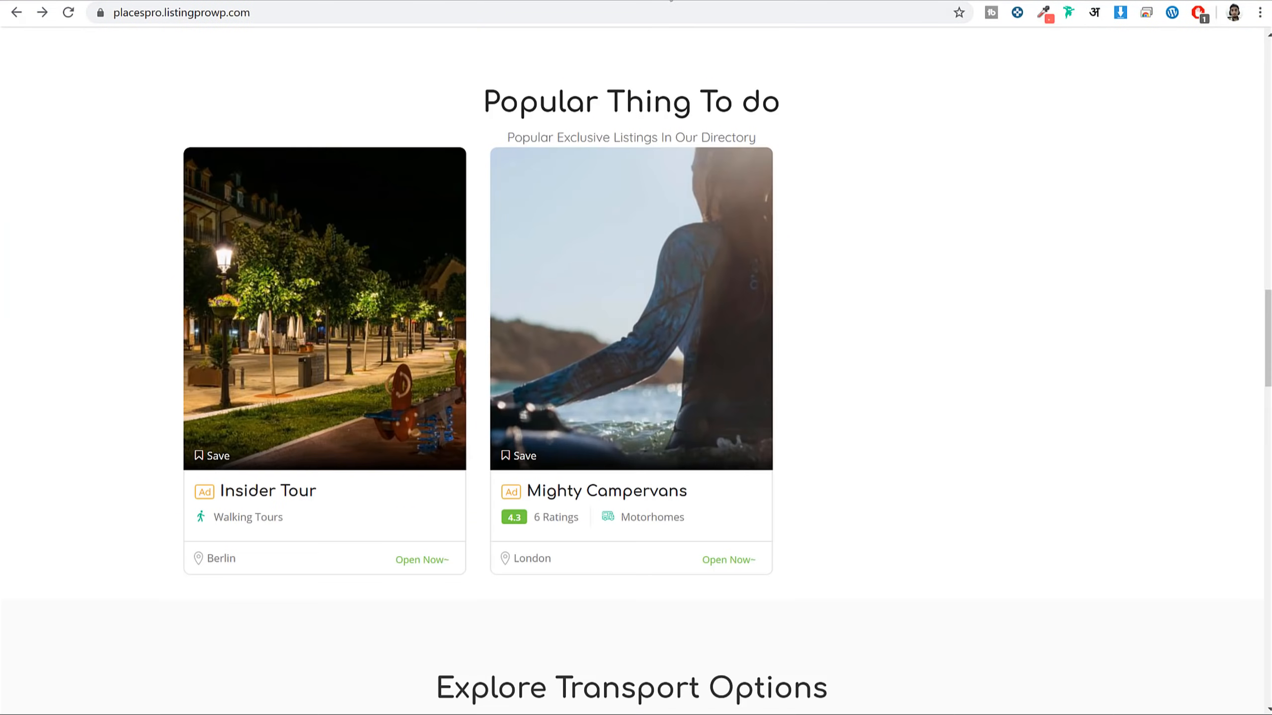
scroll(915, 379, "down", 10)
scroll(915, 380, "down", 15)
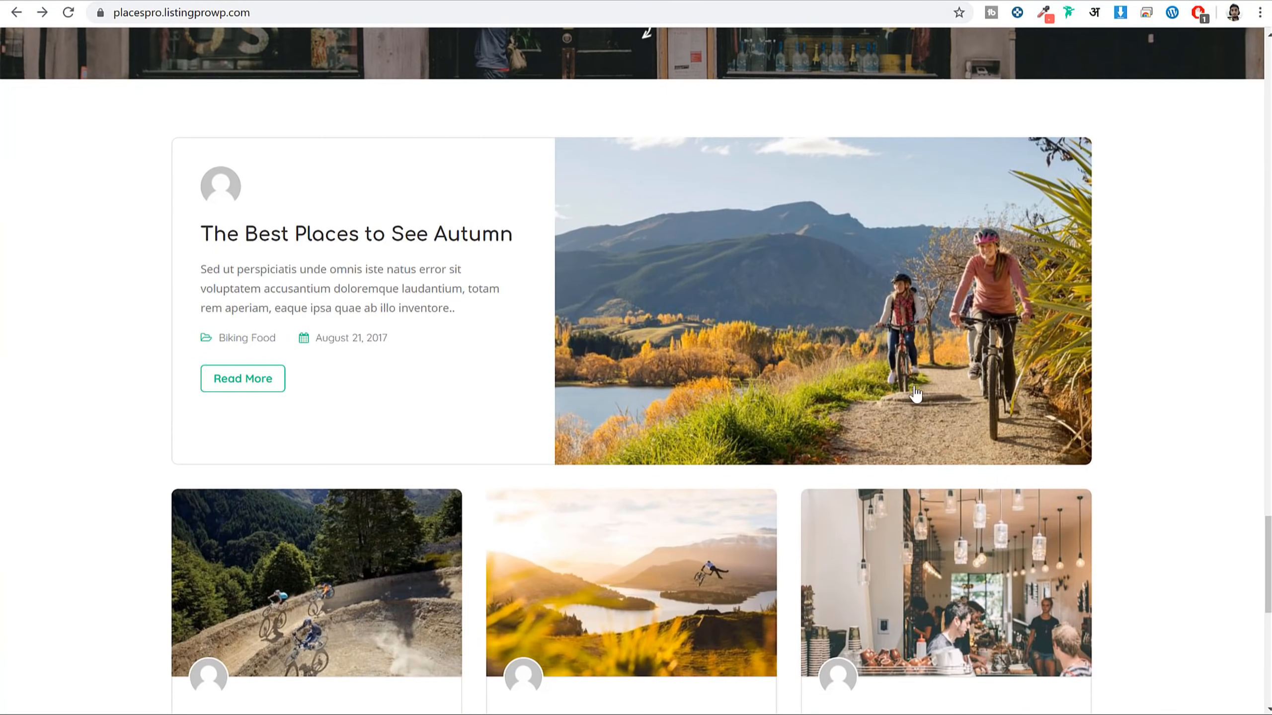
scroll(912, 457, "up", 20)
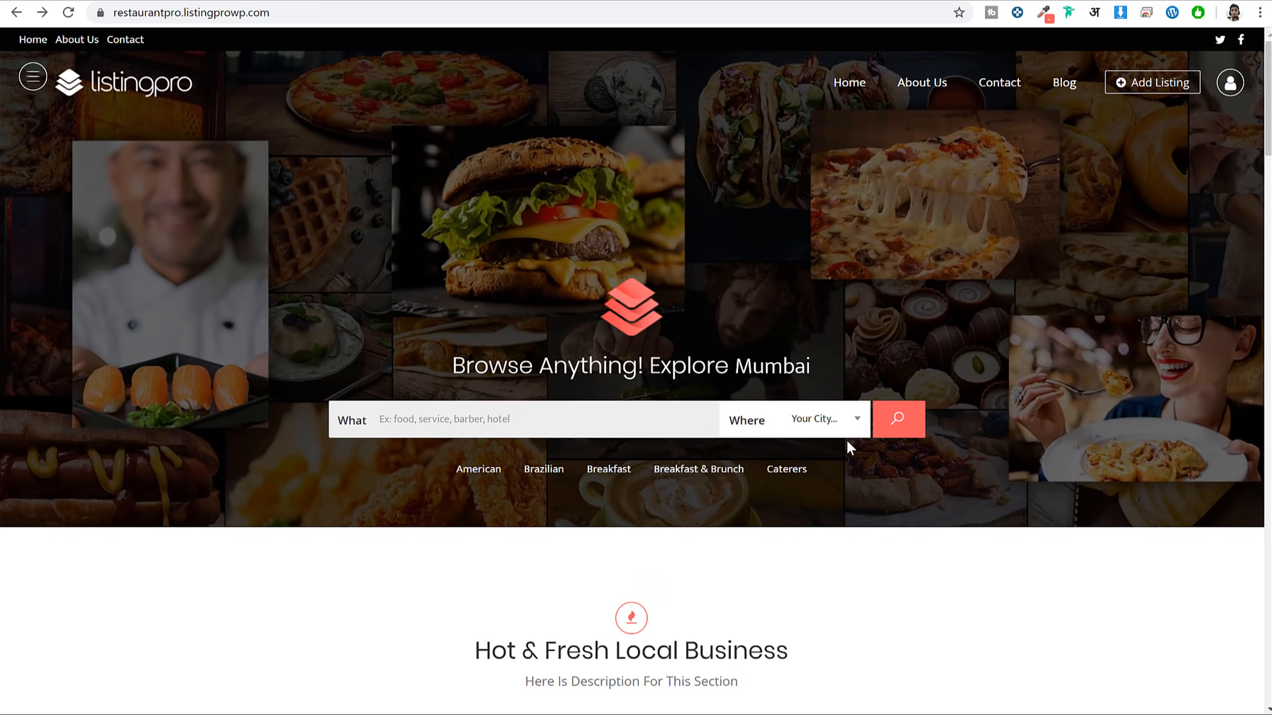
Run a listing search from the PlacesPro hero banner
left_click(899, 430)
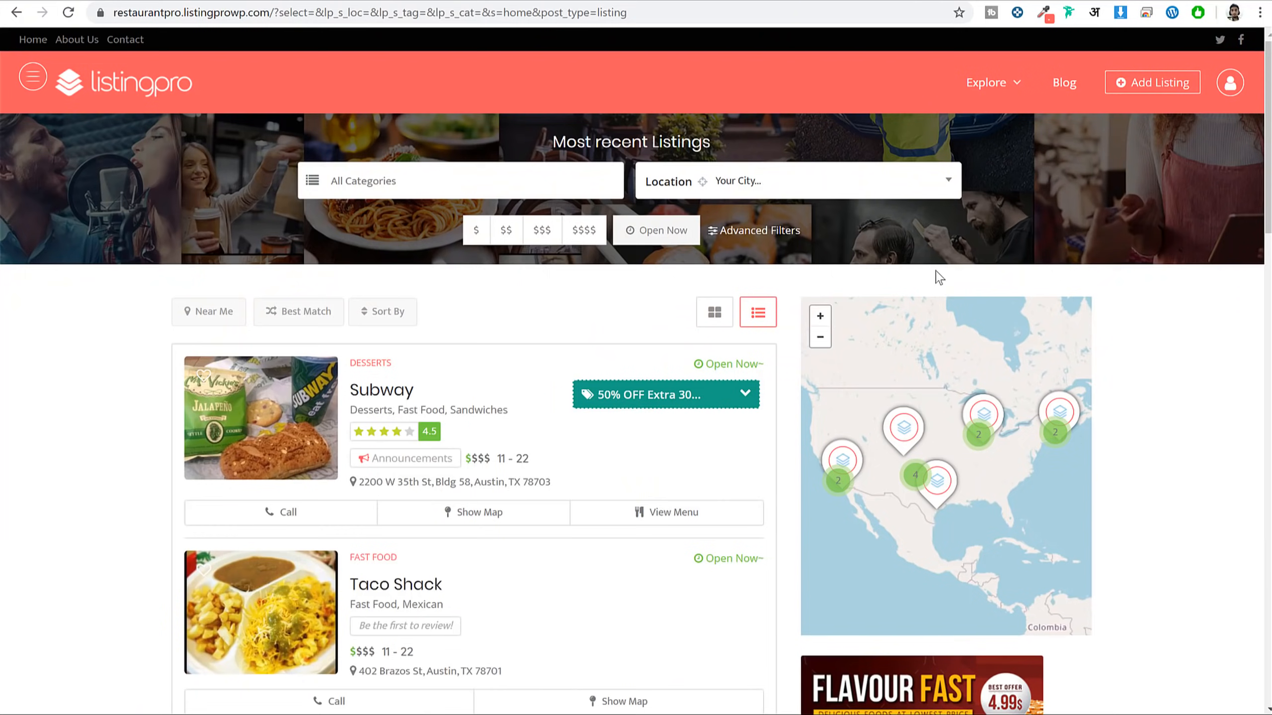
scroll(1081, 280, "down", 12)
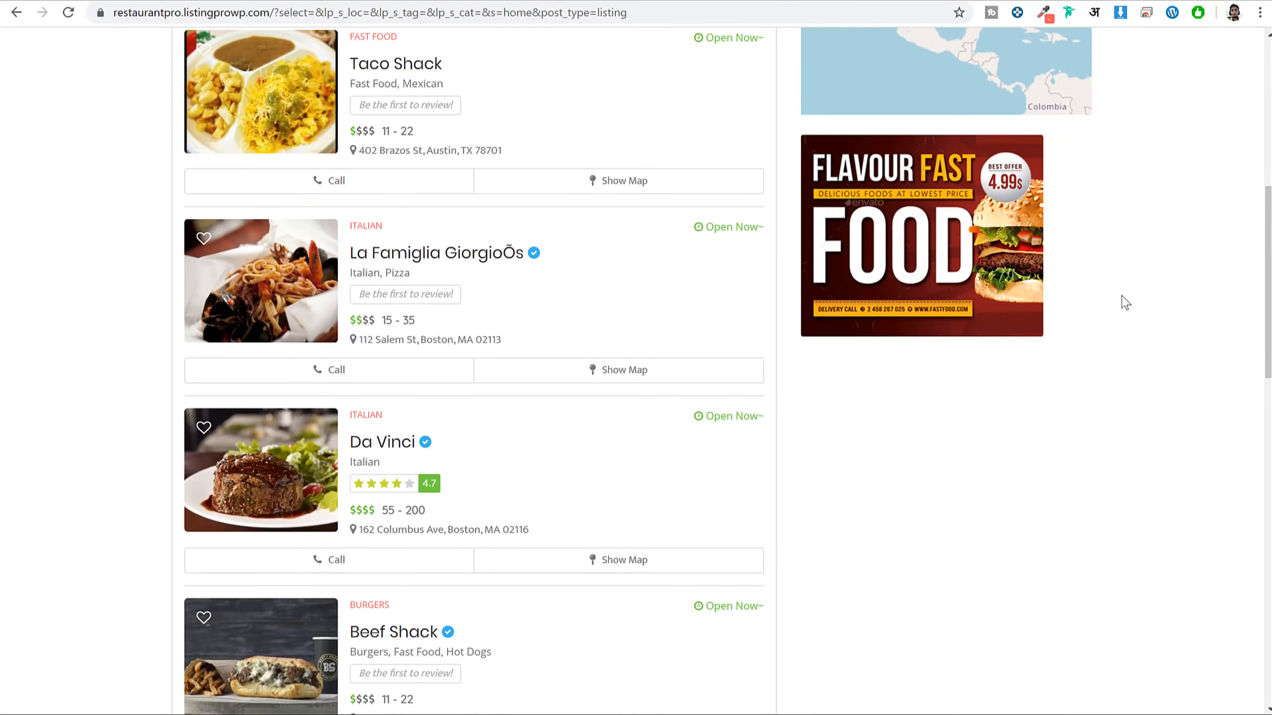
scroll(1121, 295, "up", 5)
scroll(1126, 304, "up", 8)
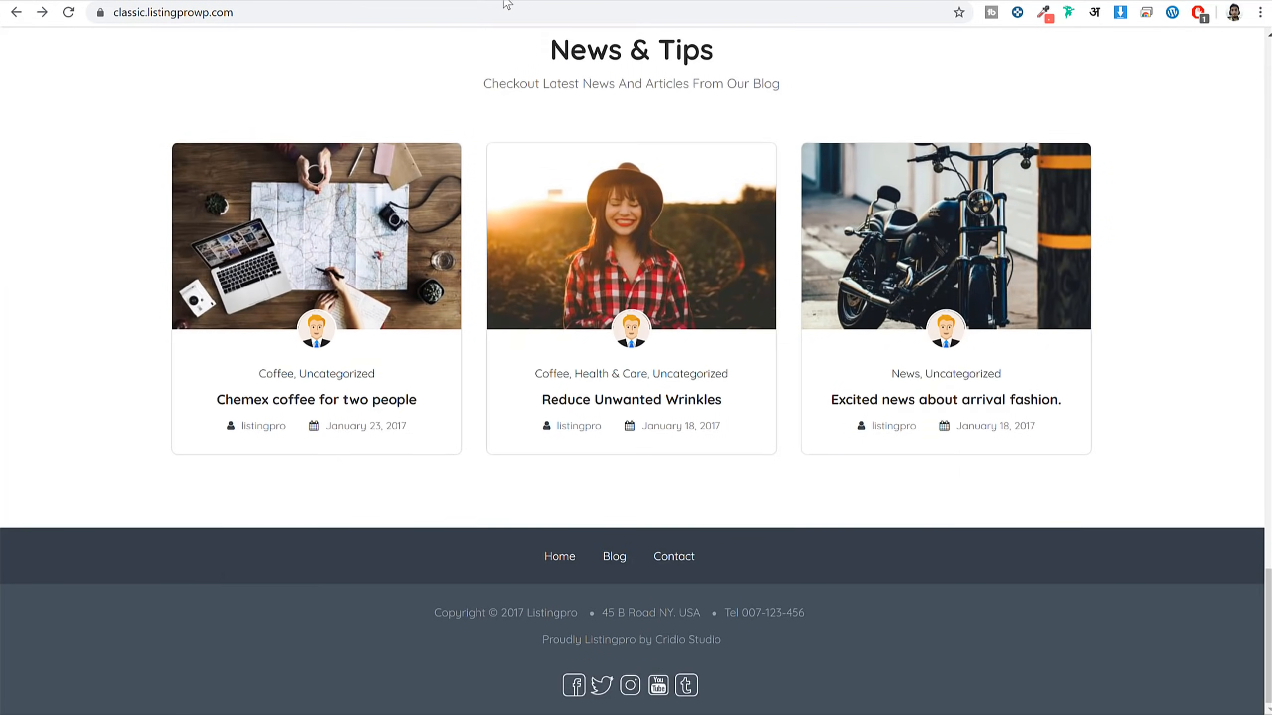
scroll(744, 445, "up", 15)
scroll(749, 453, "up", 5)
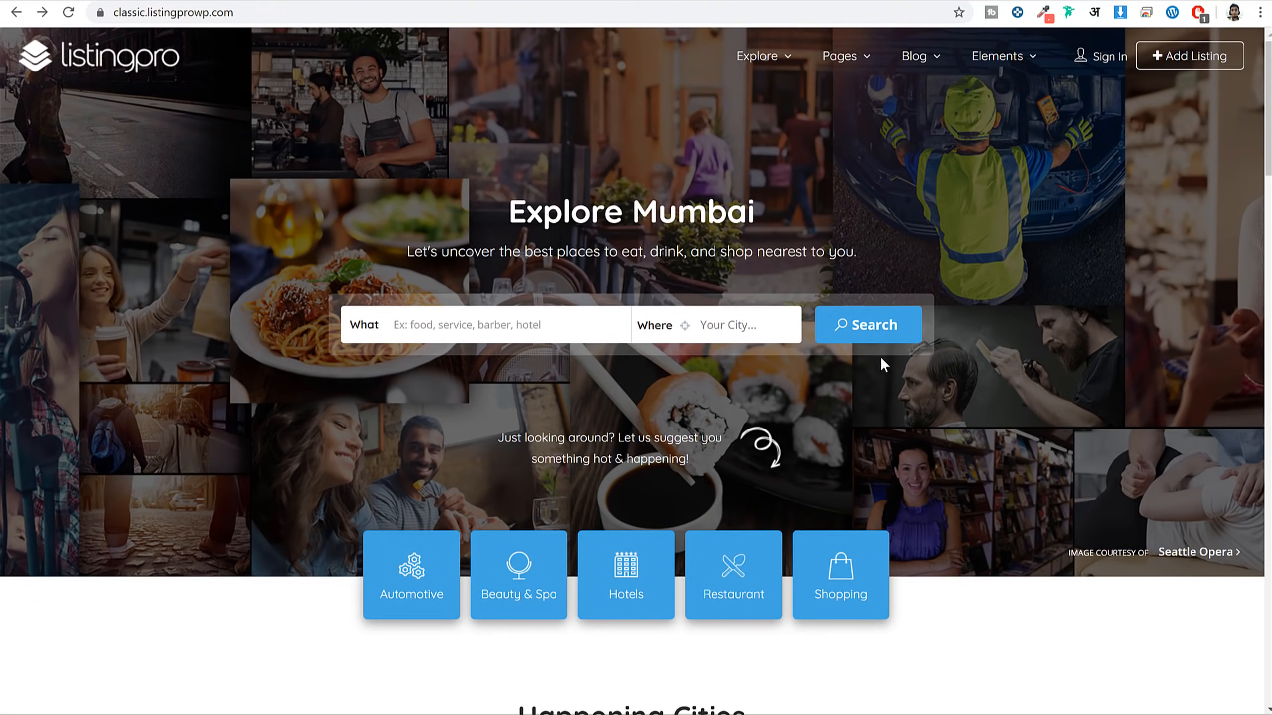
Search from the Explore Mumbai banner to list Subway and Taco Shack beside the map
left_click(876, 333)
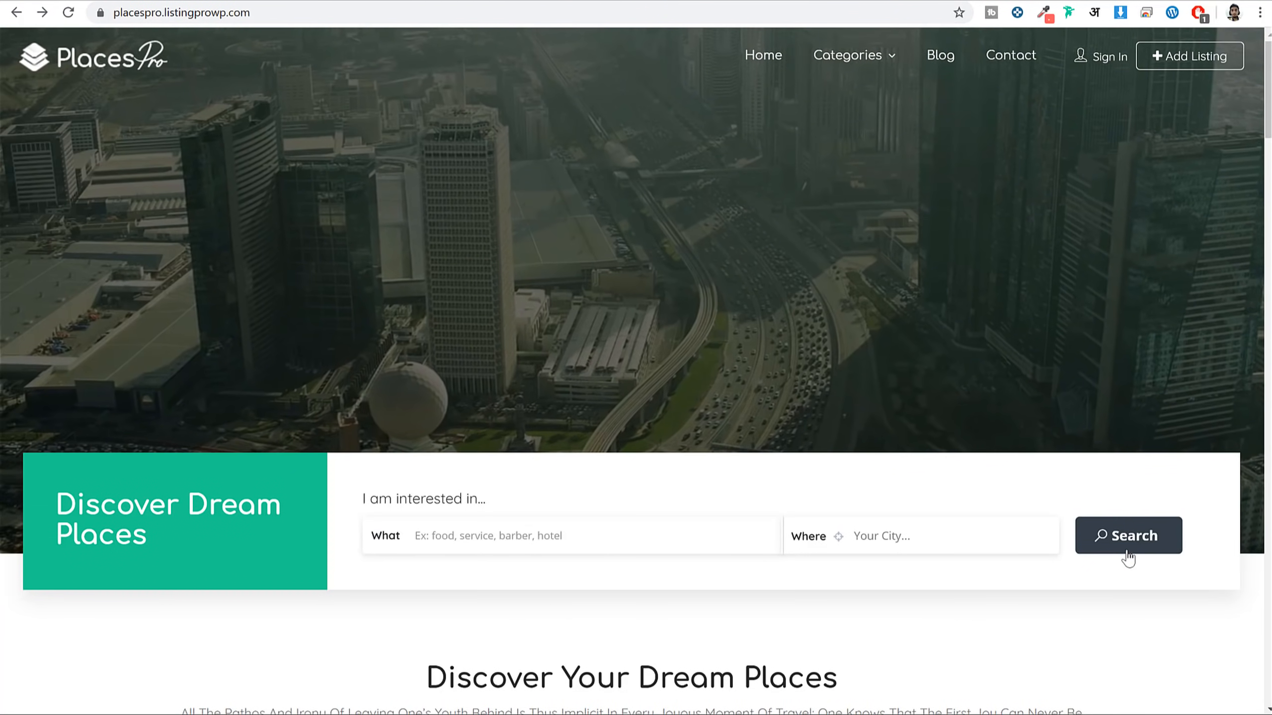
left_click(1127, 546)
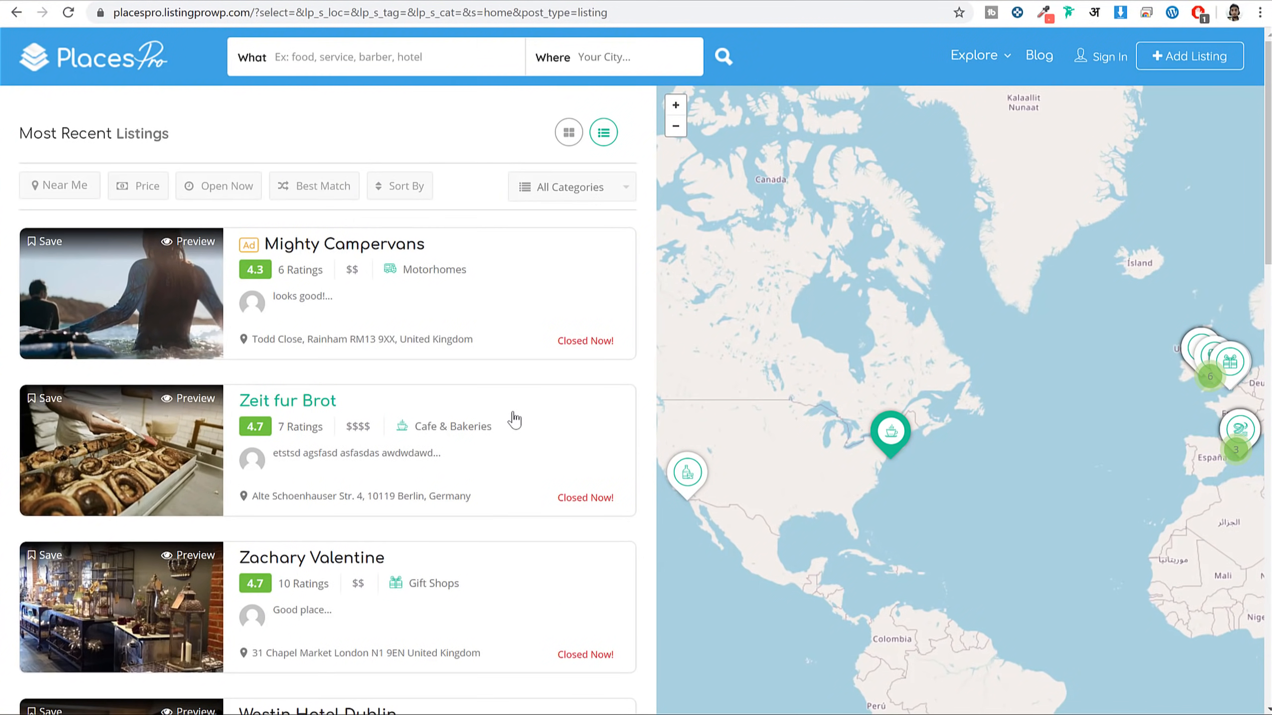
scroll(516, 420, "down", 5)
scroll(520, 424, "up", 5)
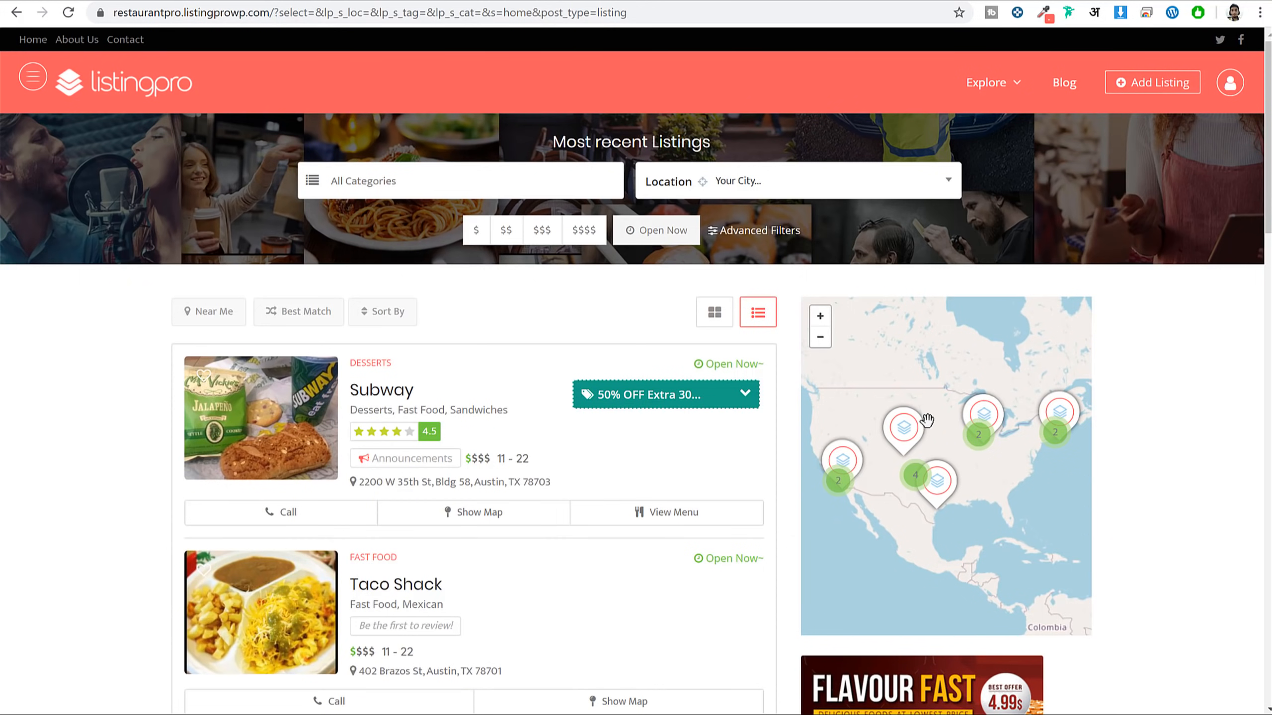
Preview Five On Black and Taco Shack on the map, then zoom into street-level Austin
left_click(907, 443)
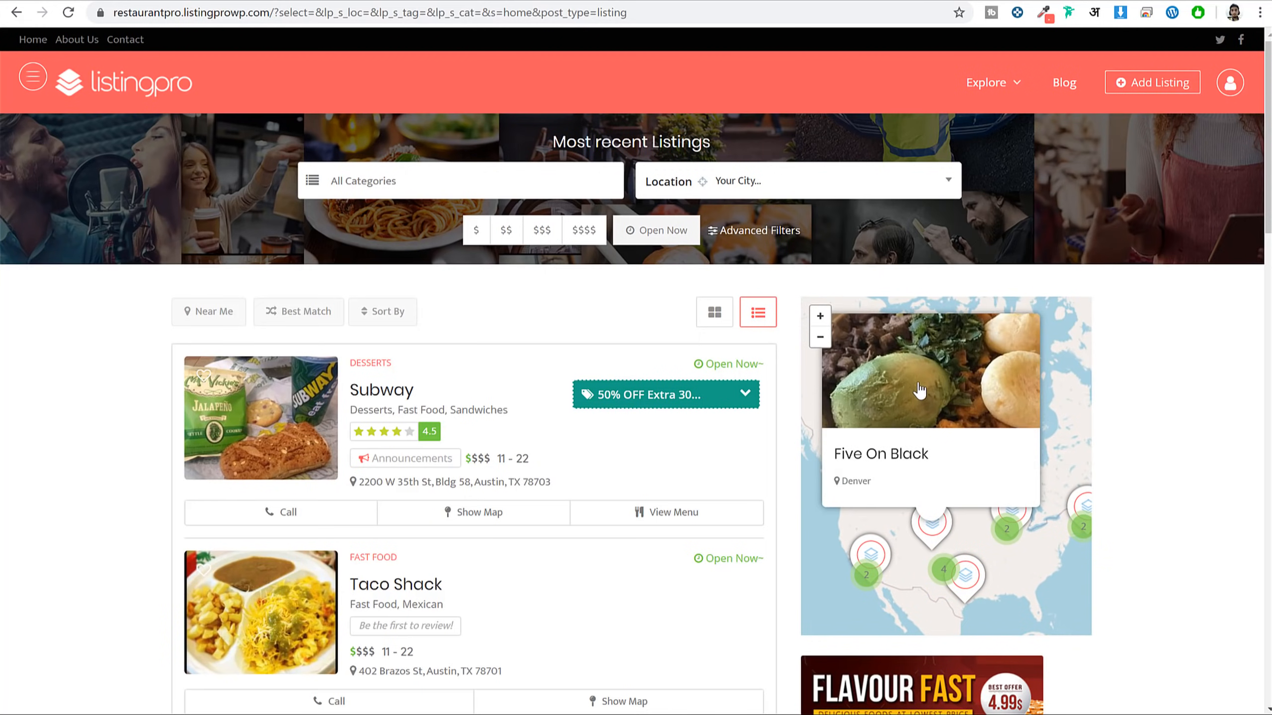
scroll(961, 421, "down", 3)
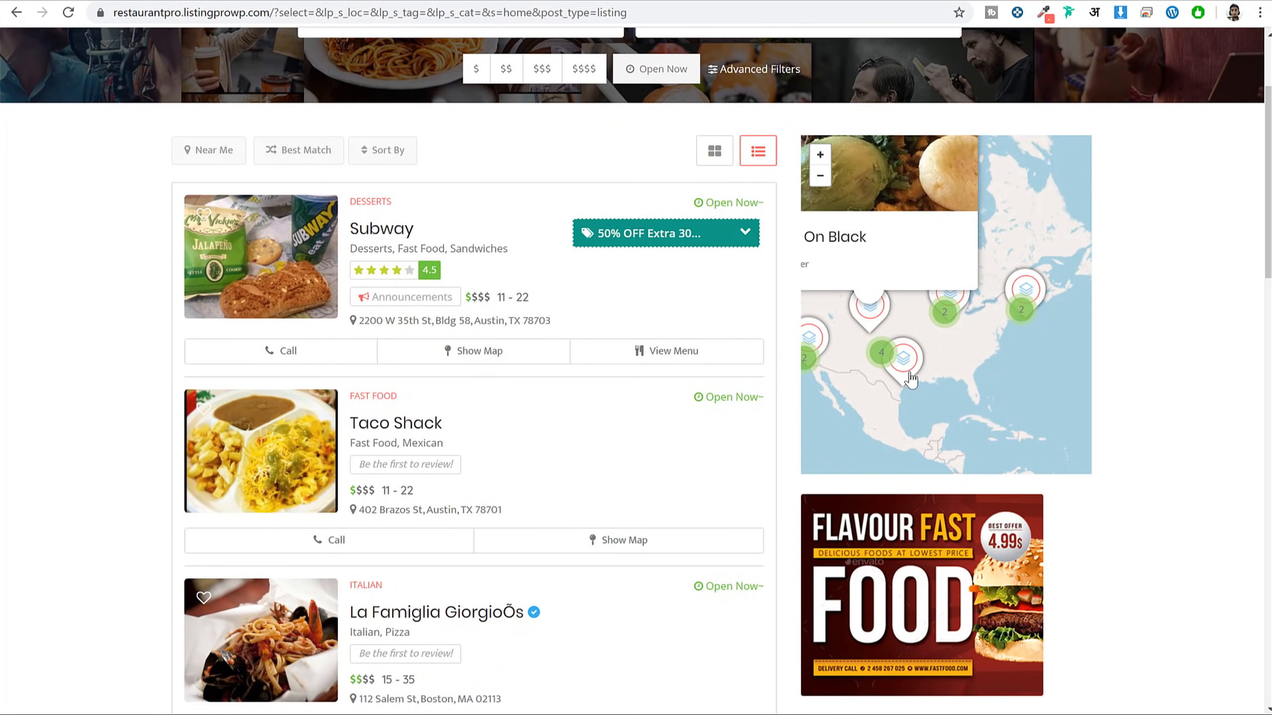
left_click(906, 371)
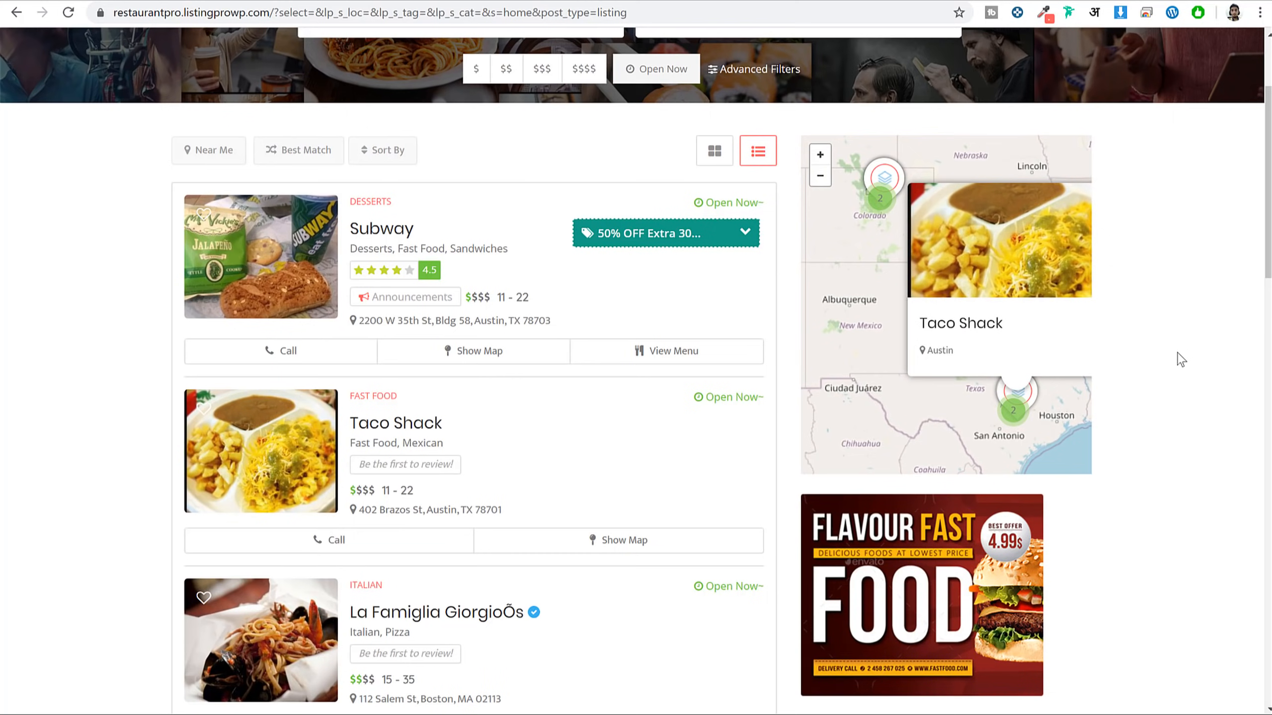
left_click(1013, 411)
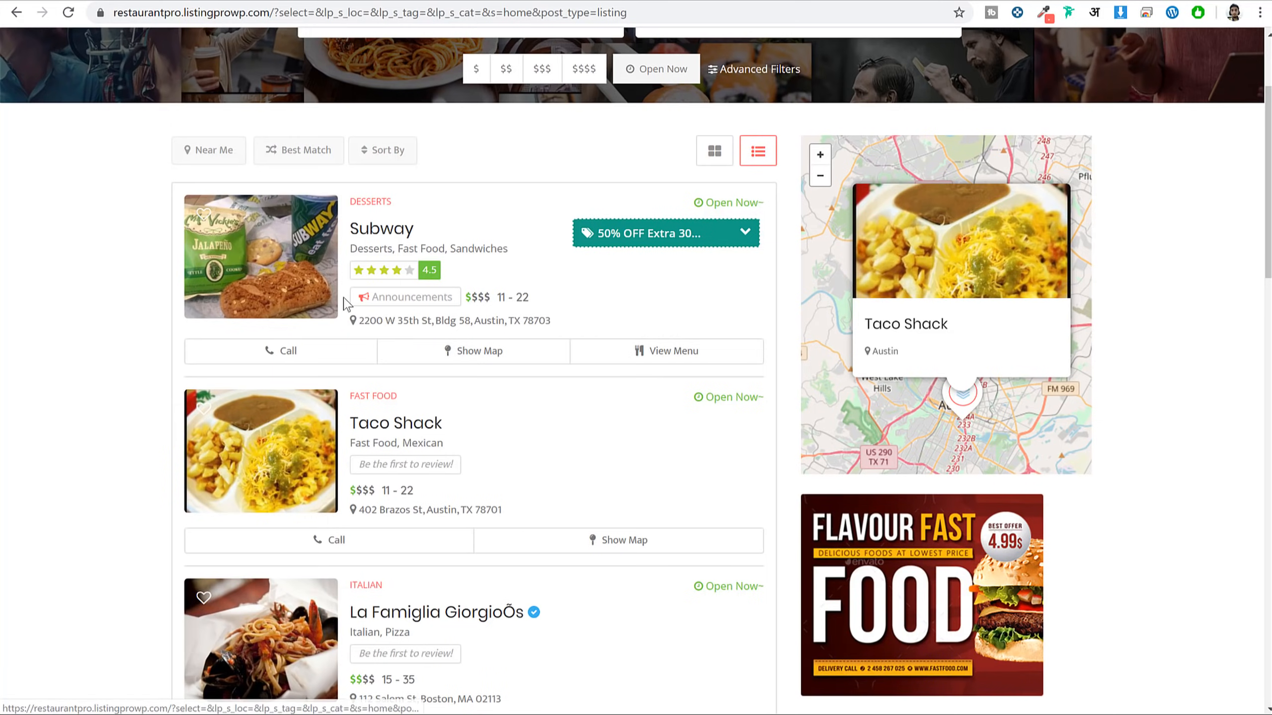
Toggle the results to grid and back to list layout, then open the Subway listing
scroll(451, 449, "down", 1)
scroll(451, 449, "down", 9)
scroll(463, 476, "up", 12)
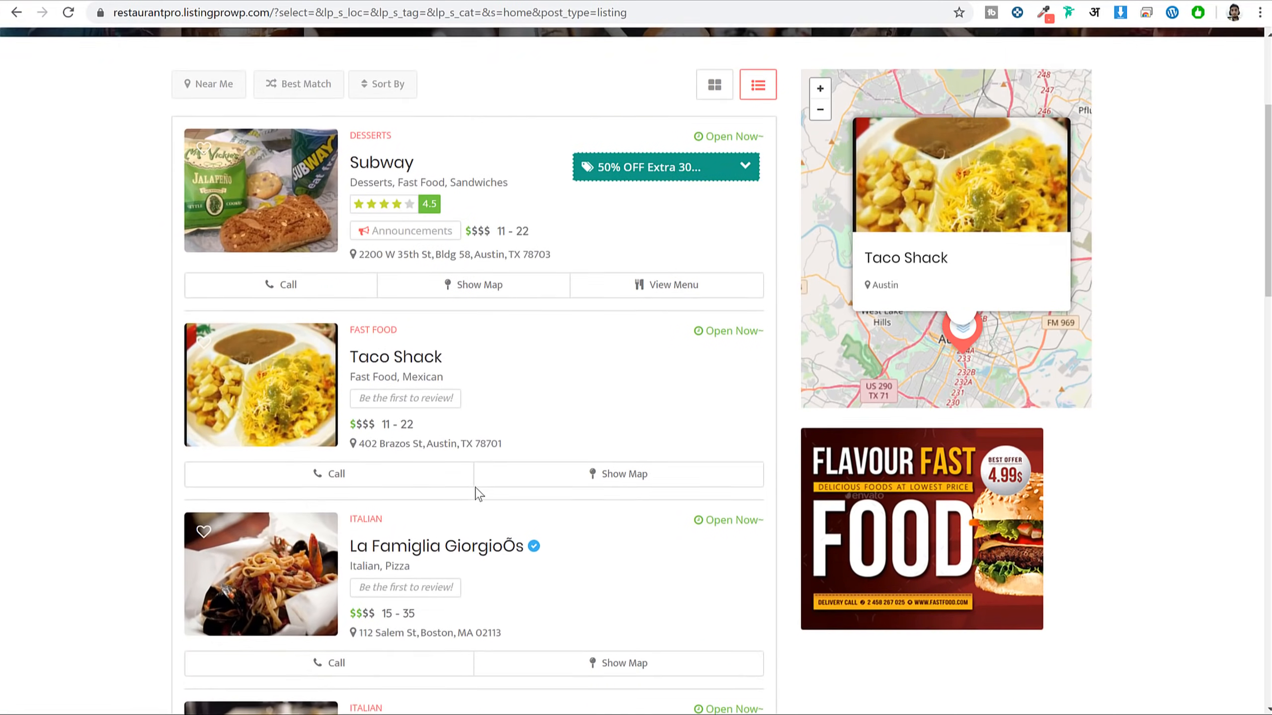
scroll(496, 456, "down", 3)
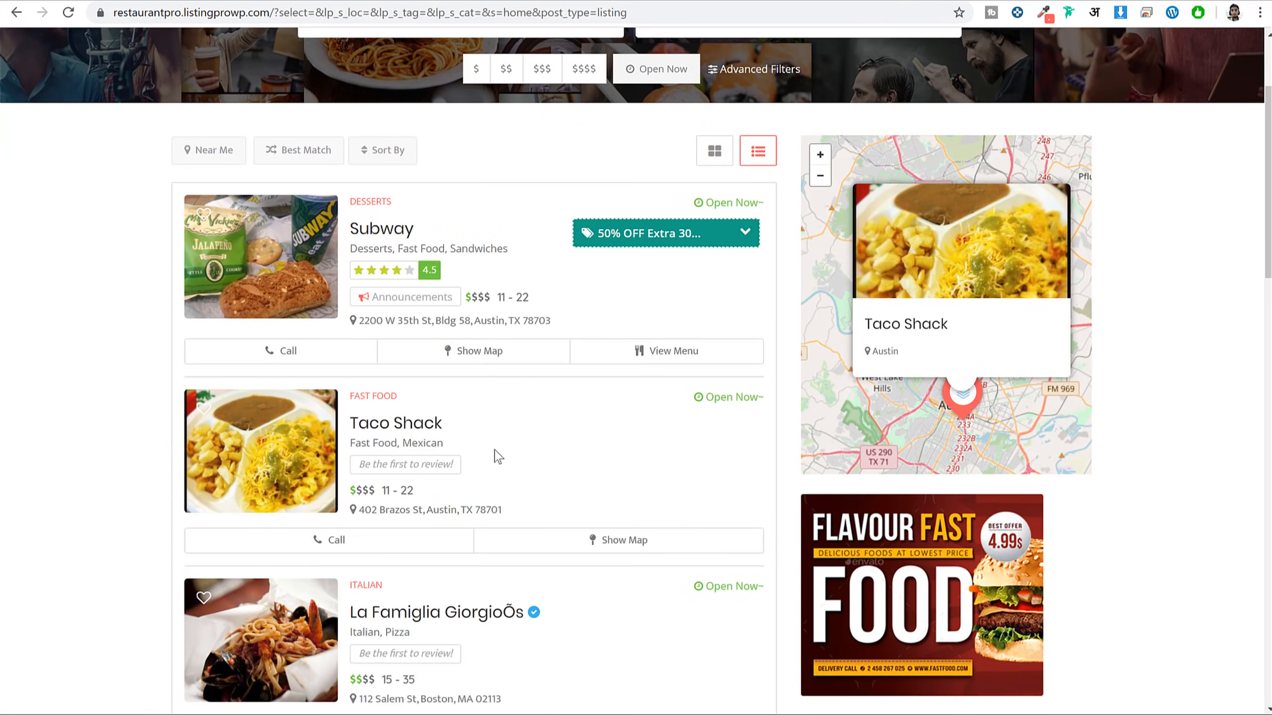
left_click(711, 155)
left_click(760, 161)
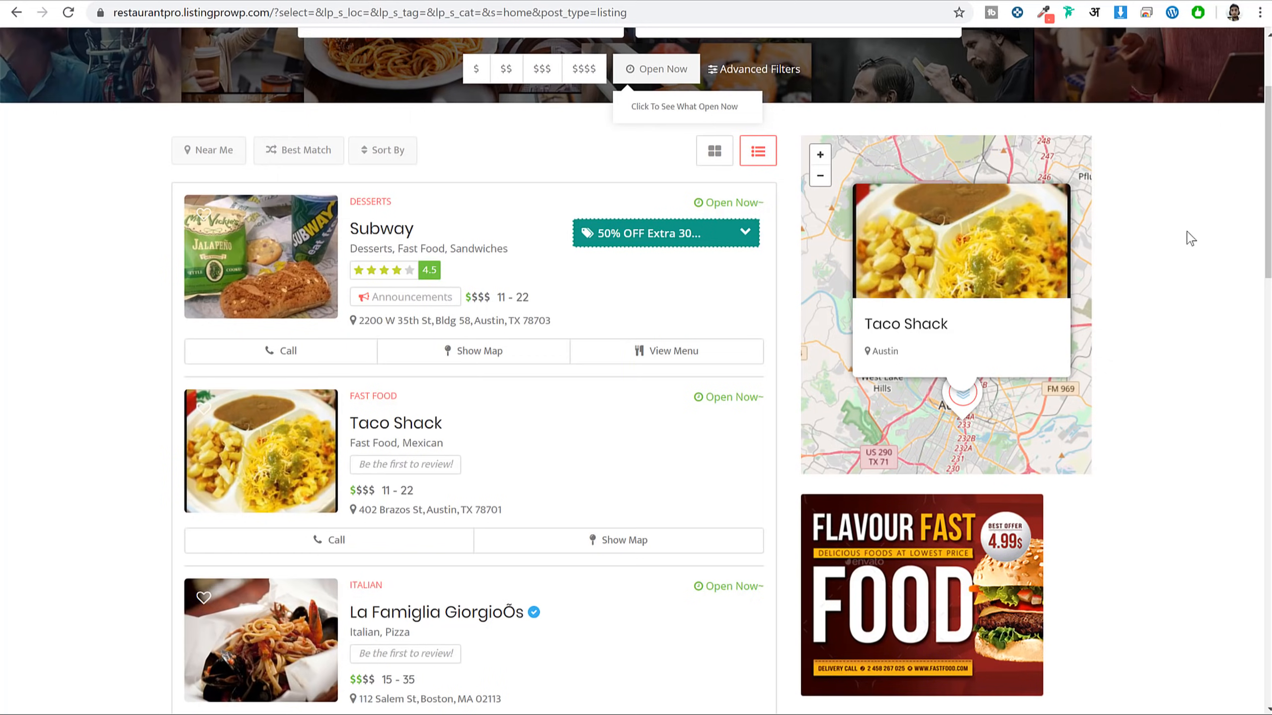
left_click(376, 232)
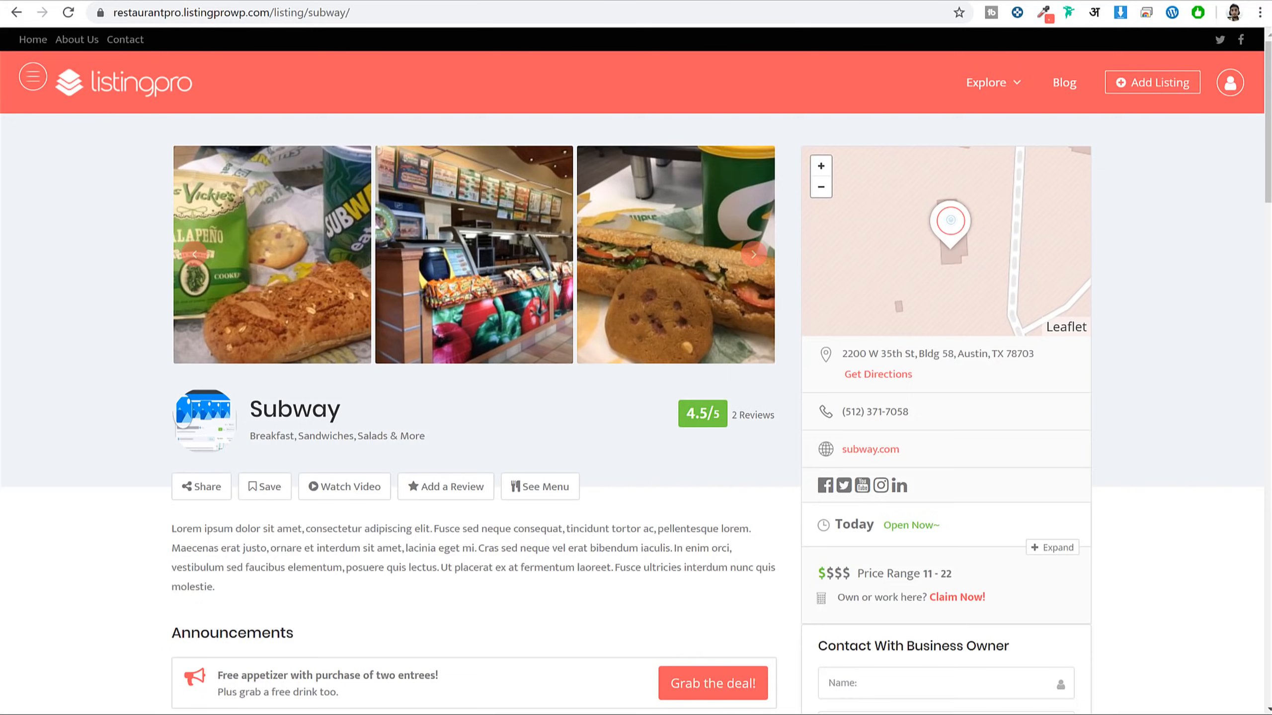
Advance the Subway photo gallery three times to show new shots
scroll(1204, 380, "down", 20)
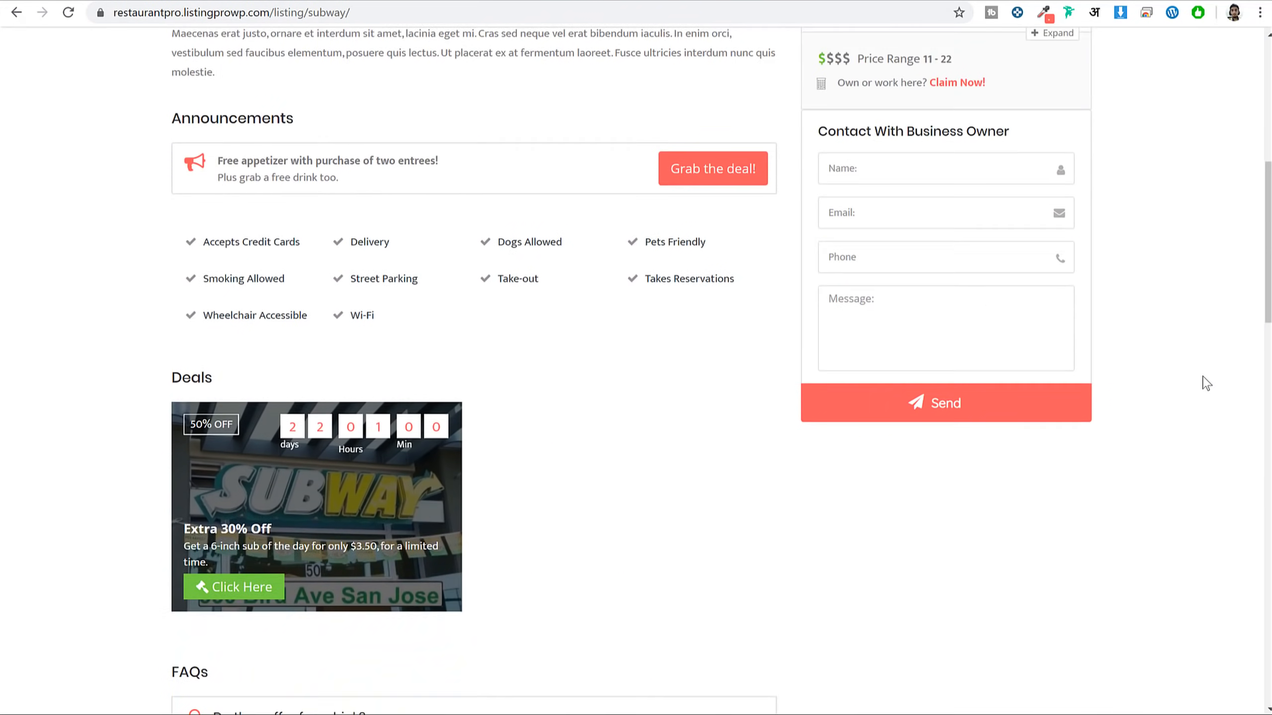
scroll(1205, 380, "up", 20)
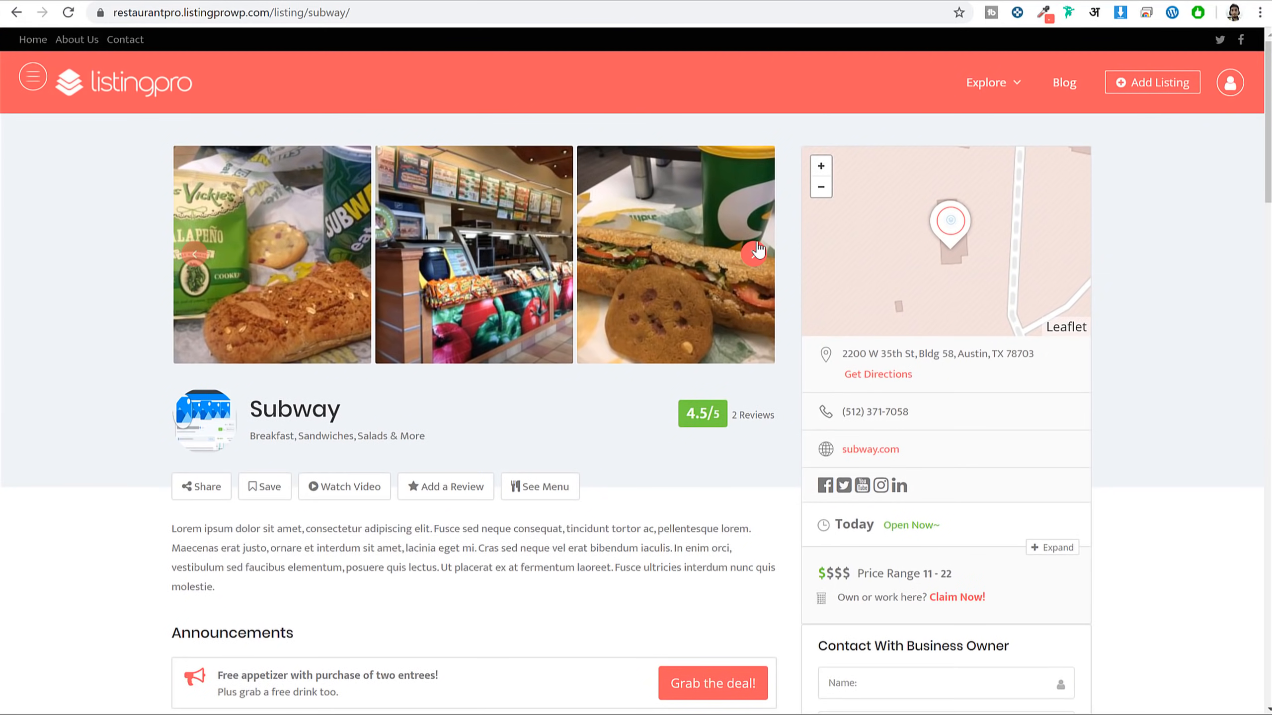
left_click(757, 250)
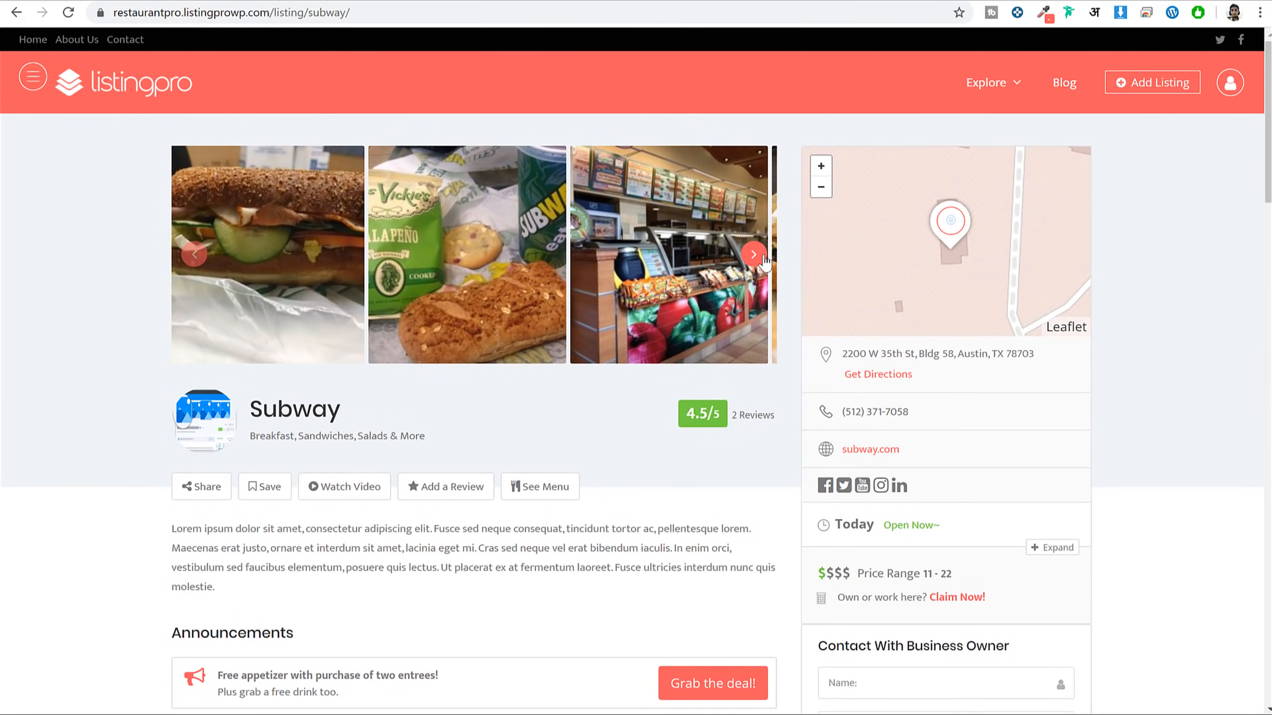
left_click(762, 256)
left_click(765, 260)
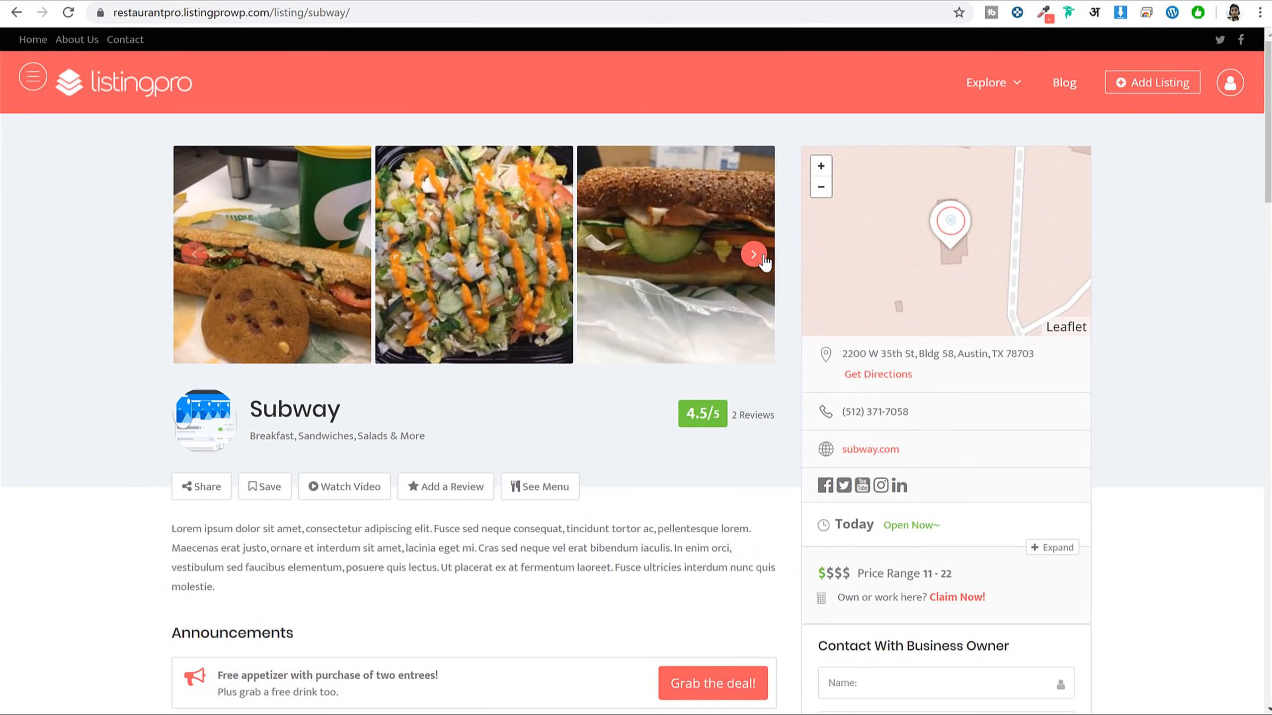
scroll(359, 342, "down", 3)
Highlight the Subway title and its category line
left_click_drag(262, 247, 361, 255)
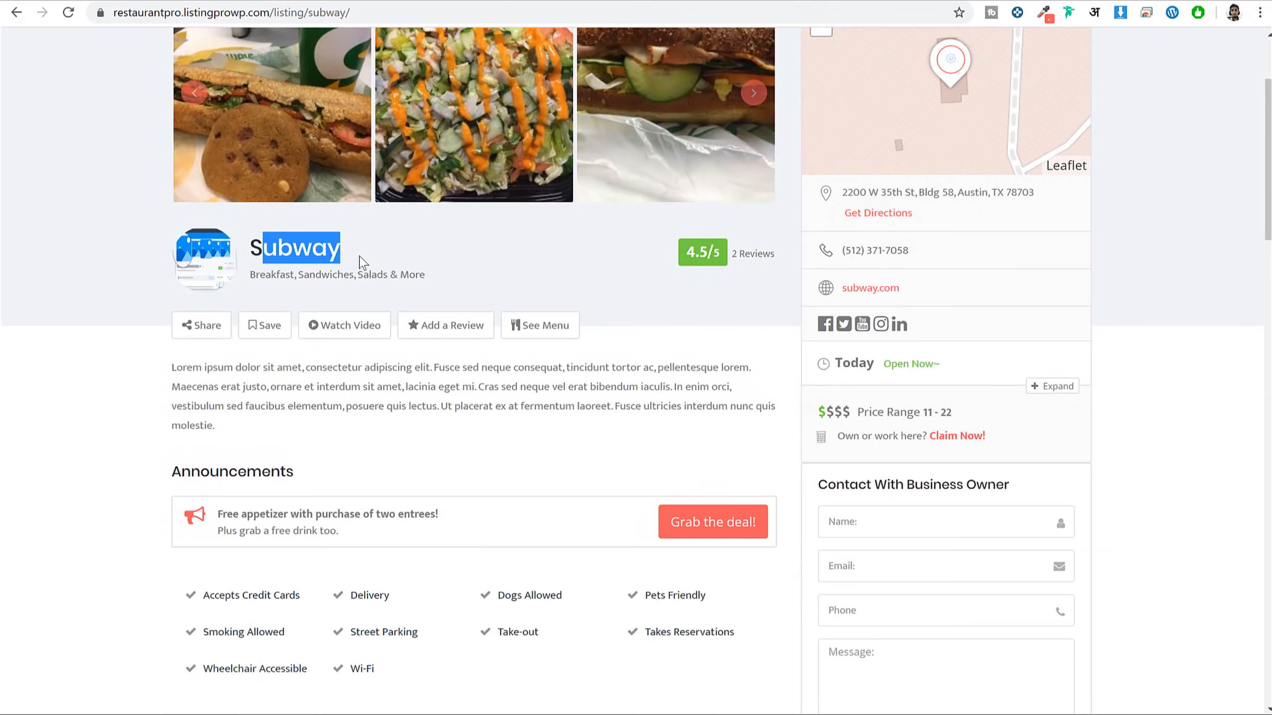
left_click(350, 261)
left_click_drag(441, 279, 267, 276)
left_click(281, 304)
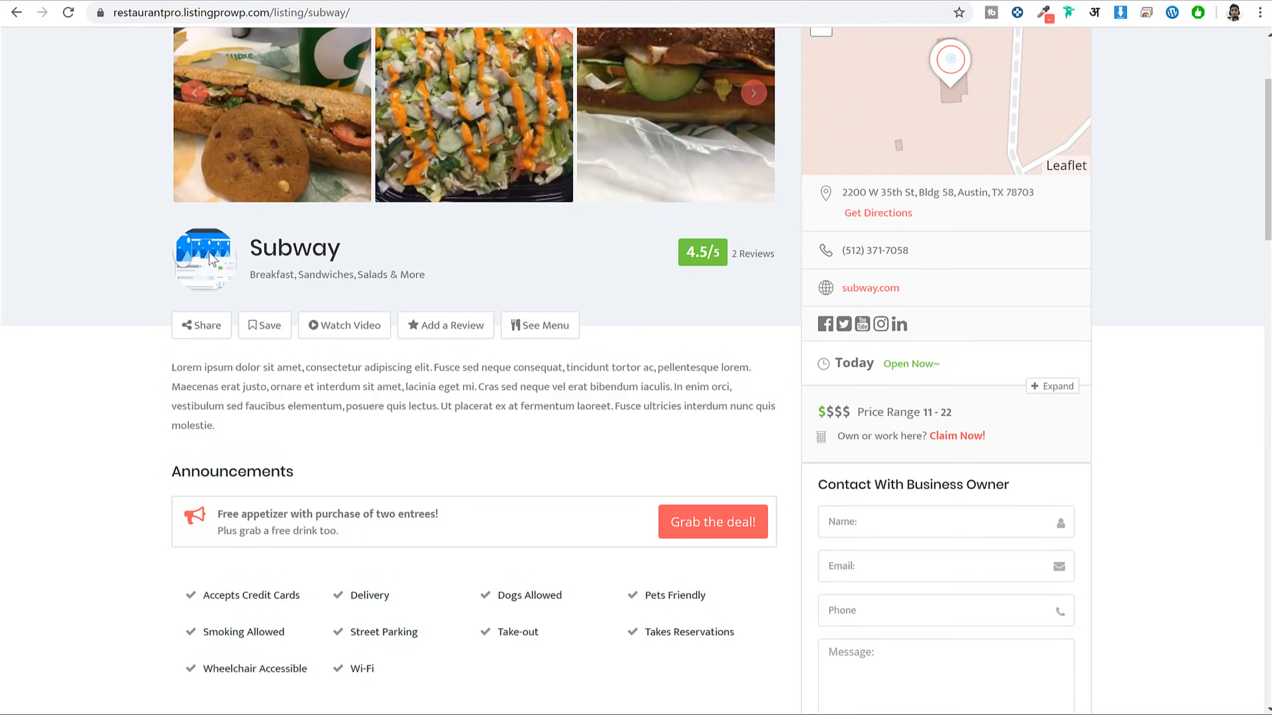
scroll(248, 264, "down", 2)
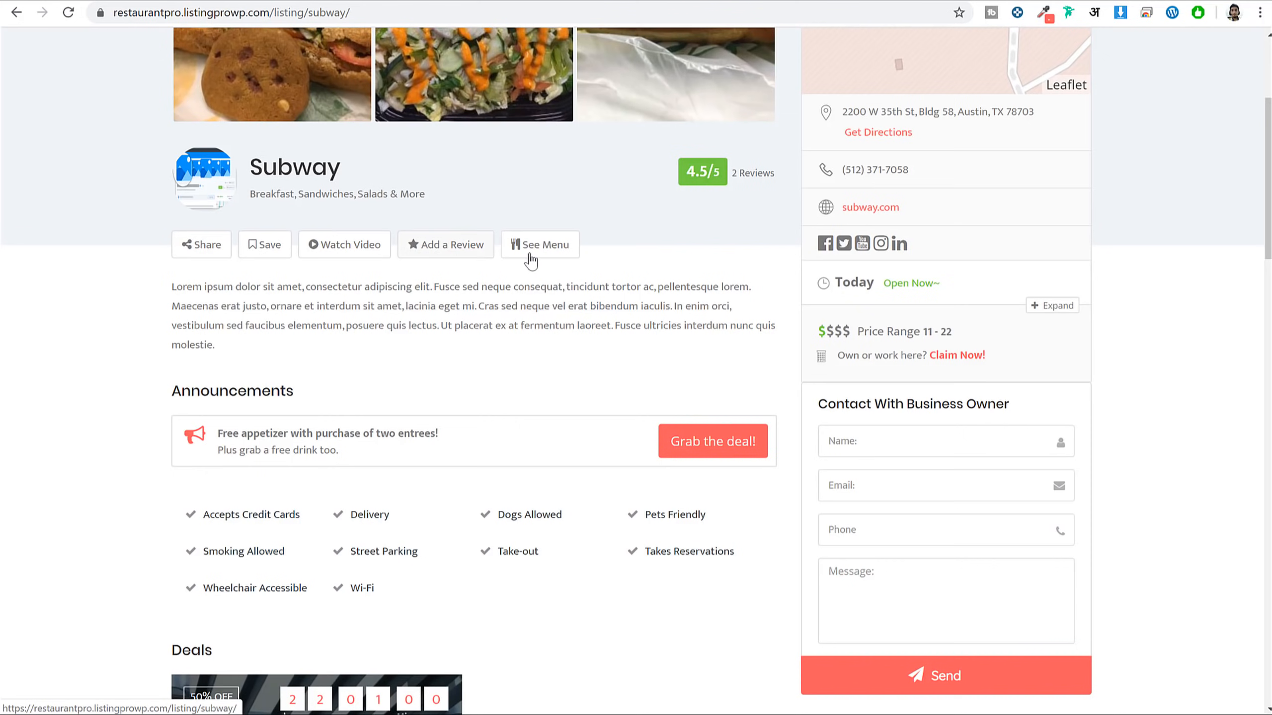
Jump to Subway's lunch menu via See Menu, then scroll back to the amenities
left_click(534, 259)
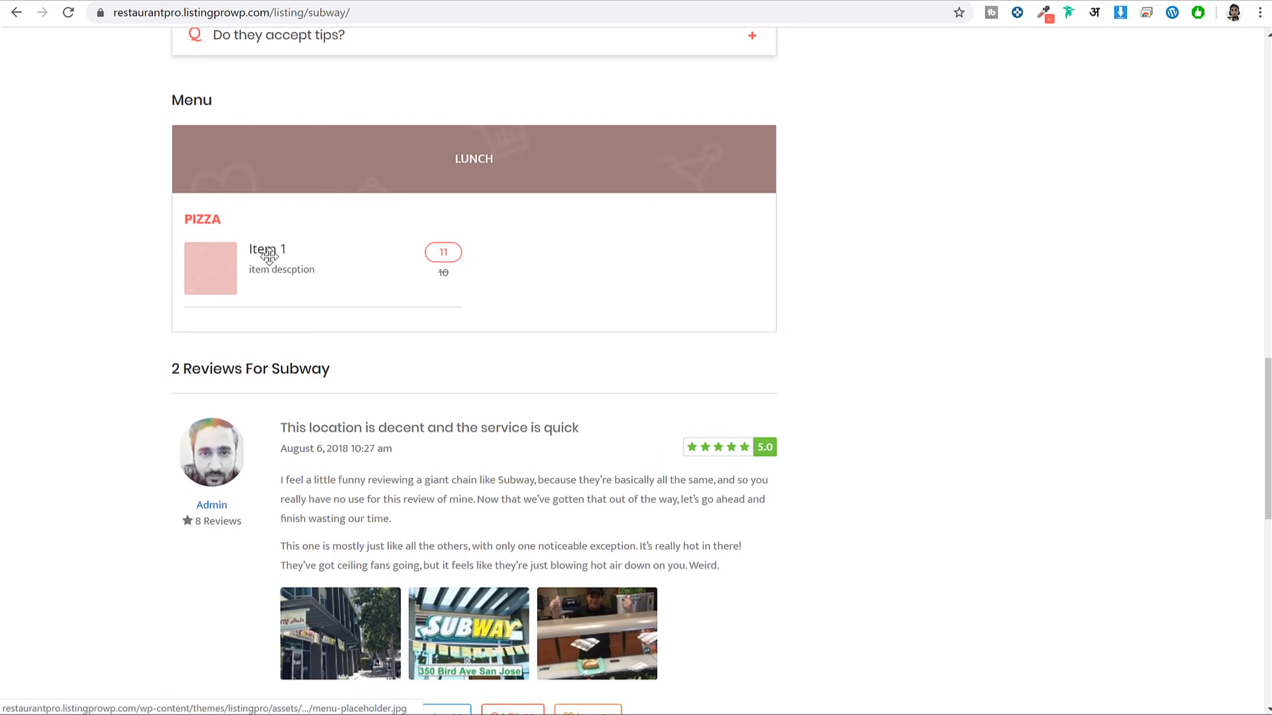
scroll(871, 340, "up", 5)
scroll(886, 356, "up", 15)
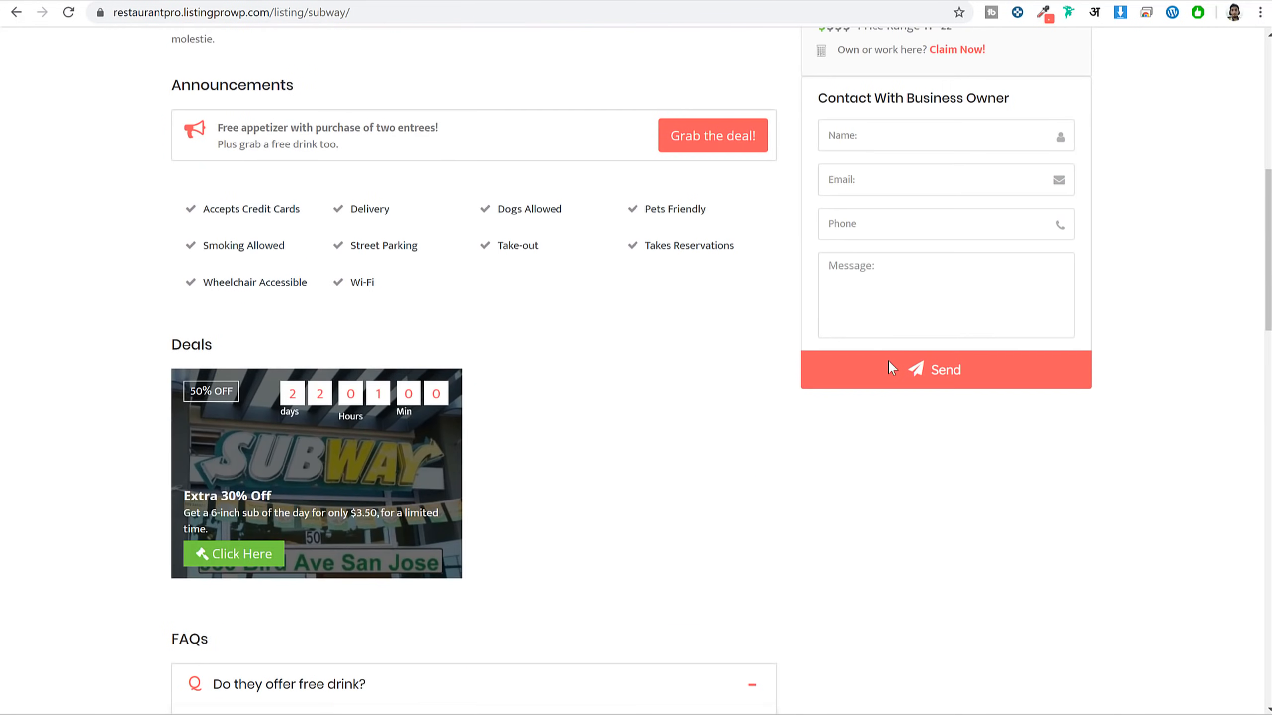
scroll(550, 386, "down", 1)
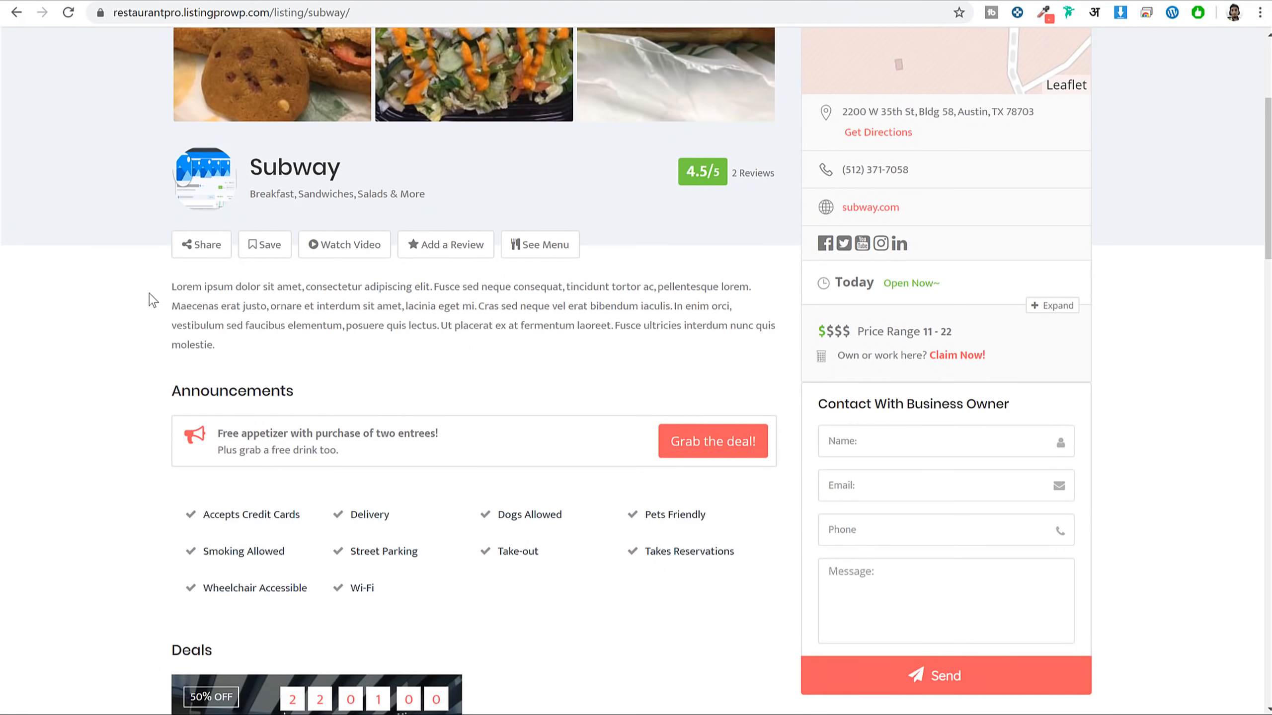
Highlight Subway's description, then browse listings that offer Delivery
left_click_drag(153, 293, 293, 324)
left_click(294, 322)
scroll(563, 371, "down", 3)
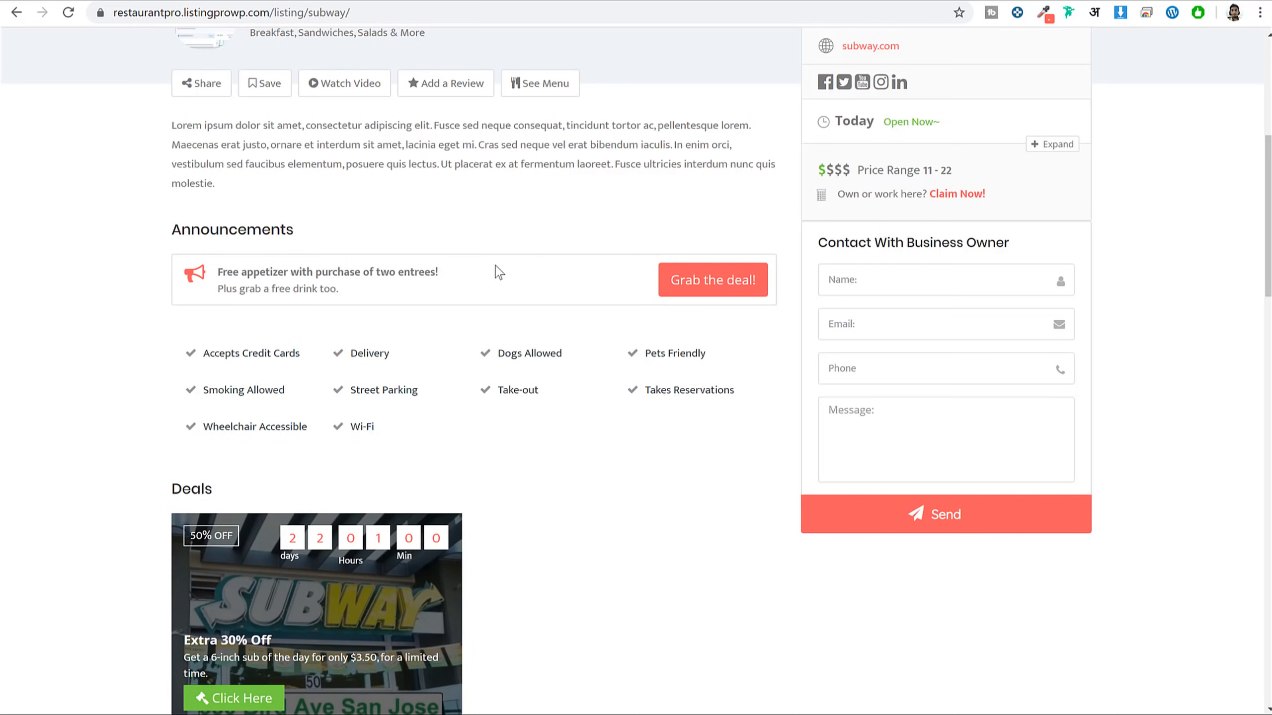
scroll(483, 241, "down", 3)
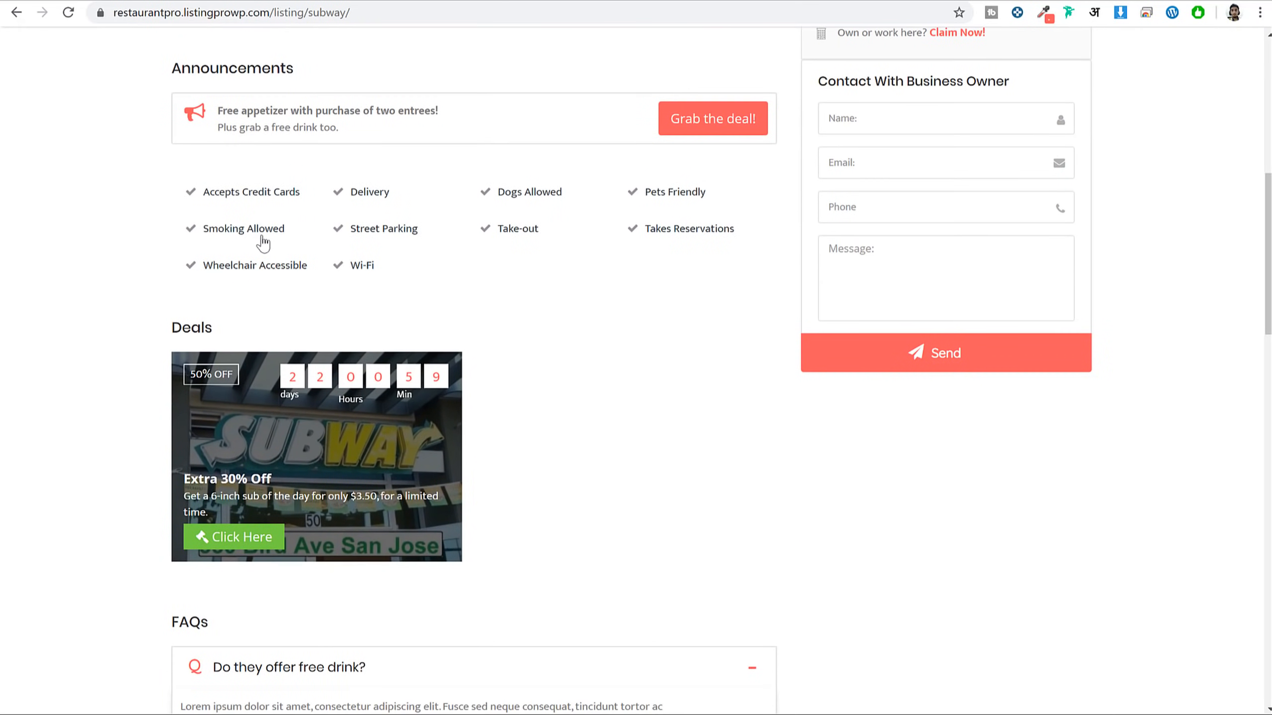
scroll(264, 243, "up", 2)
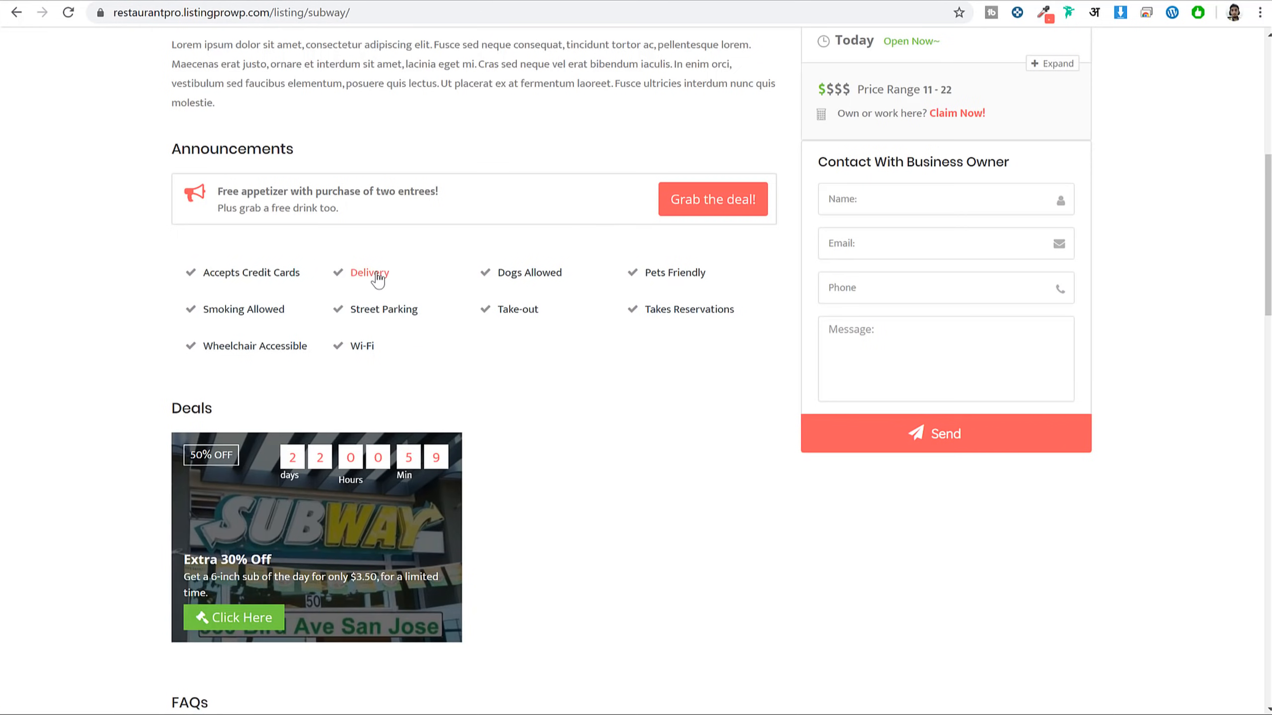
left_click(342, 288)
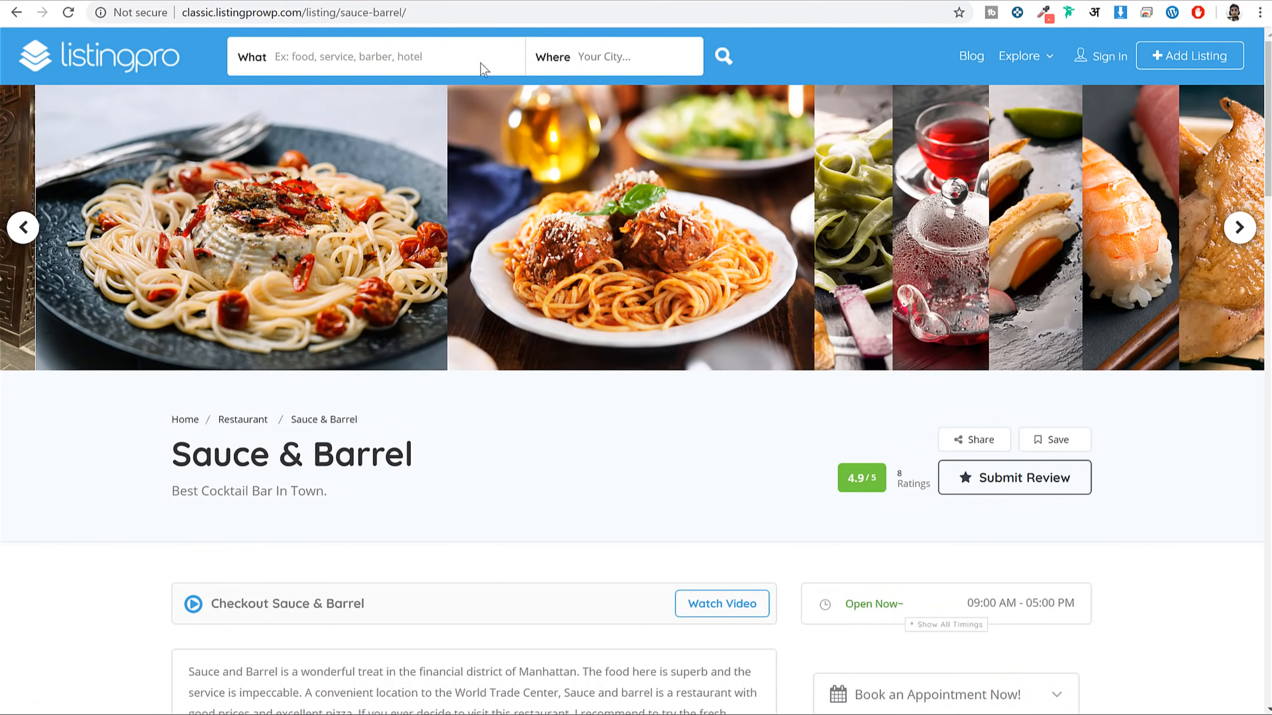
Scroll through reviews, FAQs and contact form, ending on the classic demo's Sauce & Barrel listing
scroll(676, 156, "down", 8)
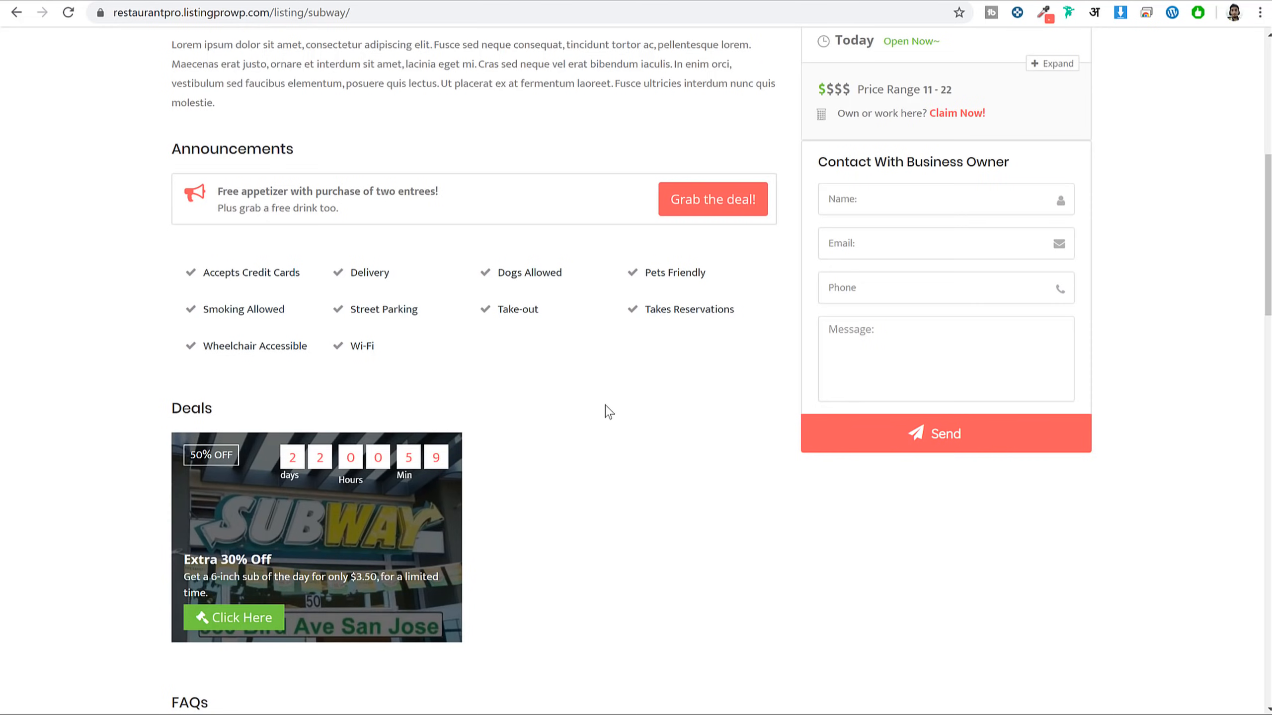
scroll(605, 412, "down", 5)
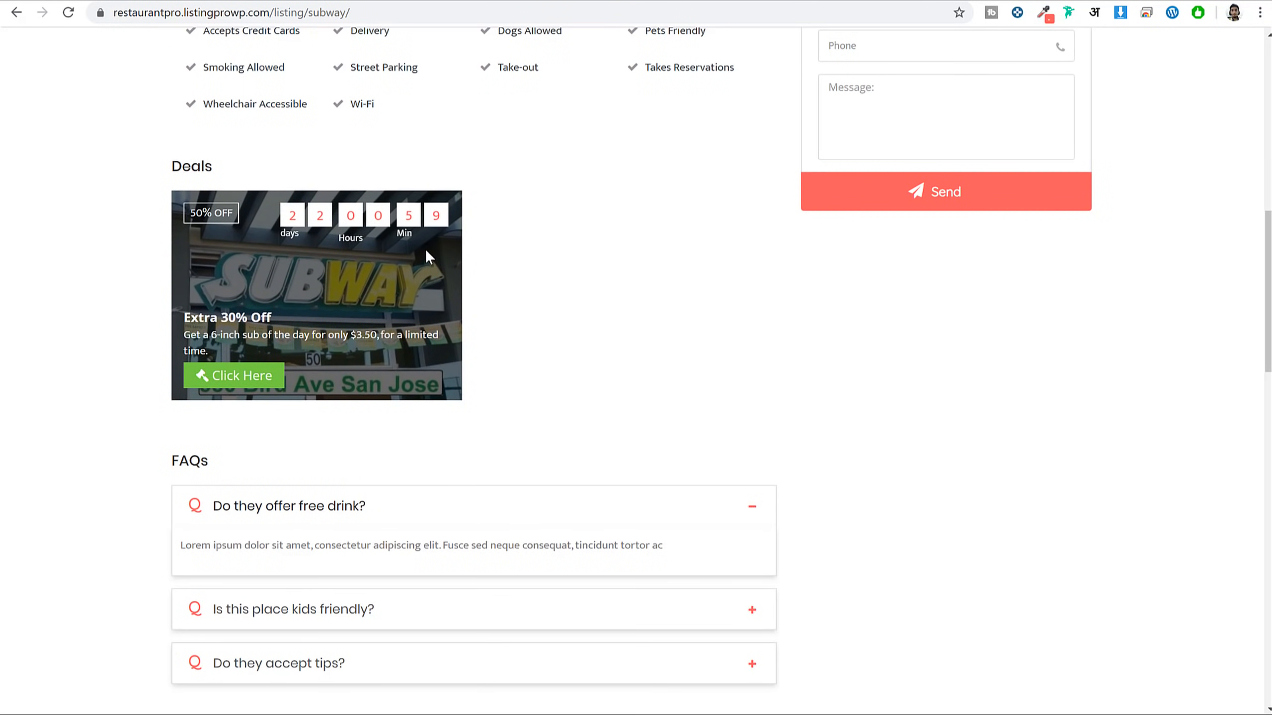
scroll(593, 345, "down", 10)
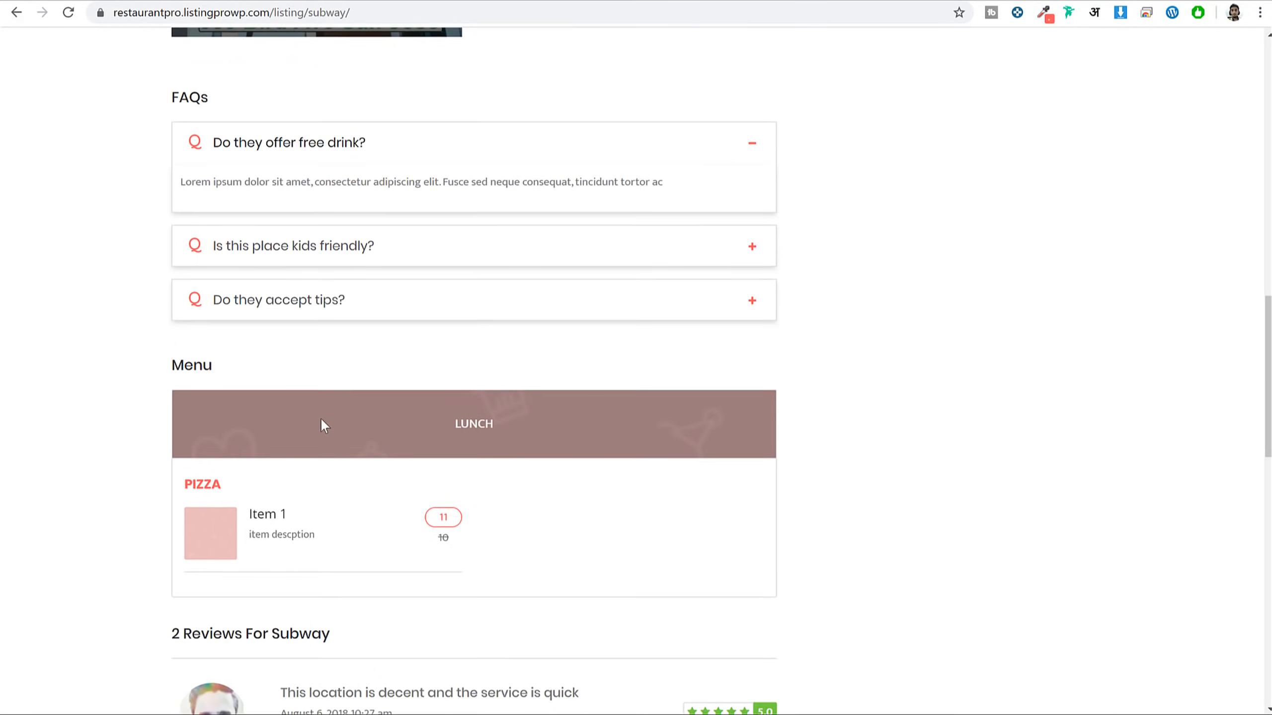
scroll(366, 342, "down", 19)
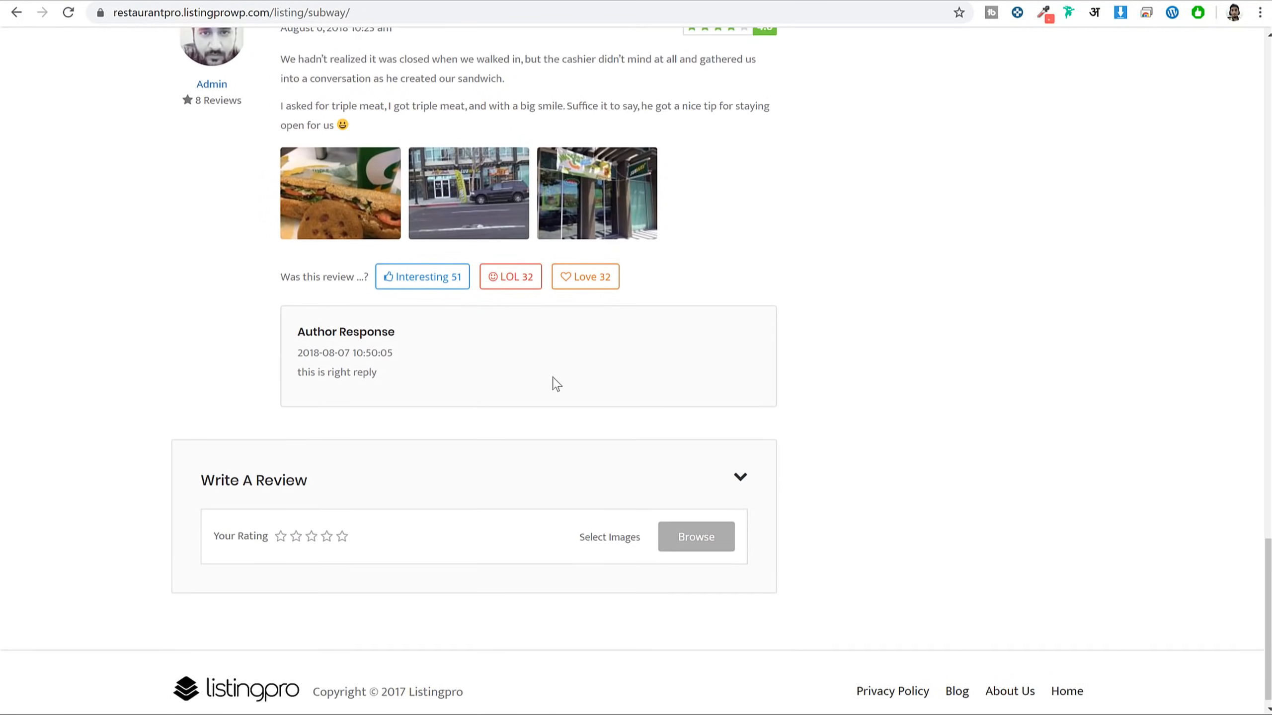
scroll(636, 385, "up", 10)
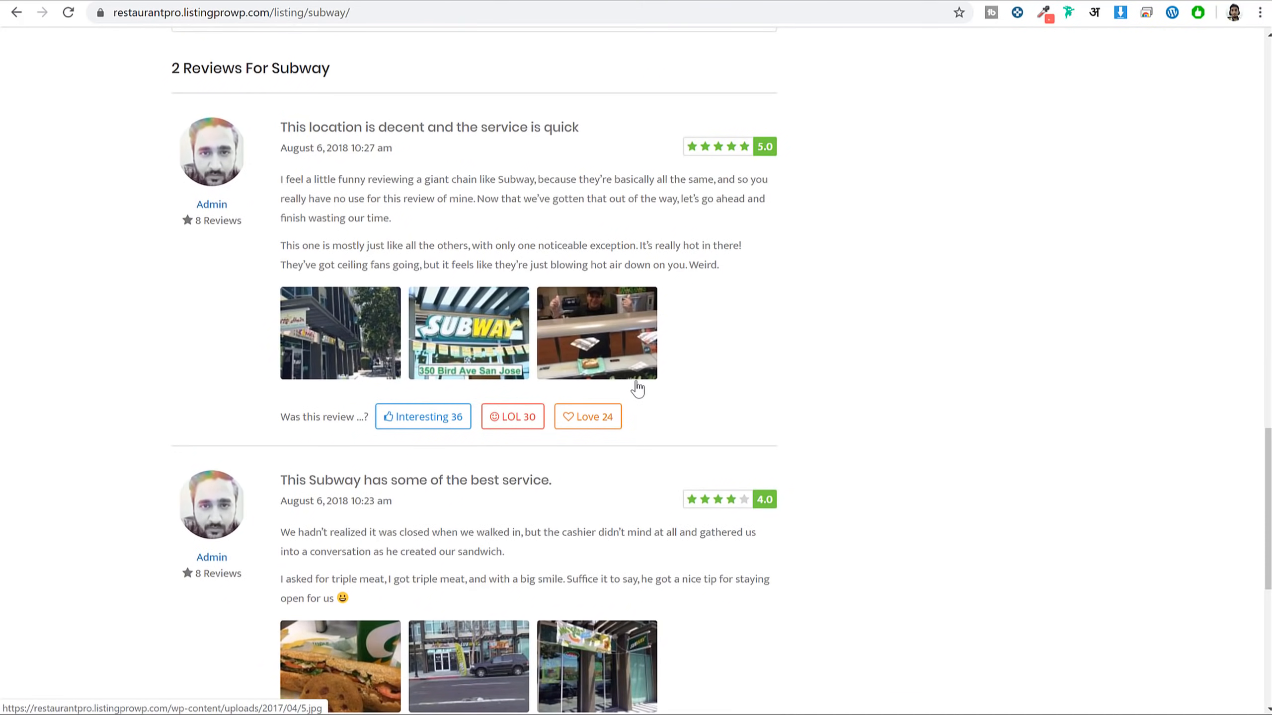
scroll(640, 386, "down", 10)
scroll(639, 383, "up", 10)
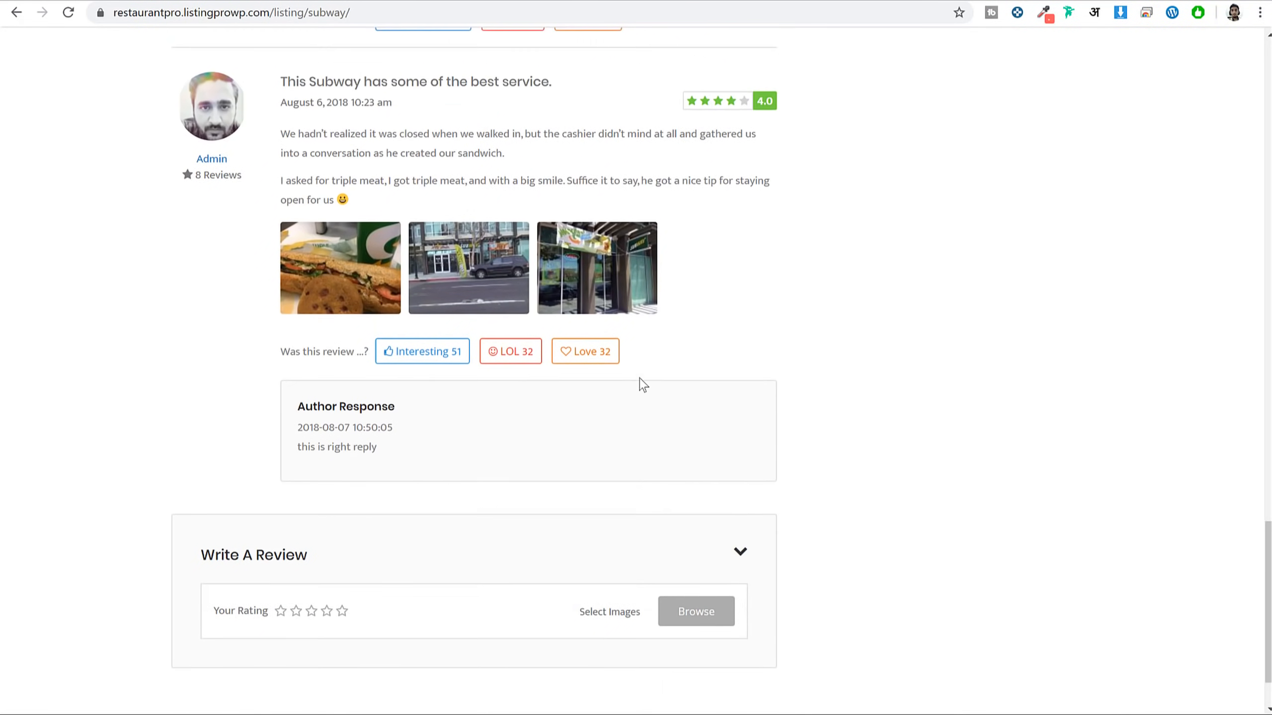
scroll(643, 385, "up", 3)
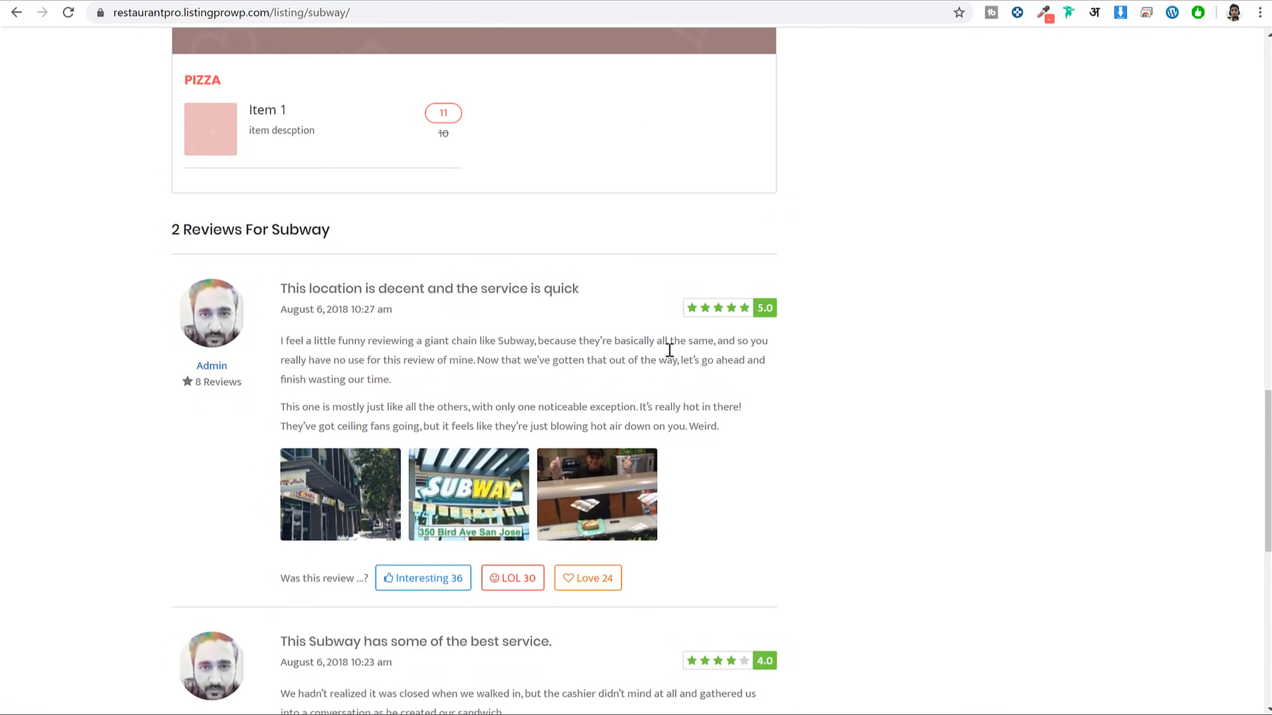
scroll(670, 352, "down", 3)
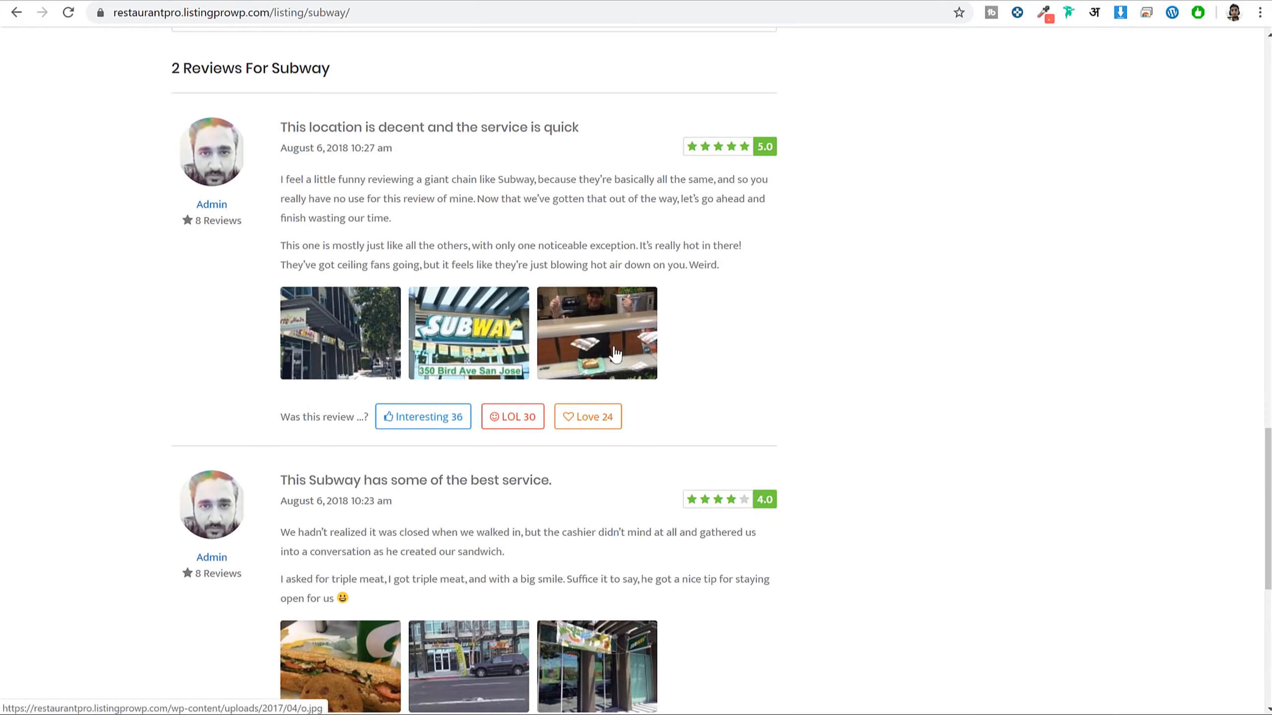
scroll(522, 420, "up", 20)
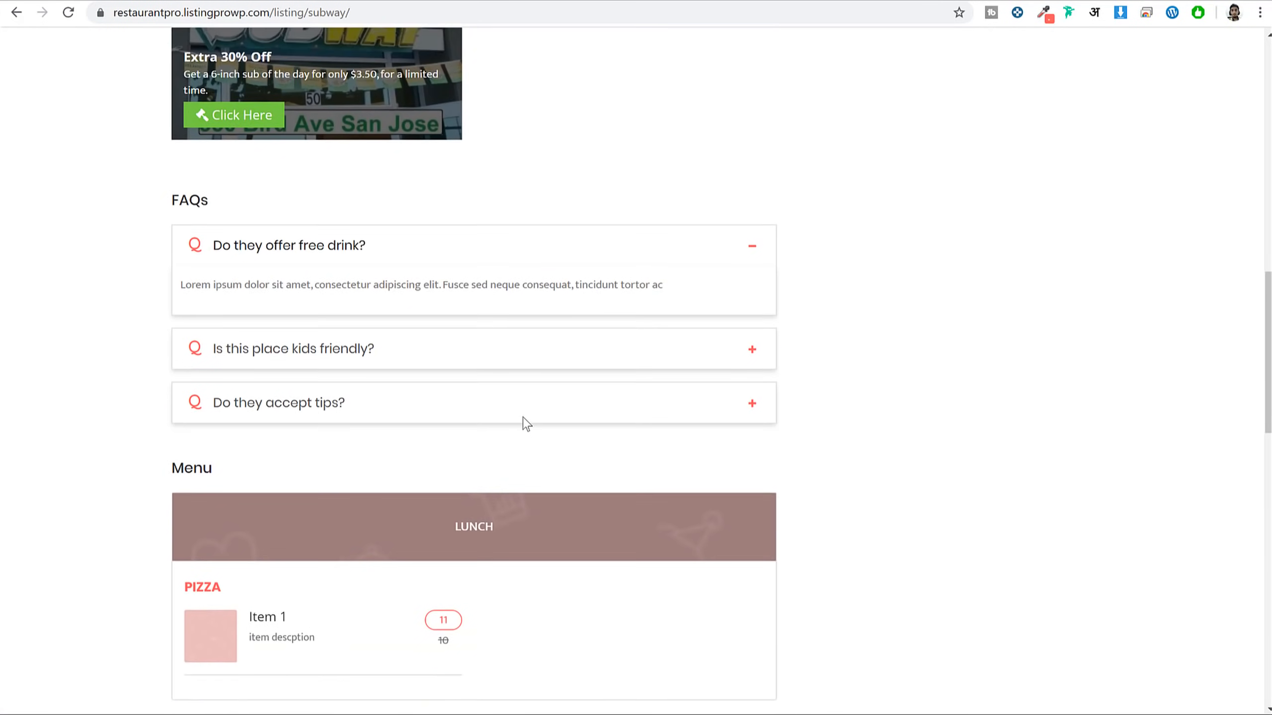
scroll(525, 425, "up", 3)
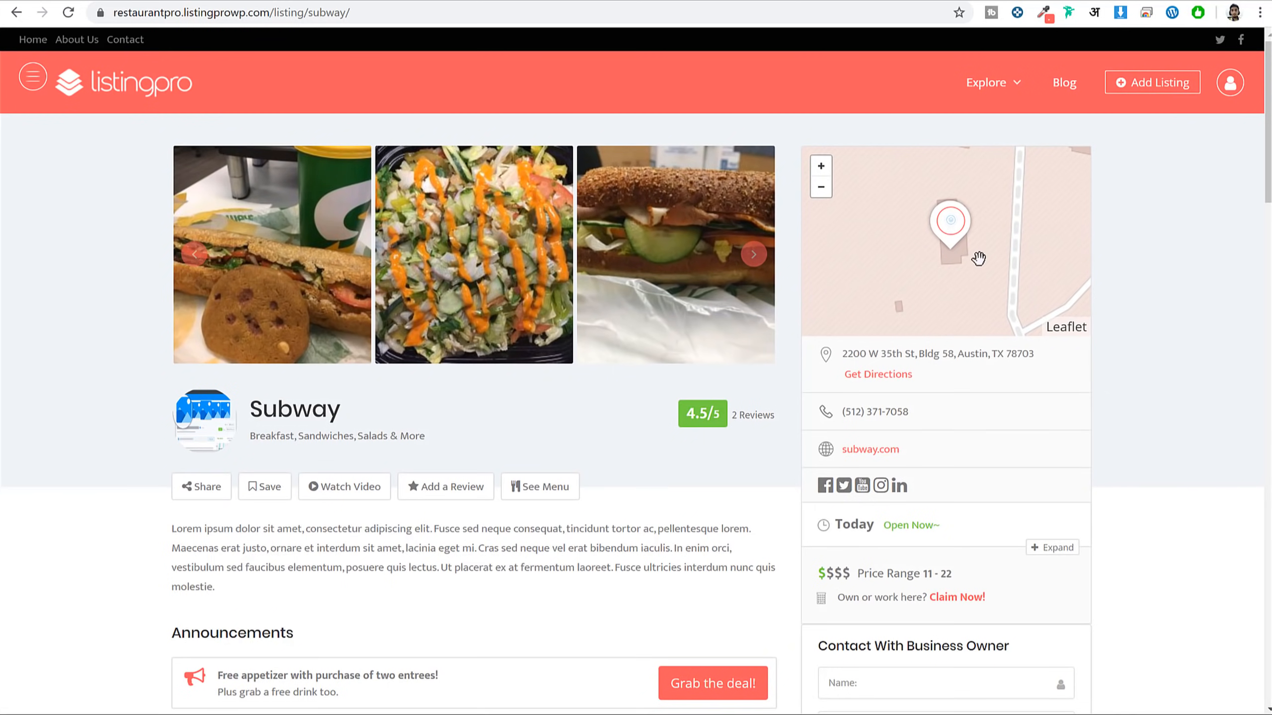
scroll(930, 233, "down", 3)
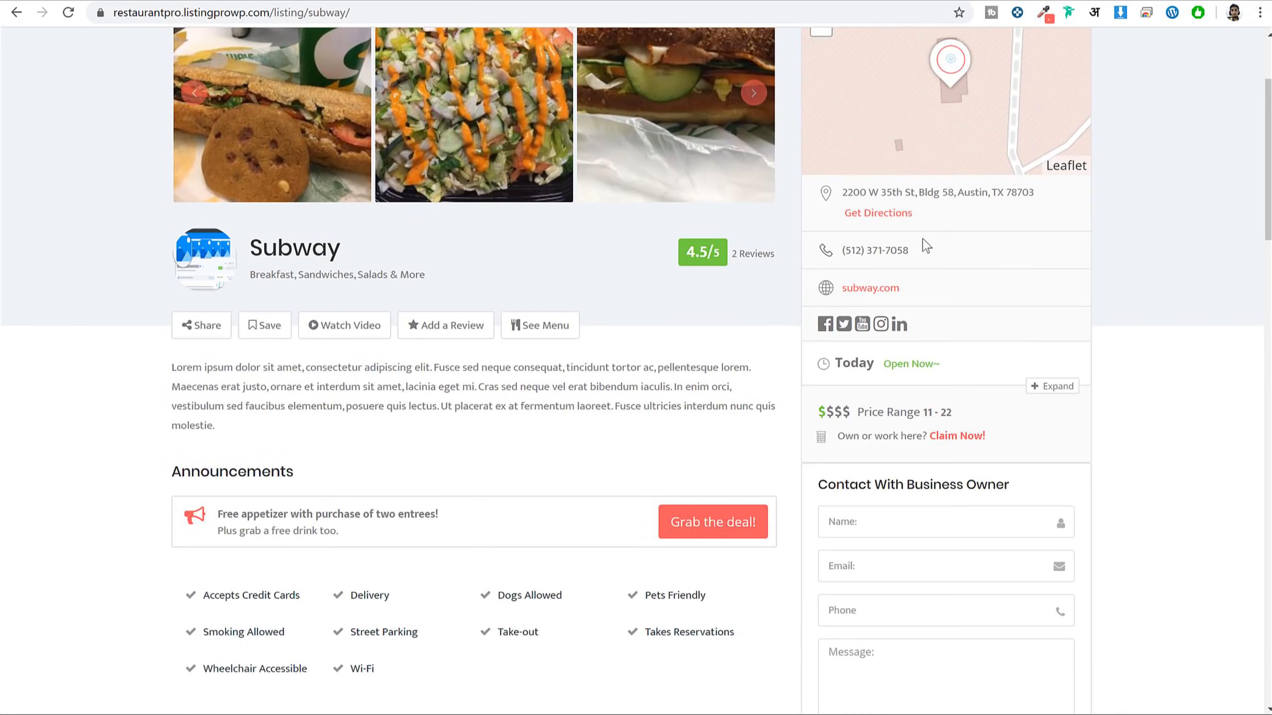
scroll(945, 263, "down", 3)
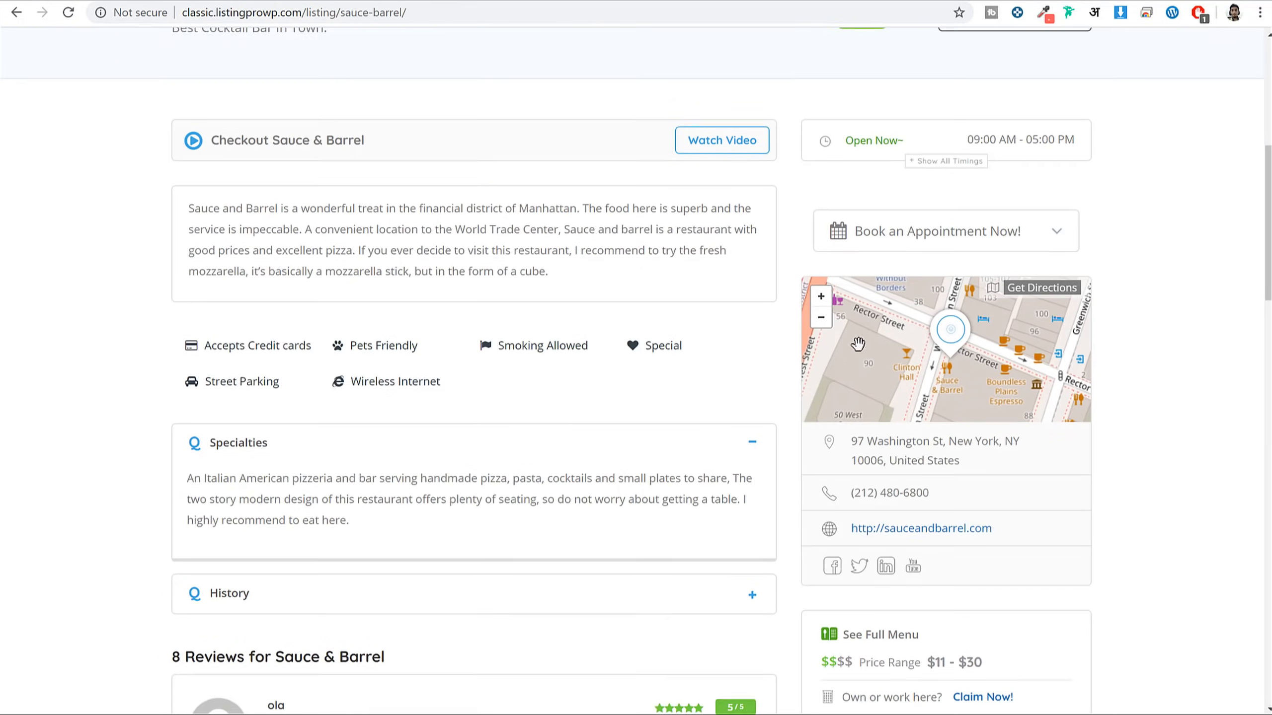
scroll(1069, 239, "up", 9)
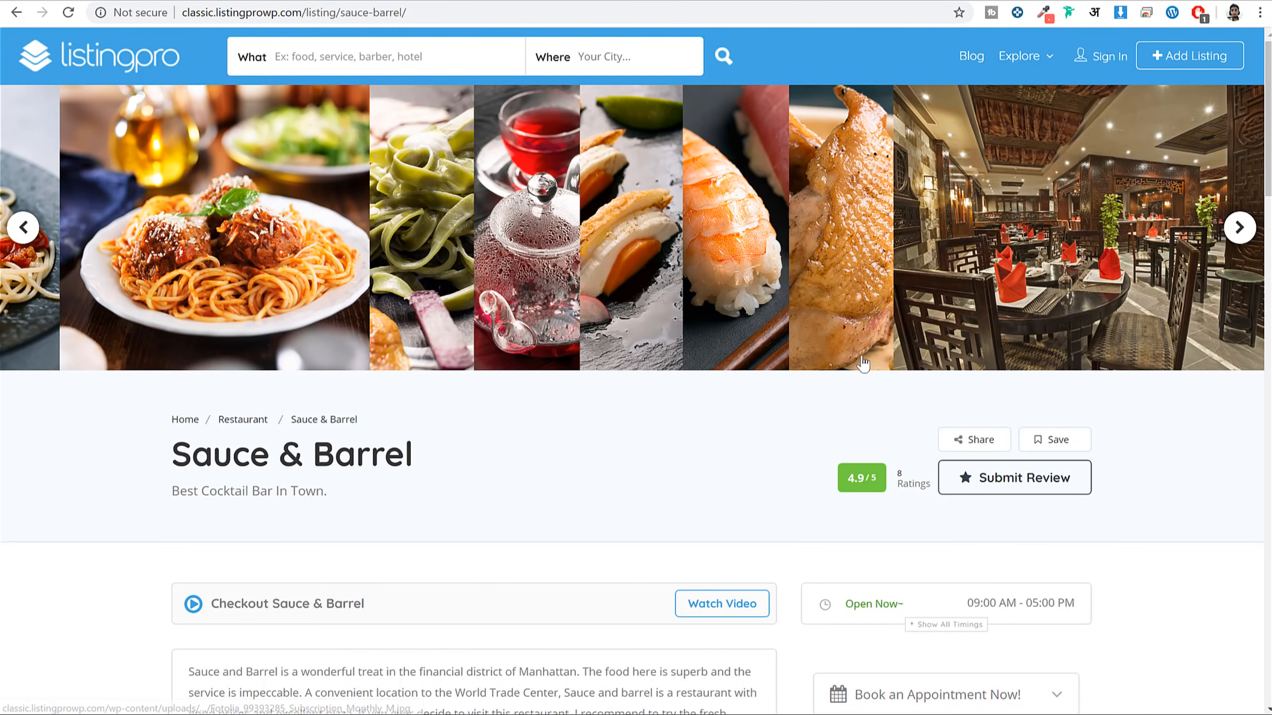
Advance the Sauce & Barrel gallery twice and scroll down its listing
left_click(1247, 228)
left_click(1247, 229)
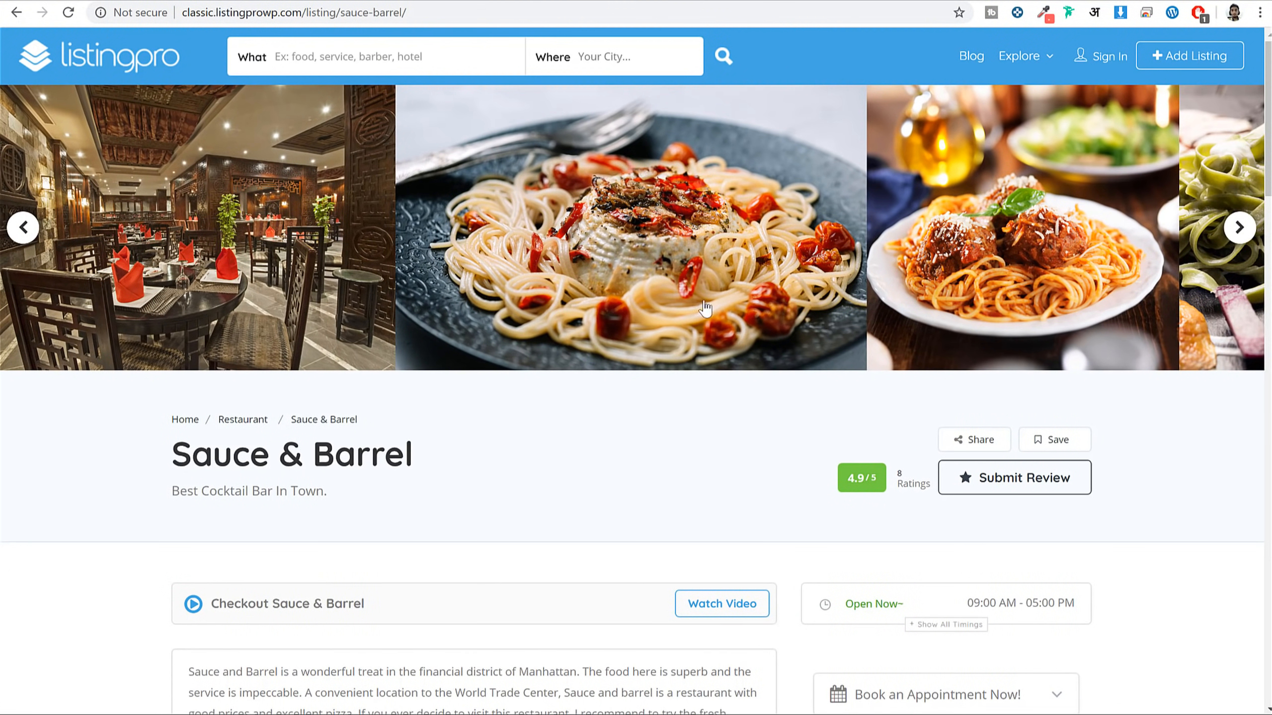
scroll(959, 213, "down", 10)
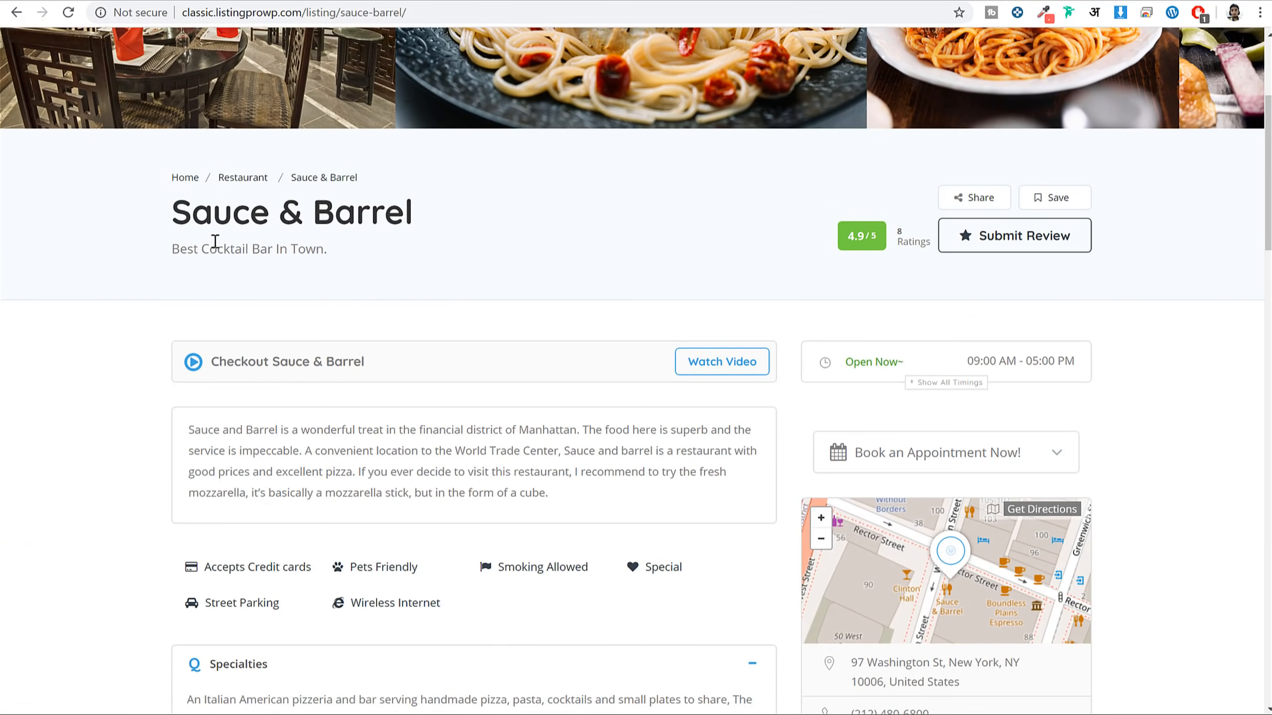
scroll(1210, 267, "down", 15)
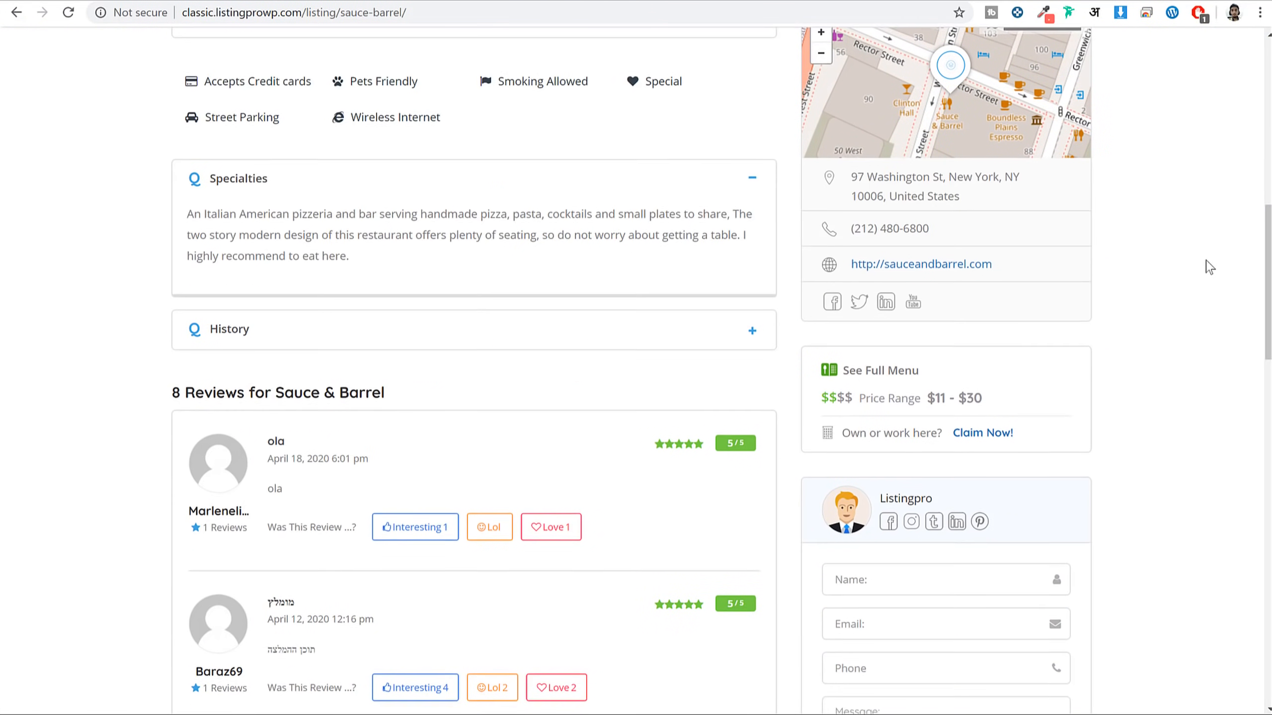
scroll(1209, 267, "down", 15)
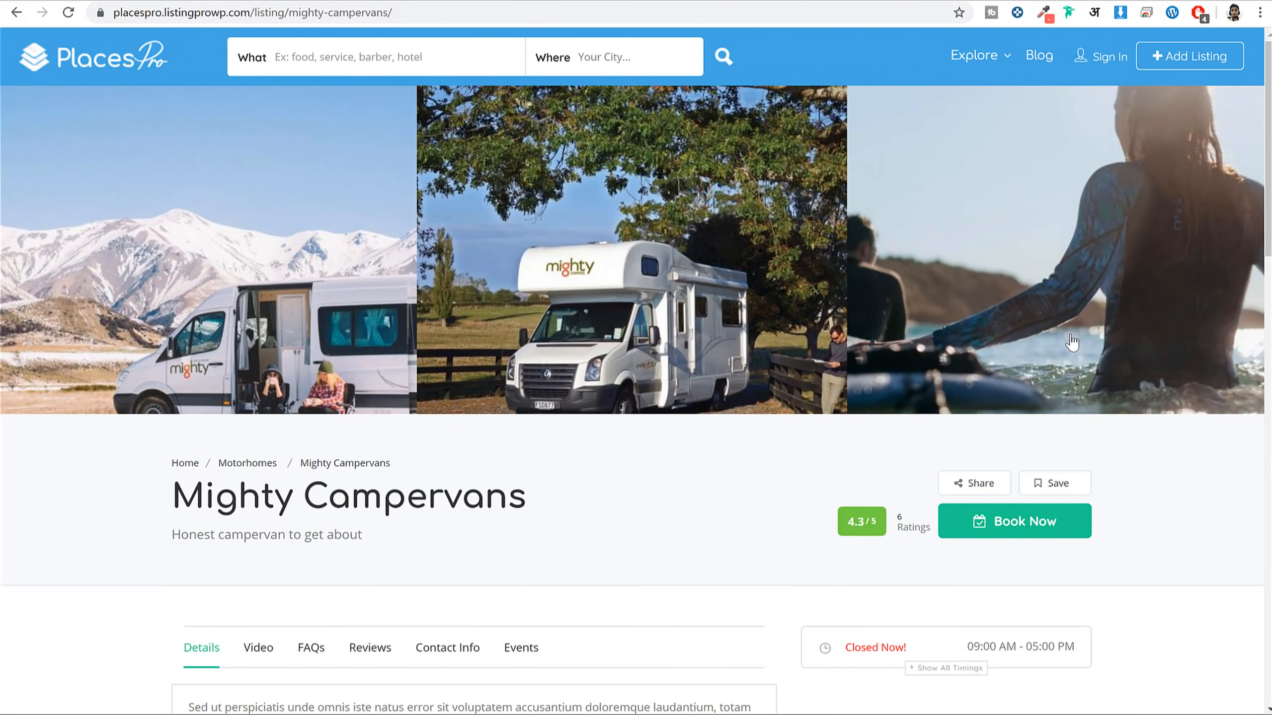
Visit the Mighty Campervans listing, return to Subway and start a new listing
scroll(1081, 369, "down", 18)
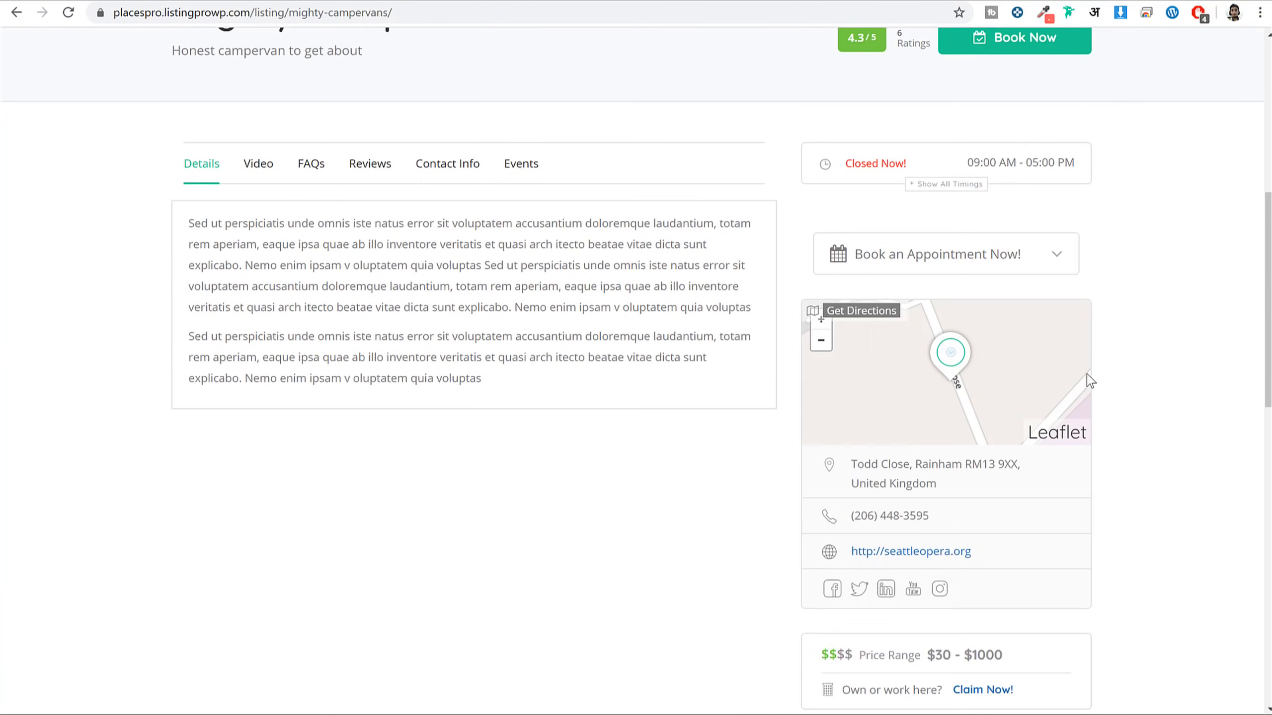
scroll(1088, 377, "down", 5)
scroll(1107, 449, "up", 20)
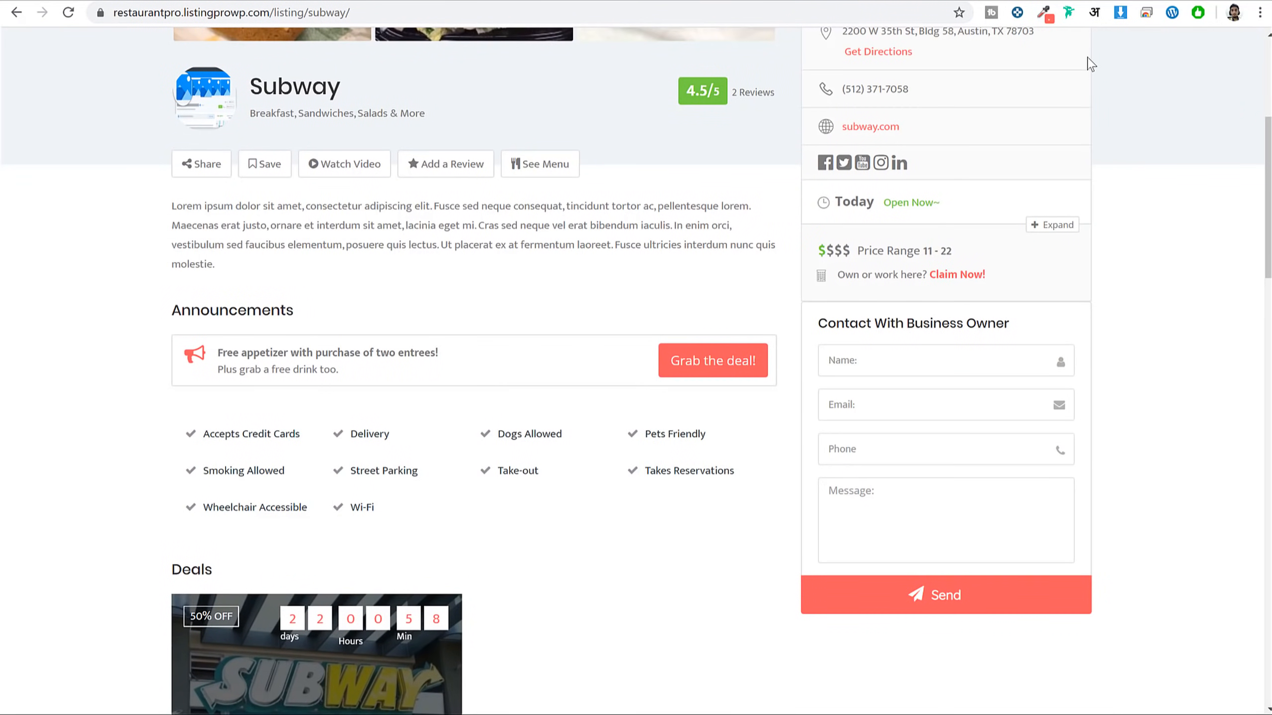
scroll(1122, 200, "up", 5)
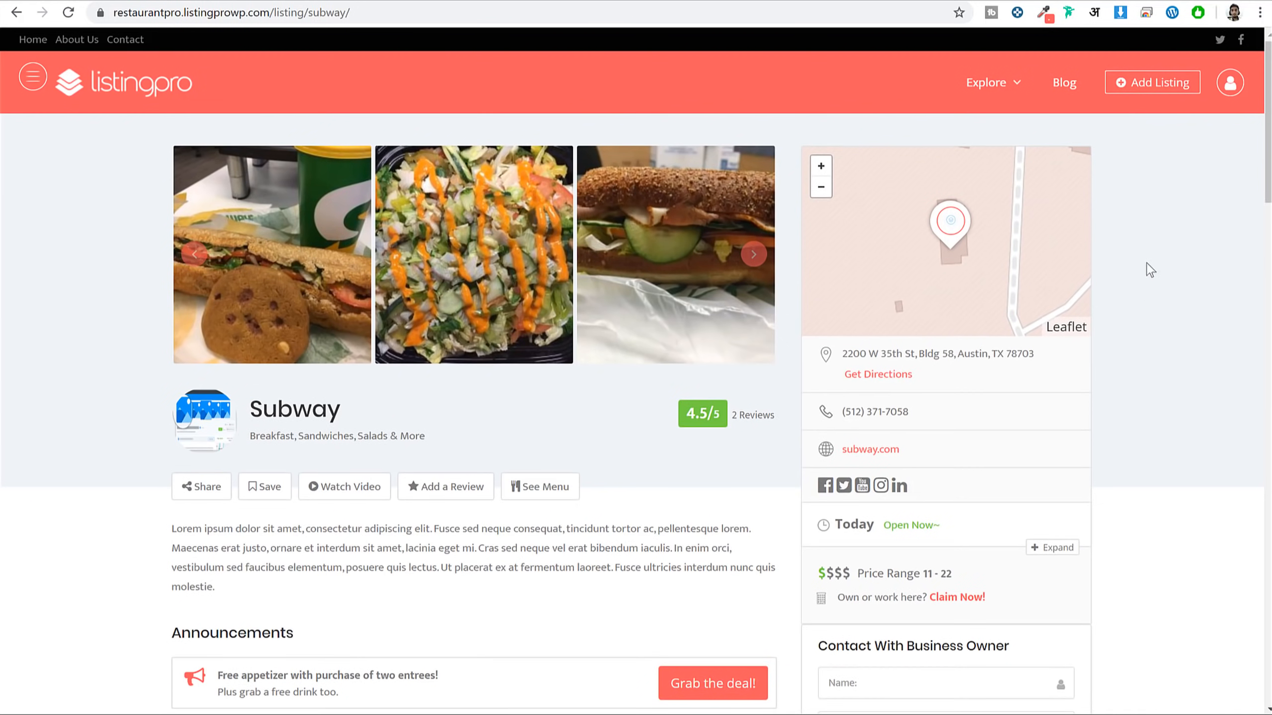
left_click(1159, 85)
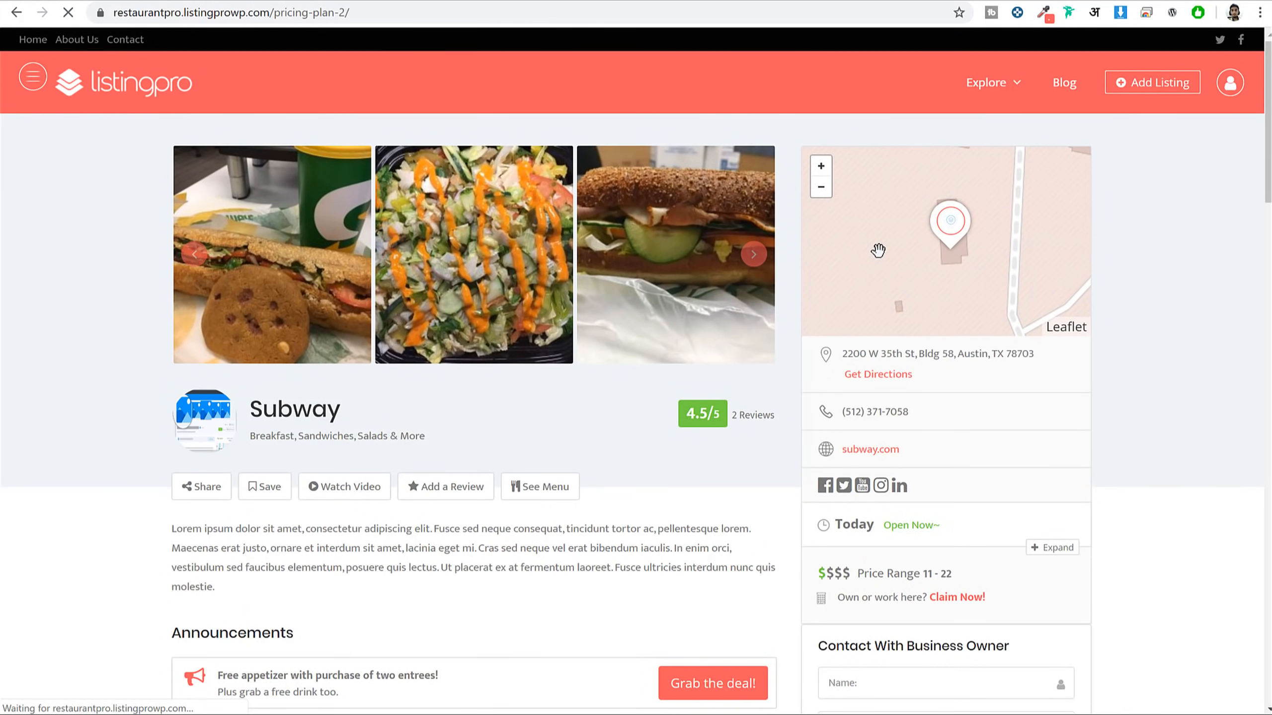
Compare the Free and $30 Gold plan prices, then pick the Gold plan
scroll(1193, 393, "down", 3)
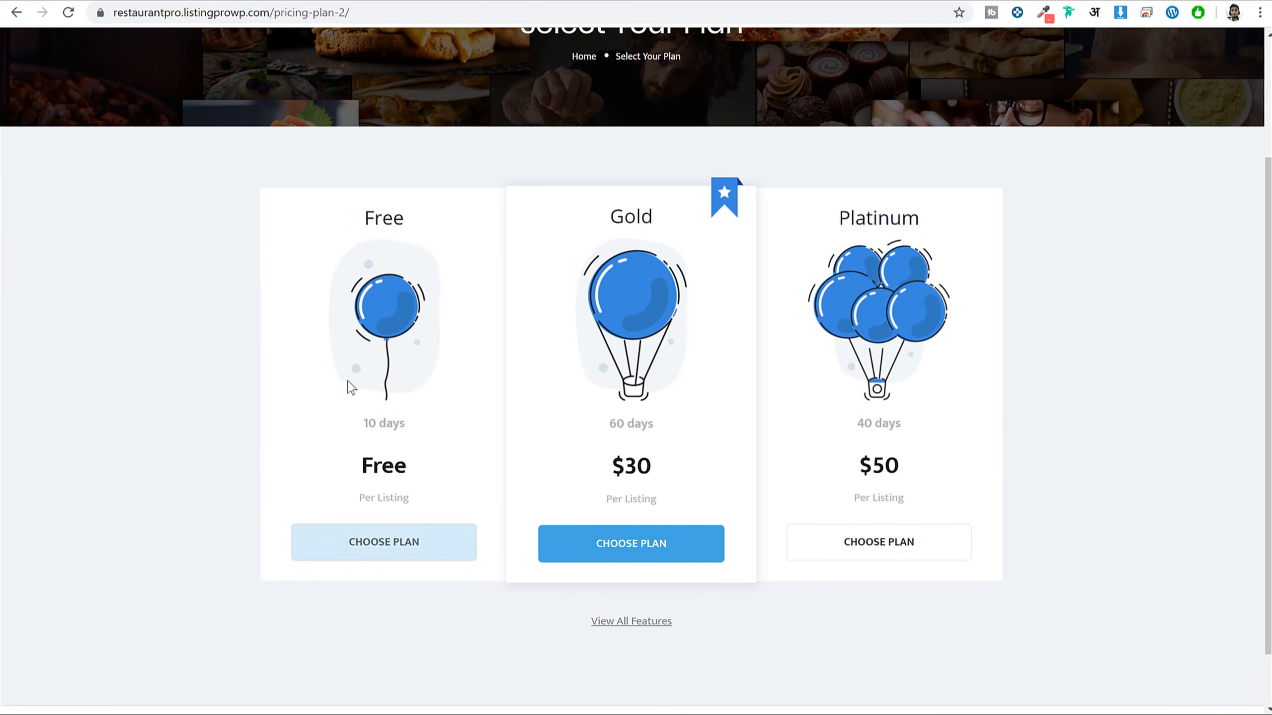
left_click_drag(363, 471, 494, 480)
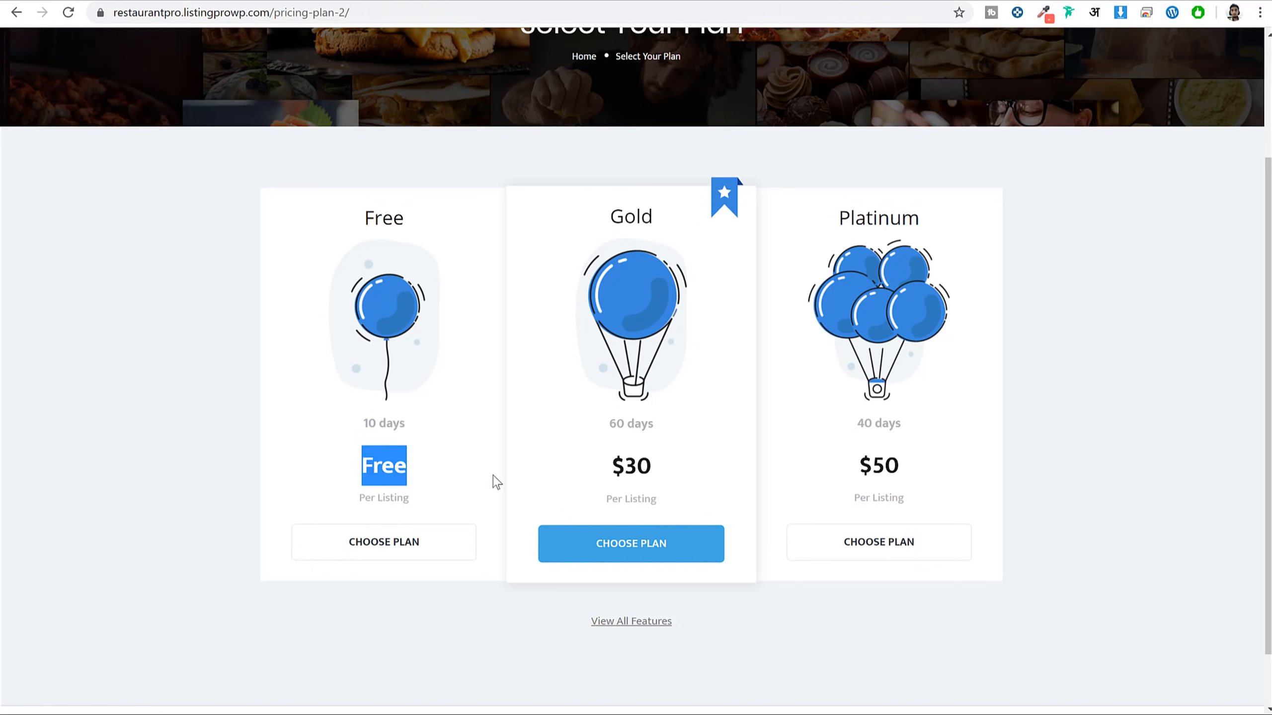
left_click(495, 481)
triple_click(630, 466)
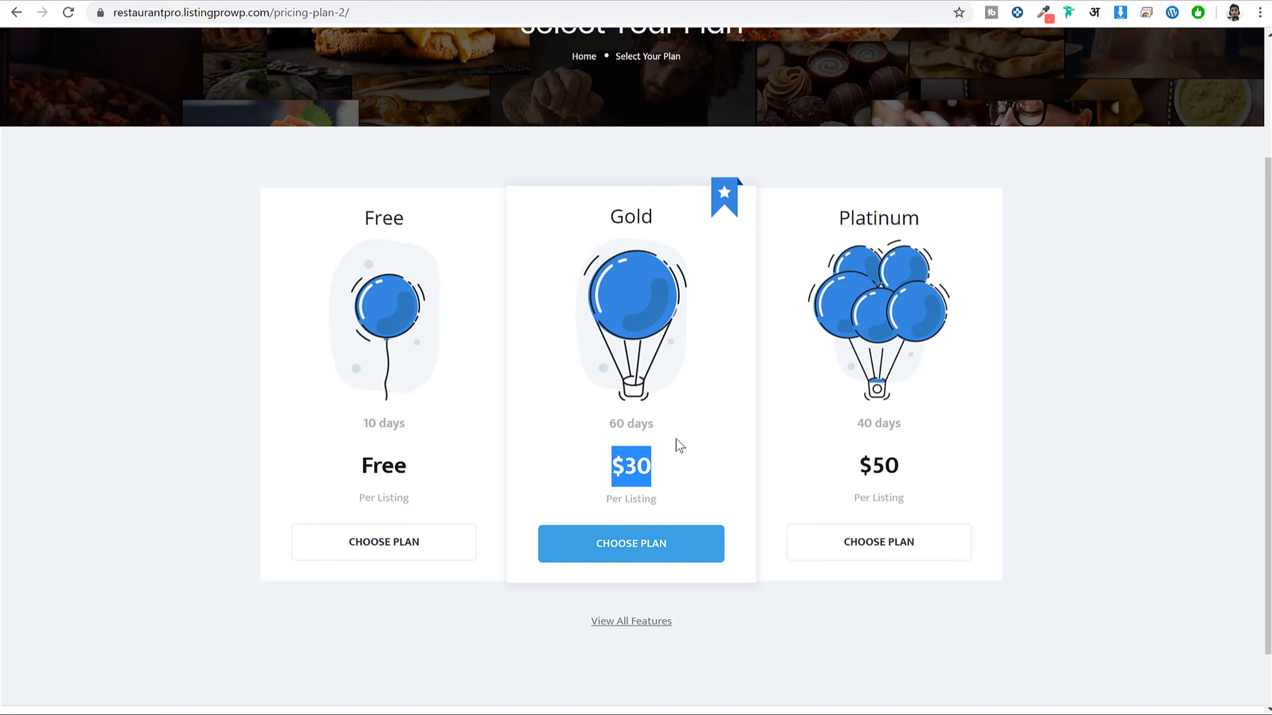
left_click(684, 480)
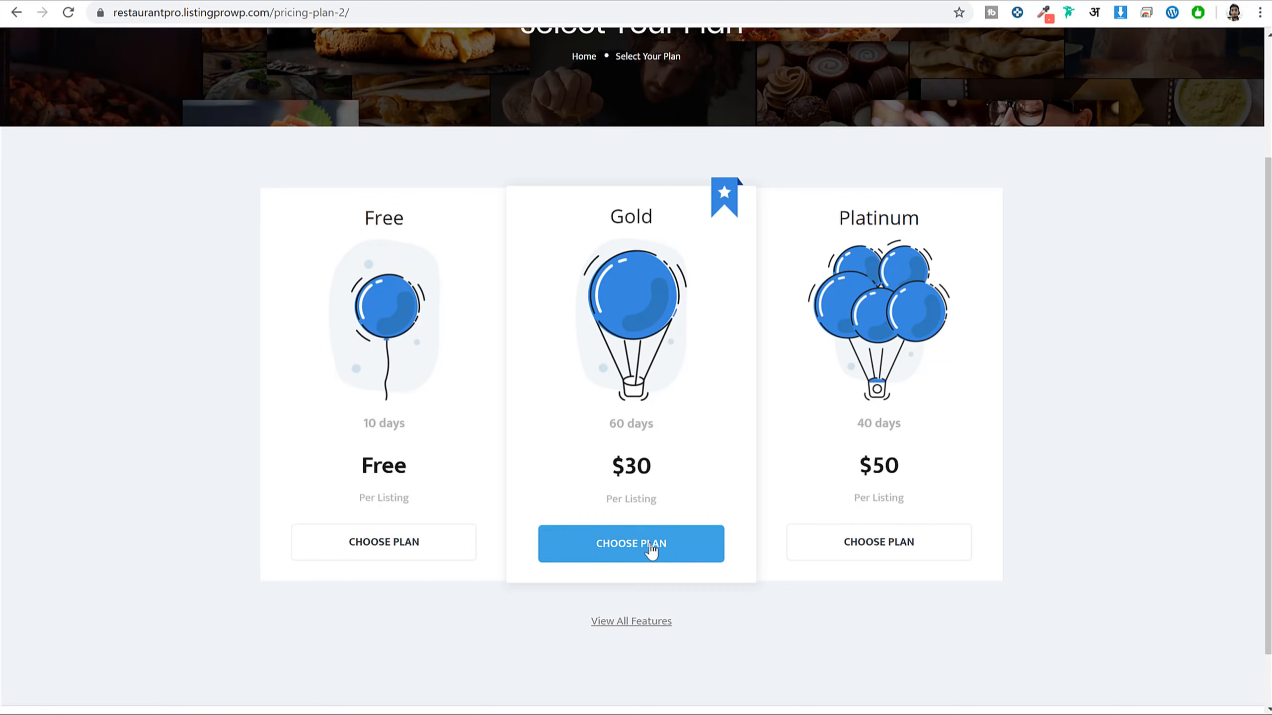
left_click(632, 551)
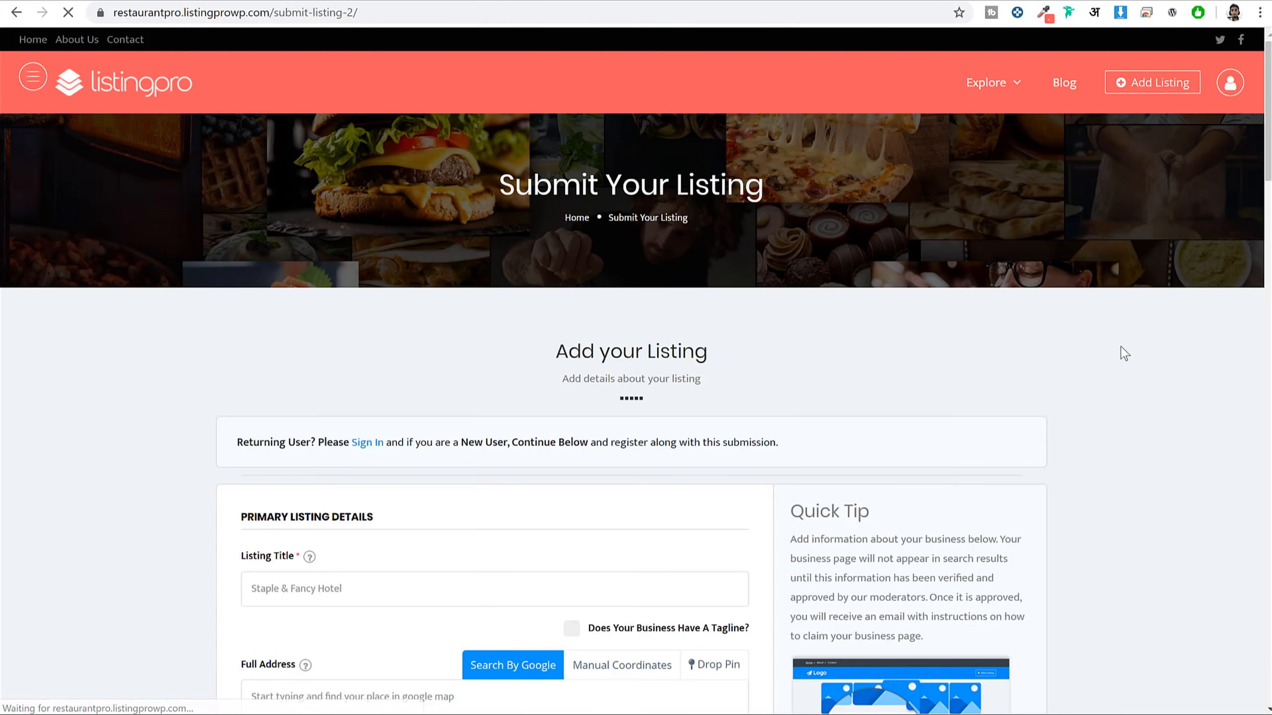
Scroll through the listing details, highlighting the Tagline and City help headings
scroll(1121, 346, "down", 5)
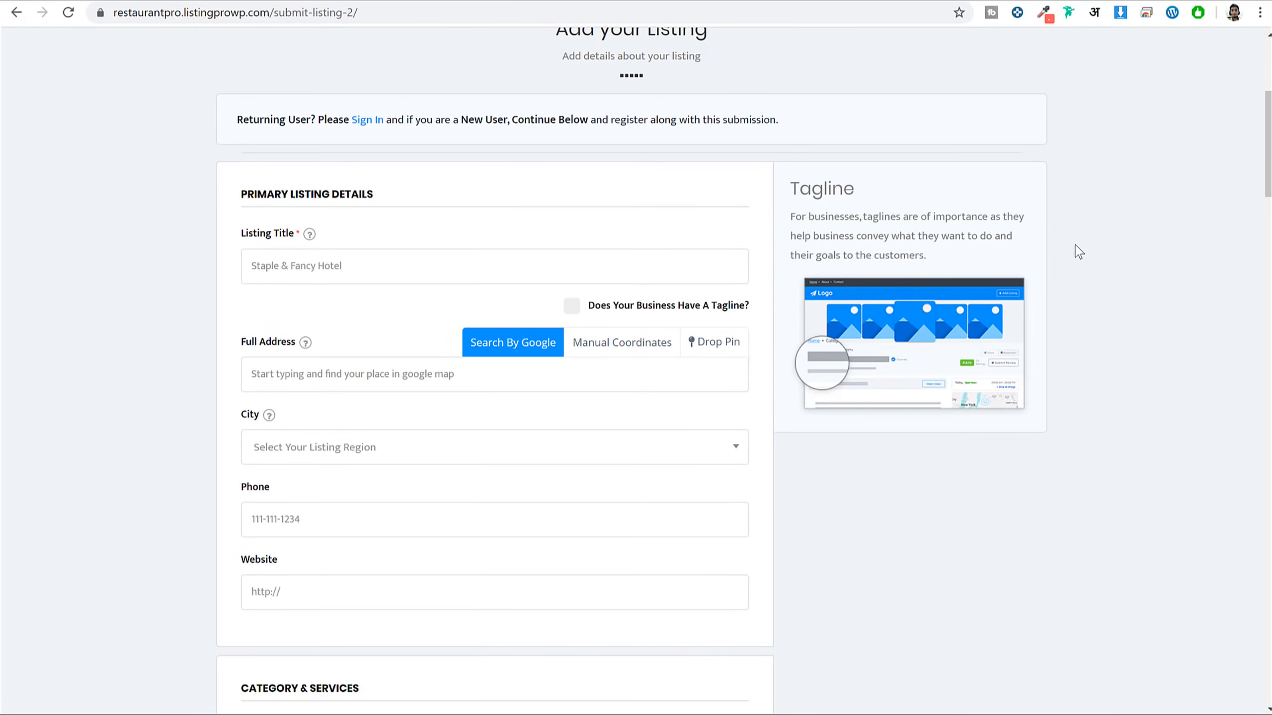
scroll(1059, 390, "down", 2)
scroll(738, 304, "up", 5)
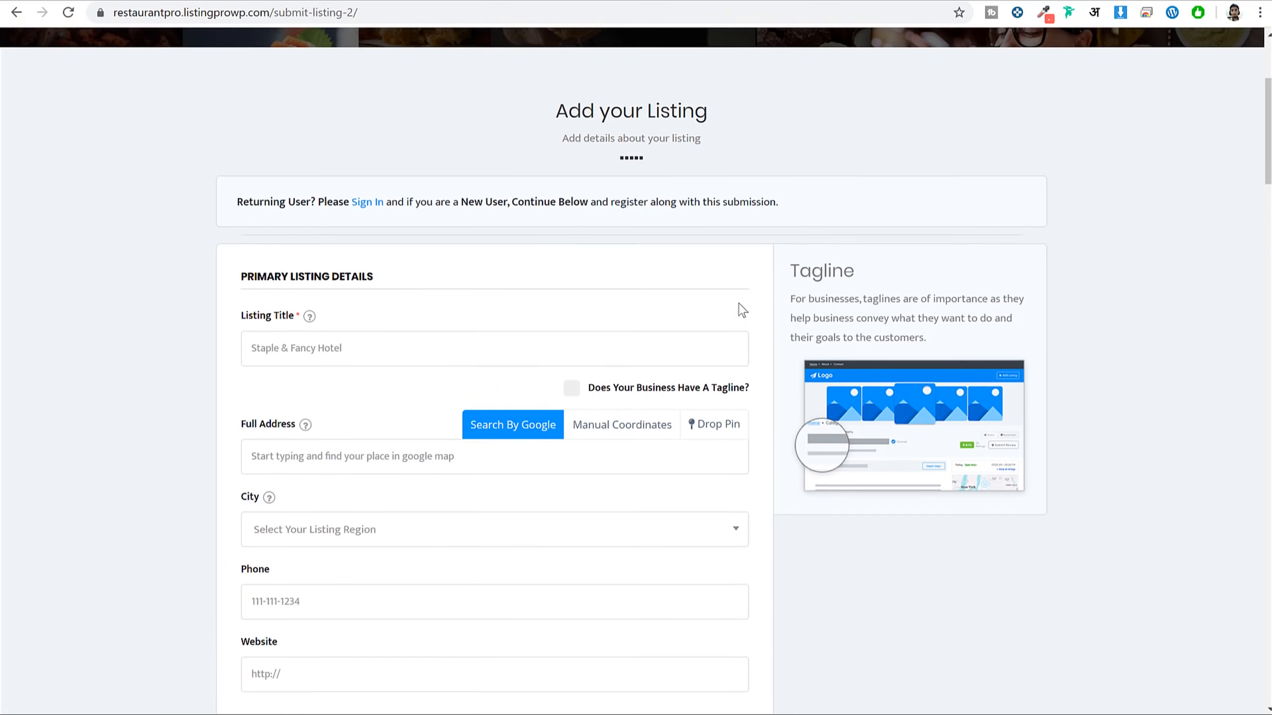
scroll(740, 304, "down", 4)
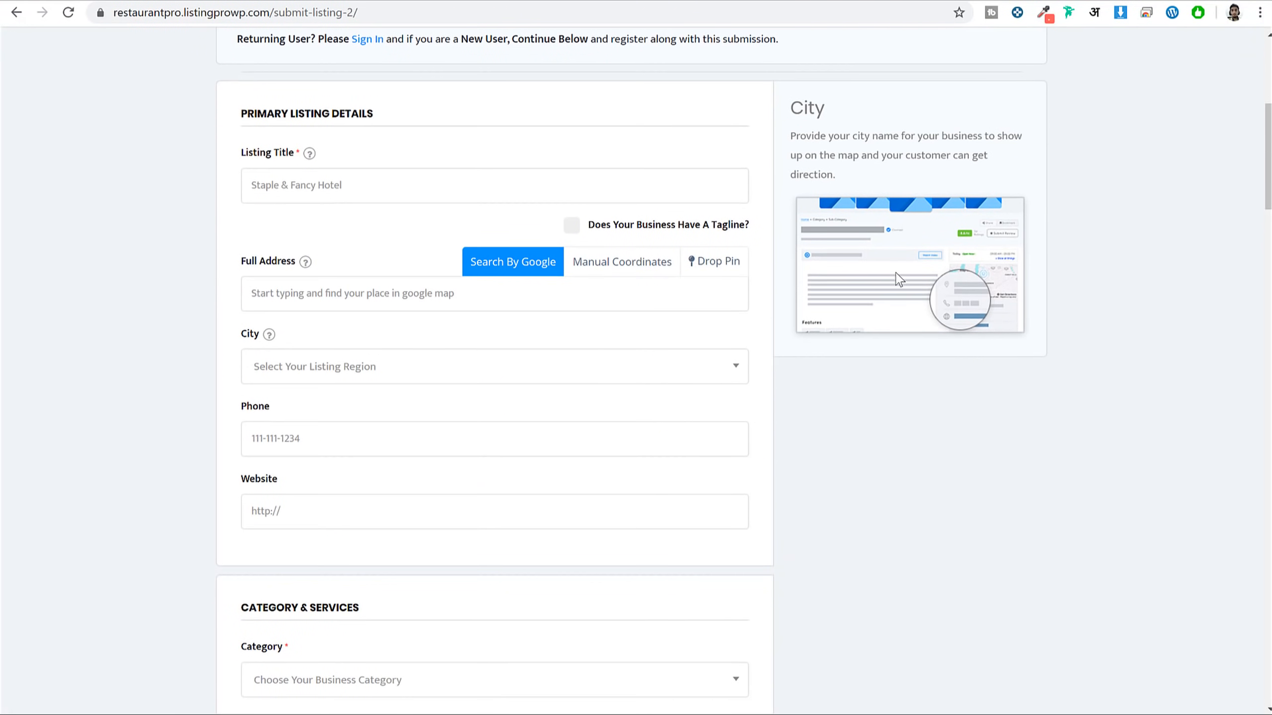
scroll(899, 284, "up", 3)
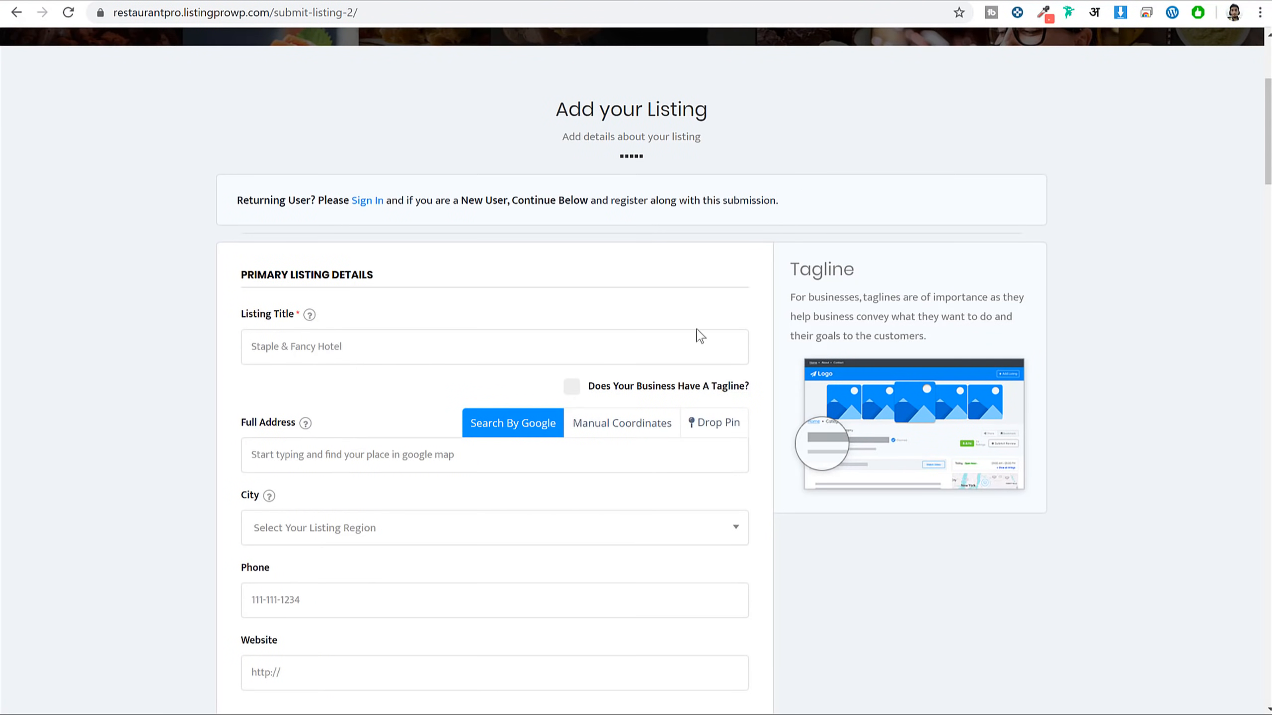
double_click(833, 261)
scroll(871, 350, "down", 4)
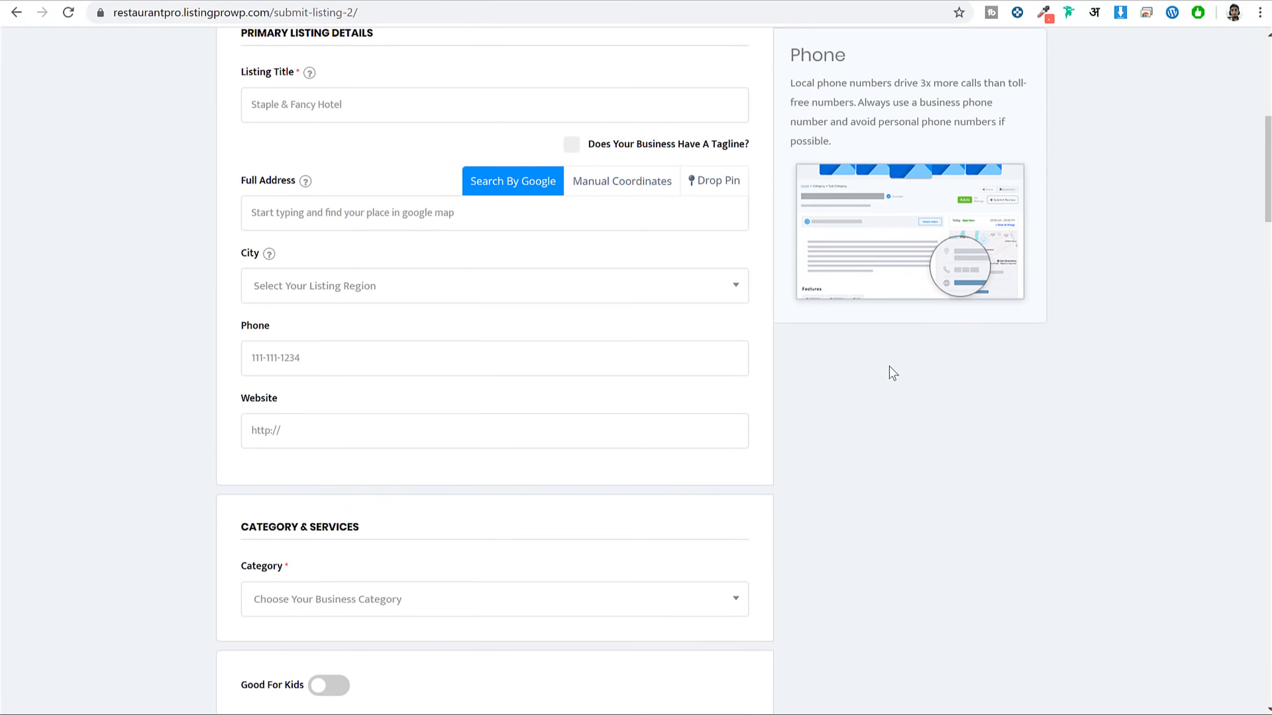
scroll(889, 369, "up", 1)
left_click_drag(834, 113, 789, 109)
left_click(791, 109)
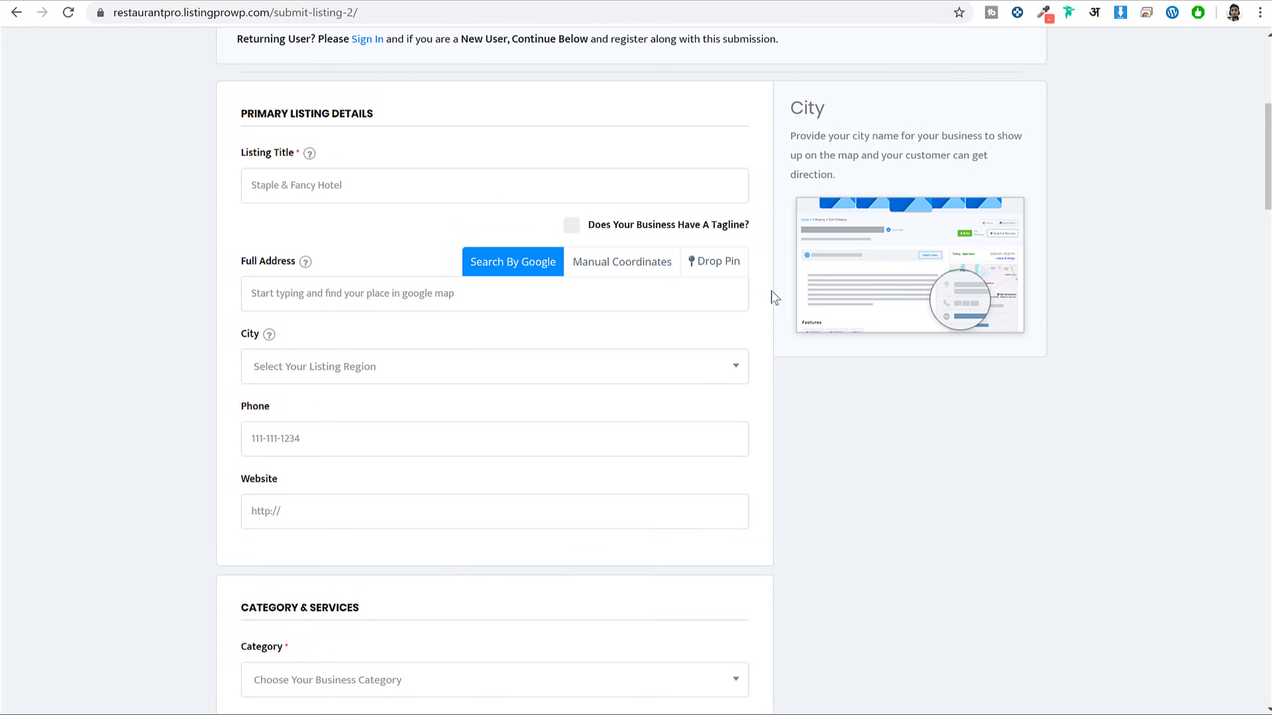
Open the City dropdown, review the City and Website help, then scroll to Save & Preview and back
left_click(321, 367)
left_click_drag(795, 135, 960, 173)
left_click(969, 174)
scroll(1112, 315, "down", 5)
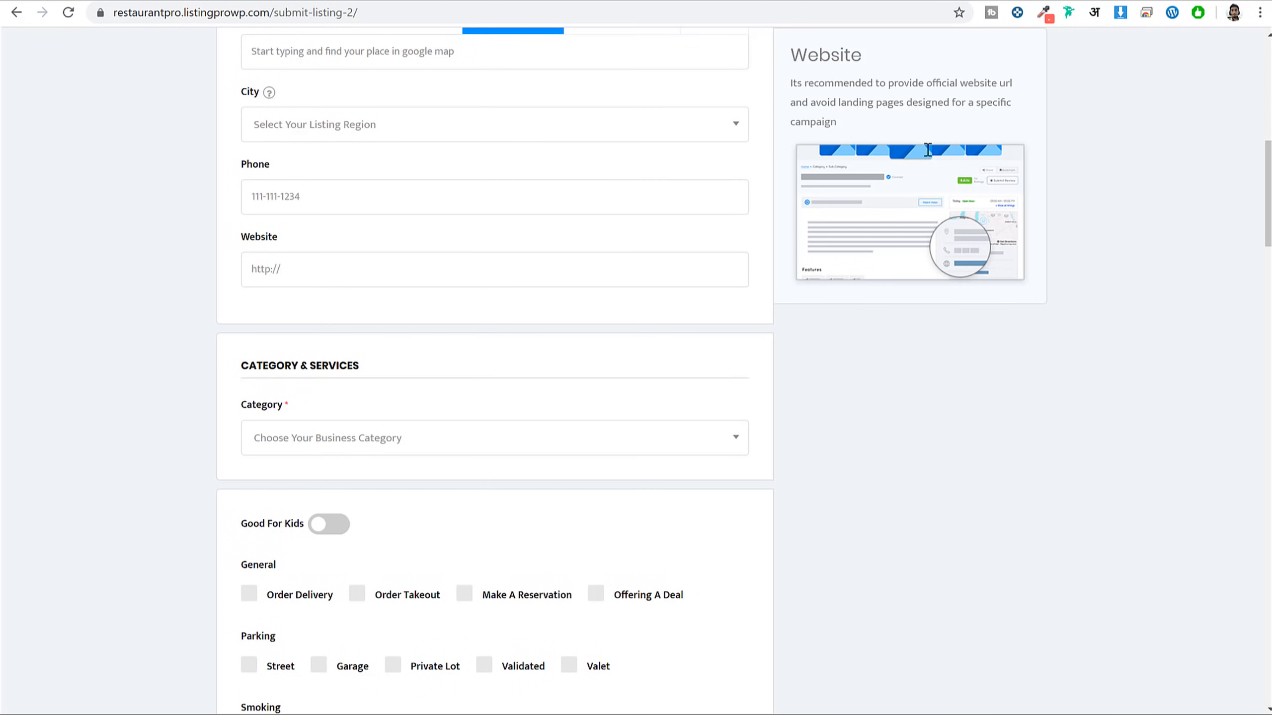
left_click_drag(790, 52, 926, 106)
left_click(921, 108)
scroll(982, 344, "down", 15)
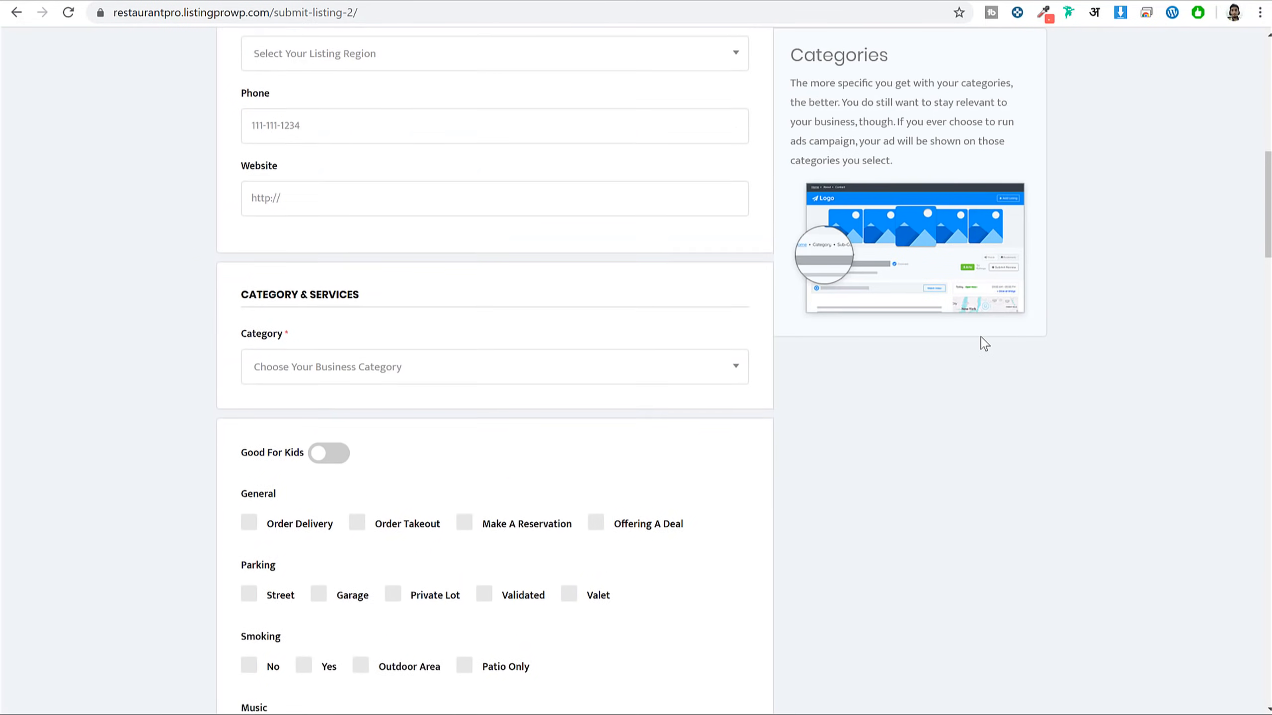
scroll(491, 448, "down", 20)
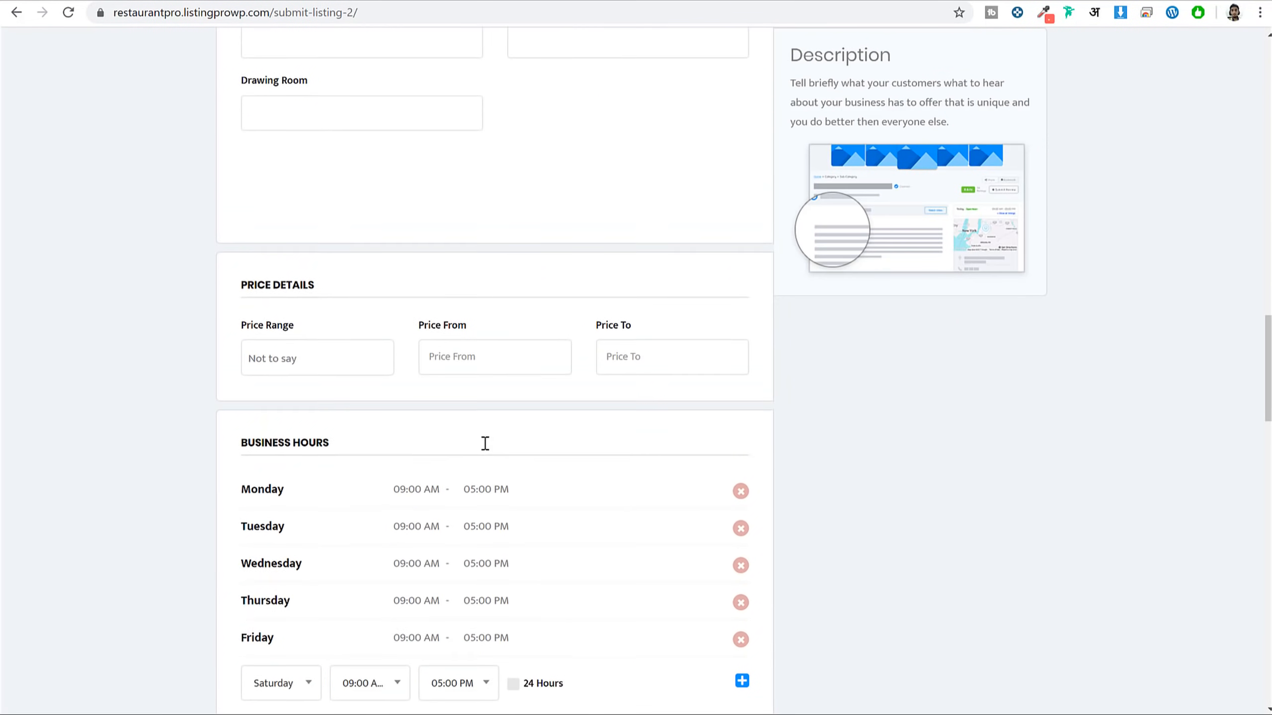
scroll(510, 447, "down", 10)
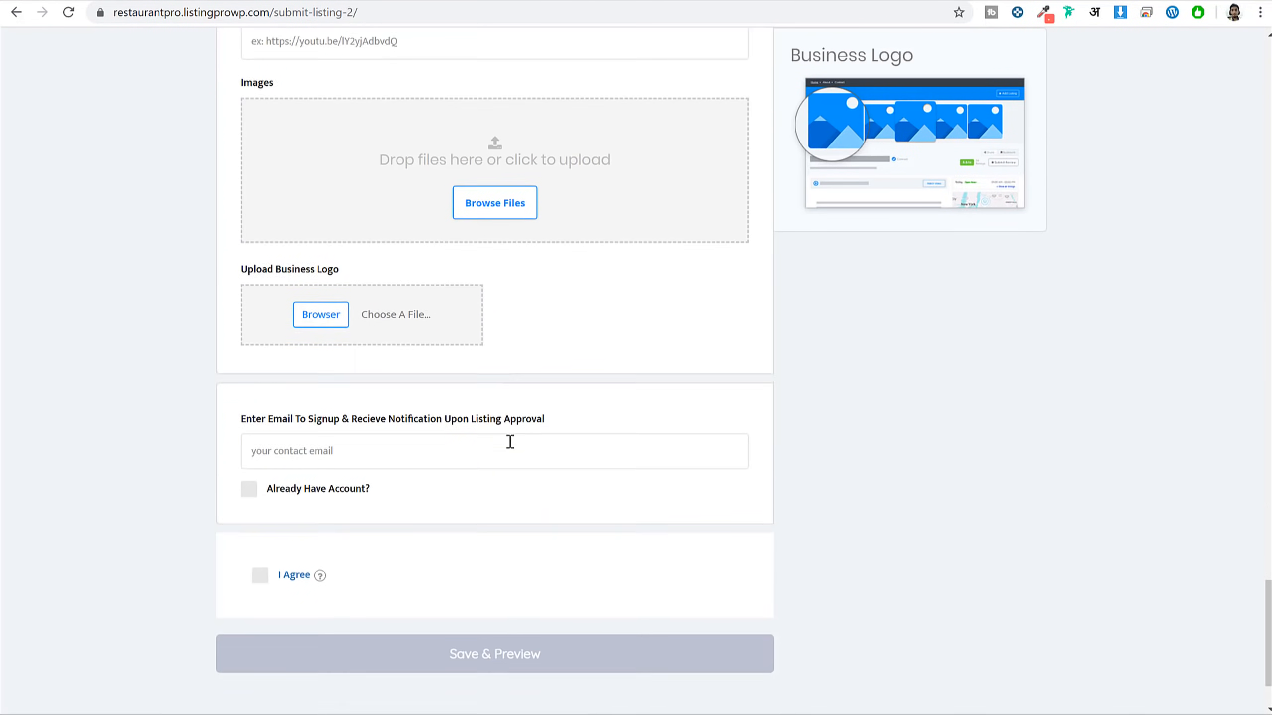
scroll(826, 561, "up", 6)
scroll(823, 556, "up", 20)
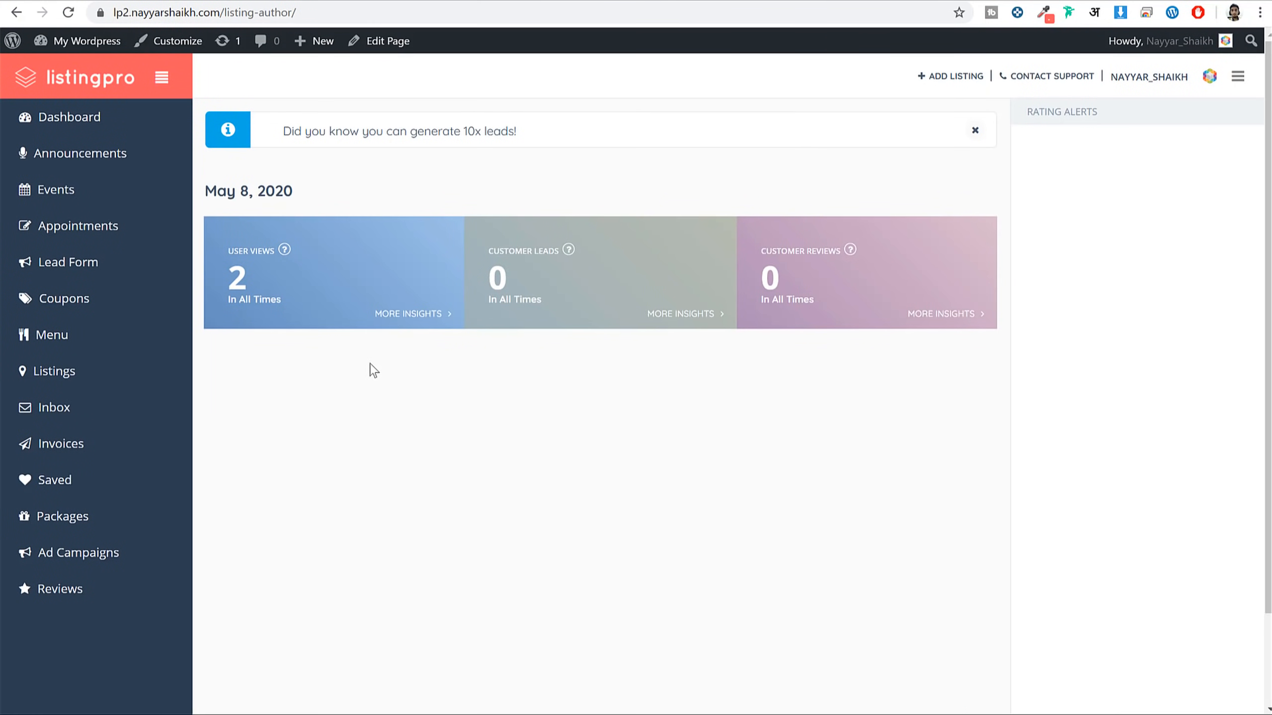
Toggle the chart between User Views and Customer Leads, then Monthly, ending on weekly User Views
left_click(330, 294)
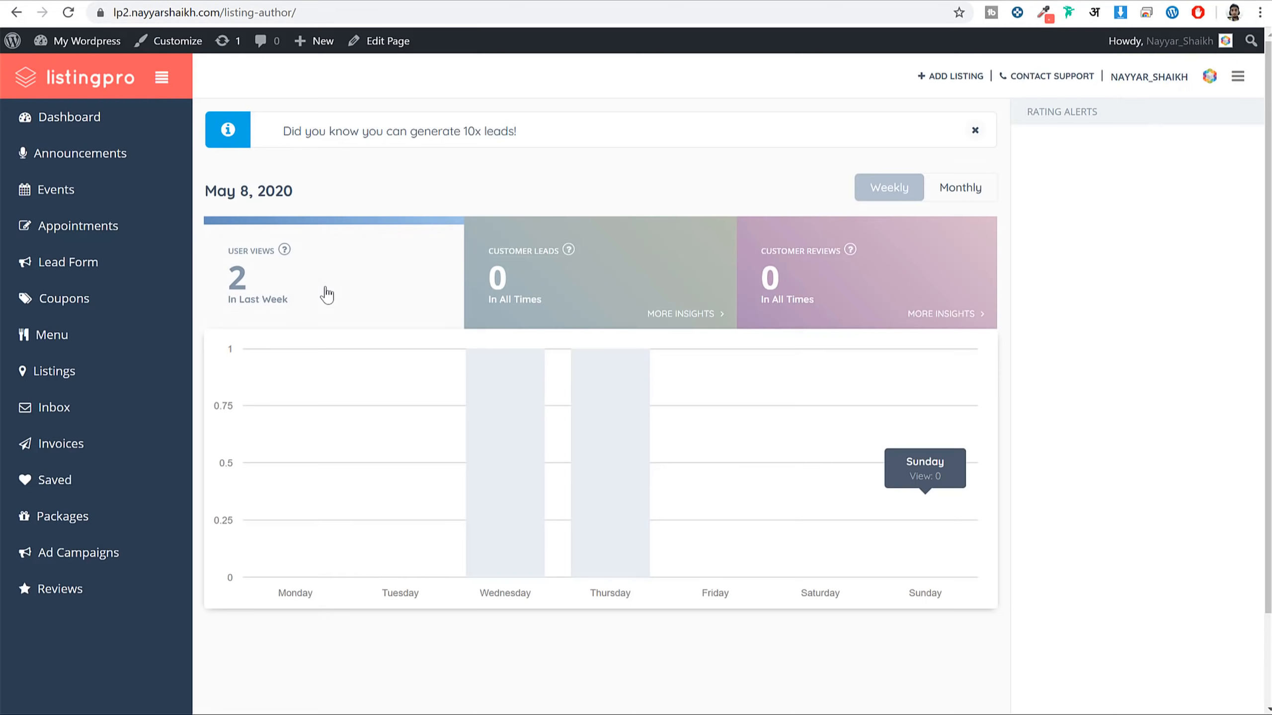
left_click(614, 303)
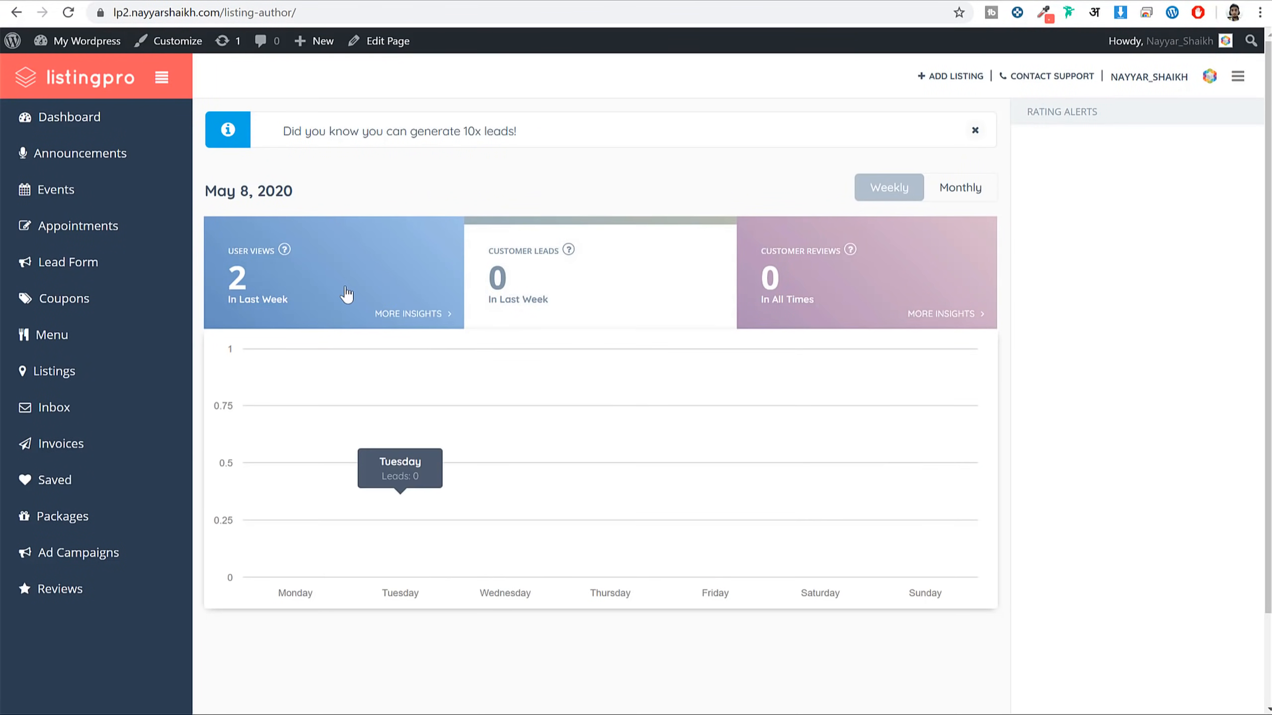
left_click(411, 277)
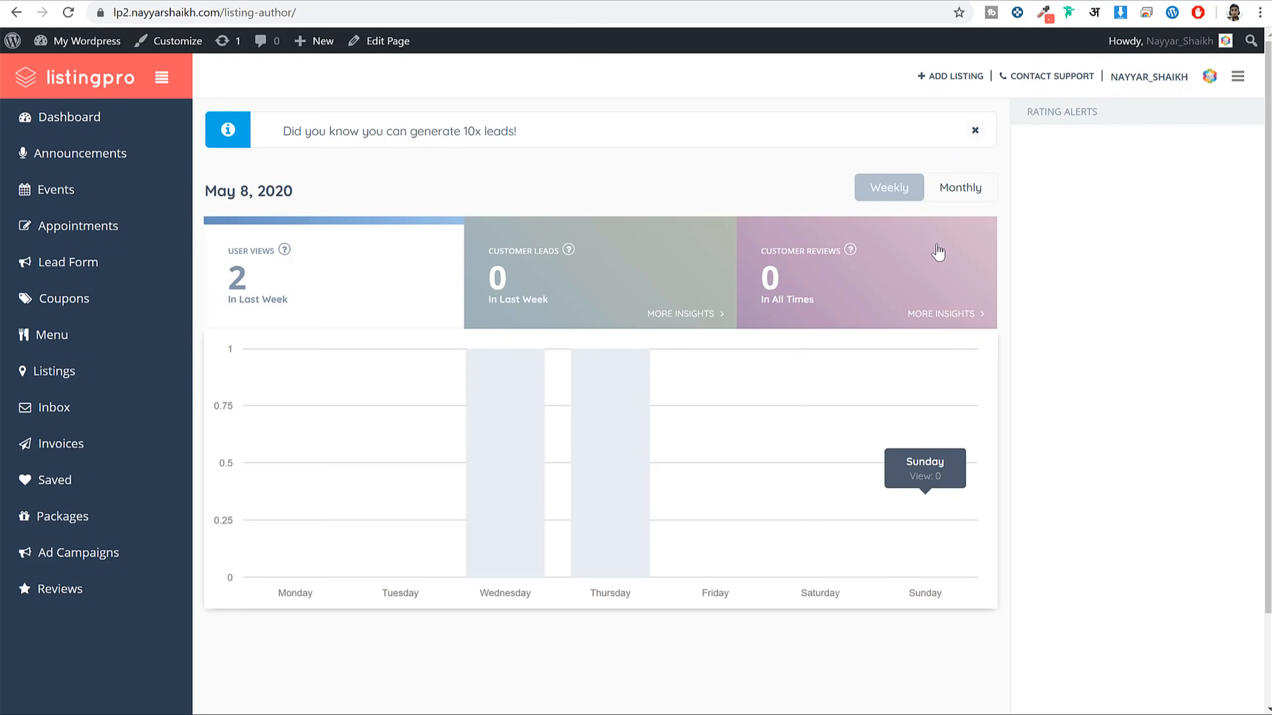
left_click(956, 193)
left_click(890, 190)
Browse Announcements and Lead Forms, then open Appointments and check the booking stays approved
left_click(80, 155)
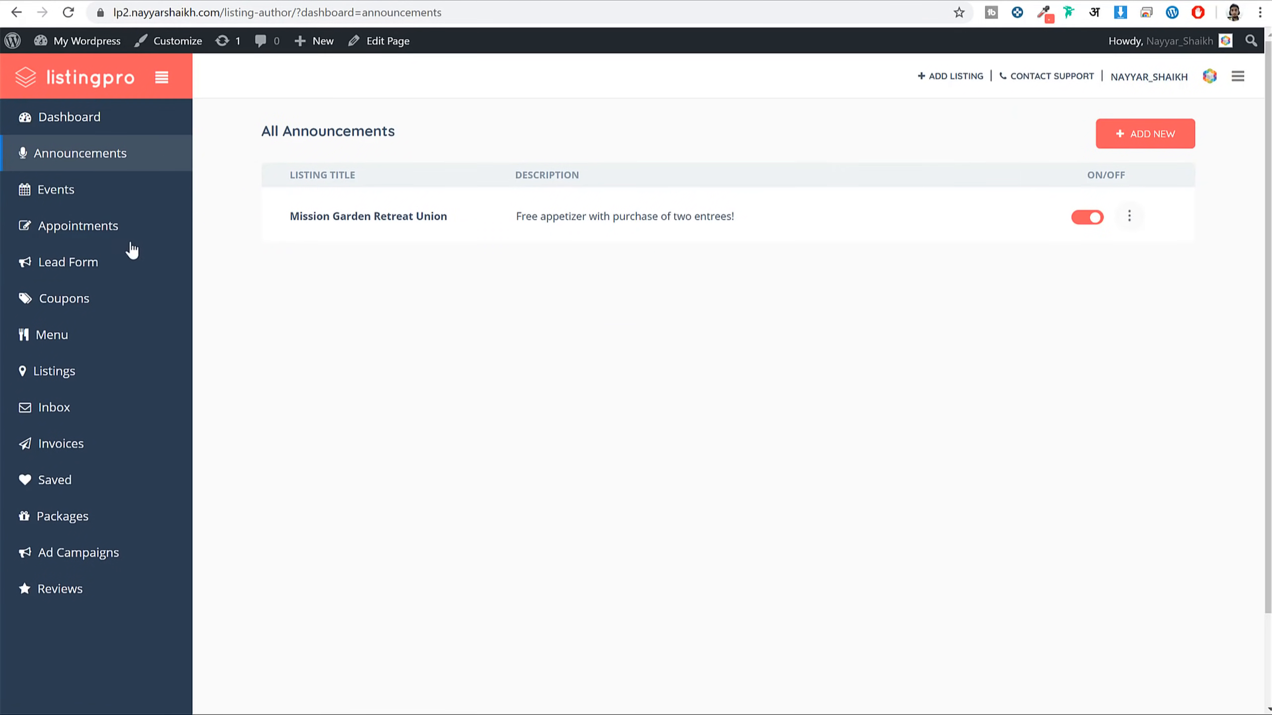
left_click(86, 265)
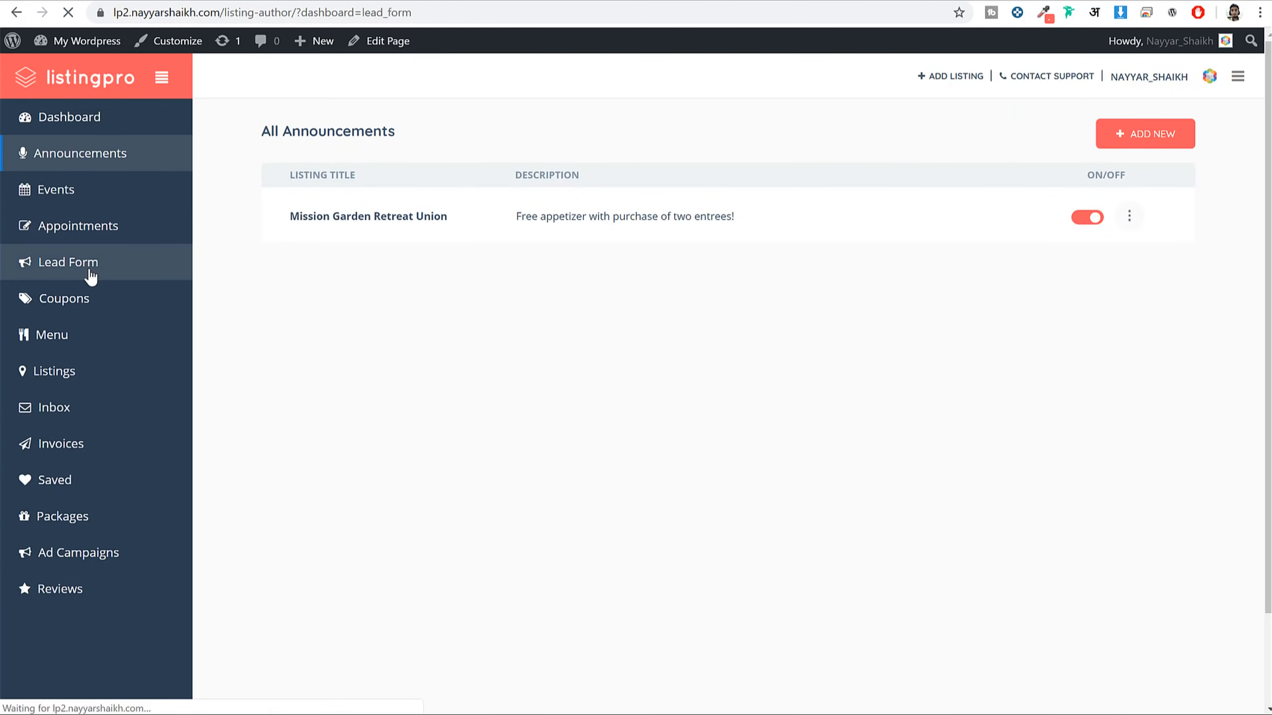
left_click(97, 235)
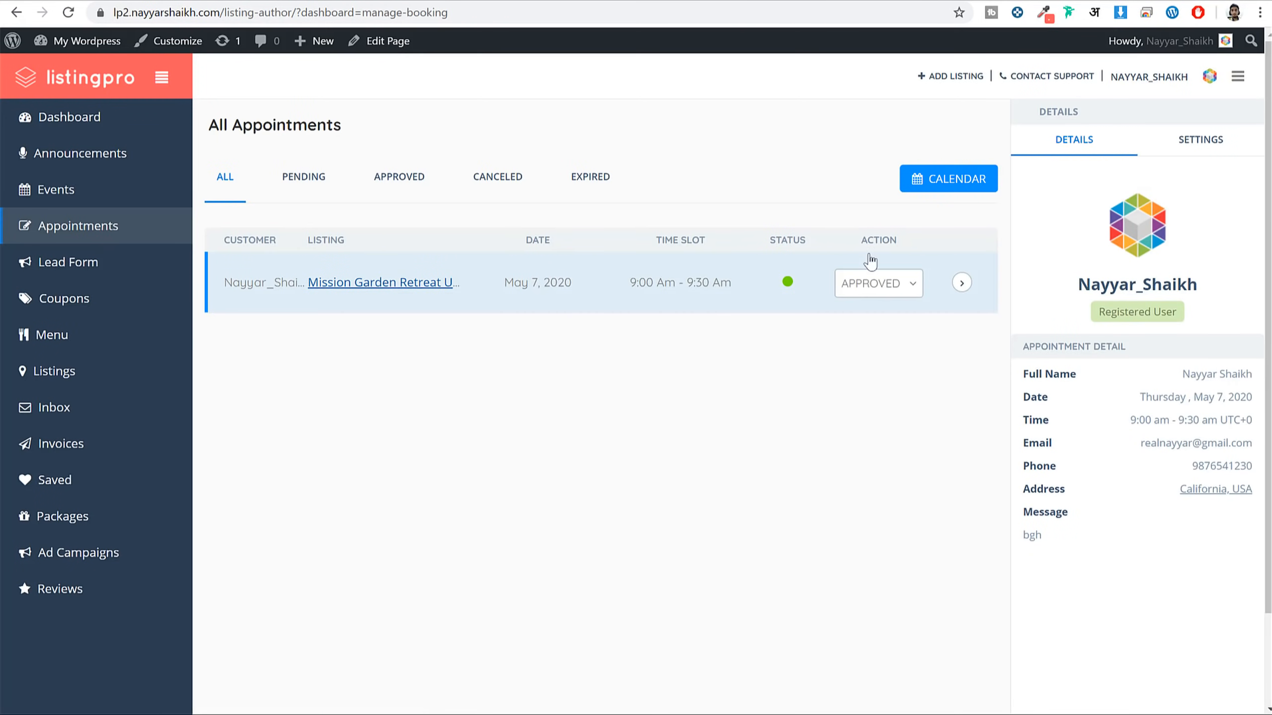
left_click(881, 289)
left_click(881, 319)
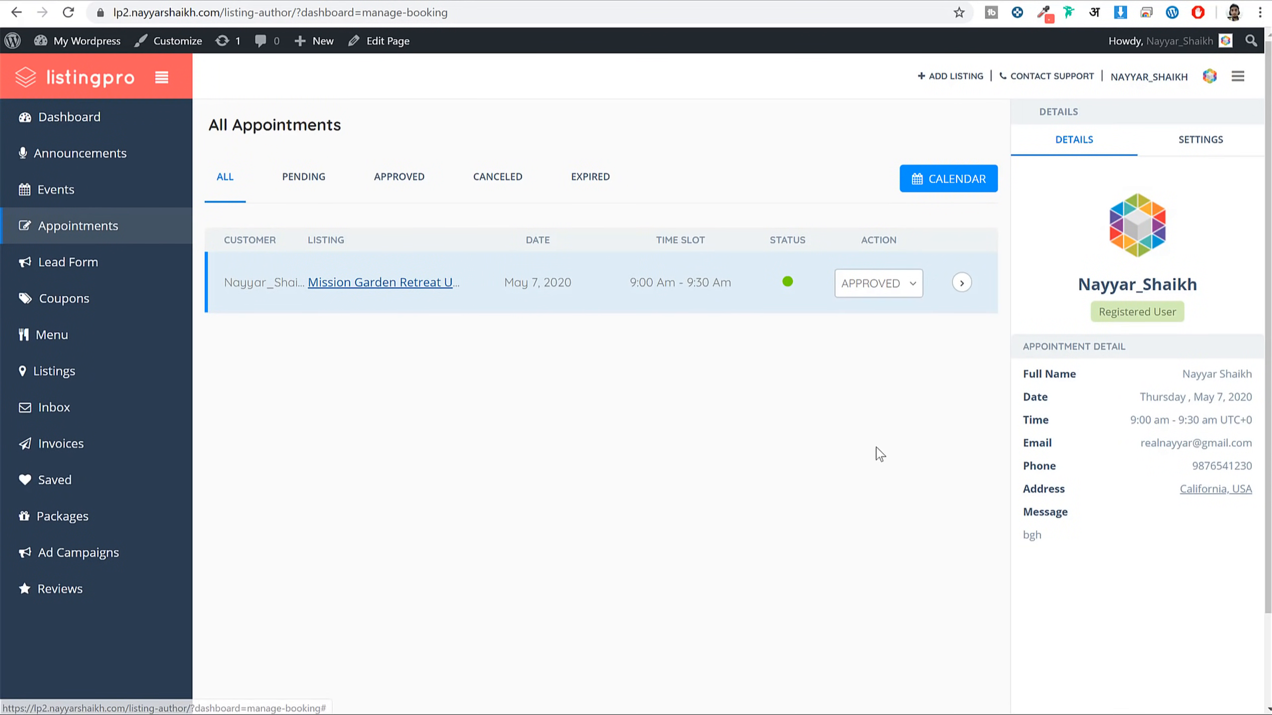
View approved appointments on the calendar, return to the list, then go to Coupons
left_click(924, 180)
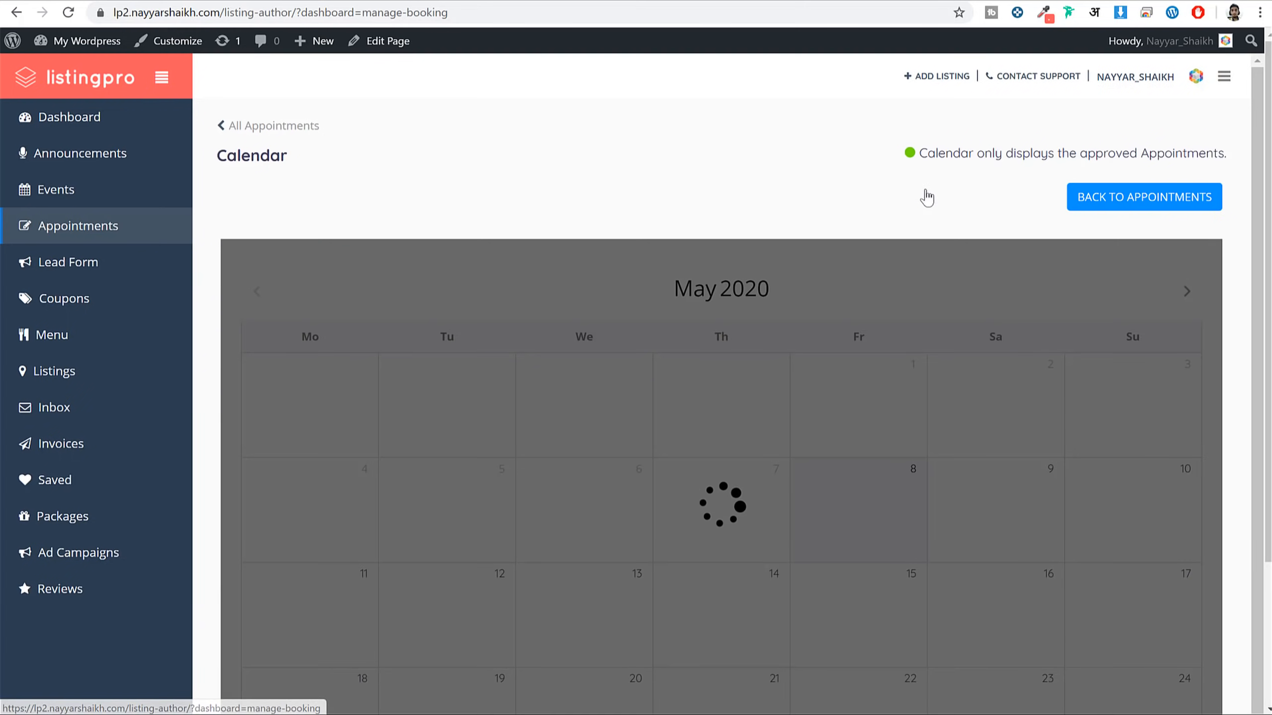
scroll(831, 483, "down", 3)
scroll(880, 514, "up", 3)
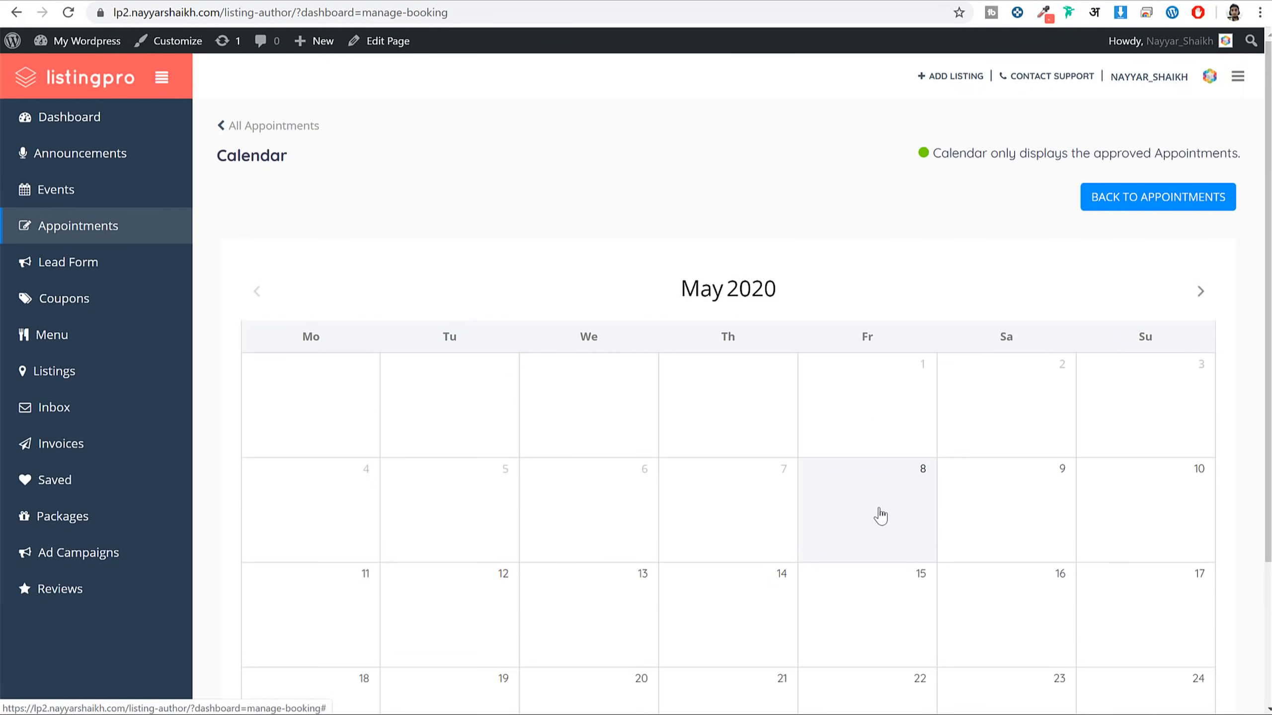
scroll(916, 486, "down", 3)
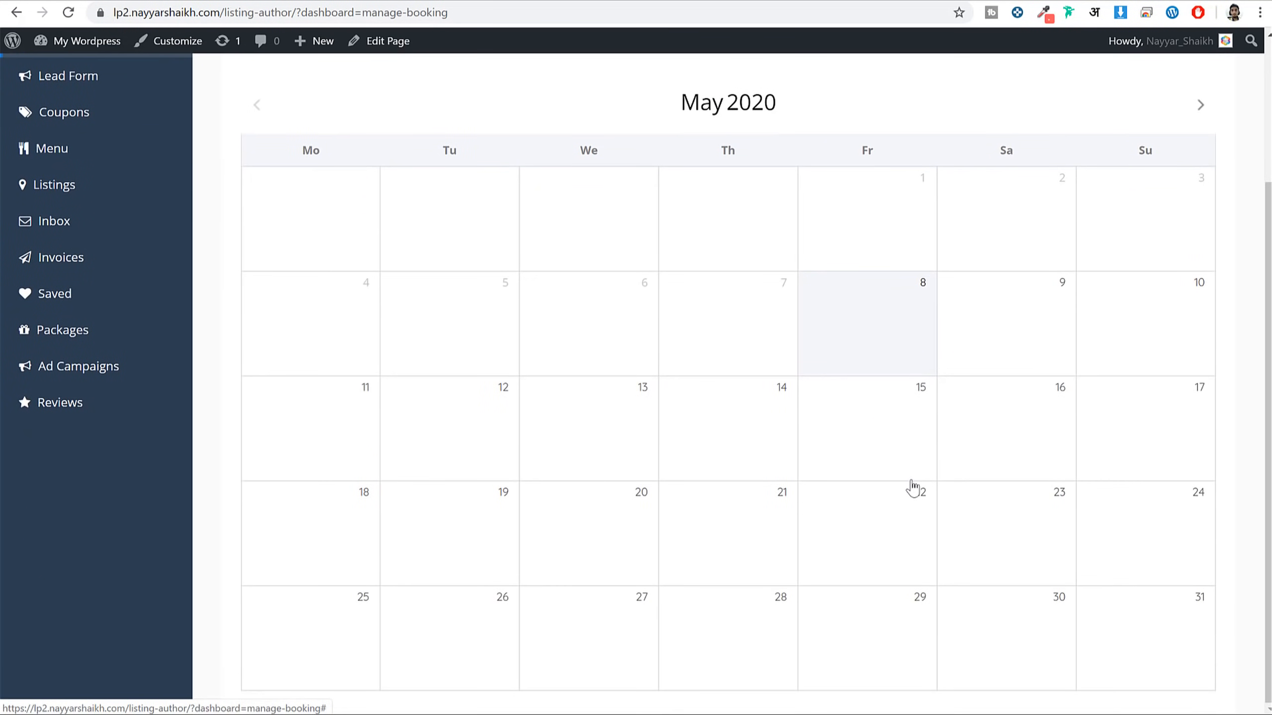
scroll(917, 484, "up", 3)
left_click(1134, 219)
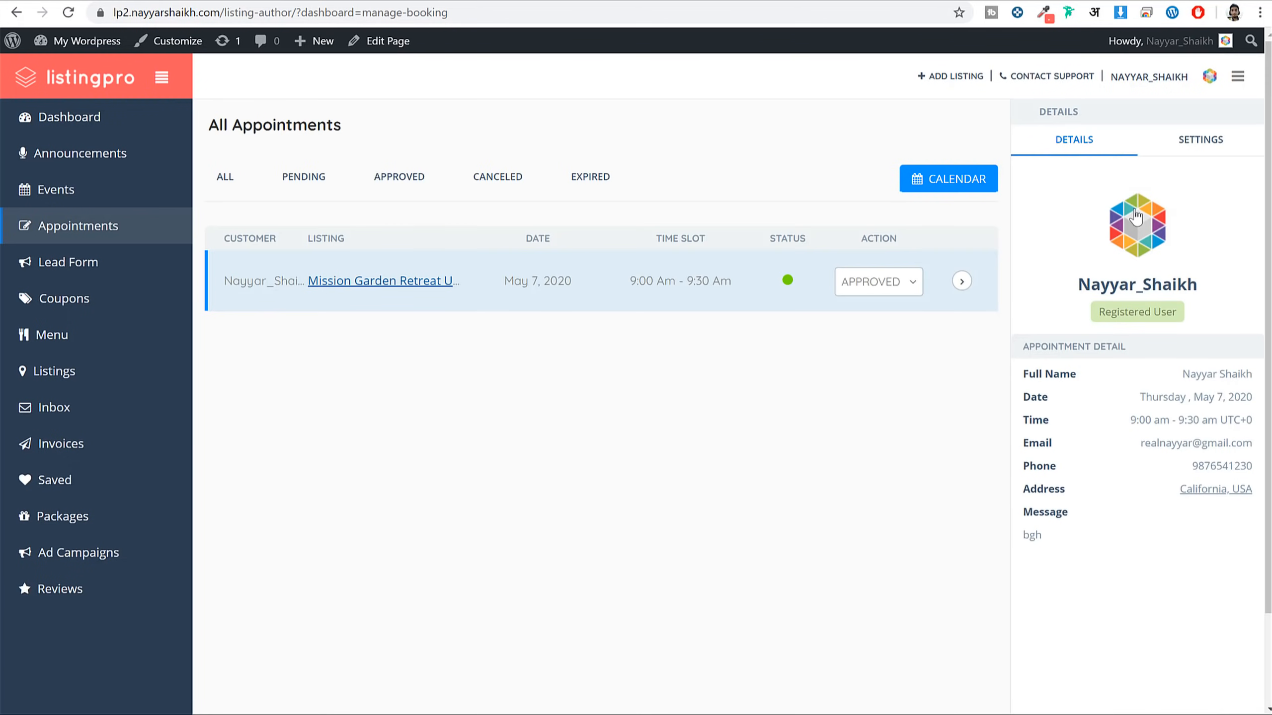
left_click(84, 300)
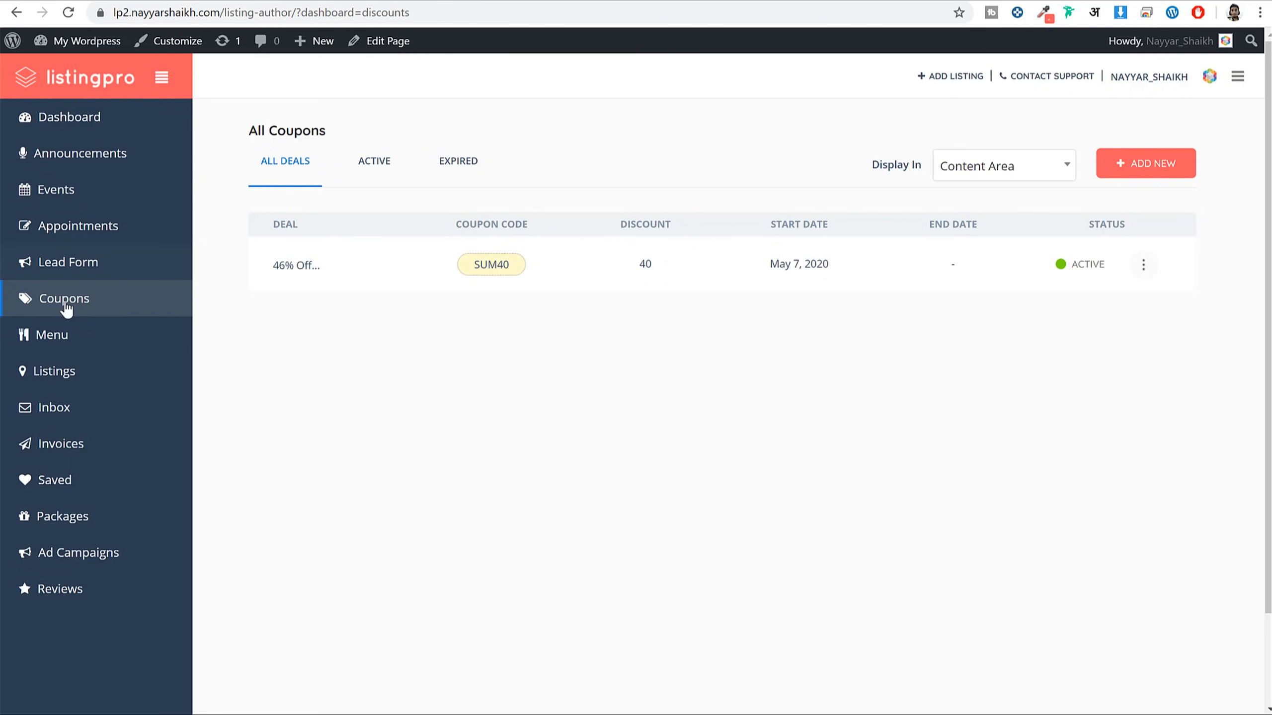
Check the empty Inbox, then move on to Ad Campaigns
left_click(79, 420)
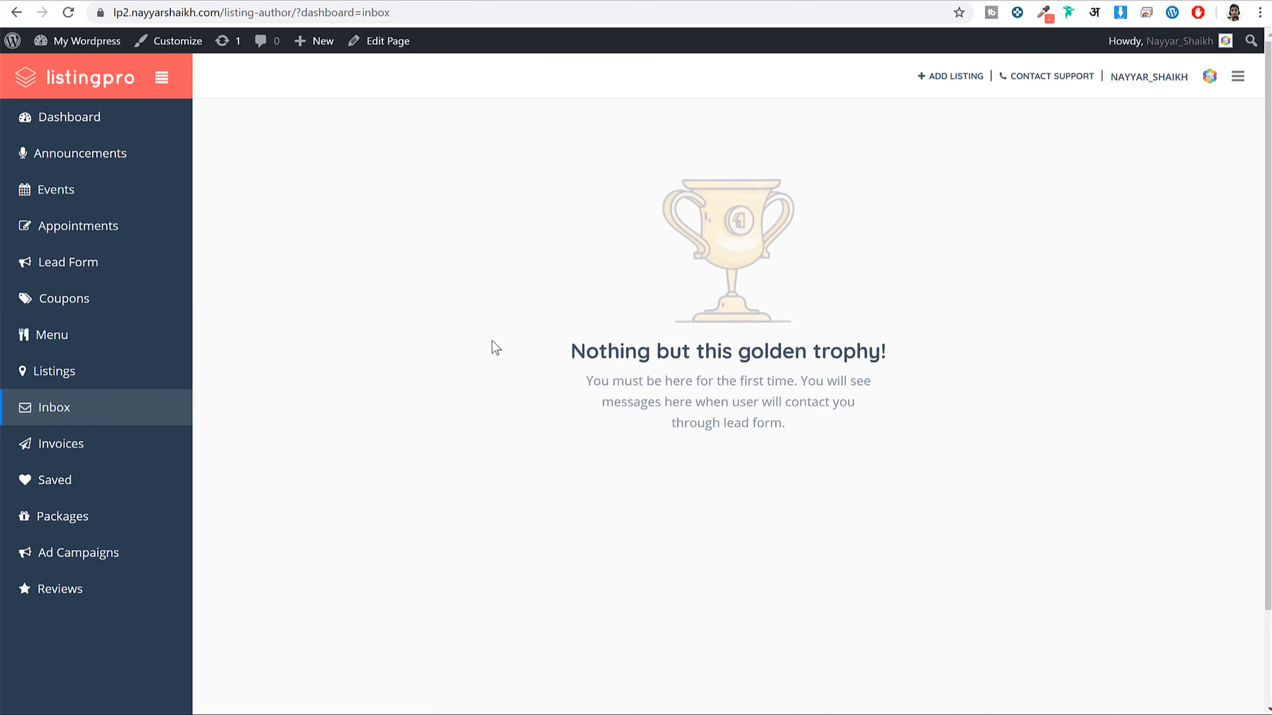
left_click(82, 553)
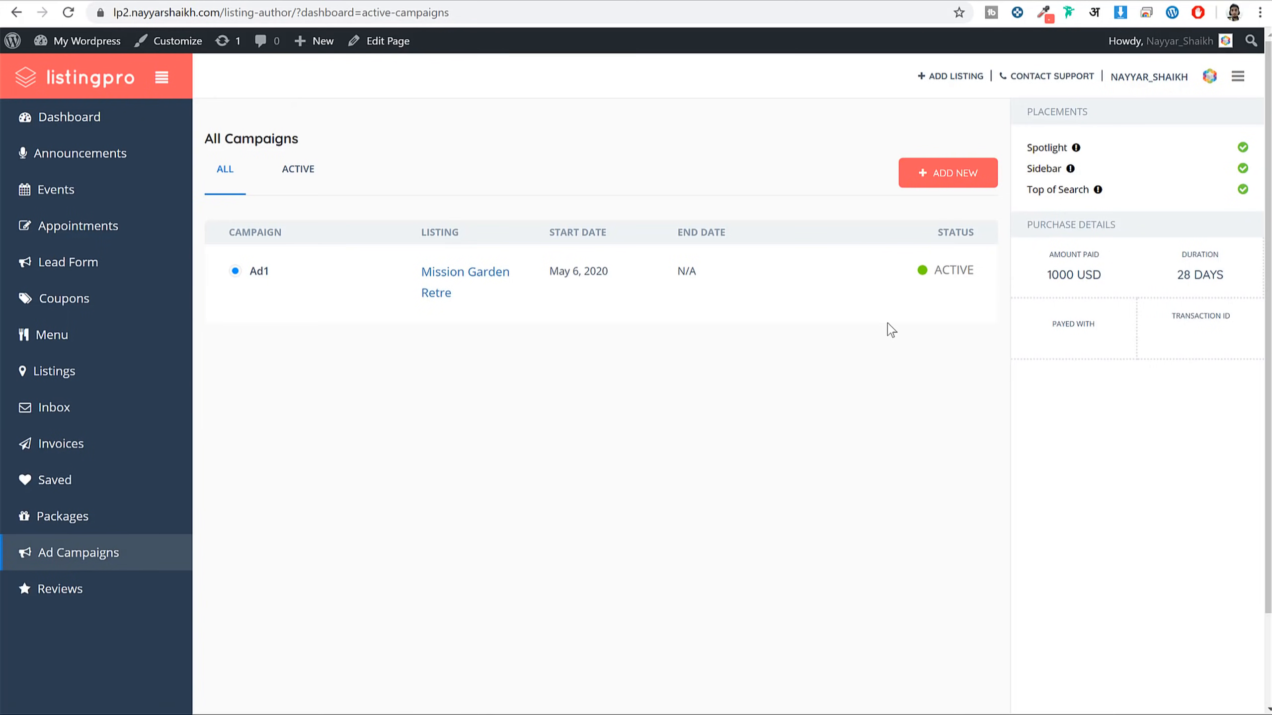
Create a new ad campaign with Spotlight placement, previewing the Top Of Search and Spotlight spots
left_click(951, 178)
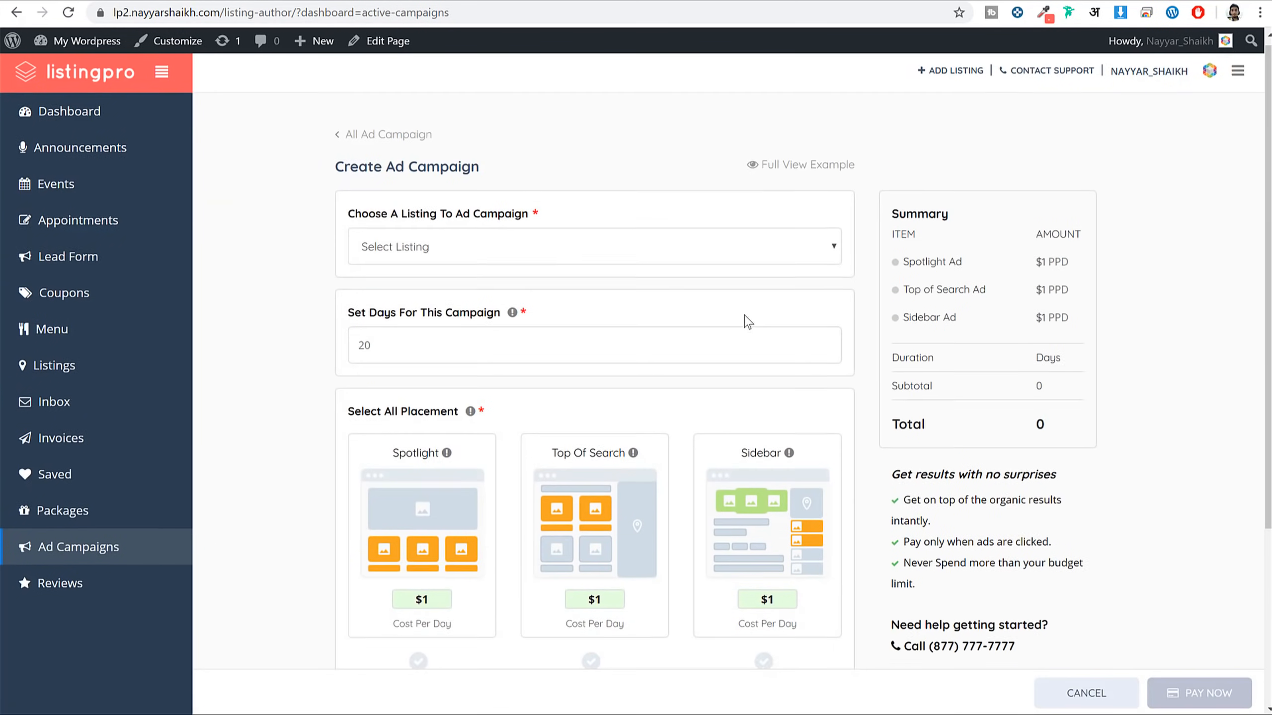
scroll(744, 320, "down", 5)
left_click(420, 421)
left_click(651, 331)
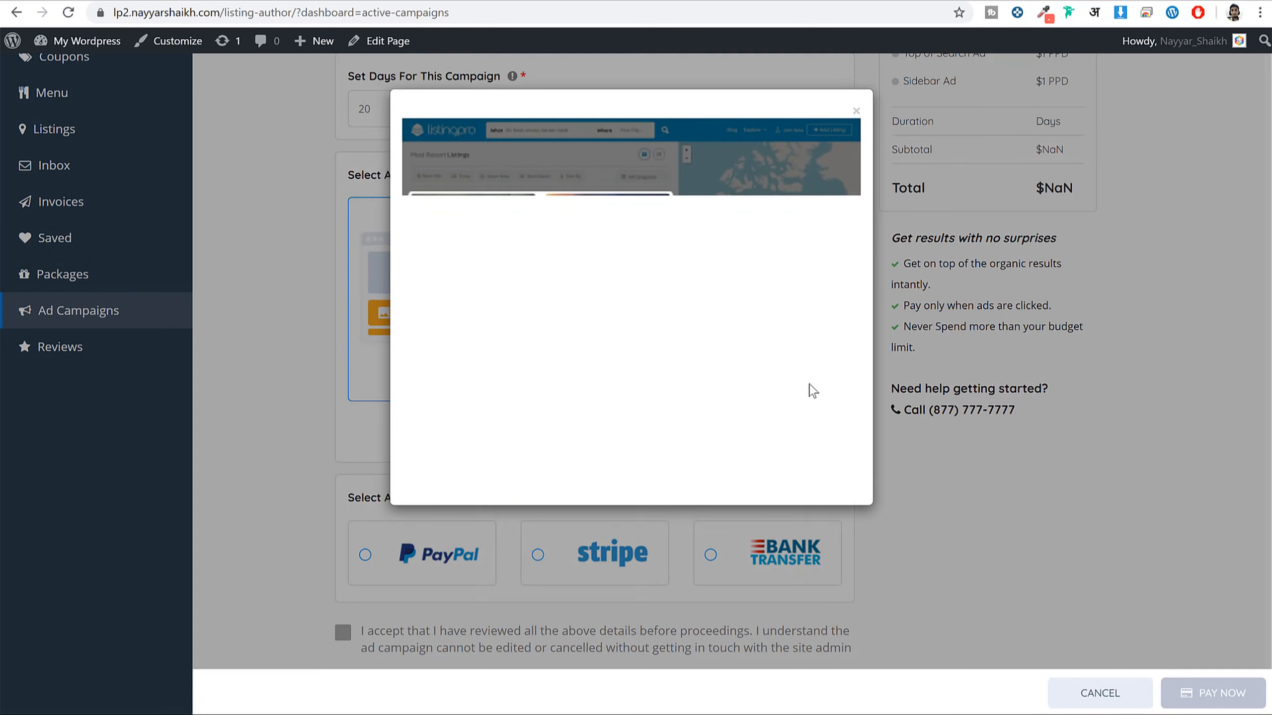
left_click(856, 122)
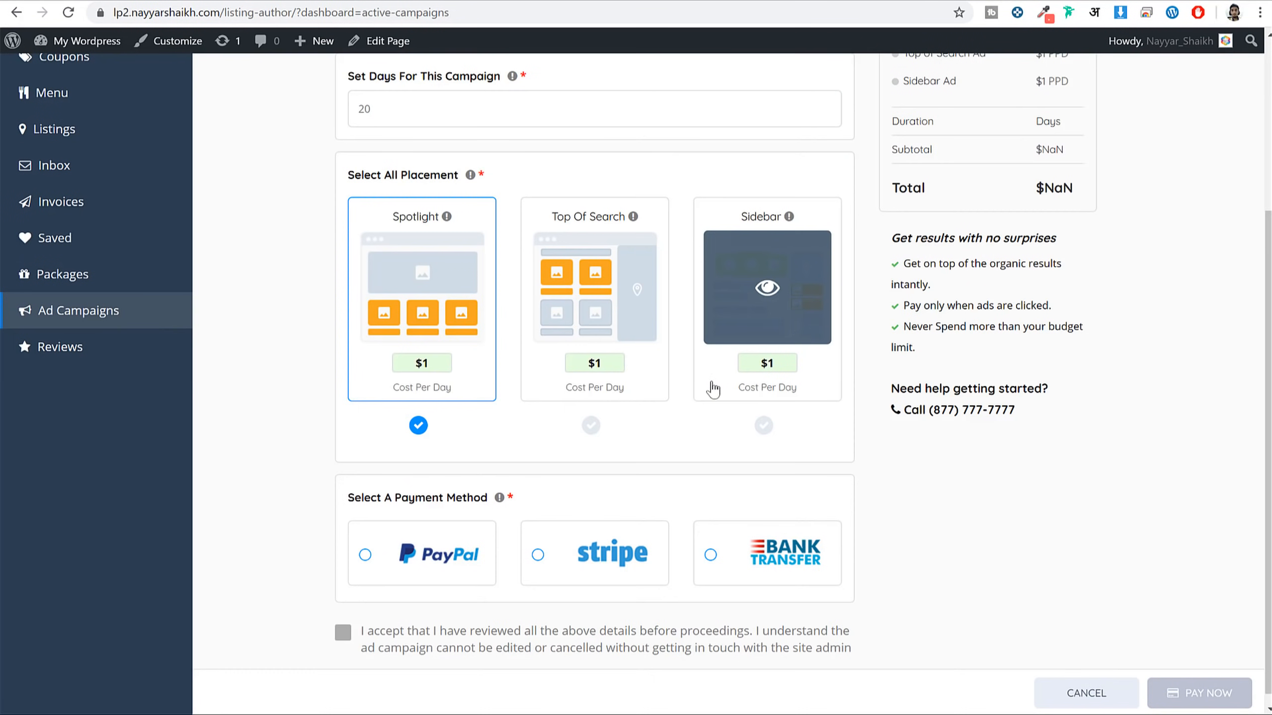
left_click(434, 276)
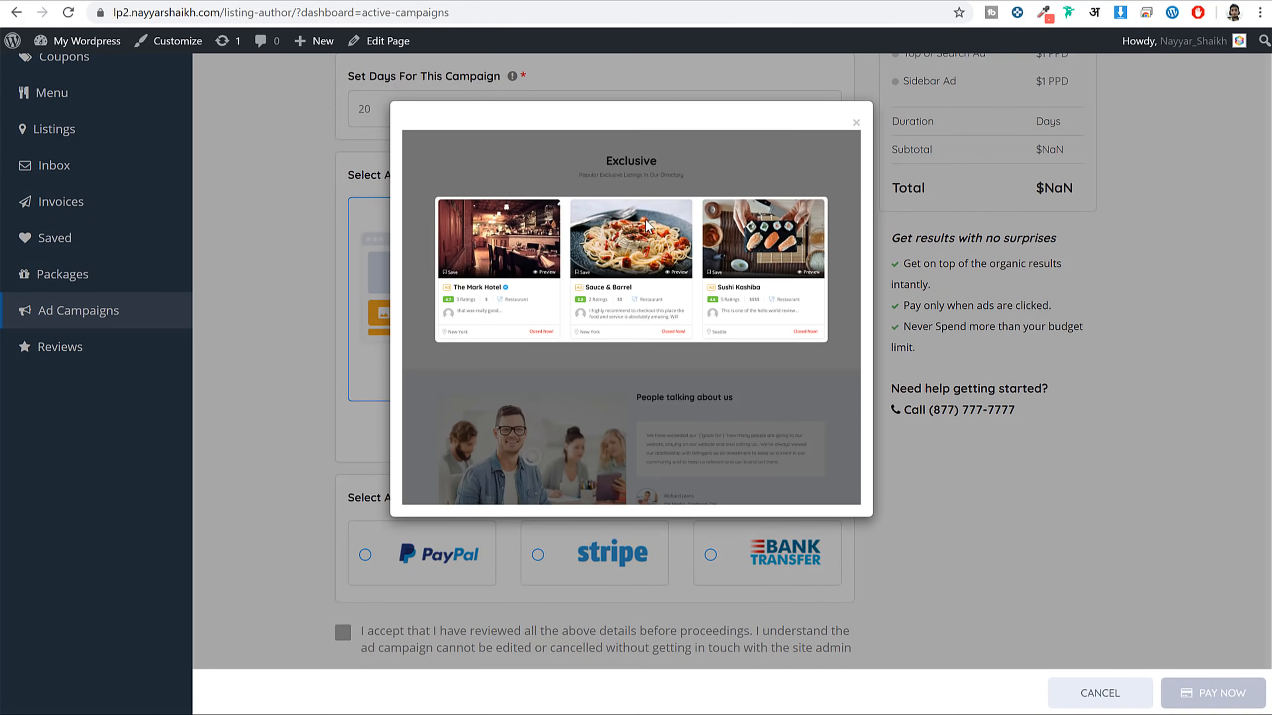
left_click(1071, 362)
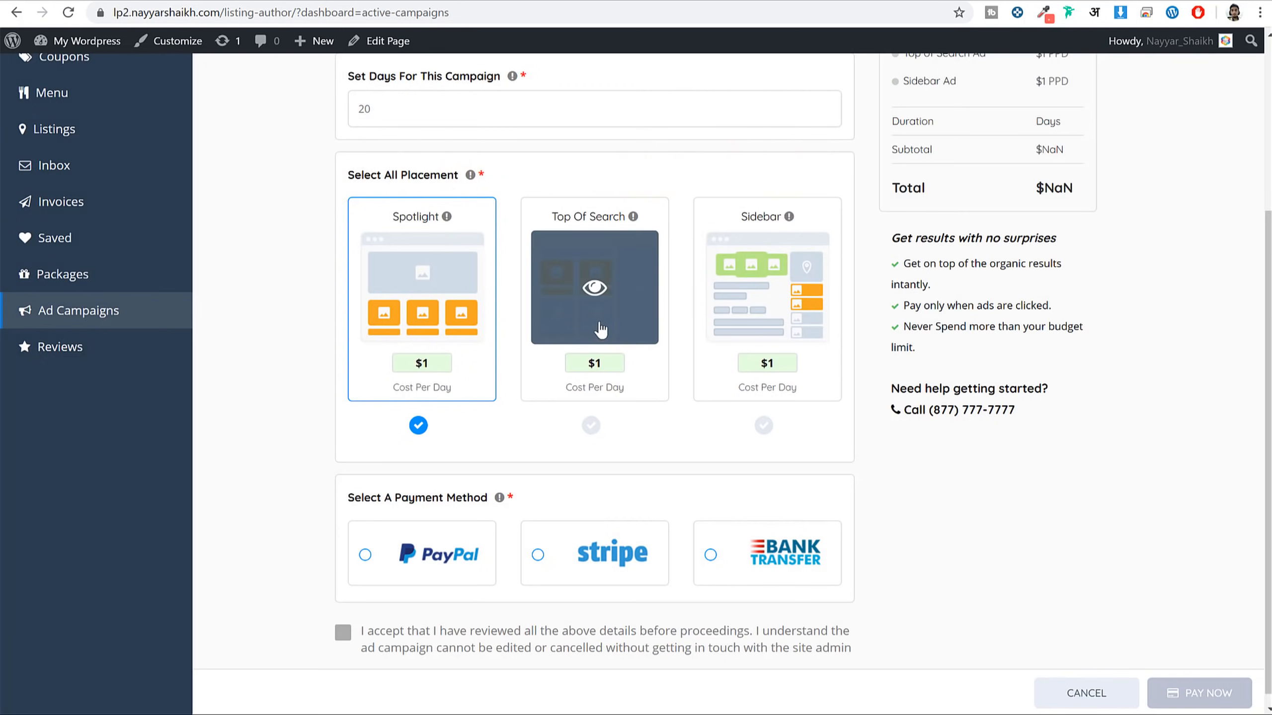
Try PayPal and Stripe, settling on Bank Transfer as the payment method
scroll(1050, 407, "down", 1)
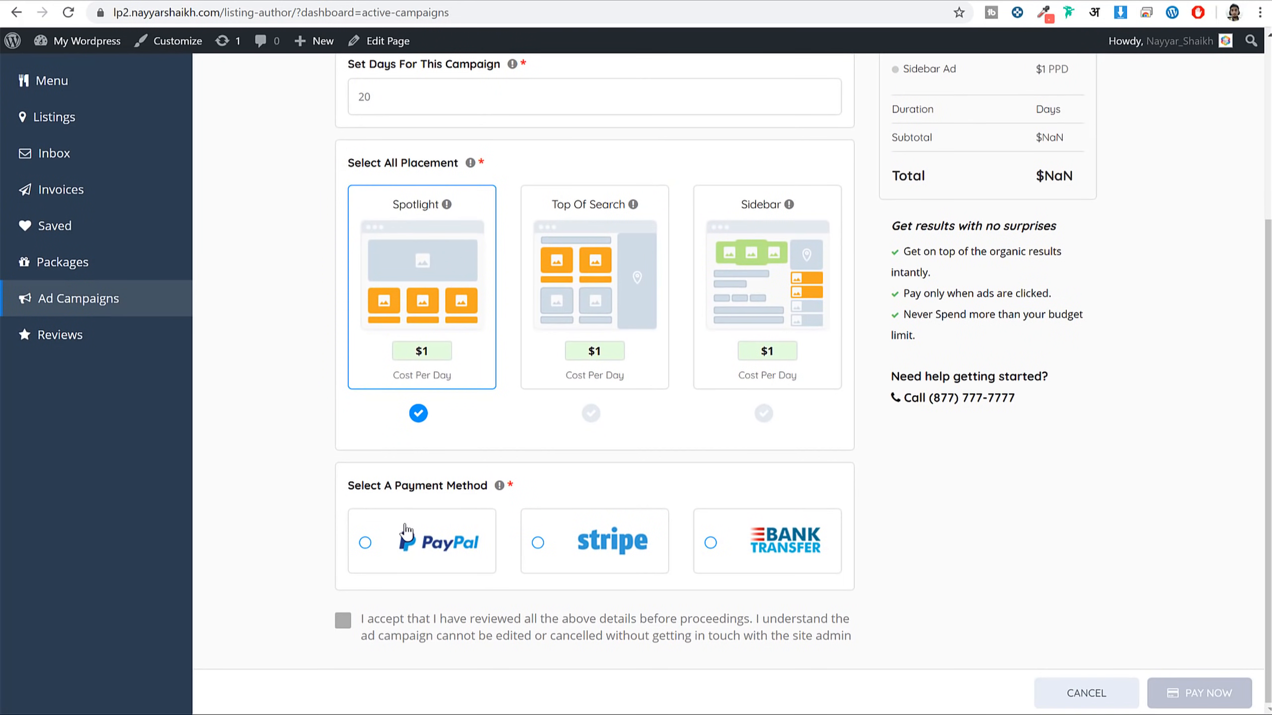
left_click(402, 538)
left_click(589, 558)
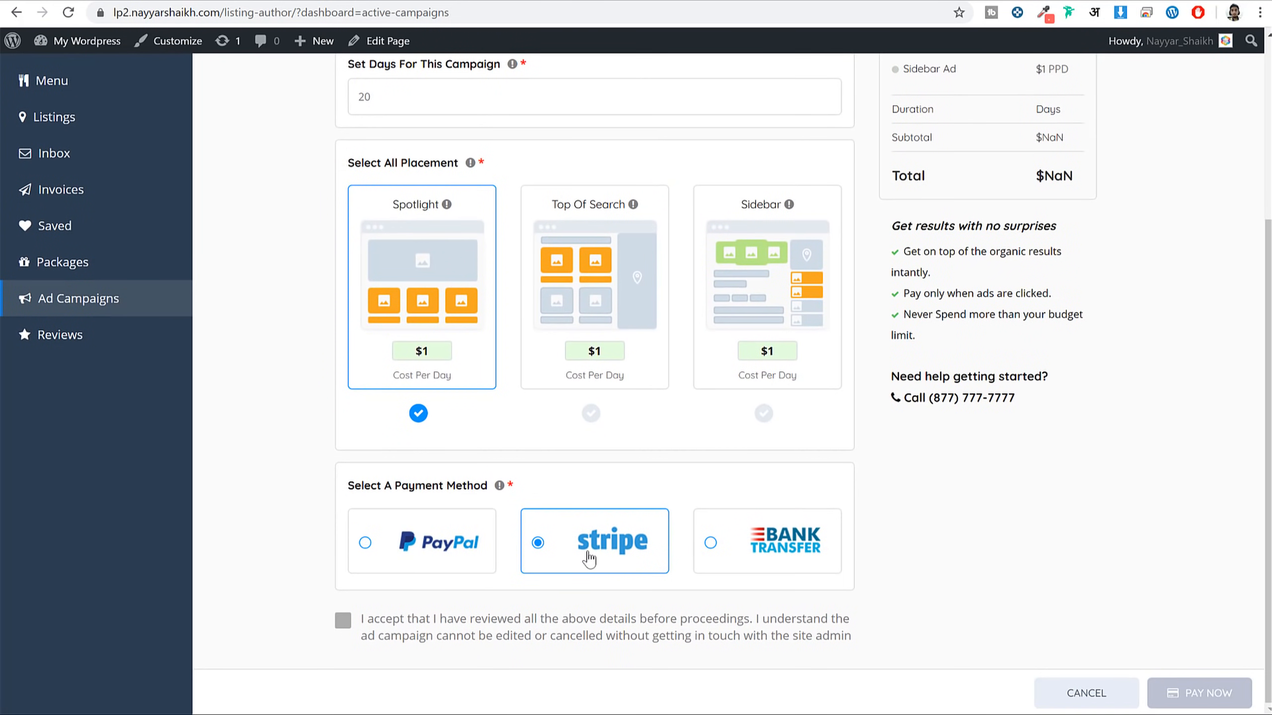
left_click(751, 562)
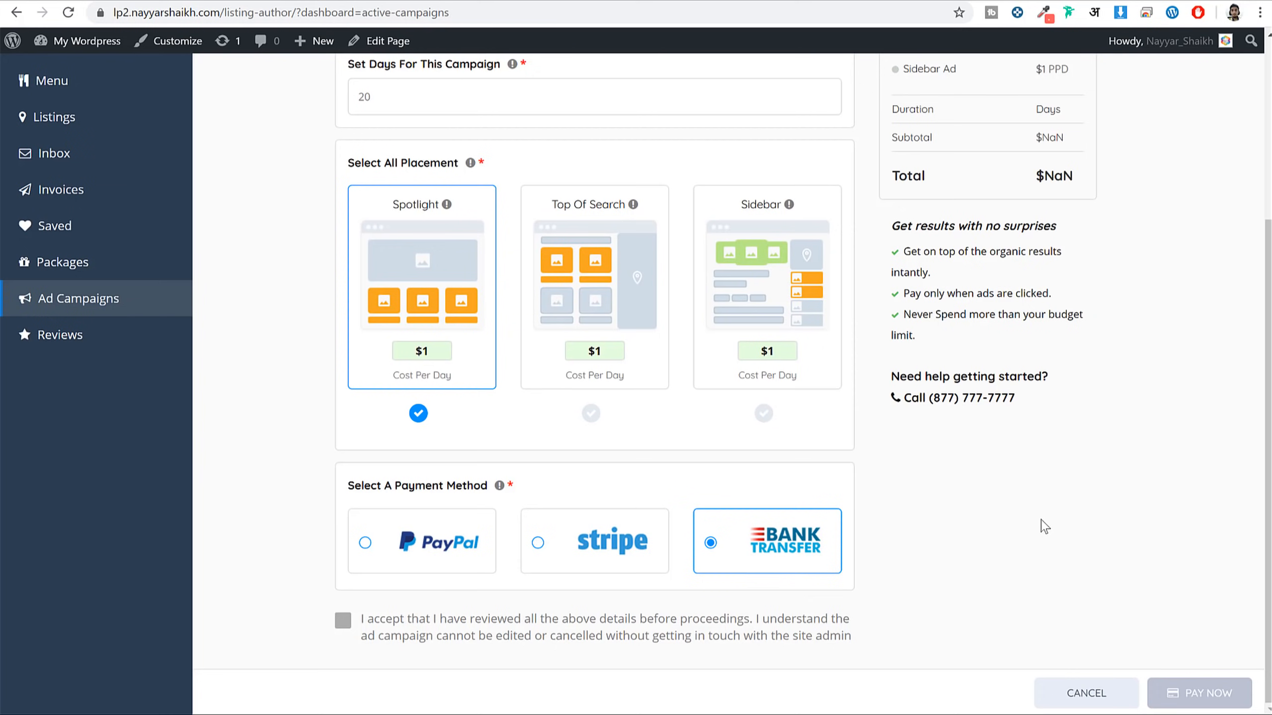
scroll(902, 176, "up", 5)
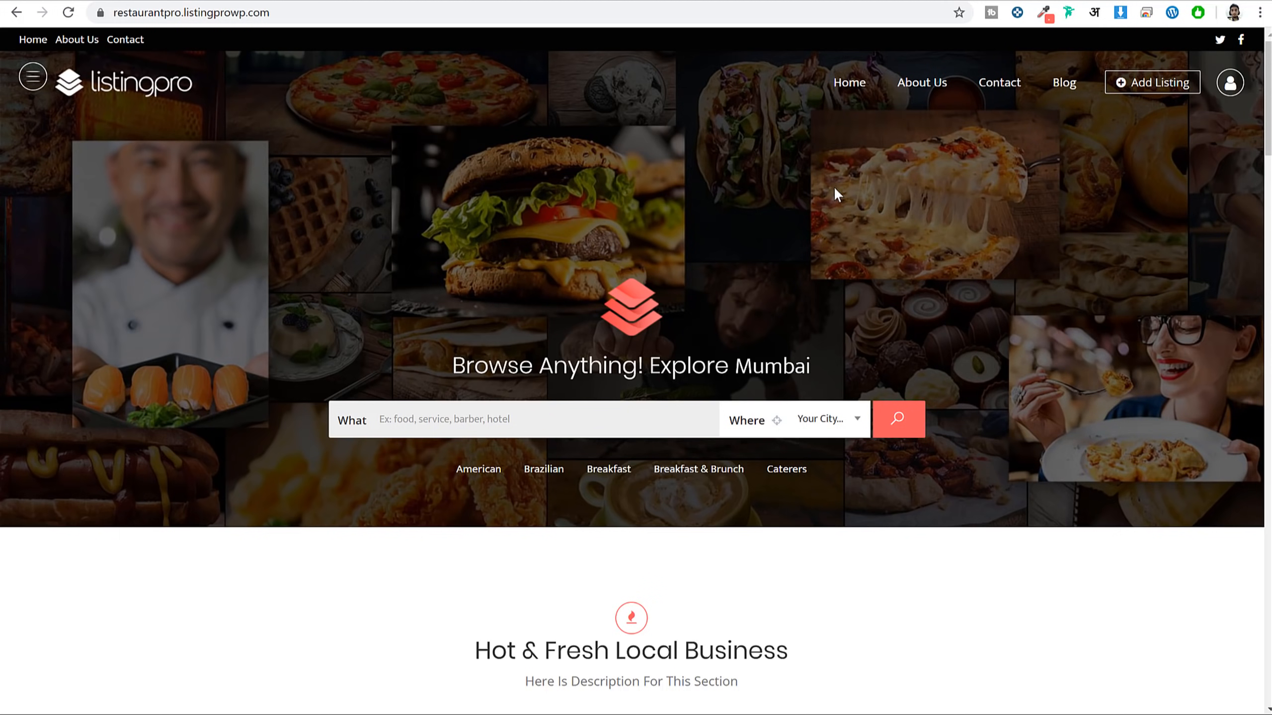
scroll(860, 207, "down", 15)
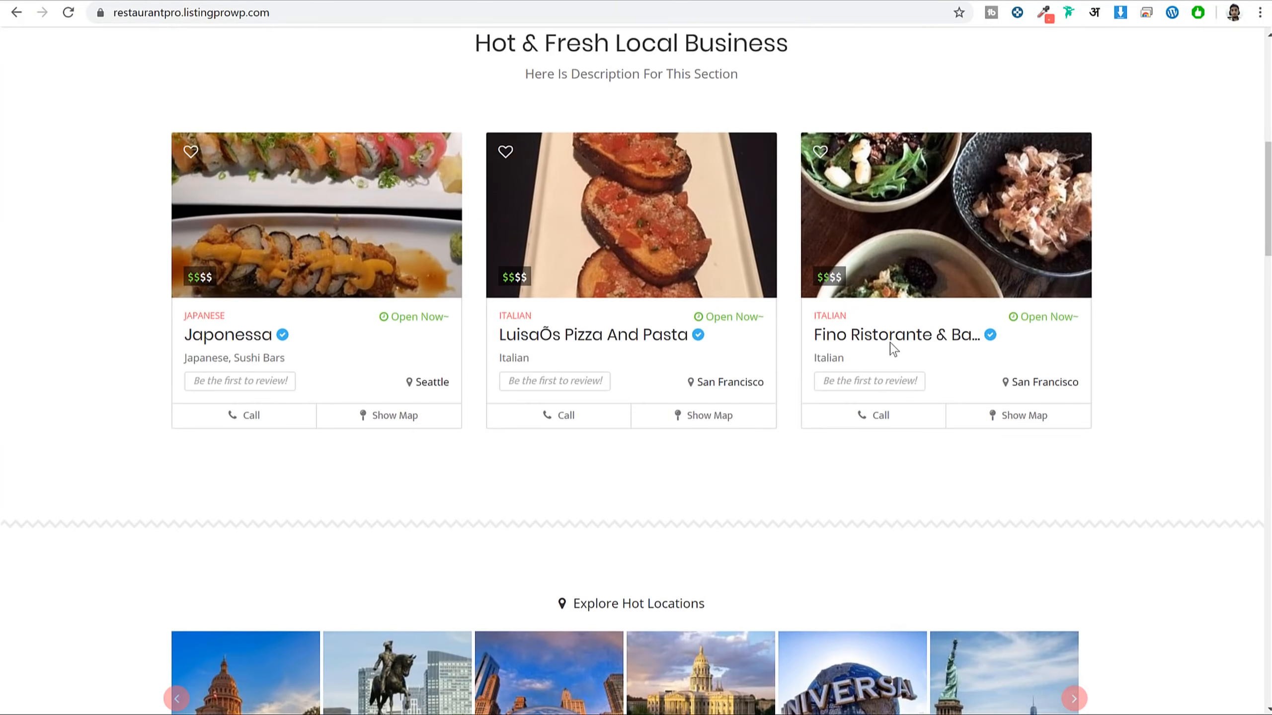
scroll(897, 360, "down", 10)
scroll(926, 415, "up", 20)
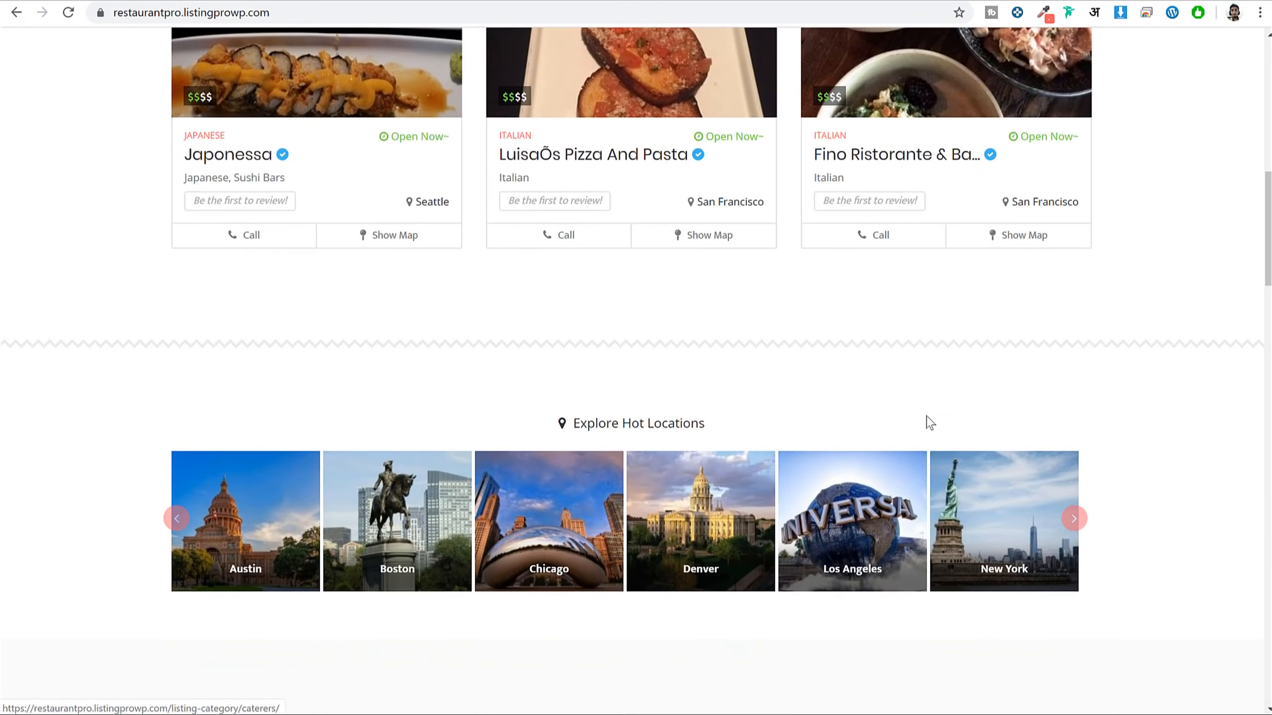
scroll(926, 415, "up", 1)
scroll(1048, 361, "down", 15)
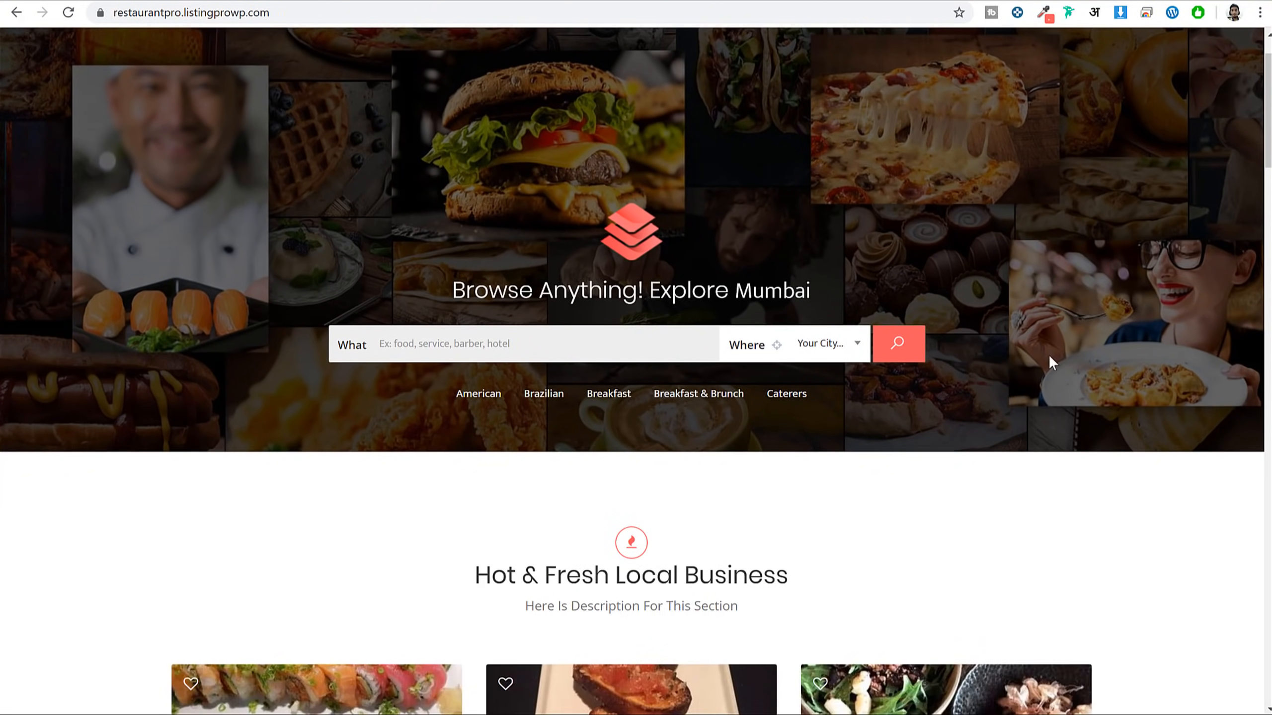
scroll(1047, 373, "up", 10)
scroll(1048, 378, "up", 5)
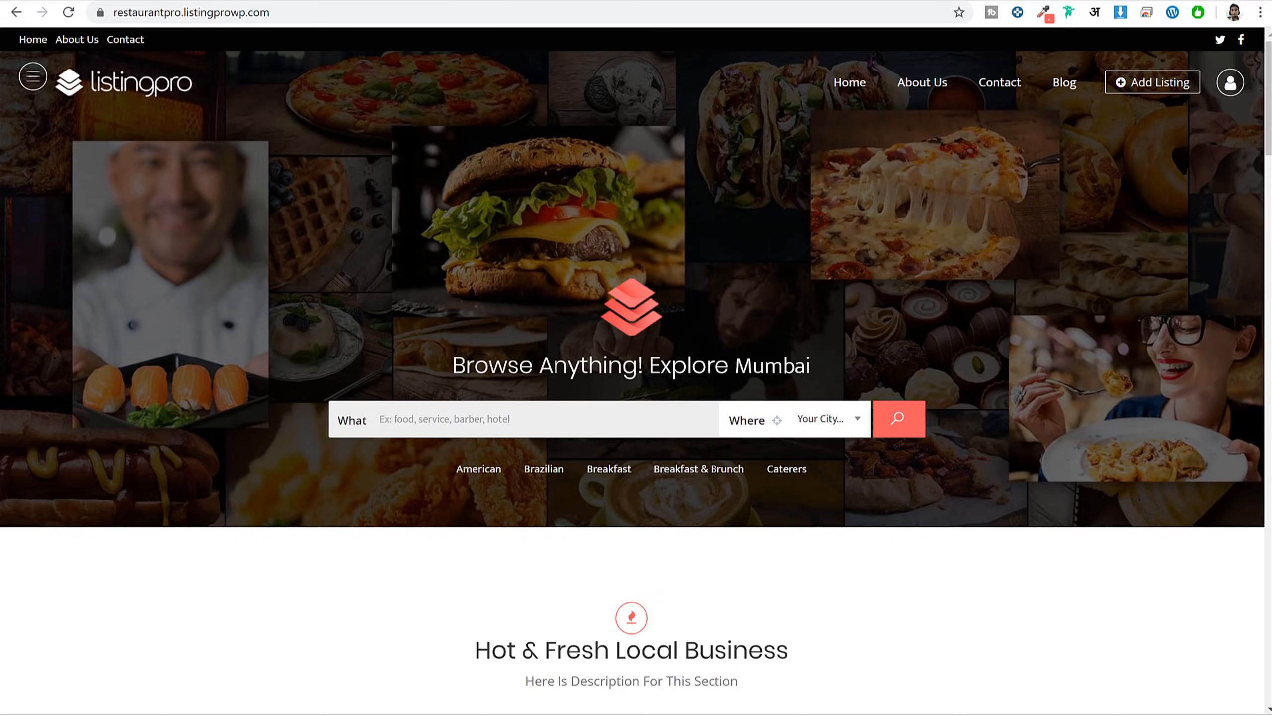
Open bloggdude.com/sg in a new tab to reach SiteGround's hosting plans
key("ctrl+t")
type("bloggdude.com/sg")
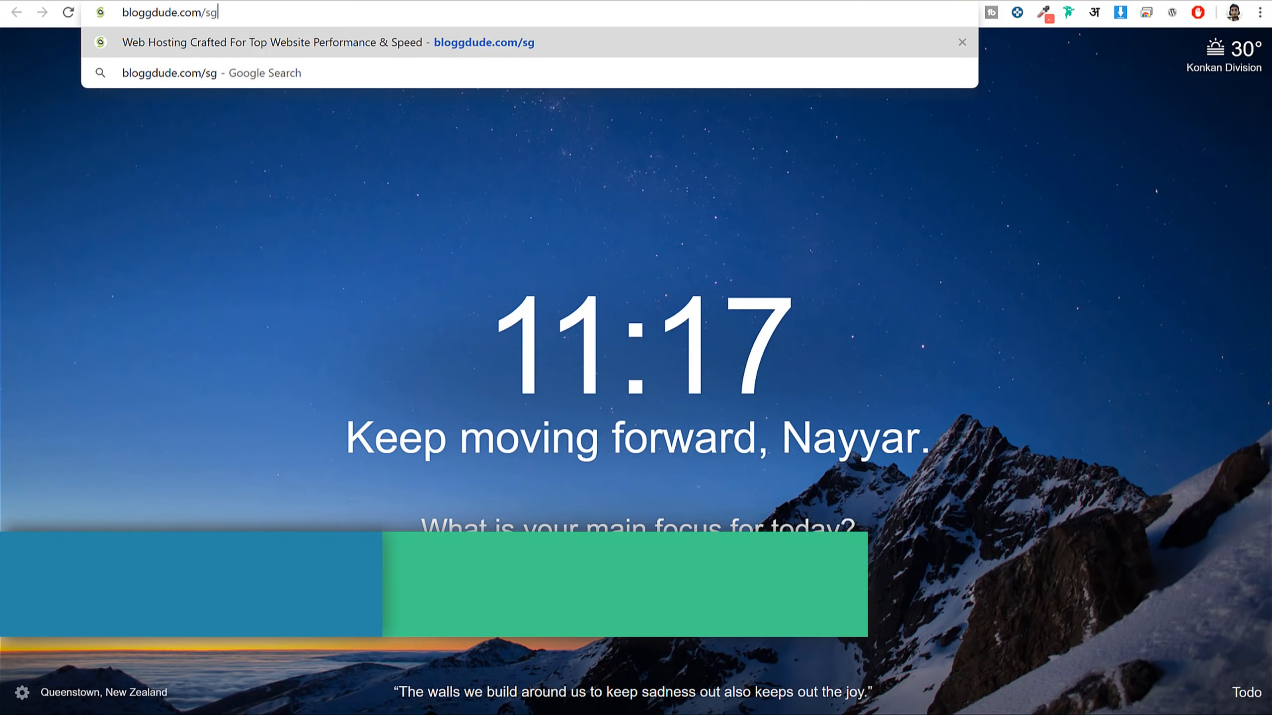
key("Return")
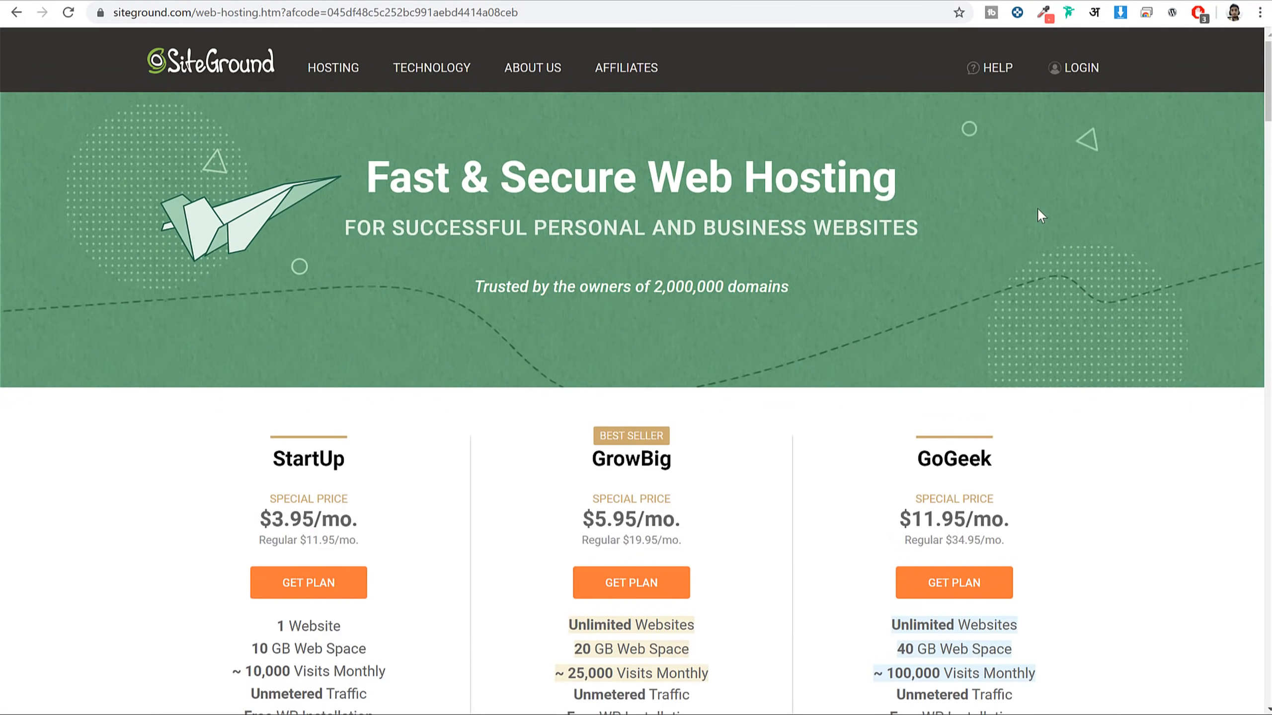
scroll(1088, 259, "down", 5)
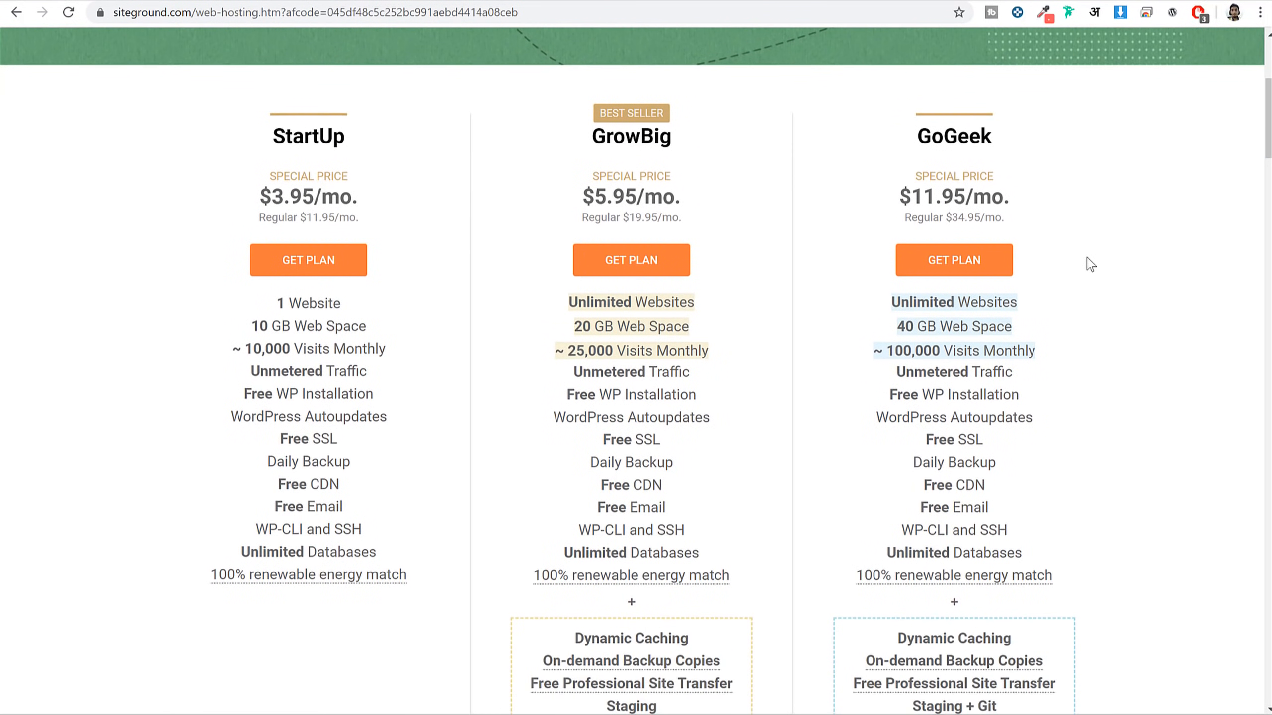
Highlight the StartUp and GrowBig plan names to compare them
left_click_drag(1268, 113, 1268, 118)
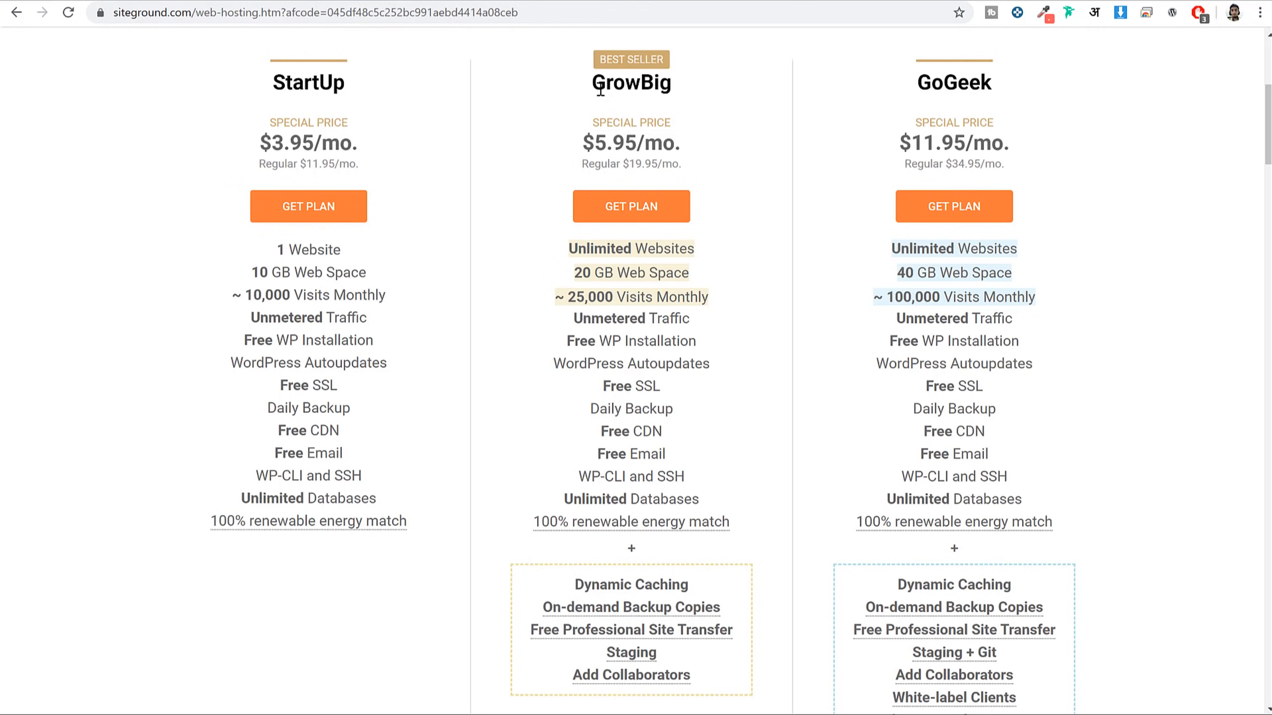
left_click_drag(592, 84, 678, 93)
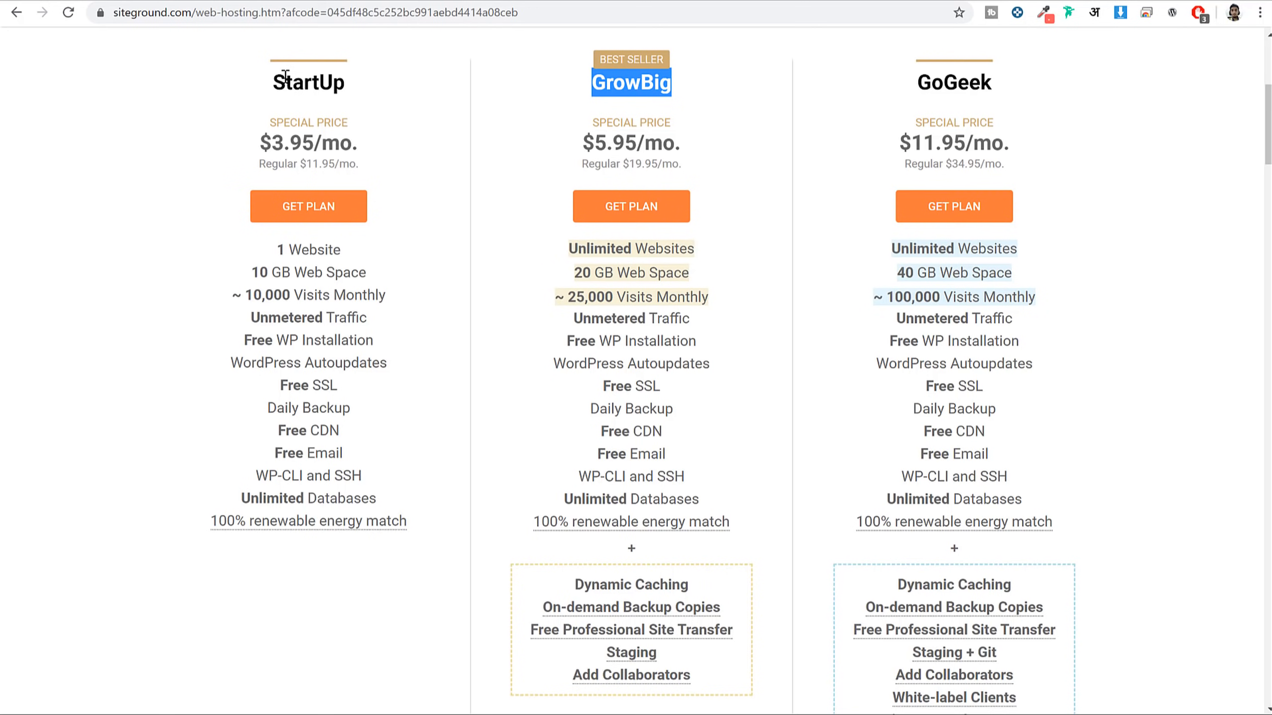
left_click_drag(285, 80, 357, 80)
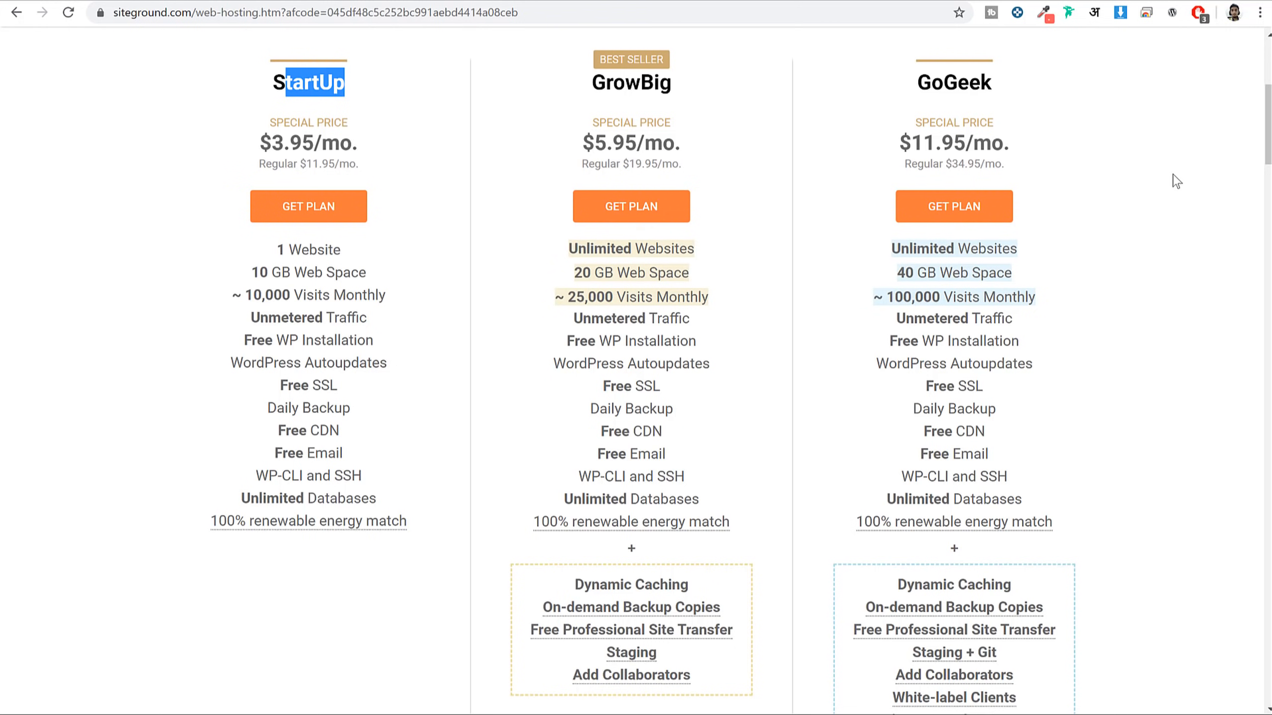
left_click(304, 93)
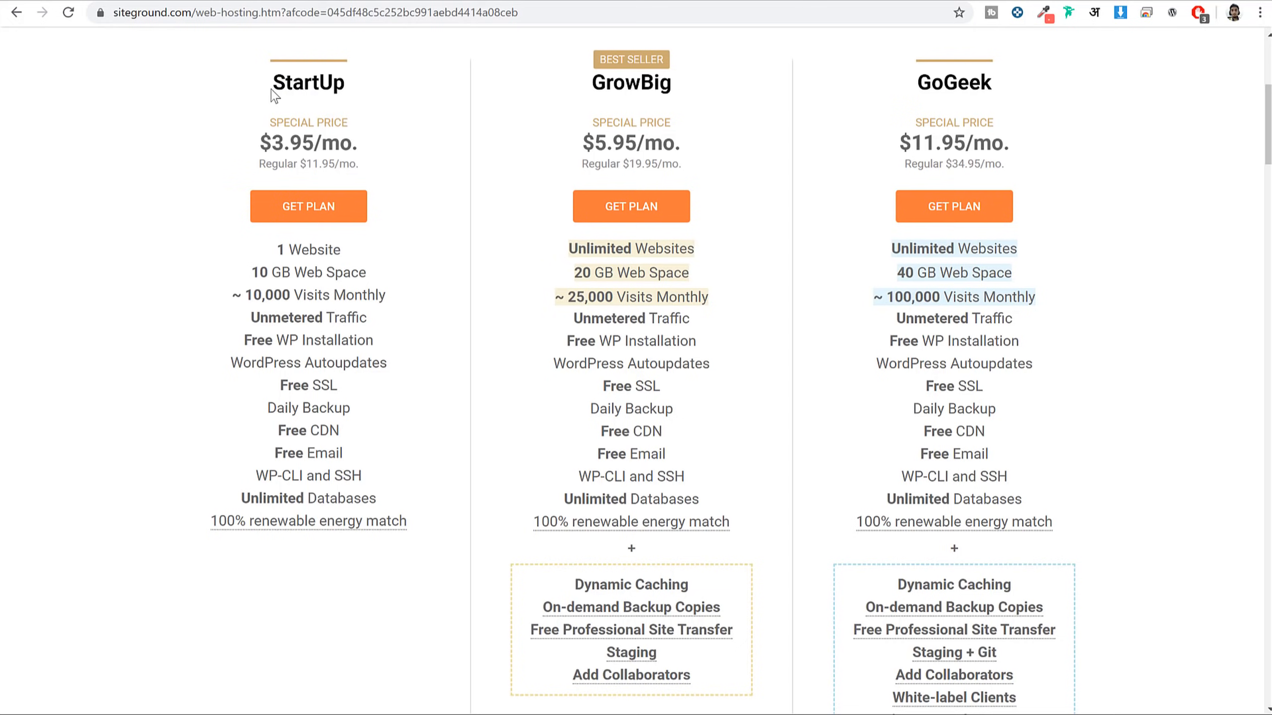
left_click_drag(271, 90, 391, 85)
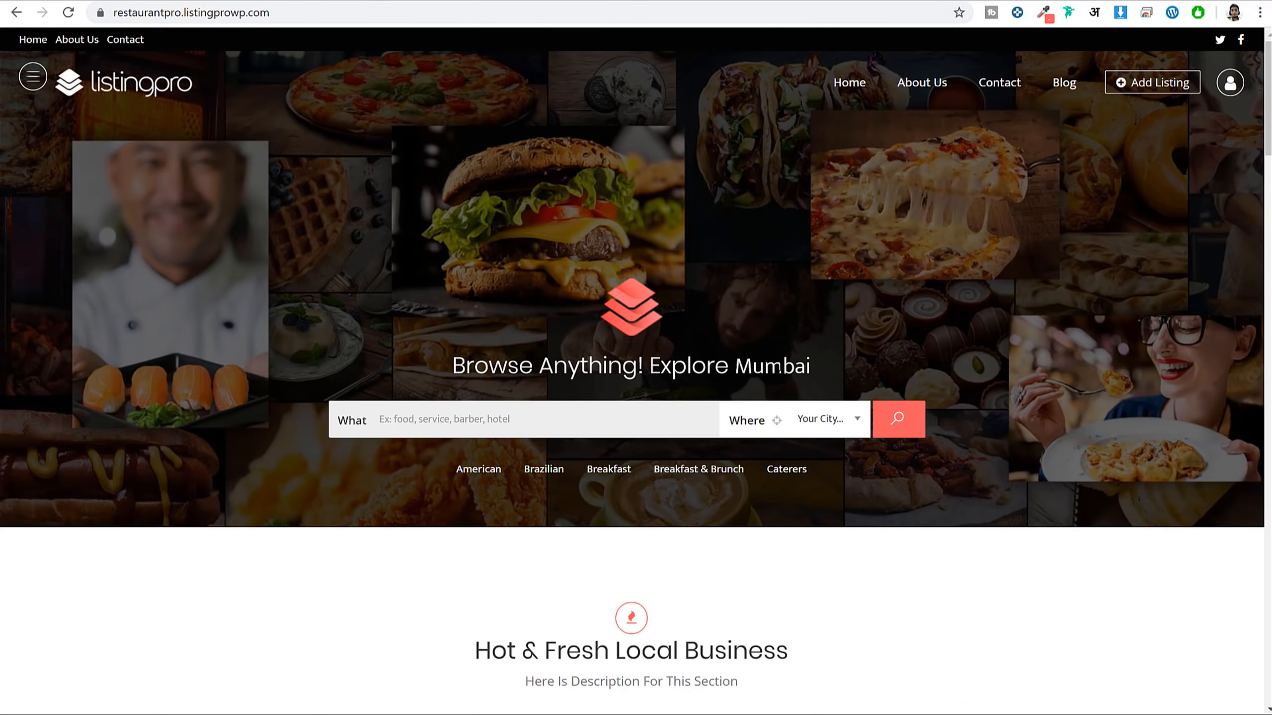
scroll(786, 420, "down", 5)
scroll(752, 551, "up", 5)
scroll(1087, 520, "down", 10)
scroll(1087, 529, "up", 10)
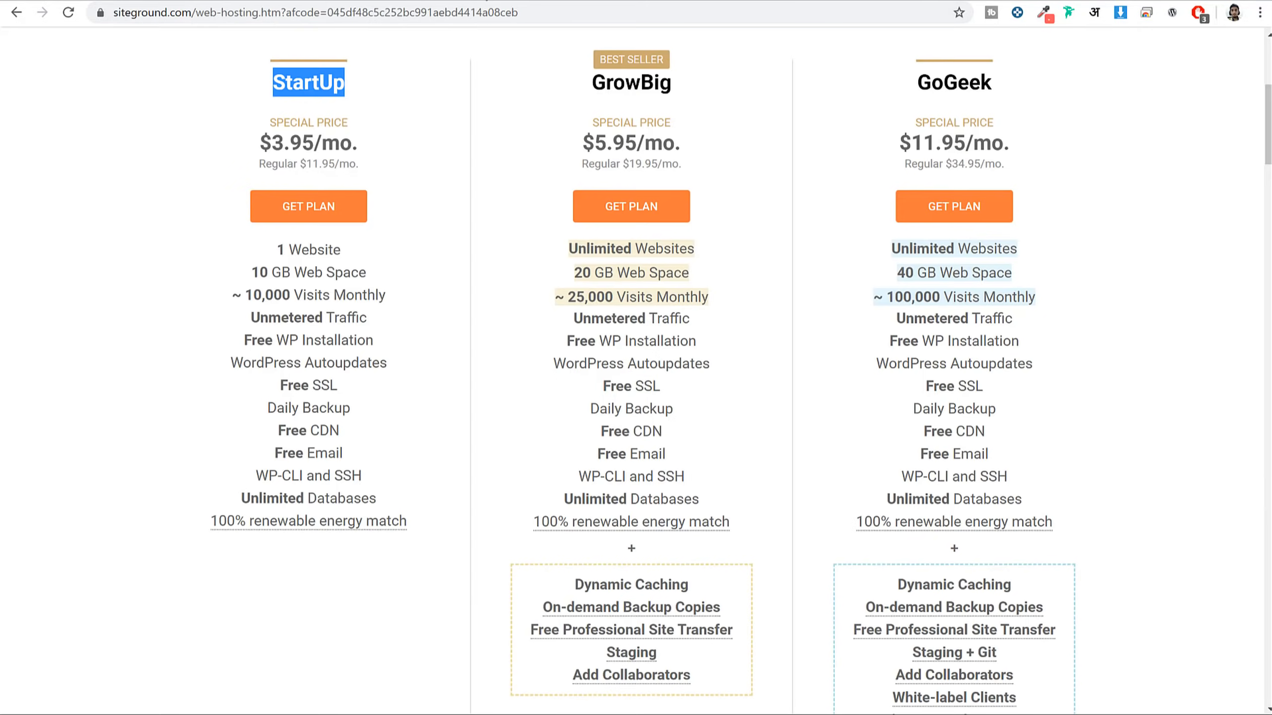
Compare StartUp's 1 Website allowance with GrowBig's Unlimited Websites
left_click(349, 233)
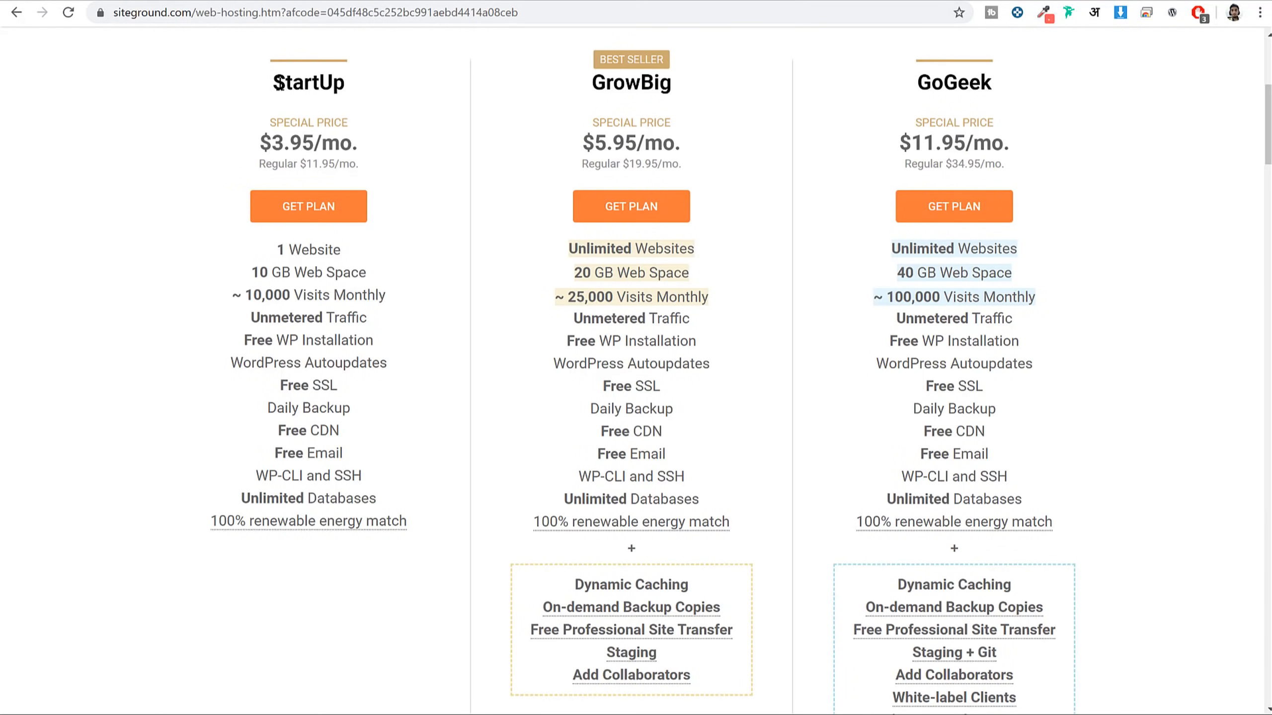
left_click_drag(341, 250, 269, 255)
left_click_drag(588, 88, 672, 83)
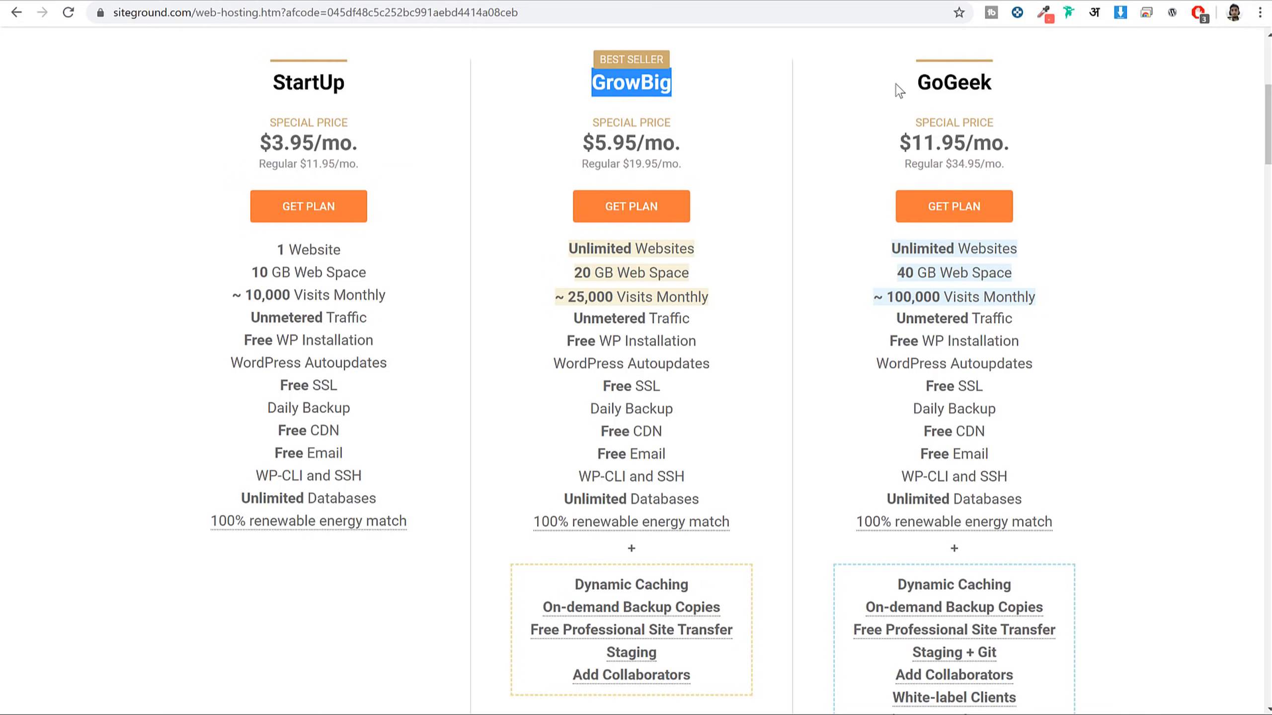
left_click_drag(700, 249, 548, 250)
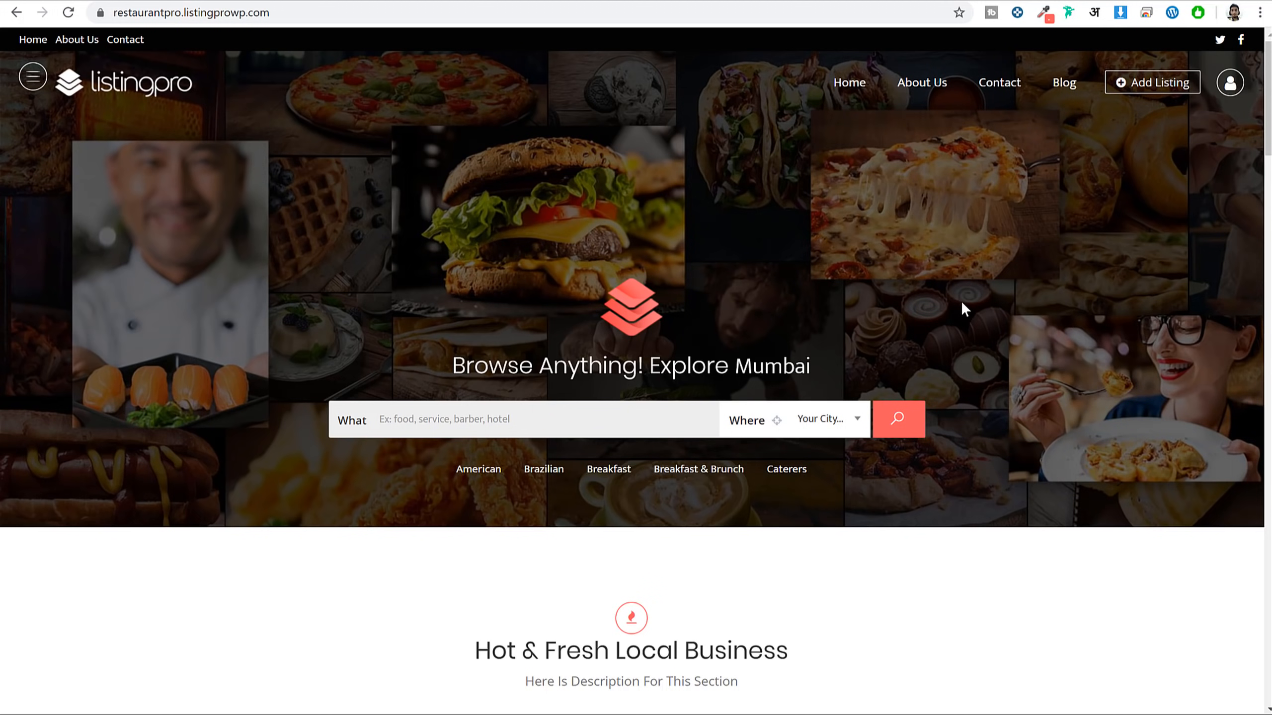
left_click(521, 2)
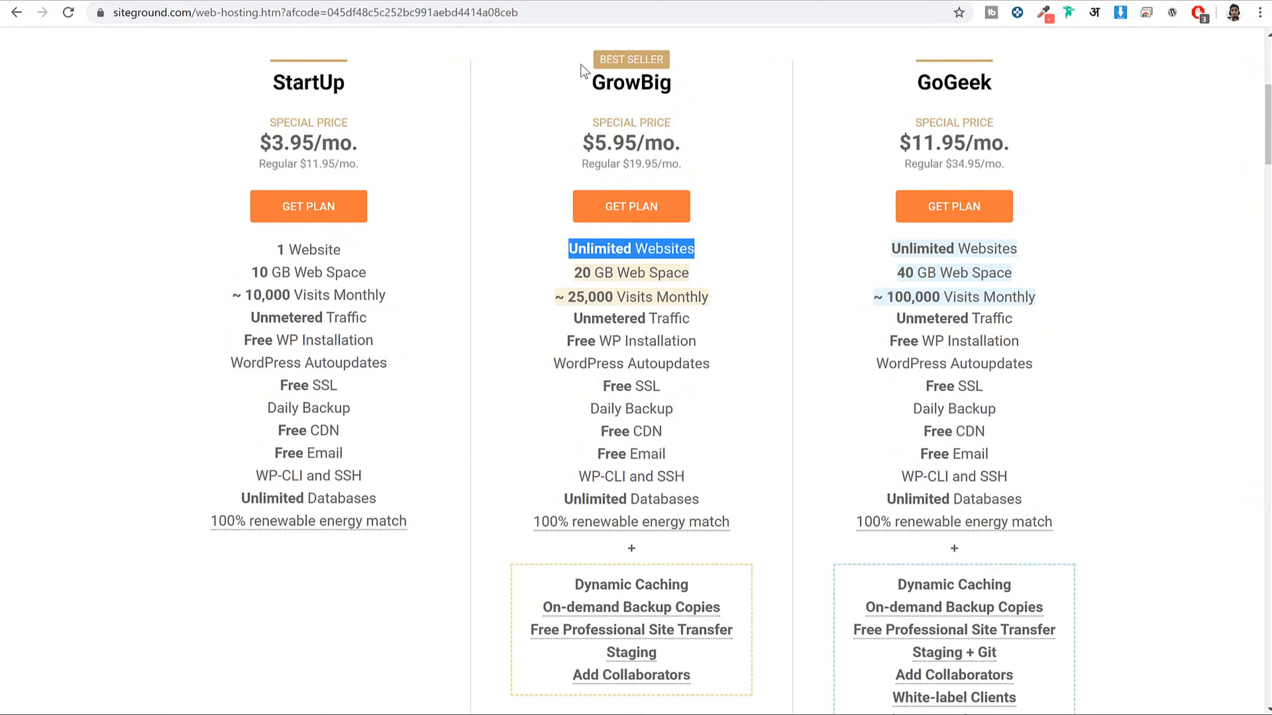
left_click_drag(708, 250, 553, 250)
left_click_drag(593, 83, 682, 89)
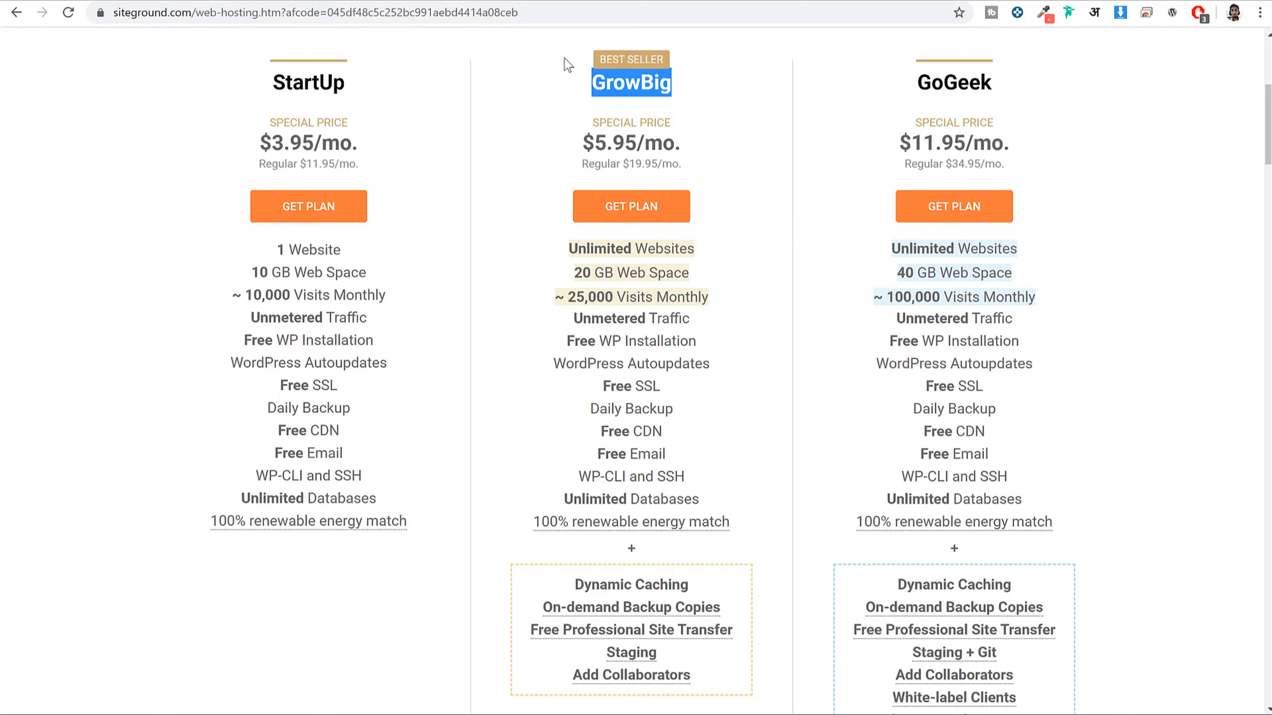
Compare web space: 10 GB for StartUp, 20 GB for GrowBig, 40 GB for GoGeek
left_click_drag(371, 273, 251, 272)
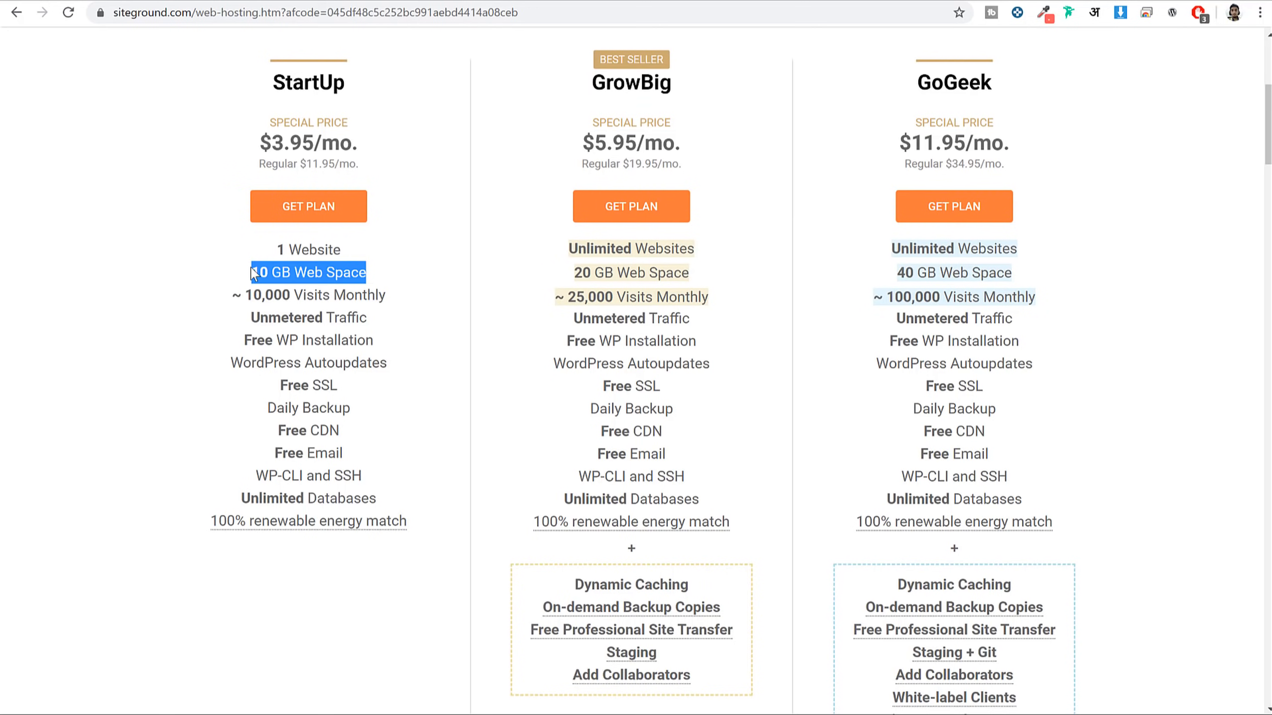
left_click_drag(695, 274, 524, 281)
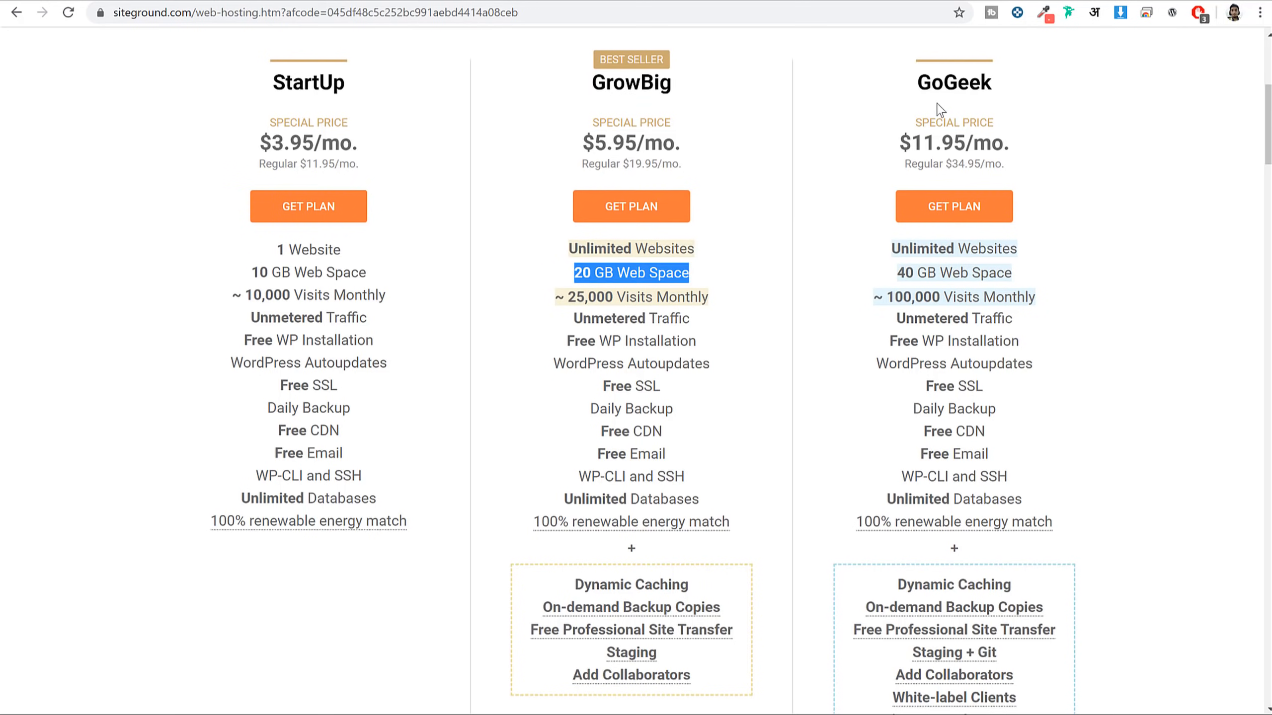
left_click_drag(1017, 274, 871, 279)
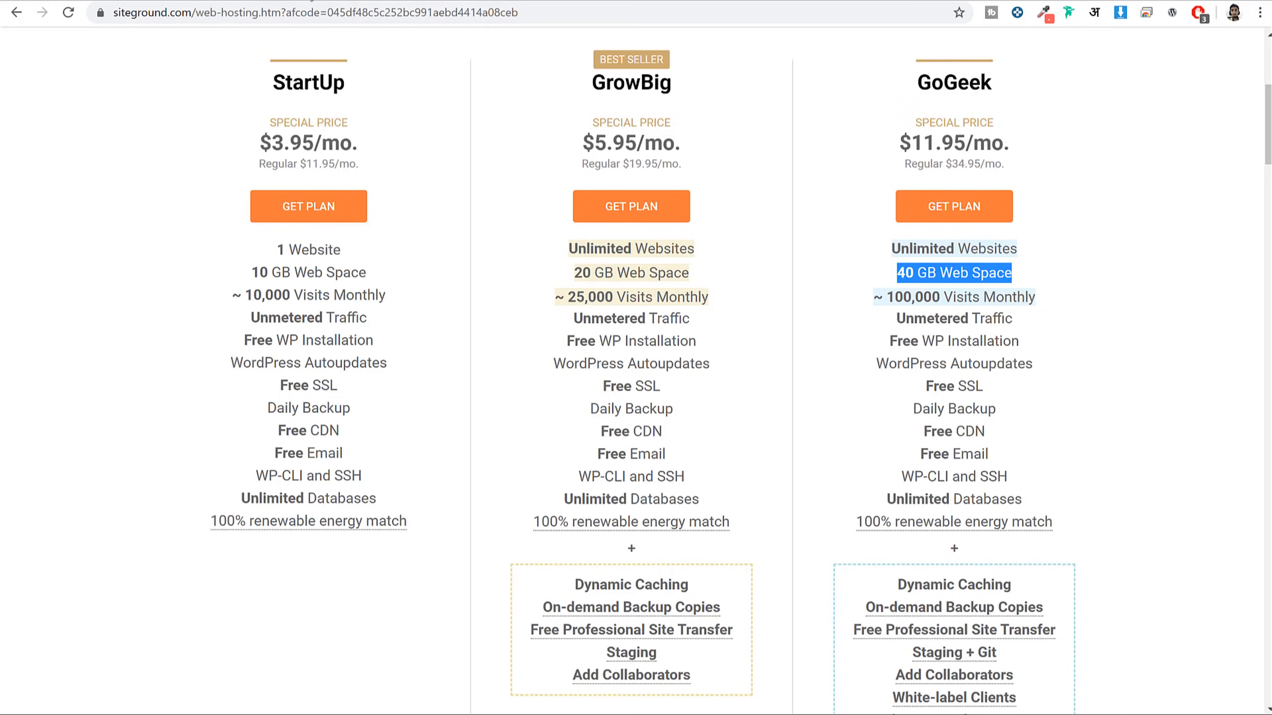
left_click(241, 1)
scroll(567, 136, "down", 10)
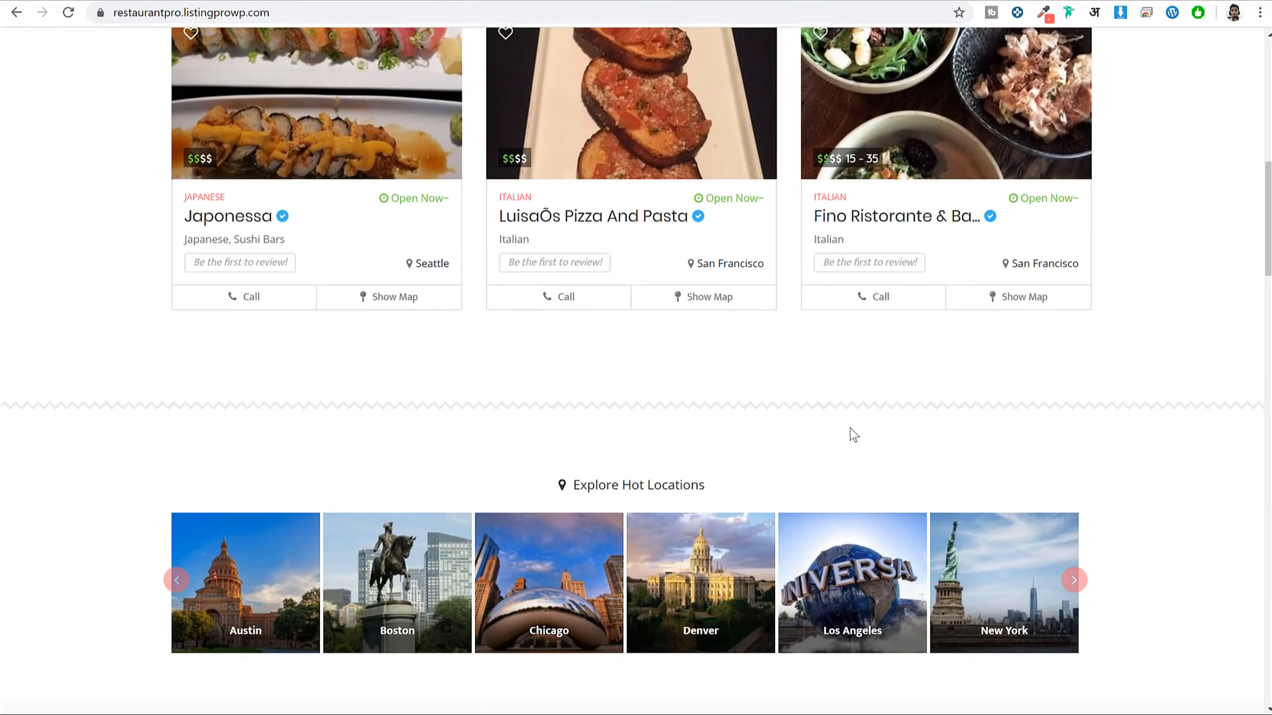
scroll(852, 435, "down", 20)
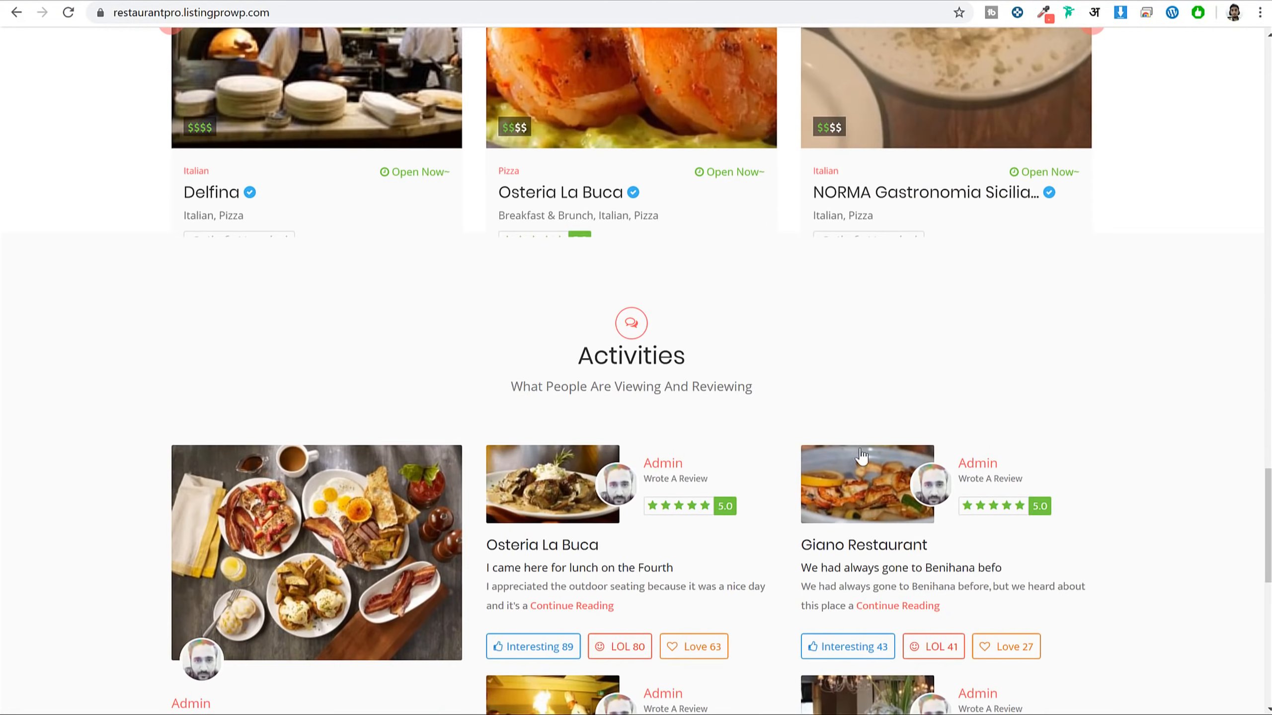
scroll(872, 455, "down", 10)
scroll(891, 501, "up", 20)
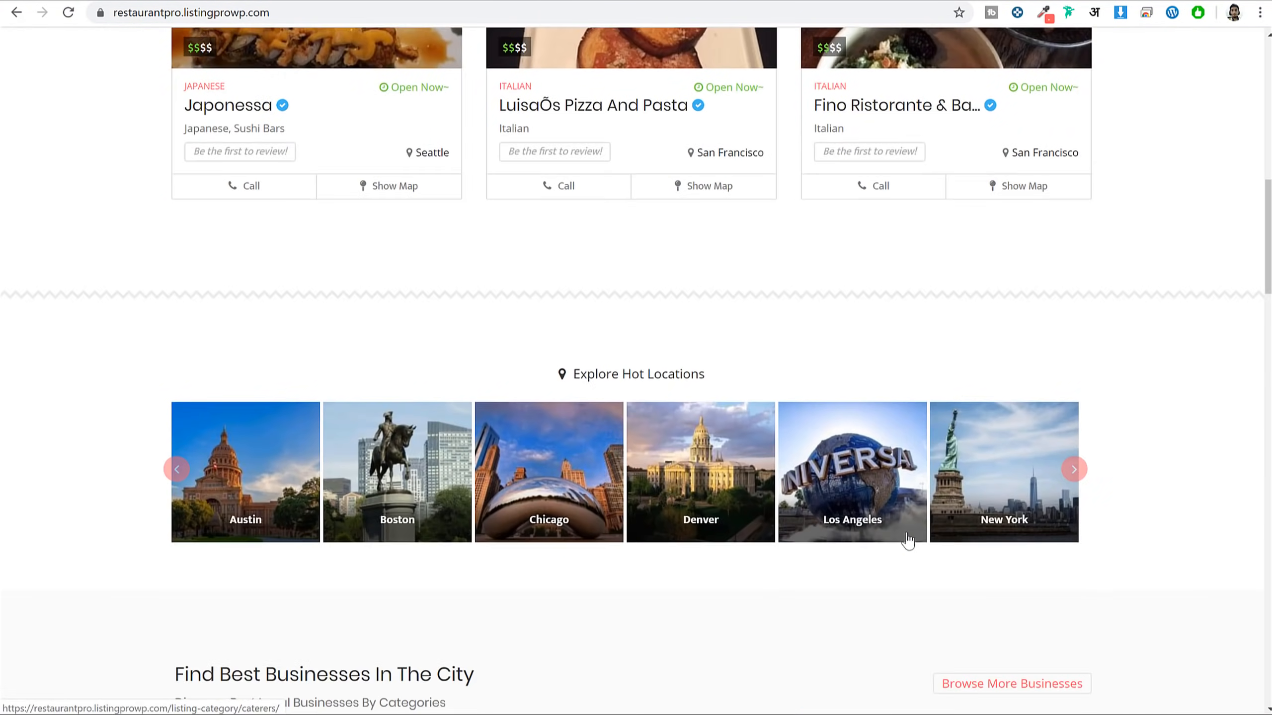
scroll(907, 540, "up", 15)
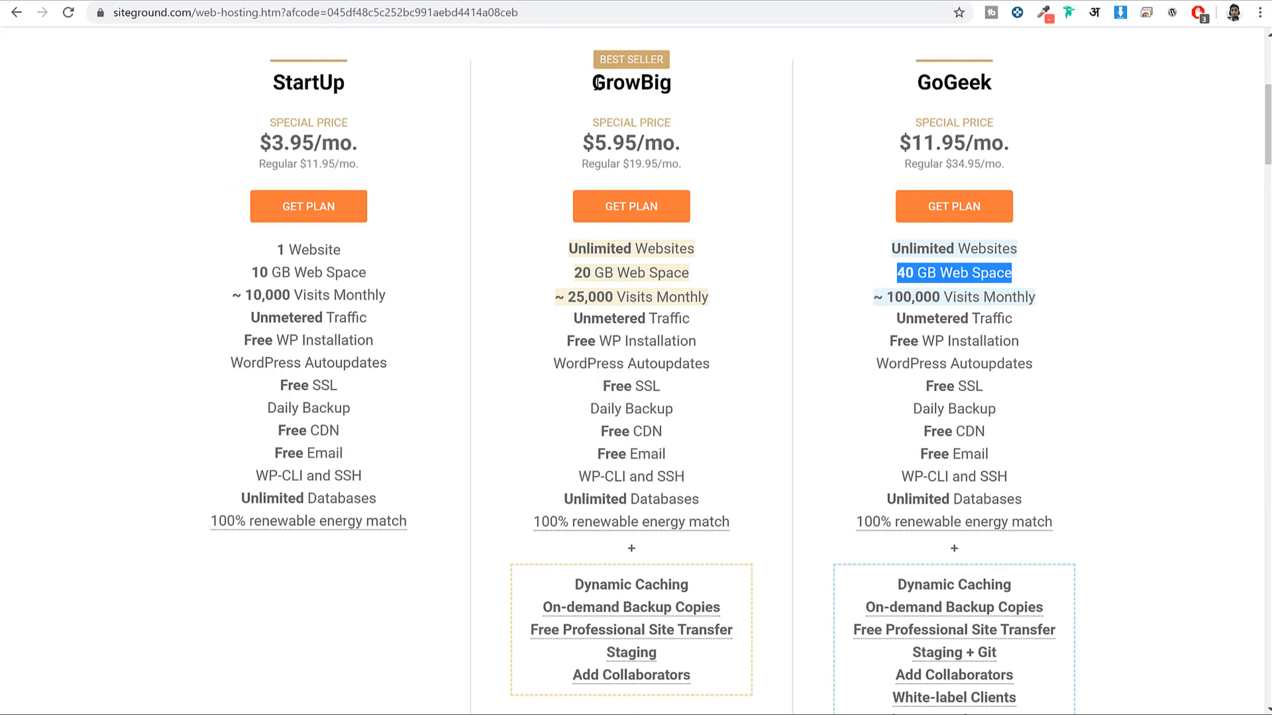
Glance at the restaurant demo tab, then revisit GrowBig's 20 GB web space
left_click_drag(593, 89, 709, 97)
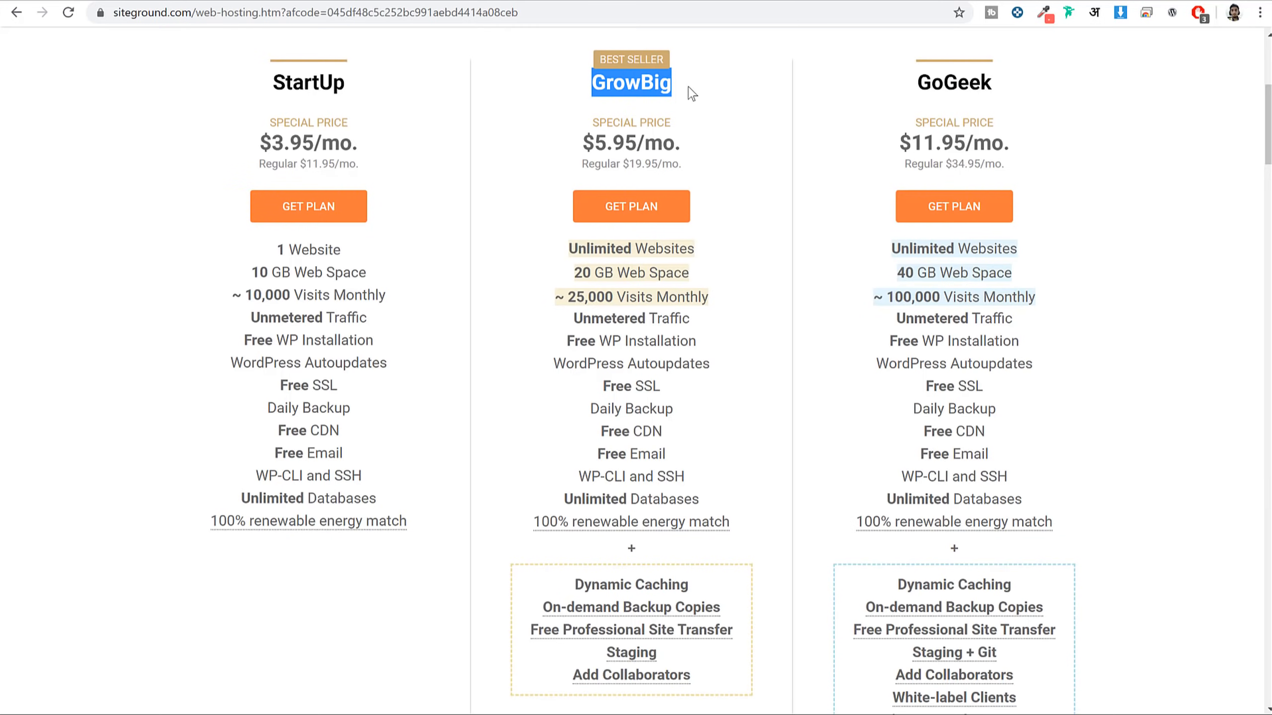
left_click(290, 1)
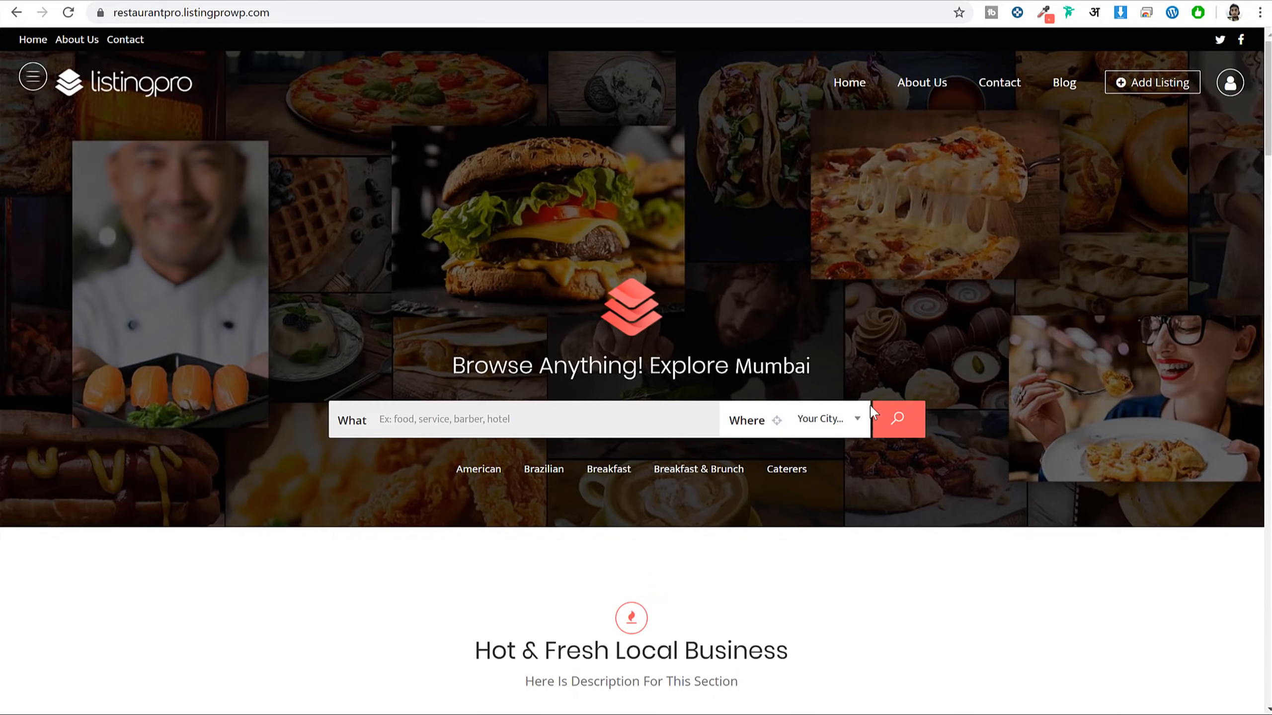
scroll(886, 454, "down", 8)
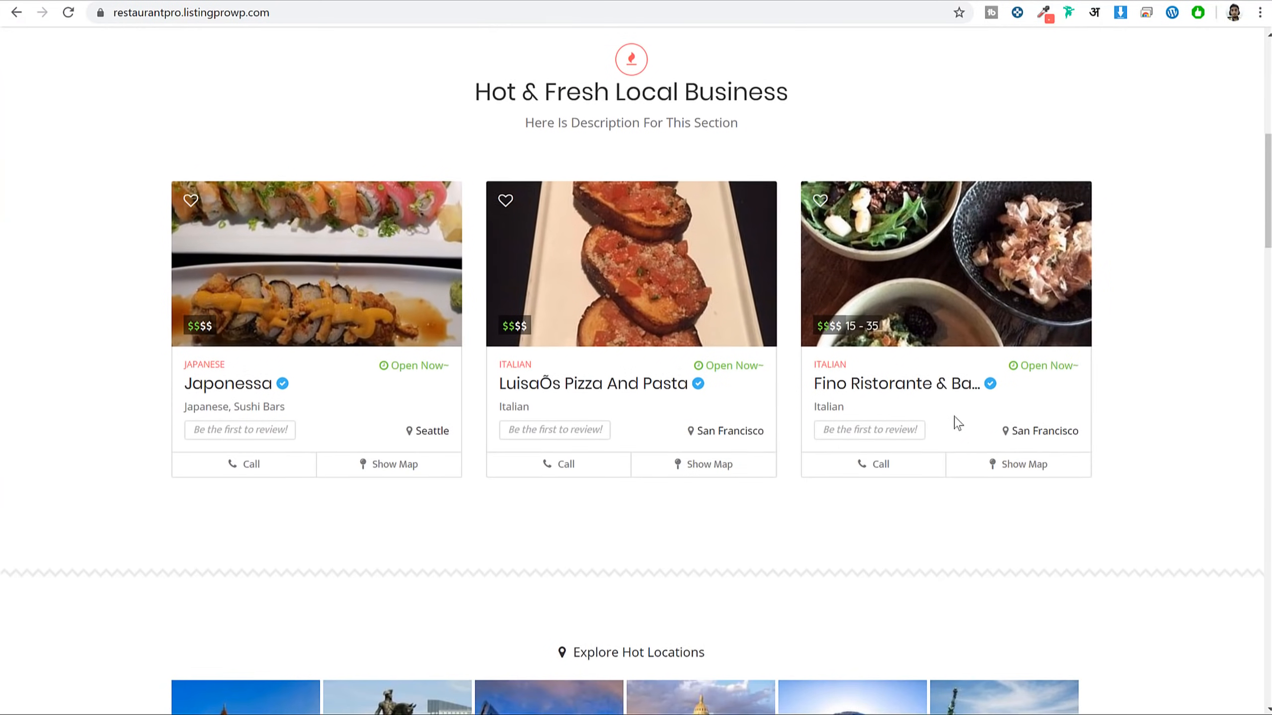
scroll(1118, 355, "up", 1)
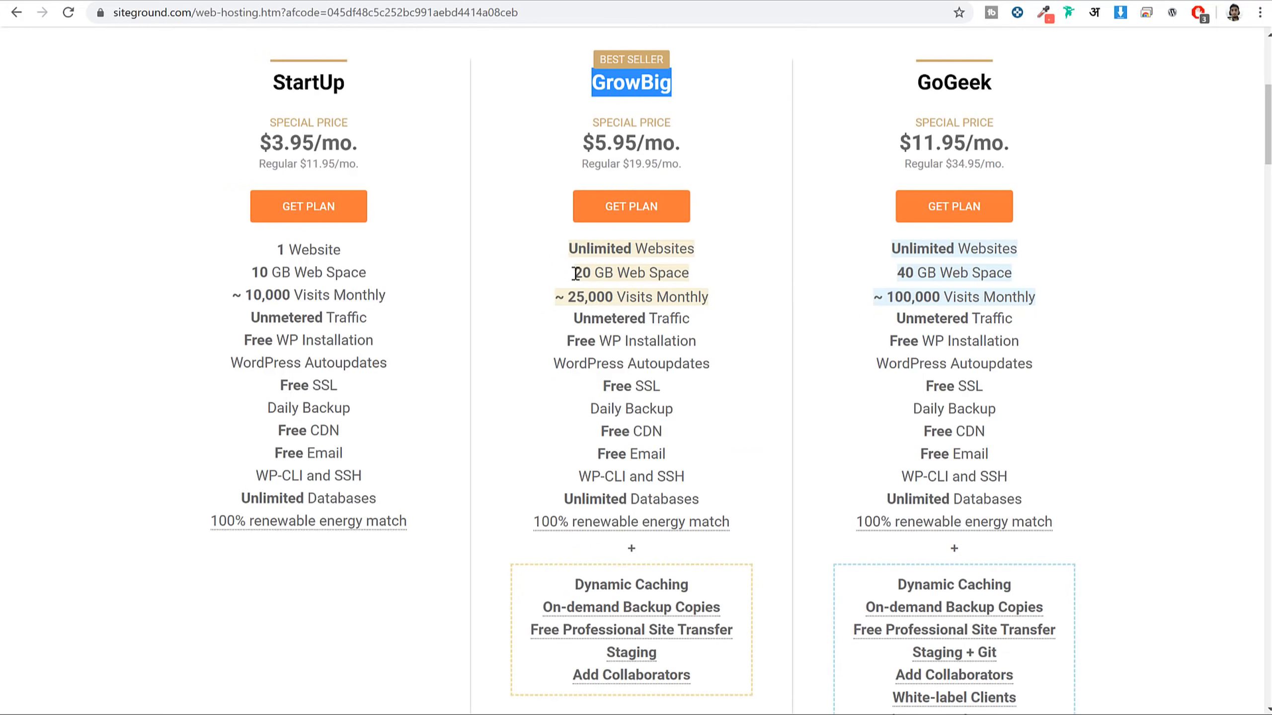
left_click_drag(573, 272, 706, 276)
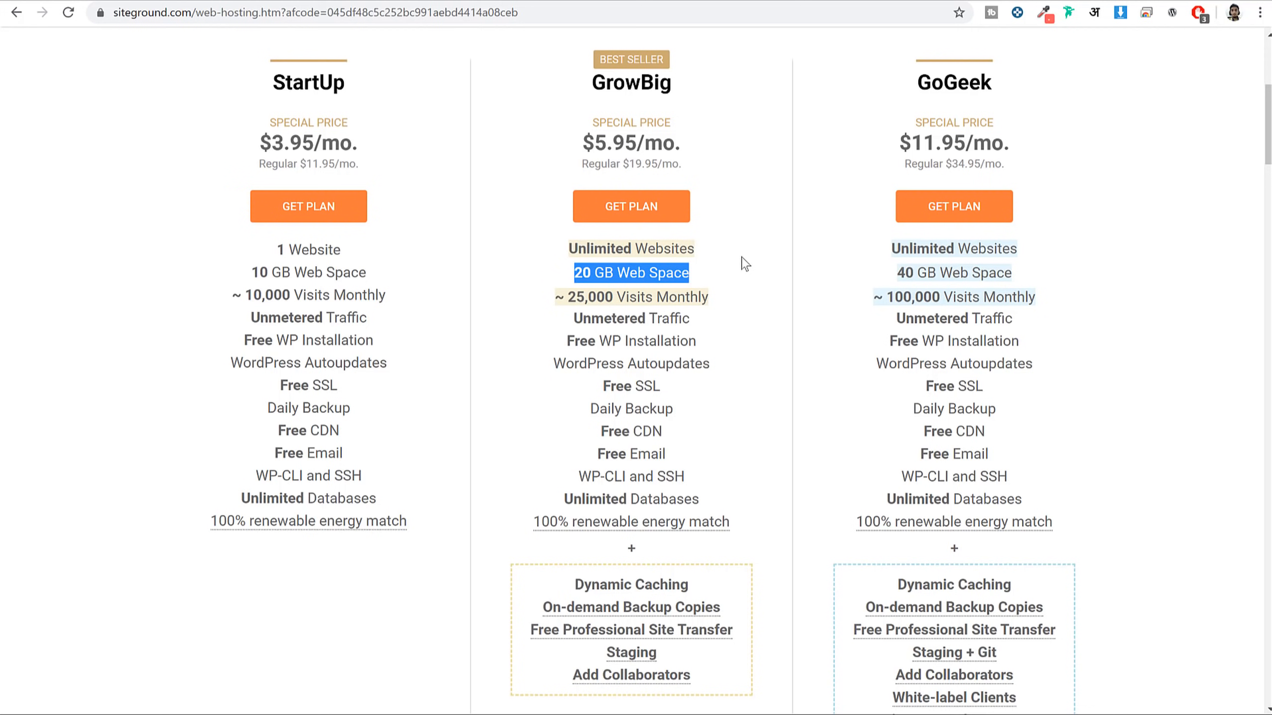
Compare monthly visits: ~10,000 for StartUp, ~25,000 for GrowBig, ~100,000 for GoGeek
left_click_drag(712, 297, 553, 302)
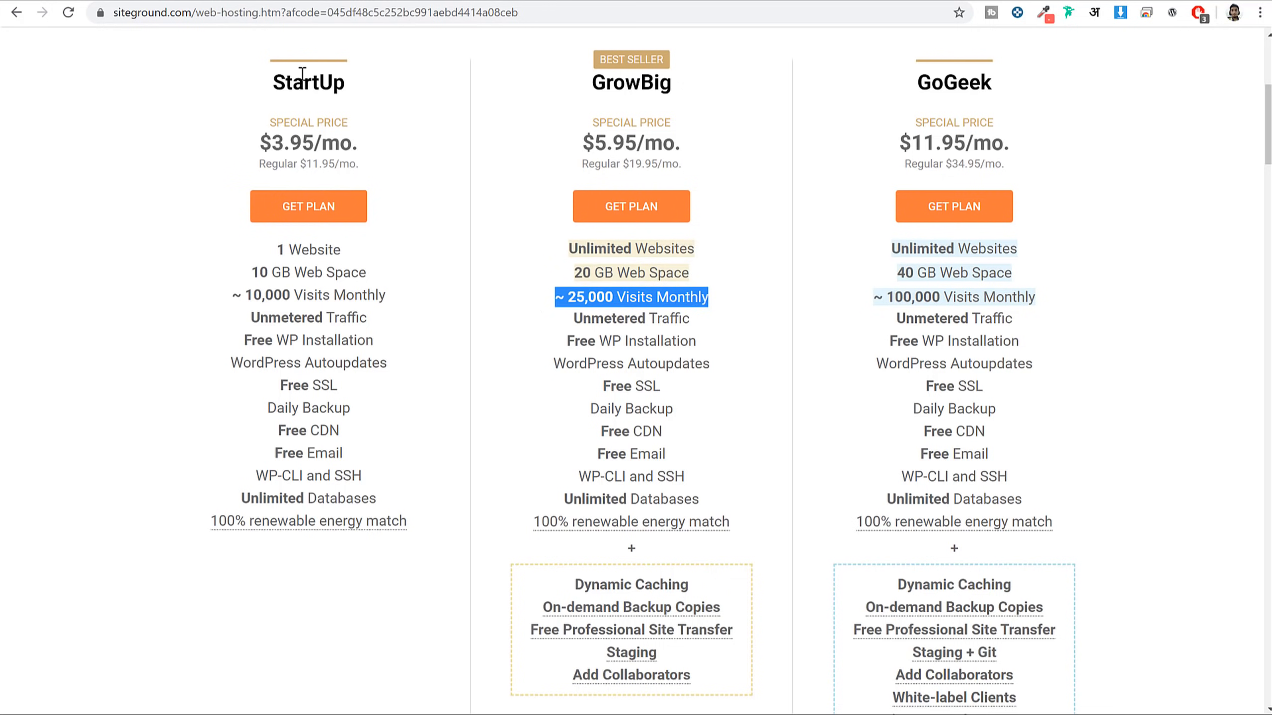
left_click_drag(414, 295, 257, 290)
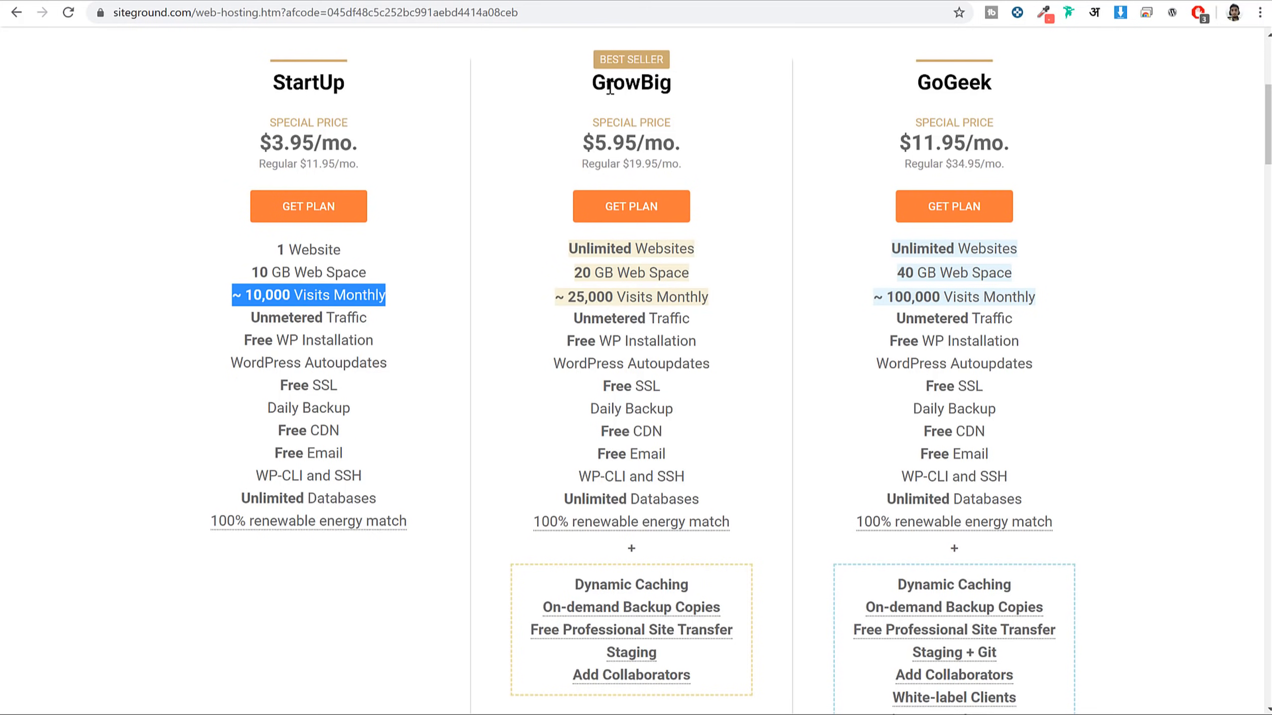
left_click_drag(655, 297, 544, 301)
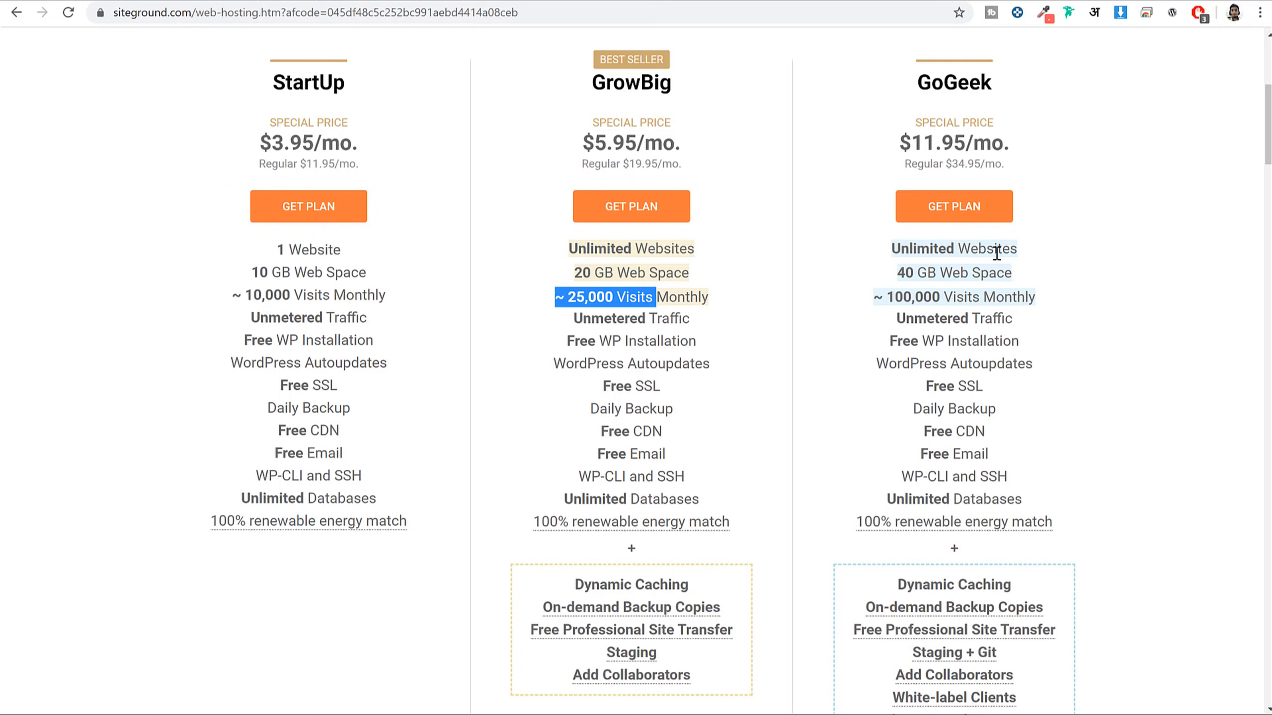
left_click_drag(996, 302, 847, 299)
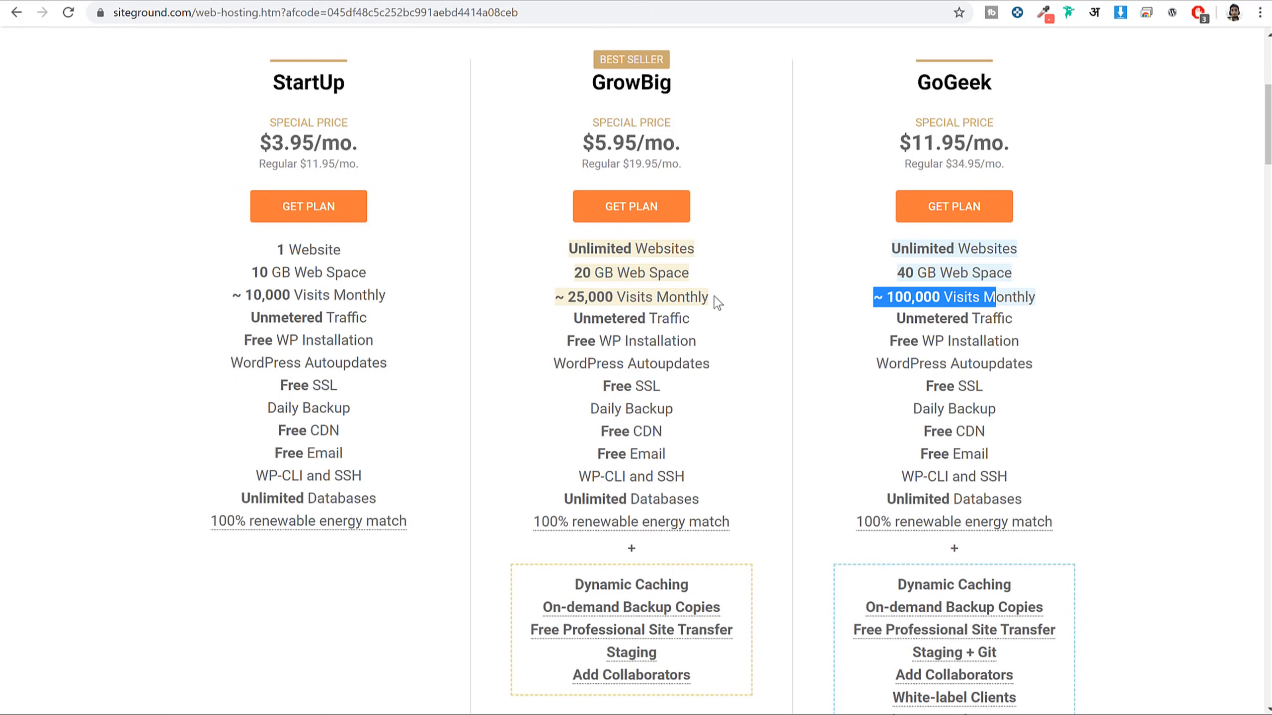
left_click_drag(719, 299, 555, 299)
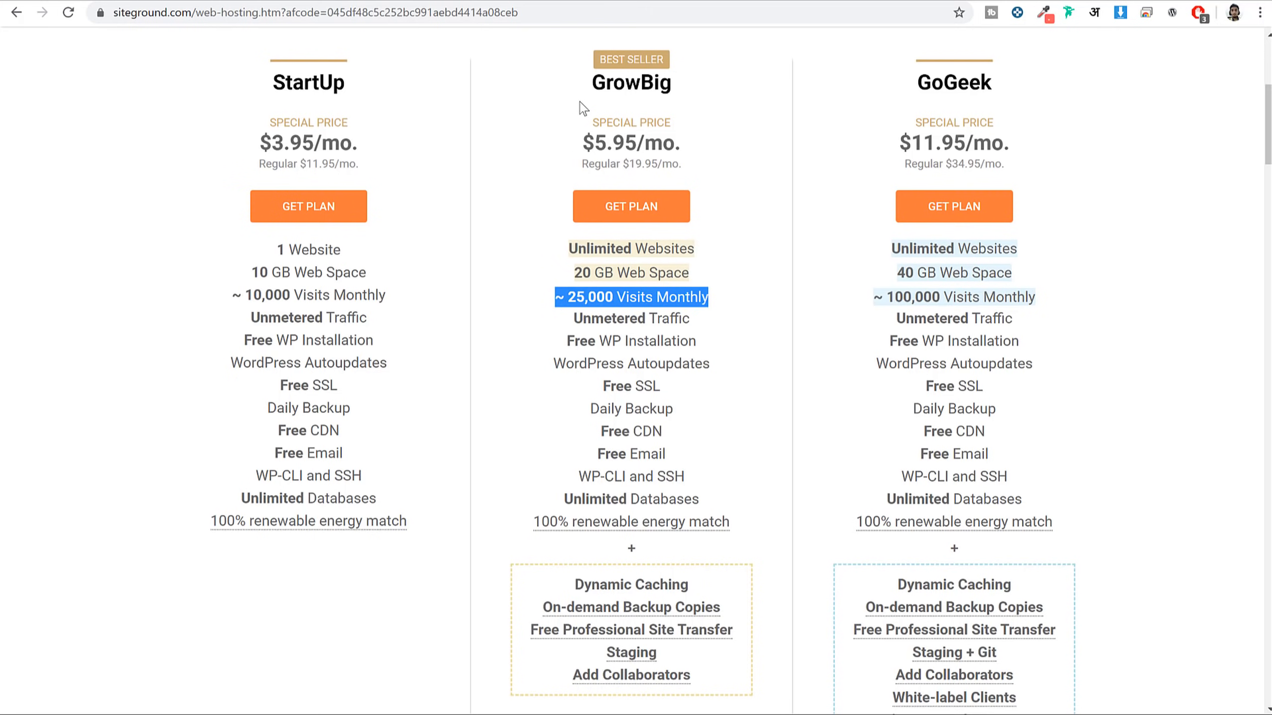
left_click_drag(589, 84, 720, 129)
left_click_drag(721, 299, 547, 299)
left_click_drag(994, 84, 916, 83)
left_click_drag(677, 295, 540, 303)
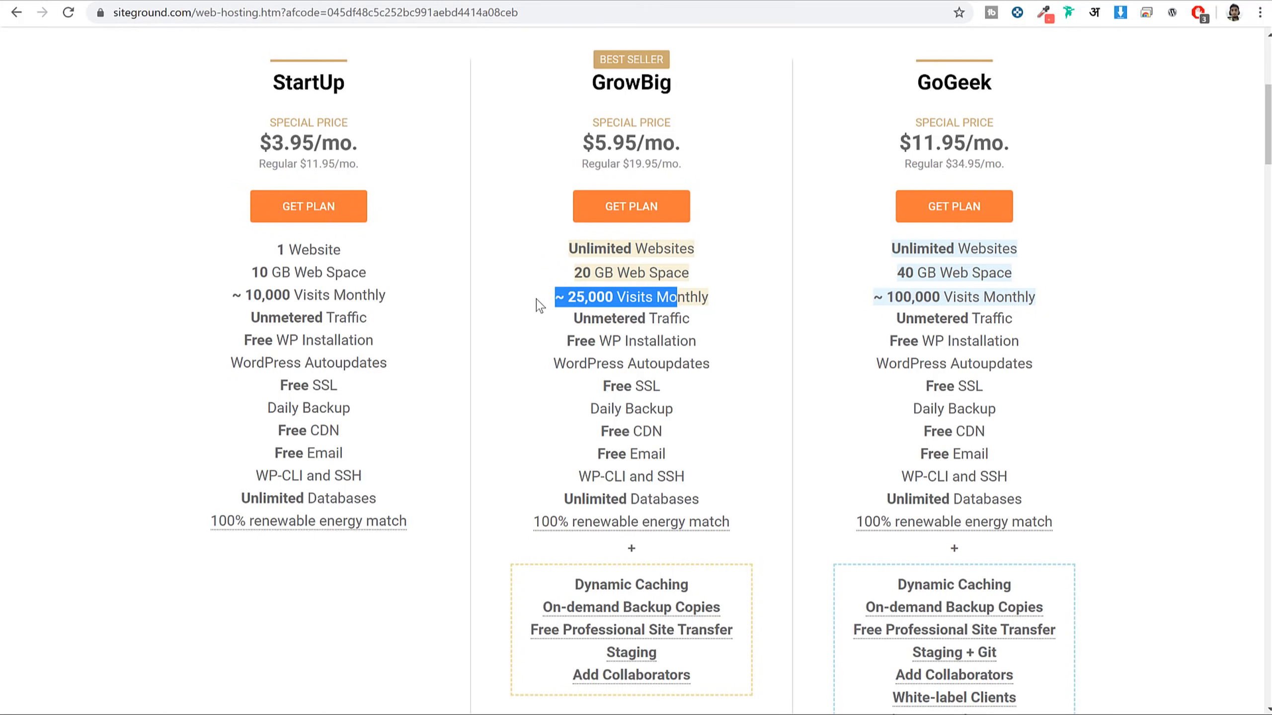
left_click(625, 291)
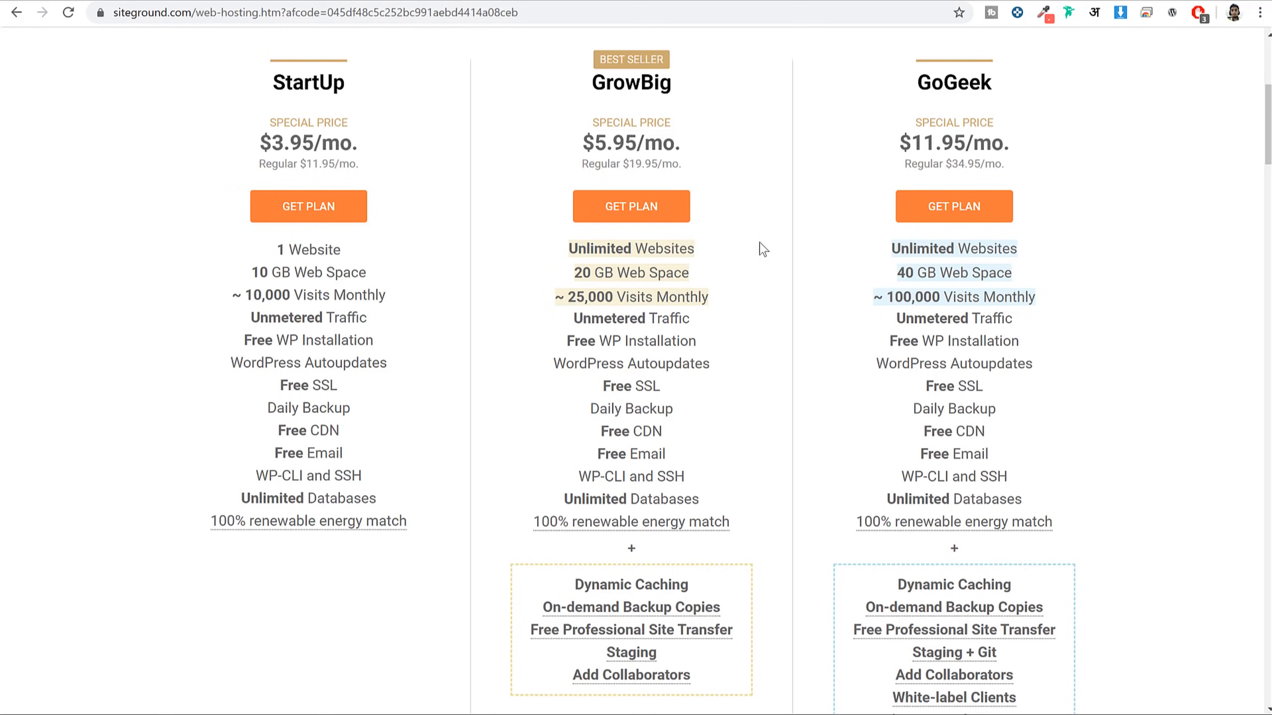
left_click_drag(593, 89, 698, 88)
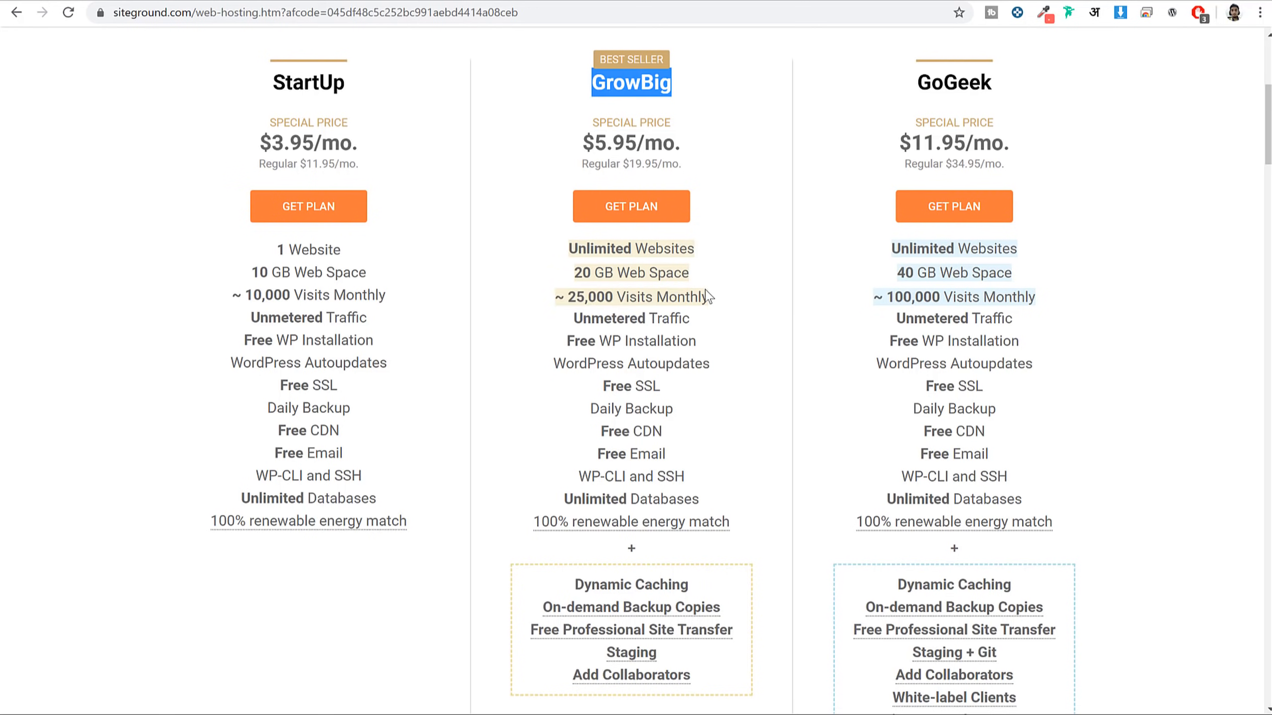
left_click_drag(709, 297, 551, 295)
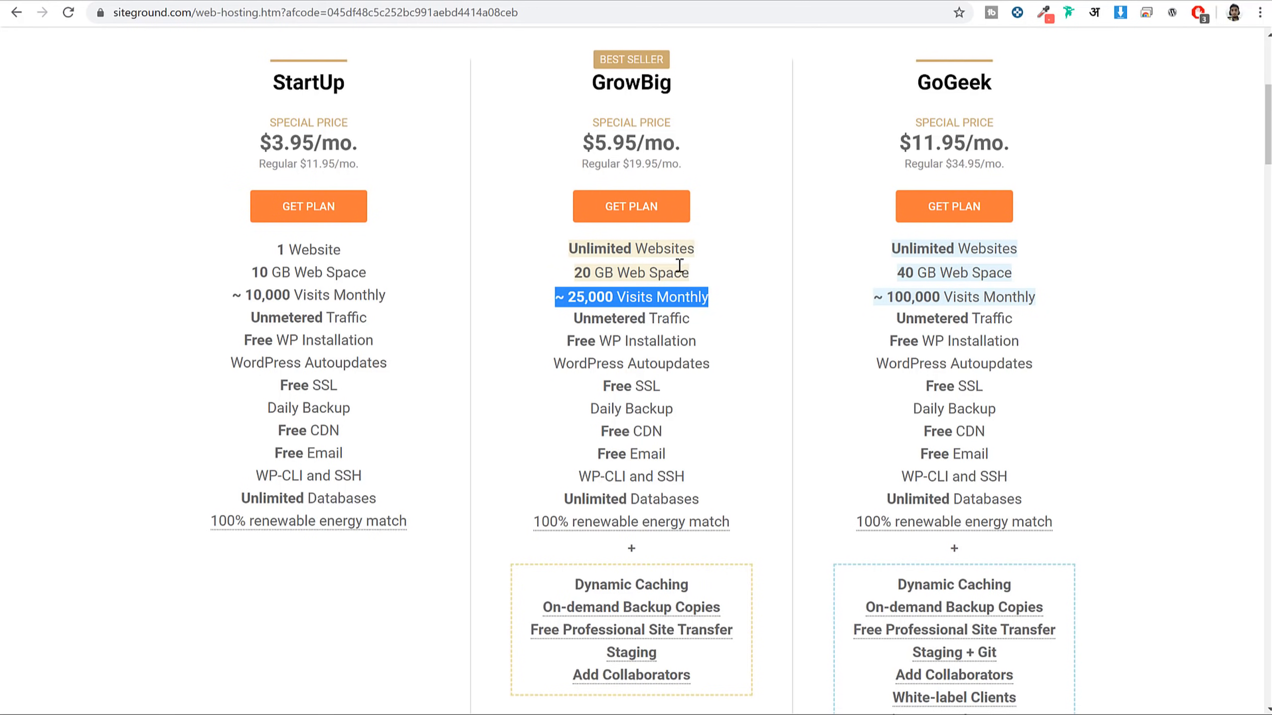
left_click(713, 290)
Highlight GrowBig's Unmetered Traffic, Free WP Installation, WordPress Autoupdates and Free SSL
left_click_drag(564, 314, 700, 322)
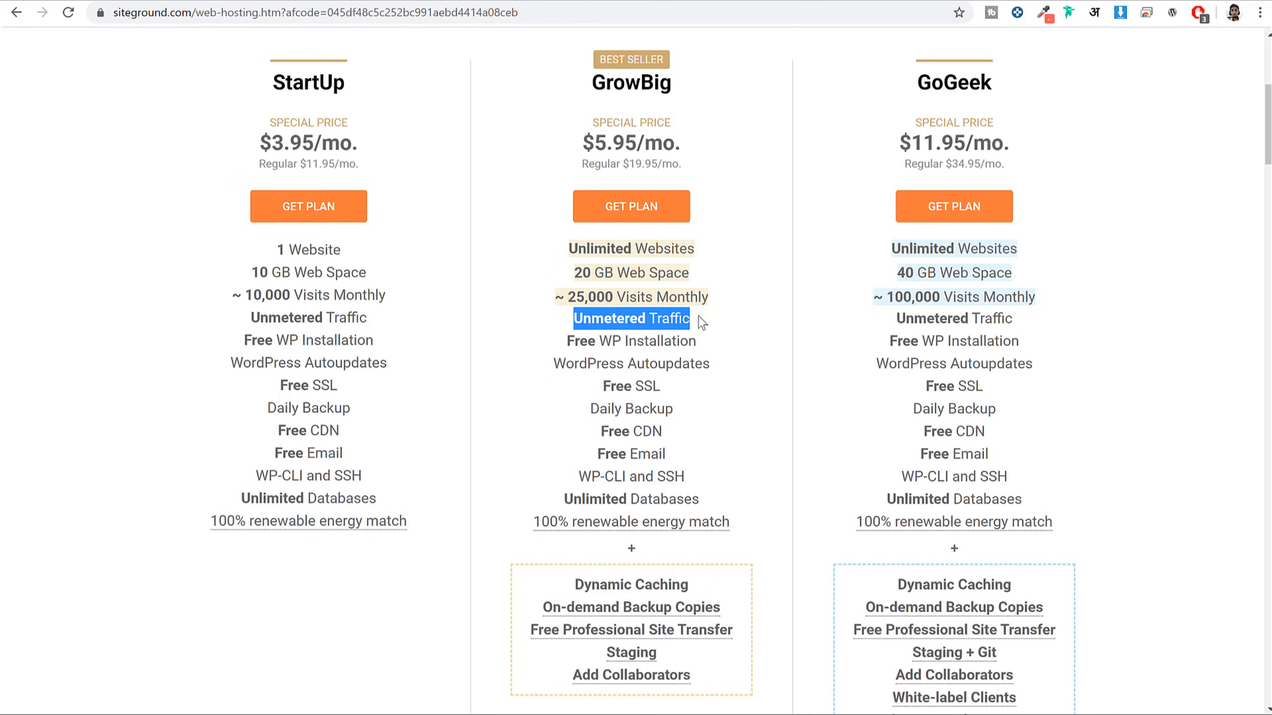
left_click_drag(562, 342, 719, 346)
triple_click(598, 371)
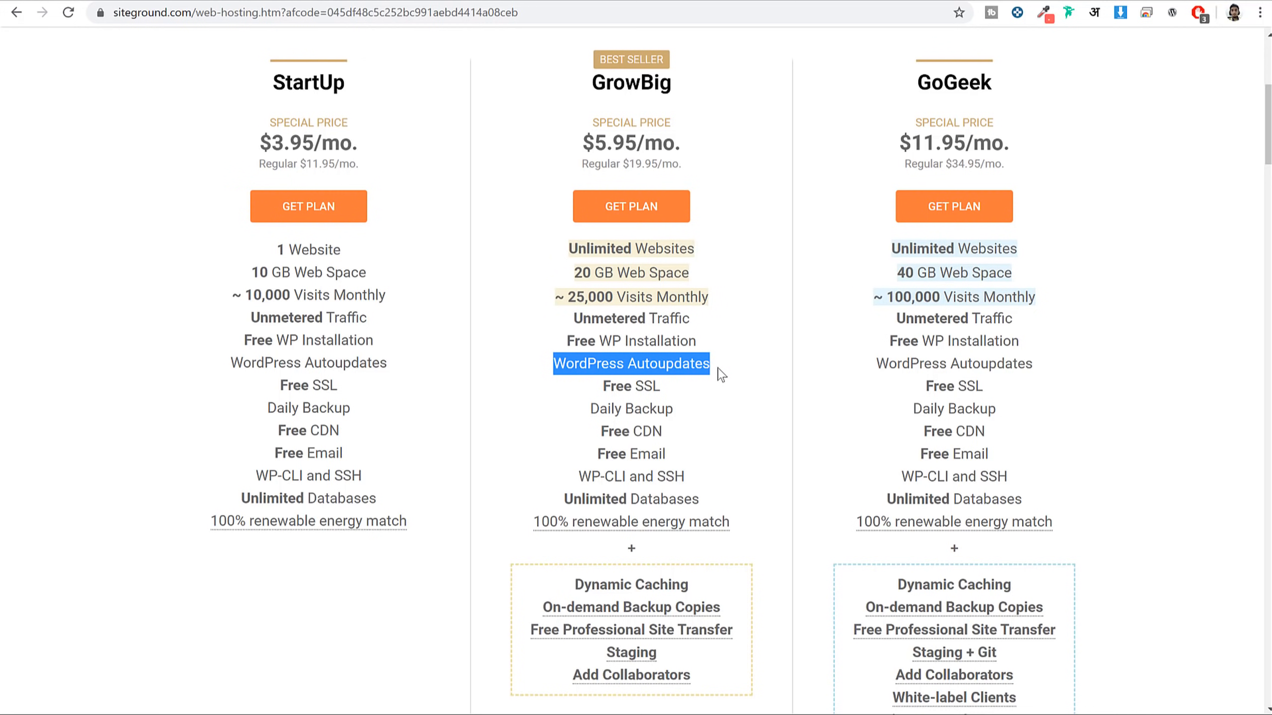
left_click_drag(672, 396, 605, 392)
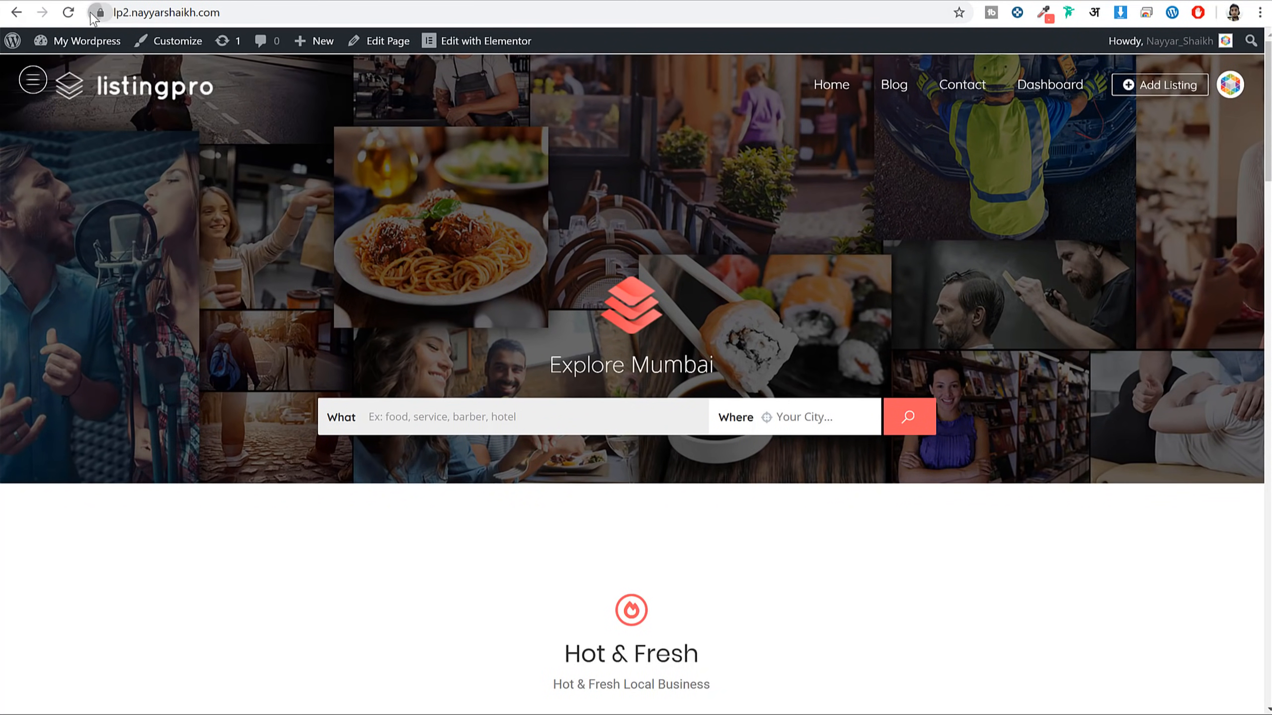
View the ListingPro site's connection security details, then close them
left_click(101, 12)
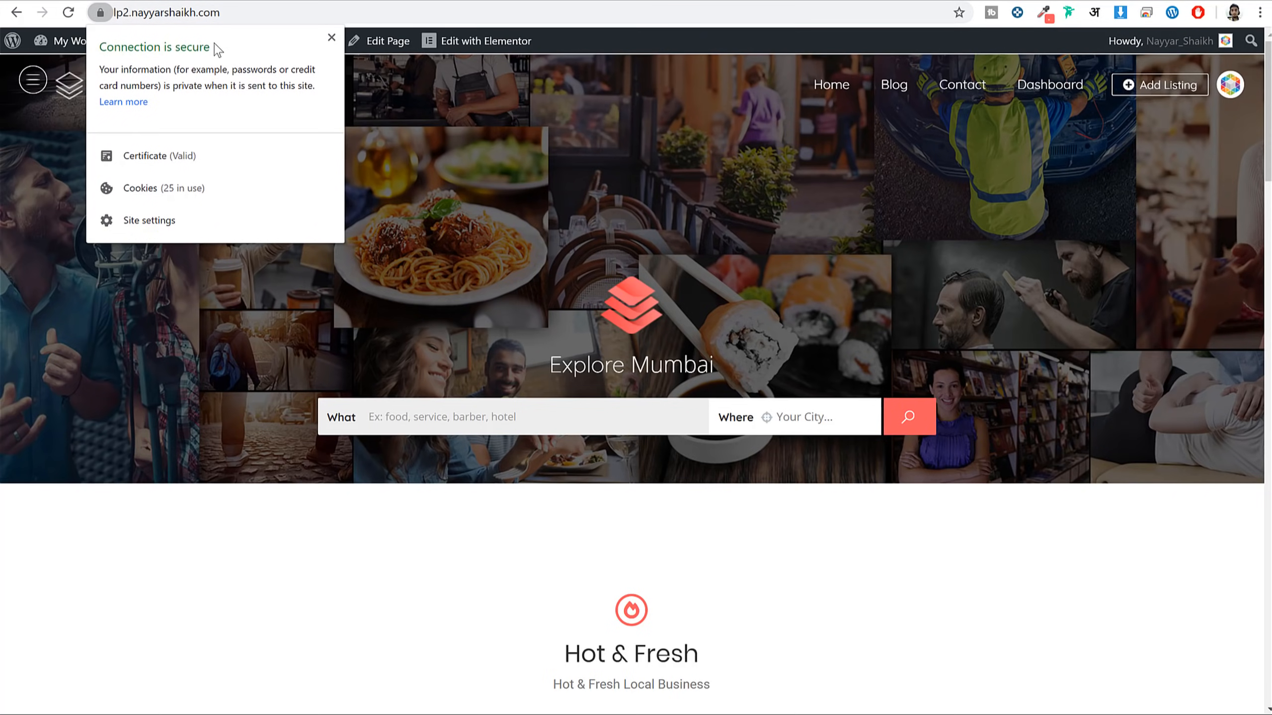
left_click(329, 40)
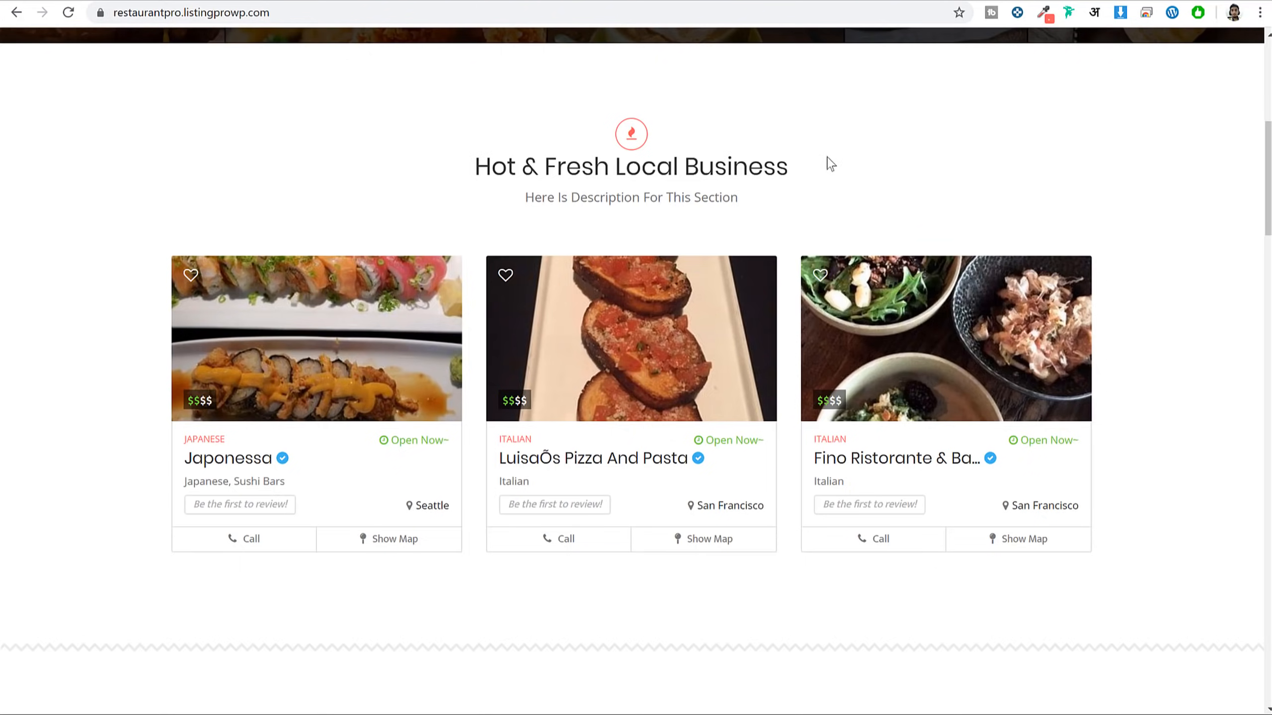
scroll(1040, 365, "up", 10)
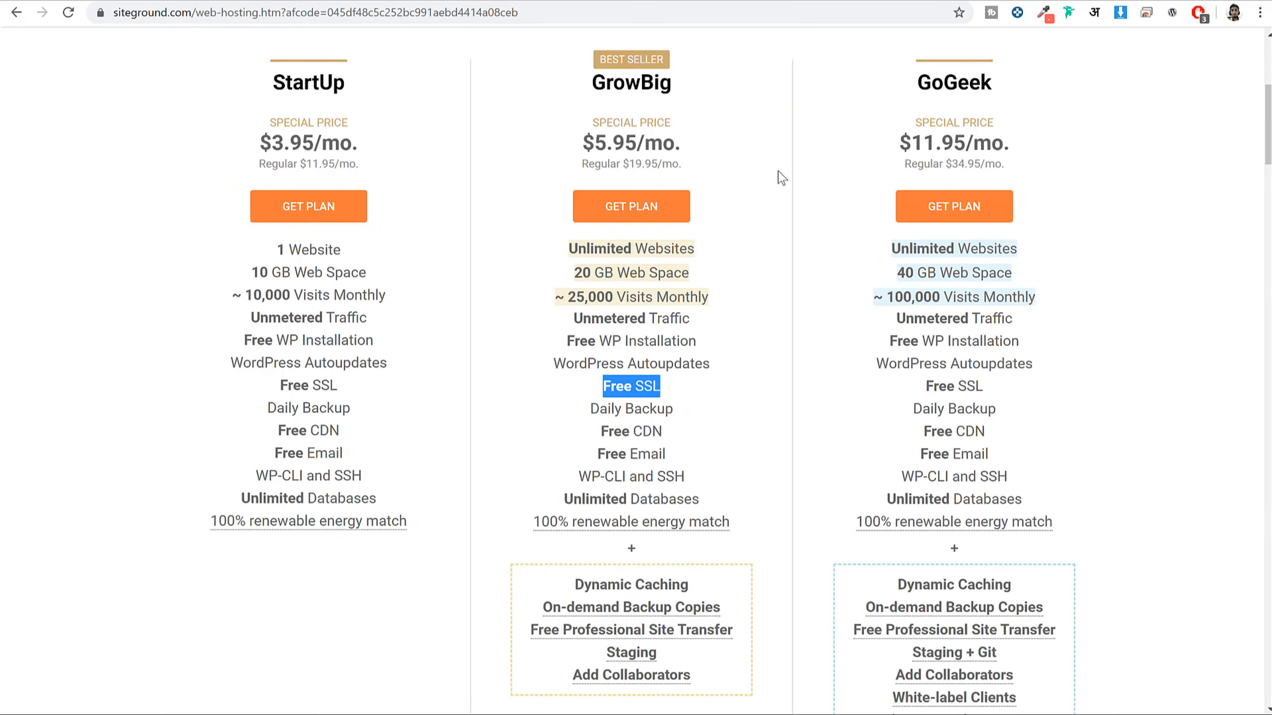
mouse_move(590, 408)
left_mouse_down()
mouse_move(683, 431)
mouse_move(673, 444)
mouse_move(587, 432)
left_mouse_up()
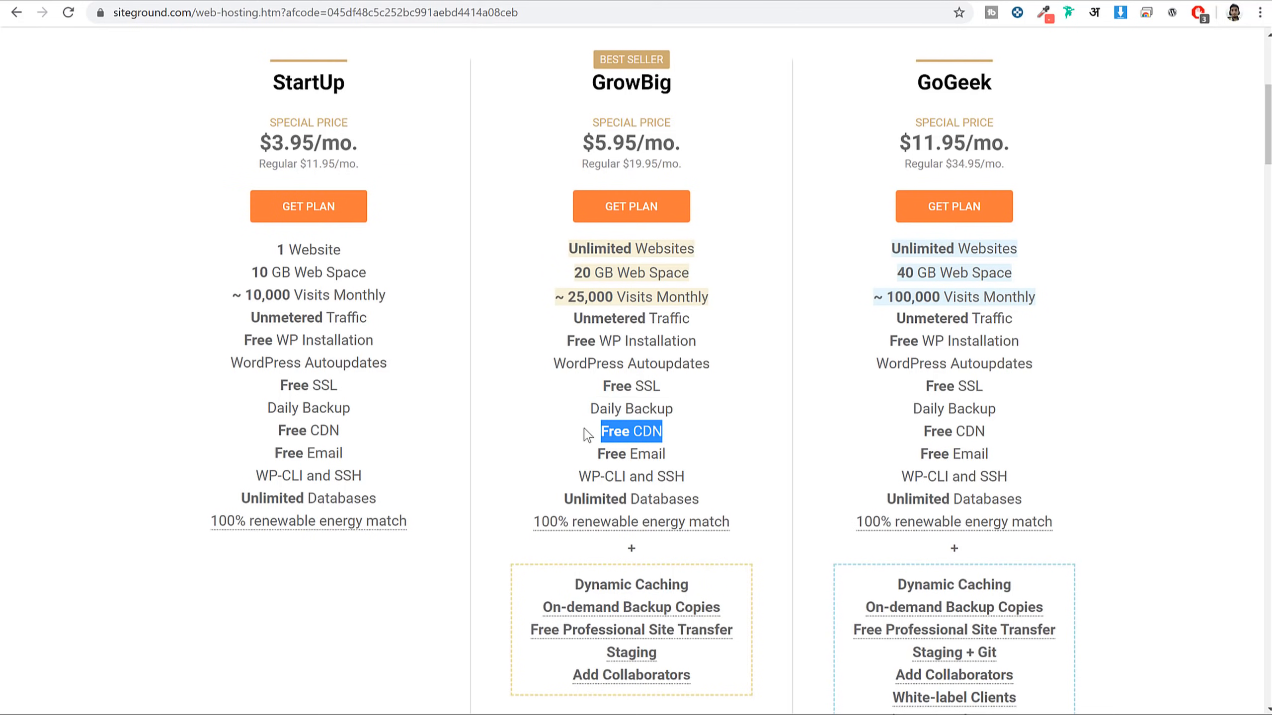
left_click_drag(677, 410, 588, 409)
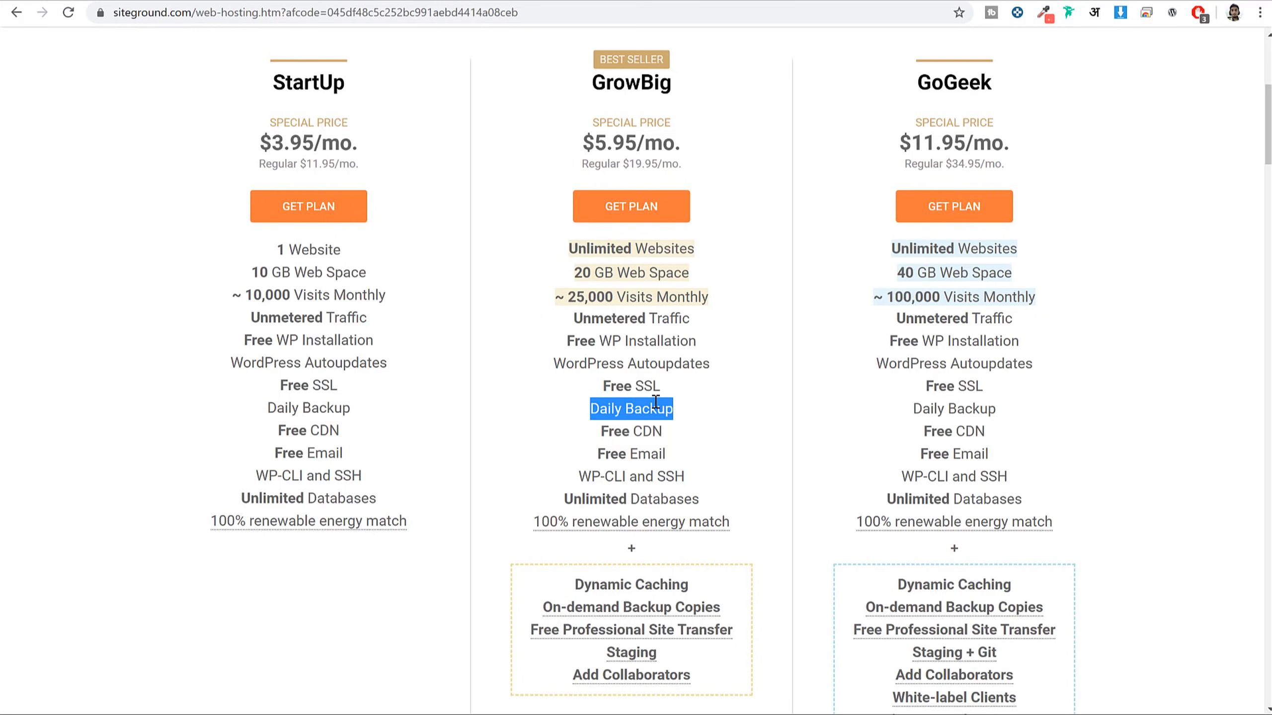
left_click_drag(676, 453, 571, 450)
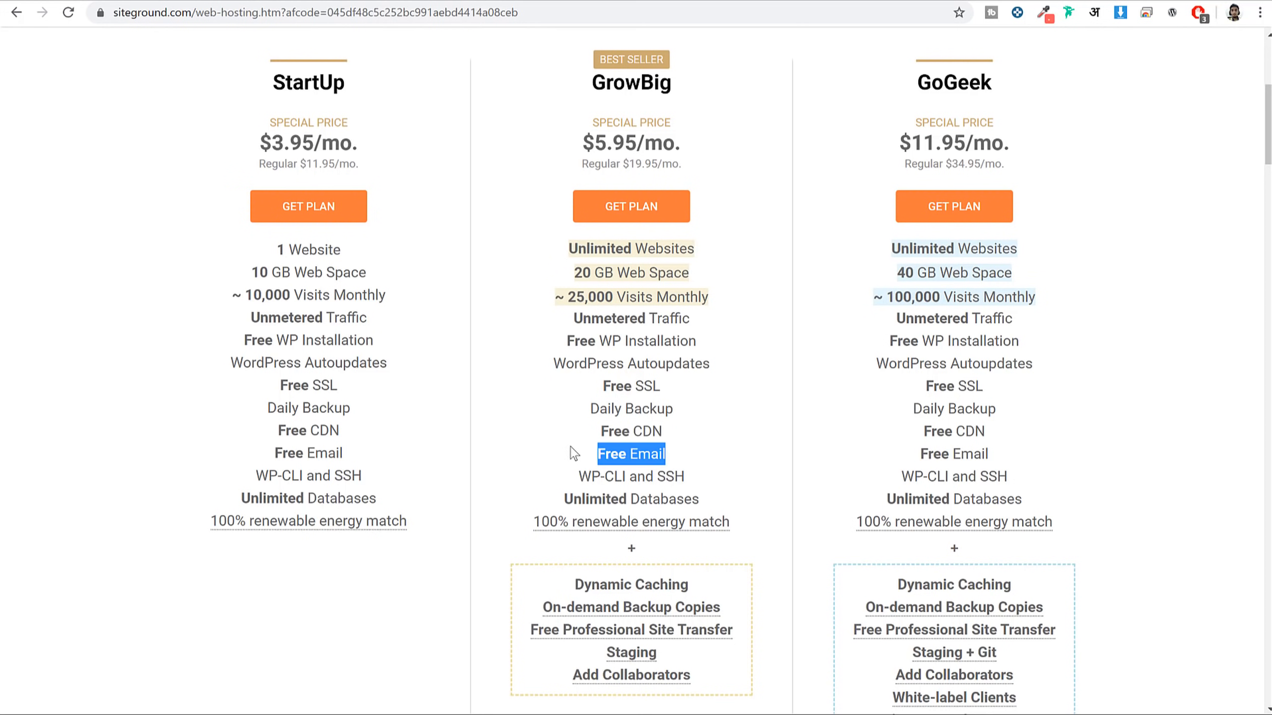
left_click(737, 461)
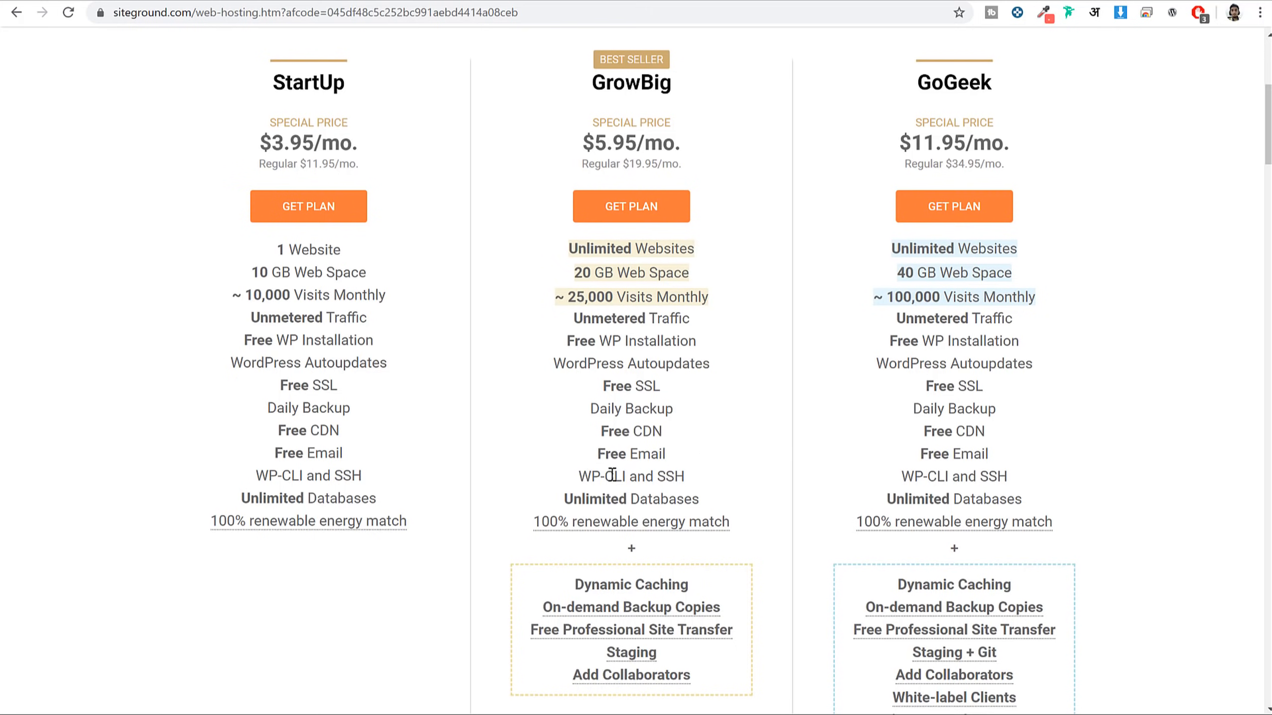
left_click_drag(579, 476, 686, 473)
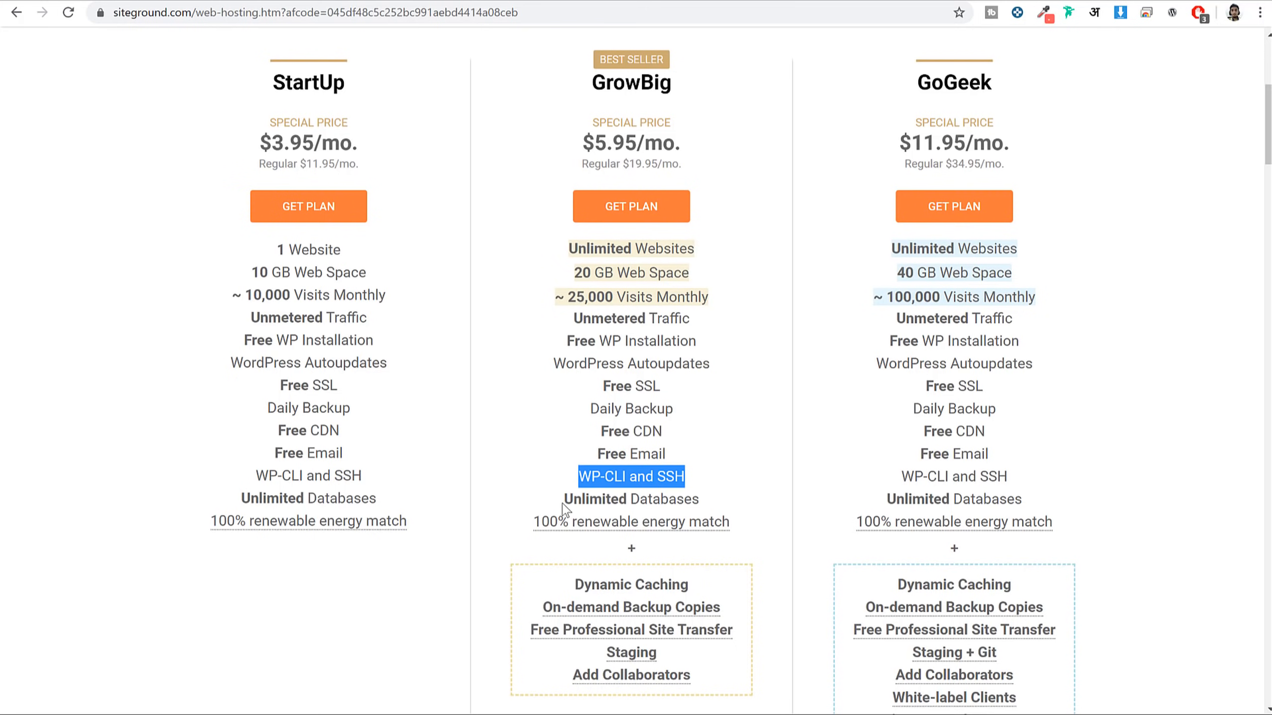
left_click_drag(563, 501, 736, 500)
scroll(744, 507, "down", 3)
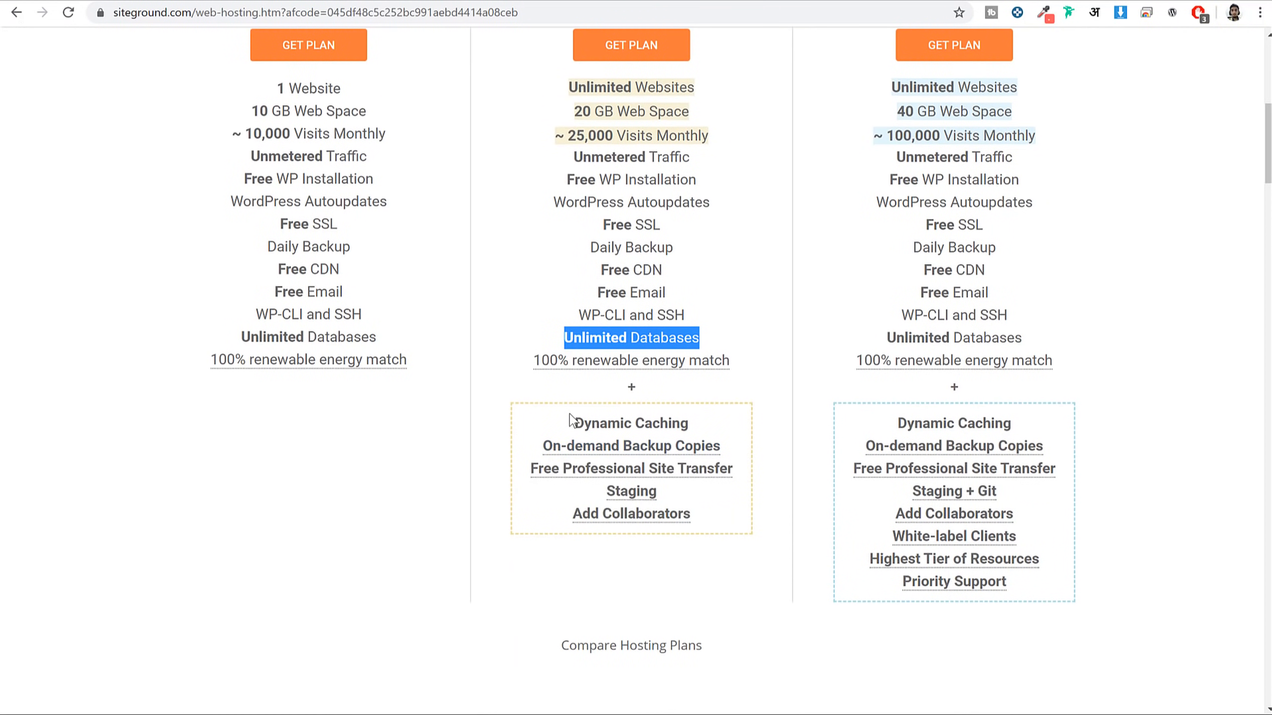
left_click_drag(574, 423, 690, 423)
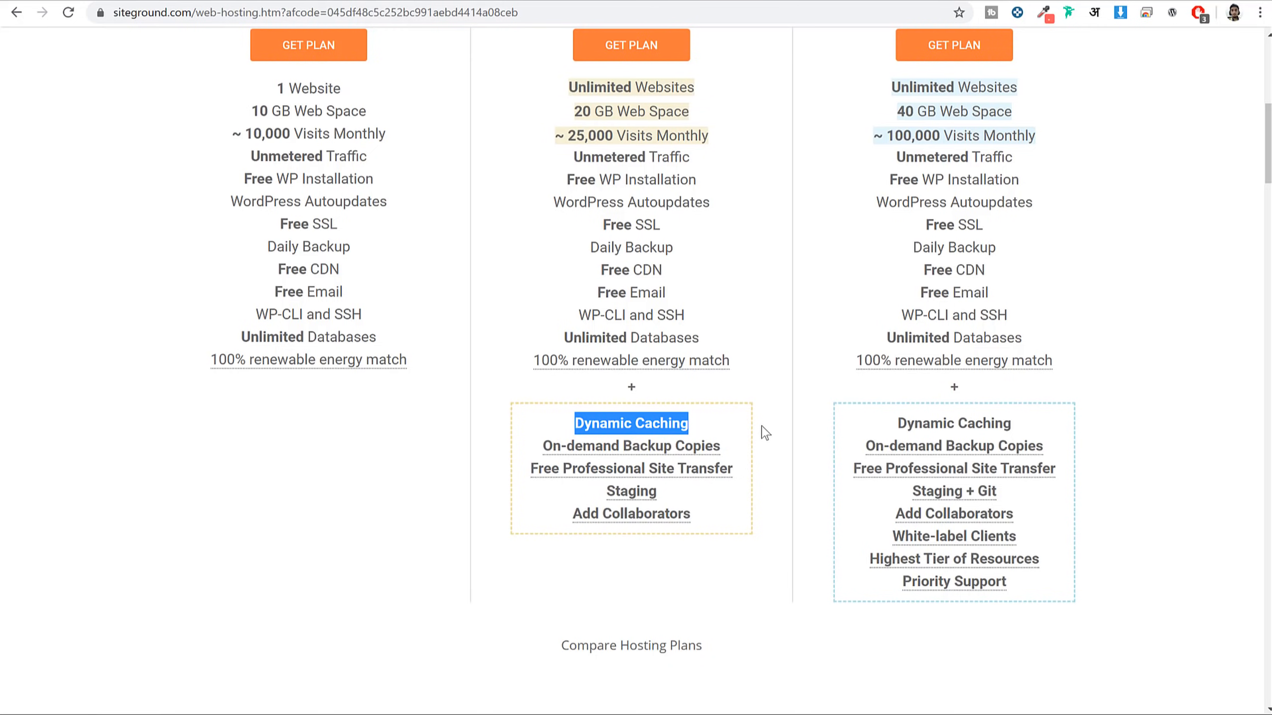
scroll(761, 419, "up", 5)
scroll(800, 377, "down", 5)
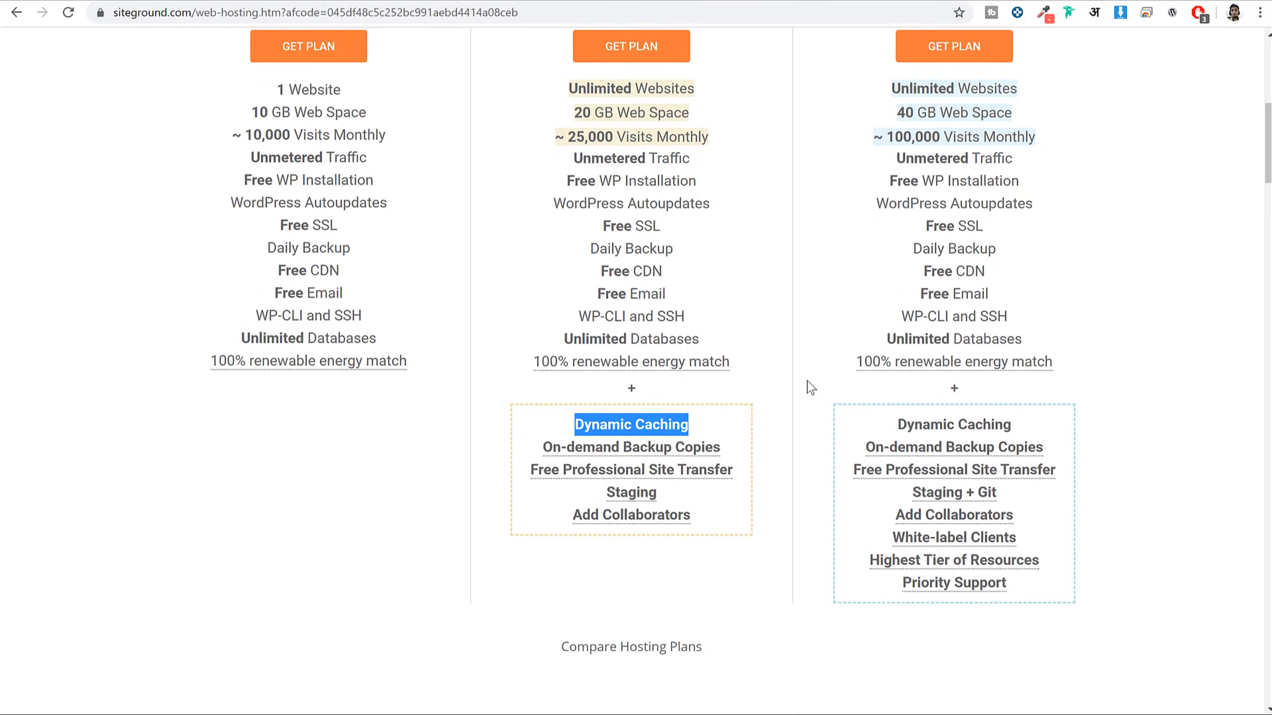
scroll(806, 383, "up", 5)
scroll(1146, 539, "down", 3)
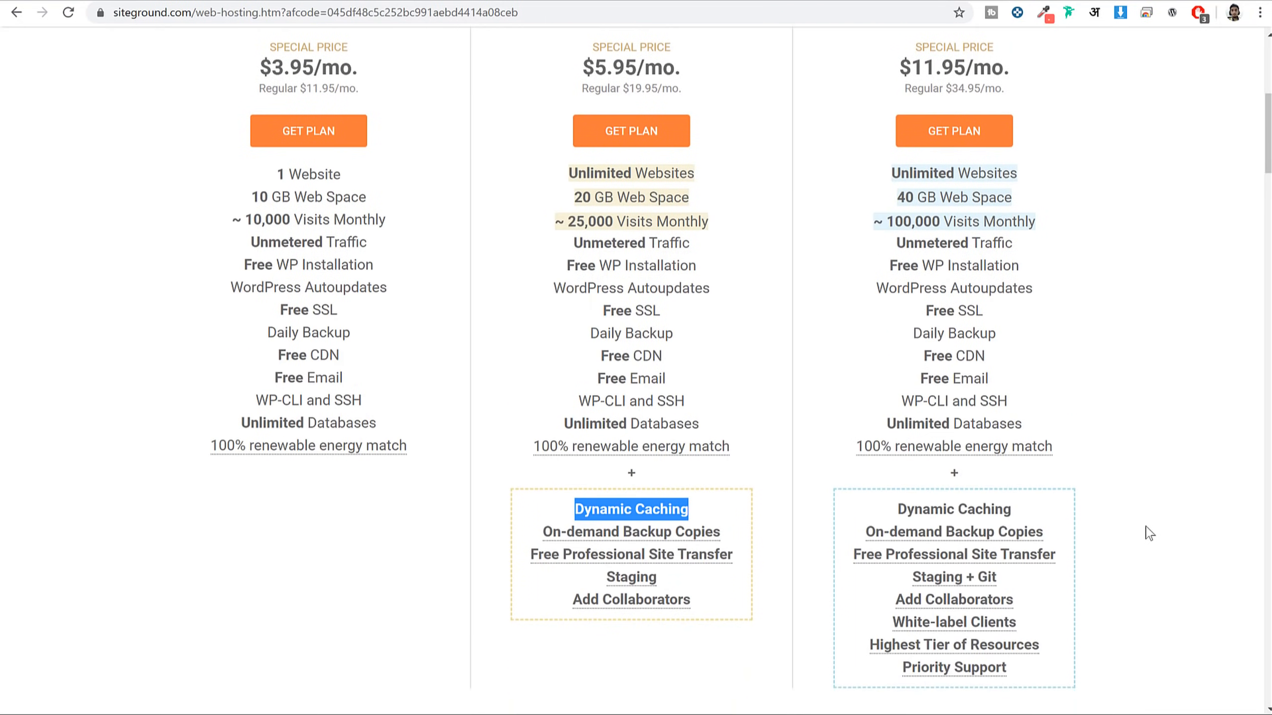
scroll(1116, 521, "up", 2)
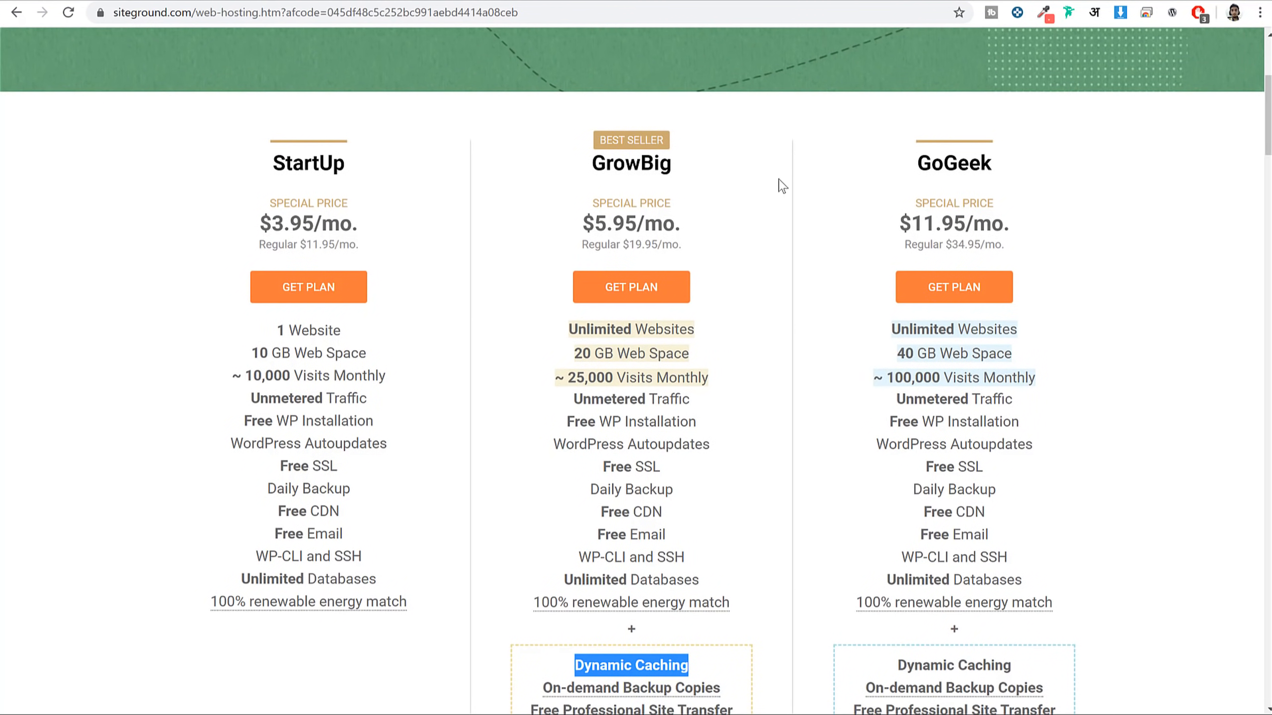
left_click_drag(593, 167, 734, 175)
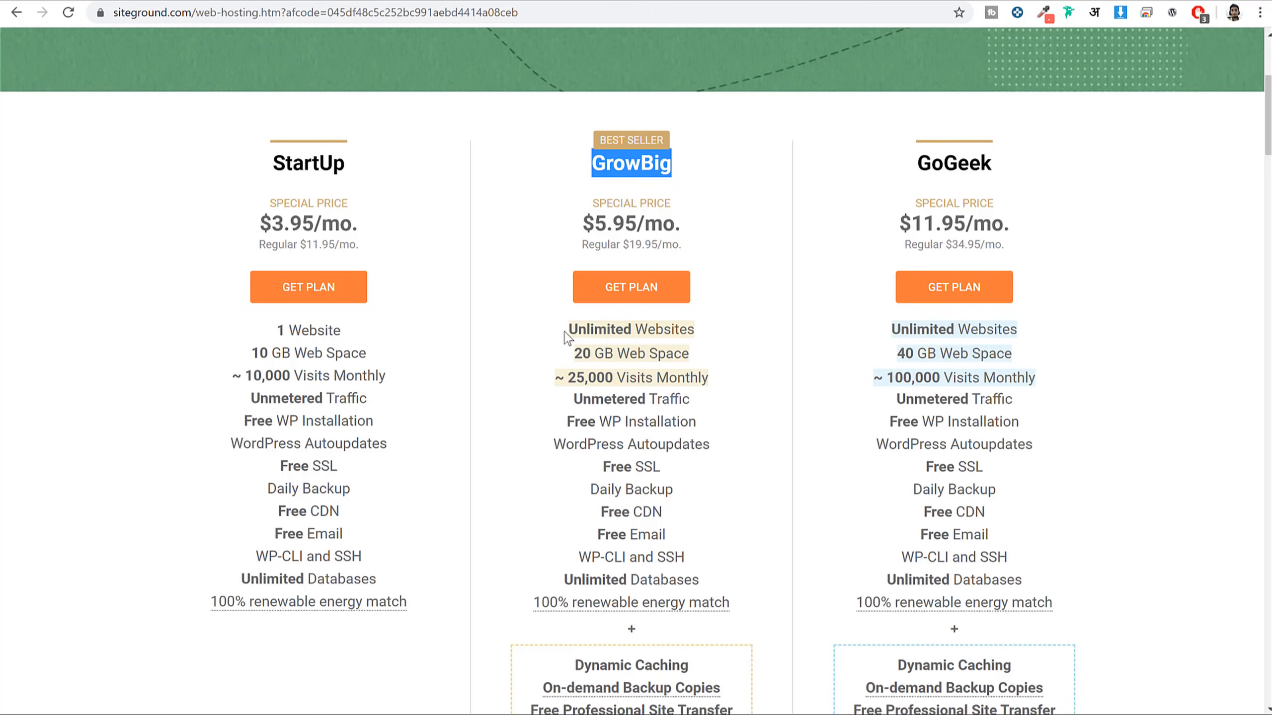
left_click_drag(567, 337, 704, 336)
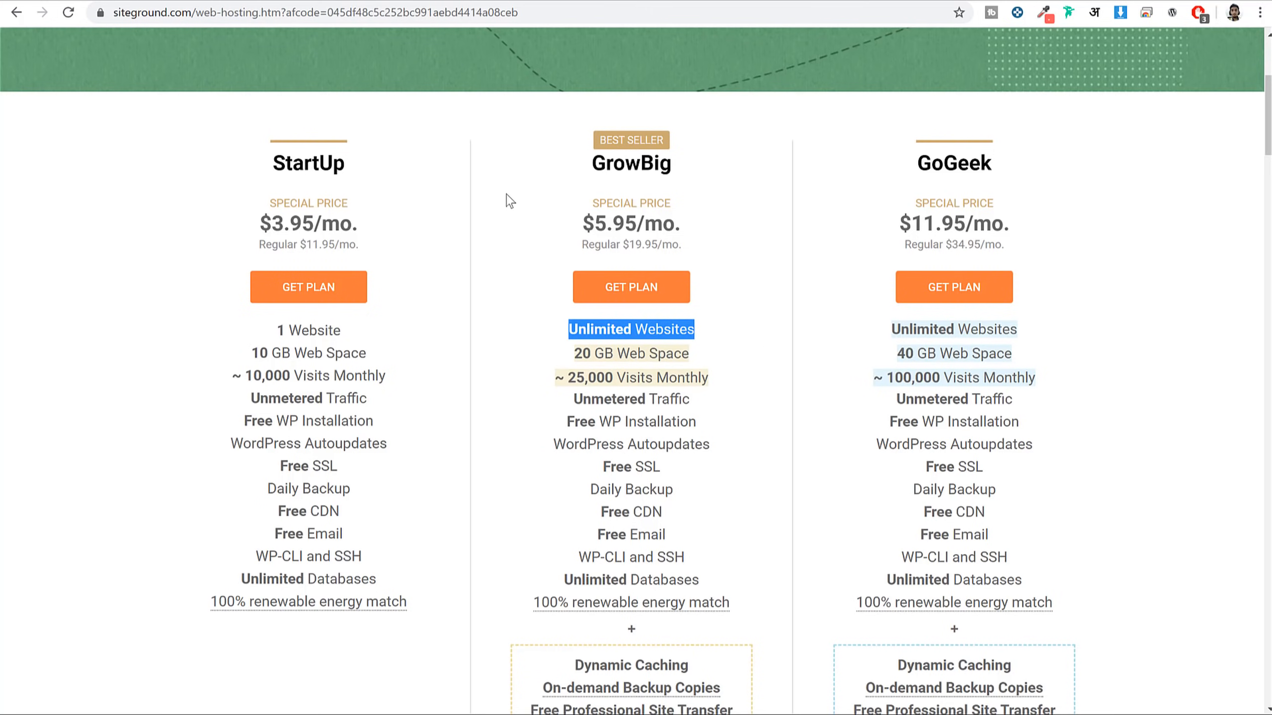
Start the GrowBig signup, enter the domain name and keep .com after browsing extensions
left_click(640, 296)
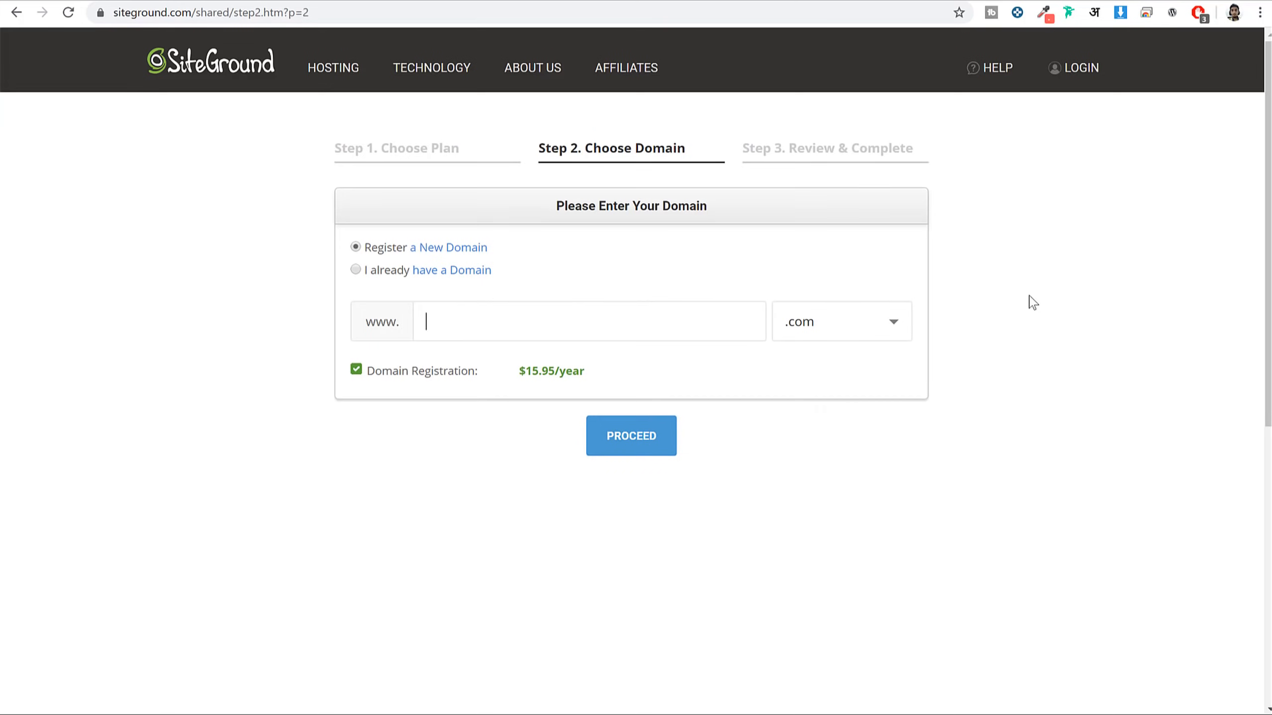
type("nayyarshaikh")
left_click(837, 330)
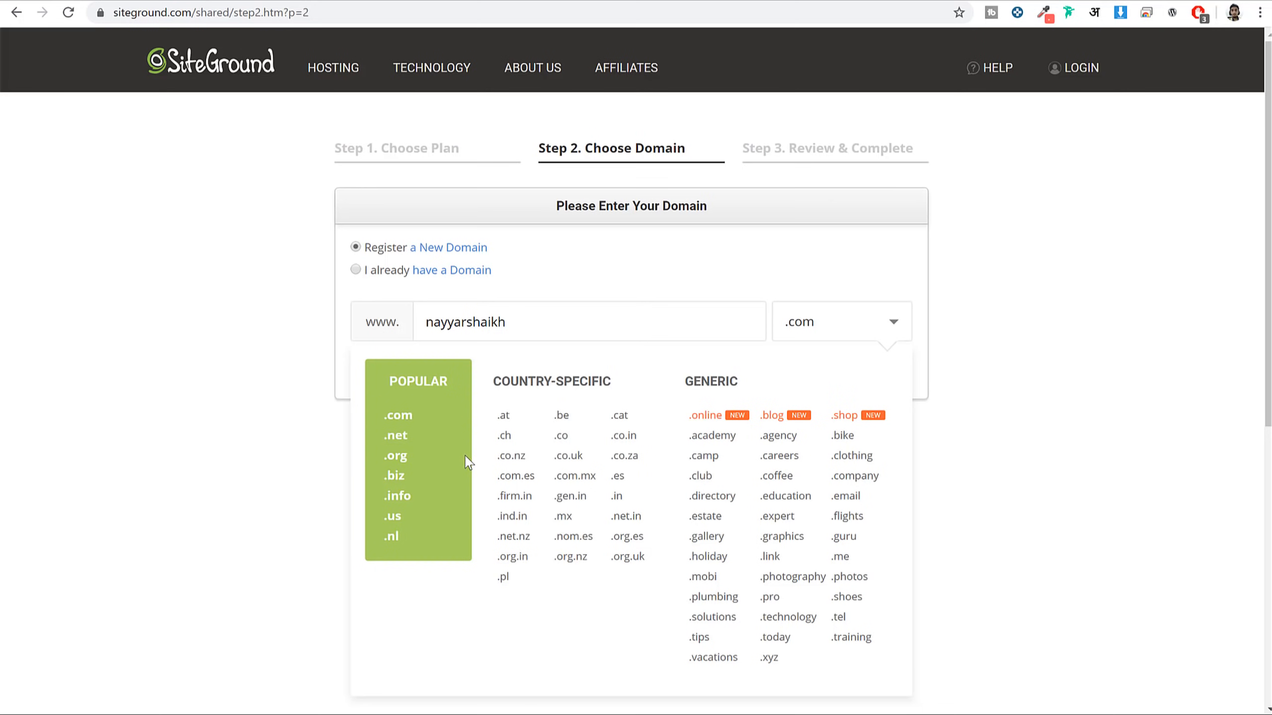
left_click_drag(497, 378, 605, 381)
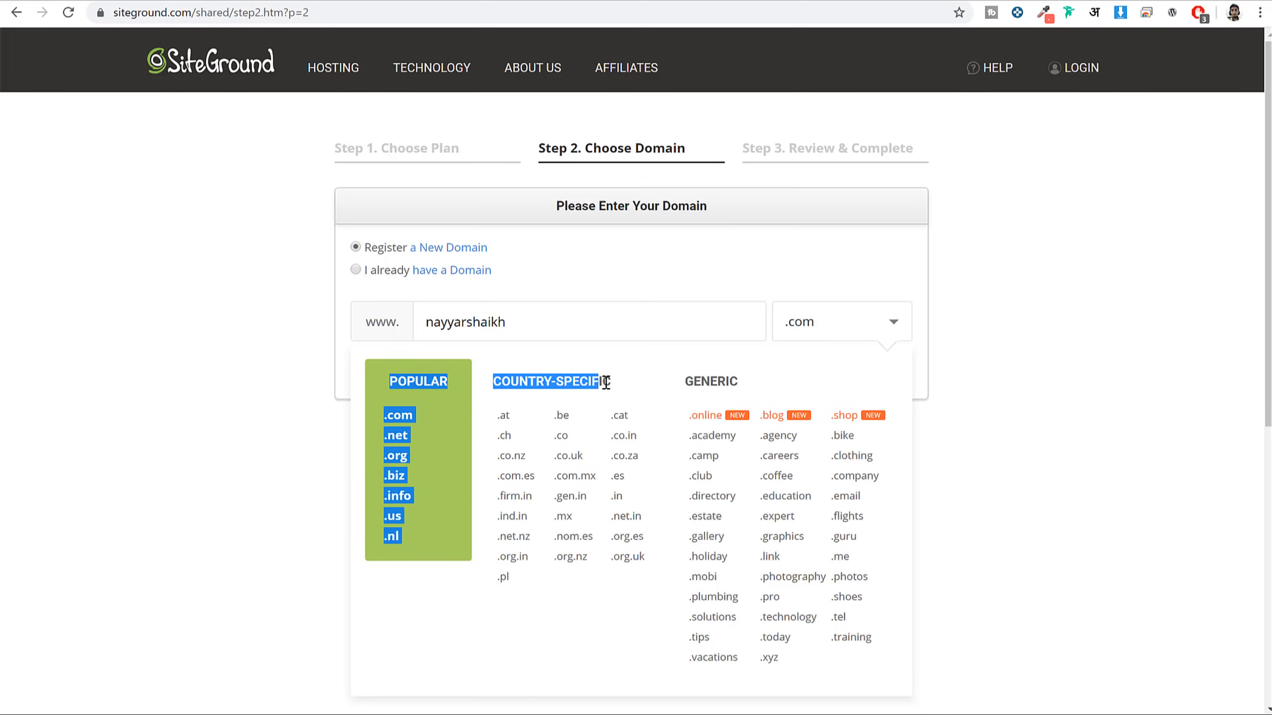
left_click(615, 385)
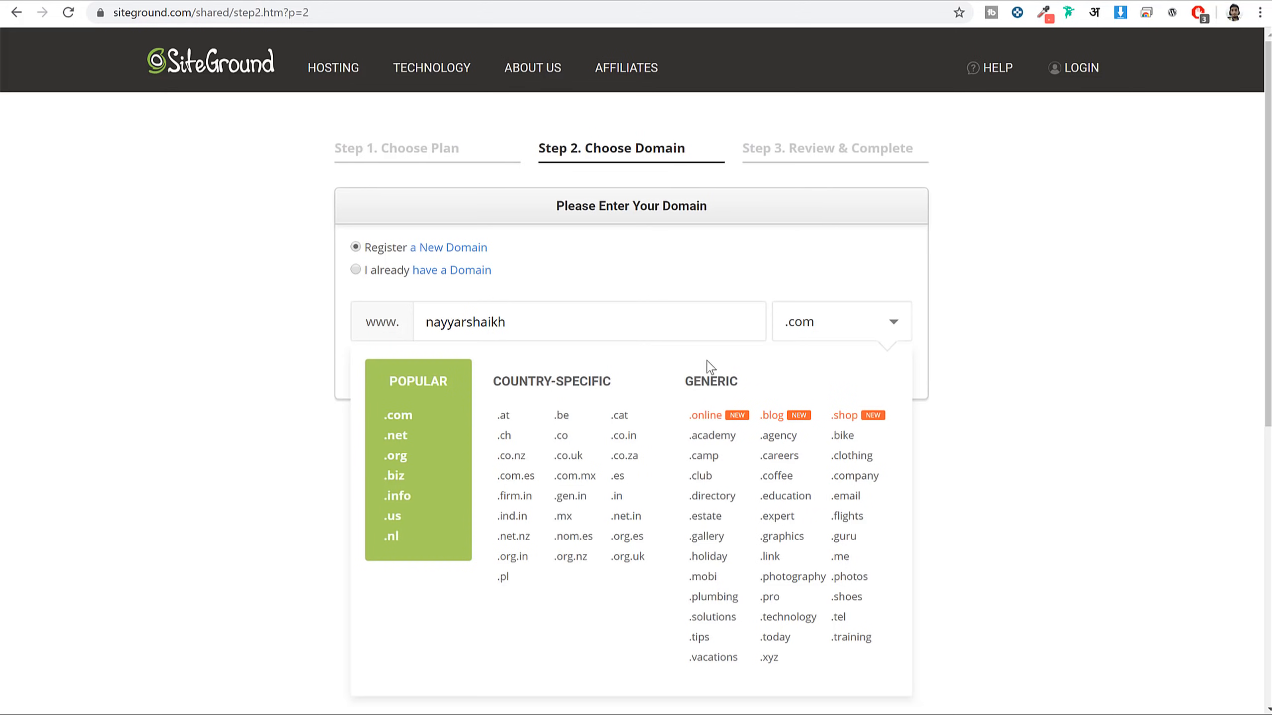
left_click(419, 415)
Recheck the extension list, then switch to 'I already have a Domain' for the entered name
left_click_drag(541, 323, 380, 335)
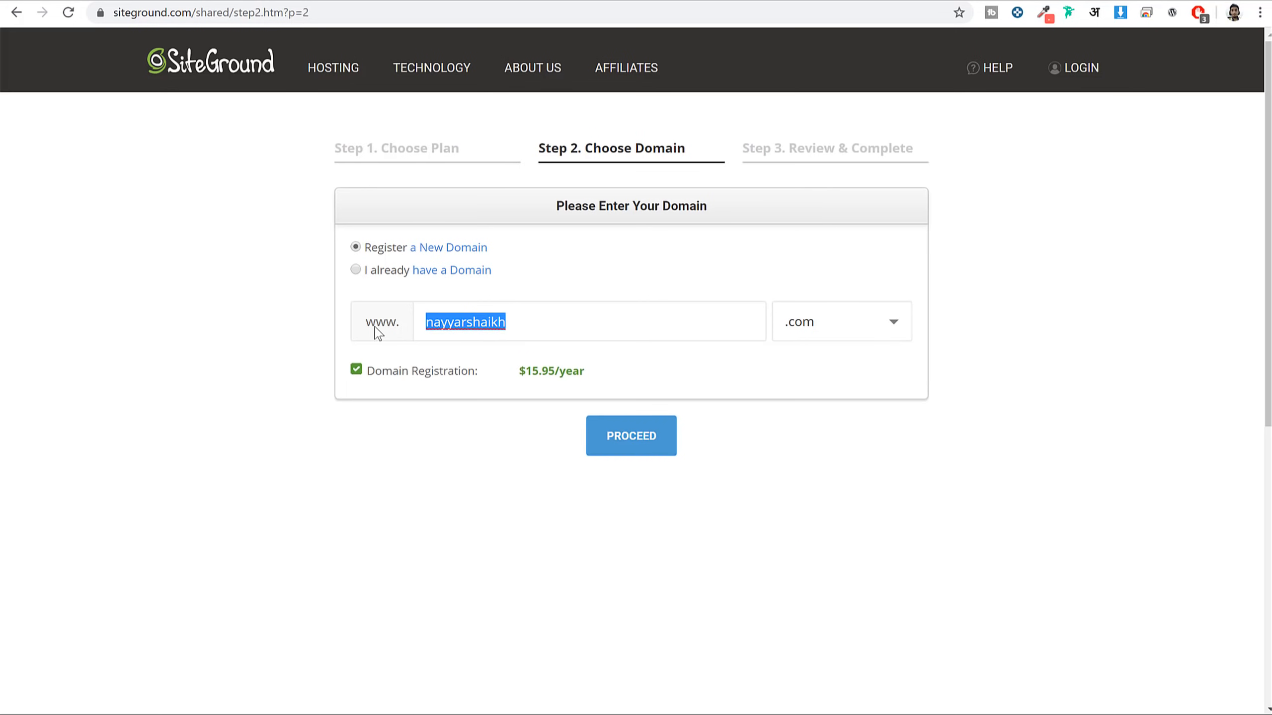
left_click(815, 332)
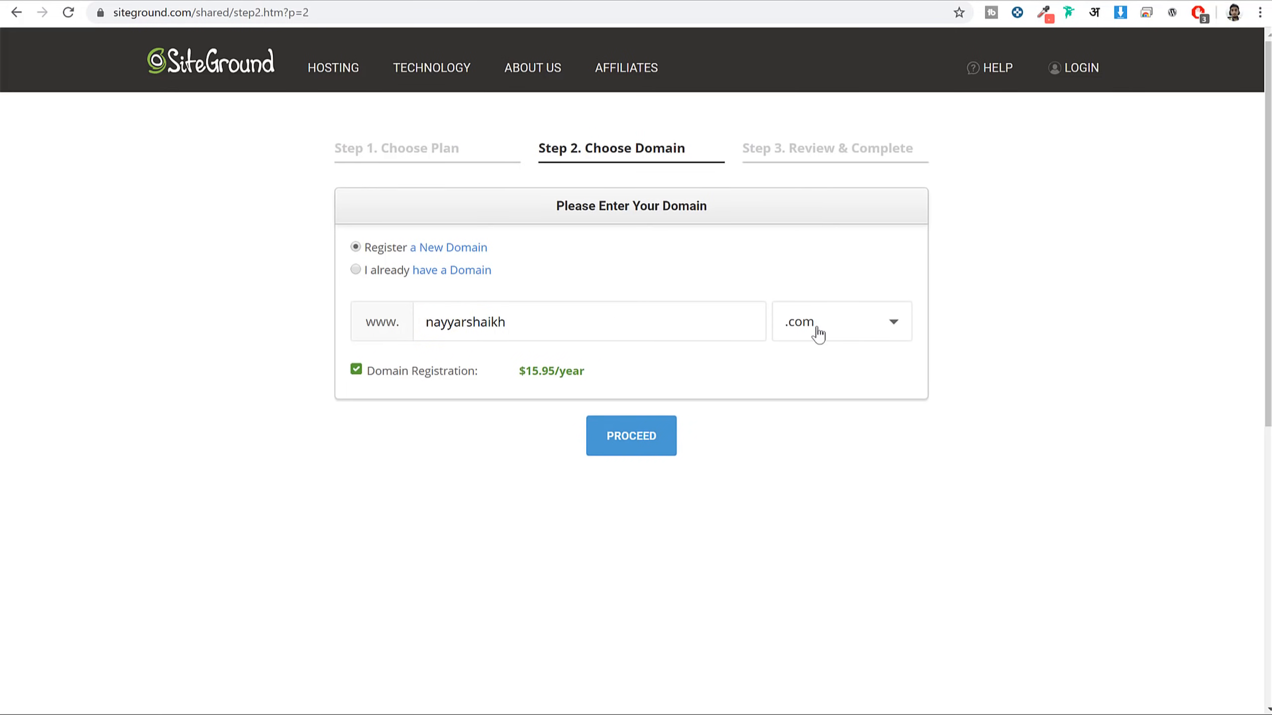
left_click(684, 308)
left_click(388, 271)
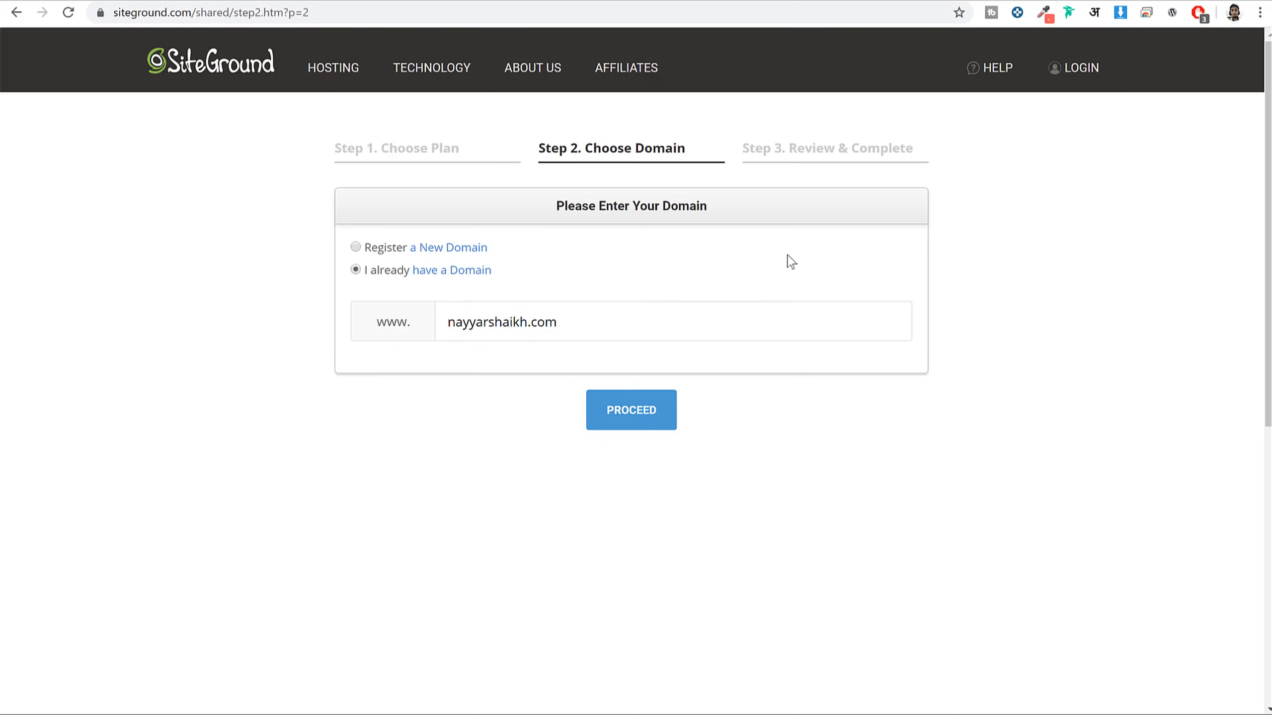
left_click(765, 326)
Proceed to Review & Complete and highlight the Account Information Email and Password fields
left_click(627, 420)
scroll(1127, 296, "down", 3)
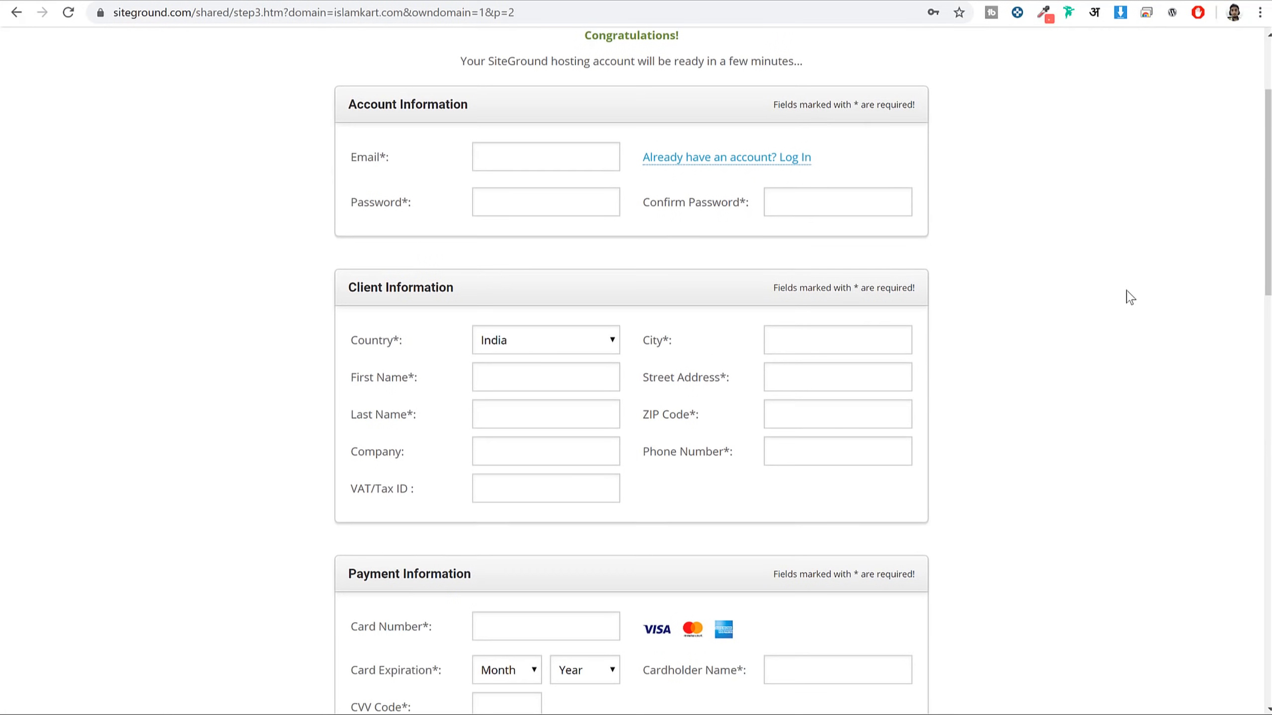
left_click_drag(469, 104, 346, 104)
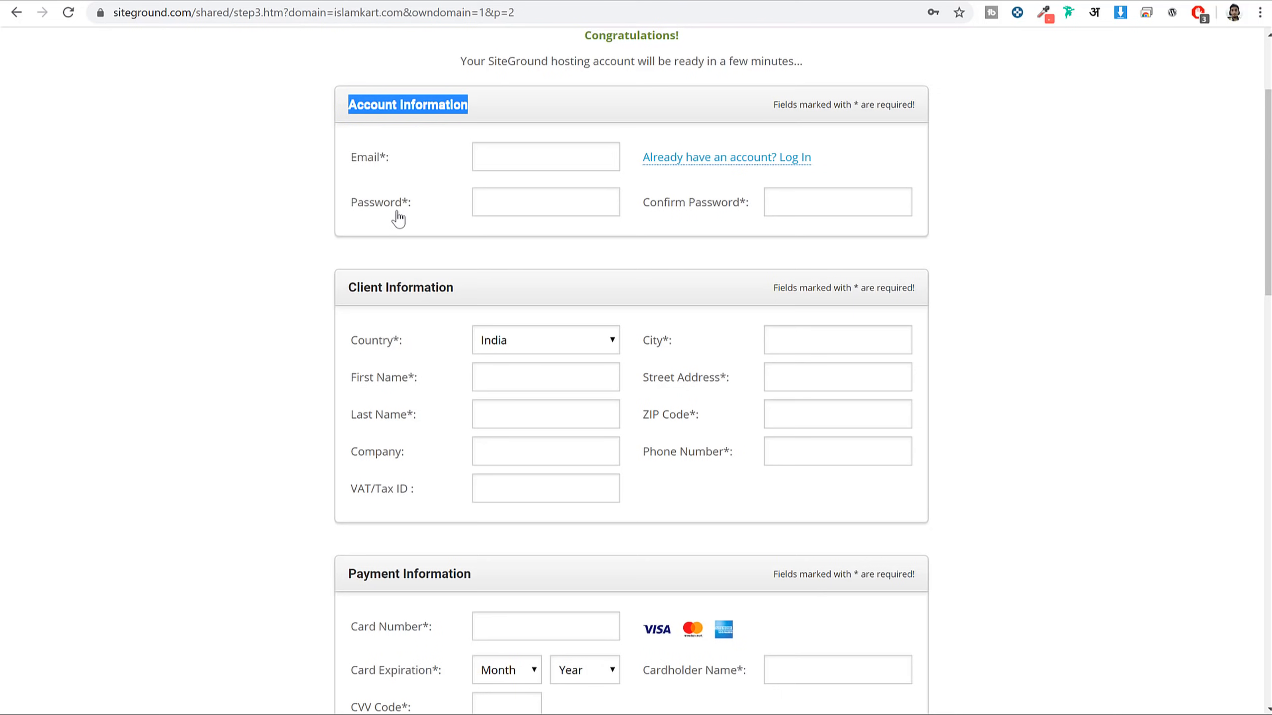
left_click(375, 164)
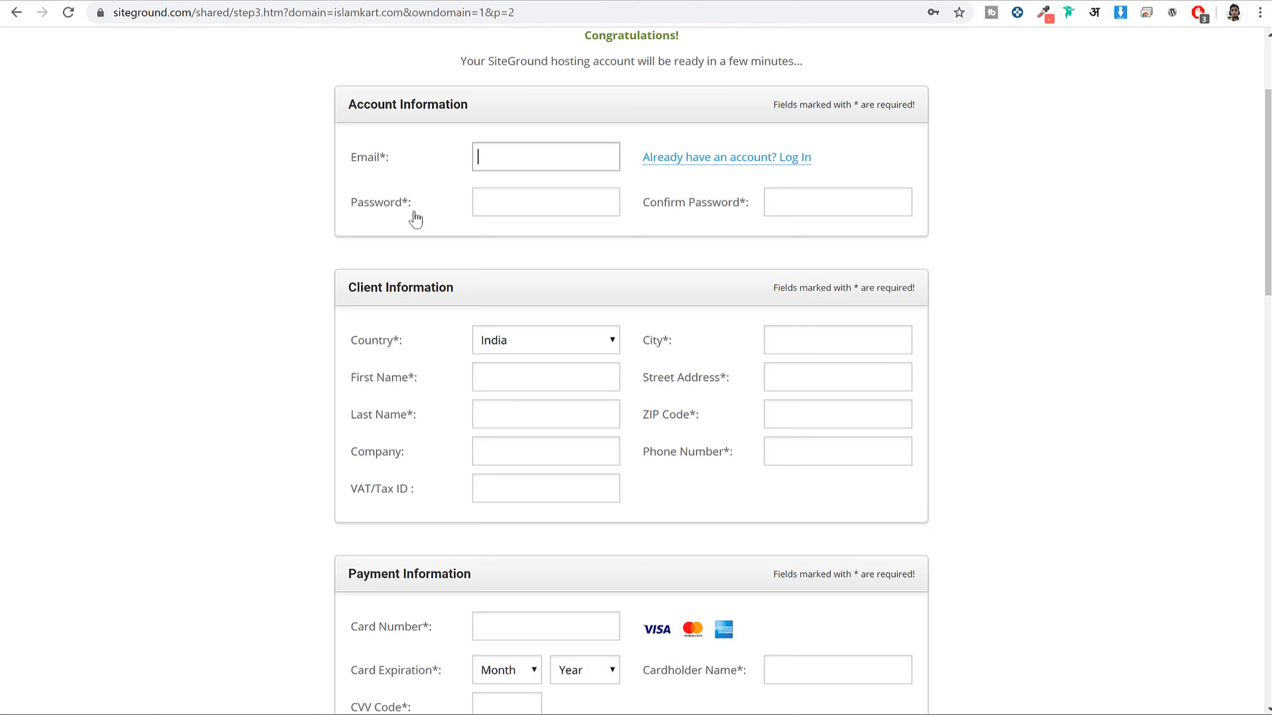
left_click_drag(353, 164, 354, 211)
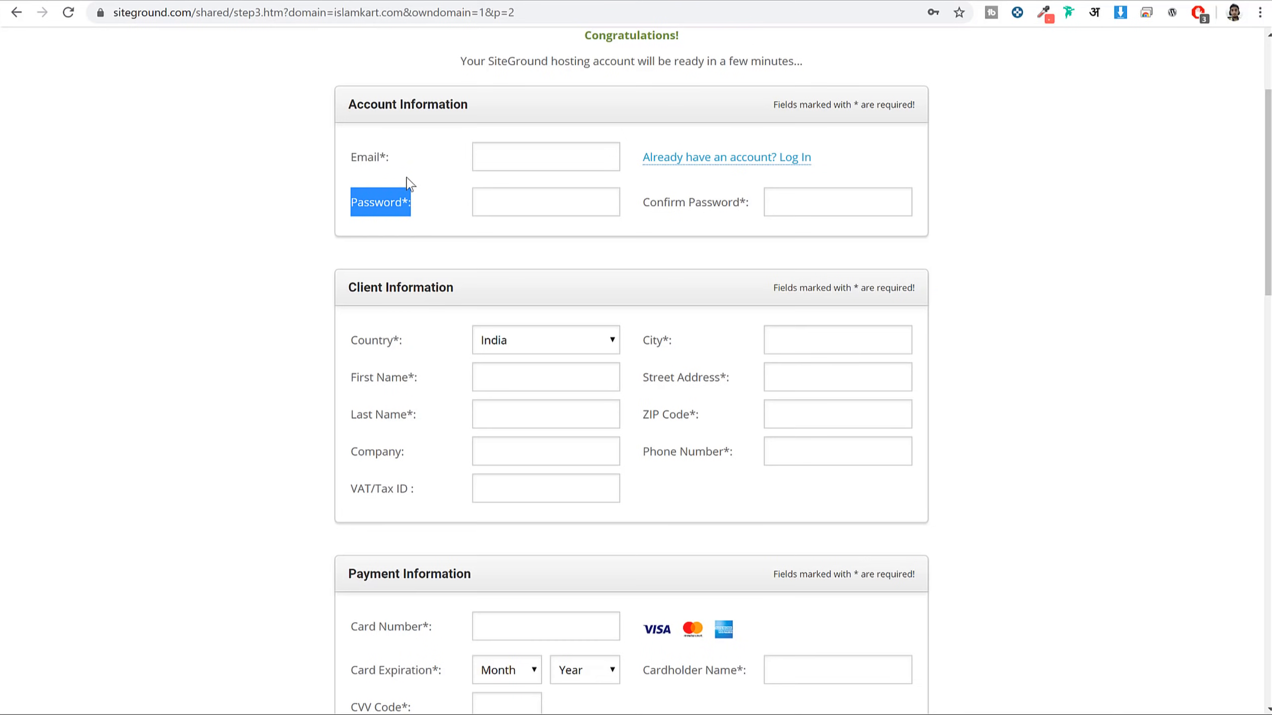
Note the optional Company and VAT/Tax ID fields in Client Information, then continue toward the GrowBig purchase summary
scroll(736, 253, "down", 3)
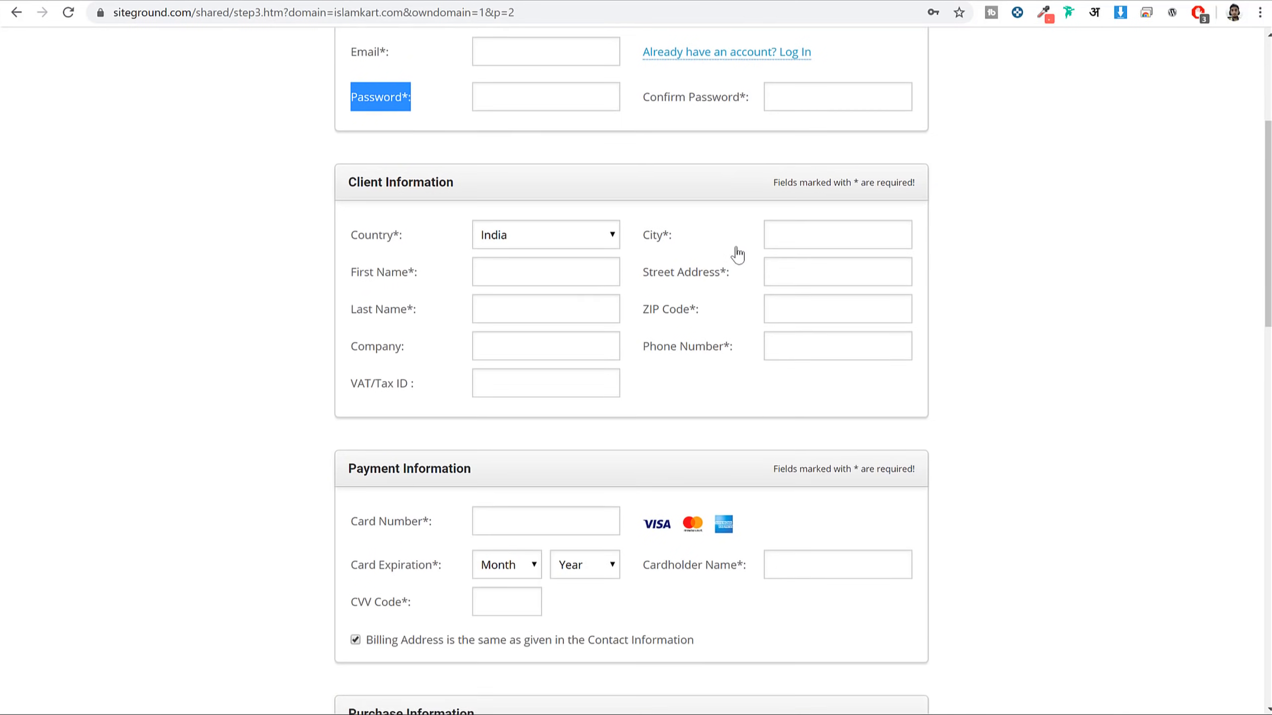
left_click_drag(454, 128, 351, 132)
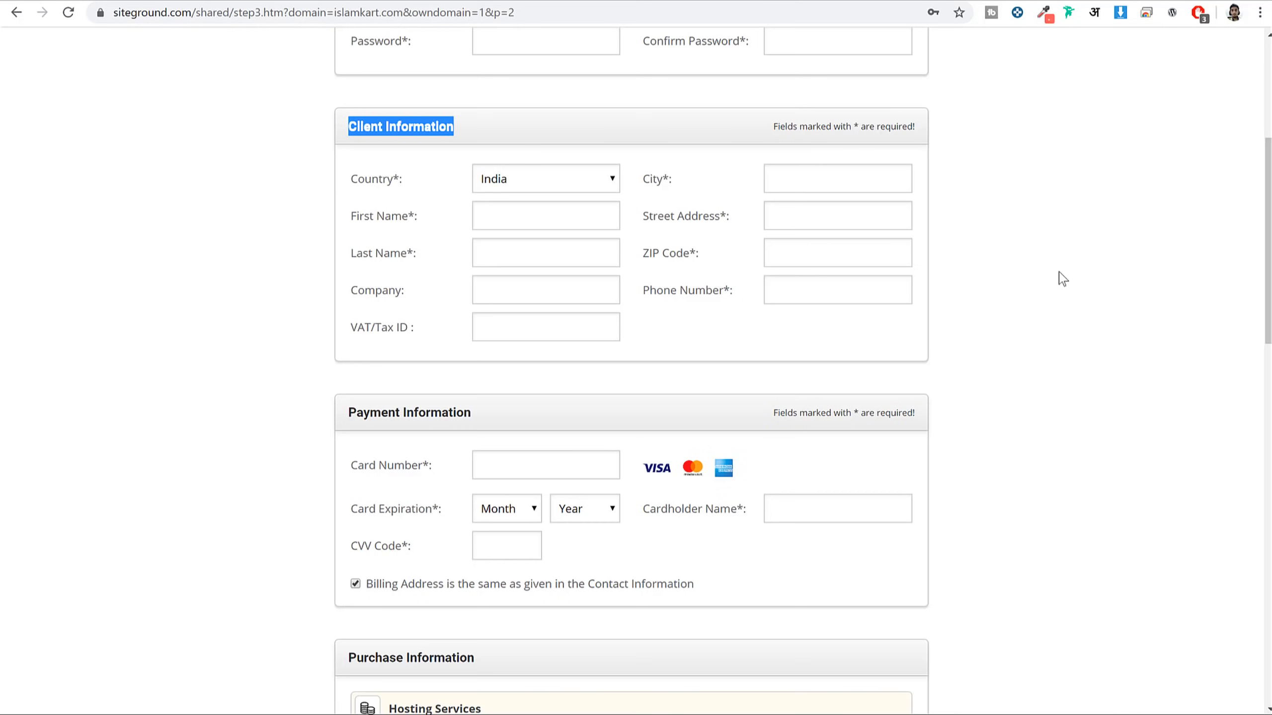
left_click(546, 299)
left_click_drag(346, 291, 421, 332)
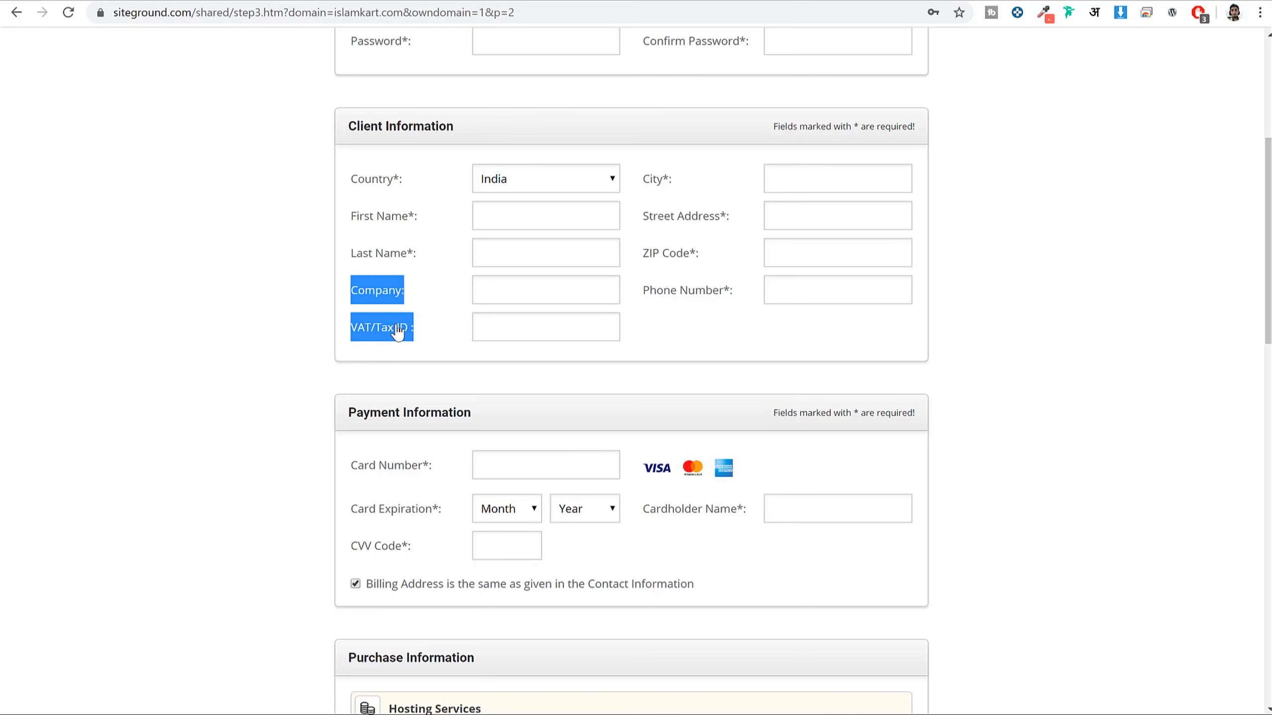
left_click(974, 273)
scroll(1011, 247, "down", 6)
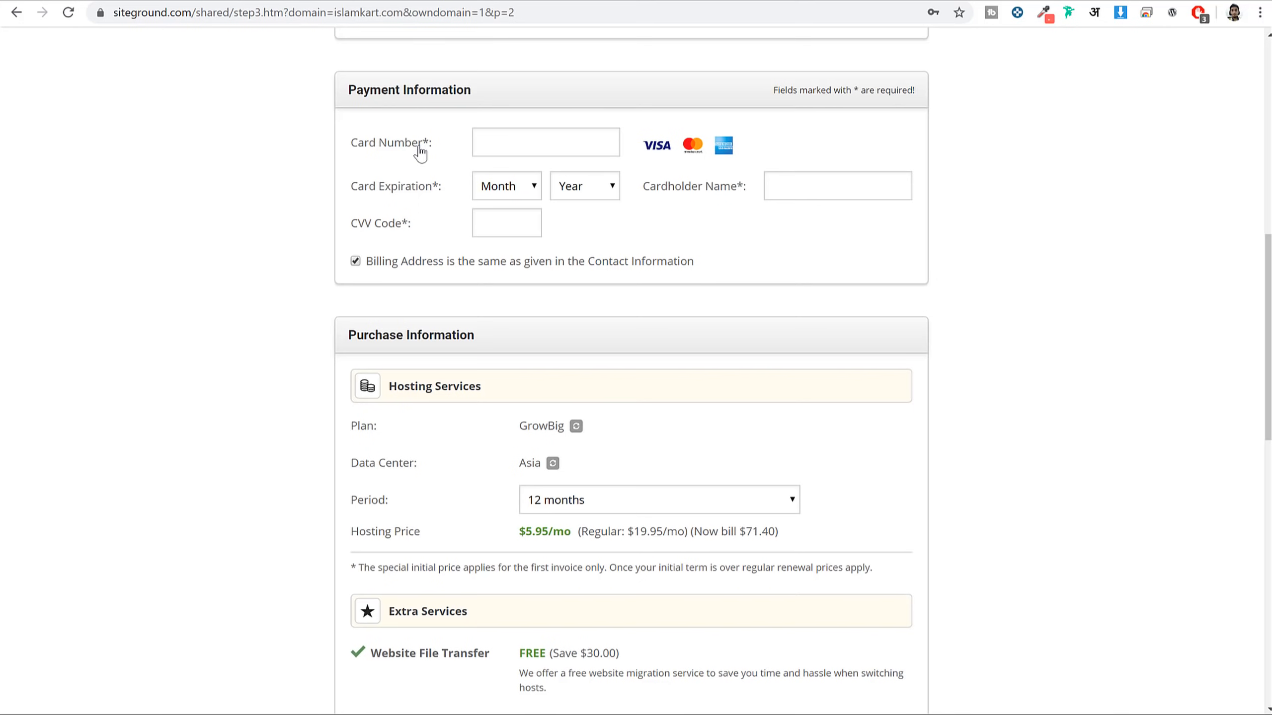
mouse_move(391, 227)
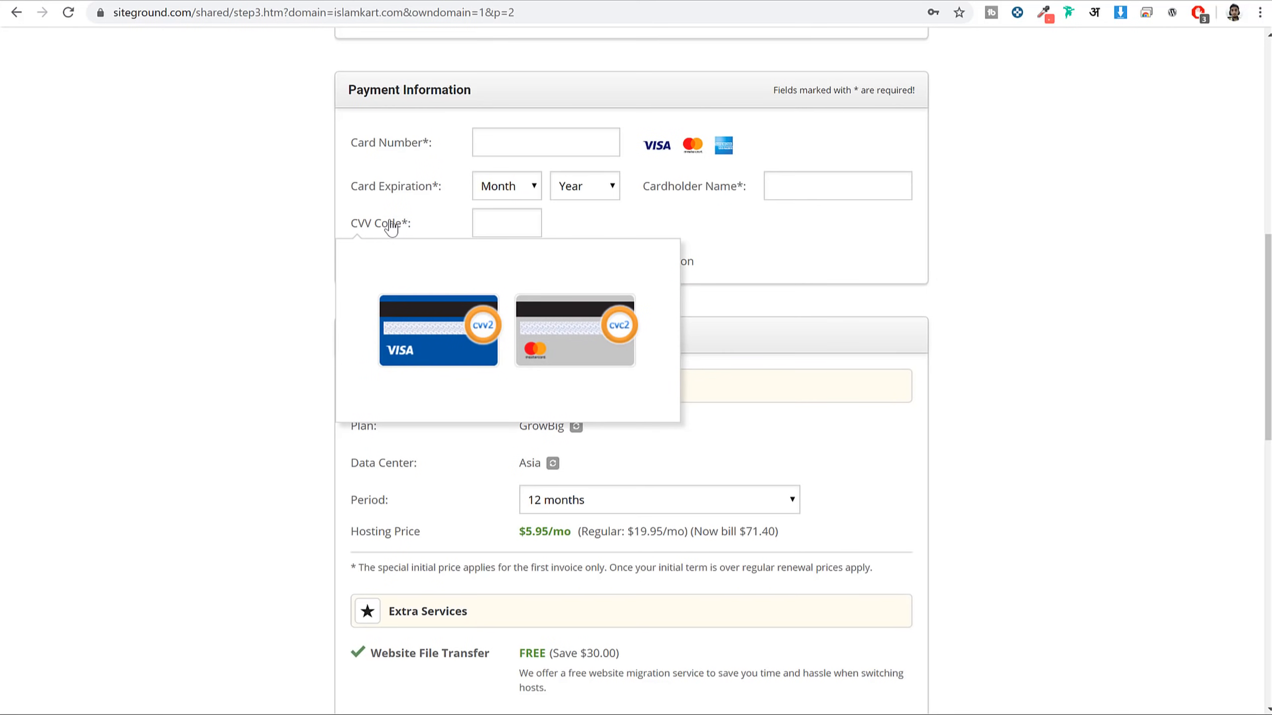
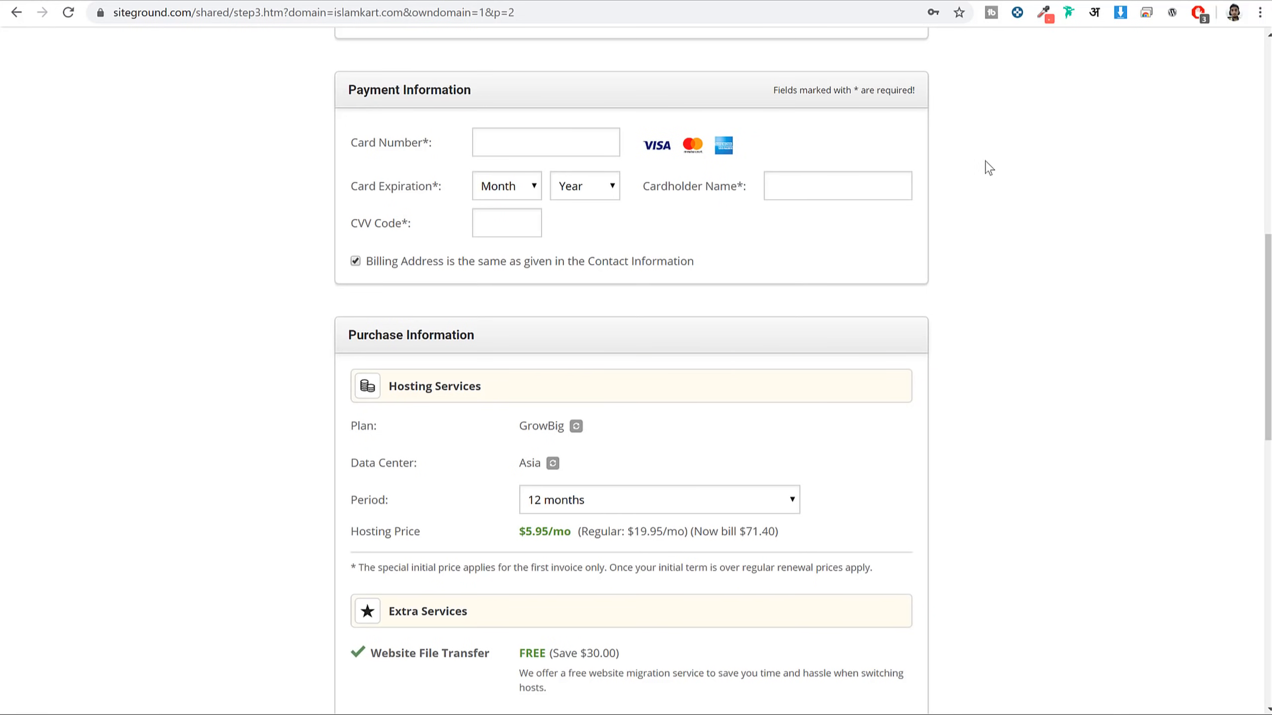
Highlight the Purchase Information heading and the Plan and Data Center labels on the checkout
scroll(1052, 201, "down", 5)
left_click_drag(344, 94, 498, 98)
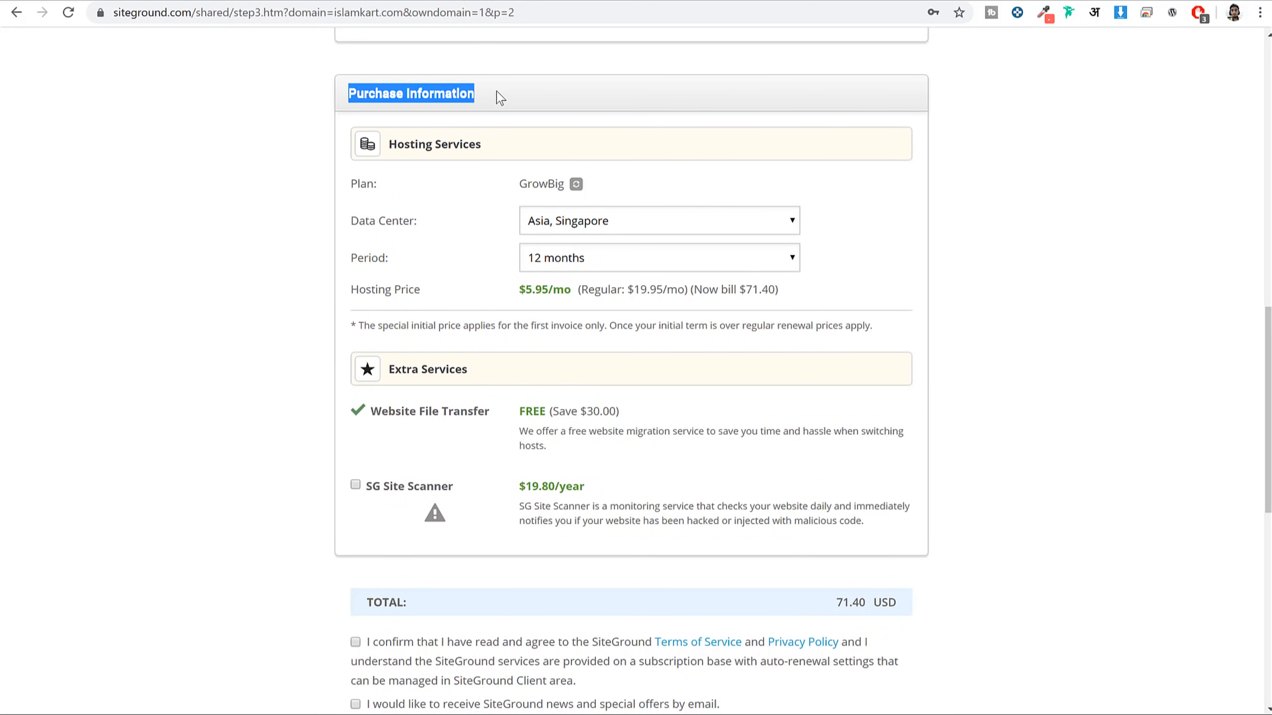
left_click(498, 98)
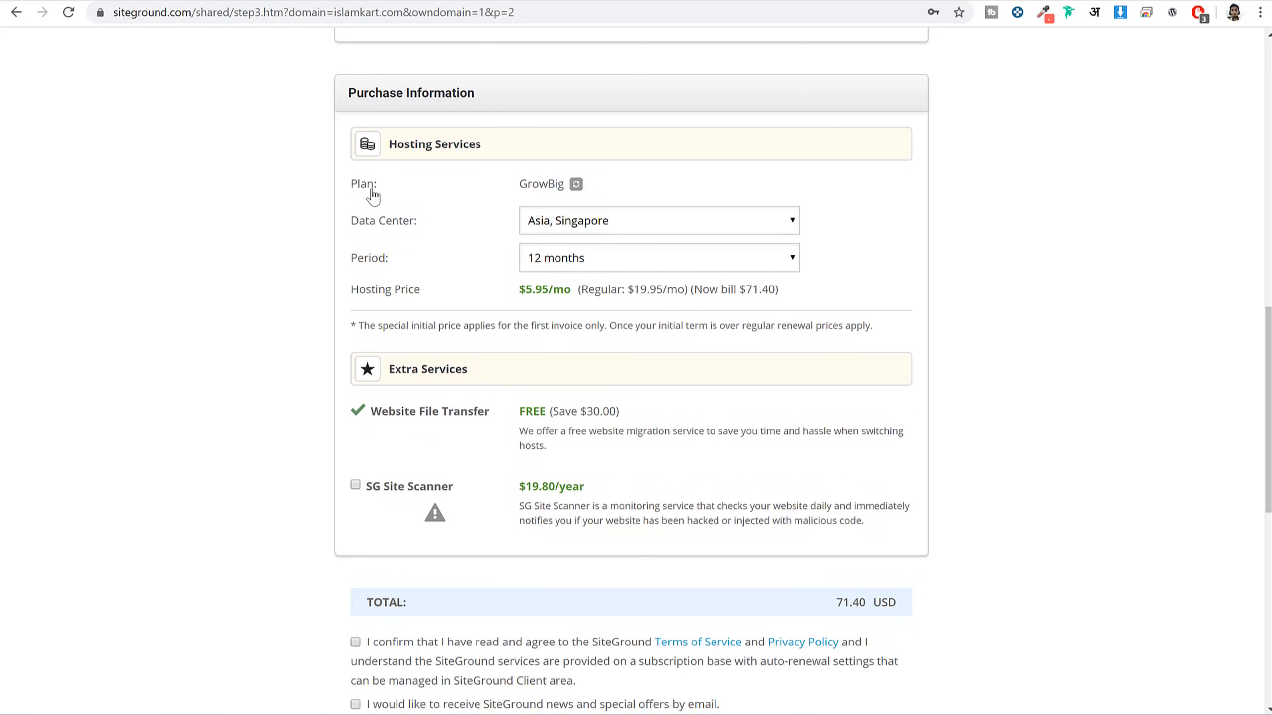
left_click_drag(373, 190, 346, 189)
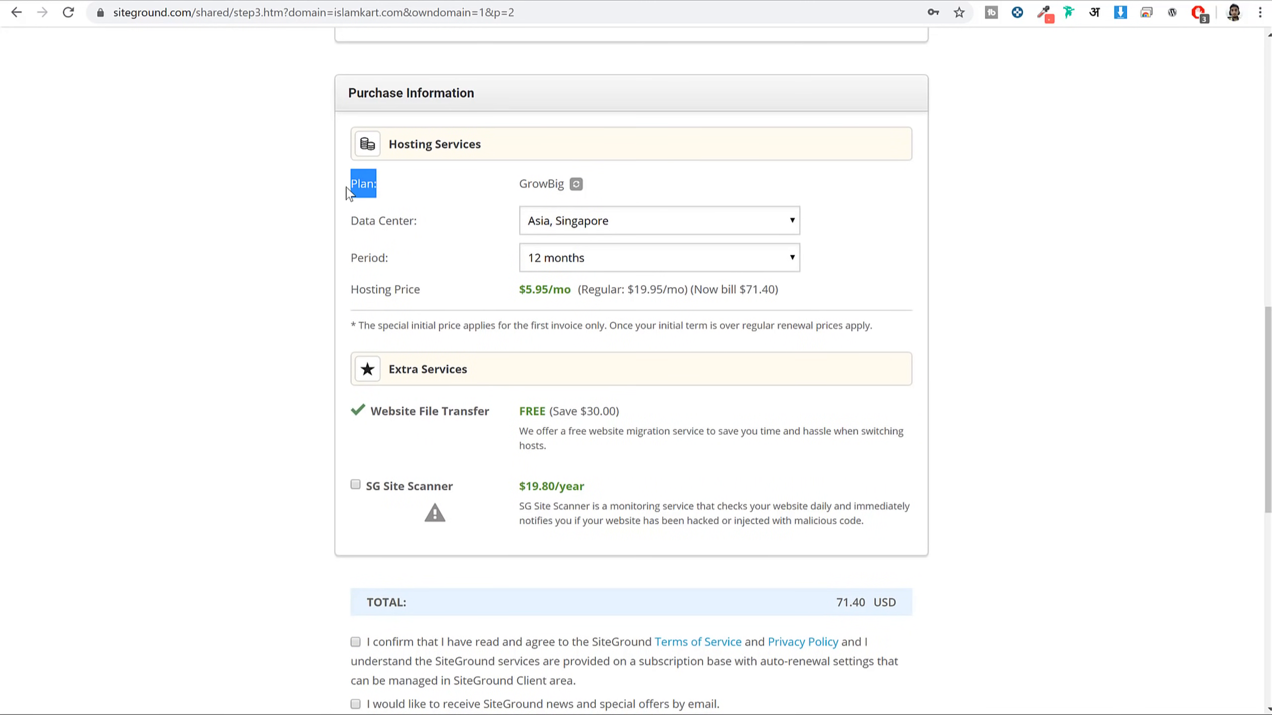
left_click(392, 190)
left_click_drag(419, 228, 365, 231)
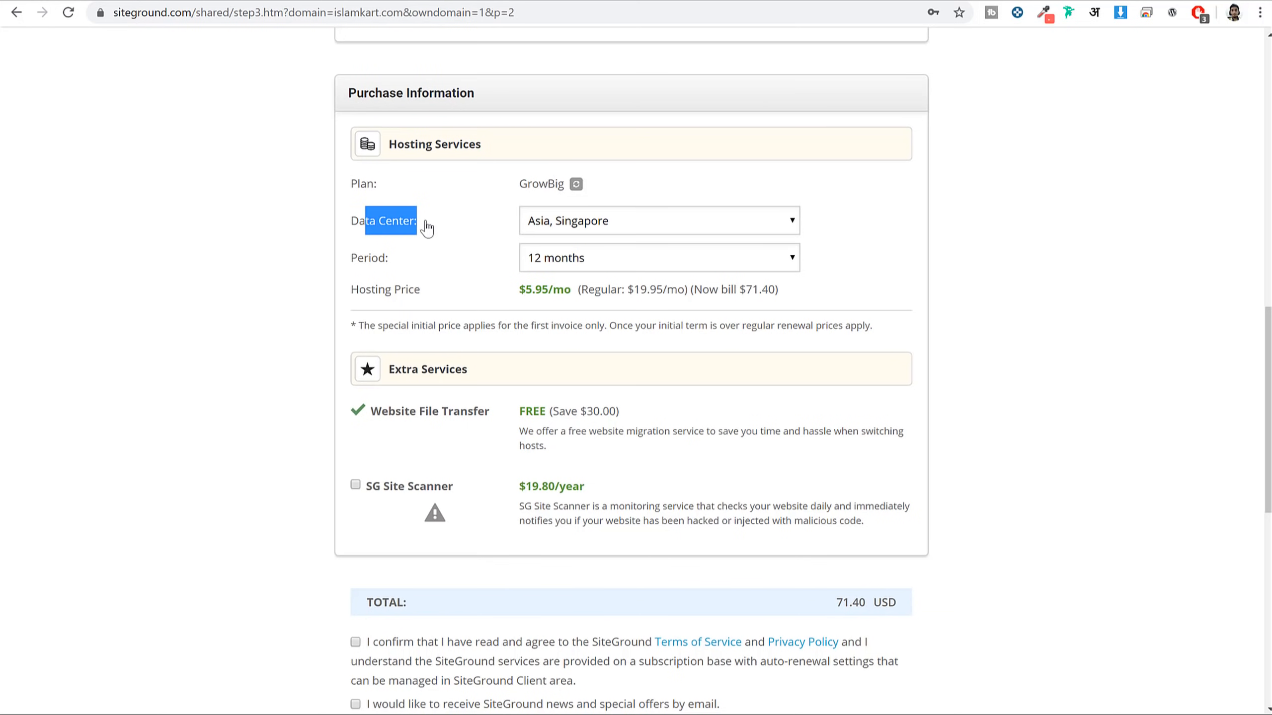
left_click(455, 234)
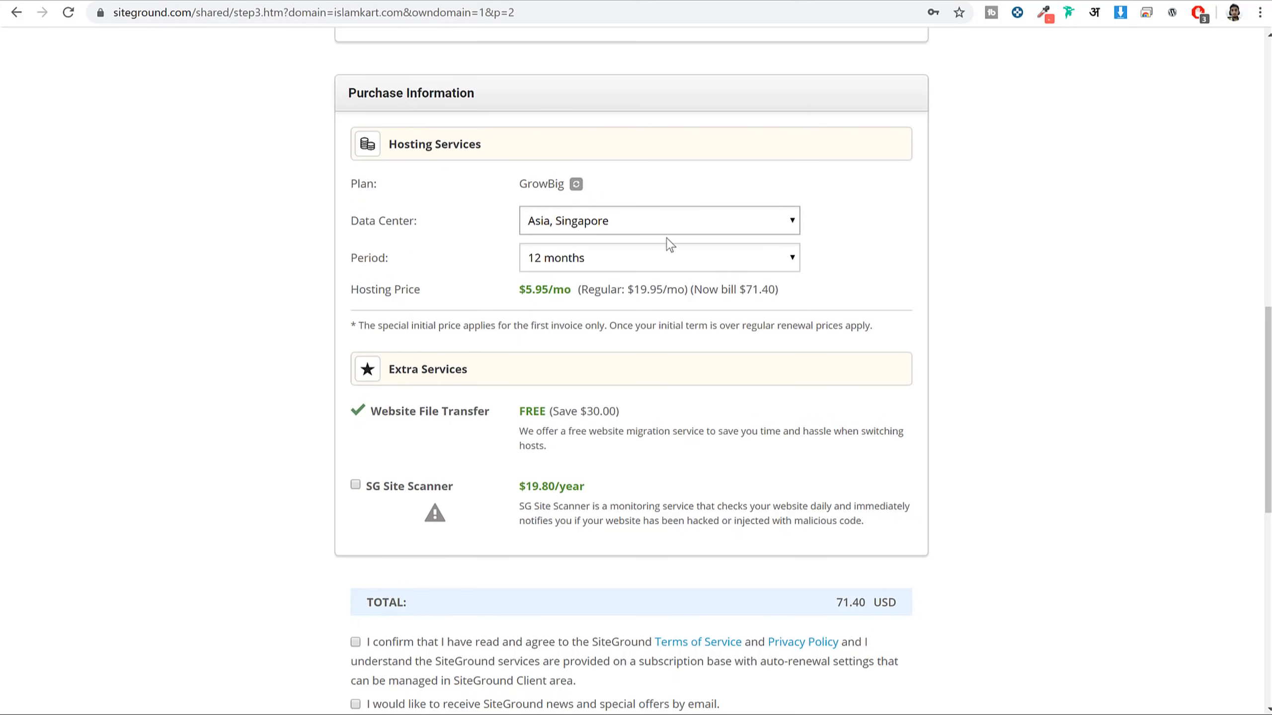
Try the USA, Iowa data center, then settle on Asia, Singapore with the 12-month period
left_click(600, 226)
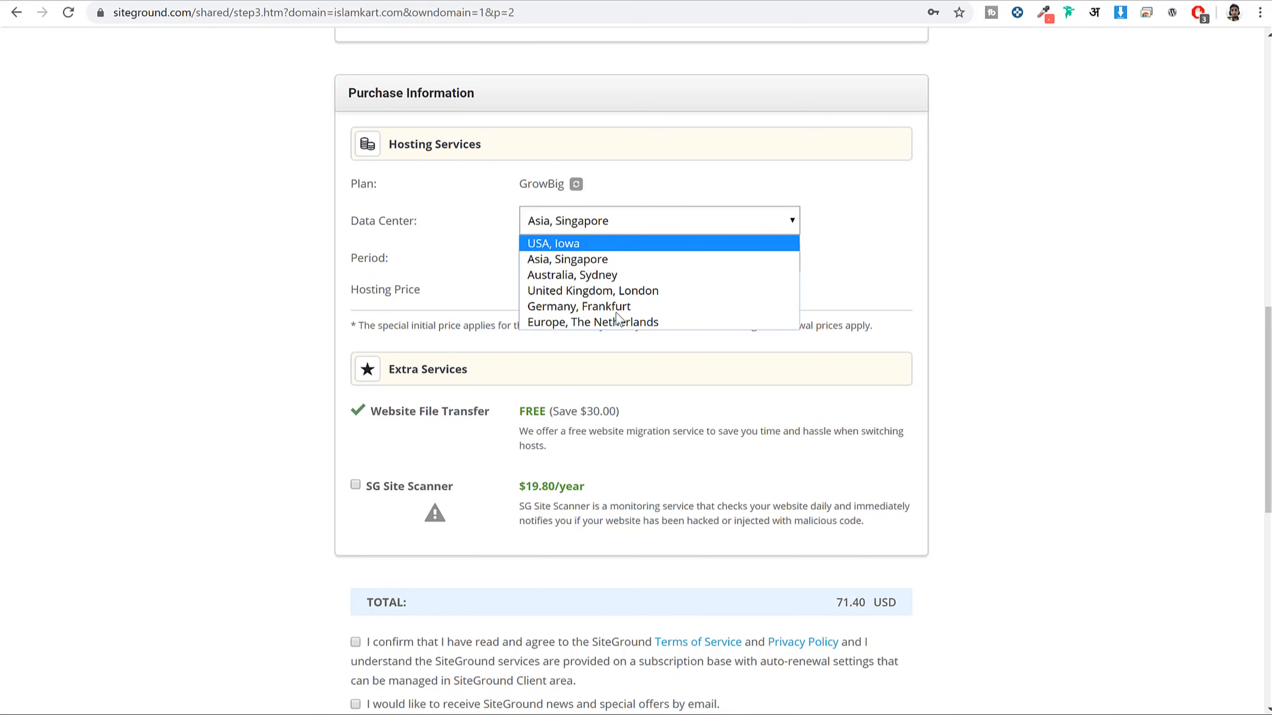
left_click(601, 259)
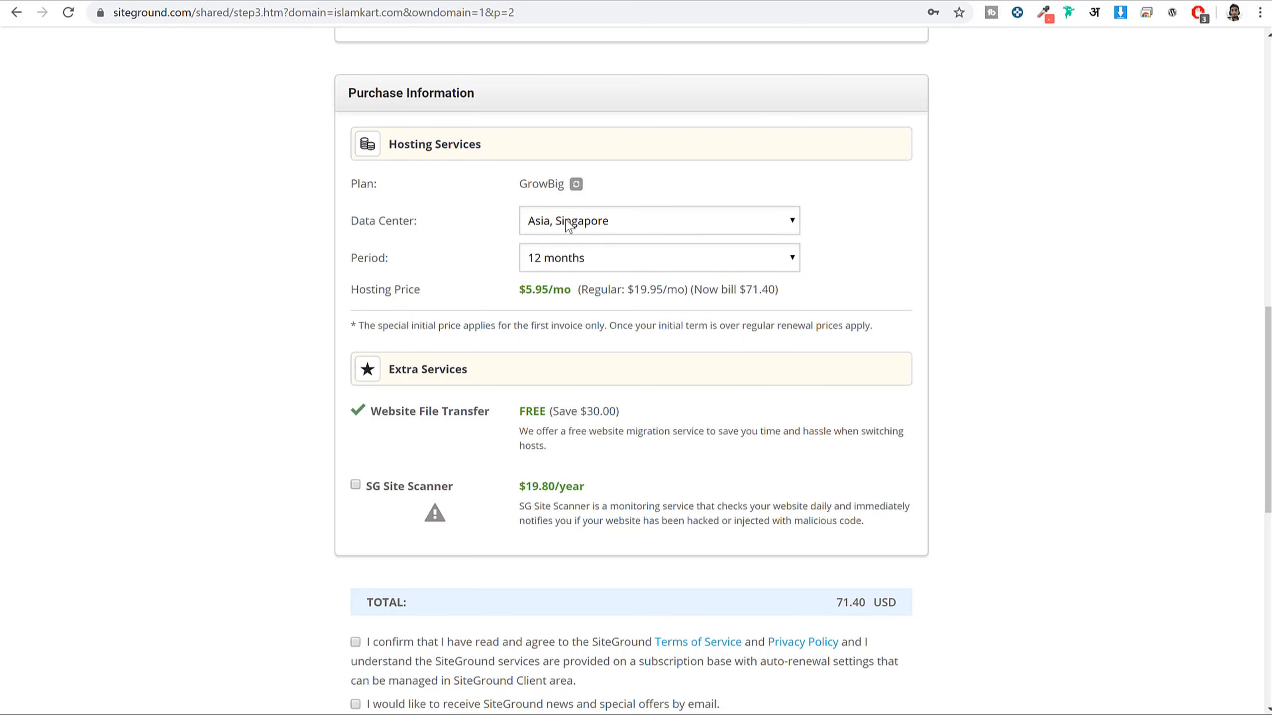
left_click(549, 232)
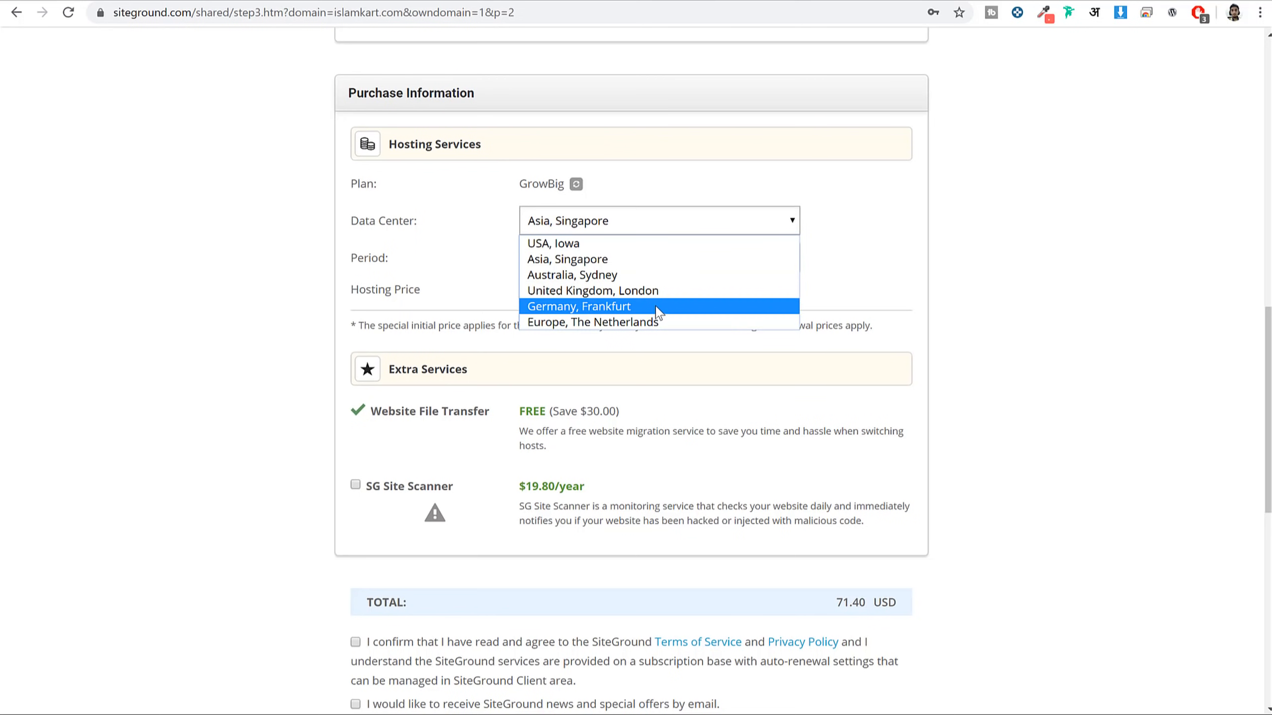
left_click(586, 244)
left_click(626, 227)
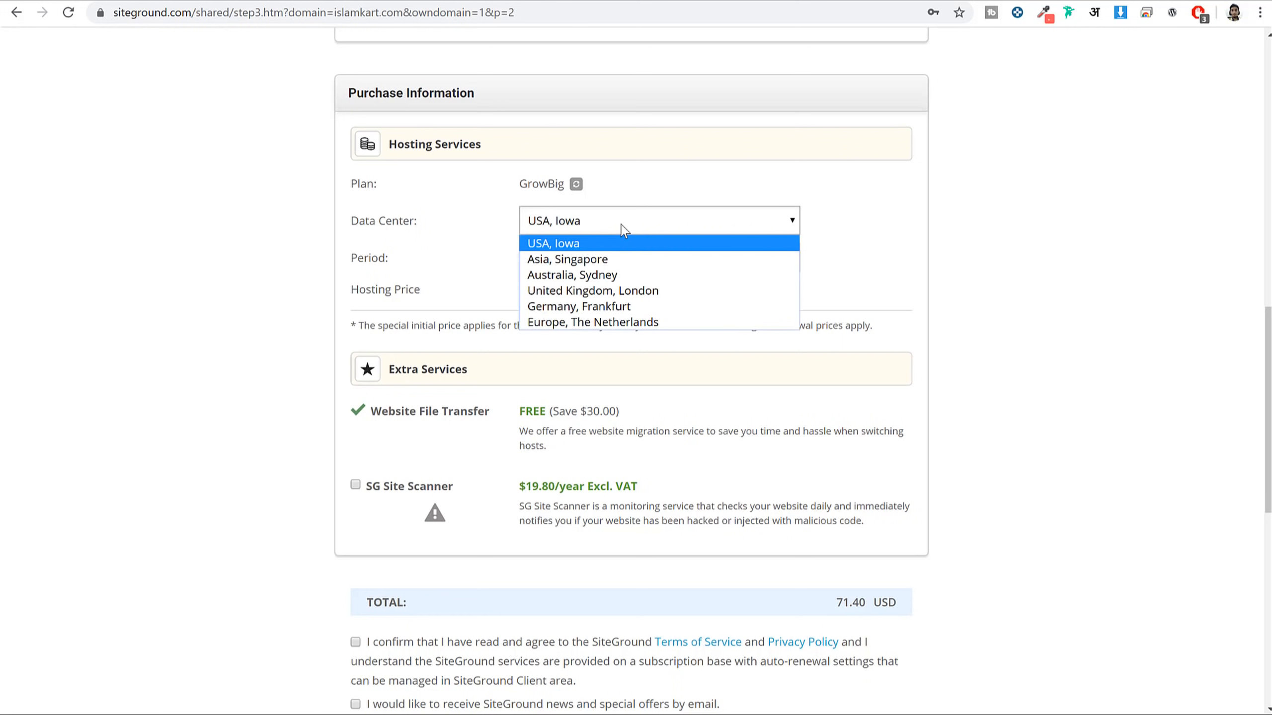
left_click(601, 254)
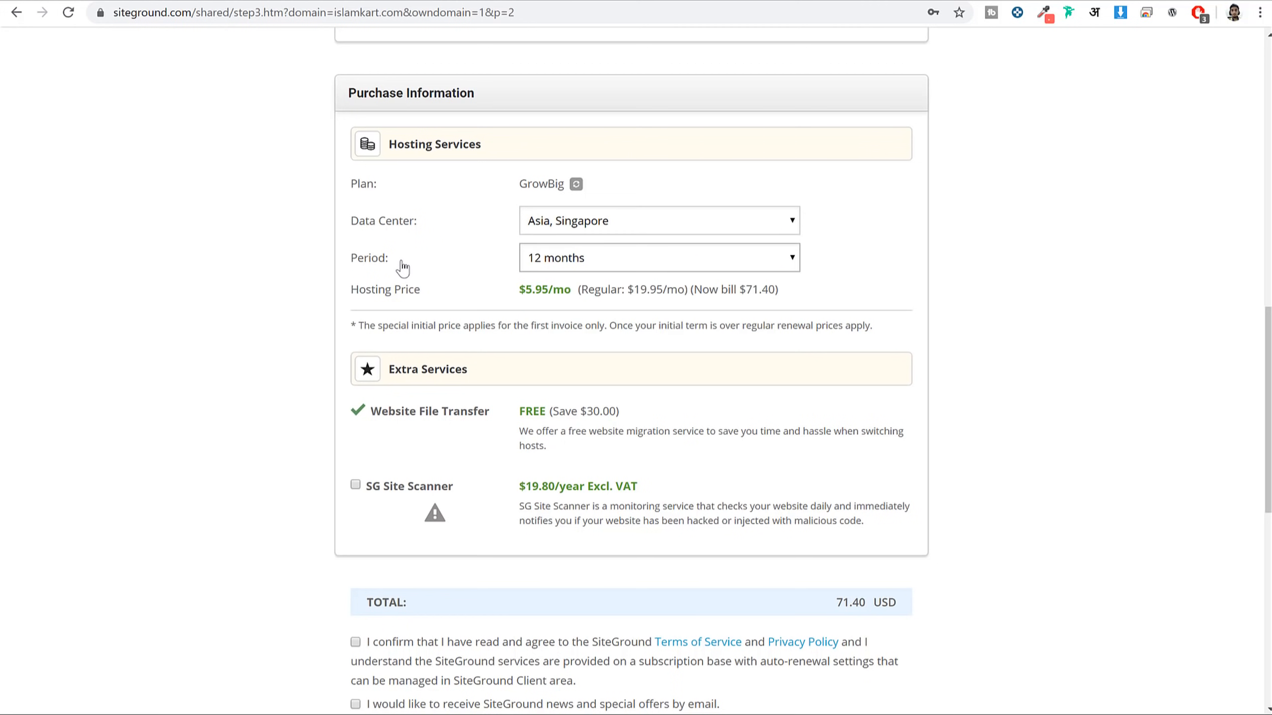
double_click(370, 258)
left_click(444, 268)
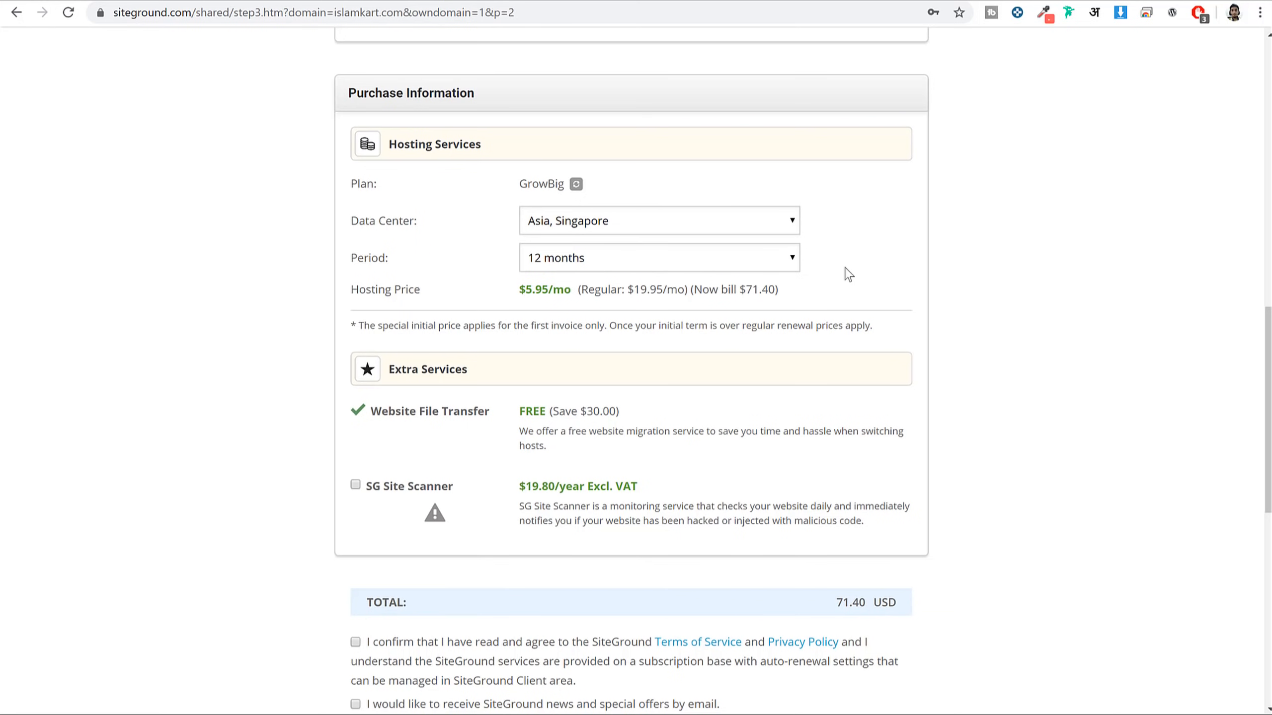
Tick the Terms of Service and news-and-offers boxes, and highlight the 71.40 USD total
scroll(1031, 326, "down", 5)
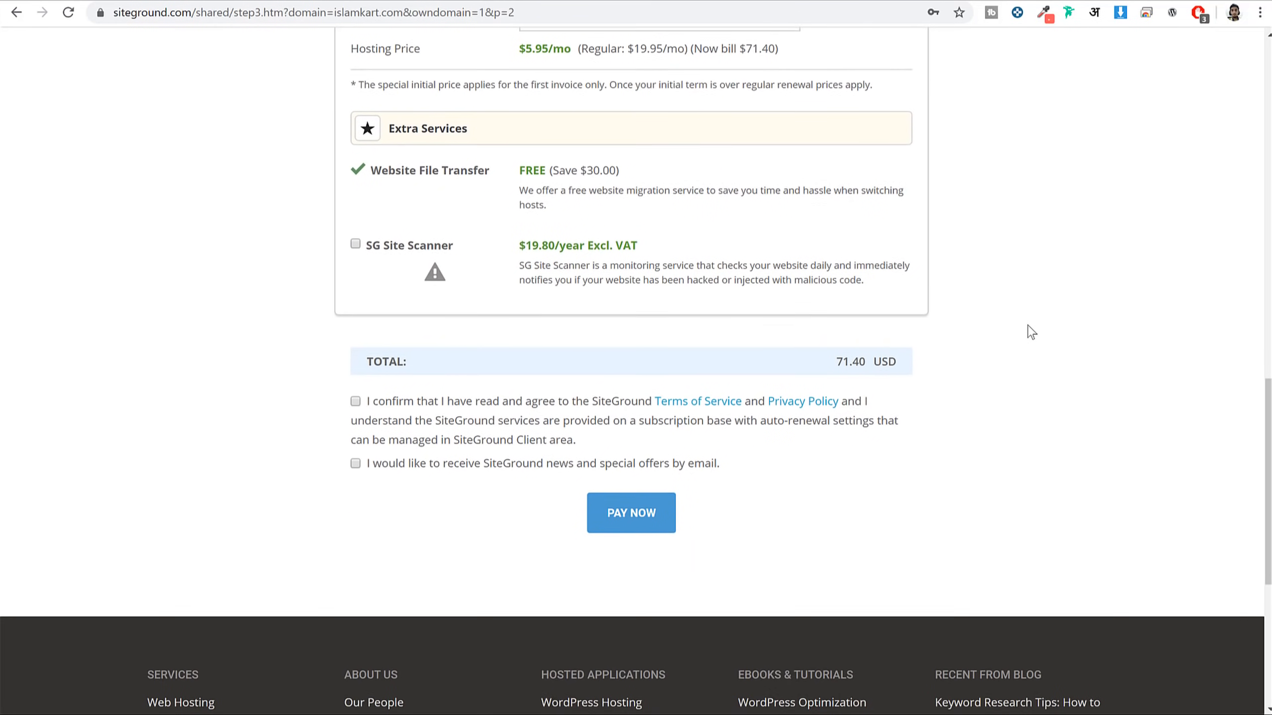
left_click(356, 400)
left_click(355, 462)
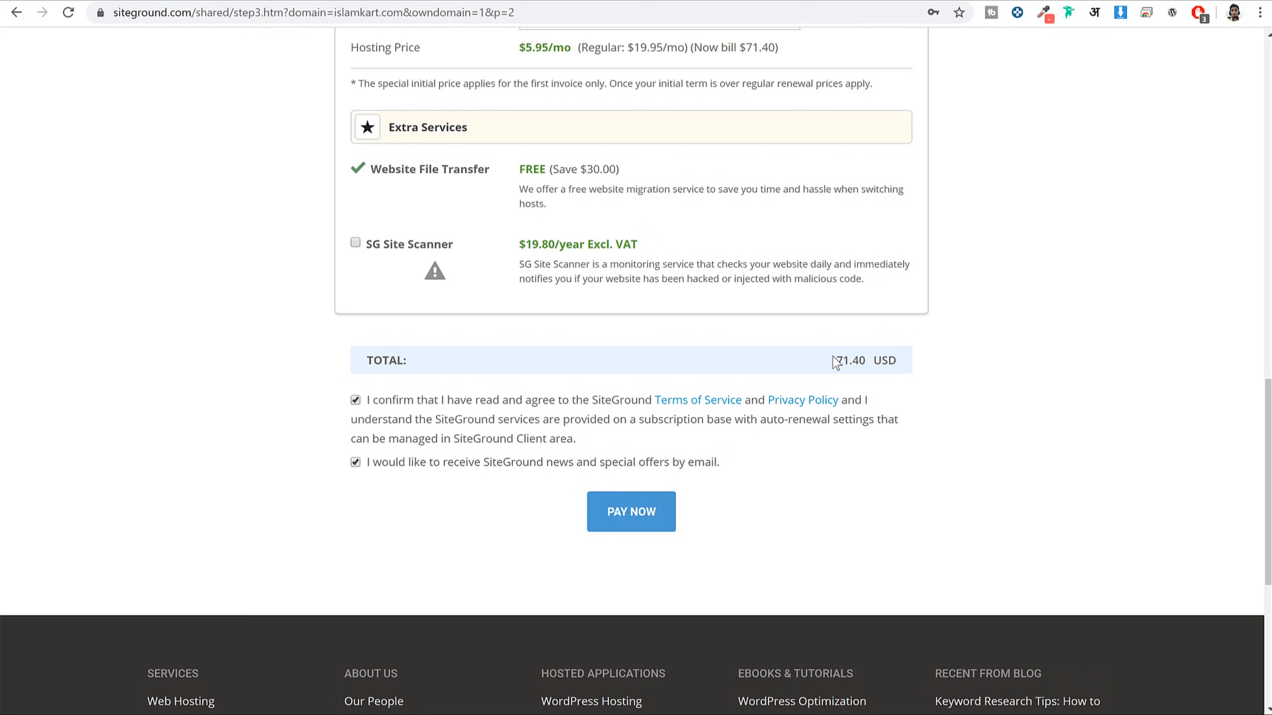
triple_click(874, 364)
left_click(874, 364)
Submit the order with PAY NOW, then log in to the SiteGround account at my.siteground.com
left_click(628, 516)
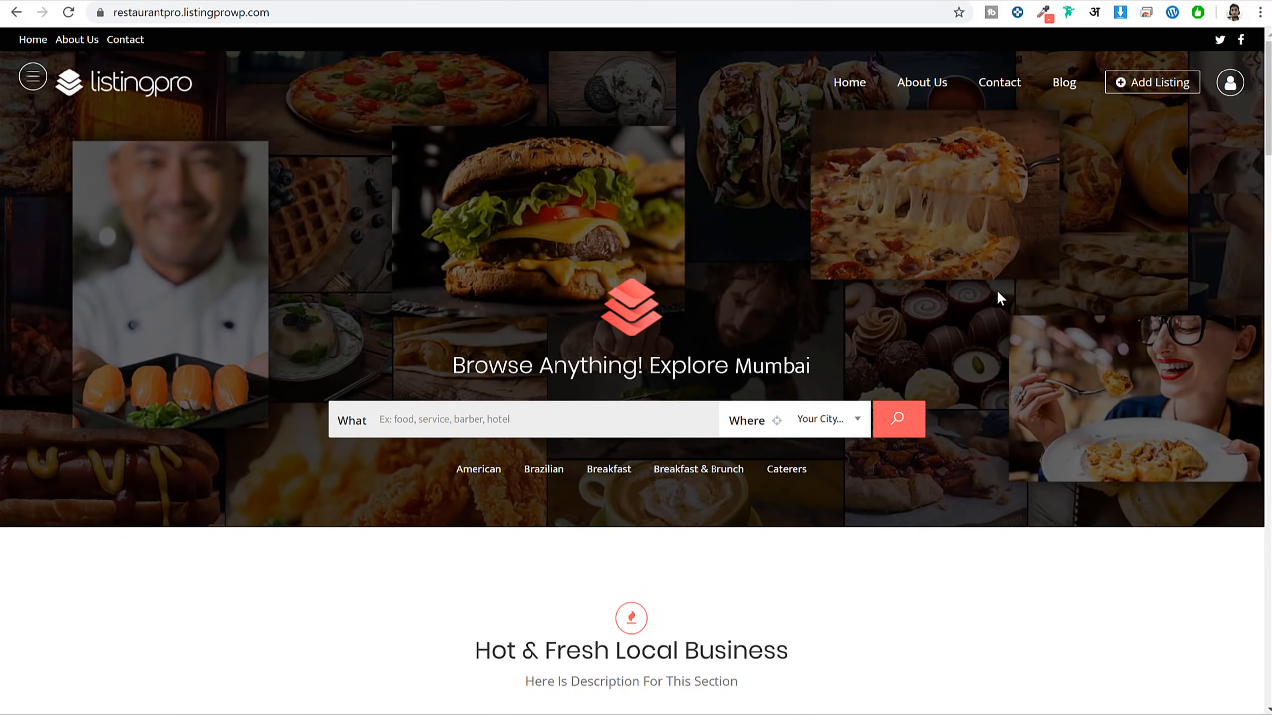
key("ctrl+t")
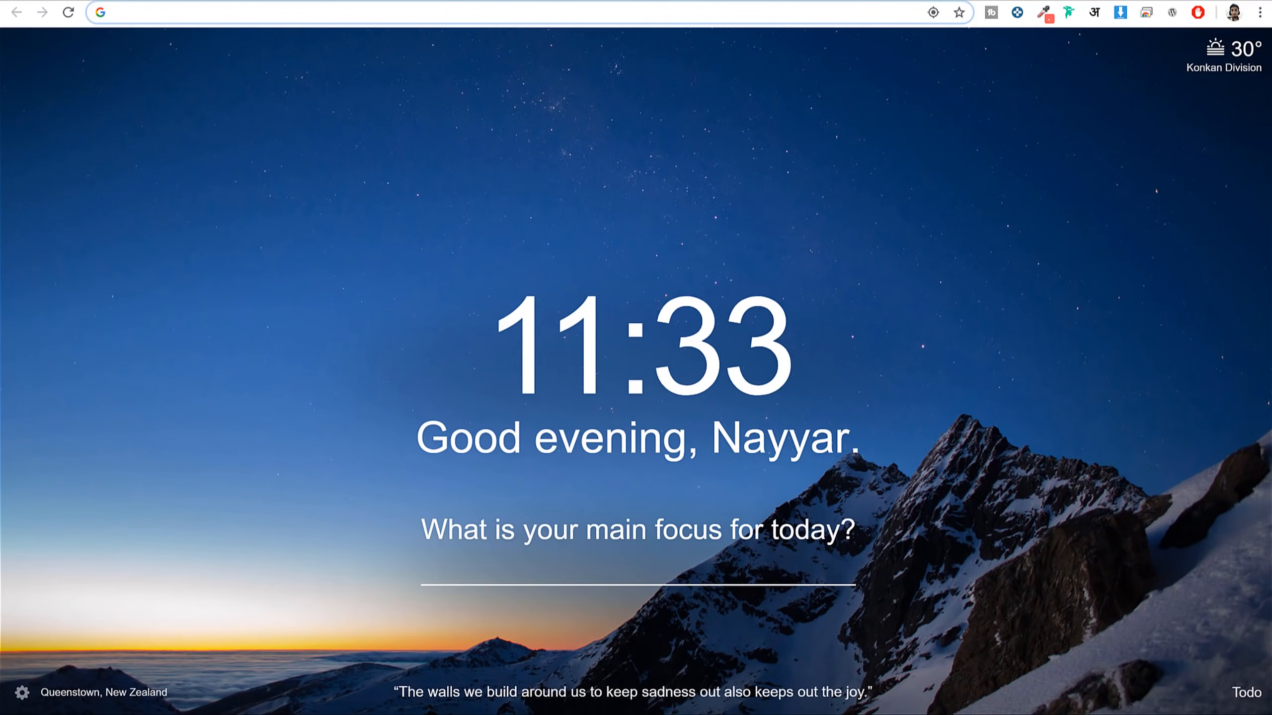
type("my.siteground.com")
key("Return")
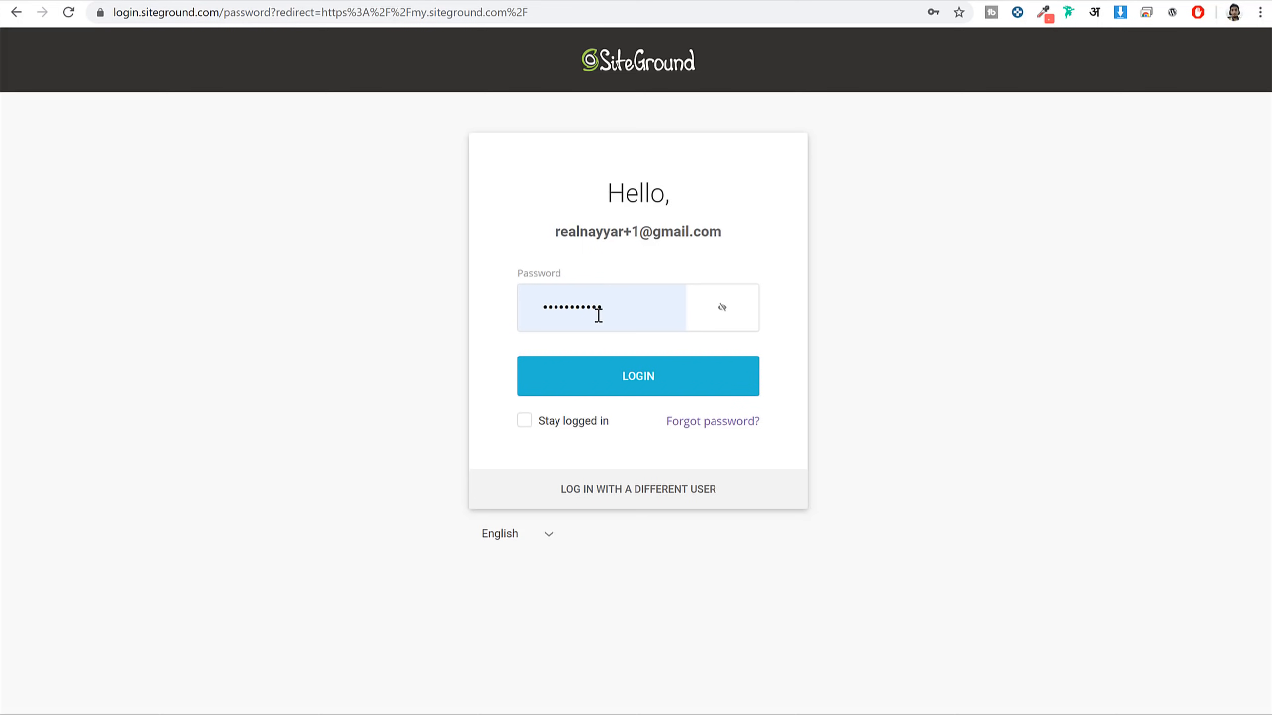
left_click(629, 395)
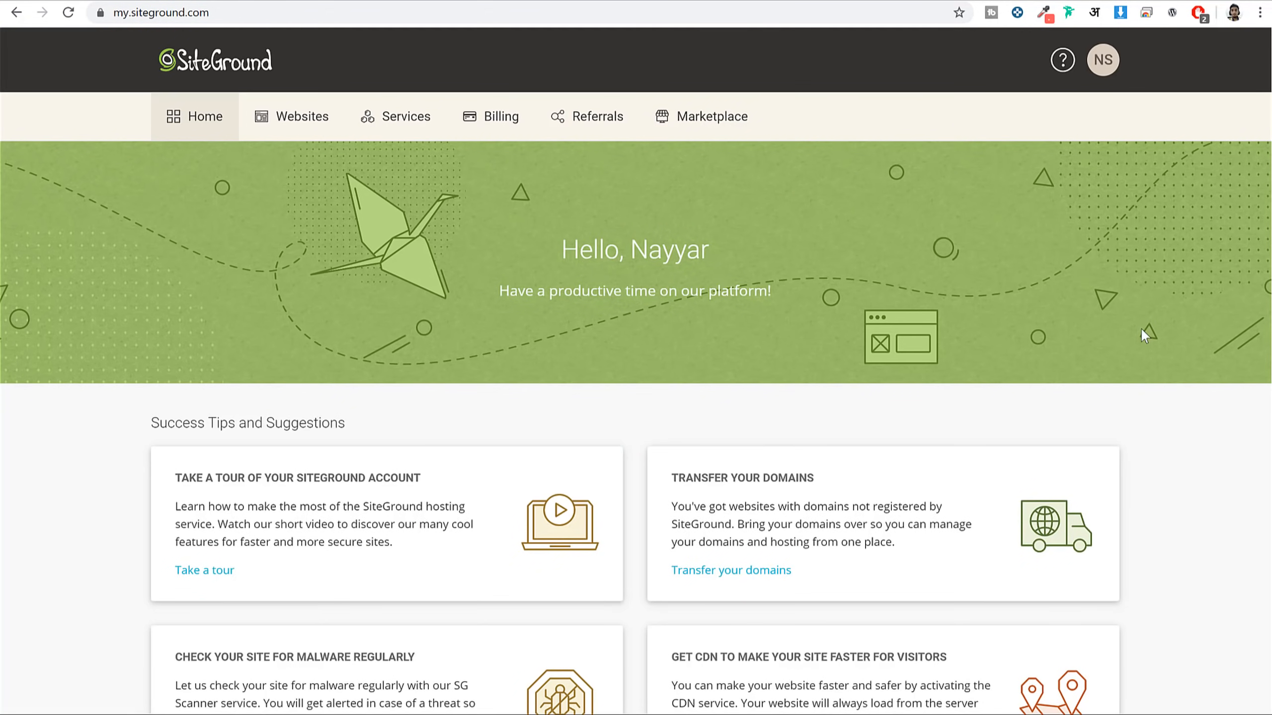
In Websites, locate the WooCommerce site's domain and open its Site Tools
left_click(282, 127)
scroll(1223, 351, "down", 8)
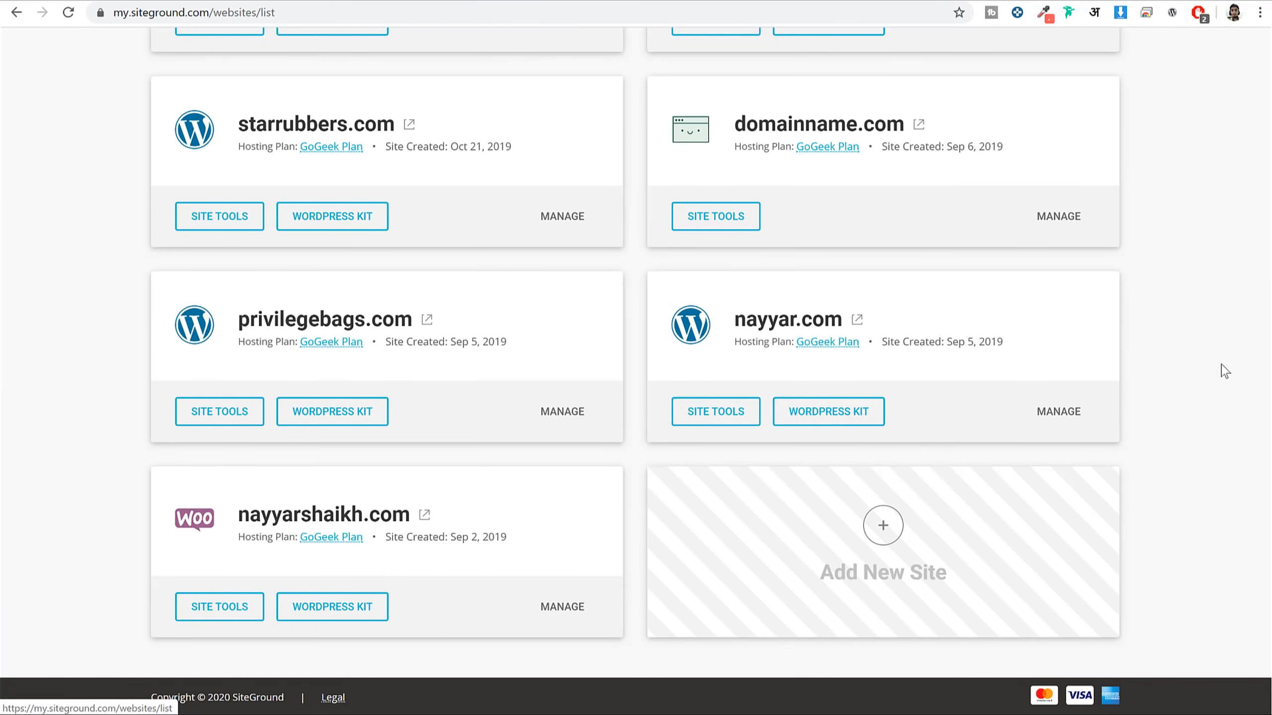
scroll(1224, 365, "up", 8)
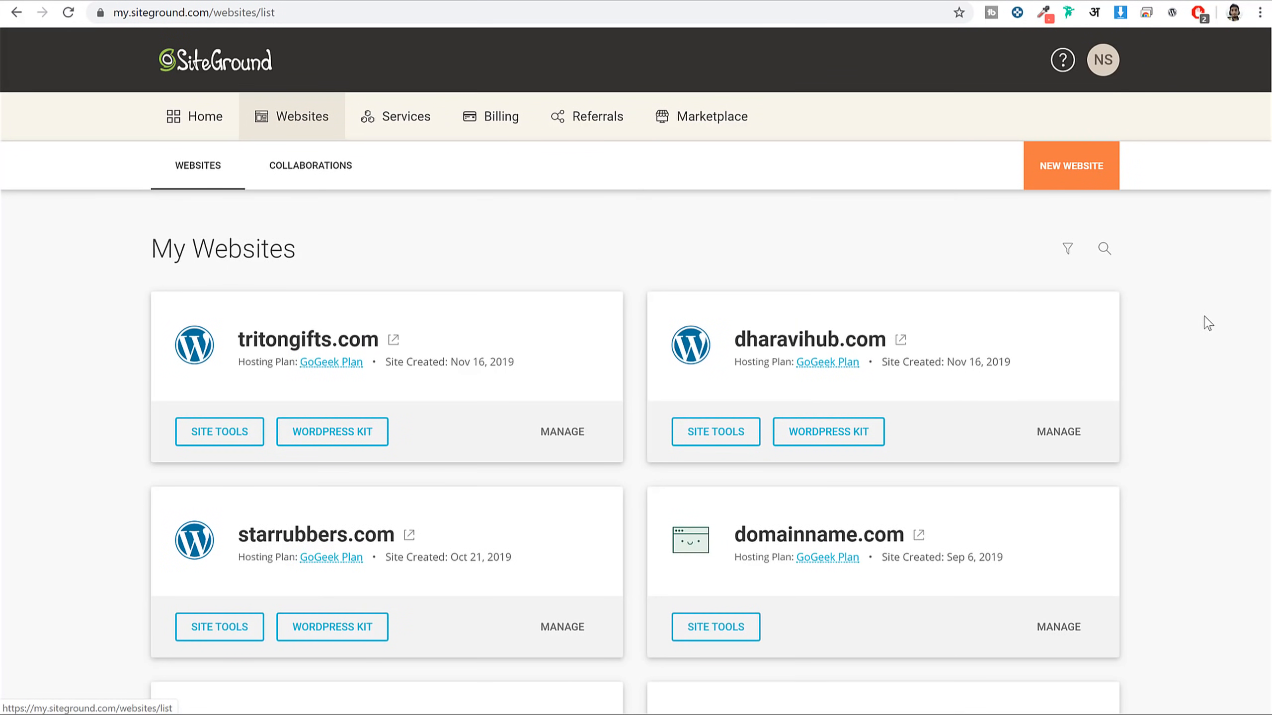
scroll(1207, 323, "down", 8)
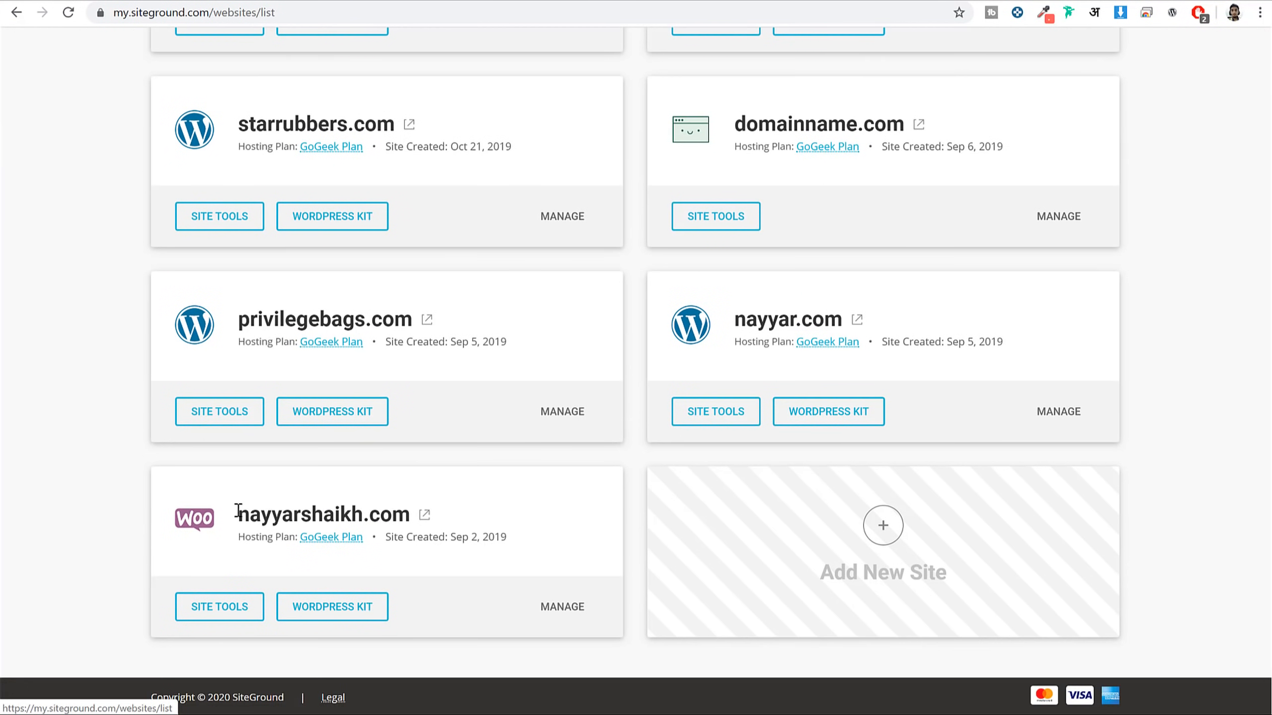
left_click_drag(411, 518, 250, 517)
left_click(244, 518)
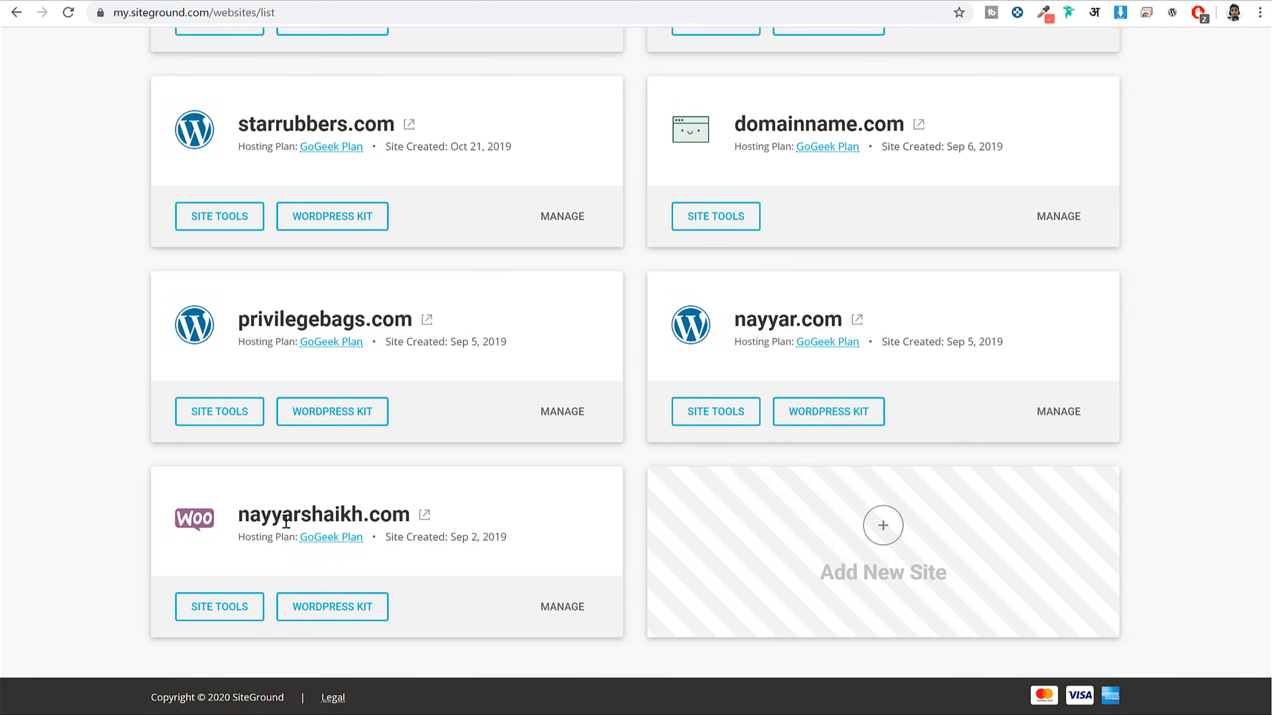
left_click(235, 612)
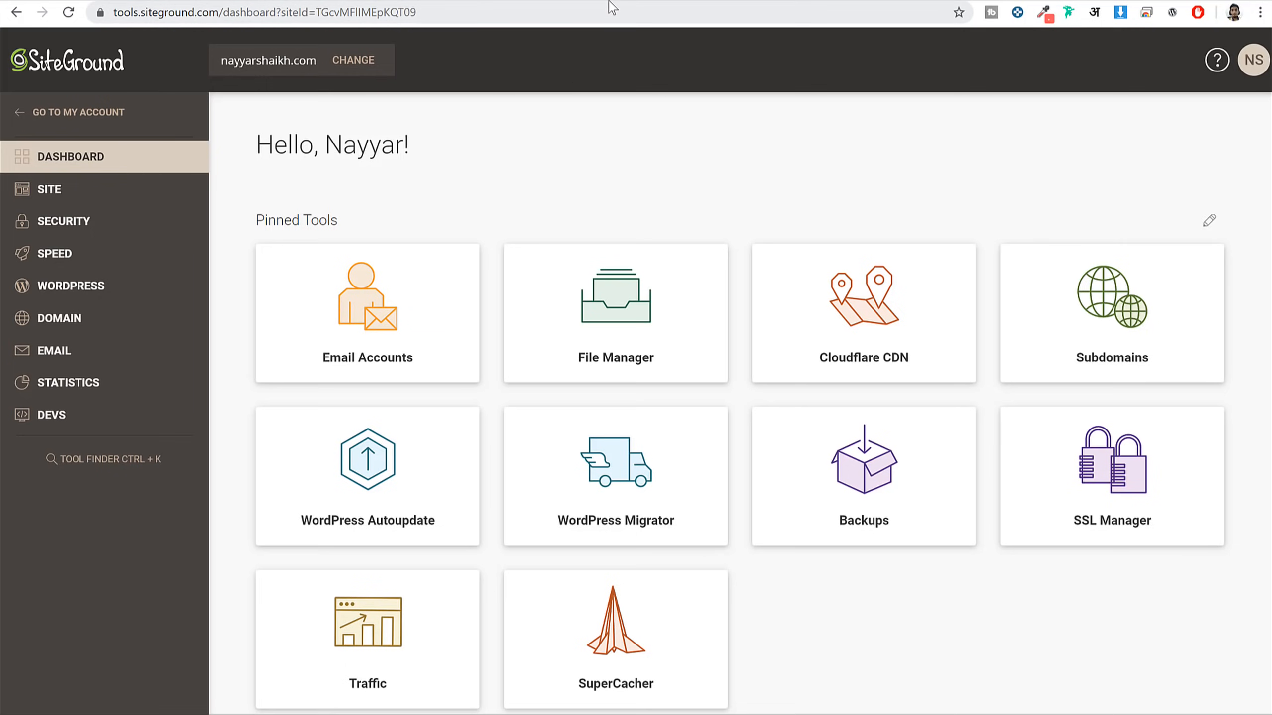
Sign in to GoDaddy's My Products and open DNS management for privilegebags.in
key("ctrl+t")
type("godaddy.com")
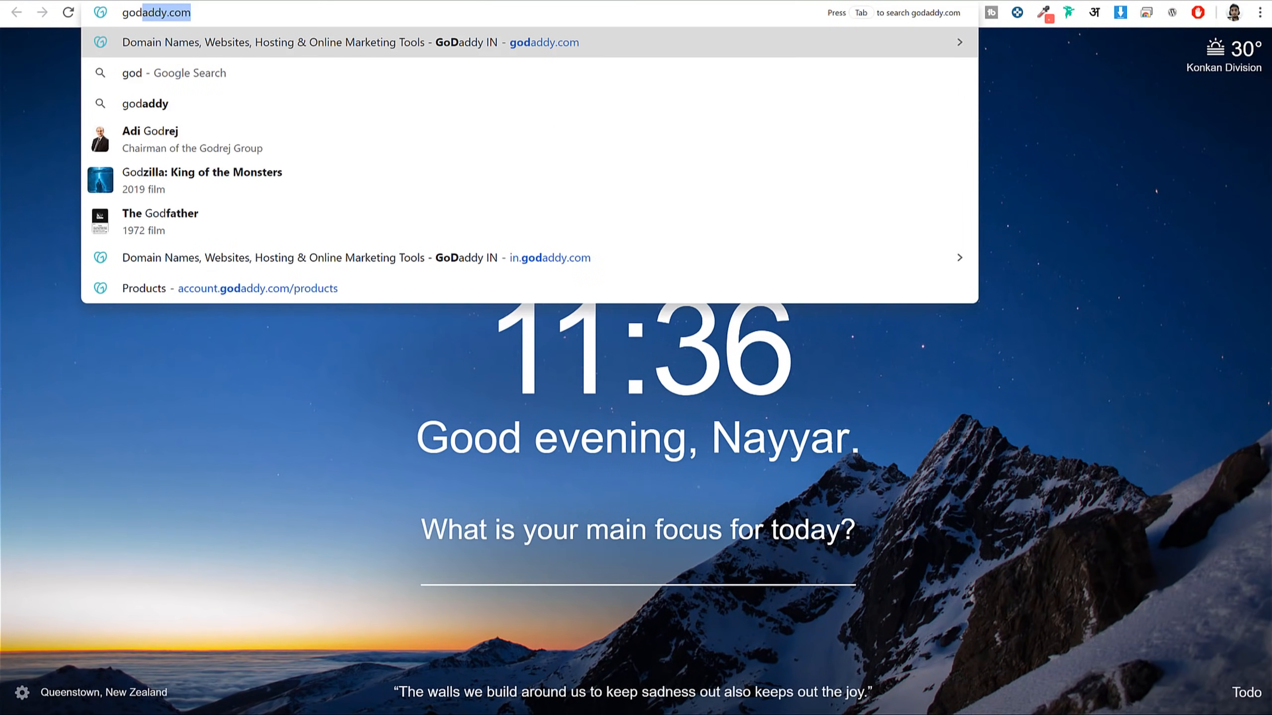
key("Return")
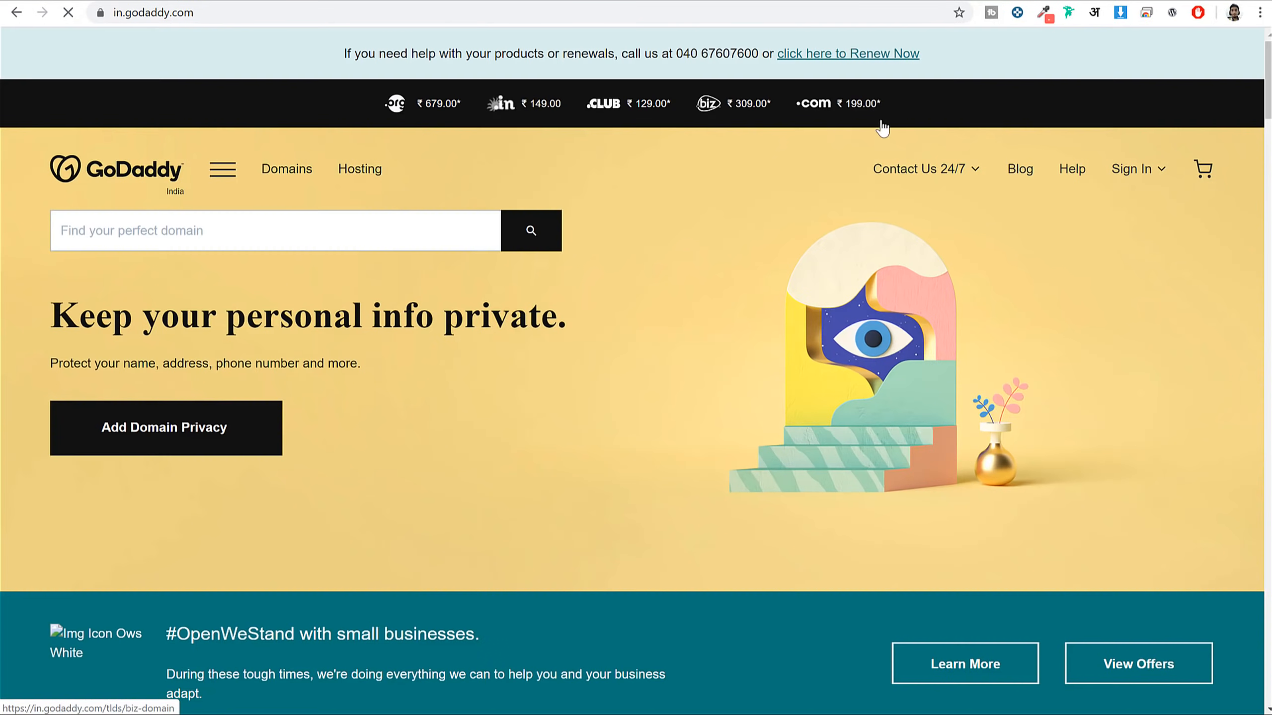
left_click(1130, 170)
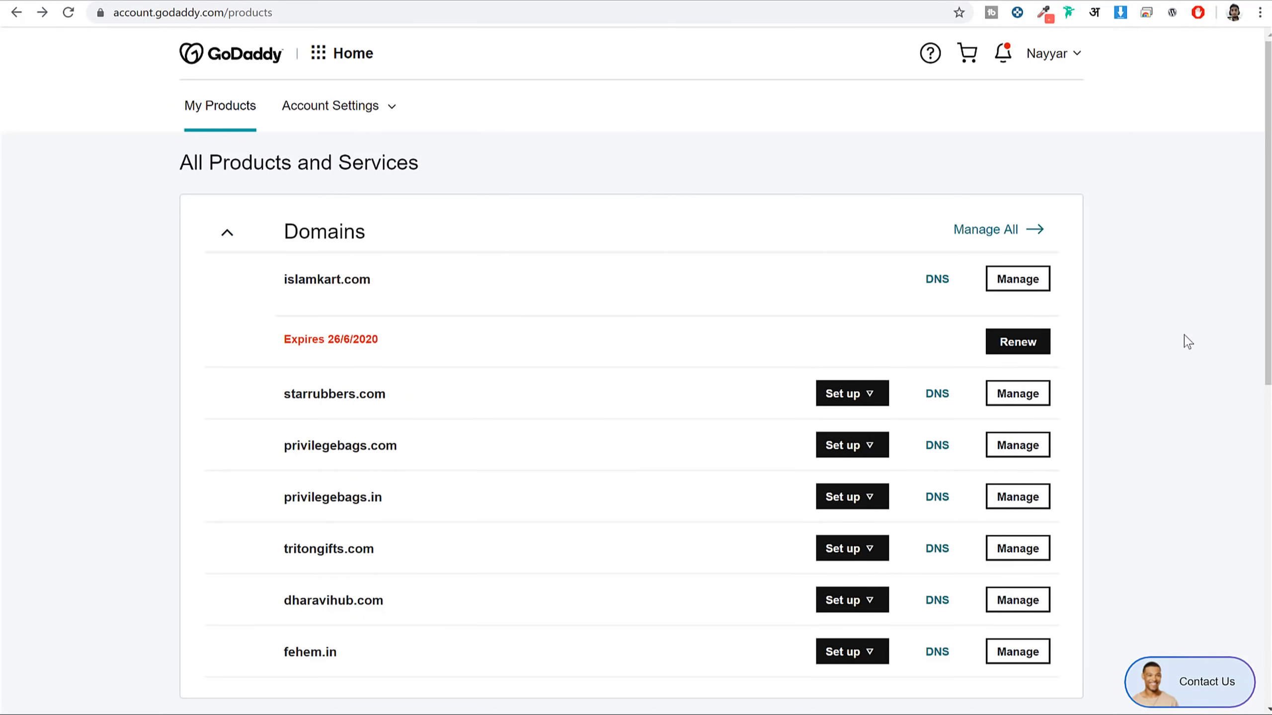
scroll(1188, 341, "down", 3)
scroll(1188, 341, "up", 2)
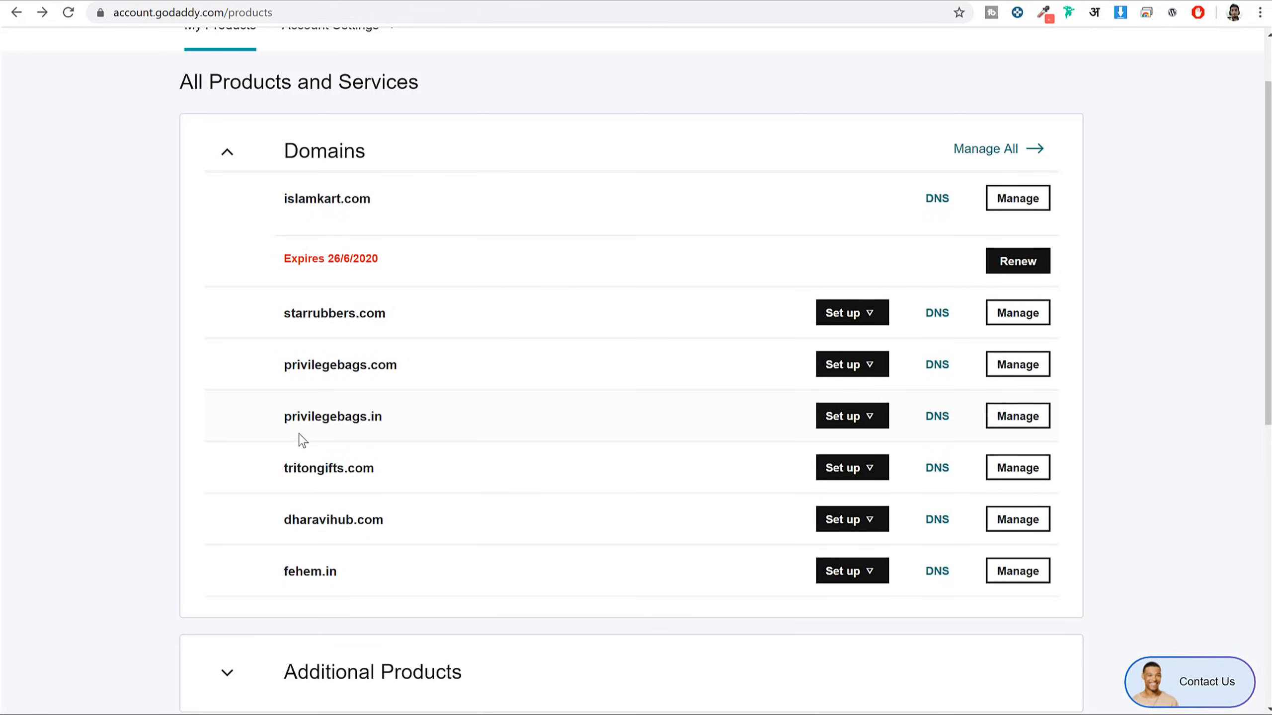
left_click_drag(281, 421, 383, 418)
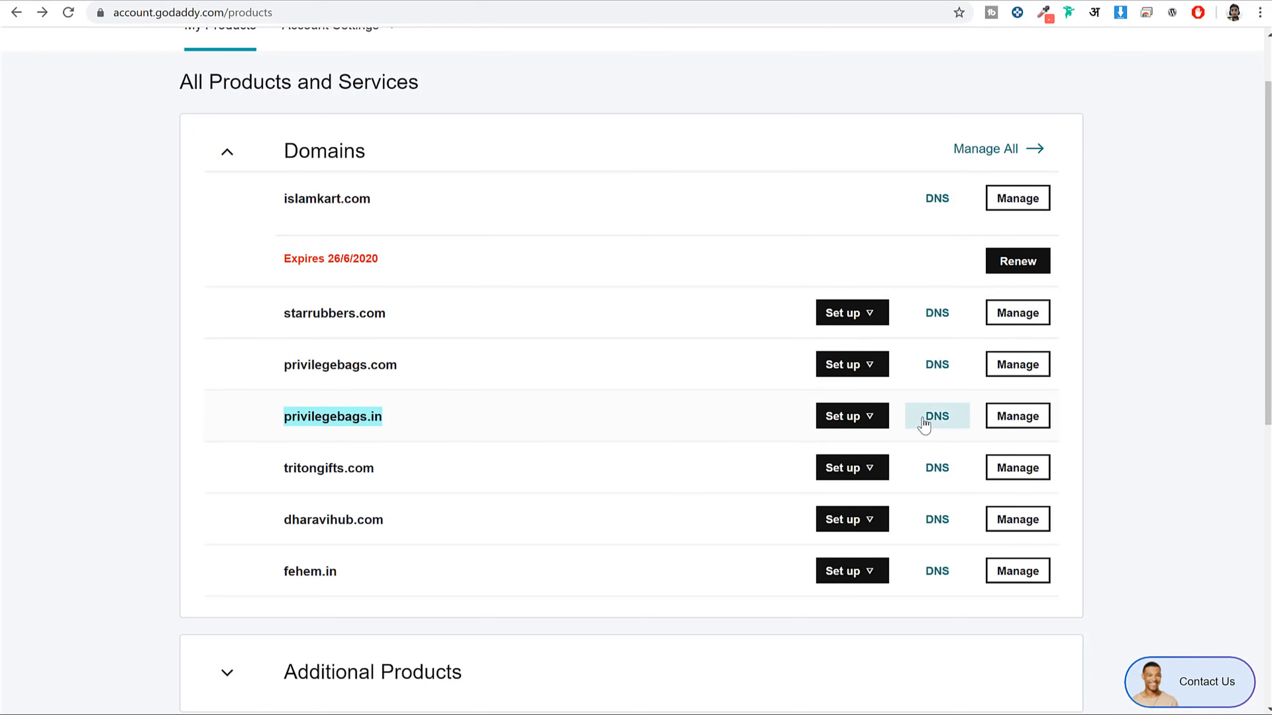
left_click(949, 418)
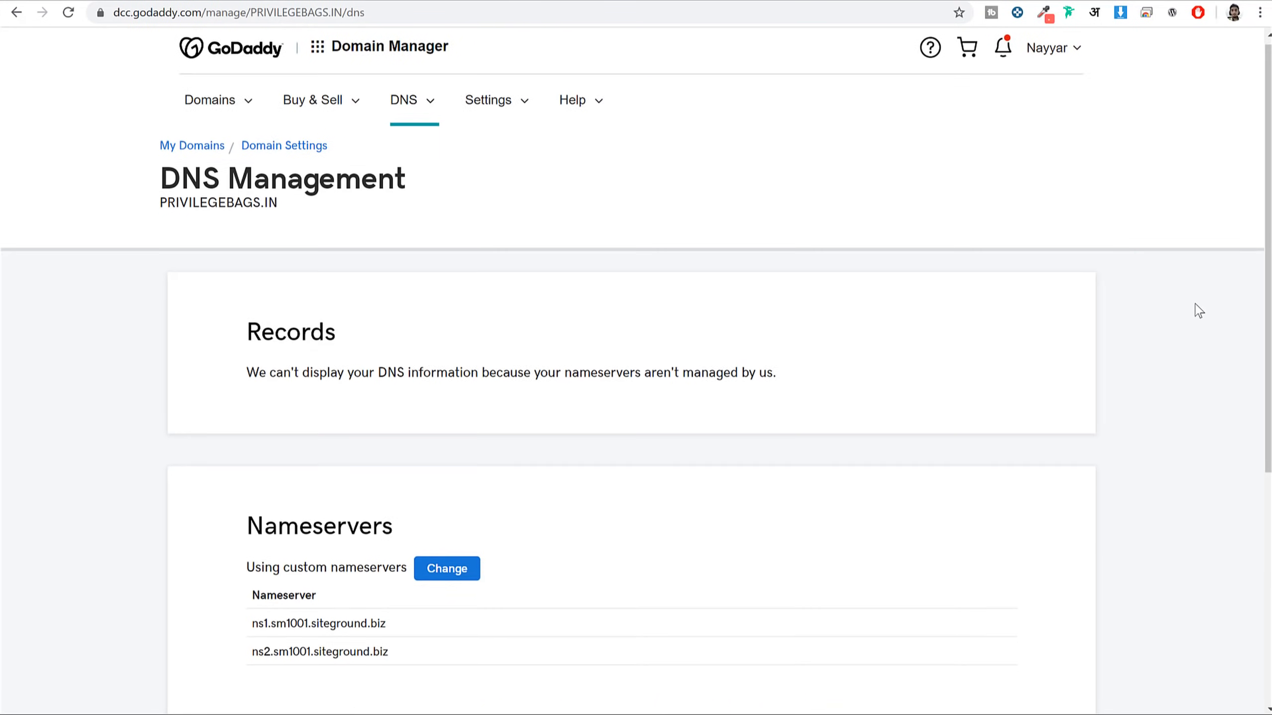
scroll(1195, 309, "down", 4)
Edit privilegebags.in's nameservers and clear both existing values
left_click(465, 339)
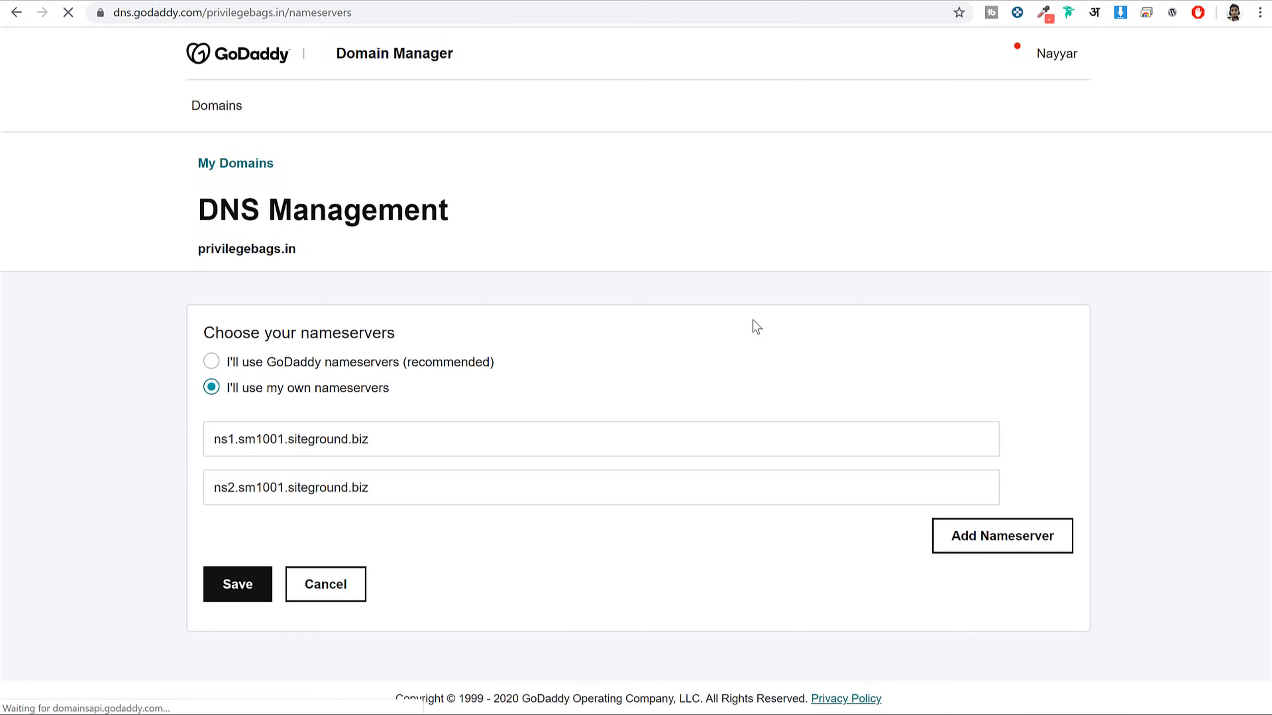
triple_click(415, 444)
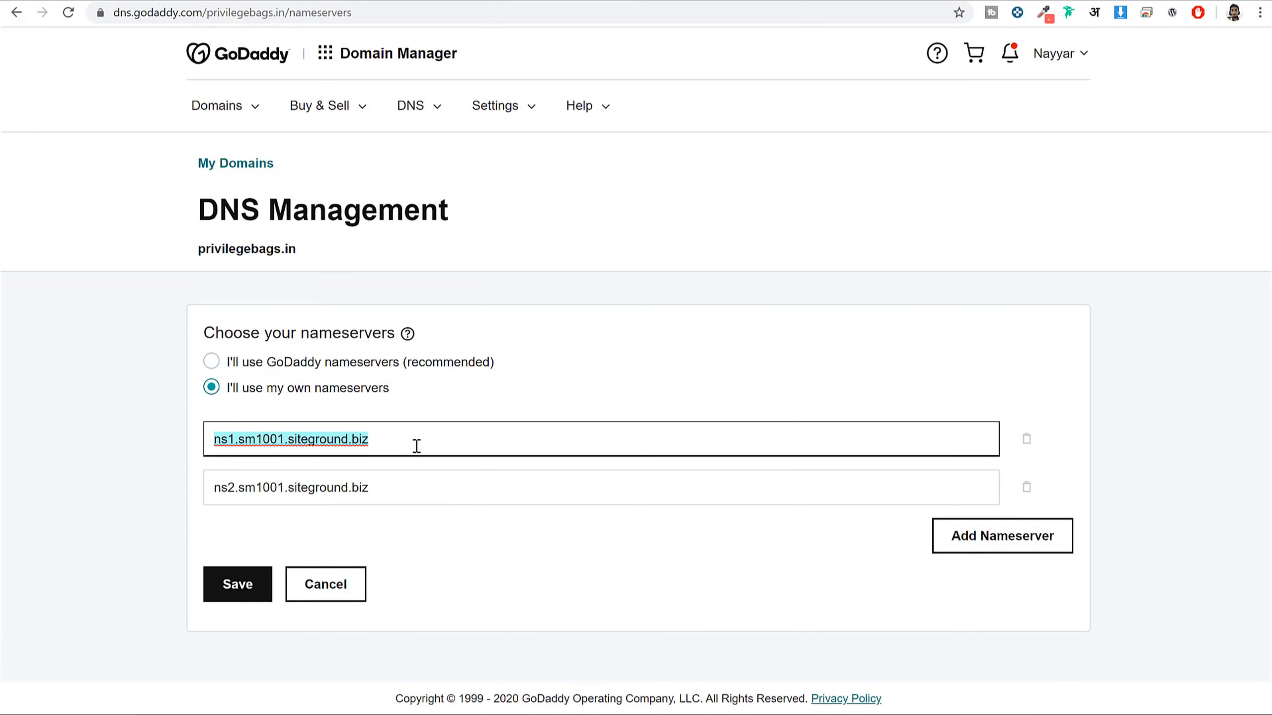
key("BackSpace")
triple_click(408, 486)
key("BackSpace")
Copy ns1.sm1001.siteground.biz from SiteGround and paste it as Nameserver 1 in GoDaddy
left_click(511, 4)
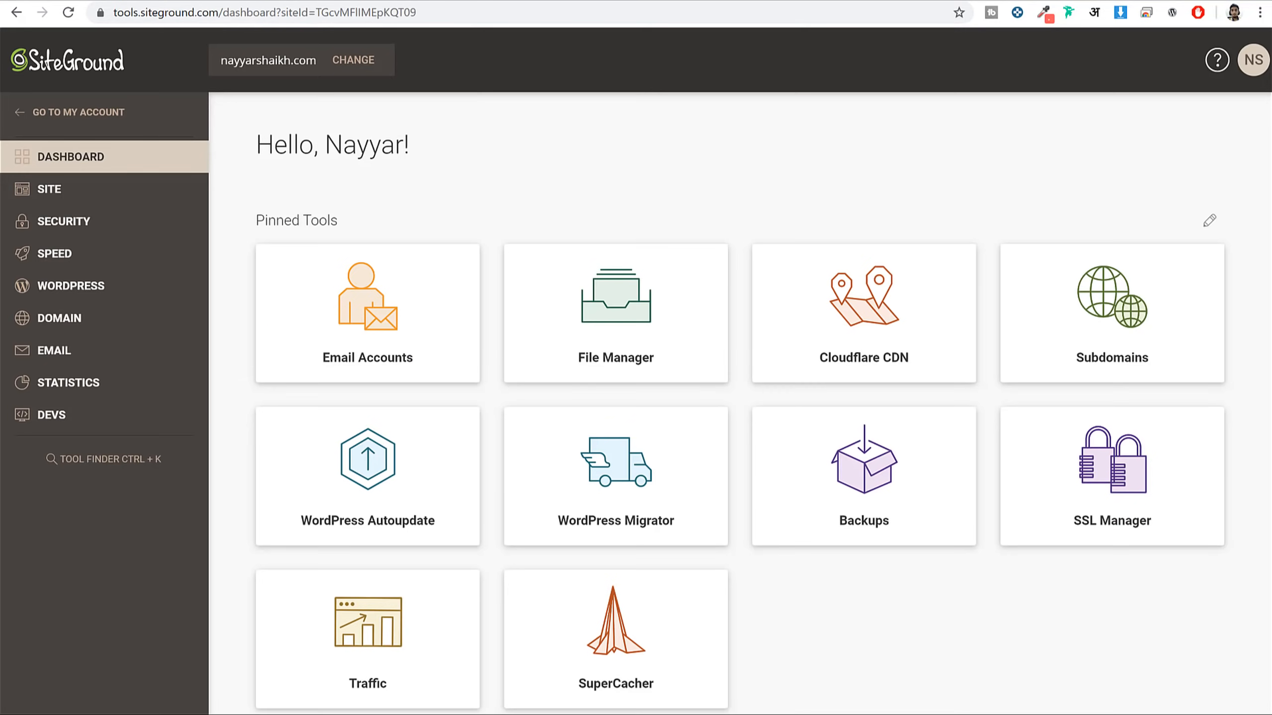
scroll(991, 264, "down", 10)
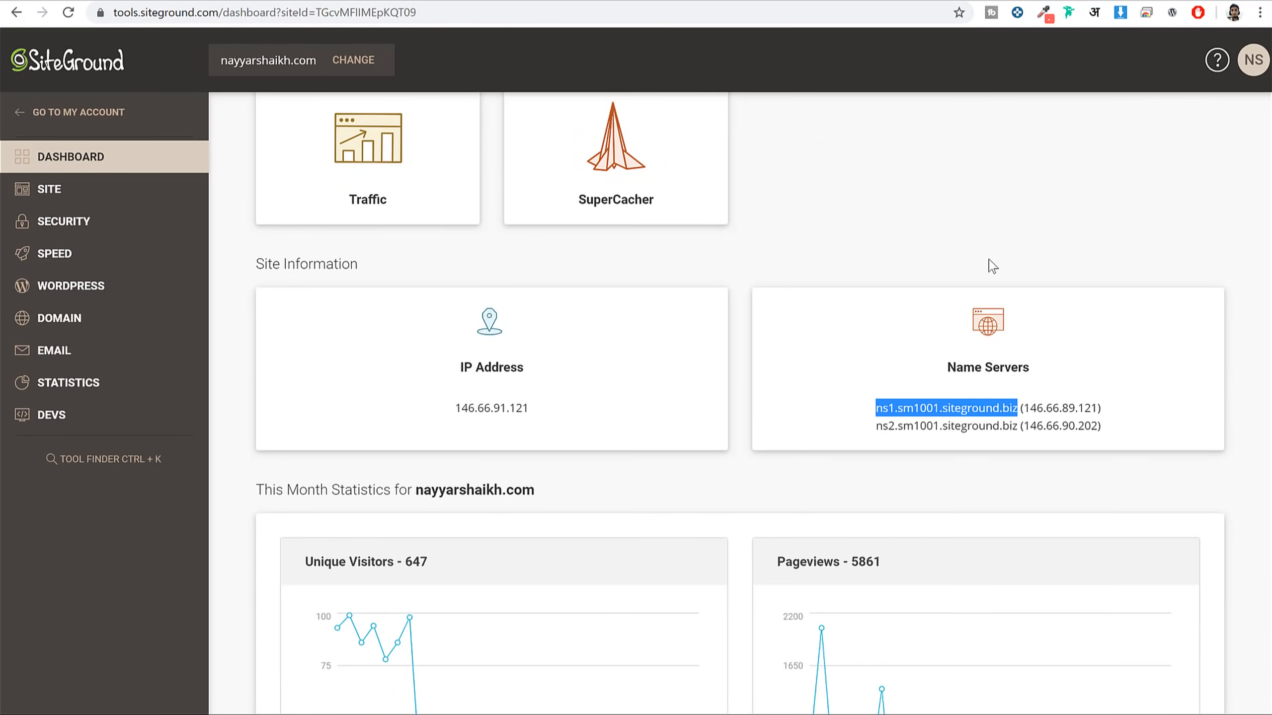
left_click(974, 290)
left_click_drag(884, 326, 1013, 332)
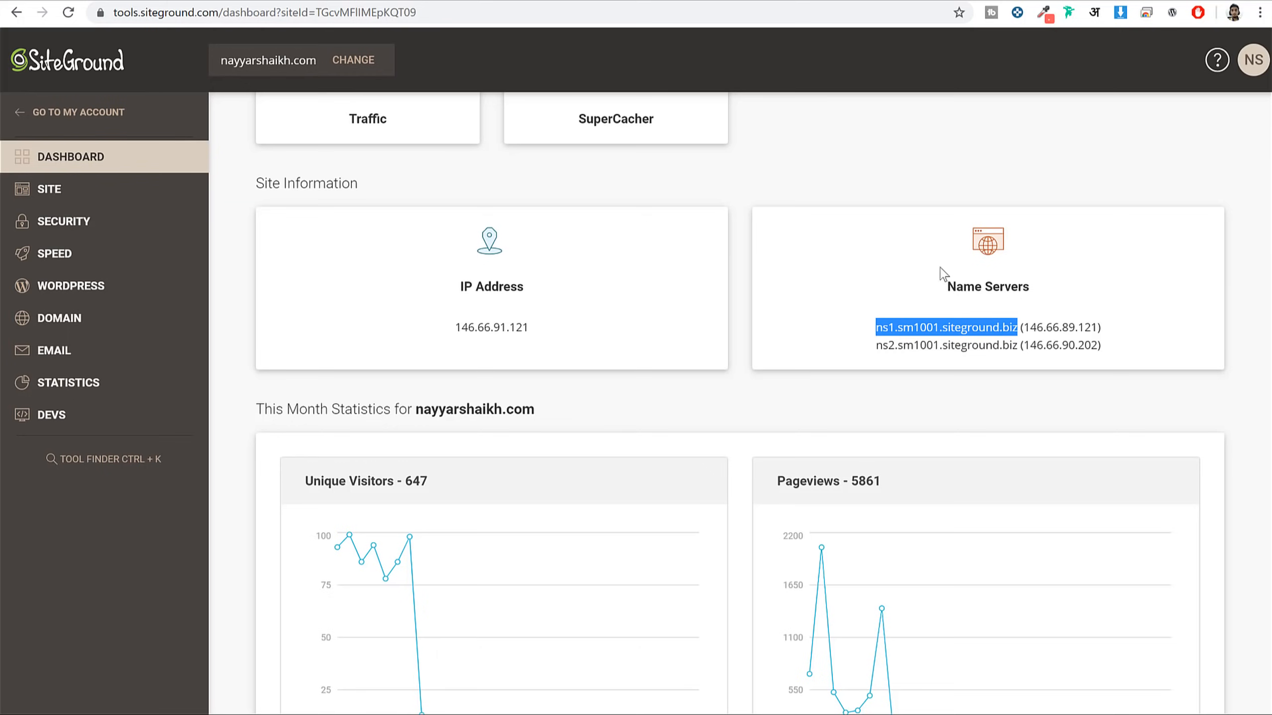
key("ctrl+c")
left_click(441, 2)
left_click(364, 437)
key("ctrl+v")
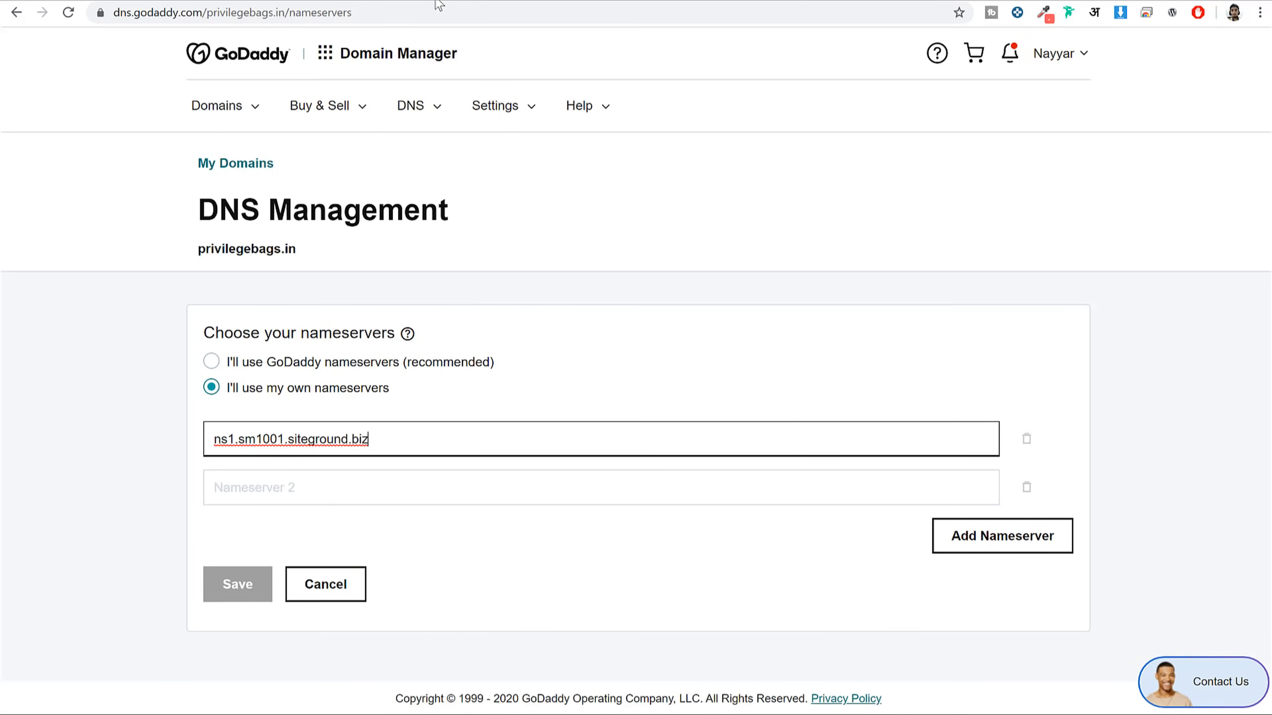
Copy ns2.sm1001.siteground.biz into Nameserver 2, save the nameservers, and return to SiteGround
left_click(511, 3)
left_click_drag(877, 346, 1013, 350)
key("ctrl+c")
left_click(682, 3)
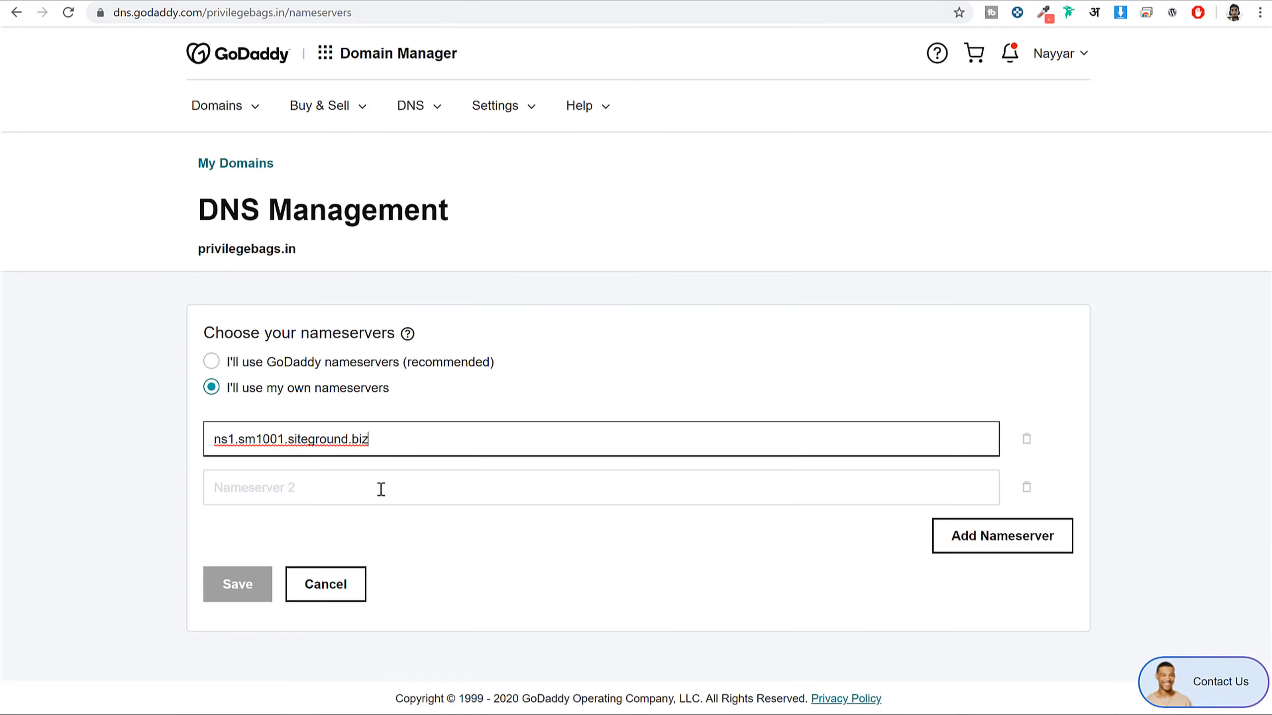
left_click(379, 487)
key("ctrl+v")
left_click(251, 589)
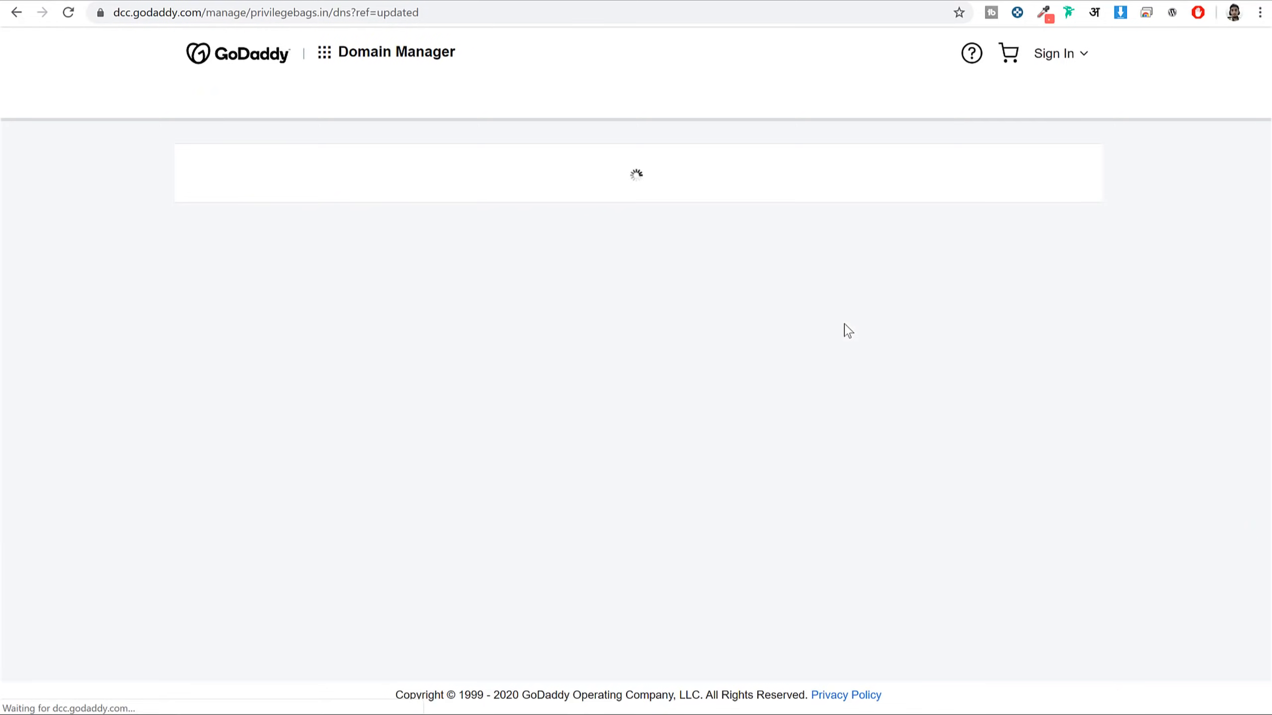
key("ctrl+Tab")
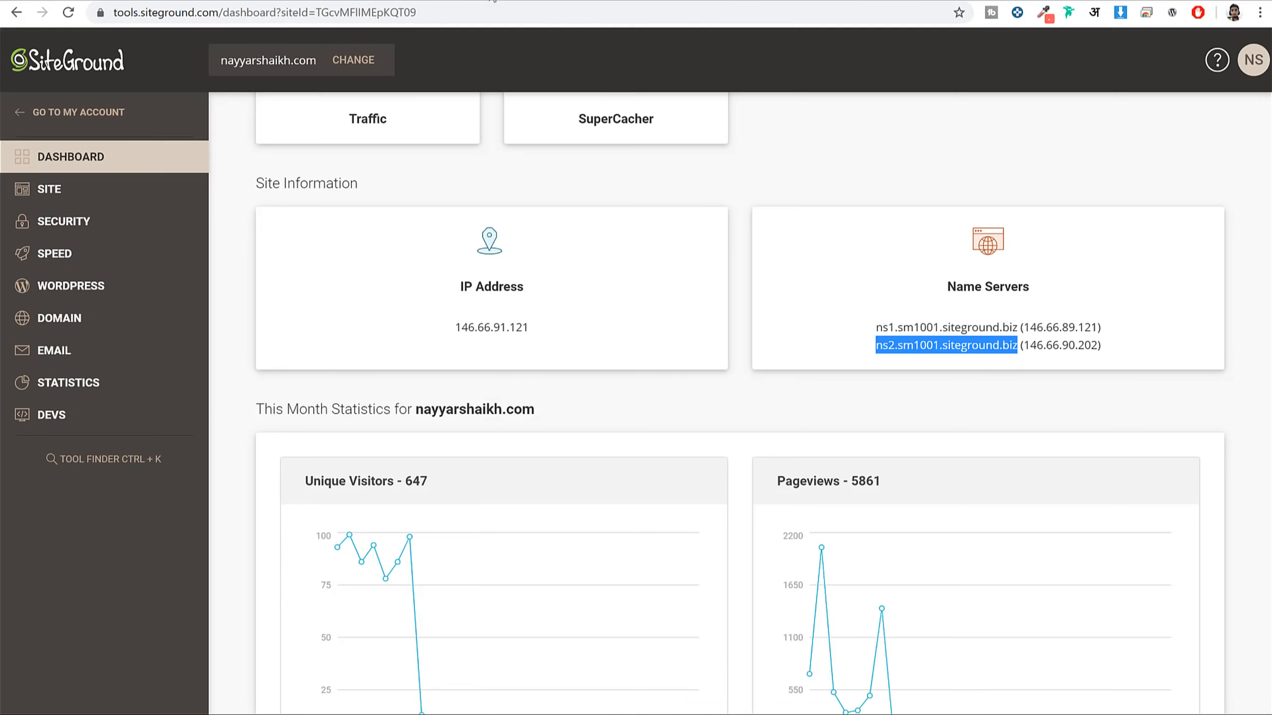
scroll(912, 380, "up", 7)
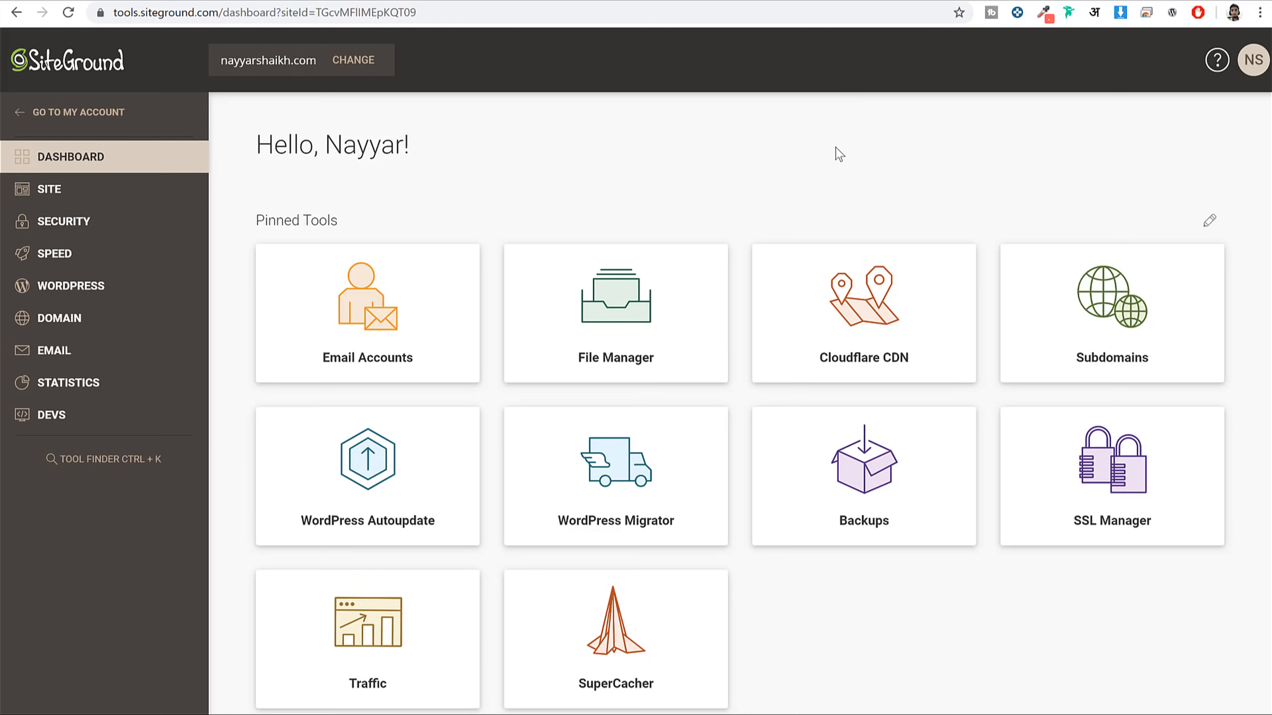
In Security's SSL Manager, pick lp2.nayyarshaikh.com, choose an SSL type and click GET
left_click(105, 231)
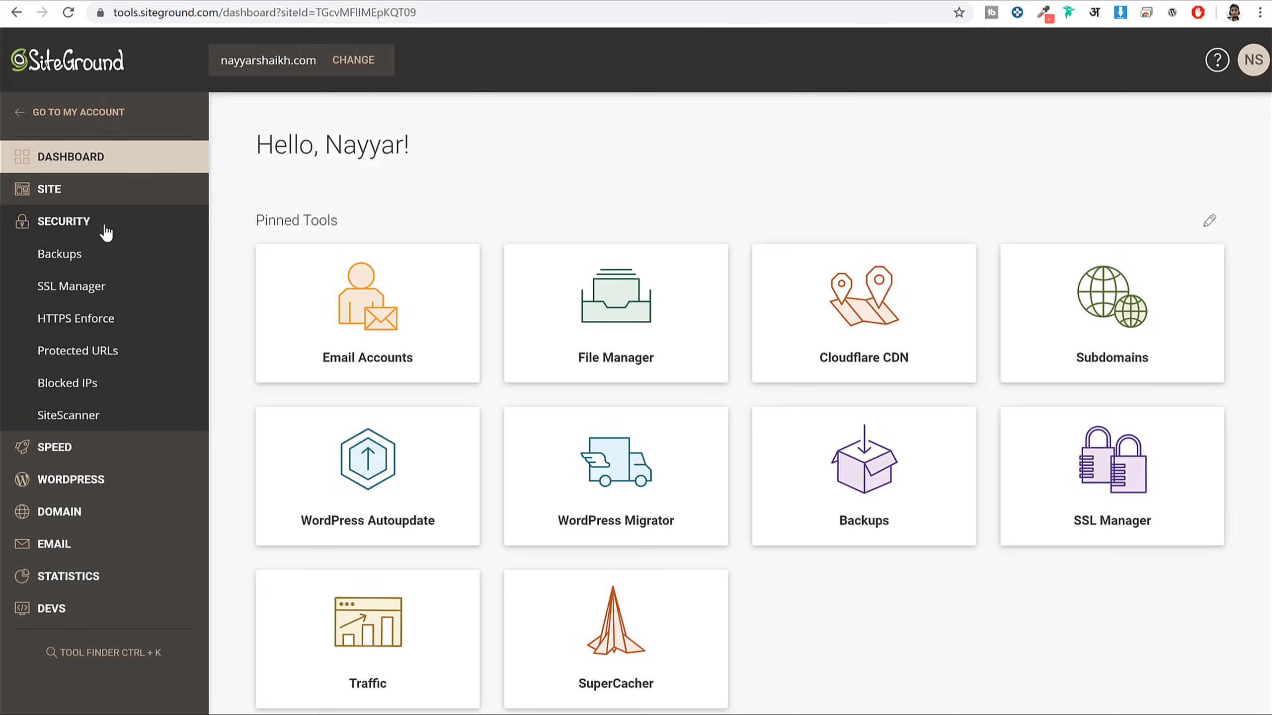
left_click(97, 296)
left_click(396, 435)
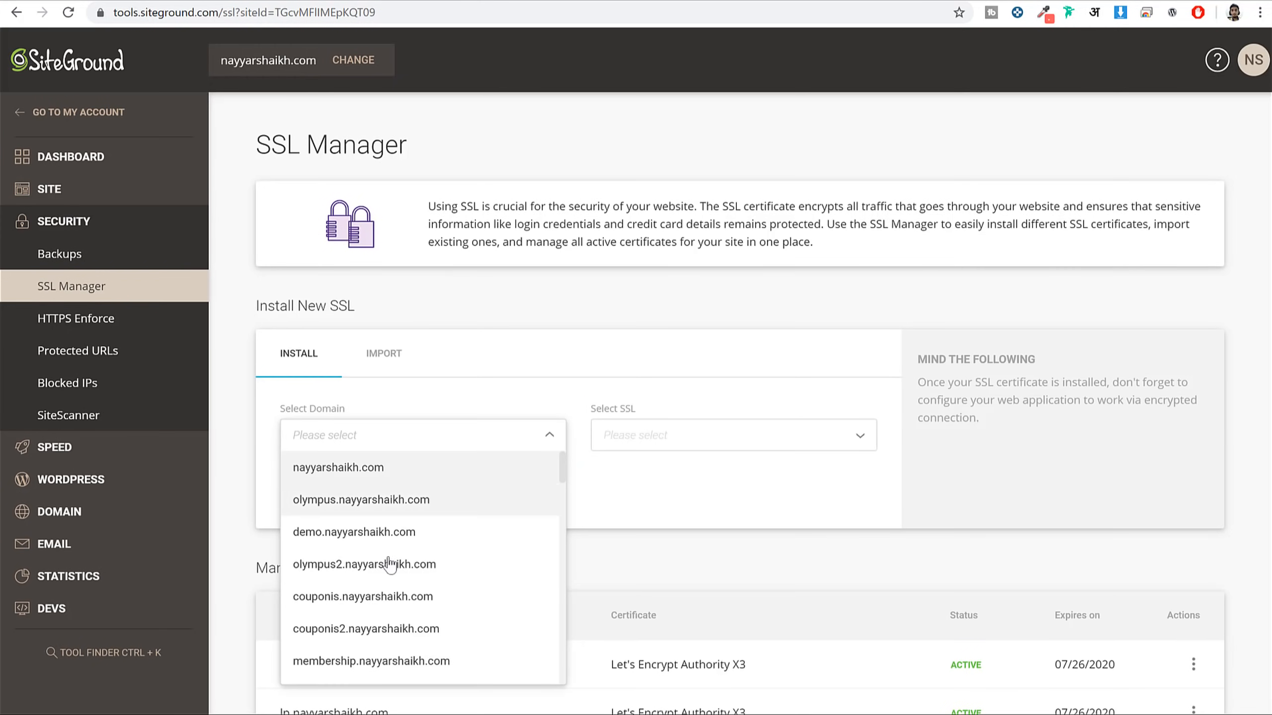
scroll(390, 565, "down", 12)
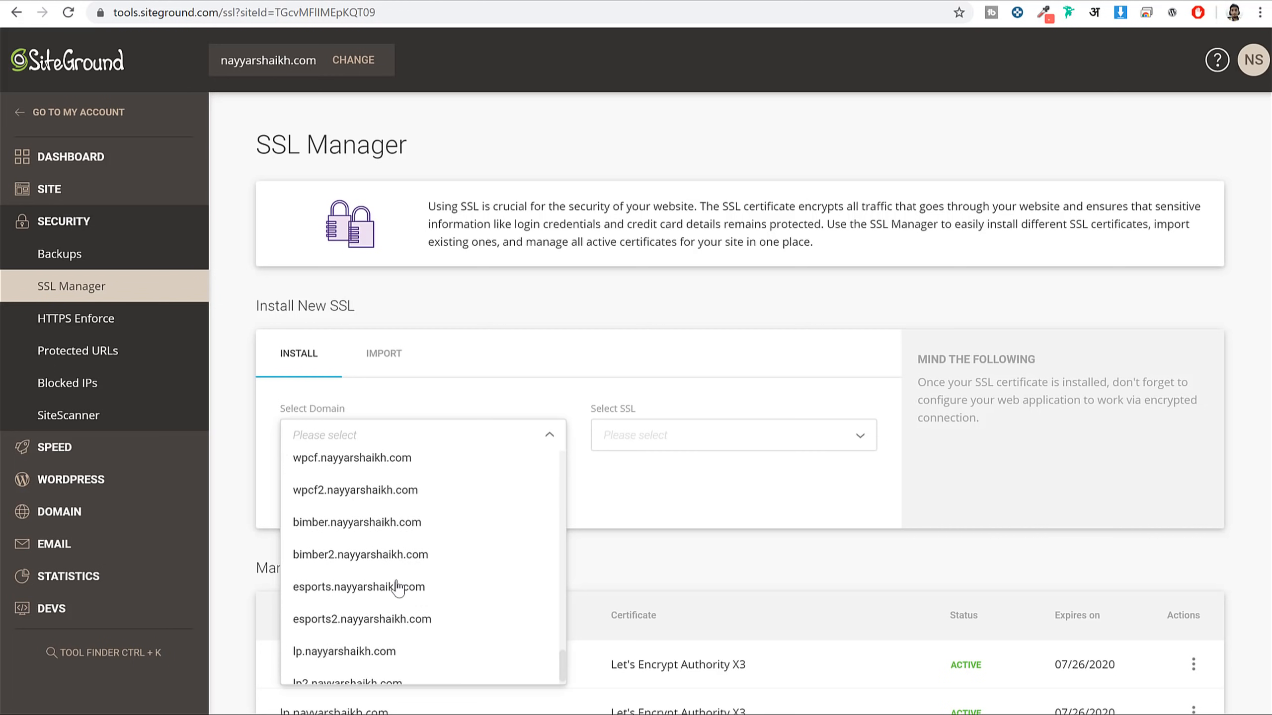
scroll(398, 589, "down", 1)
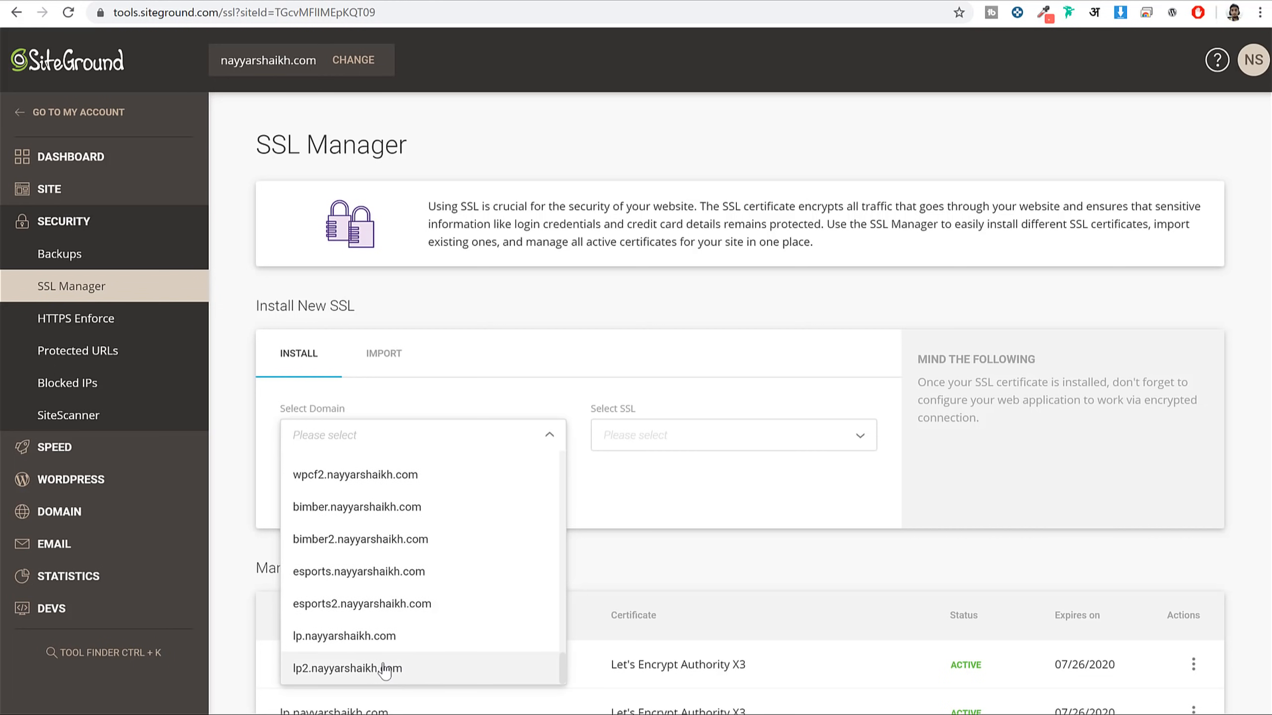
left_click(397, 672)
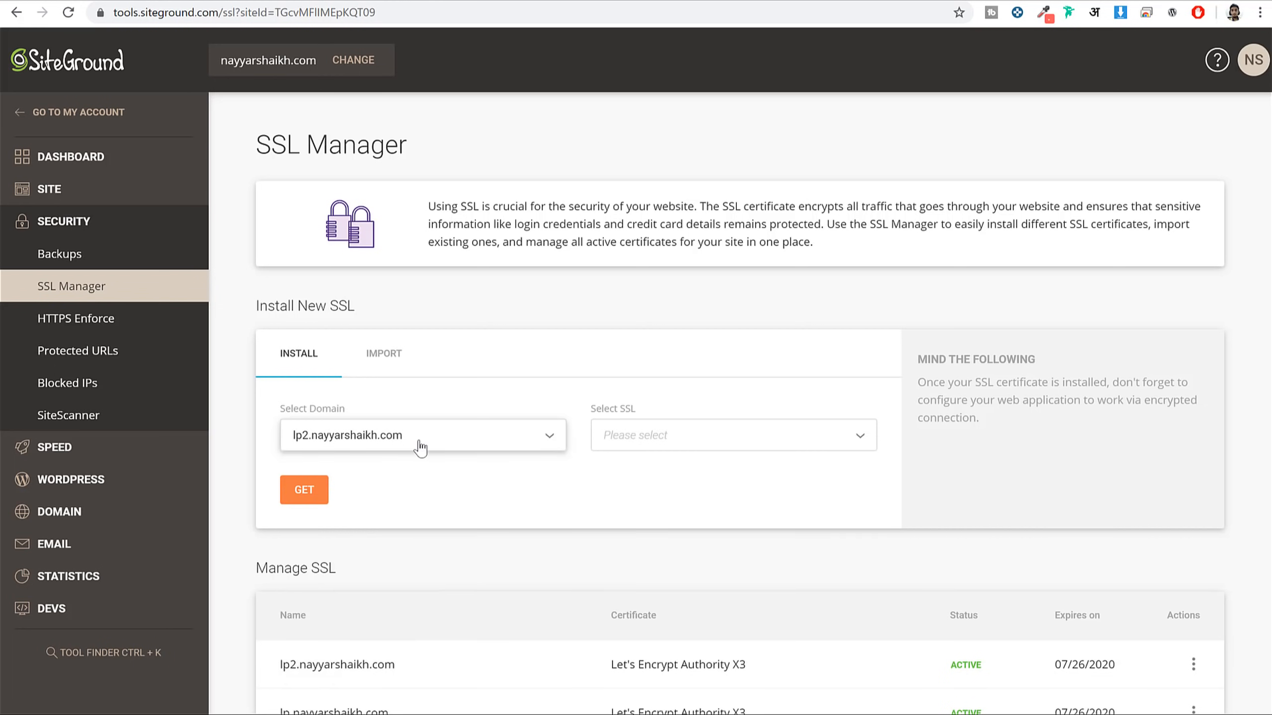
left_click(643, 434)
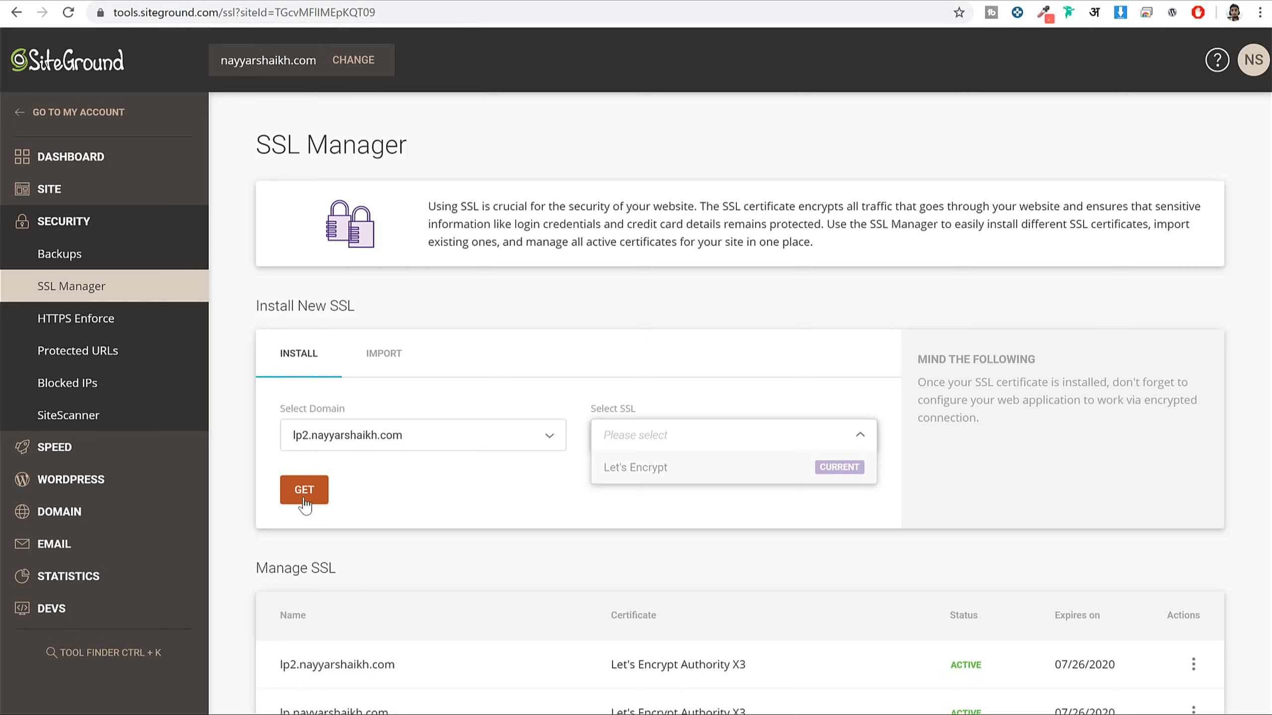
left_click(537, 495)
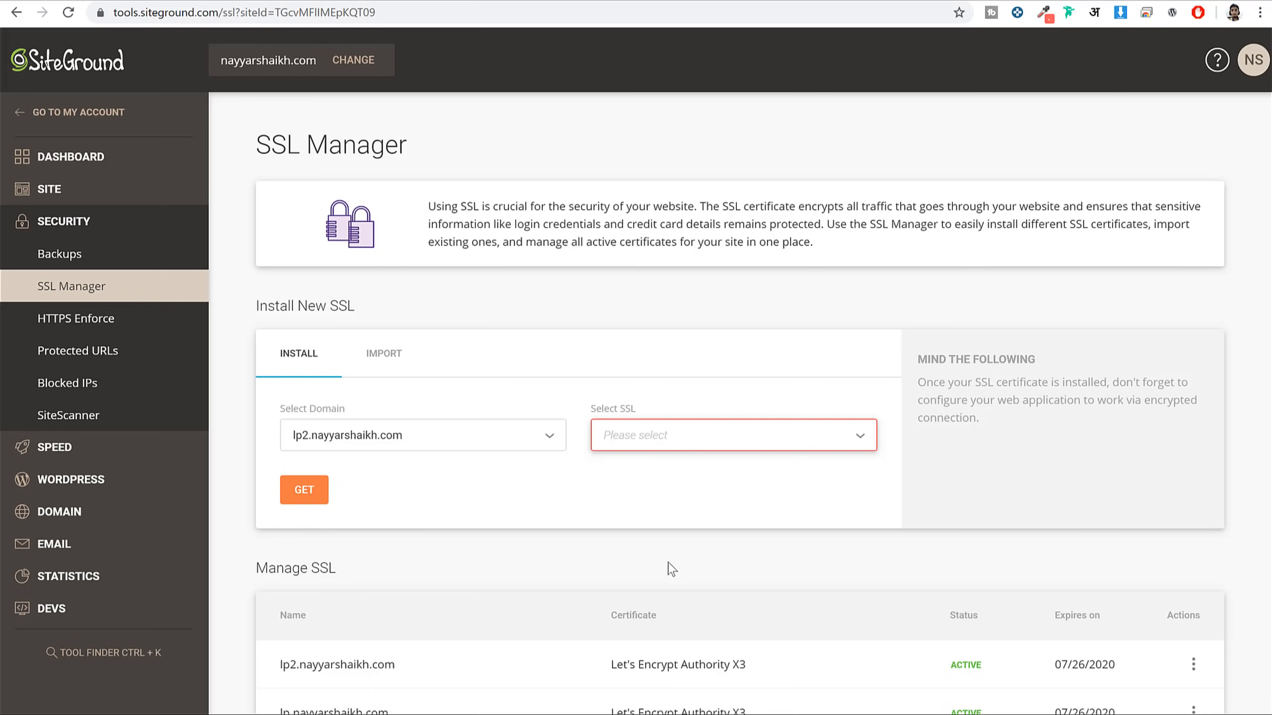
Scroll to Manage SSL and highlight the lp2 certificate's ACTIVE status
scroll(689, 550, "down", 5)
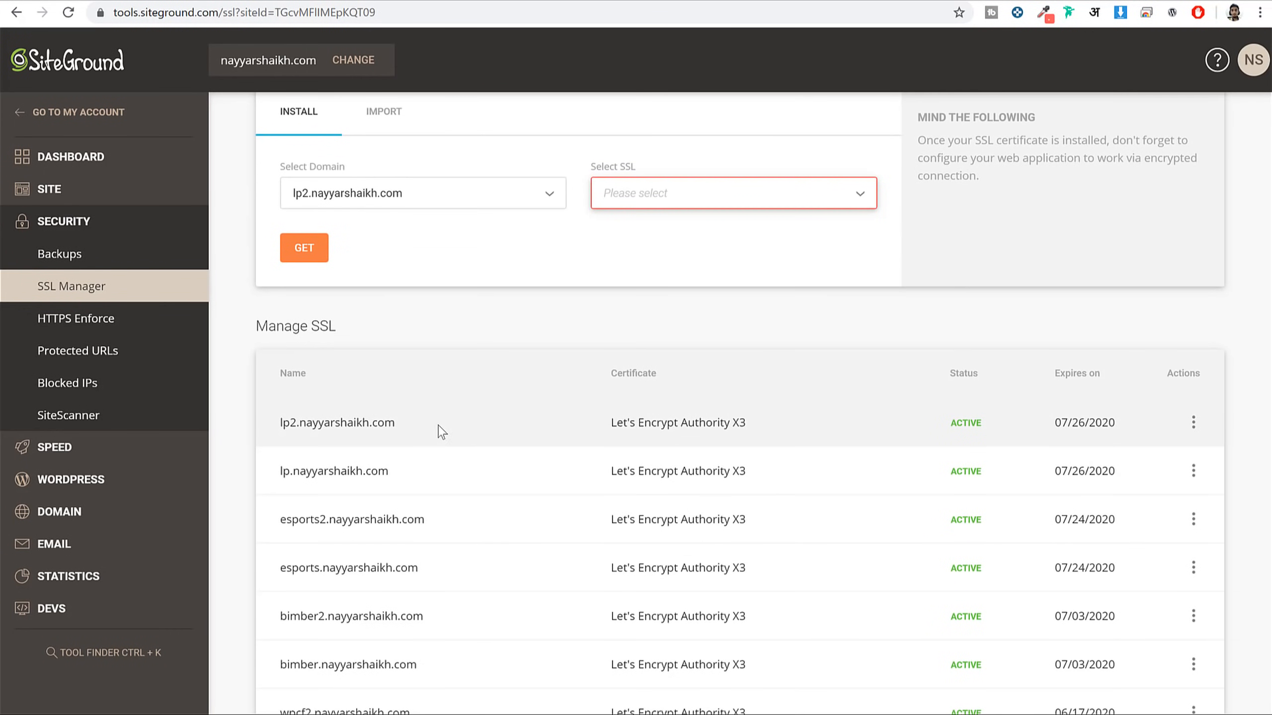
left_click_drag(440, 427, 267, 426)
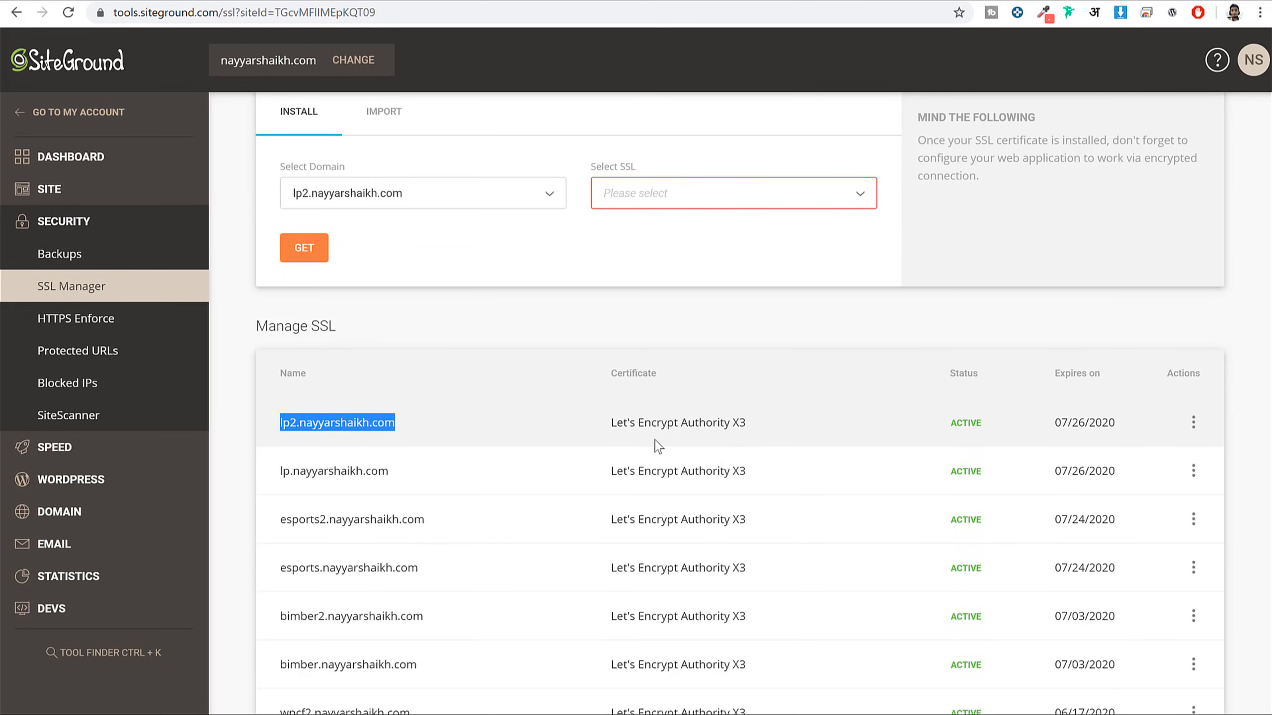
left_click_drag(993, 428, 925, 424)
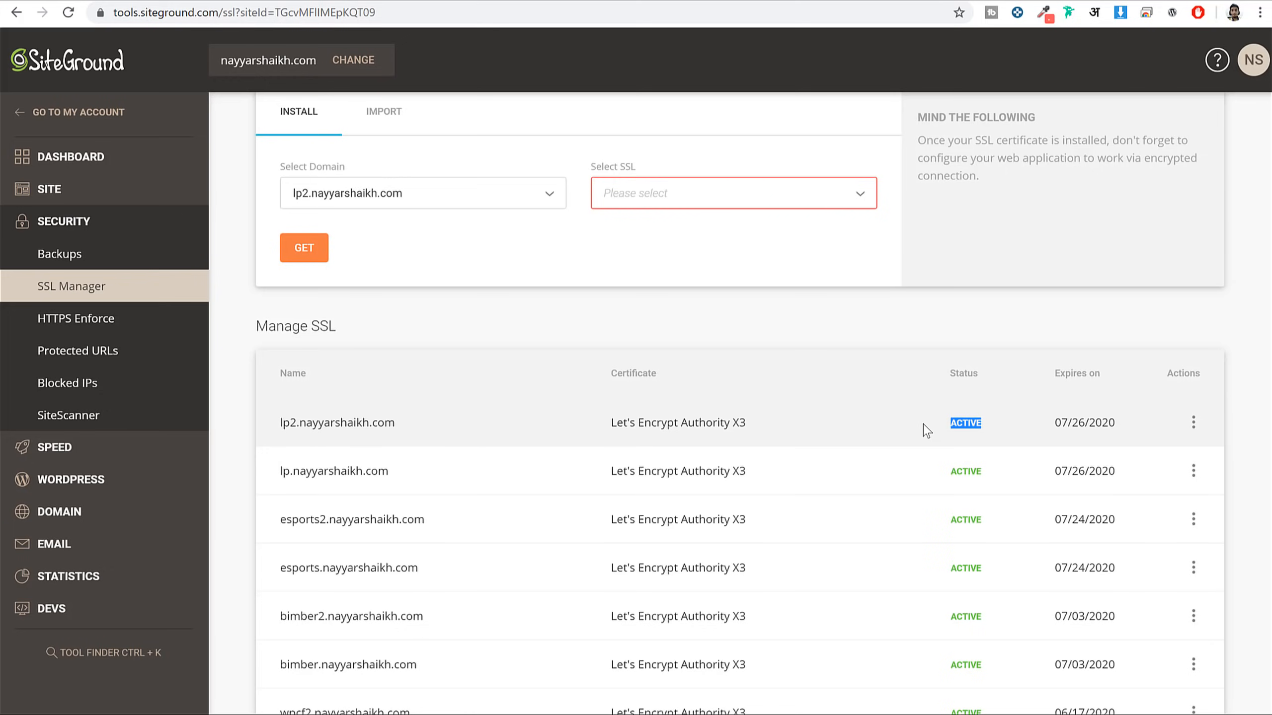
scroll(927, 430, "up", 5)
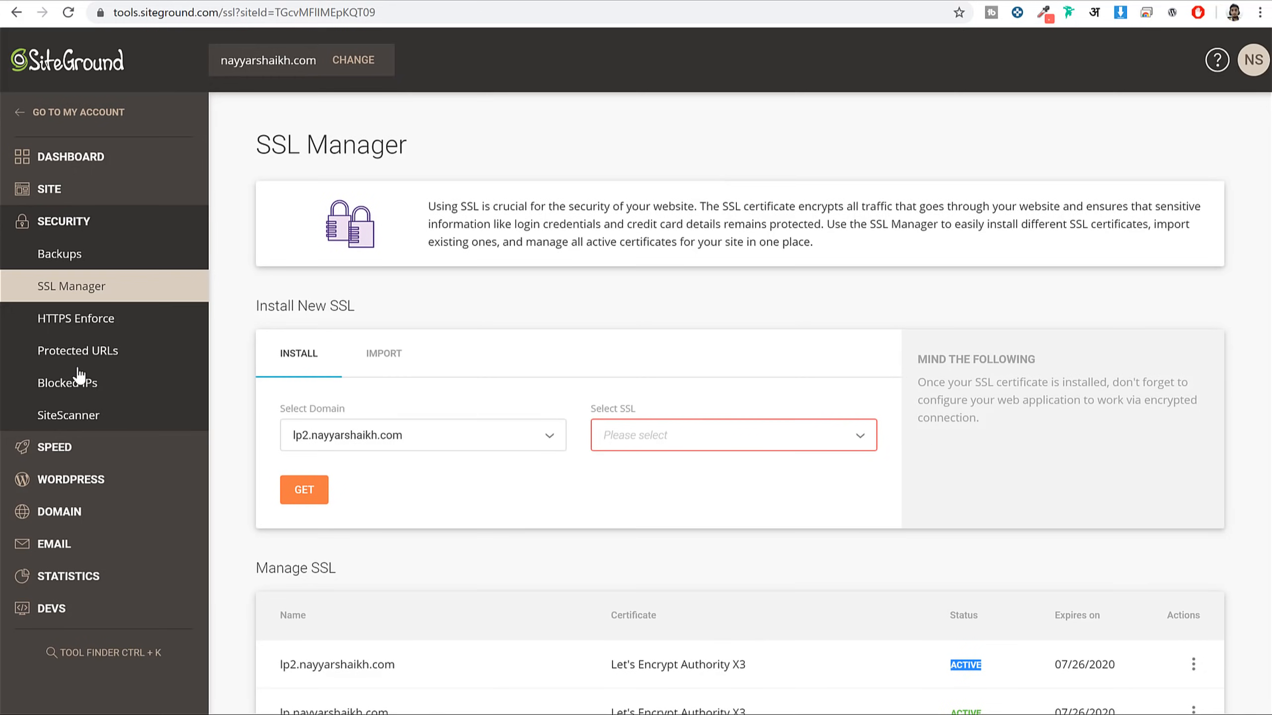
left_click(86, 485)
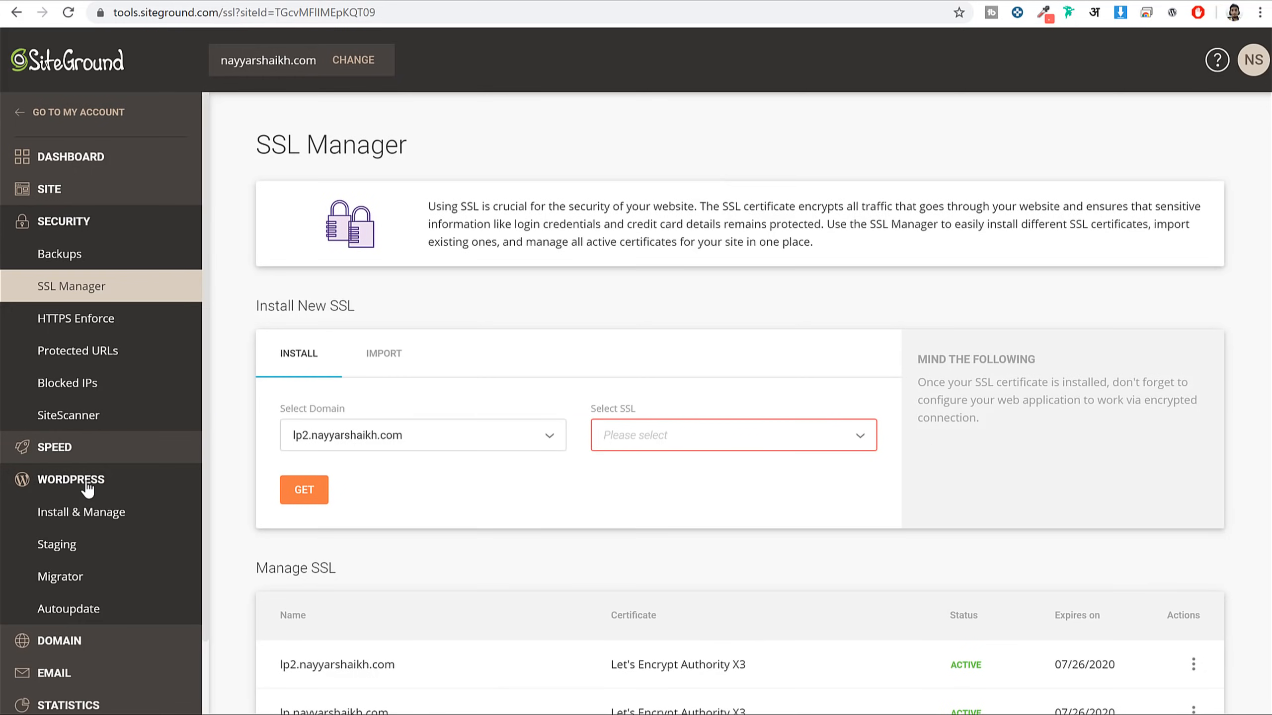
Open Install & Manage, highlight the lp.nayyarshaikh.com installation, and select plain WordPress
left_click(115, 521)
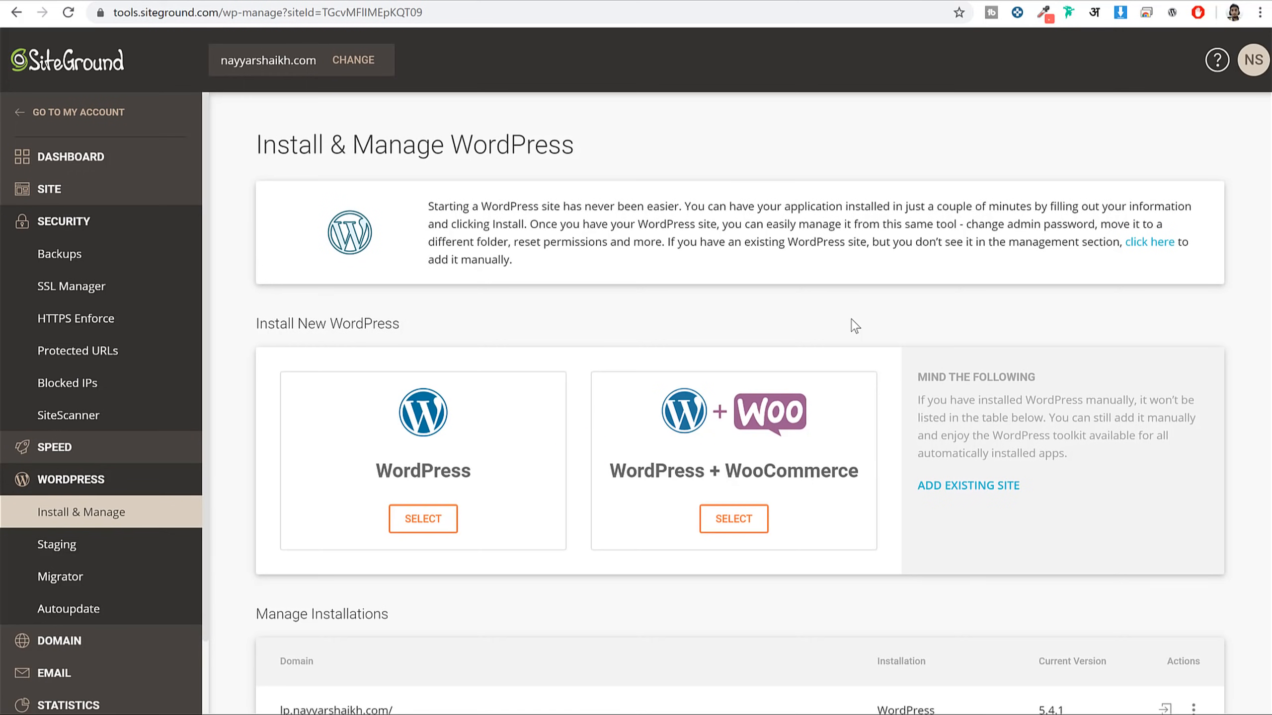
scroll(515, 401, "down", 5)
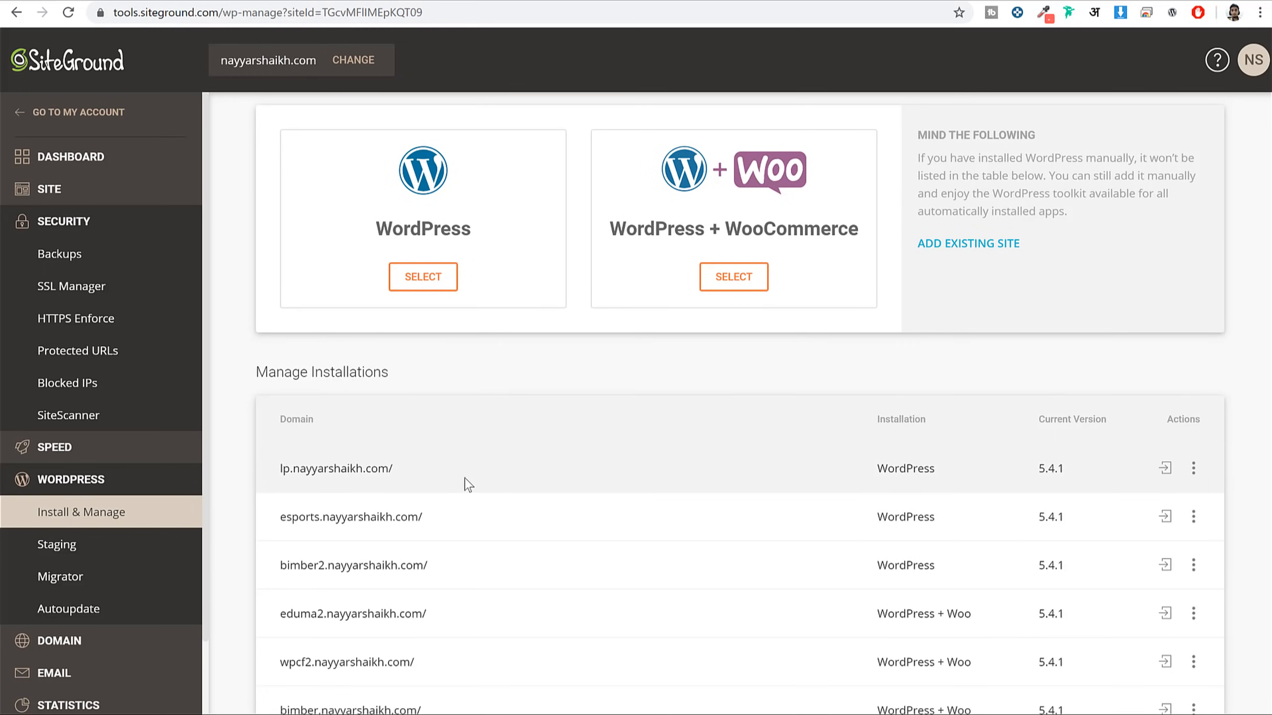
left_click_drag(468, 485, 263, 482)
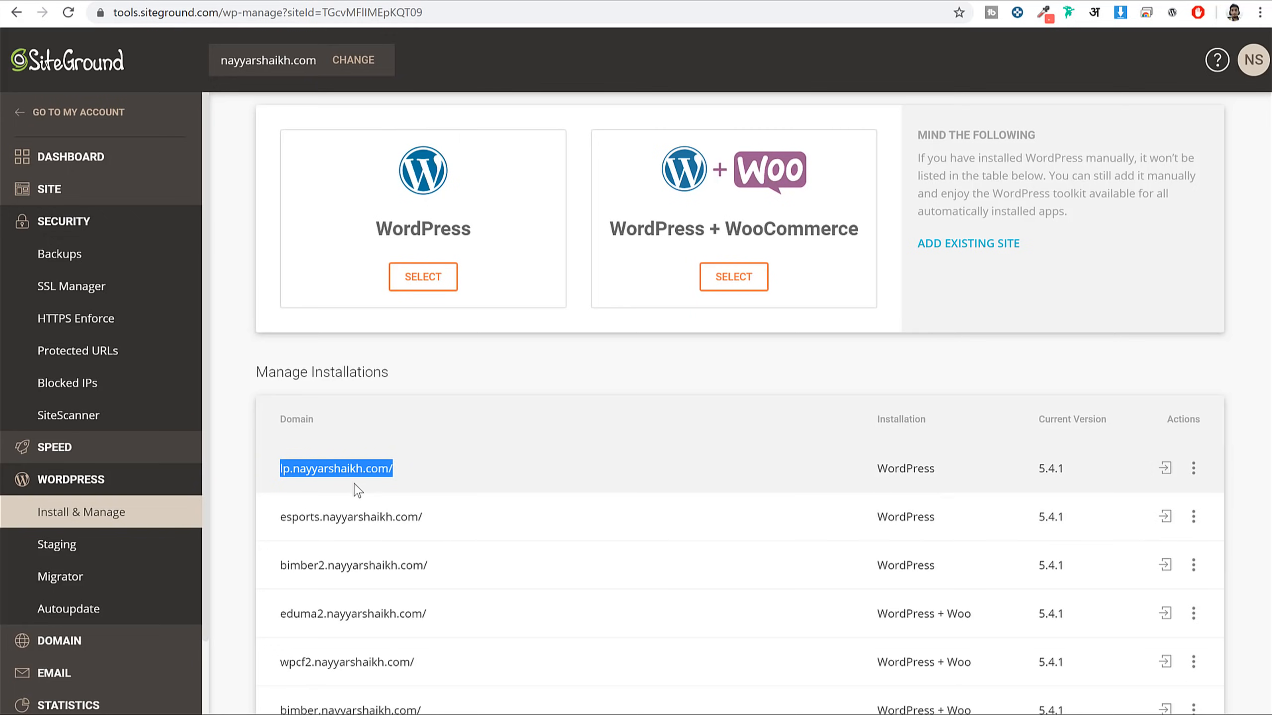
scroll(383, 468, "up", 5)
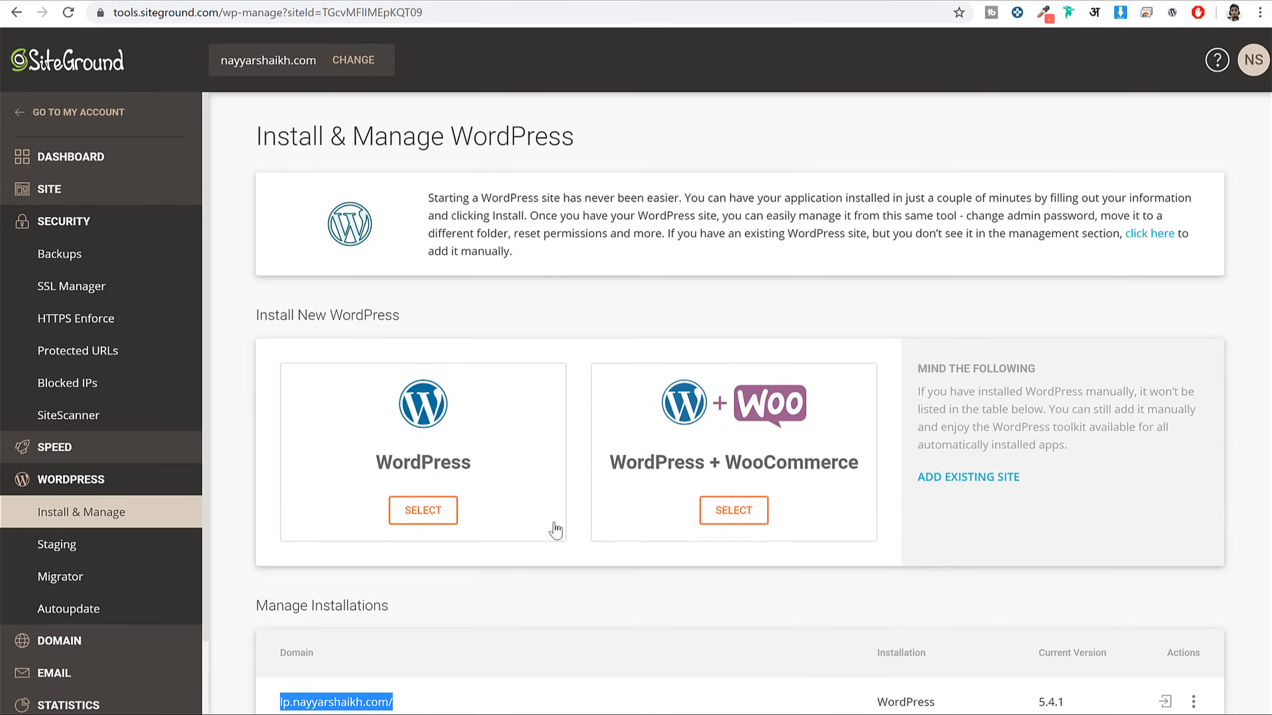
left_click(423, 450)
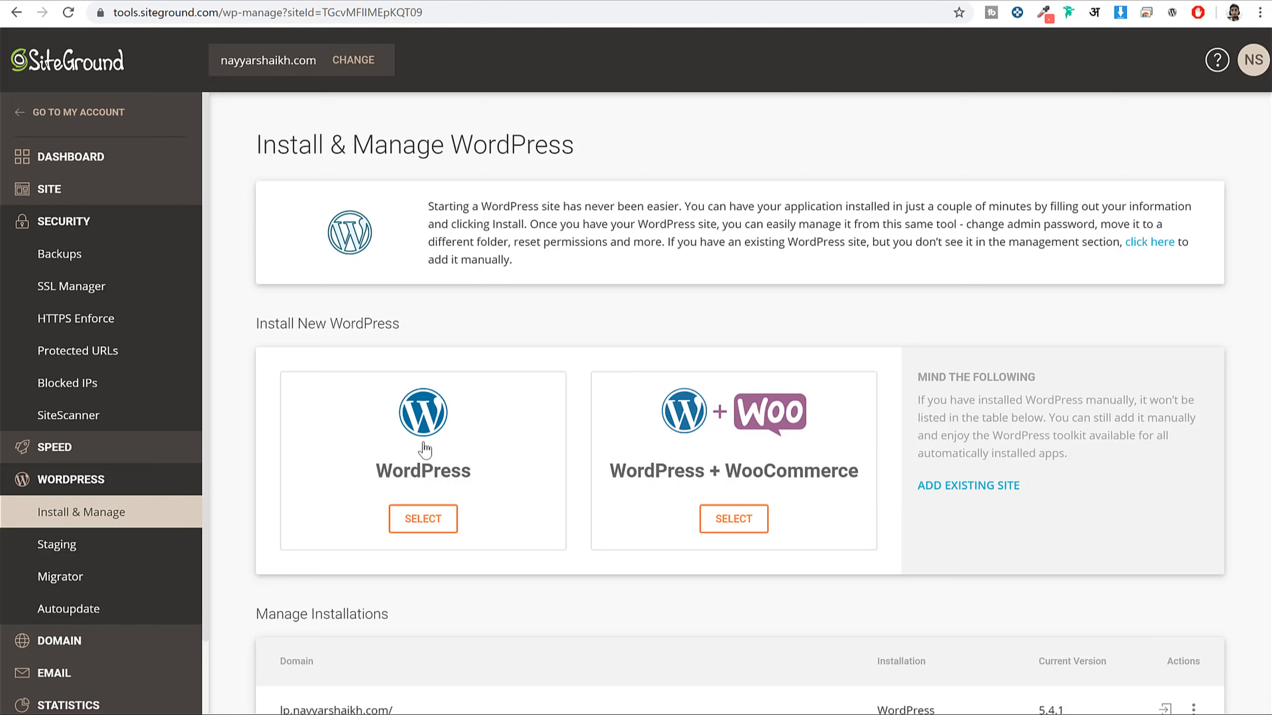
Choose lp2.nayyarshaikh.com as the install domain with WordPress Starter turned off
scroll(454, 351, "down", 5)
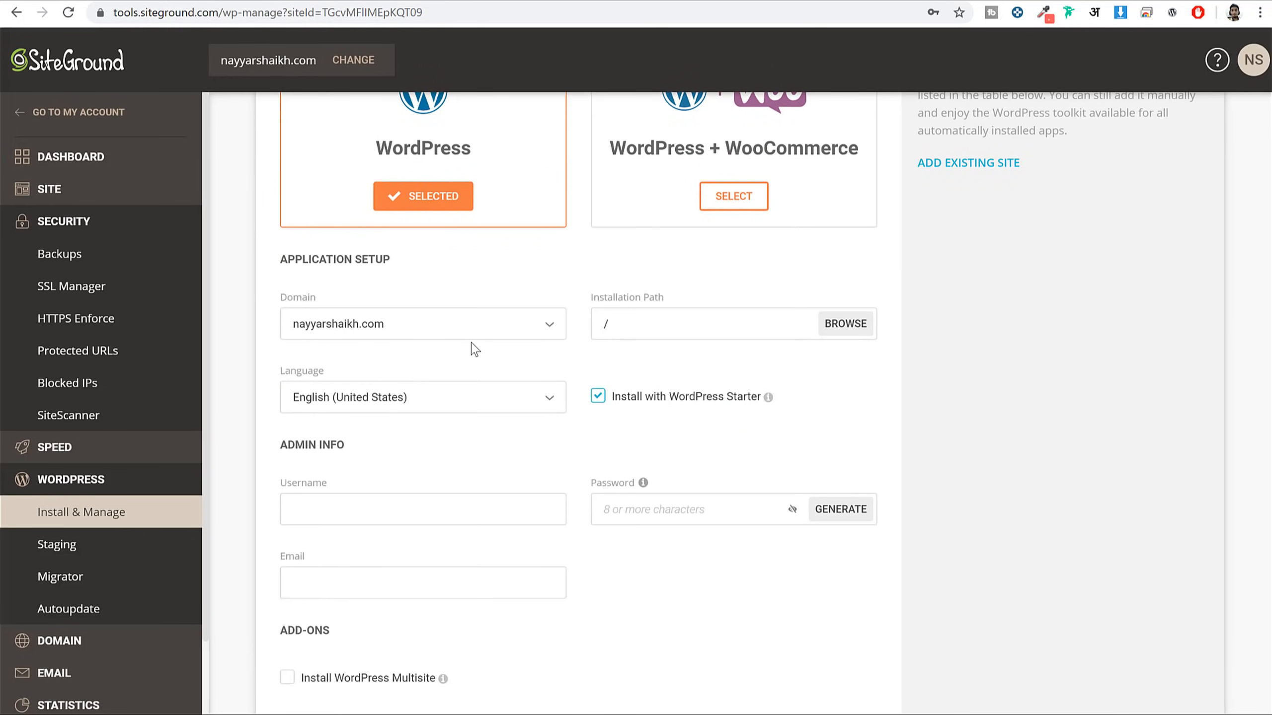
left_click(368, 323)
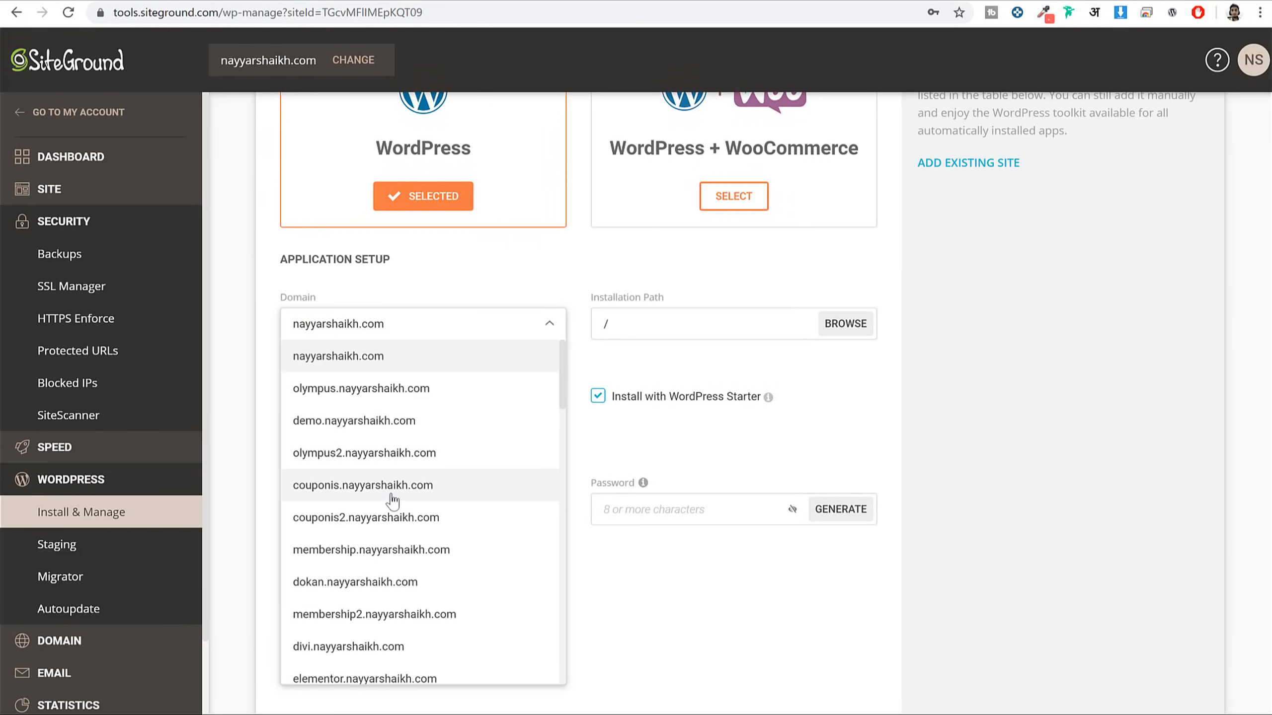
scroll(393, 500, "down", 15)
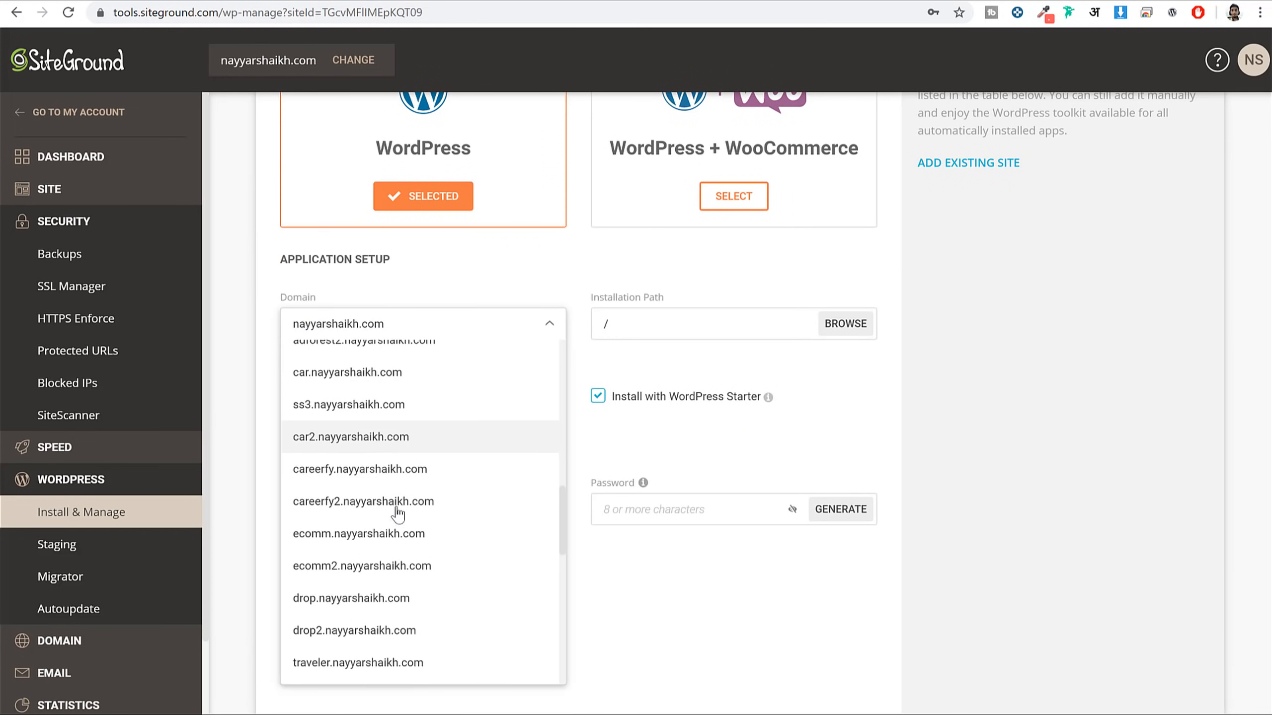
left_click(393, 674)
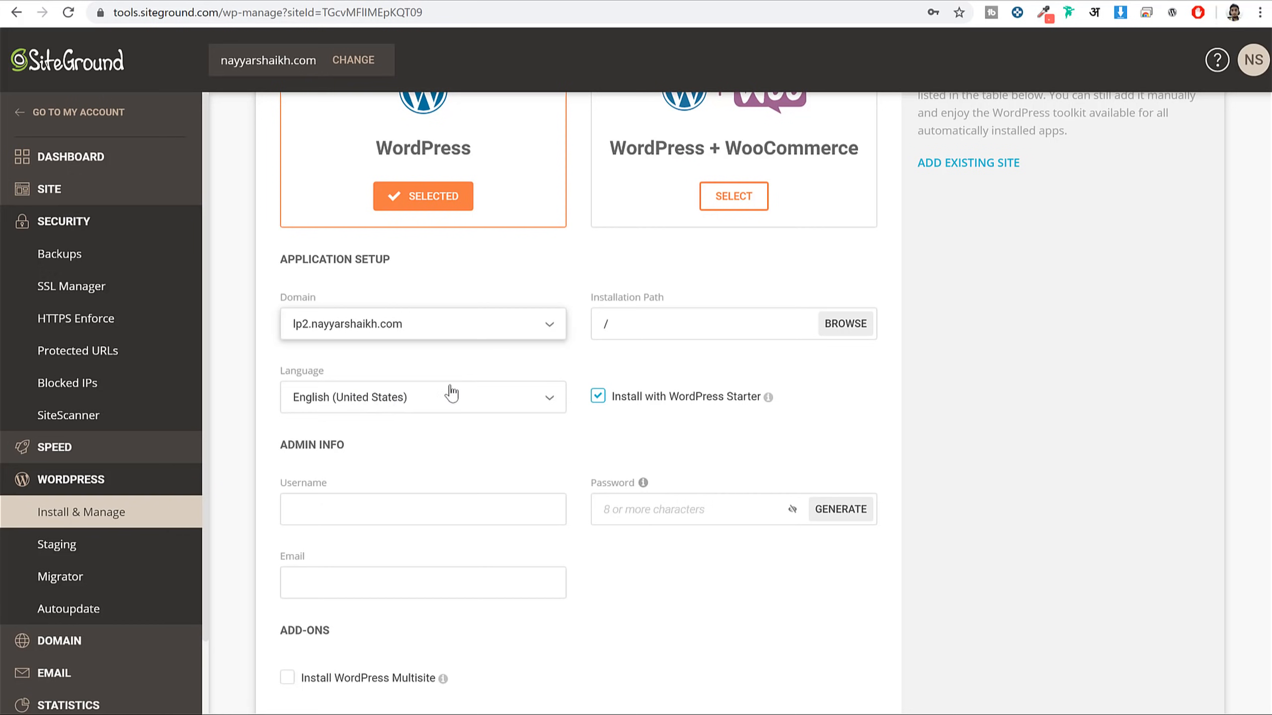
left_click(621, 400)
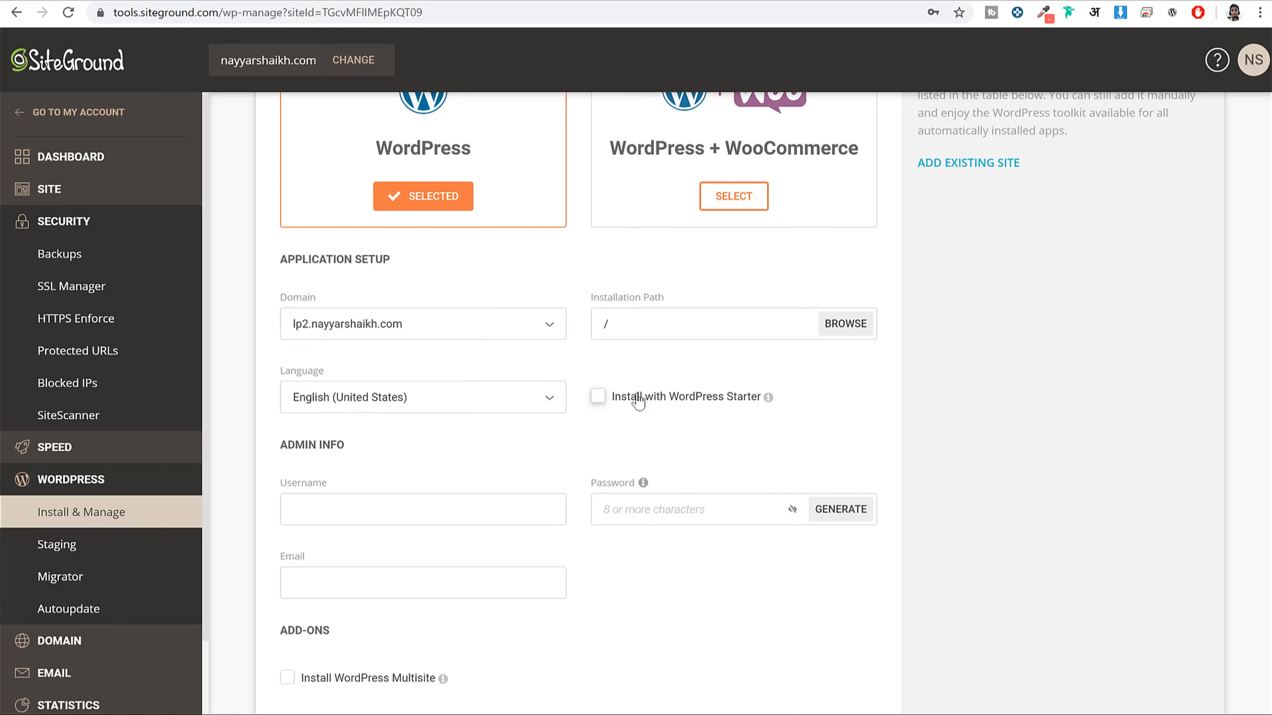
left_click_drag(640, 401, 726, 408)
left_click(617, 405)
left_click(598, 397)
left_click_drag(661, 401, 735, 401)
left_click(766, 443)
scroll(569, 454, "down", 3)
Enter the admin username, a password and the saved e-mail, then start the installation
left_click(318, 347)
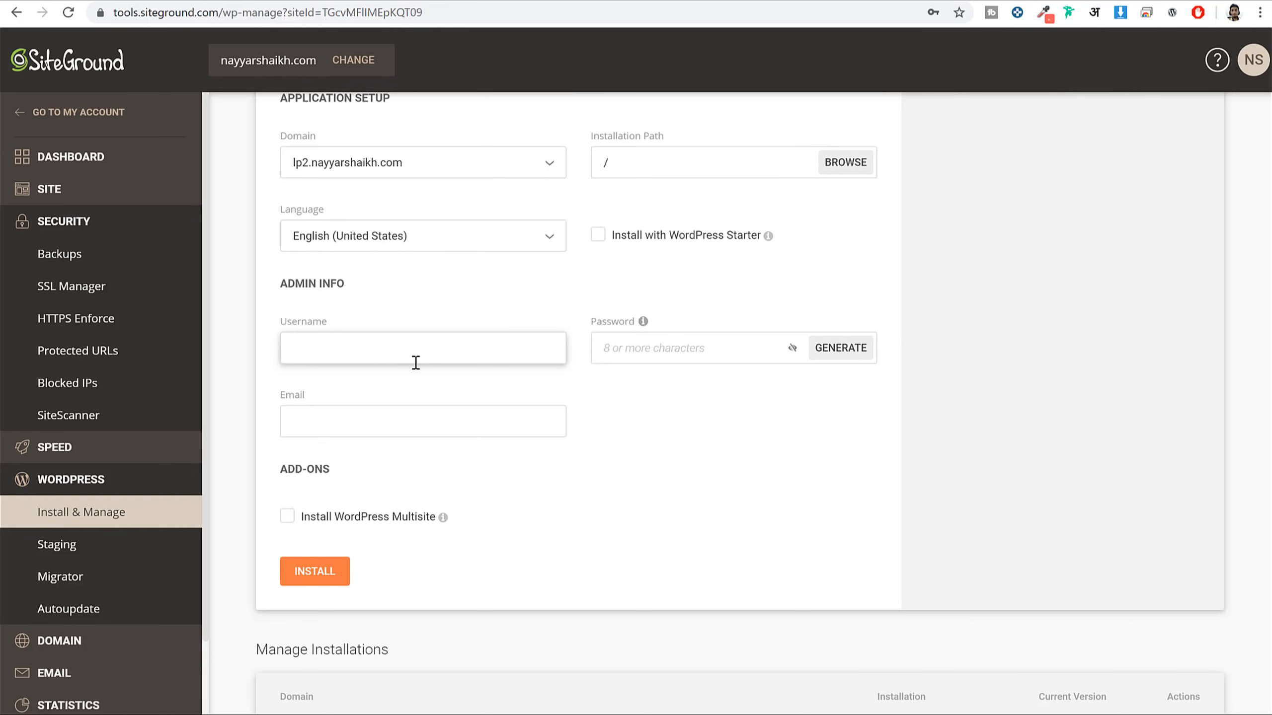
type("Nayyar_")
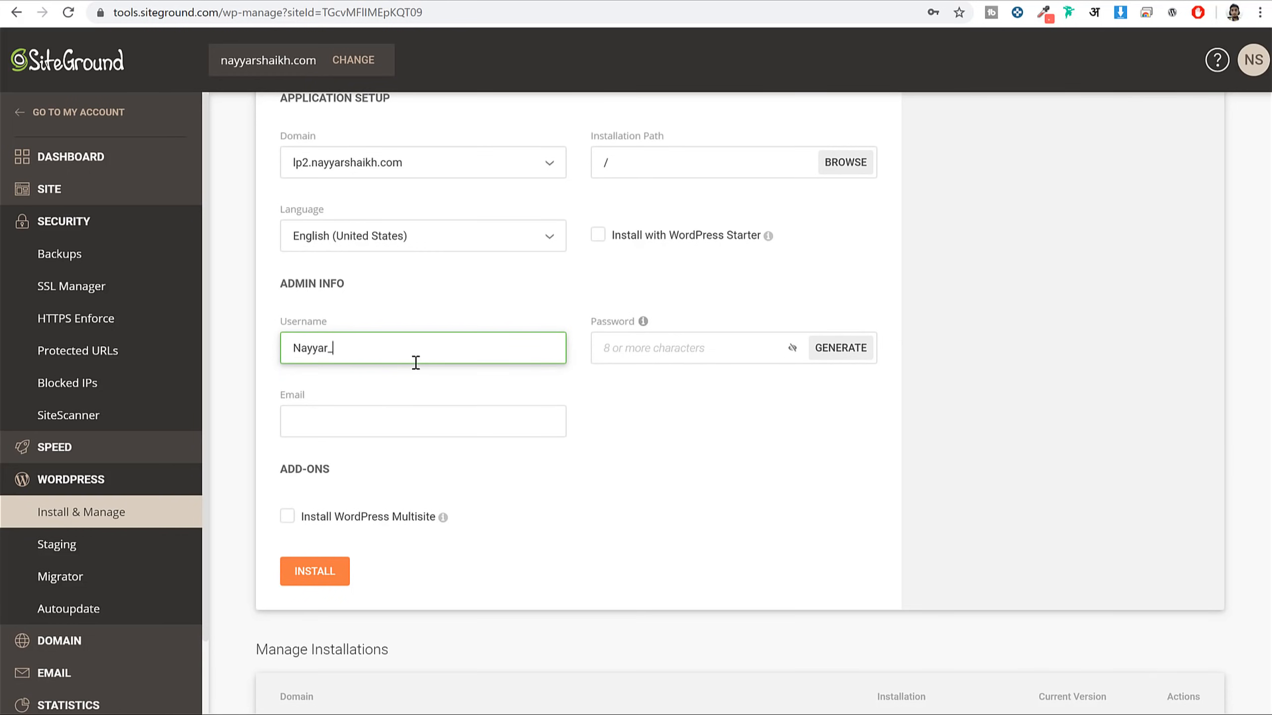
type("Shaikh")
key("Tab")
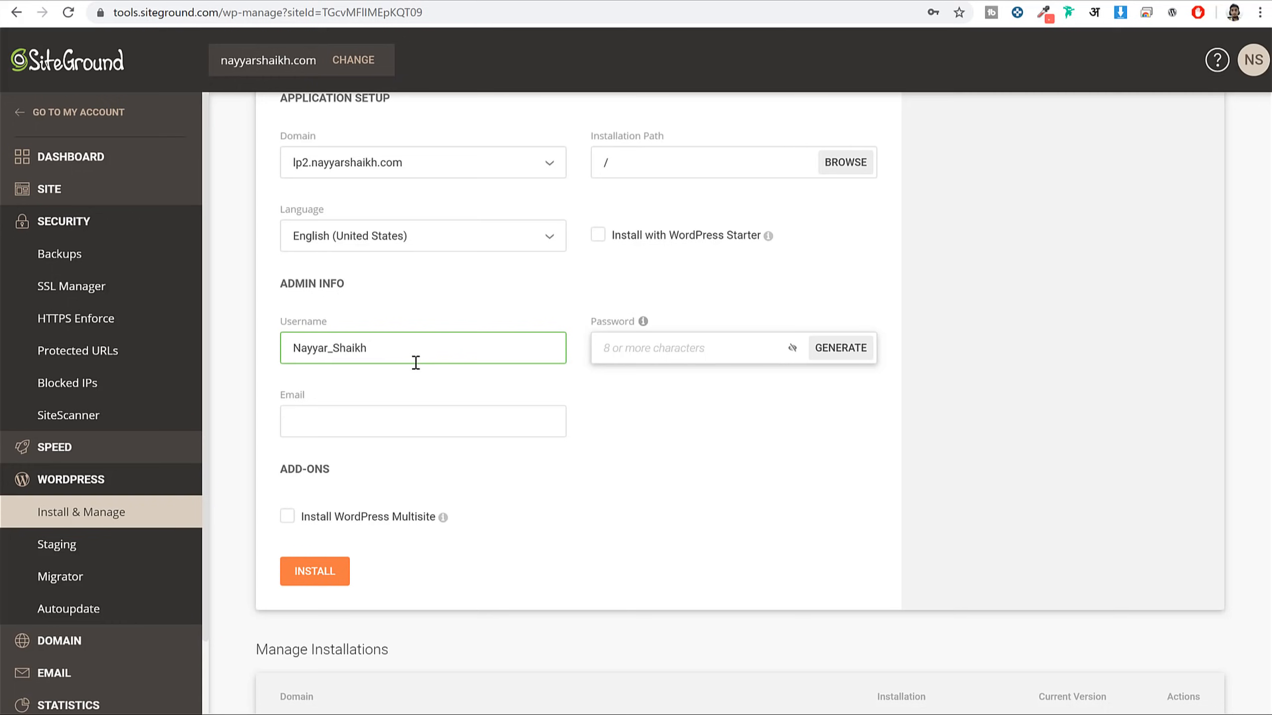
type("•••••")
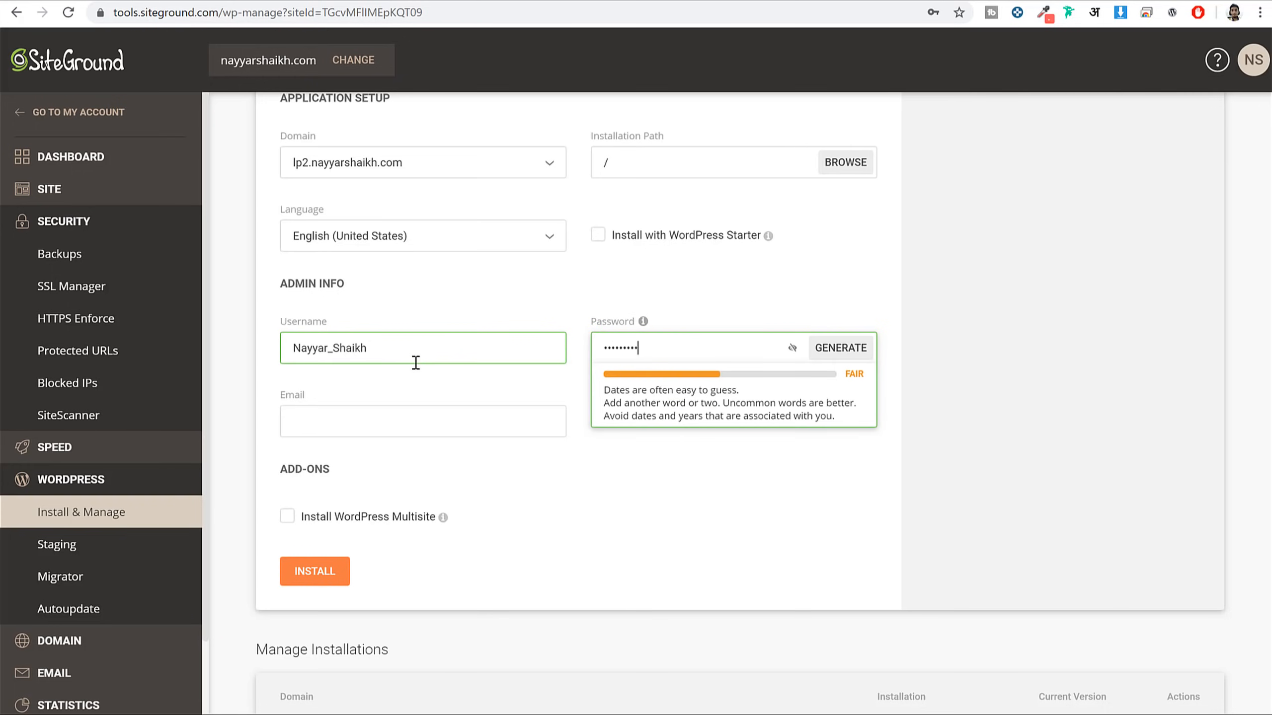
left_click(409, 425)
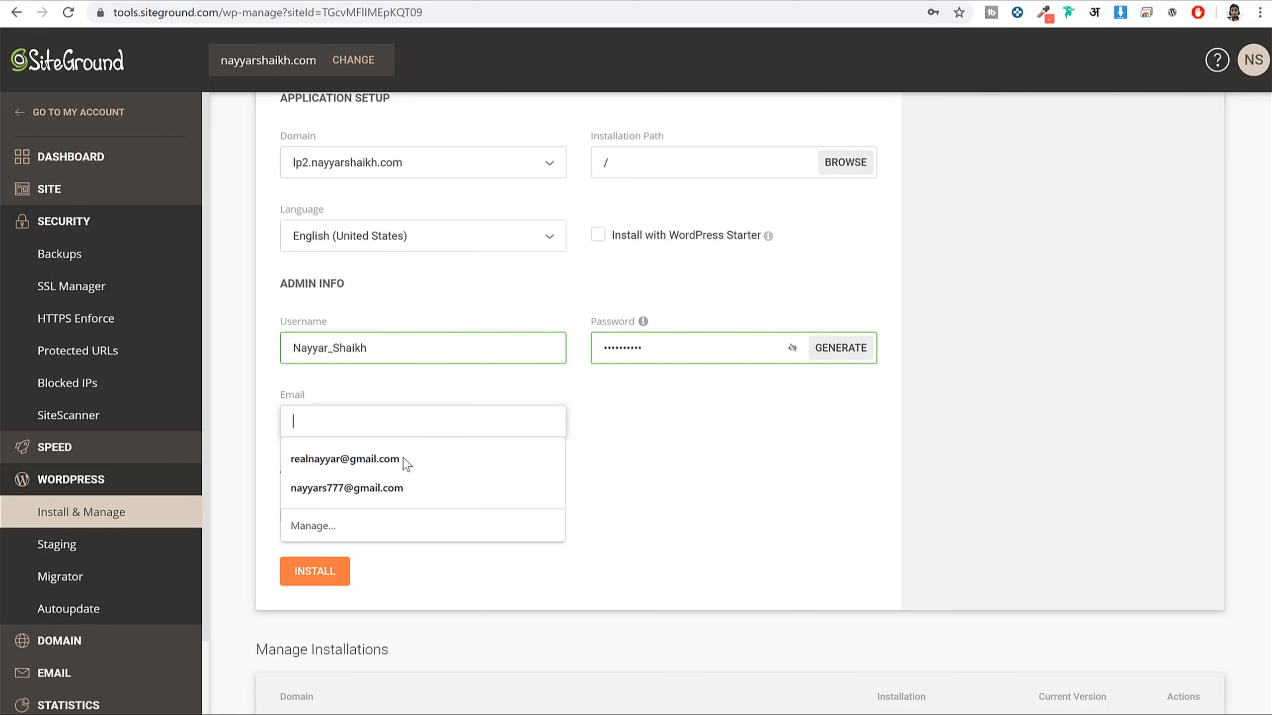
left_click(404, 460)
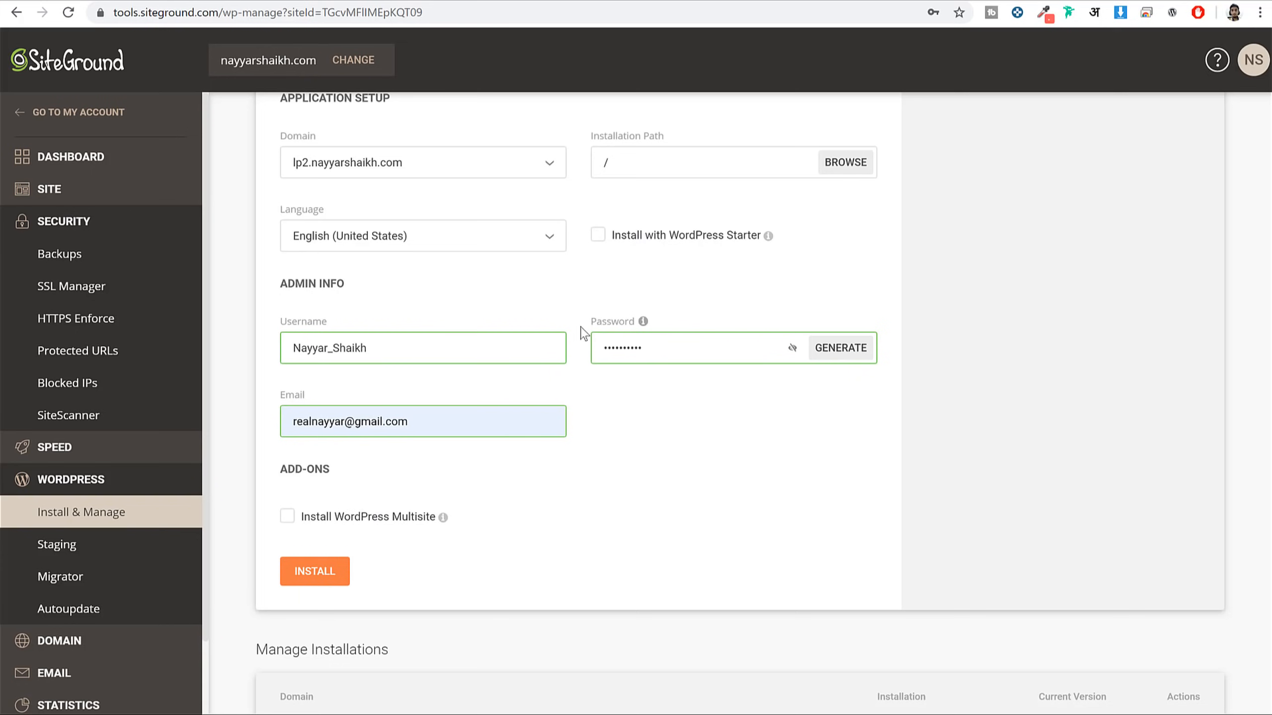
scroll(431, 619, "up", 2)
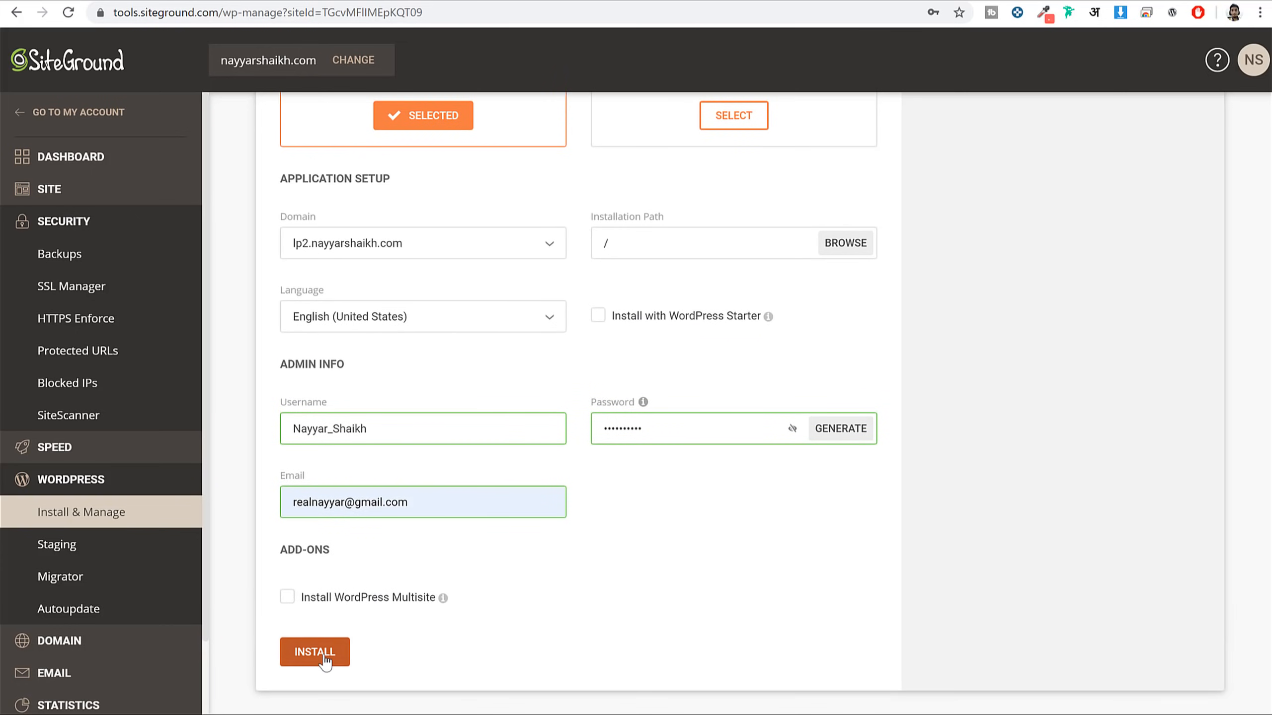
left_click(315, 652)
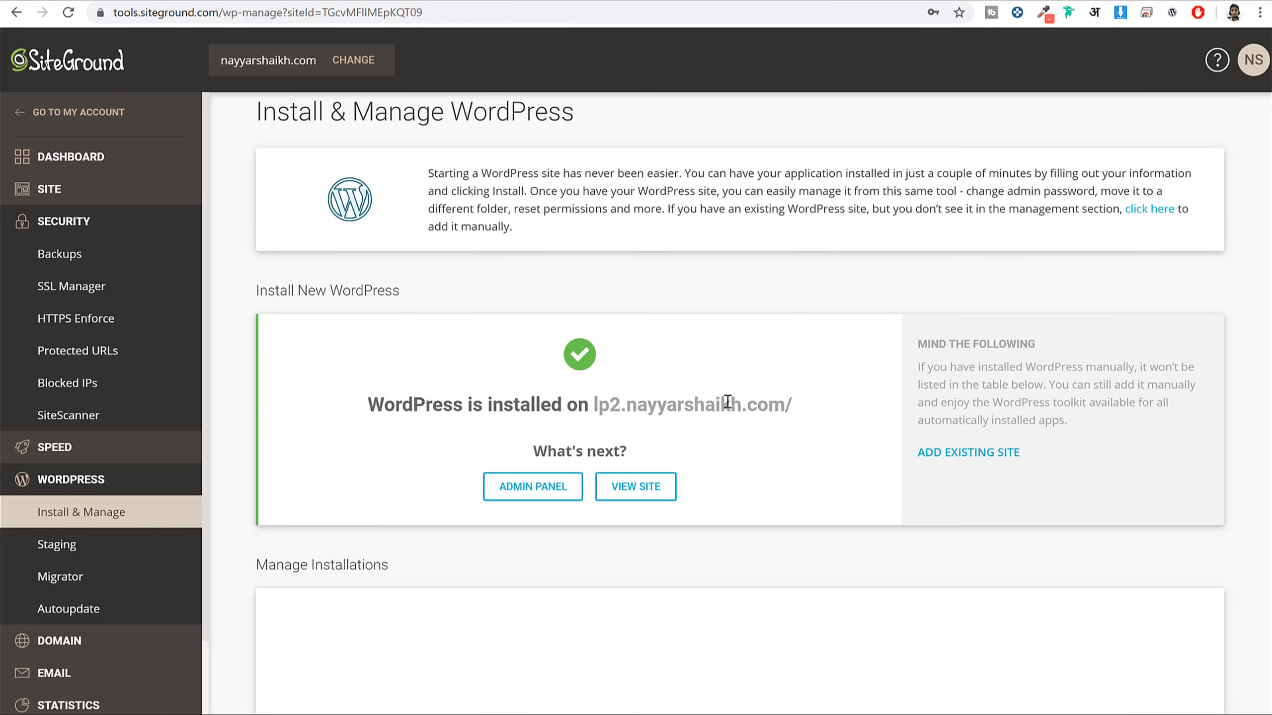
Find the lp2 install under Manage Installations and log in to its admin panel
scroll(837, 380, "down", 8)
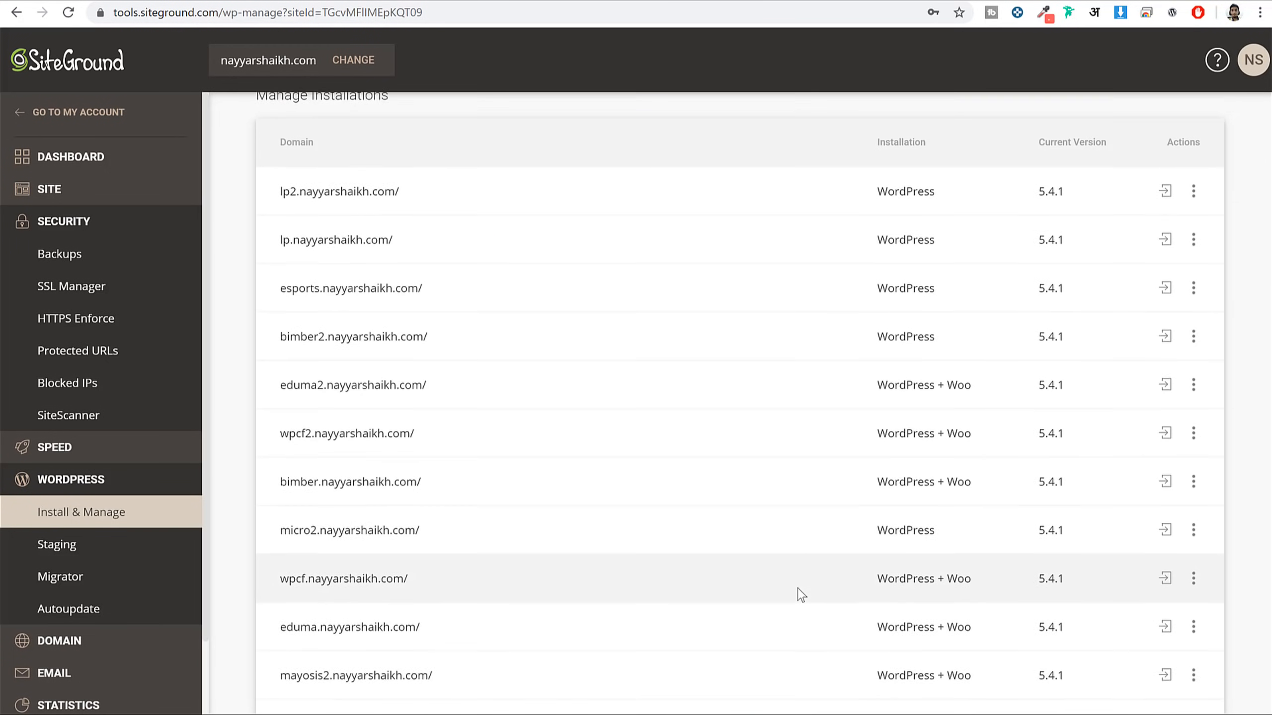
scroll(350, 323, "up", 5)
left_click_drag(393, 335, 277, 346)
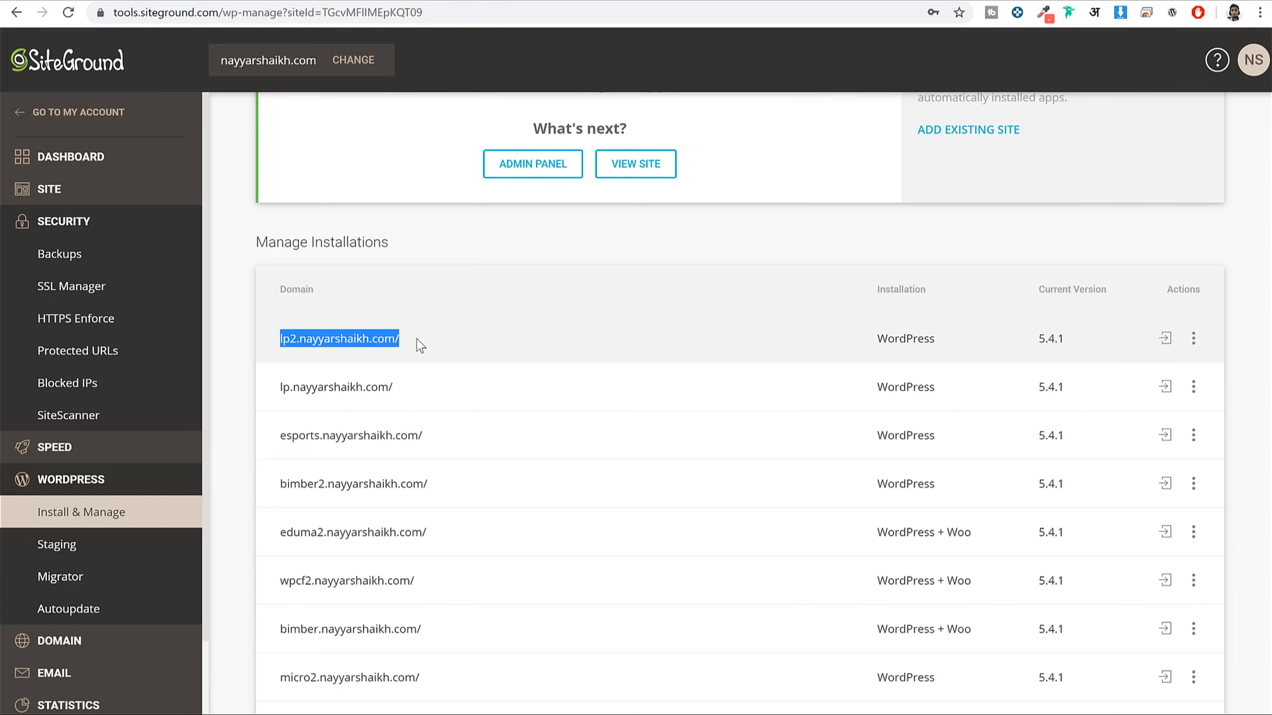
left_click(1168, 340)
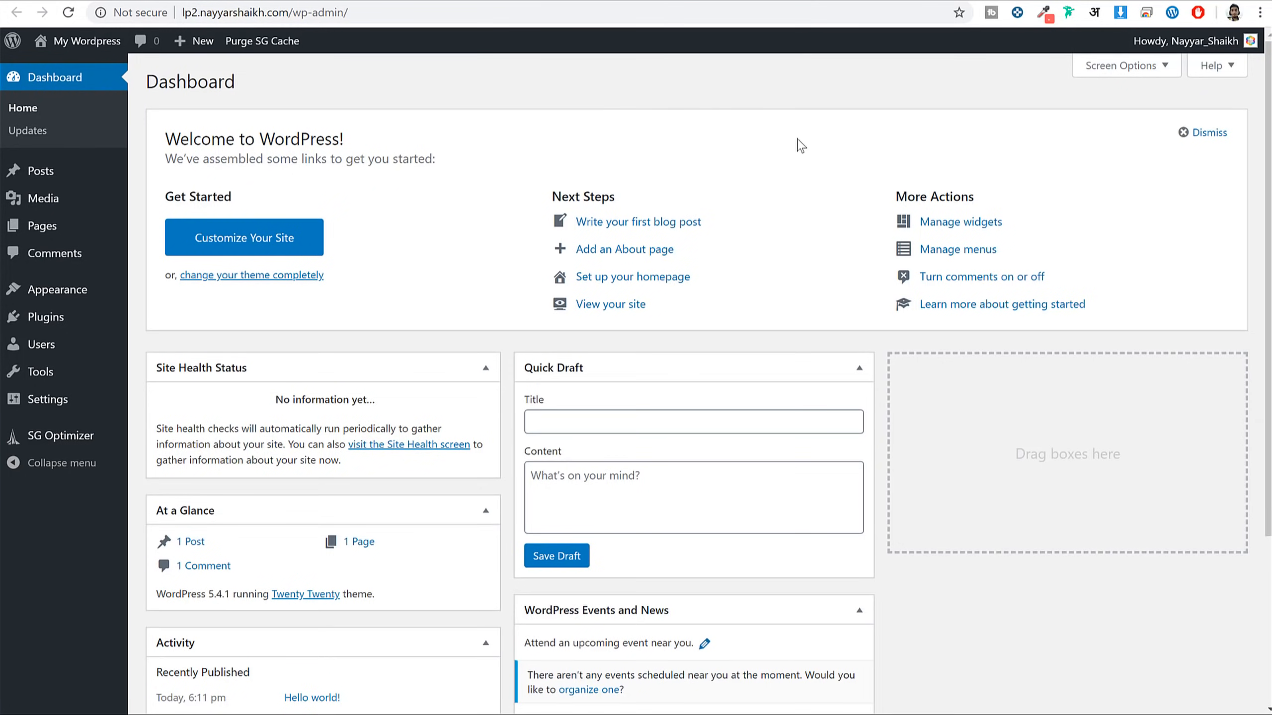
Point out /wp-admin/ in the lp2 dashboard's address bar and scroll through the Dashboard
scroll(811, 491, "down", 3)
scroll(815, 496, "up", 3)
left_click(273, 10)
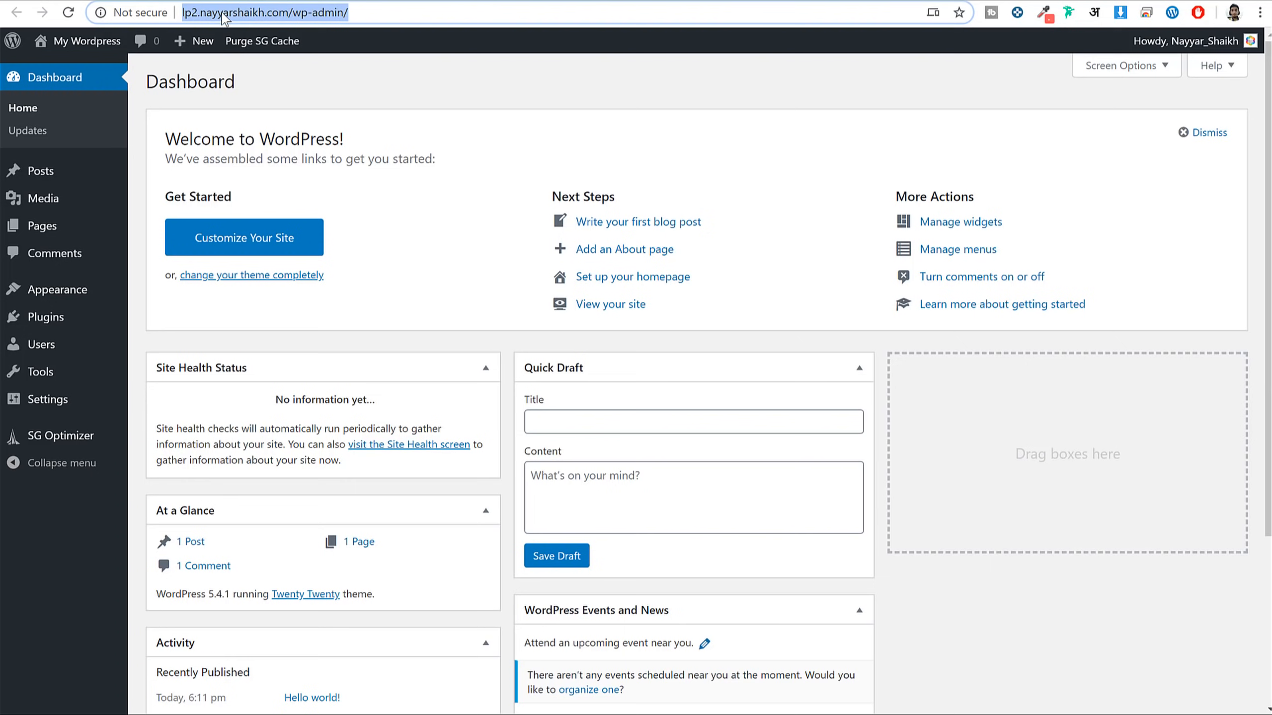
left_click(224, 12)
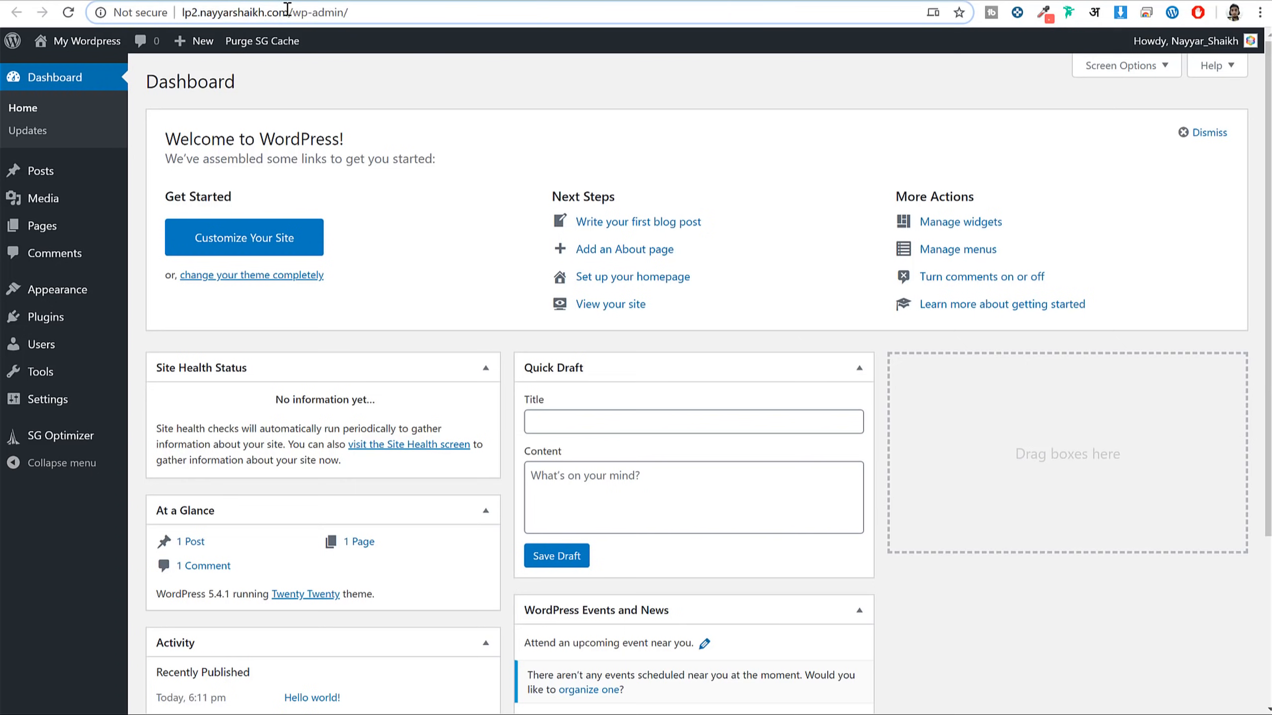
left_click_drag(289, 12, 401, 11)
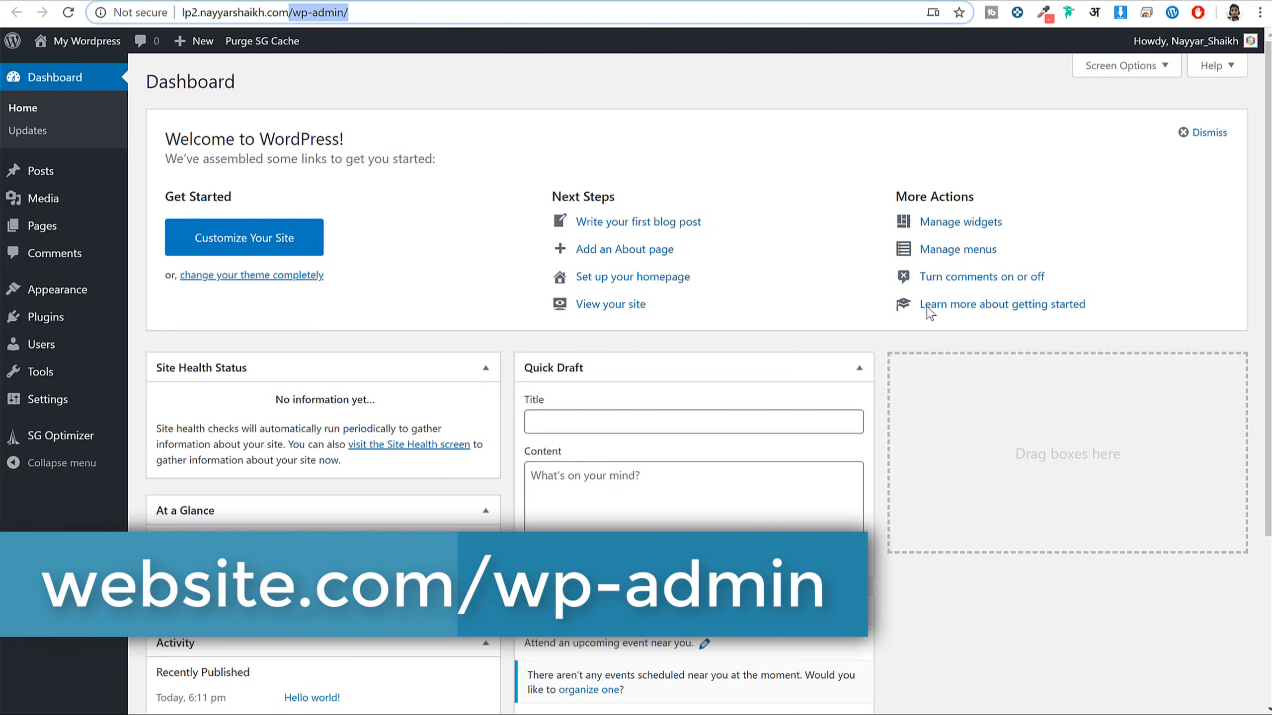
left_click(656, 126)
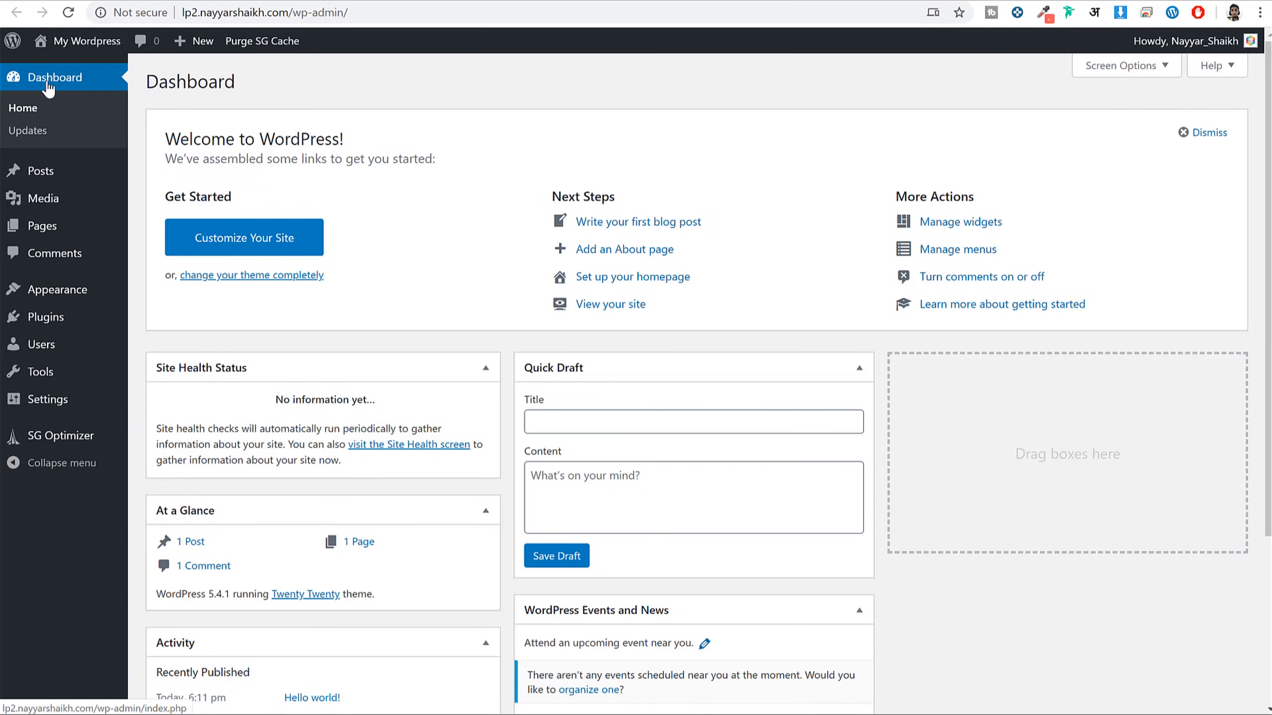
scroll(872, 531, "down", 4)
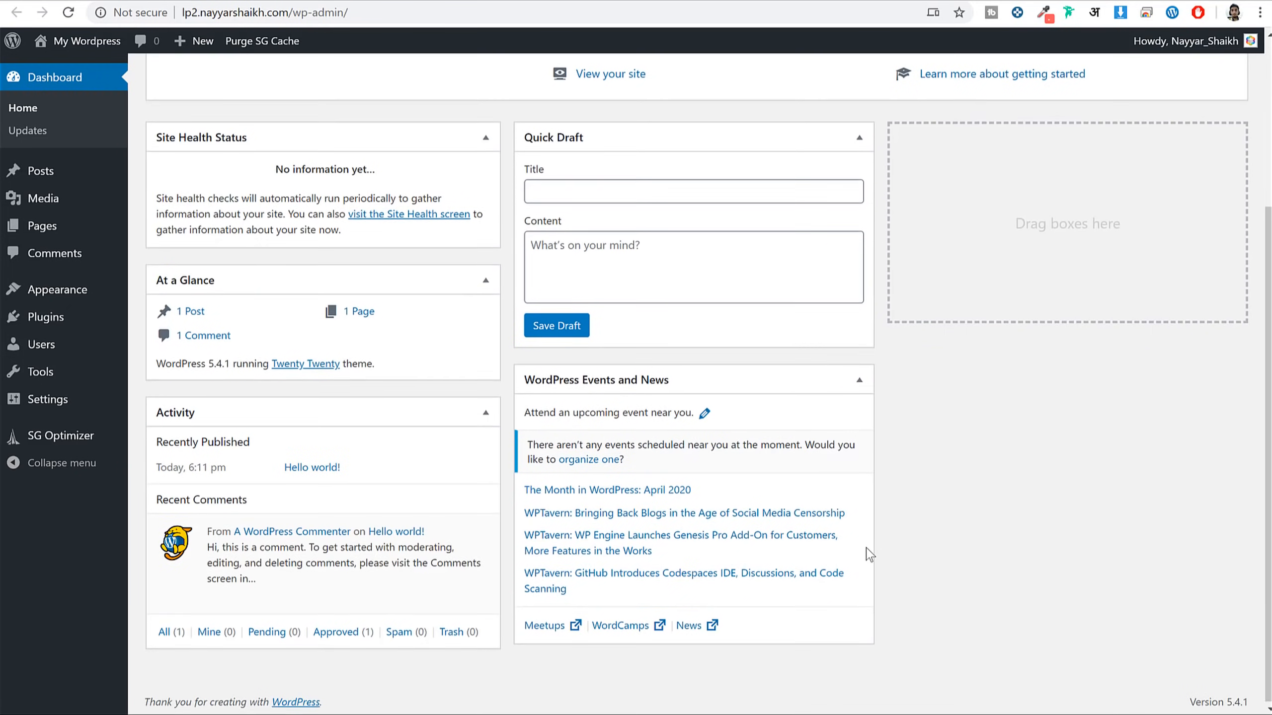
scroll(869, 559, "up", 4)
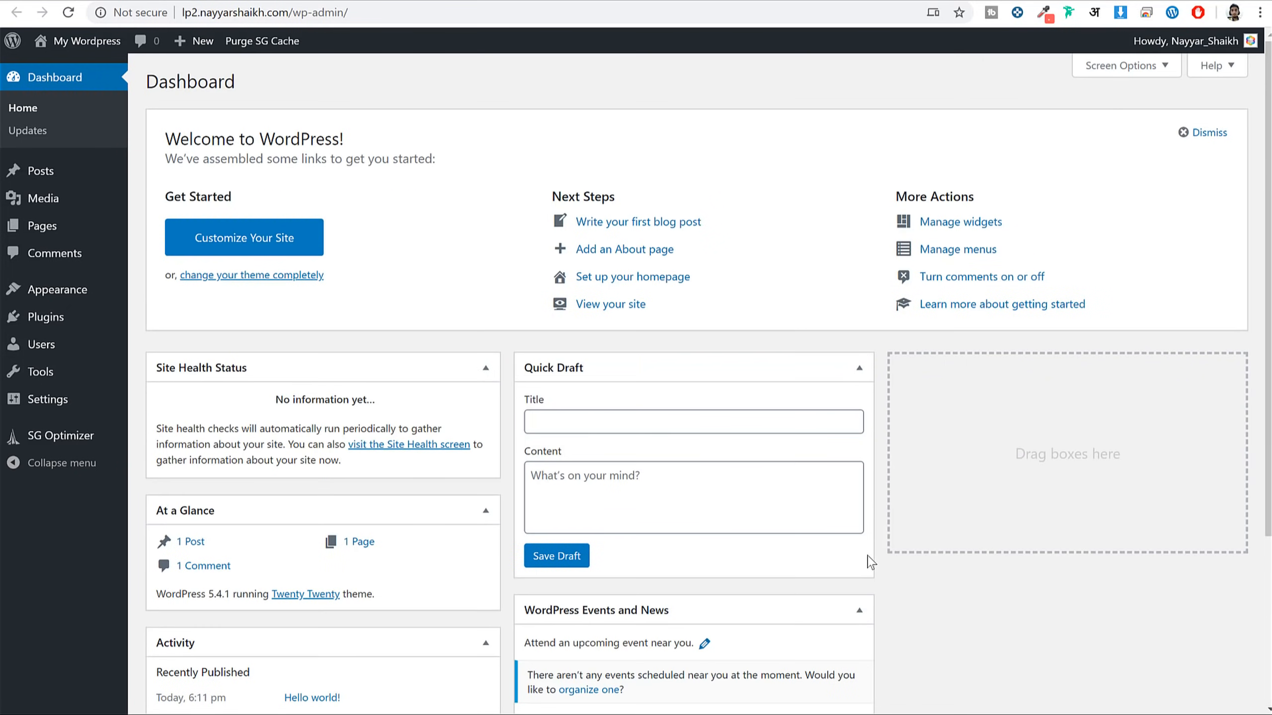
Browse Posts (Hello world!), Media, Pages and Comments, ending on the installed Themes screen
left_click(71, 173)
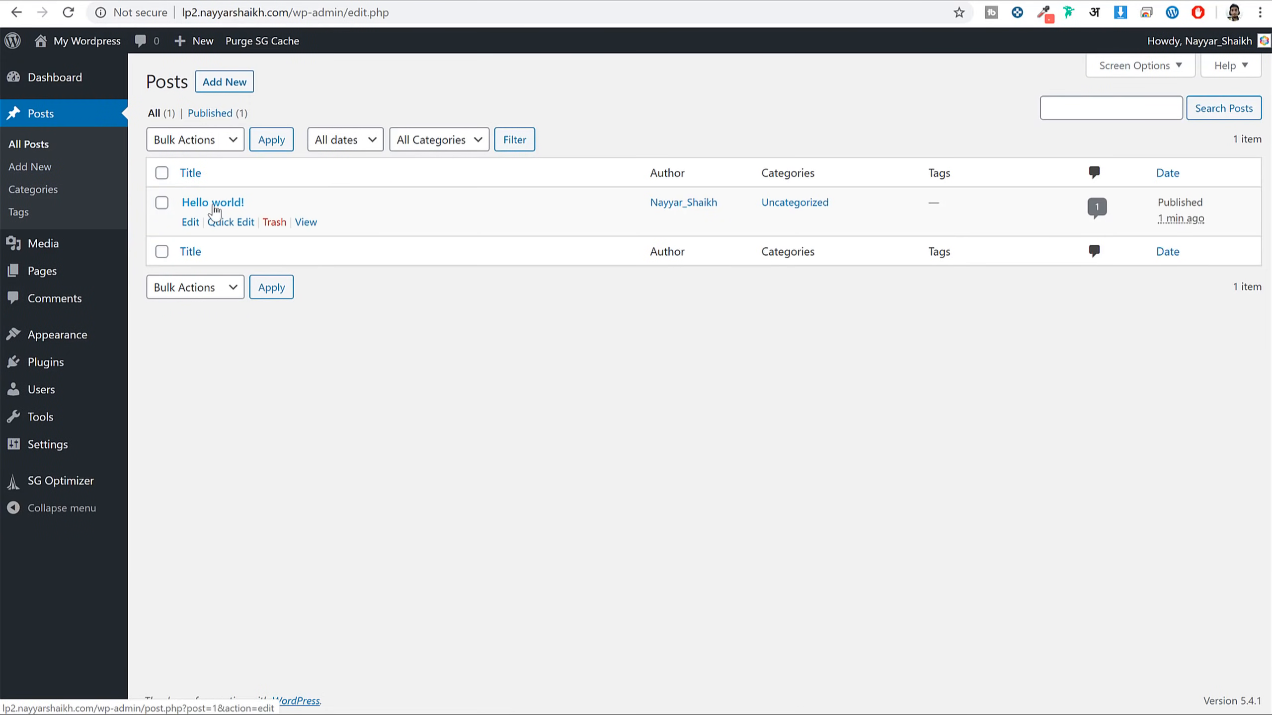
left_click_drag(283, 207, 178, 206)
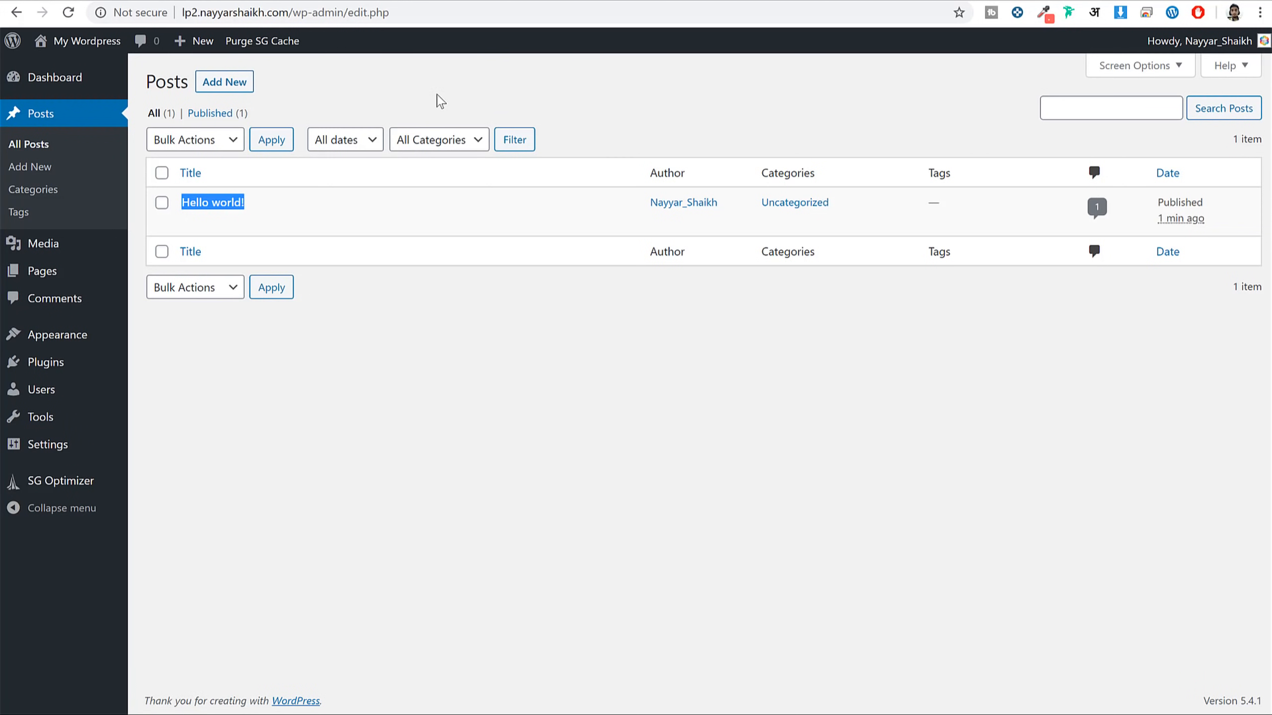
left_click(68, 246)
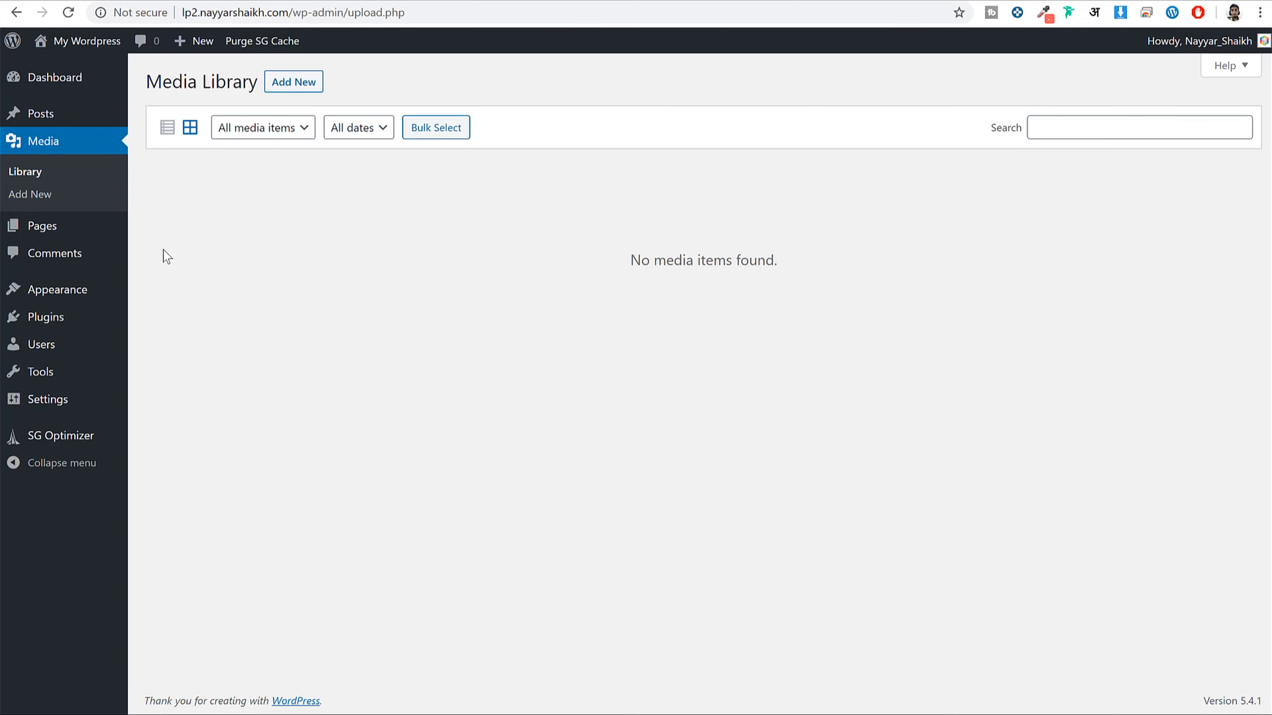
left_click(81, 237)
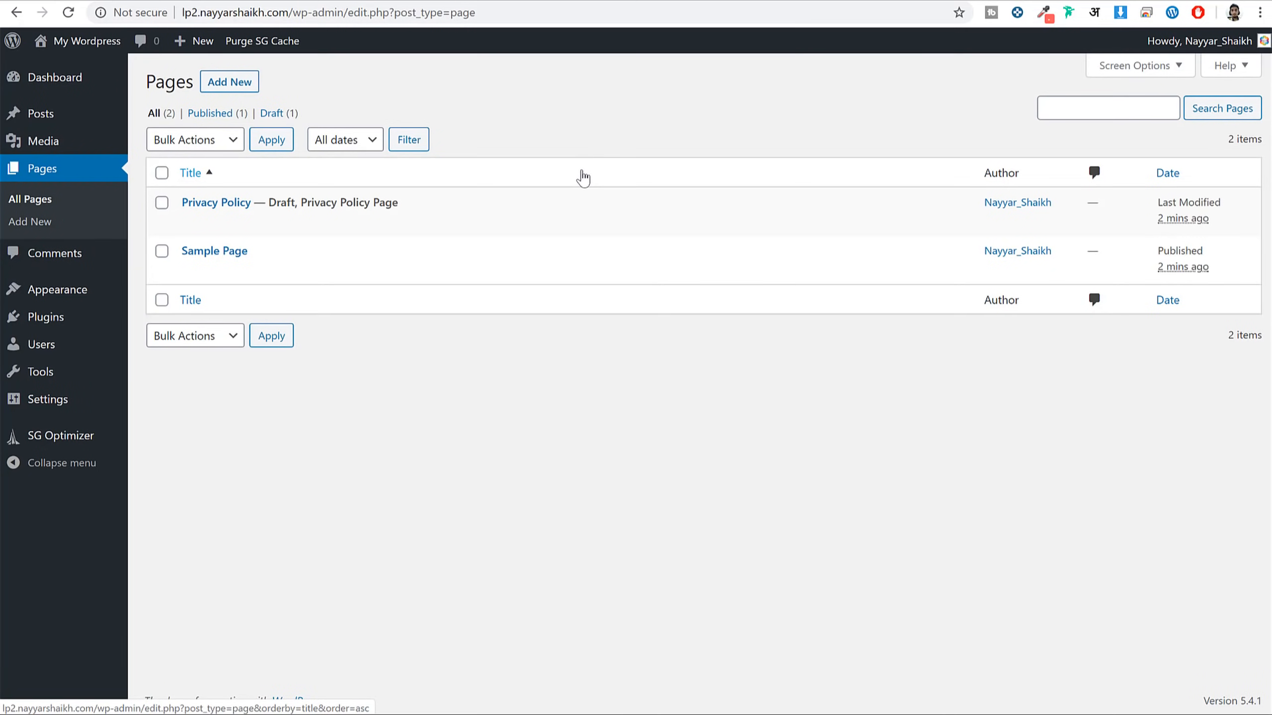
mouse_move(213, 226)
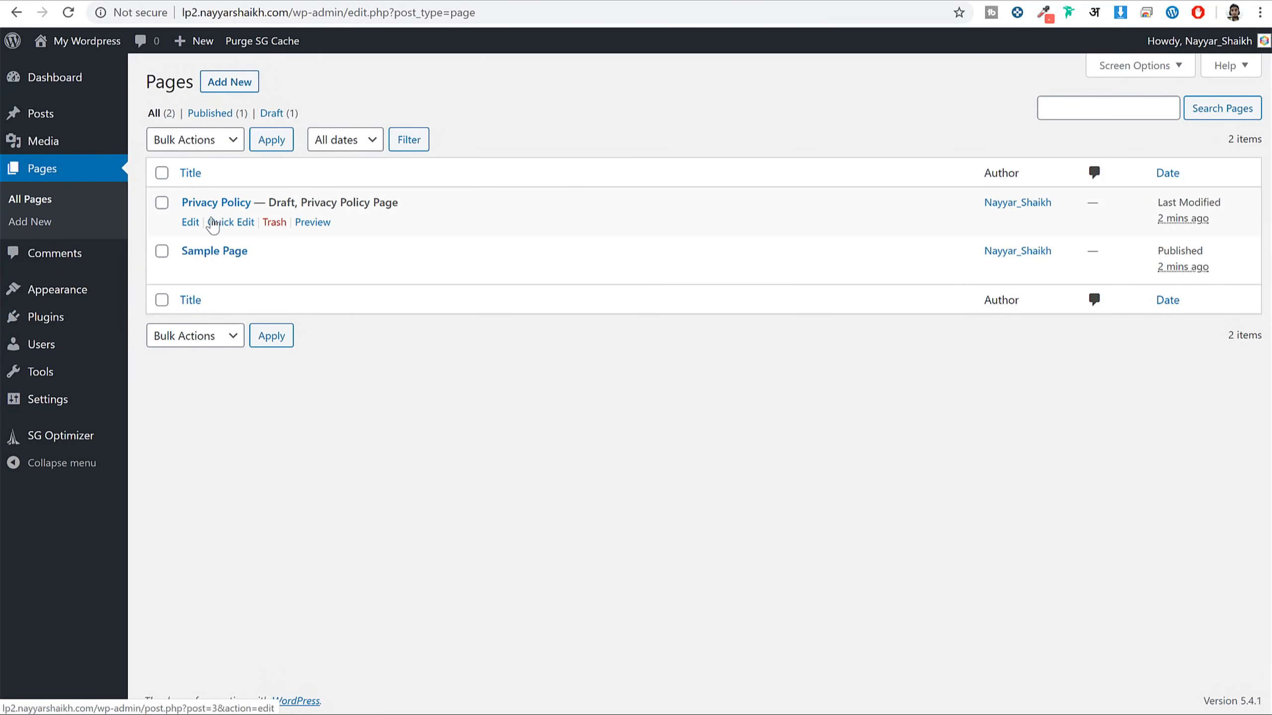
left_click(57, 256)
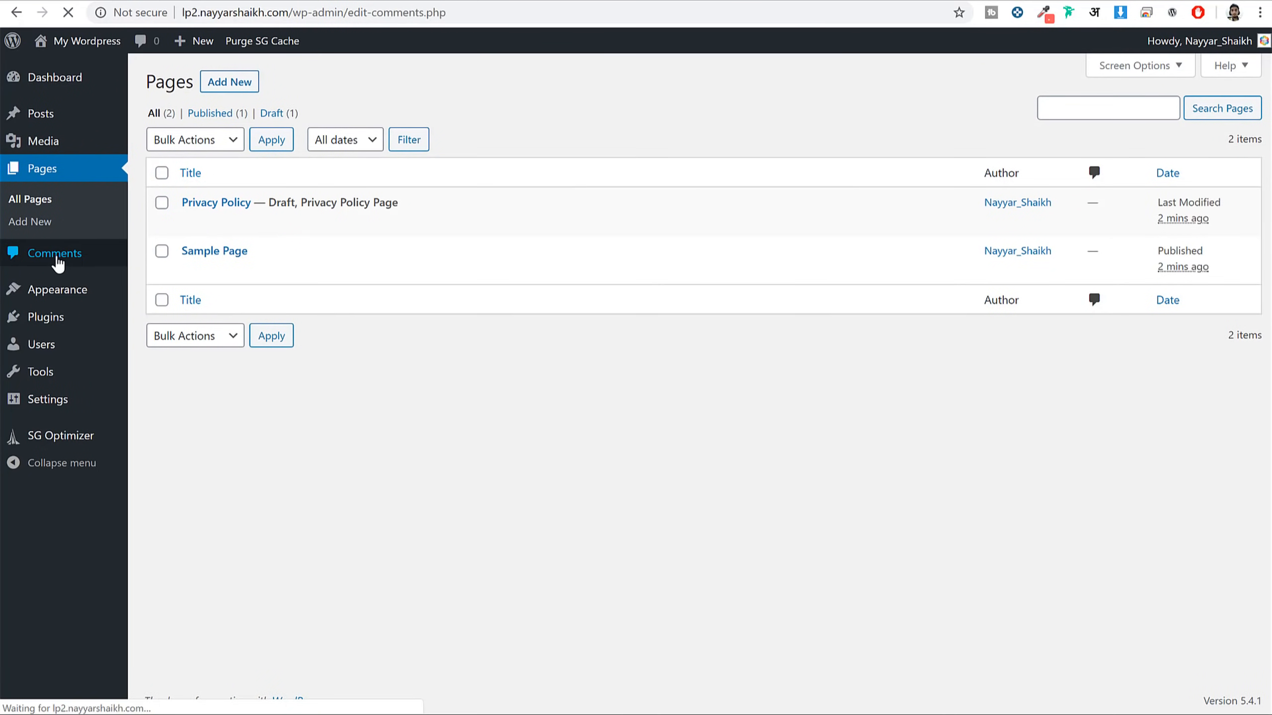
mouse_move(345, 210)
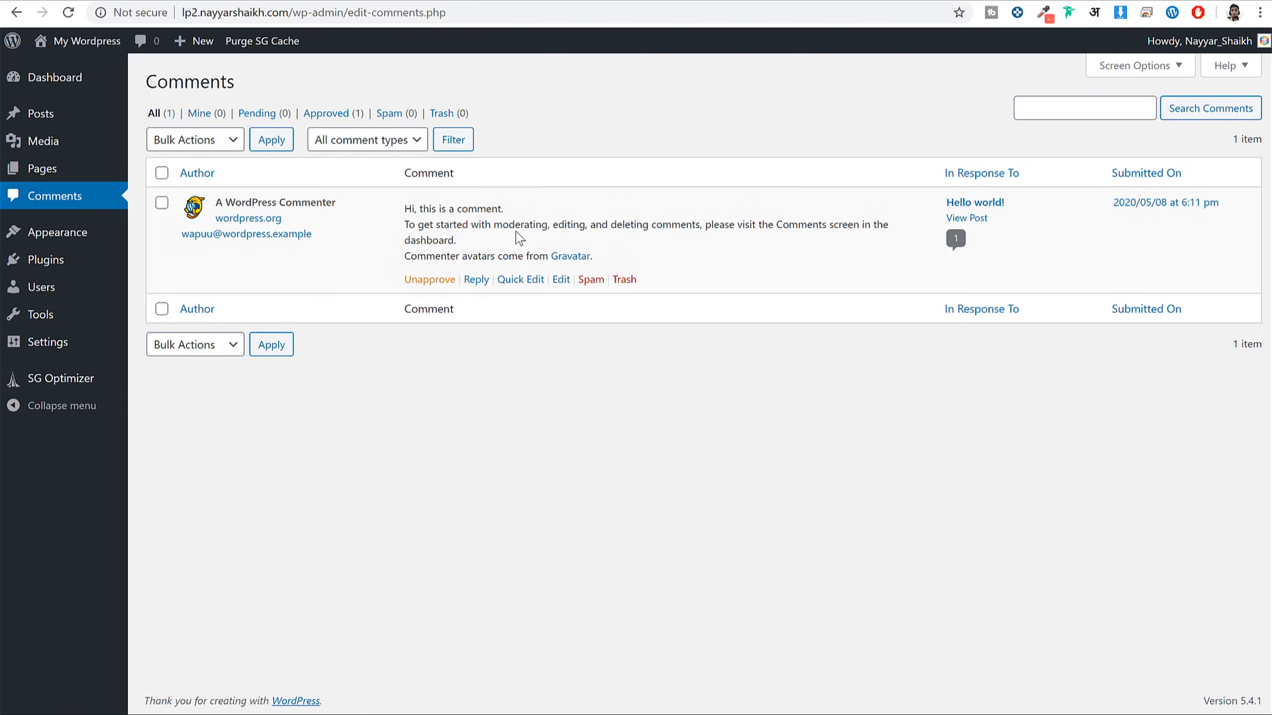
left_click(62, 240)
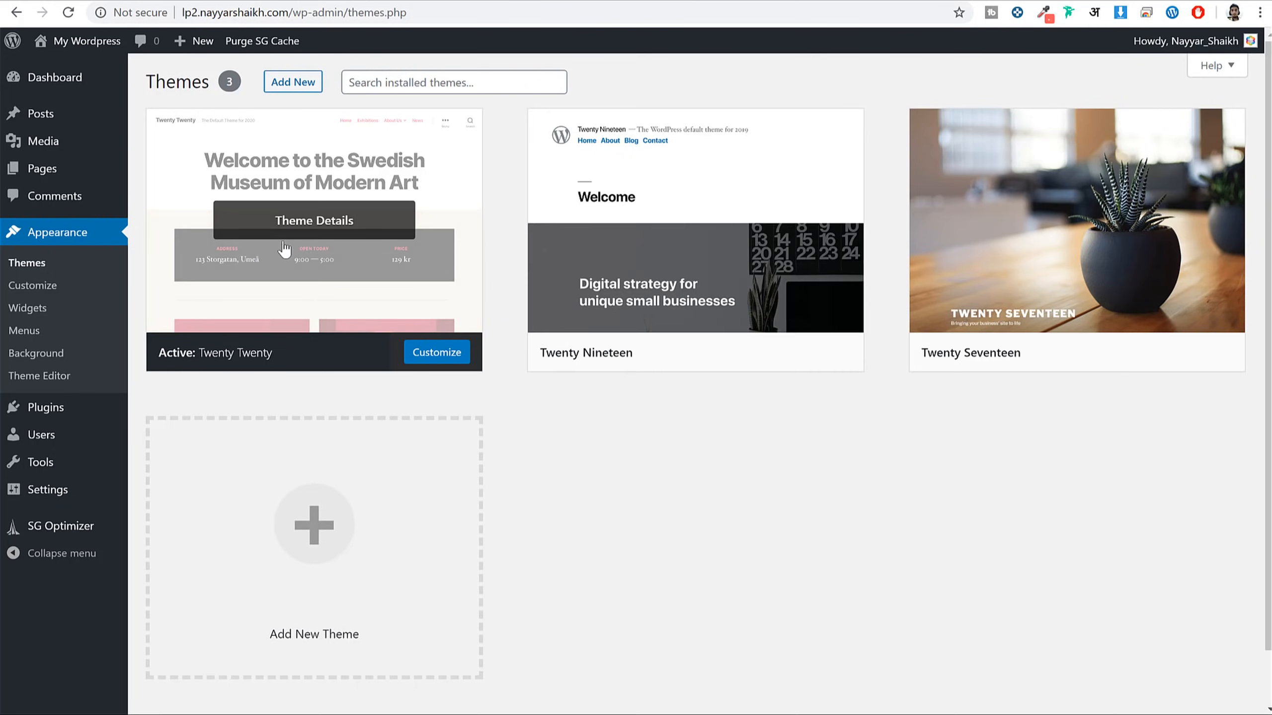
Preview the site's current front page in a new tab, then return to Themes
mouse_move(592, 233)
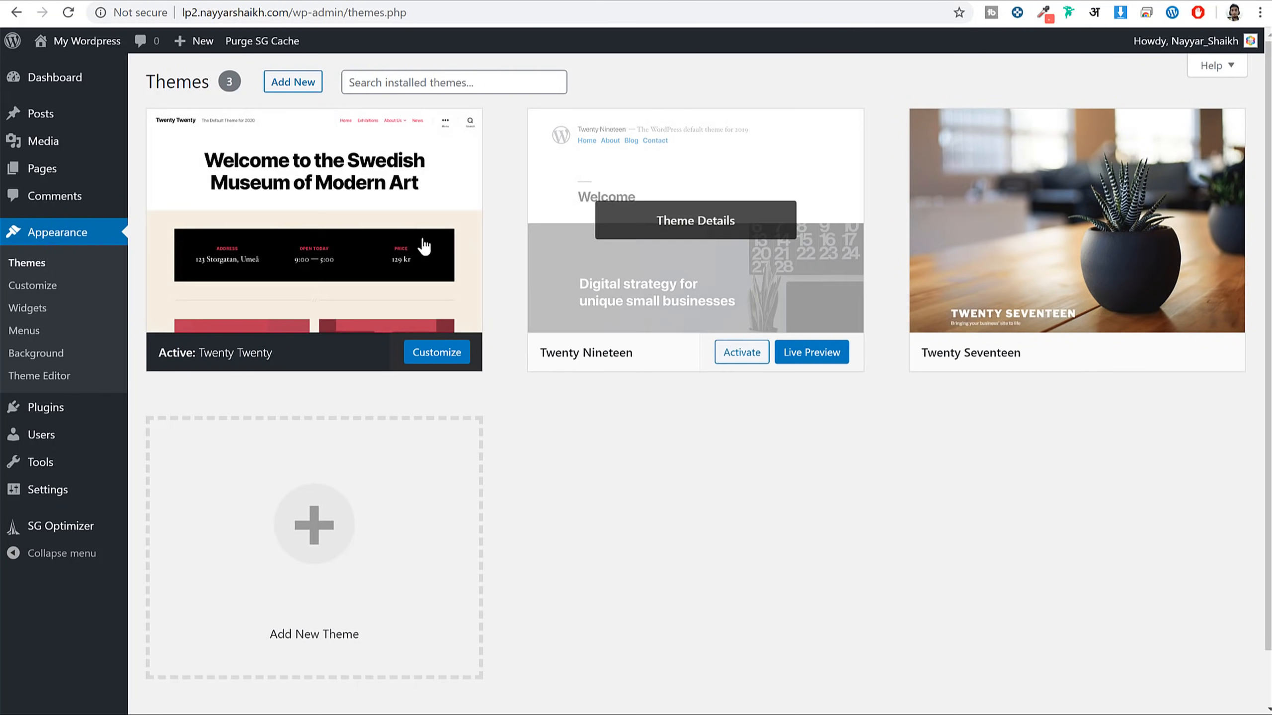
mouse_move(369, 249)
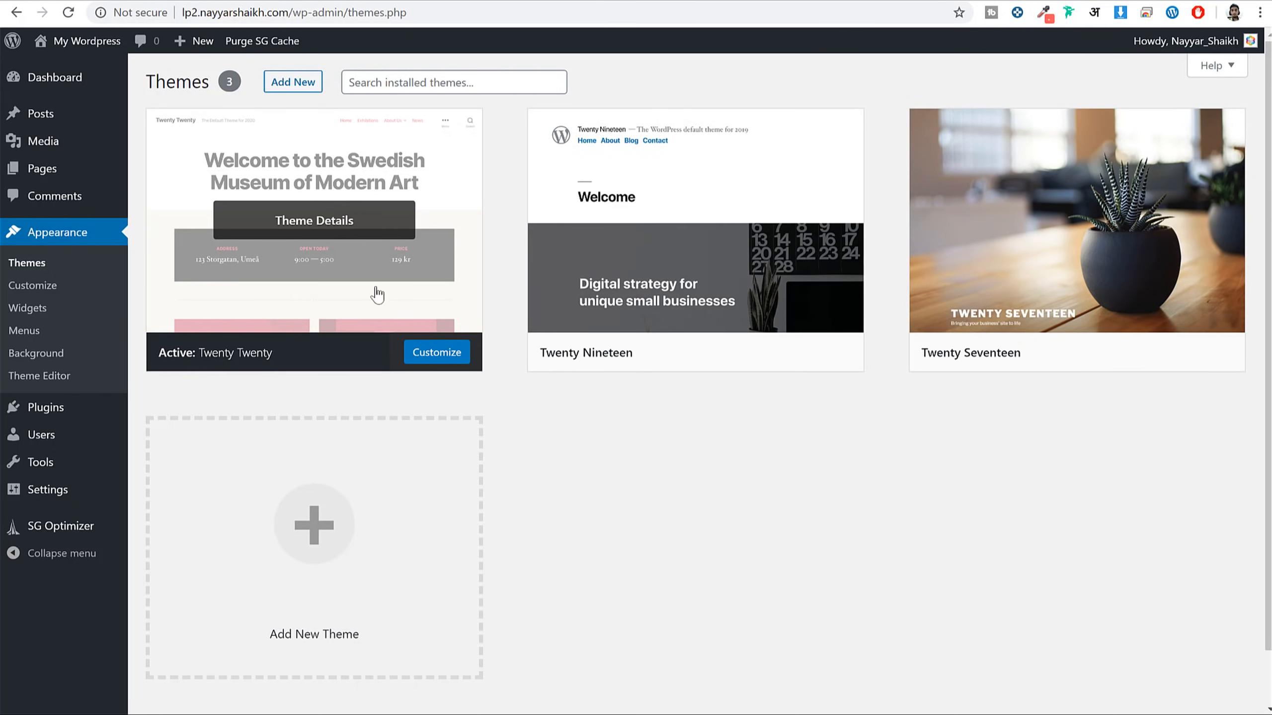
right_click(56, 49)
left_click(94, 63)
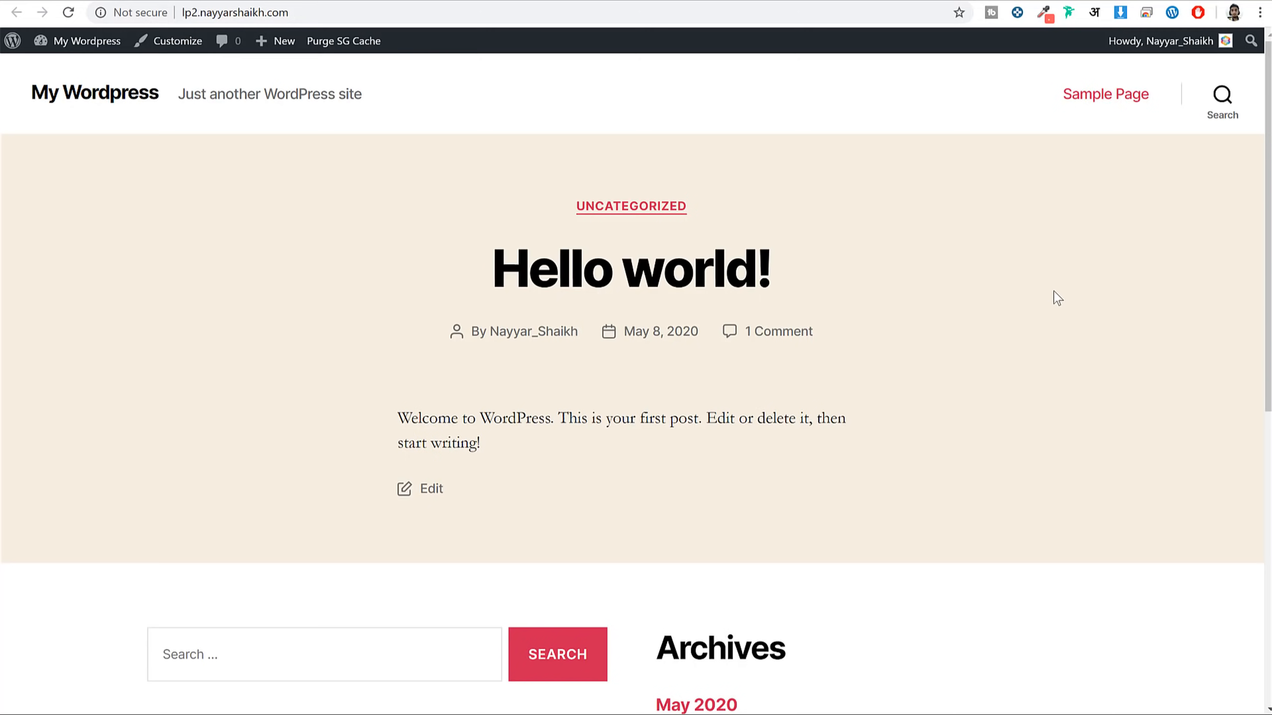
scroll(1000, 378, "down", 8)
scroll(999, 377, "up", 8)
key("ctrl+w")
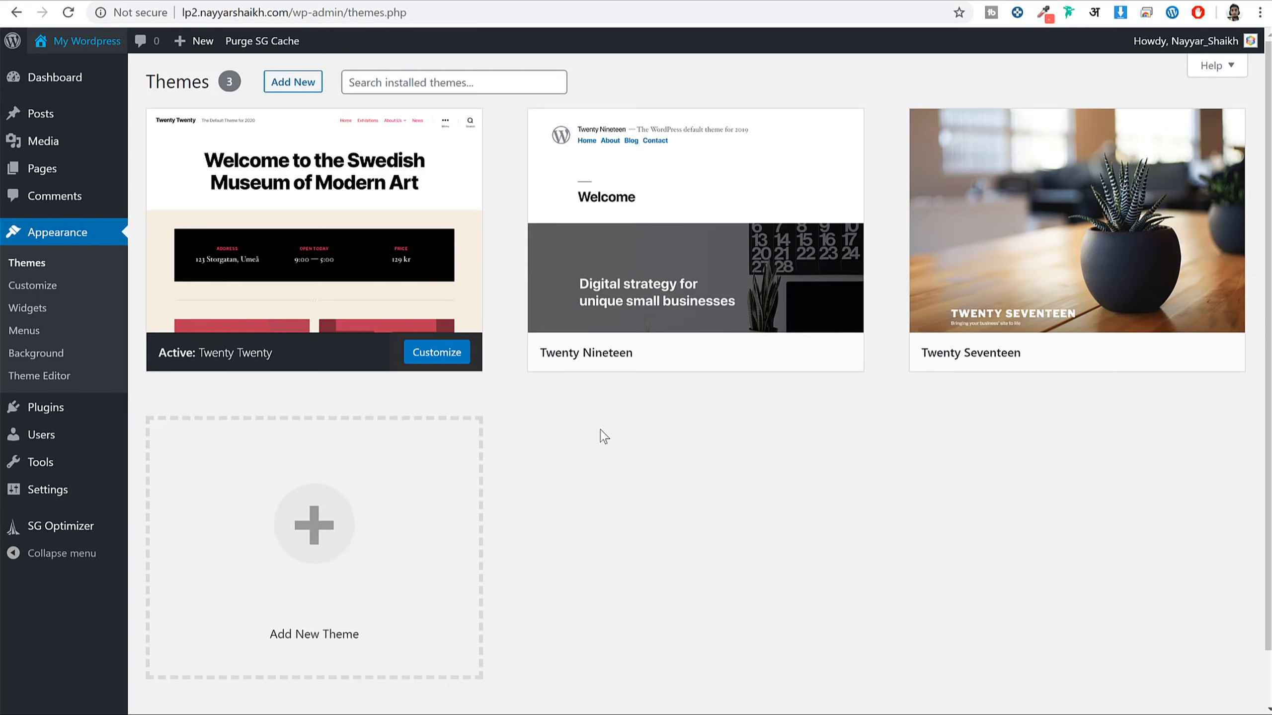
Activate Twenty Seventeen and check the front page's new design before returning to Themes
mouse_move(1028, 250)
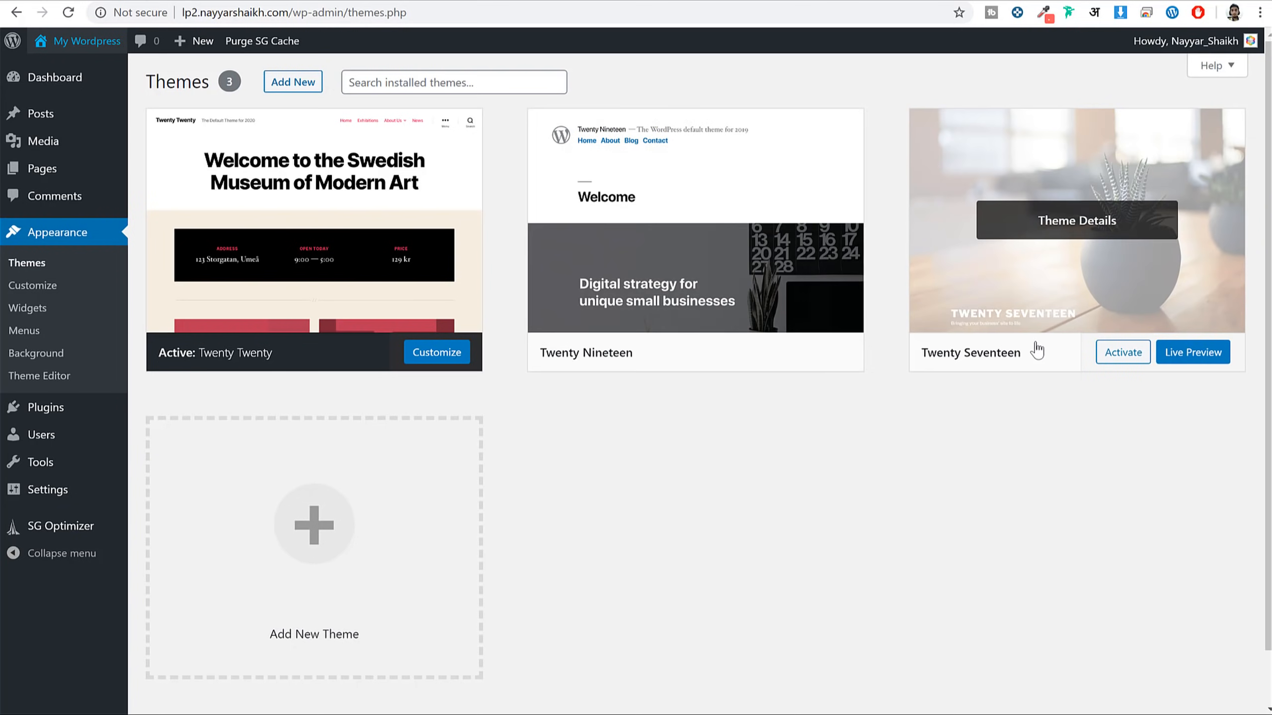
left_click(1123, 352)
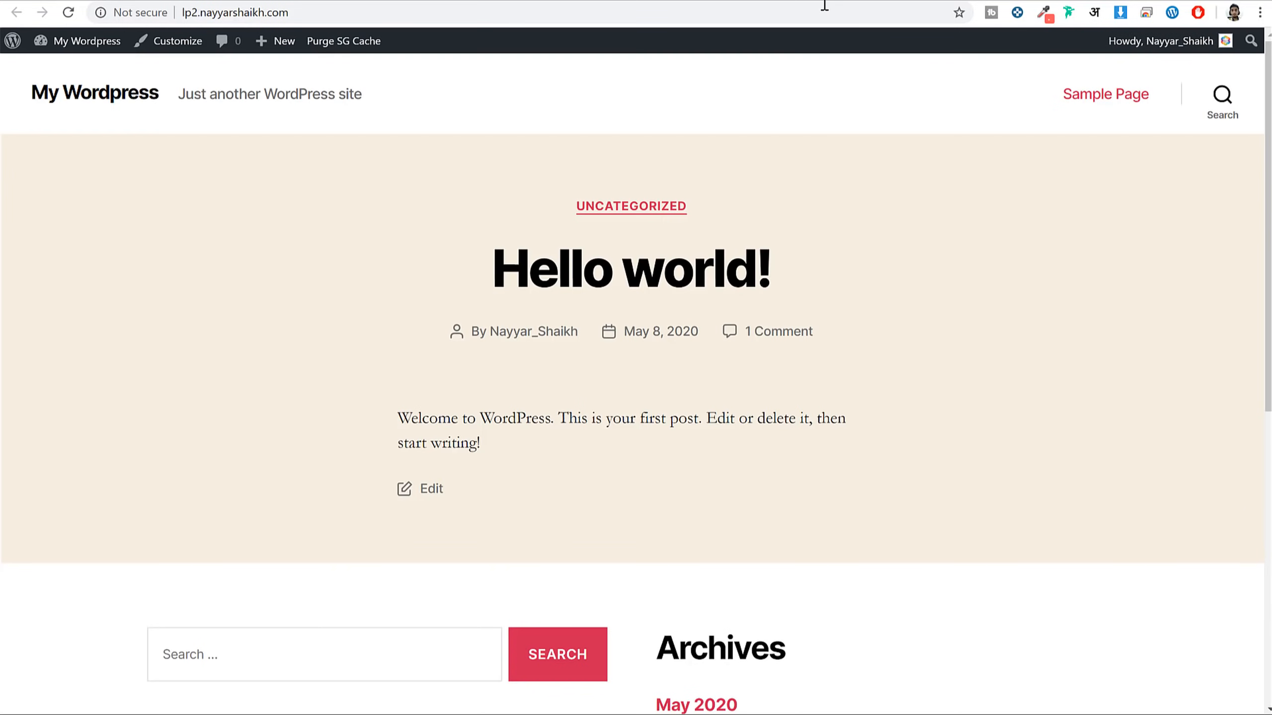
left_click(820, 13)
key("Return")
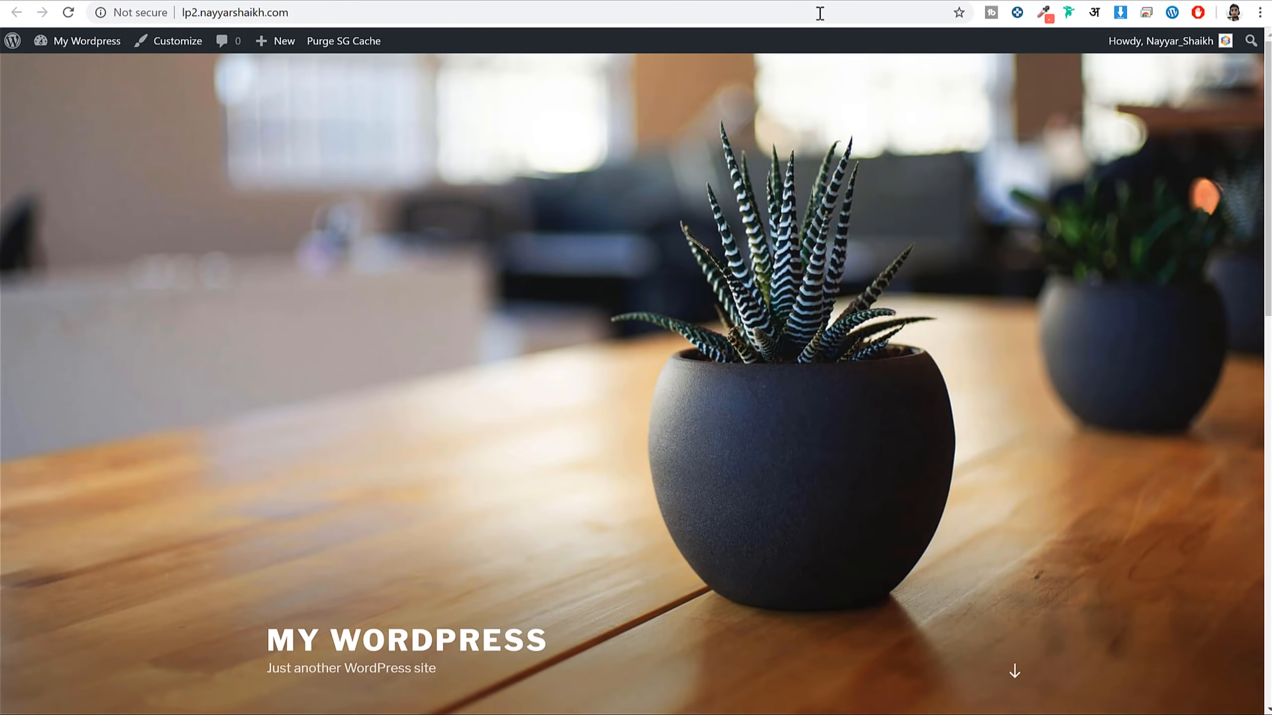
scroll(827, 331, "down", 15)
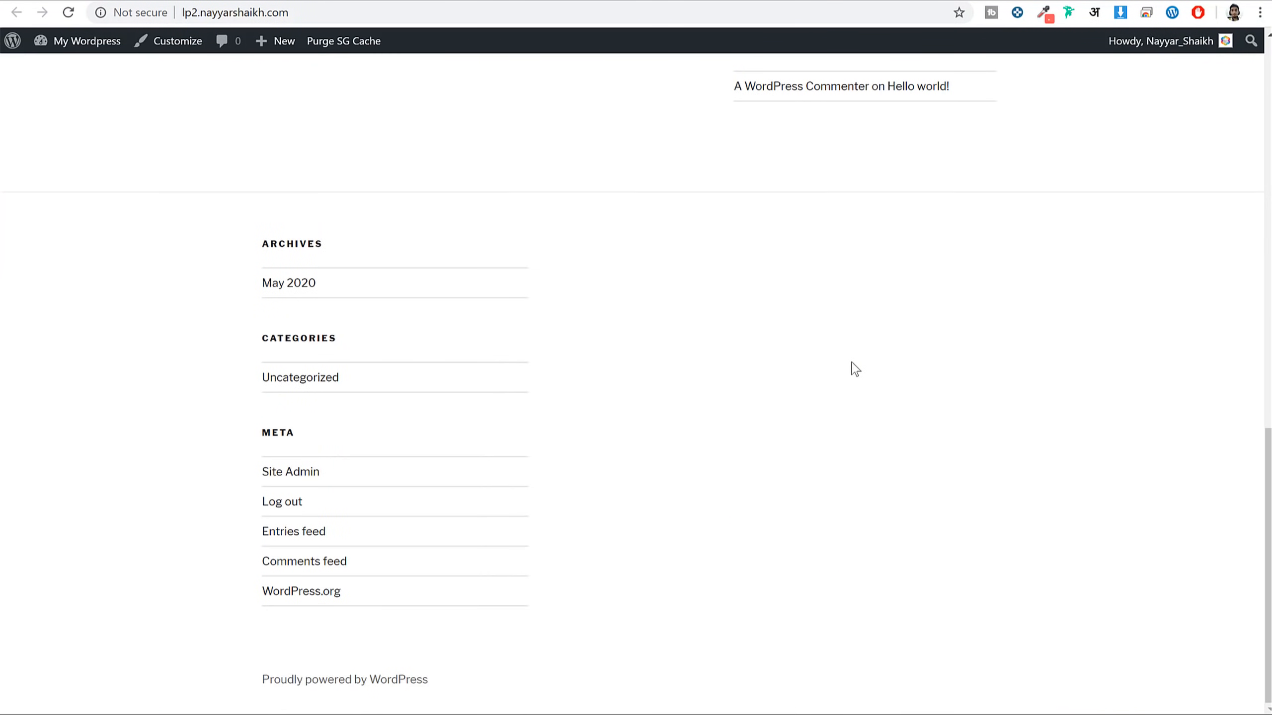
scroll(852, 364, "up", 15)
key("alt+Left")
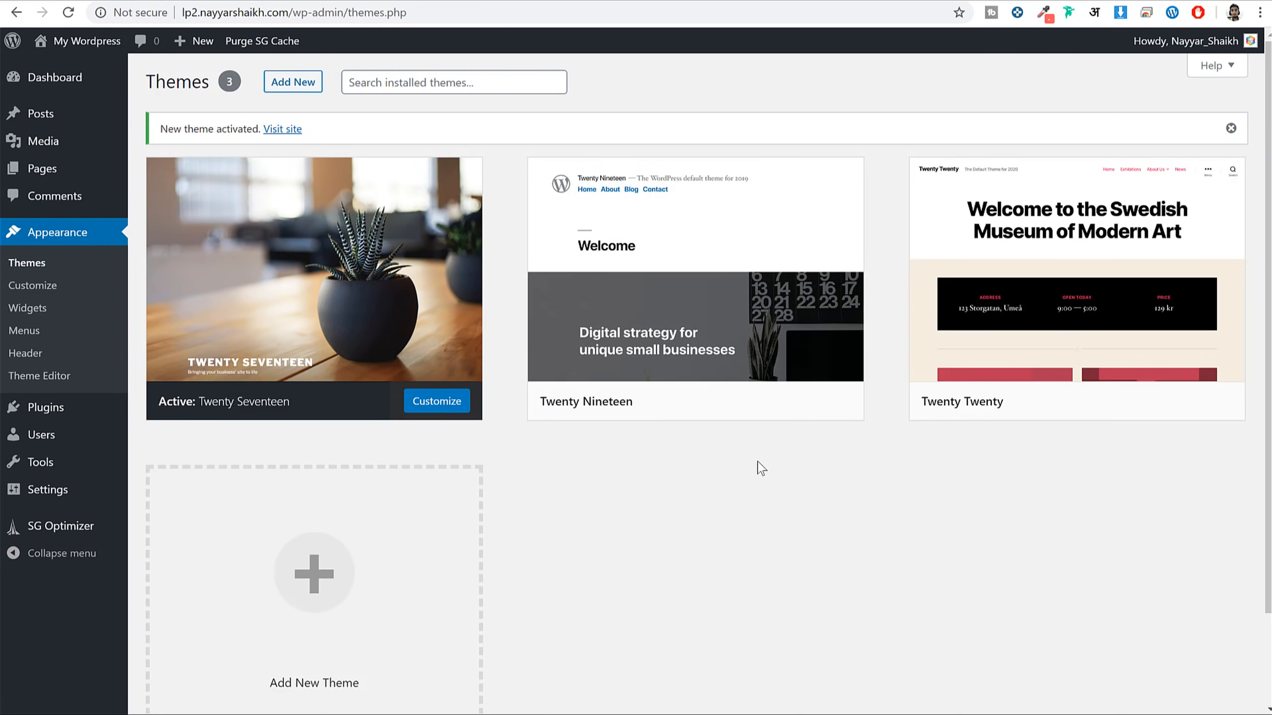
Delete the Twenty Nineteen theme from its Theme Details
mouse_move(256, 293)
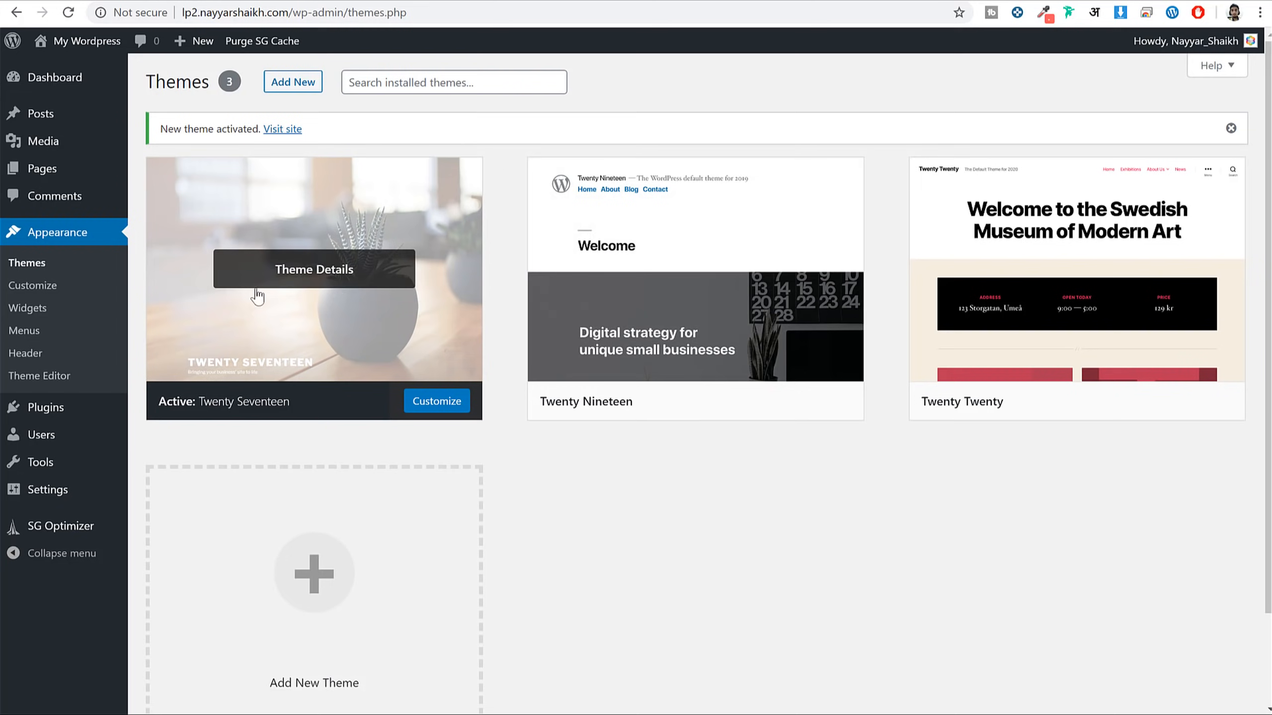
left_click(683, 281)
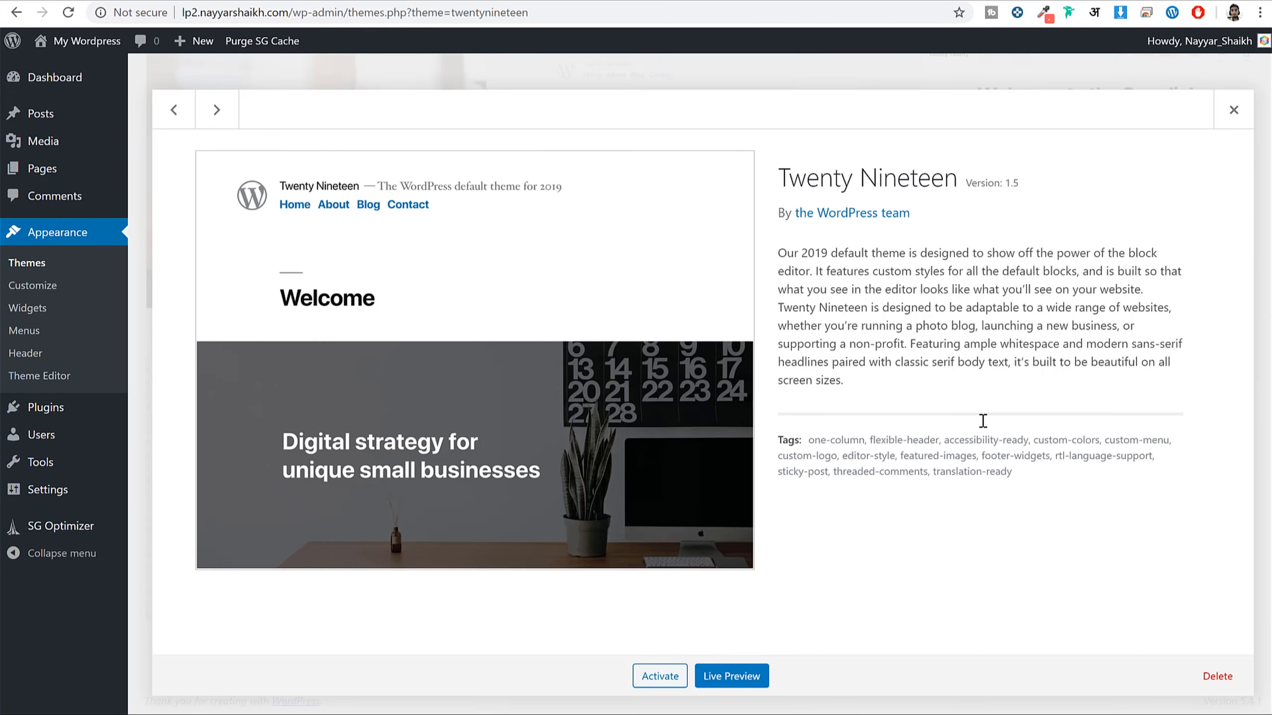
left_click(1218, 676)
left_click(726, 132)
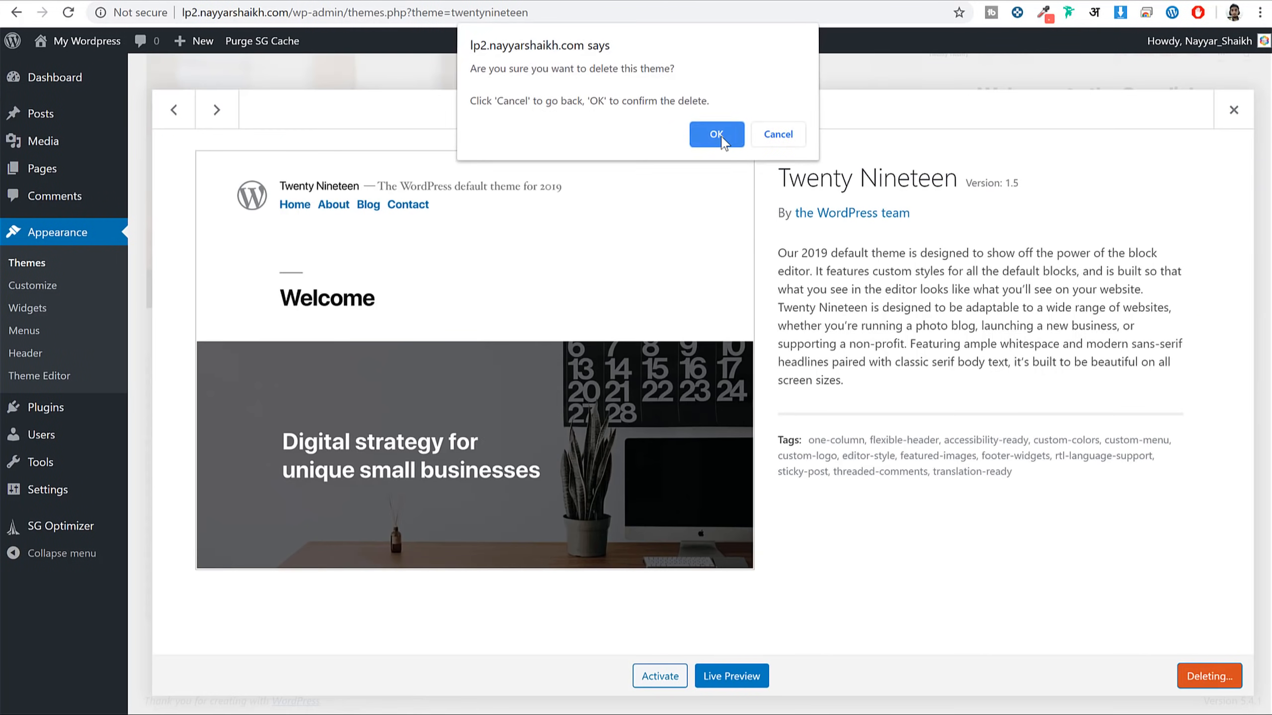
Delete the Twenty Twenty theme, leaving only Twenty Seventeen installed
left_click(782, 276)
left_click(1217, 676)
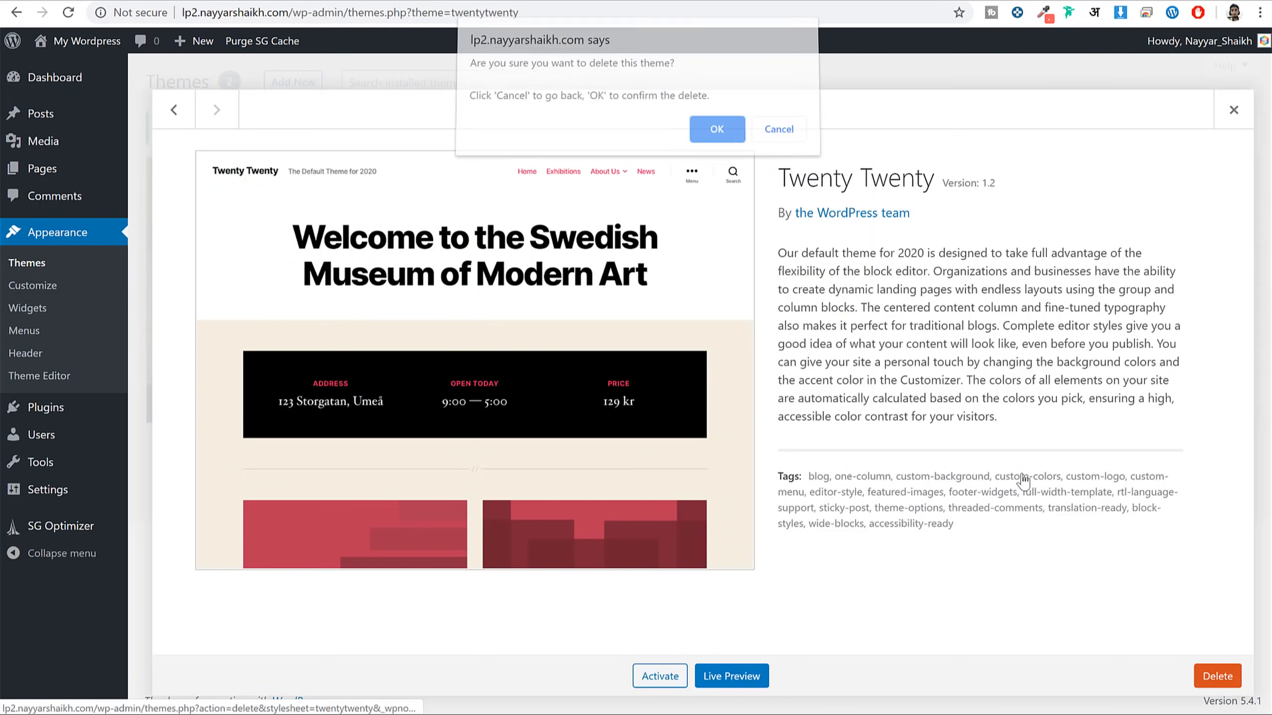
left_click(711, 145)
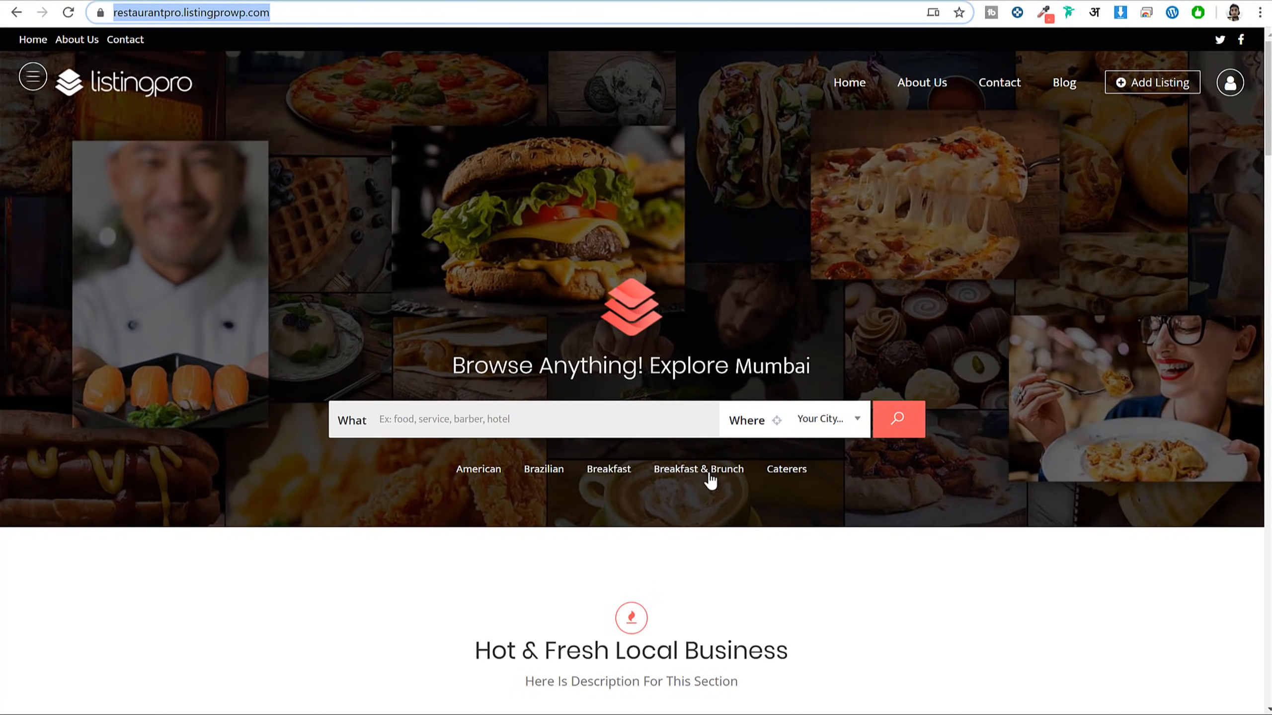
scroll(711, 480, "down", 5)
scroll(727, 317, "up", 5)
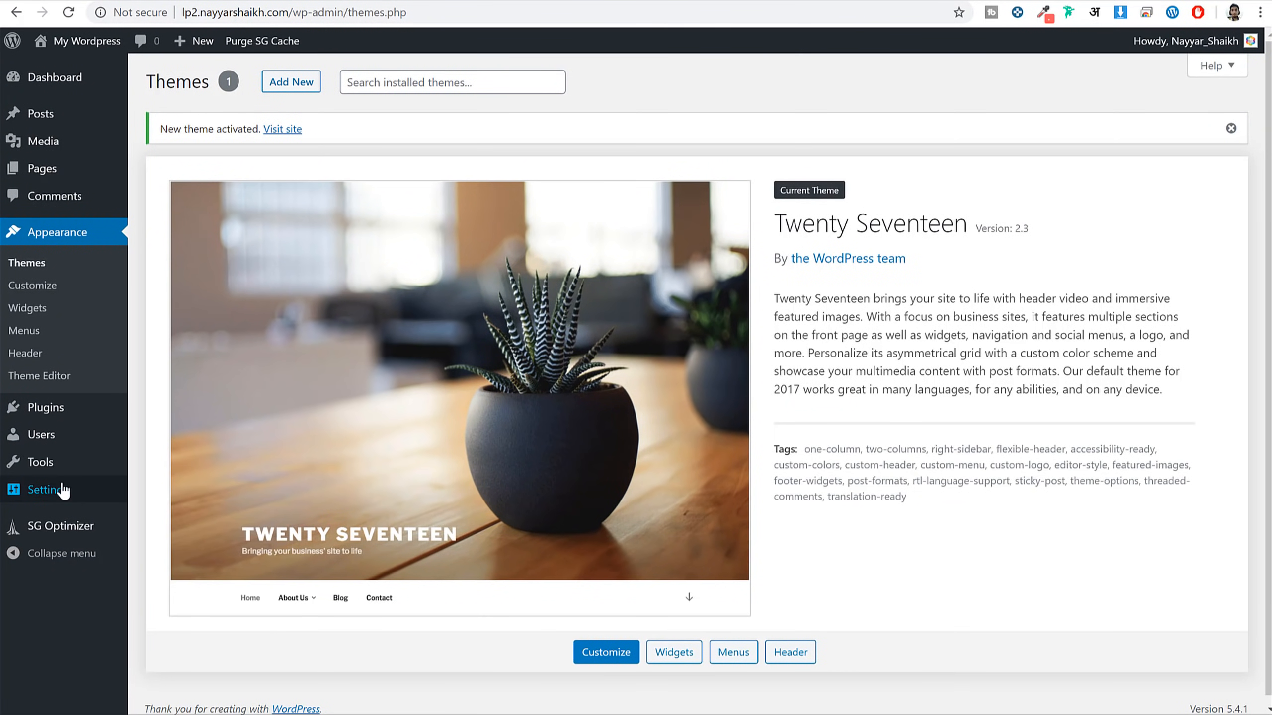
Open Installed Plugins and highlight the SG Optimizer plugin and its author SiteGround
left_click(92, 422)
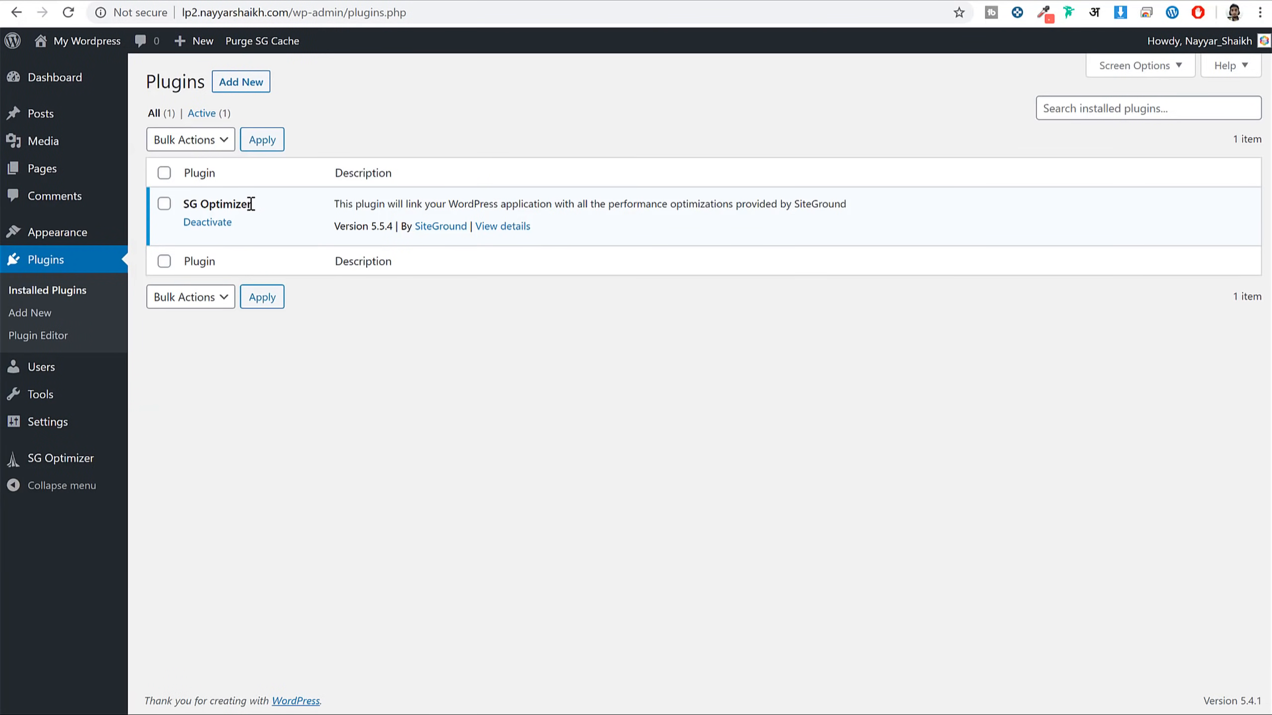
left_click_drag(251, 204, 177, 205)
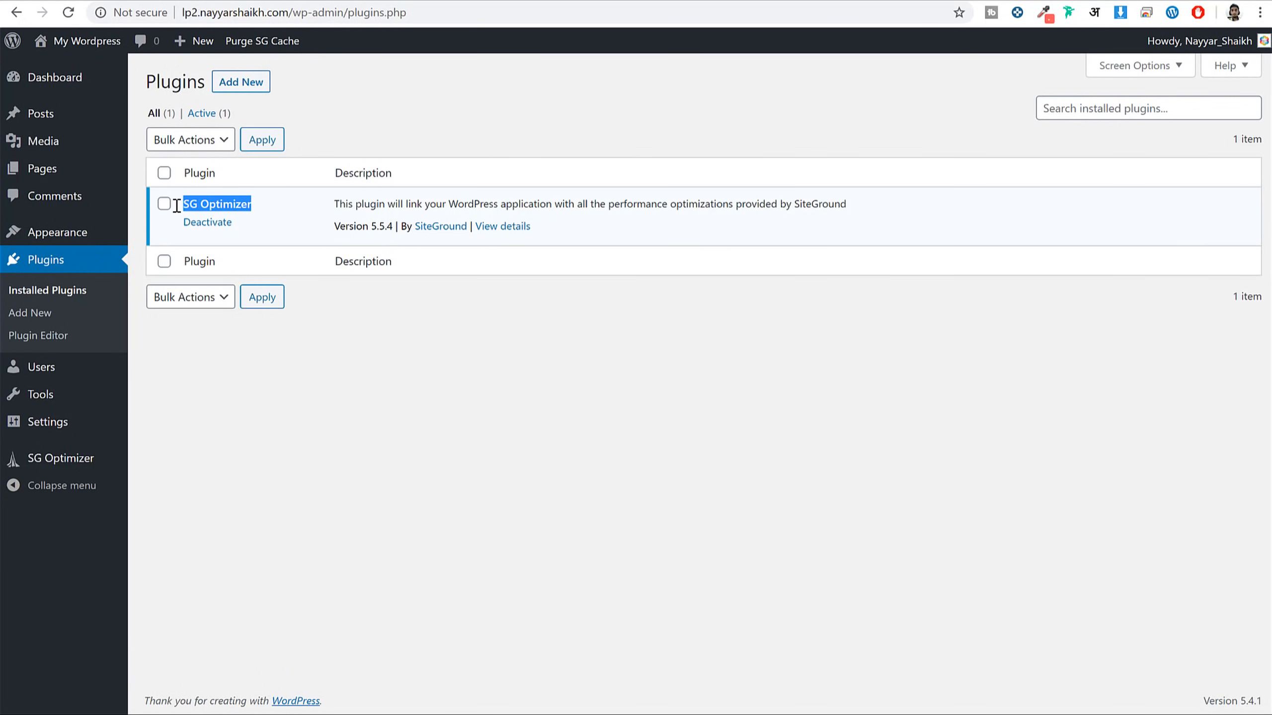
left_click(270, 200)
left_click_drag(271, 201, 183, 201)
left_click_drag(469, 225, 411, 227)
left_click(426, 256)
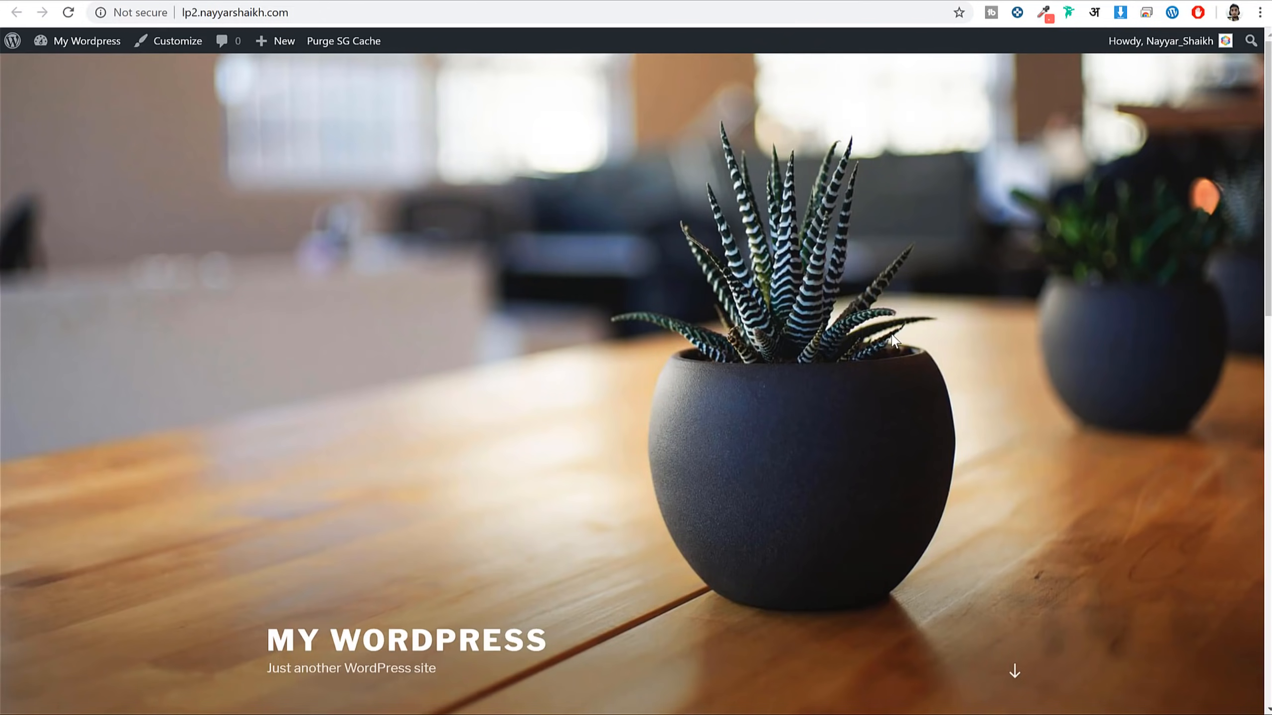
scroll(970, 346, "down", 10)
scroll(971, 346, "up", 10)
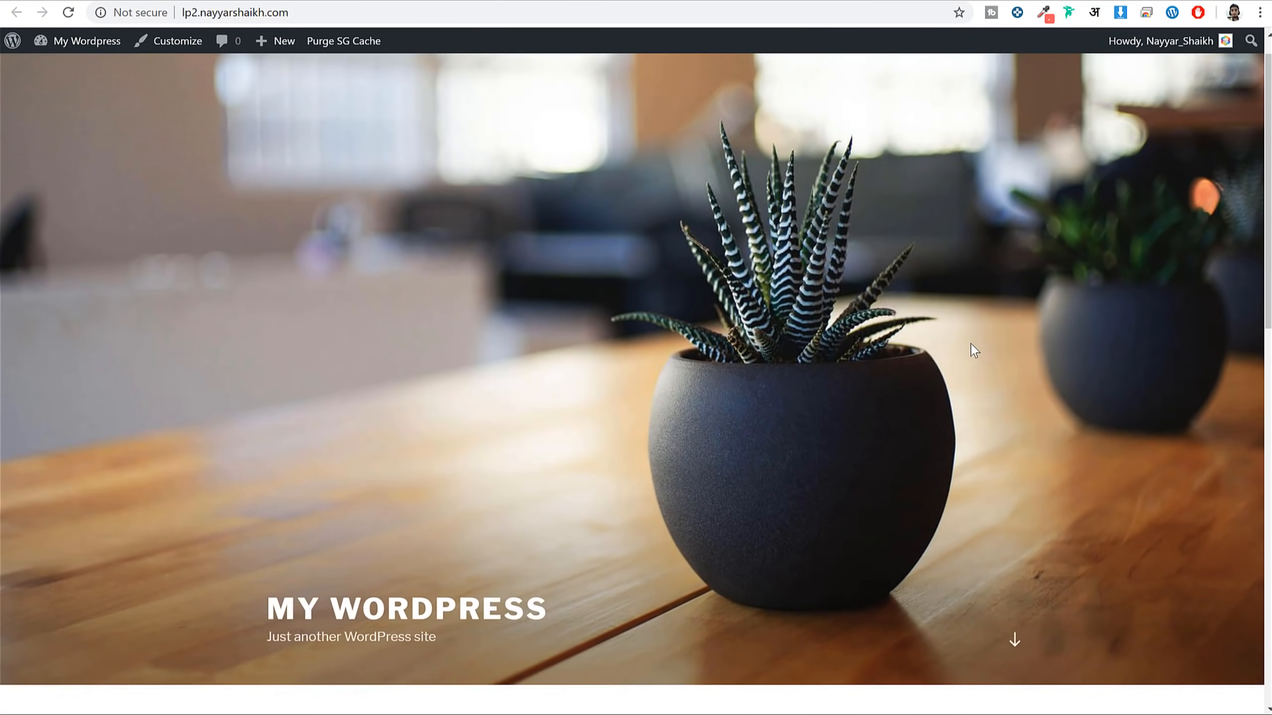
scroll(971, 346, "up", 1)
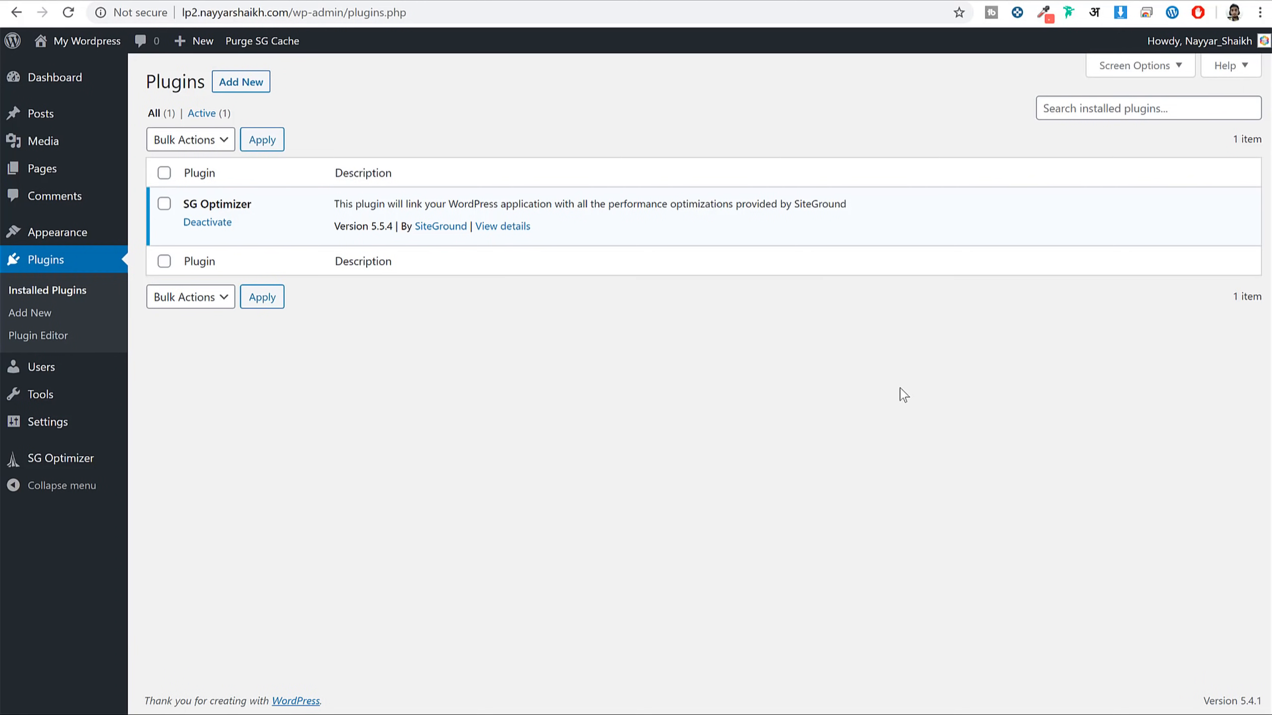
In General Settings, replace the Site Title with 'LsitingPro'
left_click(70, 429)
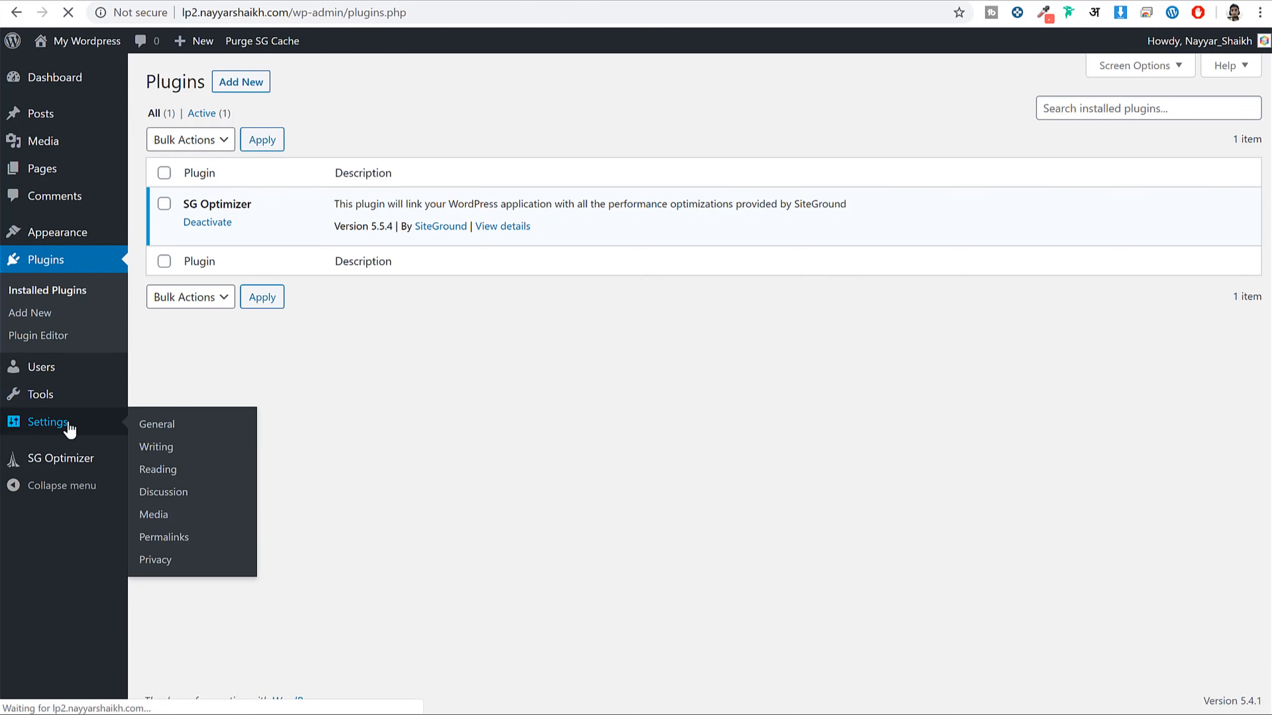
left_click_drag(195, 131, 141, 132)
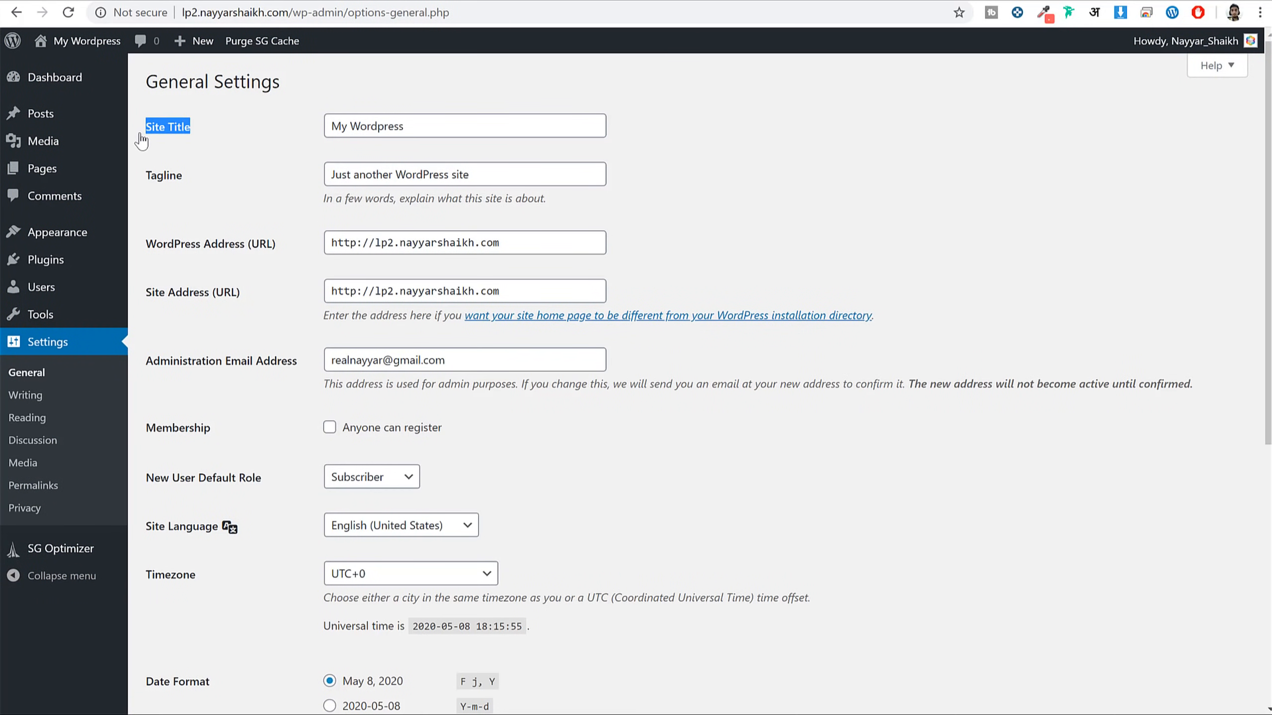
double_click(388, 128)
key("ctrl+a")
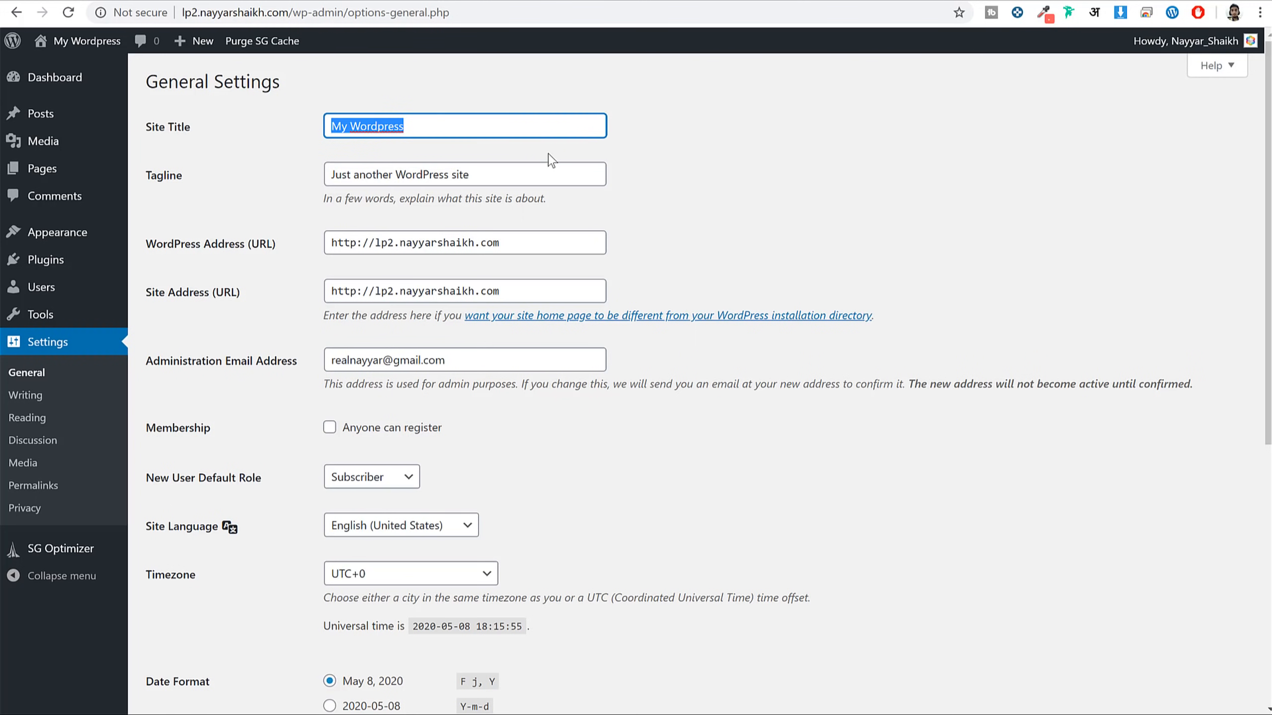
type("LsitingP")
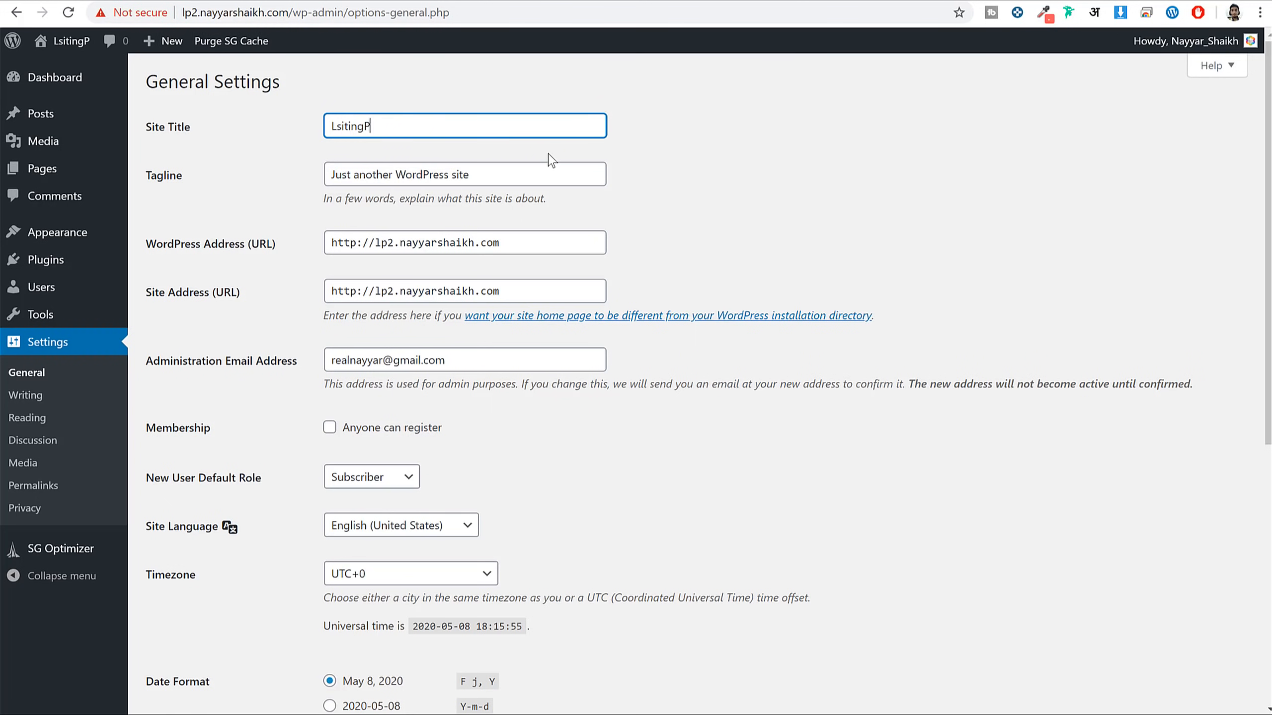
type("ro")
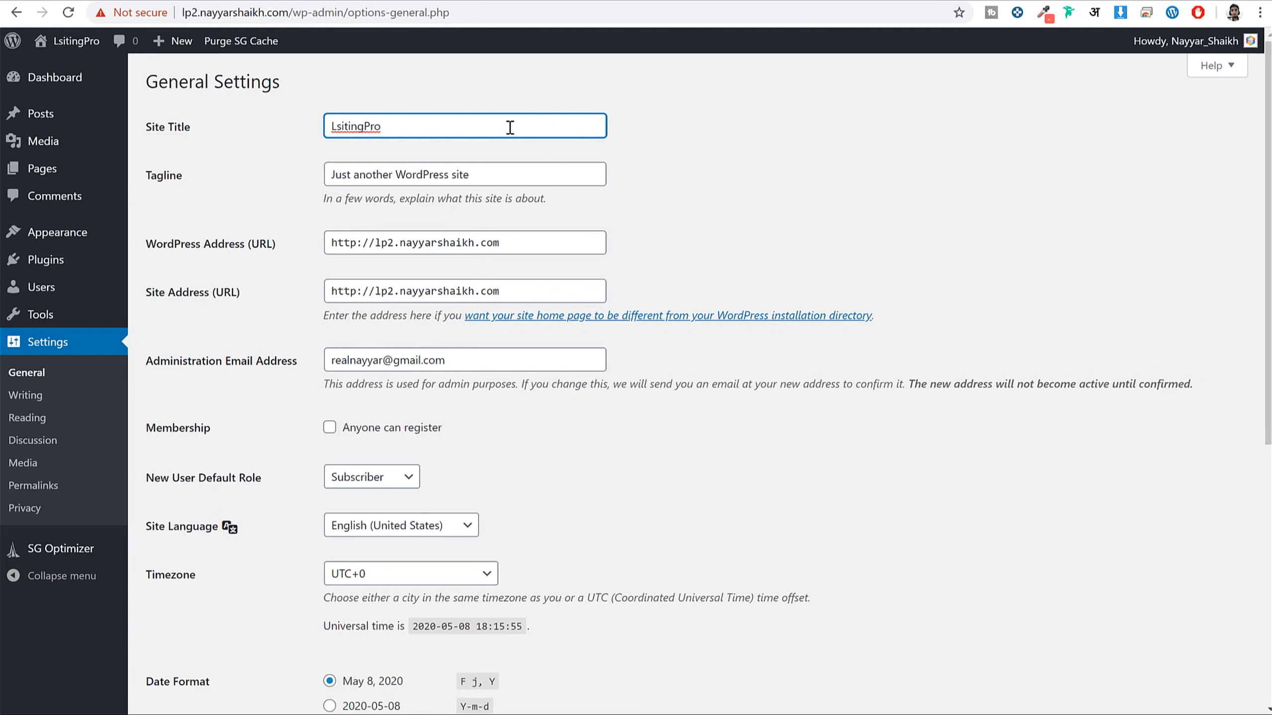
left_click_drag(510, 125, 256, 125)
Select the tagline, review both site address URLs, and check the connection security details
left_click_drag(181, 176, 150, 184)
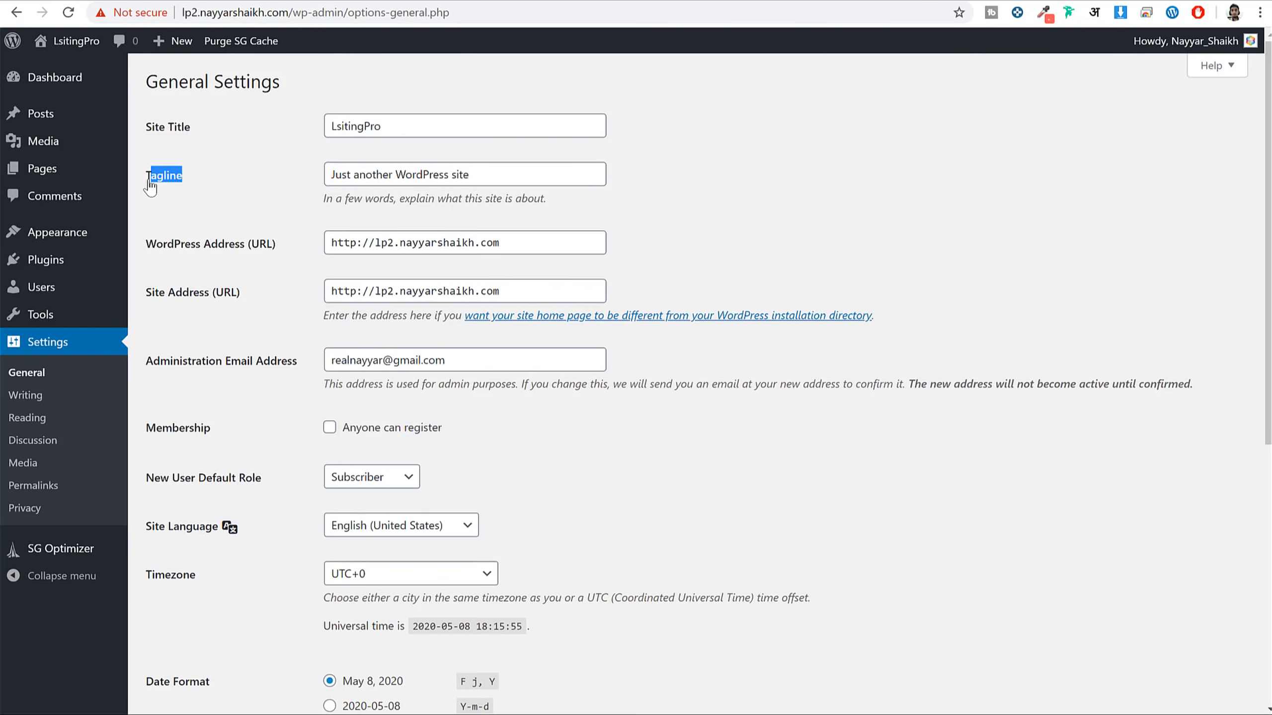
left_click(156, 176)
key("shift+Left")
key("shift+Left")
key("shift+Left")
key("shift+Left")
key("shift+Left")
key("shift+Left")
key("shift+Left")
key("shift+Left")
key("shift+Left")
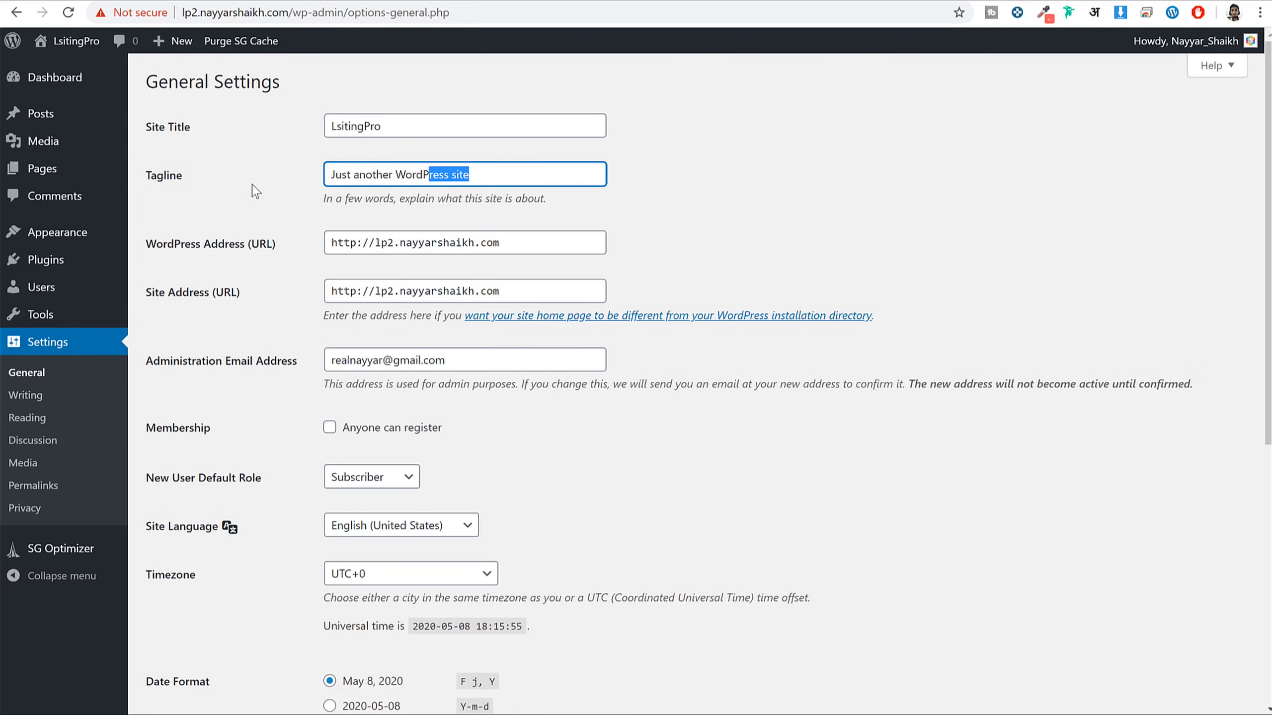
key("shift+Home")
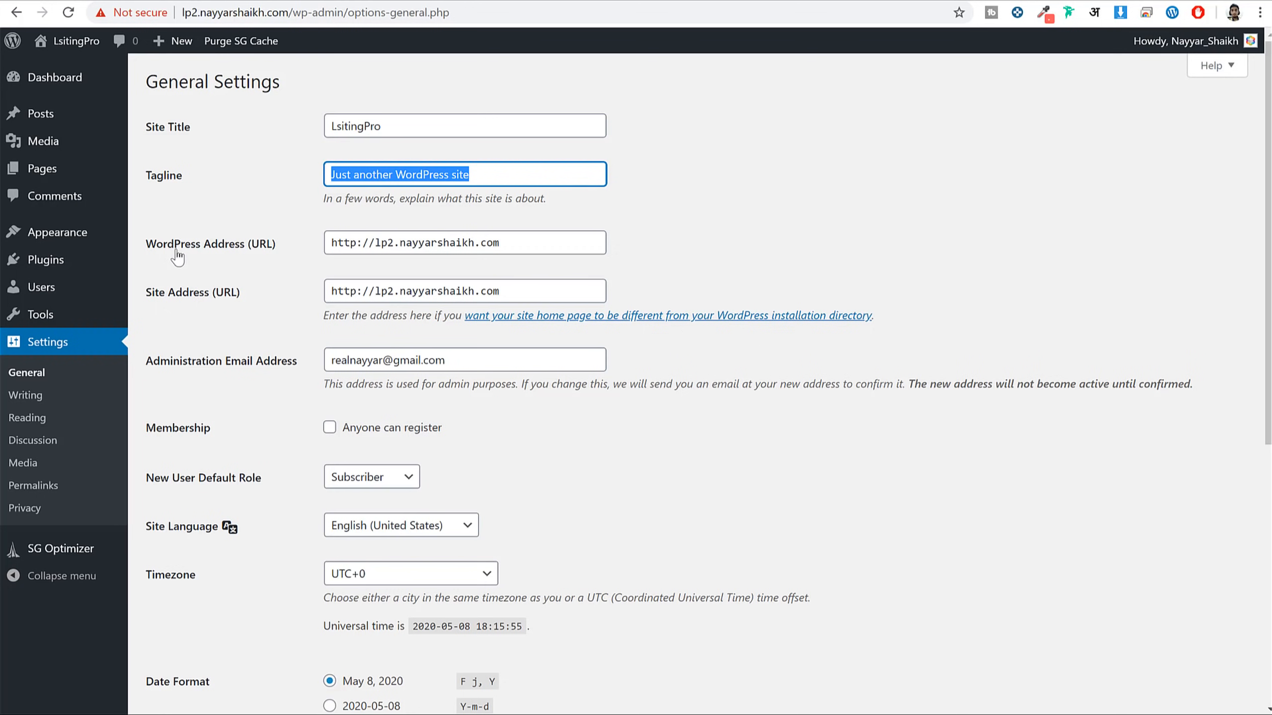
left_click_drag(163, 246, 270, 255)
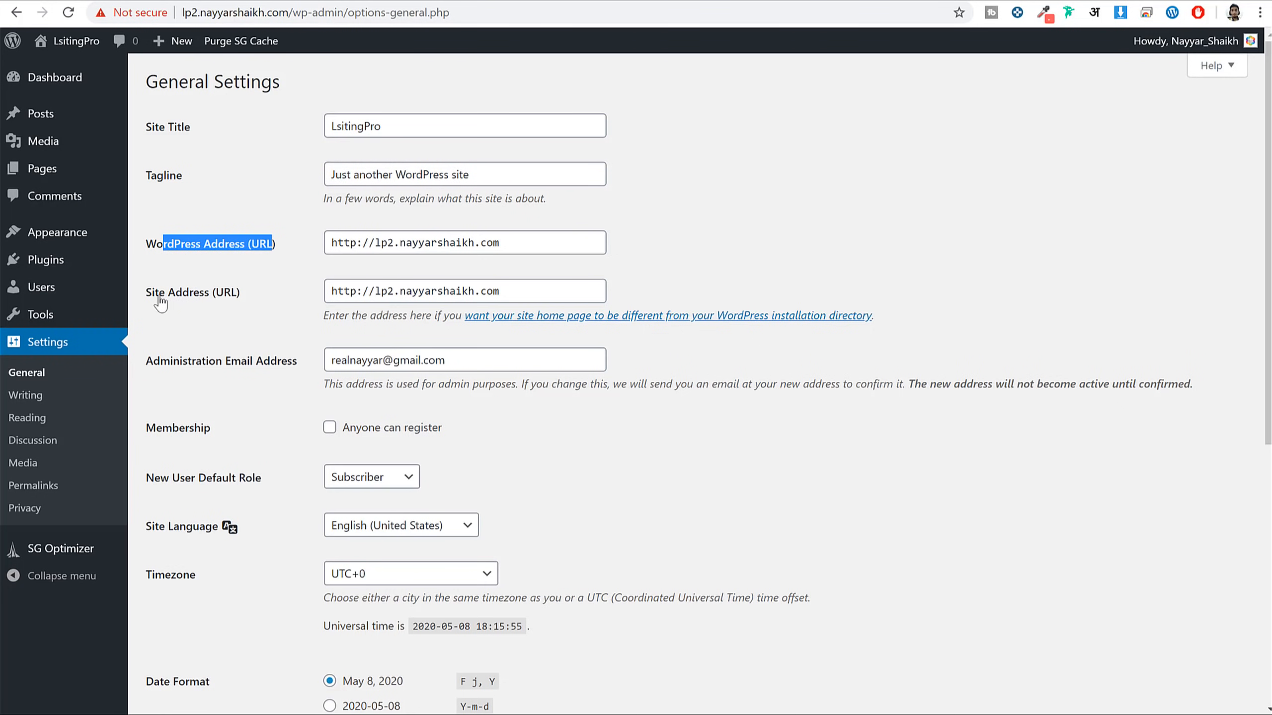
left_click_drag(199, 292, 286, 291)
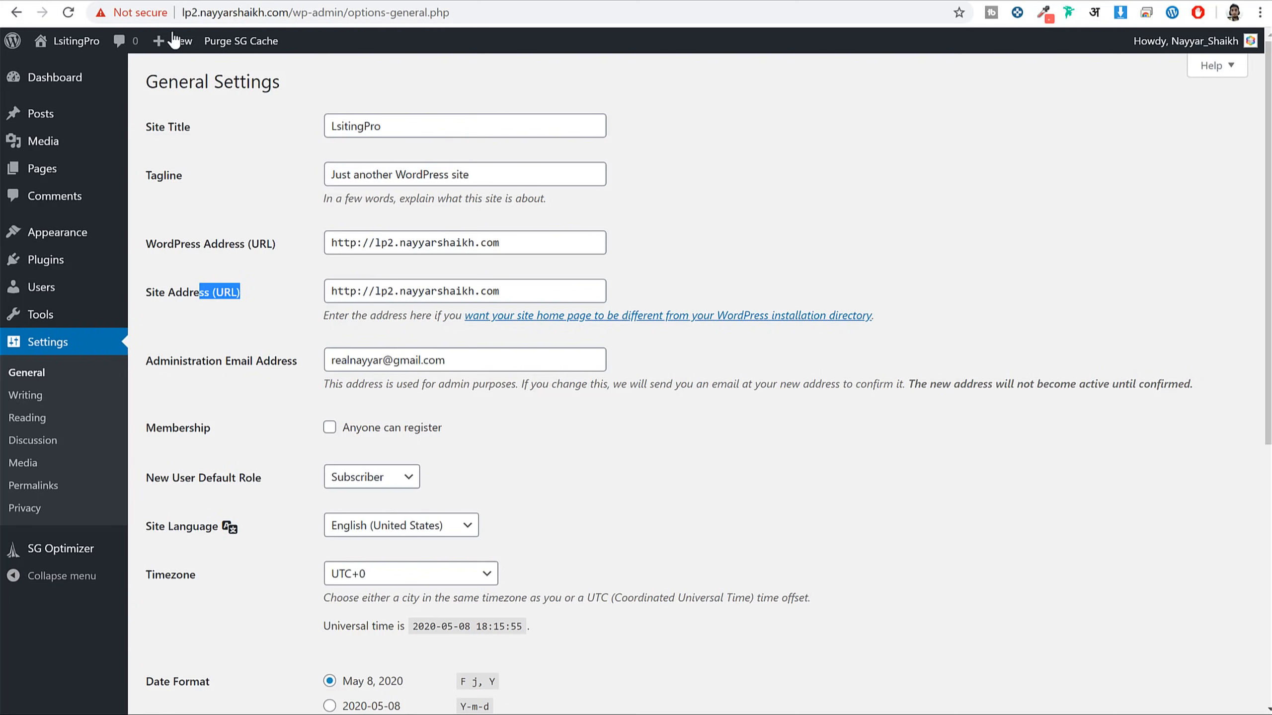
left_click(146, 14)
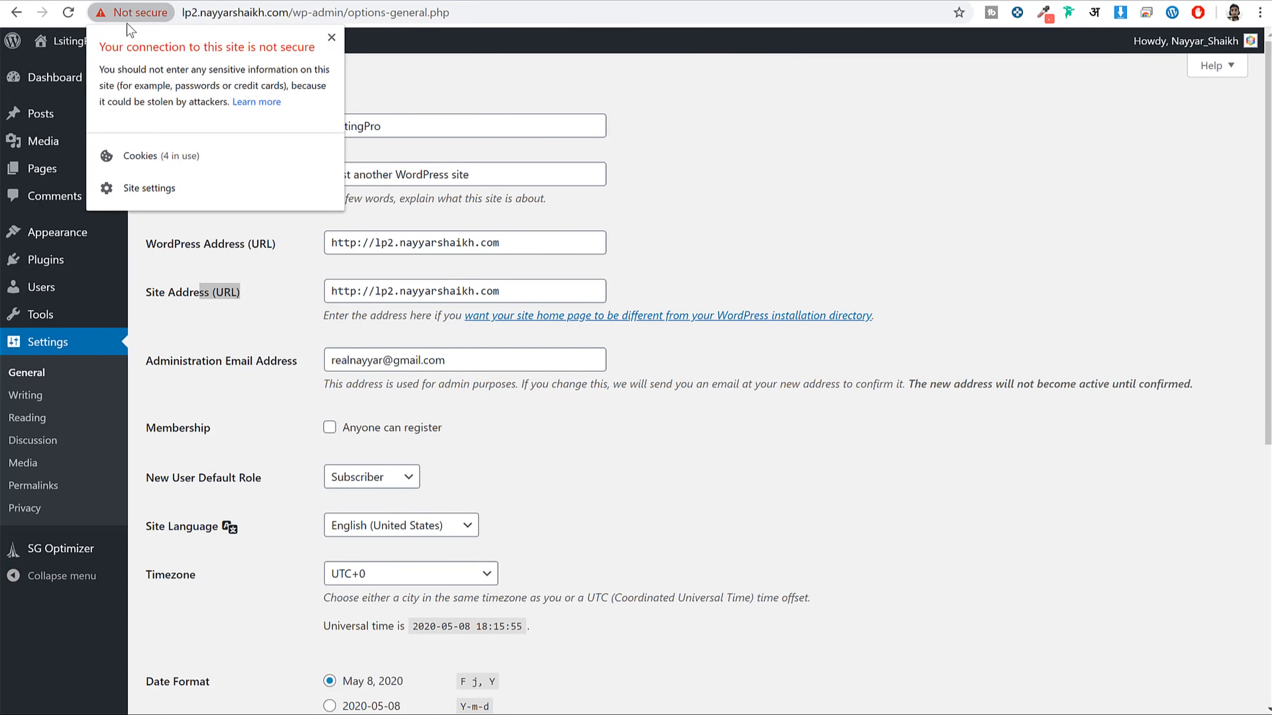
left_click(332, 37)
left_click(811, 218)
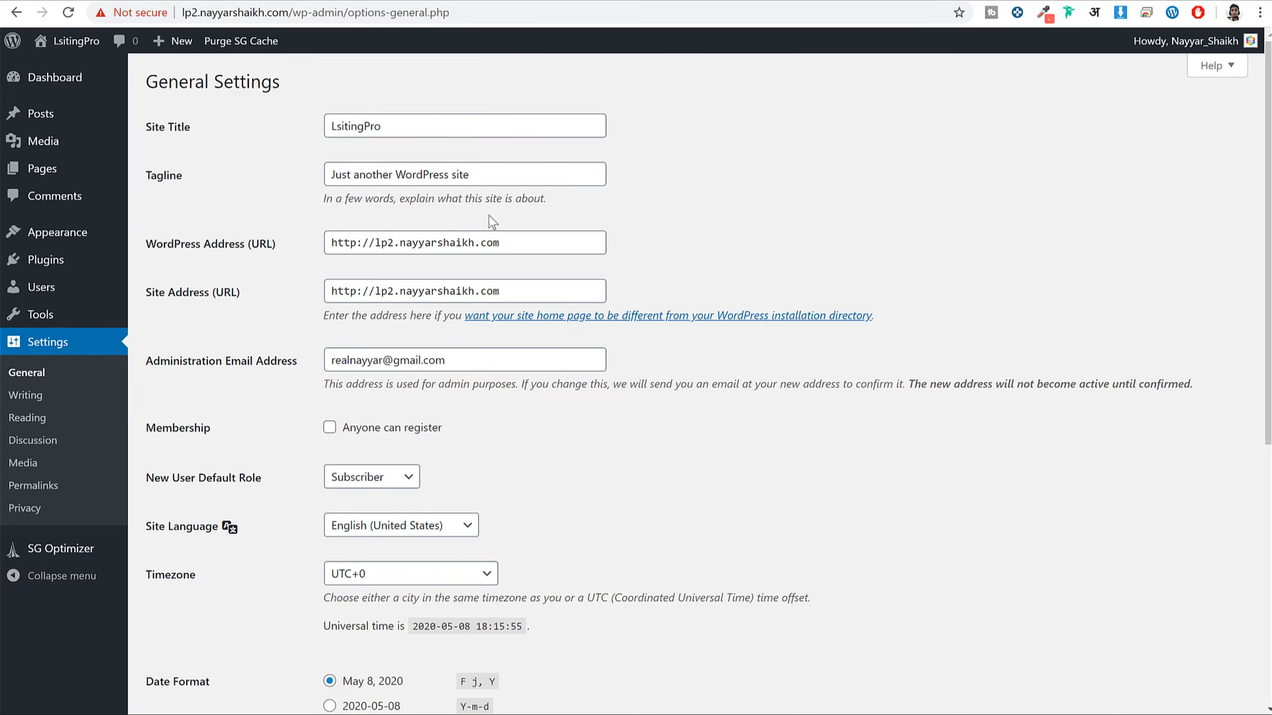
Change the WordPress Address and Site Address from http to https
double_click(355, 242)
type("https")
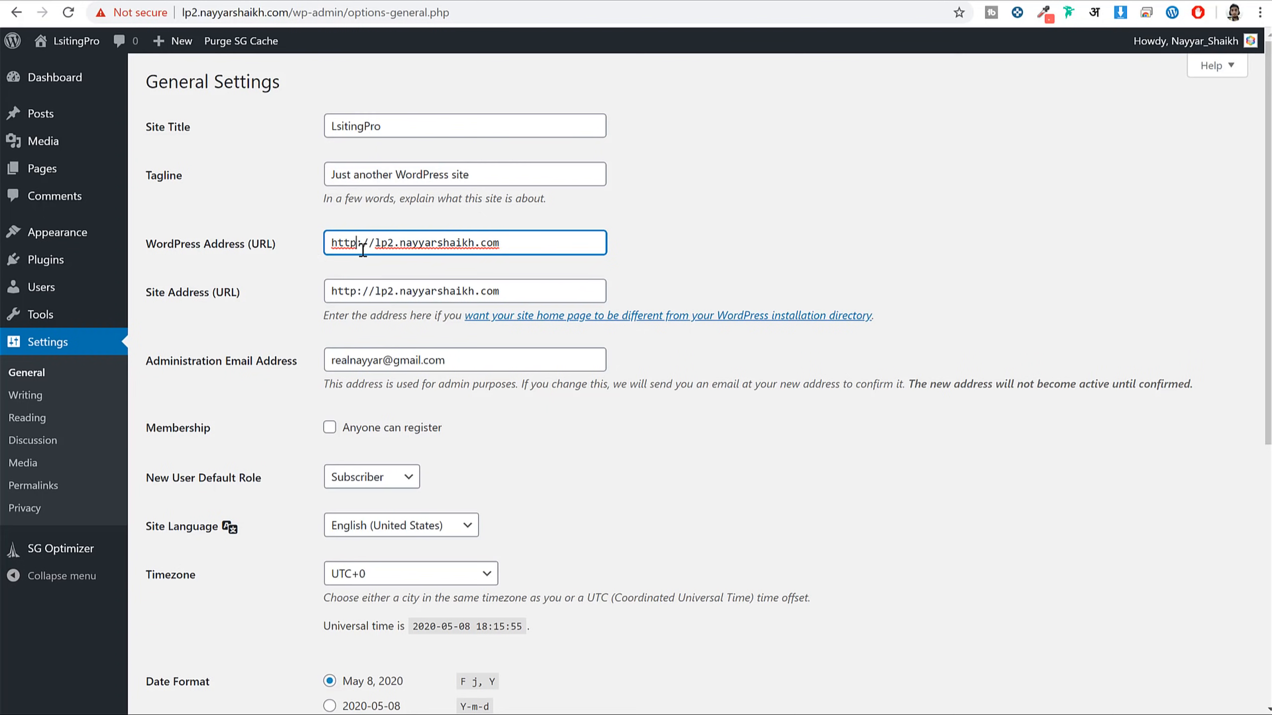
left_click(364, 283)
type("s")
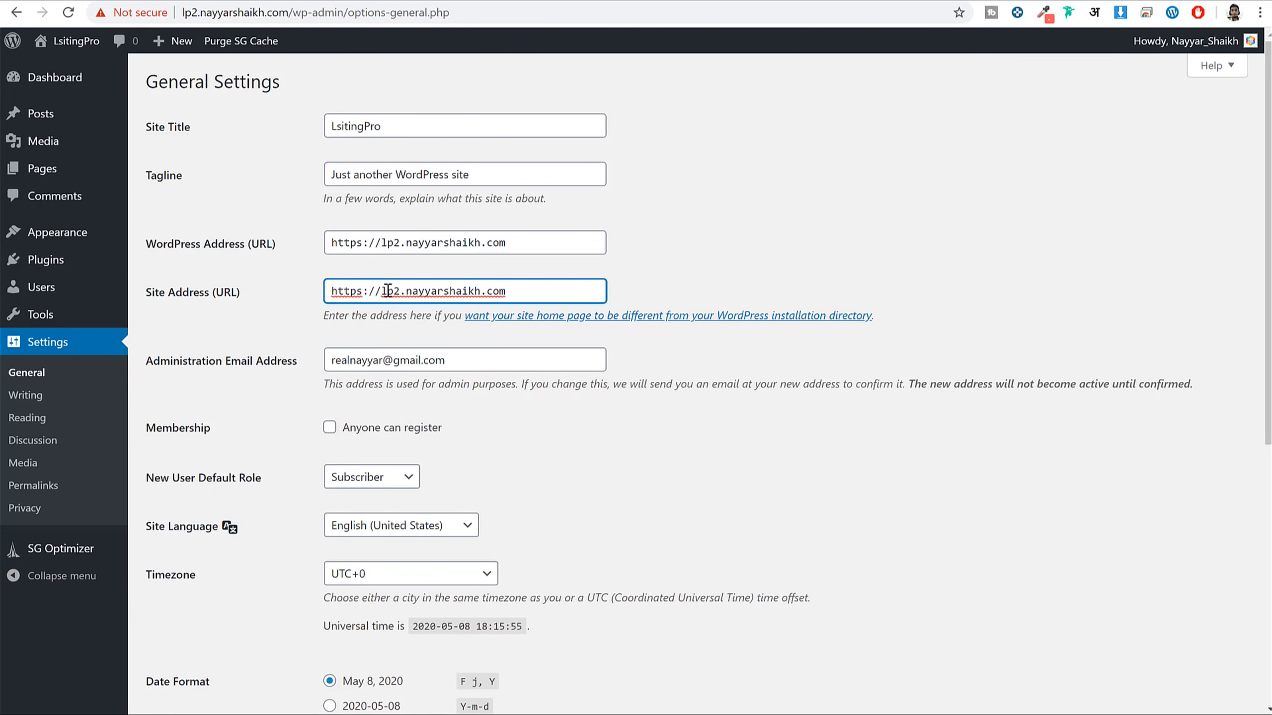
left_click_drag(369, 243, 297, 245)
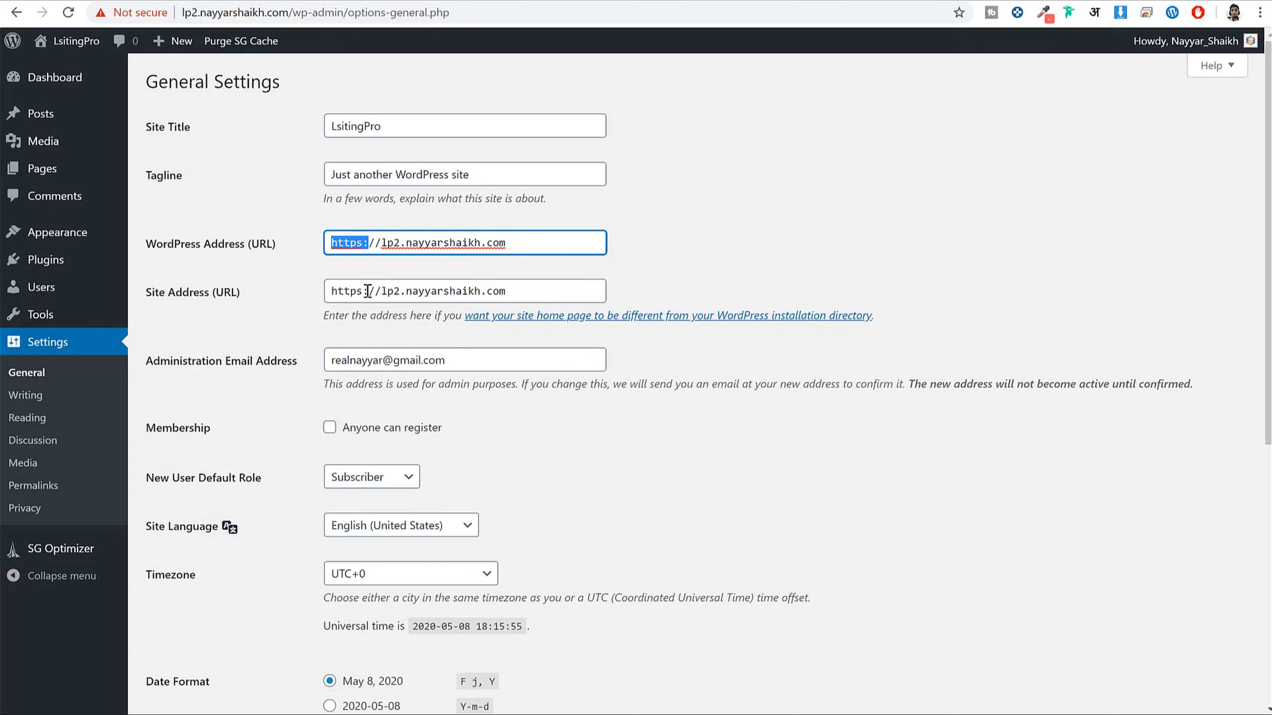
left_click_drag(369, 291, 298, 299)
left_click(311, 238)
left_click_drag(381, 238, 283, 250)
left_click_drag(380, 290, 297, 297)
left_click(653, 235)
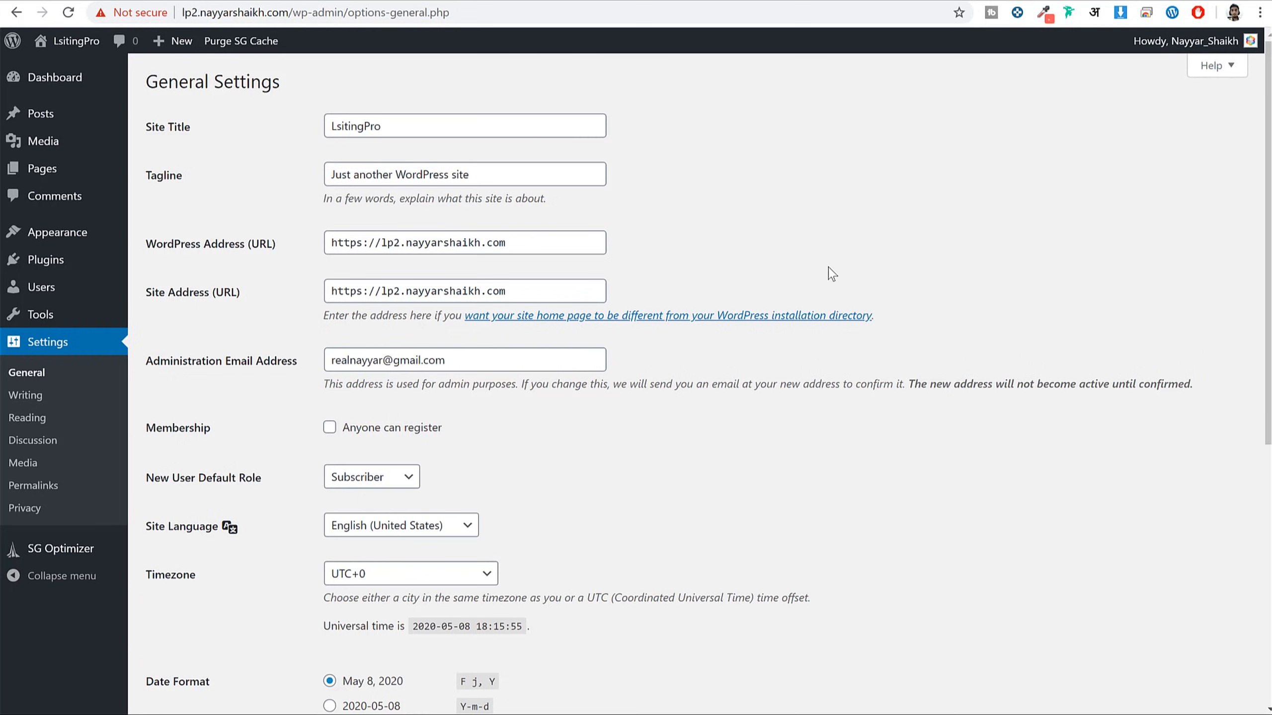
Select the existing Administration Email Address value
scroll(360, 274, "down", 3)
left_click_drag(160, 202, 265, 215)
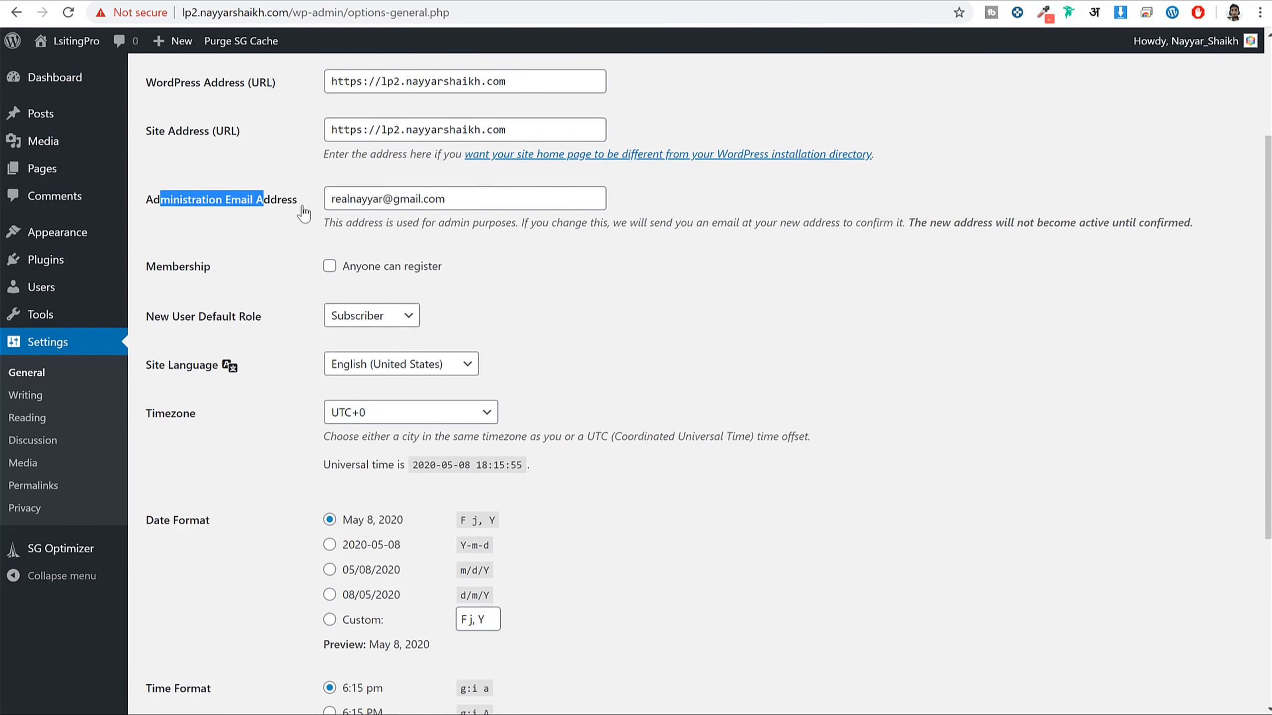
left_click(466, 200)
triple_click(466, 200)
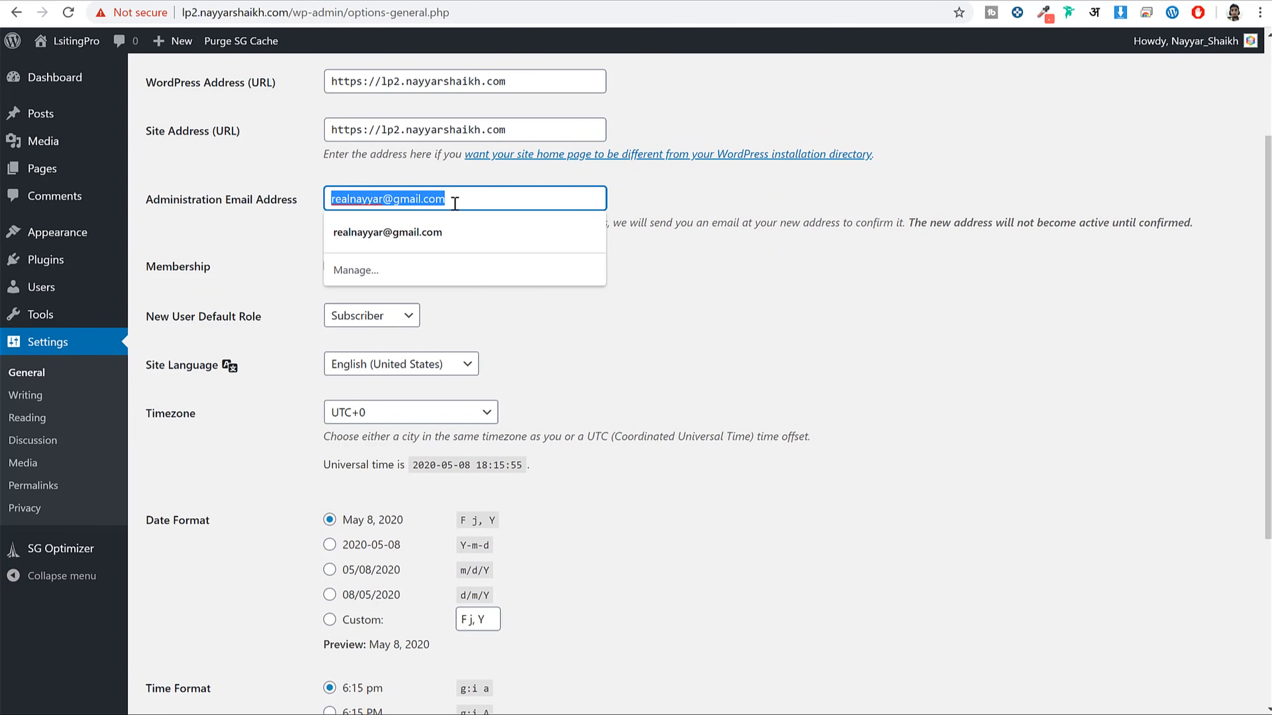
left_click(713, 213)
Tick 'Anyone can register' under Membership
scroll(551, 265, "down", 2)
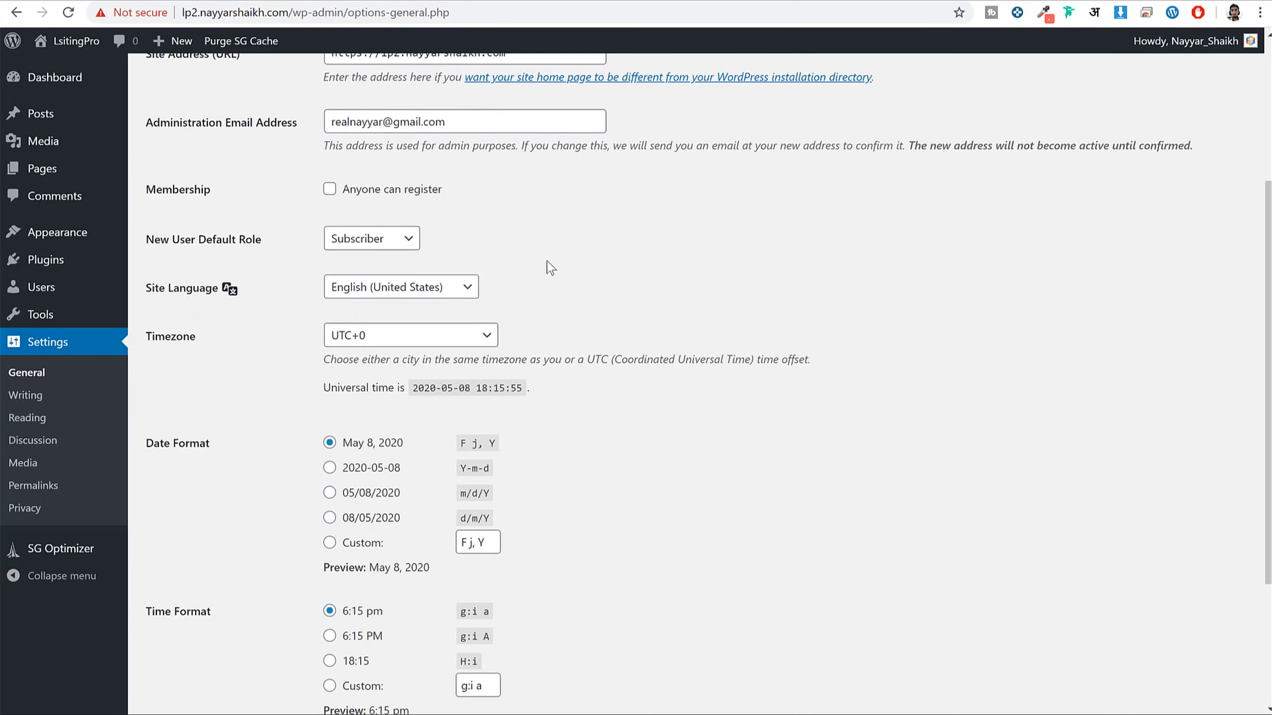
left_click(371, 195)
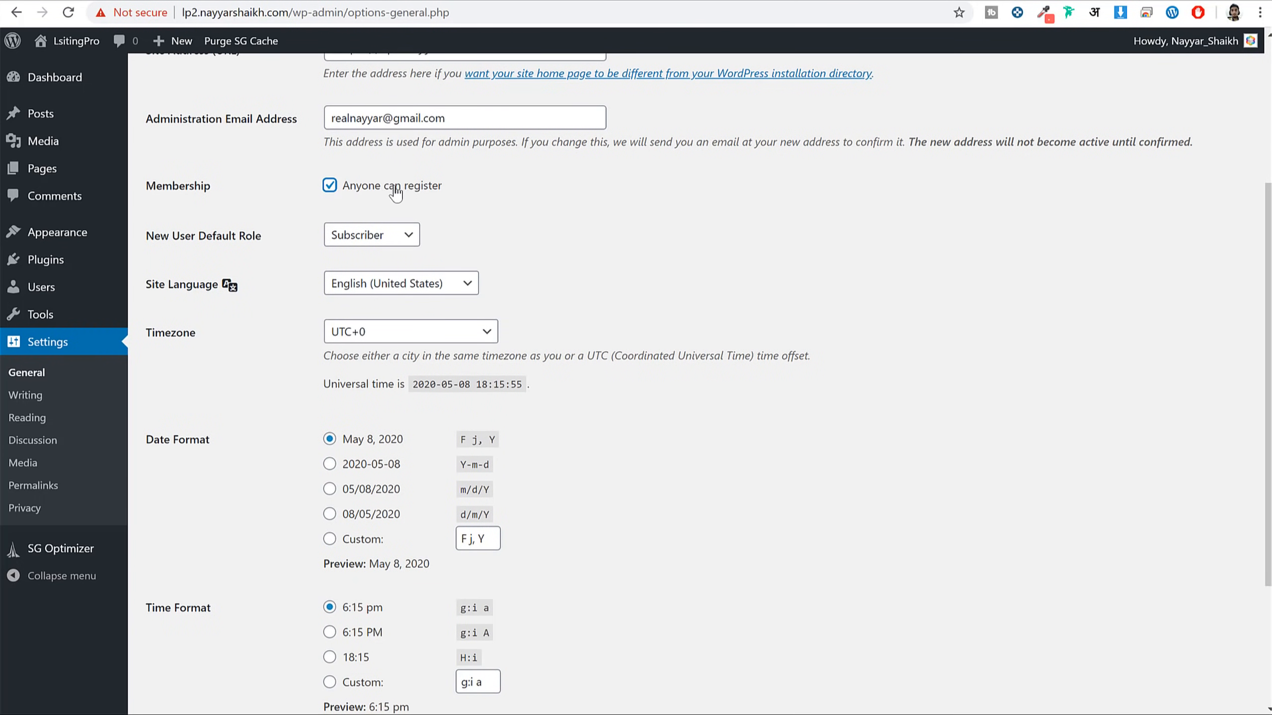
triple_click(353, 195)
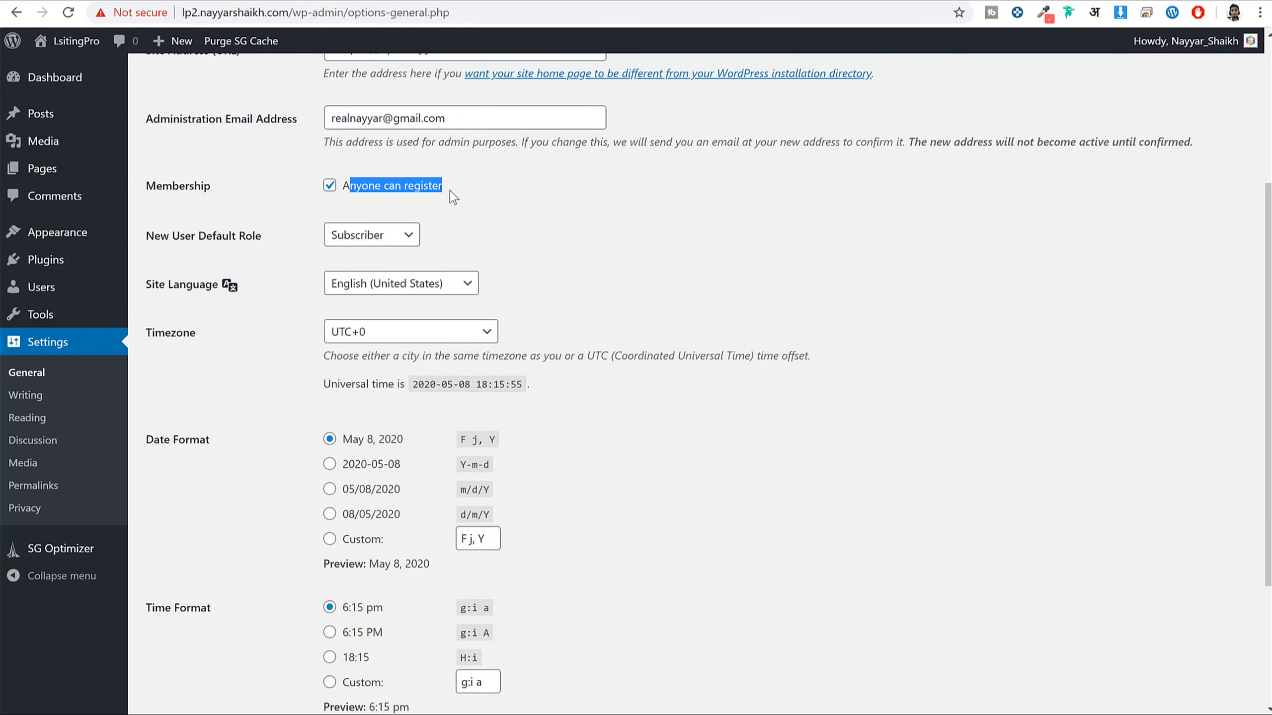
left_click(603, 259)
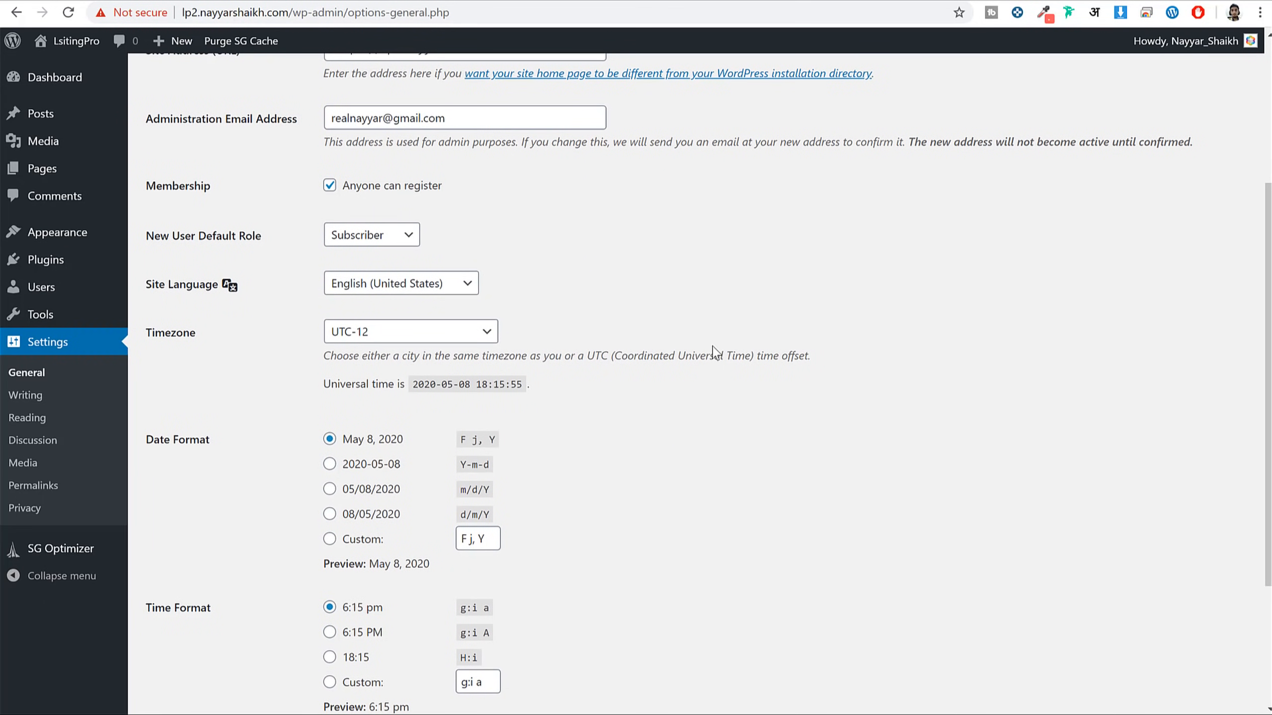
Set the Timezone to Kolkata
scroll(651, 356, "down", 2)
left_click(349, 253)
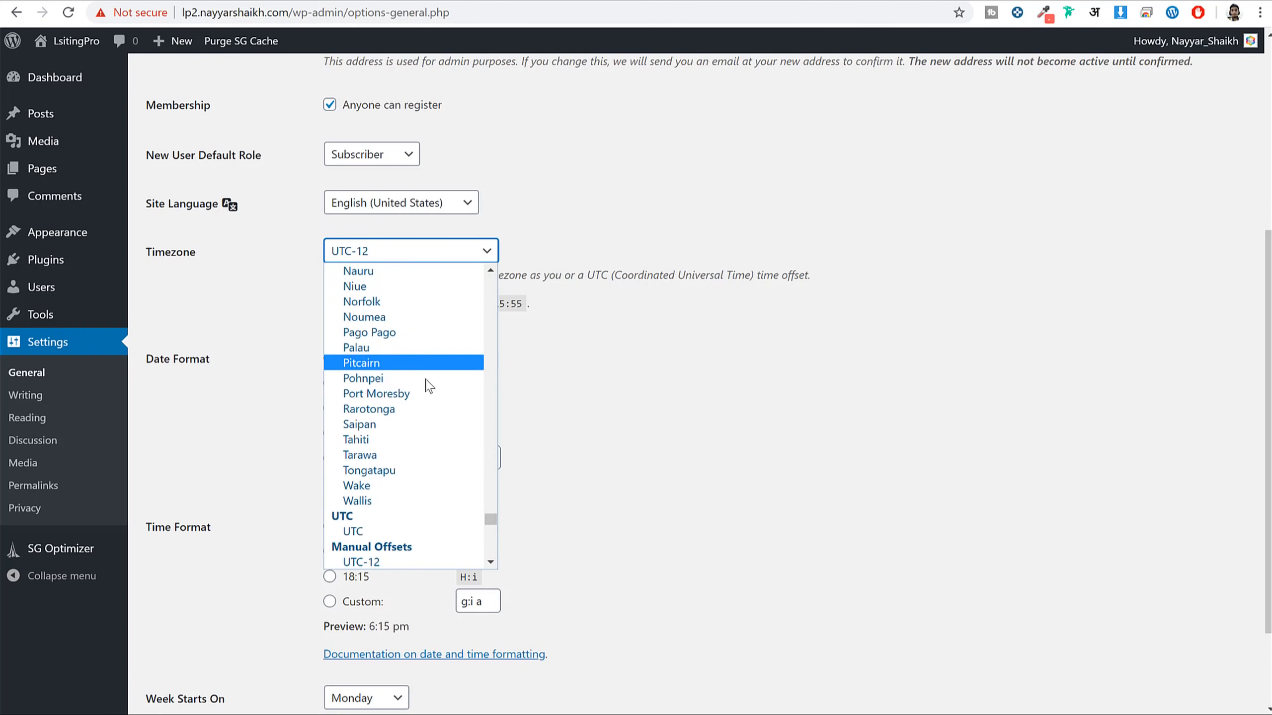
type("kol")
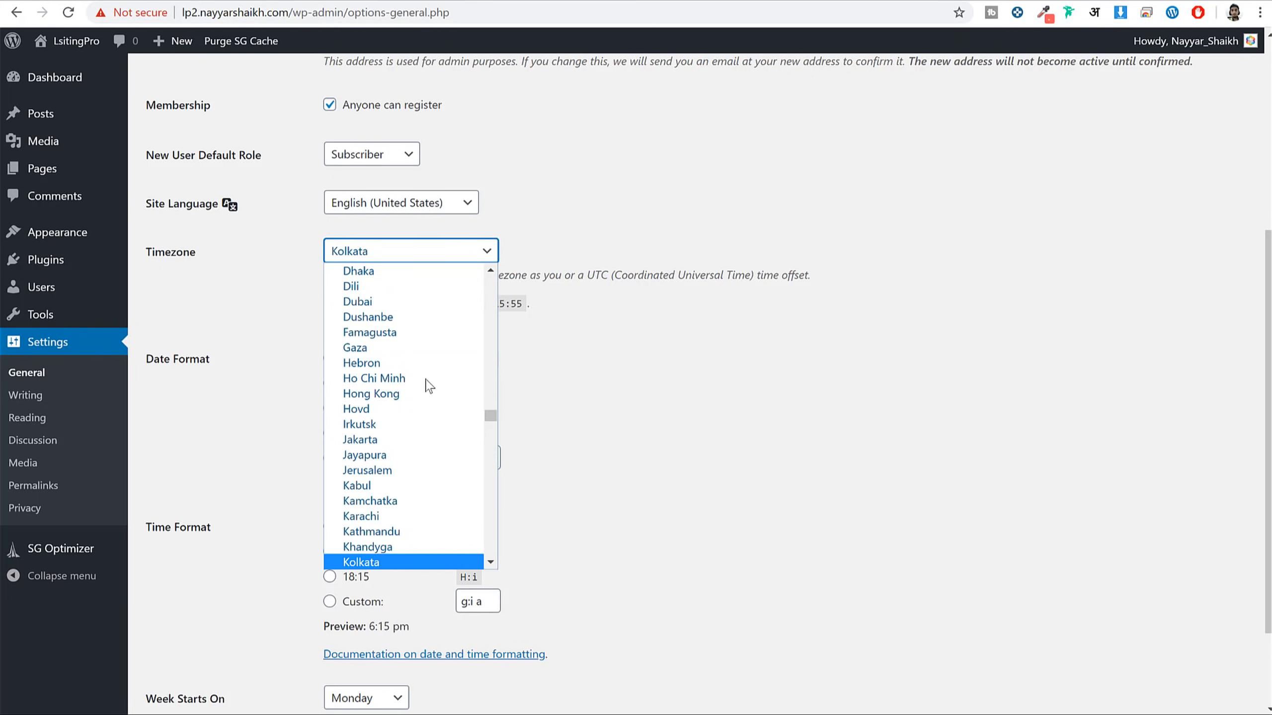
key("Return")
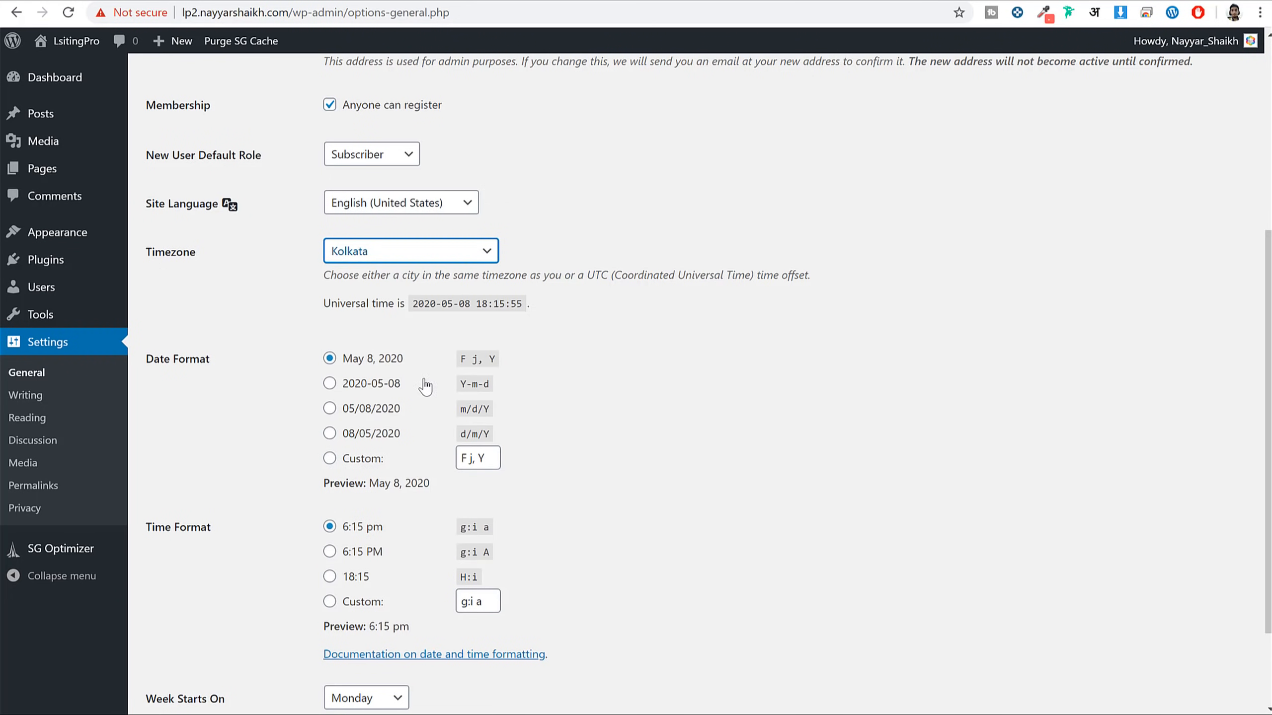
left_click(559, 313)
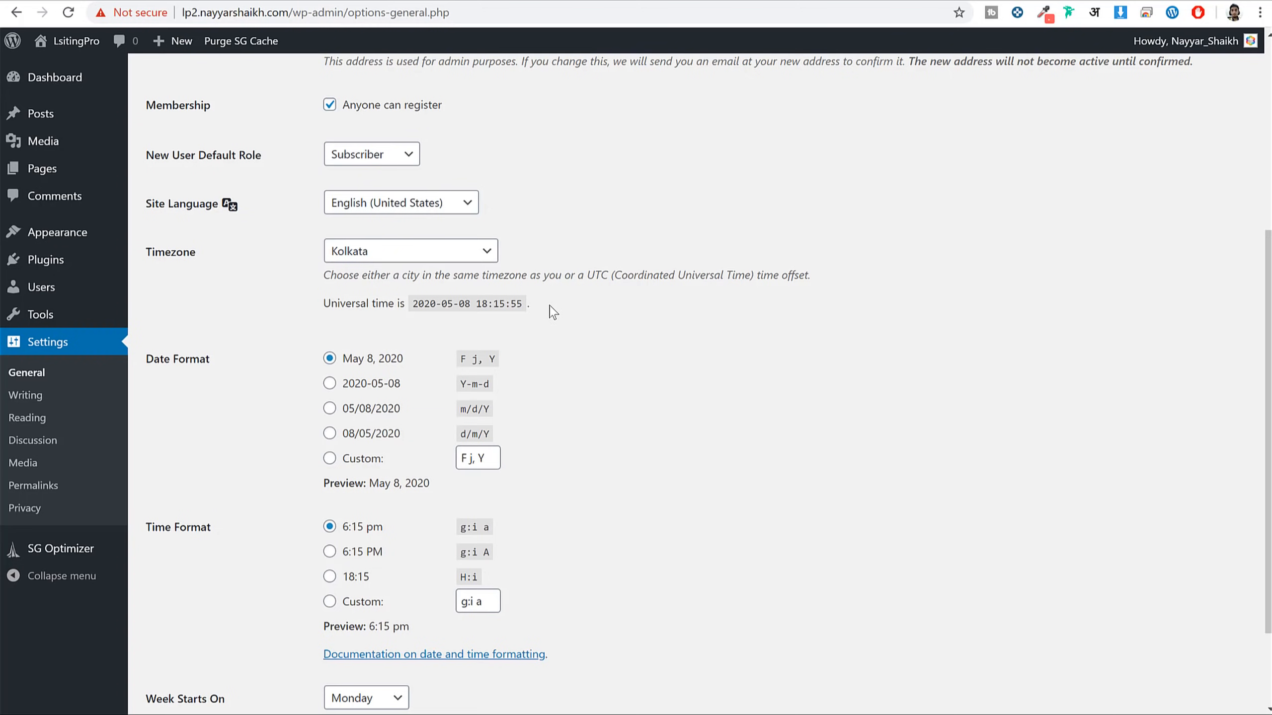
scroll(676, 314, "down", 3)
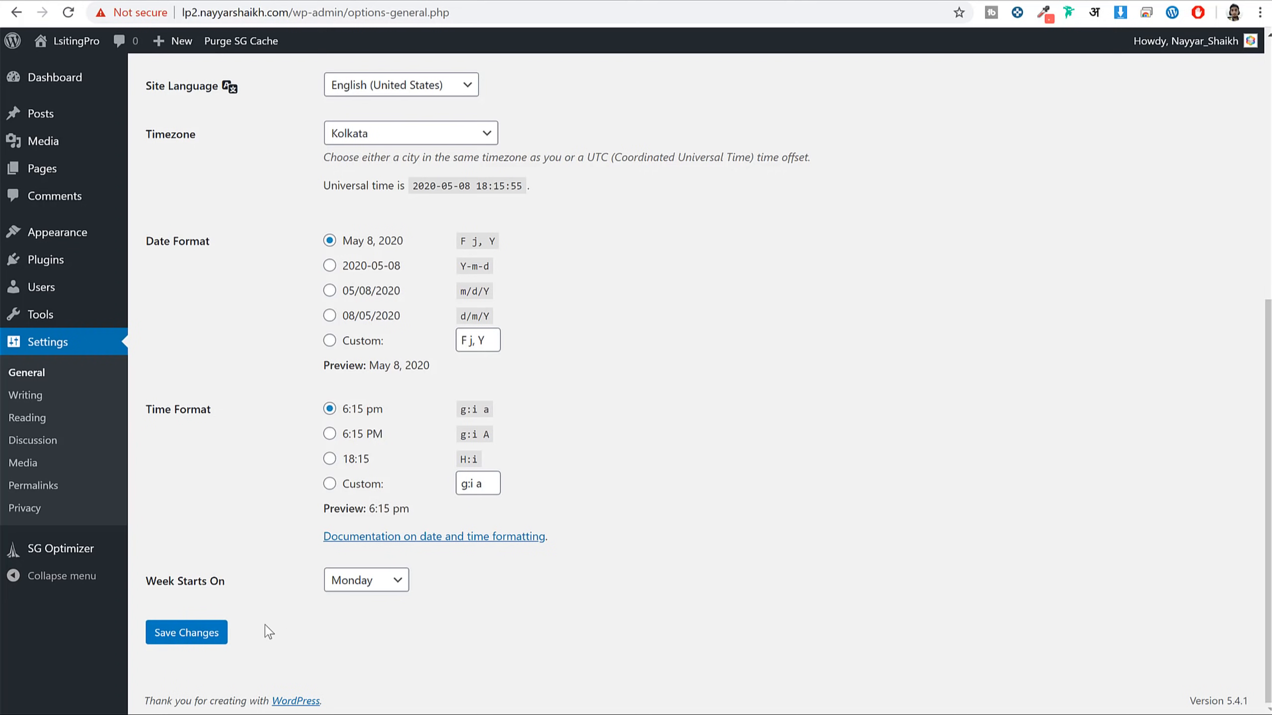
Save General Settings, log back in, and dismiss the connection security popup
left_click(194, 637)
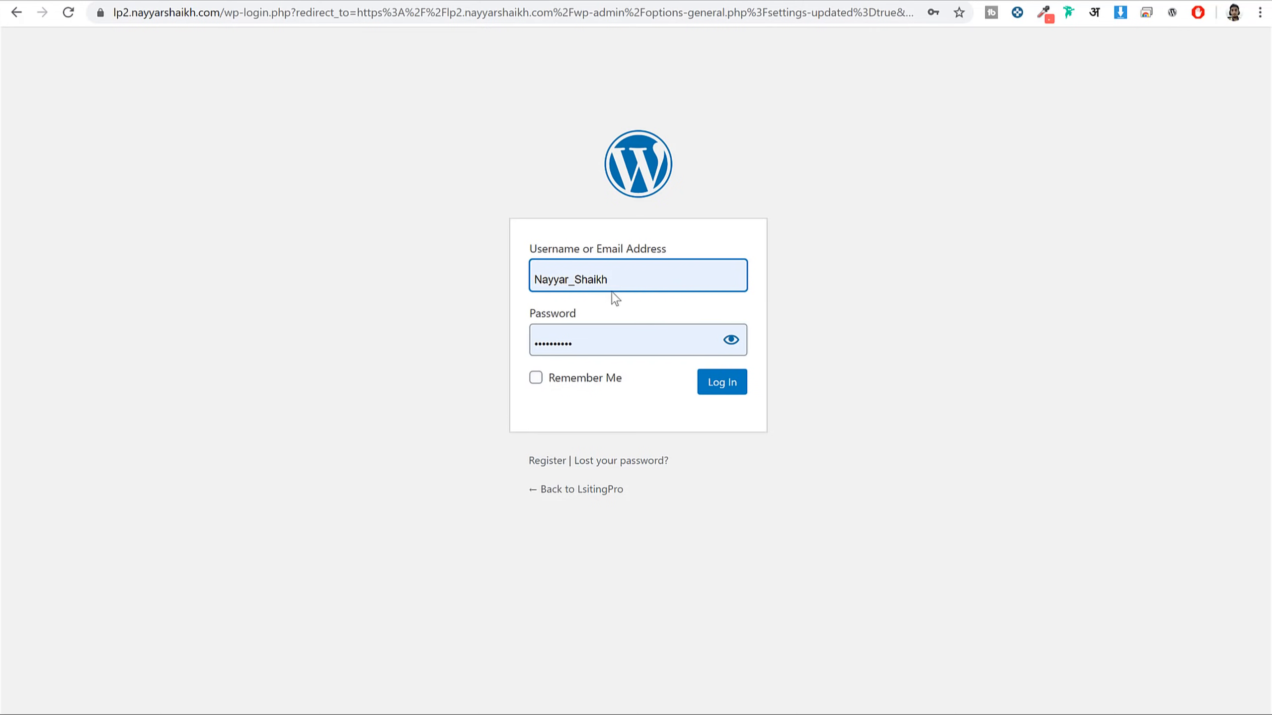
left_click(736, 386)
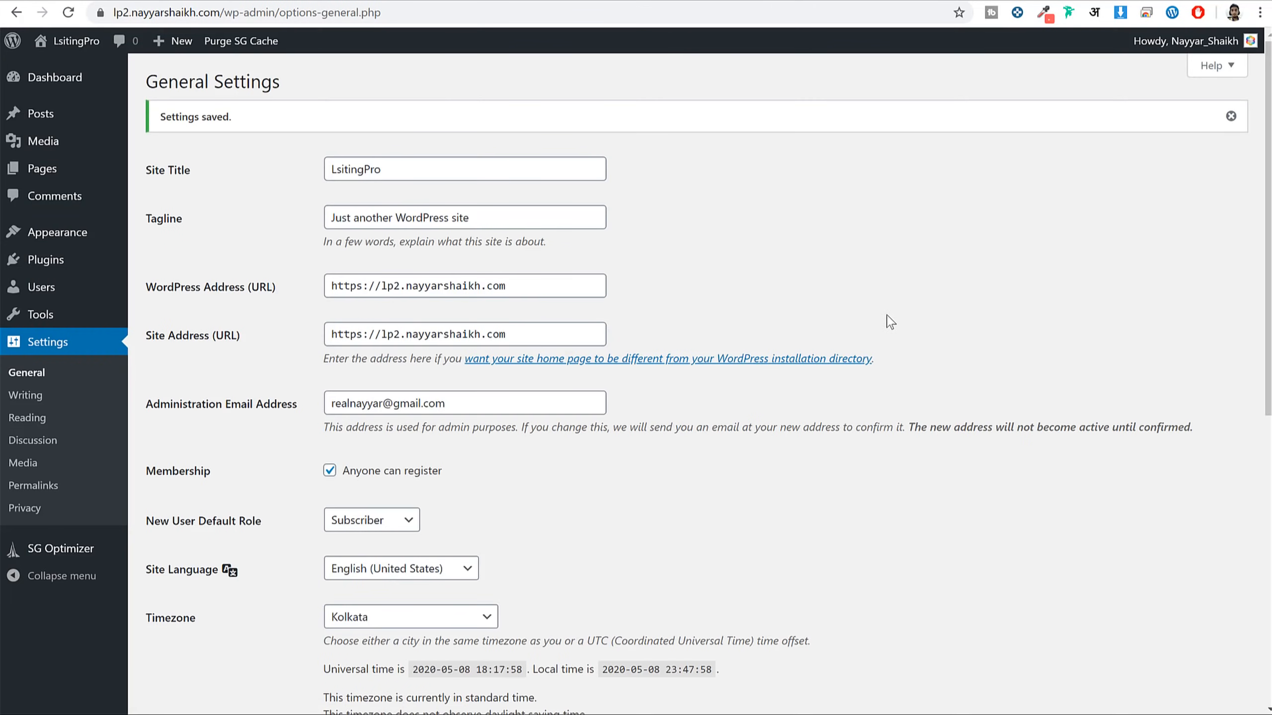
left_click(100, 12)
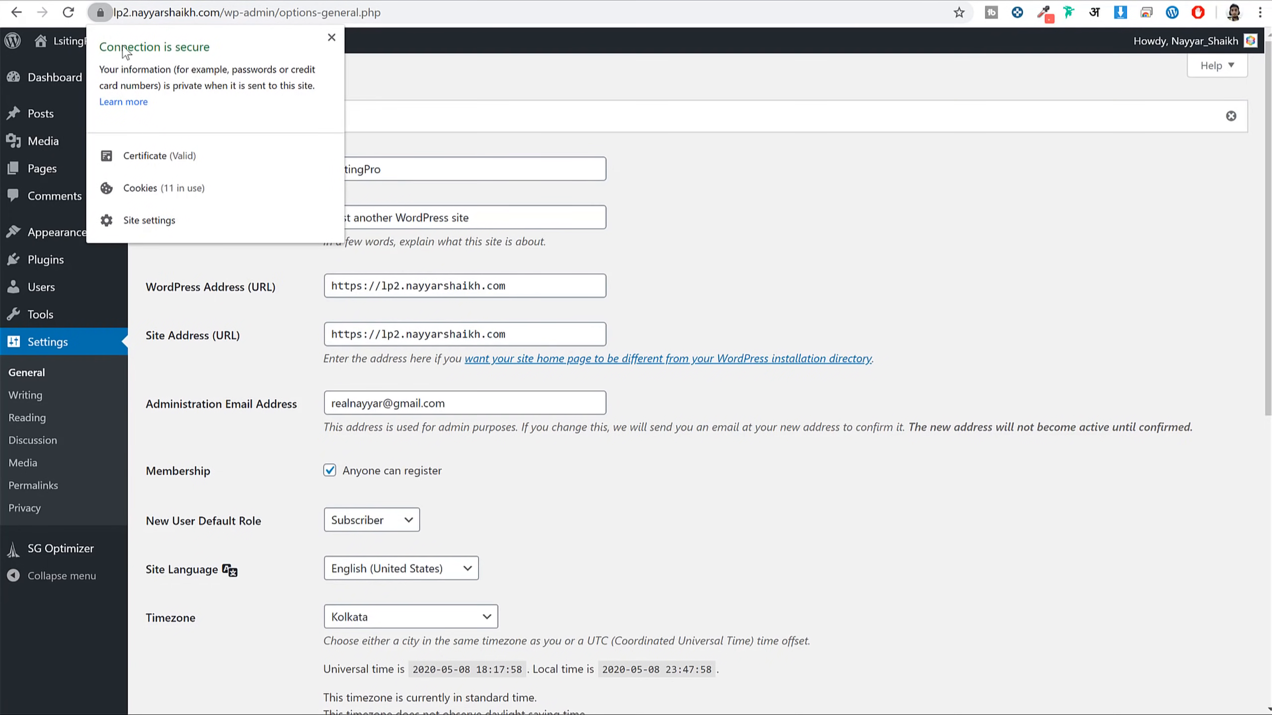
key("Escape")
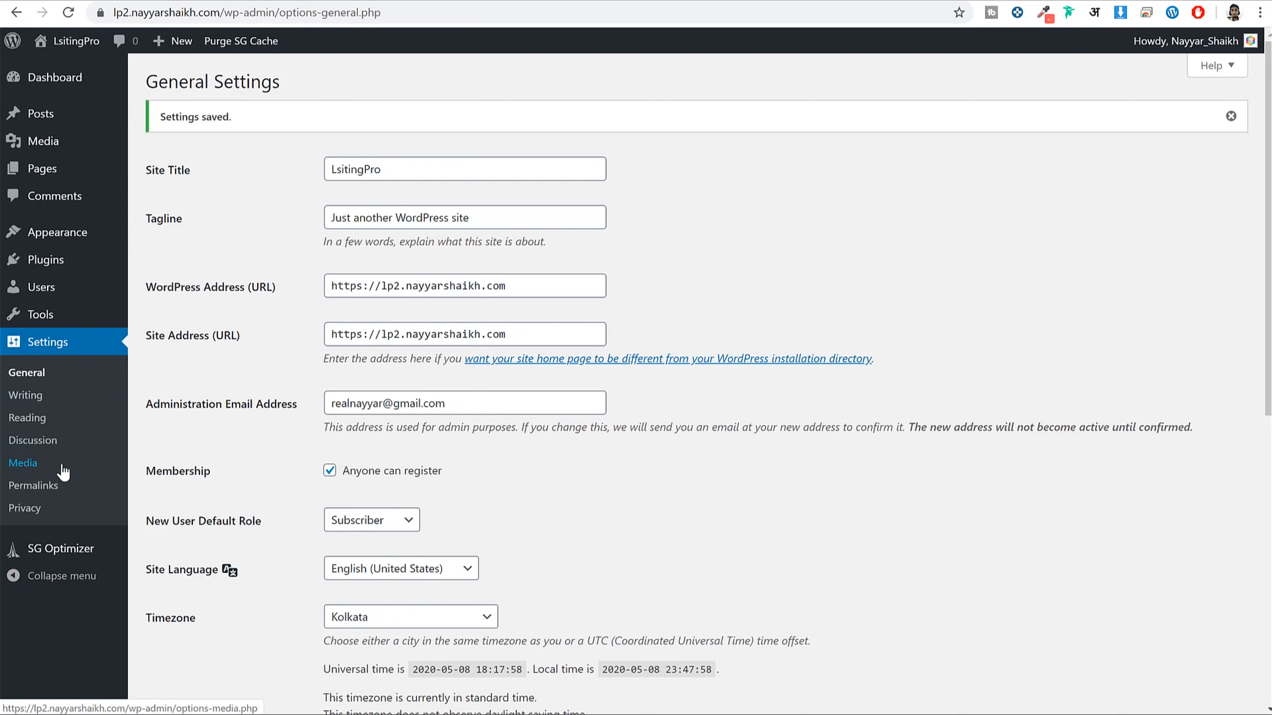
Switch permalinks to the Post name structure and save it
left_click(57, 485)
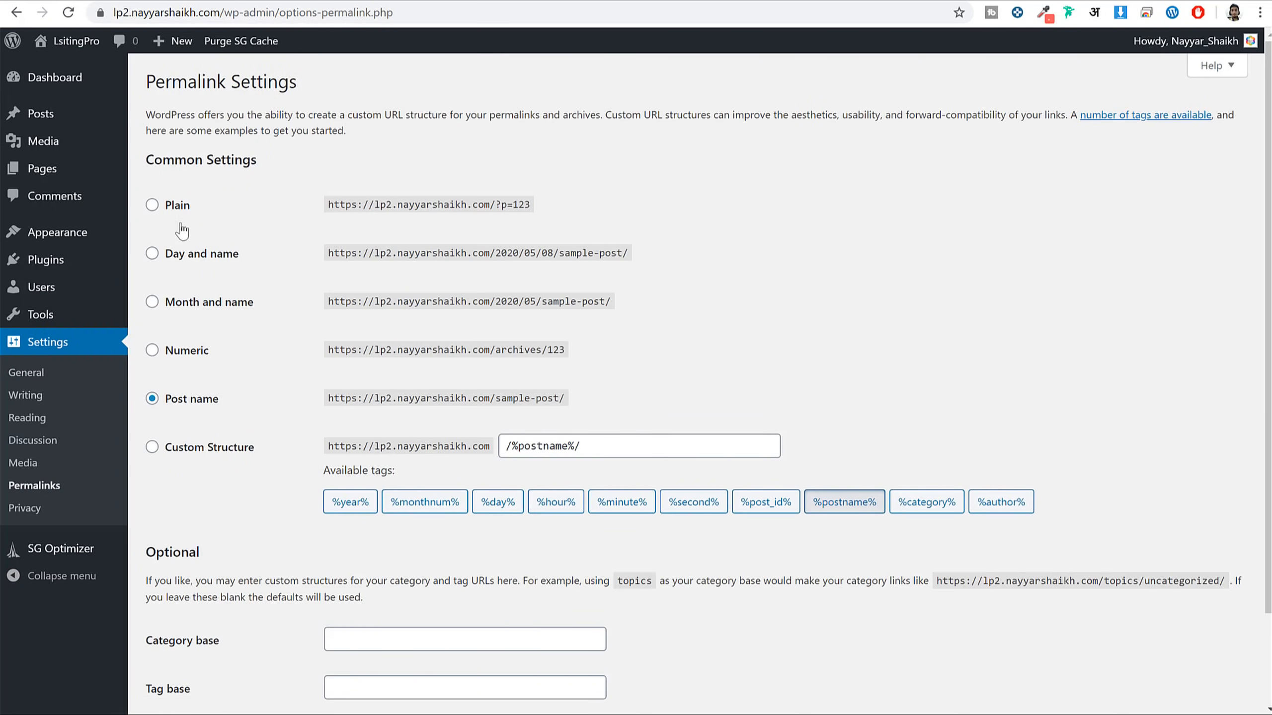
left_click_drag(223, 400, 153, 401)
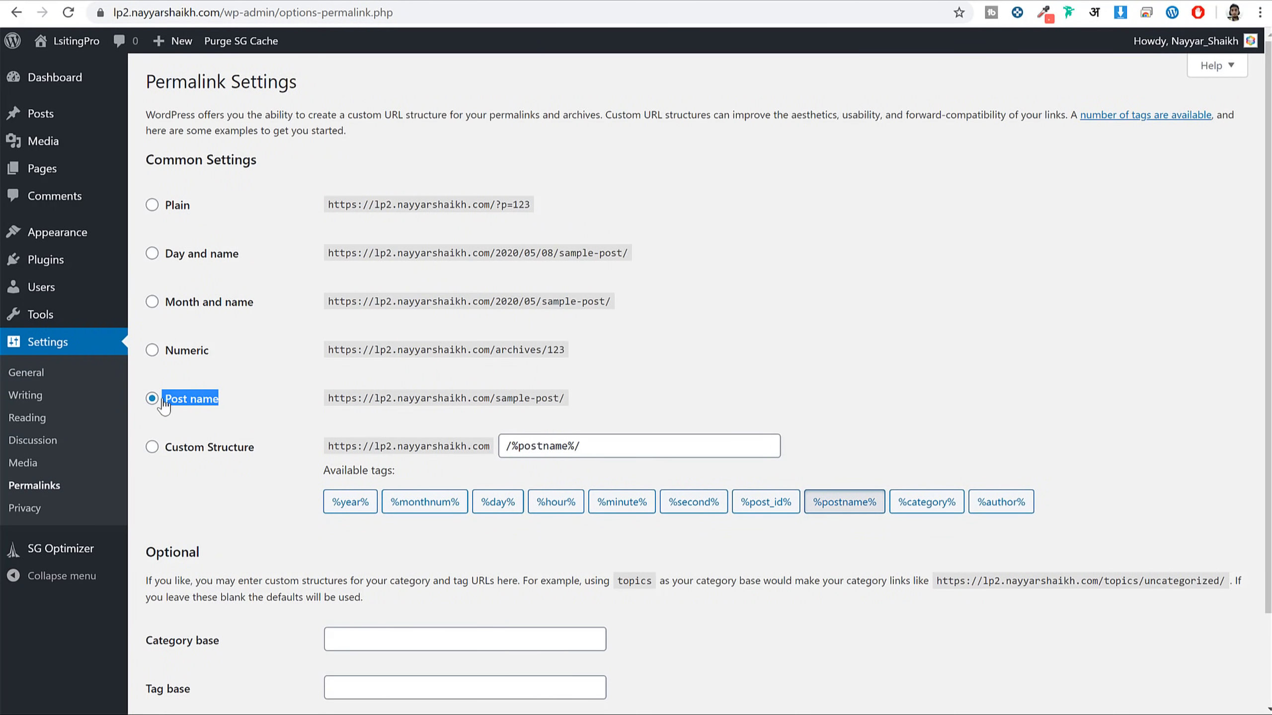
left_click(206, 257)
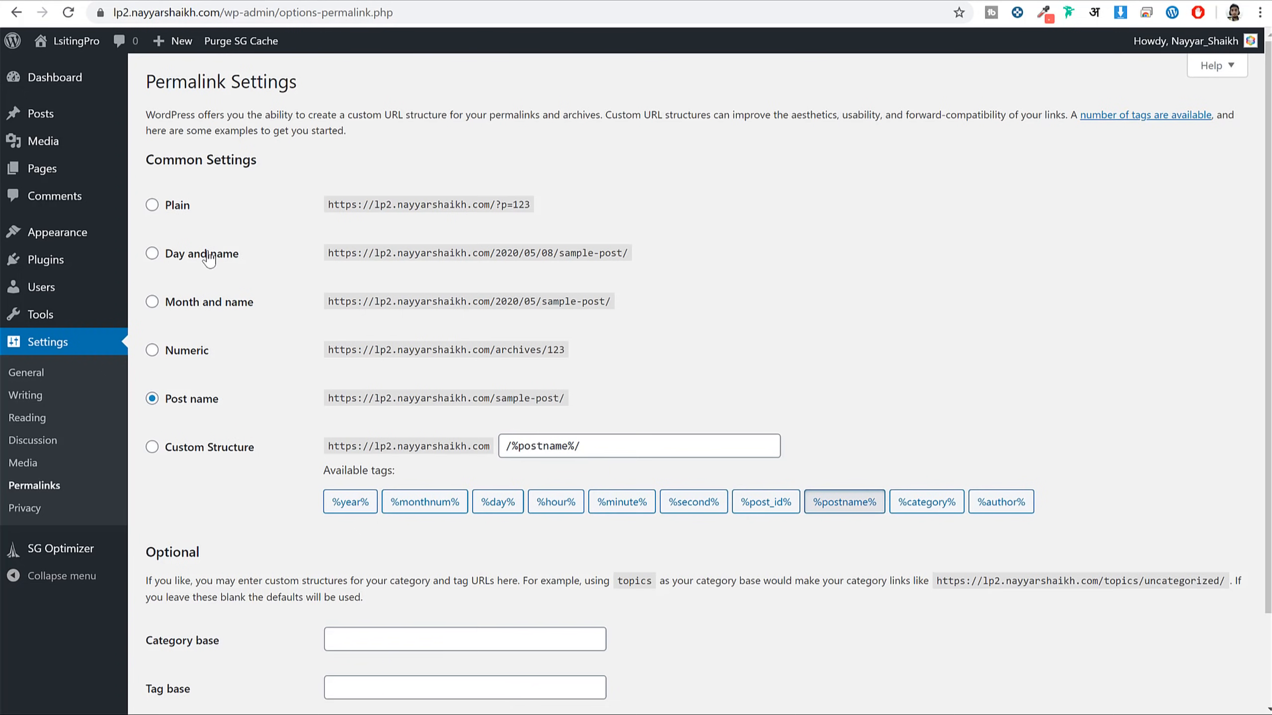
left_click(199, 401)
scroll(301, 419, "down", 3)
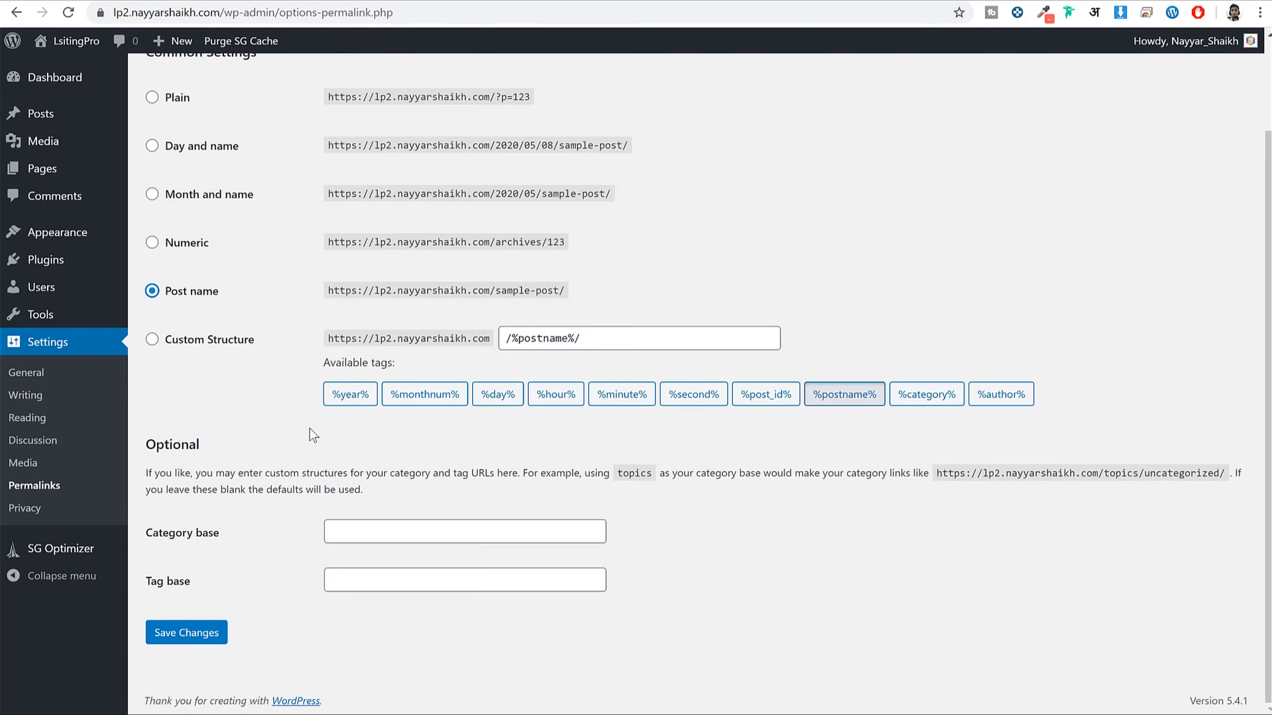
left_click(186, 633)
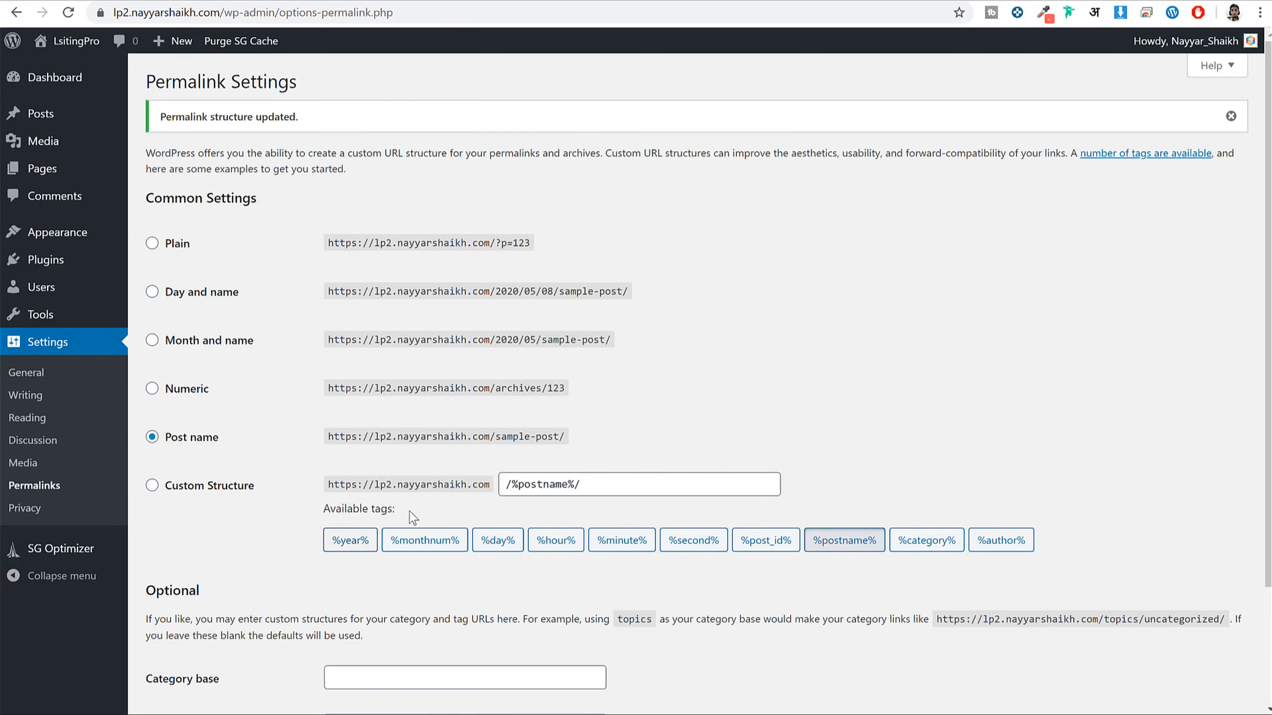
Go to the Dashboard and scroll through its current boxes
left_click(76, 89)
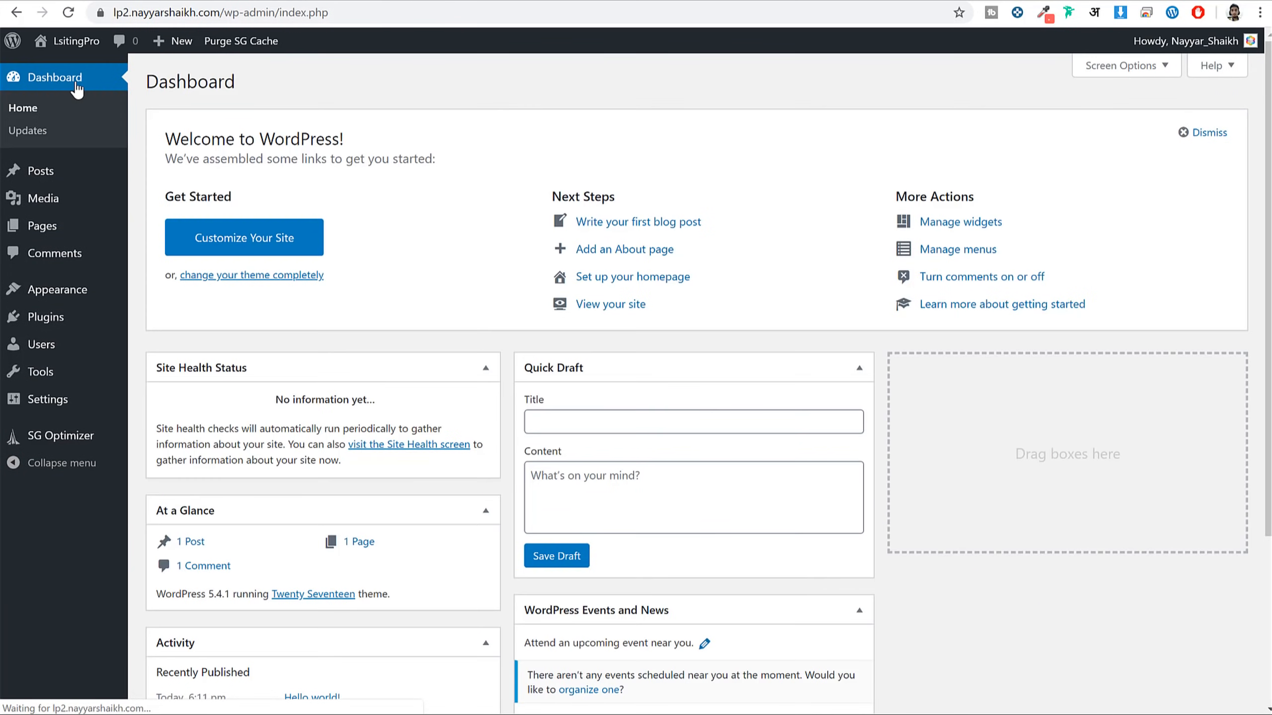
scroll(646, 371, "down", 4)
scroll(663, 425, "up", 4)
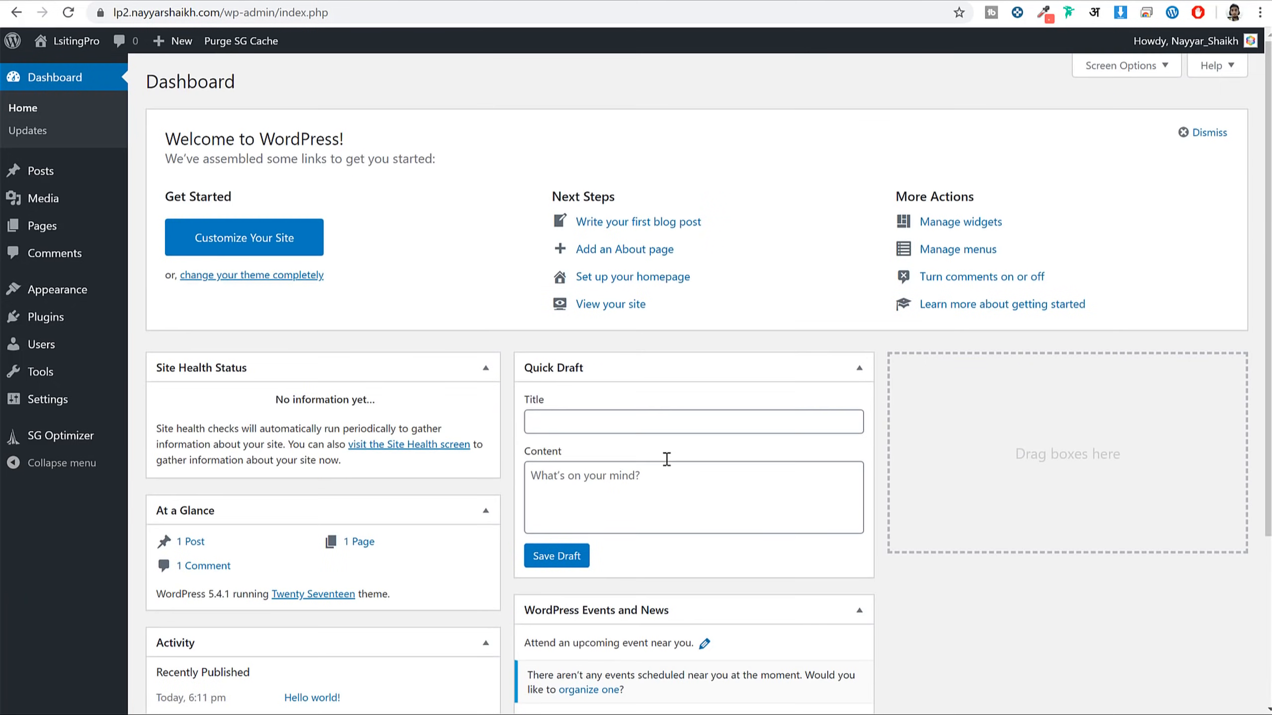
scroll(661, 461, "down", 4)
scroll(646, 475, "up", 3)
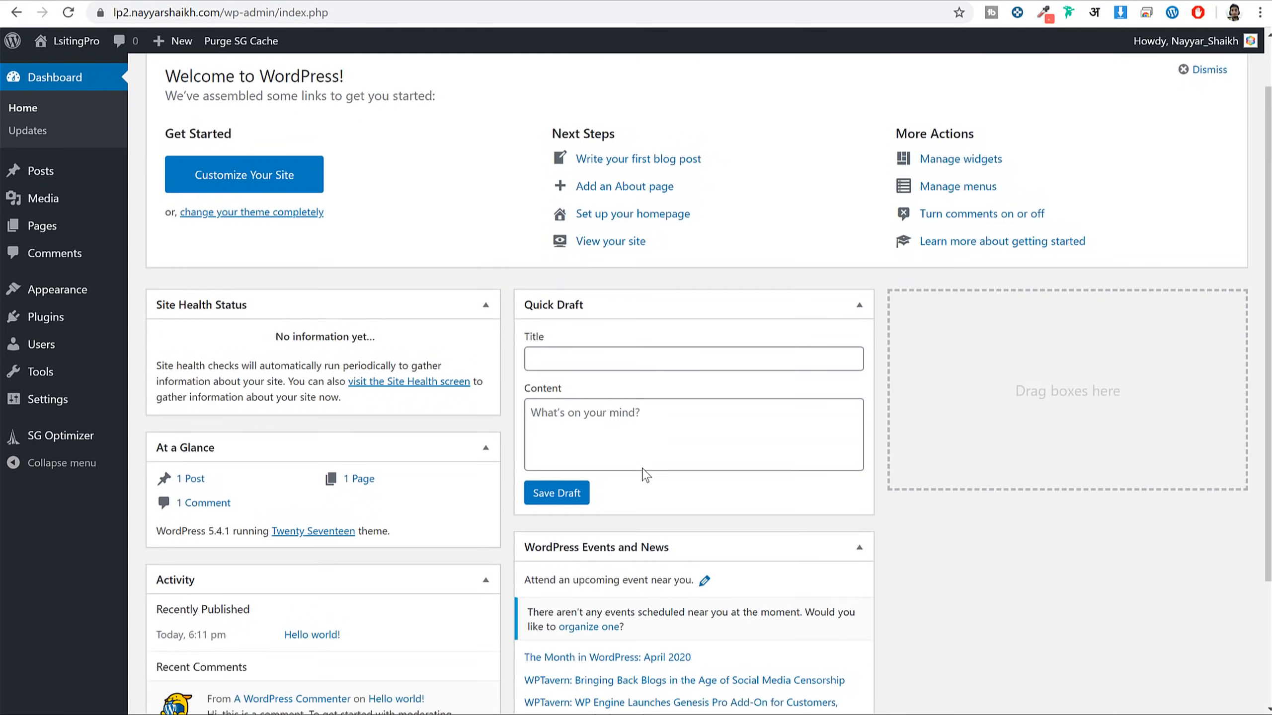
scroll(644, 475, "up", 1)
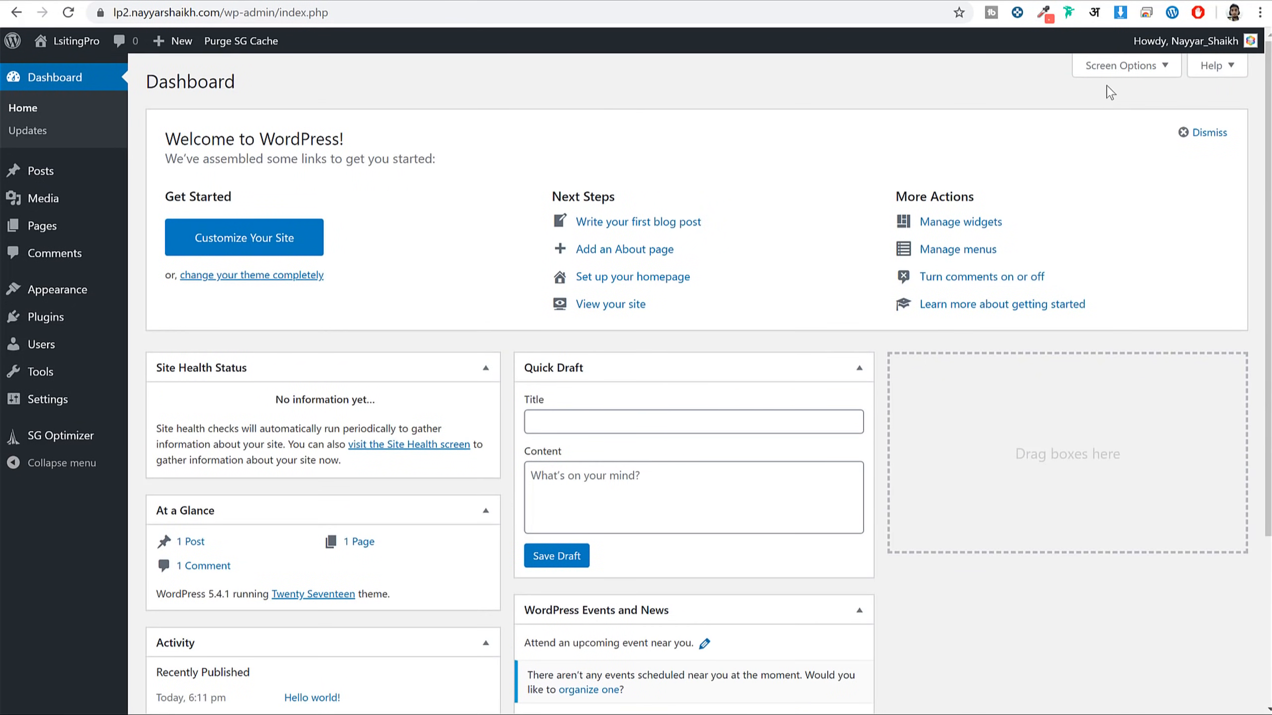
Hide Site Health Status, At a Glance, Activity, Quick Draft, Events and News, and Welcome boxes
left_click(1112, 70)
left_click(257, 103)
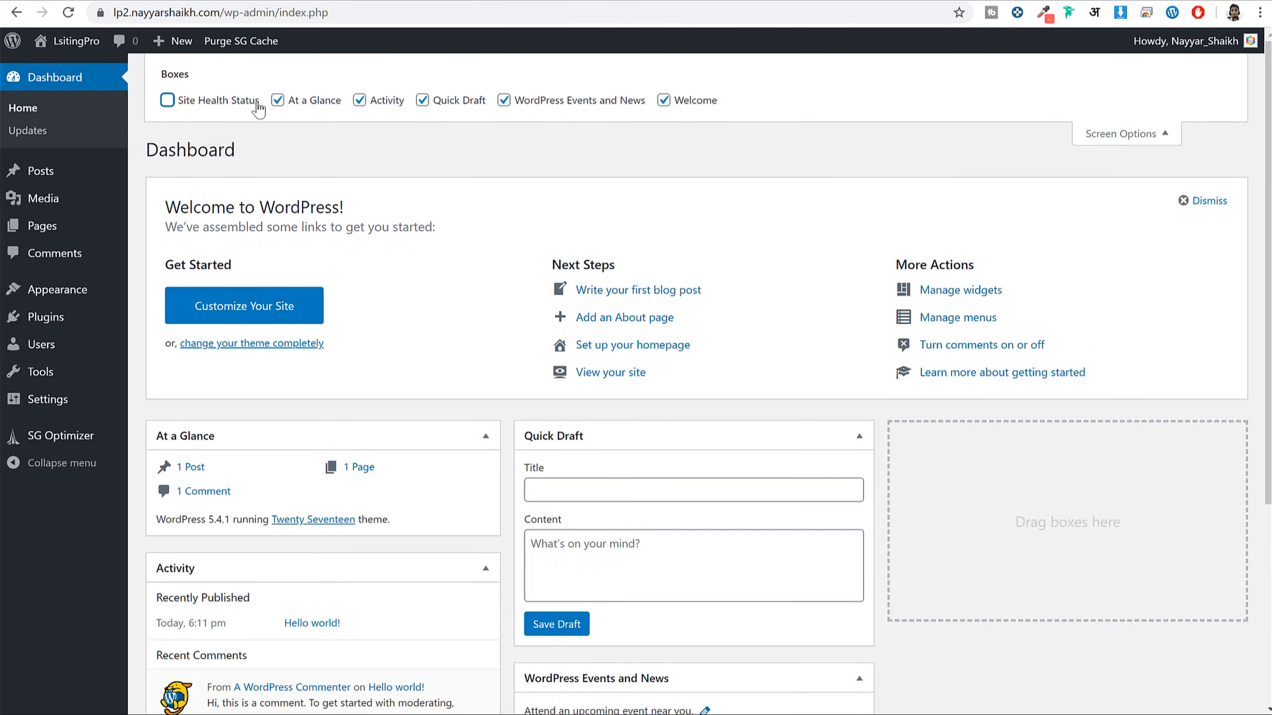
left_click(277, 102)
left_click(421, 101)
left_click(392, 103)
left_click(546, 103)
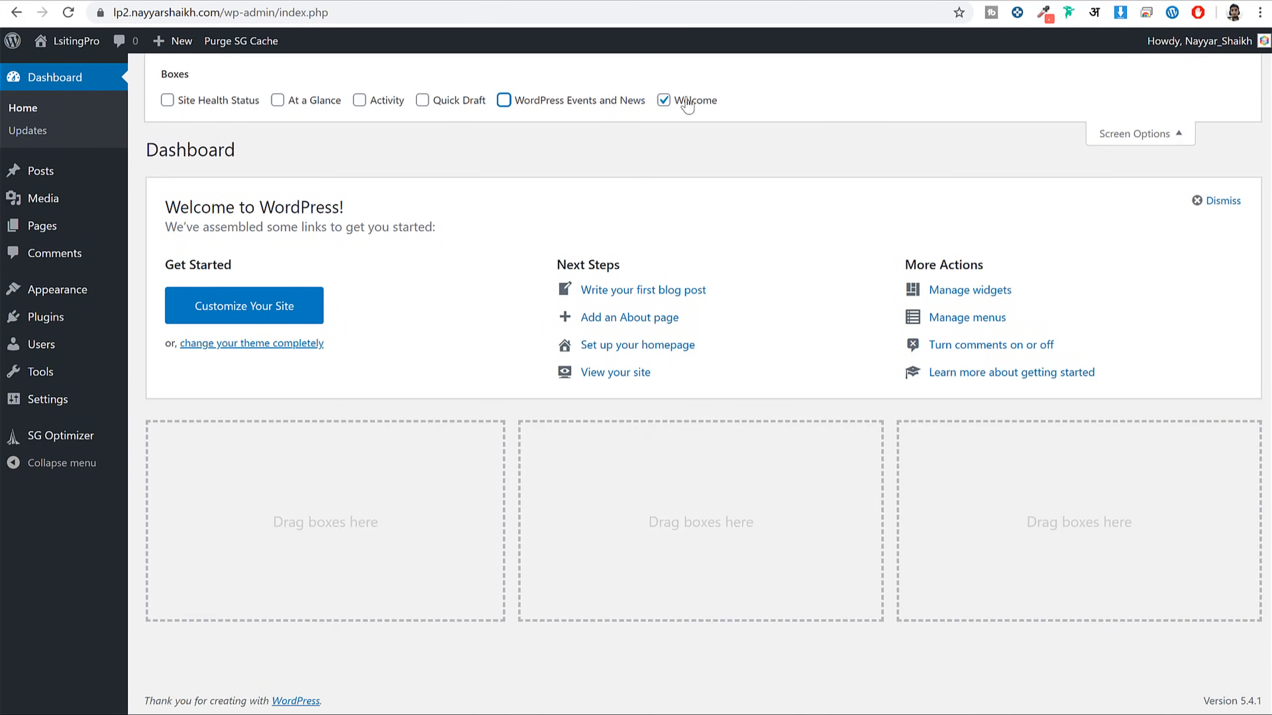
left_click(688, 103)
left_click(1146, 134)
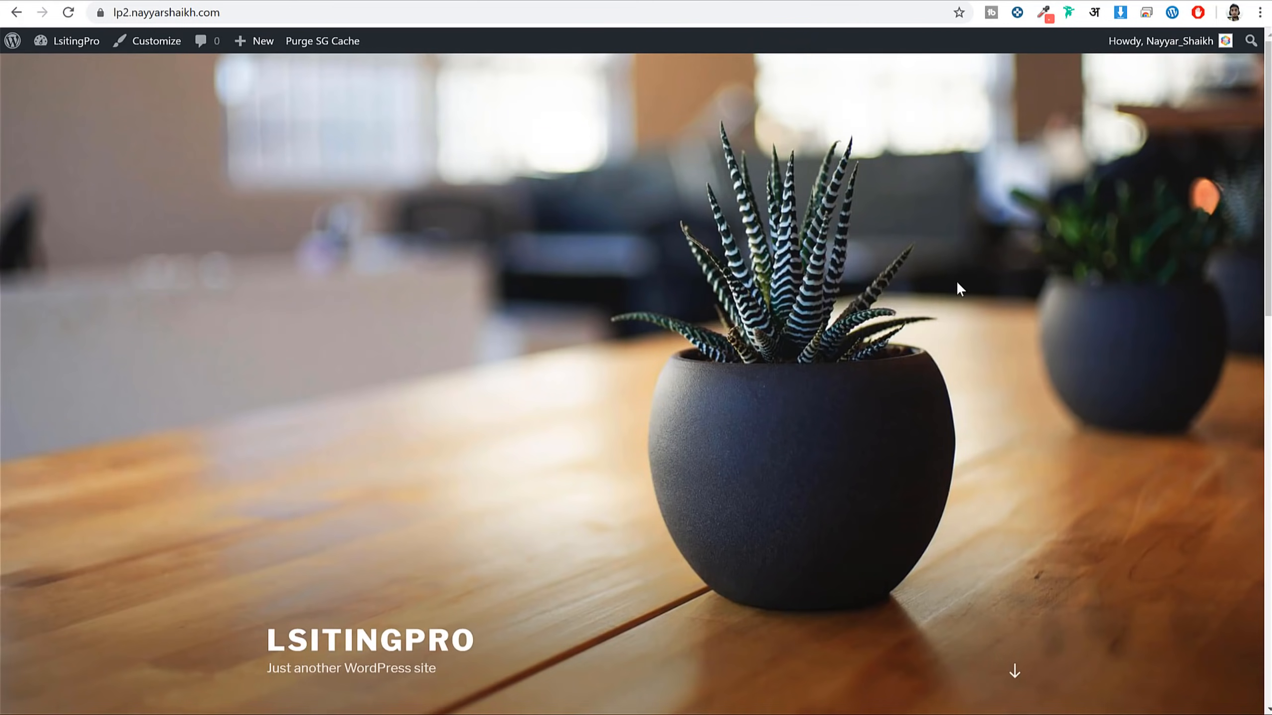
scroll(956, 280, "down", 5)
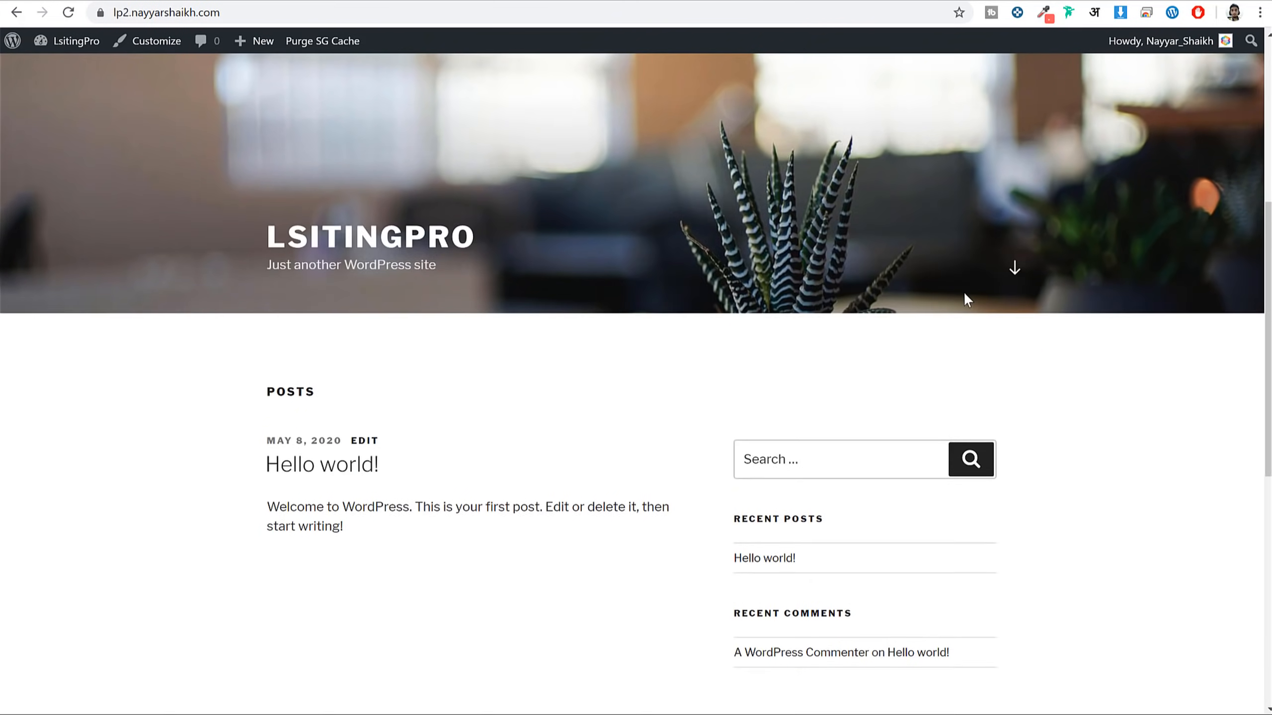
scroll(963, 298, "down", 6)
scroll(962, 369, "up", 10)
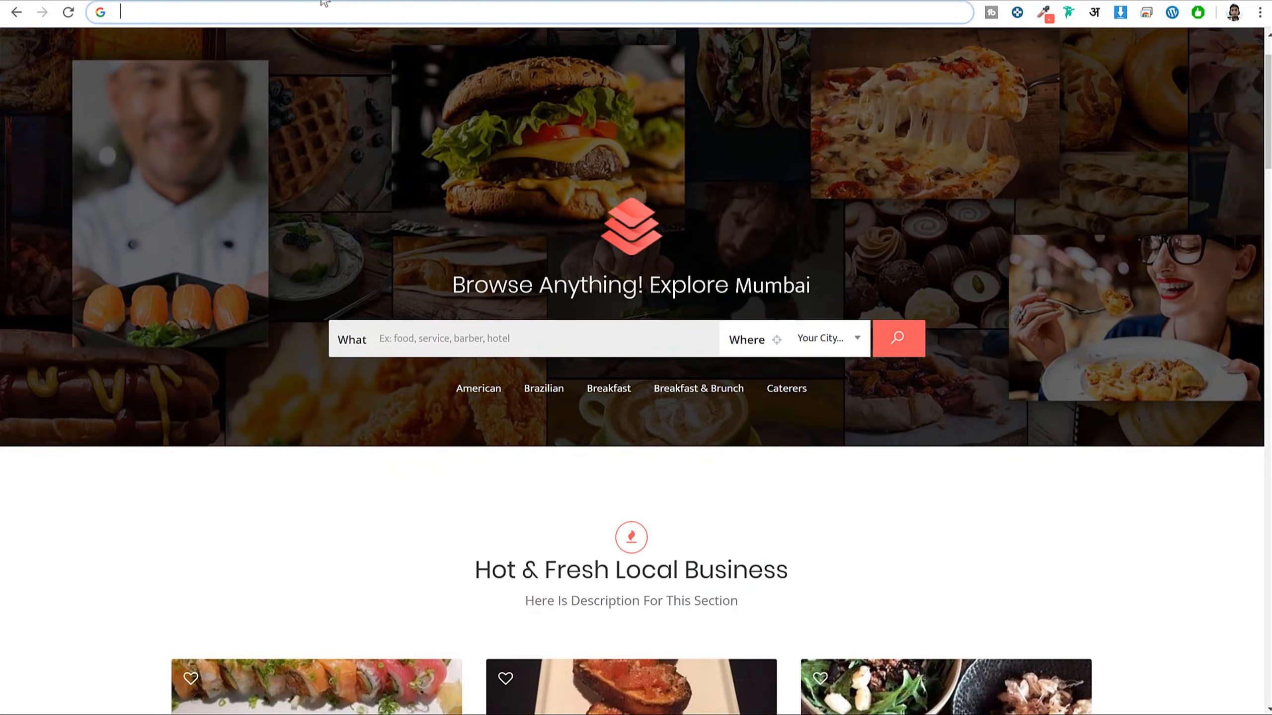
scroll(838, 355, "down", 10)
scroll(865, 376, "up", 6)
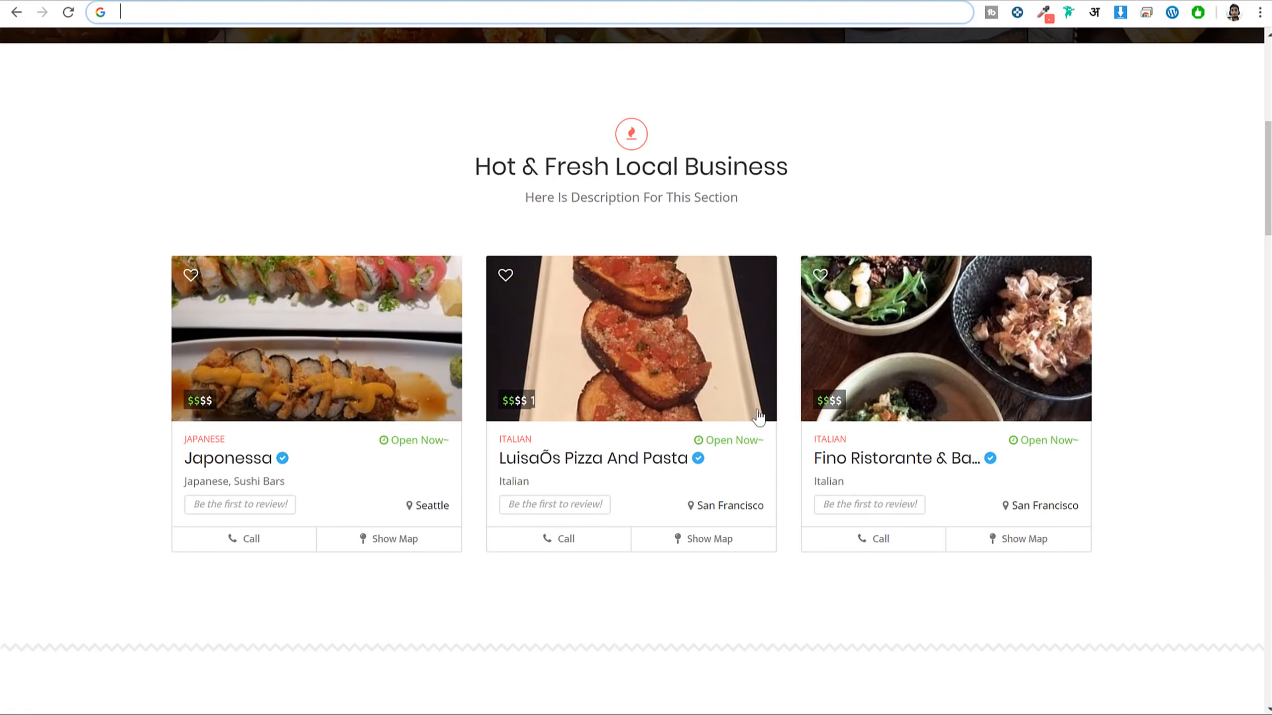
scroll(1160, 289, "up", 8)
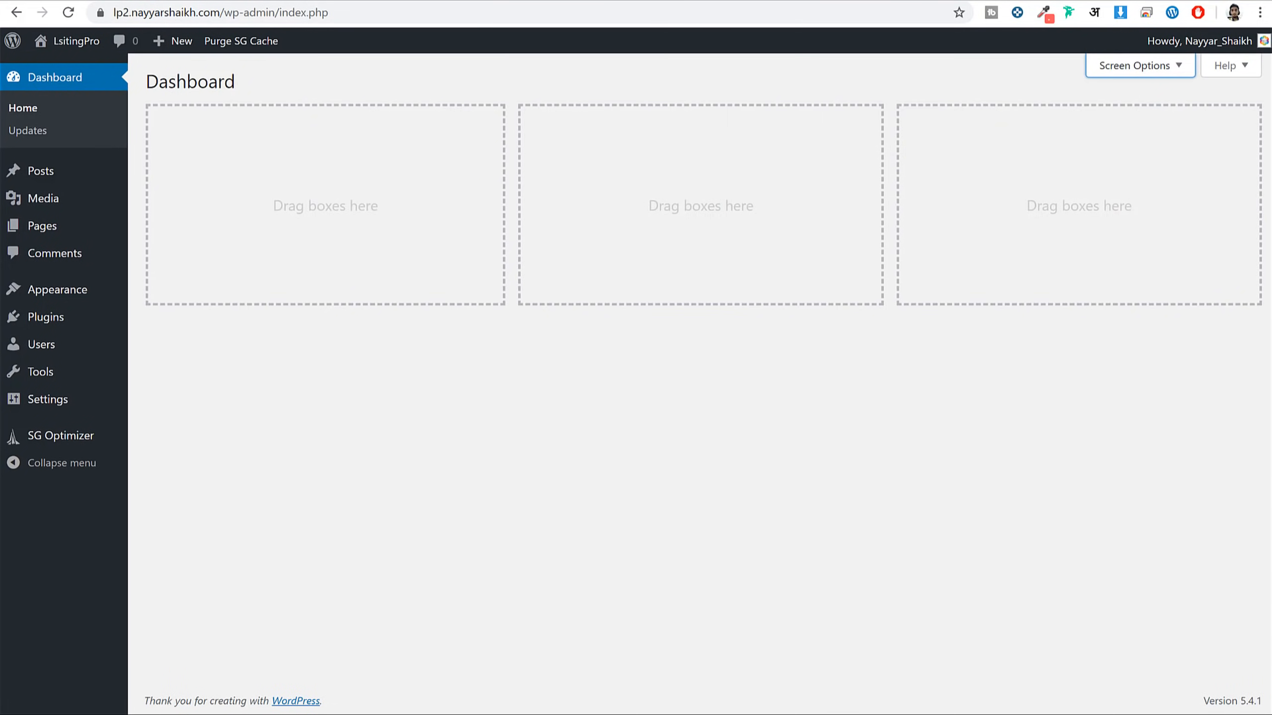
Open the ListingPro theme page in a new tab via the bloggdude.com address
key("ctrl+t")
type("bloggdude.com")
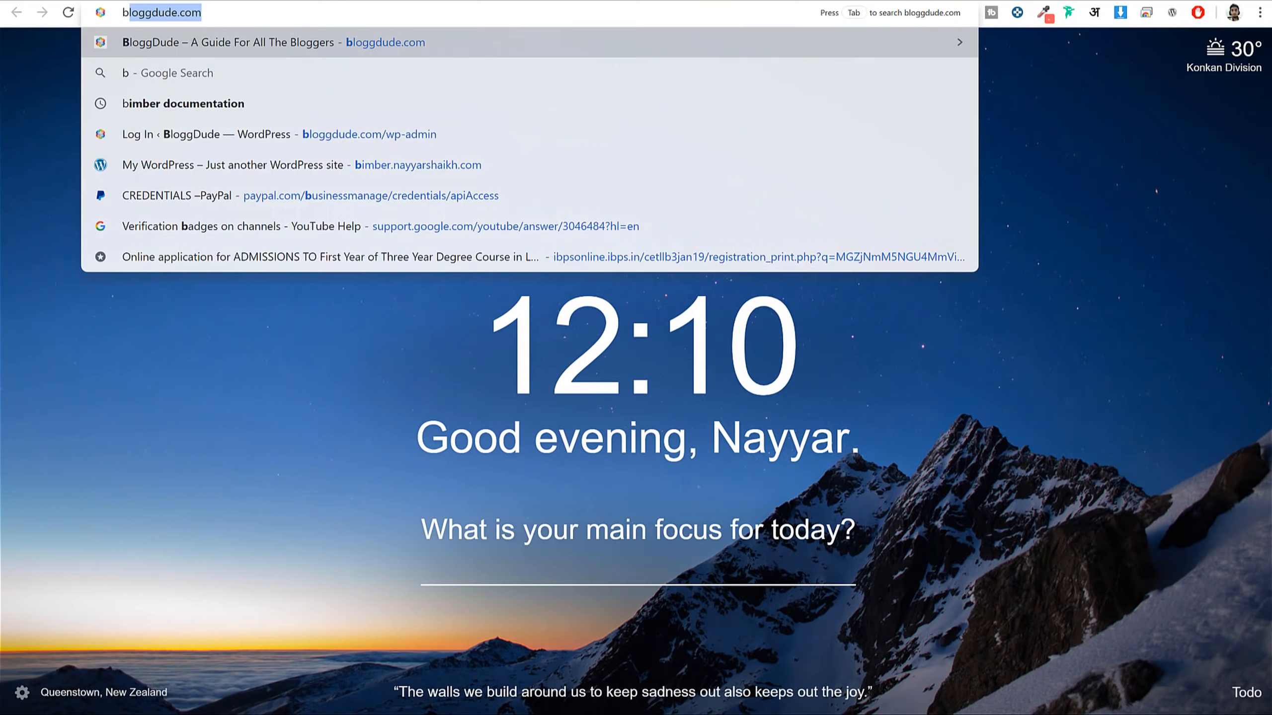
type("/lsi")
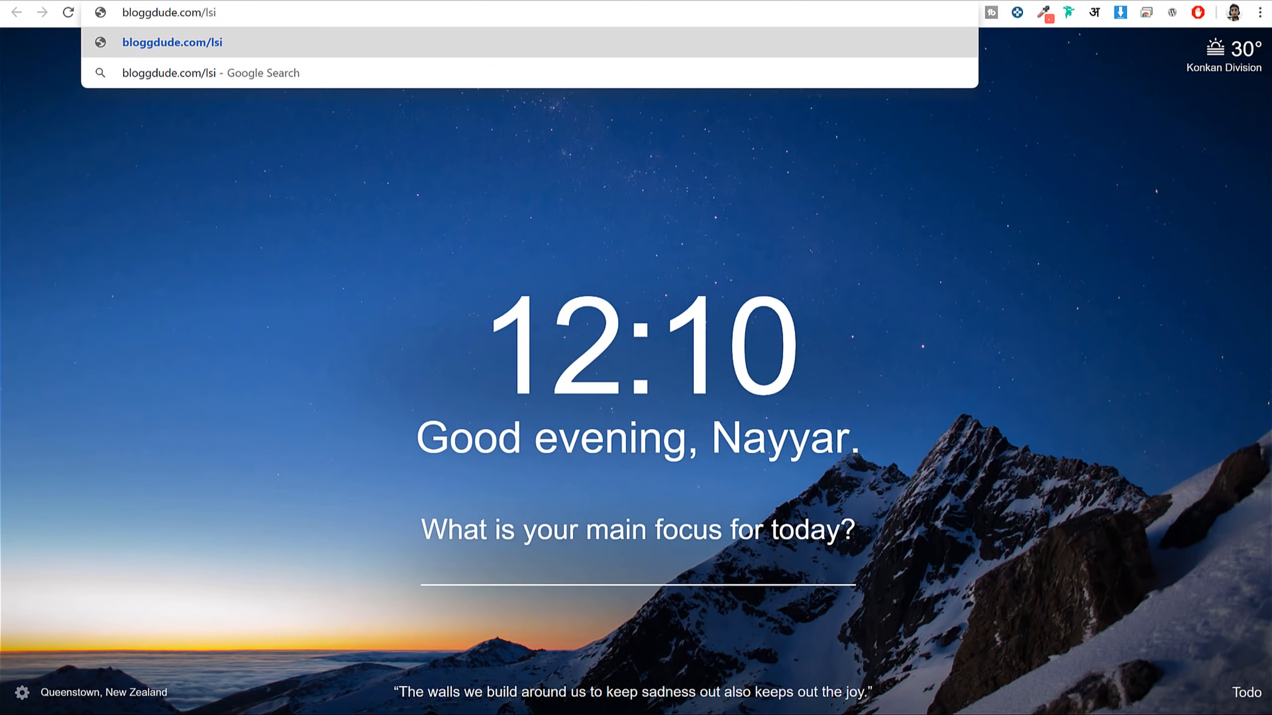
key("BackSpace")
key("BackSpace")
type("is")
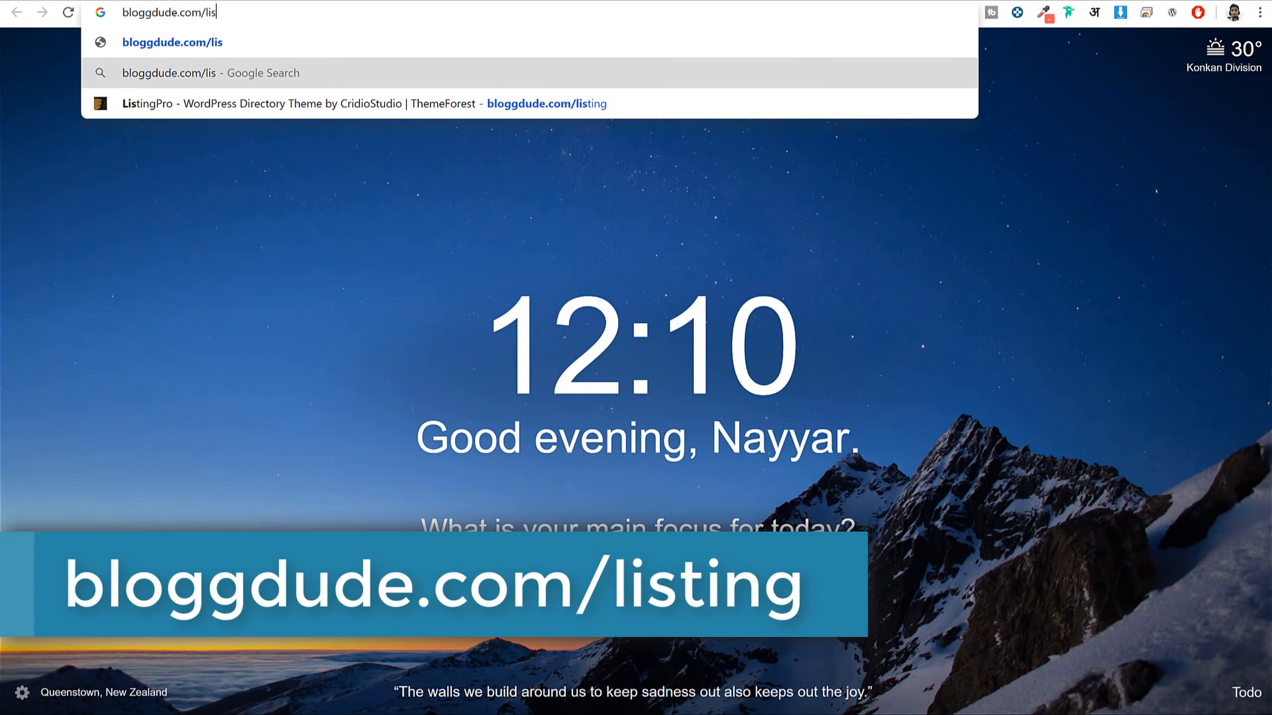
key("Down")
key("Return")
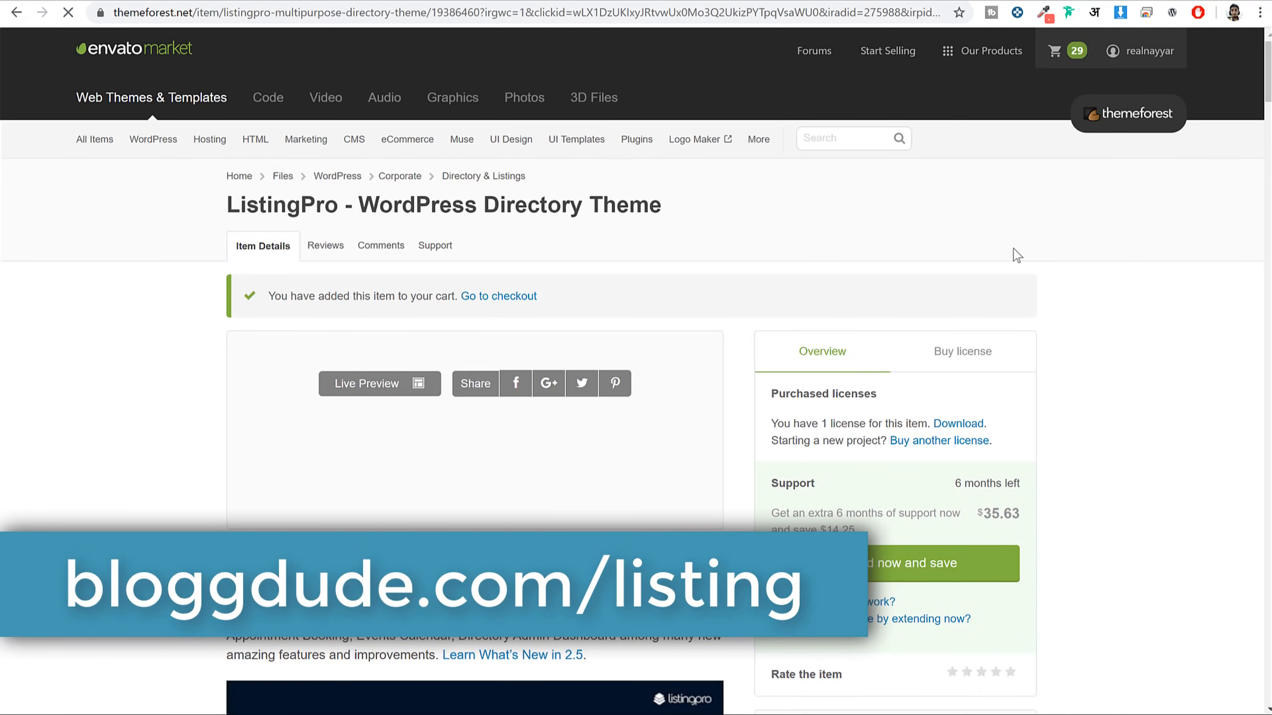
Show the $69 Regular License price and scroll through the ListingPro description
left_click(985, 352)
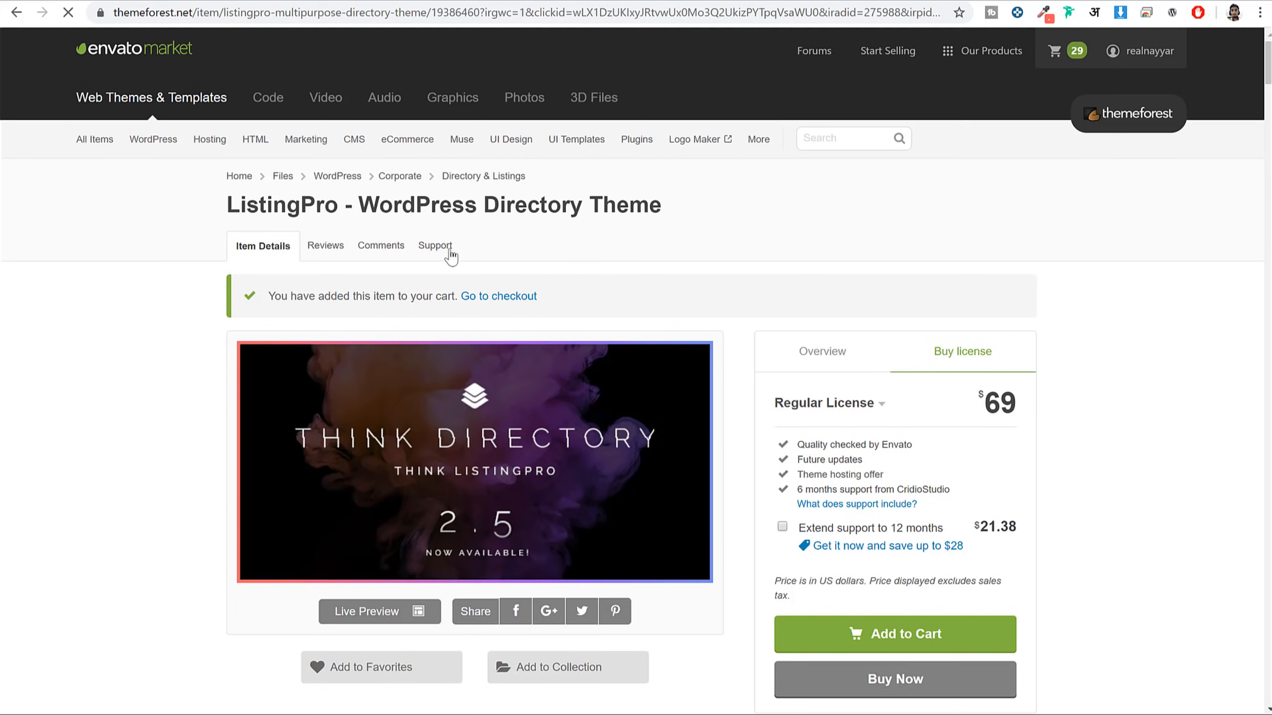
left_click_drag(225, 206, 730, 219)
left_click(733, 215)
scroll(1123, 309, "down", 6)
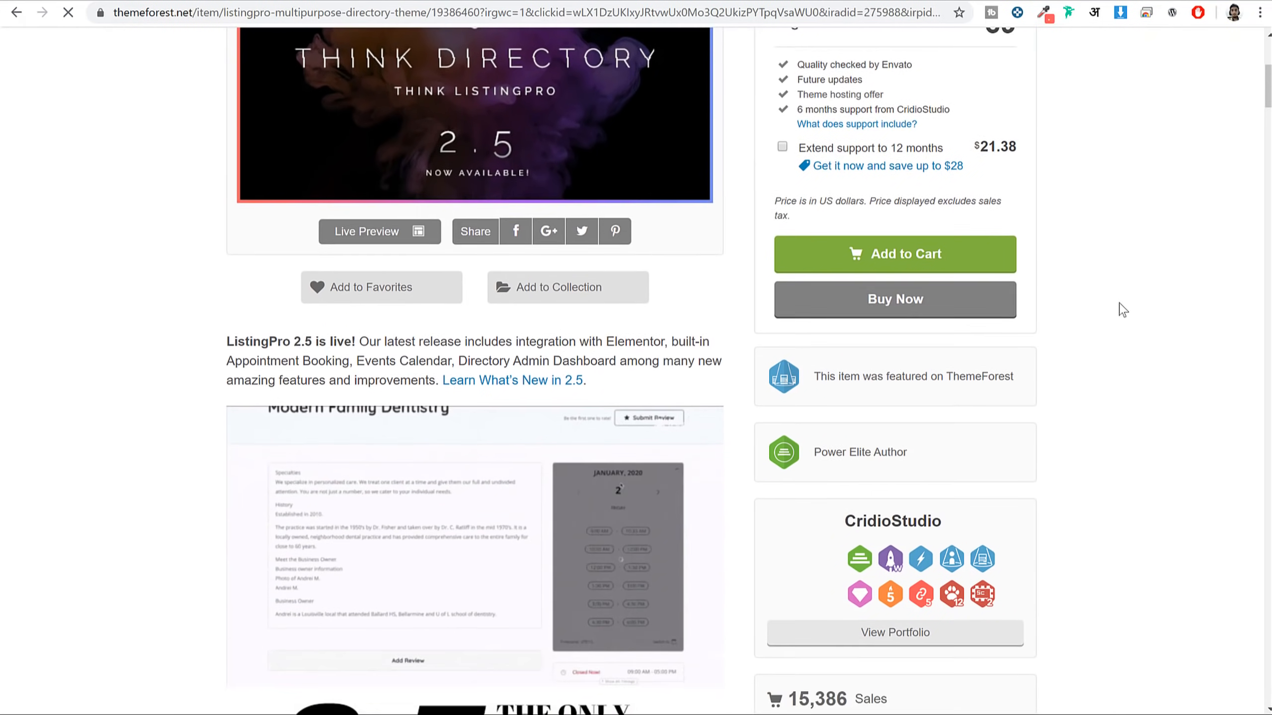
scroll(1123, 309, "down", 3)
scroll(601, 350, "down", 3)
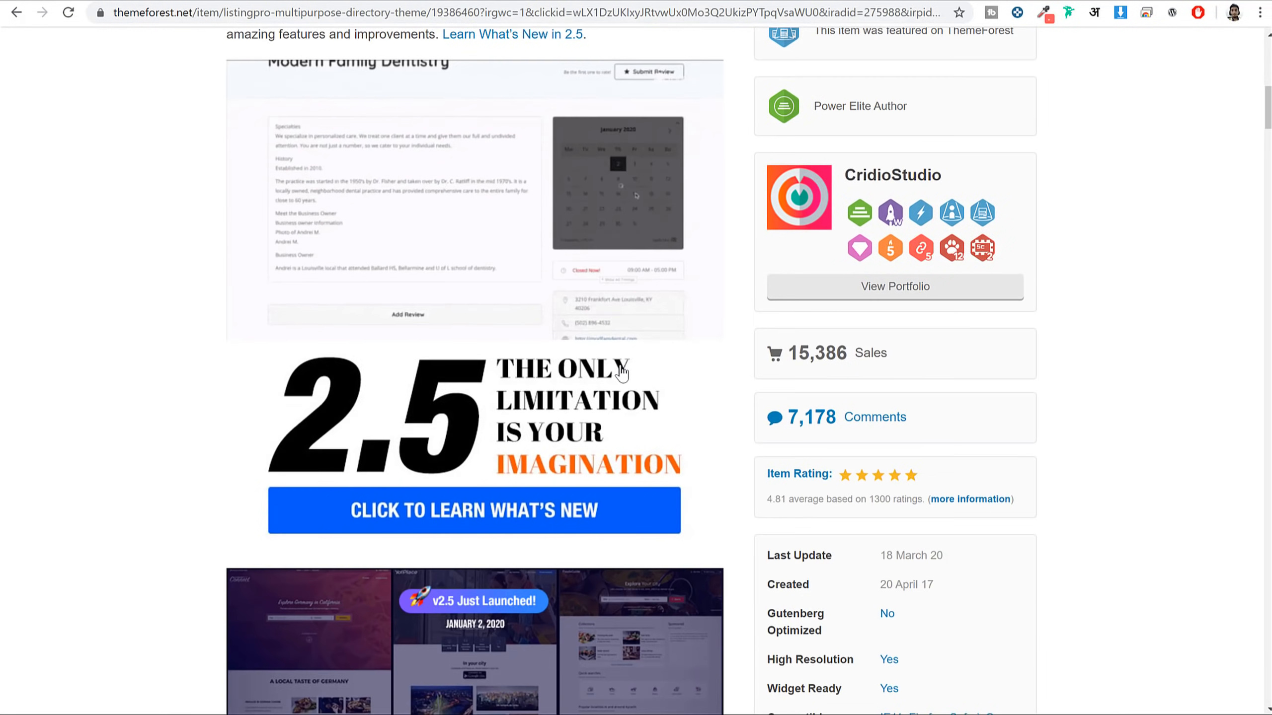
scroll(695, 328, "up", 6)
scroll(695, 328, "down", 9)
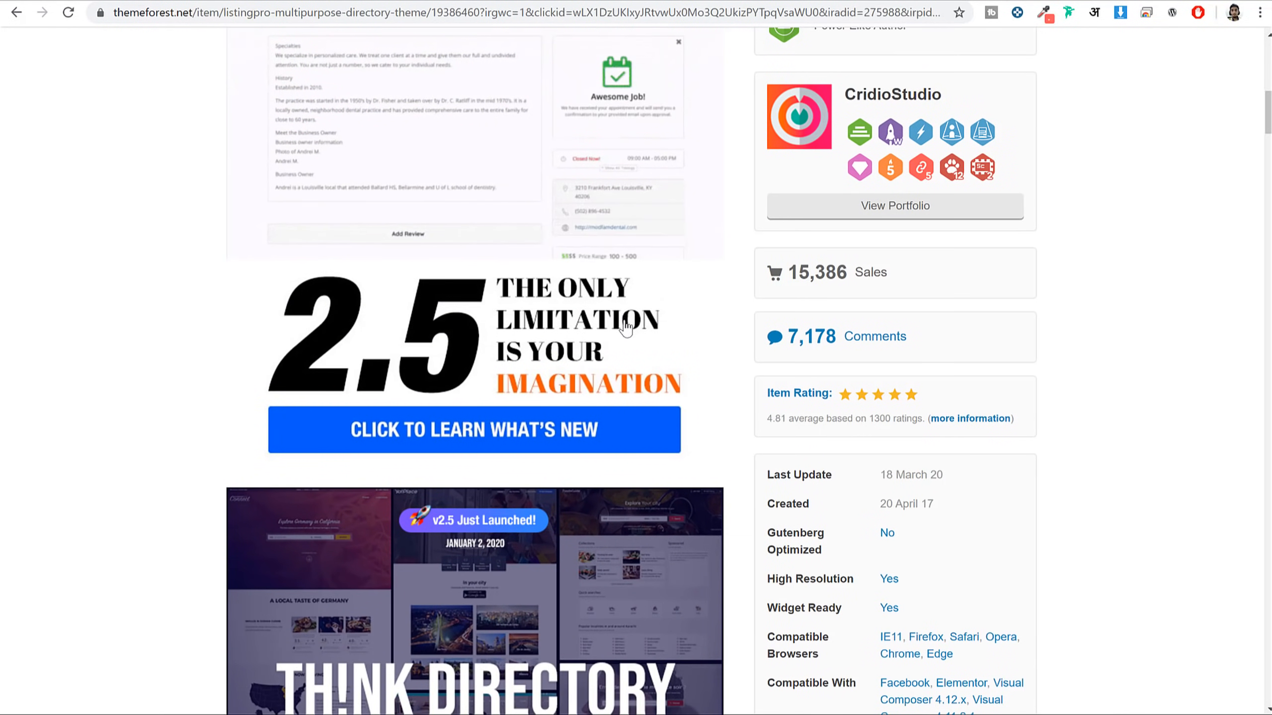
scroll(651, 250, "down", 12)
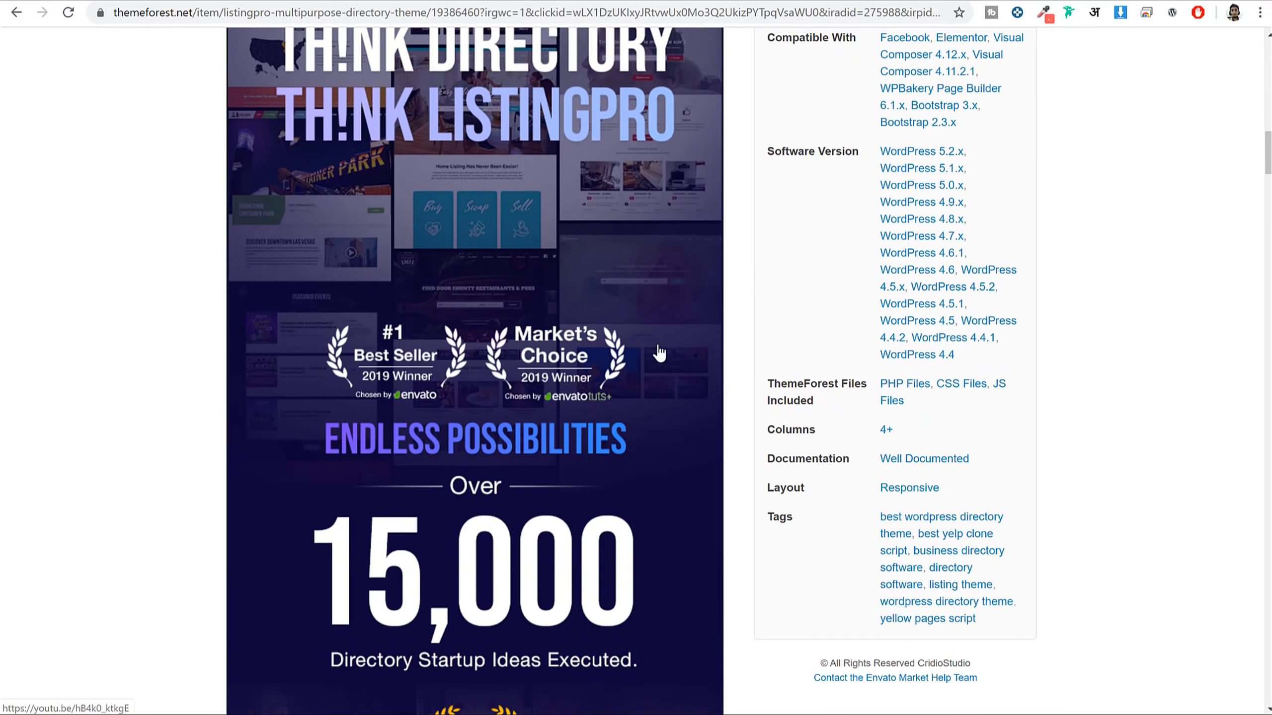
scroll(671, 350, "down", 9)
scroll(679, 347, "down", 13)
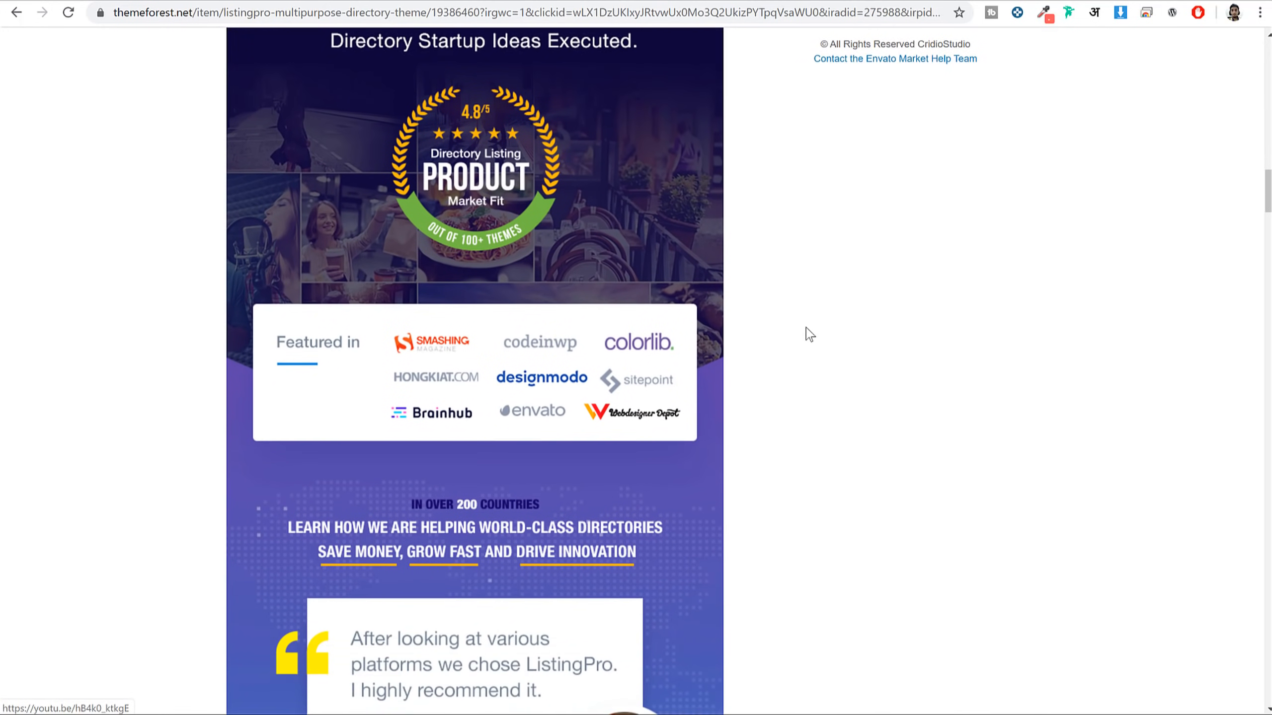
scroll(1051, 306, "down", 10)
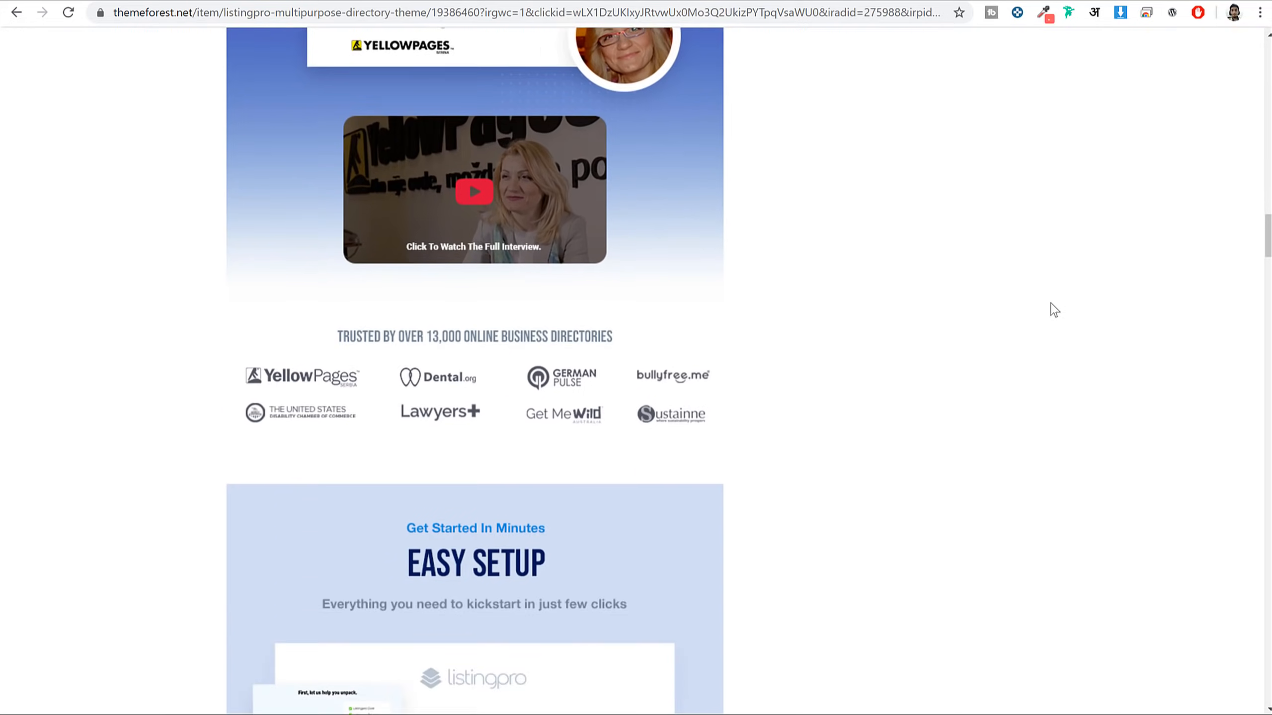
scroll(742, 234, "down", 20)
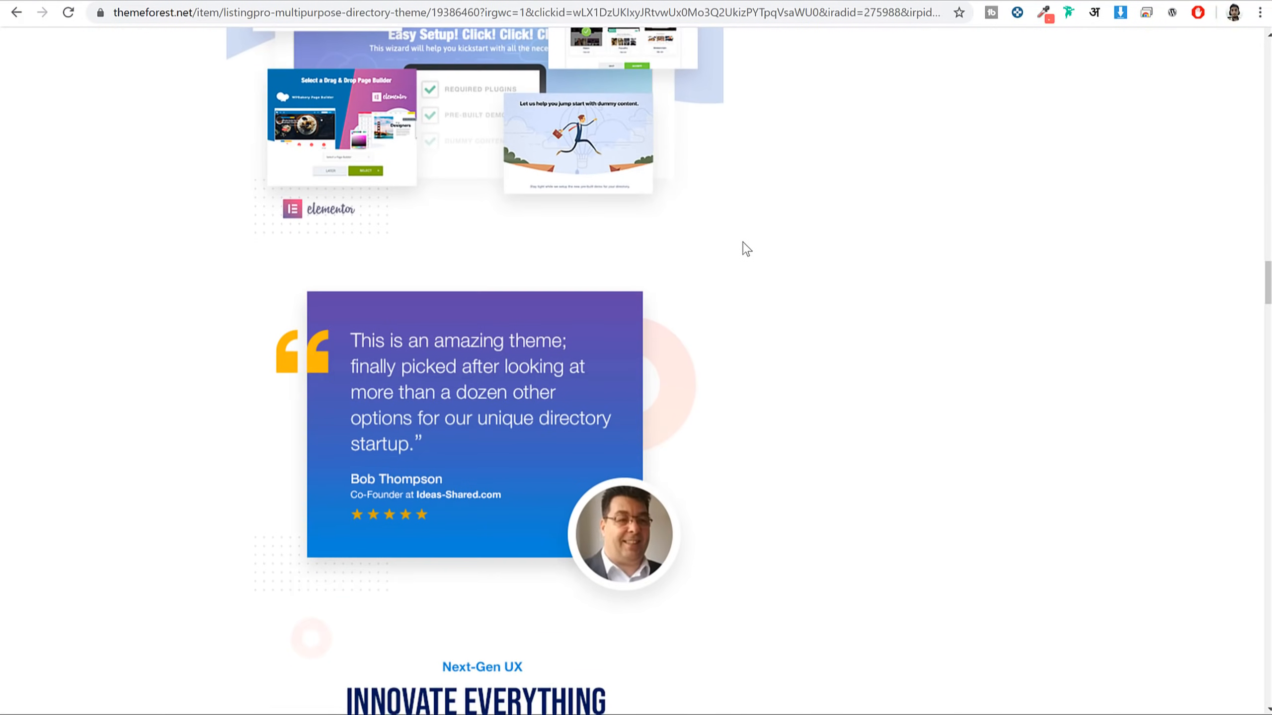
scroll(757, 243, "down", 20)
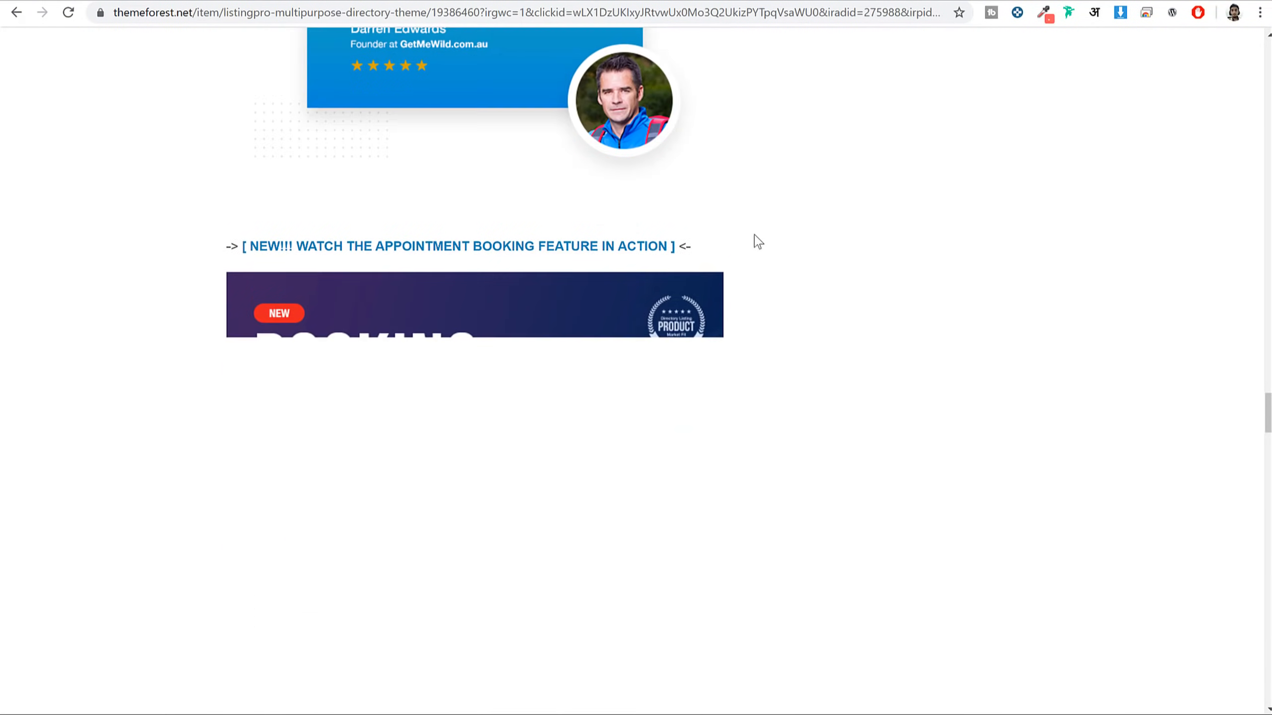
scroll(818, 287, "down", 20)
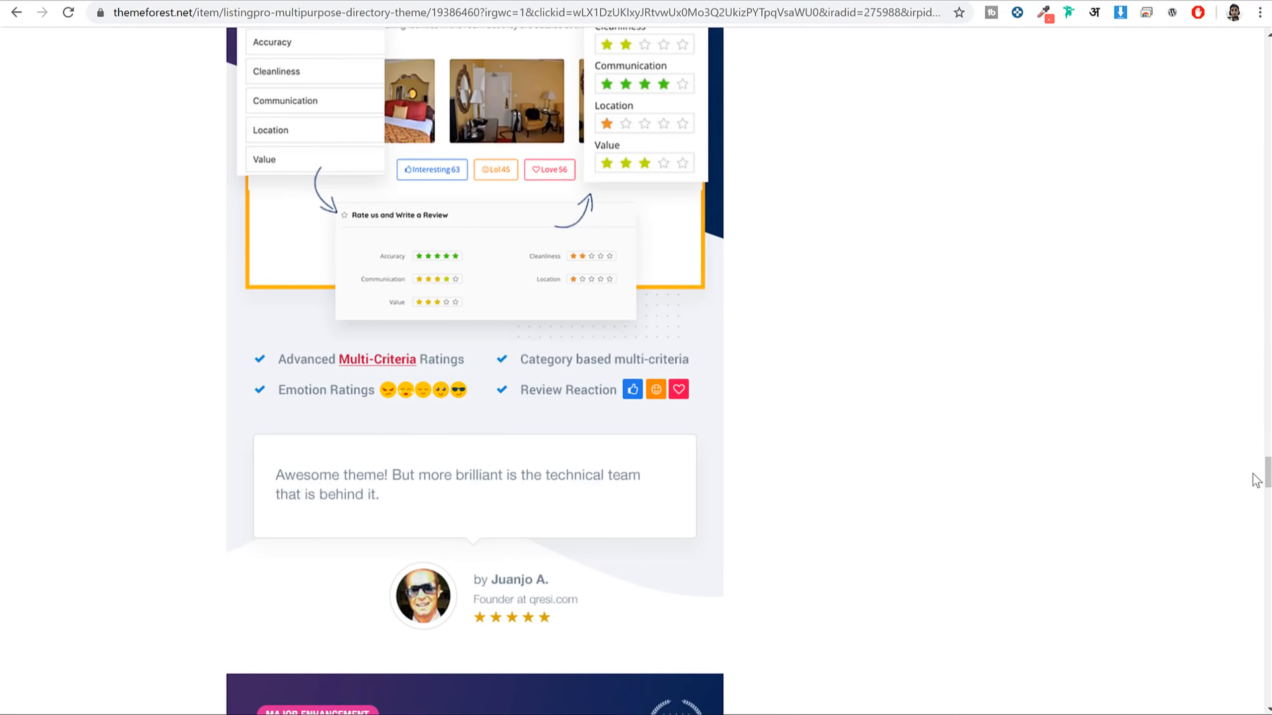
scroll(1258, 478, "down", 10)
scroll(1008, 463, "up", 20)
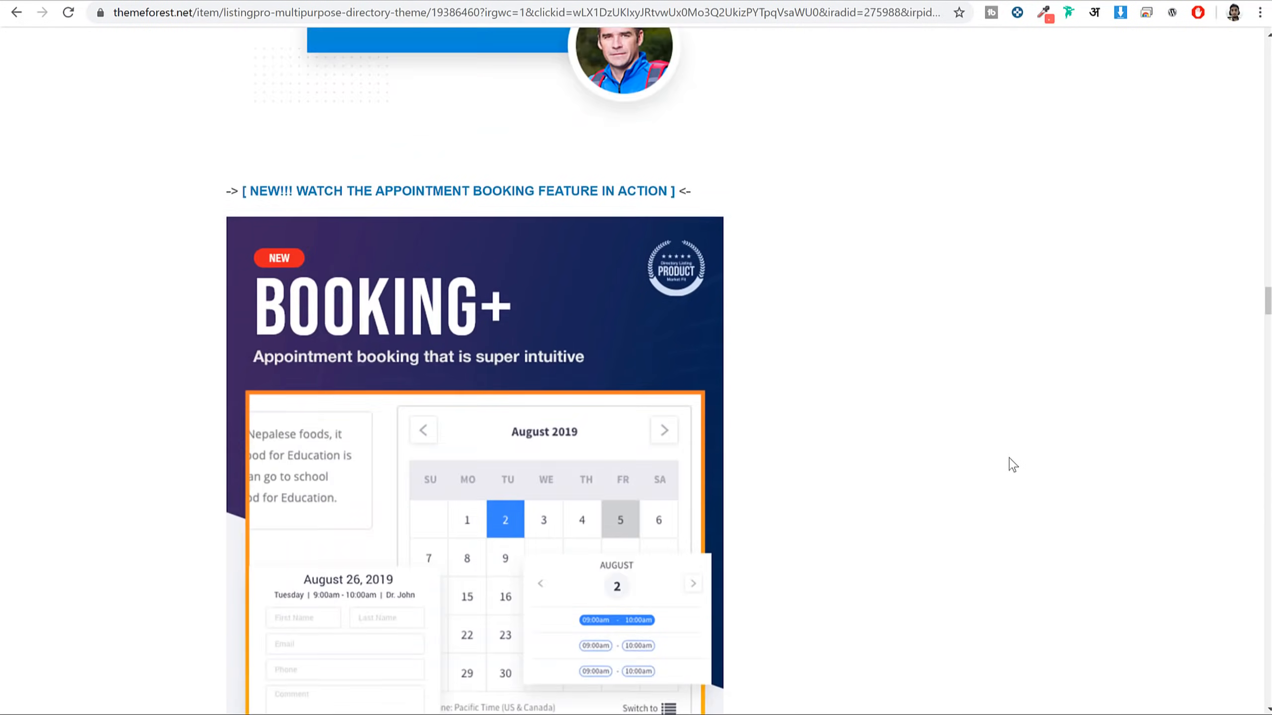
scroll(1023, 434, "down", 10)
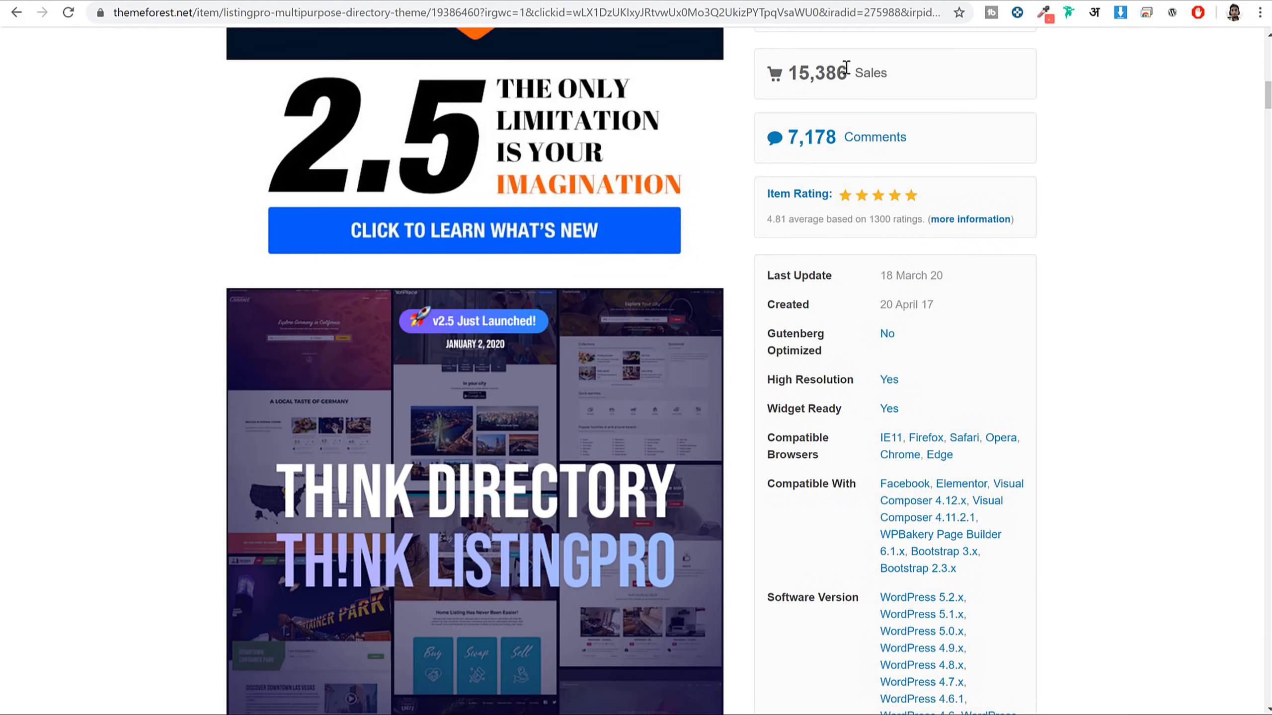
Highlight the 15,386 sales, 1300 ratings and 4.81 average rating figures
left_click_drag(846, 70, 787, 71)
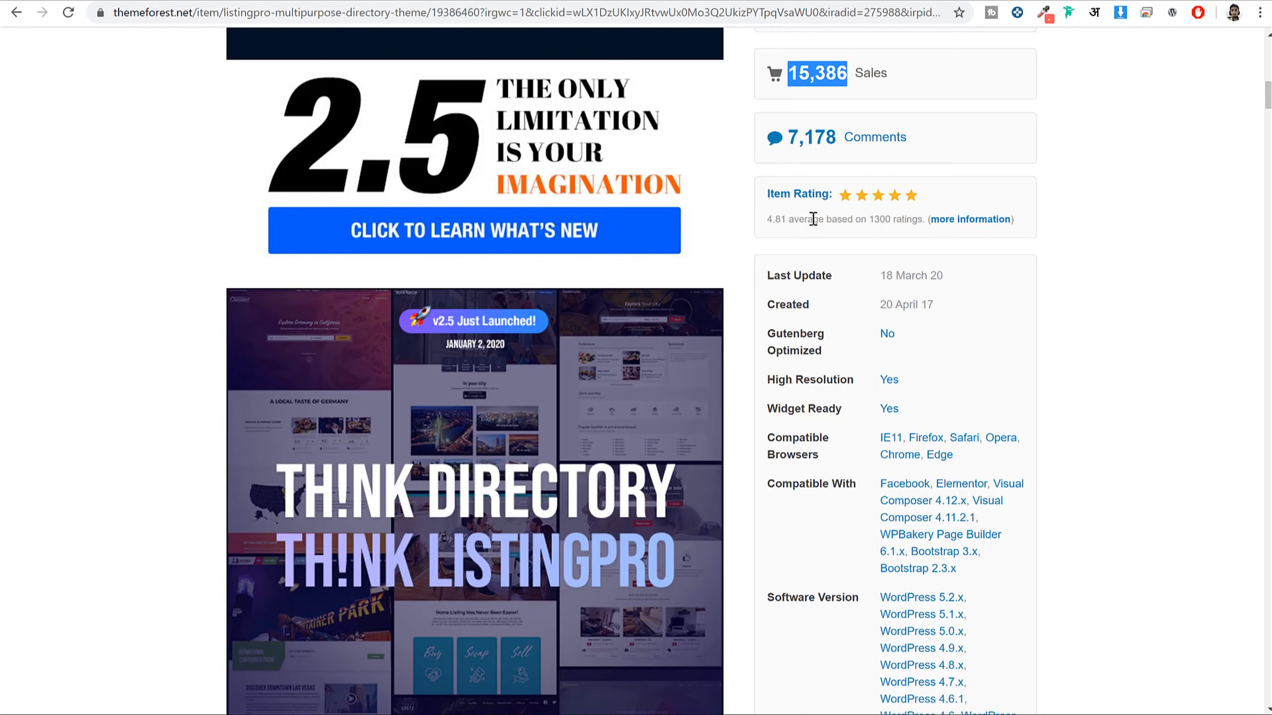
left_click_drag(894, 216, 867, 214)
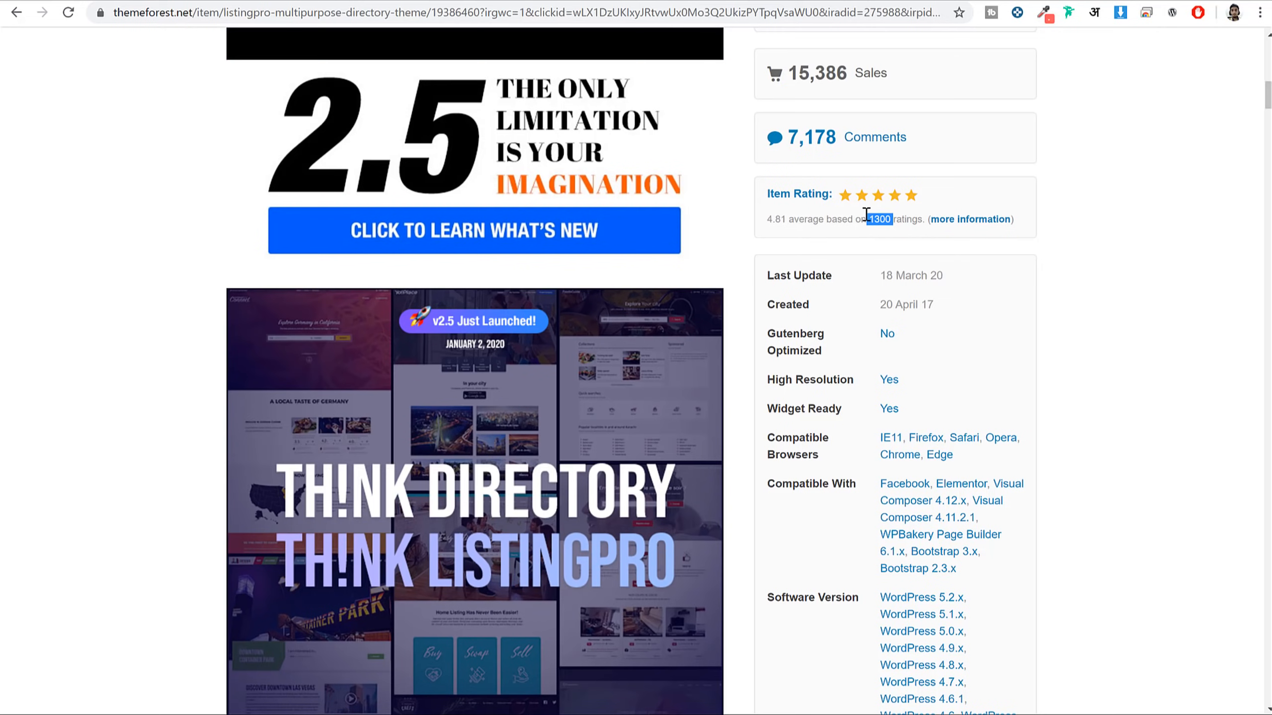
left_click_drag(786, 217, 768, 217)
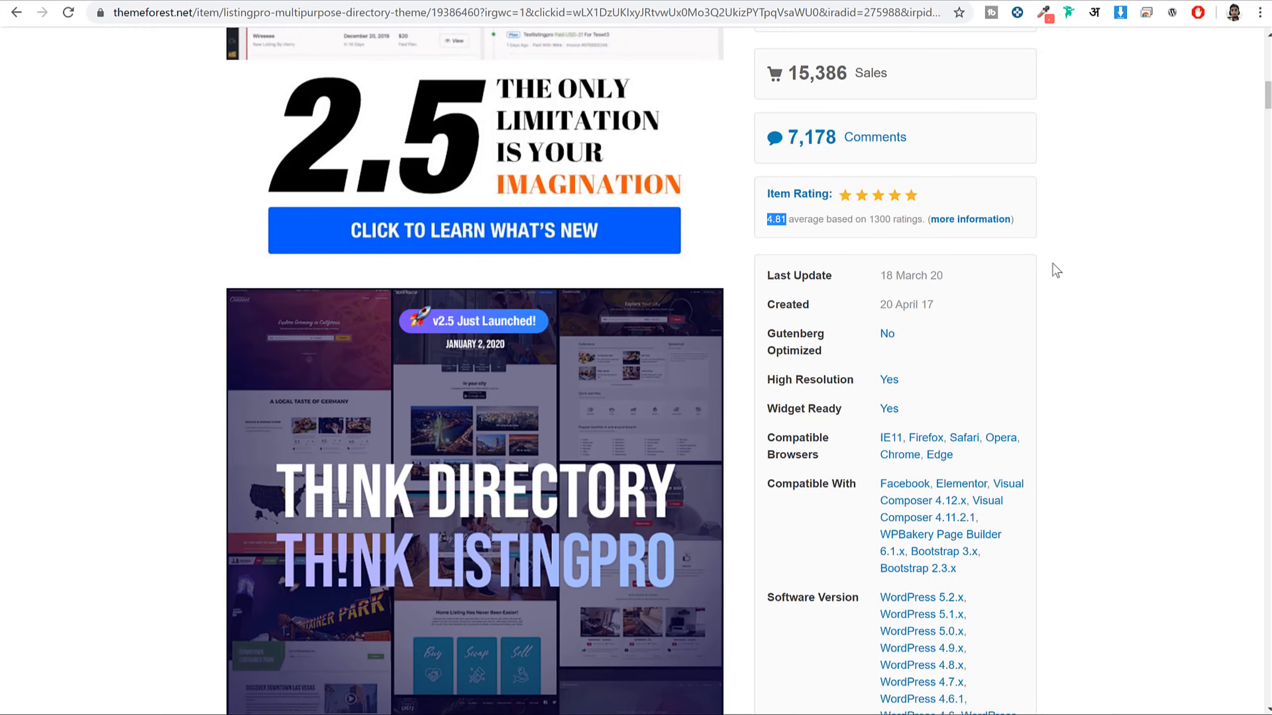
scroll(1127, 431, "up", 10)
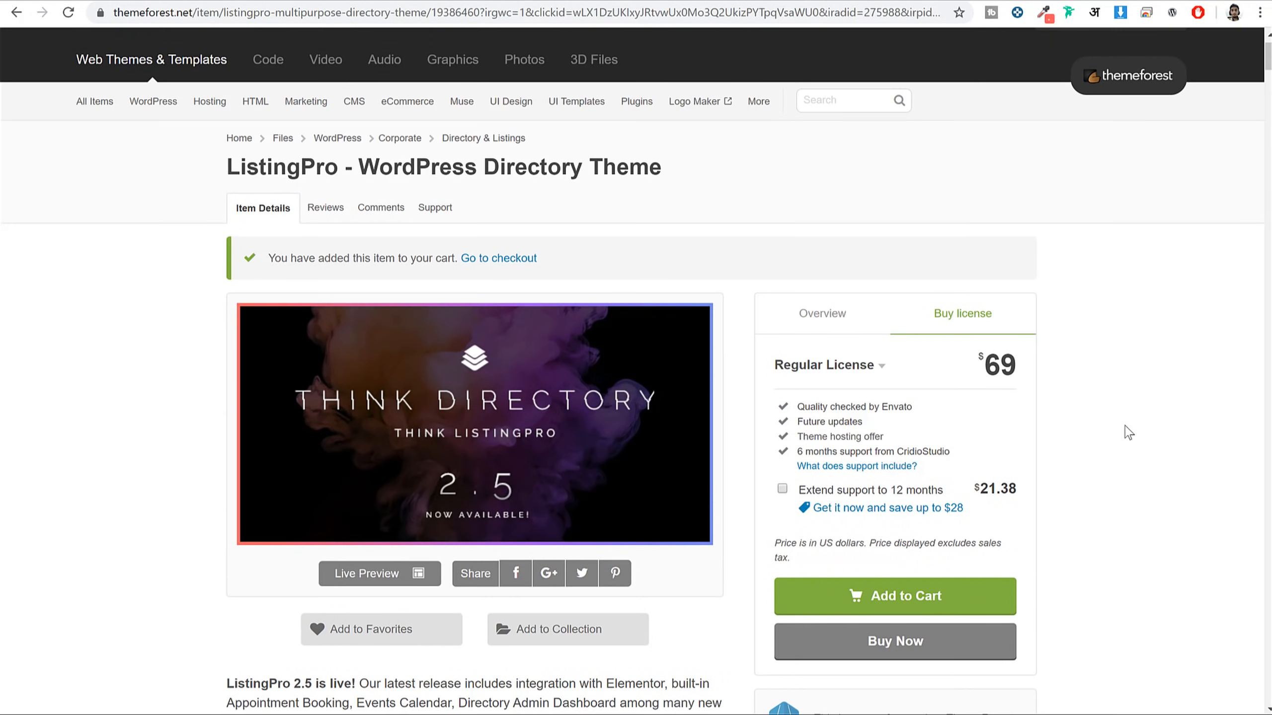
Highlight the $69 licence price and the 6 months support from CridioStudio line
left_click_drag(977, 363, 1015, 357)
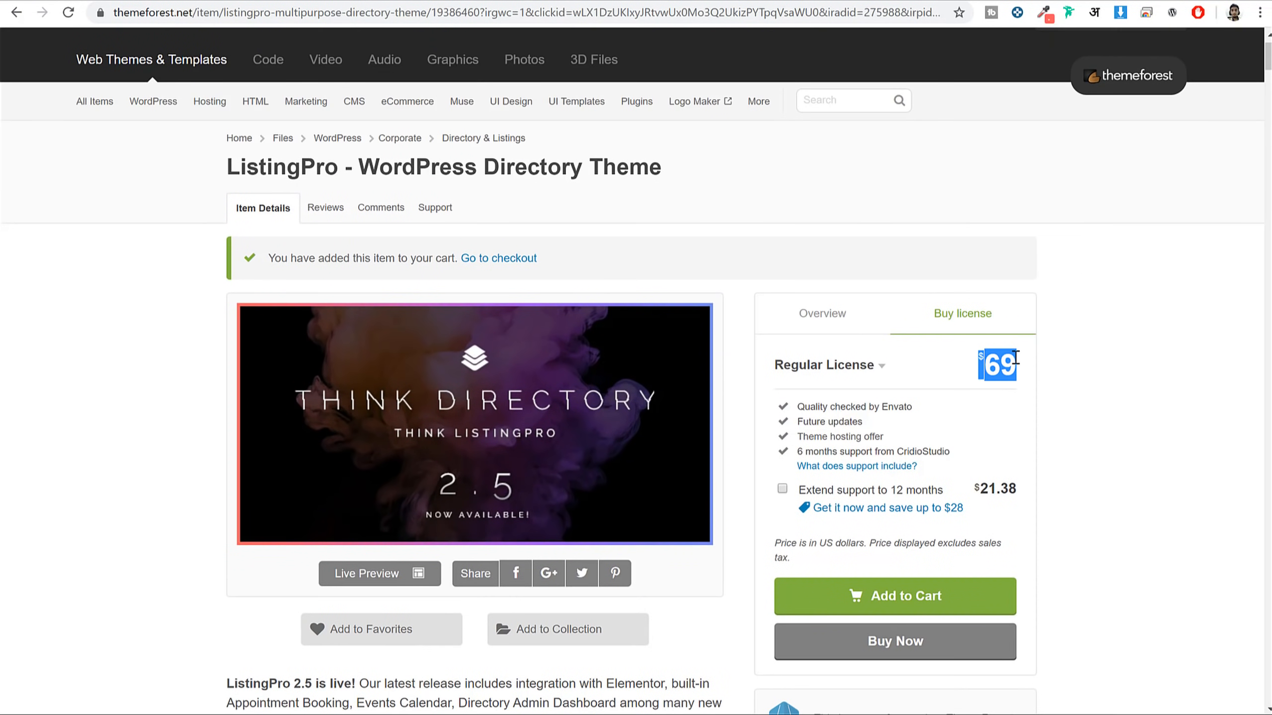
left_click(1075, 364)
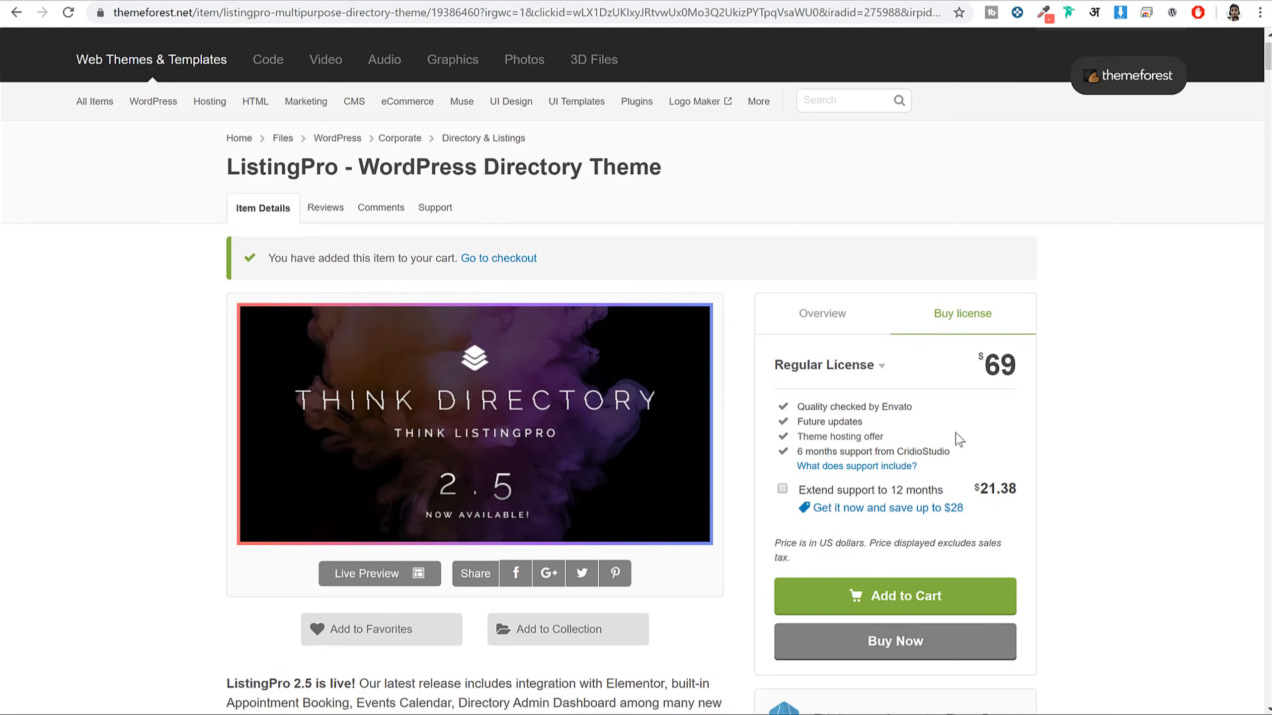
left_click_drag(970, 452, 798, 453)
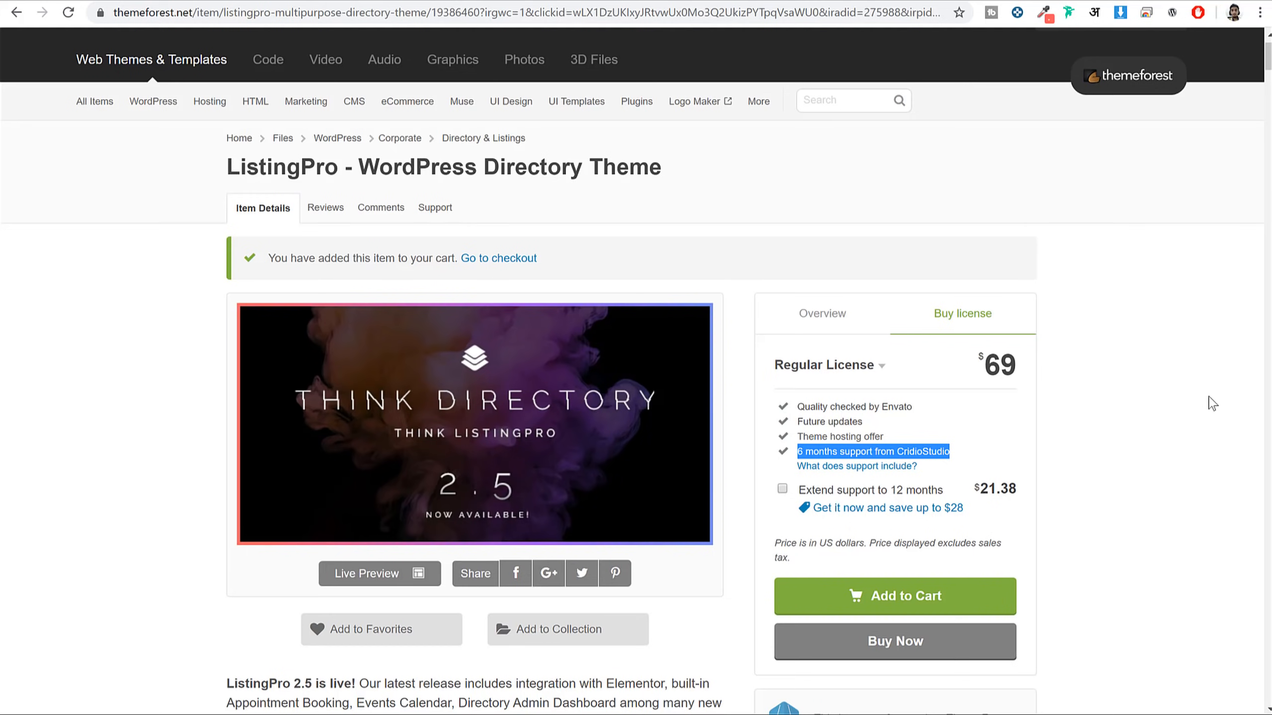
Bring up the ThemeForest account menu showing Profile, Settings and Downloads
scroll(1138, 369, "down", 1)
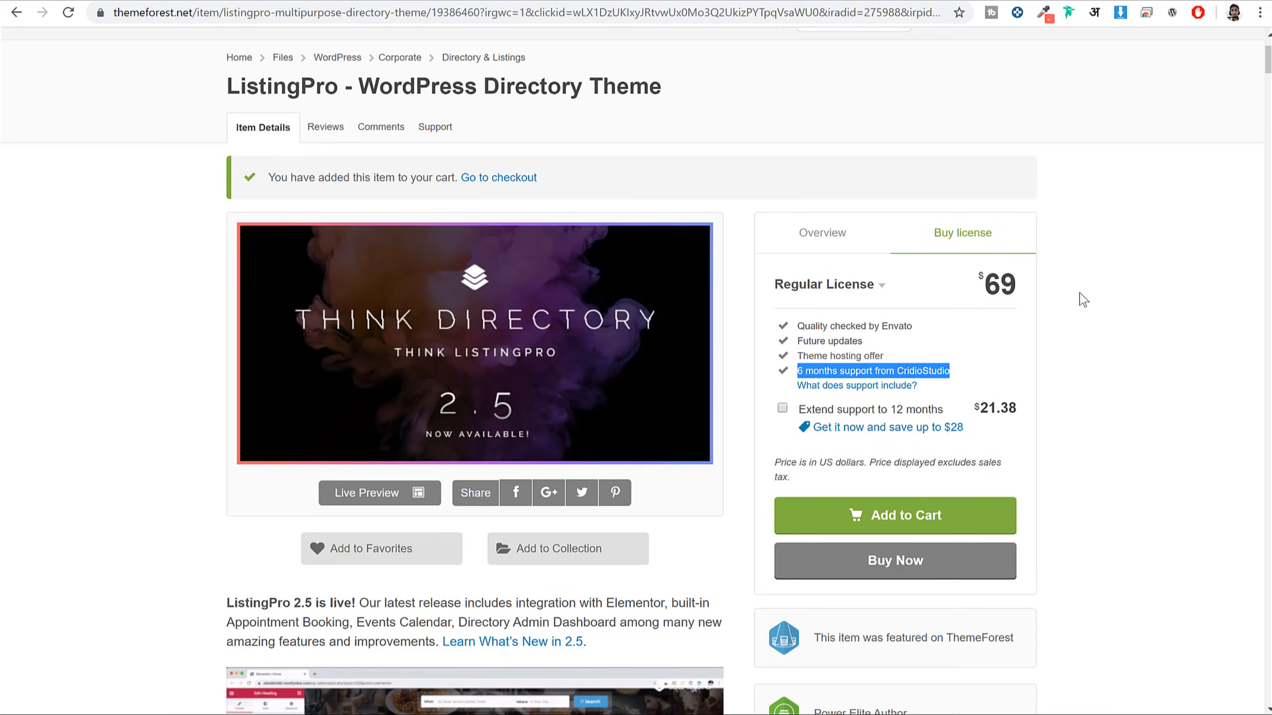
scroll(1135, 326, "up", 2)
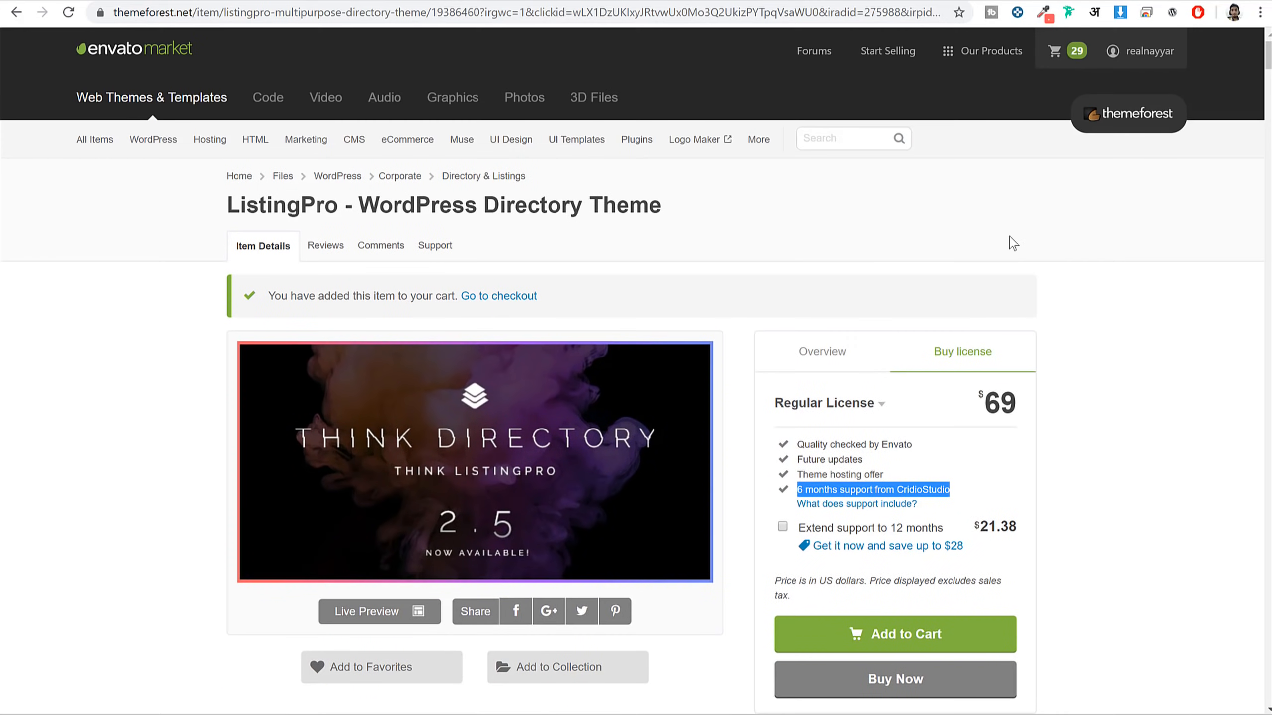
mouse_move(1139, 57)
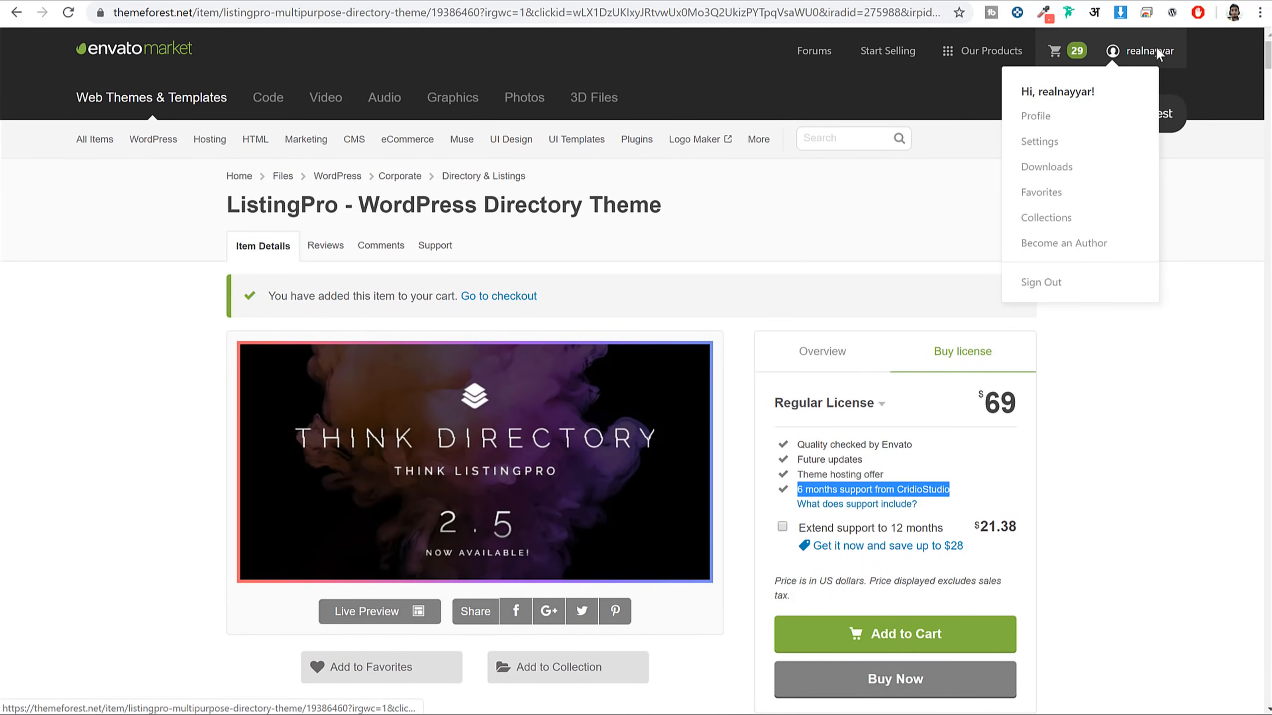
From ThemeForest Downloads, download the ListingPro installable WordPress file only
left_click(1074, 161)
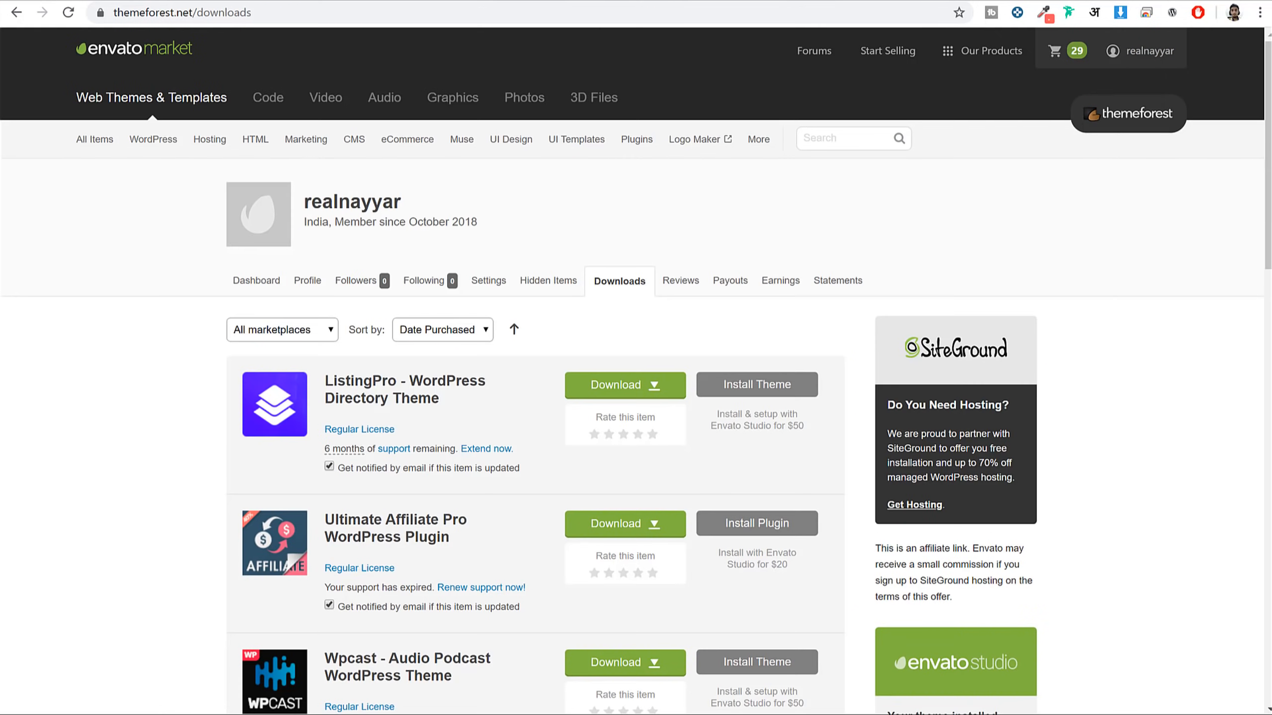
left_click(615, 389)
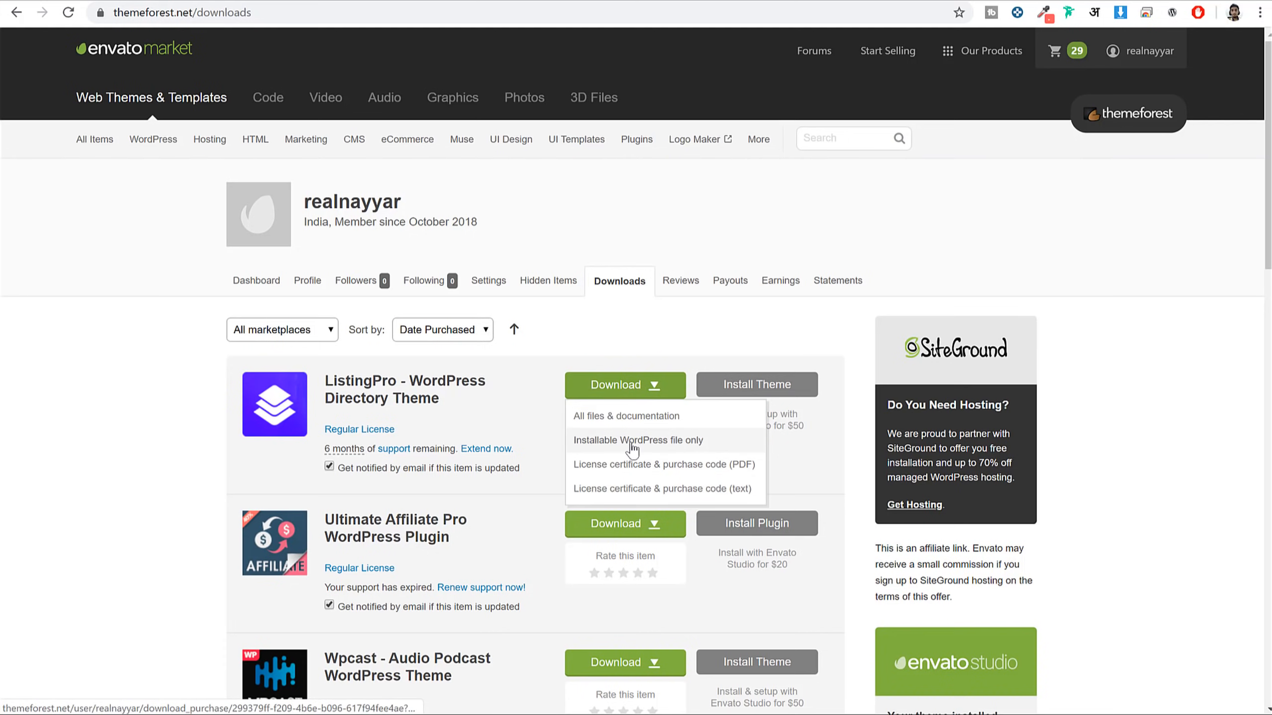
left_click(676, 442)
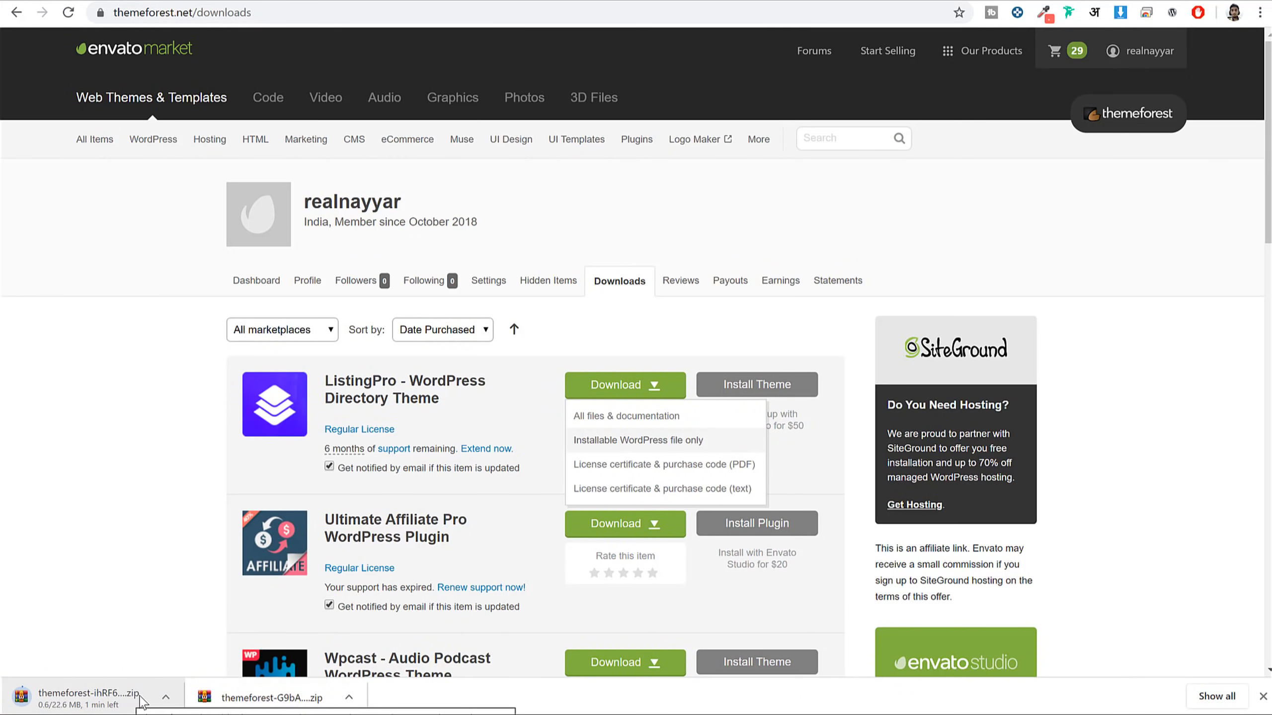
Cancel the new download, close the download choices, and return to the WordPress dashboard
left_click(165, 697)
left_click(191, 670)
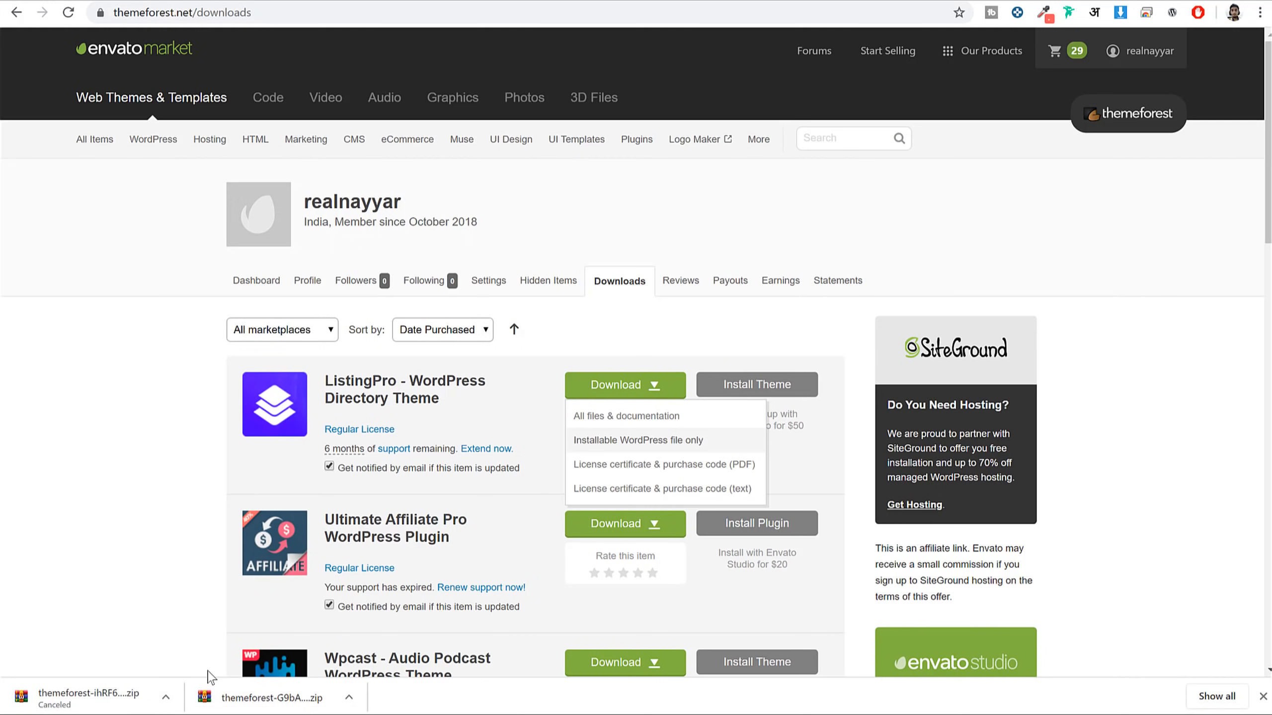
left_click(1263, 697)
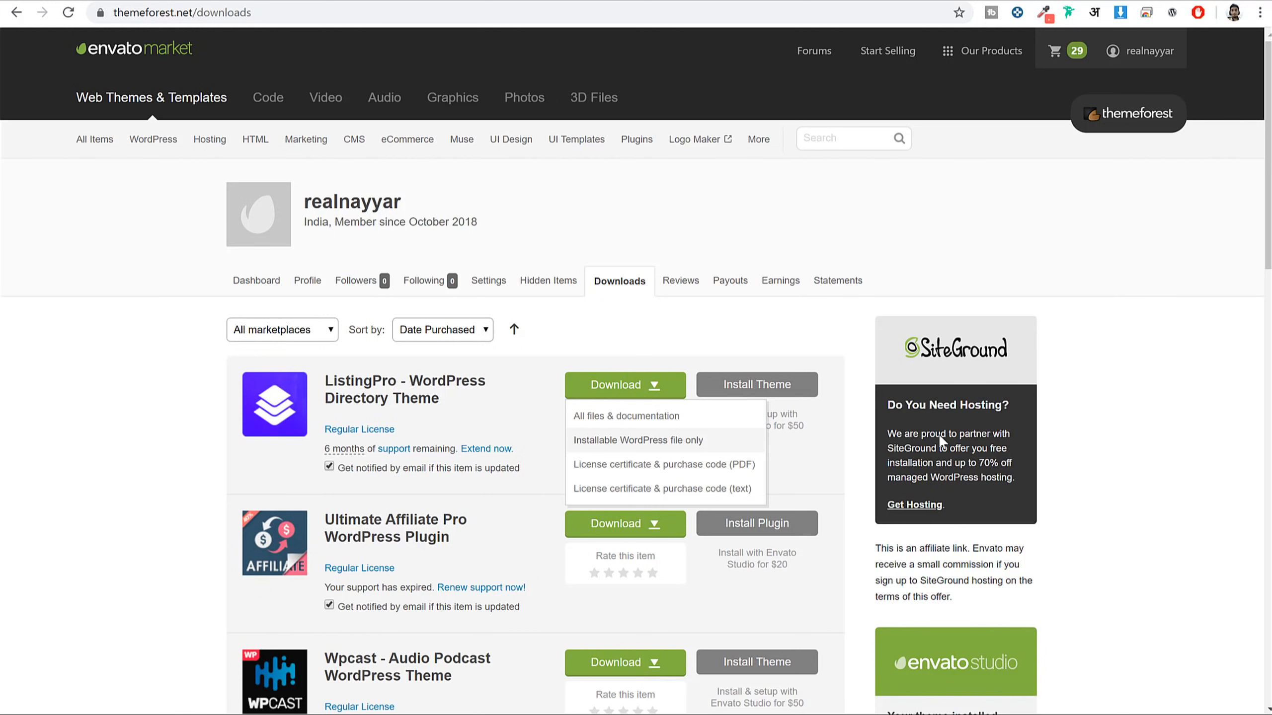
left_click(1174, 331)
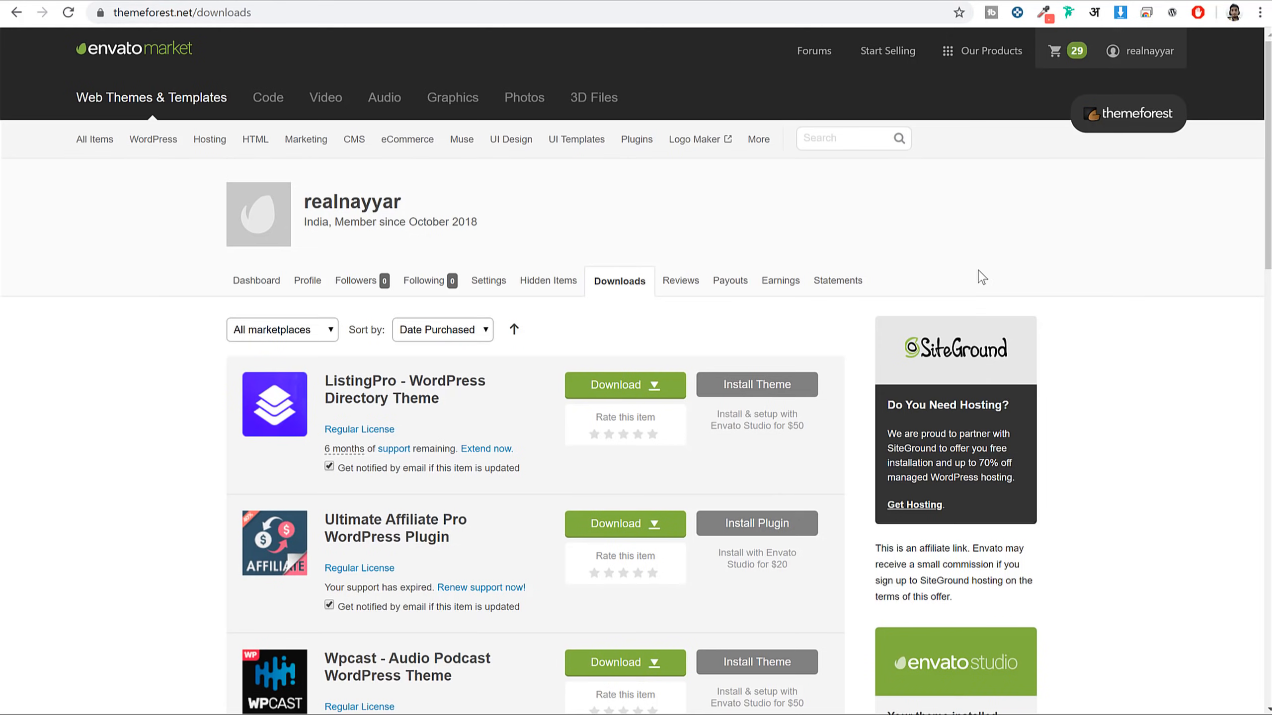
left_click(474, 1)
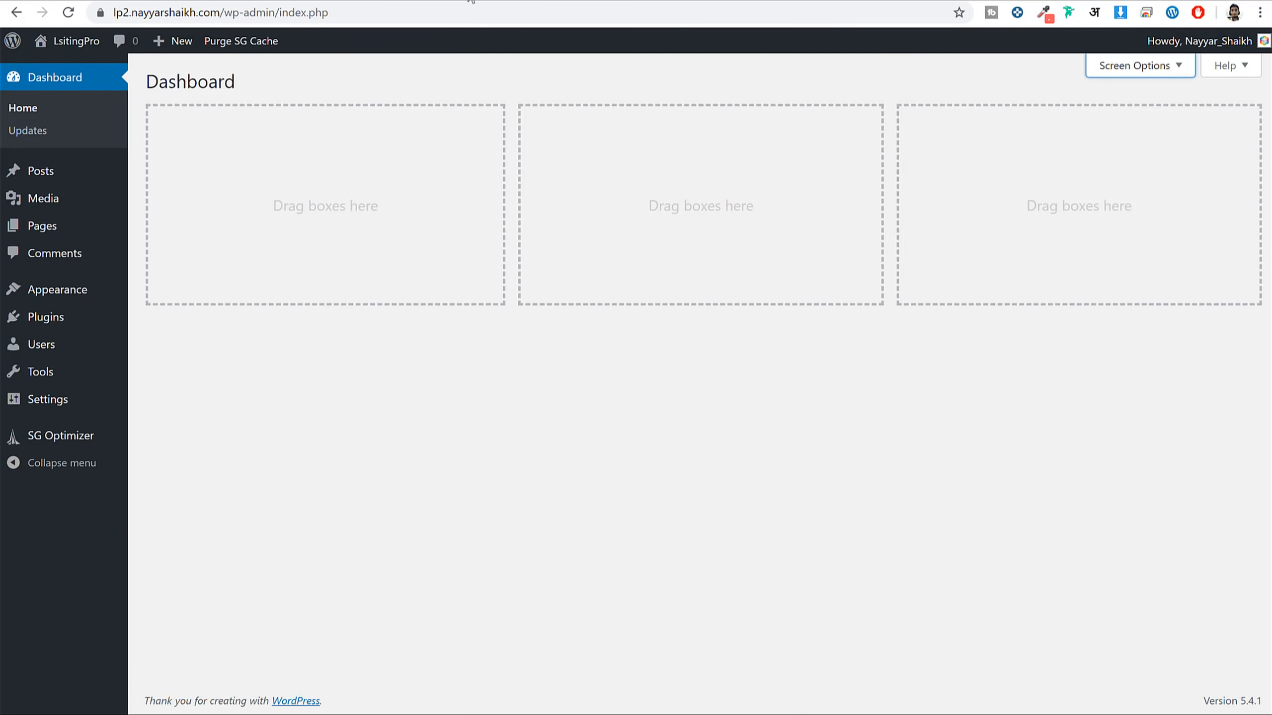
Upload the ListingPro theme zip from the ListingPro folder under Appearance > Themes and install it
left_click(90, 291)
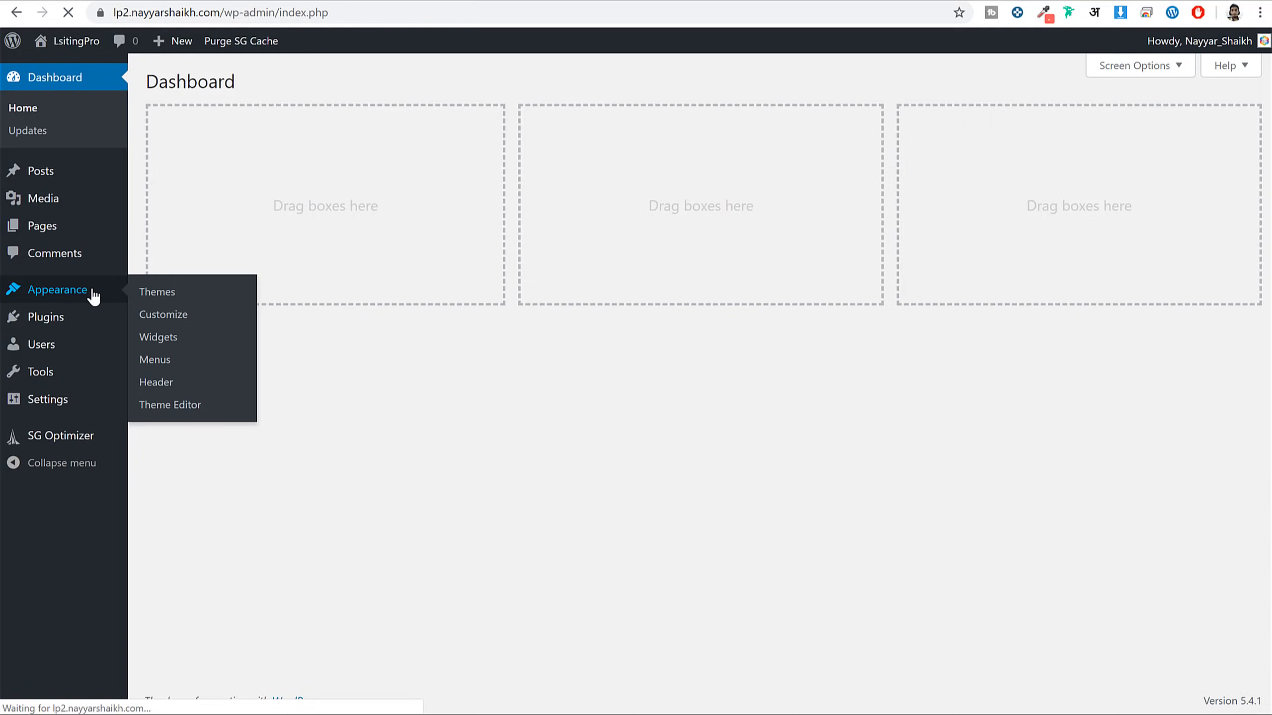
left_click(296, 82)
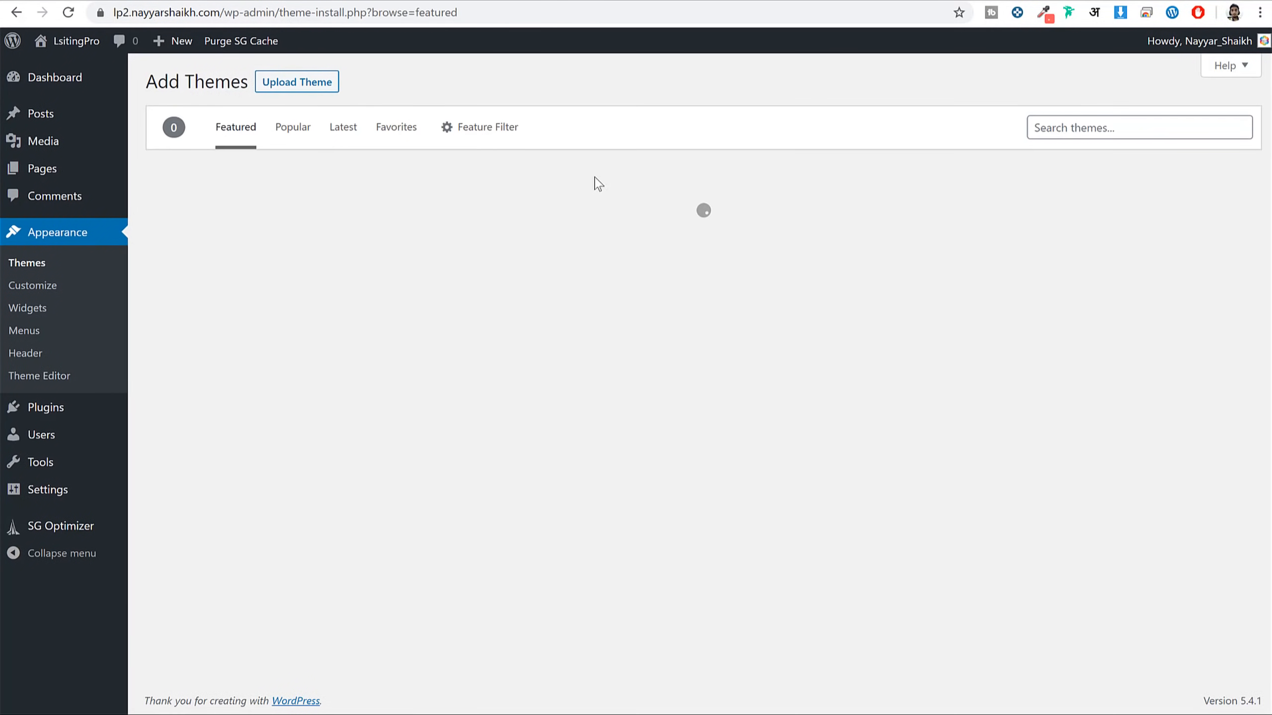
left_click(306, 82)
left_click(598, 227)
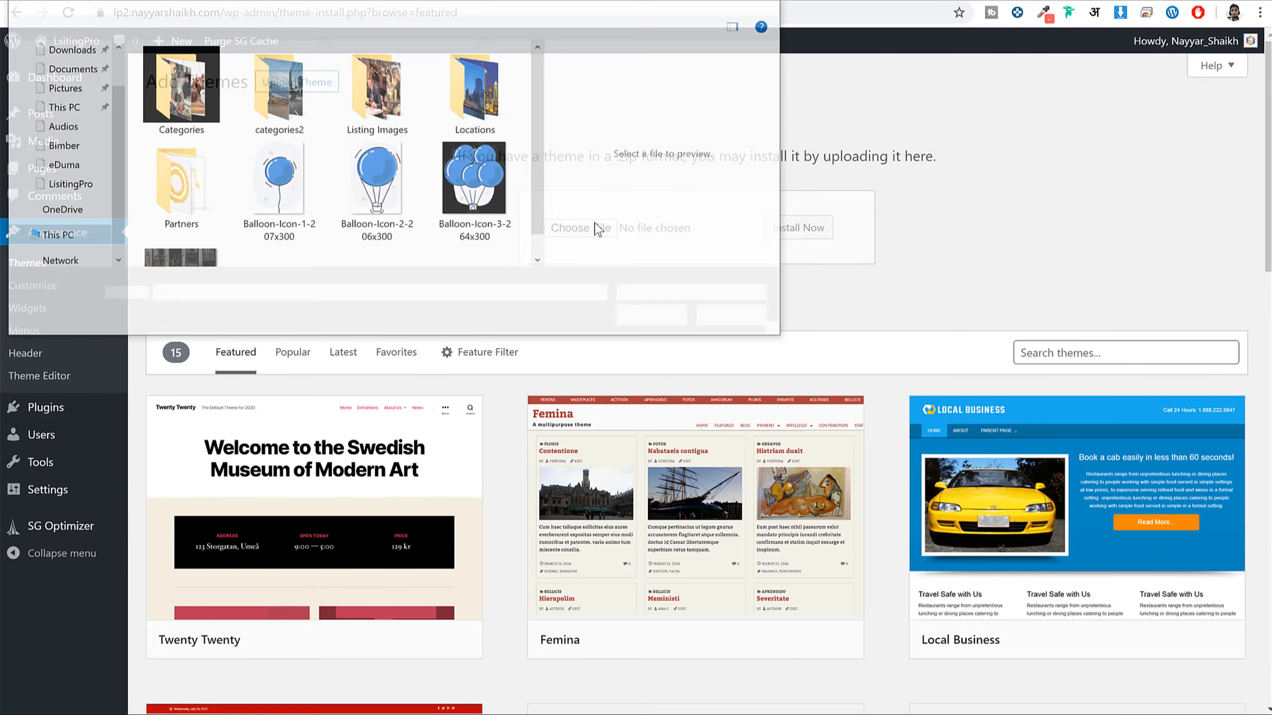
left_click(313, 5)
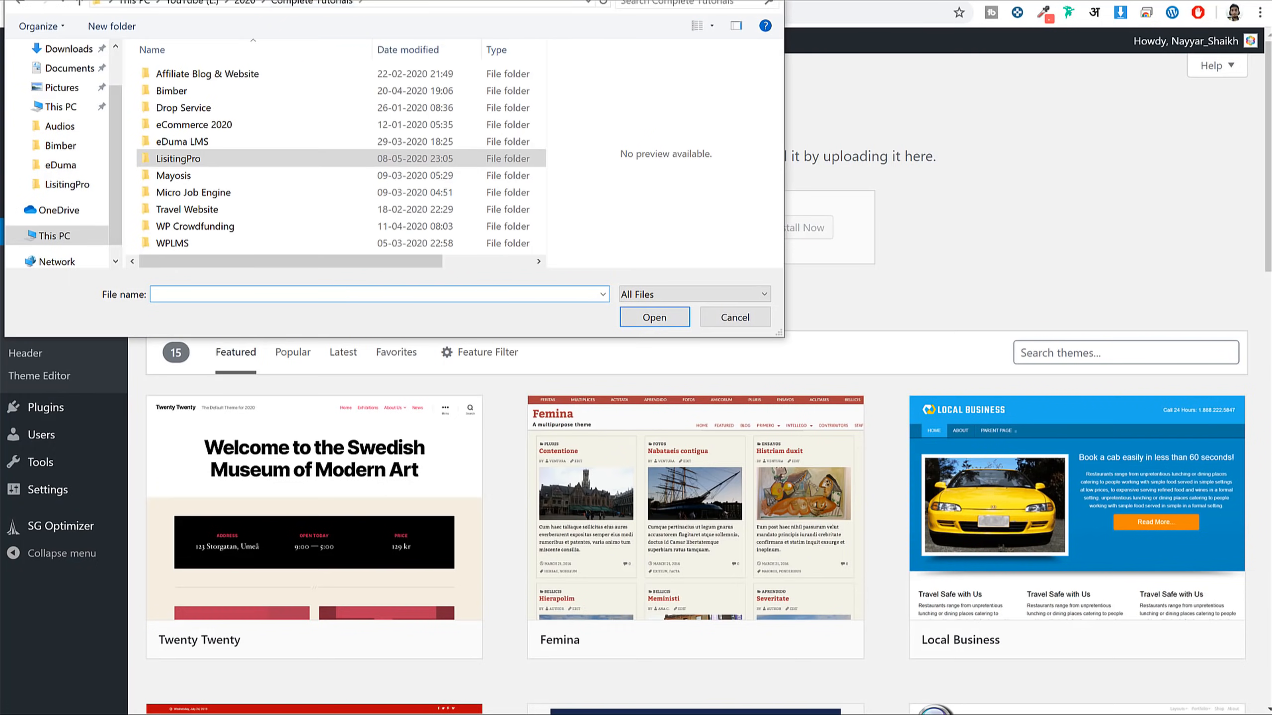
double_click(440, 256)
left_click(495, 218)
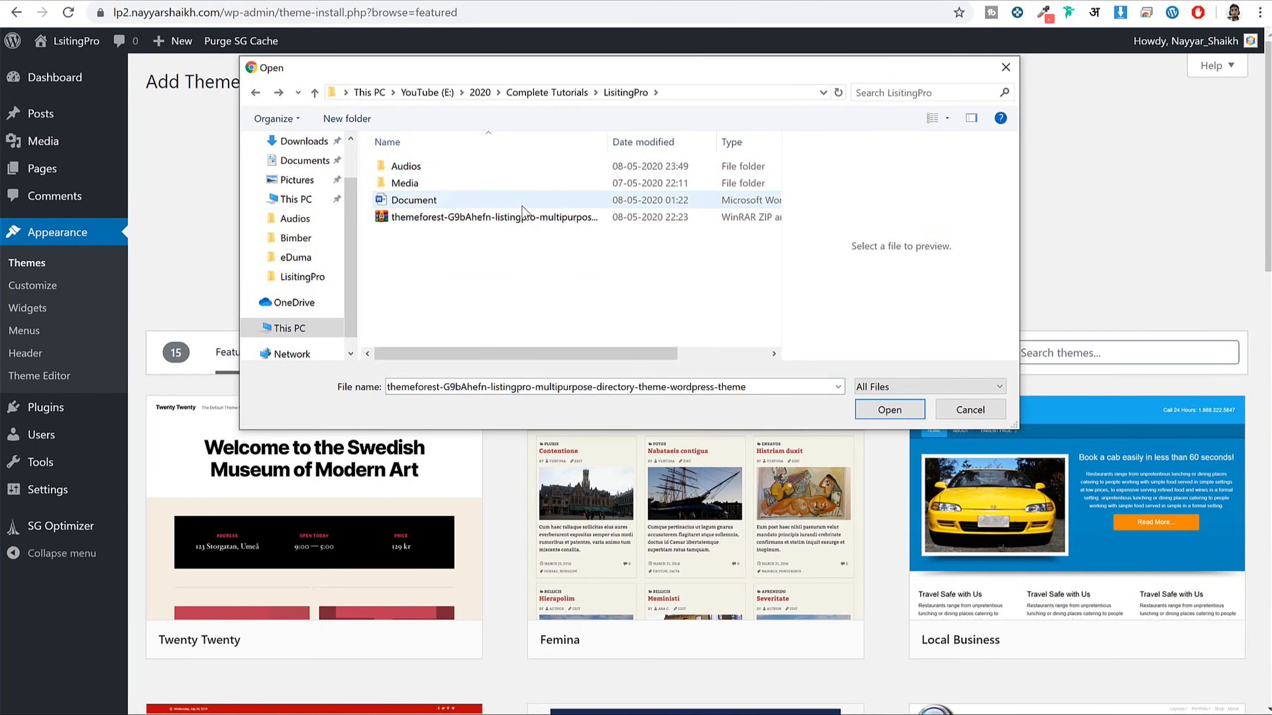
left_click(516, 218)
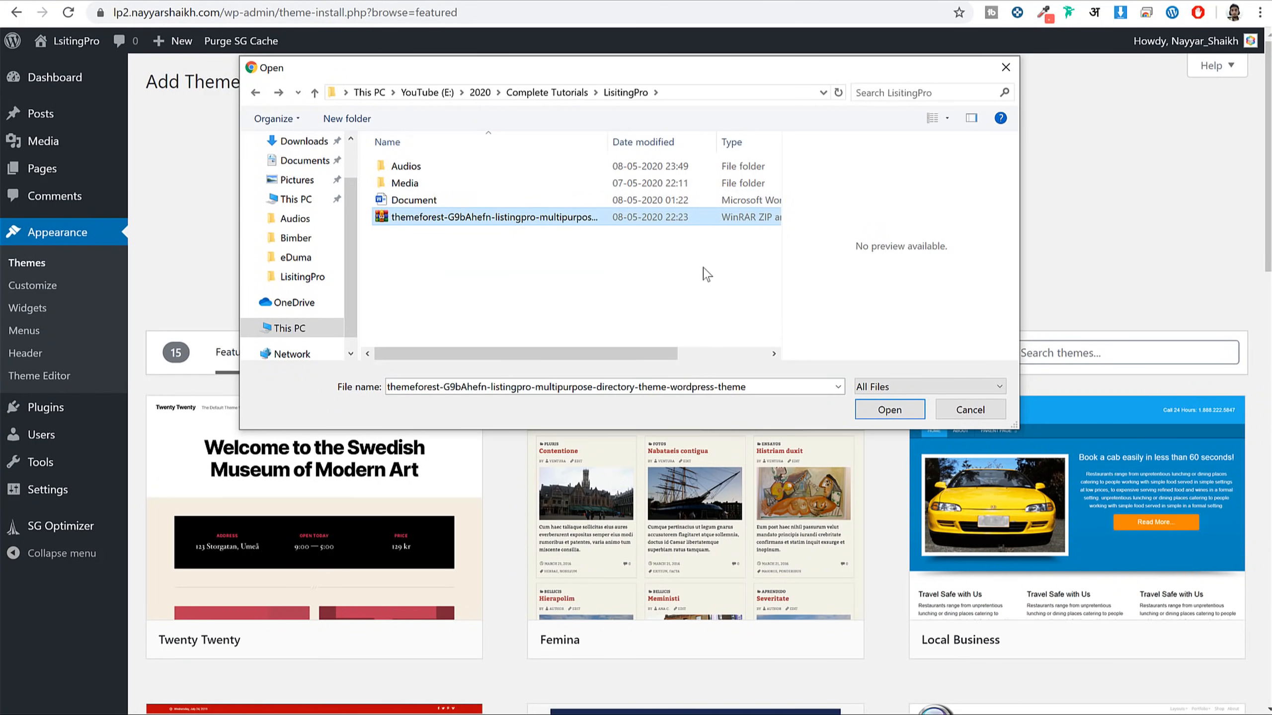
left_click(895, 414)
left_click(789, 235)
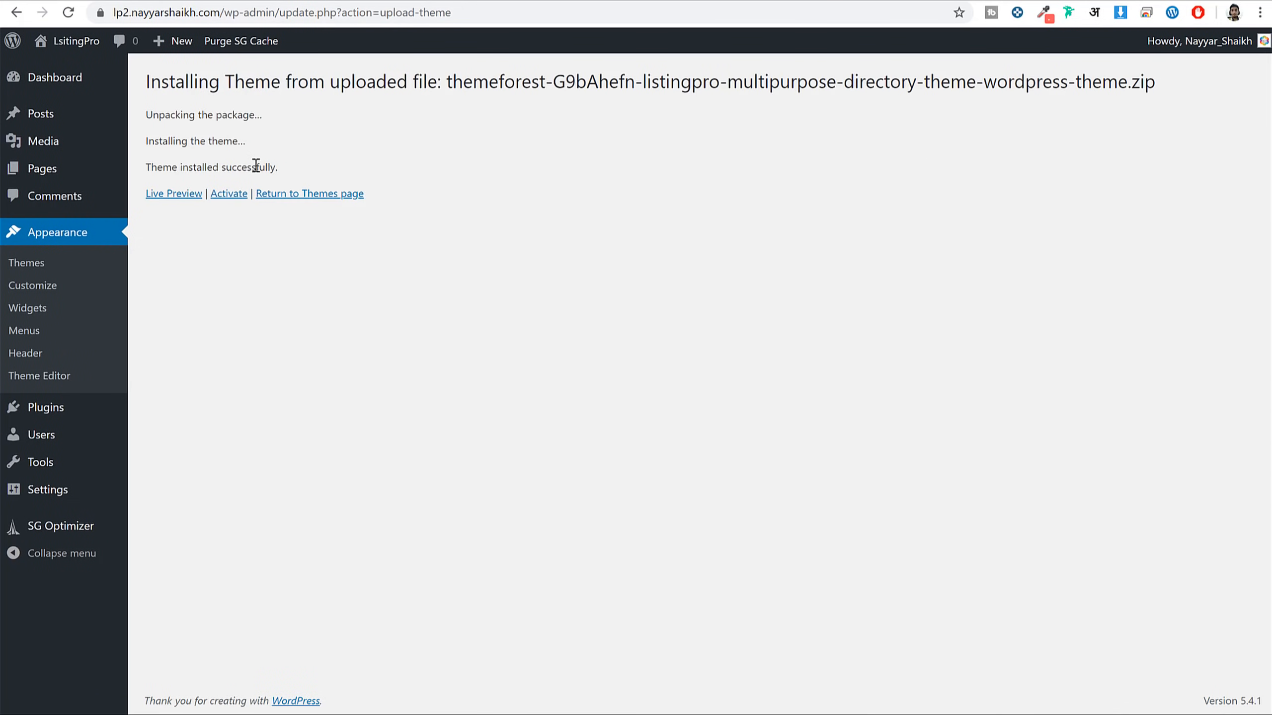
Activate ListingPro, start its setup wizard, and pick Elementor as the page builder
left_click(234, 198)
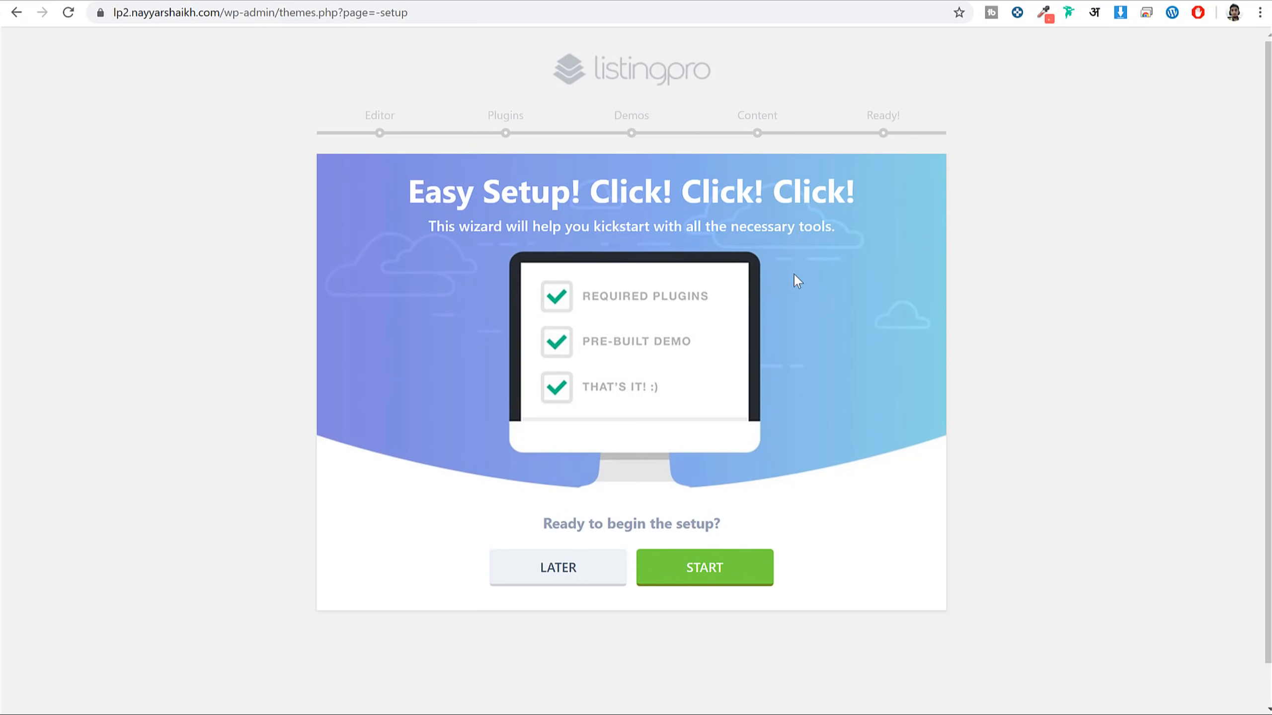
left_click(716, 581)
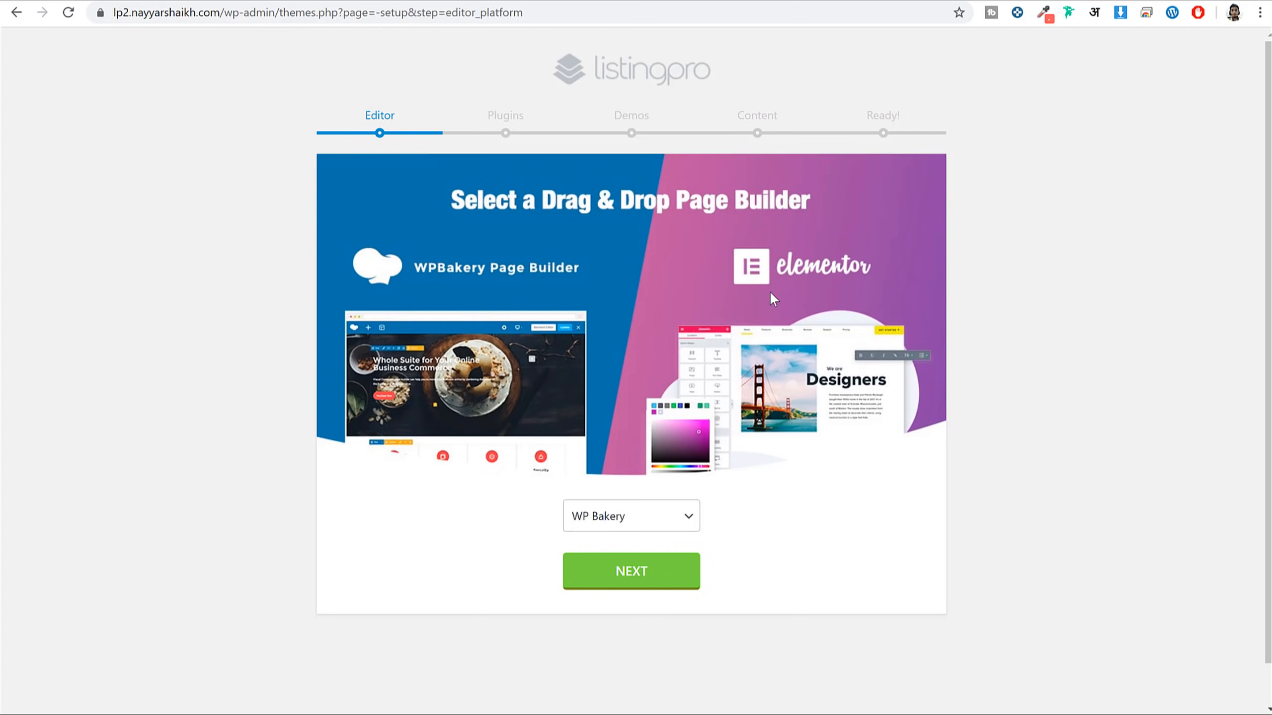
left_click(619, 516)
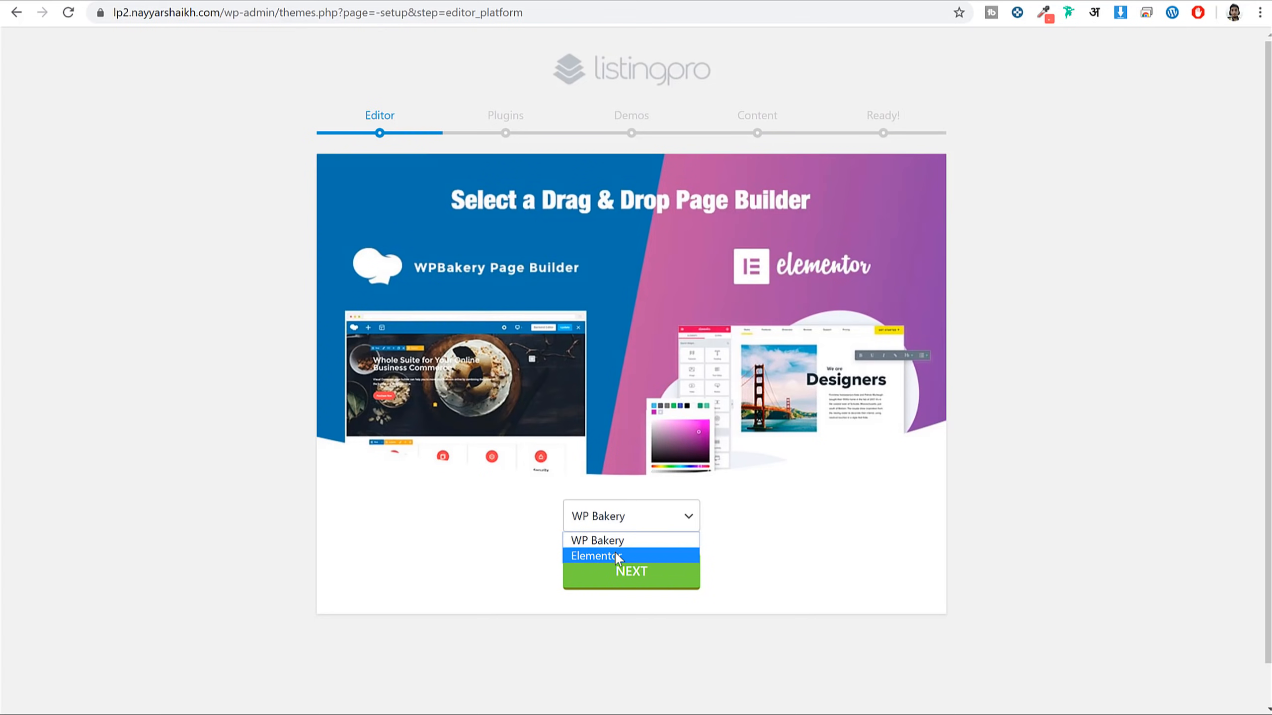
left_click(639, 555)
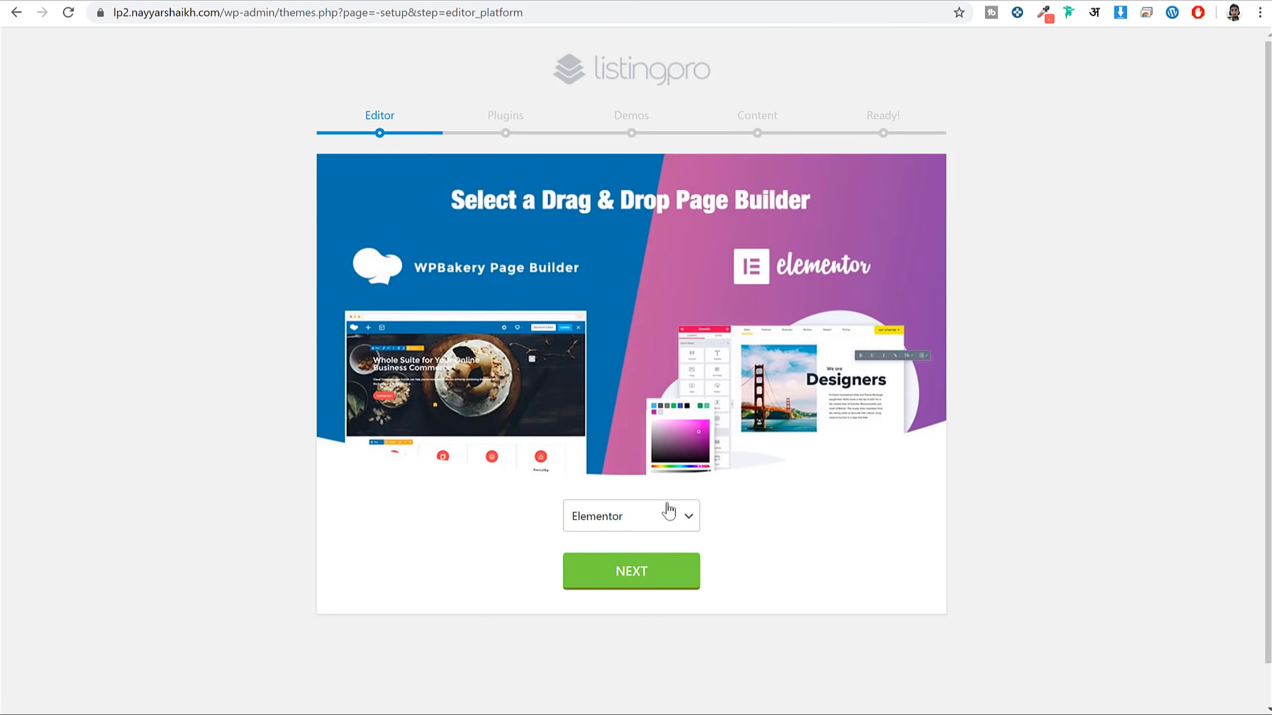
left_click(662, 574)
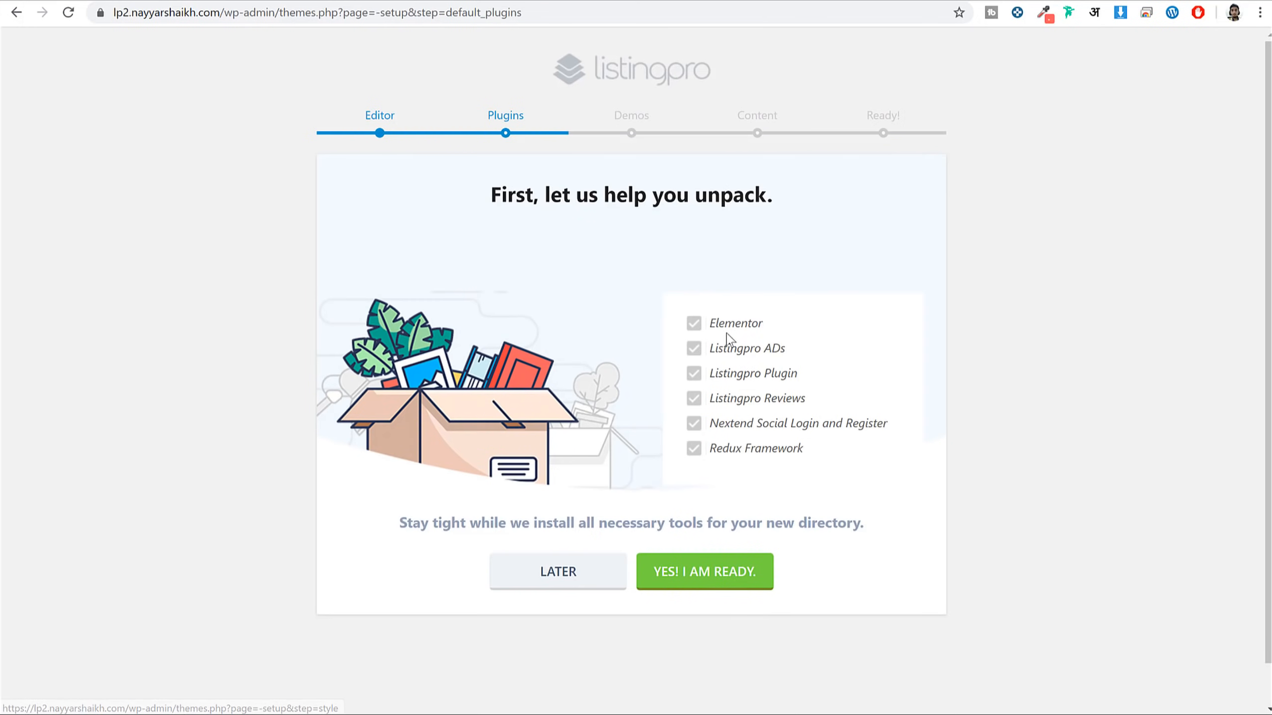
Review the required plugins list, including Listingpro ADs, and install all of them
left_click_drag(713, 320, 735, 452)
left_click(739, 444)
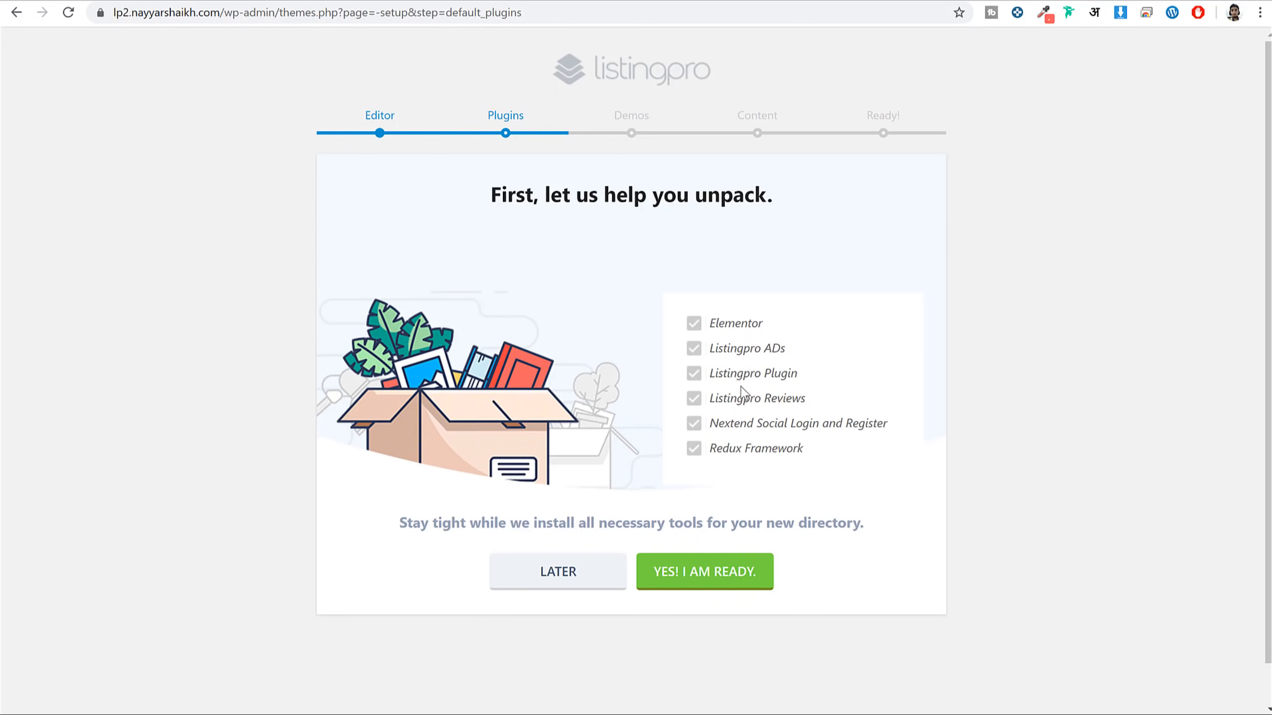
left_click_drag(785, 345, 717, 352)
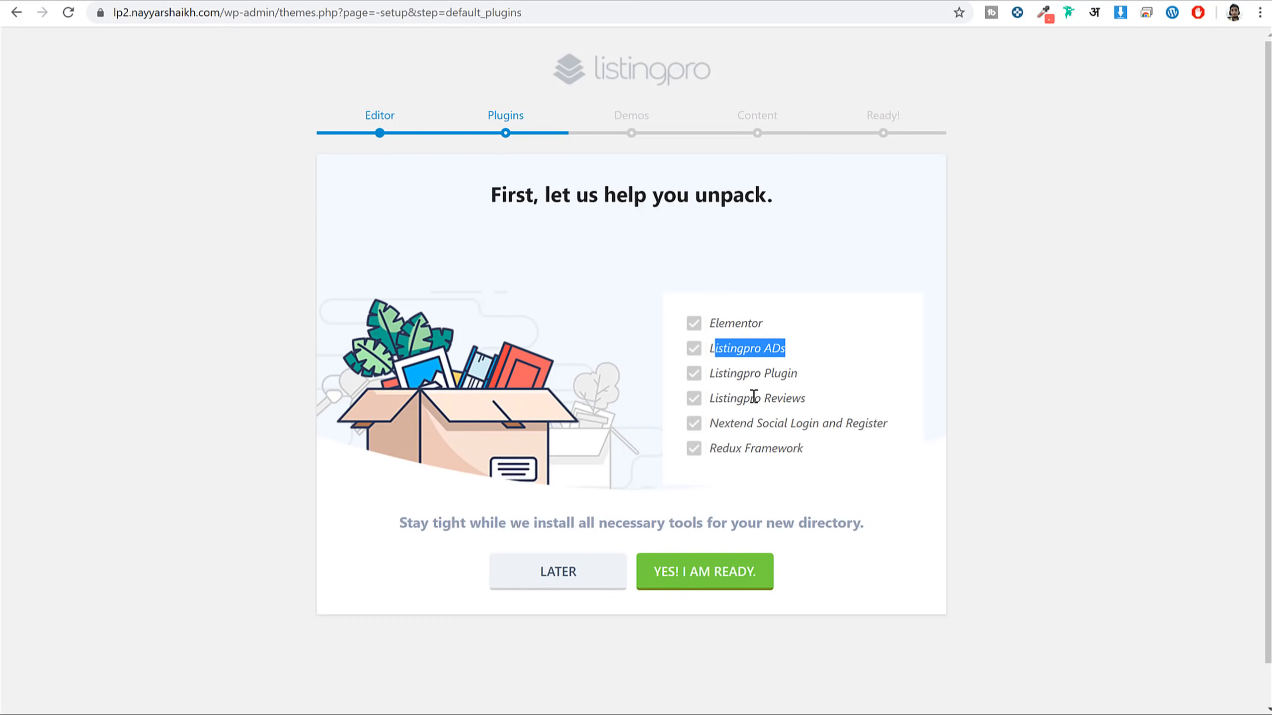
left_click(714, 579)
left_click(787, 338)
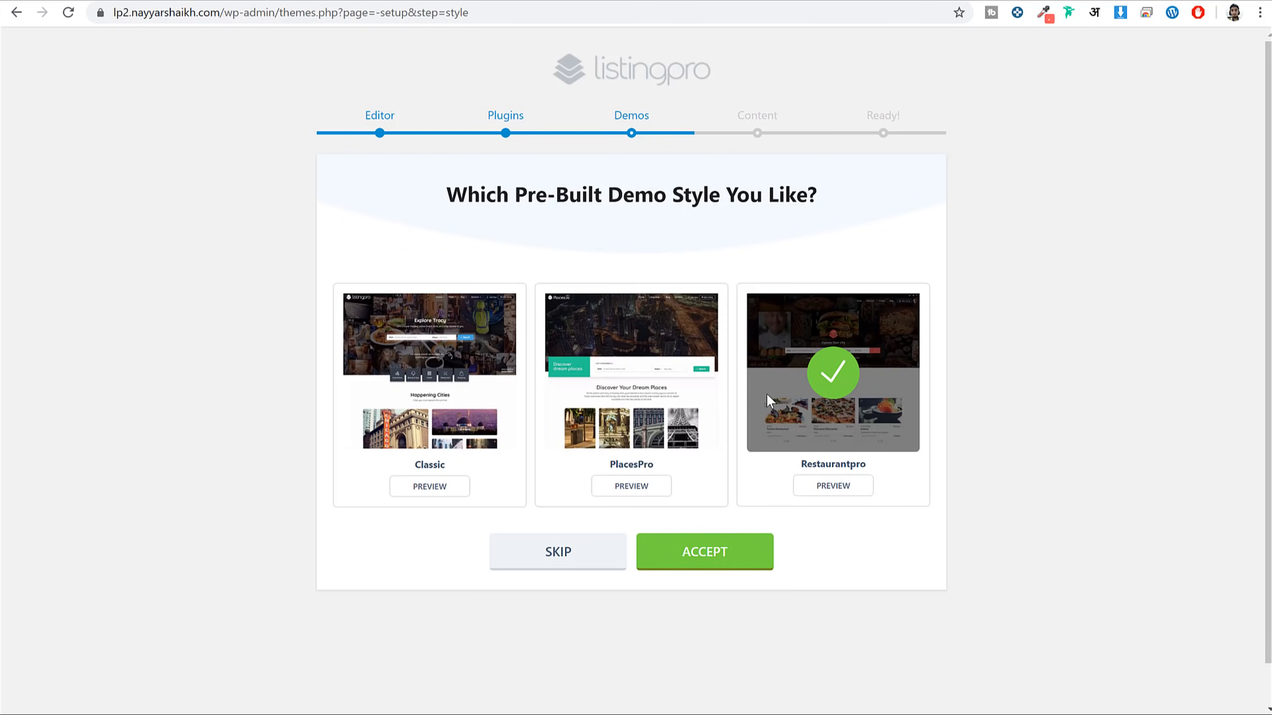
Skip the pre-built demo step and look over the site's front page
left_click(565, 553)
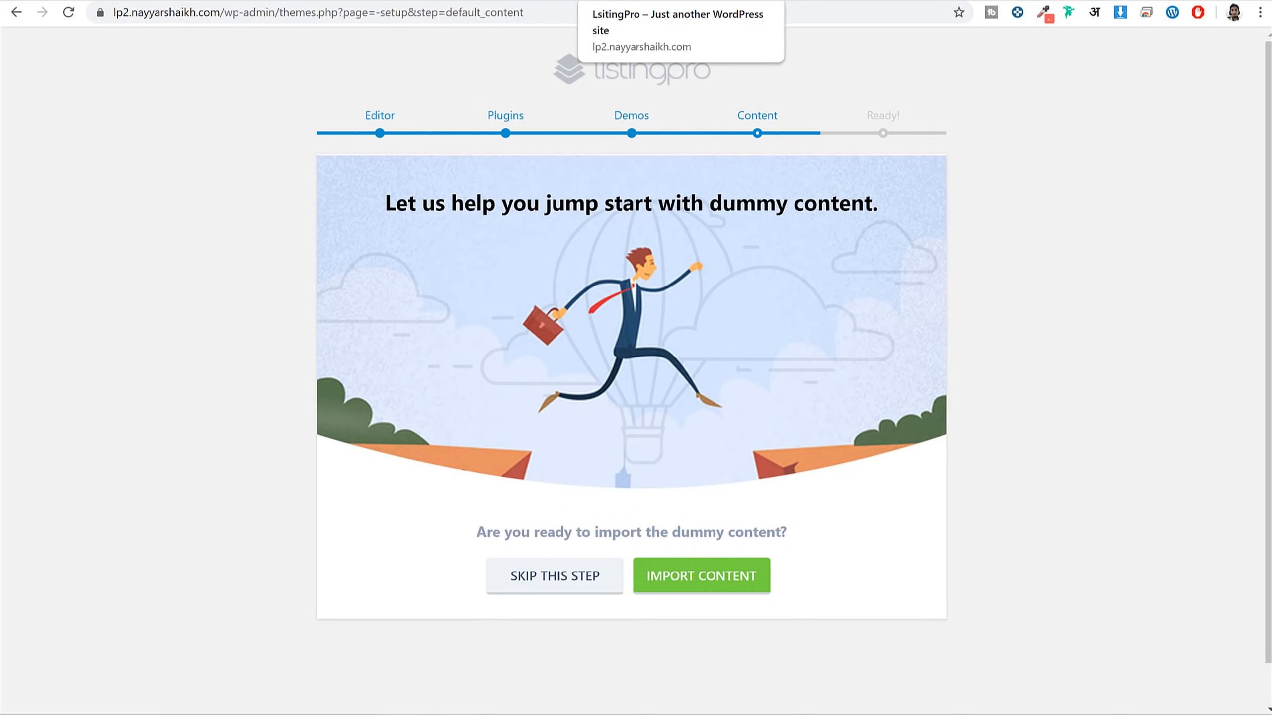
left_click(636, 1)
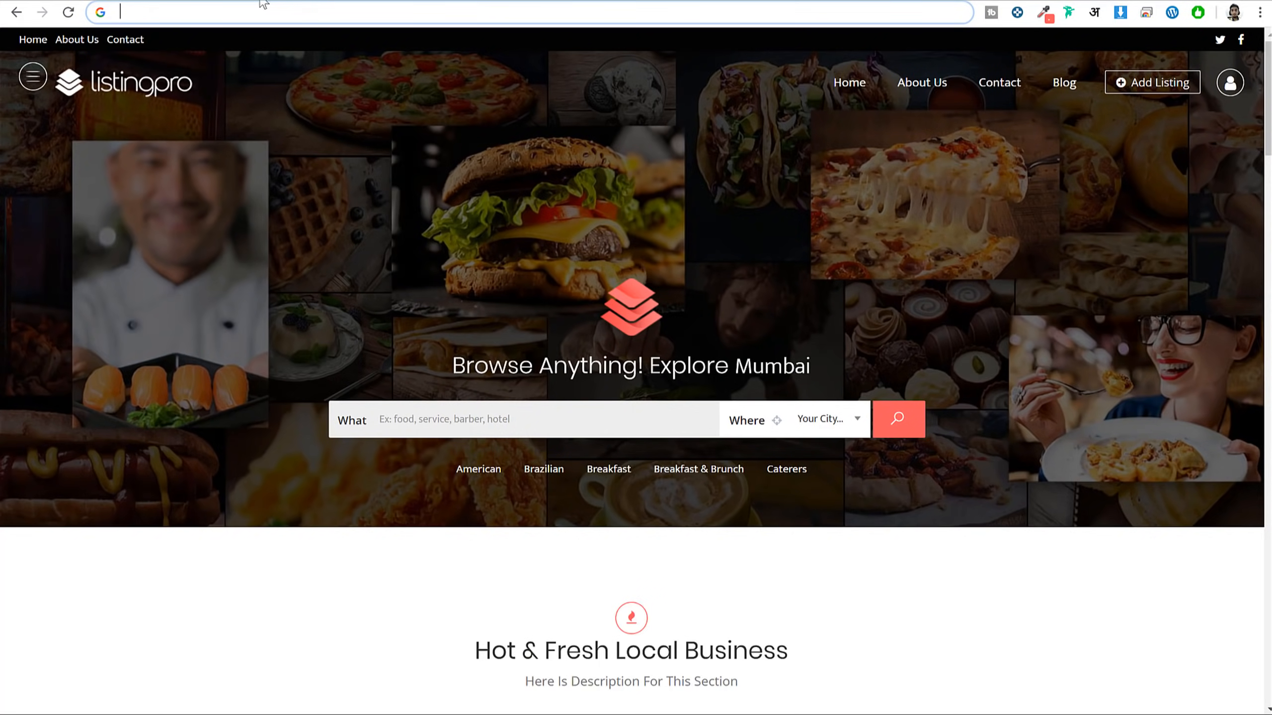
scroll(196, 315, "down", 15)
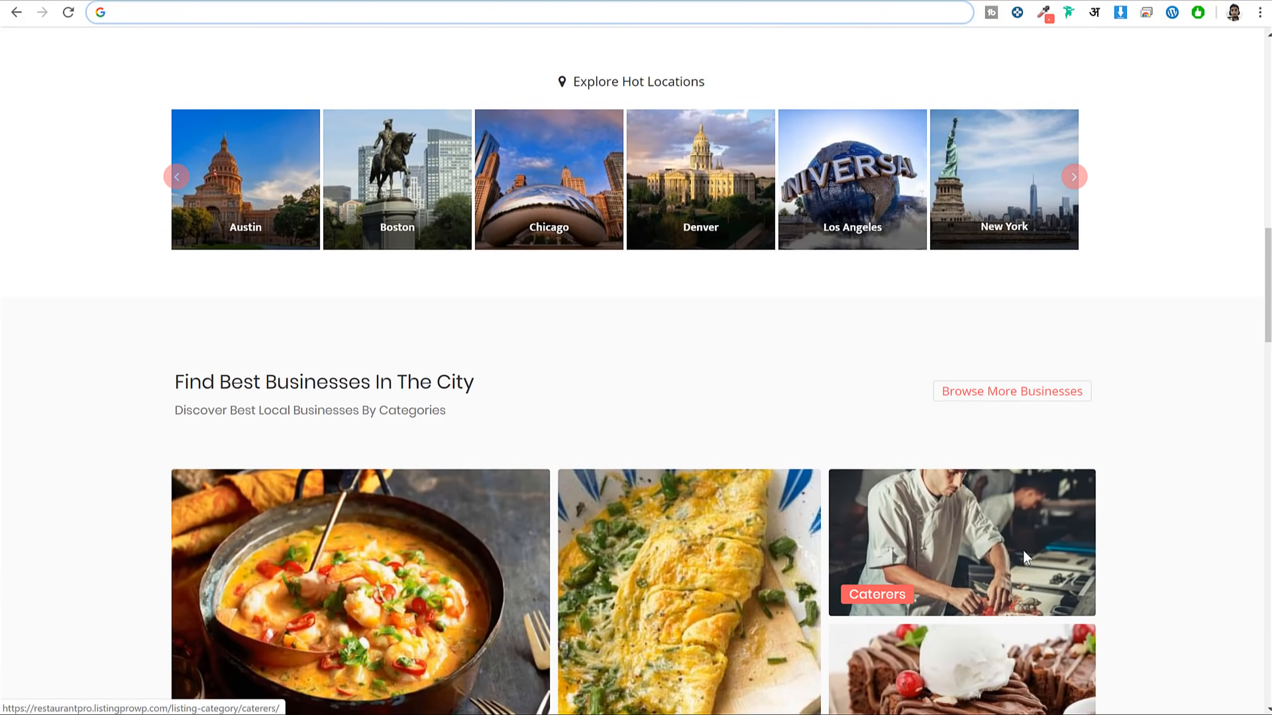
scroll(1023, 548, "down", 5)
scroll(974, 596, "up", 20)
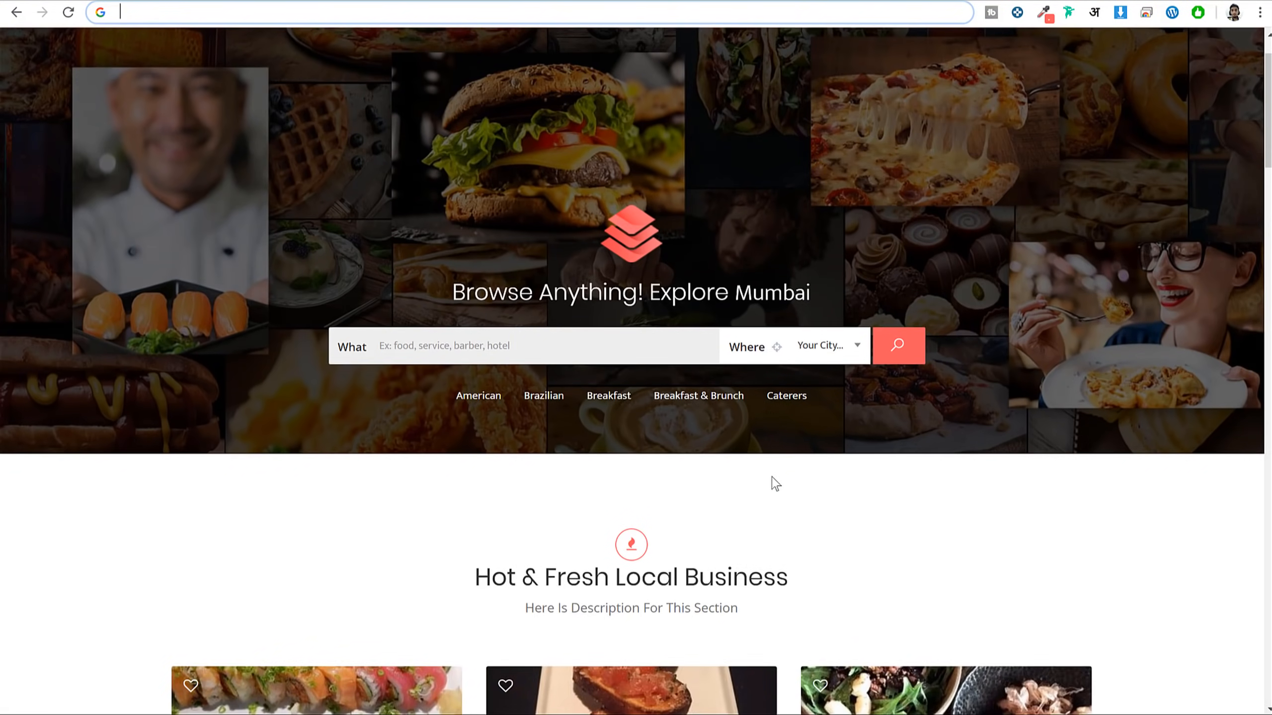
scroll(771, 483, "down", 10)
scroll(769, 440, "up", 15)
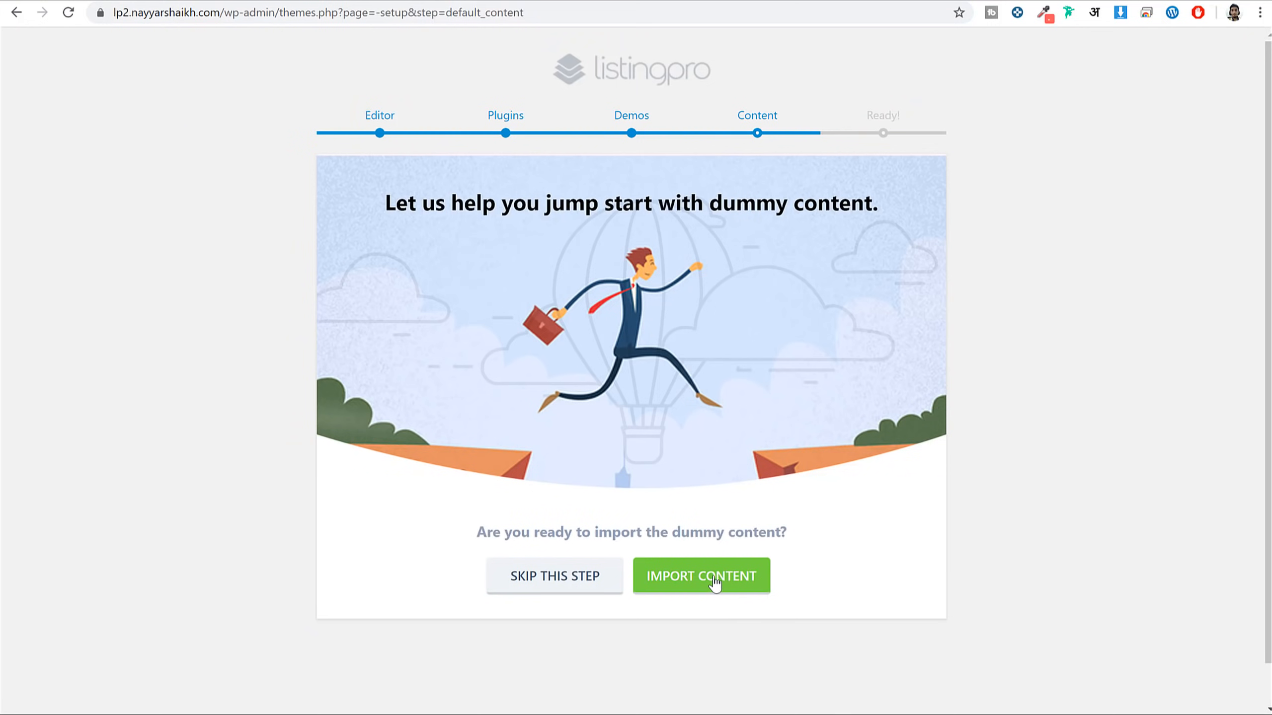
Skip the dummy content import and focus the purchase code field on the License page
left_click(555, 577)
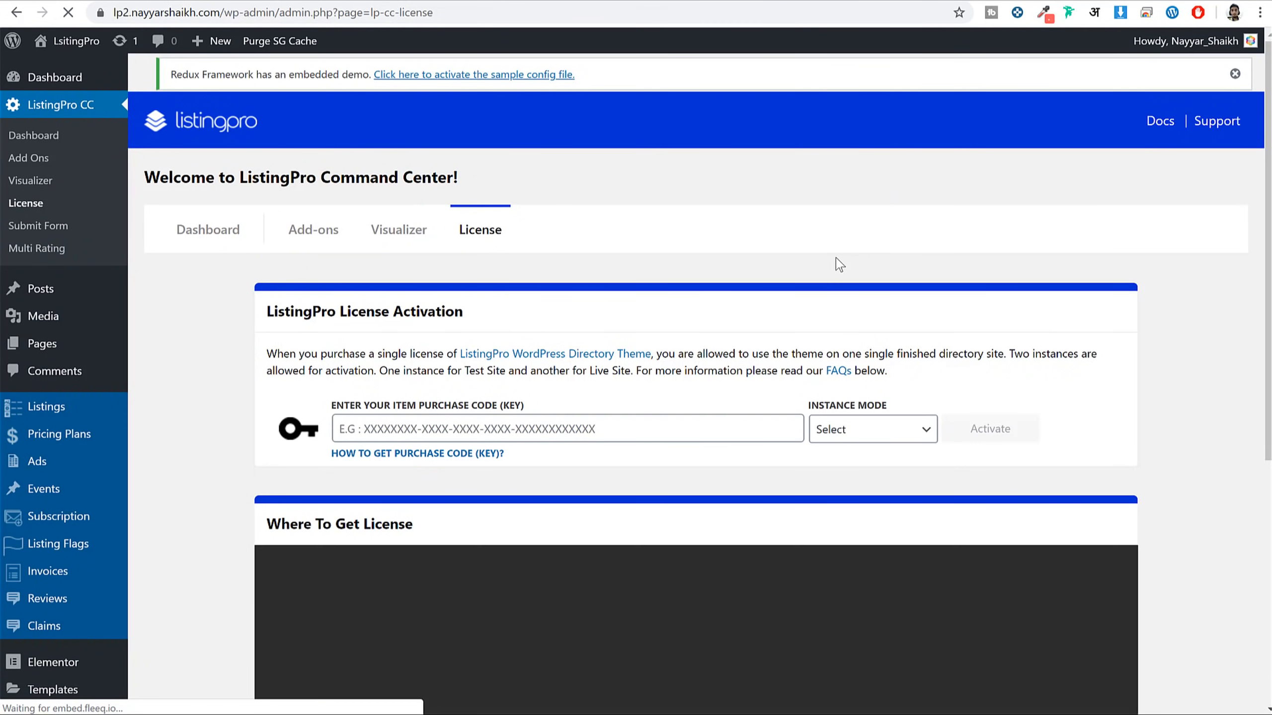
left_click_drag(319, 406, 403, 402)
left_click(423, 397)
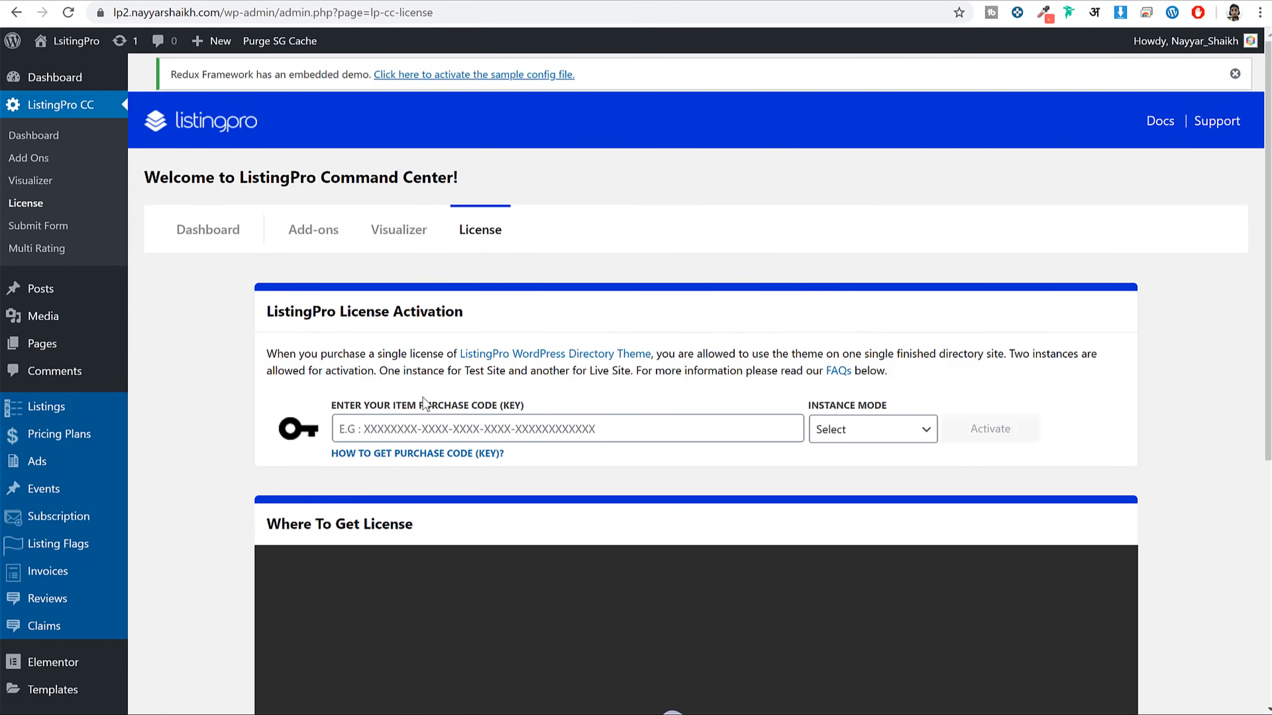
left_click(473, 429)
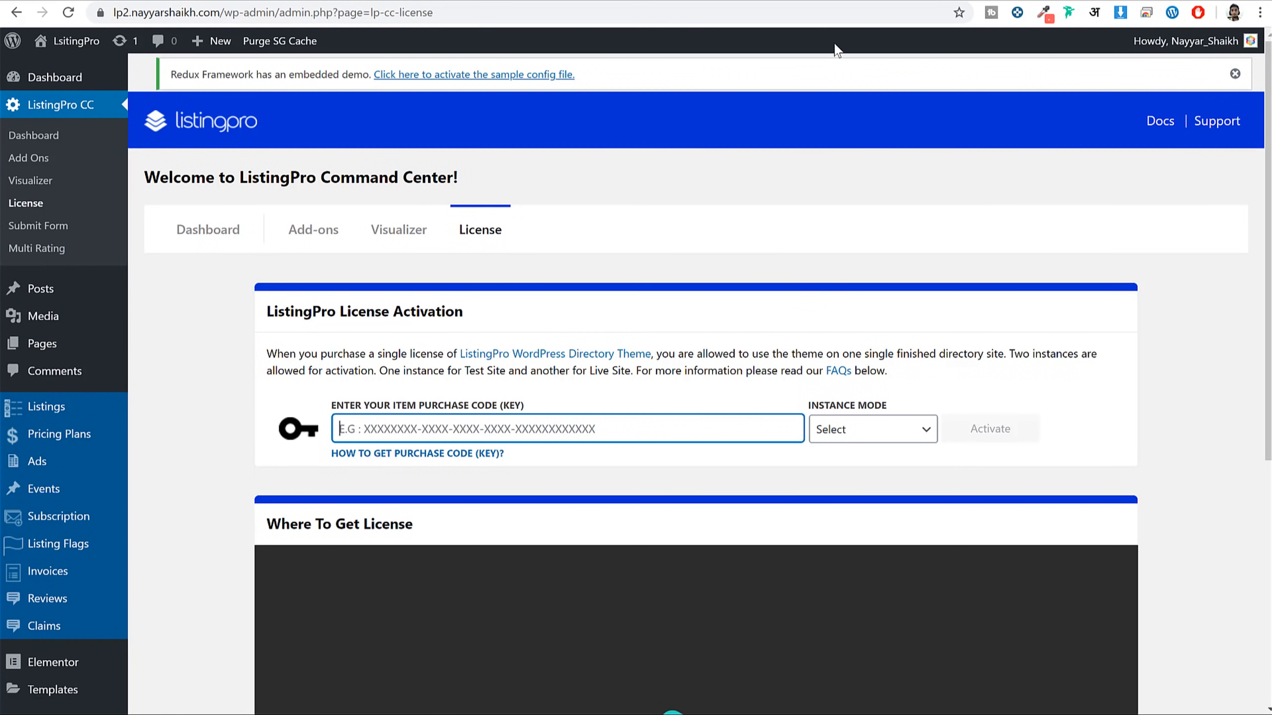
left_click(860, 2)
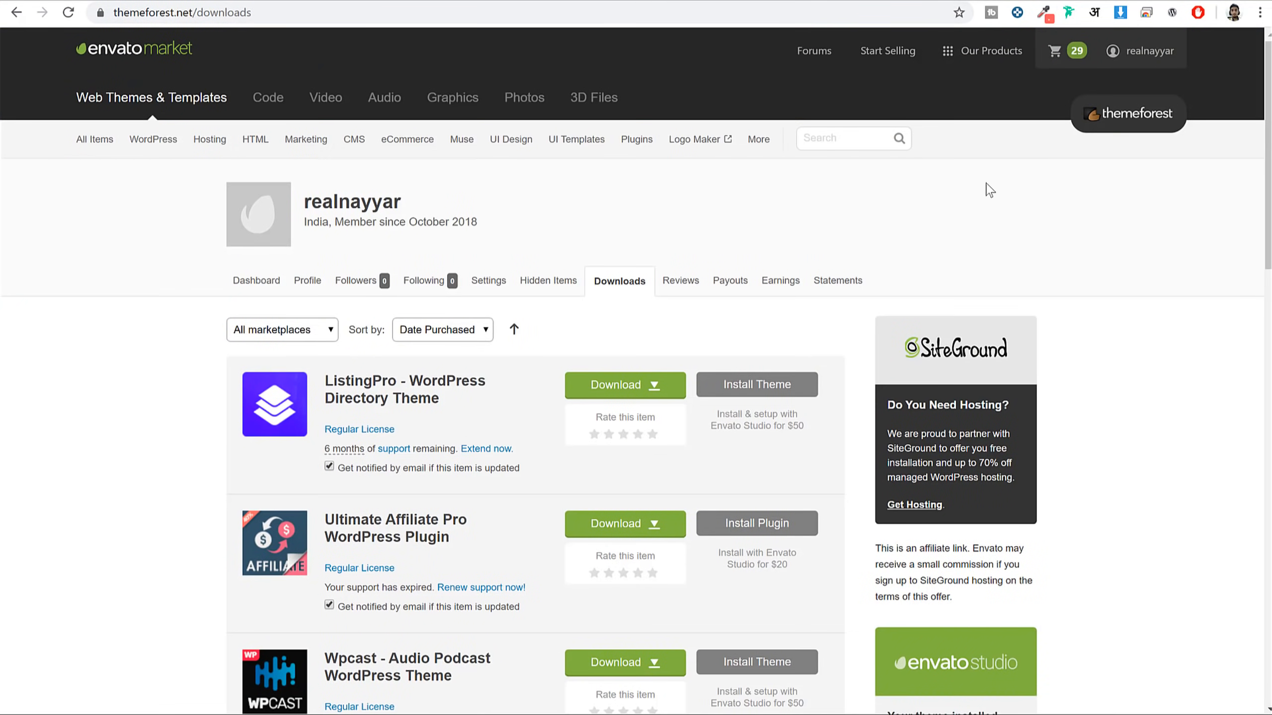
Open the ListingPro item's Support page on Envato Market and select its purchase code
left_click(646, 386)
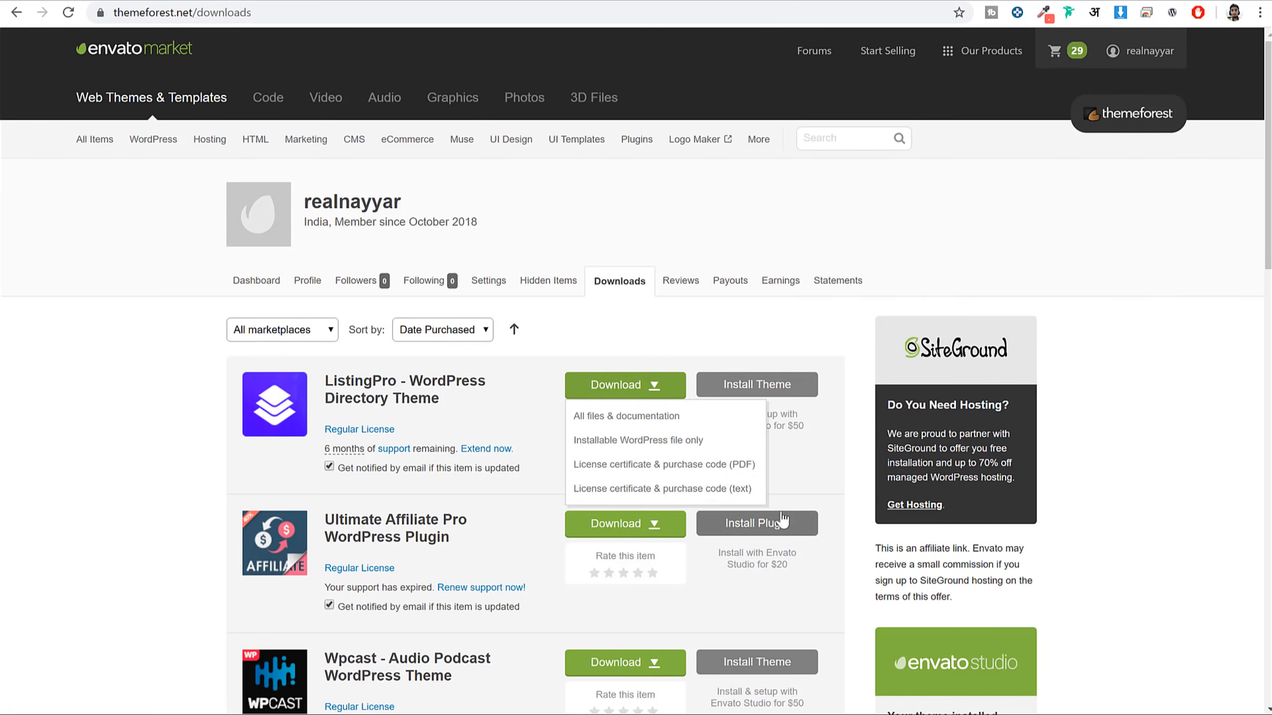
left_click(621, 386)
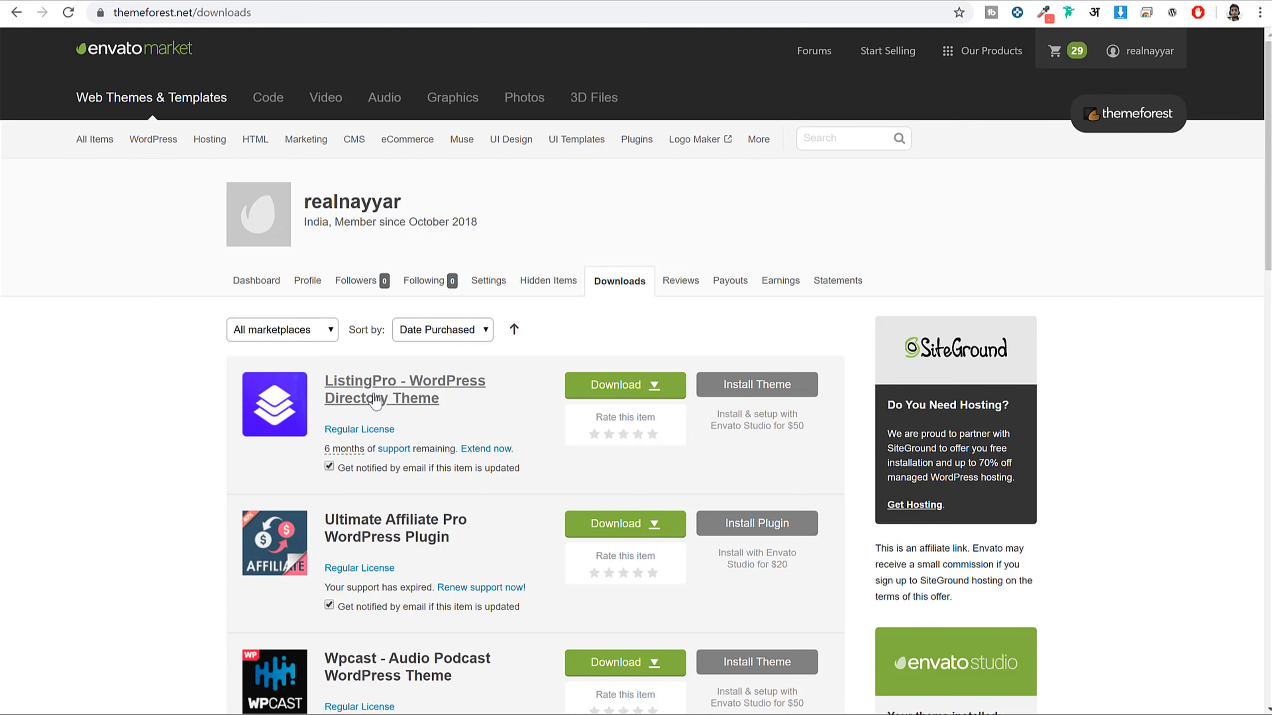
left_click(403, 399)
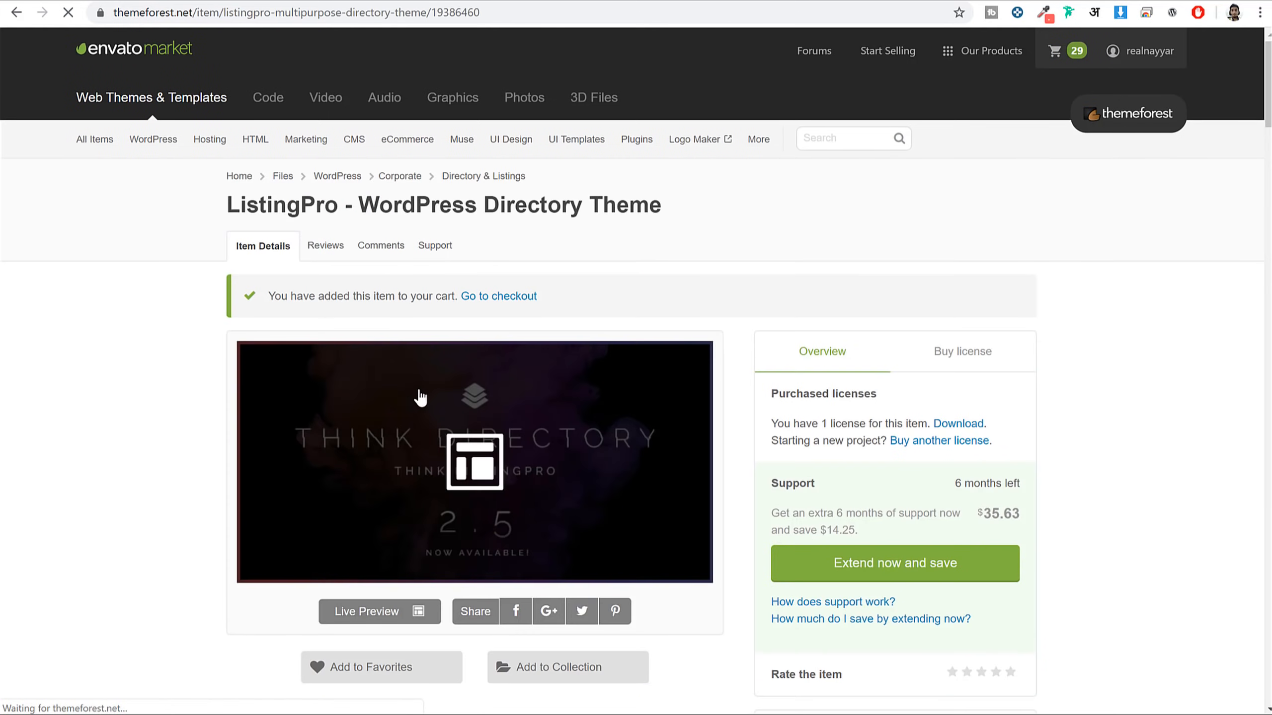
left_click(431, 247)
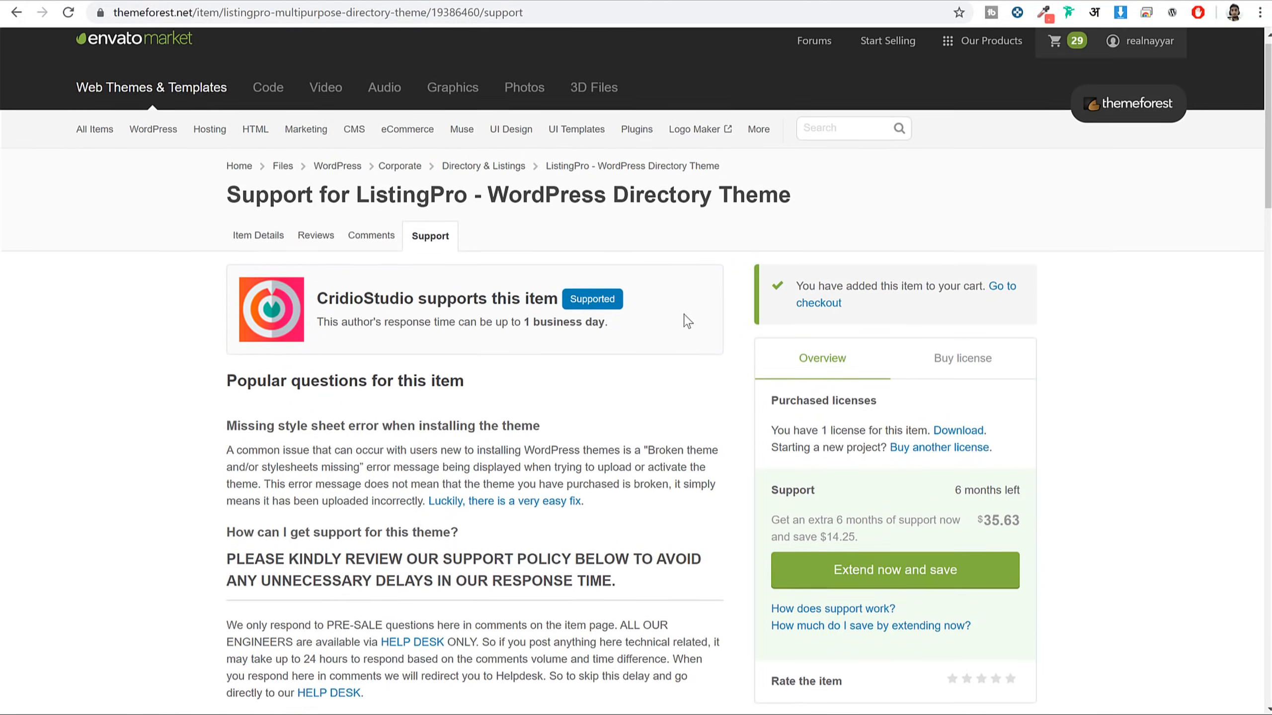
scroll(688, 320, "down", 12)
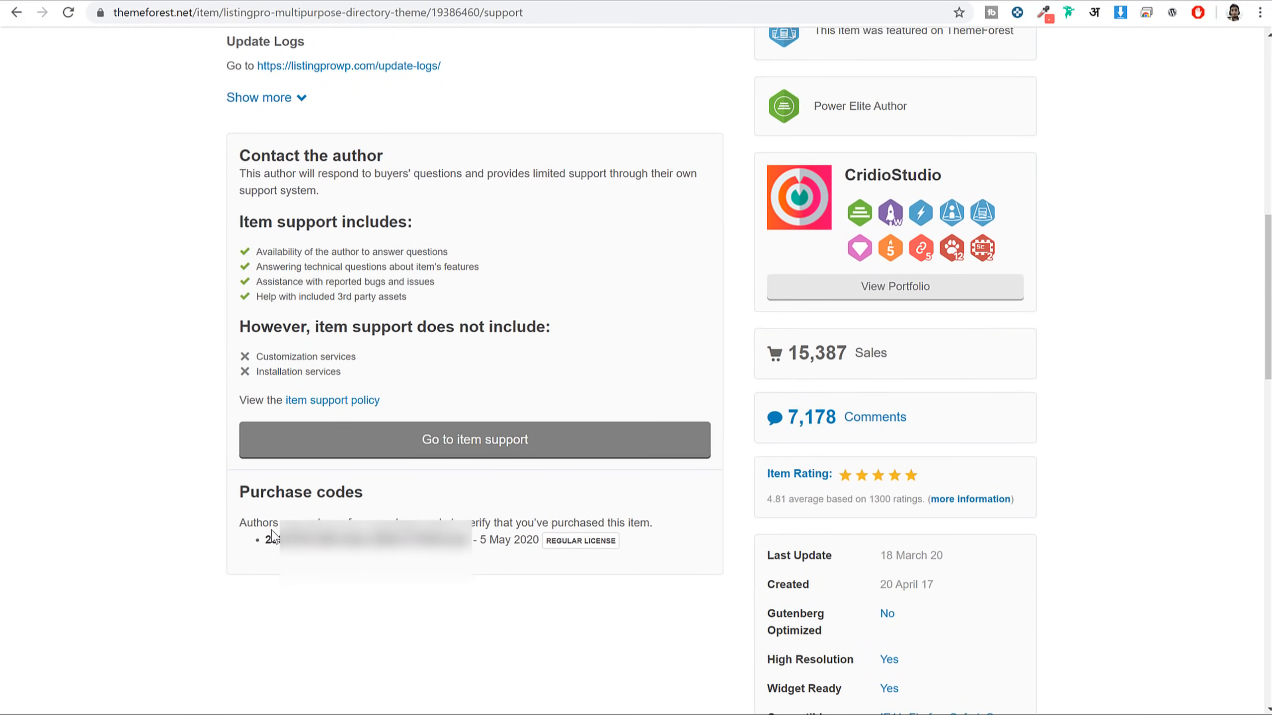
left_click_drag(266, 536, 469, 540)
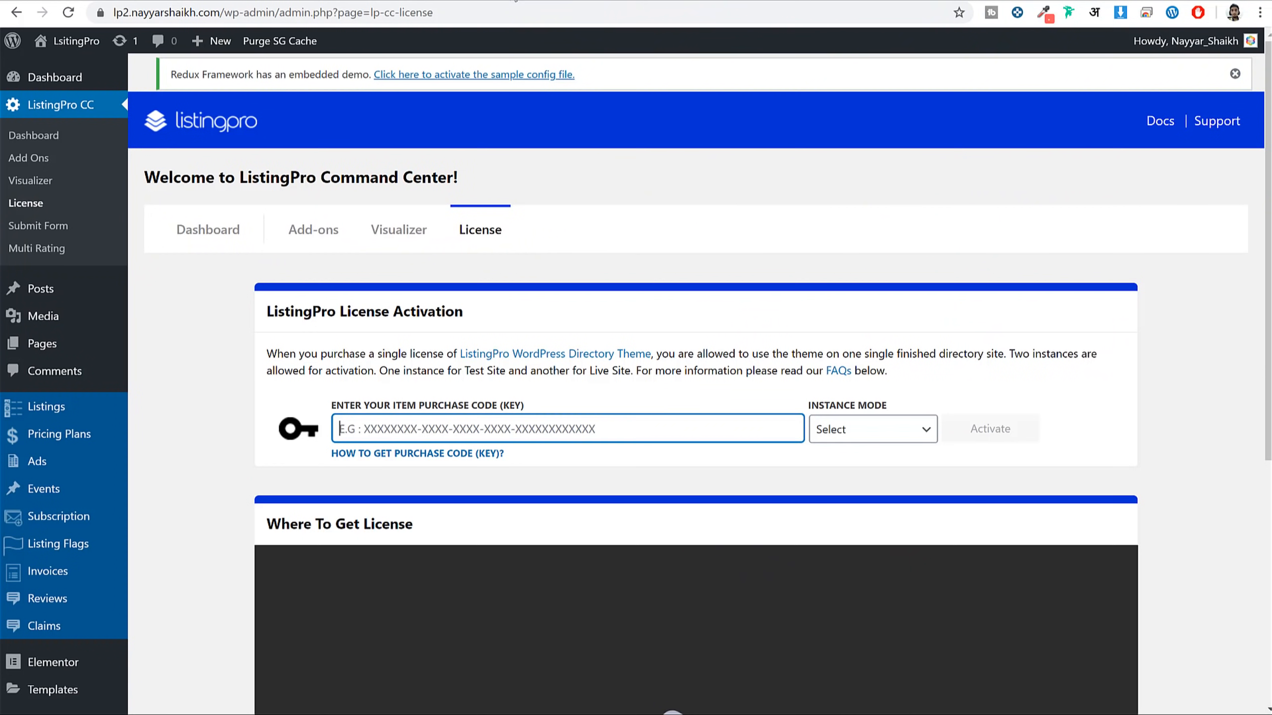
Paste the purchase code, set the instance mode to Live Site, and activate the license
left_click(488, 429)
key("ctrl+v")
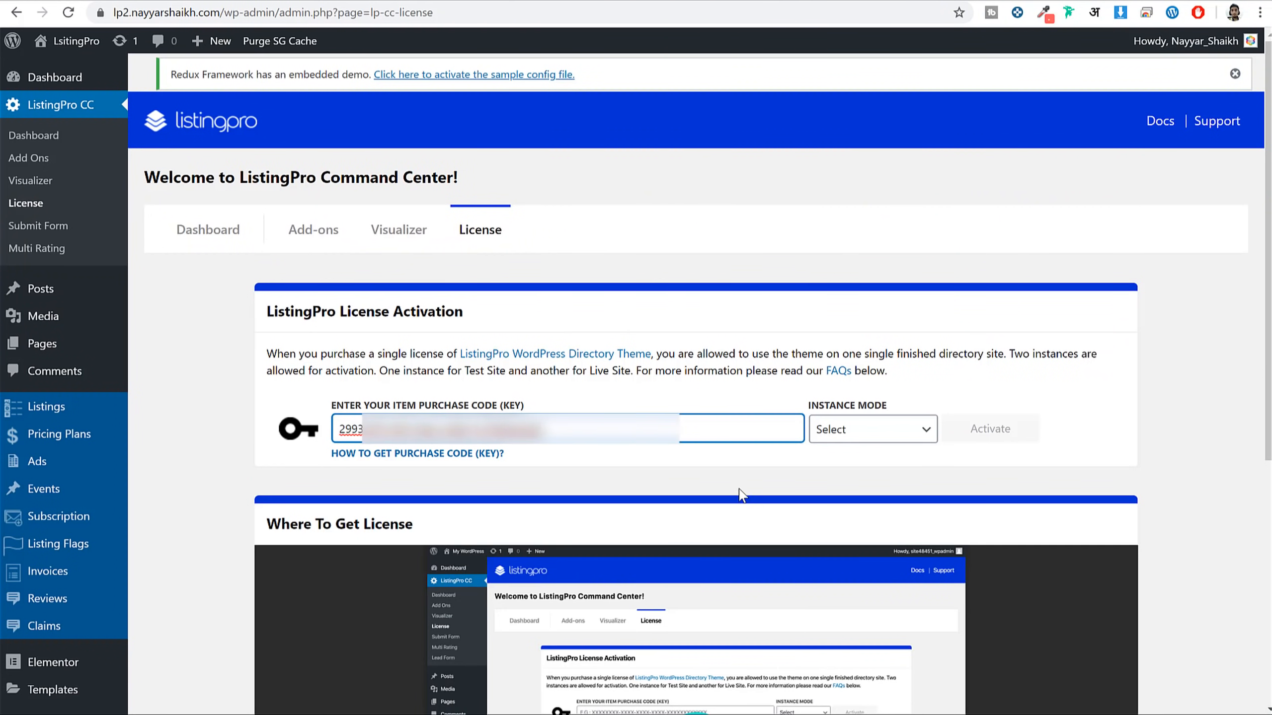
left_click(852, 436)
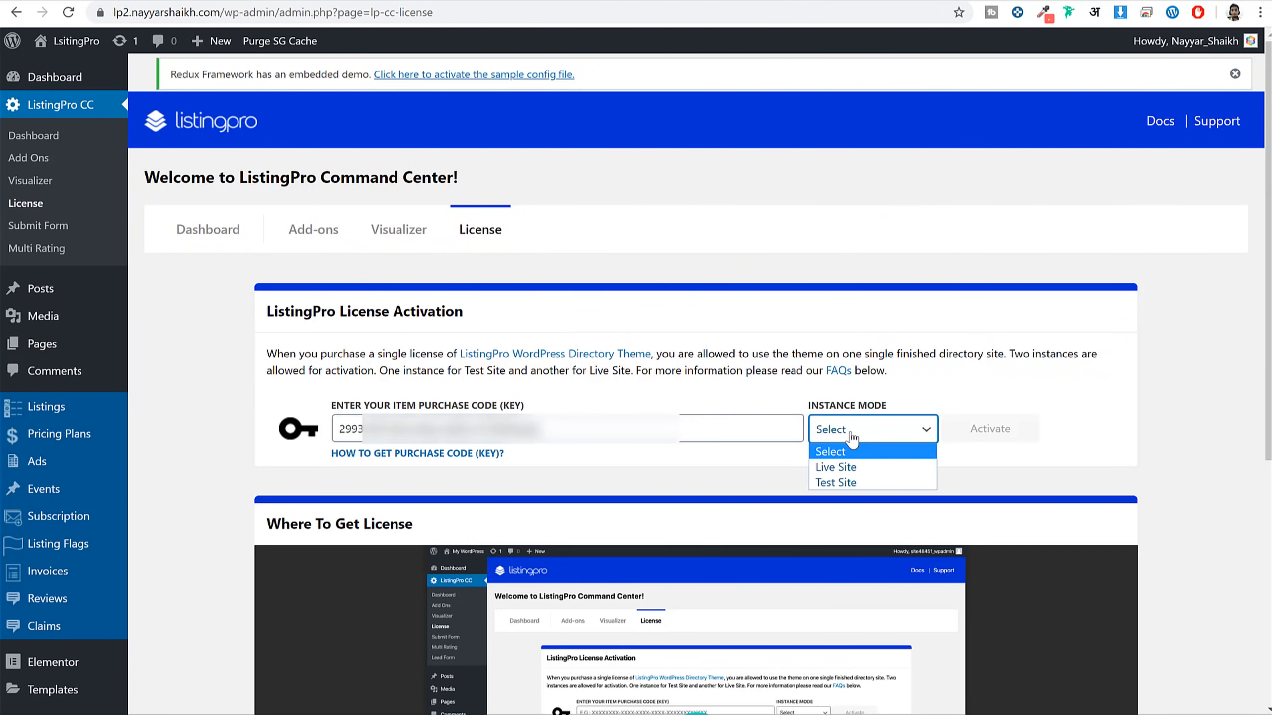
left_click(860, 469)
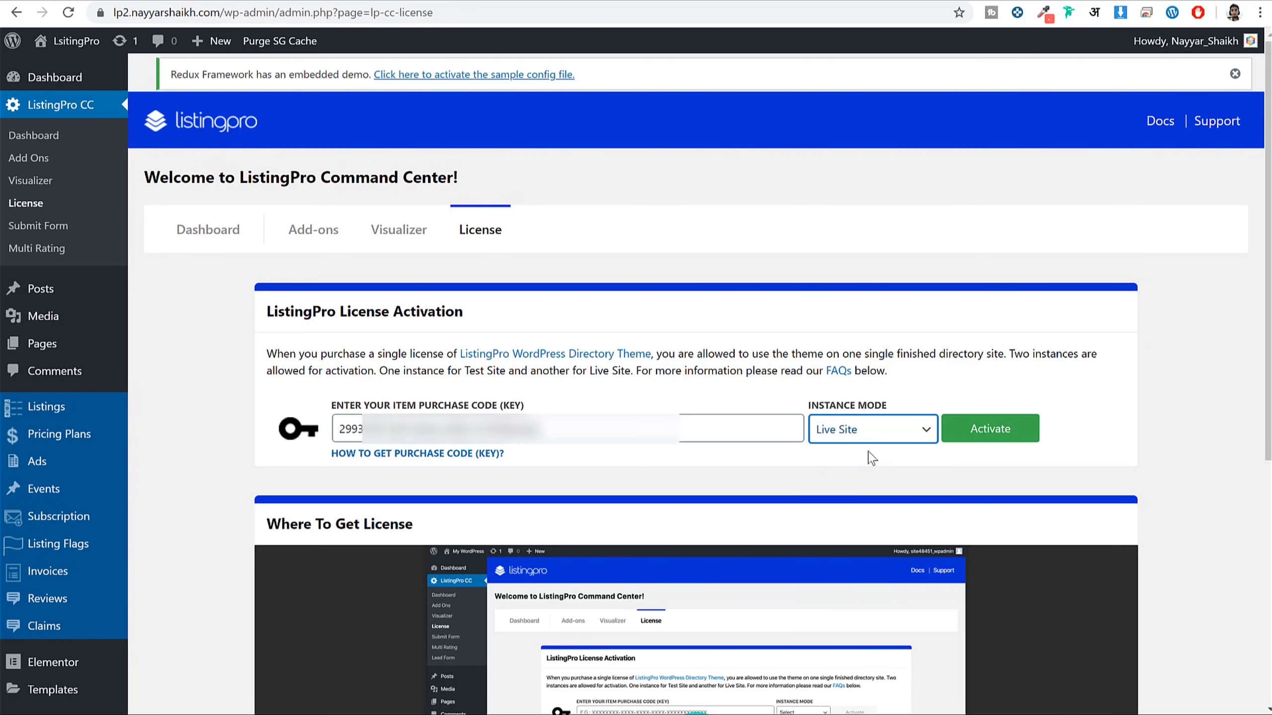
left_click(971, 437)
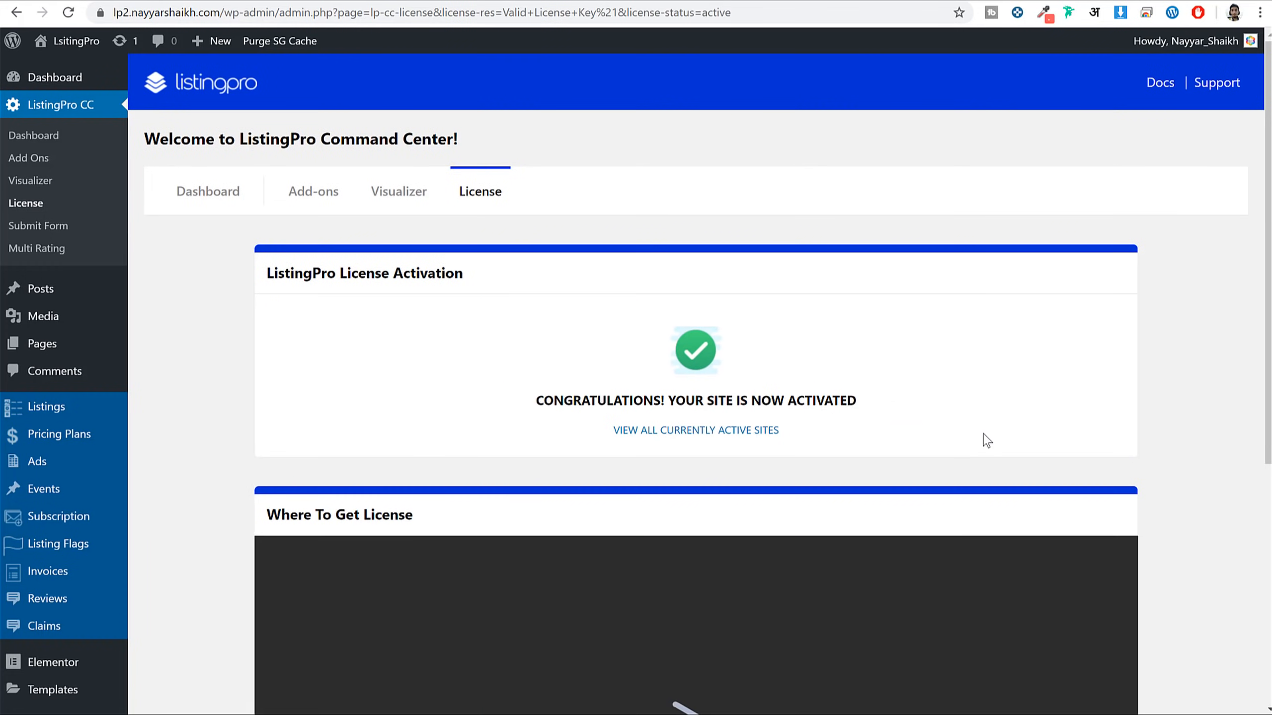
left_click_drag(532, 400, 874, 415)
left_click(874, 416)
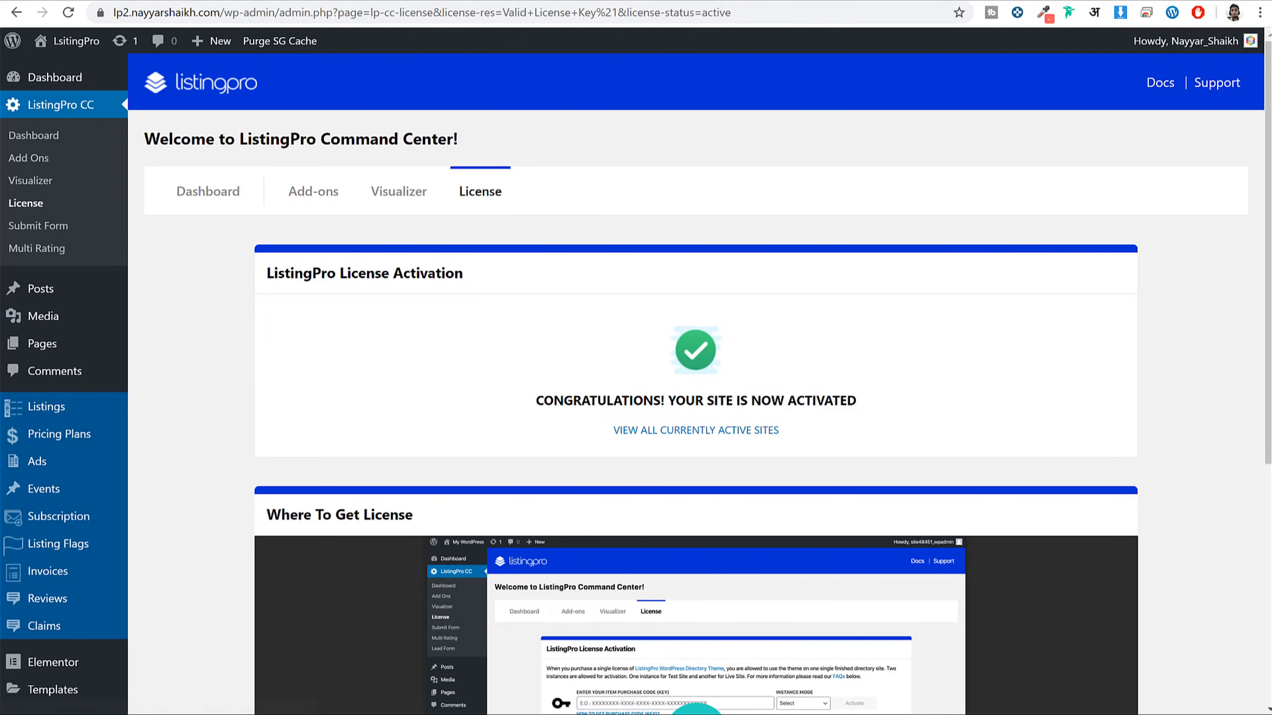
Reload the site's front page to see the theme, then return to the license page
left_click(75, 40)
left_click(70, 12)
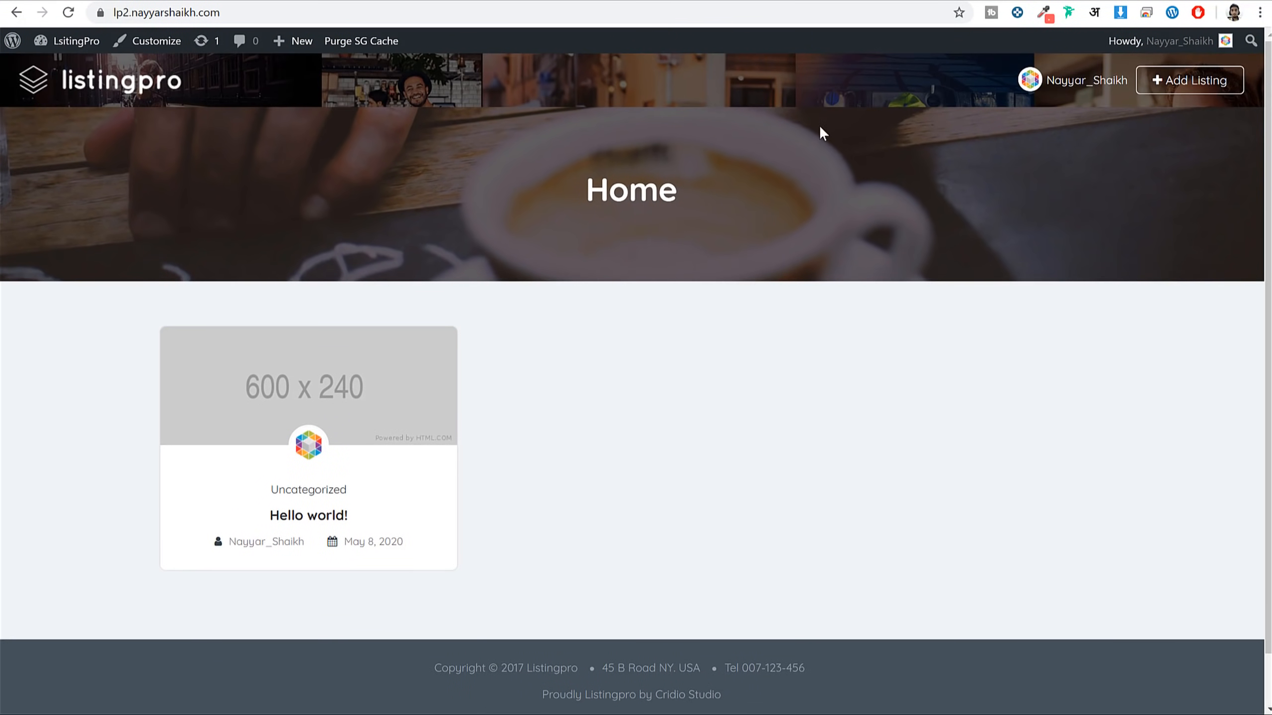
key("alt+Left")
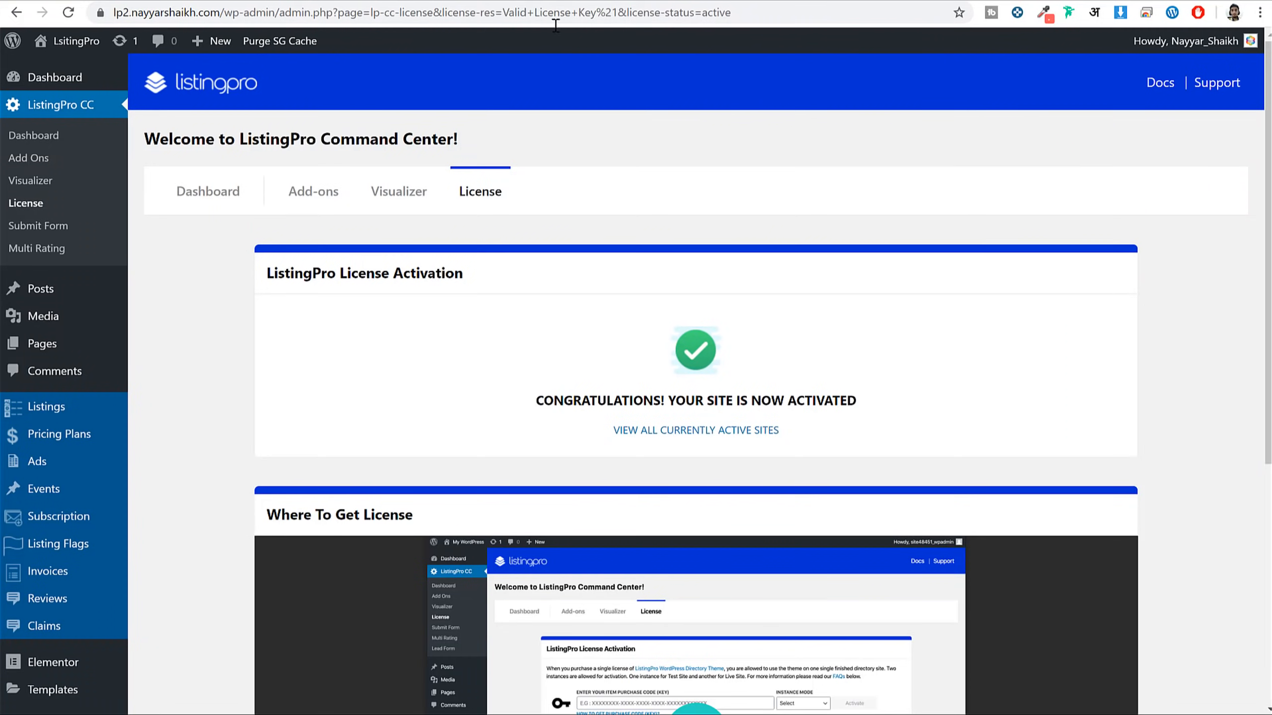
Hide the Elementor Overview box on the WordPress dashboard via Screen Options
left_click(50, 78)
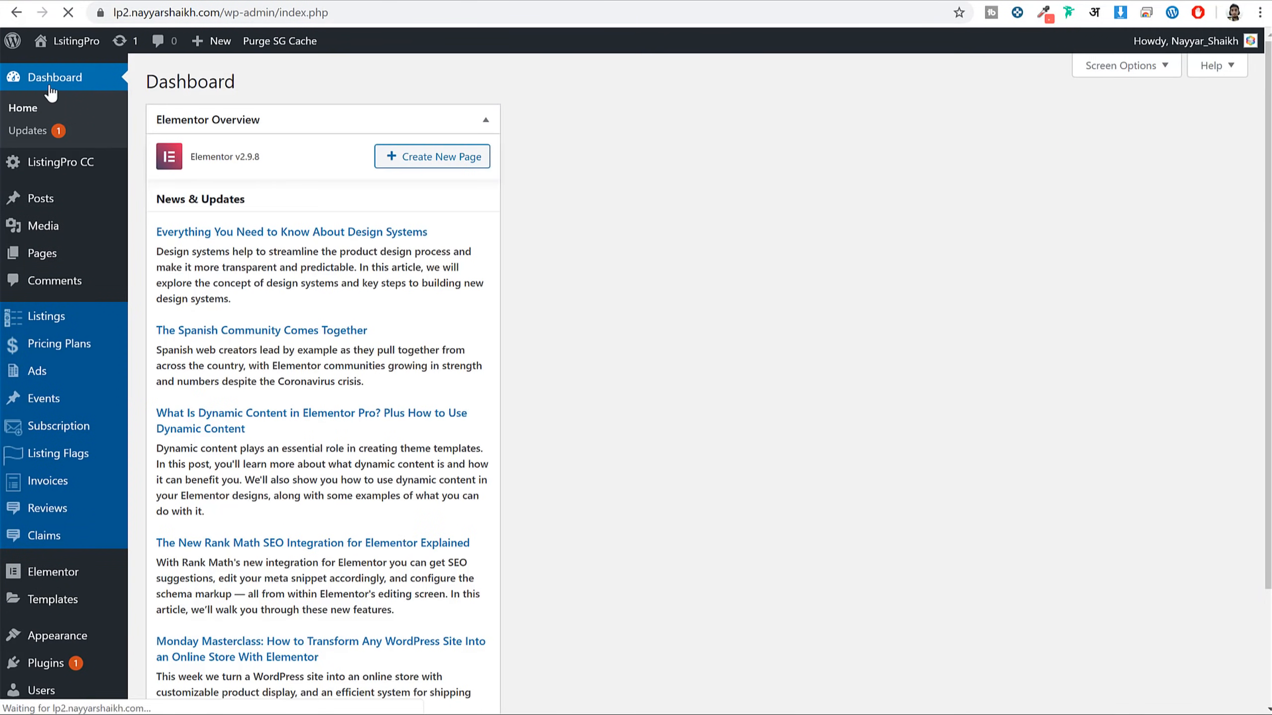
scroll(502, 347, "down", 4)
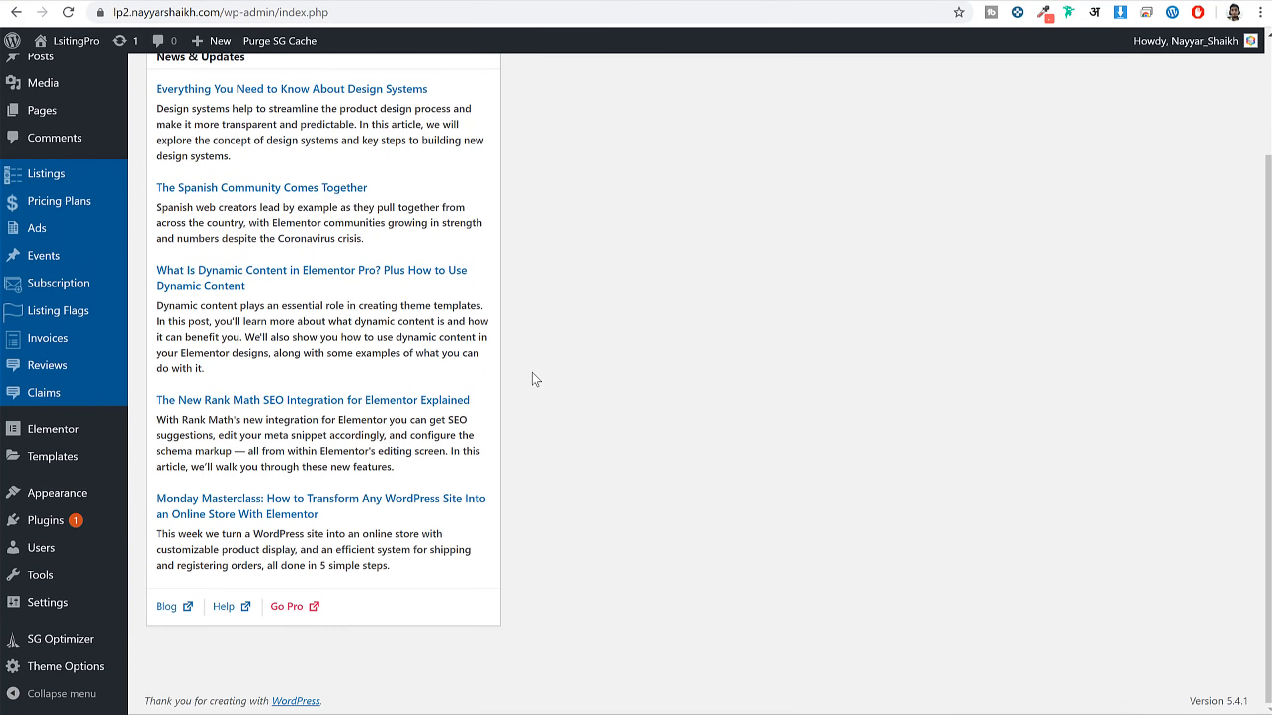
scroll(531, 377, "up", 4)
left_click(1127, 69)
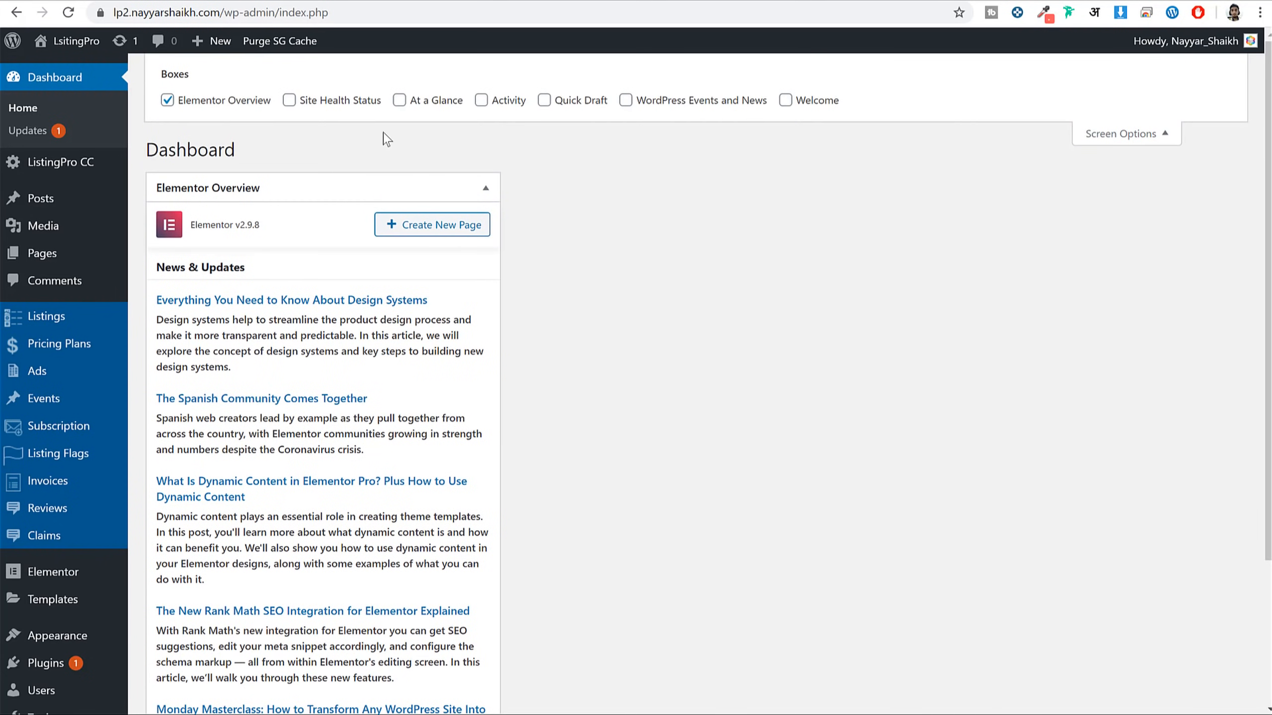
left_click(167, 100)
left_click(1136, 139)
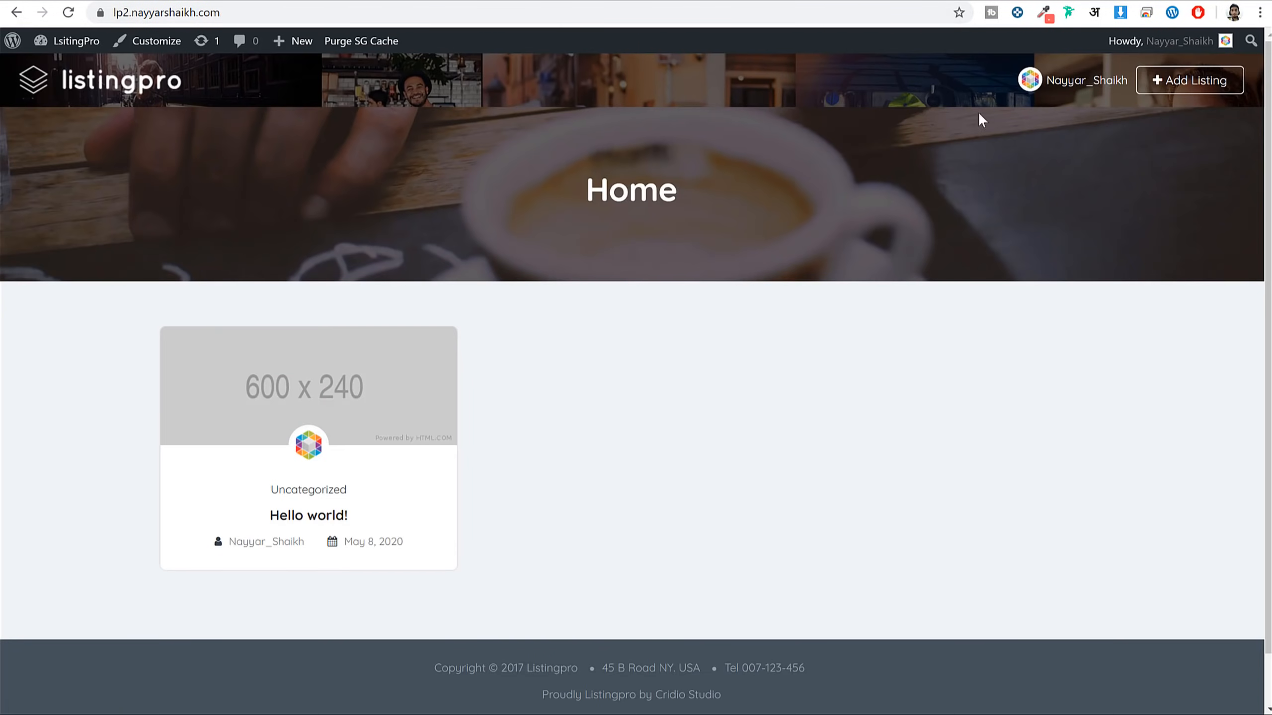
View the Submit Your Listing page's raw shortcode text and start editing the page
left_click(1161, 96)
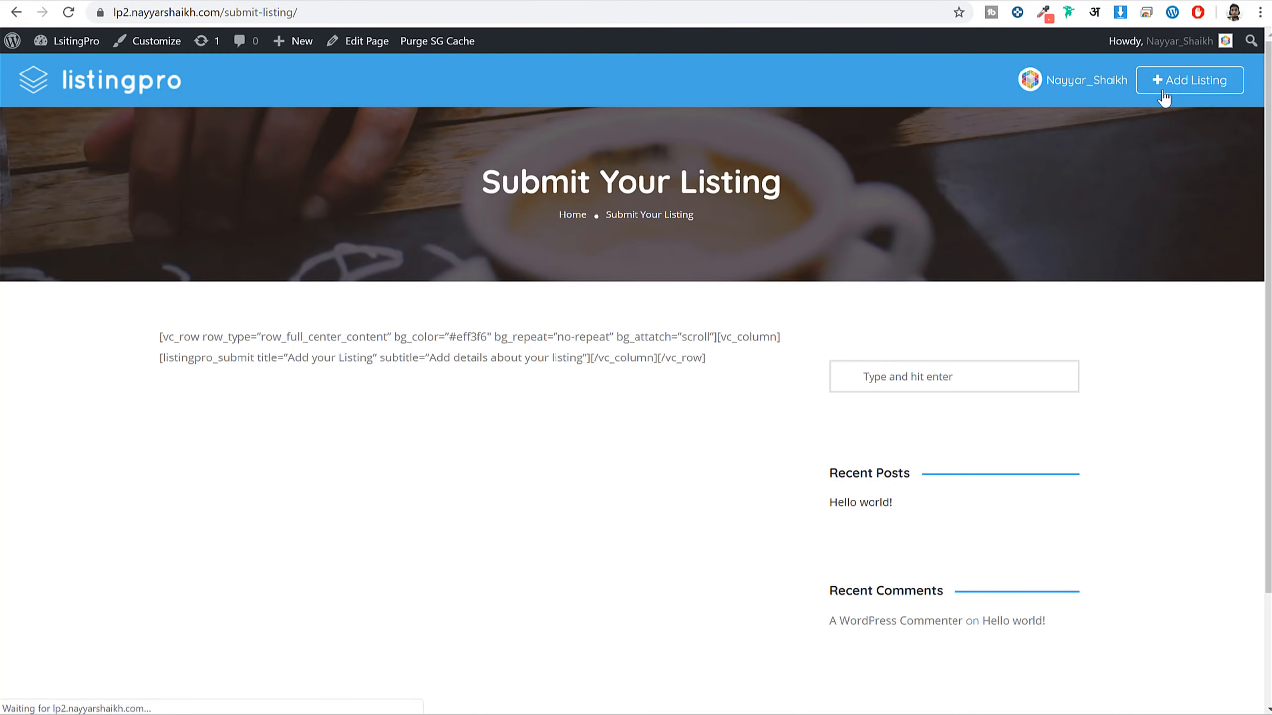
left_click_drag(150, 333, 721, 360)
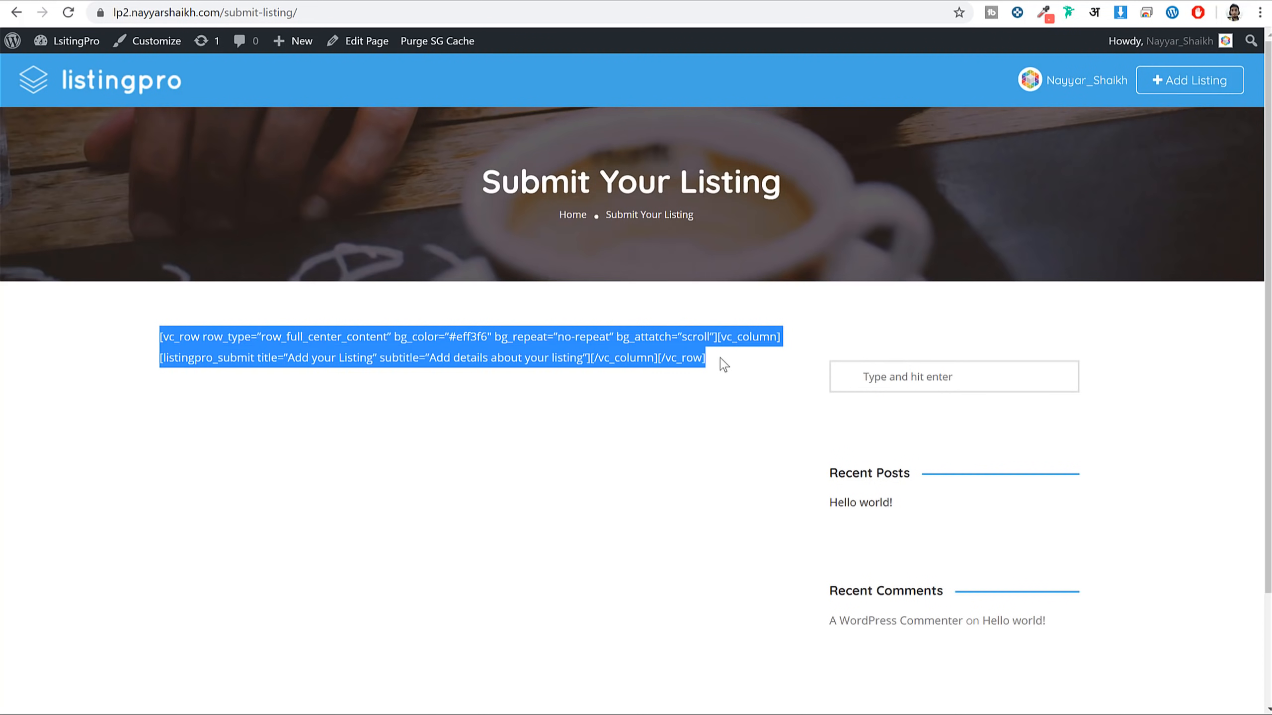
left_click(720, 358)
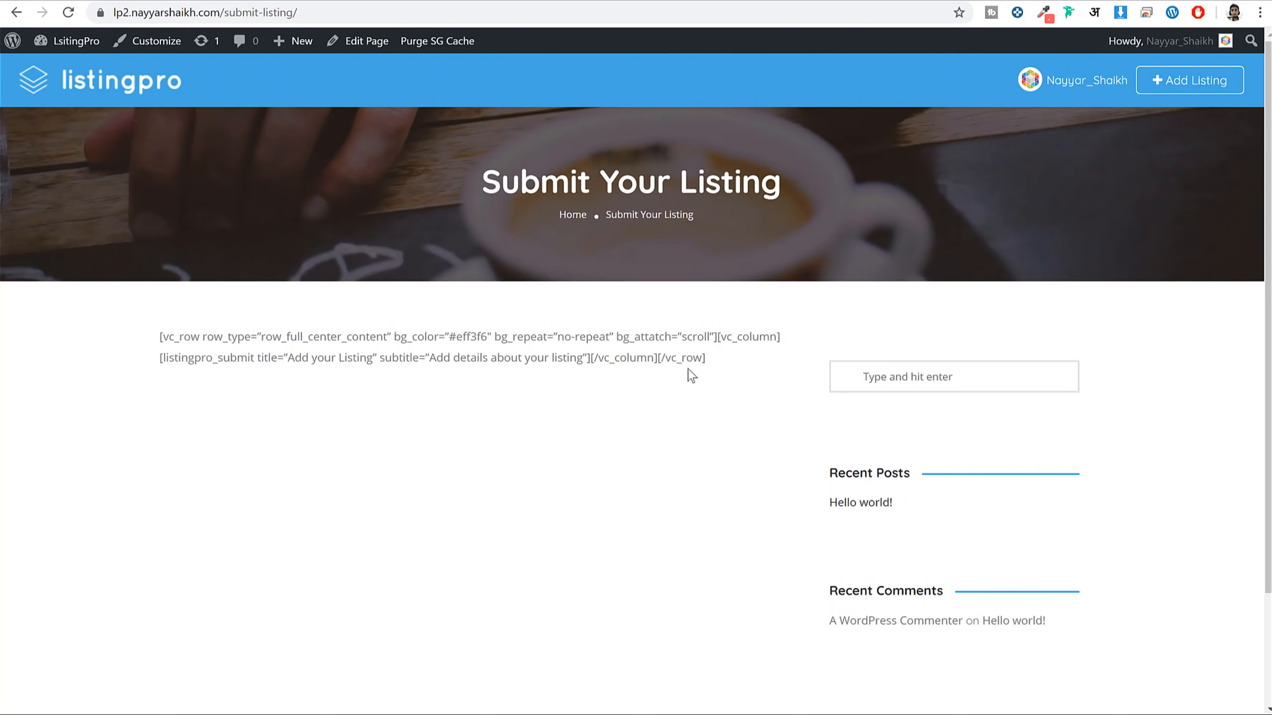
left_click(362, 41)
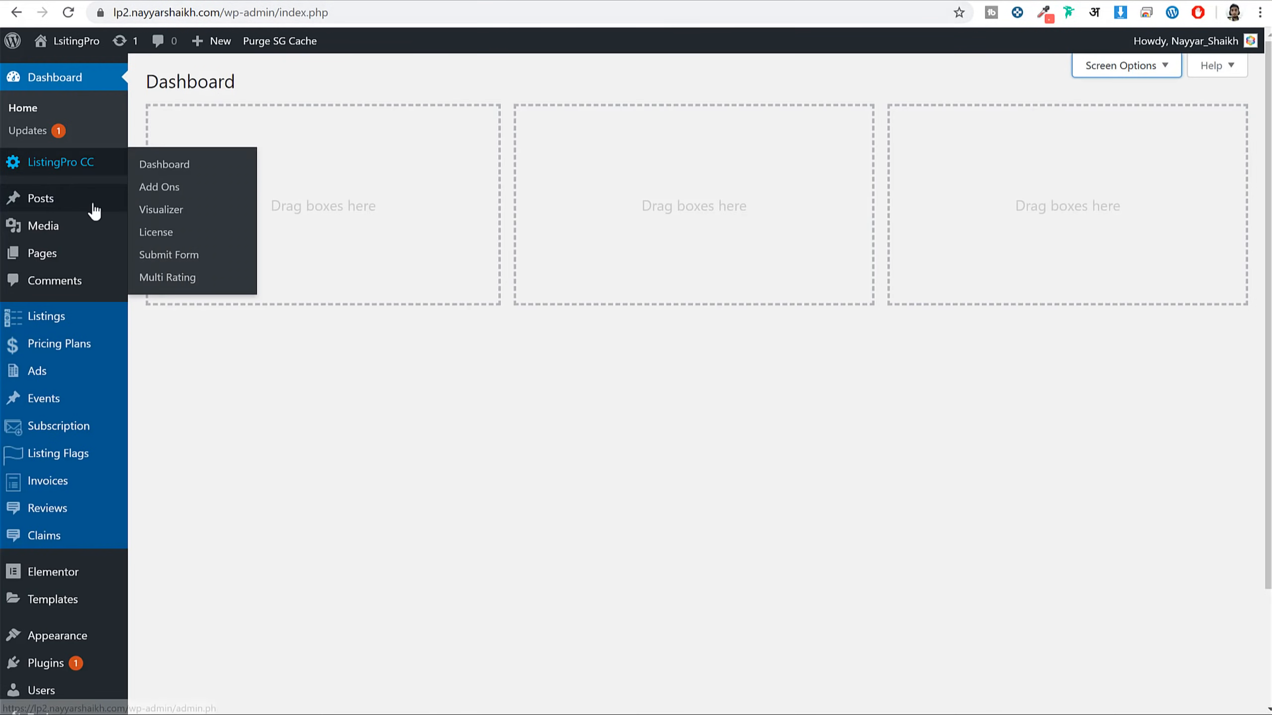
Edit Submit Your Listing from All Pages, dismiss the welcome tour, and switch to Elementor
left_click(56, 252)
scroll(283, 486, "down", 3)
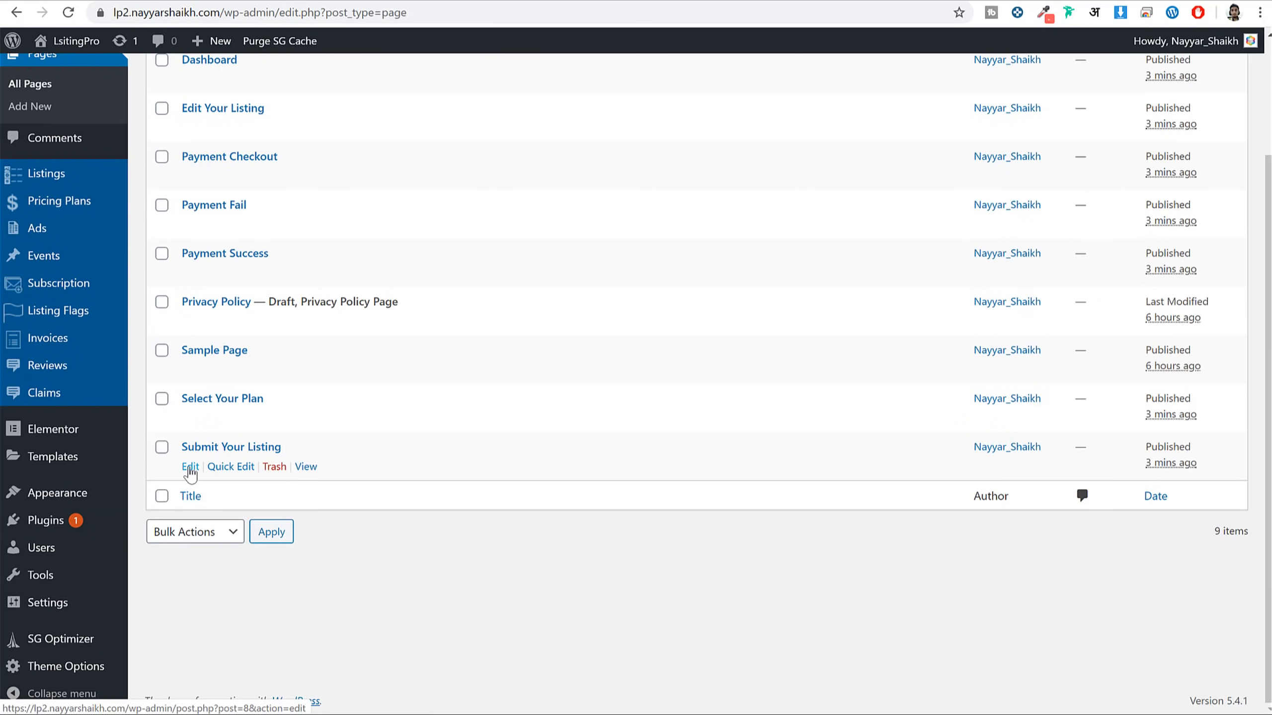
left_click(190, 467)
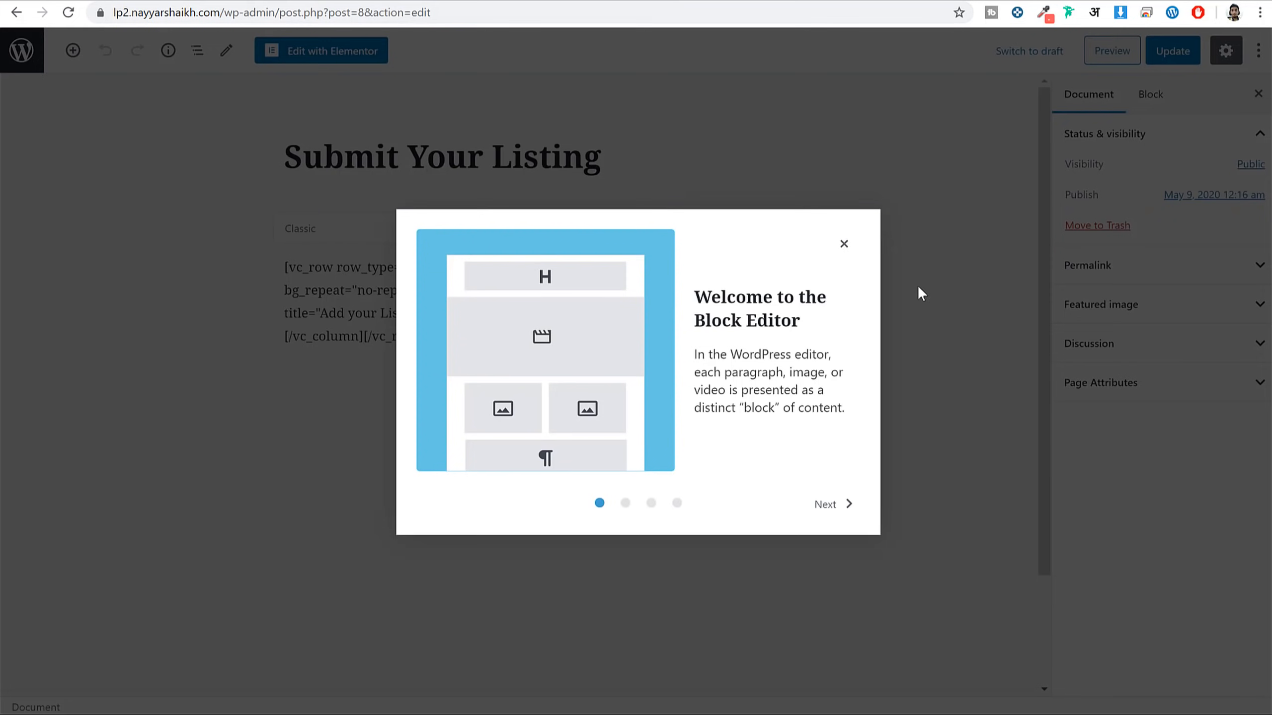
left_click(843, 244)
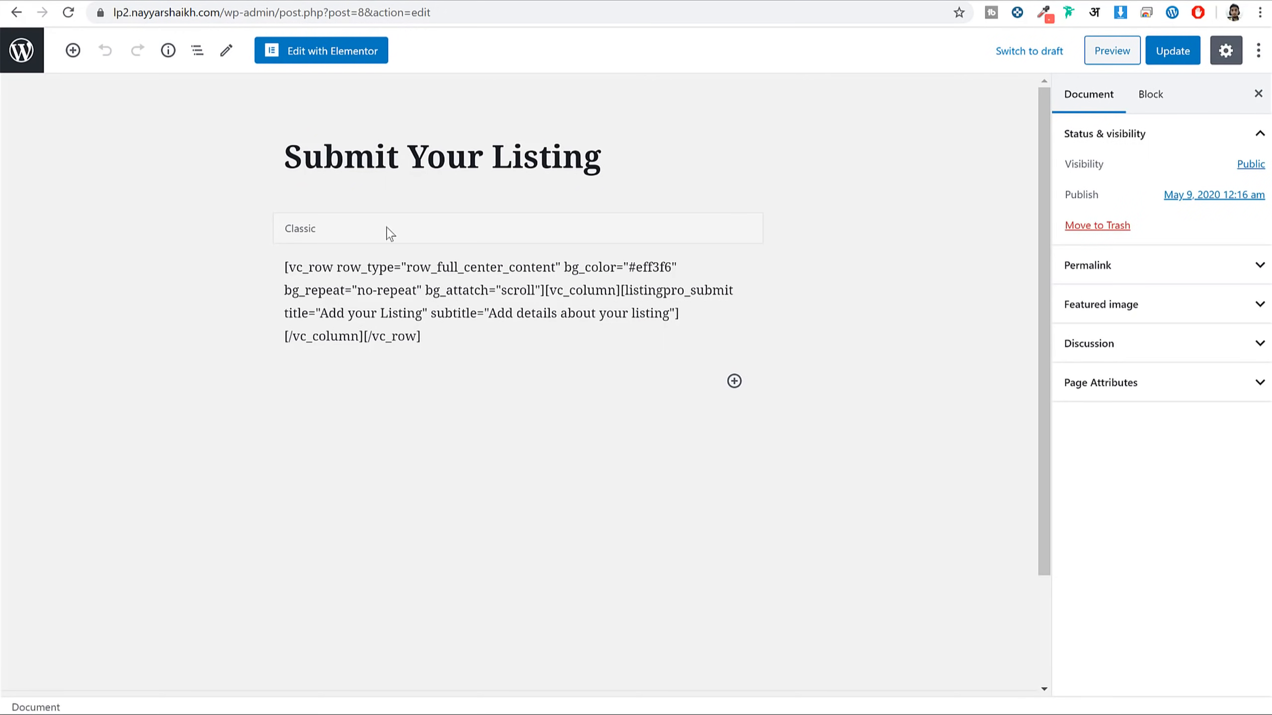
left_click(348, 54)
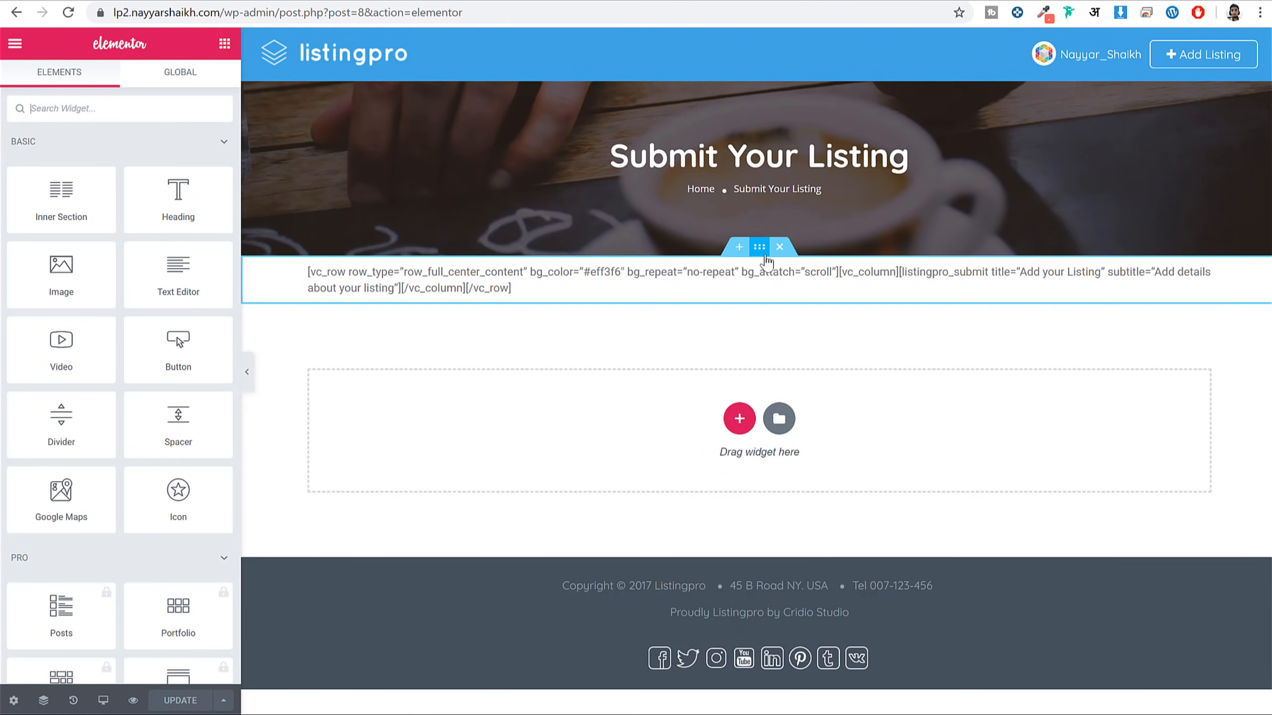
Swap the old shortcode section for the Submit Listing widget and update the page
left_click(780, 247)
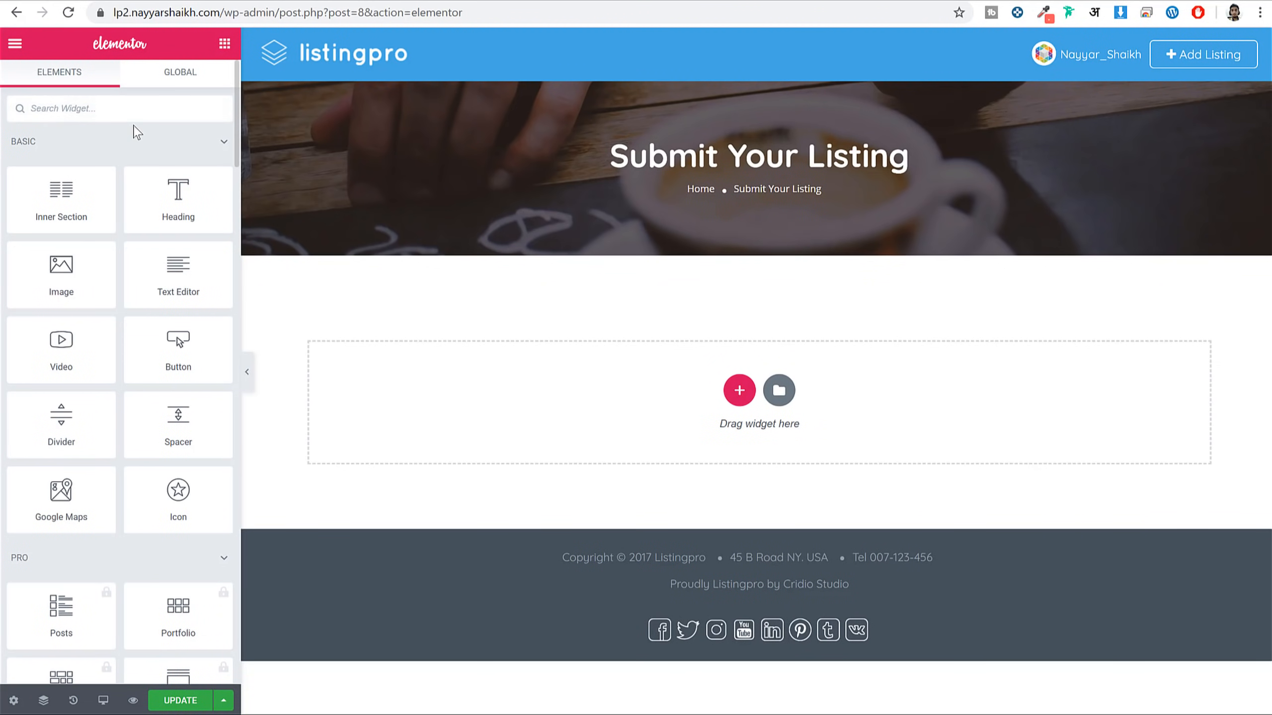
type("subm")
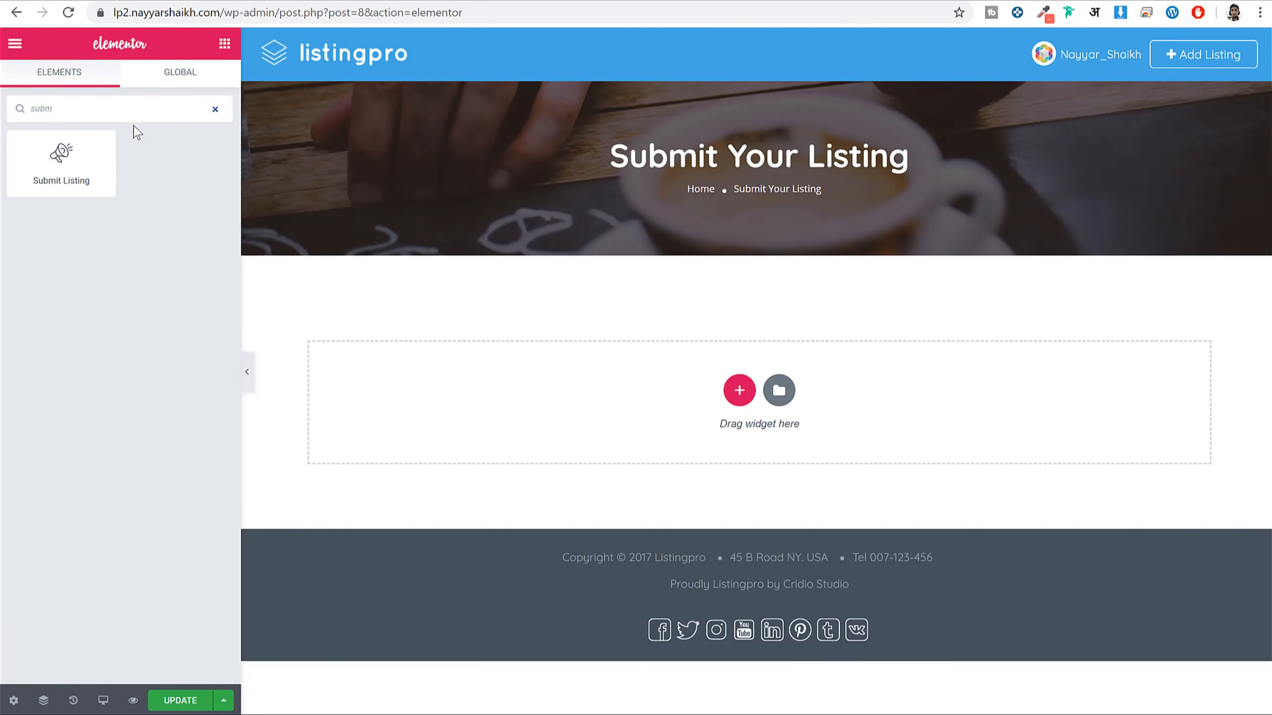
left_click_drag(40, 151, 703, 400)
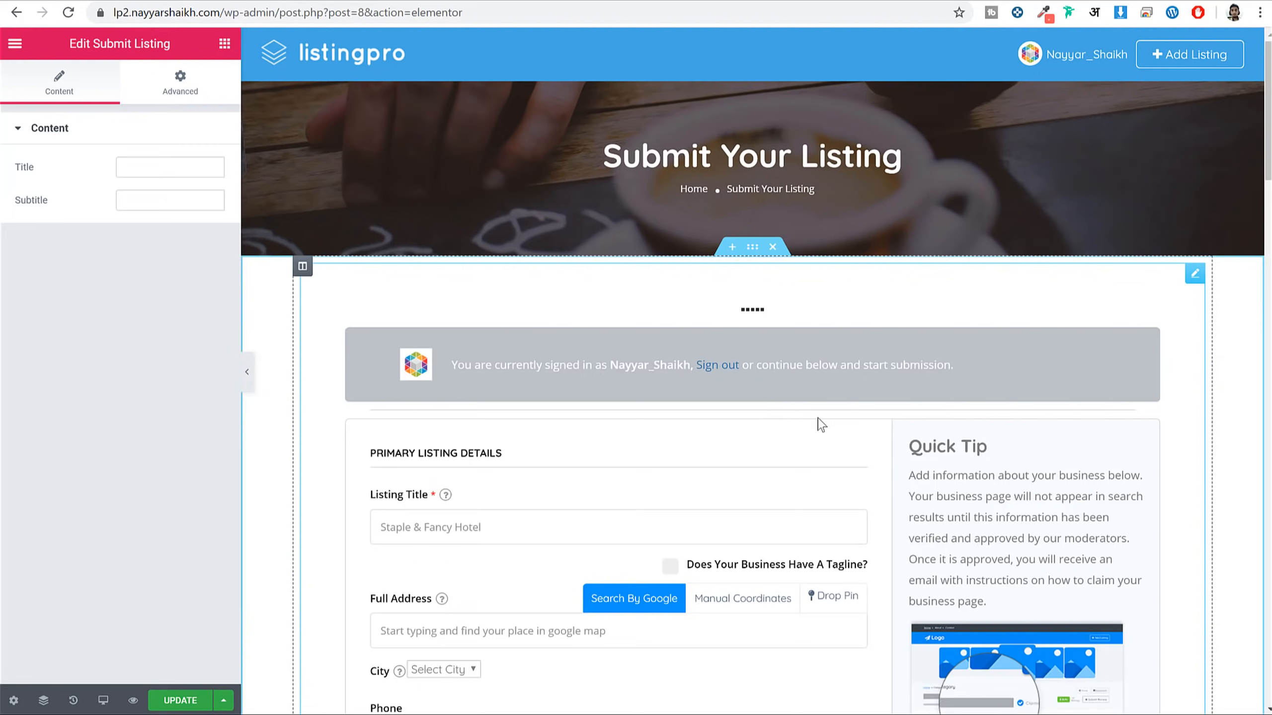
scroll(821, 424, "down", 15)
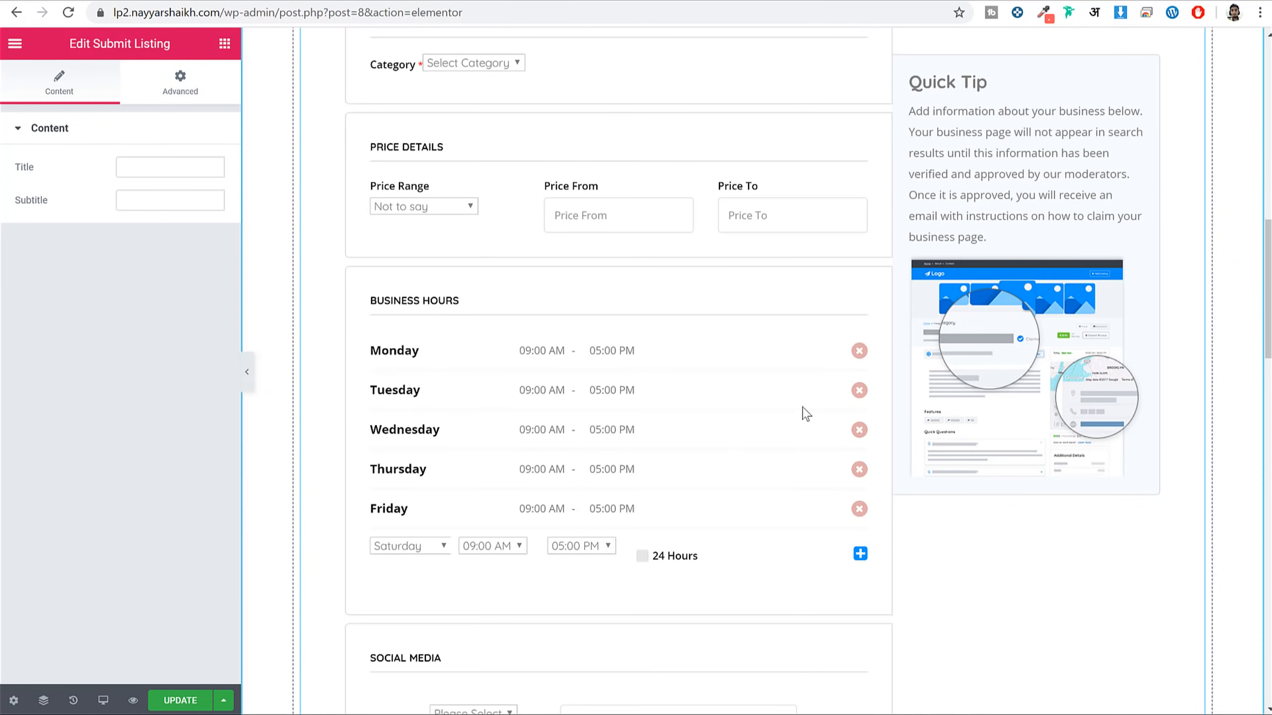
scroll(805, 413, "down", 10)
scroll(670, 500, "up", 13)
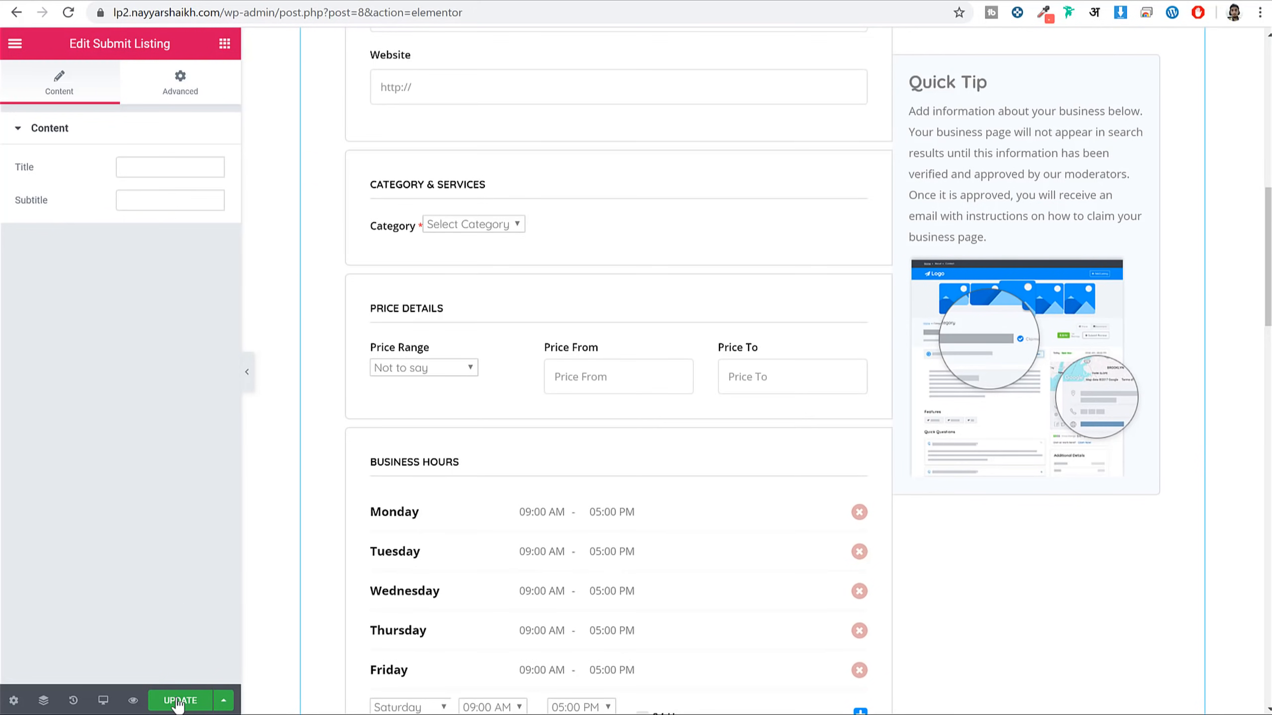
left_click(181, 702)
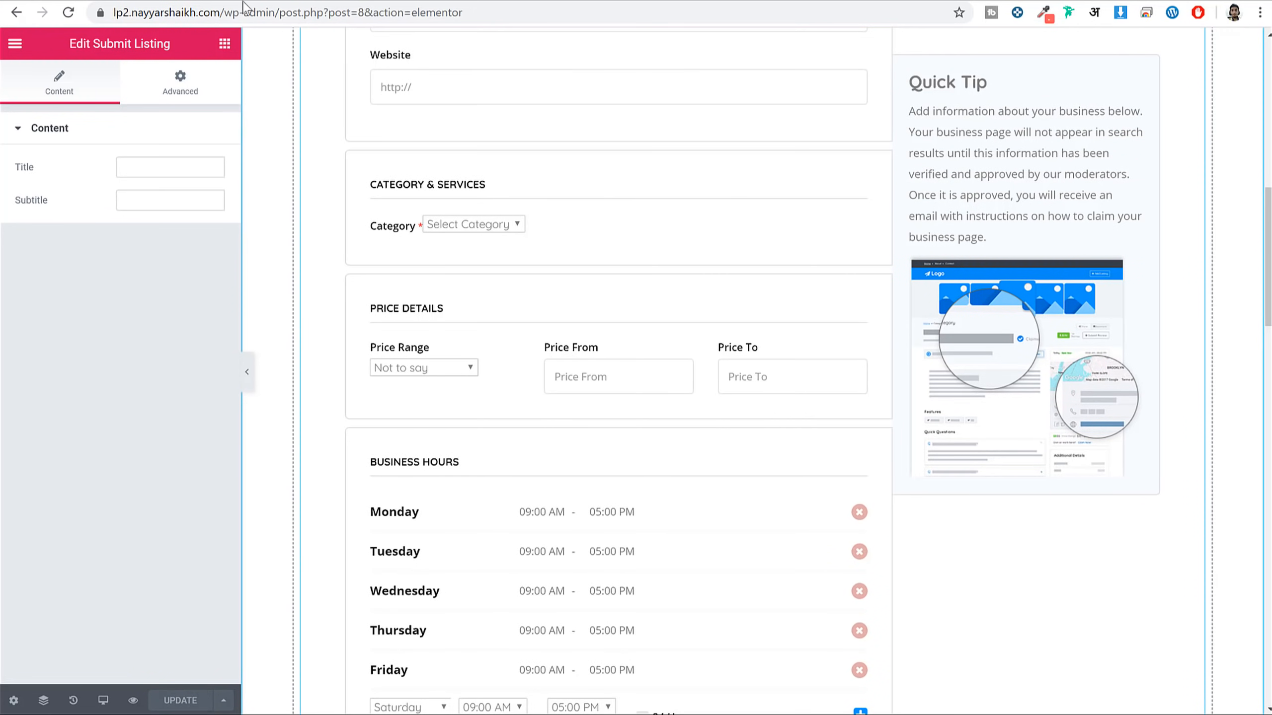
Load the site's homepage by trimming the admin path from the web address
left_click_drag(228, 10, 536, 62)
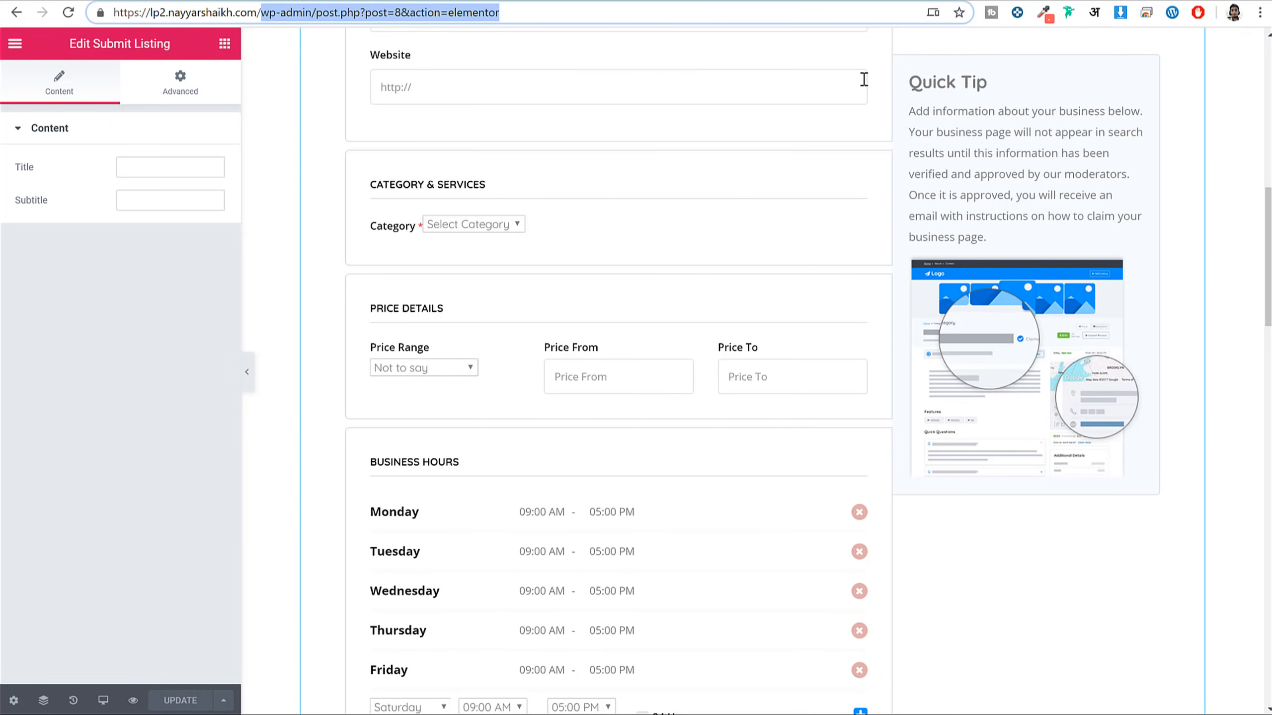
key("BackSpace")
key("Return")
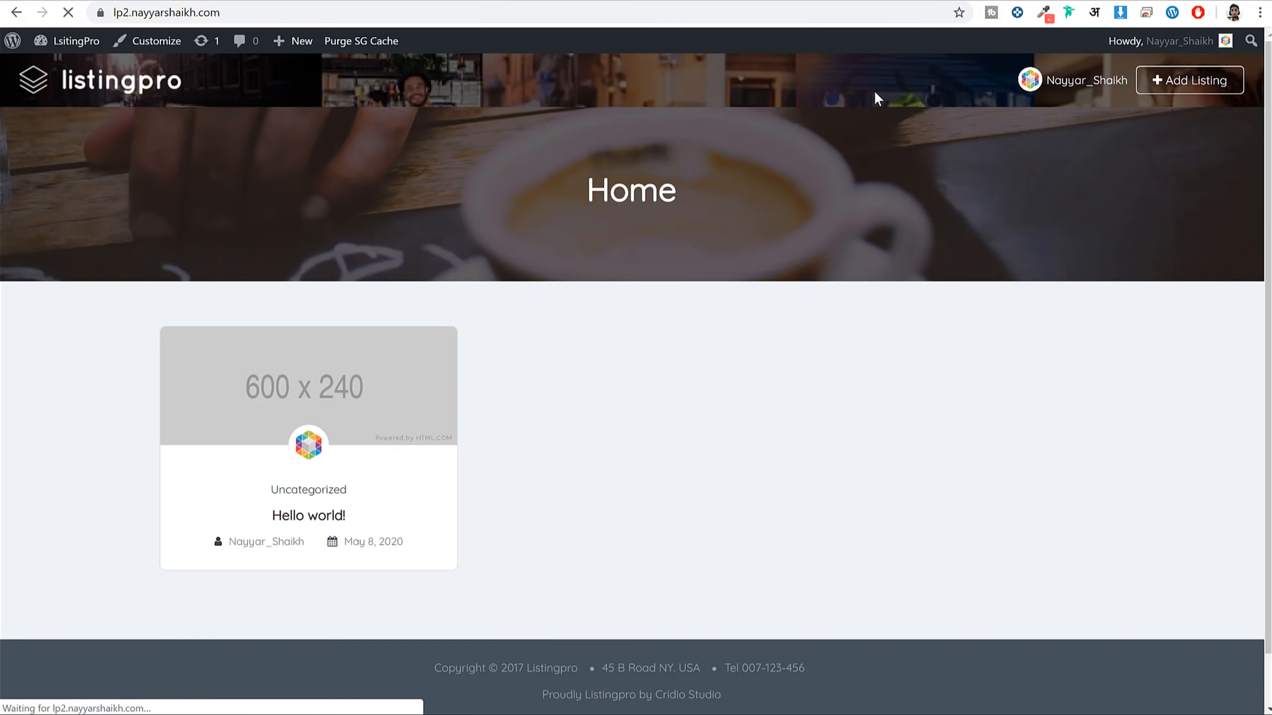
Open the live Submit Your Listing page and scroll through its form sections
left_click(1194, 85)
scroll(1117, 324, "down", 10)
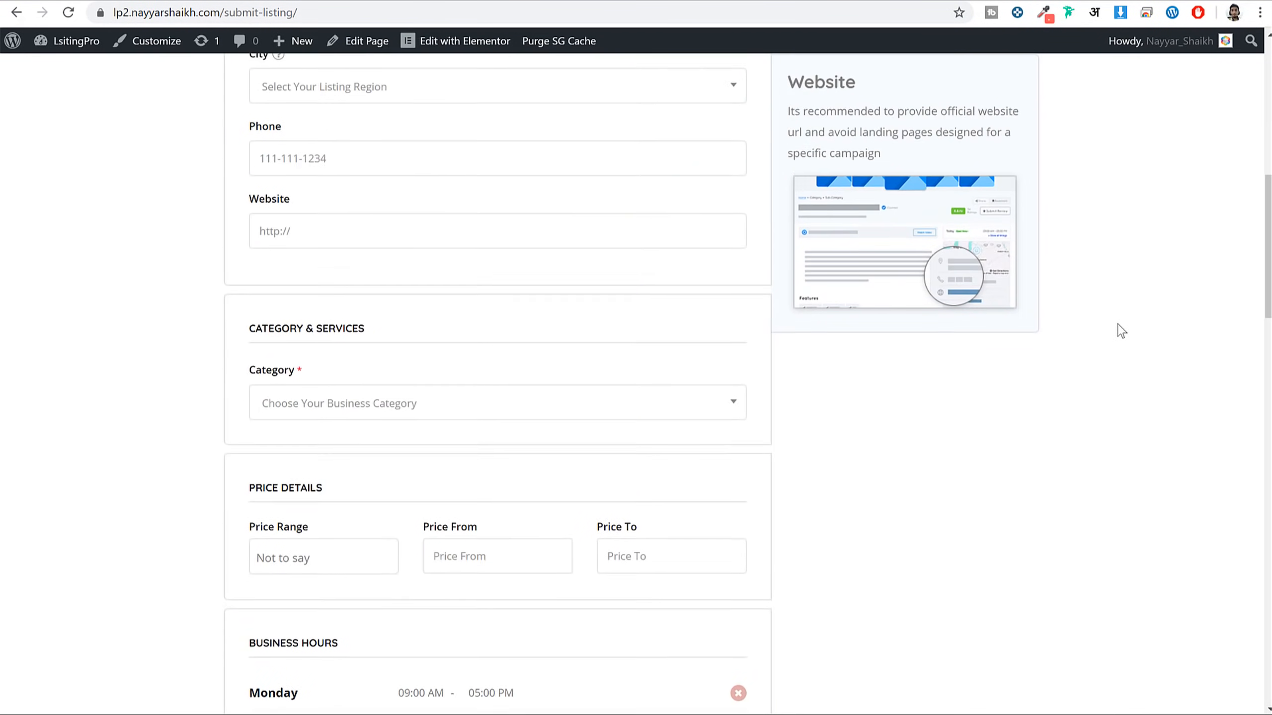
scroll(1118, 325, "down", 15)
scroll(1122, 331, "up", 6)
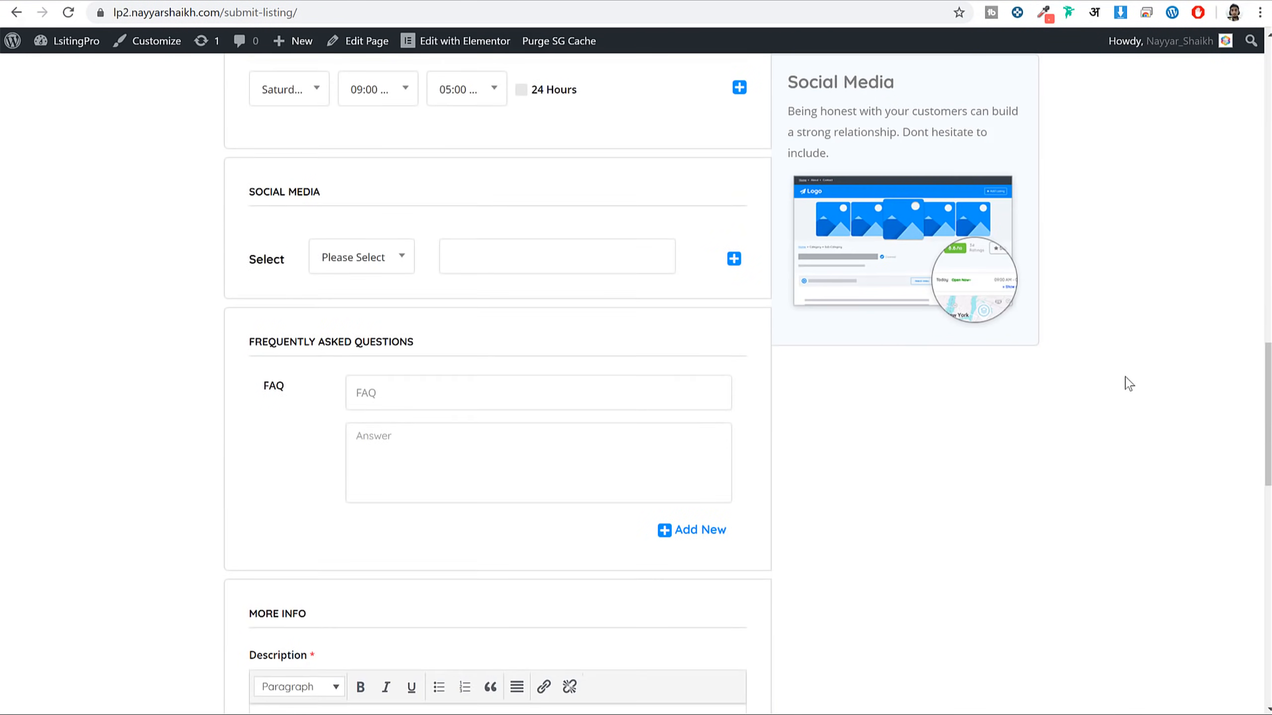
scroll(1128, 384, "up", 15)
scroll(1129, 378, "down", 5)
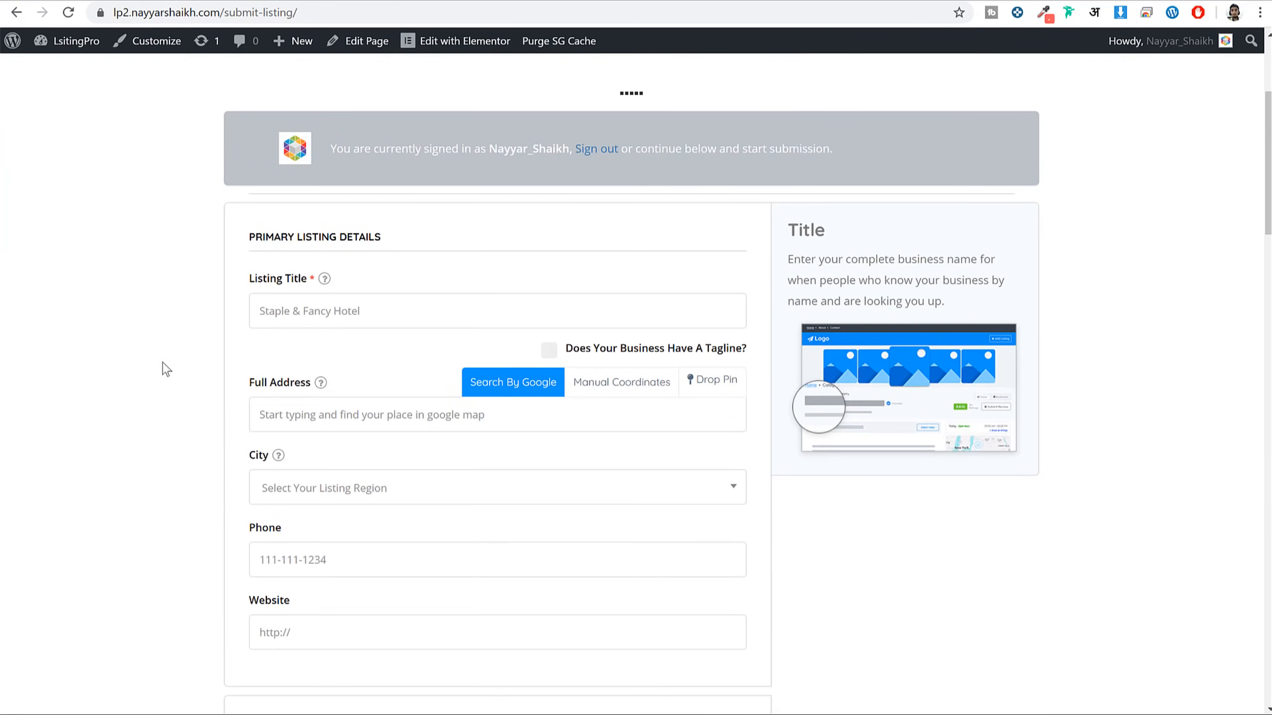
scroll(759, 340, "down", 6)
scroll(590, 384, "down", 20)
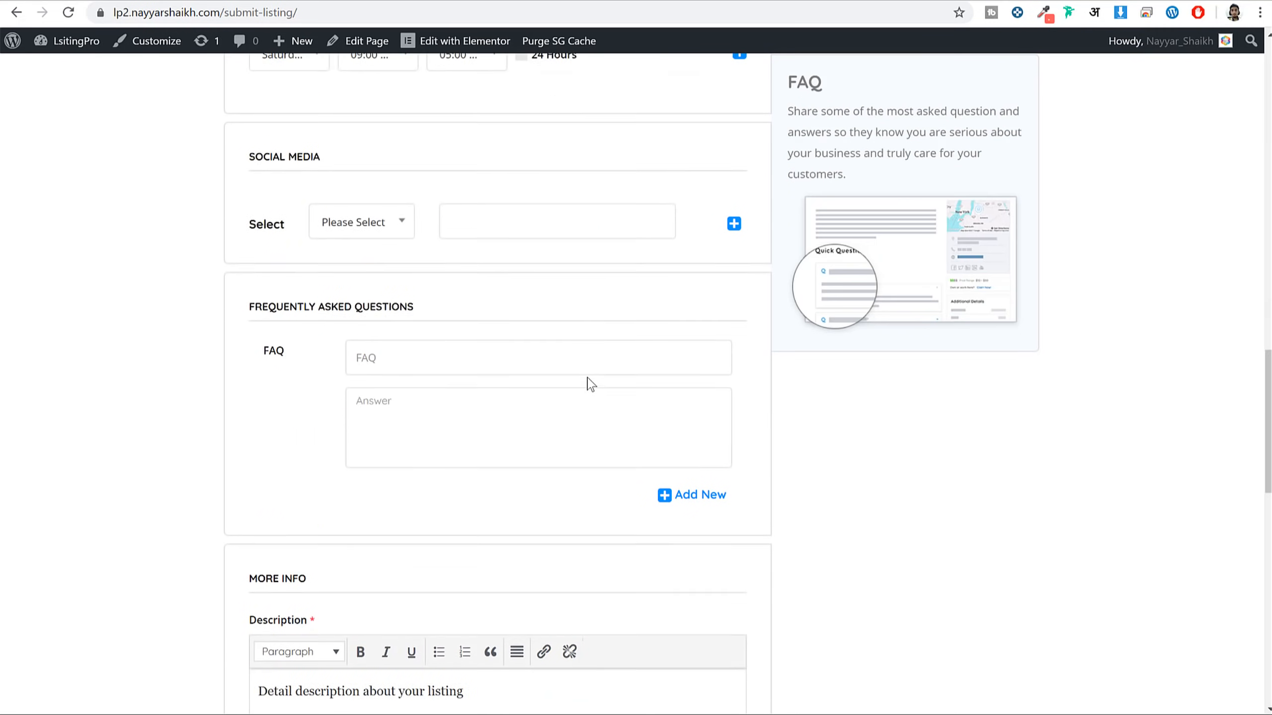
scroll(619, 431, "up", 20)
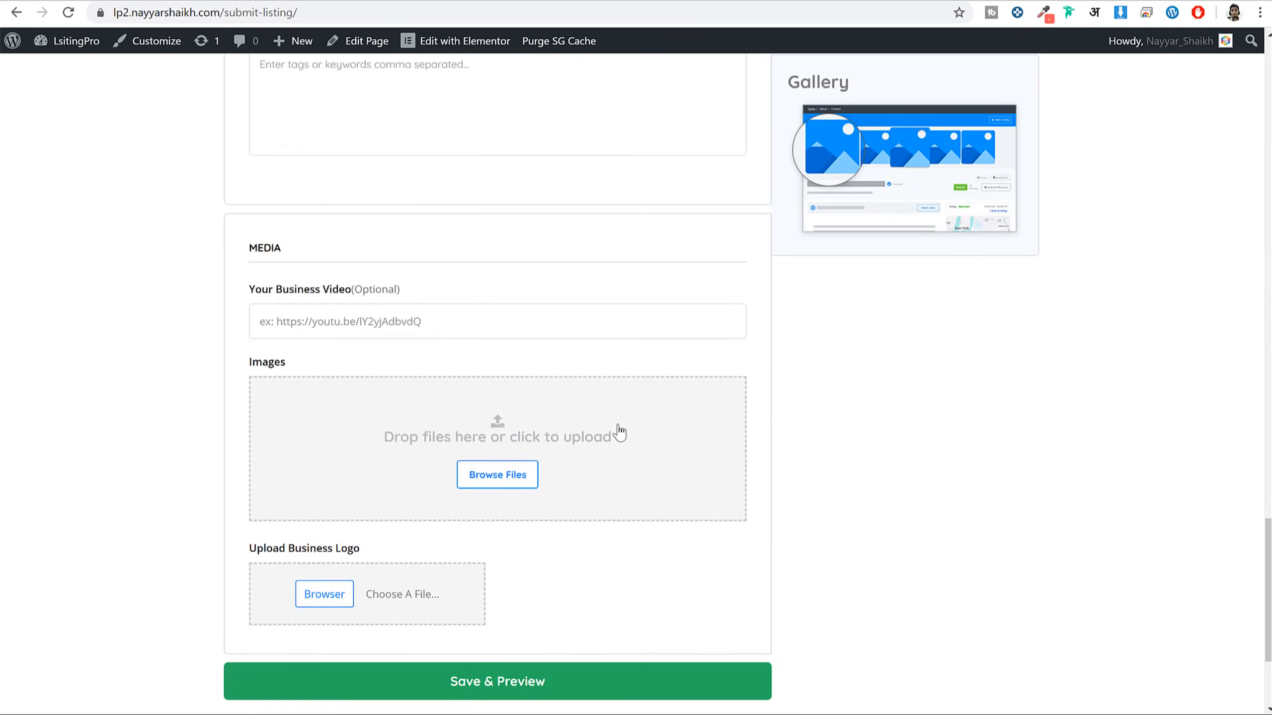
scroll(622, 434, "up", 6)
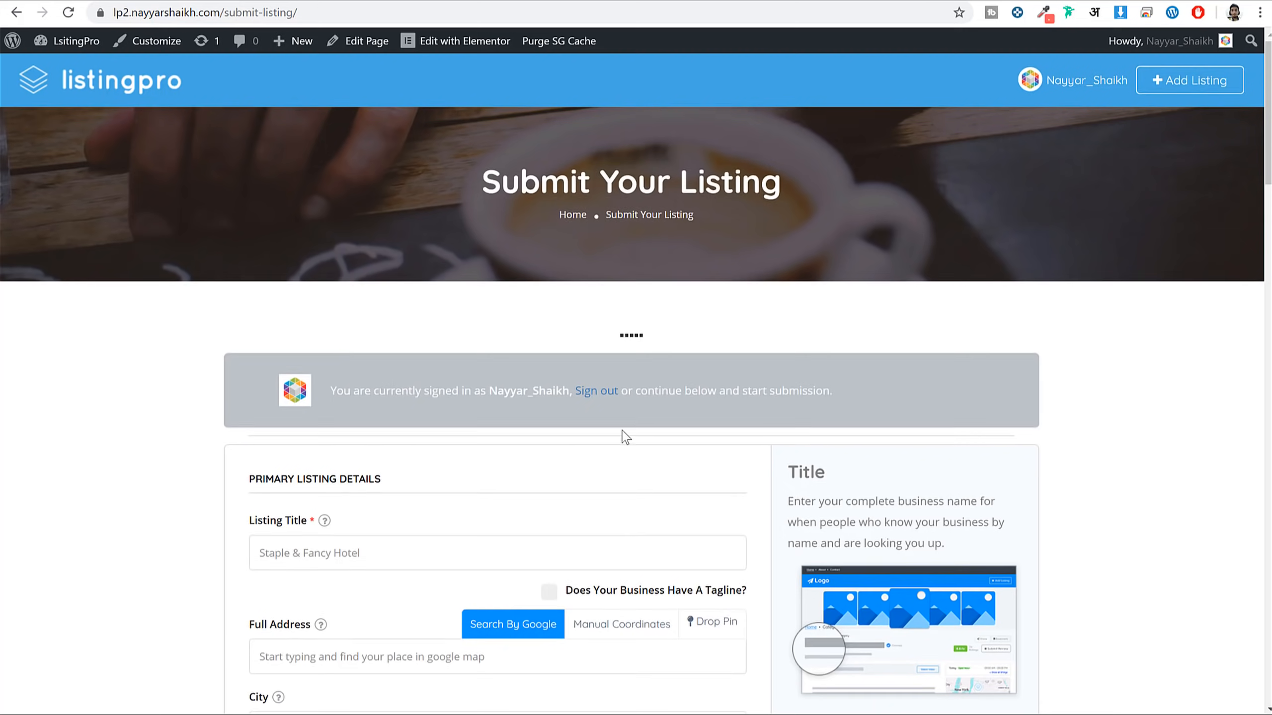
scroll(1079, 301, "down", 6)
scroll(1082, 303, "down", 15)
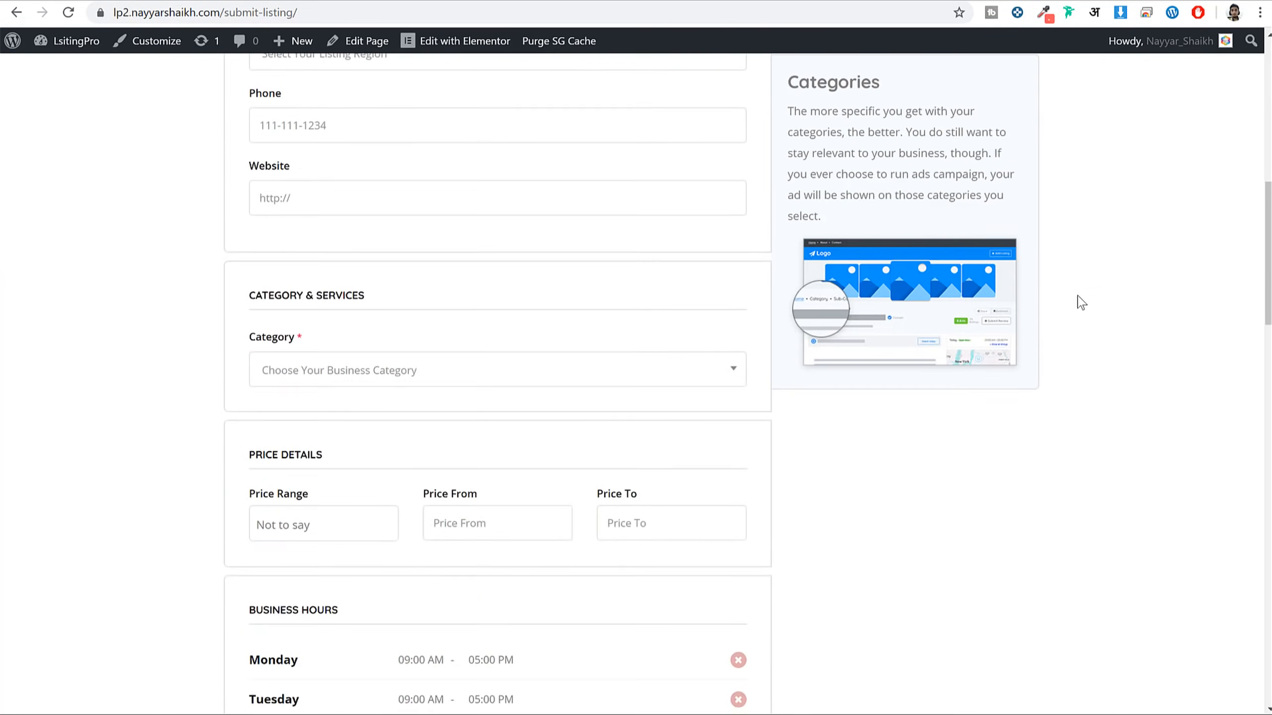
scroll(1077, 301, "down", 10)
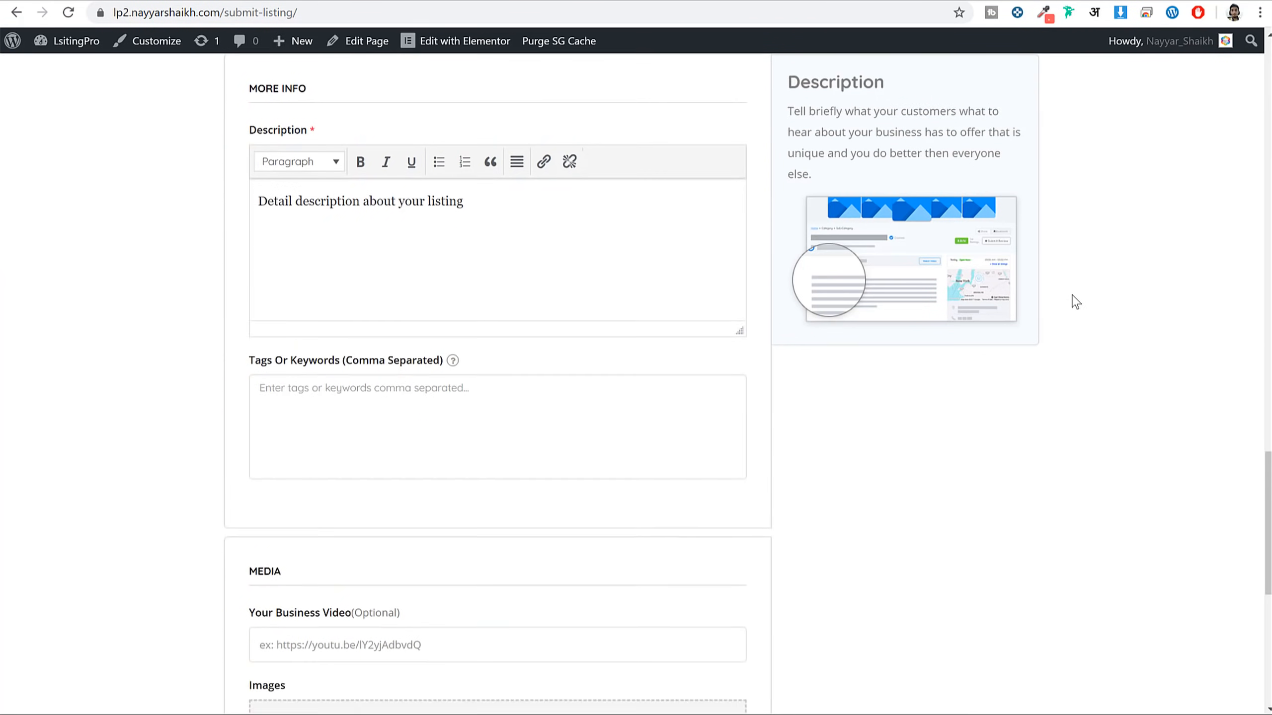
scroll(1069, 303, "up", 15)
scroll(1060, 317, "up", 10)
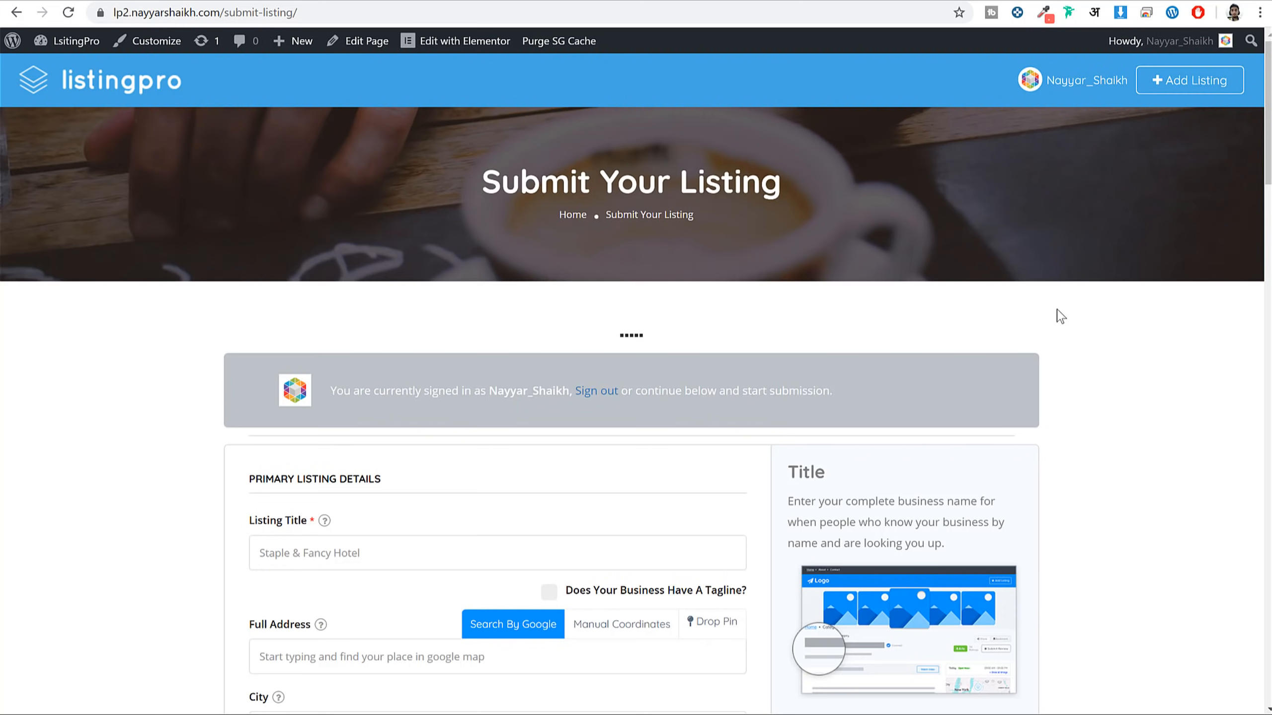
Focus the Listing Title field and scroll the form down to Save & Preview
scroll(792, 474, "down", 3)
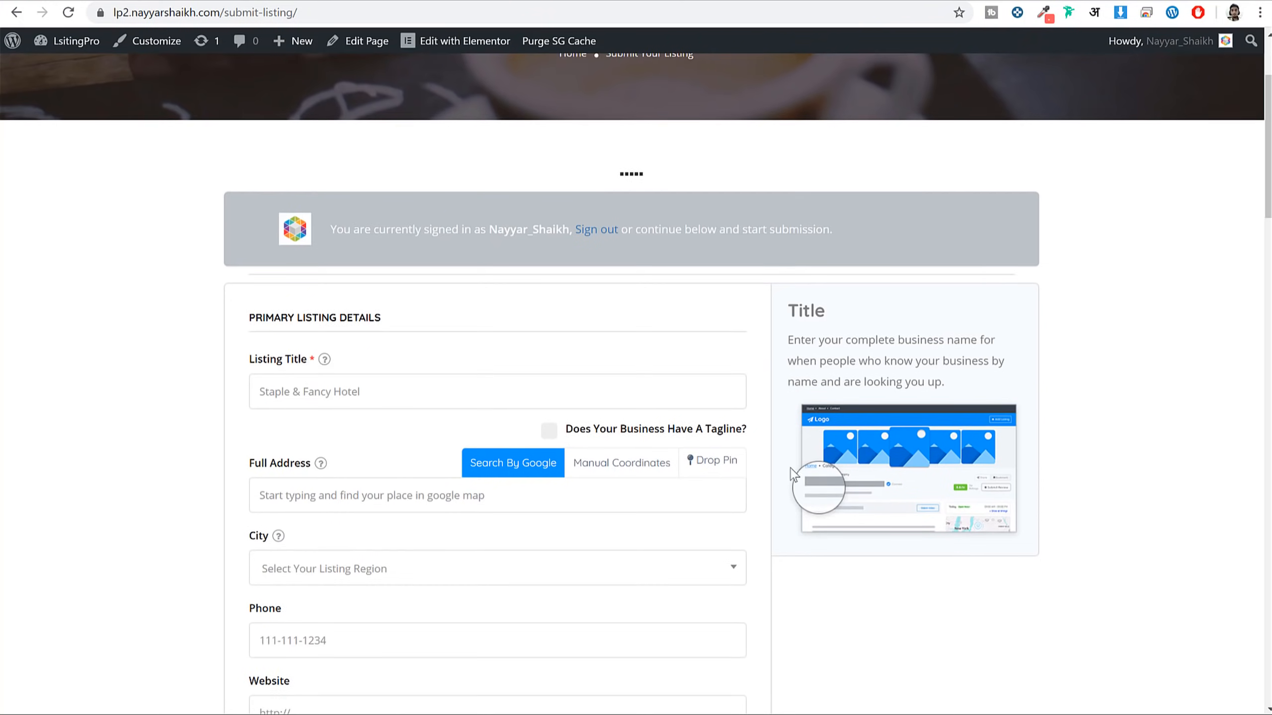
left_click(315, 400)
scroll(364, 415, "down", 5)
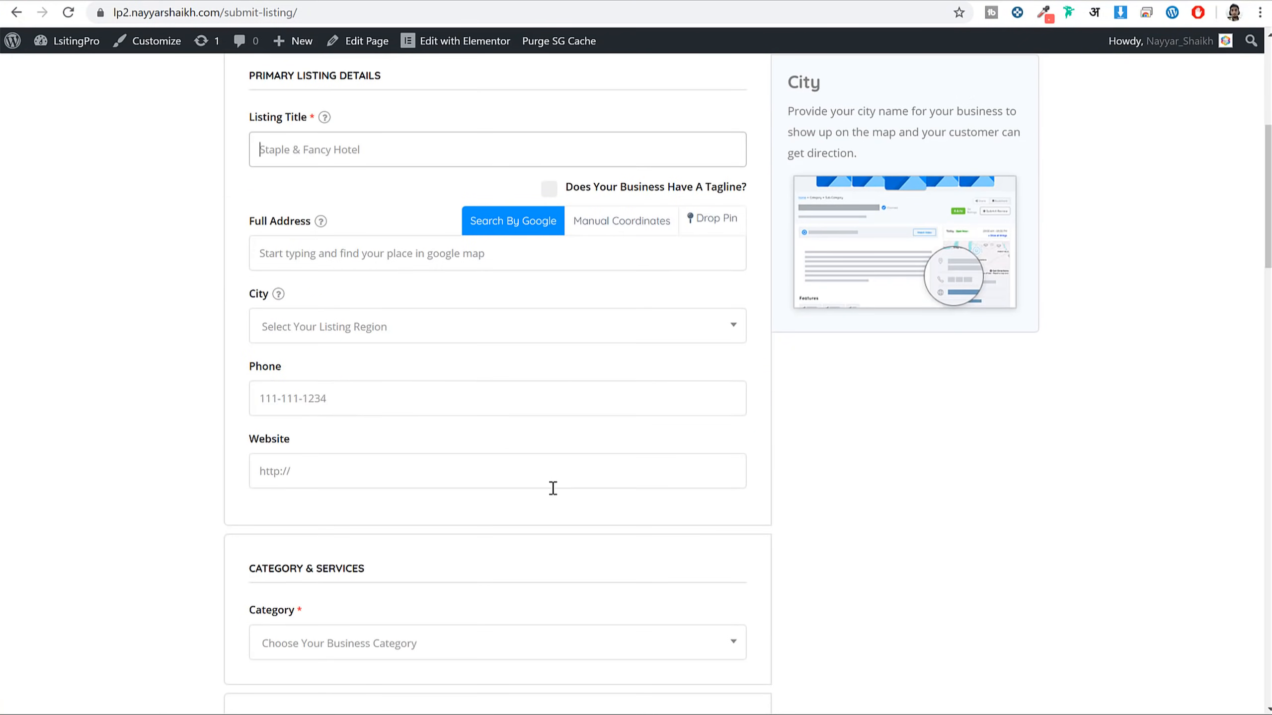
scroll(588, 500, "down", 20)
scroll(589, 496, "down", 15)
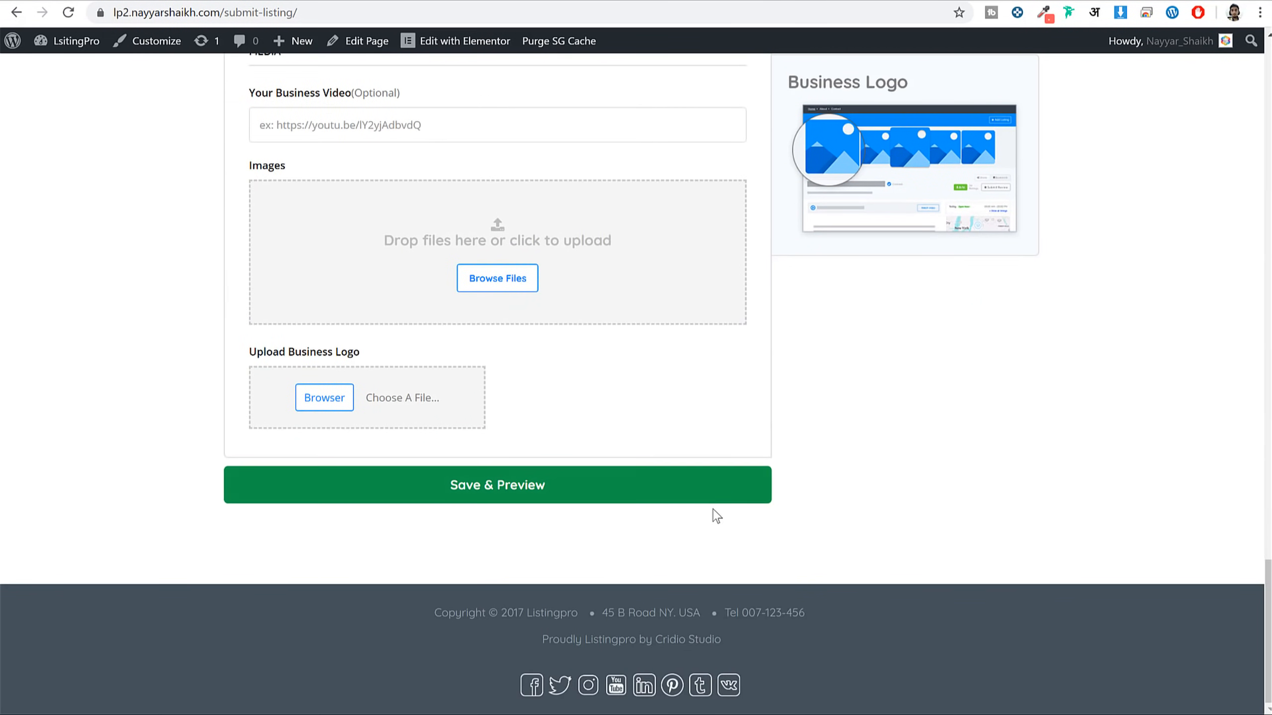
scroll(646, 512, "up", 8)
scroll(650, 516, "up", 15)
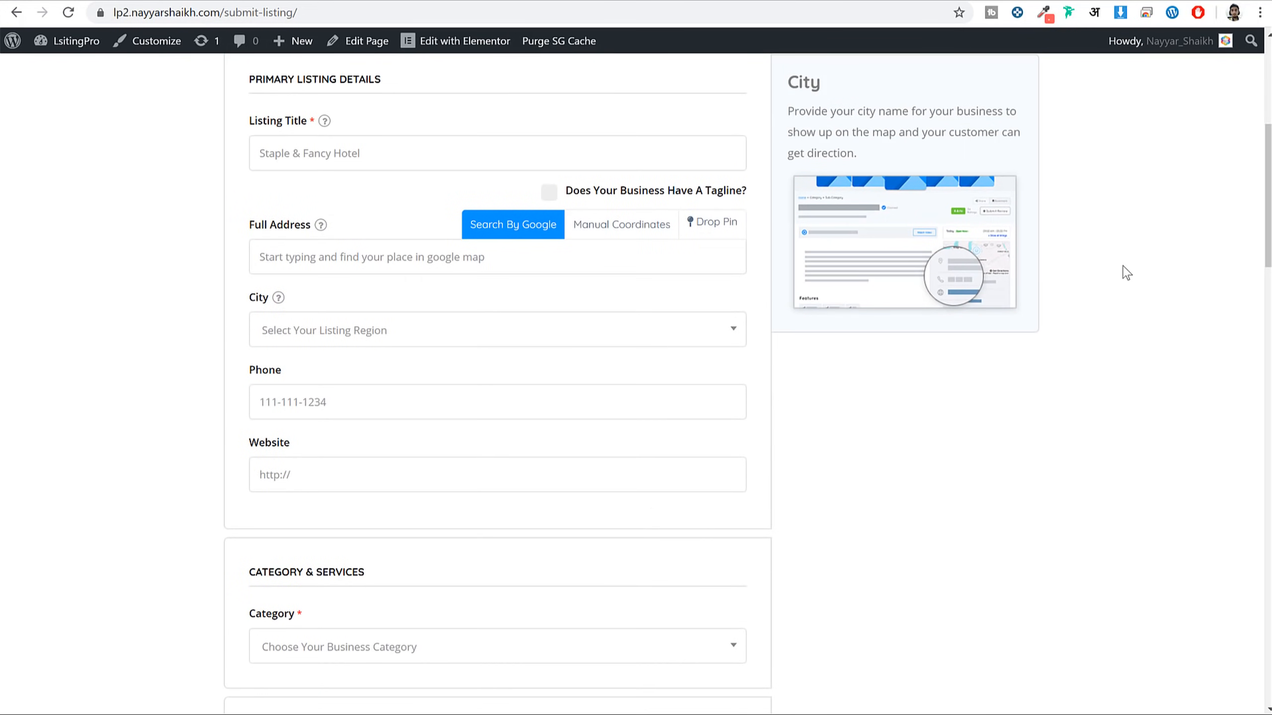
scroll(1118, 303, "up", 6)
scroll(1118, 310, "down", 3)
scroll(1119, 311, "down", 5)
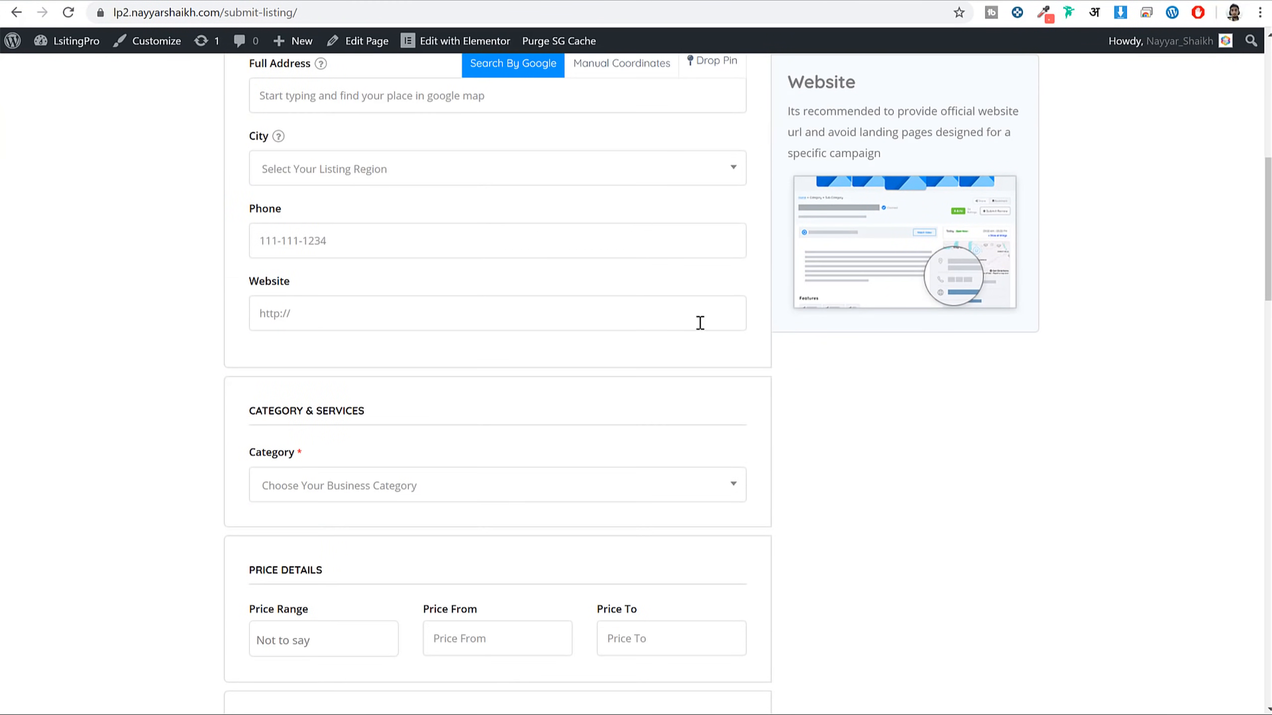
Try the City select, toggle Manual Coordinates and Google search, and type 'm' into Full Address
left_click(313, 165)
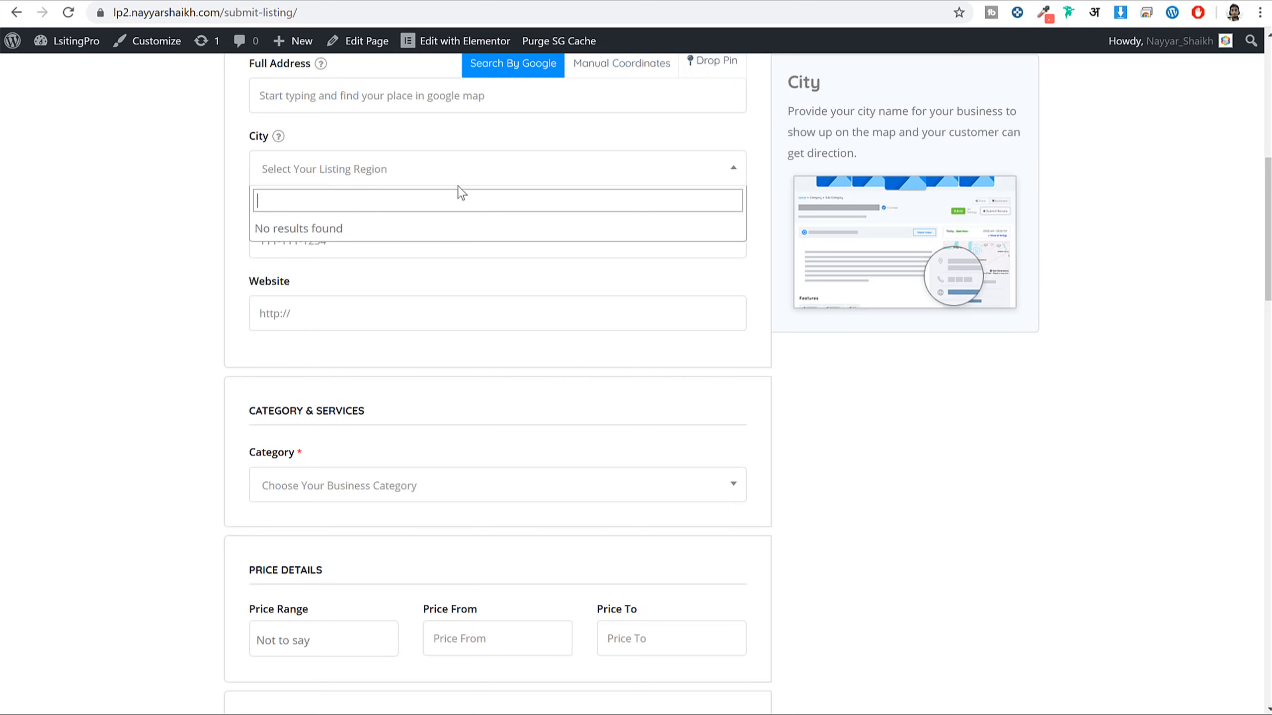
scroll(525, 248, "up", 3)
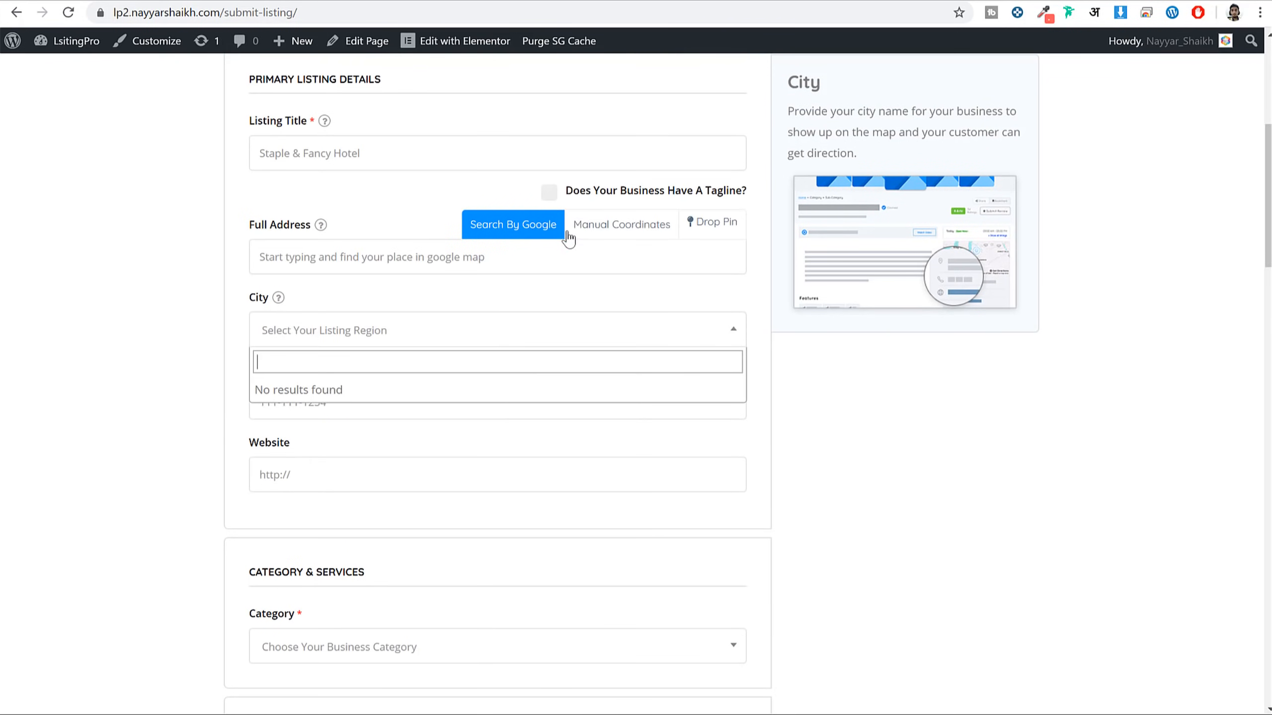
left_click(603, 230)
left_click(605, 230)
left_click(519, 233)
left_click(521, 255)
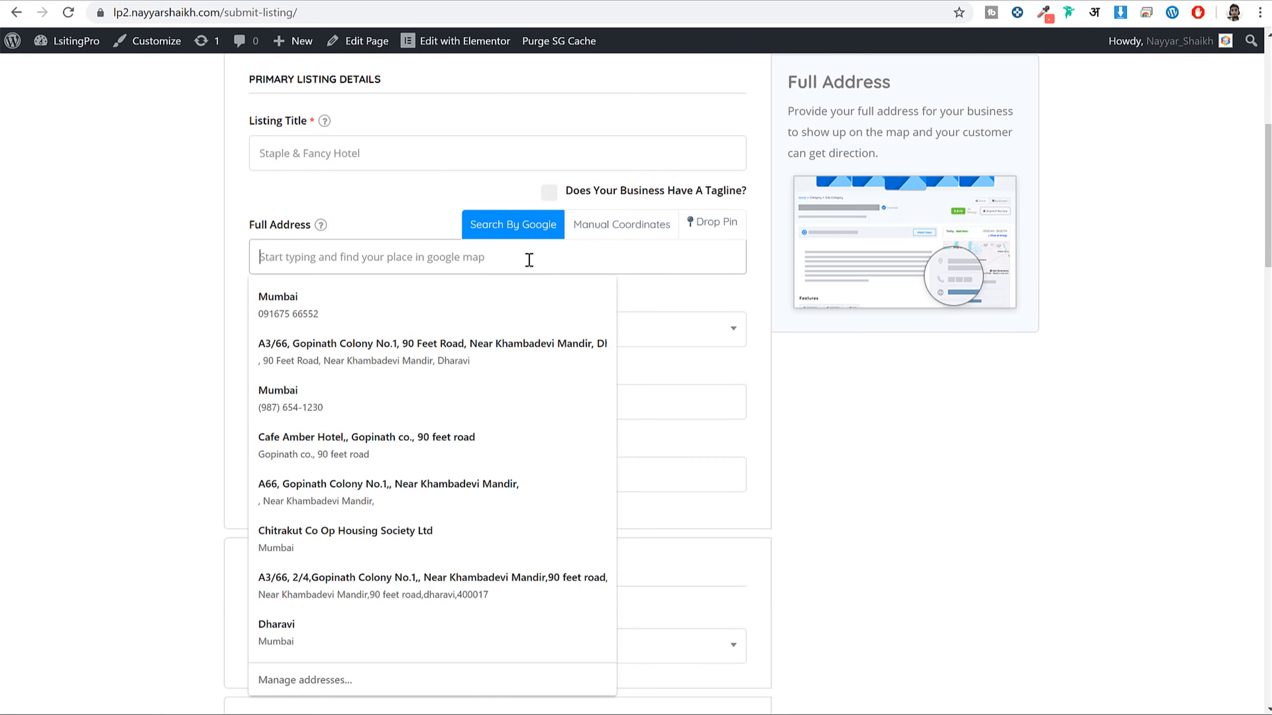
type("mum")
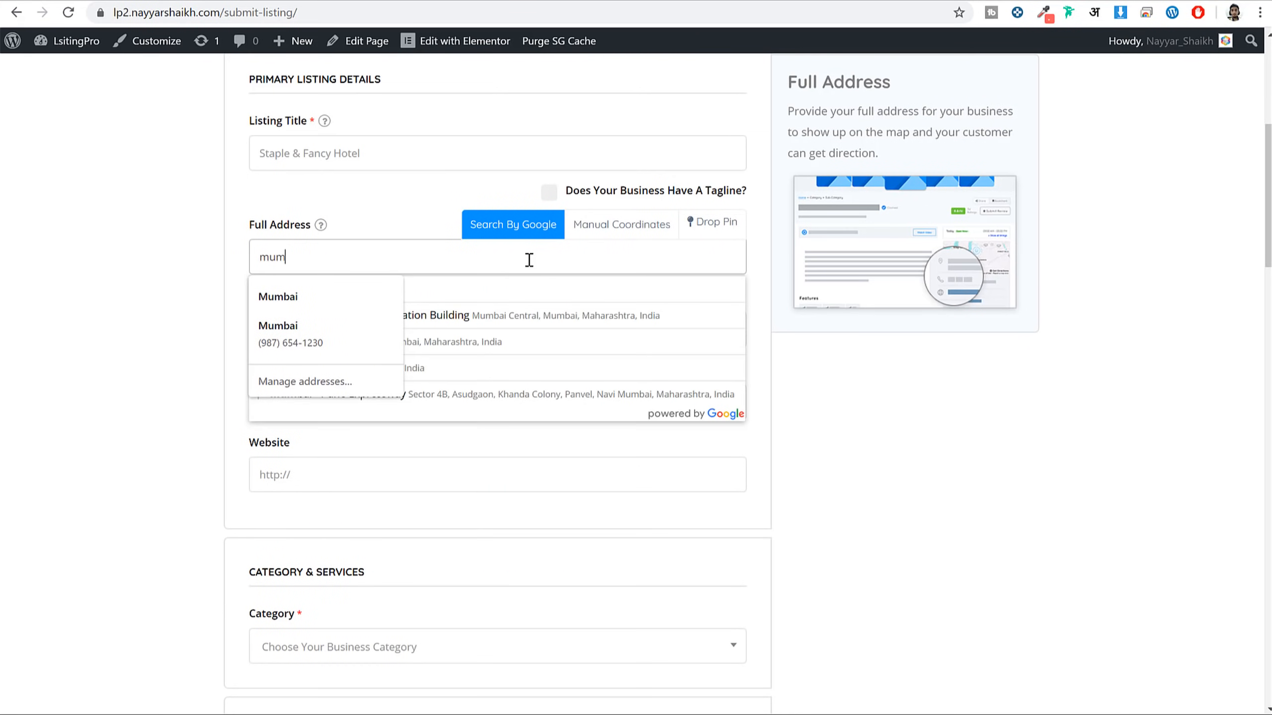
left_click(762, 335)
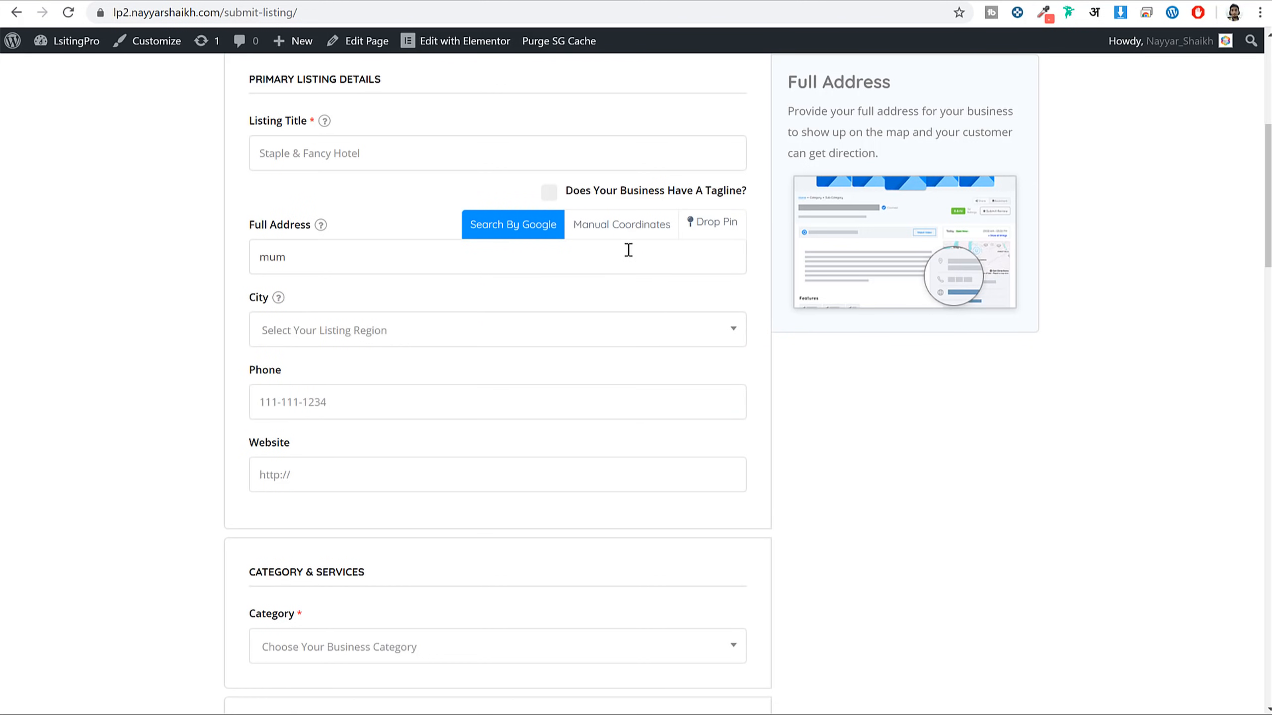
Recheck the City choices and open the Category select, which lists no categories
left_click(403, 321)
left_click(403, 321)
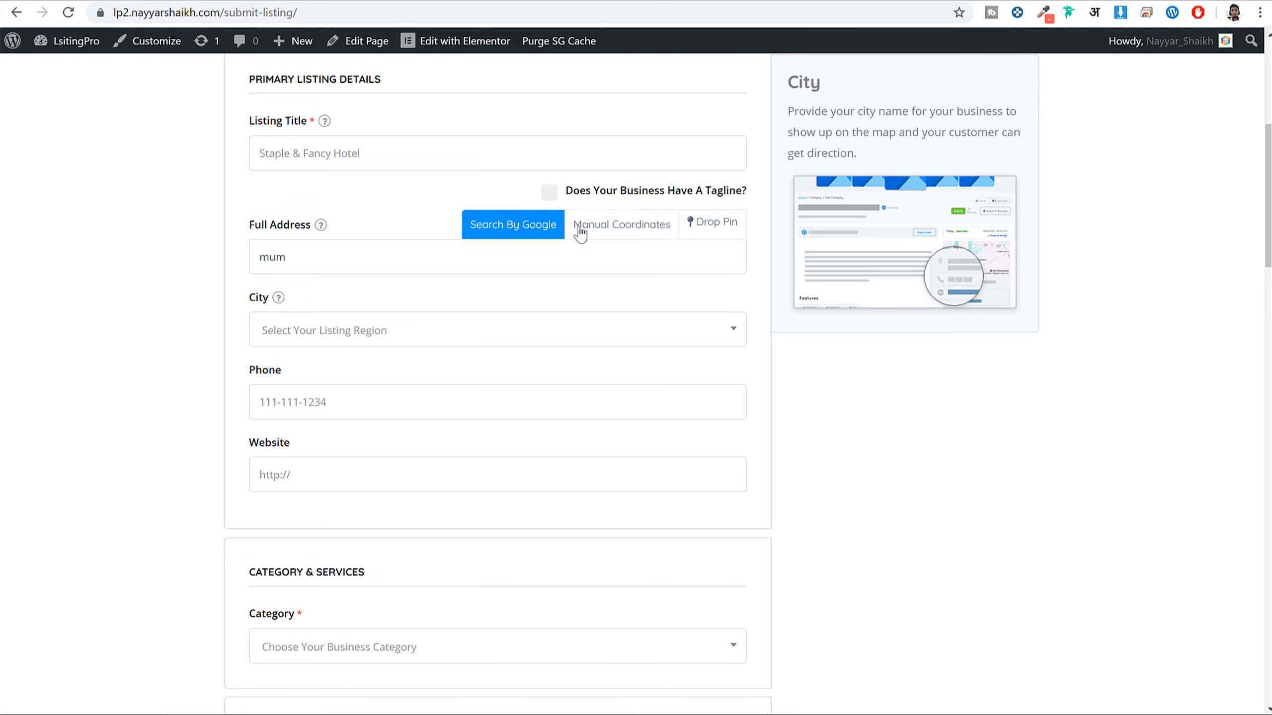
scroll(582, 233, "down", 5)
left_click(367, 414)
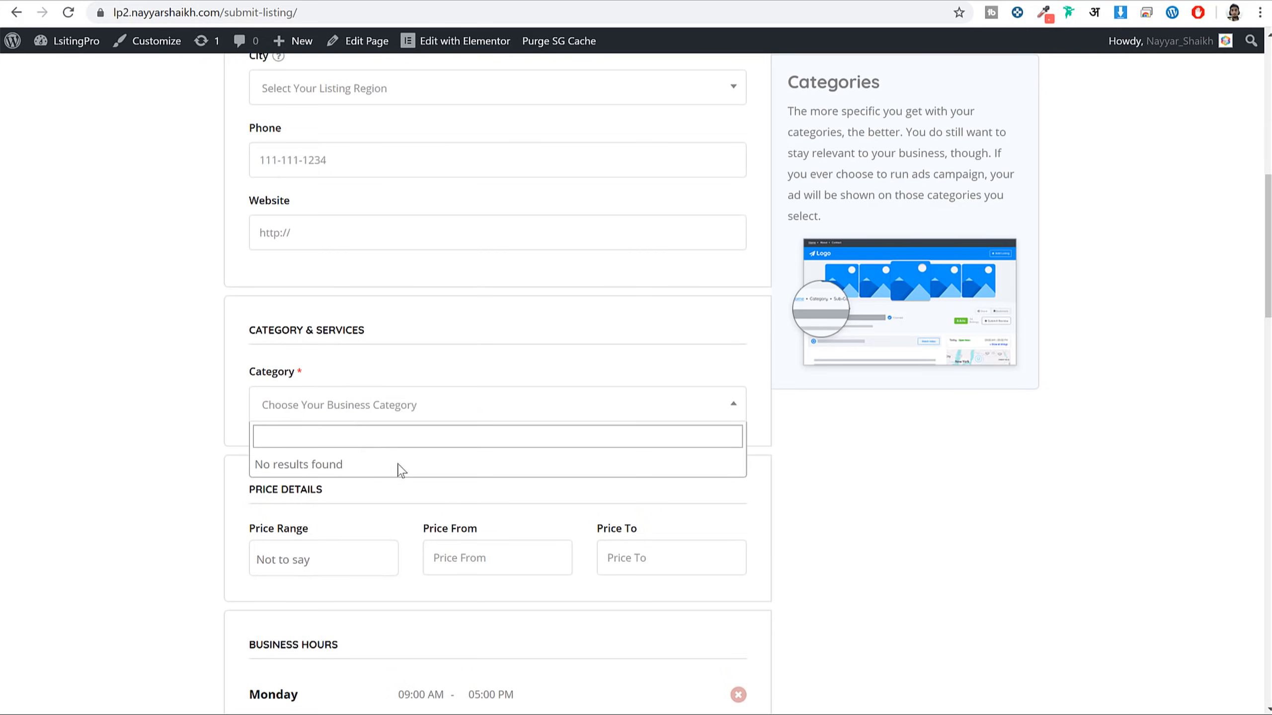
left_click(1090, 483)
scroll(996, 496, "up", 10)
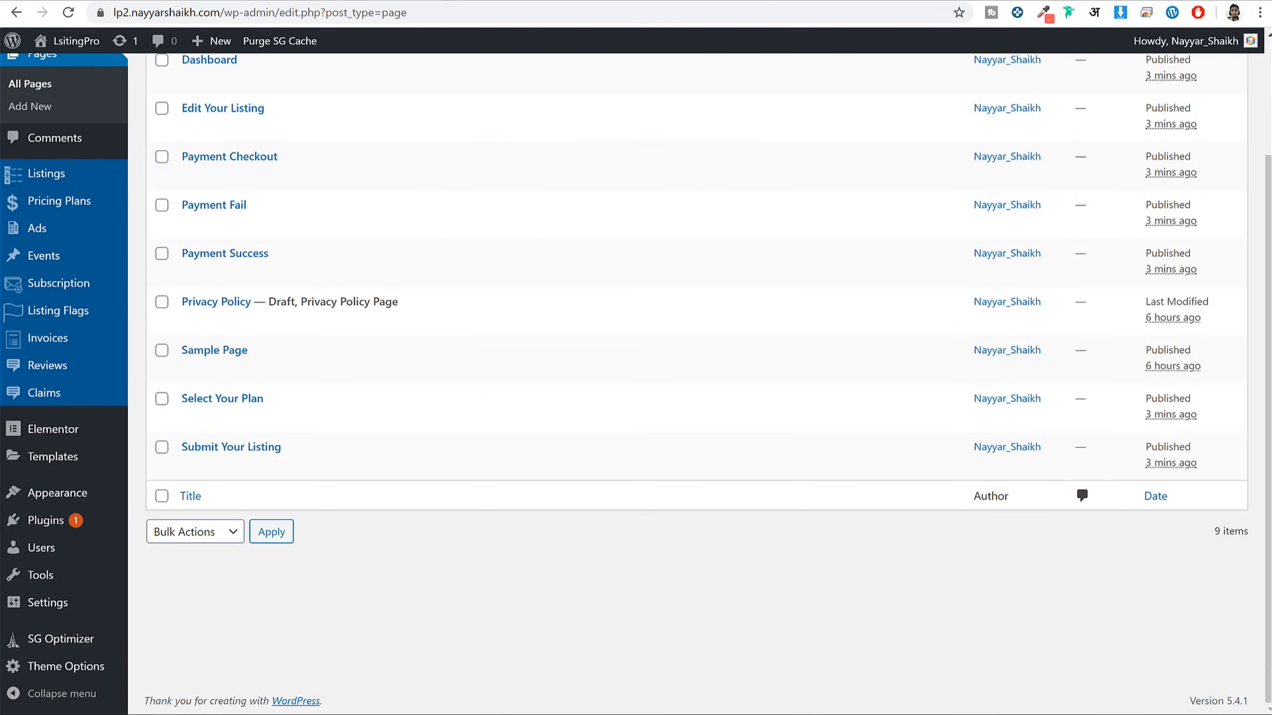
Start a new listing from Listings > Add New and scroll its listing settings
scroll(520, 266, "up", 3)
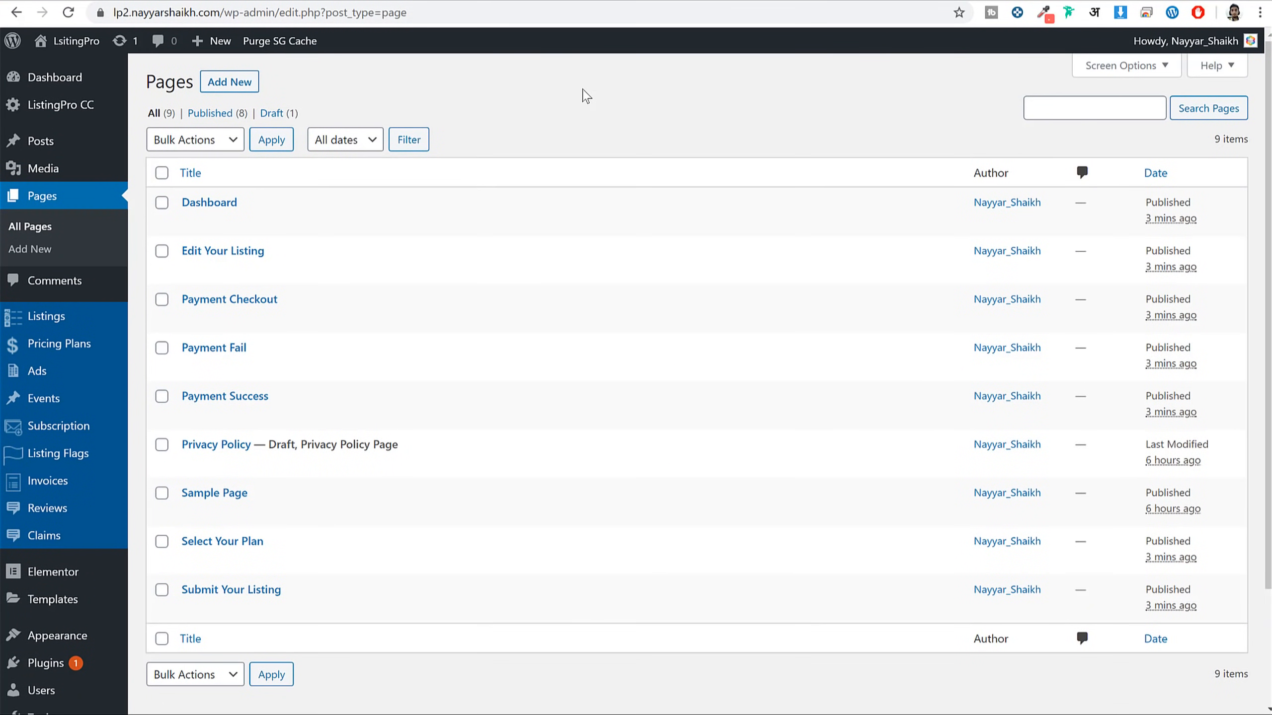
mouse_move(67, 323)
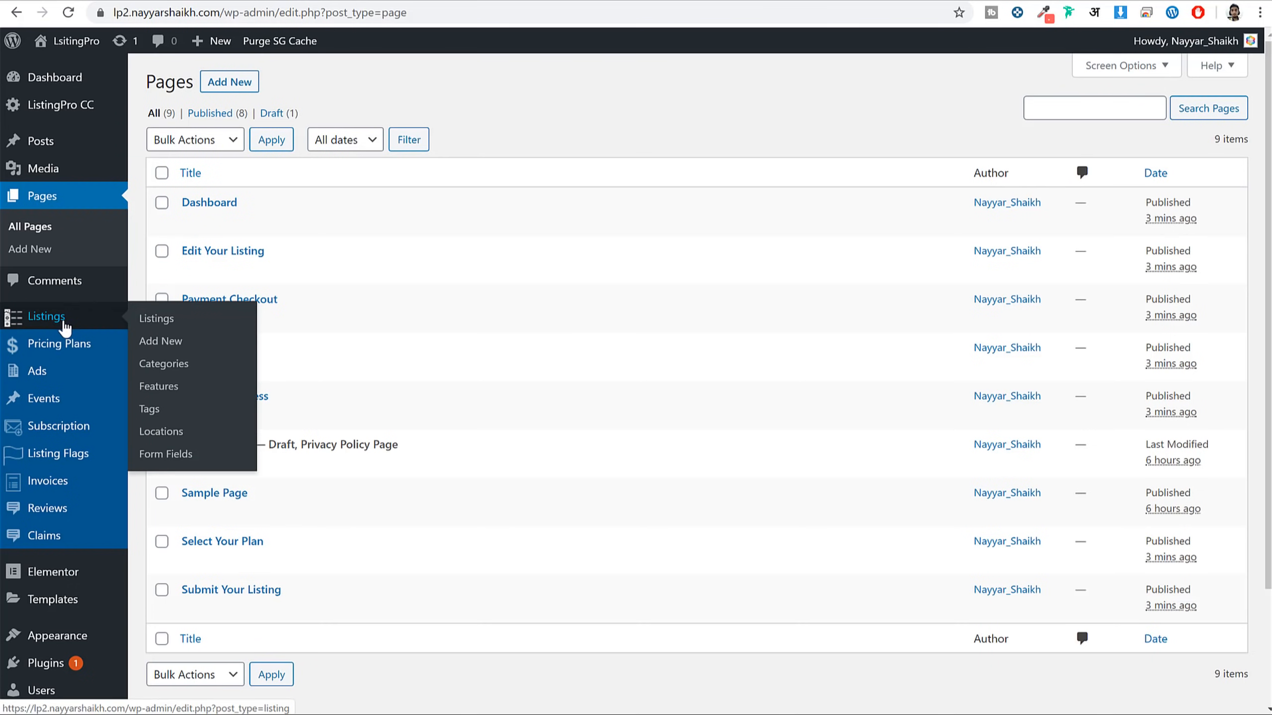
left_click(70, 320)
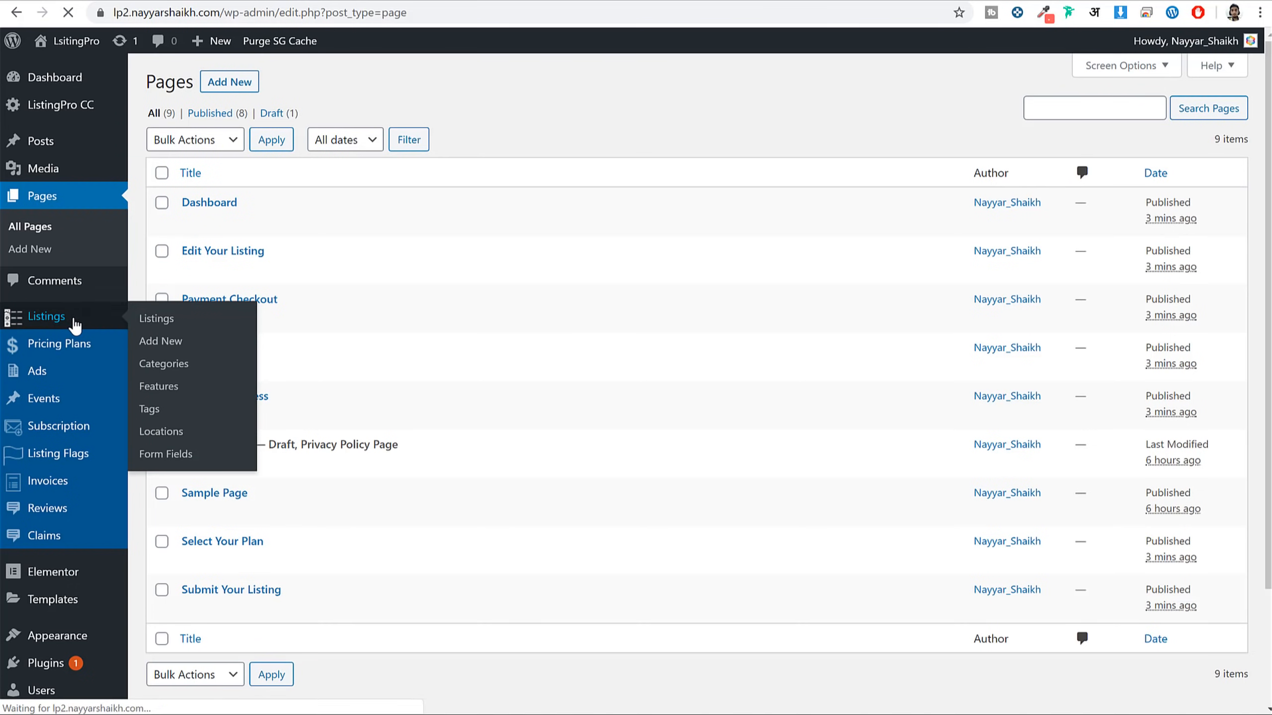
left_click(242, 83)
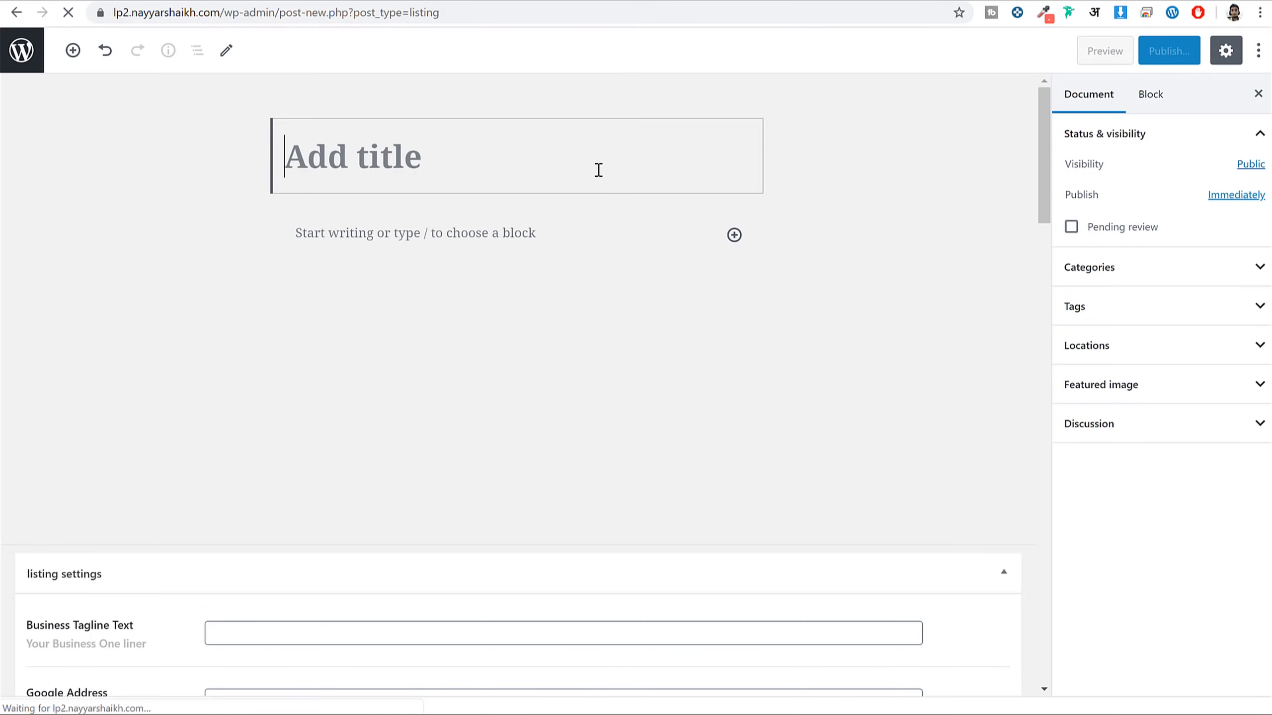
scroll(486, 574, "down", 10)
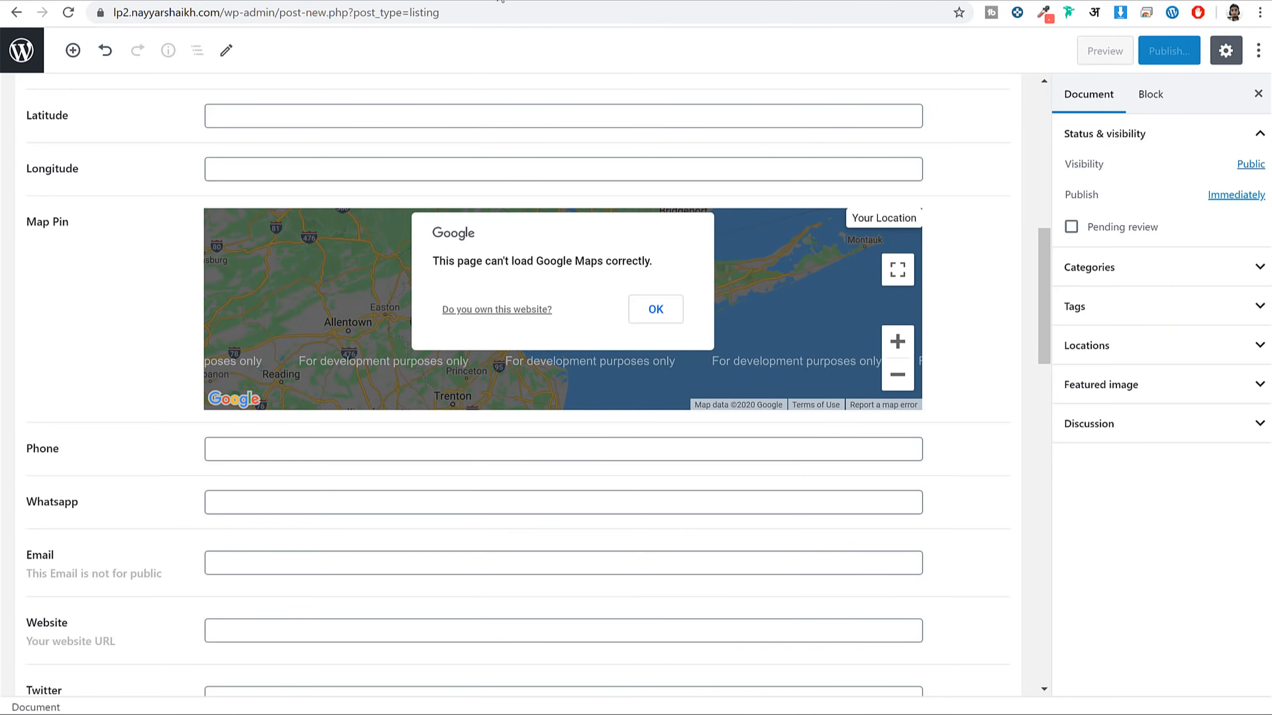
scroll(597, 505, "down", 5)
scroll(602, 511, "up", 8)
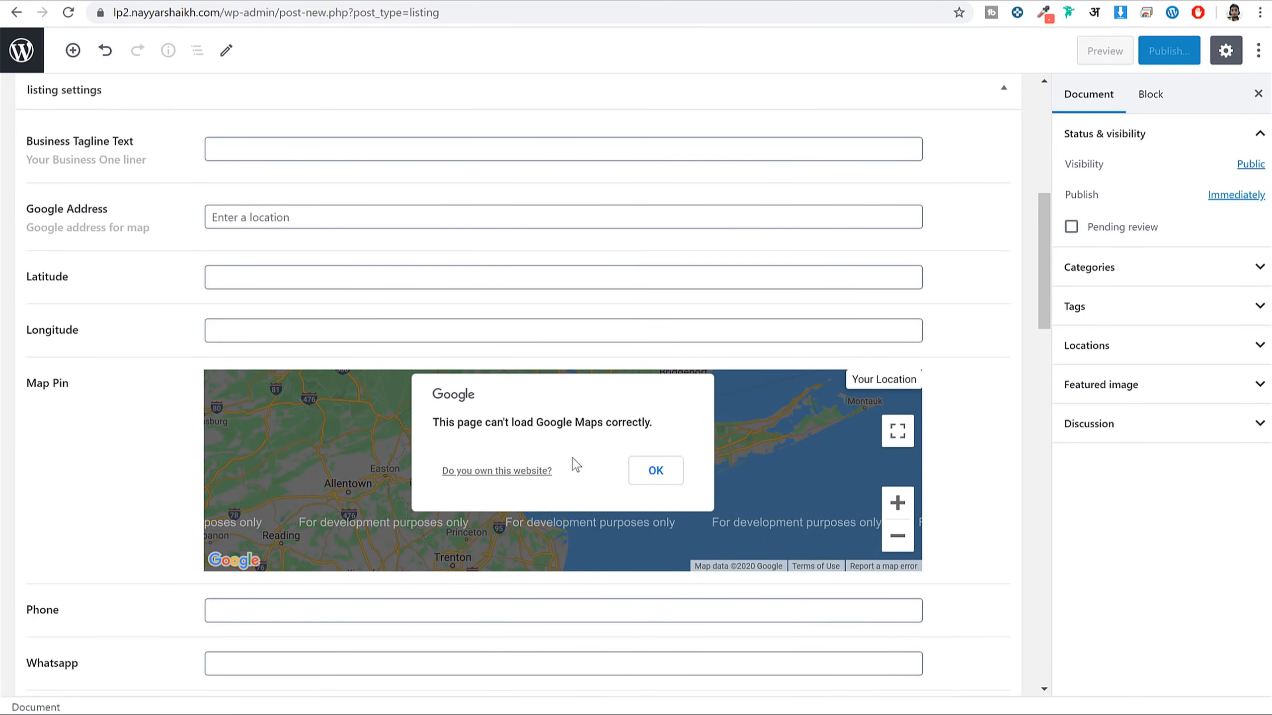
Select the Google Maps error sentence, then leave the unsaved editor for the Listings list
left_click_drag(430, 423, 647, 423)
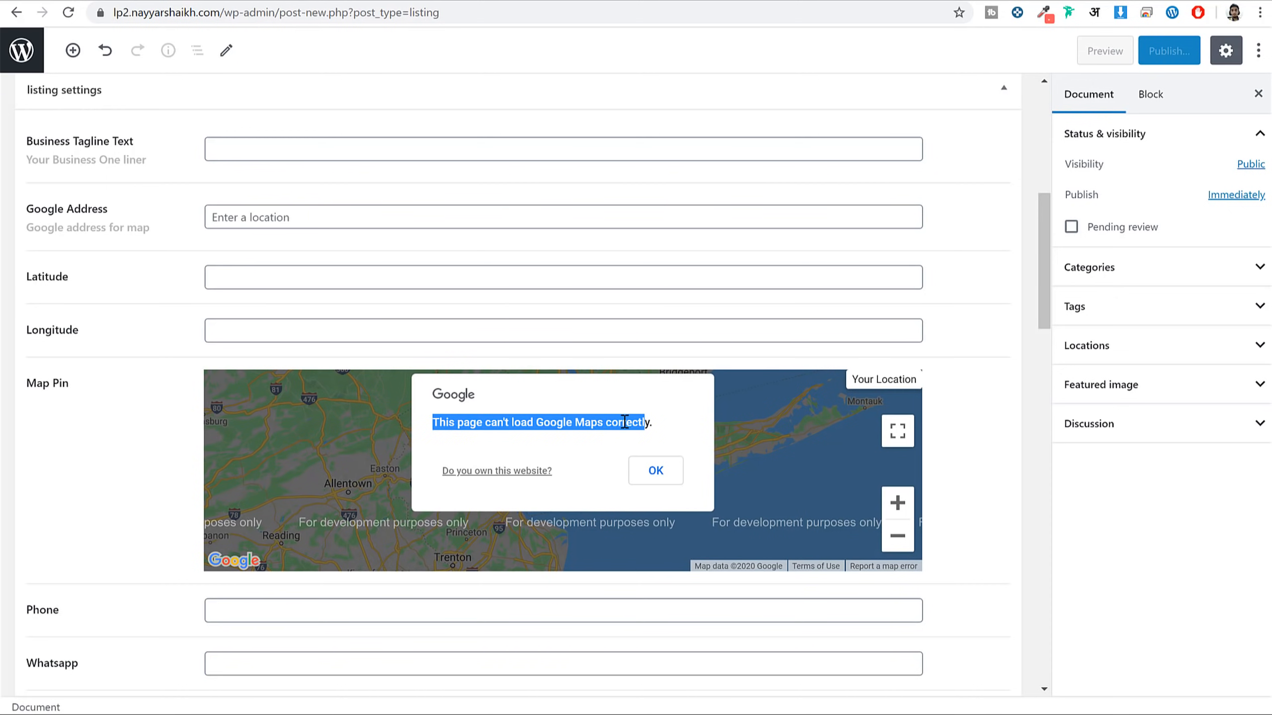
scroll(653, 461, "up", 7)
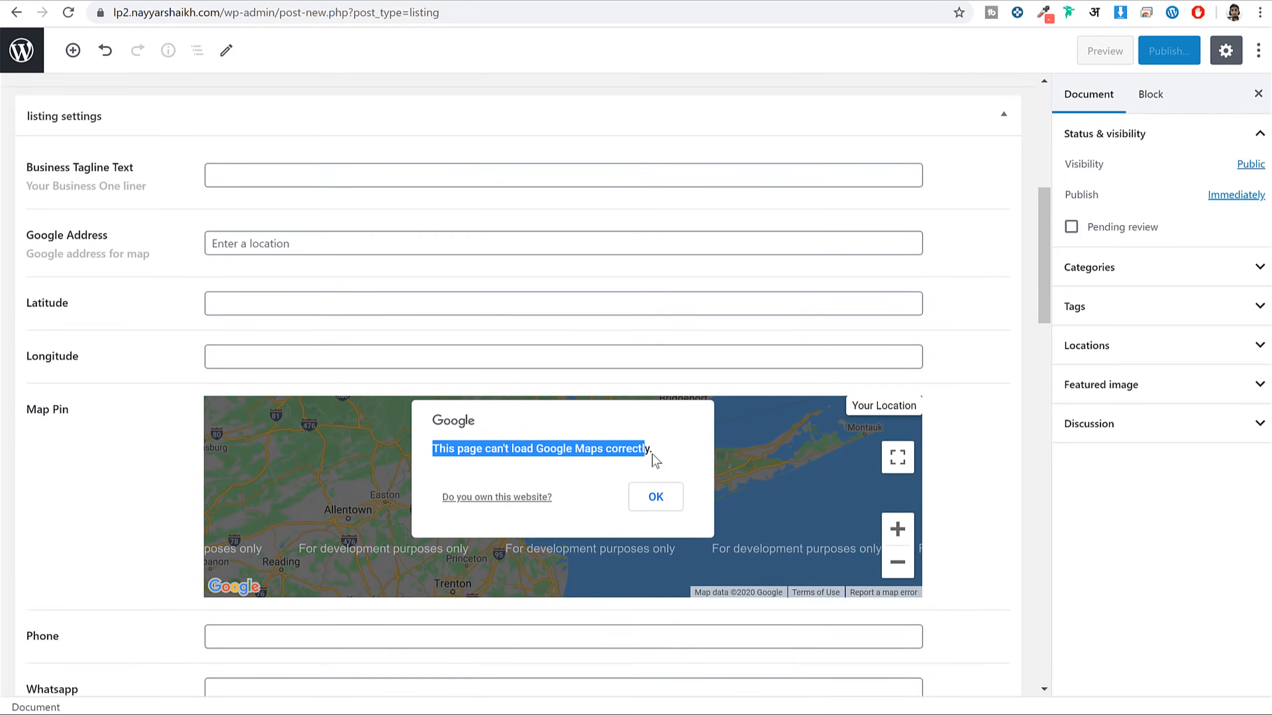
key("alt+Left")
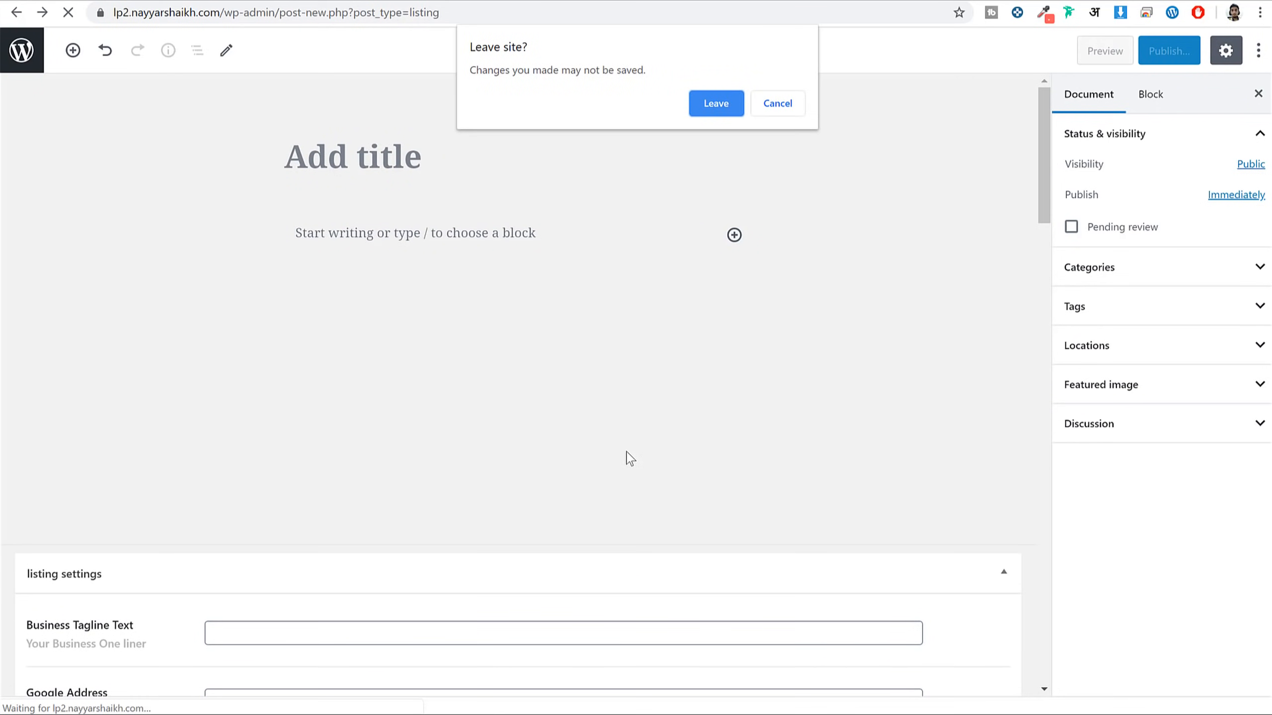
left_click(719, 103)
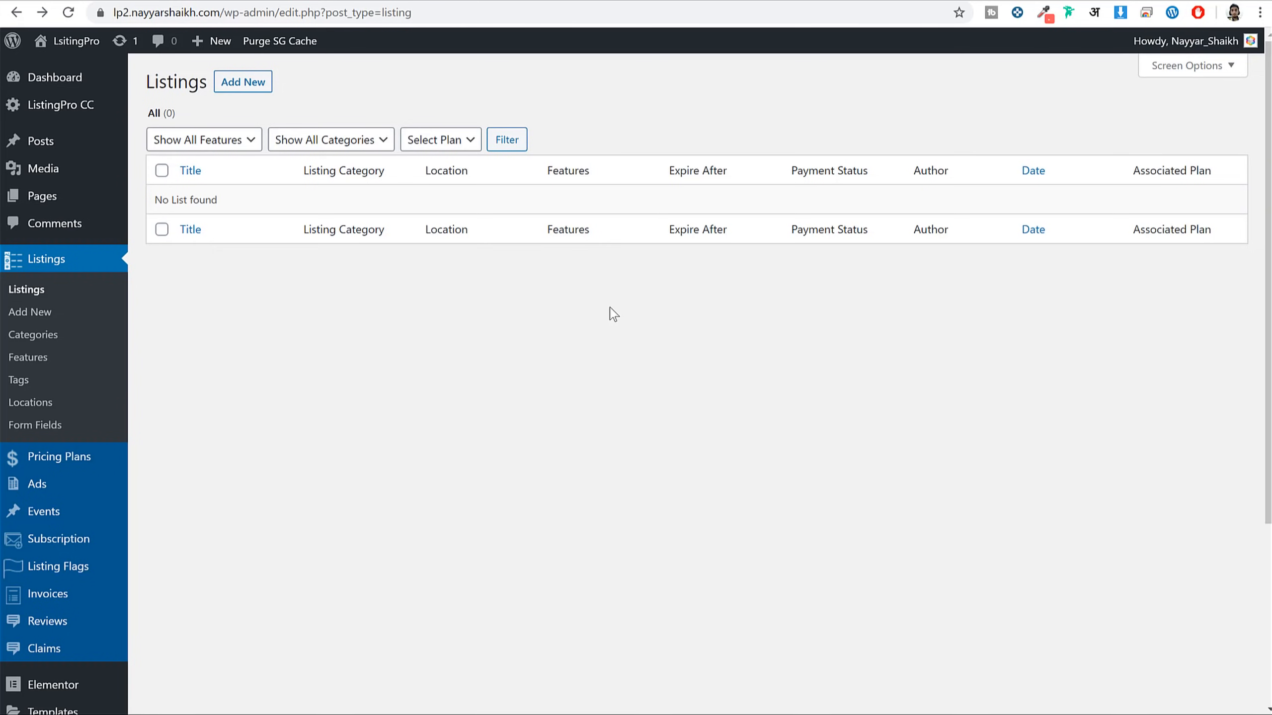
Open the empty Listings > Categories page, then scroll the demo's category tiles like Brazilian, Delis and Burgers
scroll(514, 341, "down", 3)
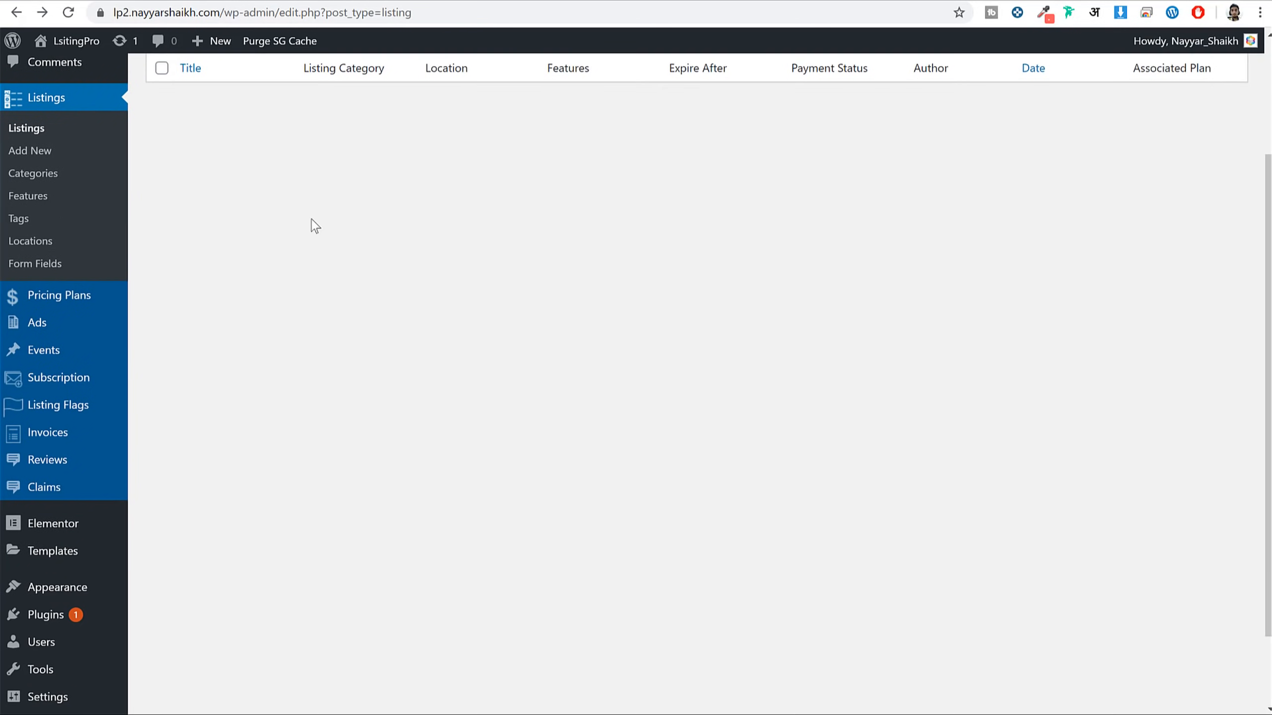
left_click(45, 176)
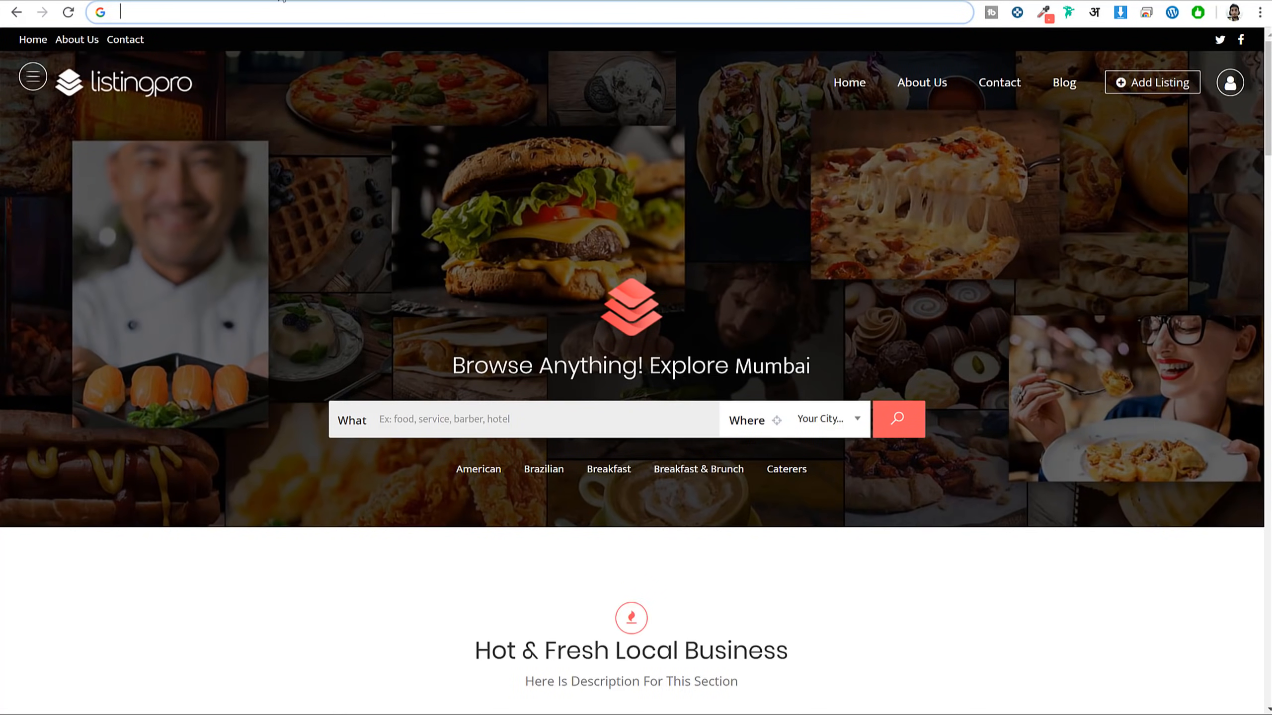
scroll(831, 412, "down", 15)
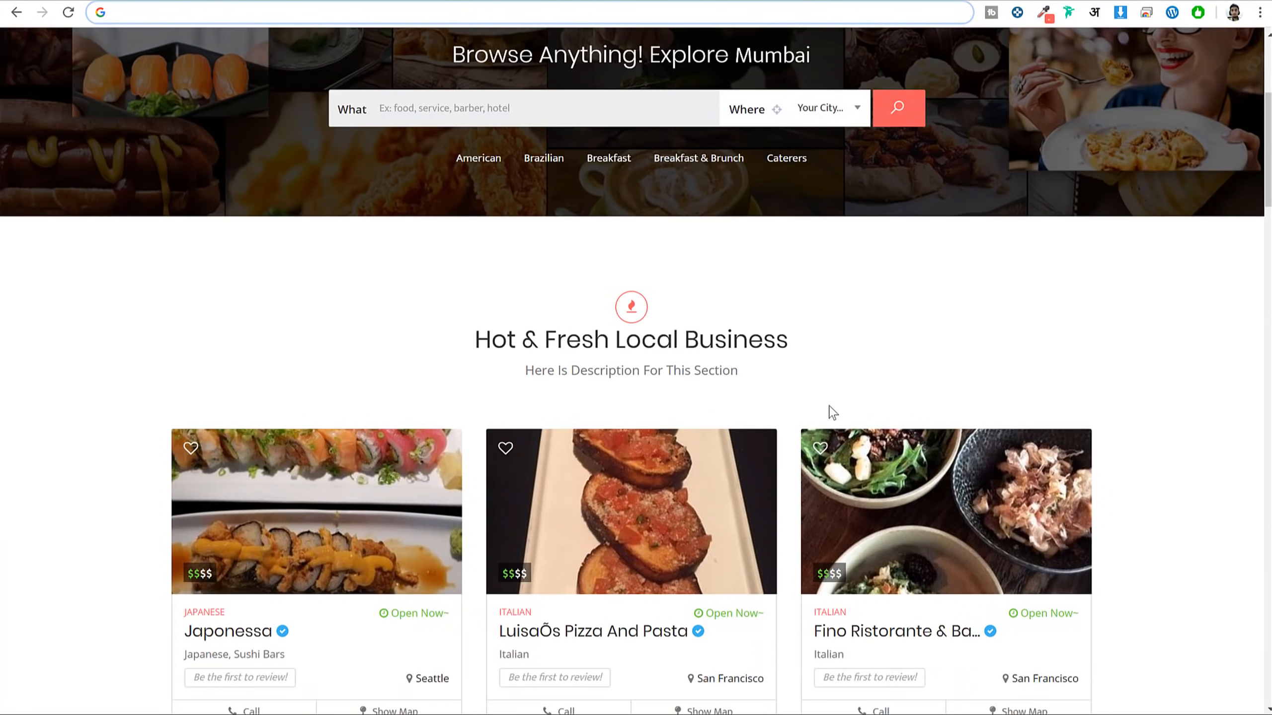
scroll(831, 412, "down", 6)
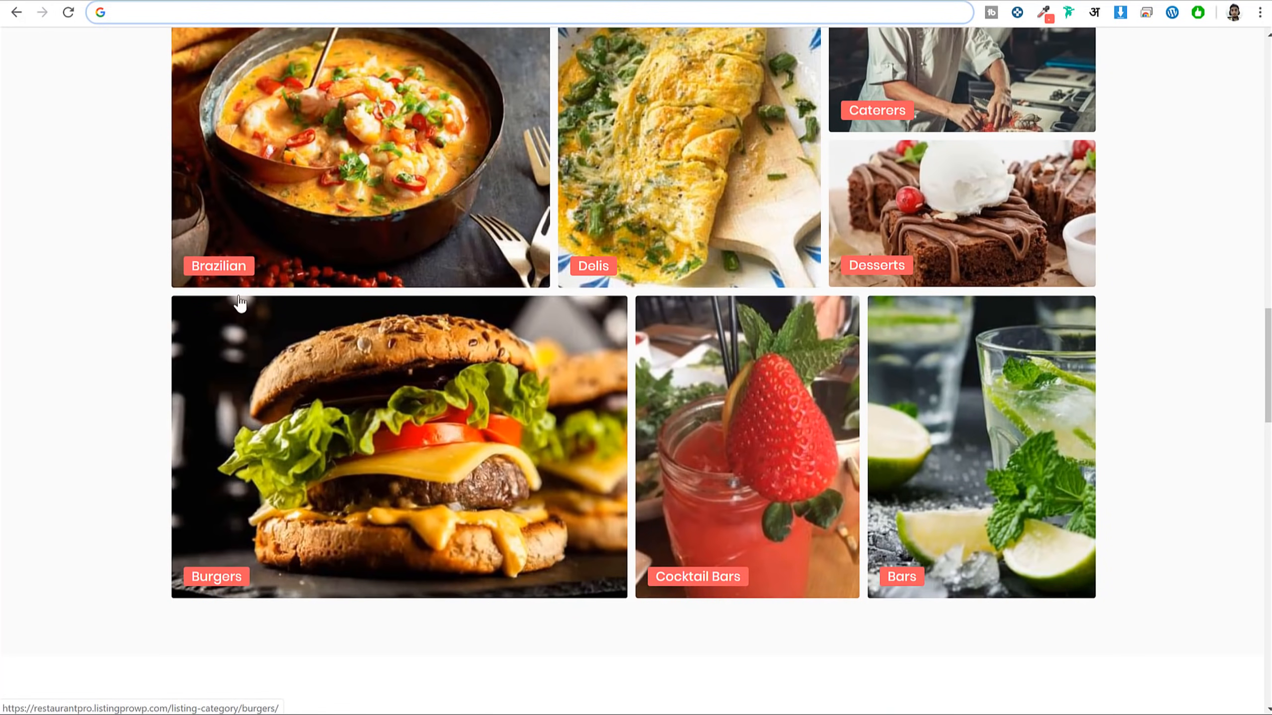
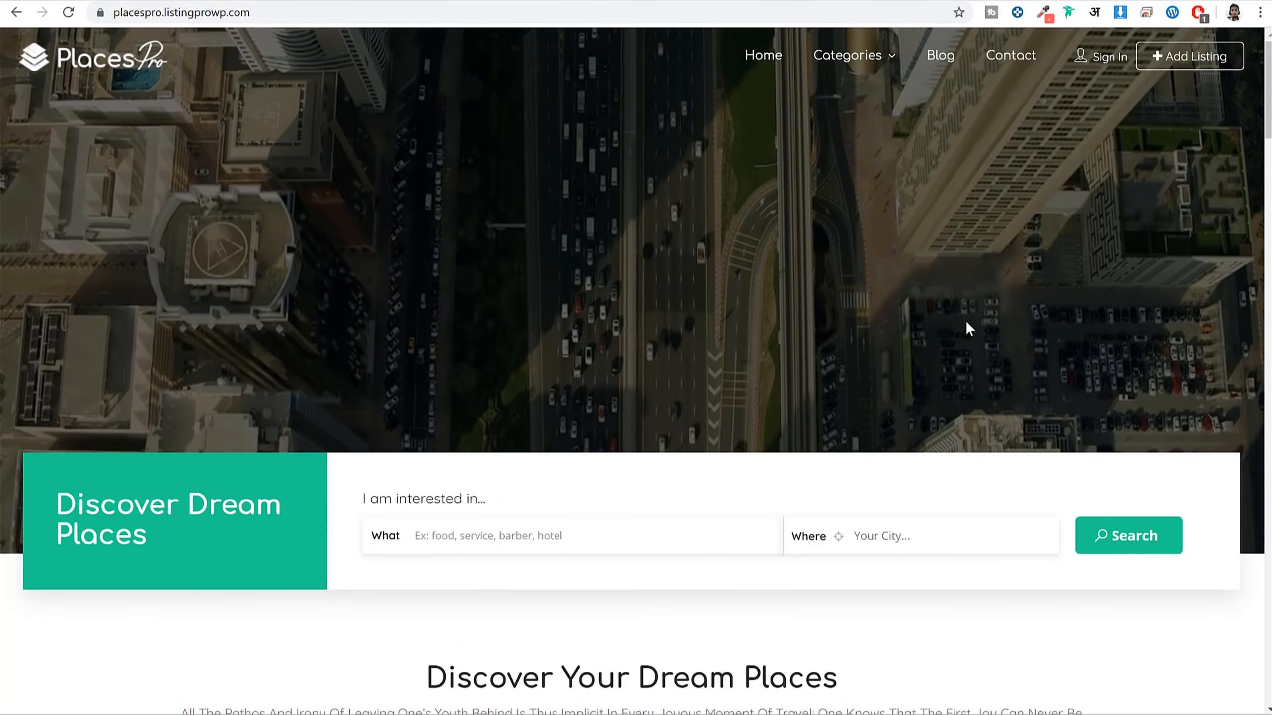
Scroll through the placespro and classic ListingPro demo homepages and their category and listing sections
scroll(1017, 414, "down", 12)
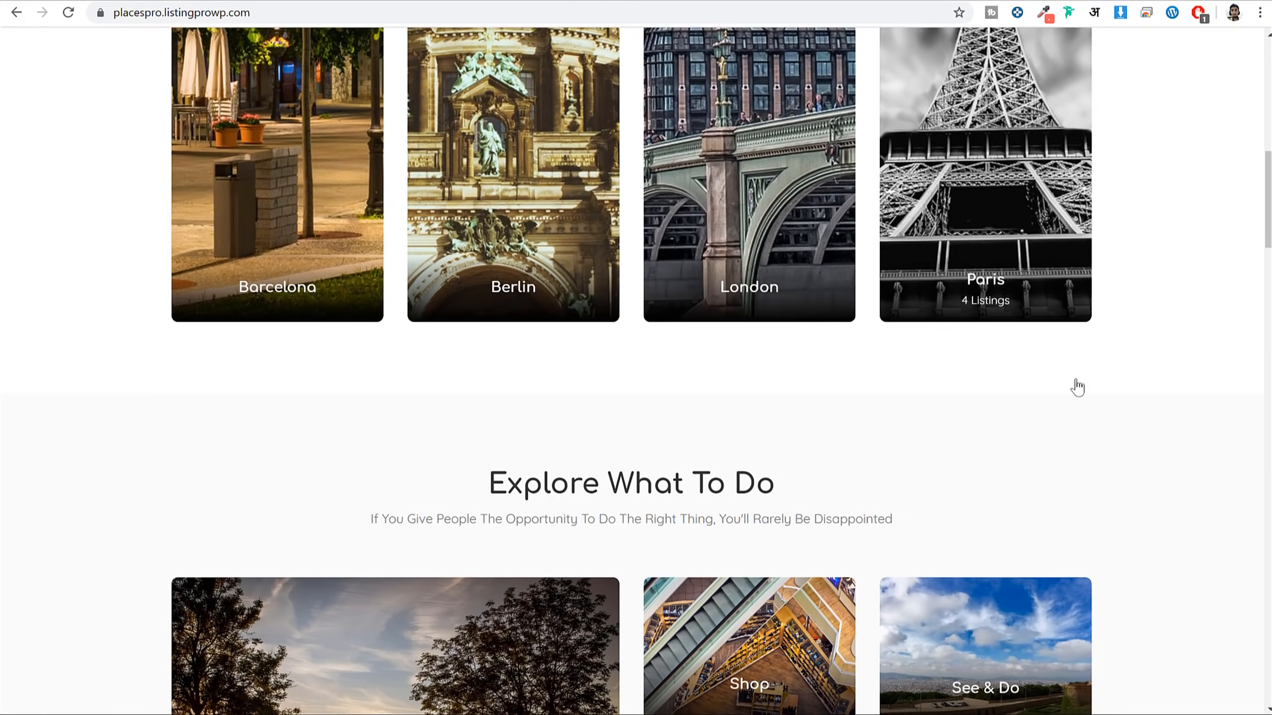
scroll(1077, 387, "down", 20)
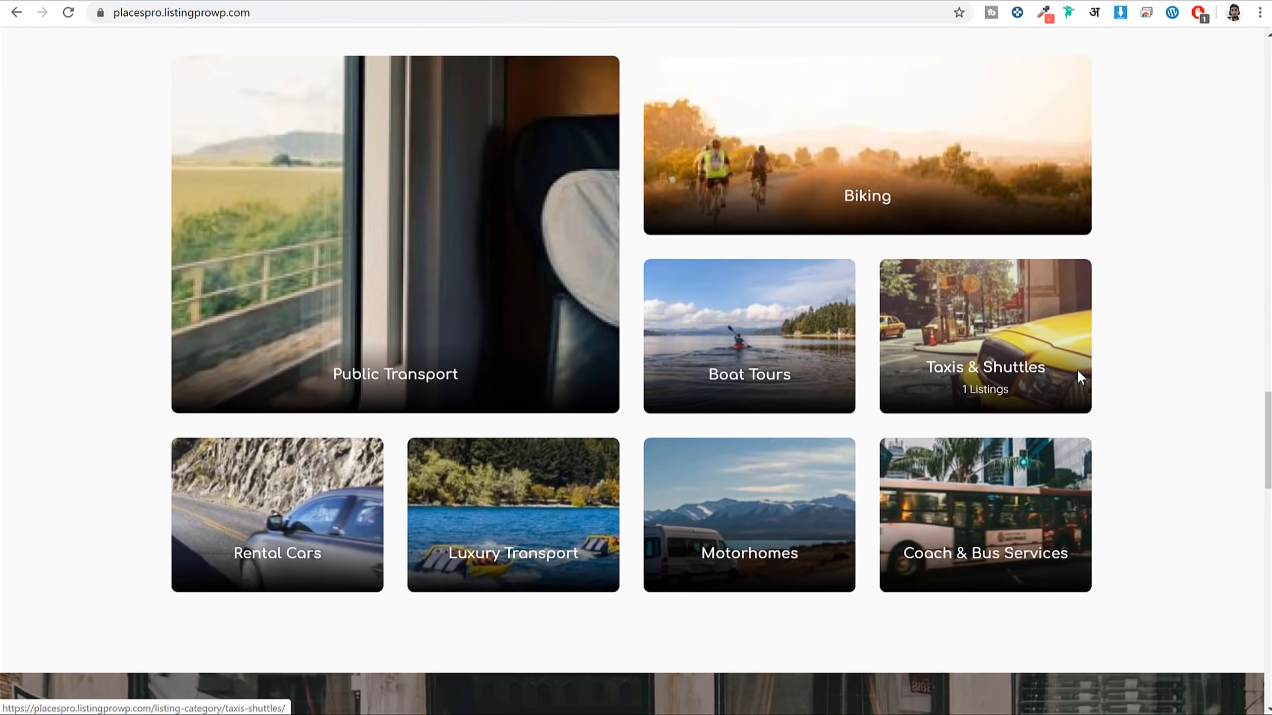
scroll(1079, 375, "up", 5)
scroll(1101, 358, "down", 4)
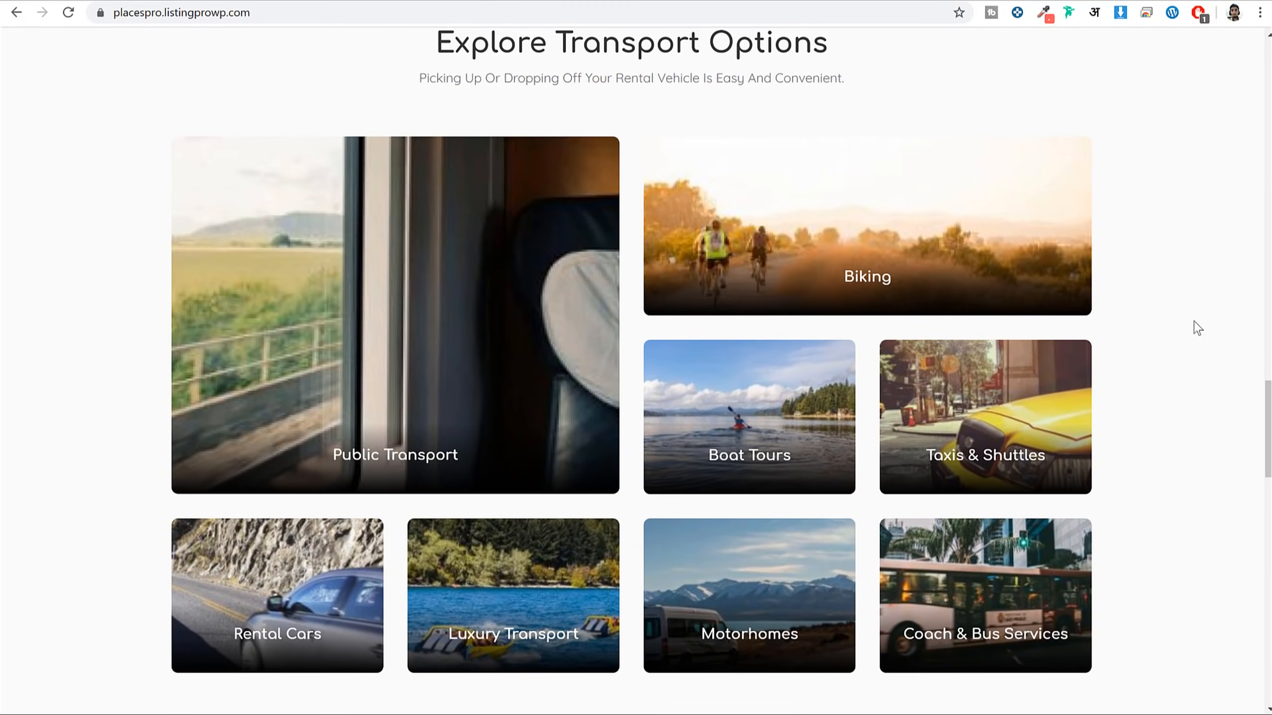
scroll(1152, 315, "down", 3)
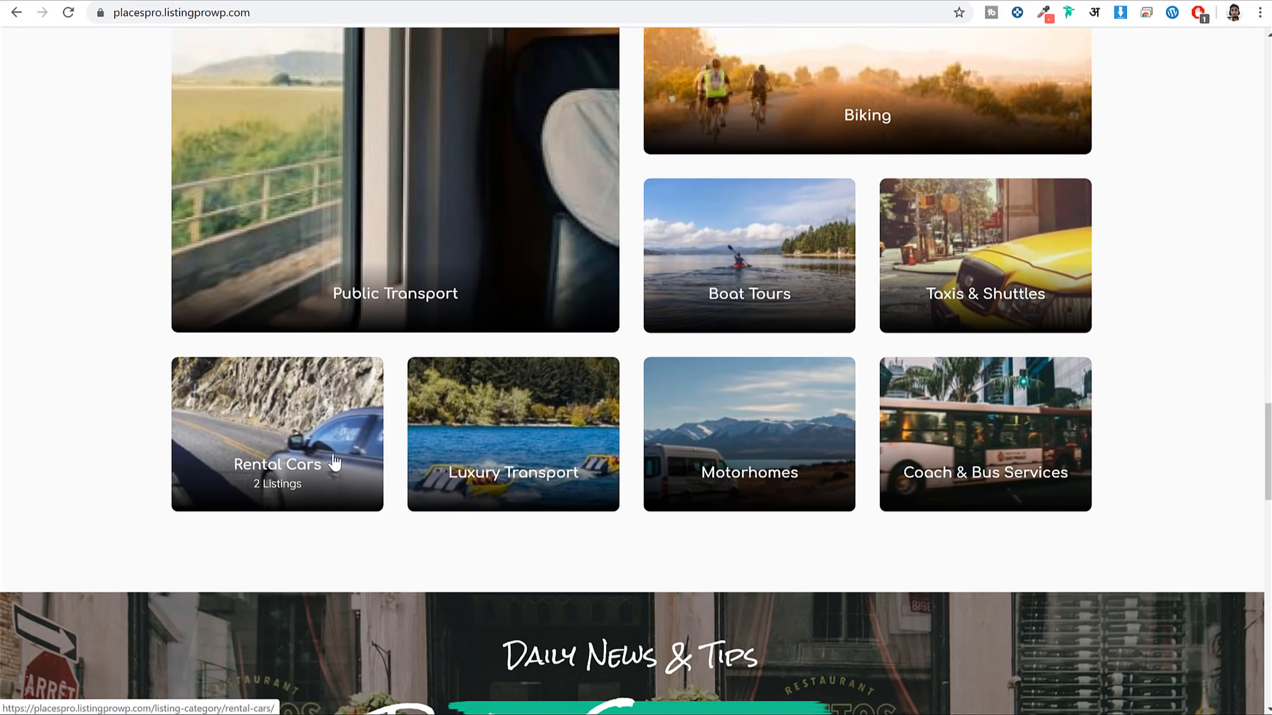
scroll(334, 464, "down", 7)
scroll(951, 43, "up", 5)
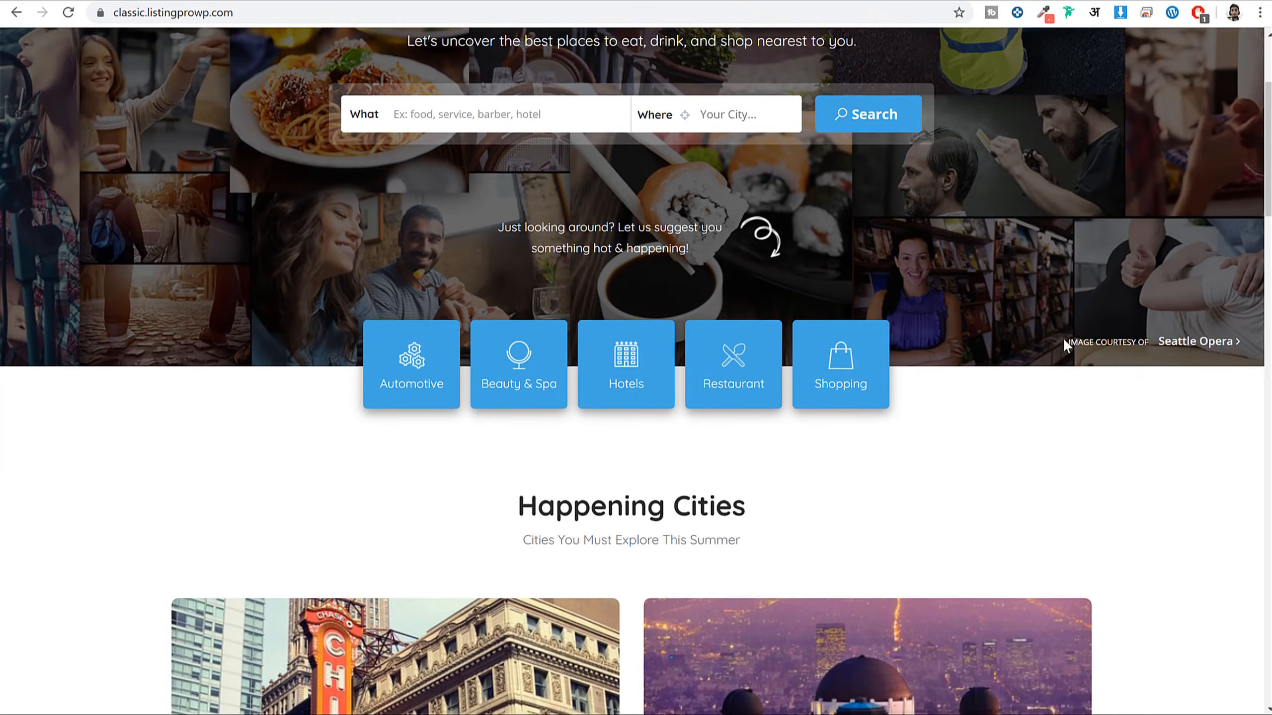
scroll(1064, 336, "down", 20)
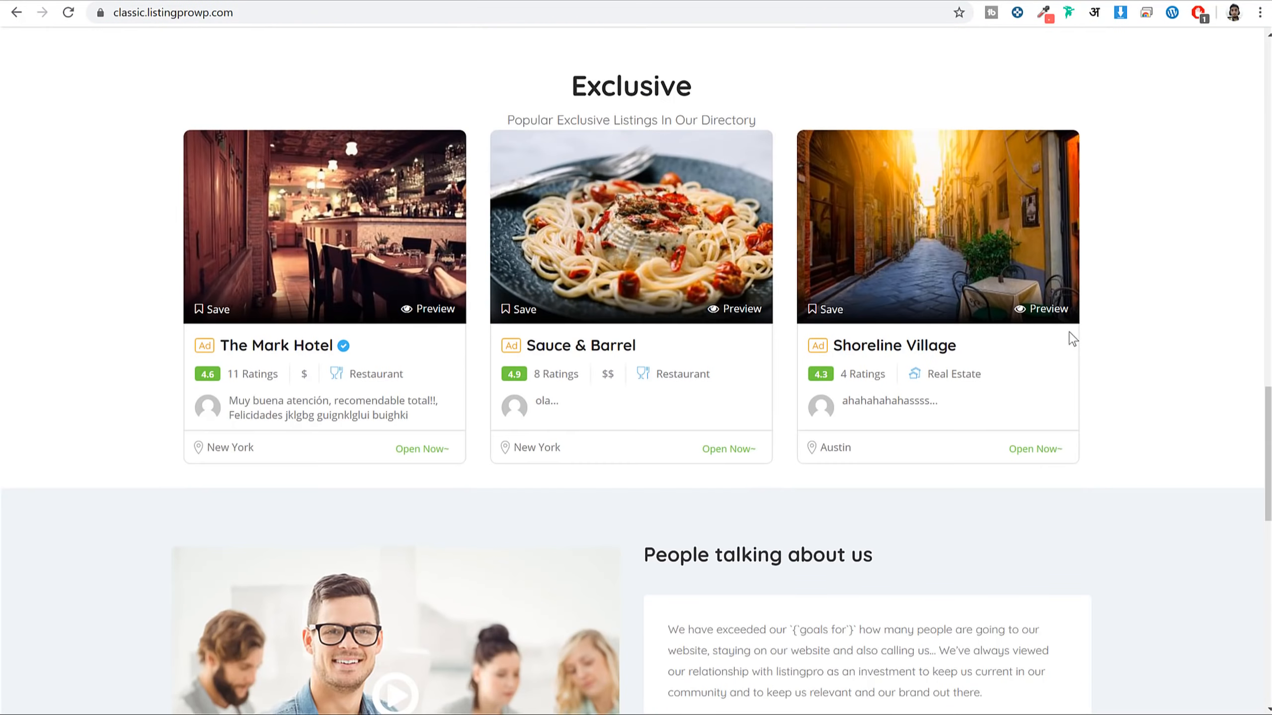
scroll(1069, 333, "down", 10)
scroll(1071, 336, "up", 10)
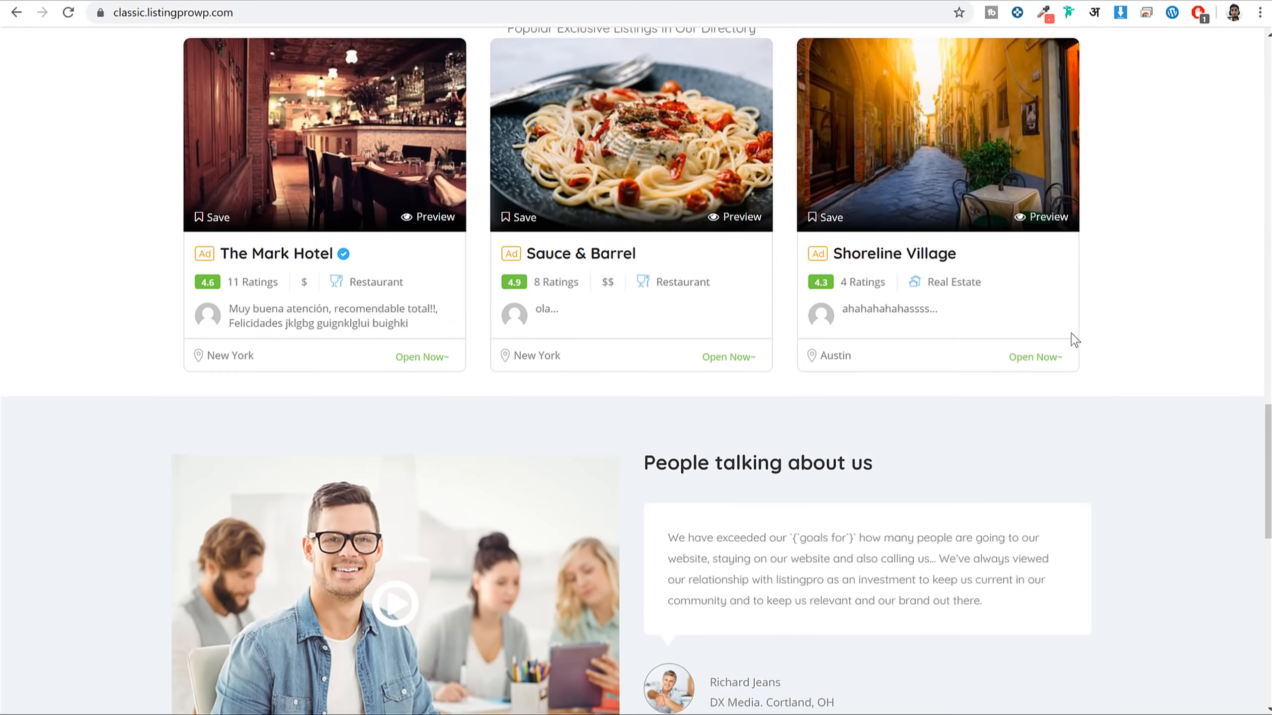
scroll(1074, 340, "up", 15)
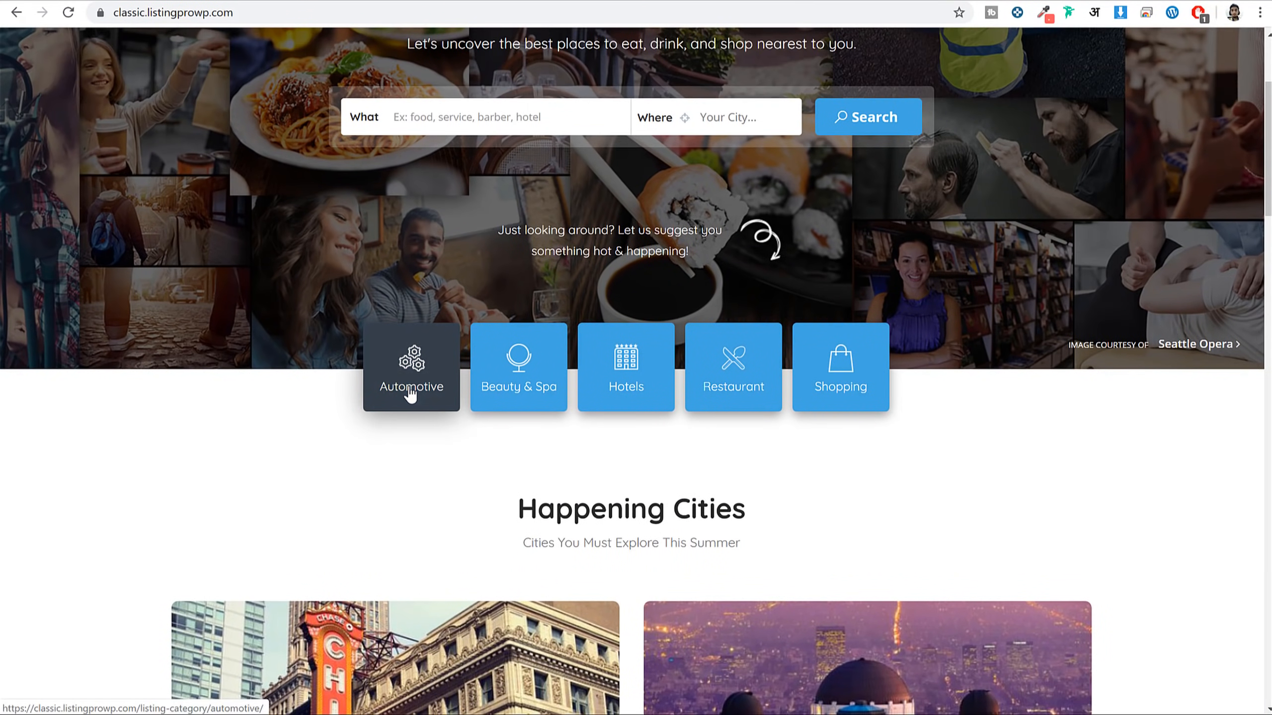
scroll(813, 483, "up", 4)
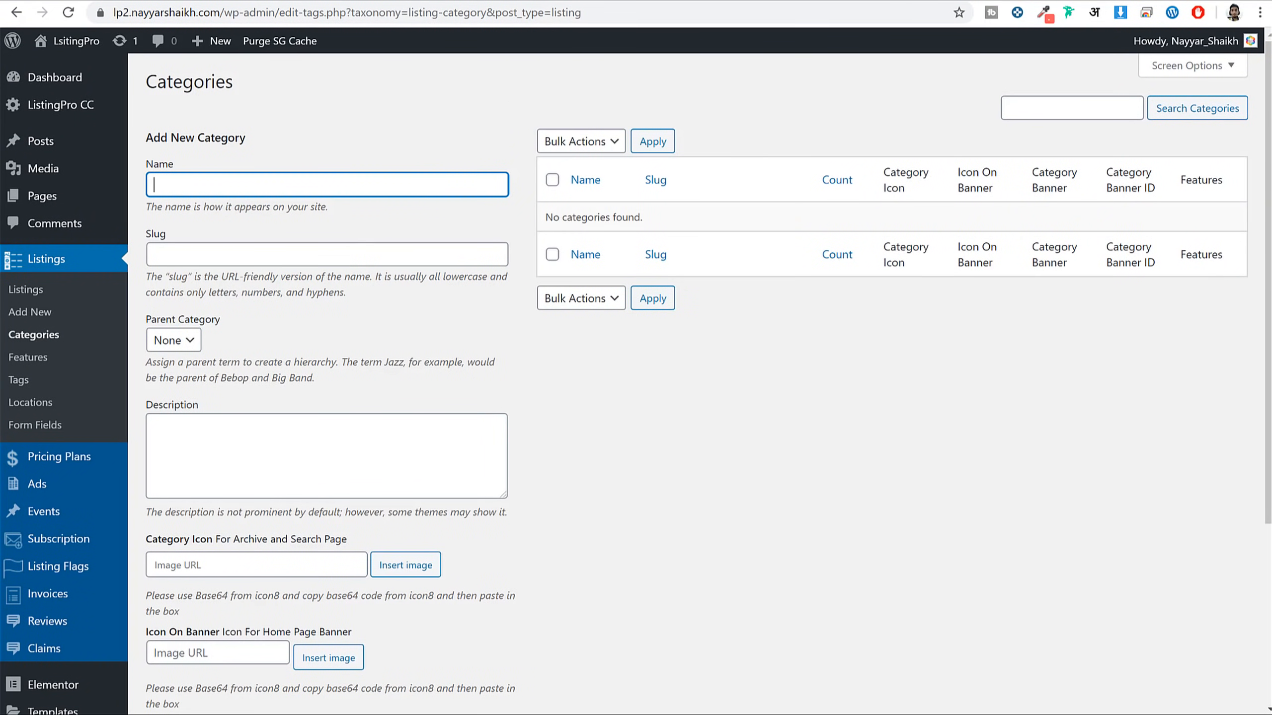
Enter 'Indian' as the new category name and review the Category Icon and Category Banner fields
left_click(869, 133)
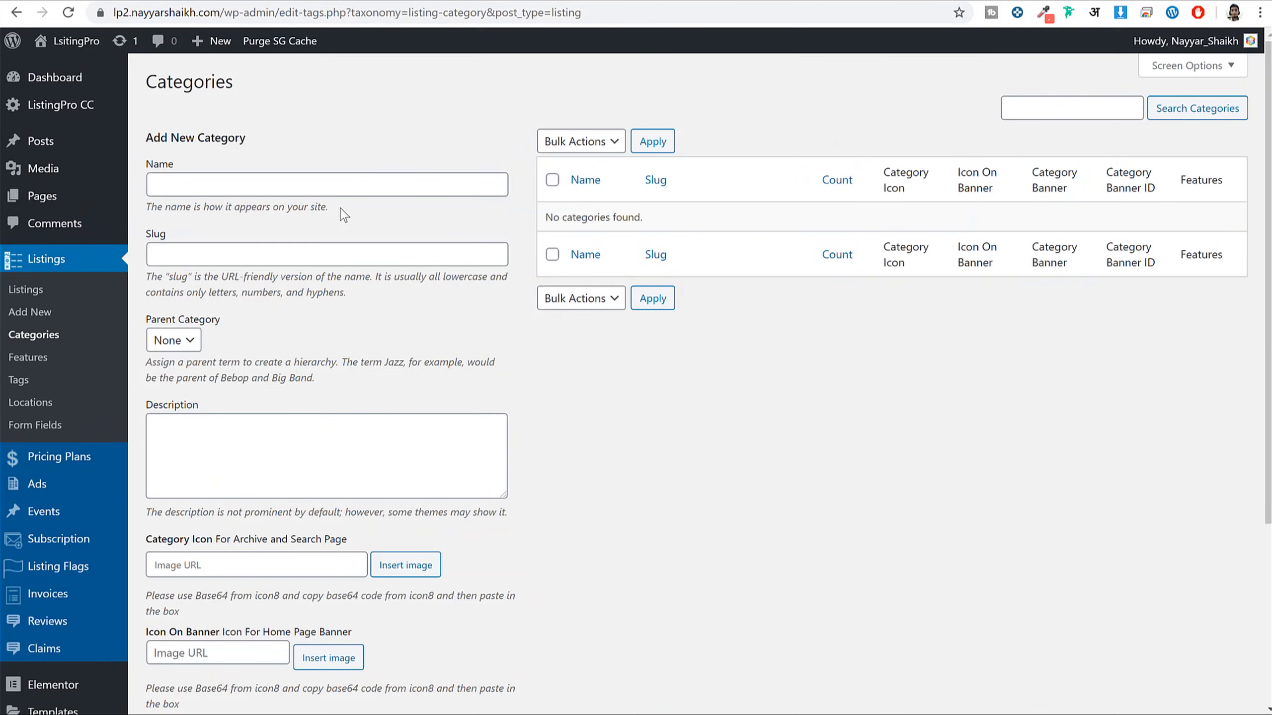
left_click(338, 195)
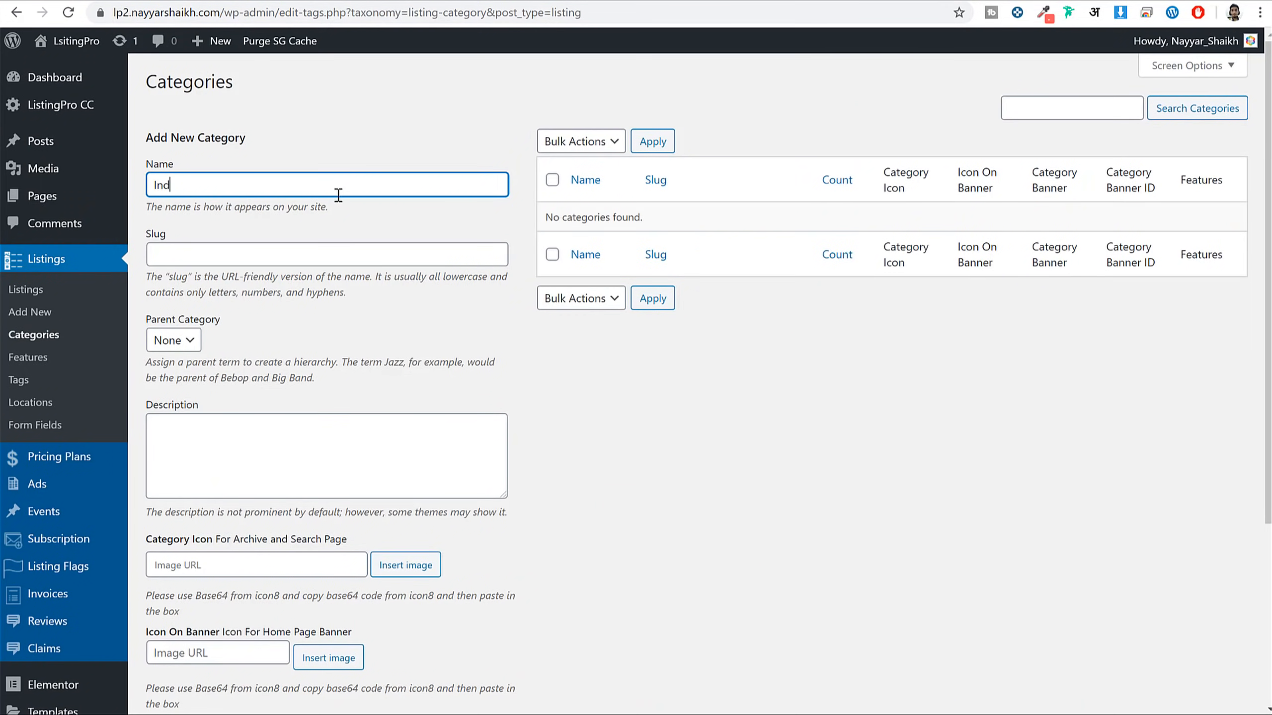
scroll(505, 351, "down", 5)
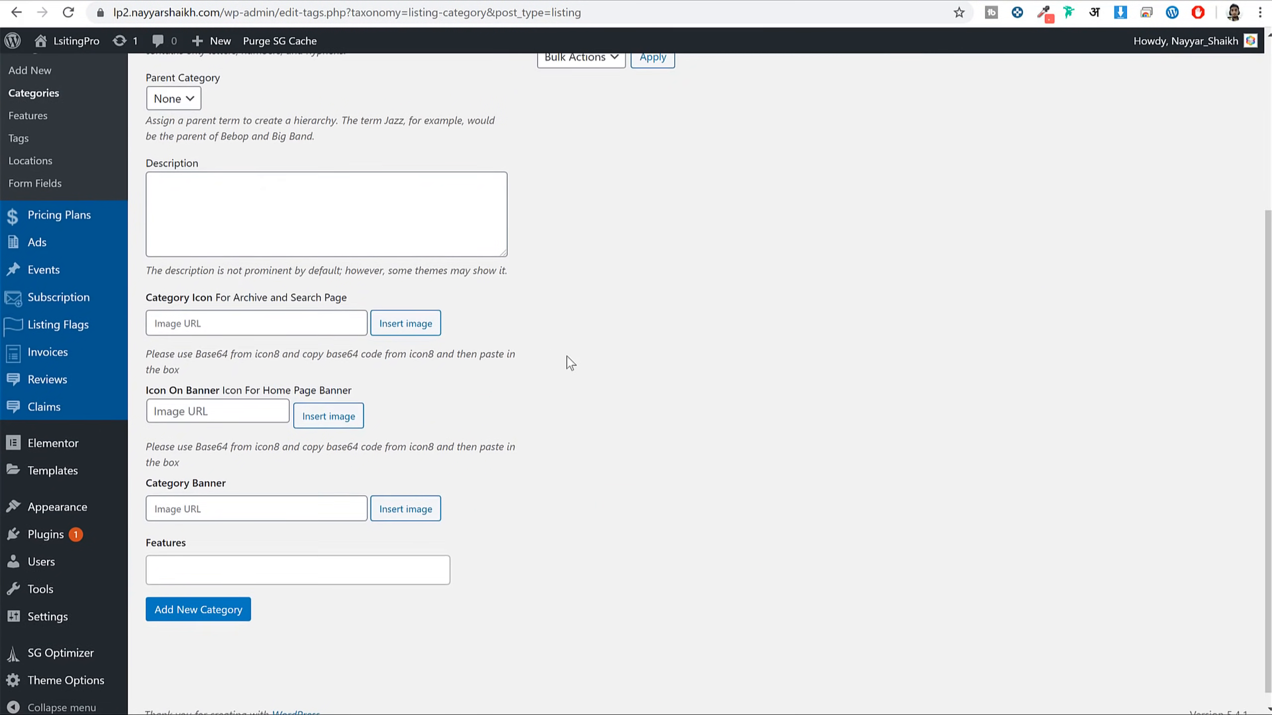
scroll(268, 304, "up", 5)
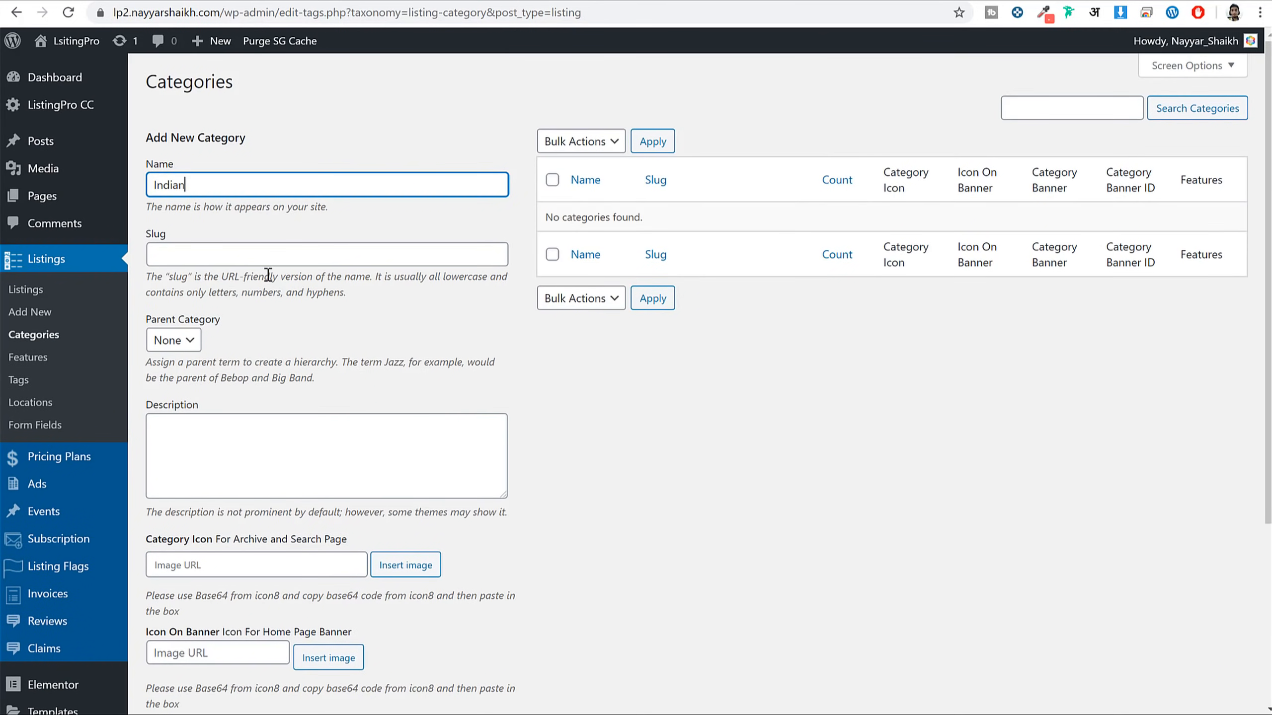
left_click_drag(238, 188, 143, 185)
scroll(301, 281, "down", 5)
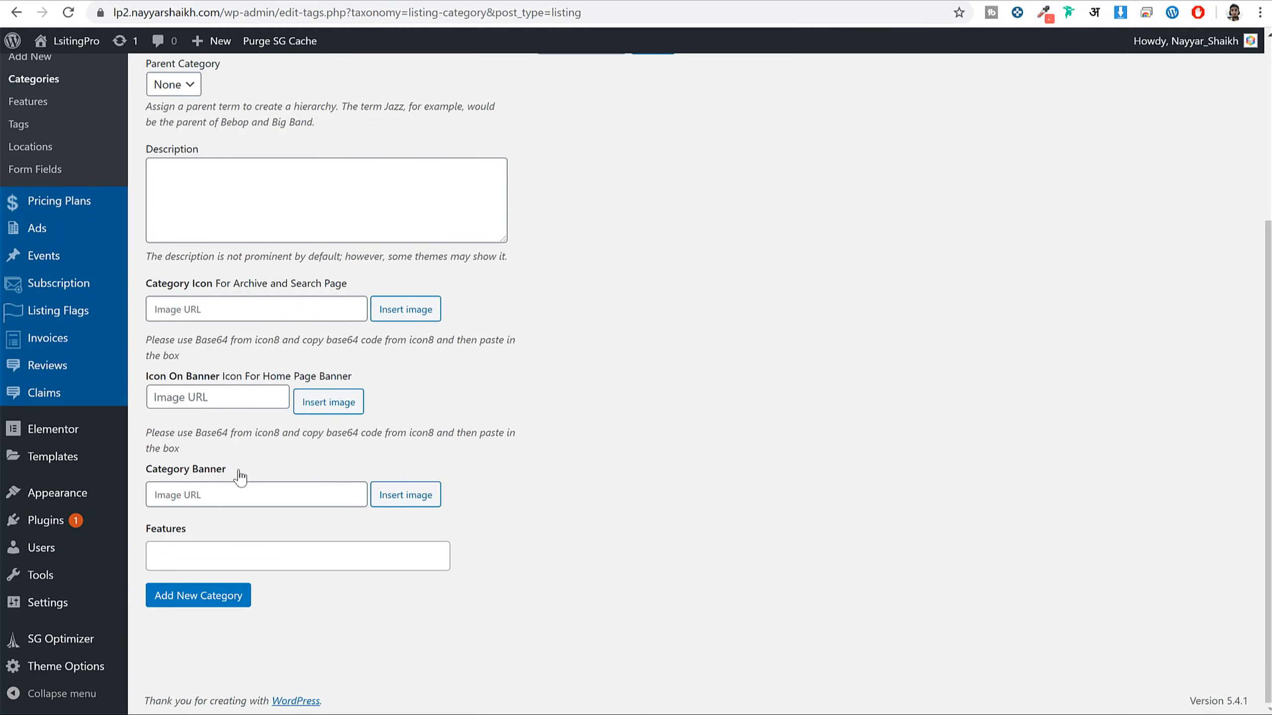
left_click_drag(234, 471, 151, 474)
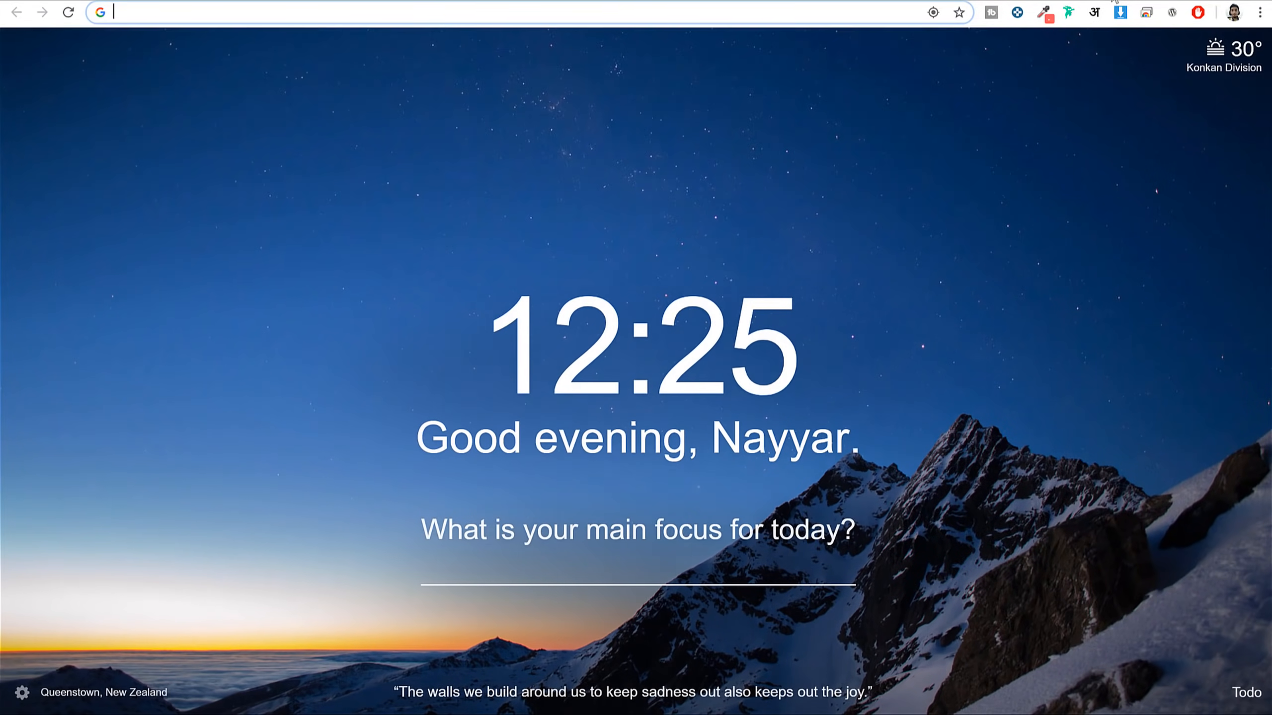
Load bloggdude.com in a new tab and scroll its homepage
type("bloggdude.com")
key("Return")
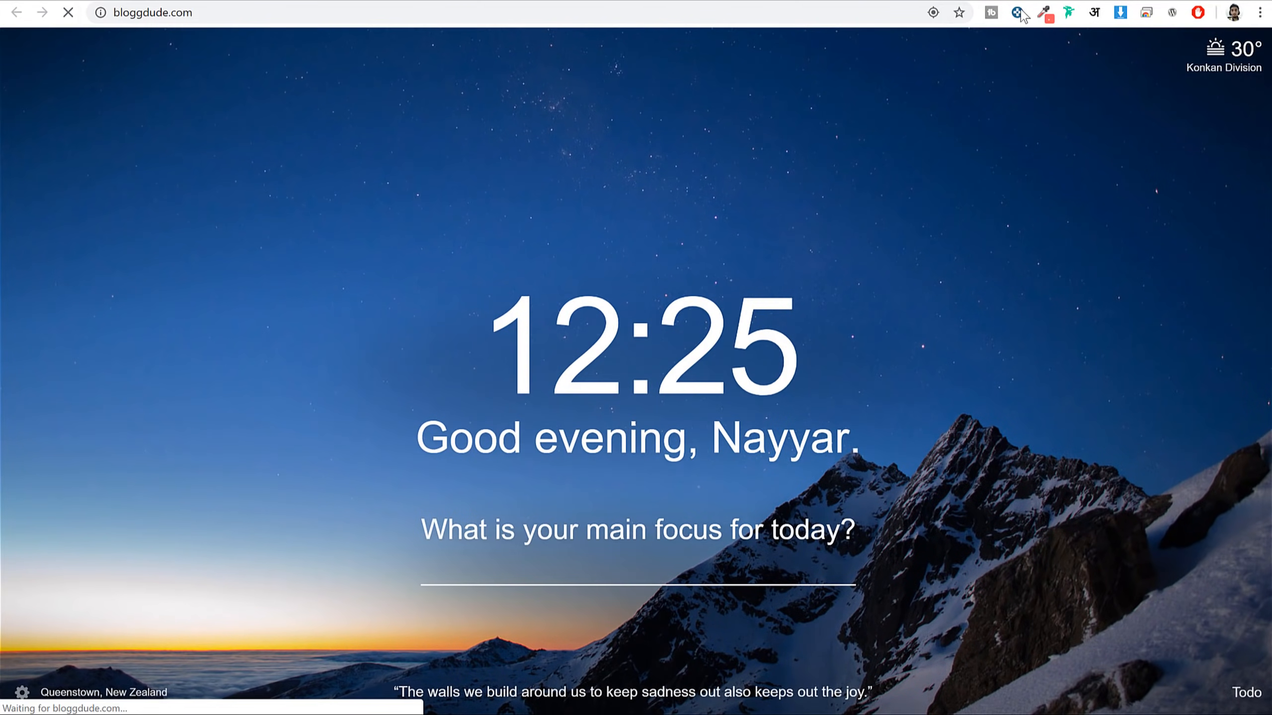
scroll(1077, 186, "down", 10)
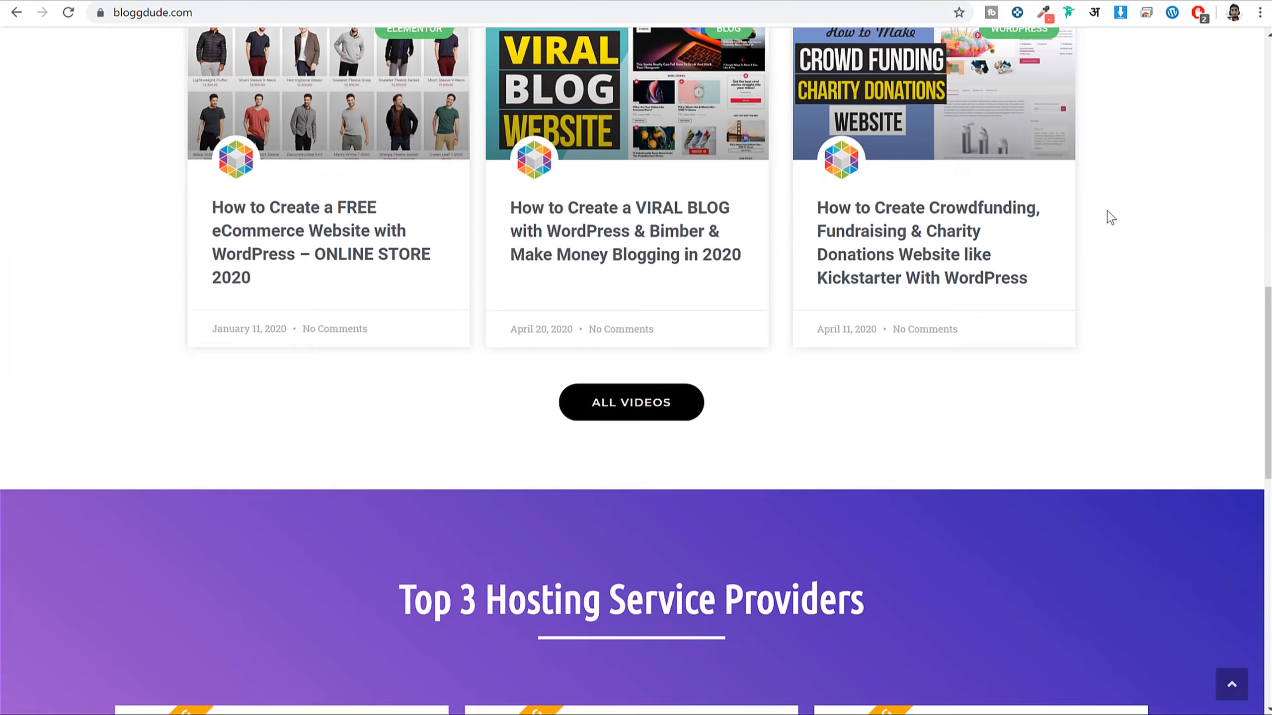
scroll(1110, 216, "up", 1)
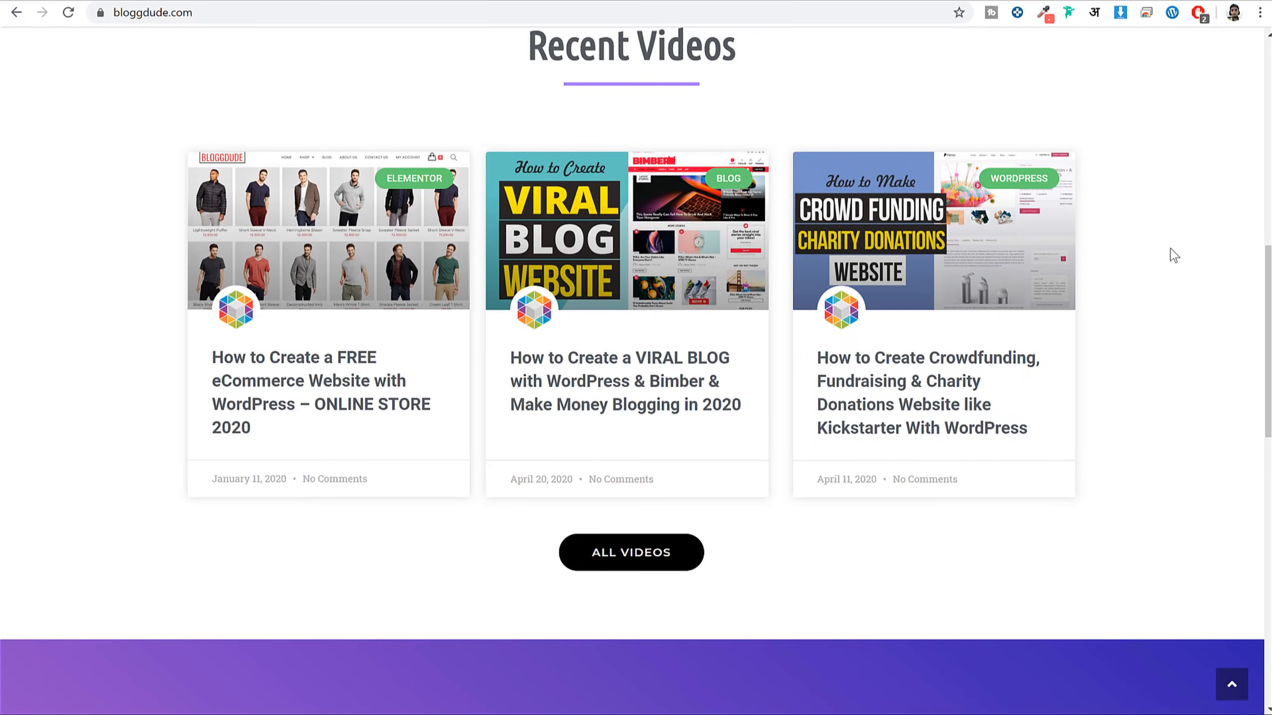
Find the Viral Blog post's Download Free Images line, then show the ListingPro folder in File Explorer
left_click(690, 363)
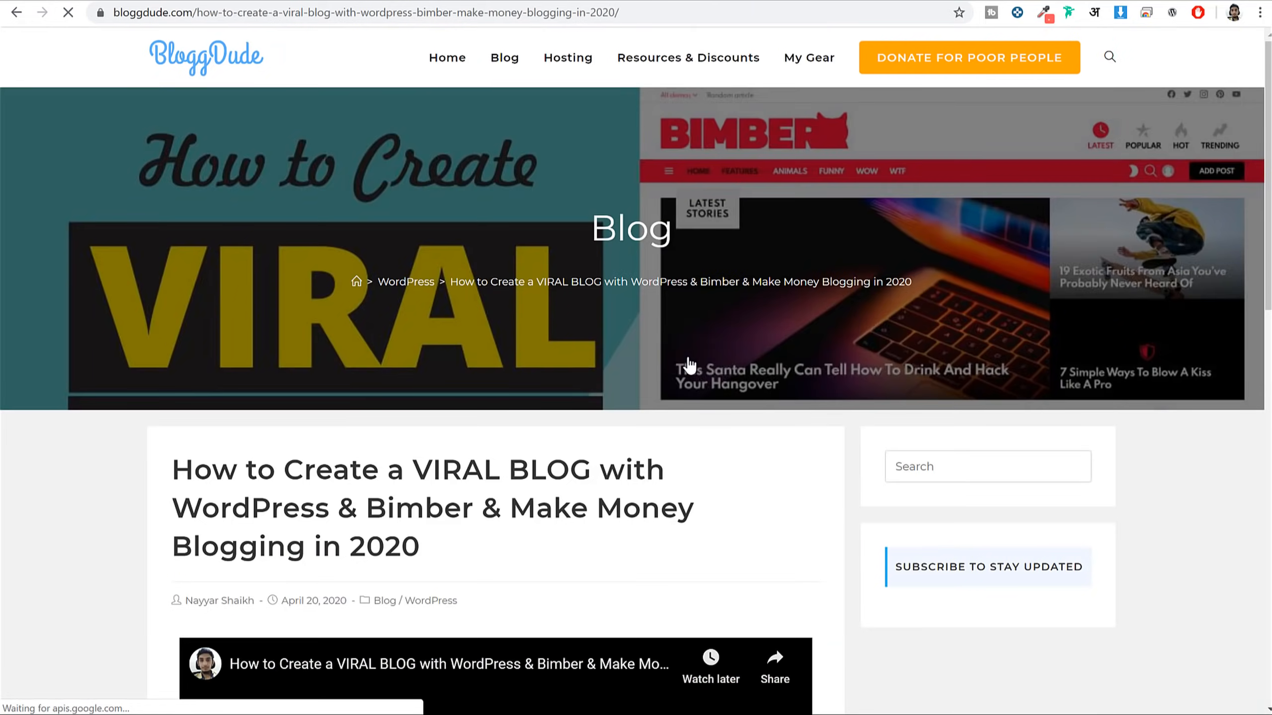
scroll(846, 361, "down", 10)
scroll(675, 241, "up", 5)
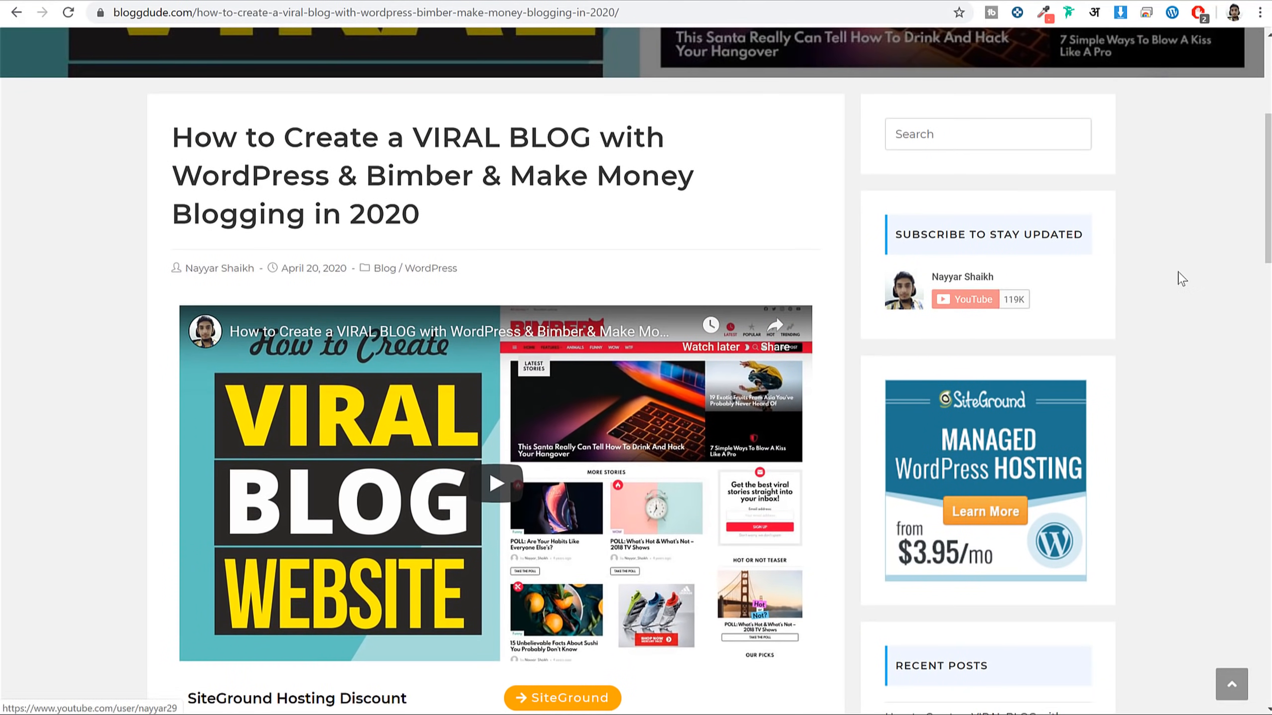
scroll(1182, 284, "down", 10)
left_click_drag(185, 198, 338, 201)
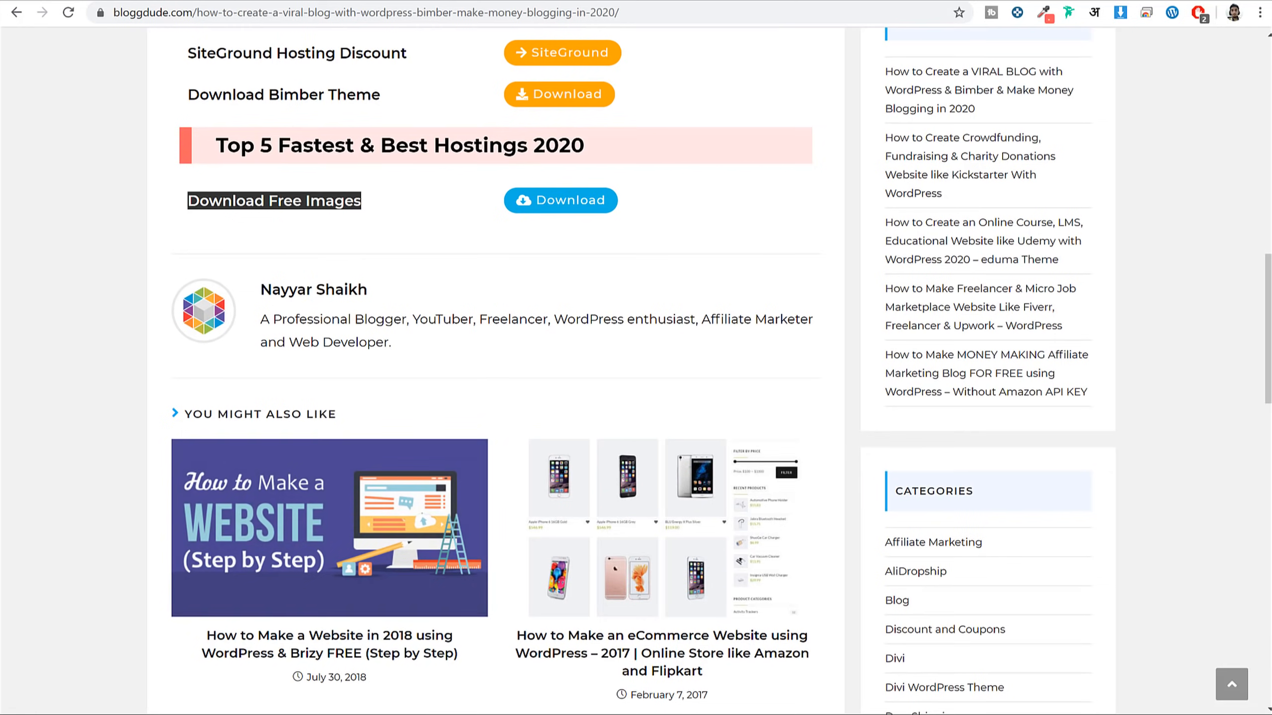
left_click(371, 714)
key("alt+Up")
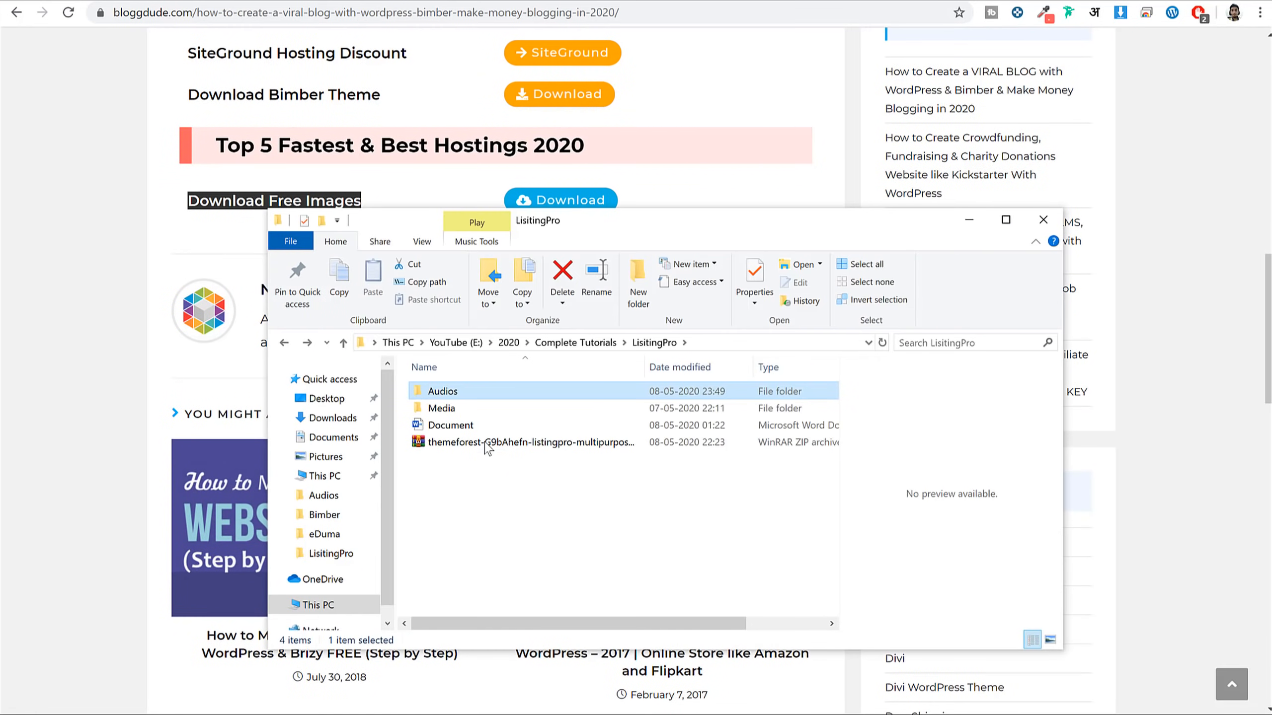
Browse the Media subfolders Categories, categories2, Listing Images and Locations
double_click(508, 411)
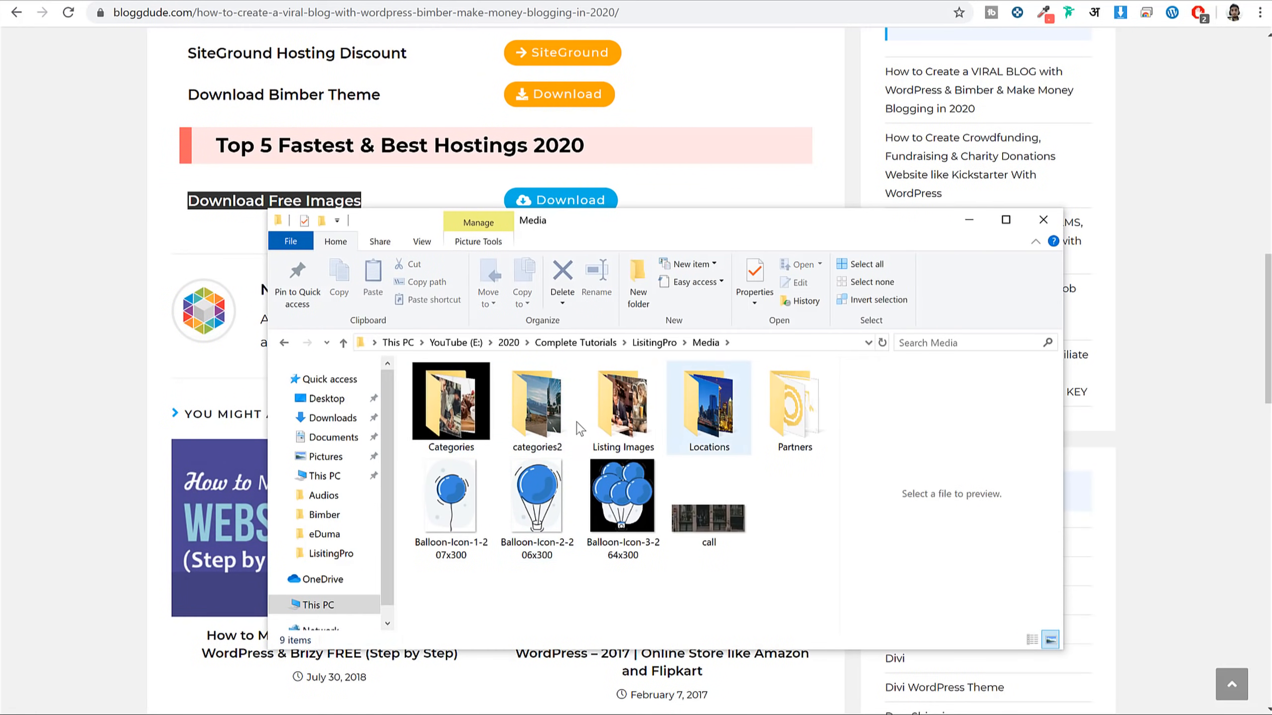
double_click(480, 413)
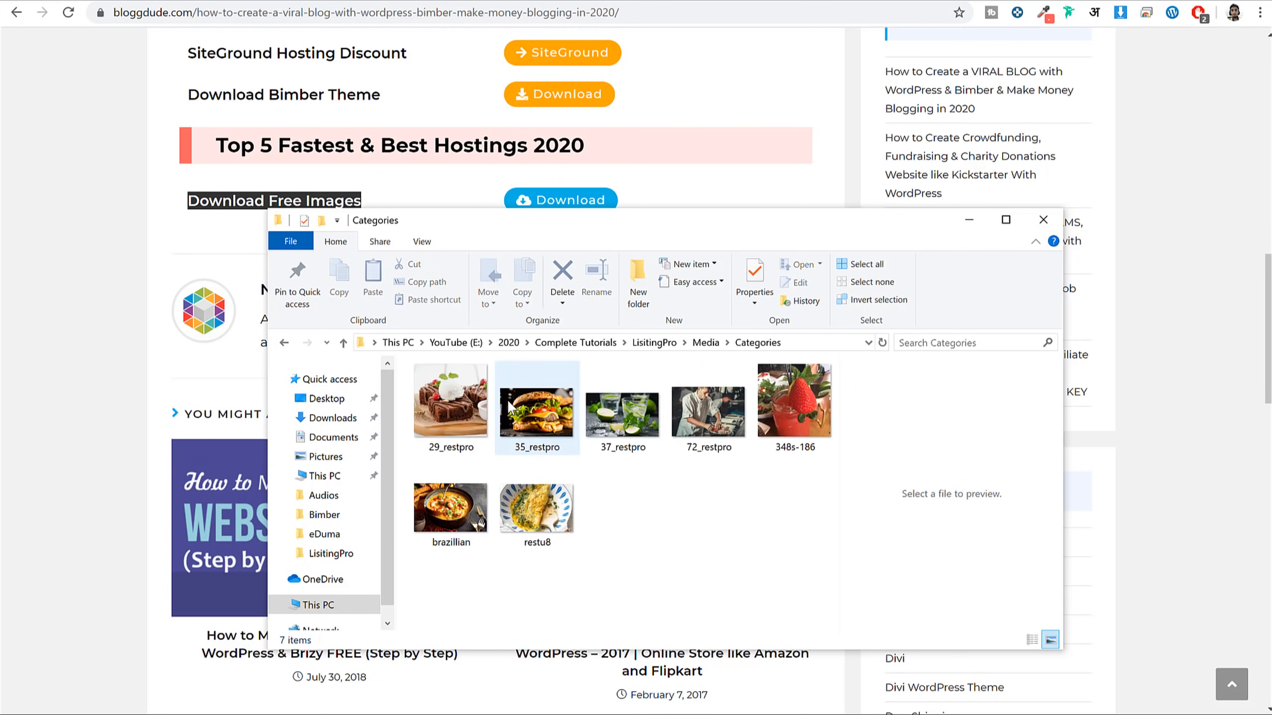
key("alt+Up")
double_click(534, 406)
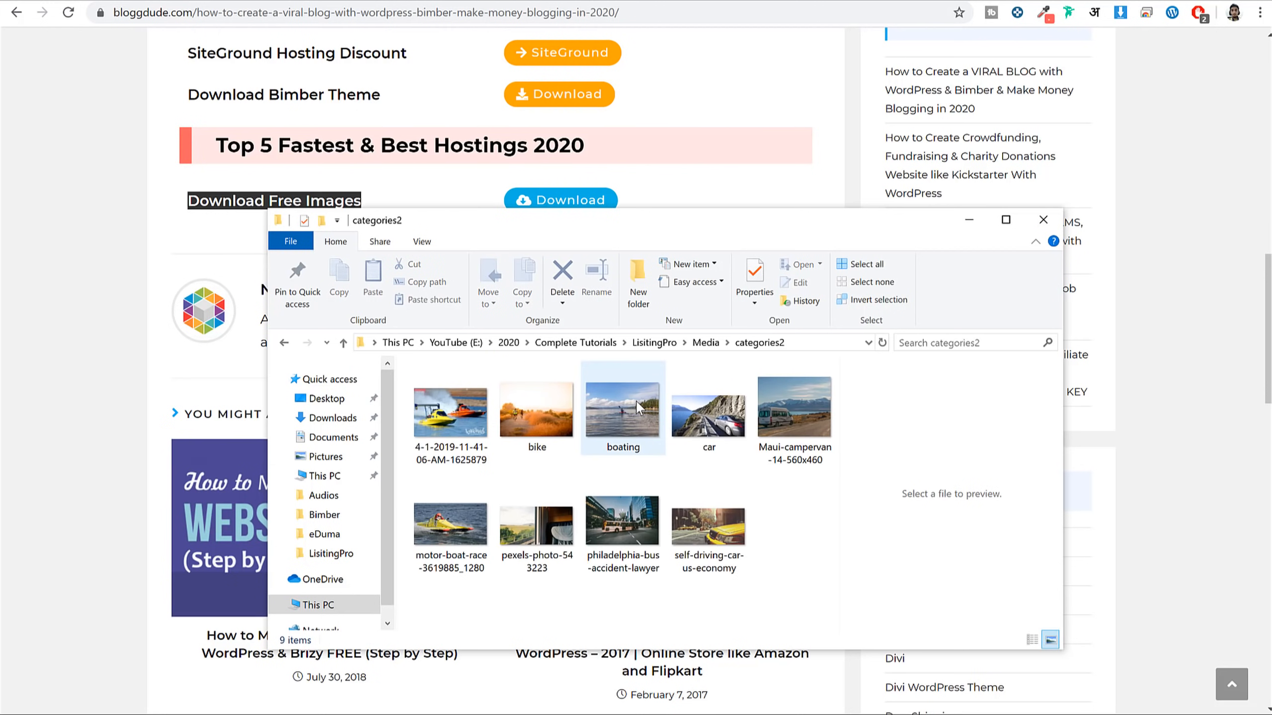
key("alt+Up")
double_click(641, 408)
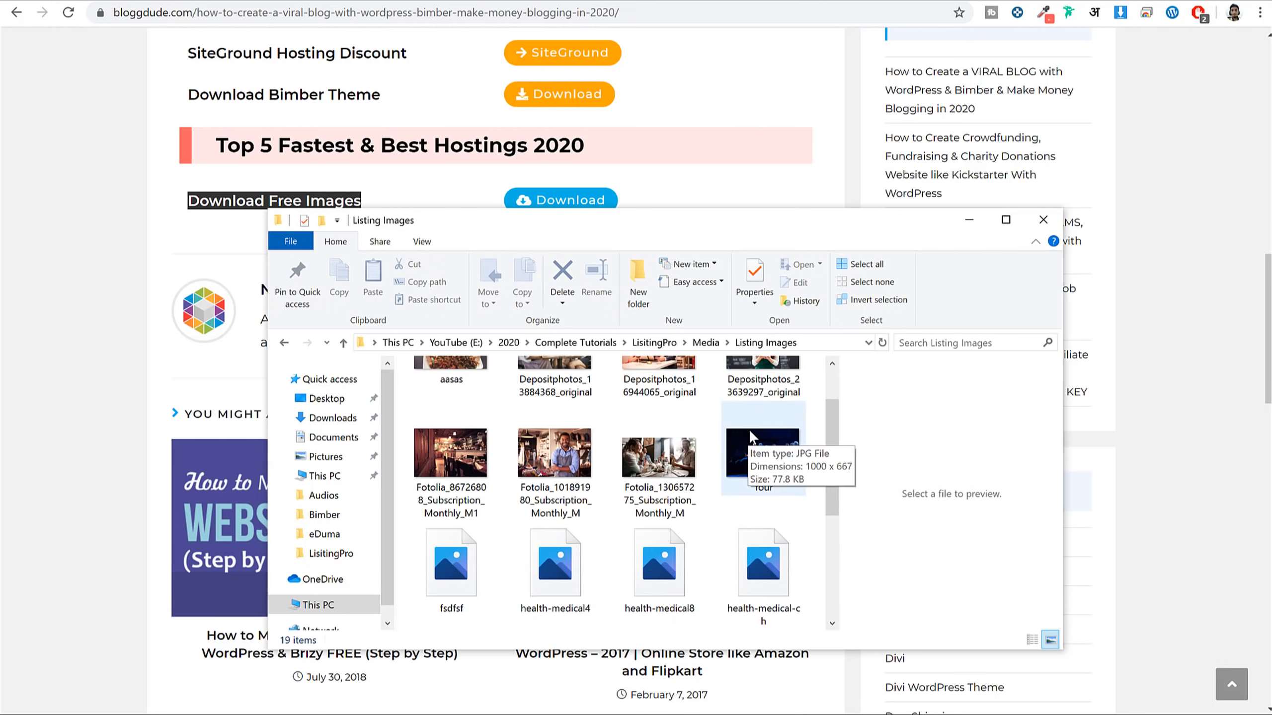
scroll(742, 422, "down", 2)
key("alt+Up")
double_click(742, 422)
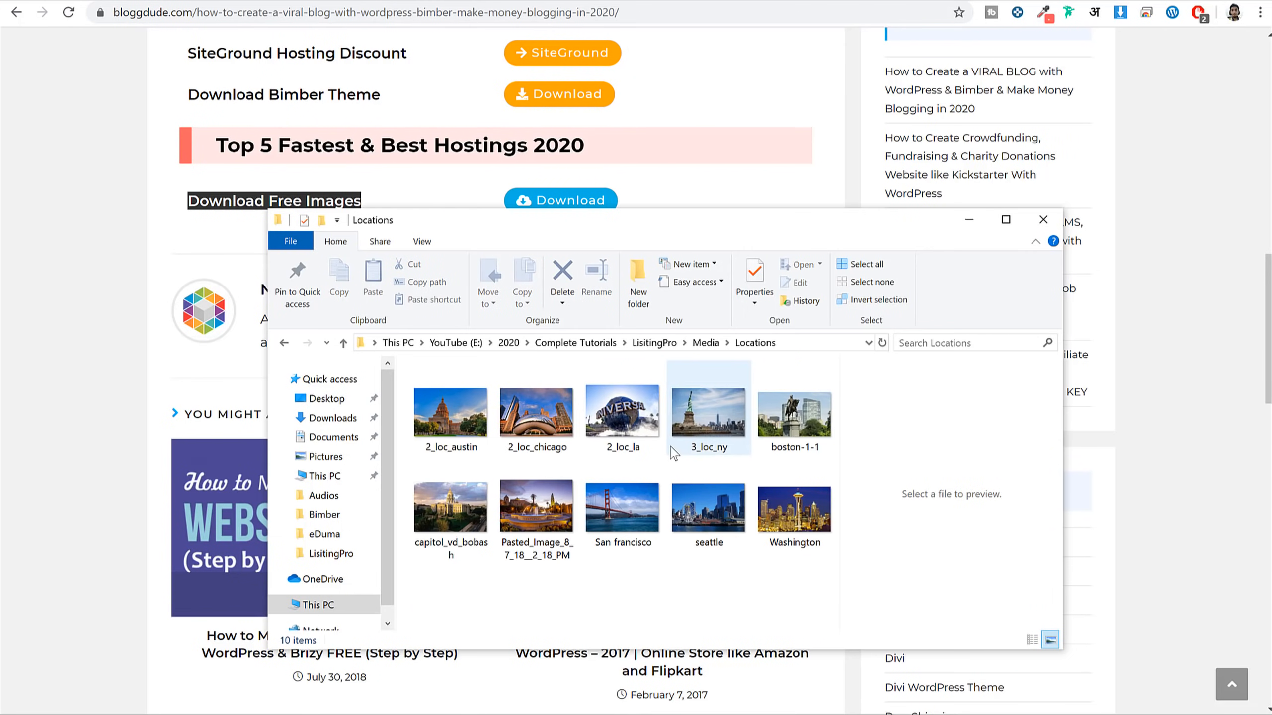
key("alt+Up")
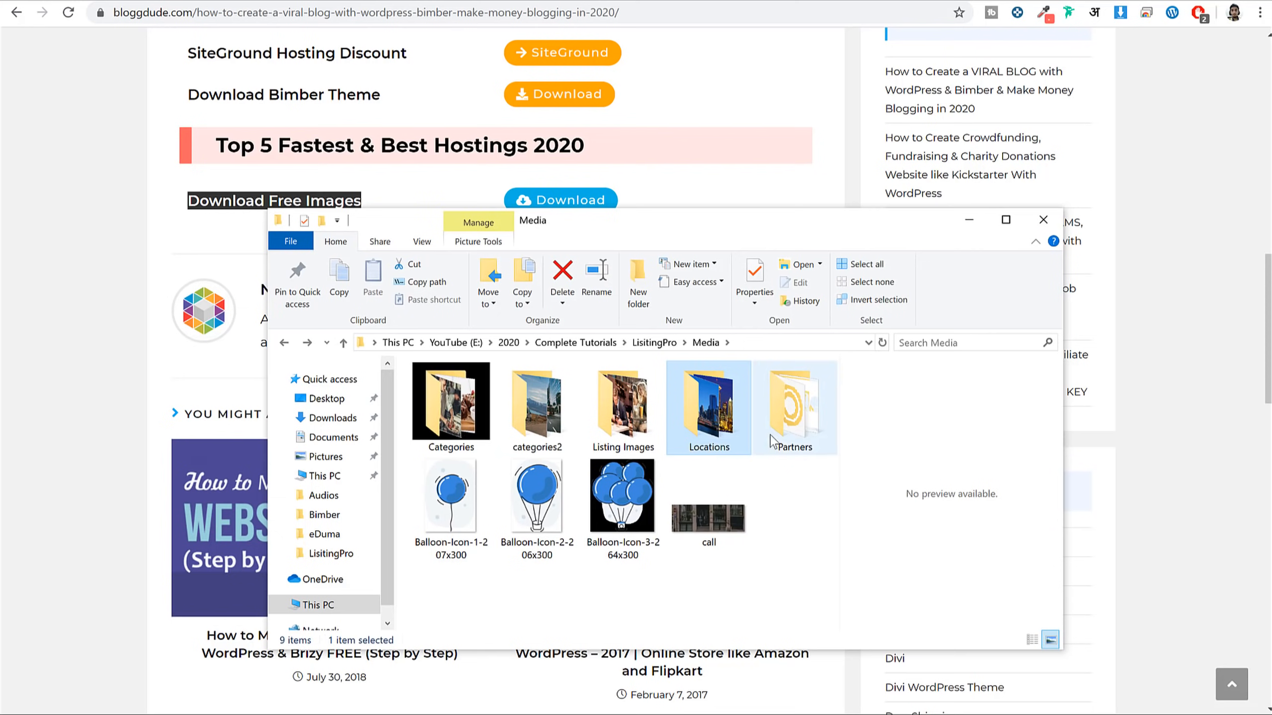
Preview the Partners logo and Balloon icons, open the Categories food-image folder, and return to WordPress
double_click(773, 440)
left_click(643, 436)
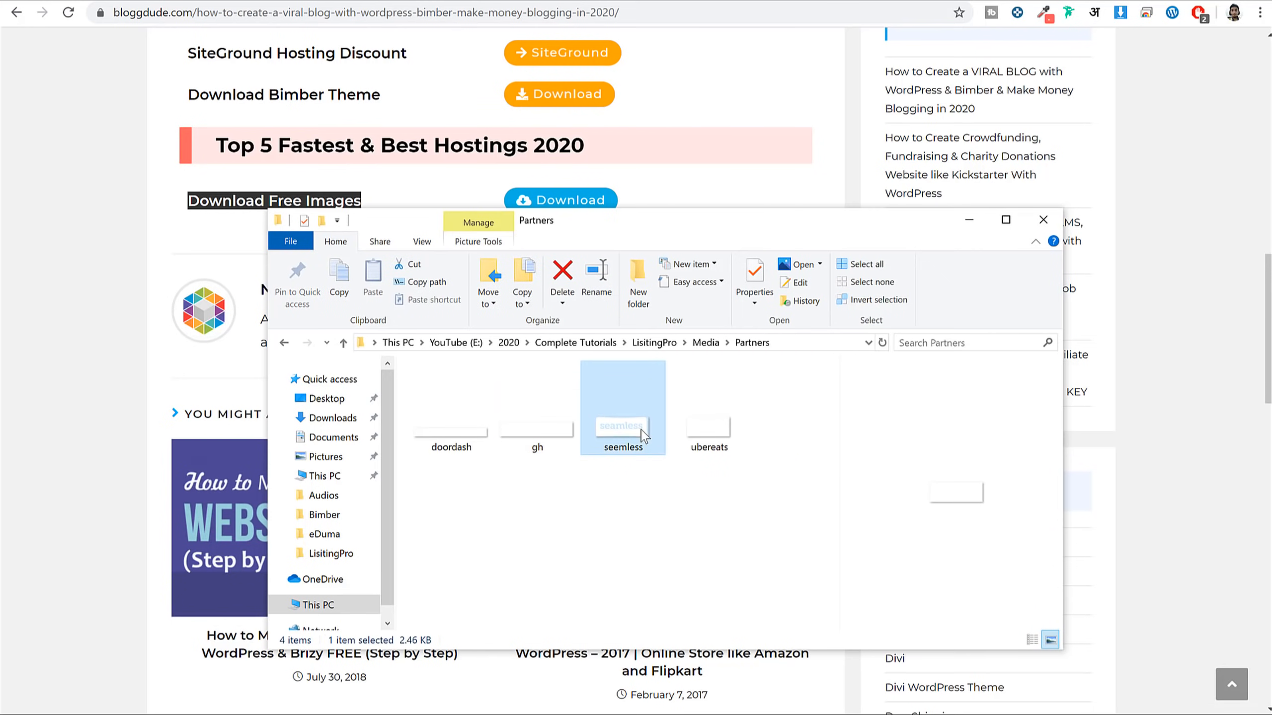
key("alt+Left")
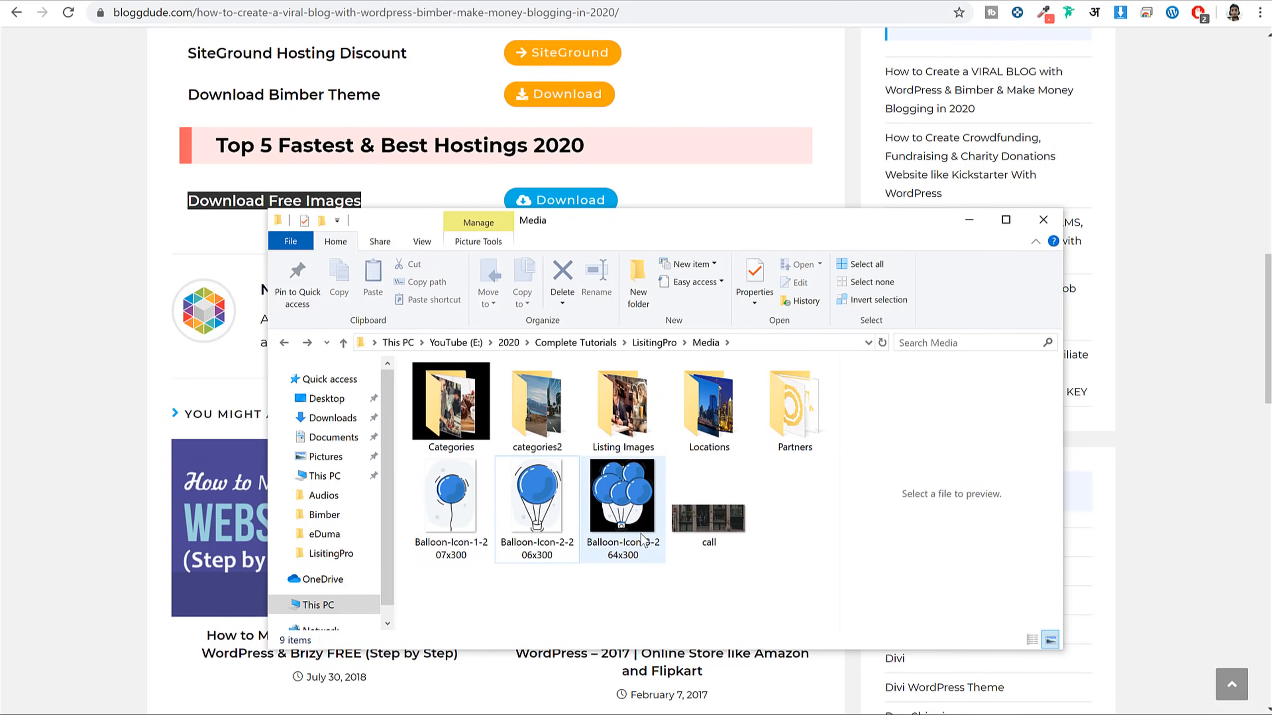
left_click(626, 501)
left_click(465, 503)
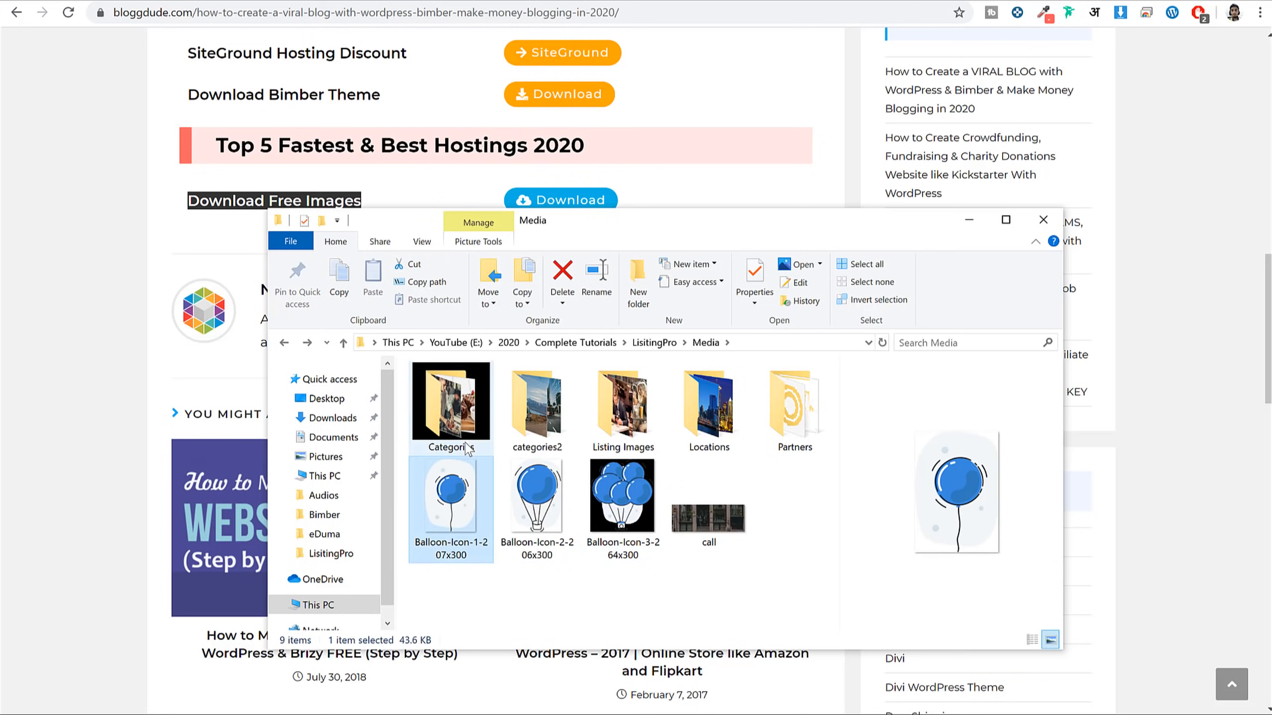
left_click(466, 435)
double_click(466, 434)
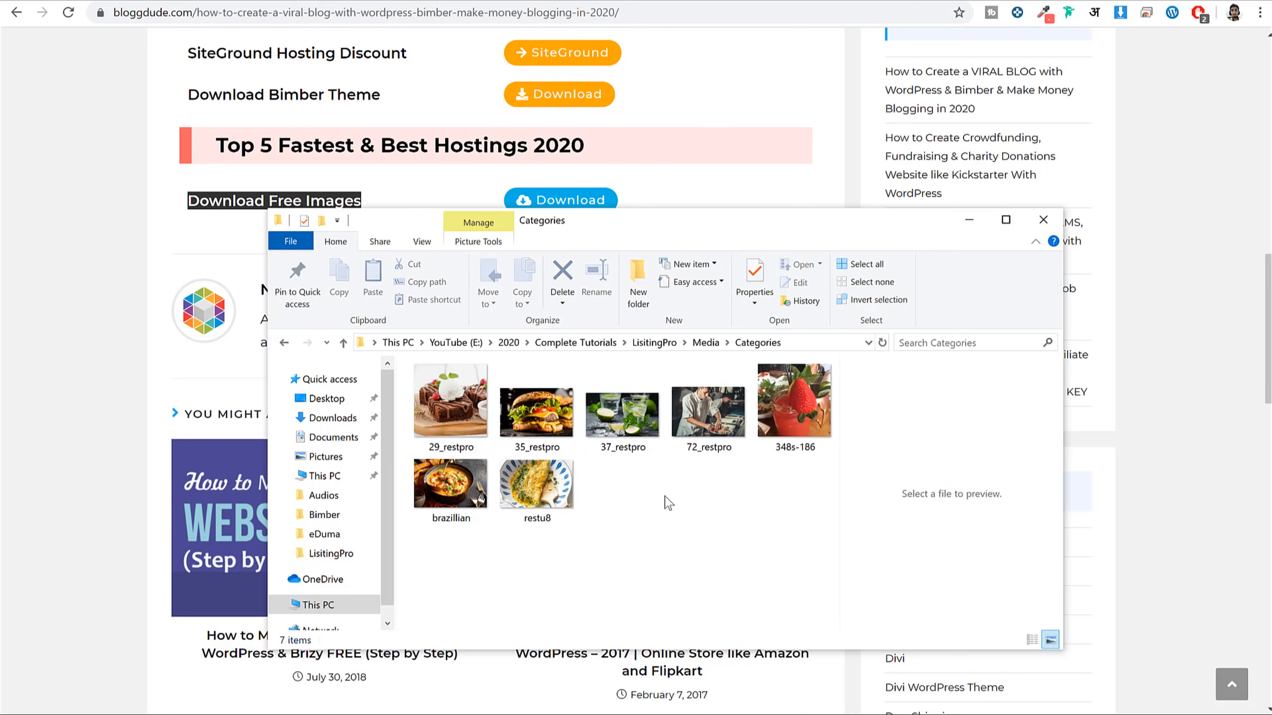
left_click(316, 2)
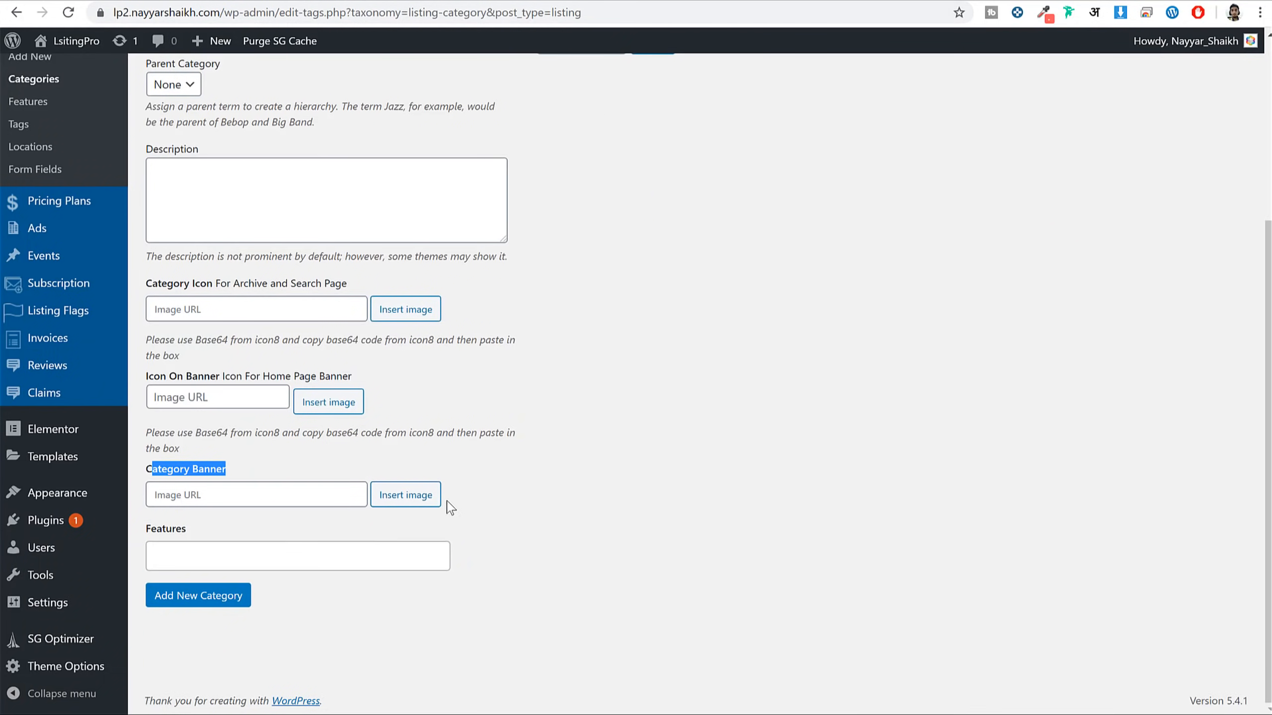
Upload all seven food images from Media > Categories through the Category Banner image picker
left_click(271, 480)
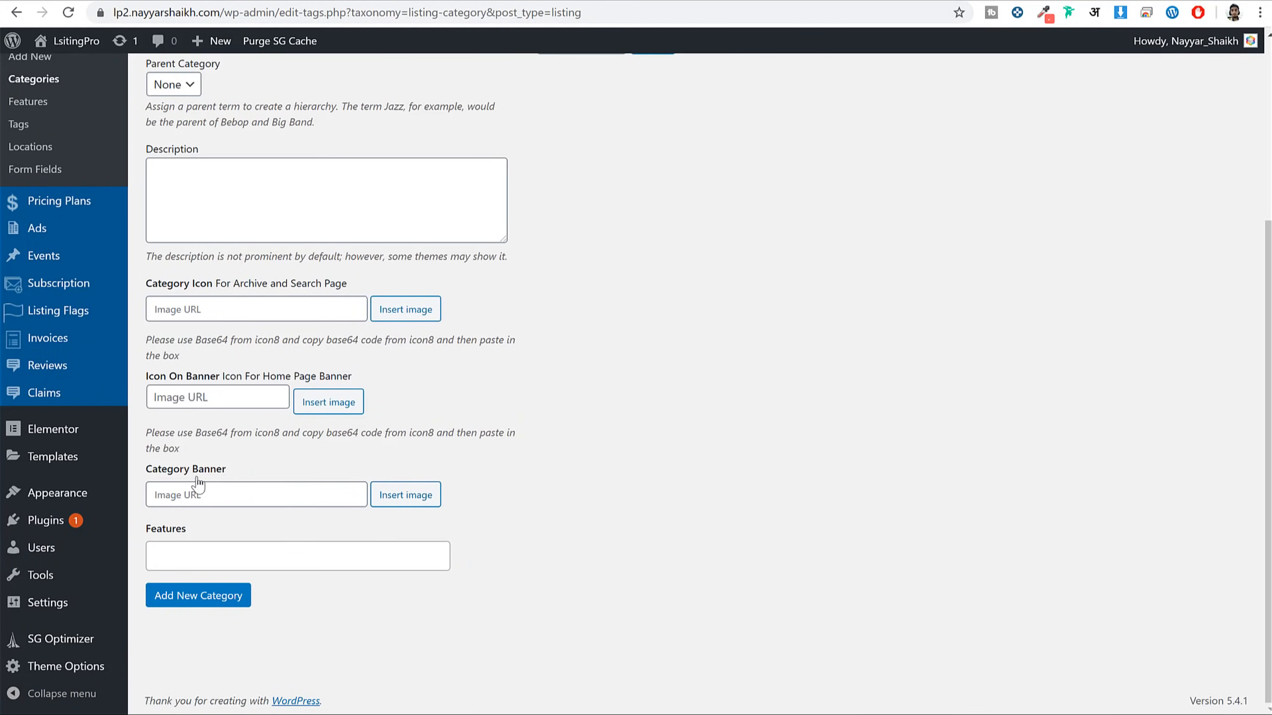
left_click(432, 502)
left_click(236, 108)
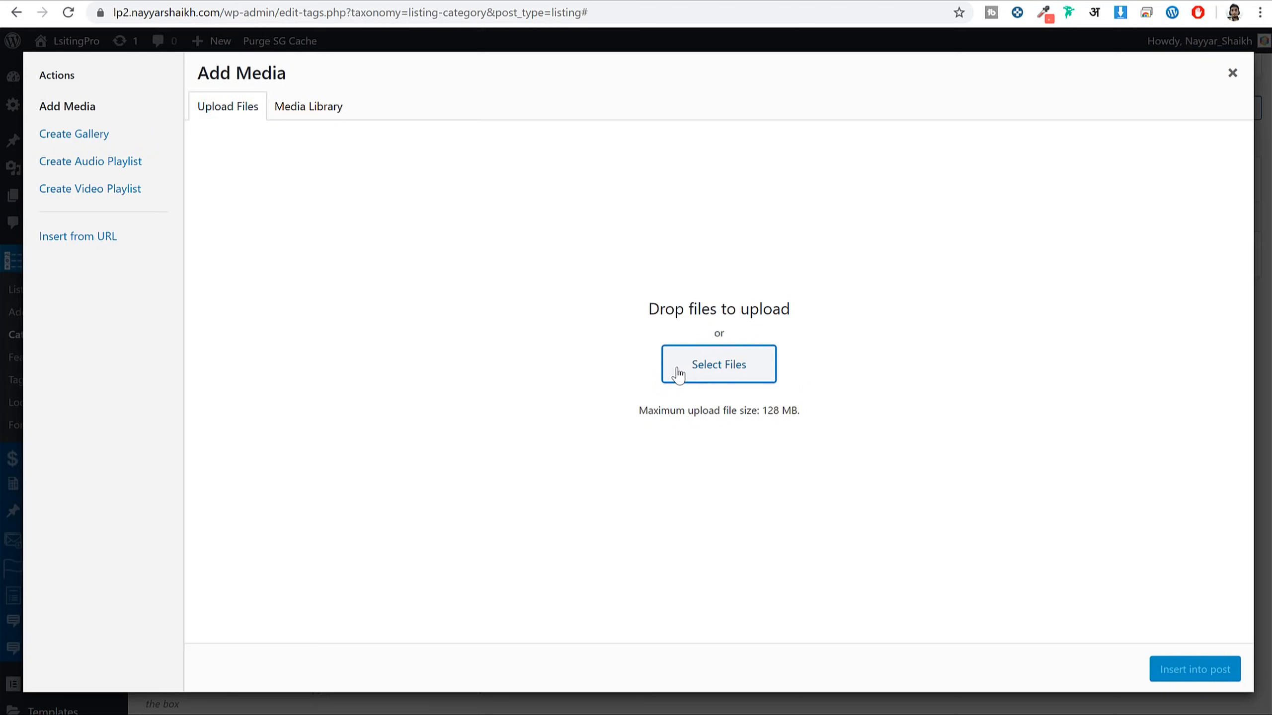
left_click(679, 373)
double_click(448, 189)
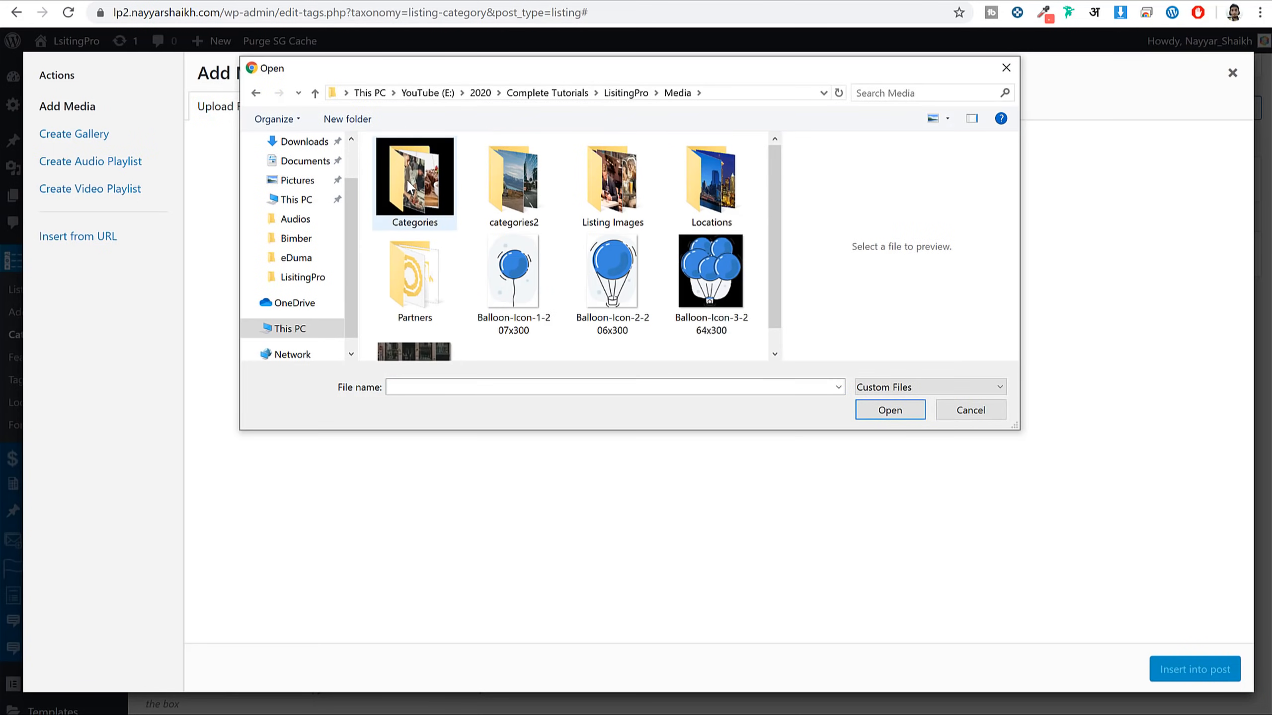
double_click(409, 186)
key("ctrl+a")
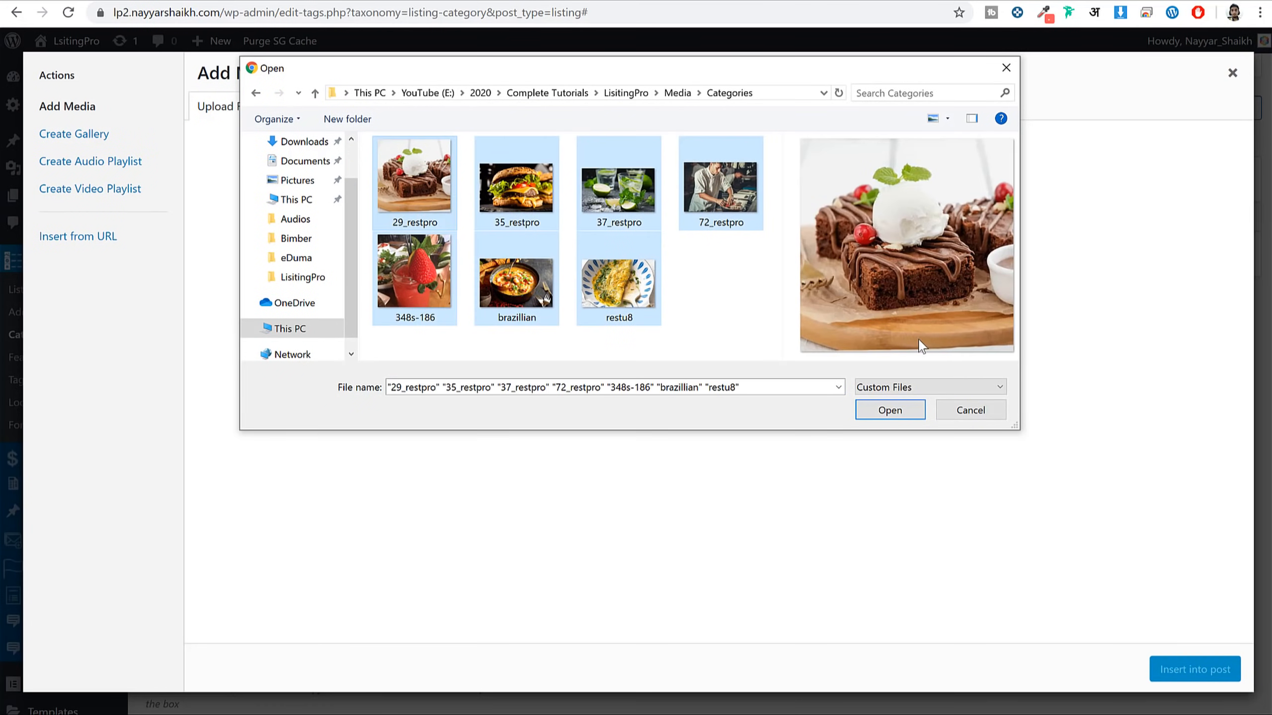
left_click(879, 416)
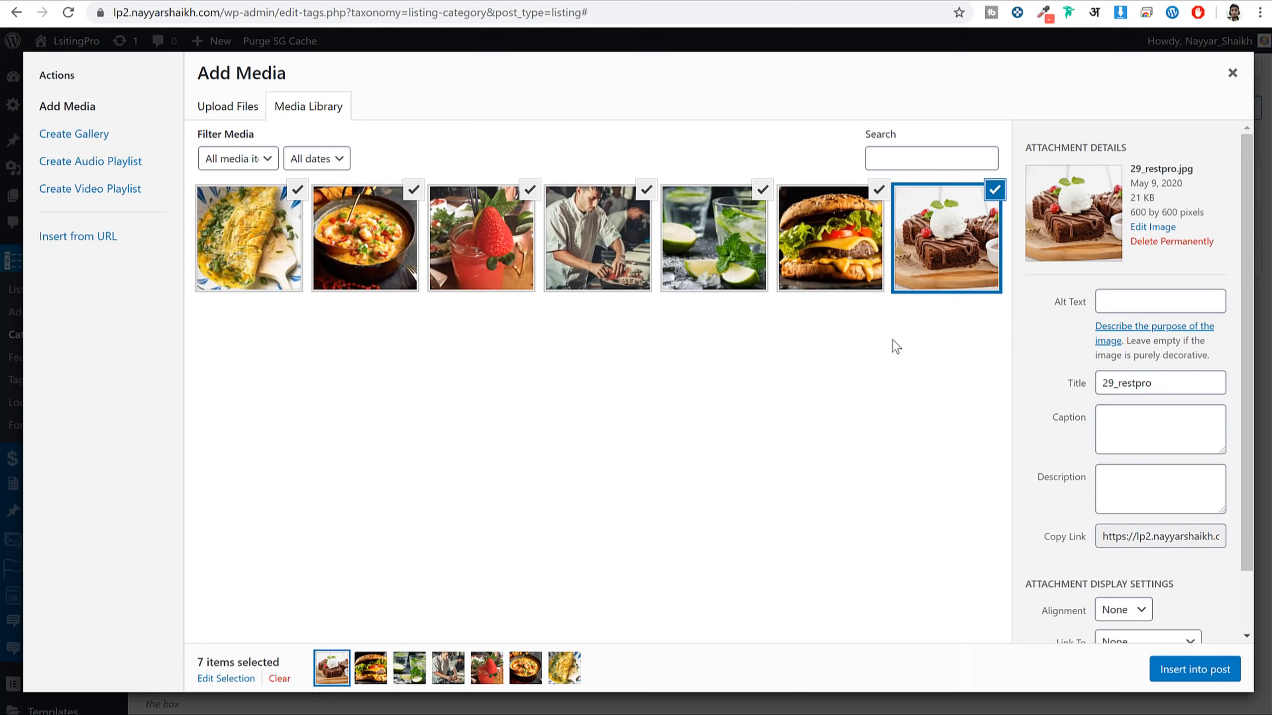
Insert the omelette image into the banner field and check the demo site's category list
left_click(225, 245)
left_click(226, 245)
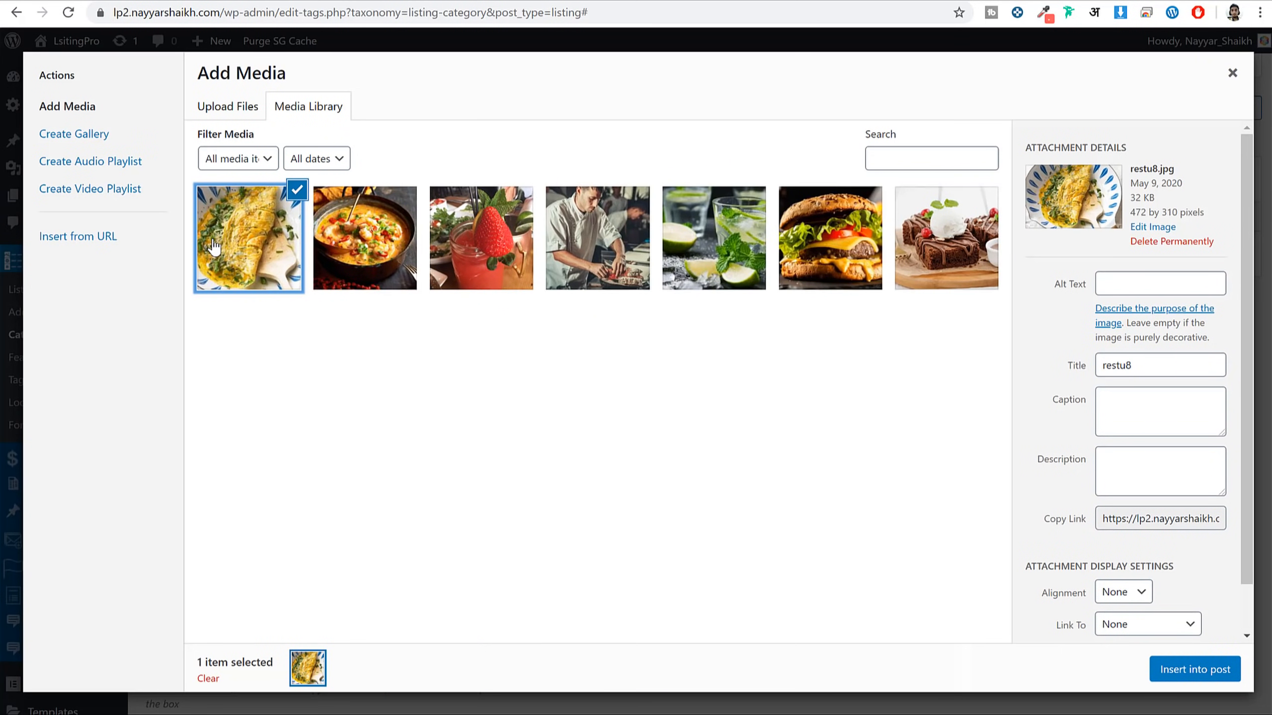
left_click(1182, 676)
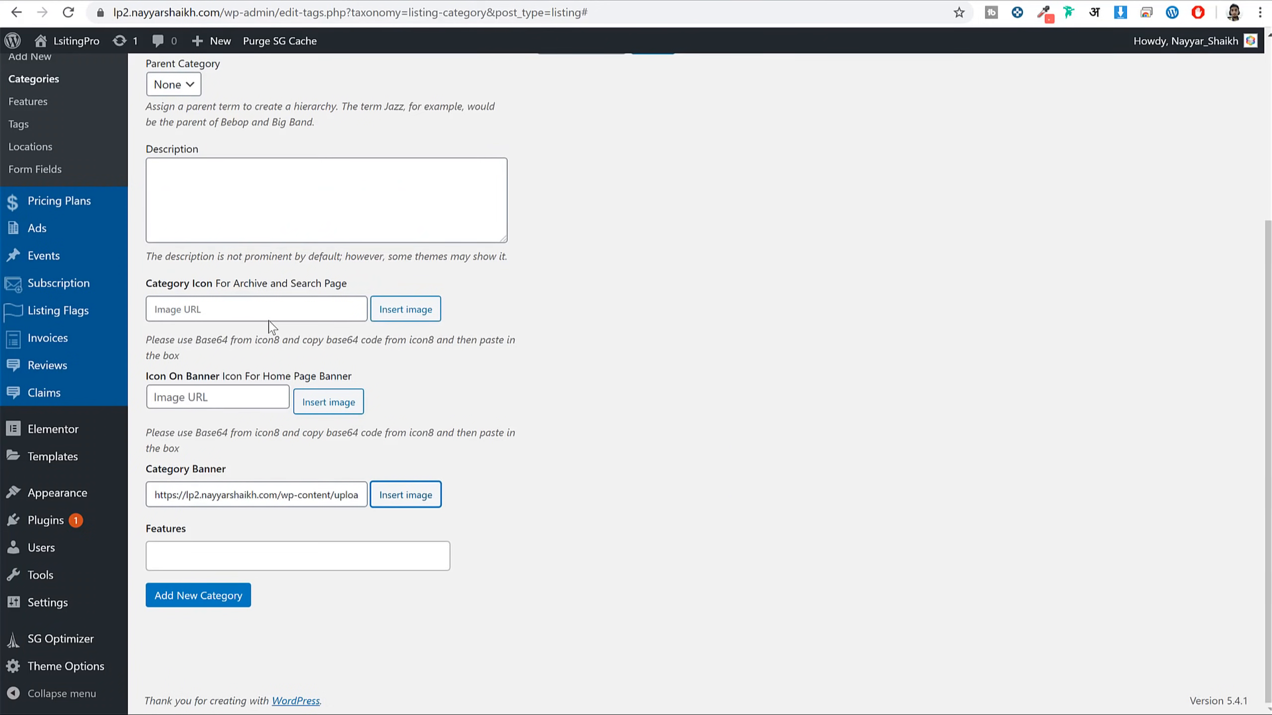
left_click_drag(152, 285, 327, 294)
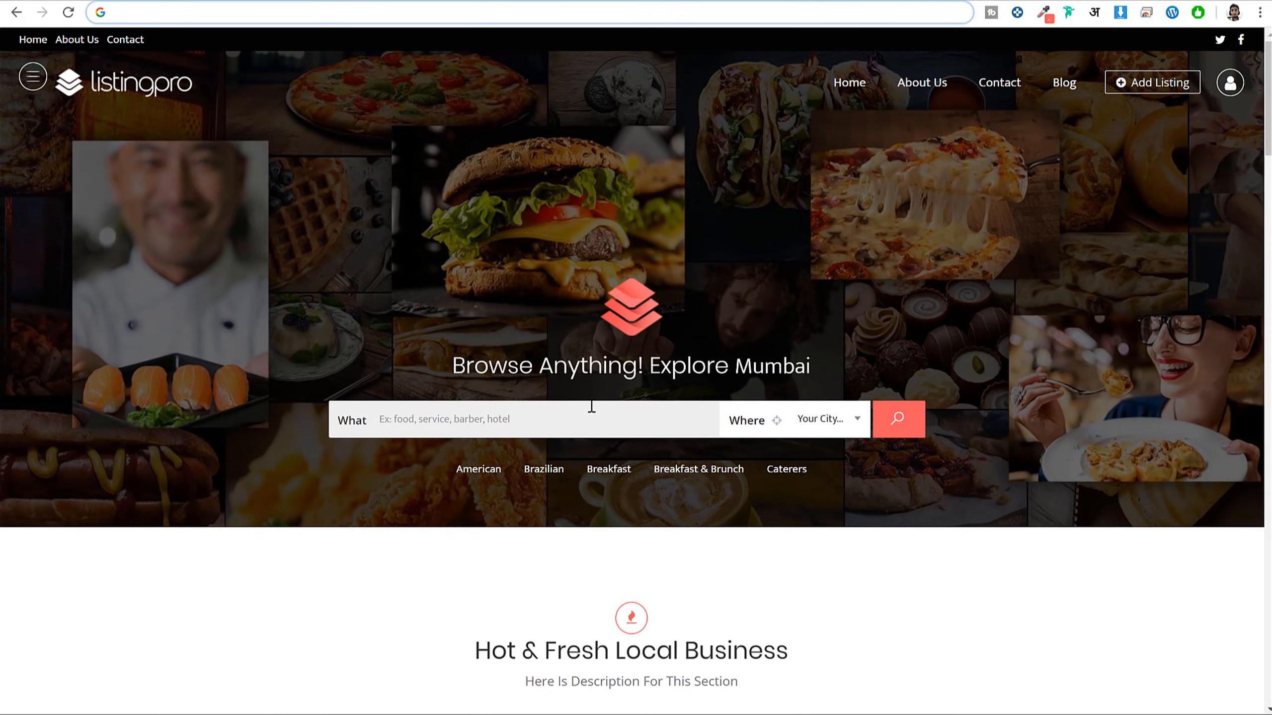
left_click(591, 407)
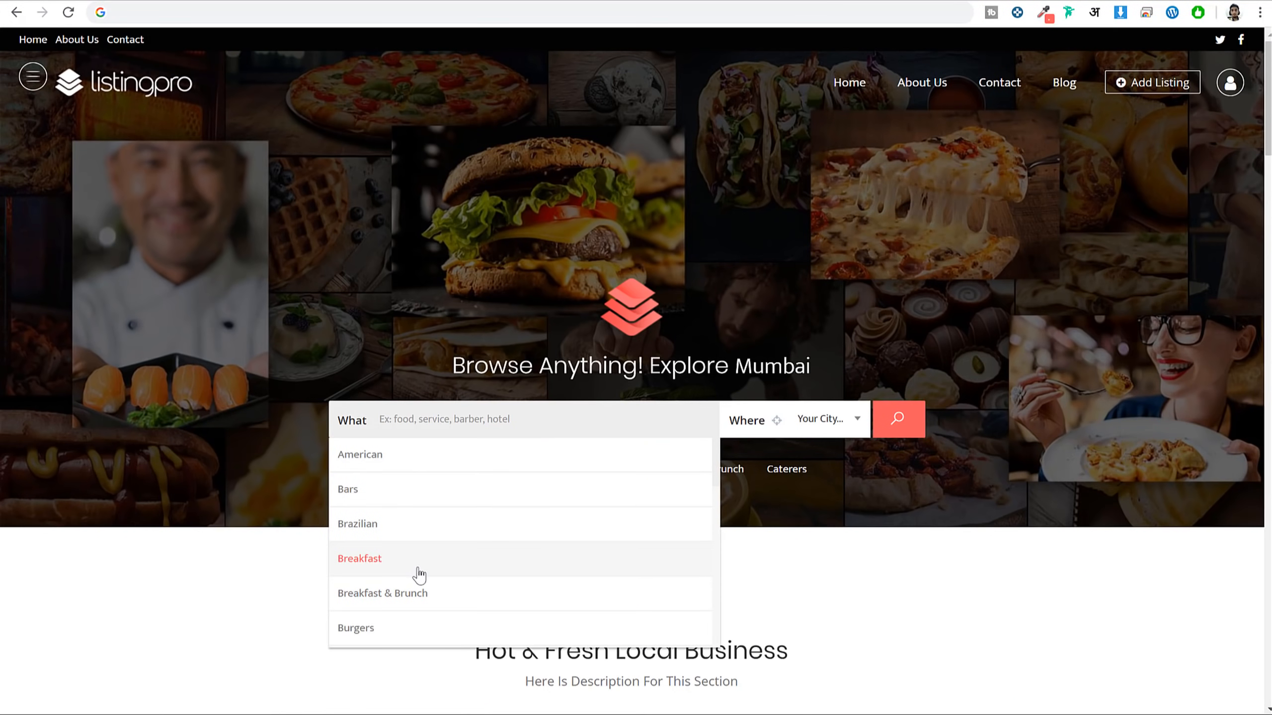
scroll(420, 575, "down", 4)
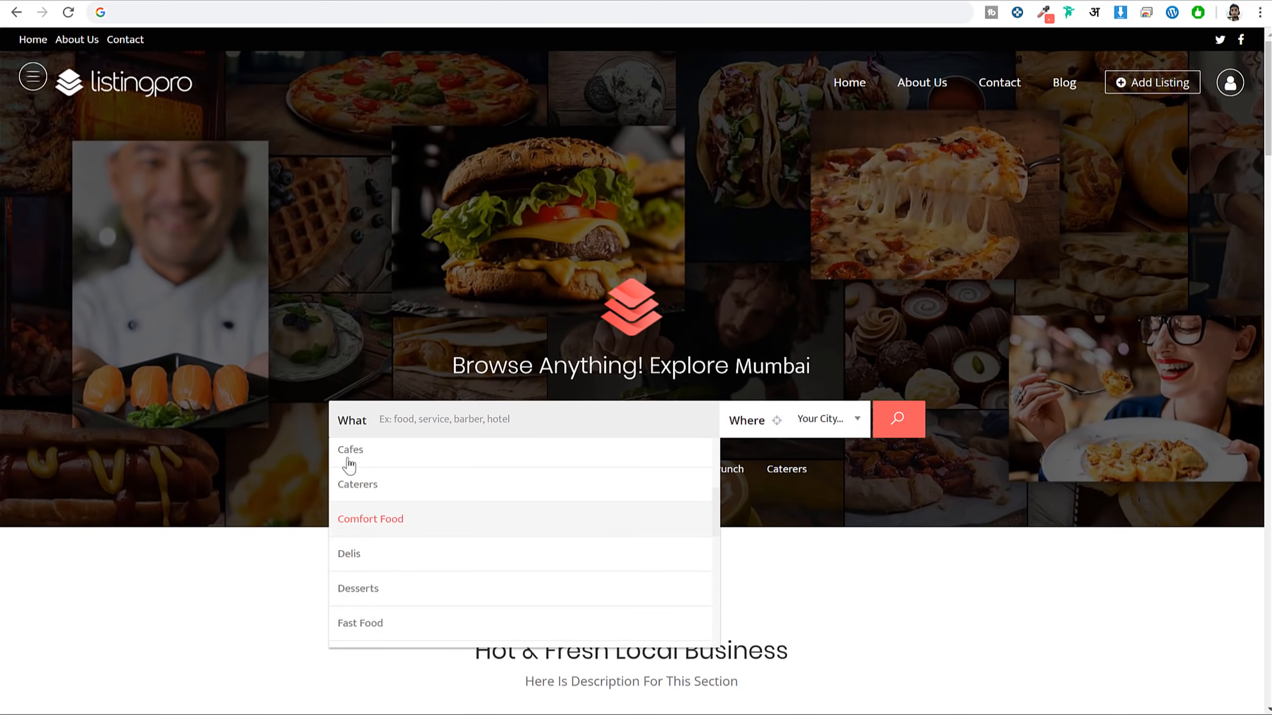
left_click(396, 2)
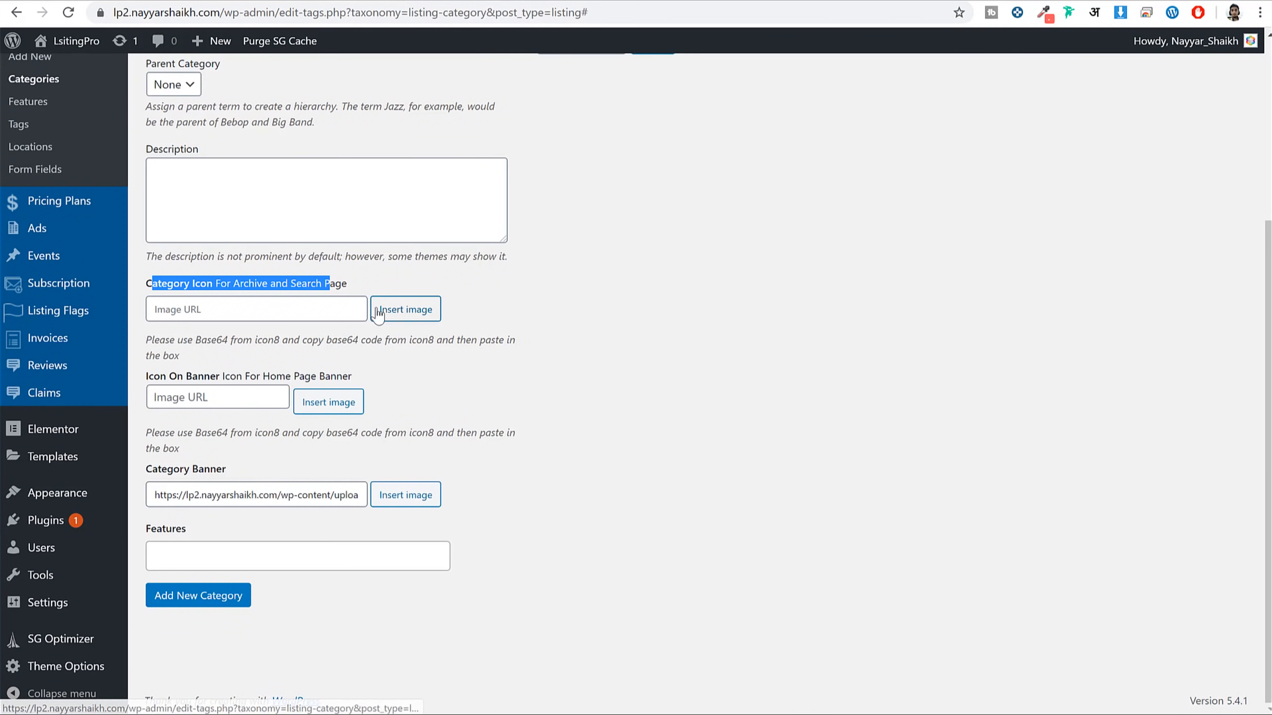
Add the Indian category, note its empty banner column, and open it for editing
left_click(576, 332)
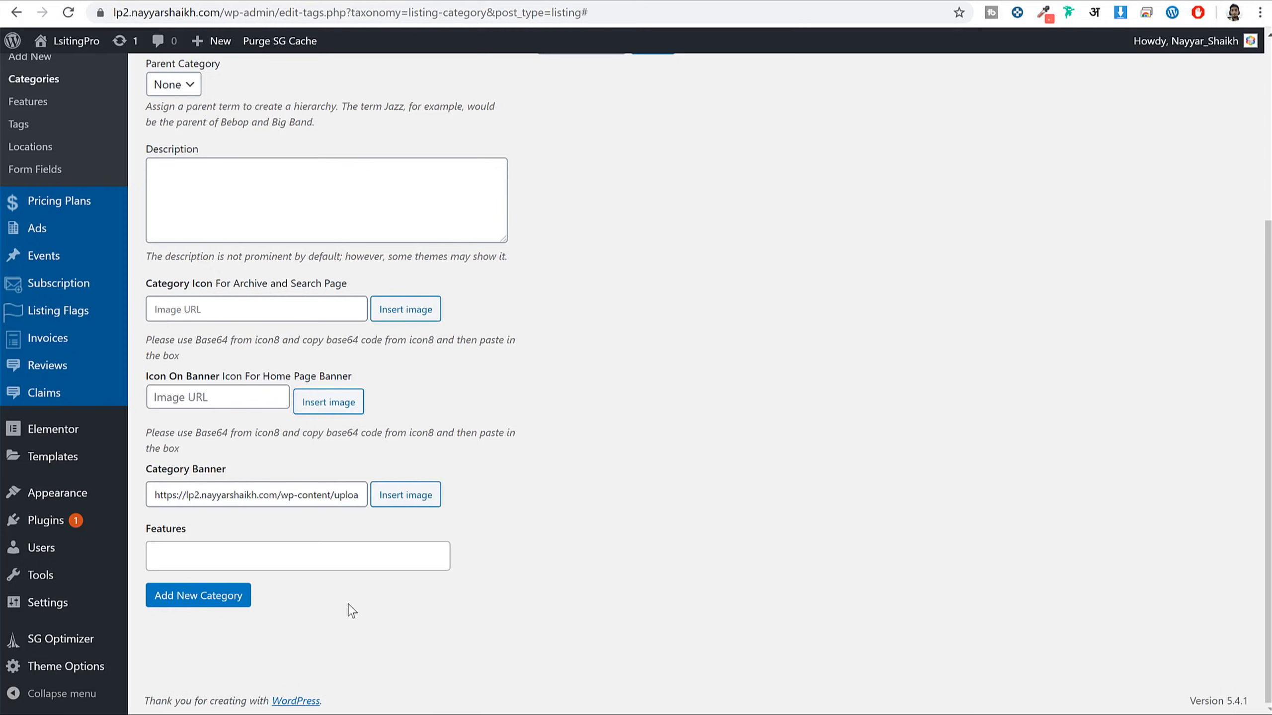
left_click(198, 595)
scroll(317, 612, "up", 4)
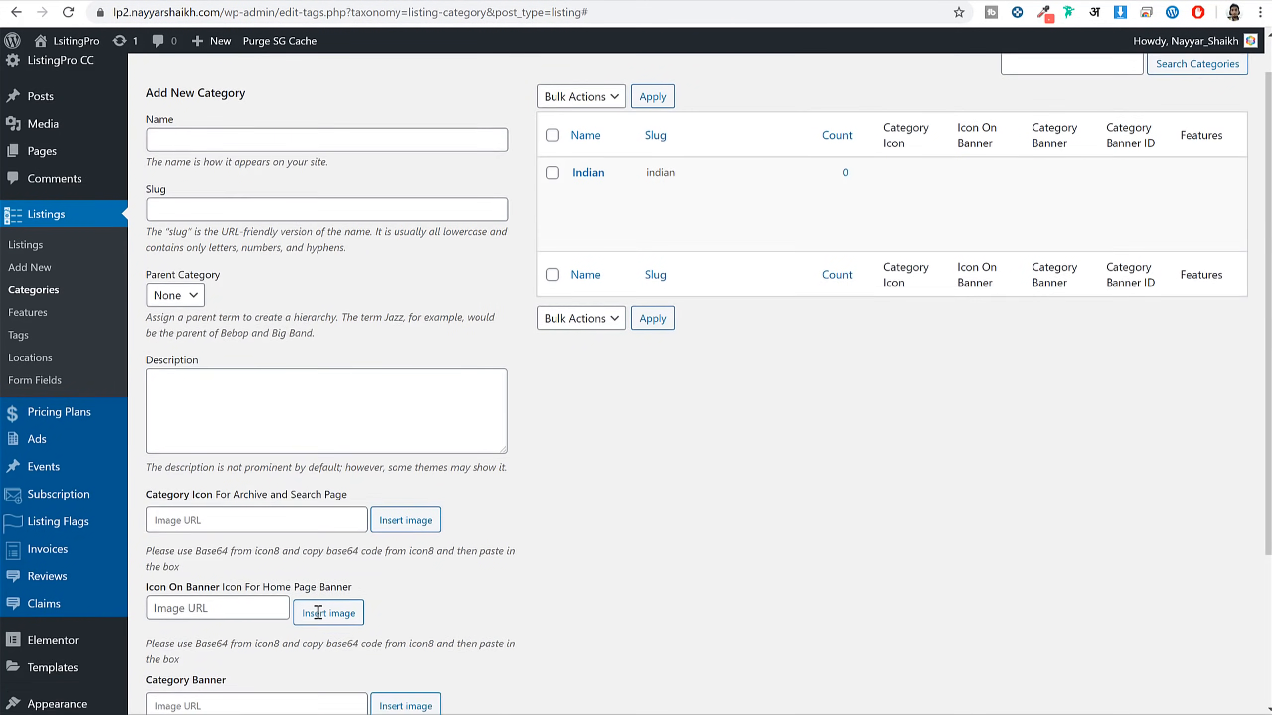
scroll(317, 612, "up", 1)
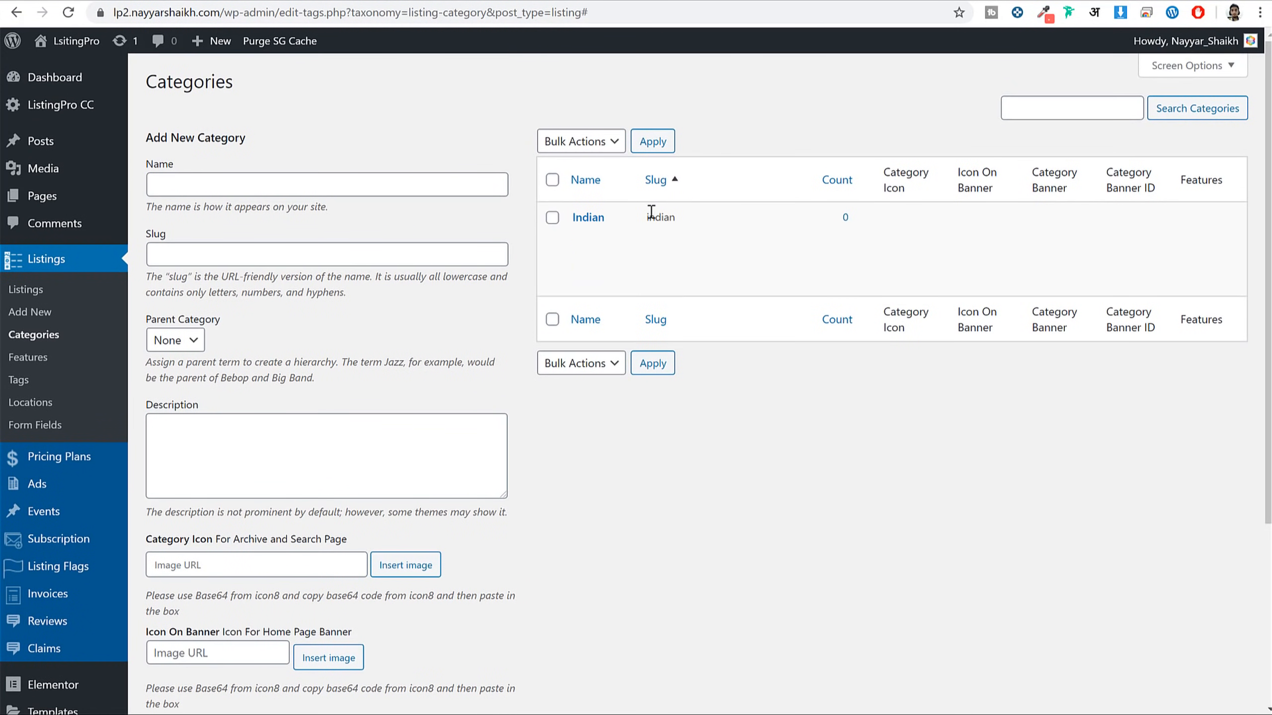
mouse_move(602, 226)
left_click_drag(1030, 173, 1061, 236)
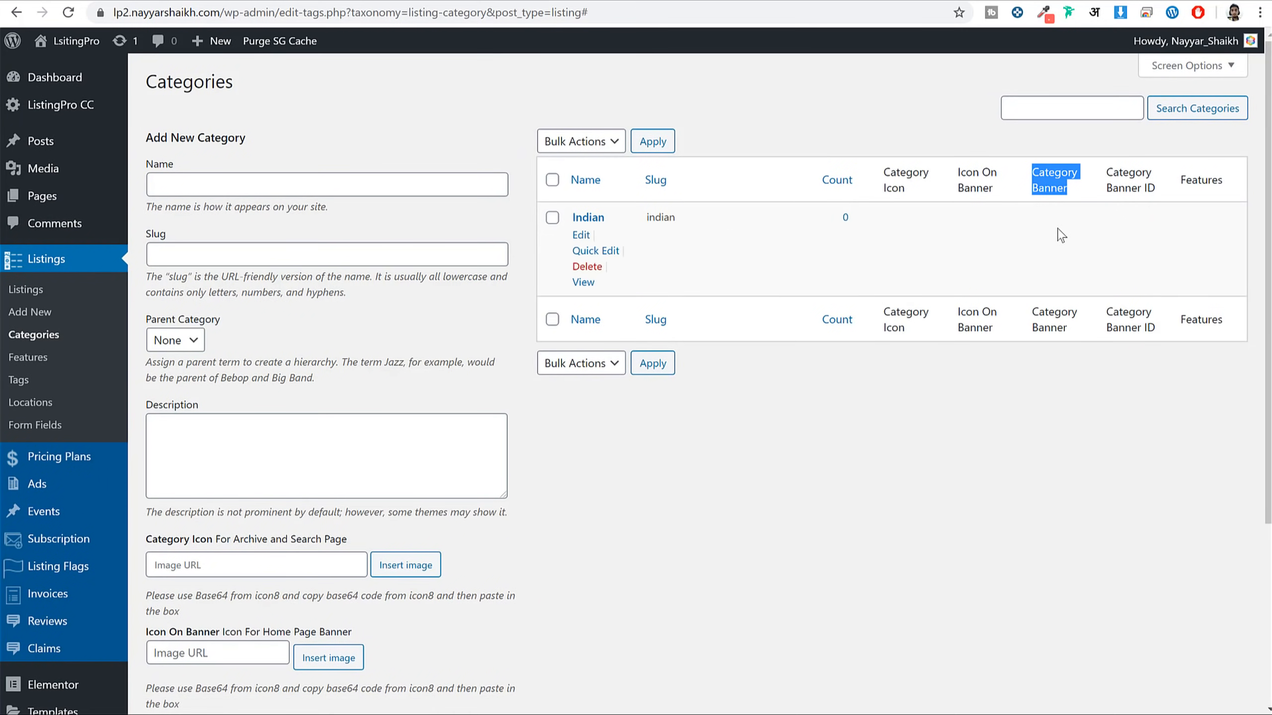
left_click(581, 235)
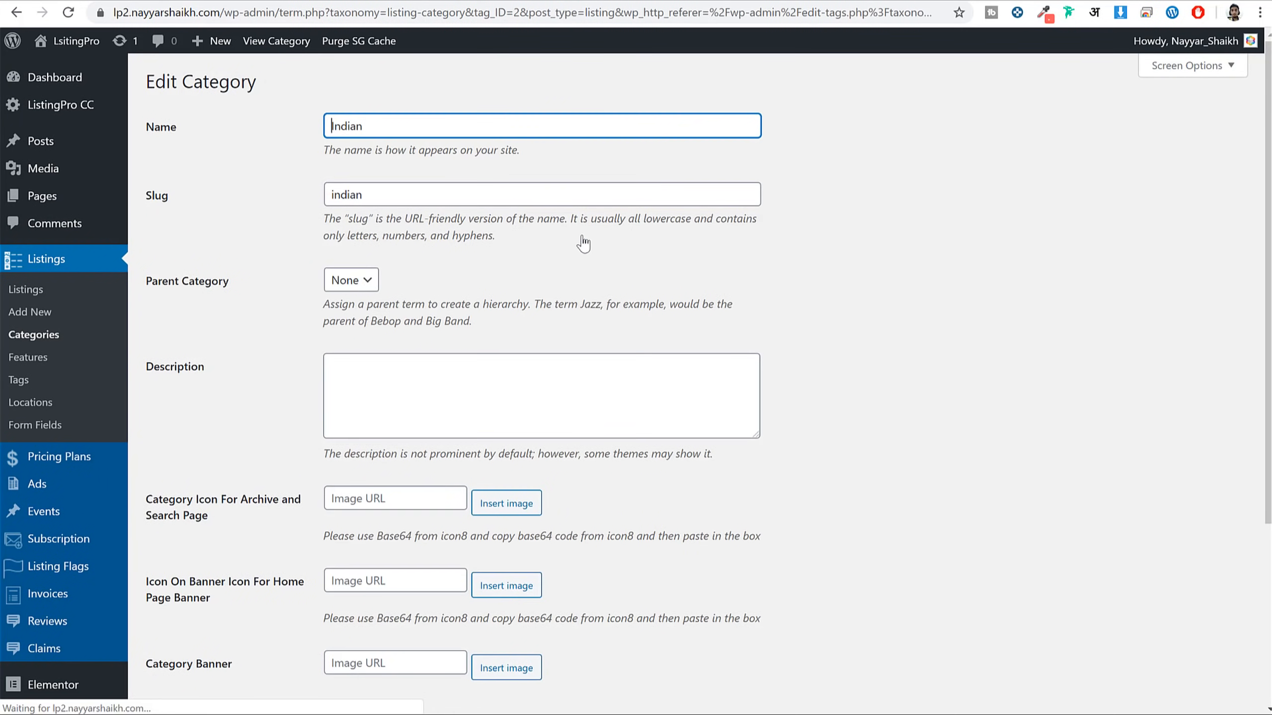
Insert the restu8 omelette photo as Indian's banner, update the category, and return to the list
scroll(669, 345, "down", 5)
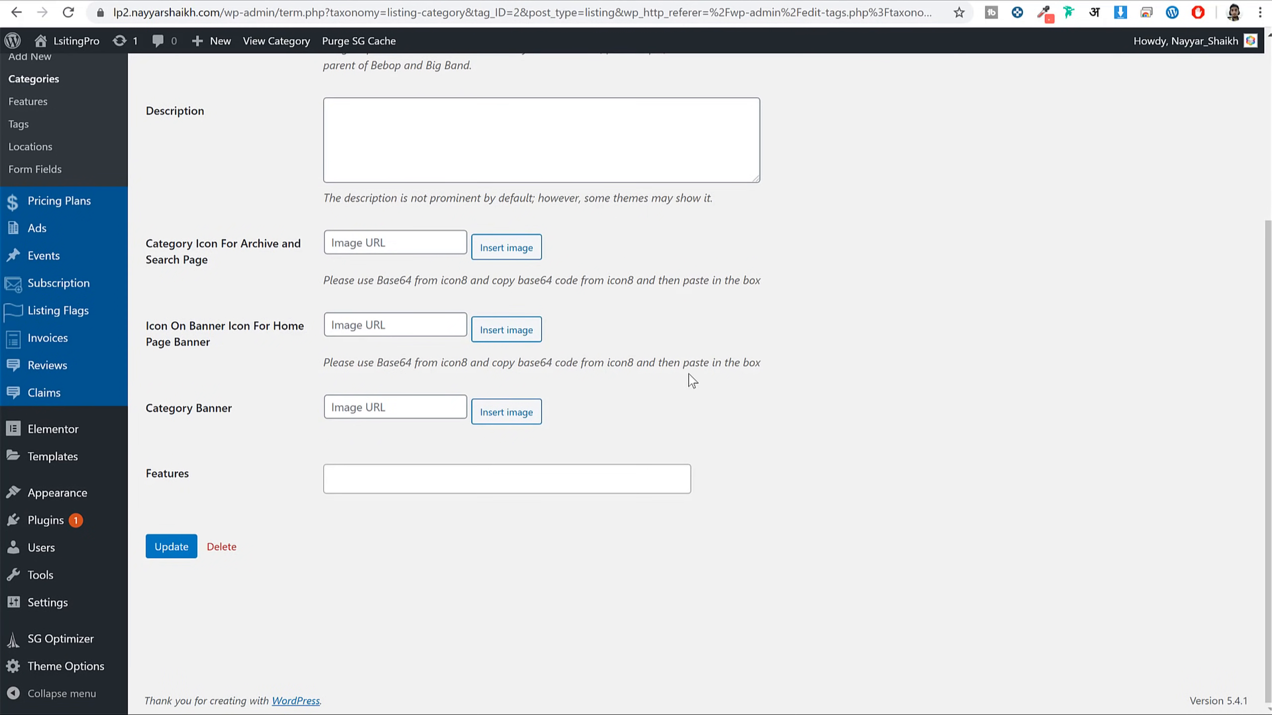
left_click(506, 412)
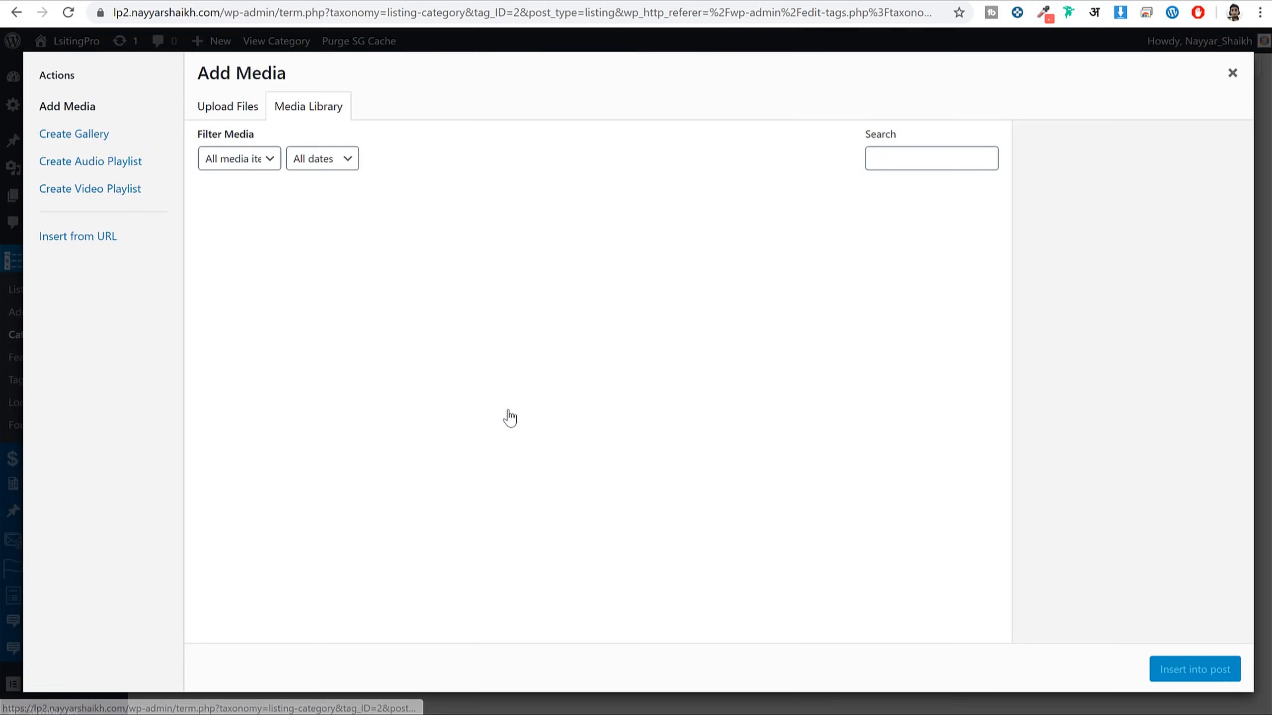
left_click(270, 245)
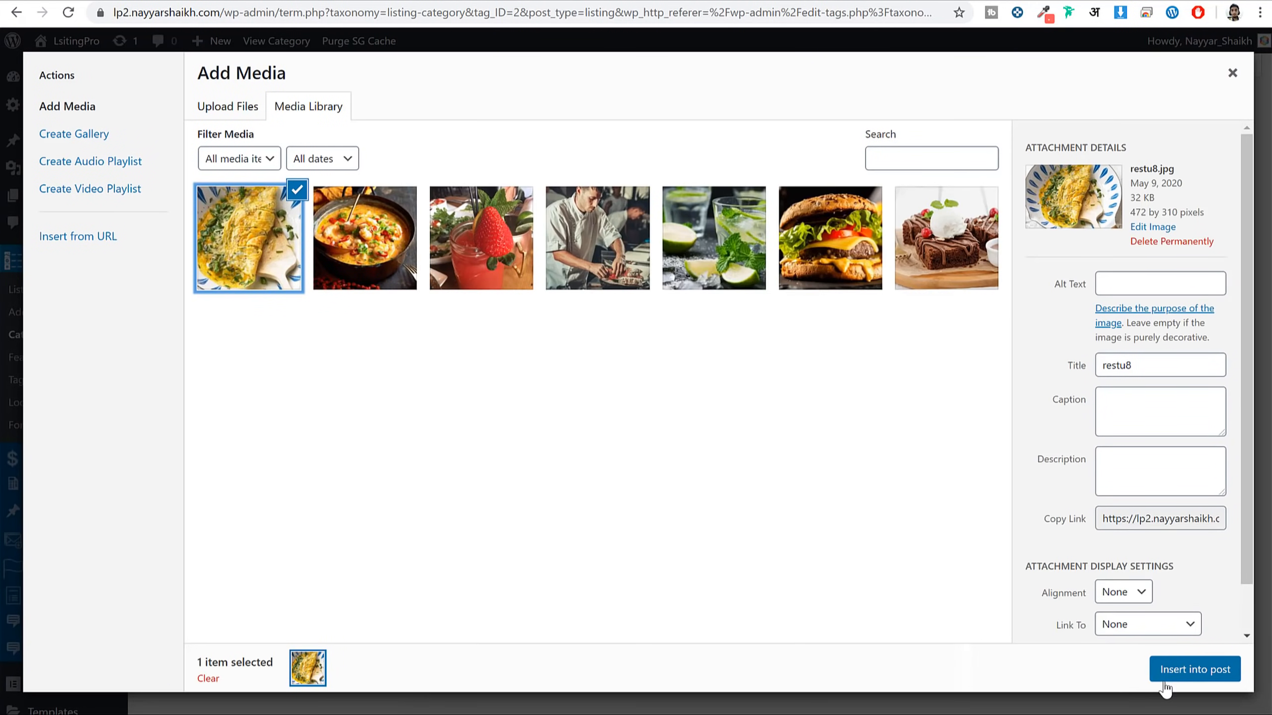
left_click(1194, 669)
scroll(213, 581, "down", 5)
left_click(174, 551)
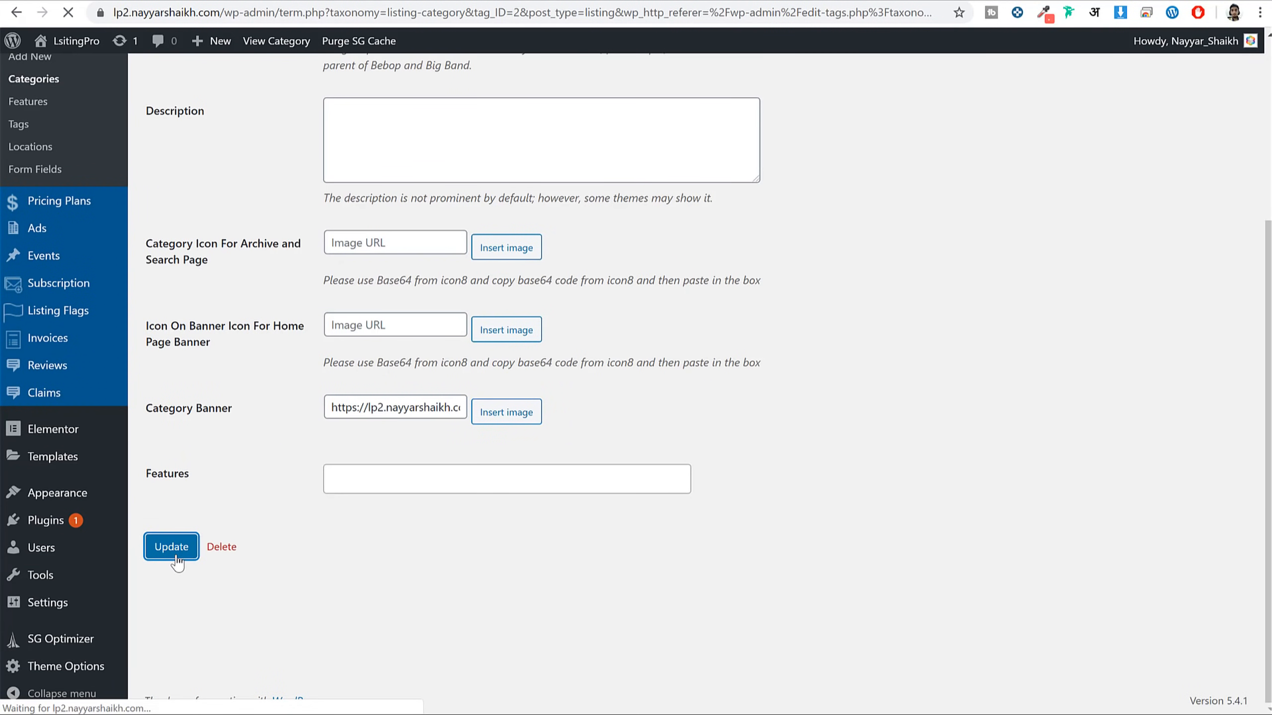
left_click(218, 153)
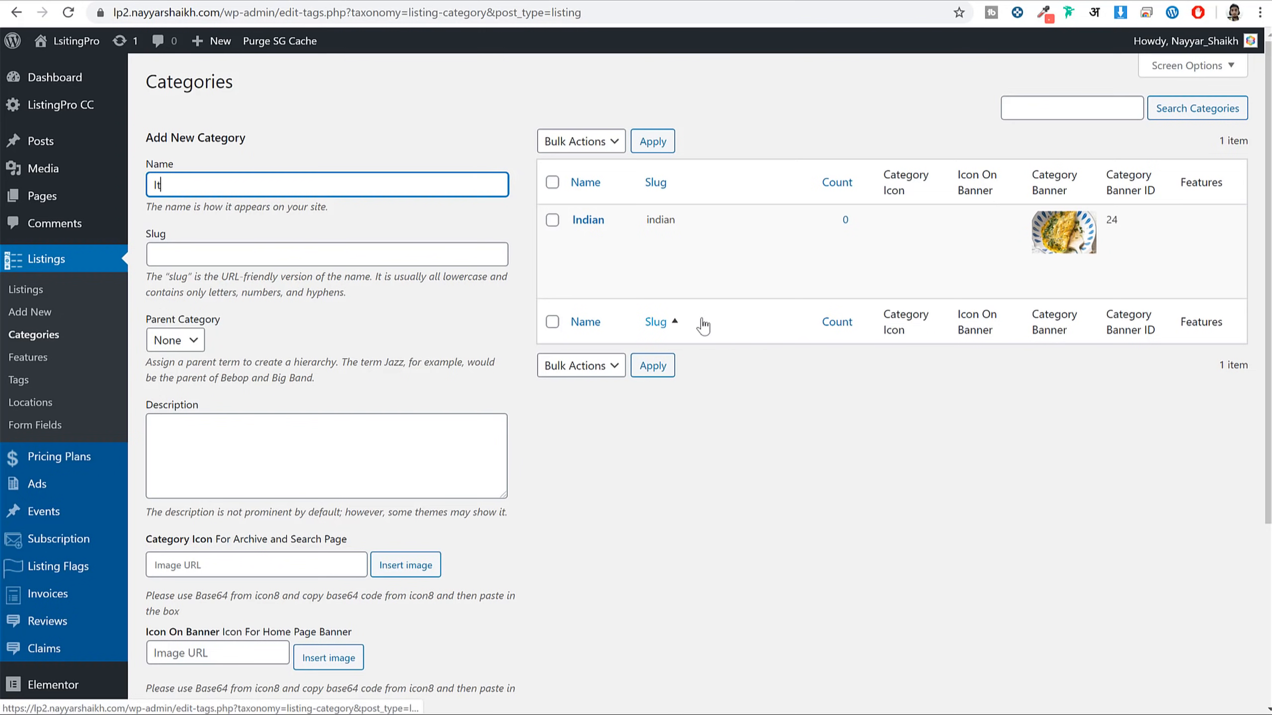
Add a new listing category named Italian
type("al")
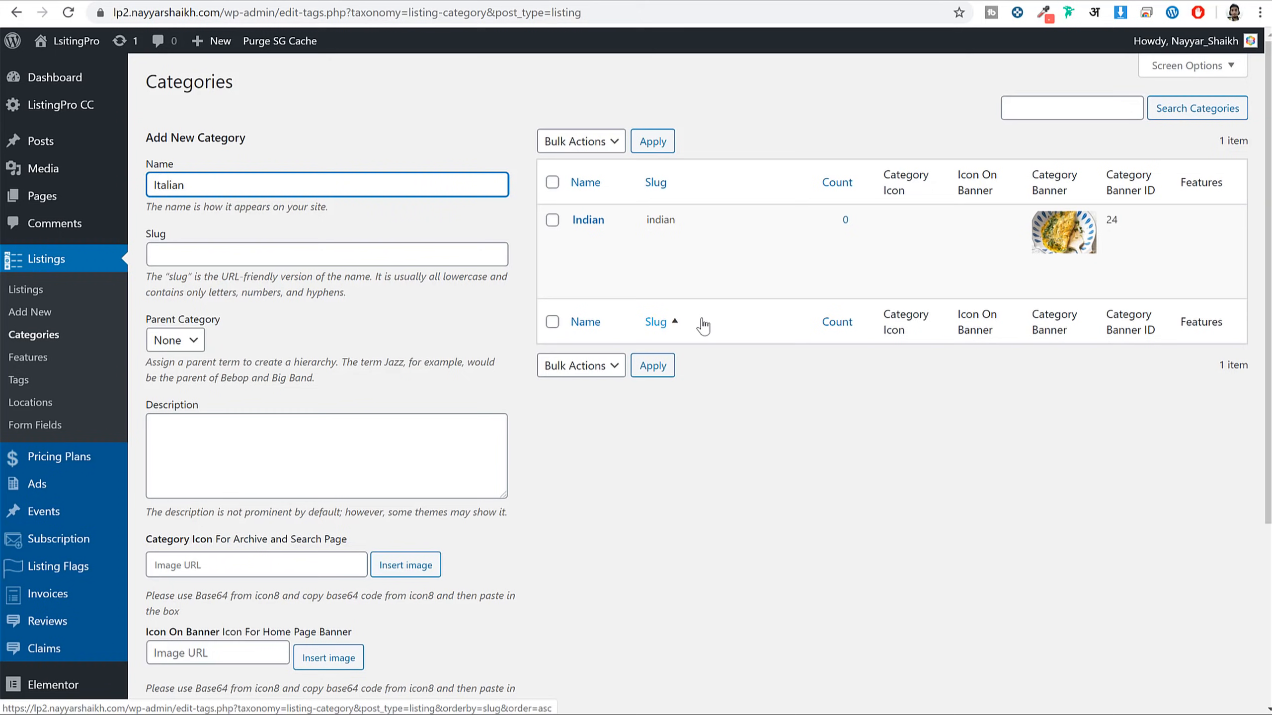
type("ian")
key("Tab")
scroll(340, 318, "down", 5)
left_click(243, 612)
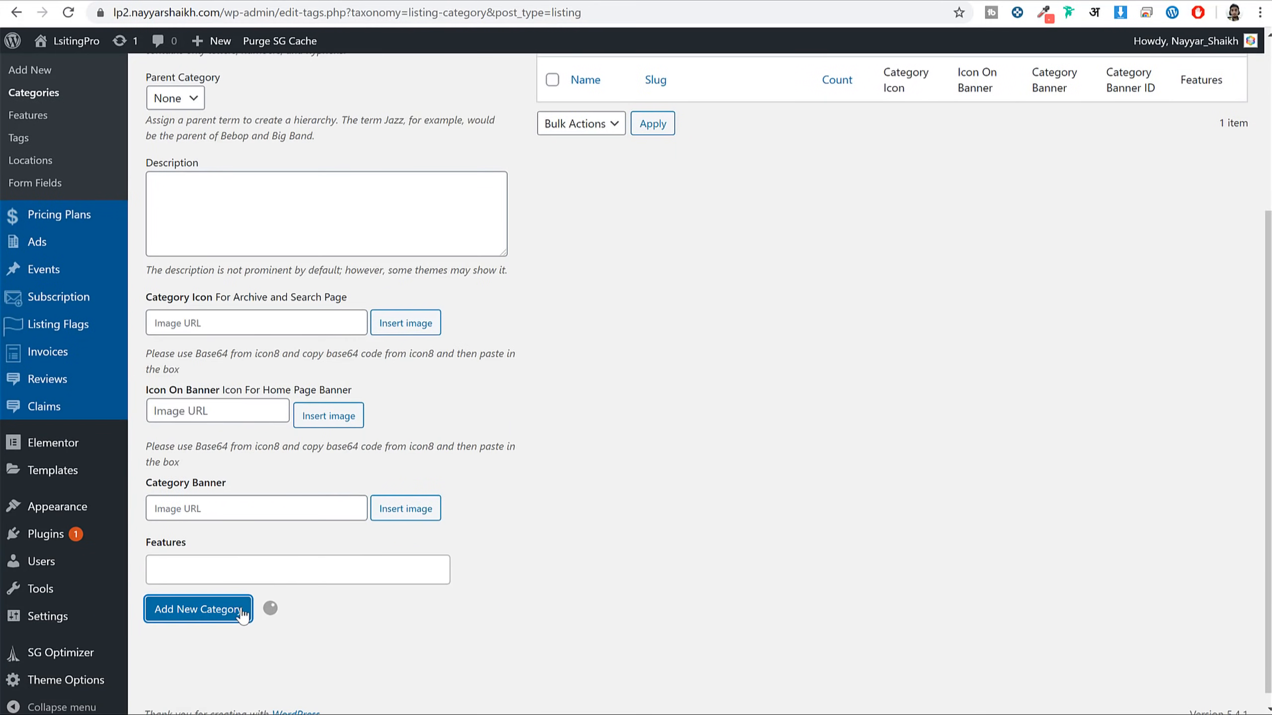
scroll(483, 552, "up", 5)
Set the brazillian curry photo as Italian's banner, update it, and return to the categories list
left_click(581, 238)
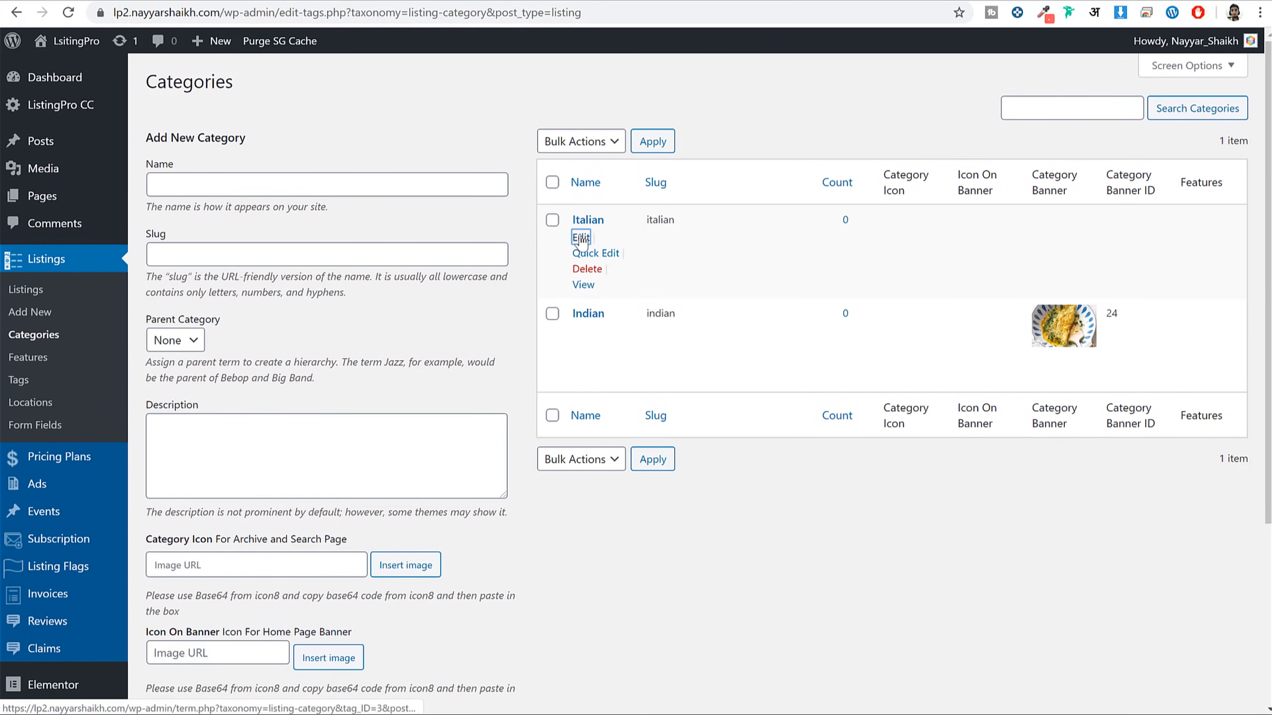
scroll(449, 432, "down", 5)
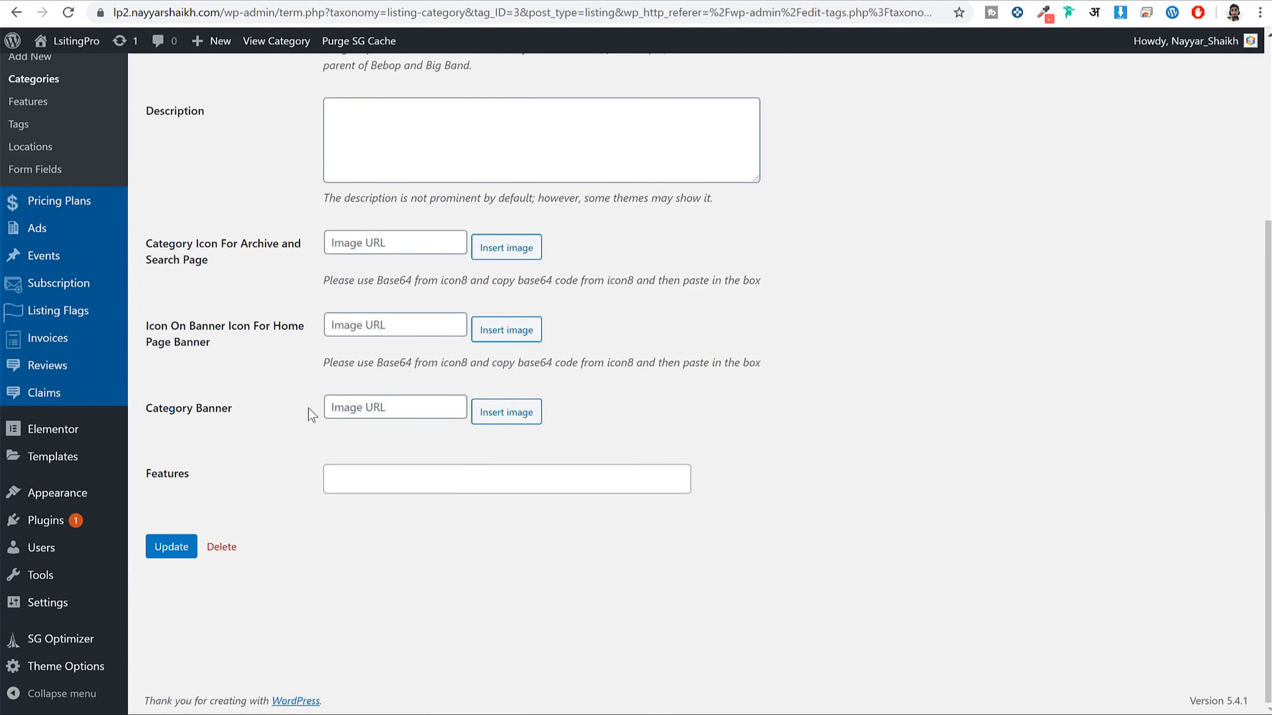
left_click(507, 412)
left_click(590, 245)
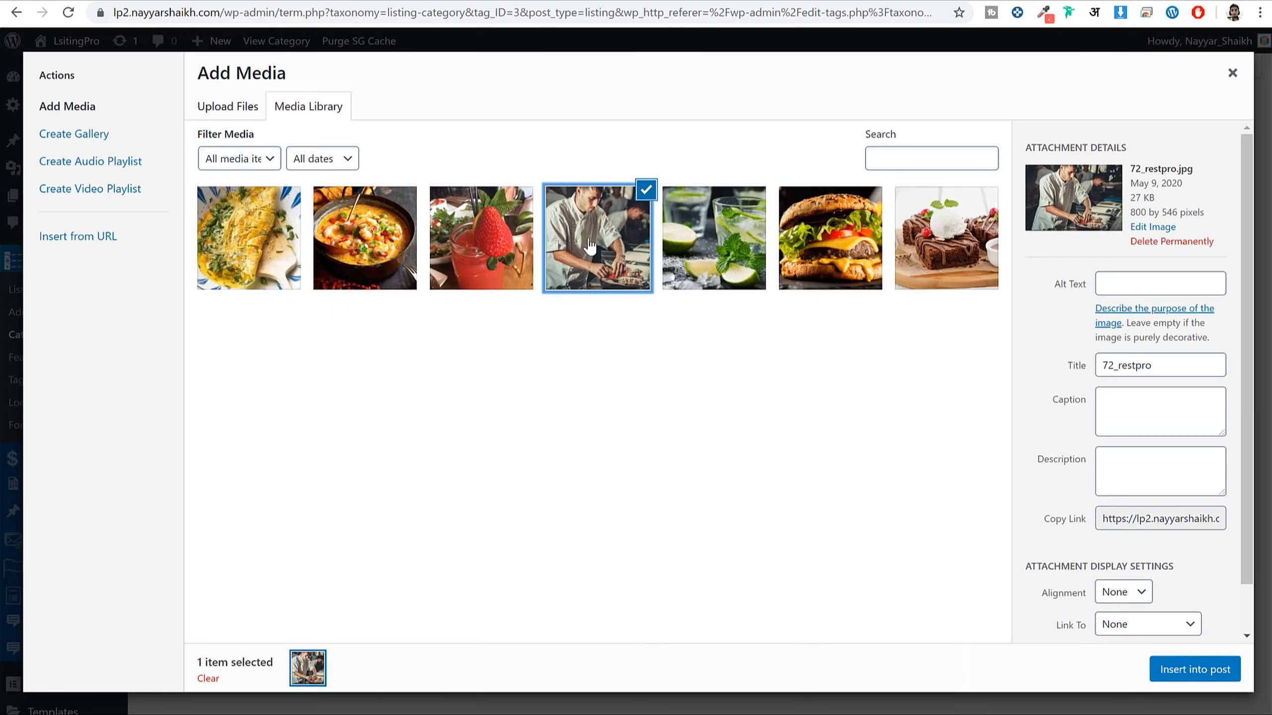
left_click(817, 233)
left_click(382, 245)
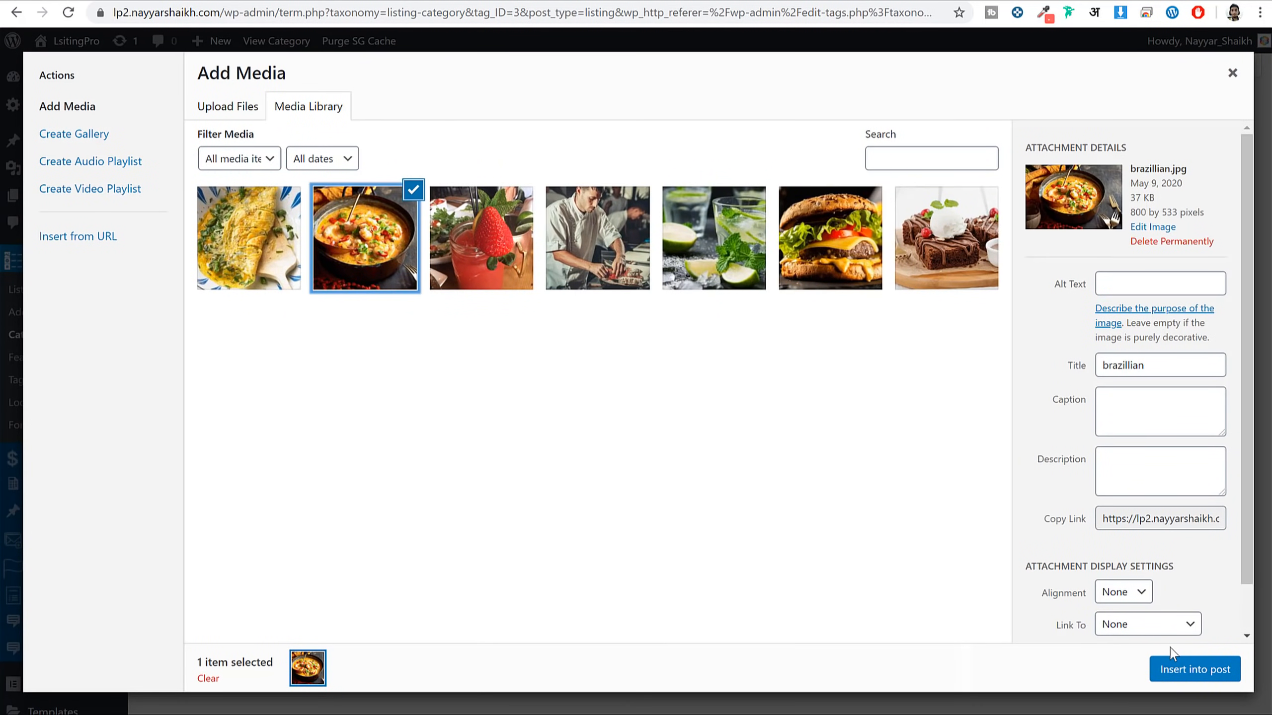
left_click(1192, 669)
scroll(166, 666, "down", 3)
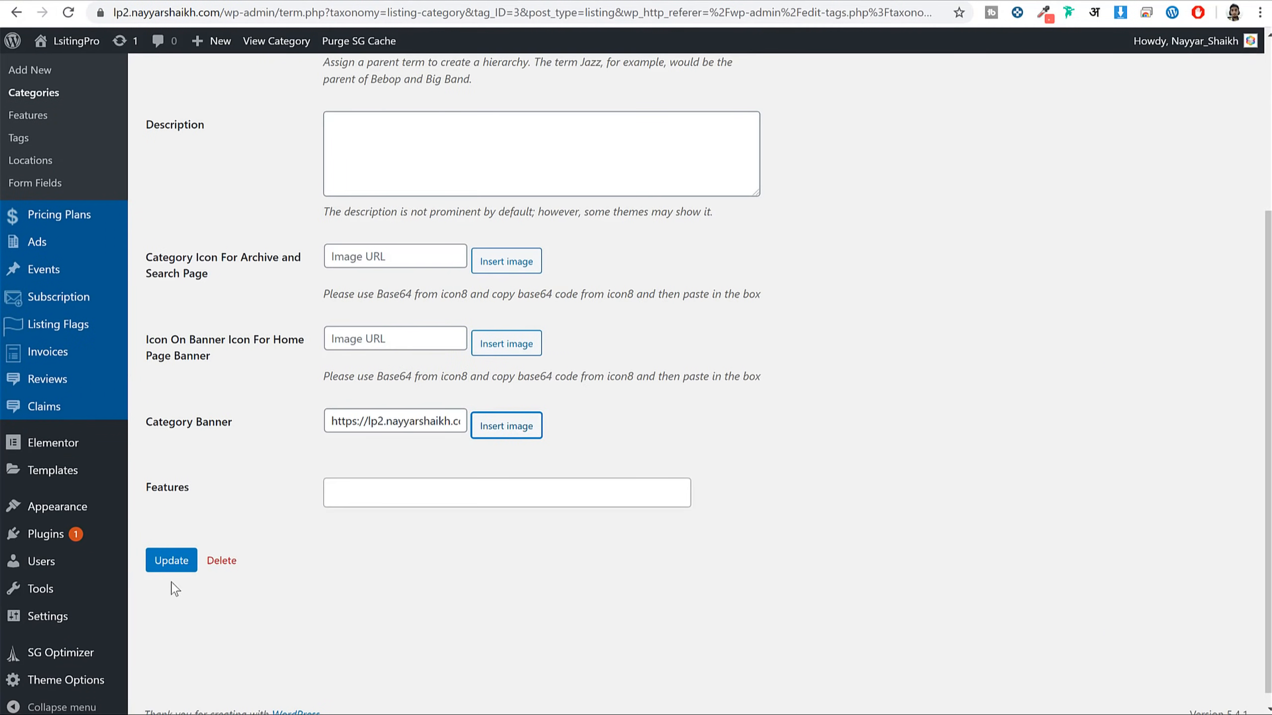
left_click(183, 560)
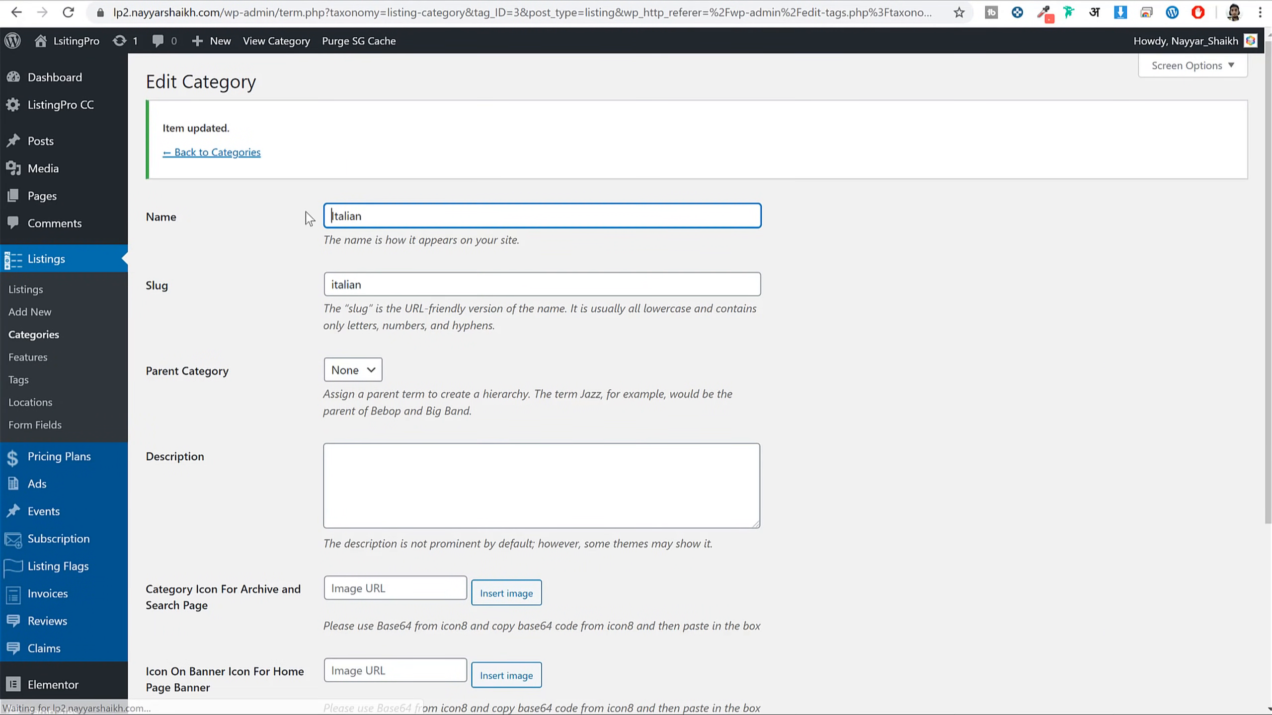
left_click(250, 156)
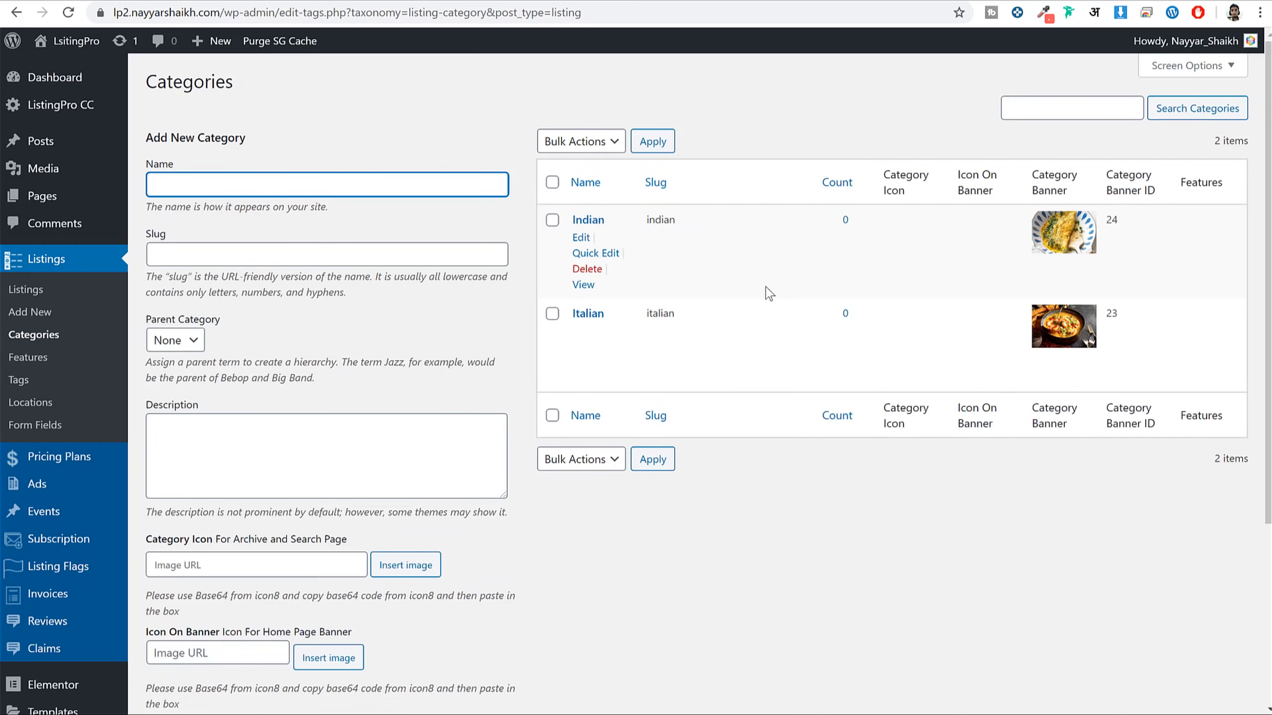
Add a Mumbai location on the listing Locations page
left_click(35, 410)
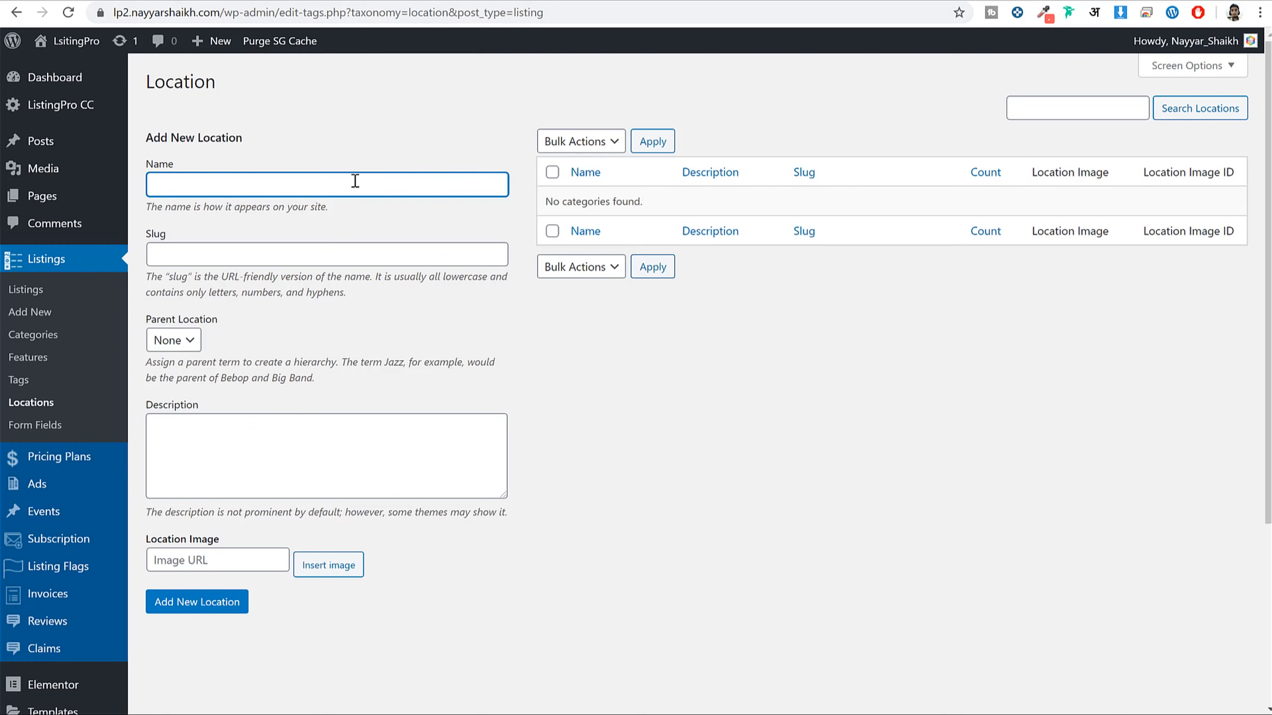
type("Mumbai")
left_click(199, 606)
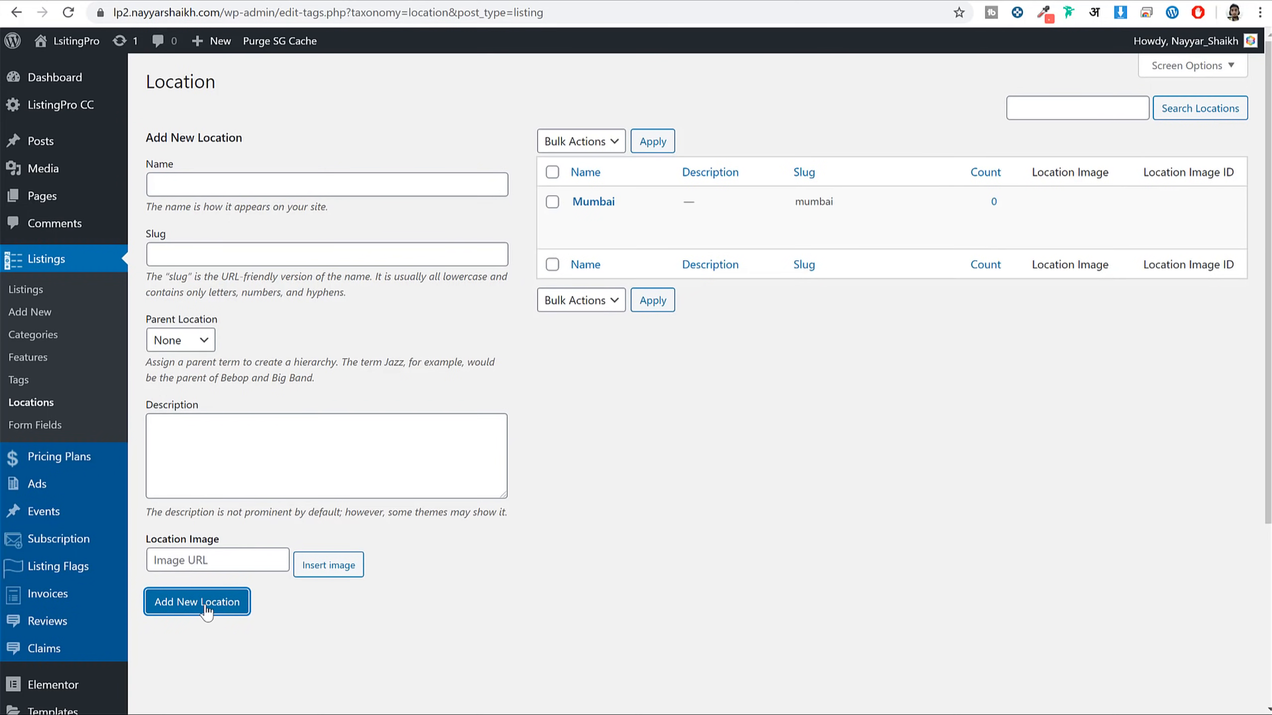
Upload all ten city images from Media > Locations through Mumbai's location image picker
left_click(581, 221)
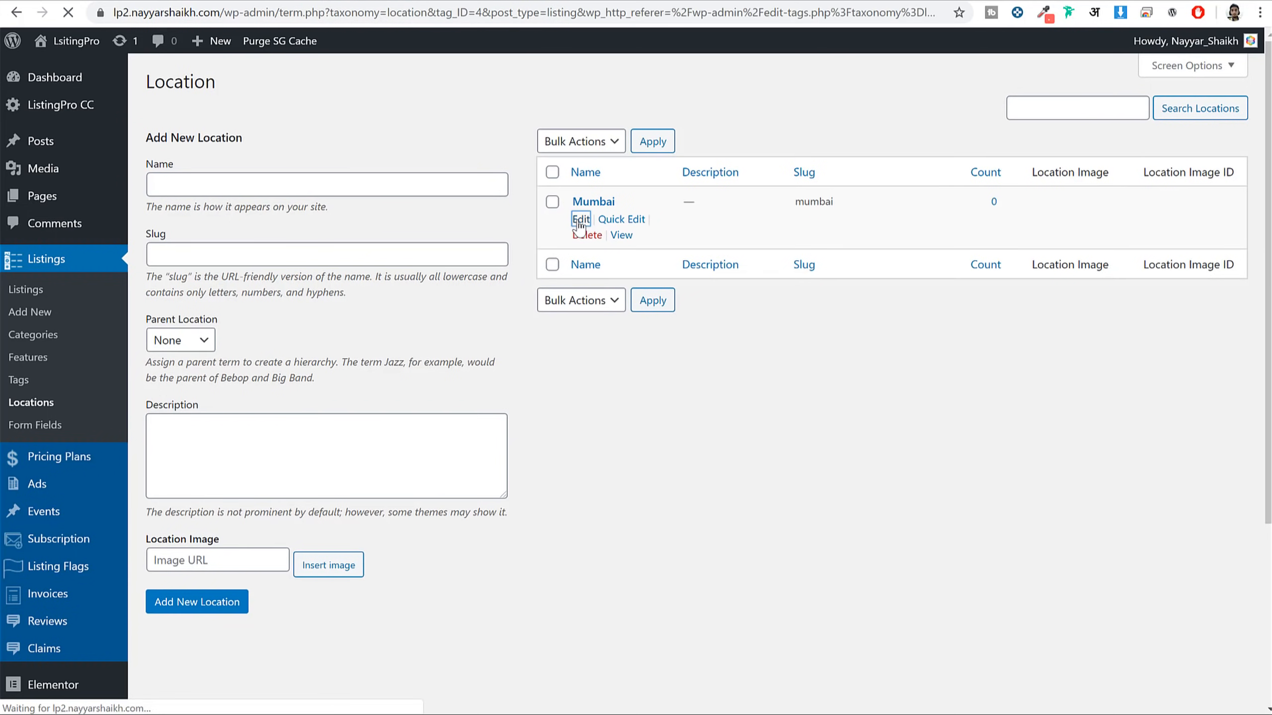
scroll(190, 430, "down", 3)
left_click(539, 430)
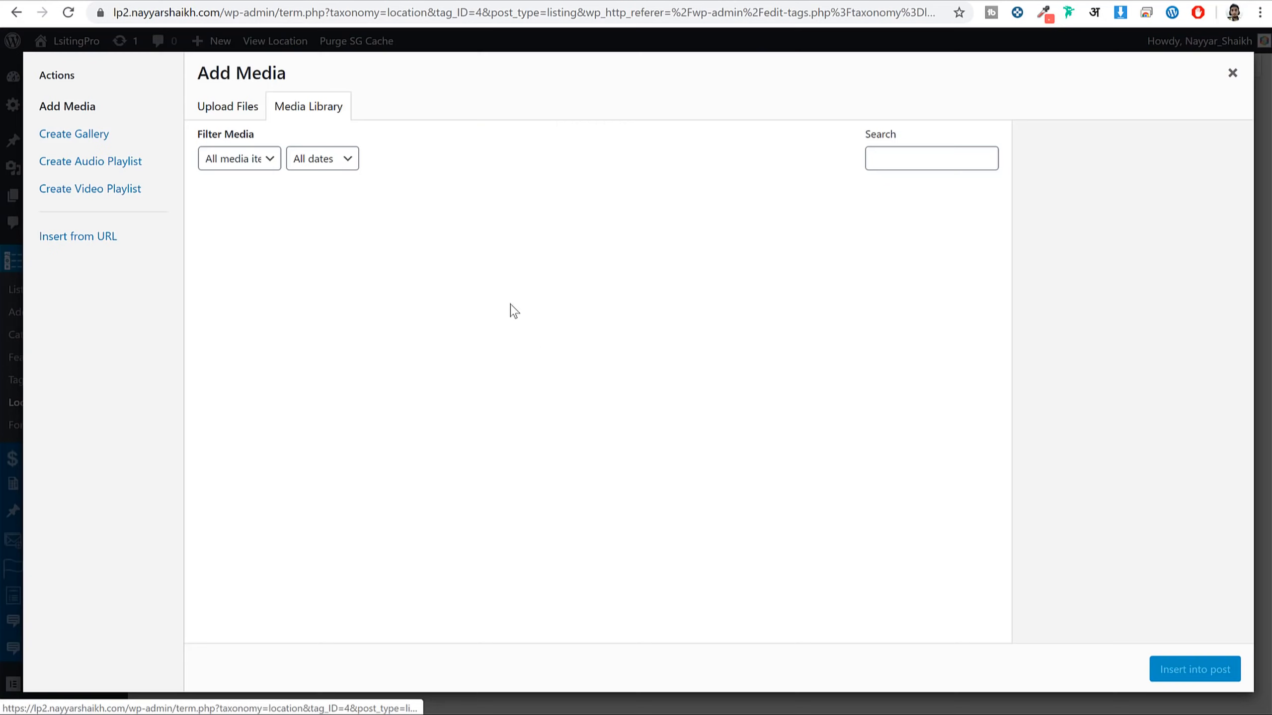
left_click(228, 106)
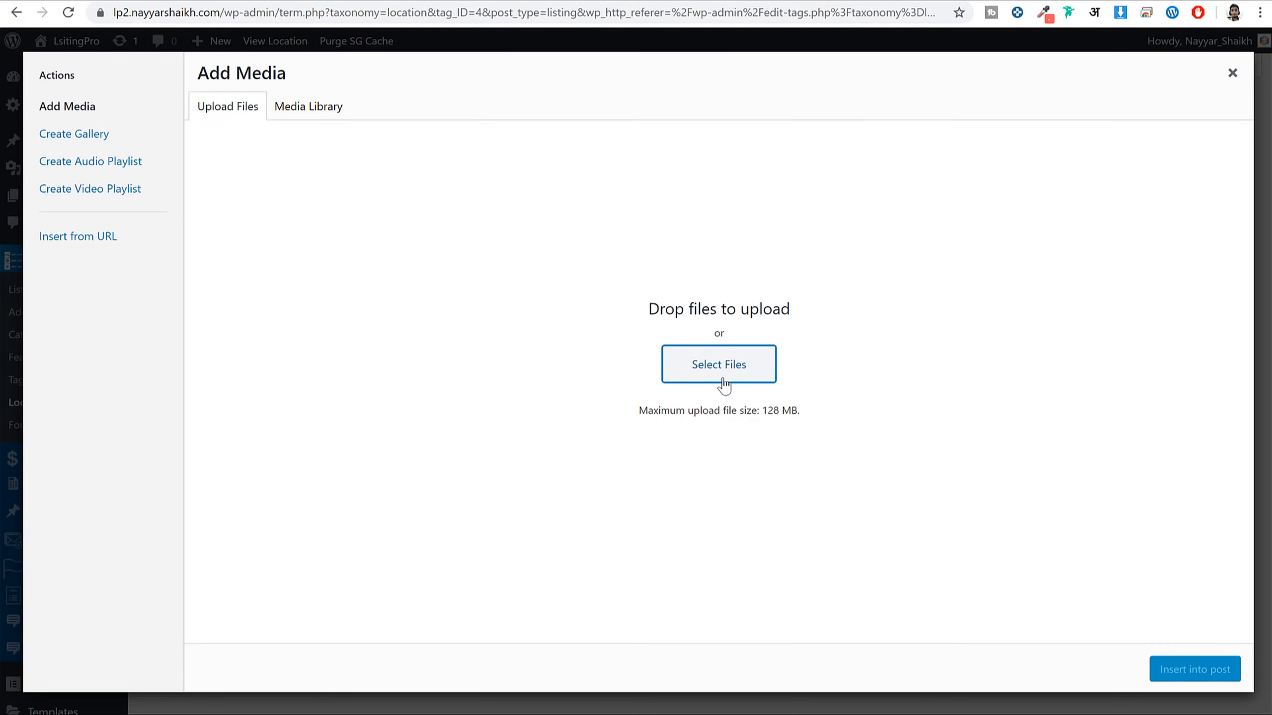
left_click(721, 378)
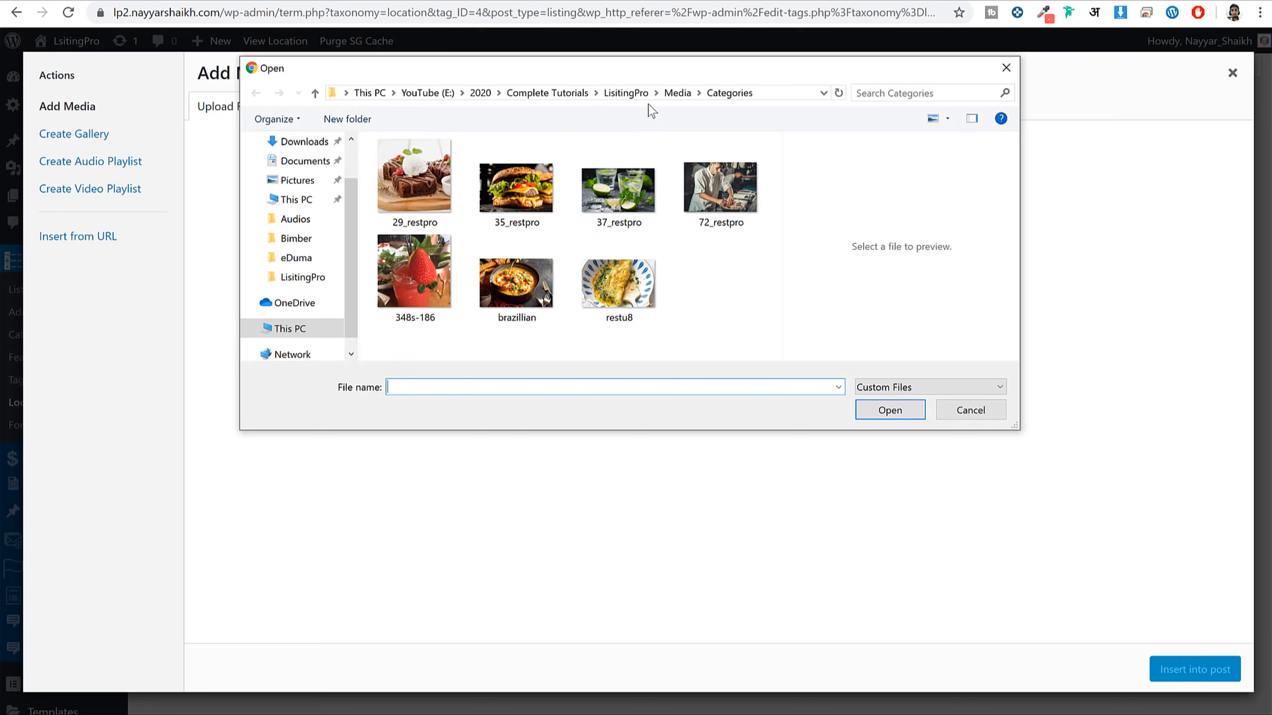
left_click(686, 97)
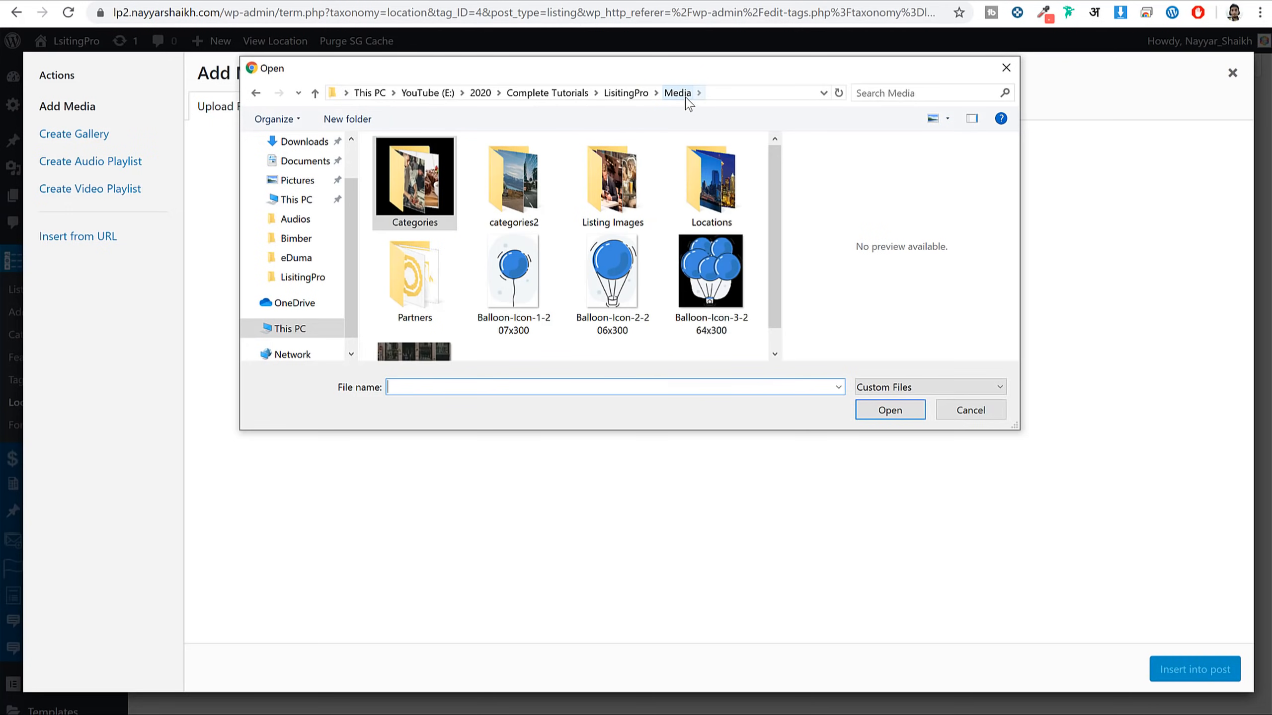
double_click(712, 180)
key("ctrl+a")
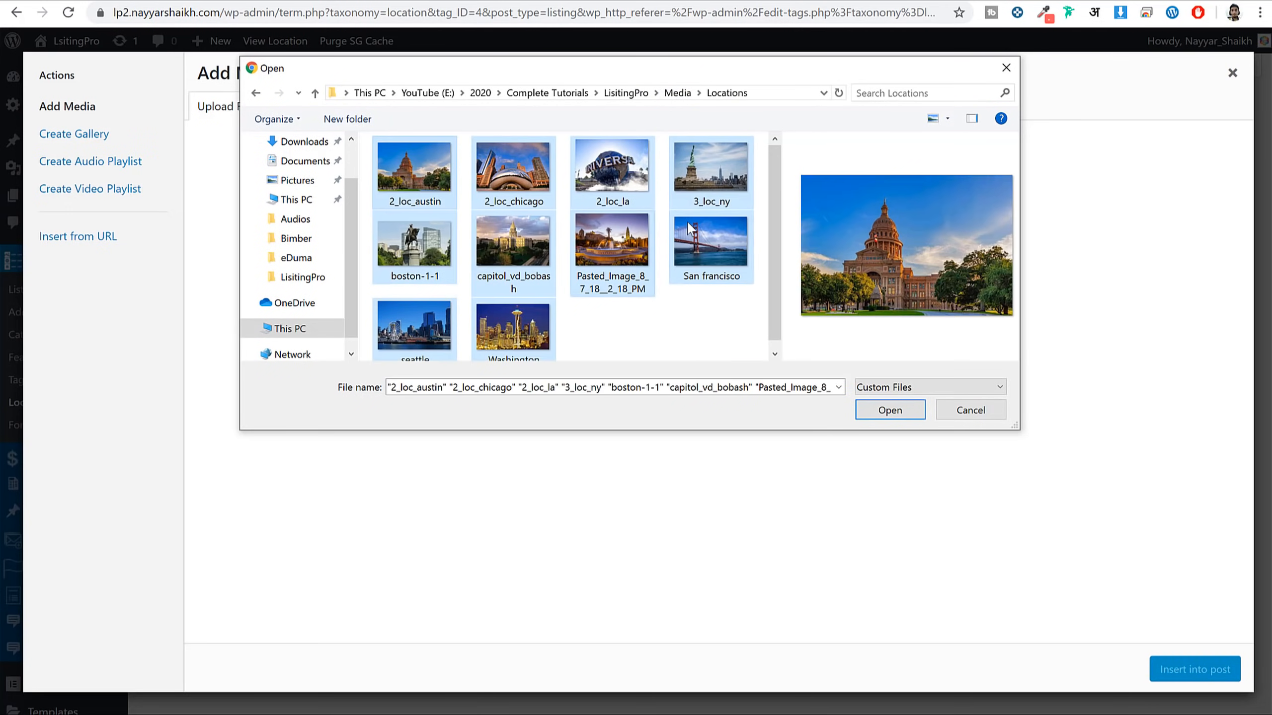
left_click(890, 411)
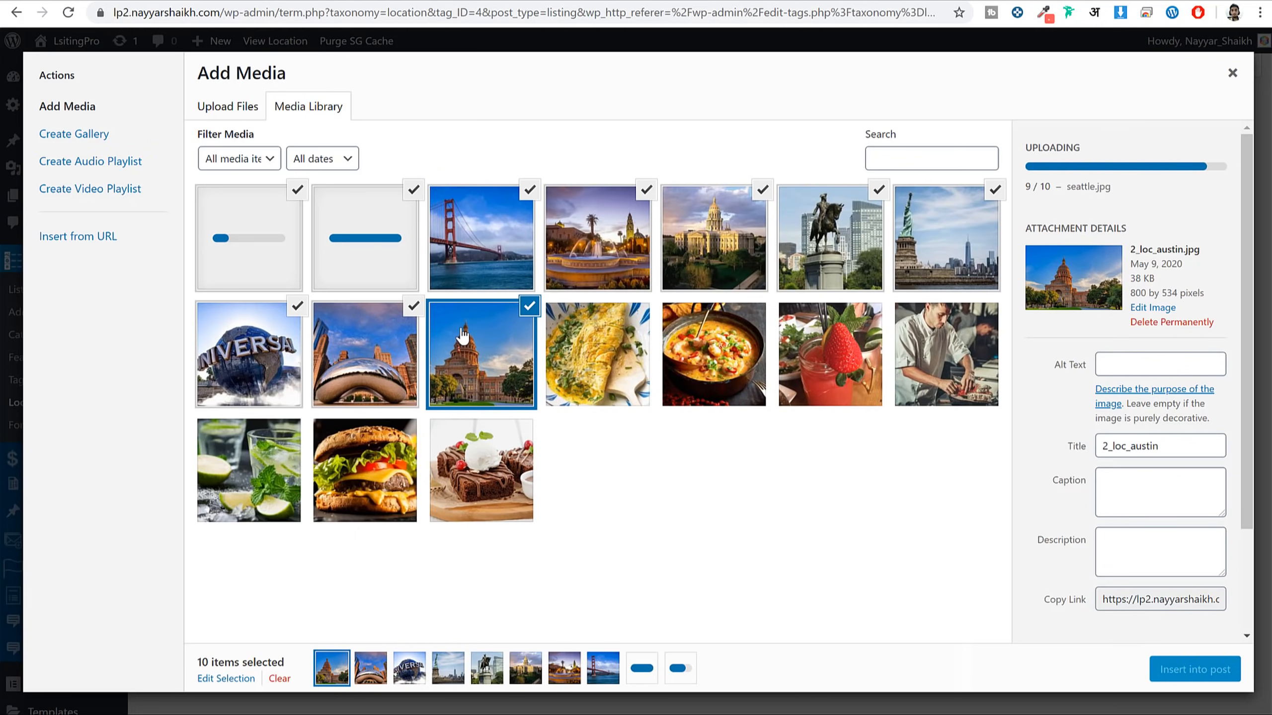
Choose the Golden Gate Bridge photo as Mumbai's image, update it, and return to Locations
left_click(476, 256)
left_click(477, 255)
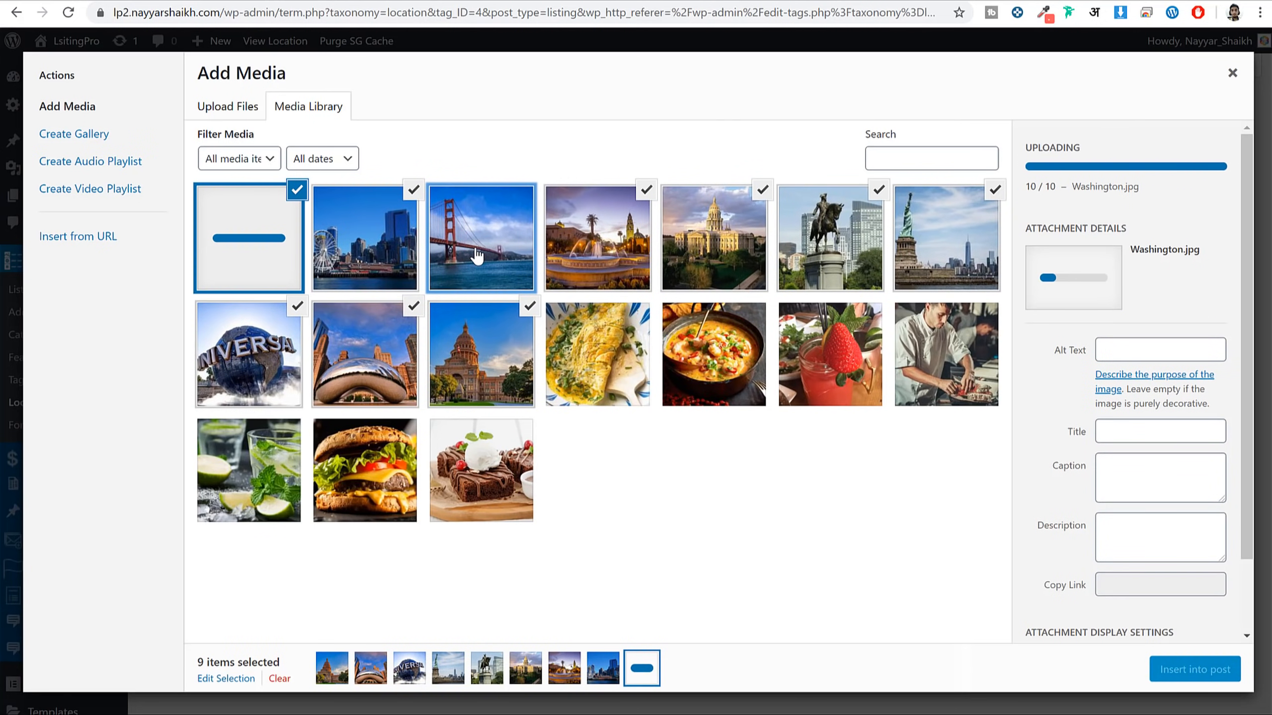
left_click(476, 257)
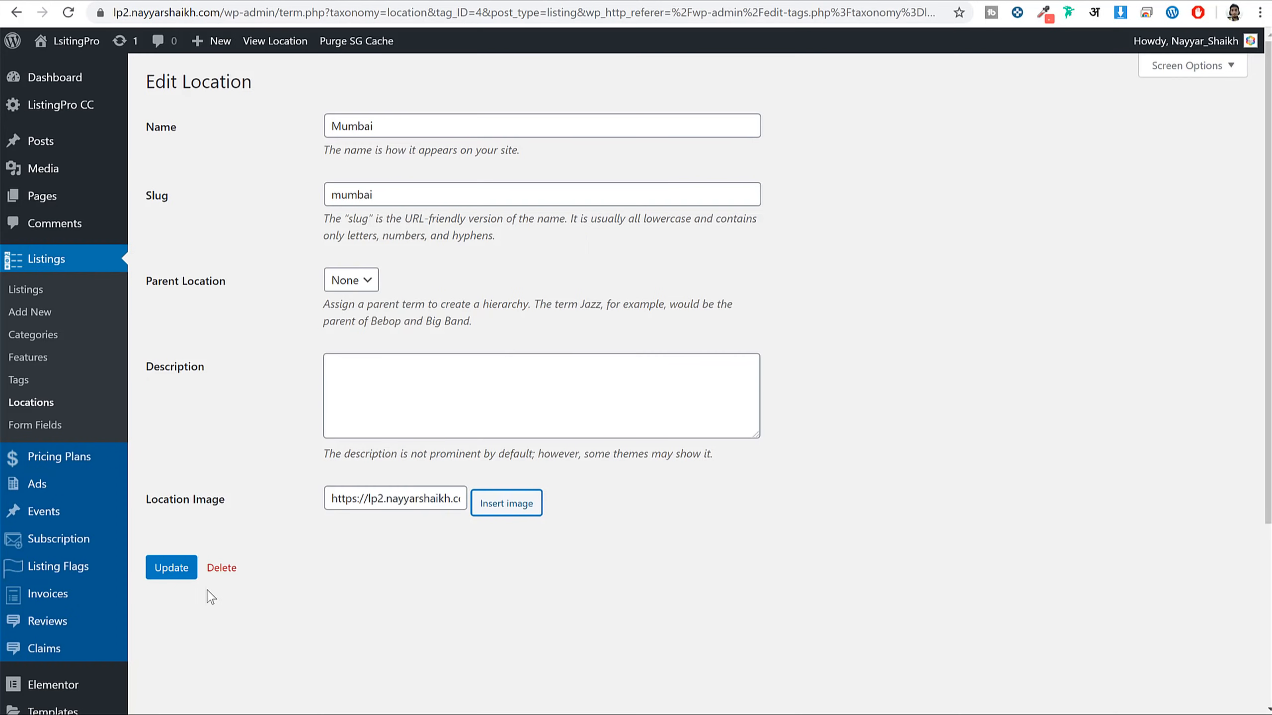
left_click(172, 580)
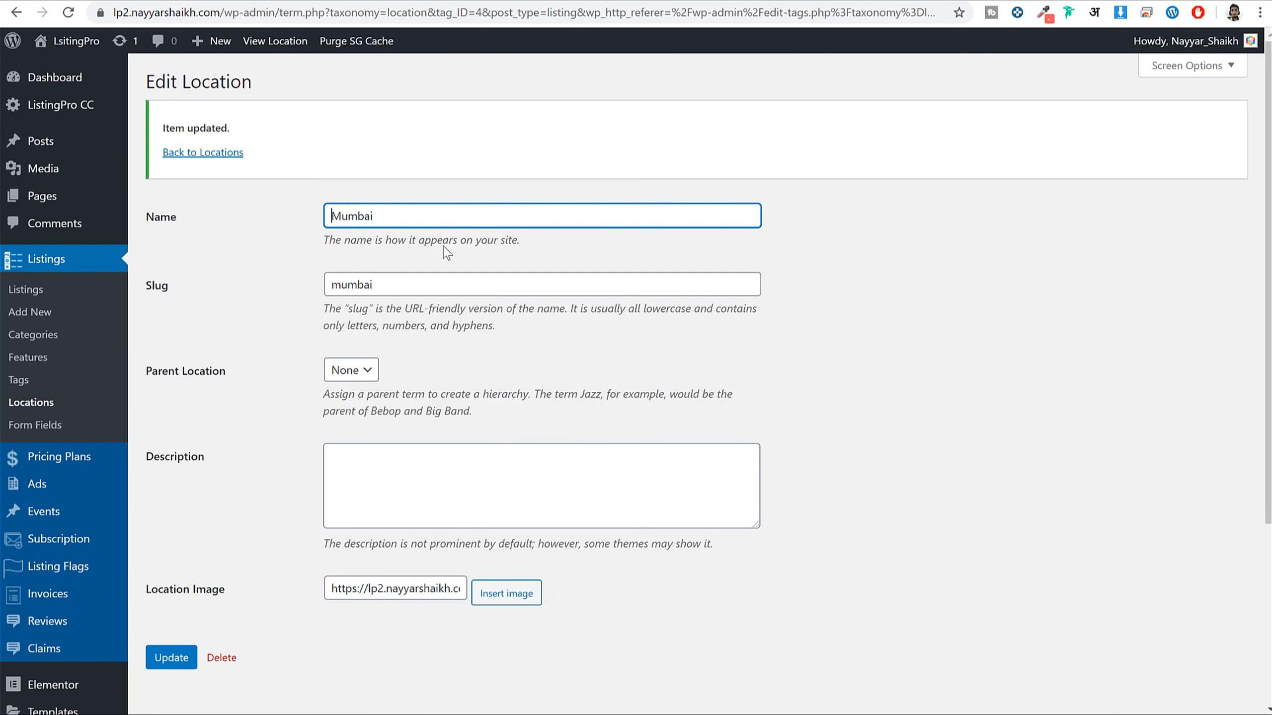
left_click(232, 153)
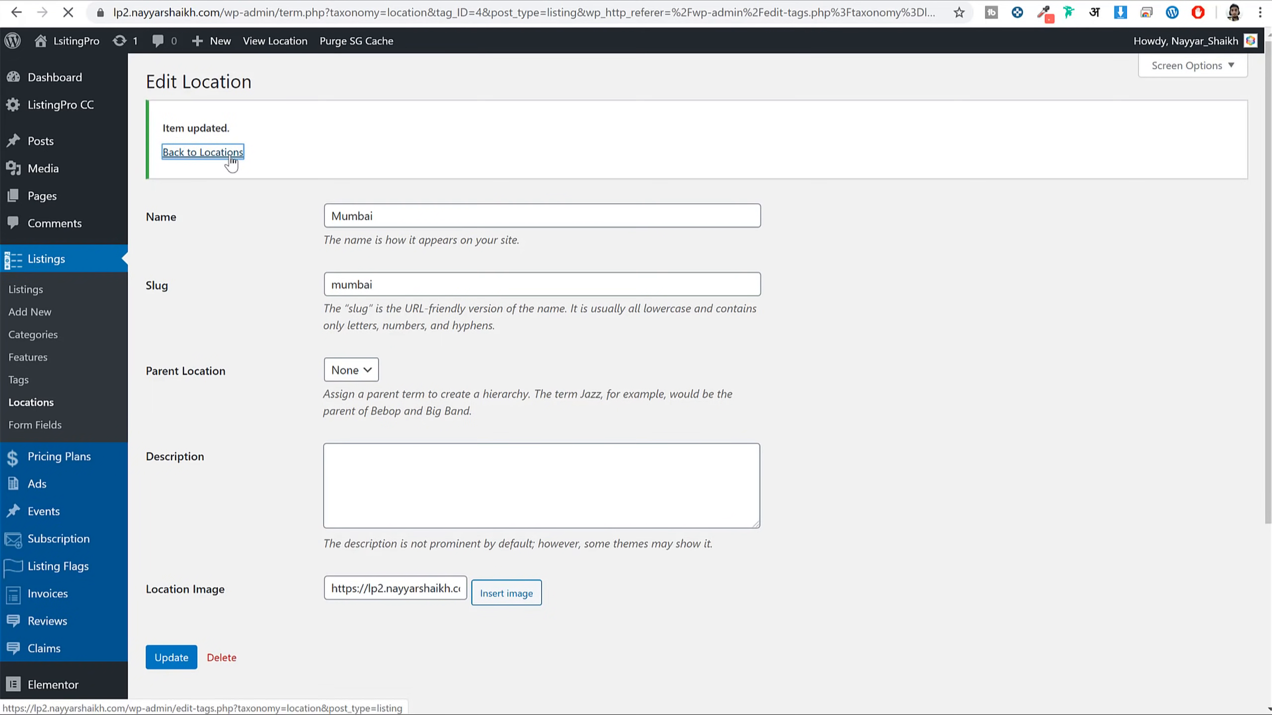
mouse_move(617, 241)
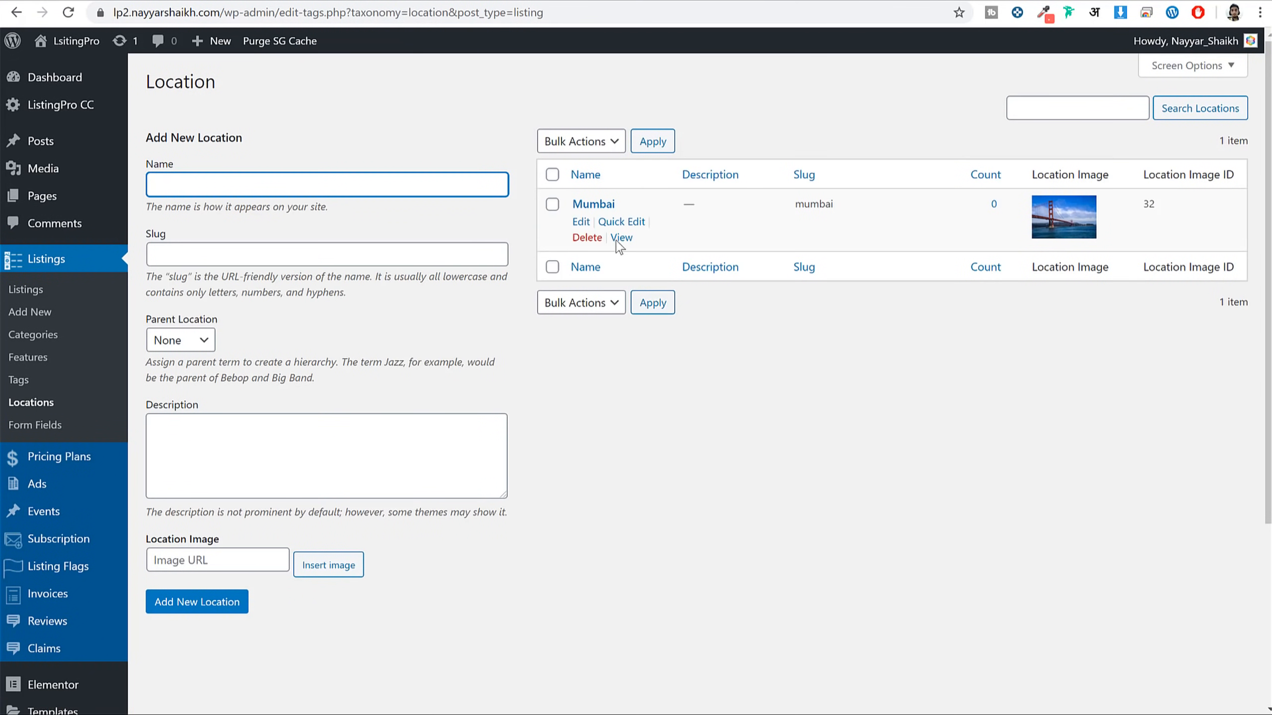
Add a New York location and save the 3_loc_ny Statue of Liberty photo as its image
left_click(238, 183)
type("New ")
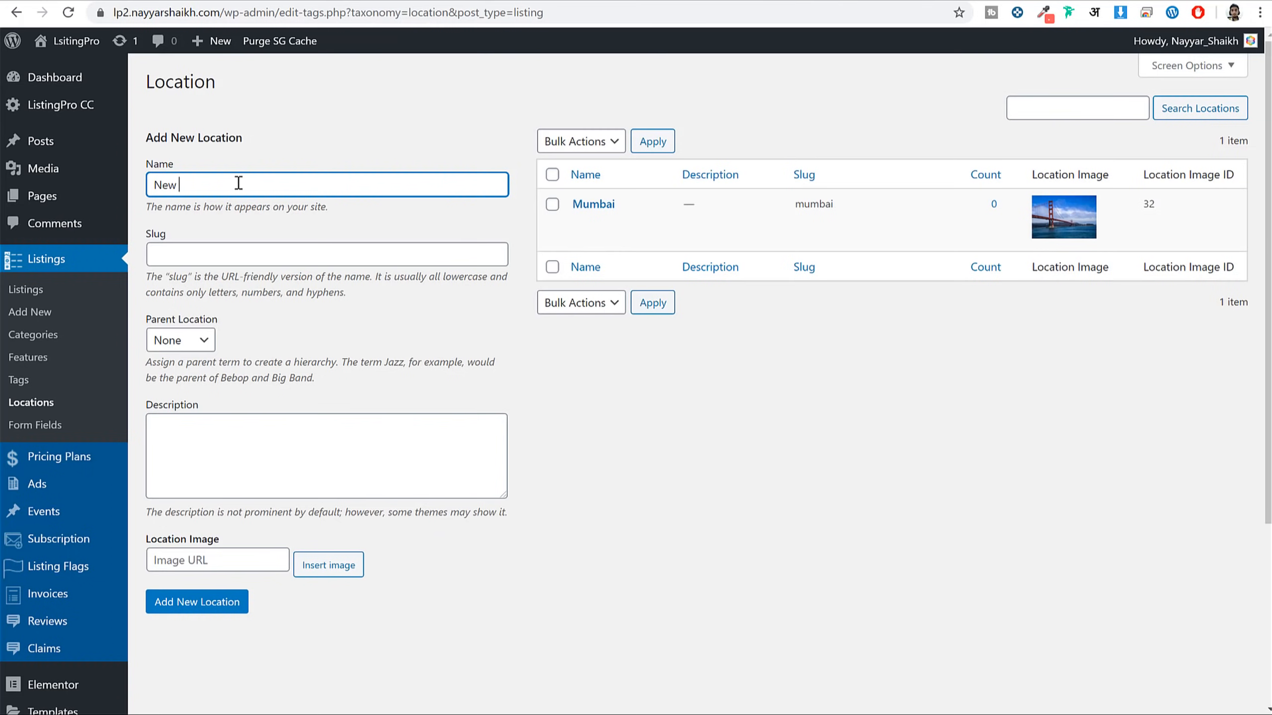
type("York")
left_click(205, 602)
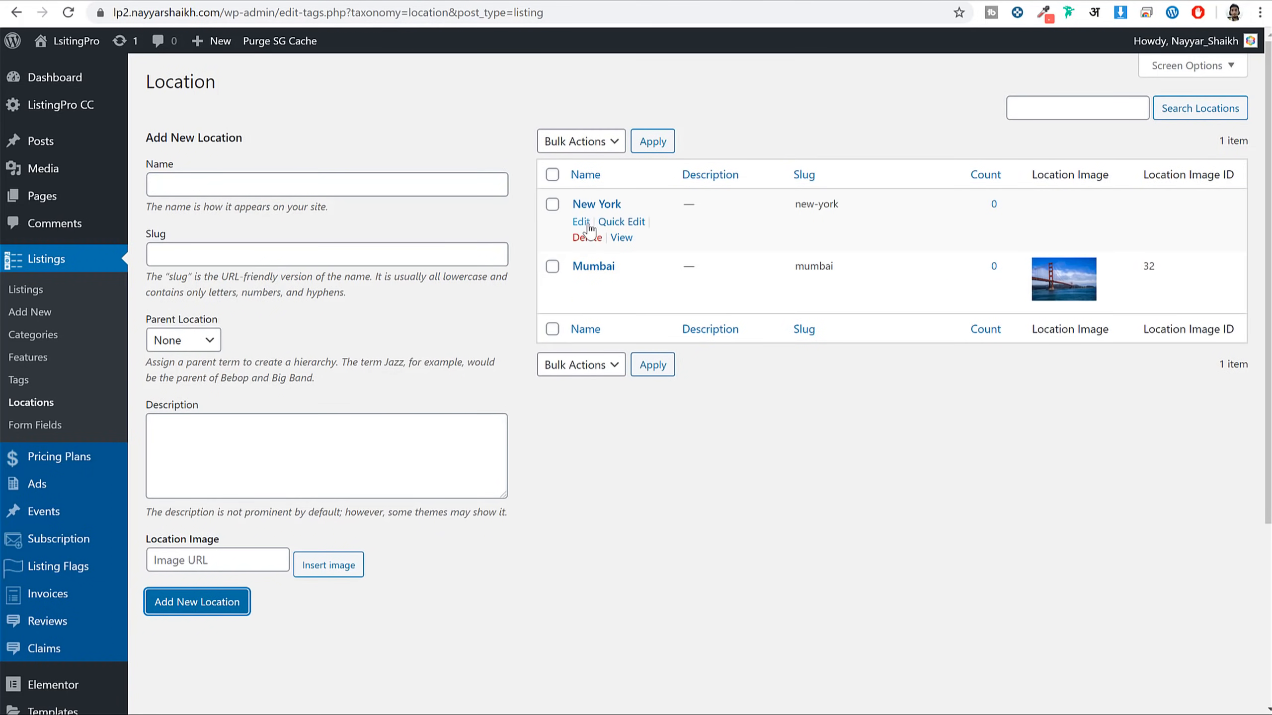
left_click(589, 226)
scroll(517, 390, "down", 3)
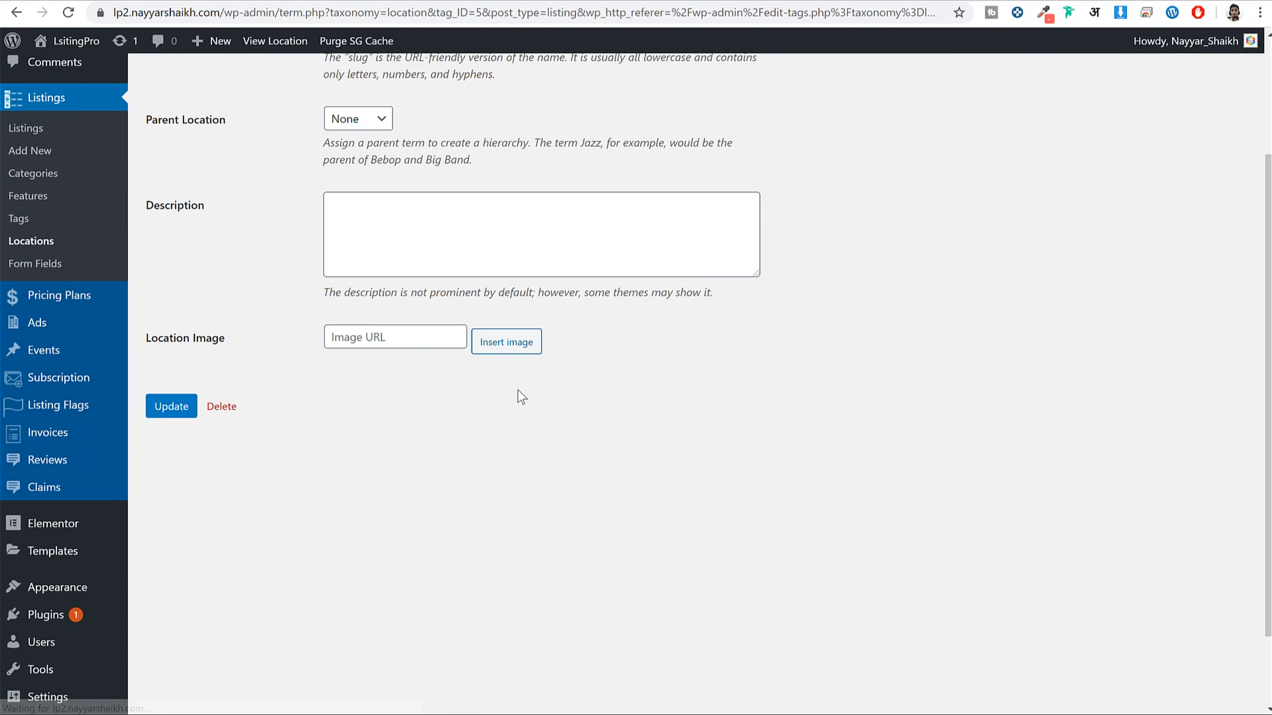
left_click(510, 348)
left_click(216, 348)
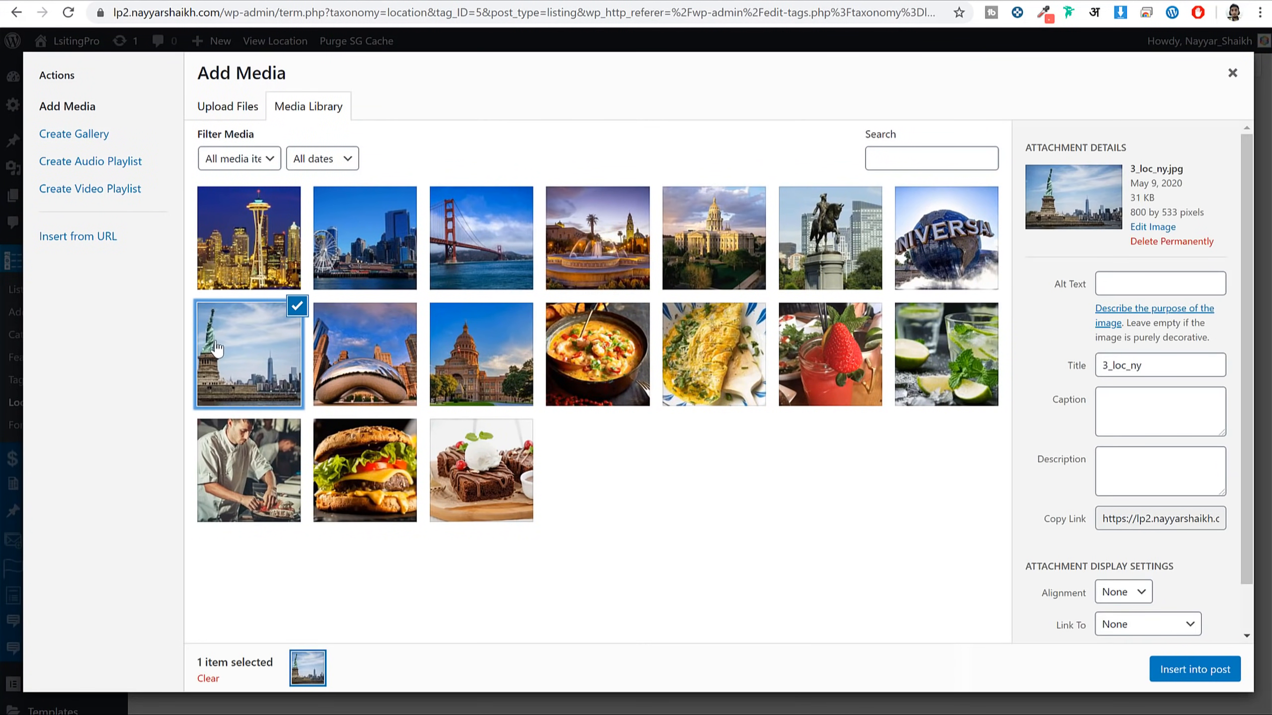
left_click(1157, 672)
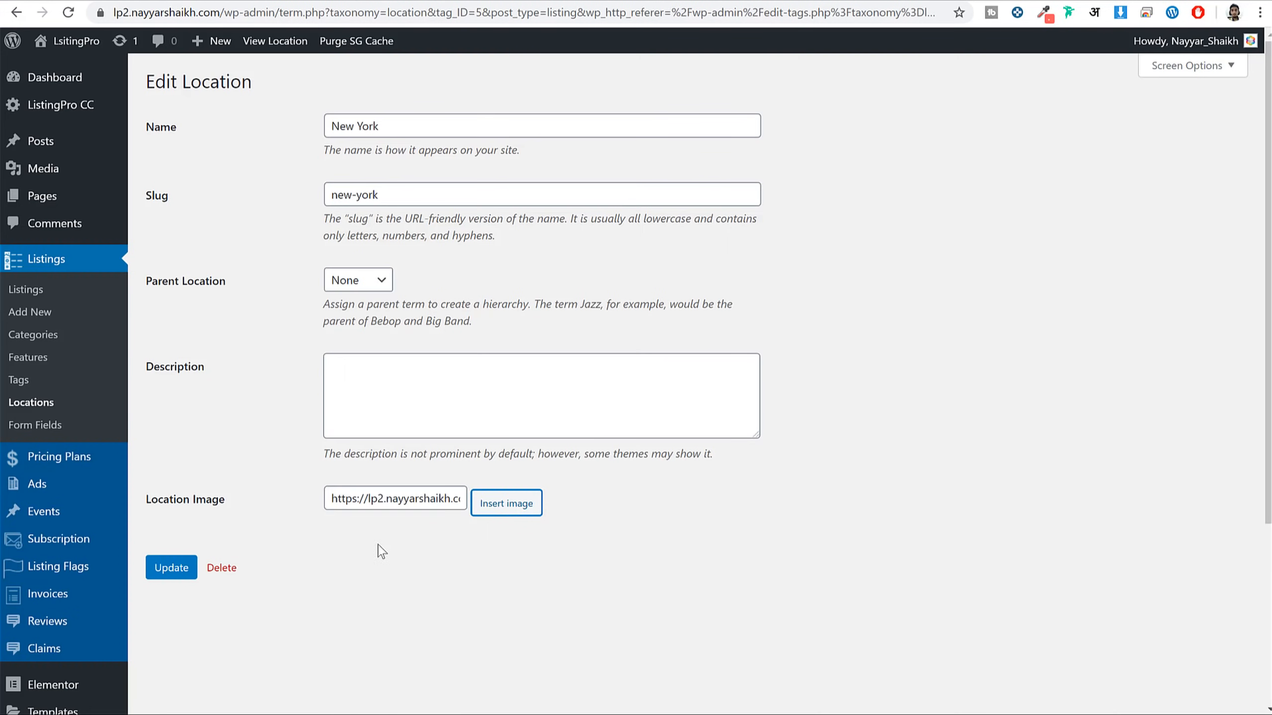
left_click(181, 568)
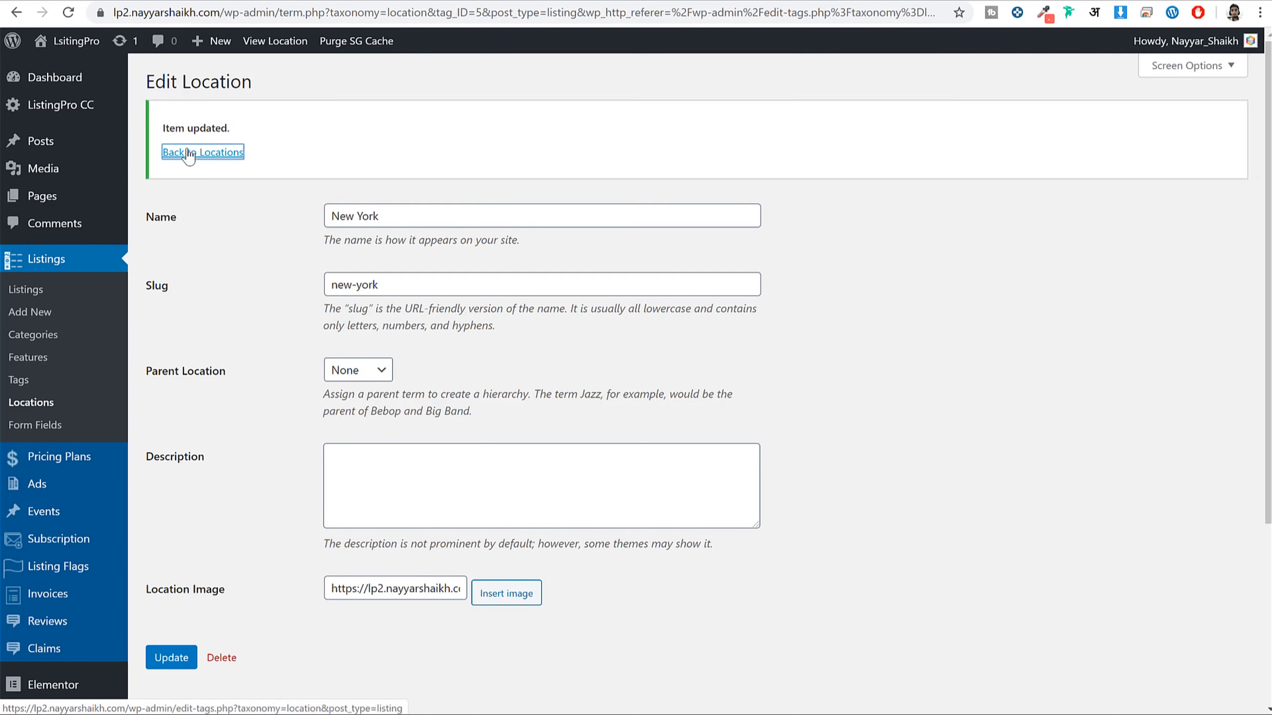
left_click(189, 153)
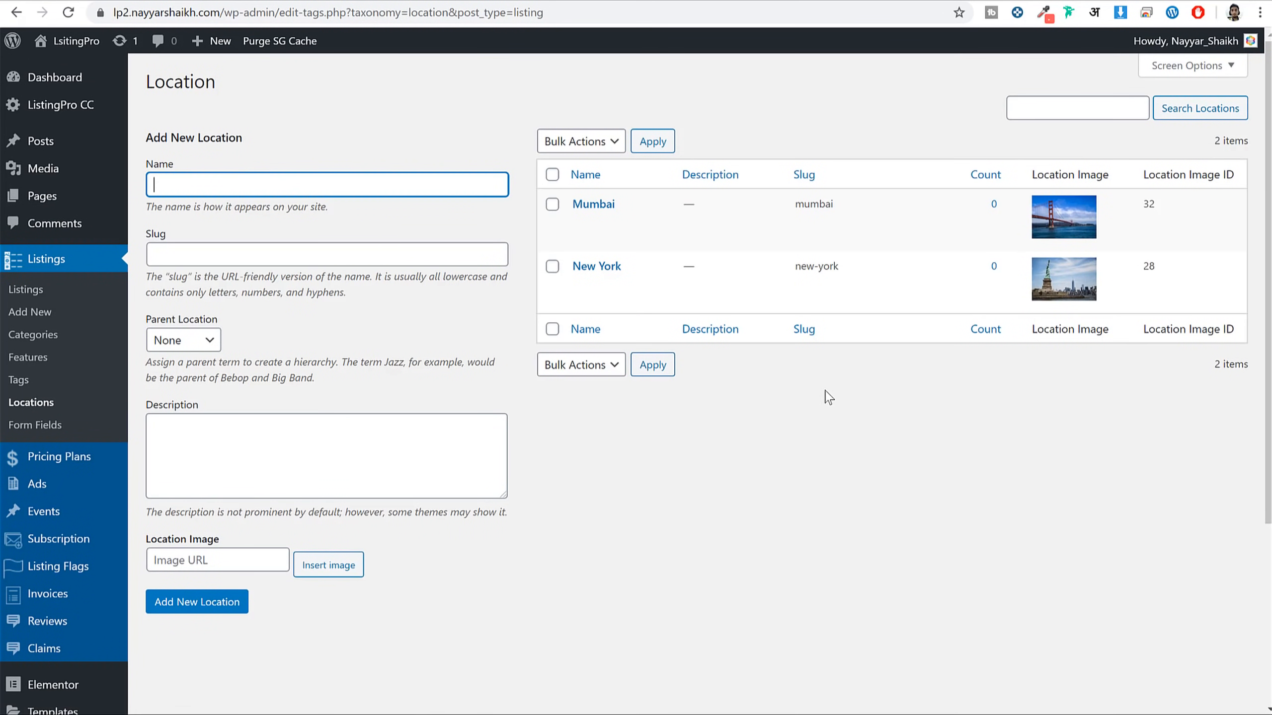
Open the empty Features admin page, then review the Japonessa demo listing's features, such as Accepts Credit Cards
left_click(37, 361)
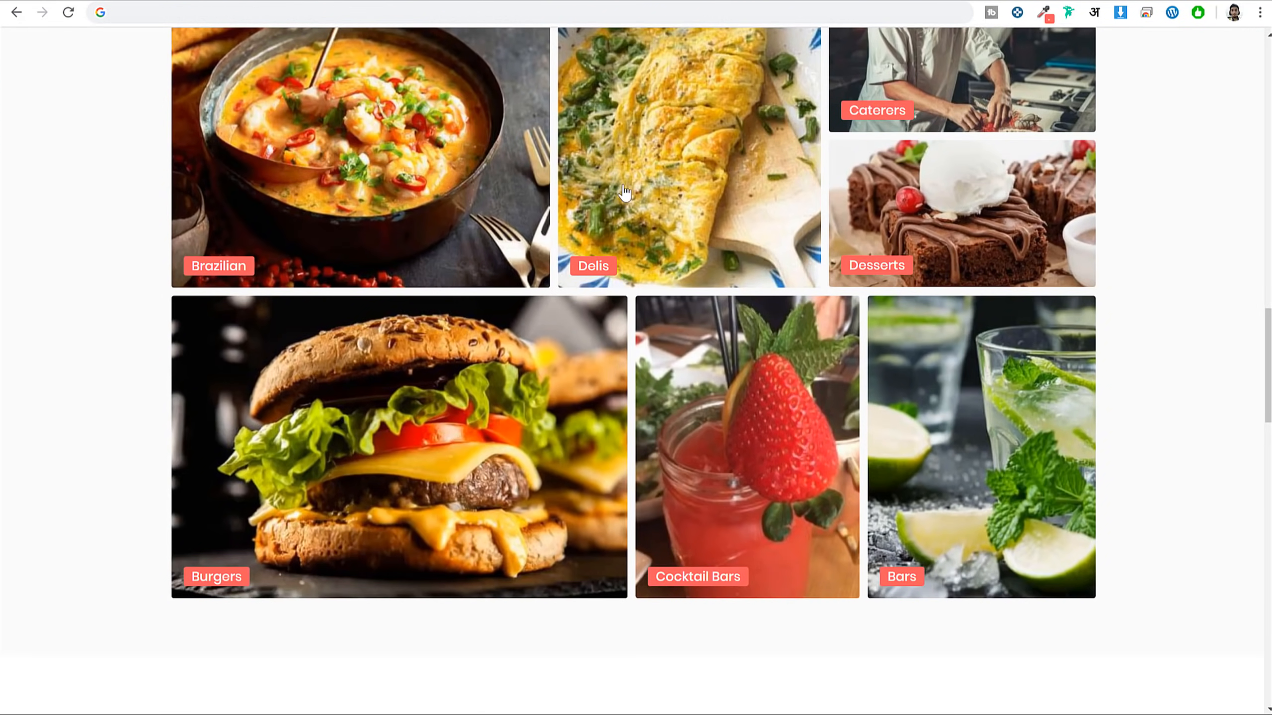
scroll(624, 192, "up", 15)
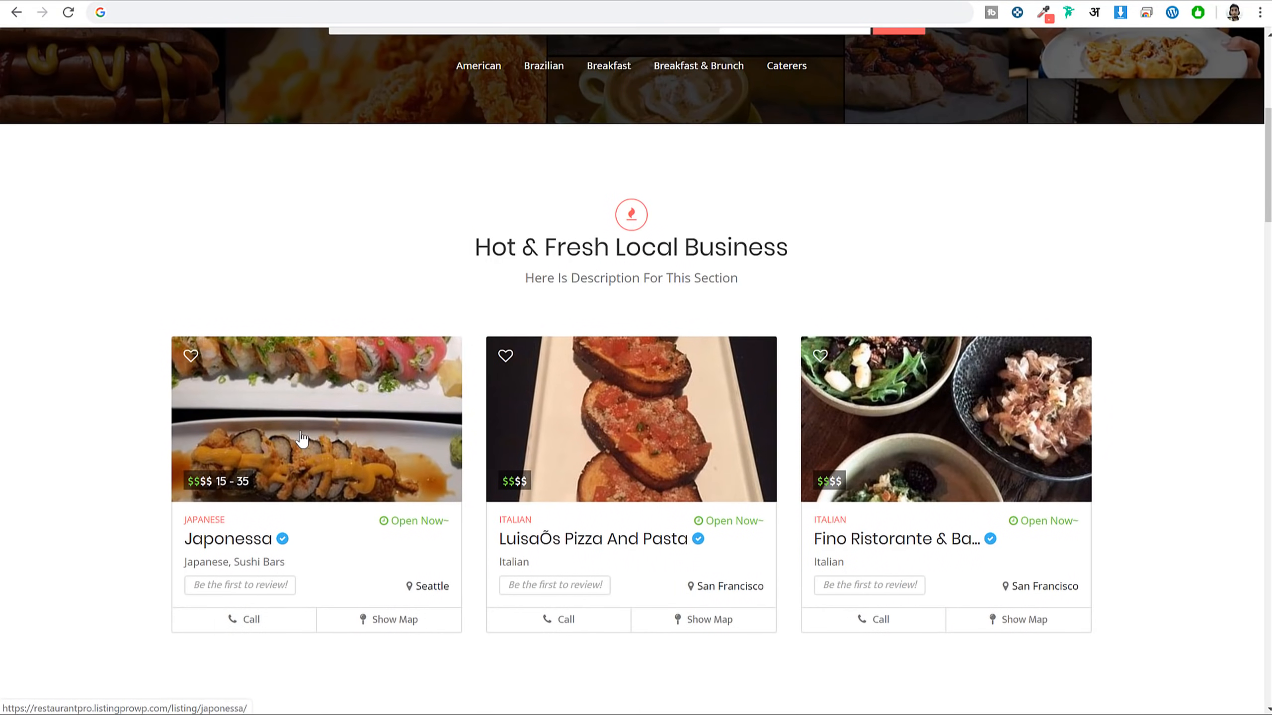
left_click(302, 437)
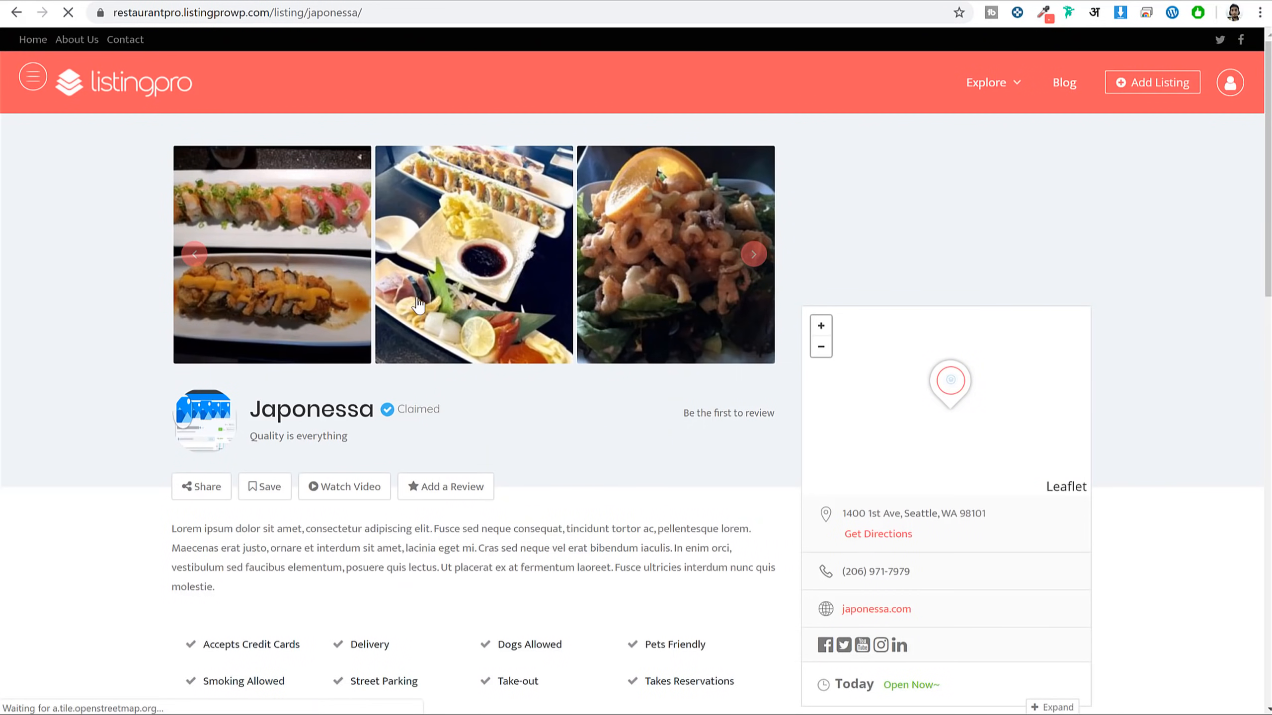
scroll(594, 258, "down", 5)
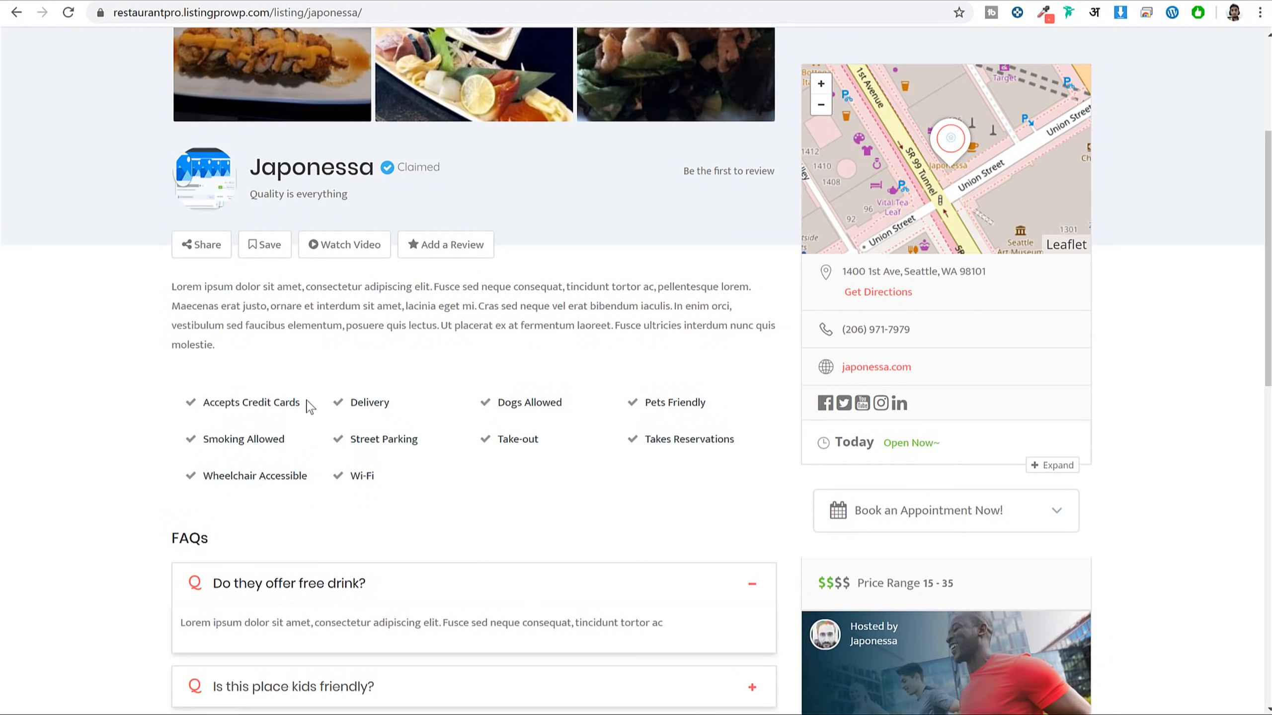
left_click_drag(307, 404, 198, 401)
left_click(233, 407)
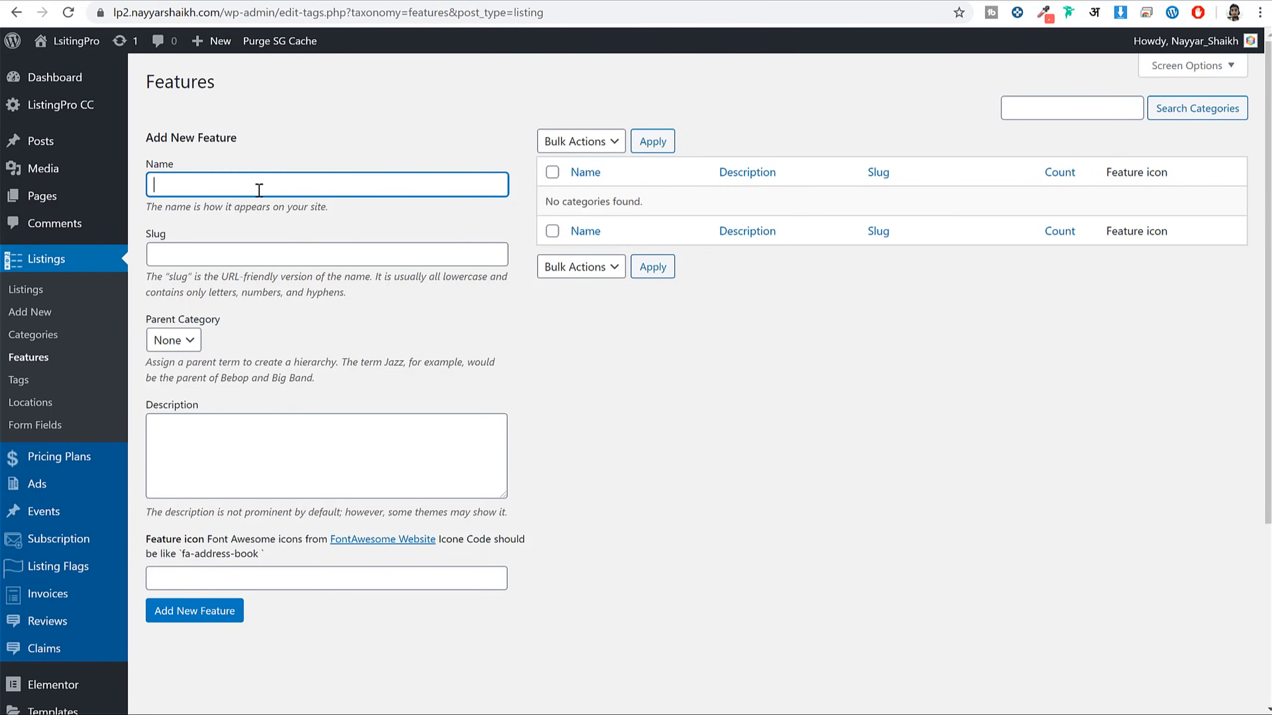
Enter 'Wi-Fi' as the new feature's name and focus the Feature icon field
type("Wi-0")
left_click(199, 574)
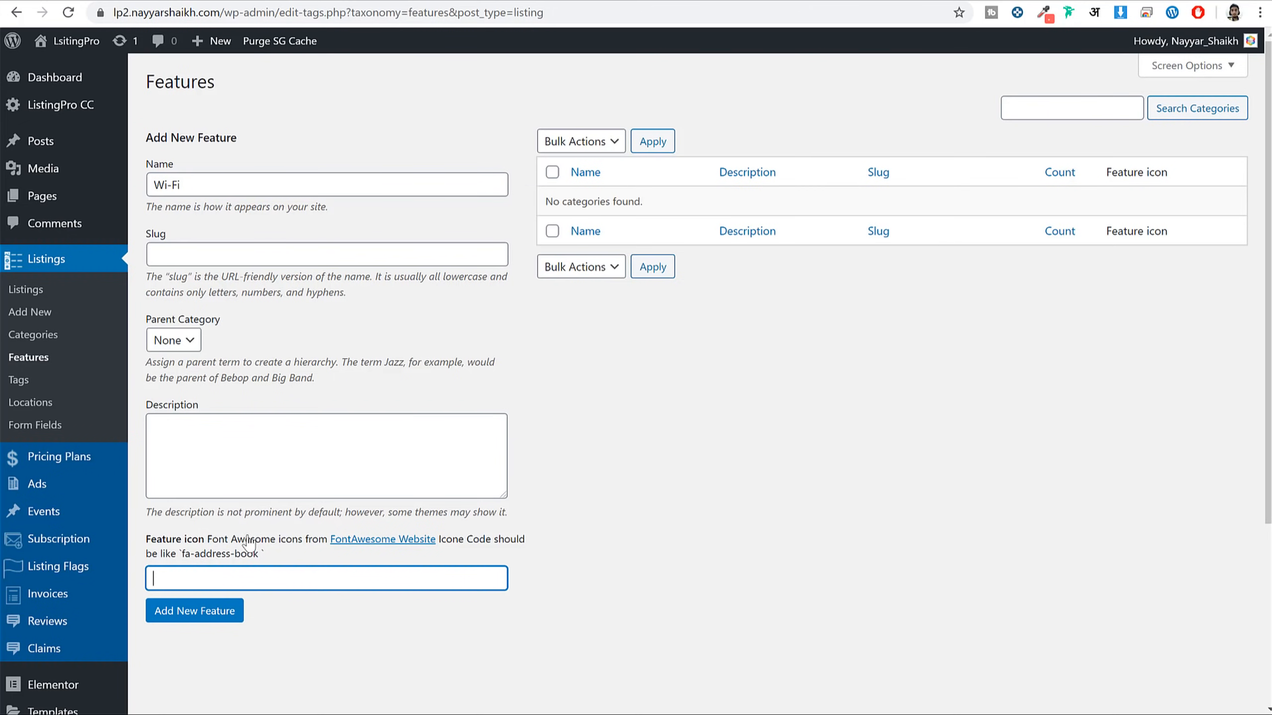
right_click(391, 540)
left_click(404, 549)
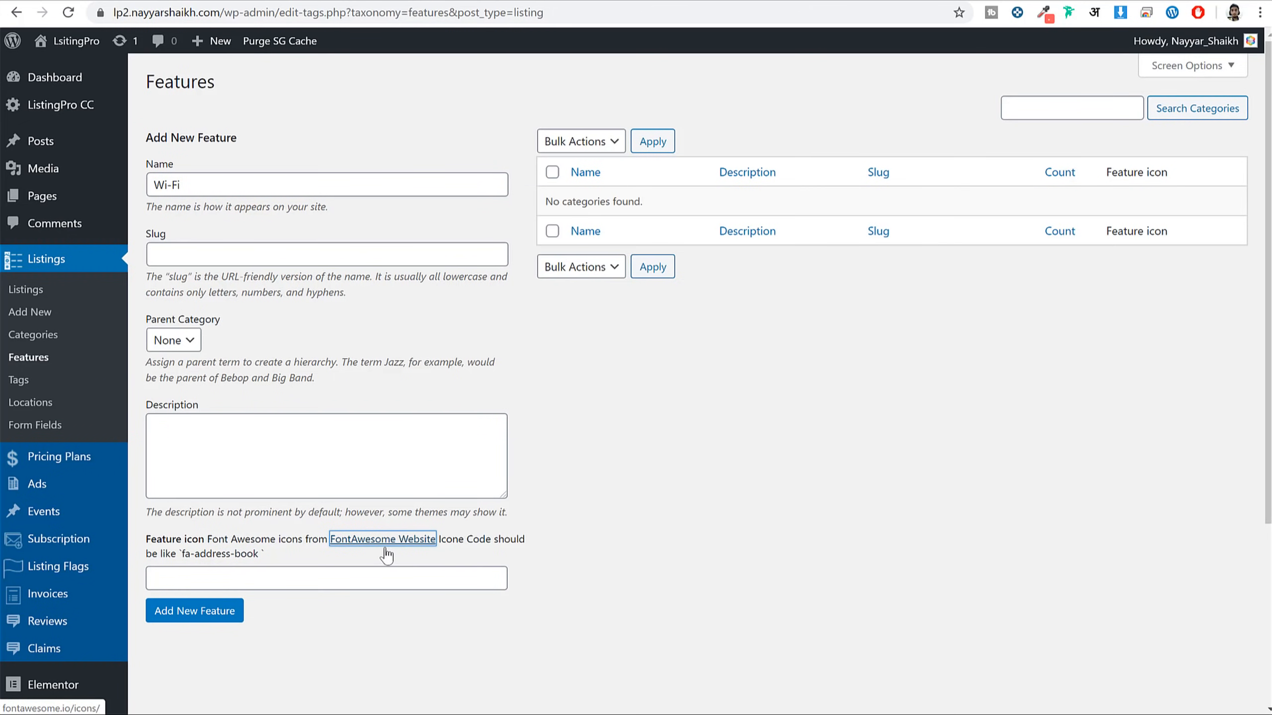
Search Font Awesome for 'wifi' and open the wifi icon's details
left_click(474, 3)
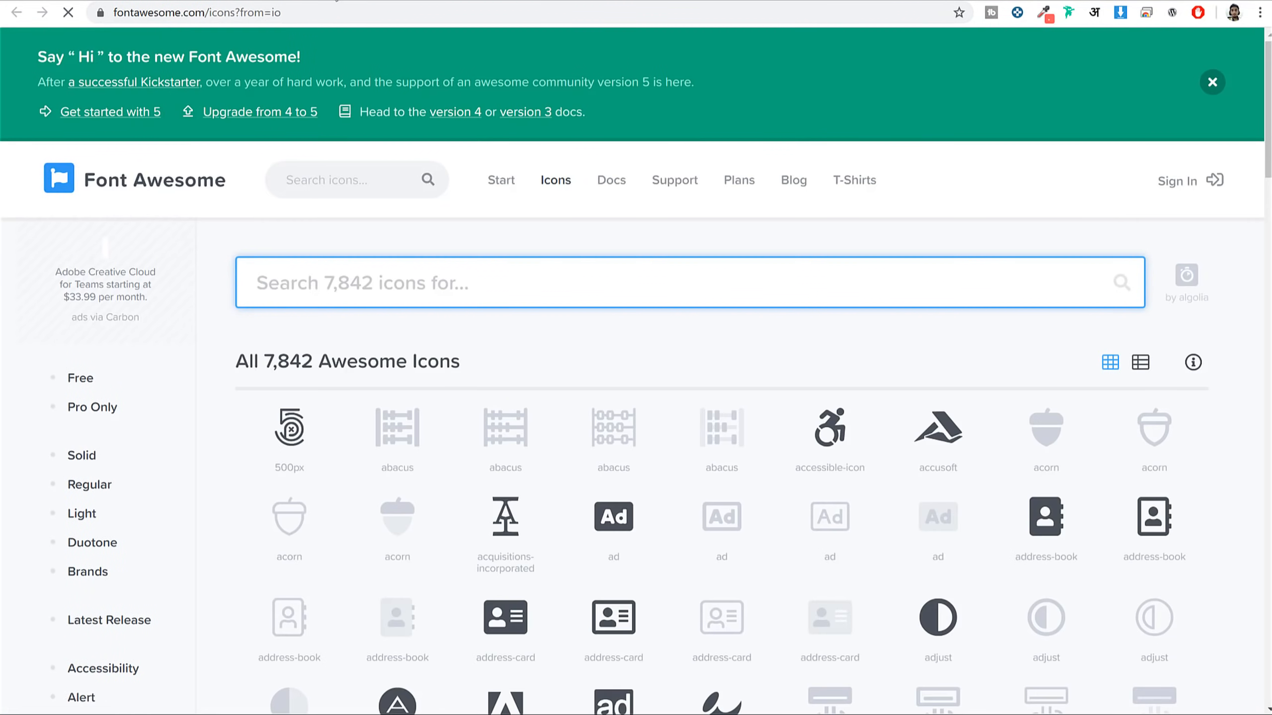
key("ctrl+w")
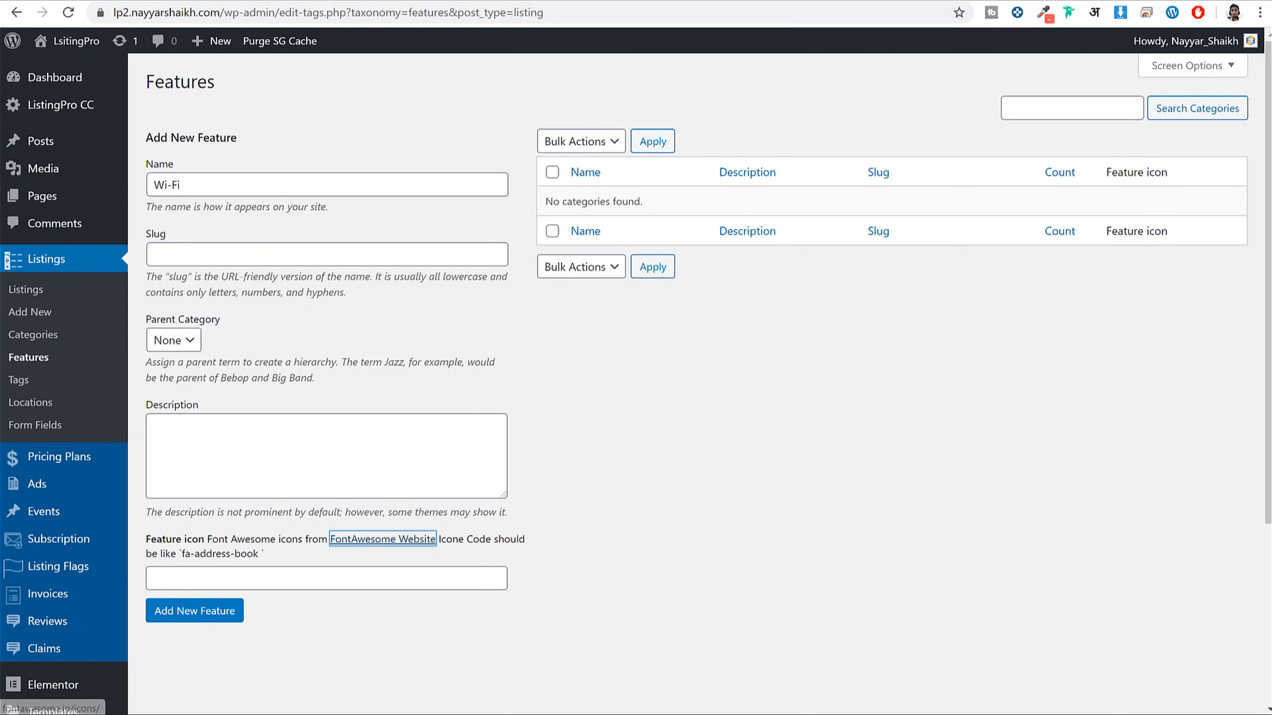
left_click(382, 539)
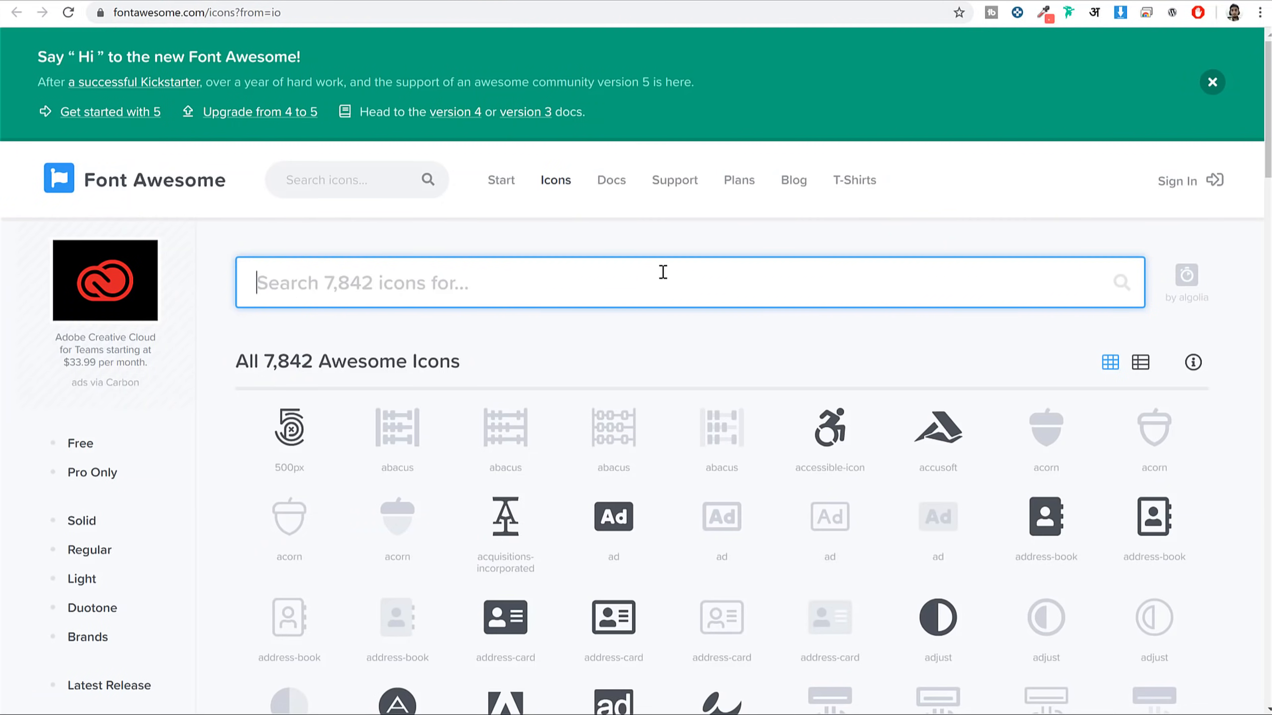
type("wifi")
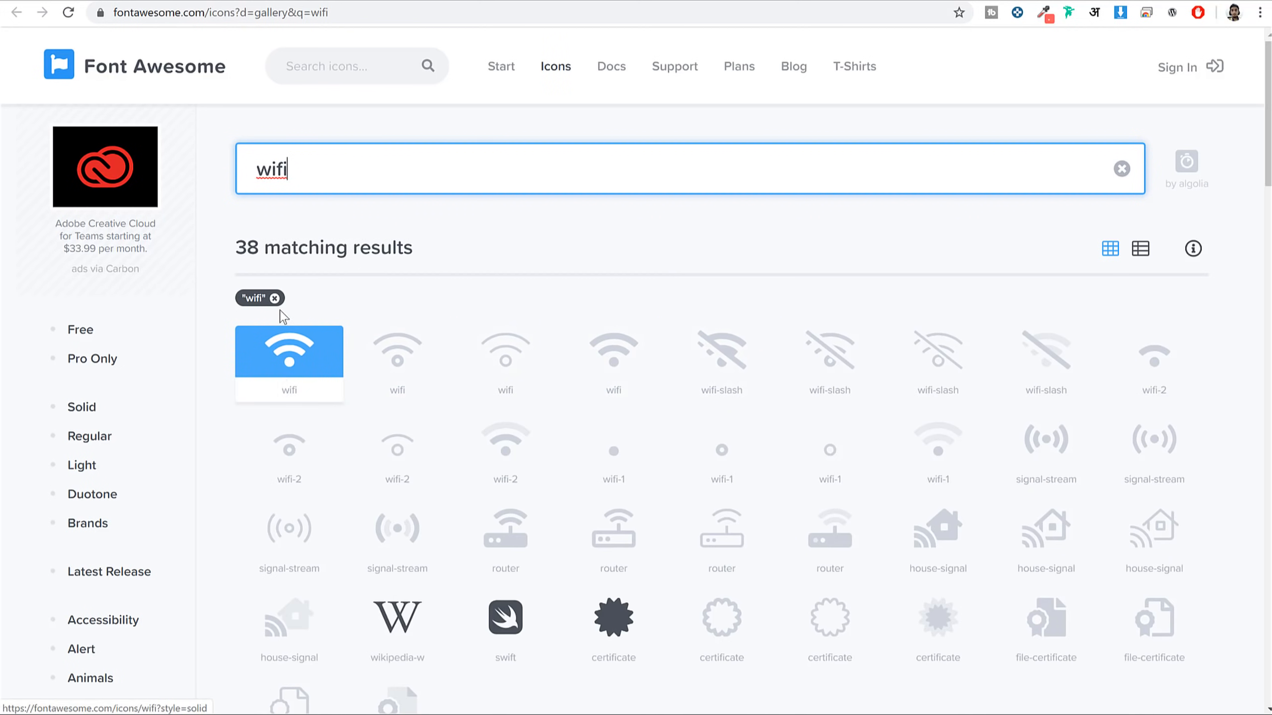
left_click(289, 357)
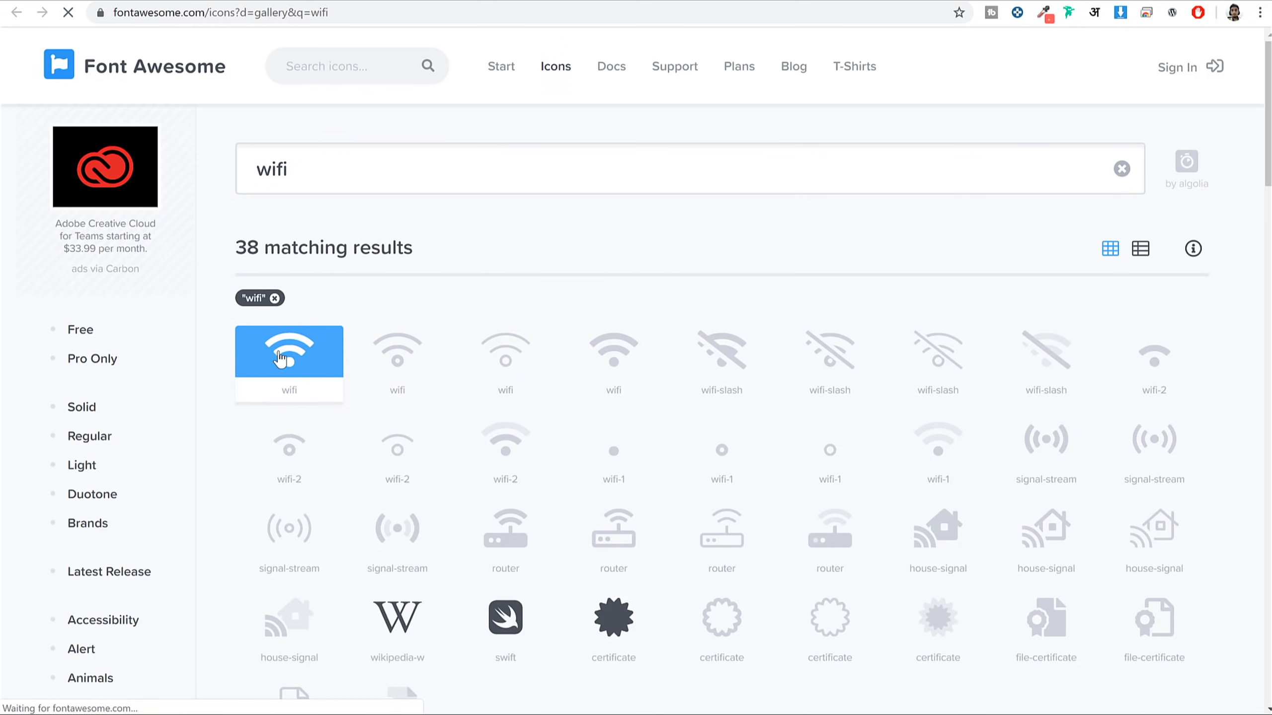
left_click(354, 7)
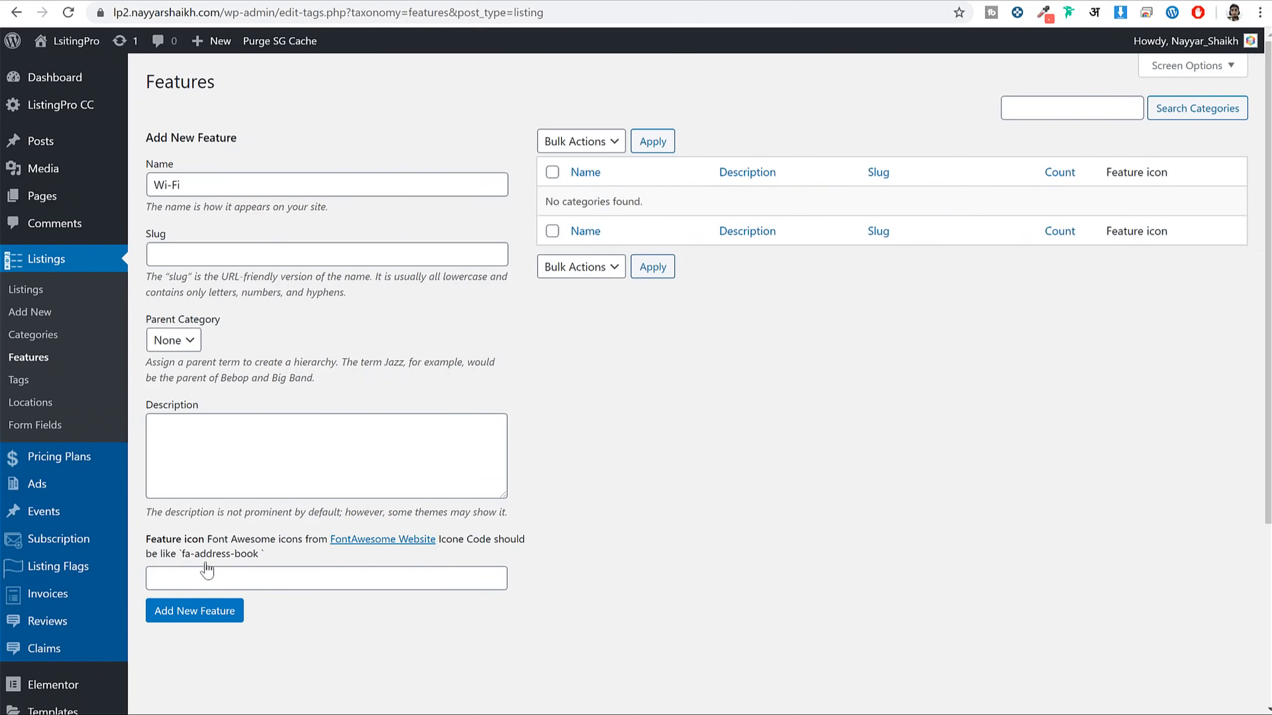
Copy fa-wifi from the icon's code and add the Wi-Fi feature with that icon
left_click_drag(184, 558, 253, 558)
key("ctrl+Tab")
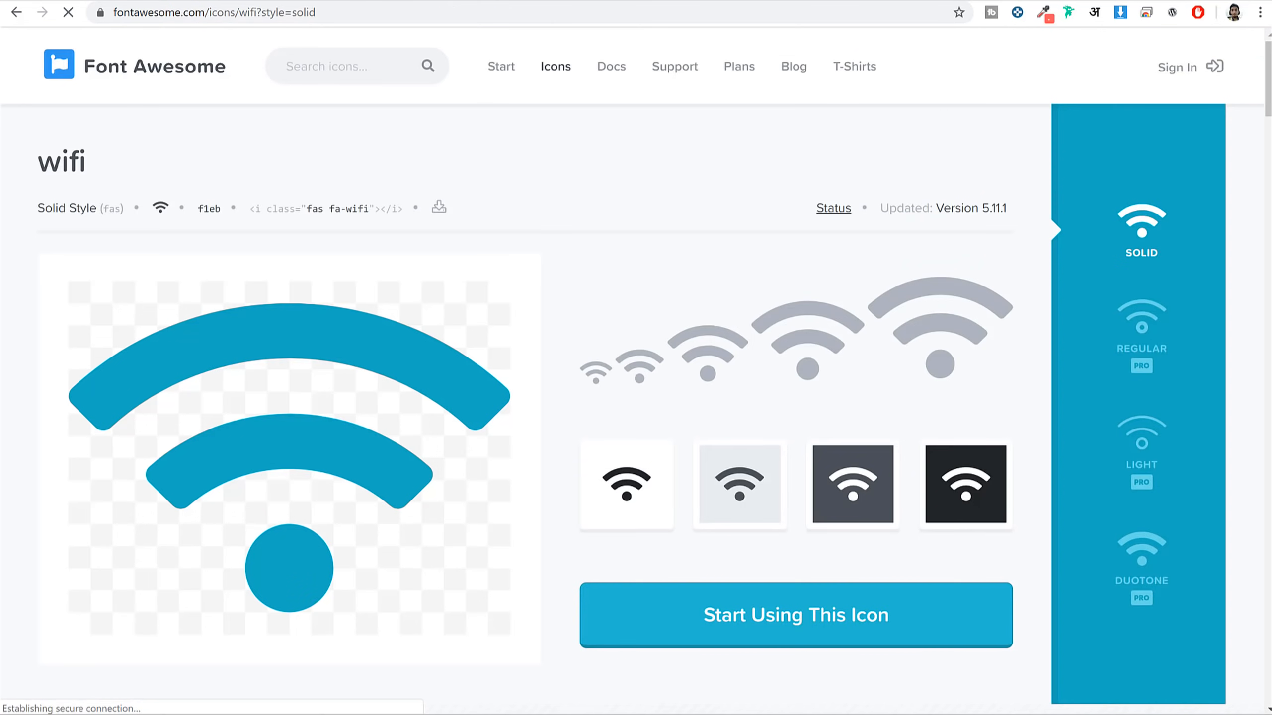
left_click_drag(330, 214, 368, 215)
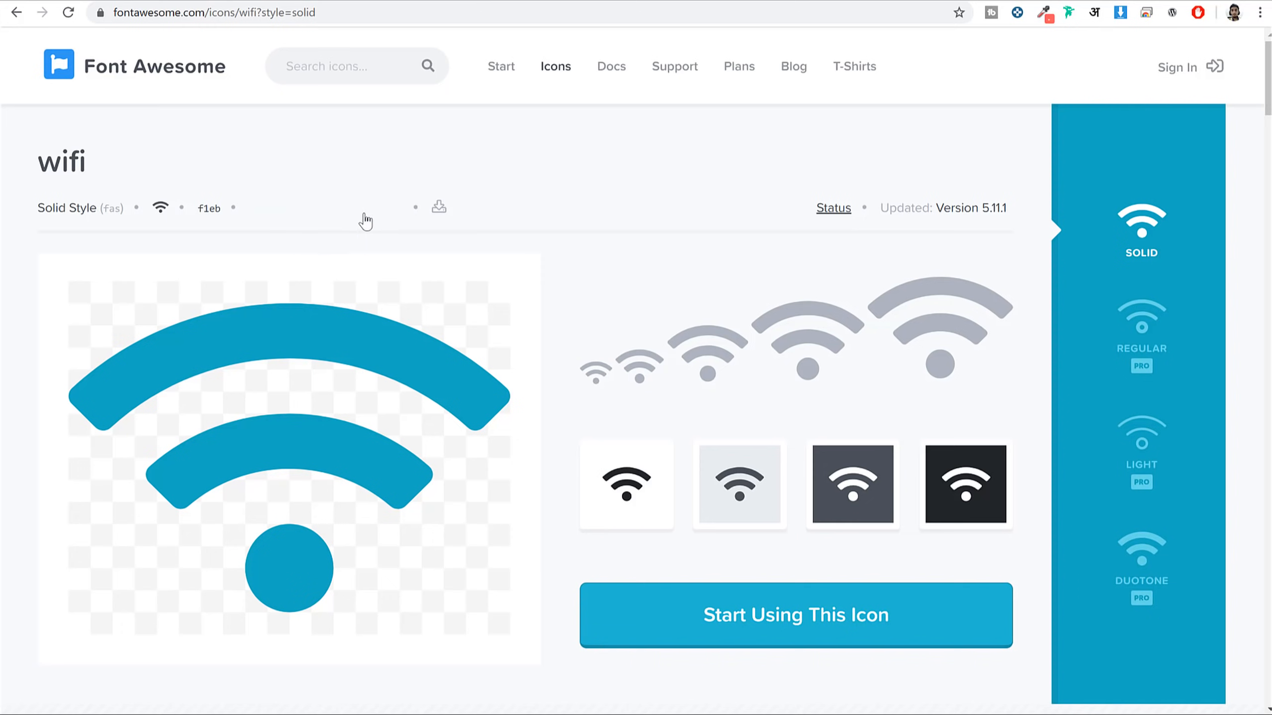
left_click(334, 214)
left_click_drag(330, 214, 369, 214)
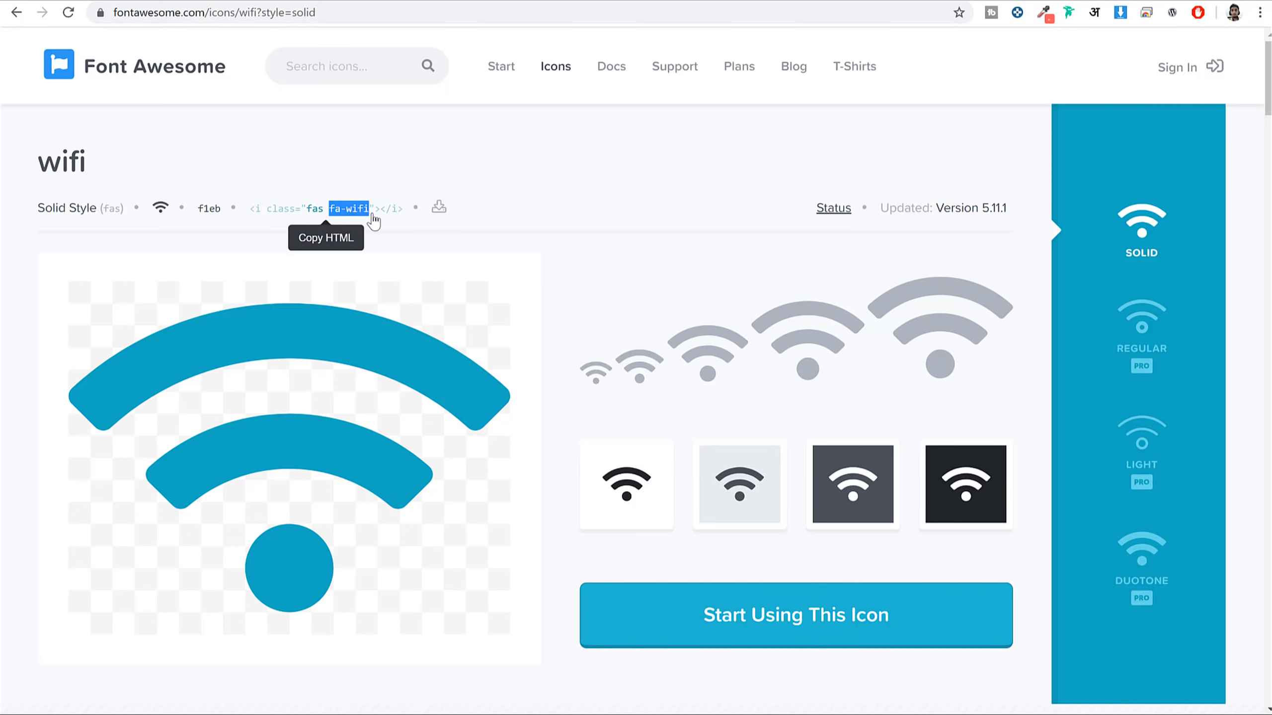
right_click(369, 217)
key("Escape")
key("ctrl+Tab")
left_click(351, 587)
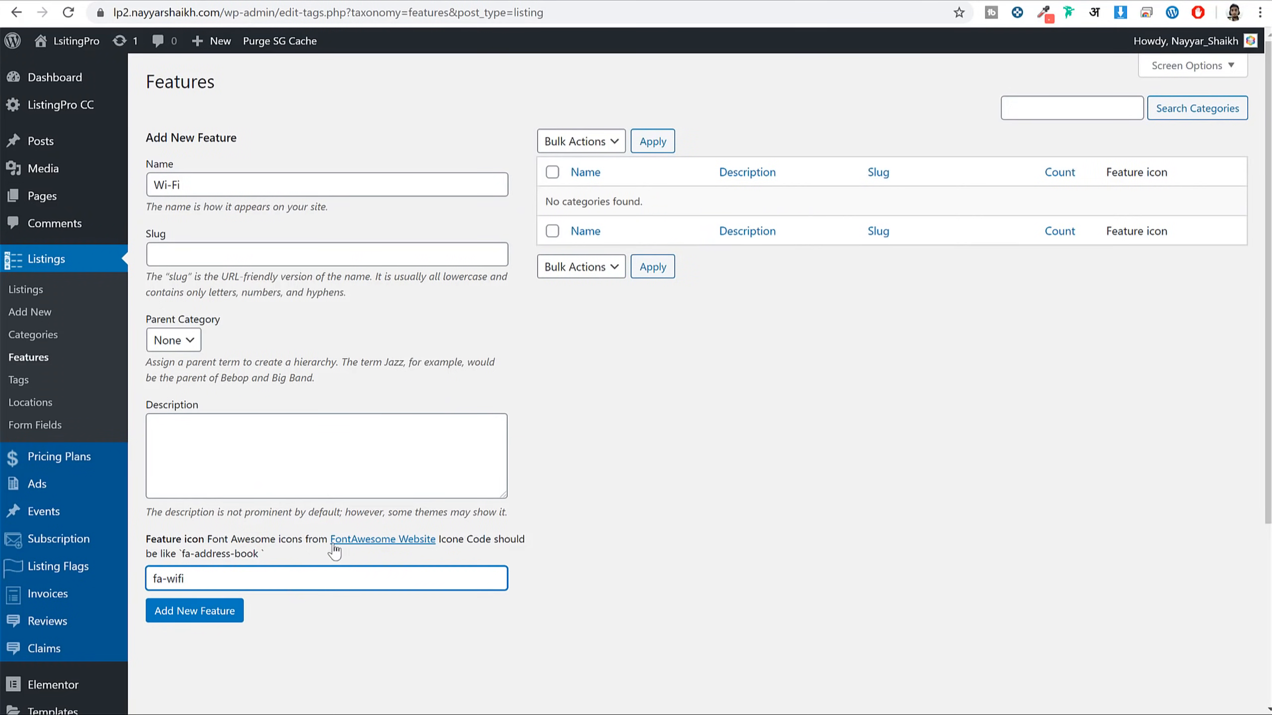
left_click(194, 611)
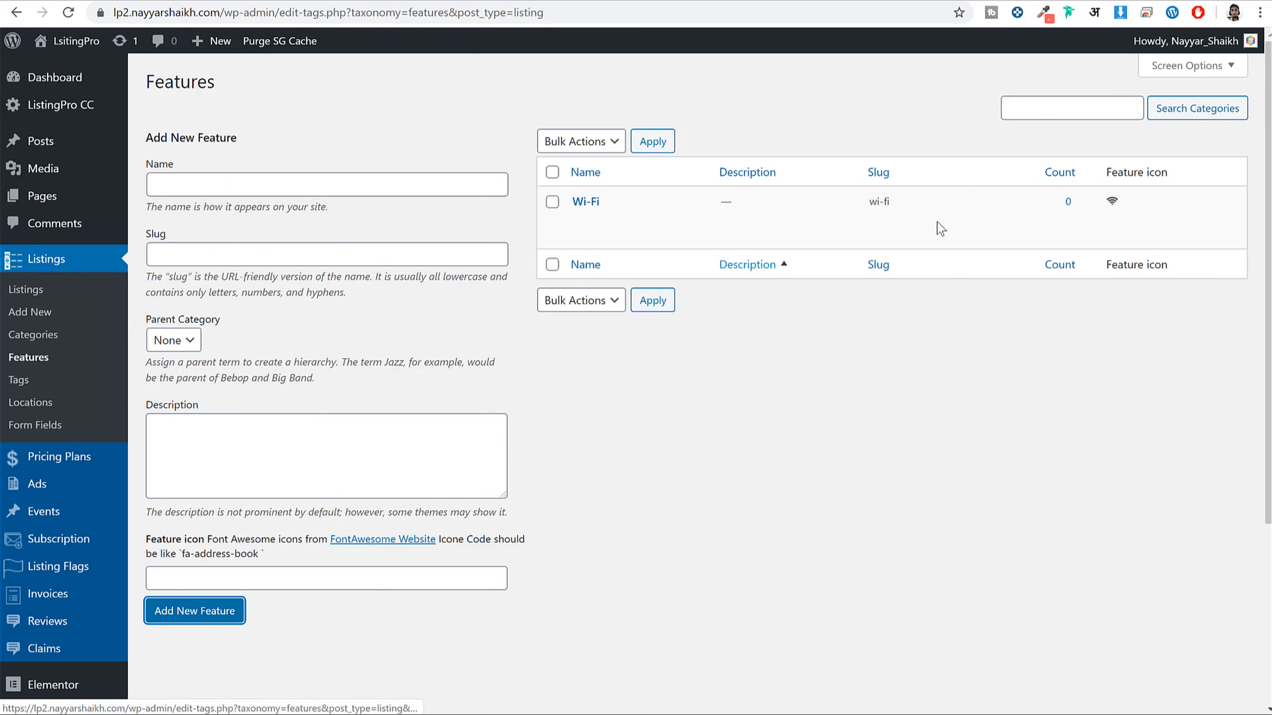
Name the next feature 'Cards Accepted'
left_click_drag(1106, 172, 1174, 173)
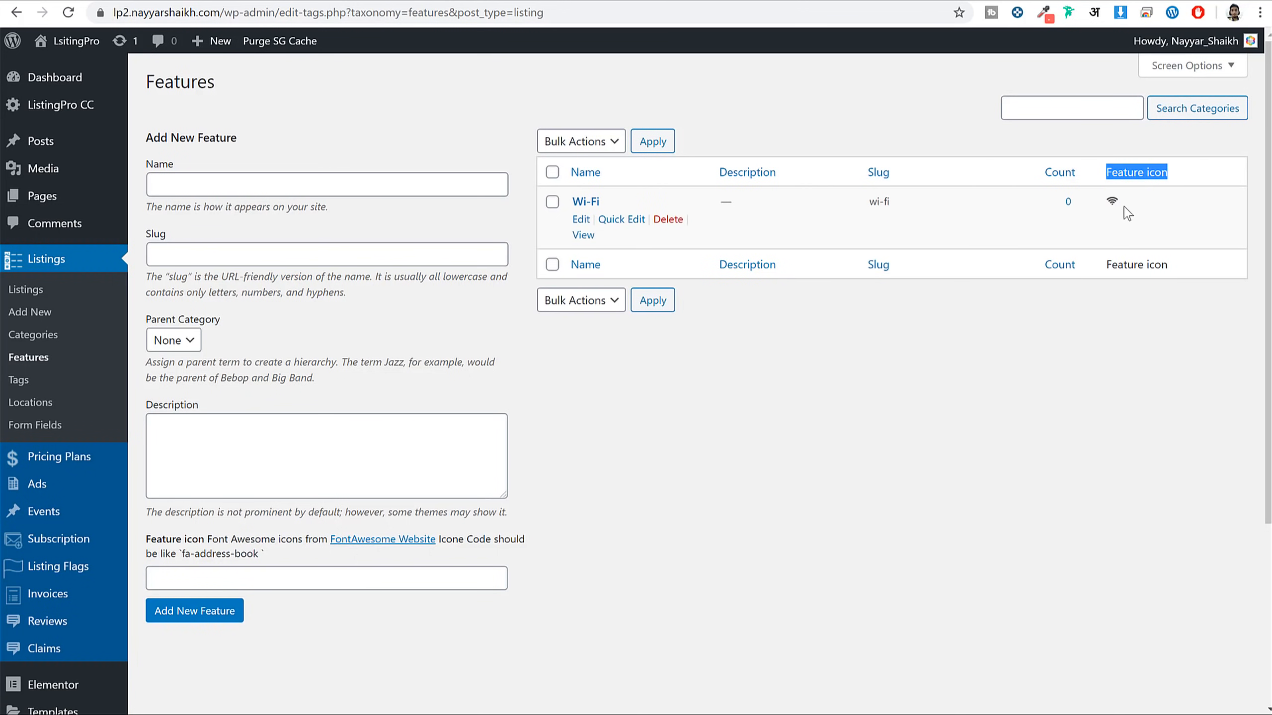
left_click(225, 180)
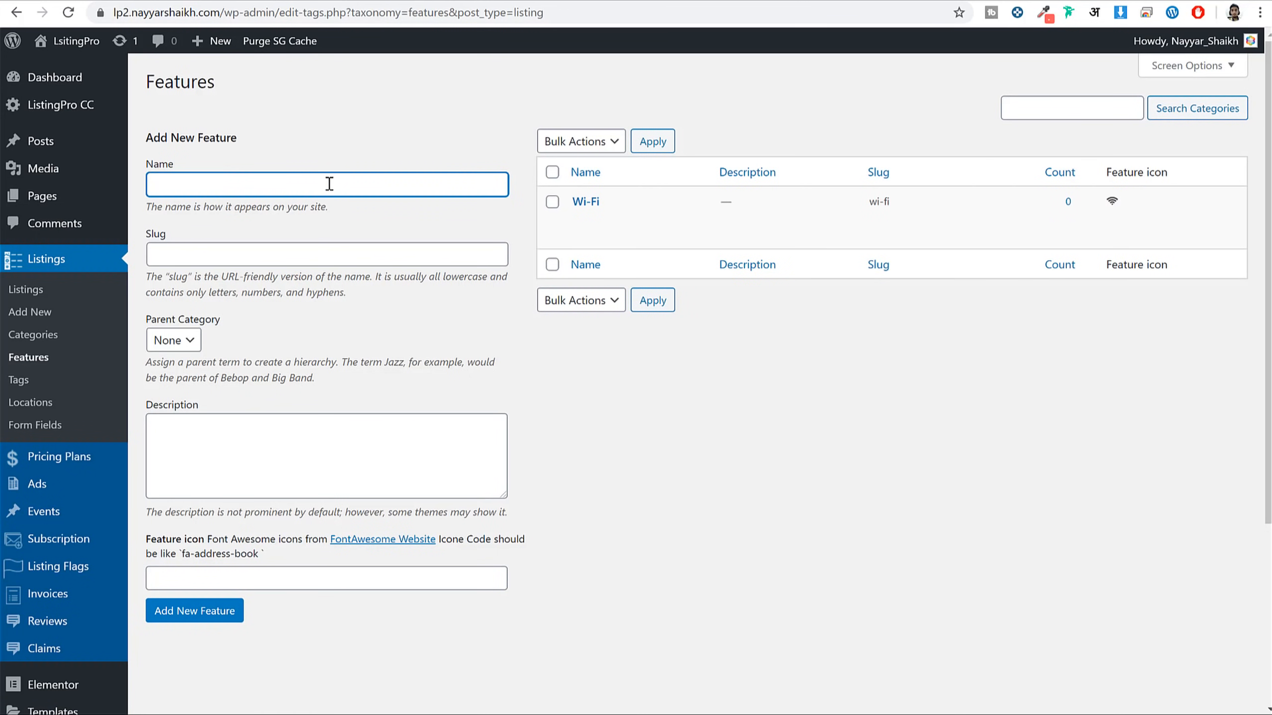
type("Cards Accepted")
Search Font Awesome for 'credit' and copy the regular credit-card icon's name
left_click(475, 2)
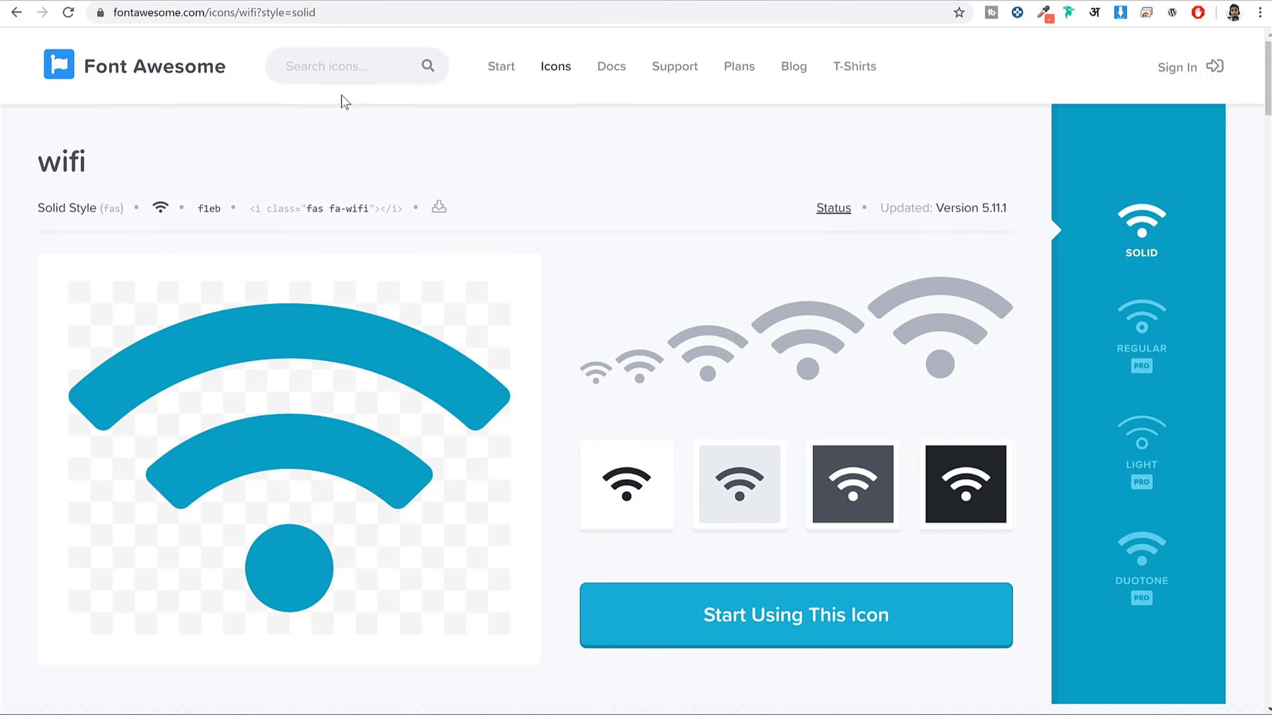
left_click(346, 68)
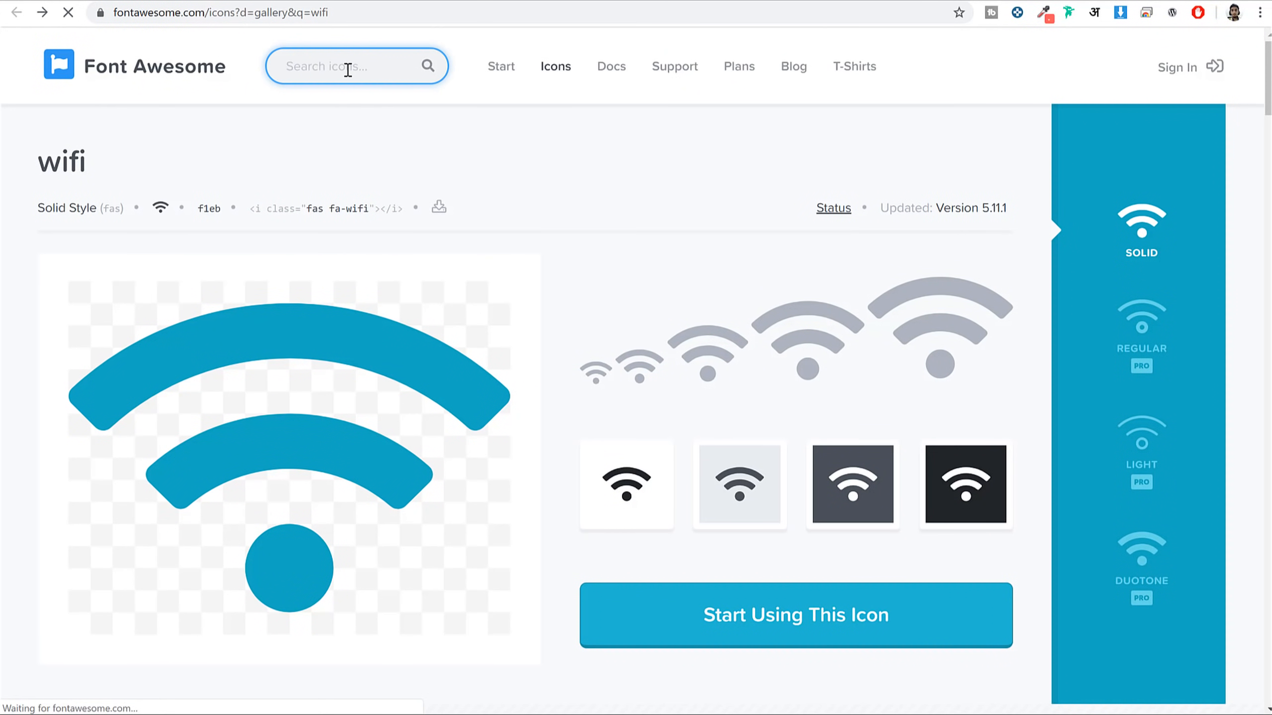
type("ca")
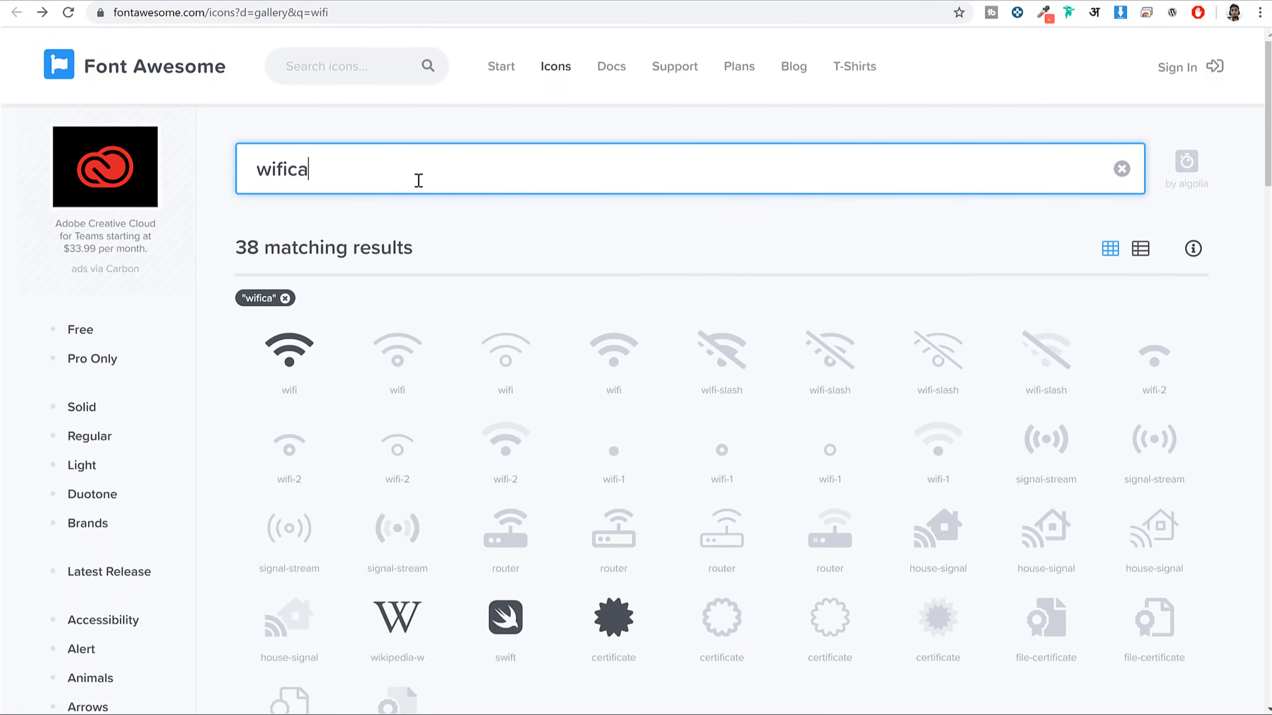
type("rd")
key("Home")
key("Delete")
key("Delete")
key("Delete")
key("Delete")
key("End")
type("s")
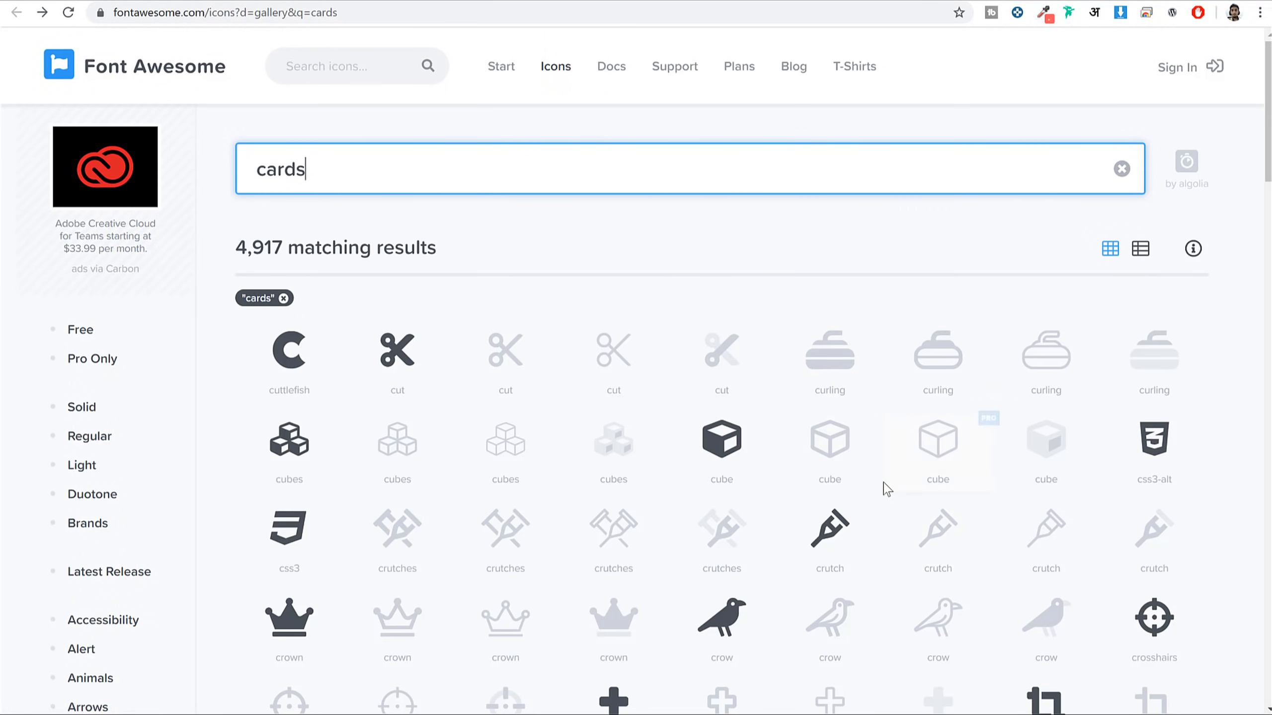
key("ctrl+a")
type("credit")
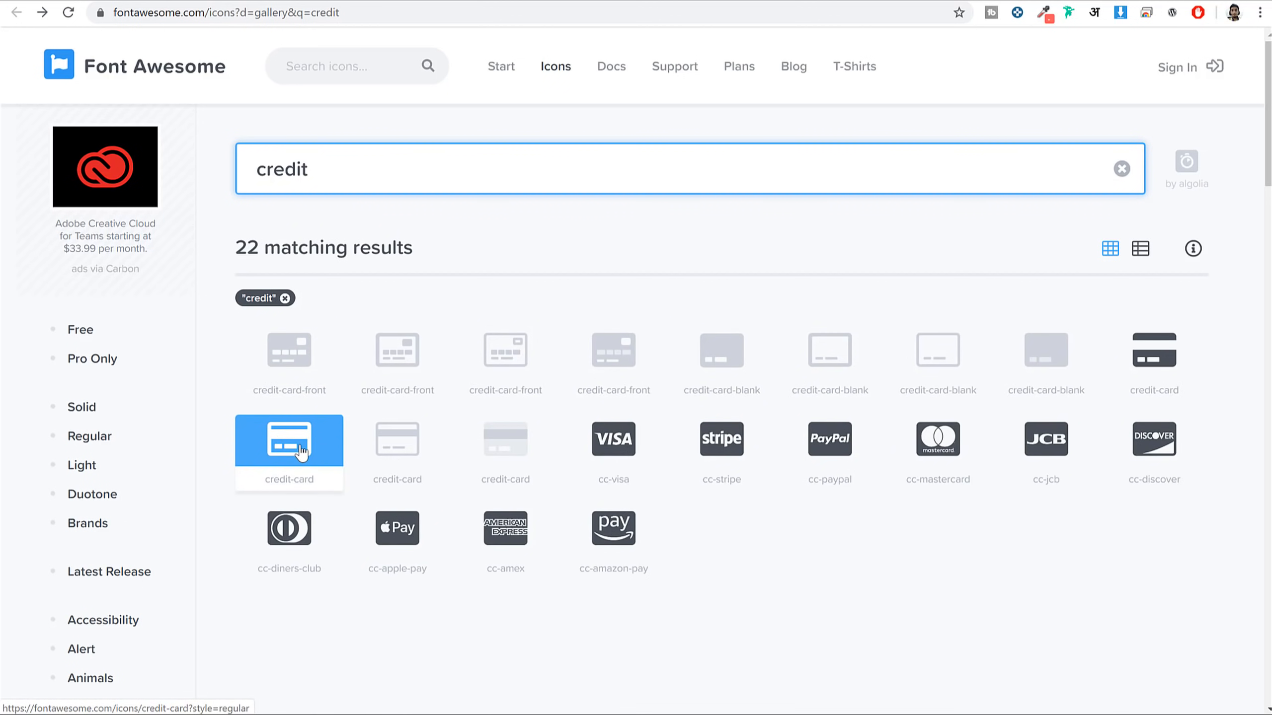
left_click(301, 450)
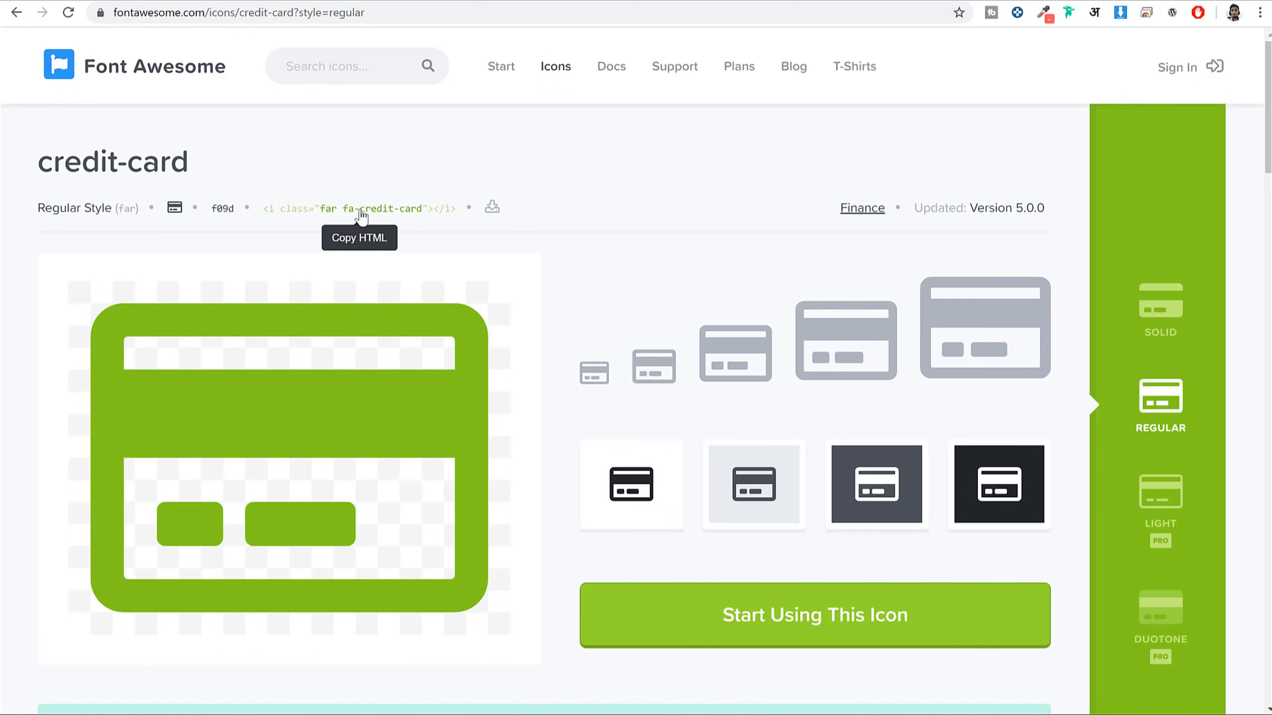
key("alt+Left")
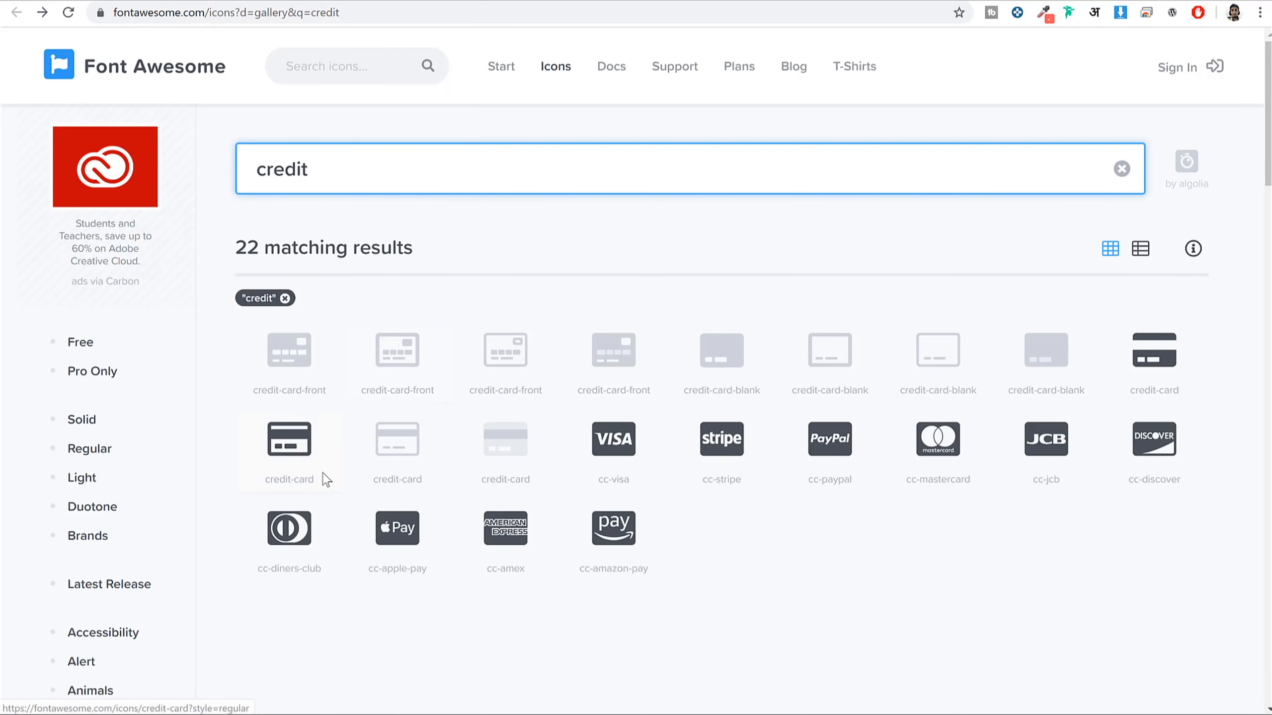
triple_click(266, 480)
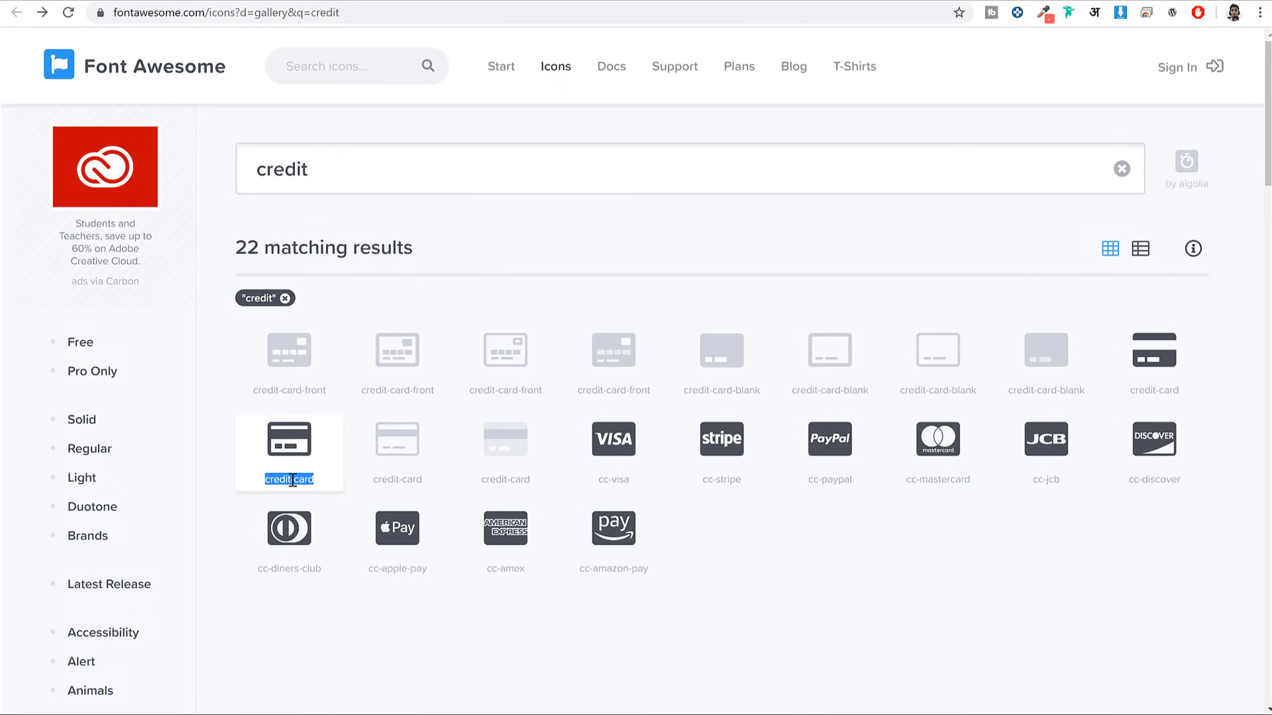
key("alt+Tab")
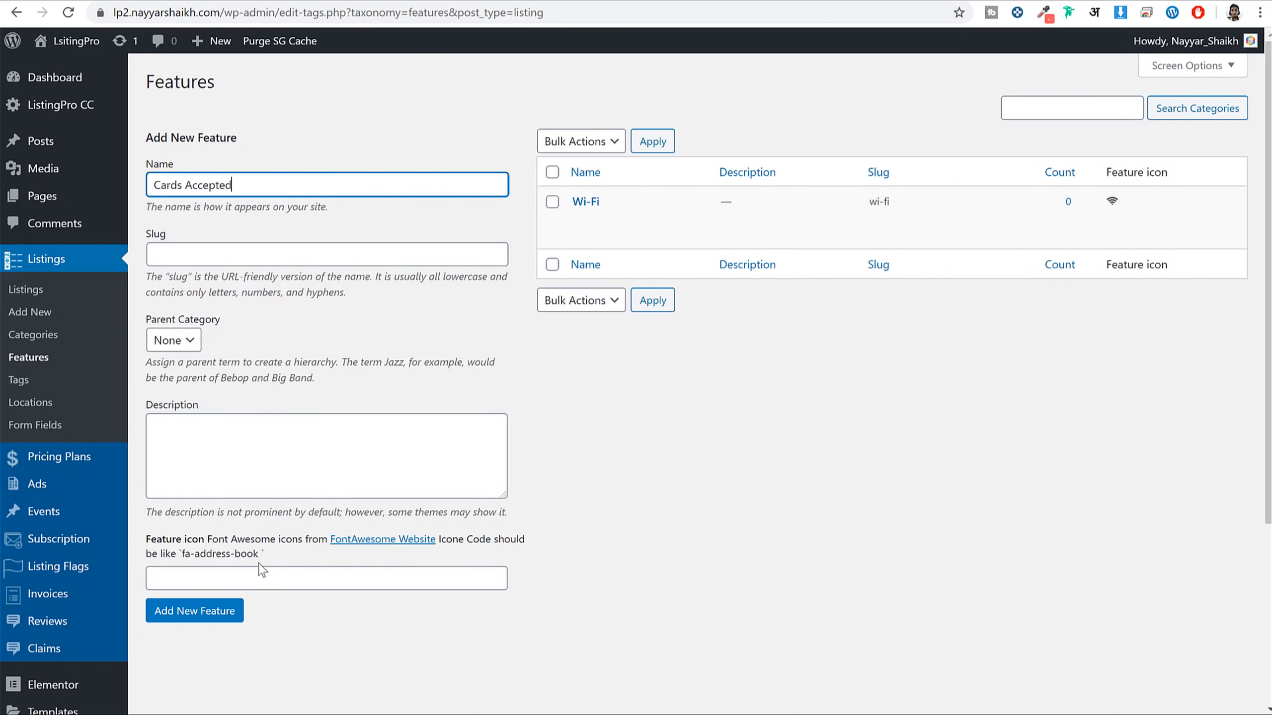
Set the icon to fa-credit-card and add the Cards Accepted feature
left_click(260, 570)
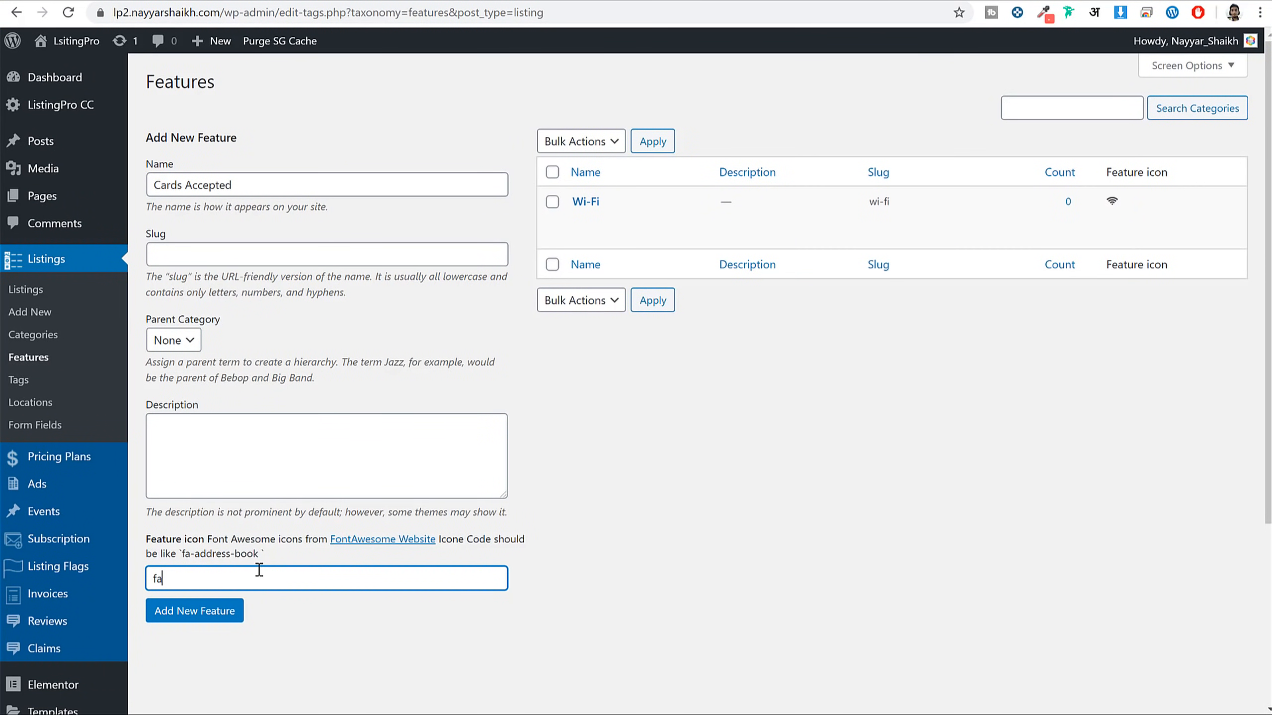
type("fa-")
key("ctrl+v")
left_click(238, 612)
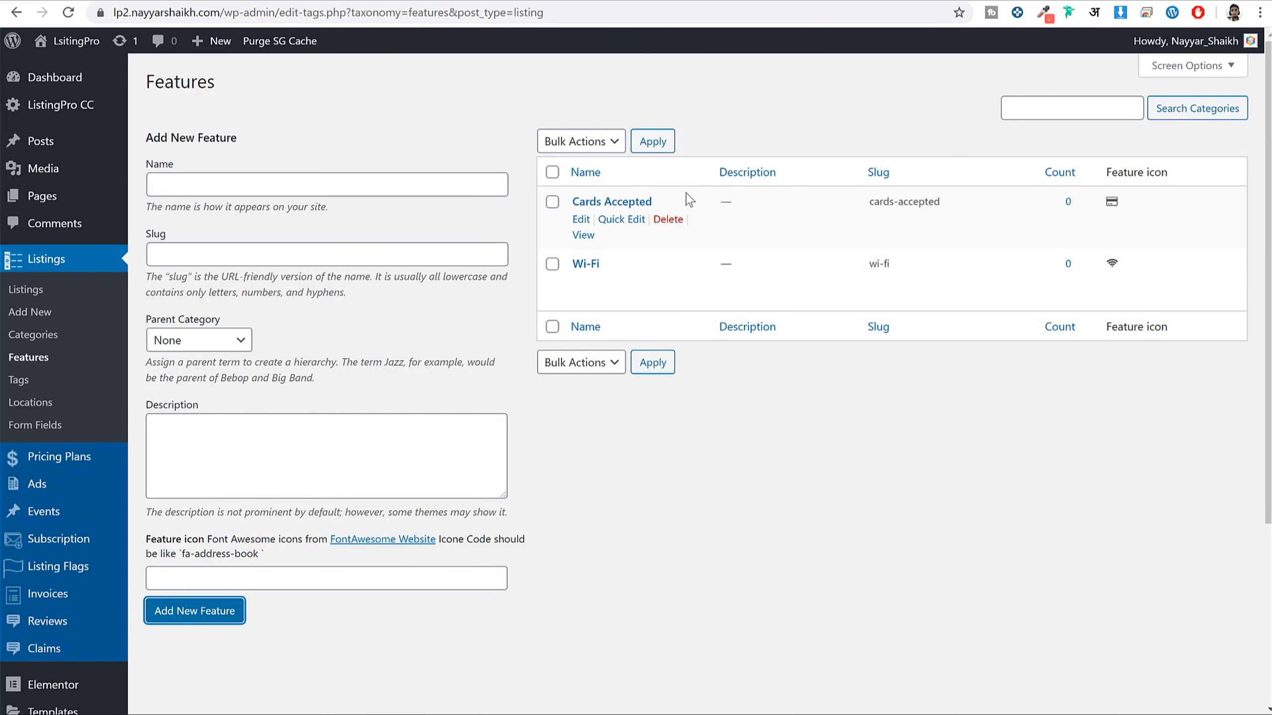
Review the new feature against the demo listing, then go to Listings > Categories
left_click_drag(689, 199, 556, 205)
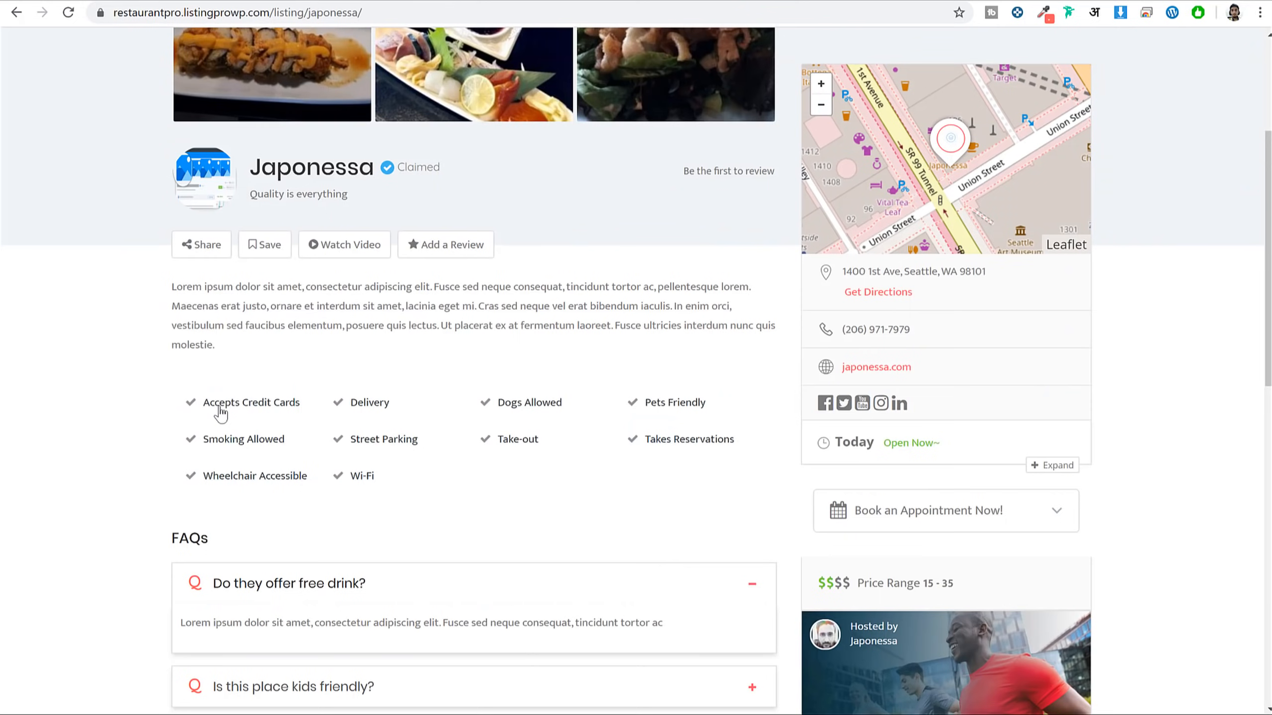
left_click_drag(220, 414, 434, 483)
left_click(464, 496)
left_click(354, 1)
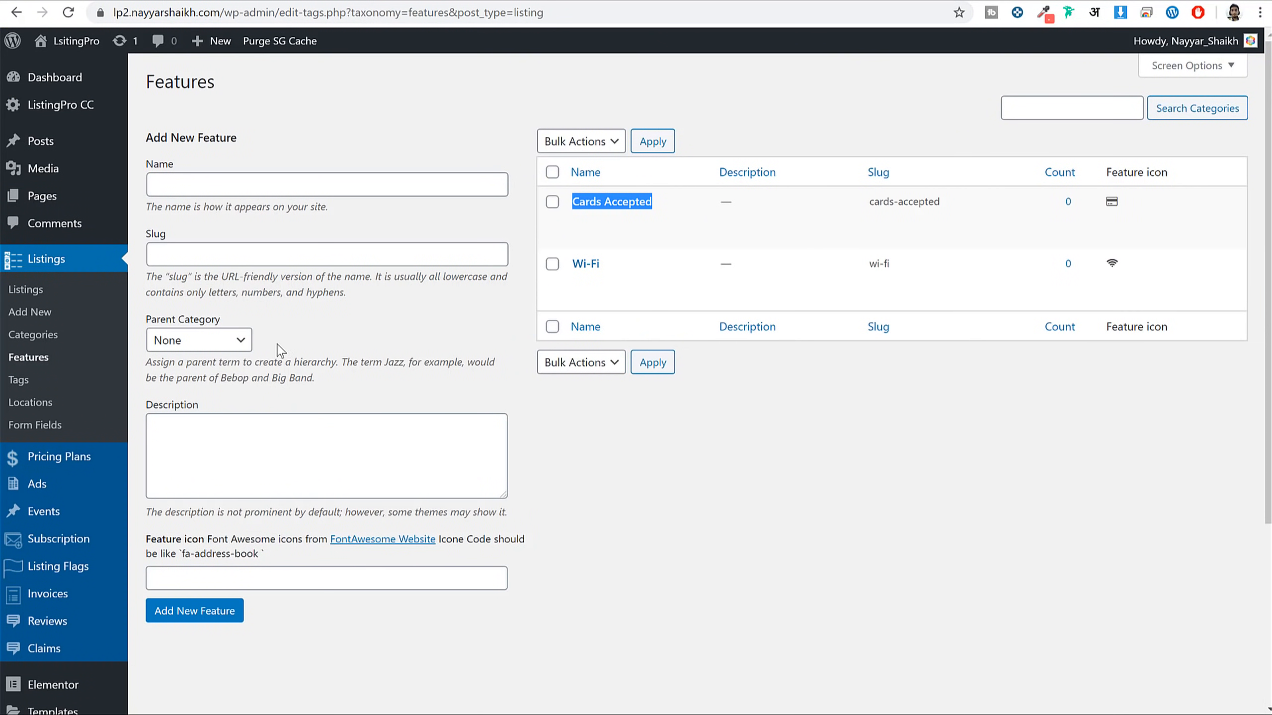
left_click(50, 336)
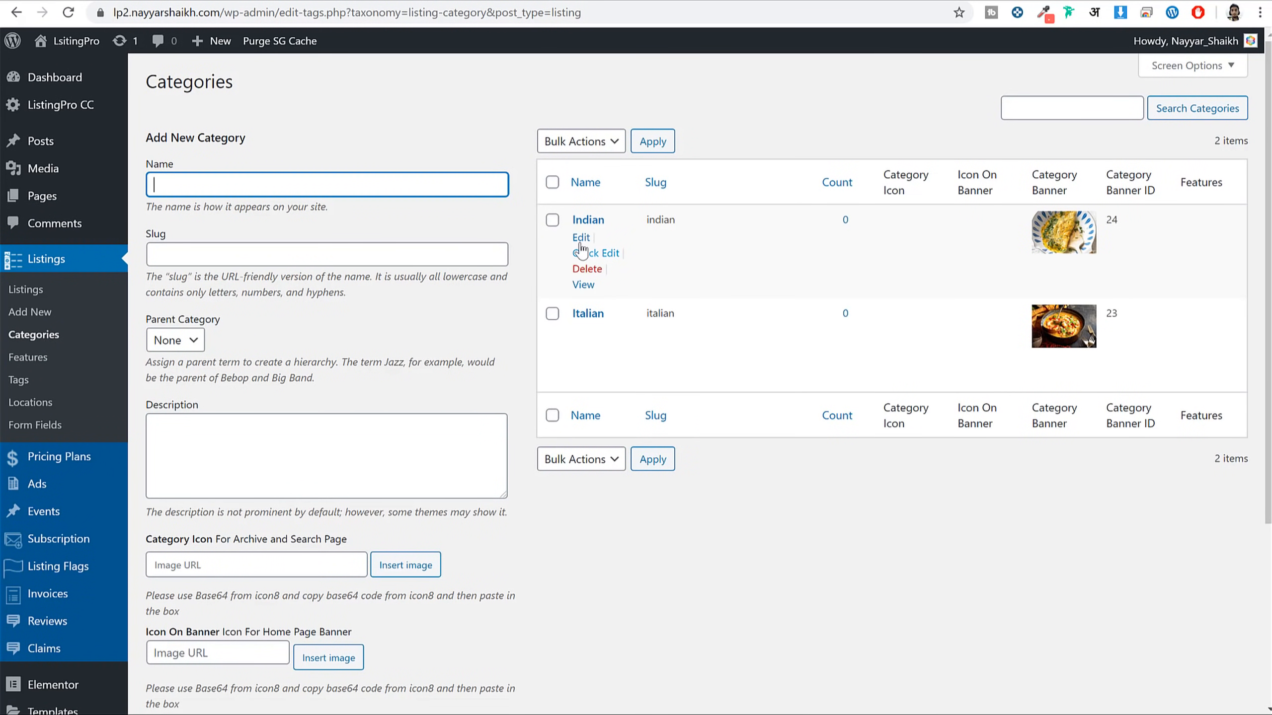
Give the Indian category the Wi-Fi and Cards Accepted features and update it
left_click(580, 237)
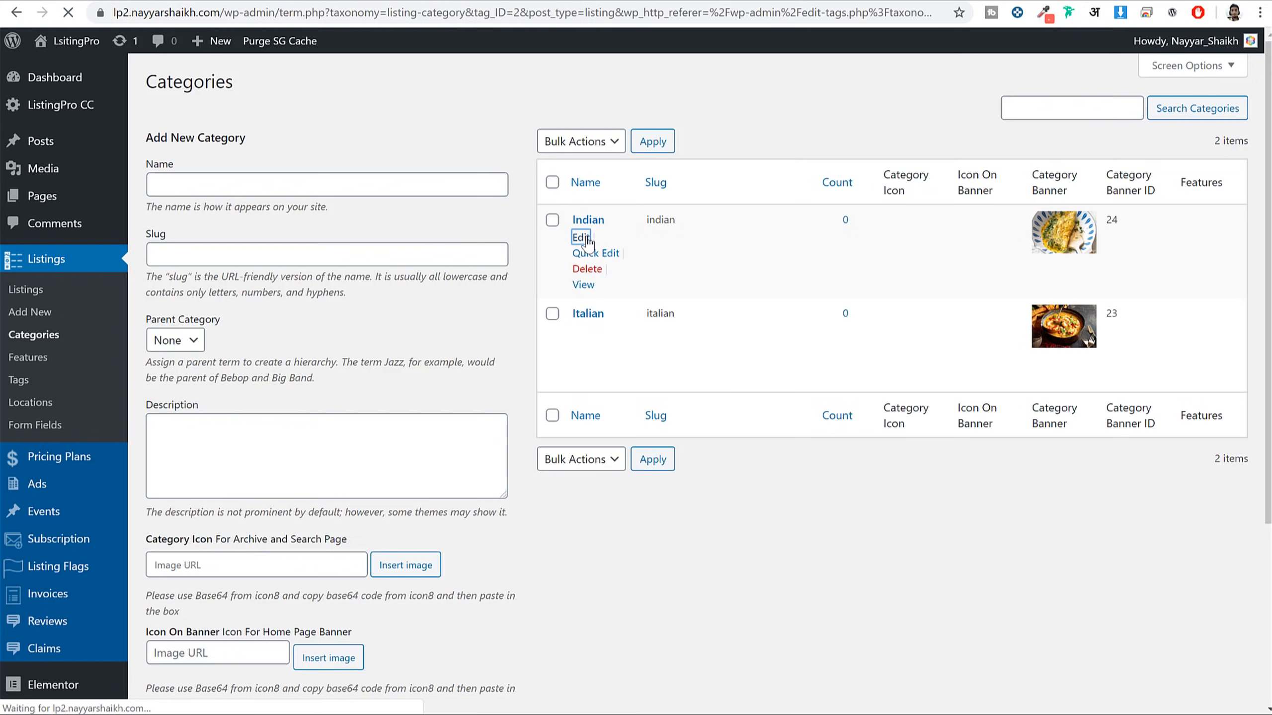
scroll(693, 377, "down", 5)
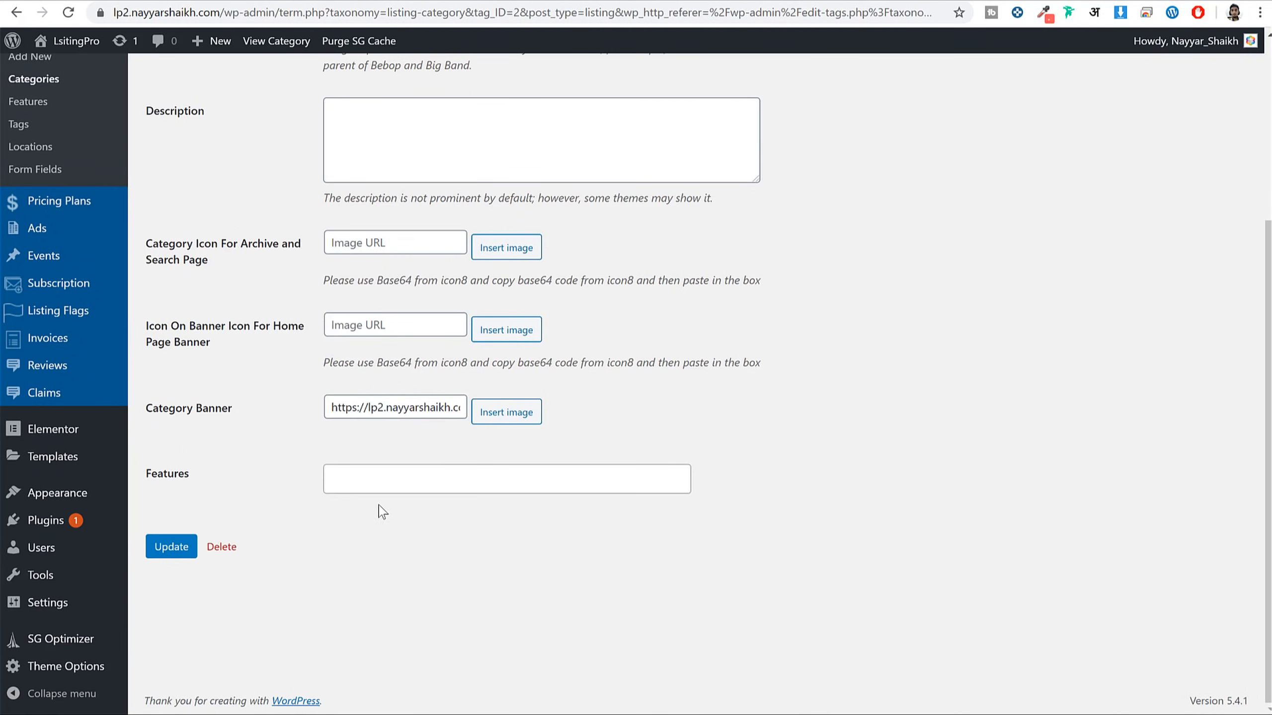
left_click(429, 477)
left_click(397, 511)
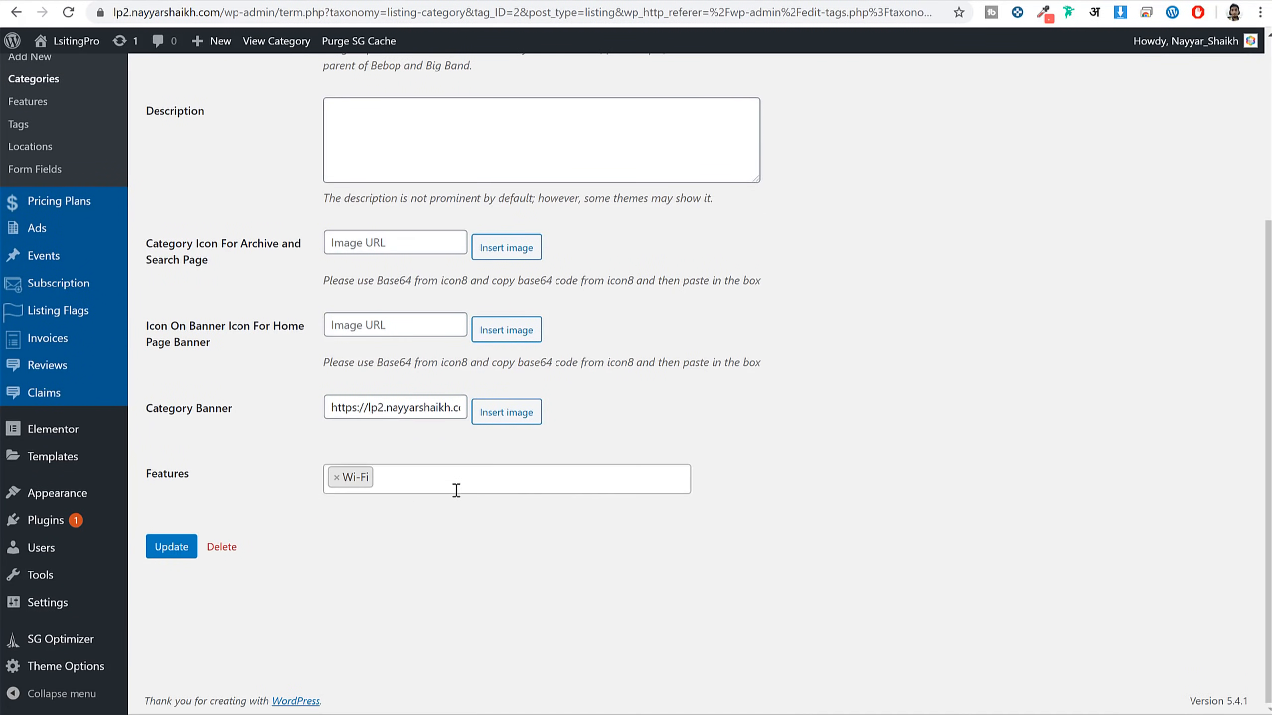
left_click(476, 476)
left_click(426, 508)
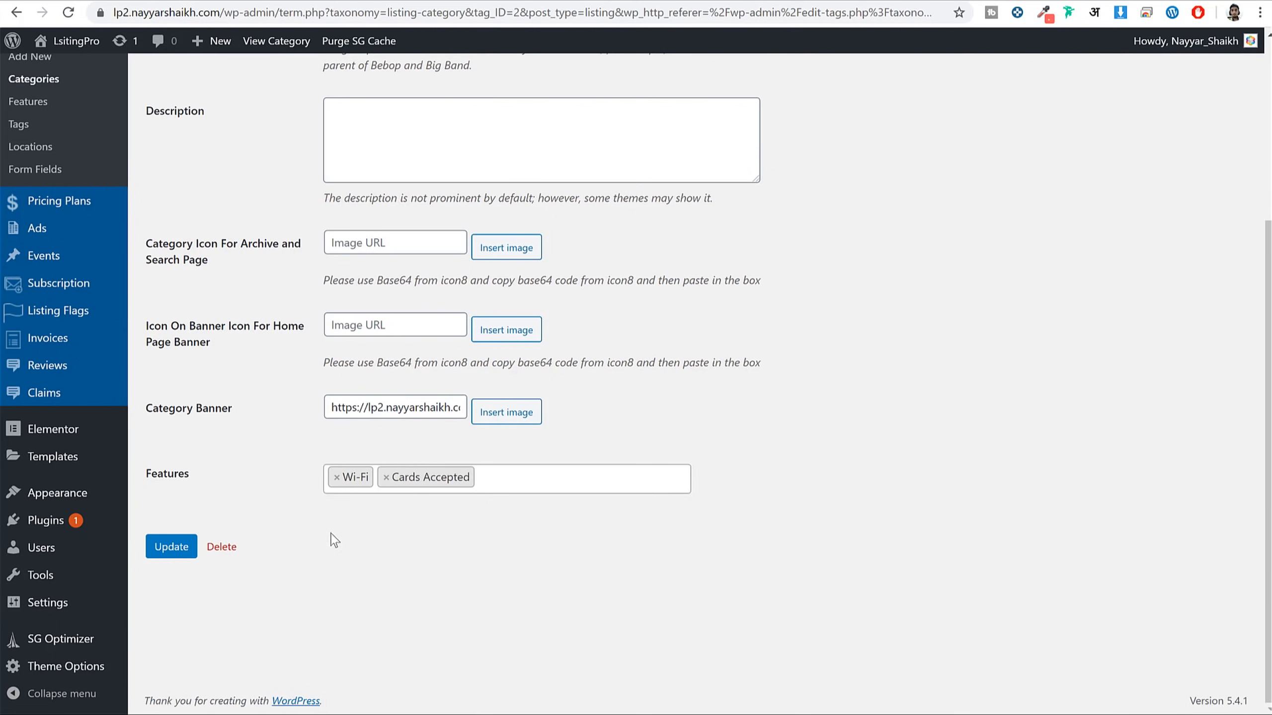
left_click(166, 548)
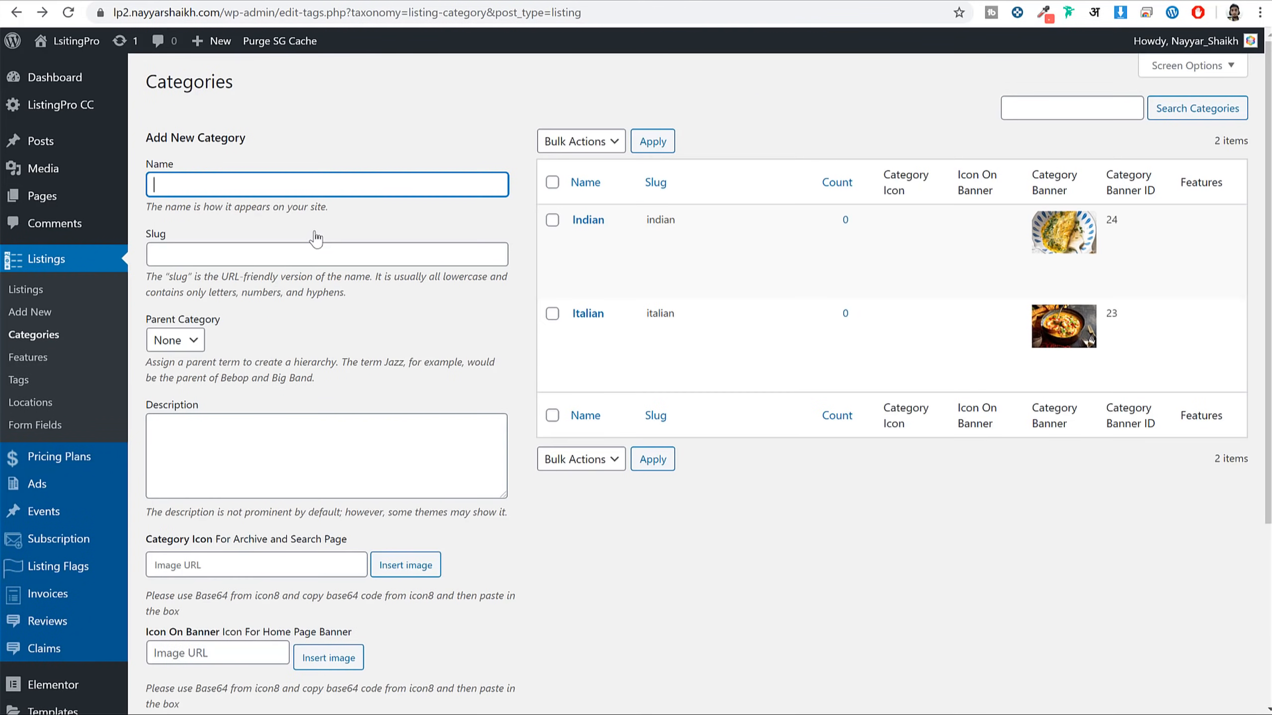
Give the Italian category the Wi-Fi and Cards Accepted features and update it
left_click(580, 333)
scroll(459, 601, "down", 5)
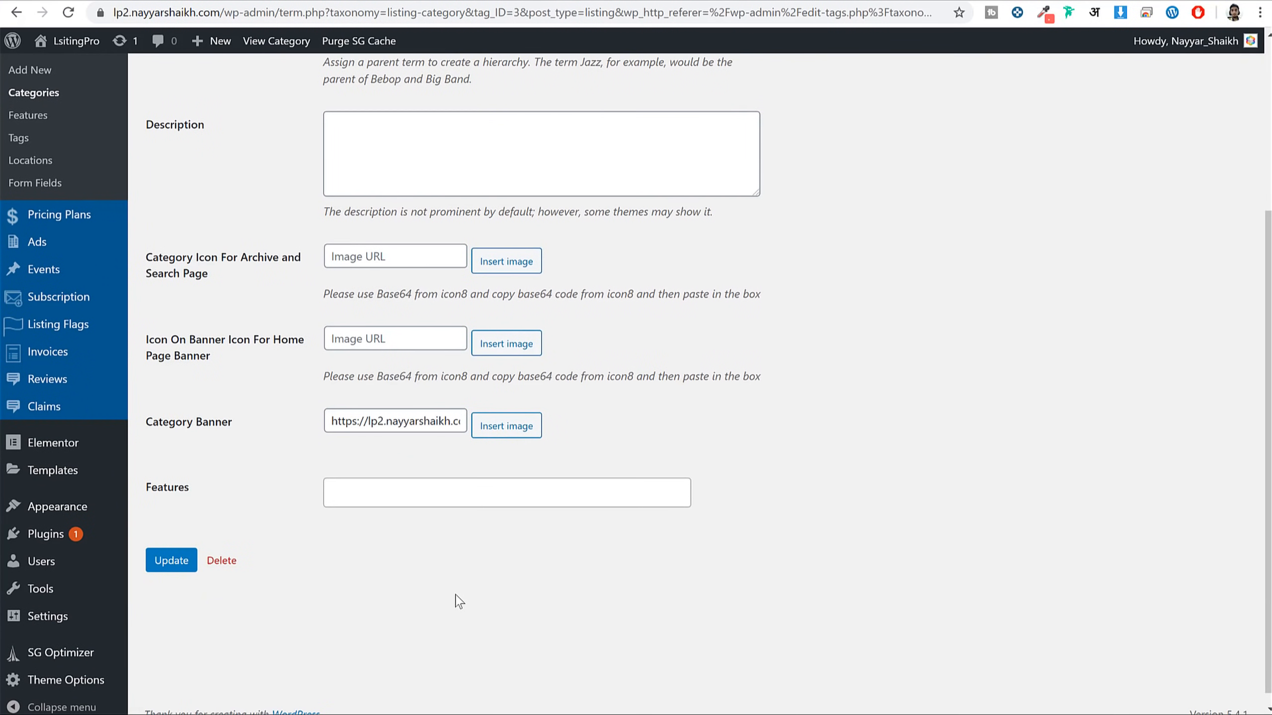
left_click(448, 505)
left_click(429, 524)
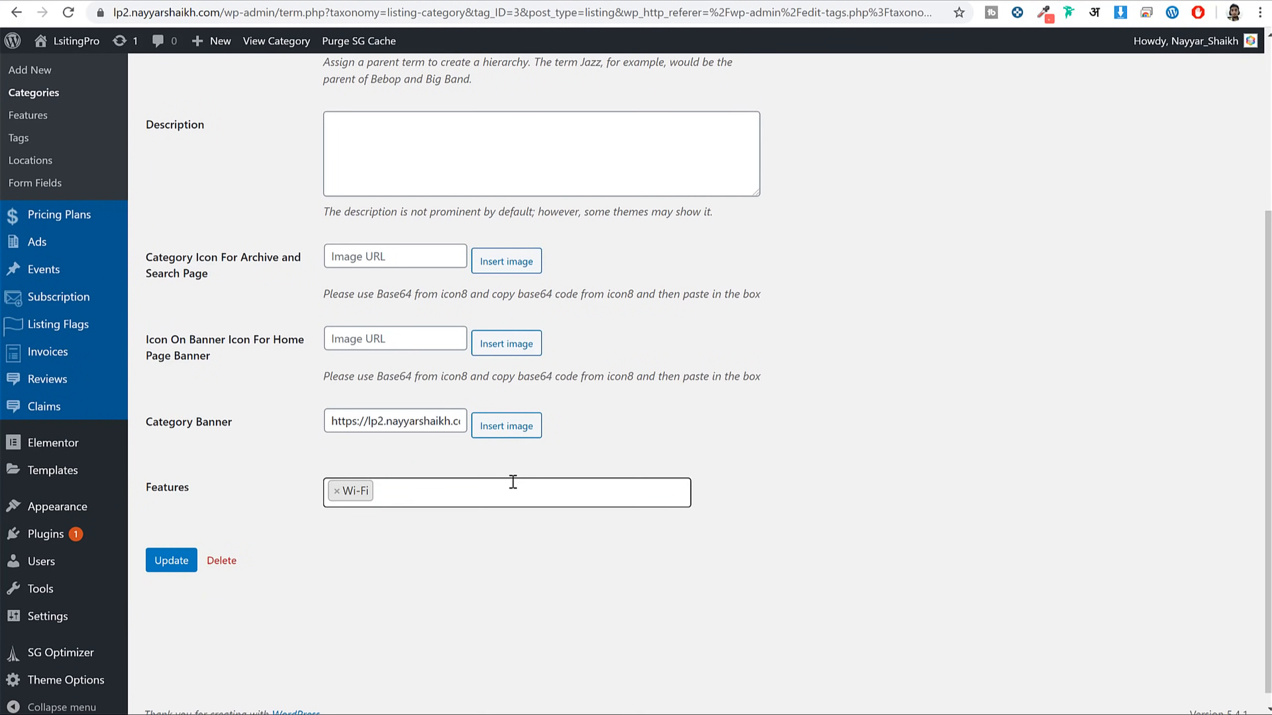
left_click(510, 485)
left_click(440, 522)
left_click(168, 560)
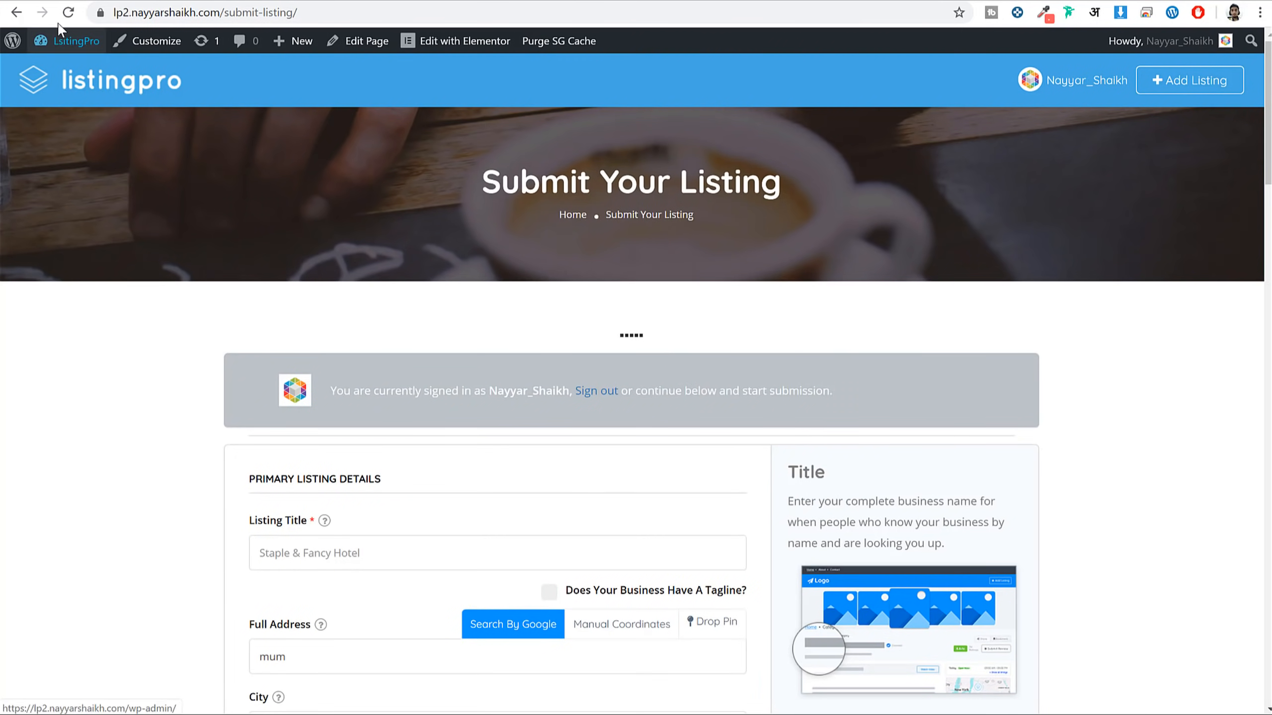
Verify Indian and Italian in the Submit Listing Category list and test the Full Address tabs
scroll(1078, 316, "down", 5)
scroll(1077, 316, "down", 3)
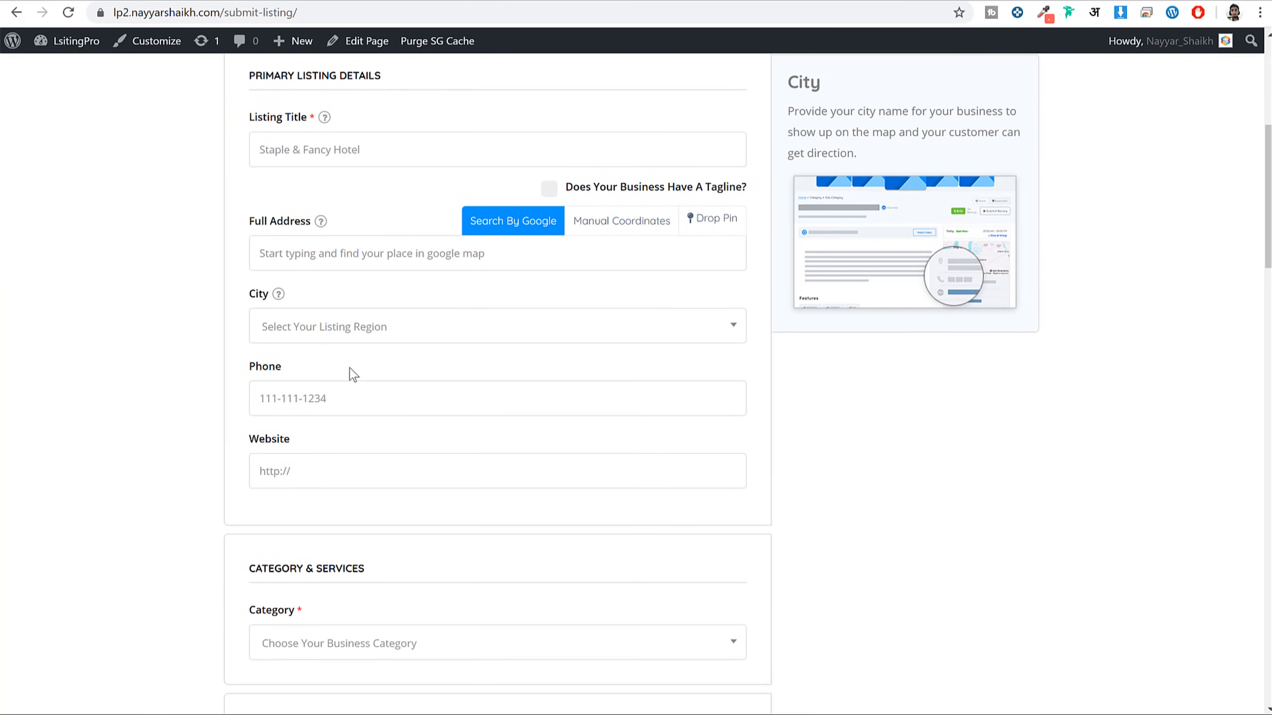
left_click(389, 337)
scroll(1025, 401, "down", 5)
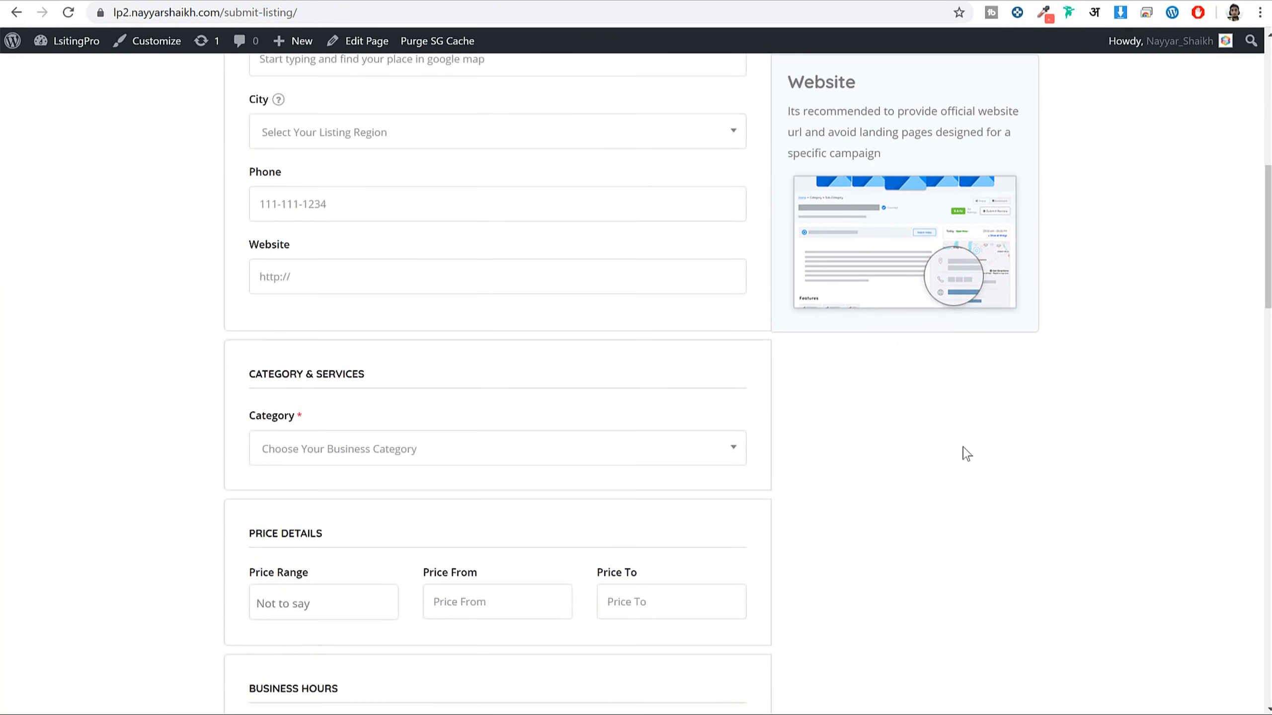
left_click(461, 408)
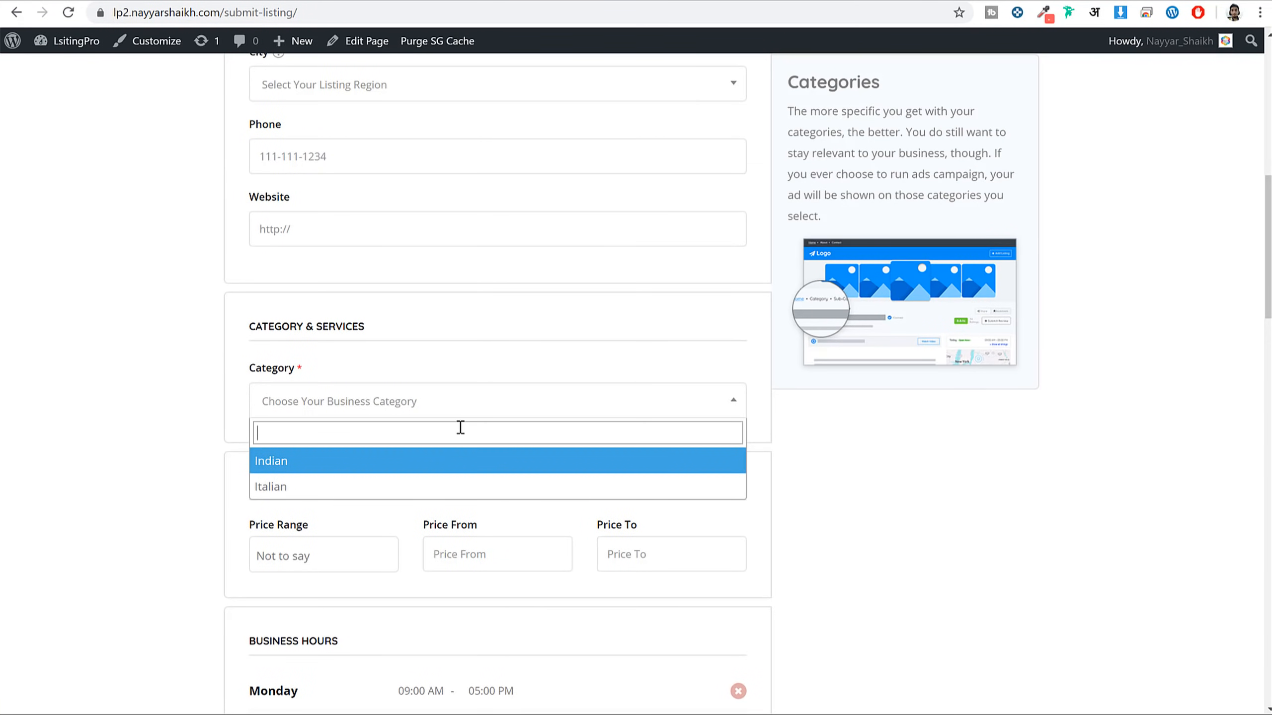
left_click(278, 364)
left_click_drag(281, 367, 304, 377)
scroll(381, 372, "up", 8)
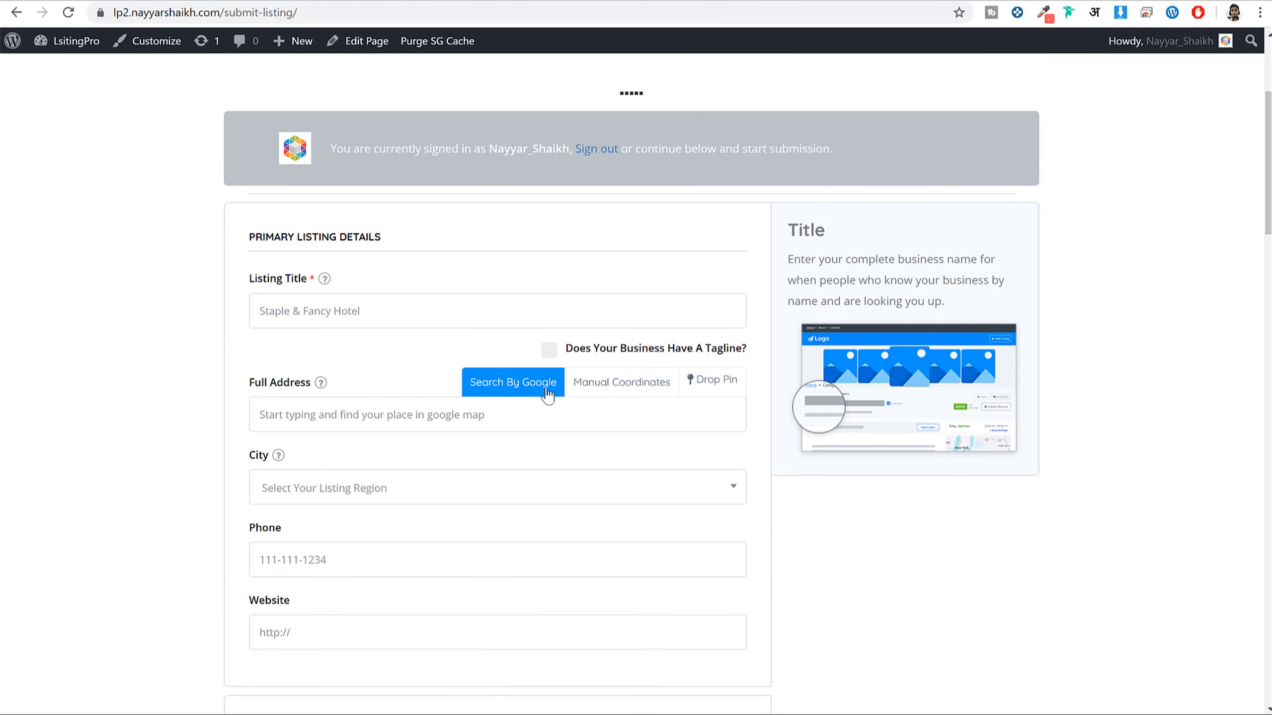
left_click(593, 390)
left_click(551, 392)
left_click(897, 4)
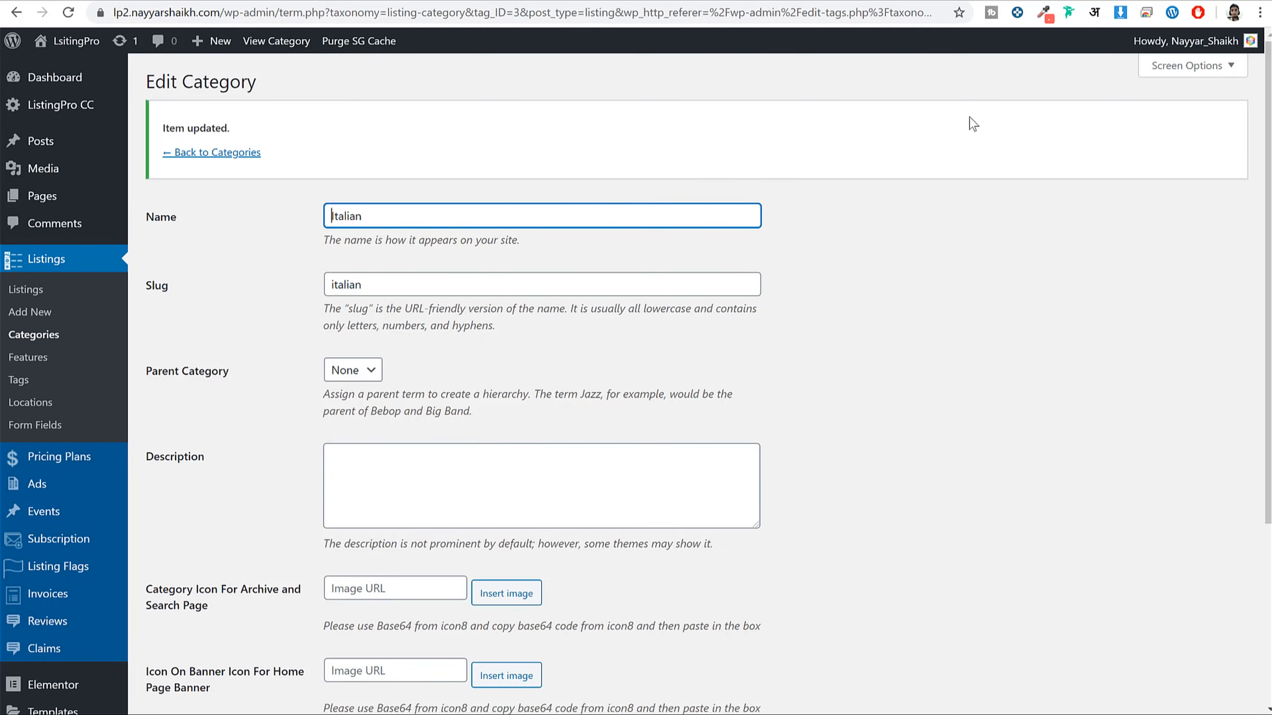
Load the Get an API Key guide via bloggdude.com/go and go to the Google Cloud console
key("ctrl+t")
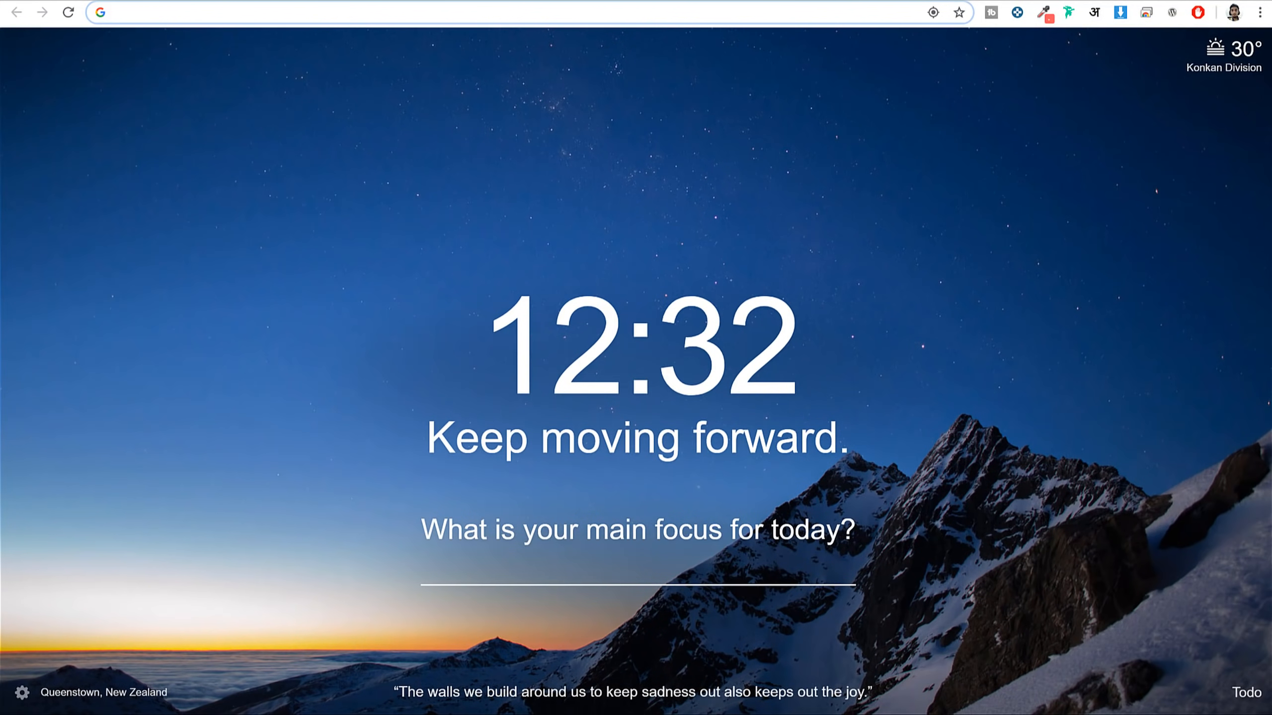
type("bloggdude.com")
type("/")
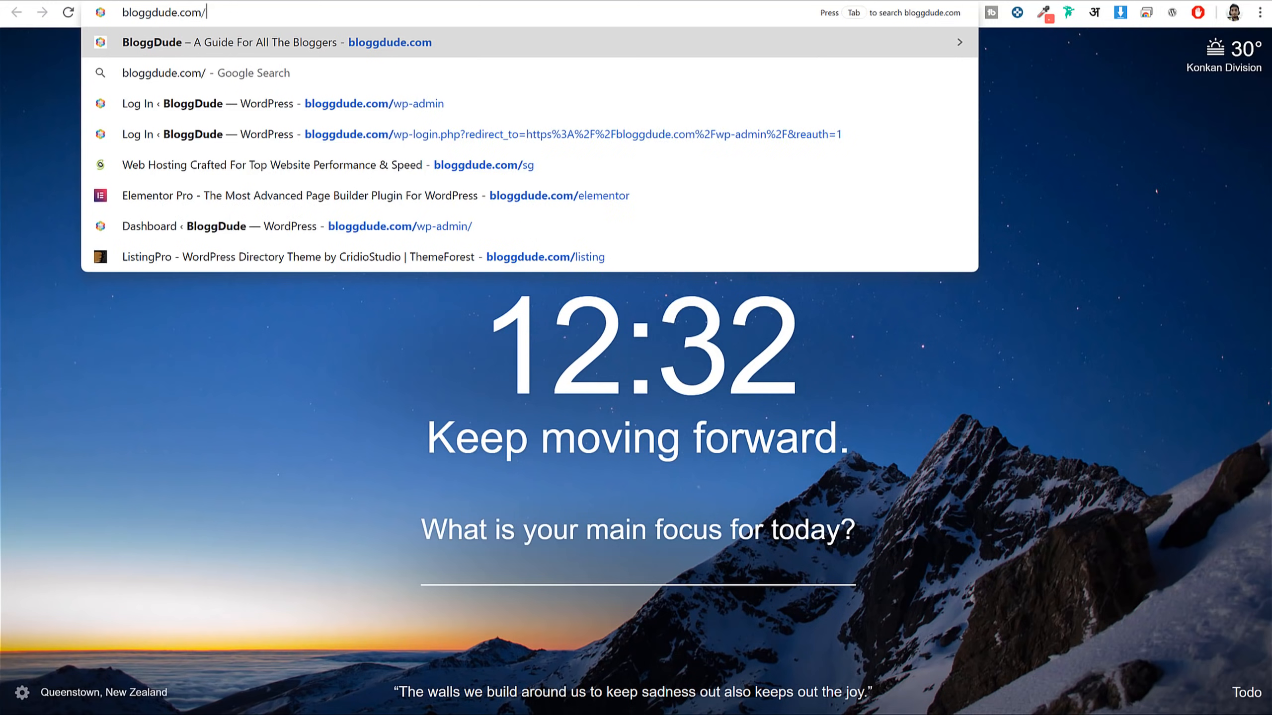
type("go")
key("Down")
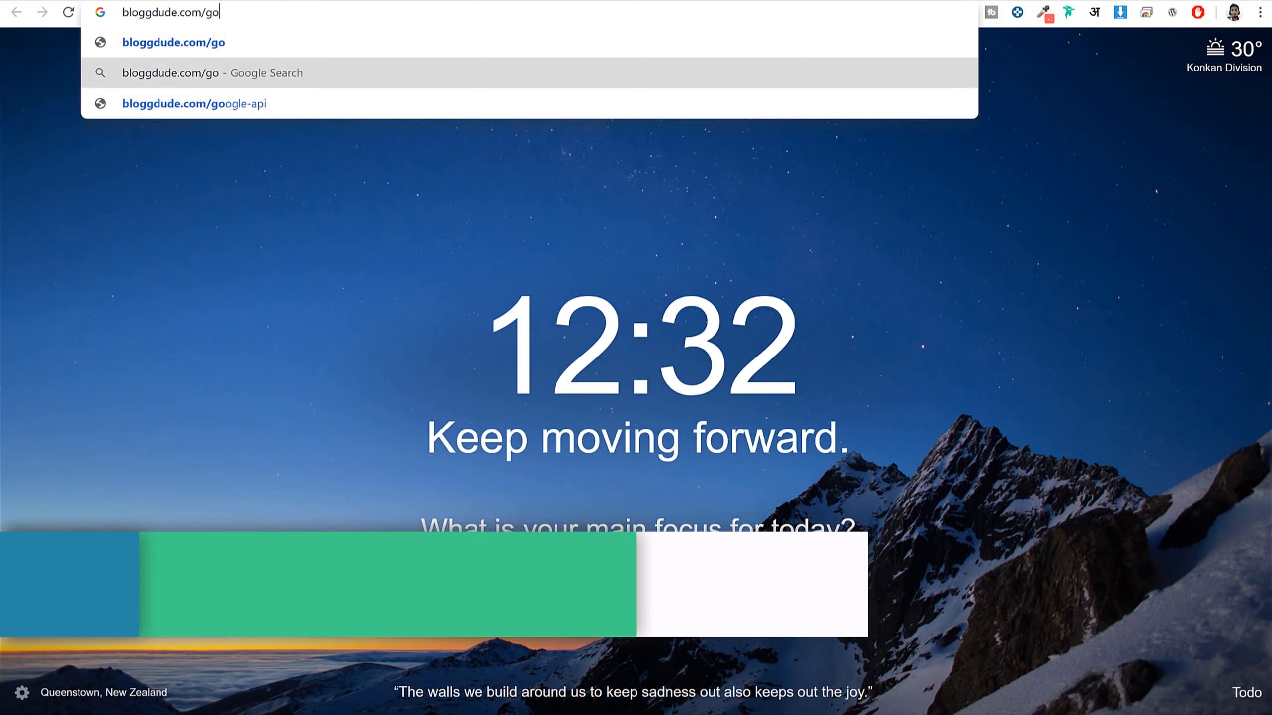
key("Down")
key("Return")
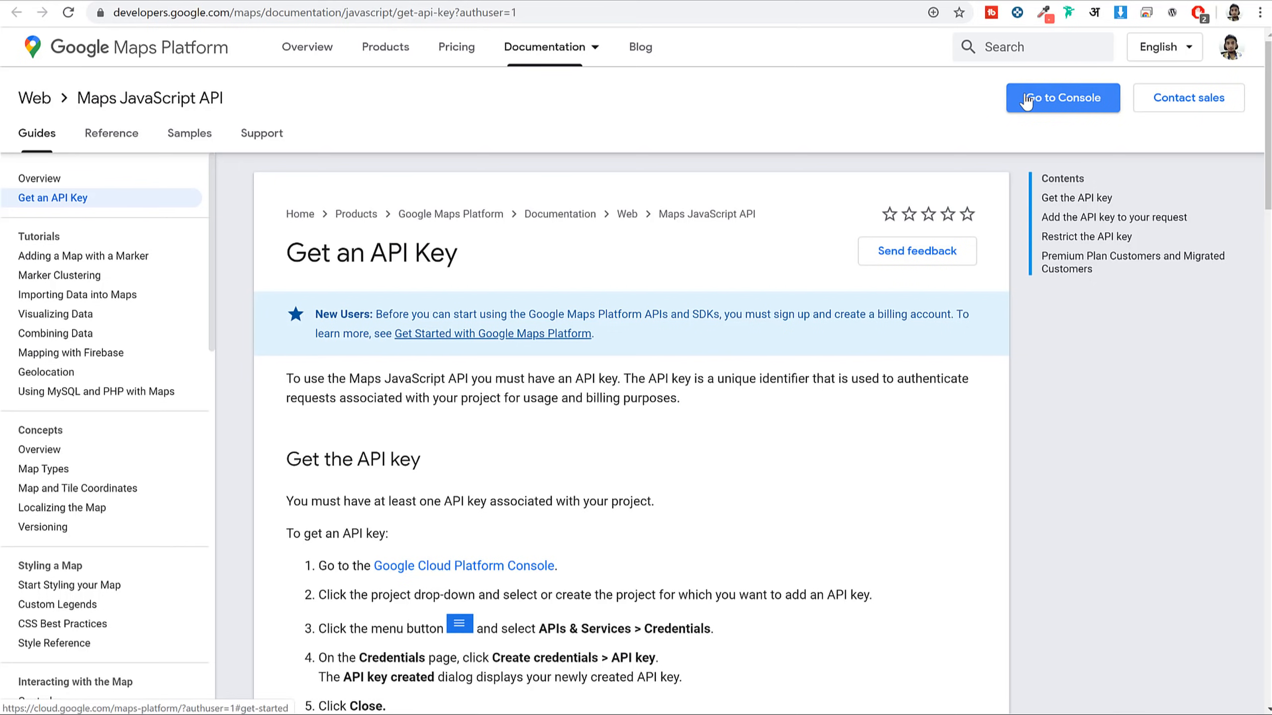
left_click(1055, 104)
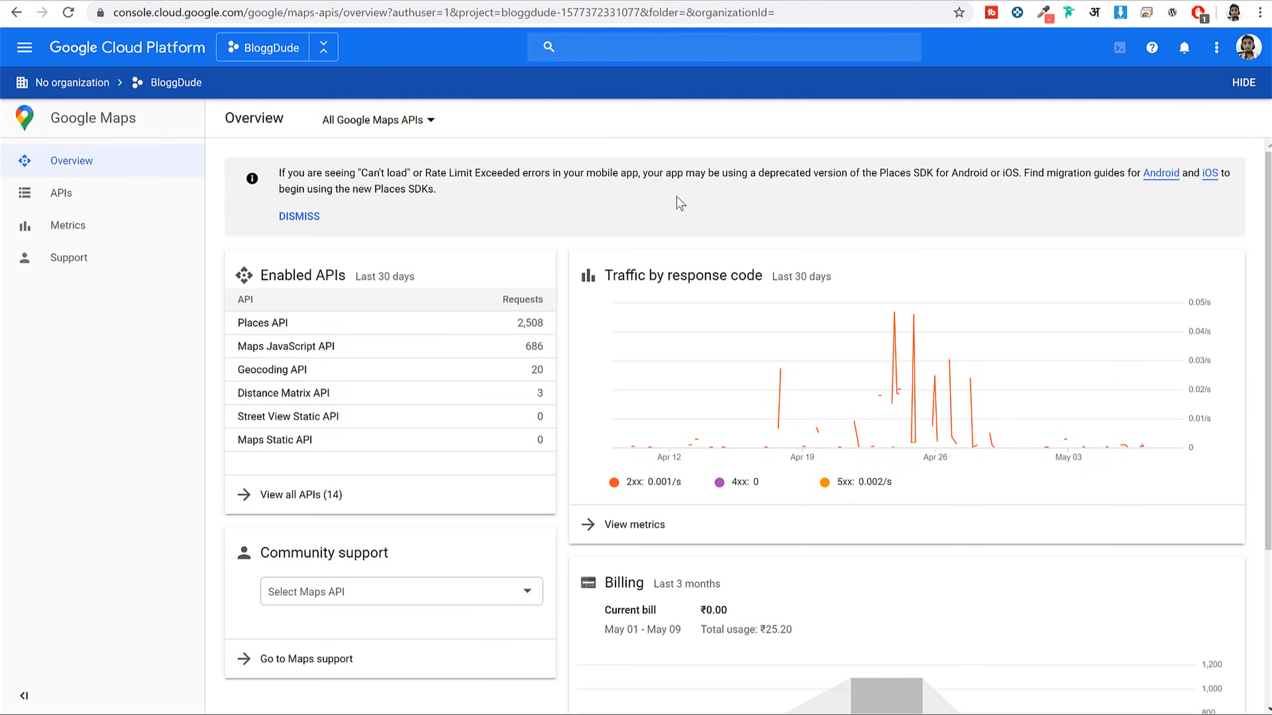
Create a new Google Cloud project named ListingProTut
left_click(274, 58)
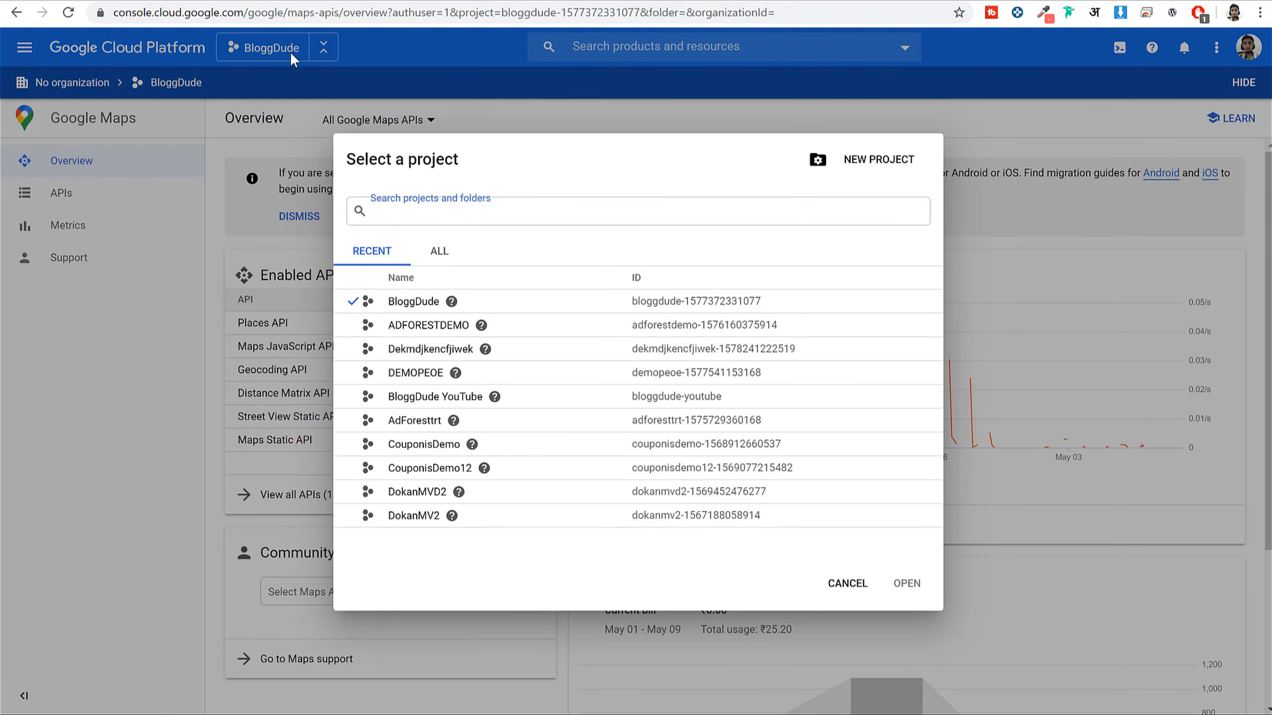
left_click(272, 54)
left_click(272, 58)
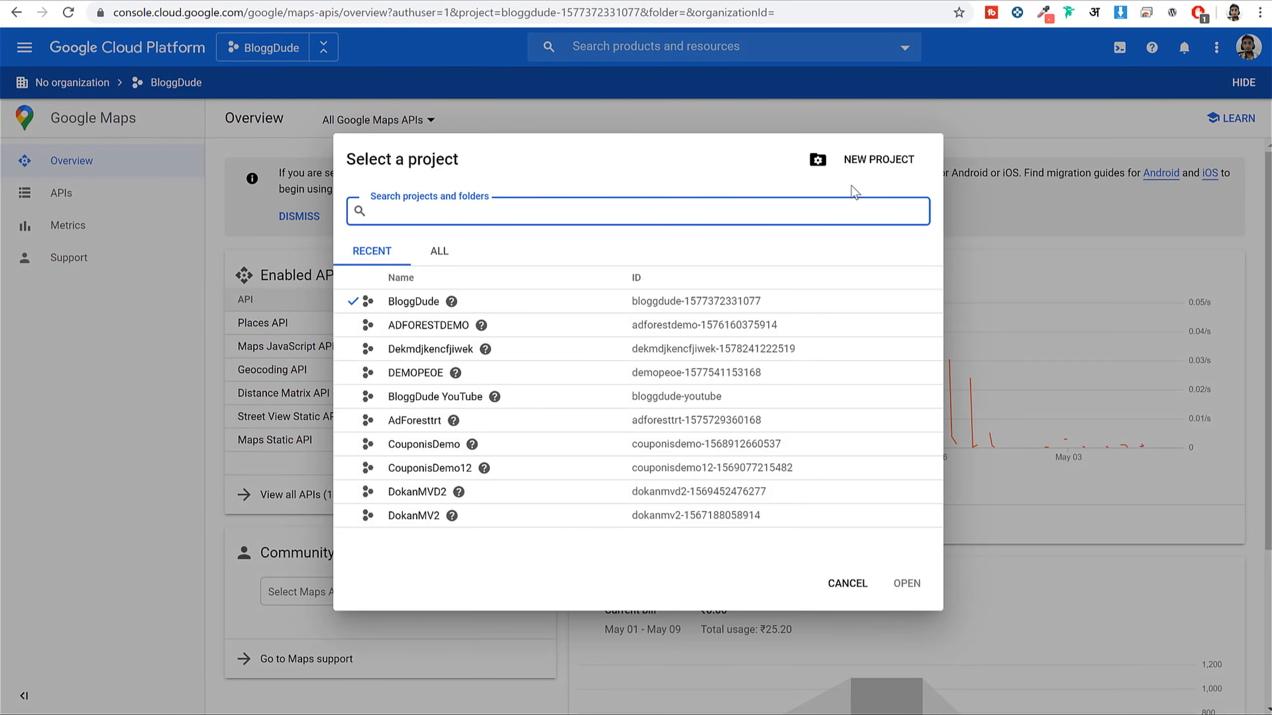
left_click(876, 164)
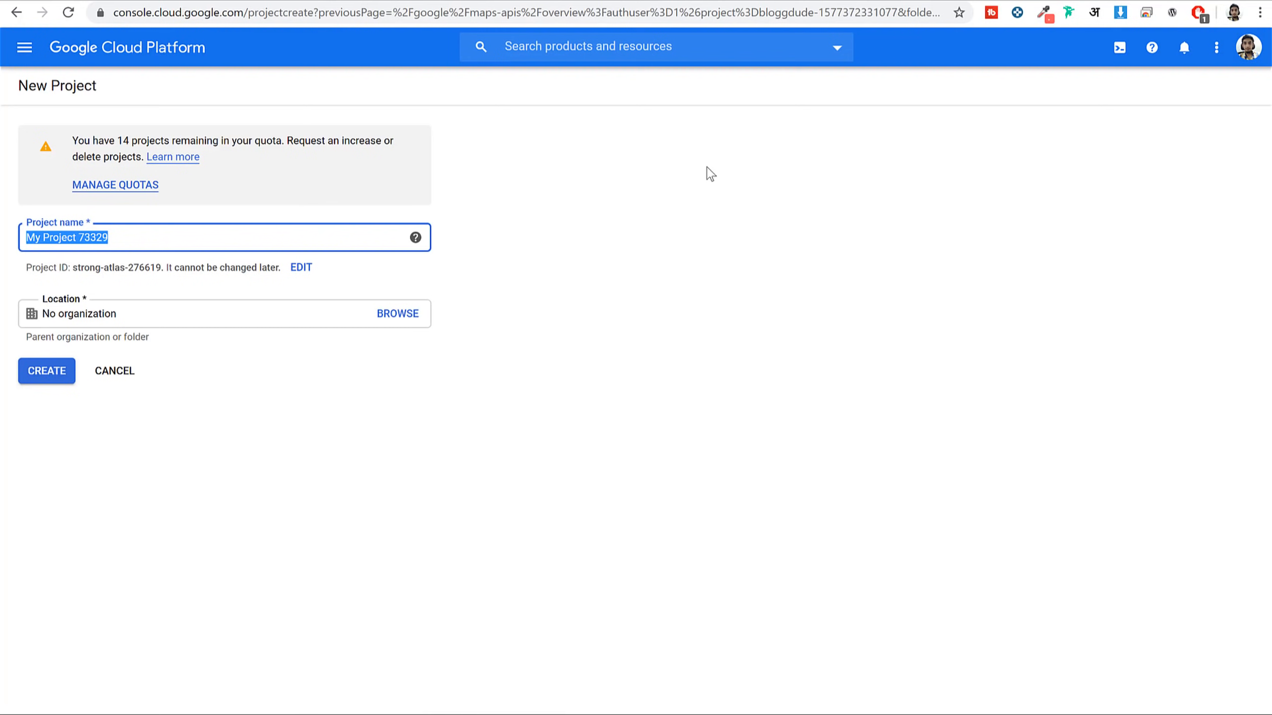
type("Lsi")
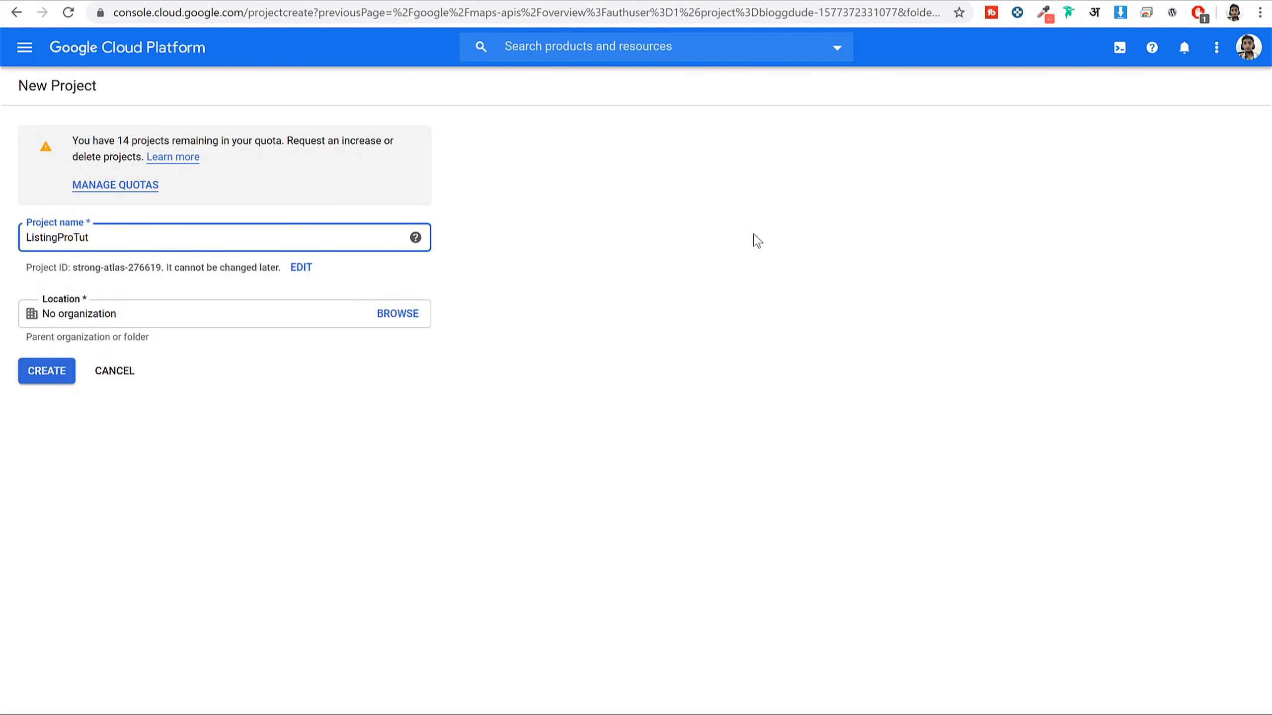
left_click(48, 376)
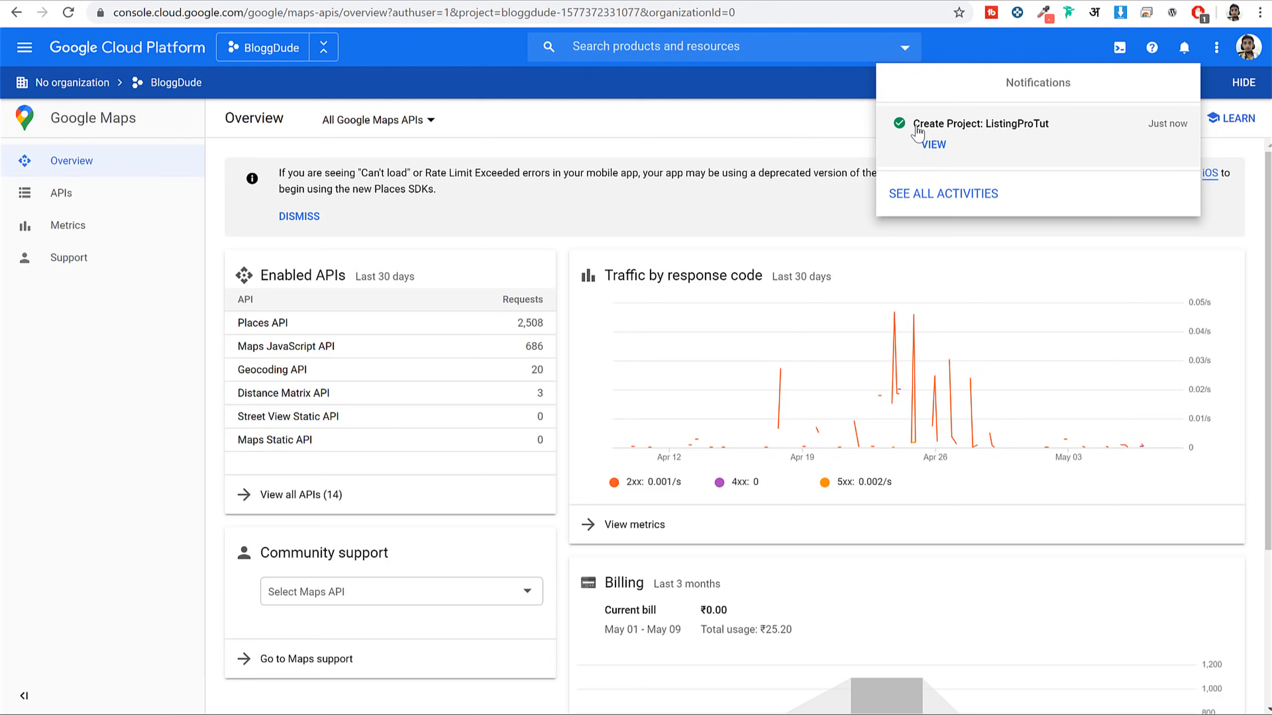
Confirm the project was created and select ListingProTut as the active project
left_click_drag(913, 125, 1049, 127)
left_click(1185, 47)
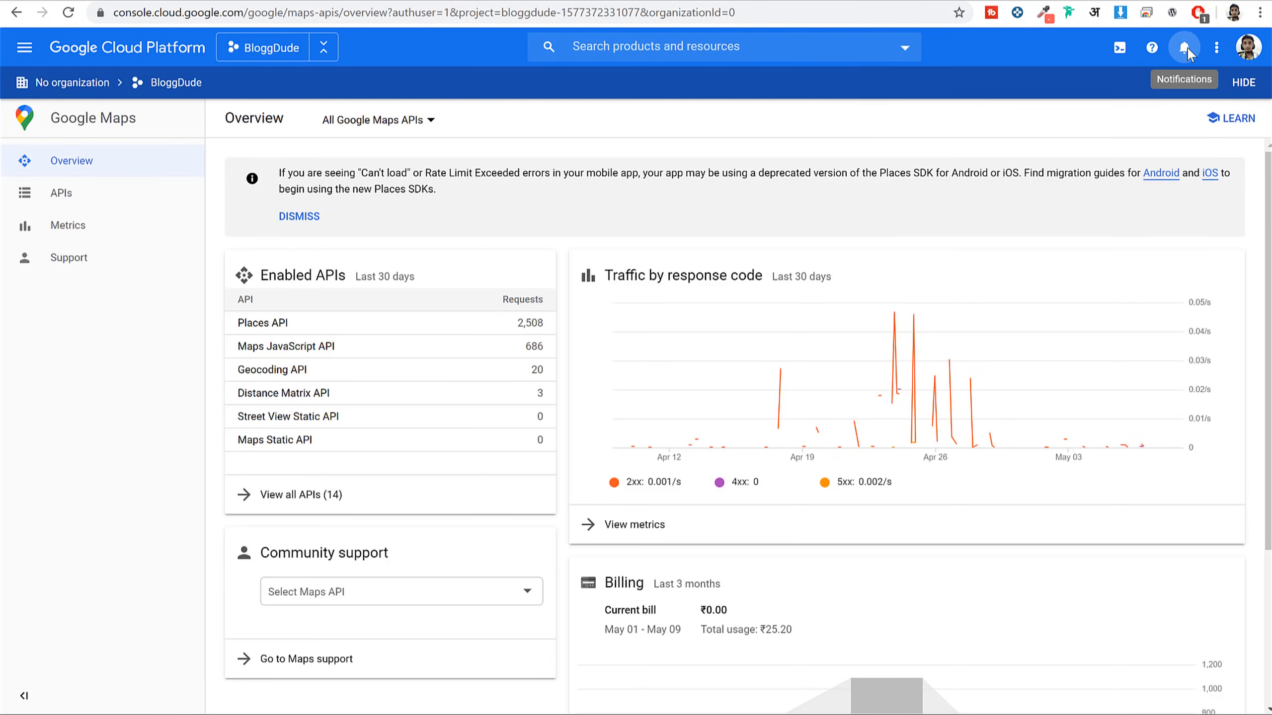
left_click(1187, 48)
left_click(522, 139)
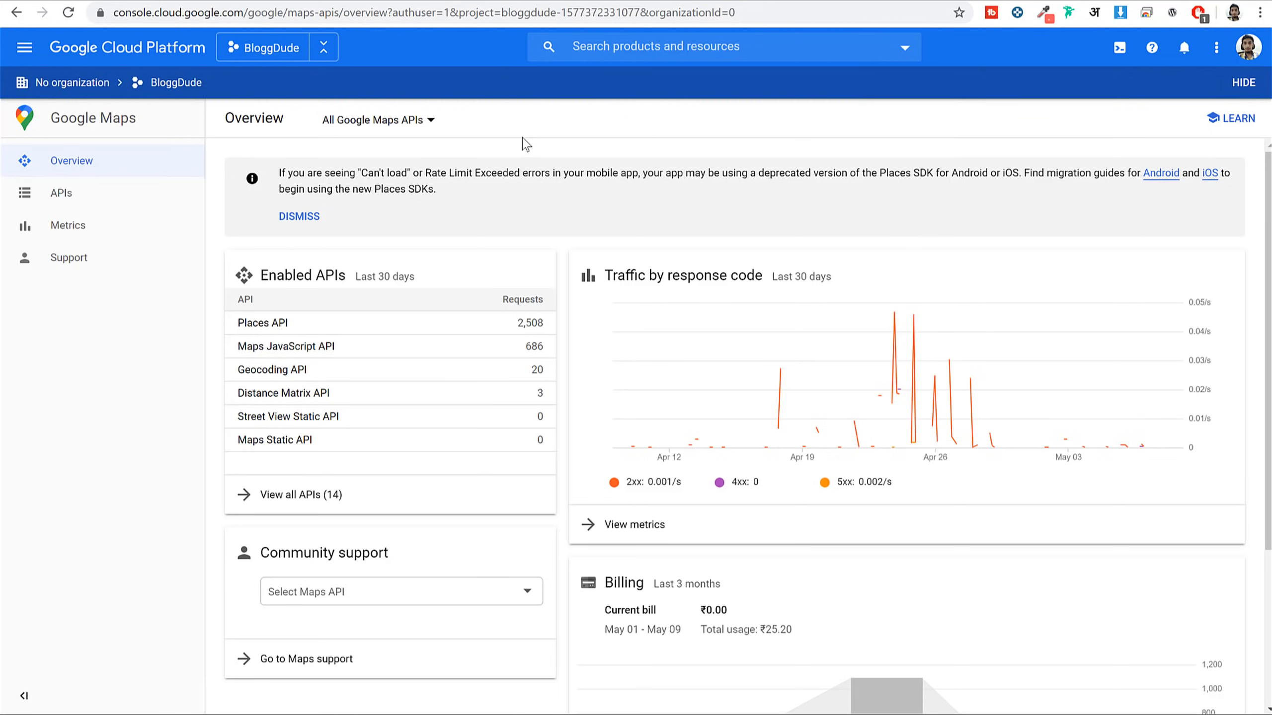
left_click(261, 57)
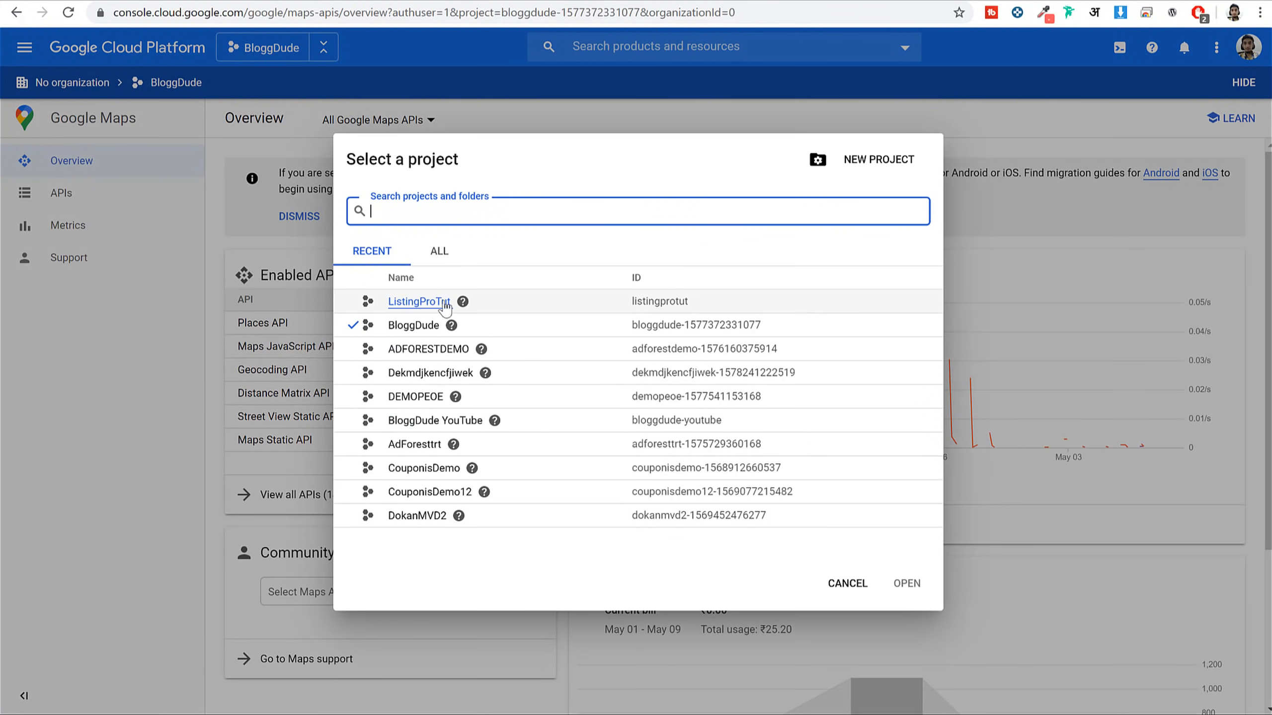
left_click(420, 302)
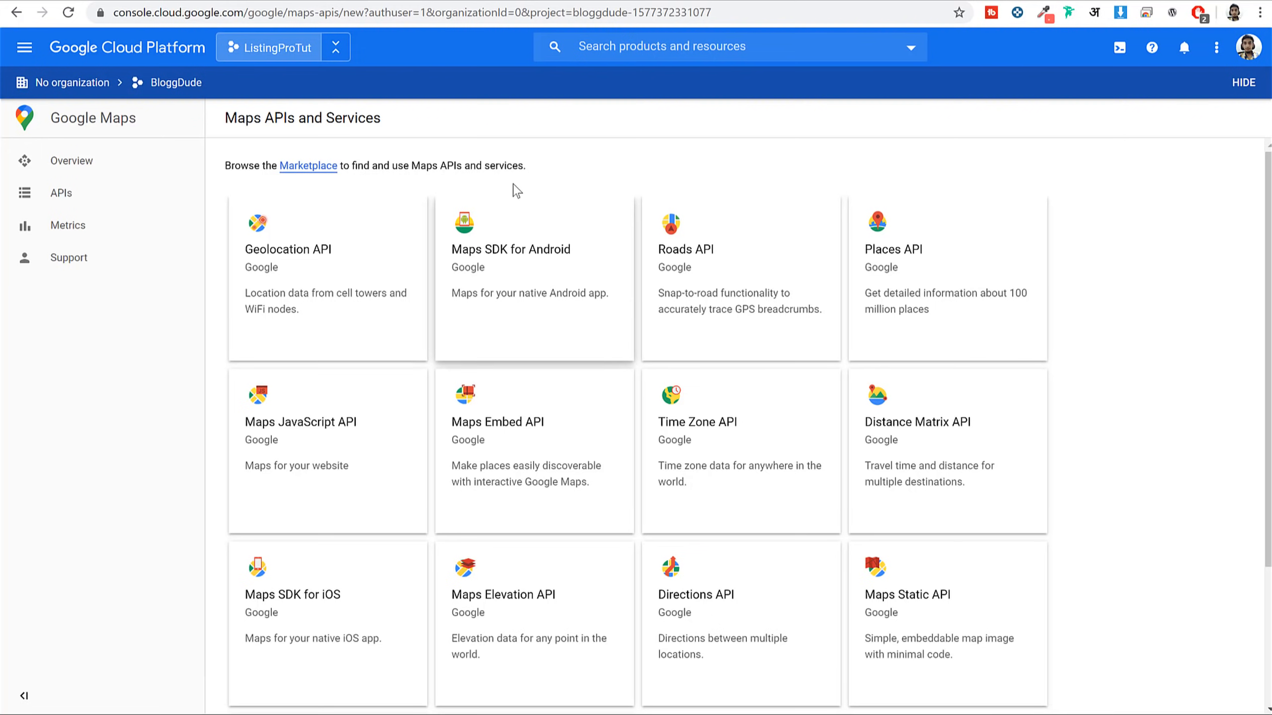
Check that Geolocation, Maps SDK for Android and Street View Static APIs show API enabled
scroll(687, 336, "down", 3)
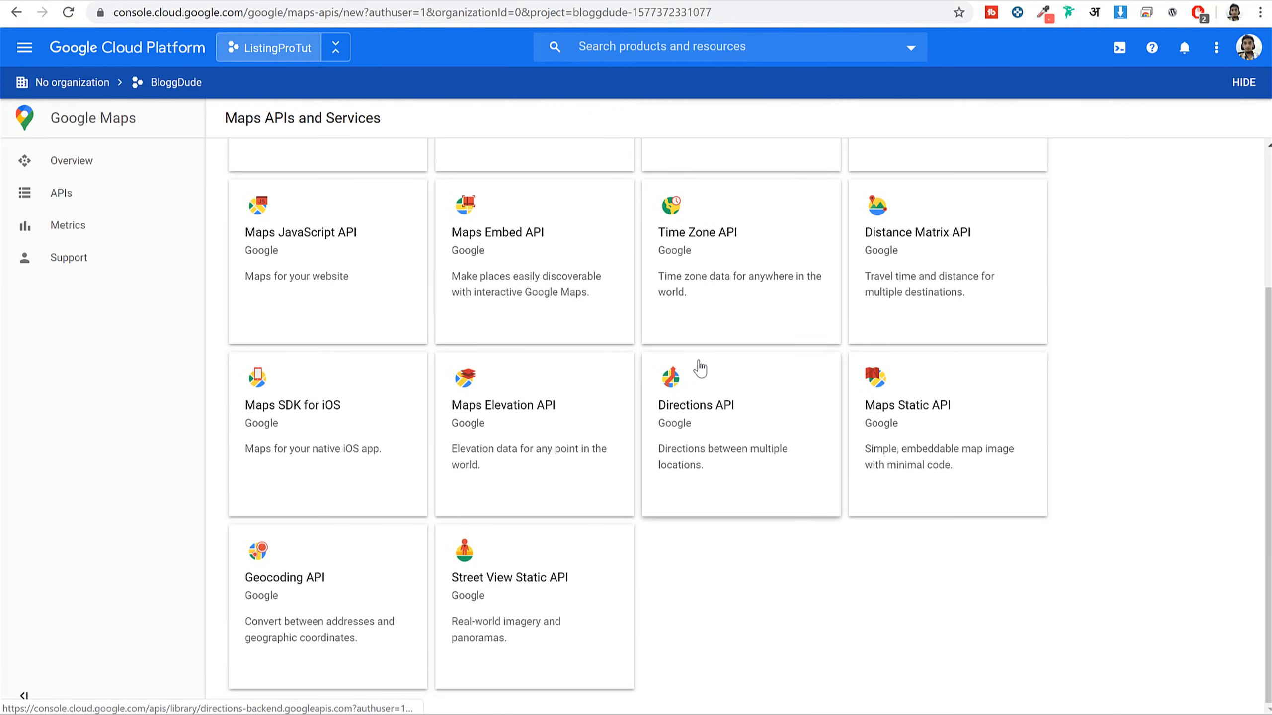
scroll(697, 385, "up", 3)
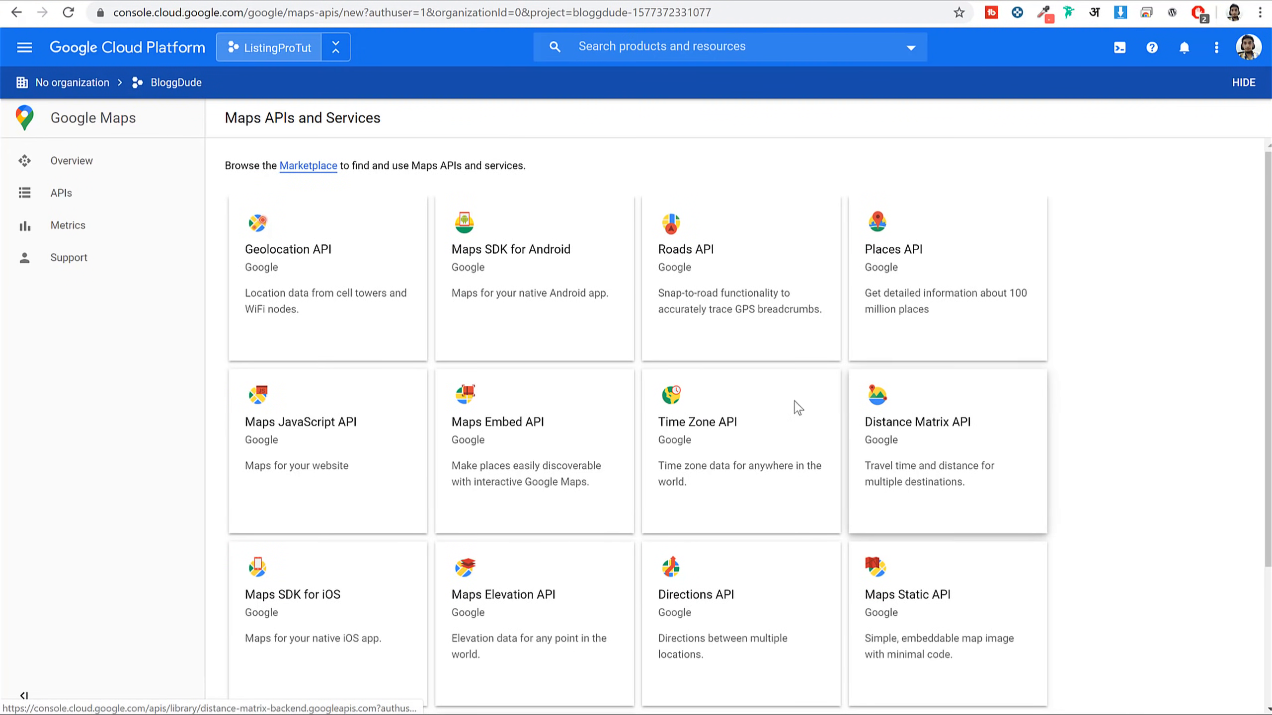
left_click(331, 264)
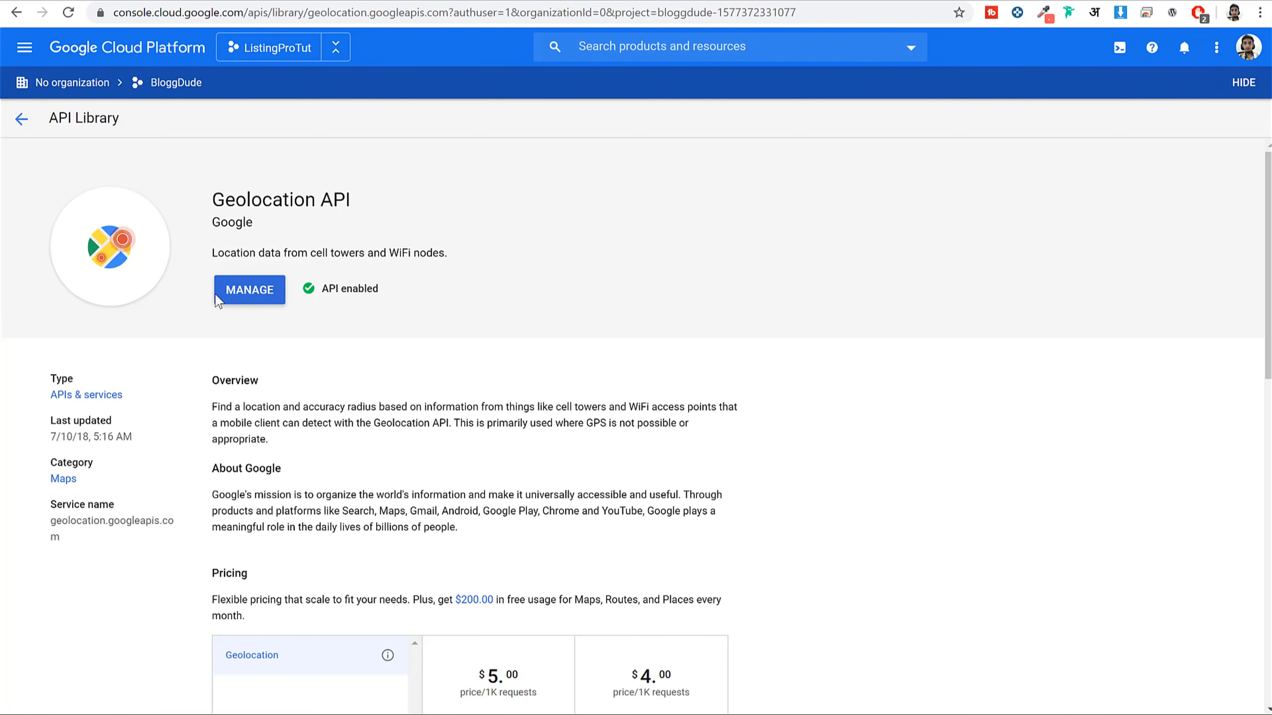
left_click_drag(396, 291, 326, 284)
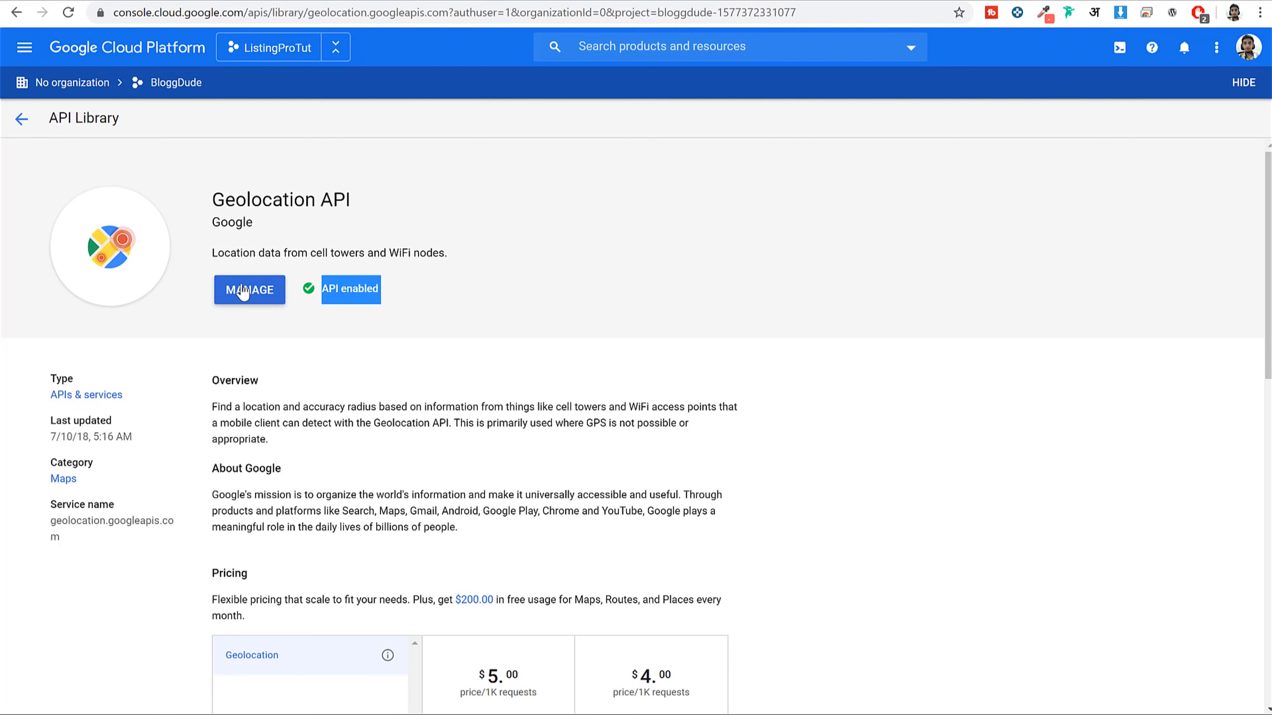
left_click(20, 119)
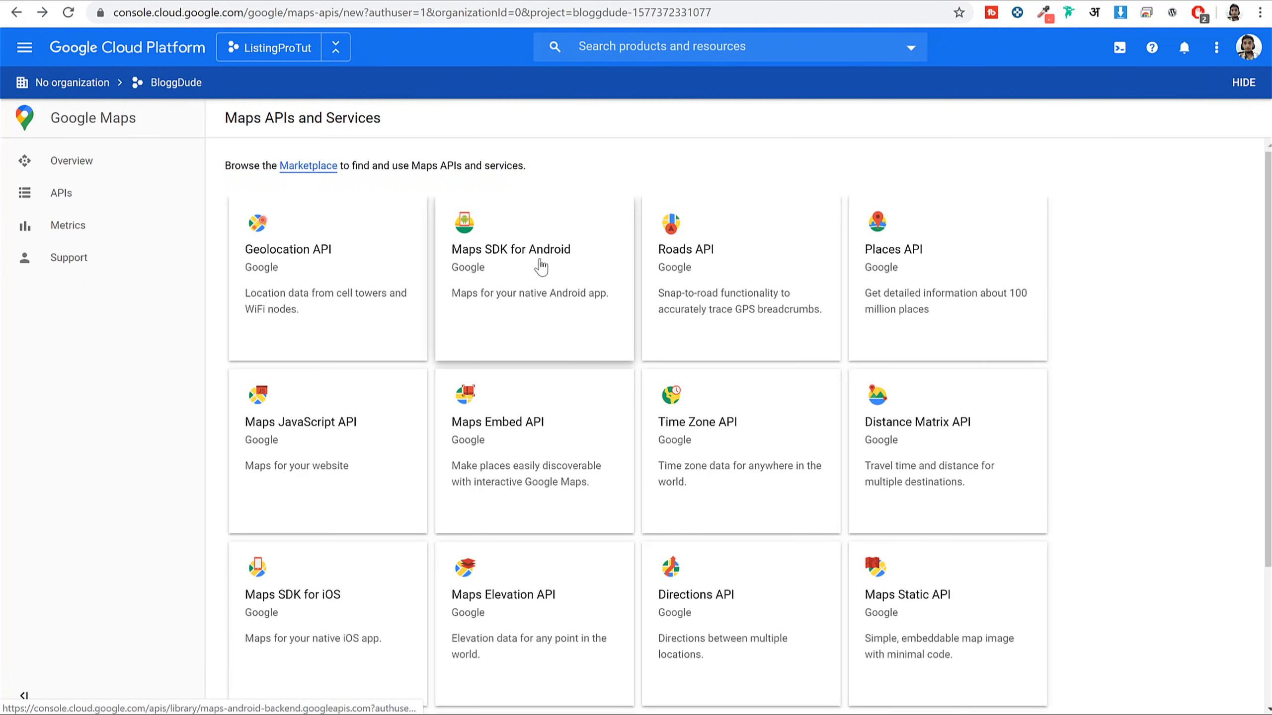
left_click(541, 266)
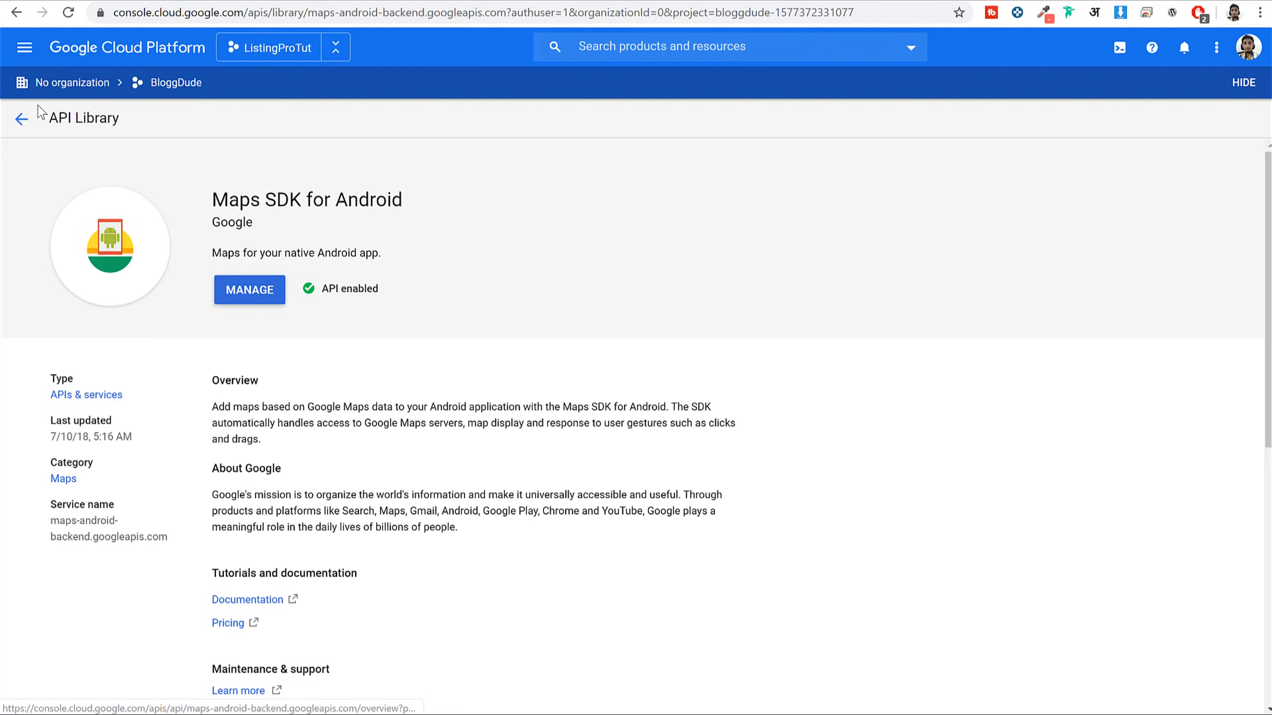
left_click(22, 120)
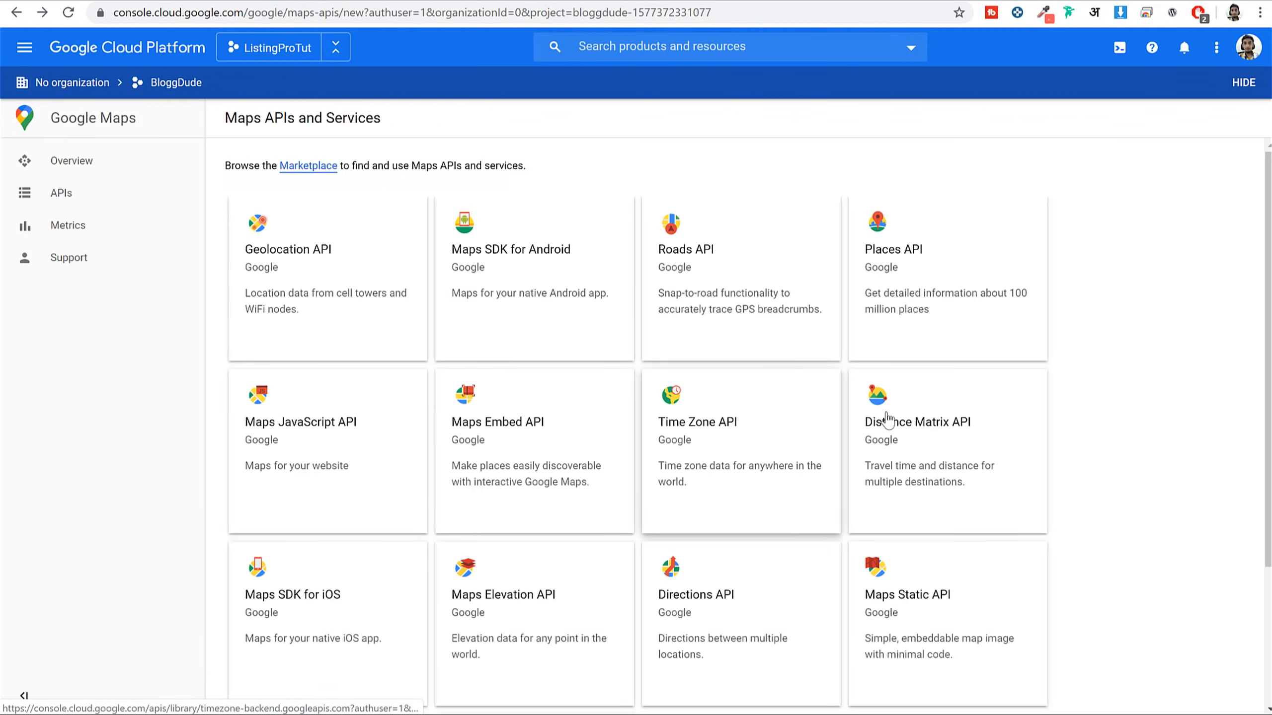
scroll(801, 370, "down", 3)
scroll(628, 526, "up", 3)
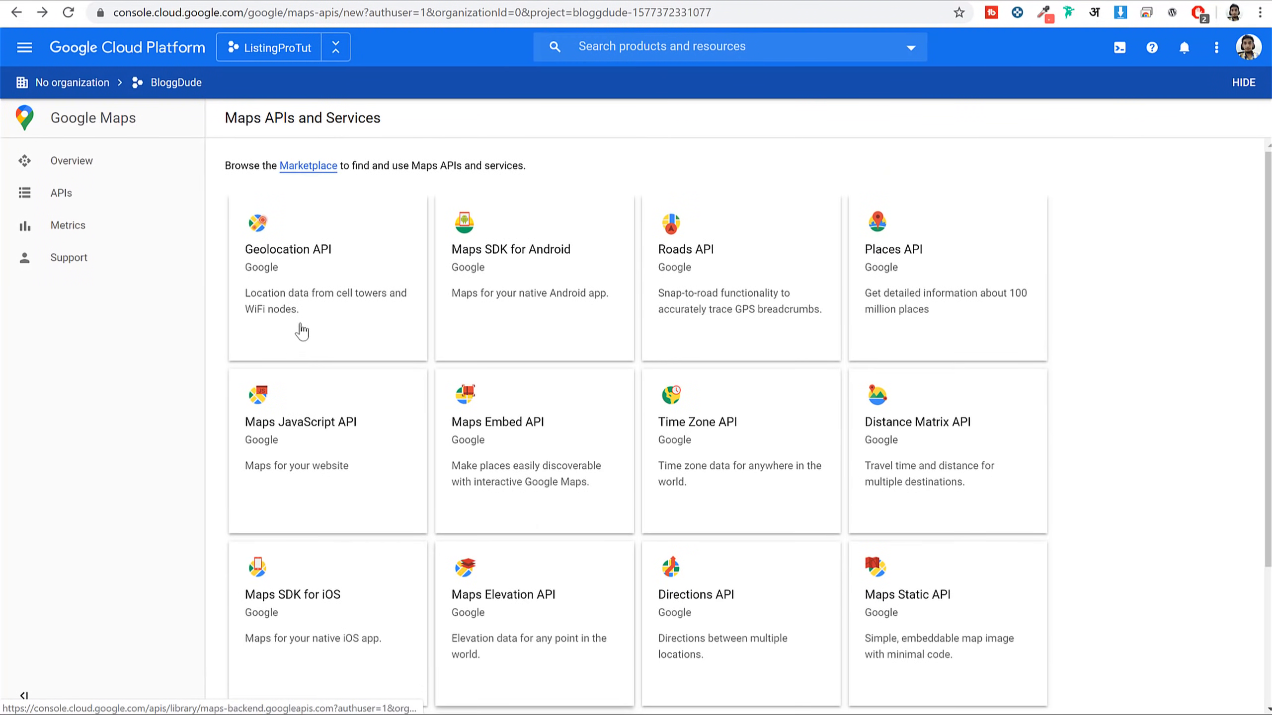
scroll(751, 290, "down", 3)
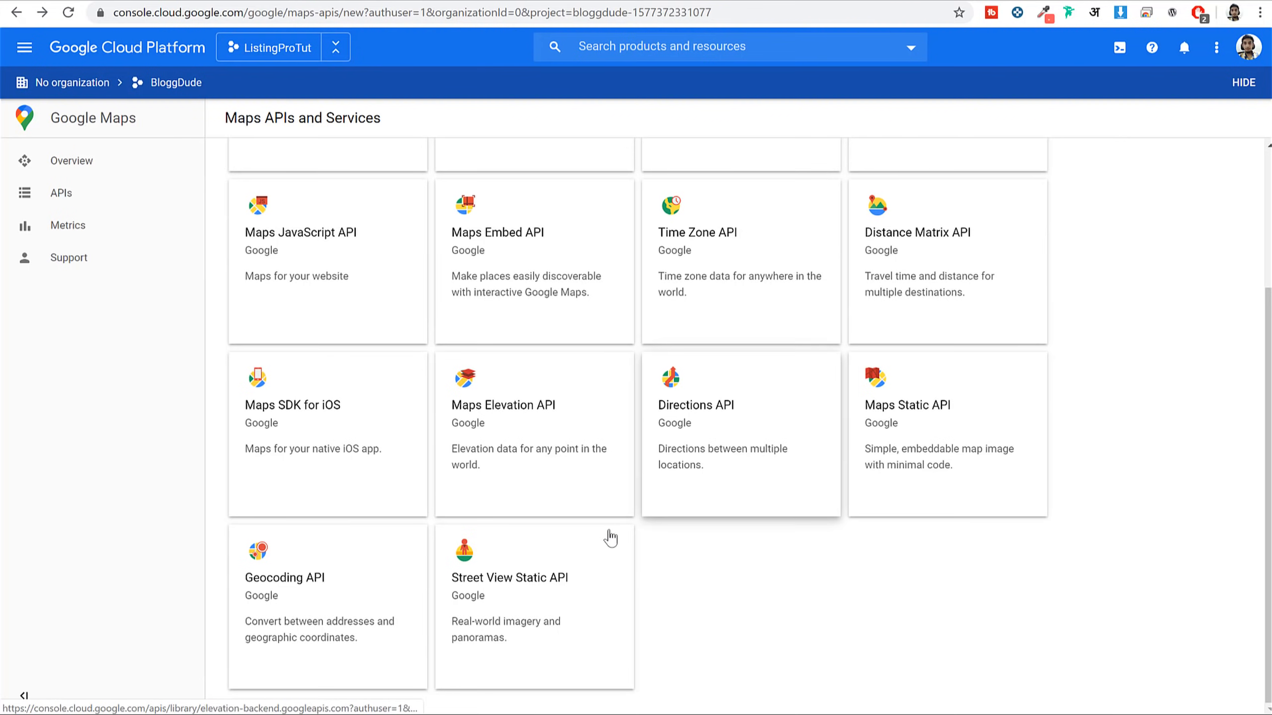
left_click(591, 556)
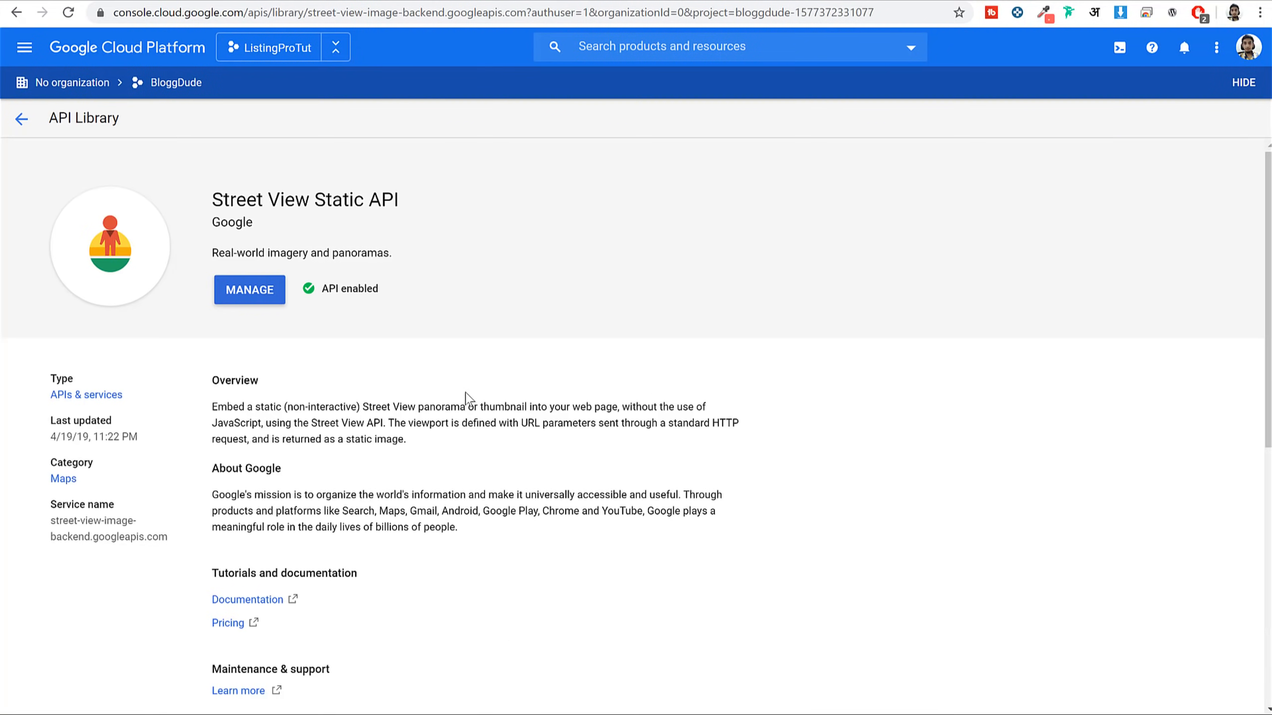
left_click(22, 120)
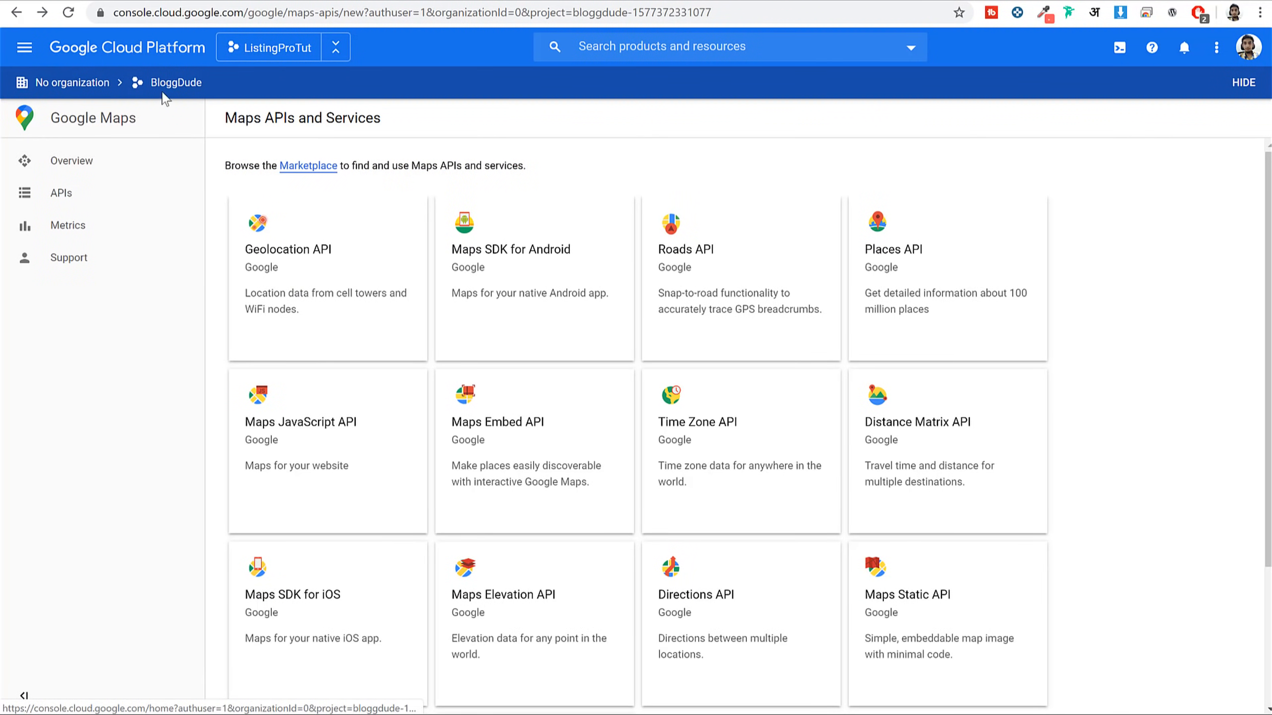
left_click(25, 48)
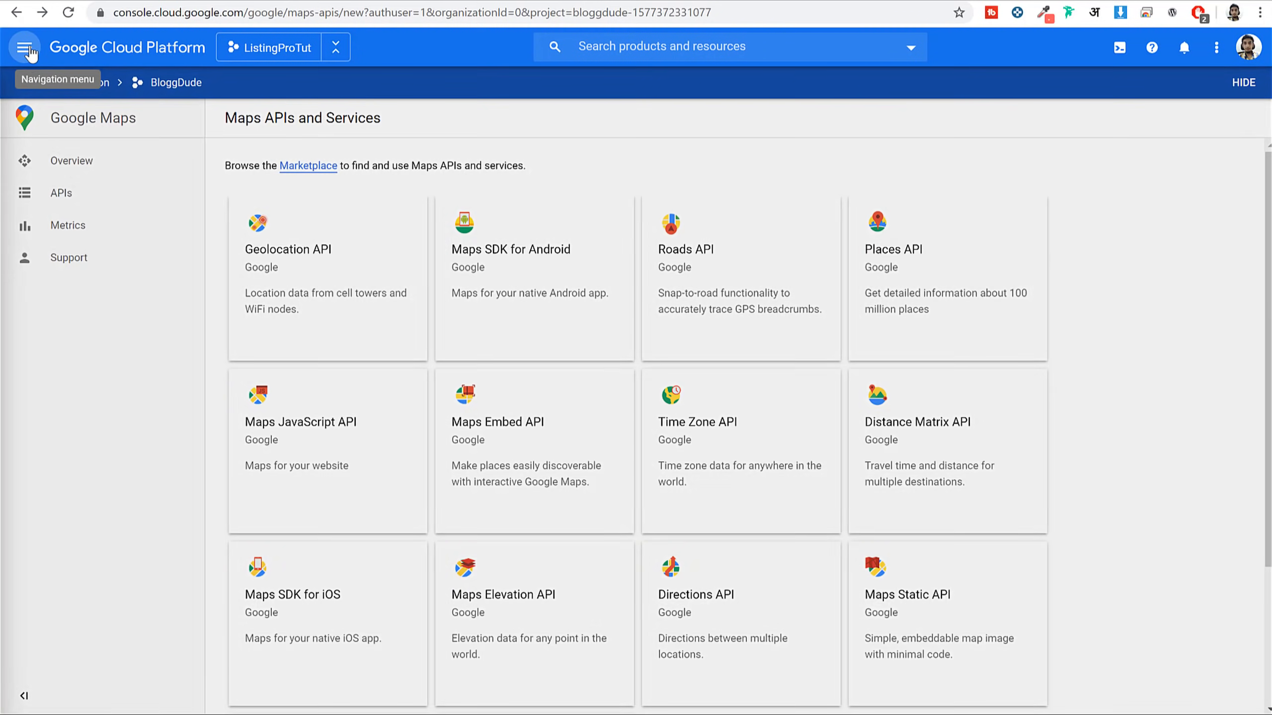
On the Credentials page, create a new API key and copy it
mouse_move(82, 245)
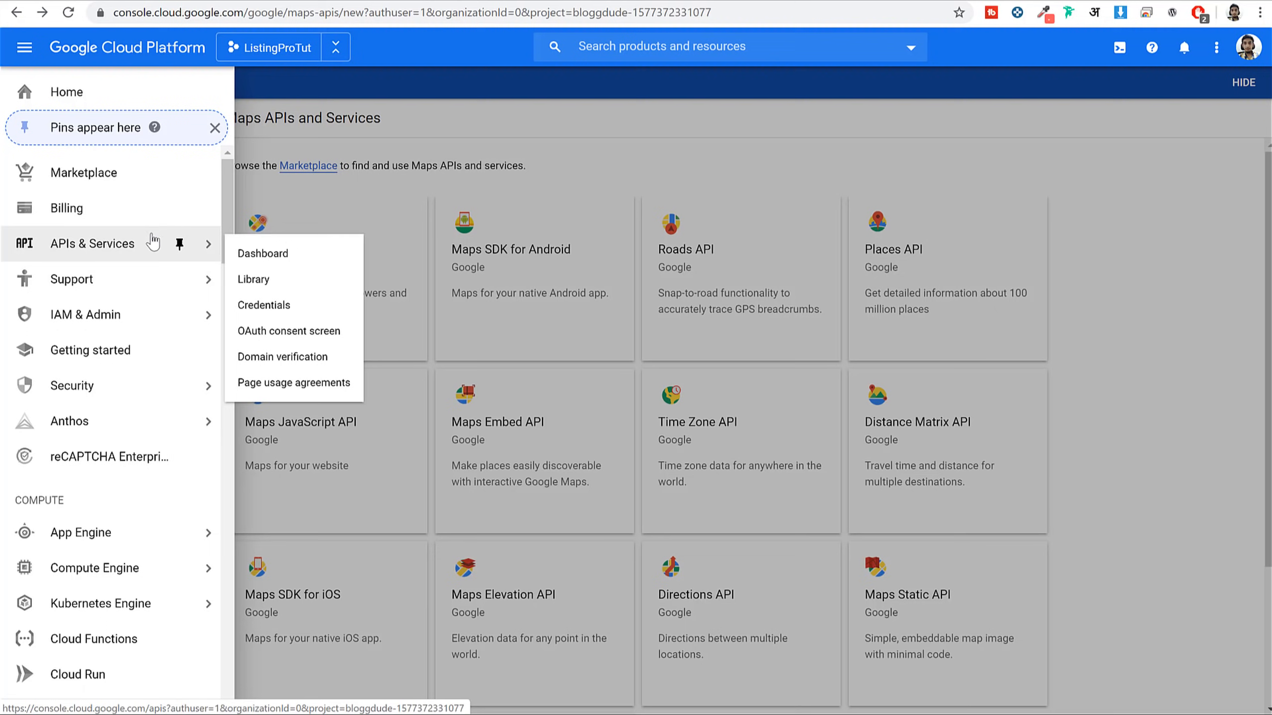
left_click(283, 313)
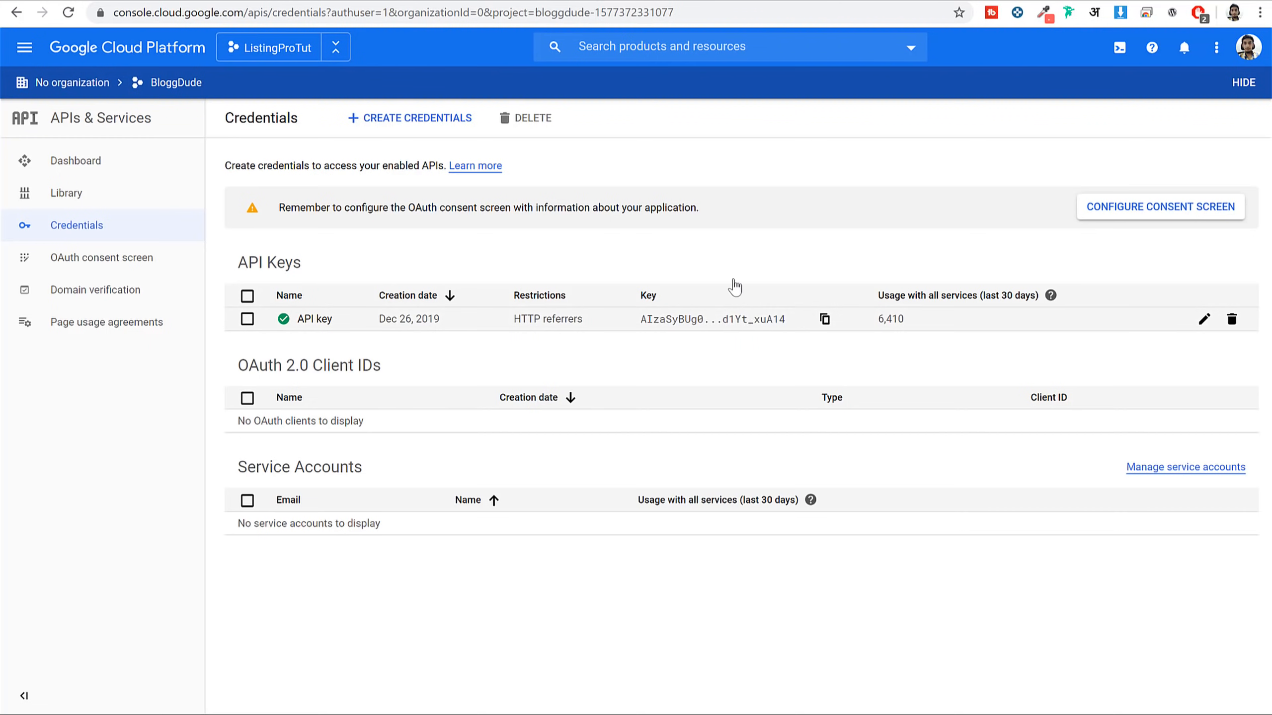
left_click(393, 120)
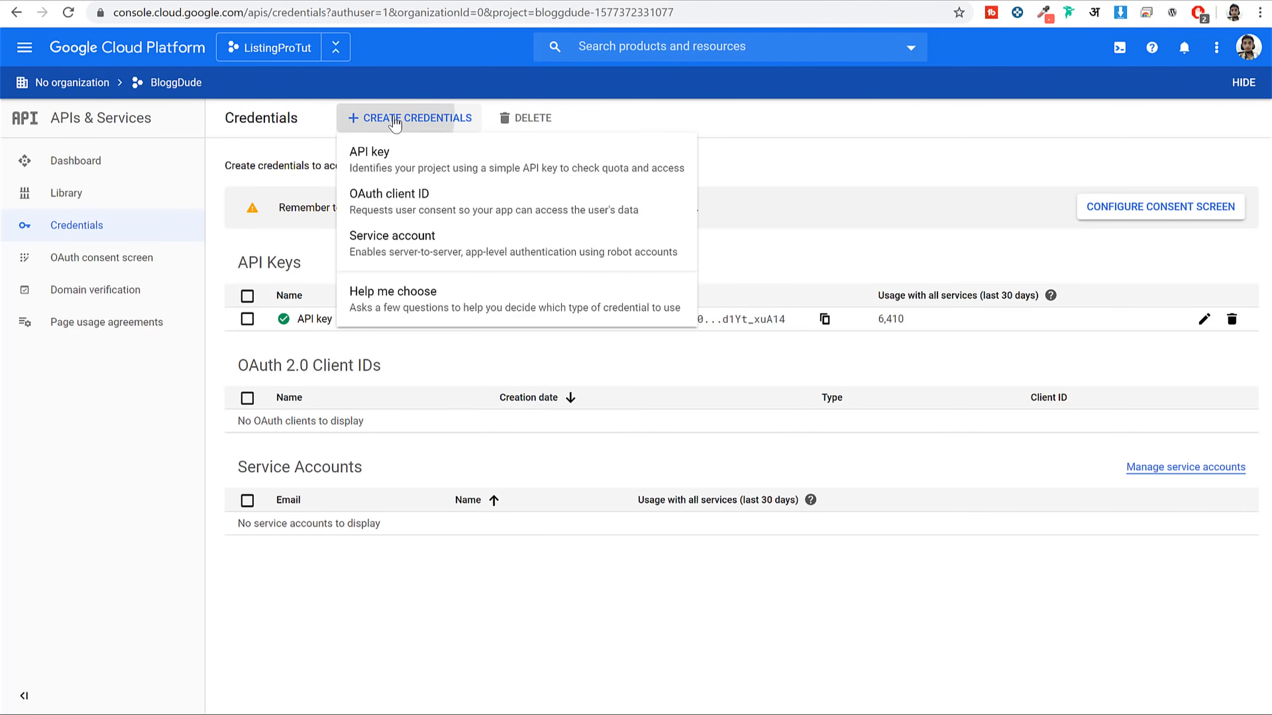
left_click(427, 164)
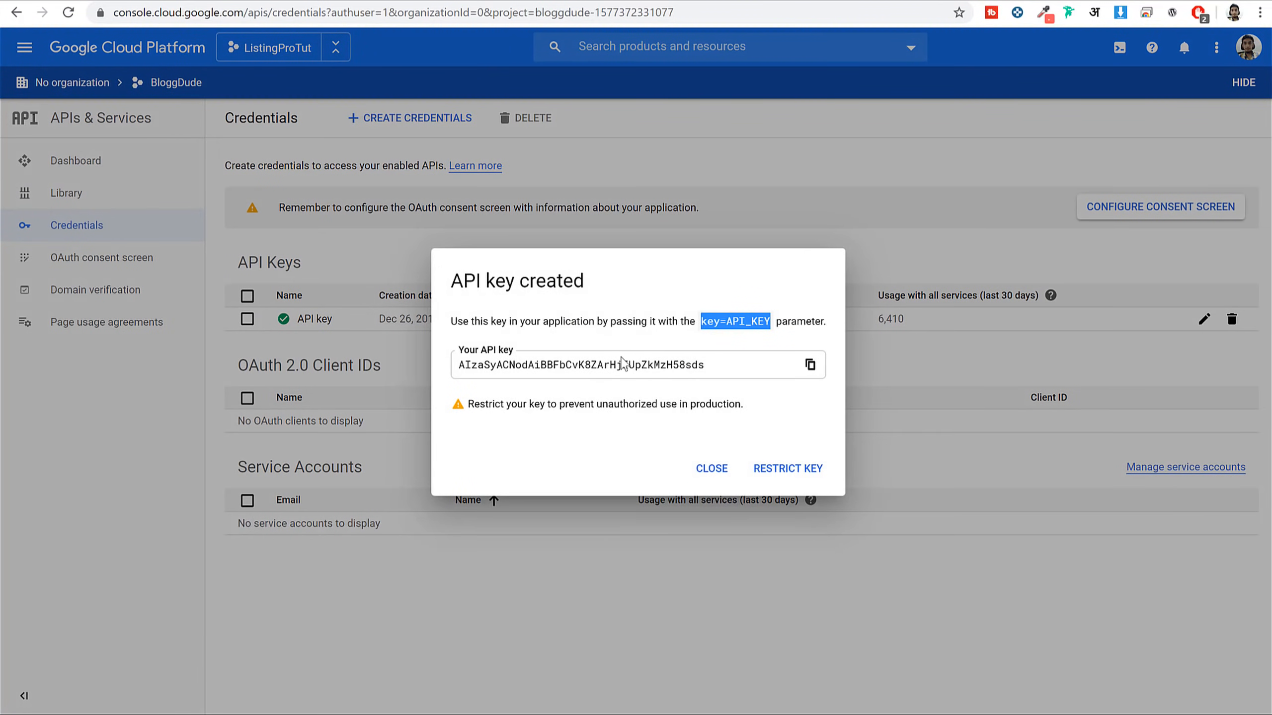
left_click(806, 370)
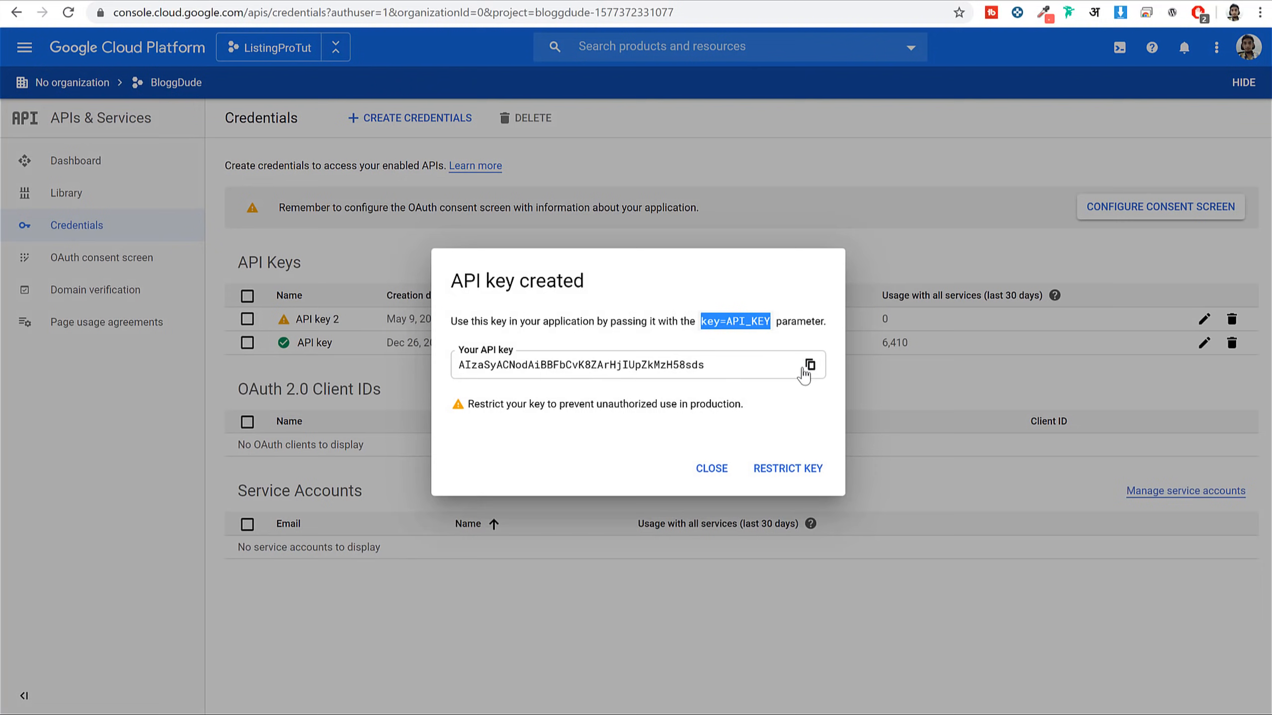
left_click(810, 367)
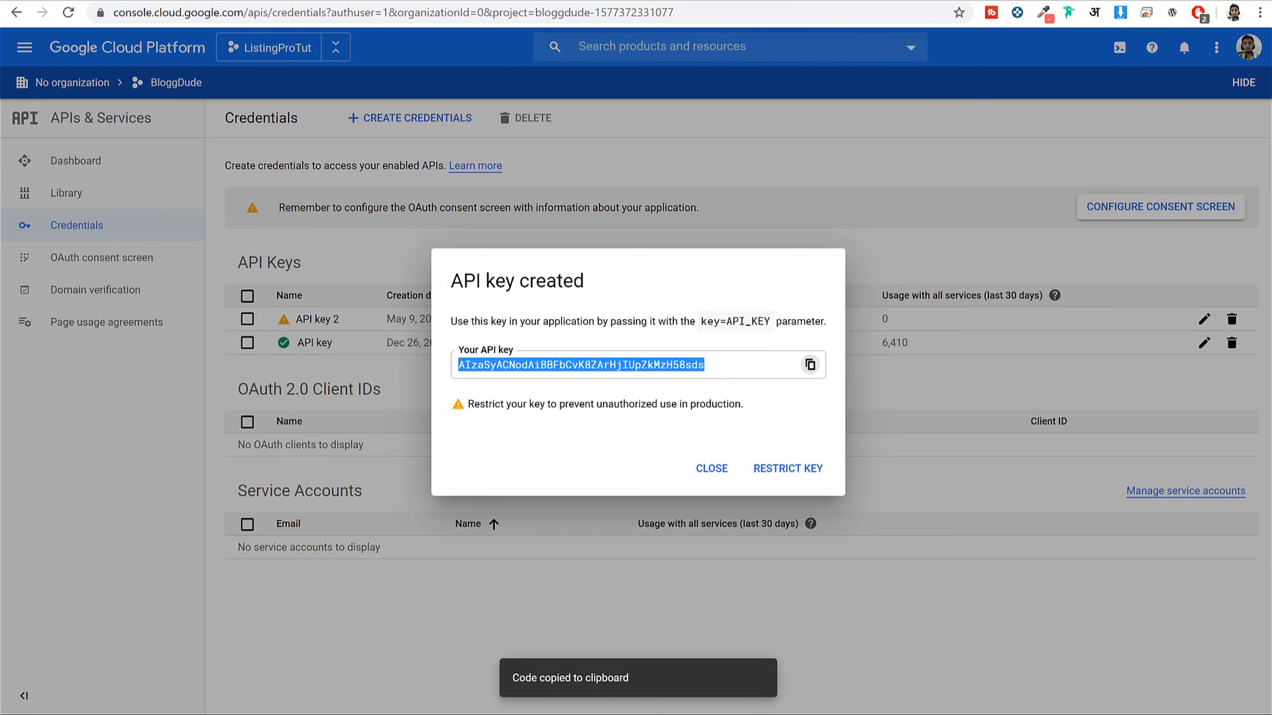
left_click(334, 2)
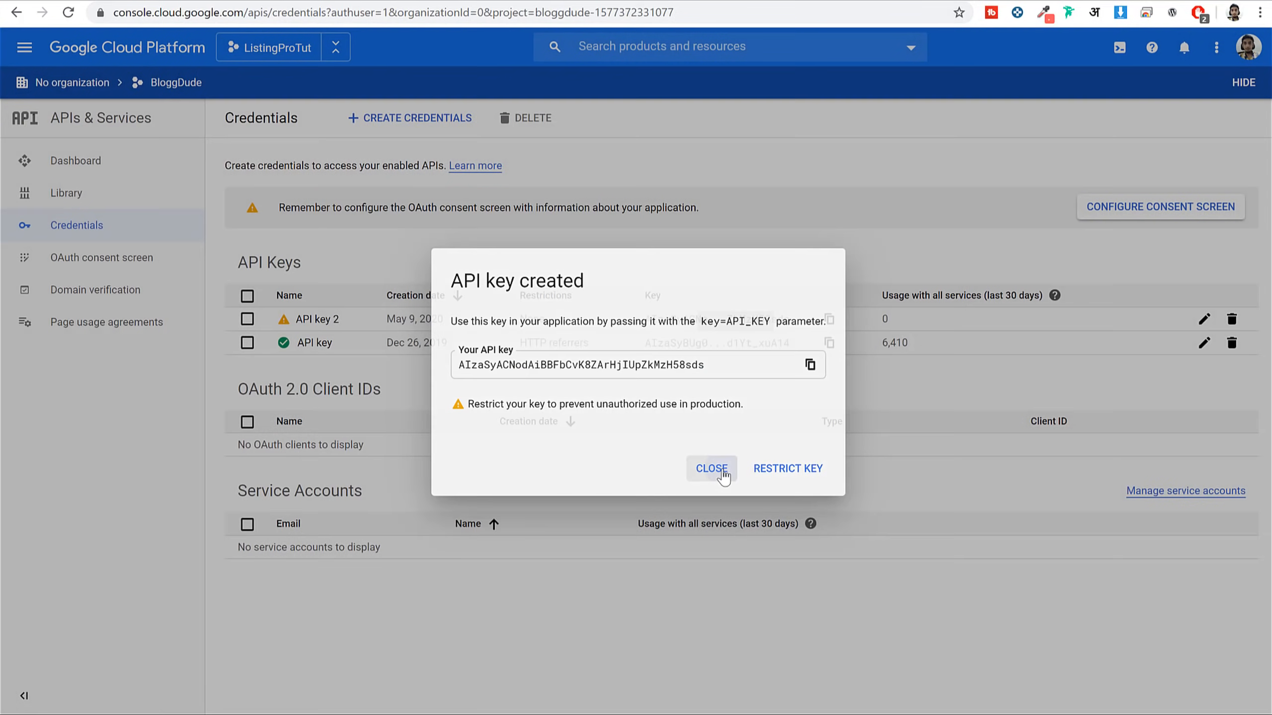
left_click(720, 469)
Delete API key 2 and copy the original API key
left_click(1231, 320)
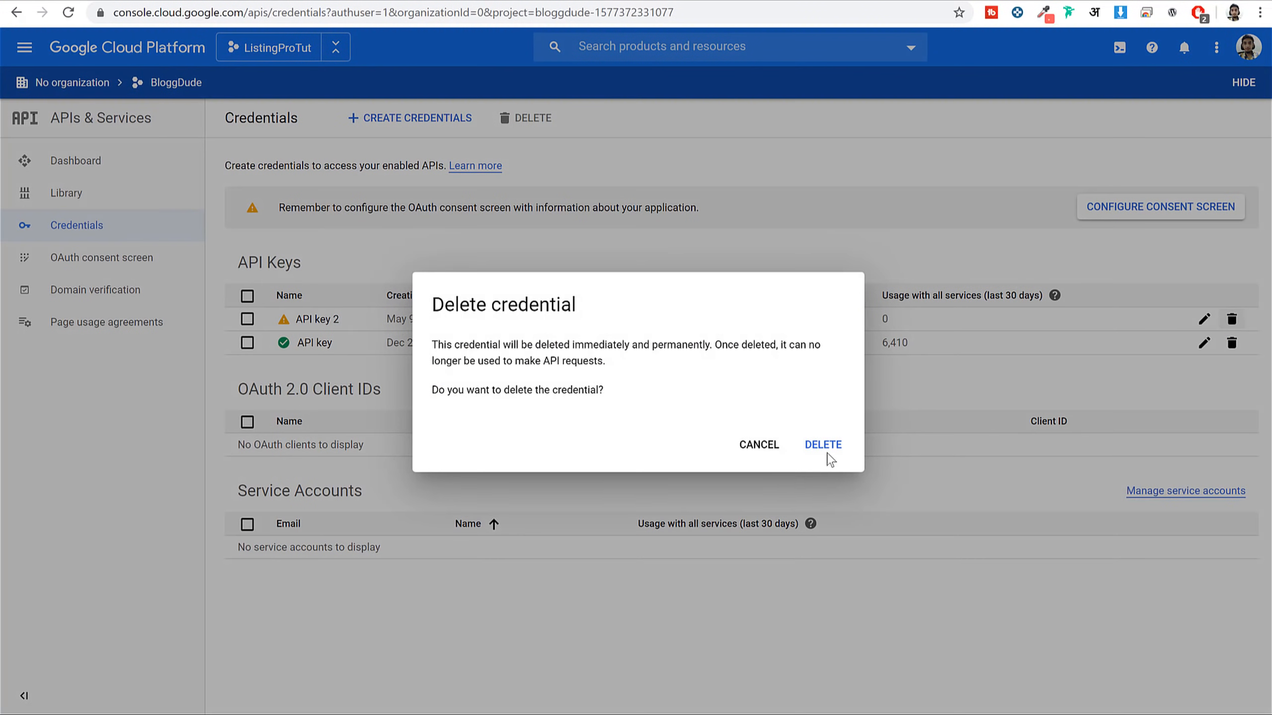
left_click(826, 445)
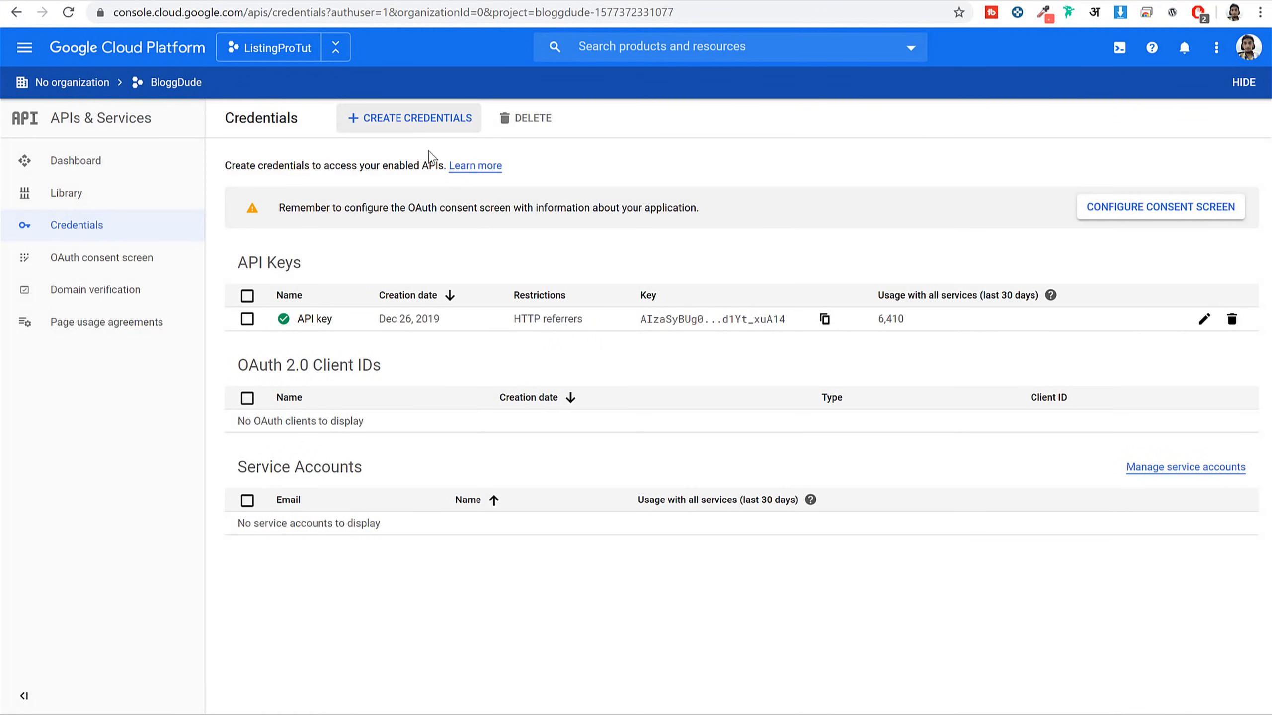
left_click(825, 319)
Replace the Map settings' Google Map & Places API Key with the copied key and save
key("ctrl+Tab")
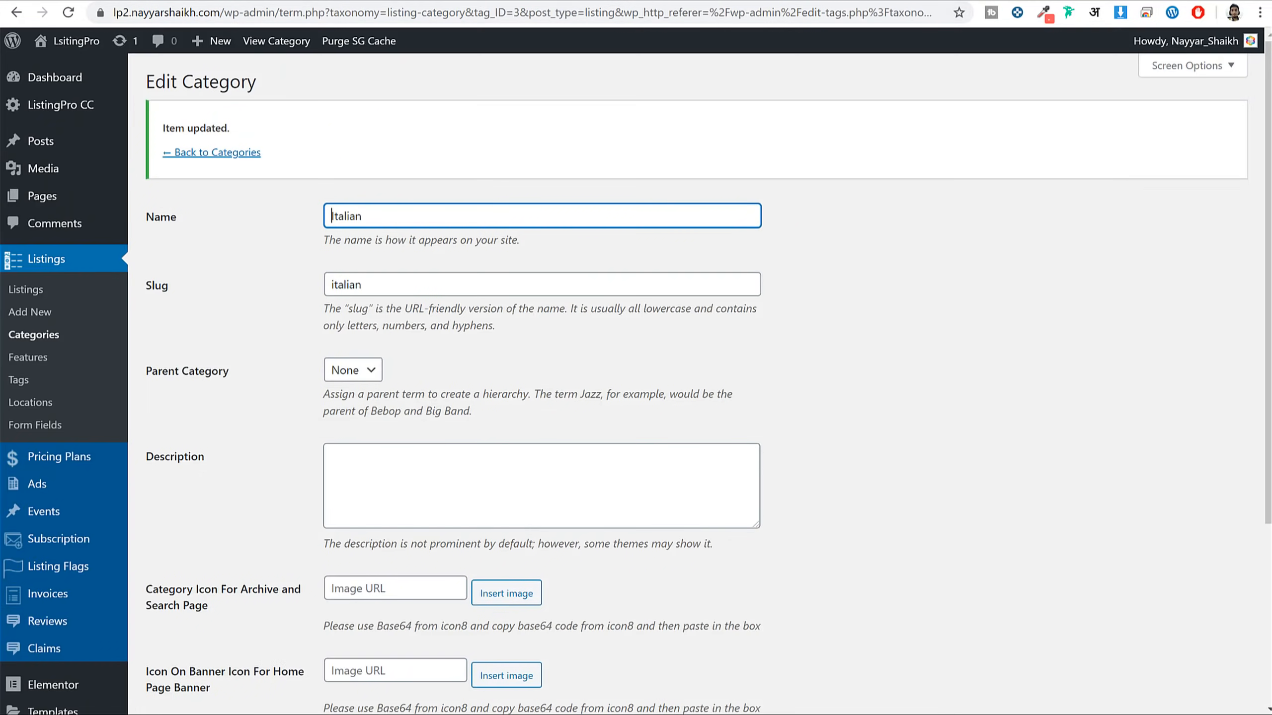
scroll(145, 281, "down", 5)
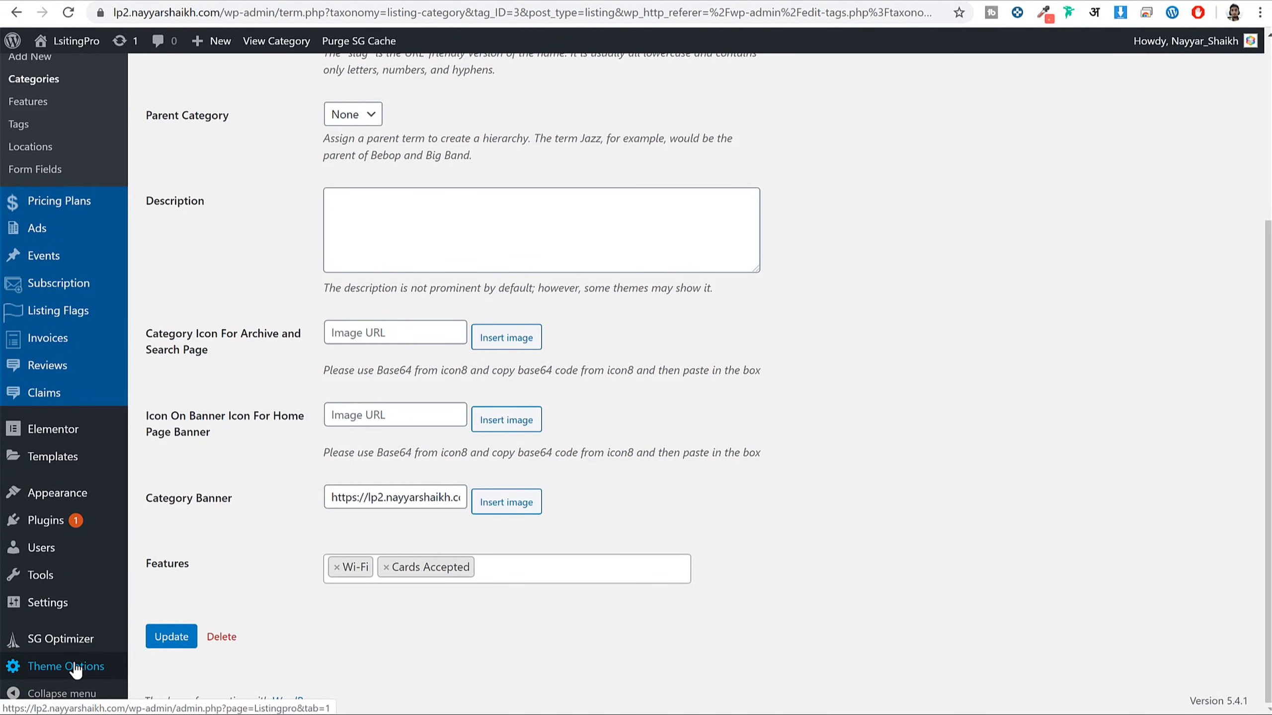
mouse_move(91, 670)
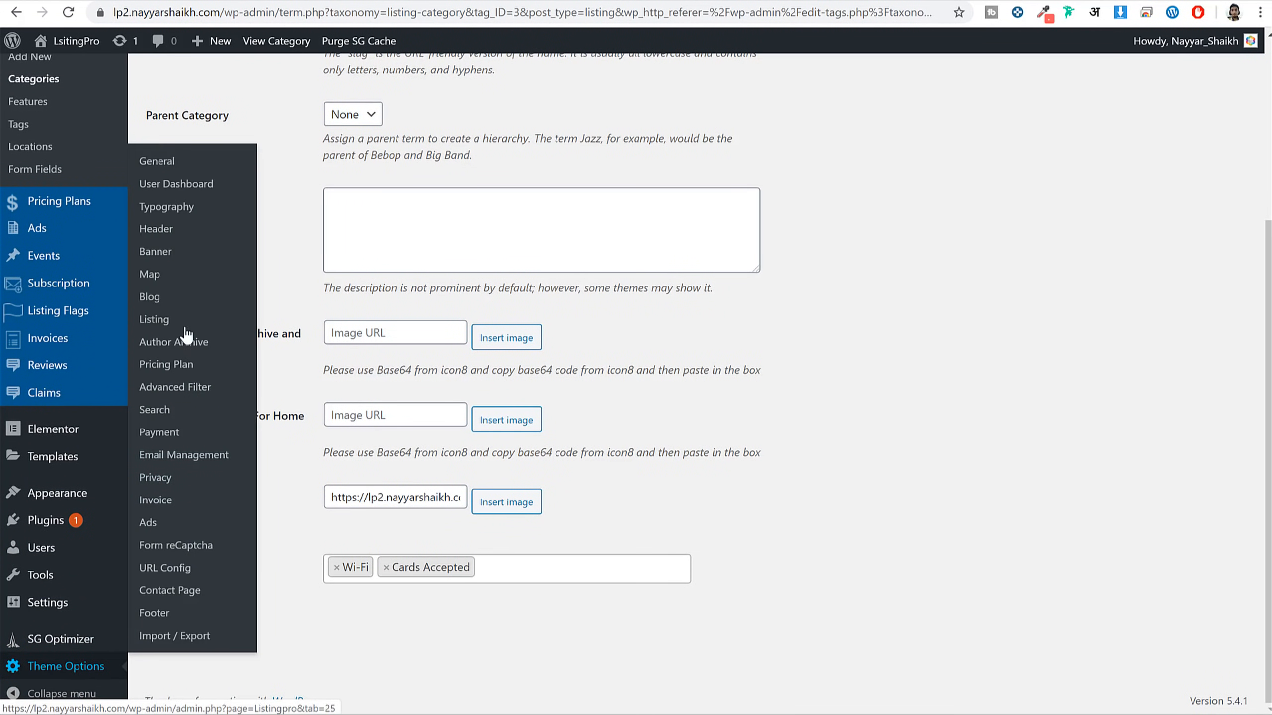
left_click(150, 275)
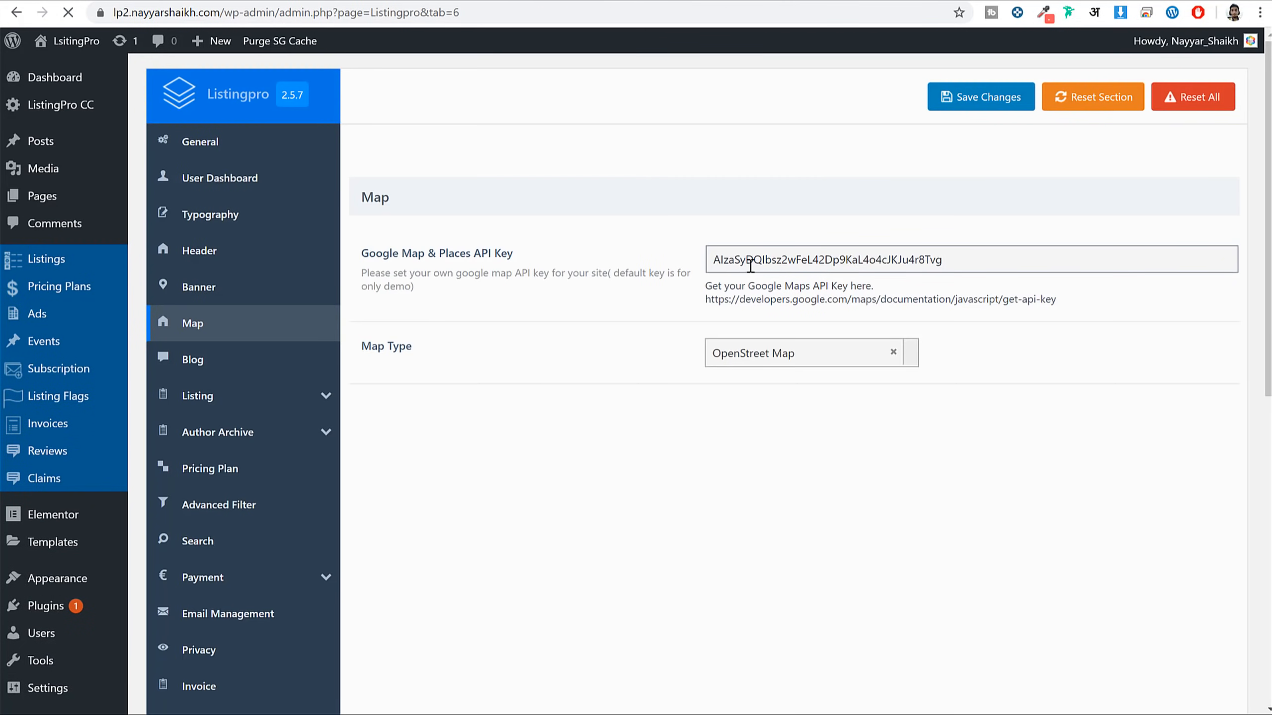
triple_click(750, 265)
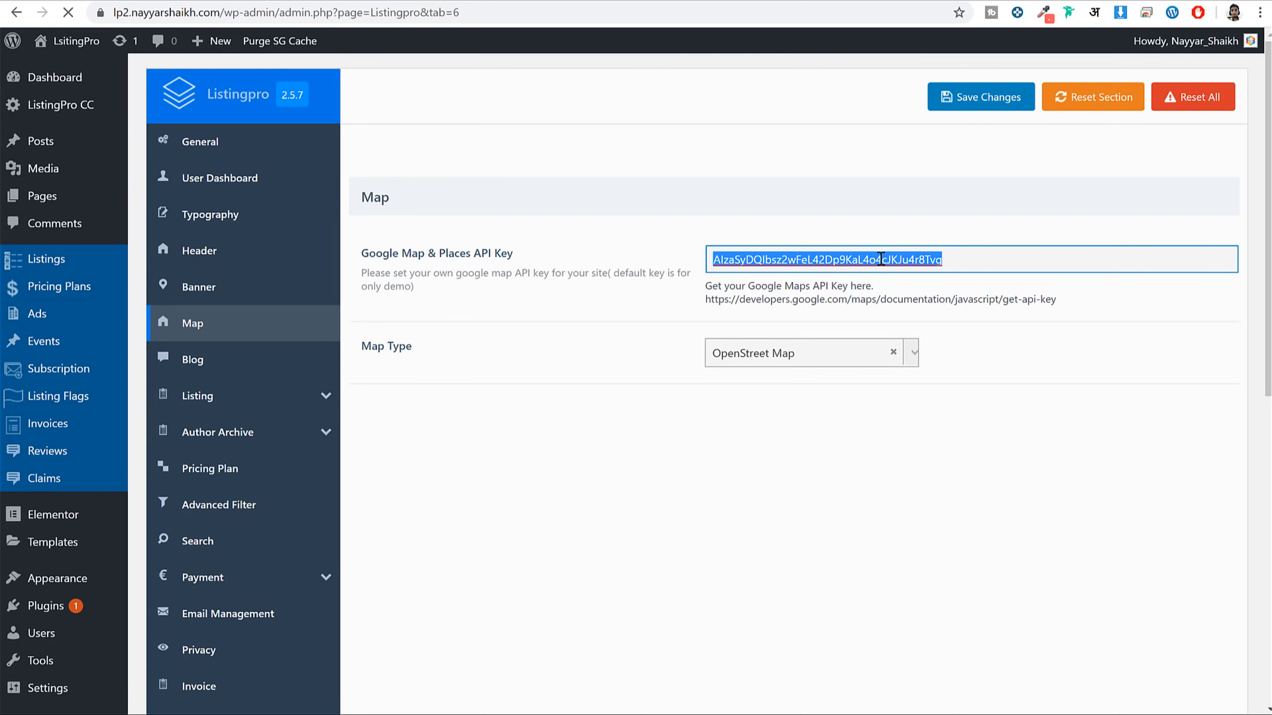
key("BackSpace")
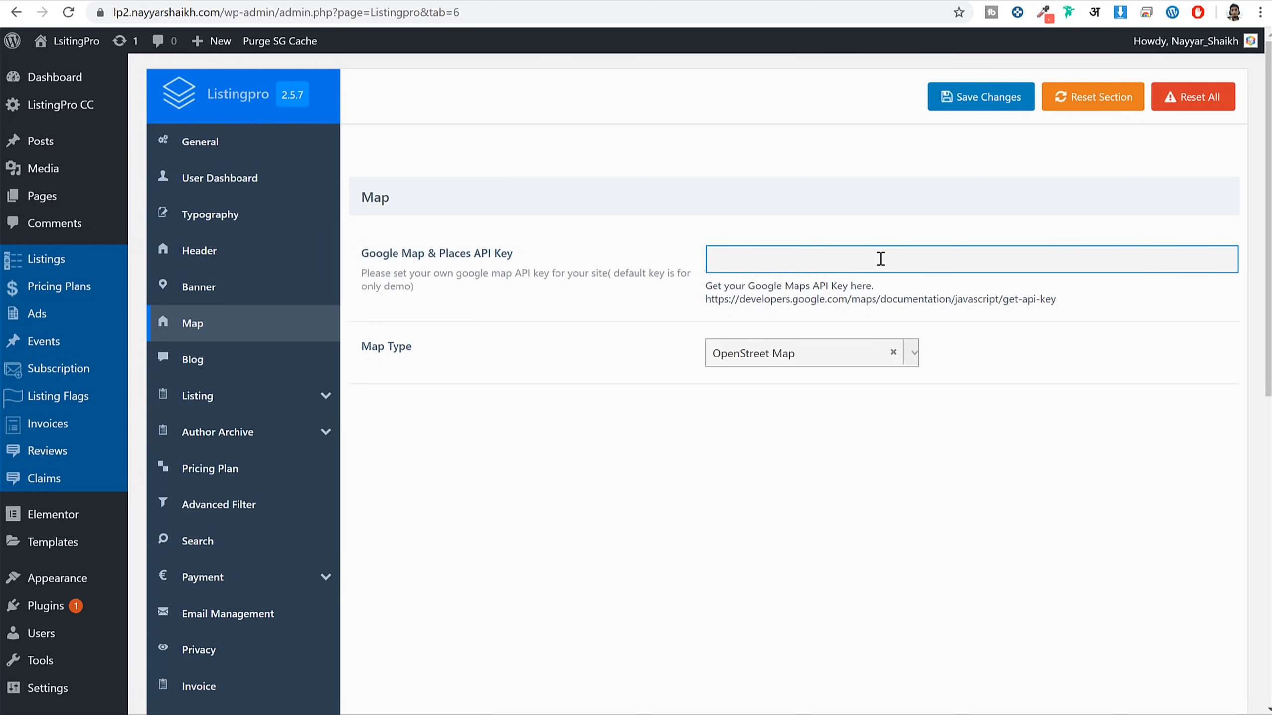
key("ctrl+v")
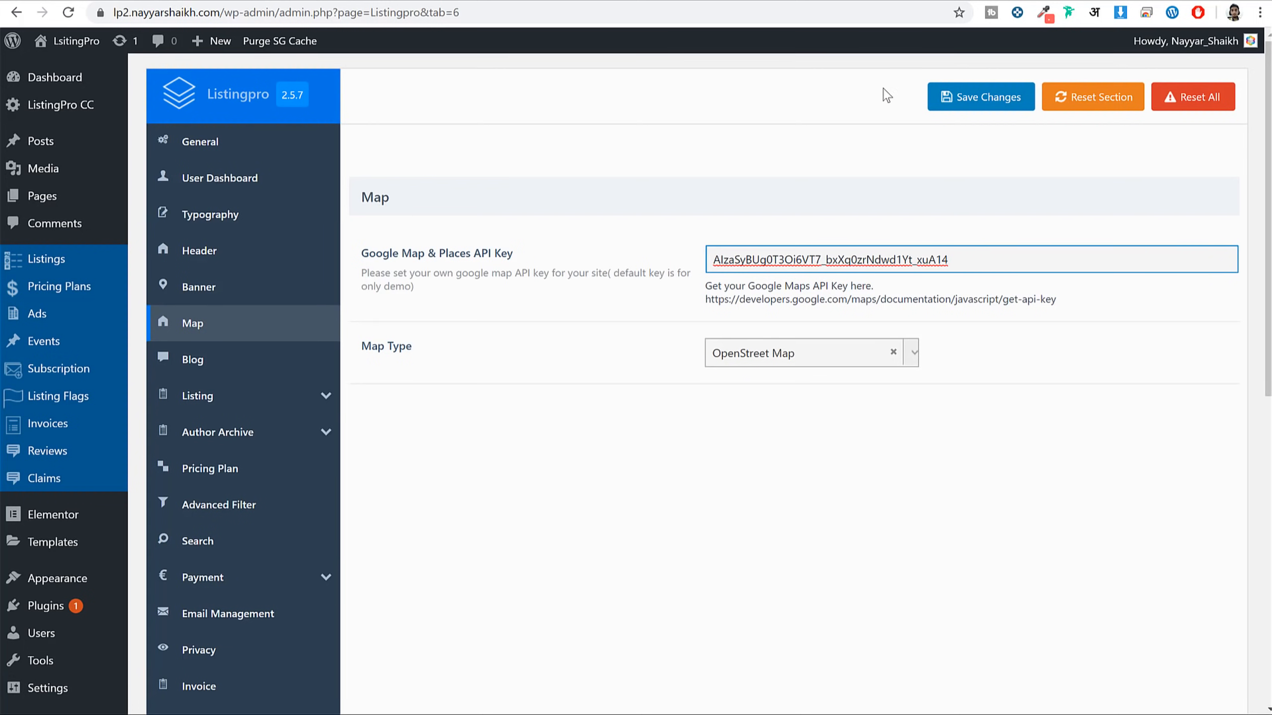
left_click(915, 4)
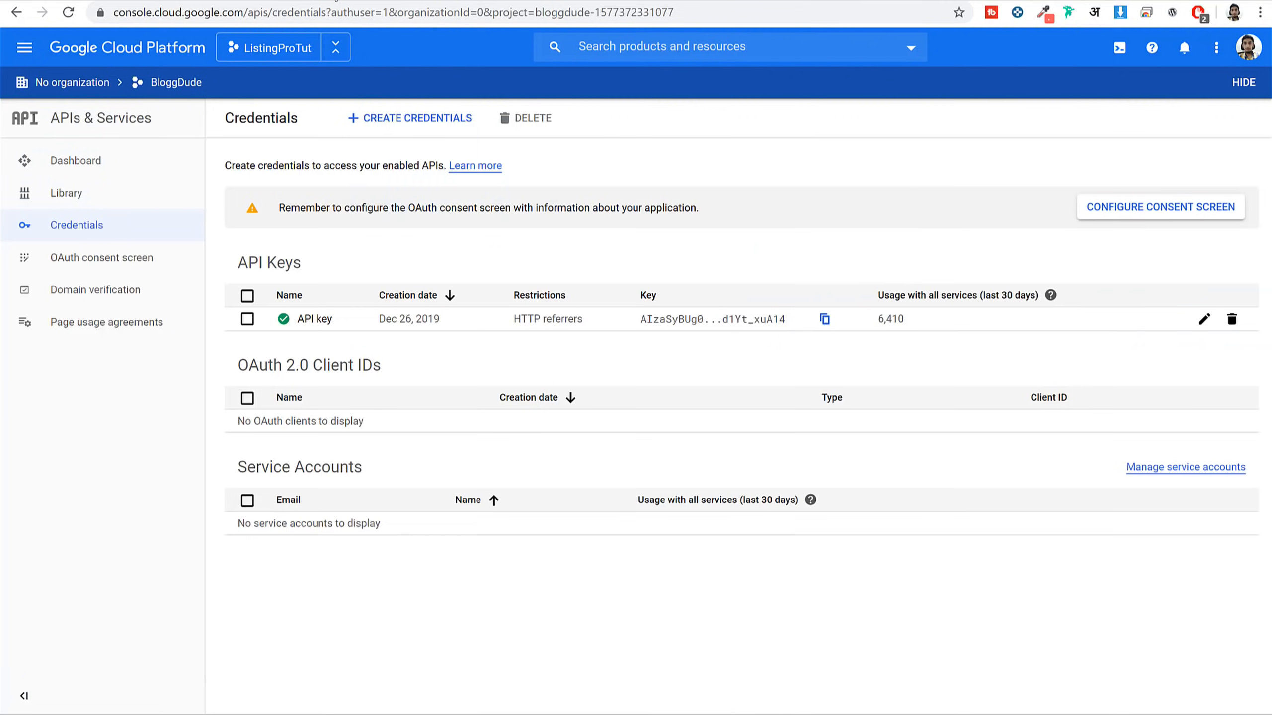
key("ctrl+Tab")
left_click(1017, 97)
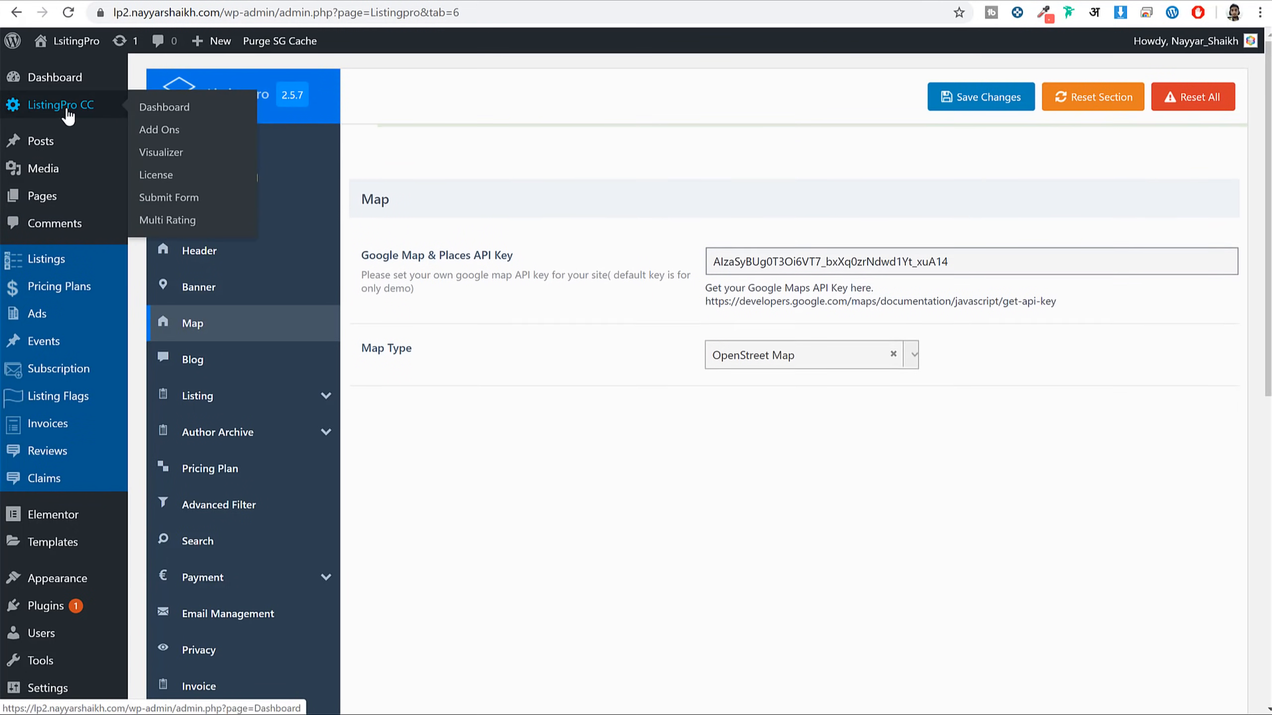
From ListingPro CC, start a new listing and pan its Map Pin preview around New York
left_click(30, 106)
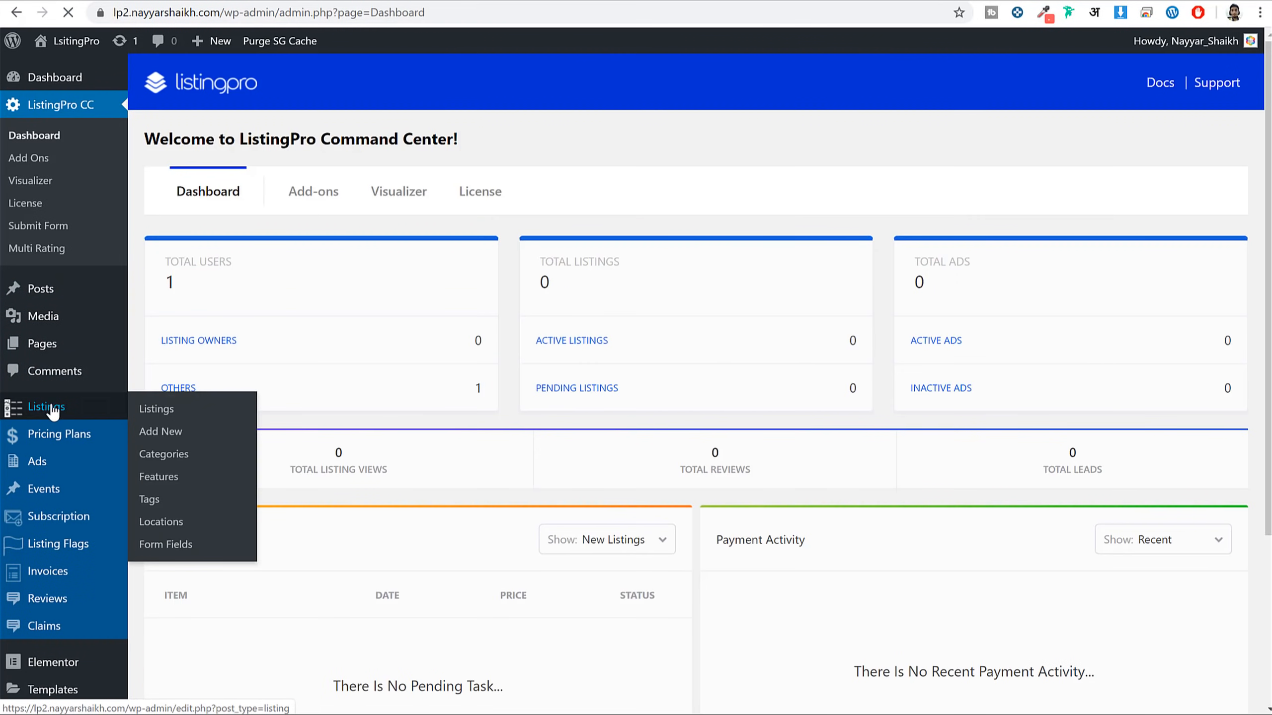
left_click(48, 406)
left_click(225, 84)
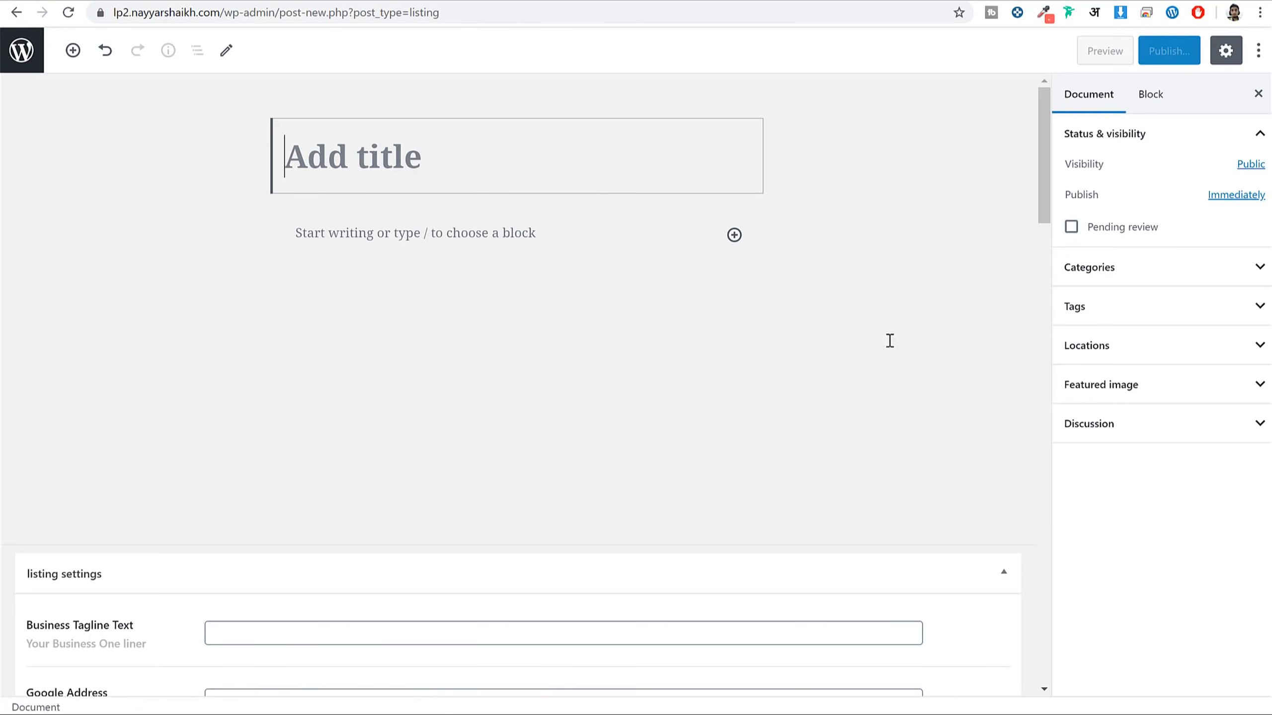
scroll(894, 343, "down", 5)
scroll(893, 343, "down", 5)
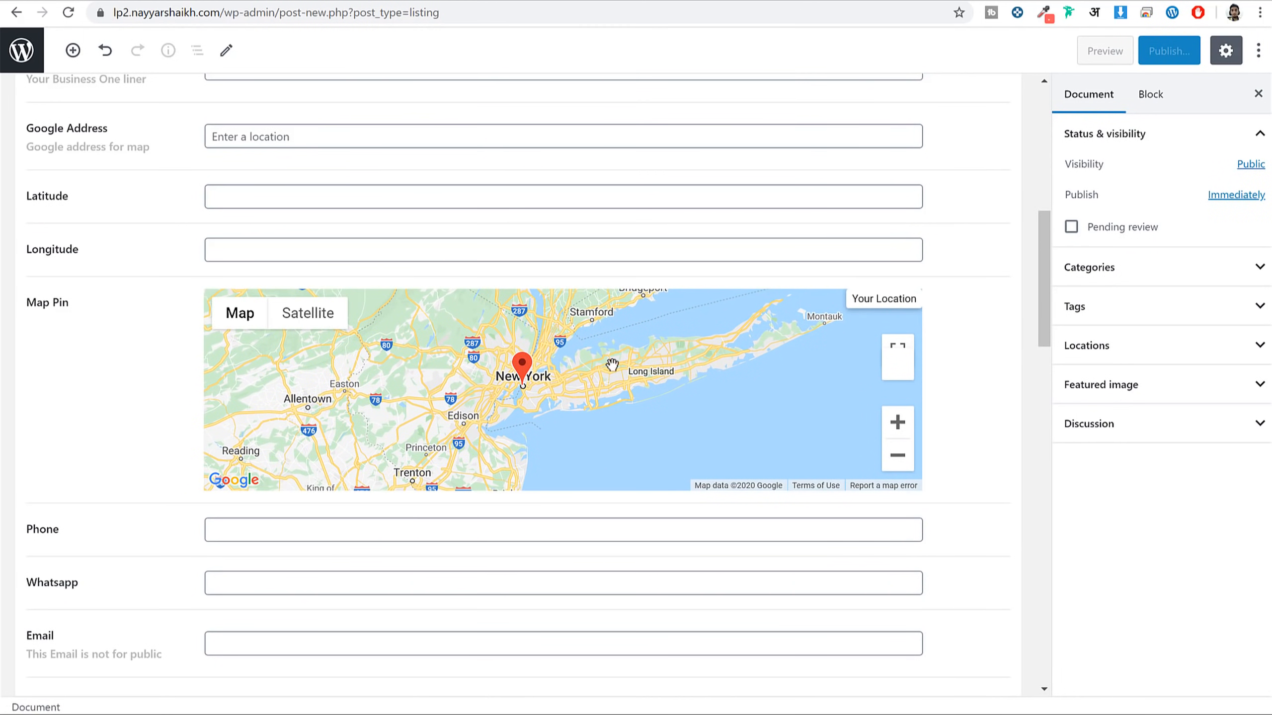
left_click_drag(638, 434, 831, 424)
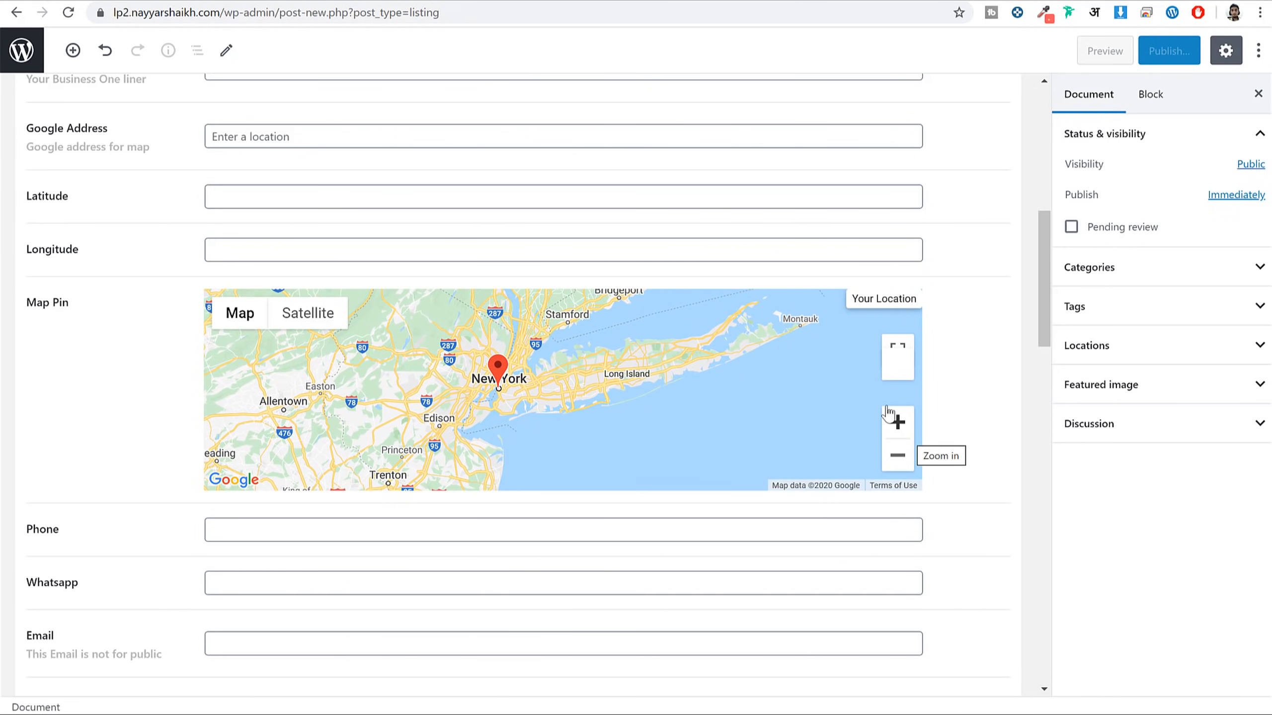
Leave the new listing unsaved, glance at the Submit Listing form, and return to Listings
key("alt+Left")
left_click(716, 103)
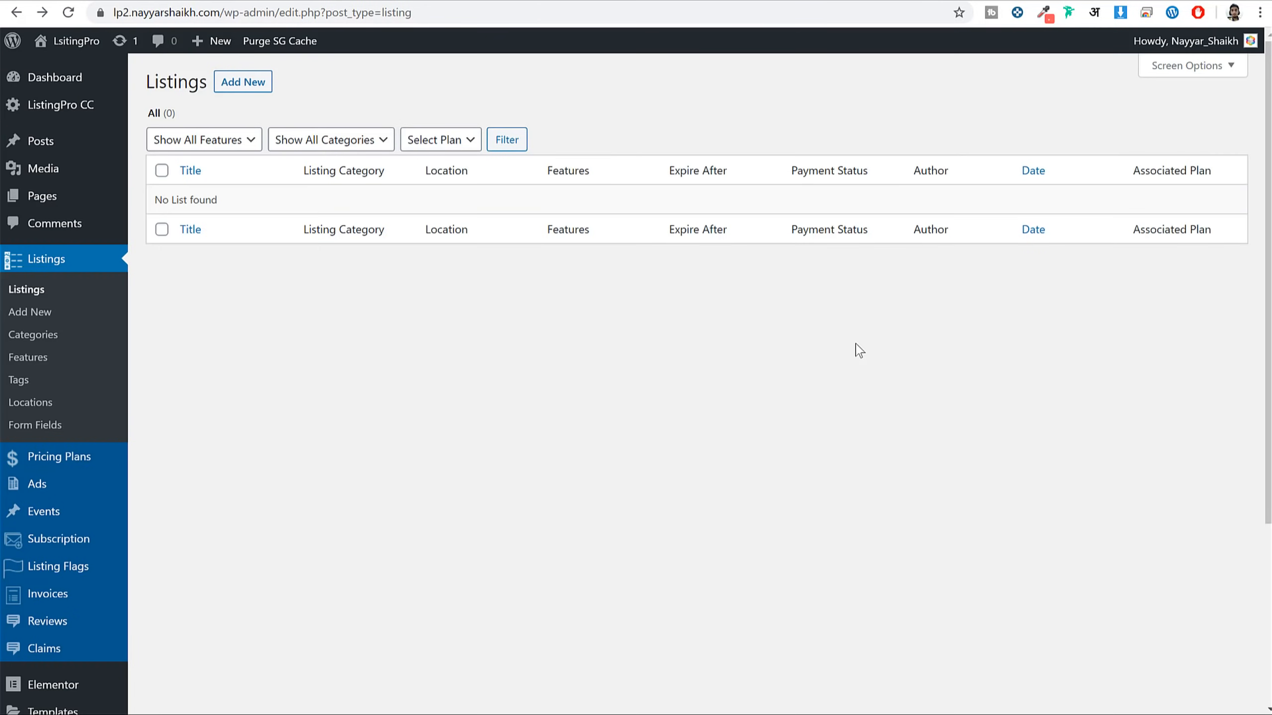
key("alt+Right")
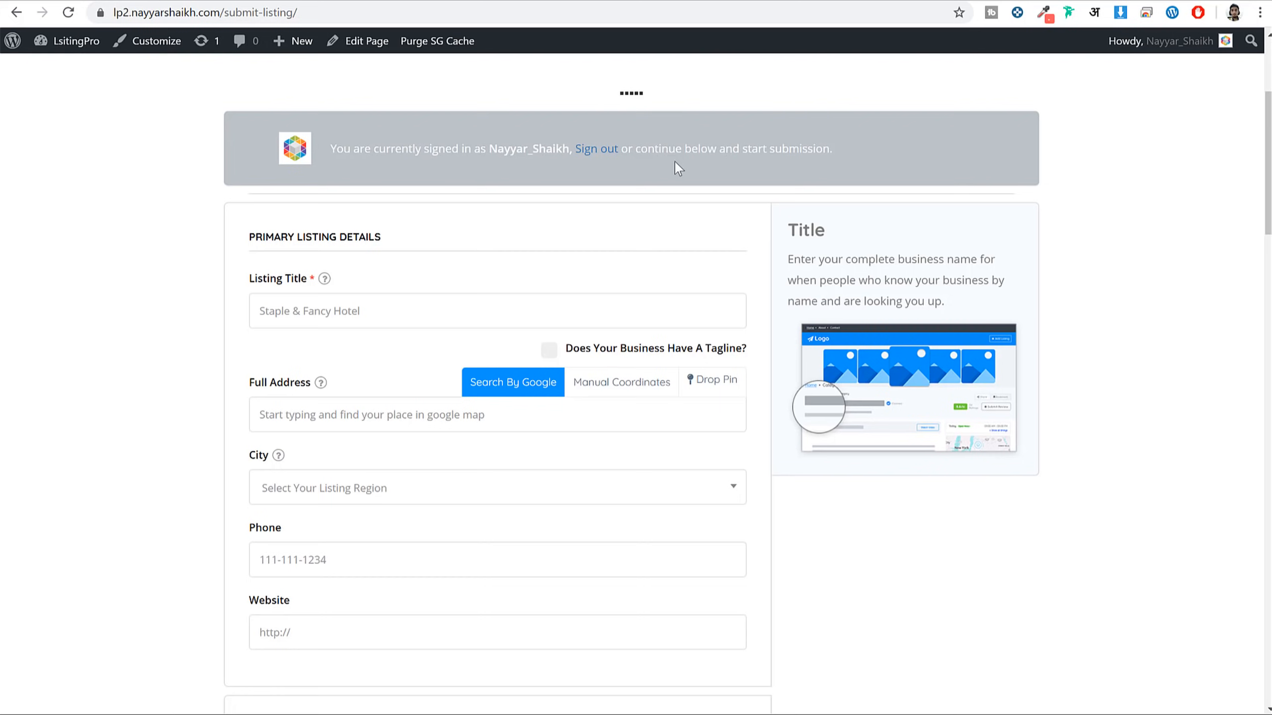
key("alt+Left")
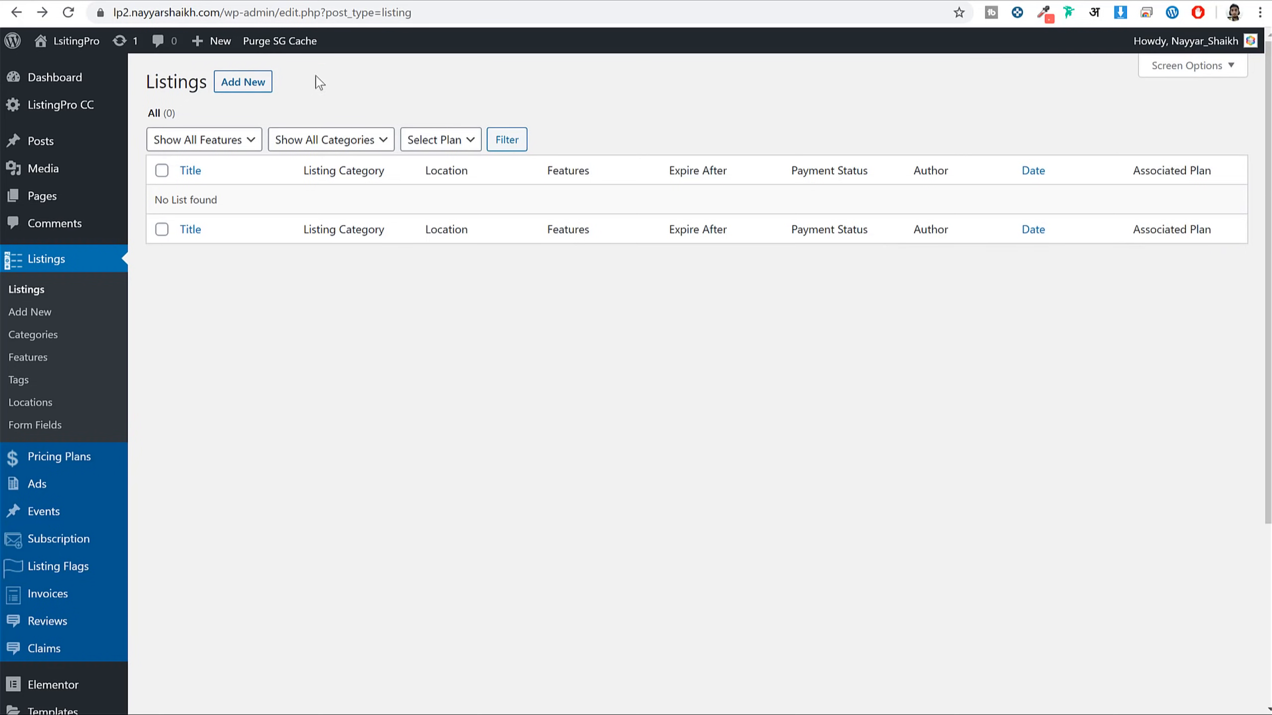
Start a new listing titled Japonessa, copying the title from the demo listing
left_click(262, 95)
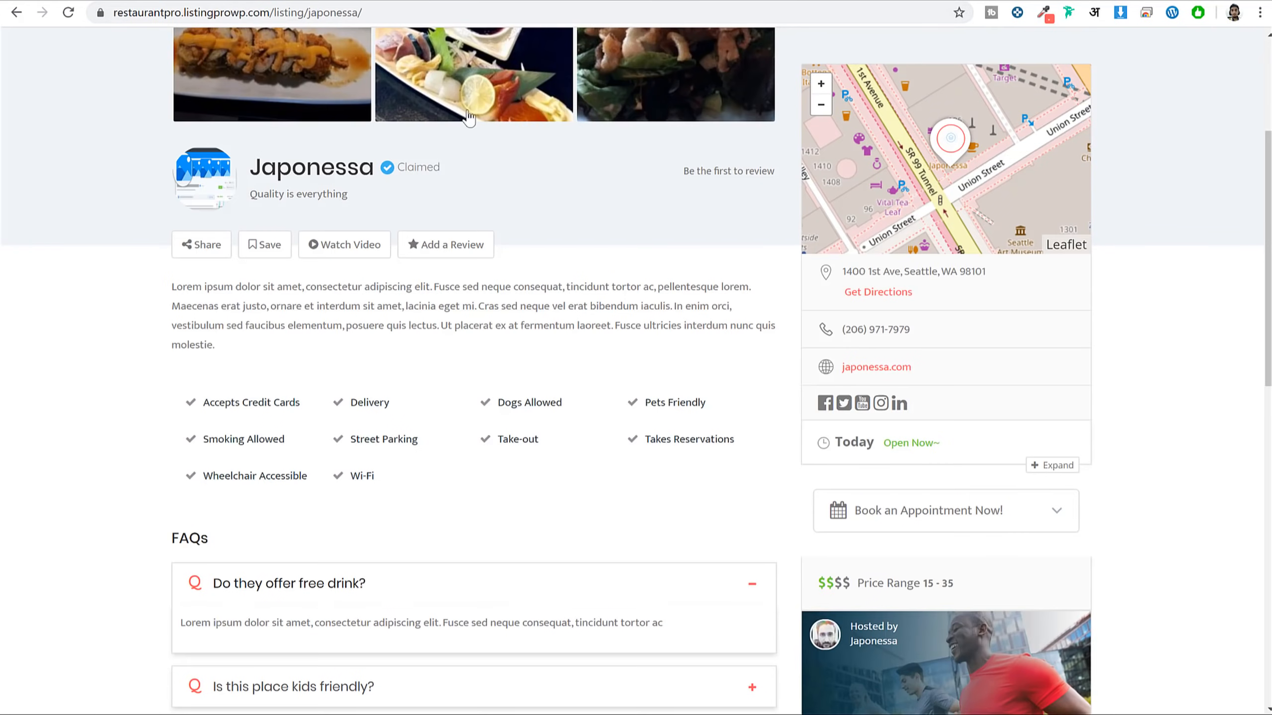
scroll(468, 117, "down", 2)
scroll(553, 363, "up", 6)
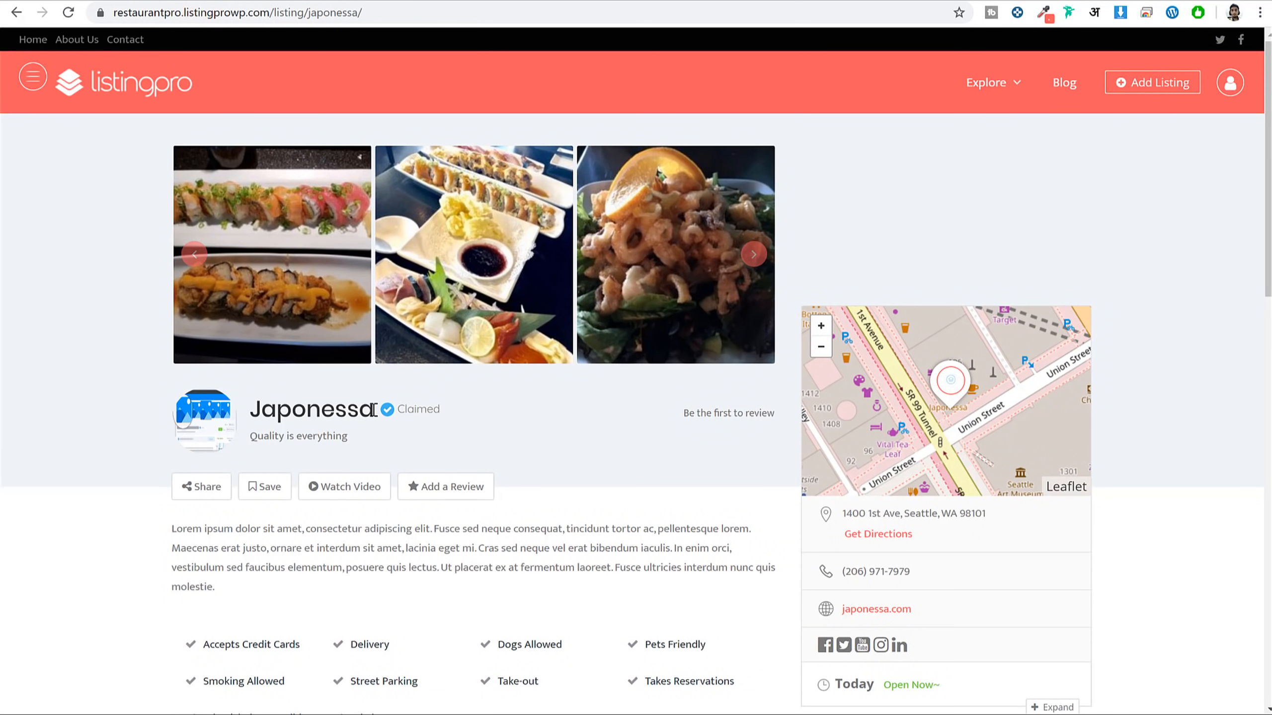
left_click_drag(375, 410, 254, 413)
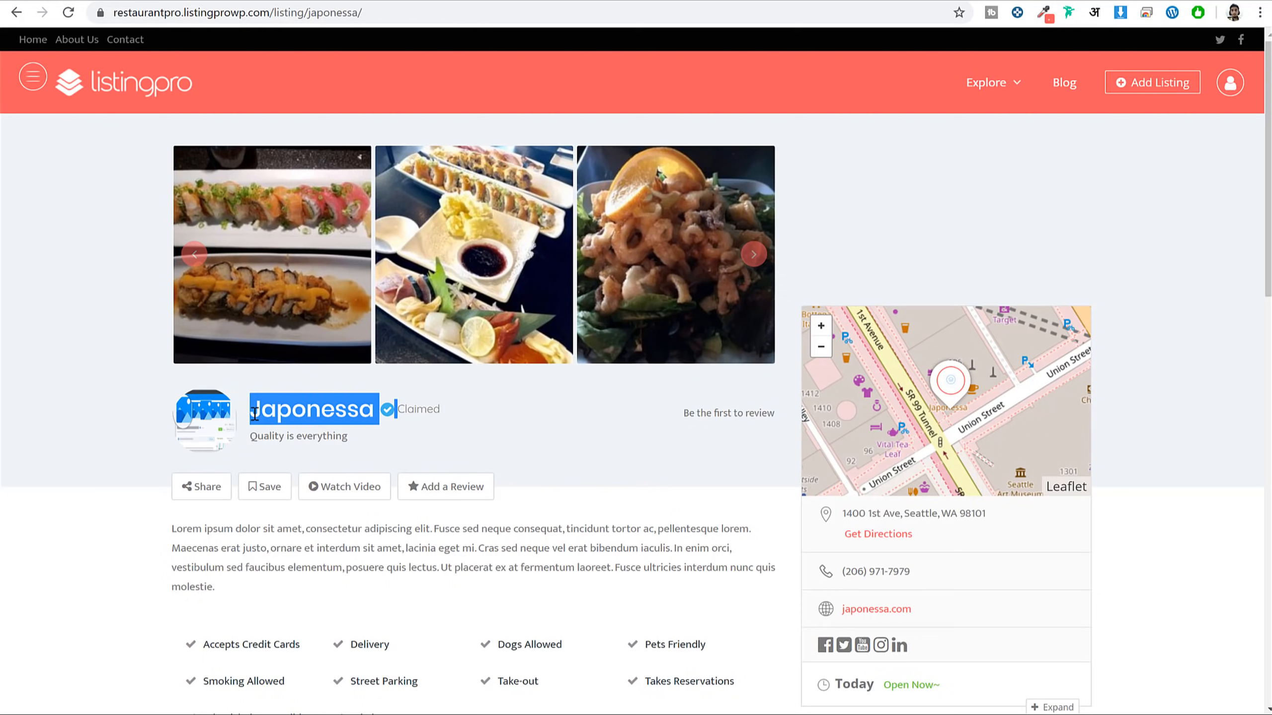
left_click(304, 415)
left_click_drag(375, 408, 255, 404)
left_click(449, 2)
key("ctrl+v")
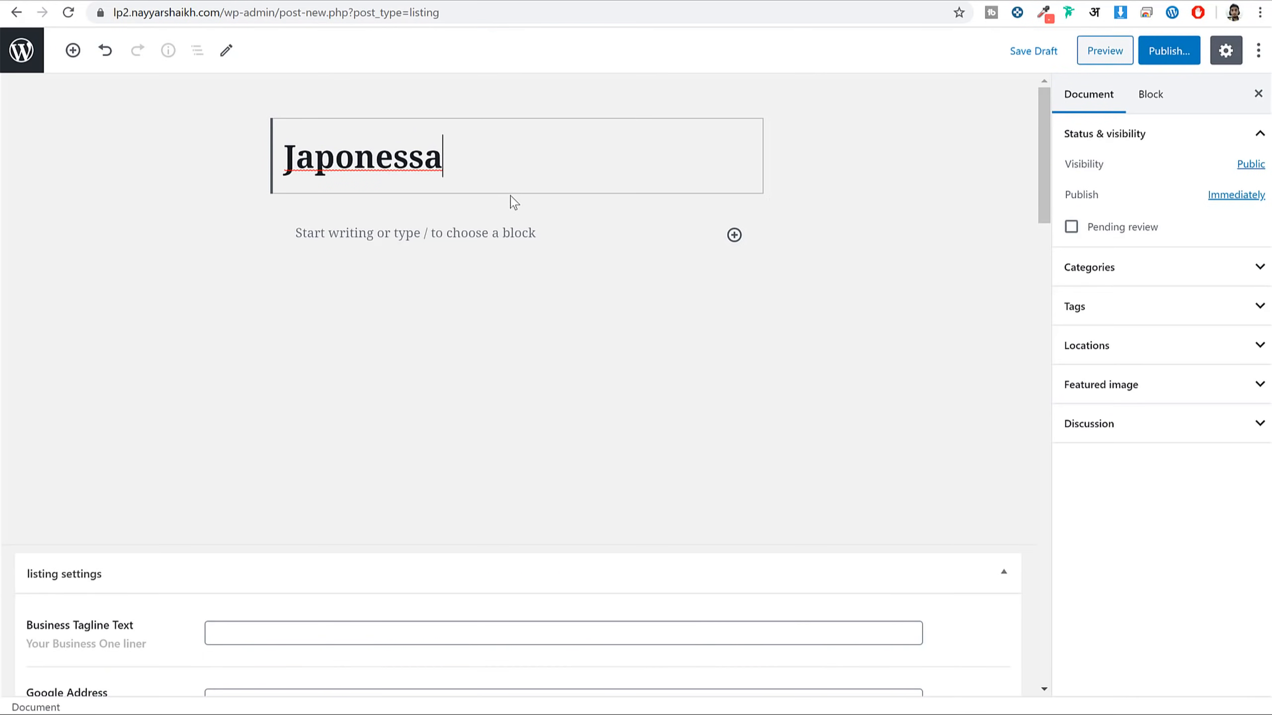
Paste the demo's Lorem ipsum description into the listing's paragraph block
left_click(265, 2)
scroll(304, 407, "down", 5)
left_click_drag(173, 286, 250, 344)
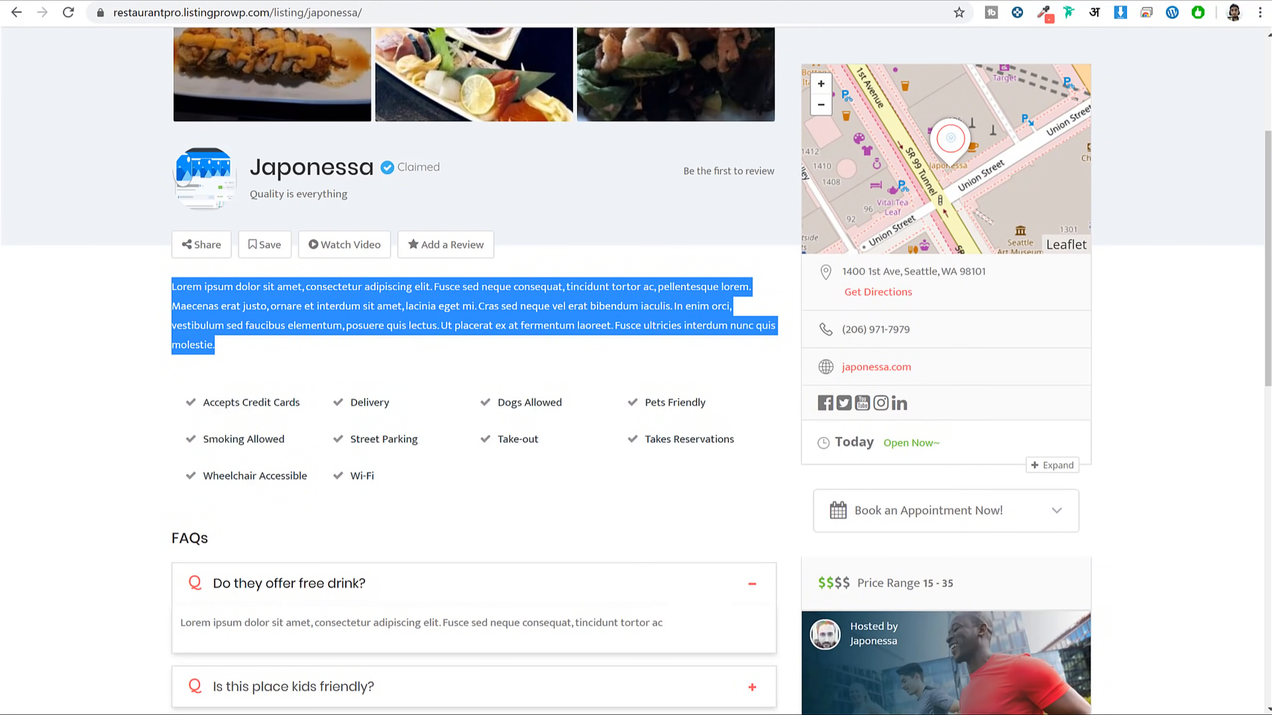
left_click(449, 2)
left_click(454, 233)
type("vsa;klmd")
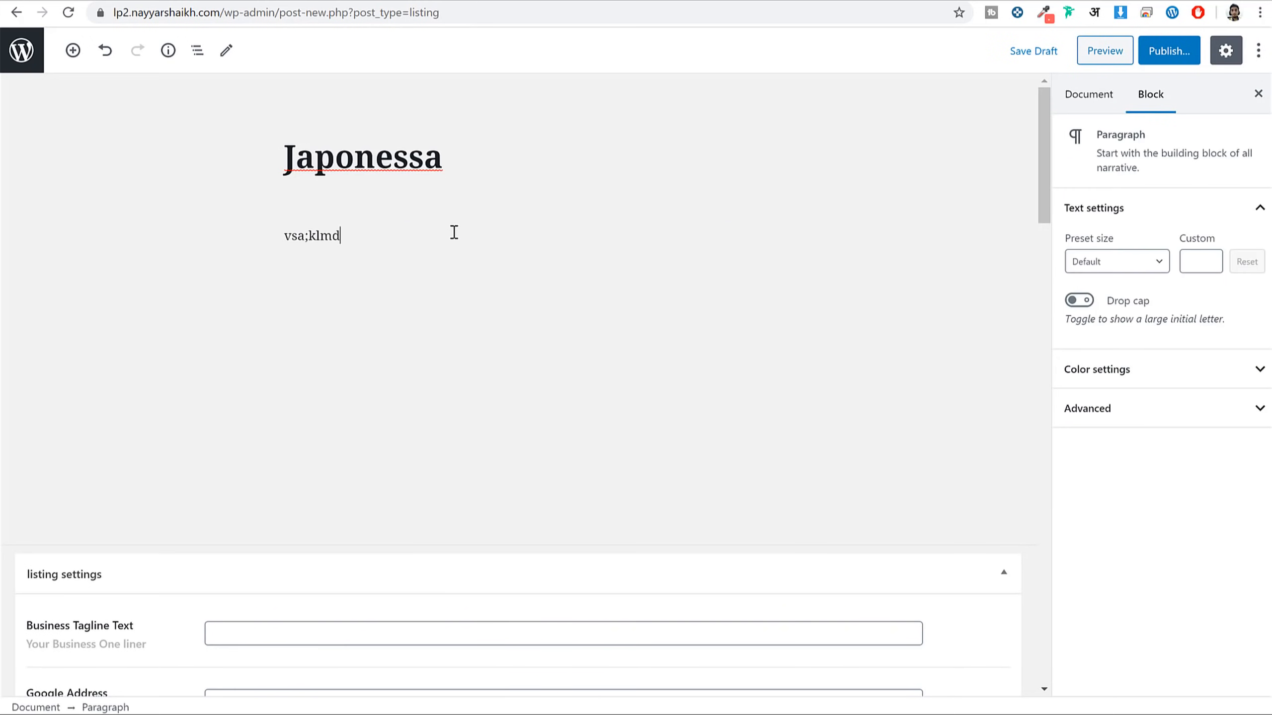
type("kal,fwkc'a")
key("BackSpace")
key("BackSpace")
key("BackSpace")
key("BackSpace")
key("BackSpace")
key("BackSpace")
key("BackSpace")
key("BackSpace")
key("BackSpace")
key("BackSpace")
key("BackSpace")
key("BackSpace")
key("BackSpace")
key("BackSpace")
key("ctrl+v")
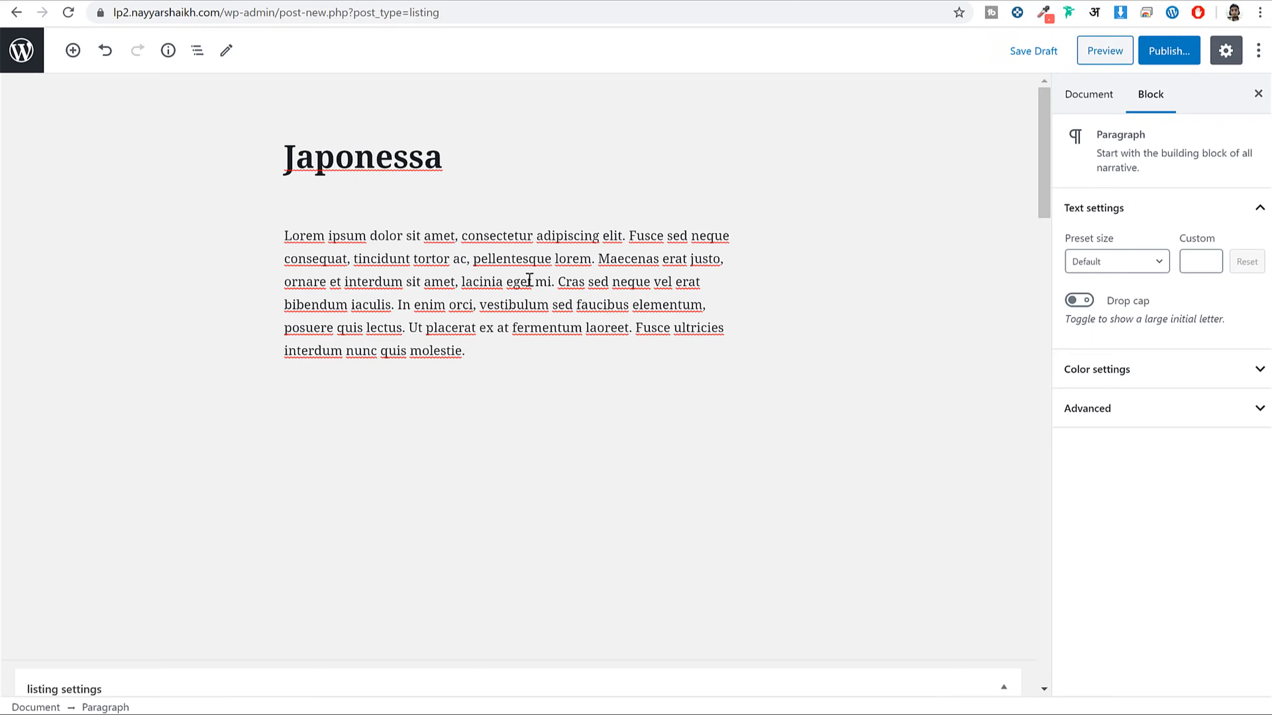
Fill Business Tagline Text with 'Quality is everything' copied from the demo listing
scroll(646, 326, "down", 10)
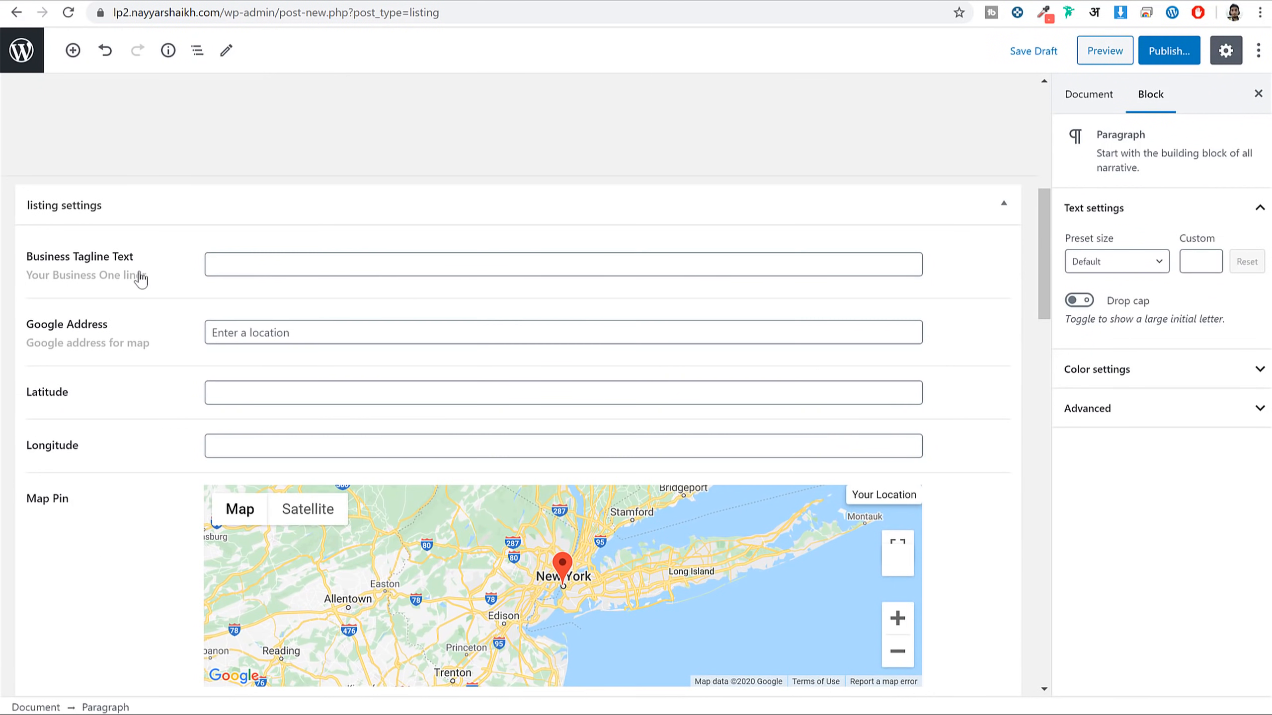
left_click(132, 276)
left_click_drag(24, 258, 141, 276)
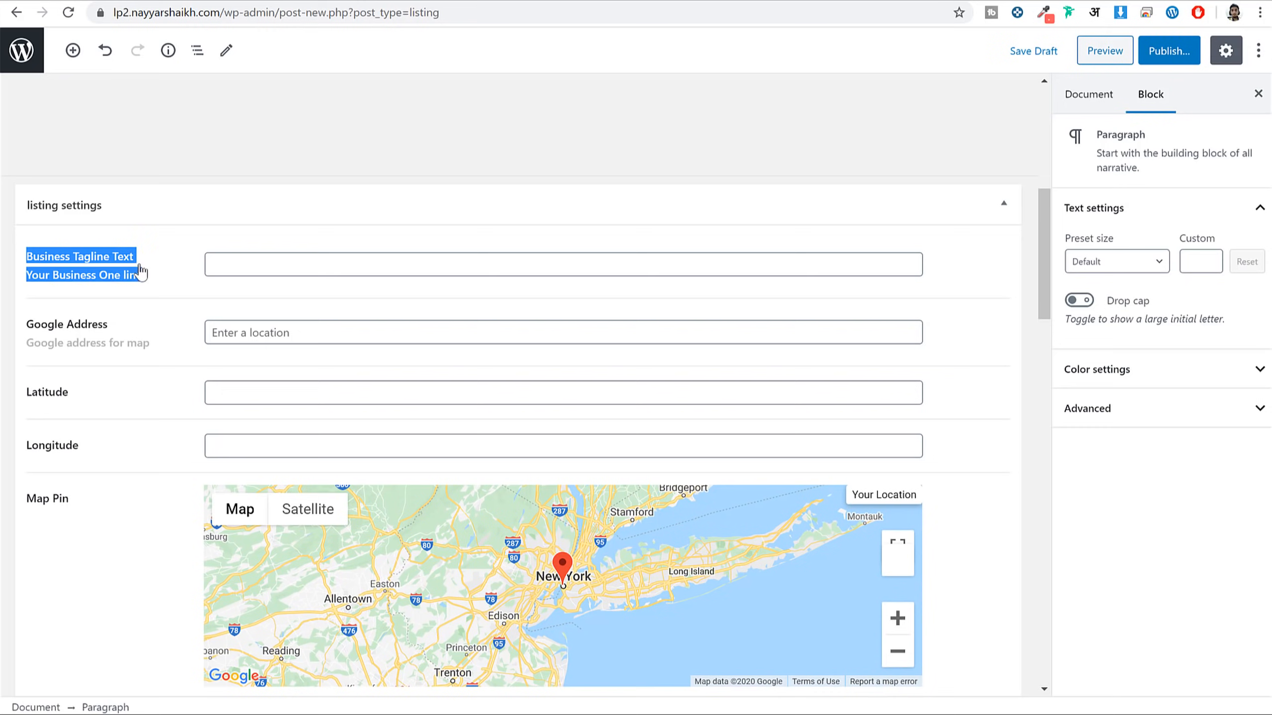
left_click(273, 1)
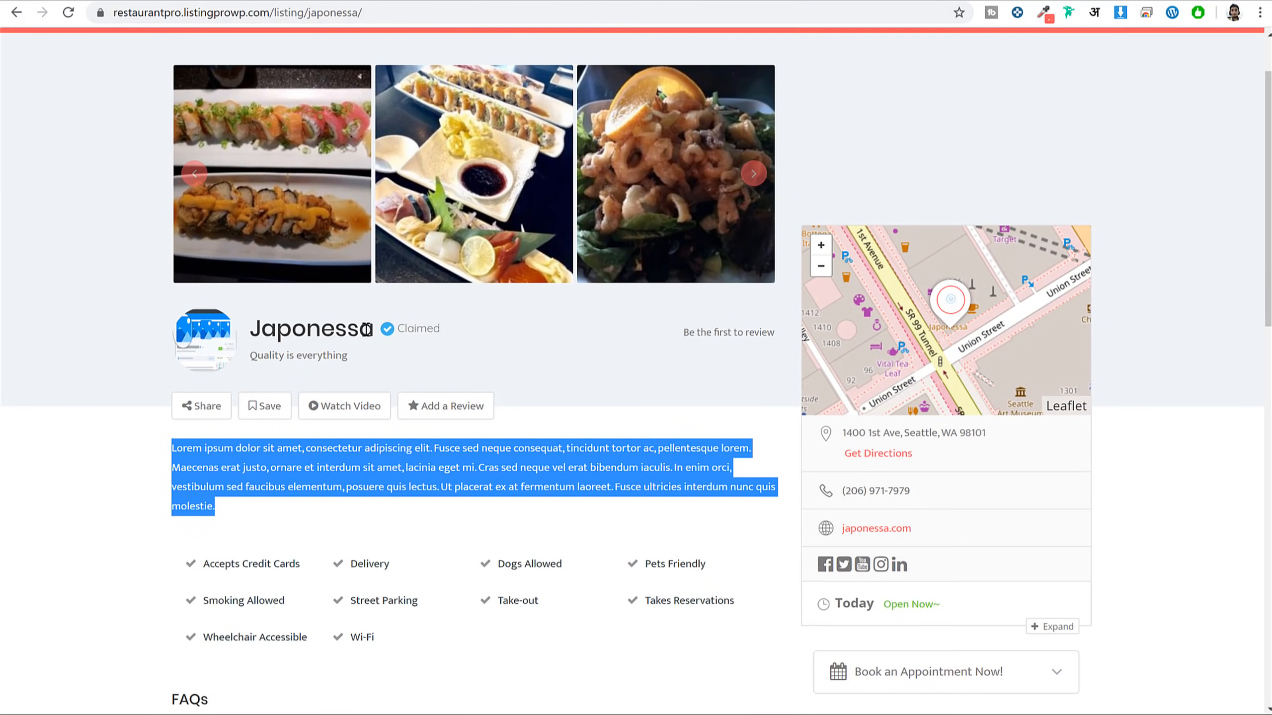
mouse_move(262, 335)
left_mouse_down()
mouse_move(357, 332)
mouse_move(252, 353)
left_mouse_up()
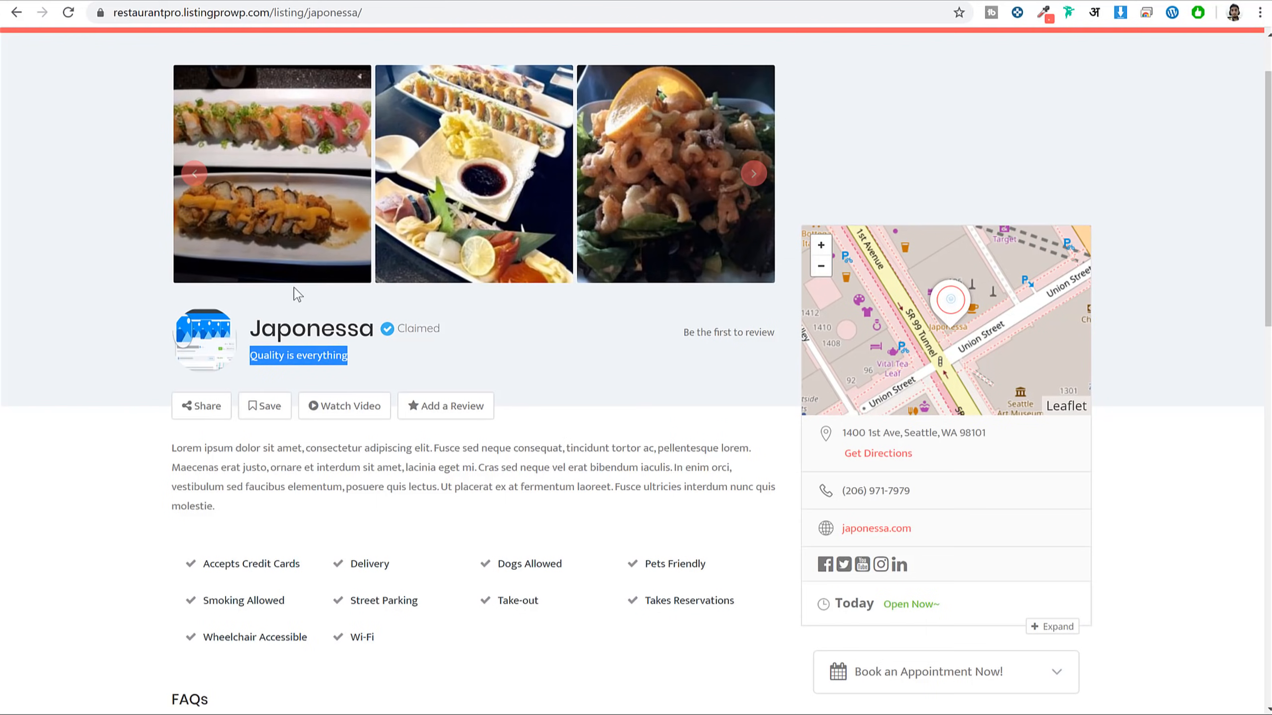
left_click(460, 4)
left_click(300, 271)
key("ctrl+v")
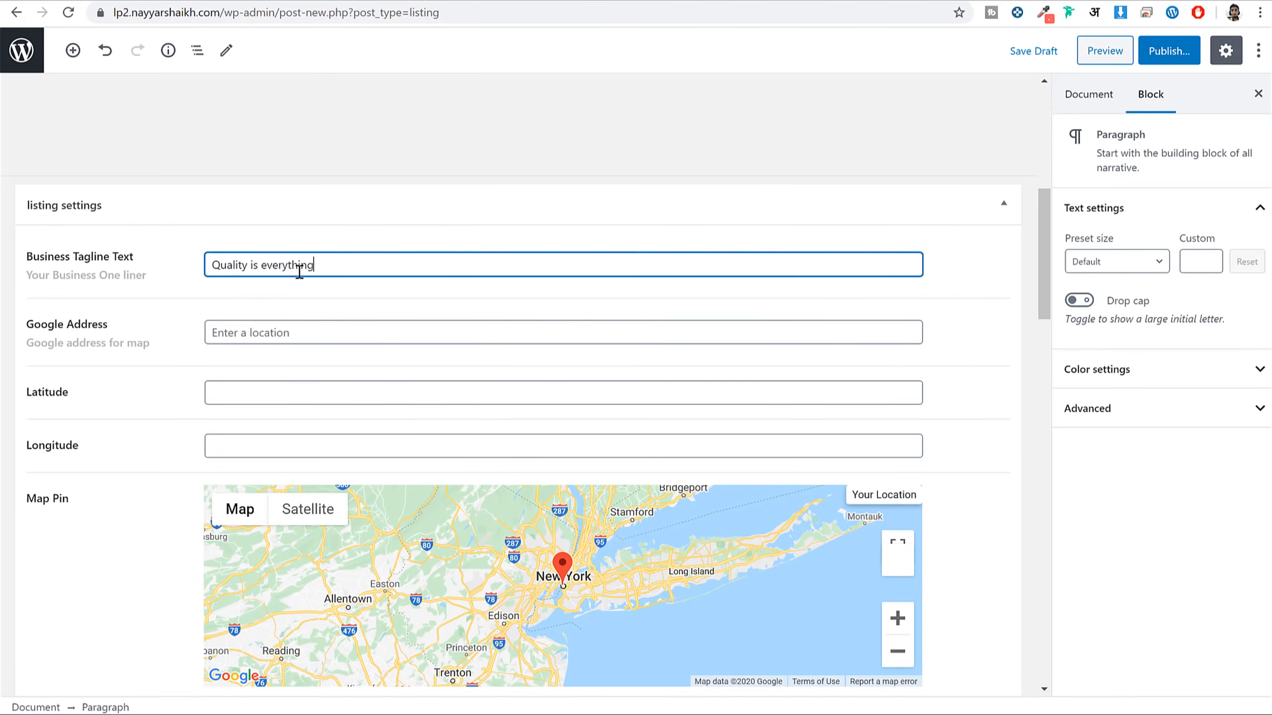
Set Google Address to 'Mumbai, Maharashtra, India' from the 'mum' suggestions
left_click(301, 329)
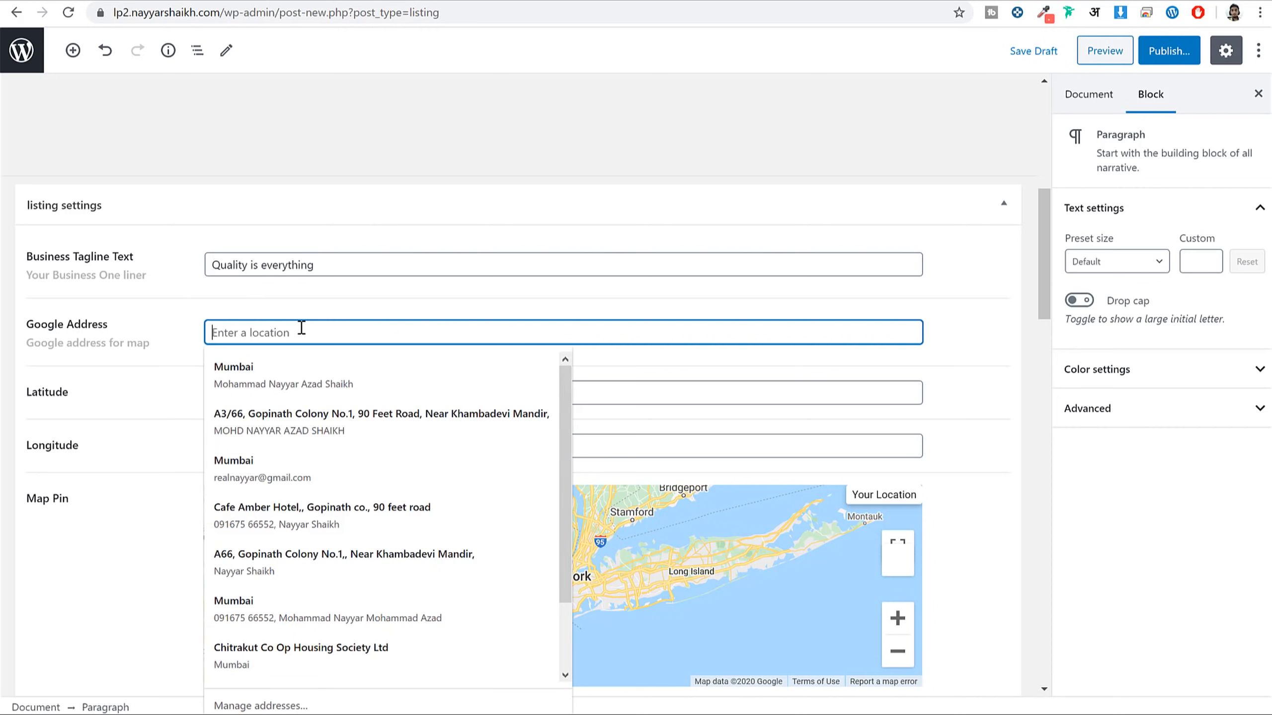
key("Escape")
type("mum")
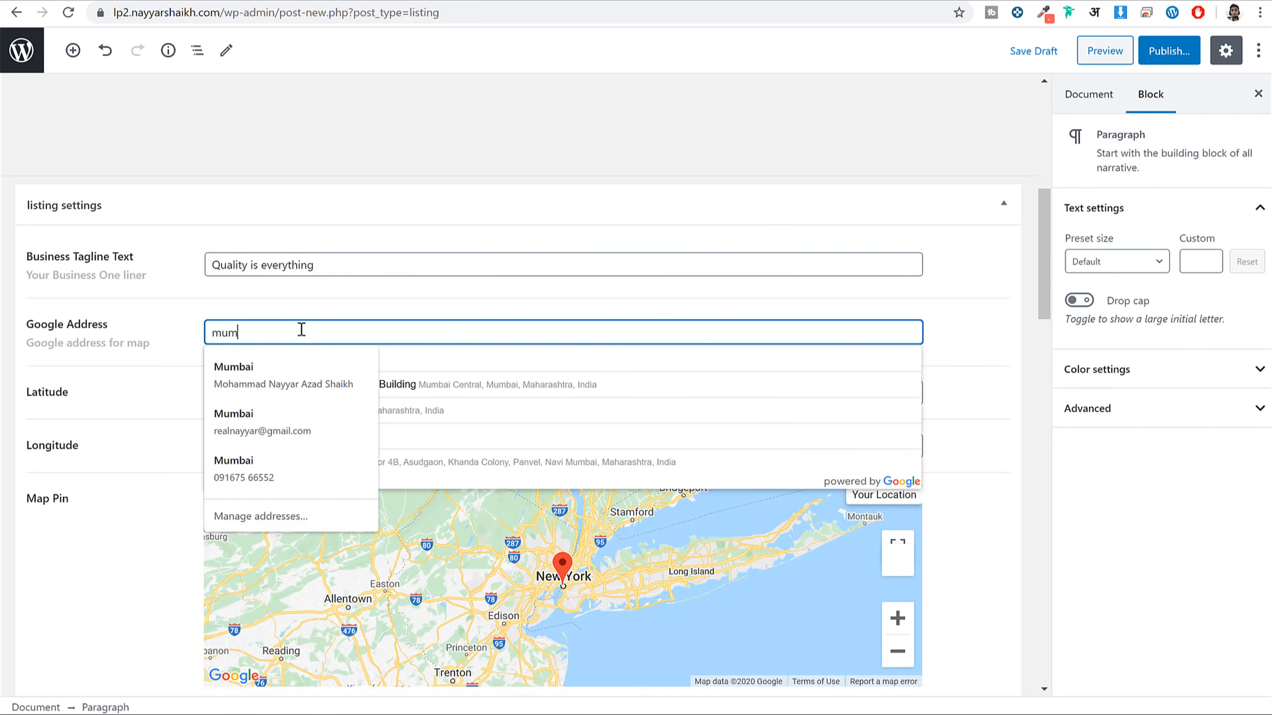
key("Escape")
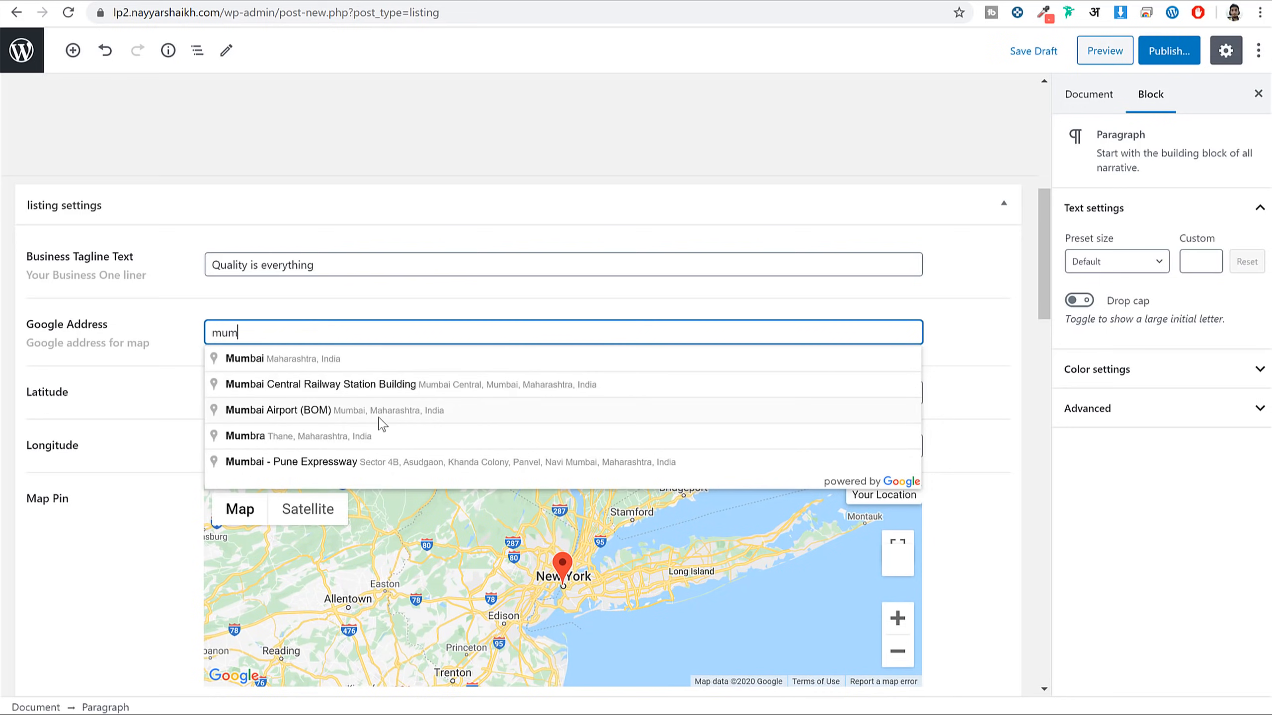
left_click(325, 359)
Zoom the Map Pin map three levels in around the Mumbai pin
scroll(369, 383, "down", 3)
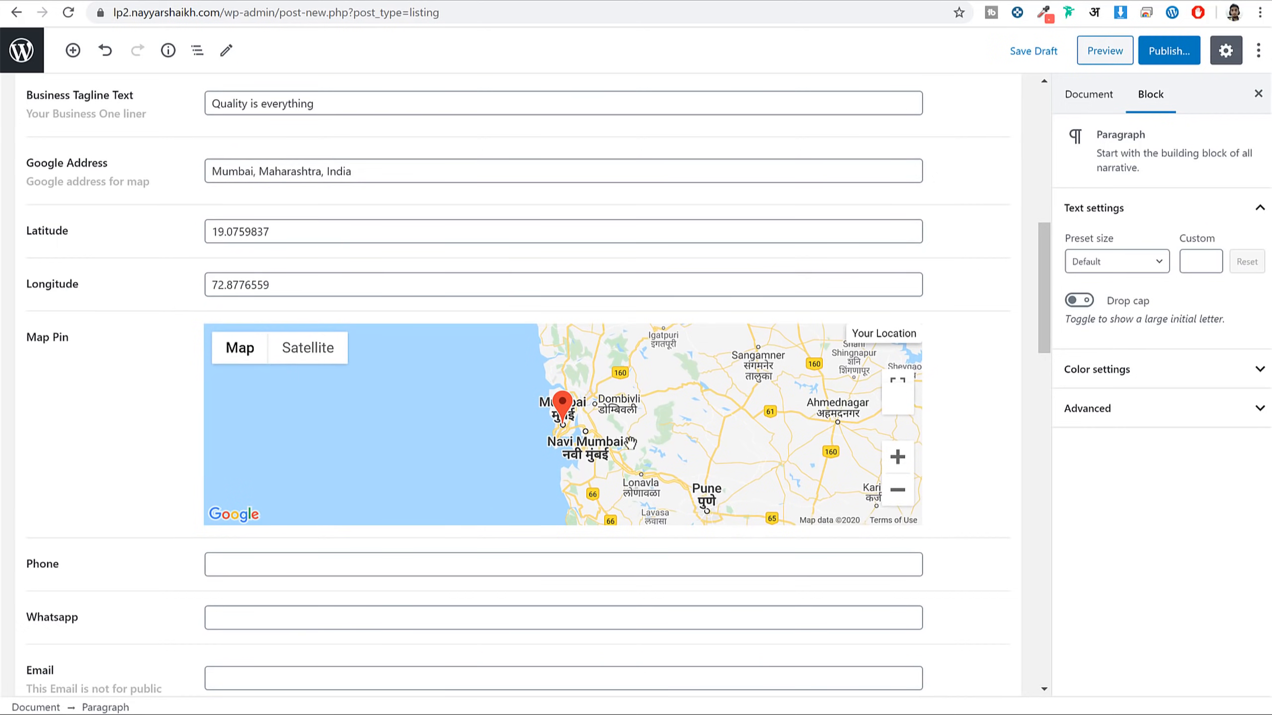
left_click(897, 457)
left_click(897, 457)
left_click(897, 457)
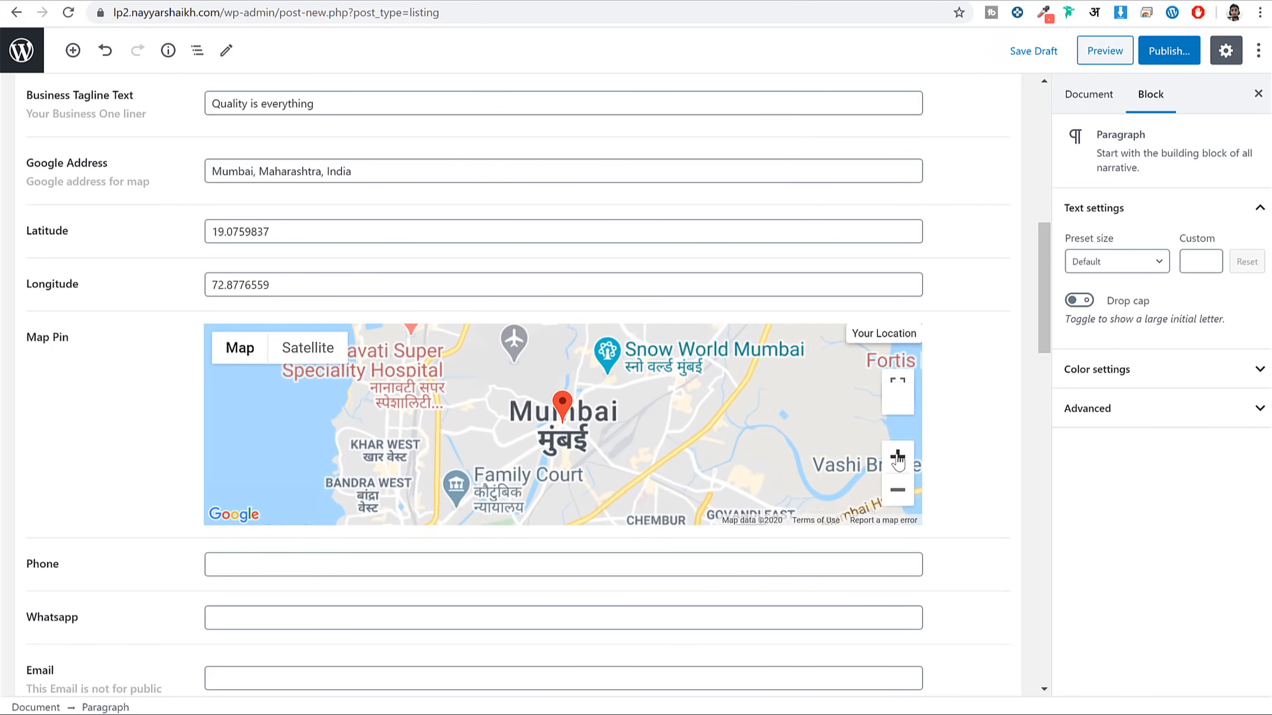
scroll(994, 470, "down", 4)
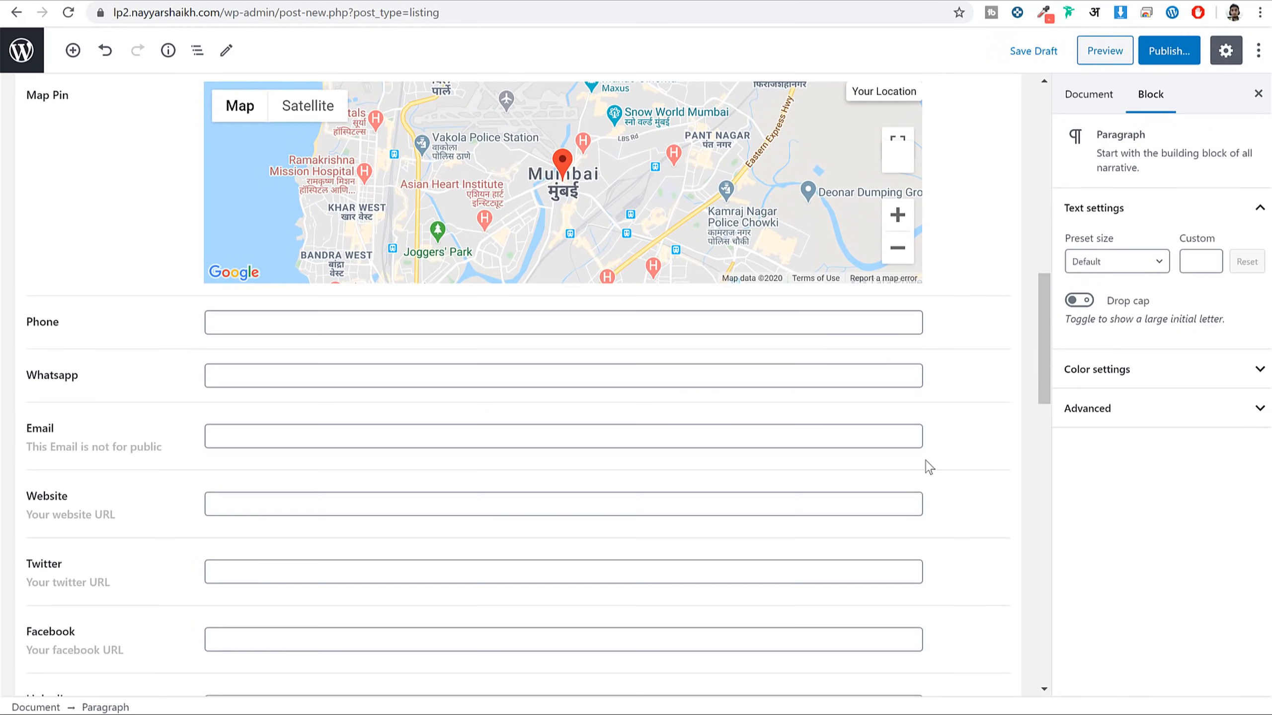
left_click_drag(88, 324, 26, 322)
scroll(42, 403, "down", 3)
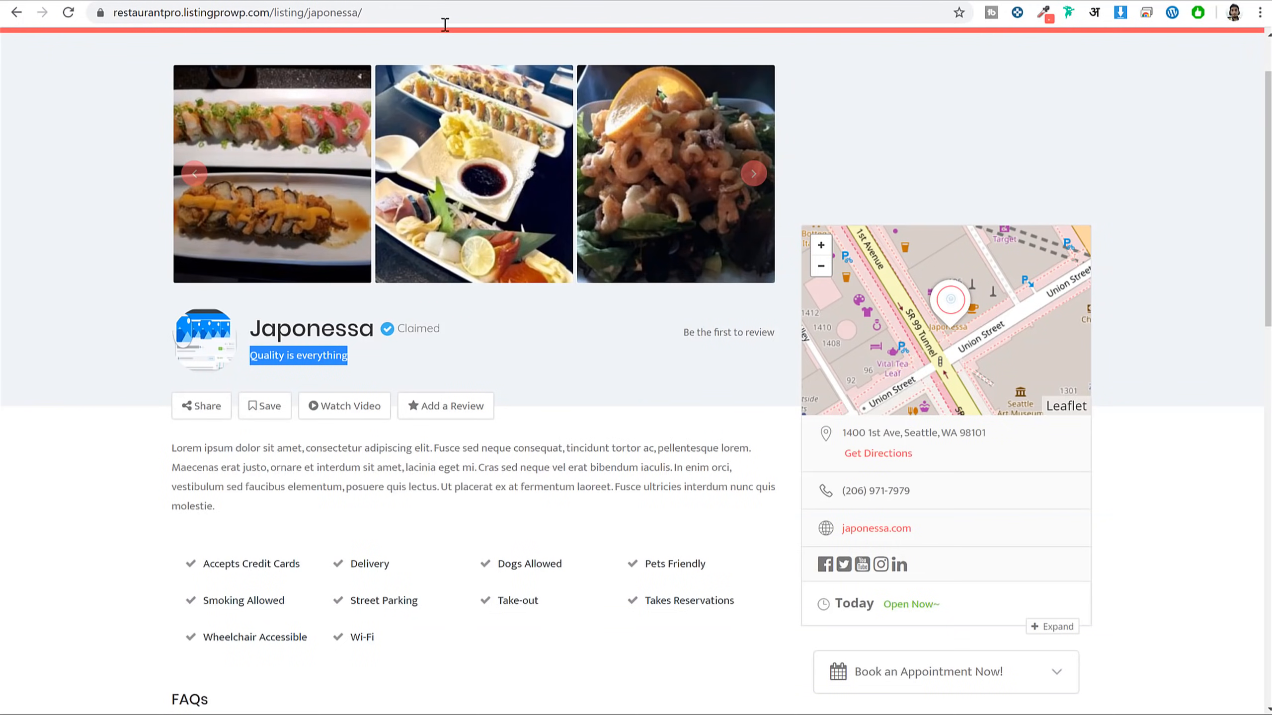
scroll(1061, 337, "down", 5)
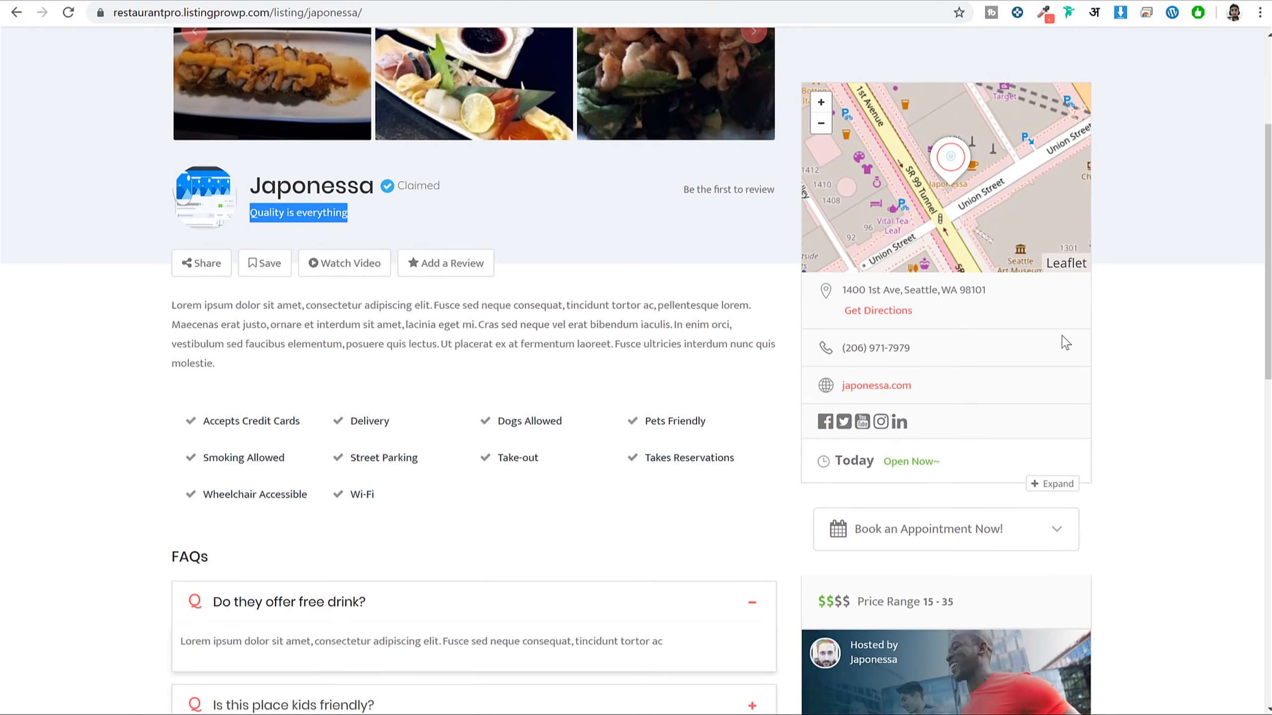
left_click_drag(909, 249, 846, 246)
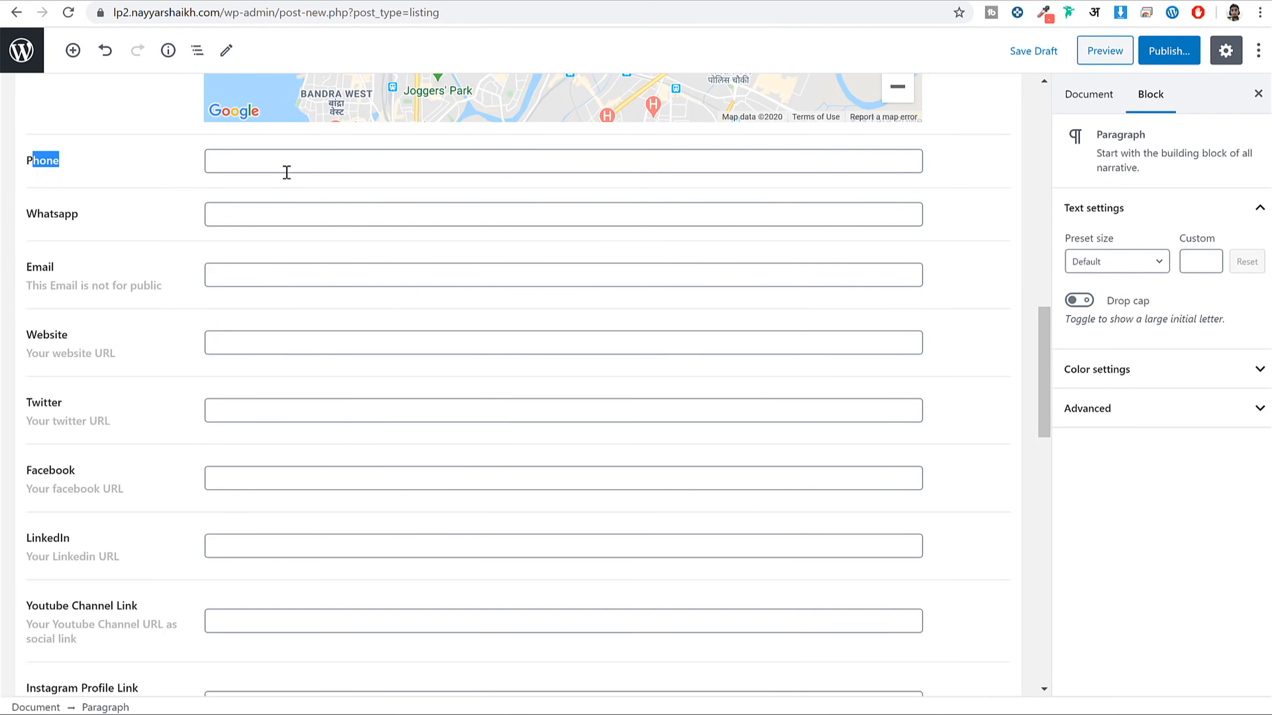
left_click(290, 163)
left_click(274, 221)
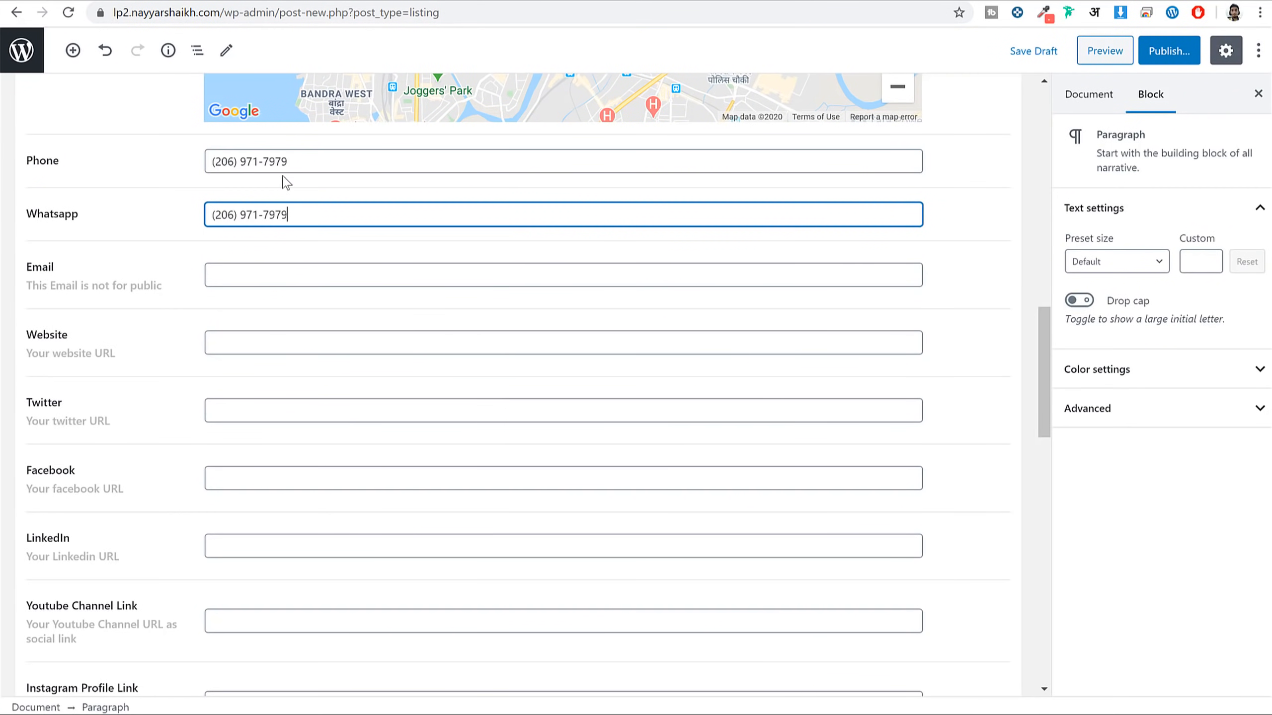
left_click(234, 4)
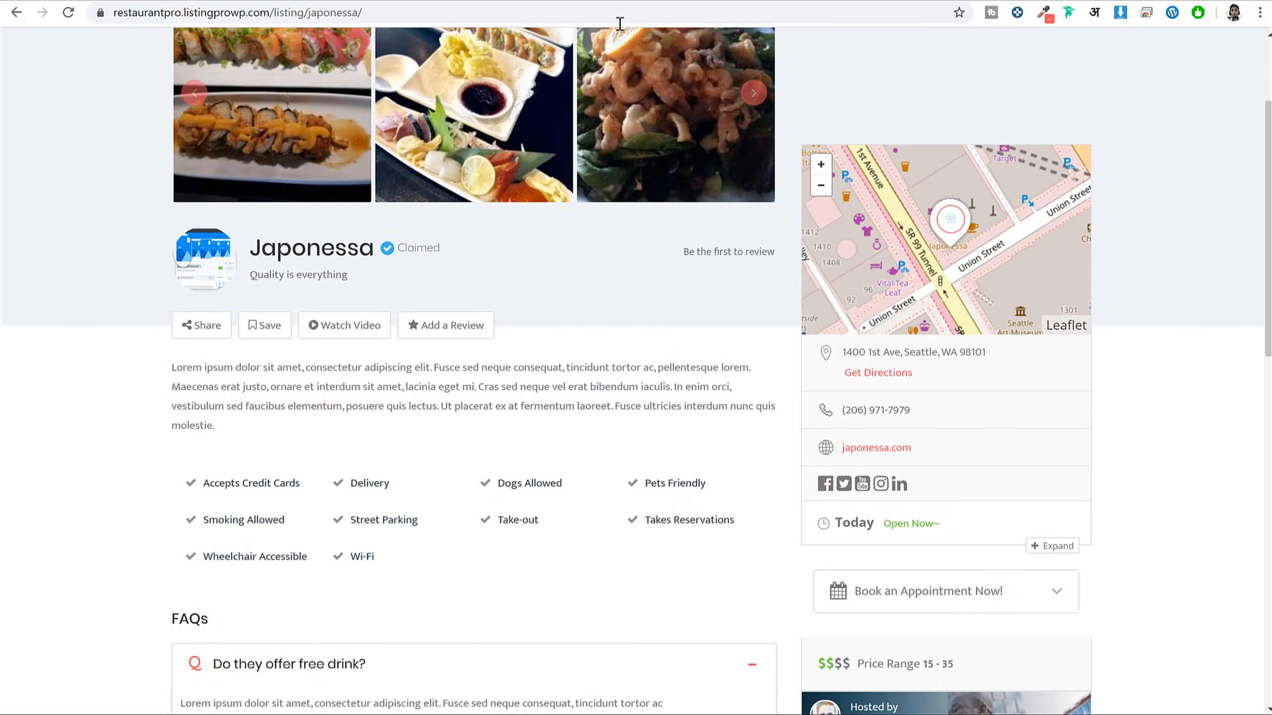
left_click(619, 4)
left_click(366, 272)
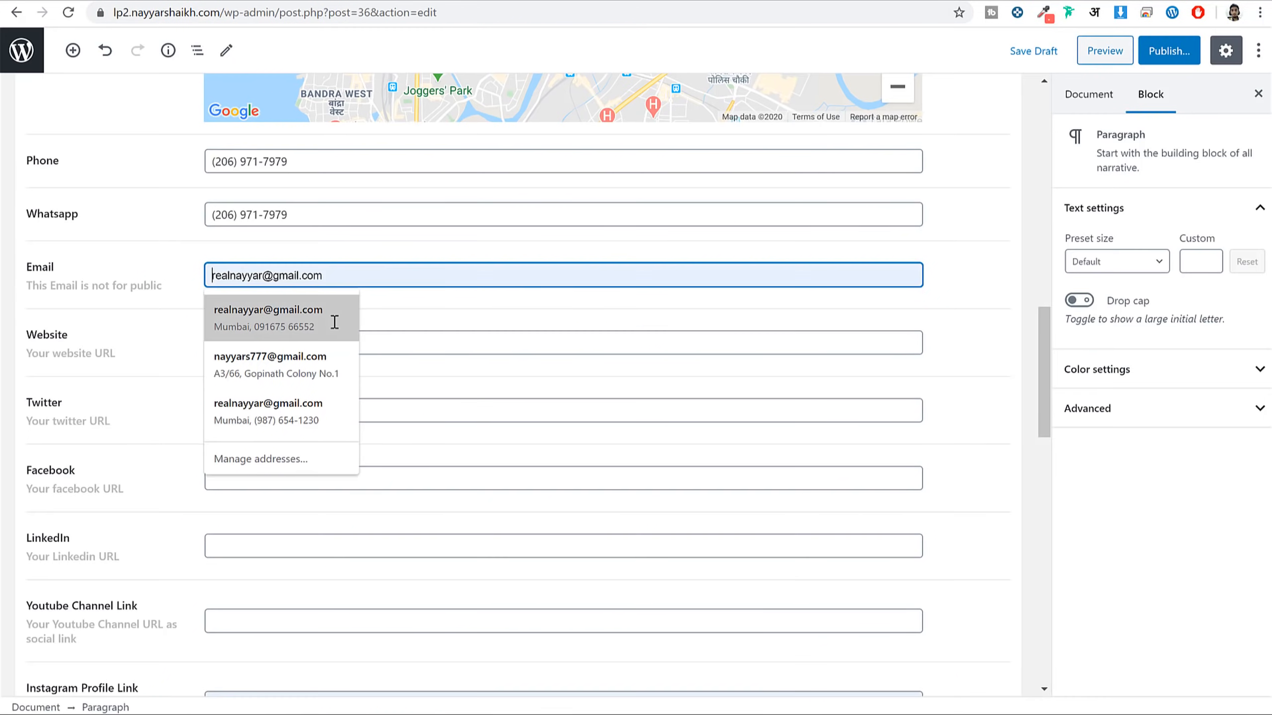
left_click(334, 317)
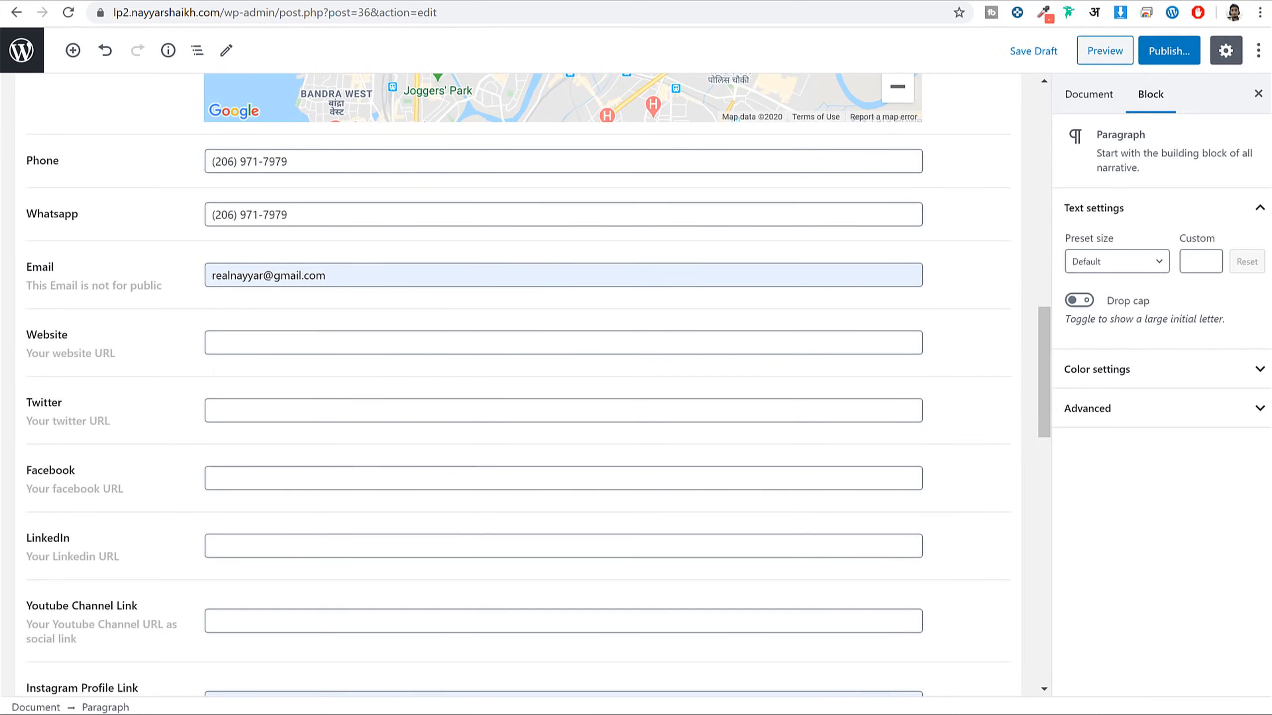
left_click(296, 3)
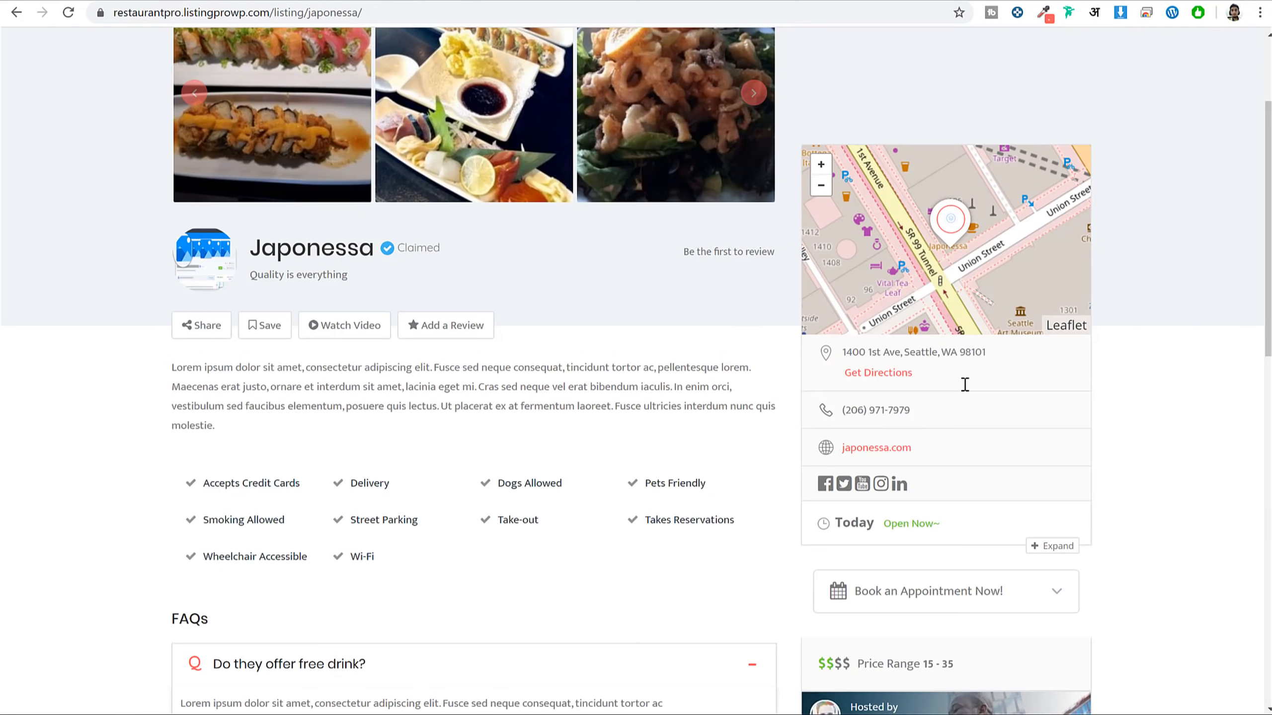
right_click(899, 448)
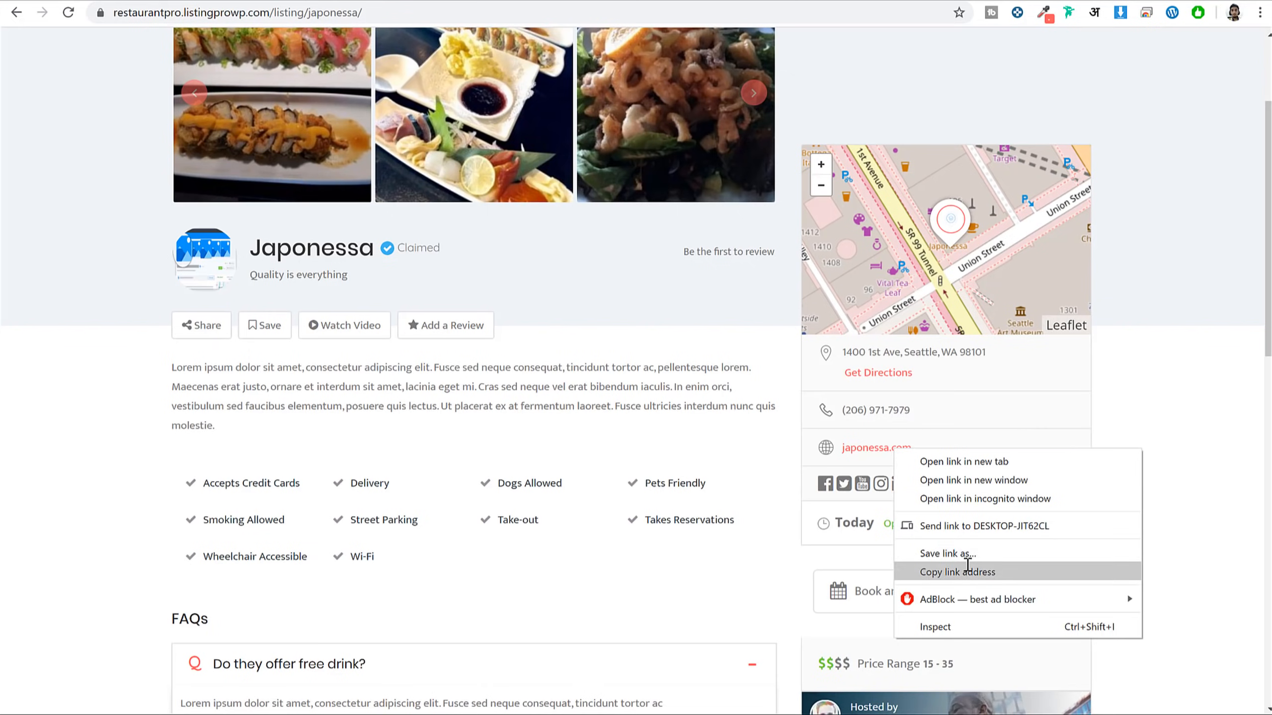
left_click(932, 571)
key("ctrl+Tab")
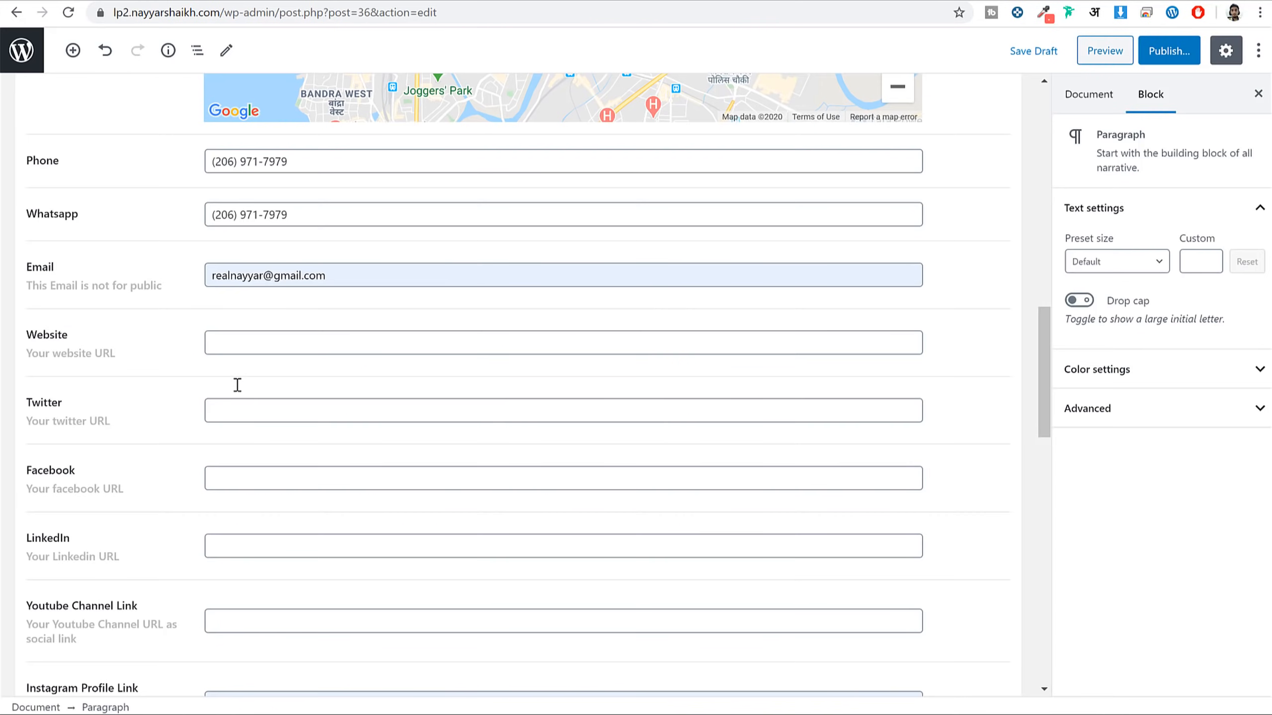
left_click(250, 352)
key("ctrl+v")
scroll(288, 384, "down", 3)
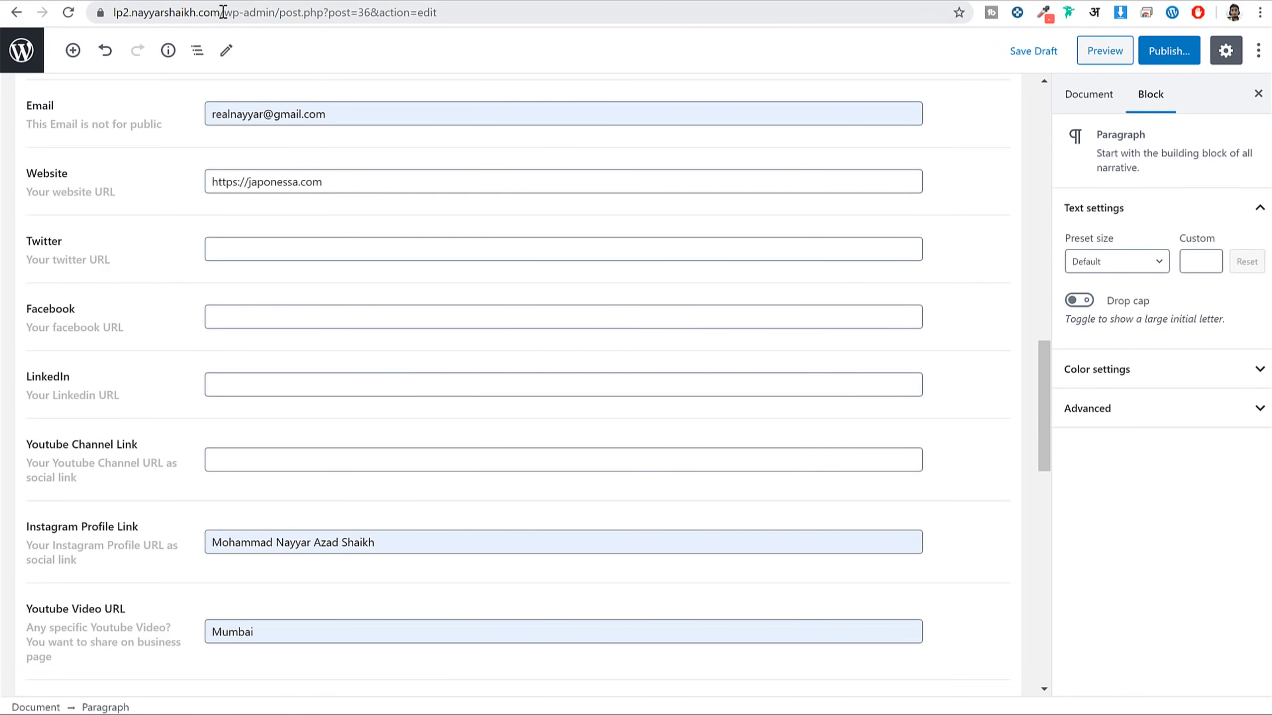
left_click(240, 11)
triple_click(351, 174)
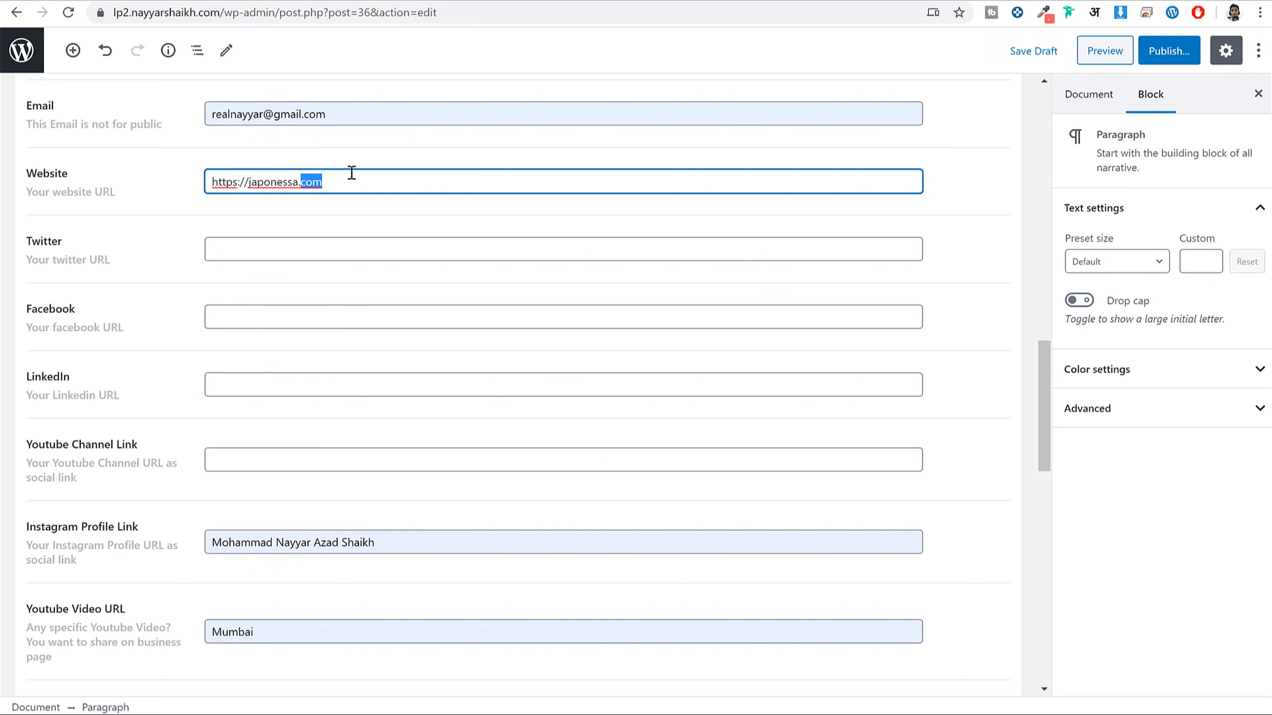
left_click(344, 239)
key("ctrl+v")
left_click(322, 323)
key("ctrl+v")
left_click(319, 377)
key("ctrl+v")
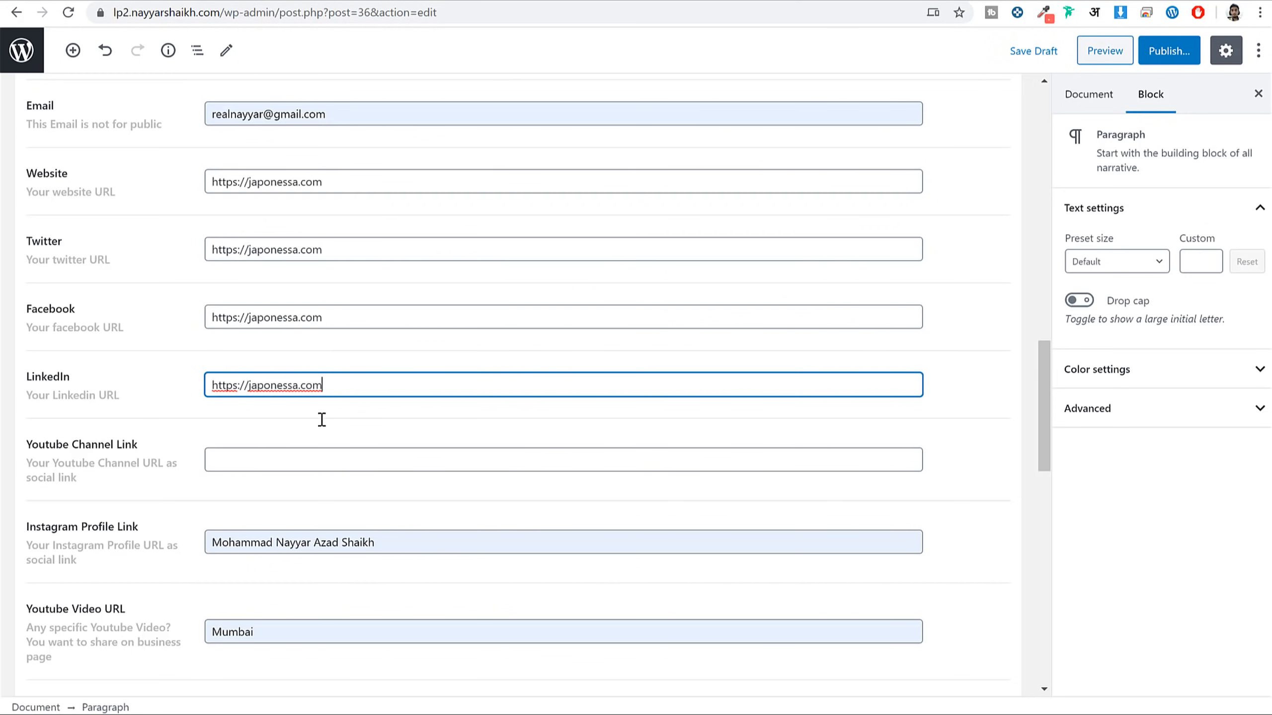
left_click(315, 454)
key("ctrl+v")
triple_click(446, 543)
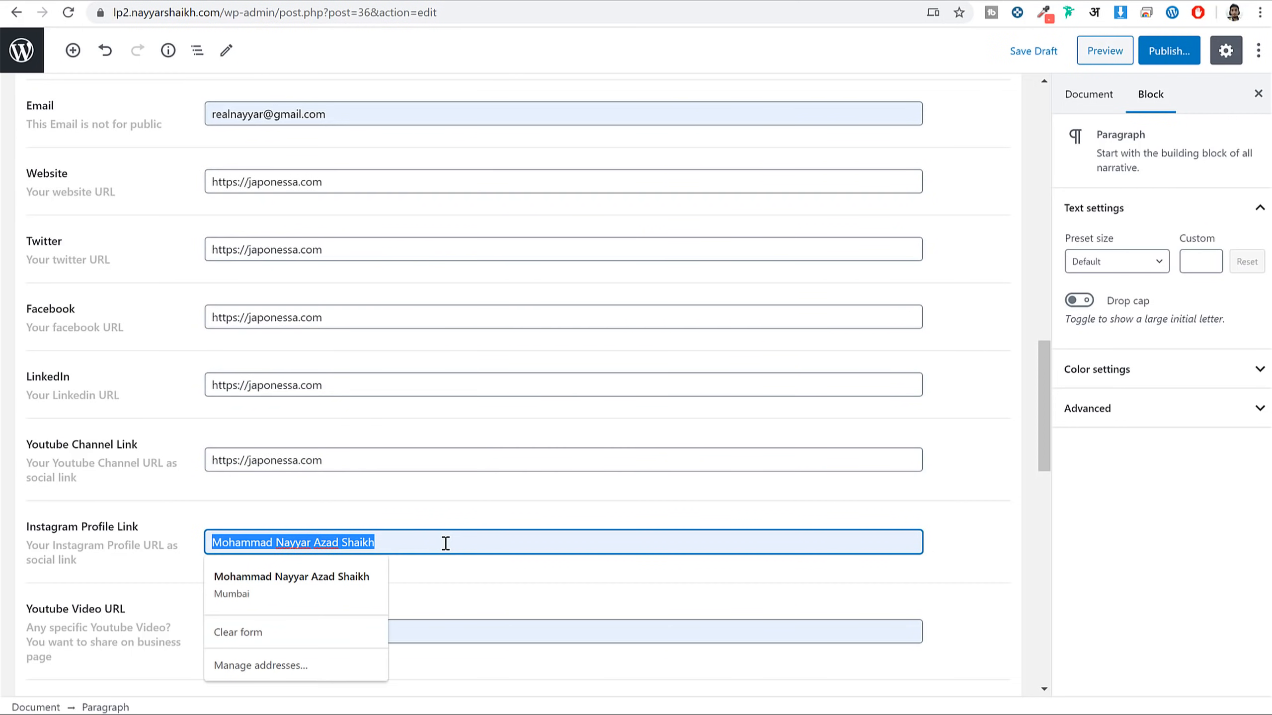
key("ctrl+v")
scroll(458, 584, "down", 2)
left_click(342, 551)
double_click(341, 551)
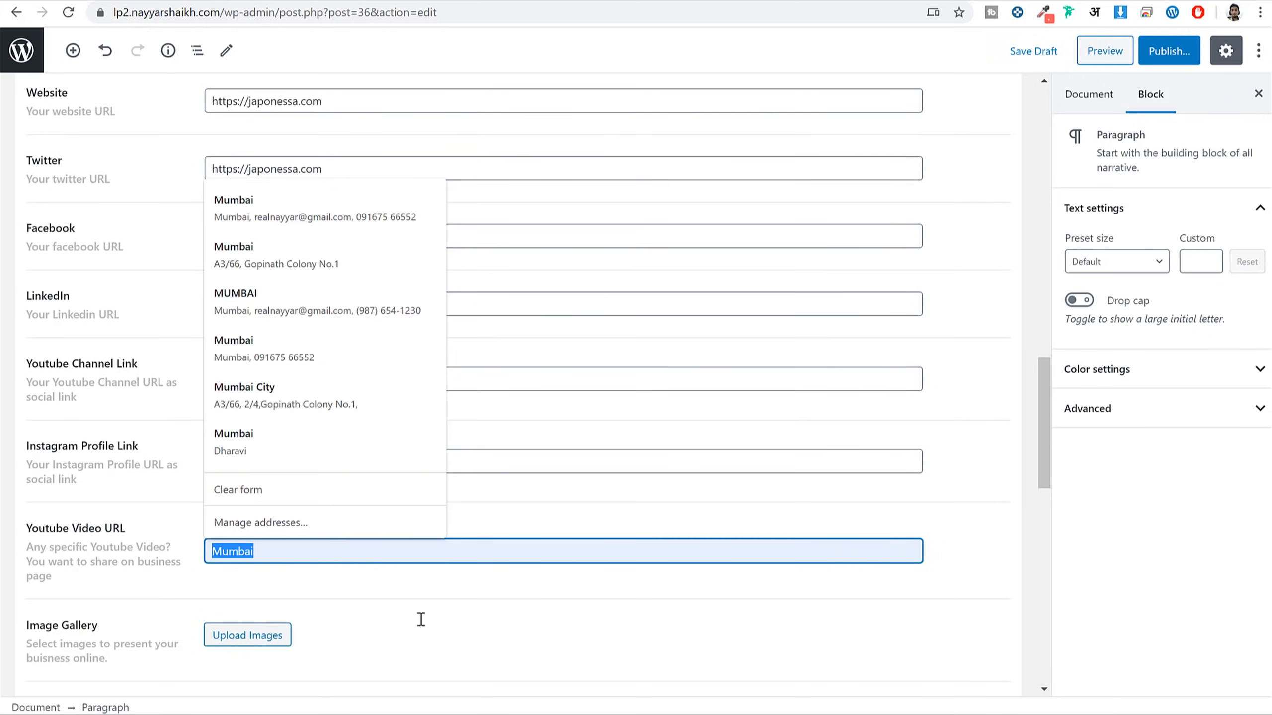
key("ctrl+v")
scroll(435, 588, "down", 1)
scroll(495, 515, "down", 3)
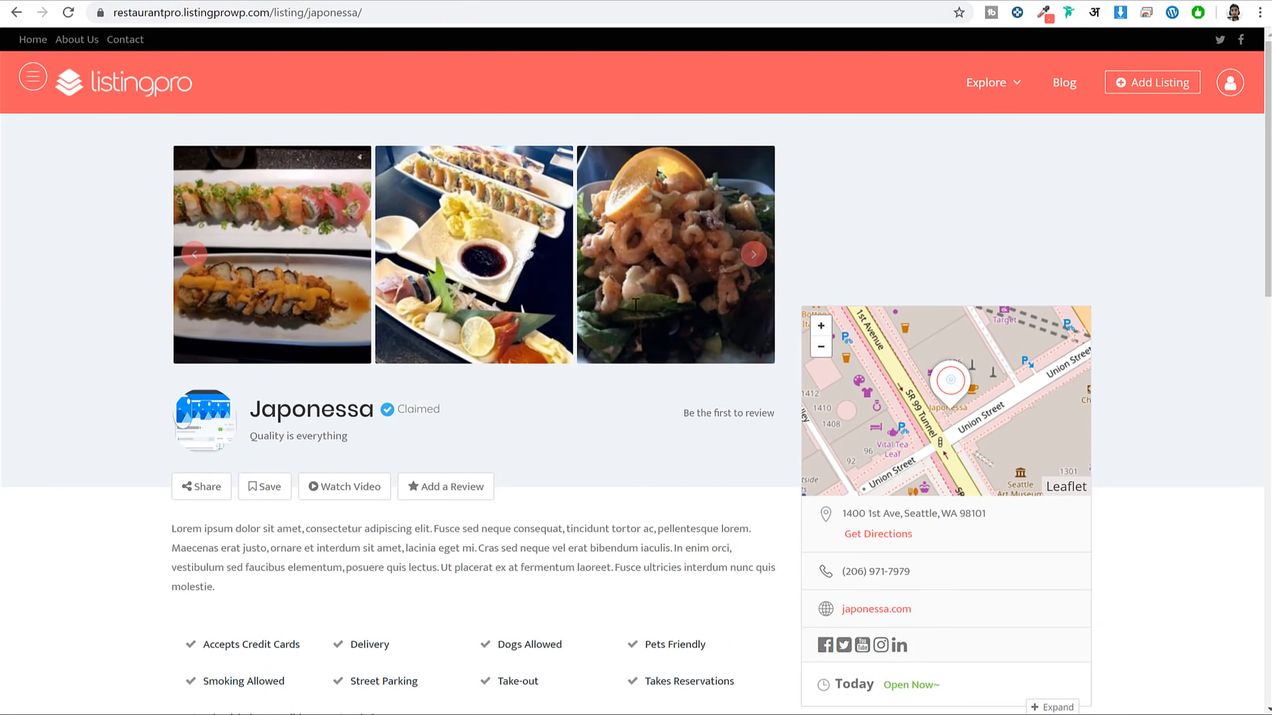
left_click(634, 300)
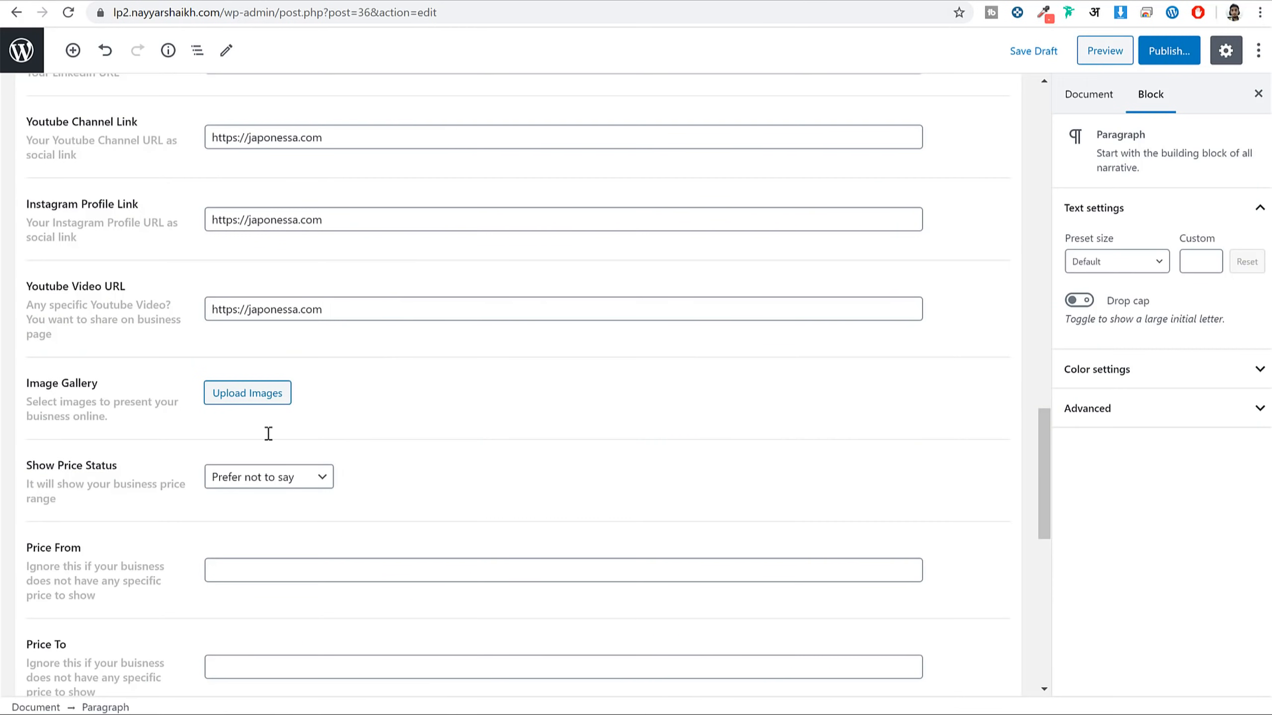
Open the gallery's file picker and browse to the Media > Listing Images folder
left_click(257, 393)
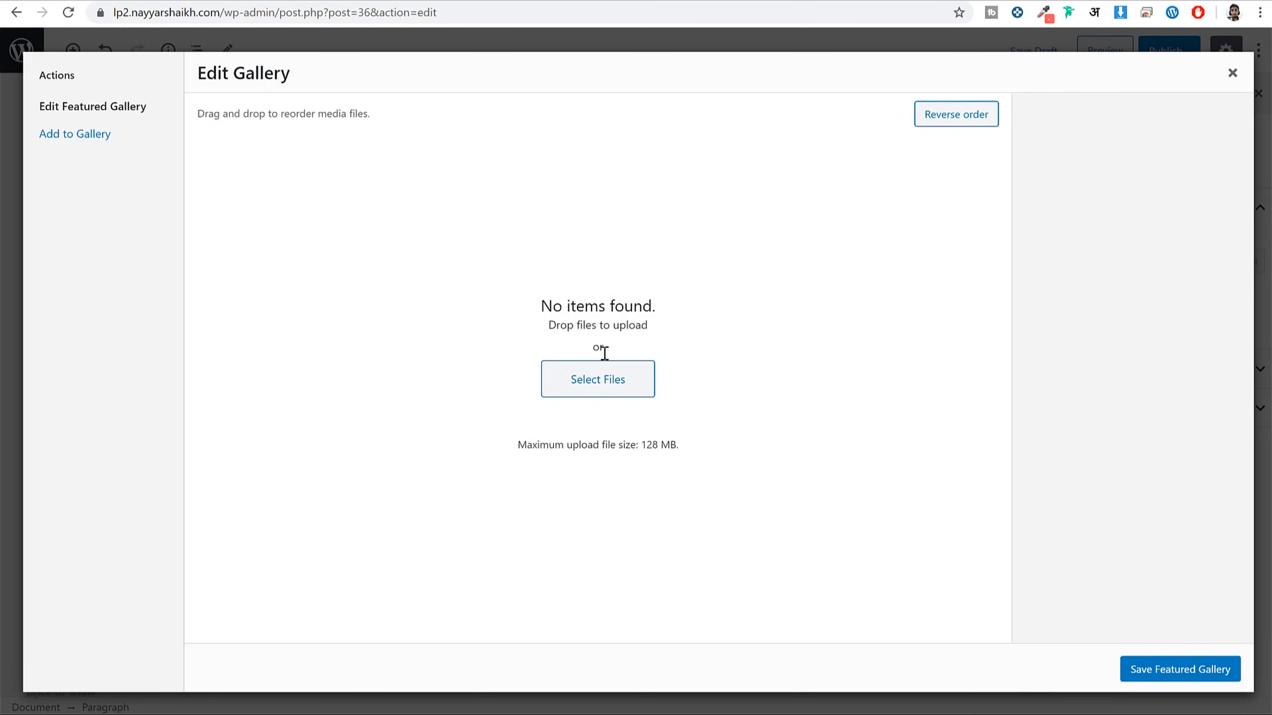
left_click(577, 395)
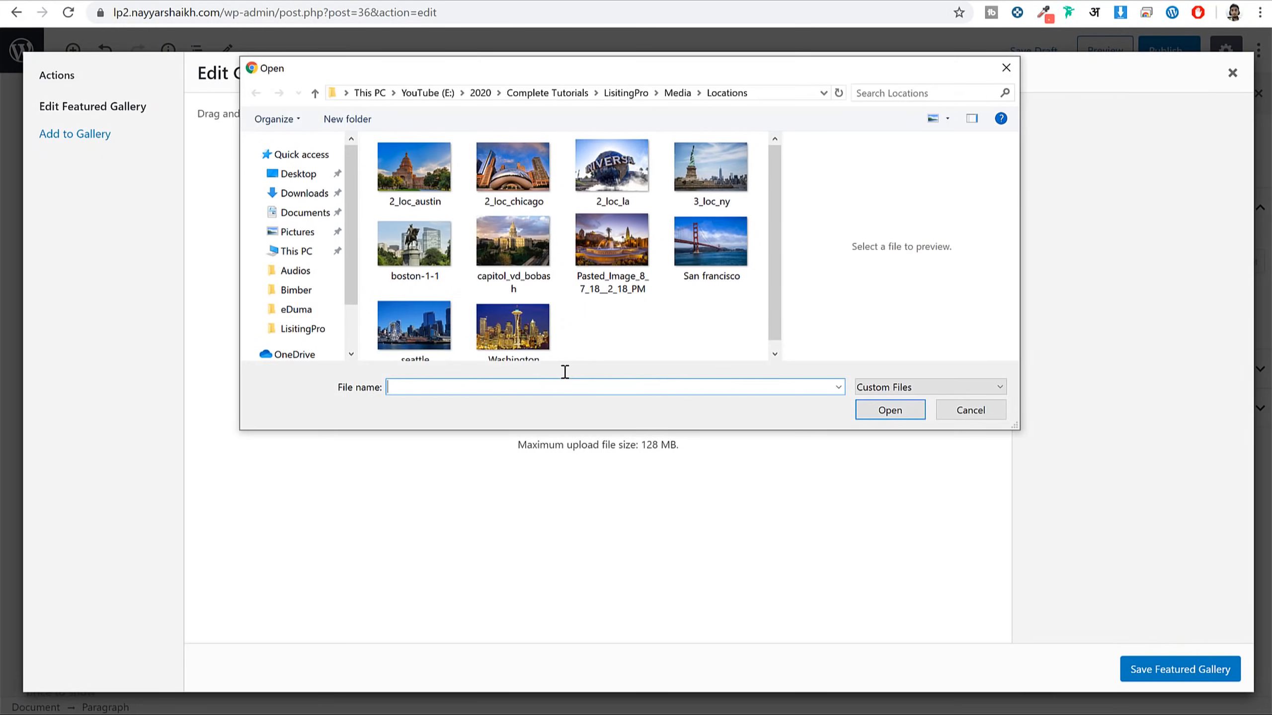
left_click(676, 94)
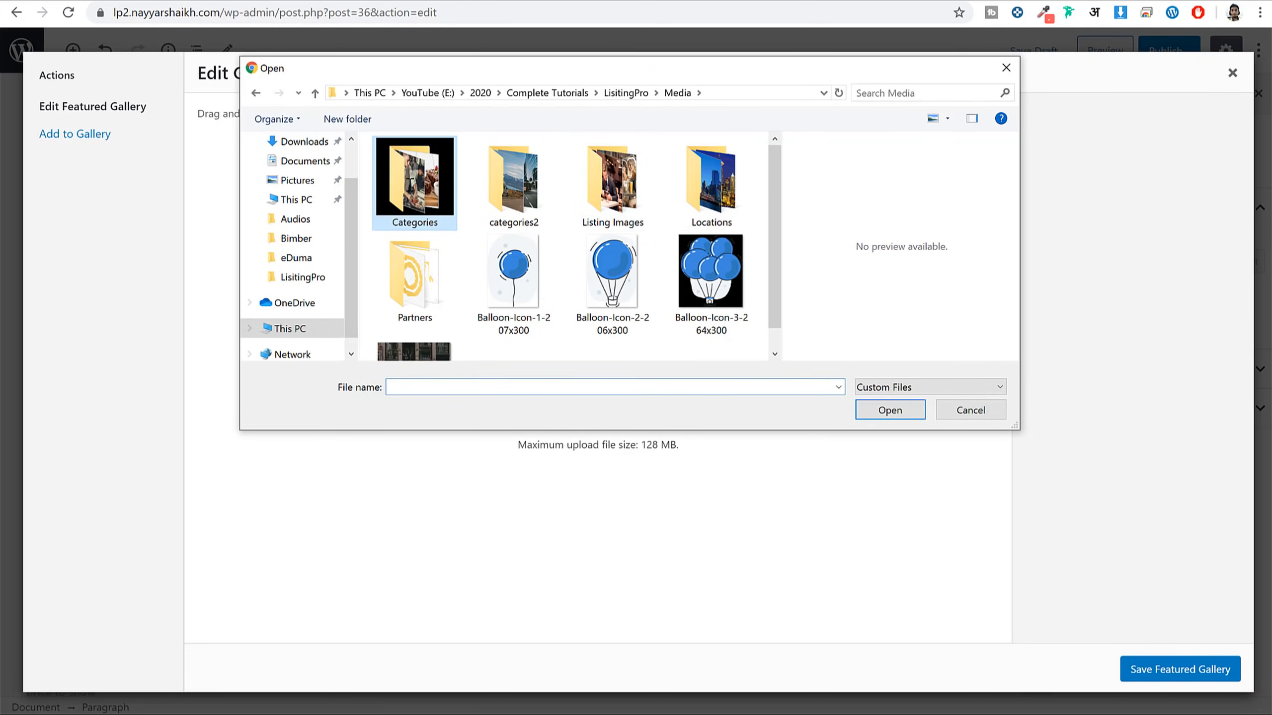
double_click(415, 181)
key("alt+Left")
double_click(651, 189)
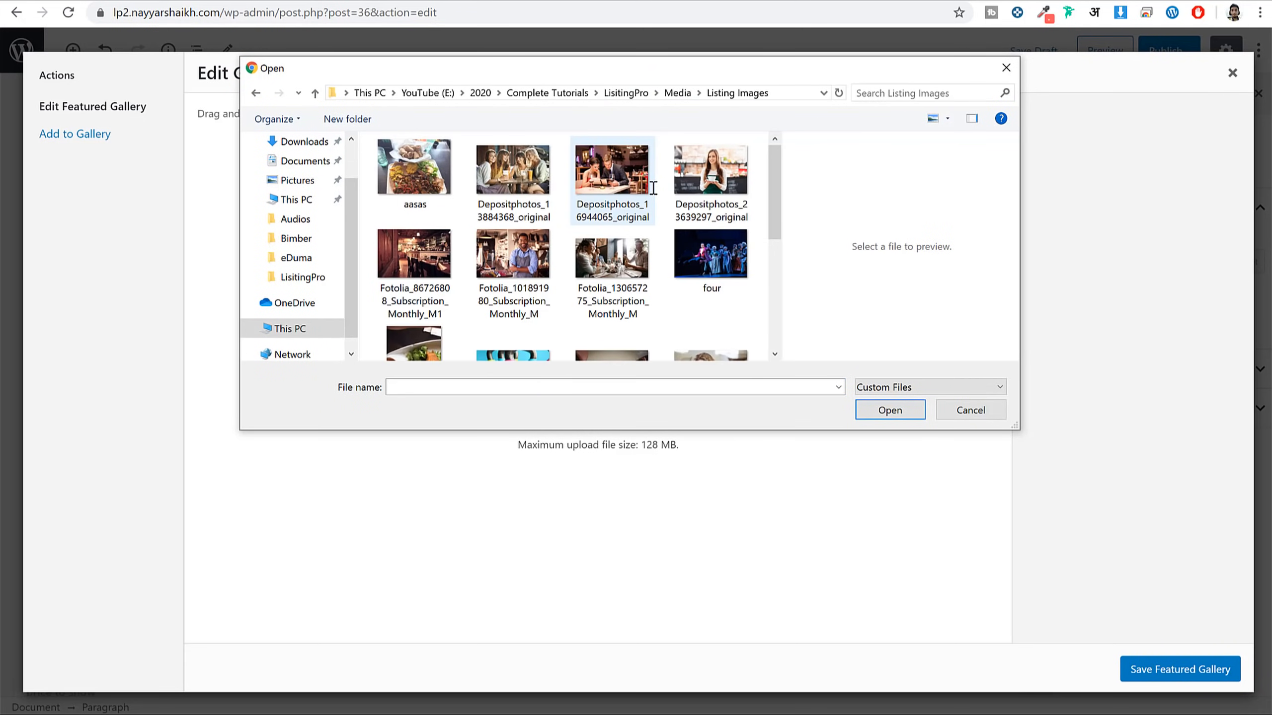
scroll(690, 250, "down", 3)
scroll(718, 276, "up", 3)
Select aasas.jpg and four more restaurant photos and upload them to the gallery
left_click(415, 171)
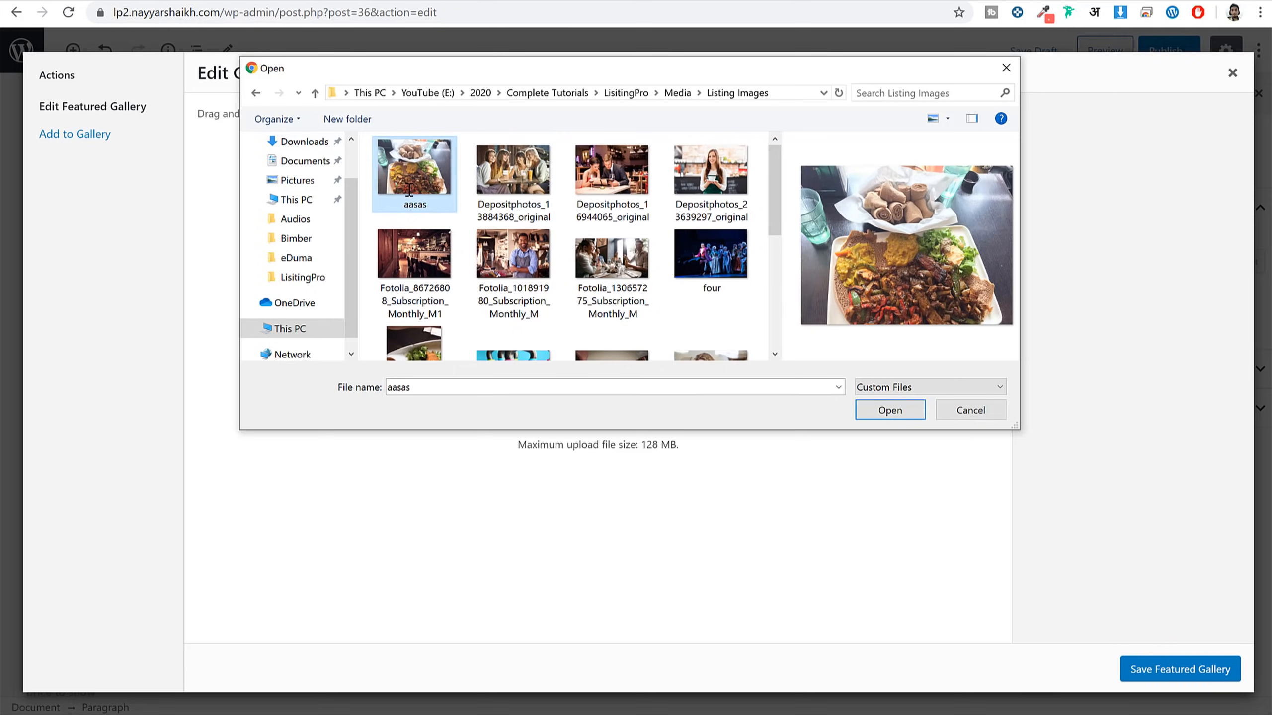
left_click(512, 173, "ctrl")
left_click(612, 173, "ctrl")
left_click(703, 208, "ctrl")
left_click(415, 256, "ctrl")
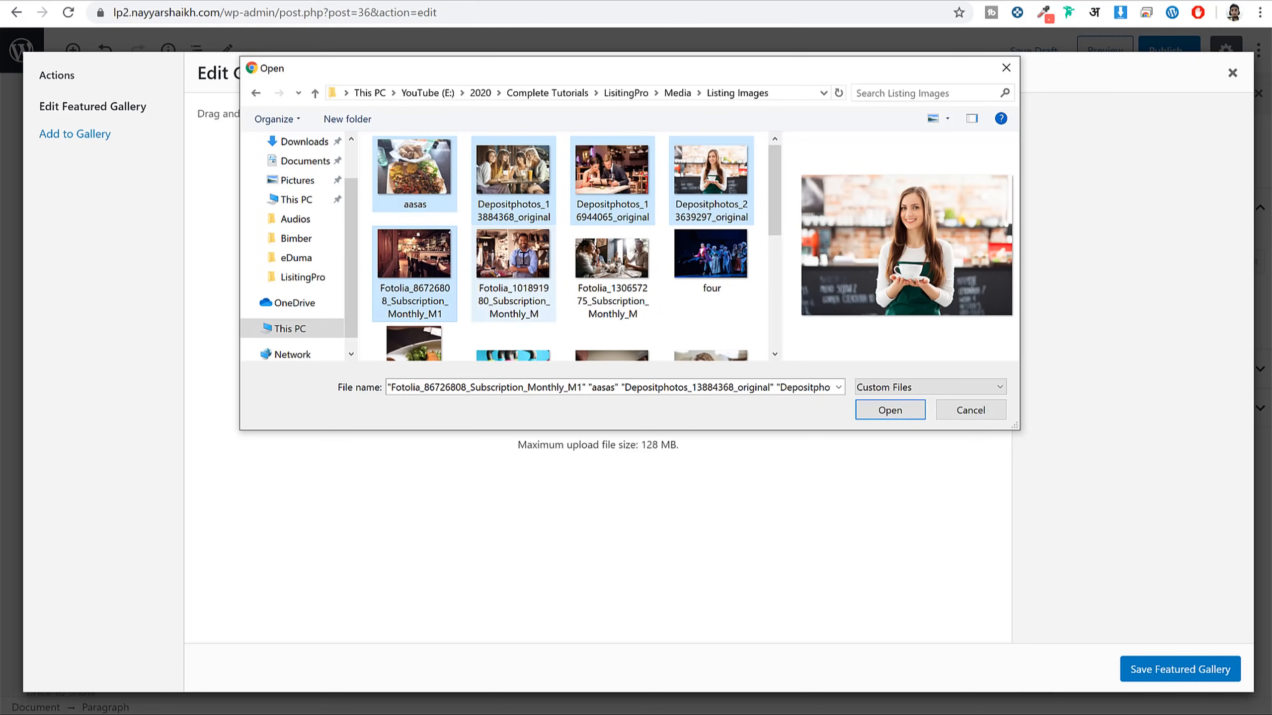
left_click(881, 410)
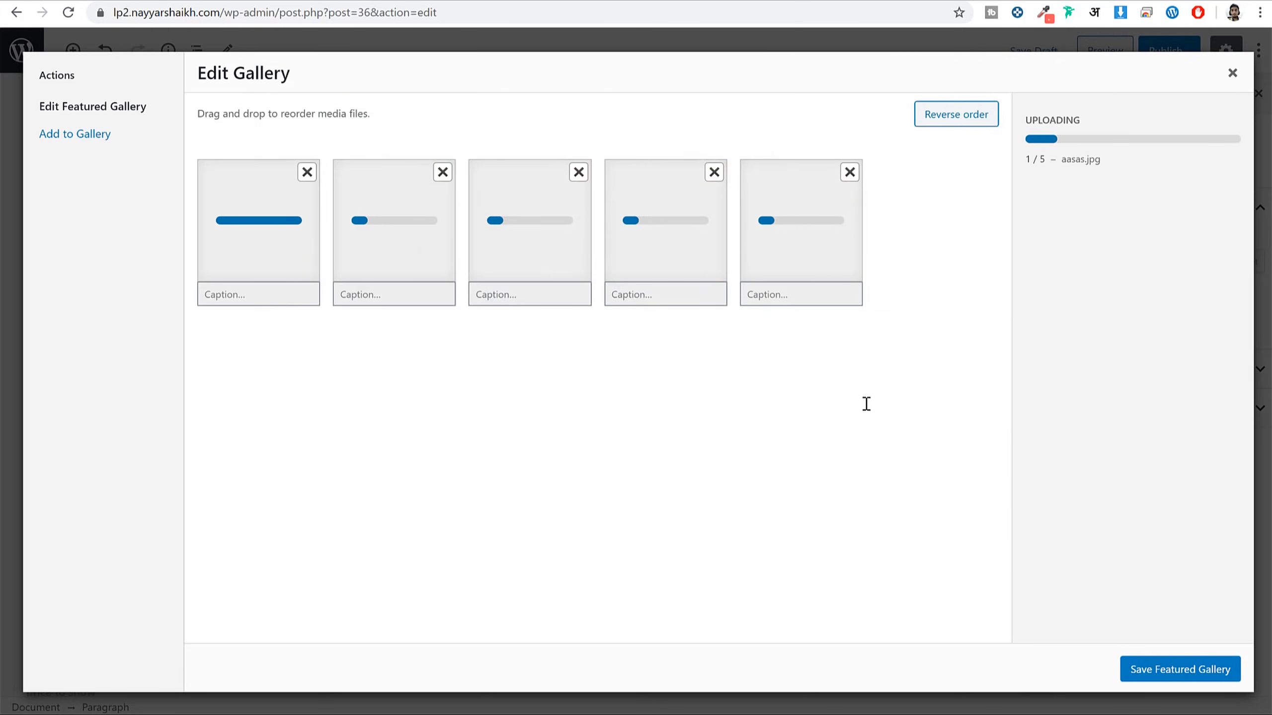
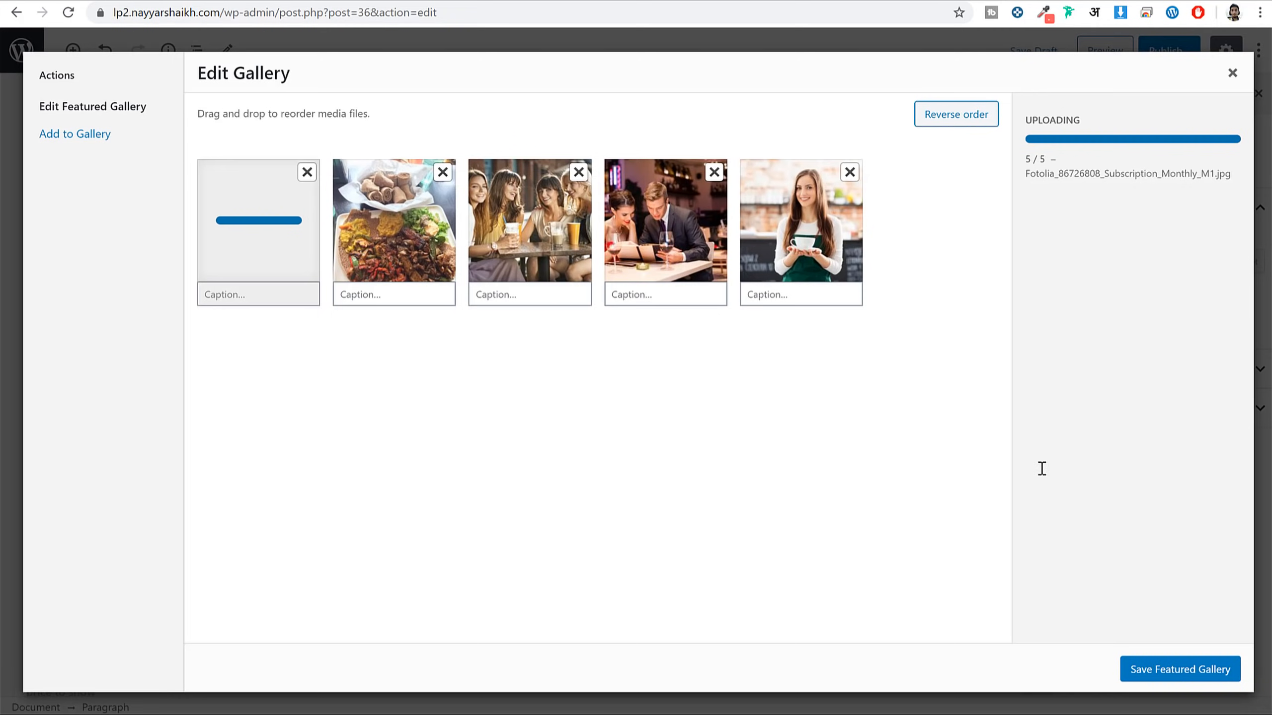
Save the five uploaded restaurant photos as the listing's featured Image Gallery
left_click(1182, 670)
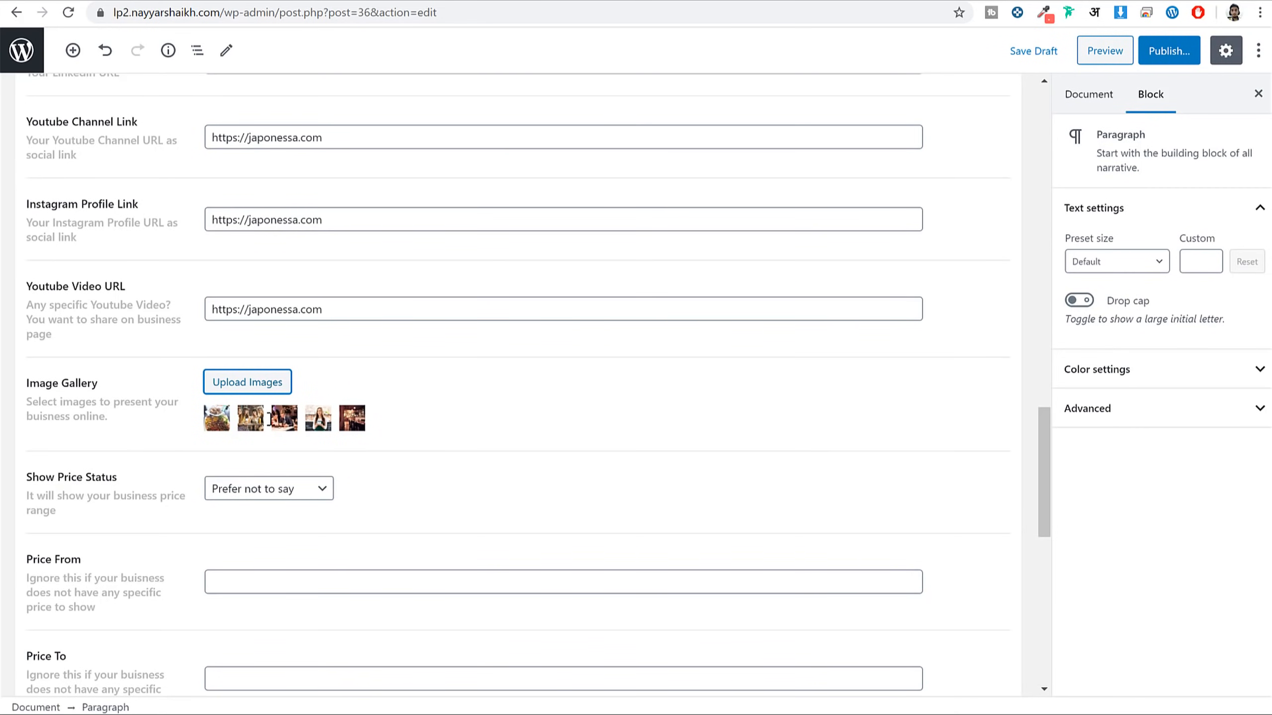
scroll(256, 393, "down", 3)
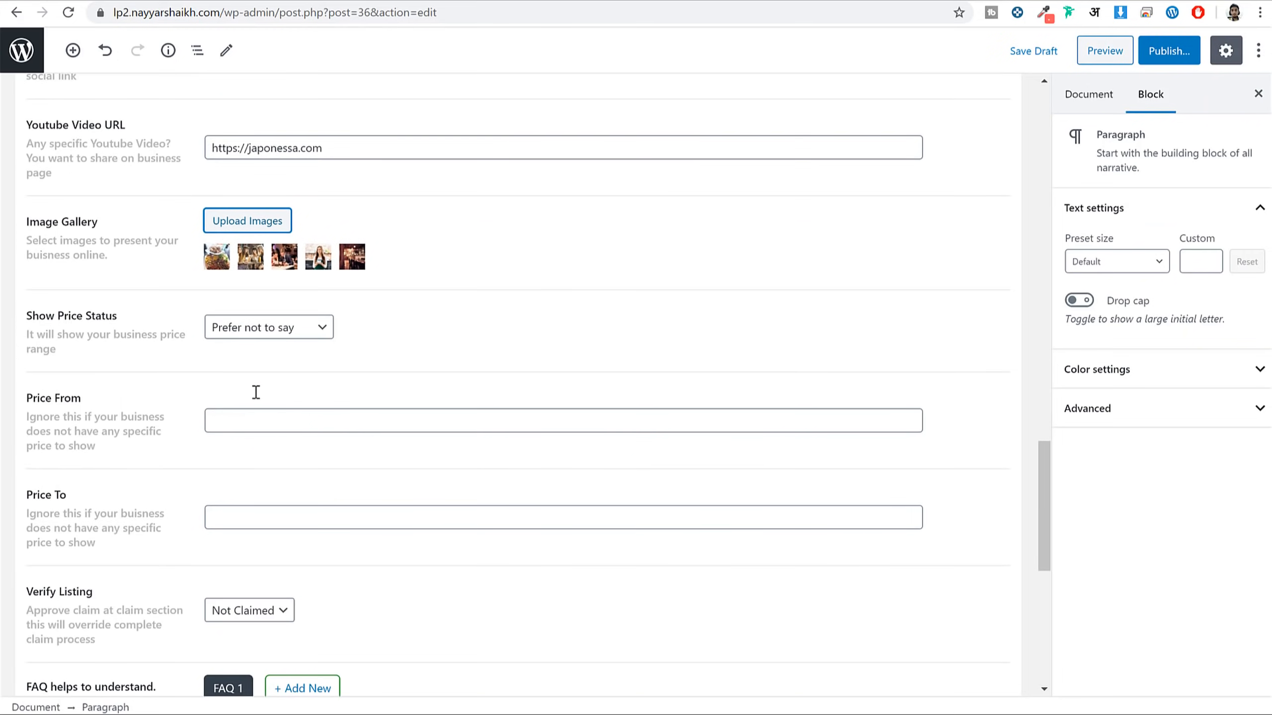
Set the listing's Show Price Status to $$ Moderate
left_click(294, 326)
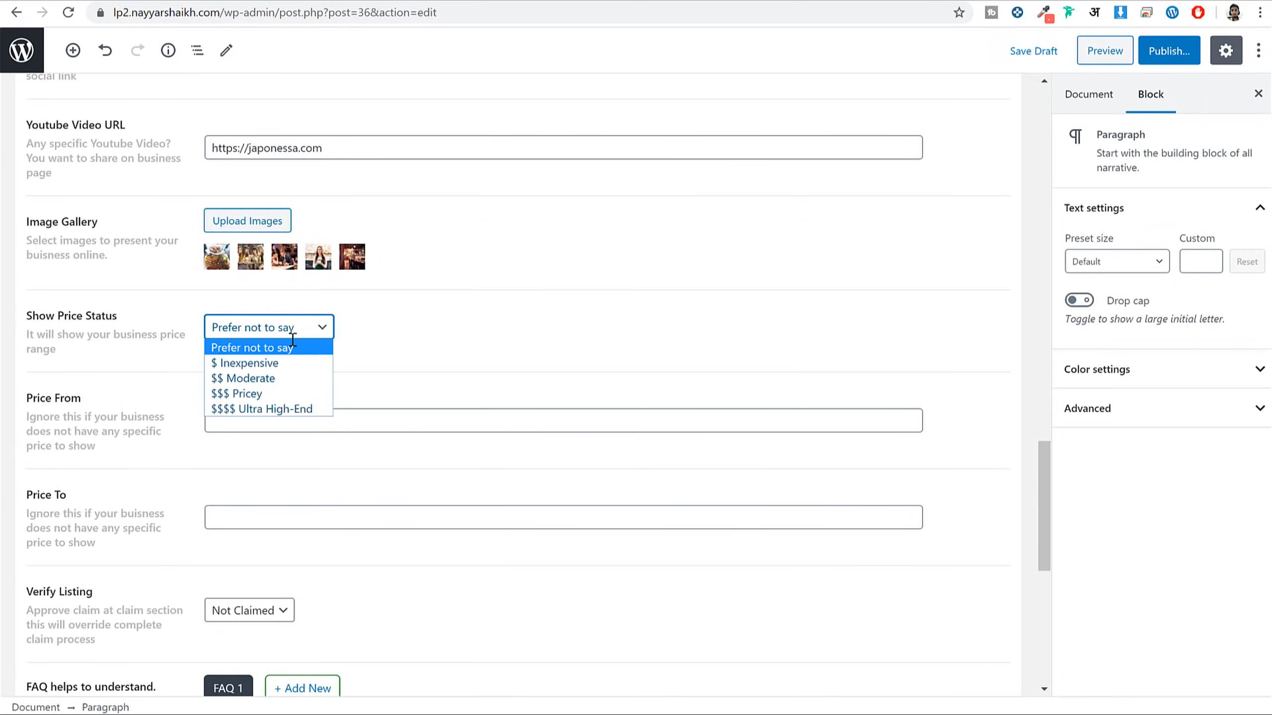
left_click(308, 379)
scroll(553, 348, "down", 1)
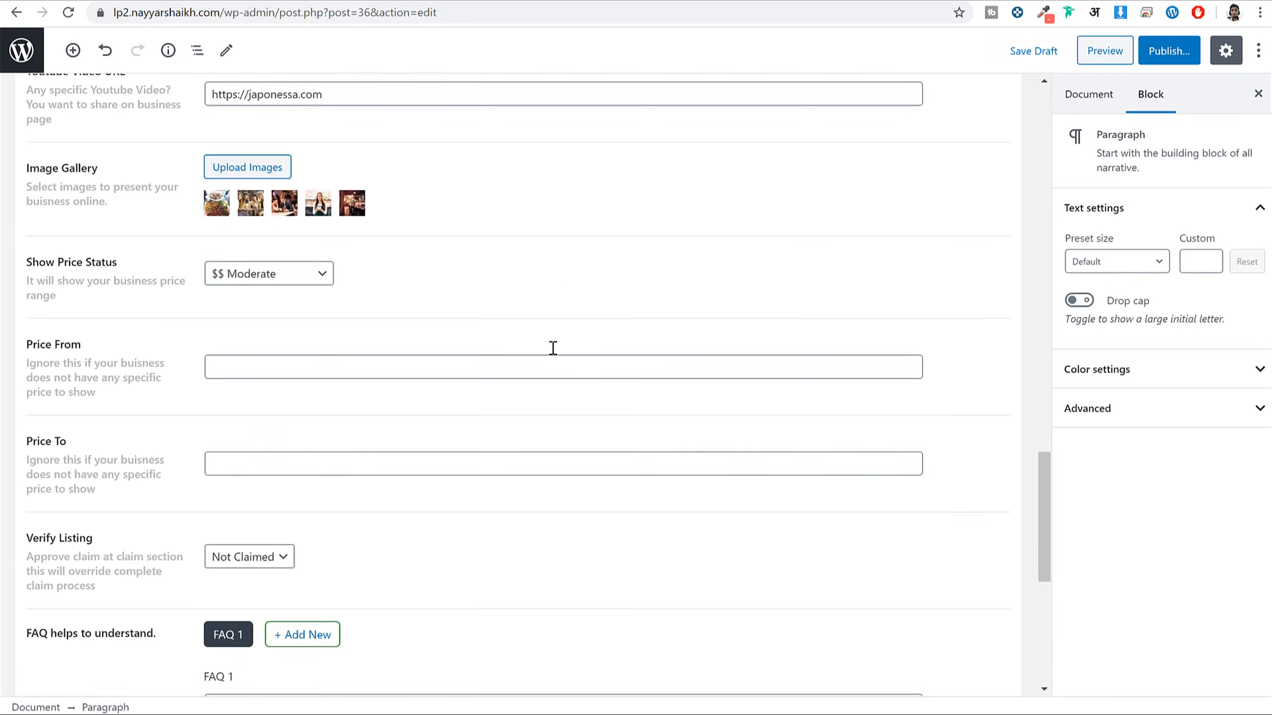
scroll(553, 348, "down", 2)
Enter Price From 52 and Price To 1000, and set Verify Listing to Claimed
left_click(311, 260)
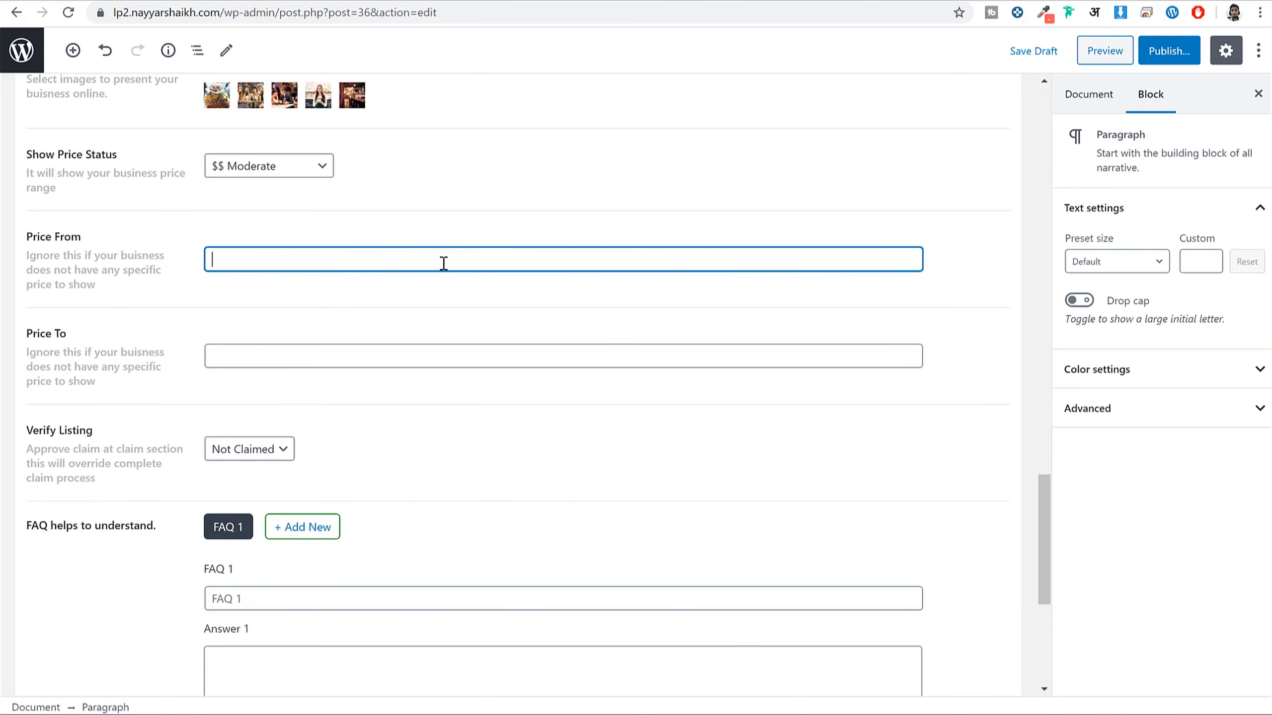
key("Tab")
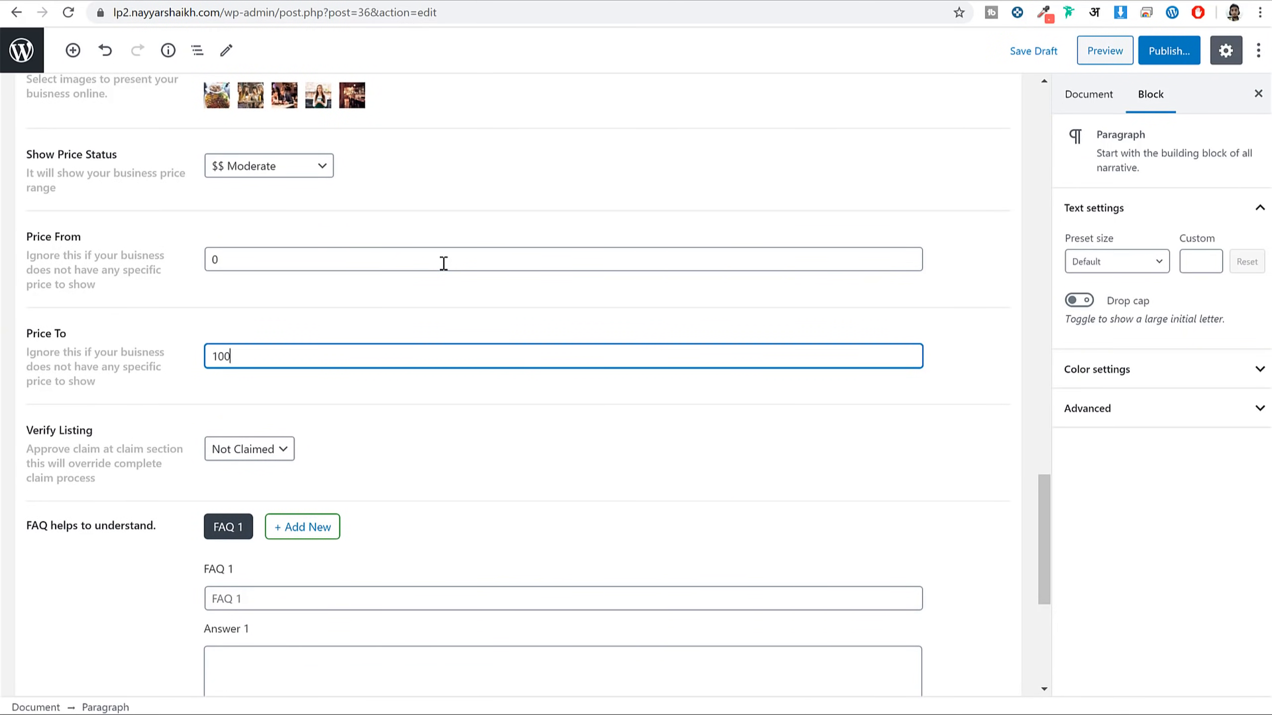
left_click(444, 262)
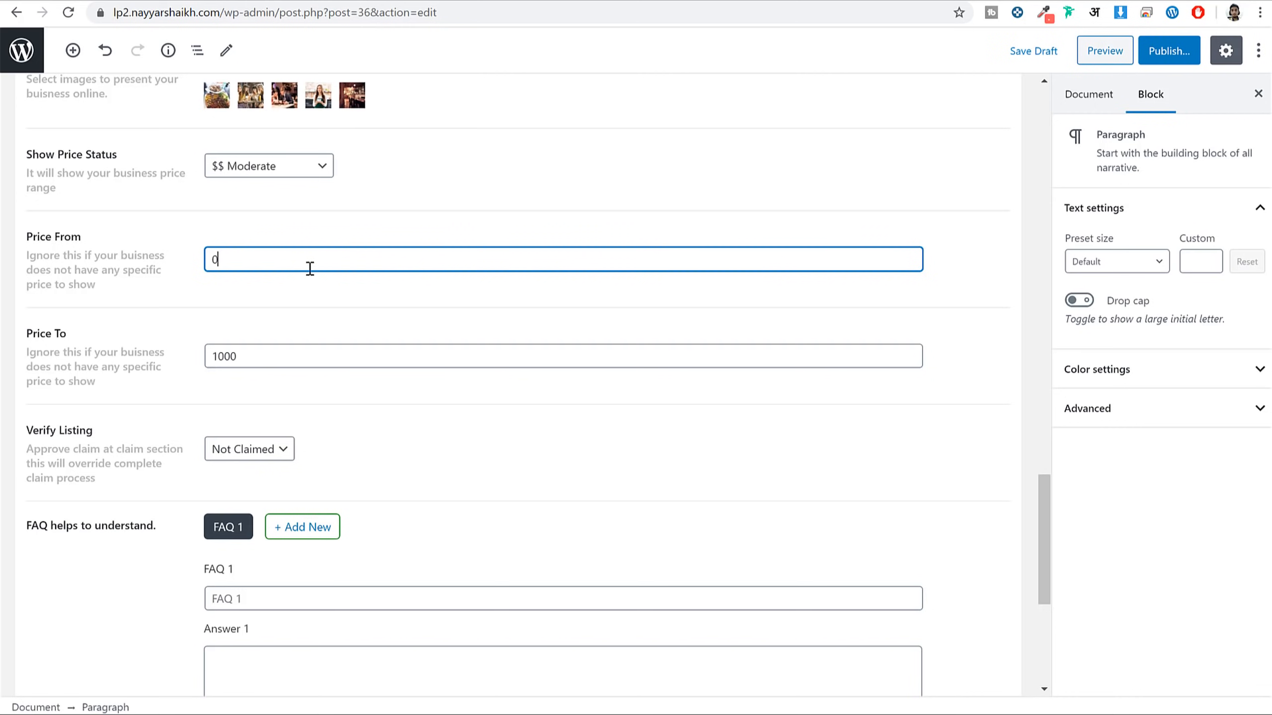
left_click_drag(310, 268, 127, 258)
type("52")
left_click(623, 459)
scroll(91, 234, "down", 5)
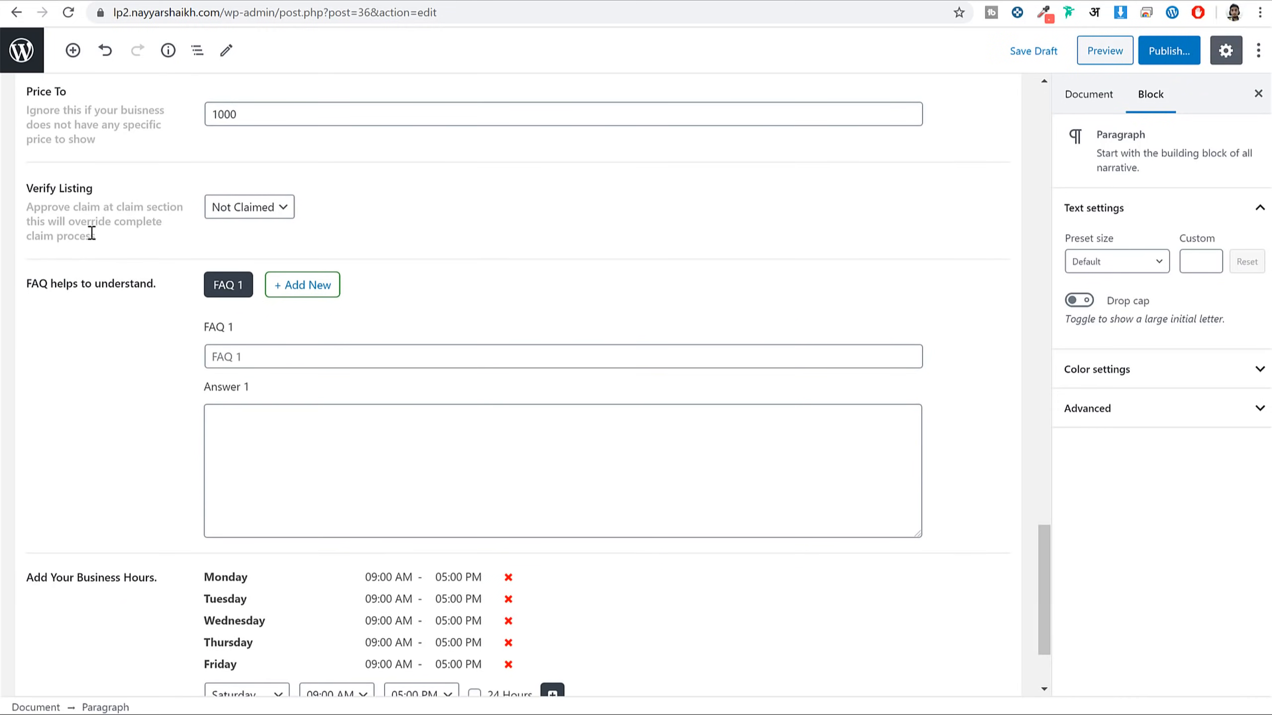
left_click(255, 207)
left_click(264, 242)
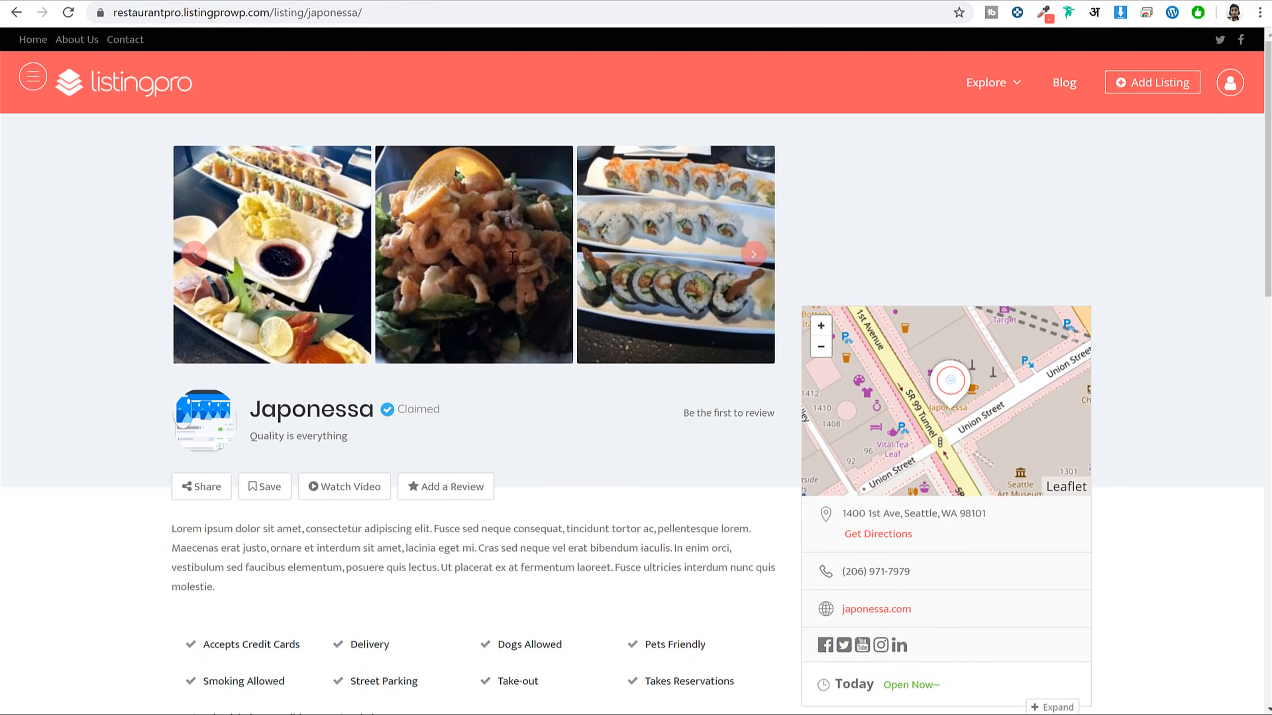
Copy the demo's 'Do they offer free drink?' question and answer into FAQ 1 and Answer 1
scroll(512, 257, "down", 10)
left_click_drag(366, 260, 218, 261)
key("ctrl+c")
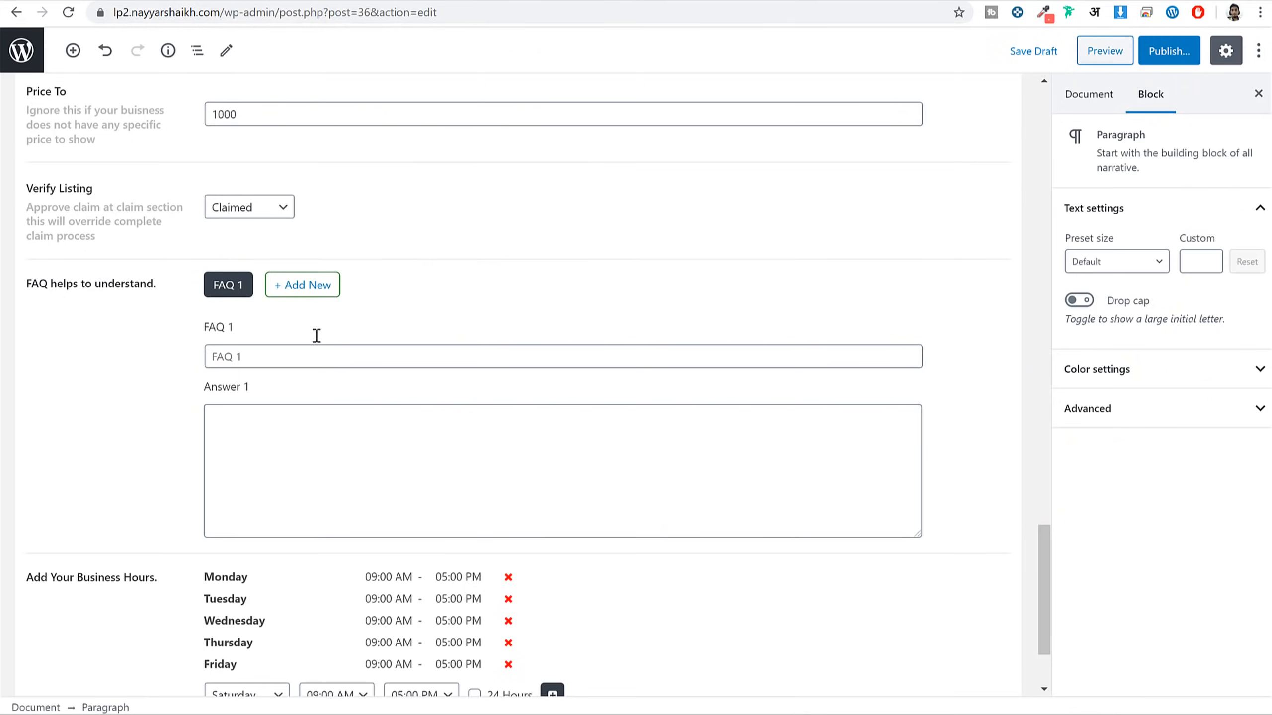
left_click(313, 352)
key("ctrl+v")
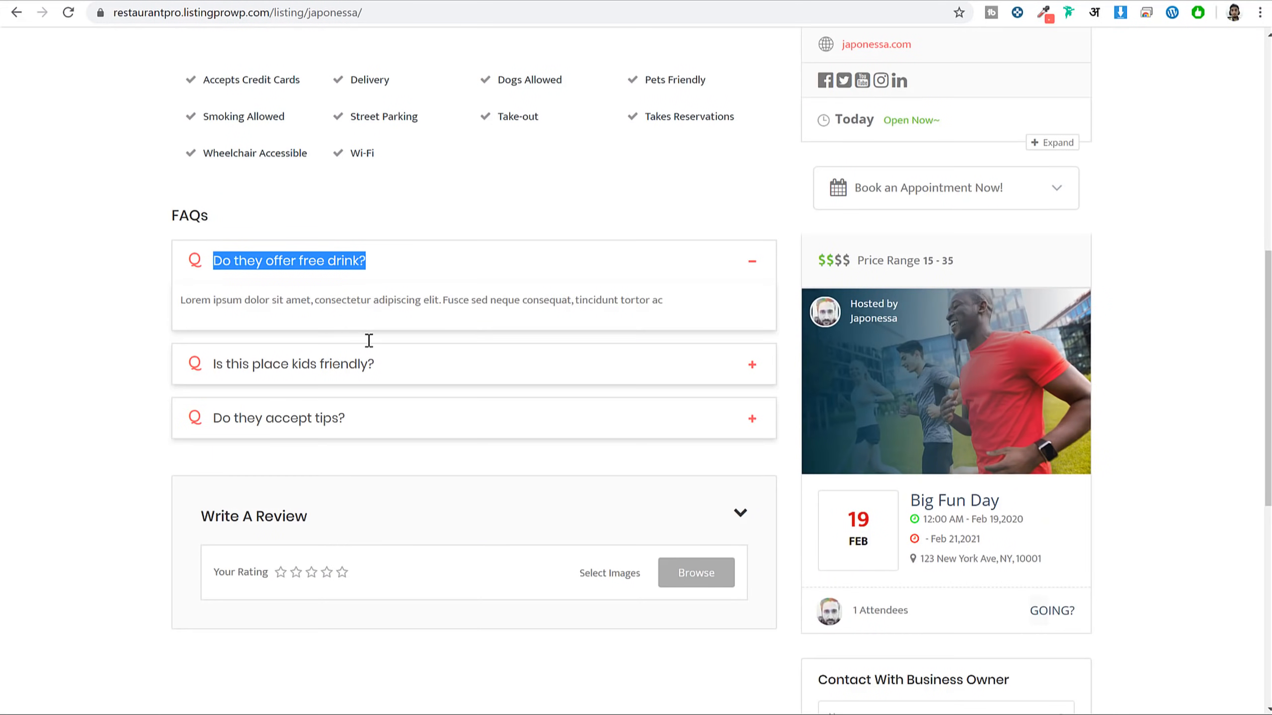
triple_click(360, 300)
key("ctrl+c")
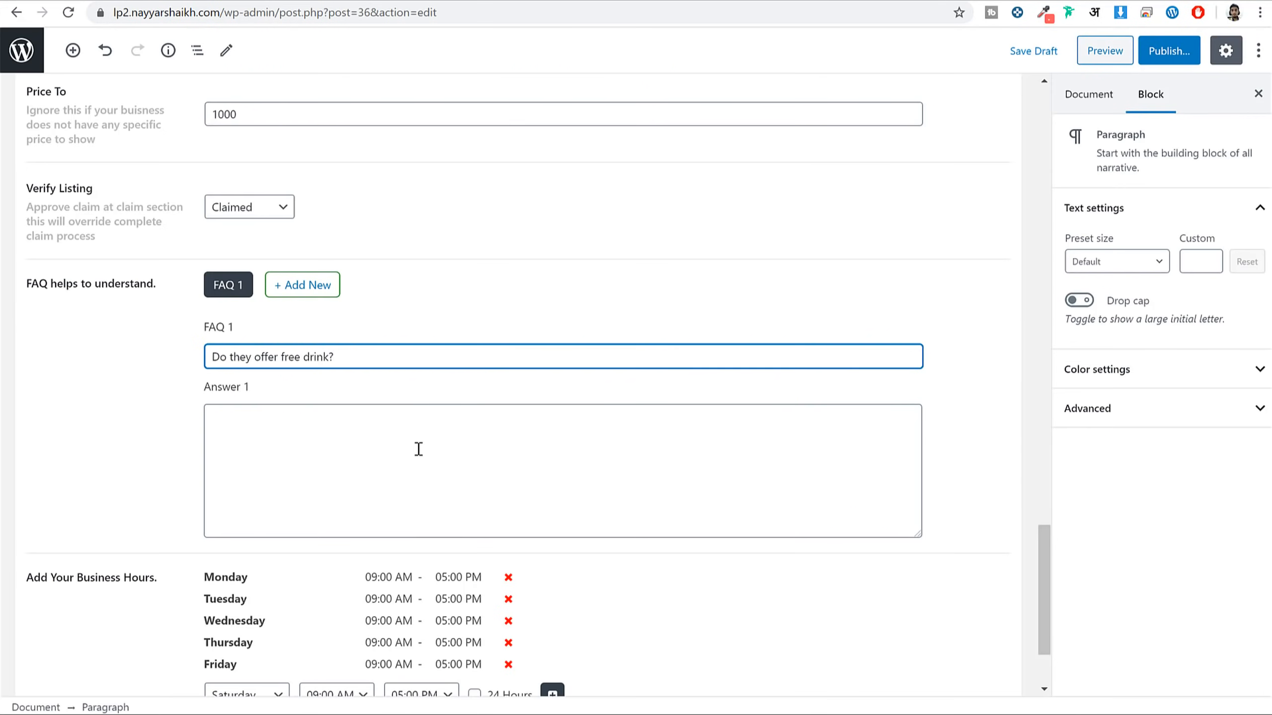
left_click(419, 449)
key("ctrl+v")
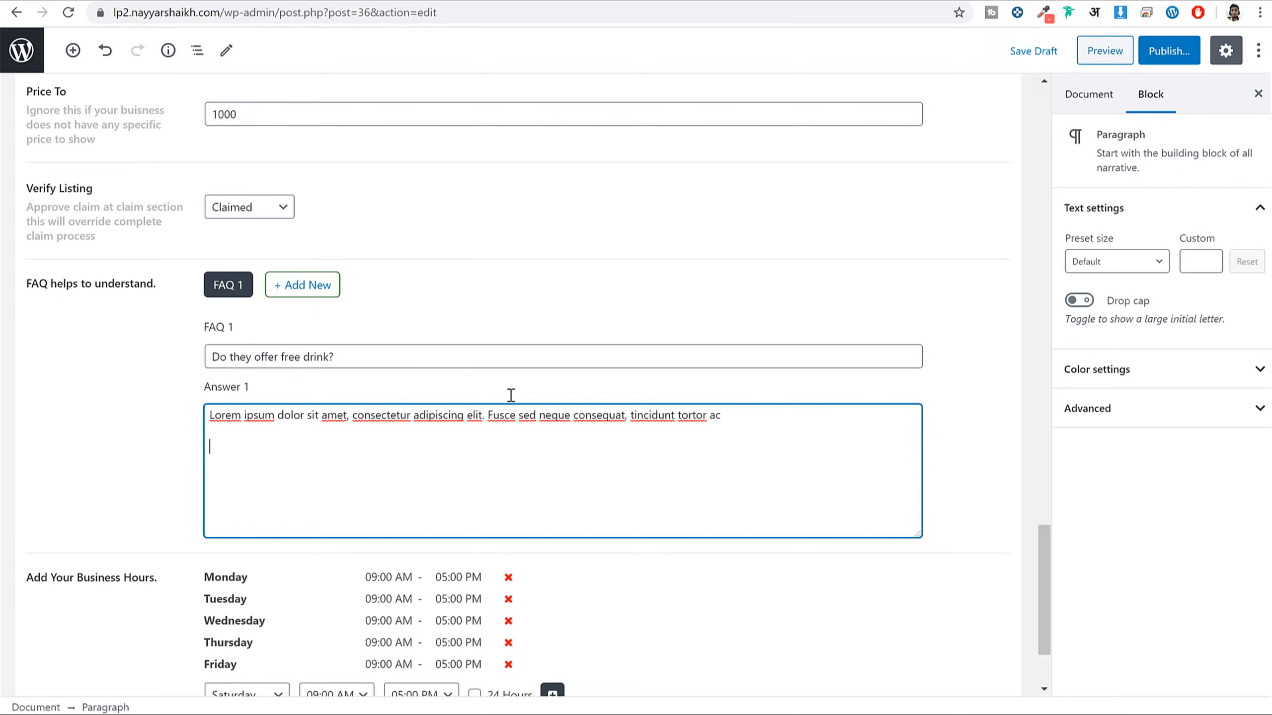
Add a second FAQ, 'Is this place kids friendly?', with its answer pasted from the demo
scroll(451, 354, "down", 3)
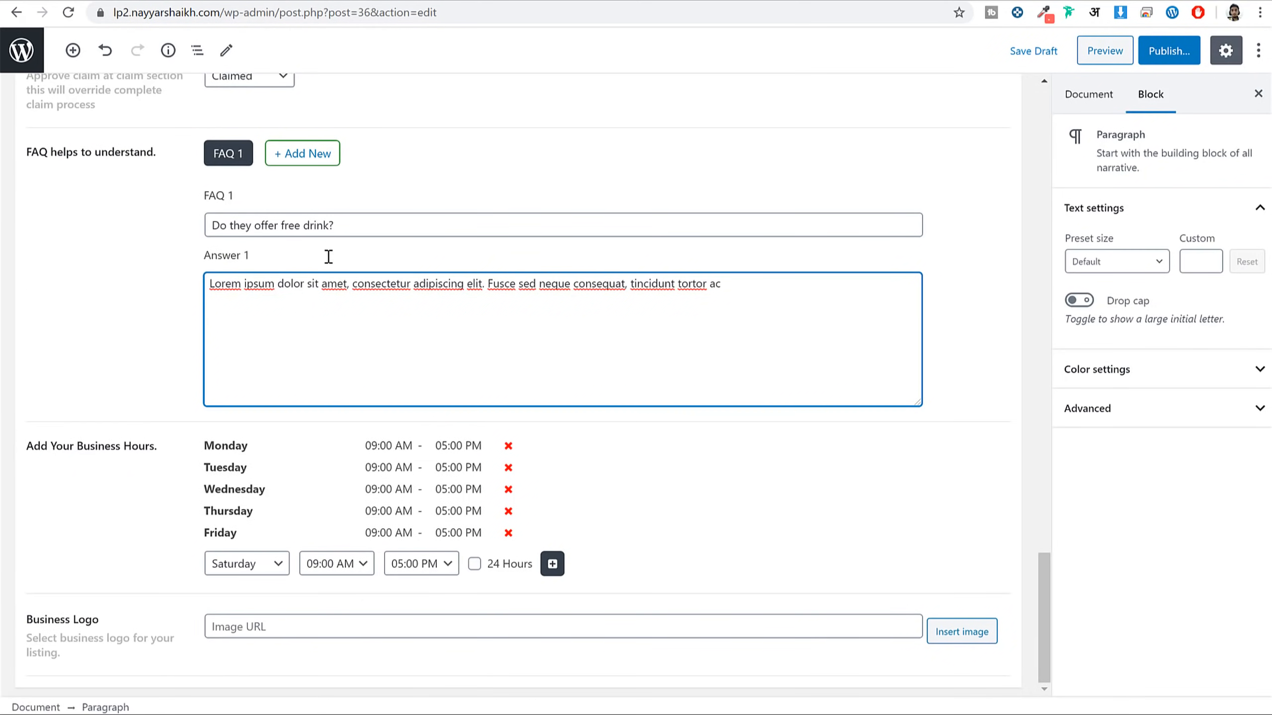
left_click(274, 159)
left_click(287, 153)
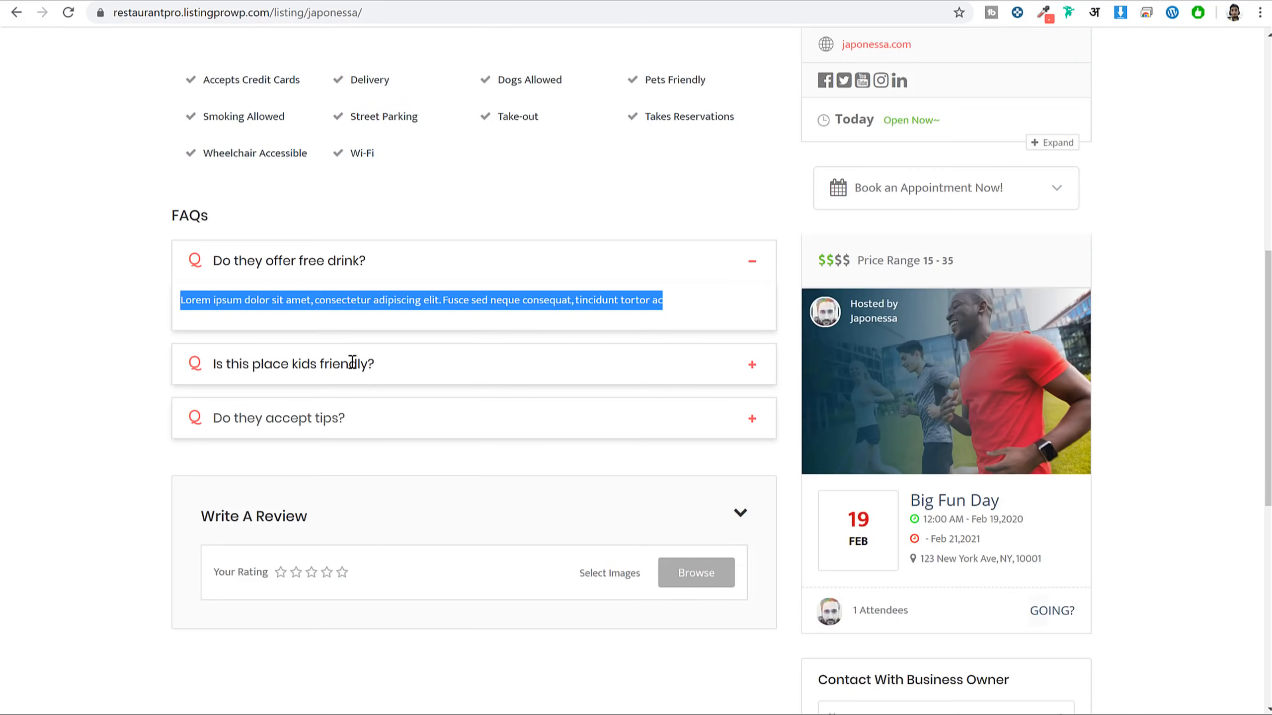
left_click(348, 363)
left_click_drag(391, 307, 206, 303)
key("ctrl+c")
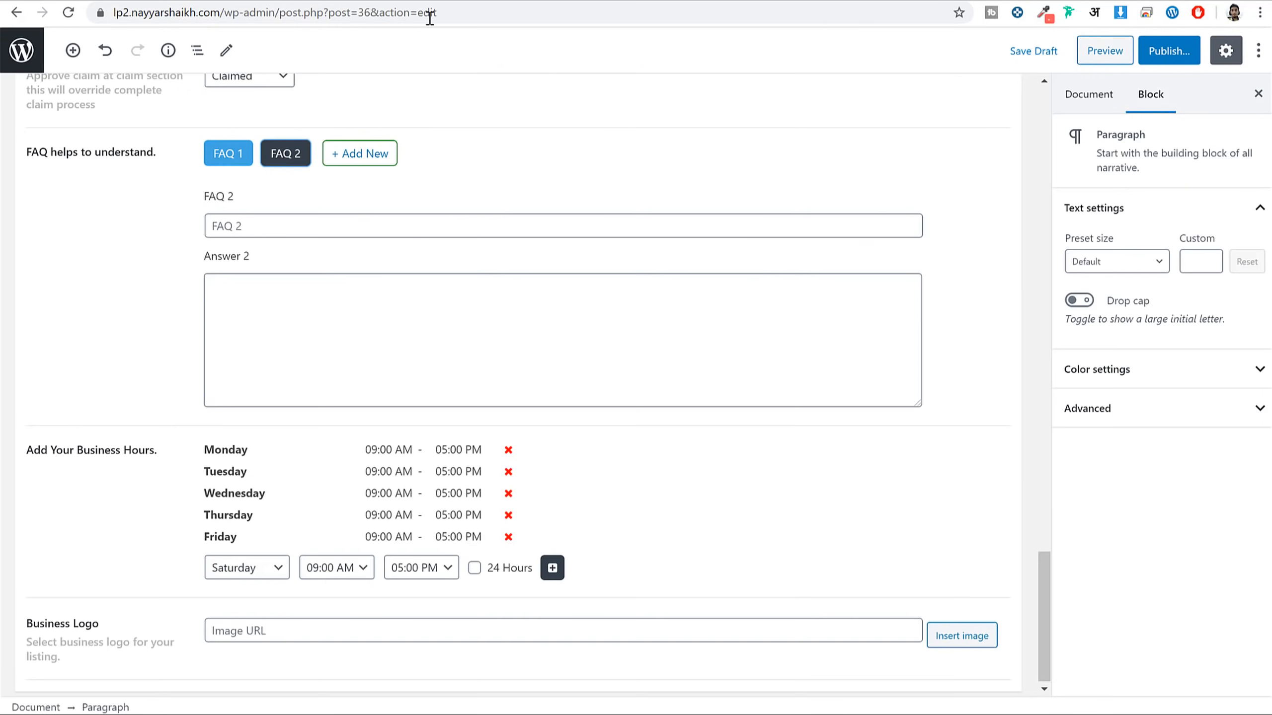
left_click(352, 227)
key("ctrl+v")
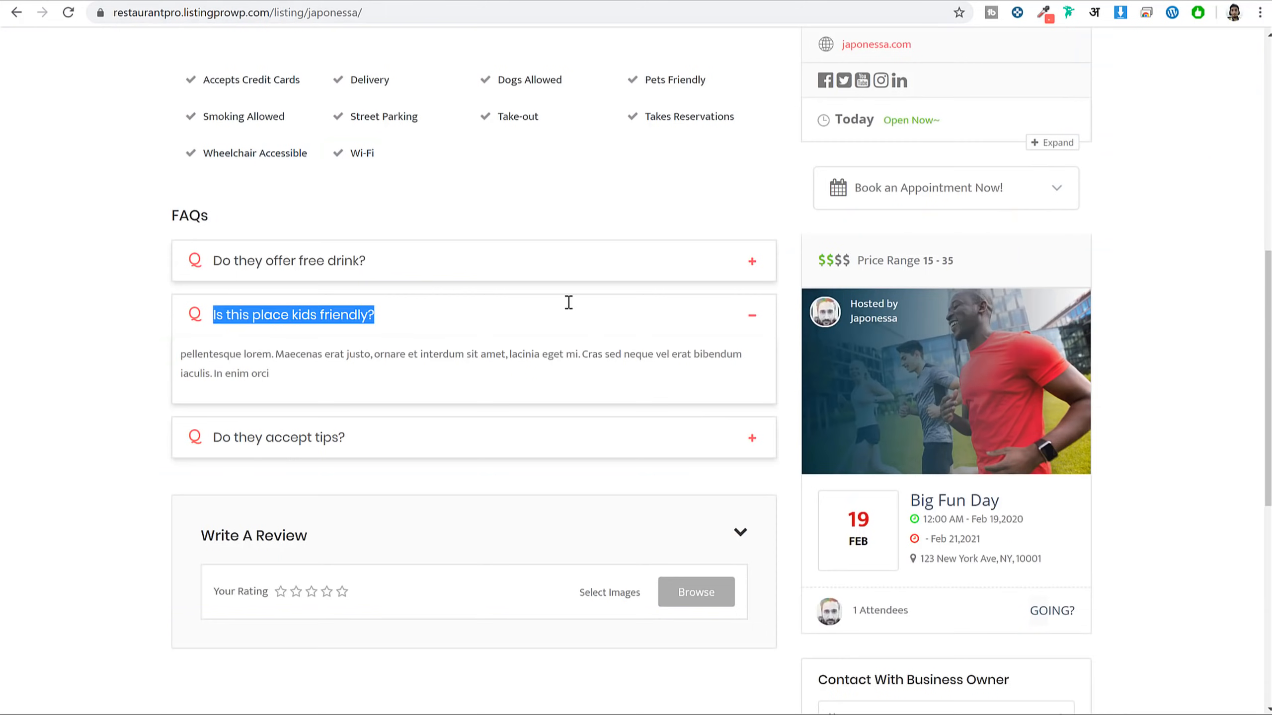
triple_click(567, 379)
key("ctrl+c")
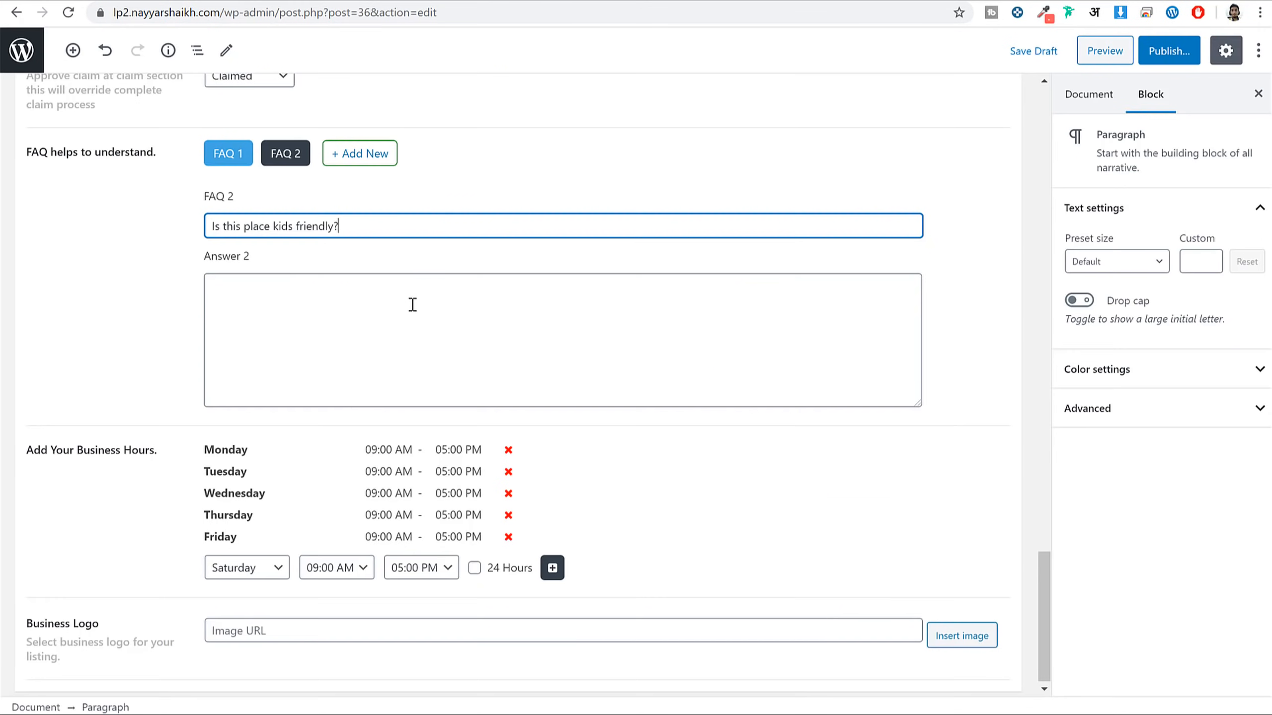
left_click(400, 318)
key("ctrl+v")
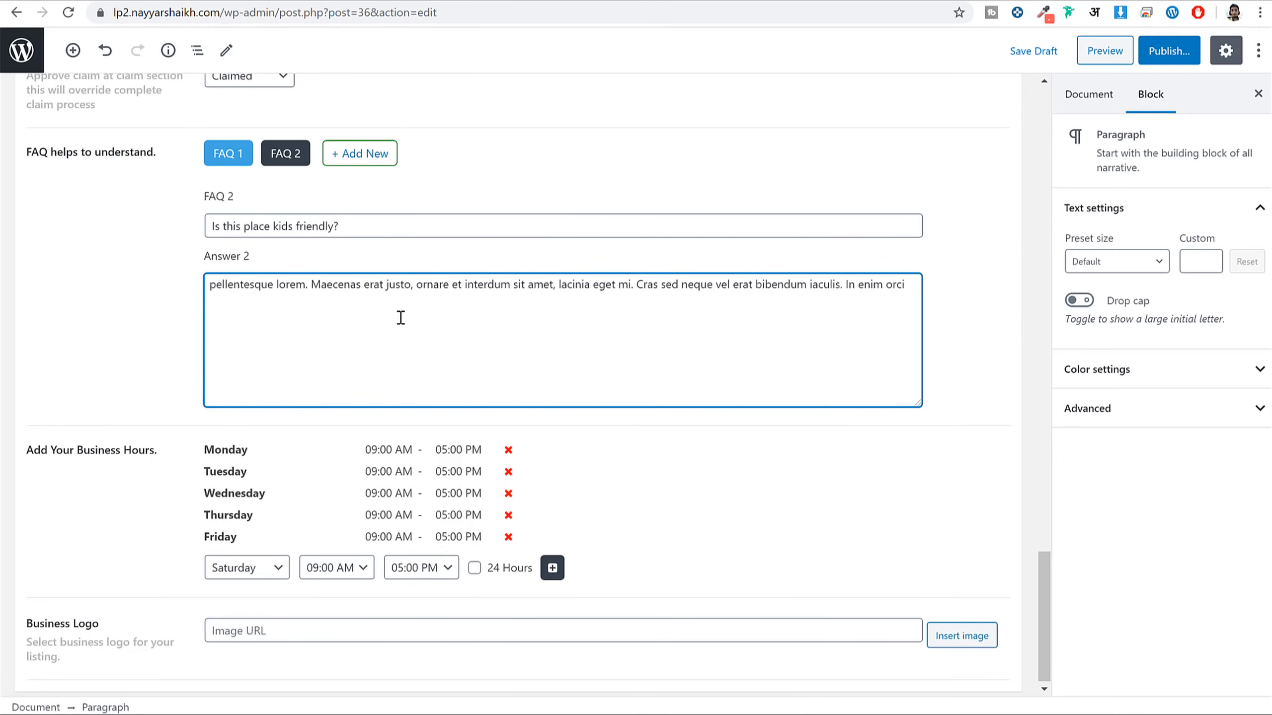
left_click(517, 181)
Review the business hours section, highlighting Monday's opening hours
scroll(738, 331, "down", 1)
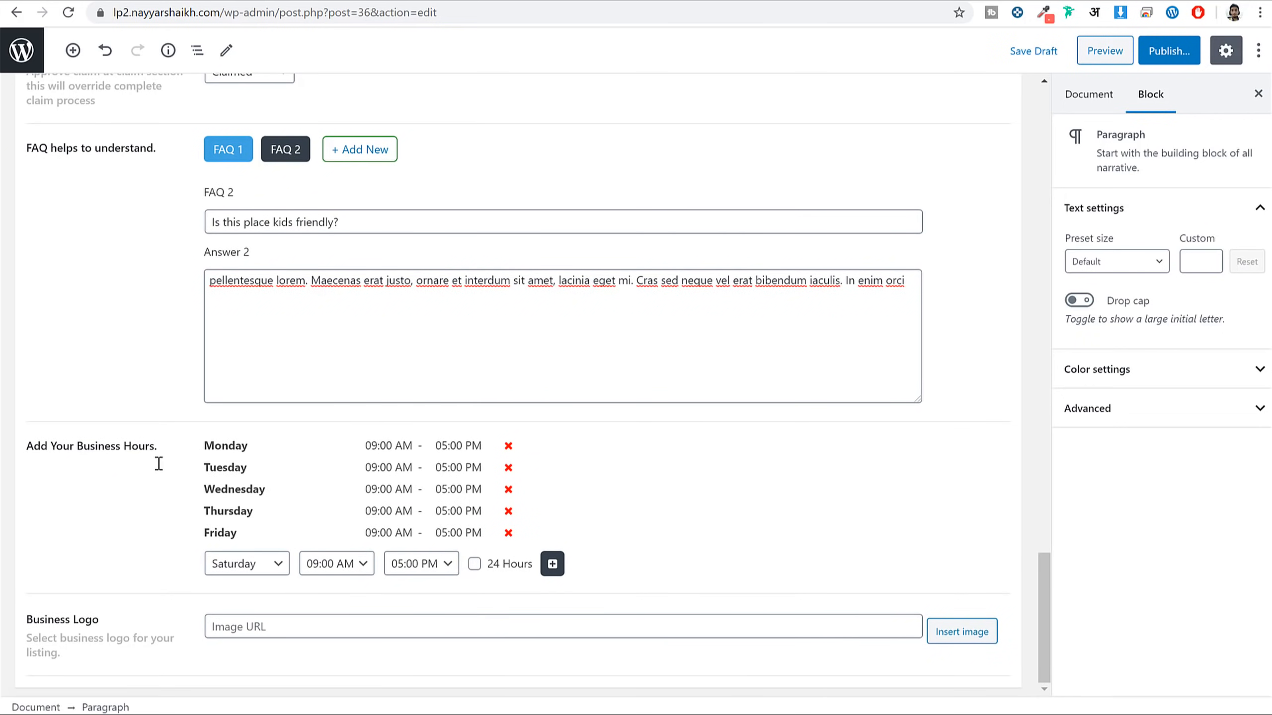
left_click_drag(75, 446, 190, 449)
left_click(248, 455)
left_click_drag(364, 450, 456, 451)
left_click(456, 450)
Replace Friday's existing hours with a new Friday entry of 11:00 AM to 03:00 PM
left_click(508, 531)
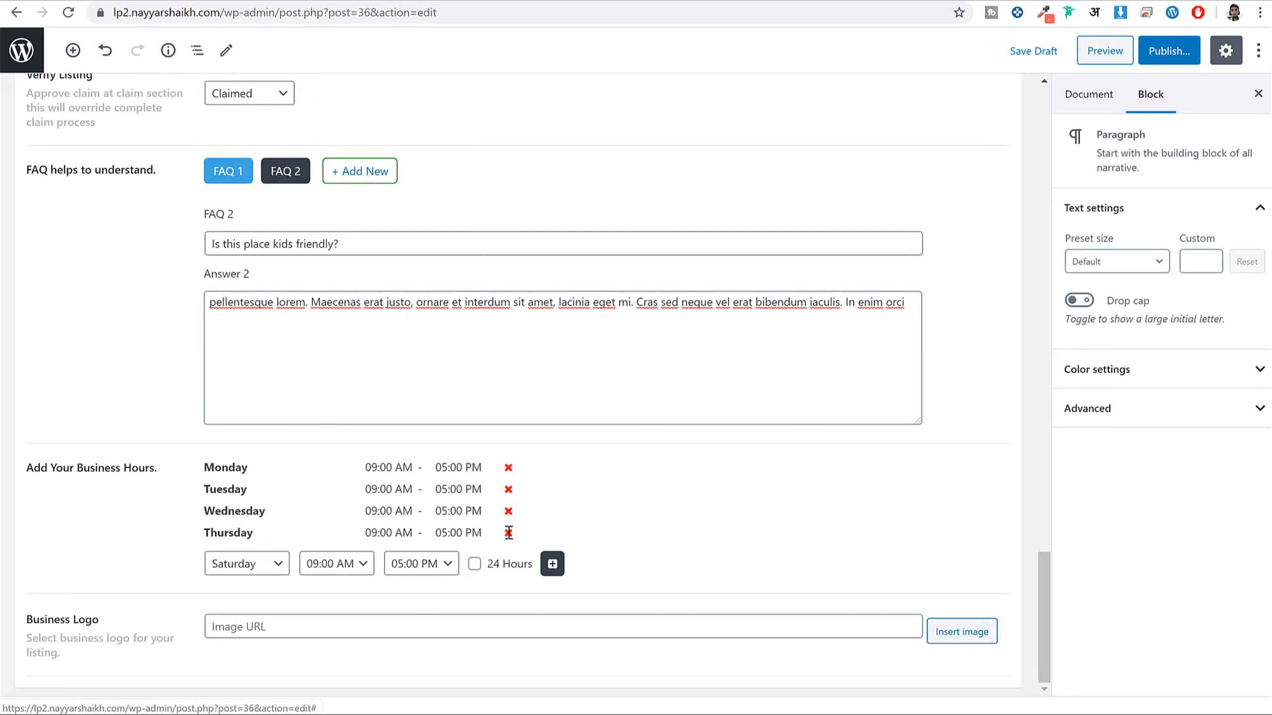
left_click(275, 557)
left_click(240, 645)
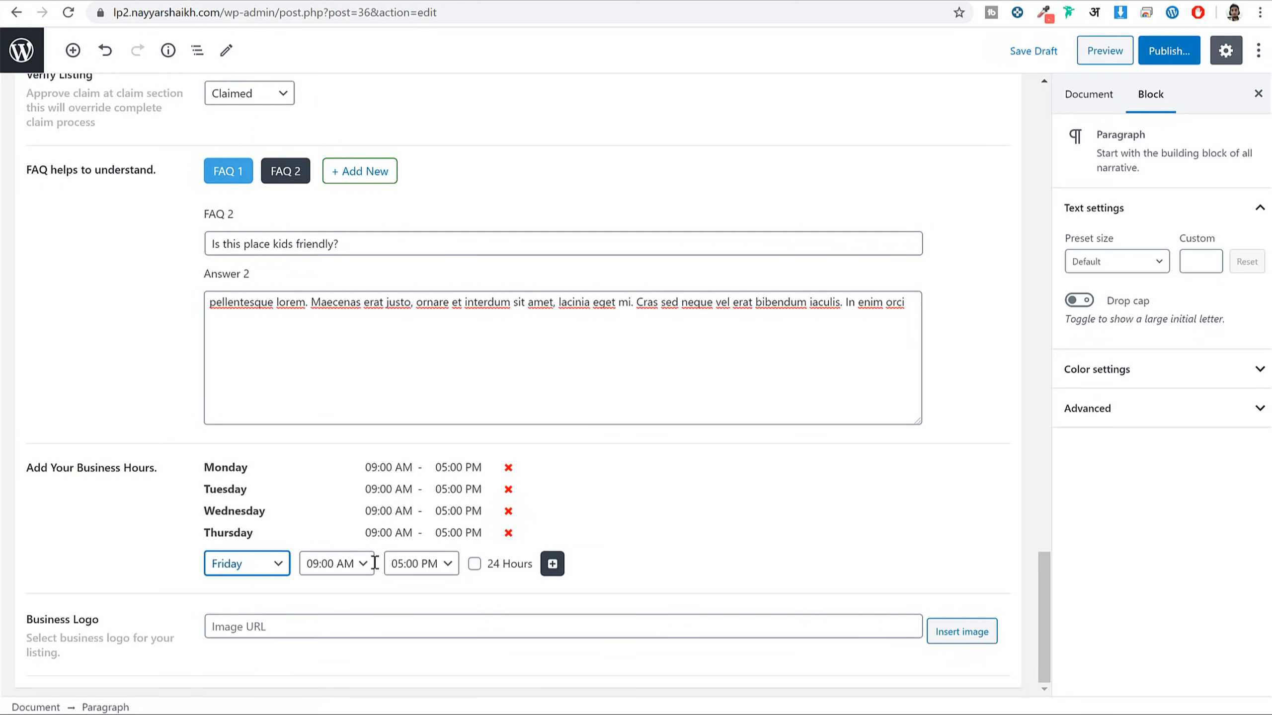
left_click(346, 564)
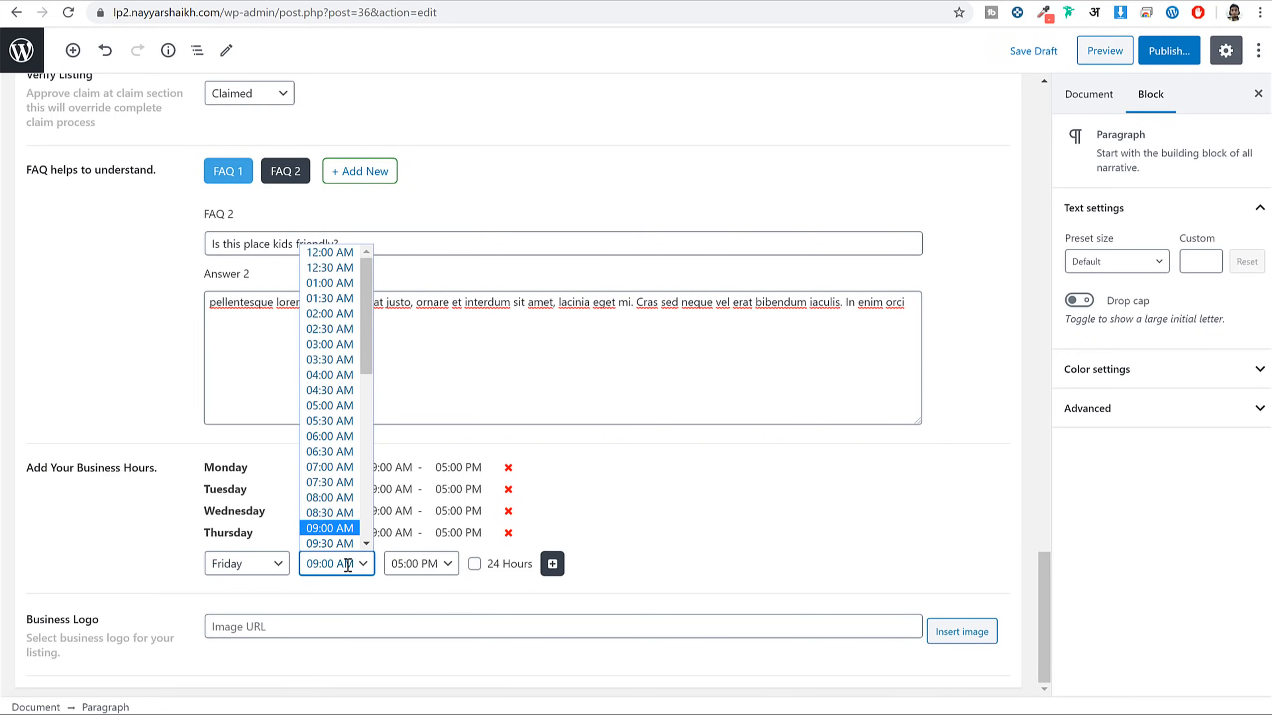
scroll(340, 521, "down", 3)
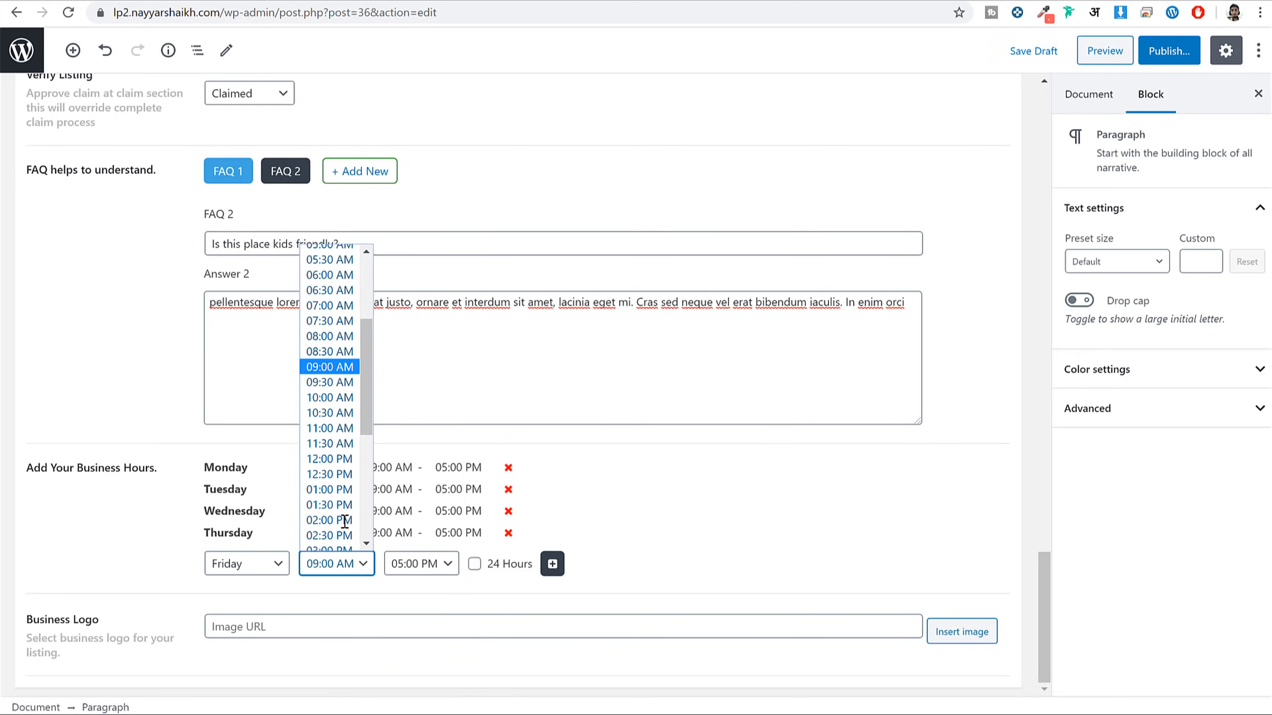
left_click(340, 490)
left_click(345, 562)
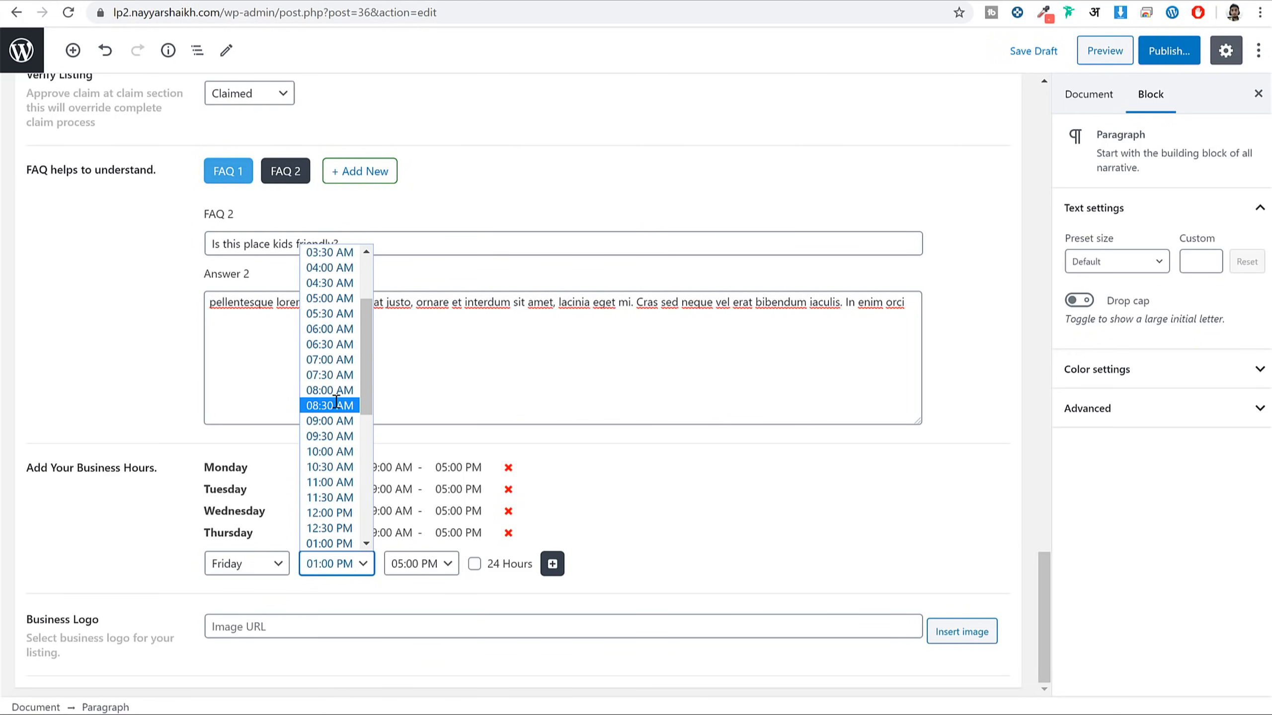
left_click(344, 484)
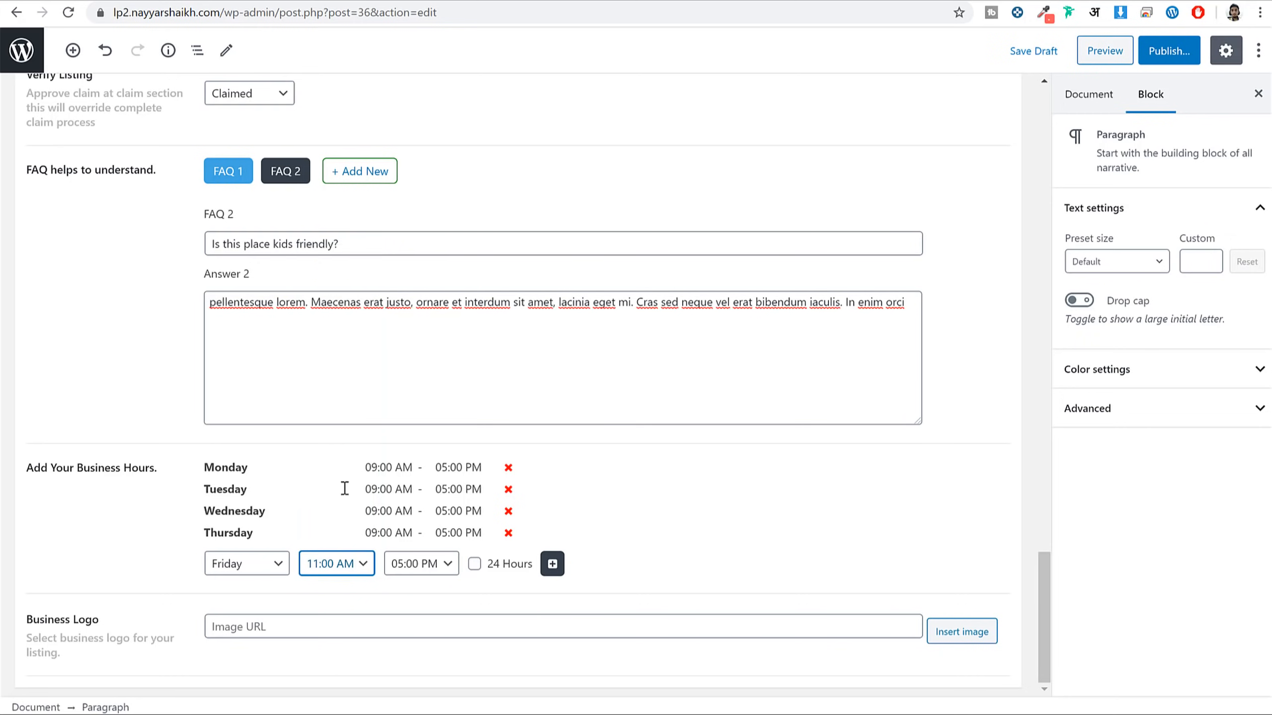
left_click(428, 559)
left_click(427, 479)
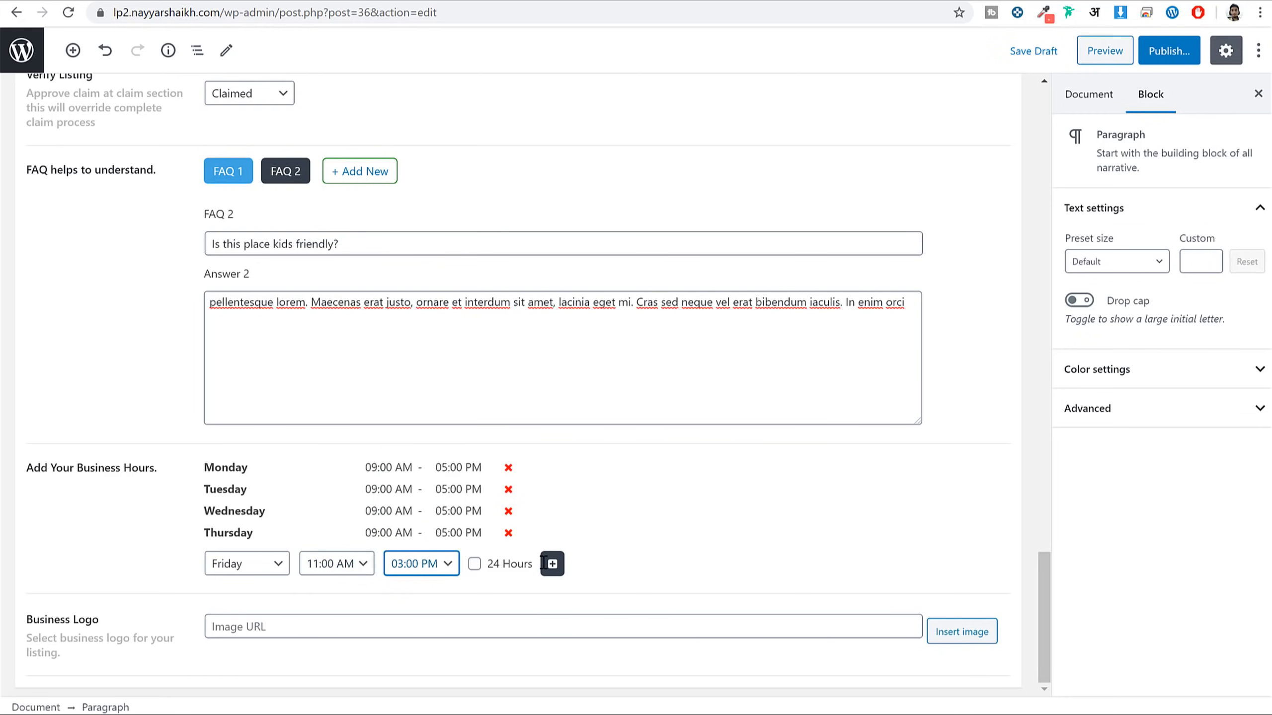
left_click(552, 563)
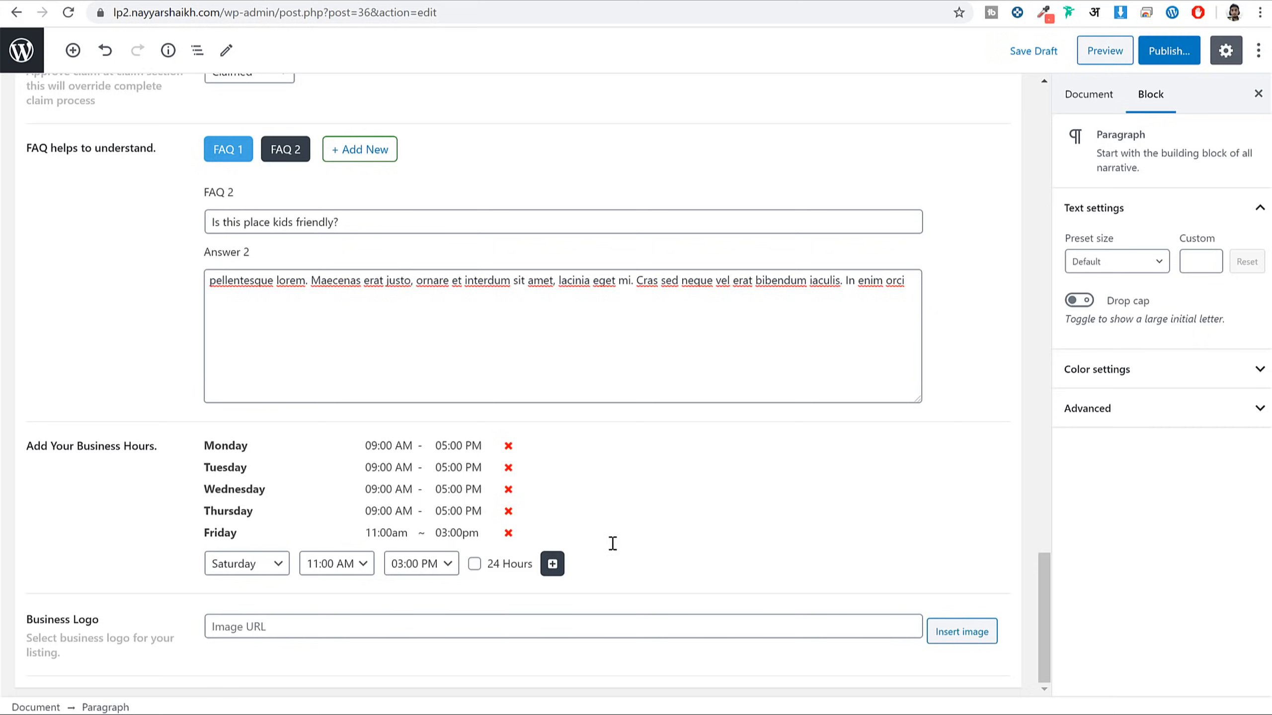
left_click_drag(45, 620, 122, 620)
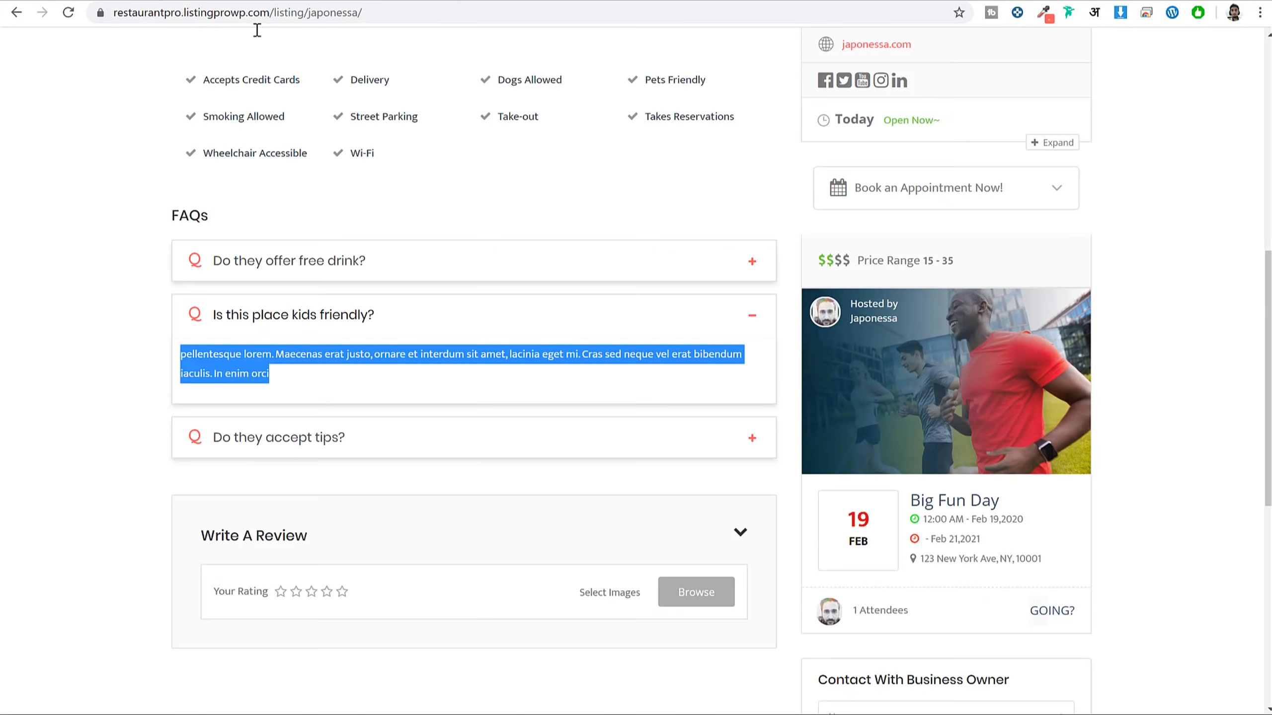
scroll(304, 293, "up", 10)
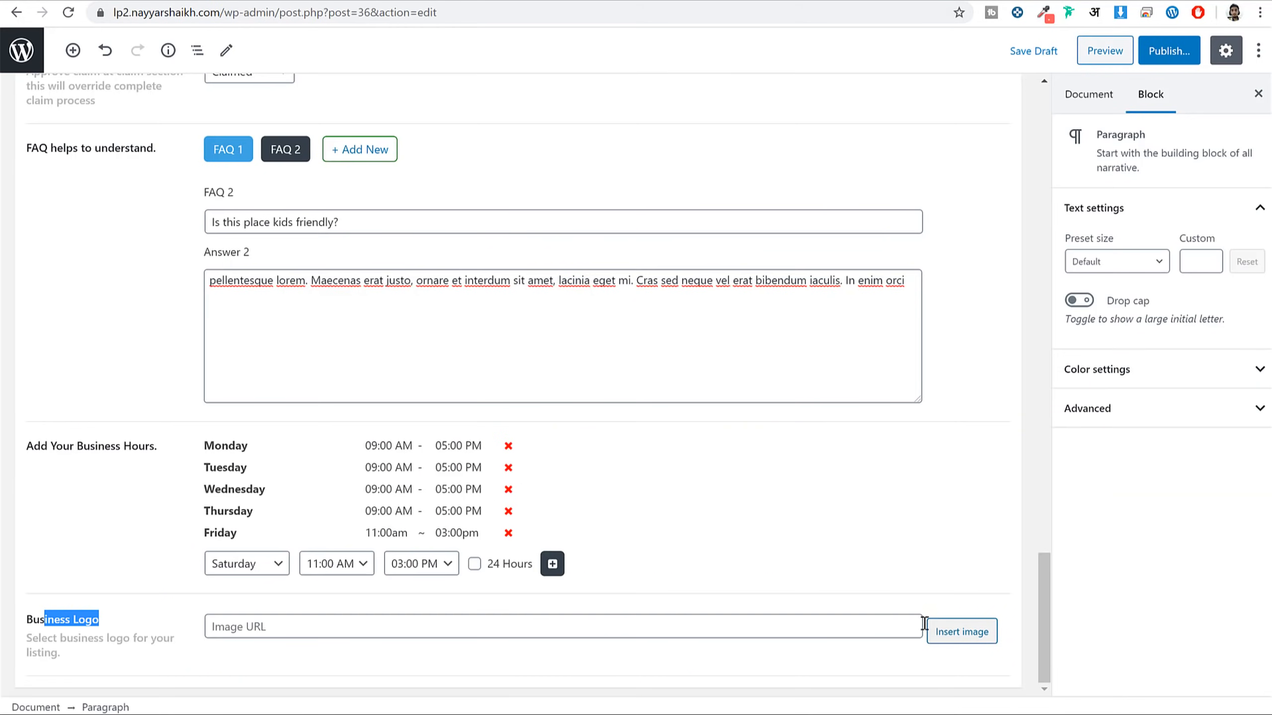
File the listing under the Indian category and the Mumbai location
scroll(1039, 346, "up", 15)
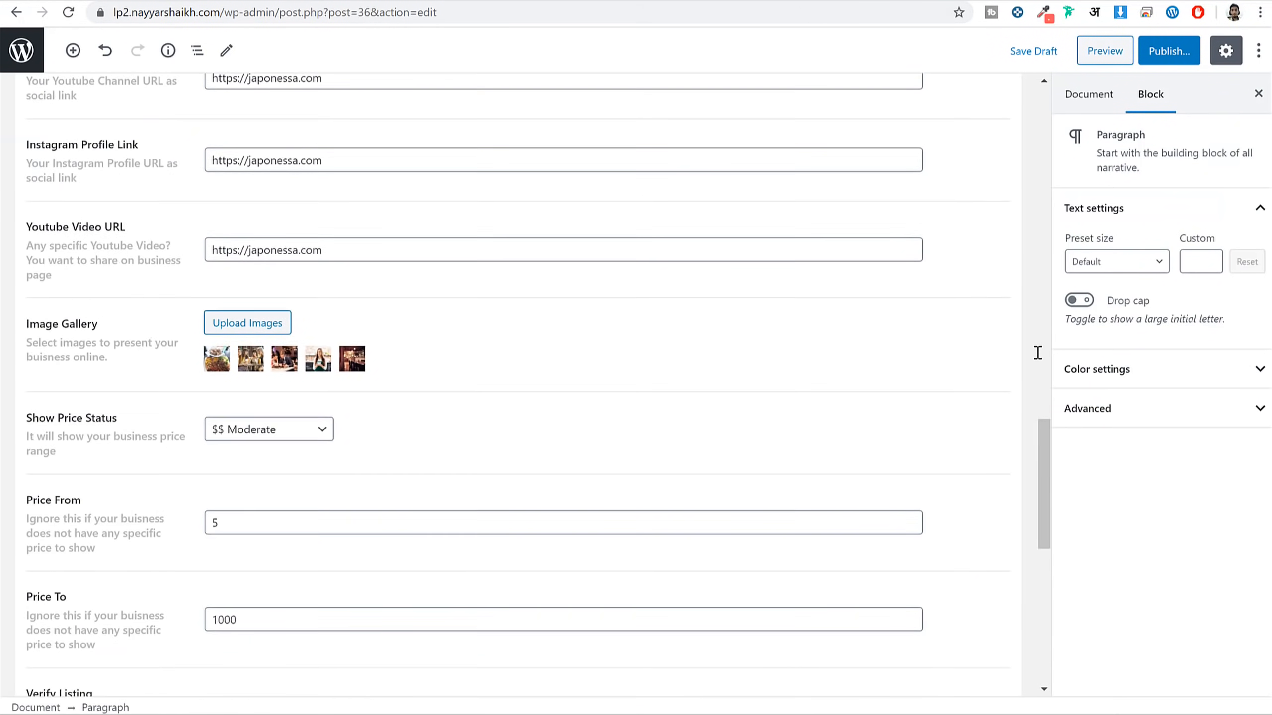
left_click(1096, 100)
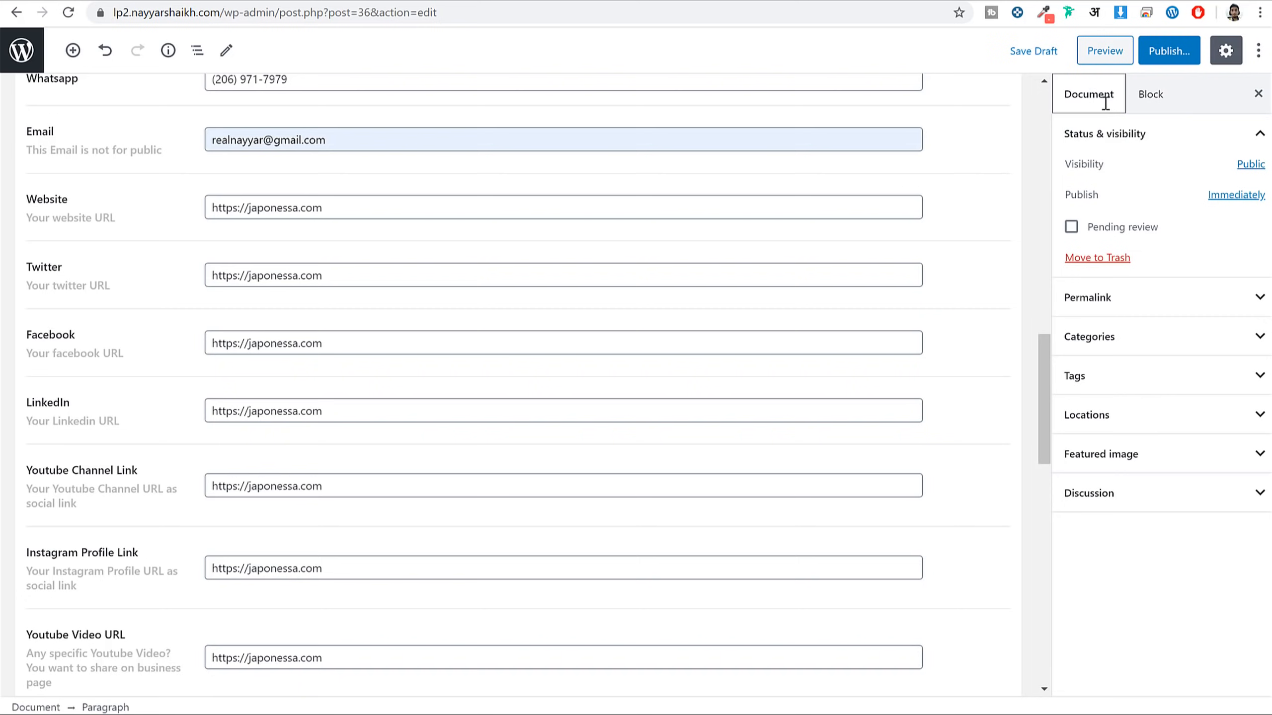
left_click(1147, 341)
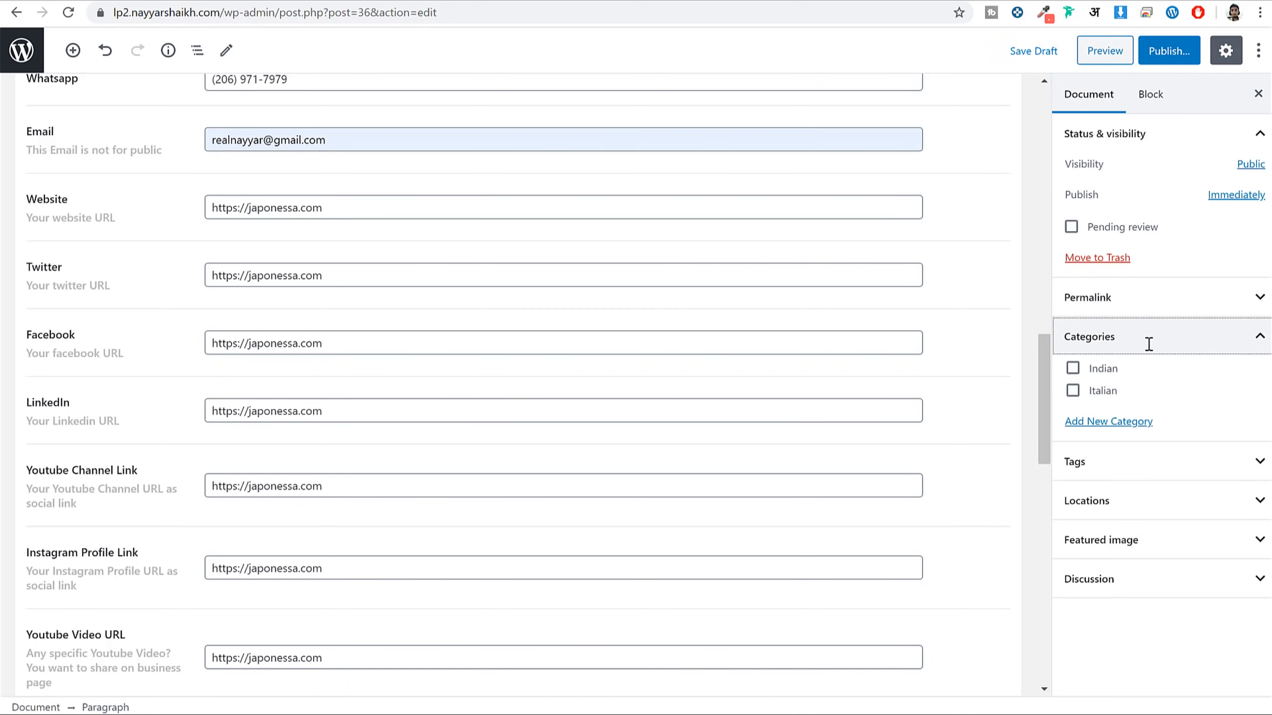
left_click(1102, 368)
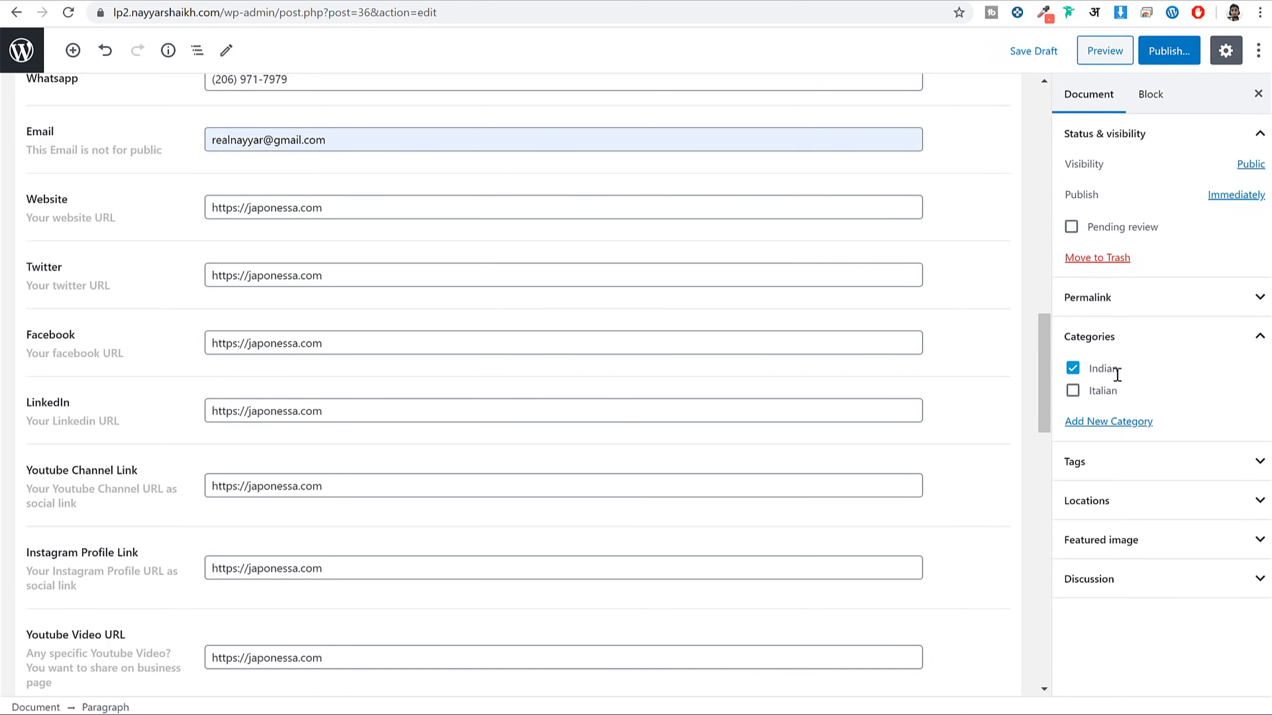
left_click(1132, 500)
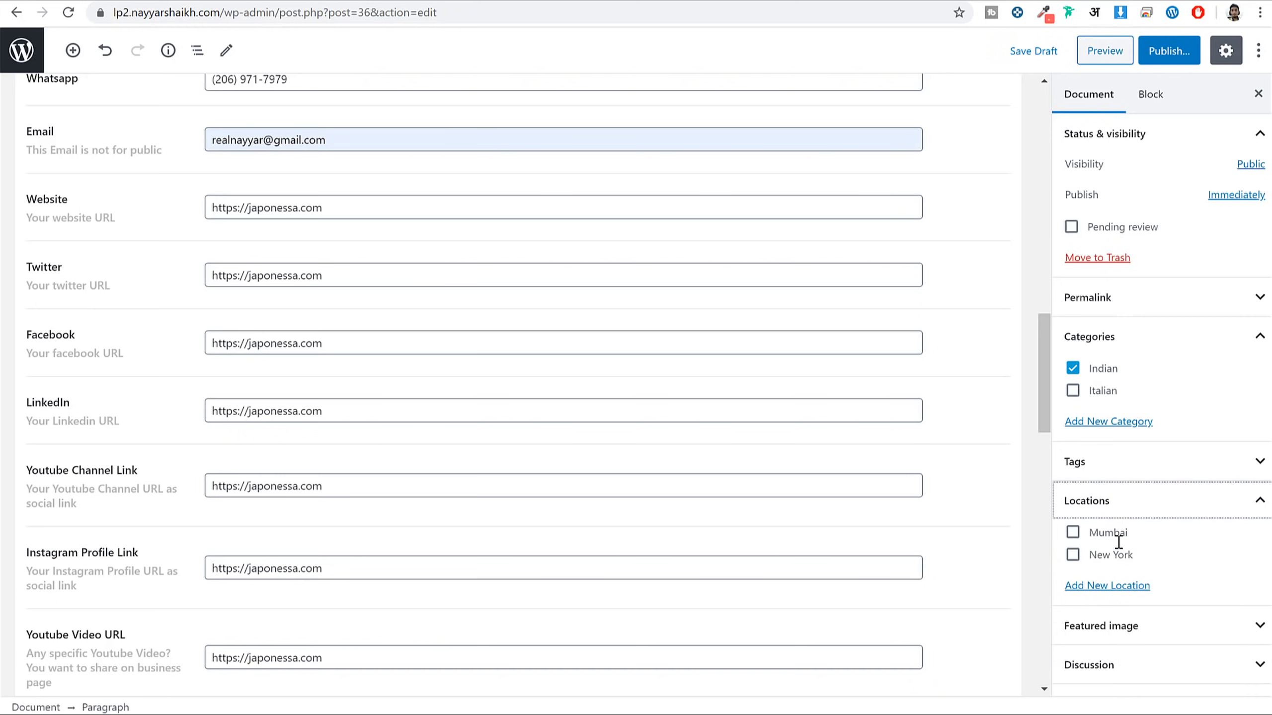
left_click(1131, 527)
Set the couple-dining photo from the Media Library as the featured image
scroll(784, 488, "up", 7)
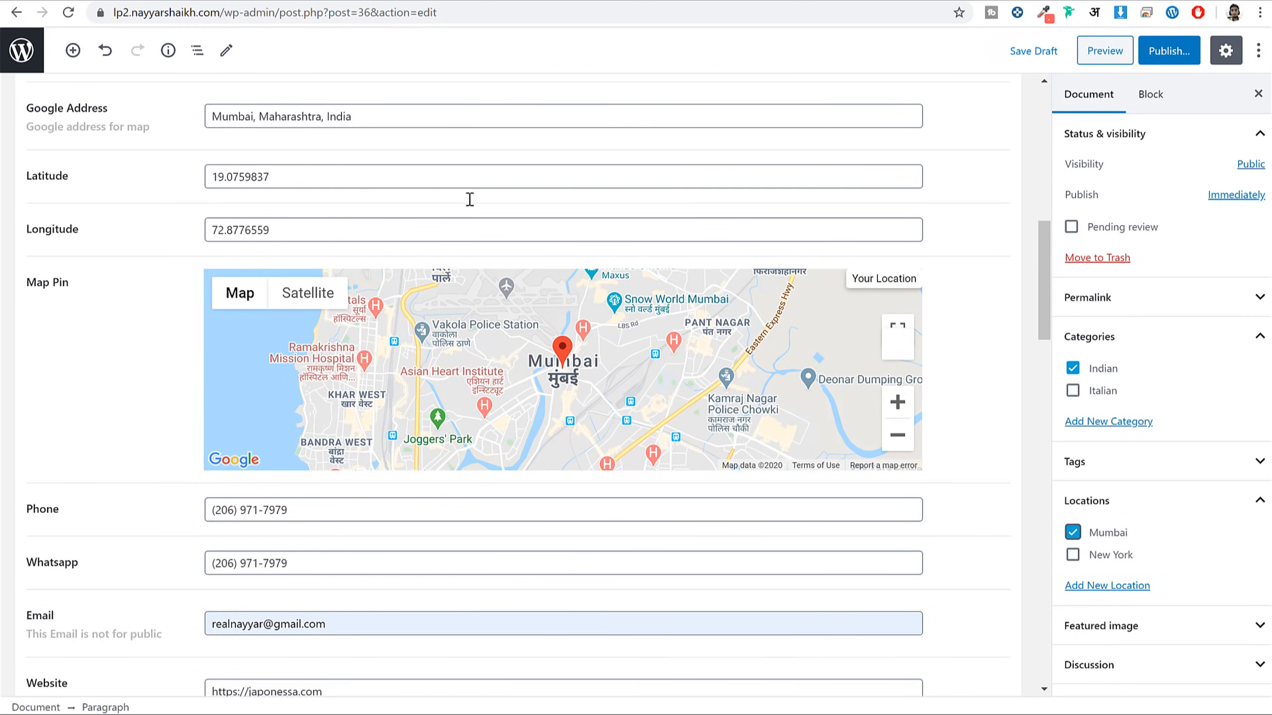
left_click(1164, 625)
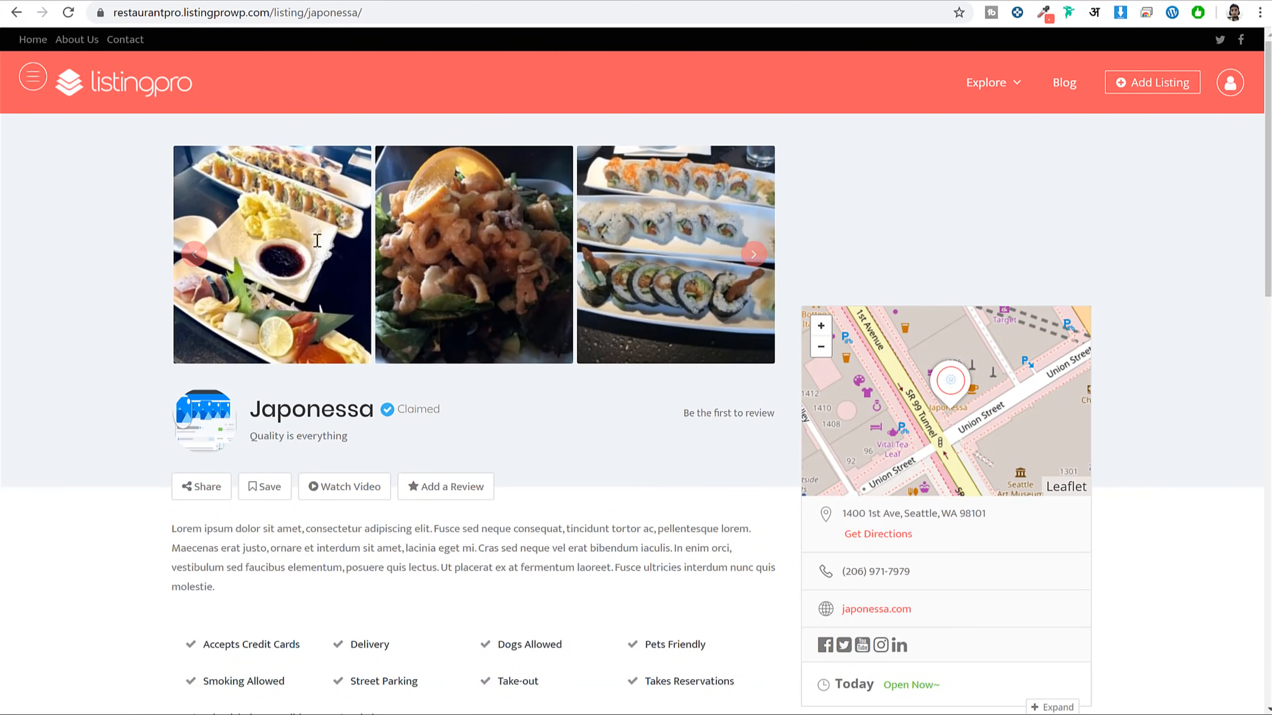
left_click(321, 209)
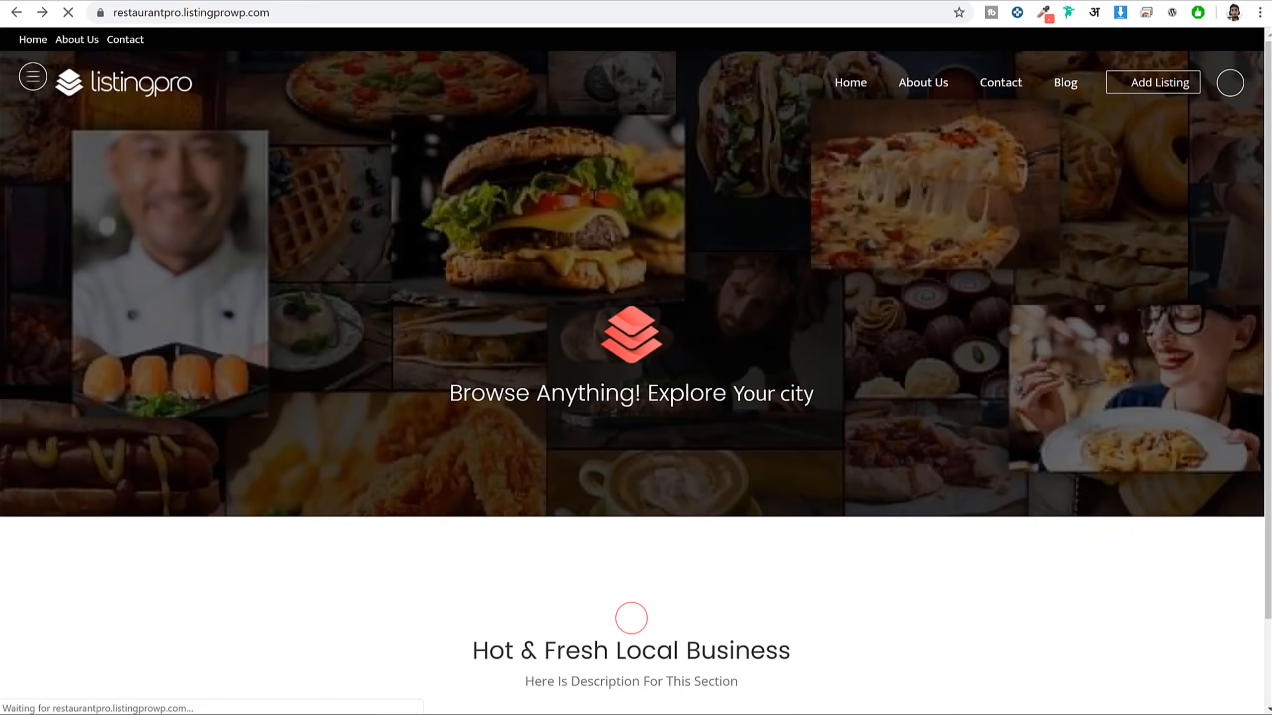
scroll(630, 311, "down", 8)
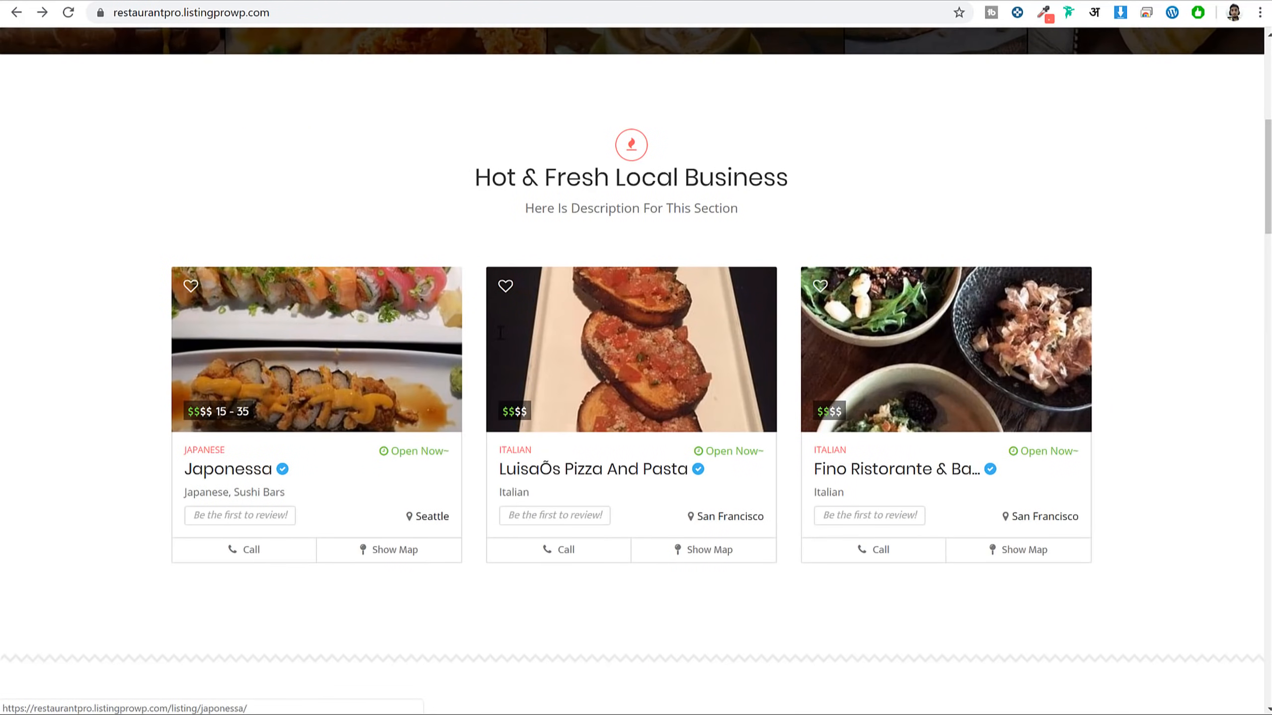
left_click(669, 336)
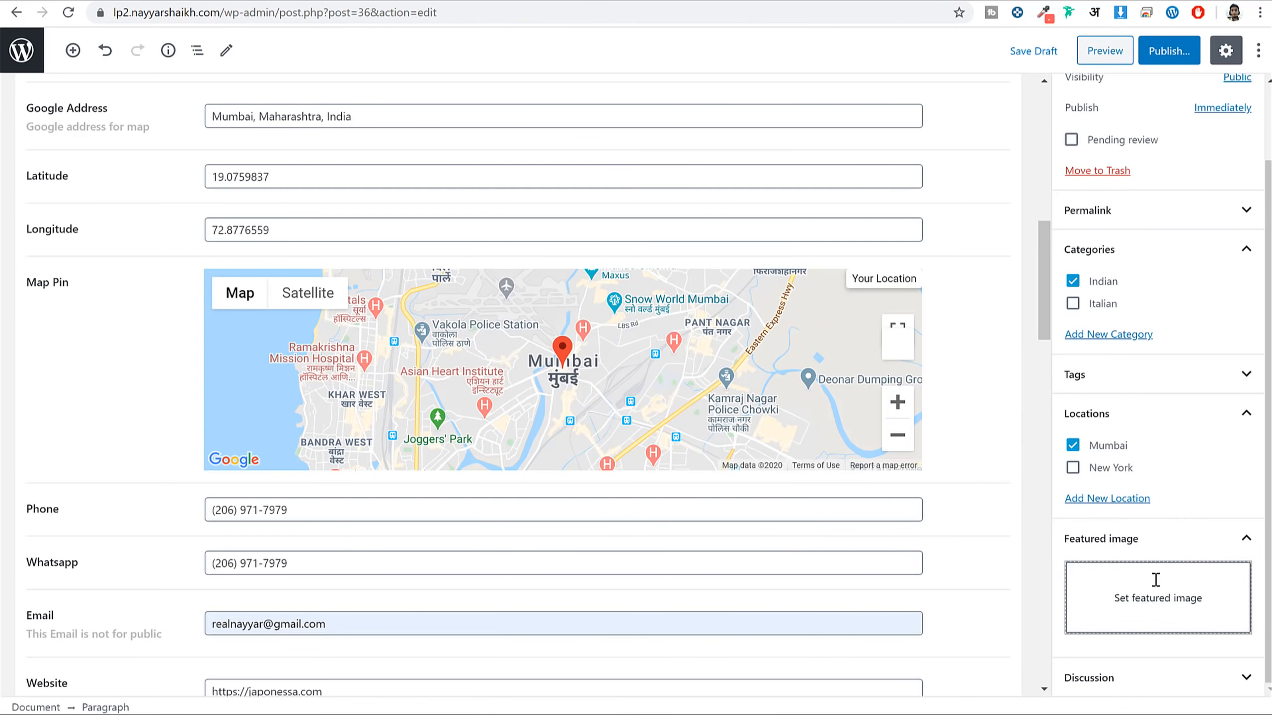
left_click(1155, 581)
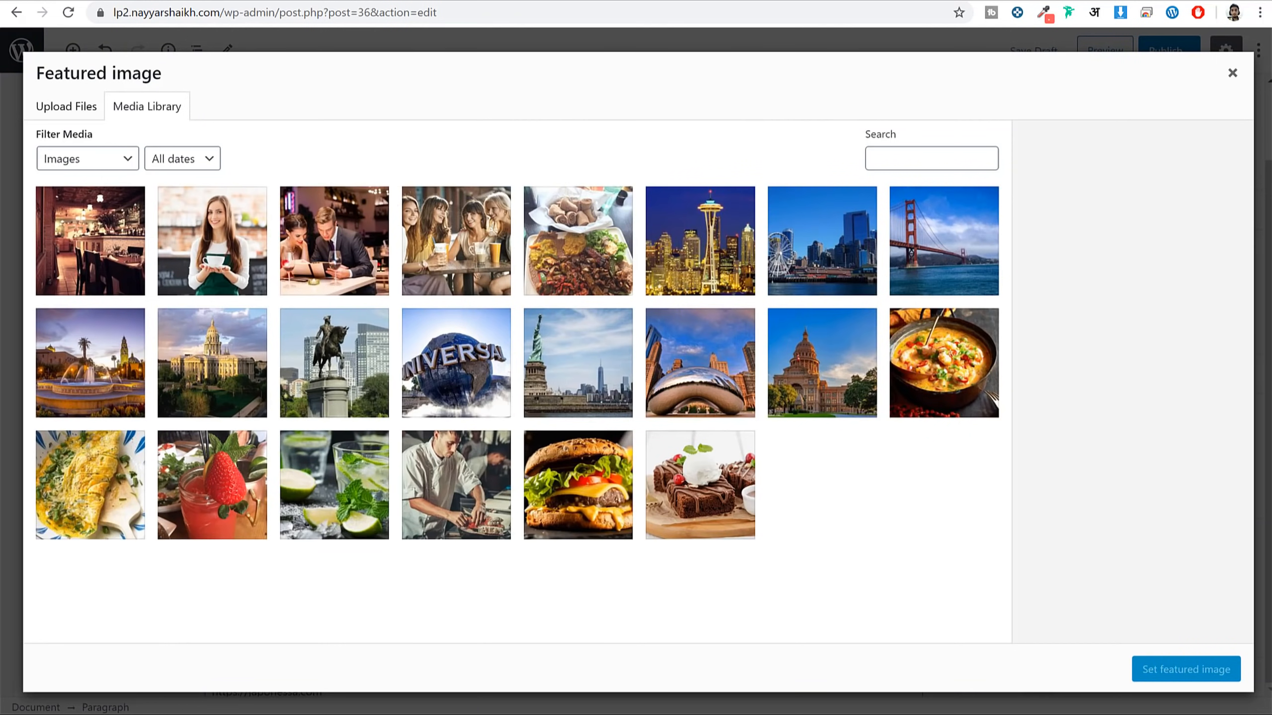
left_click(585, 246)
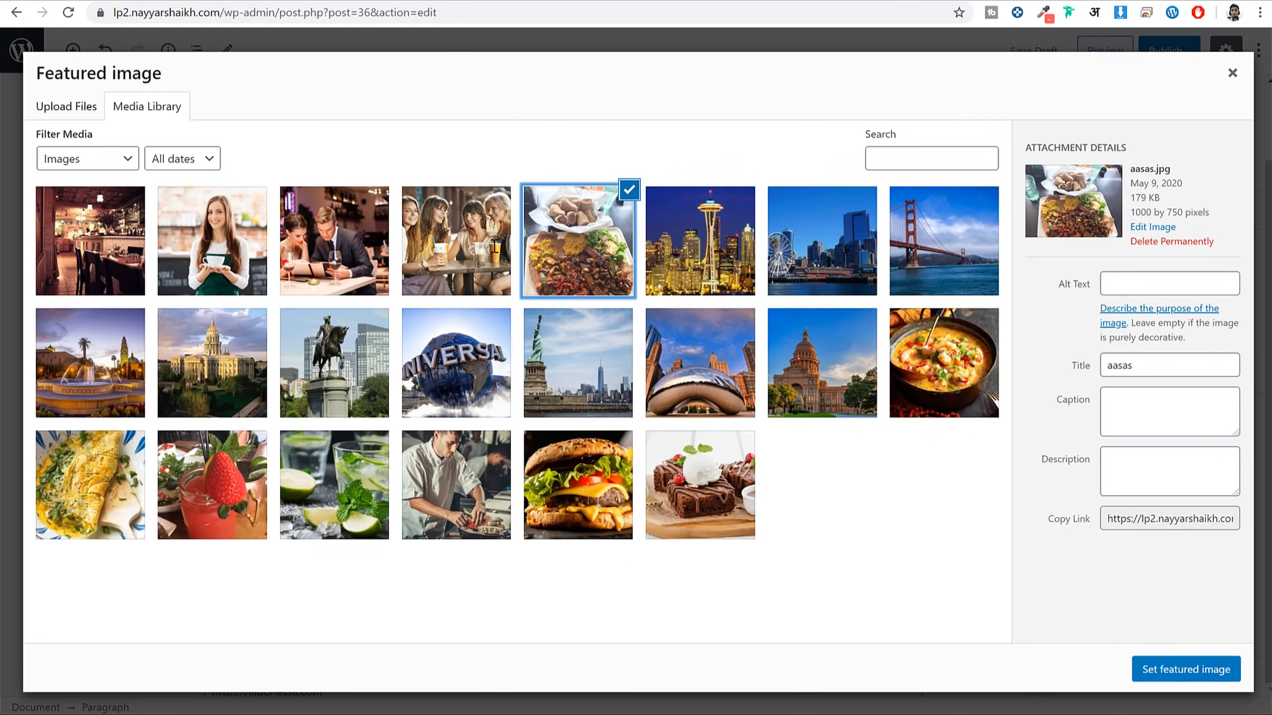
left_click(462, 242)
left_click(334, 241)
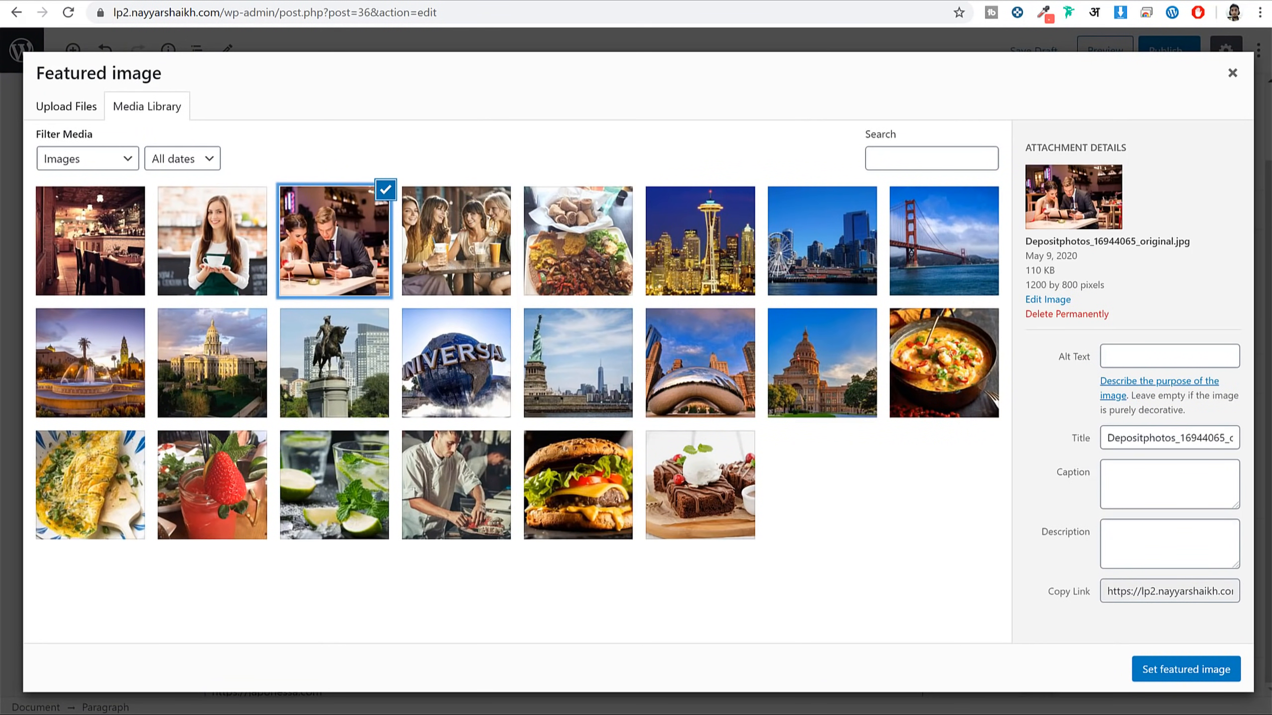
left_click(1186, 669)
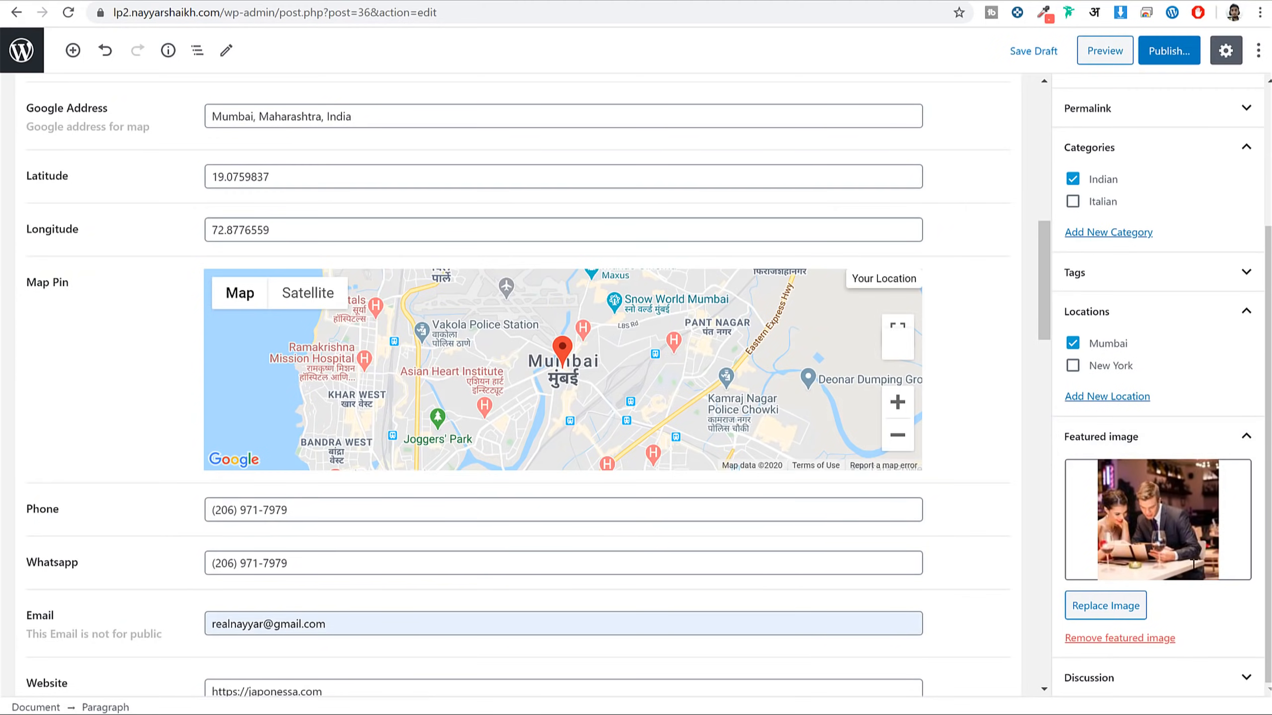
Publish Japonessa and view its live page, which returns 404 even after reloading
scroll(1162, 151, "down", 2)
left_click(1167, 50)
left_click(1165, 49)
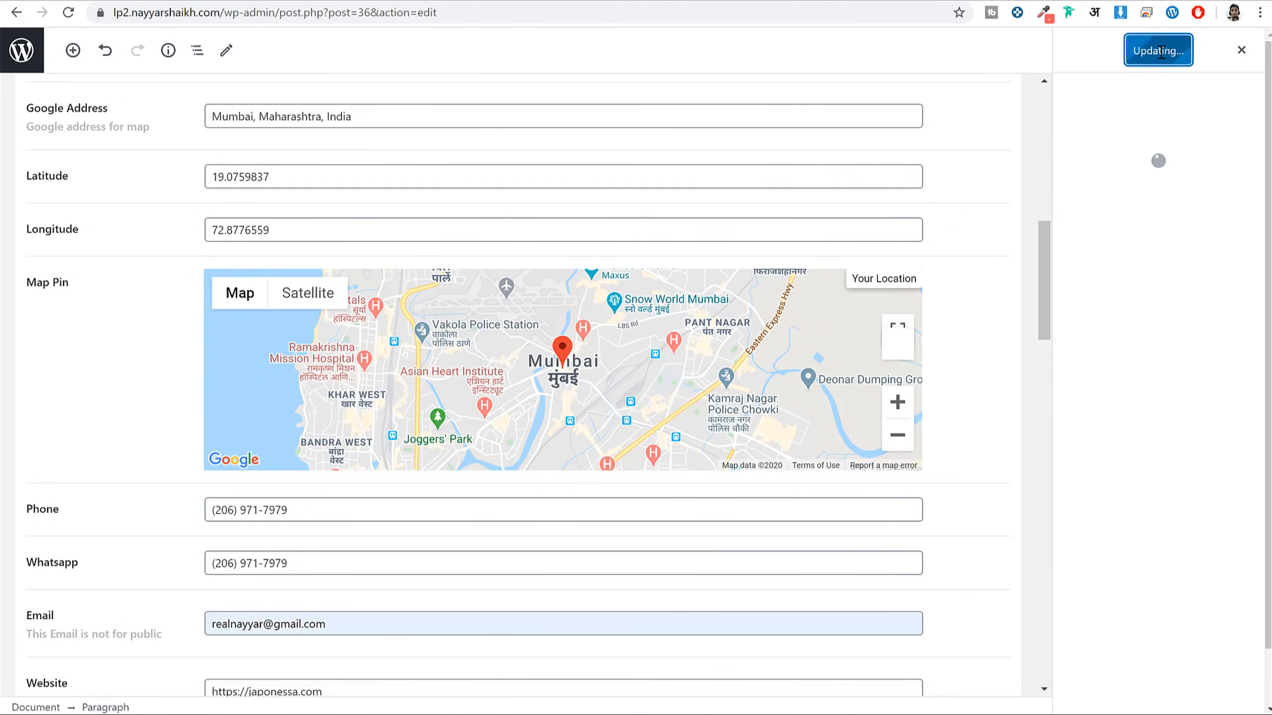
left_click(147, 680)
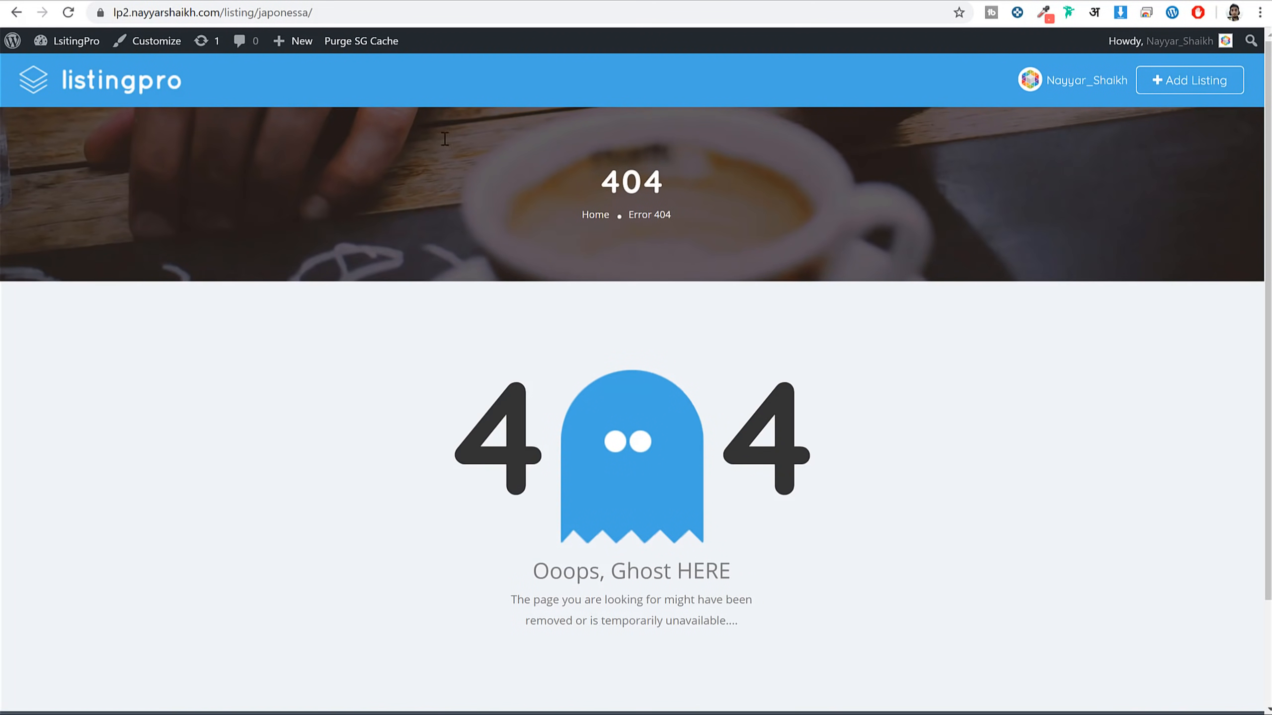
left_click(377, 10)
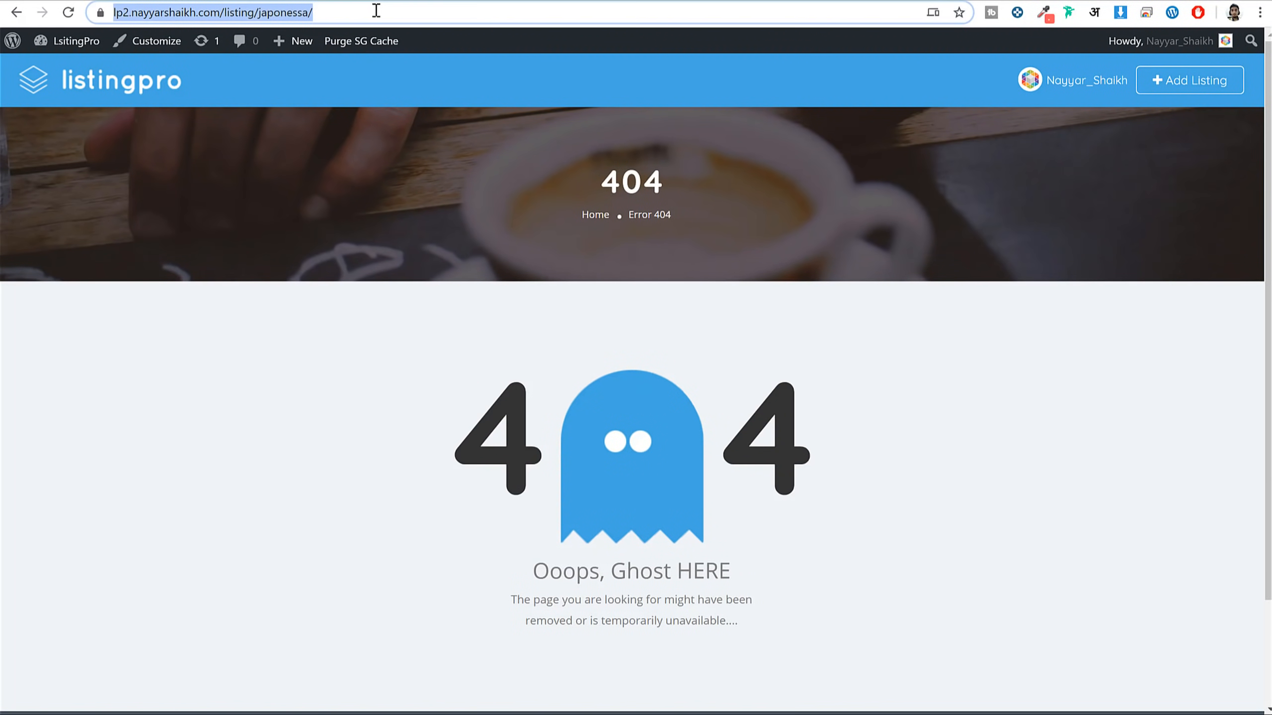
key("Return")
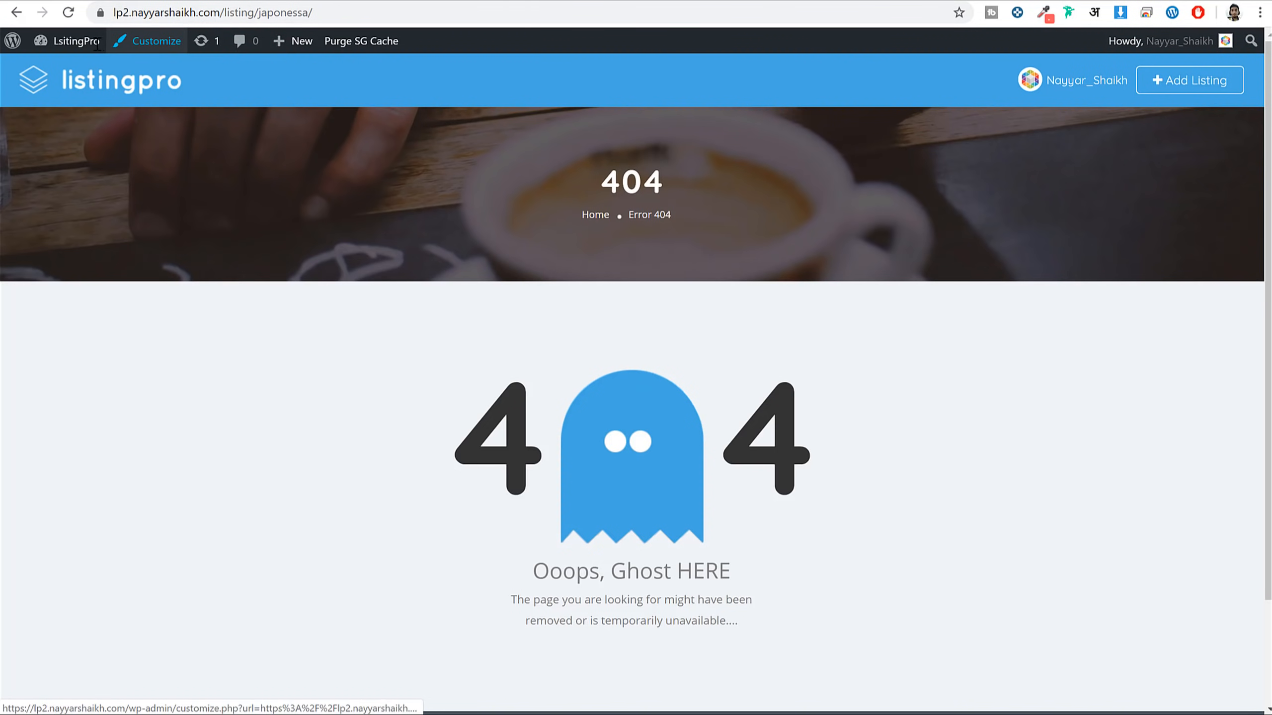
left_click(75, 41)
Re-save the Post name permalinks, then open the live Japonessa page from Listings
scroll(130, 326, "down", 3)
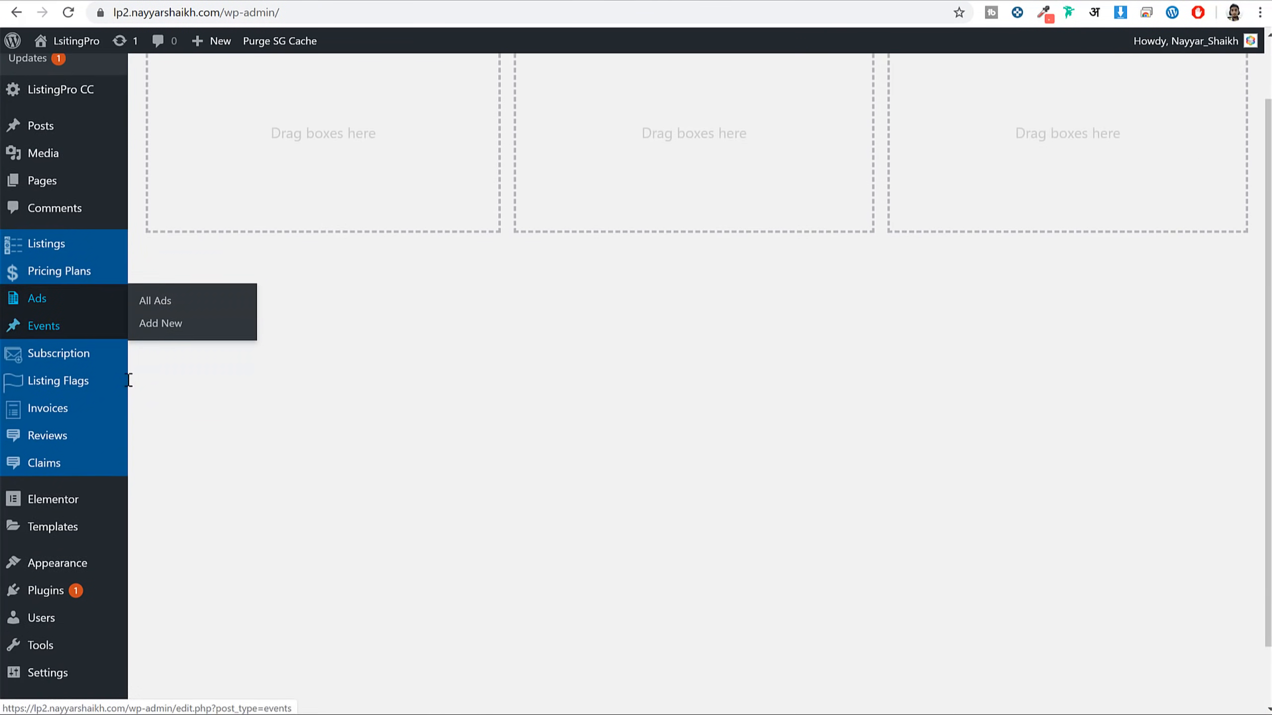
mouse_move(70, 612)
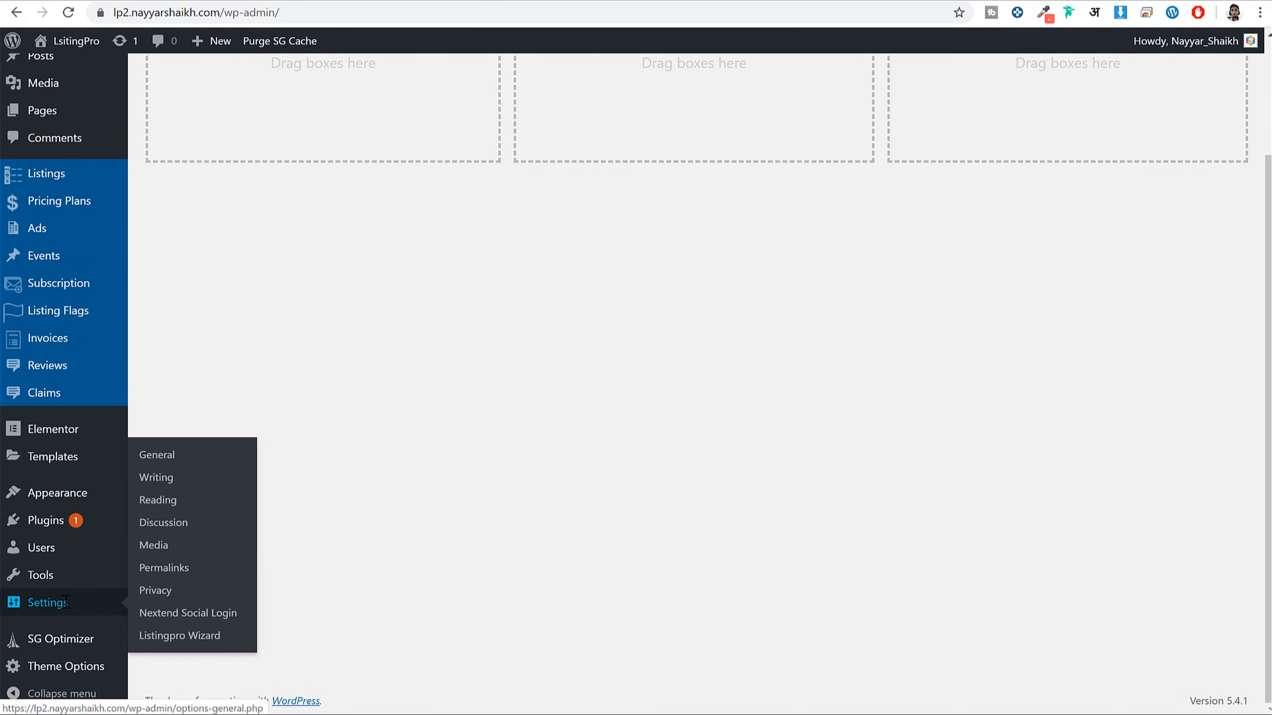
left_click(168, 569)
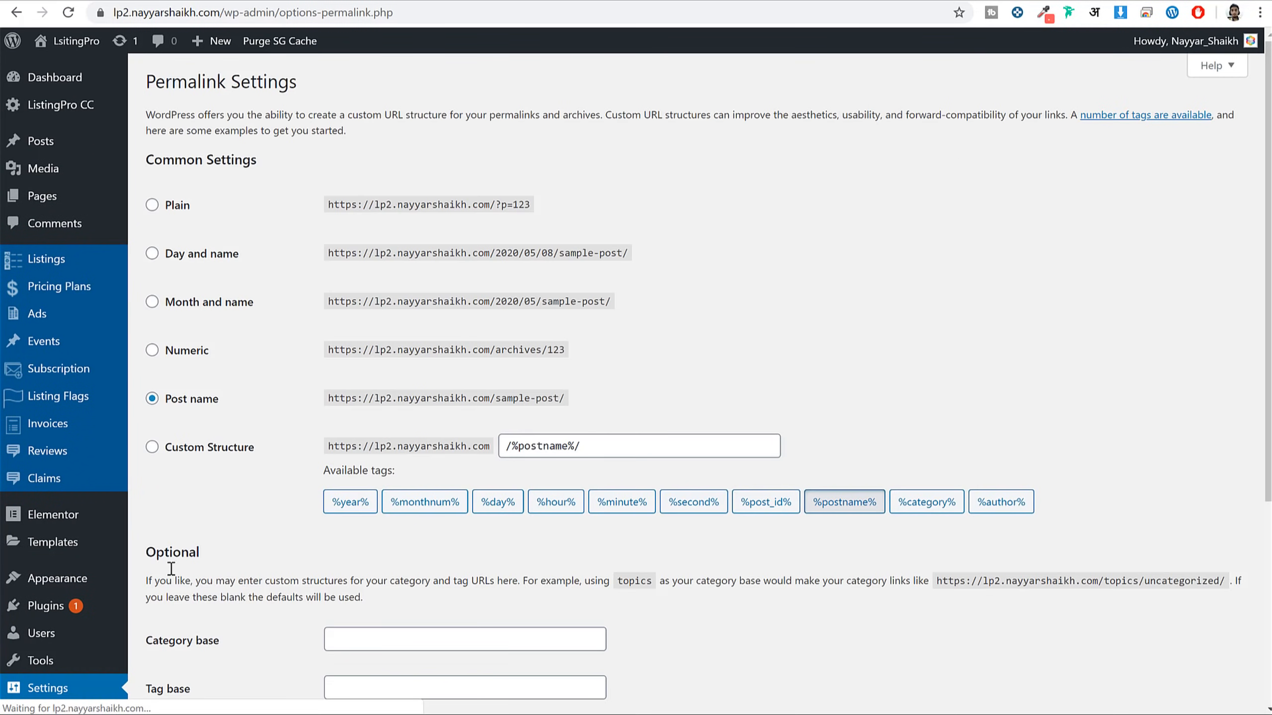
scroll(291, 423, "down", 5)
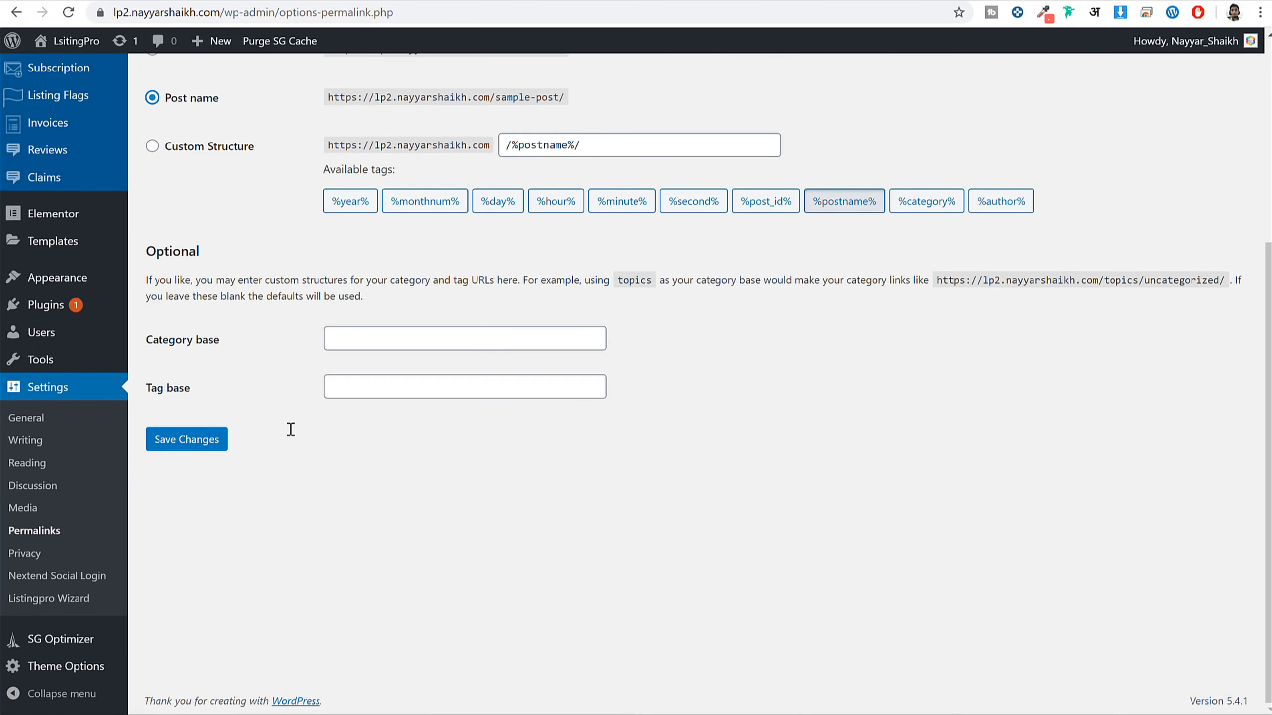
left_click(189, 441)
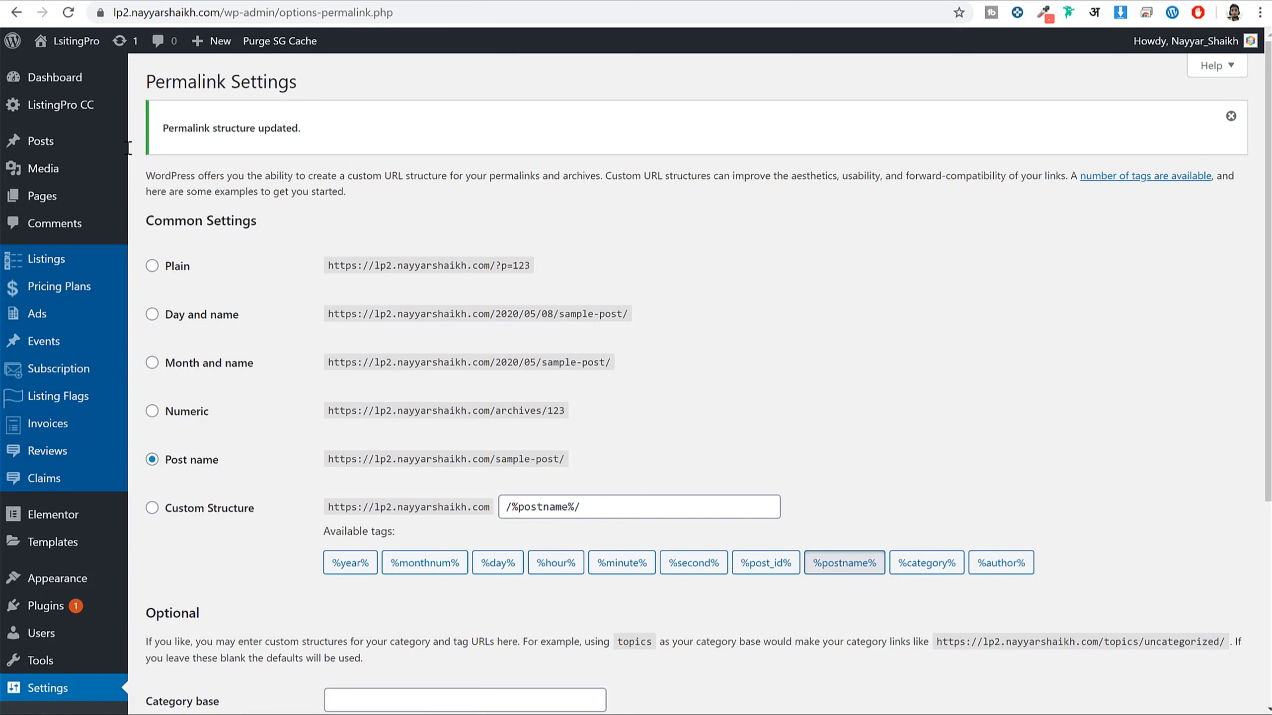
left_click(74, 261)
left_click_drag(198, 237, 215, 258)
left_click_drag(524, 17, 523, 16)
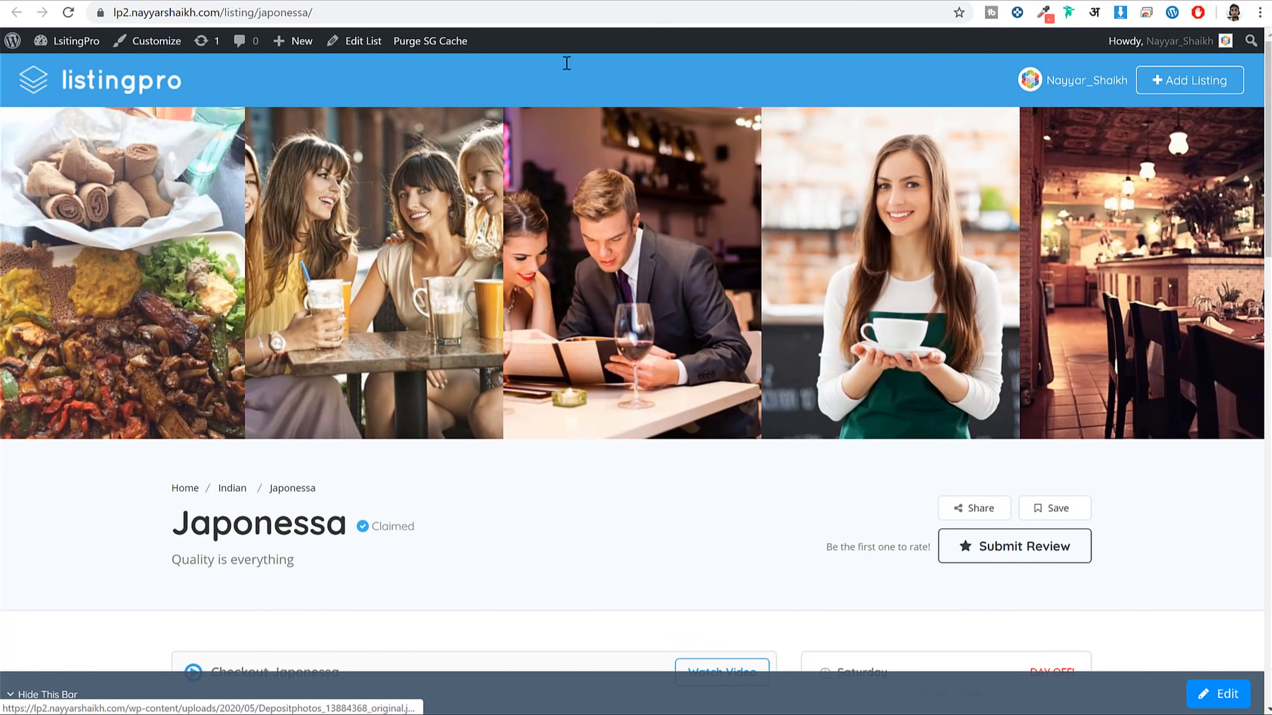
Scroll through the live Japonessa page to review its FAQs and map
scroll(711, 451, "down", 5)
scroll(713, 454, "down", 12)
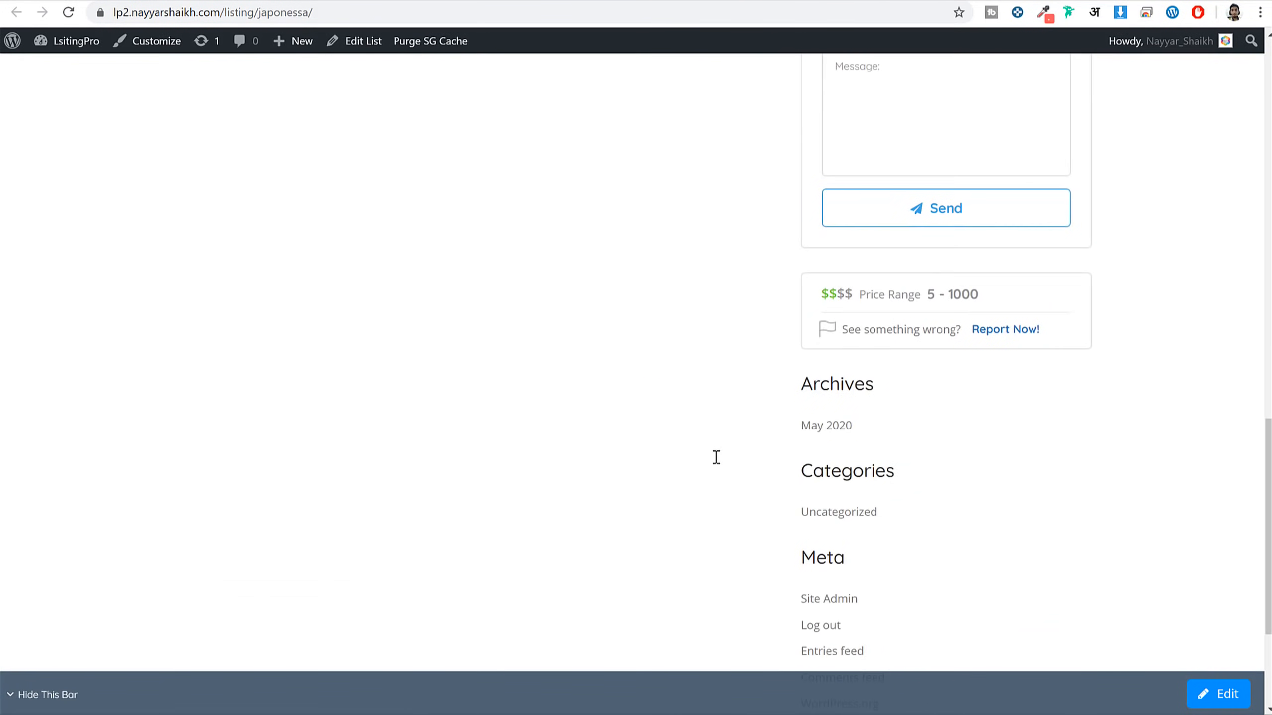
scroll(715, 455, "up", 10)
scroll(716, 457, "up", 8)
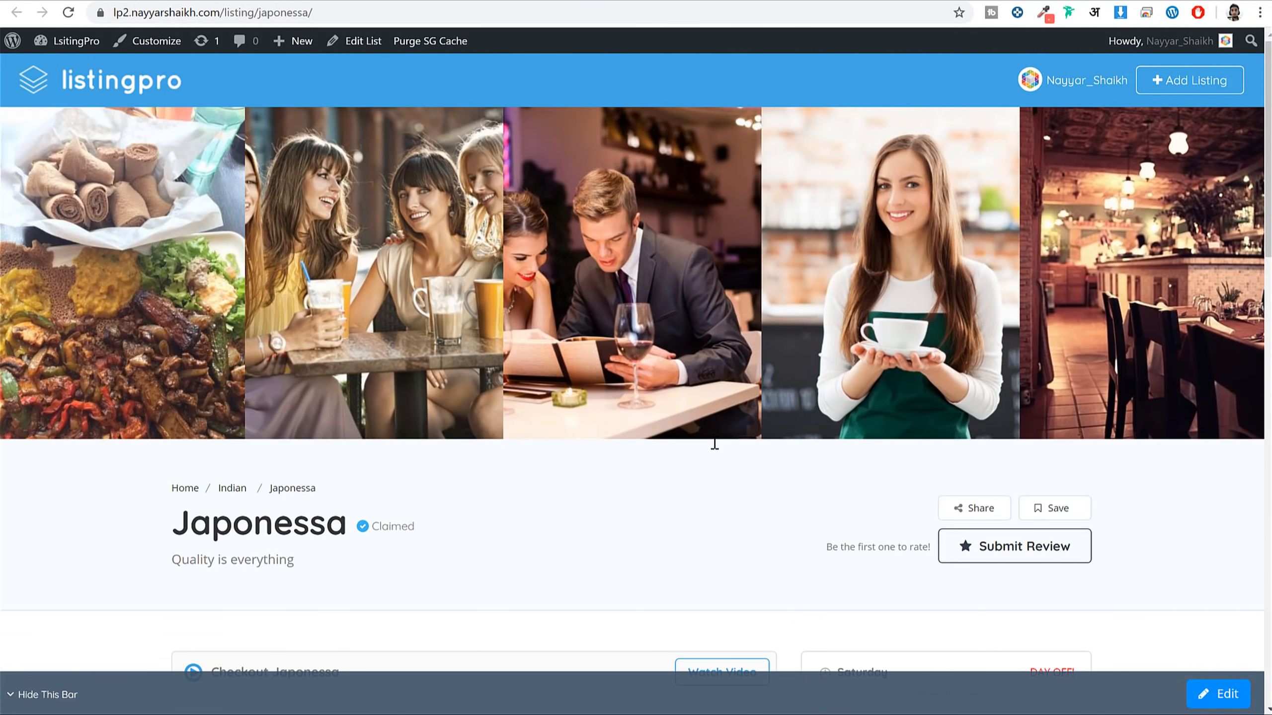
scroll(714, 444, "down", 11)
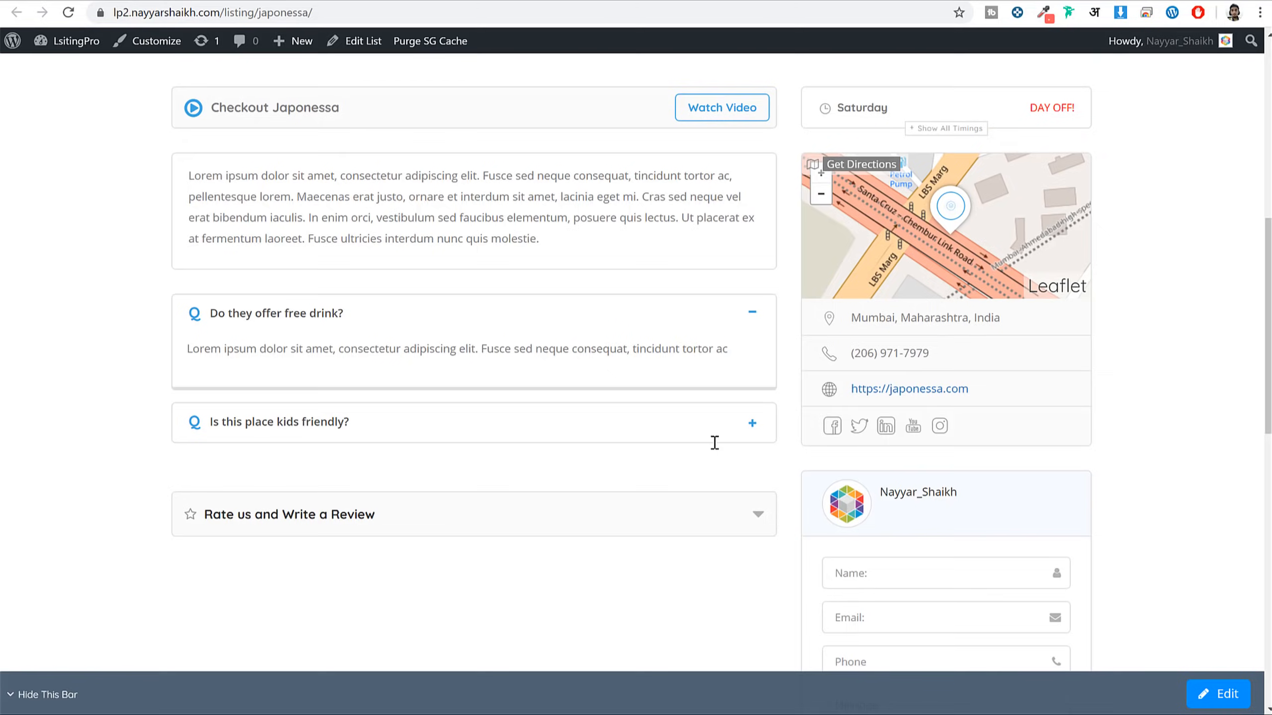
scroll(714, 443, "down", 15)
scroll(715, 446, "up", 15)
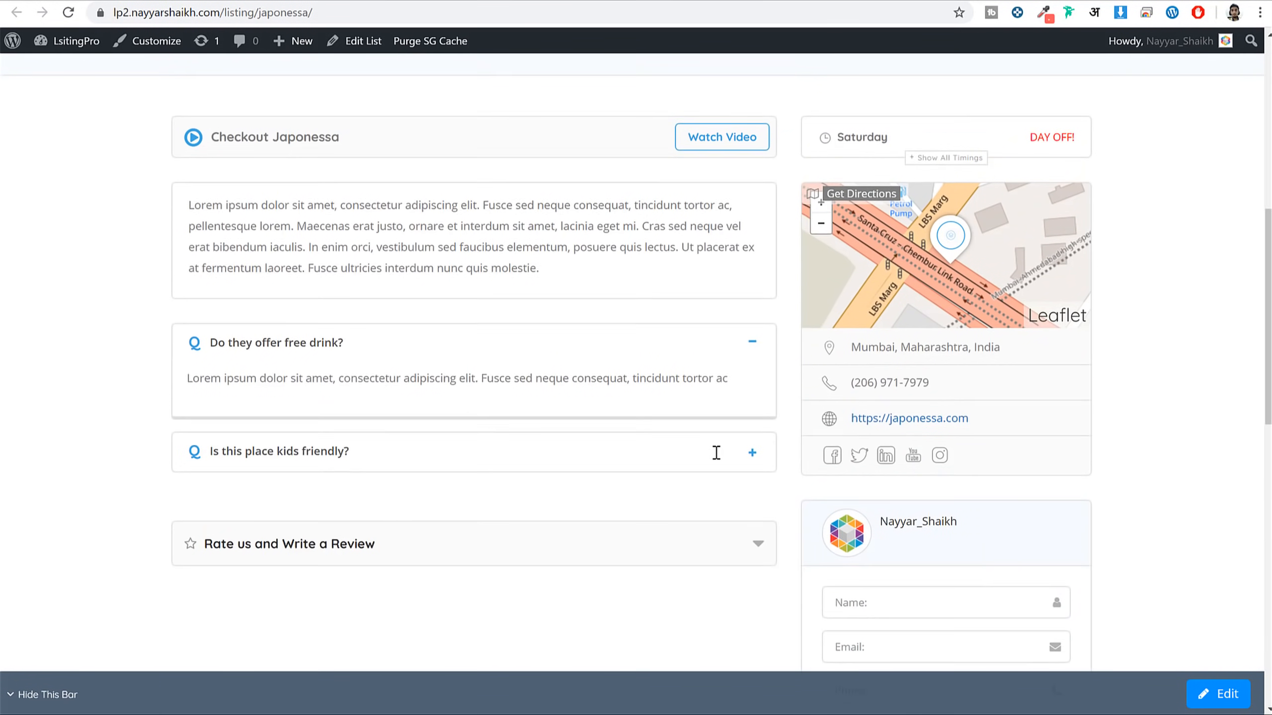
scroll(716, 453, "up", 10)
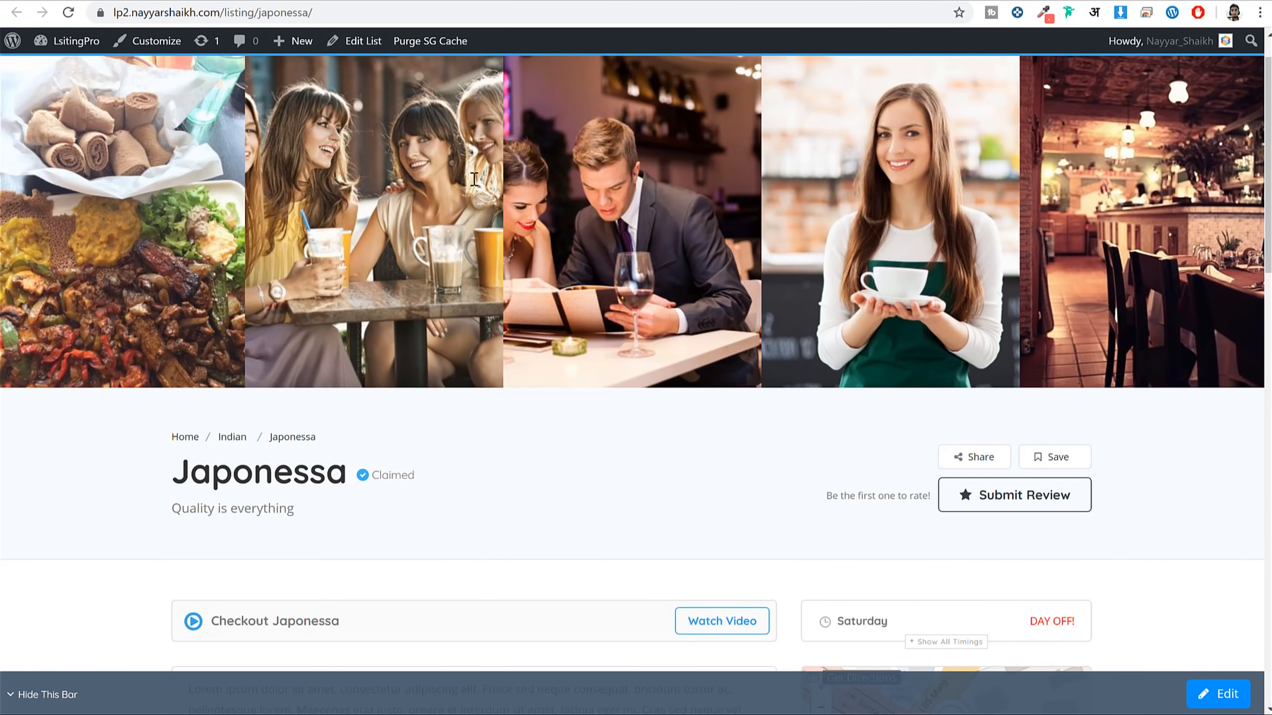
Open the admin bar's Edit List link in a new tab and switch to it
right_click(370, 46)
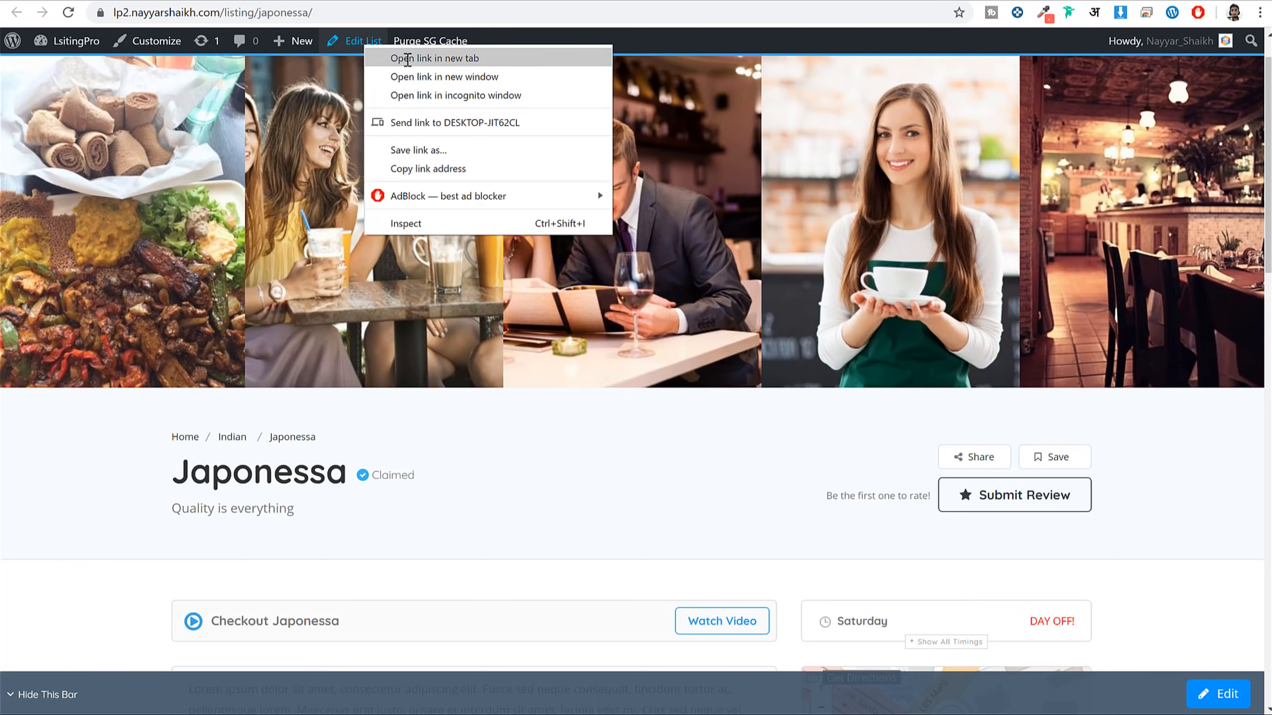
left_click(400, 55)
left_click(431, 1)
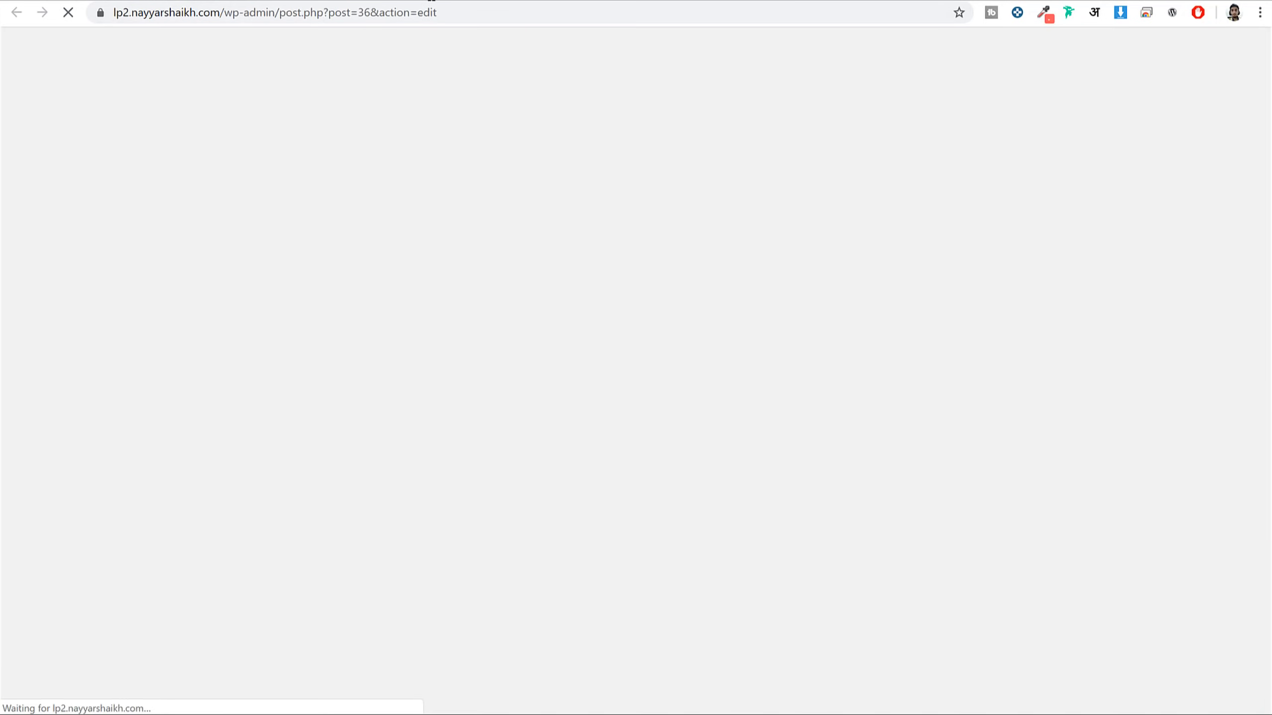
Tick the Wi-Fi and Cards Accepted business features, update the listing, and view it
scroll(841, 293, "down", 20)
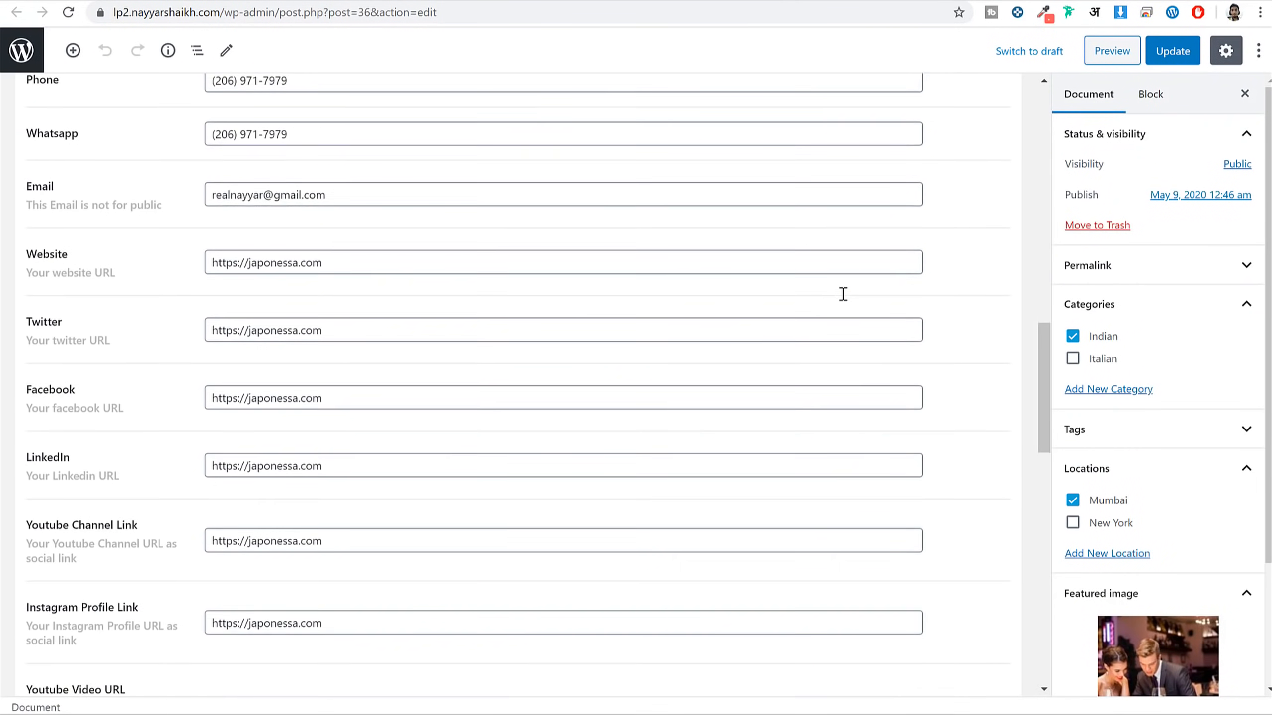
scroll(843, 294, "down", 20)
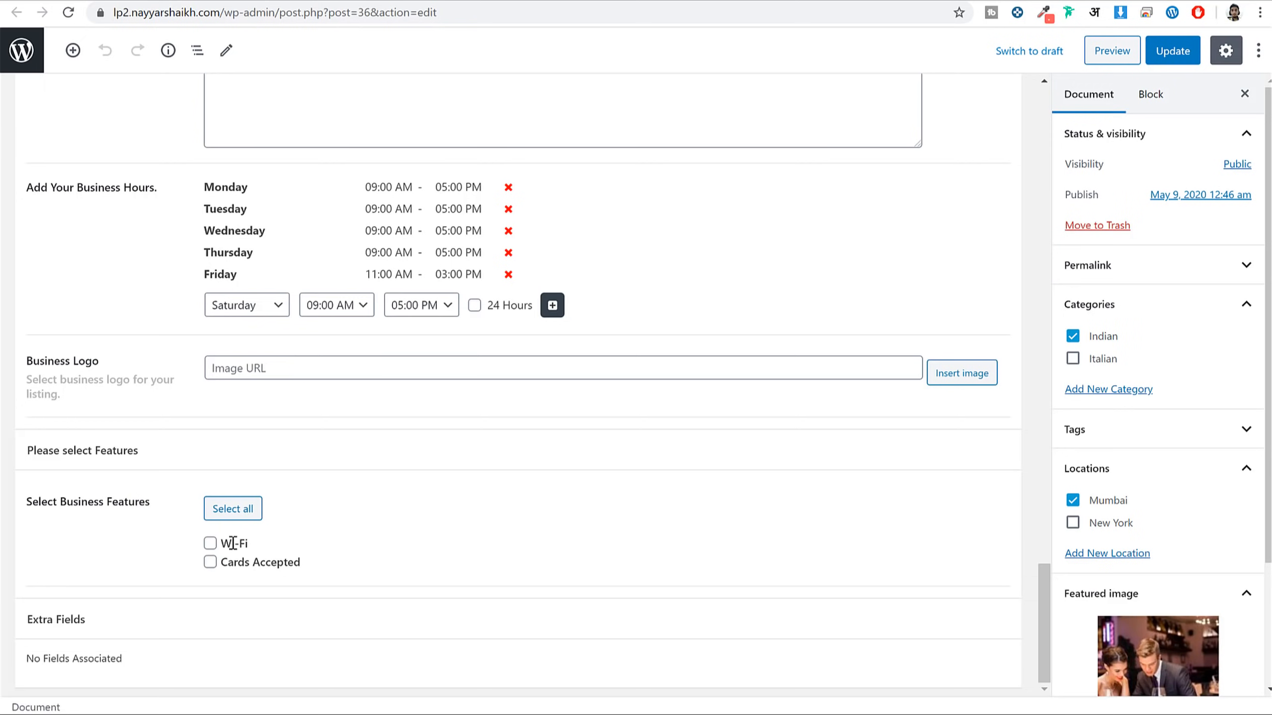
left_click(210, 543)
left_click(210, 562)
left_click(1173, 51)
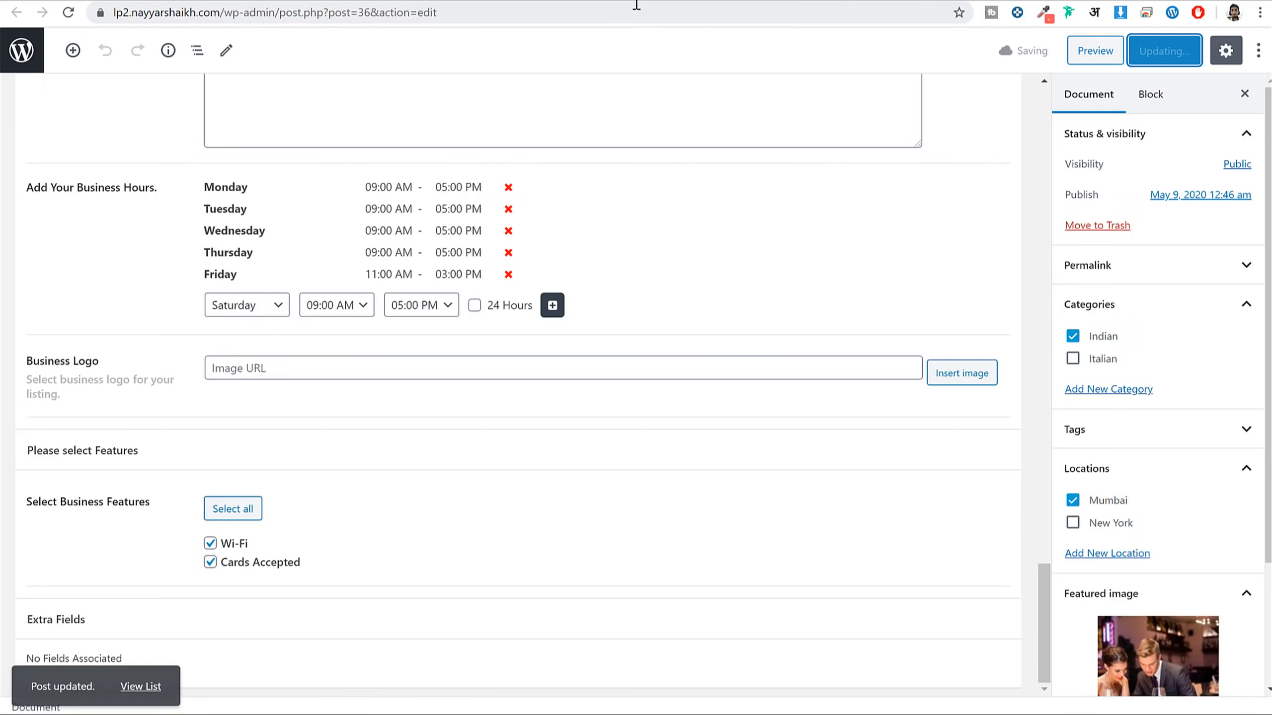
left_click(140, 681)
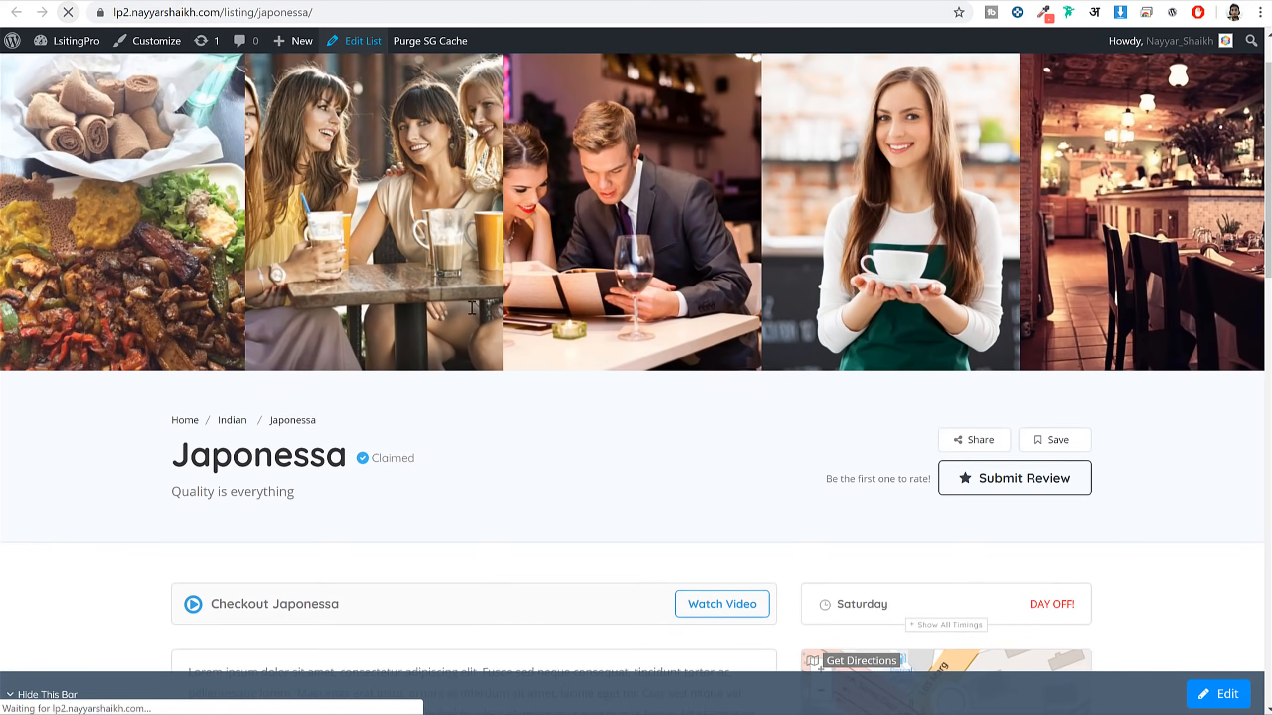
Check the live page for Cards Accepted and Wi-Fi, then go back to the Listings admin
scroll(478, 581, "down", 5)
scroll(481, 461, "down", 10)
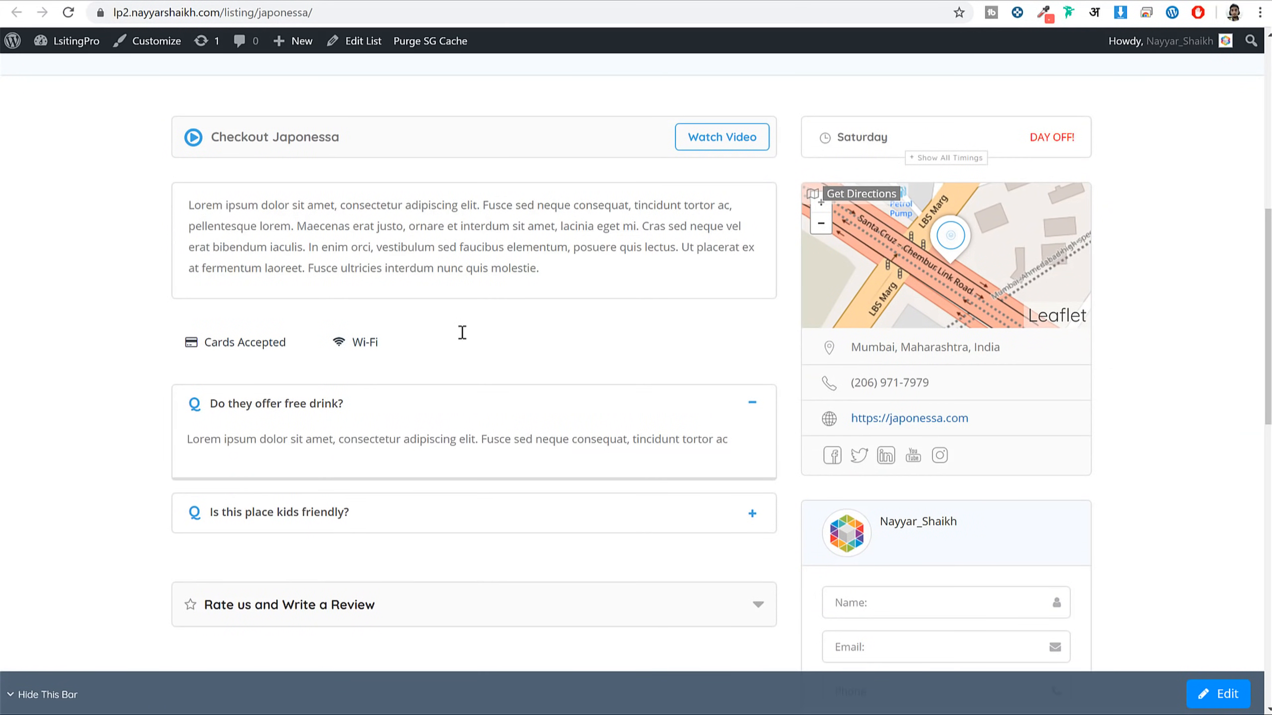
scroll(777, 431, "down", 10)
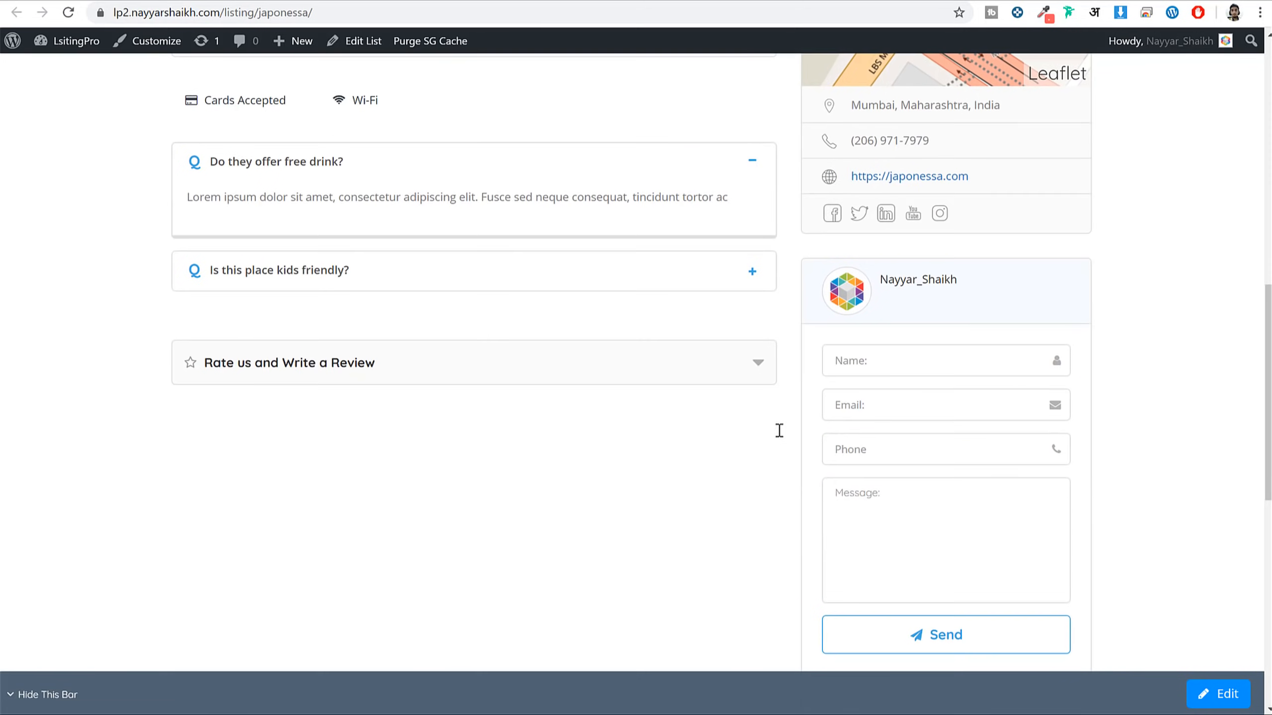
scroll(777, 429, "up", 10)
scroll(778, 429, "up", 8)
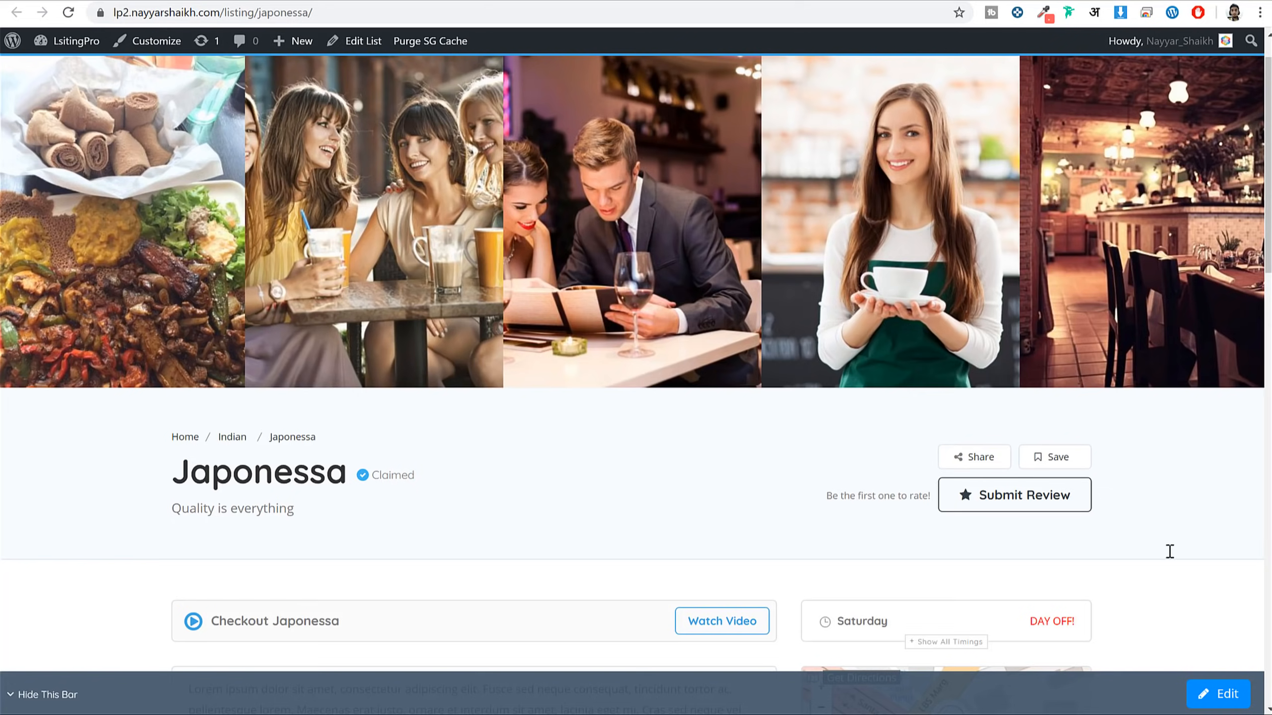
key("alt+Left")
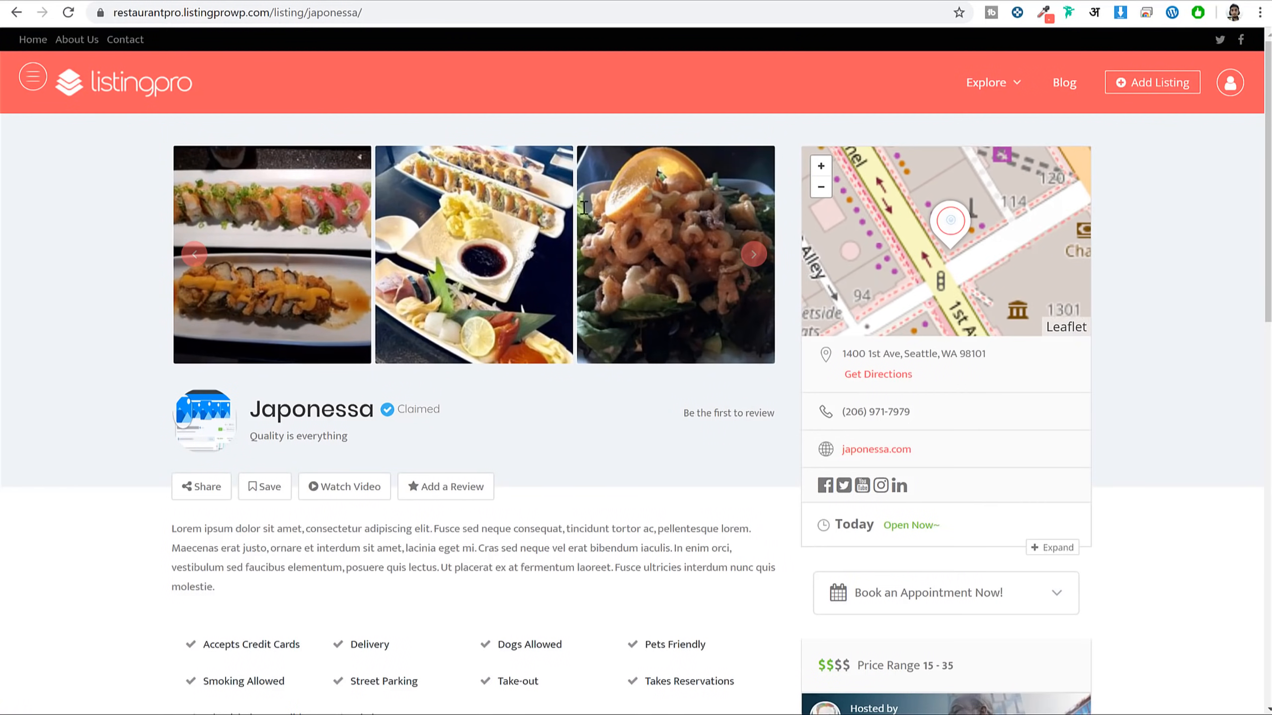
scroll(1109, 450, "down", 15)
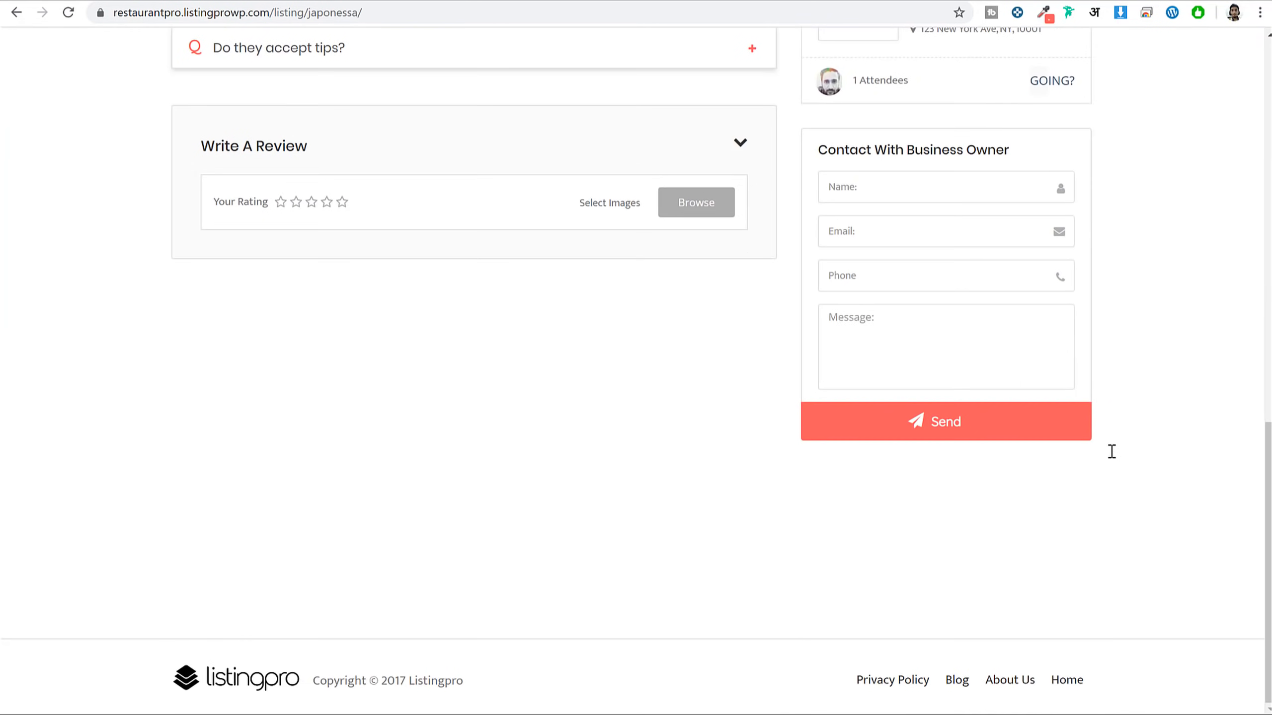
scroll(1111, 452, "up", 15)
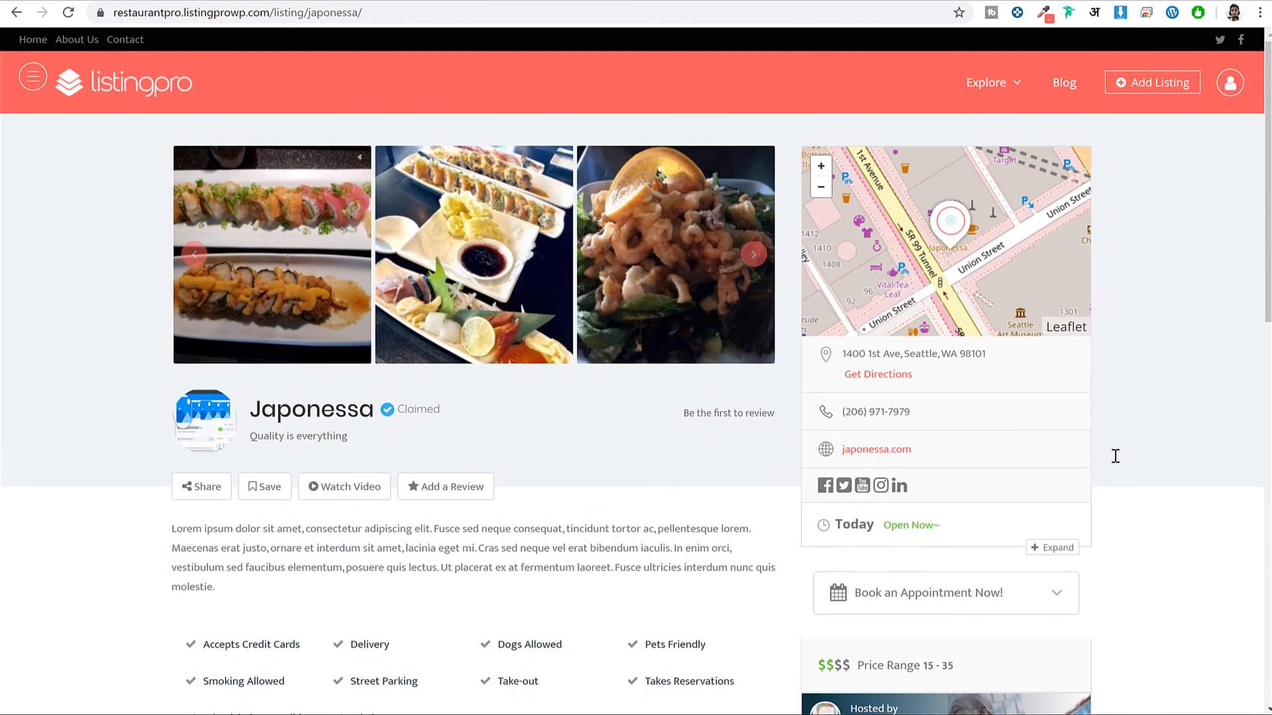
scroll(1127, 452, "down", 6)
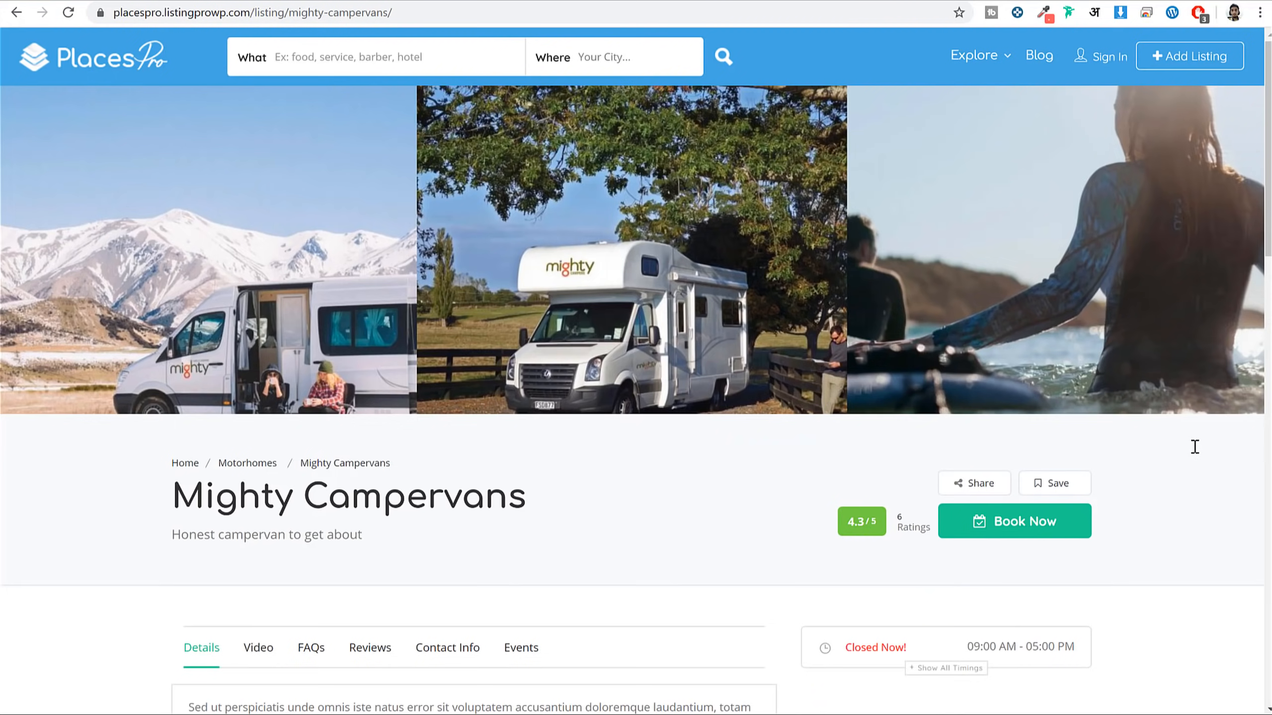
scroll(1195, 446, "down", 18)
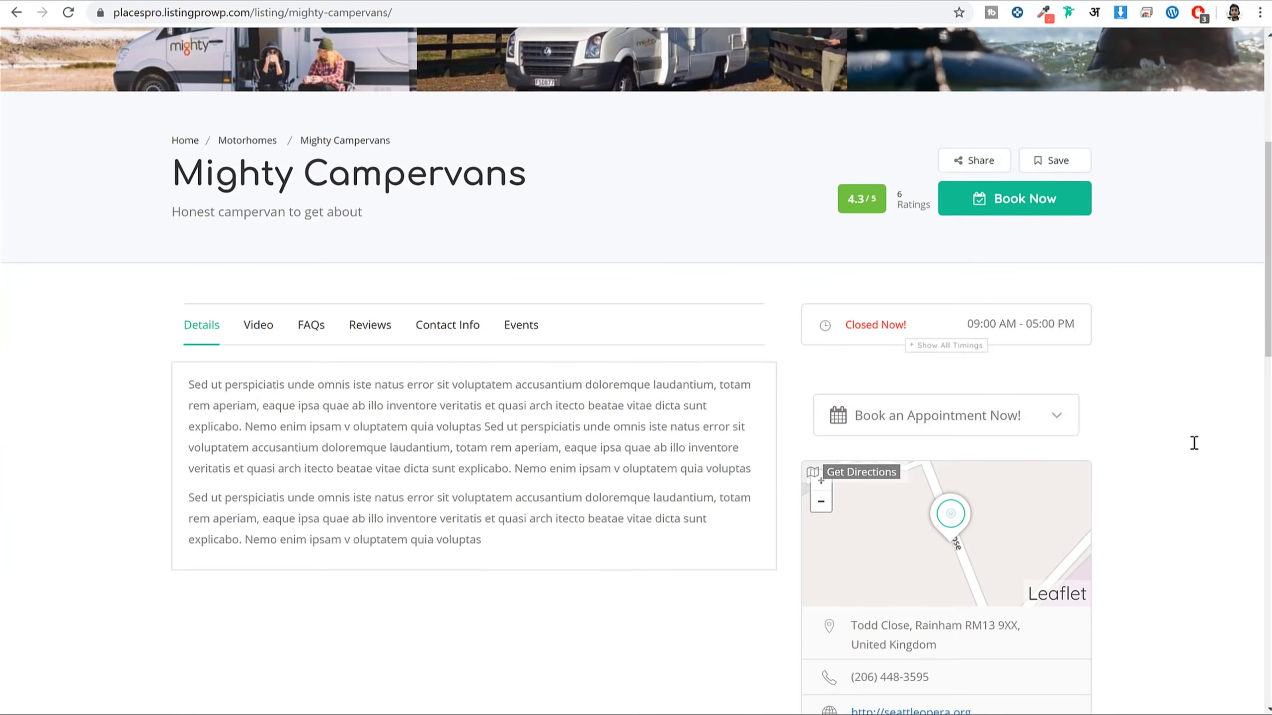
scroll(1169, 424, "up", 2)
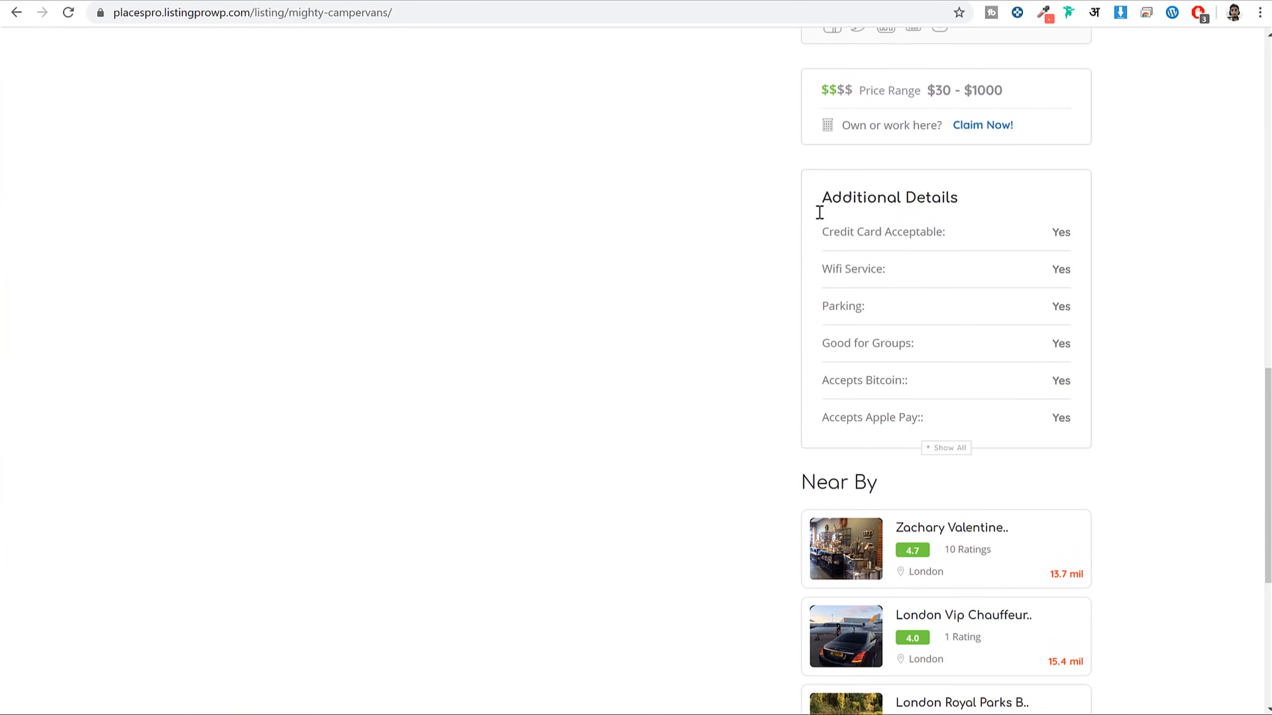
left_click_drag(815, 198, 950, 198)
left_click(950, 197)
left_click_drag(832, 306, 869, 380)
left_click(871, 354)
left_click(913, 346)
left_click(869, 380)
left_click_drag(830, 417, 822, 418)
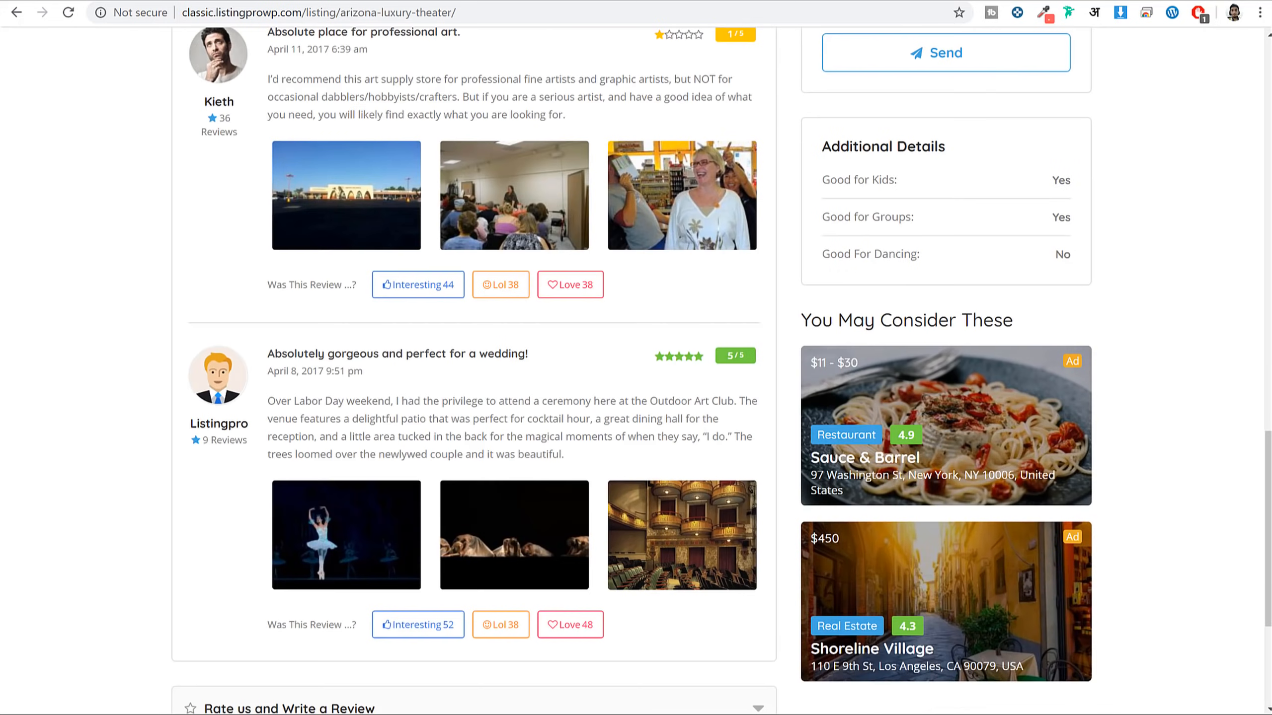
scroll(1028, 415, "down", 3)
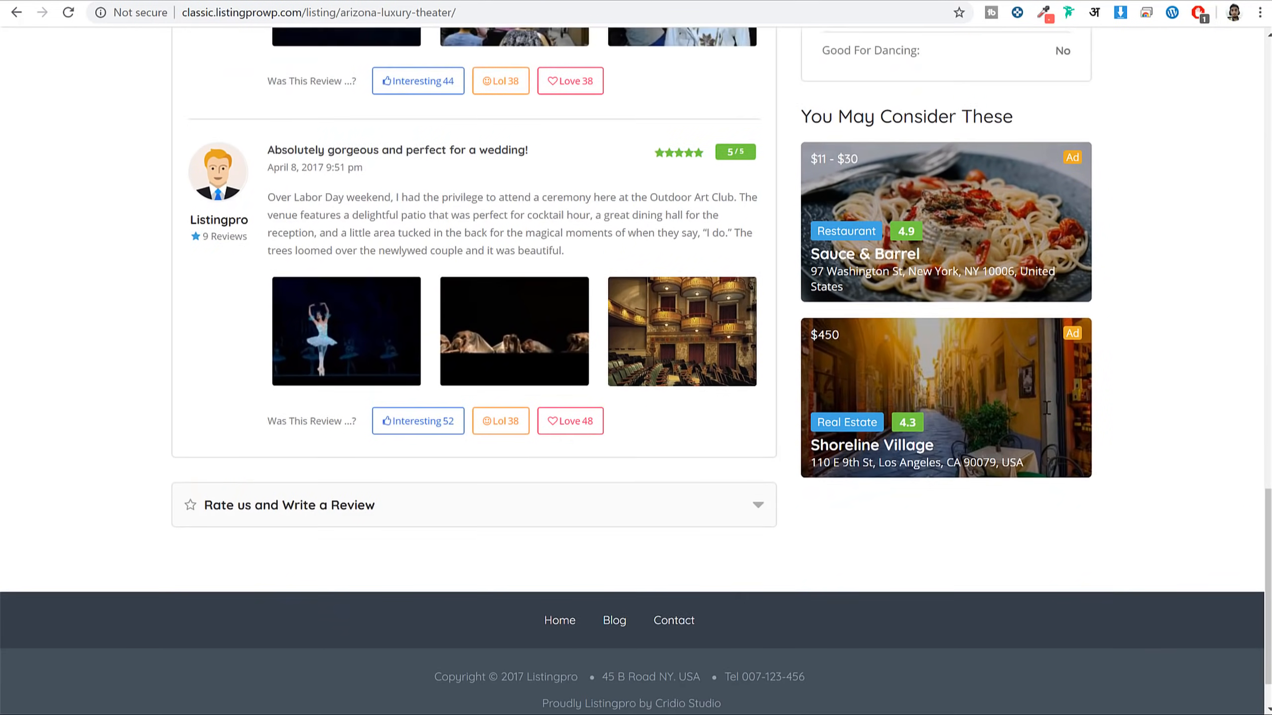
scroll(1028, 415, "up", 7)
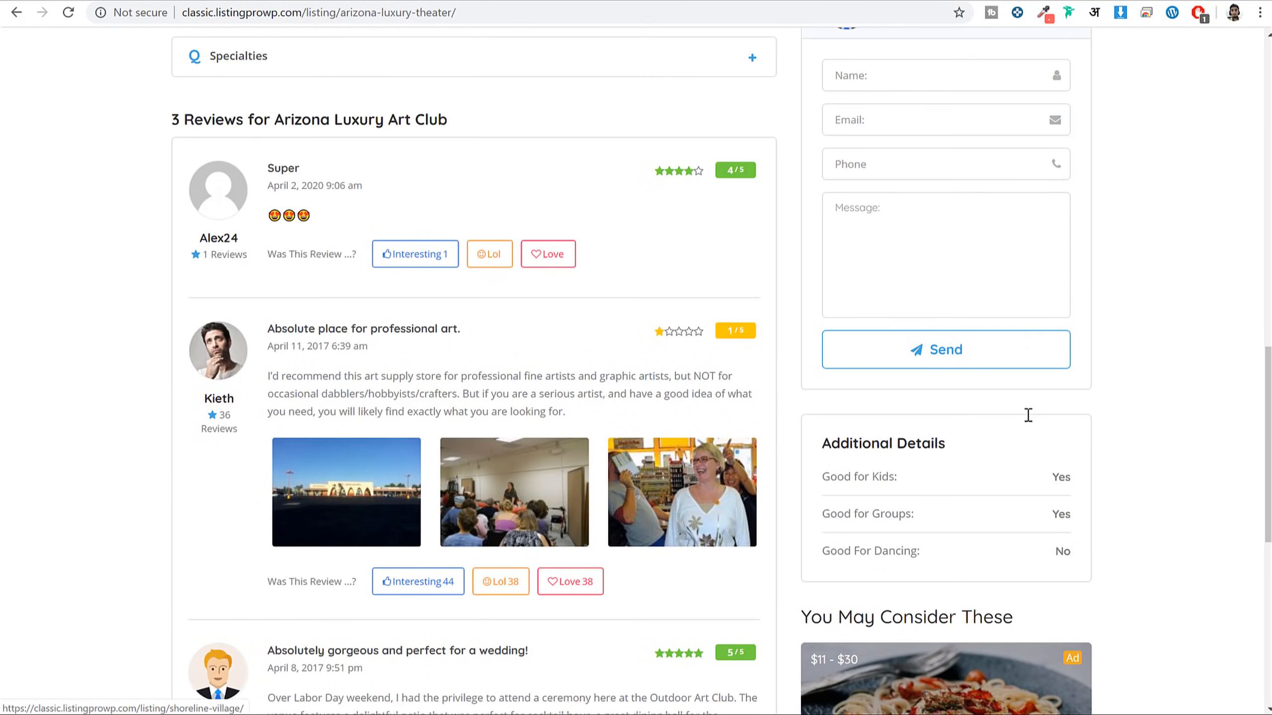
left_click_drag(821, 442, 965, 430)
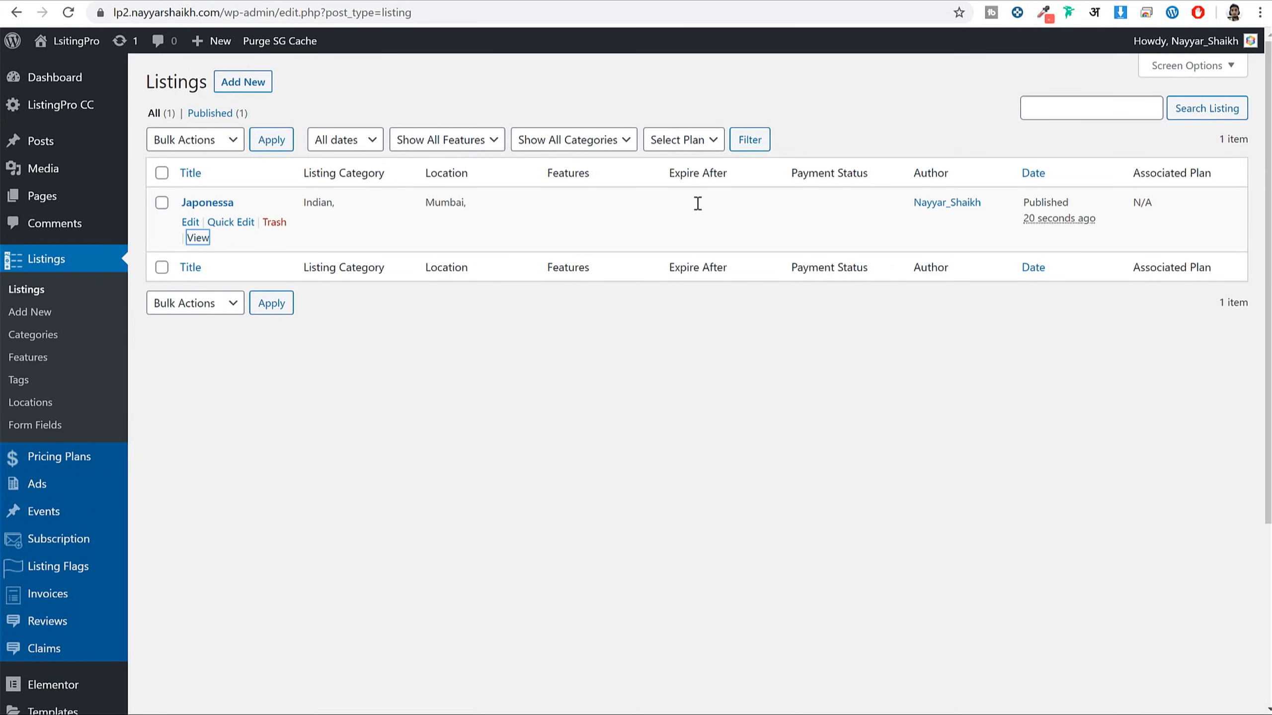
Create a new listing form field titled 'Accepts Apple Pay'
left_click(51, 425)
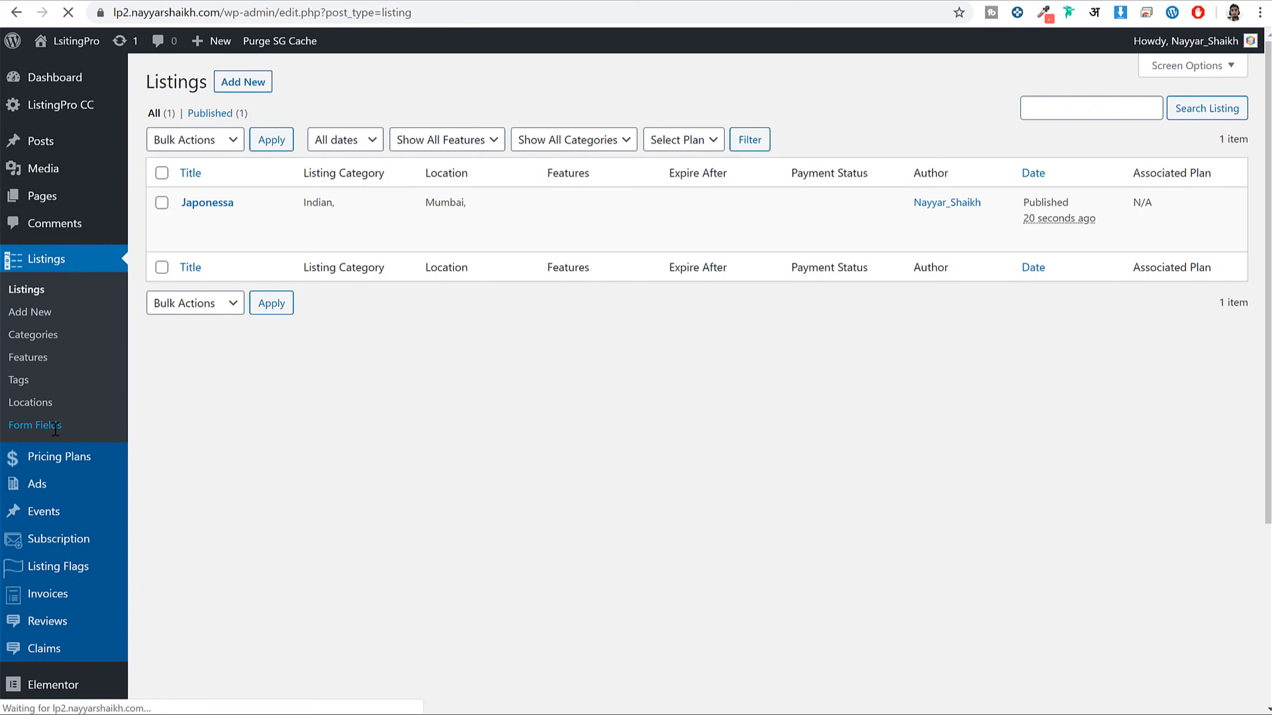
left_click(309, 82)
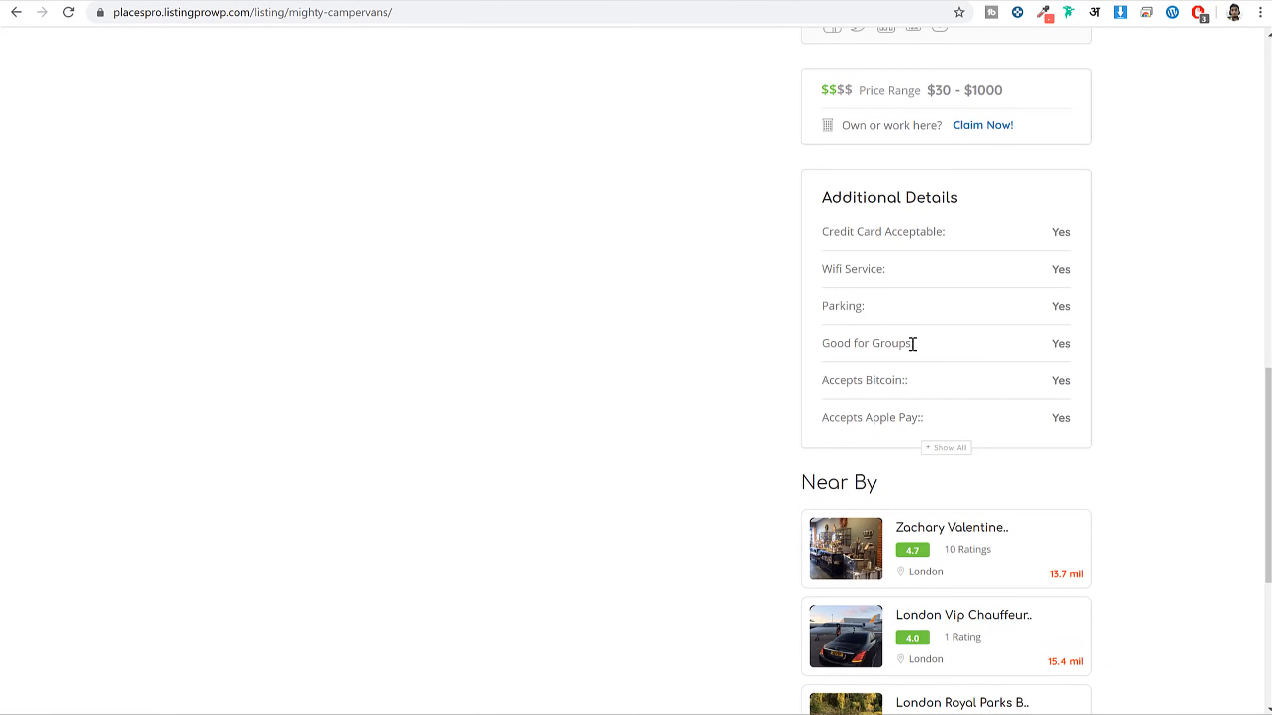
mouse_move(819, 414)
left_mouse_down()
mouse_move(874, 416)
mouse_move(810, 416)
mouse_move(825, 417)
left_mouse_up()
key("ctrl+c")
left_click(896, 419)
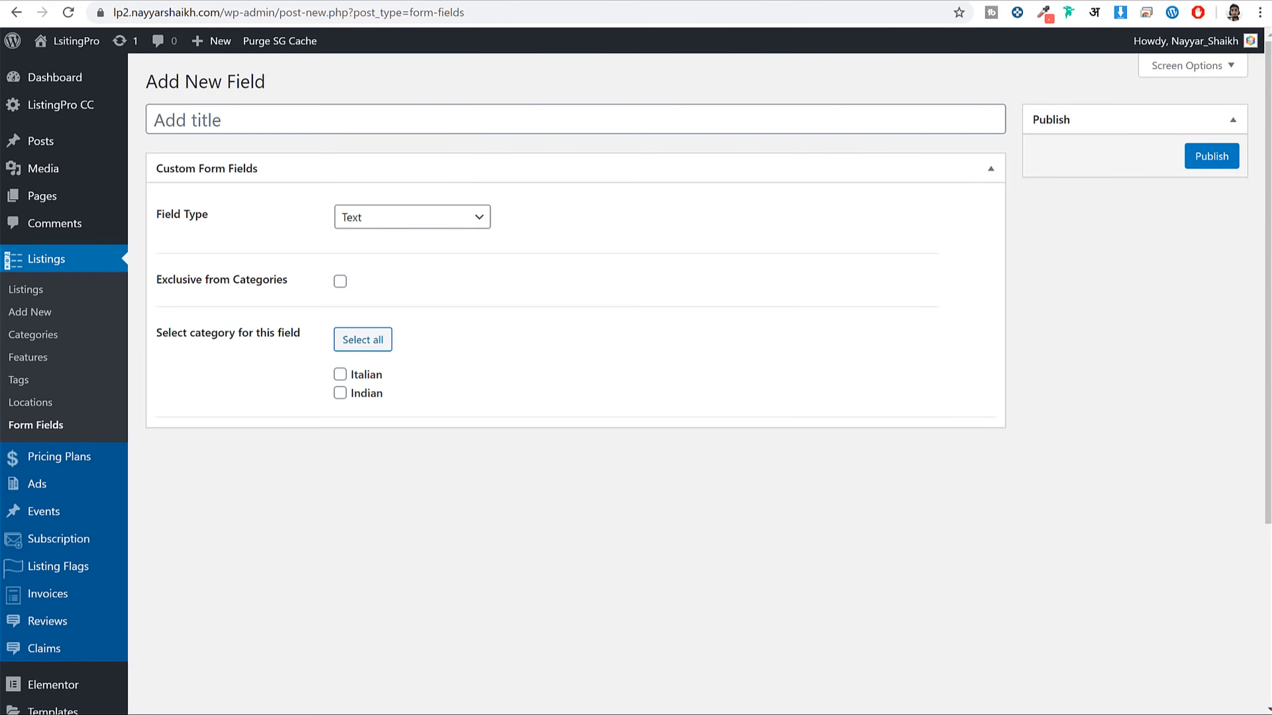
left_click(343, 114)
key("ctrl+v")
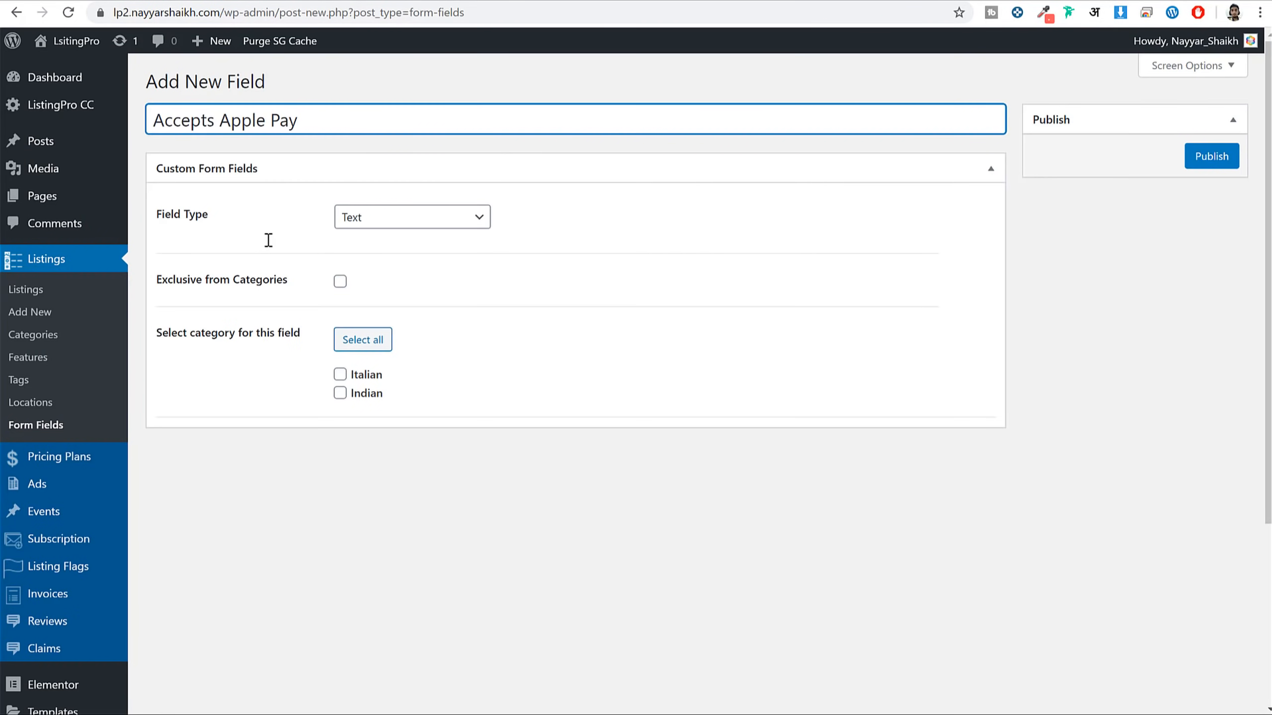
Keep the field type as Text, assign it to Italian and Indian, and publish it
left_click(431, 217)
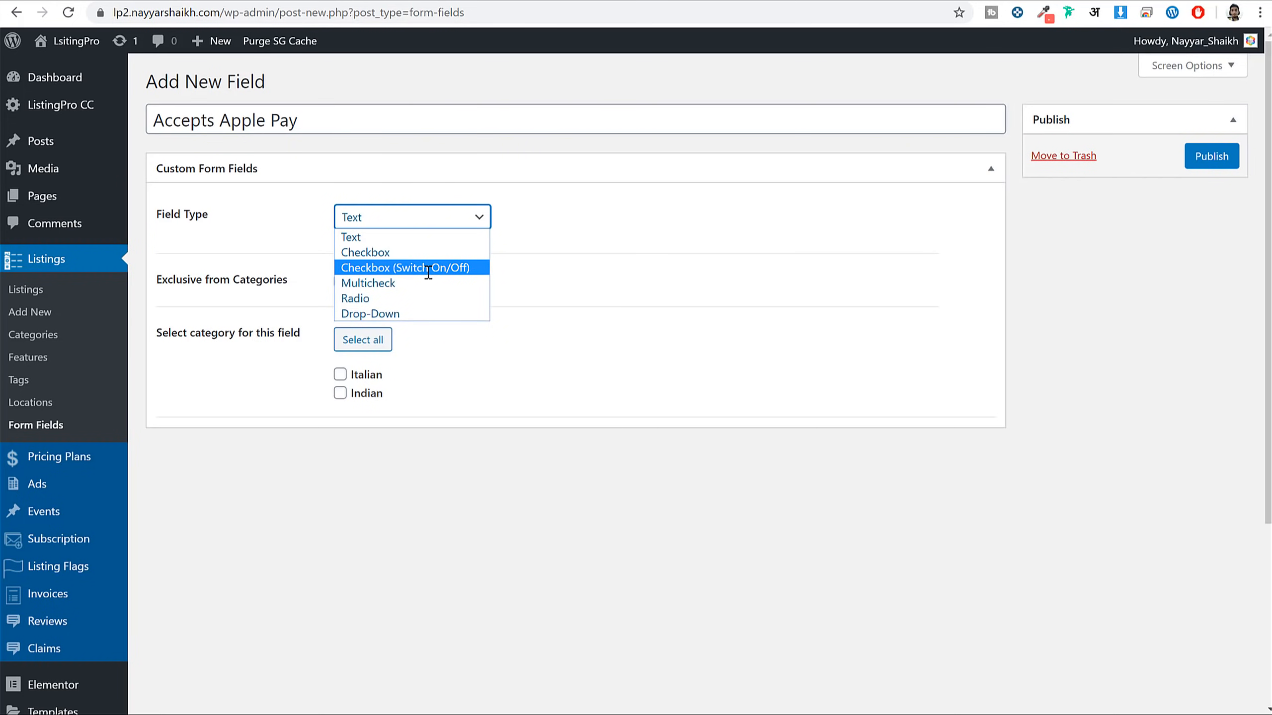
left_click(394, 283)
left_click(396, 219)
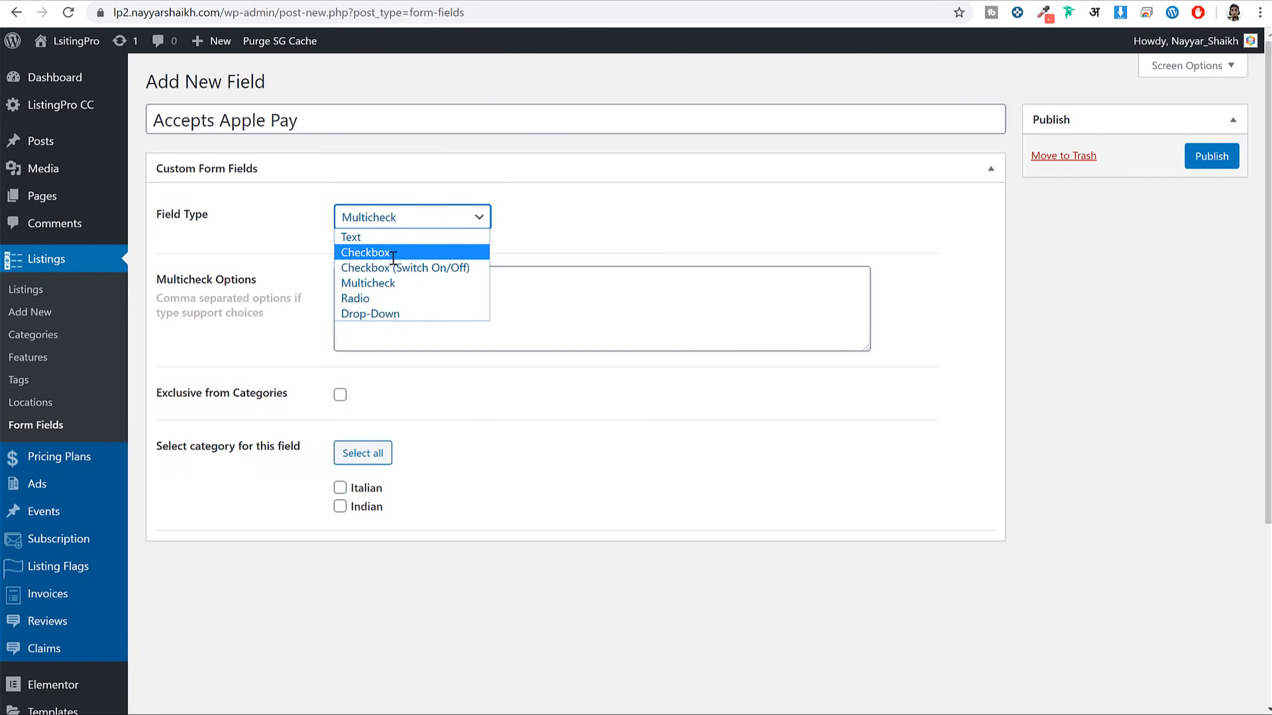
left_click(393, 239)
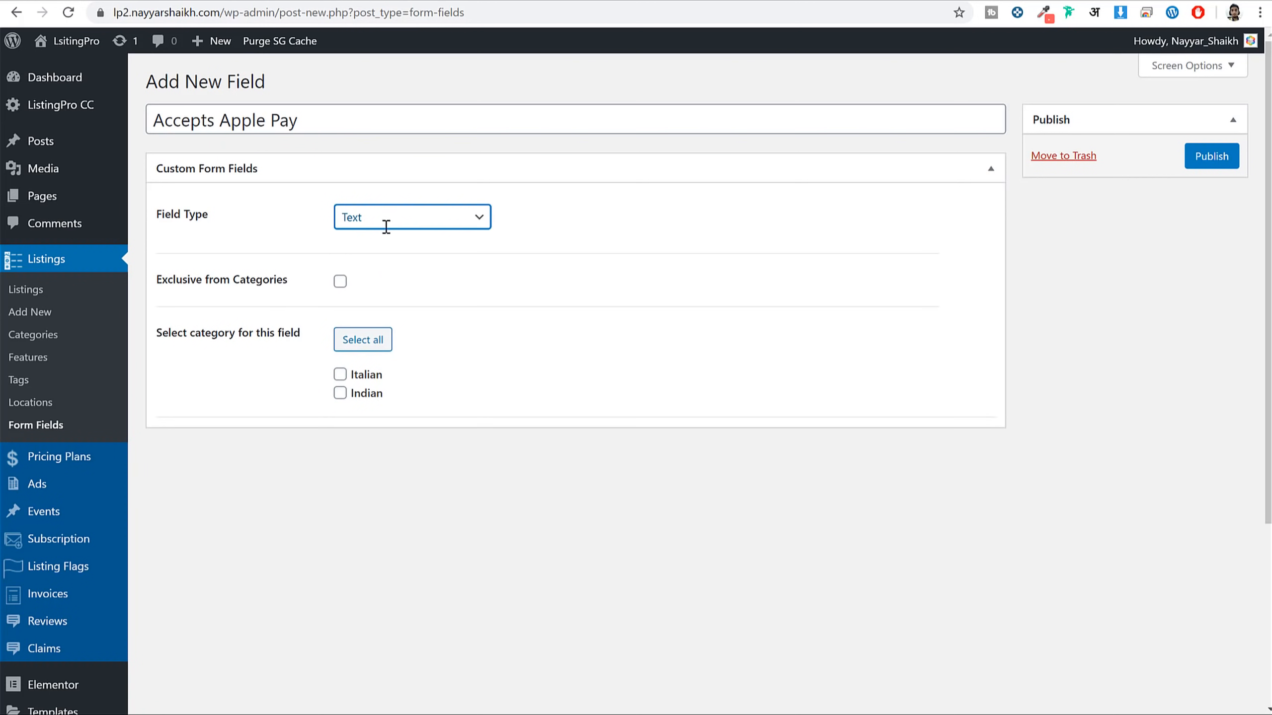
left_click(348, 382)
left_click(345, 376)
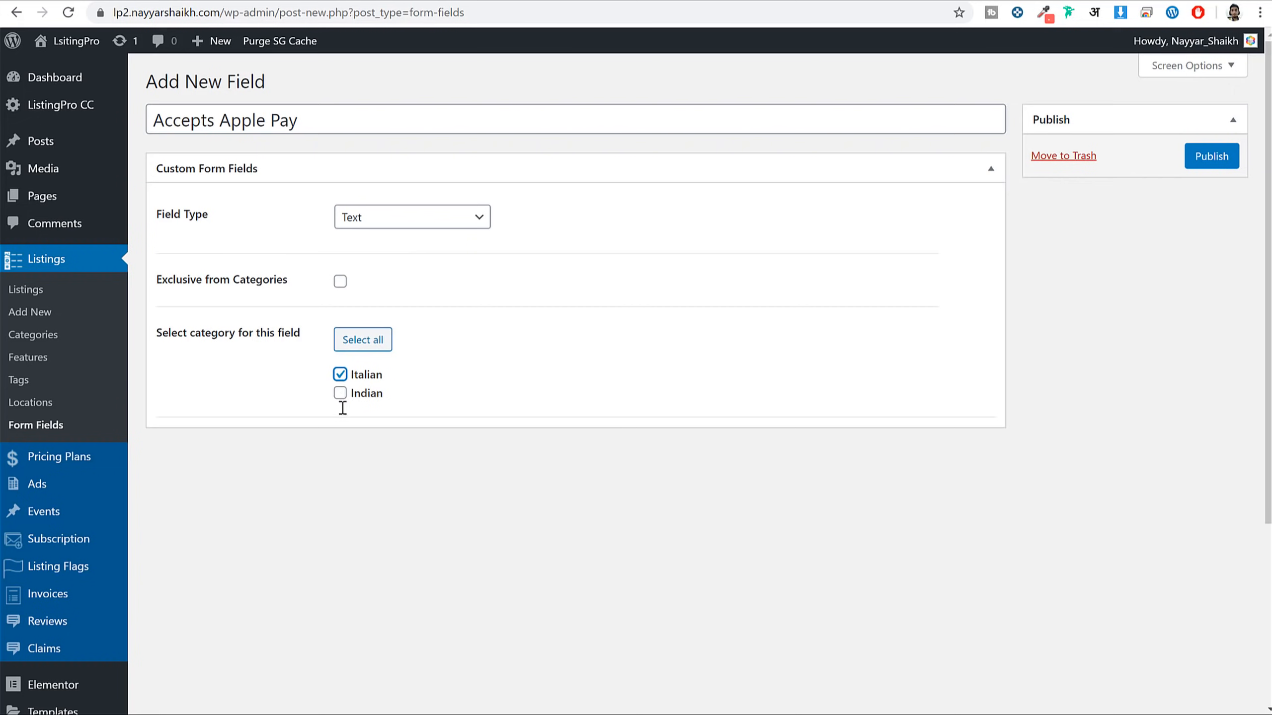
left_click(340, 393)
left_click(1207, 158)
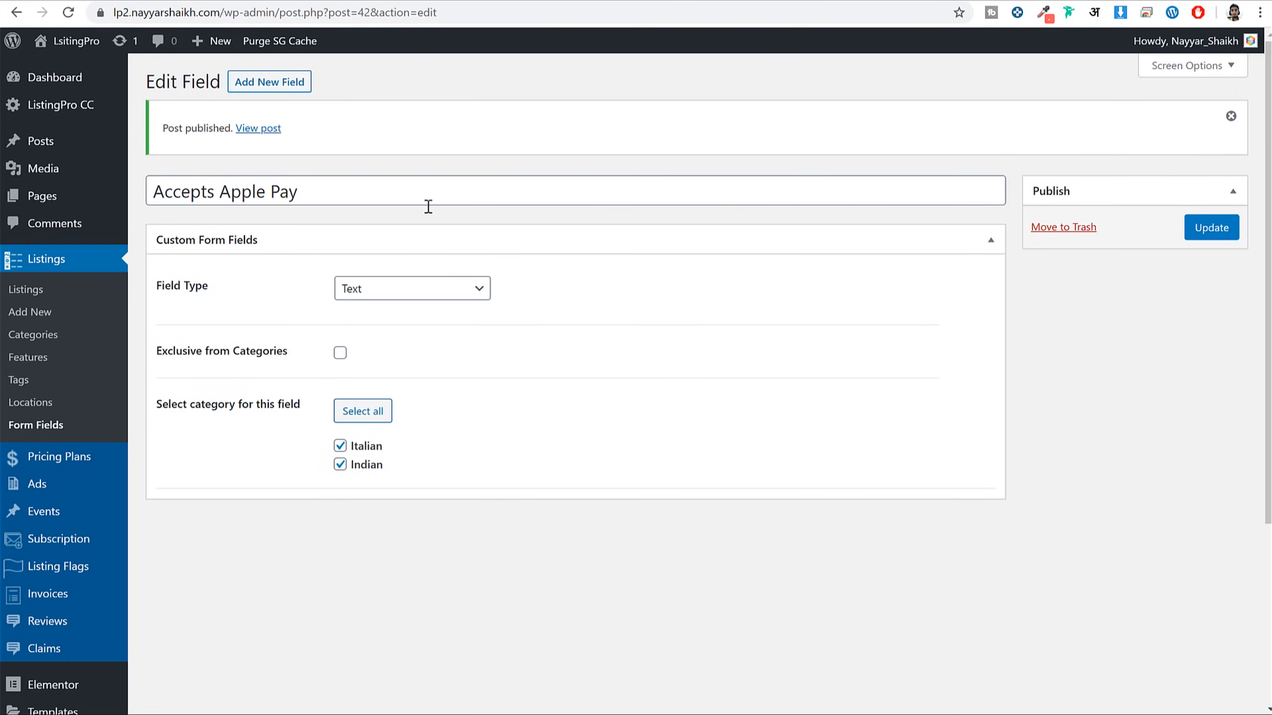
left_click(269, 81)
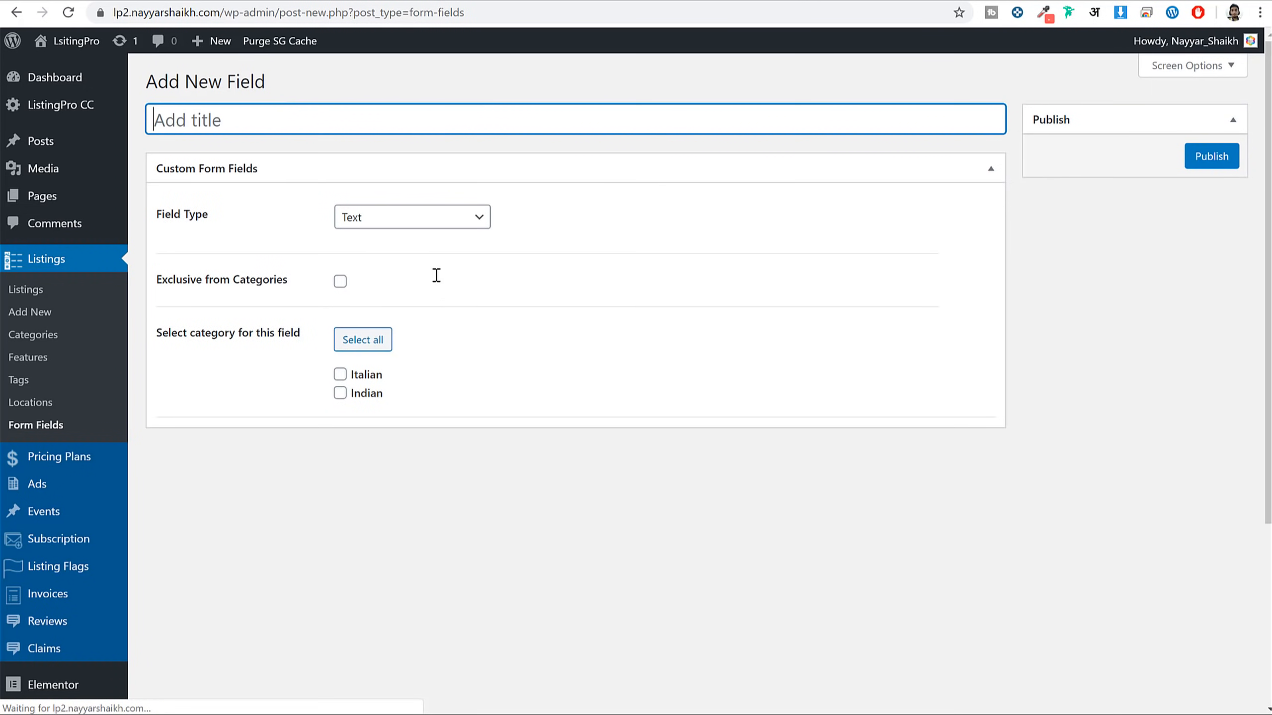
Title the new extra field 'Veg/Non Veg' and make it a Drop-Down
left_click(441, 221)
left_click(296, 128)
type("Veg")
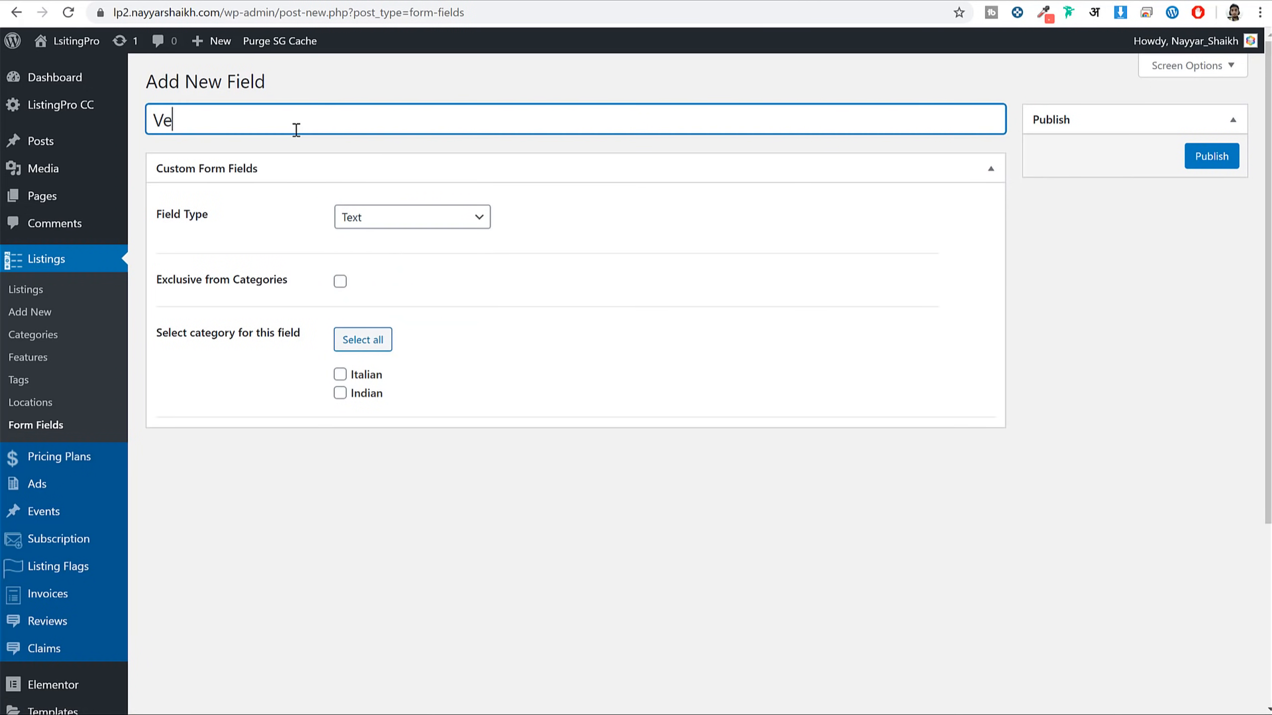
type("/Non. Veg")
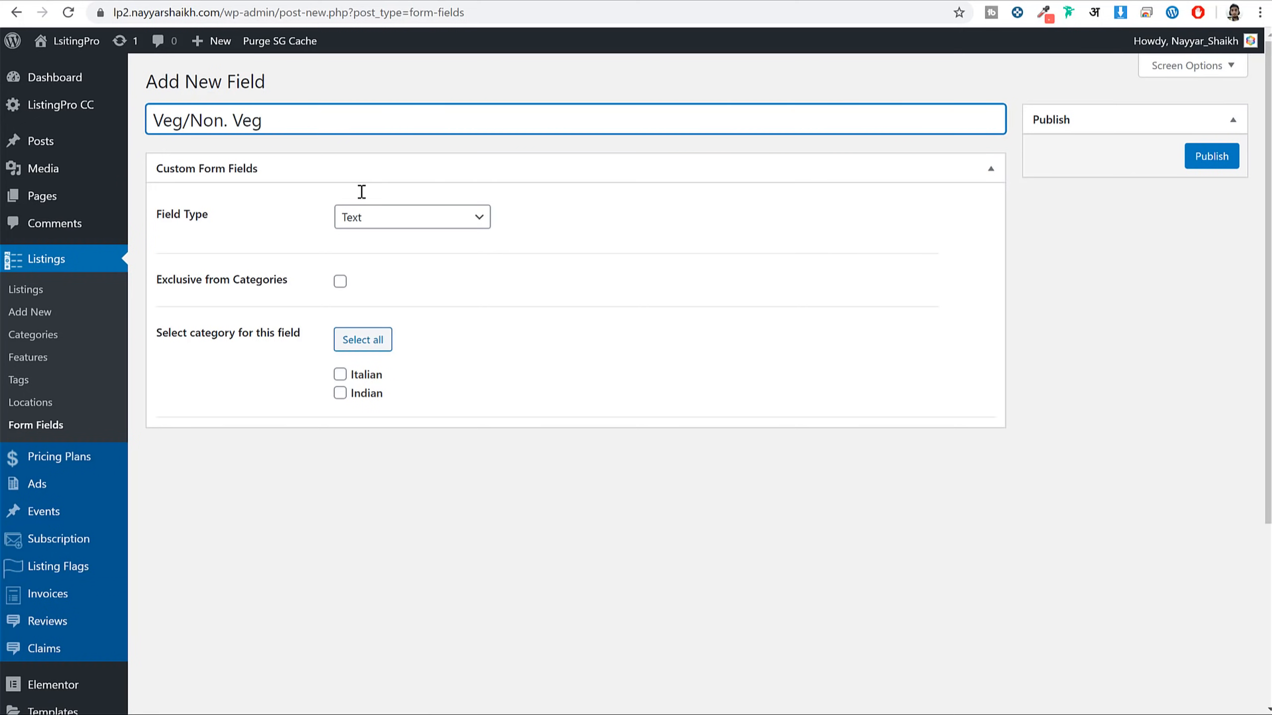
left_click(369, 217)
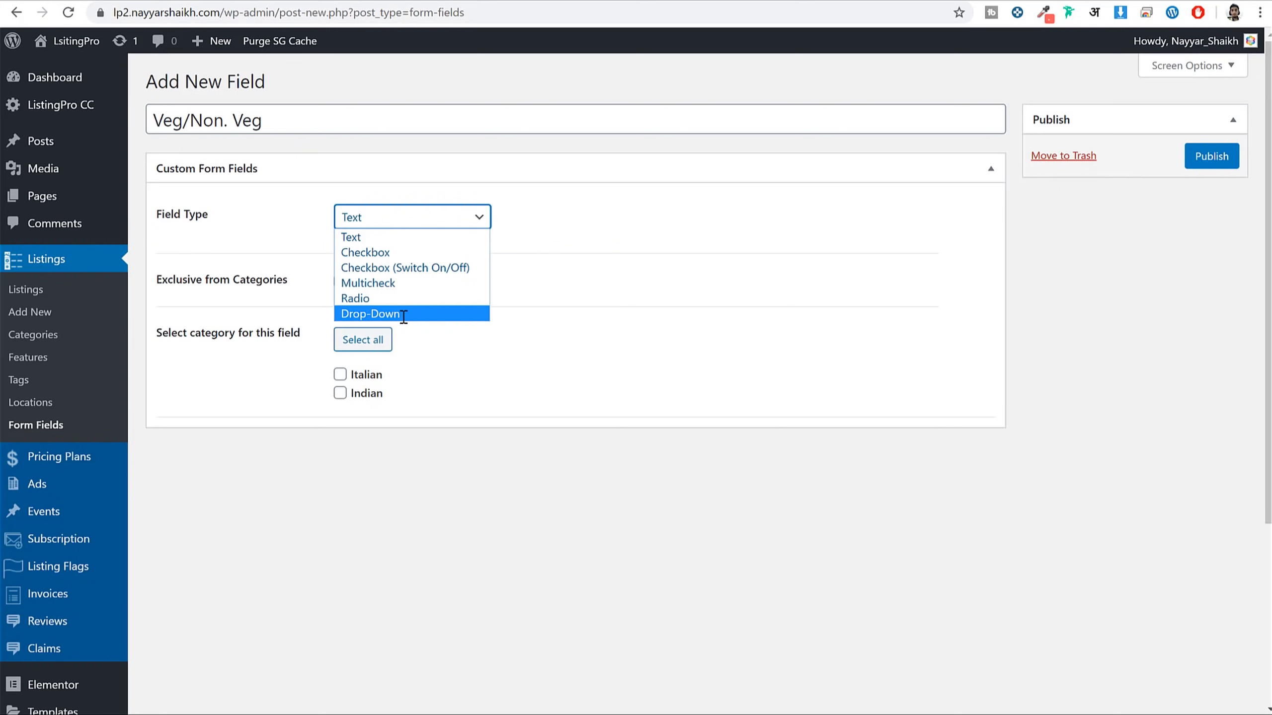
left_click(404, 314)
Enter options ending 'Only Non Veg,Both Veg & Non Veg', assign Italian and Indian, and publish
left_click(409, 300)
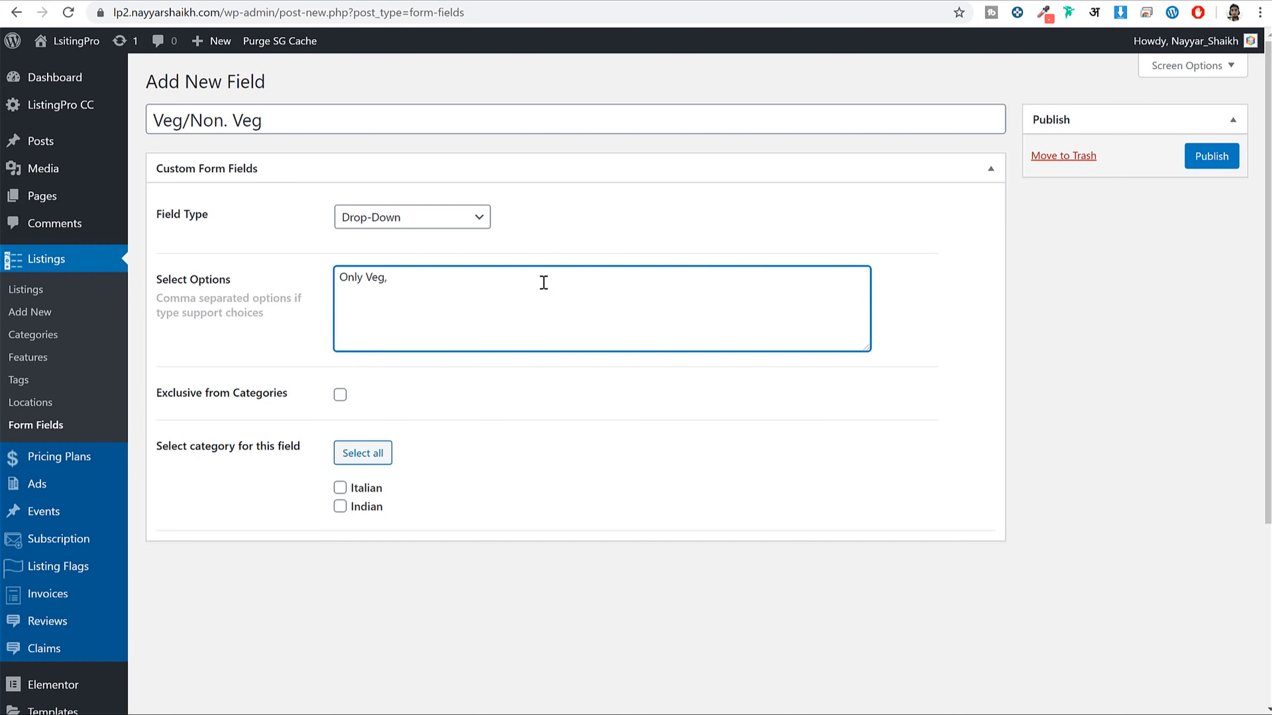
type("Only Non Veg,Both")
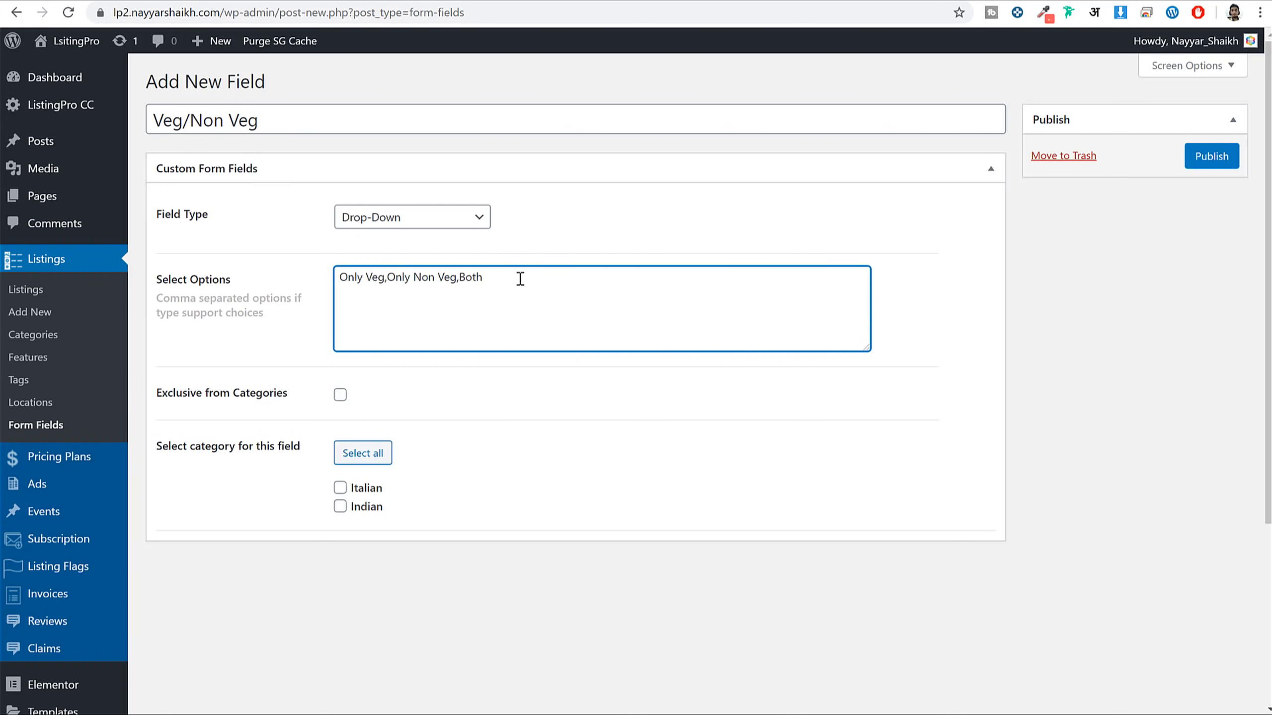
type(" Veg & Non Veg")
left_click_drag(458, 285, 461, 284)
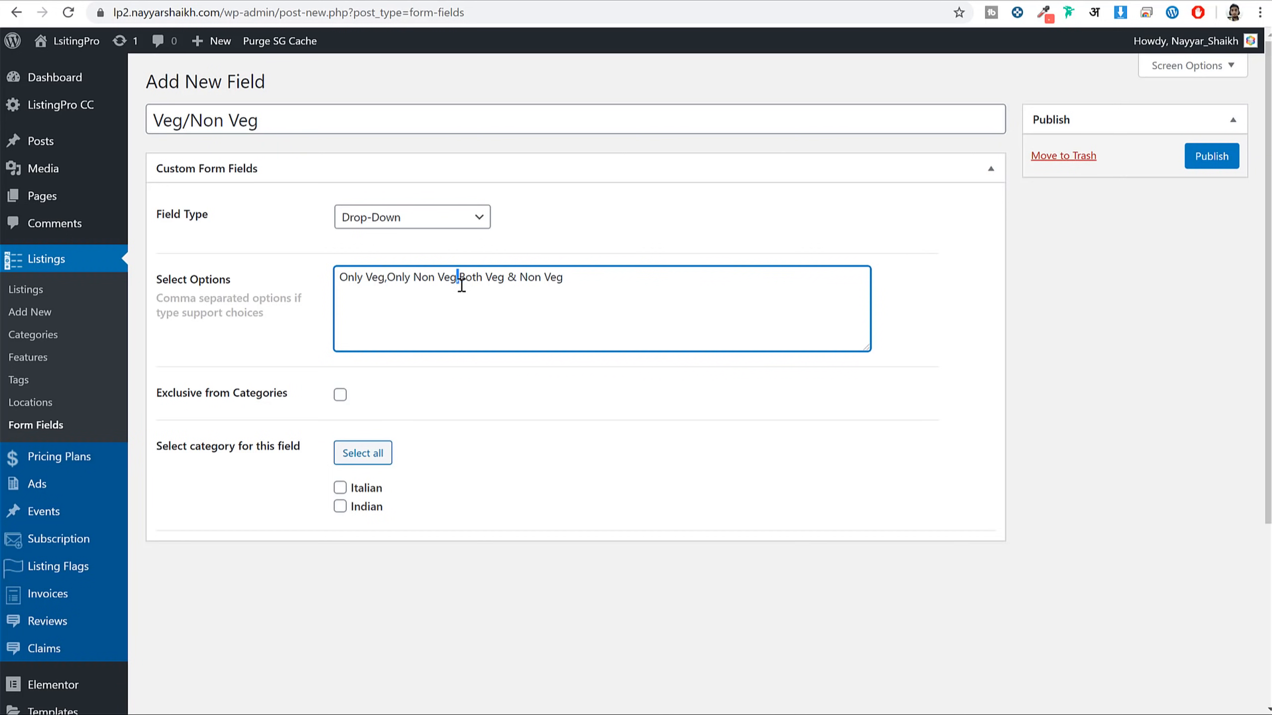
left_click(339, 488)
left_click(340, 507)
left_click(1226, 153)
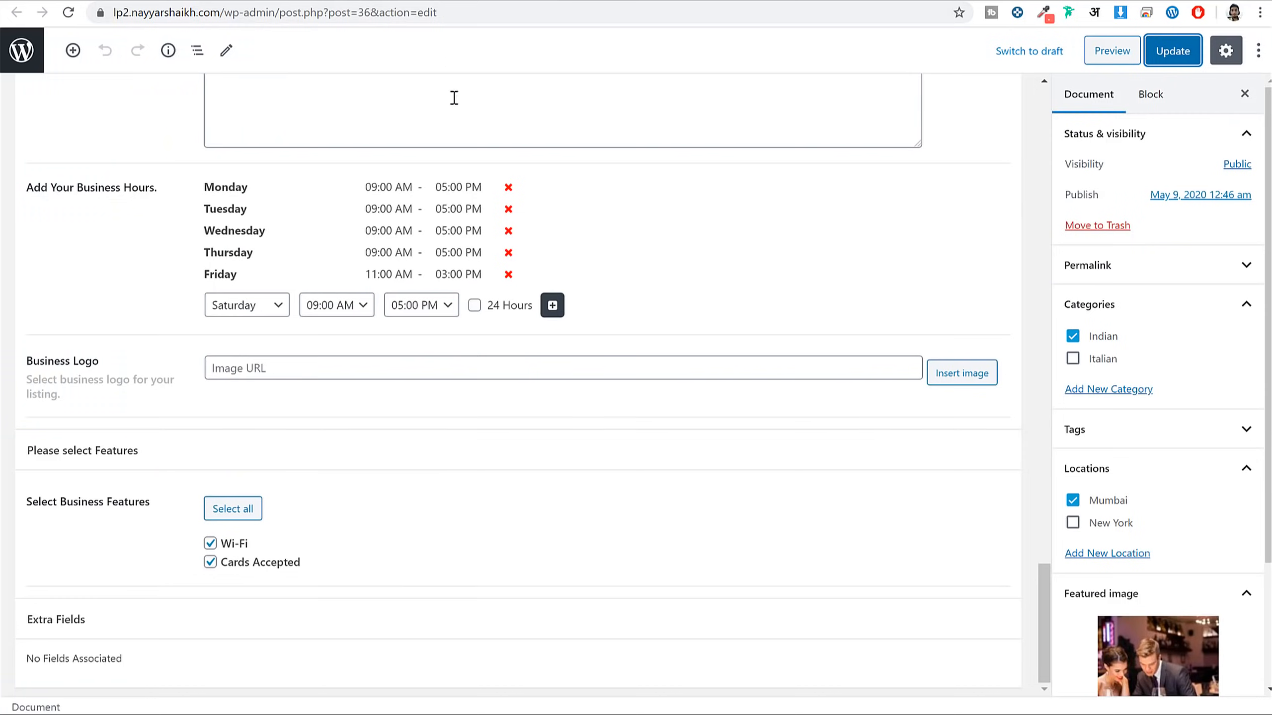
Reload Japonessa's editor and set Veg/Non Veg to 'Both Veg & Non Veg'
left_click(65, 12)
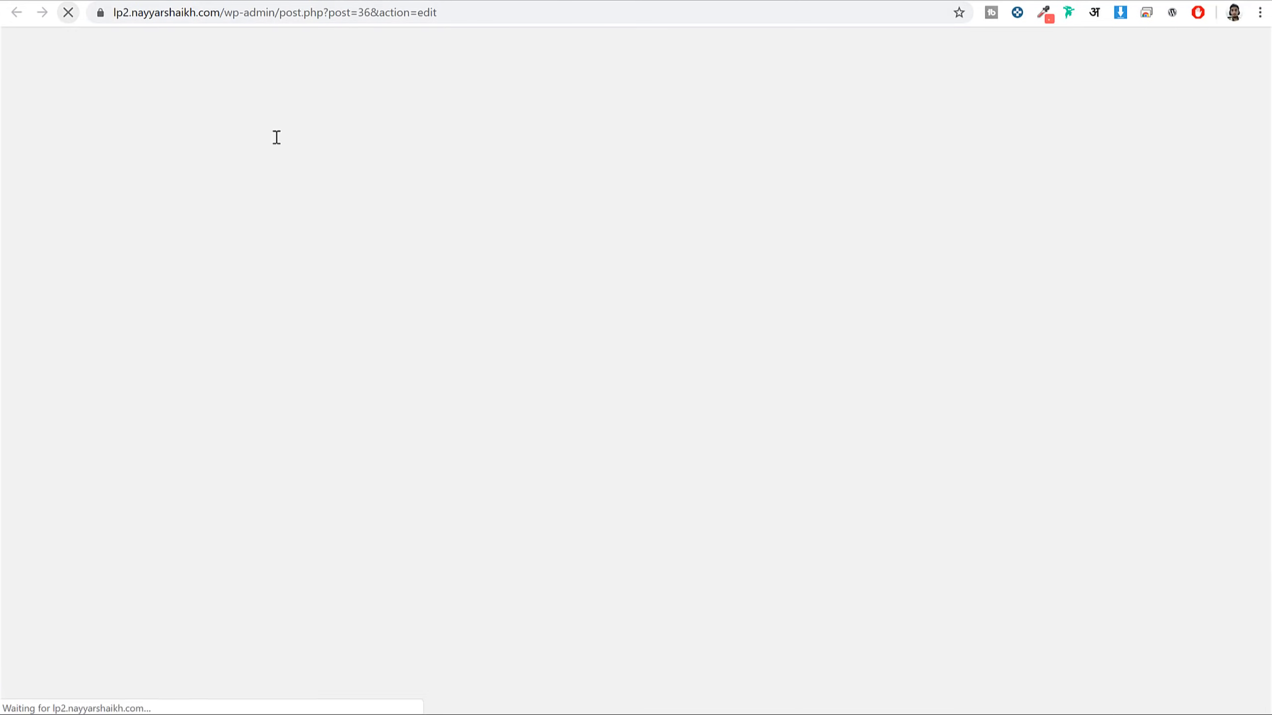
scroll(492, 372, "down", 20)
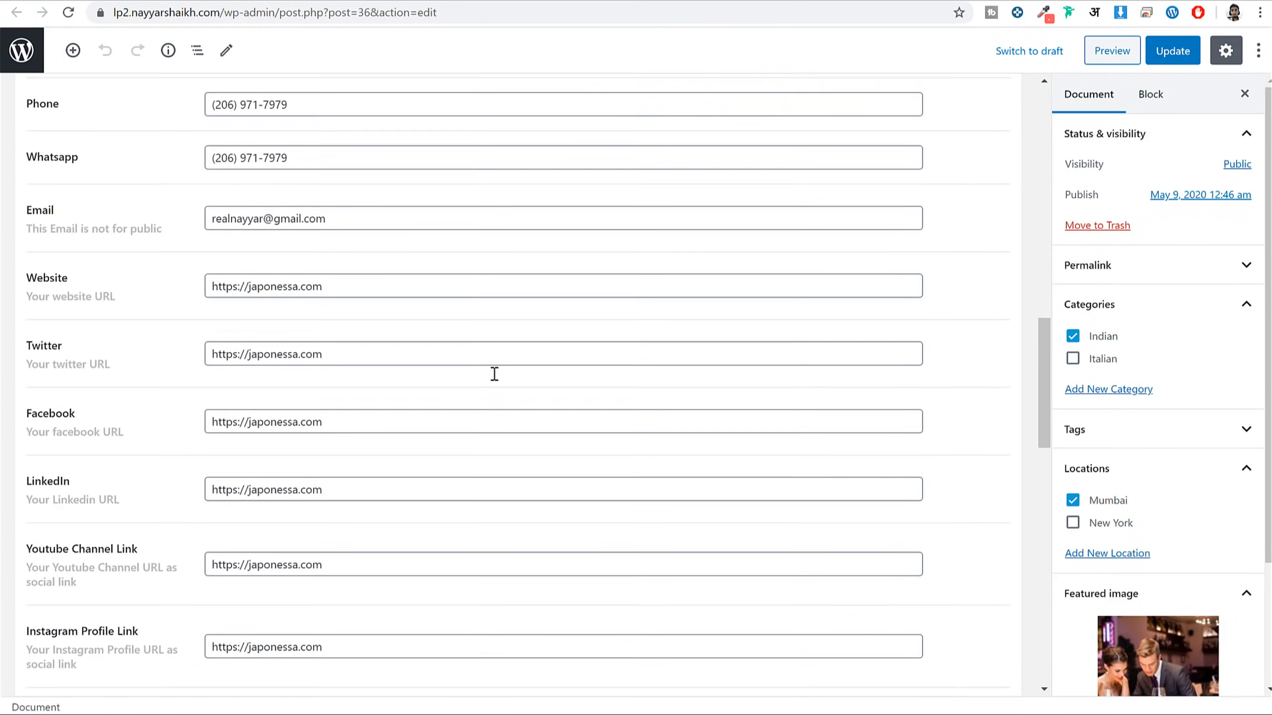
scroll(496, 373, "down", 15)
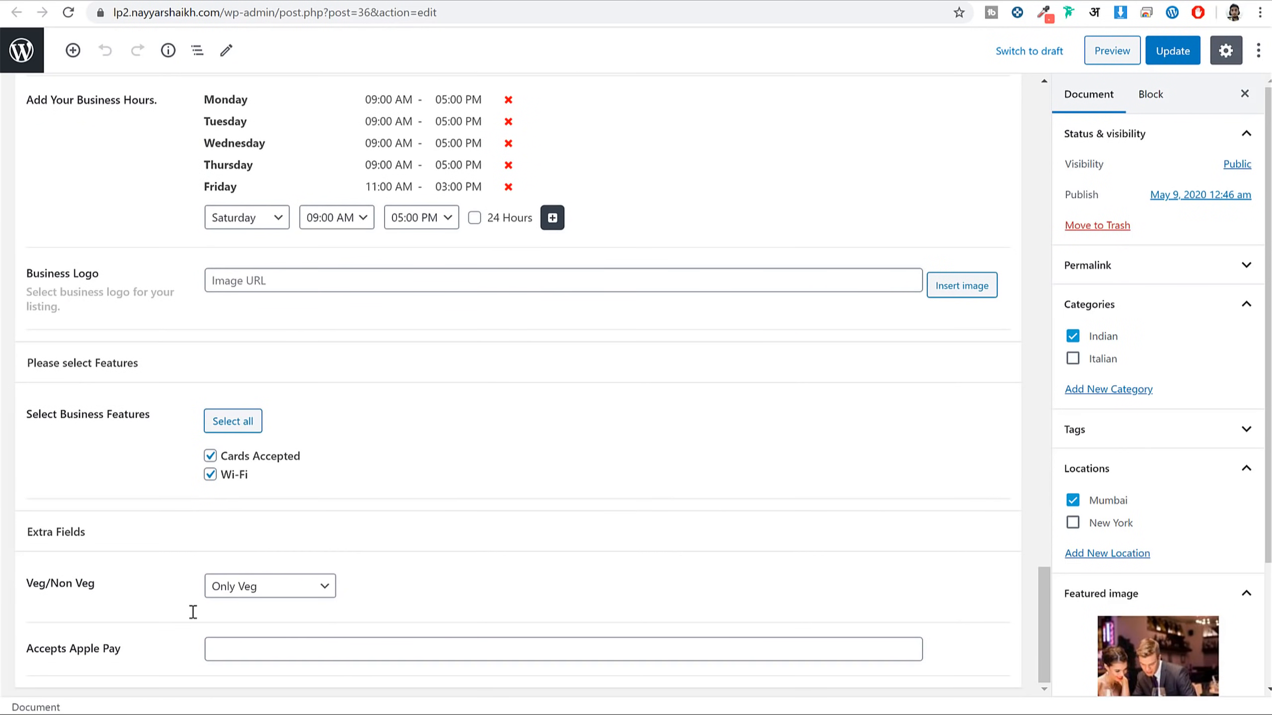
left_click_drag(26, 581, 80, 584)
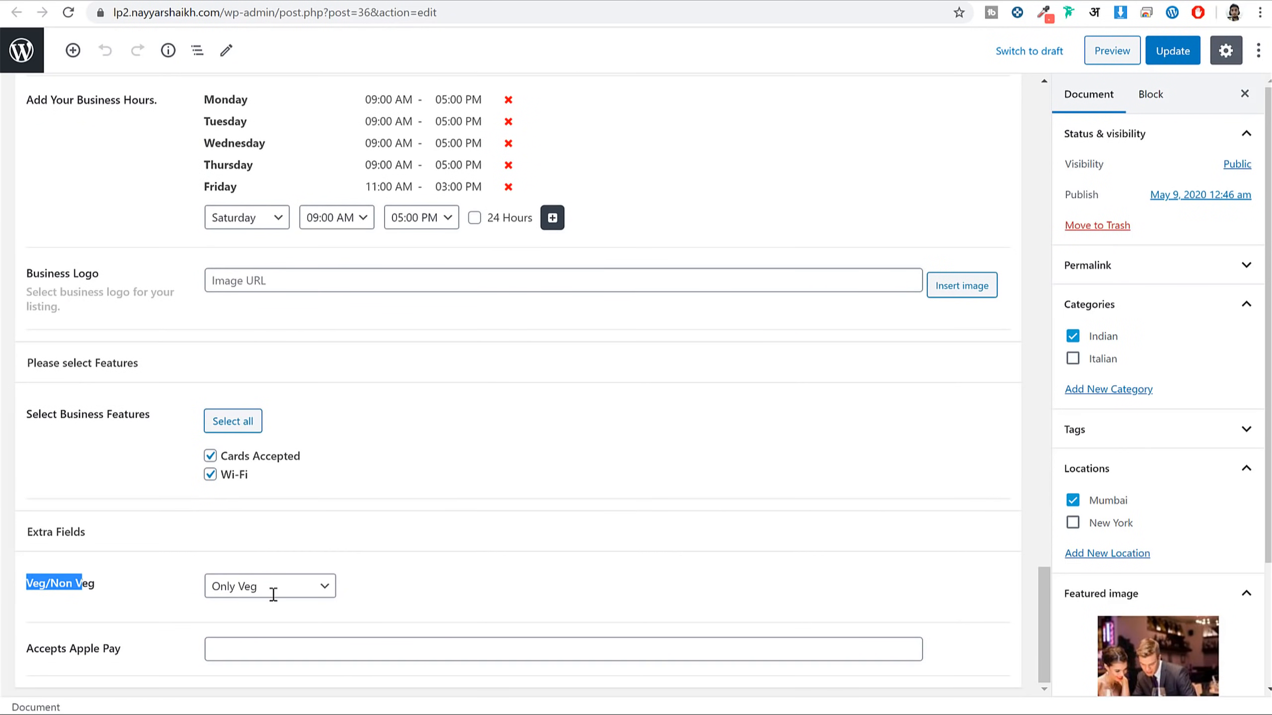
left_click(269, 593)
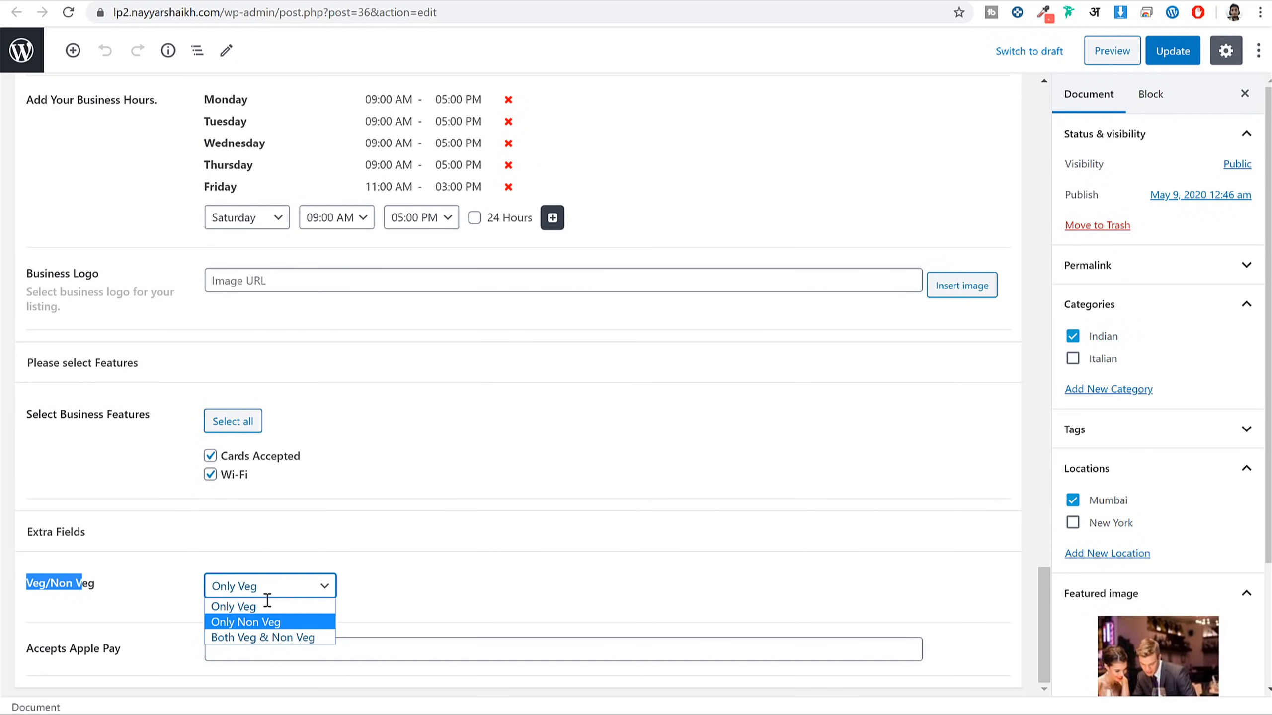
left_click(262, 640)
Enter Yes for Accepts Apple Pay and update the listing
left_click(72, 651)
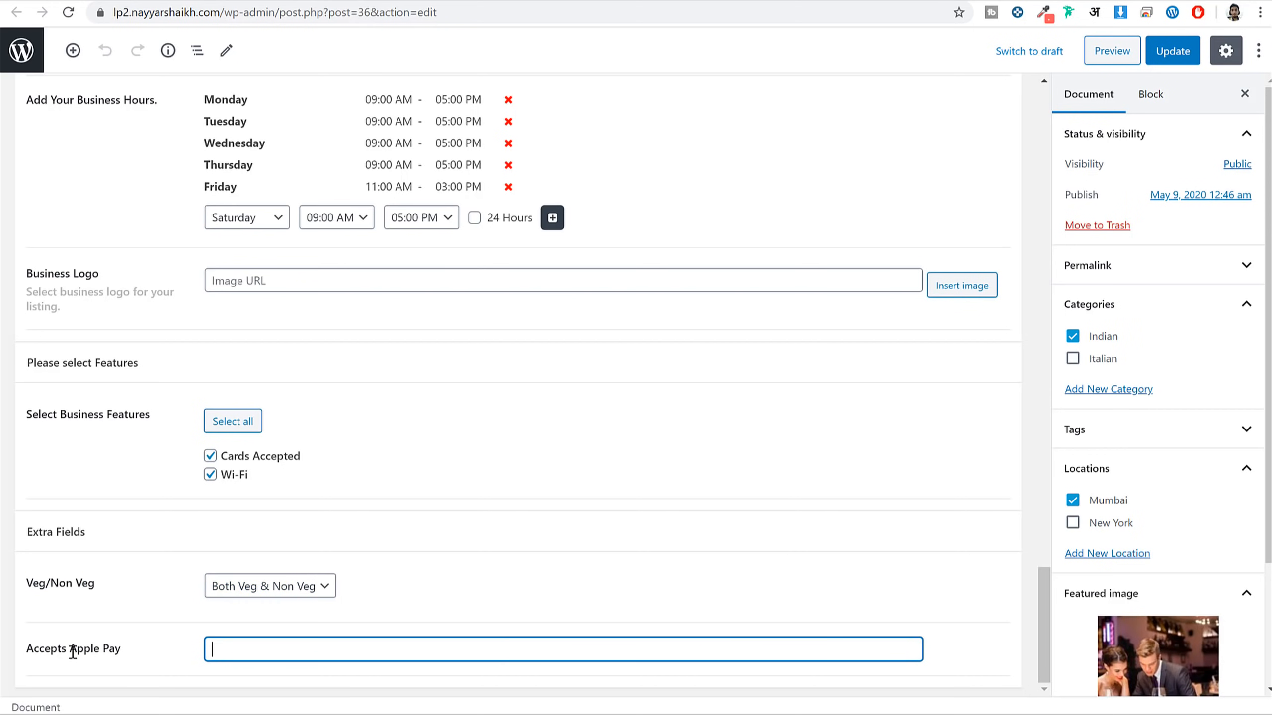
left_click_drag(36, 651, 129, 650)
left_click(250, 654)
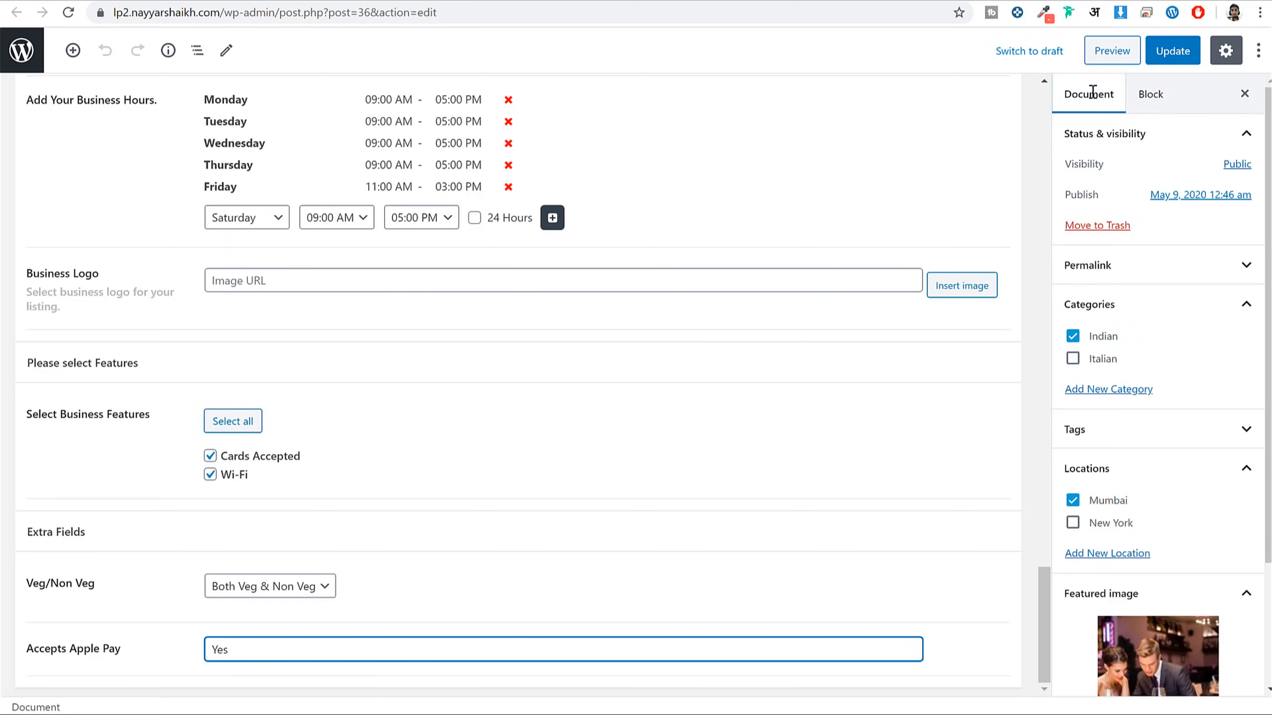
left_click(1179, 53)
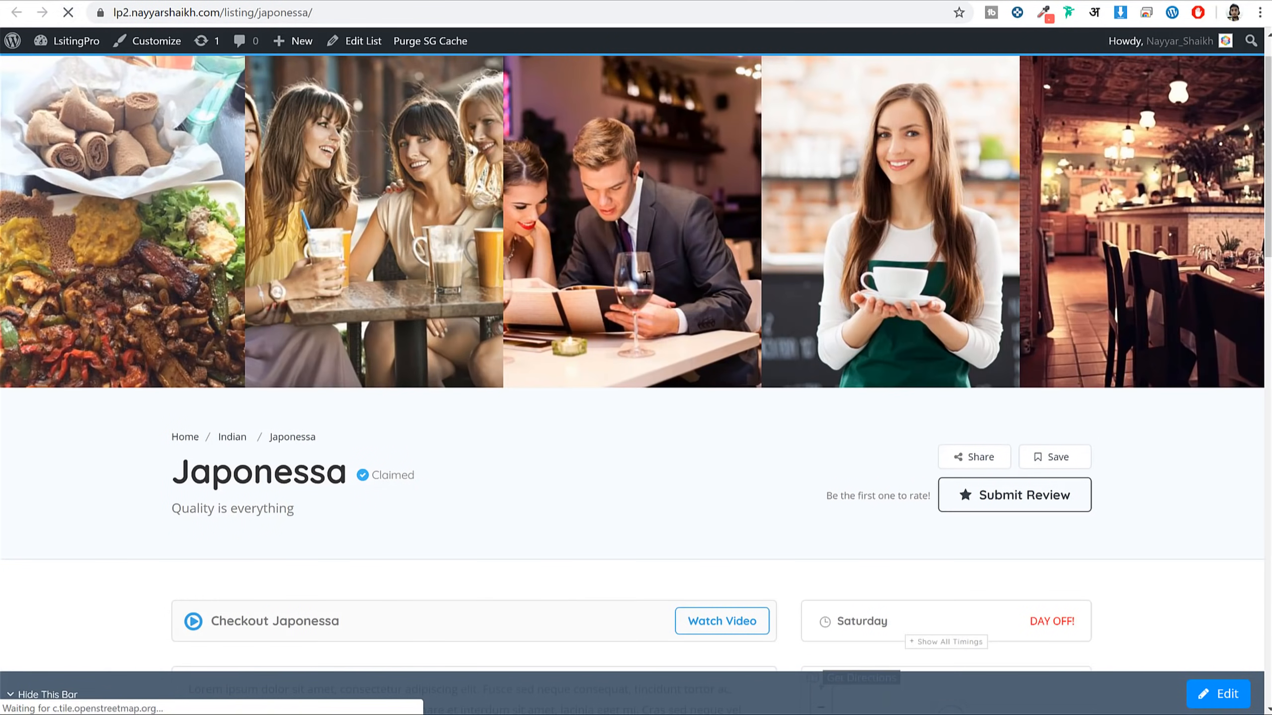
Scroll Japonessa's live page down to its Additional Details box showing both values
scroll(831, 354, "down", 2)
scroll(832, 355, "down", 15)
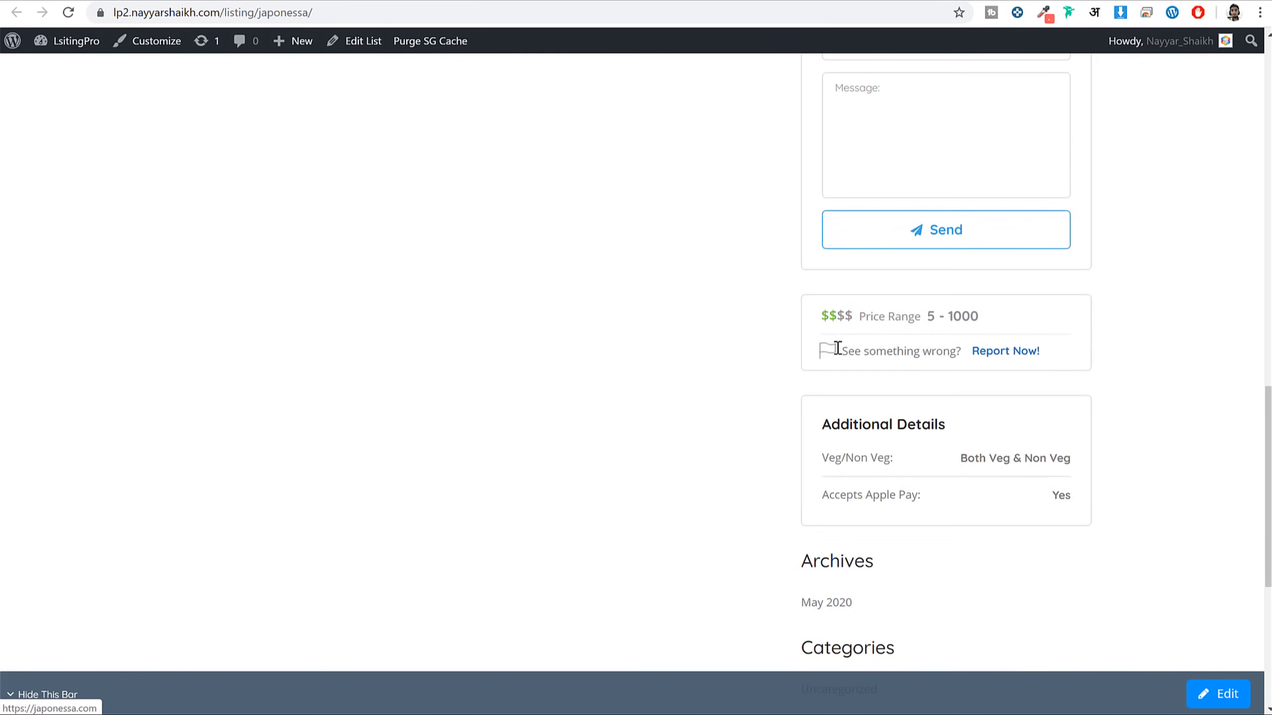
left_click_drag(833, 353, 943, 358)
left_click(902, 395)
left_click_drag(832, 374, 838, 392)
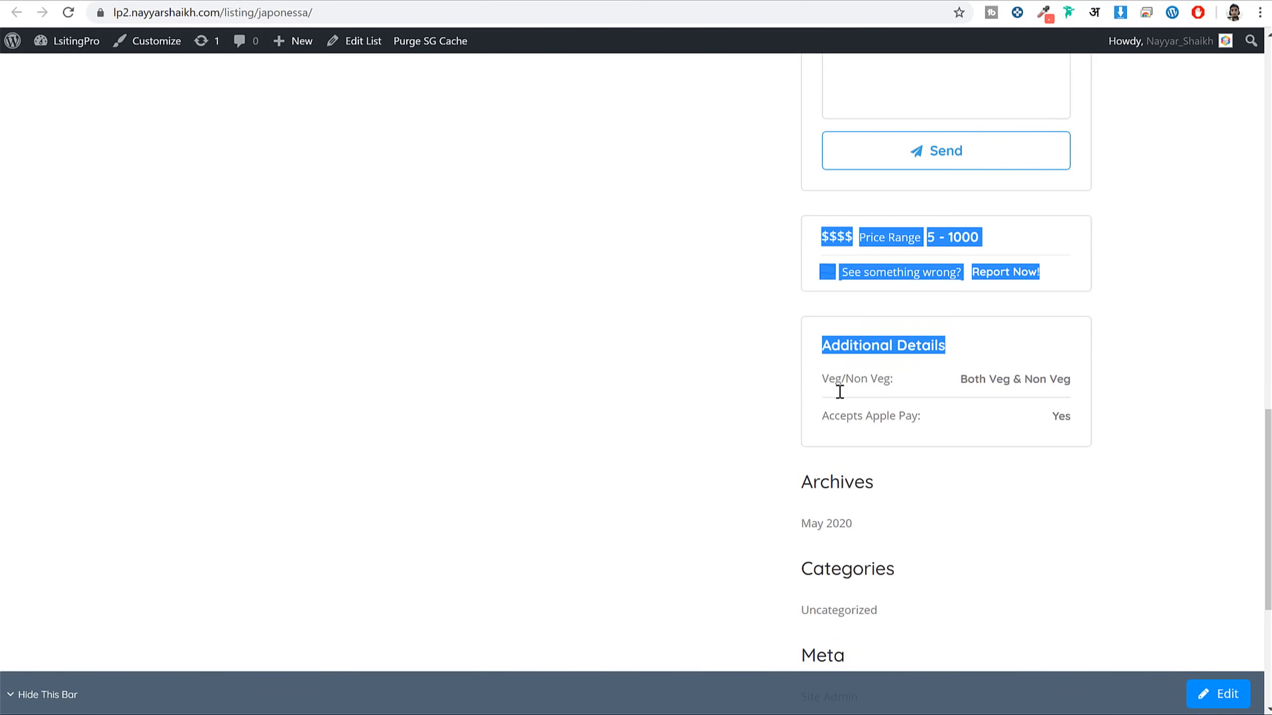
left_click(883, 401)
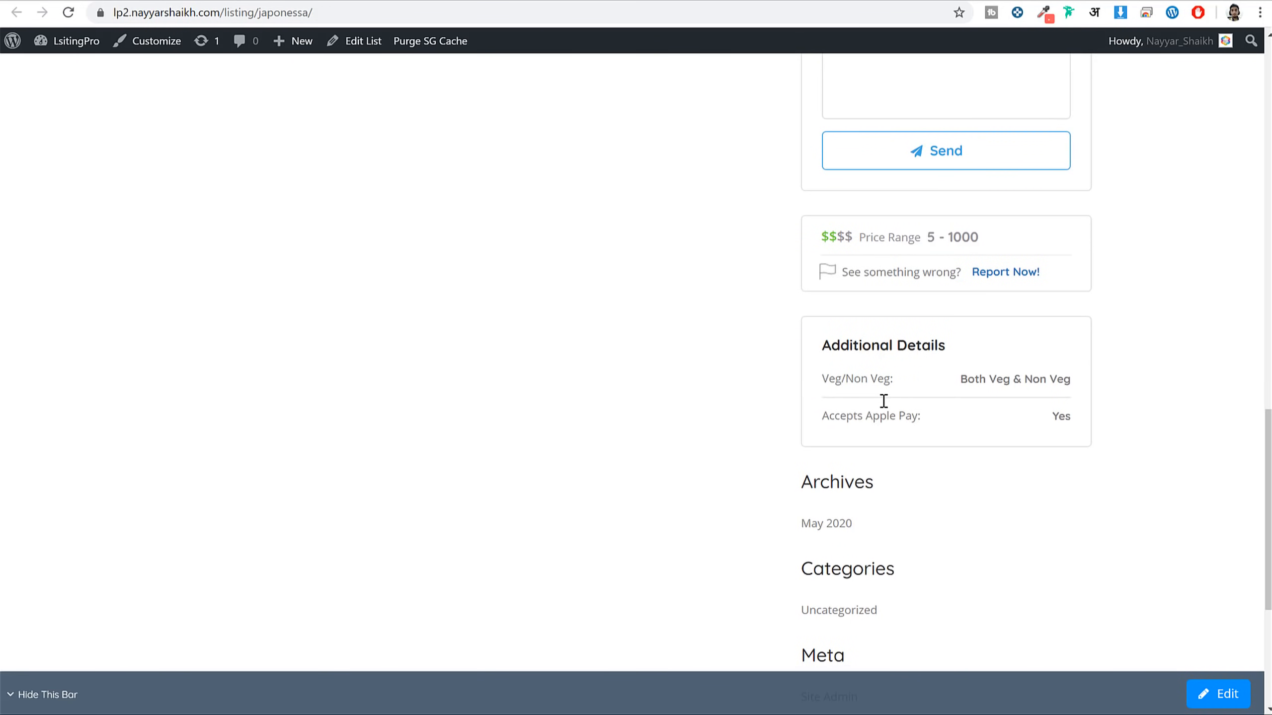
Open the ListingPro user dashboard from the front-end user menu
scroll(884, 401, "up", 17)
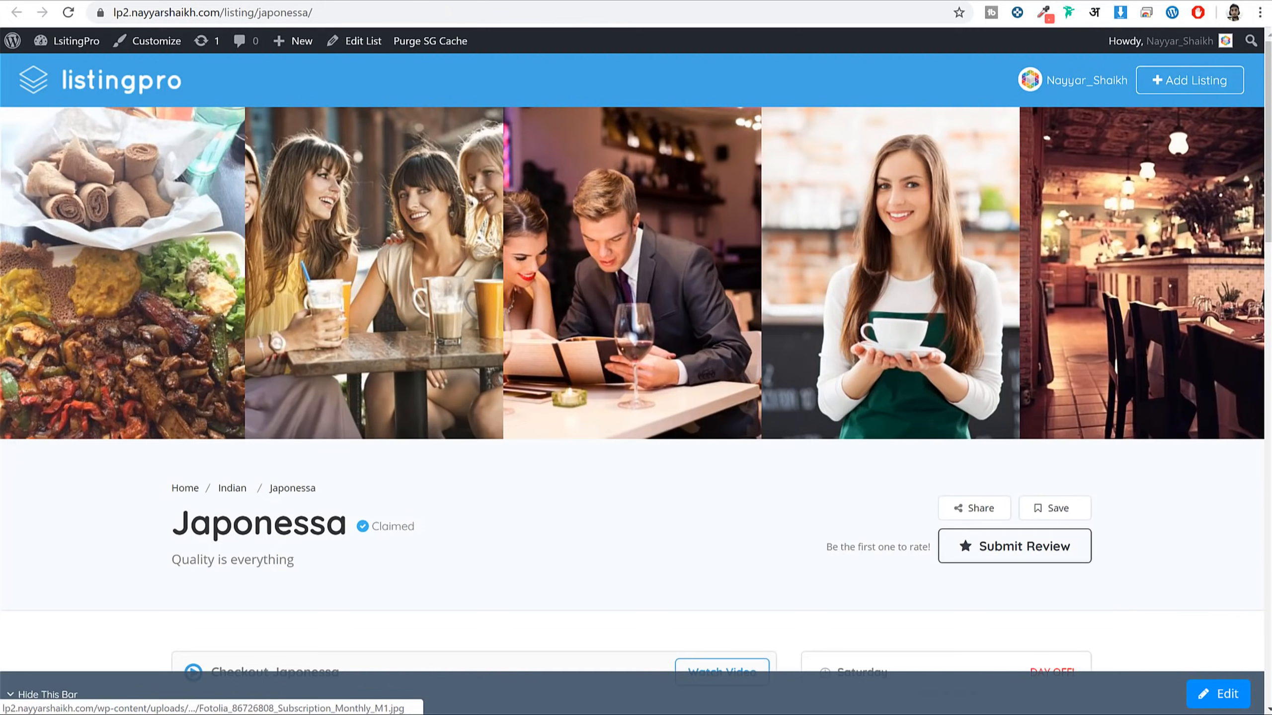
scroll(1157, 365, "down", 18)
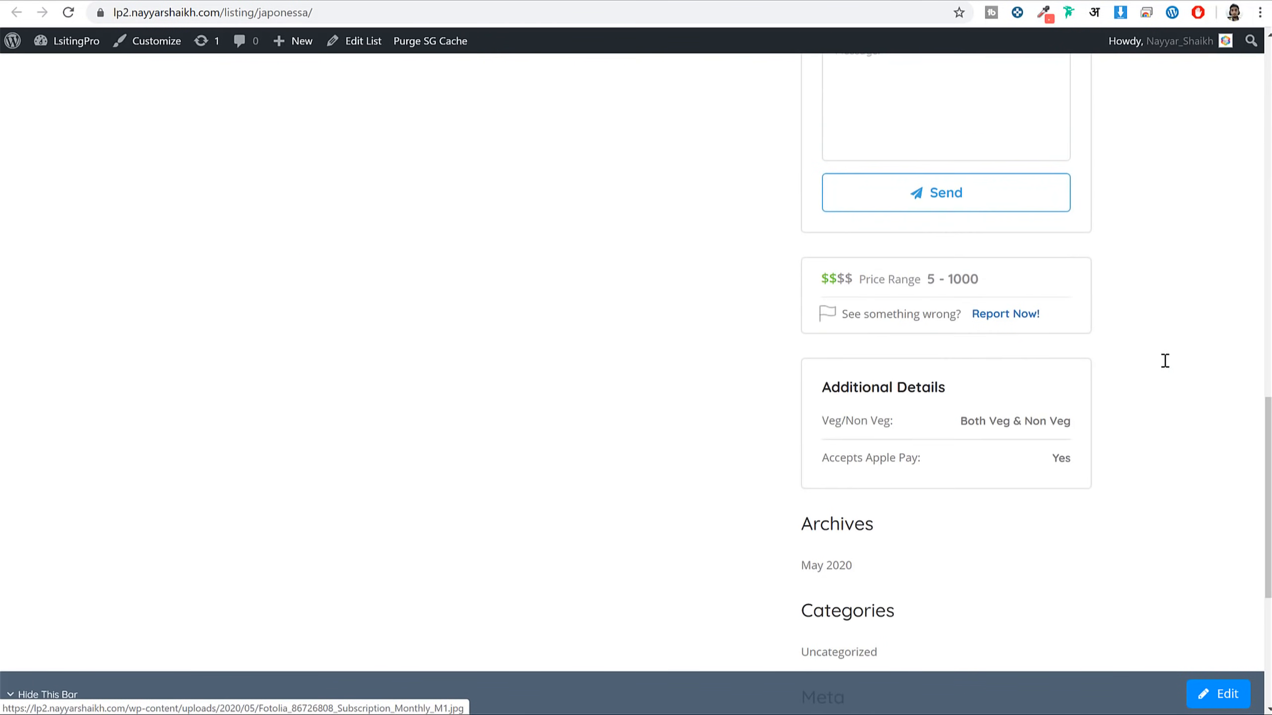
scroll(1165, 359, "up", 18)
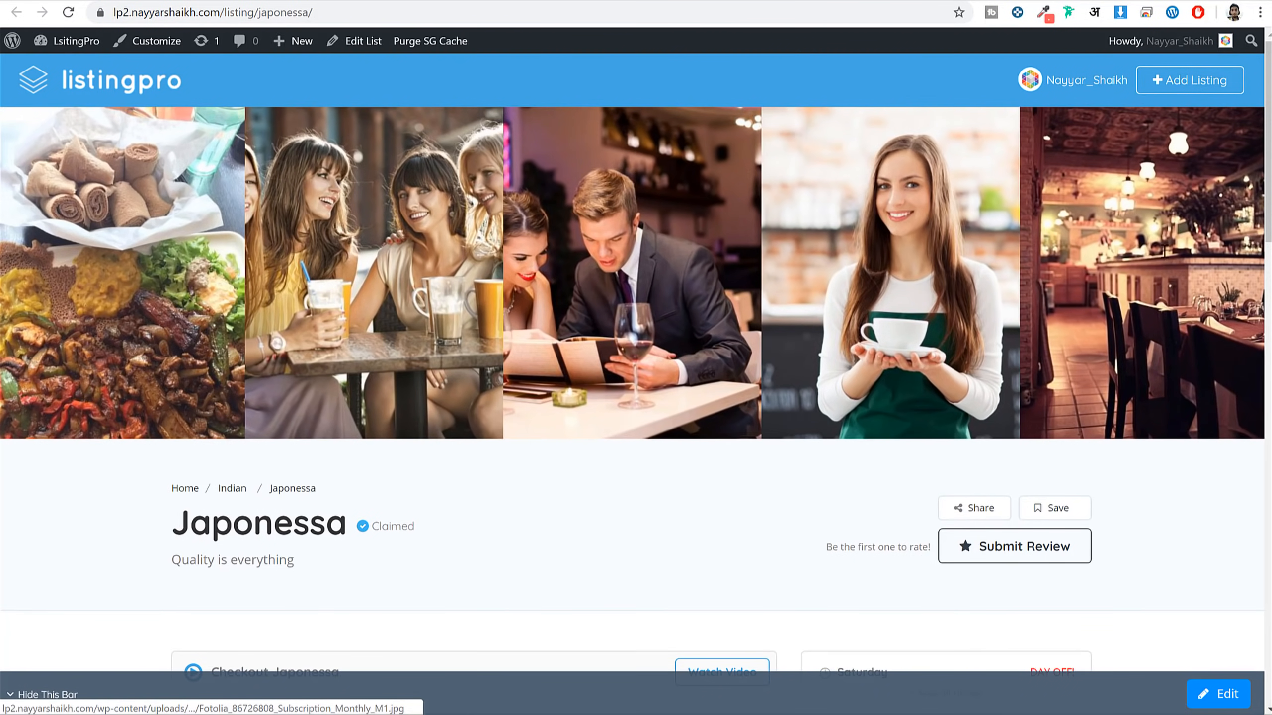
left_click(1065, 90)
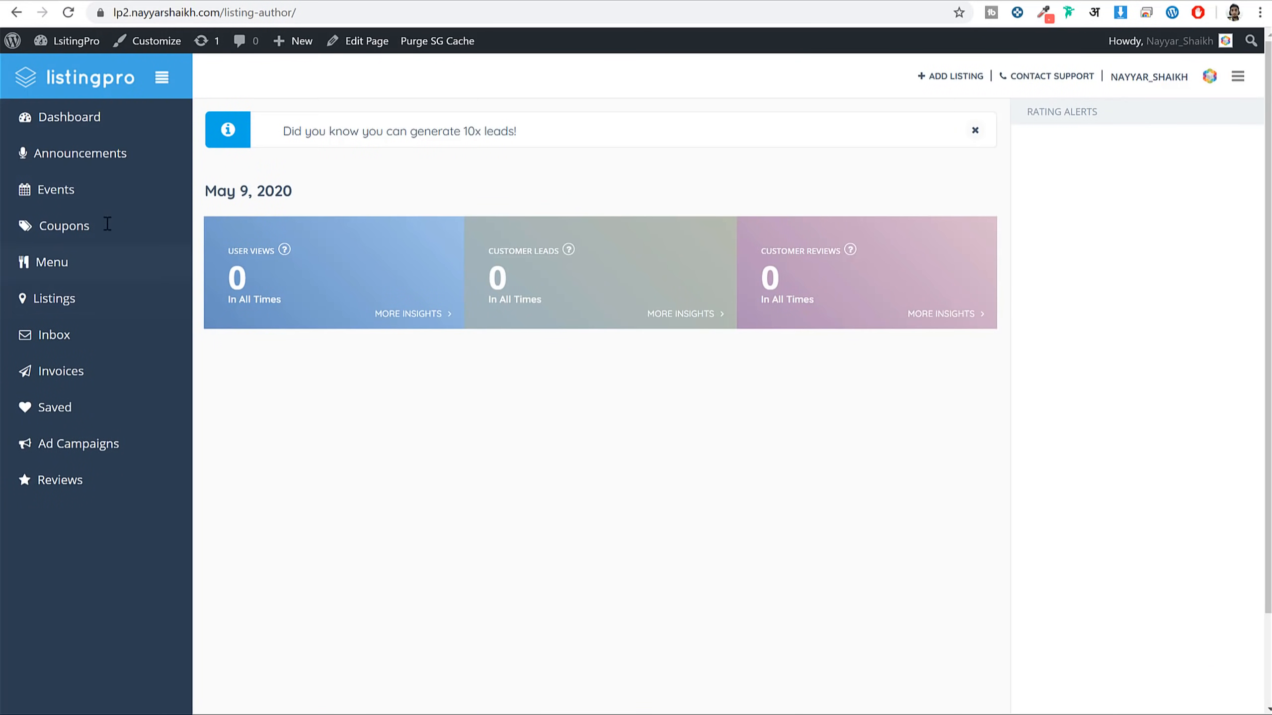
View the empty Announcements dashboard section, then return via the listingpro logo
left_click(104, 227)
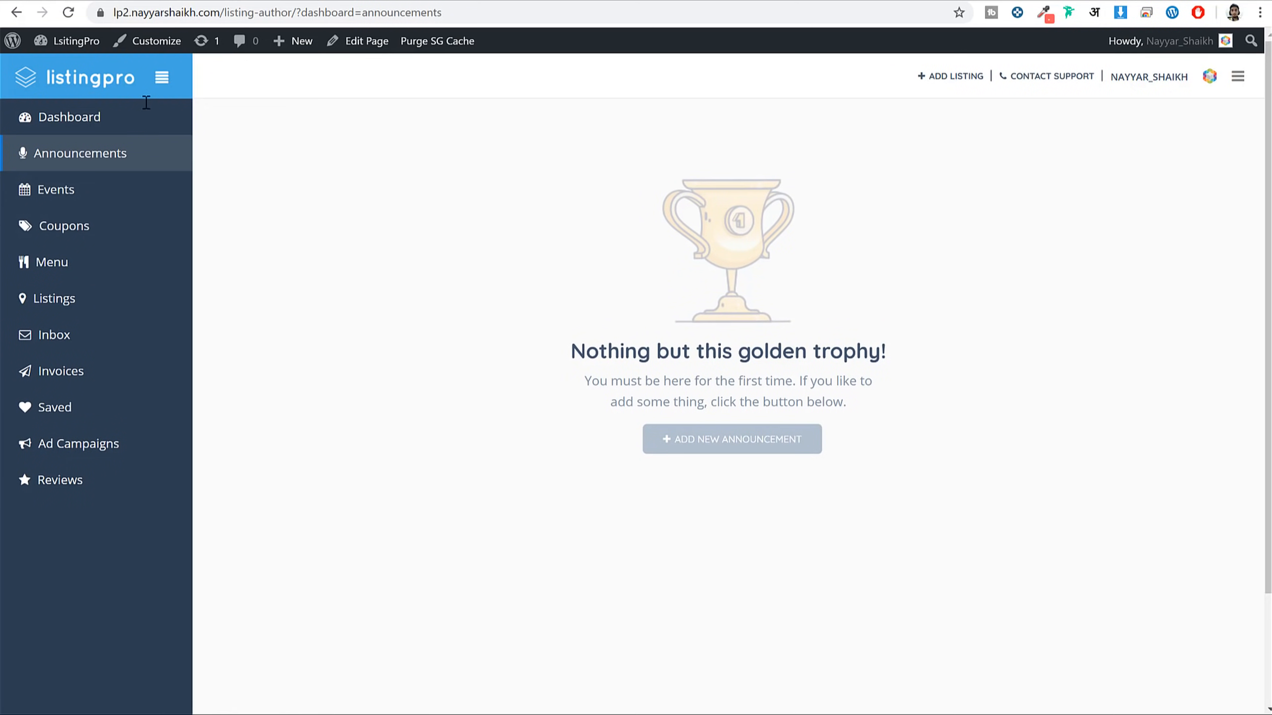
left_click(51, 79)
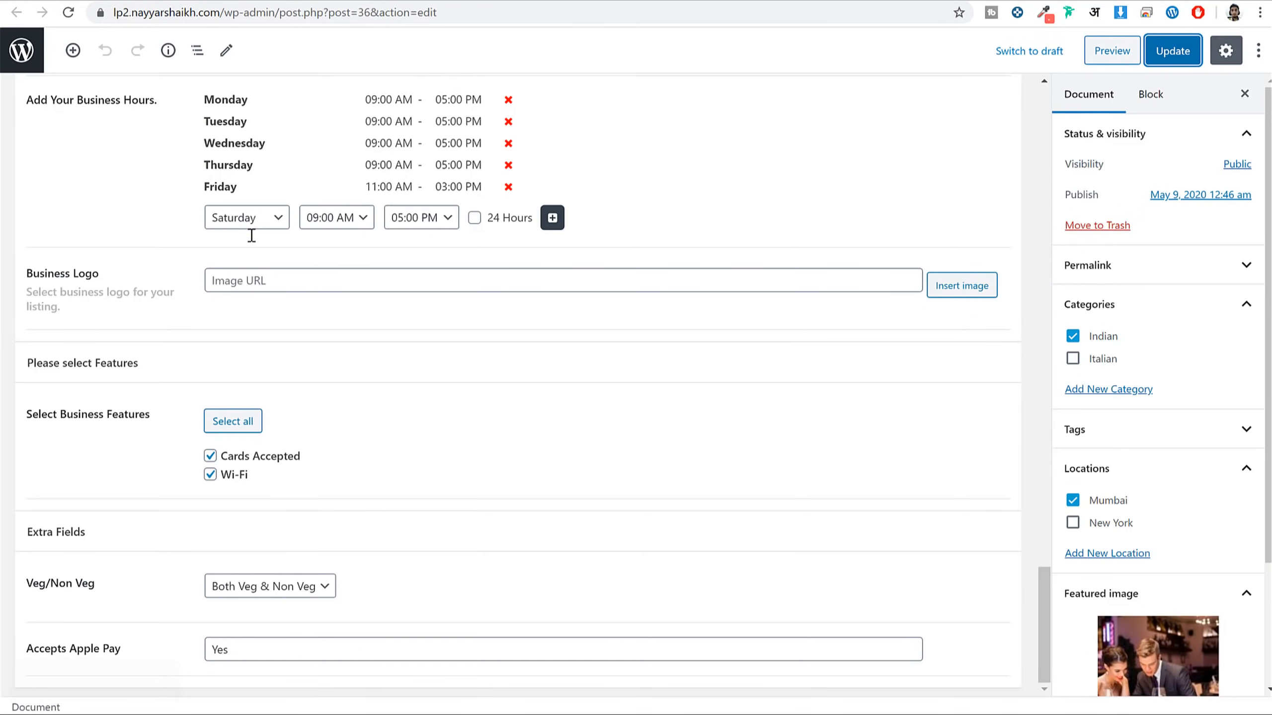
Create a new page titled 'Home' and publish it
scroll(450, 351, "up", 5)
left_click(22, 48)
mouse_move(67, 191)
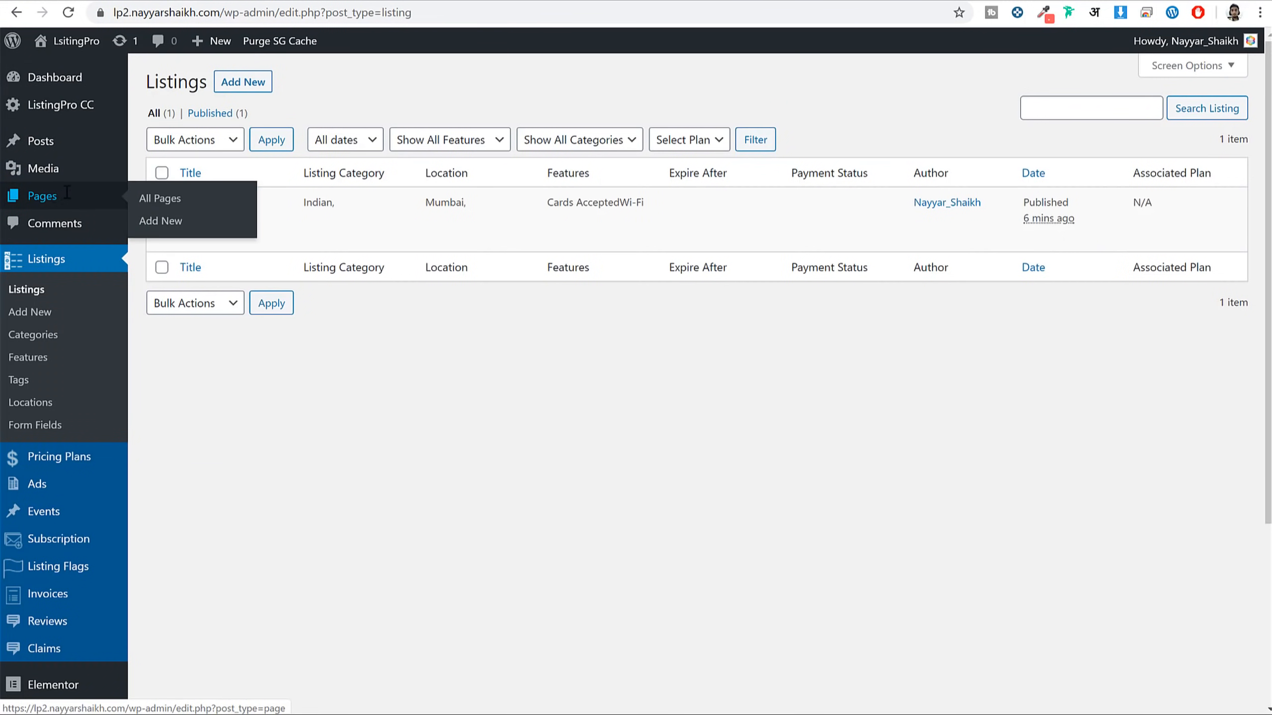
left_click(170, 219)
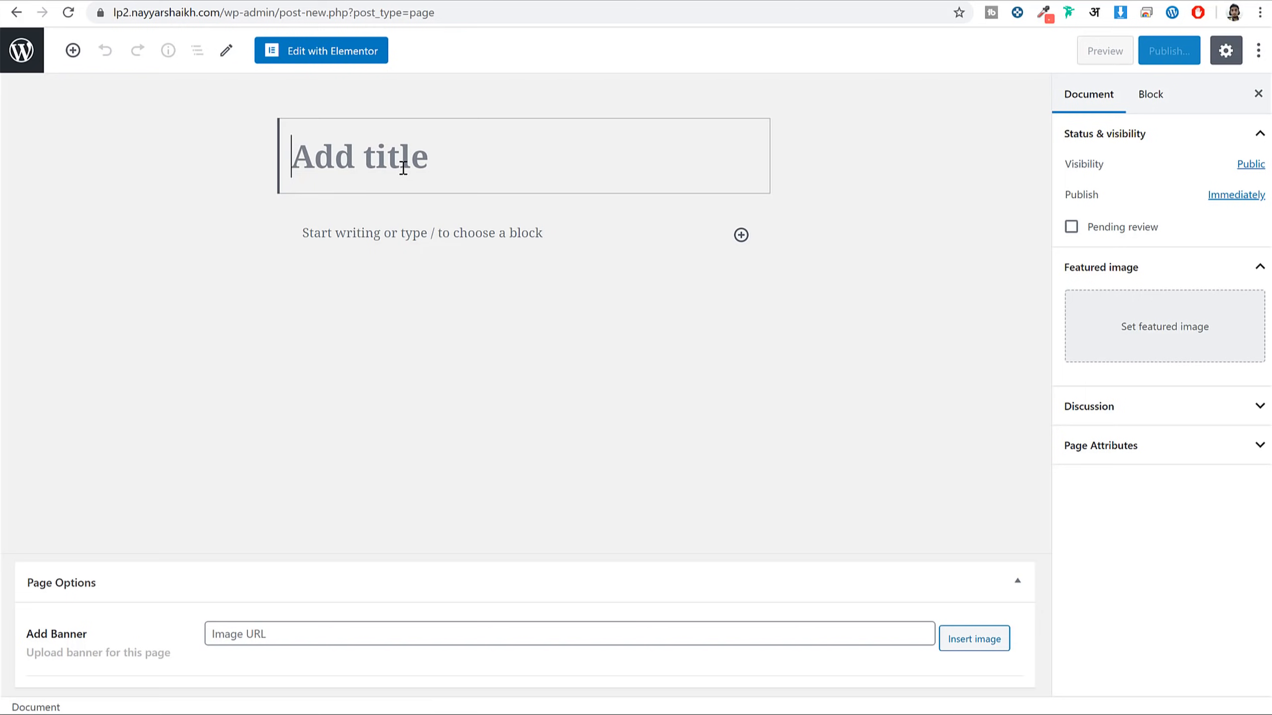
type("Home")
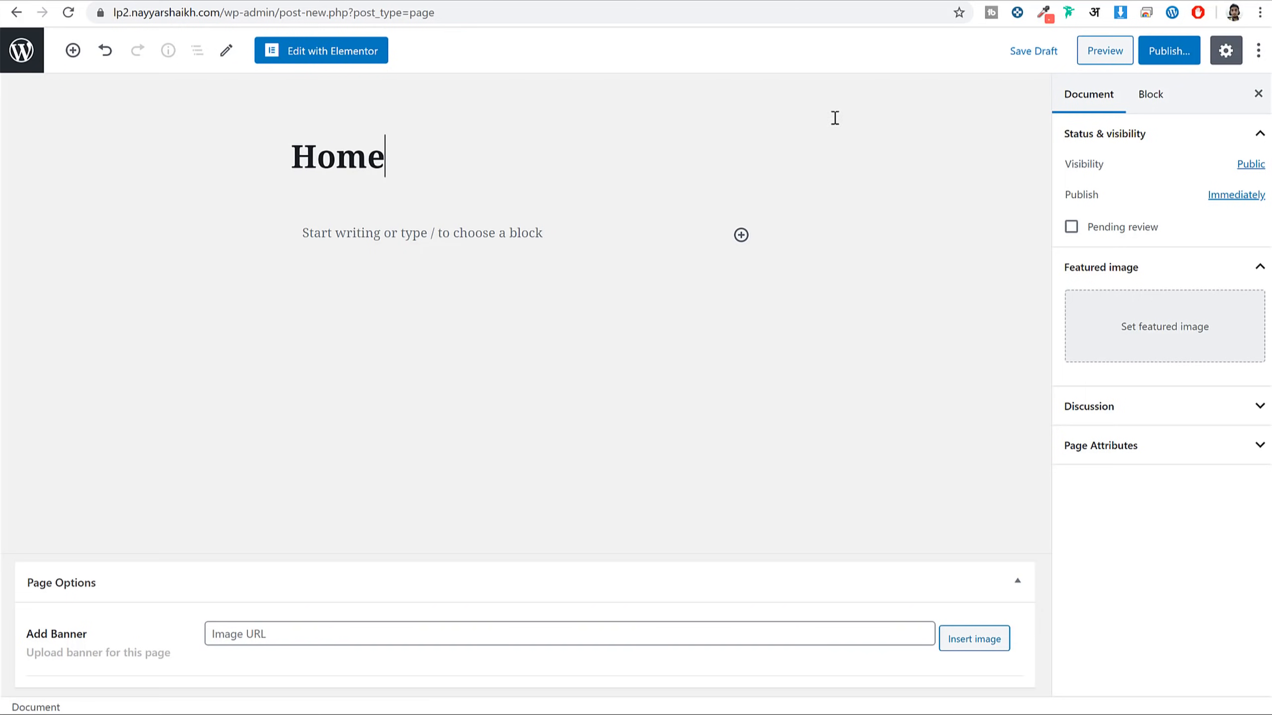
left_click(1169, 50)
left_click(1169, 50)
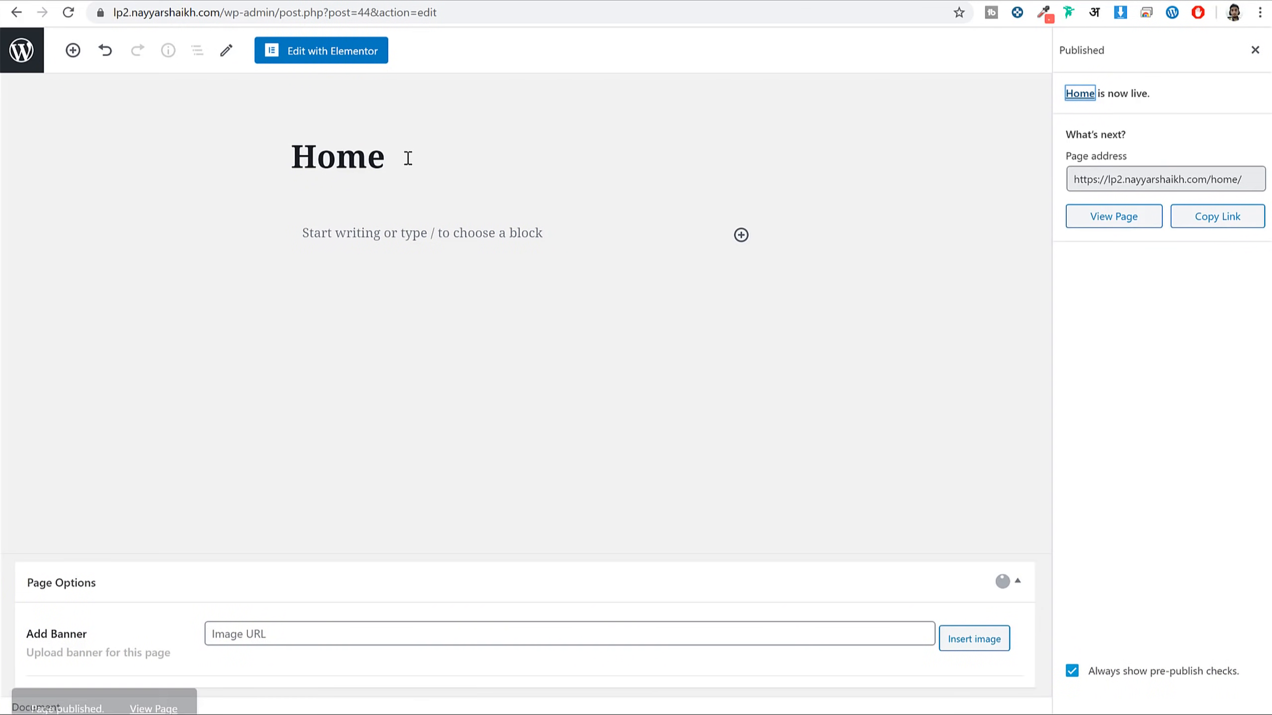
Open the published Home page in a new tab and look it over
right_click(150, 681)
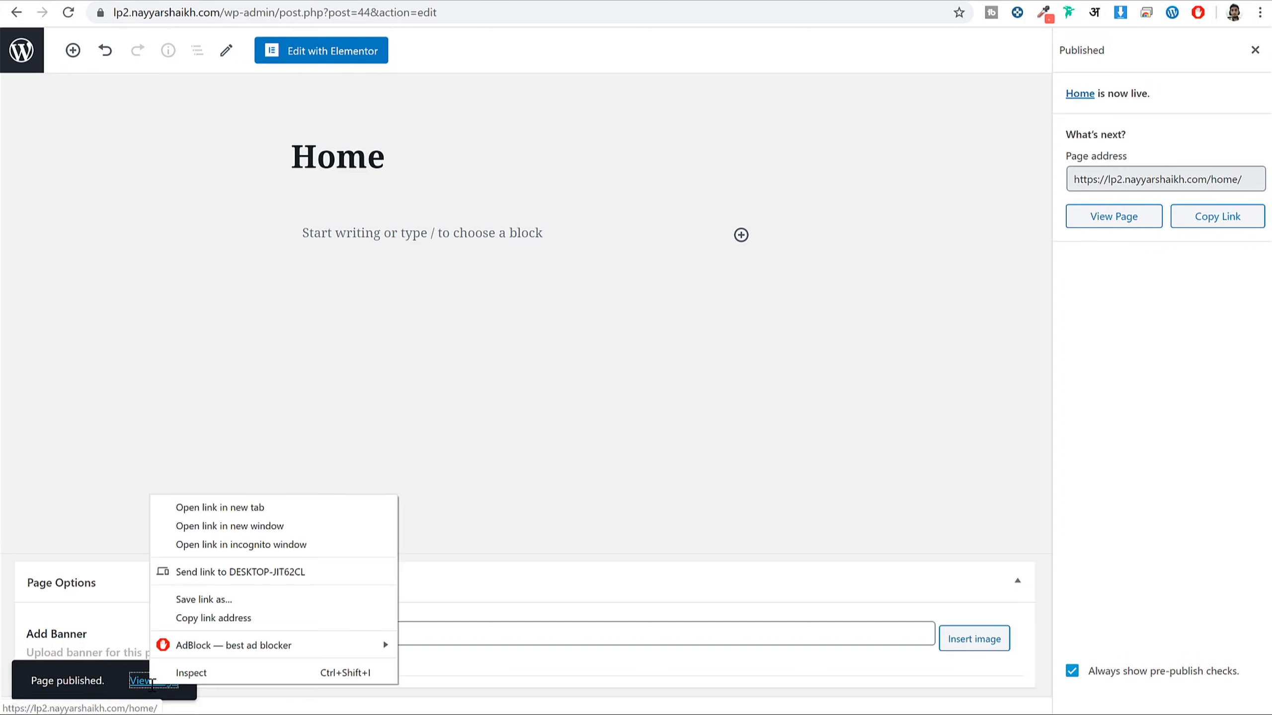
left_click(256, 505)
key("ctrl+Tab")
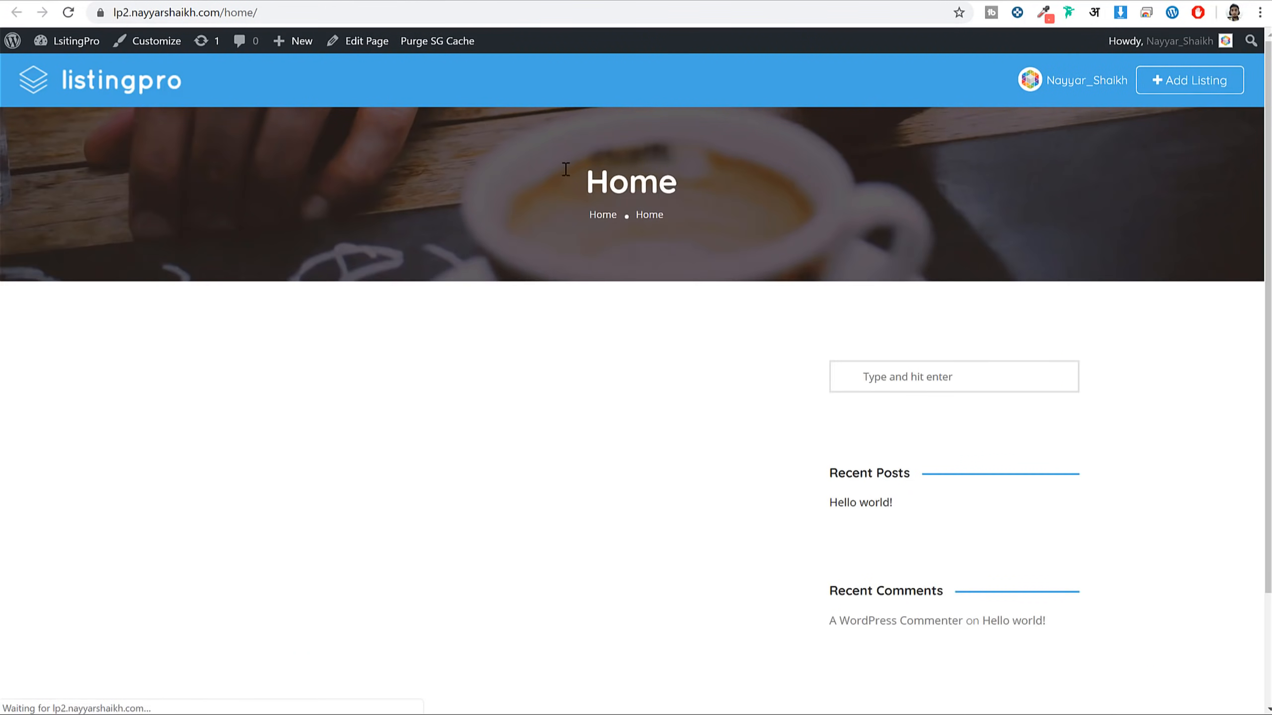
scroll(759, 452, "down", 3)
scroll(760, 450, "up", 3)
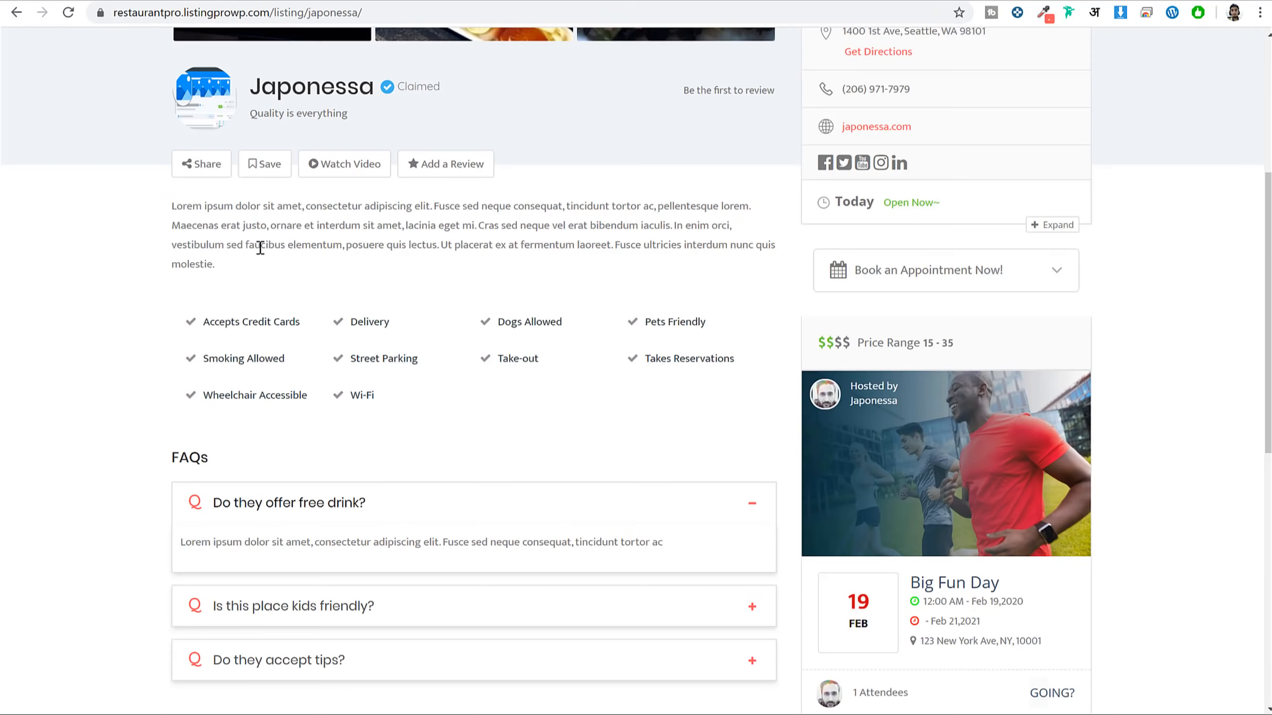
scroll(255, 247, "up", 6)
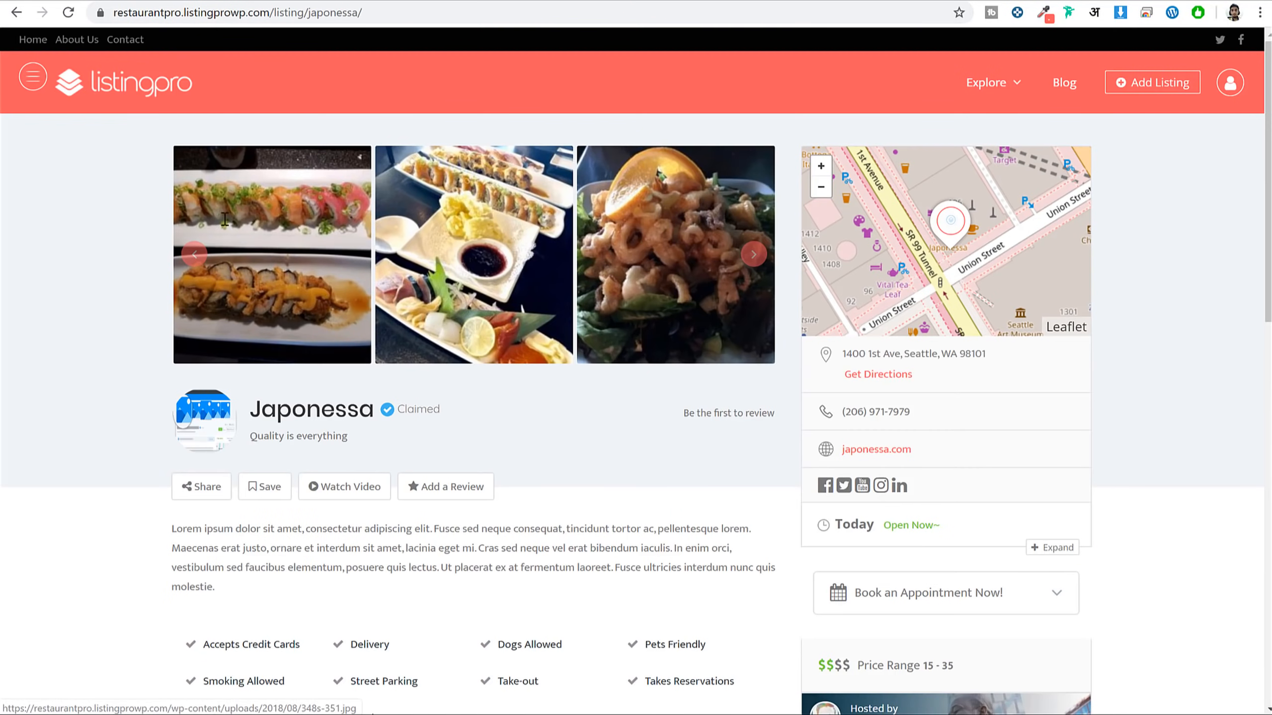
Browse the demo site's homepage for comparison
left_click(141, 81)
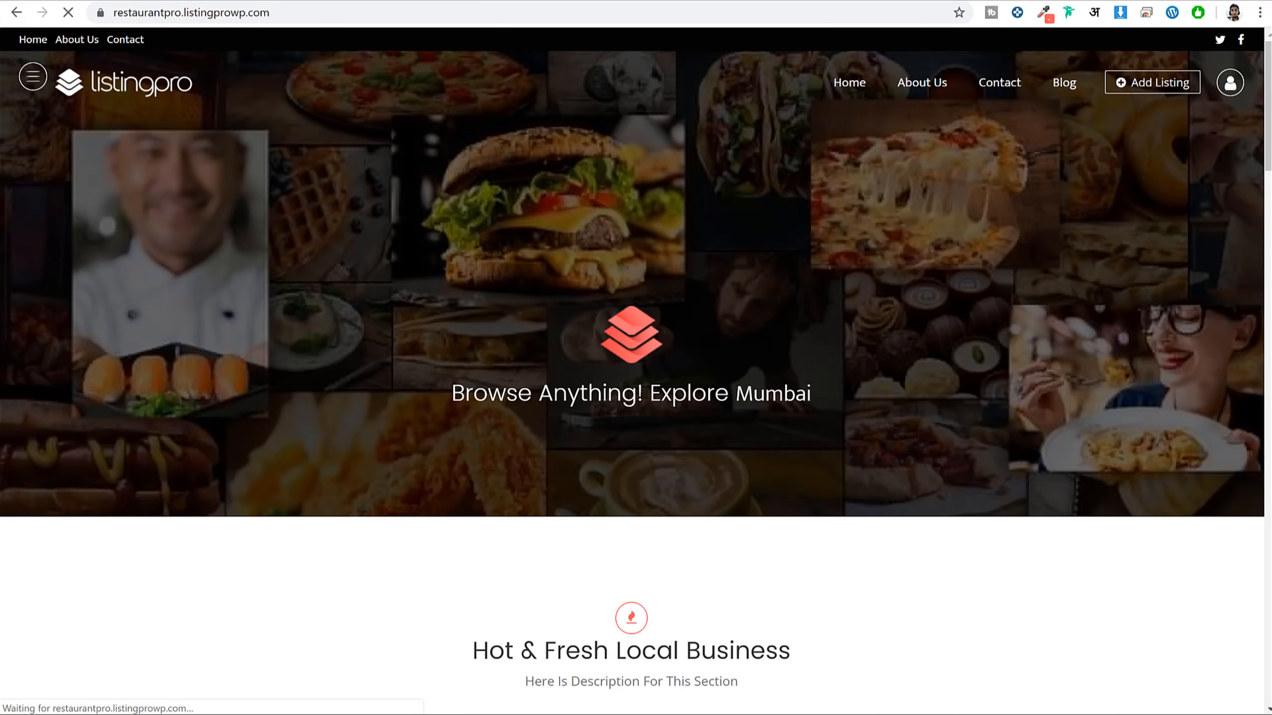
scroll(810, 392, "down", 10)
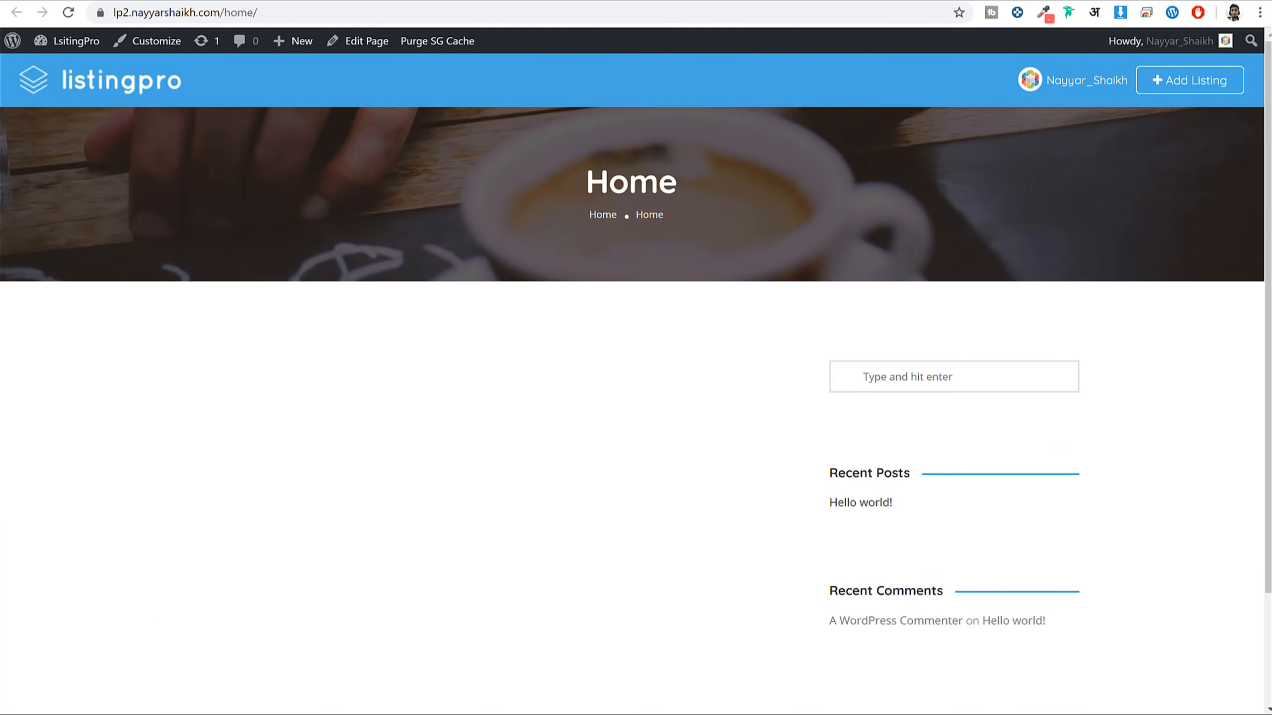
scroll(960, 367, "down", 4)
left_click_drag(811, 222, 1132, 438)
left_click(1132, 437)
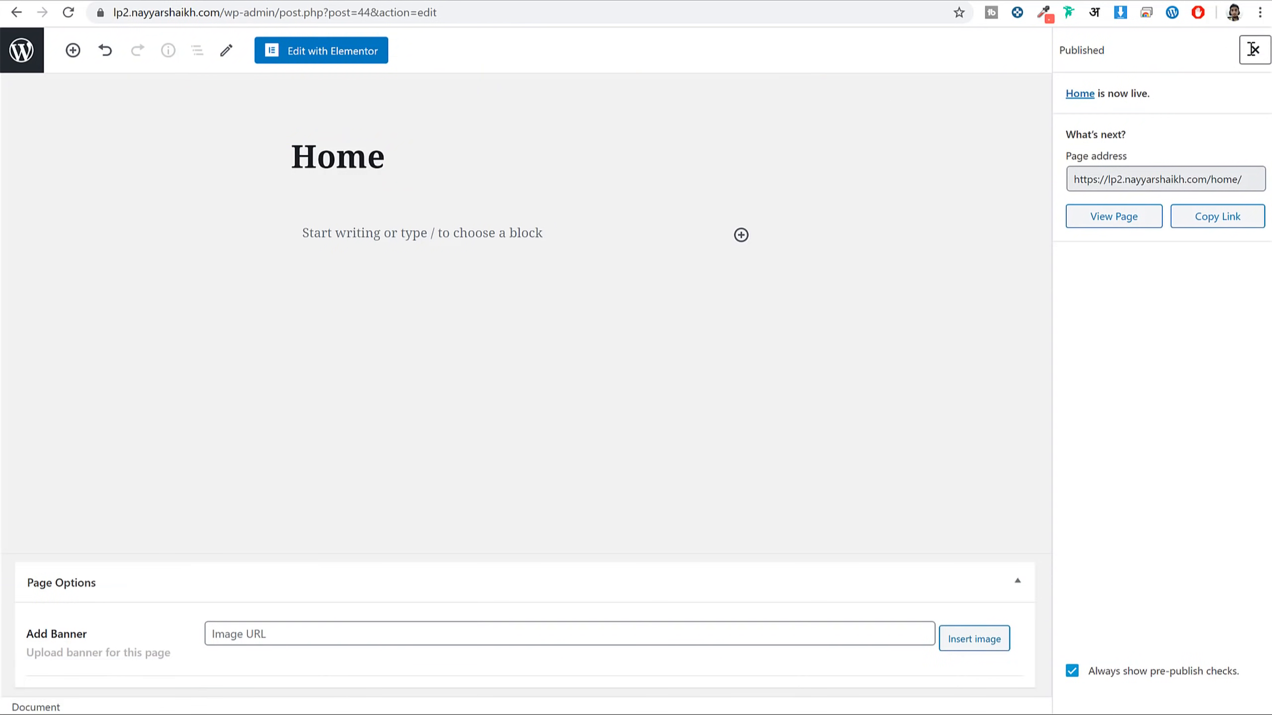
Set the Home page template to 'Page without sidebar' and update it
left_click(1253, 49)
left_click(1149, 482)
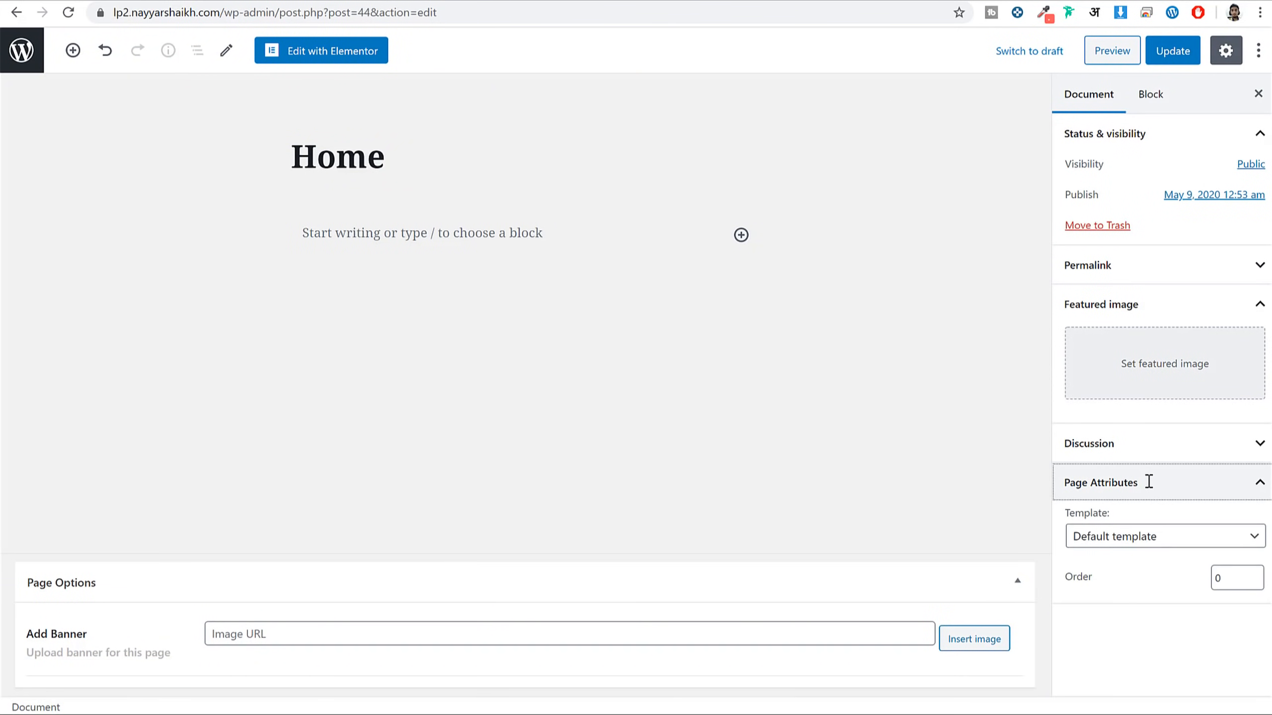
left_click(1127, 536)
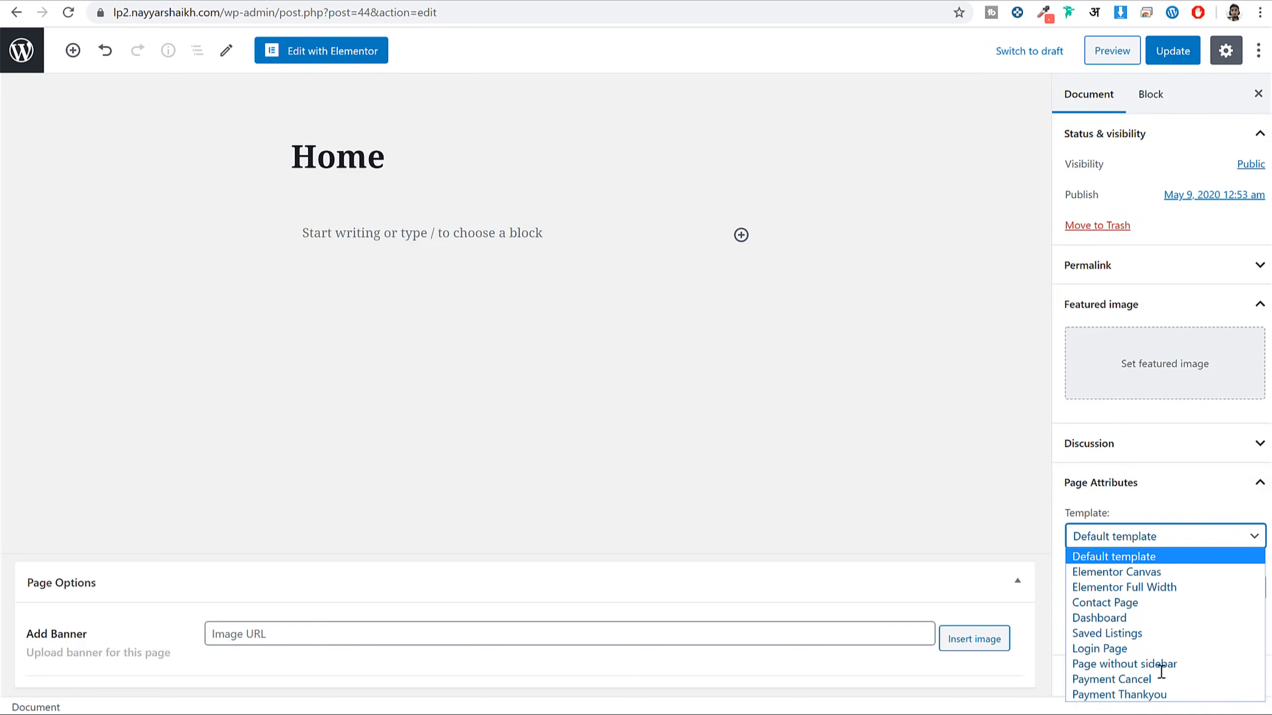
left_click(1150, 662)
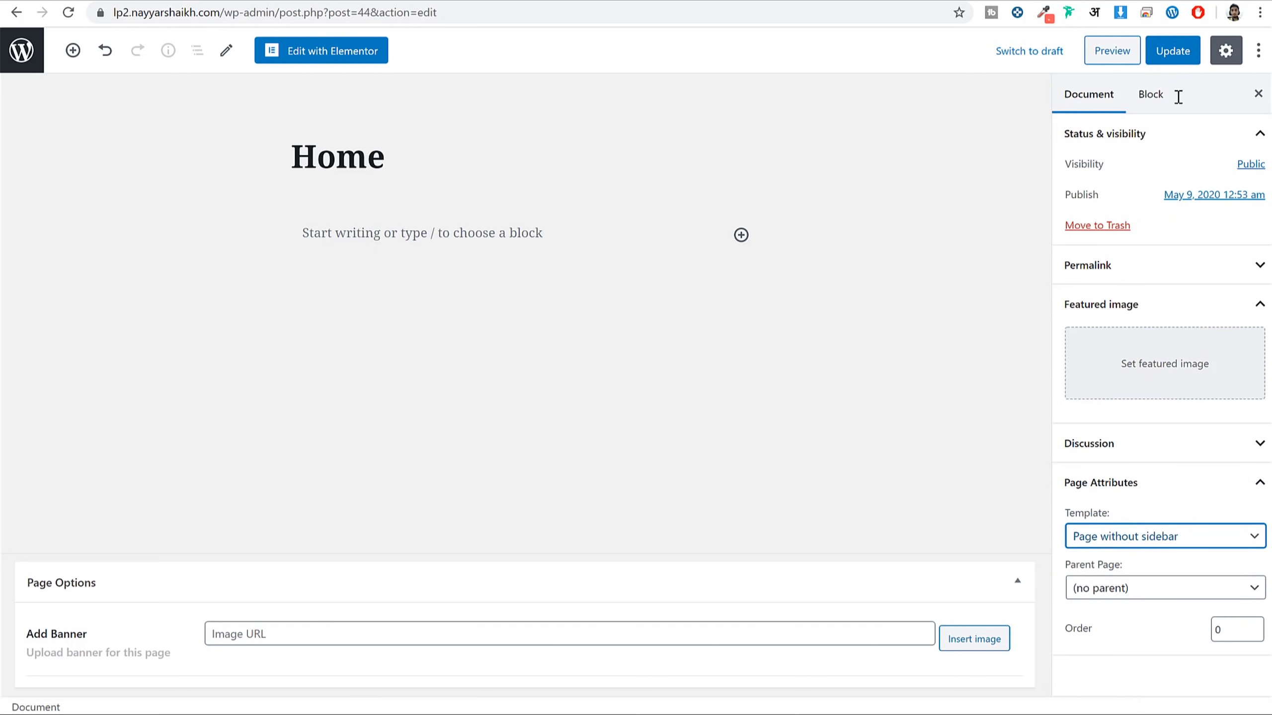
left_click(1172, 50)
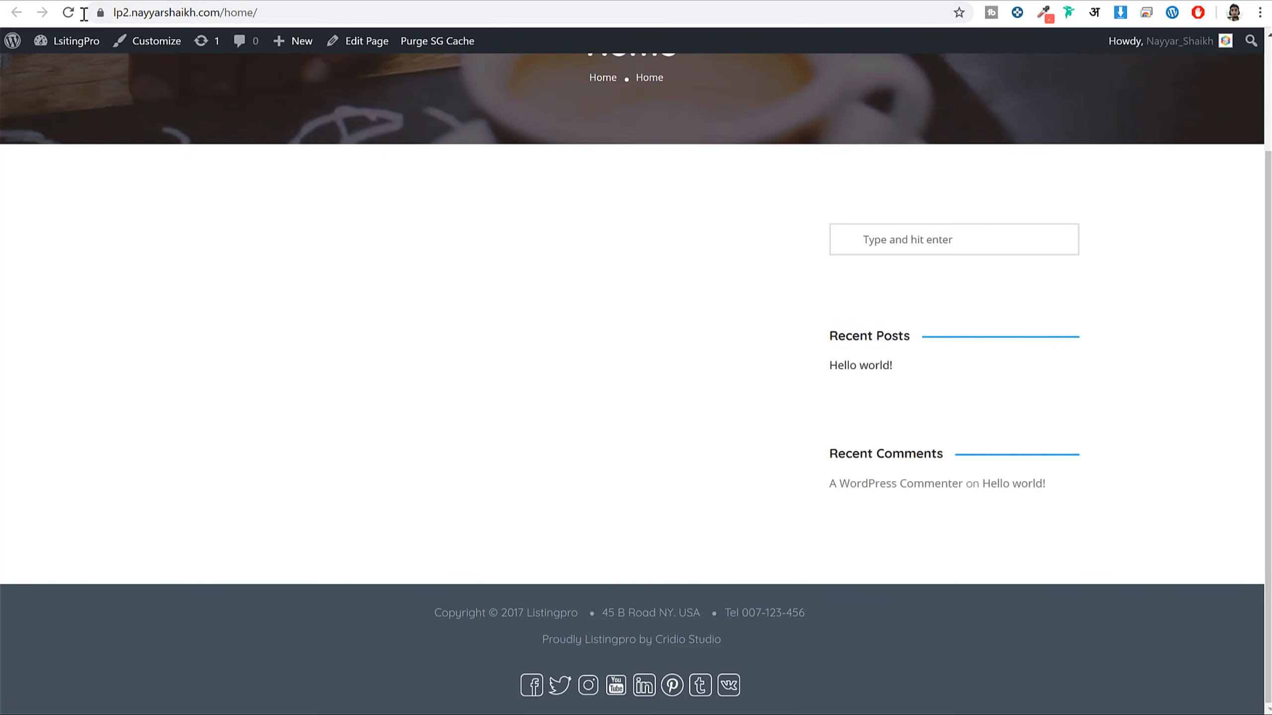
Reload the live Home page, then select the address bar to go to the demo site
left_click(68, 12)
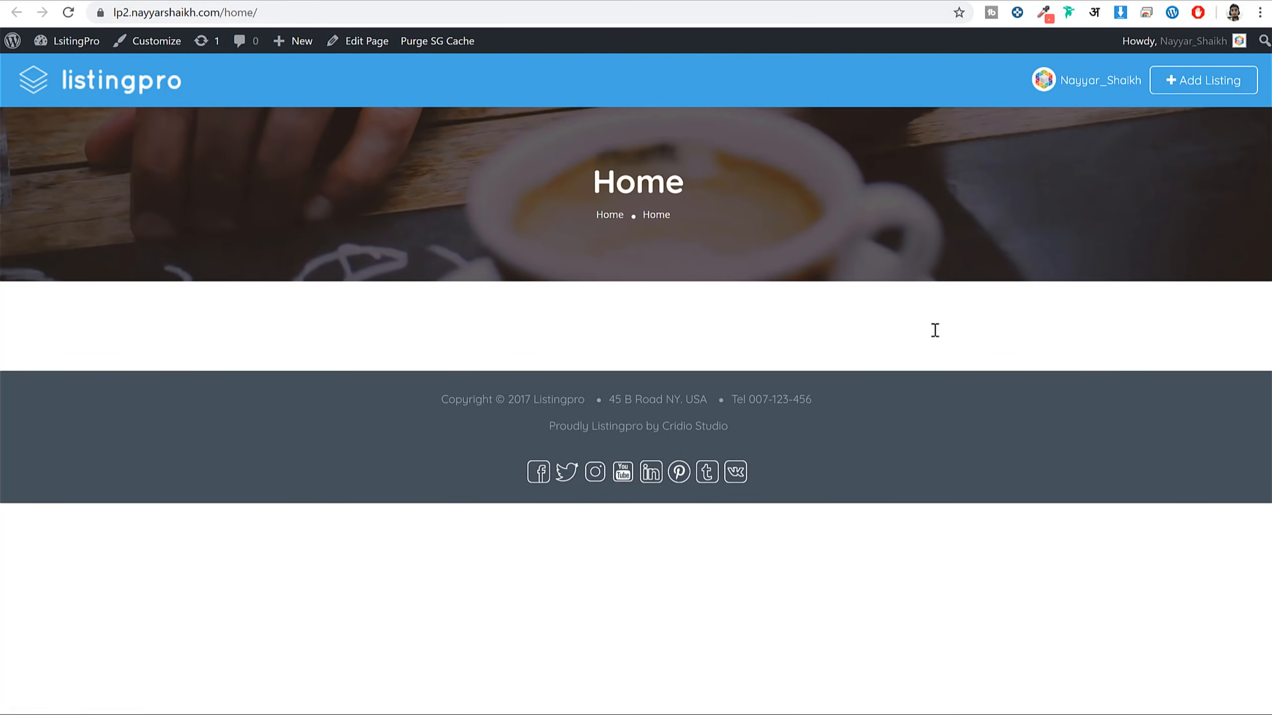
left_click_drag(491, 173, 713, 226)
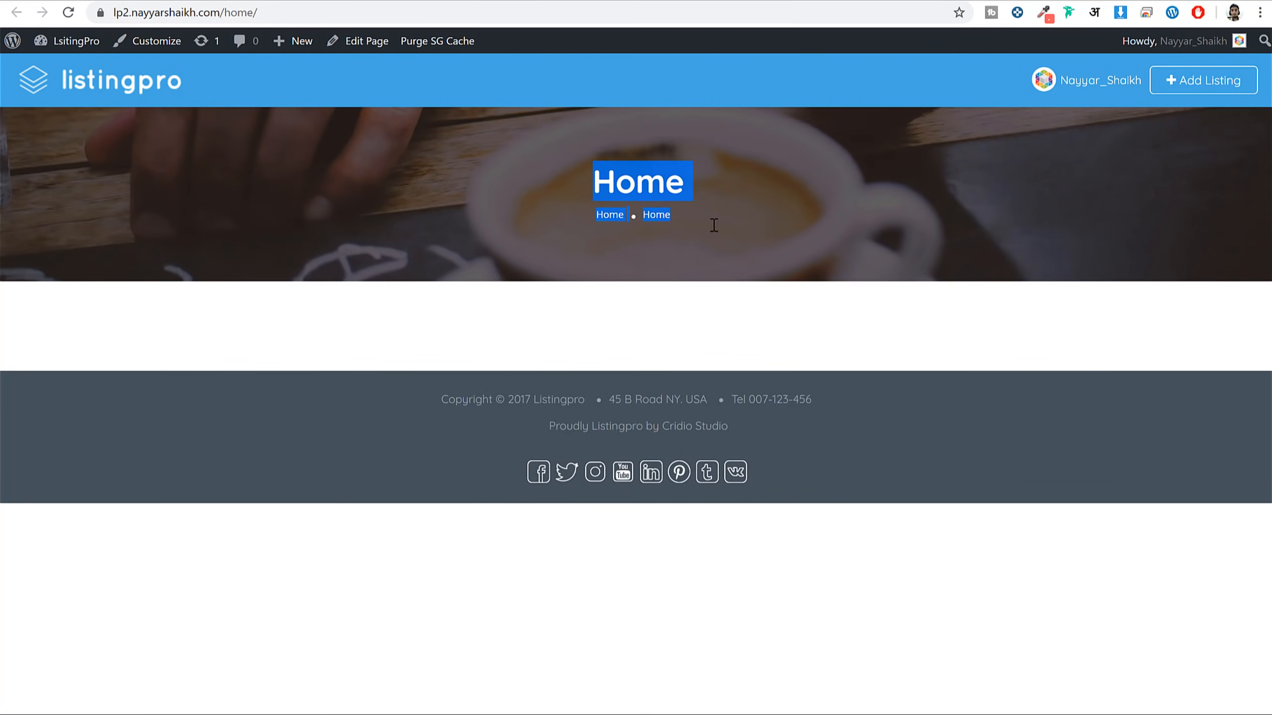
left_click(713, 226)
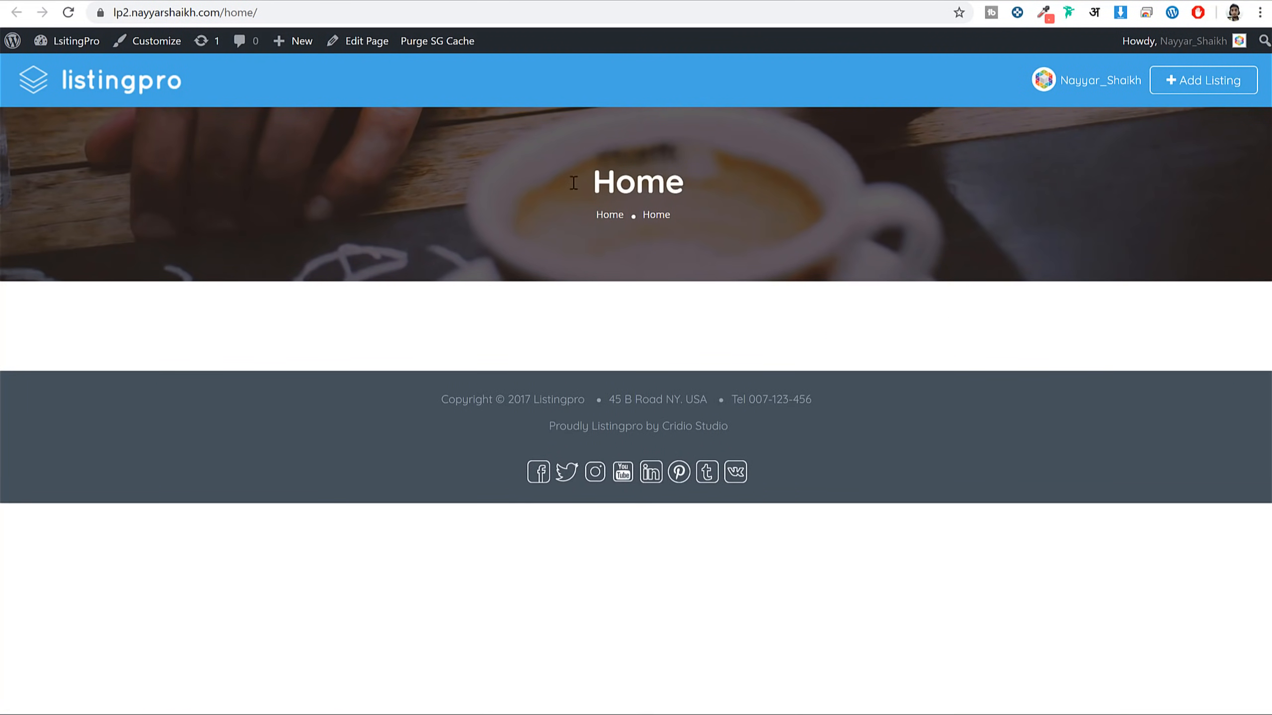
left_click_drag(573, 182, 676, 216)
left_click(803, 199)
left_click(229, 12)
left_click_drag(250, 12, 314, 9)
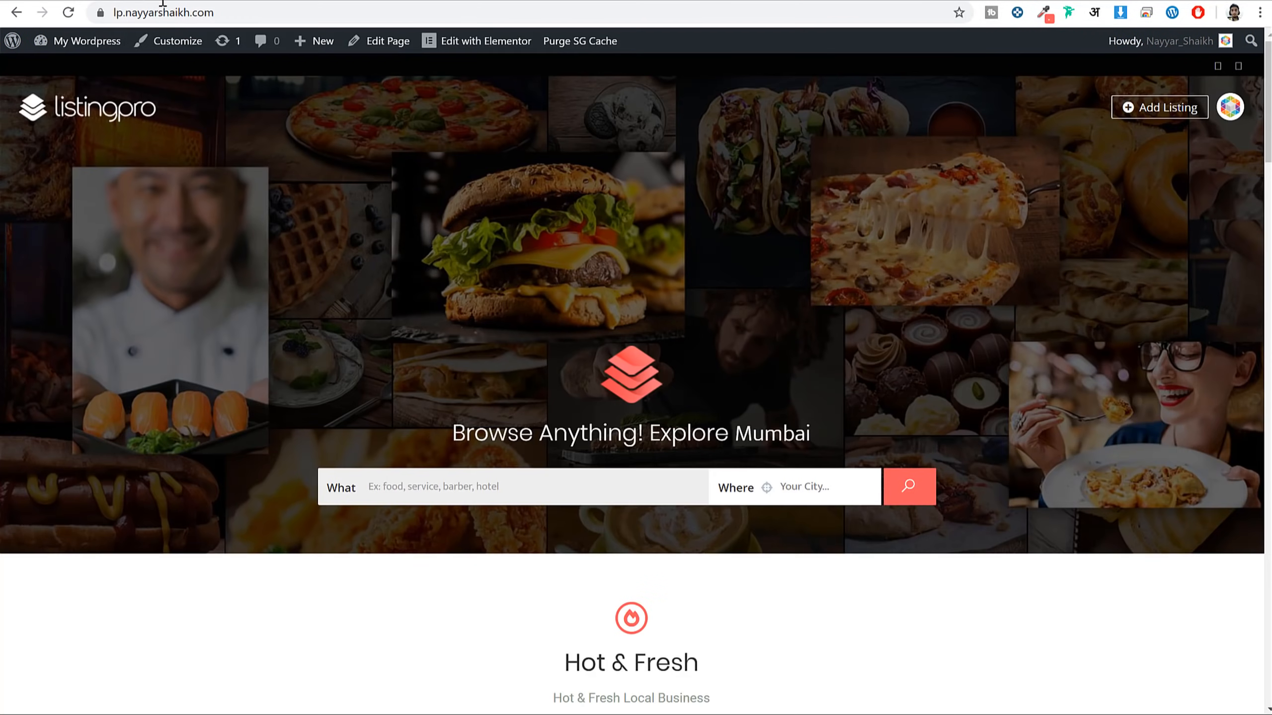
Visit the site's root front page, go back to the Home page editor, then head for the pages list
left_click(243, 9)
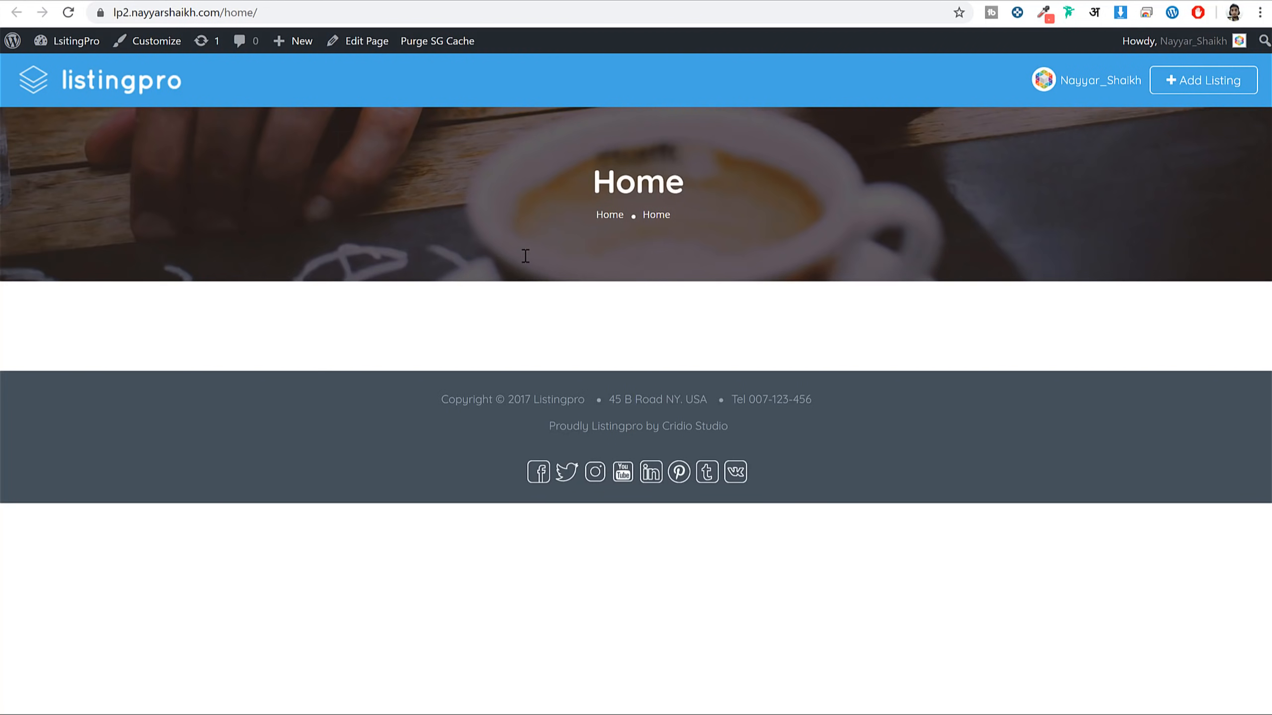
left_click(128, 83)
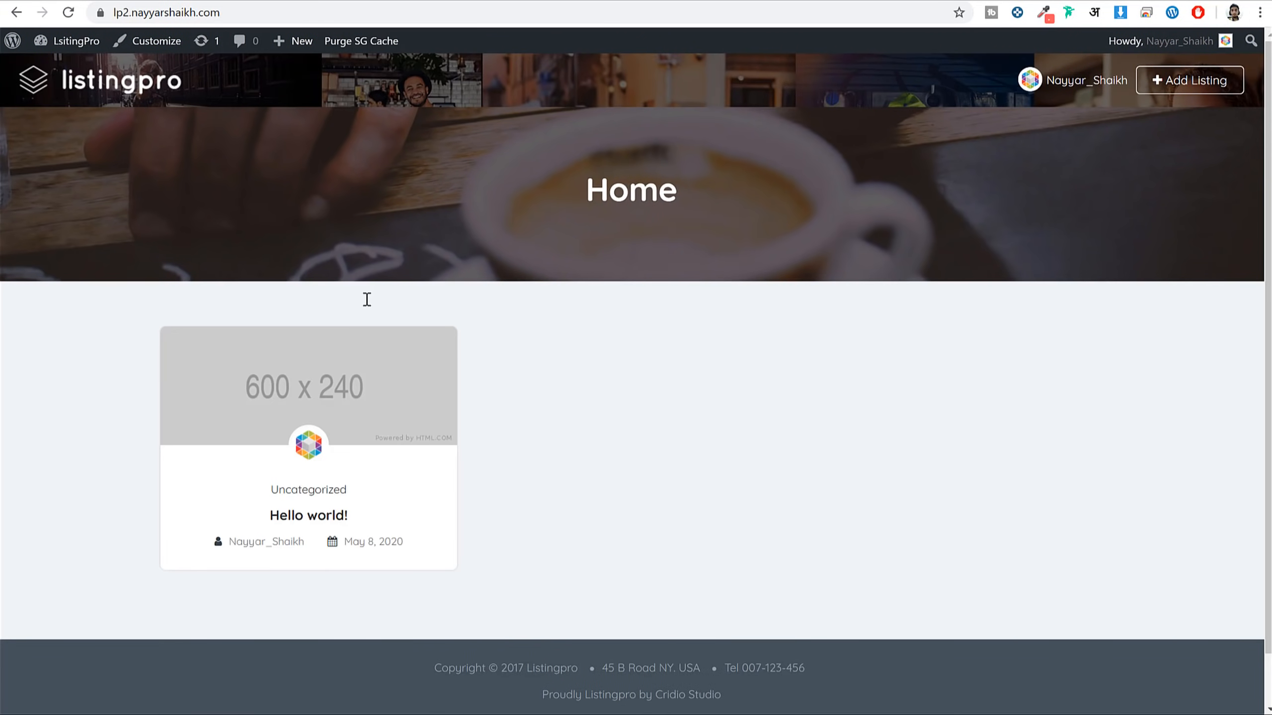
left_click_drag(556, 194, 814, 148)
key("alt+Left")
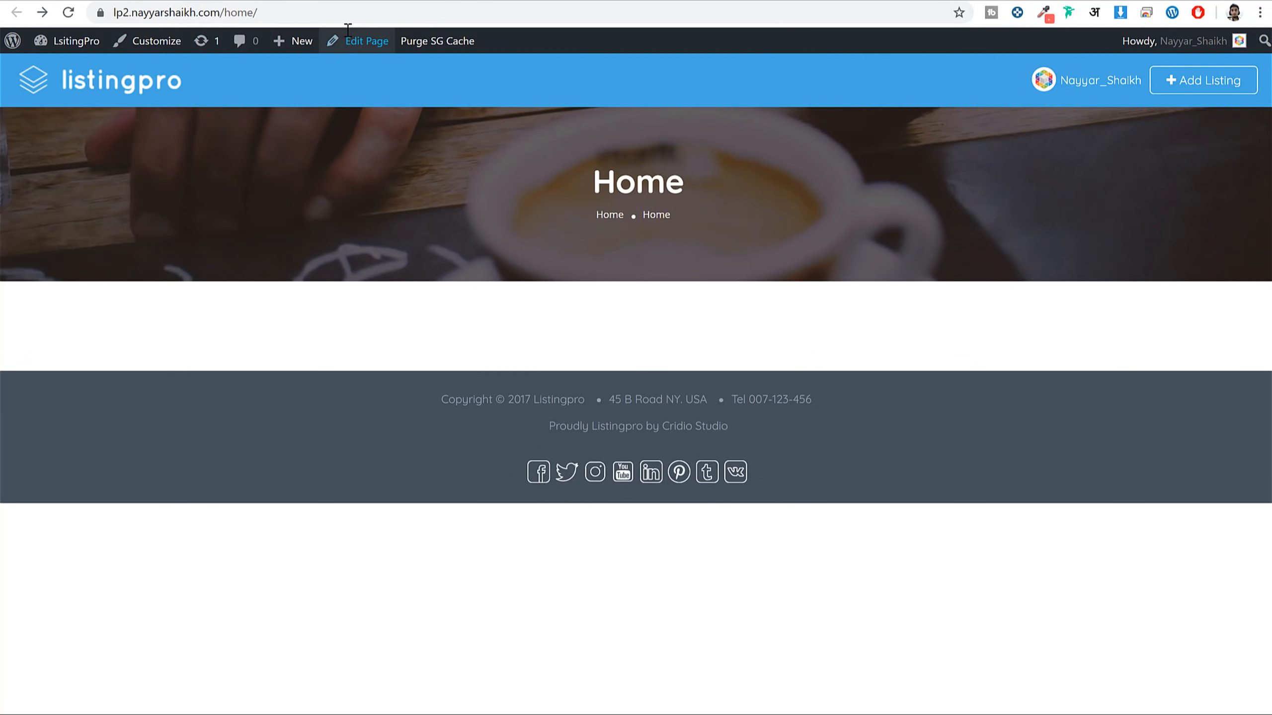
key("alt+Left")
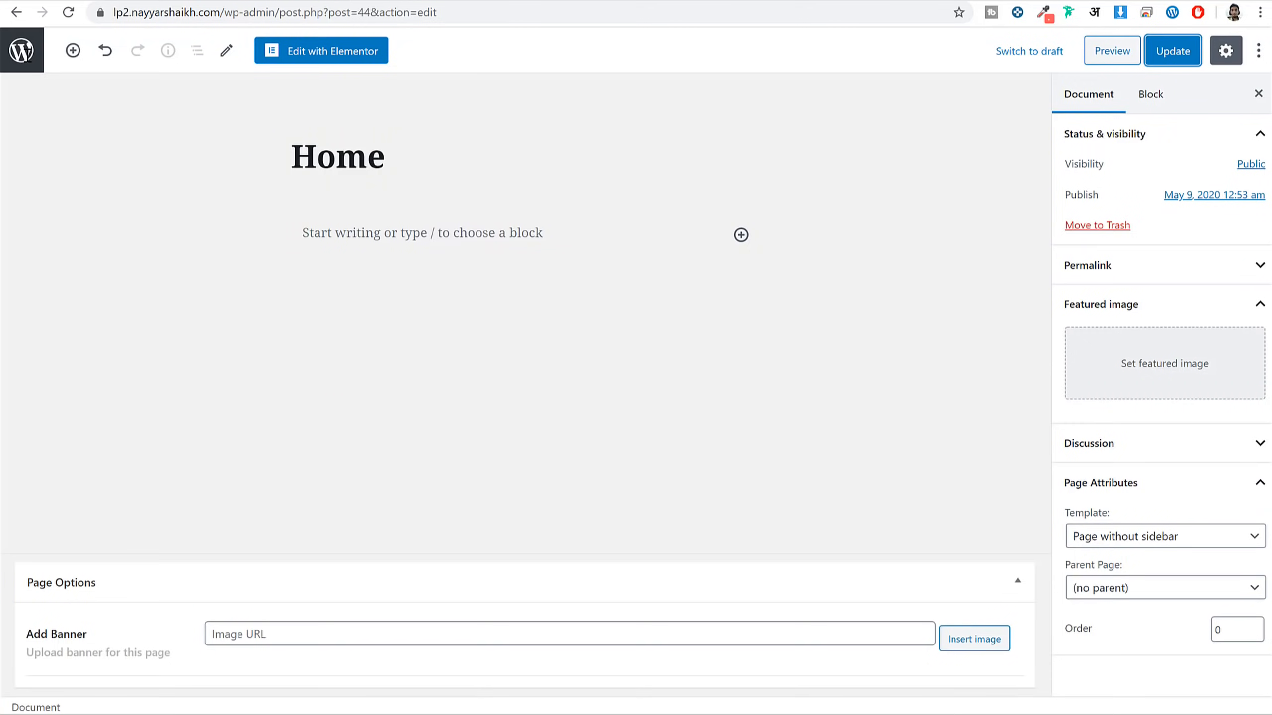
left_click(25, 47)
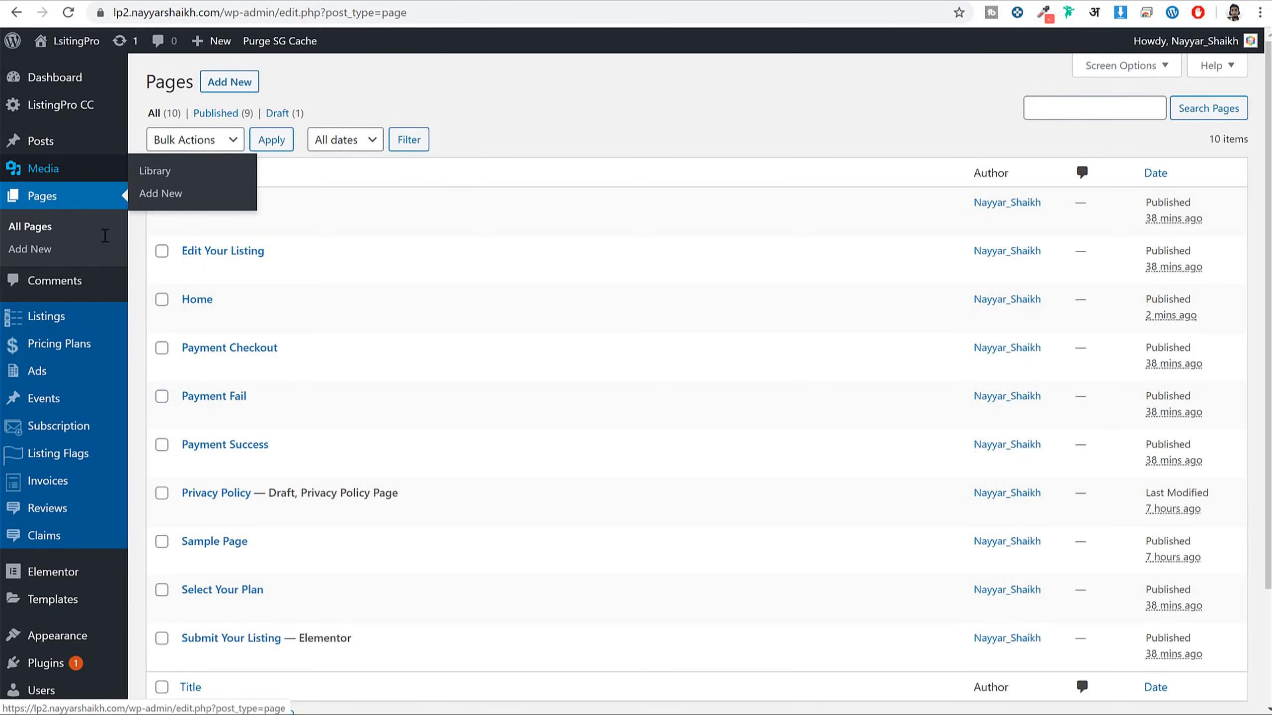
In Reading Settings, make the homepage a static page set to 'Home' and save
scroll(75, 401, "down", 3)
mouse_move(78, 606)
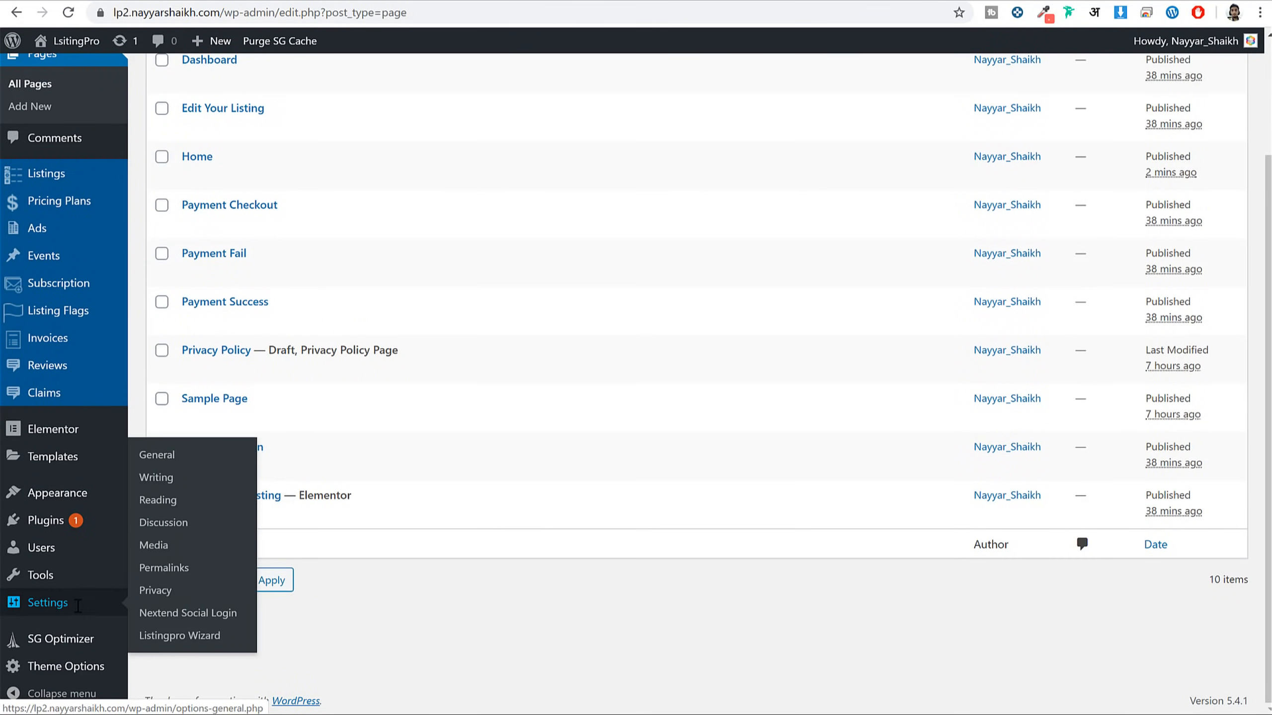
left_click(171, 500)
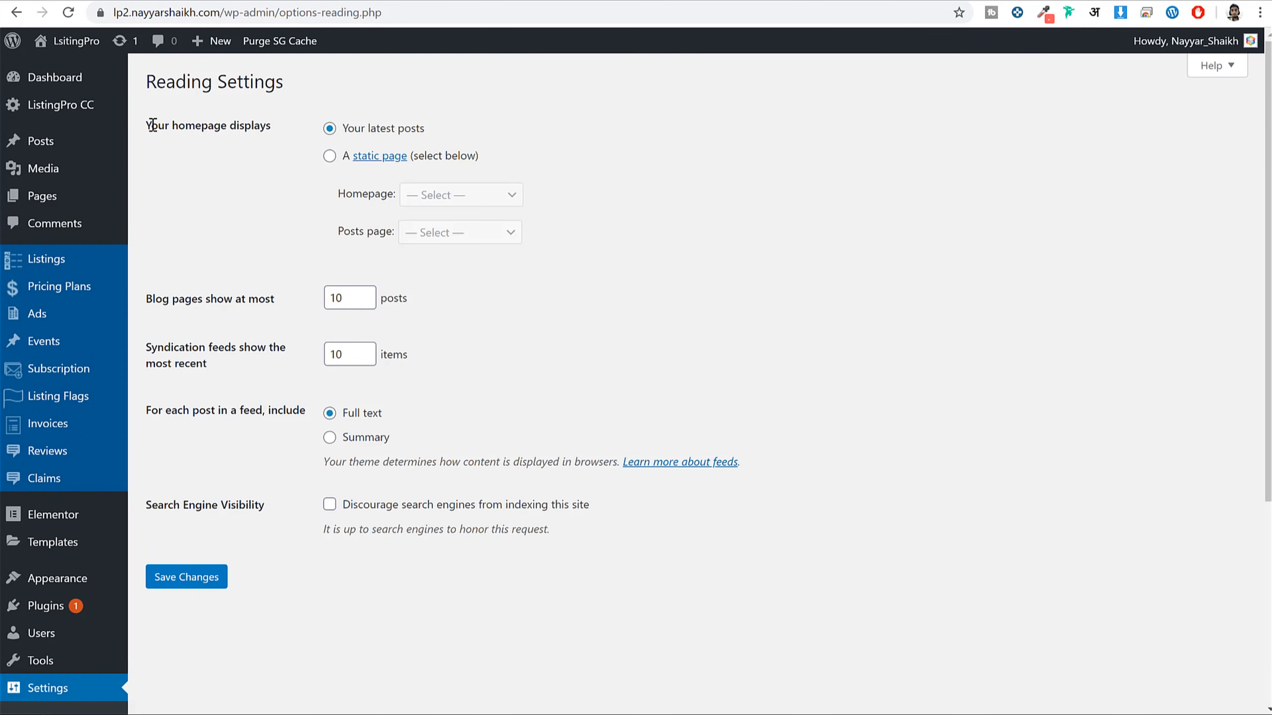
left_click_drag(146, 125, 265, 126)
left_click_drag(425, 129, 356, 126)
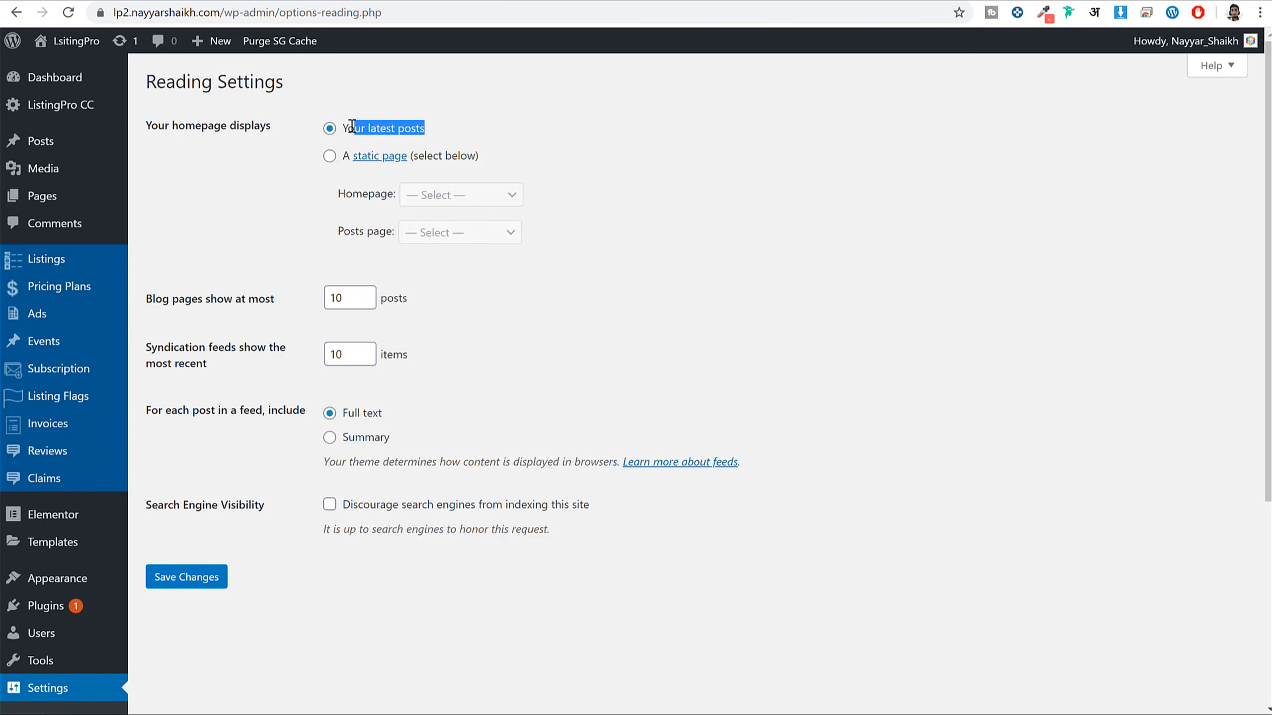
left_click(330, 156)
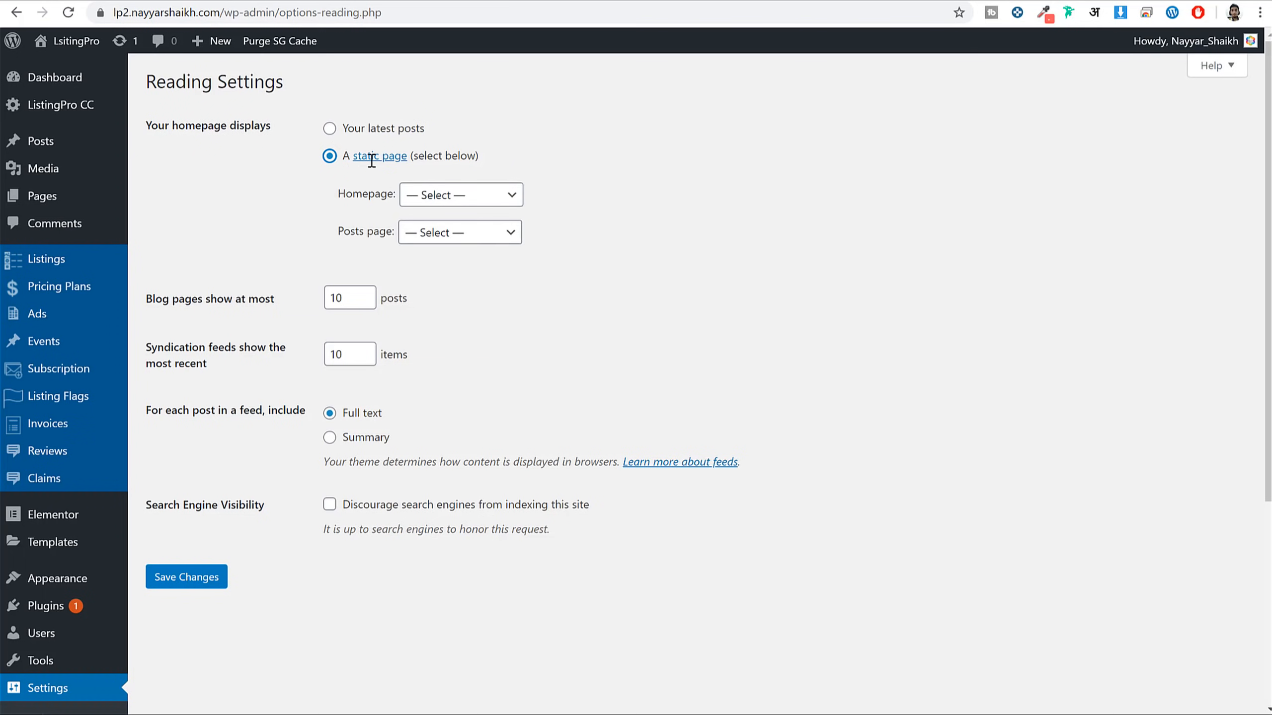
left_click(445, 195)
left_click(454, 260)
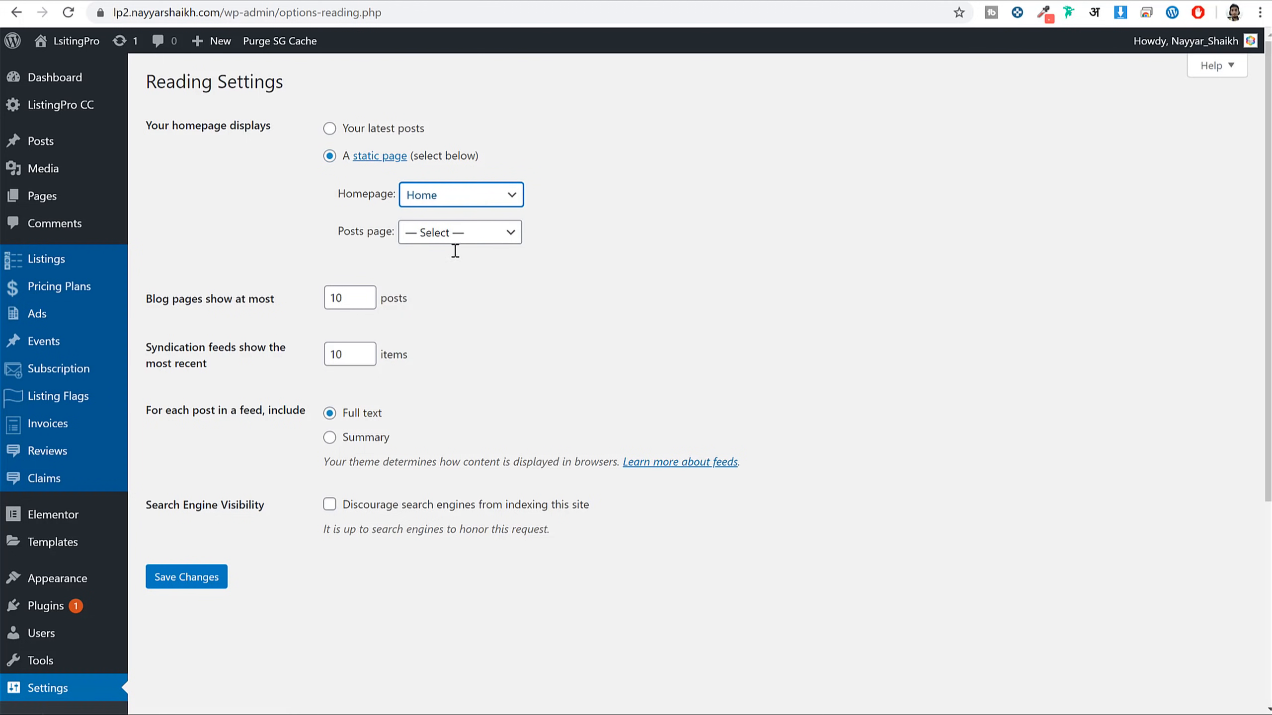
left_click(211, 577)
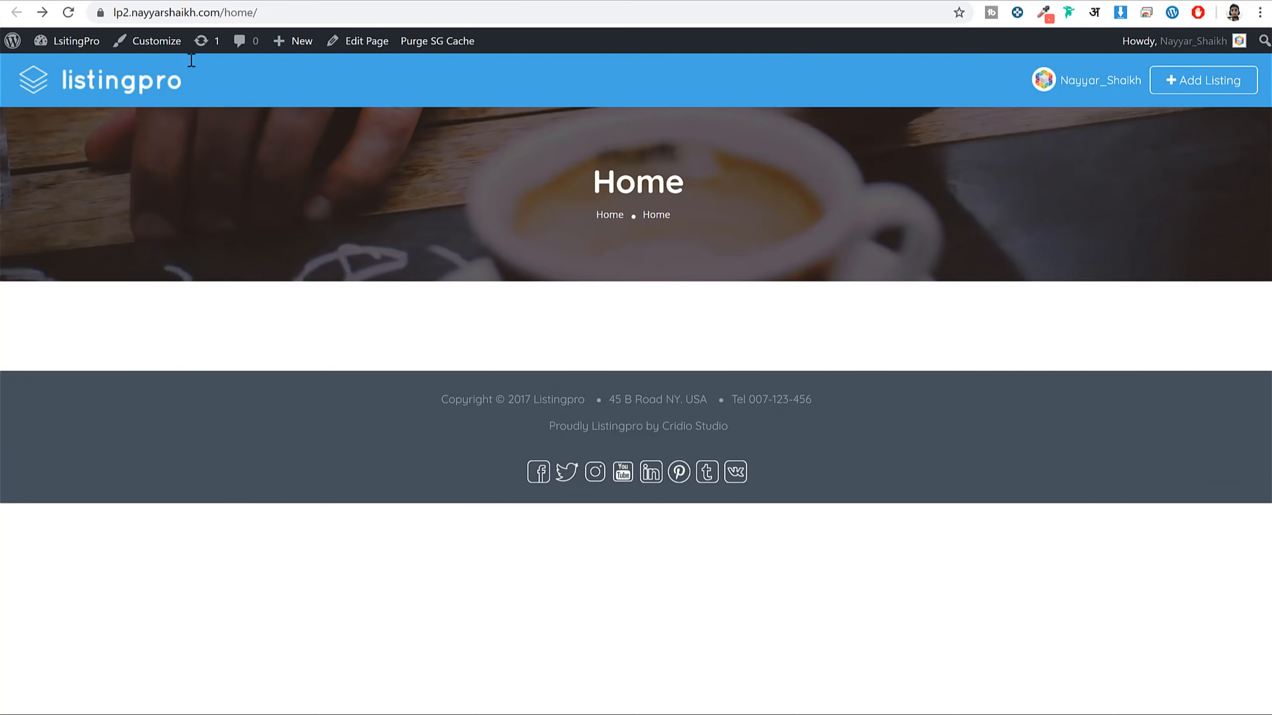
Reload and scroll the front page to see the Explore Mumbai banner, then open Theme Options > Header
left_click(68, 12)
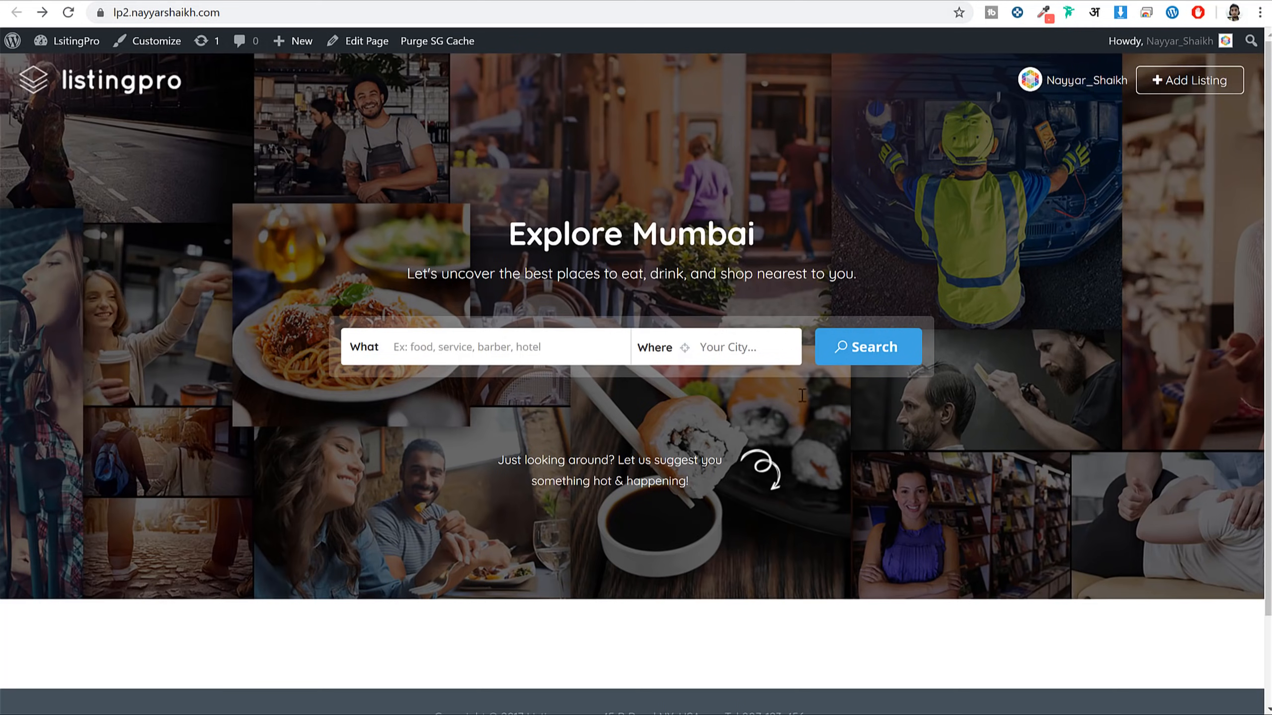
scroll(653, 186, "down", 1)
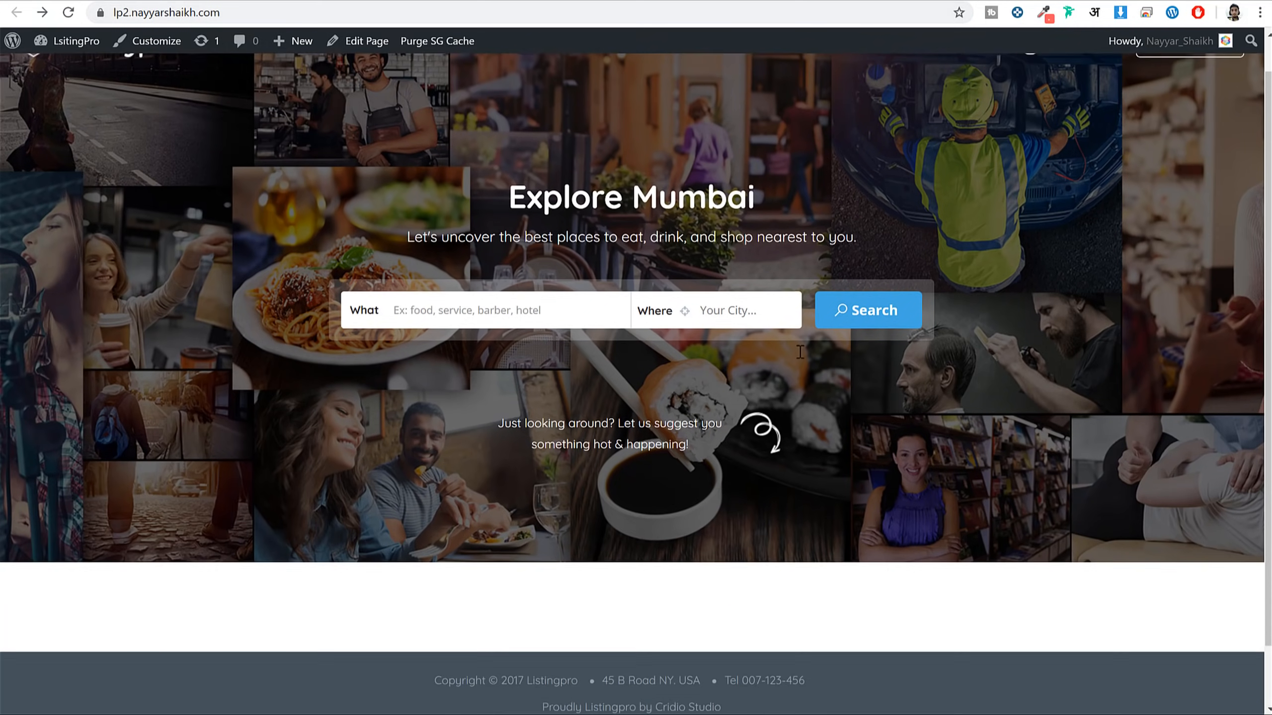
scroll(681, 351, "up", 1)
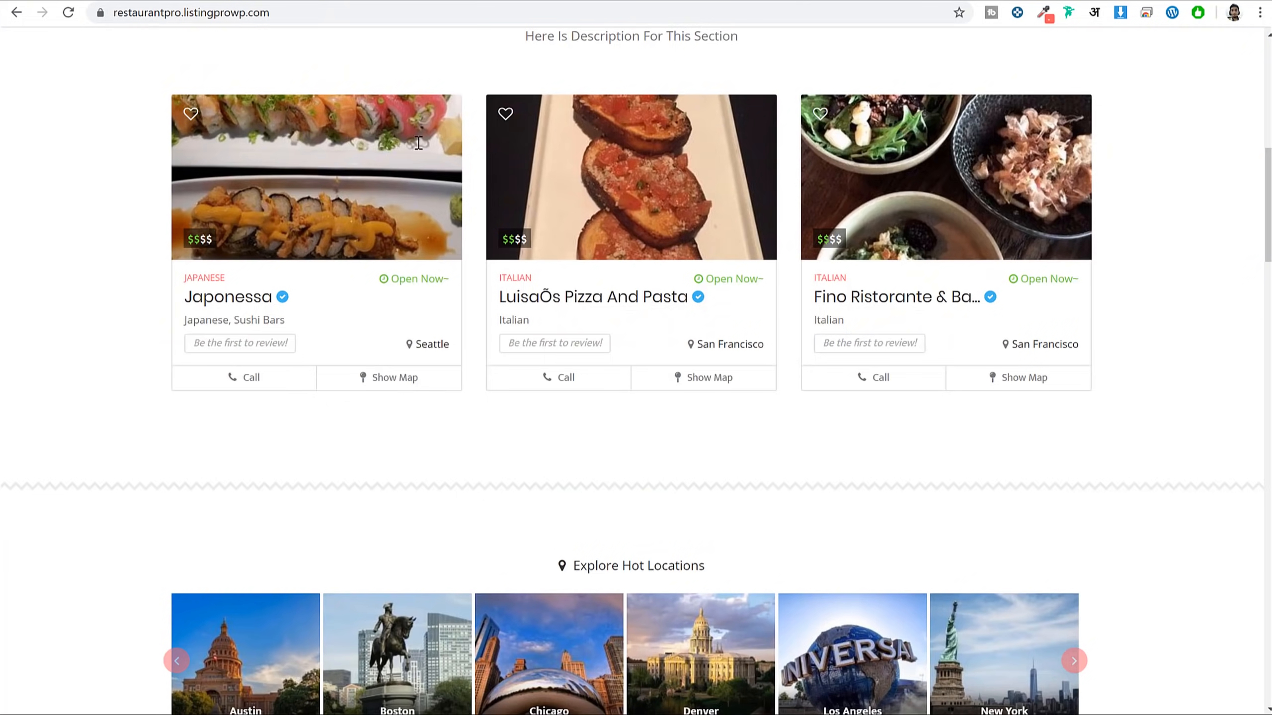
scroll(741, 477, "up", 10)
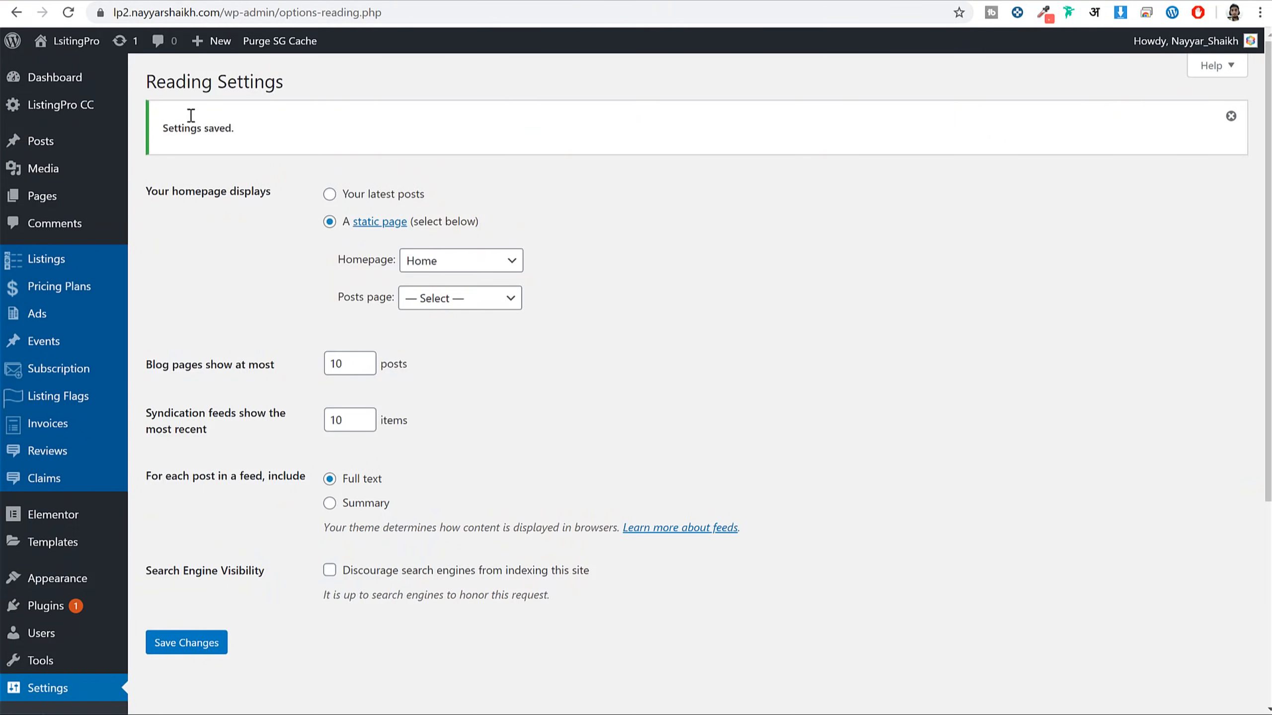
scroll(150, 401, "down", 5)
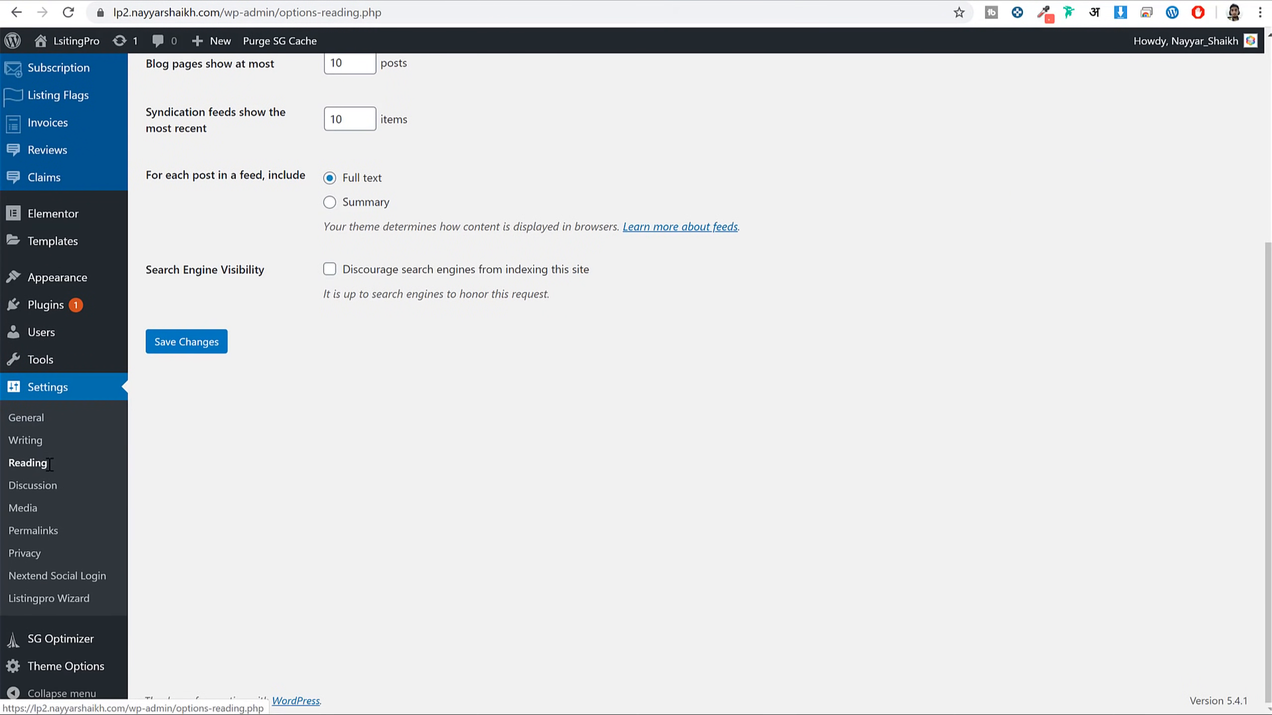
mouse_move(85, 665)
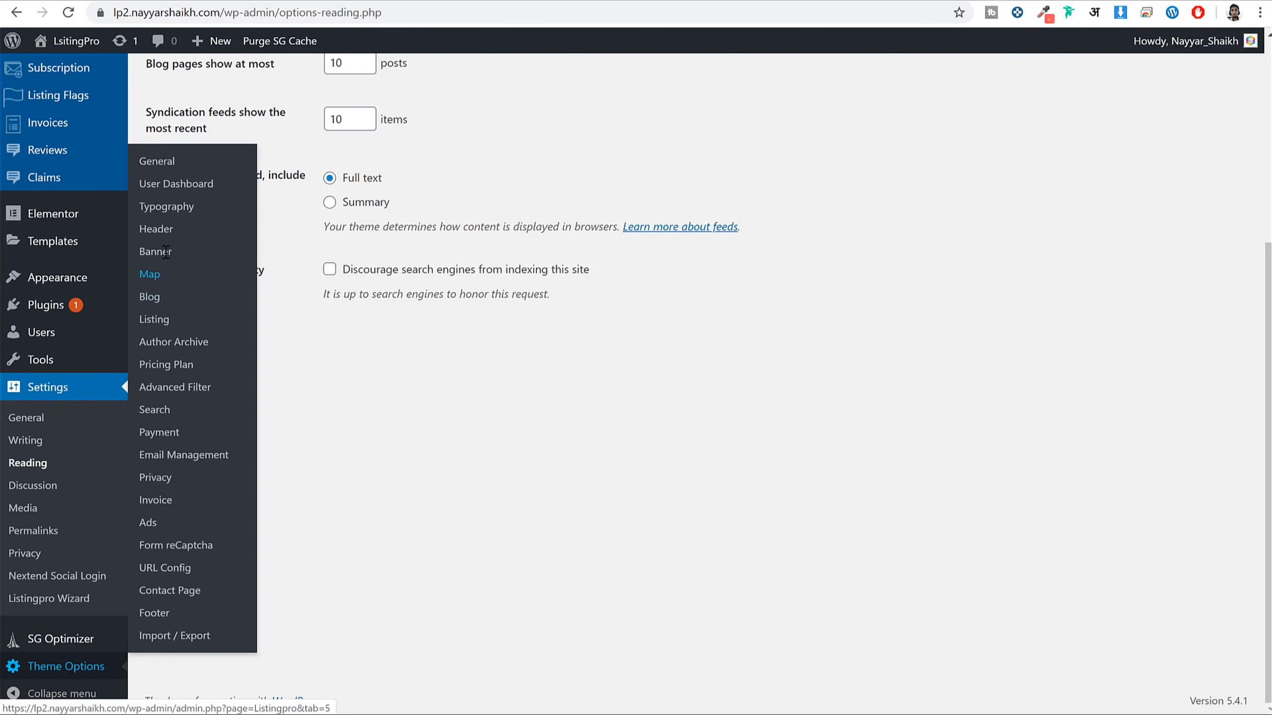
left_click(167, 229)
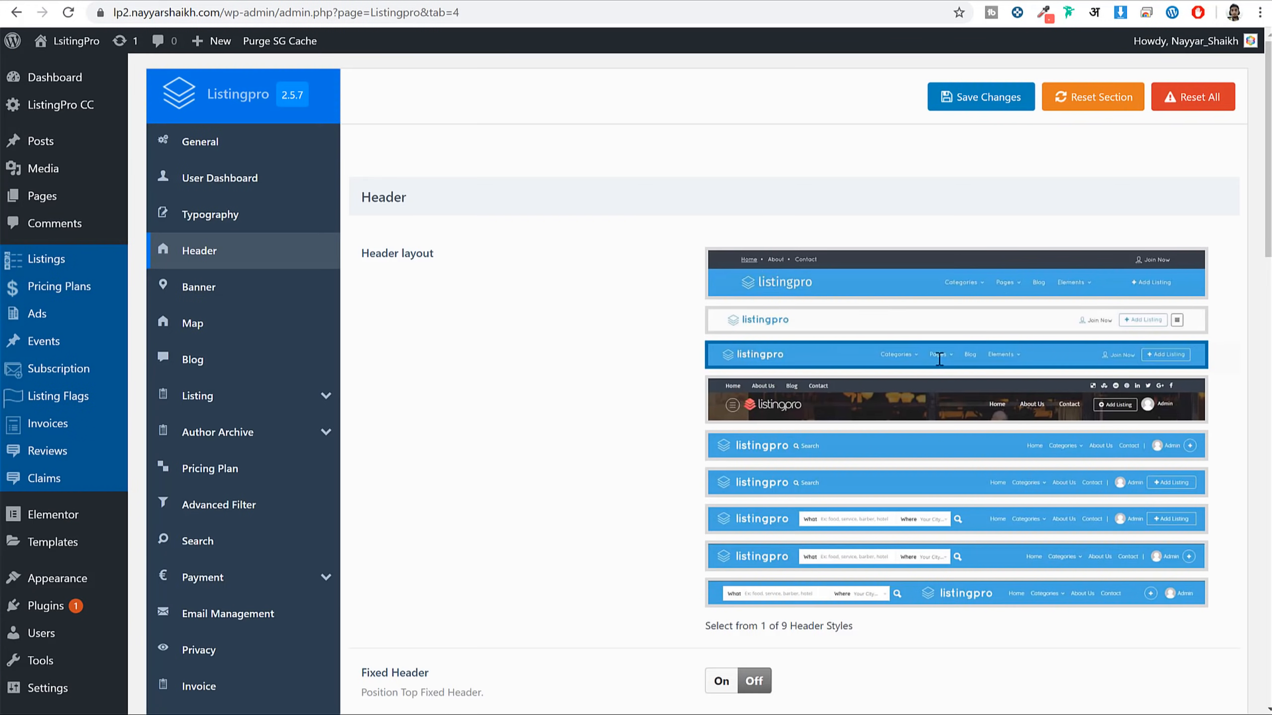
In ListingPro's Banner options, choose the first homepage banner style and save
scroll(946, 385, "down", 5)
scroll(956, 415, "up", 5)
left_click(609, 3)
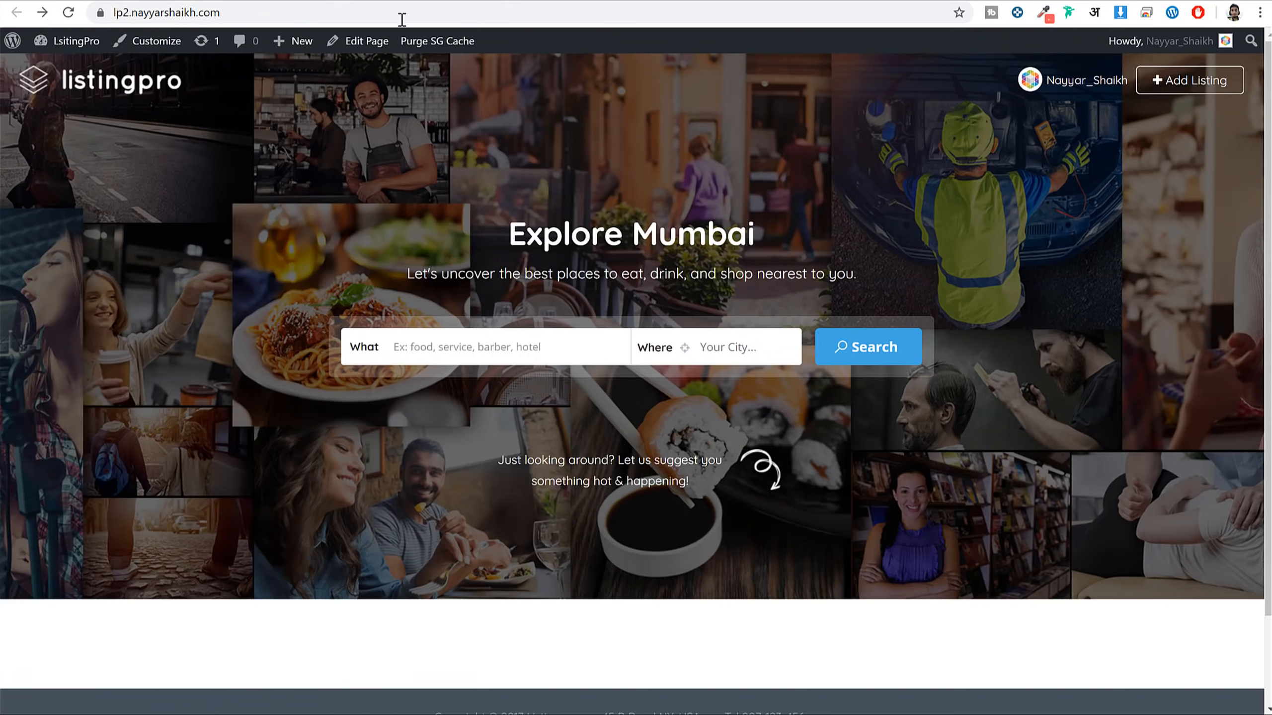
left_click(353, 3)
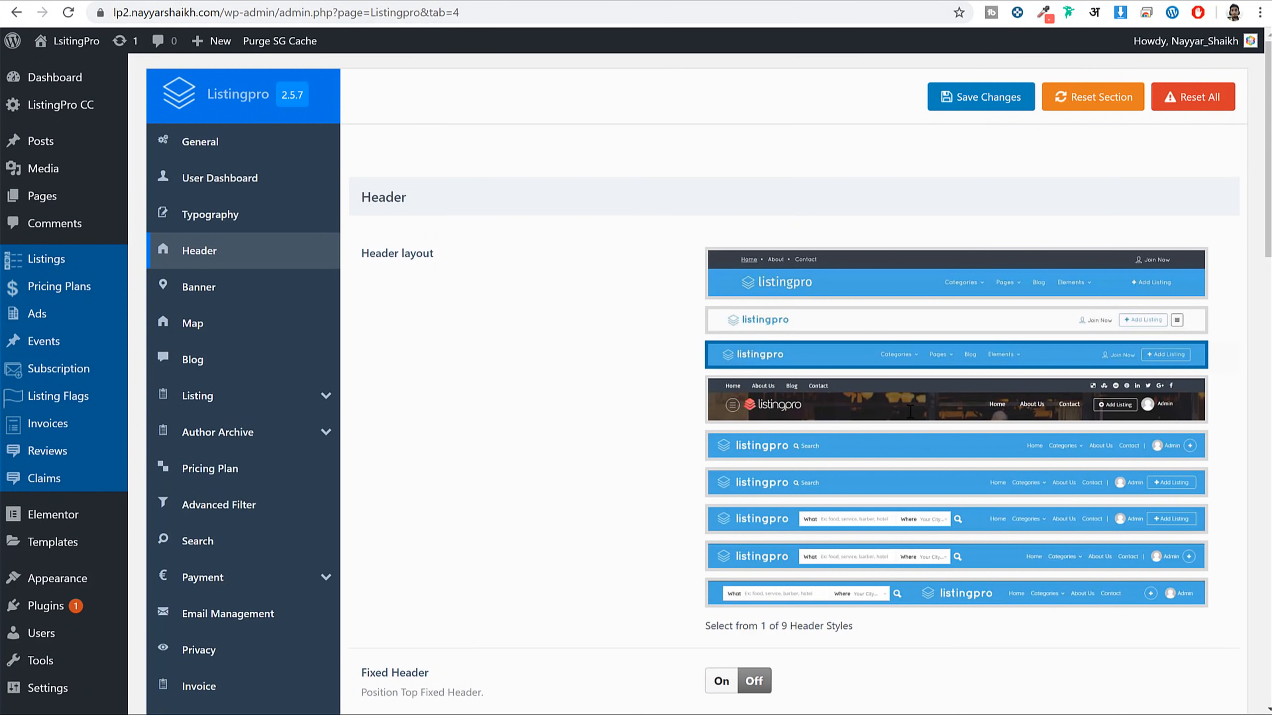
left_click(252, 287)
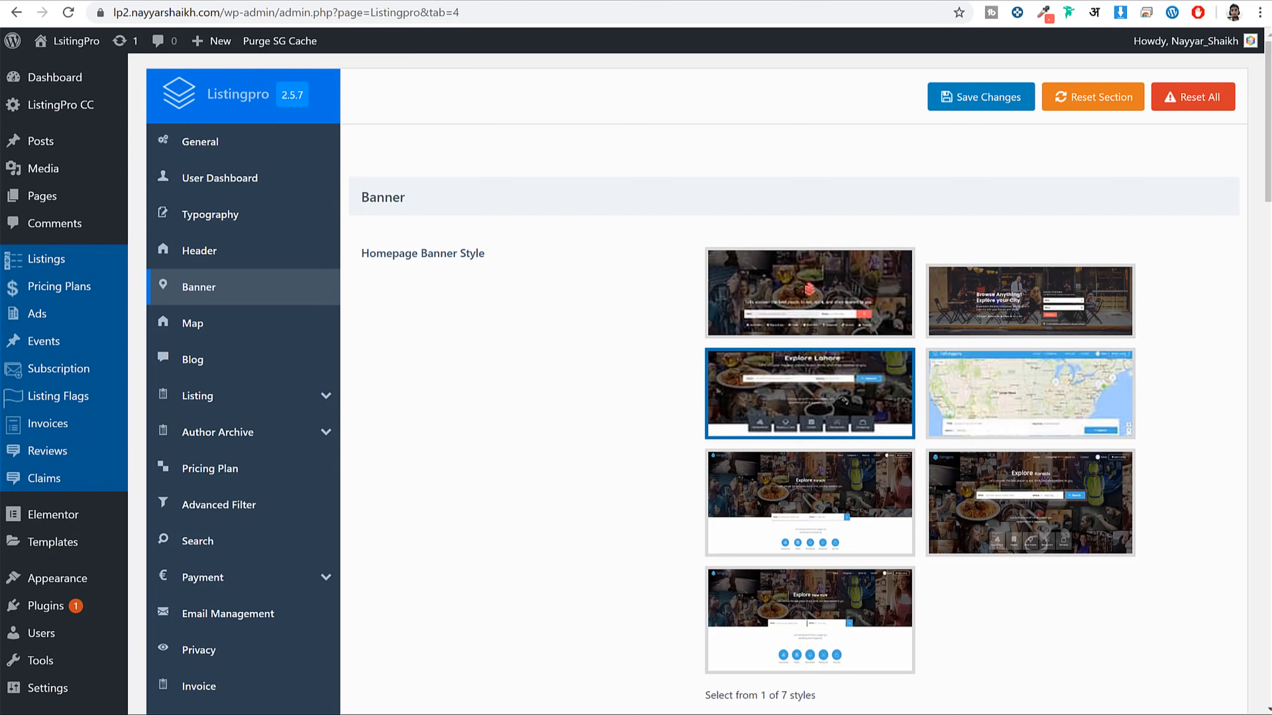
left_click(801, 295)
left_click(977, 98)
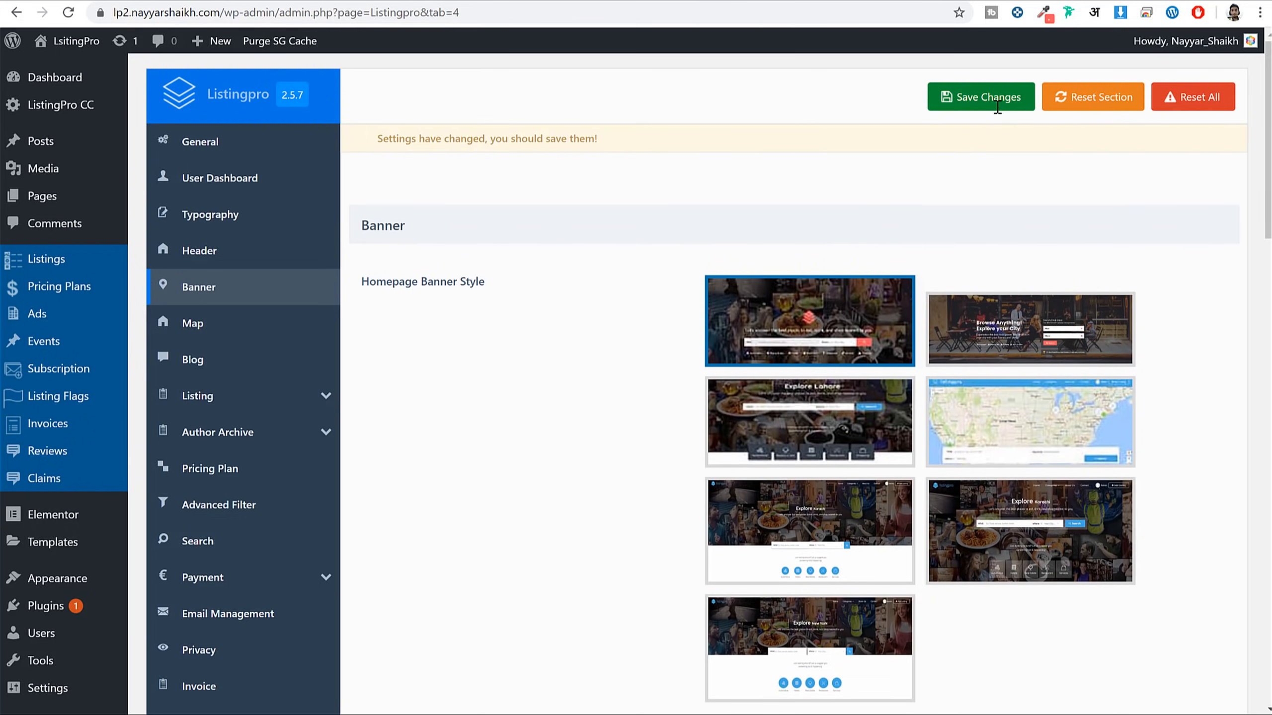
Reload the live homepage to see the new banner, then return to the Banner settings
key("alt+Left")
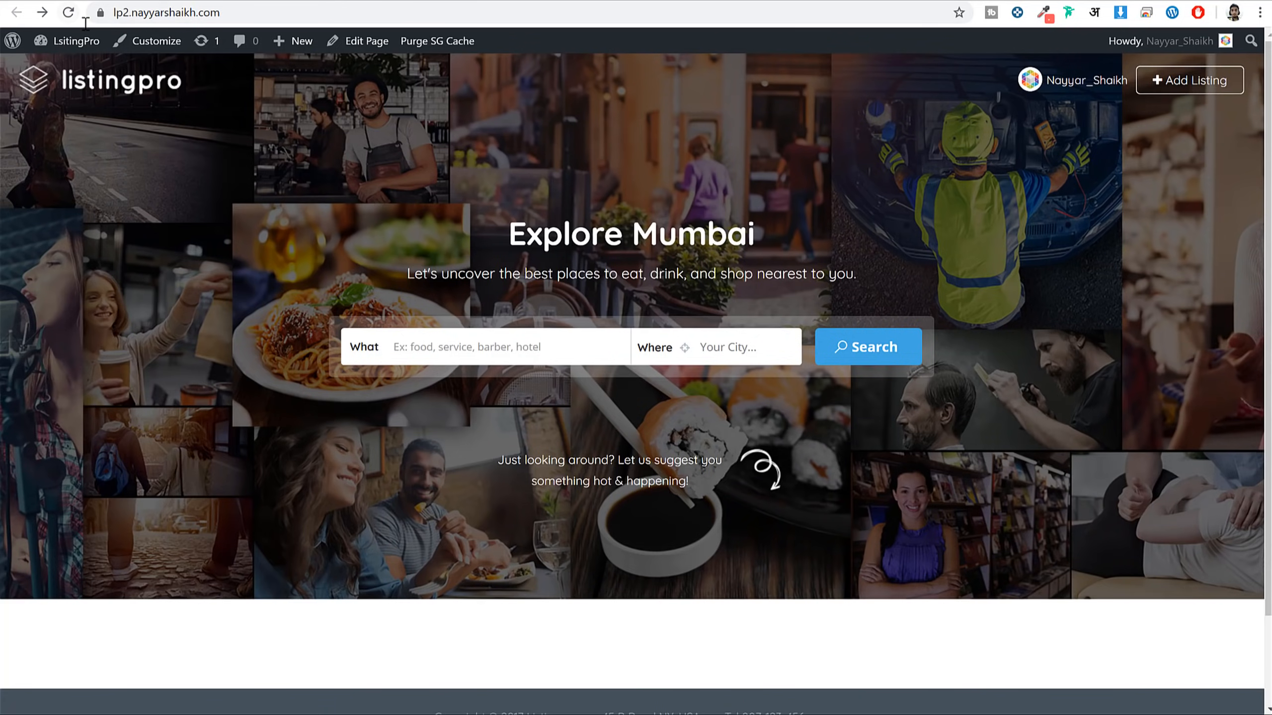
left_click(68, 12)
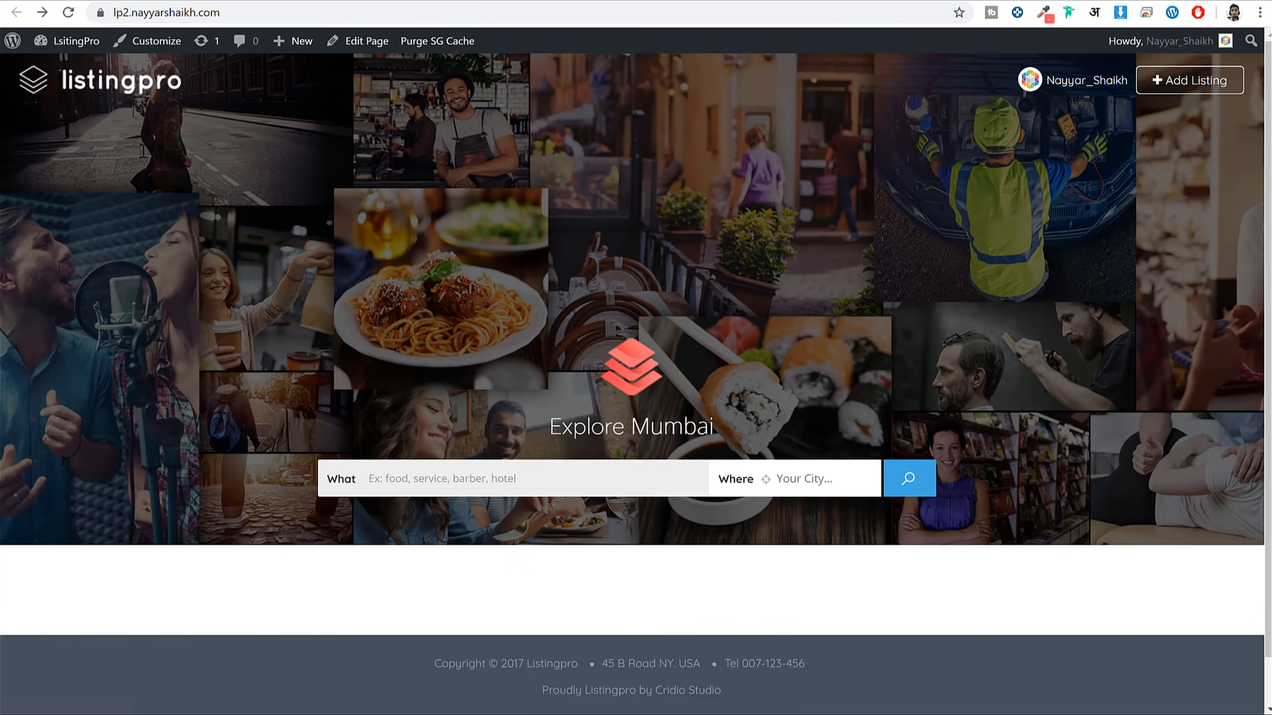
key("alt+Right")
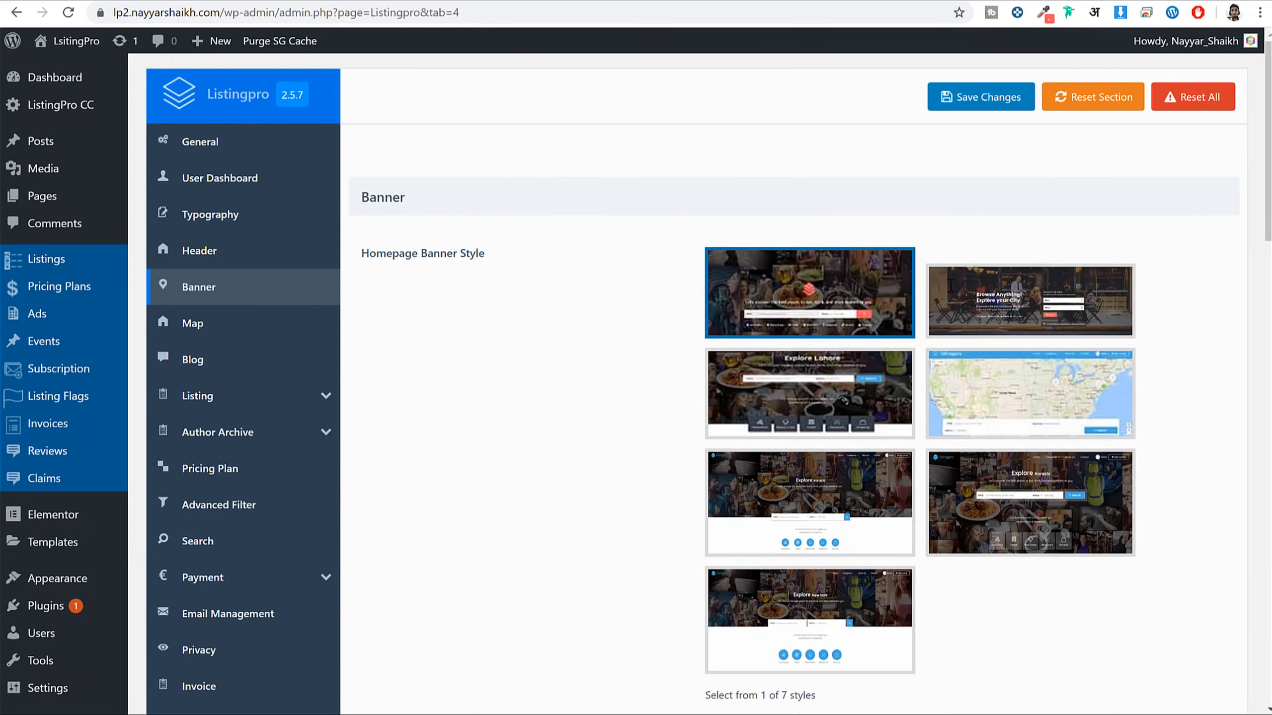
scroll(1044, 463, "down", 13)
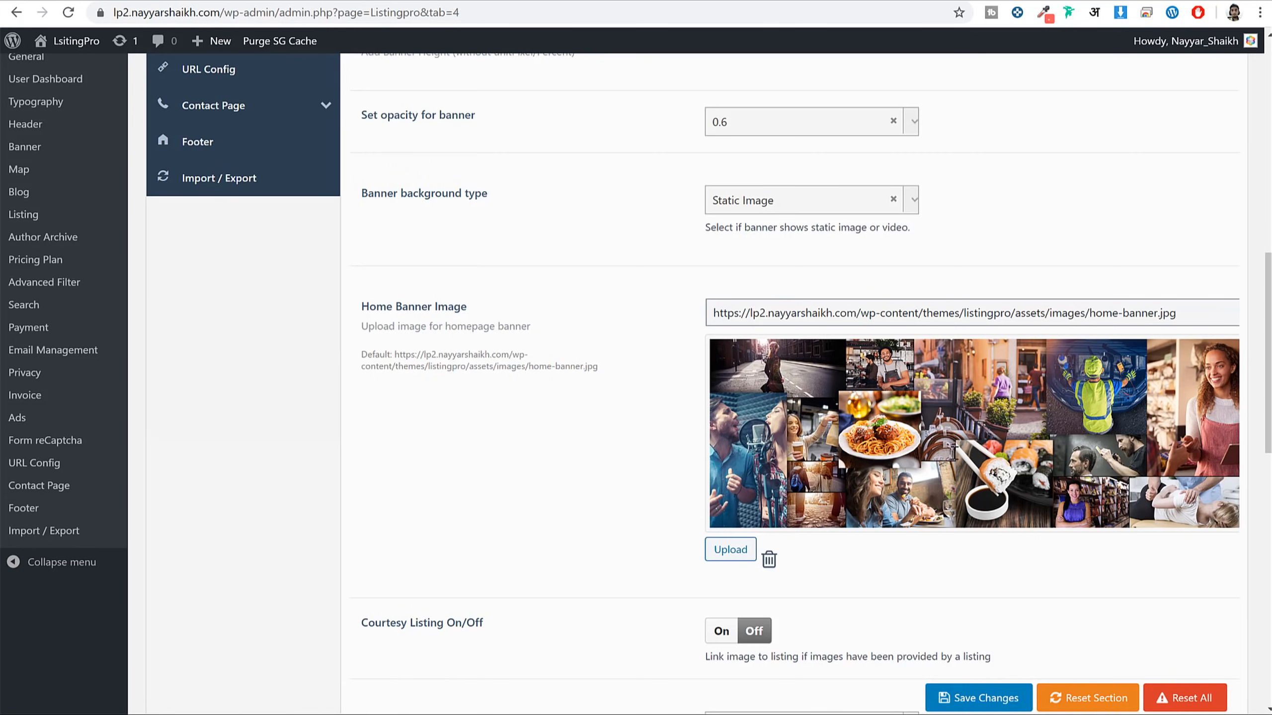
Upload heroheader-restpro-1920x600_01_opt.jpg as the Home Banner Image and reload the homepage to check it
left_click(713, 540)
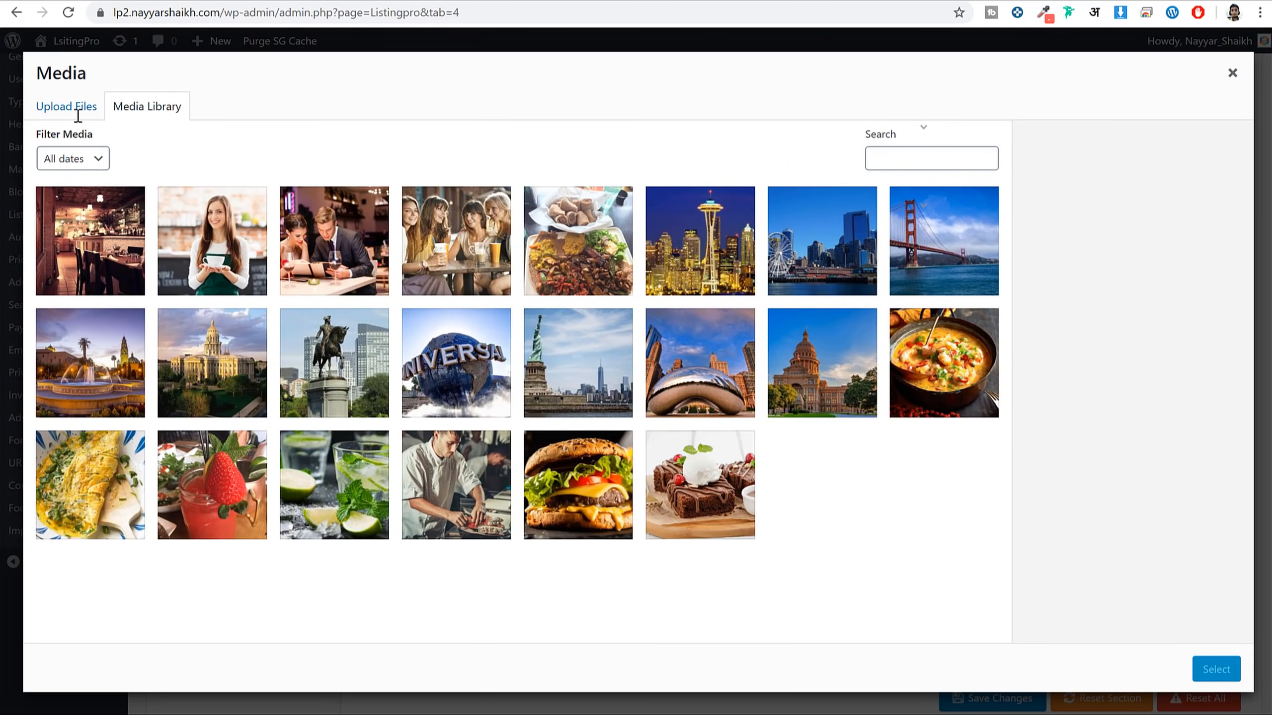
left_click(75, 108)
left_click(626, 372)
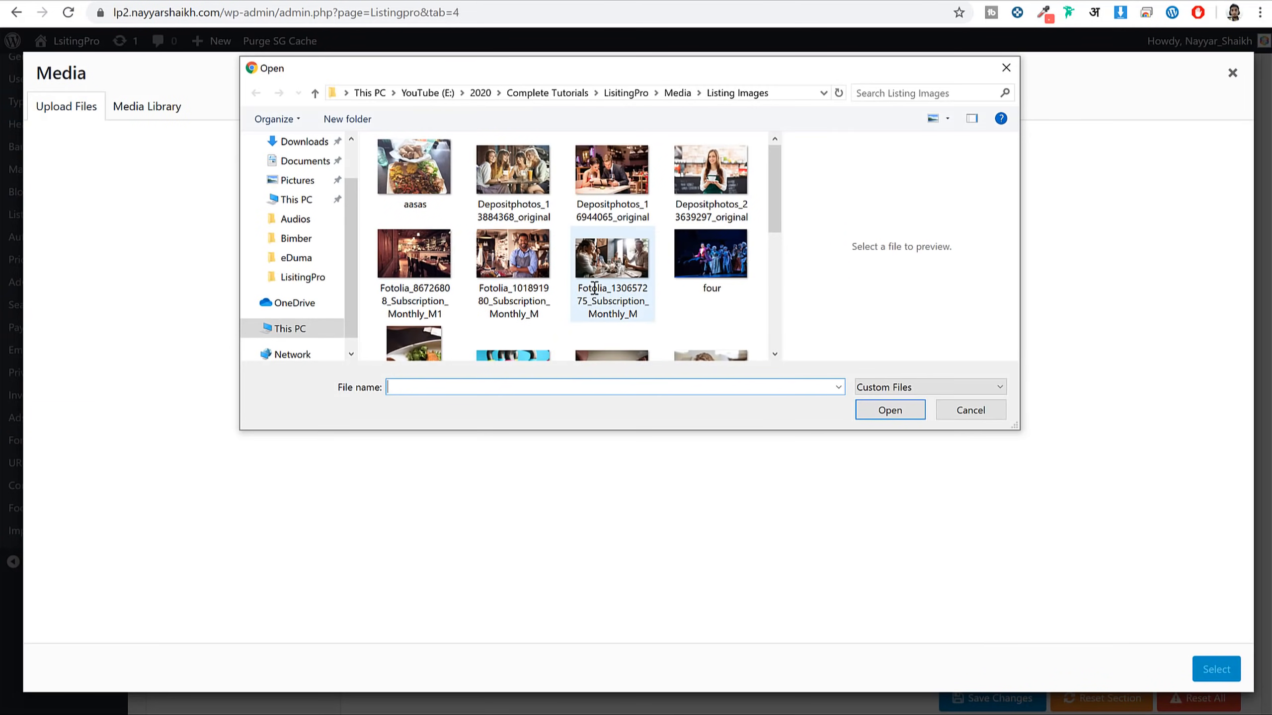
left_click(676, 94)
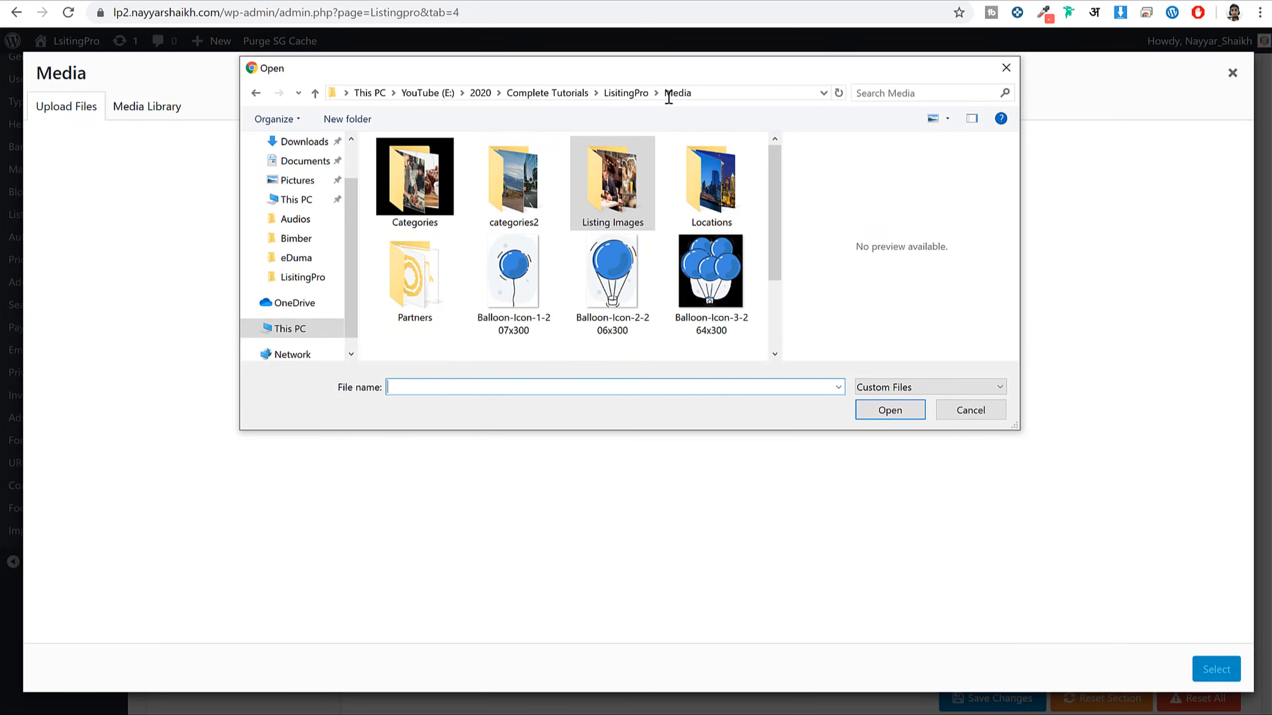
scroll(676, 277, "down", 2)
left_click(539, 322)
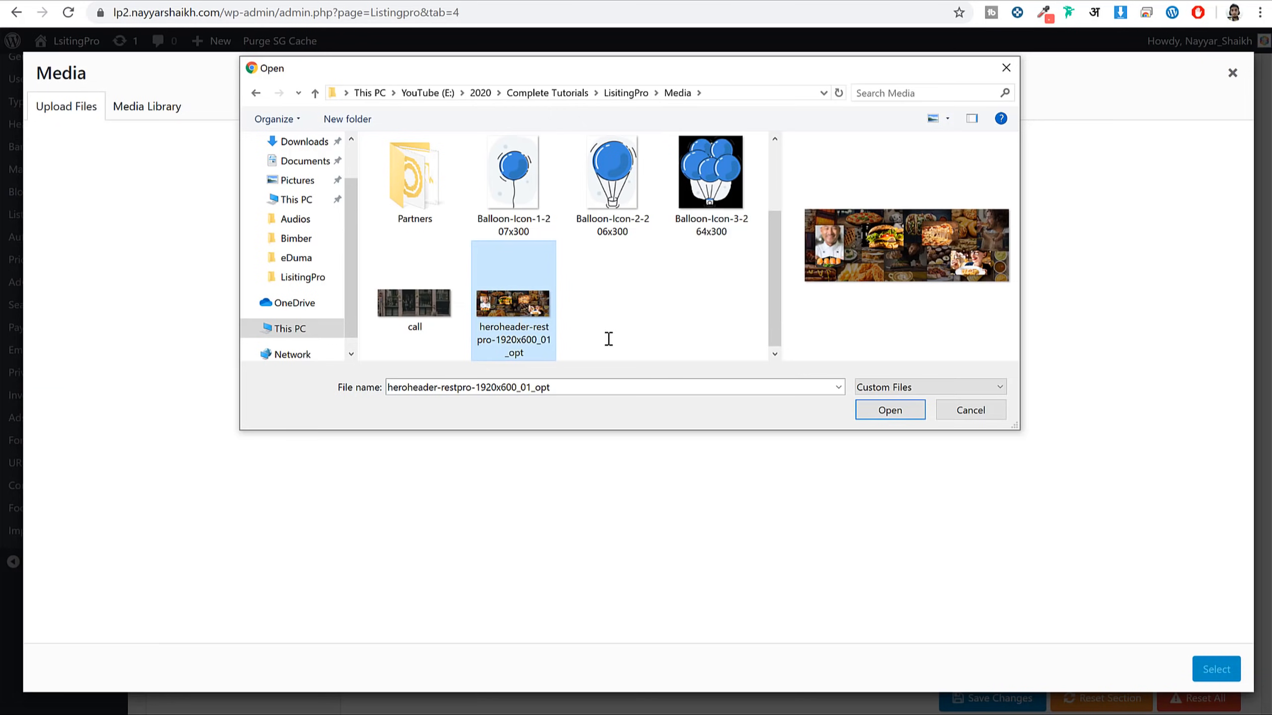
left_click(889, 410)
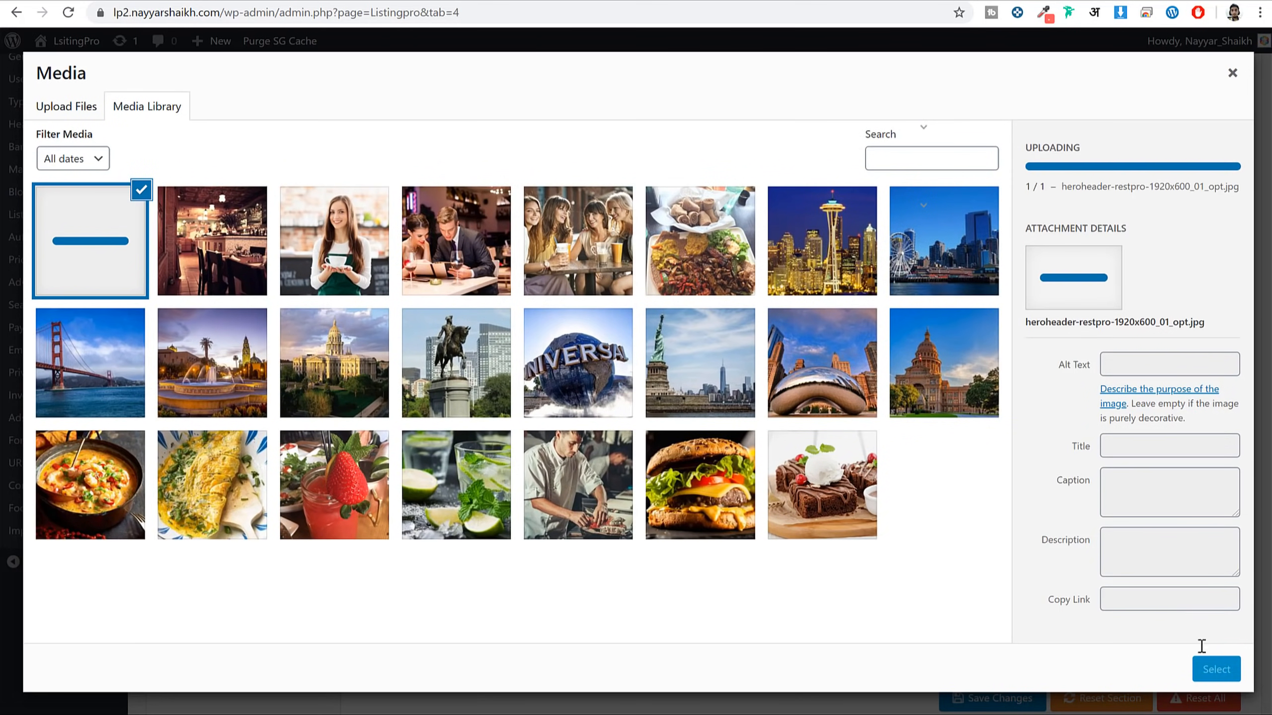
left_click(1221, 670)
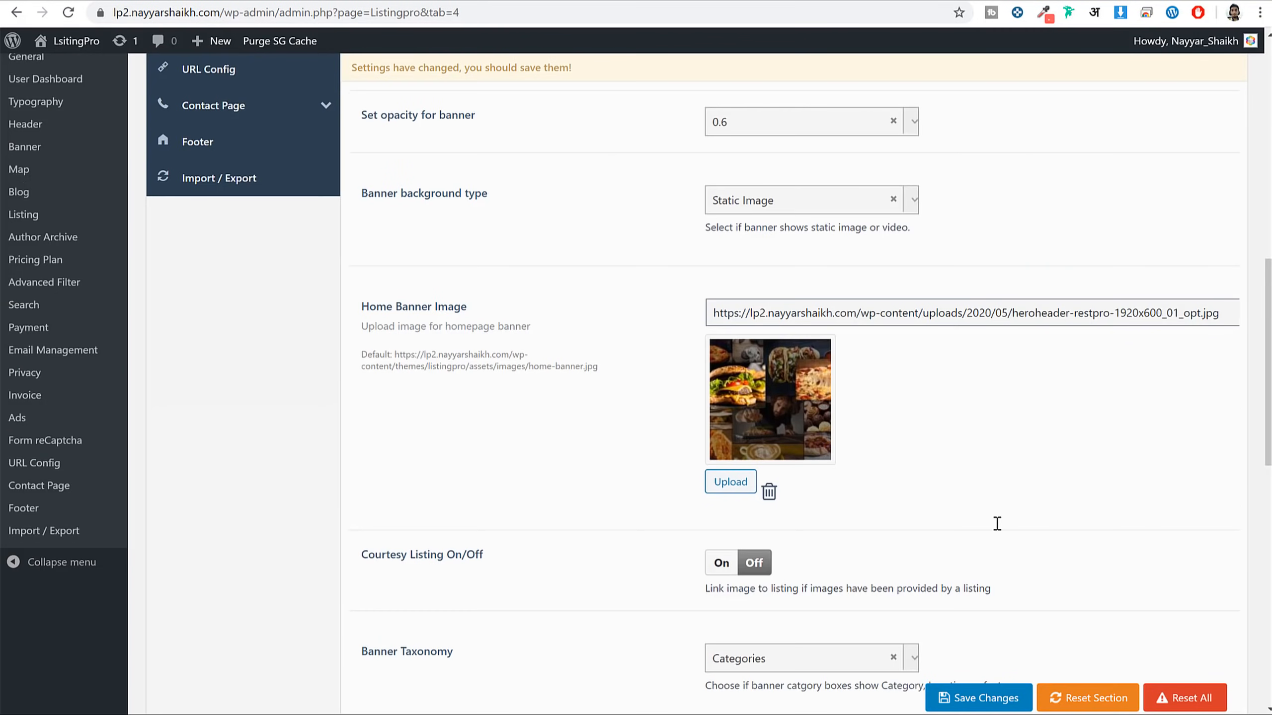
scroll(1008, 701, "up", 1)
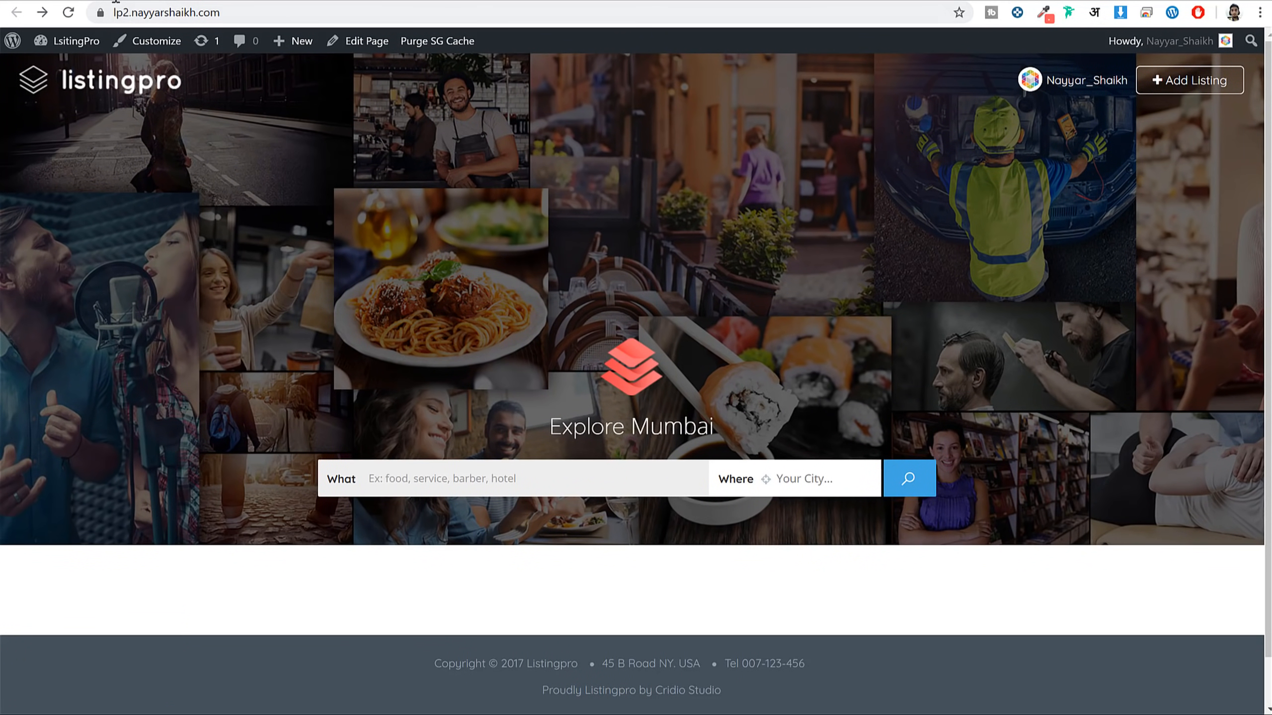
left_click(65, 13)
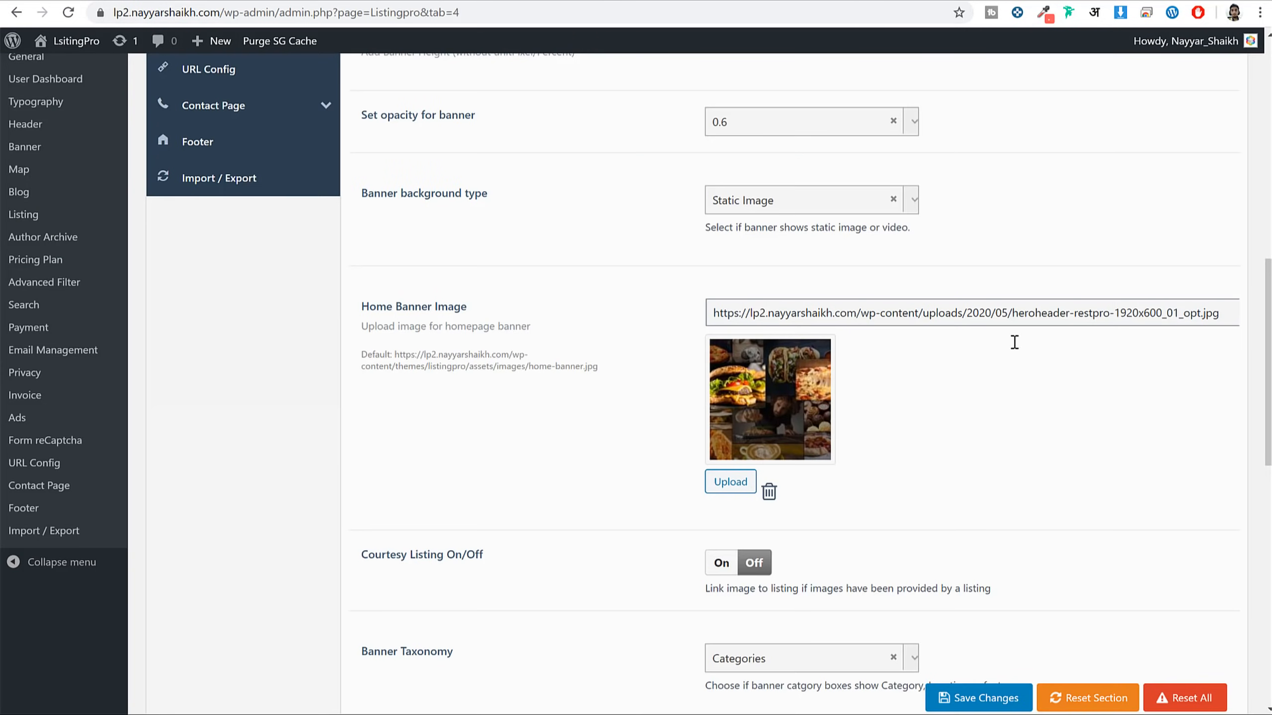
scroll(1014, 342, "up", 8)
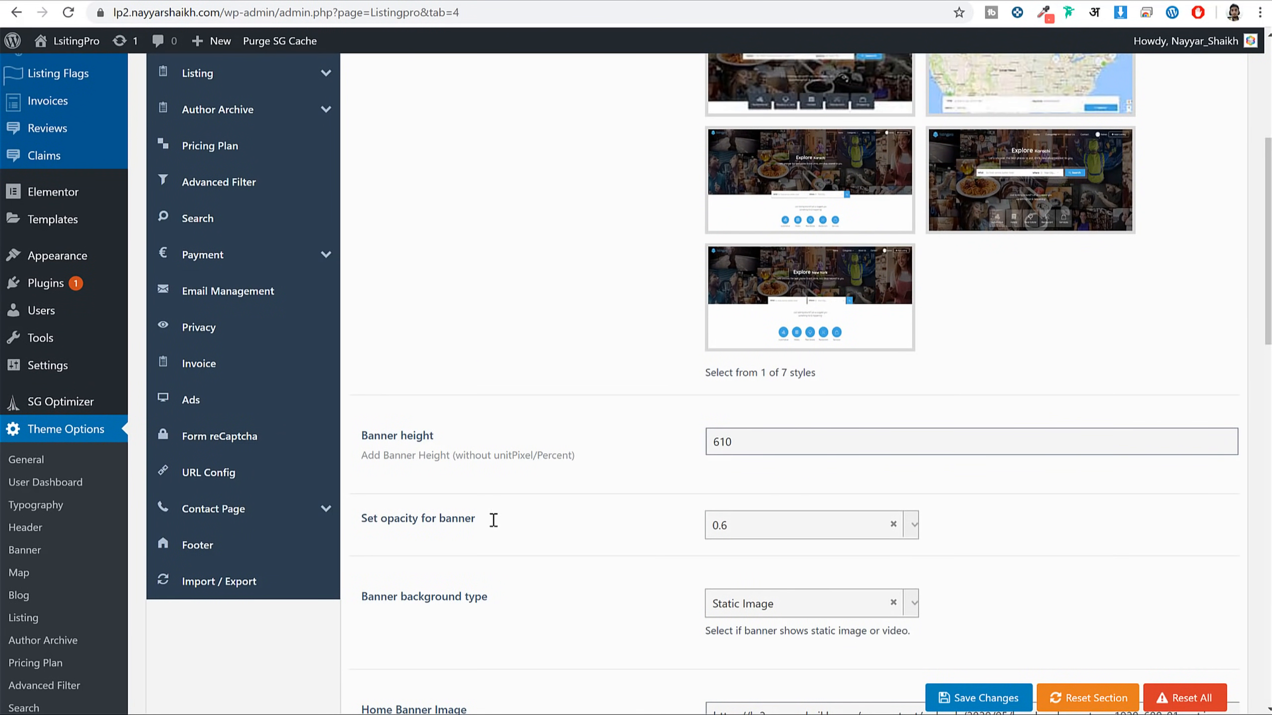
Add Indian and Italian to the banner Listing Categories, save, and reload the homepage
scroll(527, 517, "up", 5)
scroll(543, 525, "down", 7)
scroll(832, 326, "down", 10)
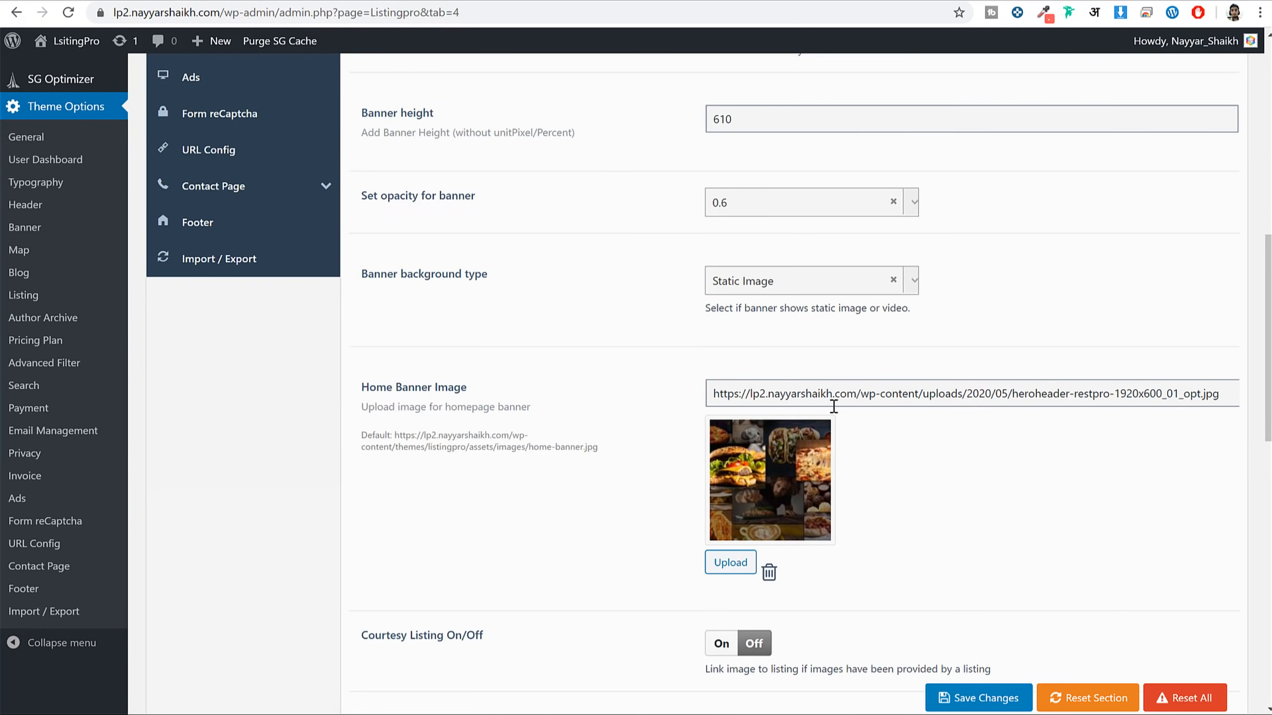
scroll(888, 474, "down", 3)
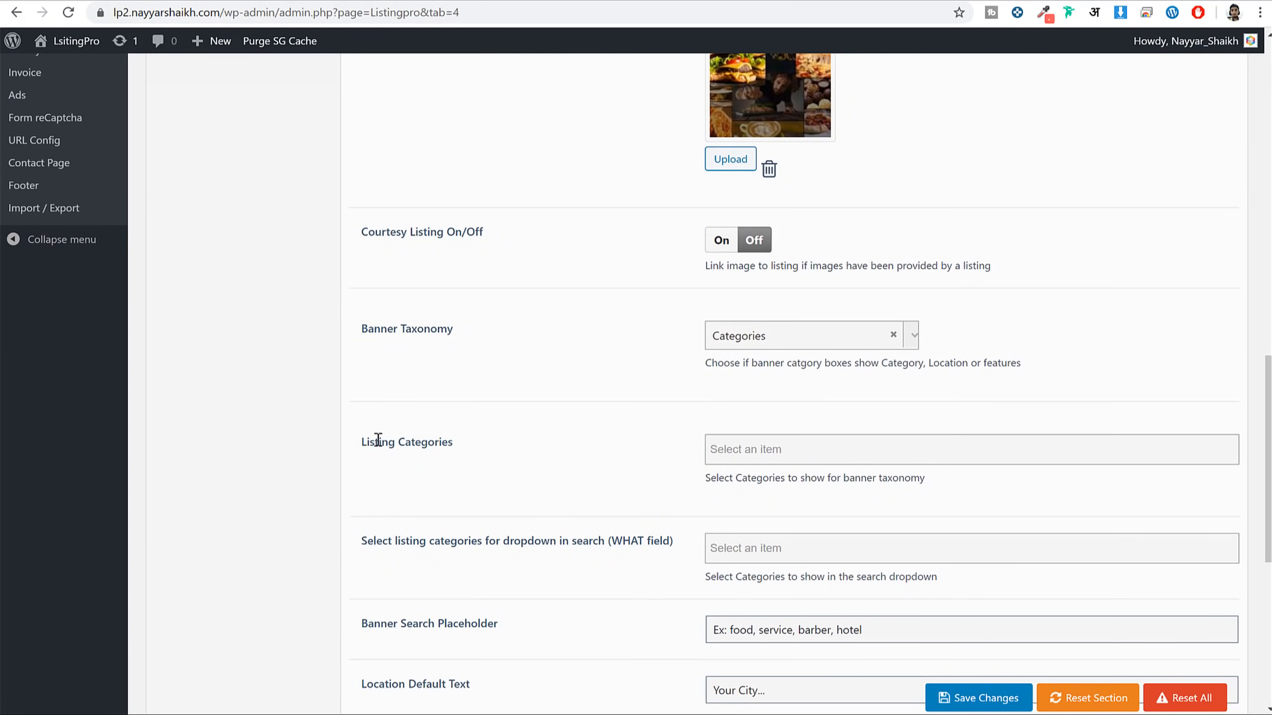
left_click_drag(373, 439, 449, 443)
left_click(742, 456)
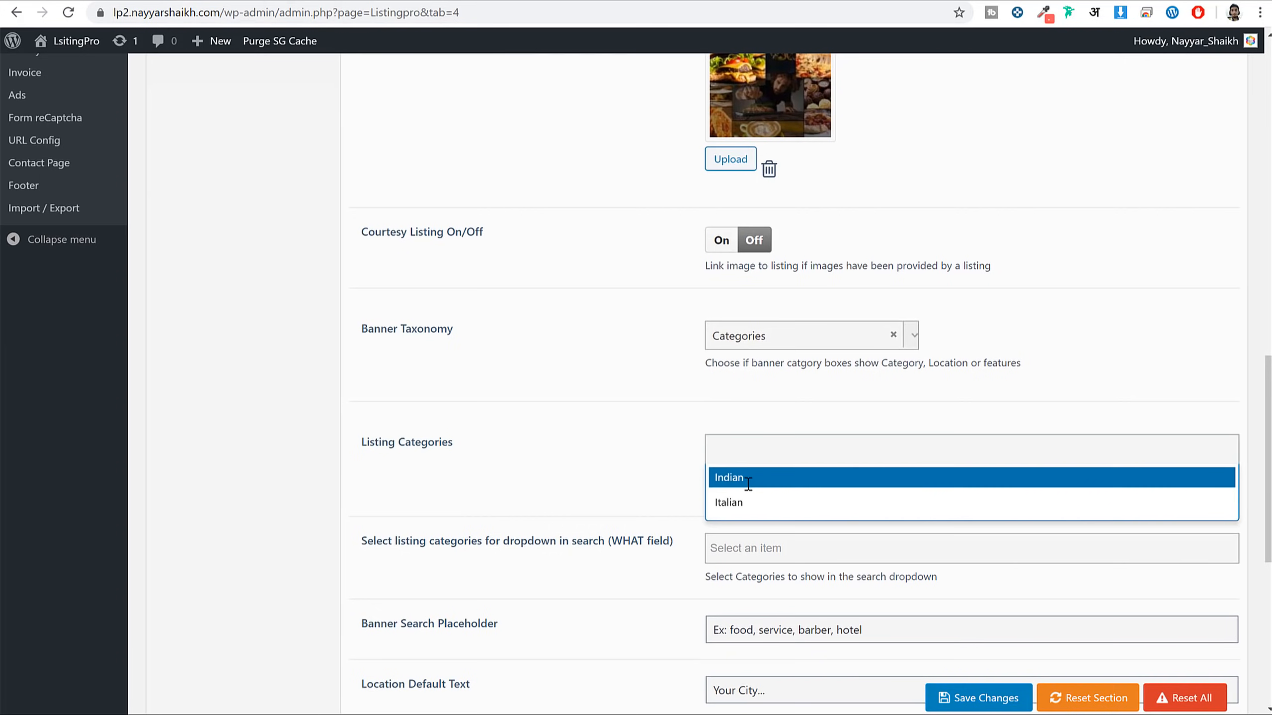
left_click(747, 481)
left_click(798, 481)
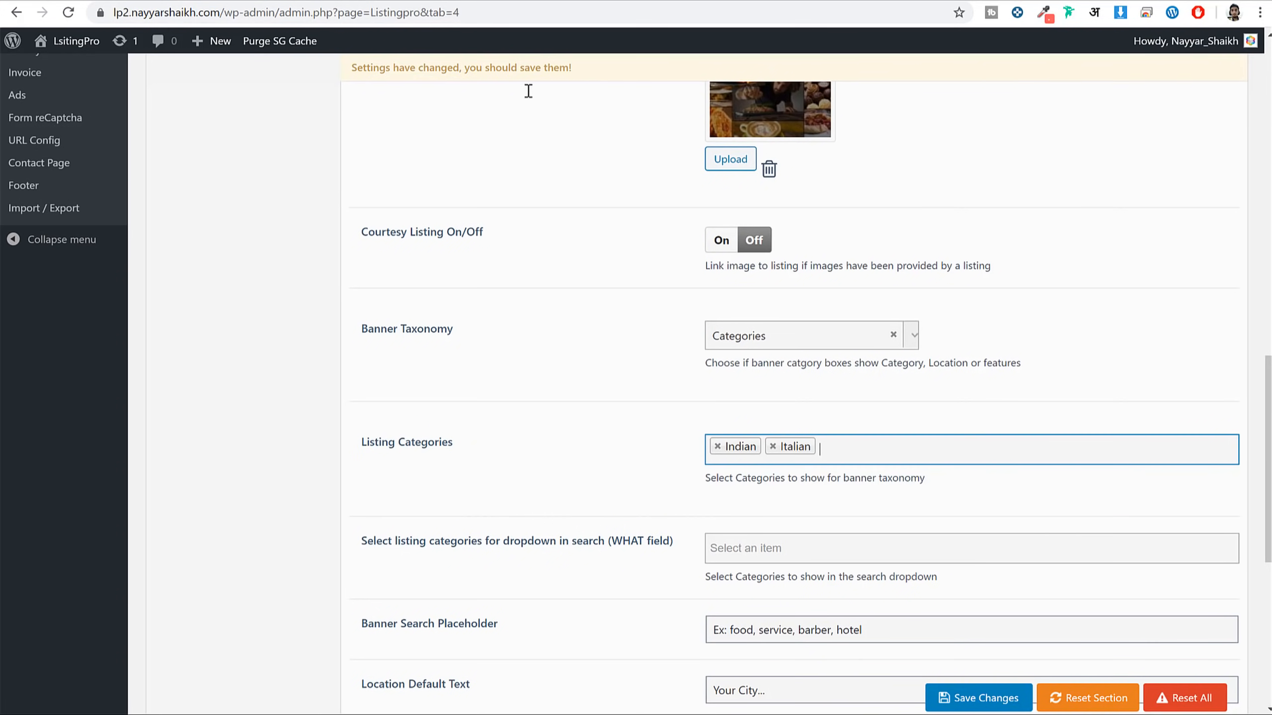
left_click(444, 1)
key("ctrl+shift+Tab")
left_click(977, 698)
key("ctrl+Tab")
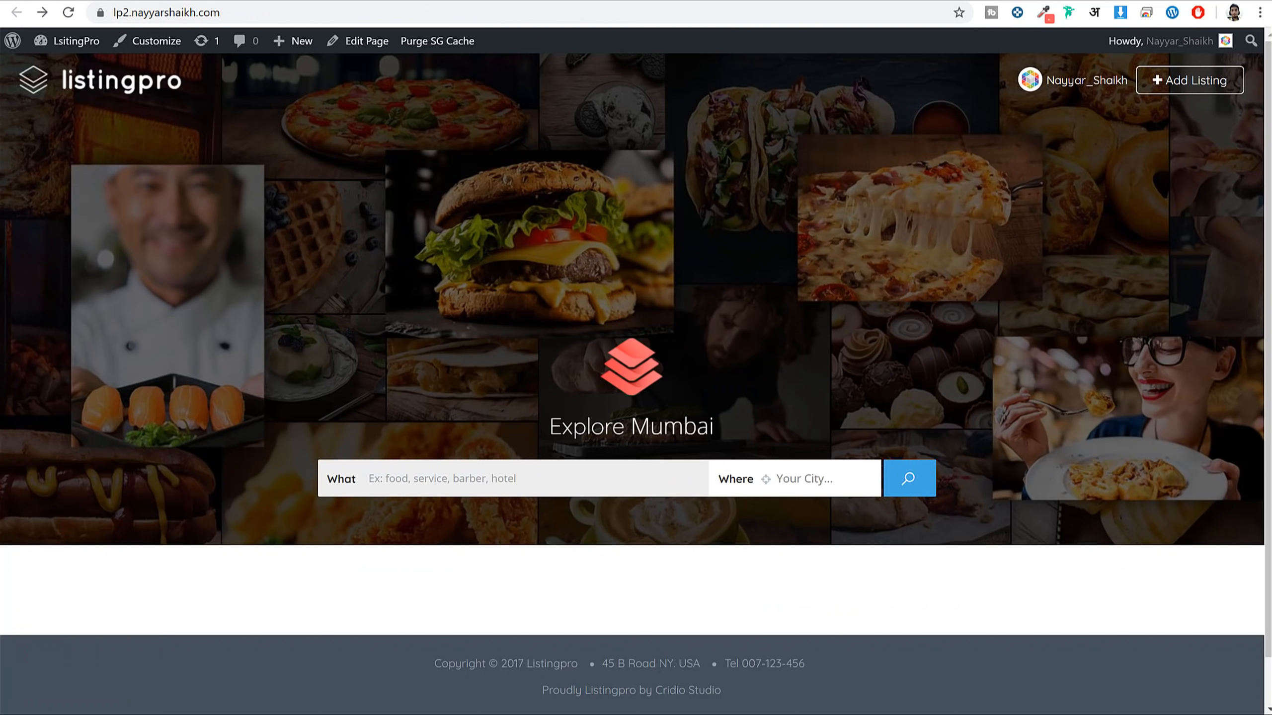
left_click(73, 14)
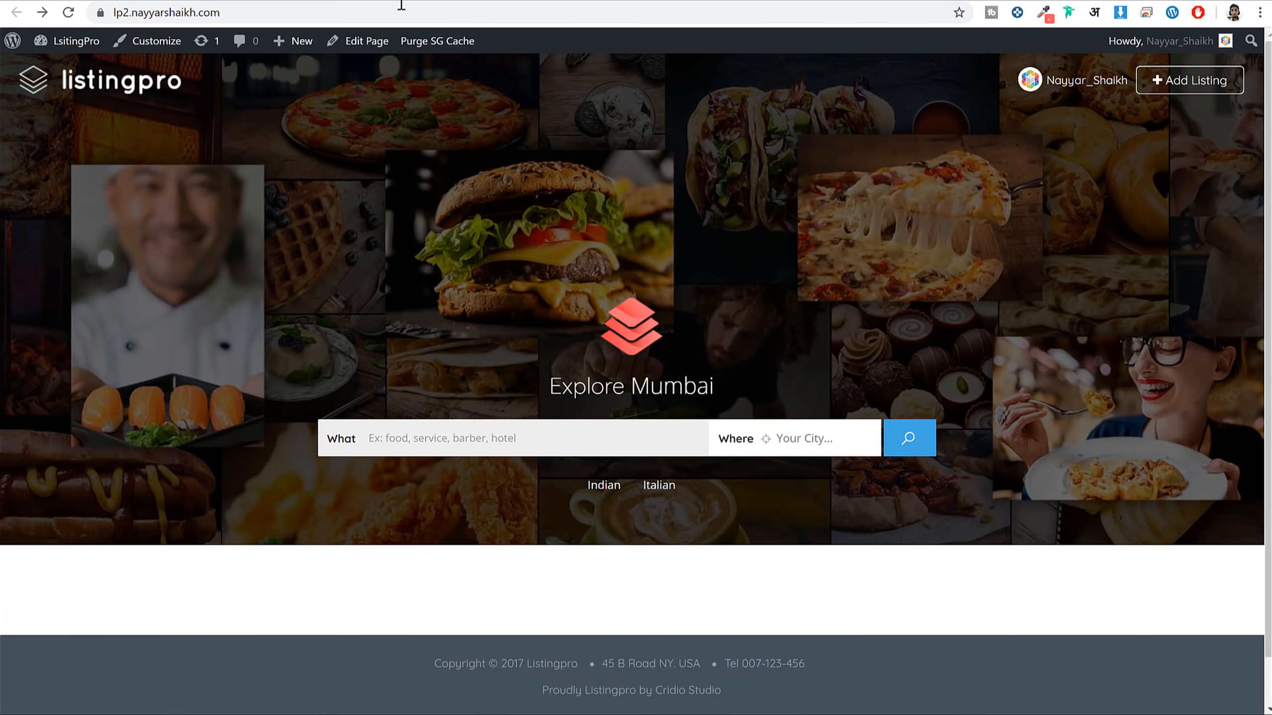
Review the Banner Search Placeholder and Location Default Text settings against the Explore Mumbai heading
key("ctrl+Tab")
scroll(1029, 317, "down", 5)
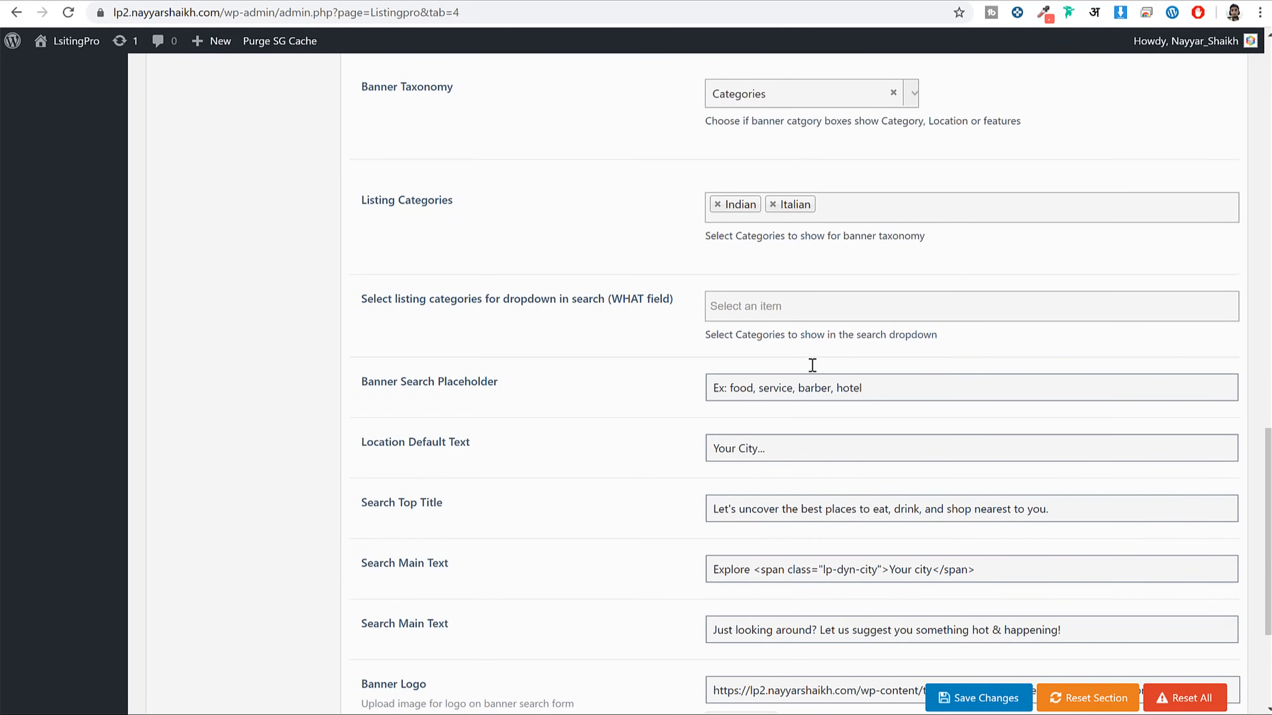
left_click_drag(380, 382, 510, 386)
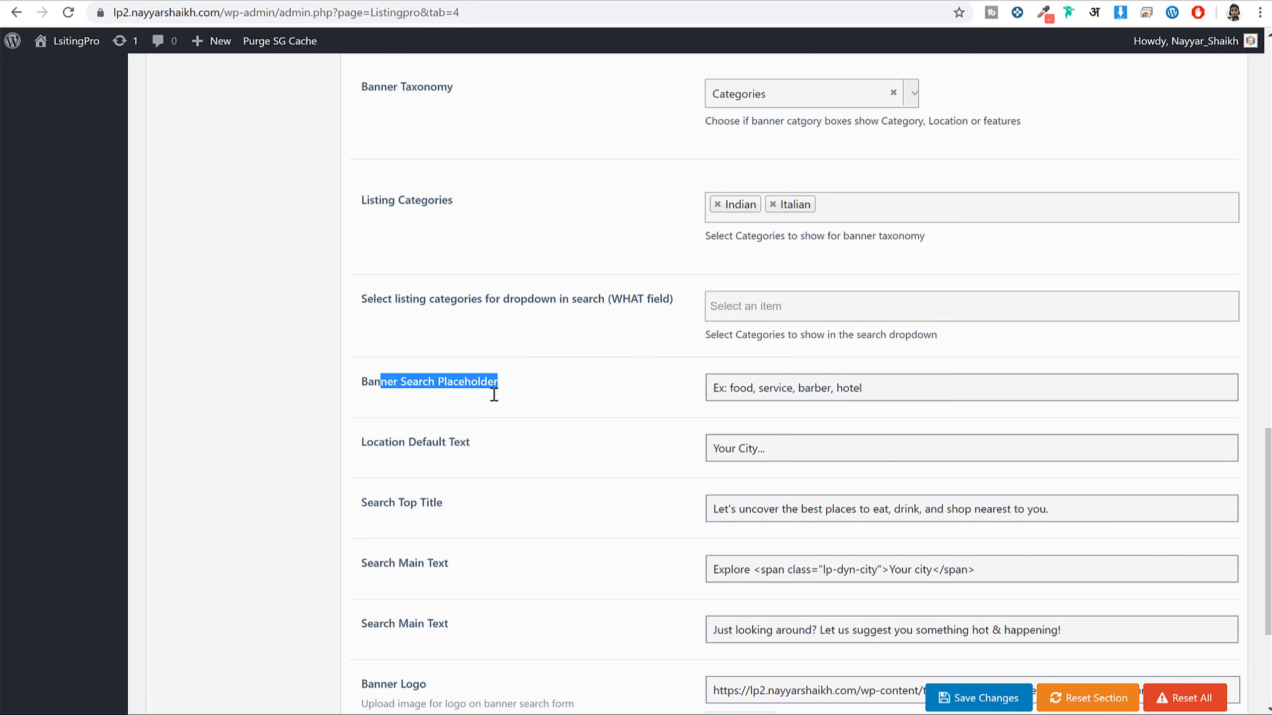
left_click_drag(941, 392, 710, 398)
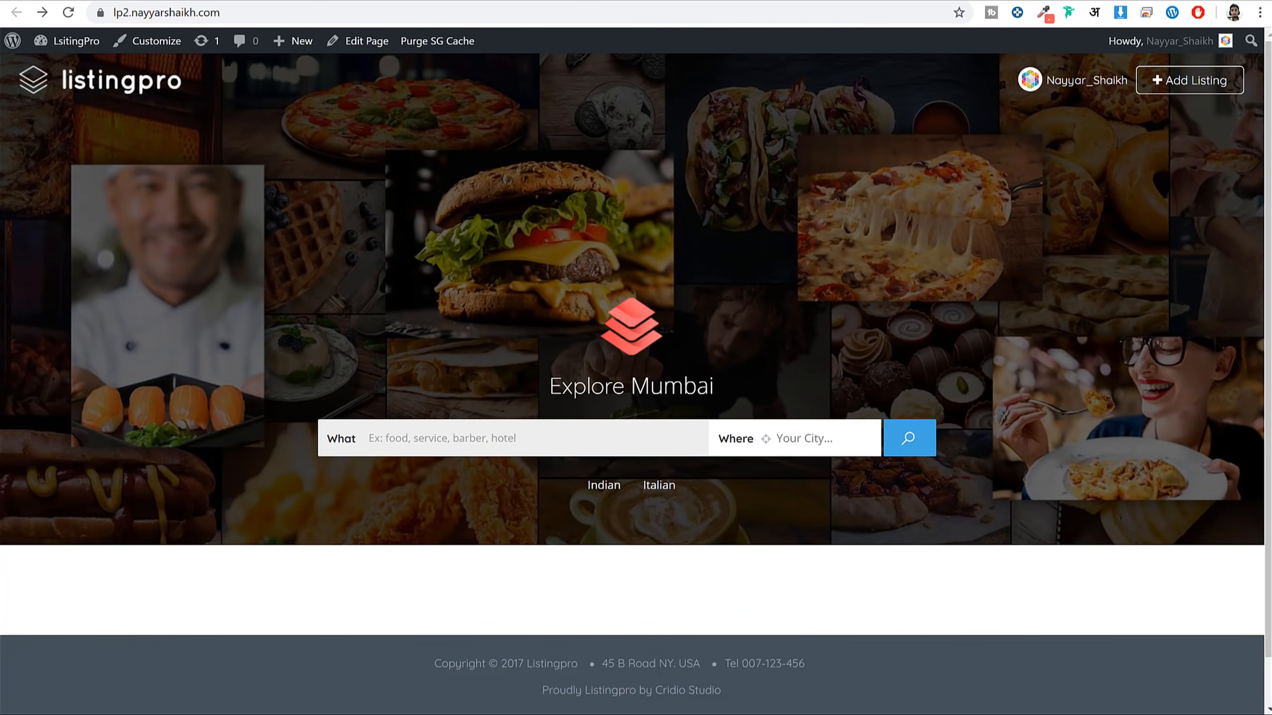
left_click(486, 440)
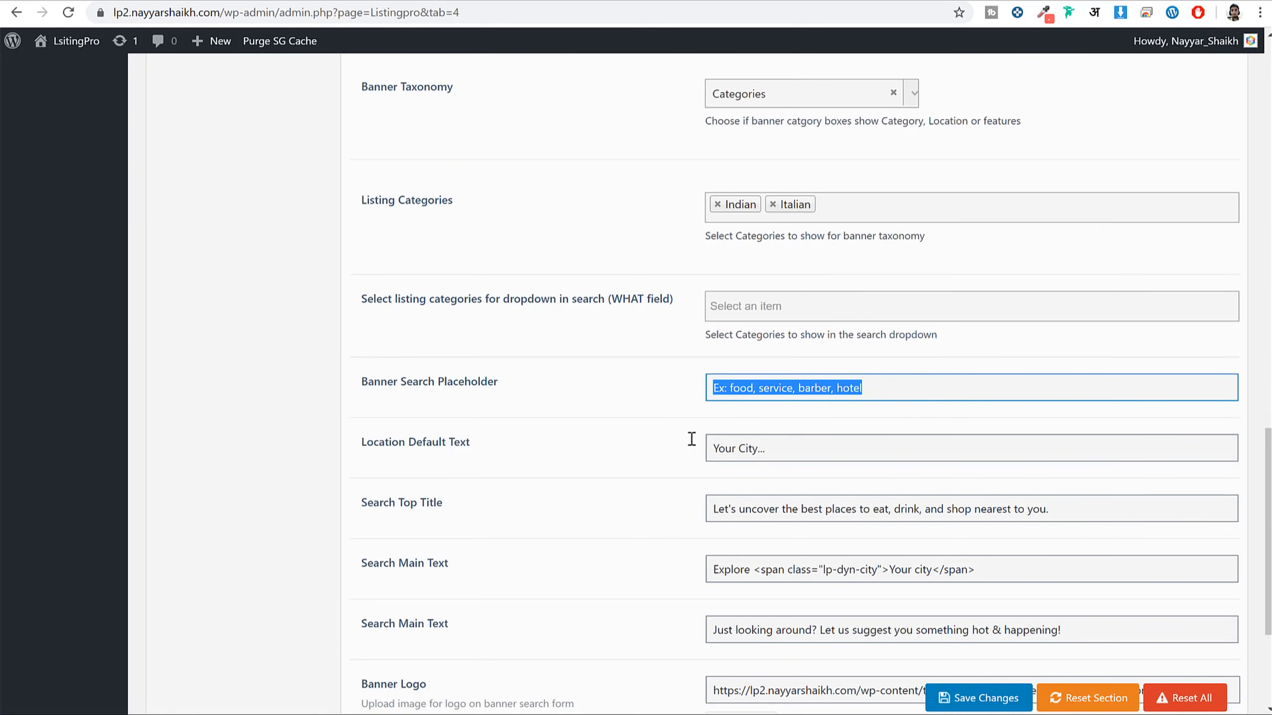
left_click_drag(363, 446, 474, 443)
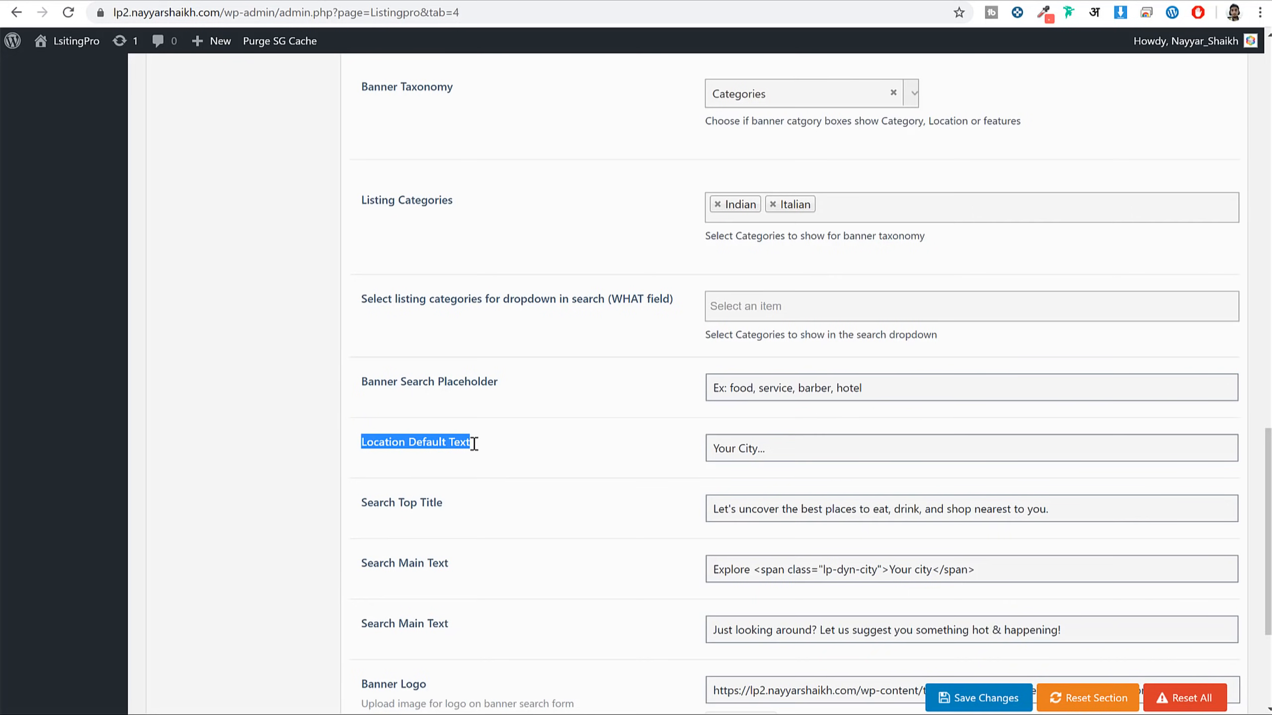
left_click(794, 453)
key("ctrl+a")
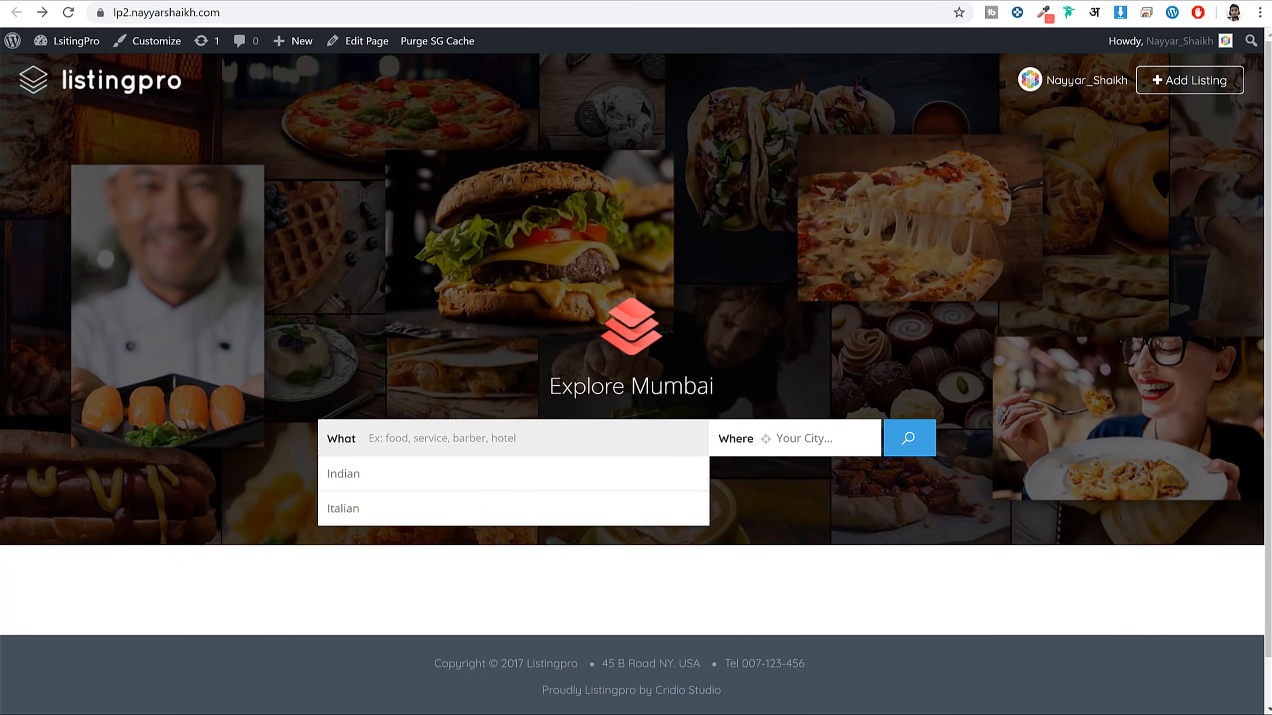
left_click_drag(550, 386, 708, 385)
left_click(704, 386)
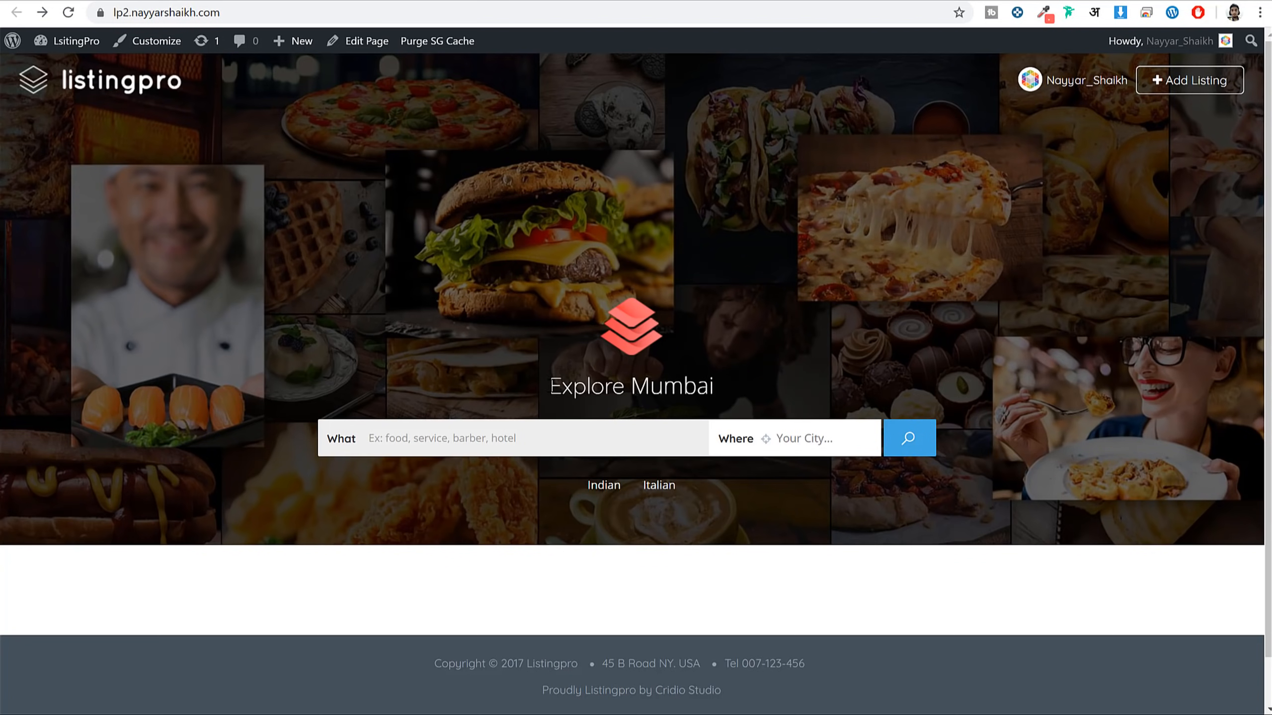
left_click_drag(550, 386, 708, 386)
View the homepage in a private window and check the Explore Mumbai heading
left_click(315, 12)
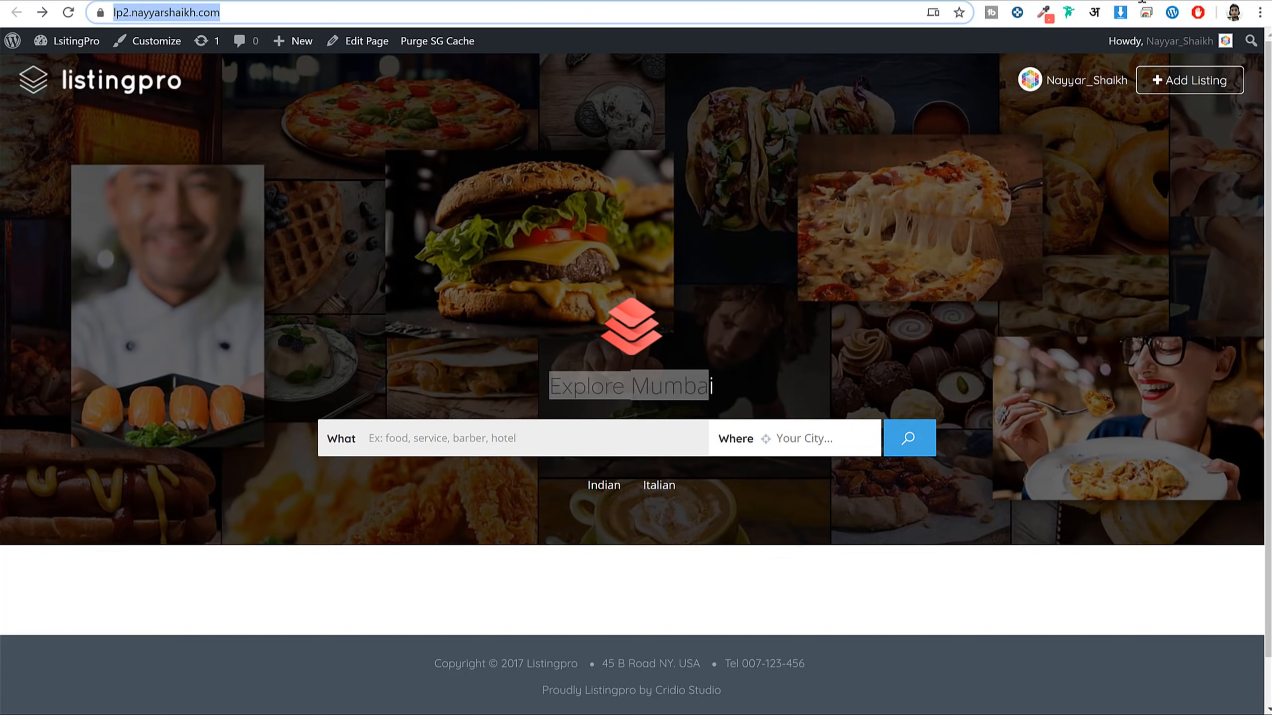
left_click(1260, 12)
left_click(1149, 111)
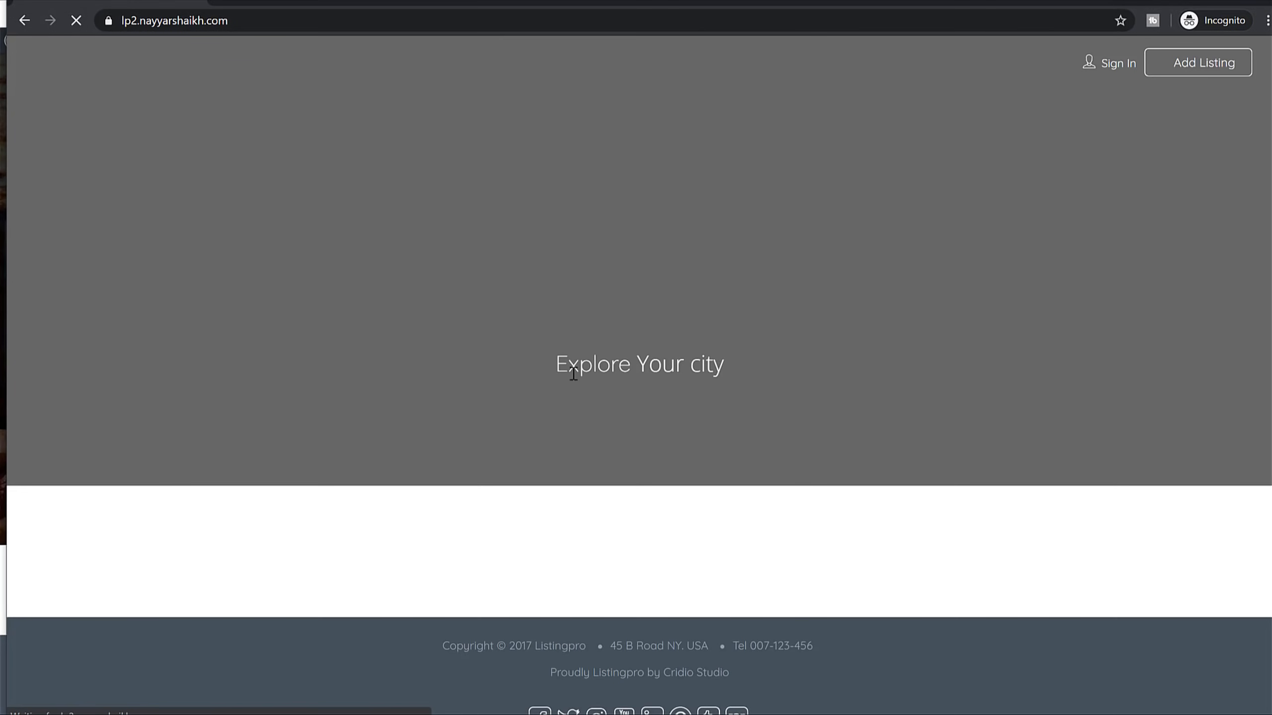
left_click_drag(557, 369, 721, 369)
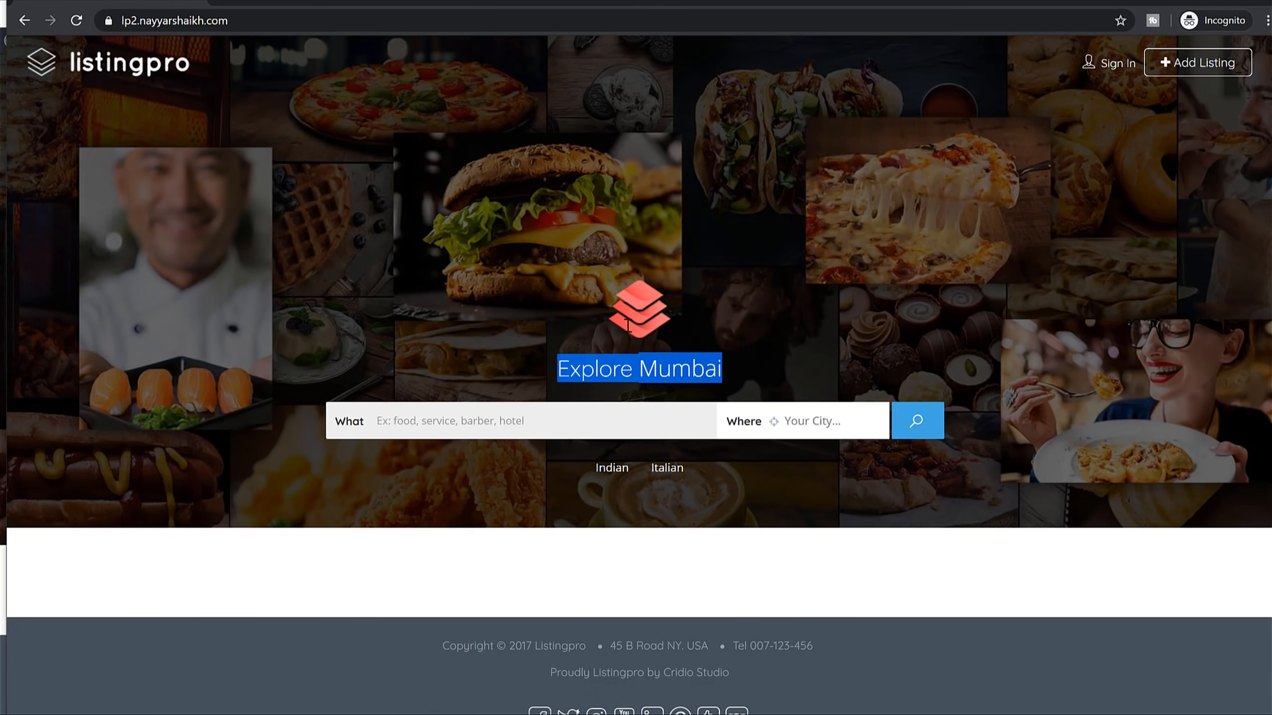
left_click_drag(640, 369, 705, 369)
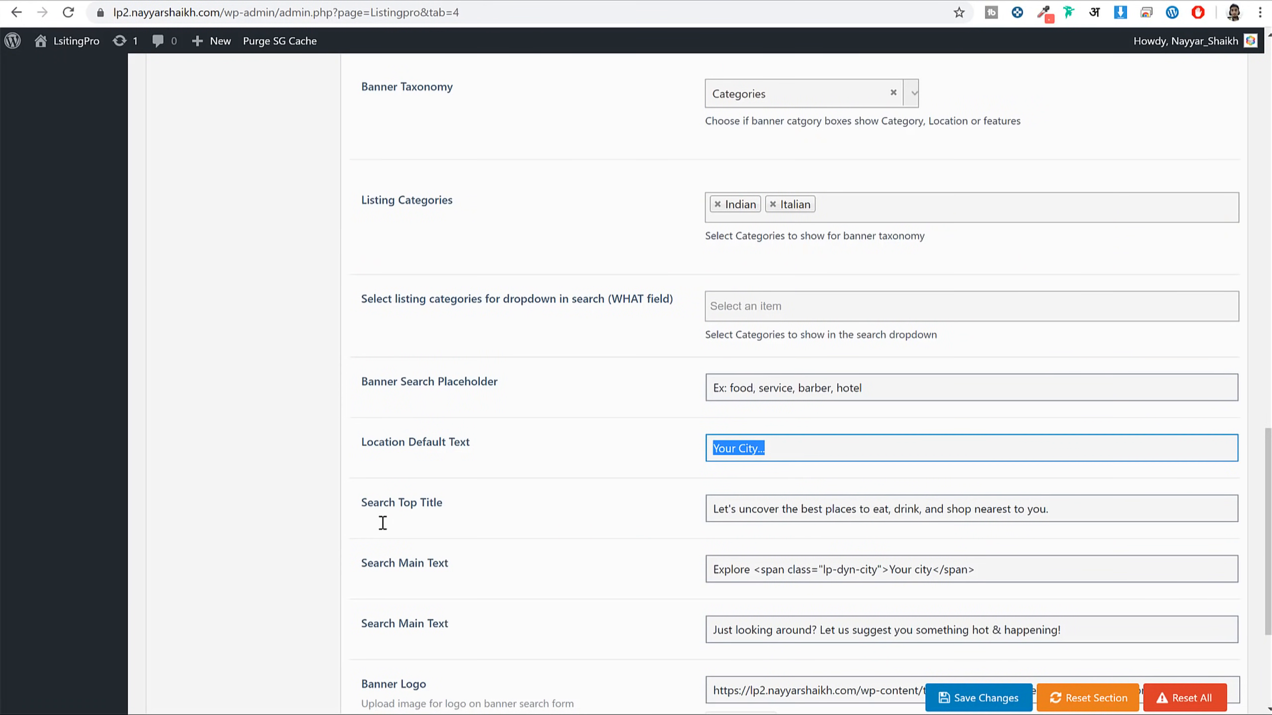
Review the Search Top Title and Search Main Text settings, then save the banner settings
scroll(524, 548, "down", 3)
left_click_drag(486, 345, 353, 345)
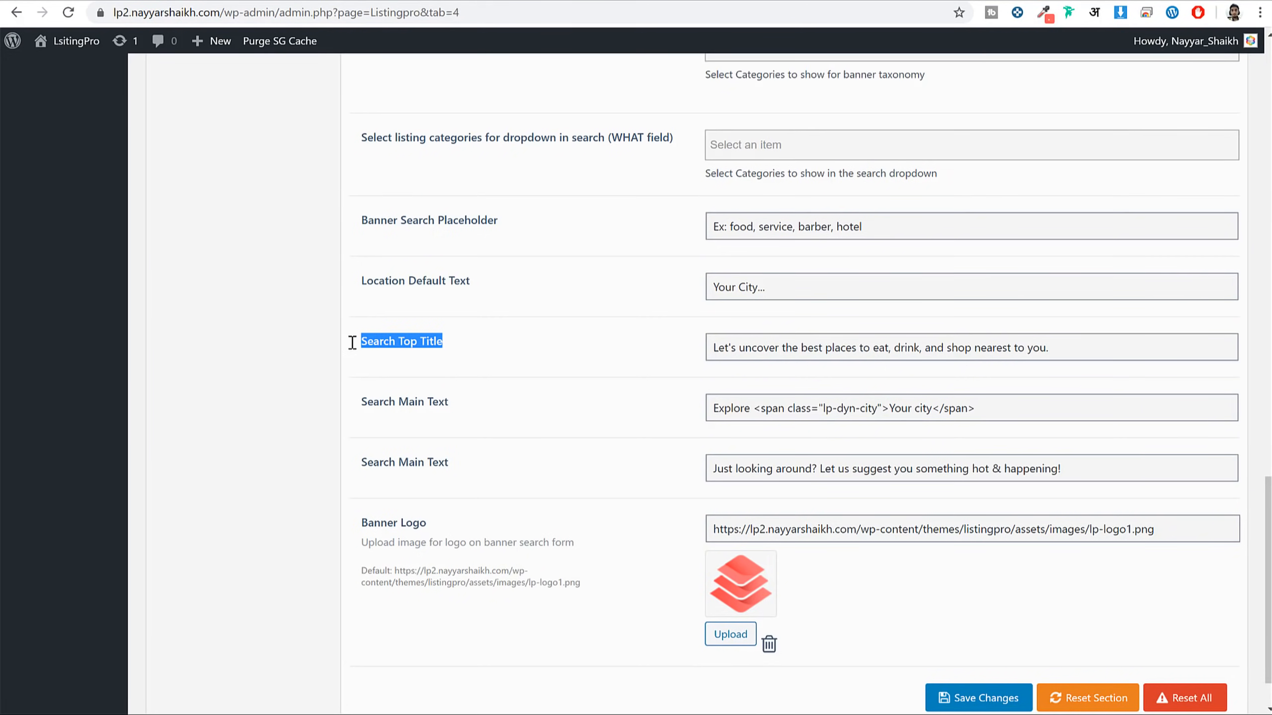
left_click_drag(447, 404, 374, 403)
left_click_drag(470, 460, 357, 459)
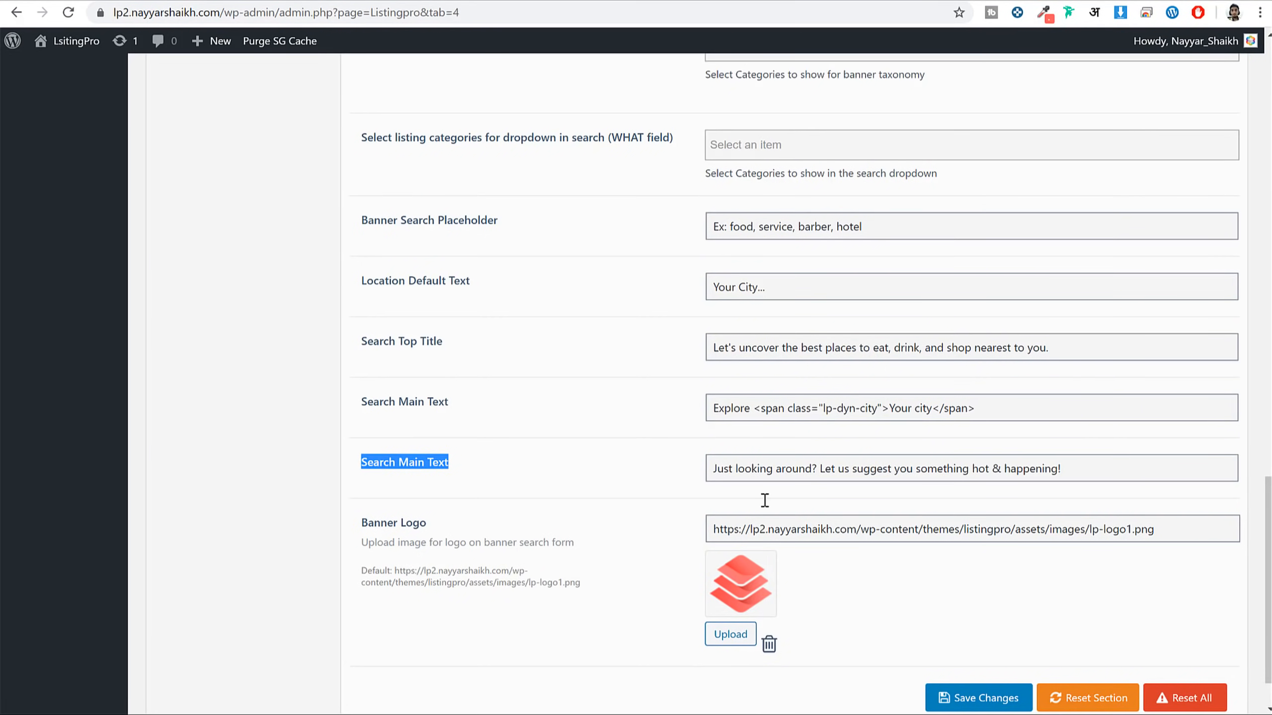
scroll(764, 500, "down", 2)
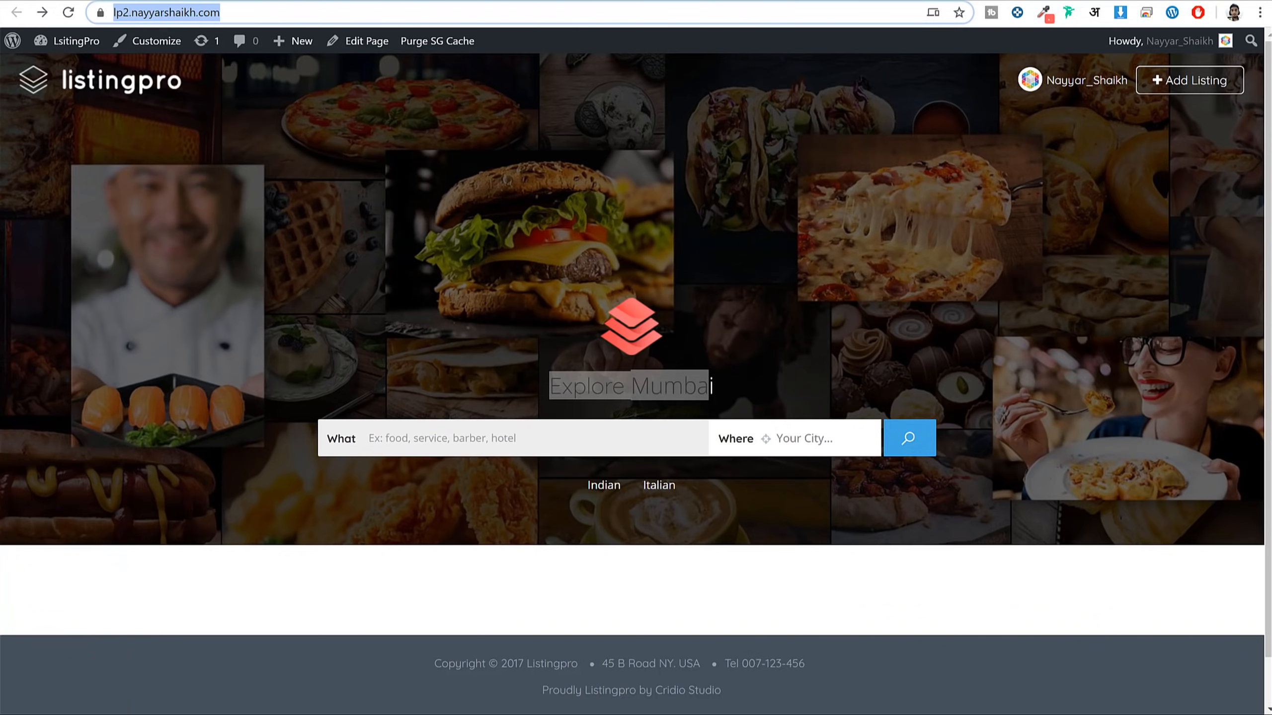
left_click(631, 448)
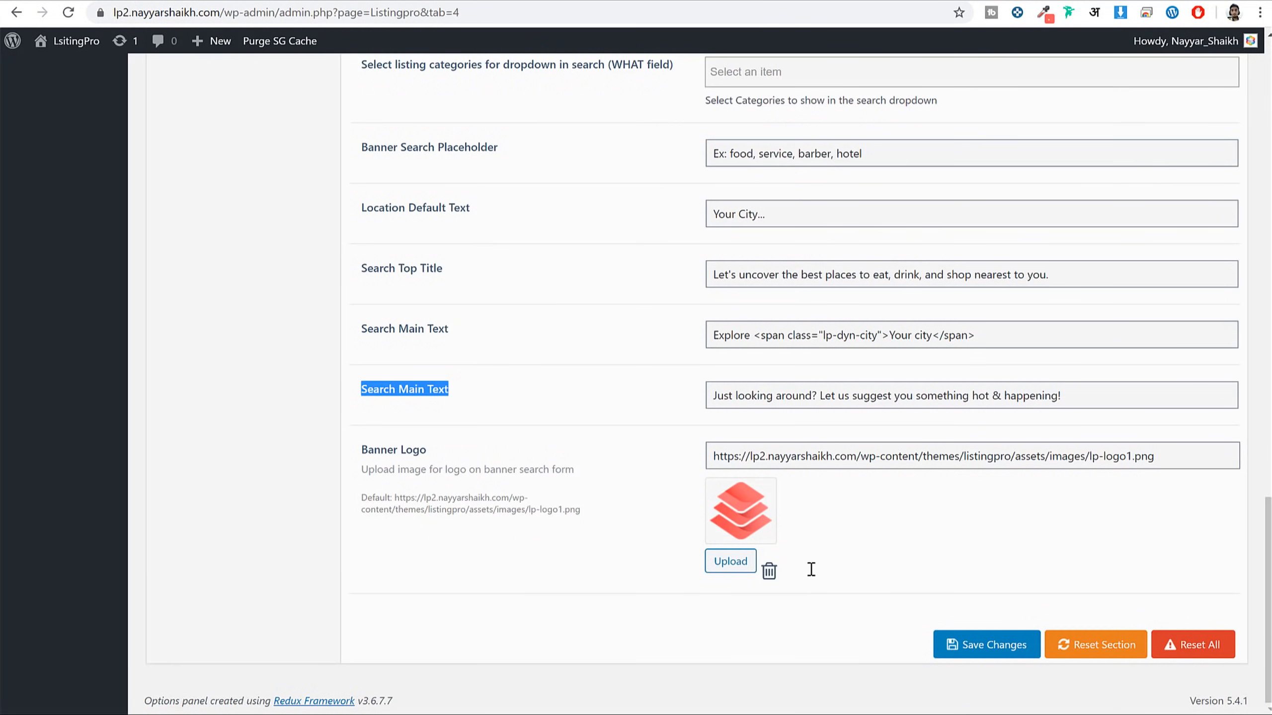
left_click(990, 643)
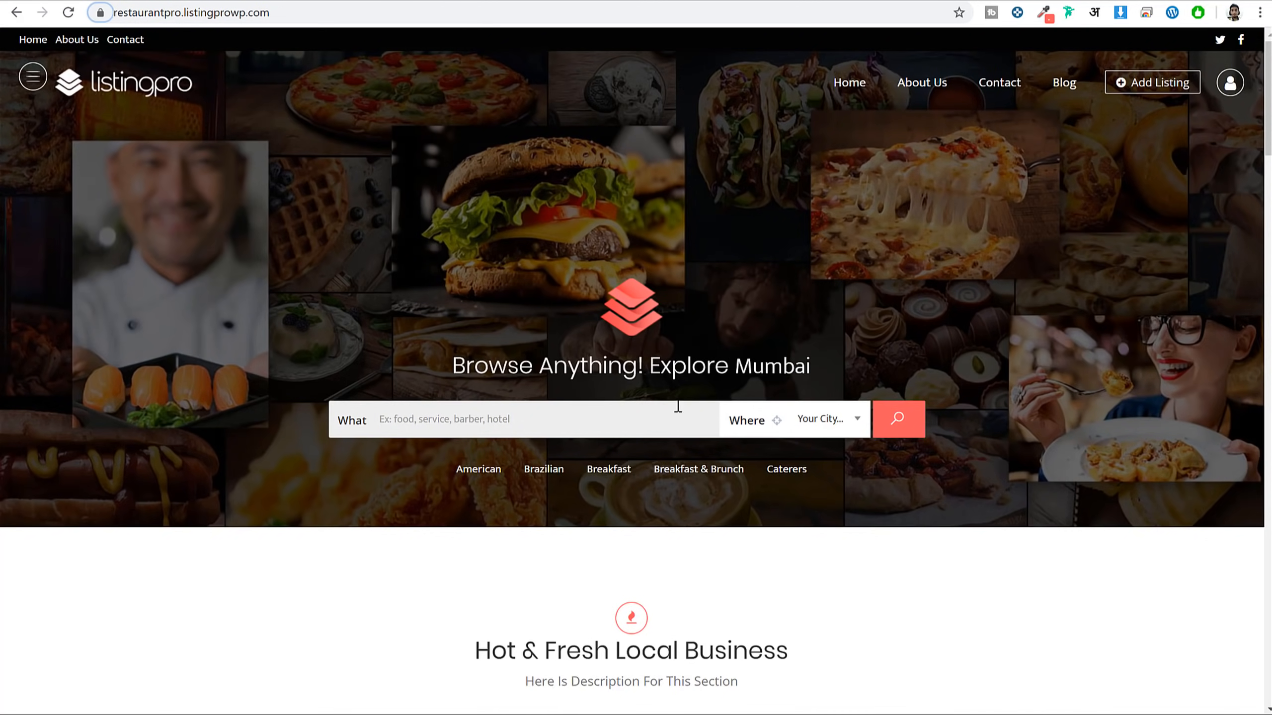
scroll(676, 406, "down", 10)
scroll(752, 443, "up", 6)
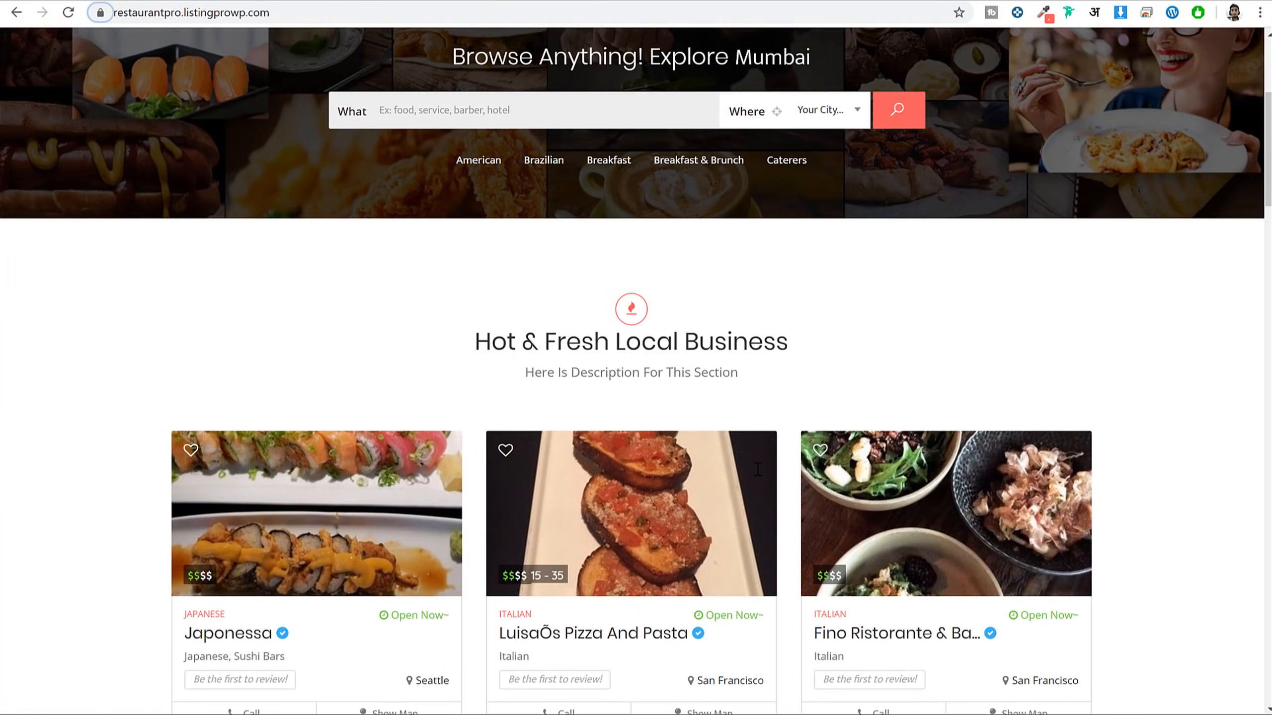
scroll(758, 470, "up", 5)
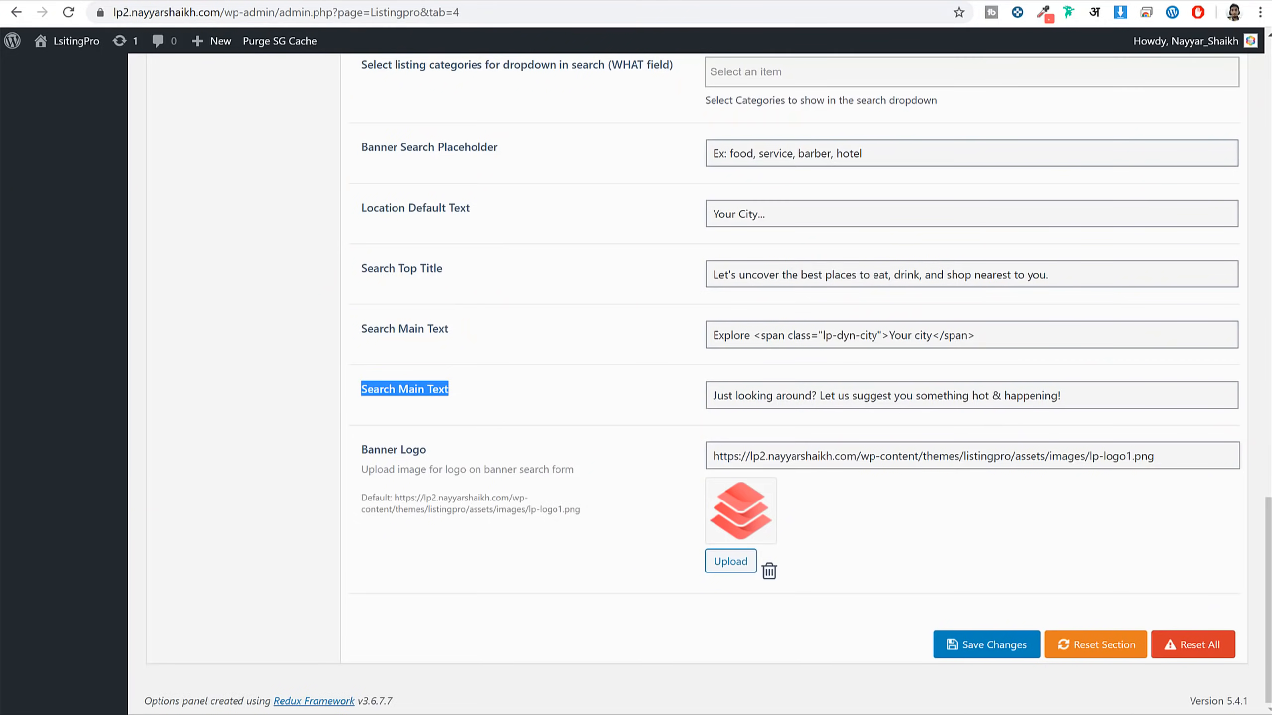
scroll(520, 293, "up", 20)
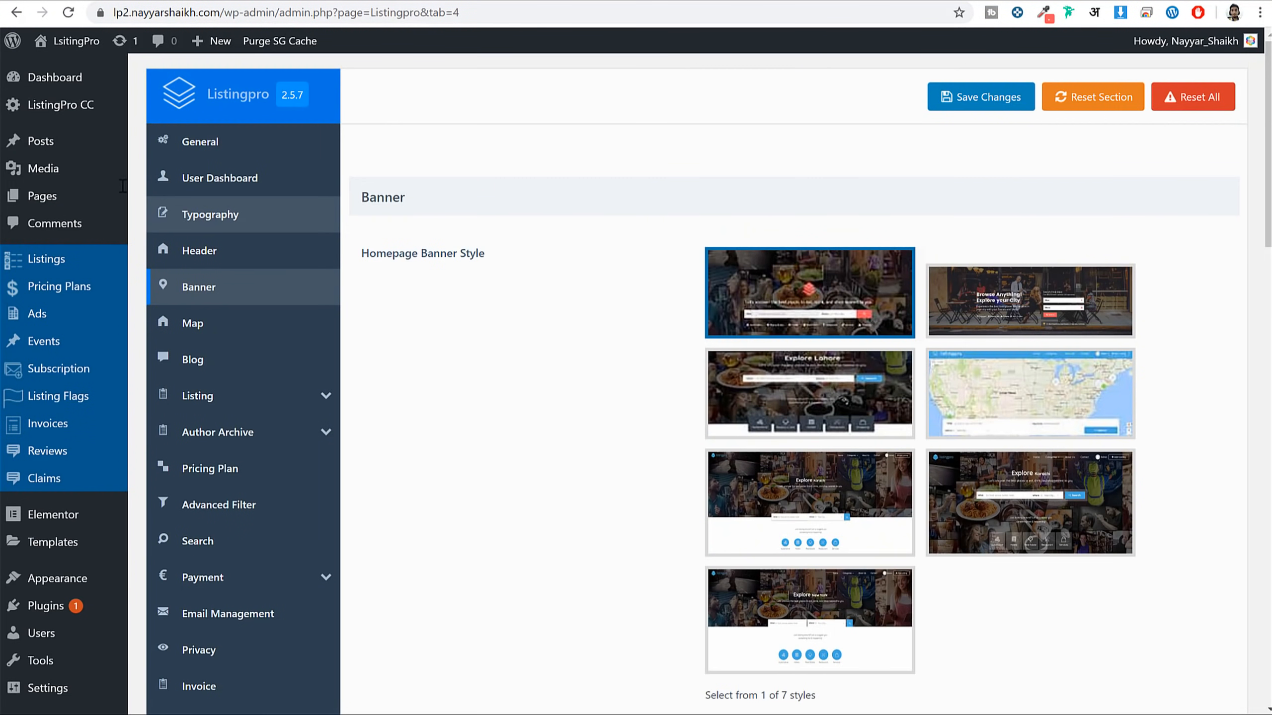
Open the Home page from the Pages list in the Elementor editor
left_click(74, 195)
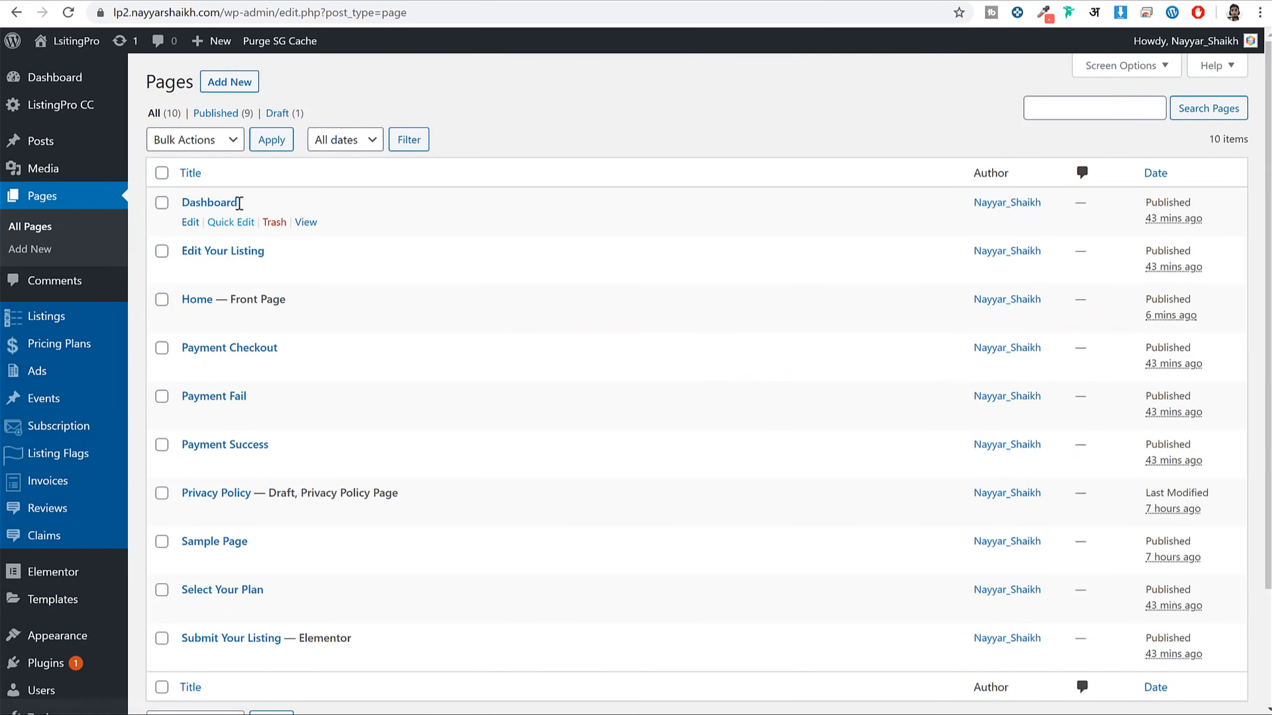
scroll(369, 264, "down", 3)
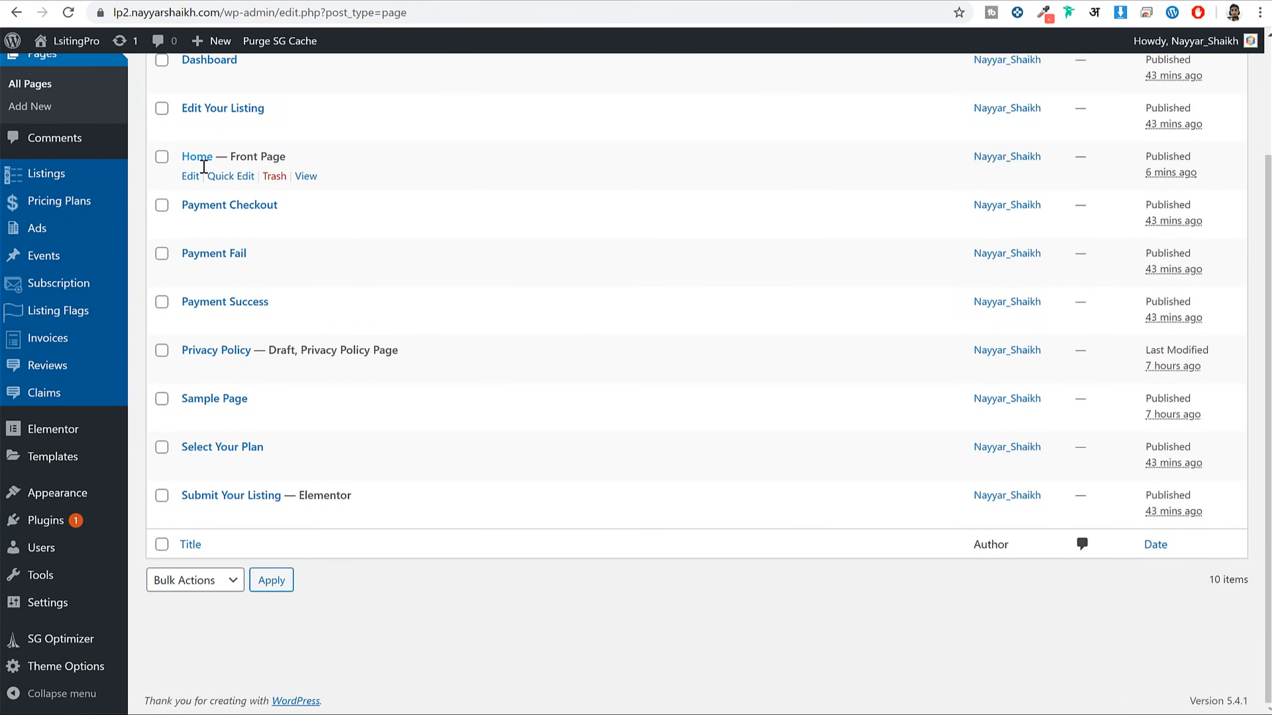
left_click(196, 177)
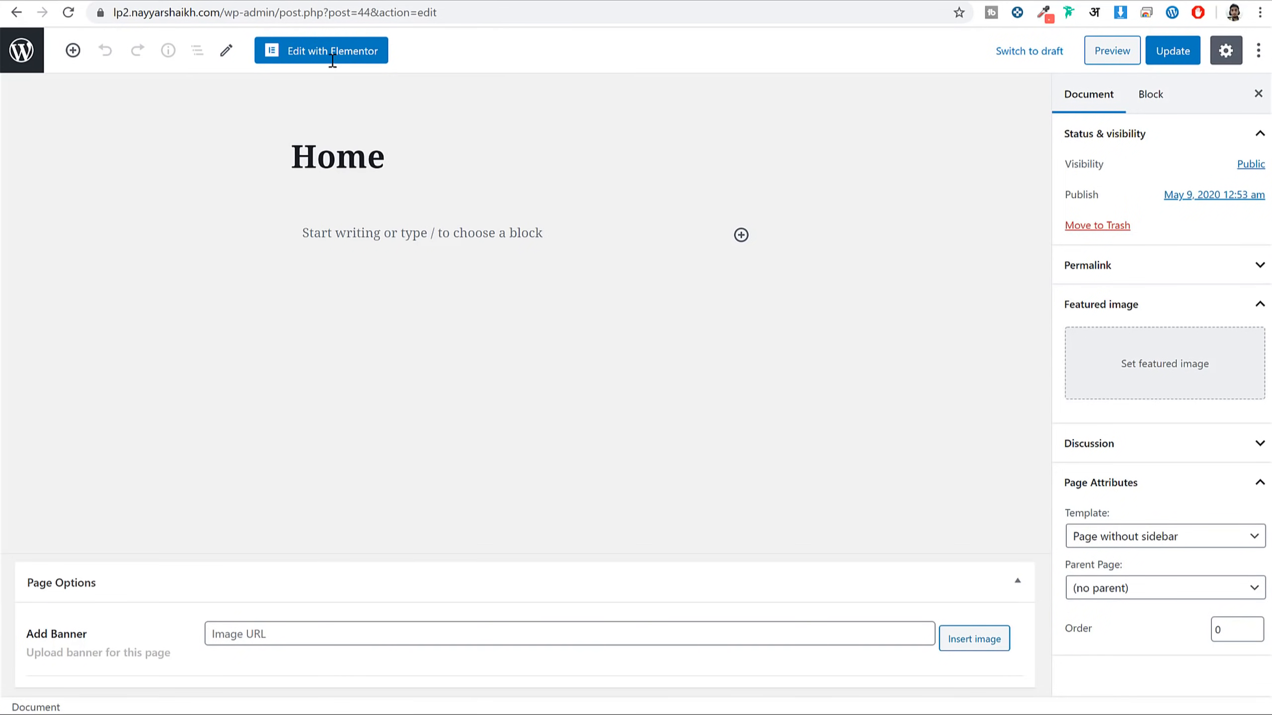
left_click(339, 52)
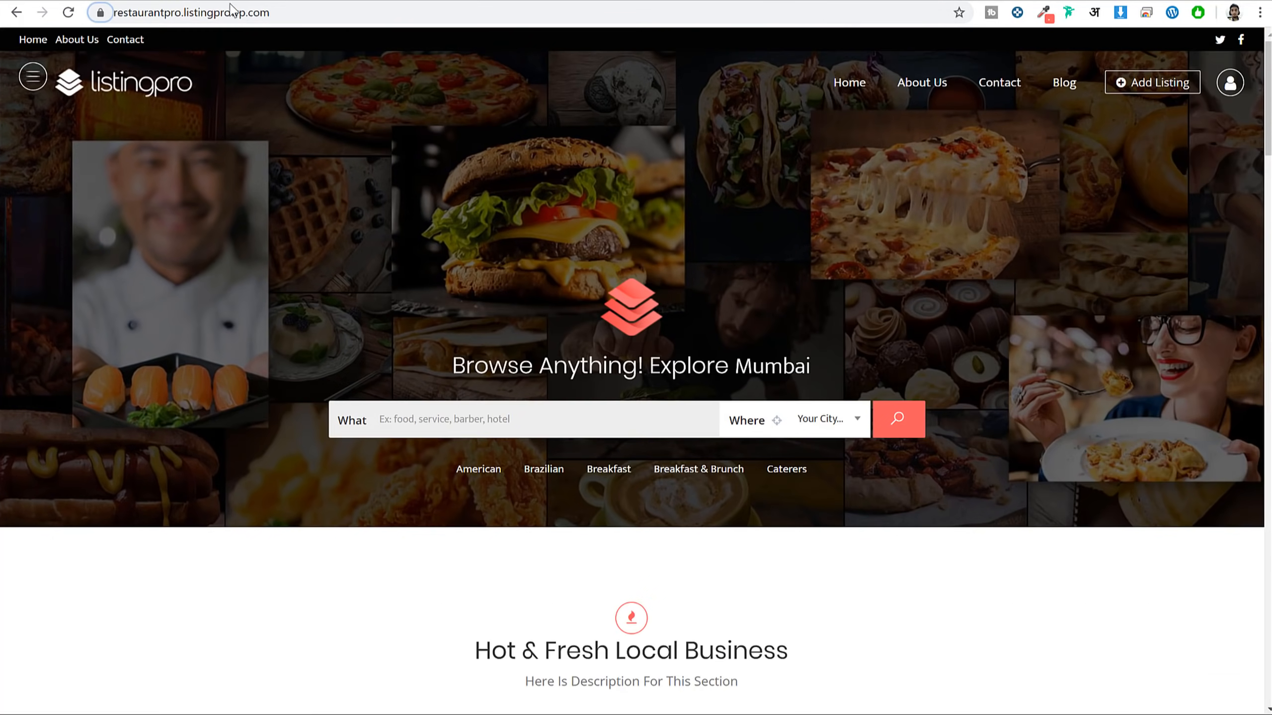
scroll(690, 330, "down", 15)
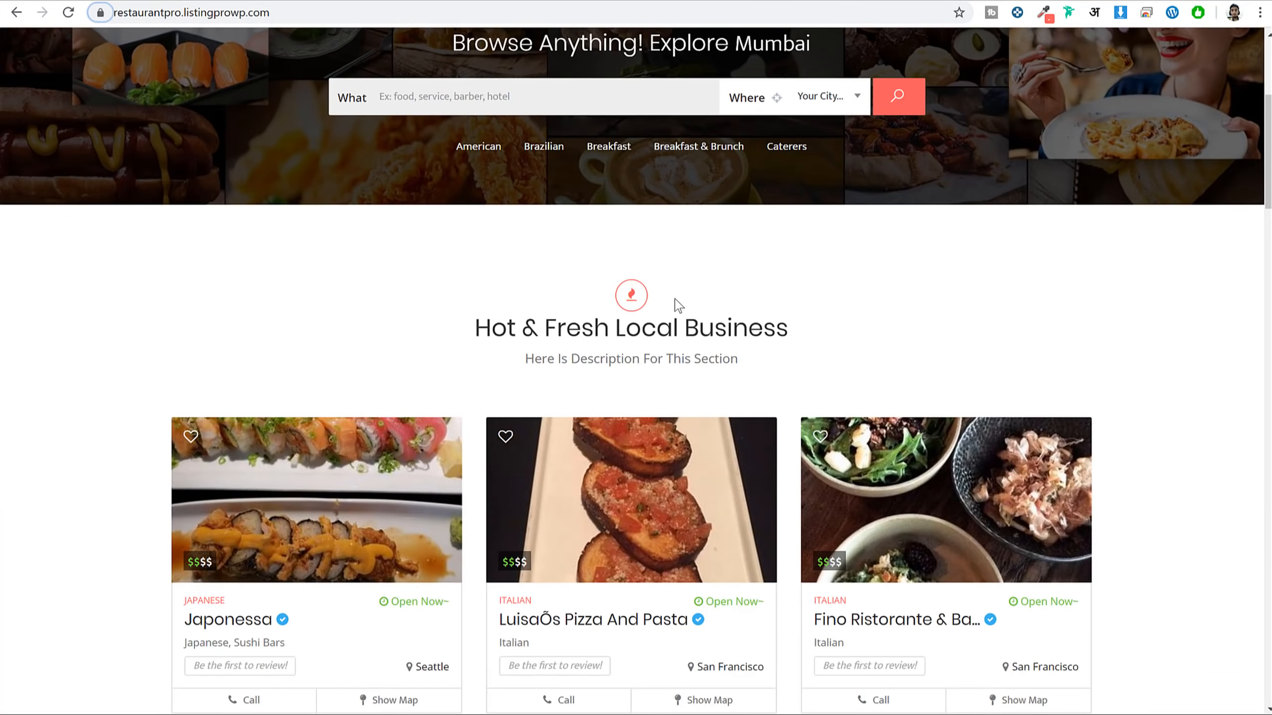
scroll(693, 333, "down", 5)
scroll(696, 336, "up", 20)
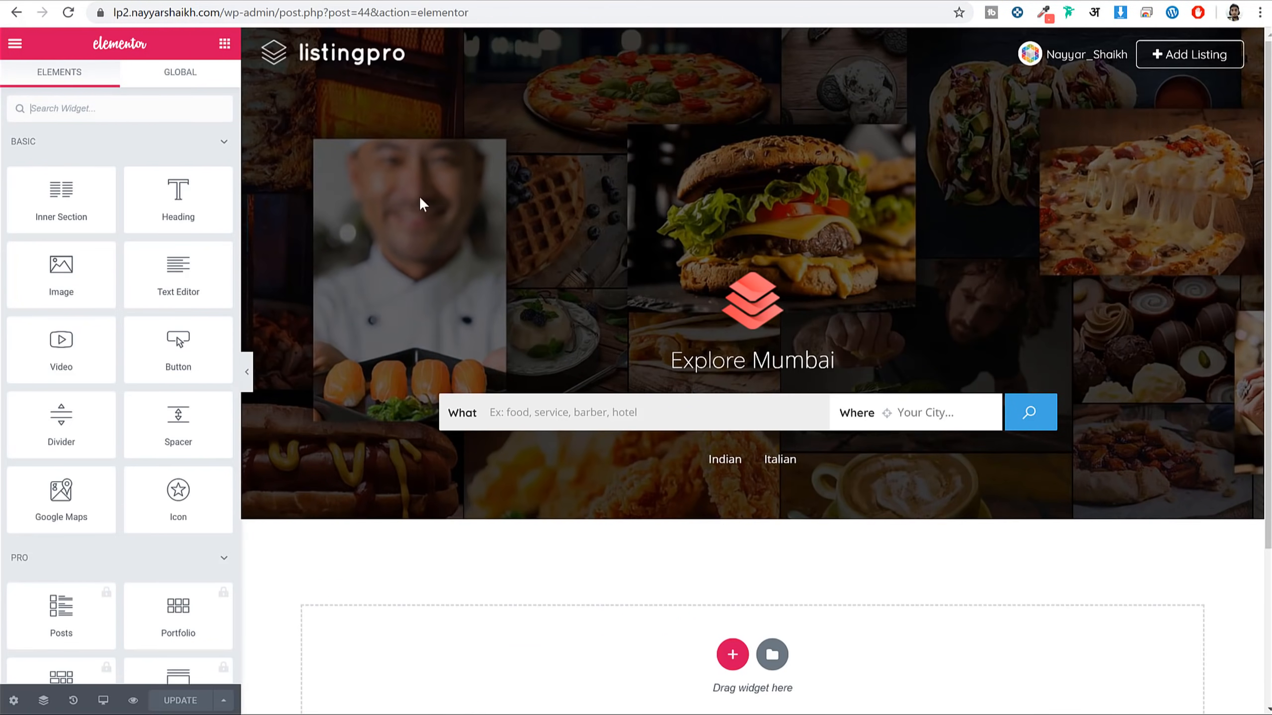
scroll(130, 401, "down", 10)
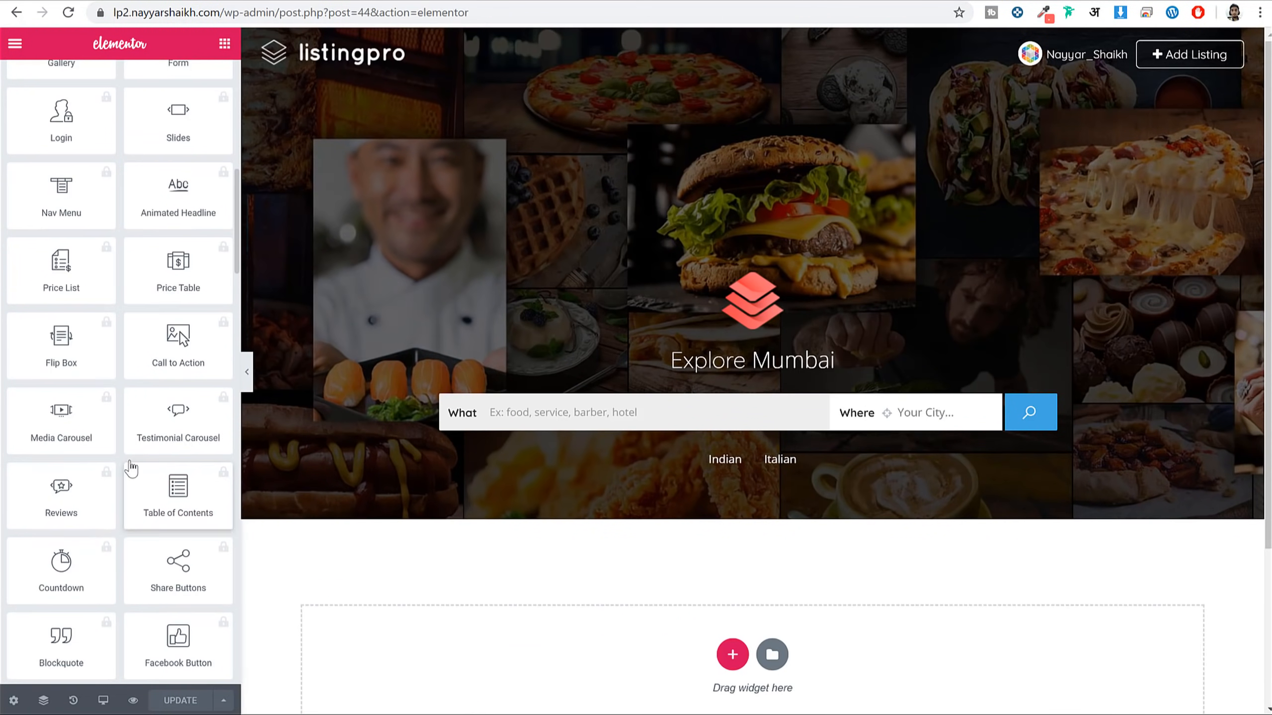
scroll(134, 469, "up", 10)
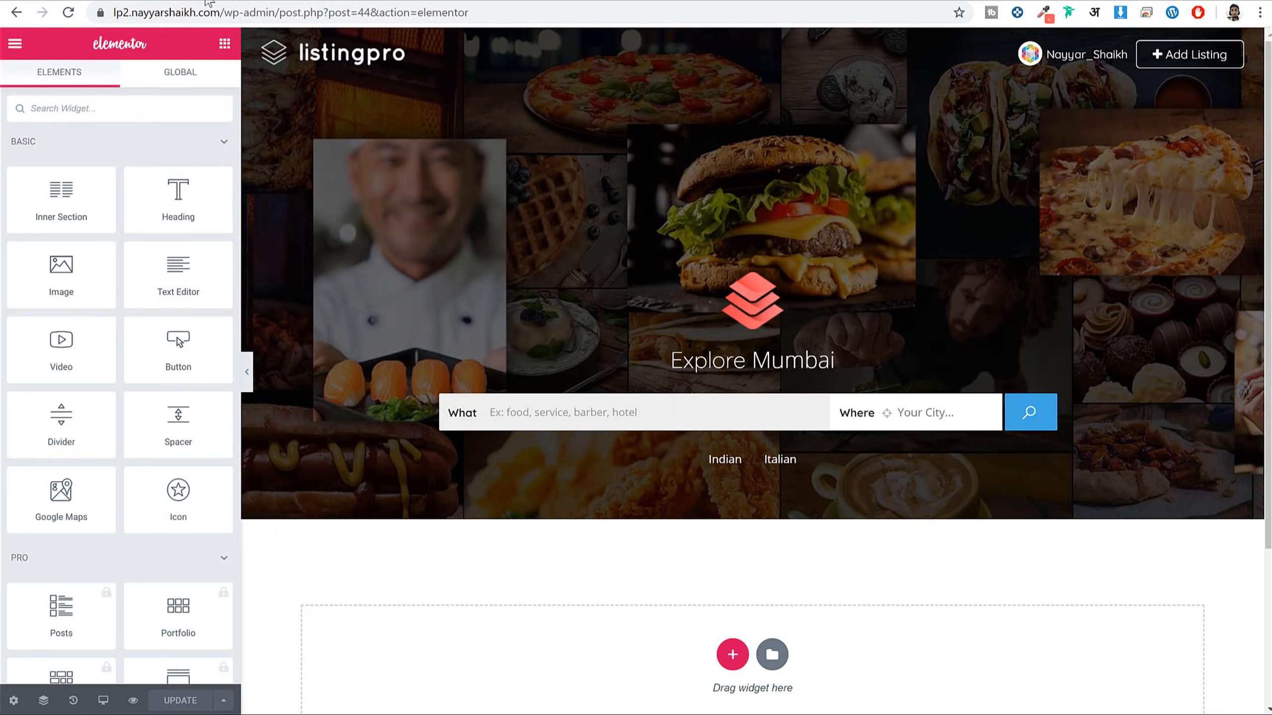
Add a Listing Categories widget below the banner, then delete its section
left_click(208, 3)
scroll(691, 449, "down", 5)
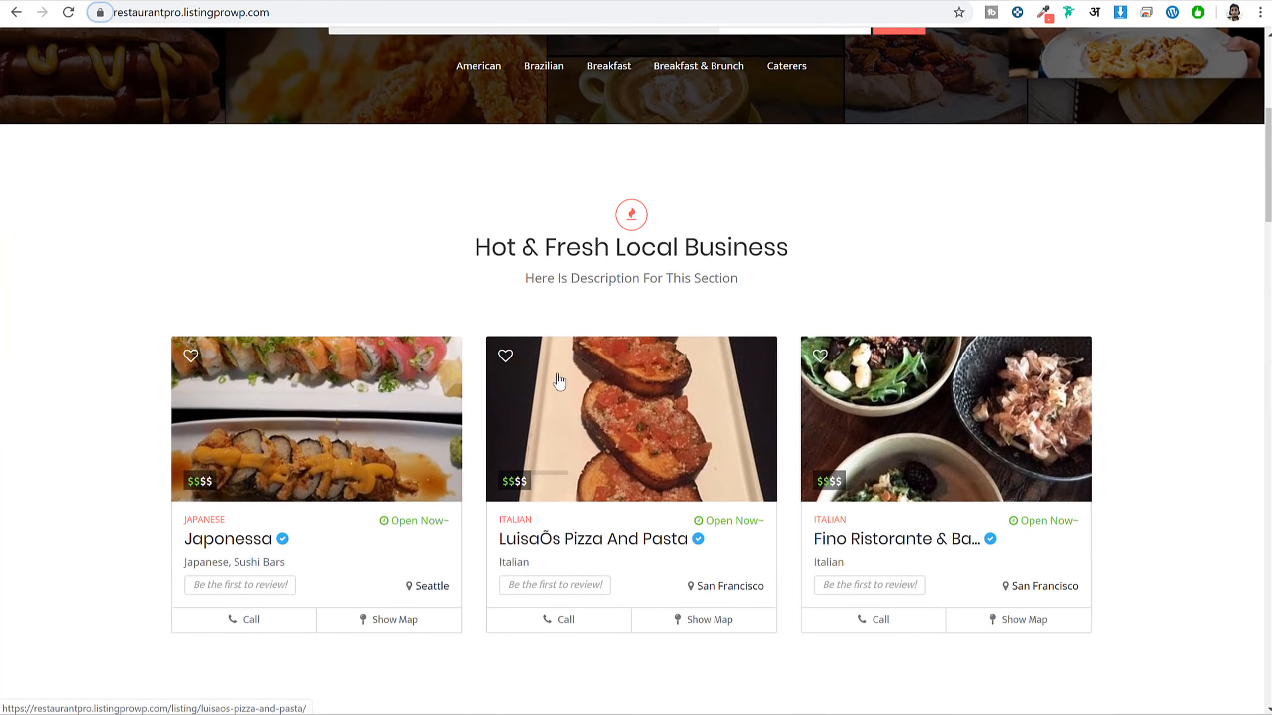
left_click(353, 5)
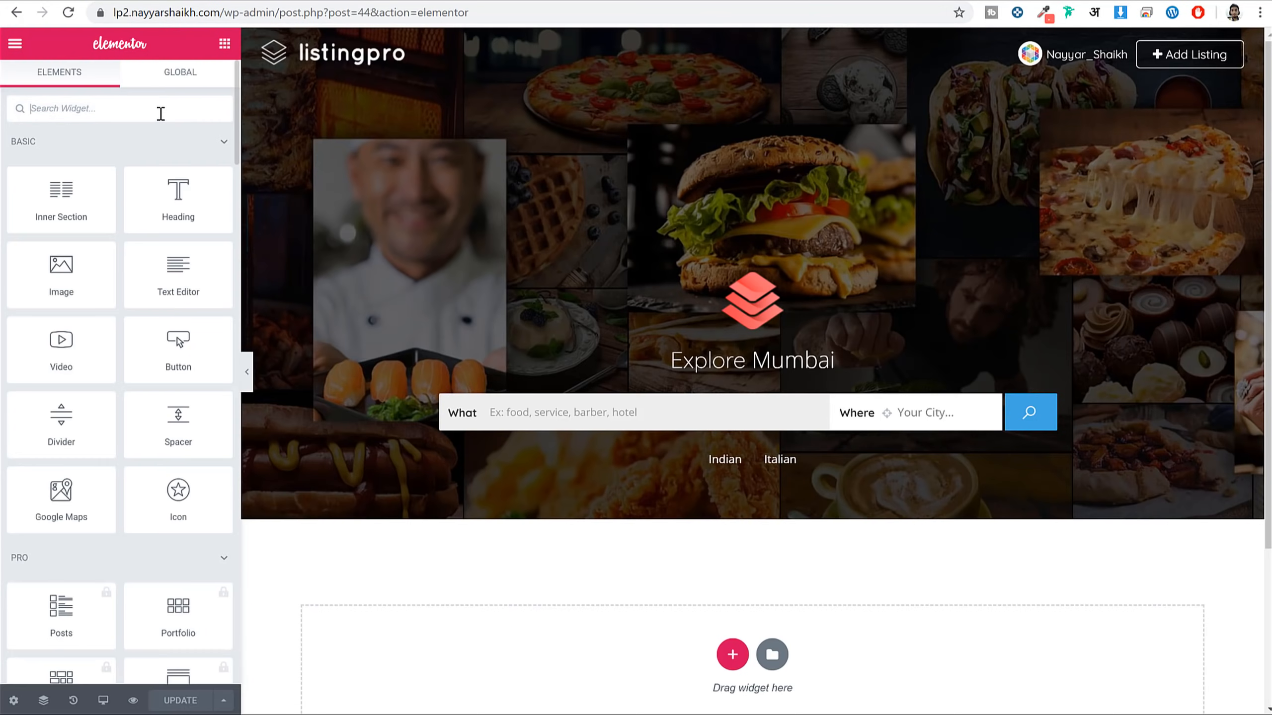
type("list")
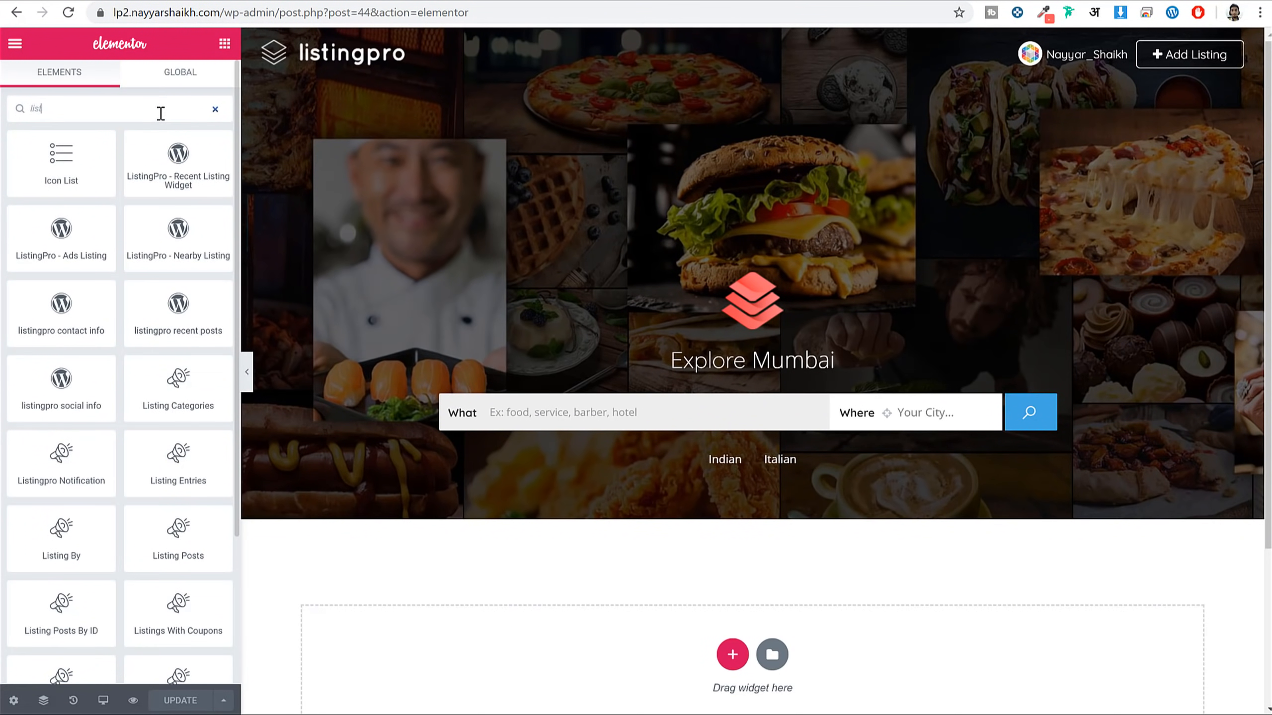
scroll(185, 394, "down", 3)
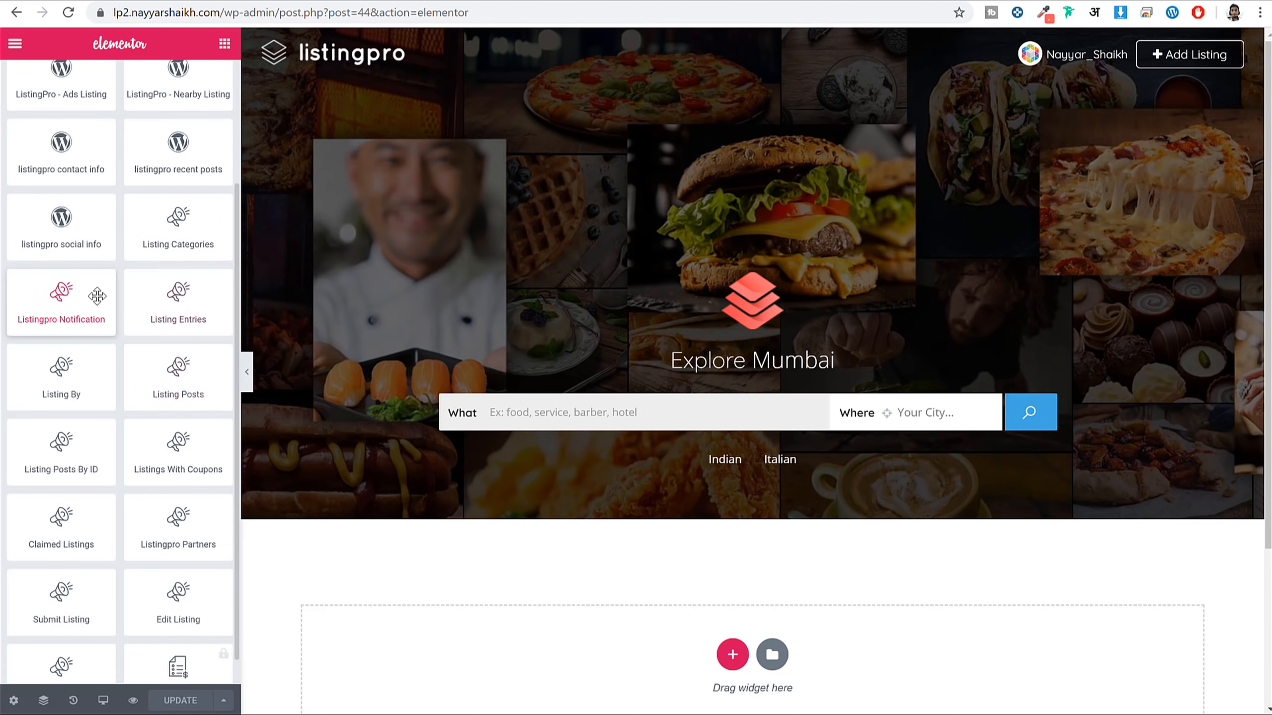
scroll(183, 231, "down", 1)
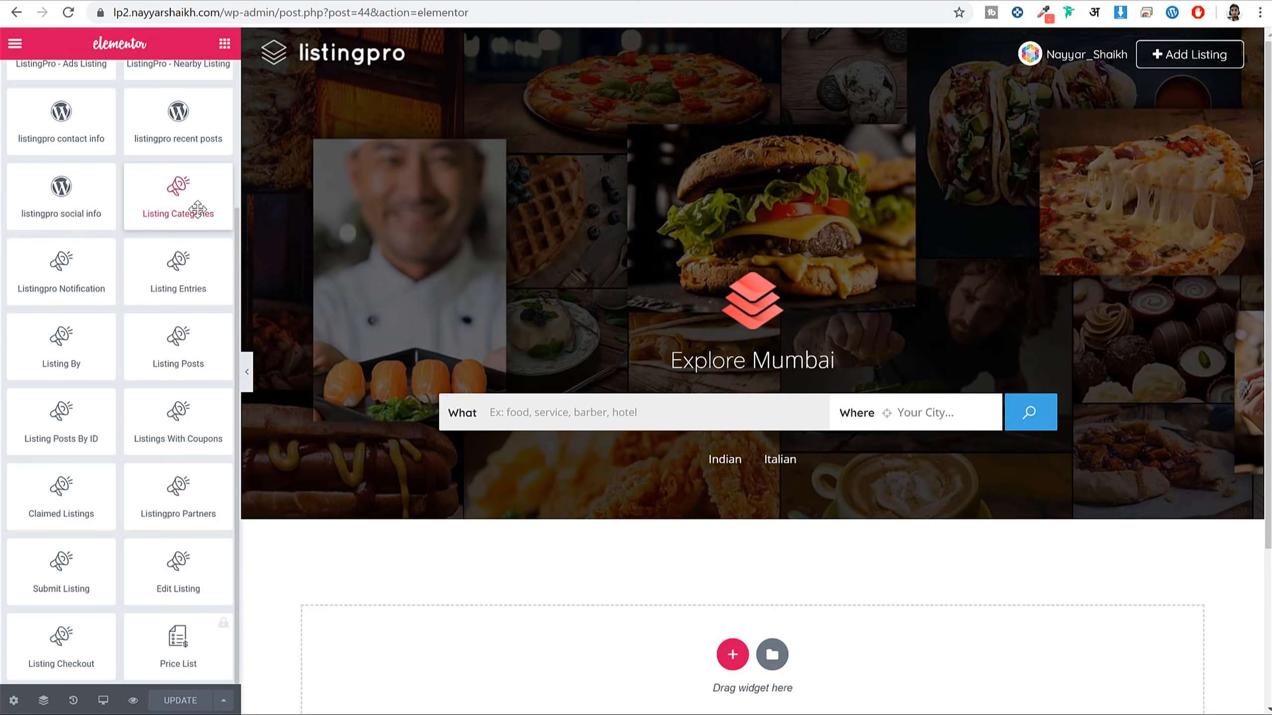
left_click_drag(197, 210, 771, 643)
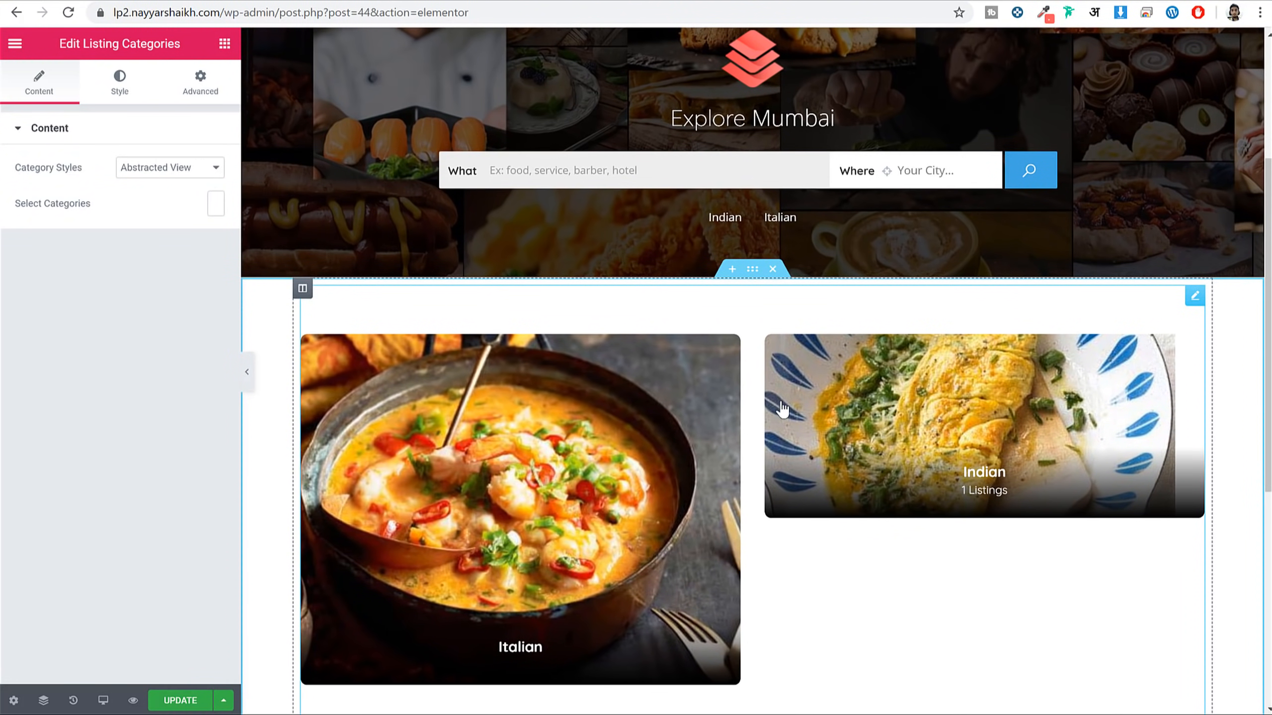
left_click(773, 269)
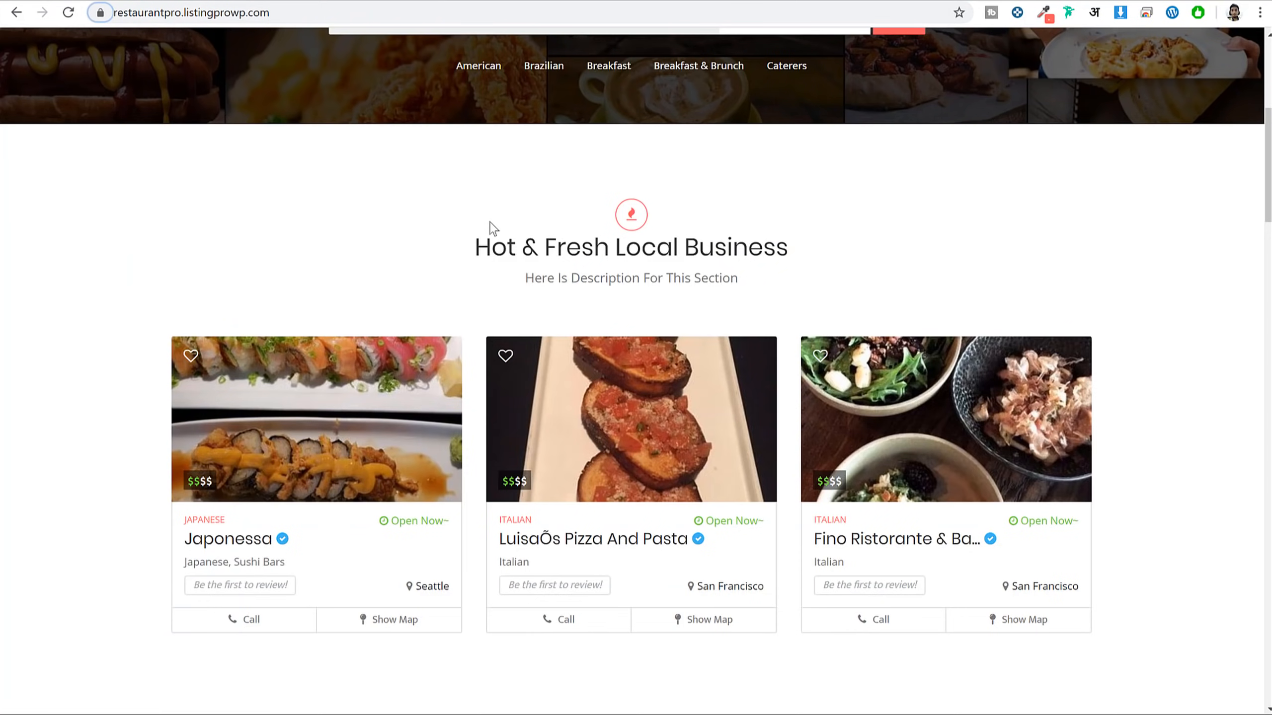
Select the demo's Hot & Fresh Local Business heading and description for reference
left_click_drag(591, 224, 756, 264)
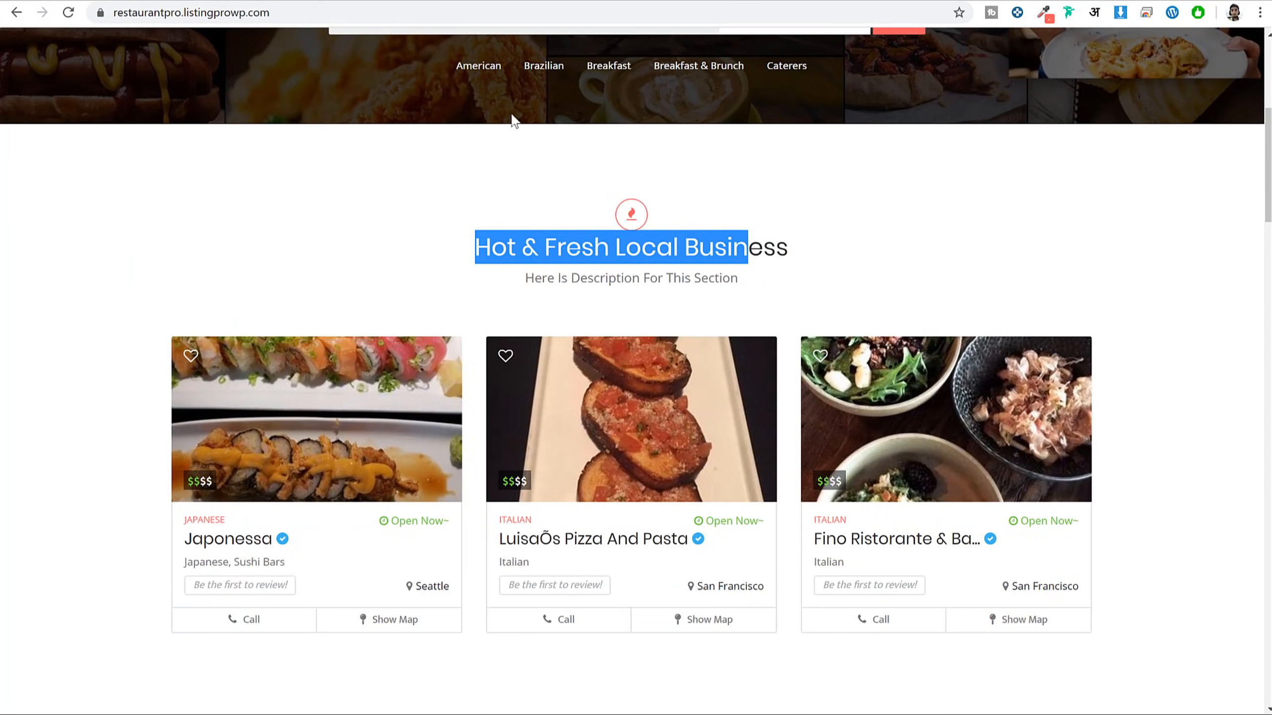
left_click(631, 297)
scroll(703, 355, "down", 3)
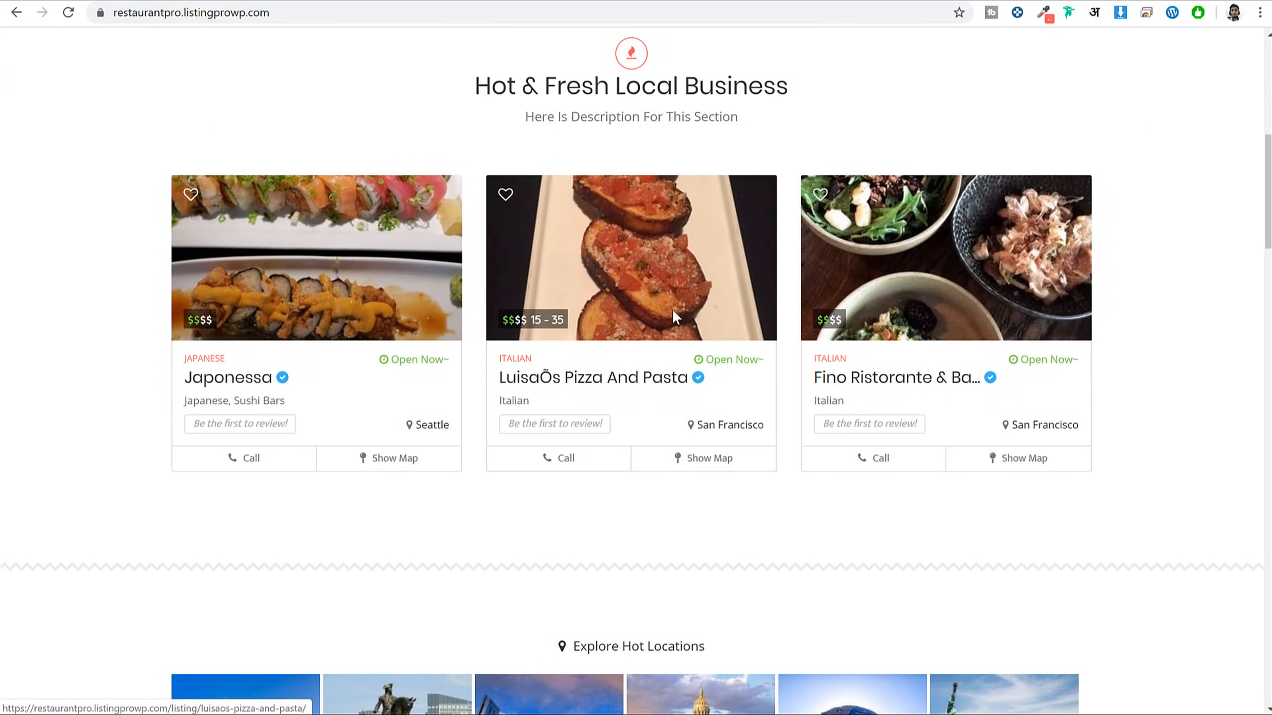
scroll(672, 309, "up", 2)
left_click_drag(468, 162, 789, 198)
left_click(790, 199)
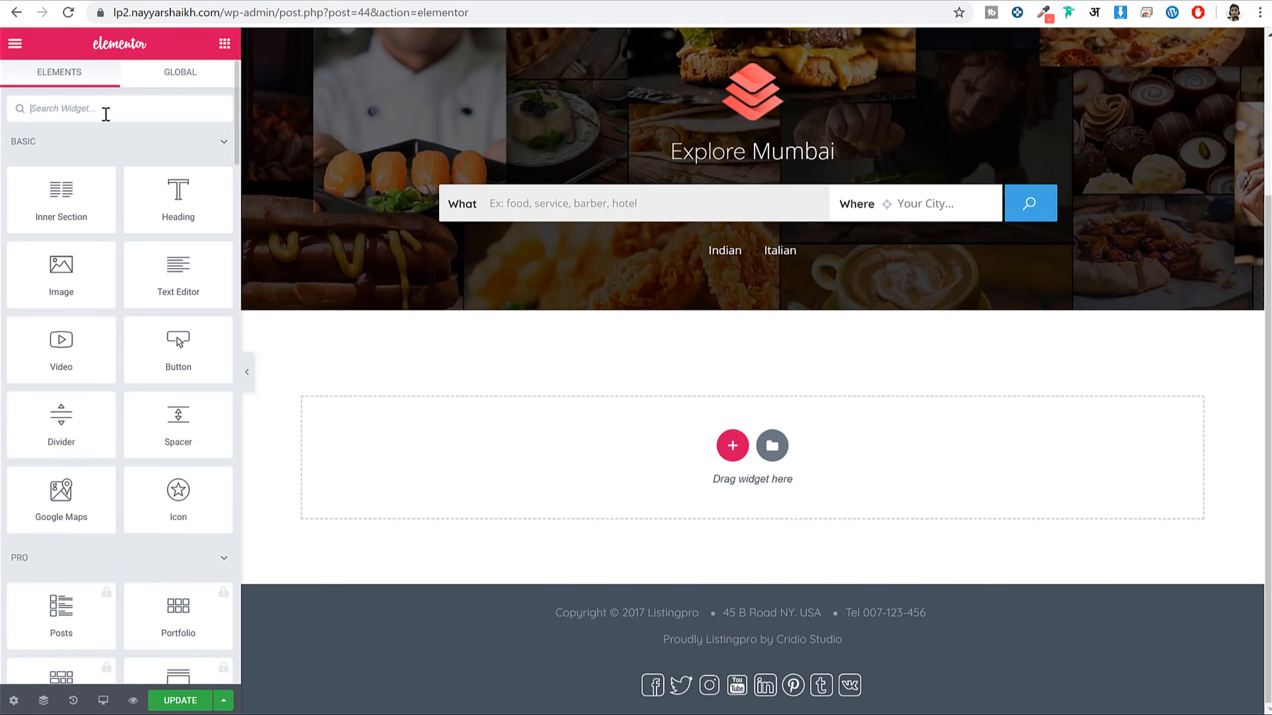
Add an Icon Box widget below the banner
type("icon")
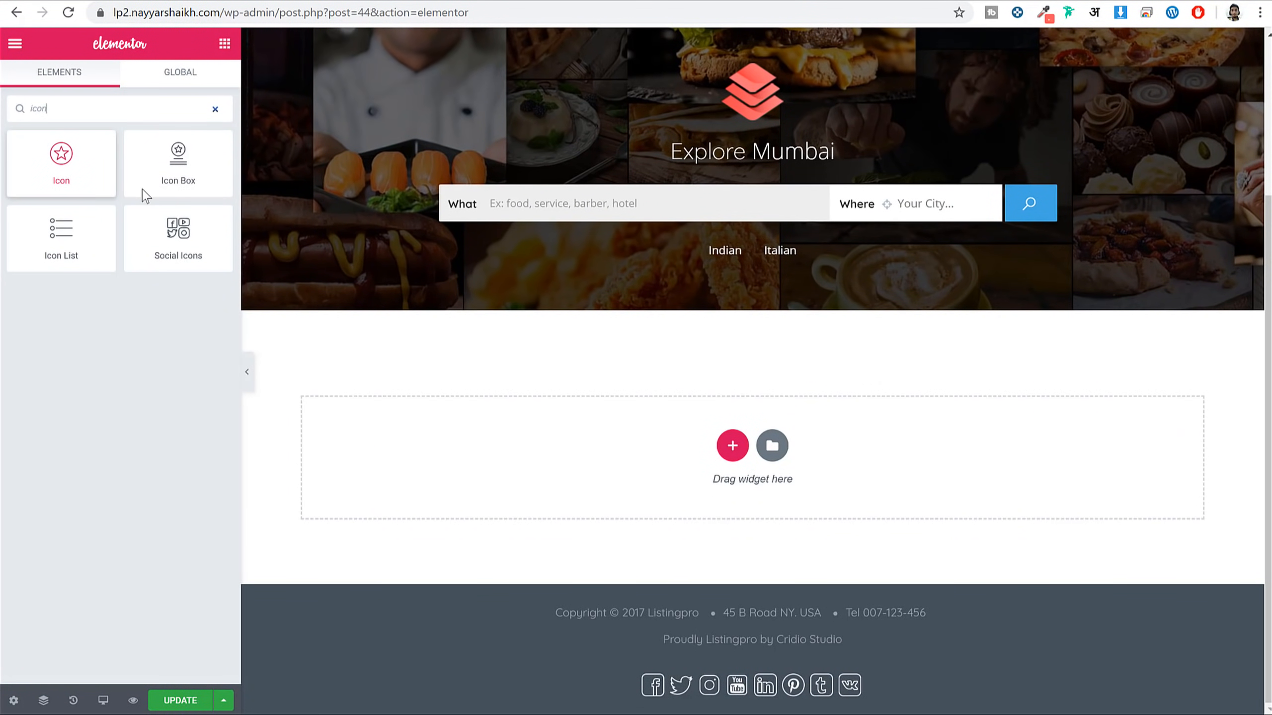
left_click_drag(177, 163, 751, 451)
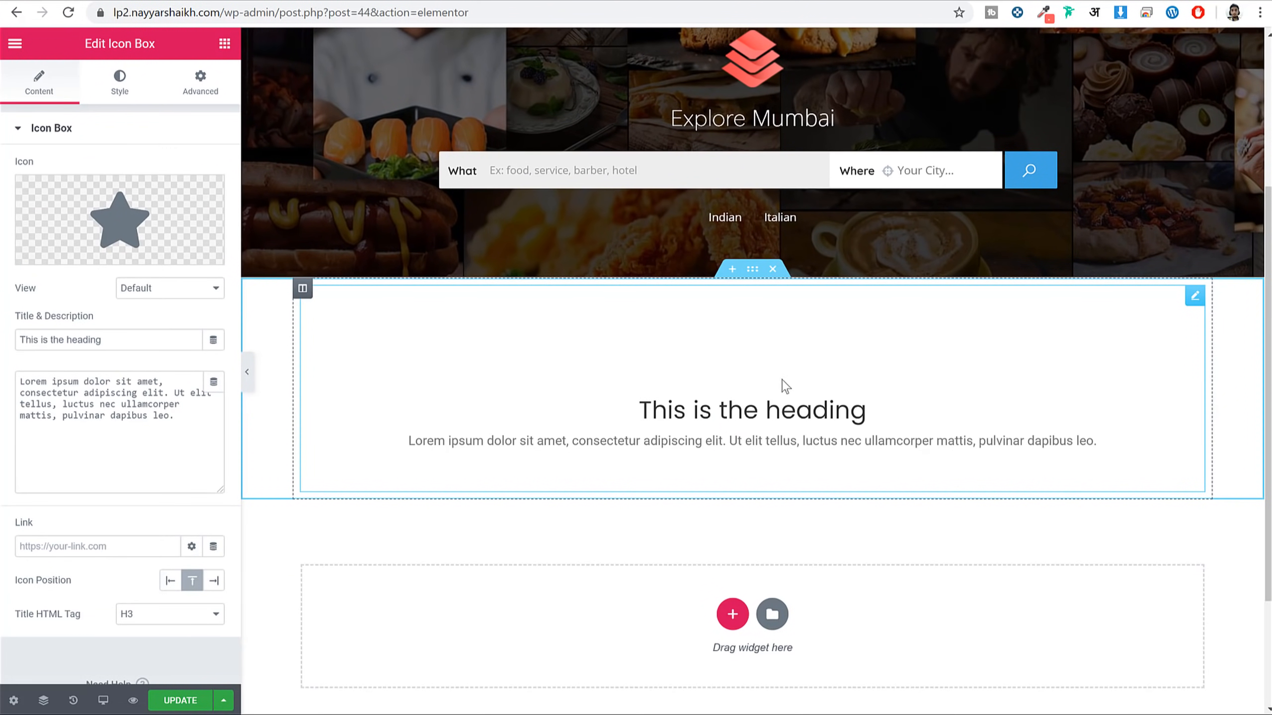
mouse_move(145, 220)
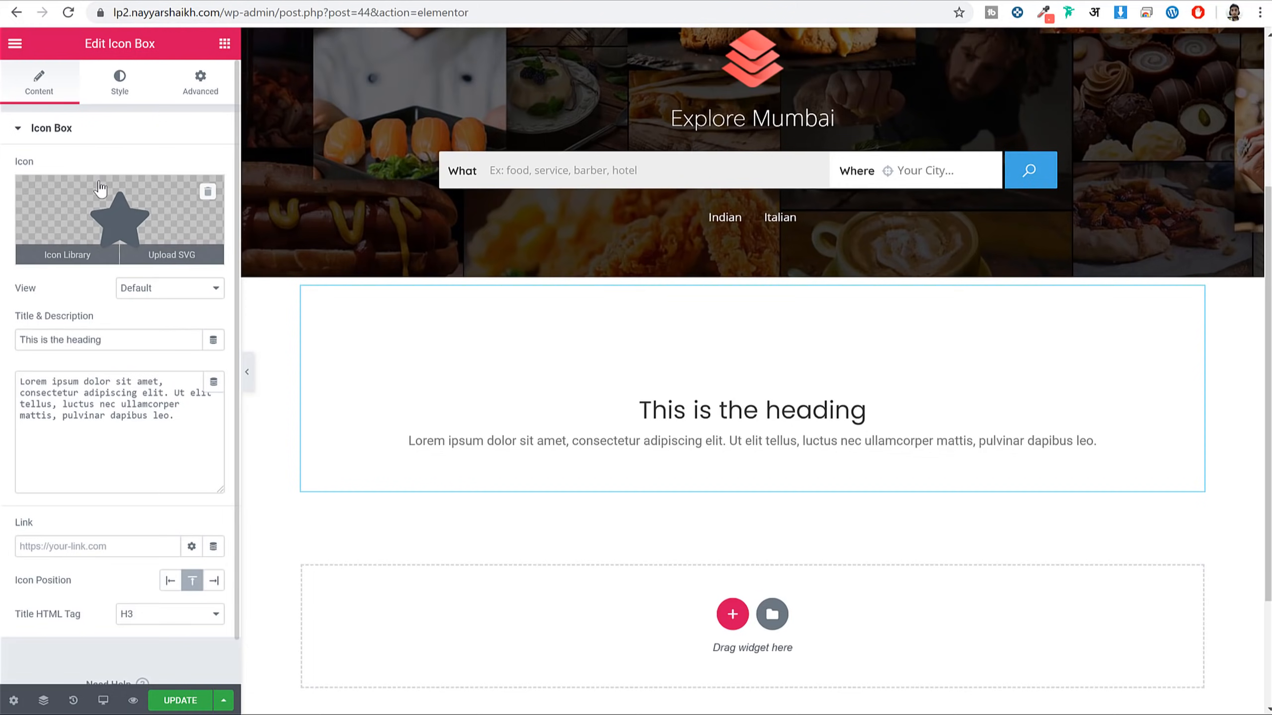
Search the Icon Library for 'fire' and insert the Fire alt icon
left_click(77, 254)
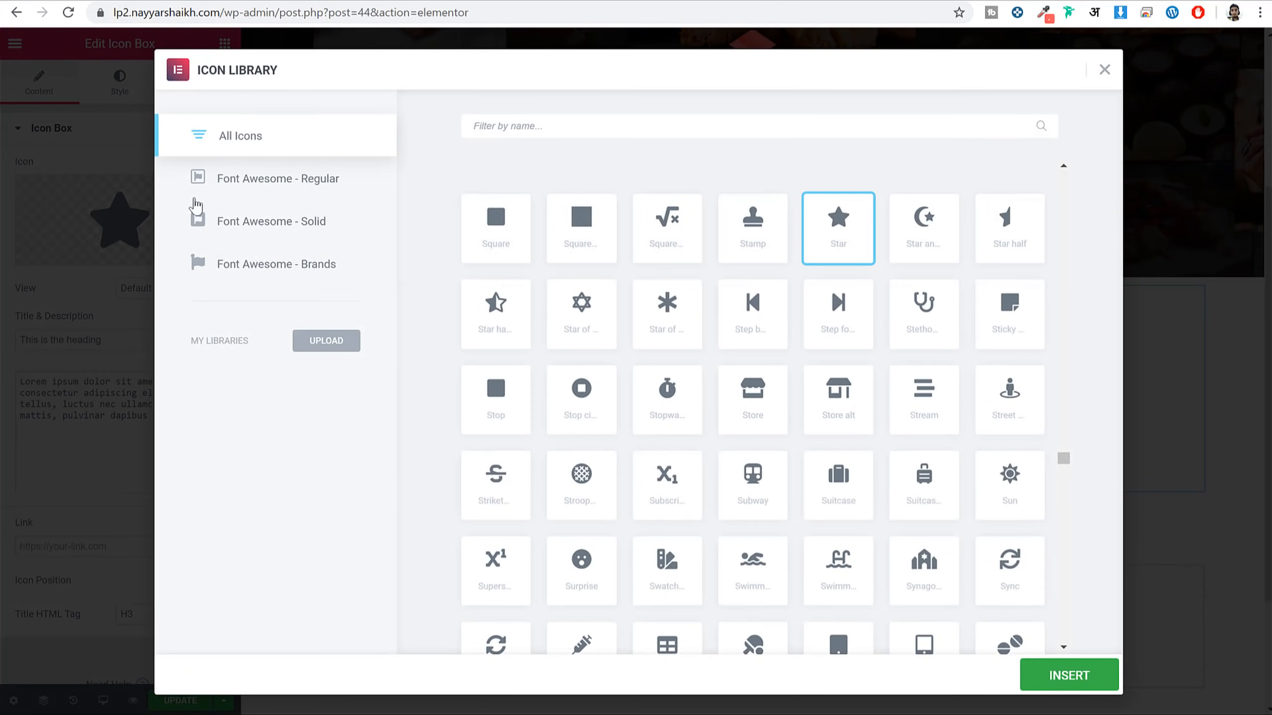
left_click(629, 118)
type("fire")
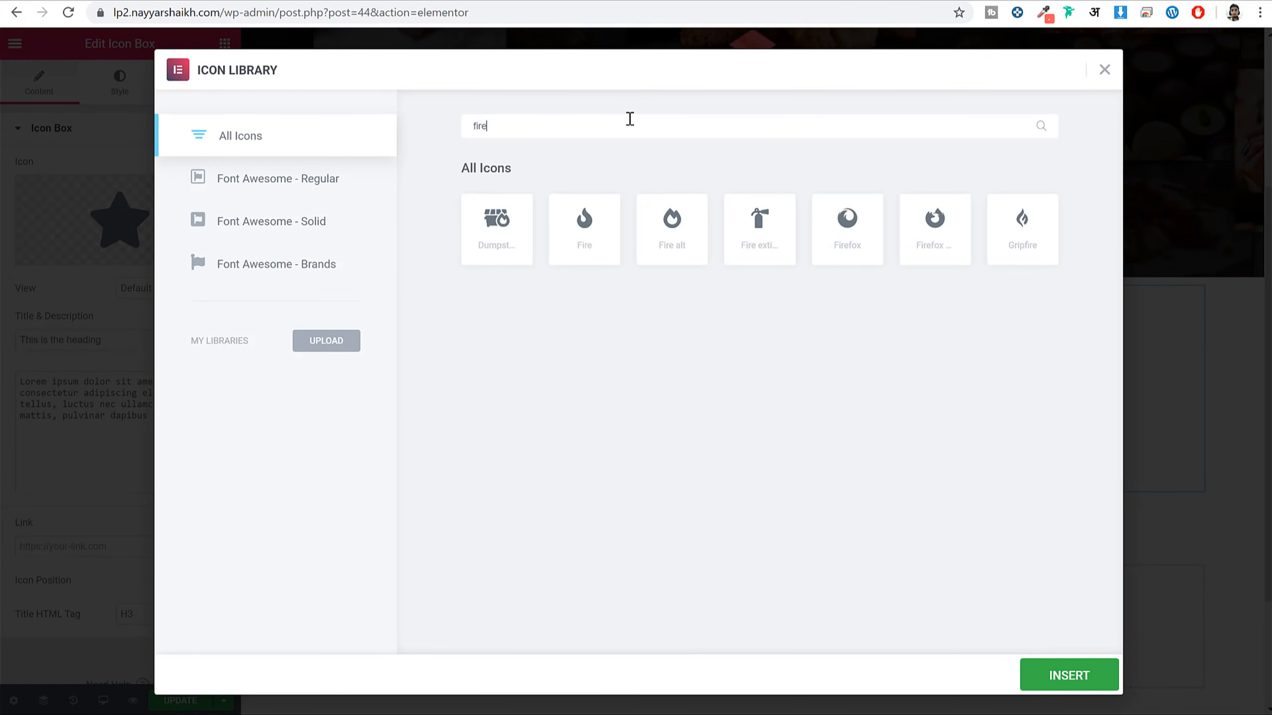
left_click(581, 235)
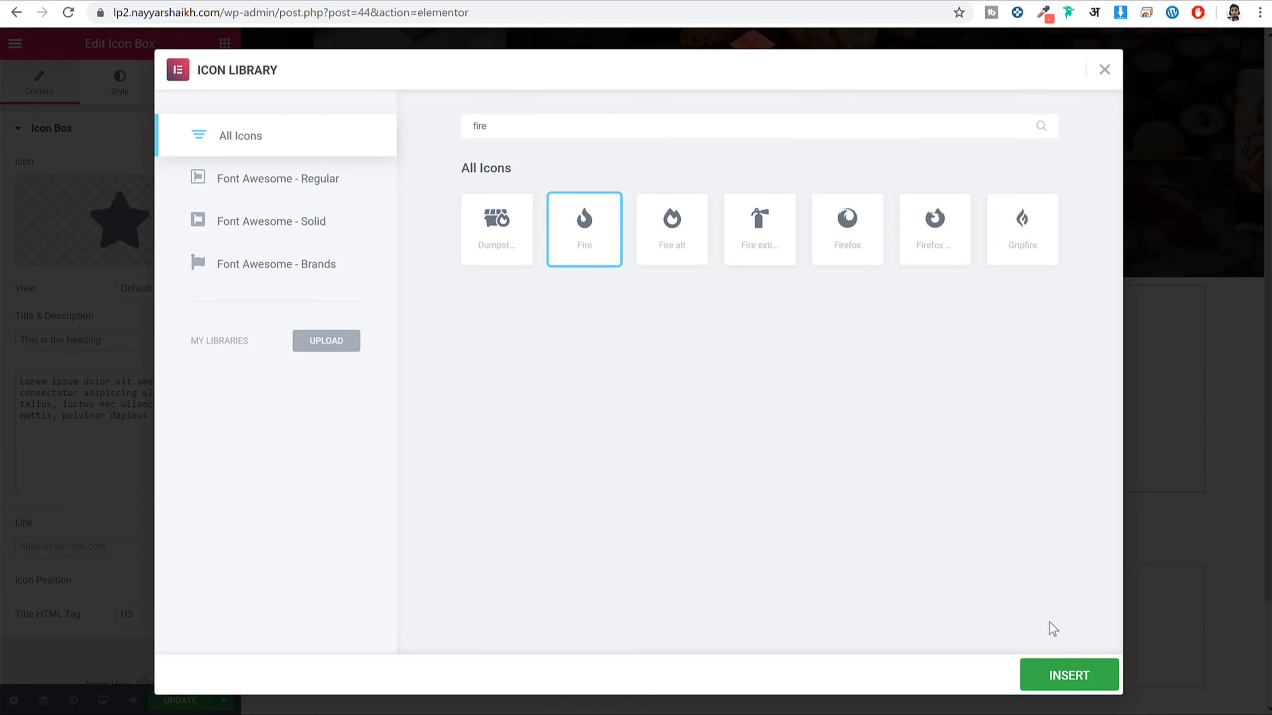
left_click(684, 253)
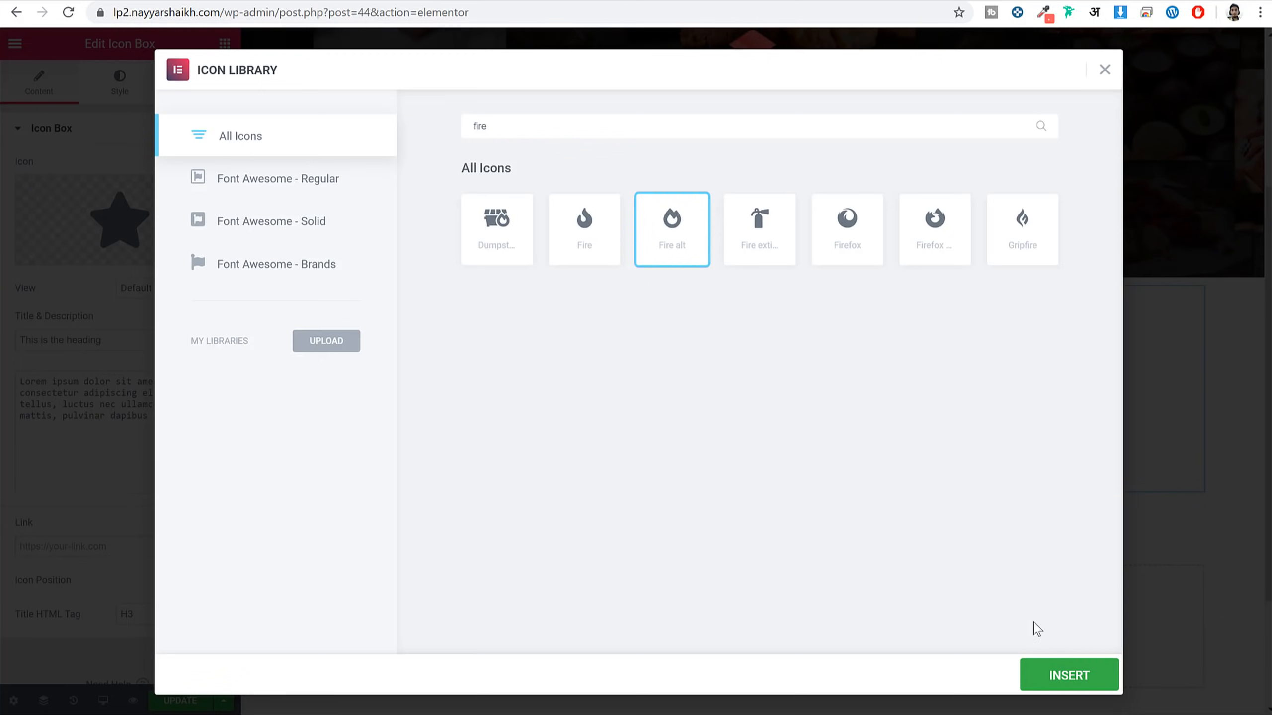
left_click(1074, 682)
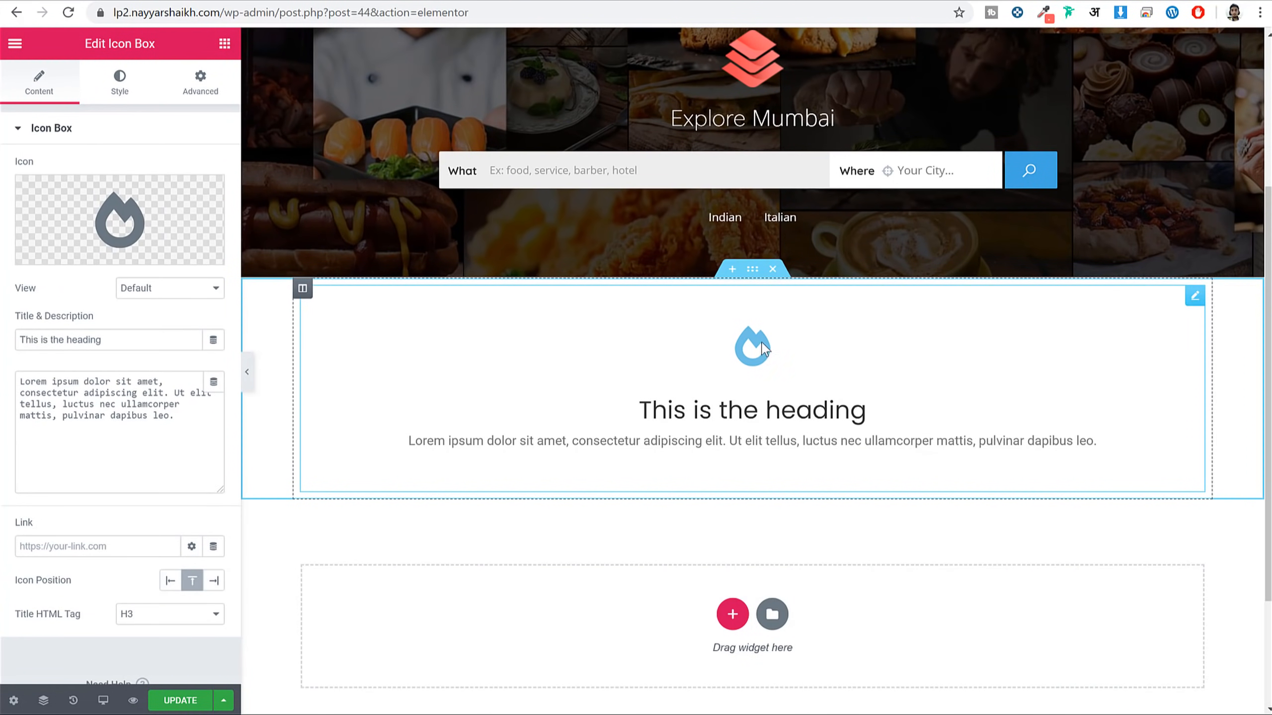
Set the icon's View to Framed with a Circle shape
left_click(155, 291)
left_click(169, 318)
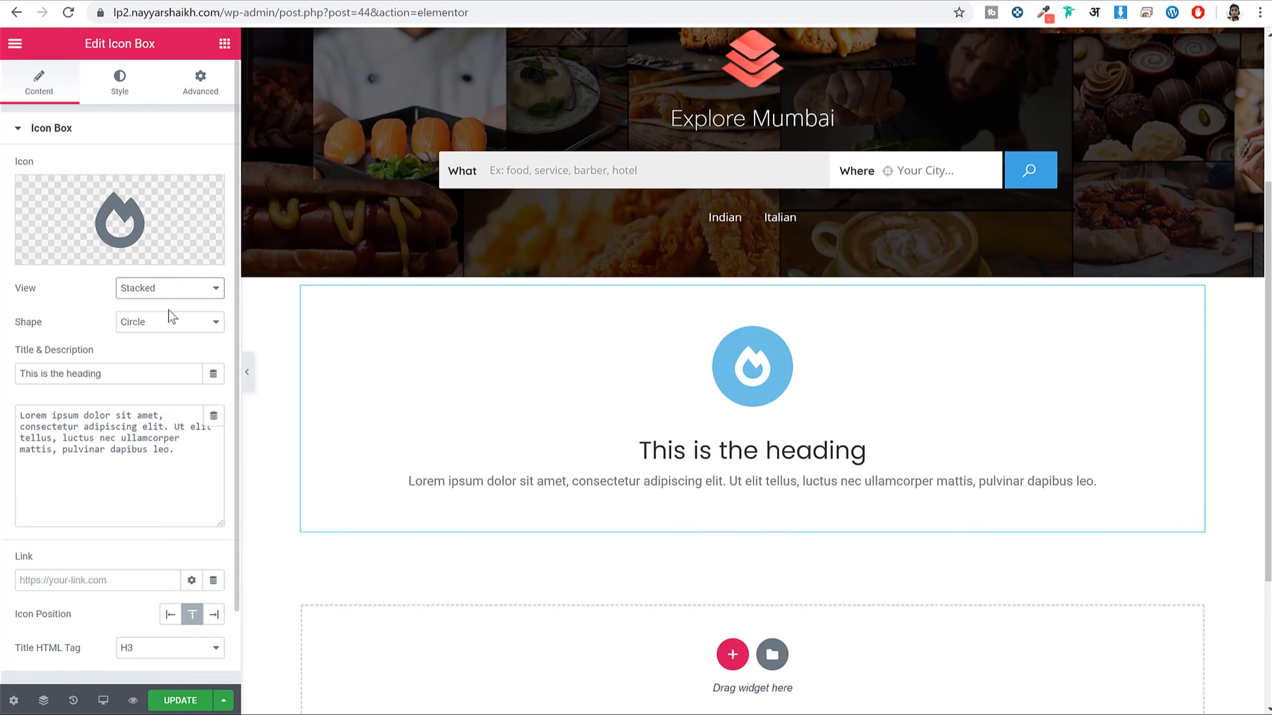
left_click(171, 290)
left_click(168, 330)
left_click(166, 327)
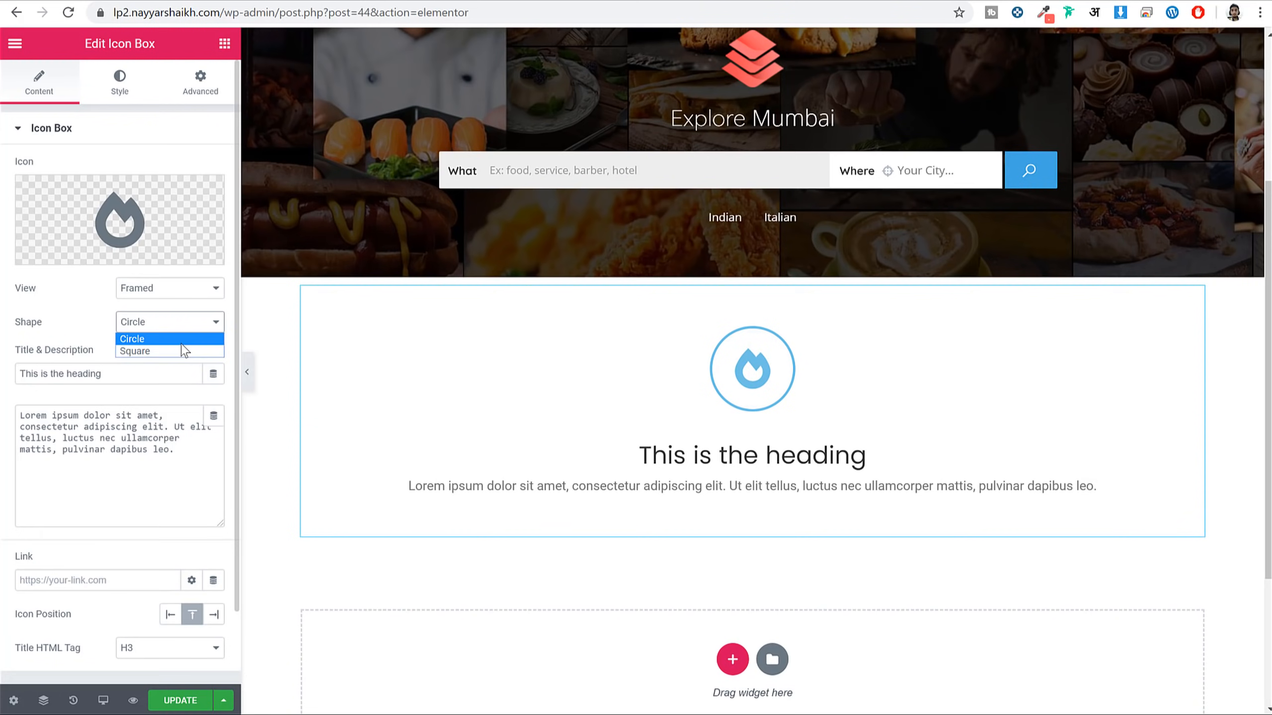
left_click(184, 352)
left_click(169, 322)
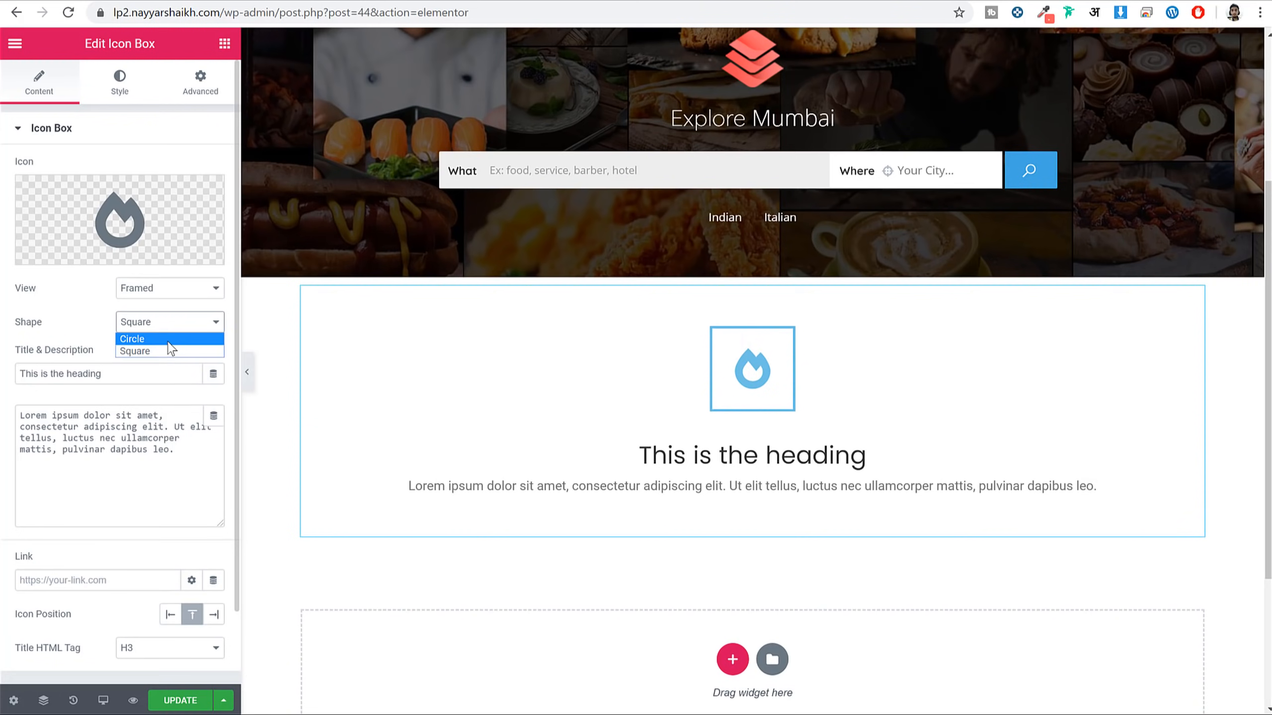
left_click(171, 339)
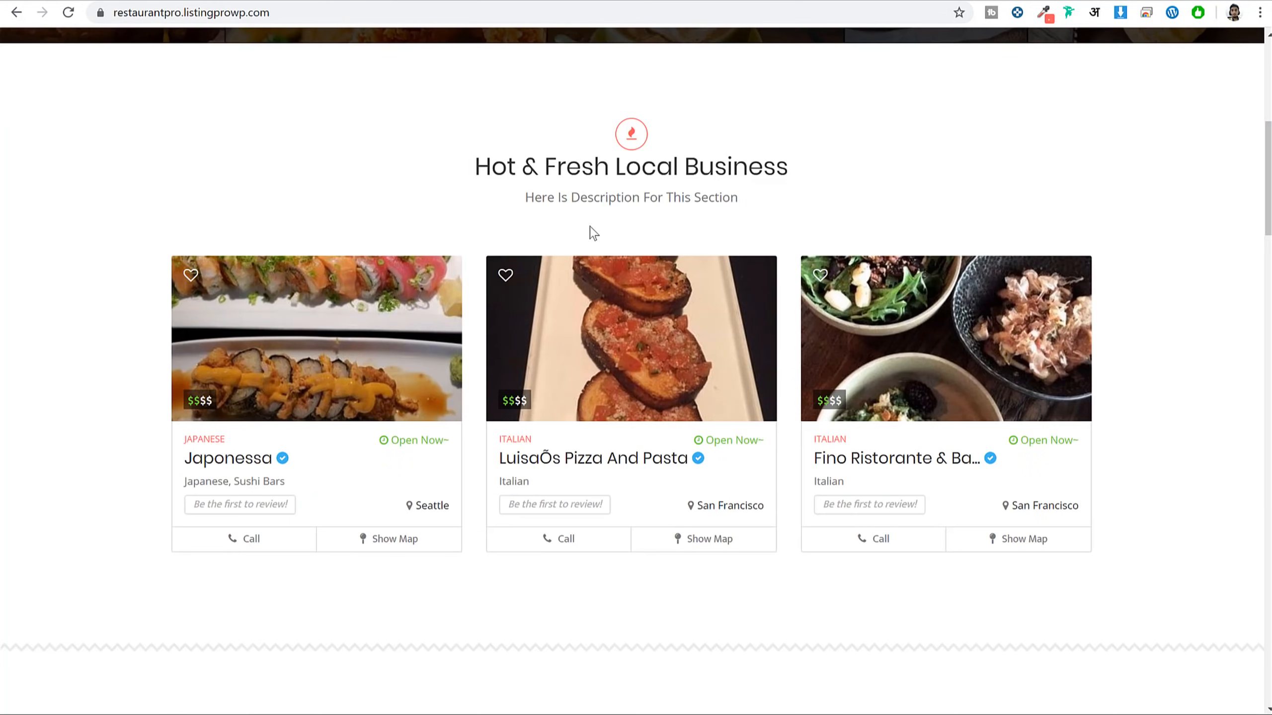
Paste the demo's 'Hot & Fresh Local Business' title and description into the icon box and update the page
triple_click(579, 166)
key("ctrl+c")
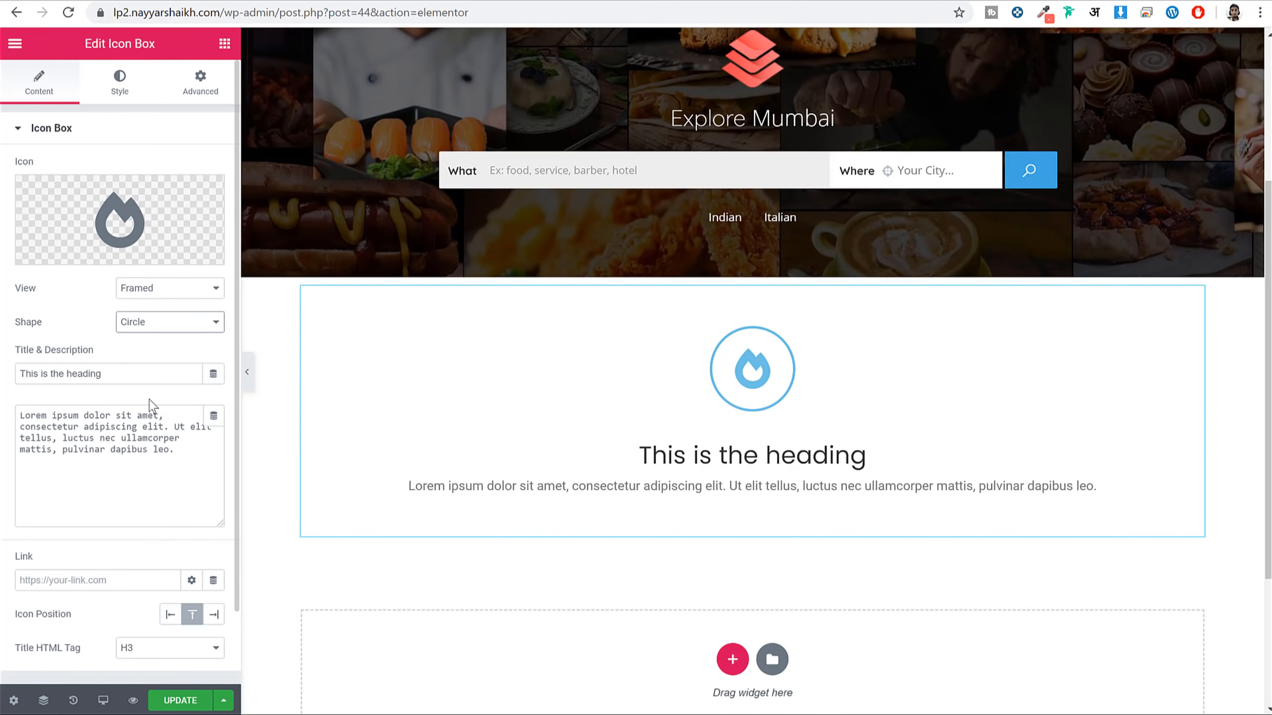
triple_click(165, 373)
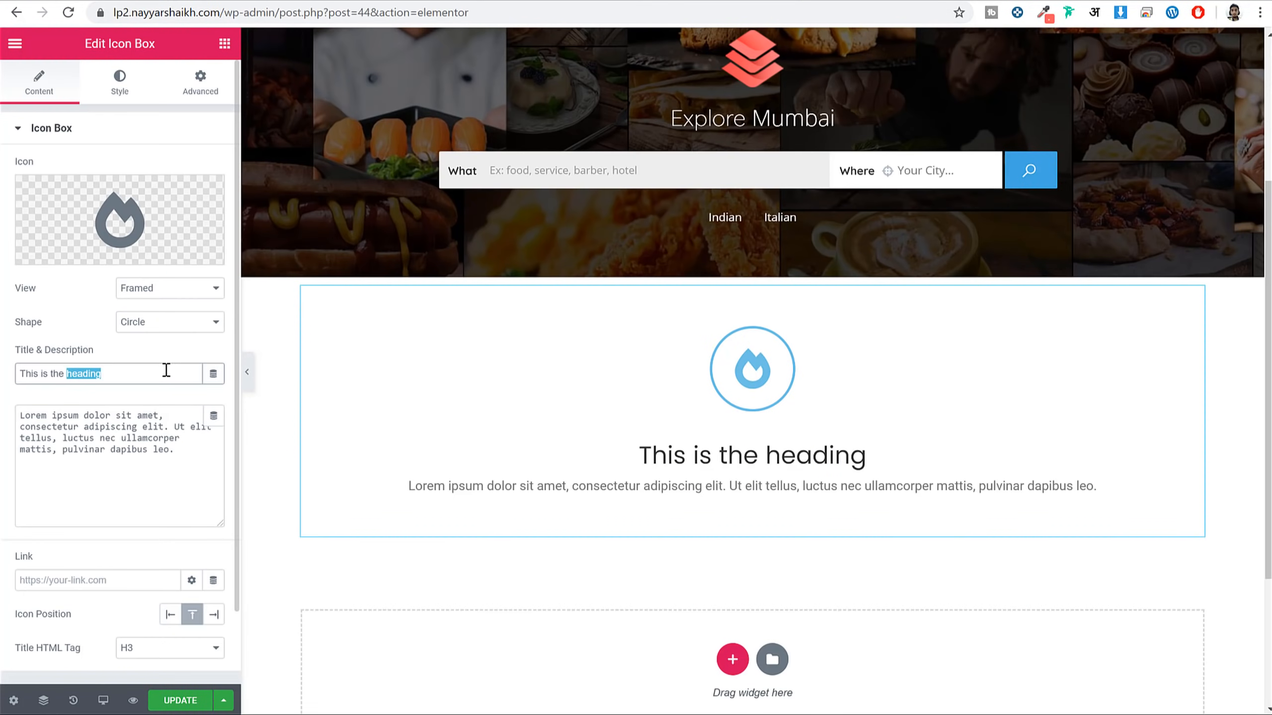
key("ctrl+v")
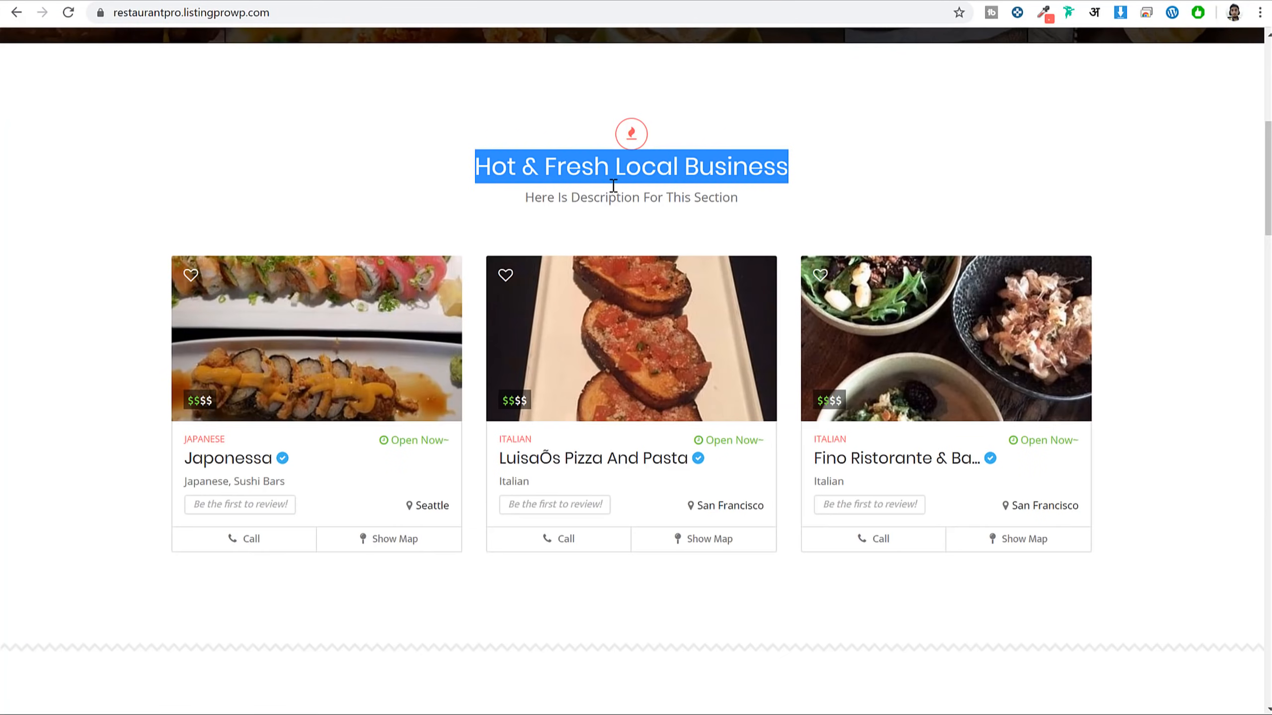
triple_click(612, 196)
key("ctrl+c")
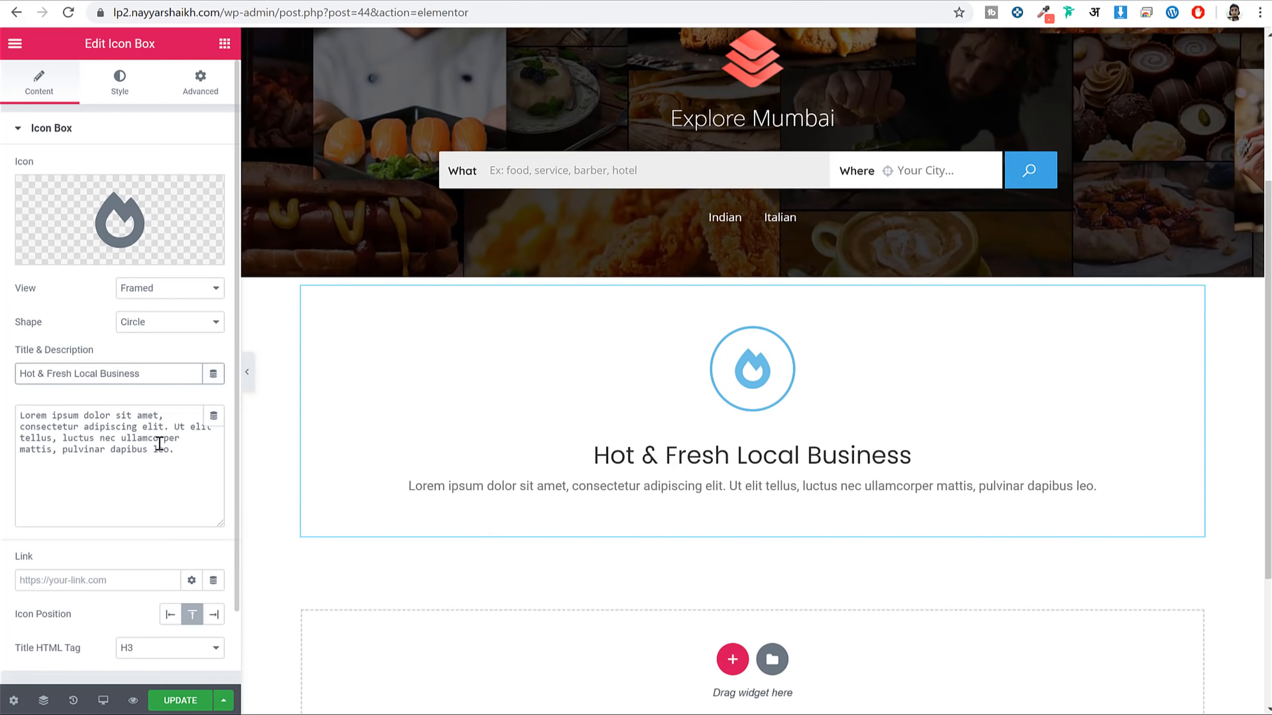
triple_click(159, 443)
key("ctrl+v")
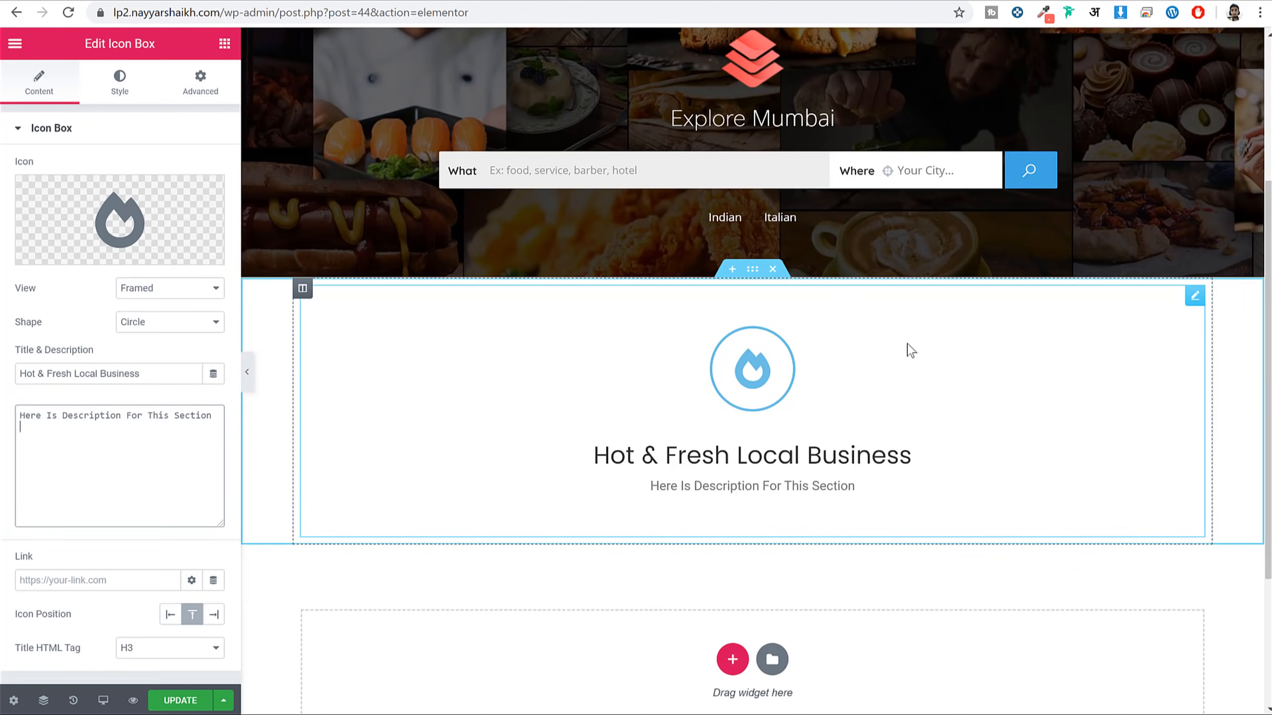
left_click(194, 705)
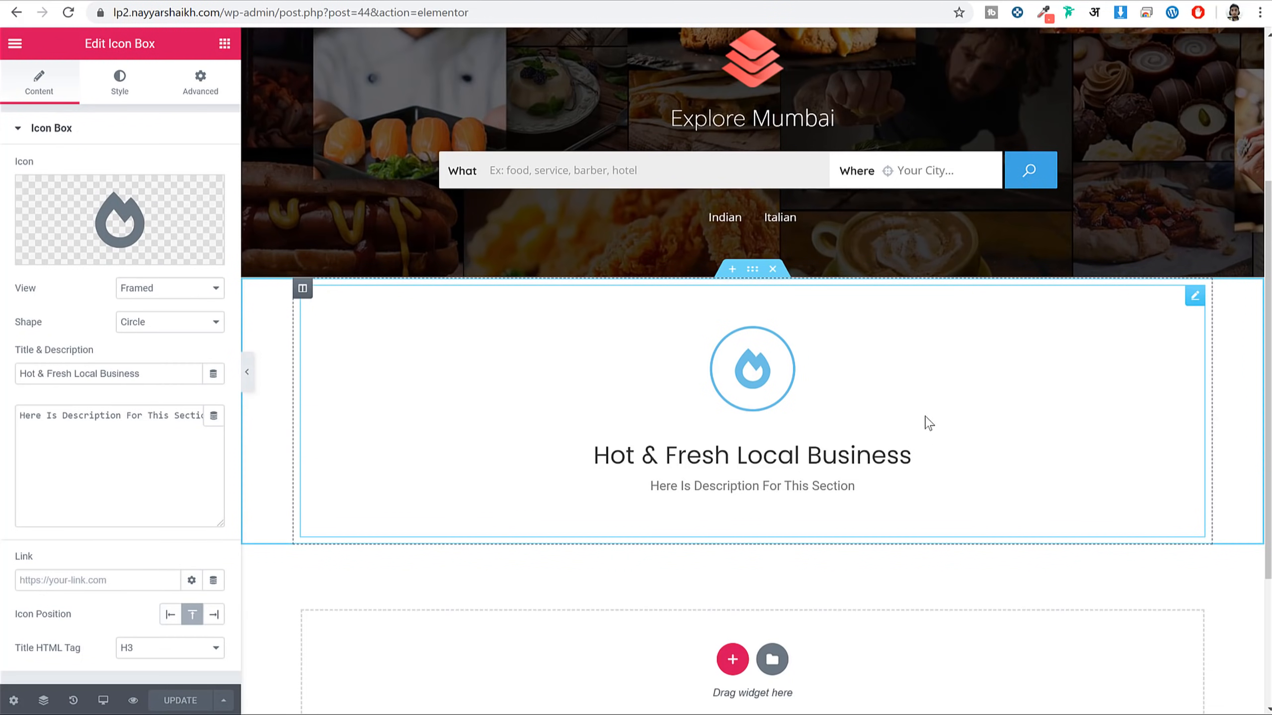
left_click(128, 103)
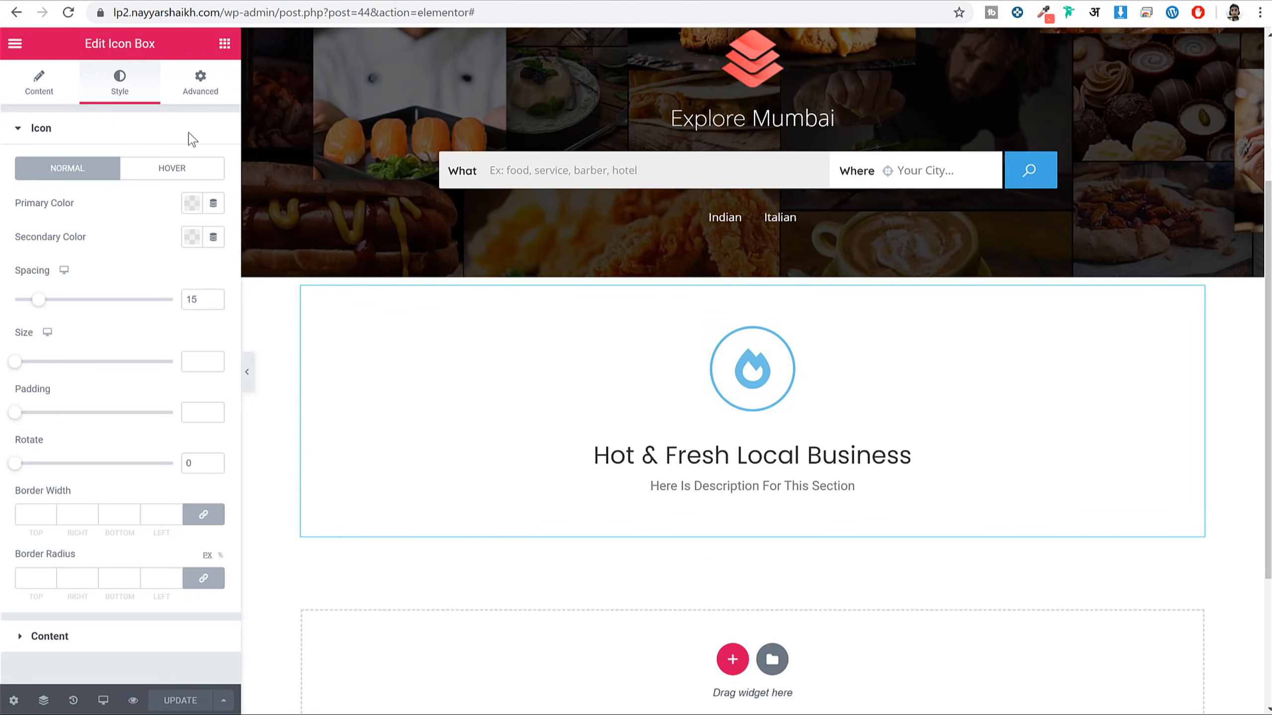
Set the flame icon's primary colour to f55a5f, then clear it back to default
left_click(192, 203)
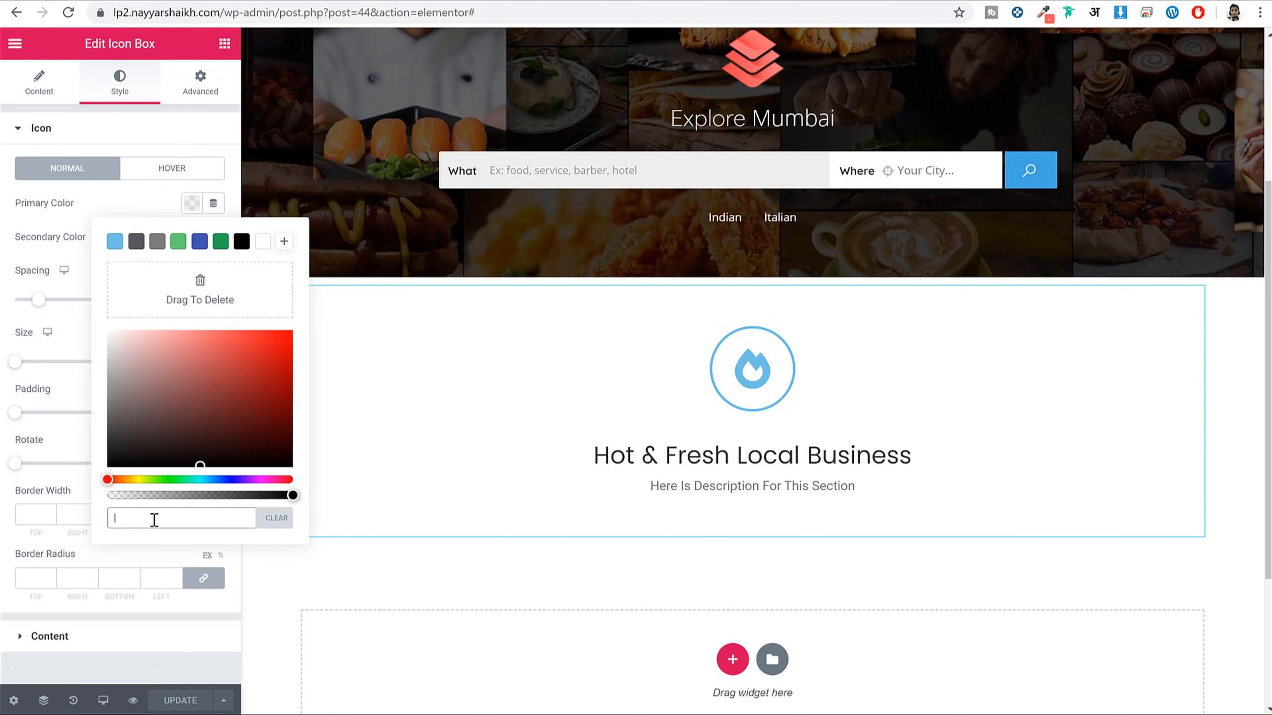
type("f")
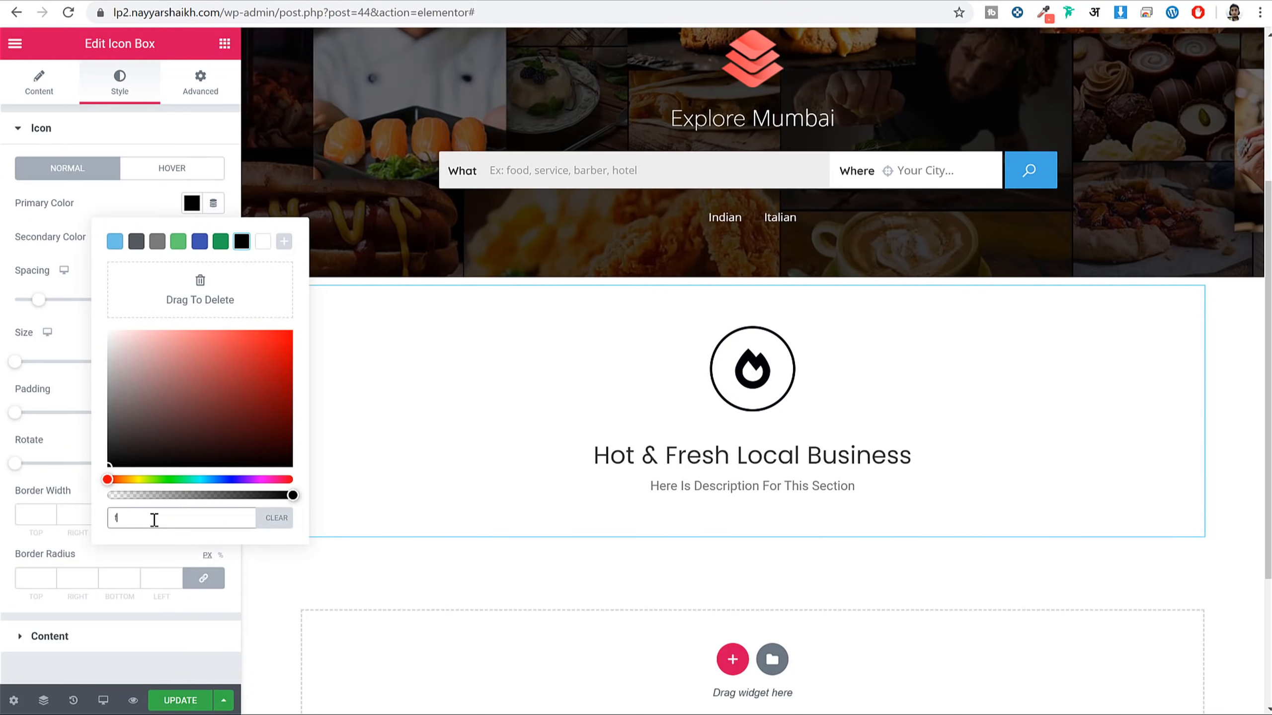
type("55a")
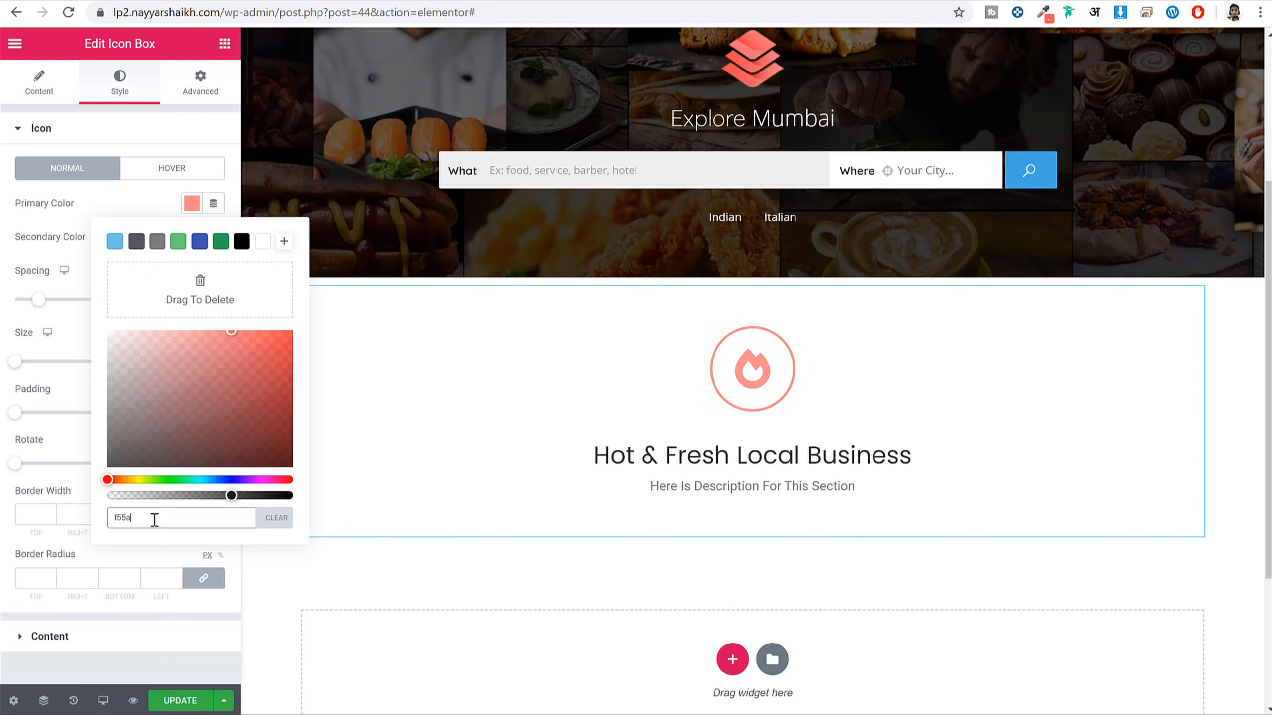
type("5f")
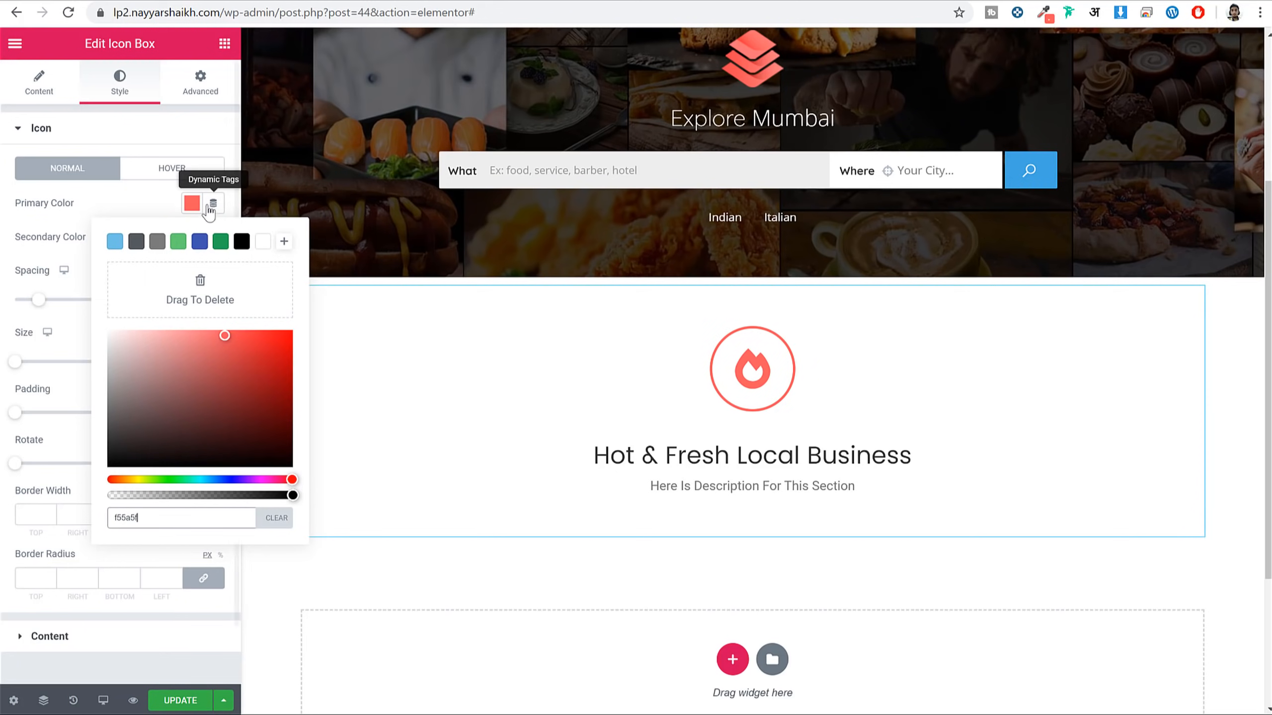
left_click(369, 307)
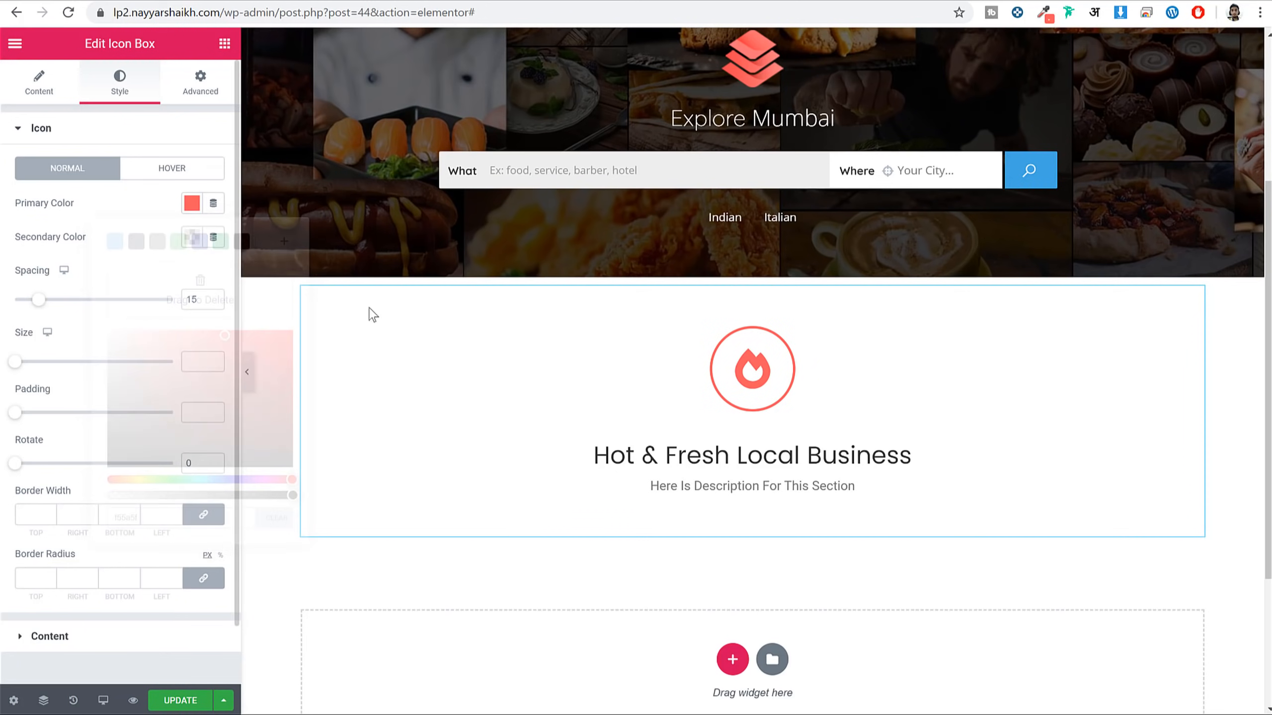
left_click(190, 210)
left_click(275, 517)
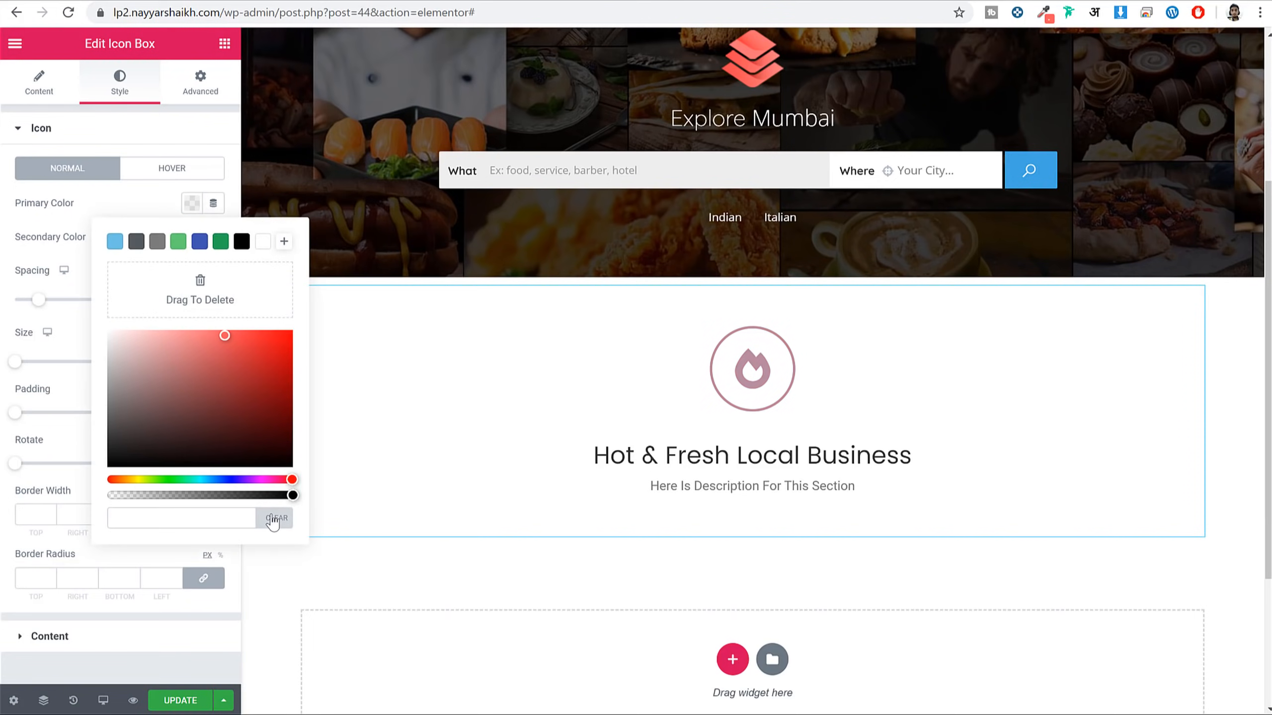
left_click(178, 201)
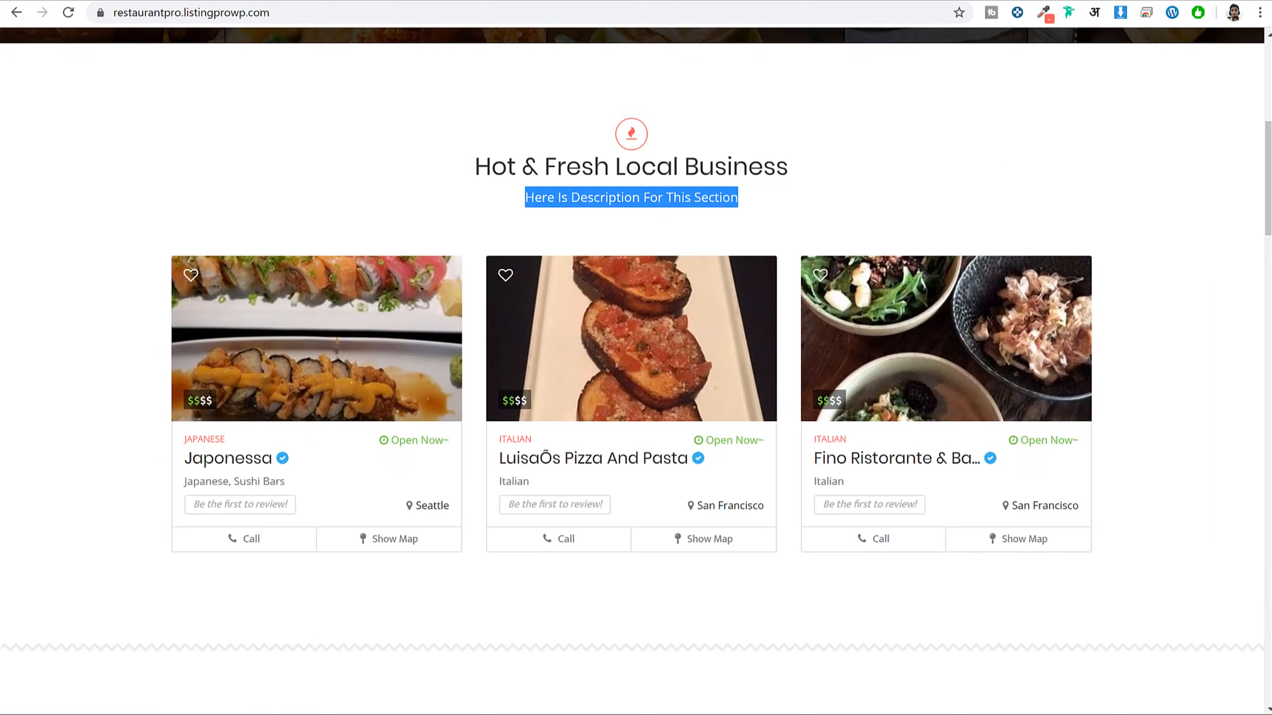
scroll(970, 350, "up", 8)
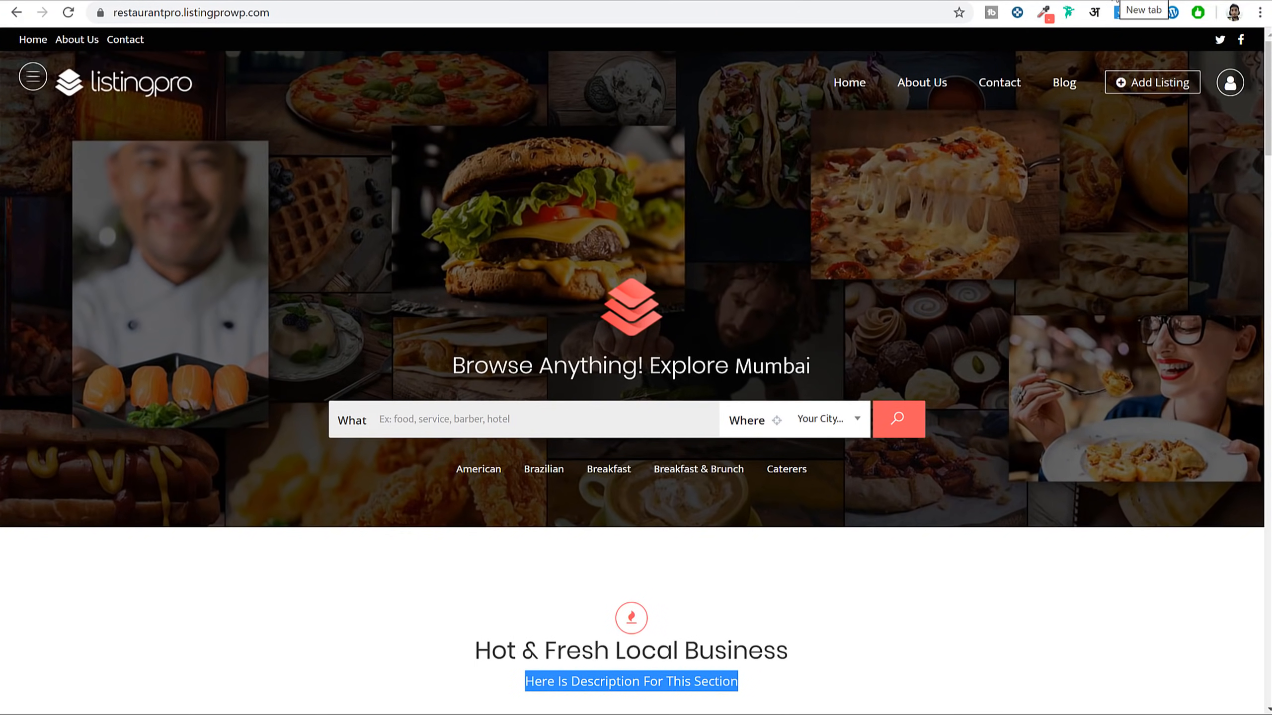
Search Google for 'colorzilla chrome extension' and open ColorZilla's Chrome Web Store result
left_click(1115, 1)
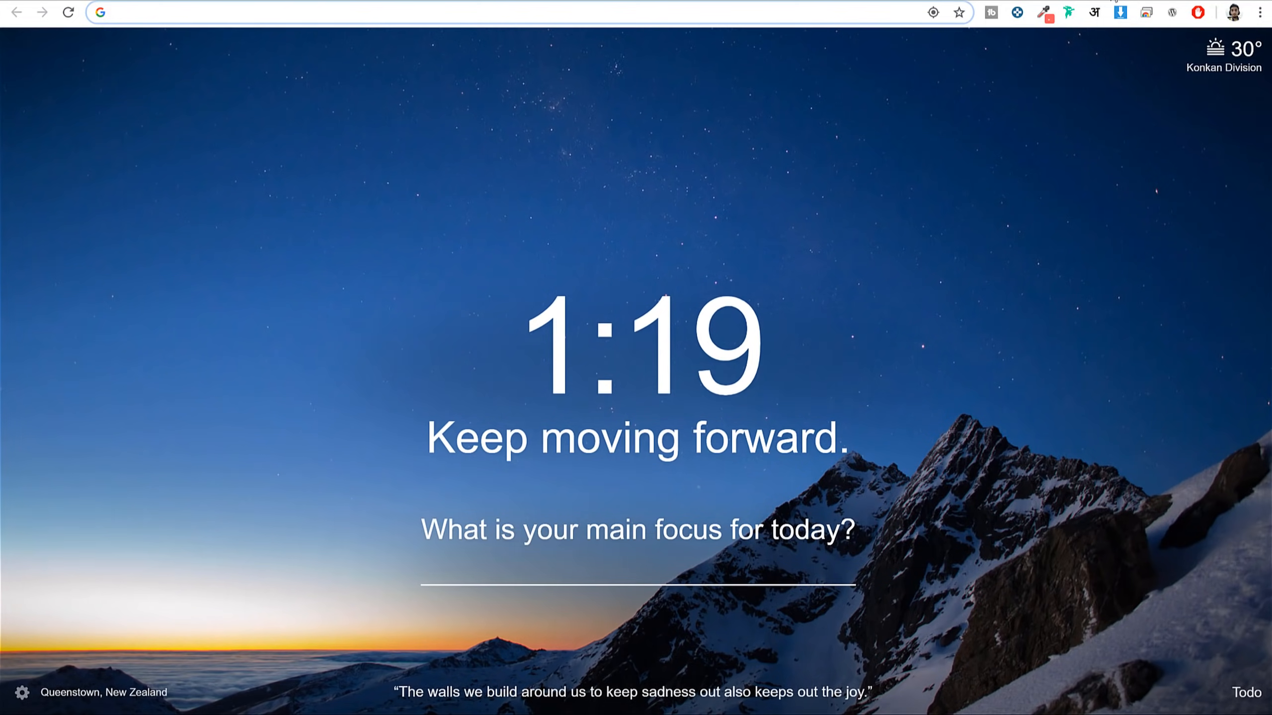
type("colorlib.com/wp/templates/")
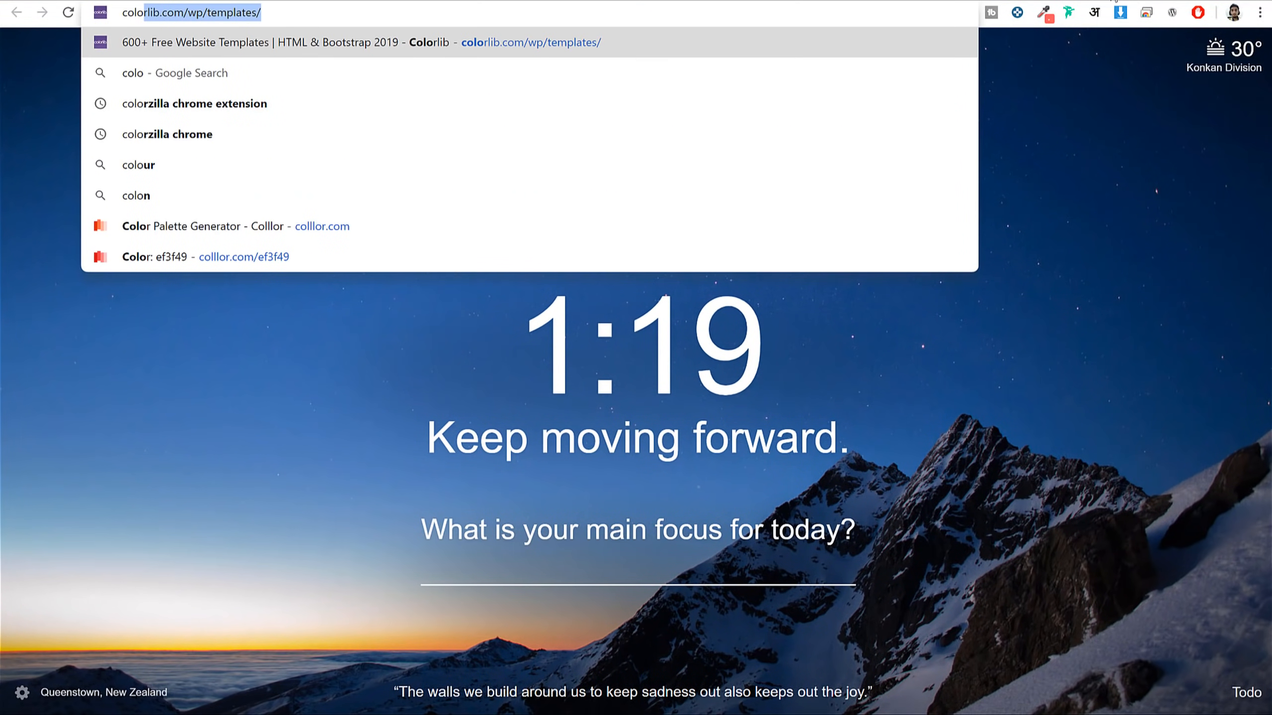
key("Down")
key("Down")
key("Return")
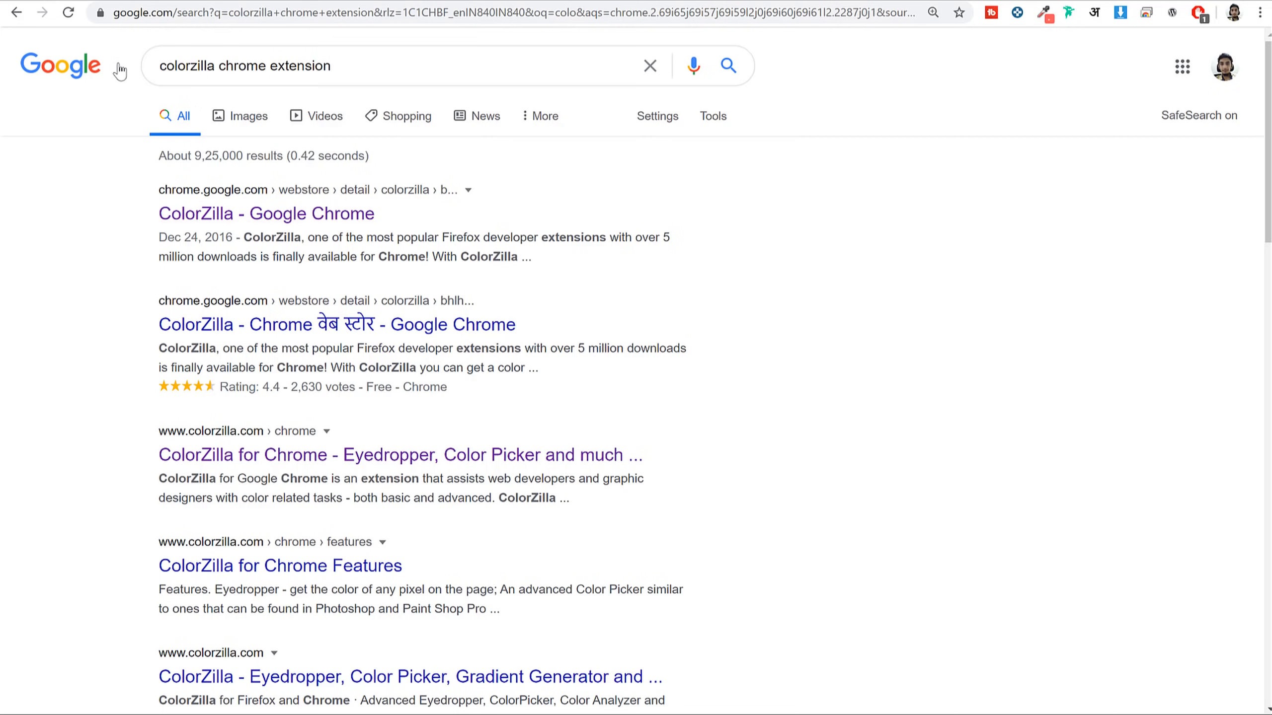
left_click_drag(105, 196, 250, 195)
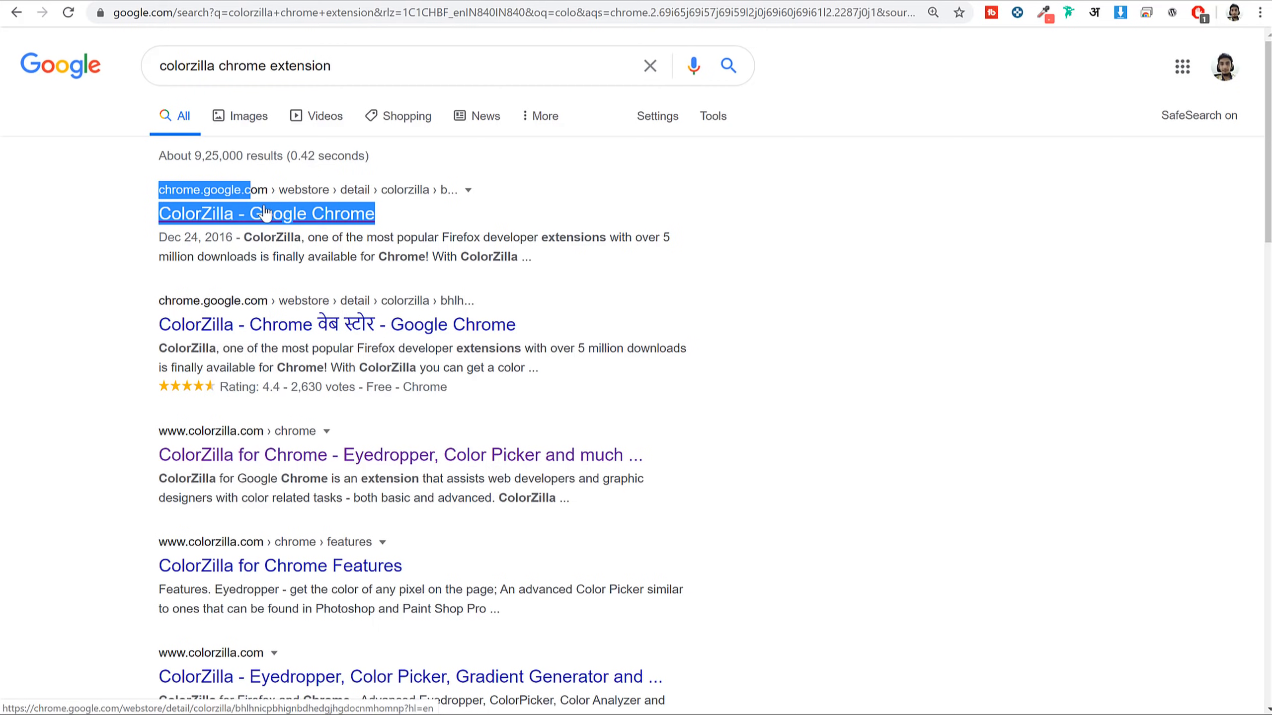
left_click(293, 202)
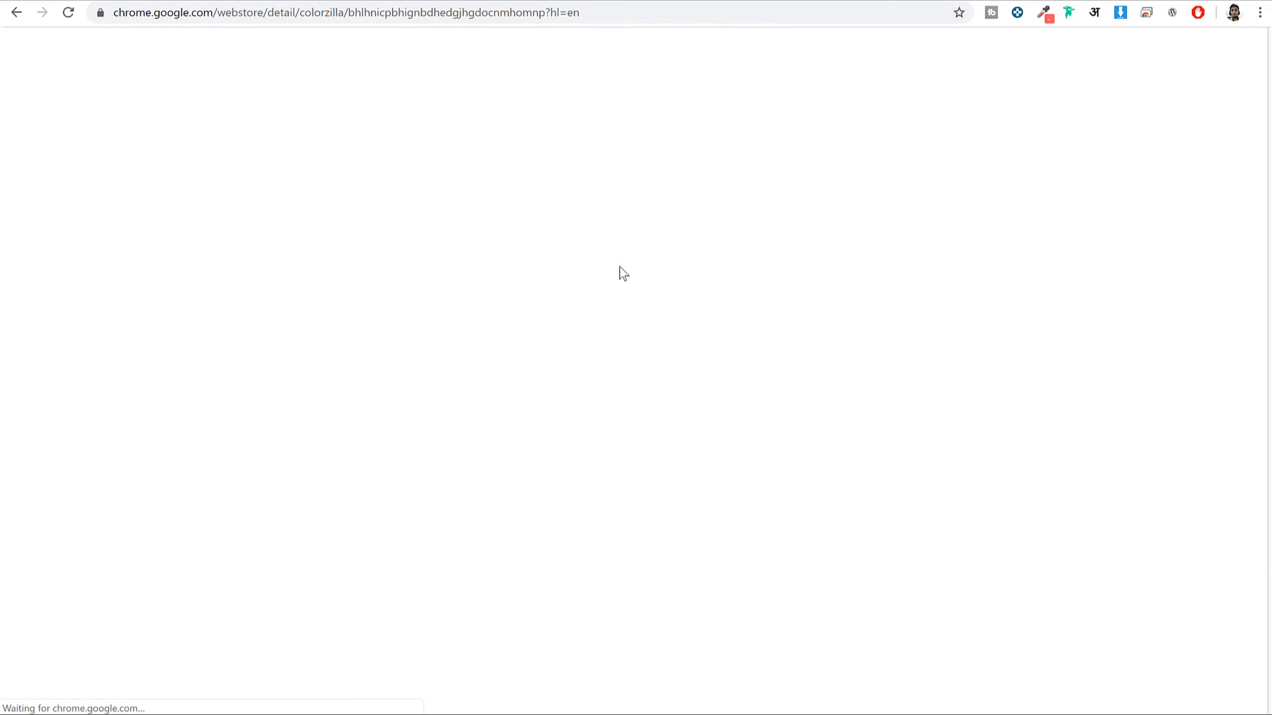
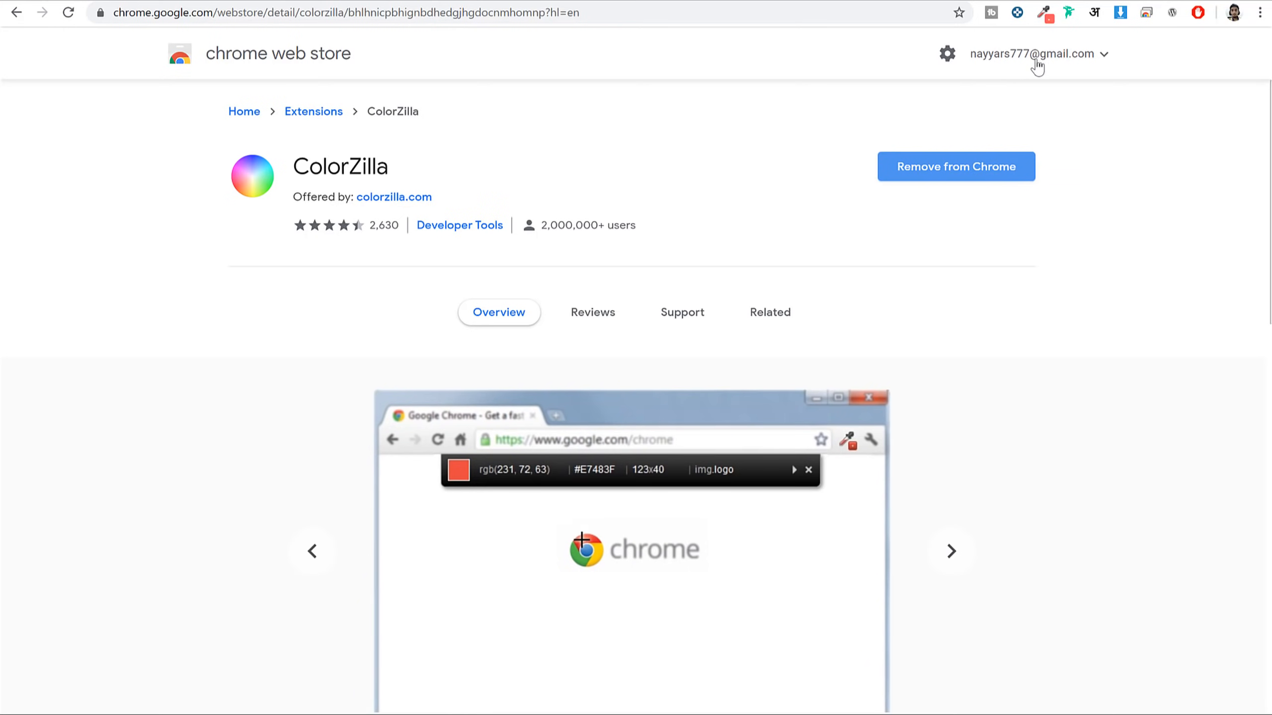
Use ColorZilla to sample the reference site's red search button and copy #FF5A5F
left_click(1043, 12)
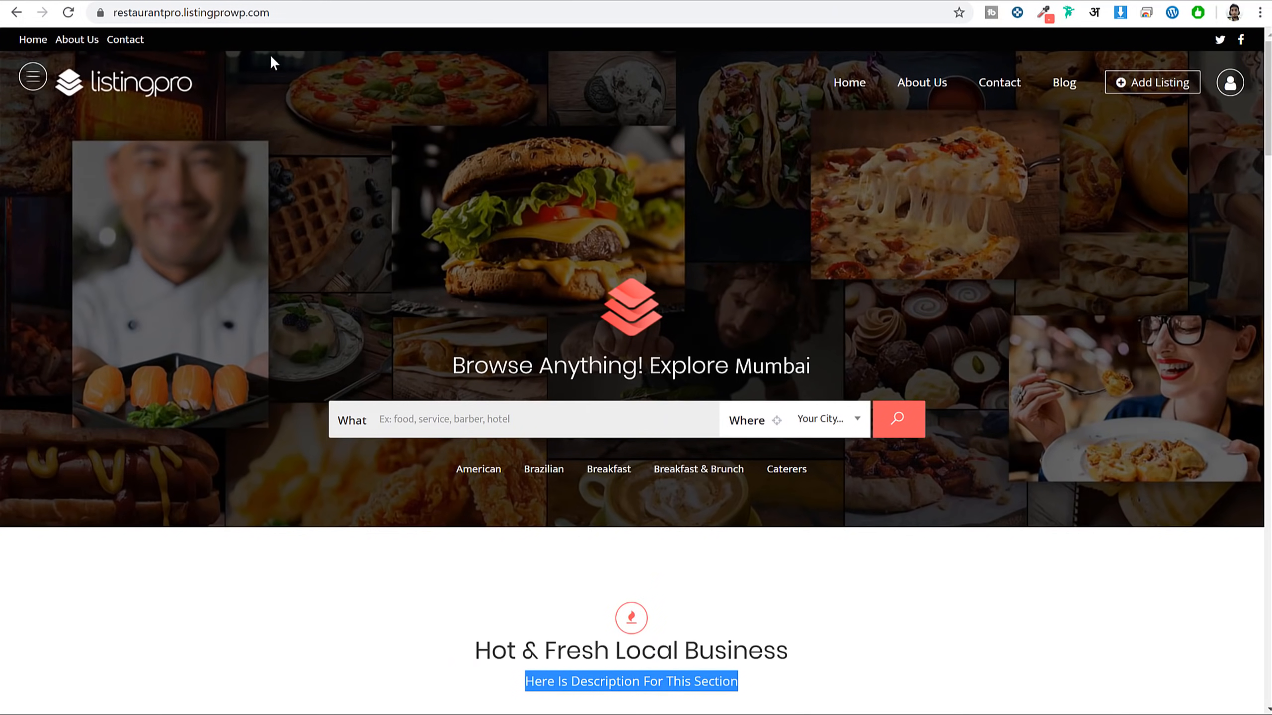
left_click(1043, 13)
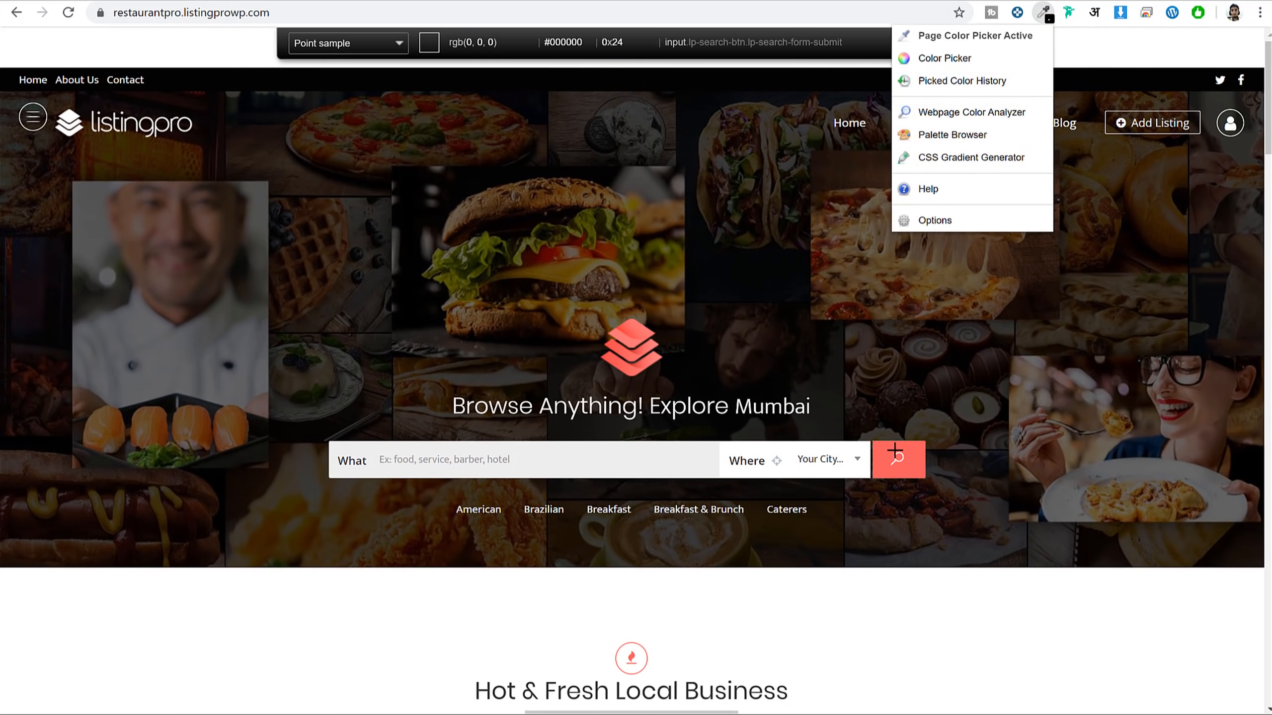
left_click(918, 441)
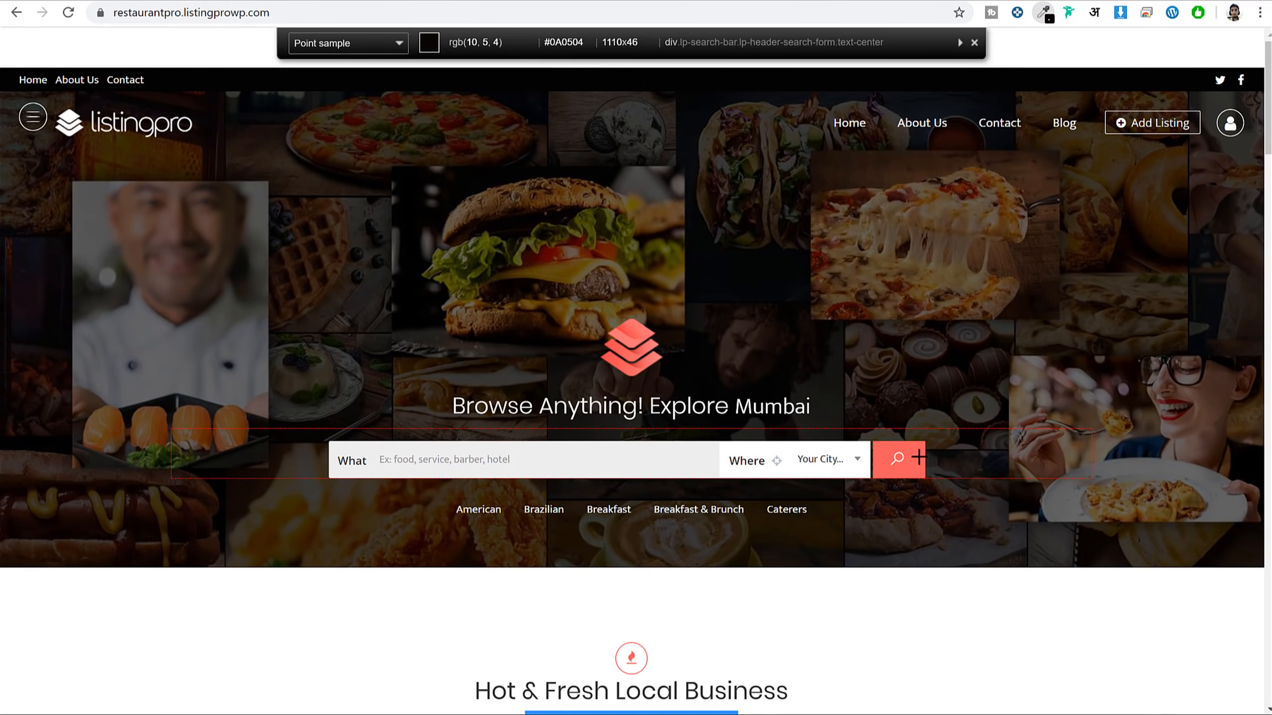
left_click(915, 461)
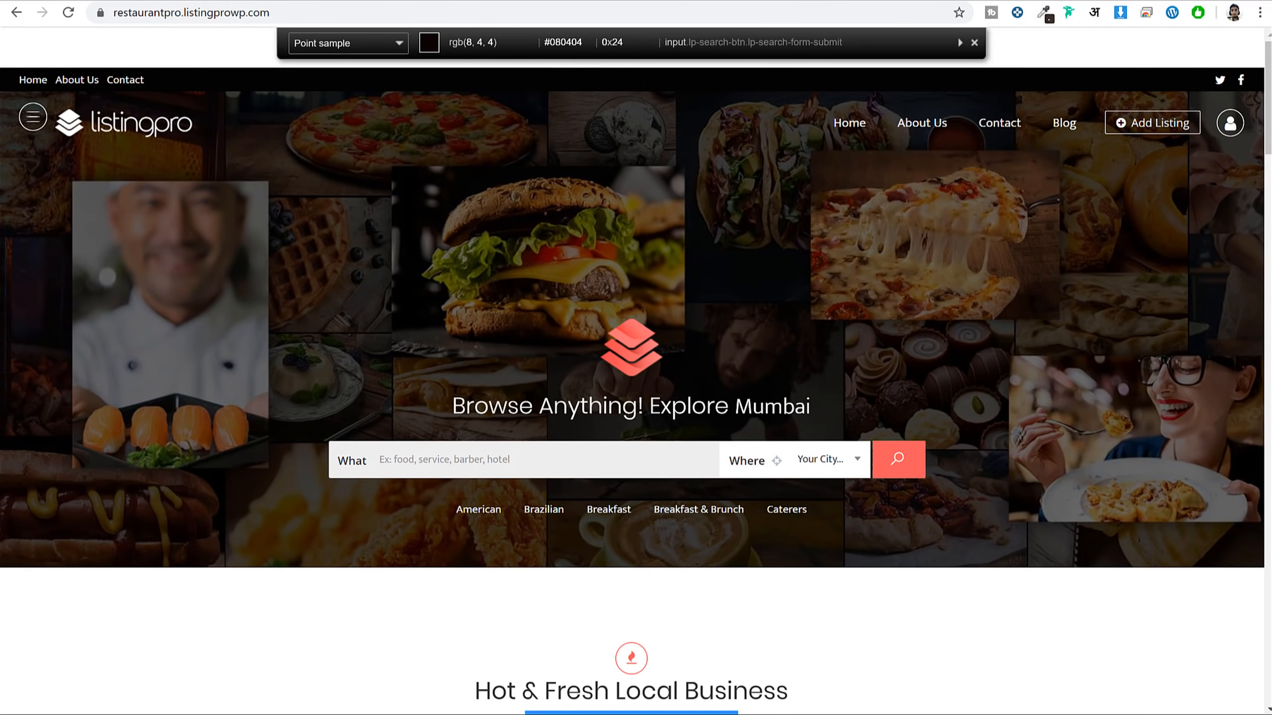
left_click(916, 464)
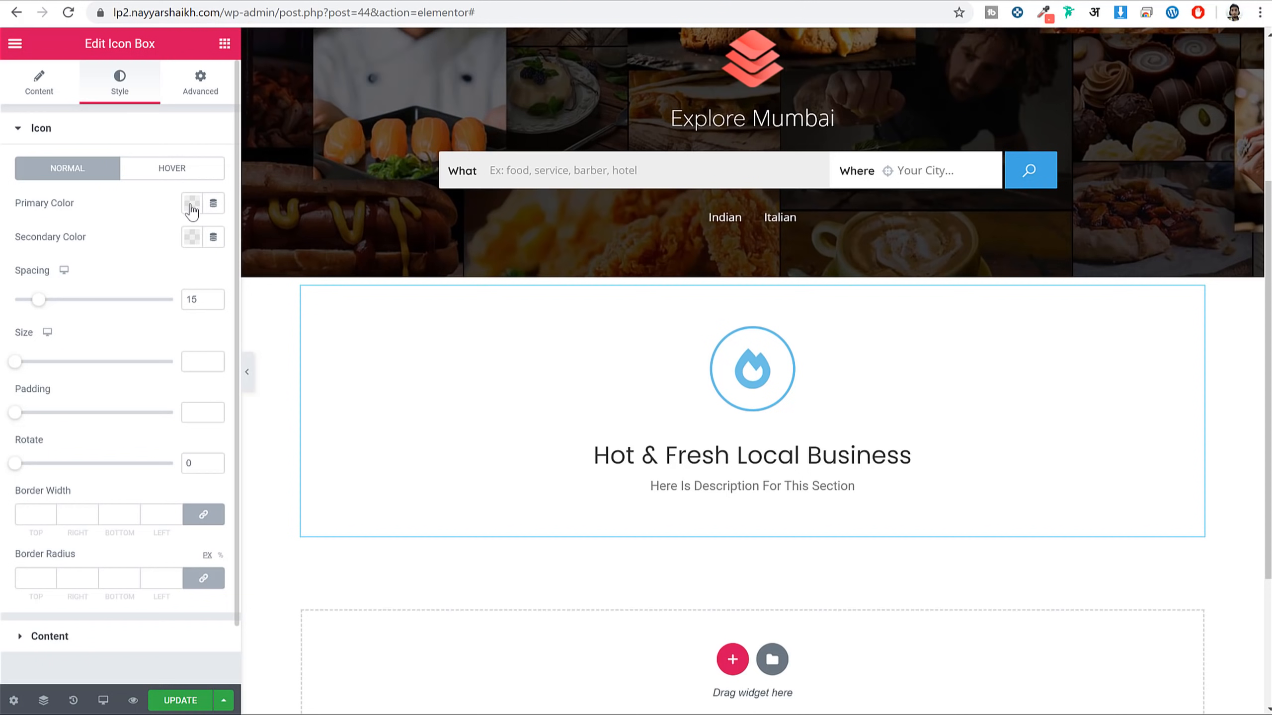
Paste #FF5A5F as the icon's primary colour and set the icon spacing to 20
left_click(191, 205)
key("ctrl+v")
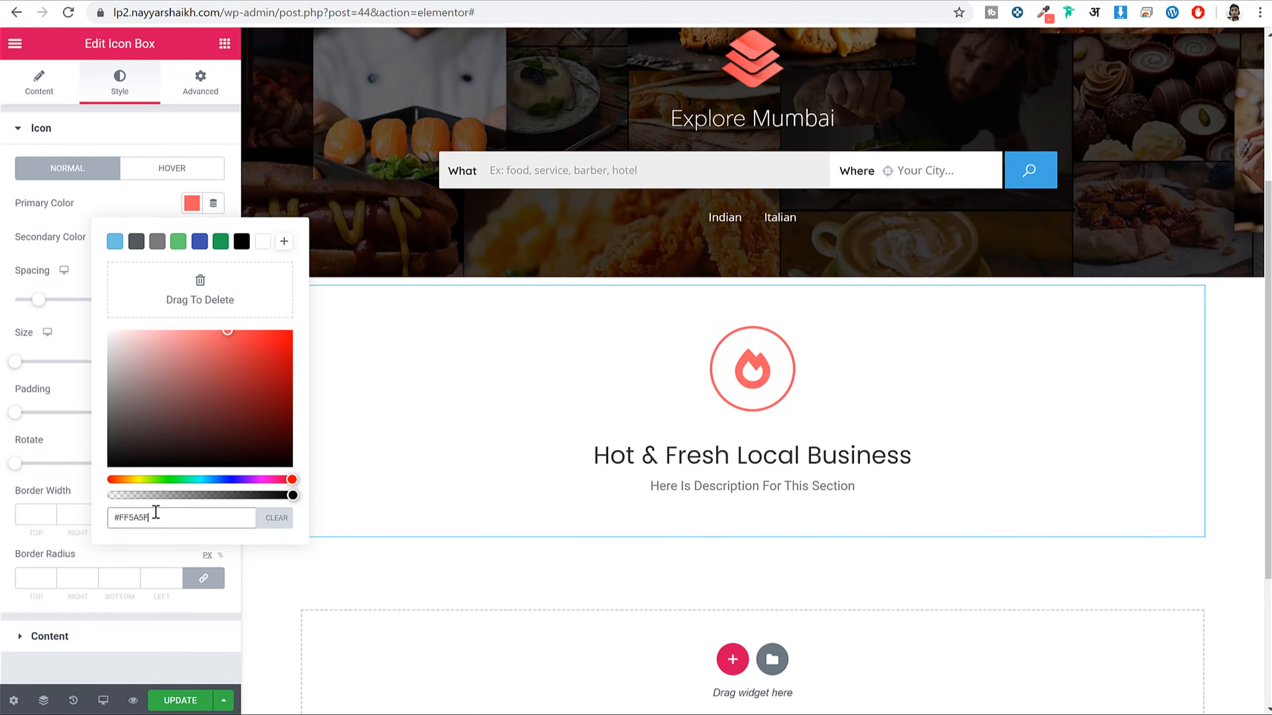
left_click(190, 207)
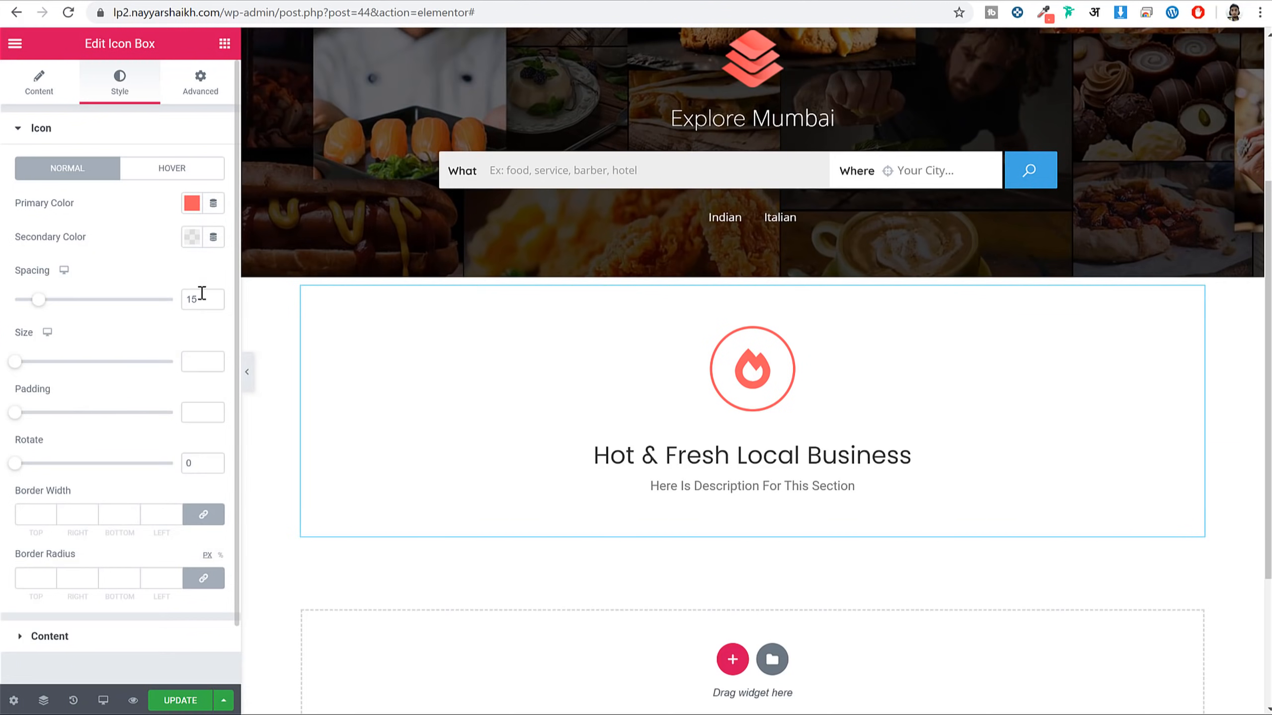
double_click(200, 300)
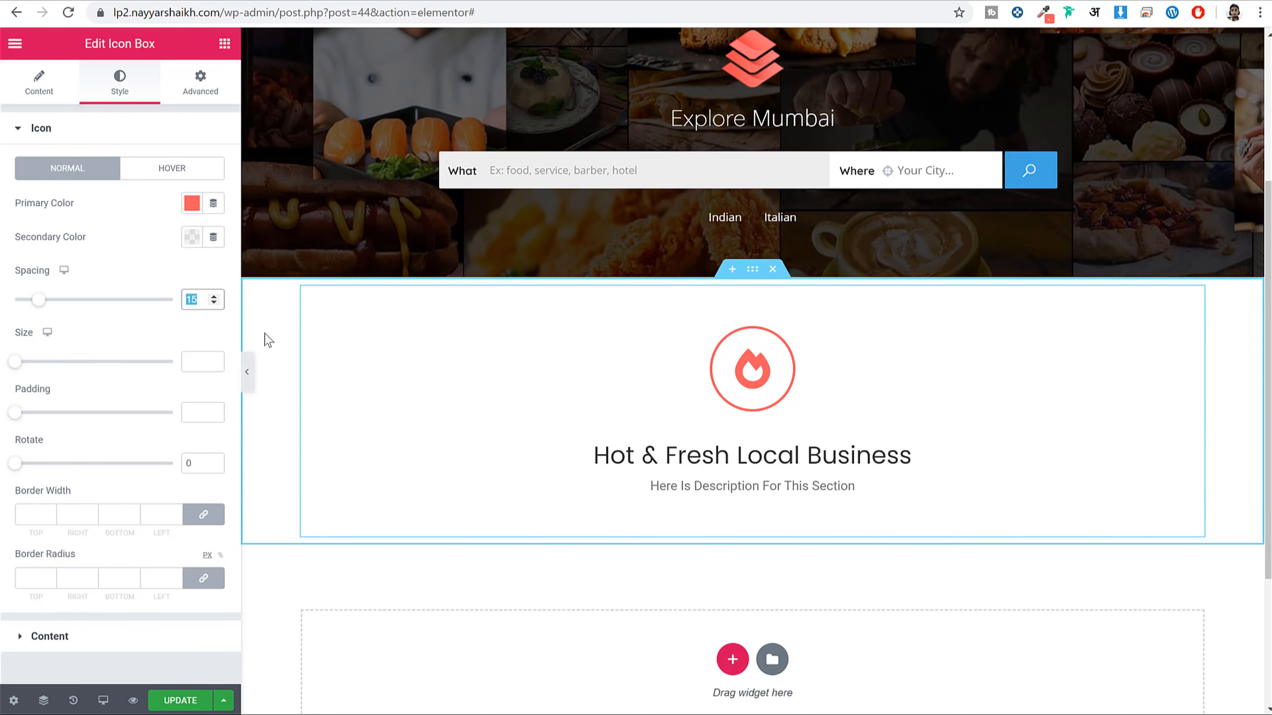
type("20")
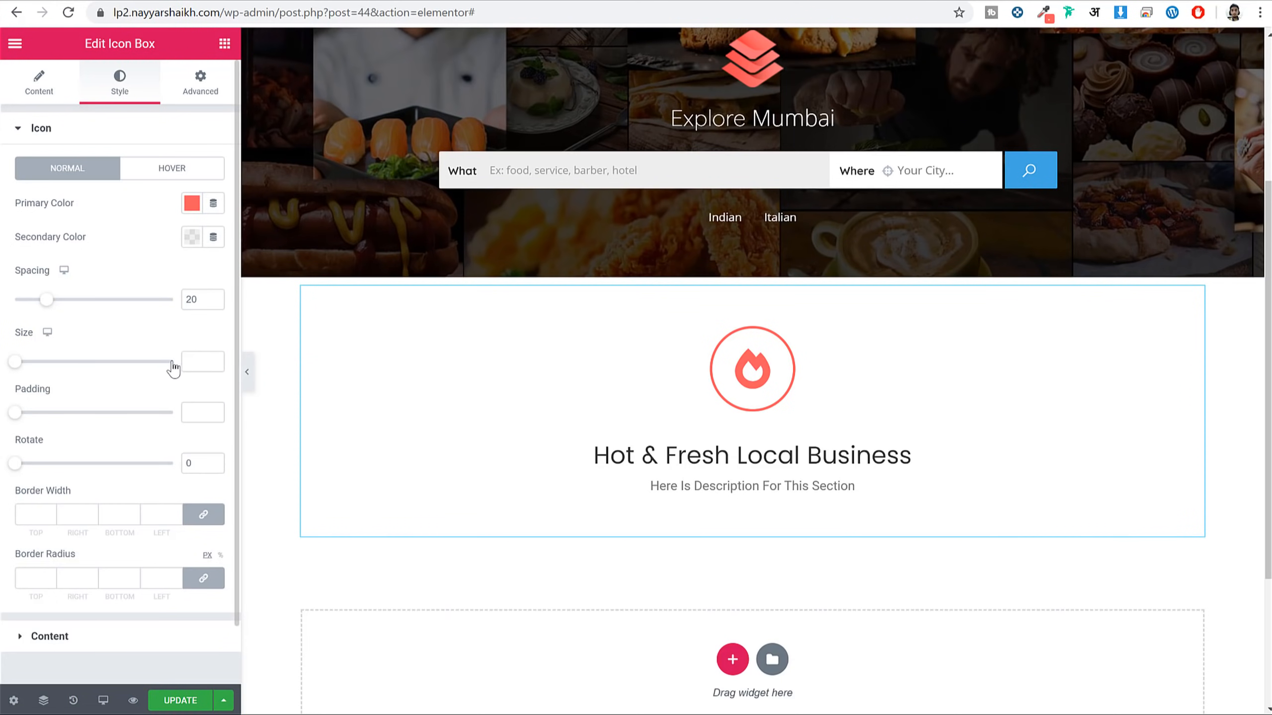
Set icon size 22 and padding 6, then save the page with Ctrl+S
left_click(191, 361)
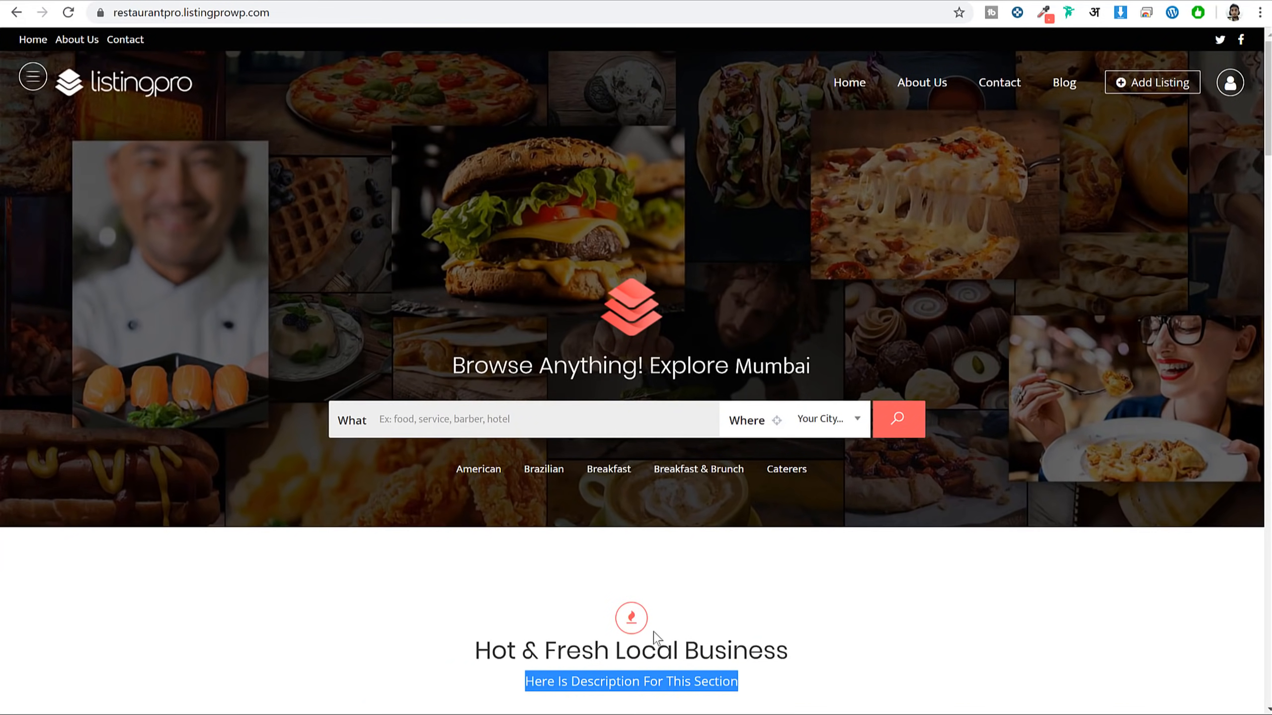
scroll(655, 639, "down", 5)
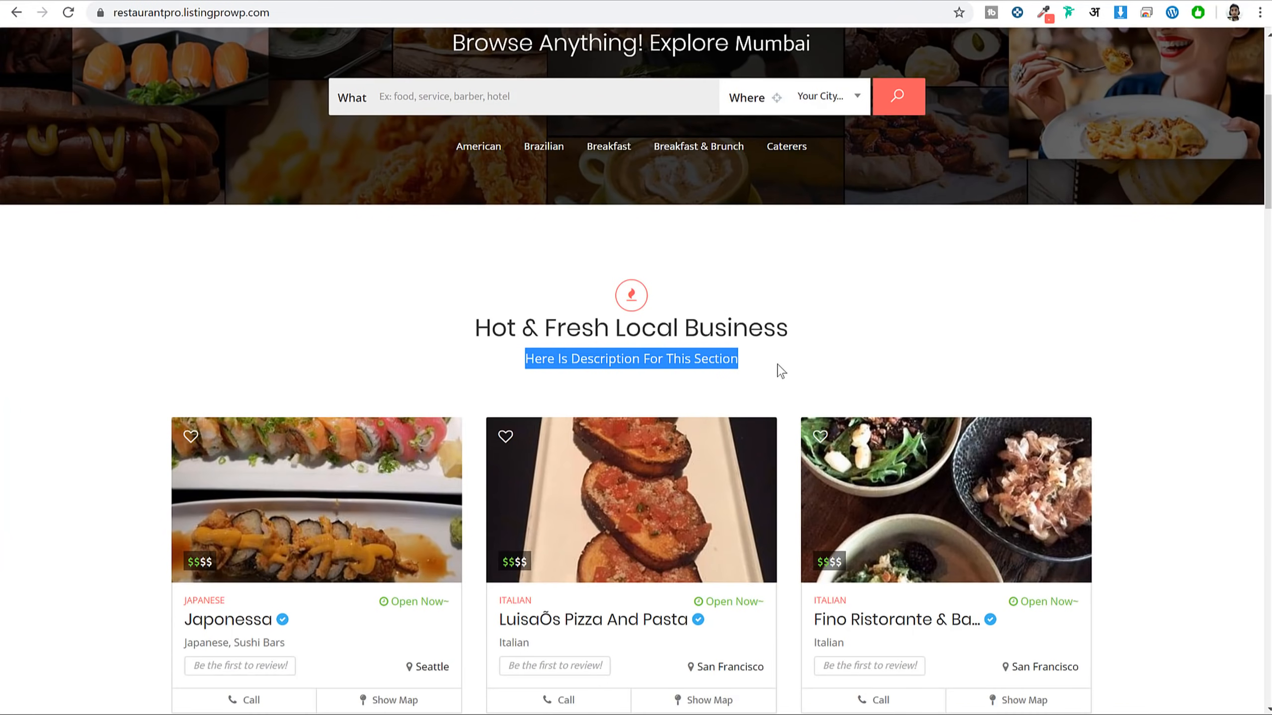
left_click(619, 303)
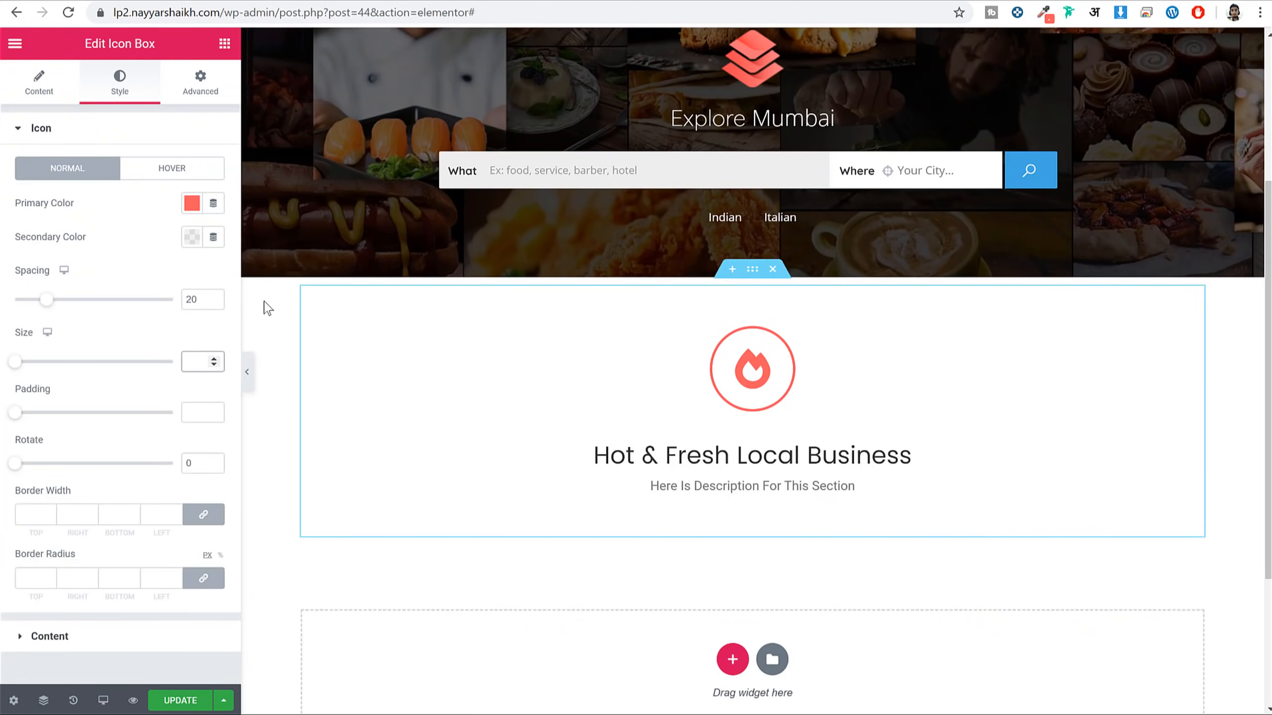
type("22")
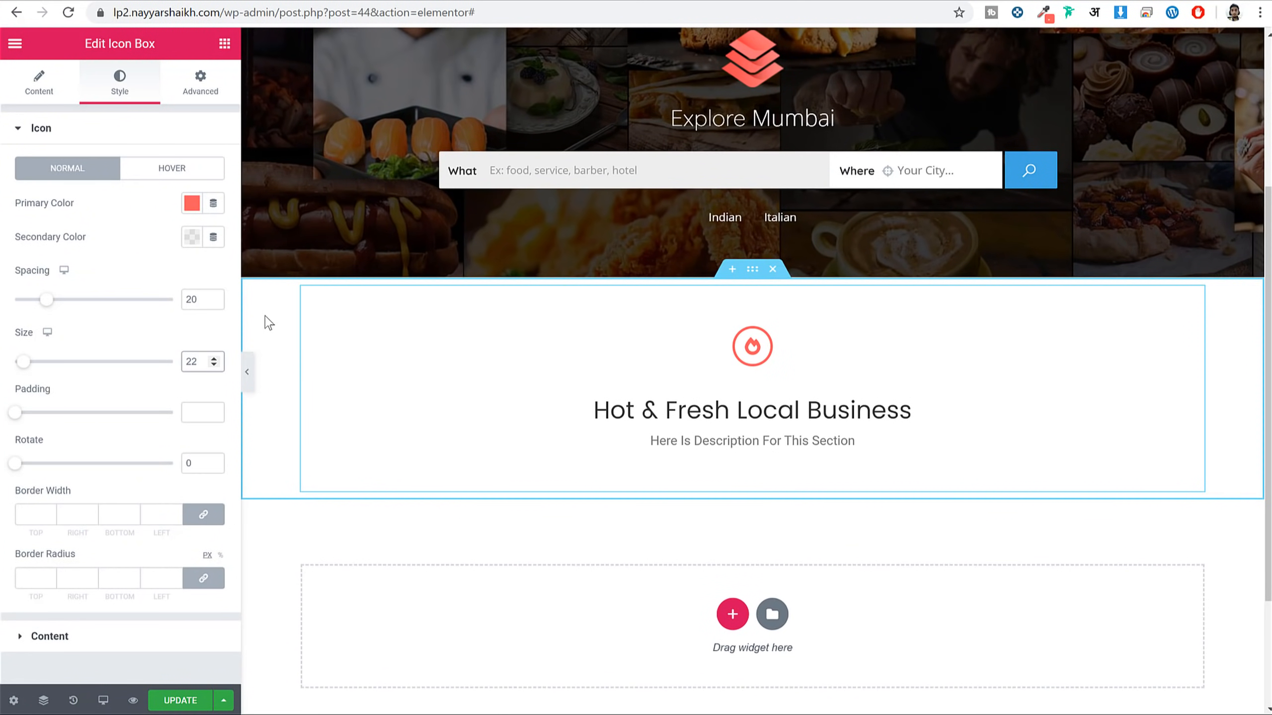
left_click(199, 412)
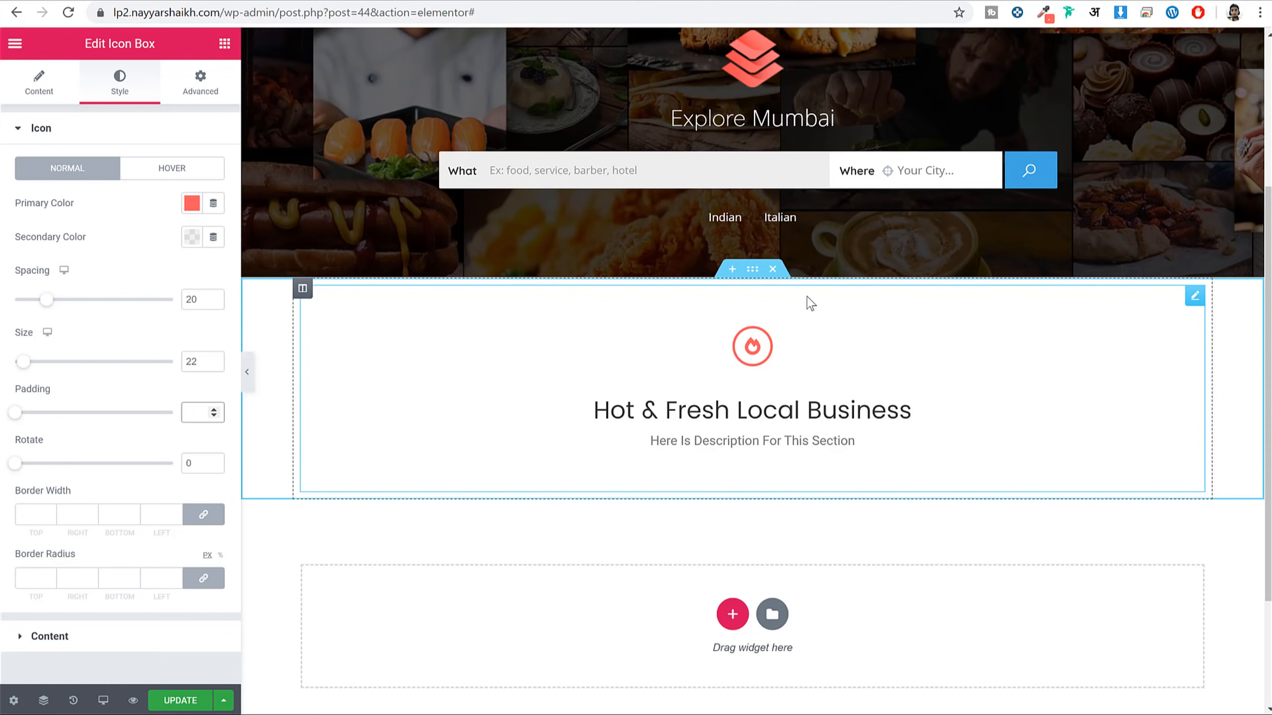
type("96")
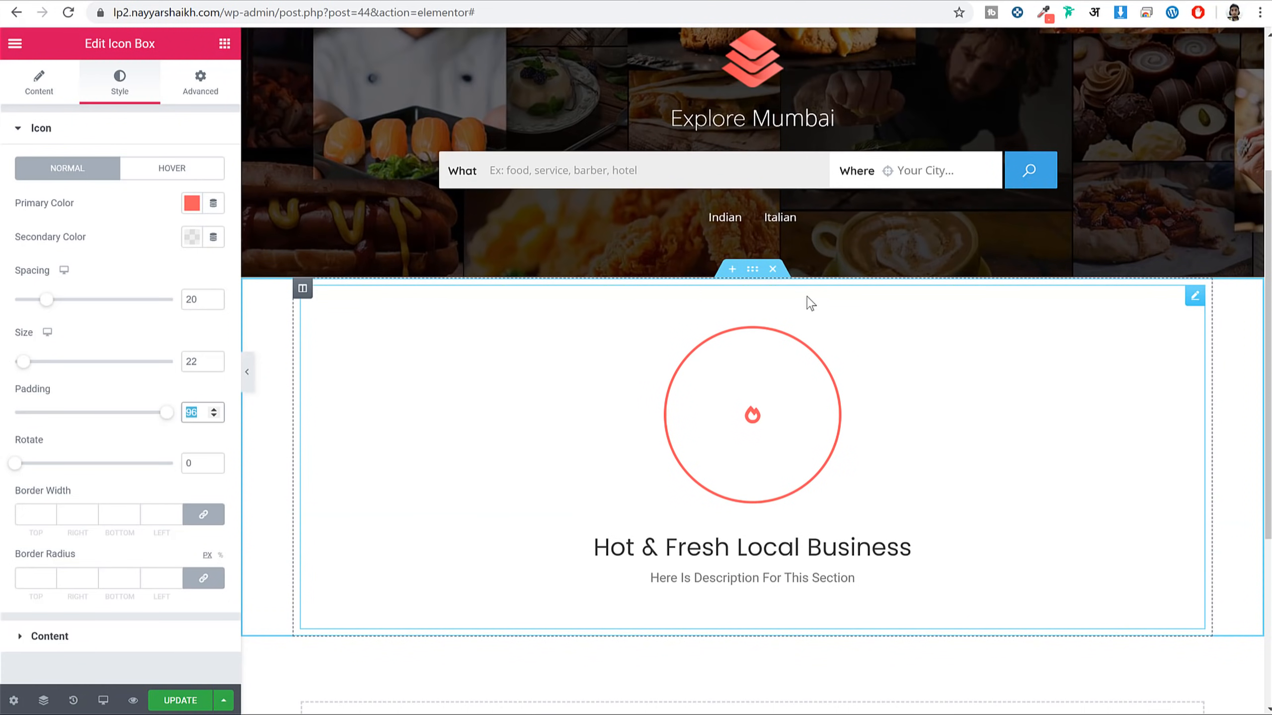
type("6")
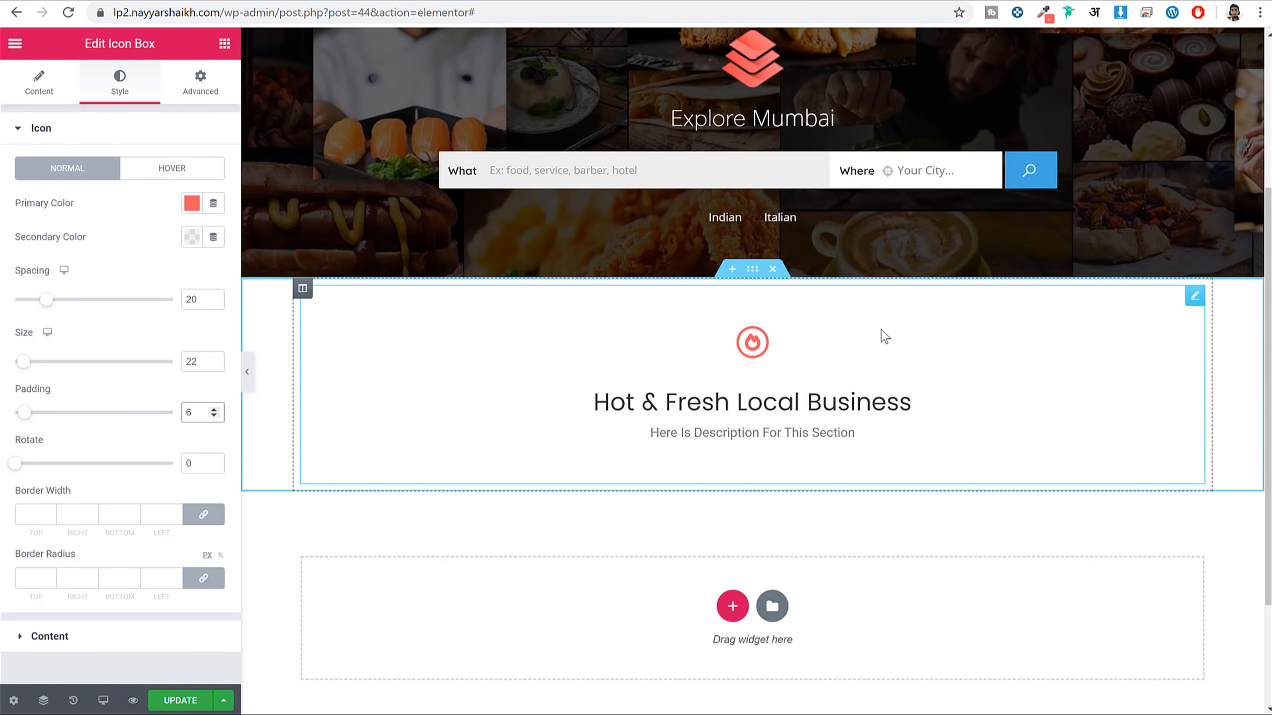
key("ctrl+s")
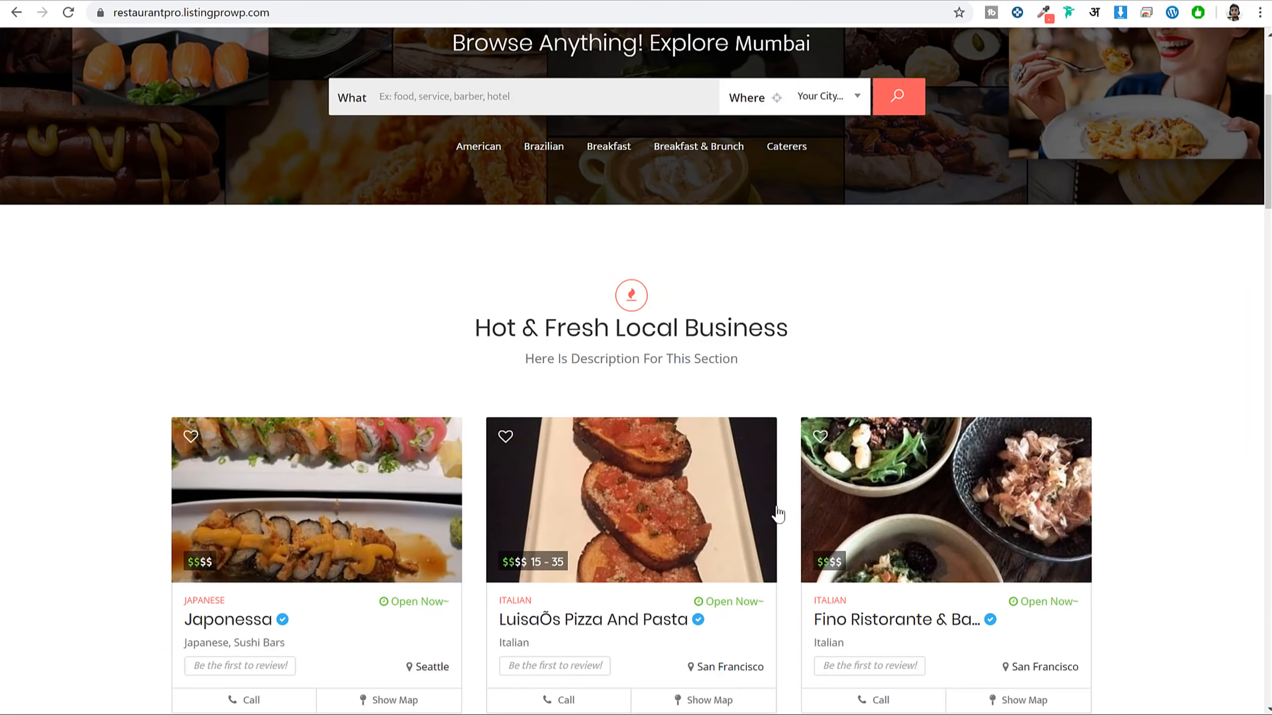
scroll(751, 551, "down", 4)
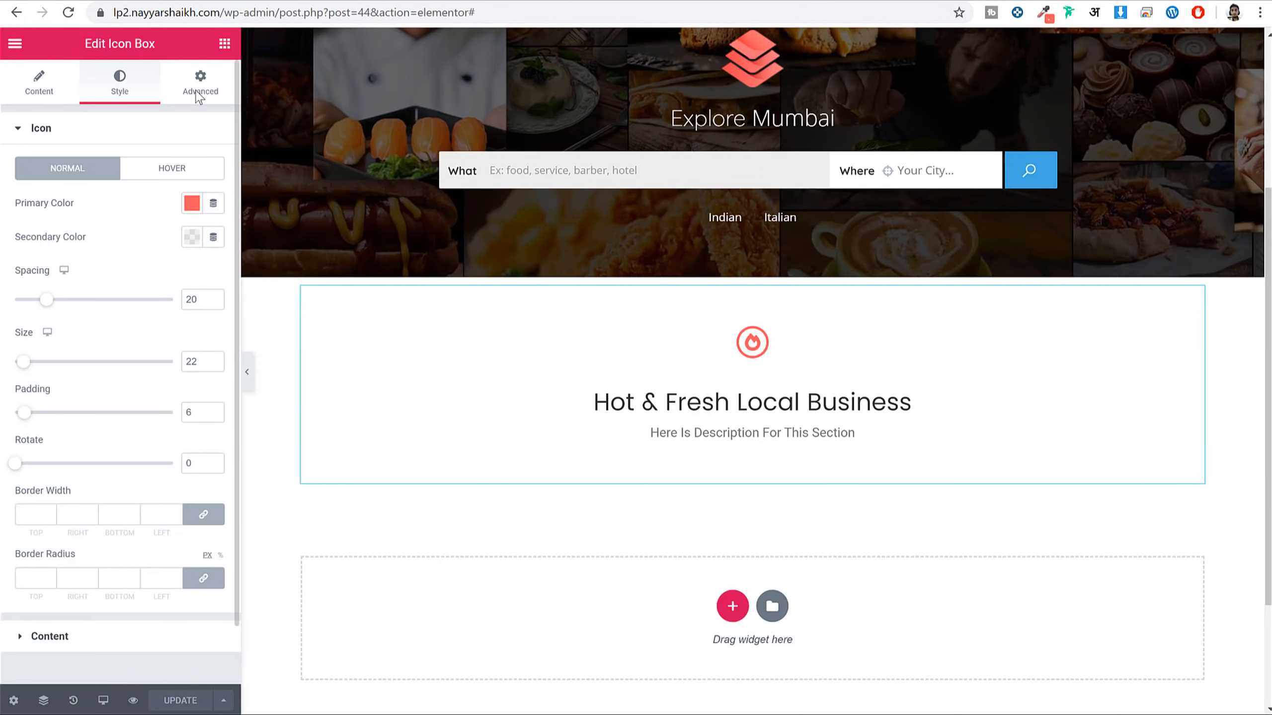
Add a Listing Posts widget below the Hot & Fresh Local Business heading
left_click(224, 44)
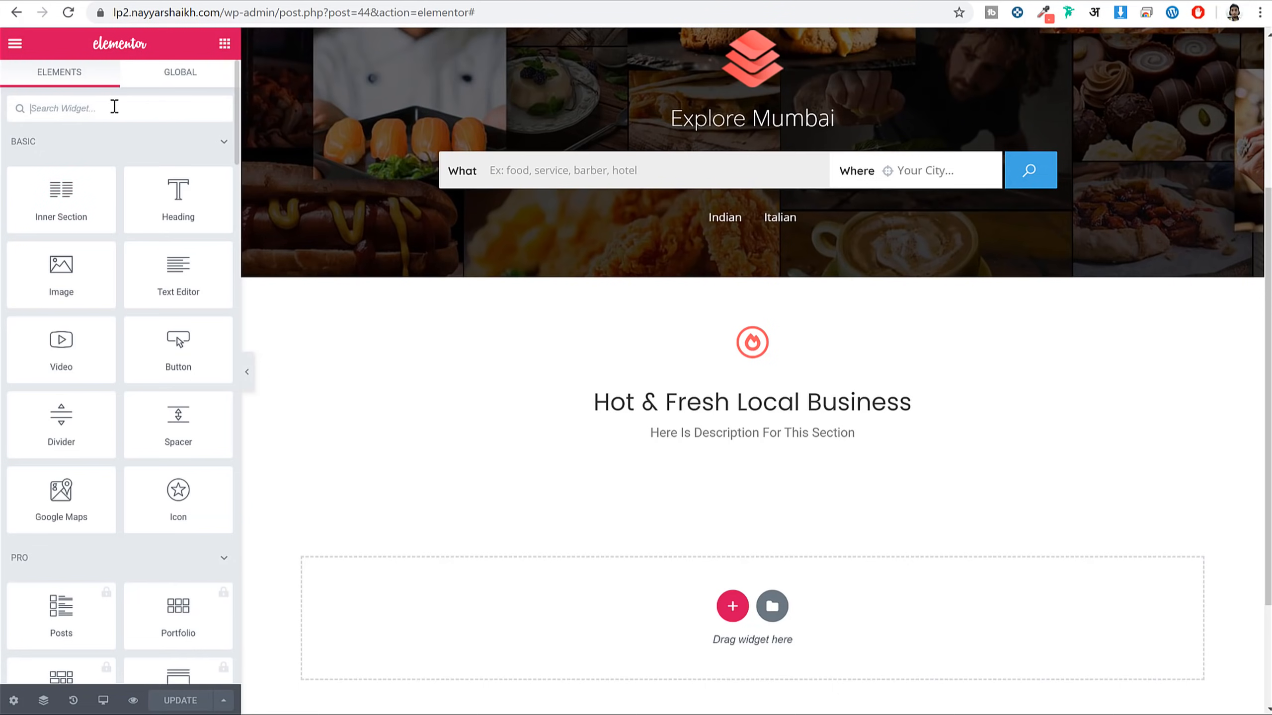
type("post")
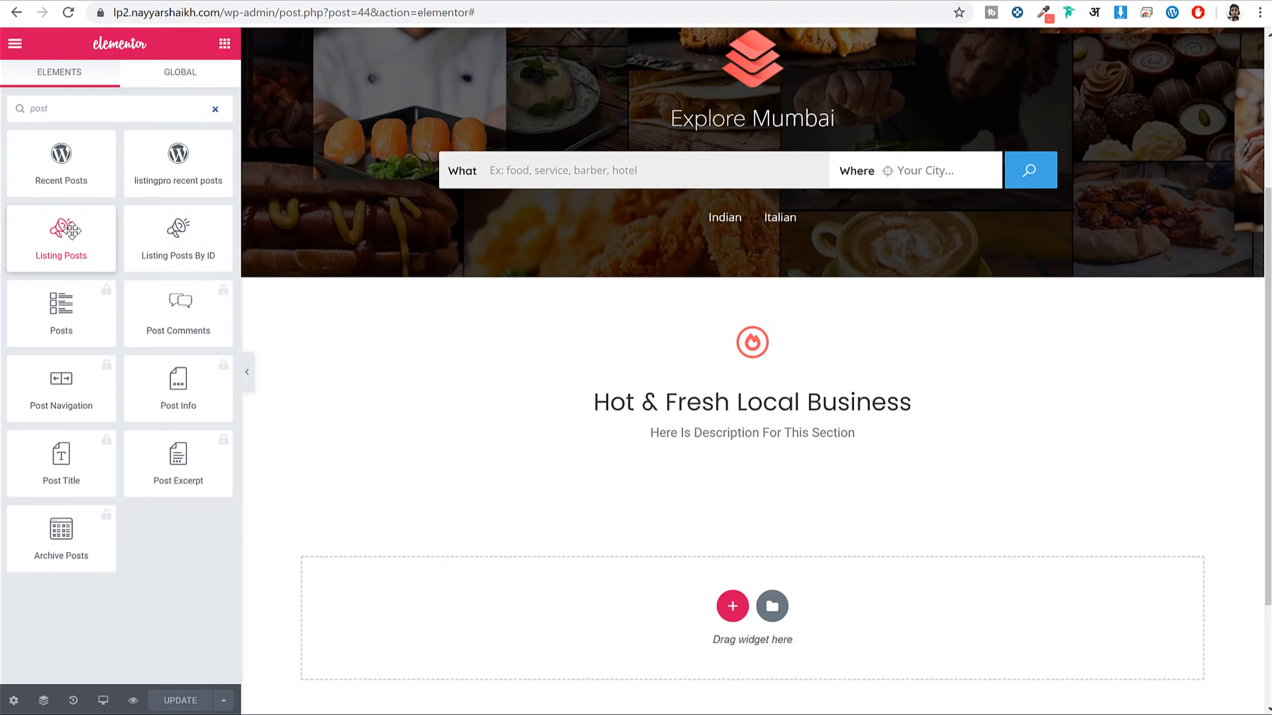
left_click_drag(65, 235, 754, 439)
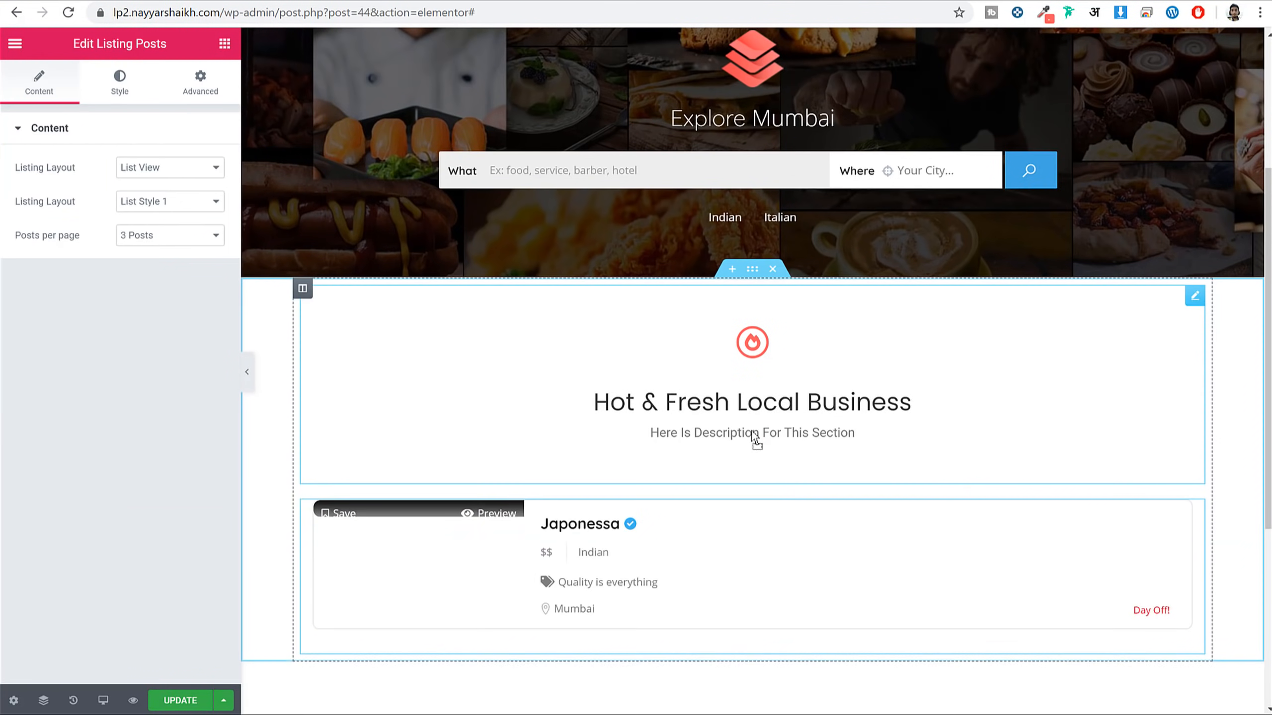
scroll(801, 431, "down", 3)
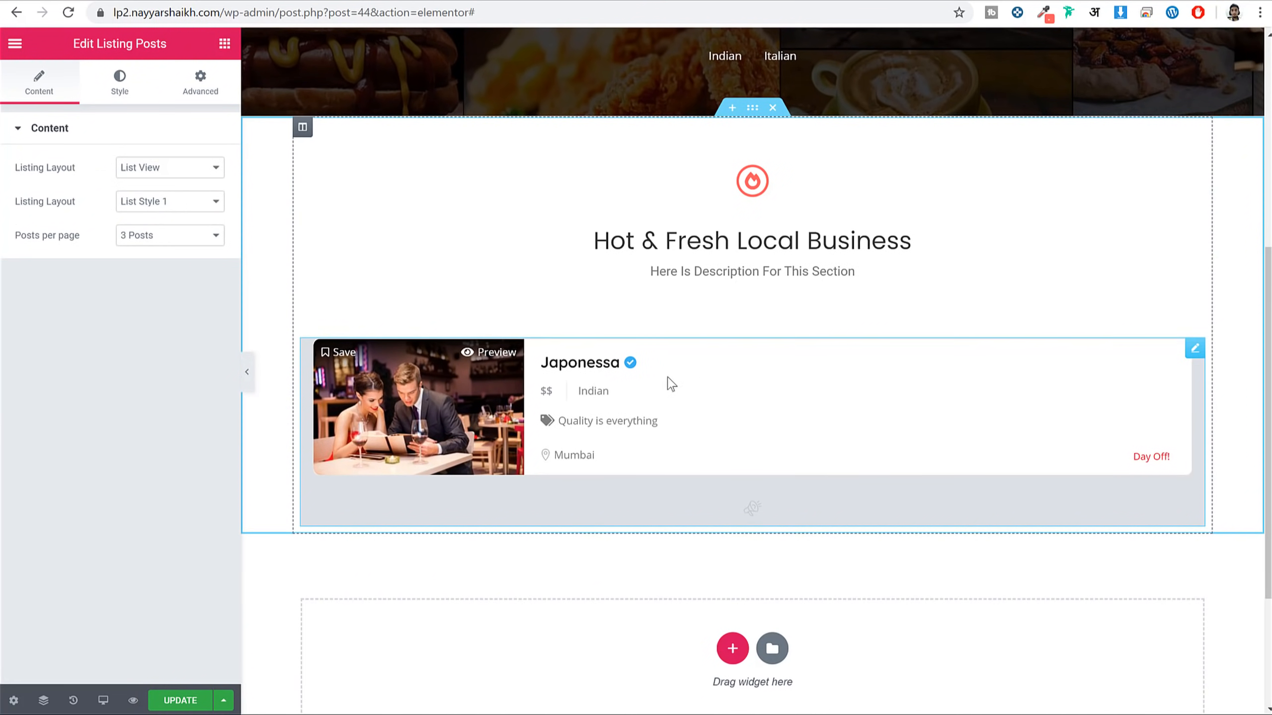
Switch the listings to Grid View with Grid Style 3, save, and preview full-width
left_click(172, 173)
left_click(176, 181)
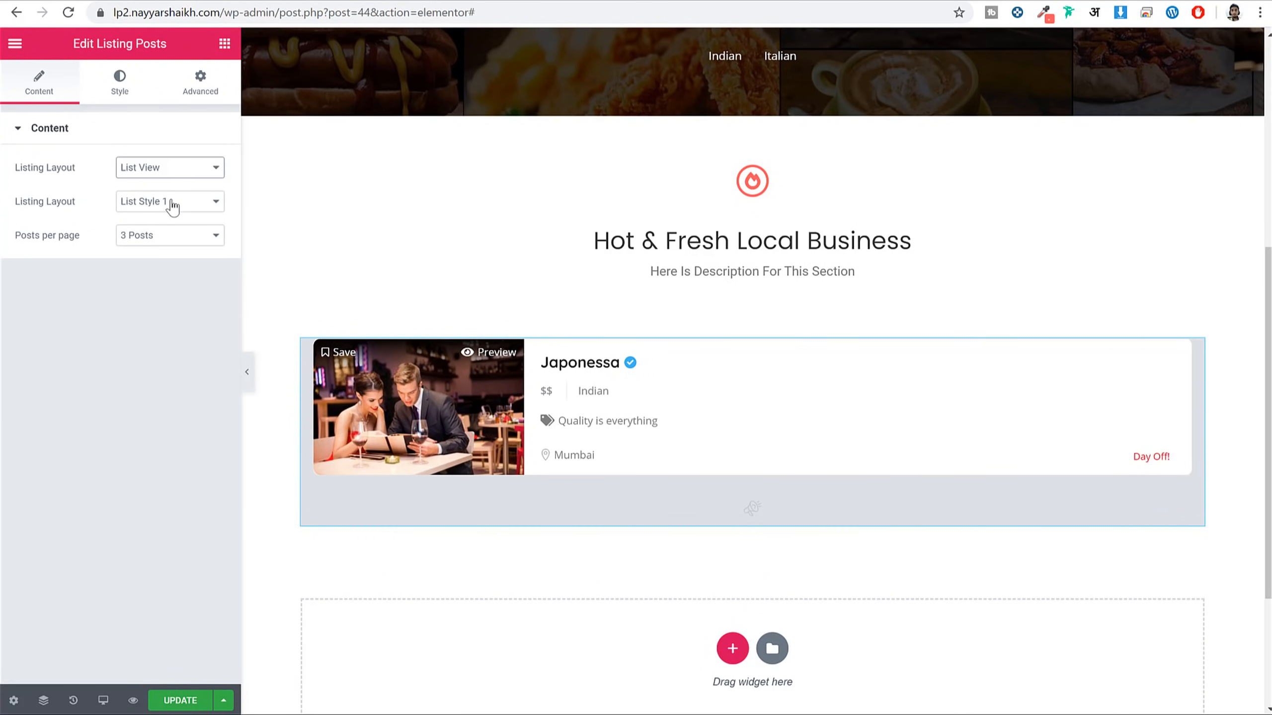
left_click(173, 204)
left_click(164, 232)
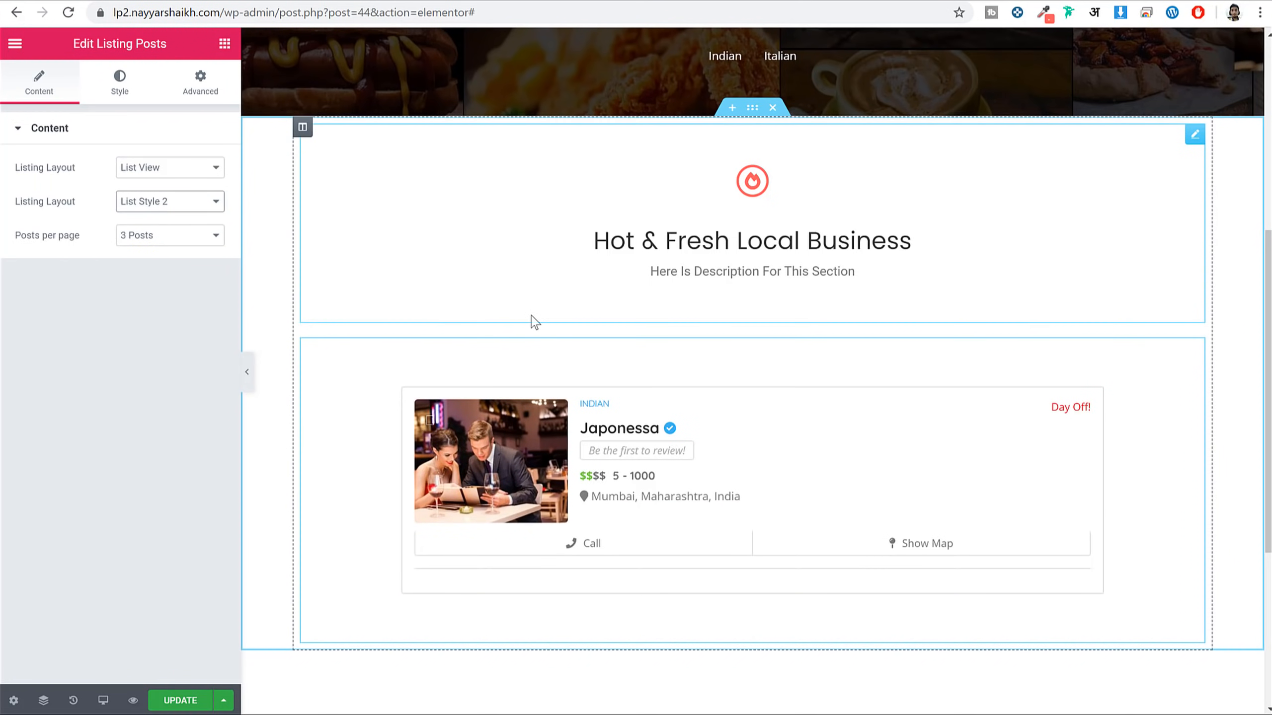
left_click(171, 173)
left_click(172, 198)
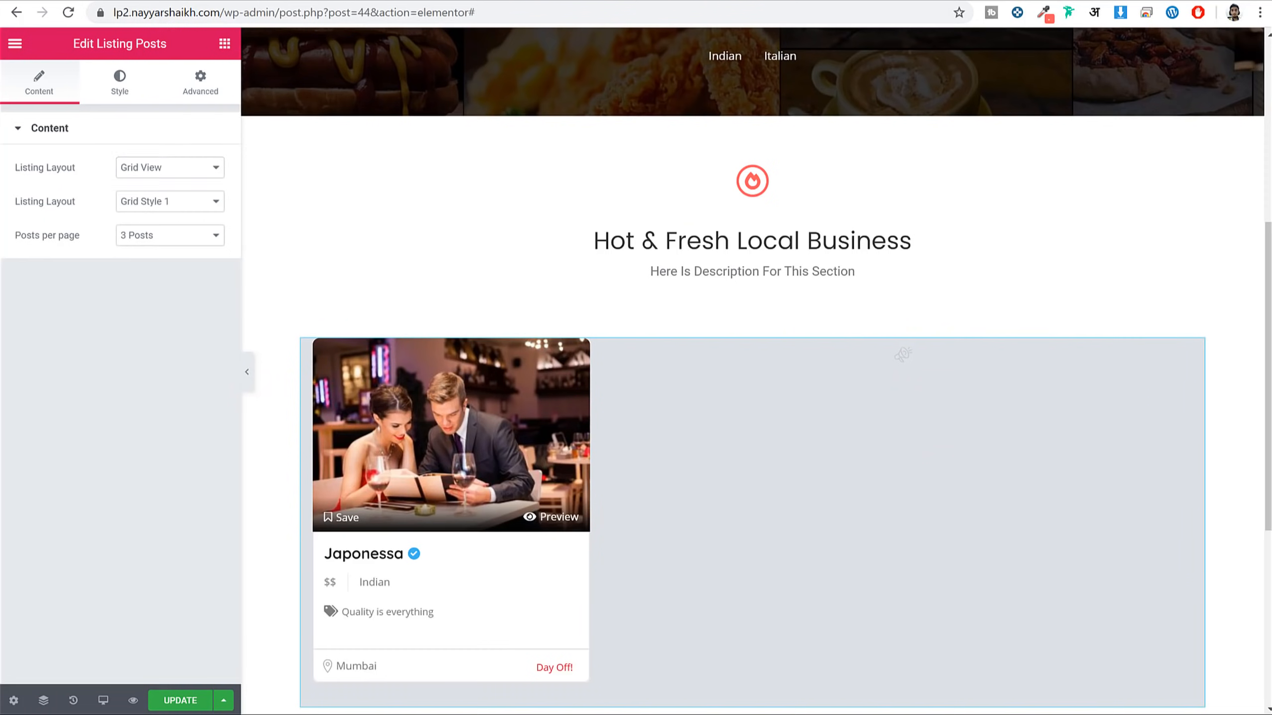
left_click(148, 203)
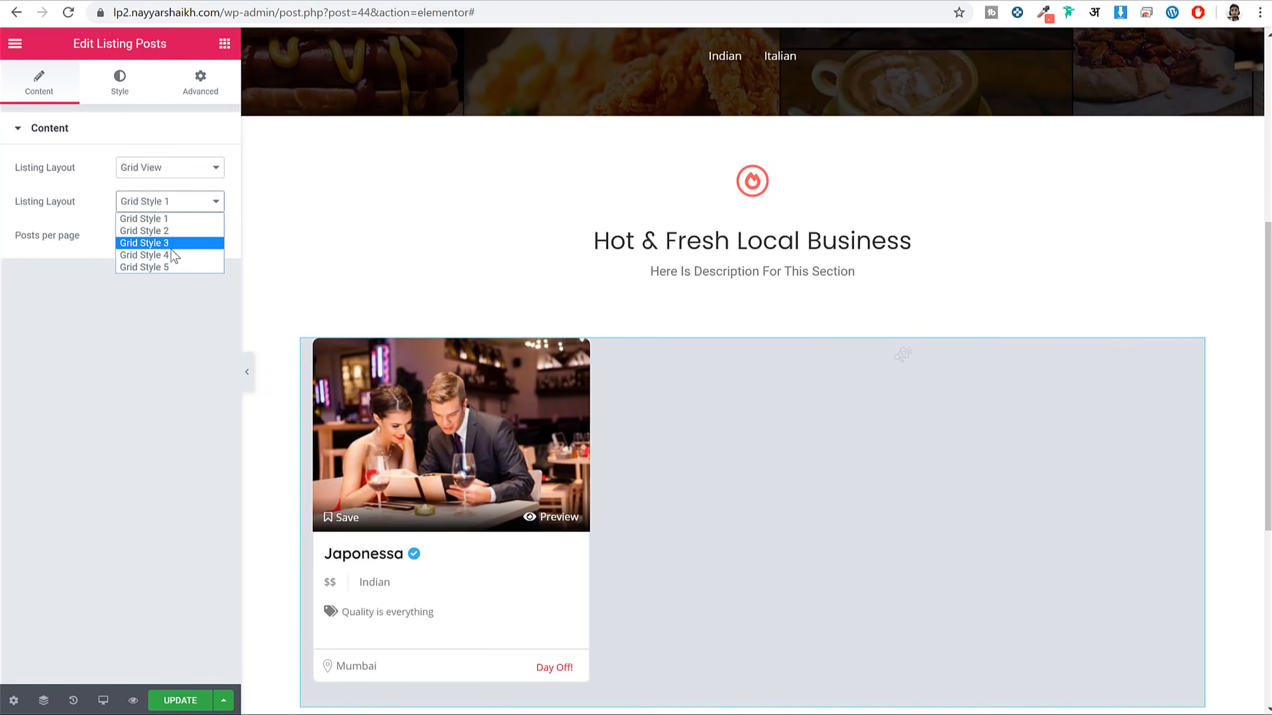
left_click(145, 243)
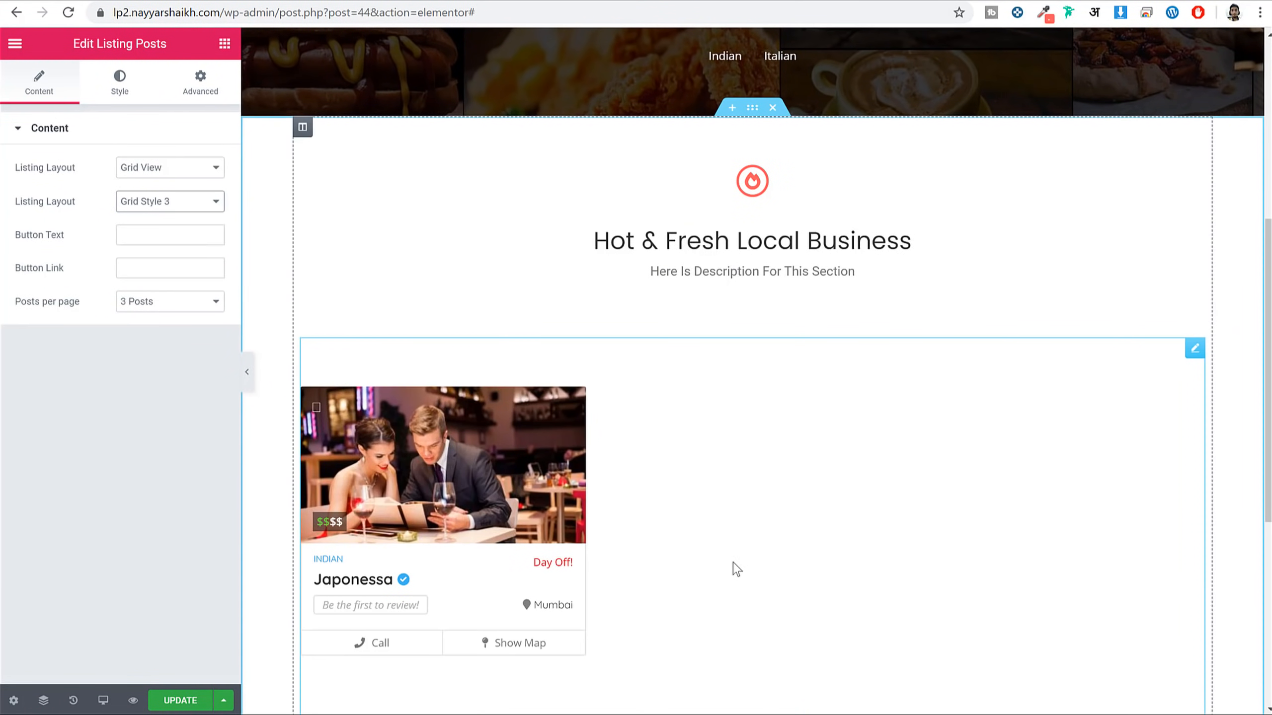
scroll(691, 451, "down", 1)
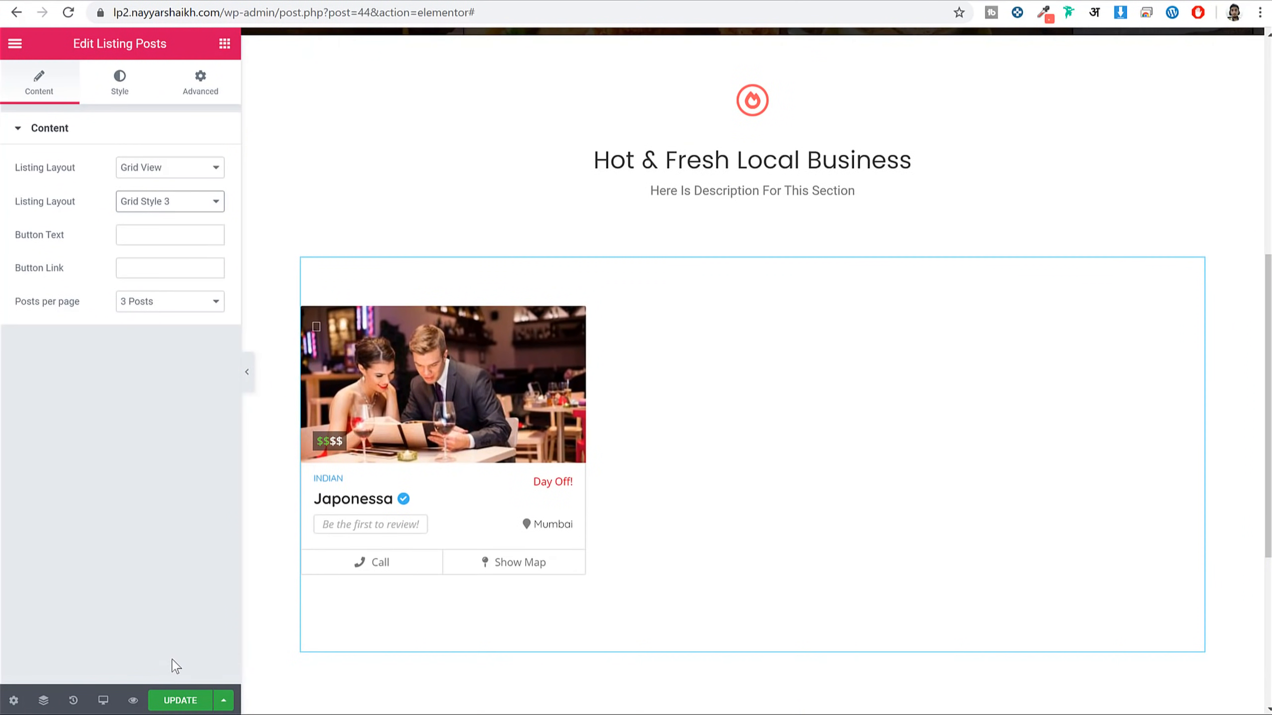
left_click(190, 701)
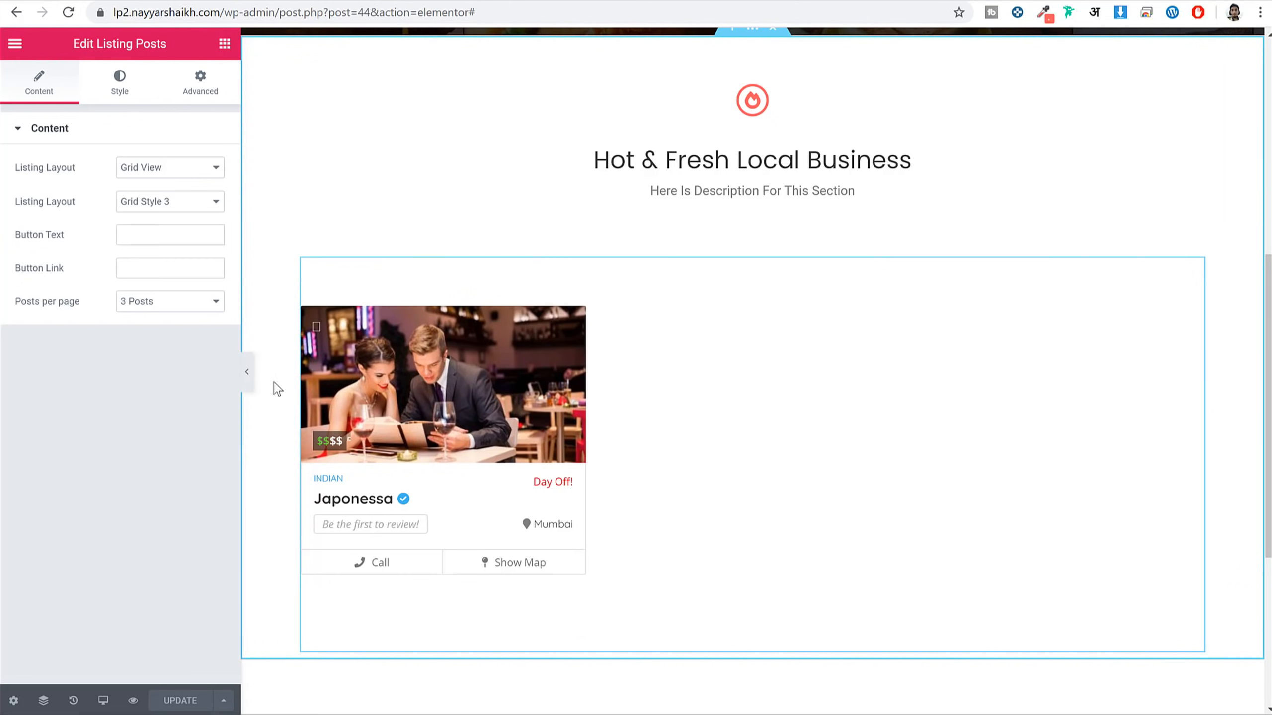
left_click(249, 389)
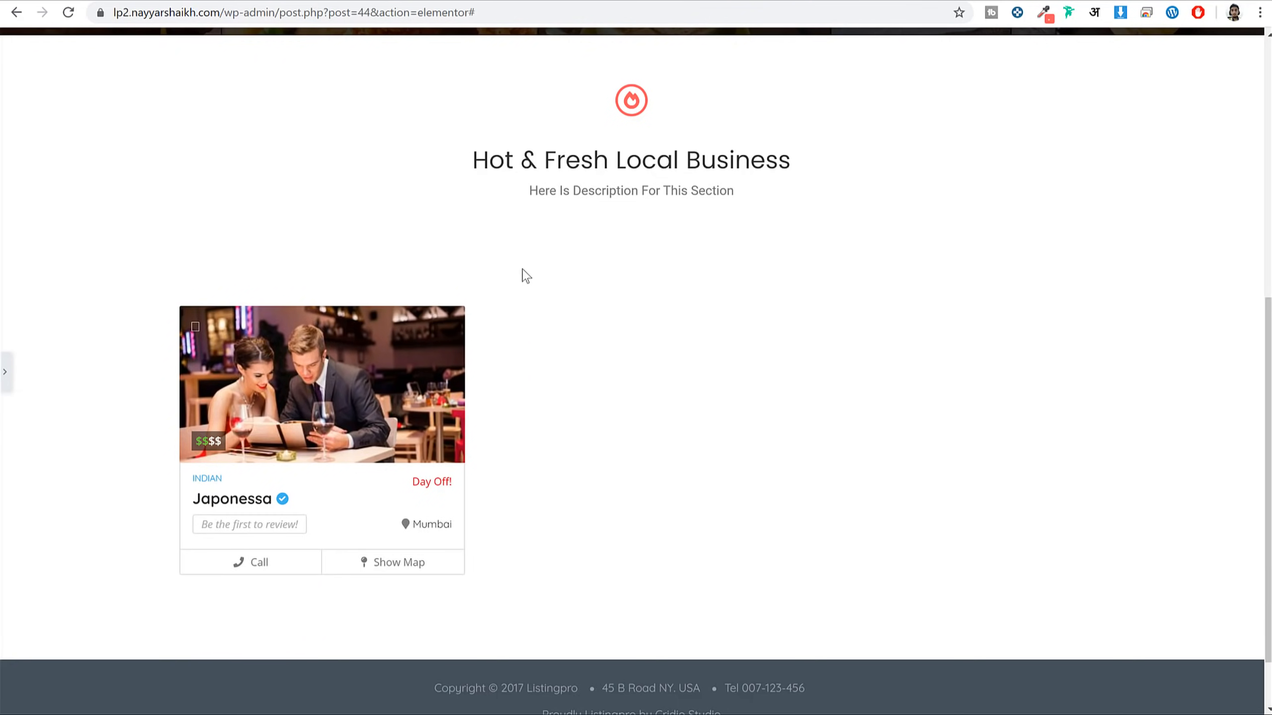
Unlink the Listing Posts widget's margins, set the top margin to -70, and save
left_click(6, 383)
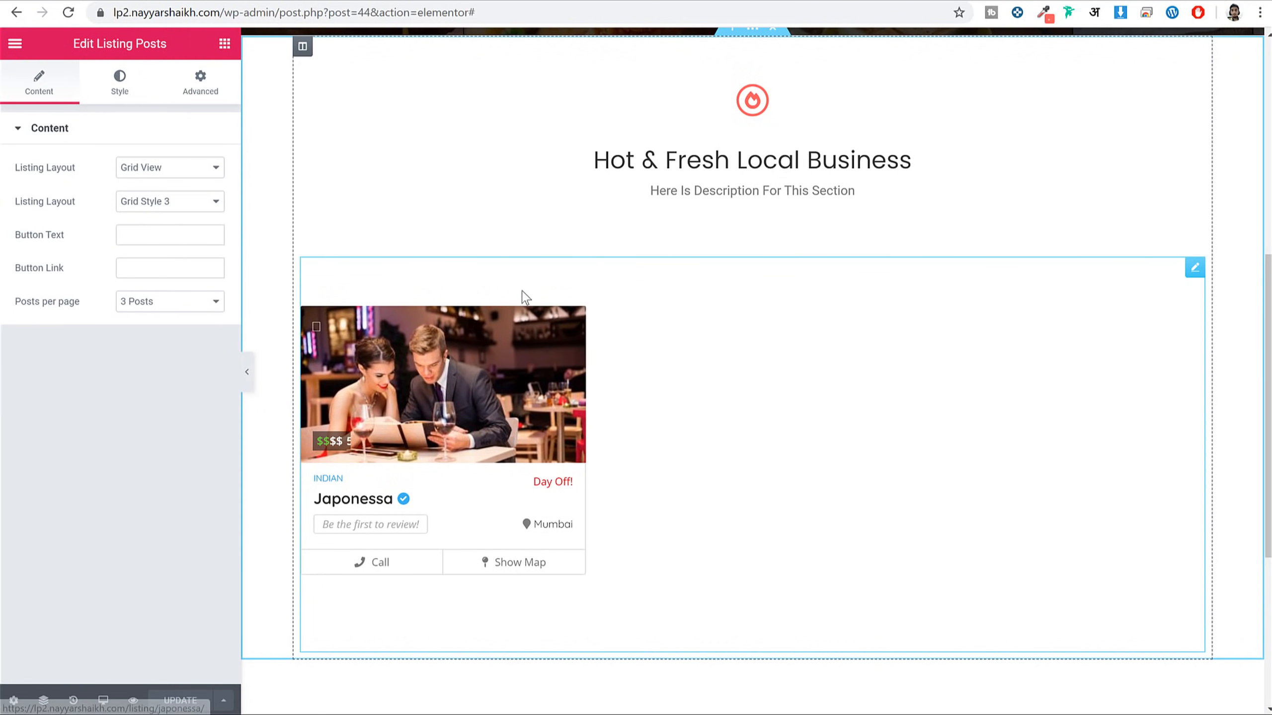
left_click(199, 85)
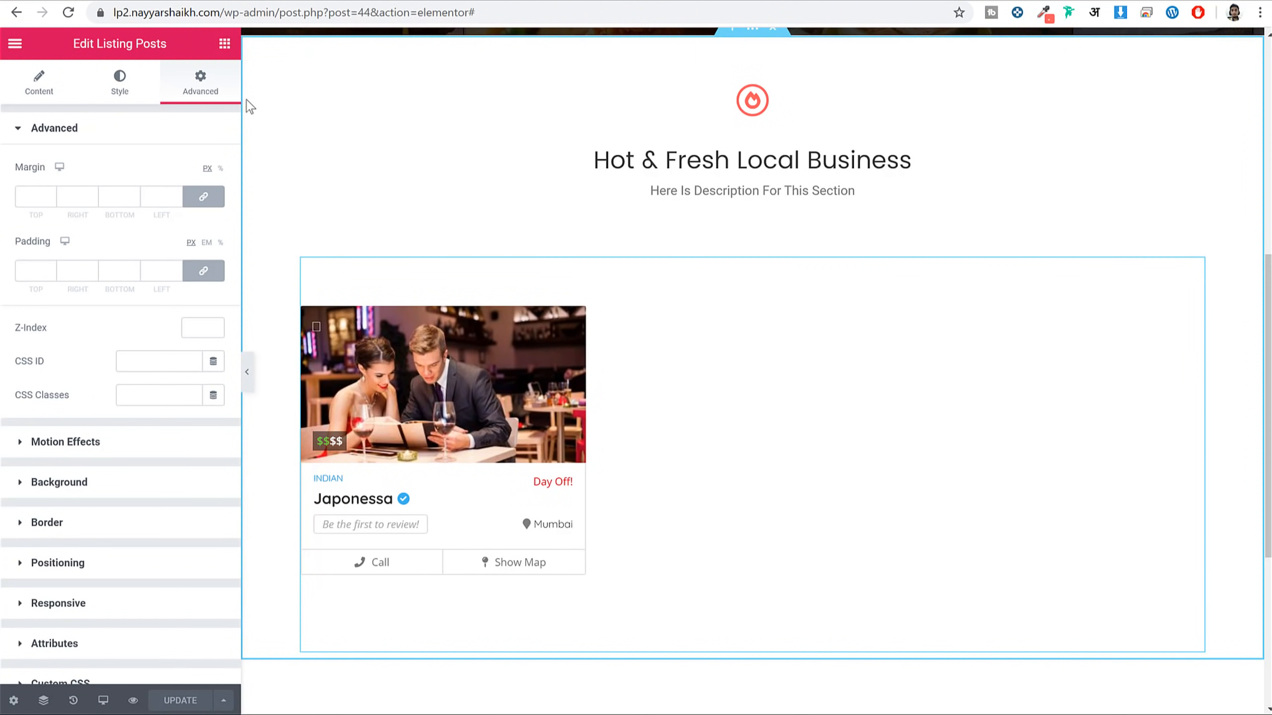
left_click(199, 197)
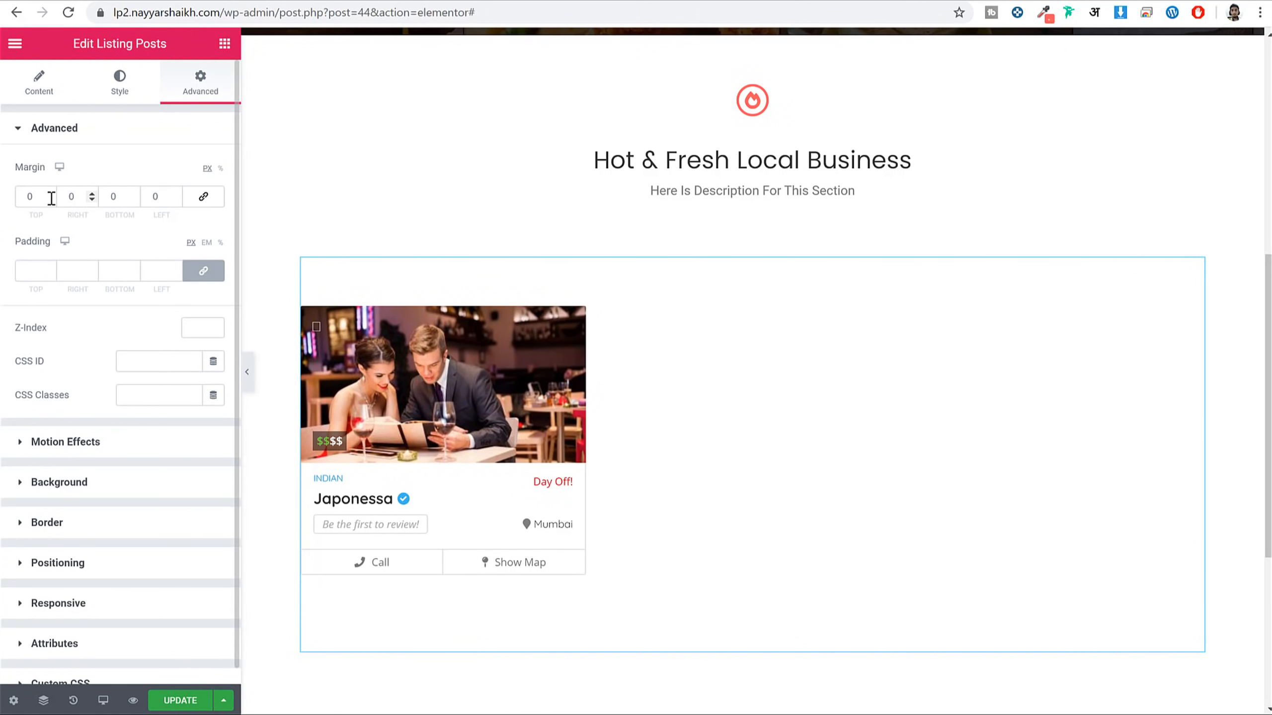
double_click(28, 197)
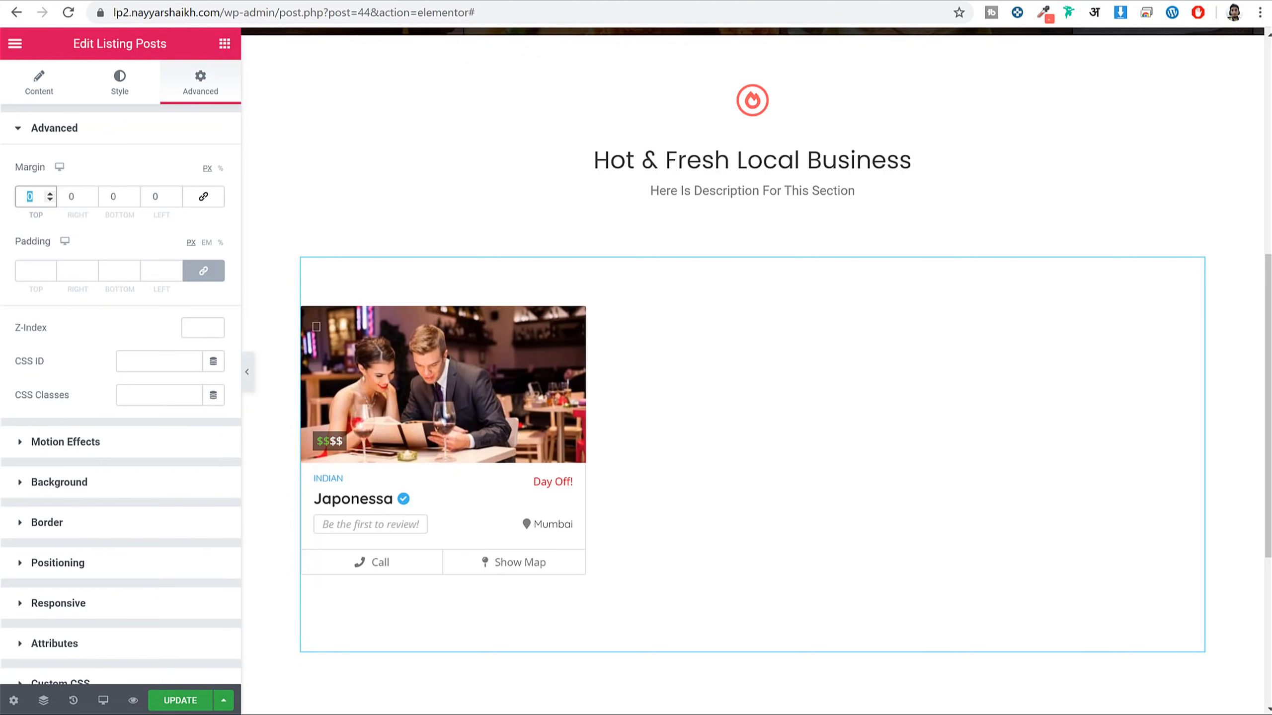
type("70")
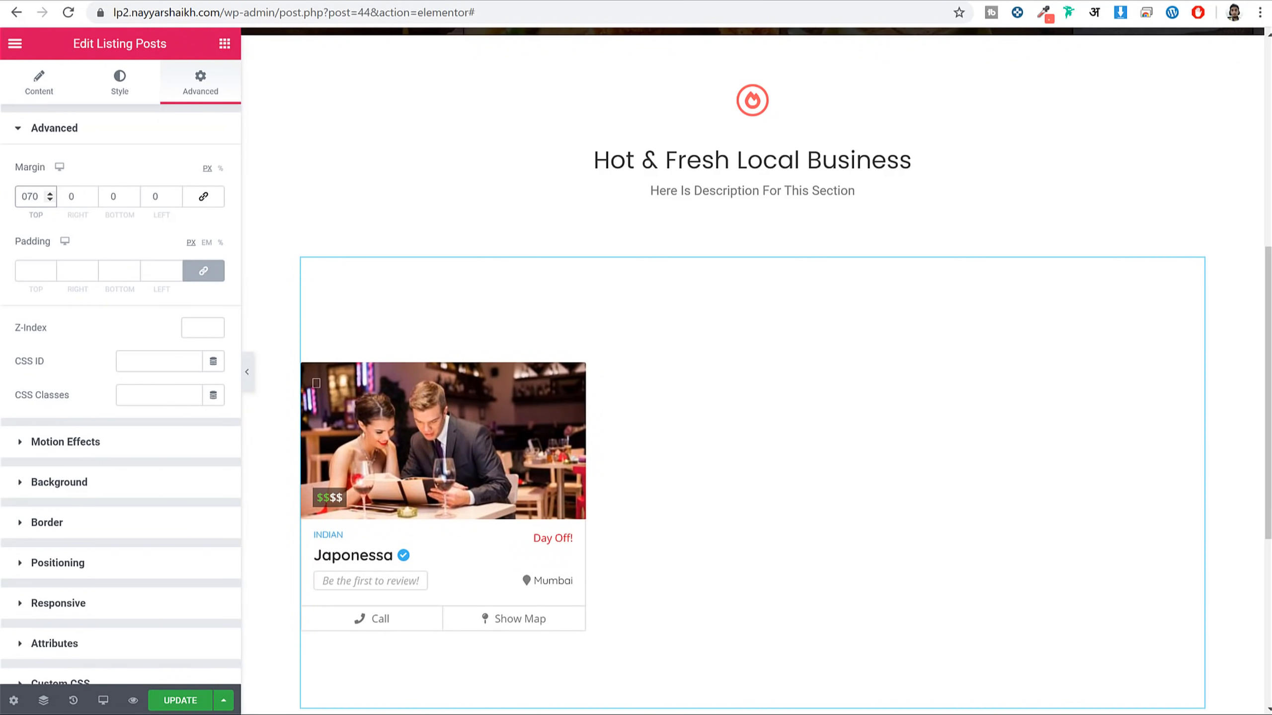
type("-")
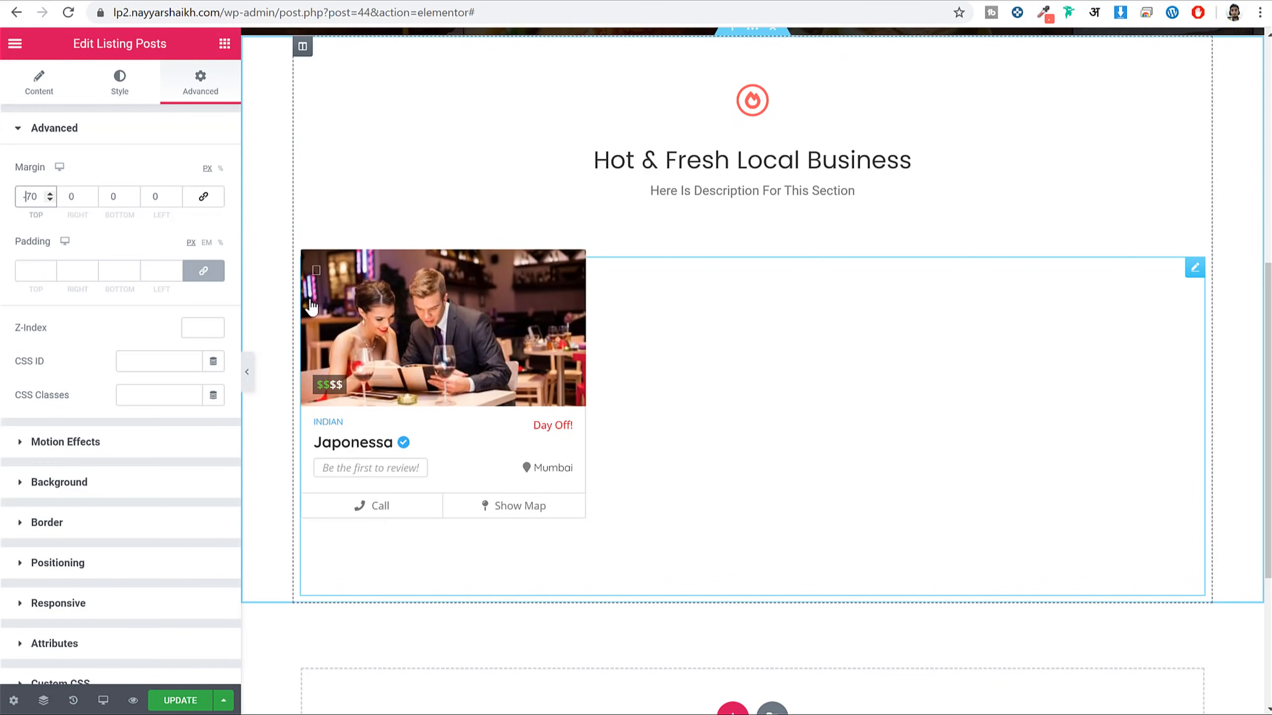
left_click(247, 371)
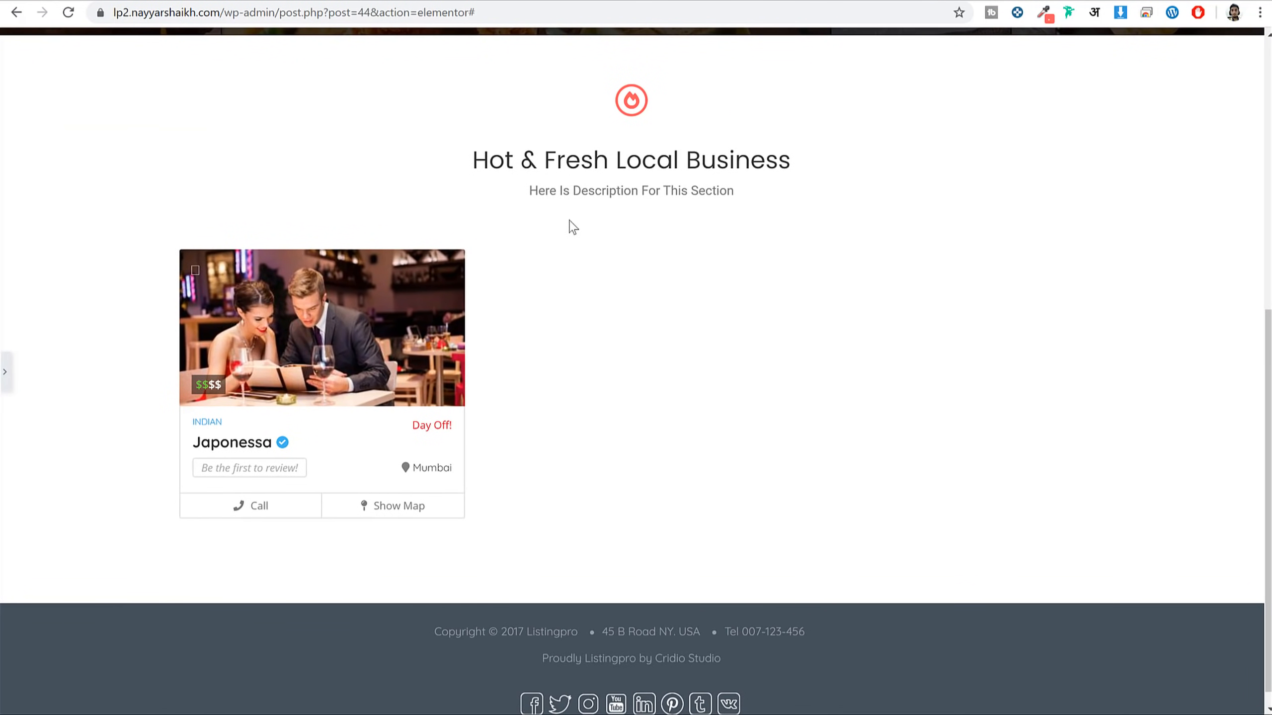
left_click(5, 372)
left_click(183, 700)
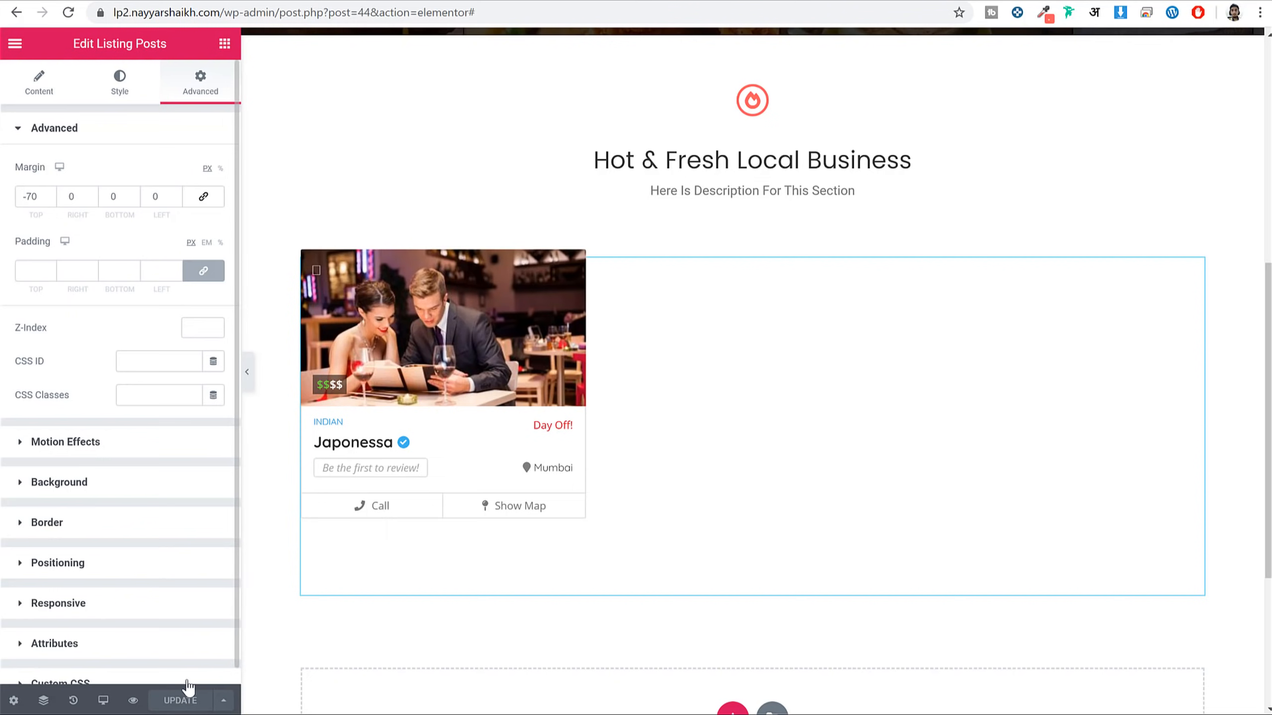
Check the page in browser preview and at mobile, tablet and desktop widths
scroll(714, 450, "up", 5)
scroll(714, 450, "up", 3)
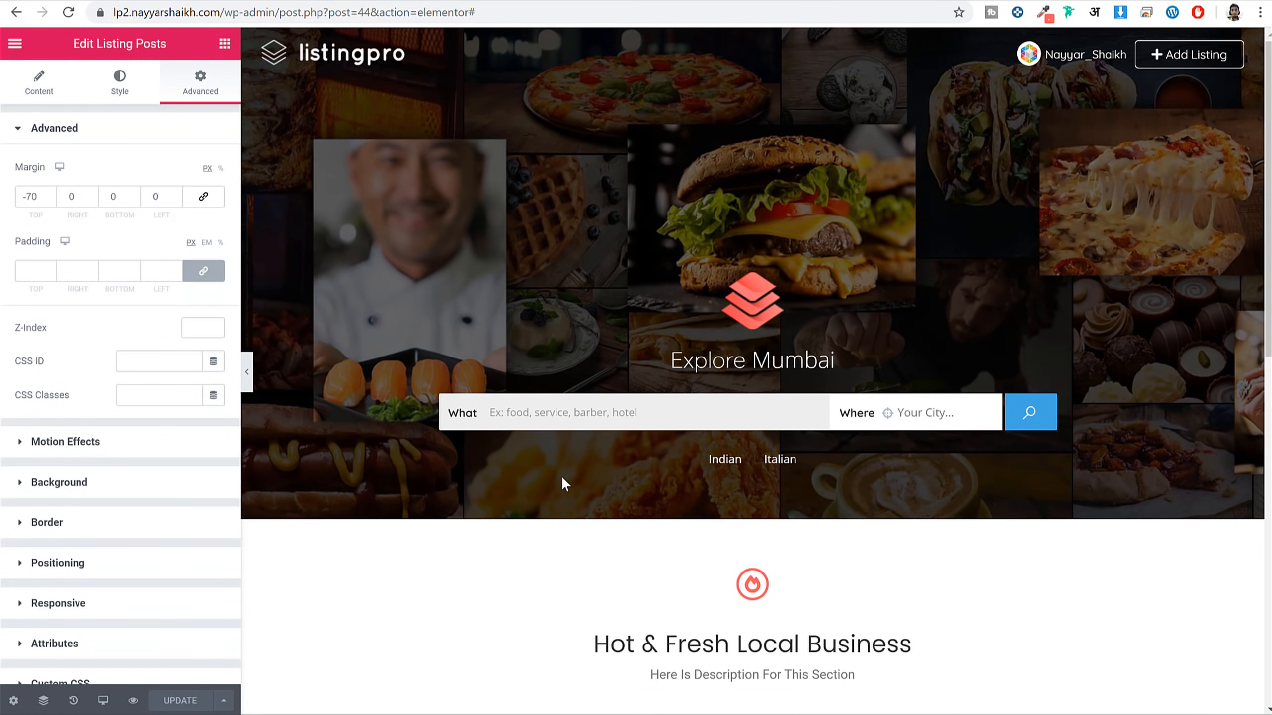
scroll(561, 476, "down", 3)
left_click(133, 701)
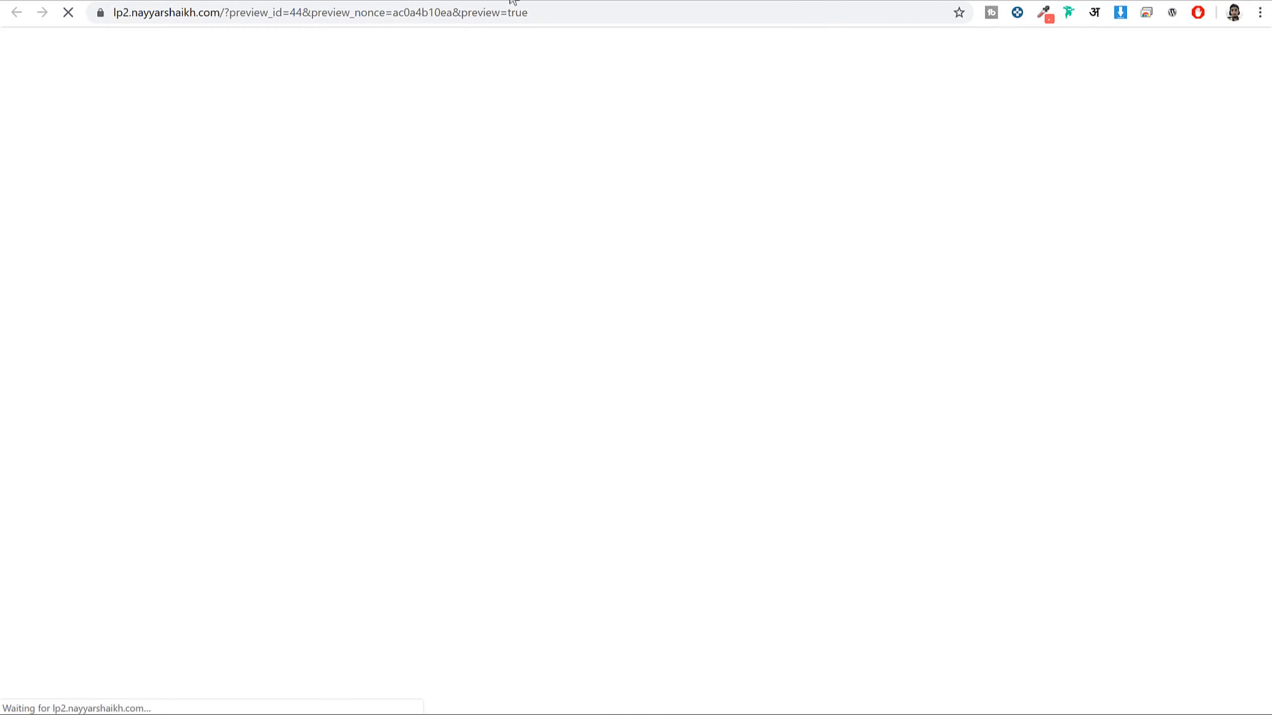
key("ctrl+w")
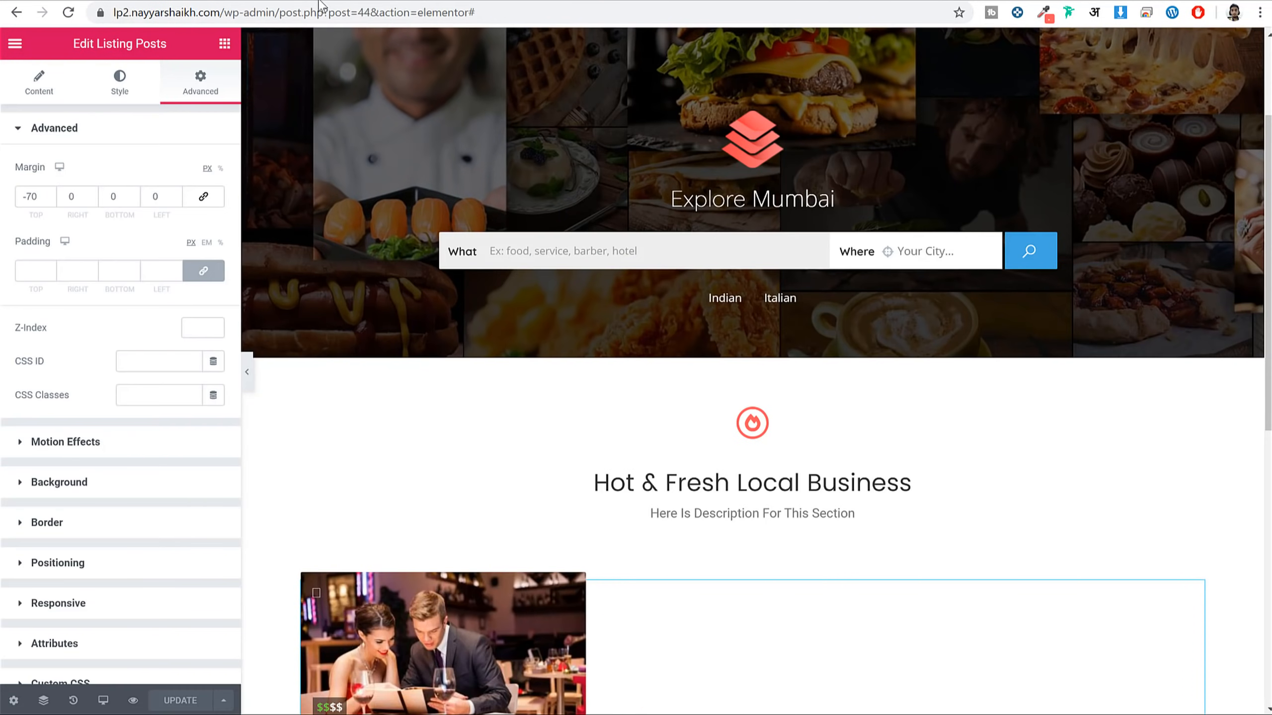
left_click(106, 702)
left_click(100, 661)
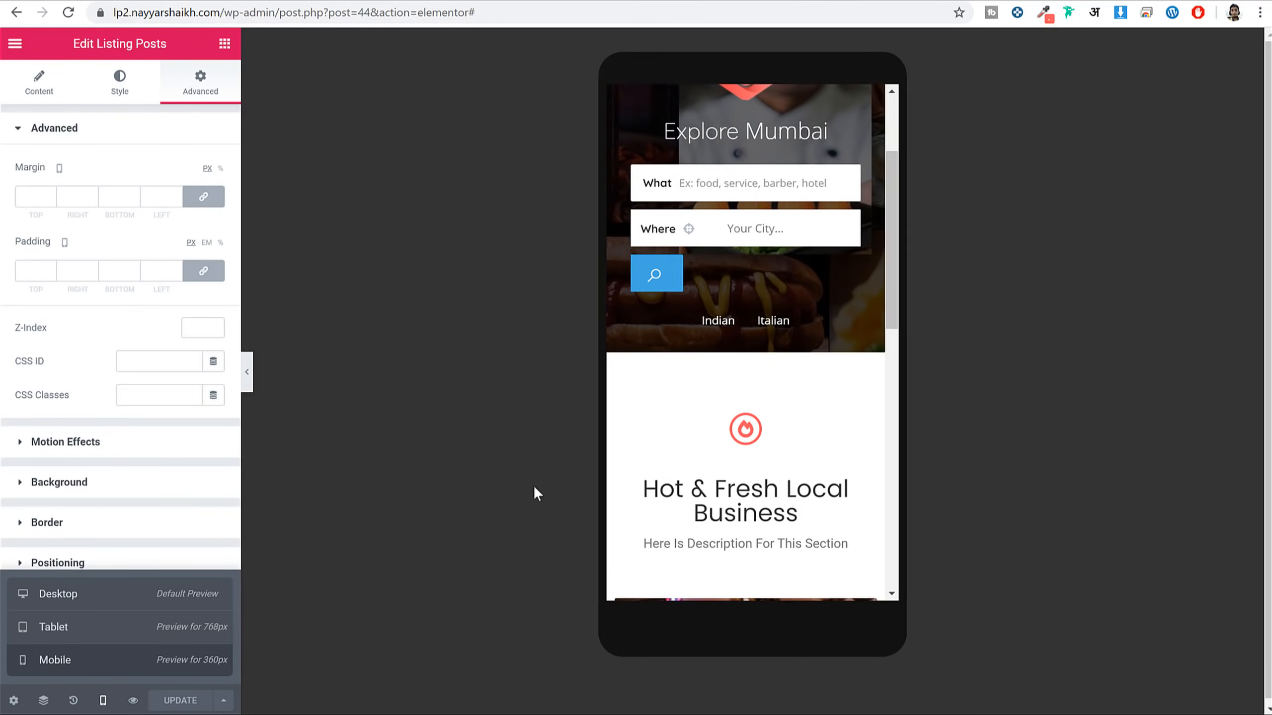
scroll(827, 409, "down", 6)
scroll(828, 419, "up", 10)
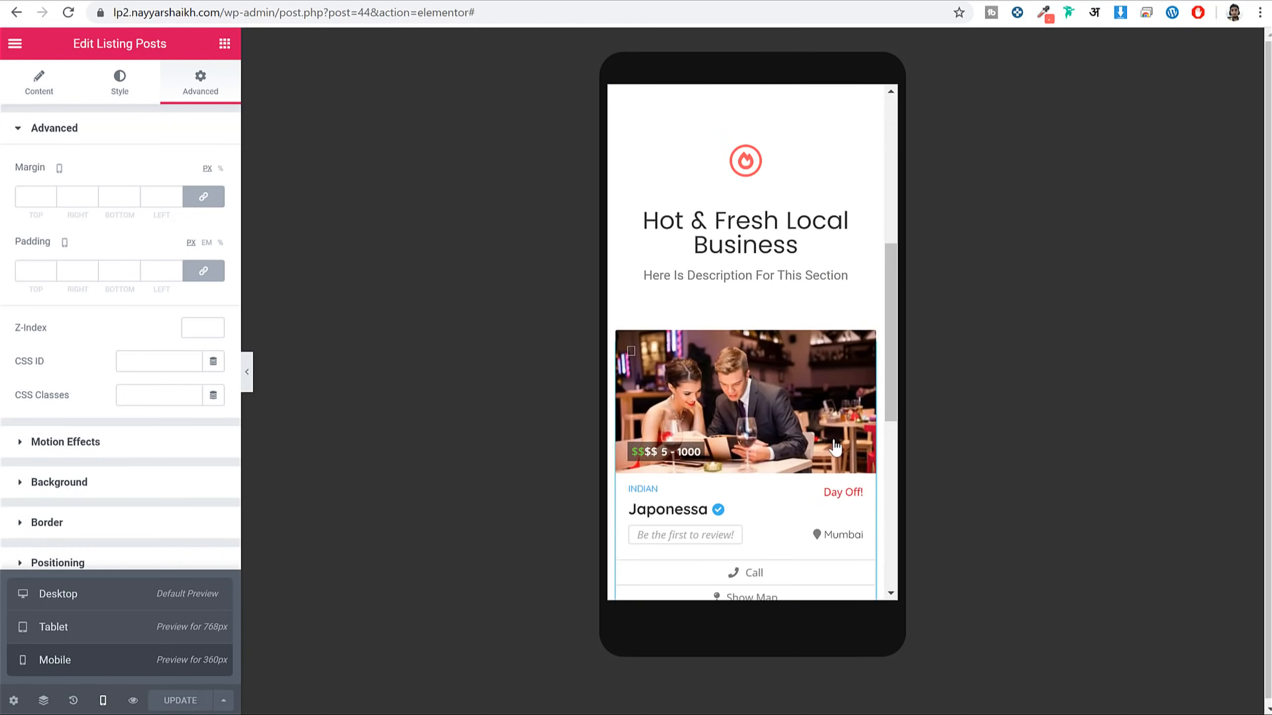
left_click(106, 628)
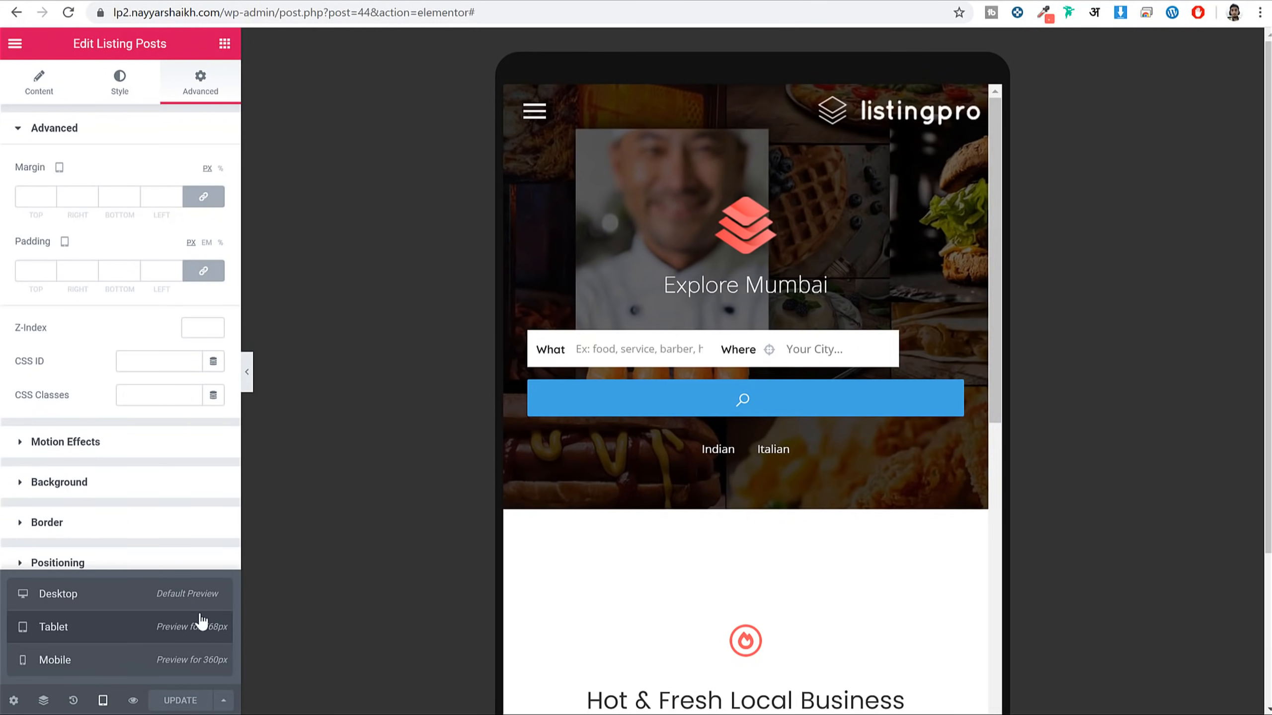
scroll(952, 401, "down", 3)
scroll(926, 451, "down", 5)
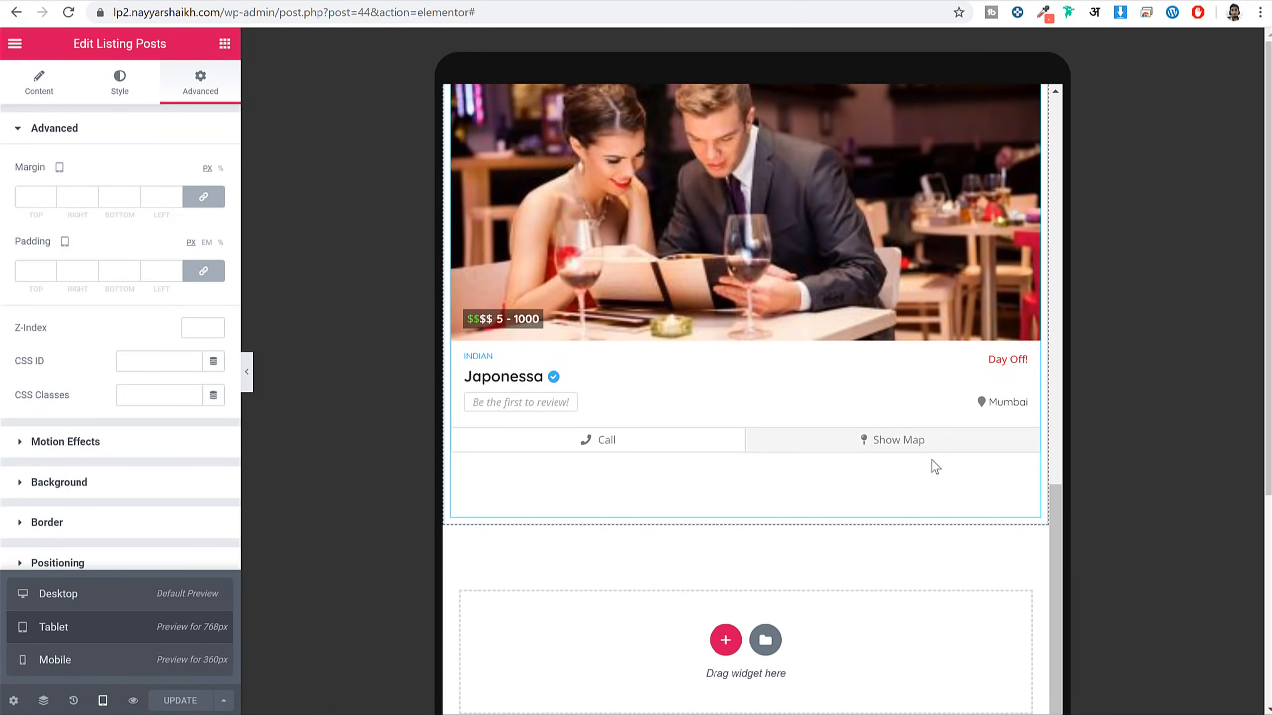
scroll(934, 463, "up", 6)
left_click(68, 603)
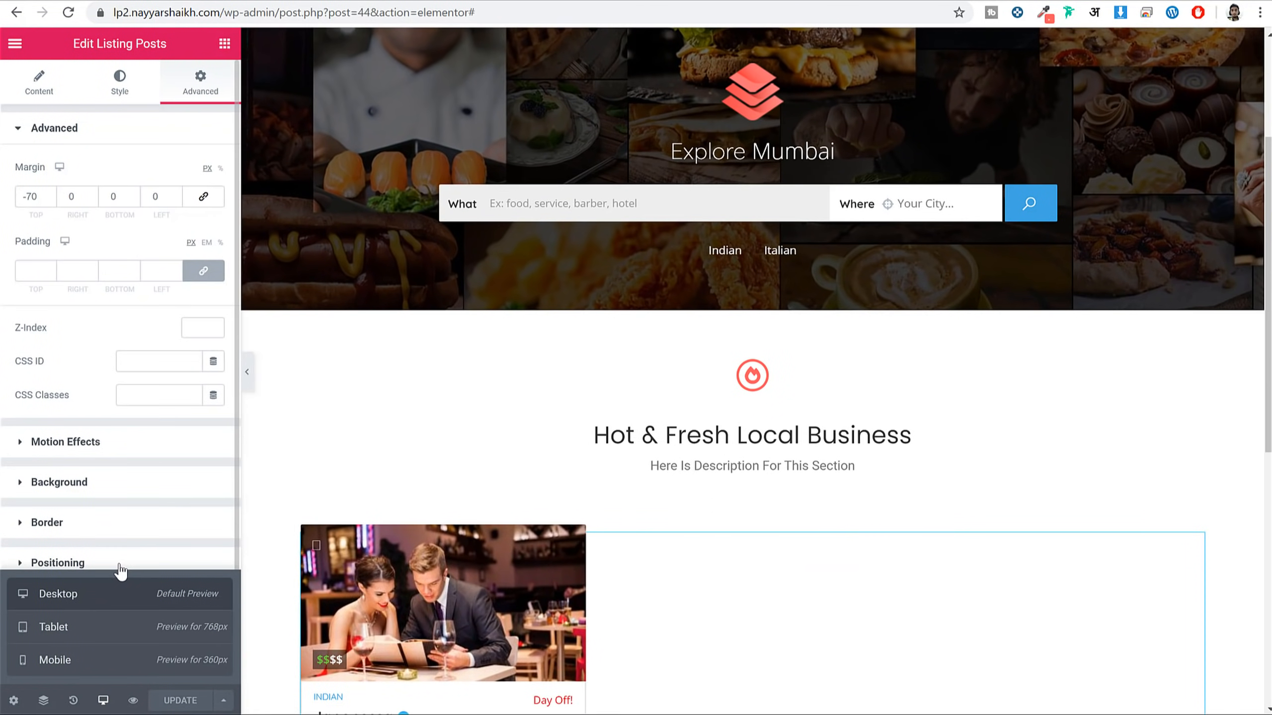
Add a Divider widget in the empty section below the listings and make it zigzag
left_click(104, 700)
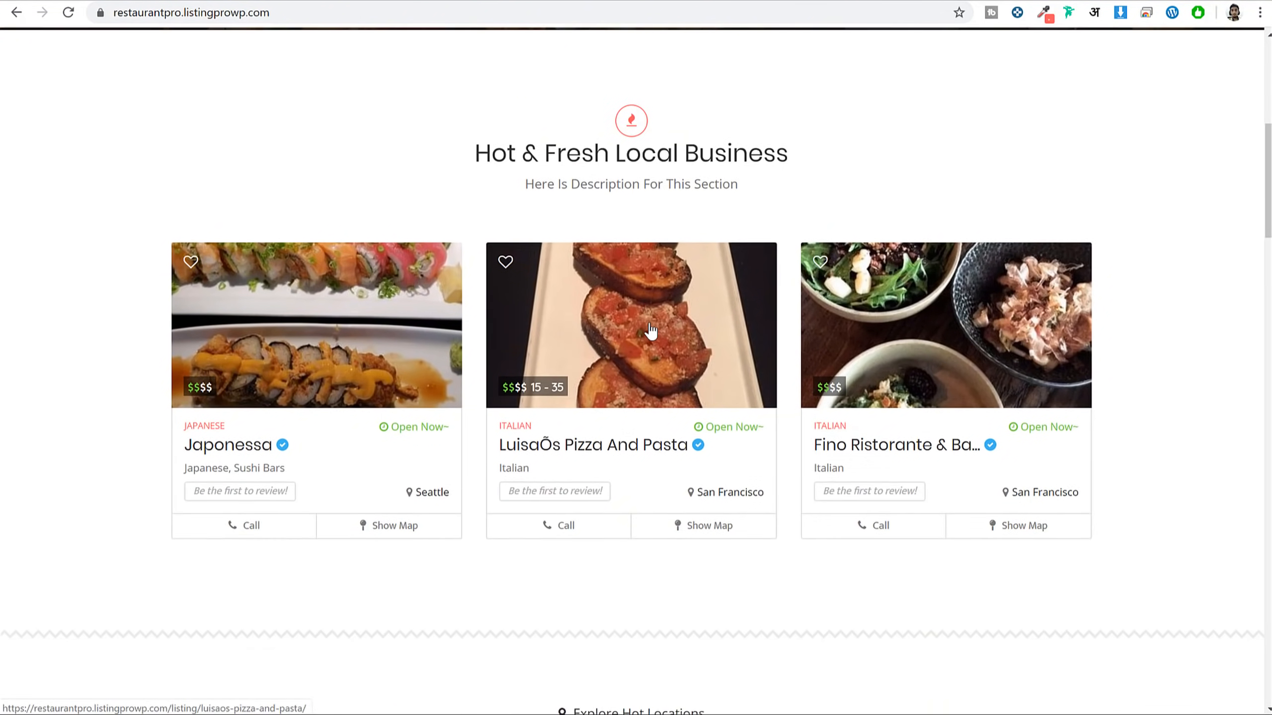
scroll(453, 332, "down", 5)
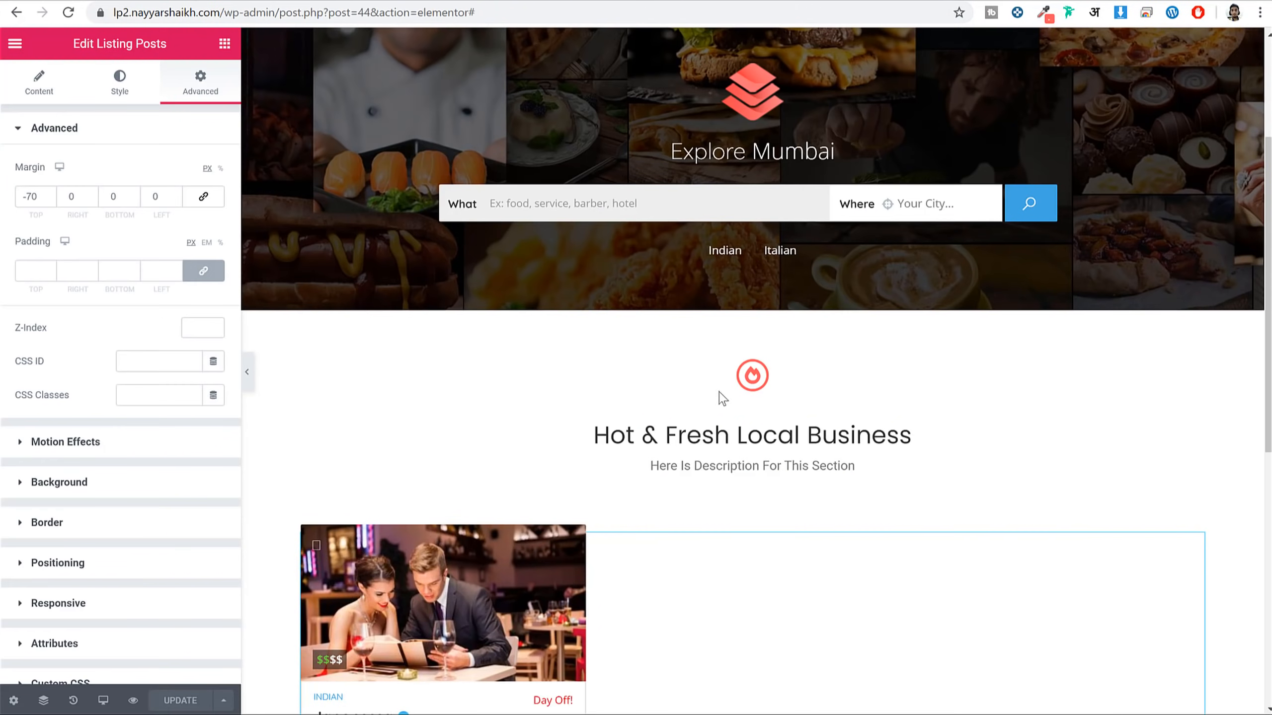
scroll(724, 435, "down", 8)
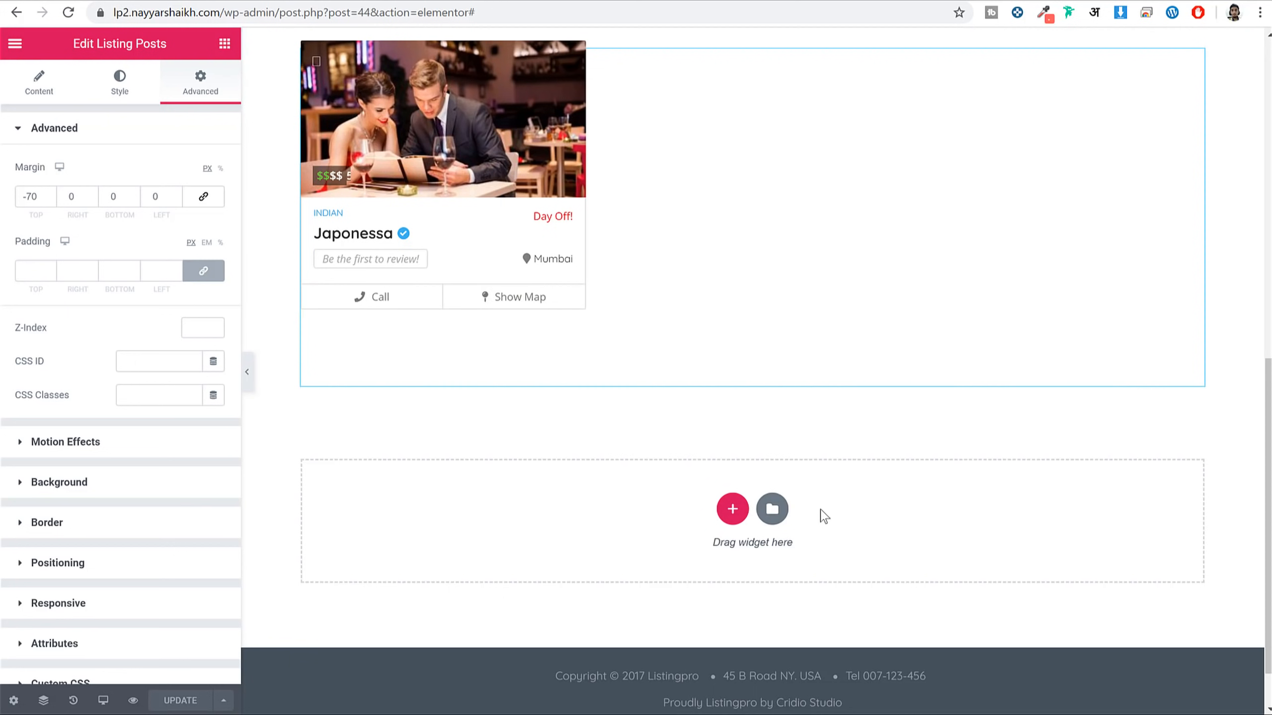
left_click(224, 43)
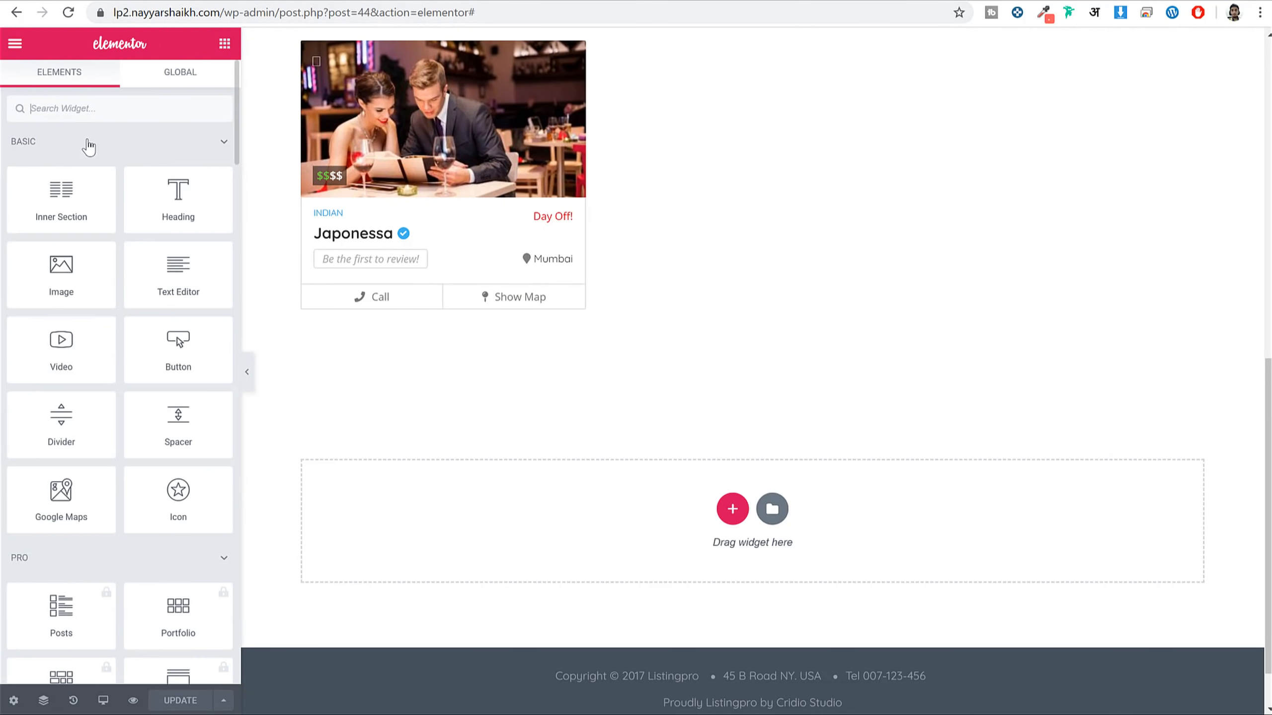
type("divi")
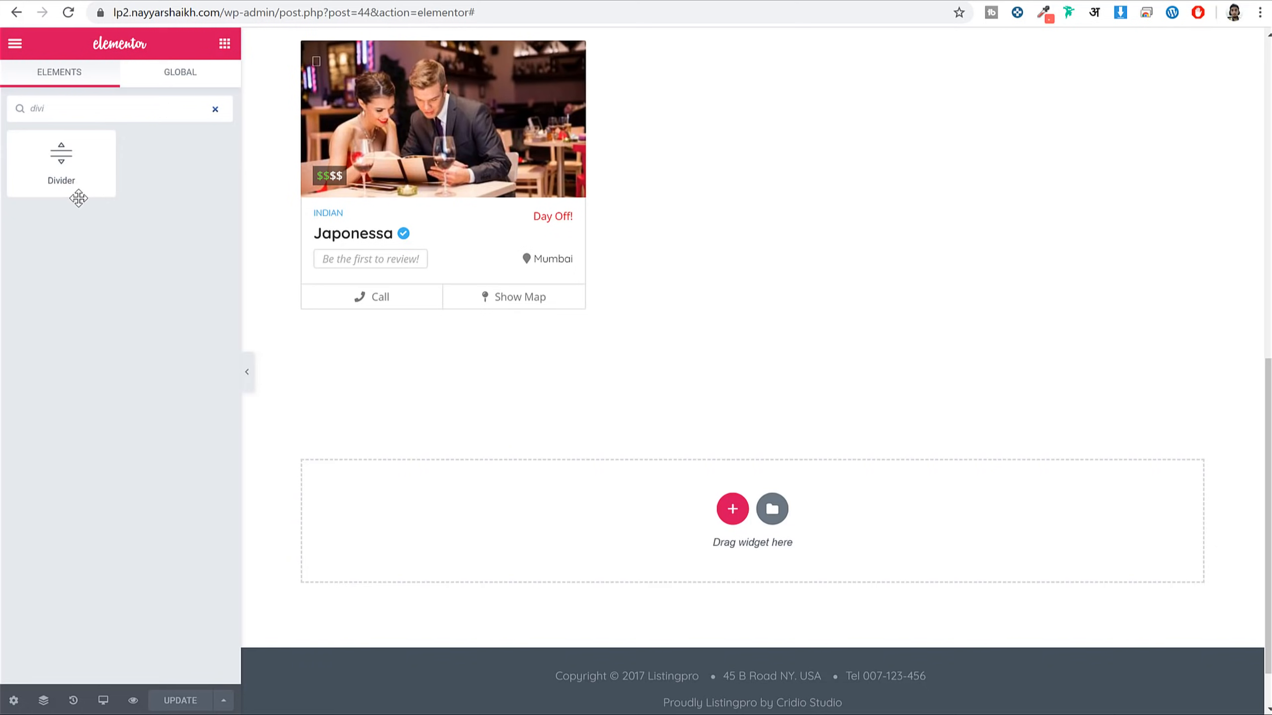
left_click_drag(78, 198, 756, 511)
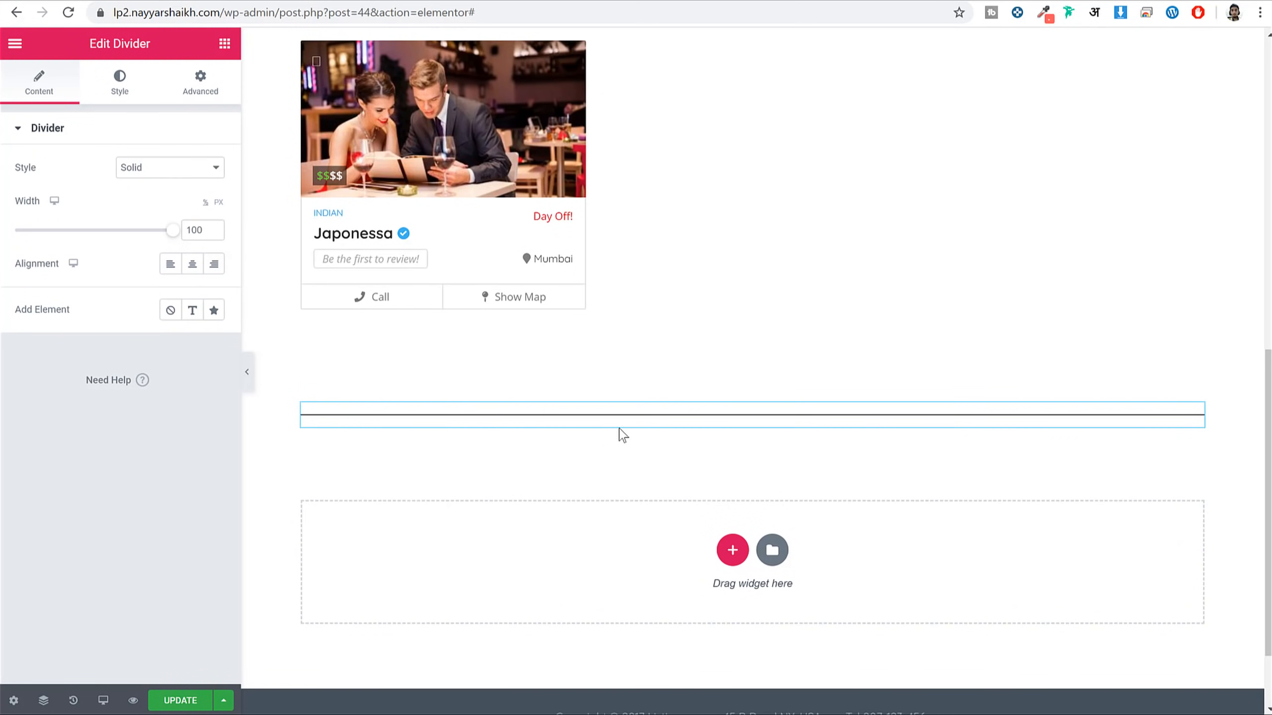
left_click(123, 173)
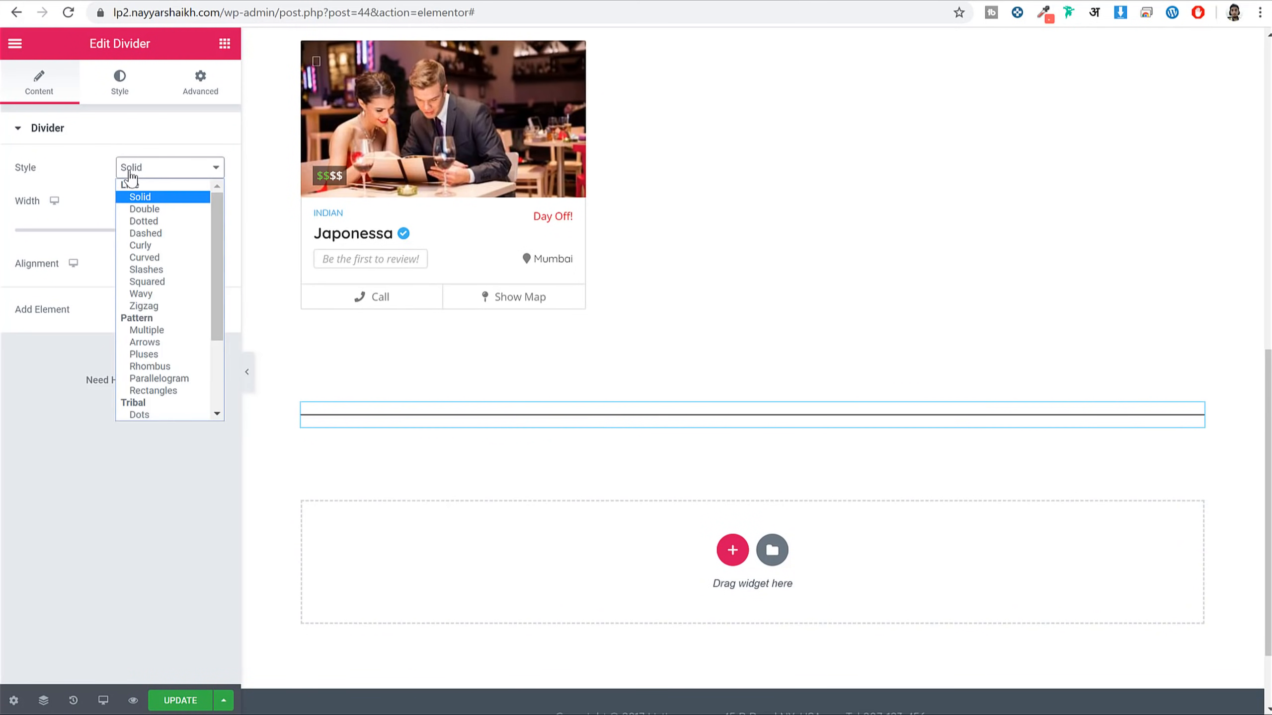
left_click(143, 306)
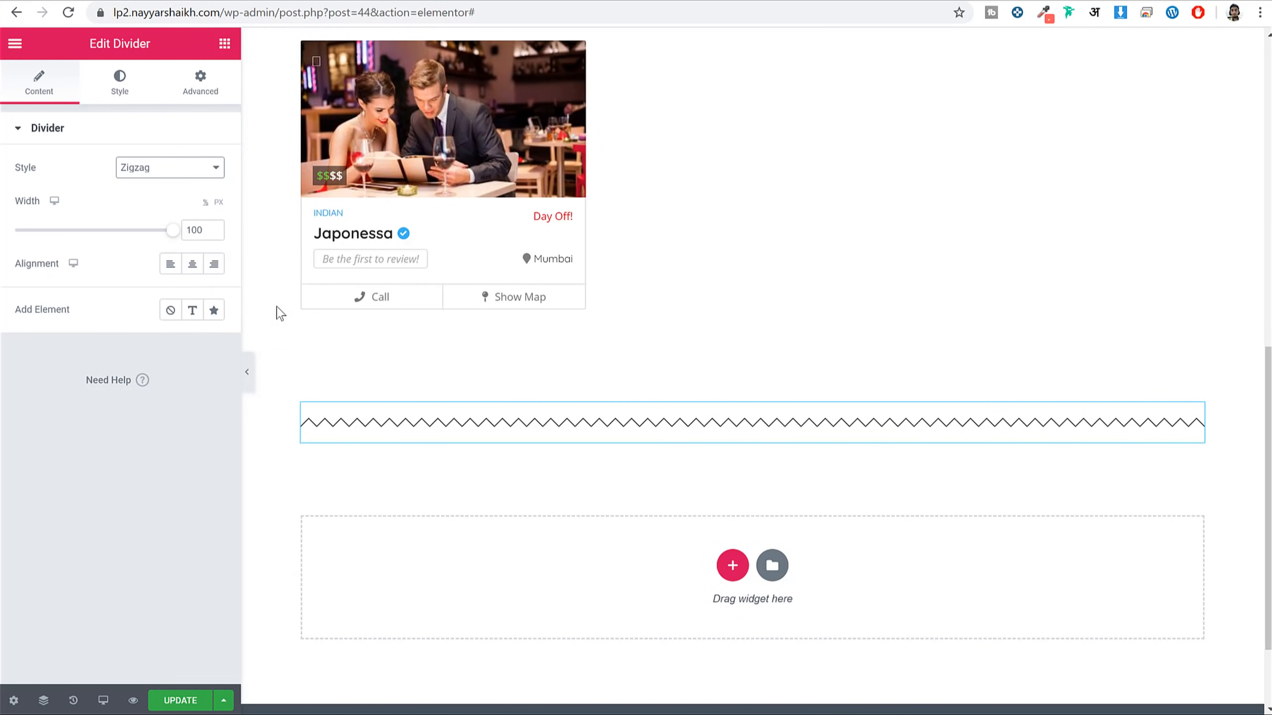
Colour the divider light grey #CFCFCF, save the page, and preview it
left_click(119, 84)
left_click(192, 167)
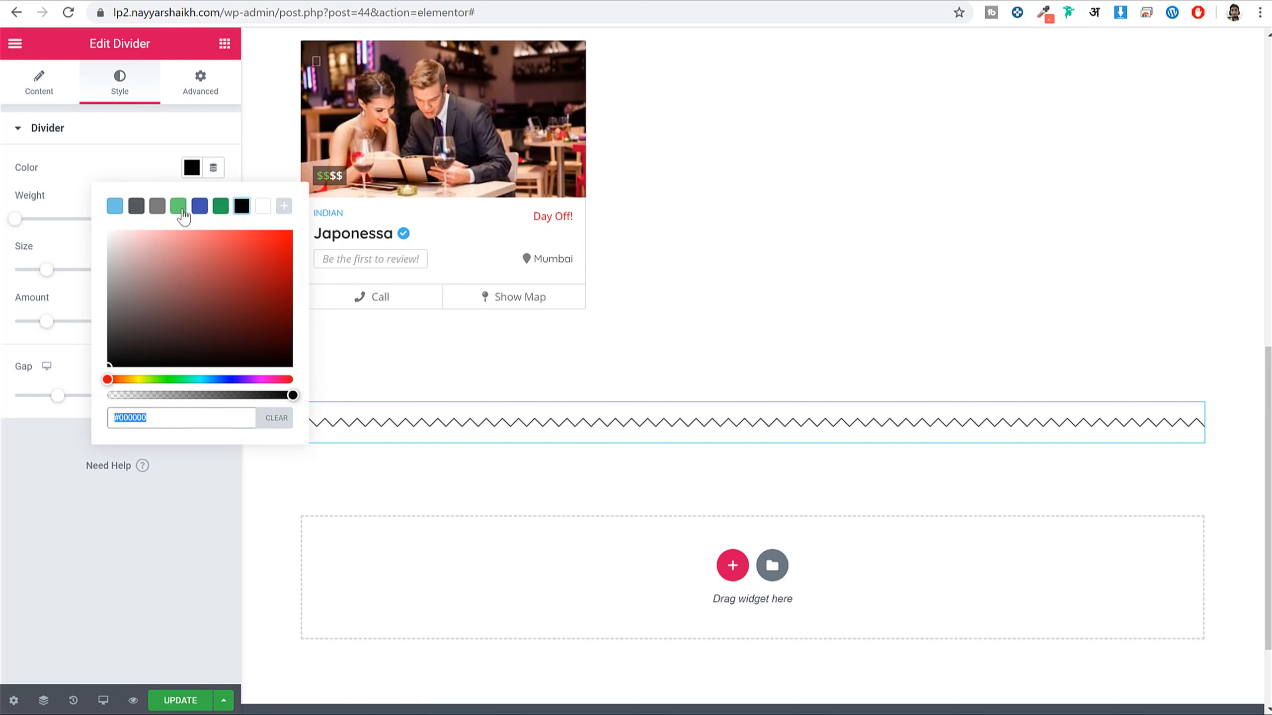
left_click(157, 205)
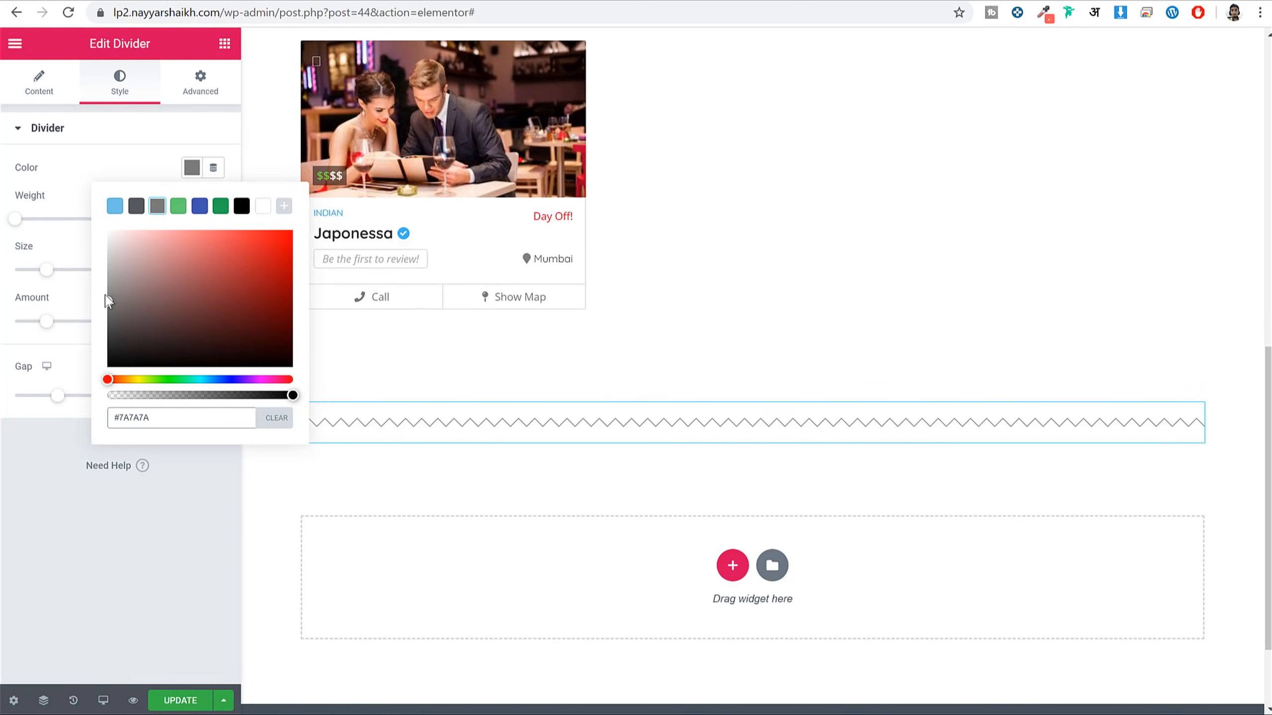
left_click_drag(107, 303, 98, 256)
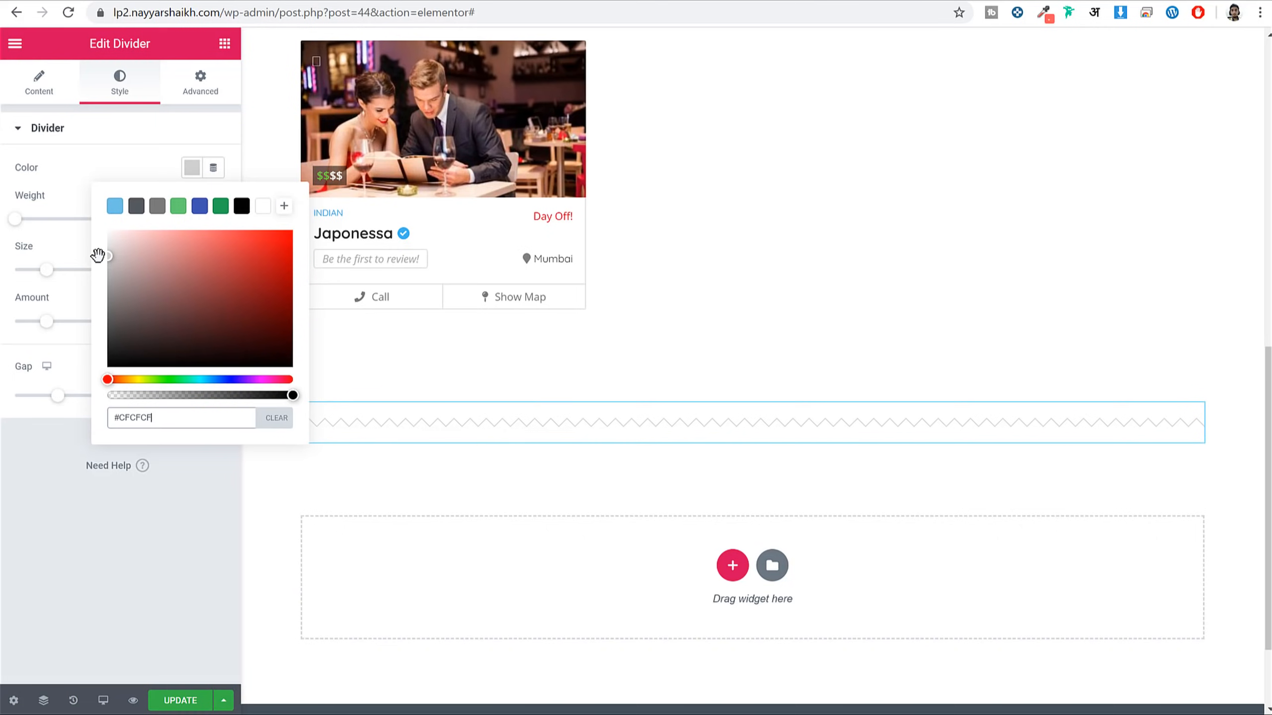
left_click(167, 521)
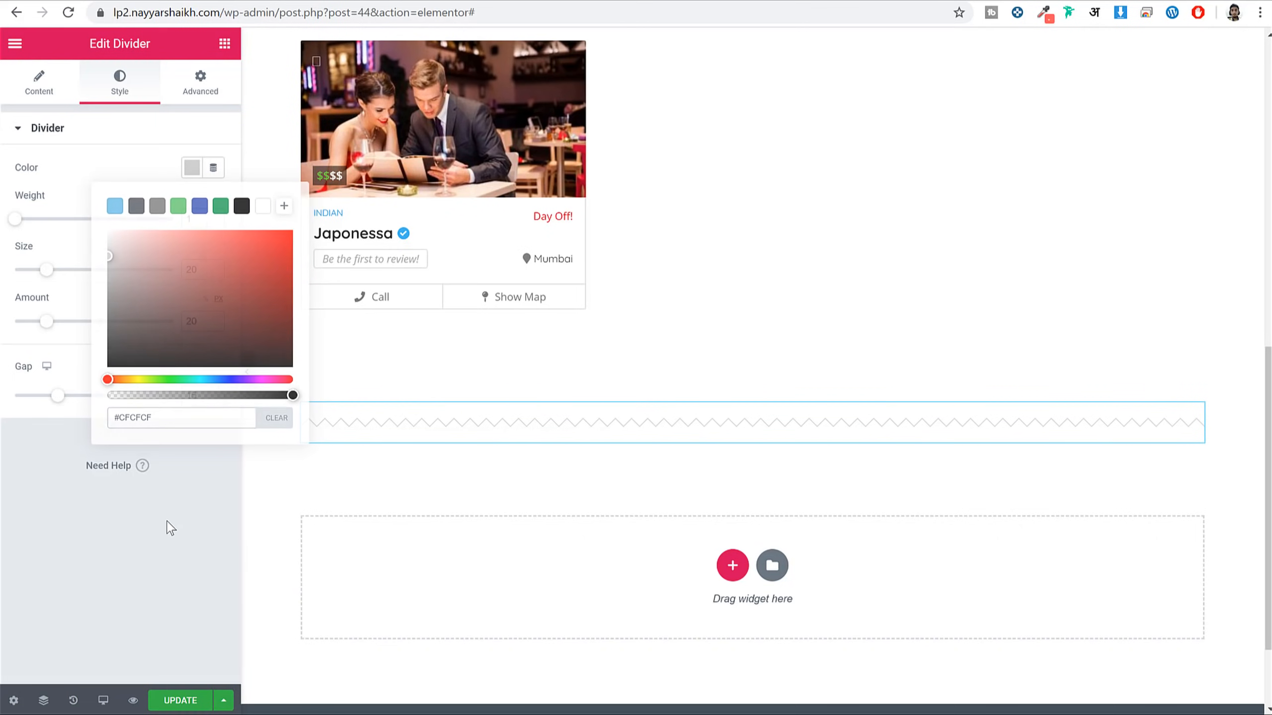
left_click(168, 704)
left_click(247, 372)
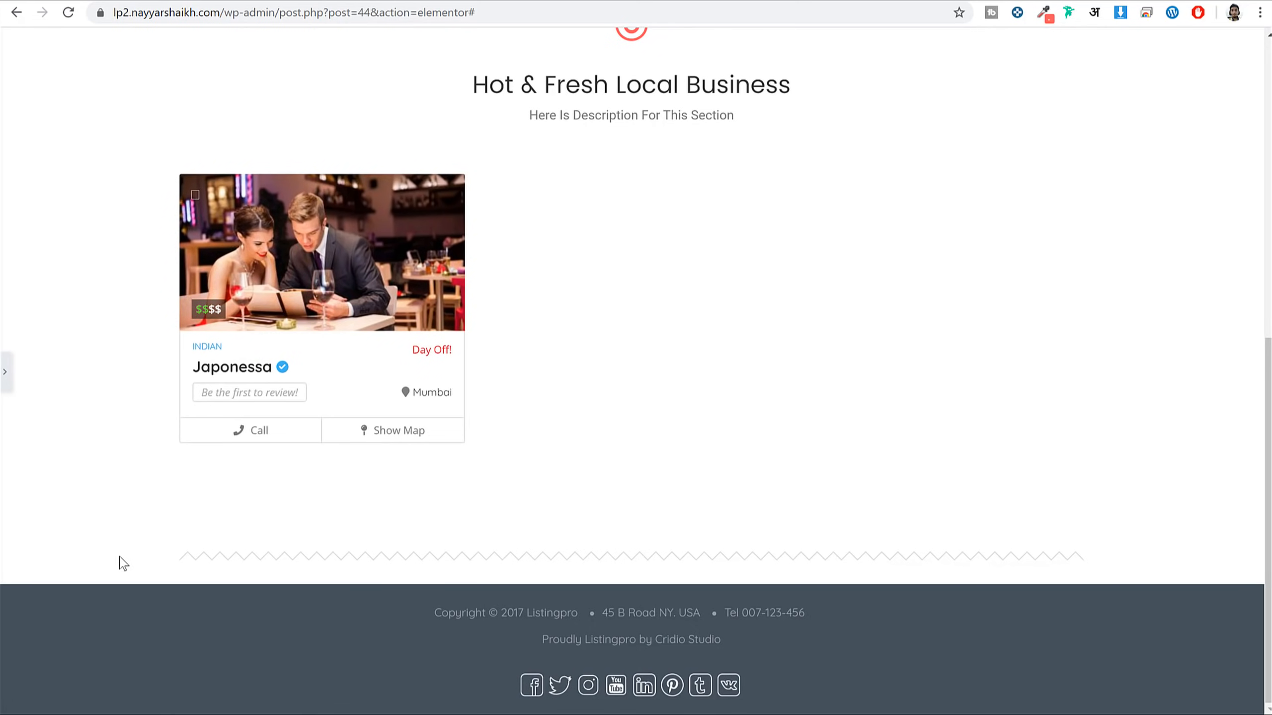
Set the zigzag divider's weight to 3
left_click(5, 371)
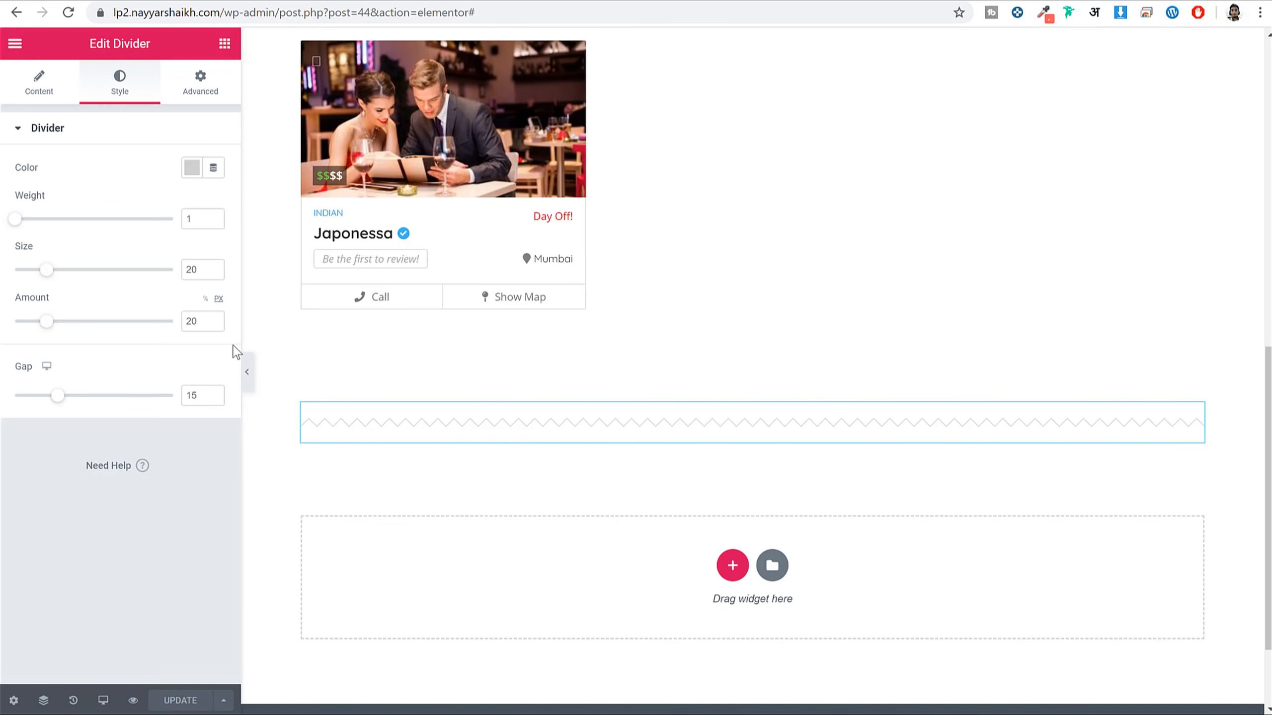
left_click_drag(22, 226, 35, 225)
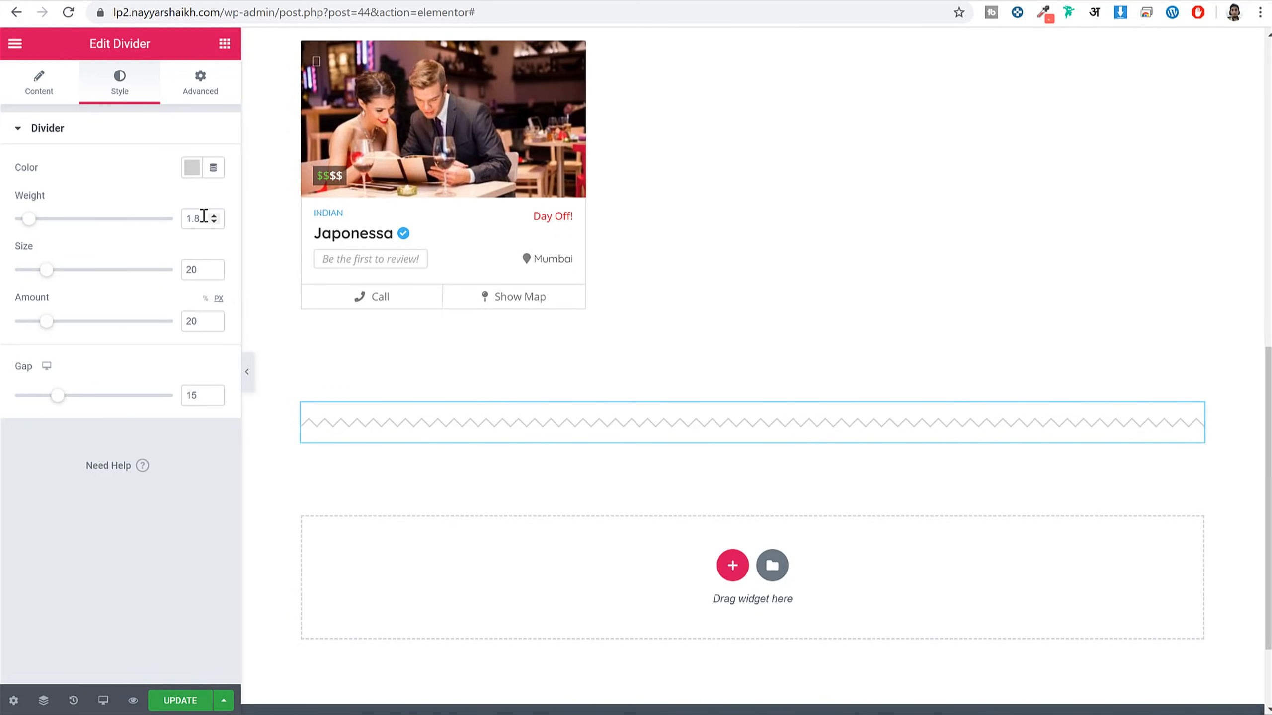
left_click_drag(208, 219, 161, 219)
type("3")
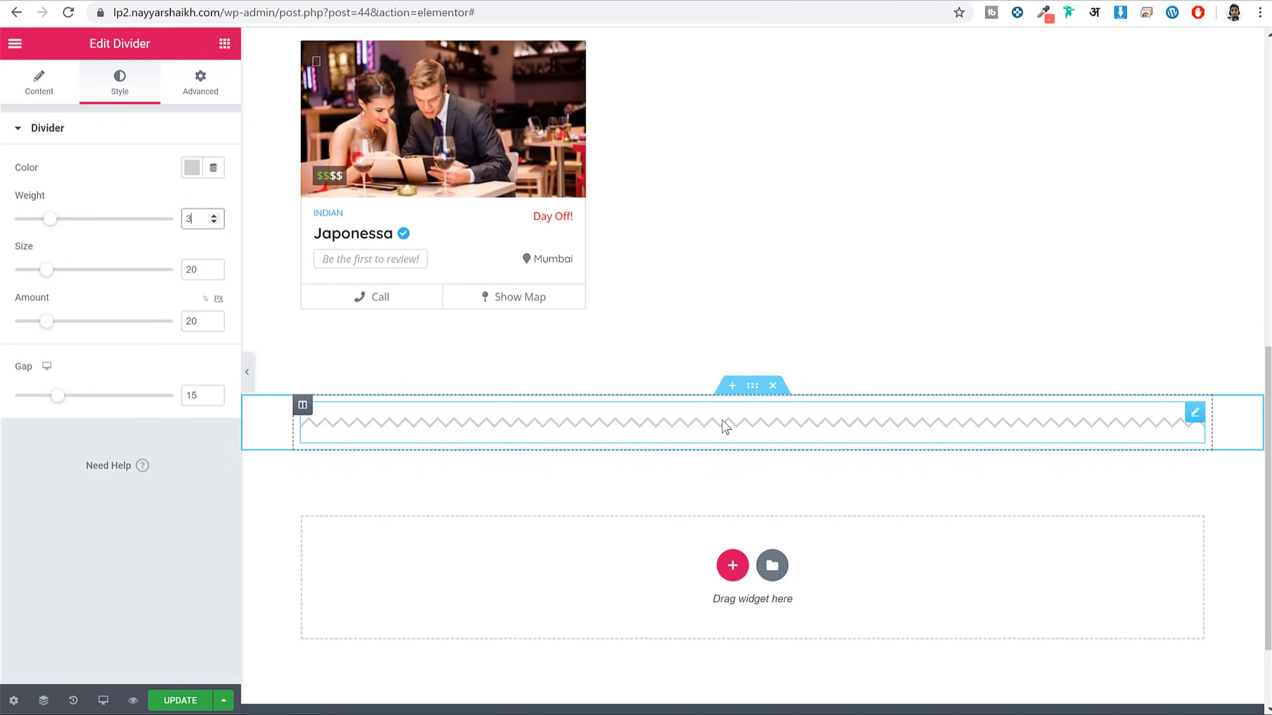
Stretch the divider's section across the page with full-width content
left_click(751, 387)
left_click(781, 508)
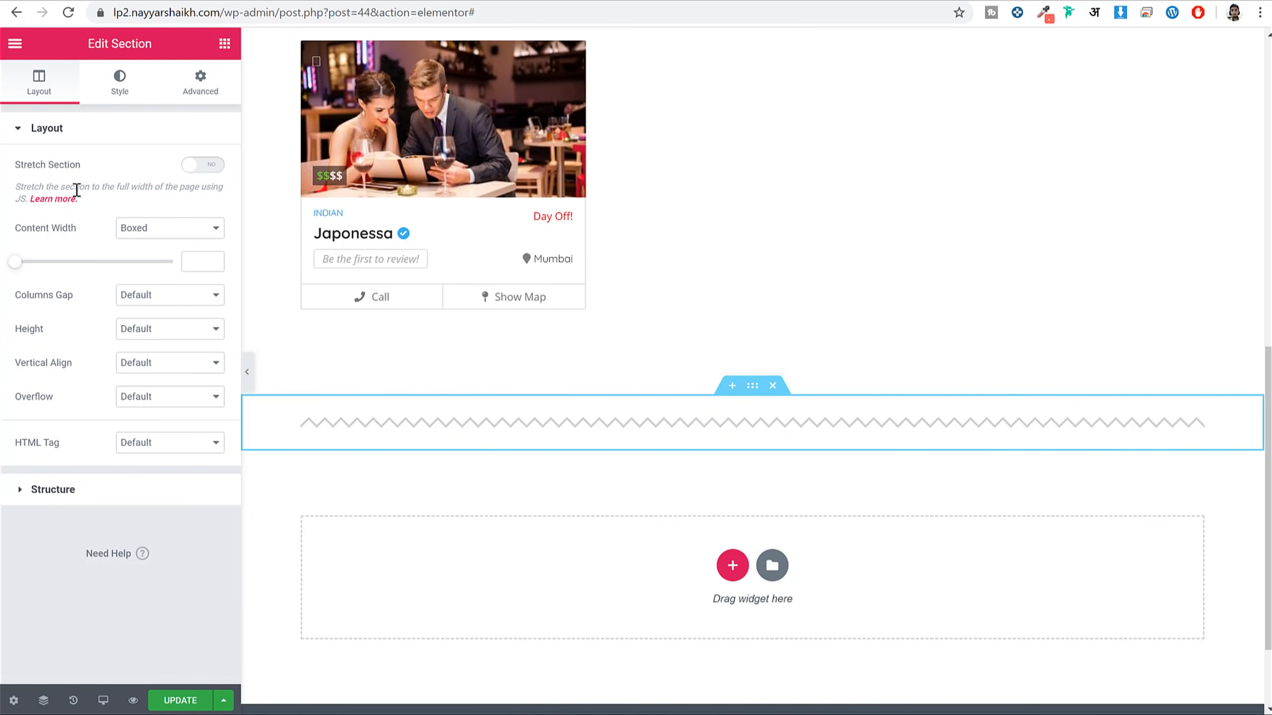
left_click(199, 170)
left_click(129, 230)
left_click(150, 256)
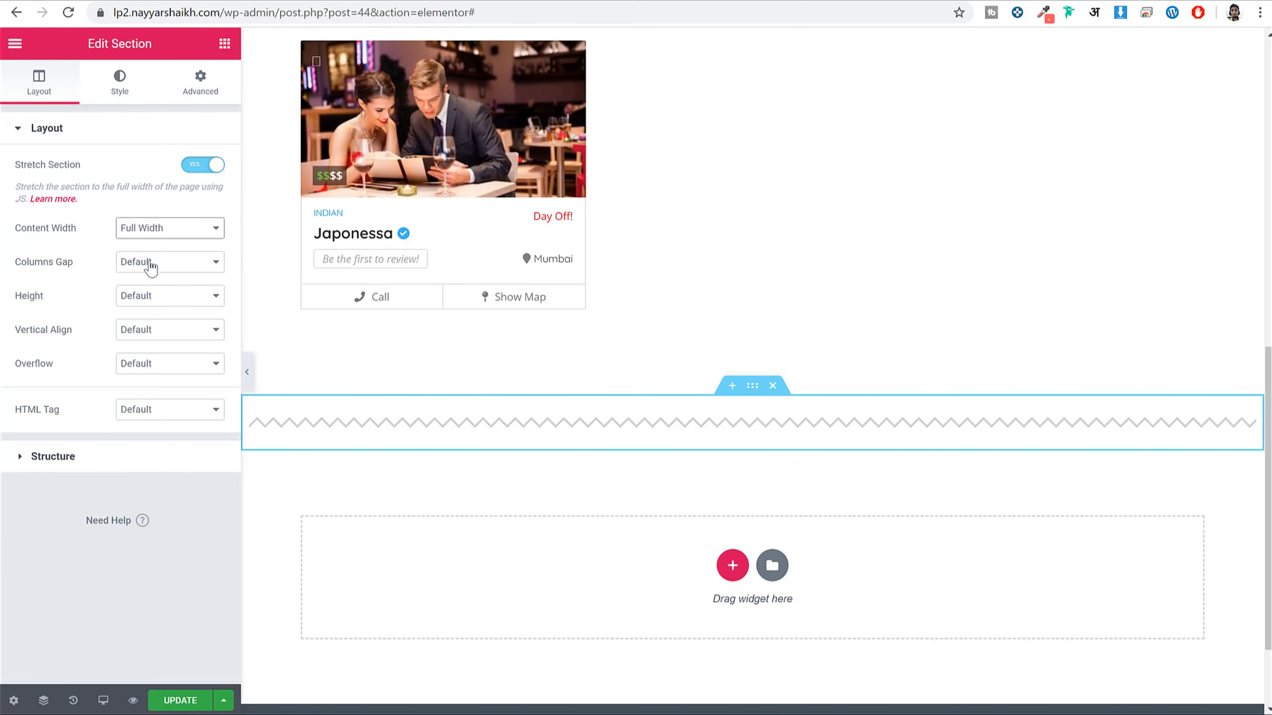
left_click(244, 372)
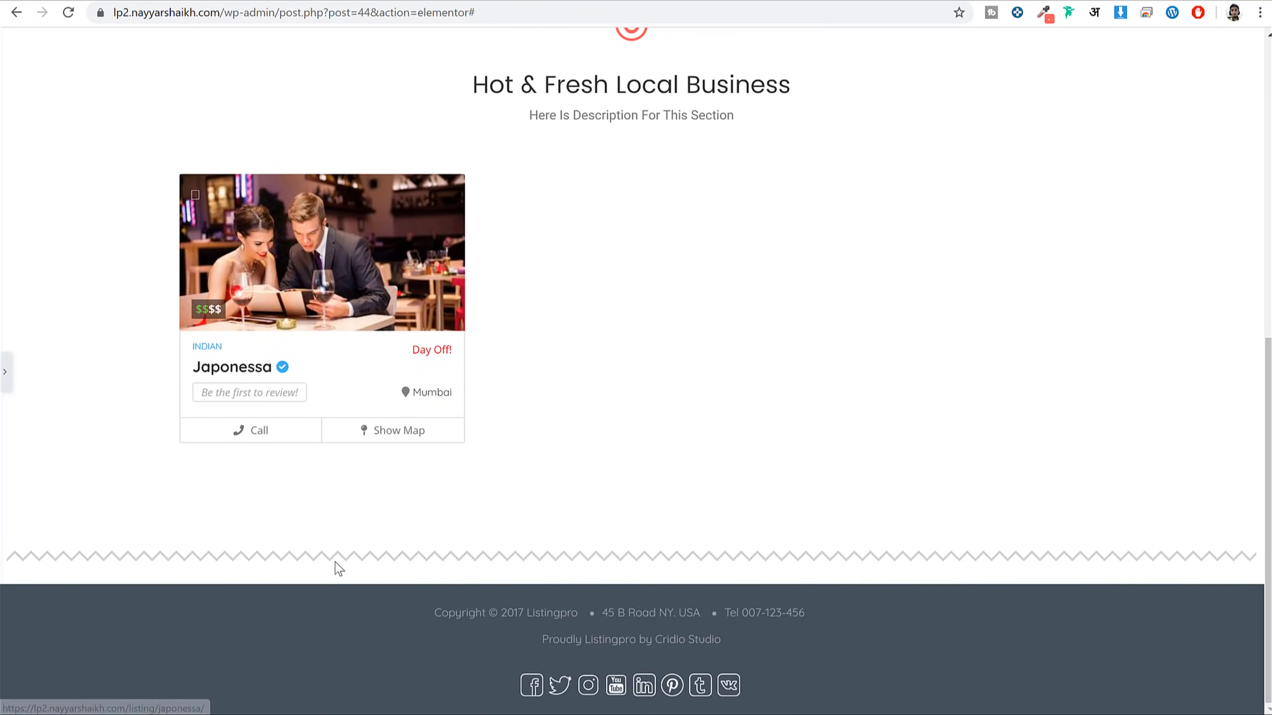
left_click(5, 374)
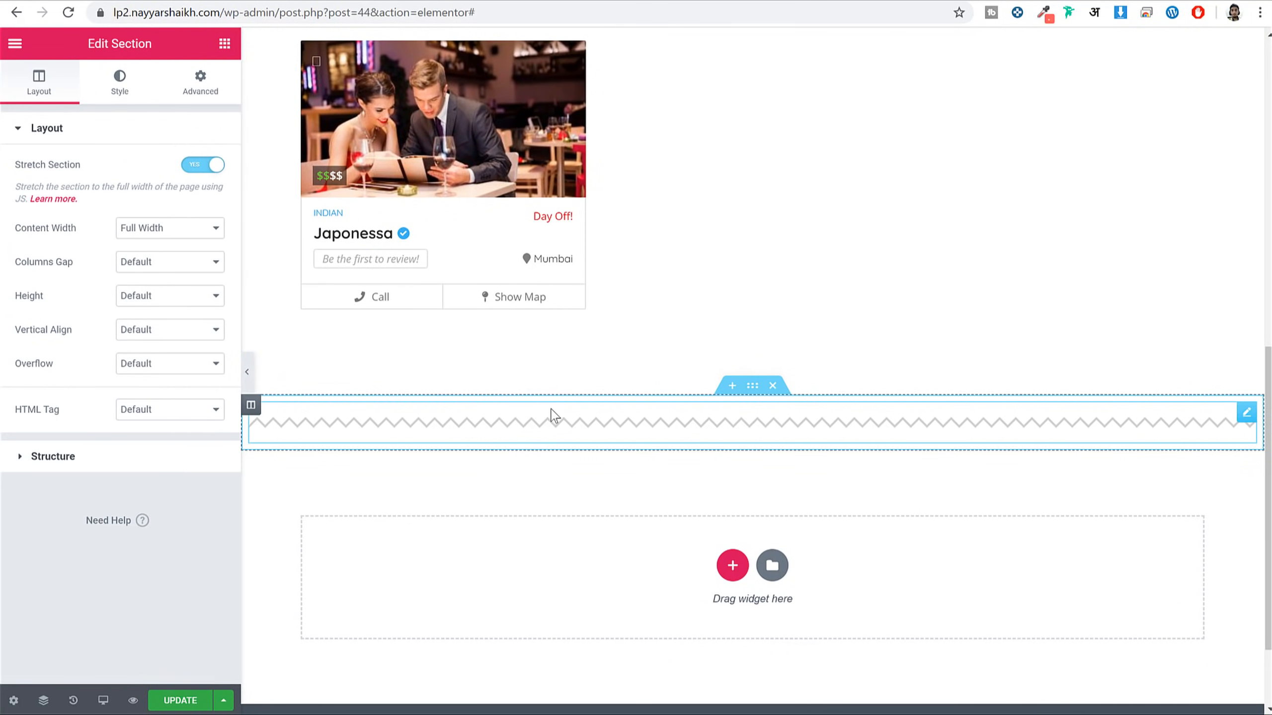
Reduce the divider gap from 15 to 2 and save the page
left_click(651, 431)
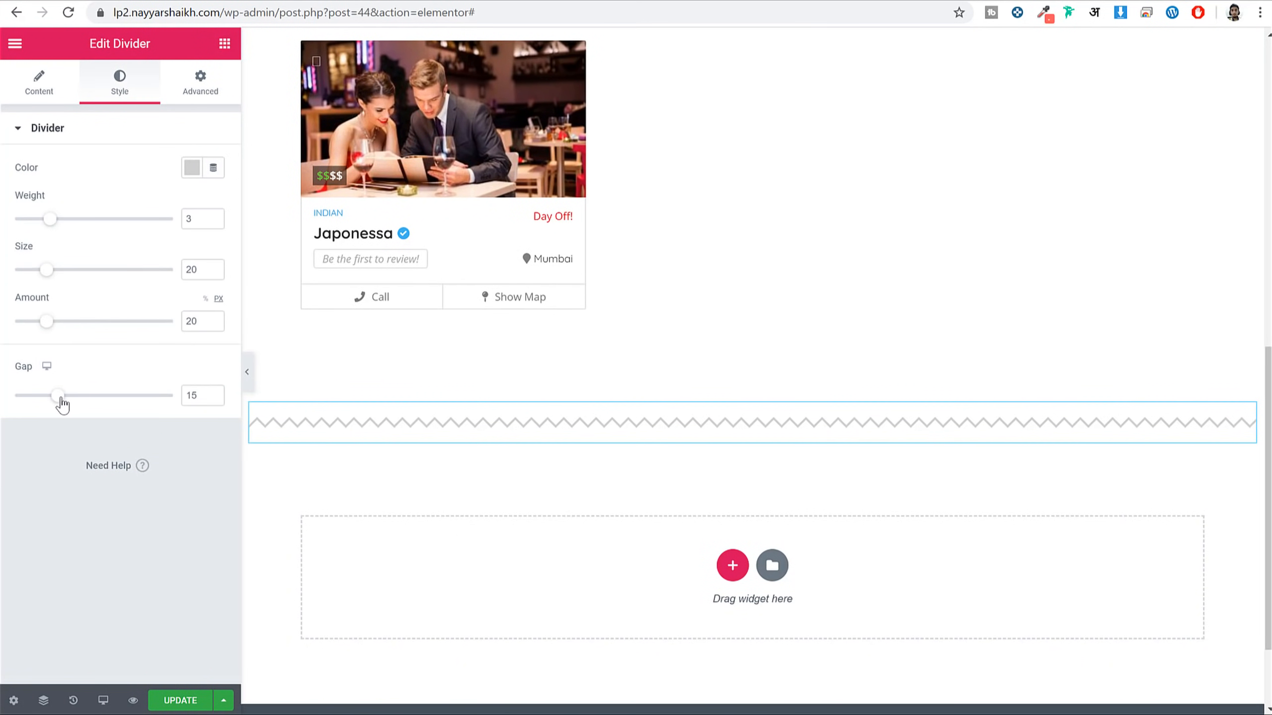
left_click_drag(59, 398, 15, 397)
left_click(177, 701)
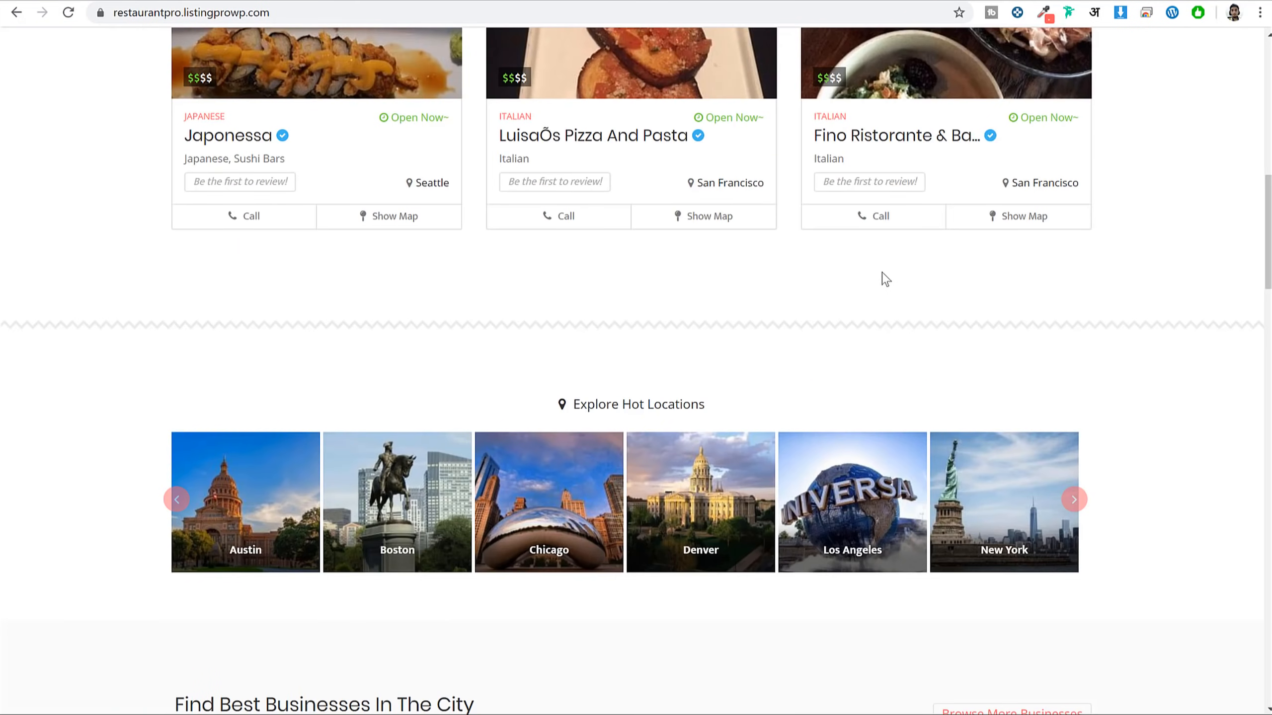
scroll(752, 275, "down", 3)
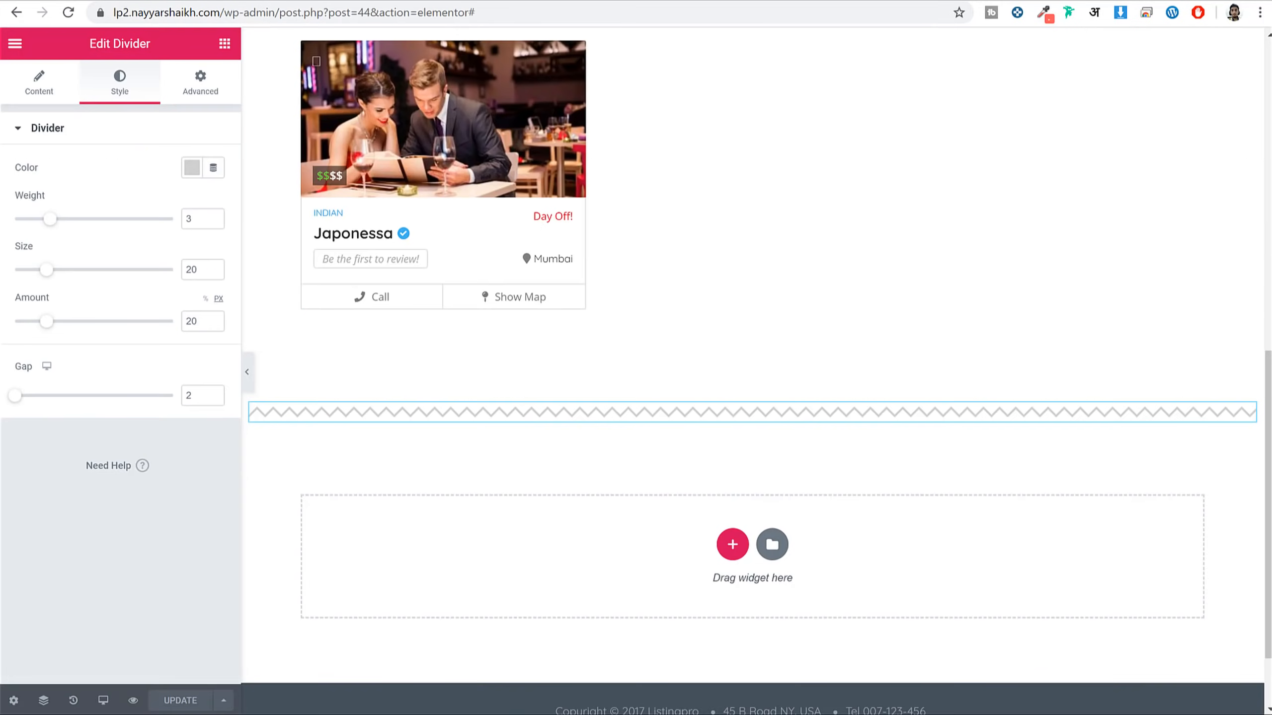
Add a Text Editor block below the divider containing 'Explore Hot Locations'
left_click(225, 43)
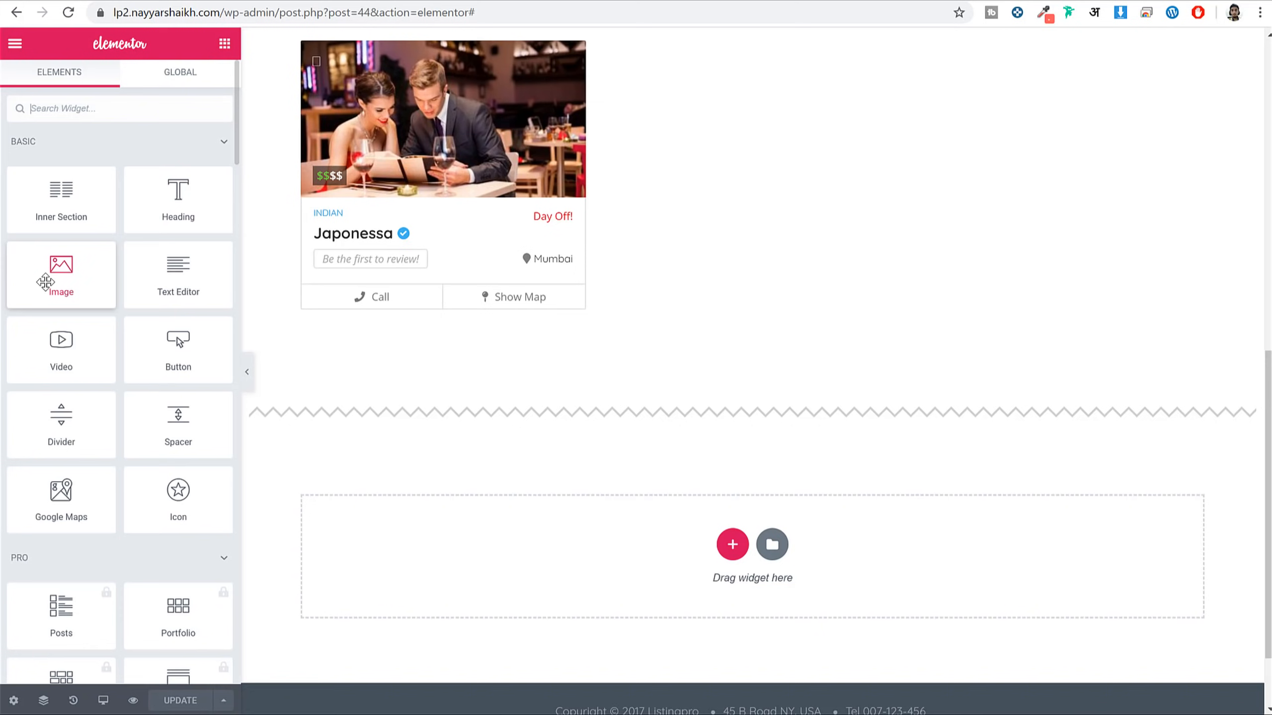
left_click_drag(169, 259, 806, 548)
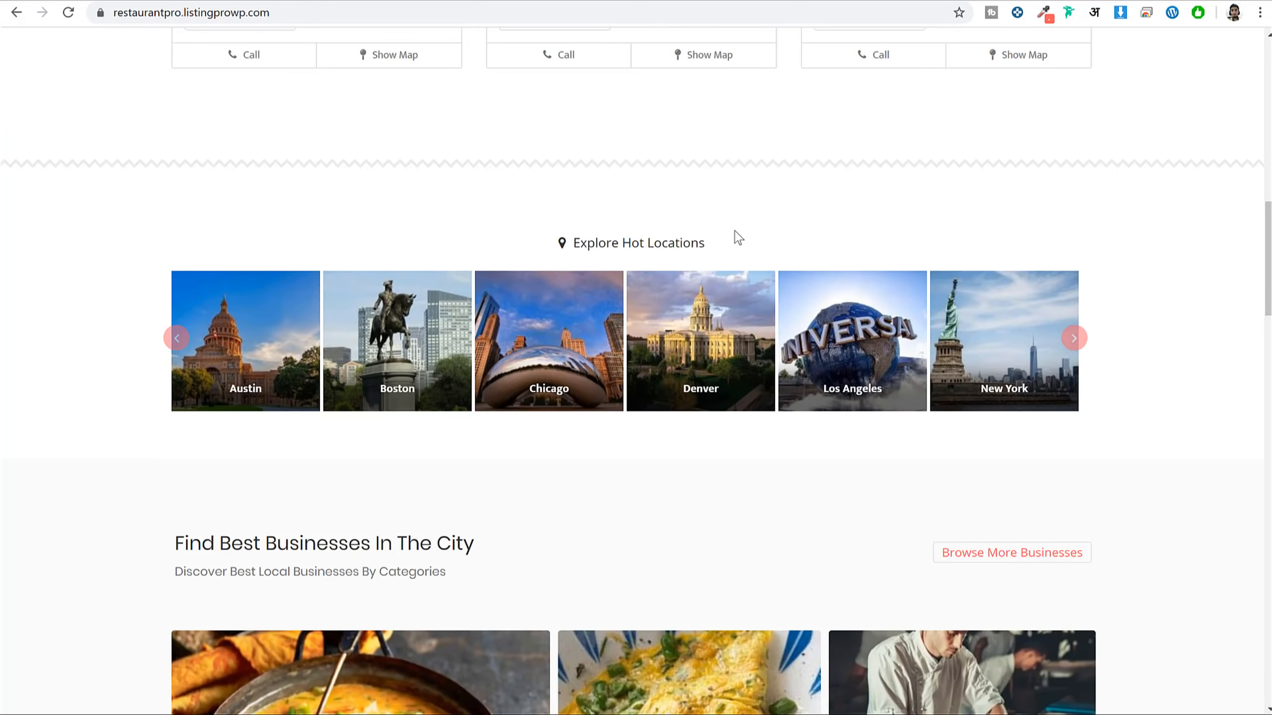
left_click_drag(735, 232, 575, 253)
key("ctrl+c")
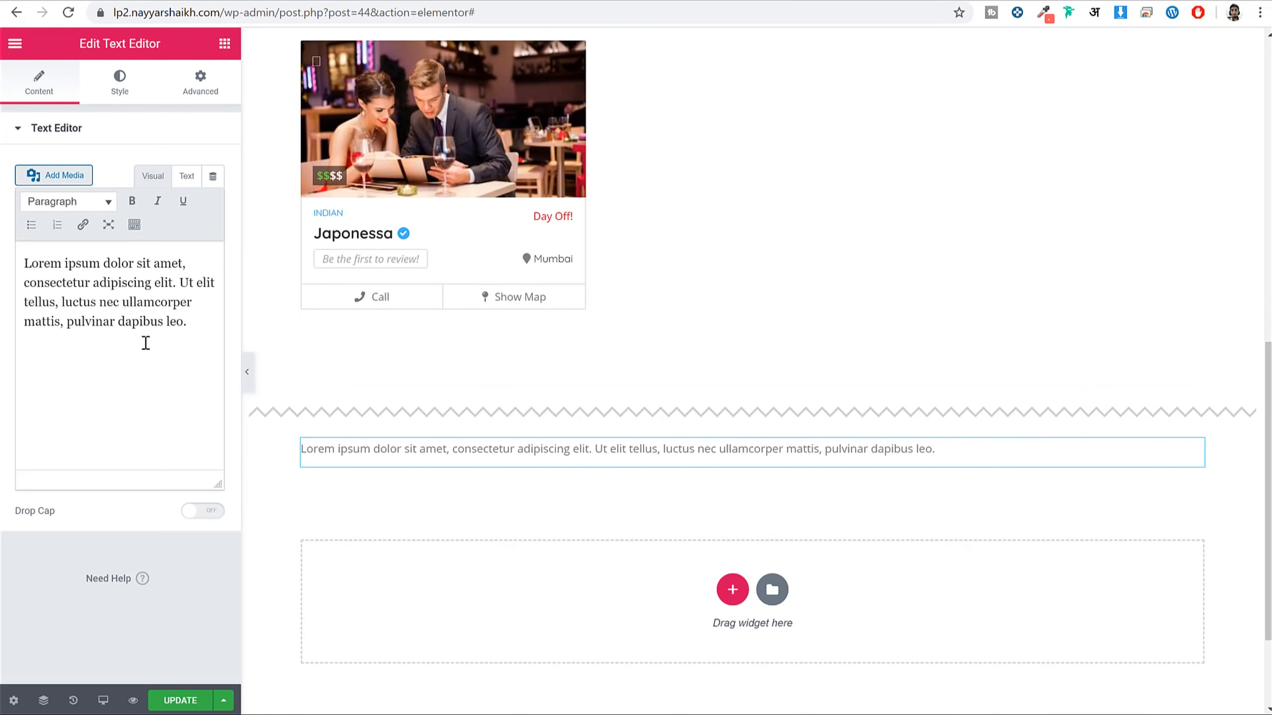
left_click(145, 342)
key("ctrl+a")
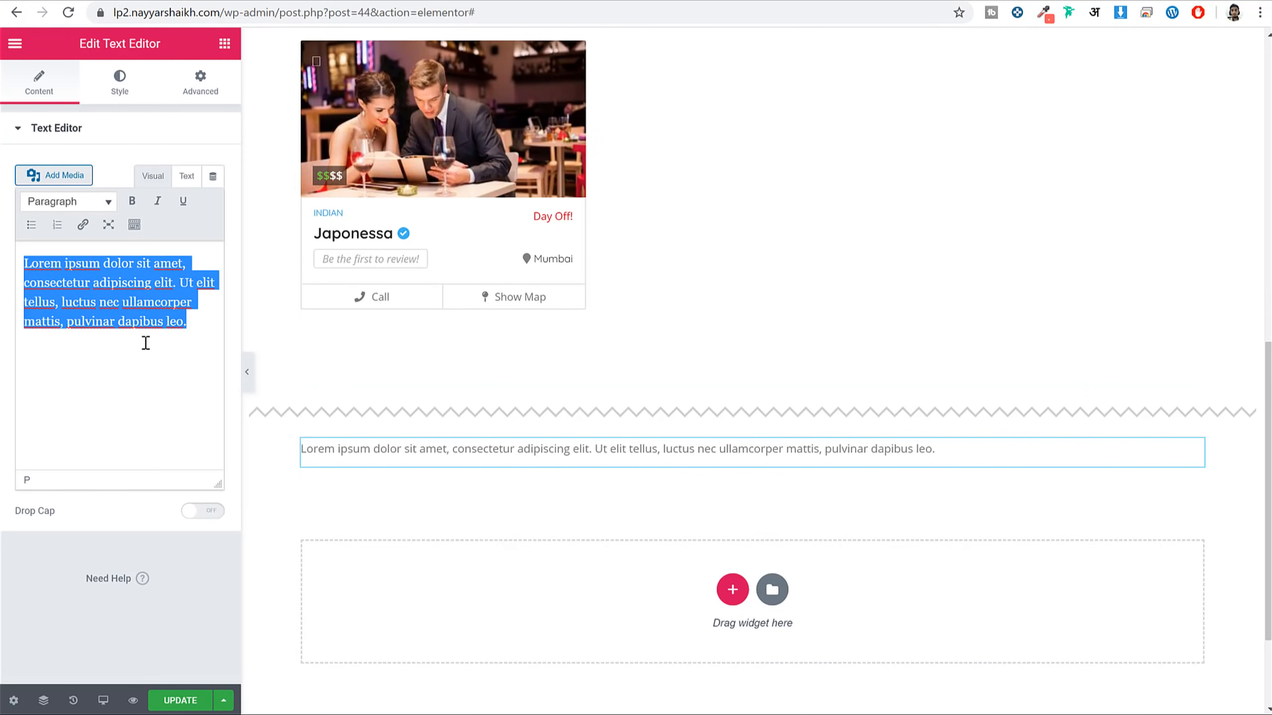
key("ctrl+v")
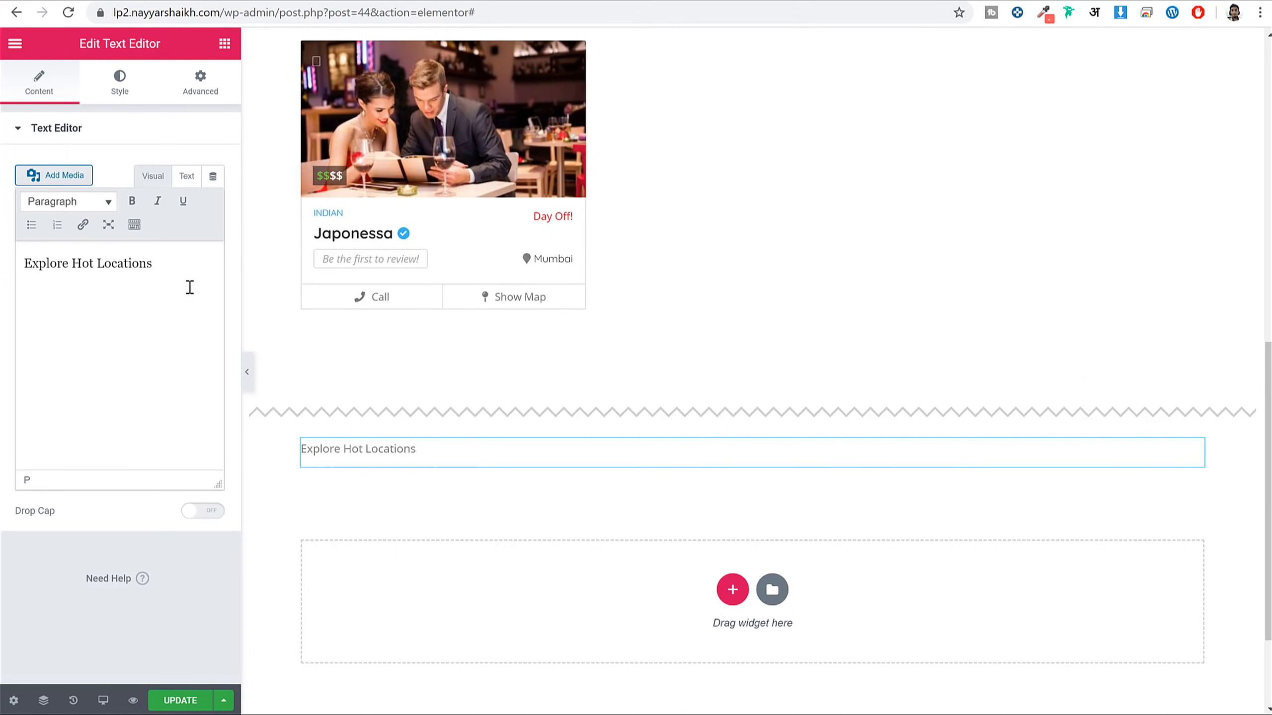
Center the Explore Hot Locations text in the block
left_click(120, 83)
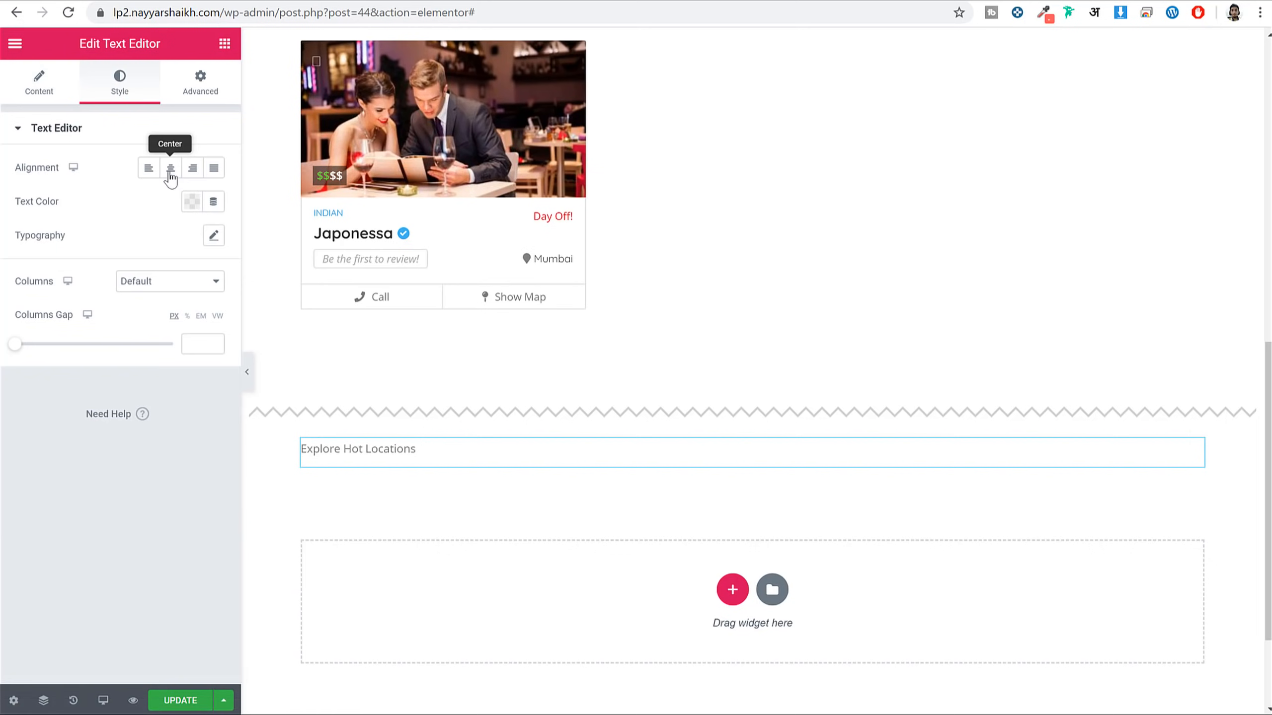
left_click(171, 168)
left_click(41, 80)
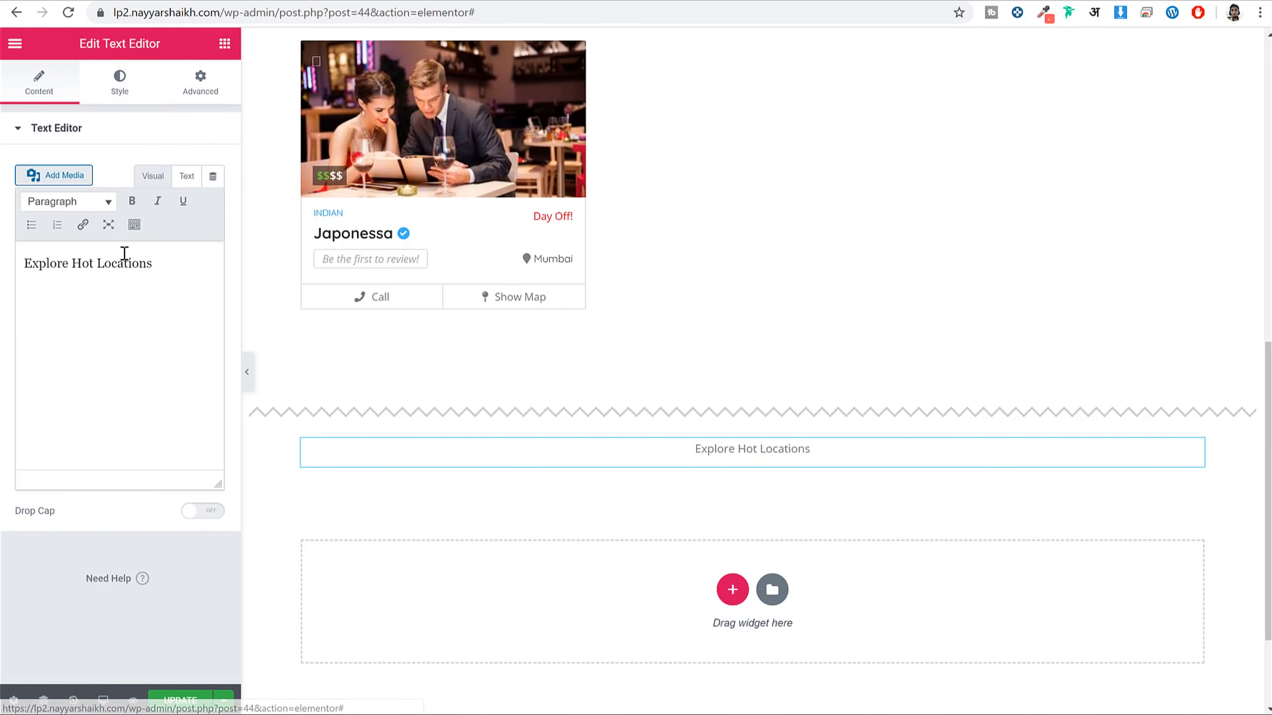
triple_click(125, 257)
left_click(135, 227)
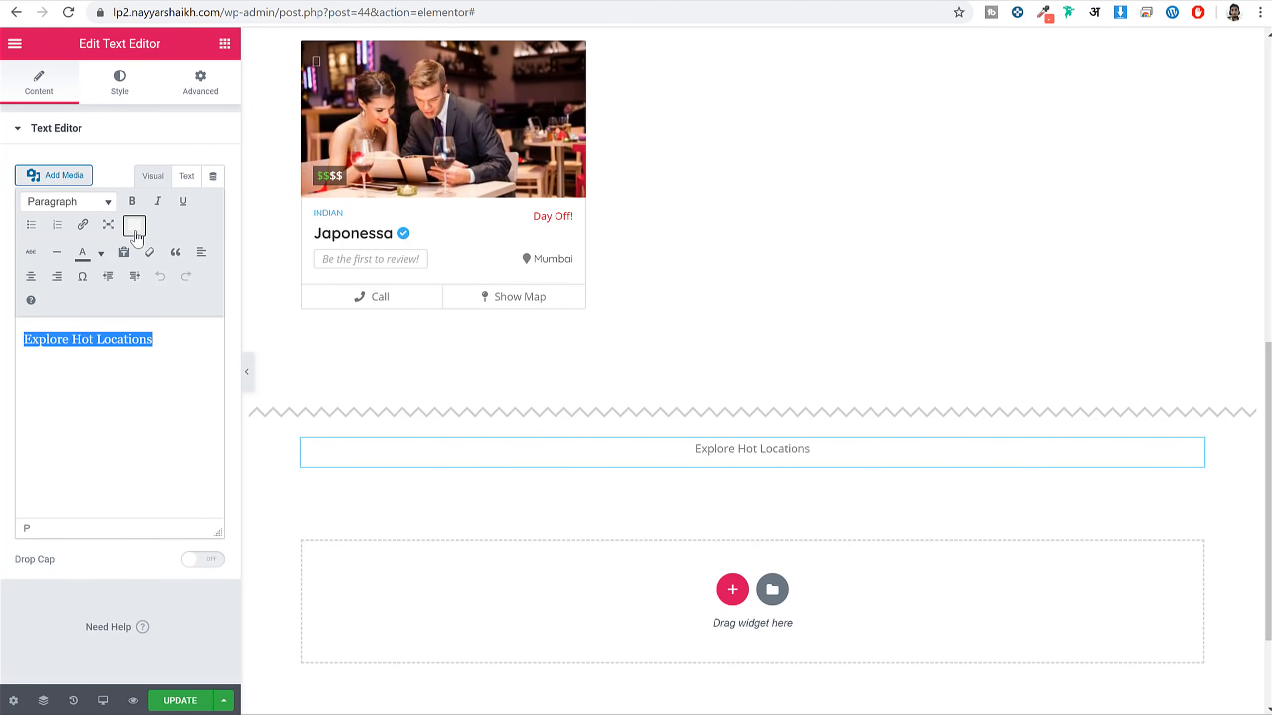
left_click(31, 277)
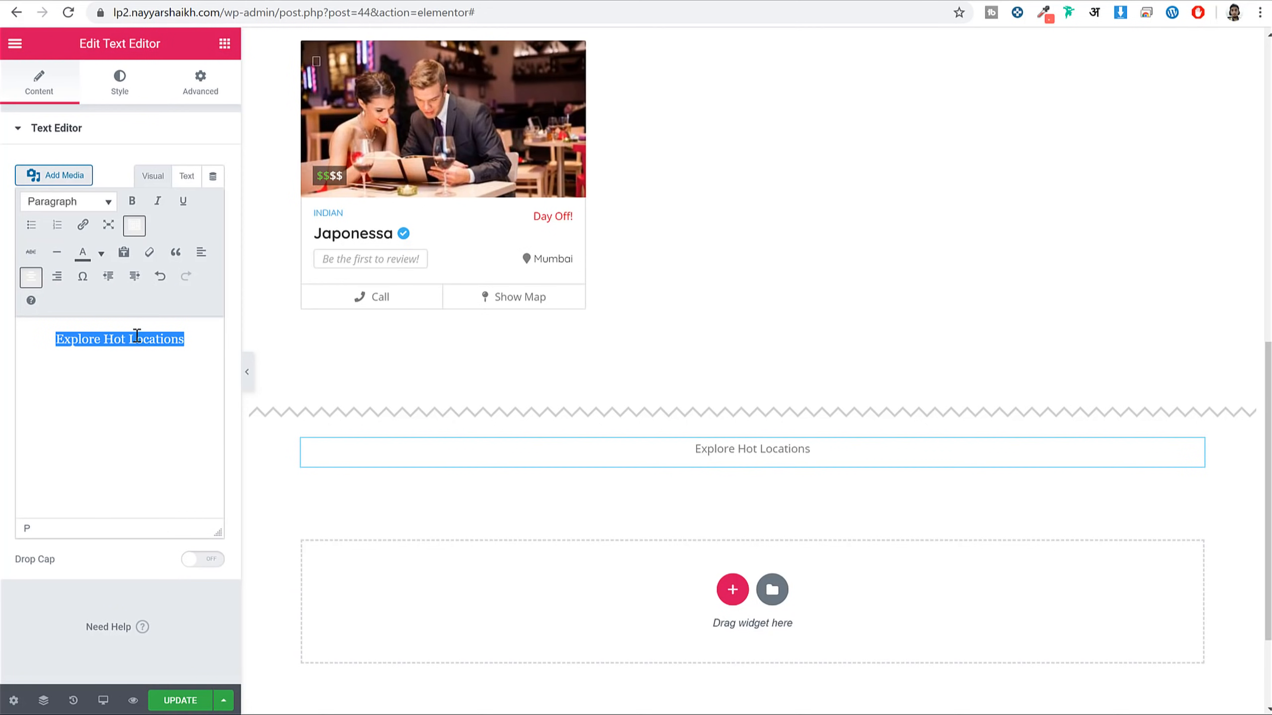
Make the Explore Hot Locations text black
left_click(122, 91)
left_click(192, 201)
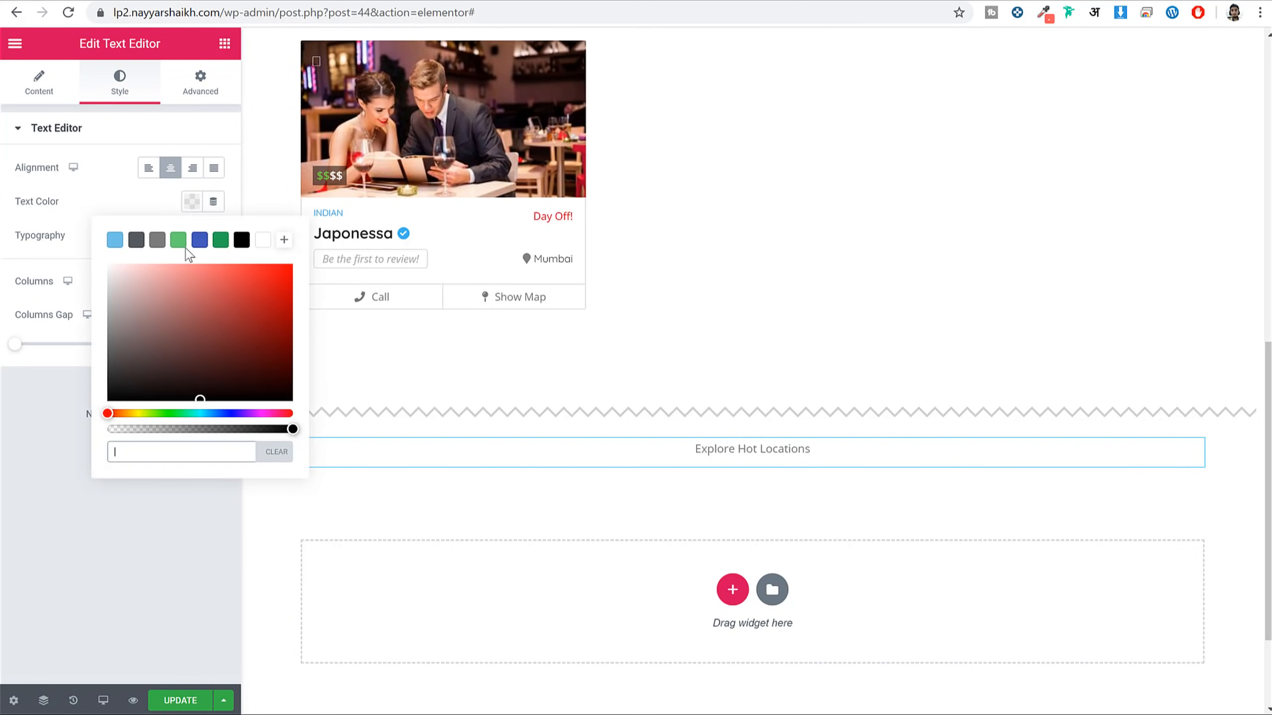
left_click(241, 241)
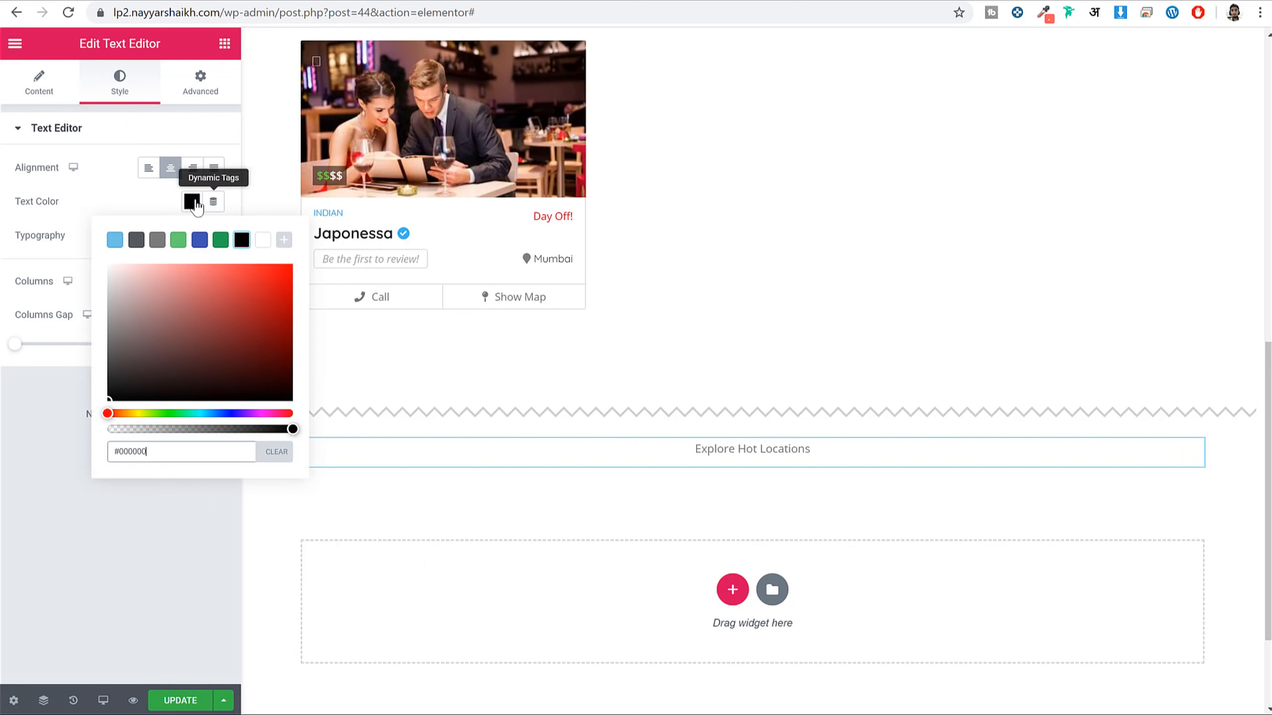
left_click(41, 99)
left_click_drag(186, 339, 52, 333)
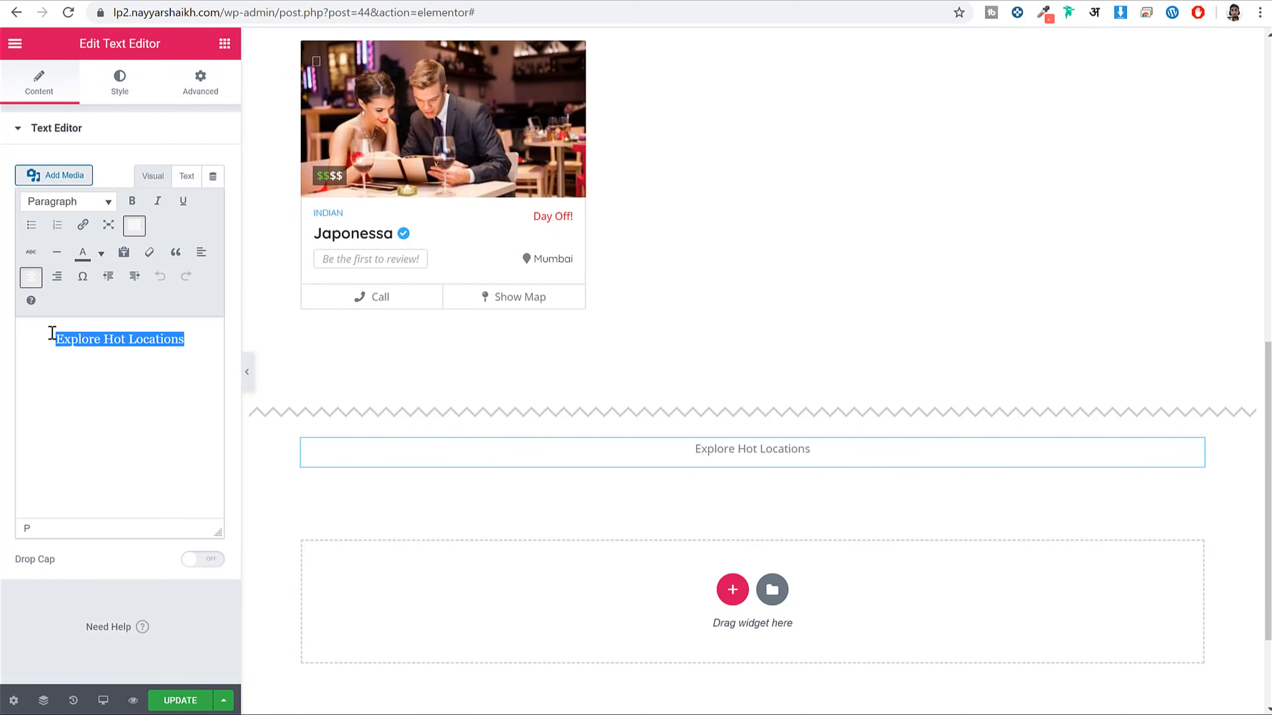
left_click(100, 257)
left_click(36, 288)
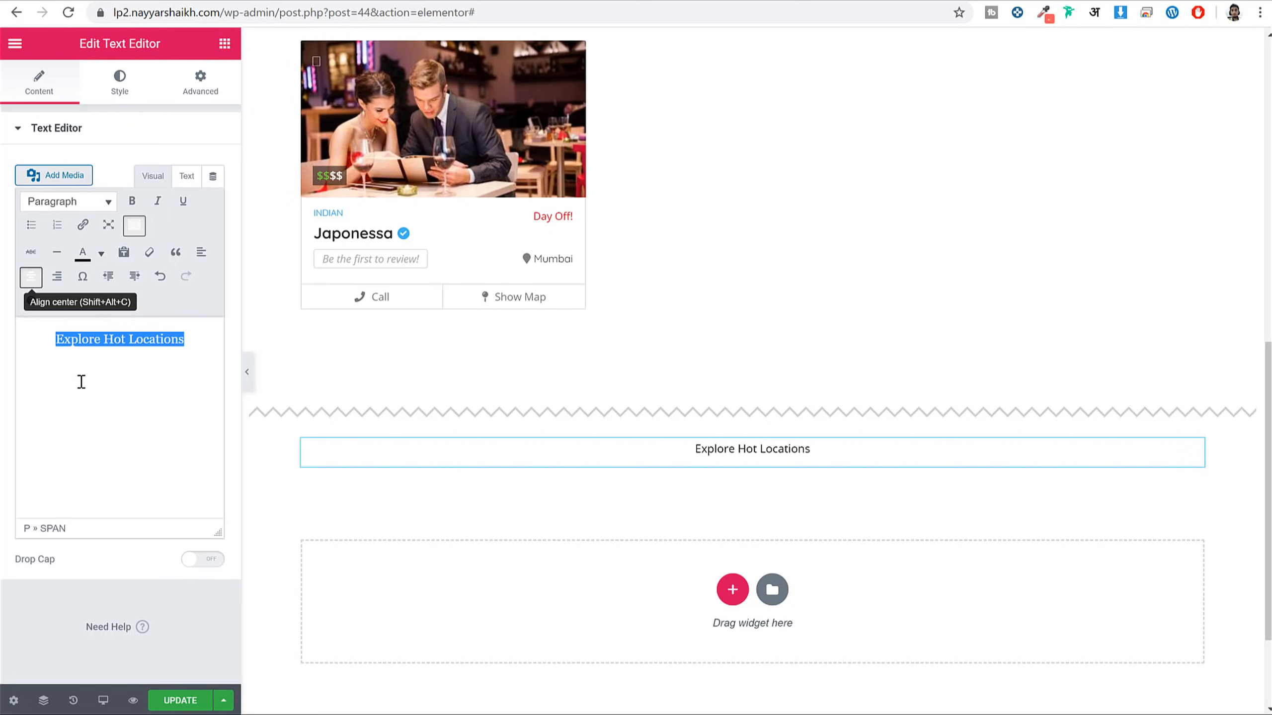
left_click(97, 420)
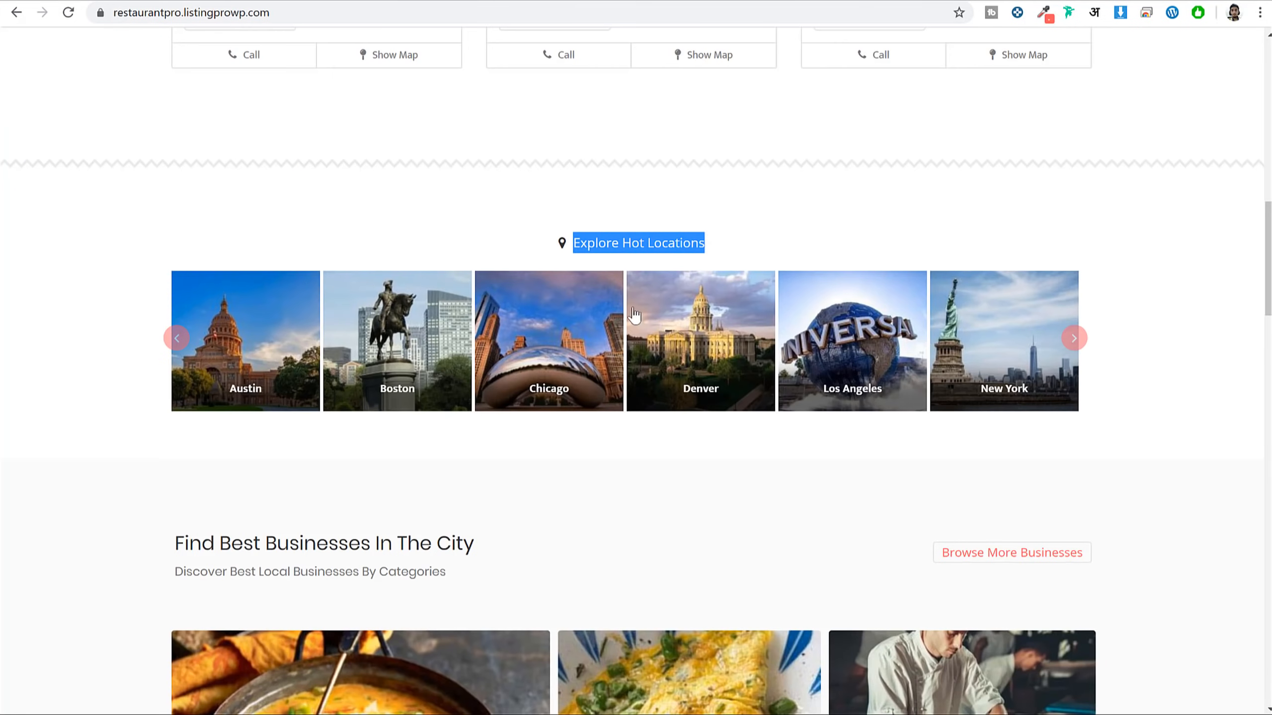
left_click(549, 217)
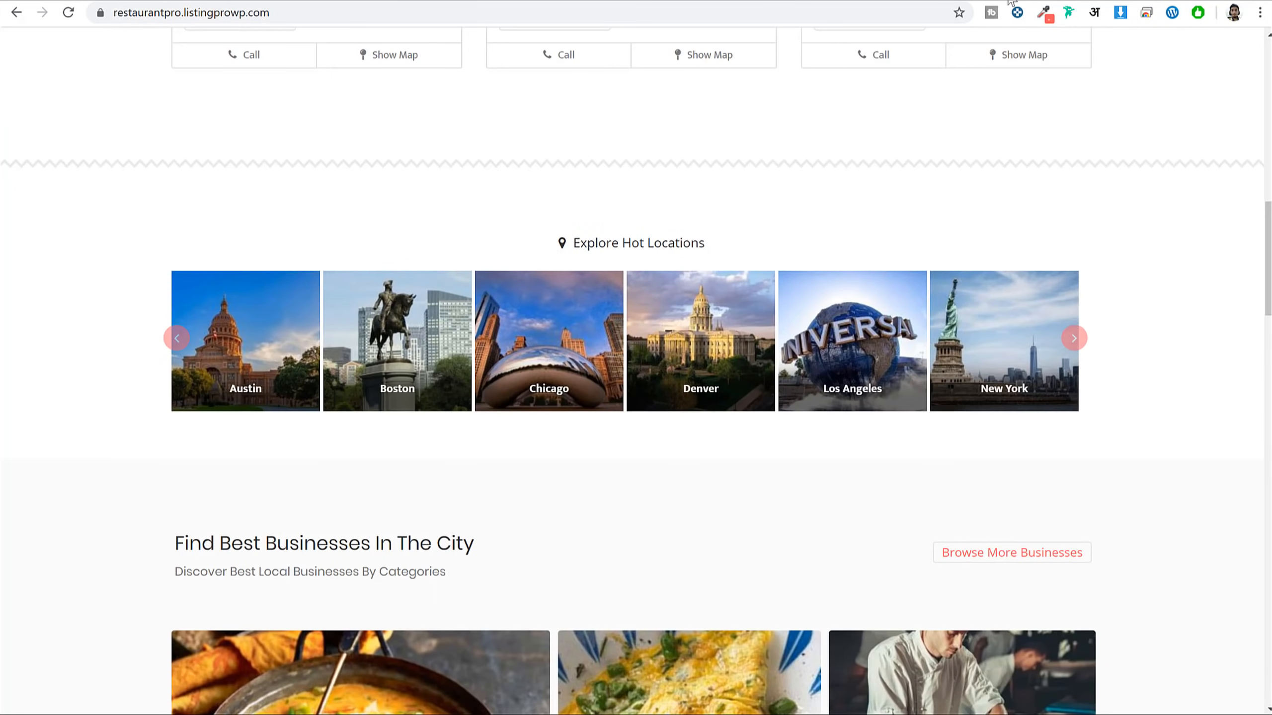
Open the Font Awesome icon gallery in a new browser tab
key("ctrl+t")
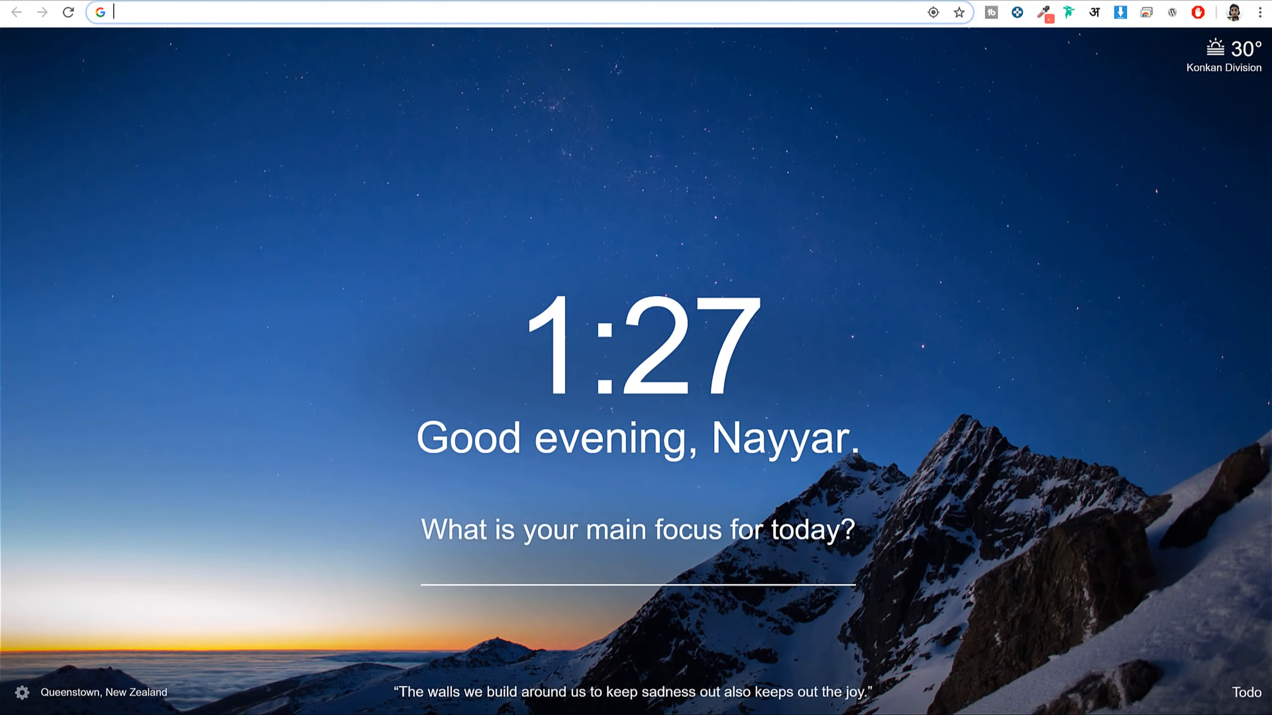
type("fon")
type("ta")
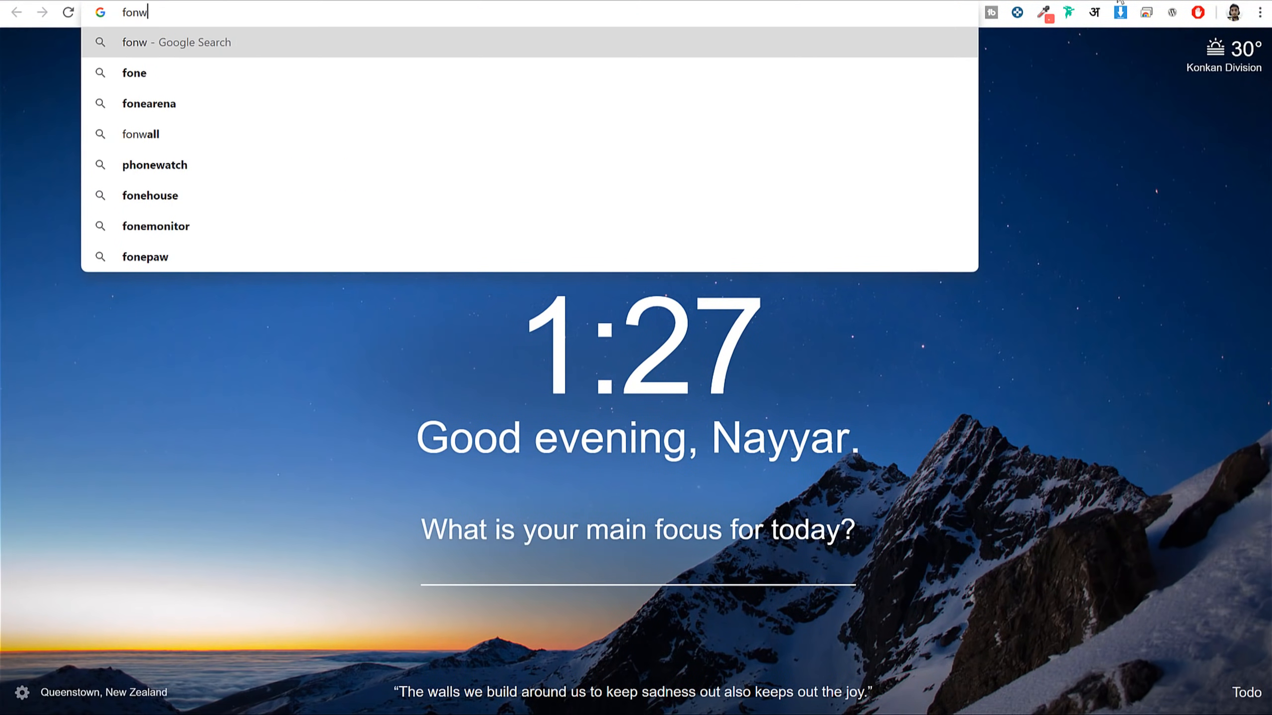
key("Return")
left_click(334, 71)
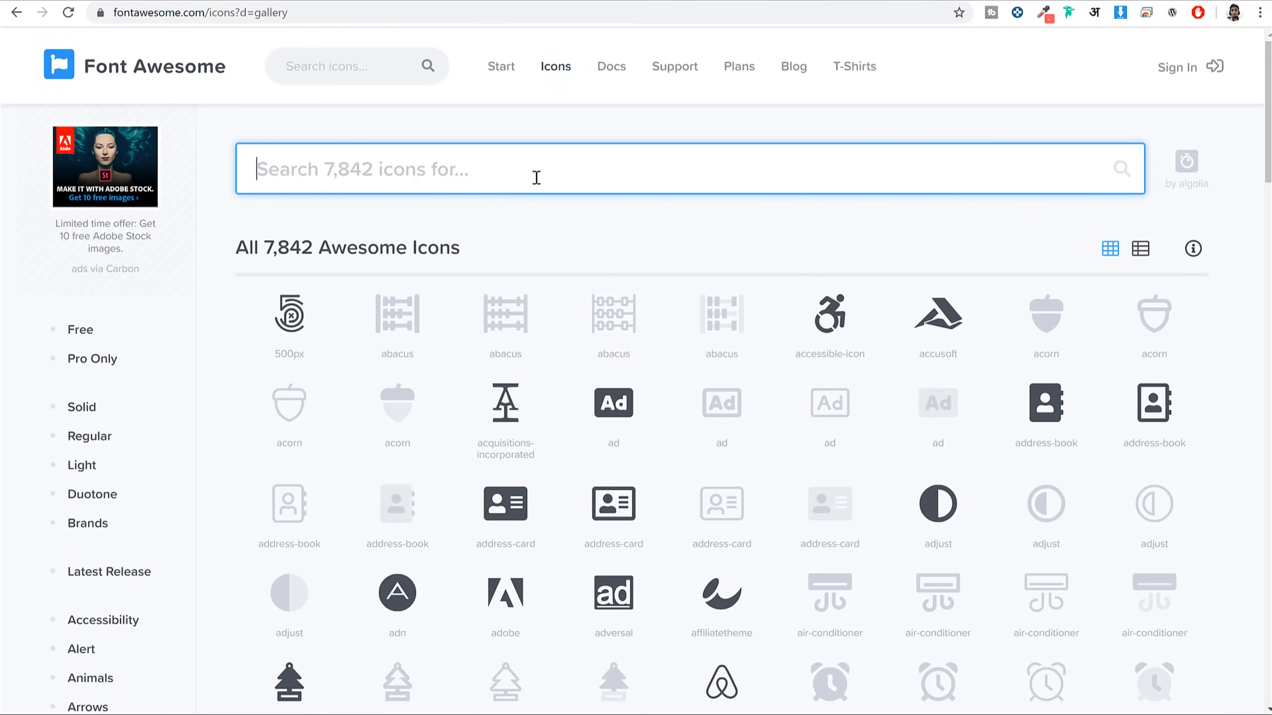
Search Font Awesome for 'map' and copy the solid map-marker's fas fa-map-marker HTML snippet
type("map")
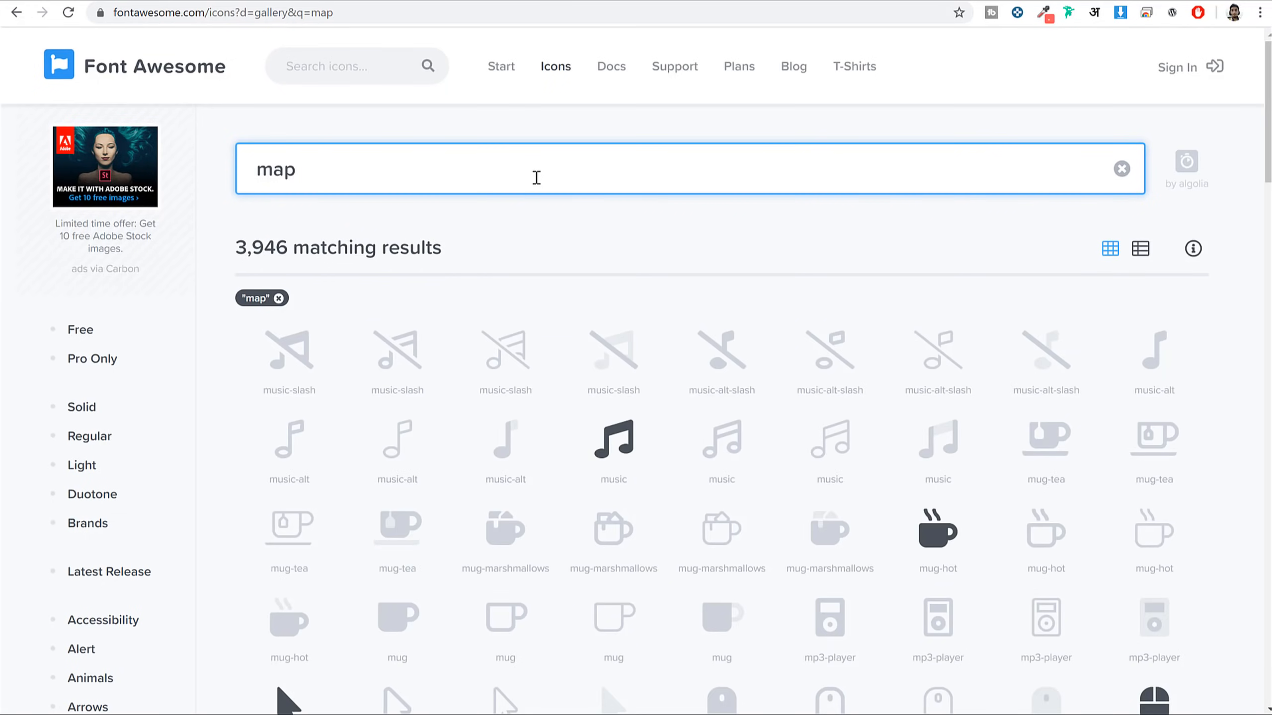
scroll(642, 434, "down", 14)
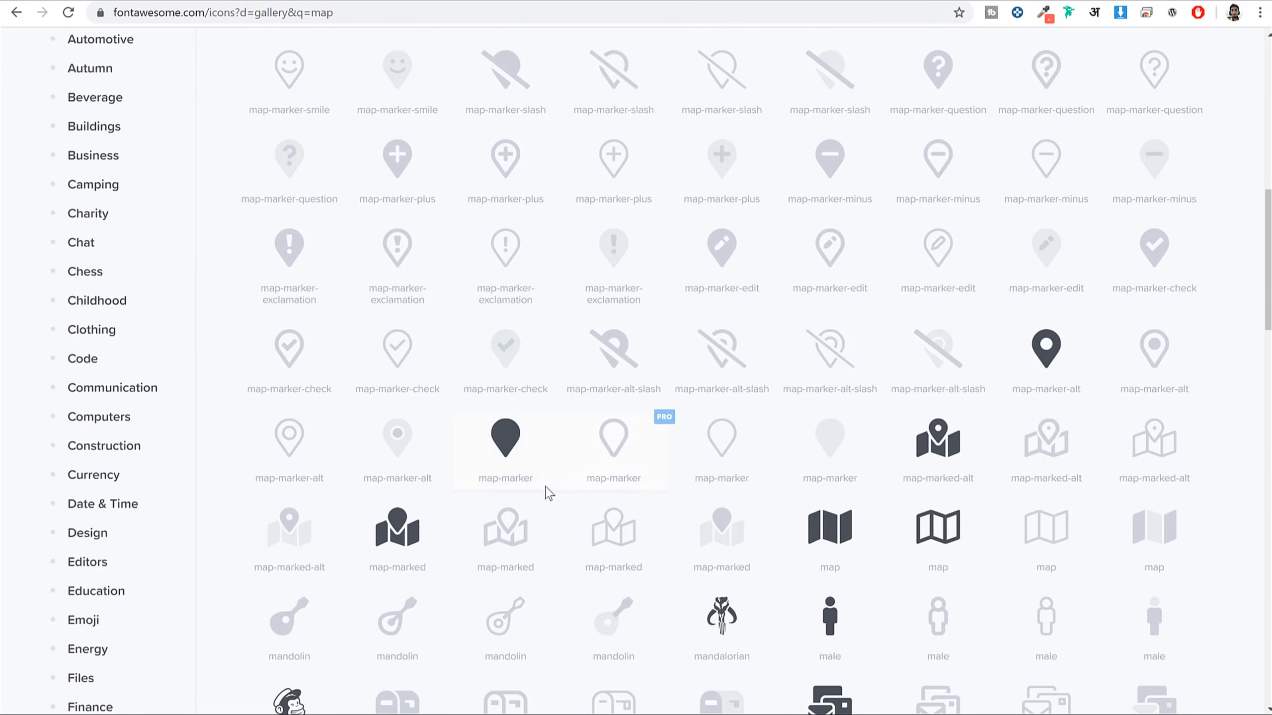
left_click(523, 445)
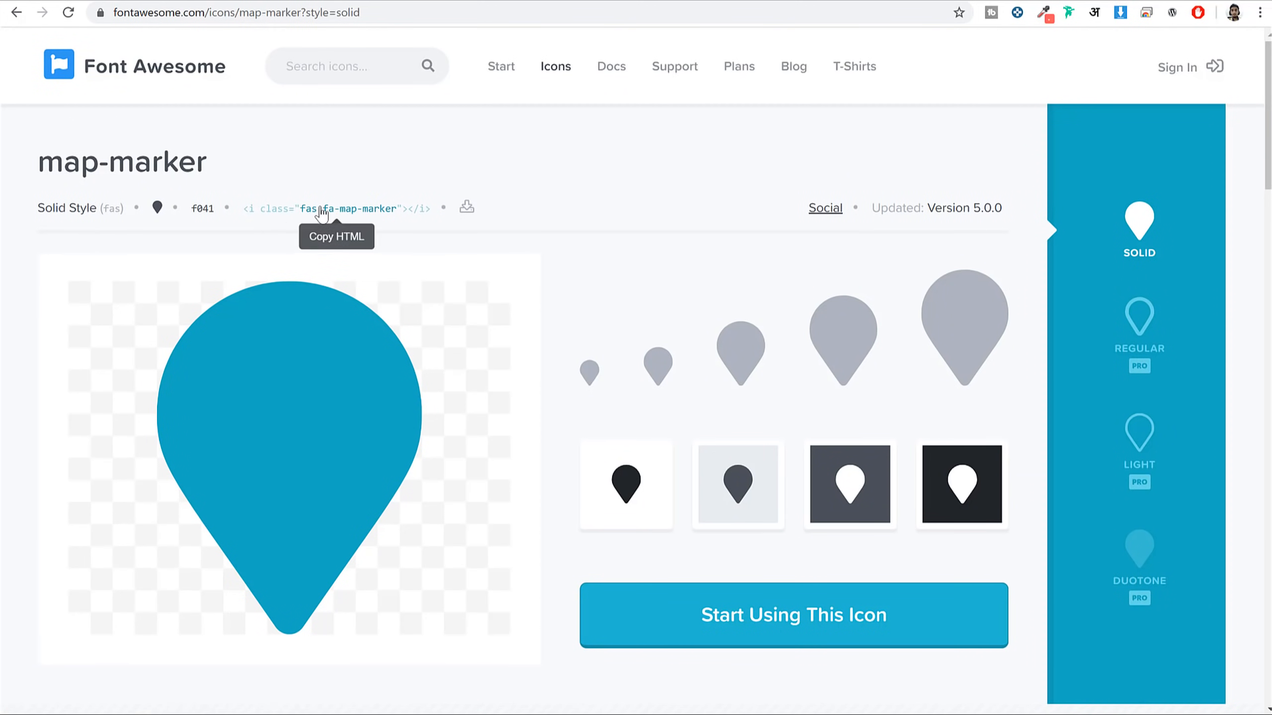
left_click(310, 215)
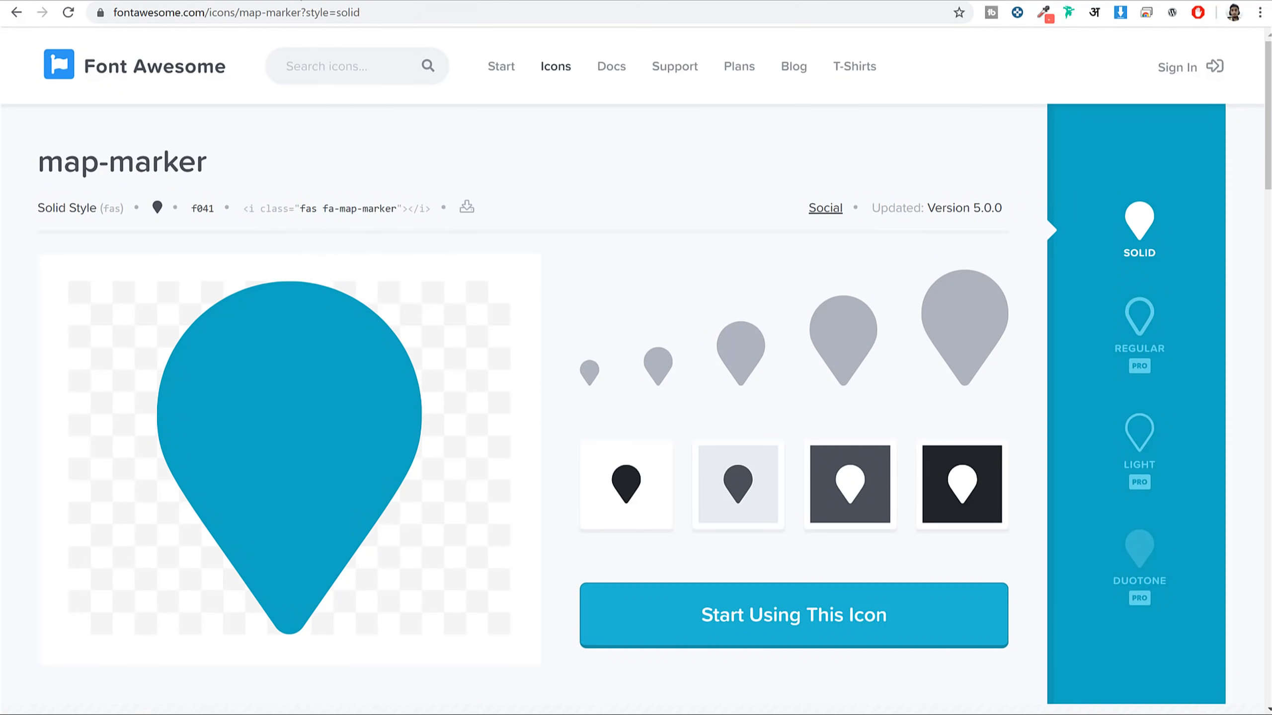
key("ctrl+Tab")
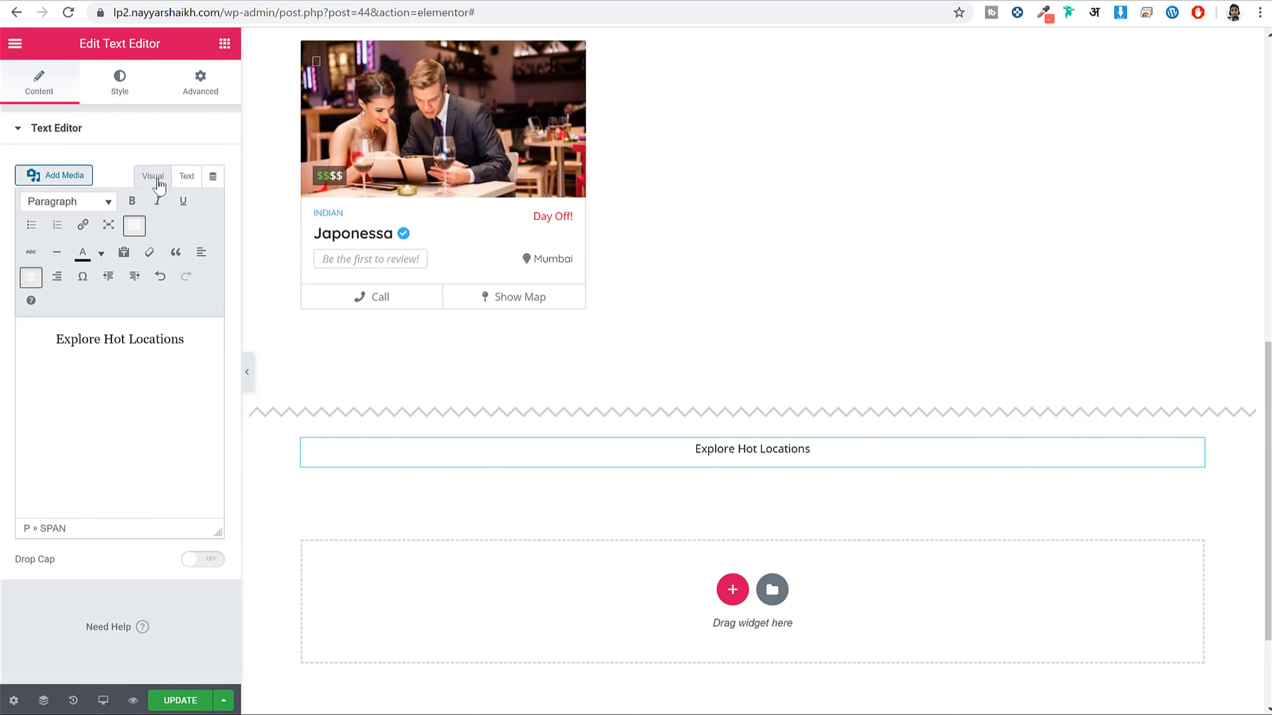
Paste the map-marker icon code before 'Explore' in the text source, save, and compare with the demo
left_click(194, 189)
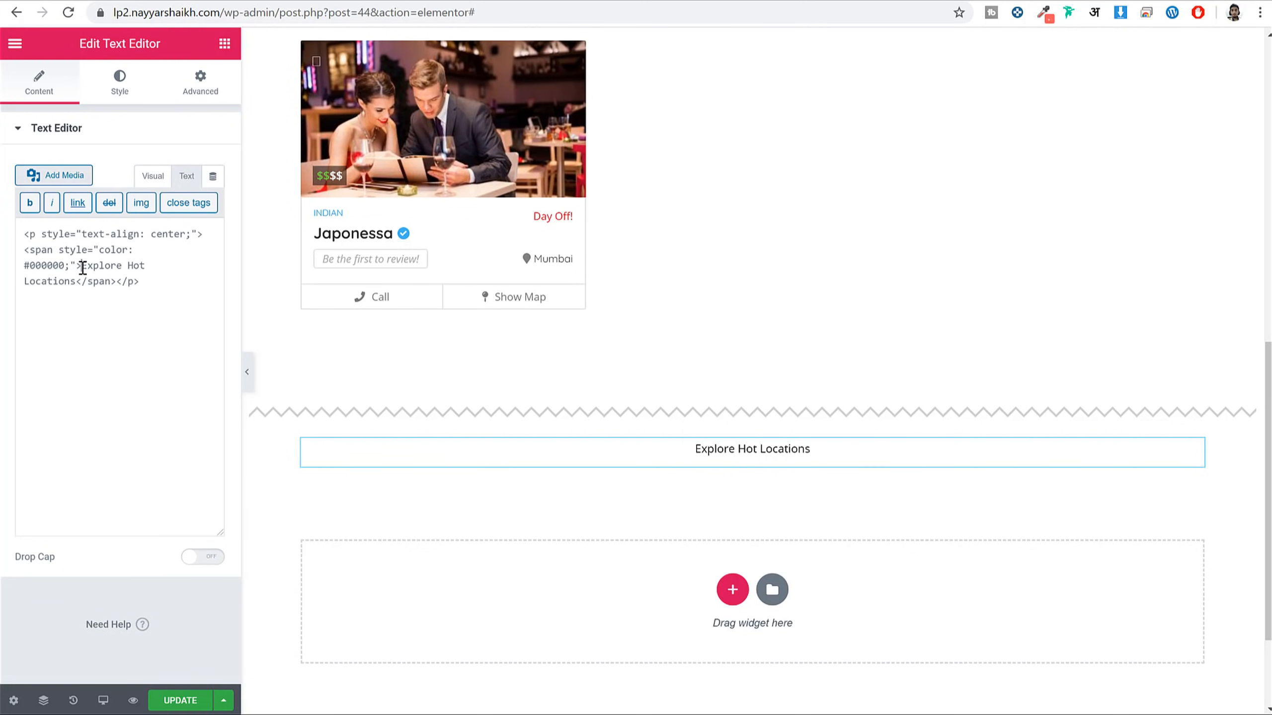
mouse_move(81, 265)
left_mouse_down()
mouse_move(133, 271)
mouse_move(73, 282)
left_mouse_up()
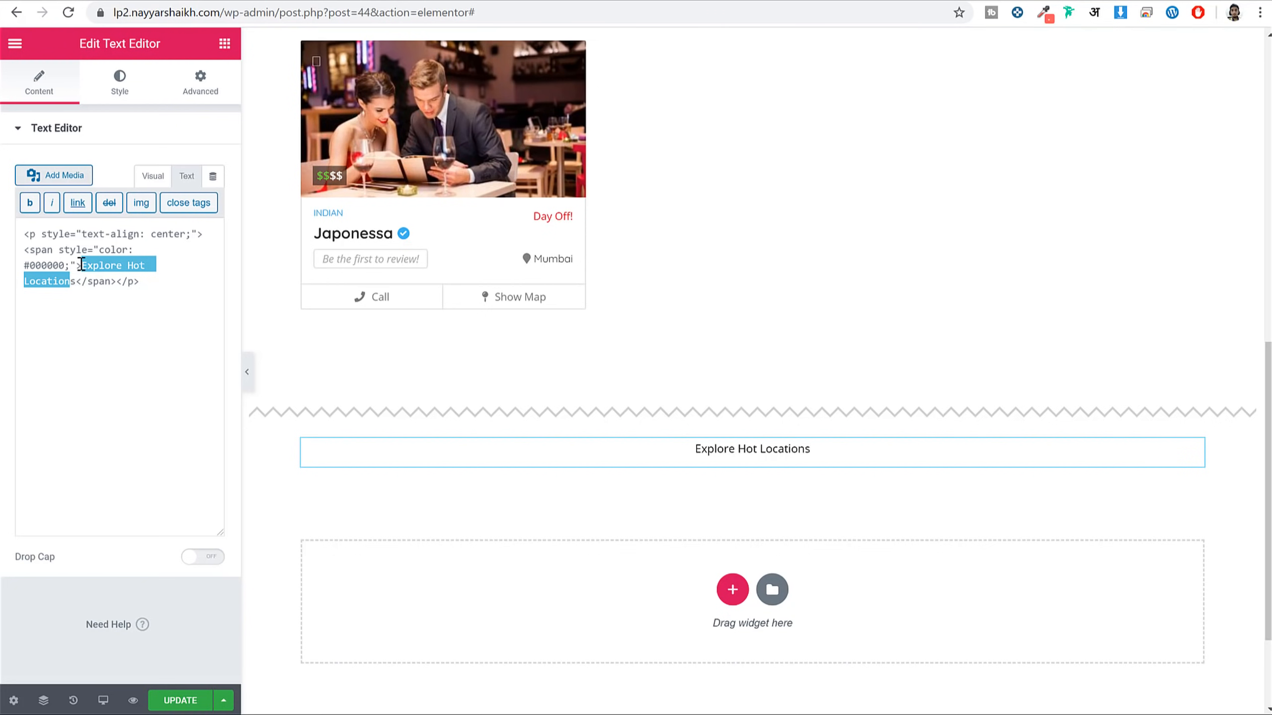
left_click(80, 263)
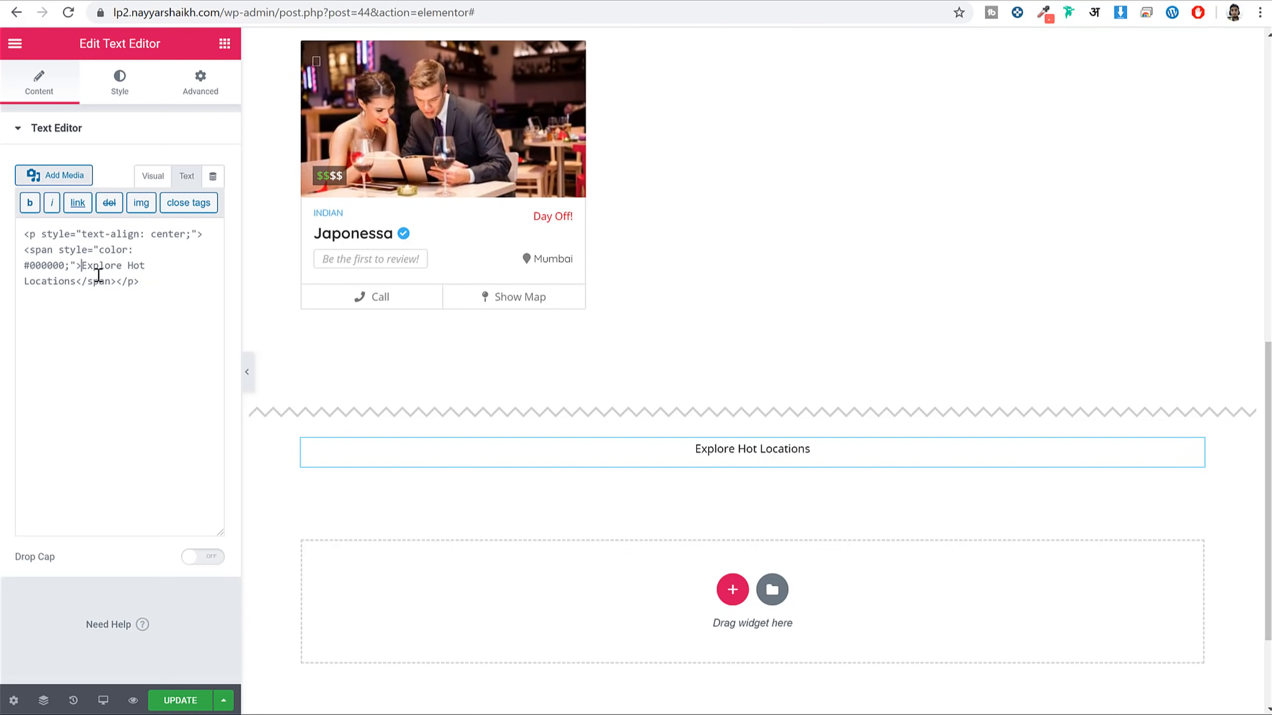
key("ctrl+v")
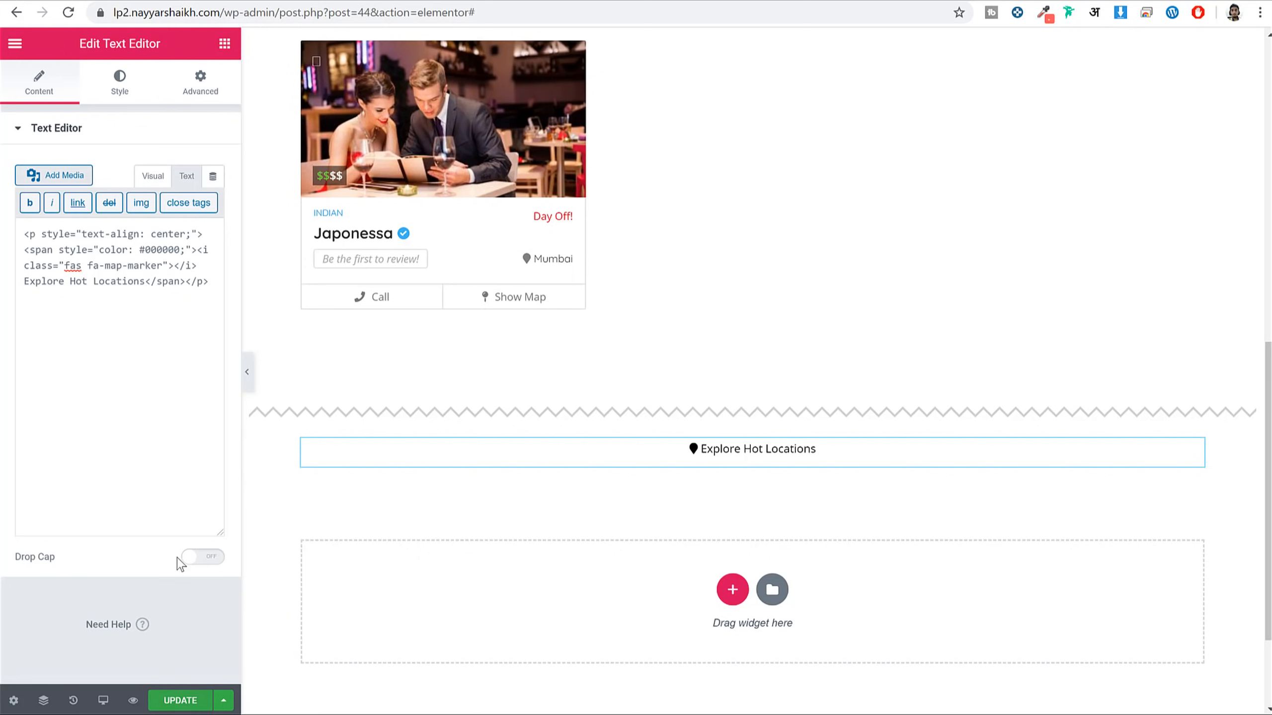
left_click(177, 701)
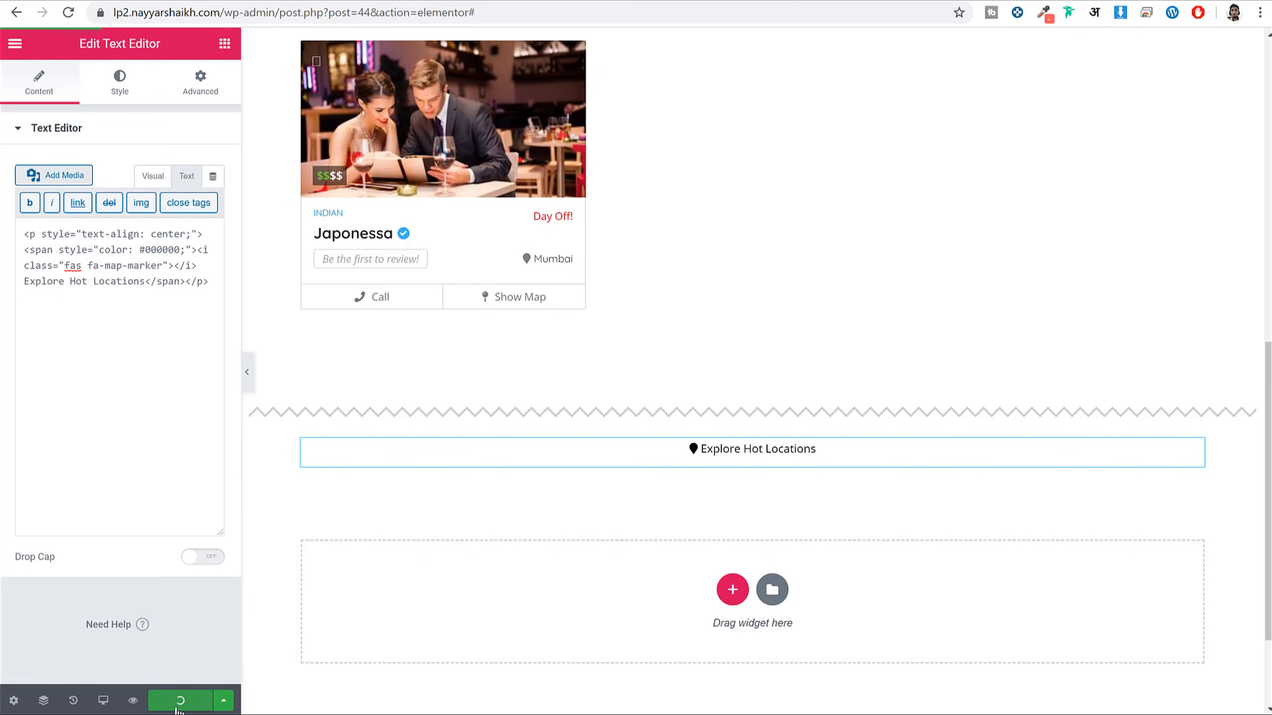
left_click(150, 176)
left_click(185, 1)
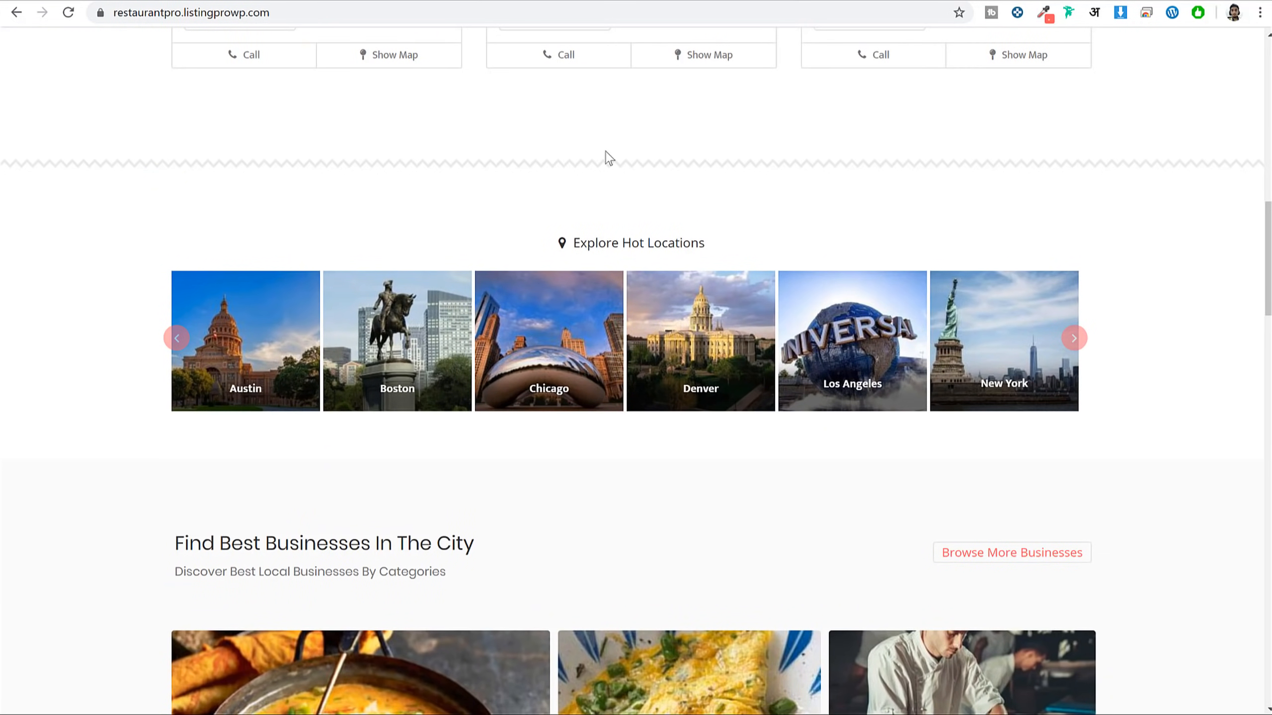
key("ctrl+Tab")
Add a Locations widget beneath the Explore Hot Locations heading
left_click(225, 43)
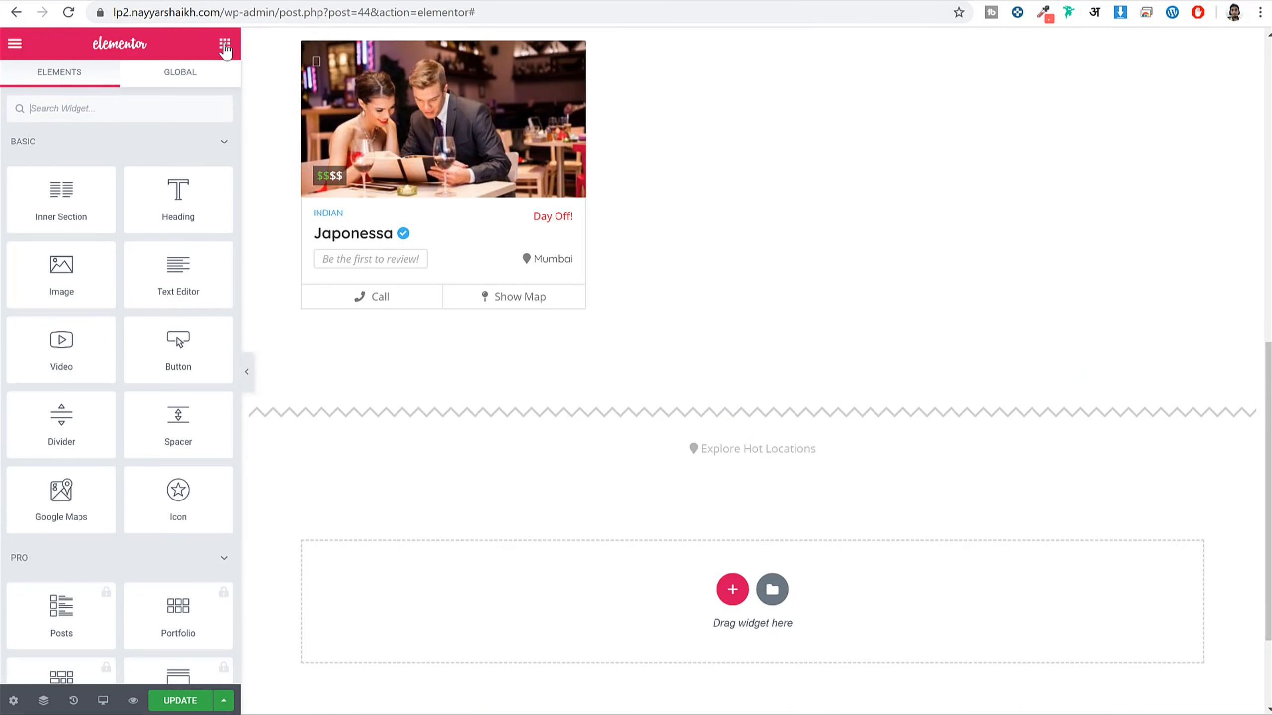
left_click(171, 115)
type("loca")
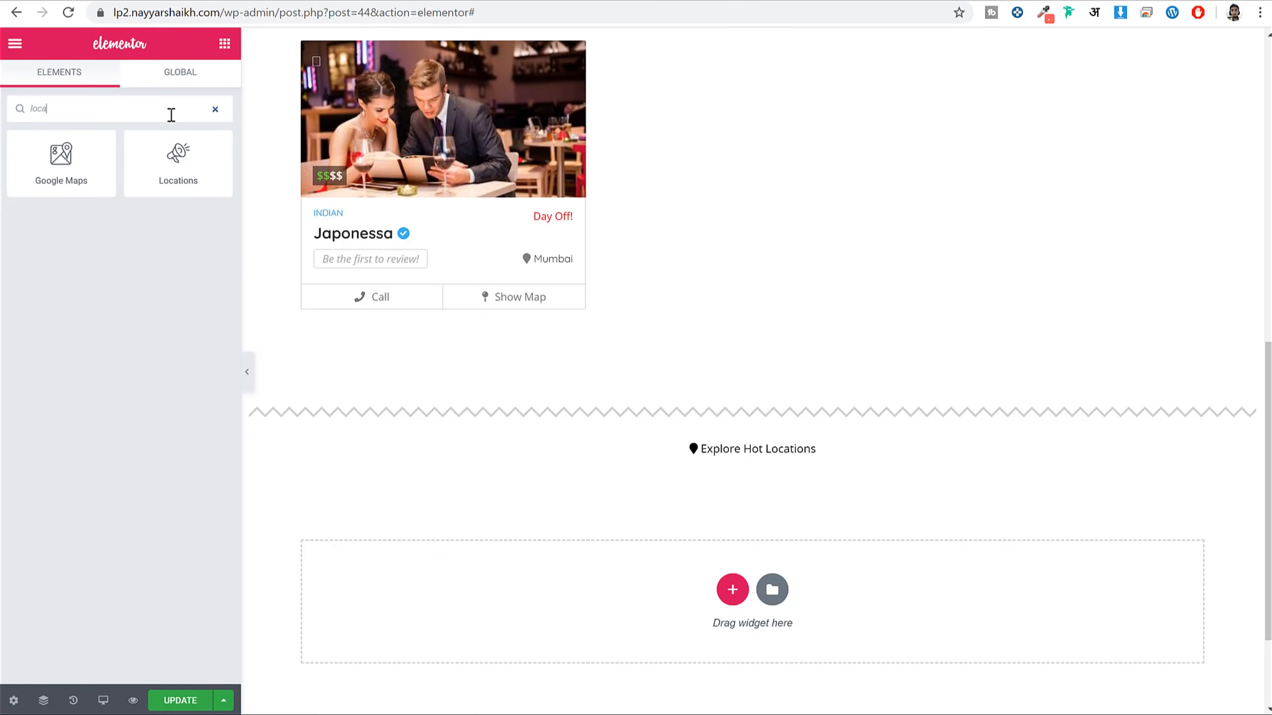
left_click_drag(185, 170, 762, 462)
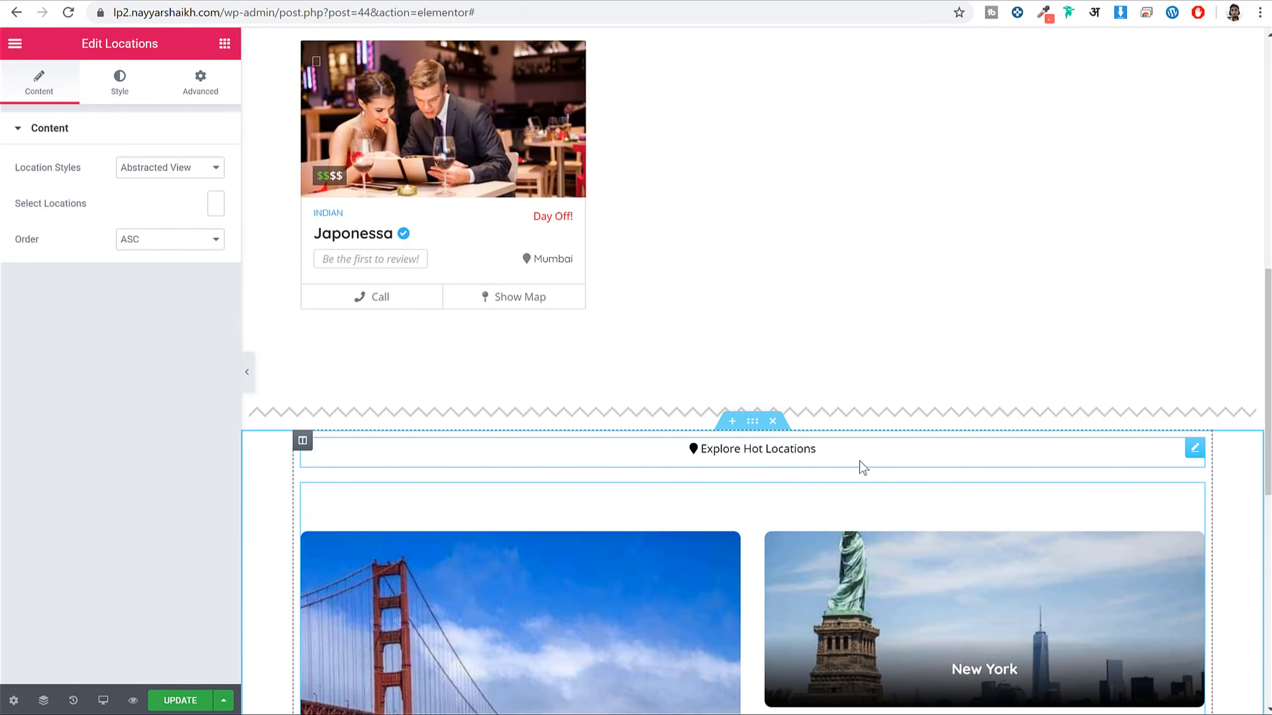
scroll(860, 406, "down", 4)
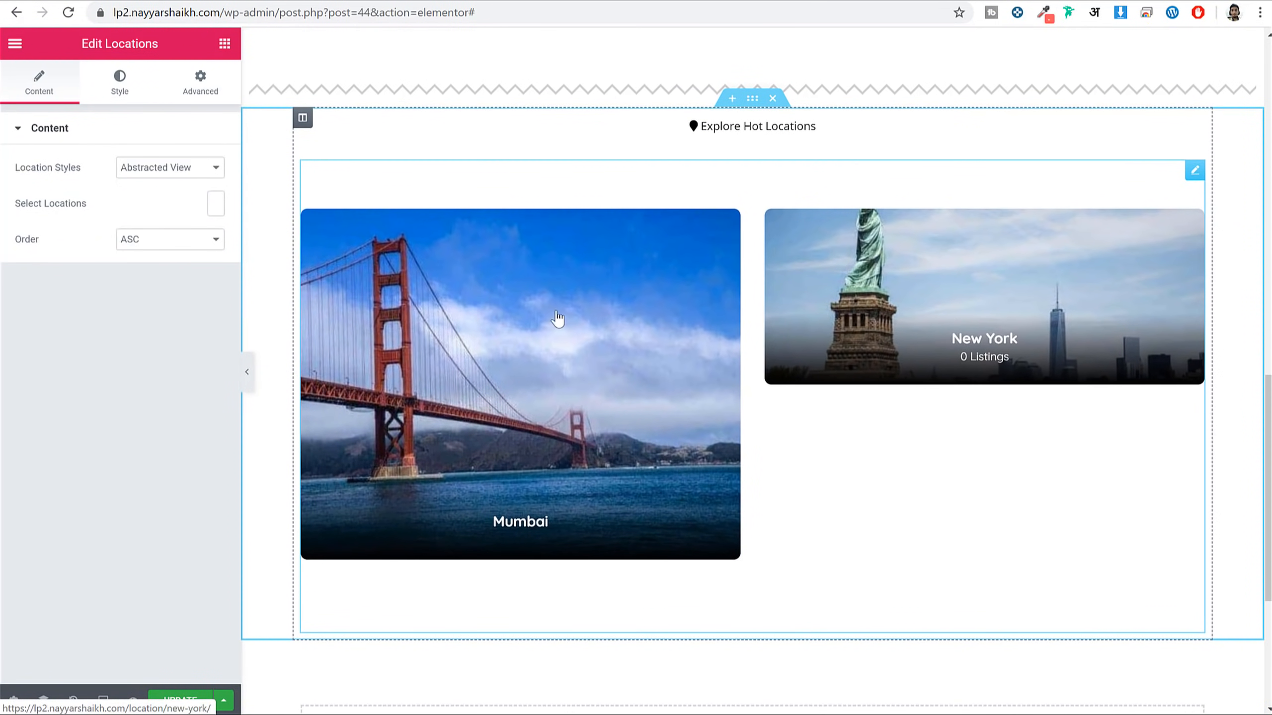
Compare Boxed View, Boxed View 2 and Grid View location styles, then settle on Boxed View 2
left_click(163, 173)
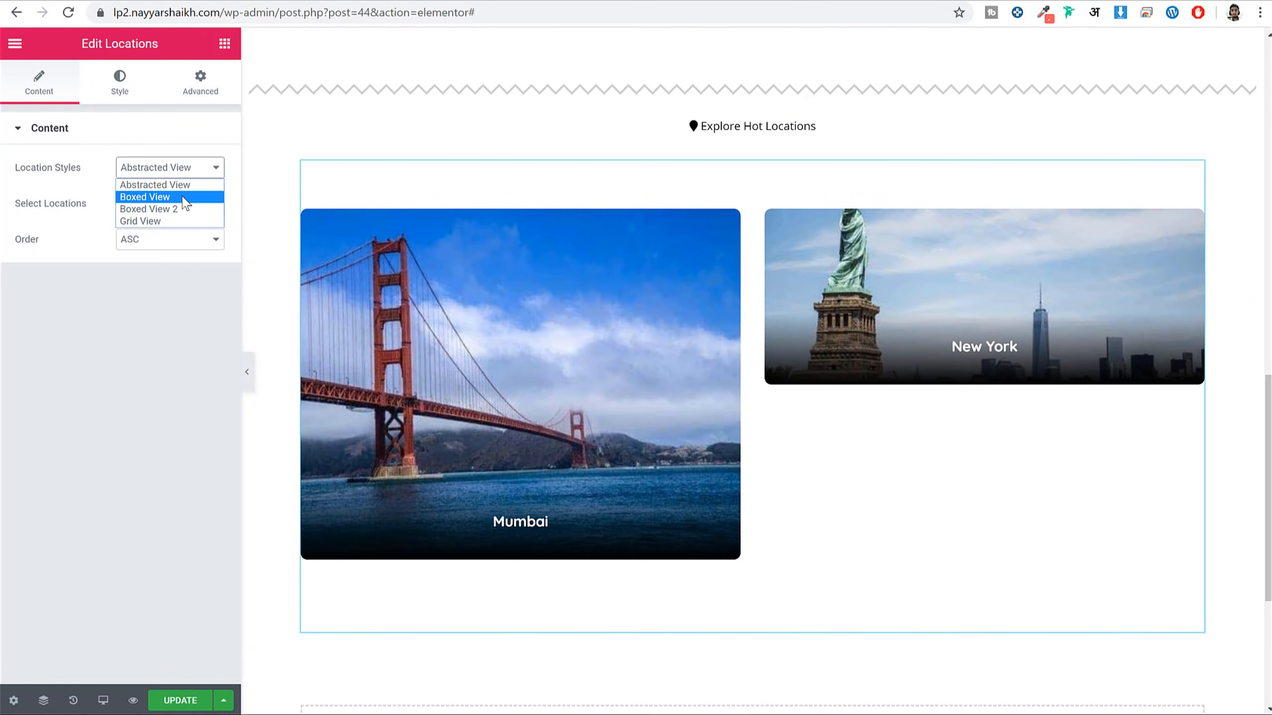
left_click(183, 197)
left_click(179, 170)
left_click(180, 208)
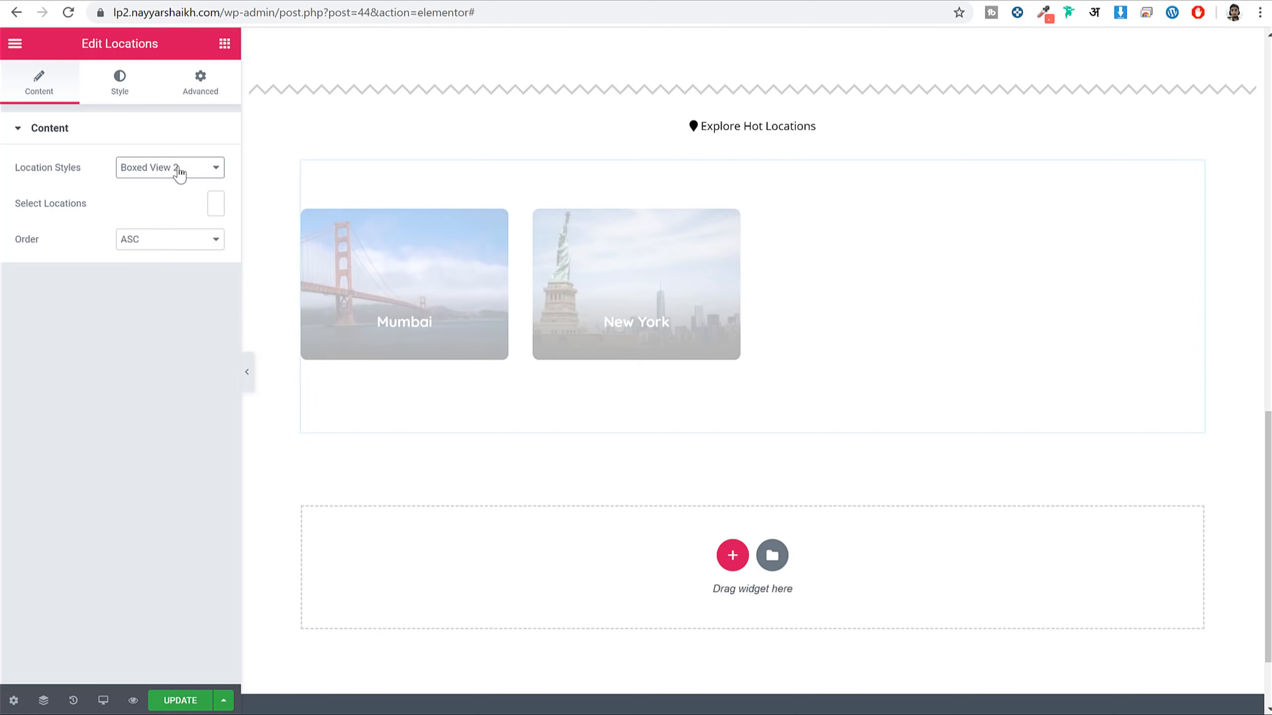
left_click(176, 171)
left_click(170, 222)
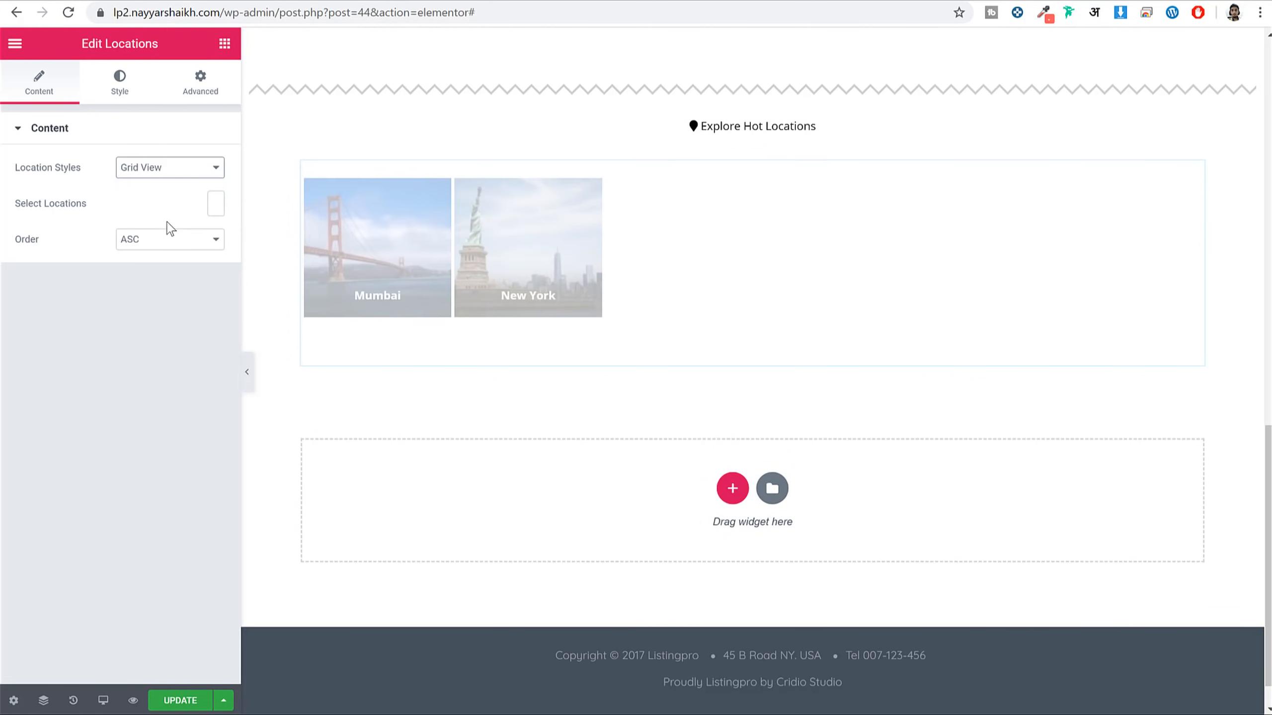
left_click(176, 172)
left_click(178, 208)
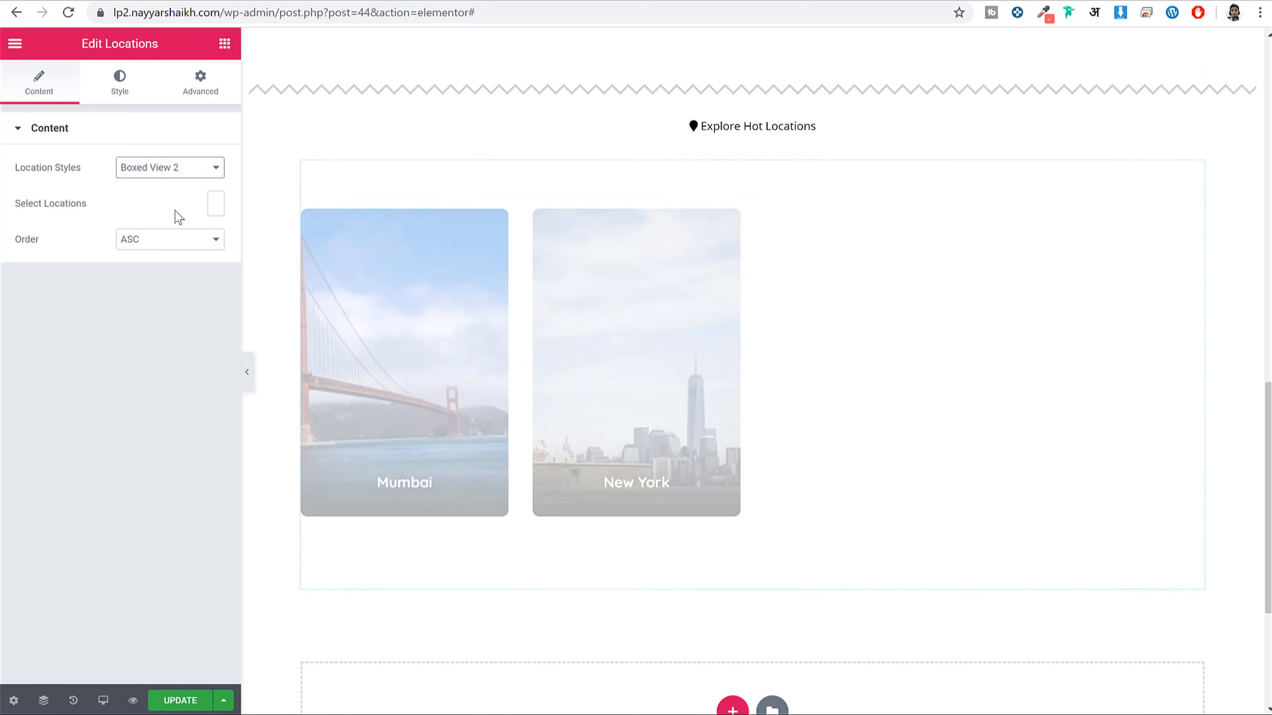
Save the page and compare the locations section with the demo site
left_click(181, 701)
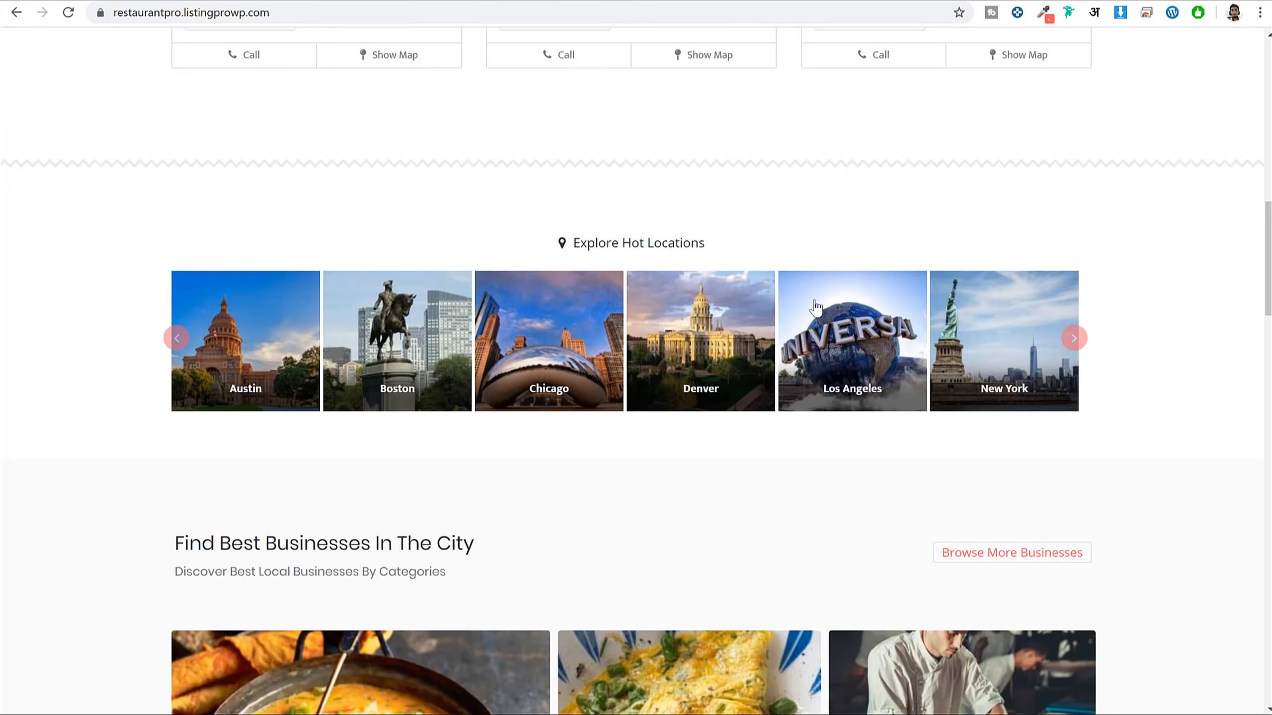
scroll(513, 364, "down", 15)
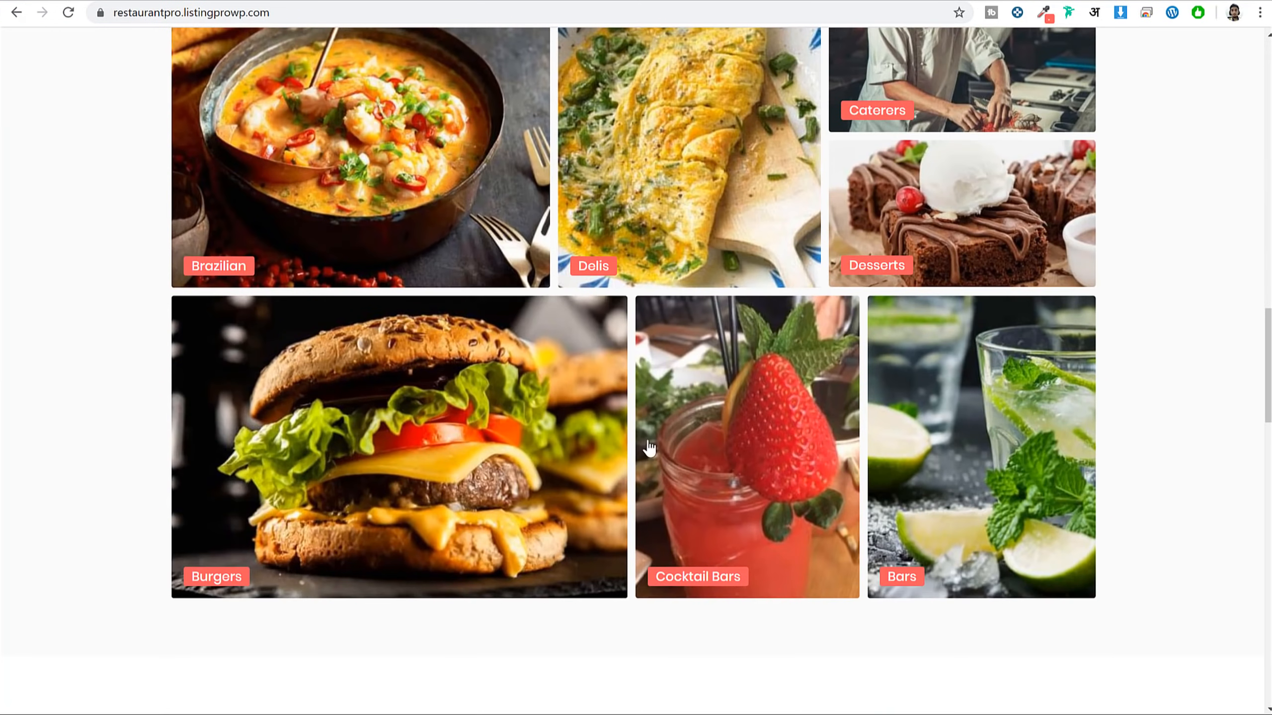
scroll(747, 170, "down", 8)
scroll(747, 170, "up", 5)
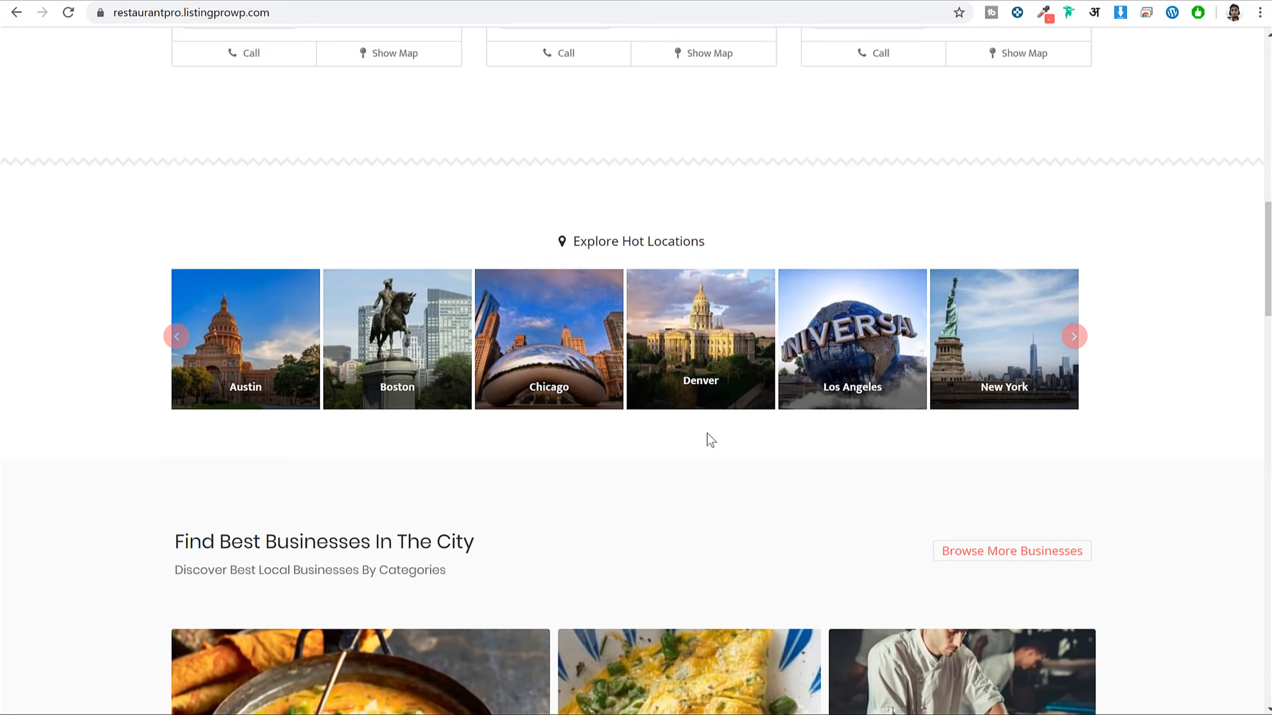
scroll(707, 439, "down", 5)
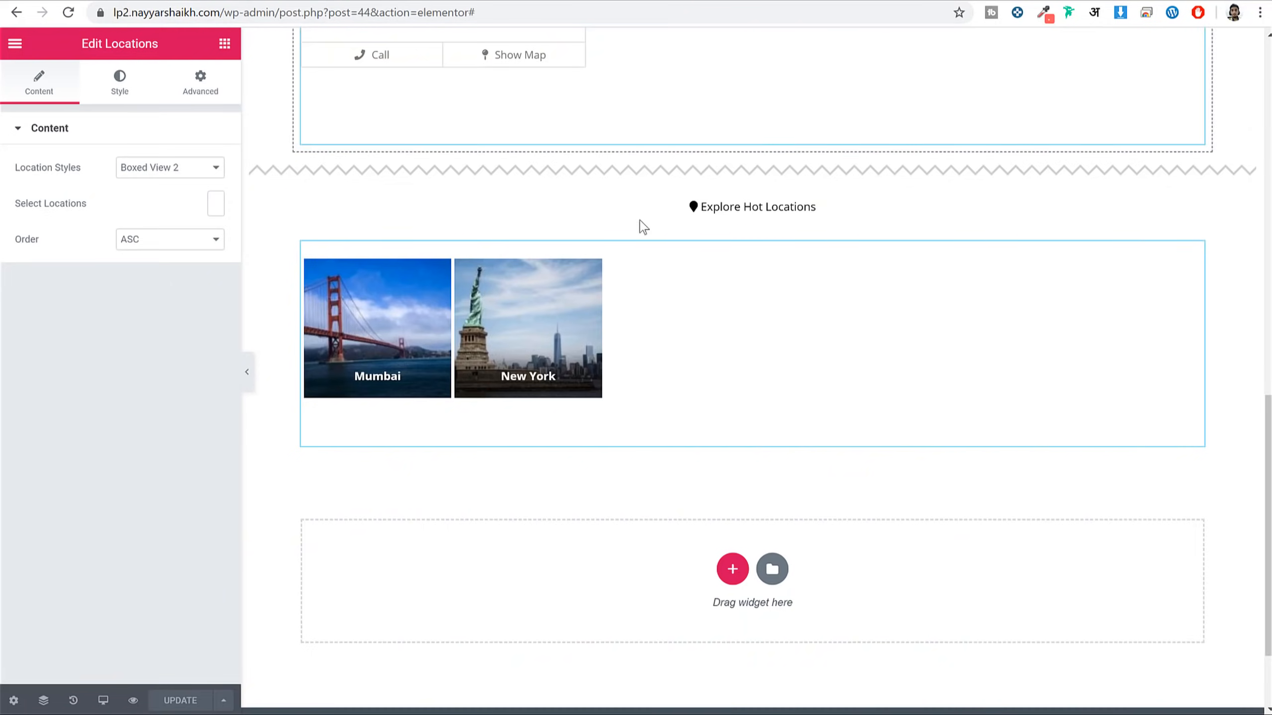
scroll(792, 366, "down", 3)
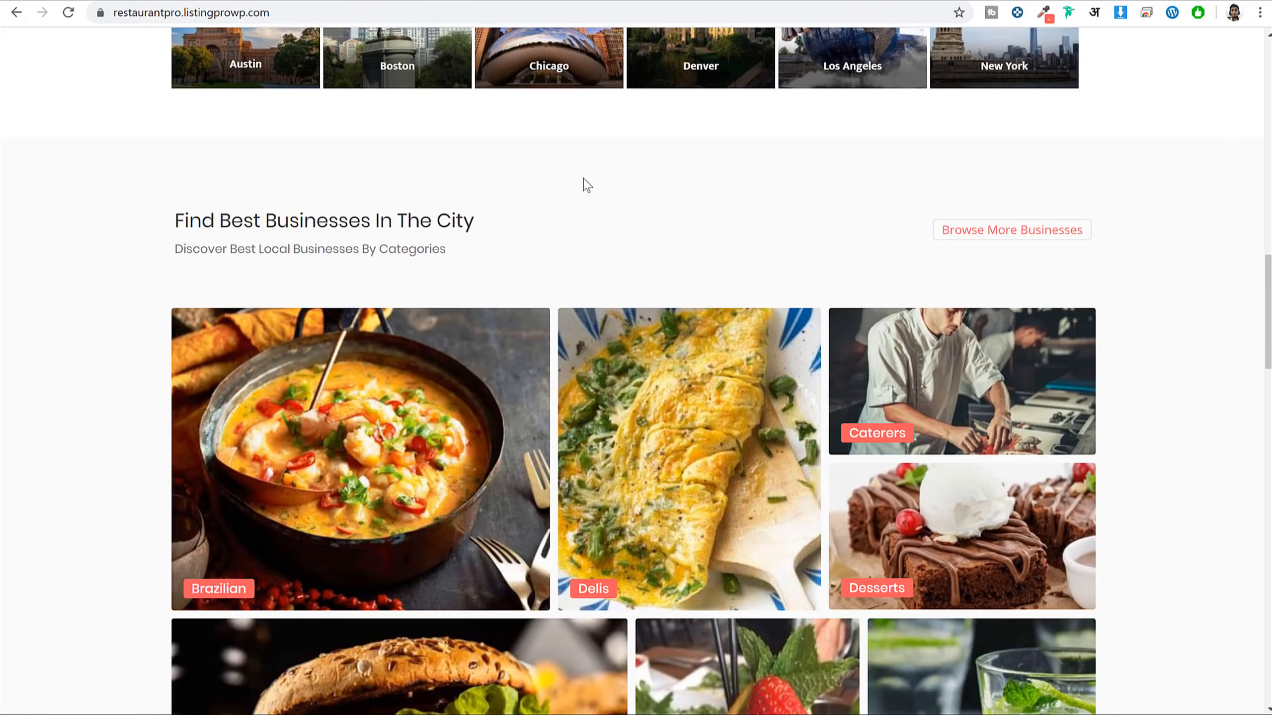
Add an Icon Box below the locations with its icon positioned Left
left_click(497, 246)
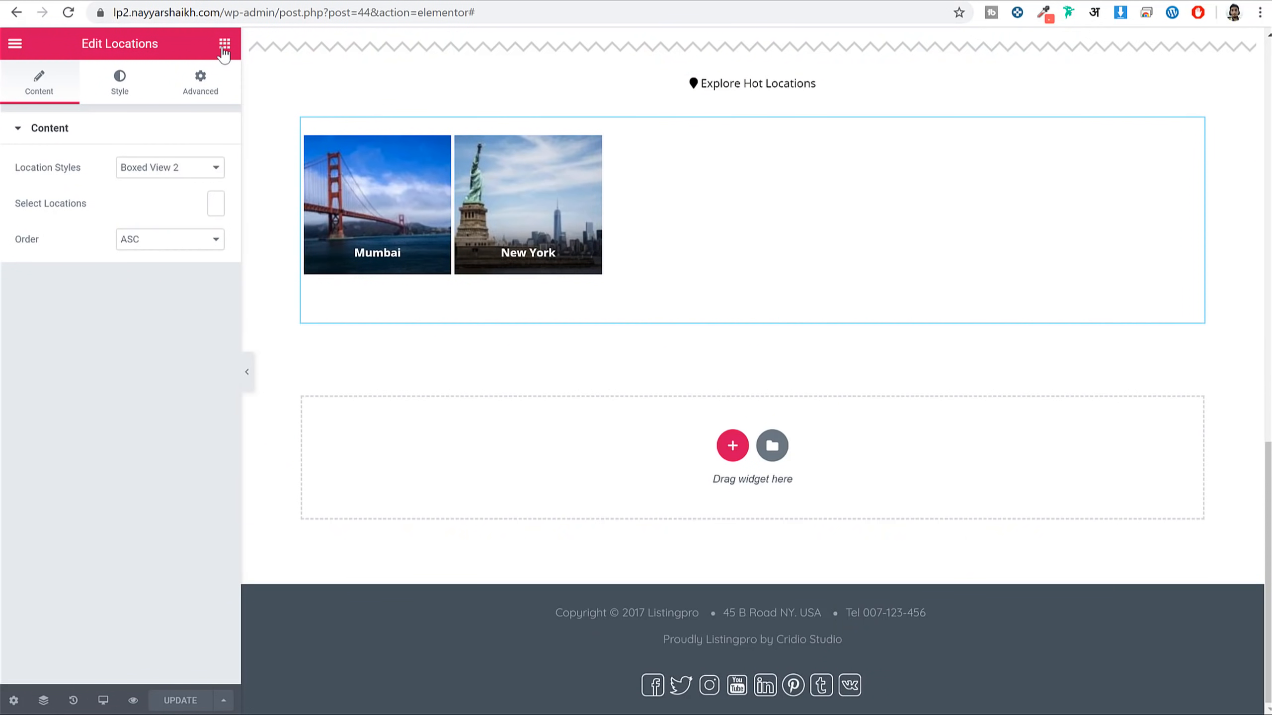
left_click(224, 45)
type("ico")
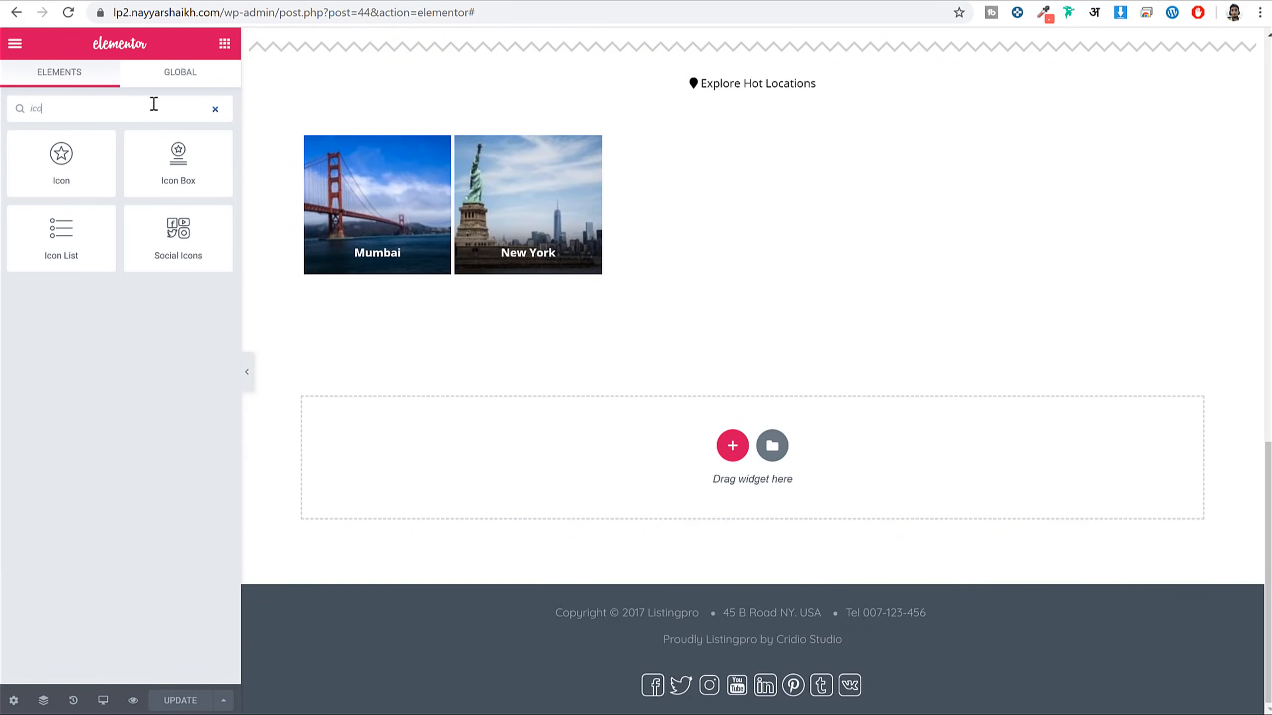
left_click_drag(178, 163, 765, 497)
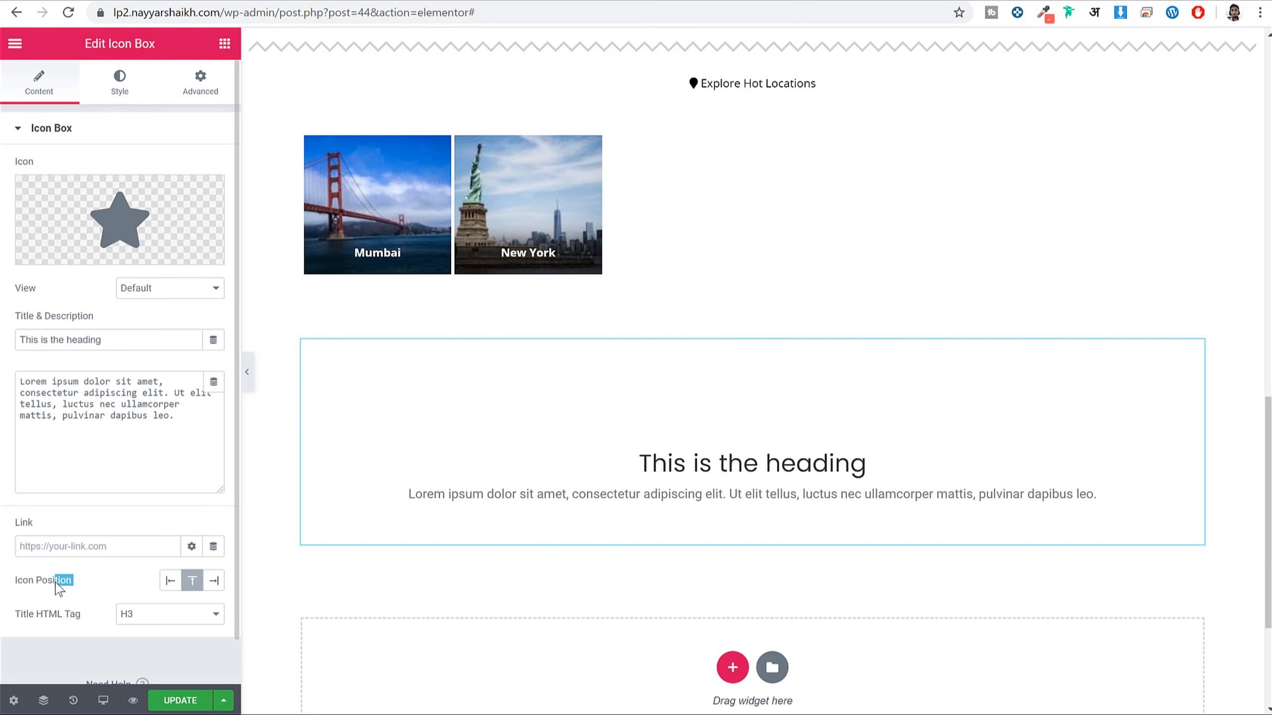
left_click(173, 581)
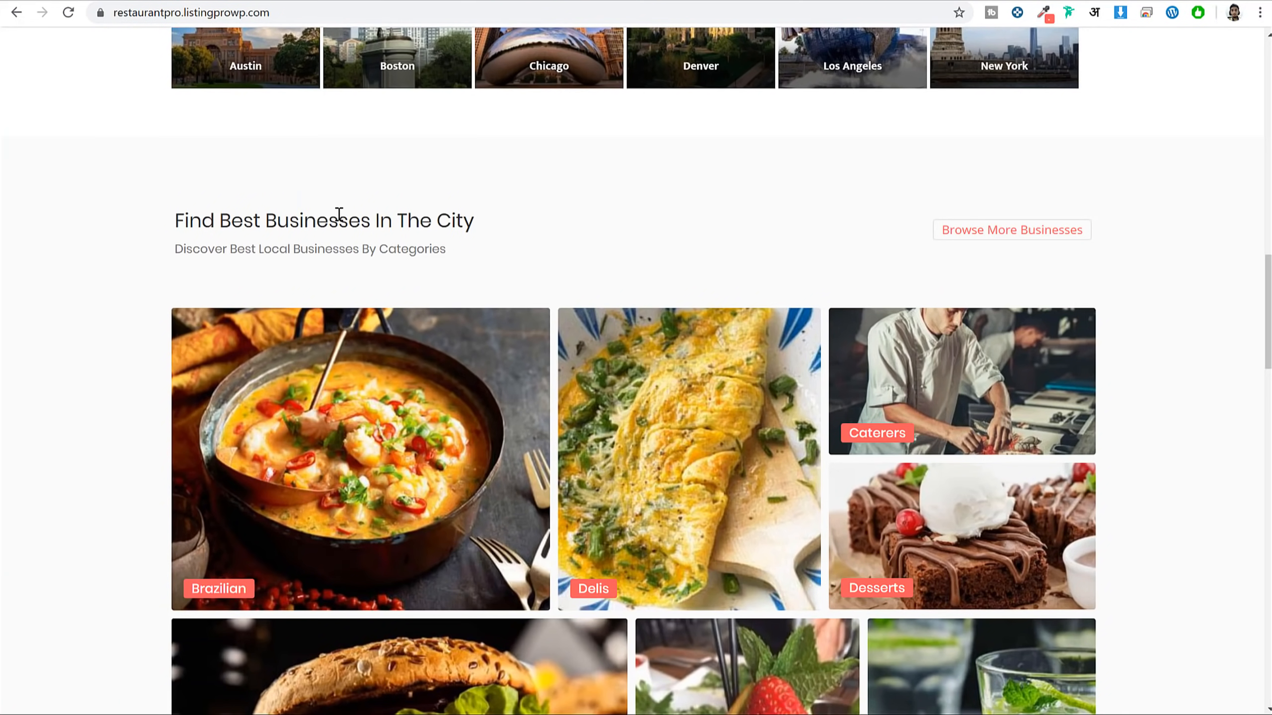
Set the title to 'Find Best Businesses In The City' and description to 'Discover Best Local Businesses By Categories'
triple_click(339, 215)
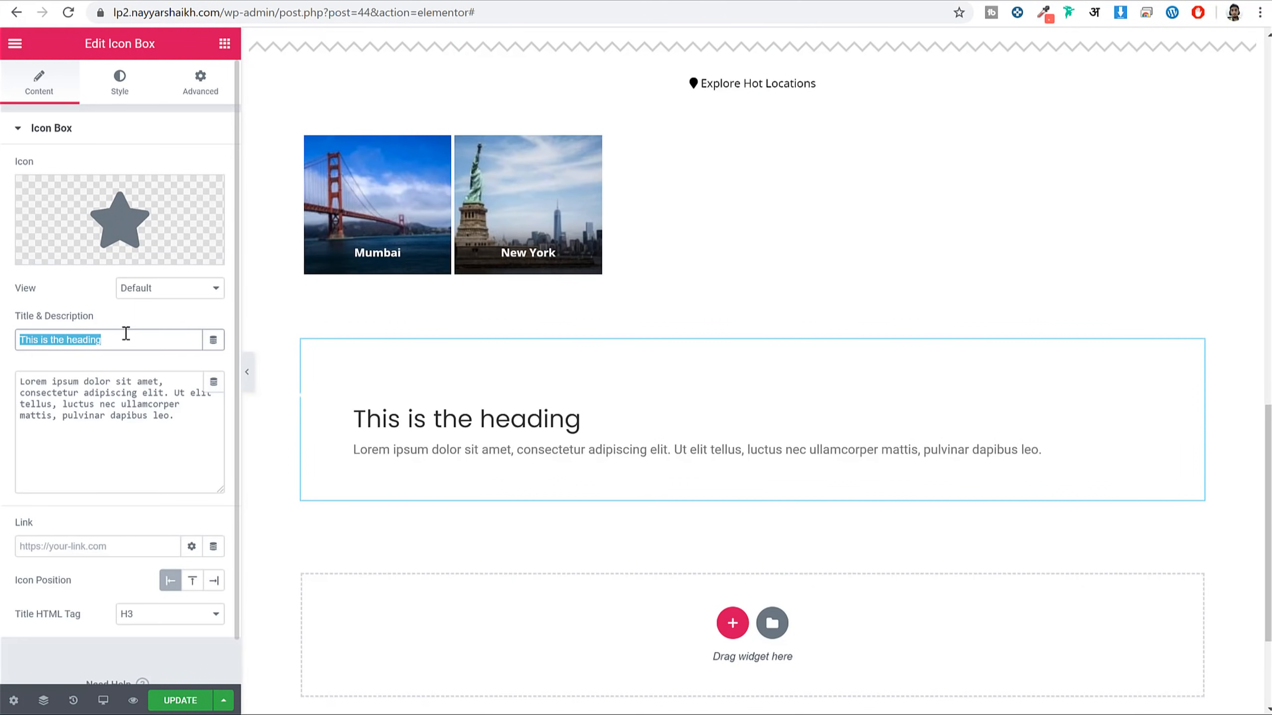
type("Find Best Businesses In The City")
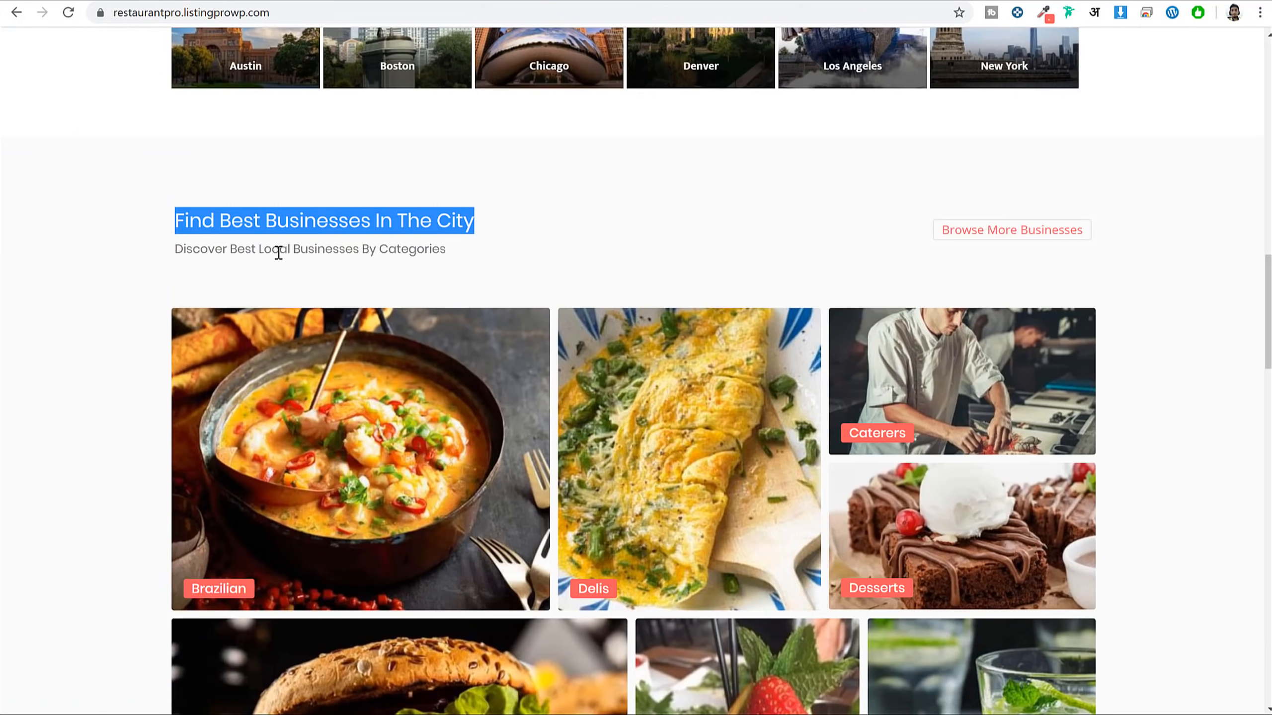
triple_click(278, 249)
key("ctrl+c")
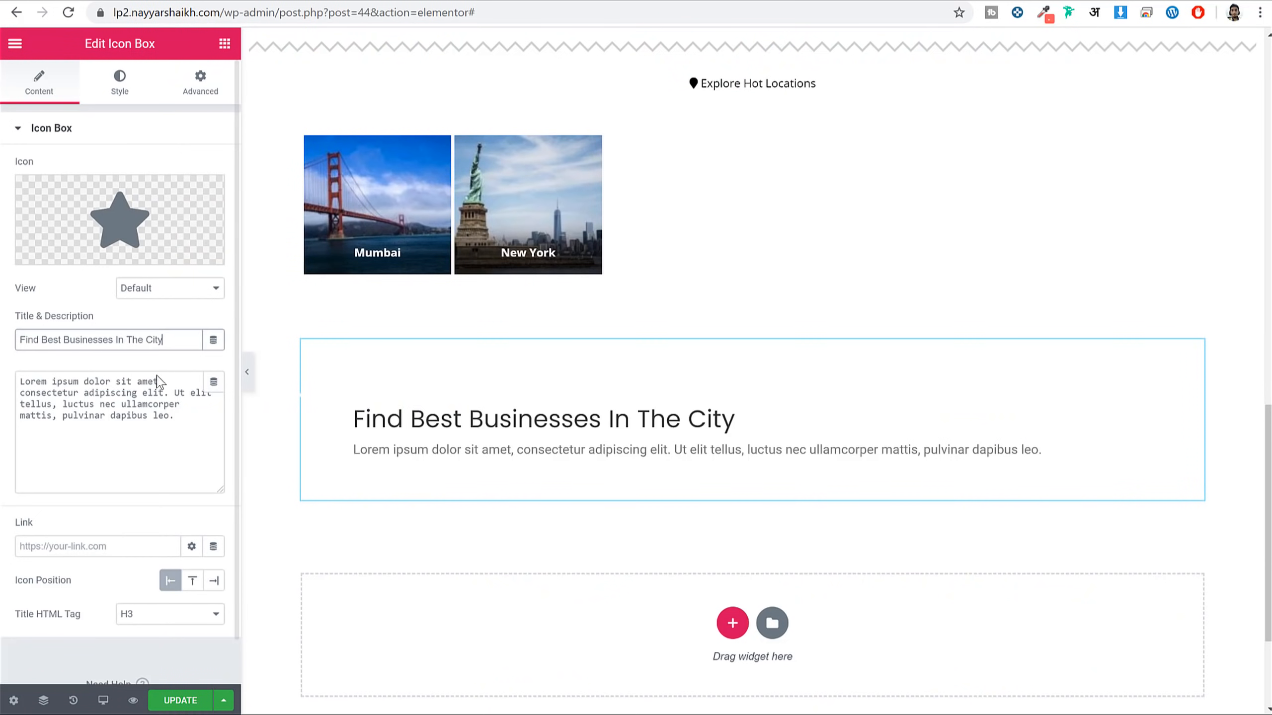
left_click(123, 411)
key("ctrl+a")
key("ctrl+v")
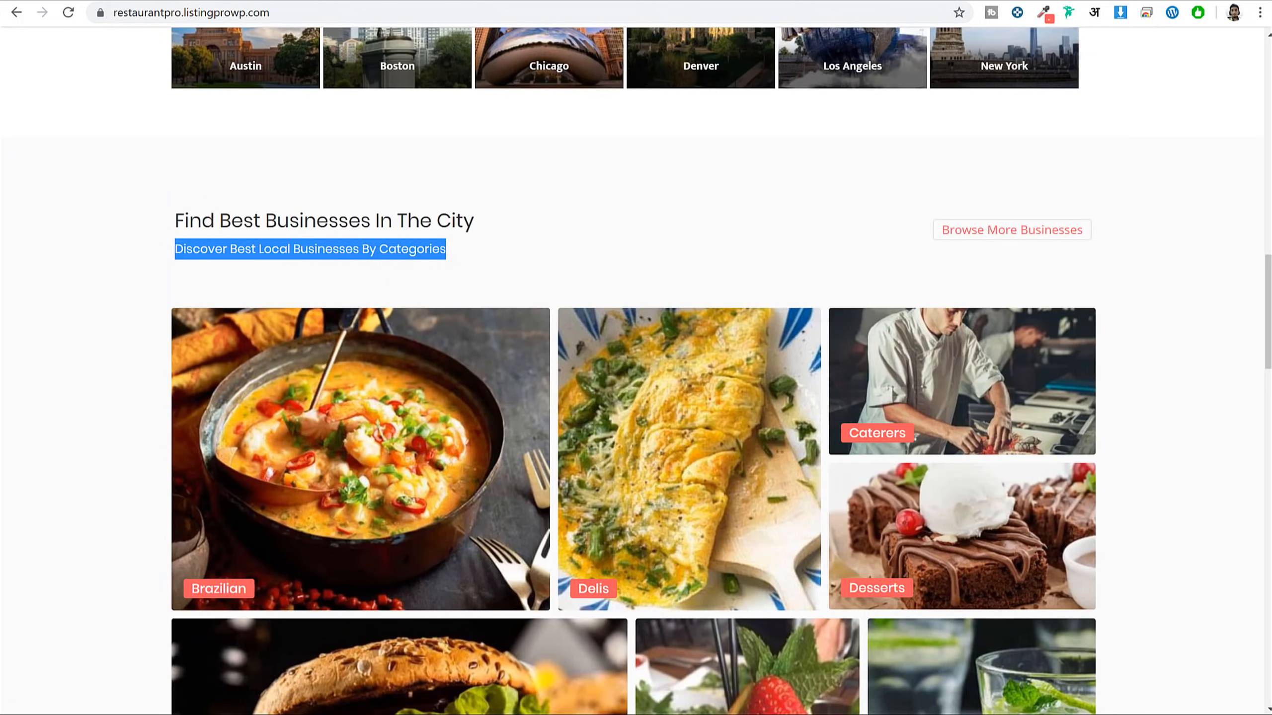
scroll(722, 461, "down", 3)
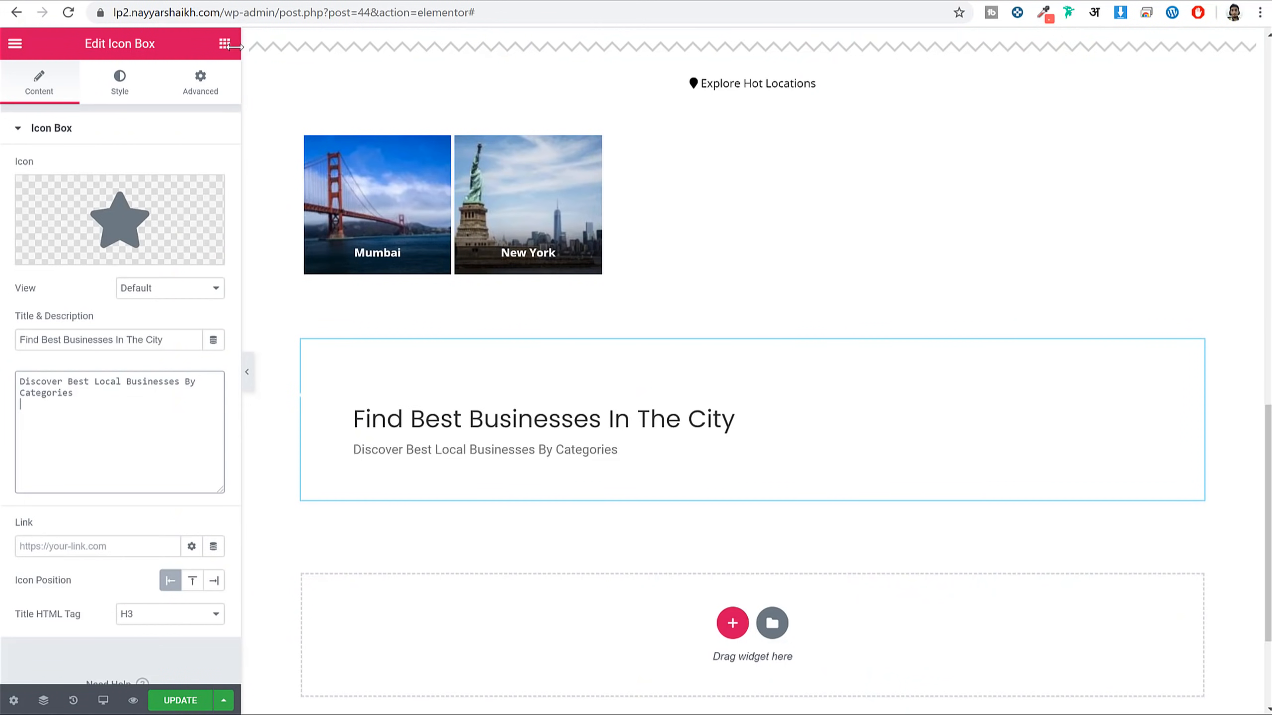
Add a Listing Categories block below the heading in the Abstracted View 2 style
left_click(224, 44)
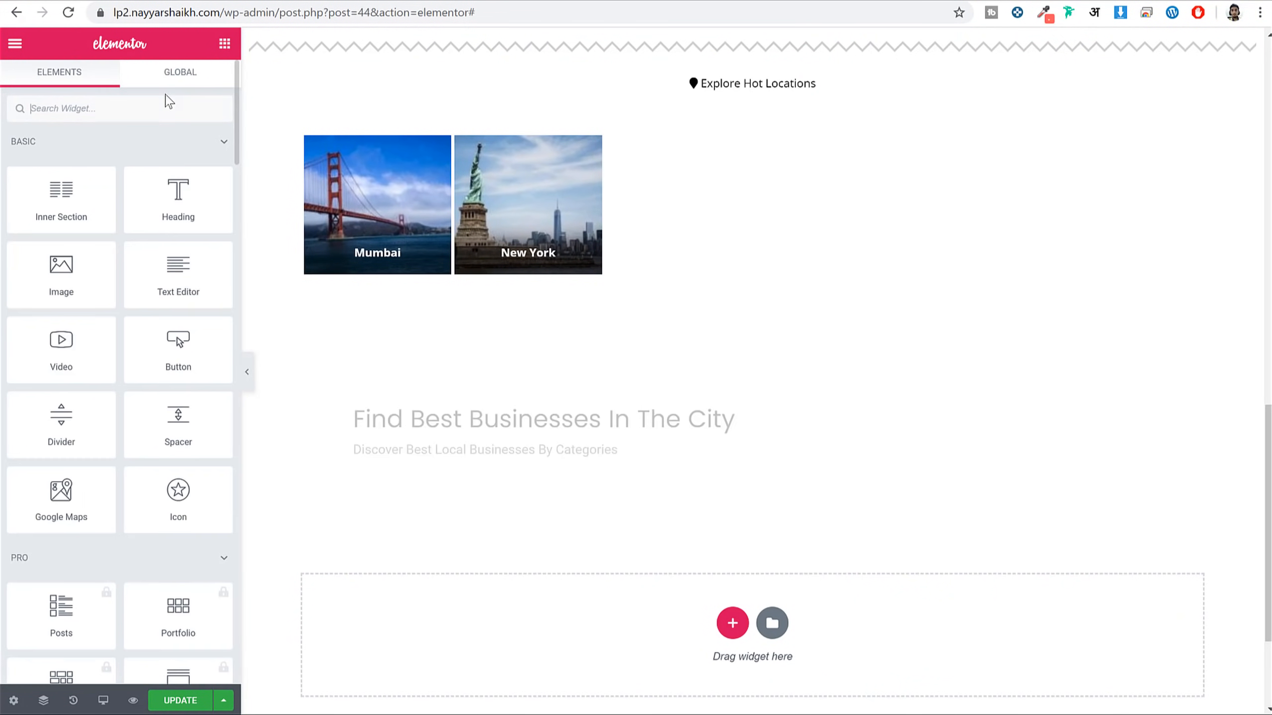
left_click(146, 107)
type("categ")
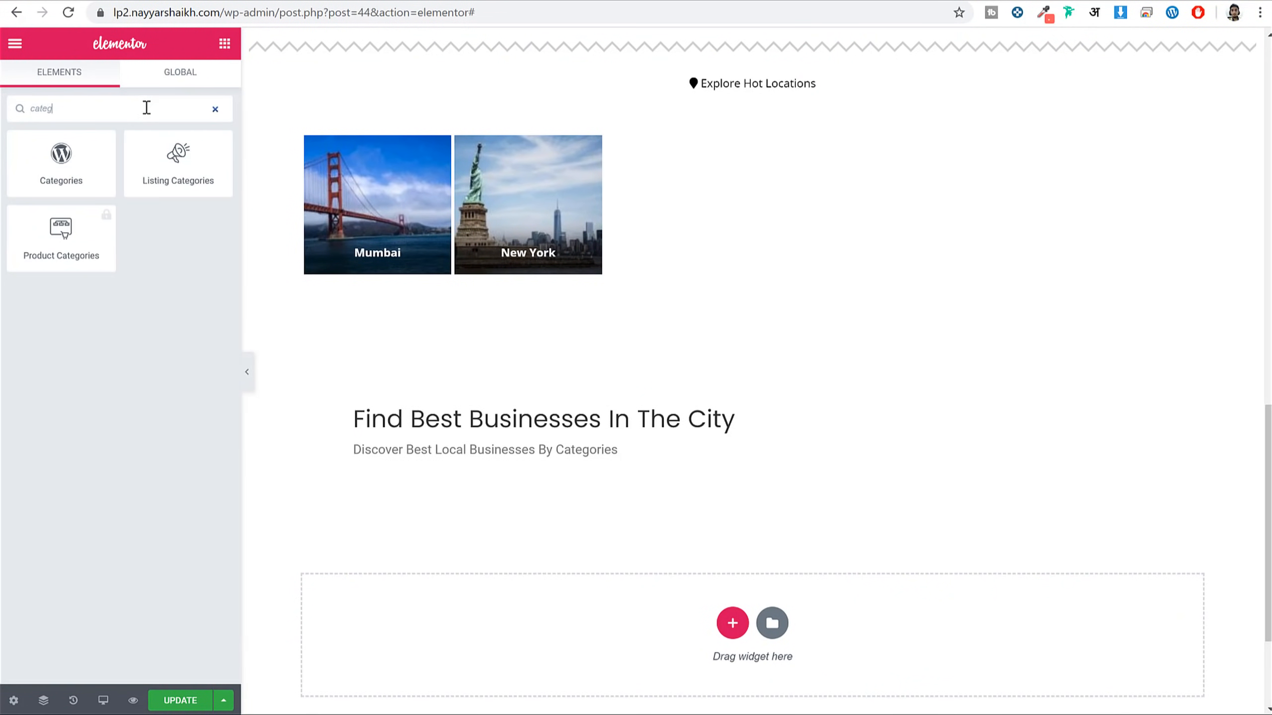
mouse_move(178, 160)
left_mouse_down()
mouse_move(468, 318)
mouse_move(588, 455)
left_mouse_up()
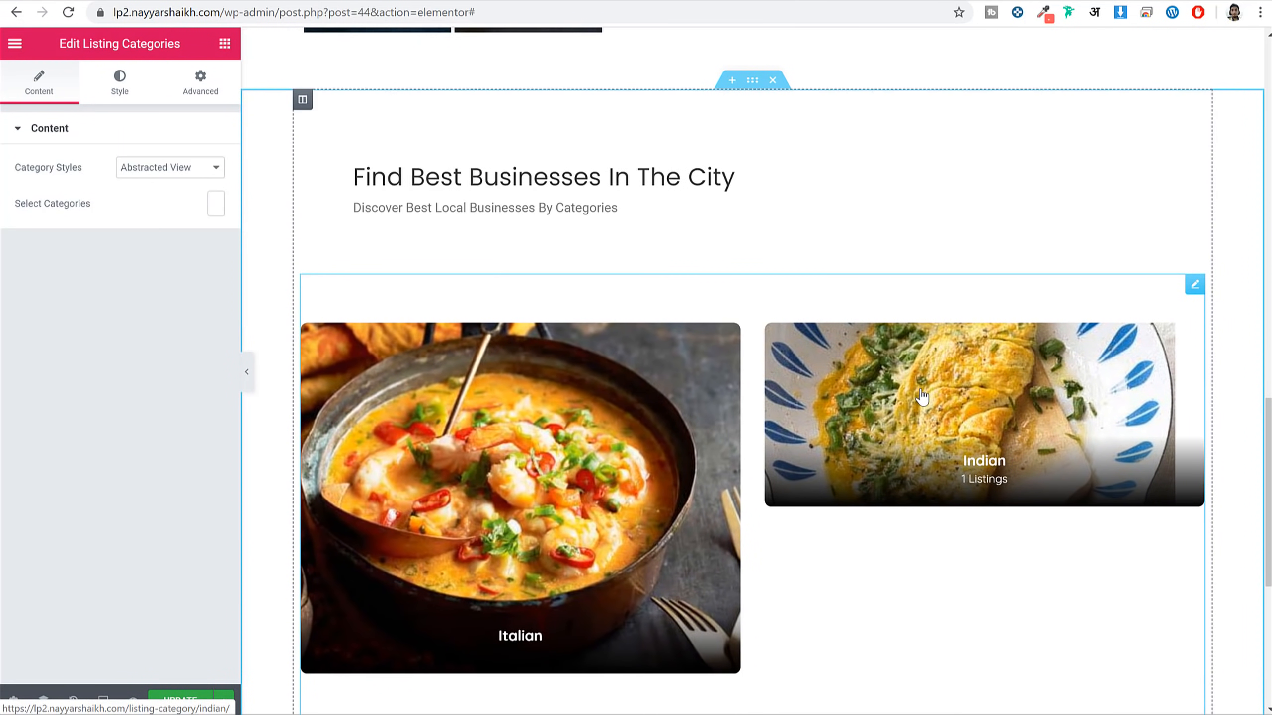
left_click(170, 167)
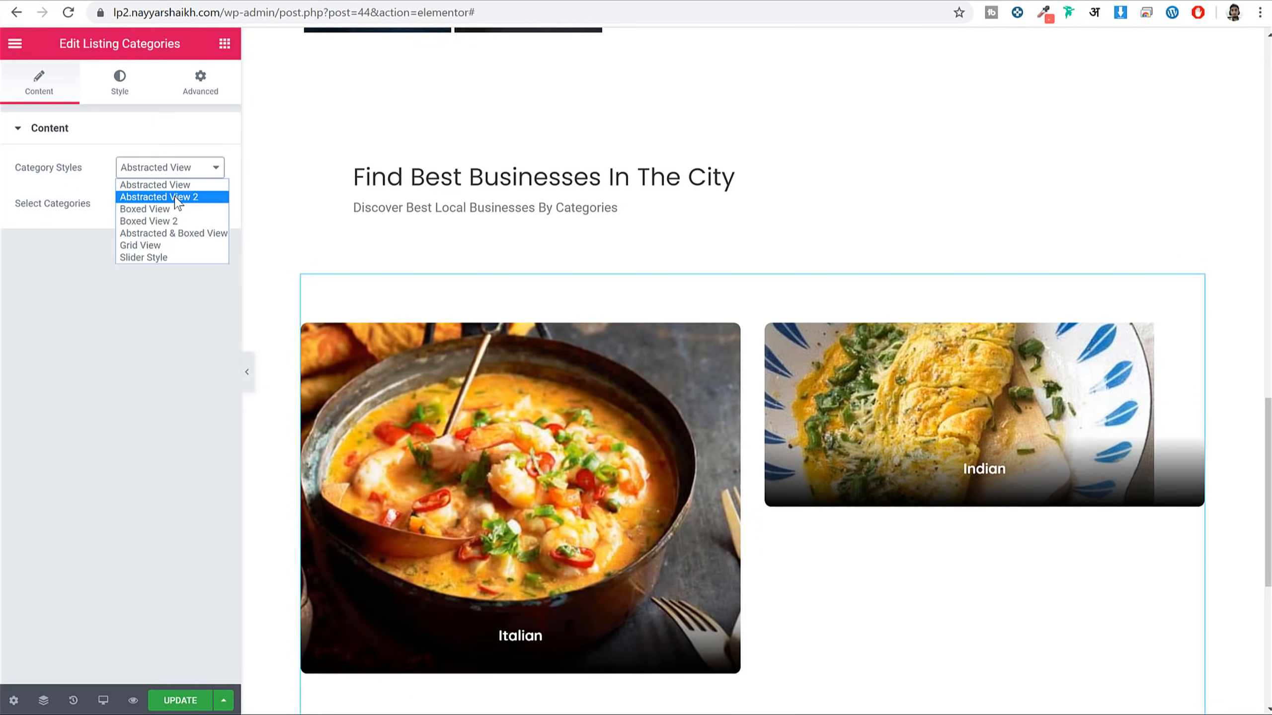
left_click(155, 195)
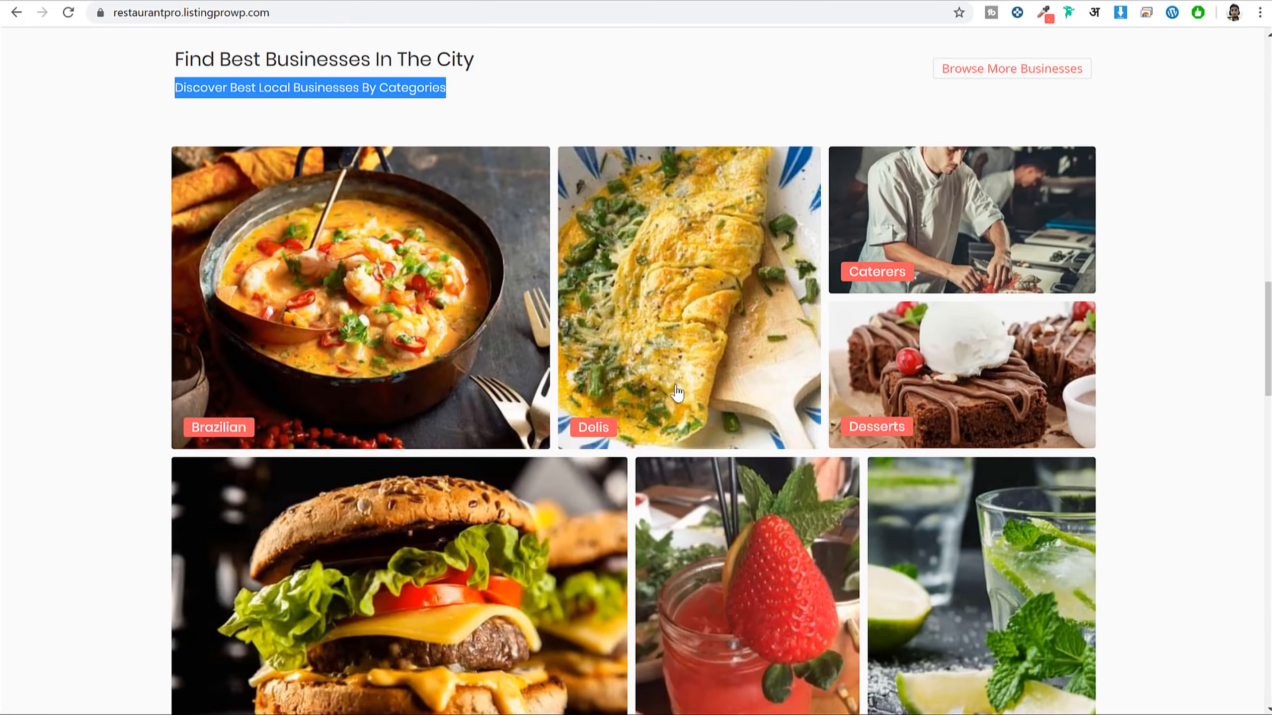
Review the reference demo and sample its business section background with ColorZilla
scroll(677, 393, "down", 3)
scroll(736, 526, "up", 1)
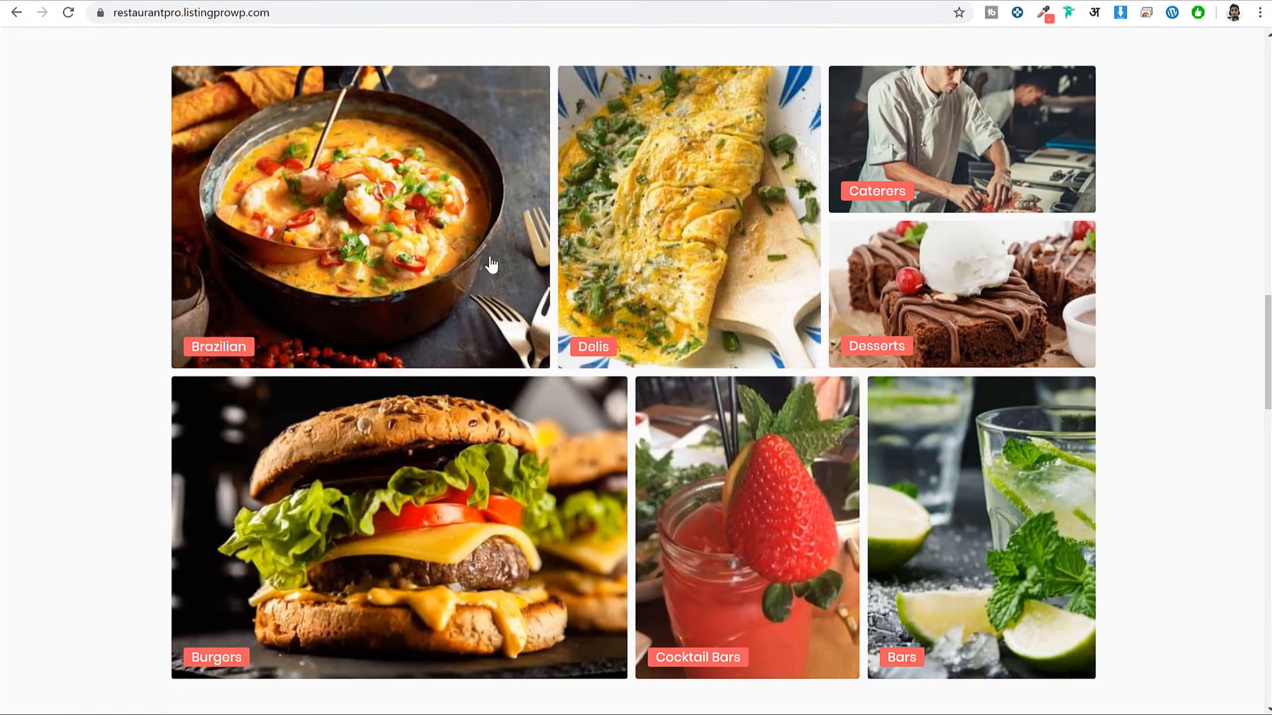
scroll(492, 263, "down", 3)
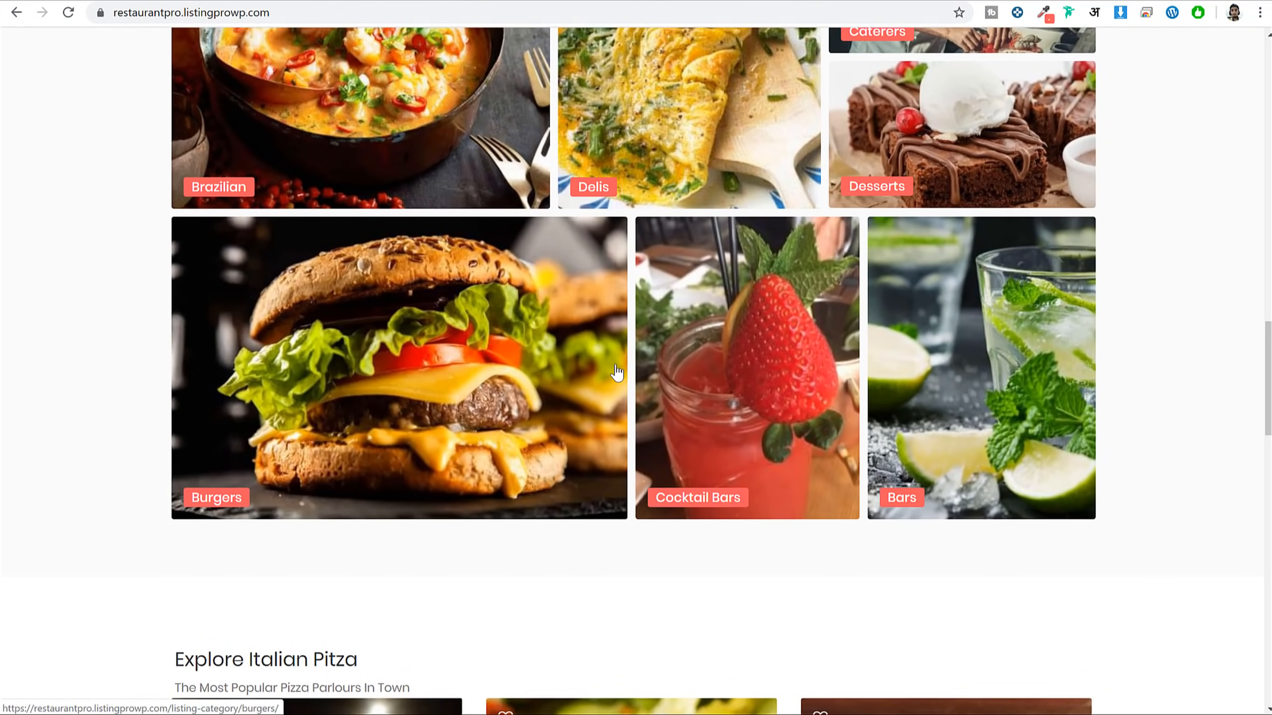
scroll(617, 371, "up", 4)
scroll(617, 371, "up", 4)
left_click(199, 162)
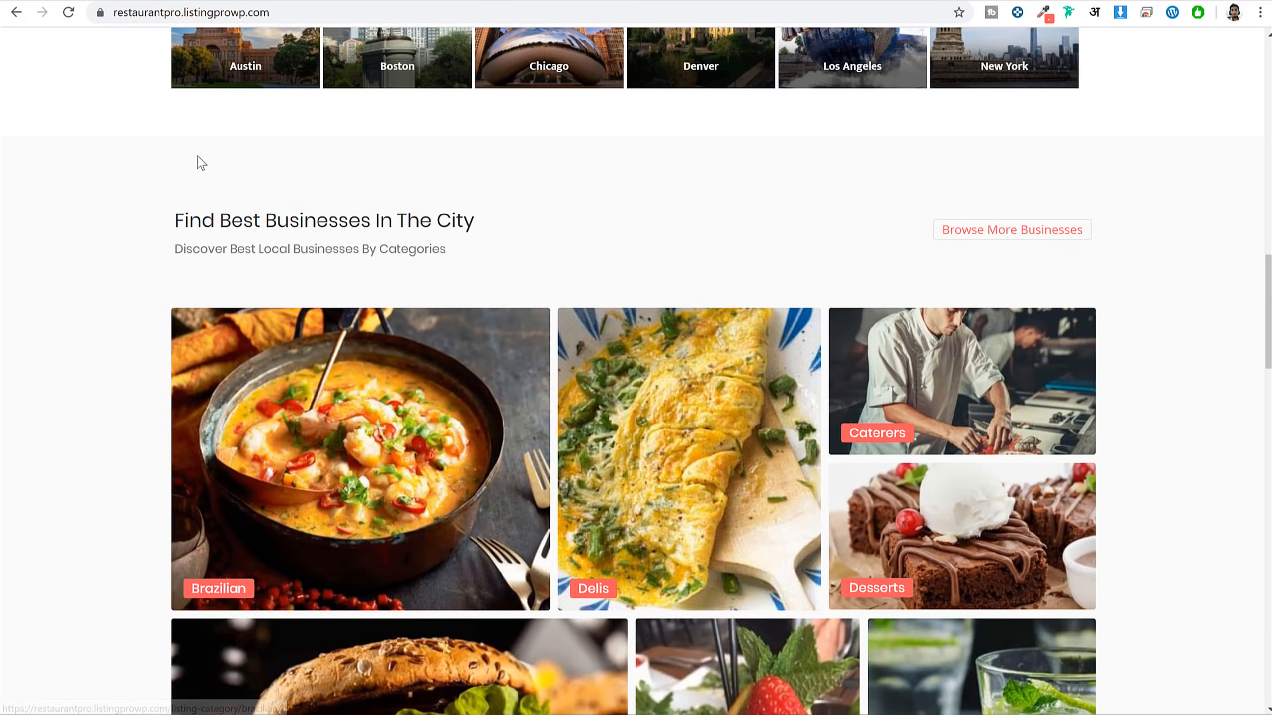
scroll(586, 319, "up", 3)
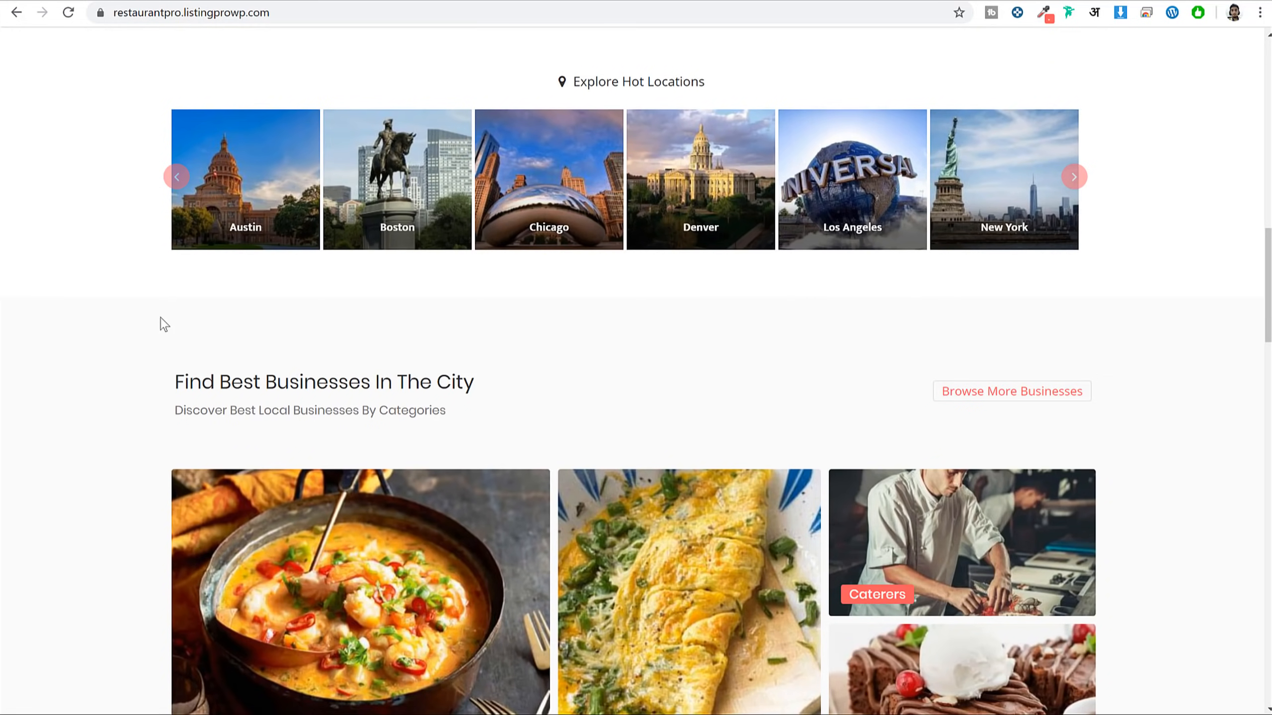
left_click(1044, 13)
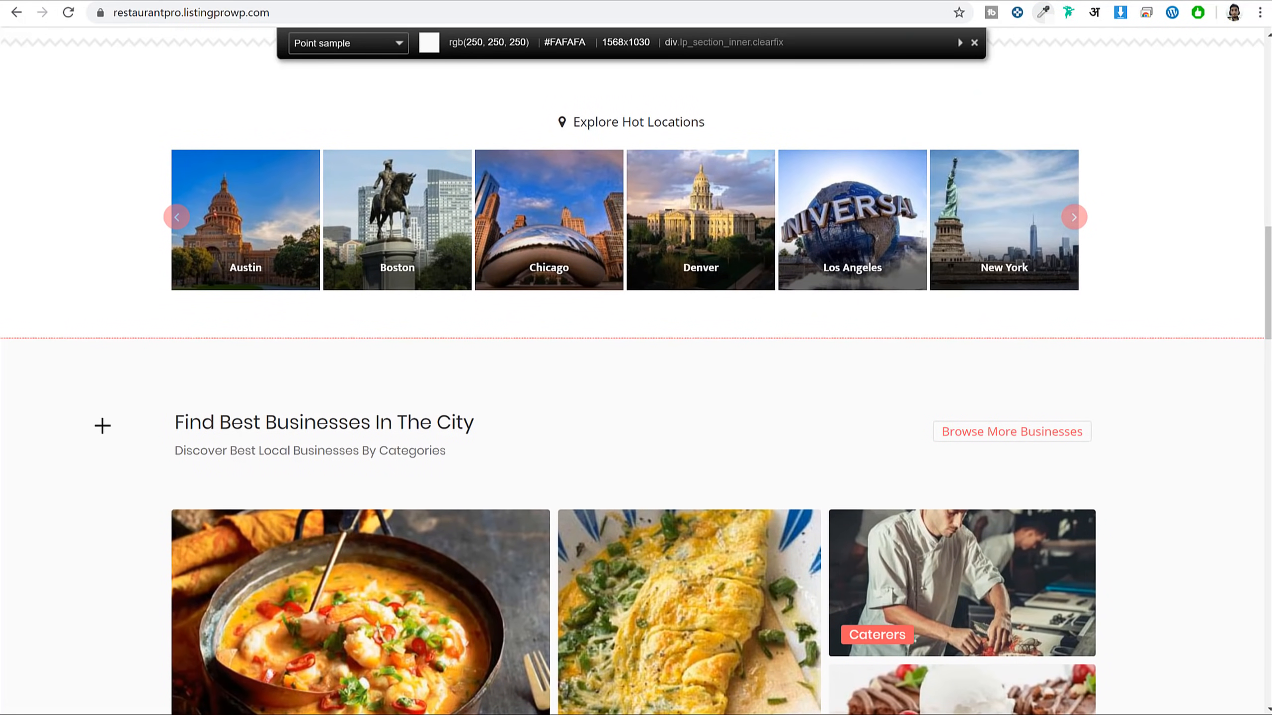
Copy #FAFAFA from the demo and apply it as the categories section's classic background
left_click(102, 426)
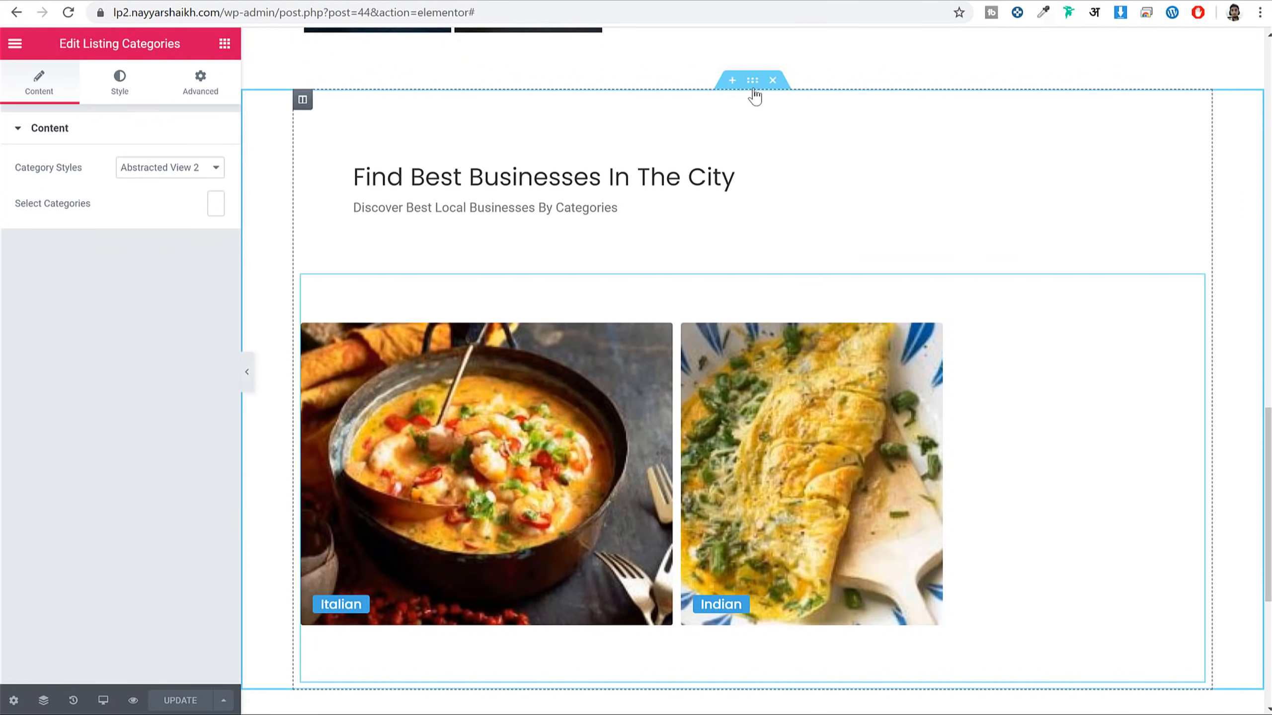
left_click(753, 90)
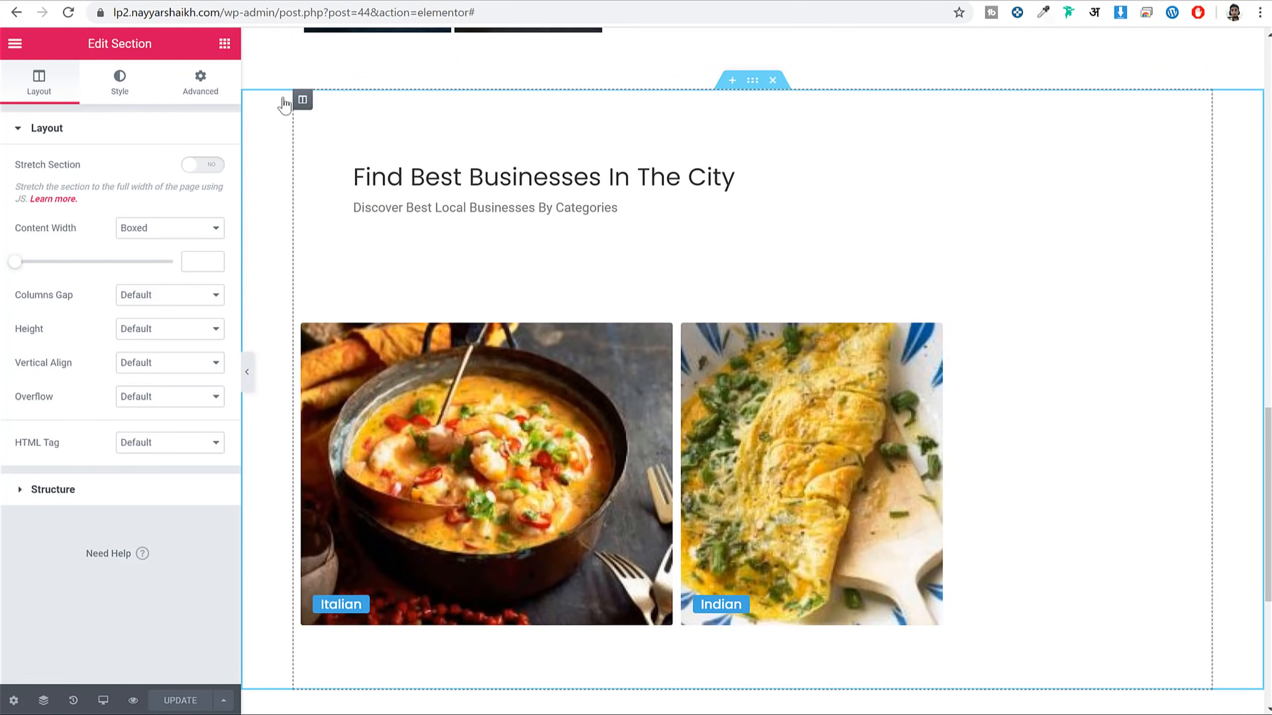
left_click(119, 83)
left_click(147, 204)
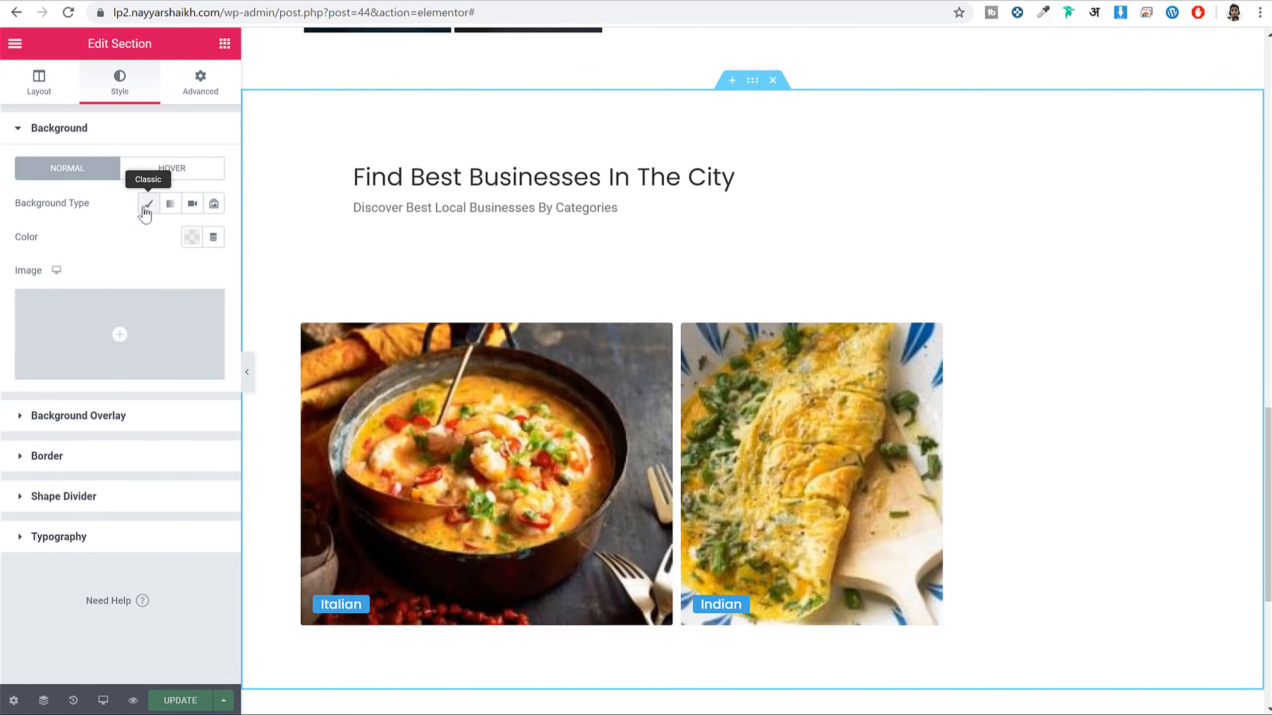
left_click(191, 237)
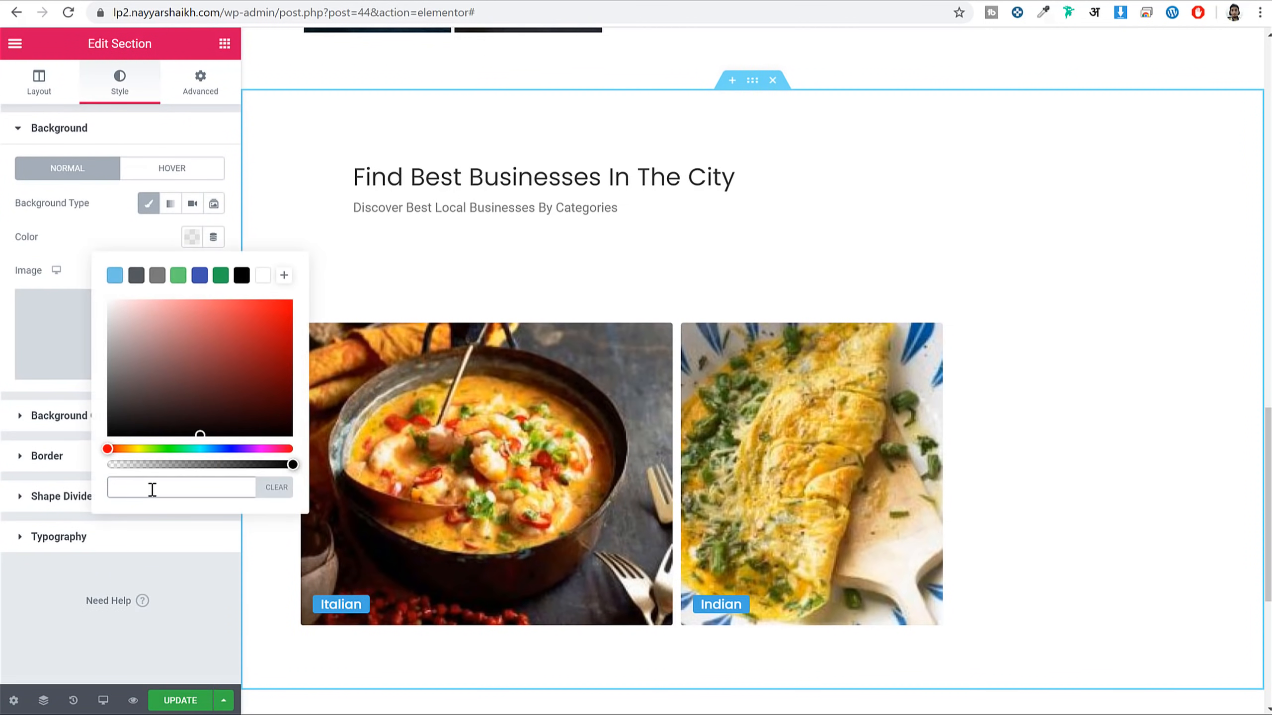
left_click(99, 233)
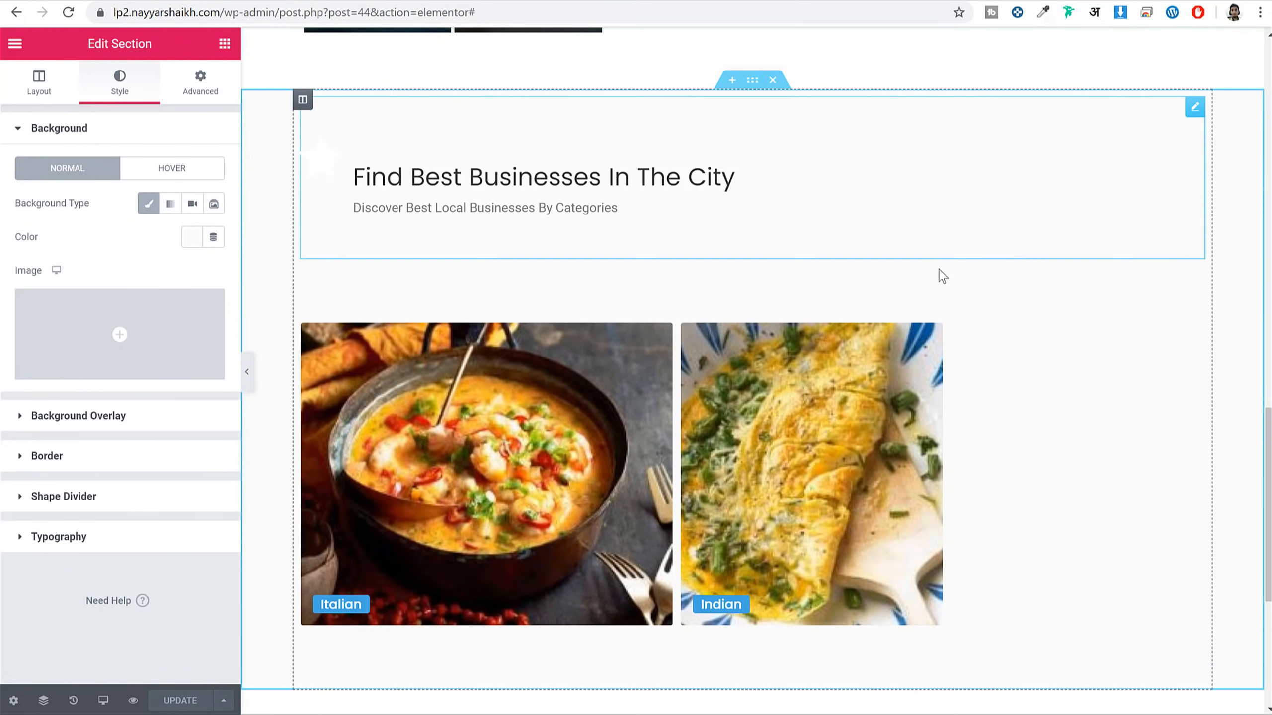
scroll(951, 300, "down", 5)
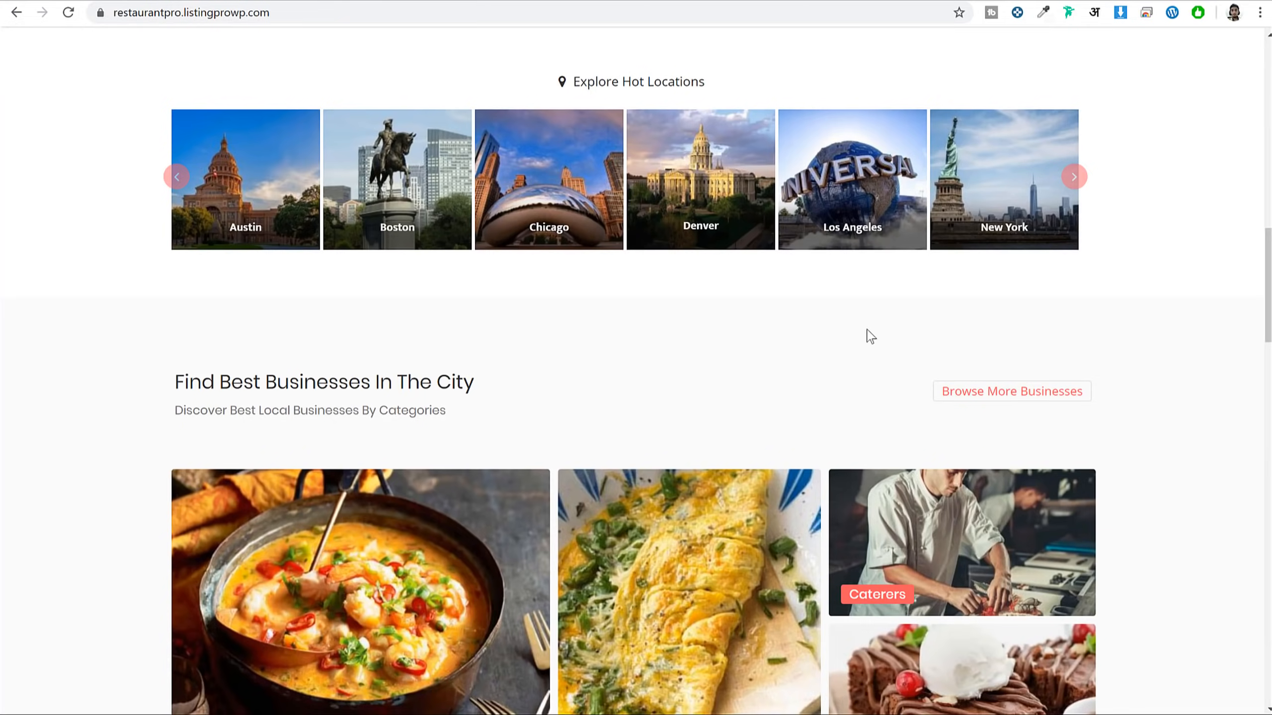
Add an Icon Box widget below the categories section
scroll(881, 341, "down", 15)
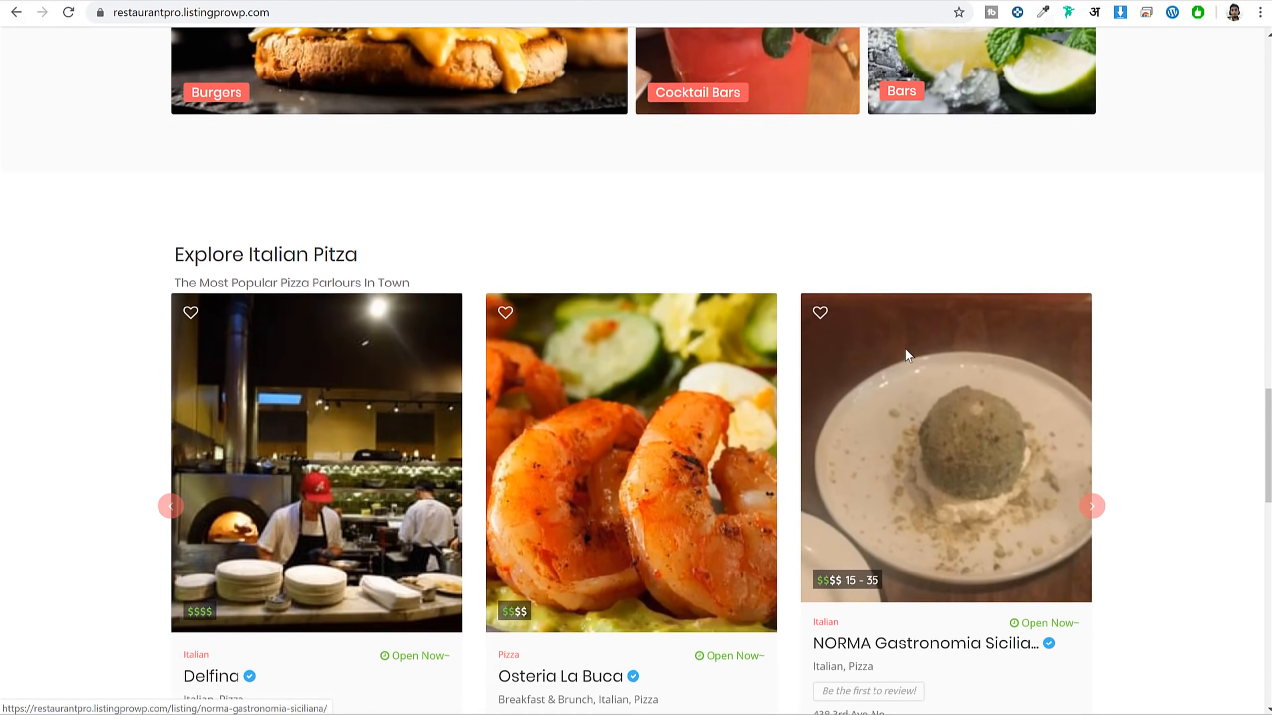
scroll(872, 346, "up", 3)
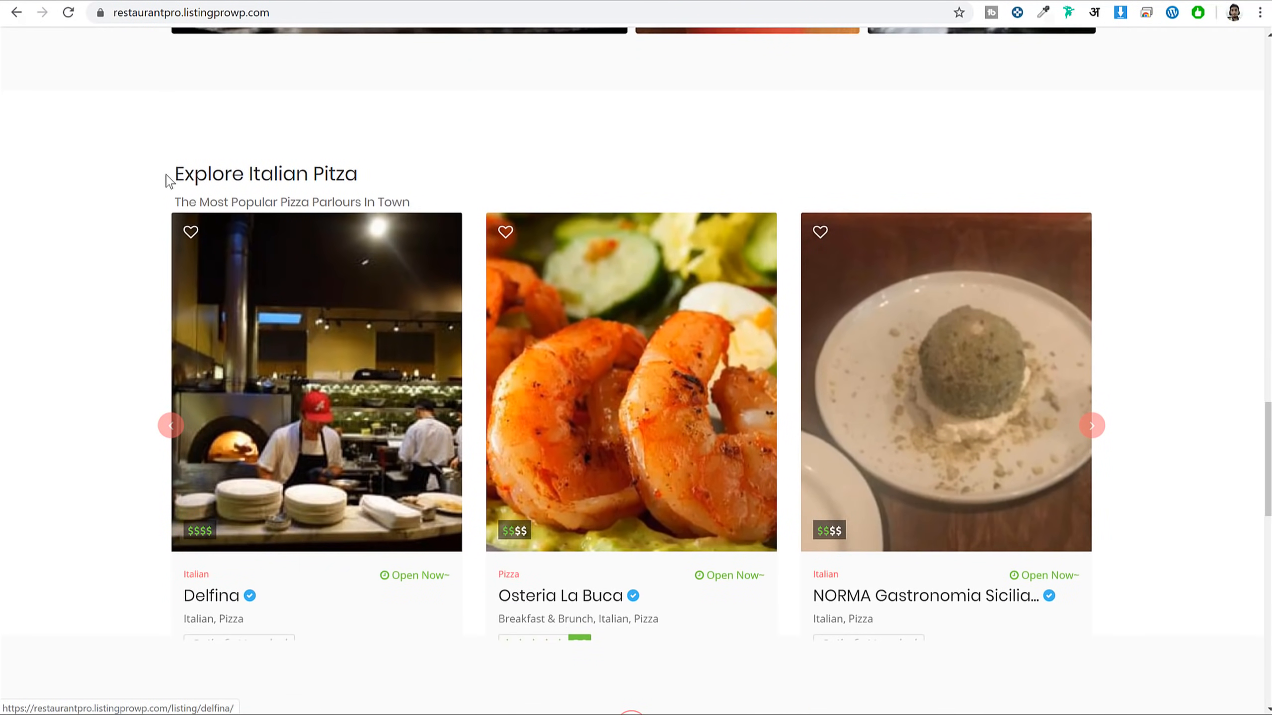
left_click_drag(170, 170, 439, 201)
left_click(439, 201)
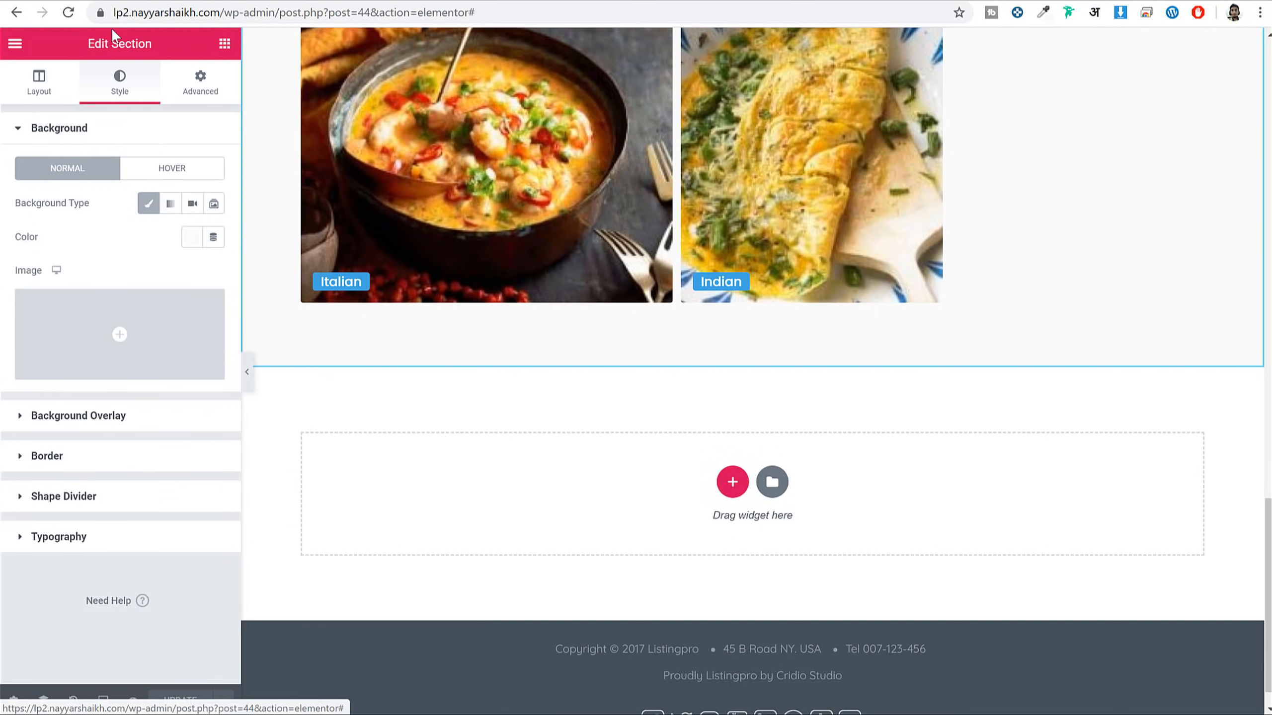
left_click(225, 44)
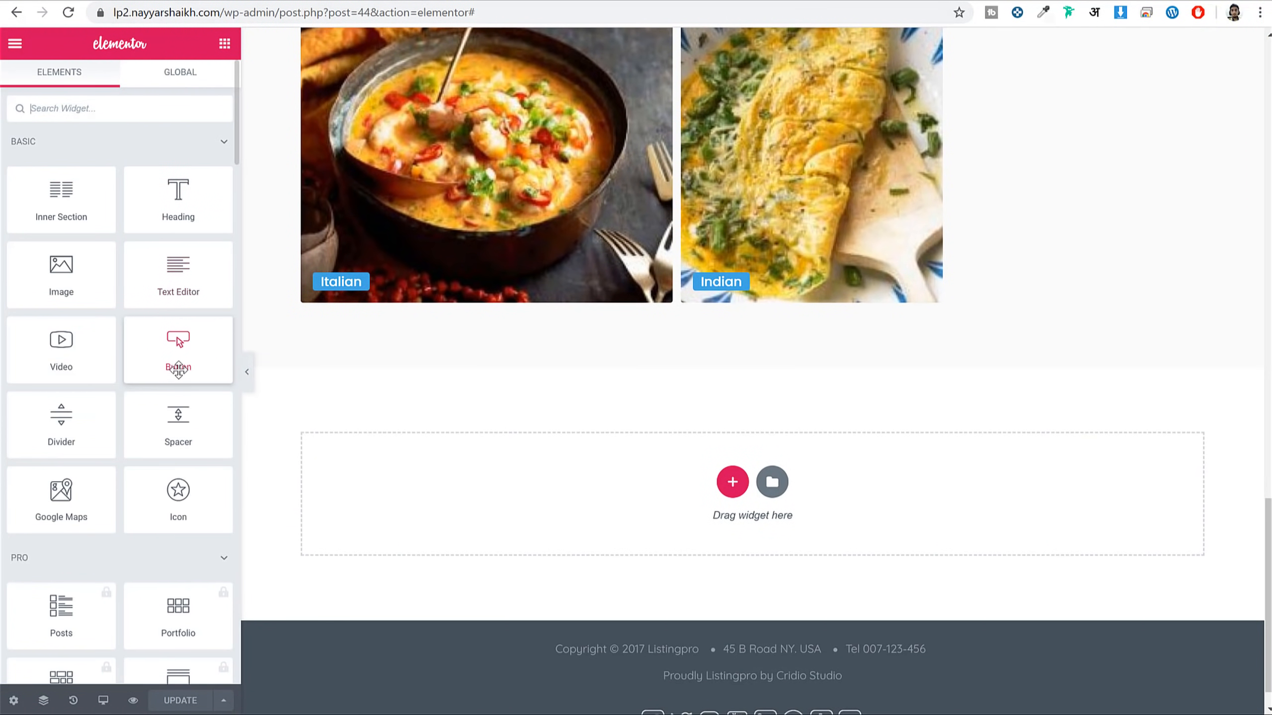
type("ico")
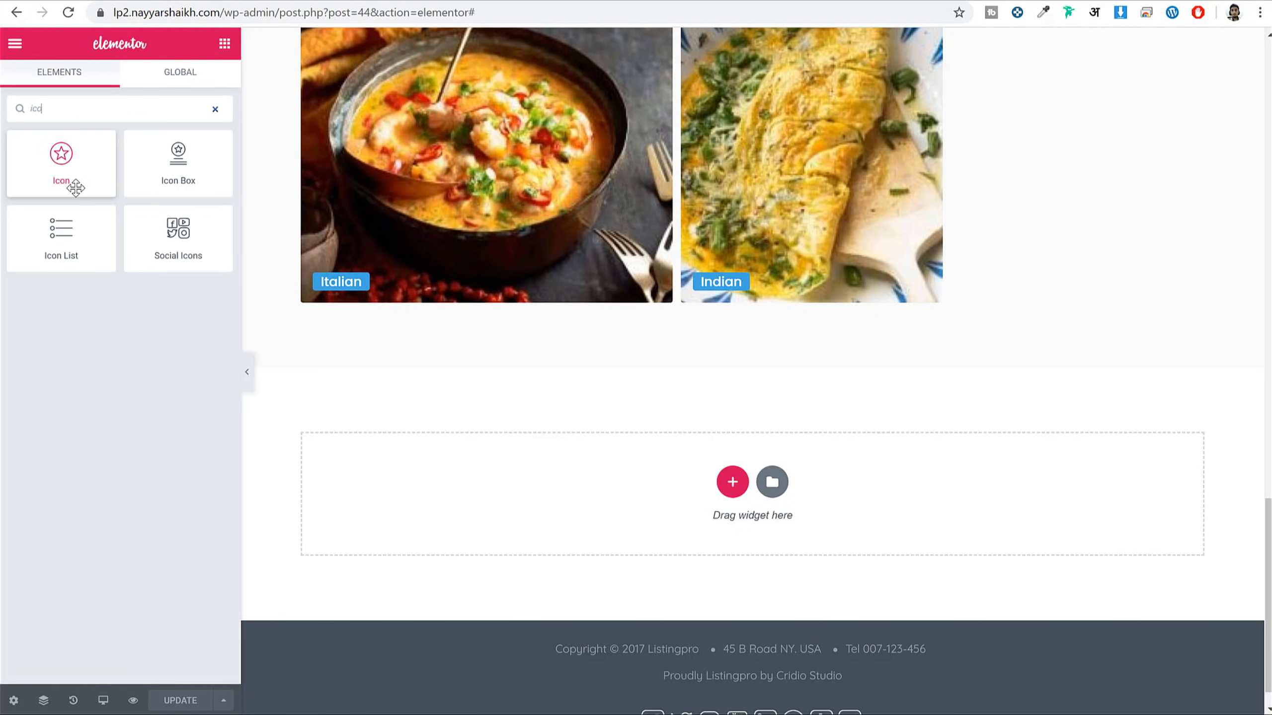
left_click_drag(183, 161, 786, 476)
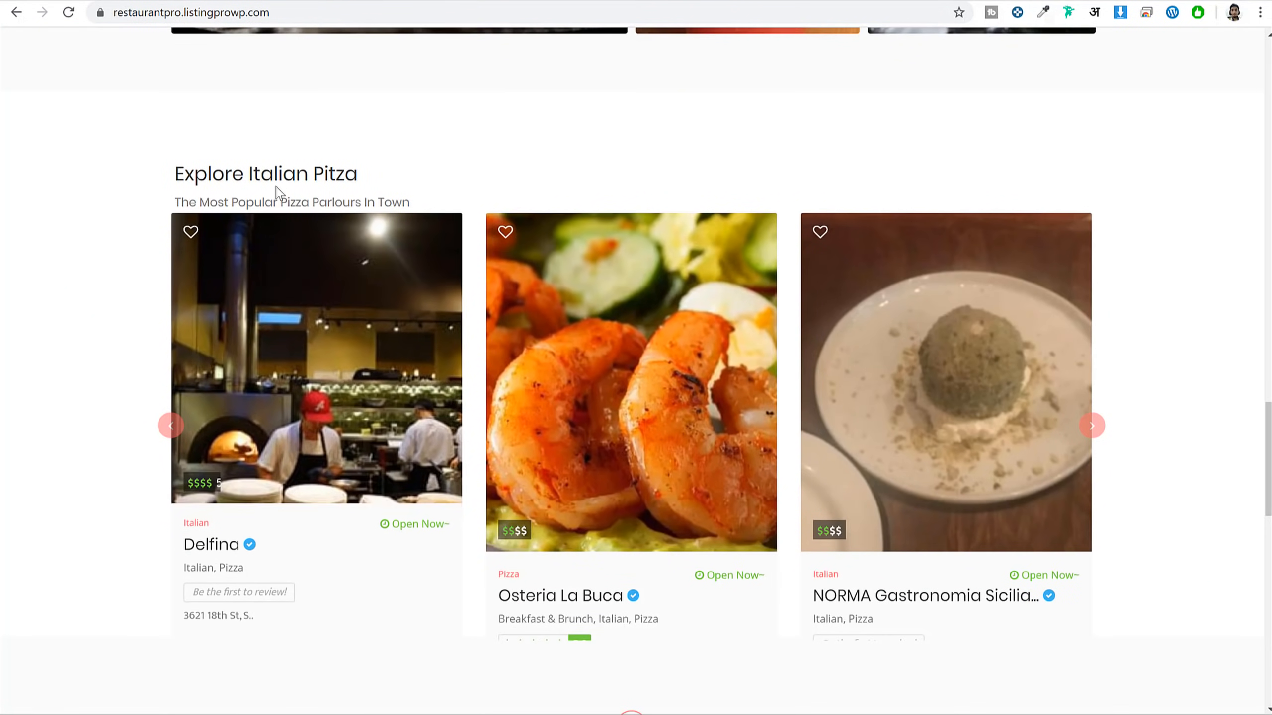
Title it 'Explore Italian Pitza', subtitle 'The Most Popular Pizza Parlours In Town', icon positioned Left
triple_click(276, 184)
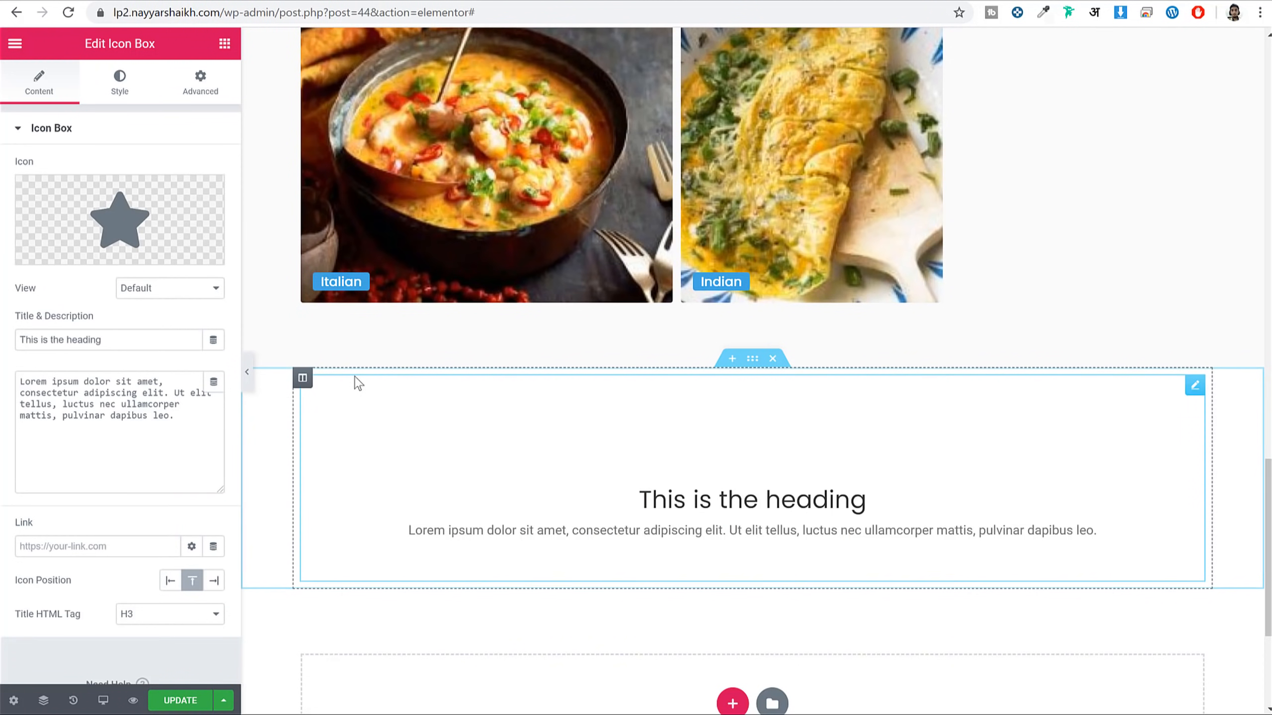
triple_click(105, 334)
key("ctrl+v")
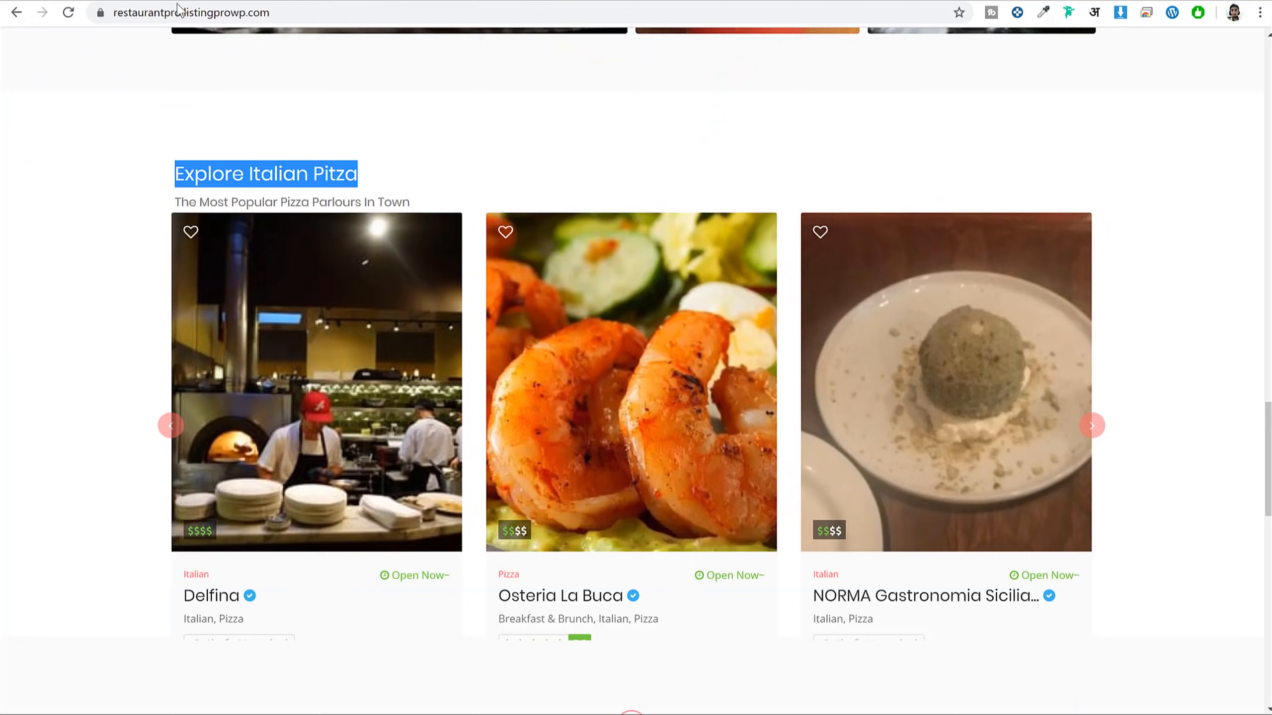
left_click(406, 203)
triple_click(406, 202)
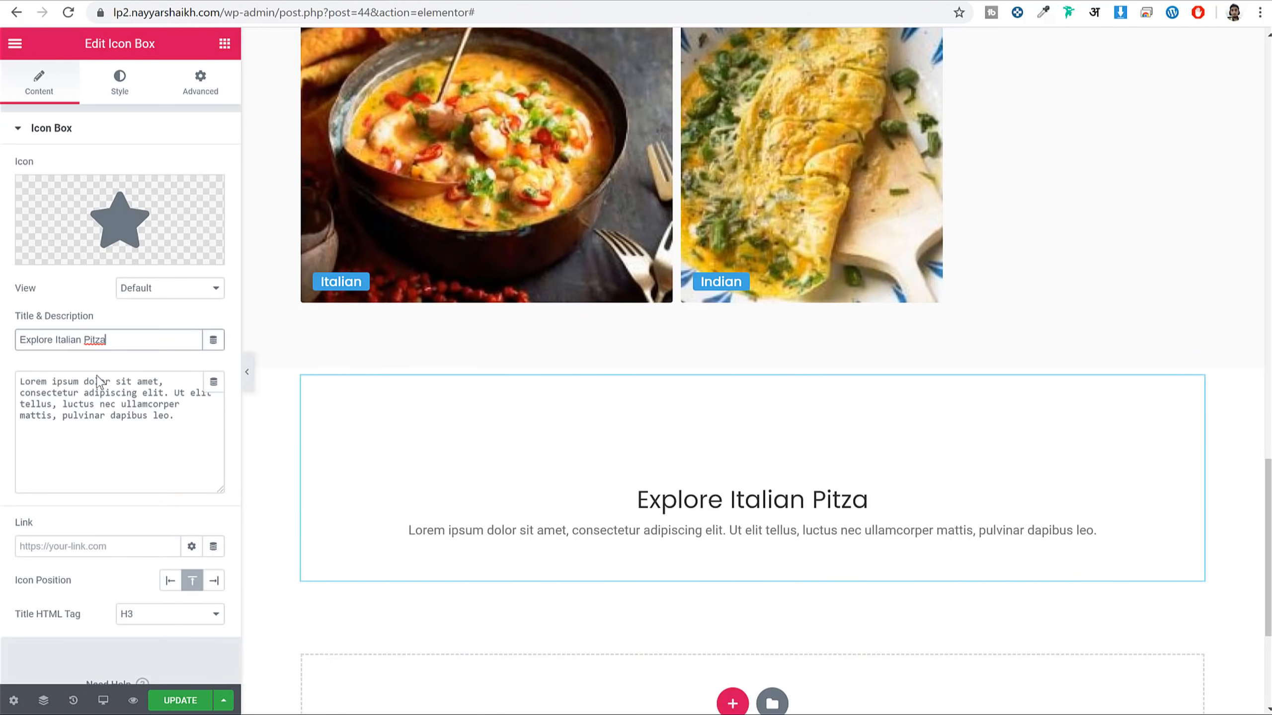
triple_click(81, 411)
key("ctrl+v")
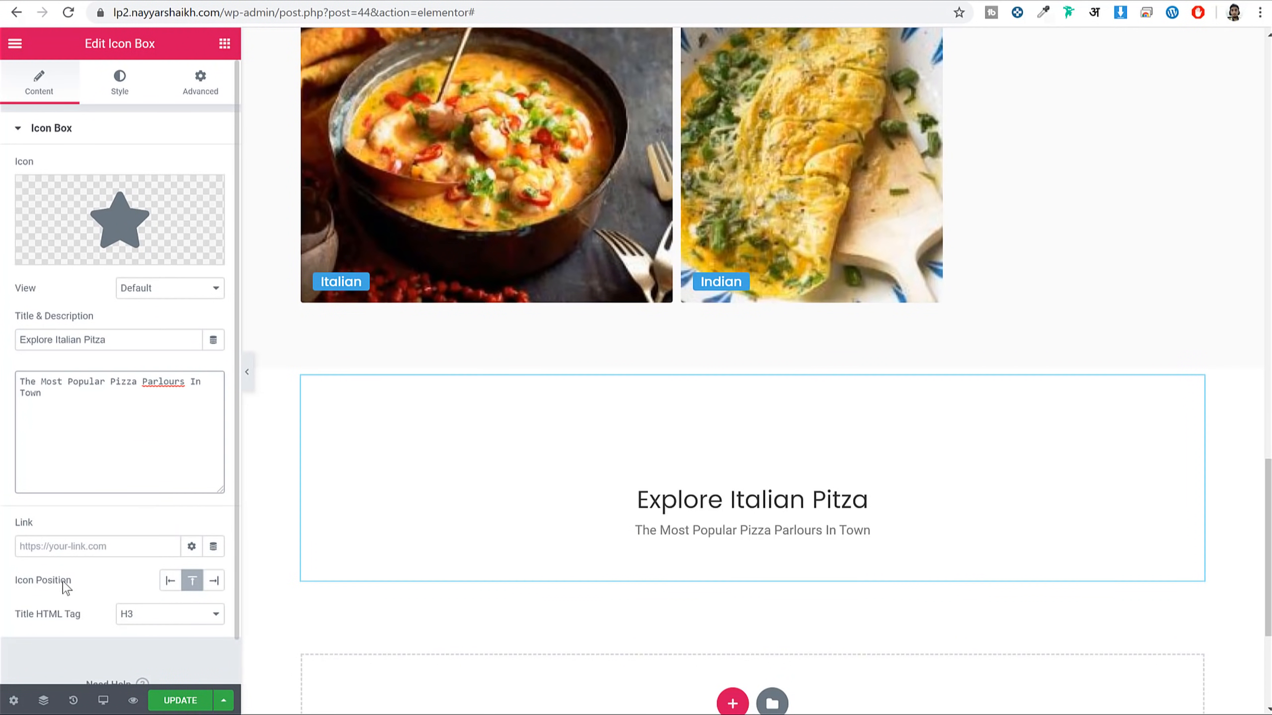
left_click(171, 581)
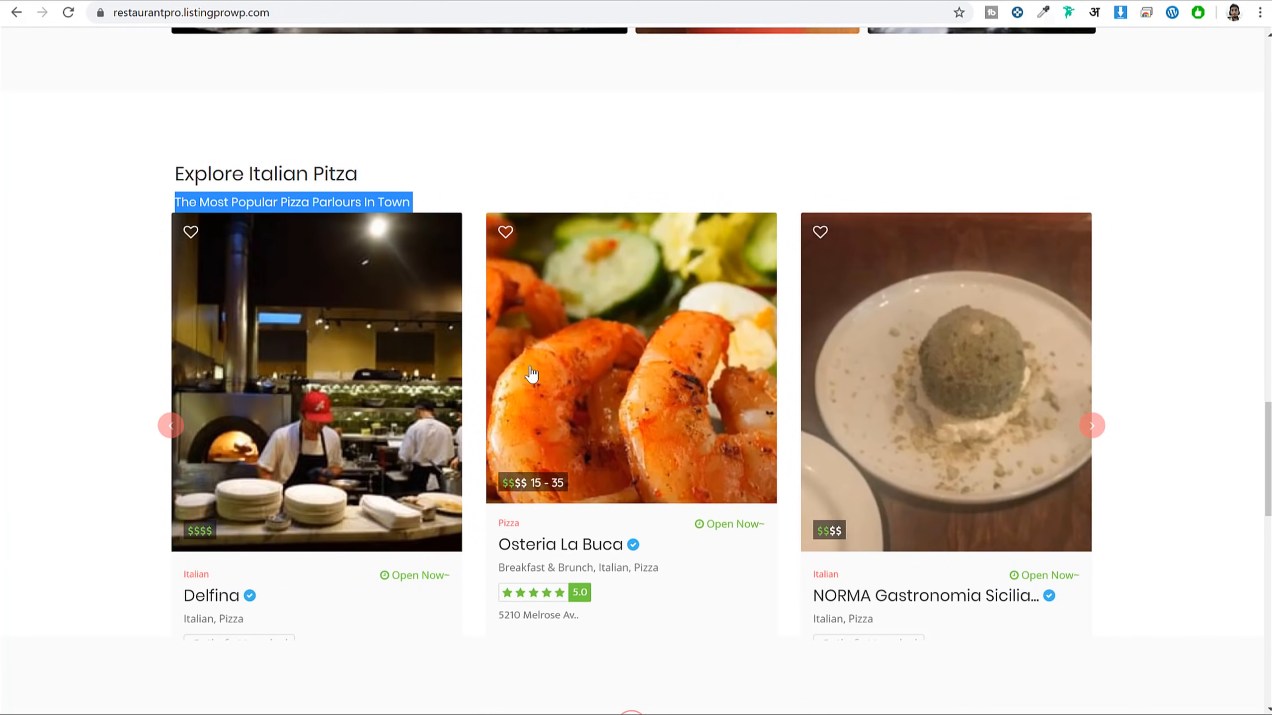
scroll(531, 378, "down", 4)
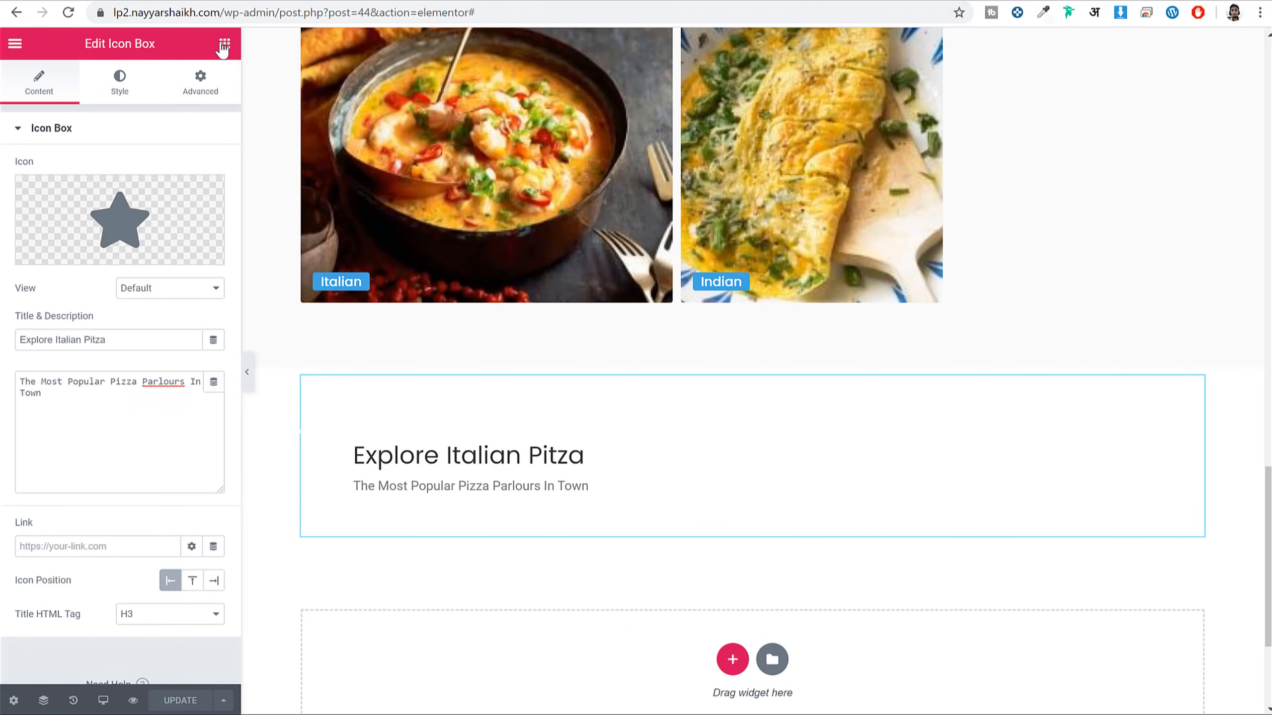
Place a Listing By widget under Explore Italian Pitza
left_click(224, 46)
type("l")
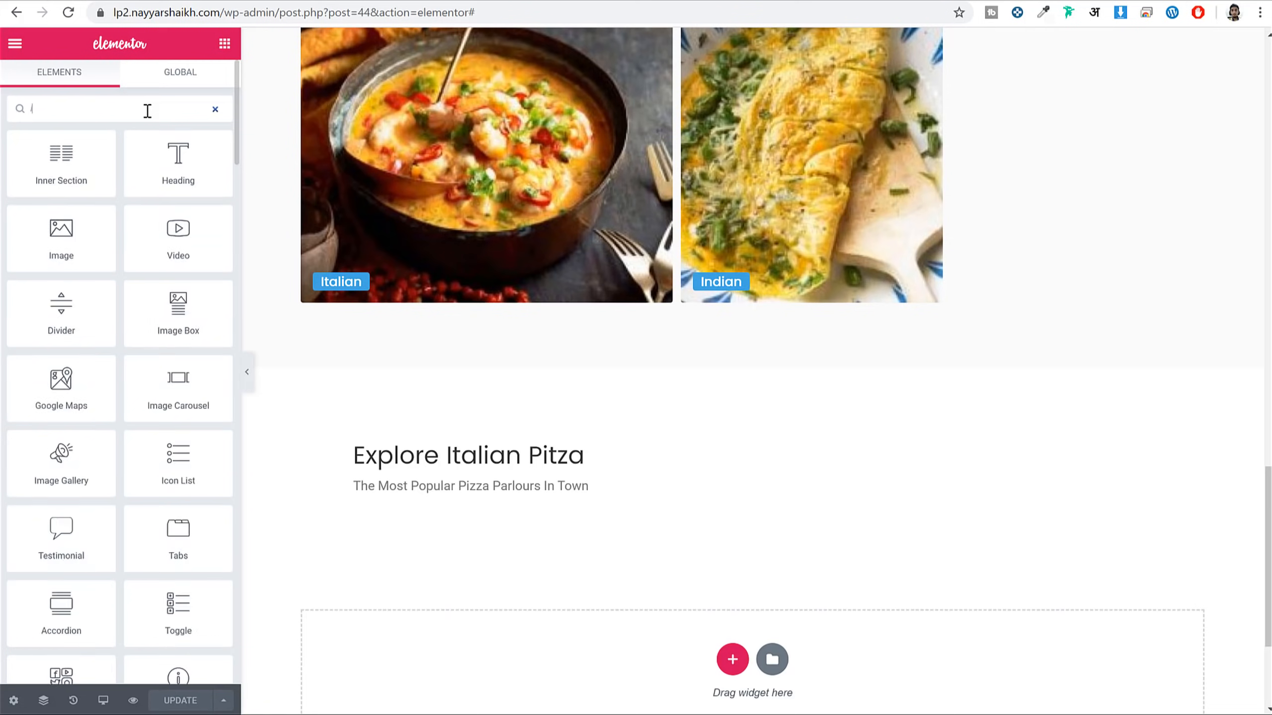
type("isti")
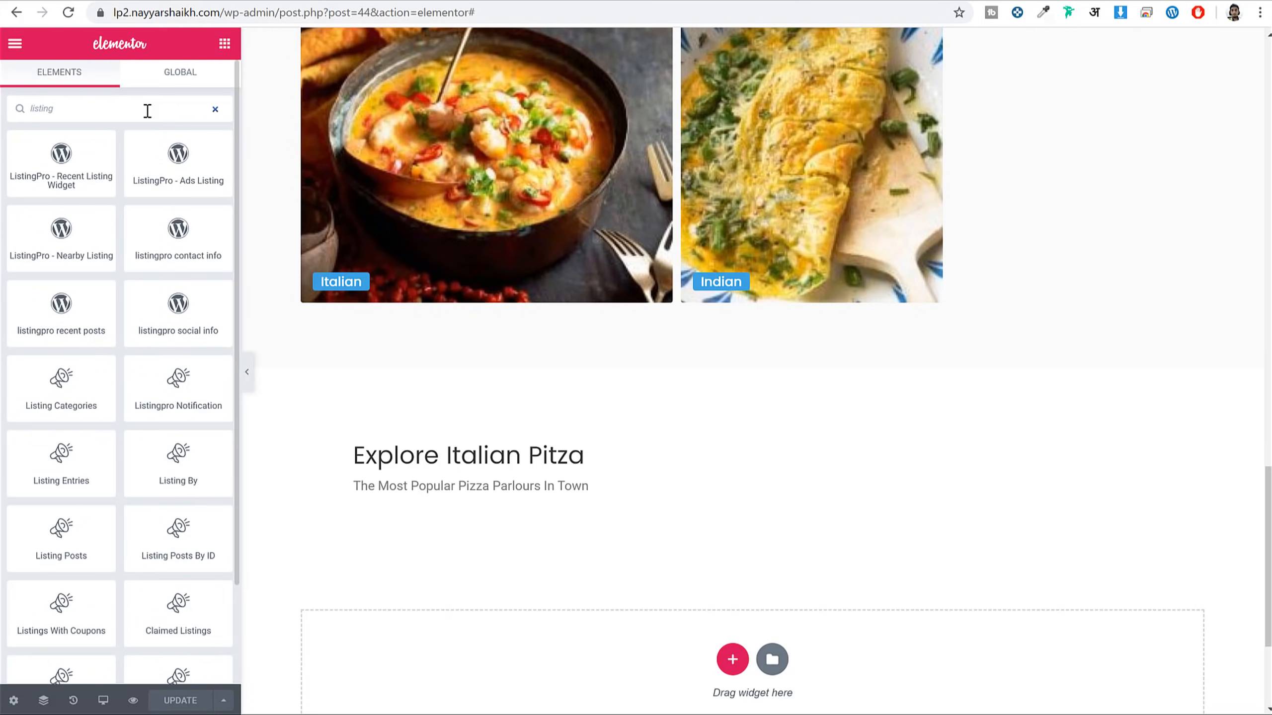
scroll(161, 338, "down", 2)
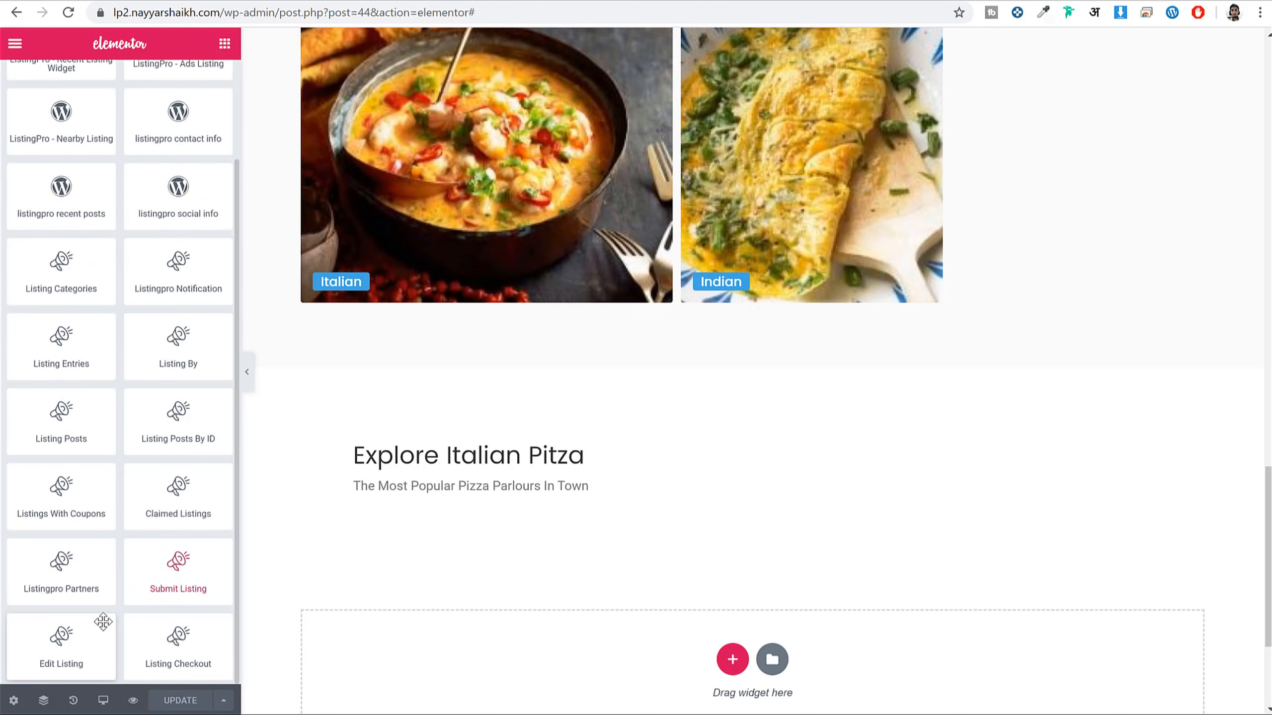
left_click_drag(189, 347, 496, 516)
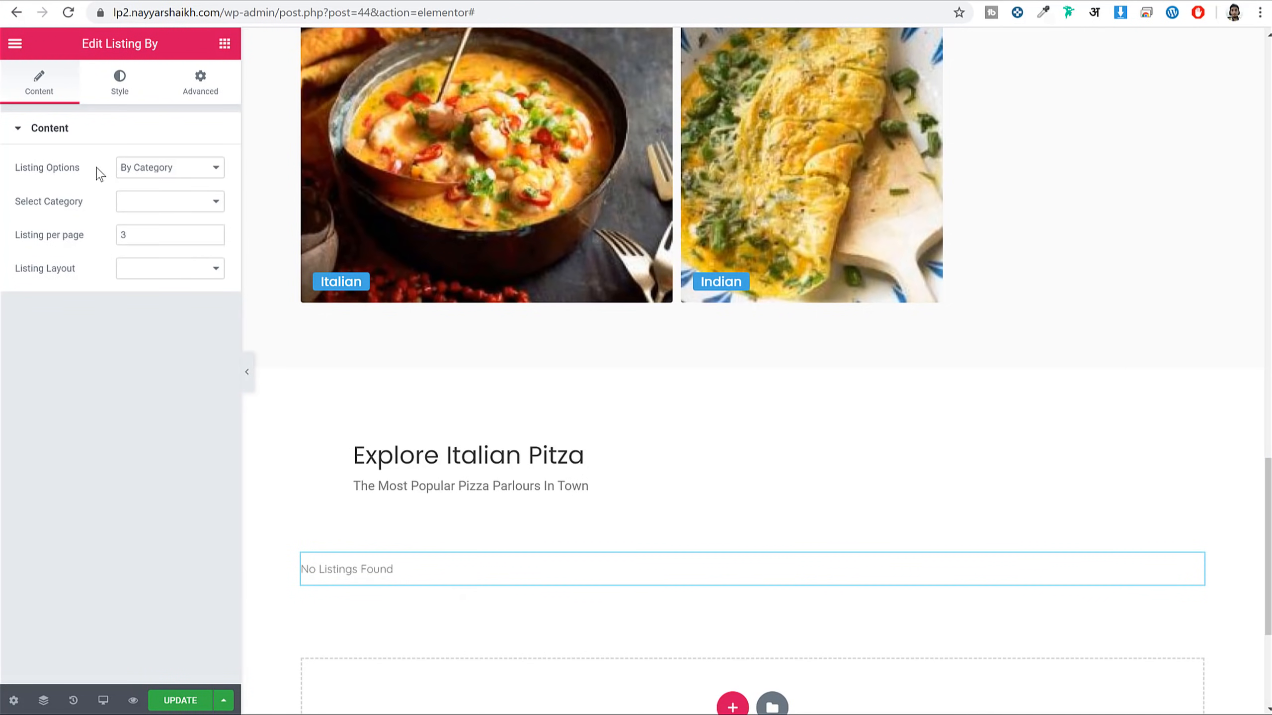
Show Recent listings, 6 per page, in Grid View with Grid Style 5
left_click(154, 172)
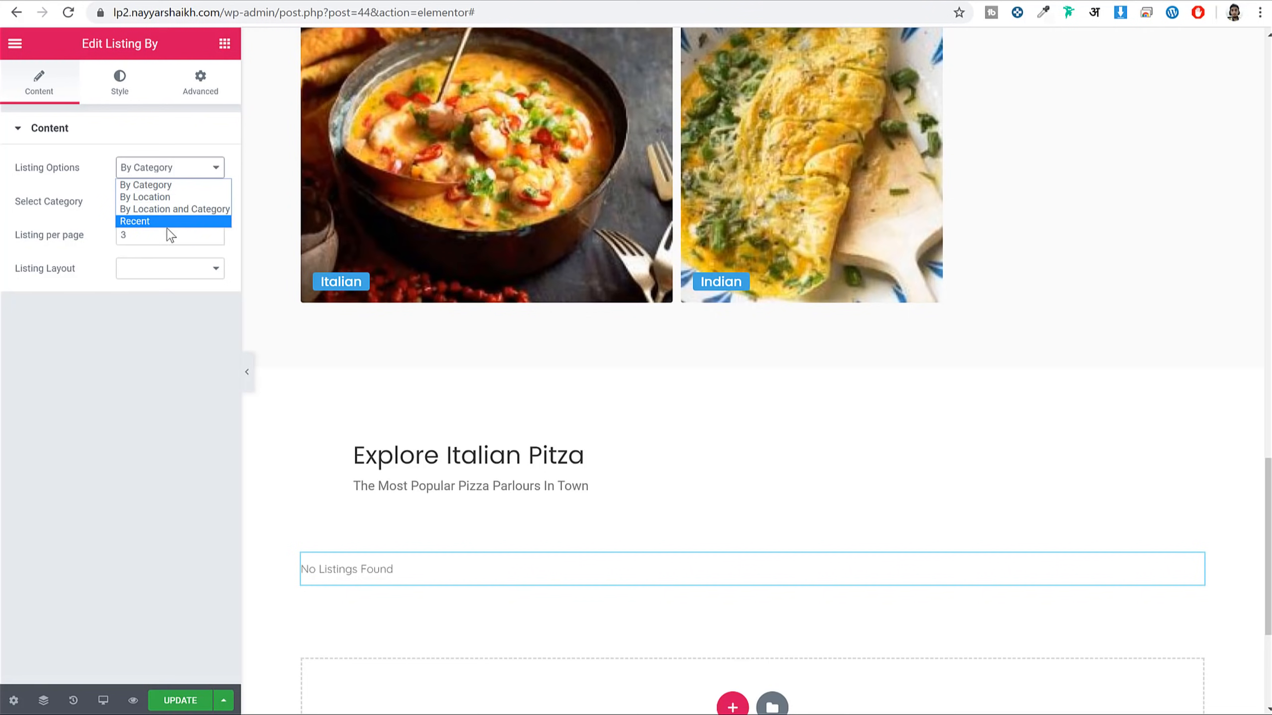
left_click(168, 228)
left_click(163, 174)
left_click(135, 219)
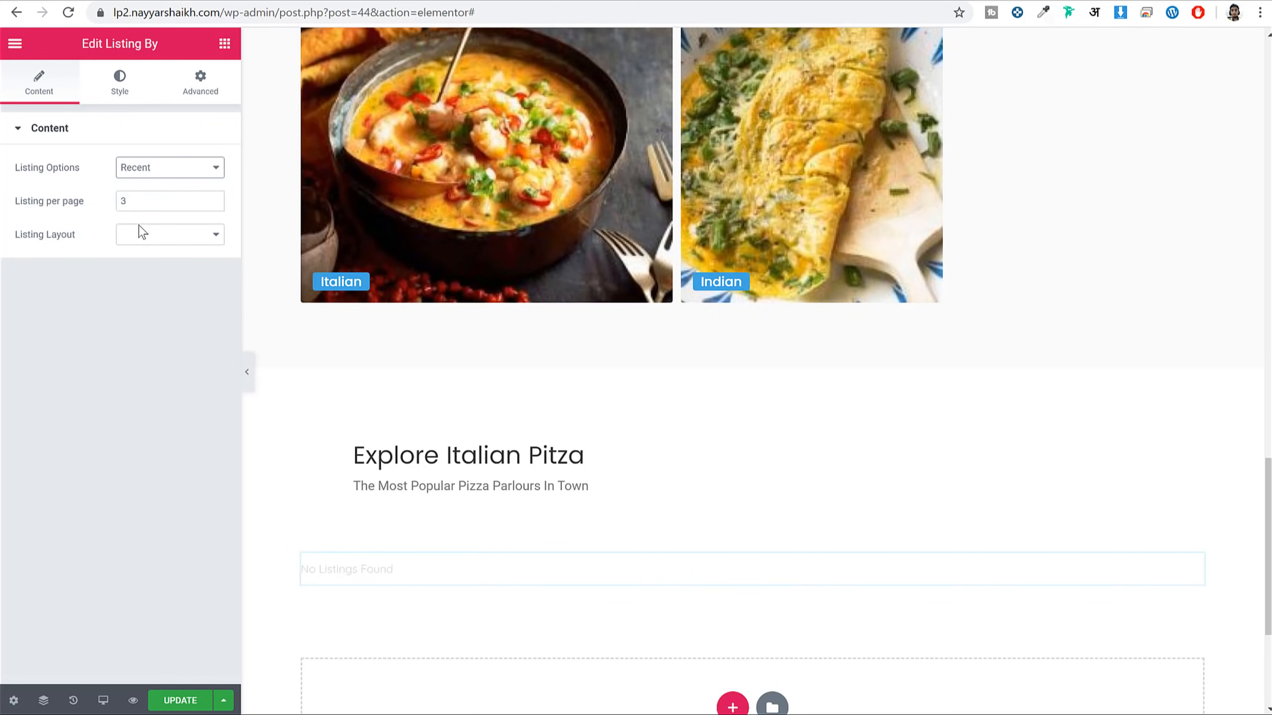
left_click_drag(144, 202, 105, 198)
type("6")
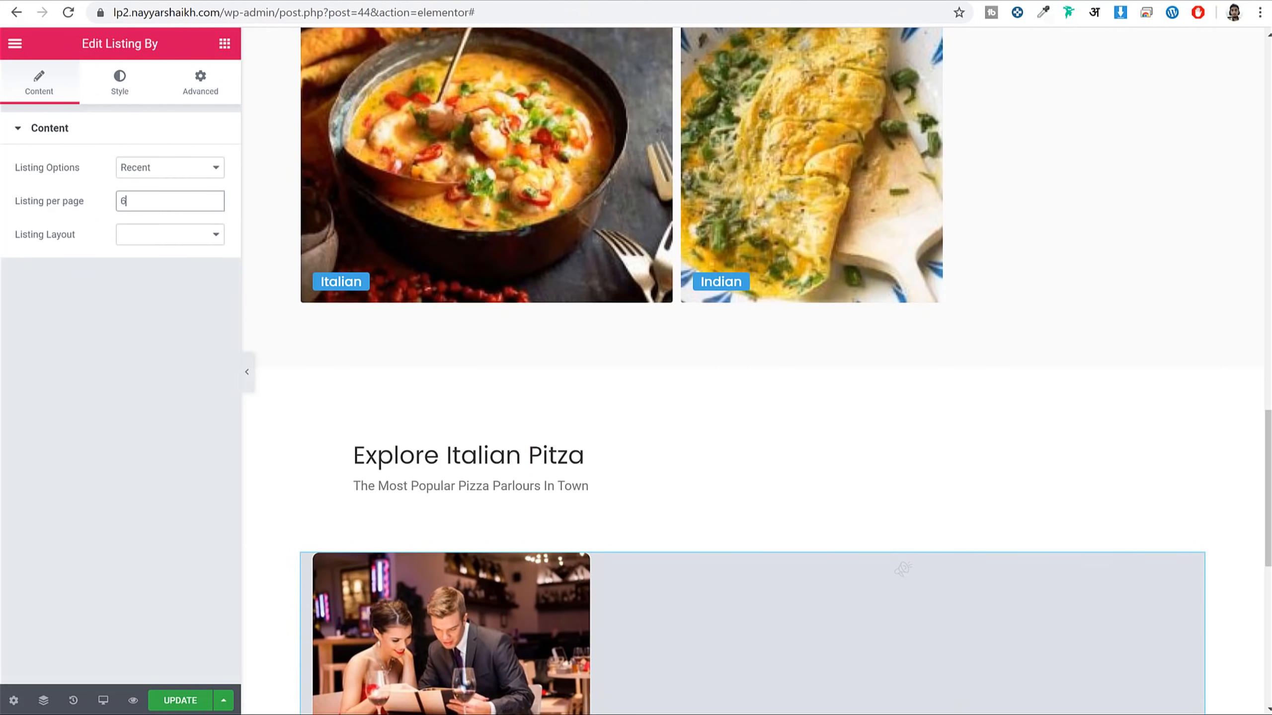
left_click(157, 238)
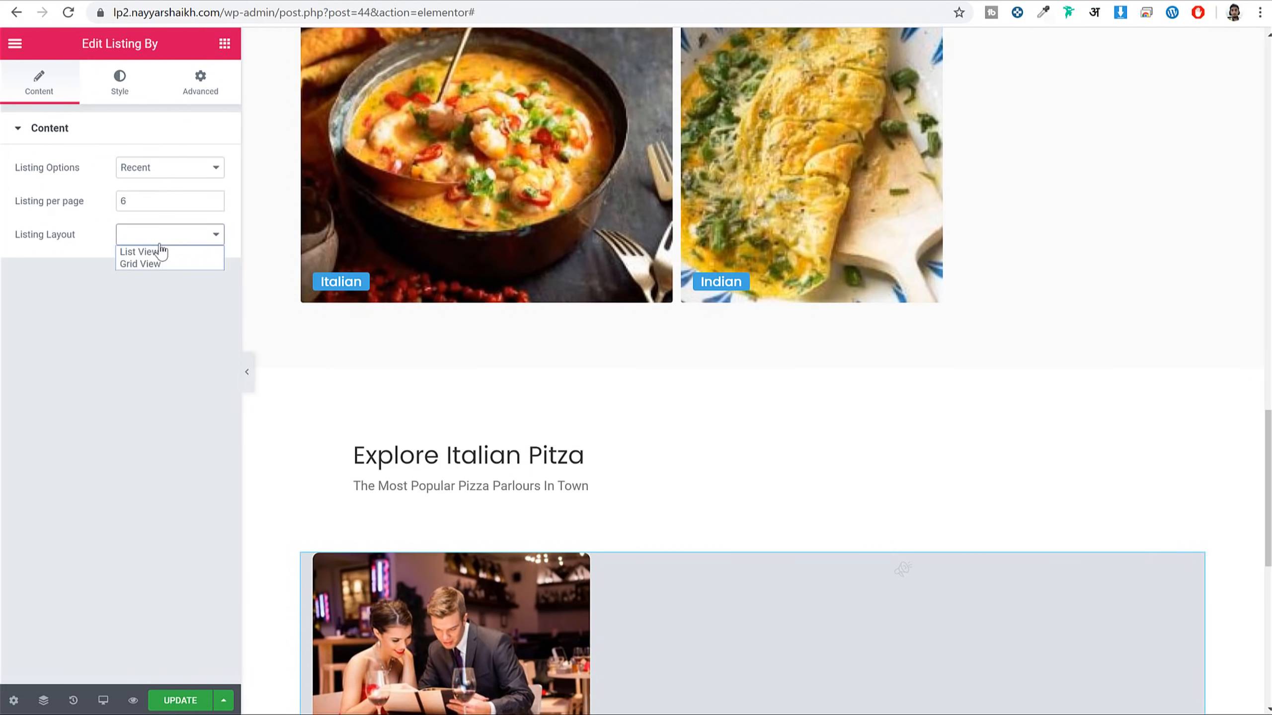
left_click(169, 265)
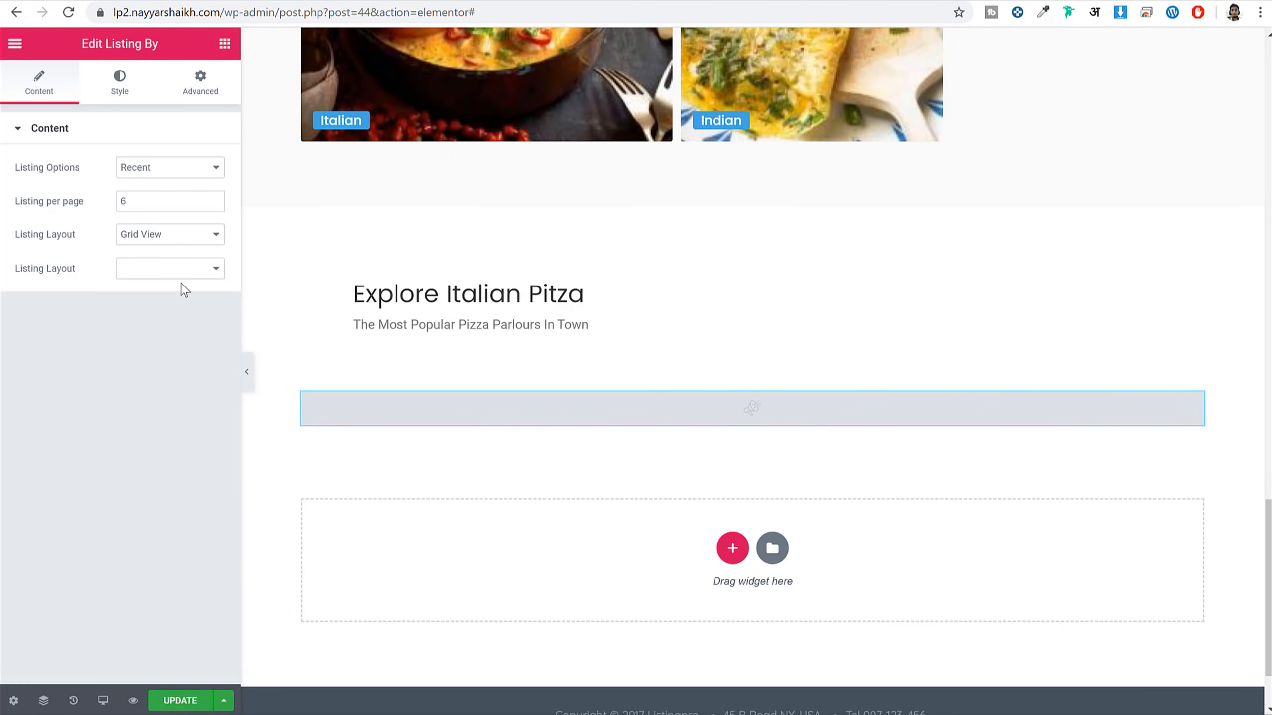
left_click(189, 269)
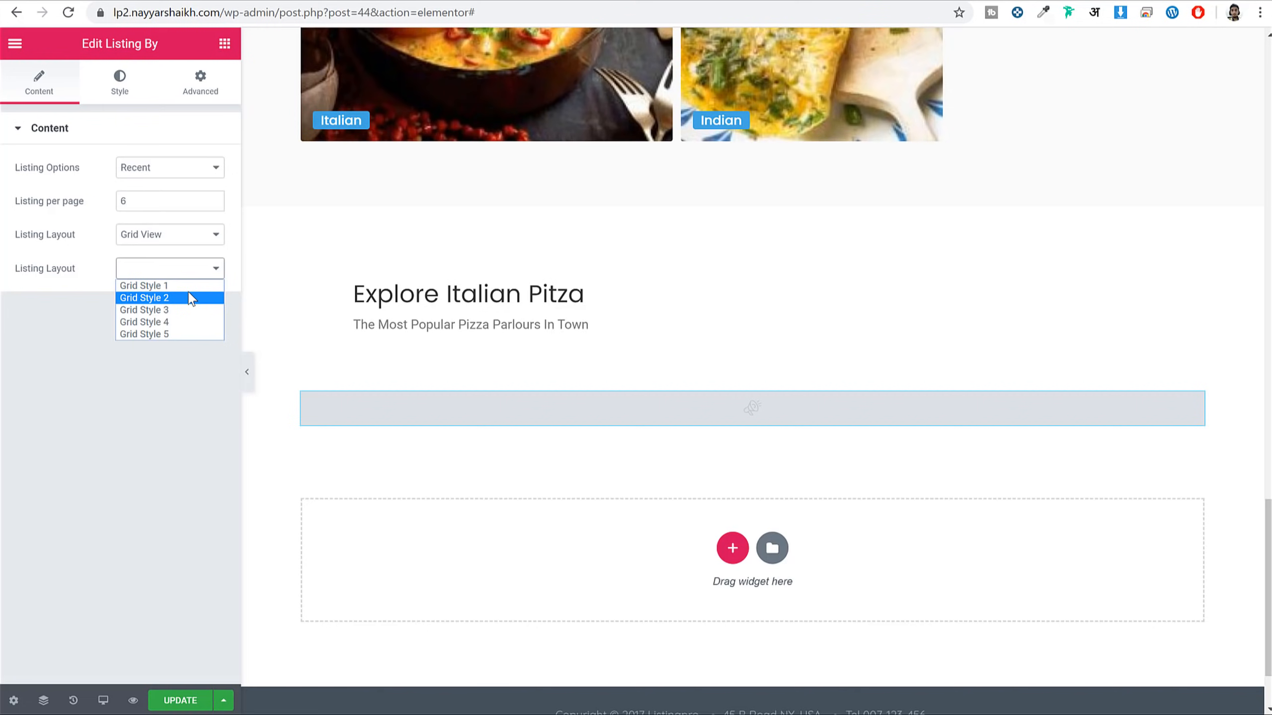
left_click(173, 334)
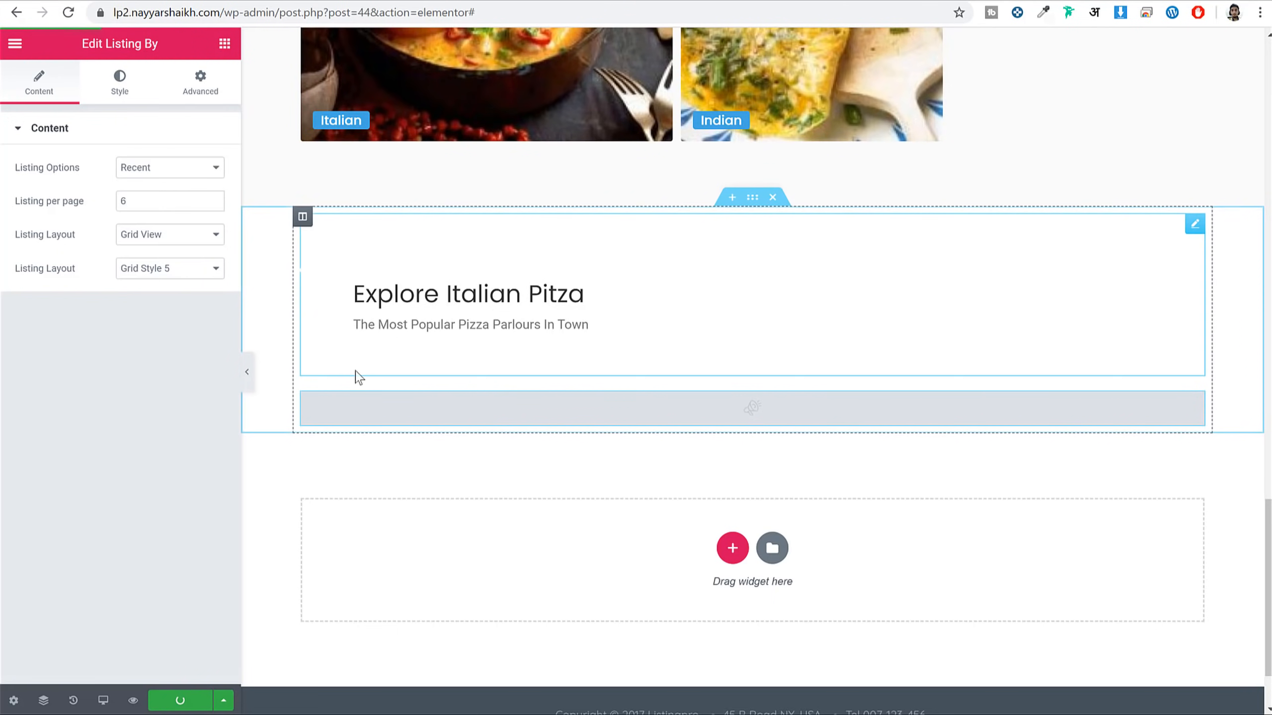
Preview the page to check the new listings section
left_click(134, 700)
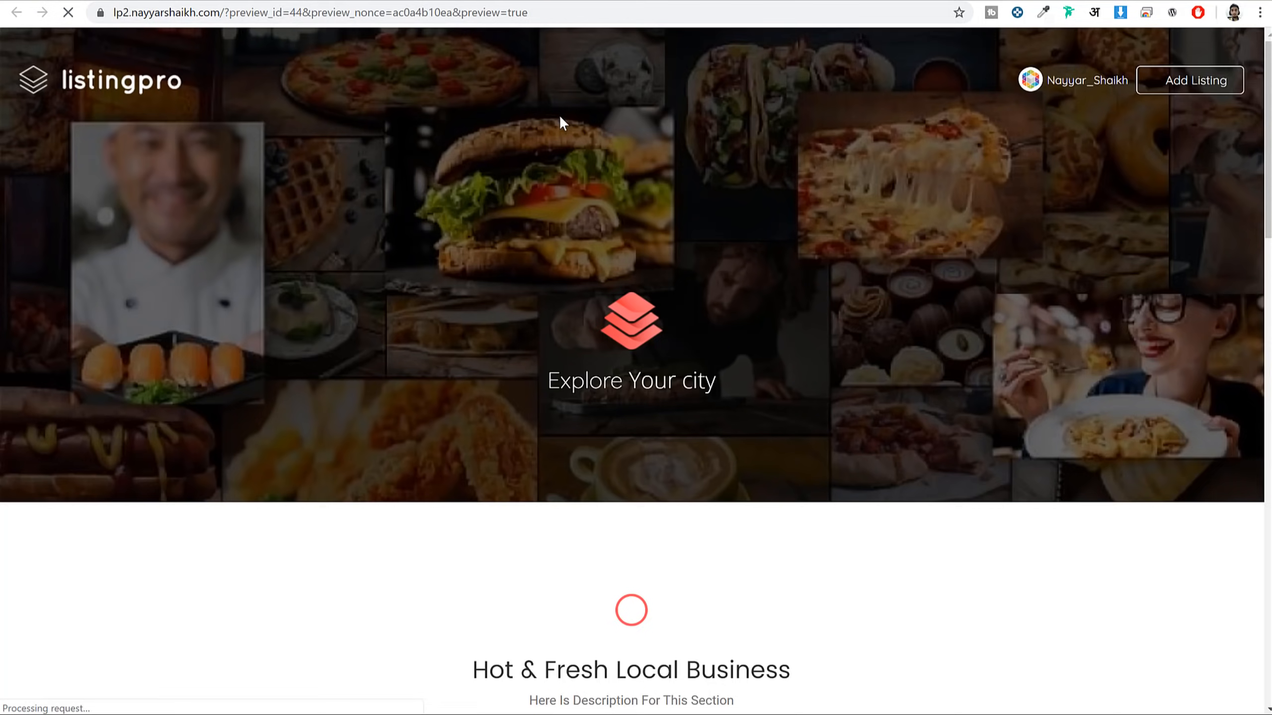
scroll(707, 261, "down", 15)
scroll(470, 383, "down", 10)
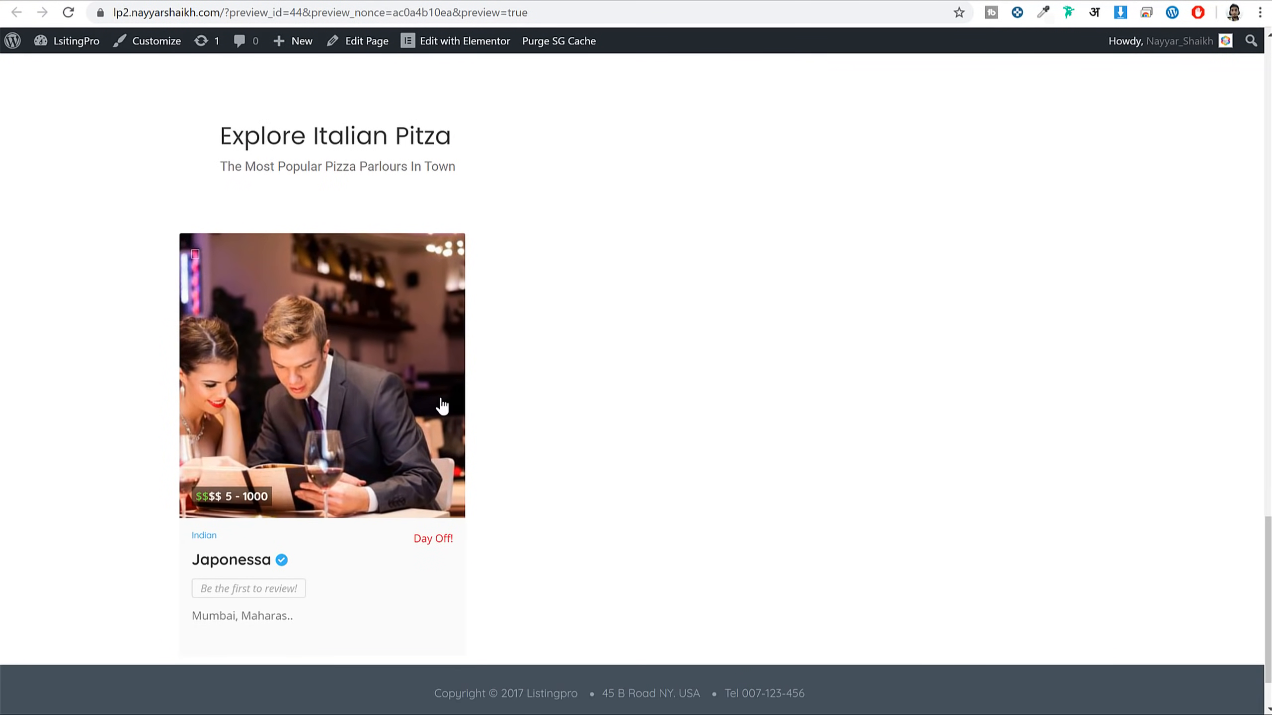
left_click(268, 1)
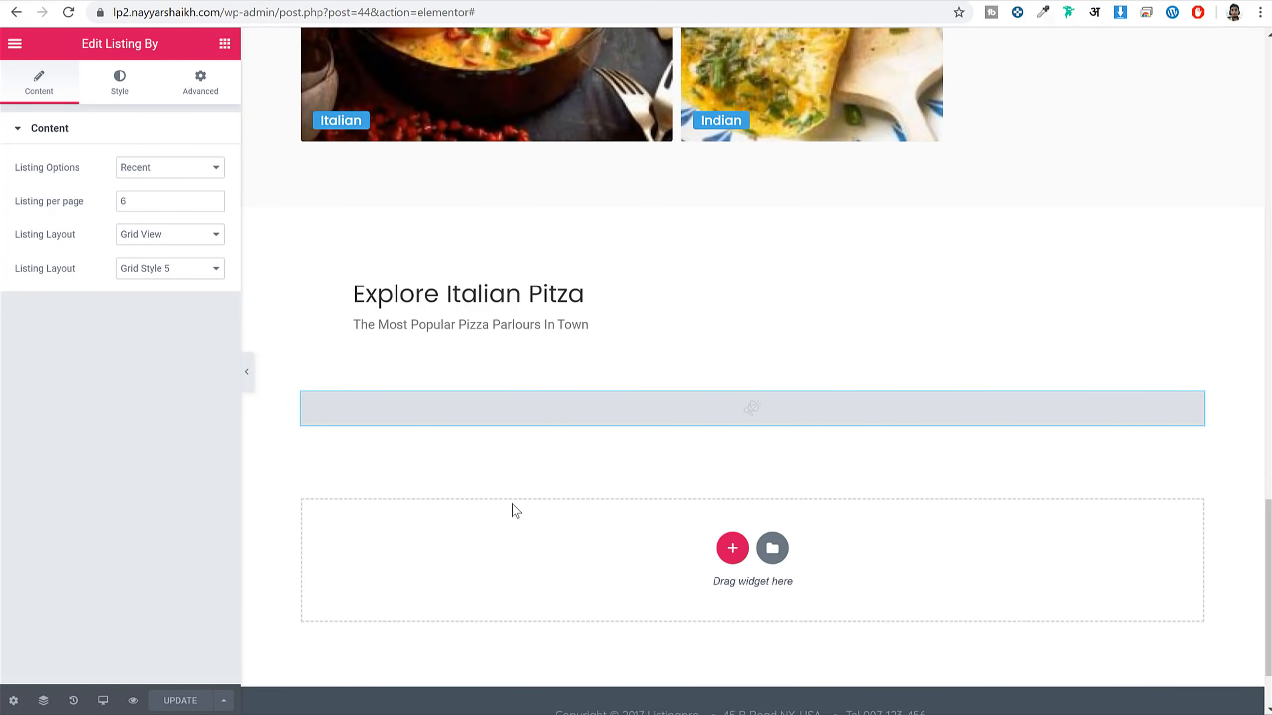
left_click(391, 1)
scroll(198, 256, "down", 2)
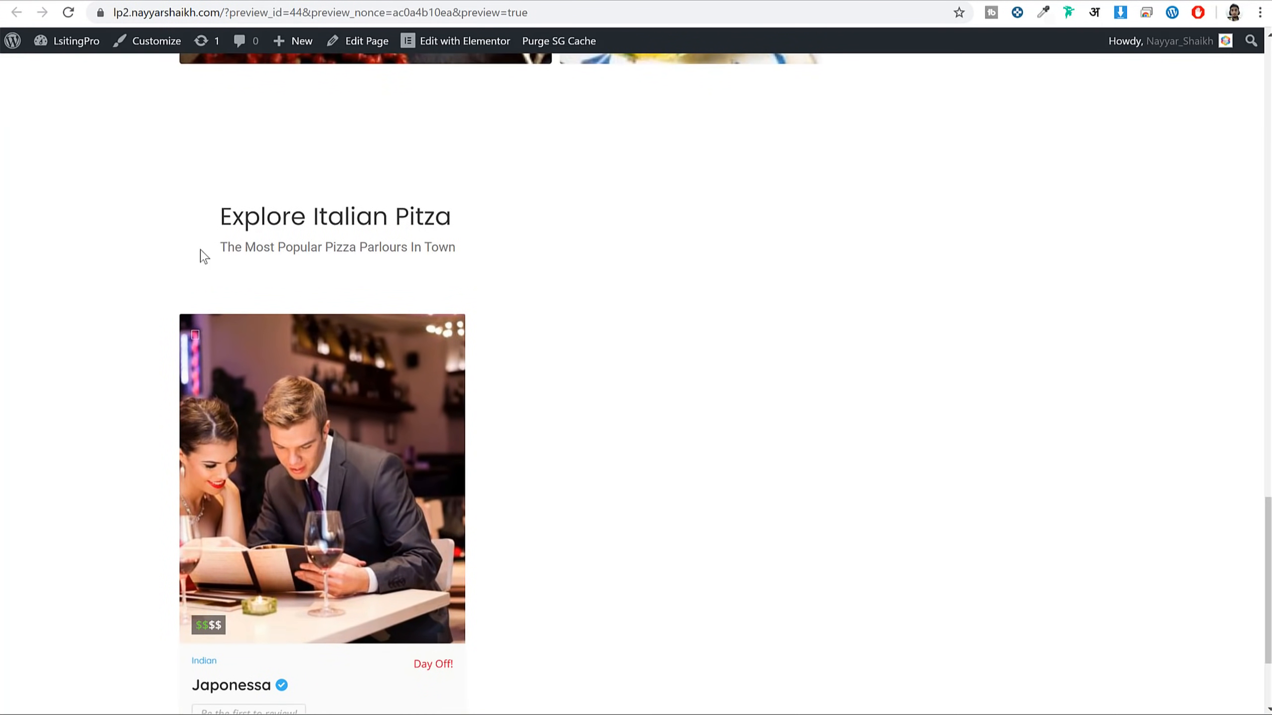
scroll(278, 284, "up", 12)
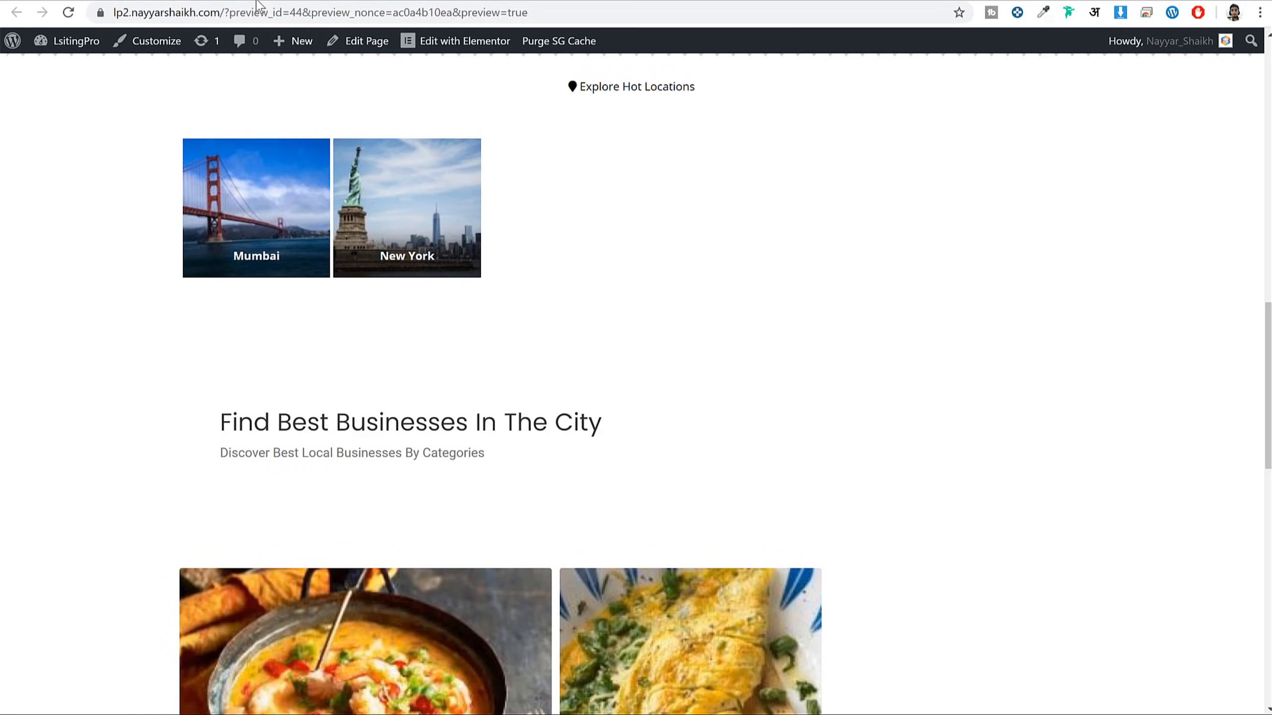
left_click(260, 1)
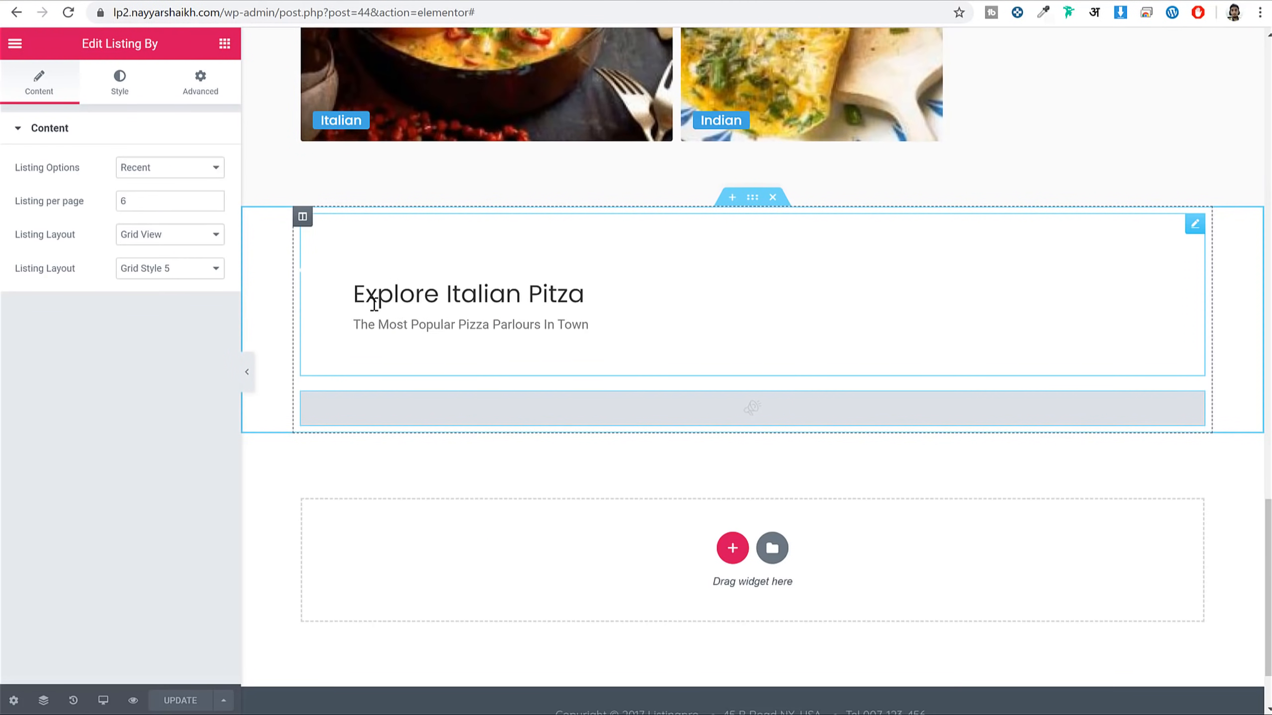
Remove the star icon from the Explore Italian Pitza box and left-align it
left_click(398, 293)
mouse_move(163, 248)
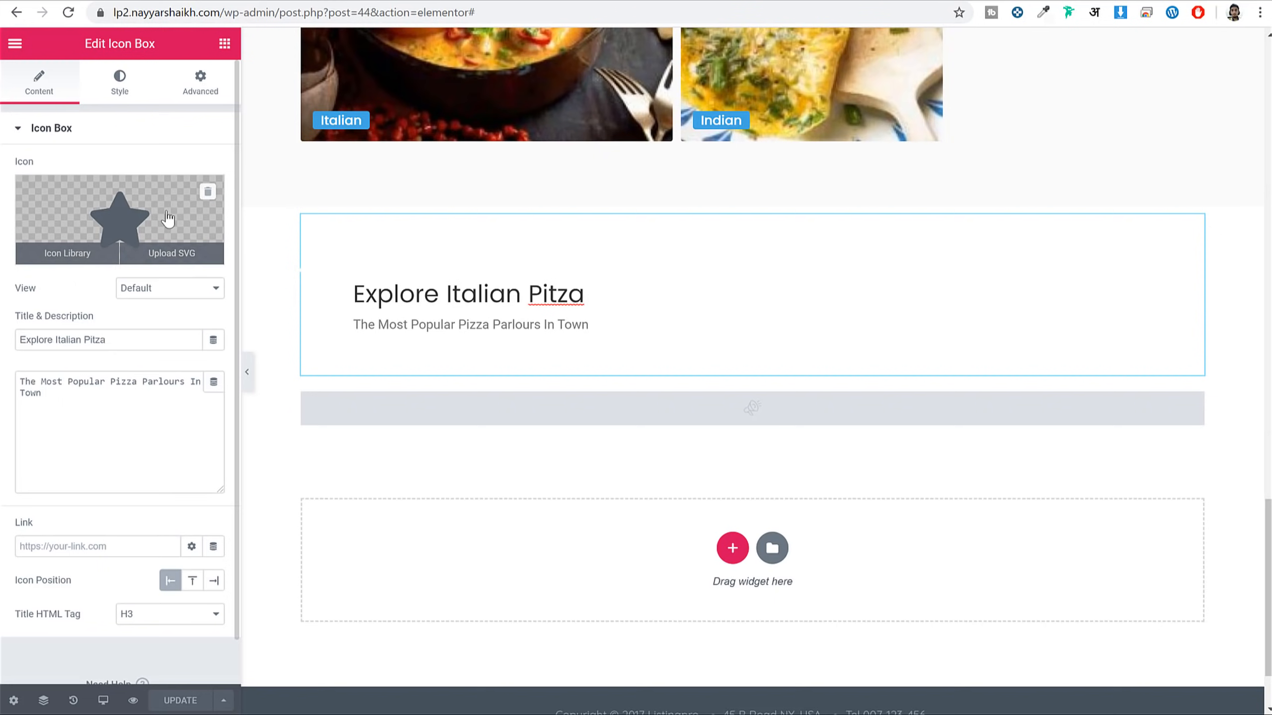
left_click(215, 195)
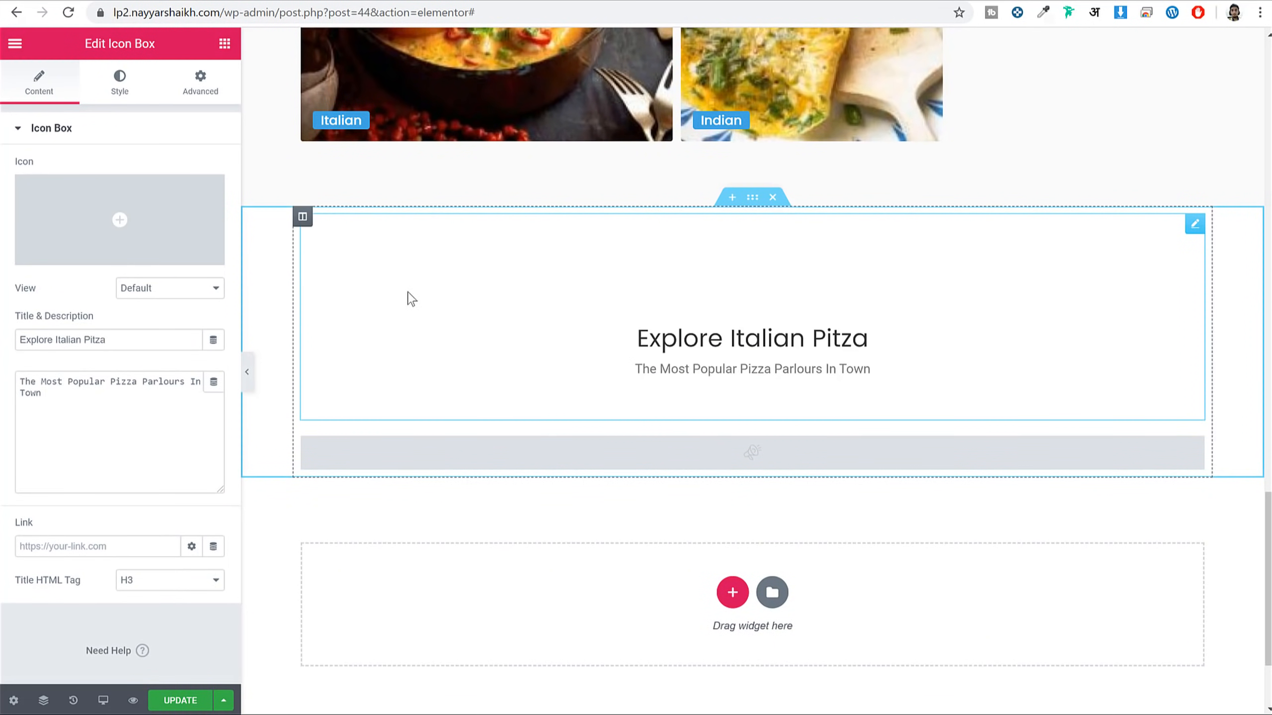
left_click(119, 90)
left_click(147, 171)
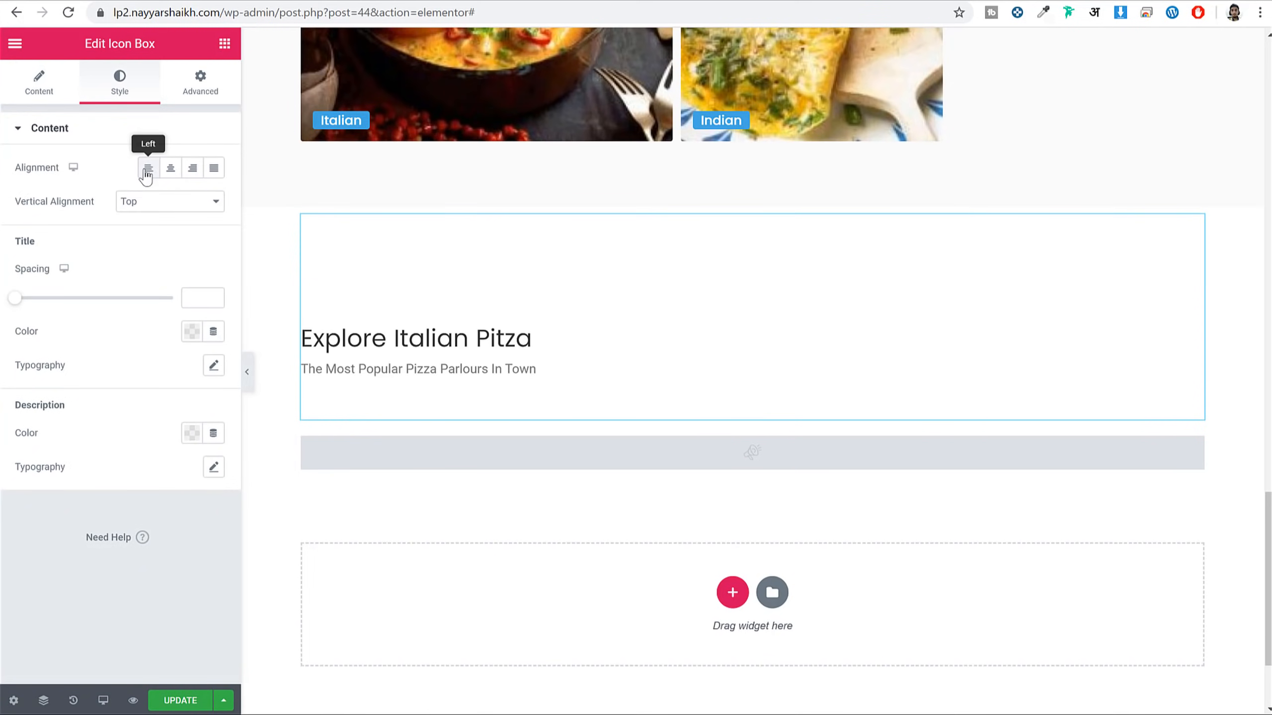
scroll(465, 373, "up", 8)
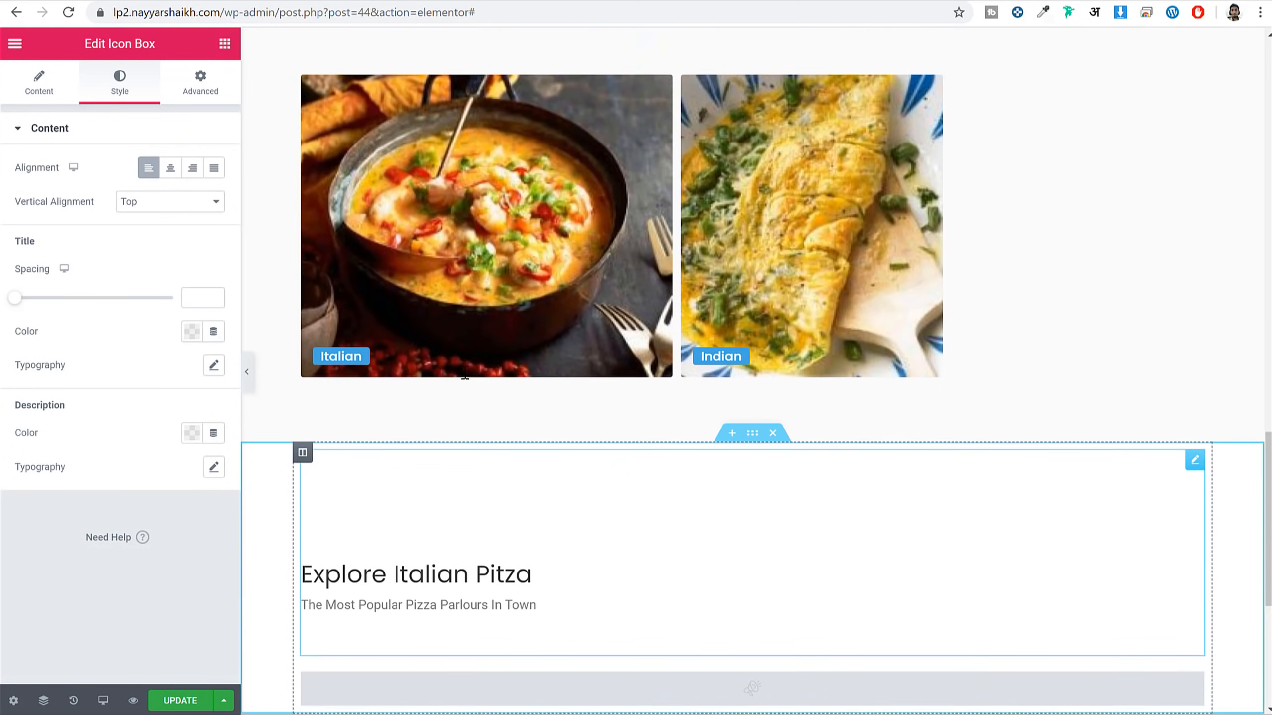
scroll(466, 378, "up", 3)
Remove the Find Best Businesses In The City icon, left-align it, save, and check the demo's Activities section
left_click(391, 346)
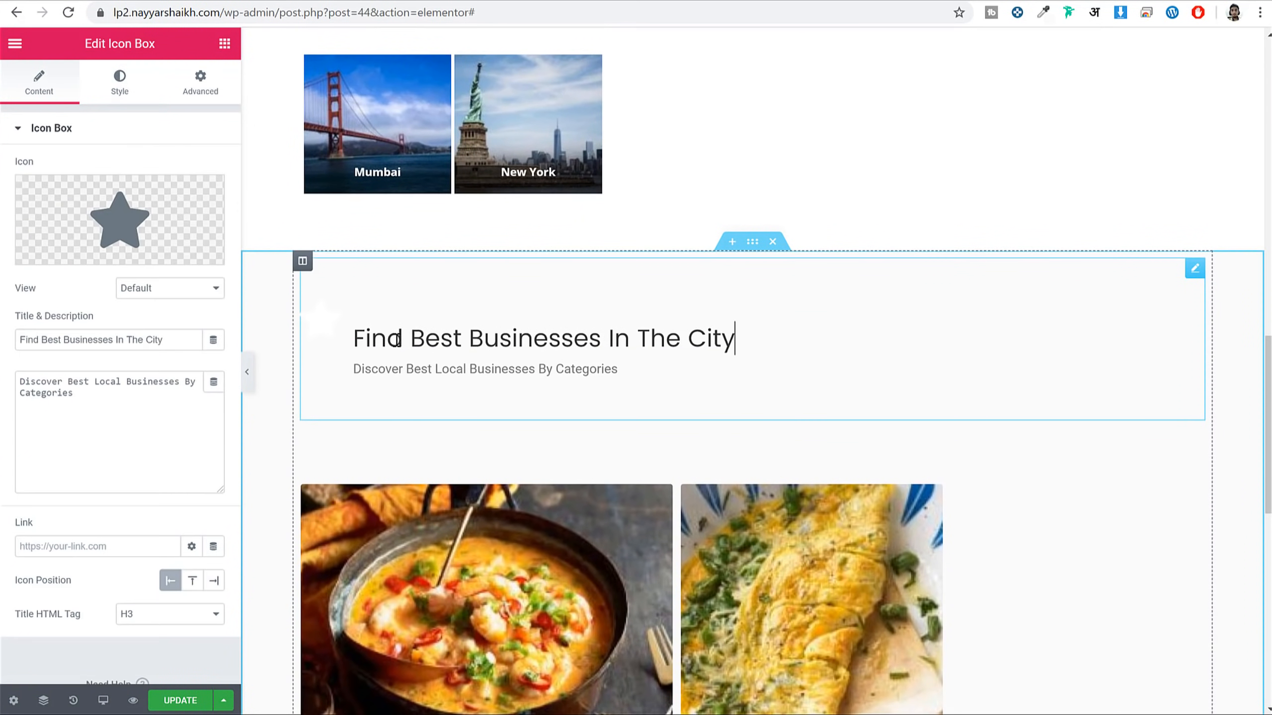
left_click(206, 195)
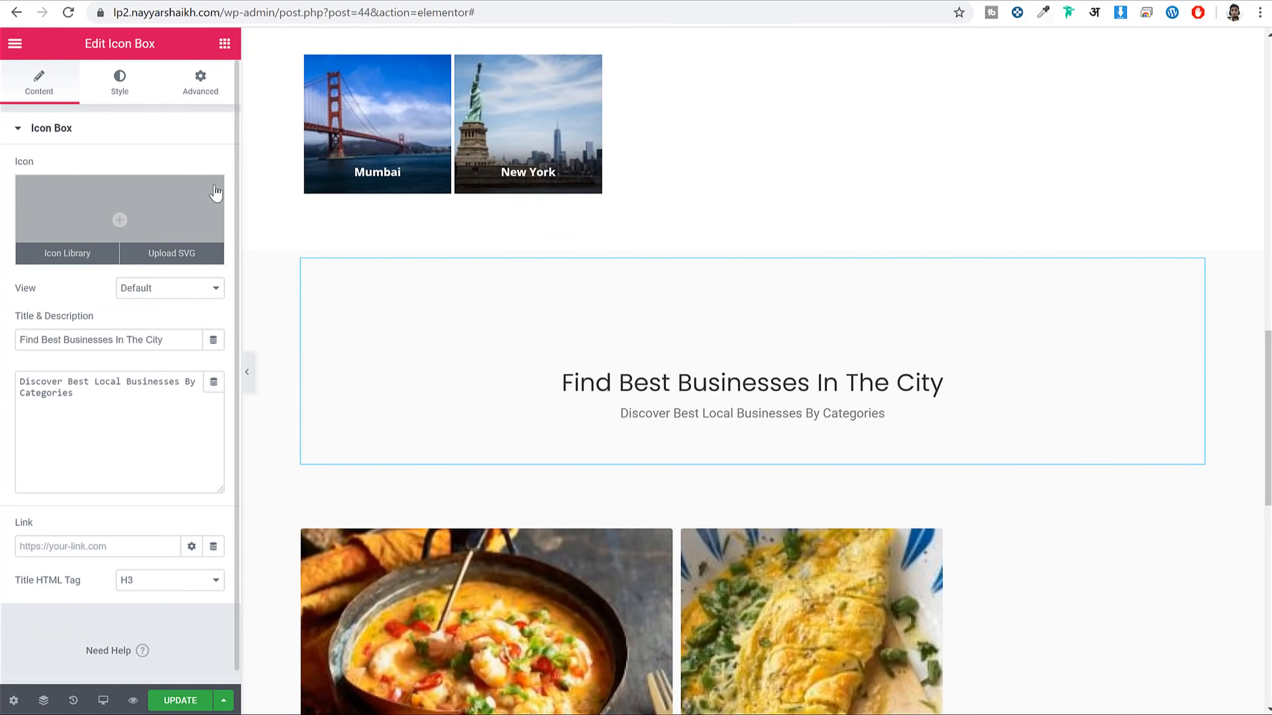
left_click(117, 84)
left_click(149, 168)
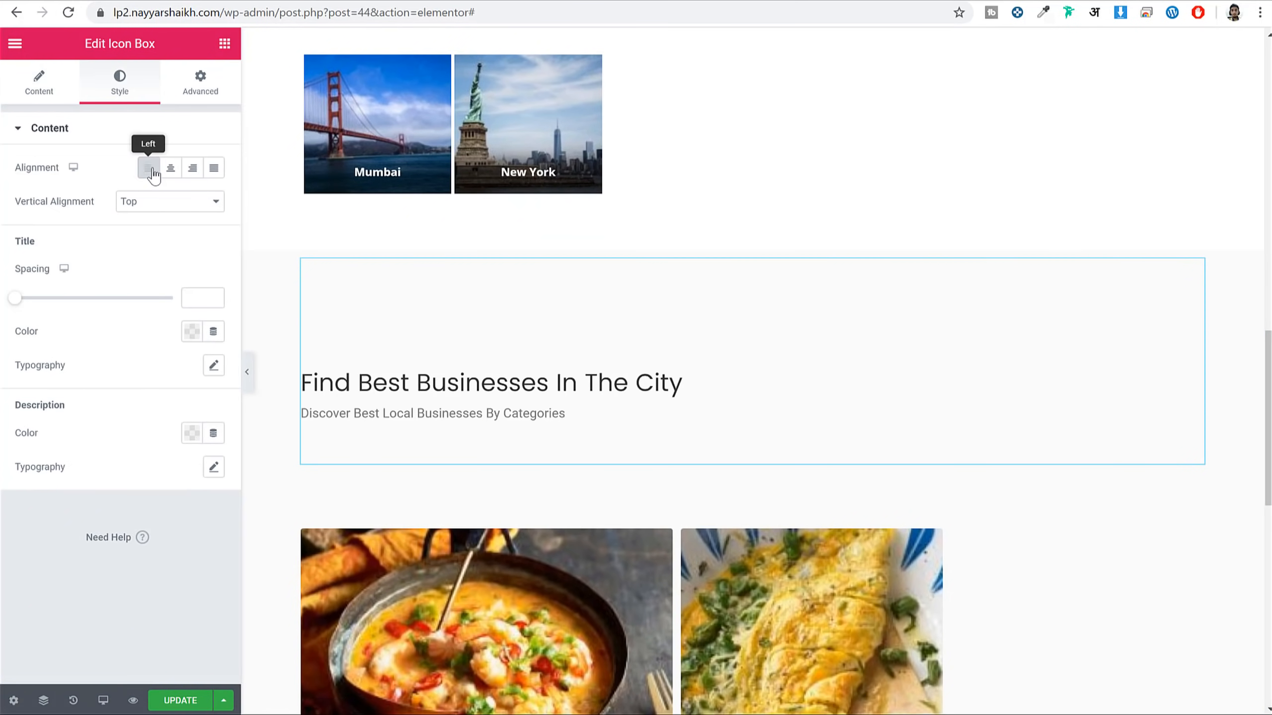
left_click(171, 699)
scroll(801, 383, "down", 10)
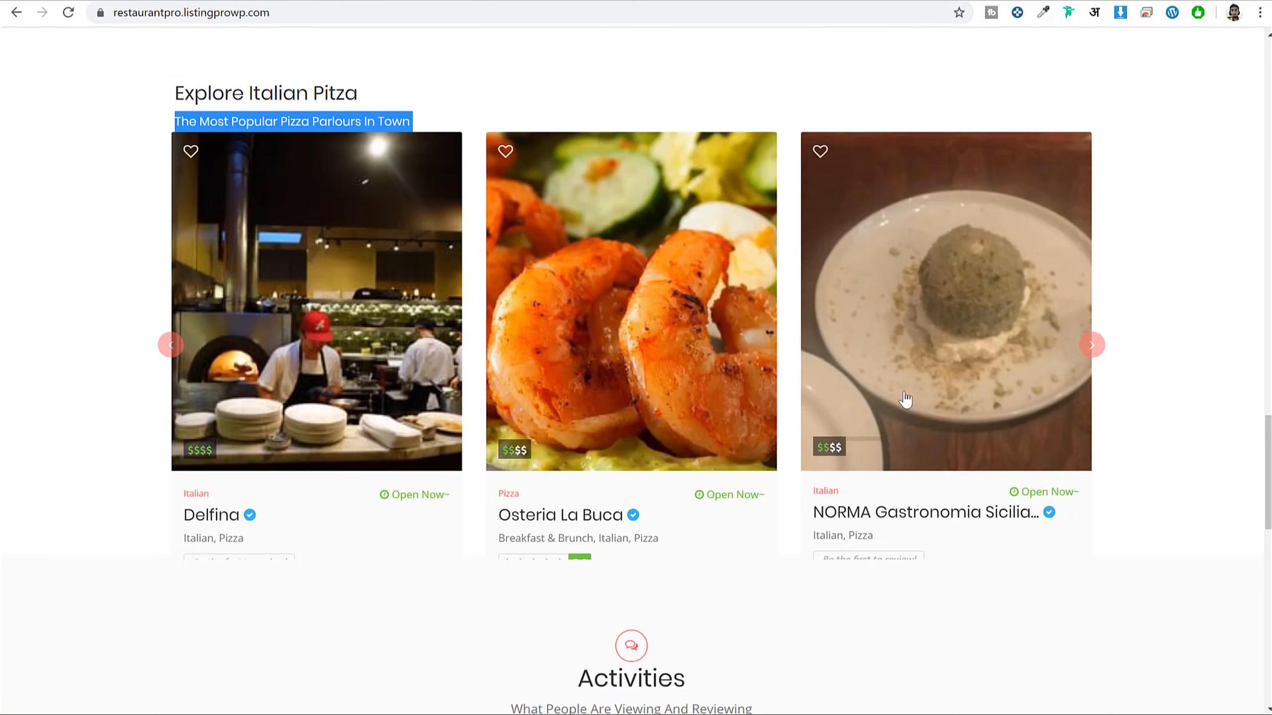
scroll(905, 400, "down", 10)
left_click_drag(577, 98, 716, 131)
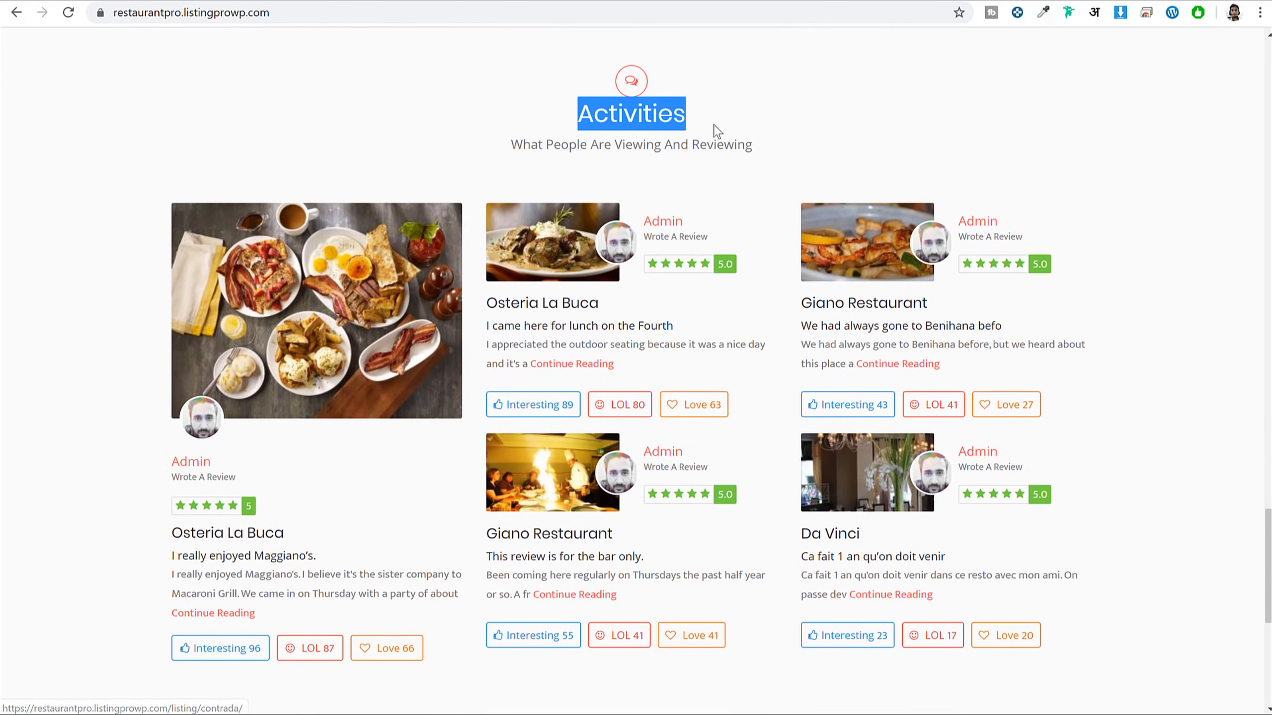
left_click(576, 91)
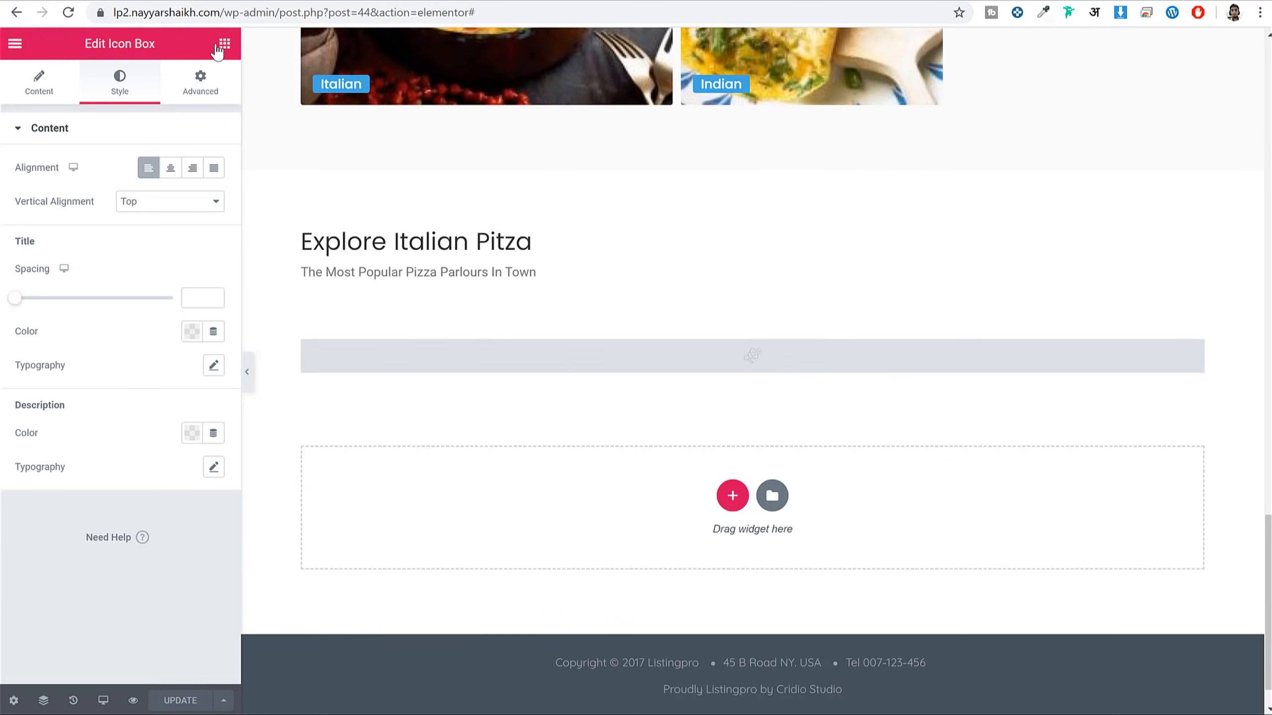
left_click(223, 44)
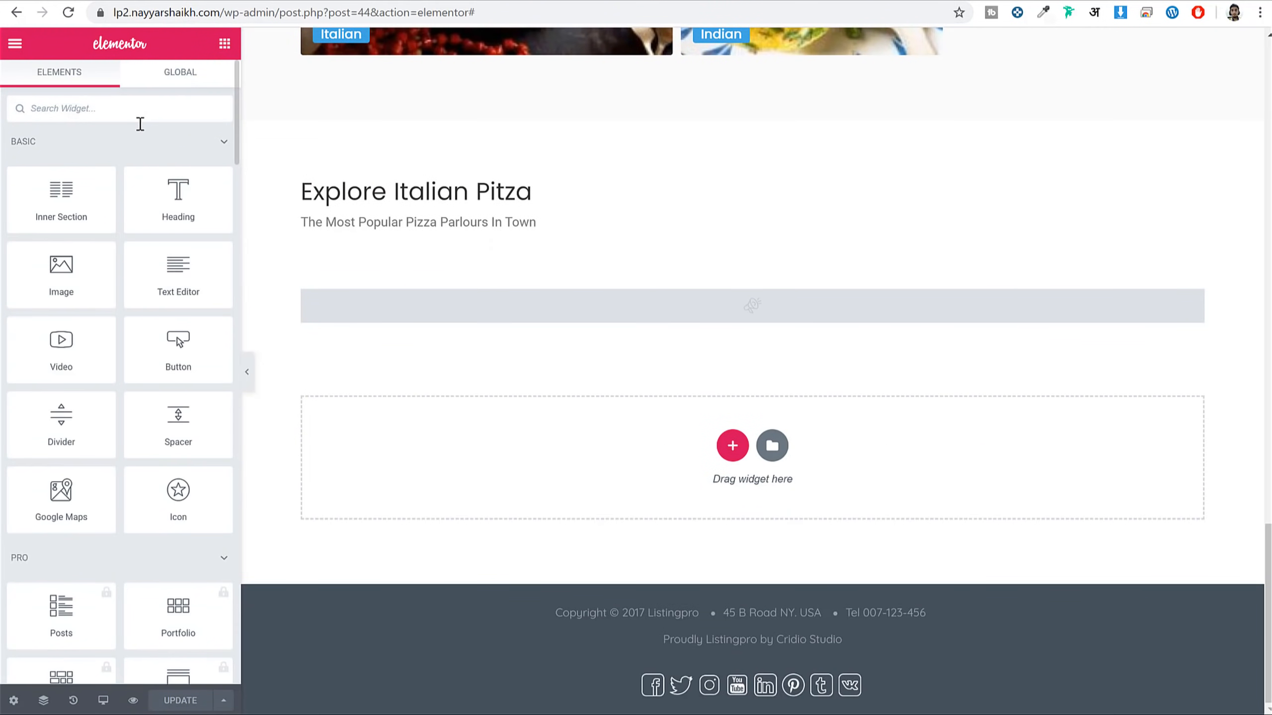
type("av")
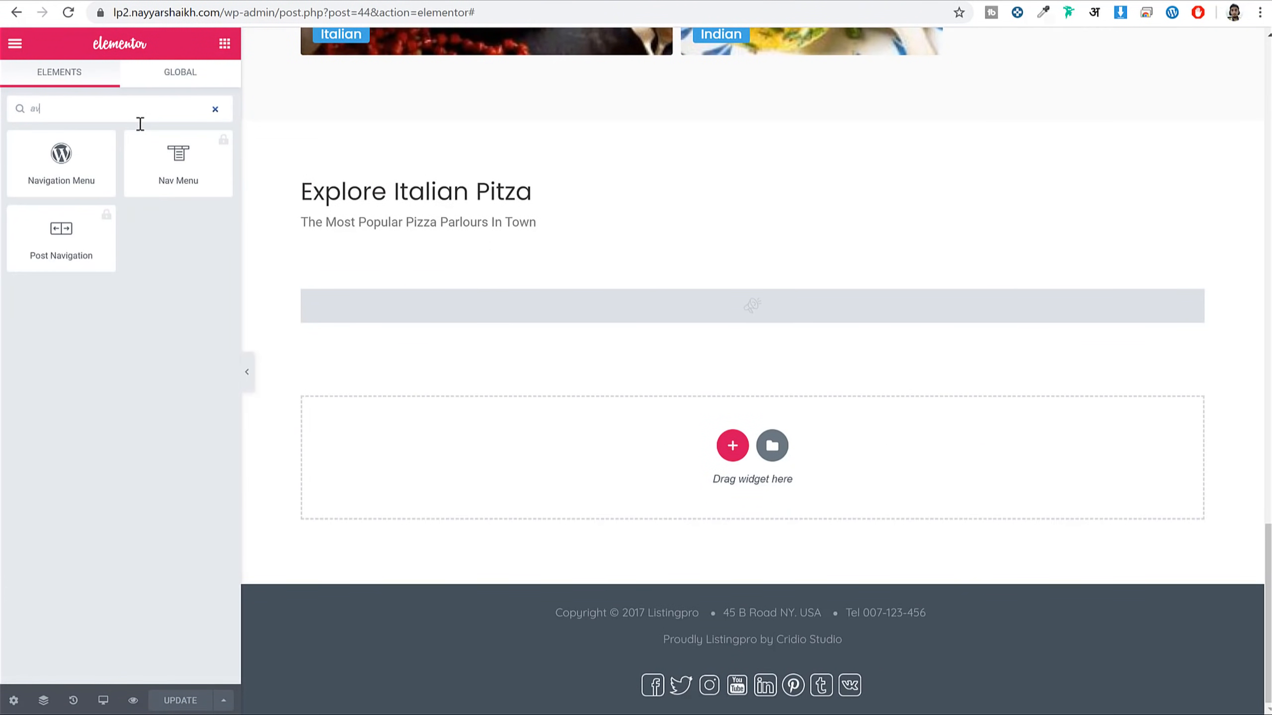
key("BackSpace")
type("d")
type("ti")
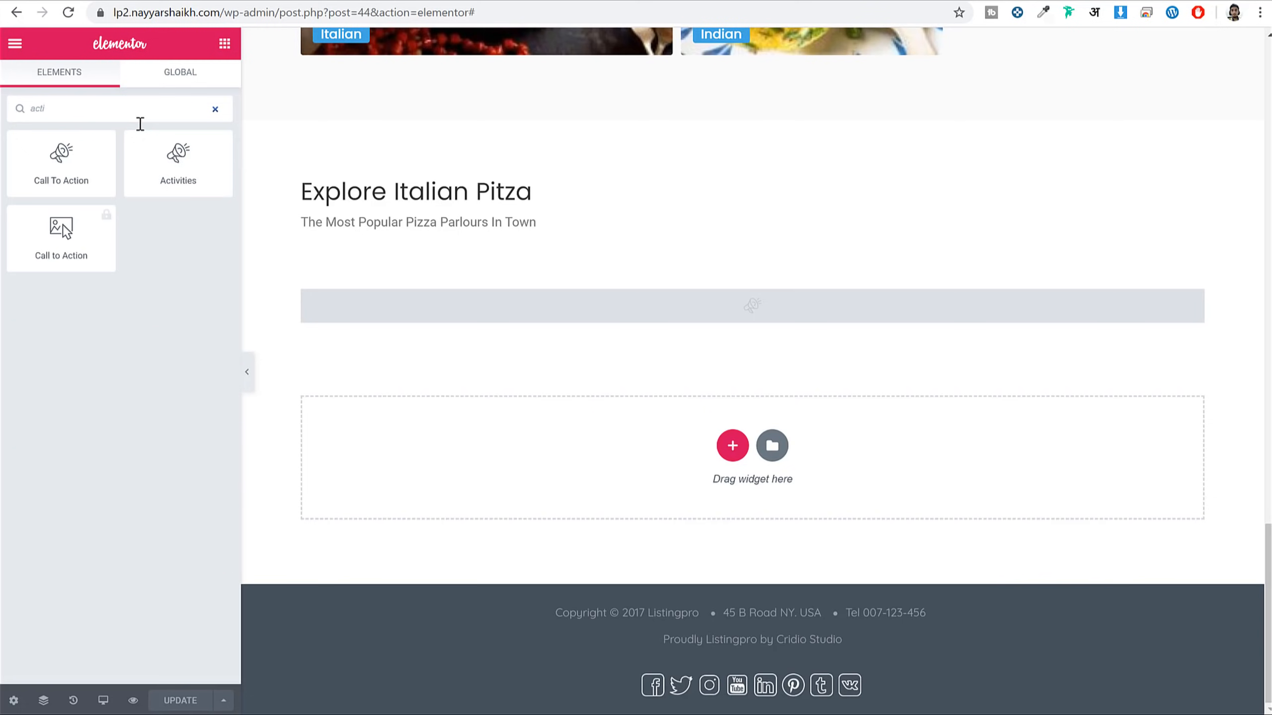
left_click_drag(176, 190, 667, 469)
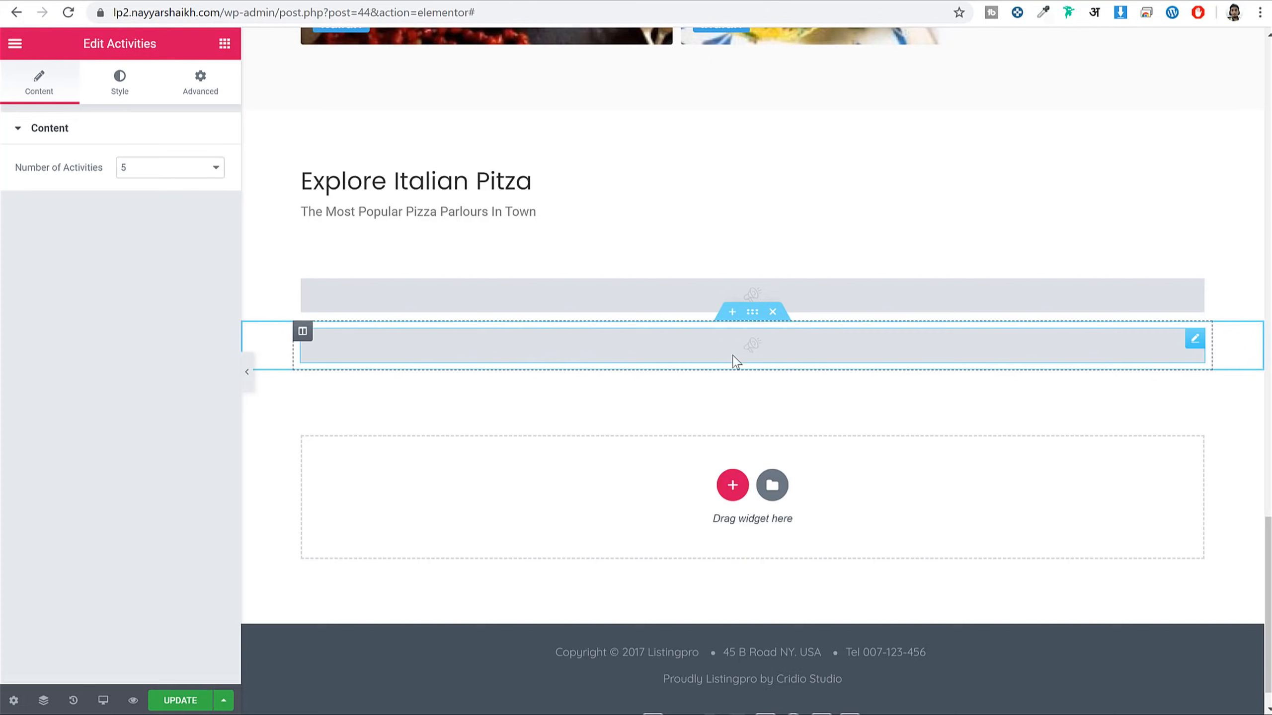
left_click(180, 700)
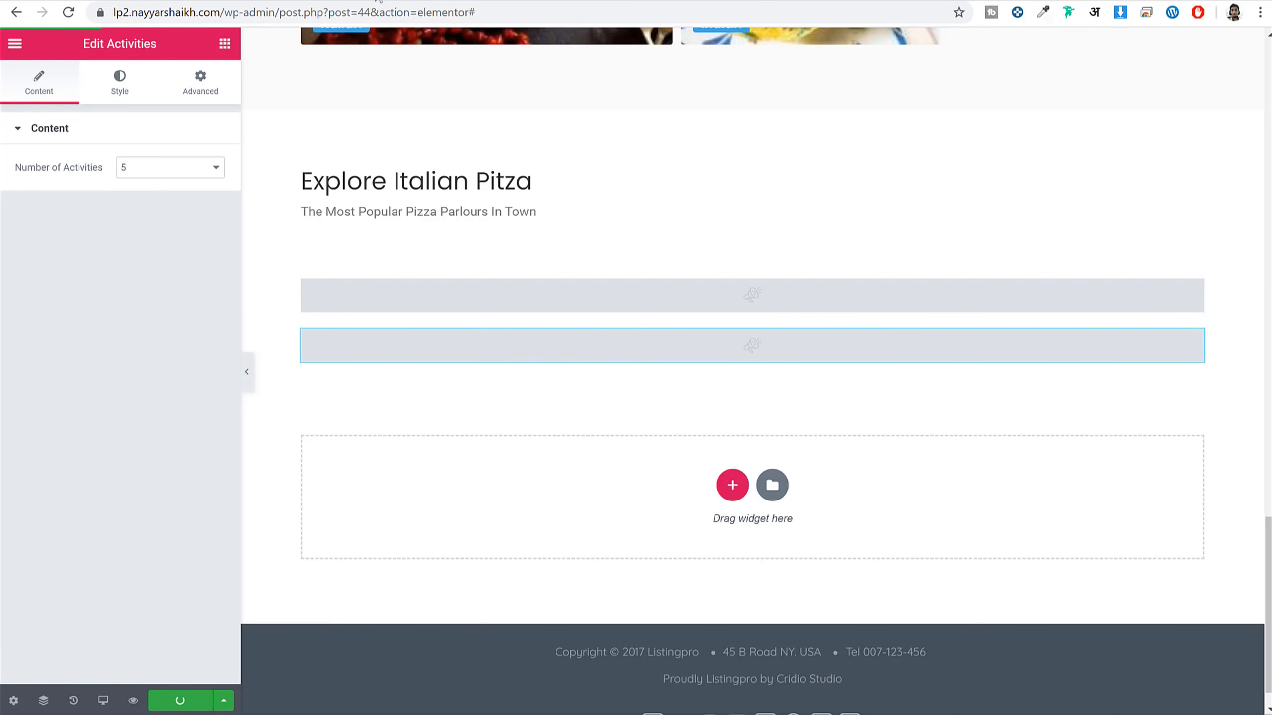
left_click(382, 11)
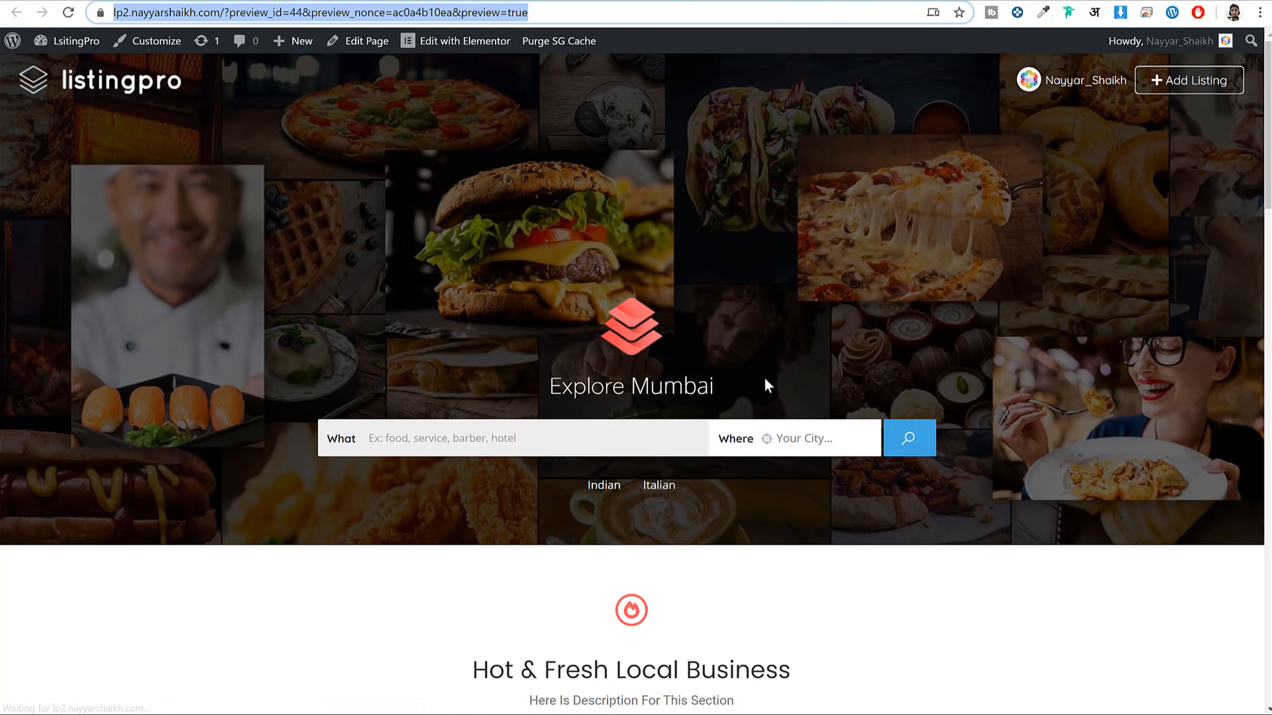
scroll(763, 373, "down", 15)
scroll(763, 370, "down", 10)
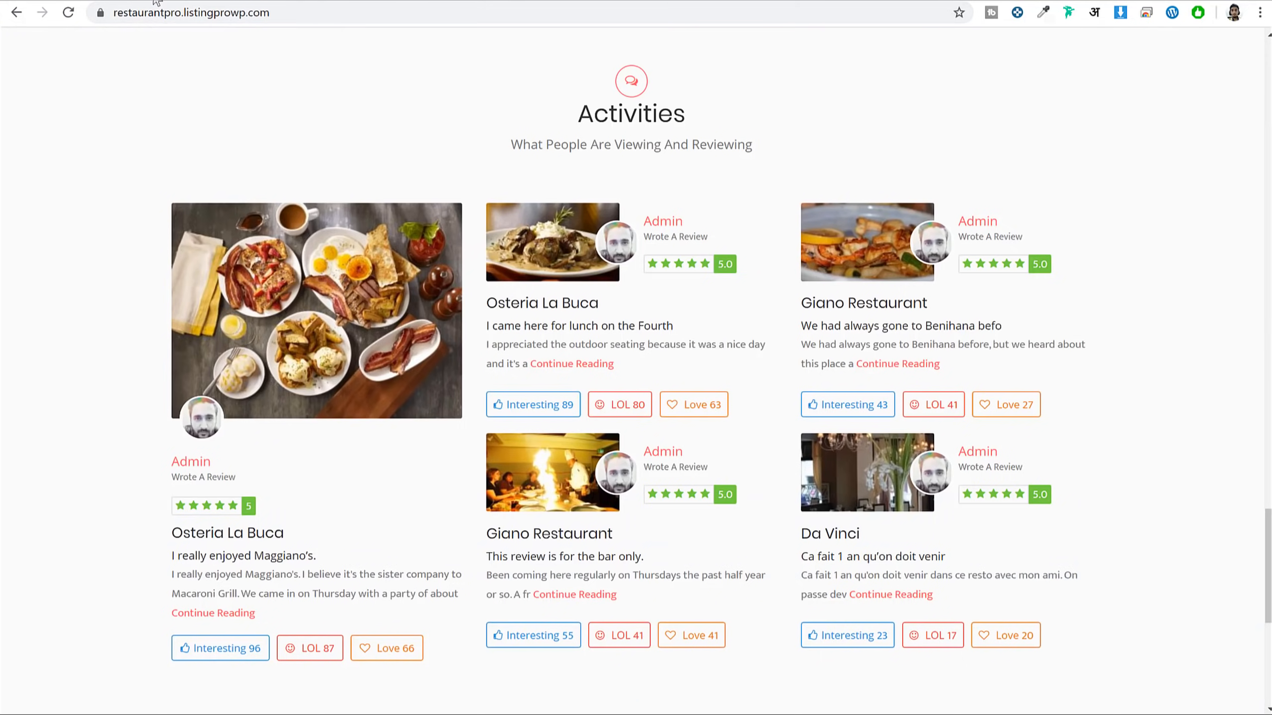
scroll(811, 466, "down", 8)
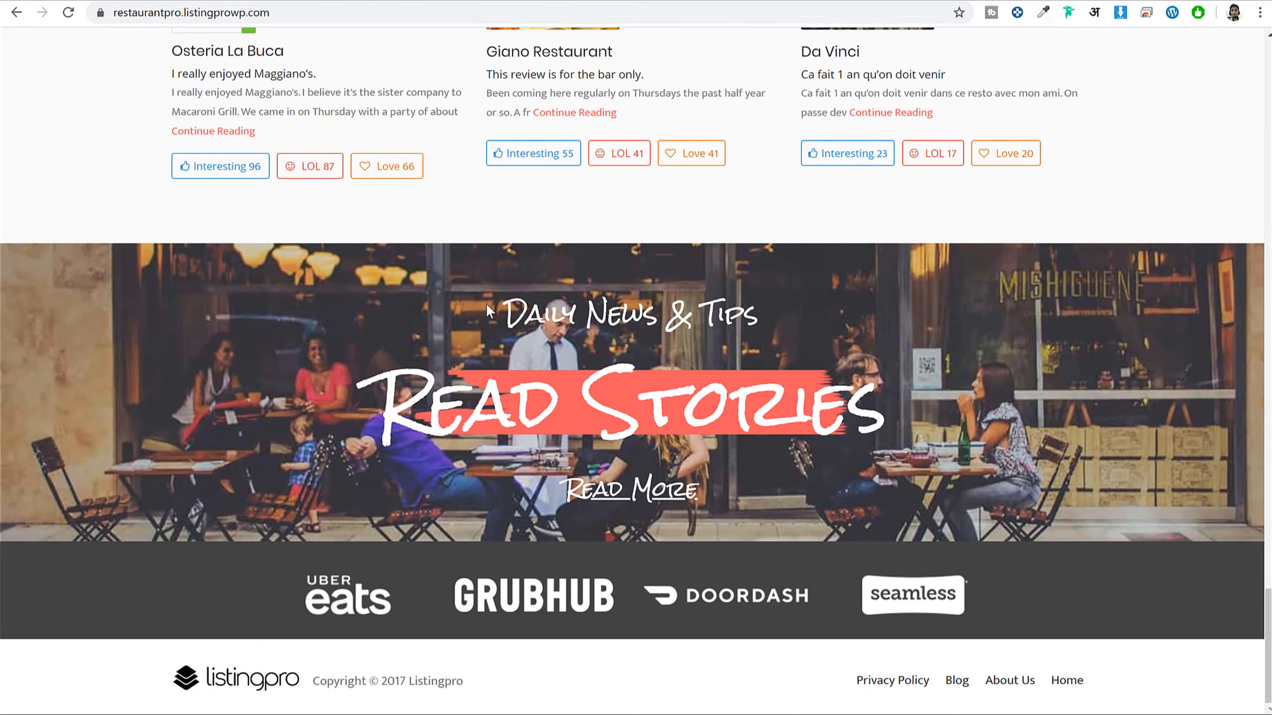
left_click_drag(490, 310, 784, 382)
left_click(664, 172)
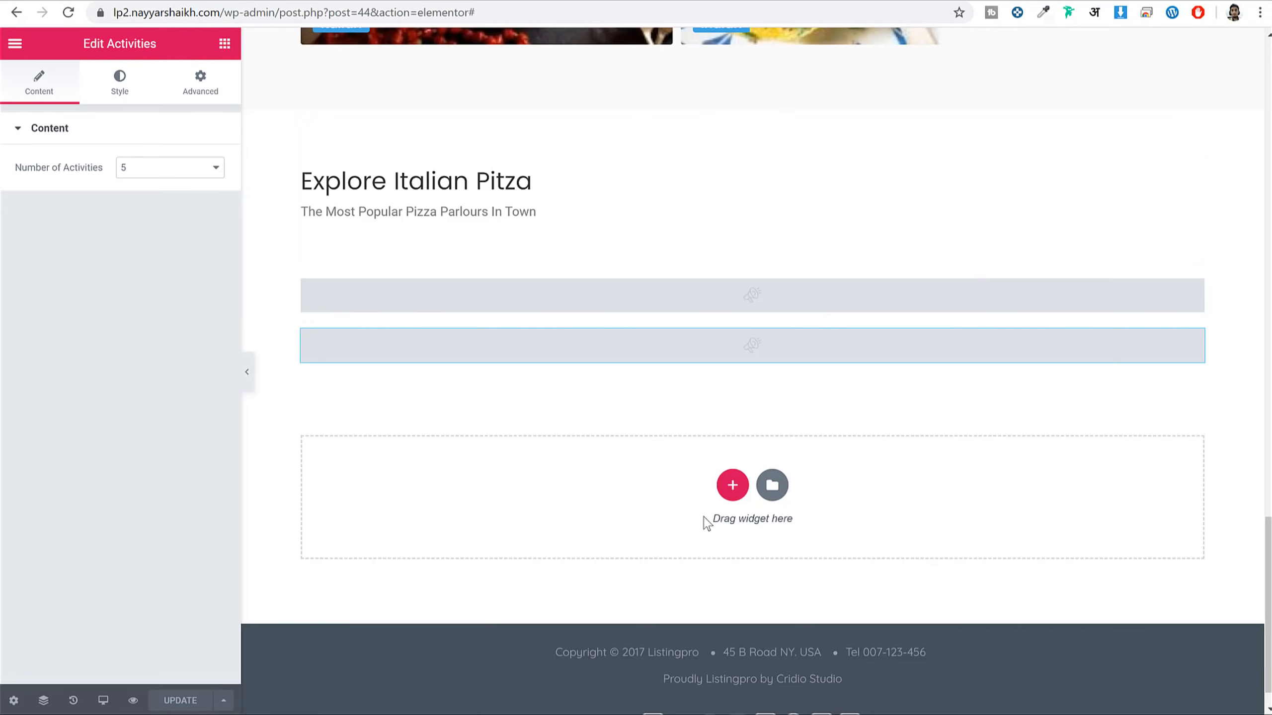
Add a Call To Action widget in Call to Action Style 3 showing the Read Stories banner
left_click(225, 44)
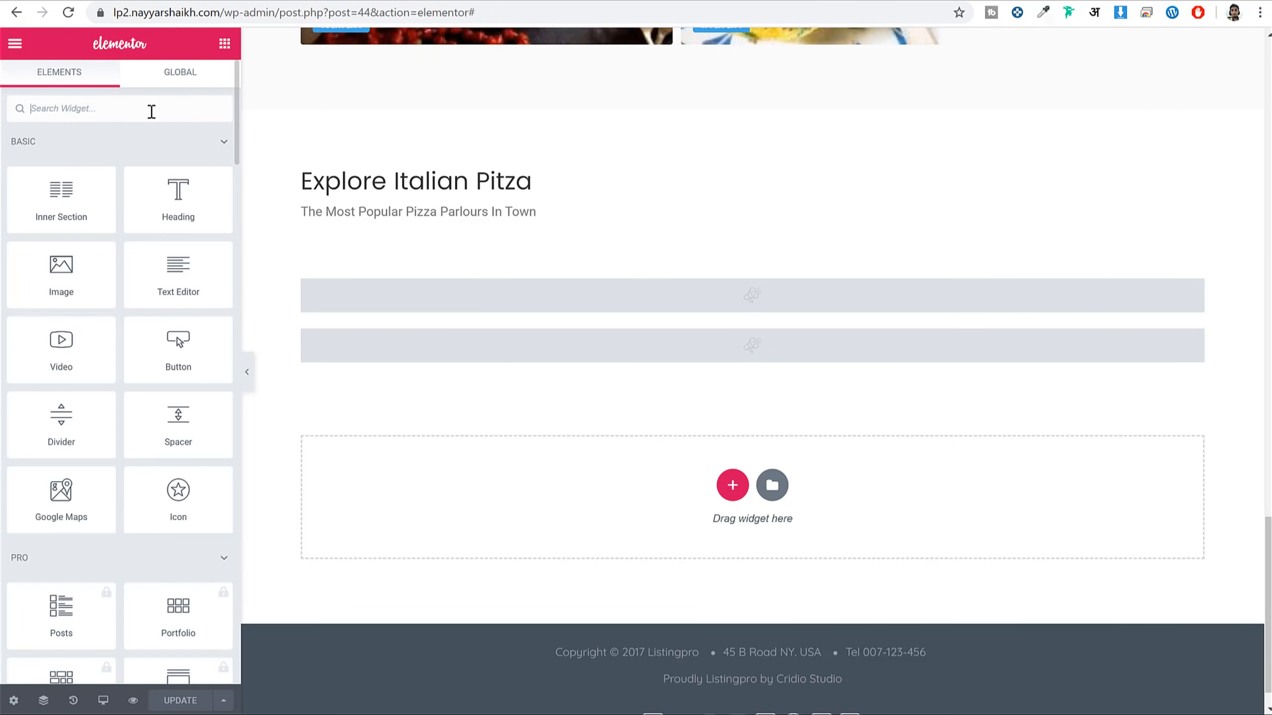
type("call")
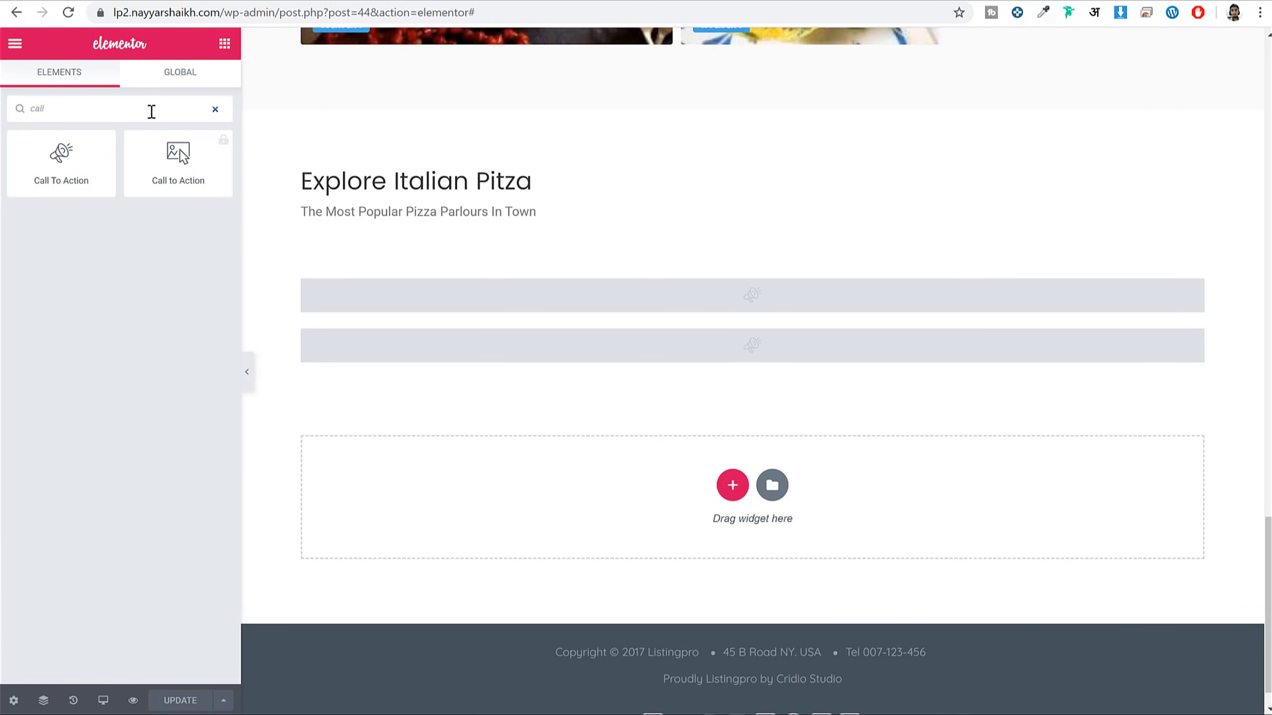
left_click_drag(61, 158, 651, 531)
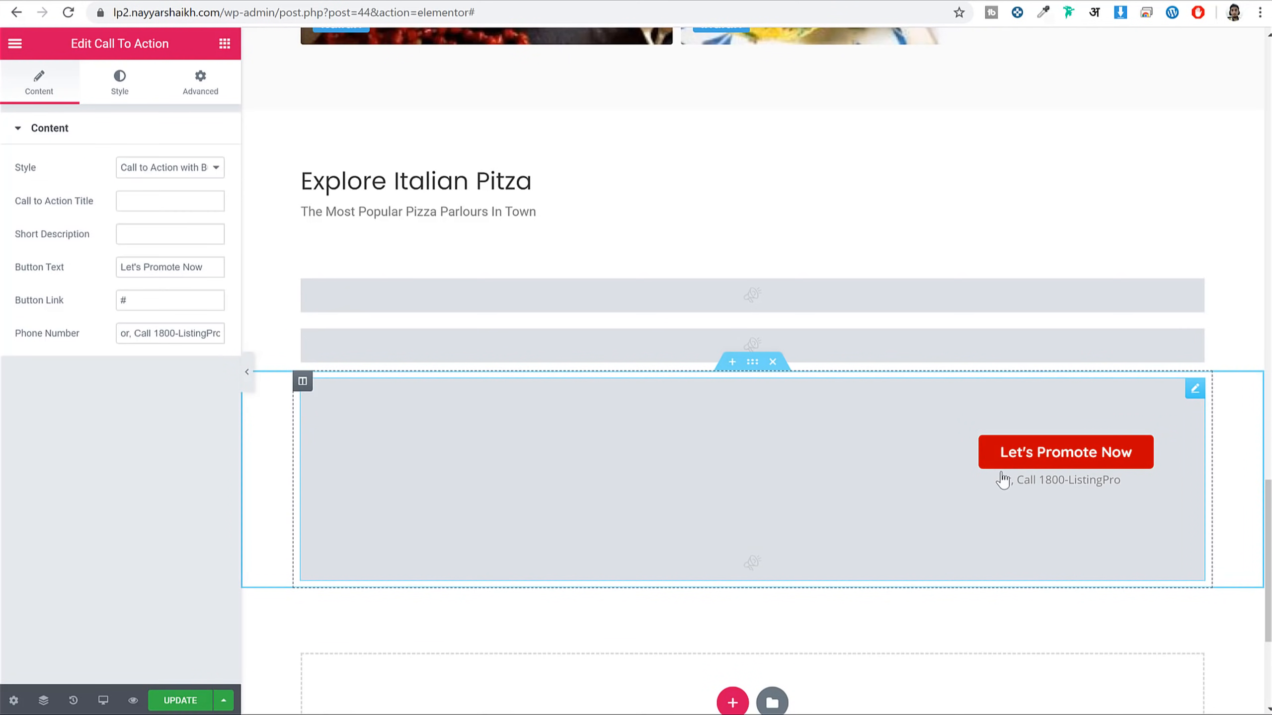
left_click(185, 168)
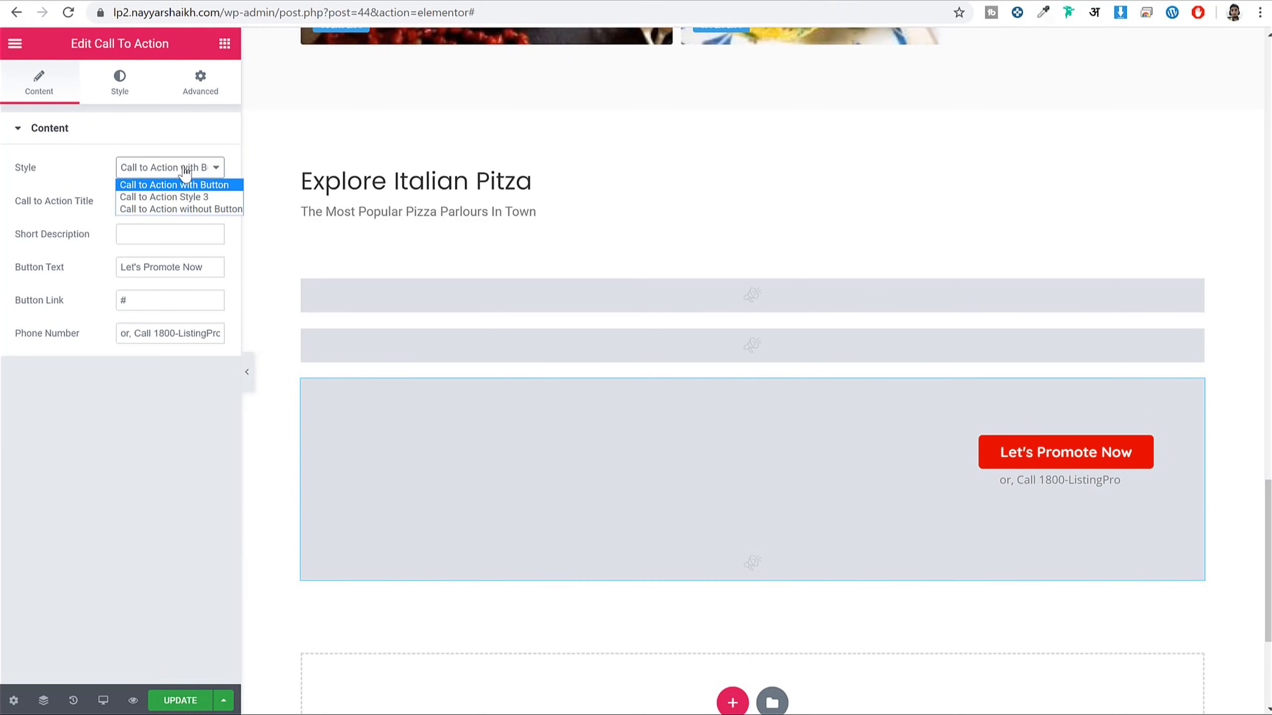
left_click(179, 197)
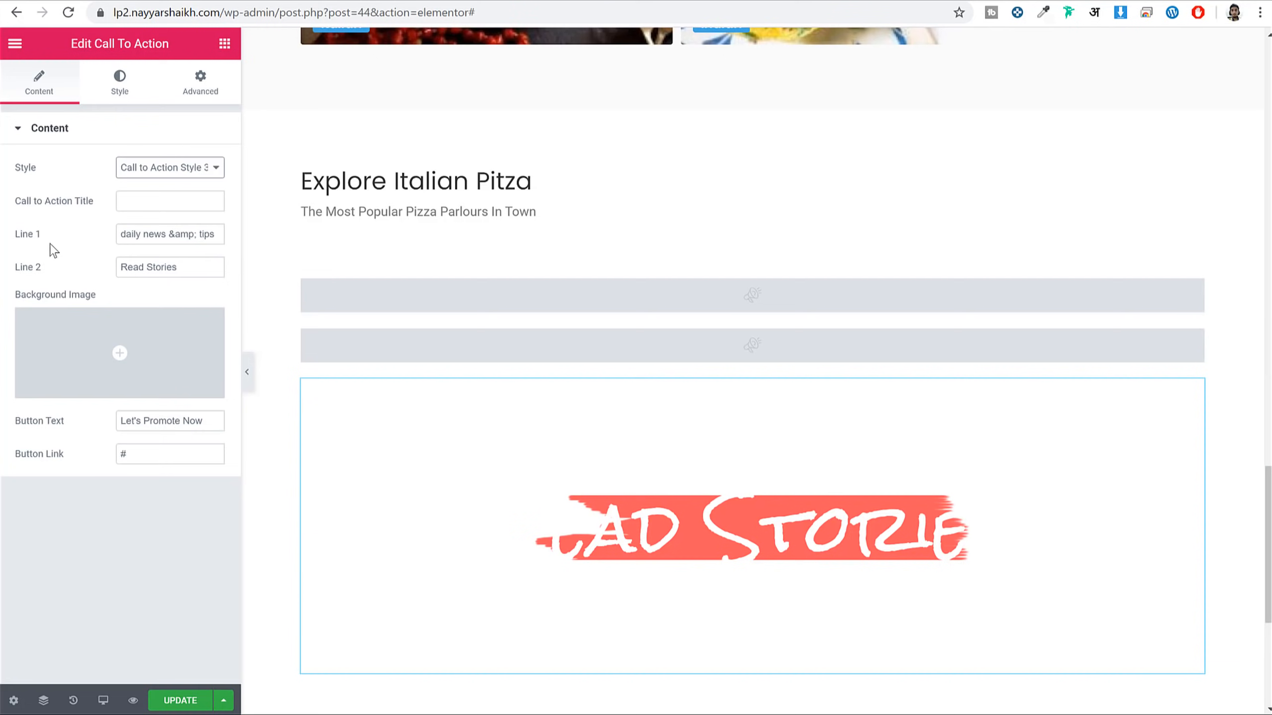
triple_click(138, 234)
triple_click(163, 266)
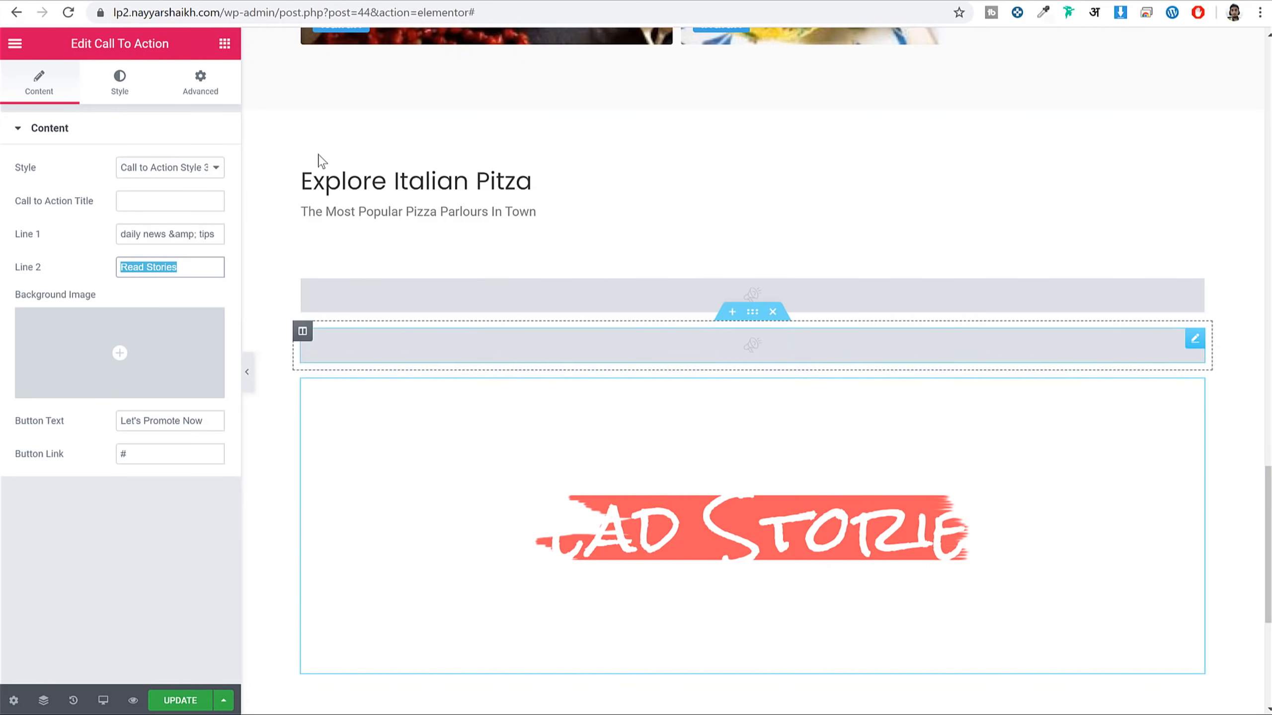
left_click(201, 98)
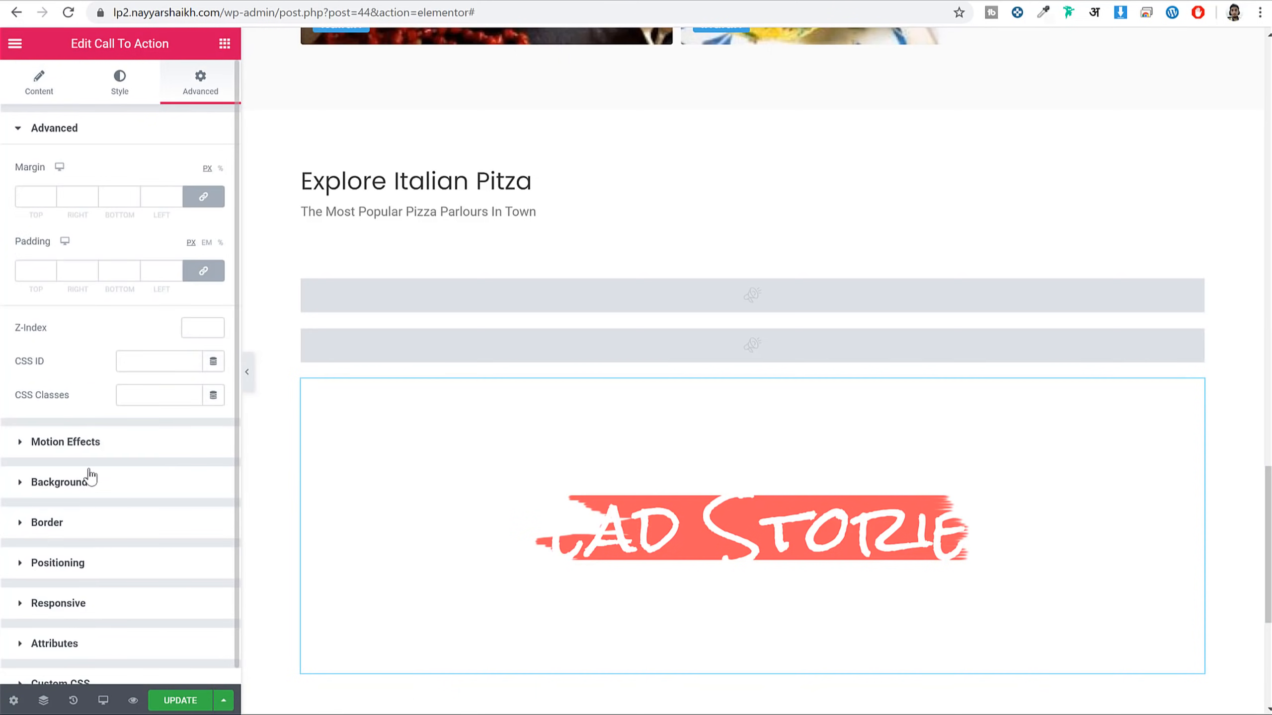
Upload call.jpg and set it as the banner's classic background image
left_click(59, 482)
left_click(191, 284)
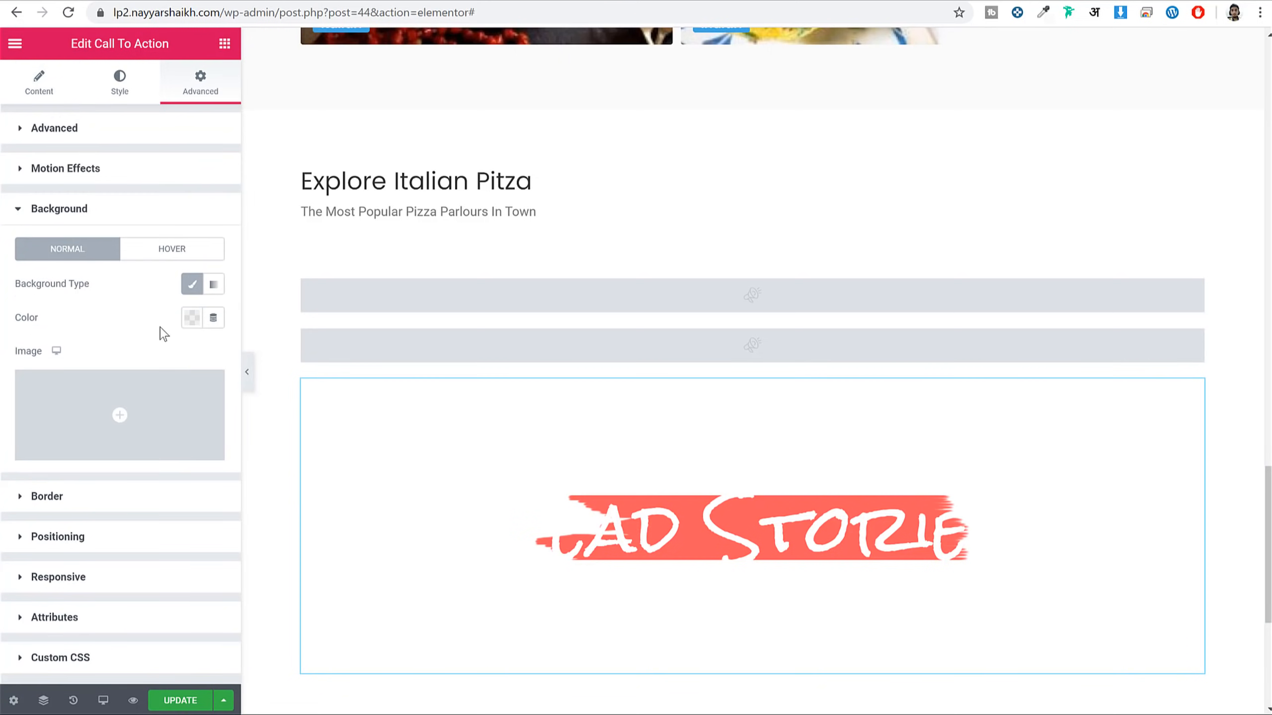
left_click(152, 401)
left_click(45, 100)
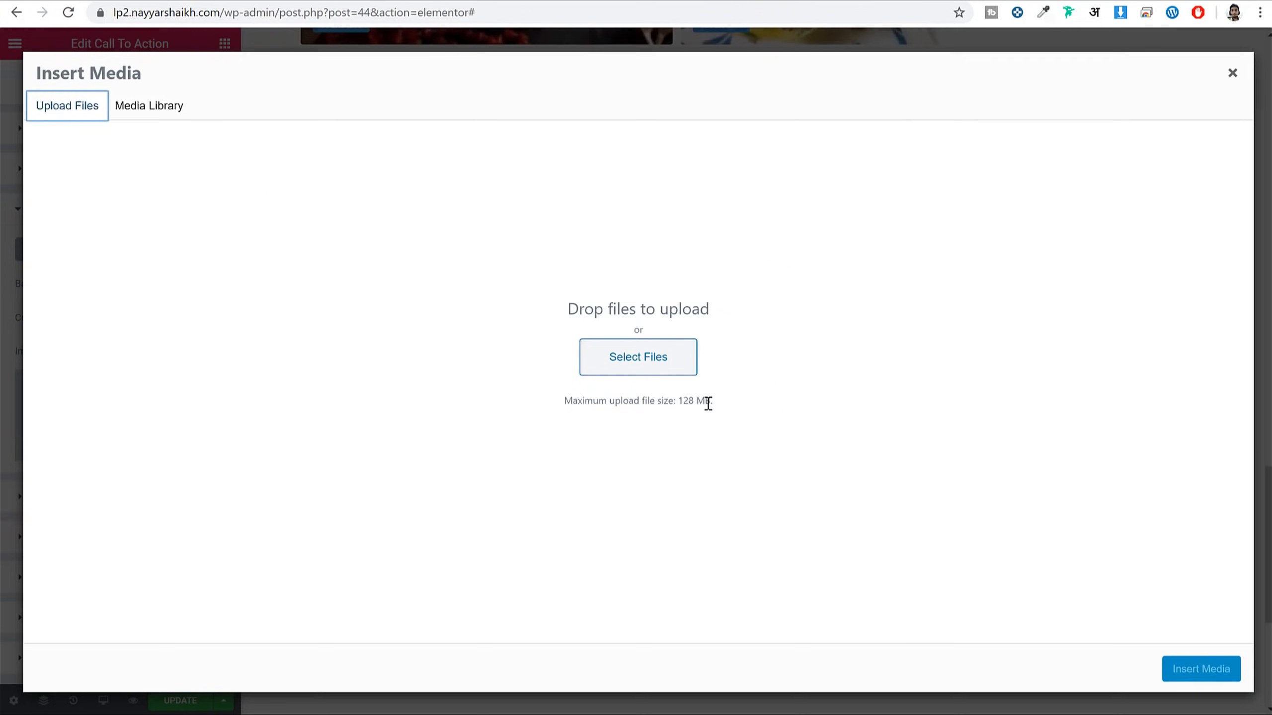
left_click(683, 359)
scroll(626, 300, "down", 1)
left_click(415, 320)
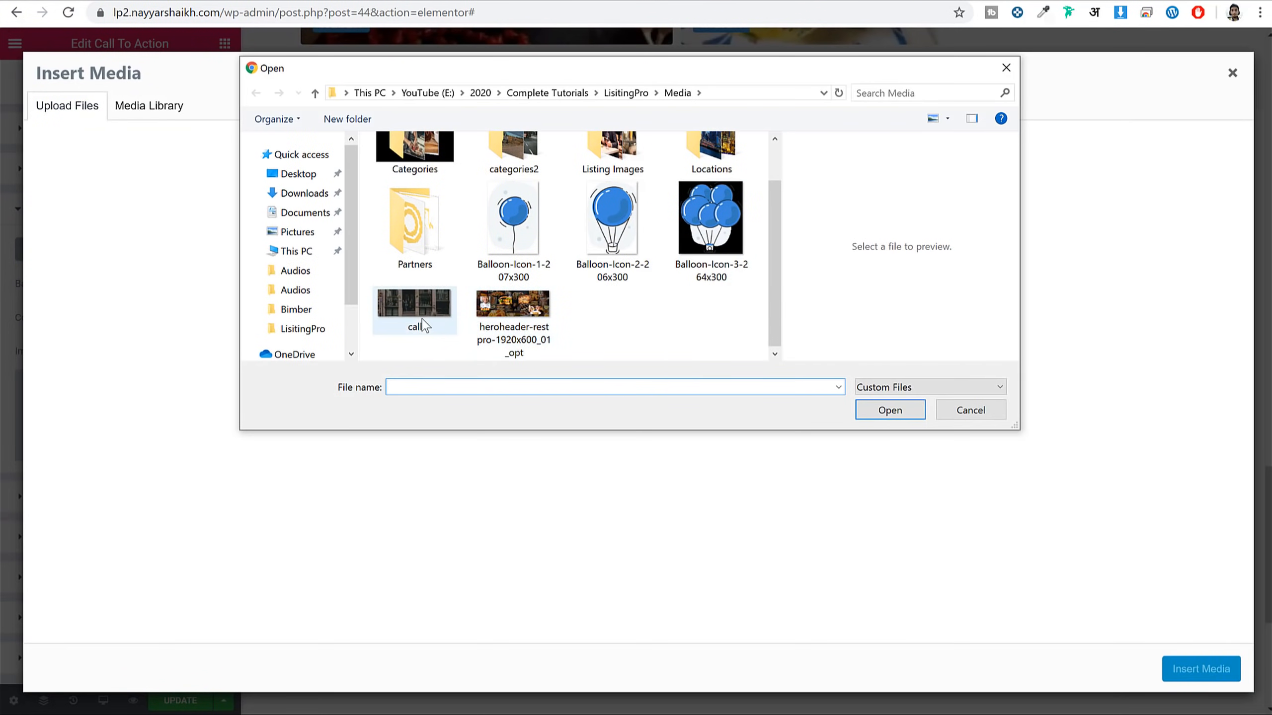
left_click(891, 414)
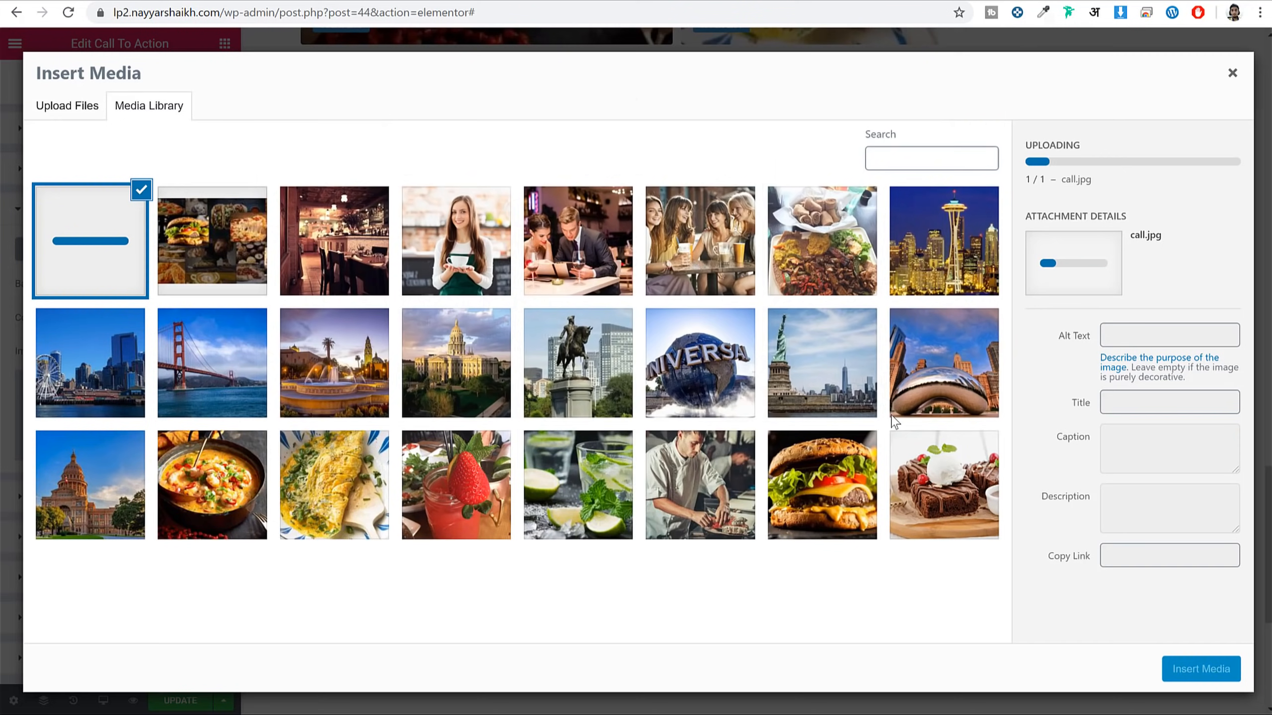
left_click(1201, 669)
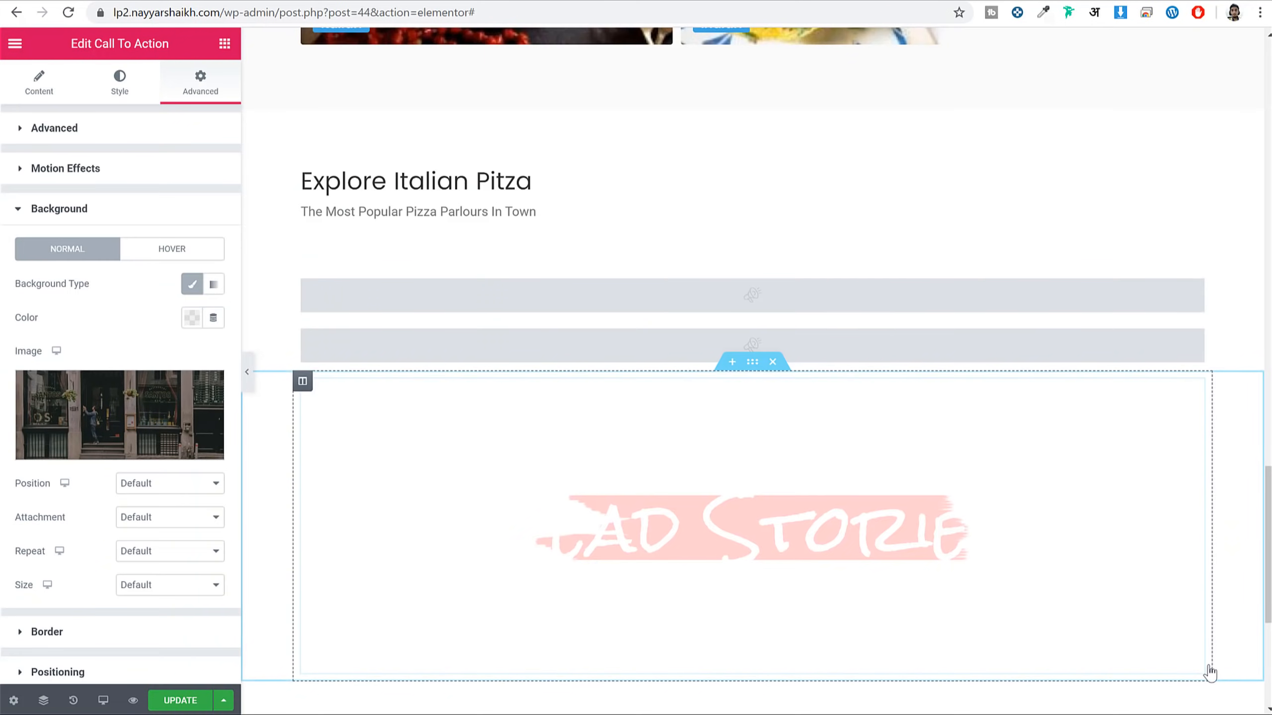
Position the background image Center Center and preview the banner
scroll(924, 361, "down", 3)
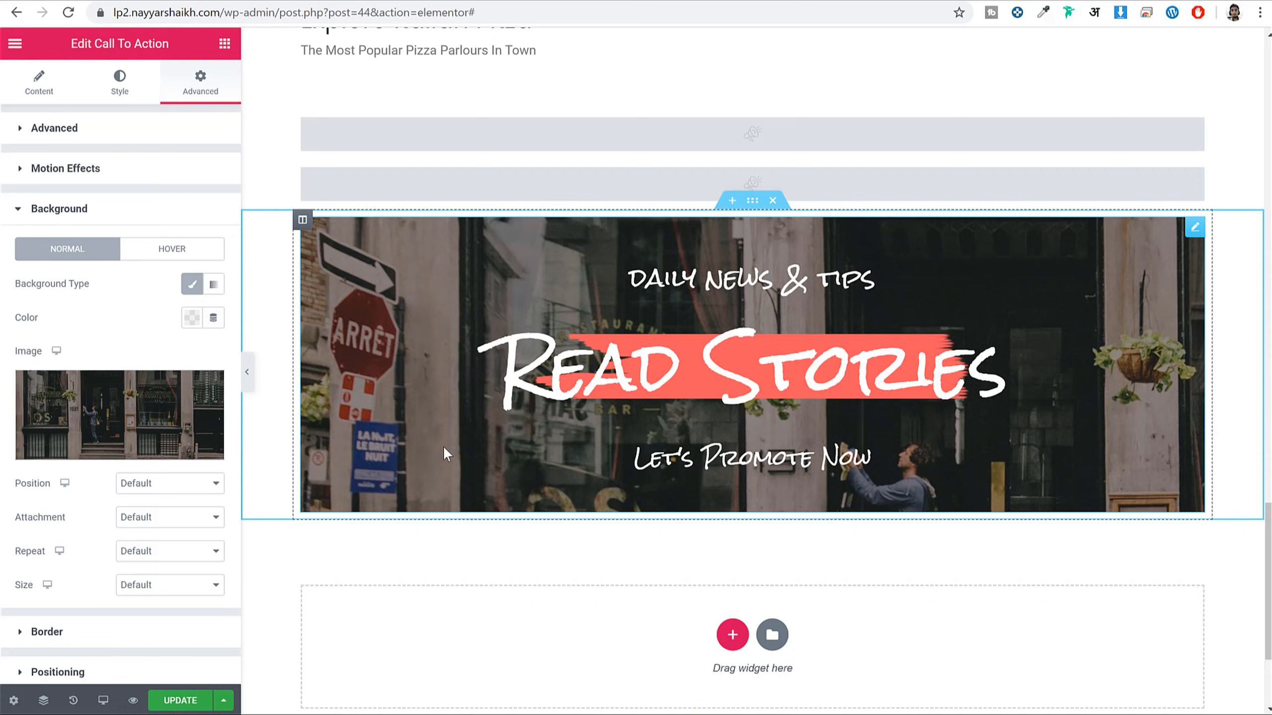
left_click_drag(22, 483, 36, 484)
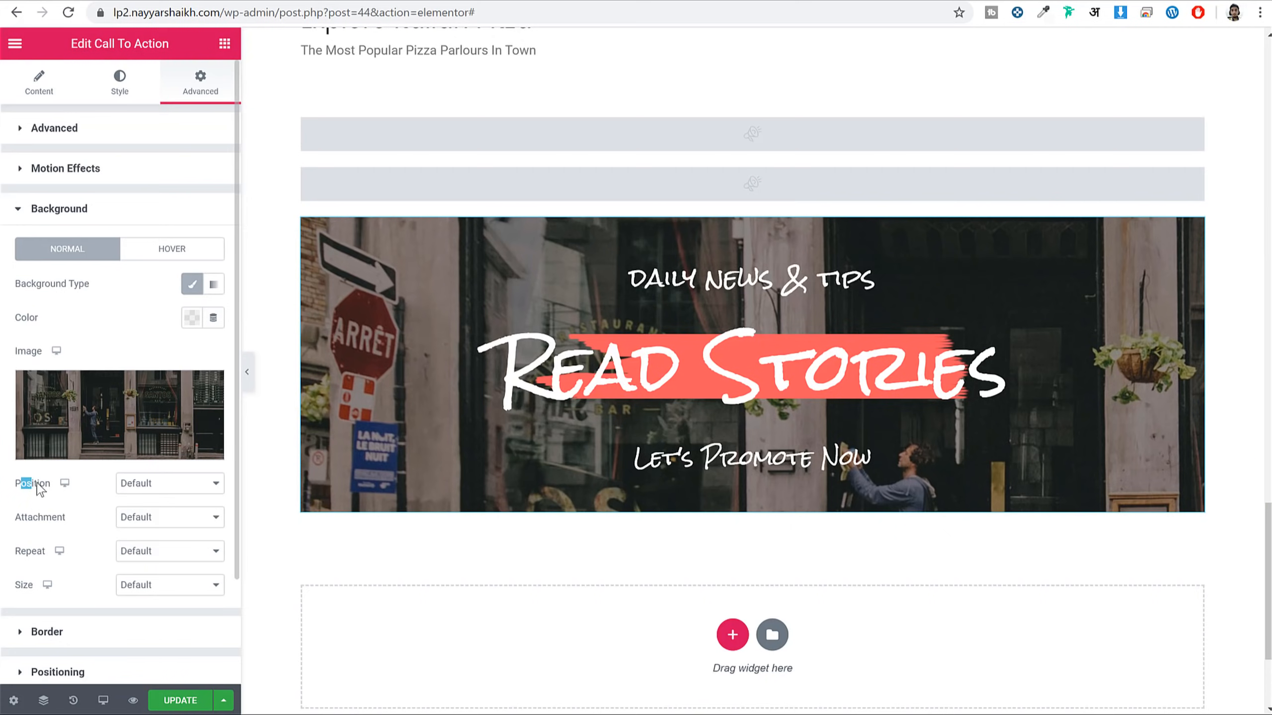
left_click(143, 490)
left_click(150, 498)
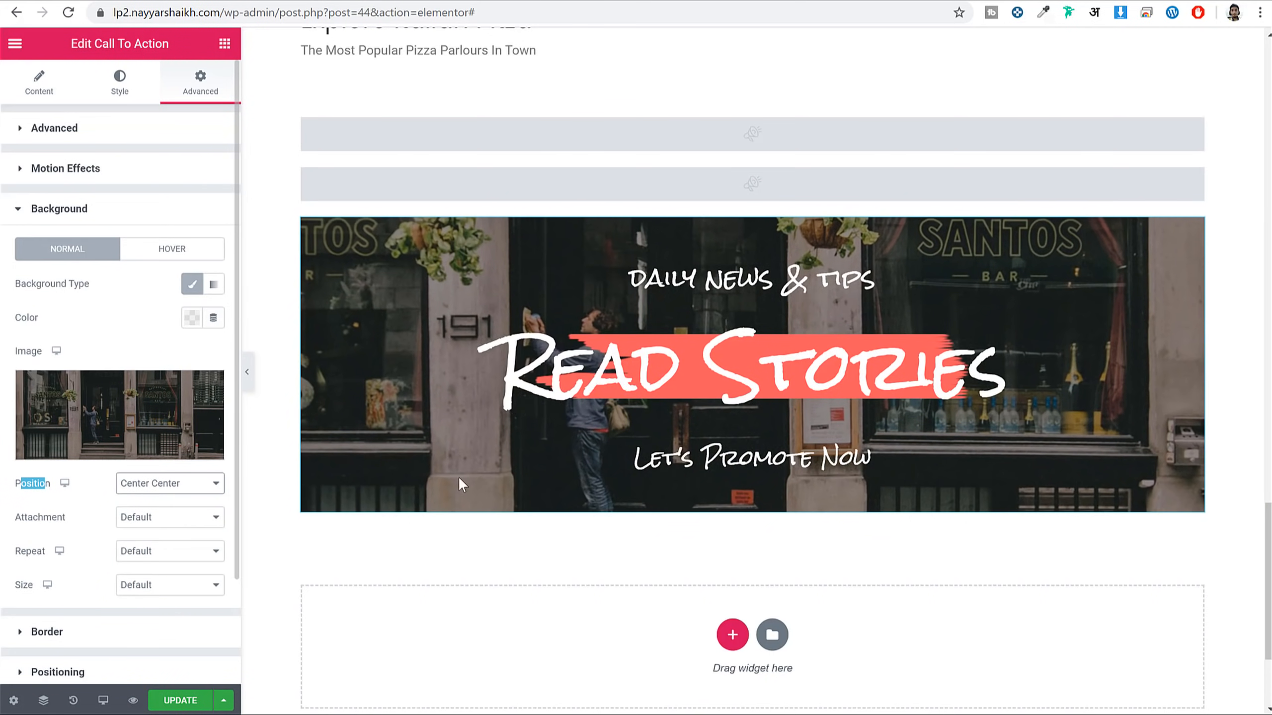
left_click(247, 372)
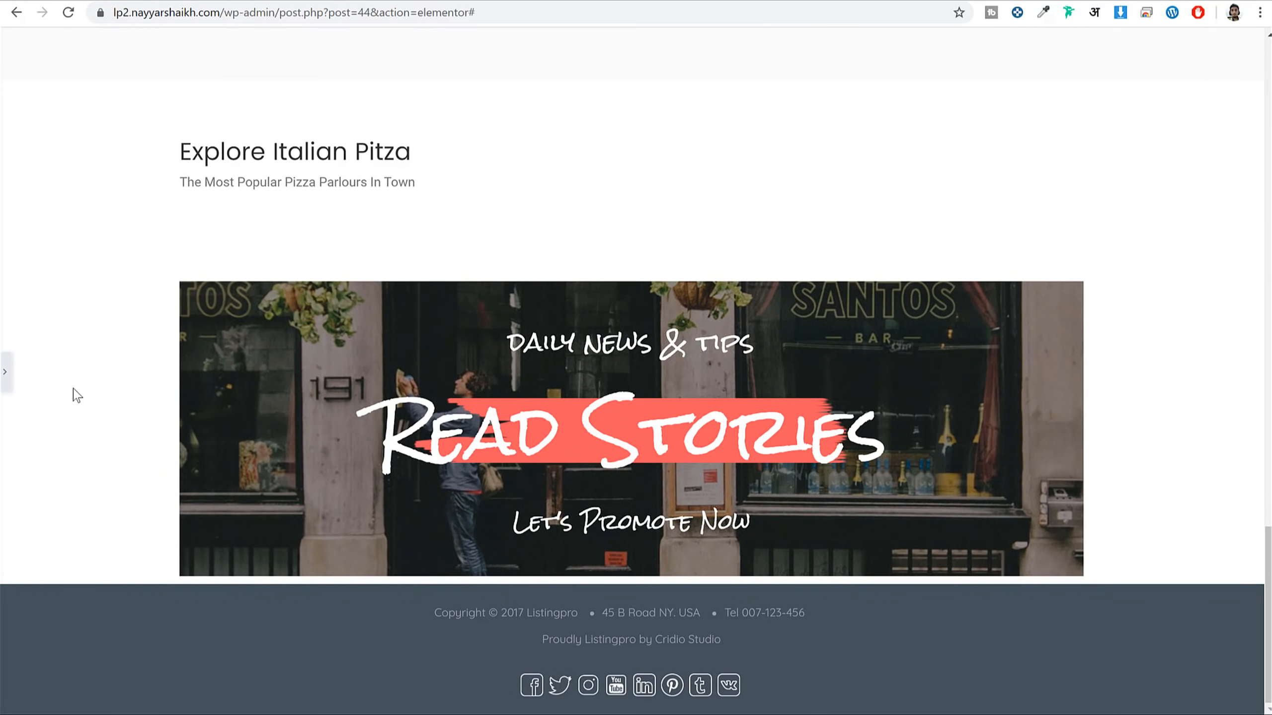
Set the banner section's Content Width to Full Width
left_click(4, 372)
left_click(752, 200)
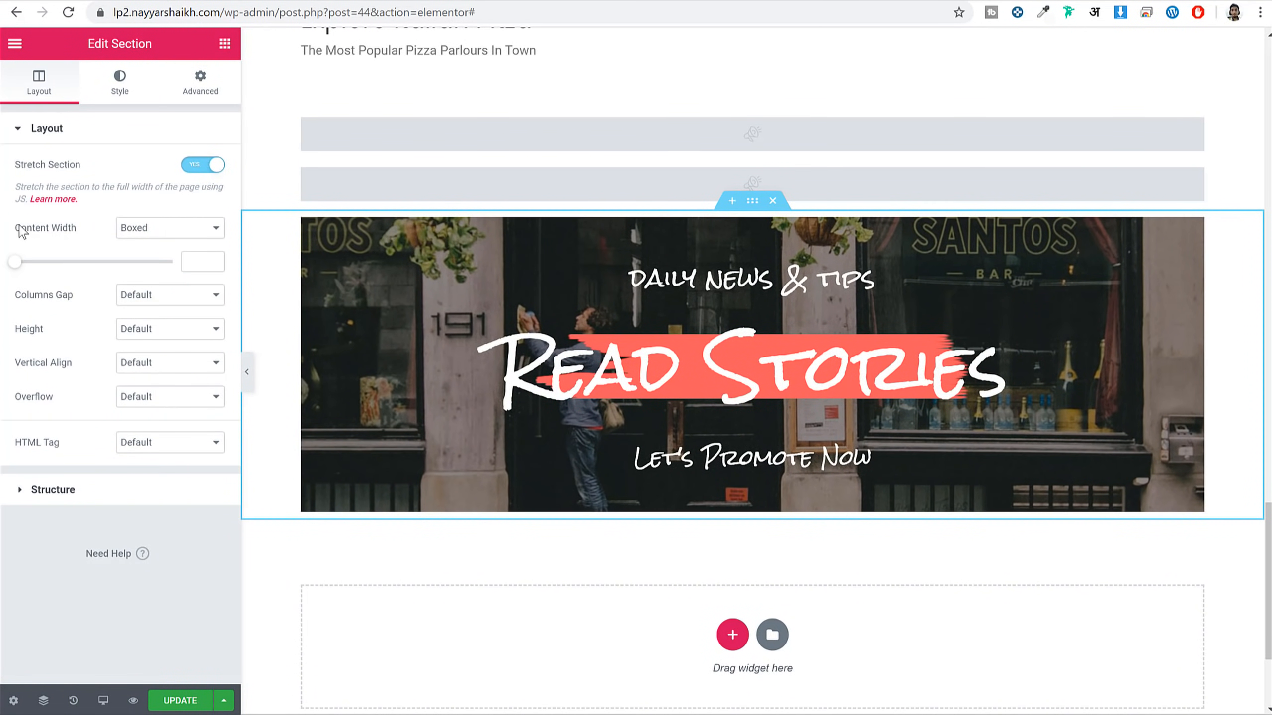
left_click_drag(19, 231, 176, 235)
left_click(176, 232)
left_click(165, 257)
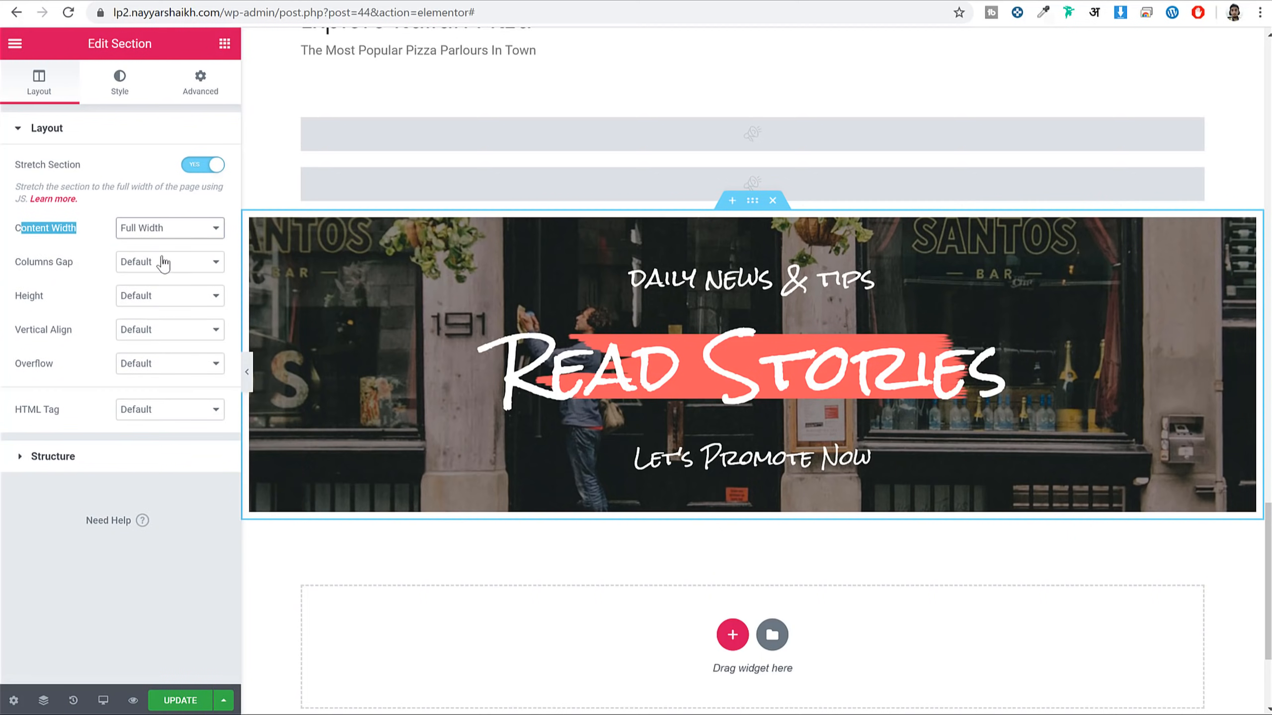
left_click(247, 372)
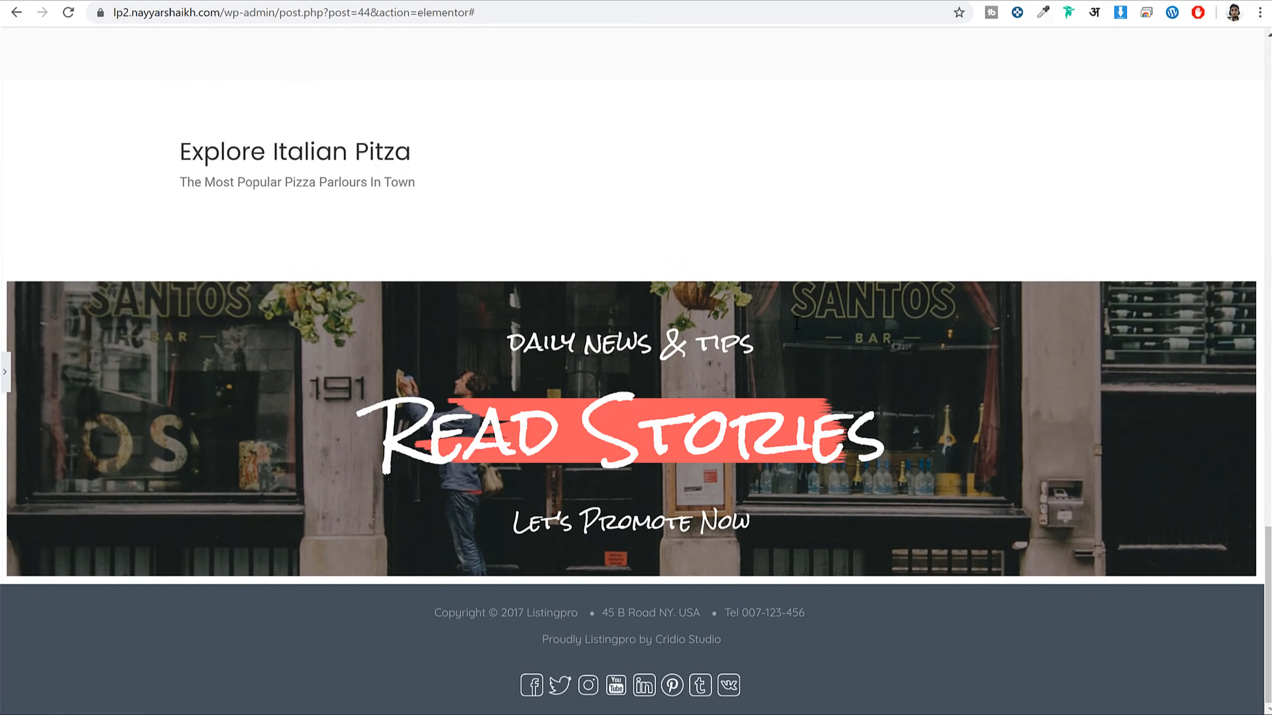
left_click(6, 373)
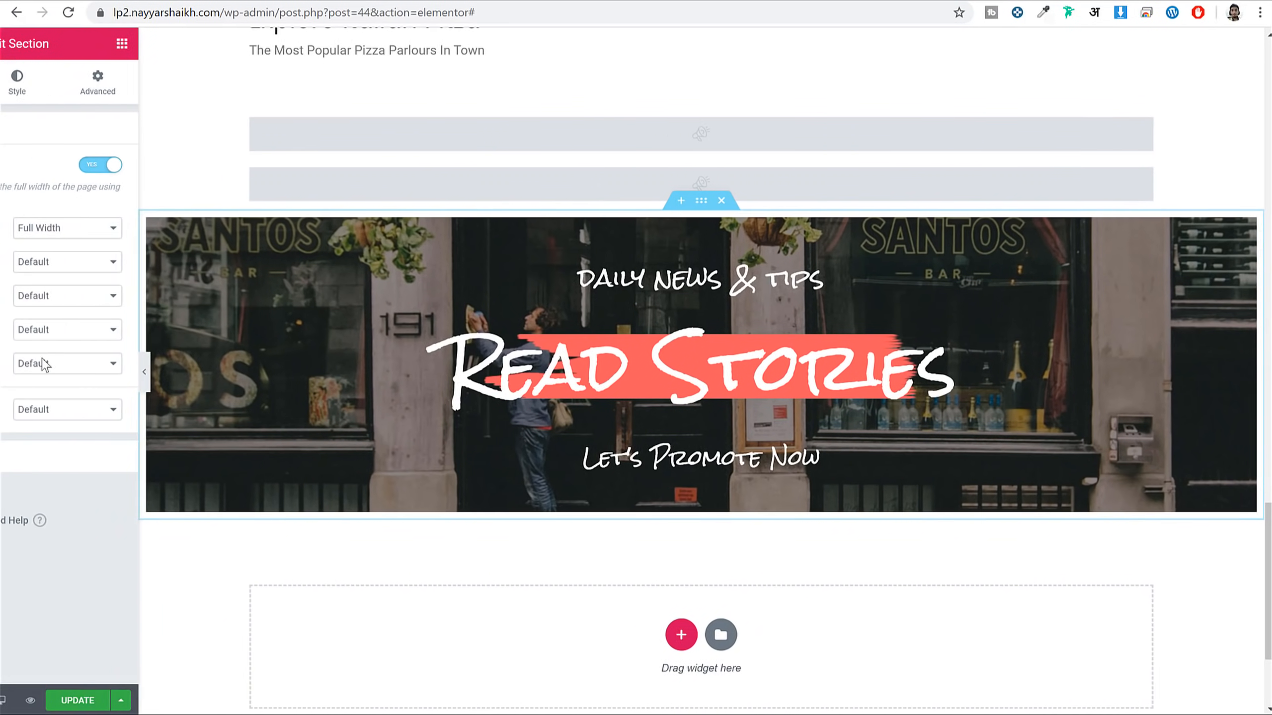
Set the section's Columns Gap to No Gap and save the page
left_click(123, 263)
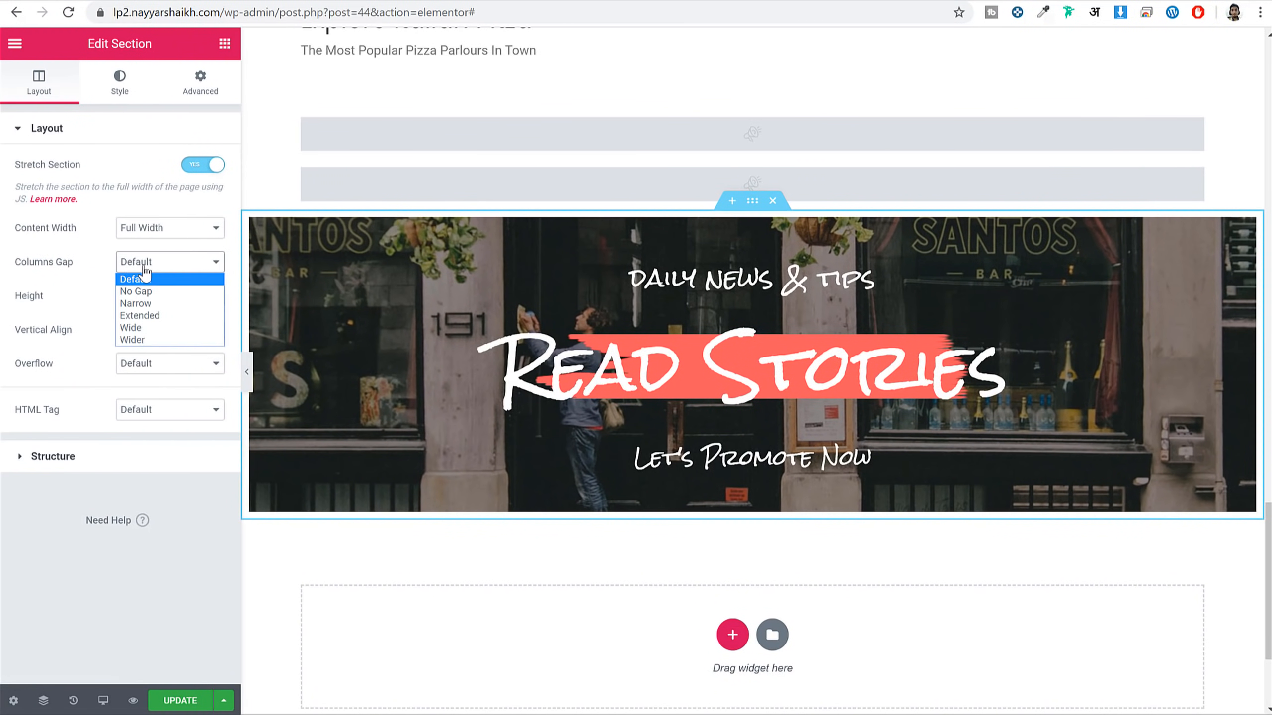
left_click(150, 291)
left_click(179, 699)
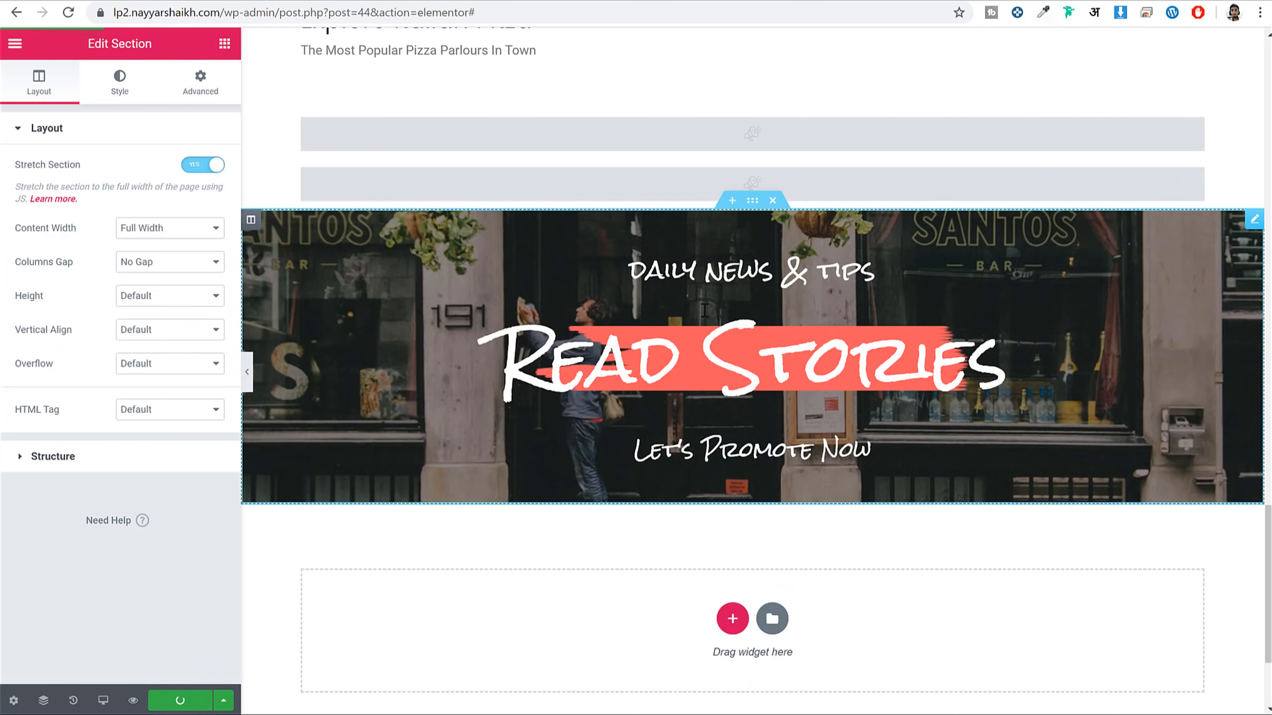
left_click(248, 372)
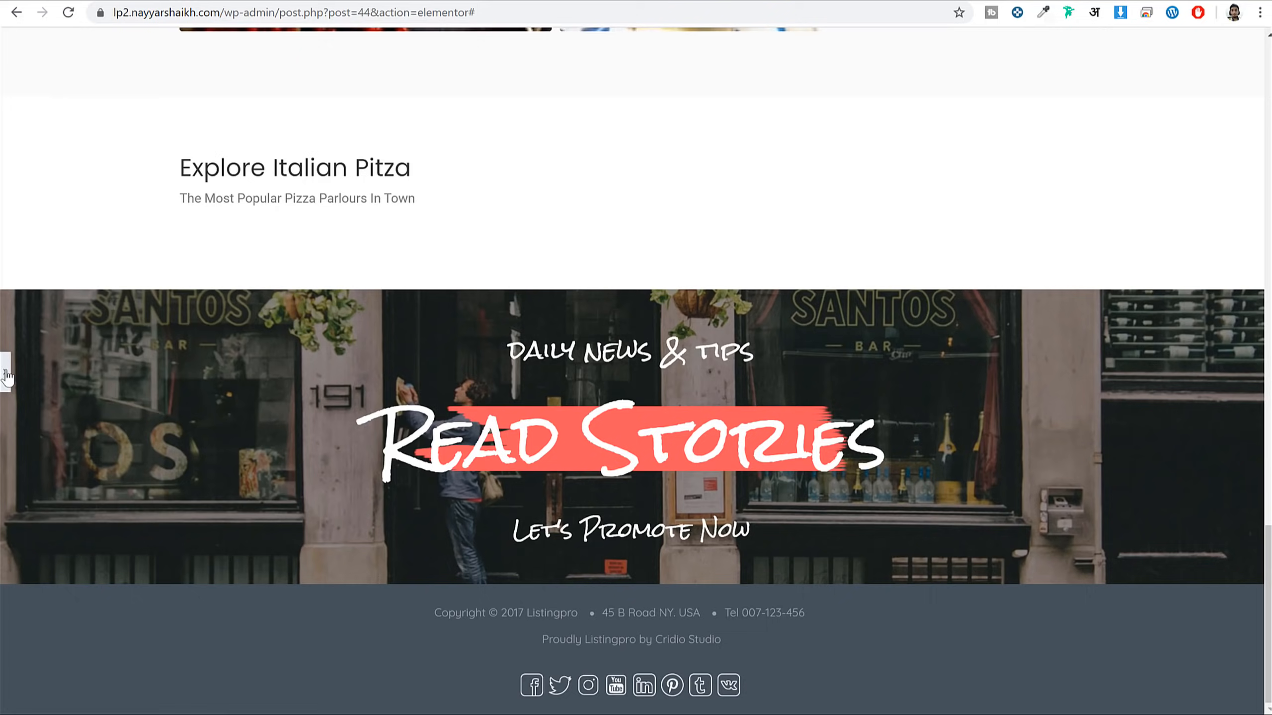
left_click(6, 373)
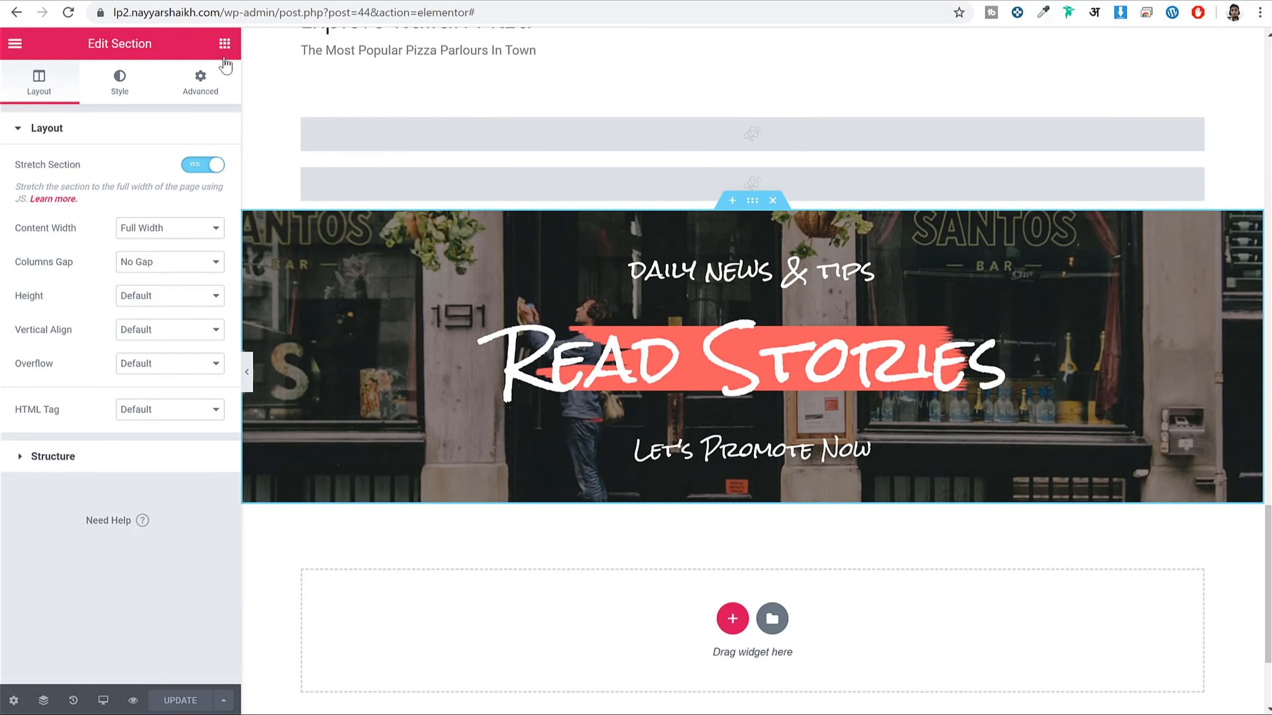
Place a Listingpro Partners widget below the Read Stories banner
left_click(224, 46)
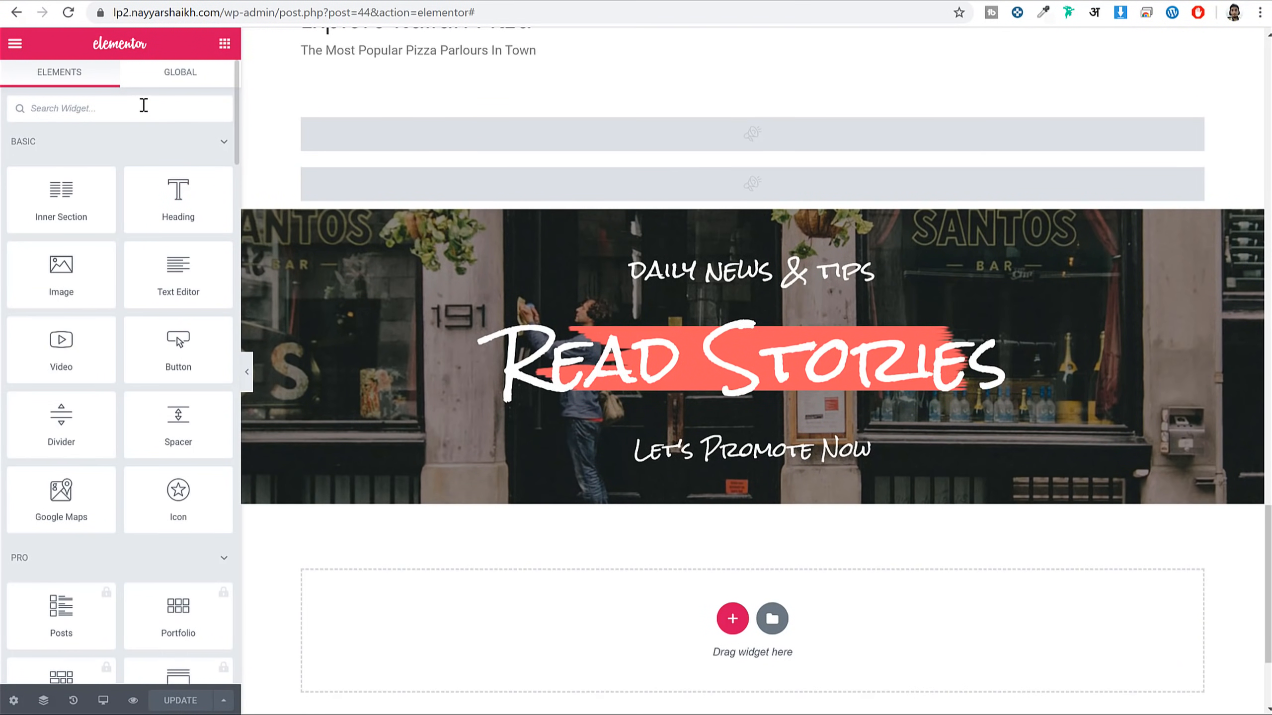
type("part")
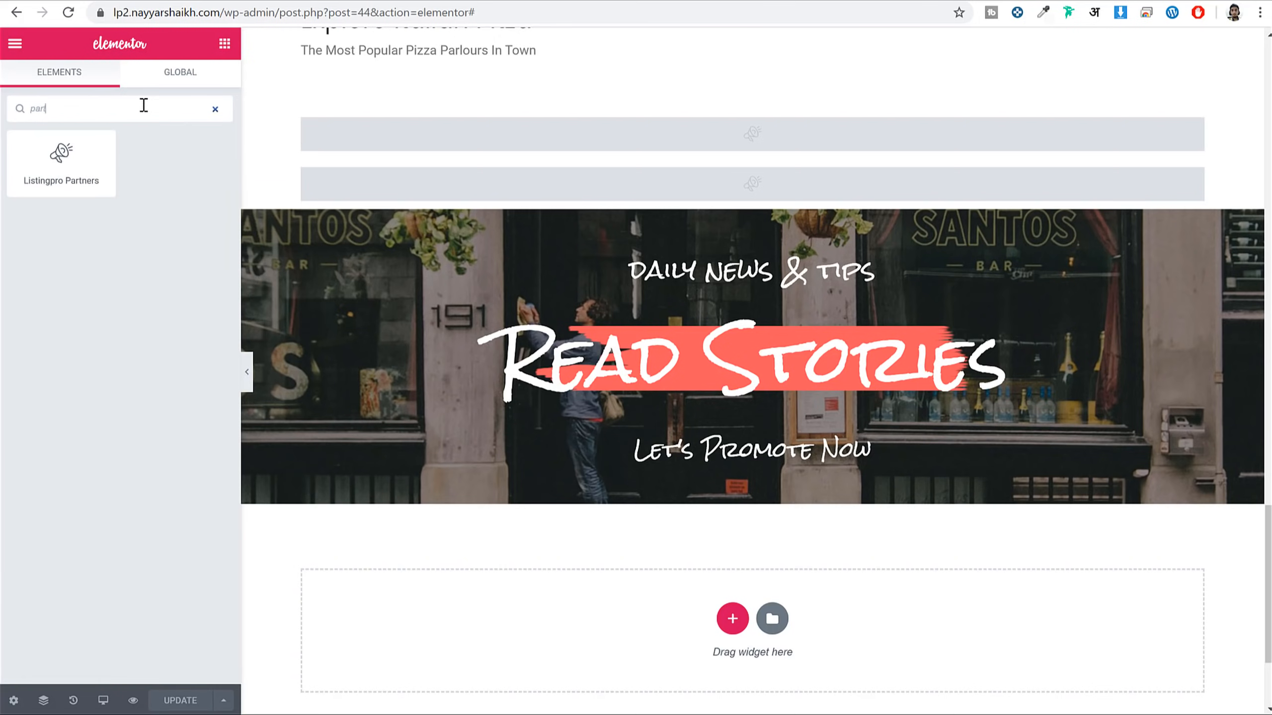
left_click_drag(61, 161, 707, 487)
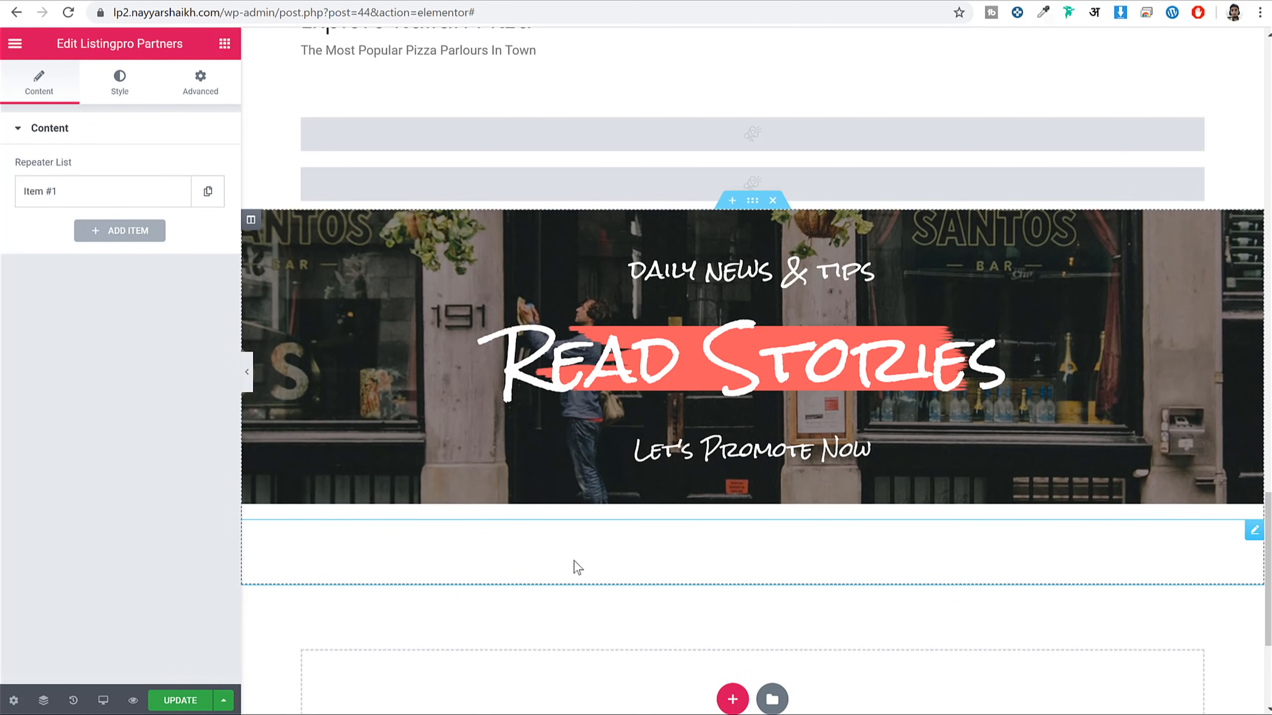
Upload all four partner logos and set Uber Eats as the first item's logo
left_click(113, 199)
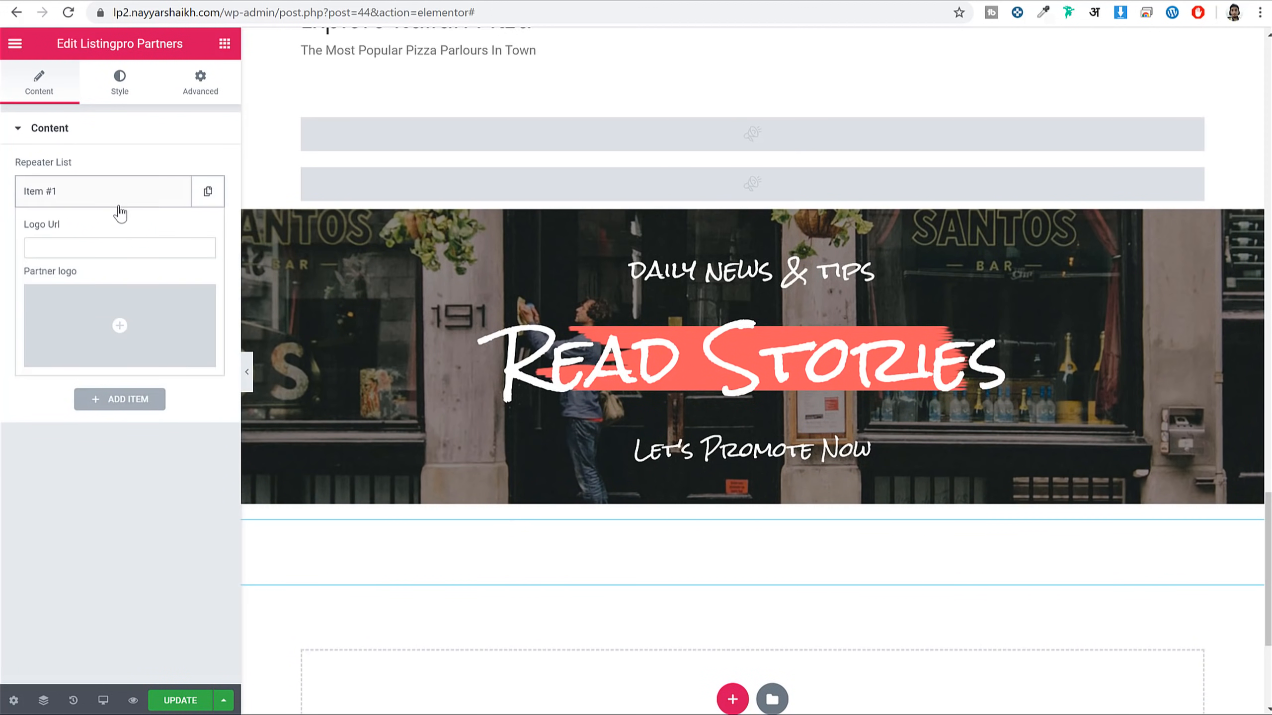
left_click(70, 335)
left_click(86, 111)
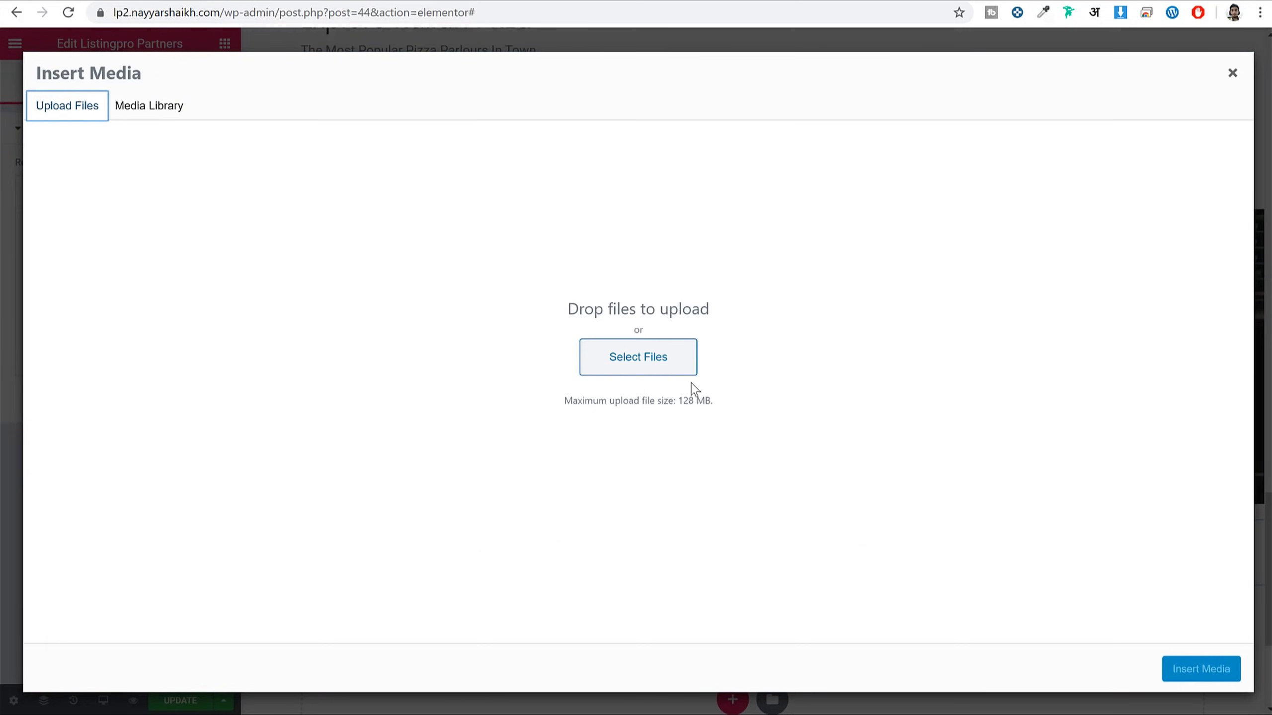
left_click(628, 370)
scroll(662, 339, "down", 1)
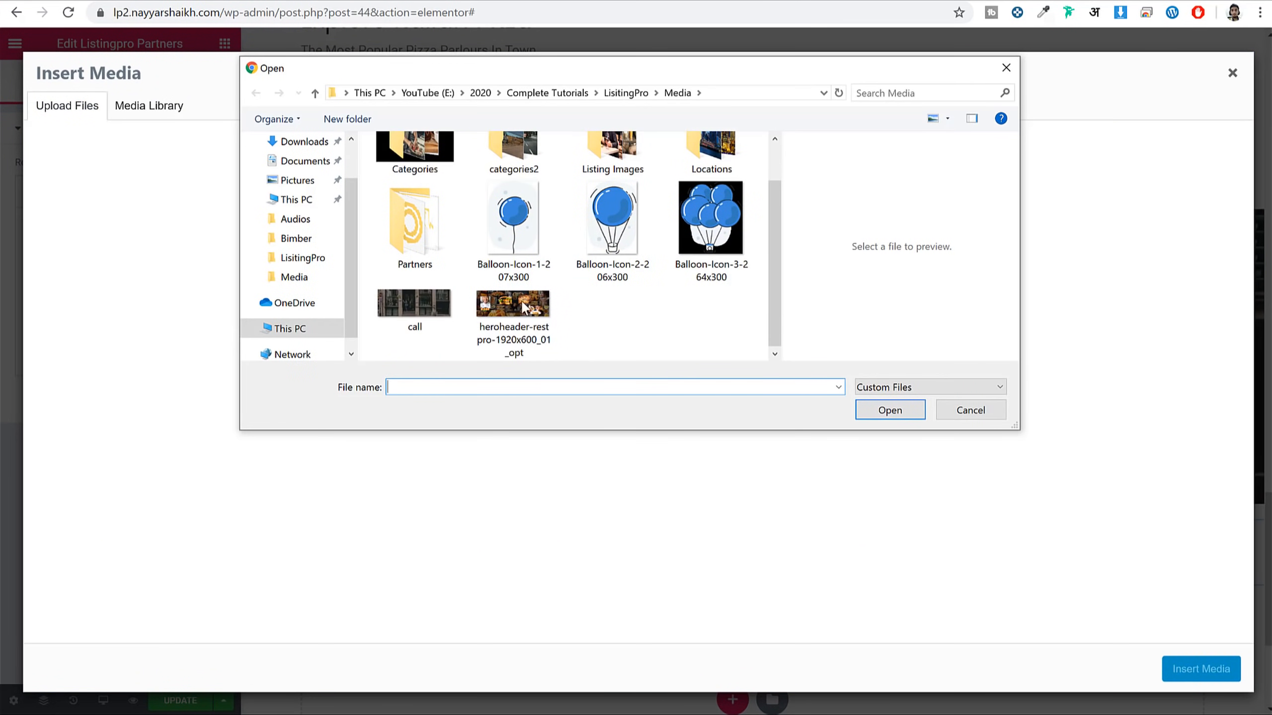
double_click(420, 250)
key("ctrl+a")
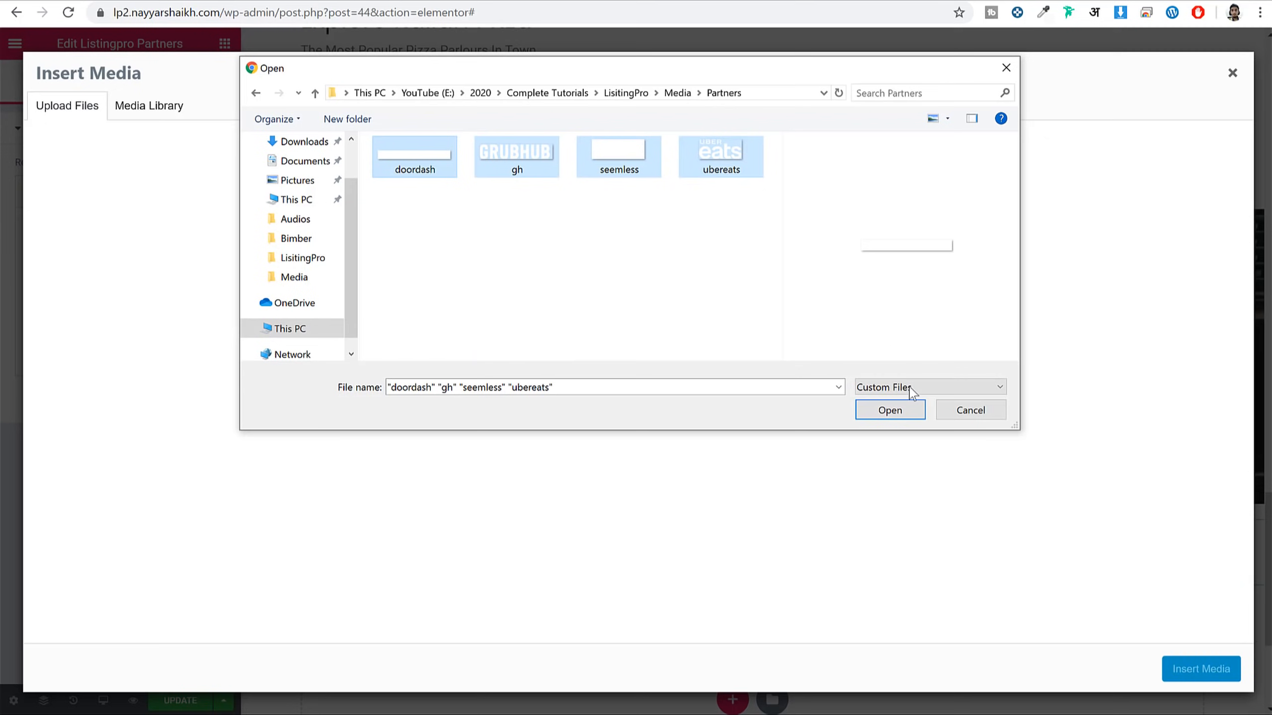
left_click(896, 410)
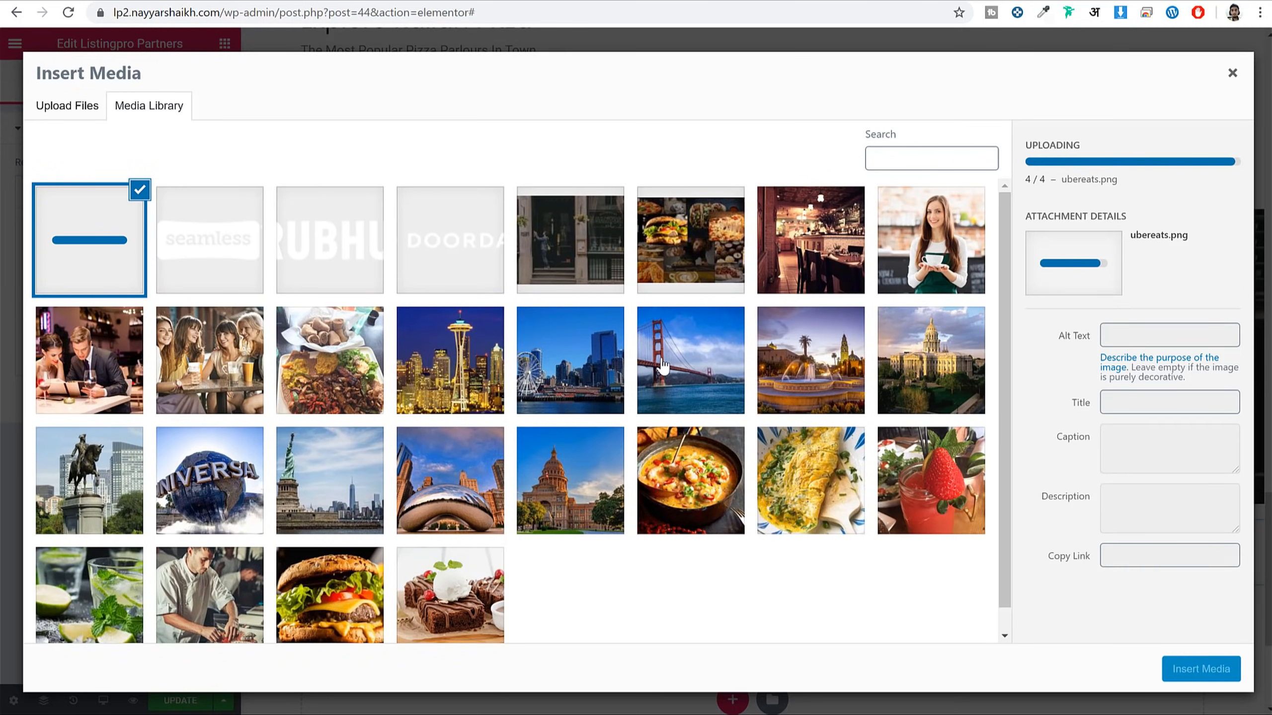
left_click(1200, 669)
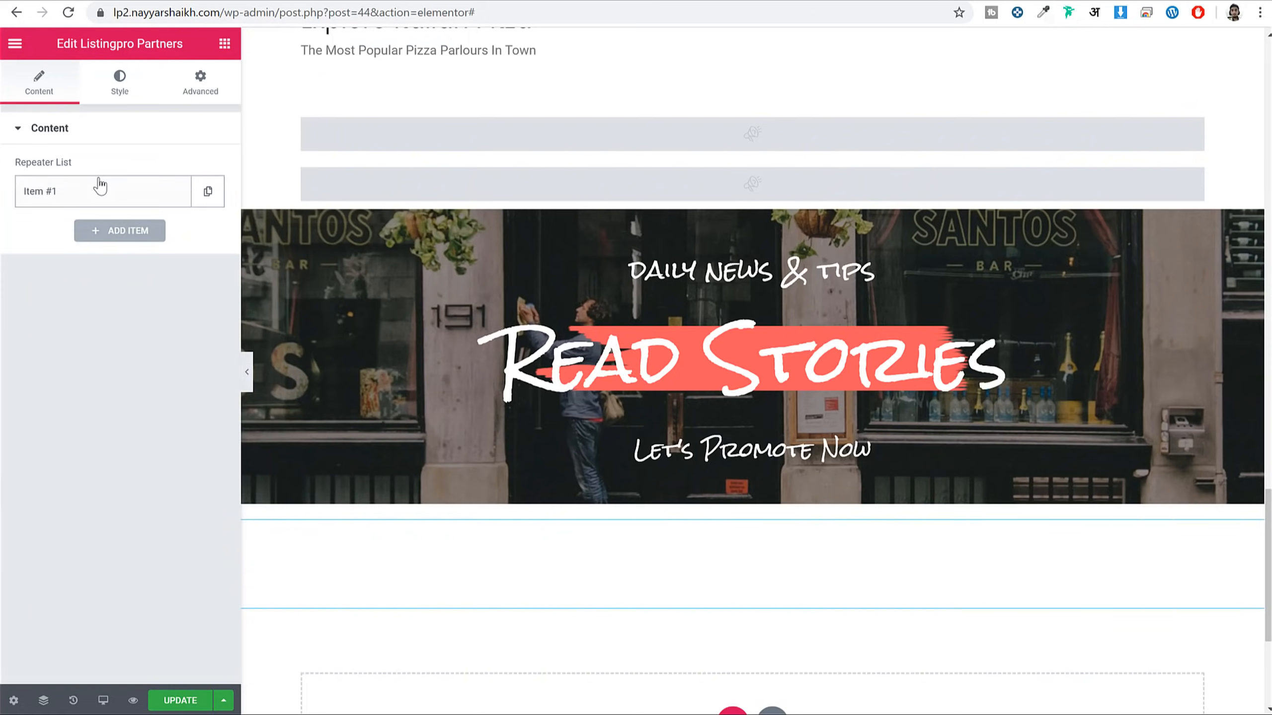
Add second and third partner items with the Seamless and Grubhub logos
left_click(148, 236)
left_click(120, 370)
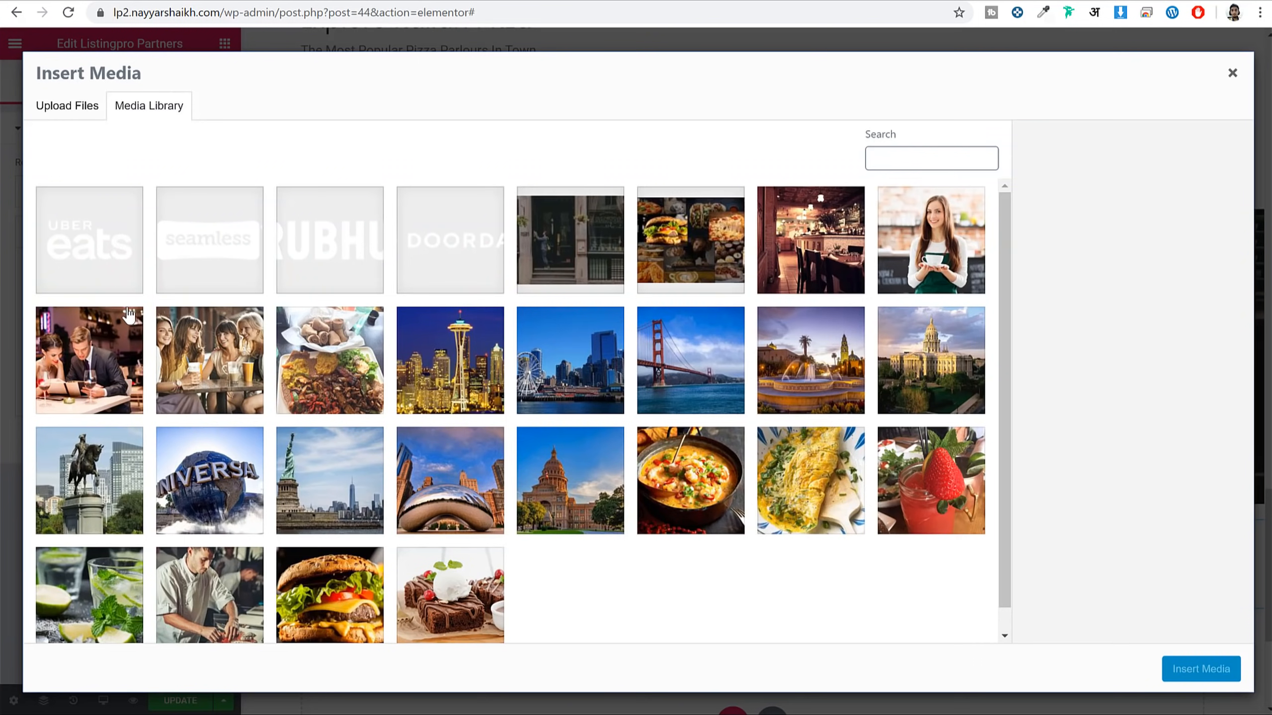
left_click(210, 239)
left_click(1221, 674)
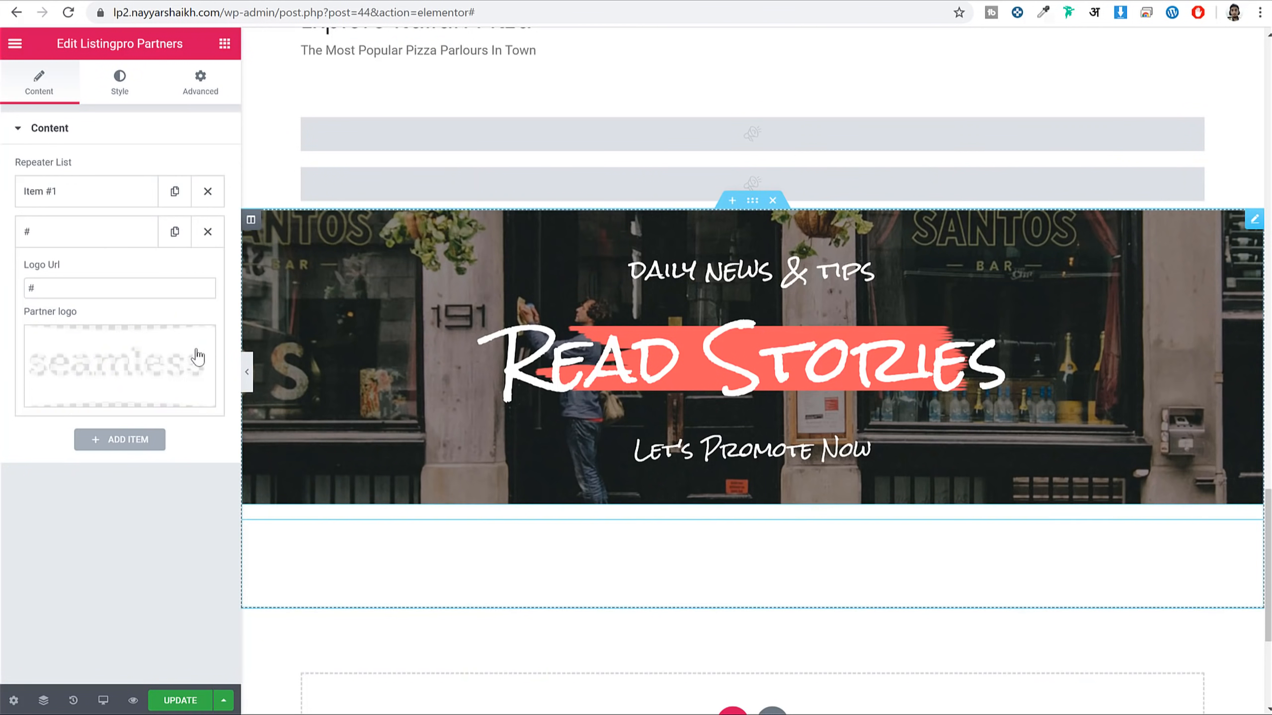
left_click(85, 236)
left_click(120, 280)
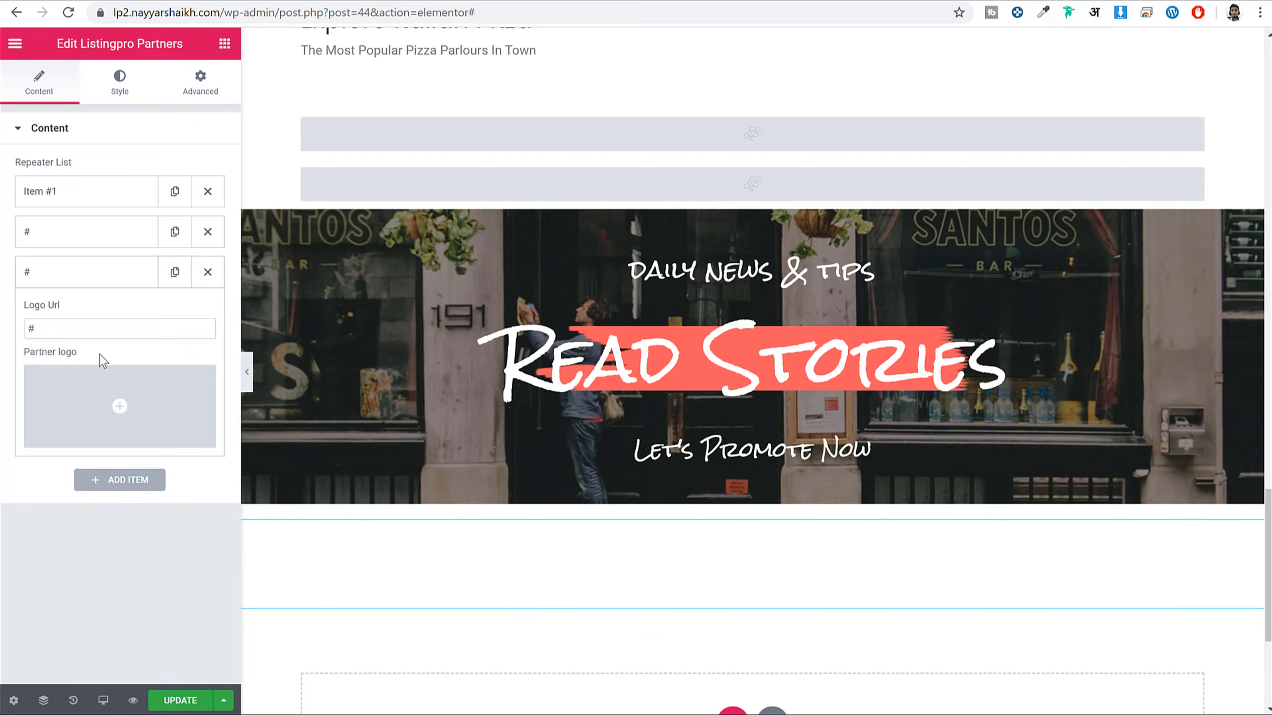
left_click(108, 391)
left_click(305, 238)
left_click(1201, 669)
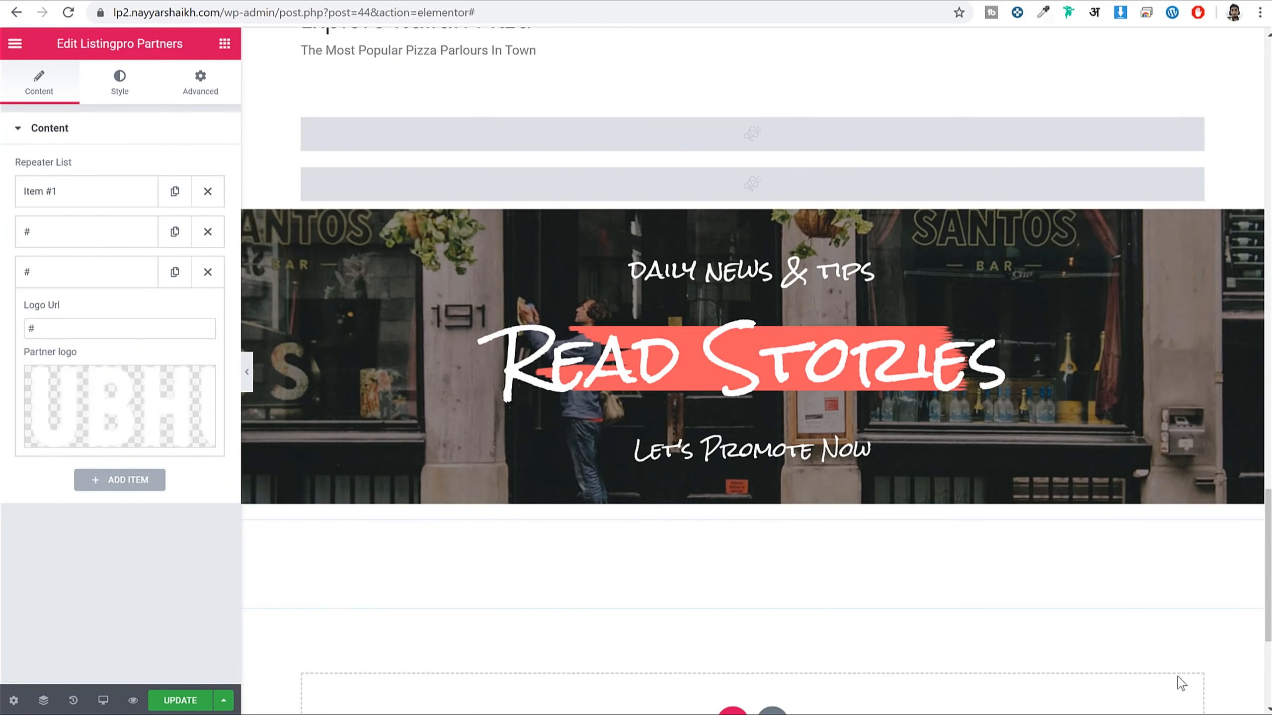
left_click(77, 272)
Add a fourth partner item with the DoorDash logo
left_click(120, 313)
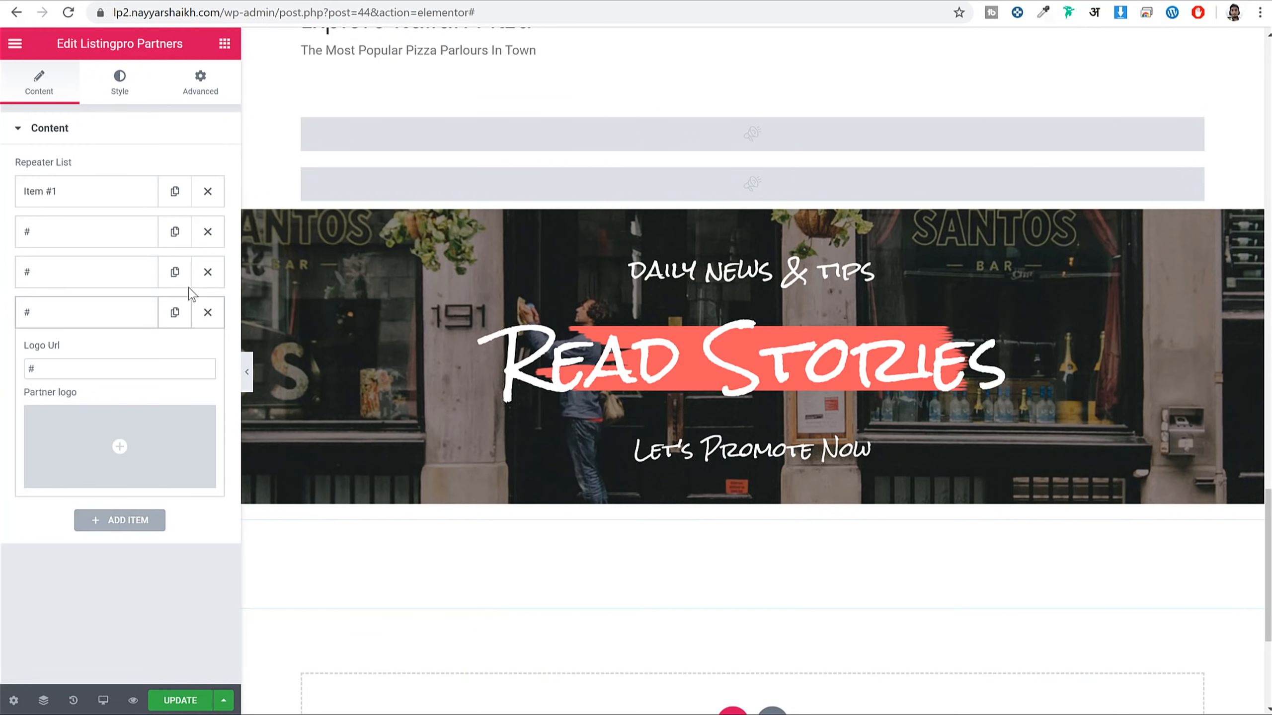
left_click(50, 440)
left_click(441, 244)
left_click(1201, 669)
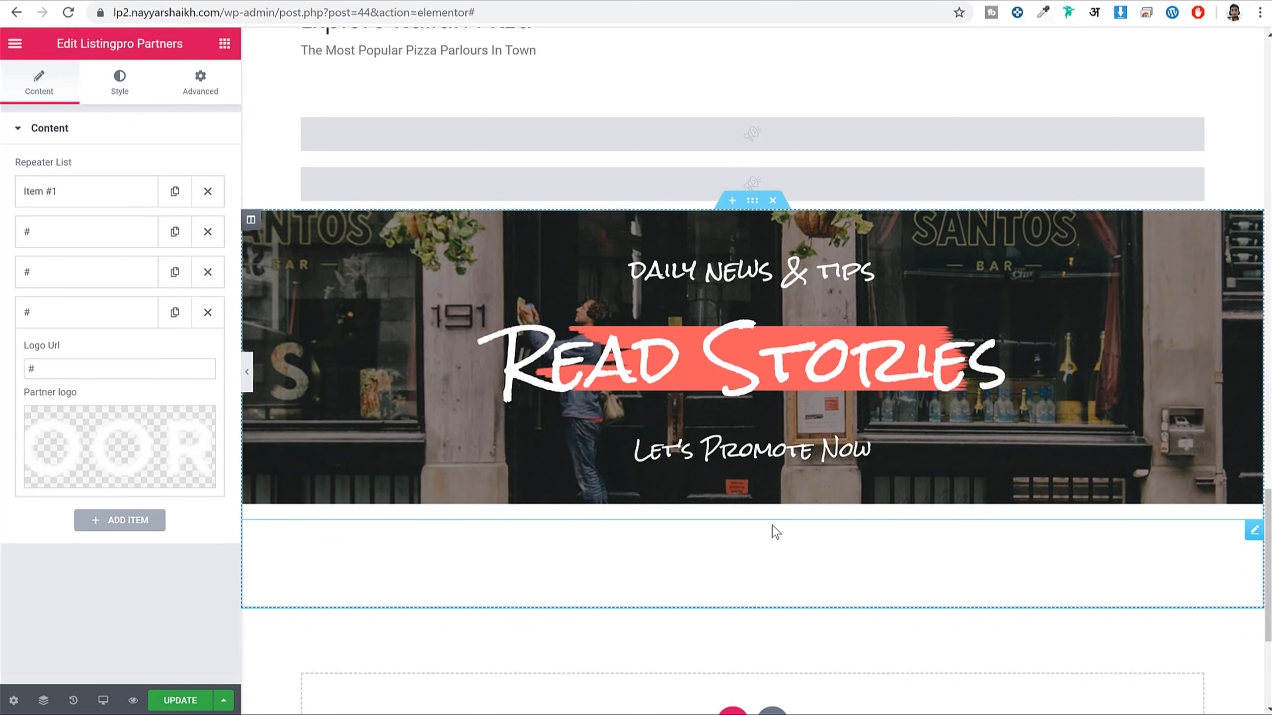
scroll(772, 541, "down", 1)
scroll(772, 552, "down", 3)
Copy the partners widget into its own new section and delete the leftover empty element
left_click_drag(832, 307, 730, 484)
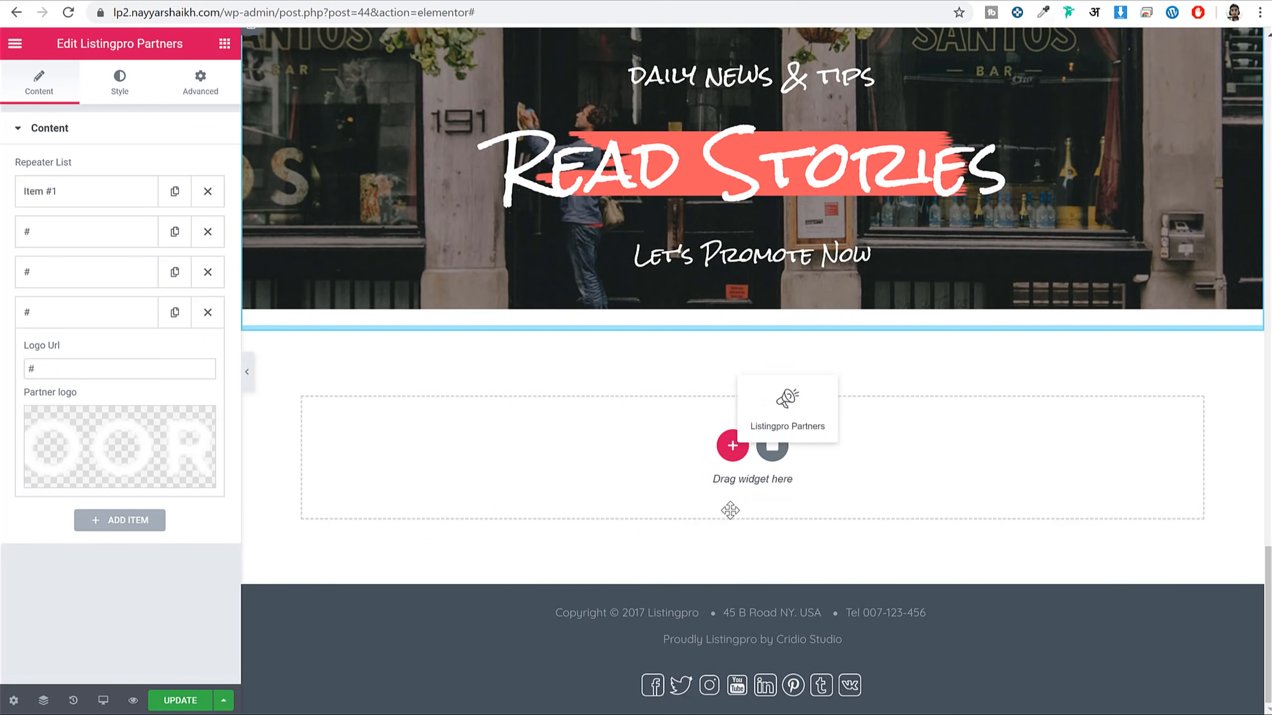
left_click_drag(780, 406, 760, 483)
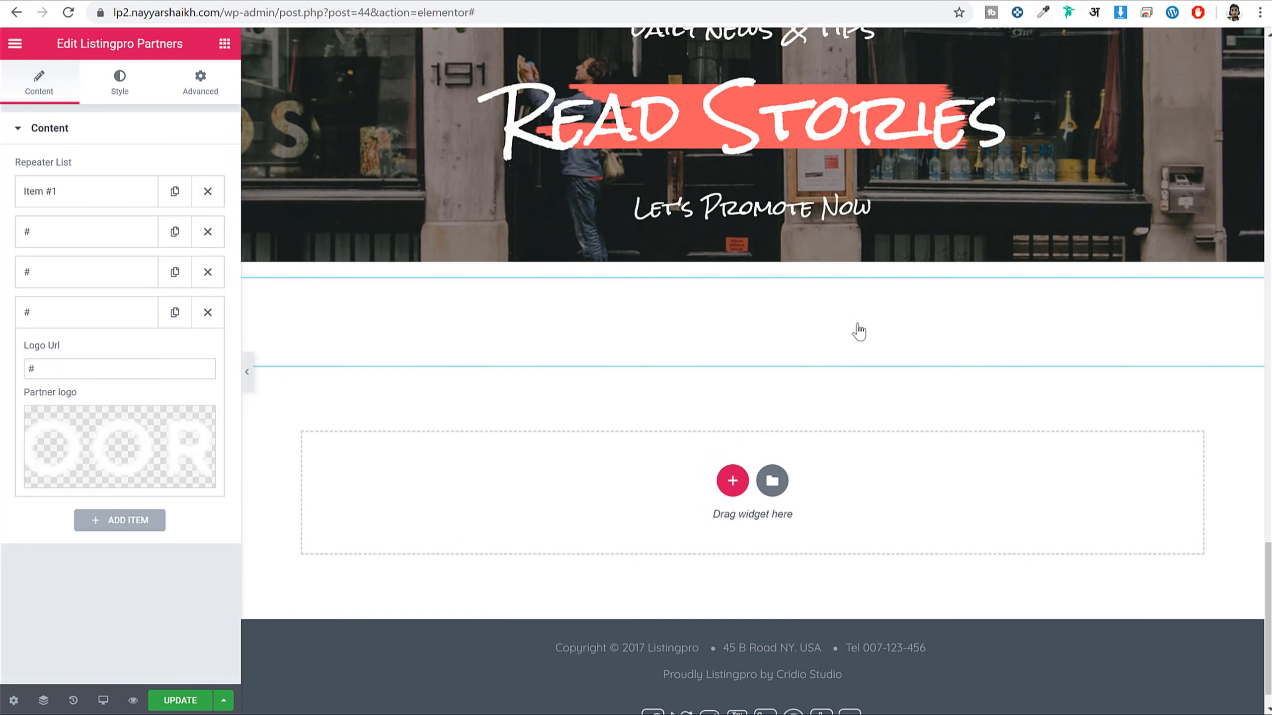
right_click(786, 329)
left_click(825, 388)
right_click(867, 459)
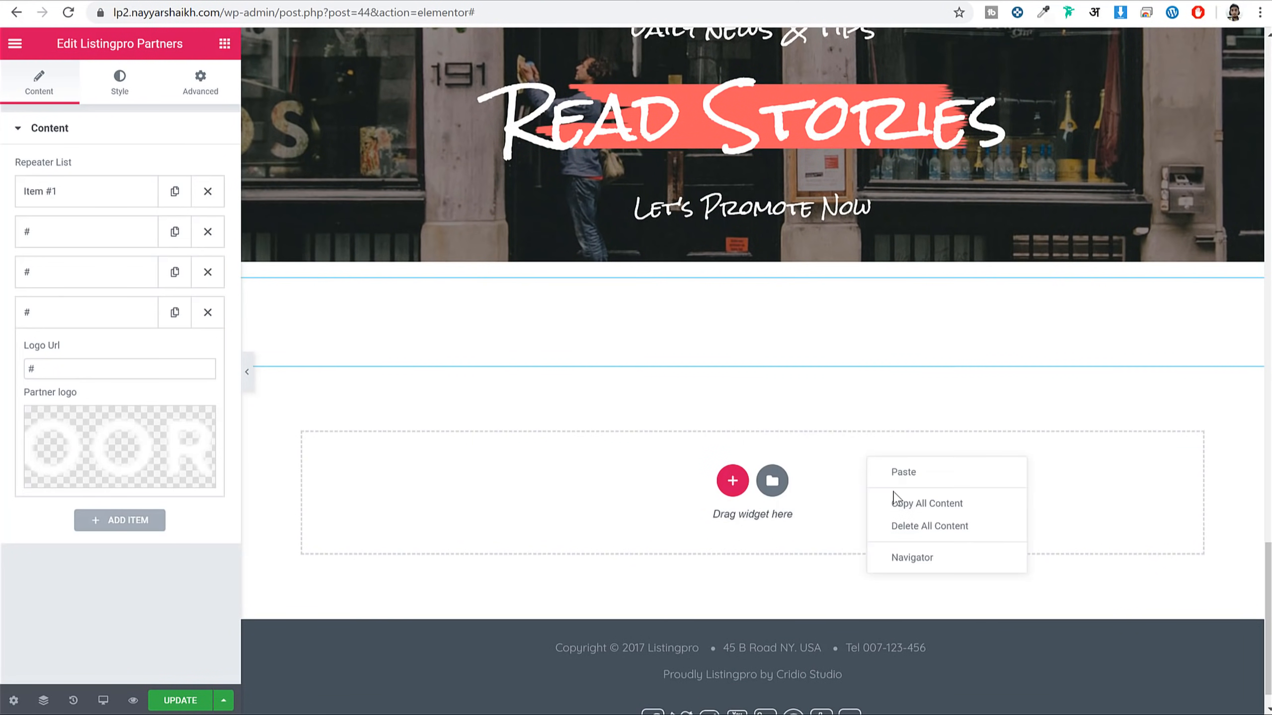
left_click(903, 473)
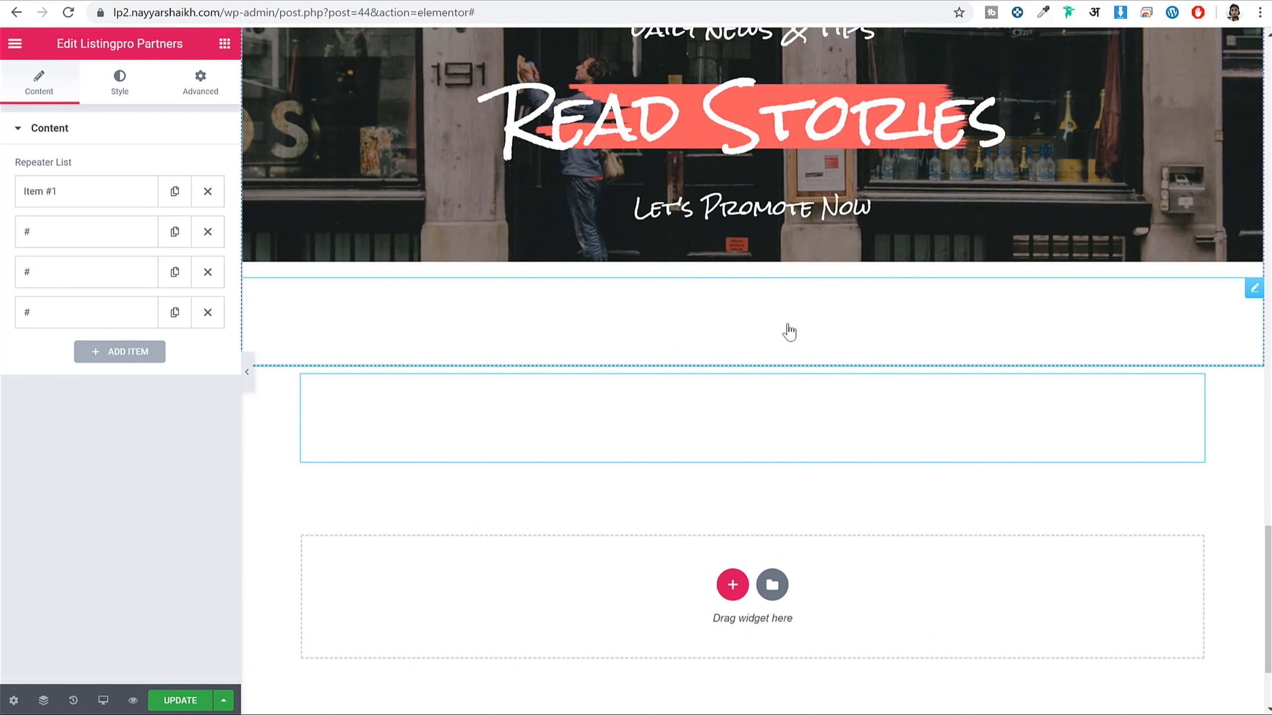
right_click(956, 315)
left_click(994, 549)
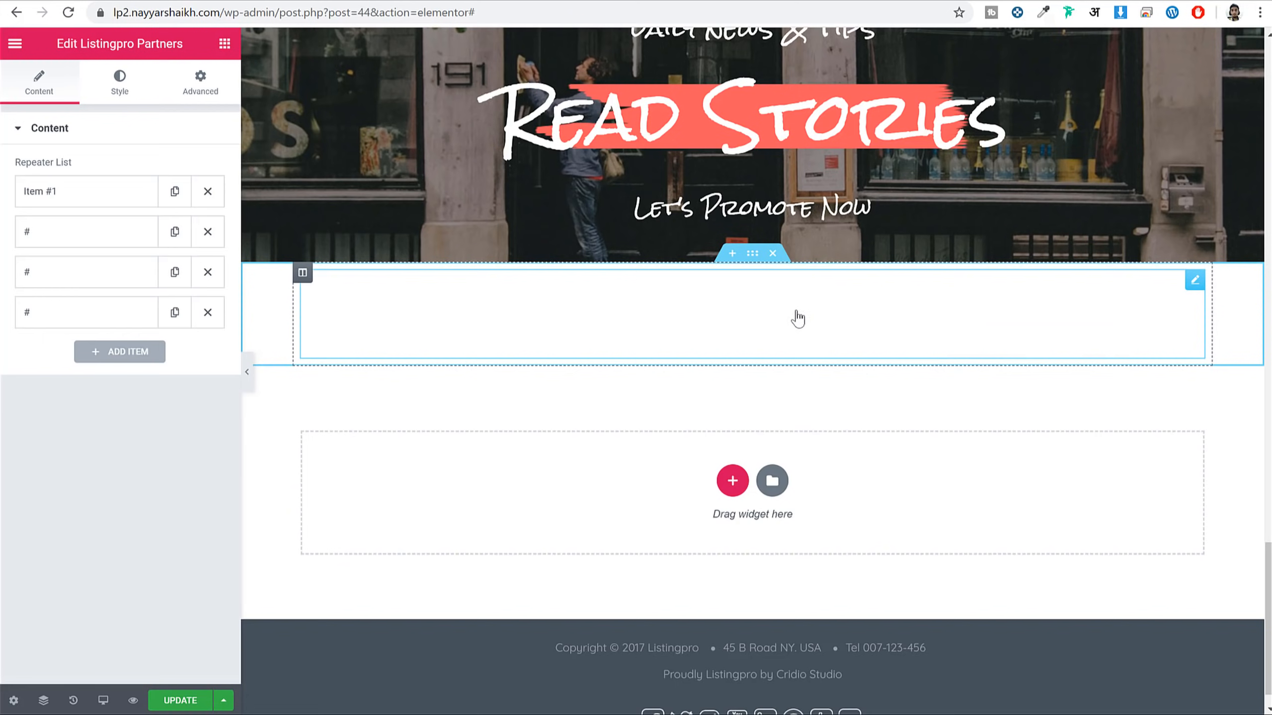
Give the partners section a classic background colour of #424242 sampled from the demo site
left_click(752, 253)
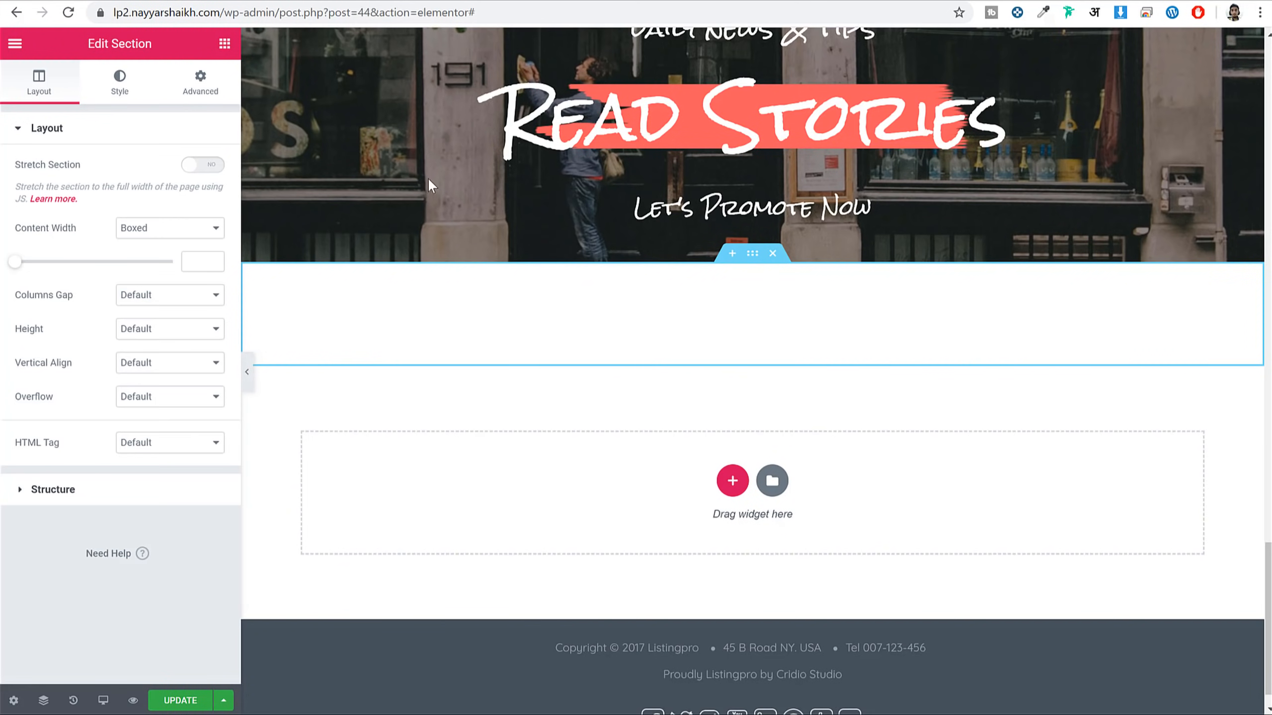
left_click(120, 85)
left_click(149, 203)
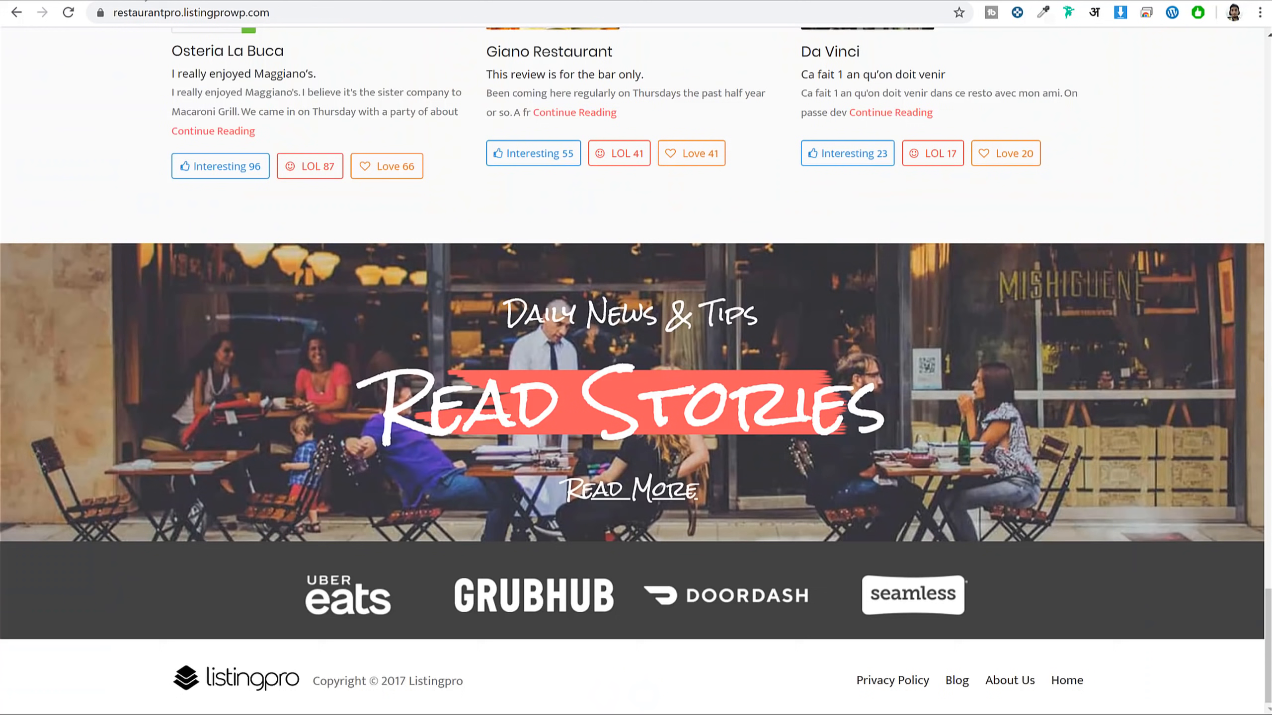
left_click(1045, 12)
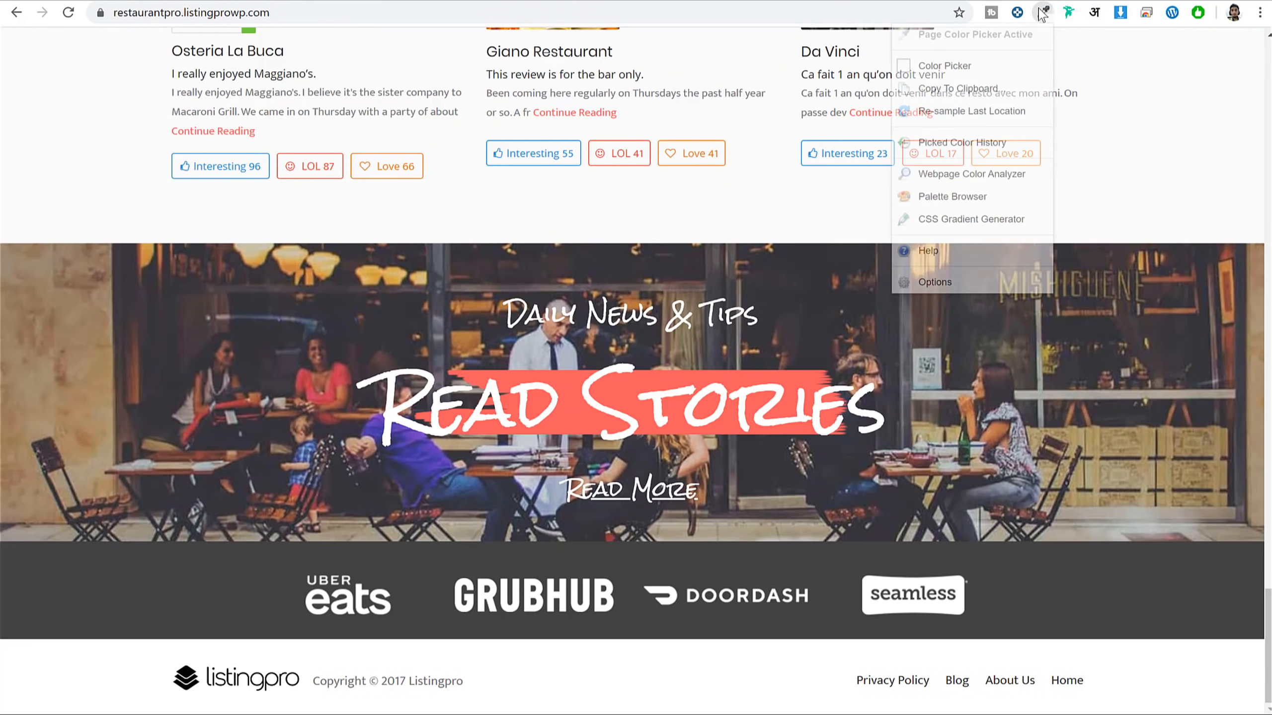
left_click(1122, 609)
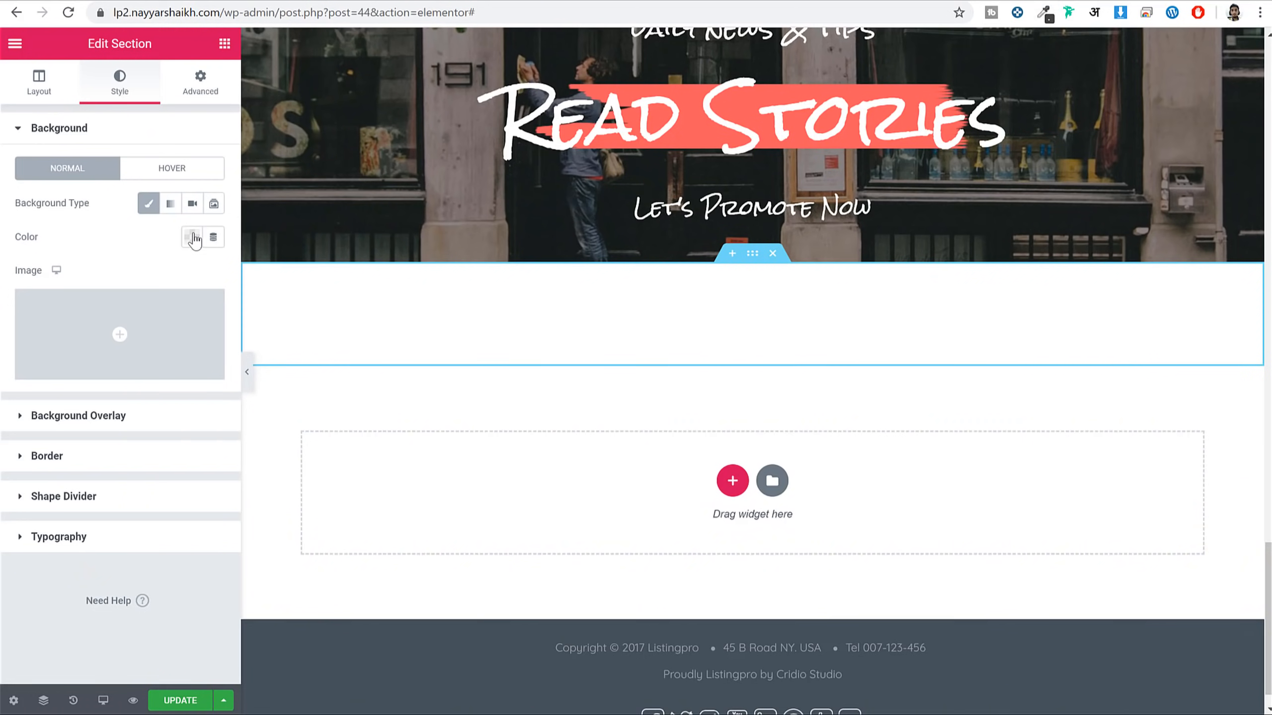
left_click(193, 237)
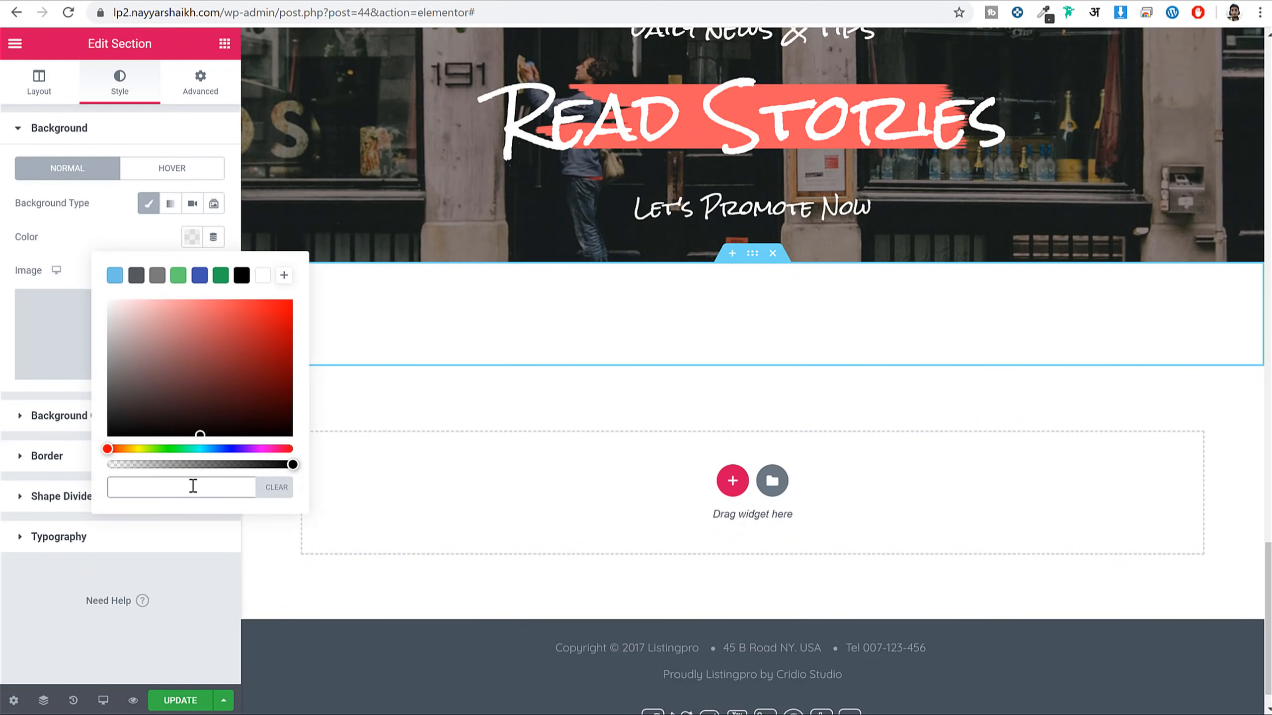
key("ctrl+v")
left_click(187, 591)
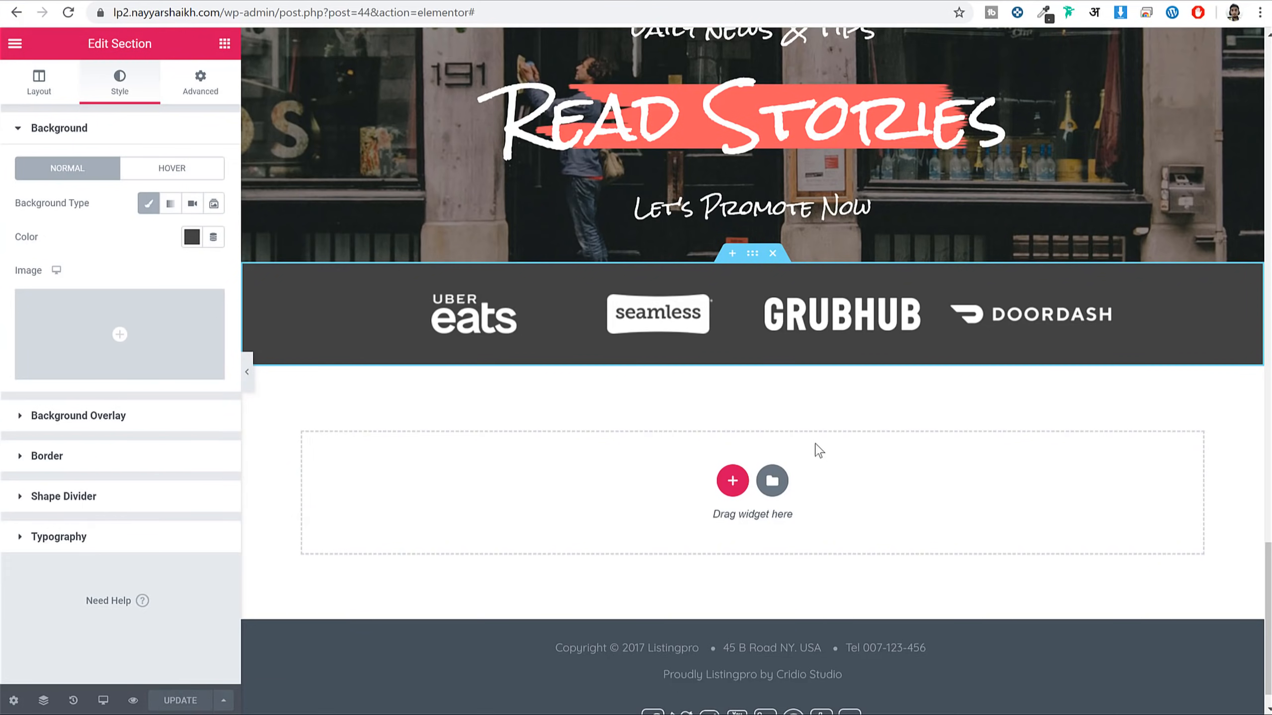
scroll(814, 449, "up", 15)
scroll(846, 468, "up", 8)
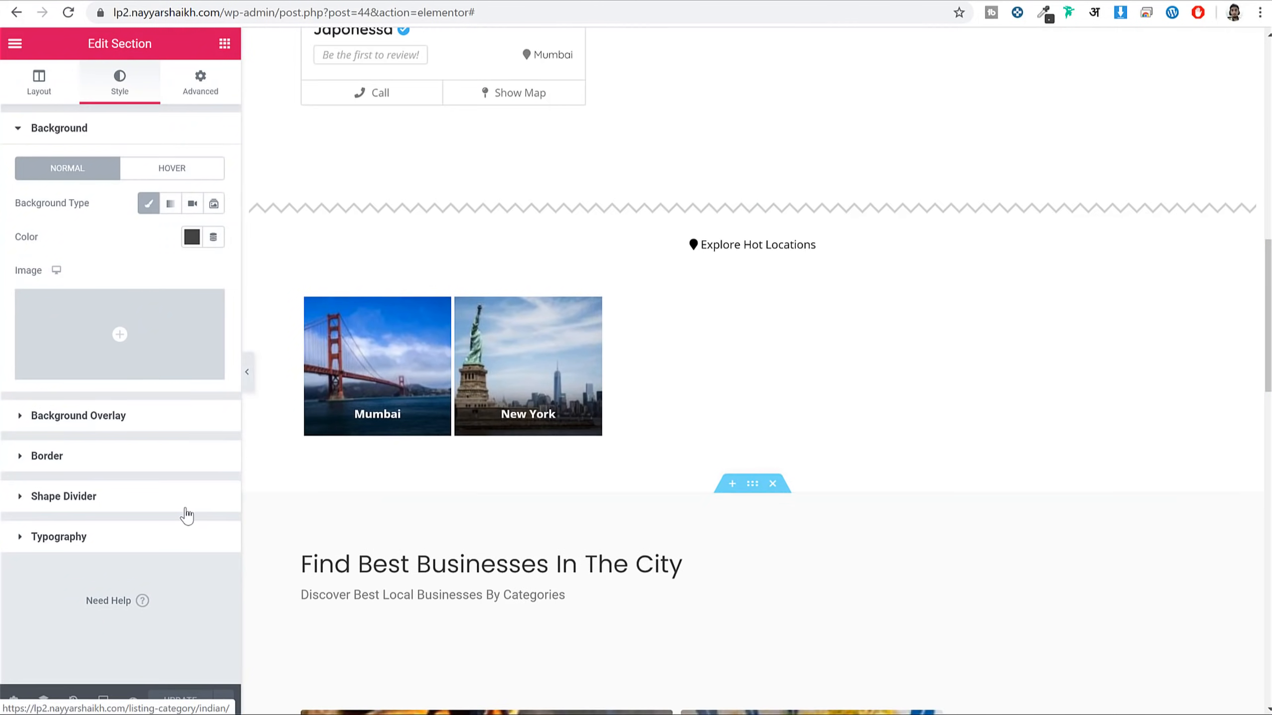
Open the Japonessa listing page from the user dashboard's listings
scroll(264, 309, "up", 3)
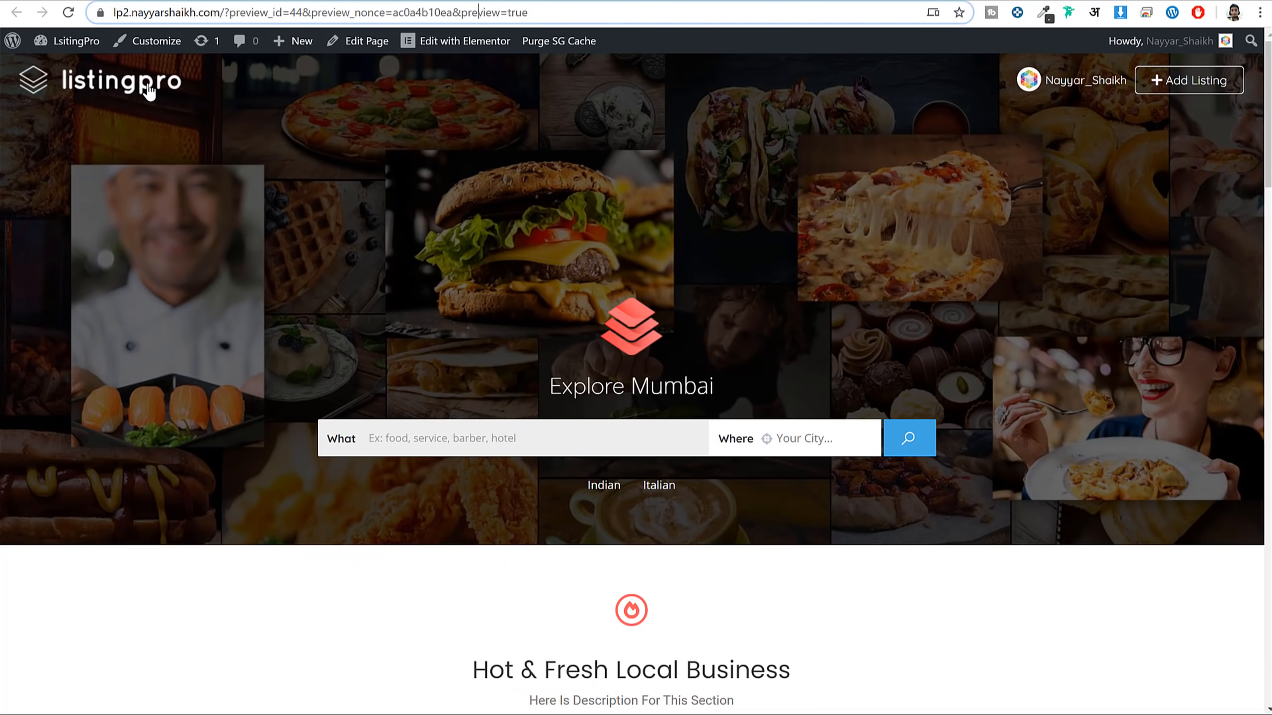
left_click(148, 92)
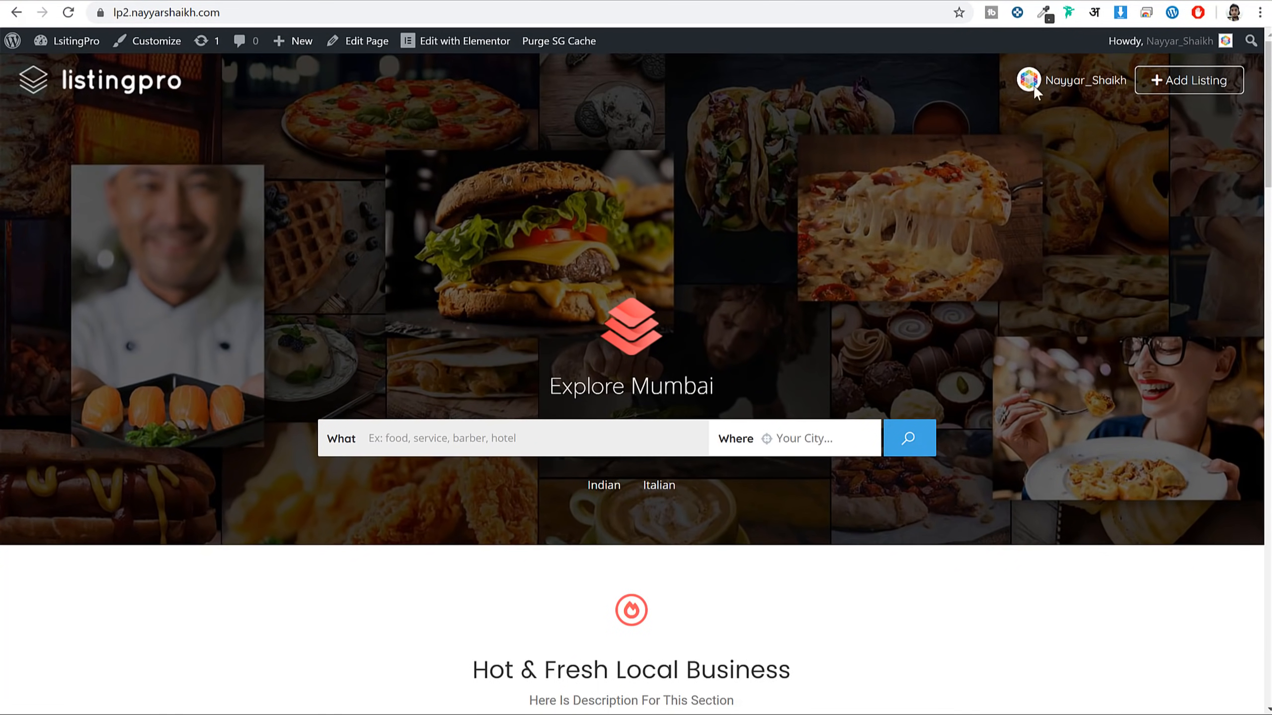
left_click(1048, 93)
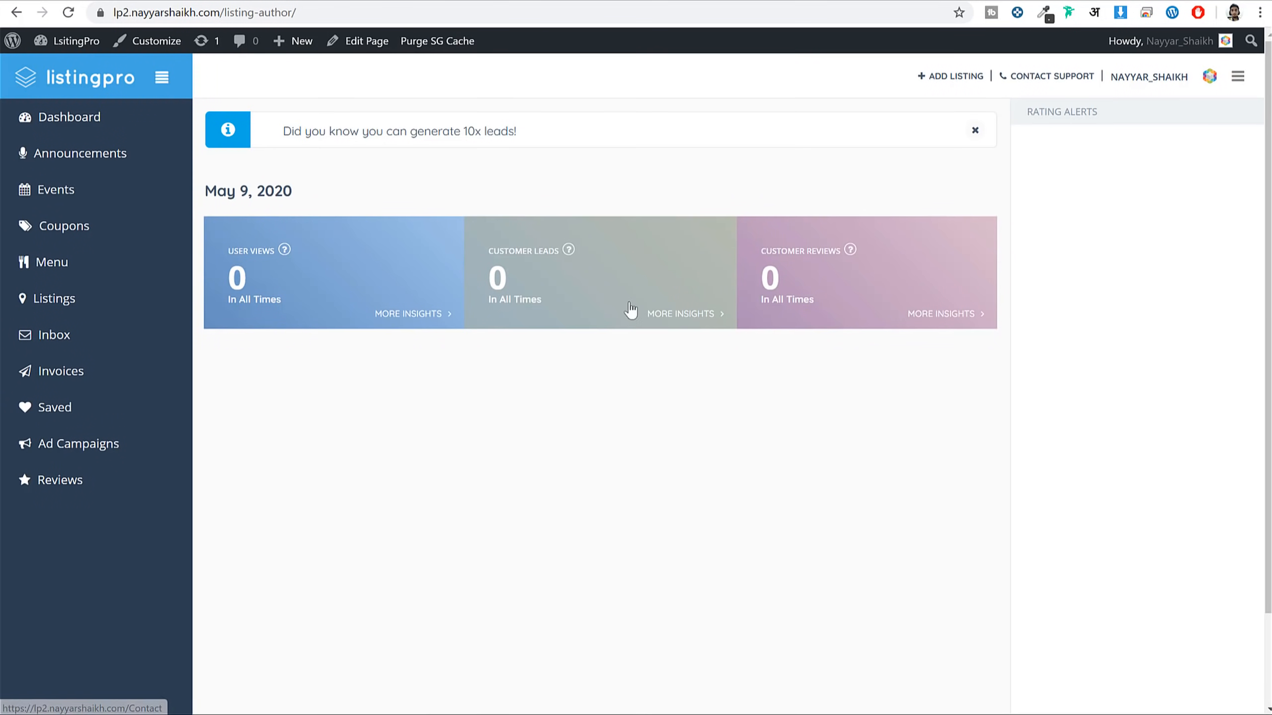
left_click(69, 313)
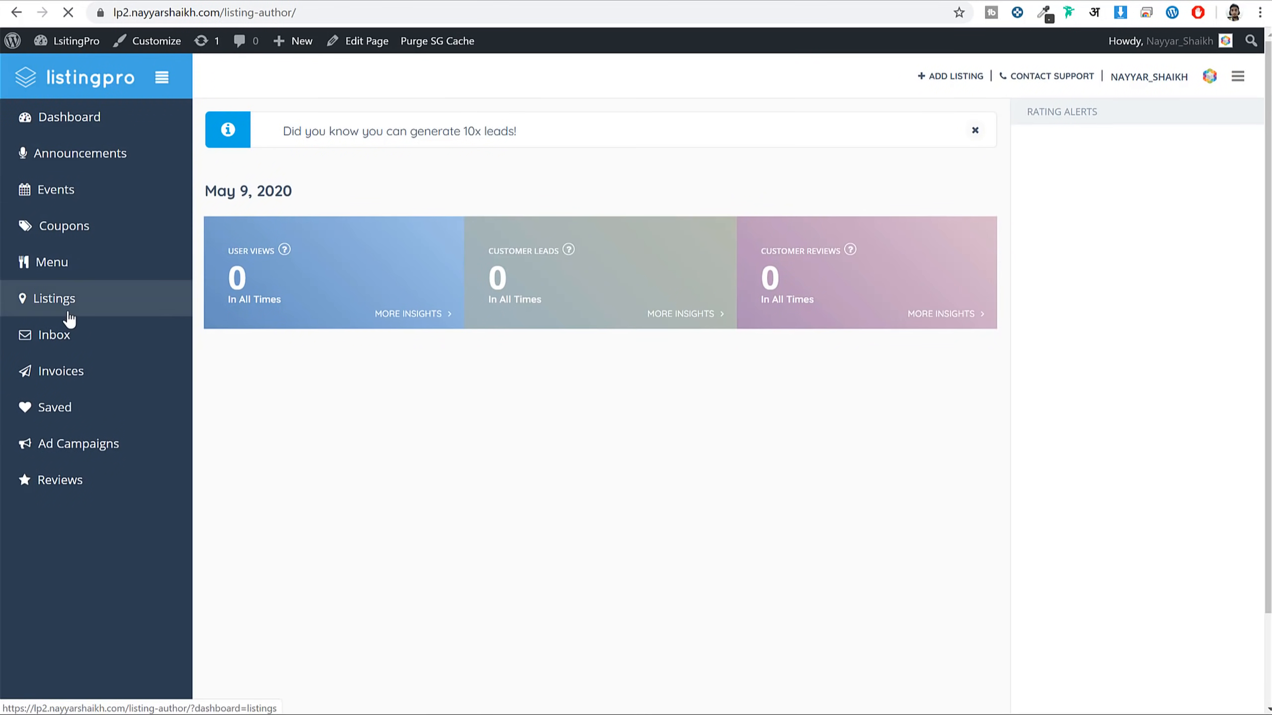
left_click(359, 276)
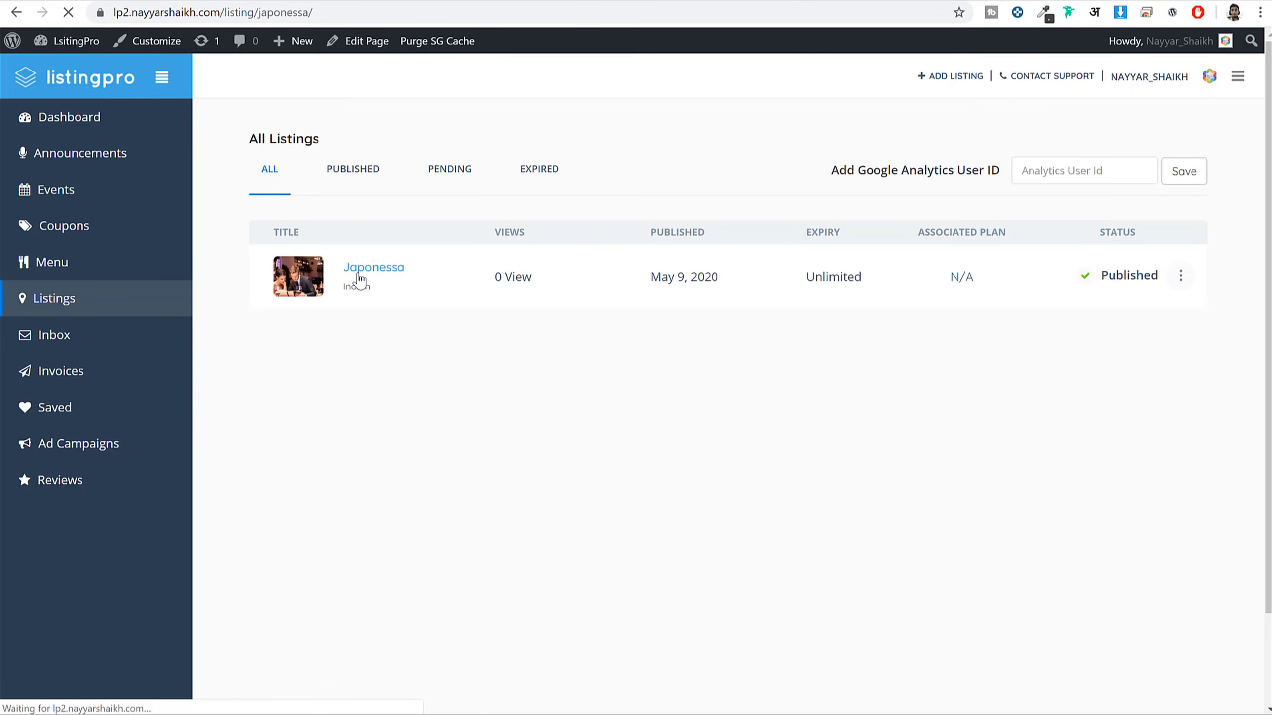
Look over the Japonessa listing, then go to the admin Dashboard
scroll(674, 423, "down", 15)
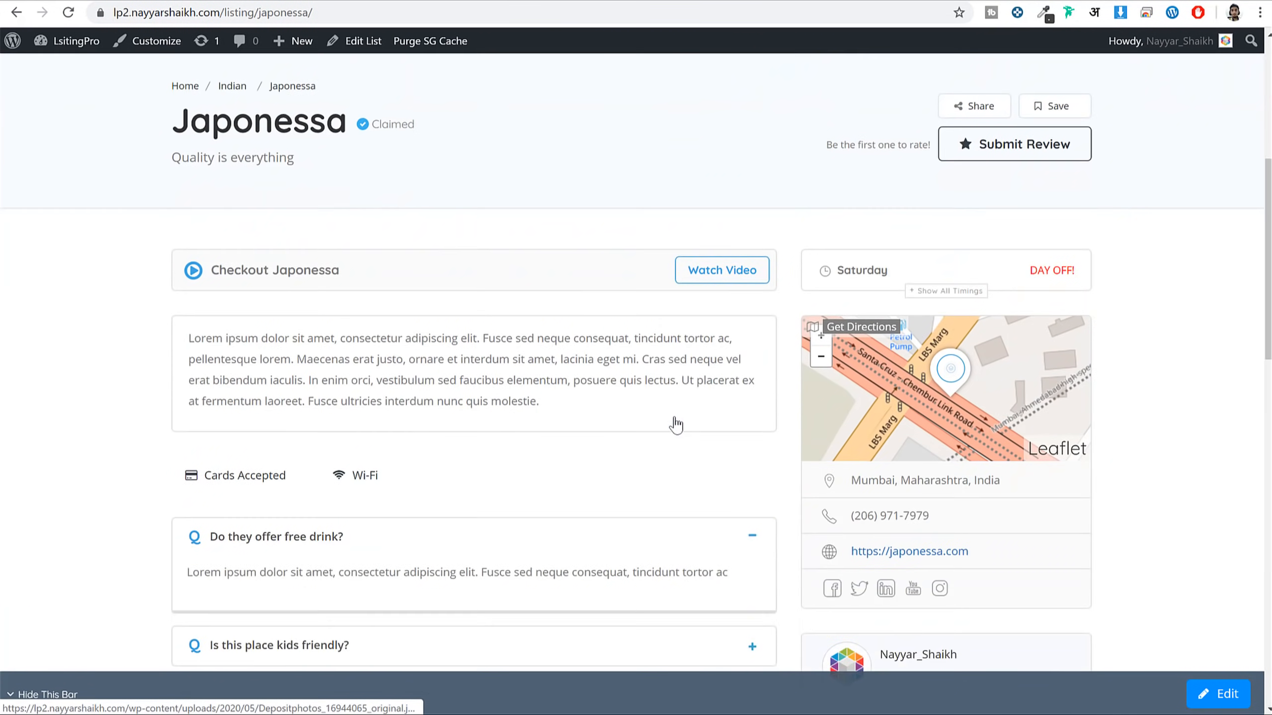
scroll(674, 423, "up", 6)
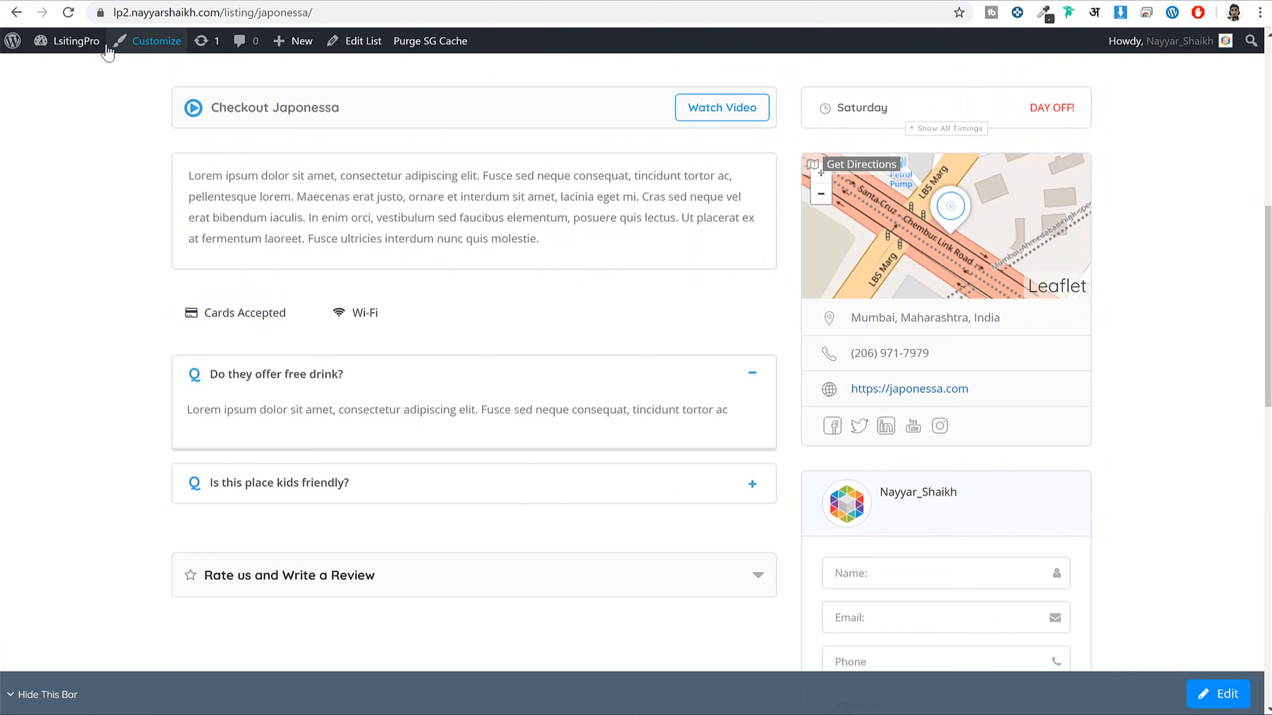
left_click(83, 40)
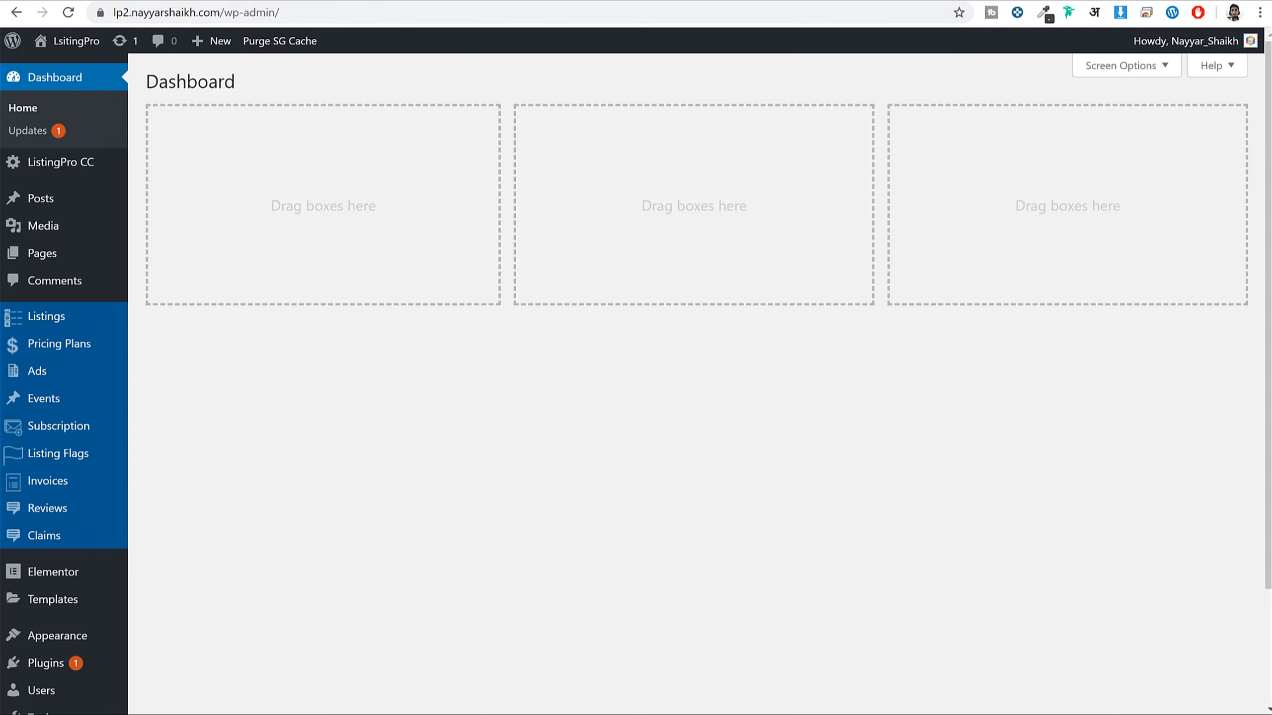
Go to the ListingPro CC Add Ons page from the admin dashboard
left_click(79, 86)
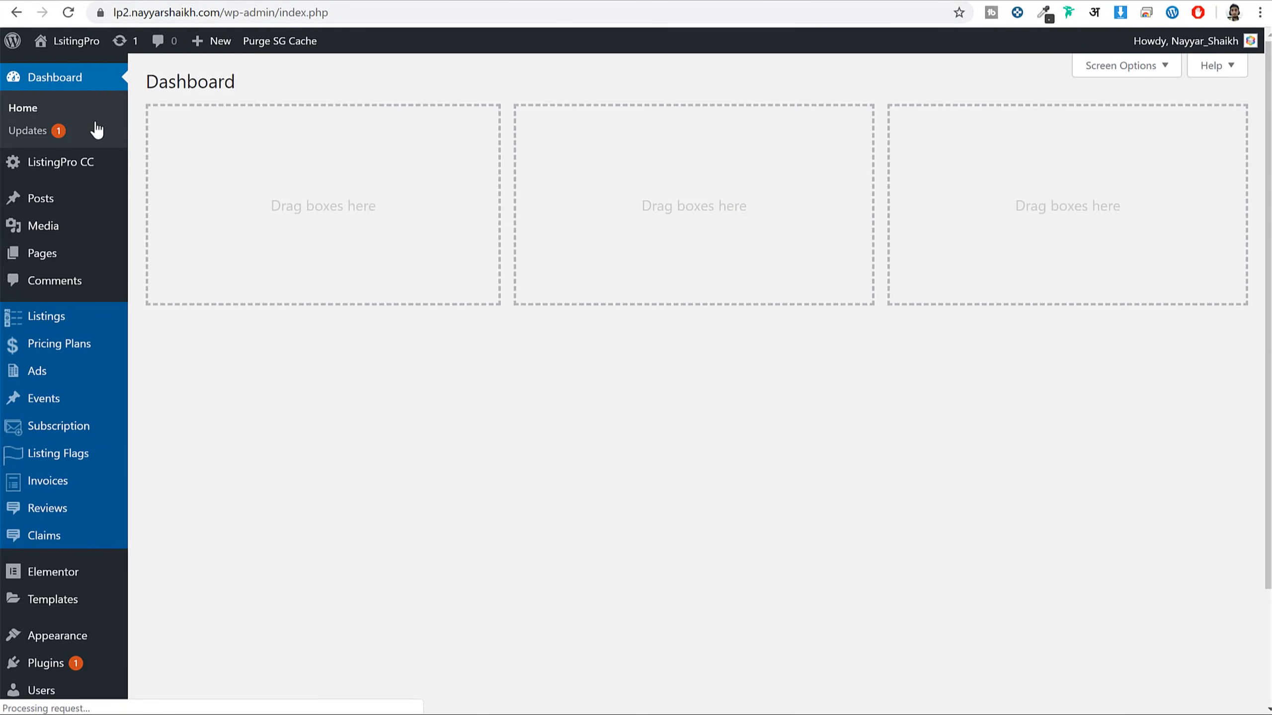
mouse_move(57, 174)
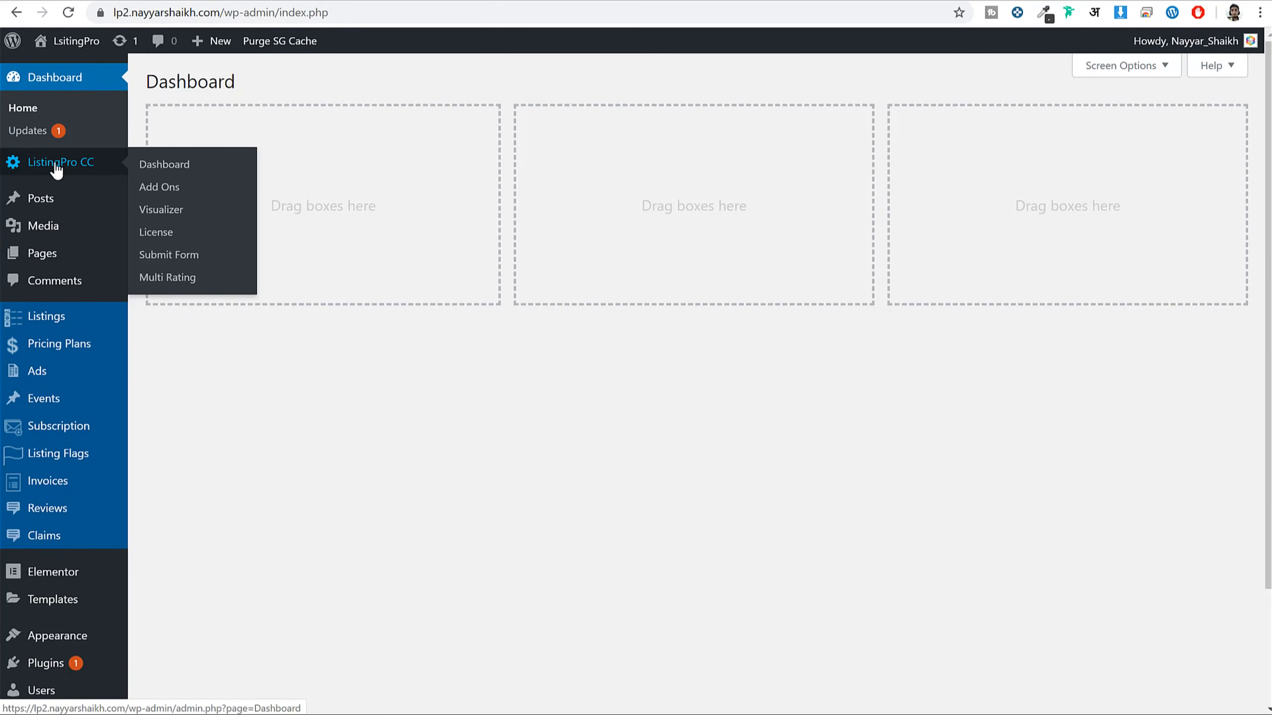
left_click(168, 196)
scroll(916, 366, "down", 3)
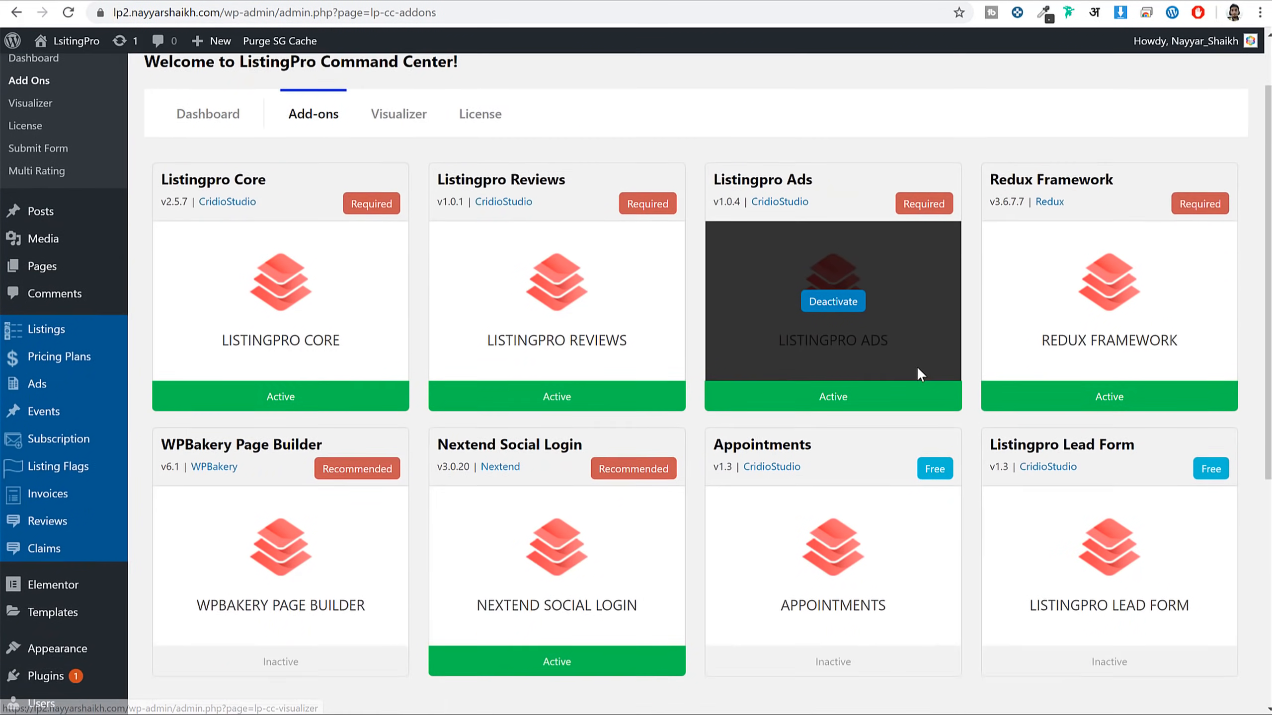
Install the Appointments and Listingpro Lead Form add-ons
left_click(832, 402)
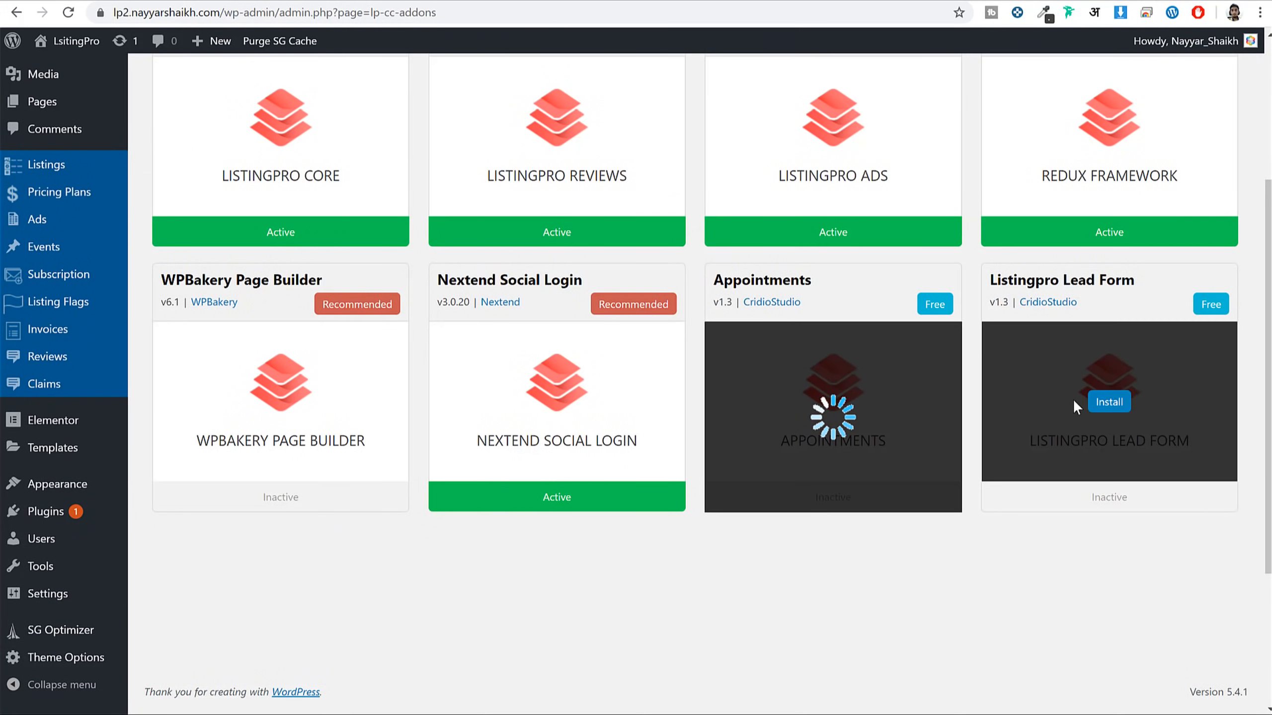
left_click(1108, 404)
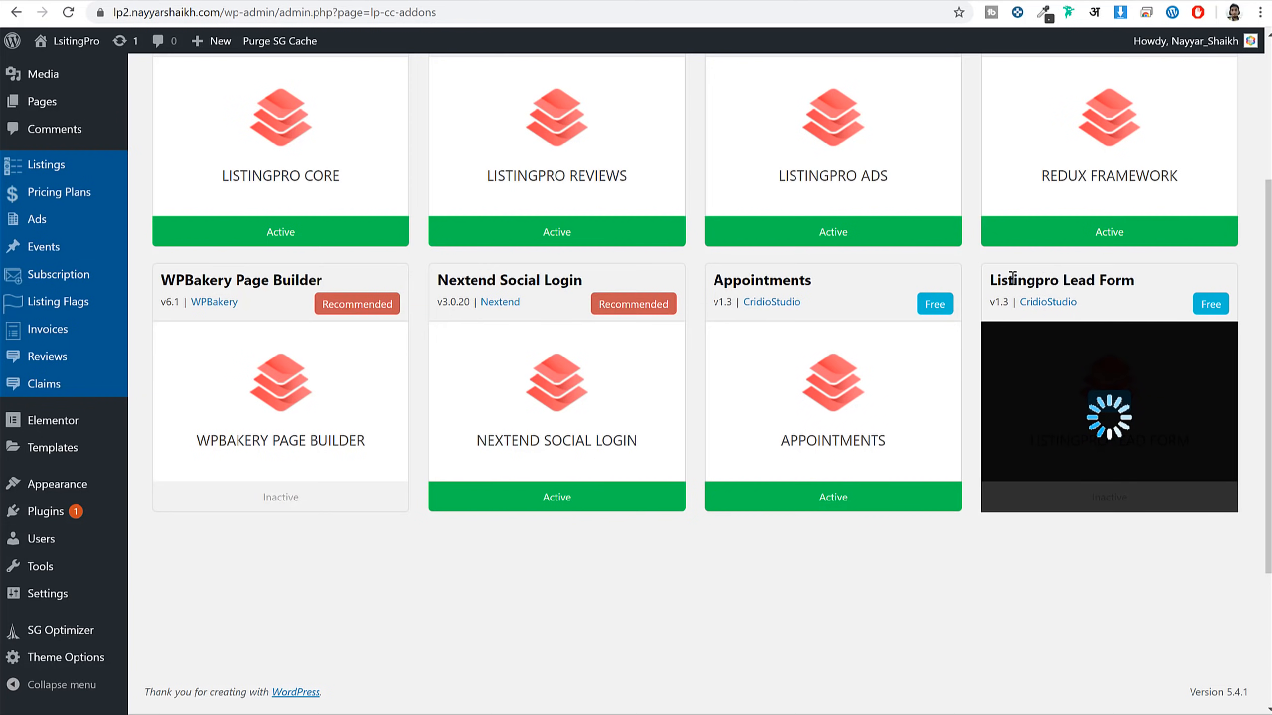
left_click_drag(1008, 280, 1135, 281)
left_click_drag(713, 281, 820, 295)
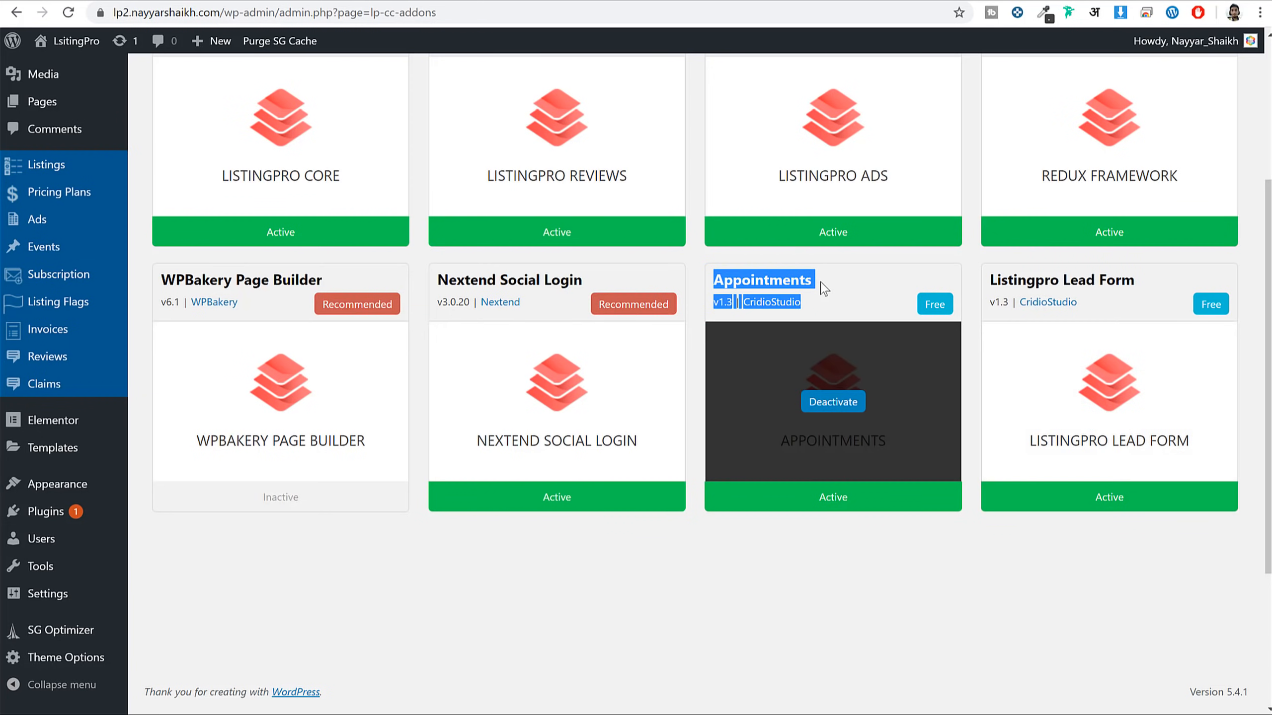
left_click(821, 296)
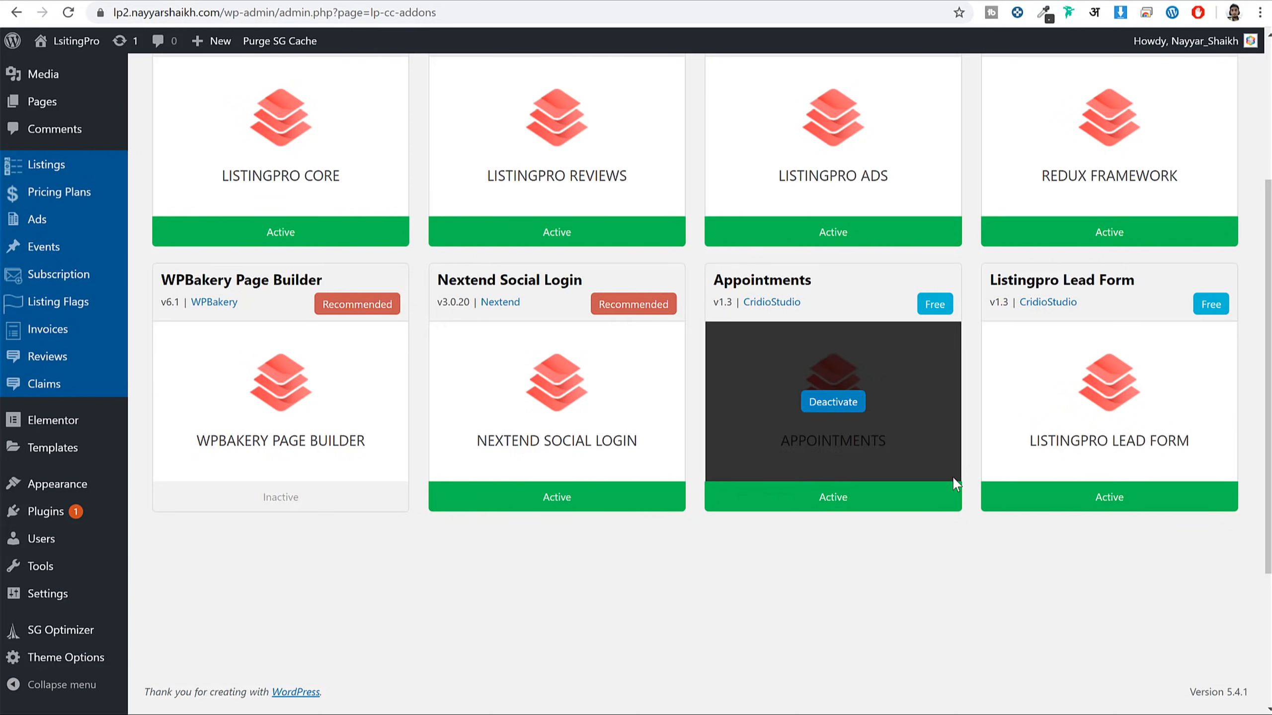
scroll(1008, 439, "up", 5)
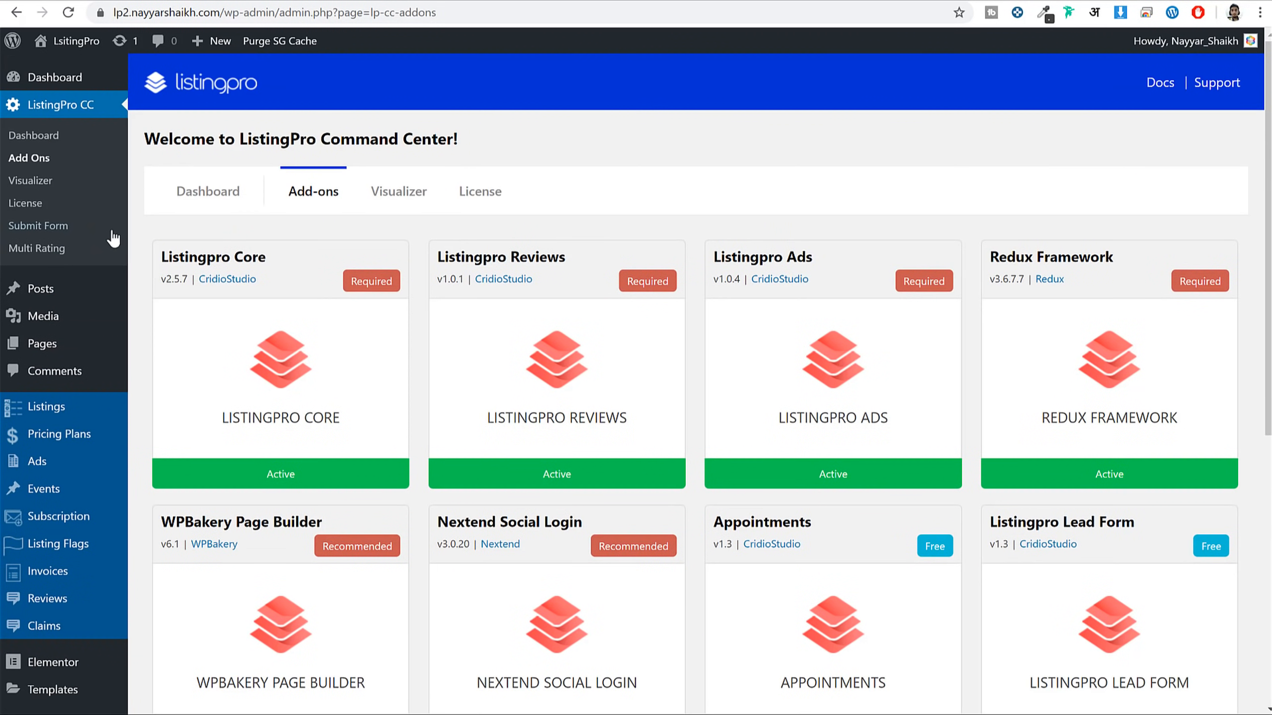
Turn on Multi-Criteria Rating and Lead Form Builder in the ListingPro CC Visualizer
left_click(70, 250)
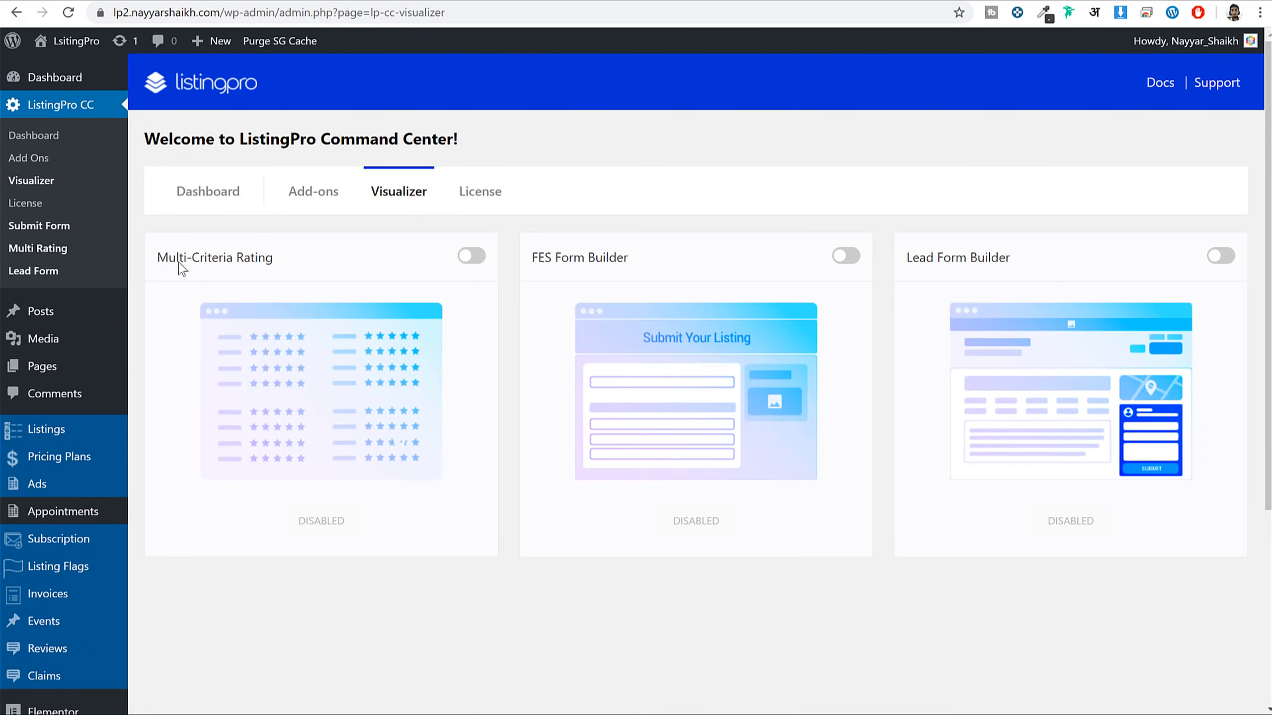
left_click_drag(167, 257, 403, 263)
left_click(472, 258)
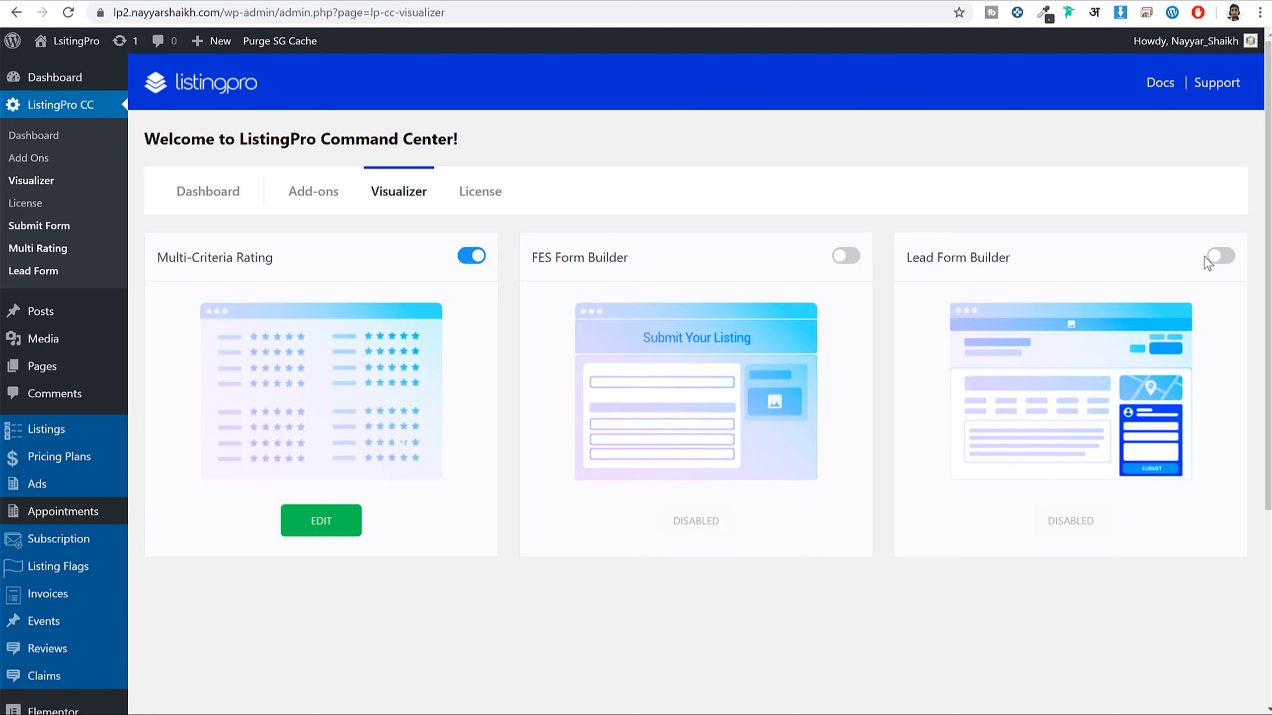
left_click(1220, 256)
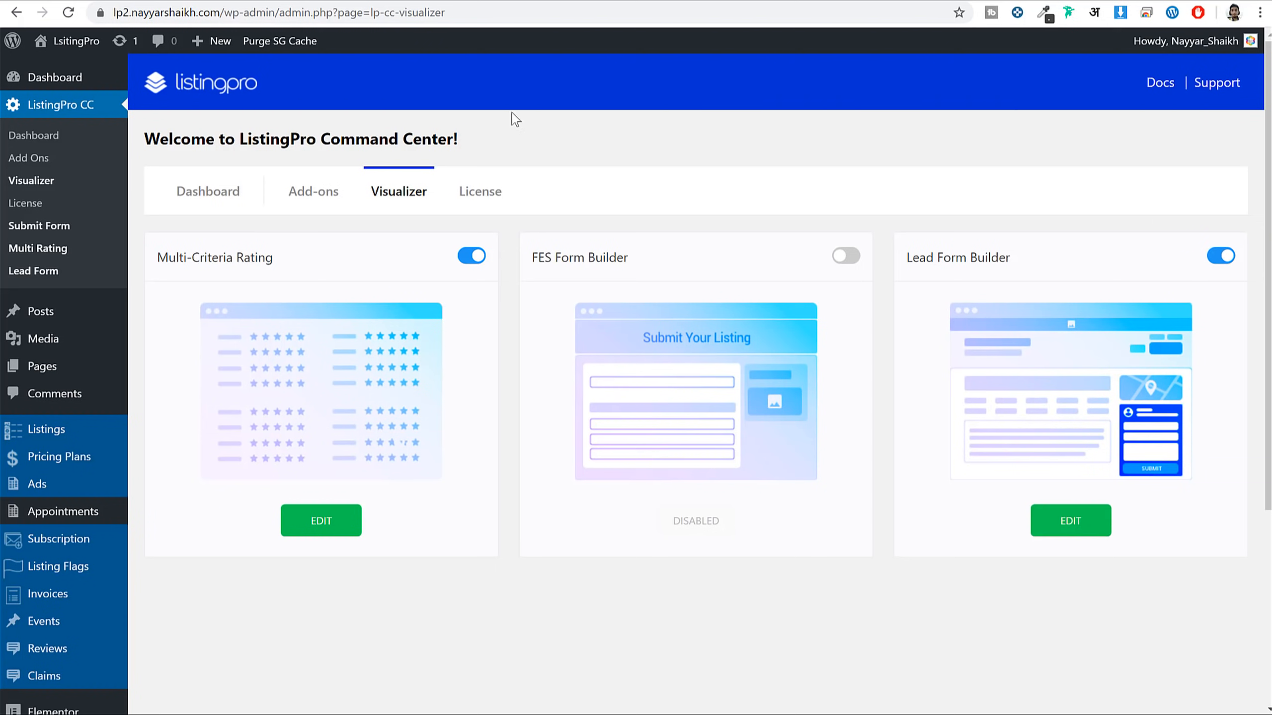
Reload the Japonessa listing and inspect its review form
left_click(567, 1)
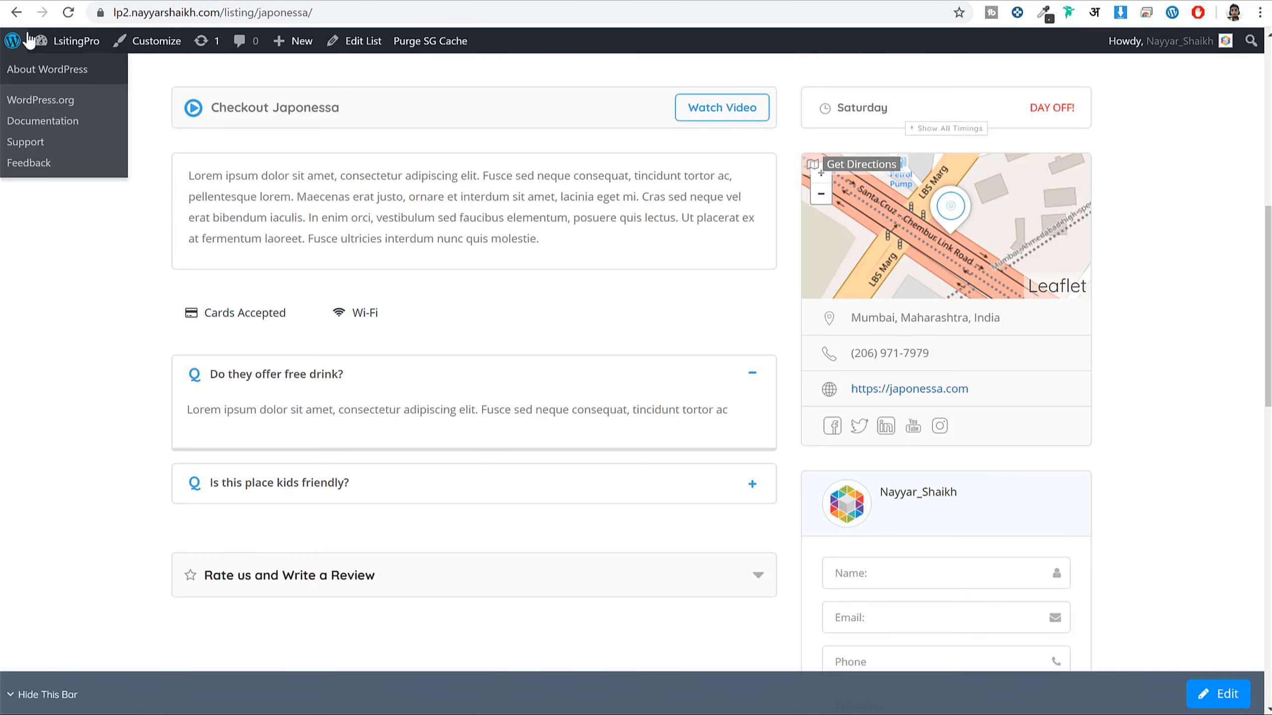
left_click(68, 12)
scroll(528, 431, "down", 8)
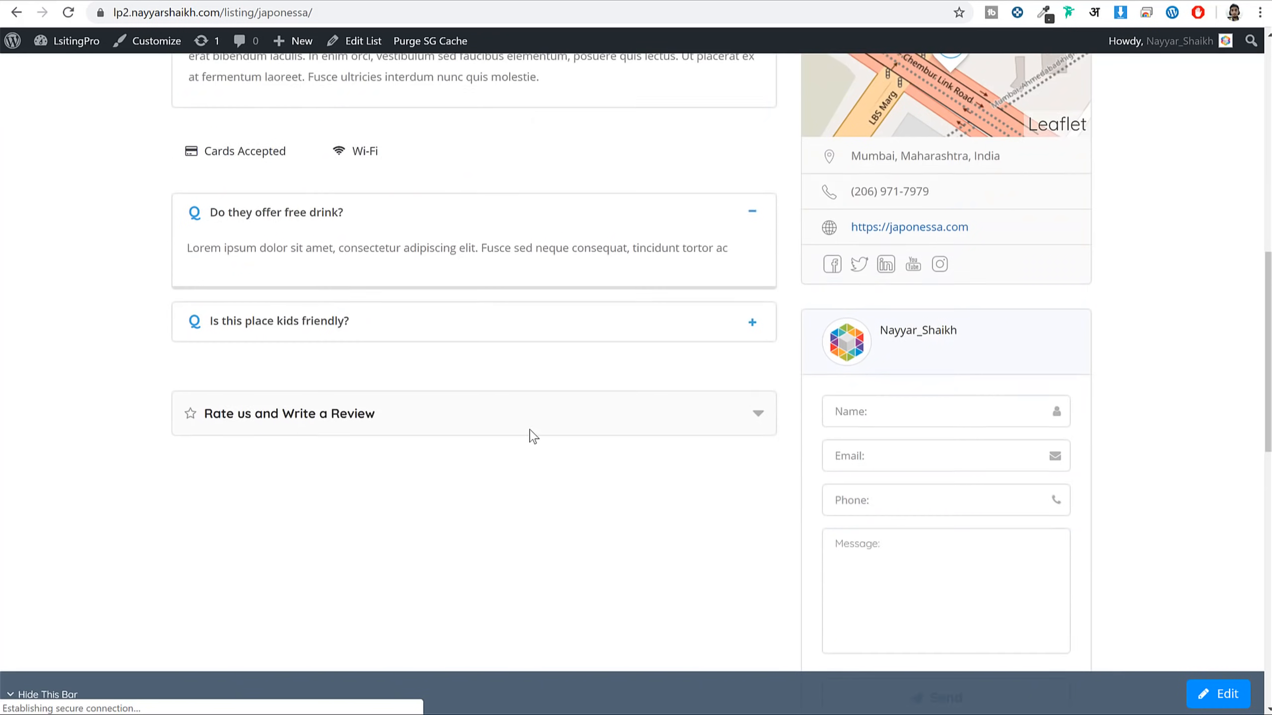
left_click(379, 174)
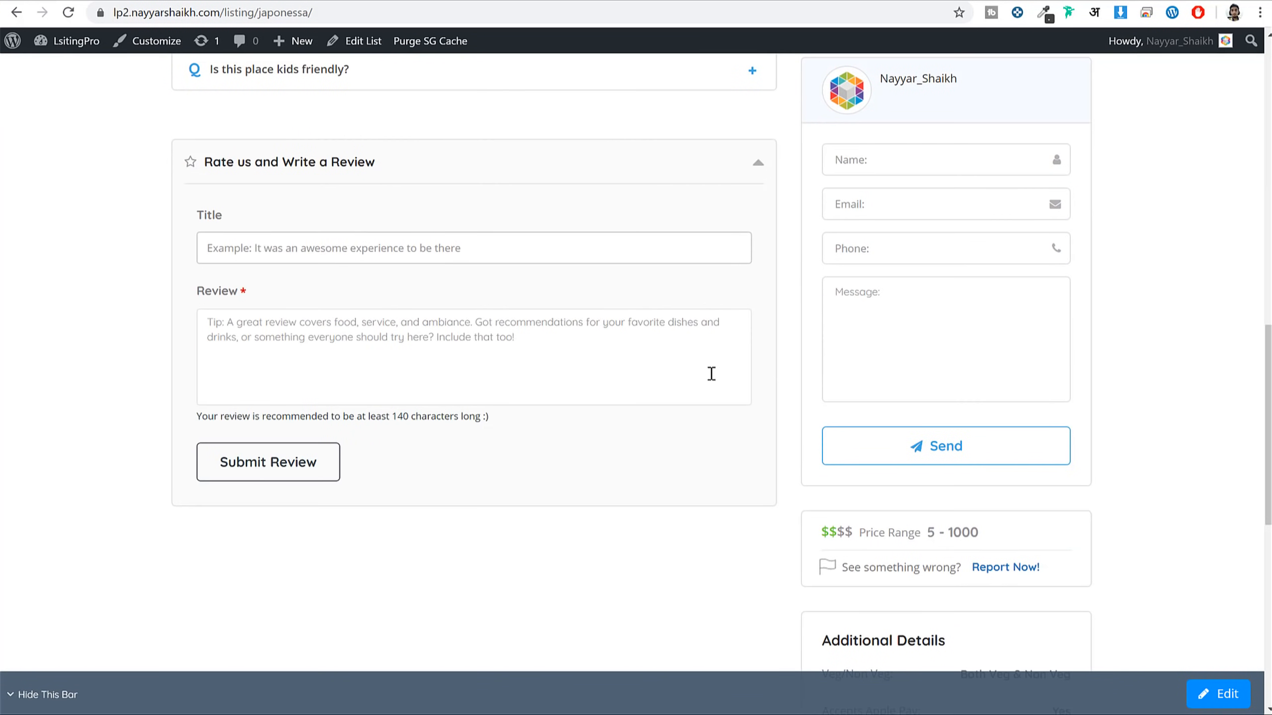
left_click(752, 172)
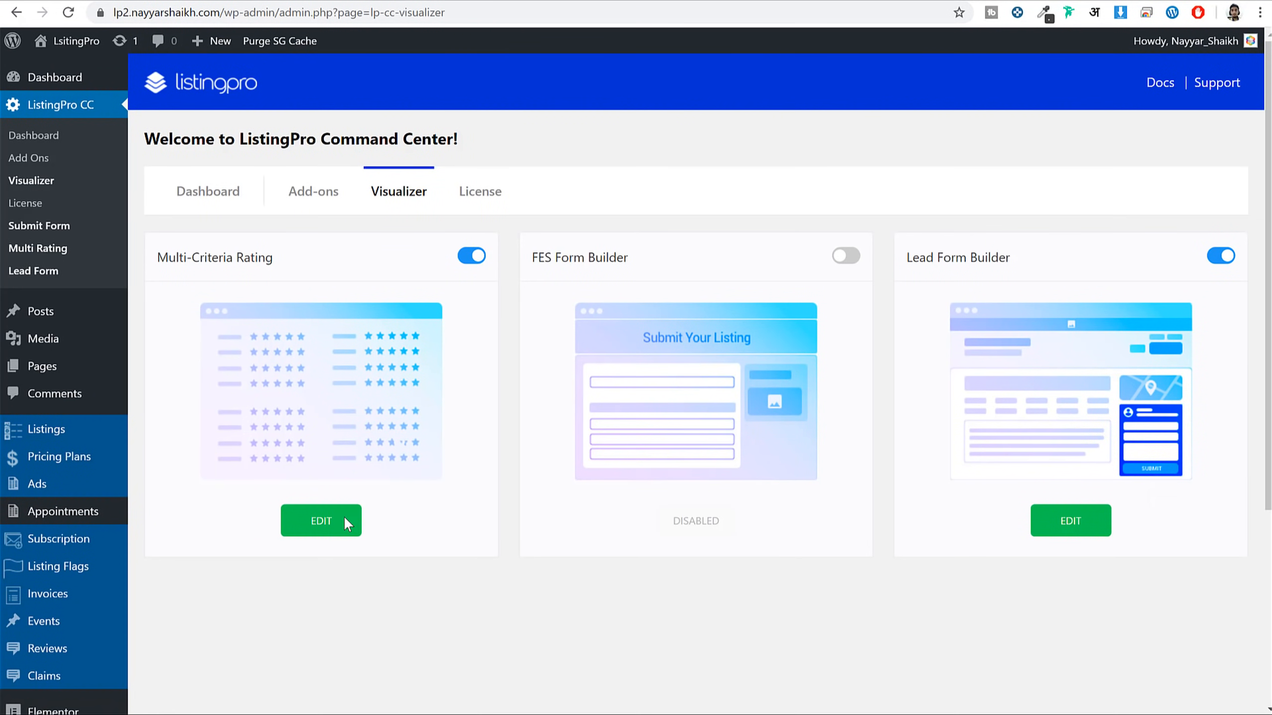
Set the global rating criteria to Cleanliness, Service, Ambience and Price and save both criteria panels
left_click(345, 519)
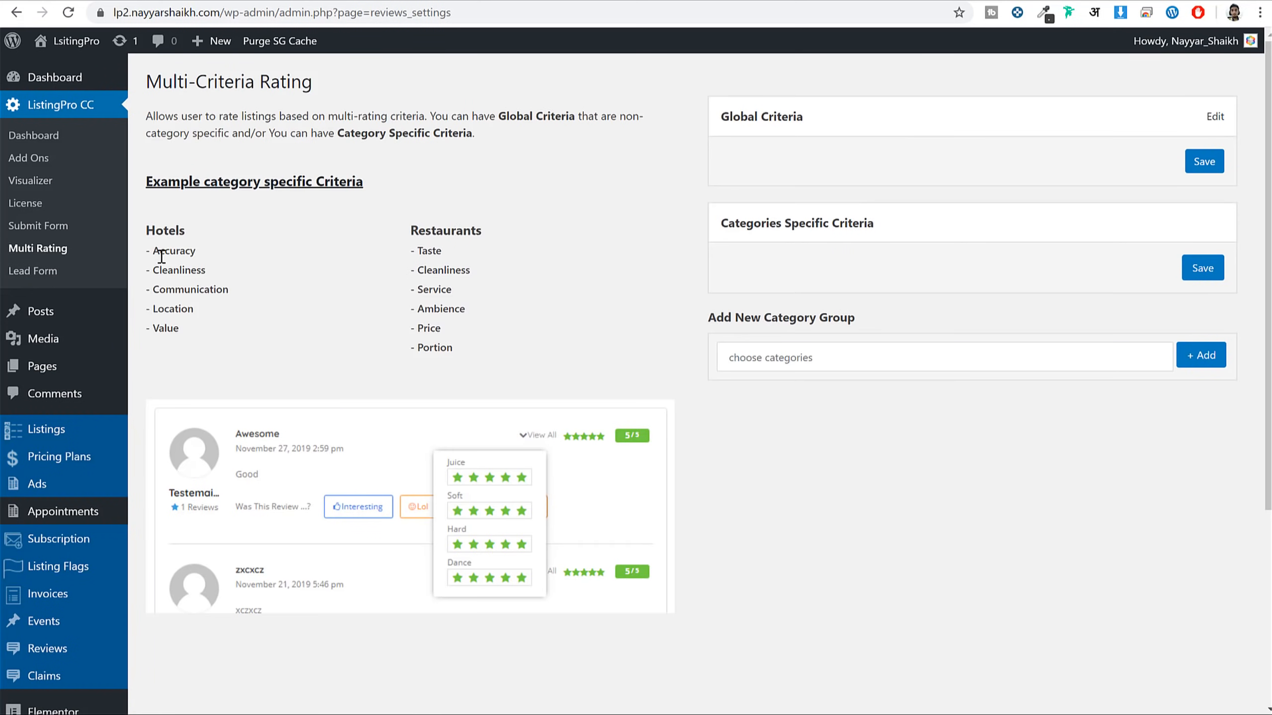
left_click_drag(163, 256, 205, 270)
left_click(206, 268)
triple_click(201, 272)
left_click(1215, 117)
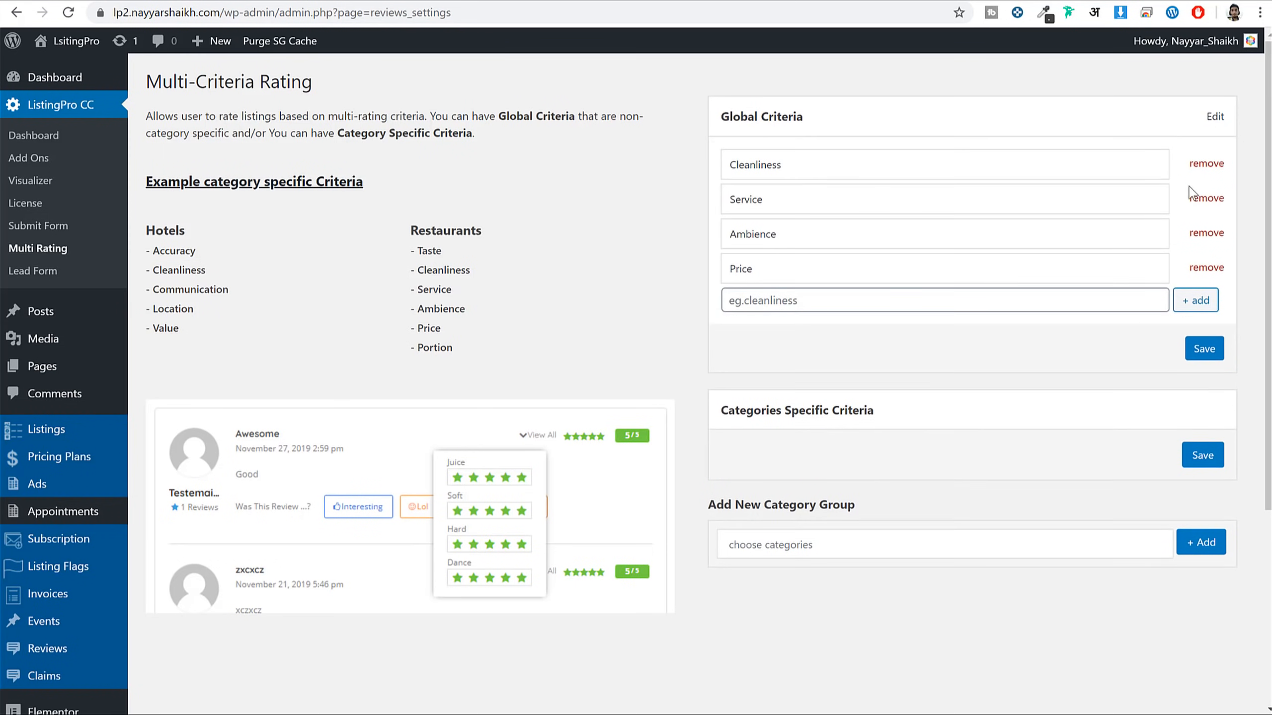
left_click(1203, 356)
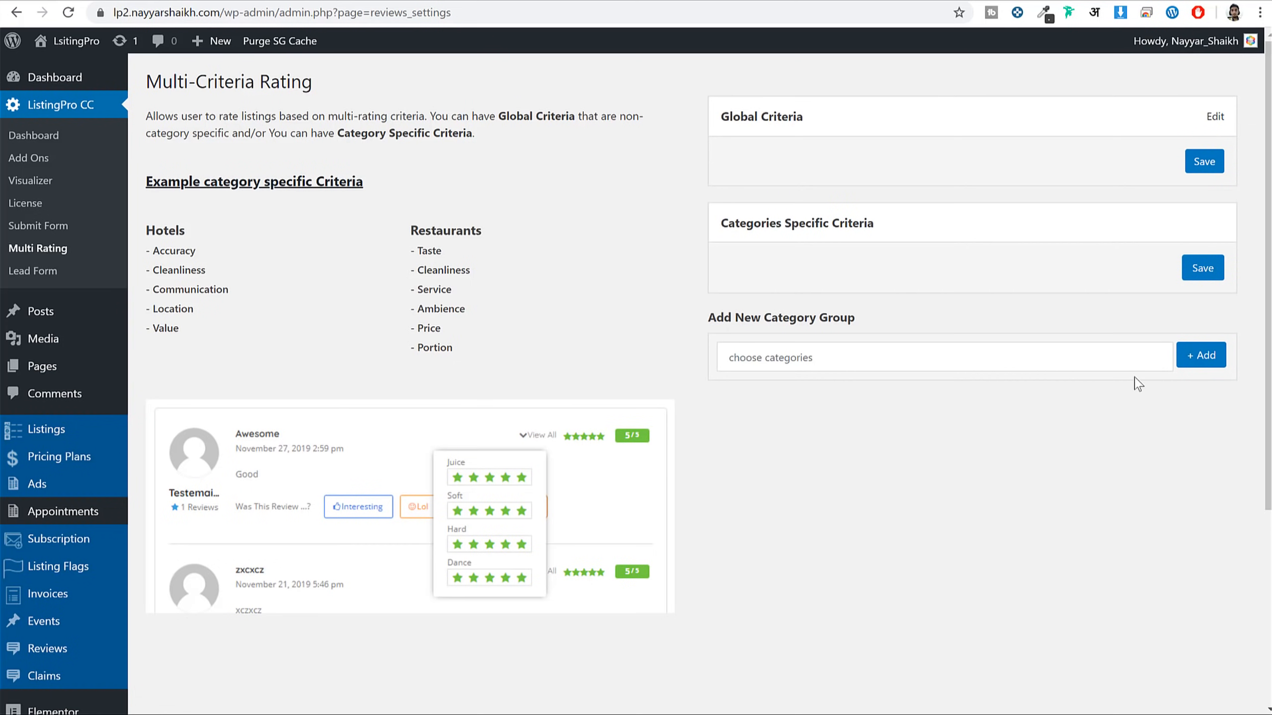
left_click(1203, 268)
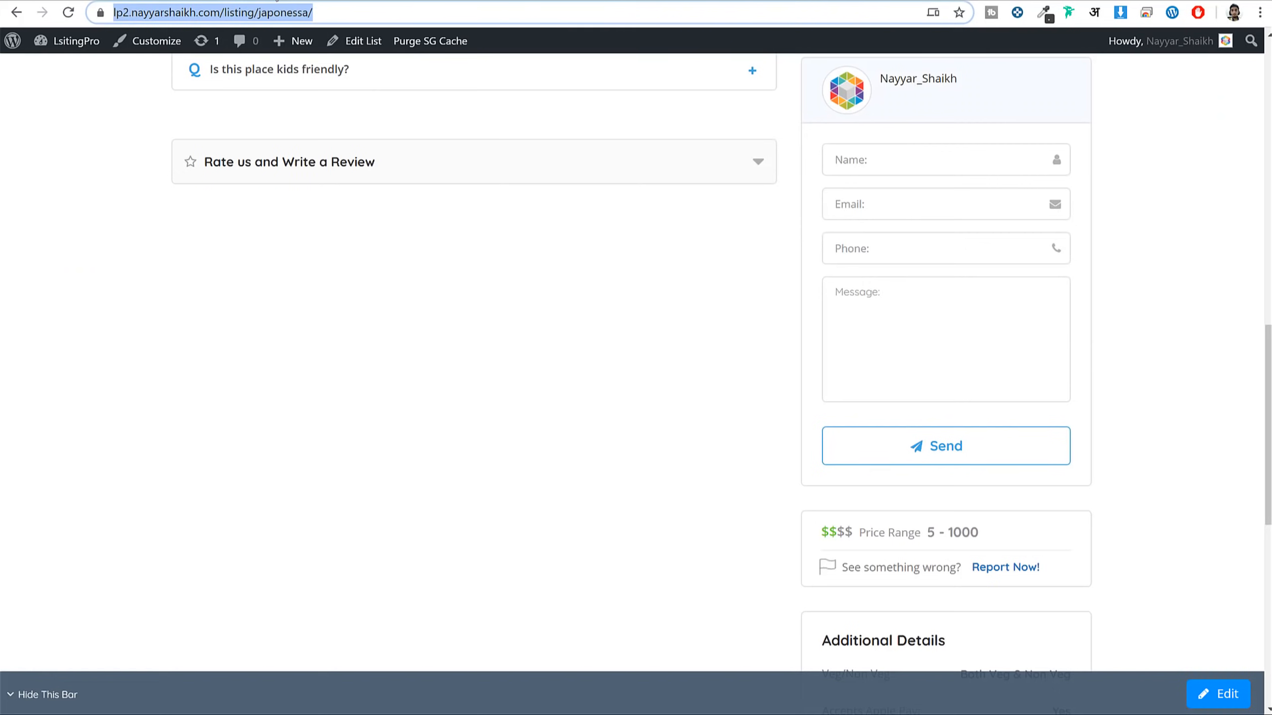
Reload Japonessa and confirm the review form rates Cleanliness, Service, Ambience and Price
left_click(388, 163)
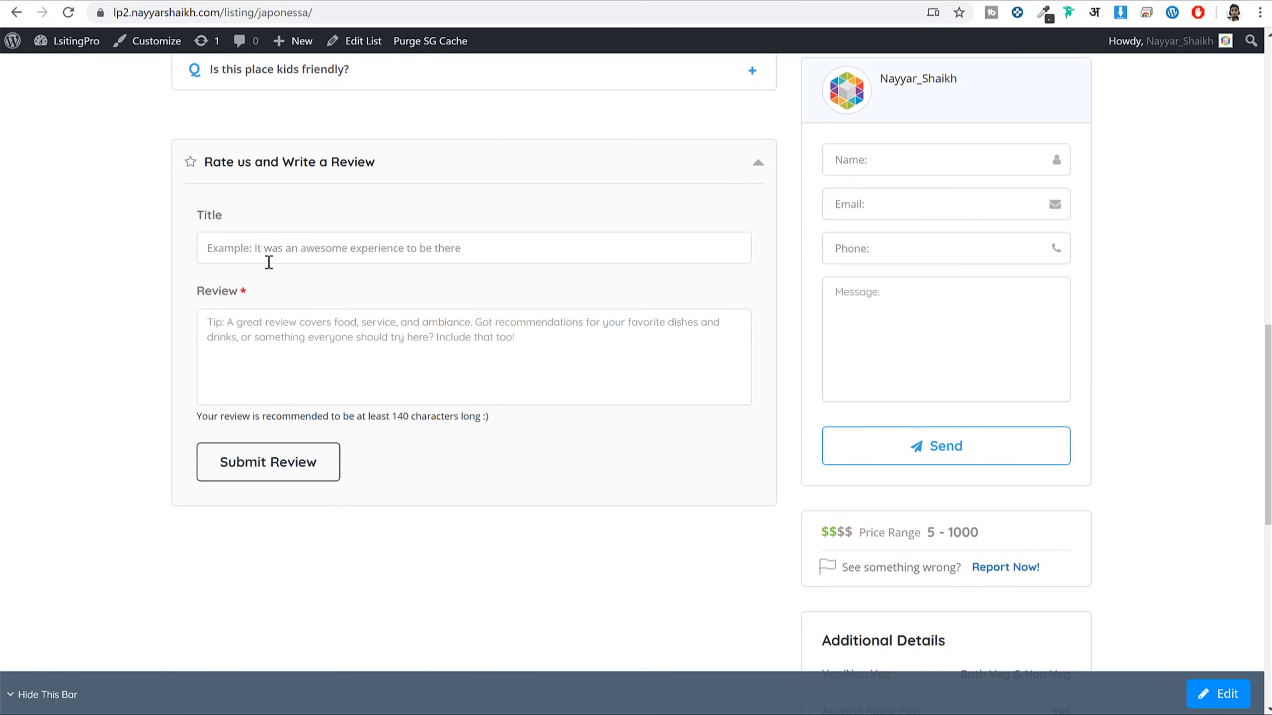
left_click(68, 12)
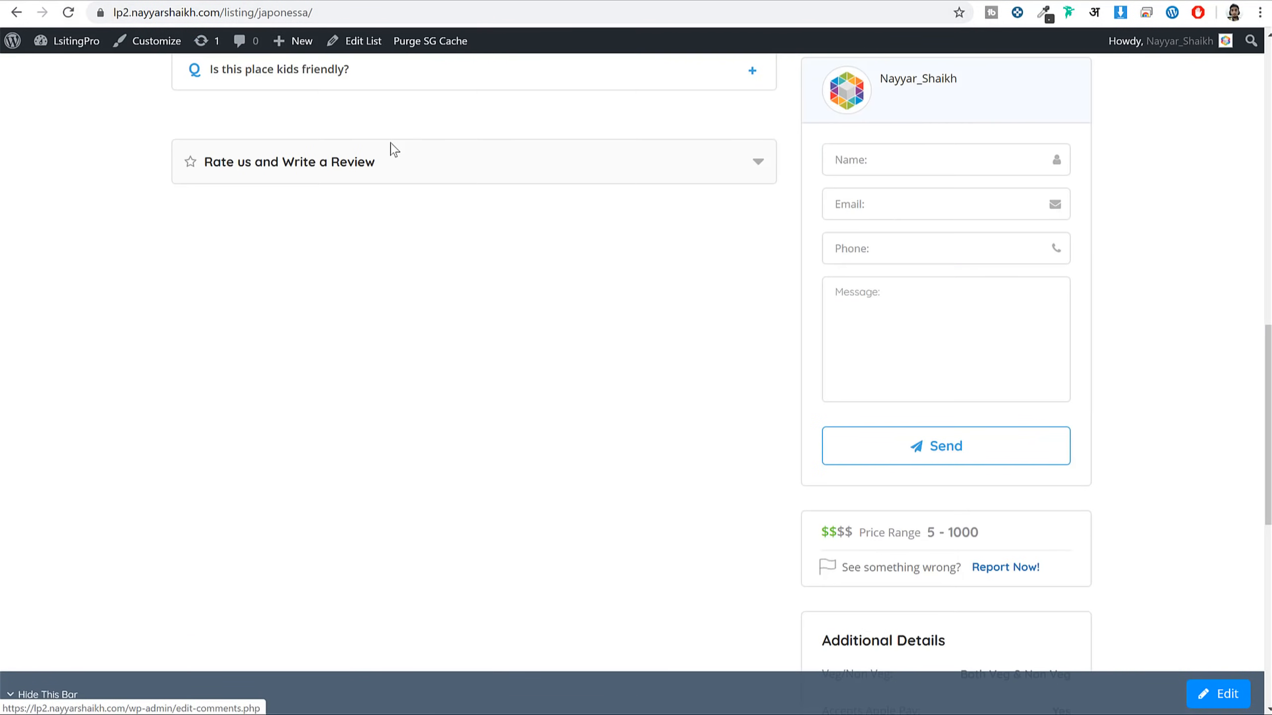
left_click(253, 170)
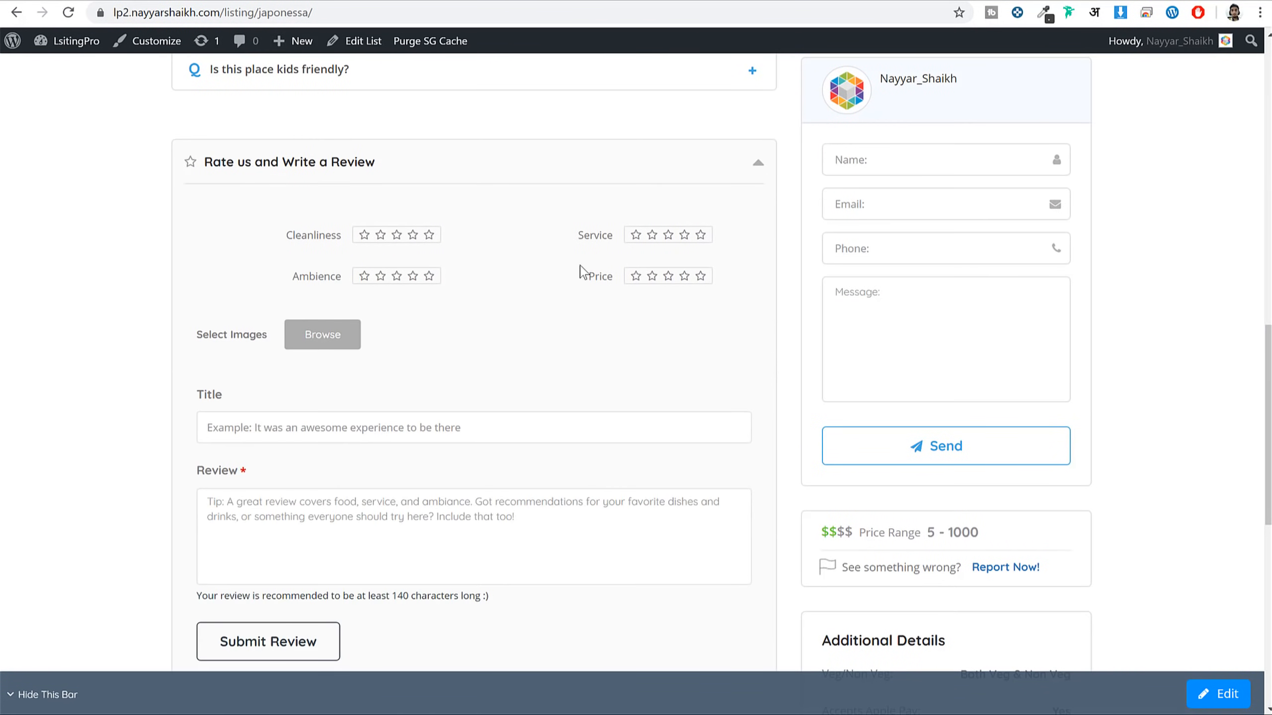
scroll(300, 346, "down", 1)
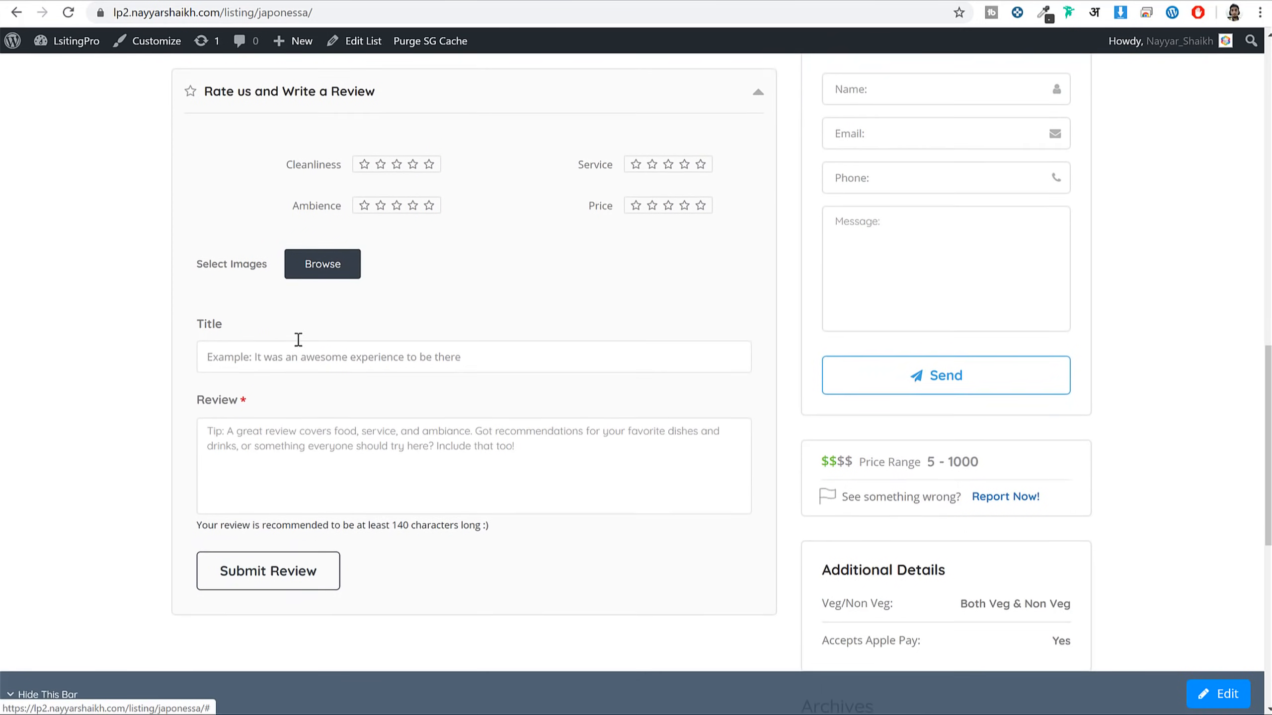
scroll(517, 377, "up", 2)
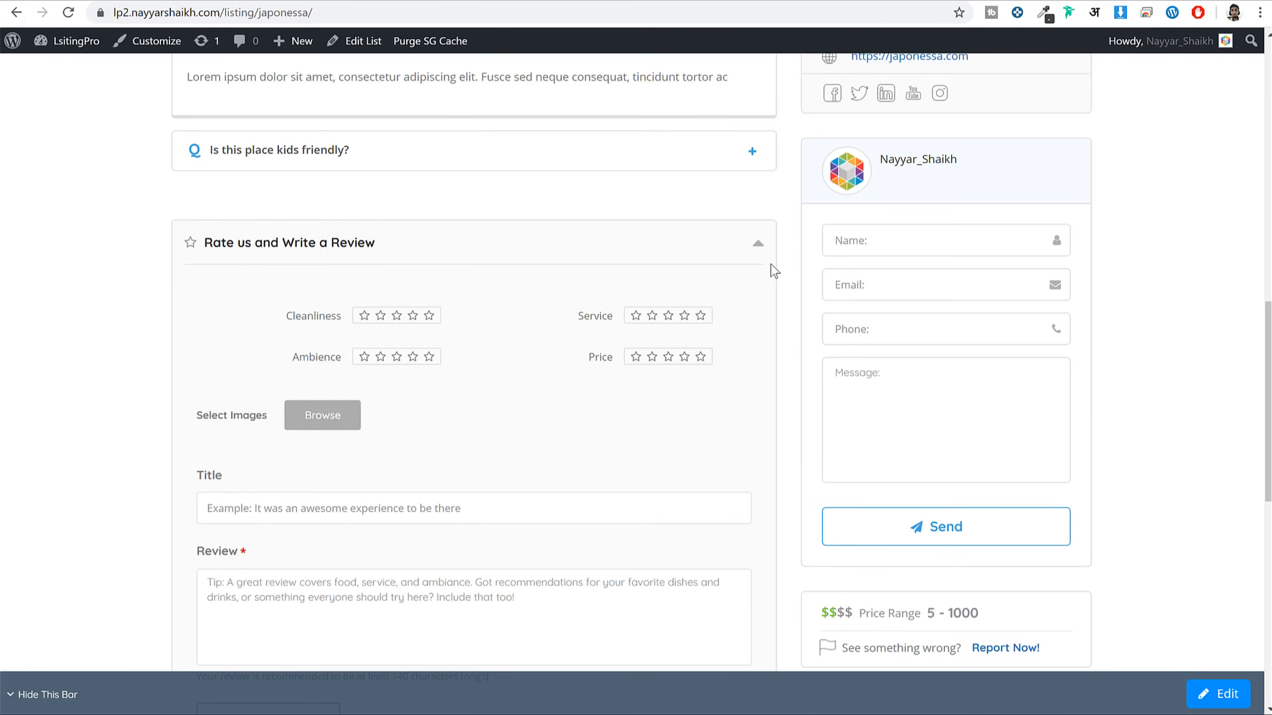
left_click(386, 1)
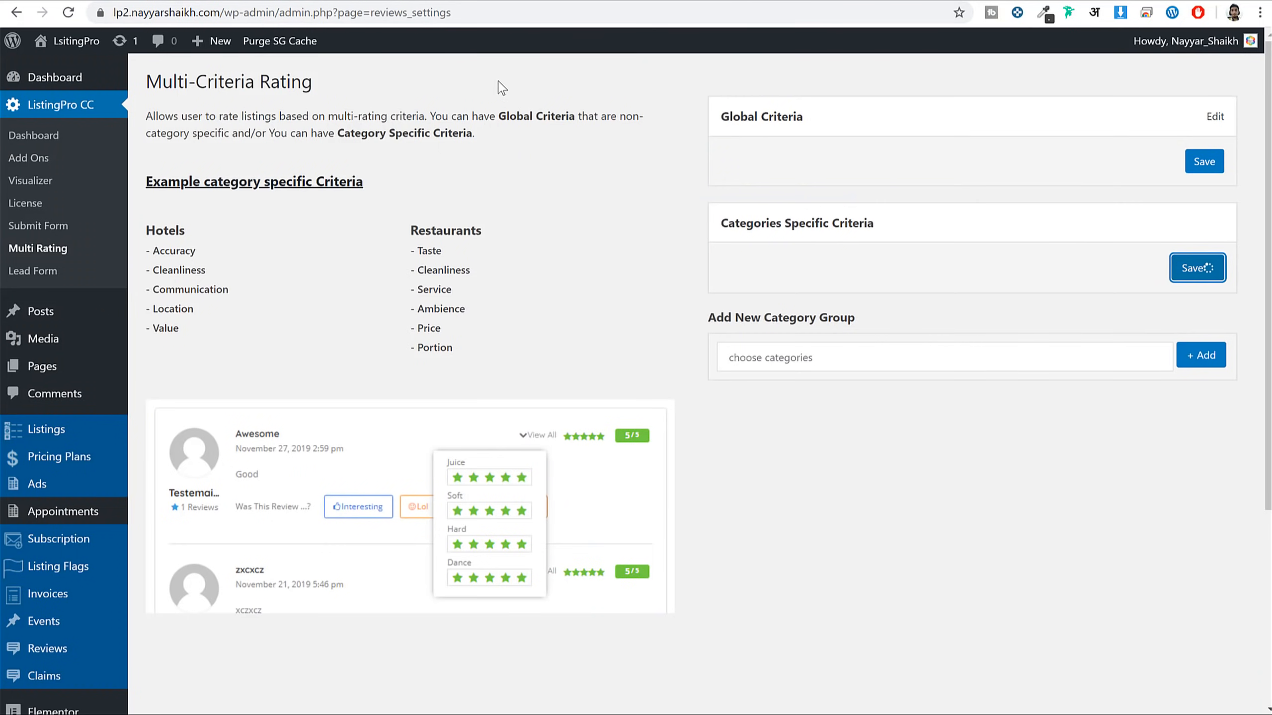
Open the lead form builder, then move from the front-end home page to the admin Dashboard
left_click(56, 272)
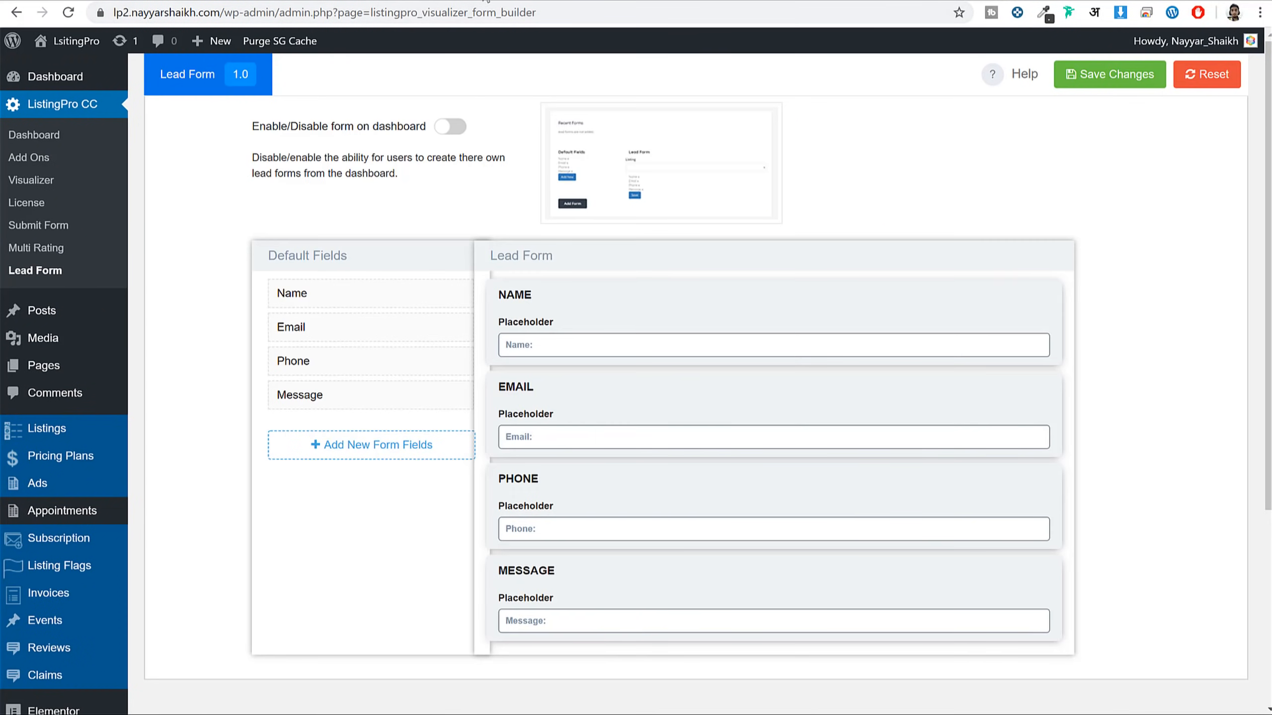
left_click(487, 2)
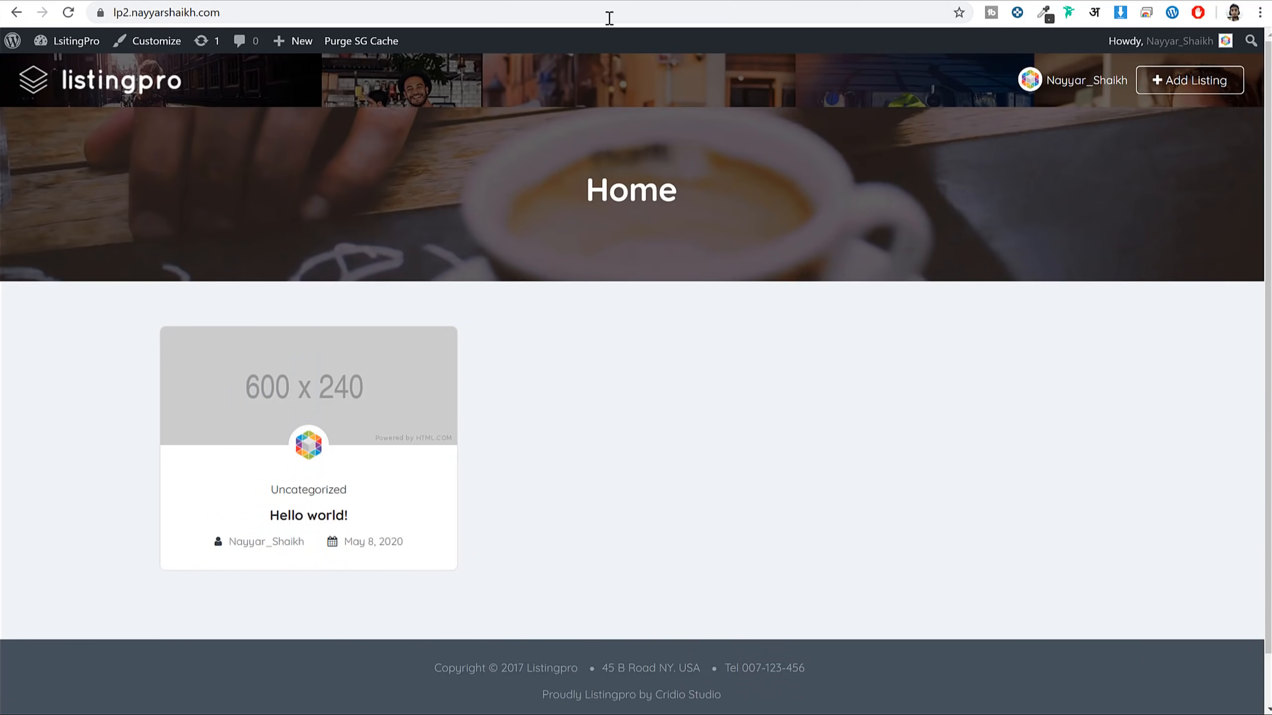
mouse_move(1033, 84)
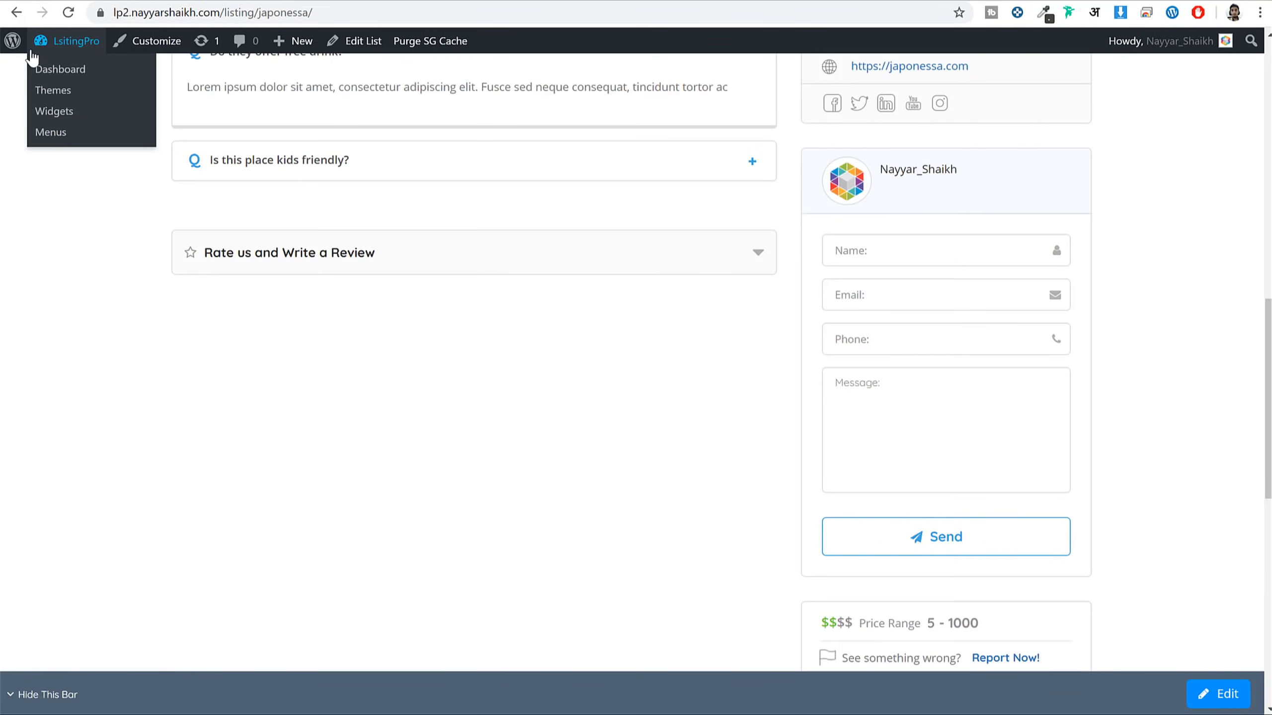
left_click(65, 44)
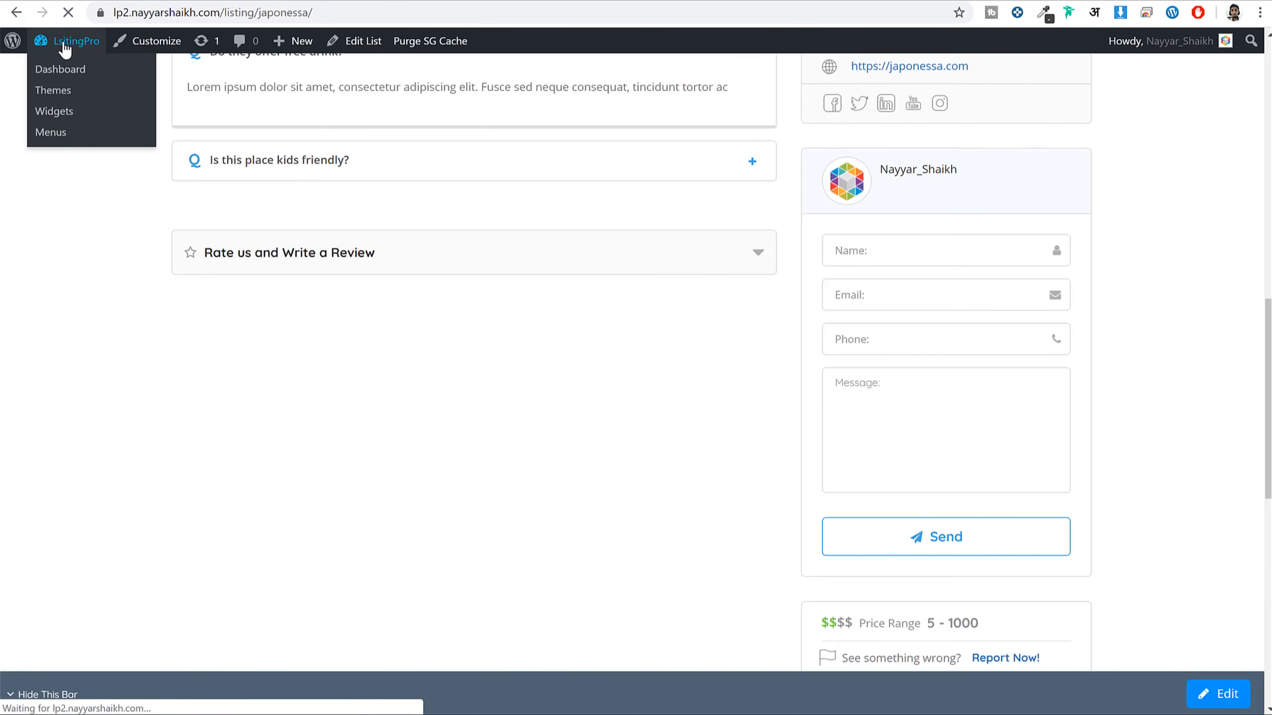
Open ListingPro CC Add Ons and scroll through the cards to check which are active
mouse_move(60, 165)
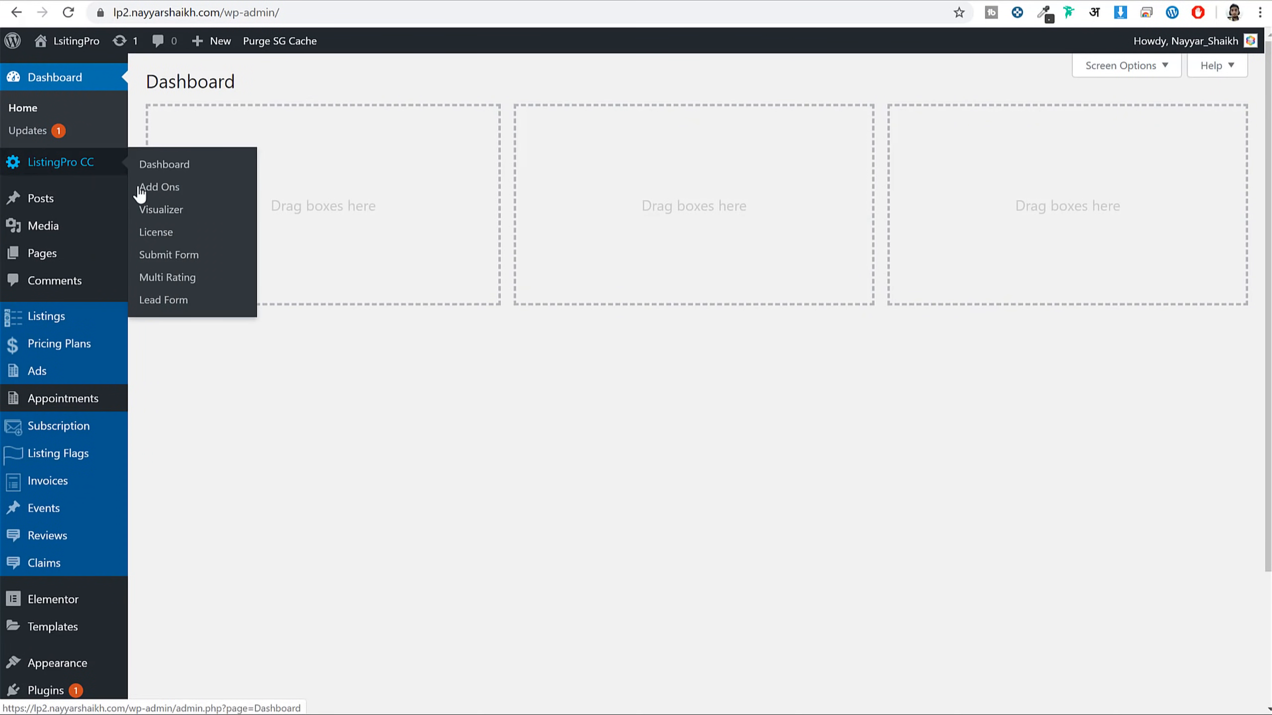
left_click(173, 189)
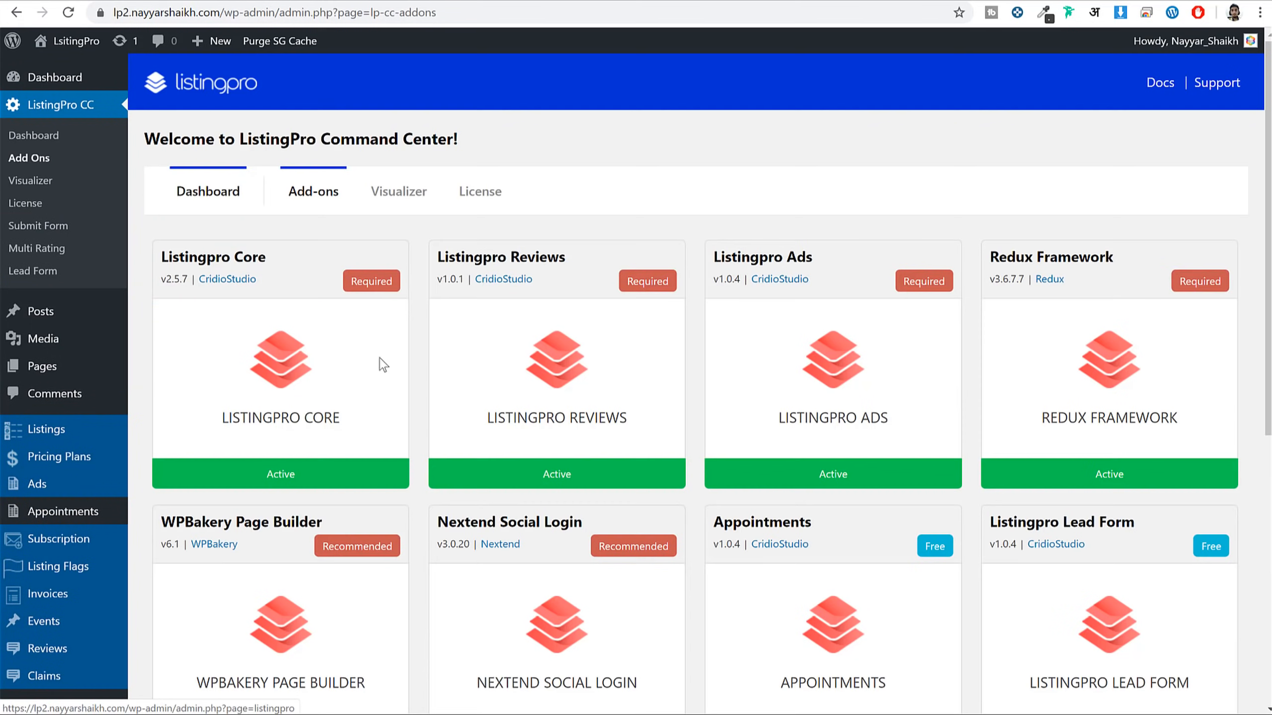
scroll(896, 409, "down", 5)
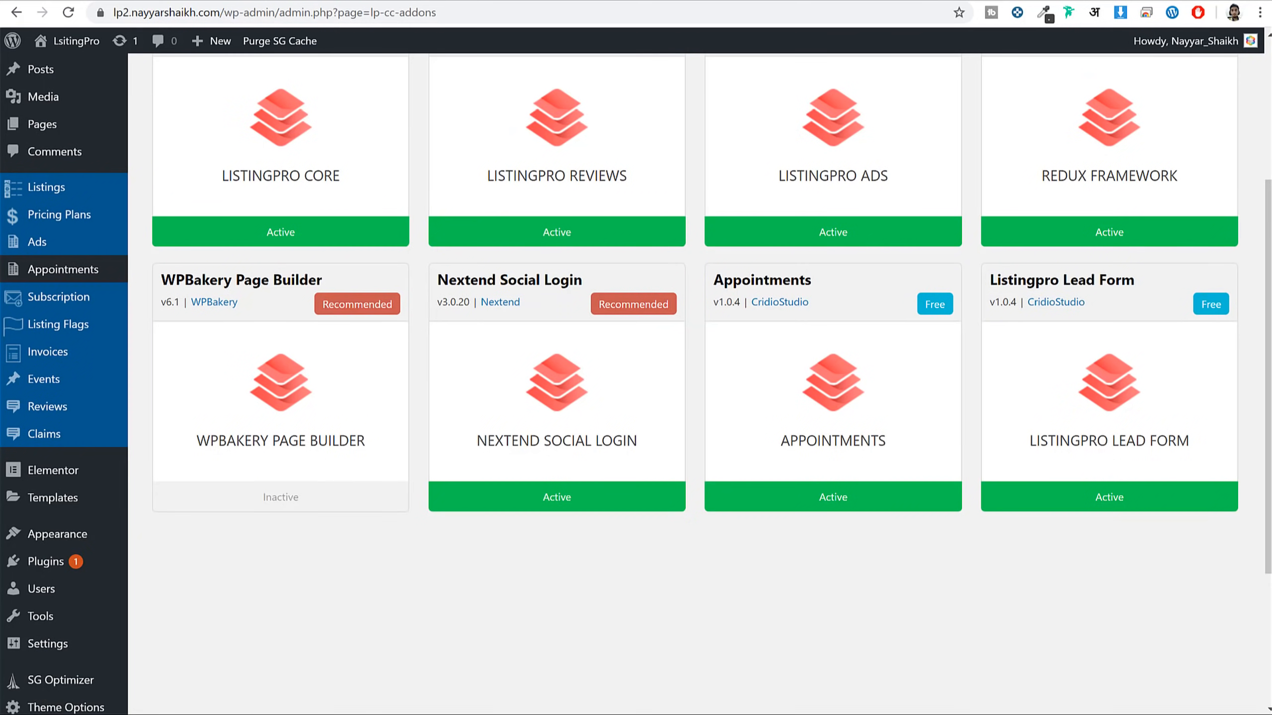
scroll(240, 378, "down", 5)
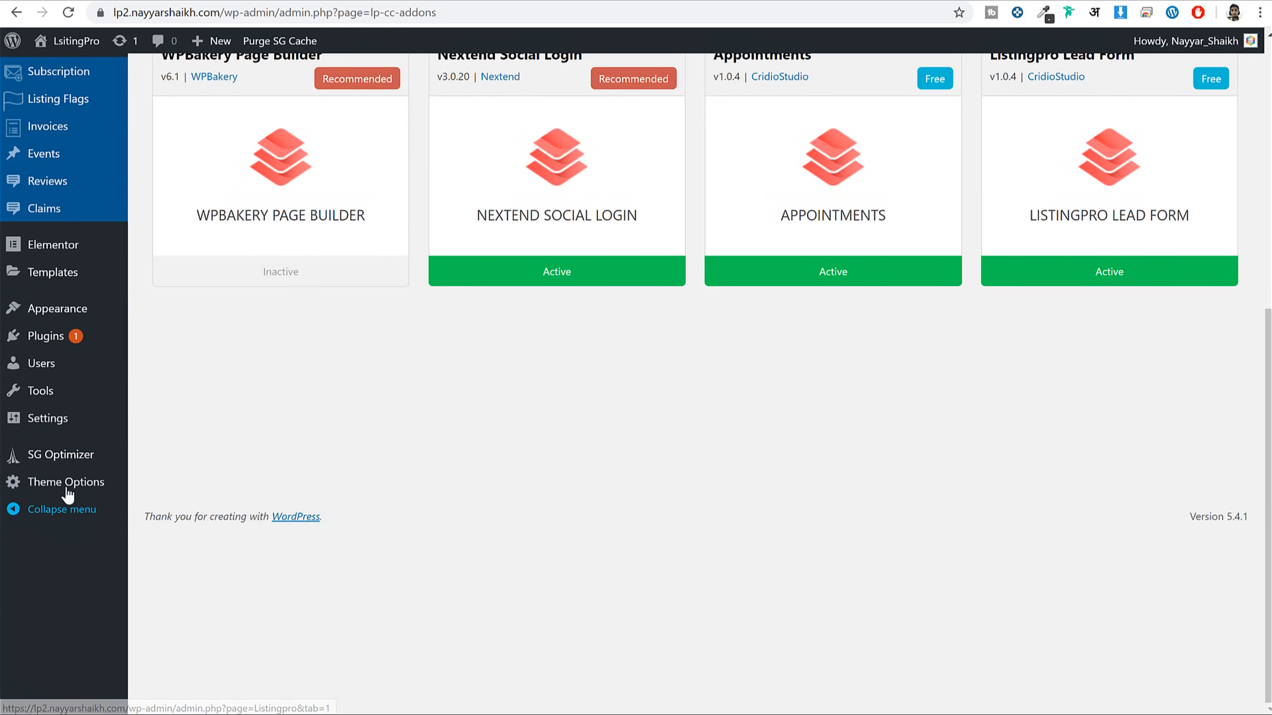
mouse_move(65, 486)
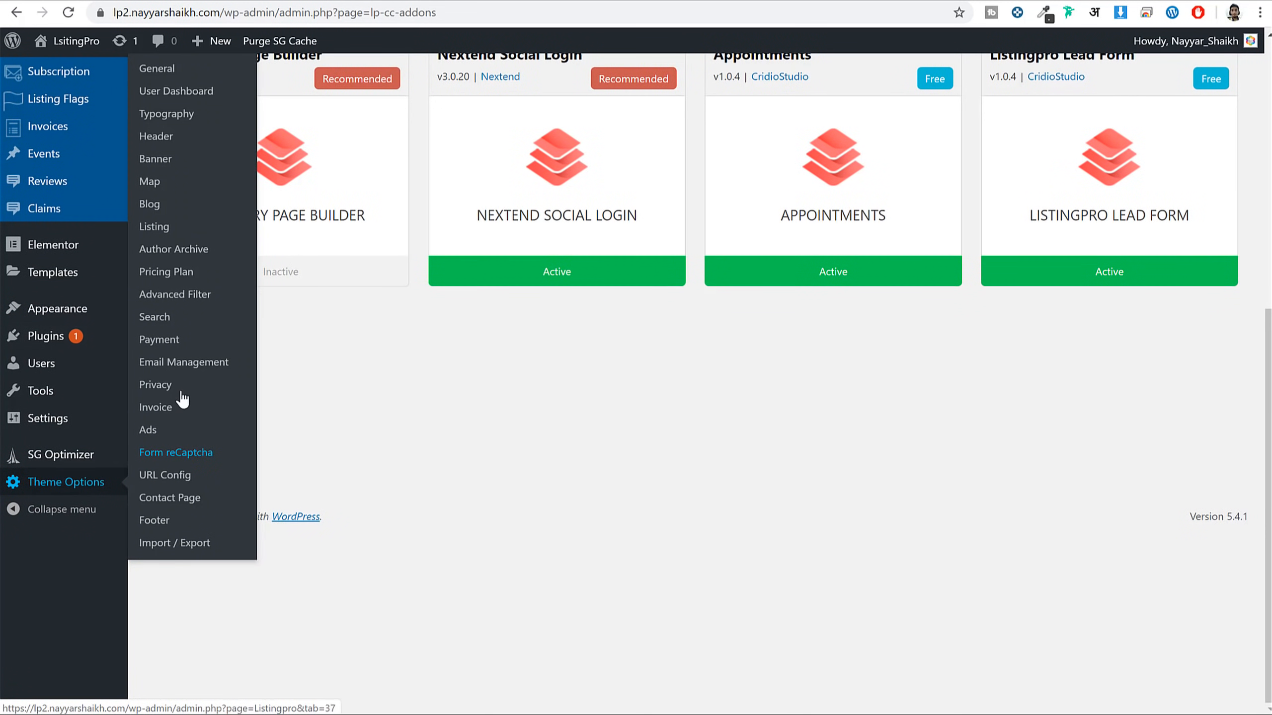
Move the Appointments block in the Listing Detail sidebar layout and save
left_click(164, 231)
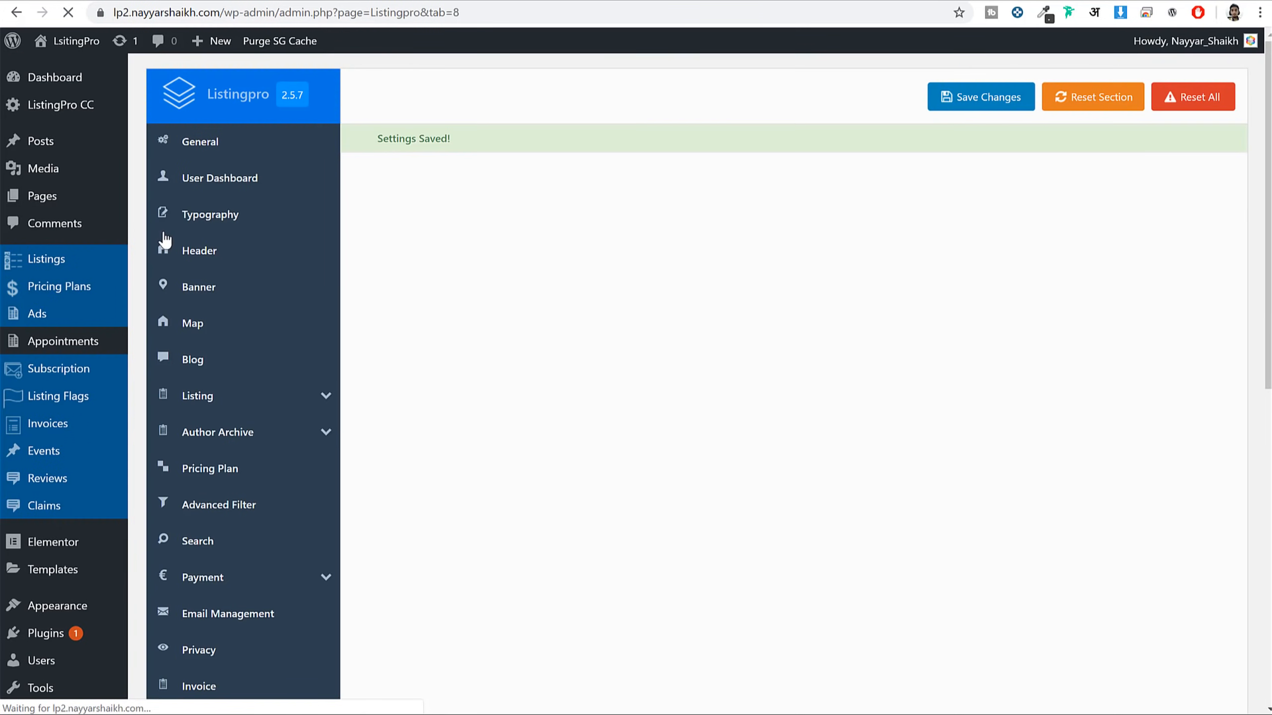
left_click(207, 460)
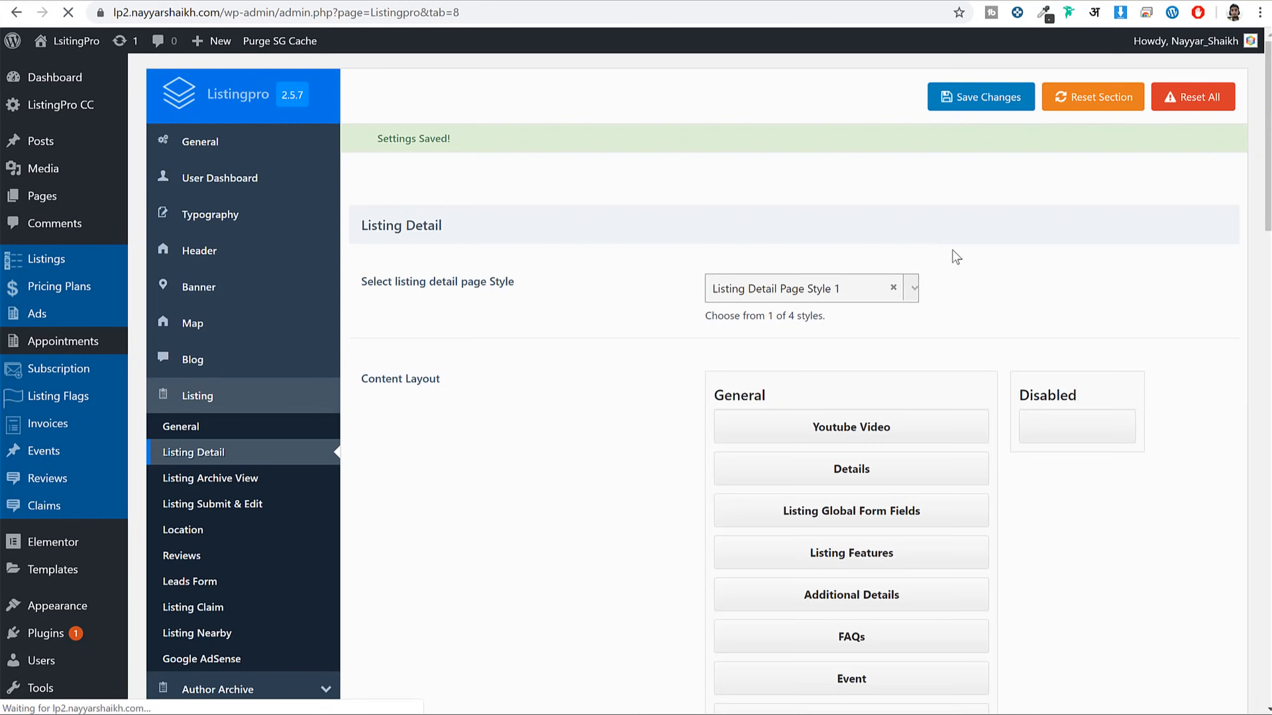
scroll(1048, 305, "down", 10)
scroll(1066, 321, "down", 5)
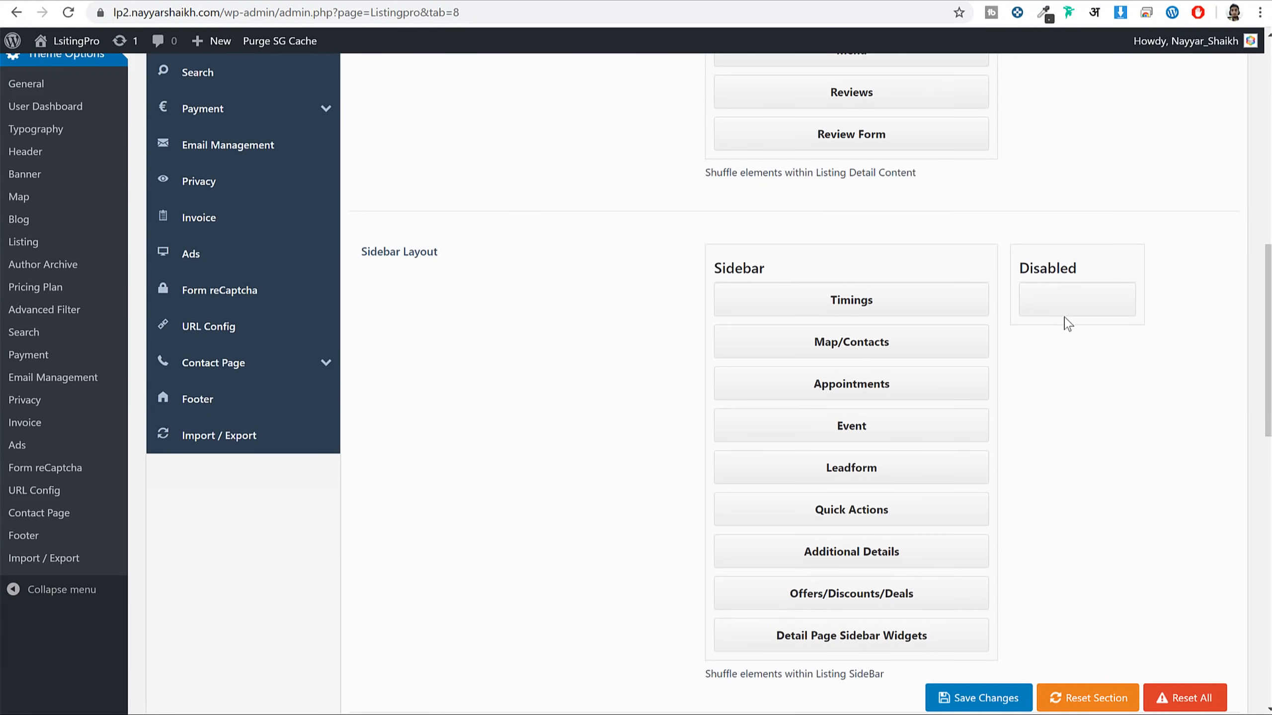
left_click_drag(889, 386, 892, 435)
left_click(989, 697)
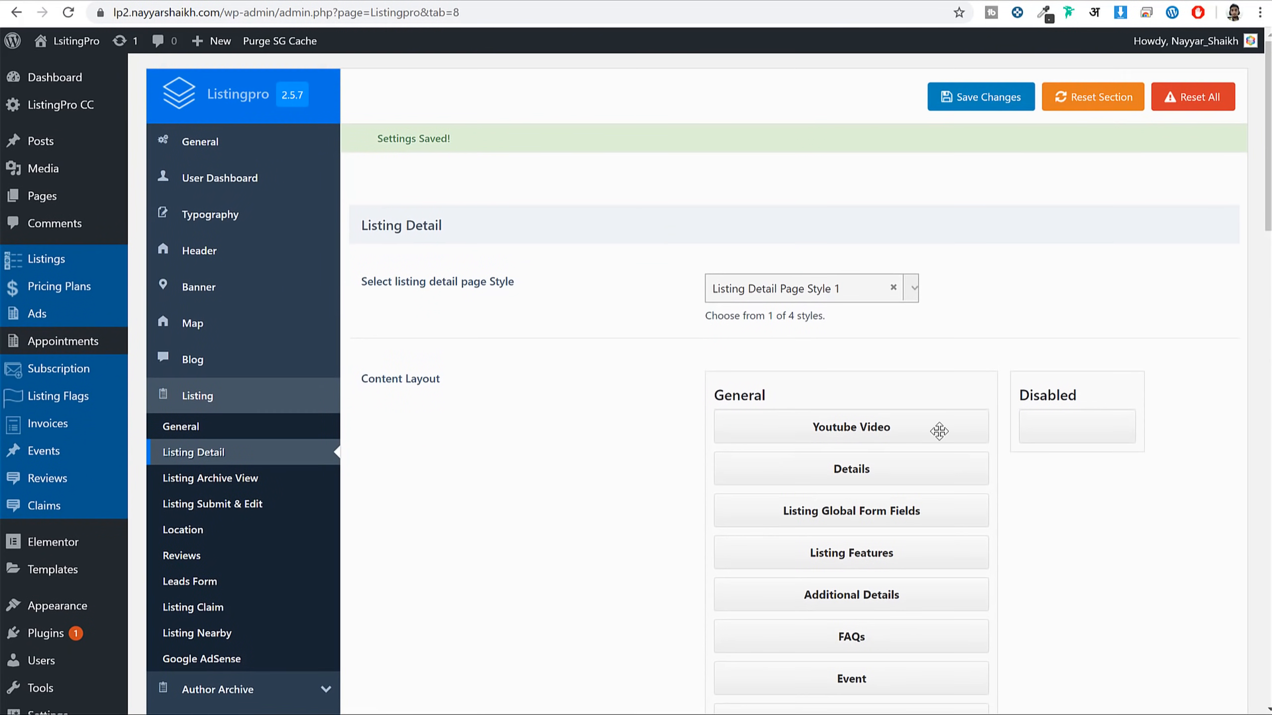
Preview Listing Detail Page Style 3, revert to Style 1, and save the settings
left_click(816, 288)
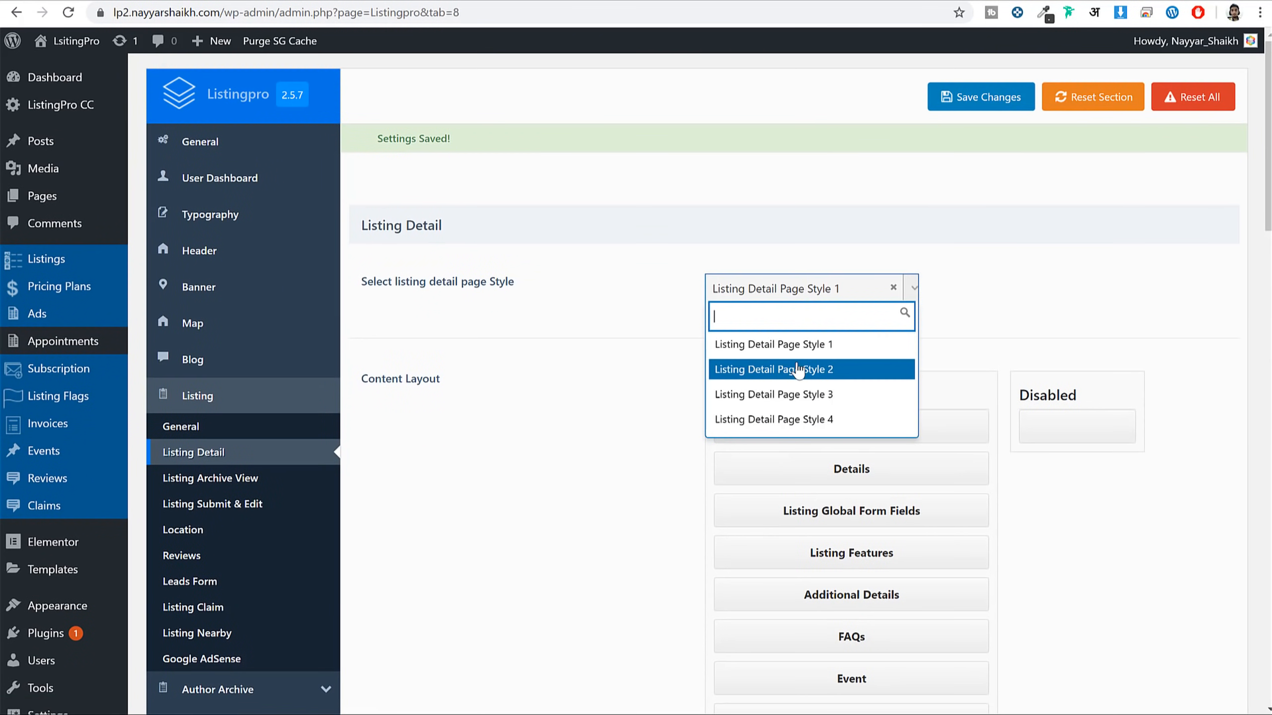
left_click(814, 395)
scroll(974, 441, "down", 10)
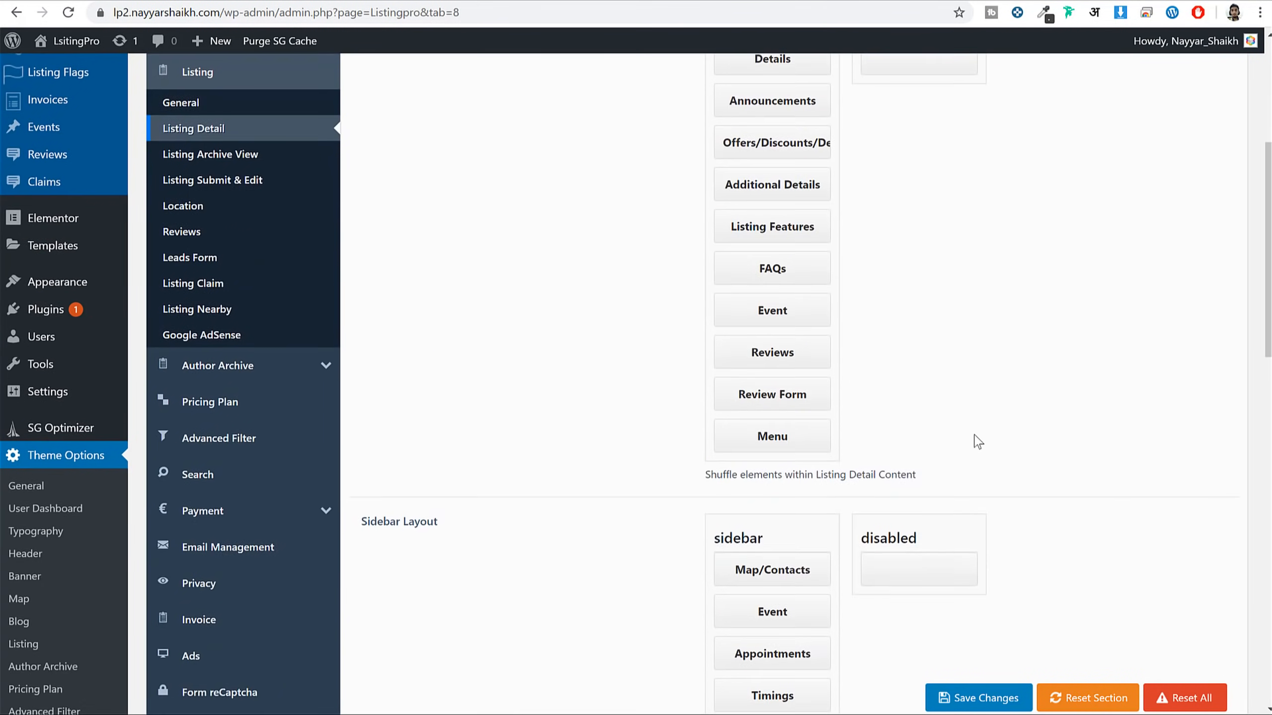
scroll(973, 440, "up", 5)
scroll(937, 476, "down", 3)
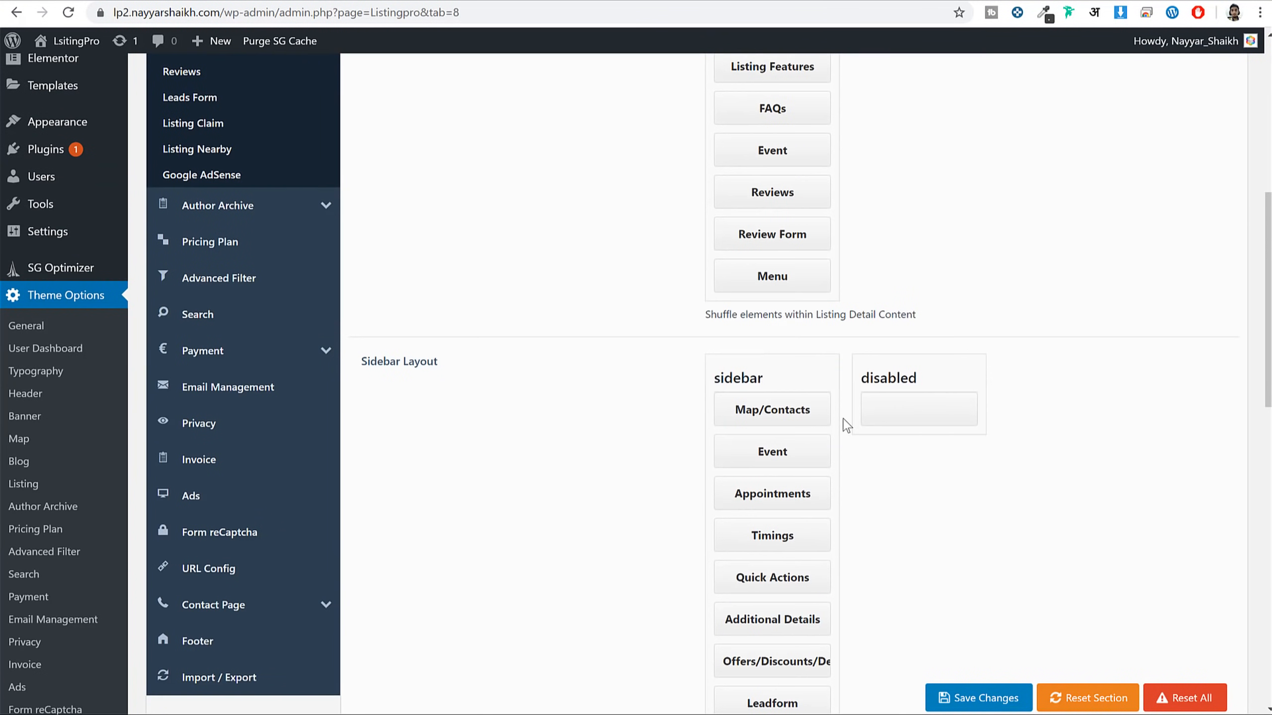
scroll(920, 436, "down", 2)
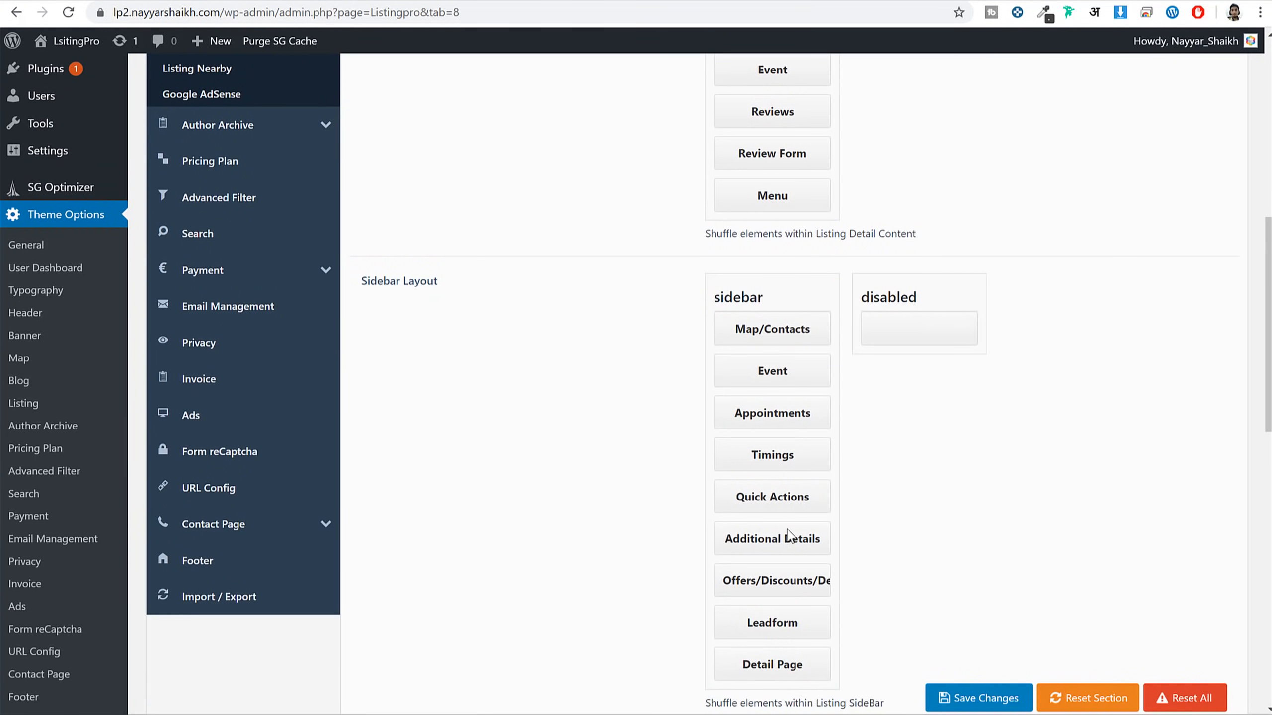
scroll(754, 494, "up", 10)
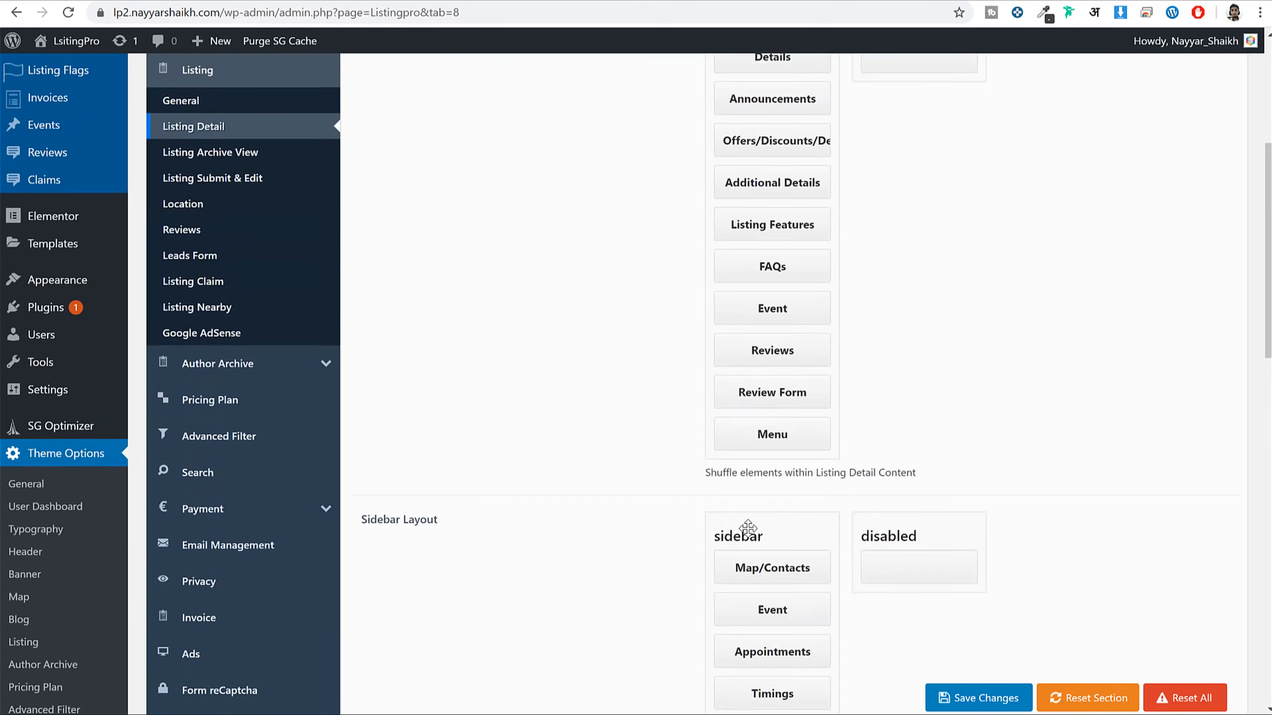
left_click(846, 260)
left_click(797, 316)
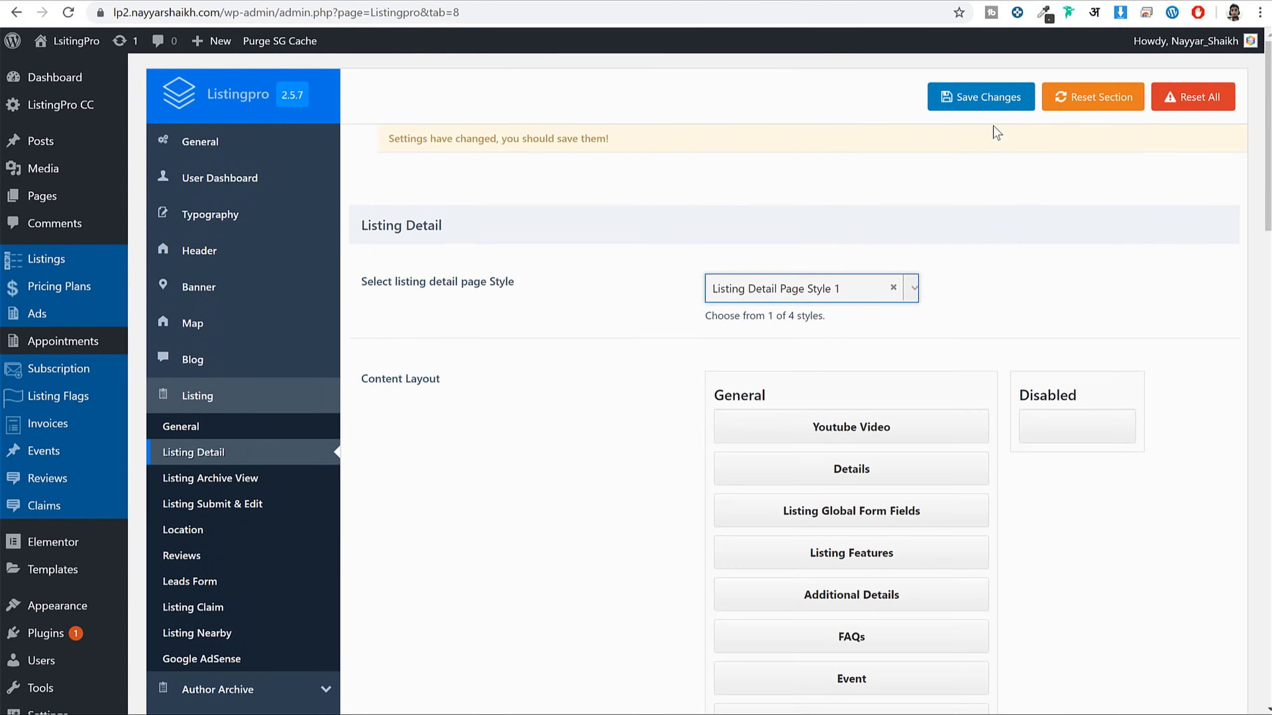
left_click(993, 100)
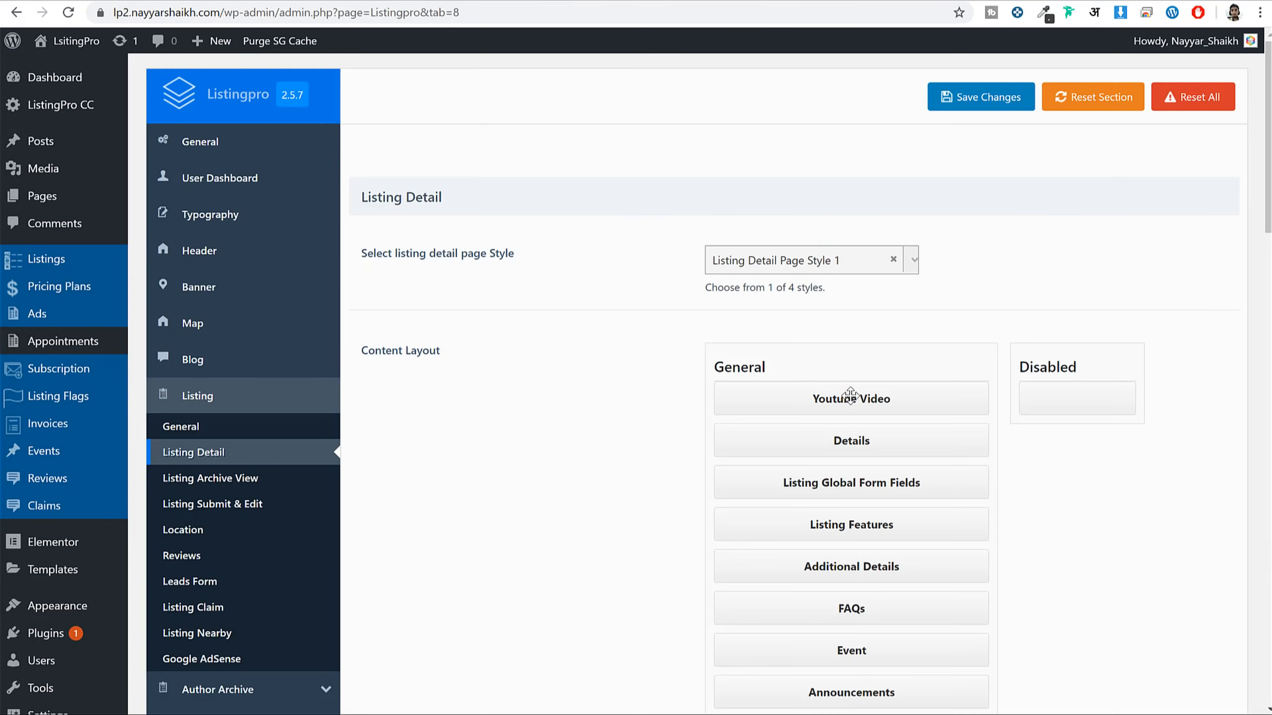
scroll(851, 396, "down", 10)
scroll(893, 475, "up", 10)
Switch Appointments and Image Menu to On in the ListingPro User Dashboard options
left_click(220, 185)
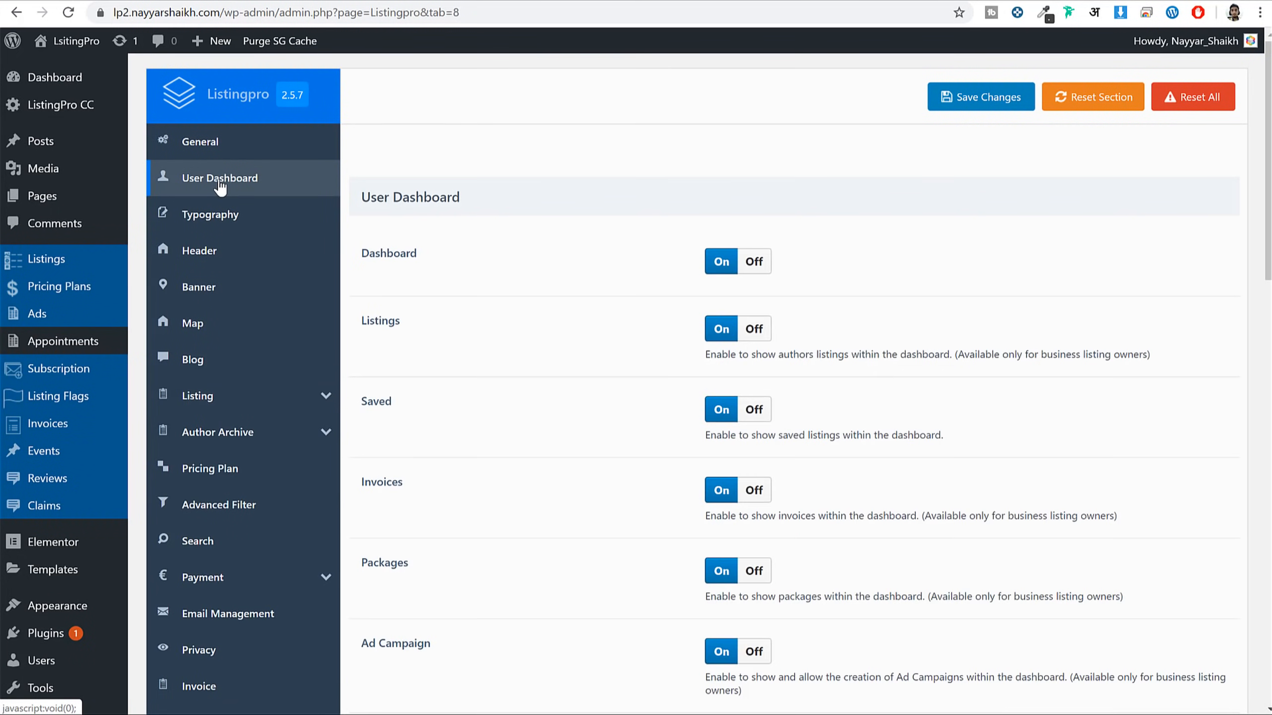
scroll(976, 395, "down", 8)
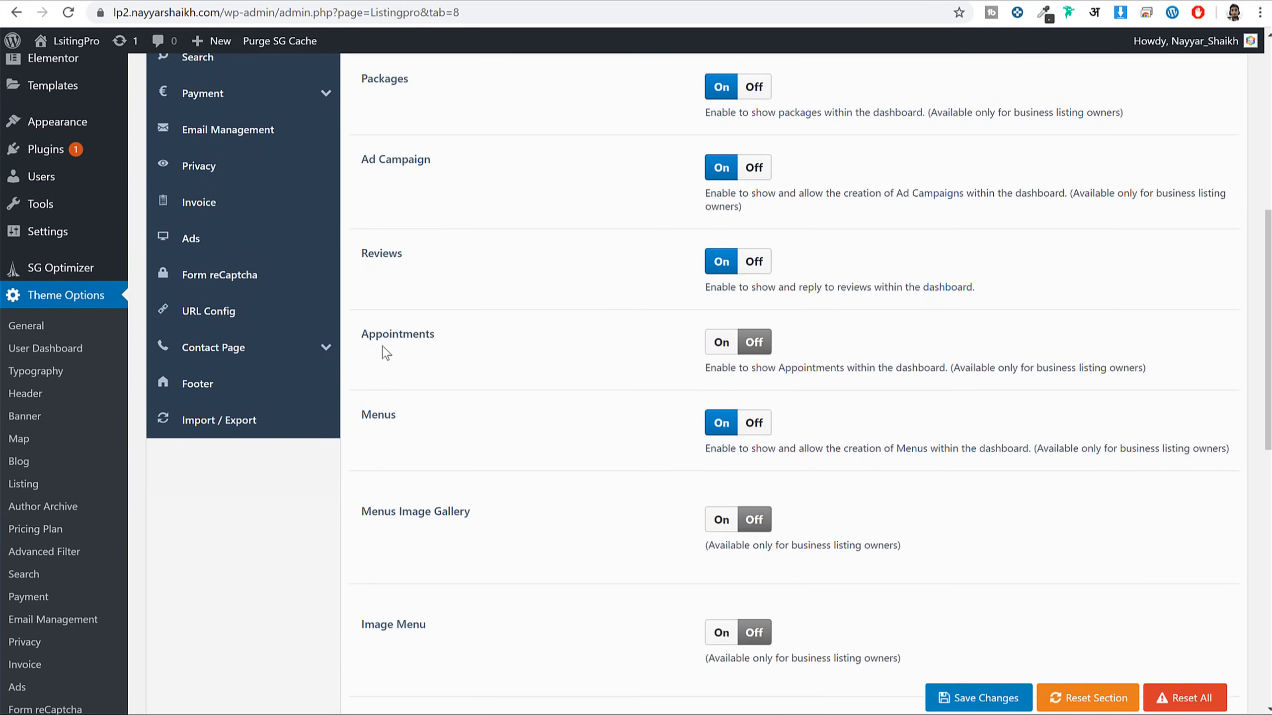
left_click_drag(369, 334, 504, 341)
left_click(721, 351)
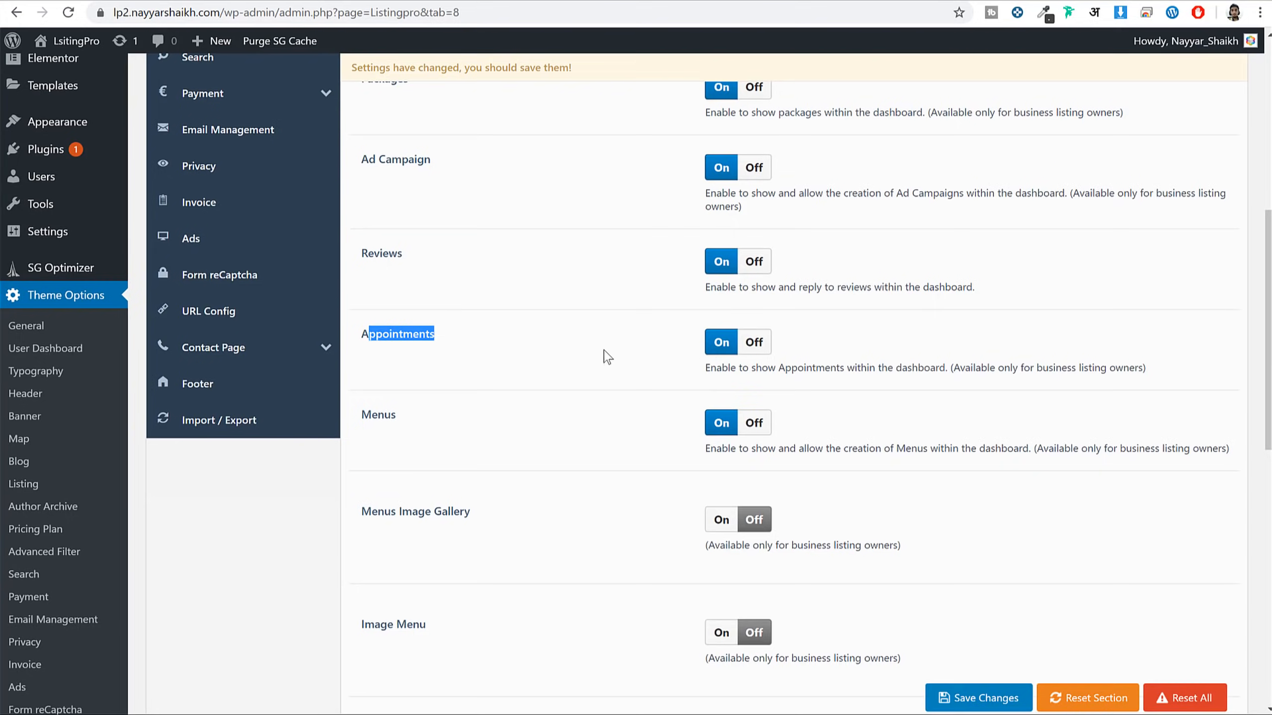
scroll(605, 356, "down", 4)
left_click_drag(367, 269, 674, 281)
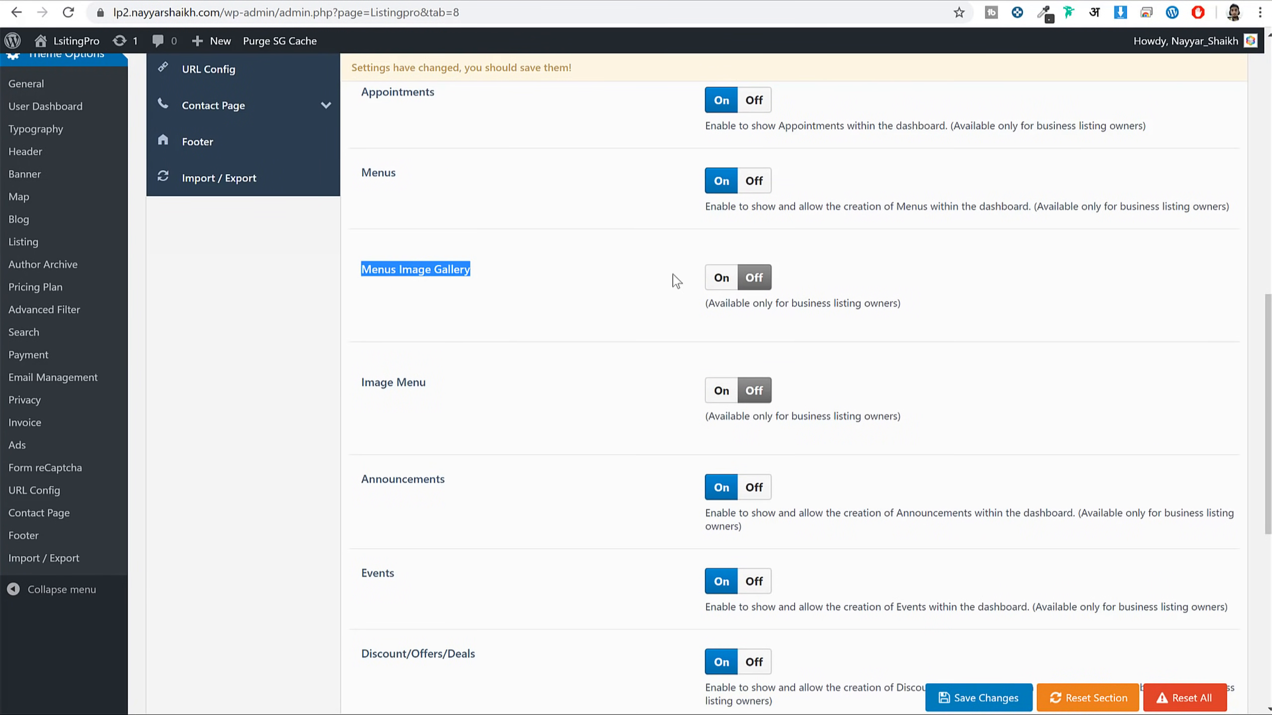
left_click(728, 393)
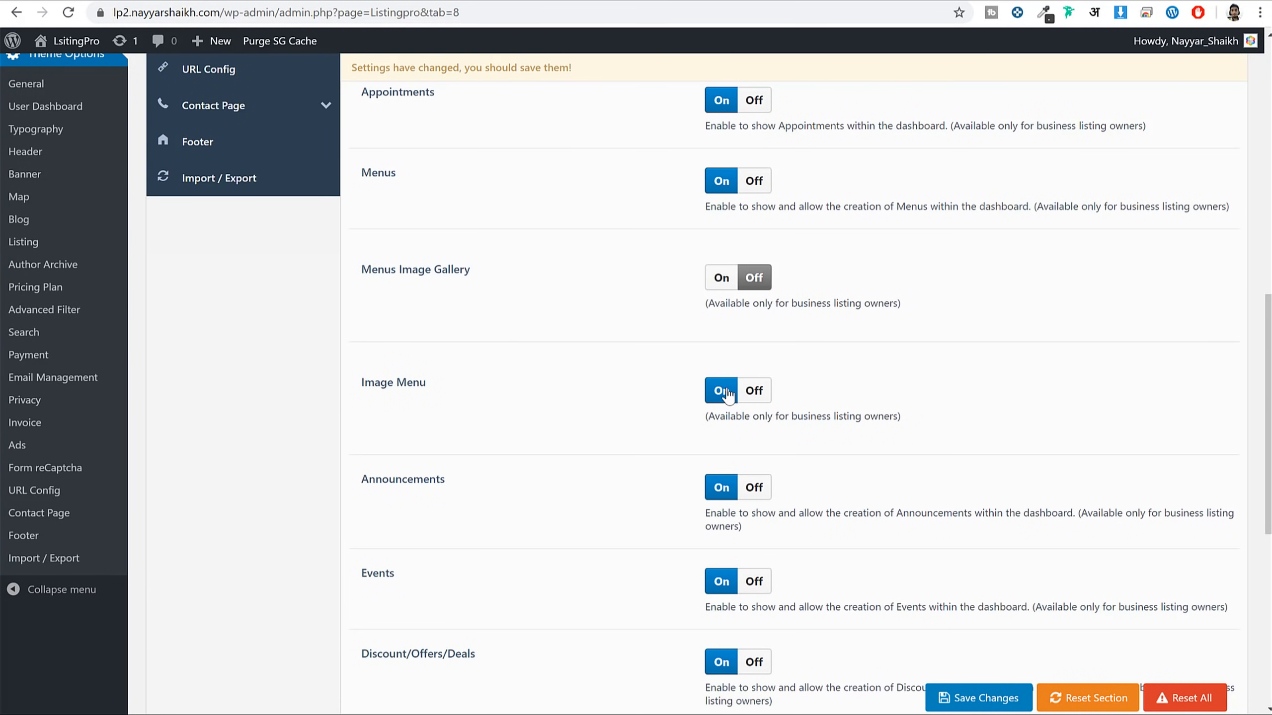
Save the User Dashboard settings and reload the front-end dashboard to confirm Appointments appears
scroll(854, 406, "down", 8)
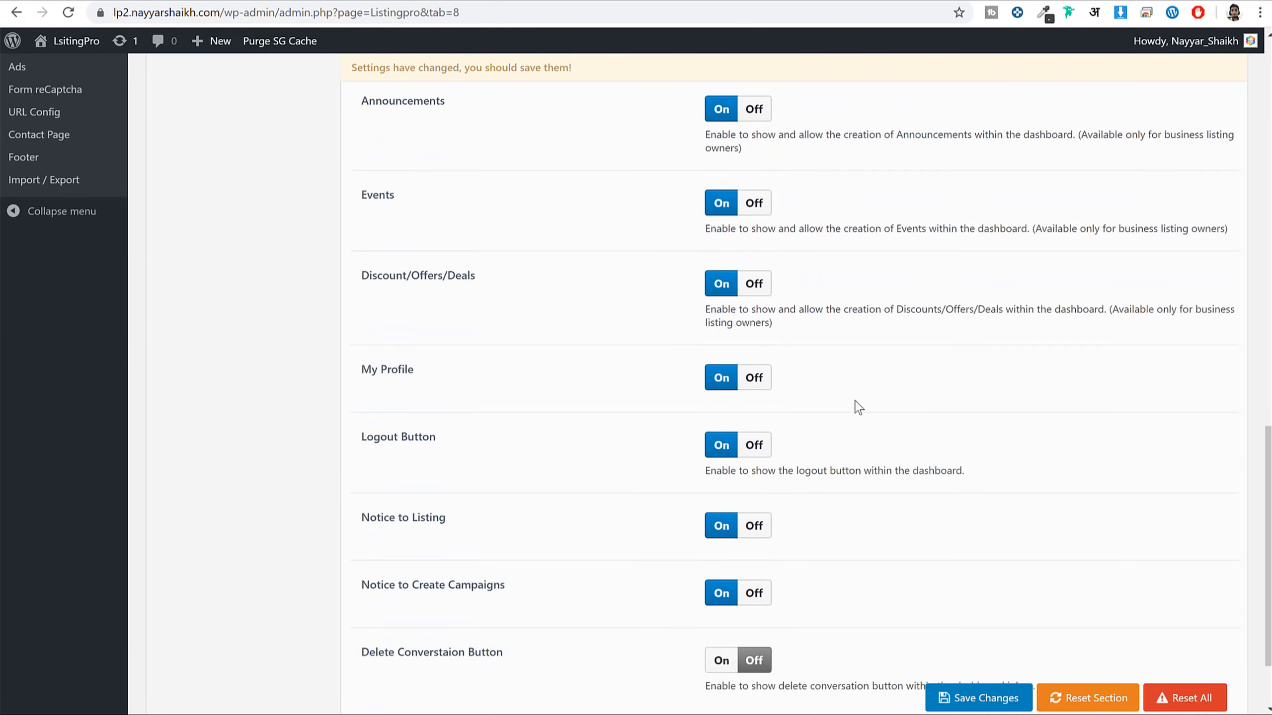
left_click(1020, 656)
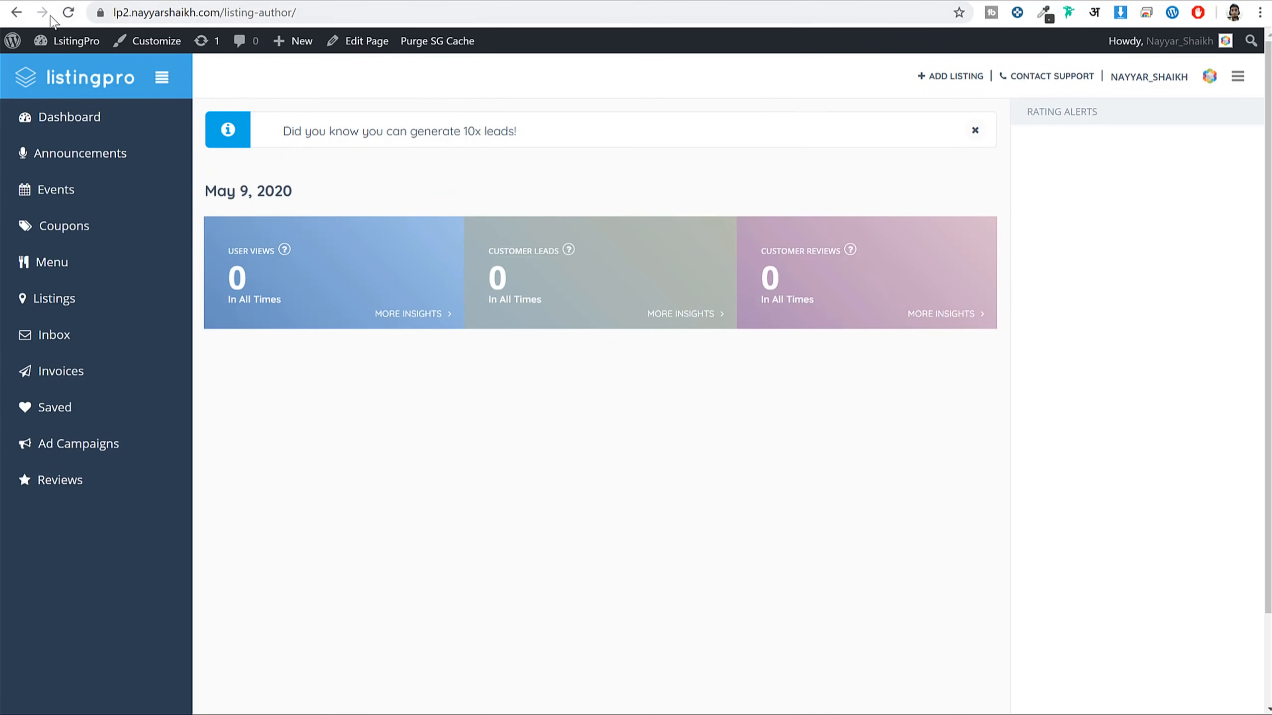
left_click(68, 11)
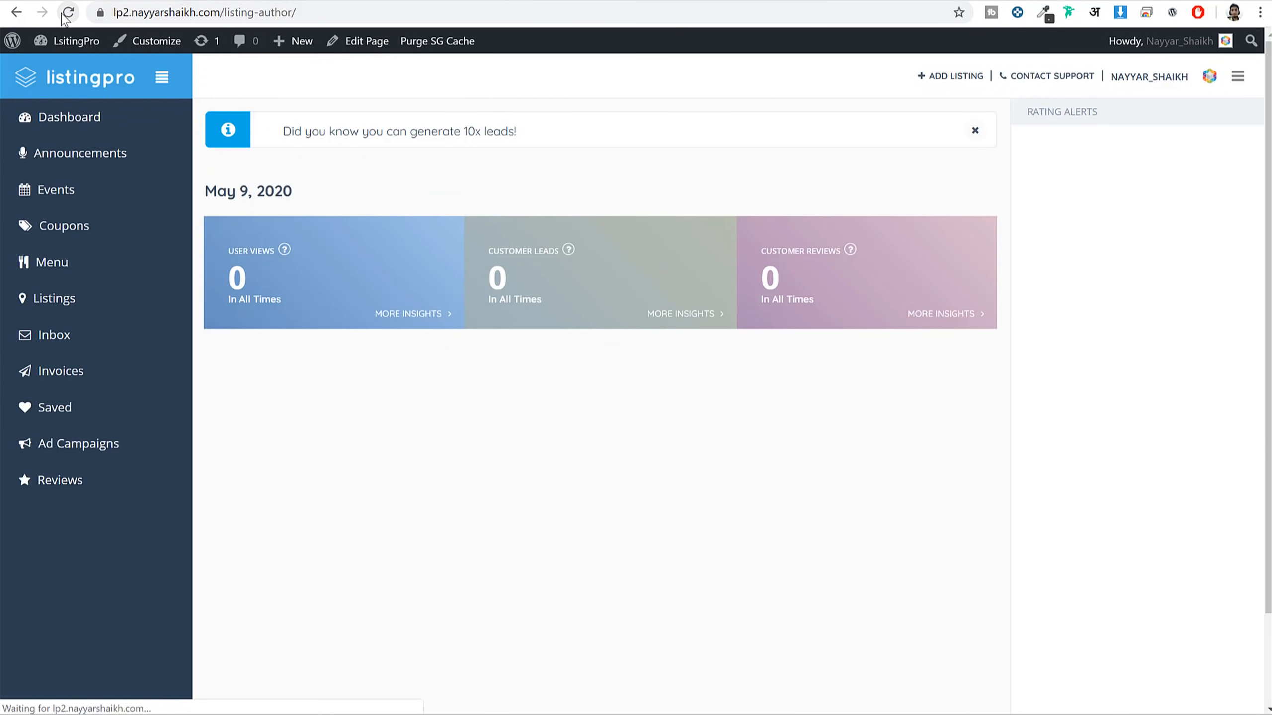
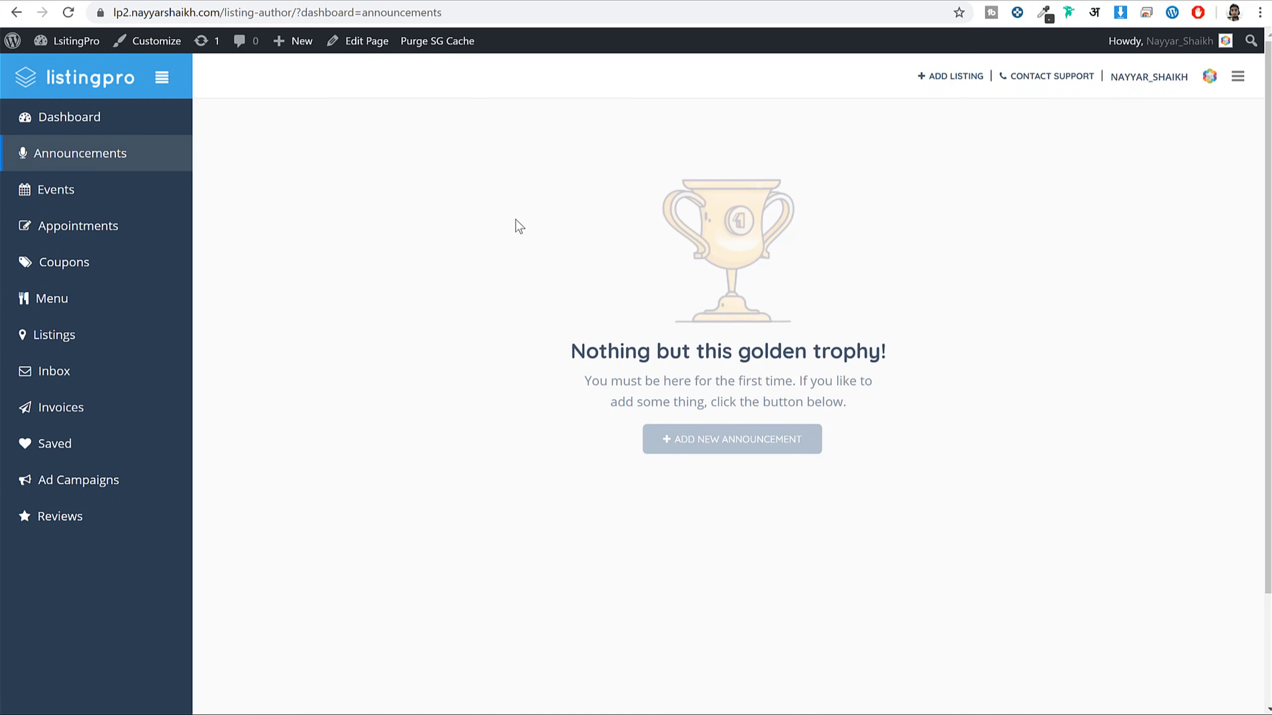
Start a new announcement for the Japonessa listing, trying the Book Now call to action
left_click(723, 447)
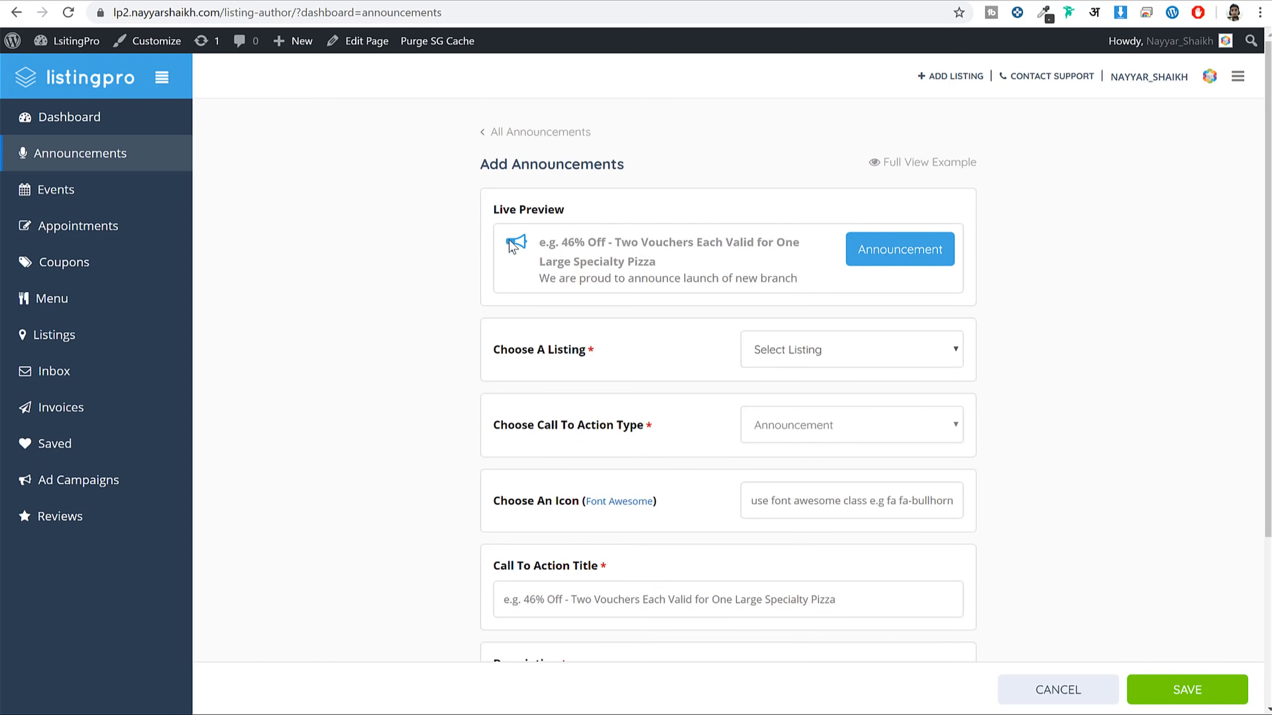
left_click_drag(511, 246, 614, 265)
left_click(616, 270)
left_click(790, 351)
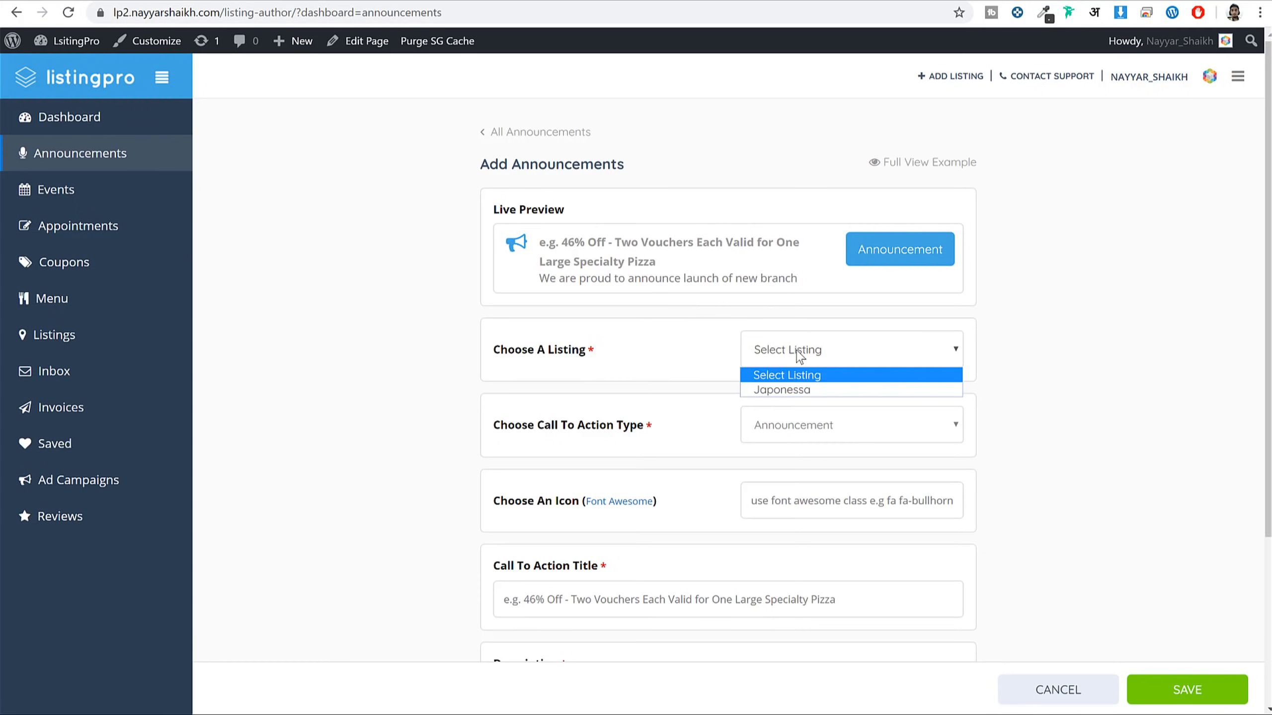
left_click(816, 391)
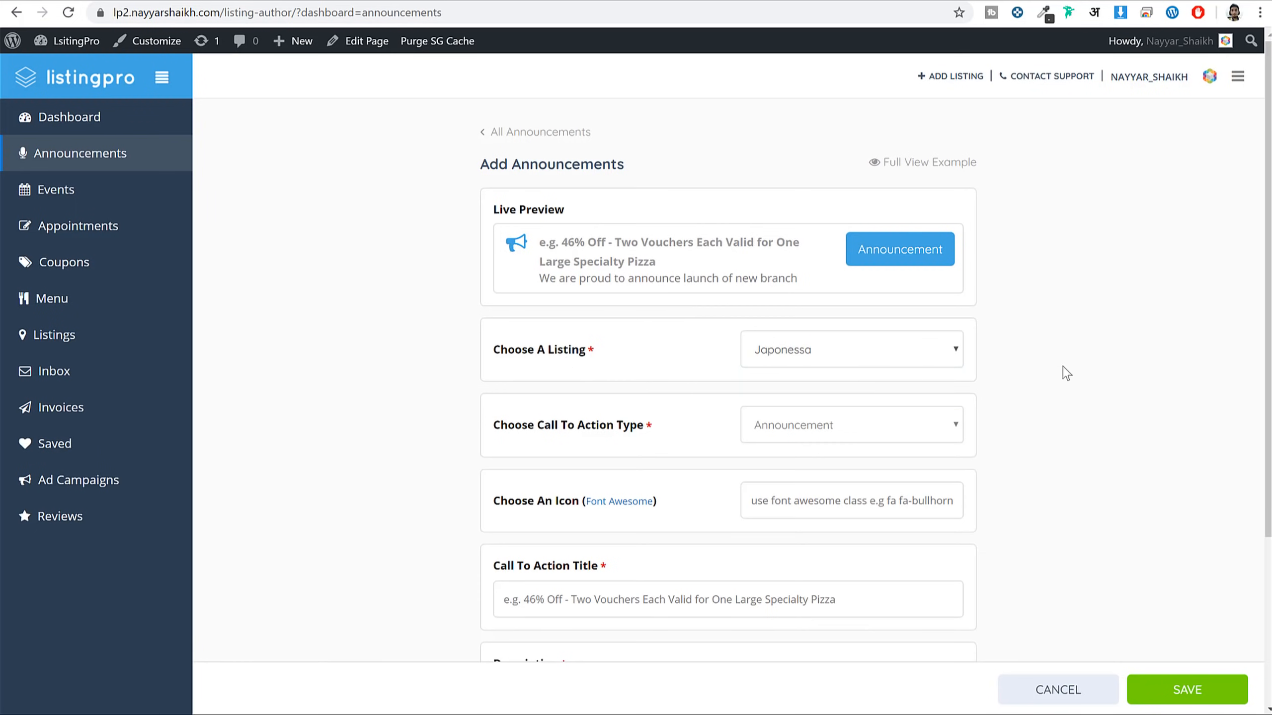
left_click_drag(516, 426, 639, 429)
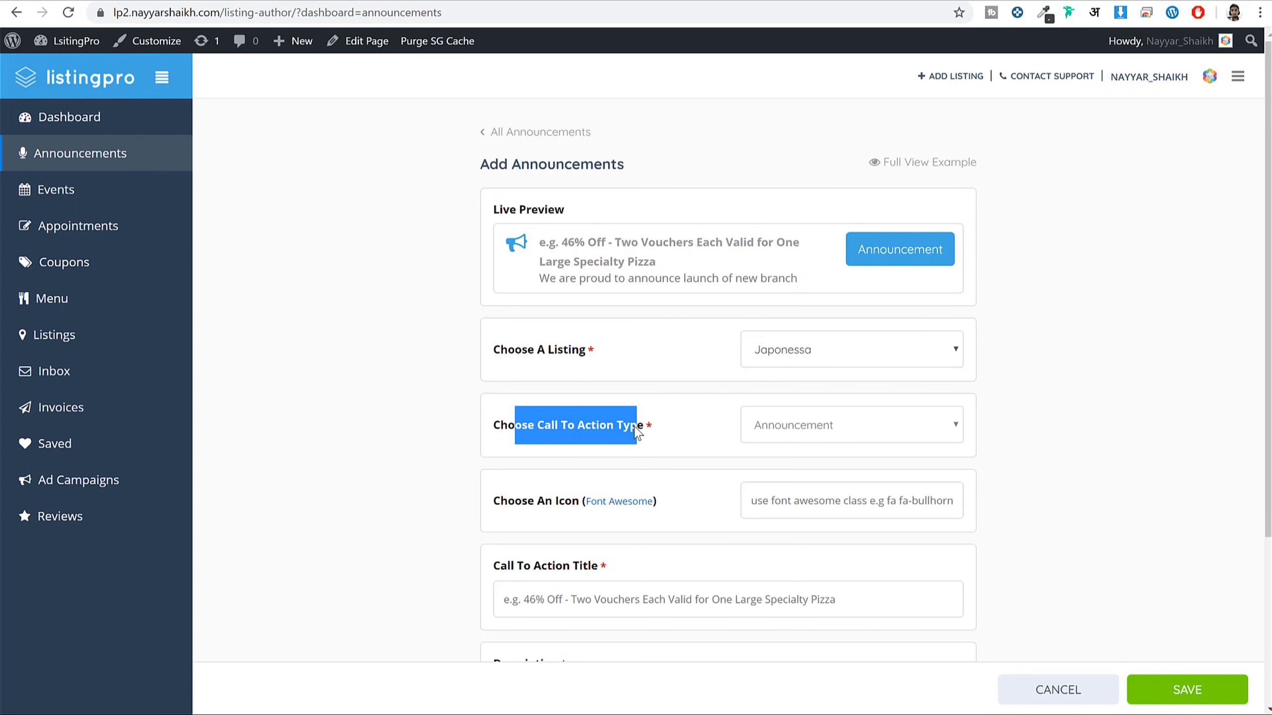
left_click(771, 431)
left_click(781, 466)
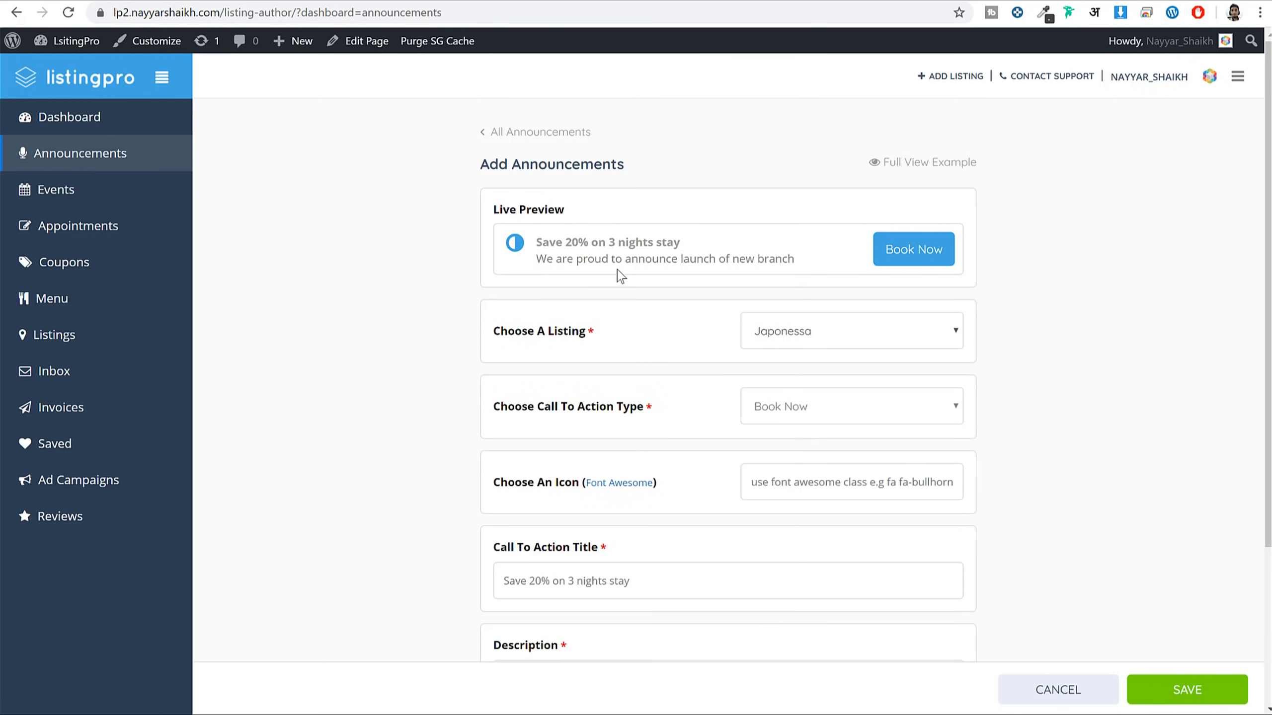
Try Buy Tickets, then set the call-to-action type back to Announcement
left_click_drag(548, 247, 686, 282)
left_click(780, 277)
left_click(825, 408)
left_click(821, 462)
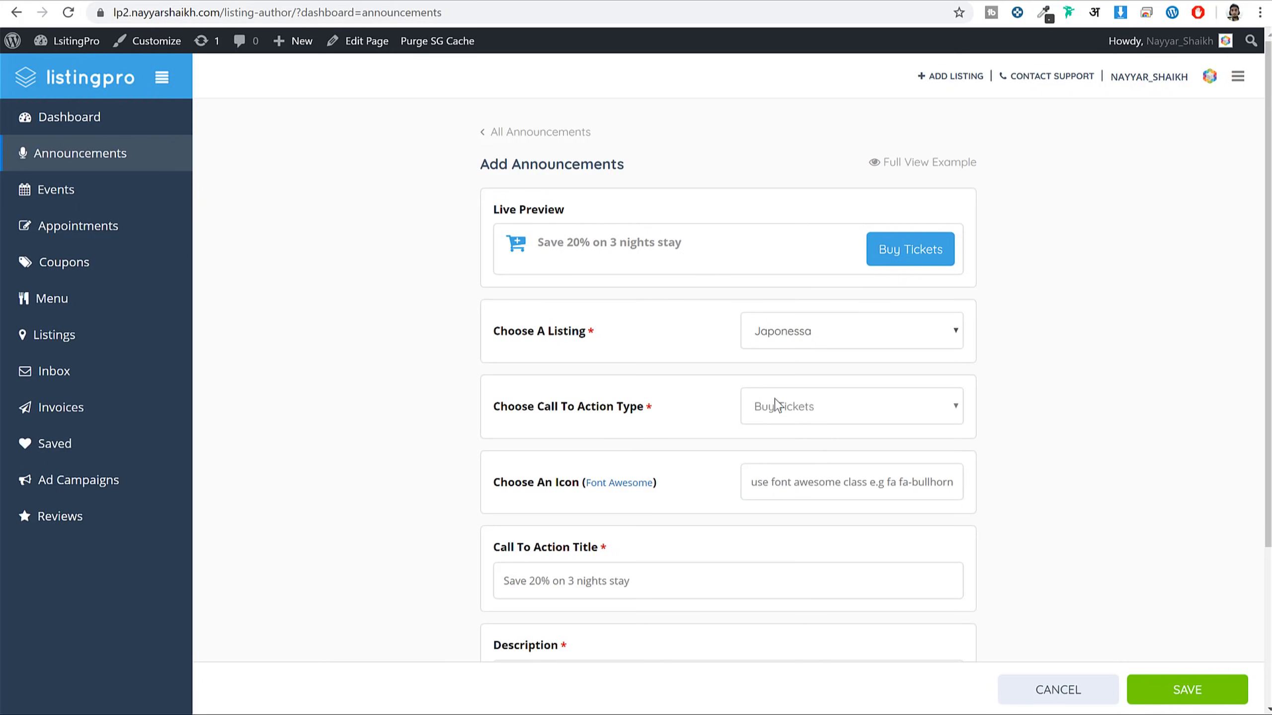
left_click(829, 413)
left_click(819, 429)
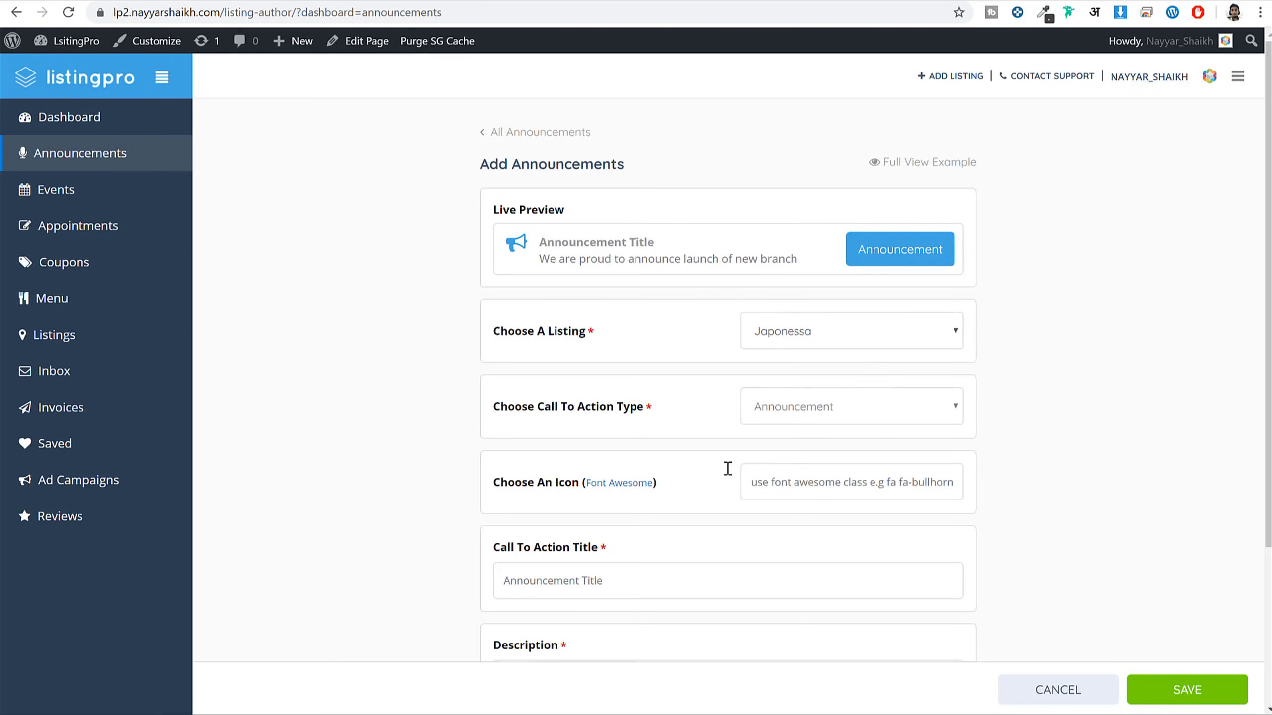
Copy the map-marker icon class from the Font Awesome page for the icon field
left_click(821, 484)
left_click(993, 1)
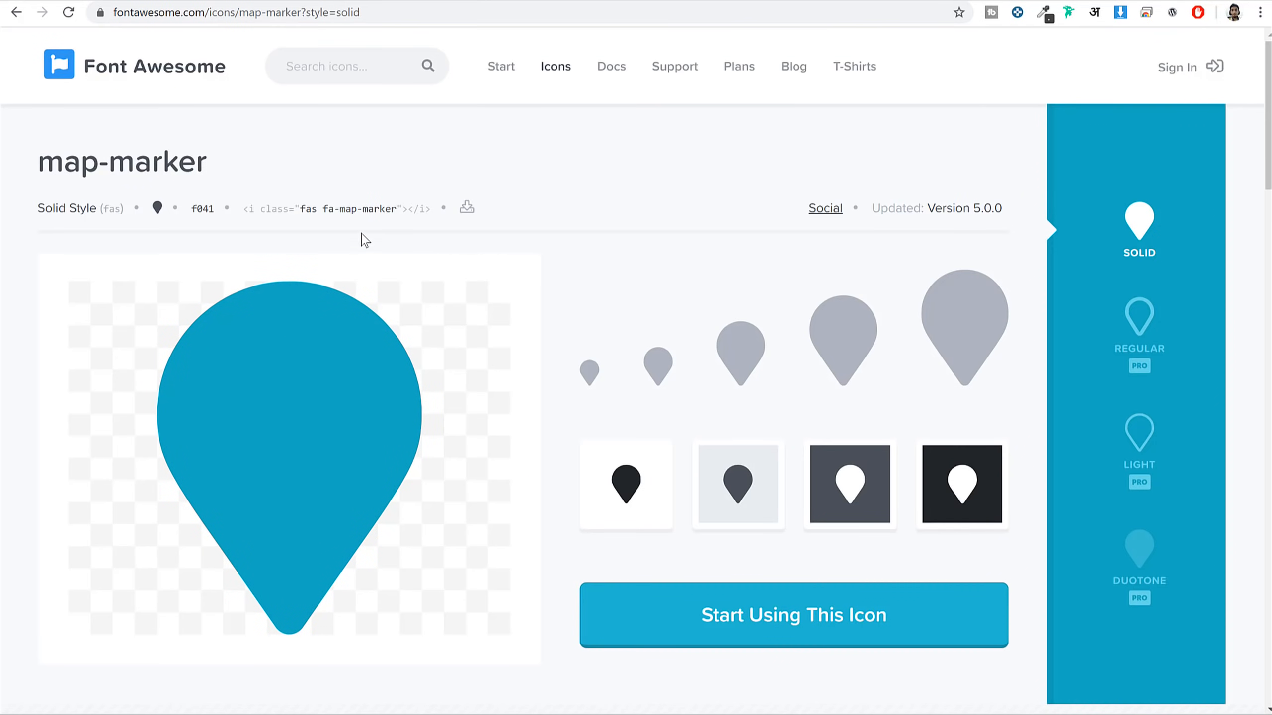
left_click(351, 209)
left_click(417, 2)
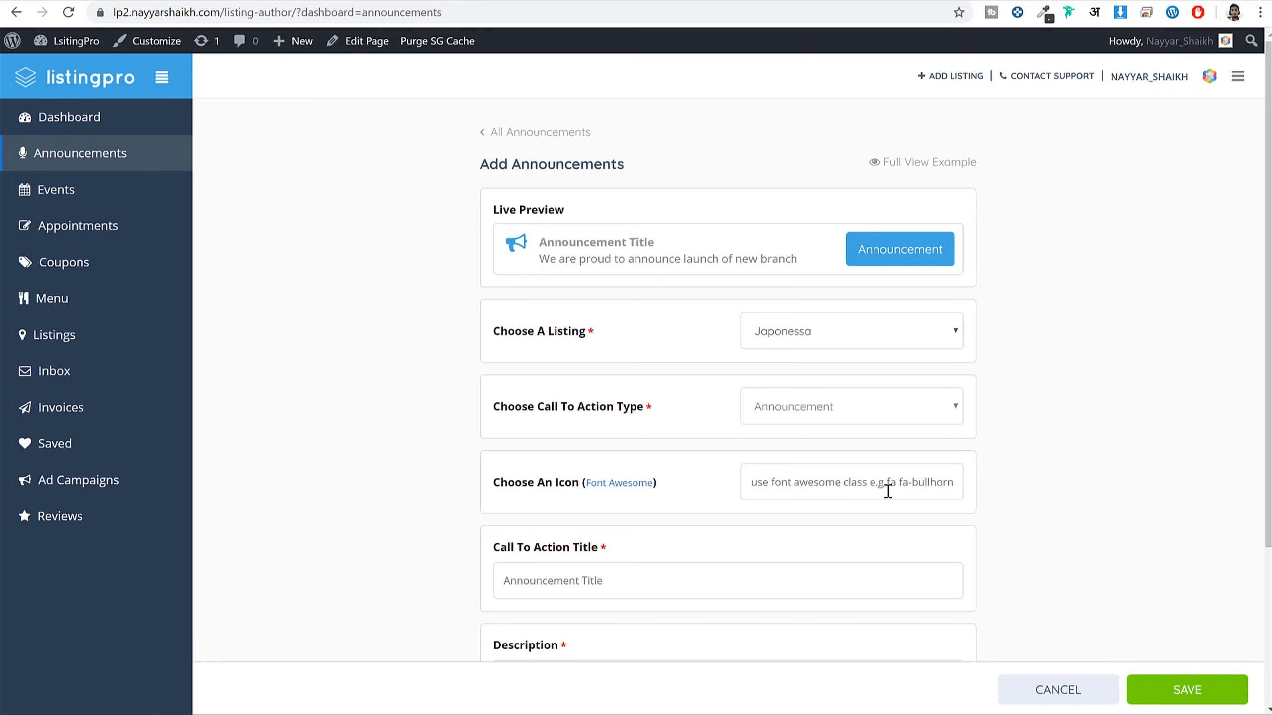
Review the announcement's title, description, button text and button link fields
scroll(1062, 401, "down", 4)
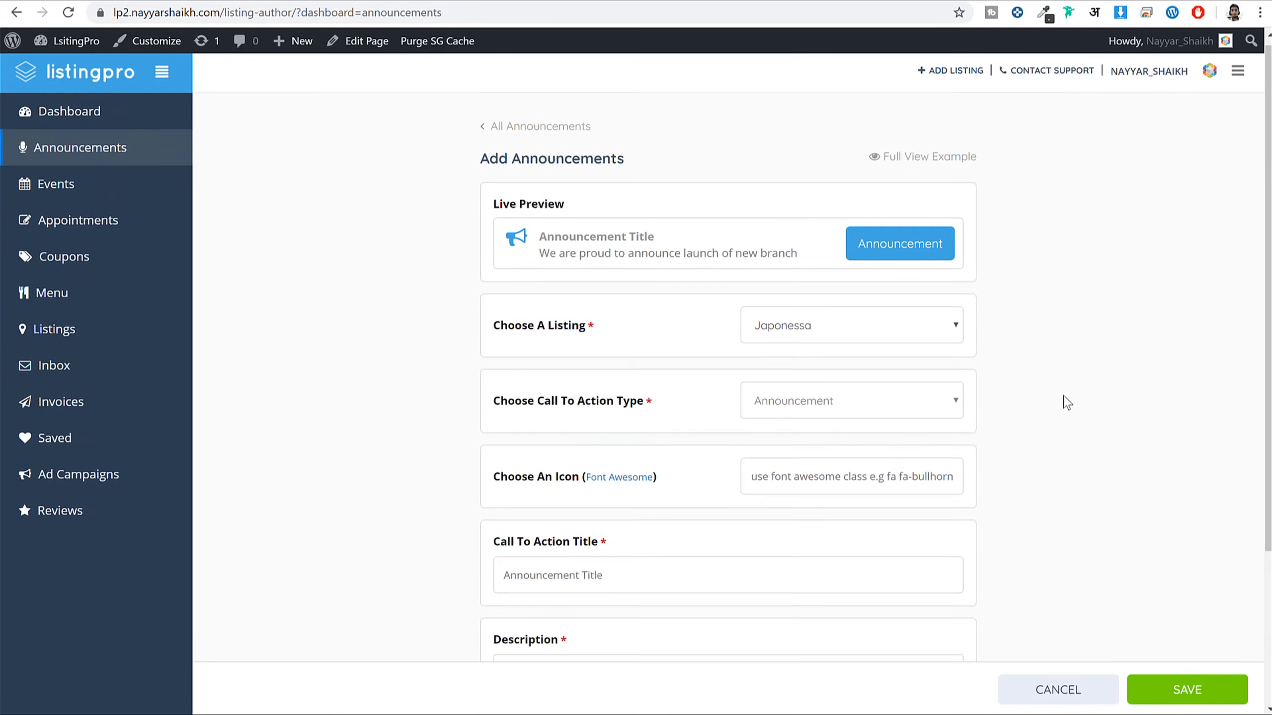
scroll(703, 450, "up", 3)
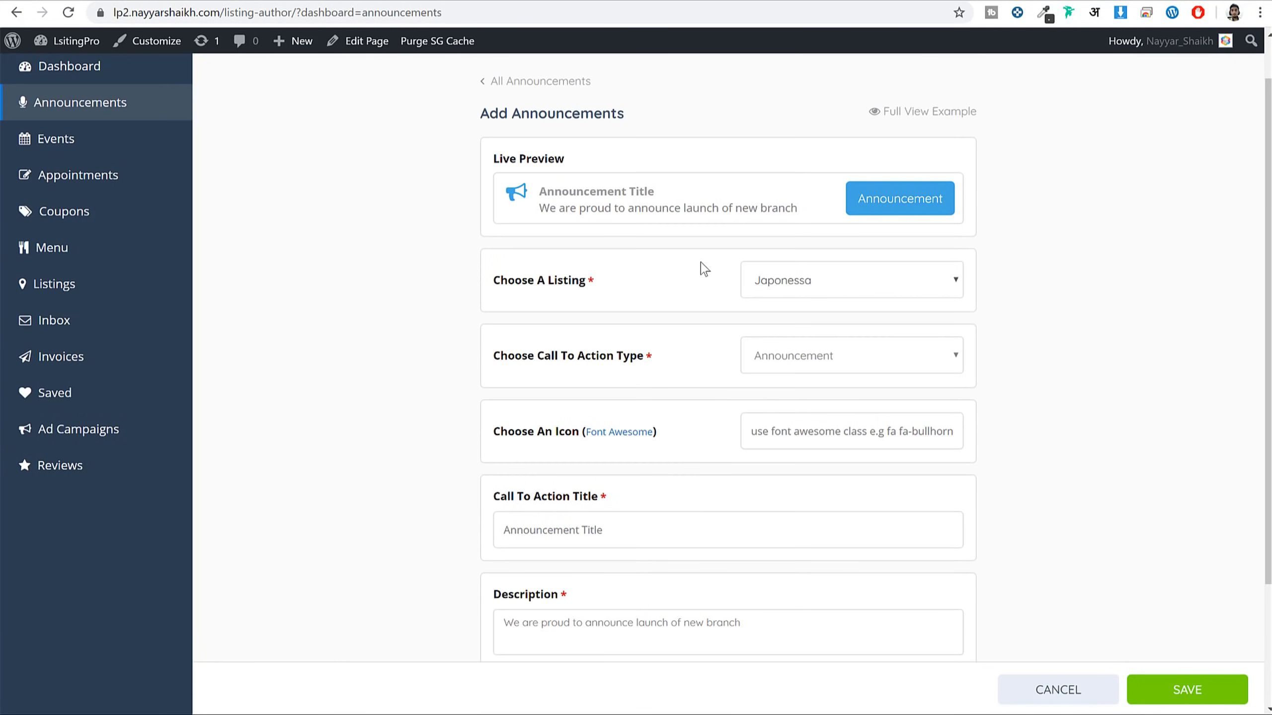
left_click_drag(652, 190, 521, 106)
scroll(667, 573, "down", 3)
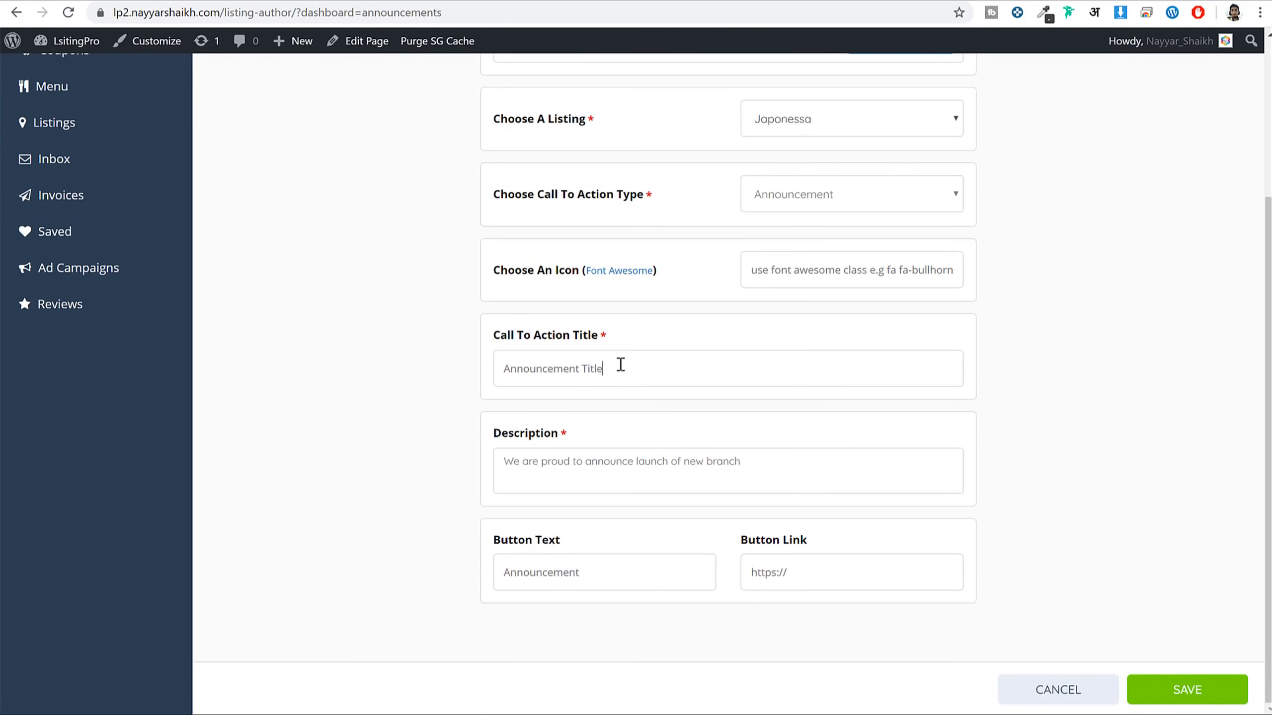
triple_click(621, 365)
left_click(619, 473)
left_click_drag(787, 469, 472, 463)
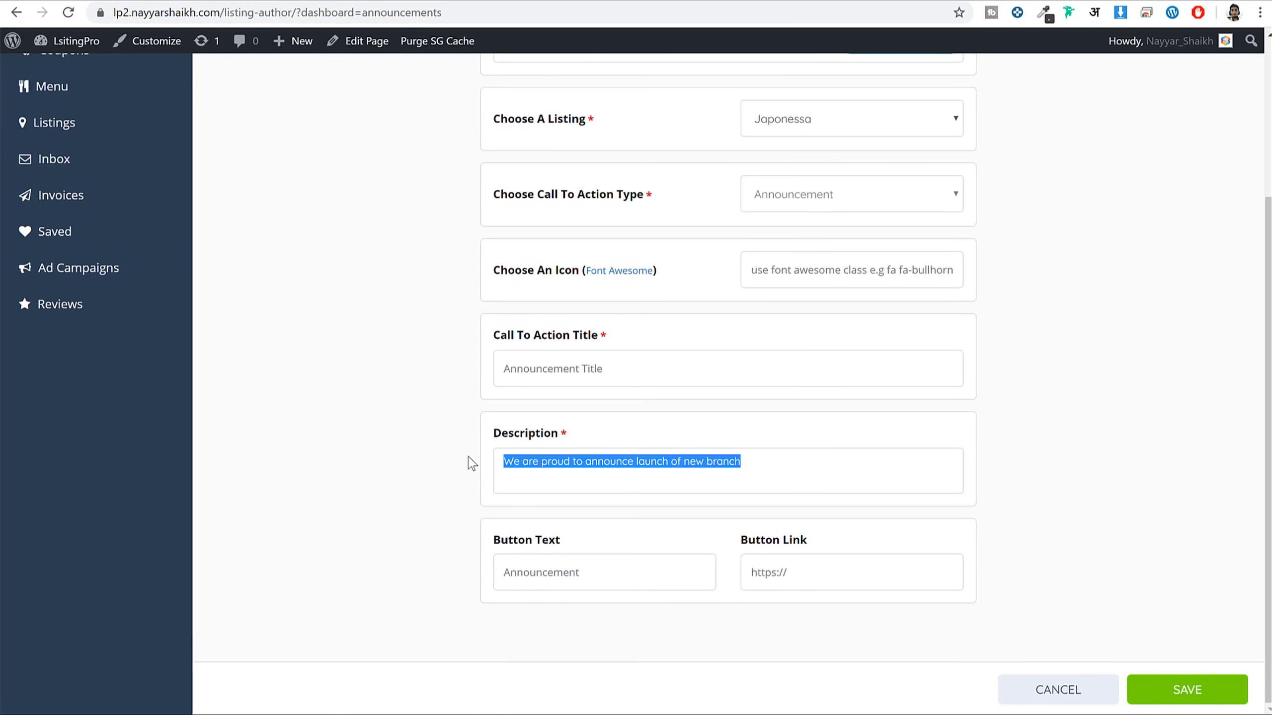
scroll(648, 491, "up", 4)
mouse_move(556, 271)
left_mouse_down()
mouse_move(540, 263)
mouse_move(704, 264)
mouse_move(547, 264)
left_mouse_up()
scroll(675, 401, "down", 3)
scroll(678, 411, "down", 1)
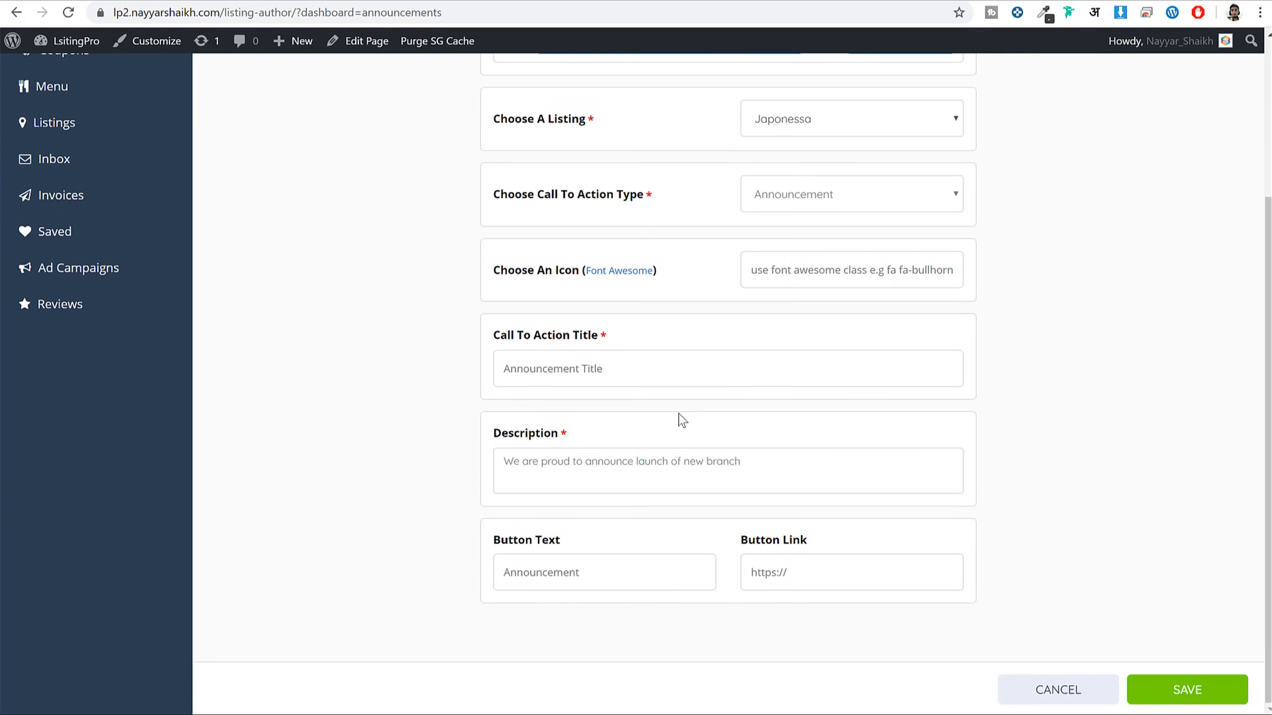
double_click(639, 572)
left_click(773, 569)
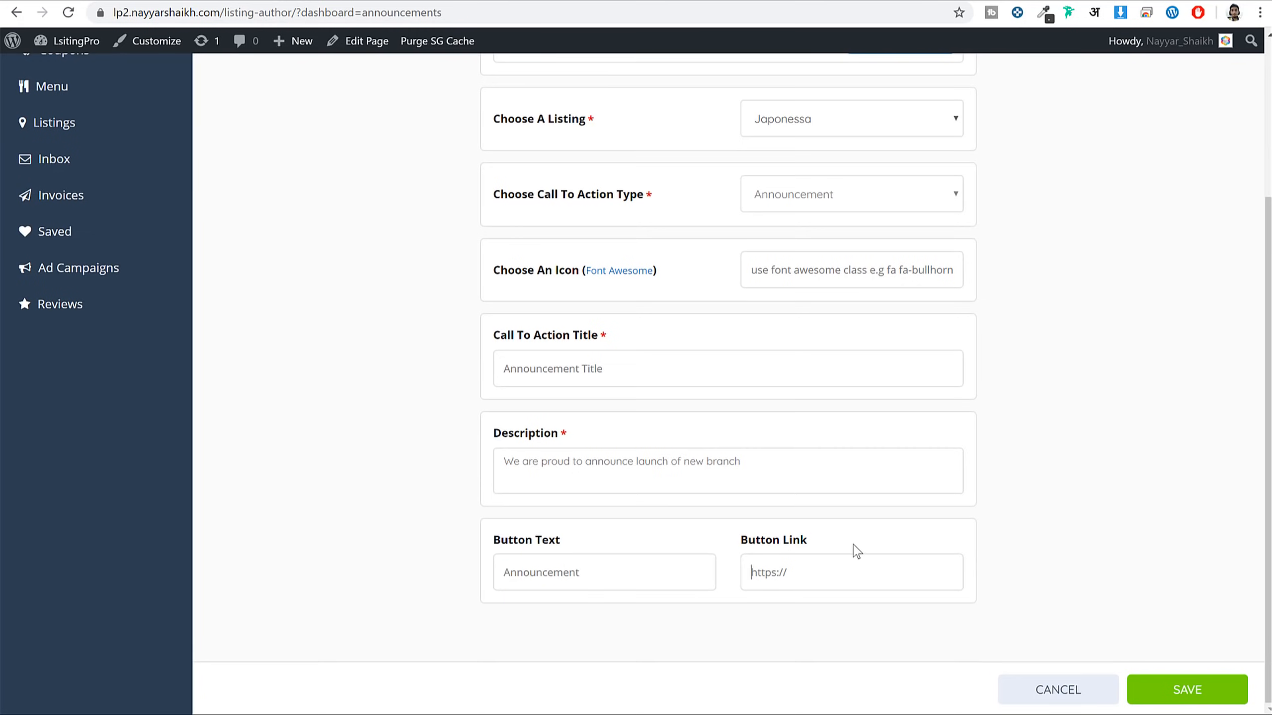
scroll(841, 558, "up", 4)
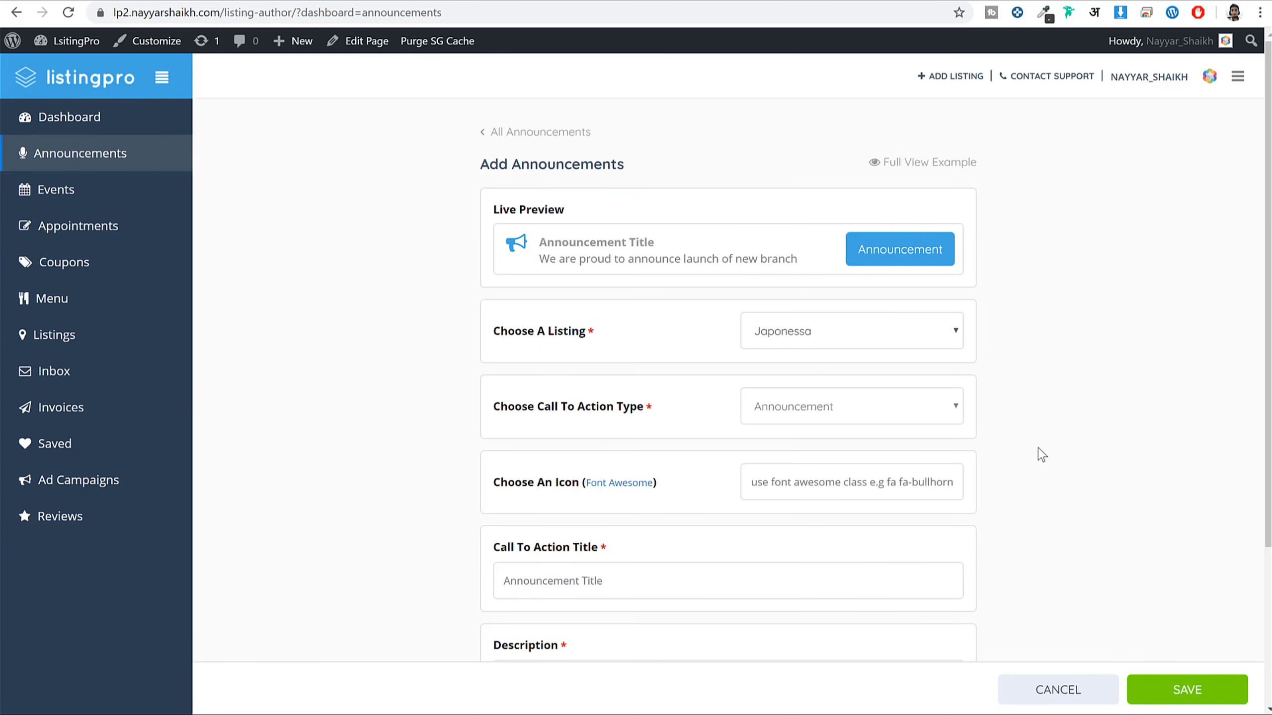
scroll(1040, 451, "down", 4)
Save the announcement and go to the Listings page to reach Japonessa
left_click(1191, 690)
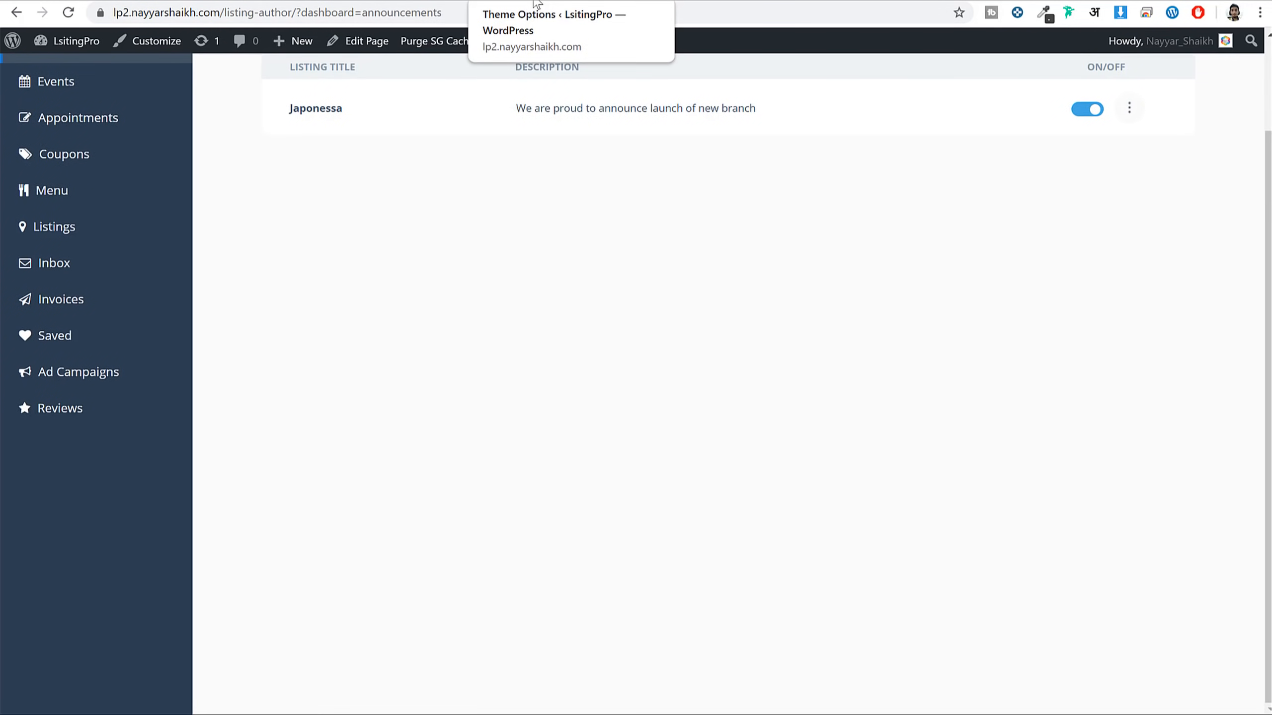
scroll(471, 170, "up", 2)
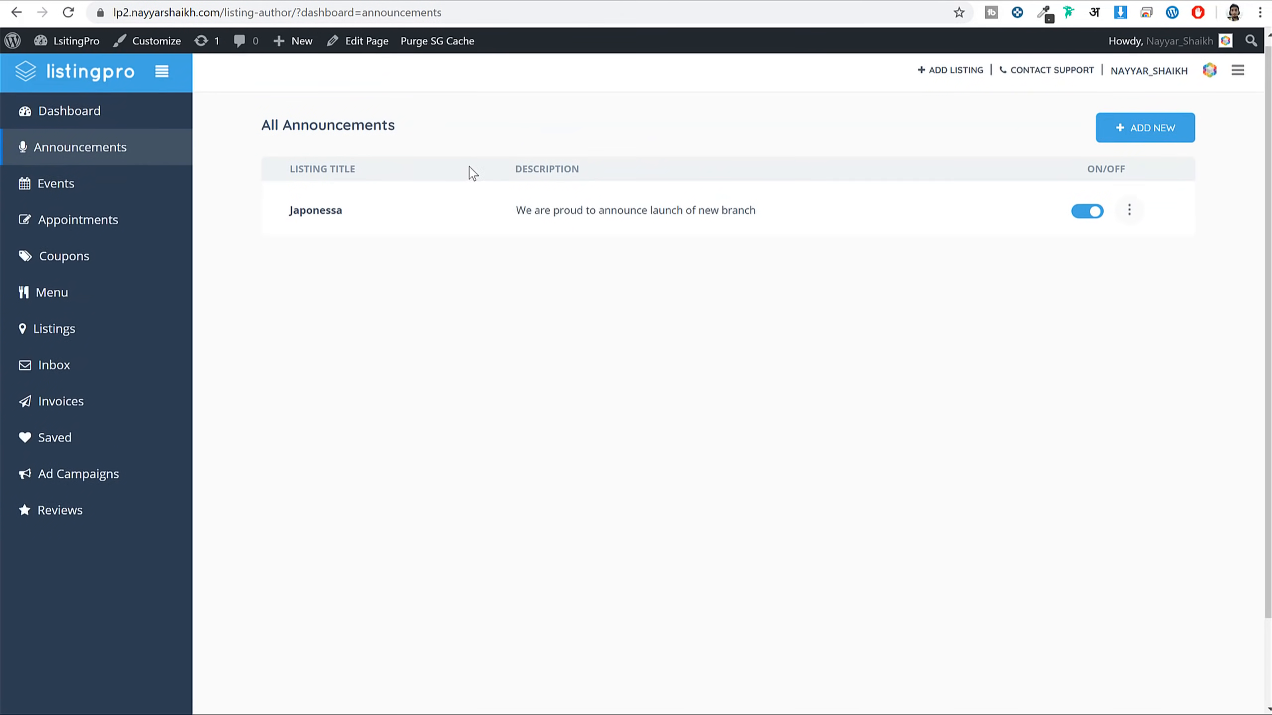
left_click(90, 336)
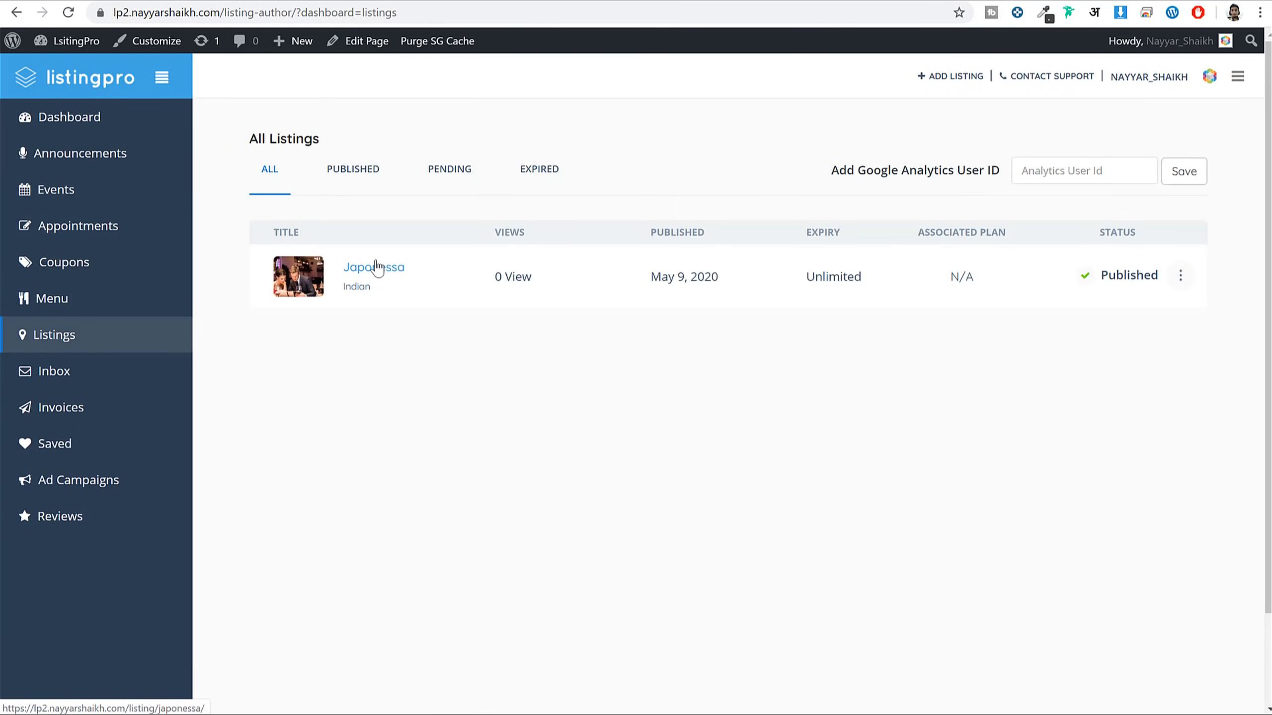
right_click(378, 265)
key("Escape")
Move Announcements up to just below Youtube Video in the Listing Detail layout and save
left_click(380, 268)
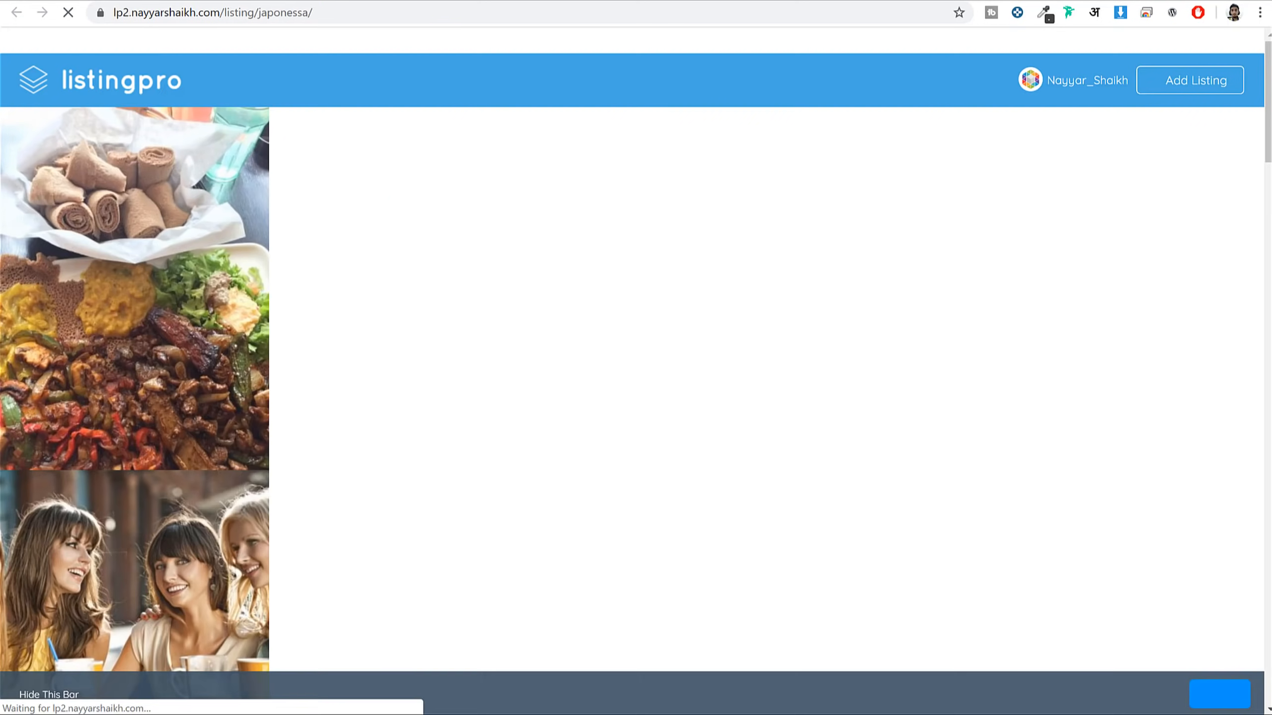
scroll(696, 236, "down", 15)
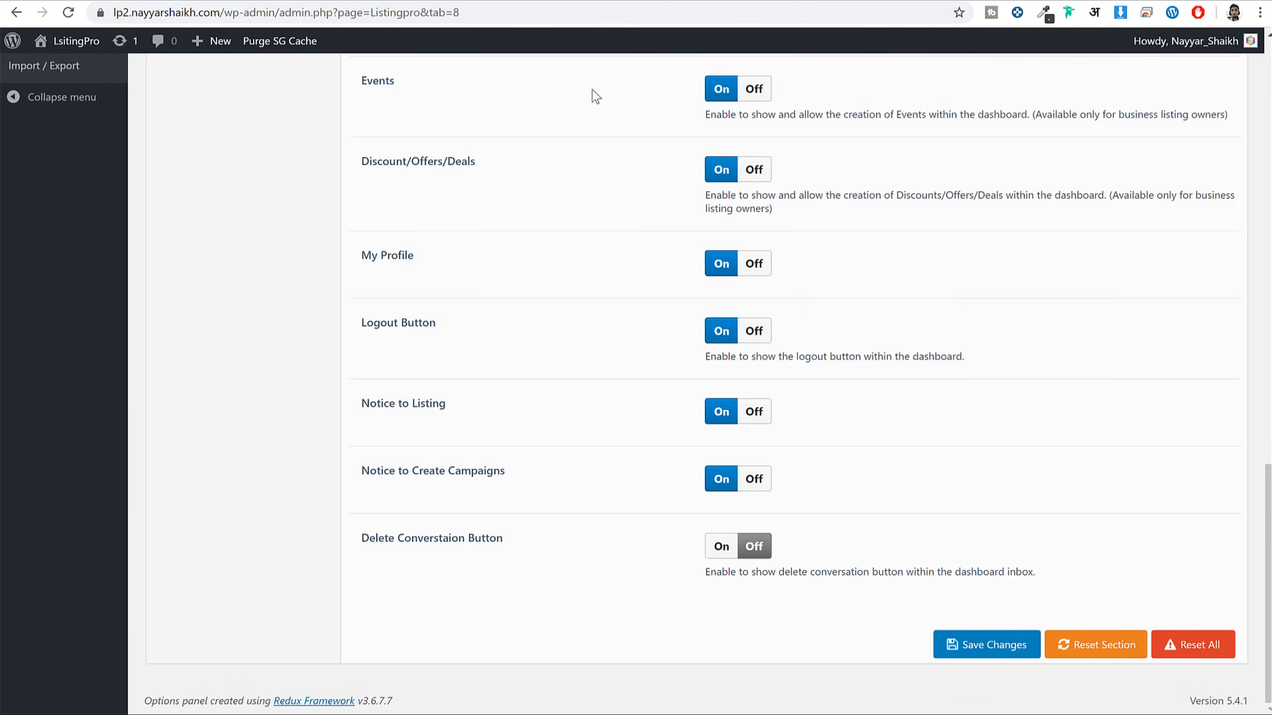
scroll(599, 401, "up", 20)
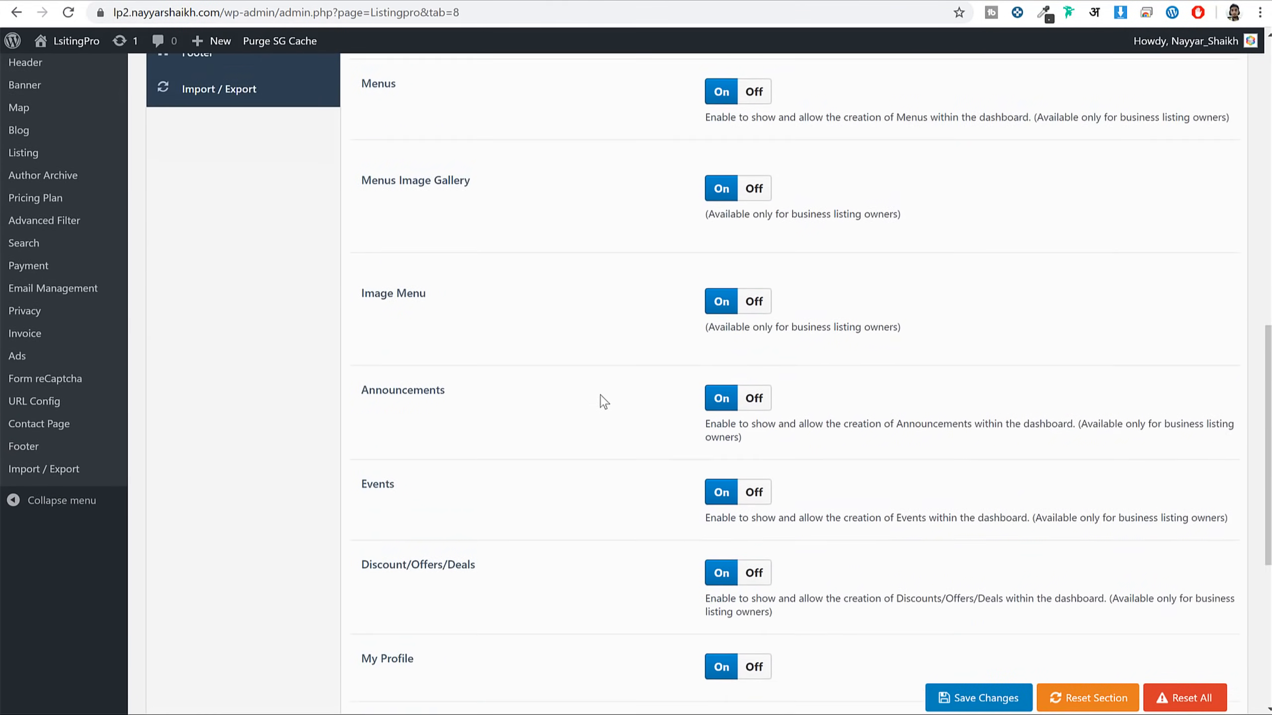
left_click(238, 144)
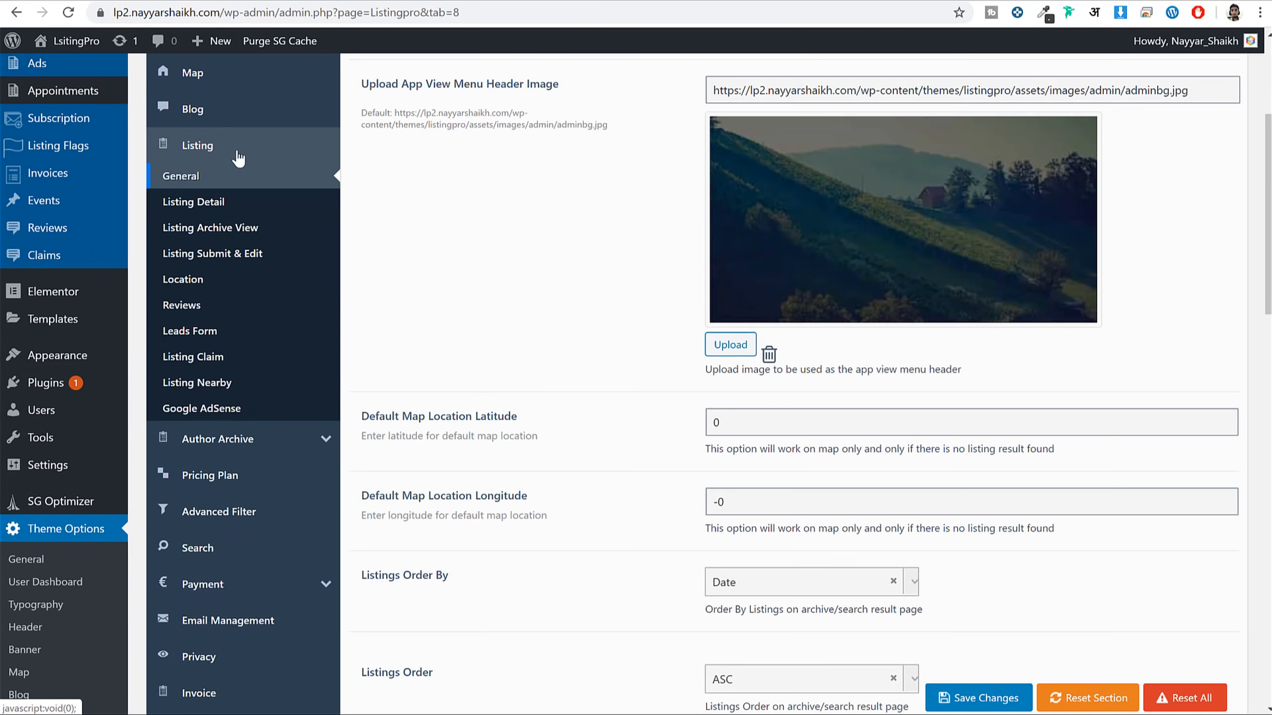
left_click(237, 205)
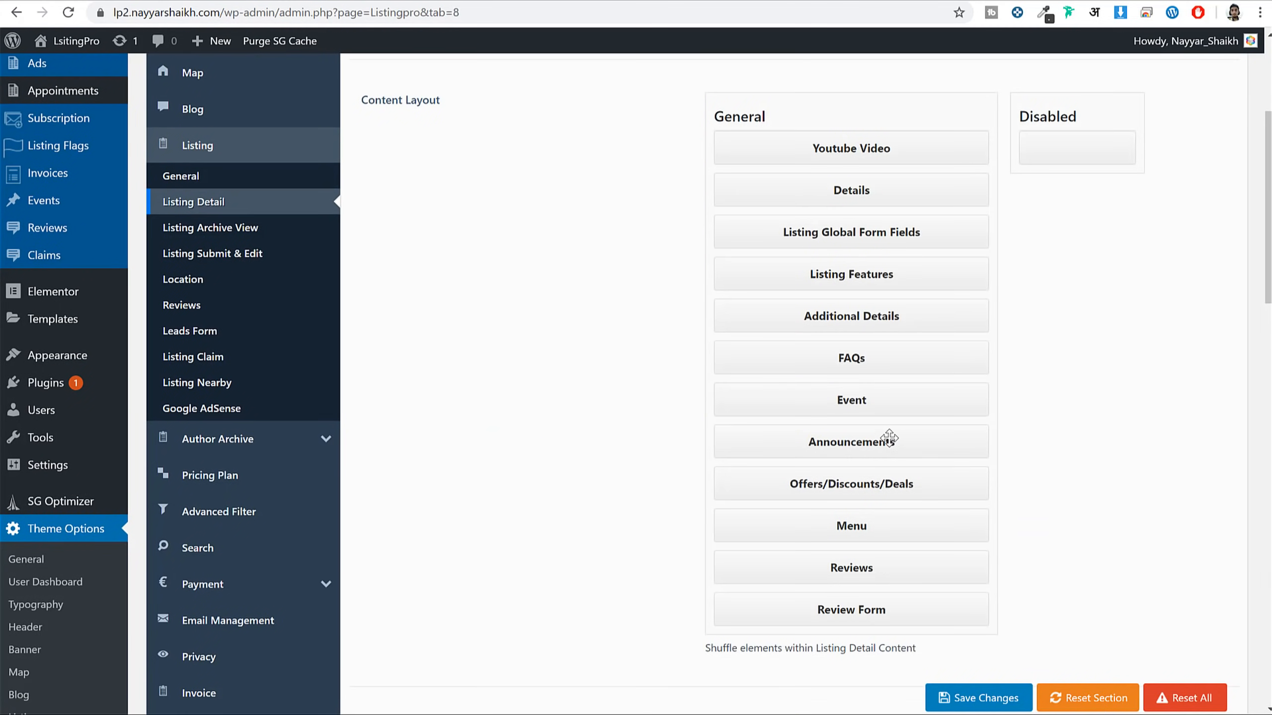
left_click_drag(890, 442, 893, 235)
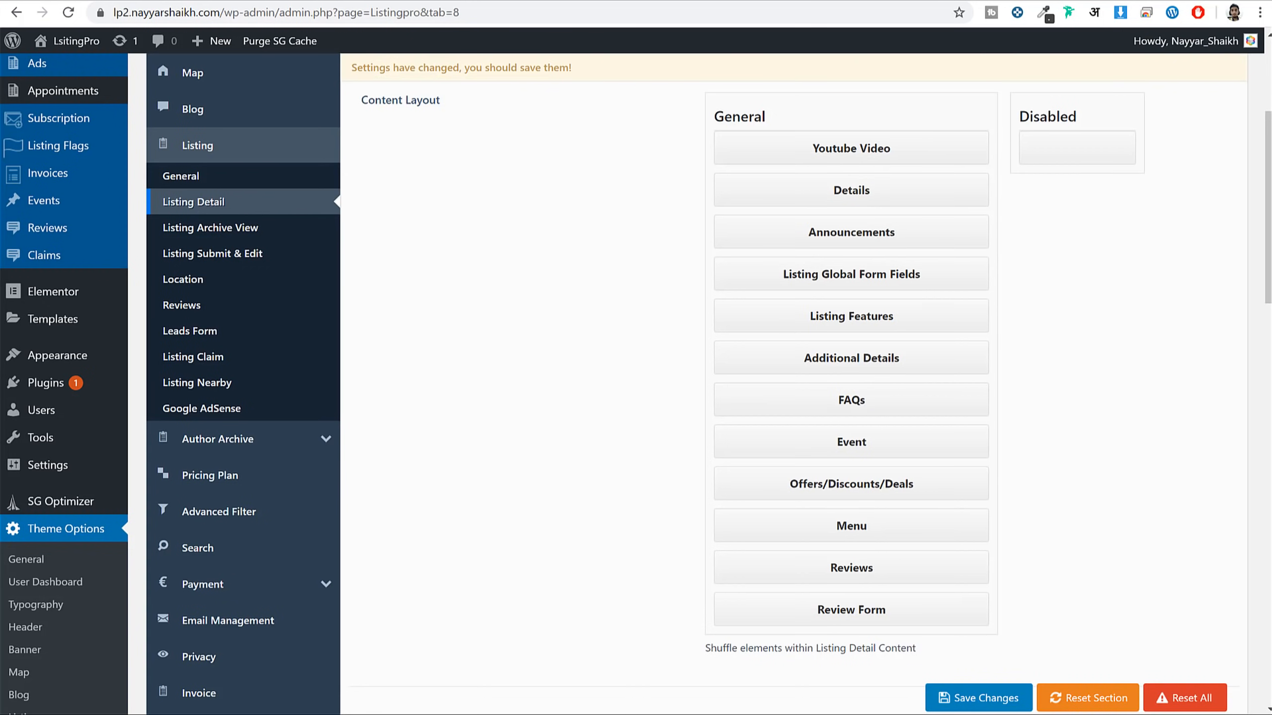
key("ctrl+s")
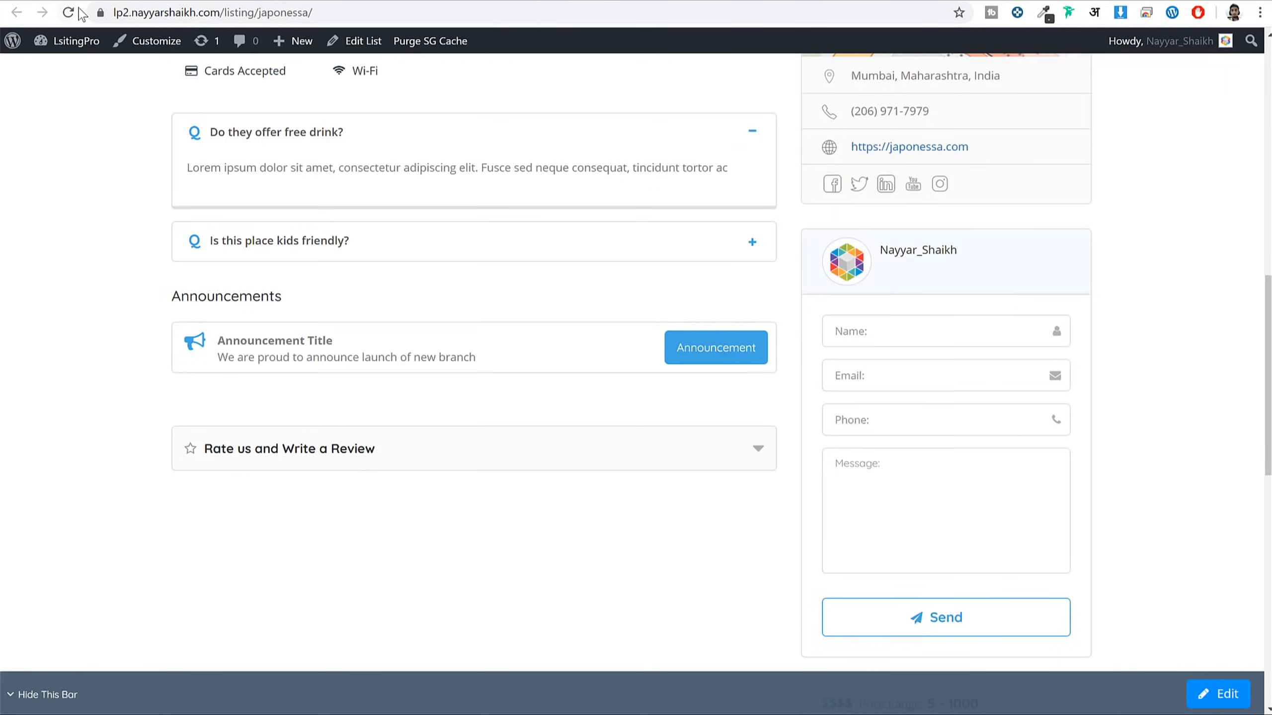
left_click(69, 12)
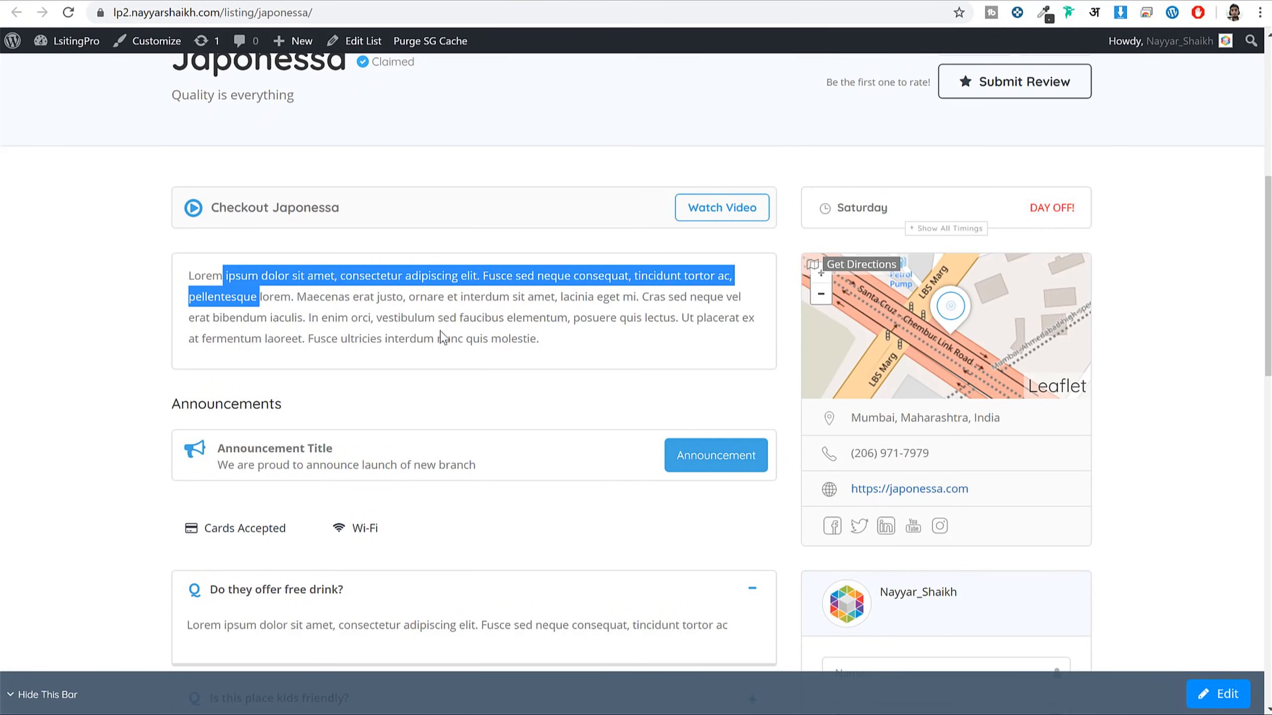
Drag Announcements to the very top of the layout, save, and reload Japonessa's page
scroll(458, 334, "down", 2)
left_click_drag(210, 364, 369, 376)
left_click(372, 381)
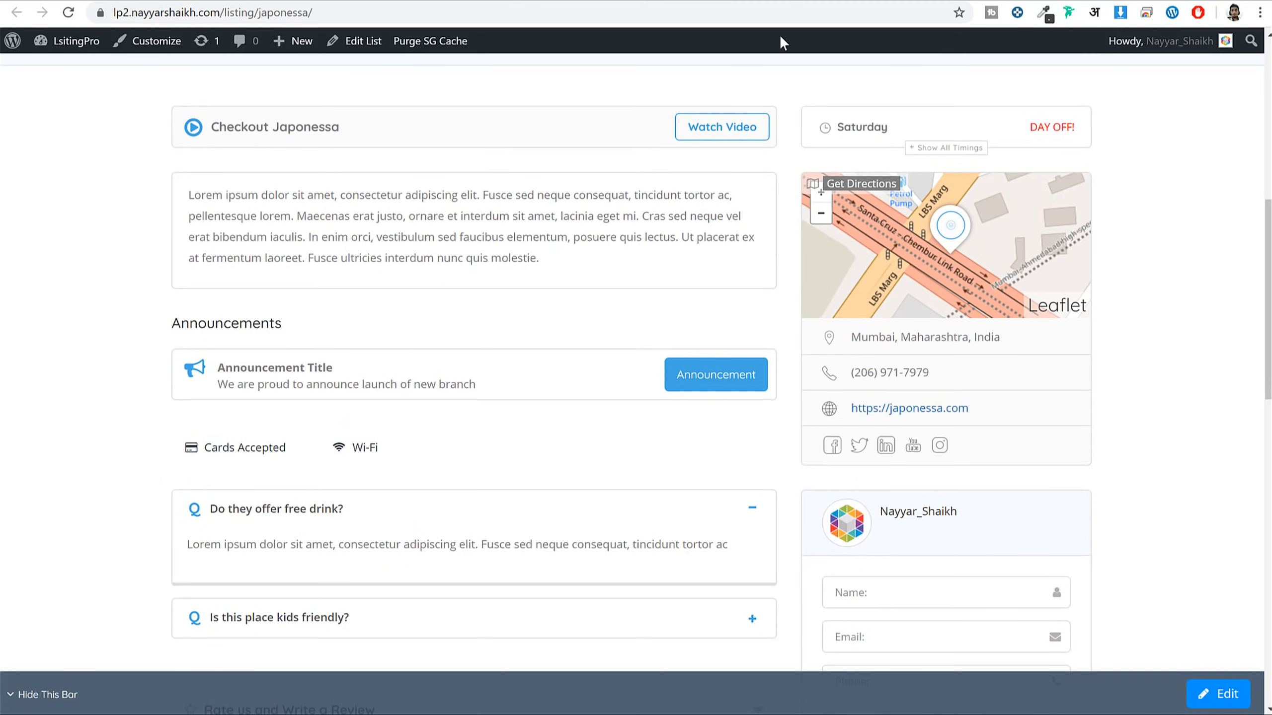
scroll(548, 301, "up", 2)
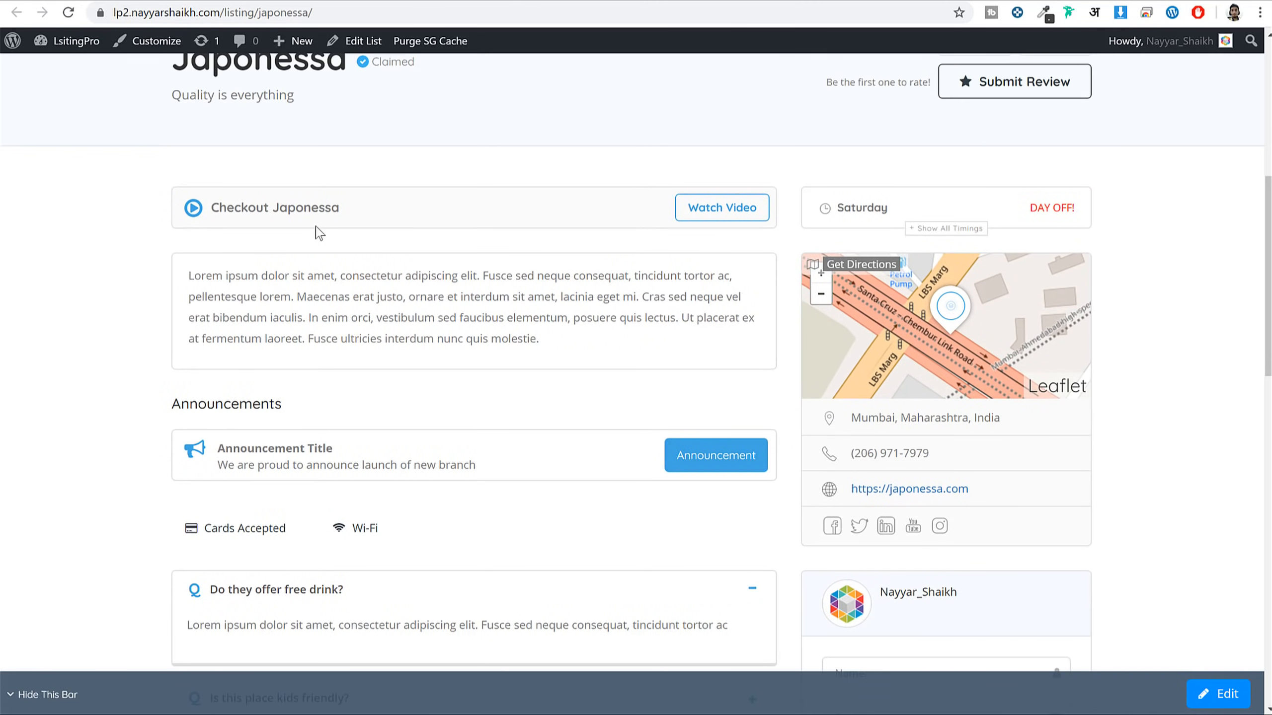
scroll(330, 251, "up", 2)
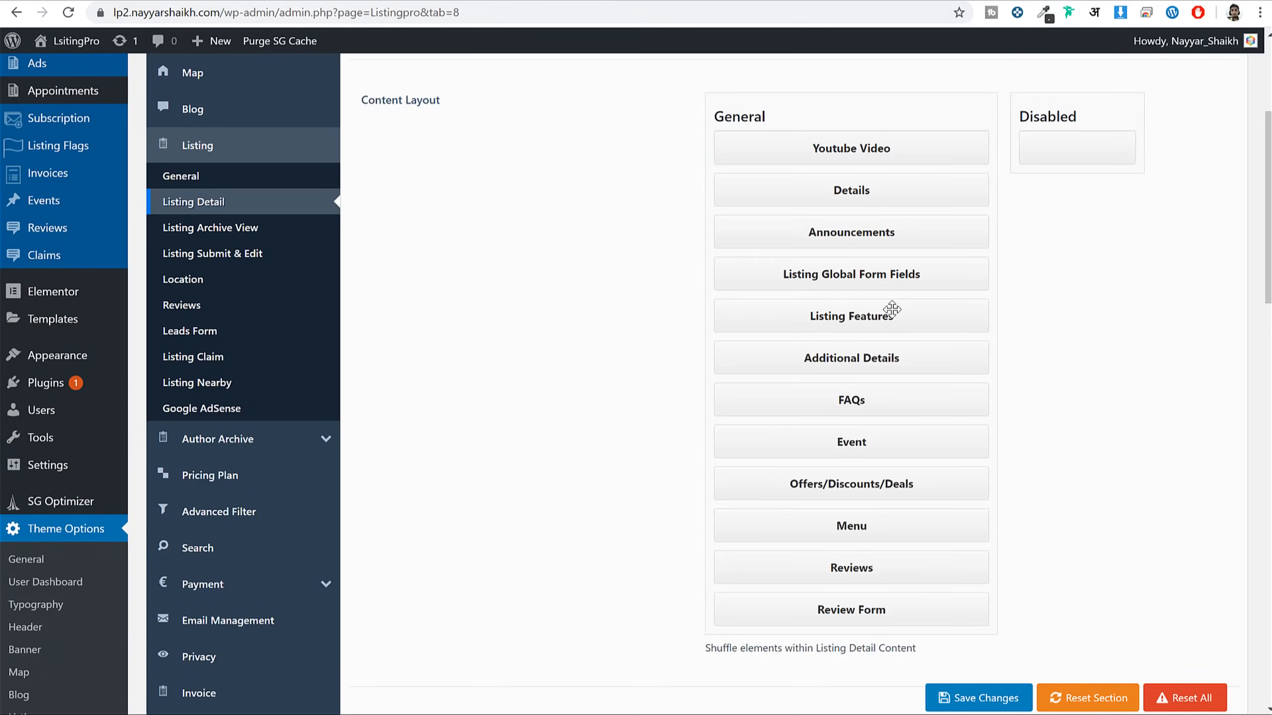
left_click_drag(883, 232, 871, 145)
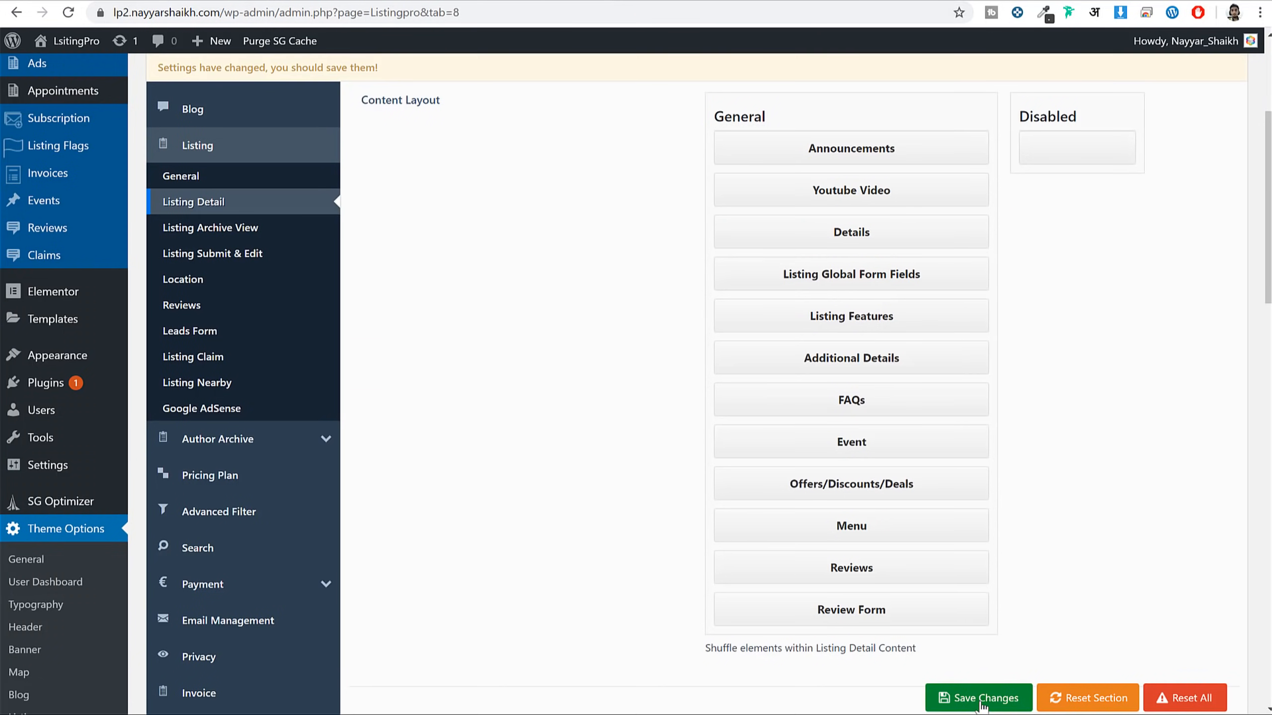
left_click(979, 698)
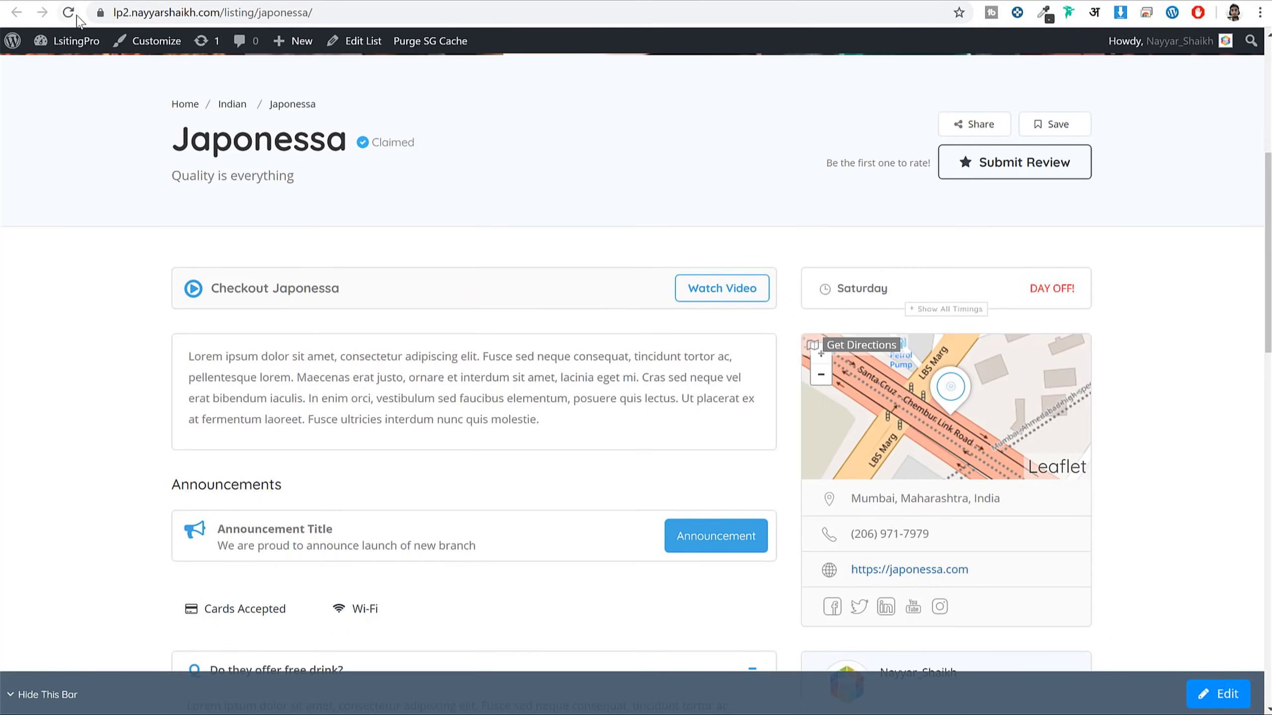
left_click(74, 15)
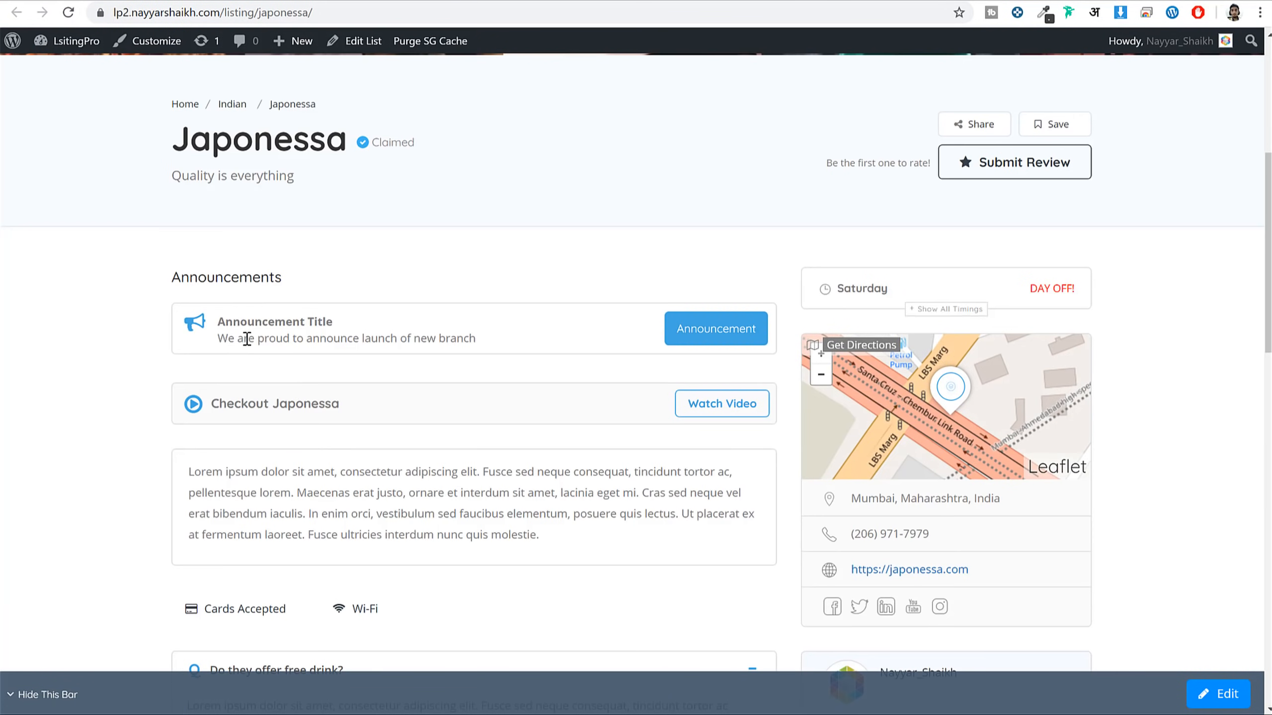
left_click_drag(221, 321, 395, 340)
left_click(324, 420)
scroll(340, 411, "down", 3)
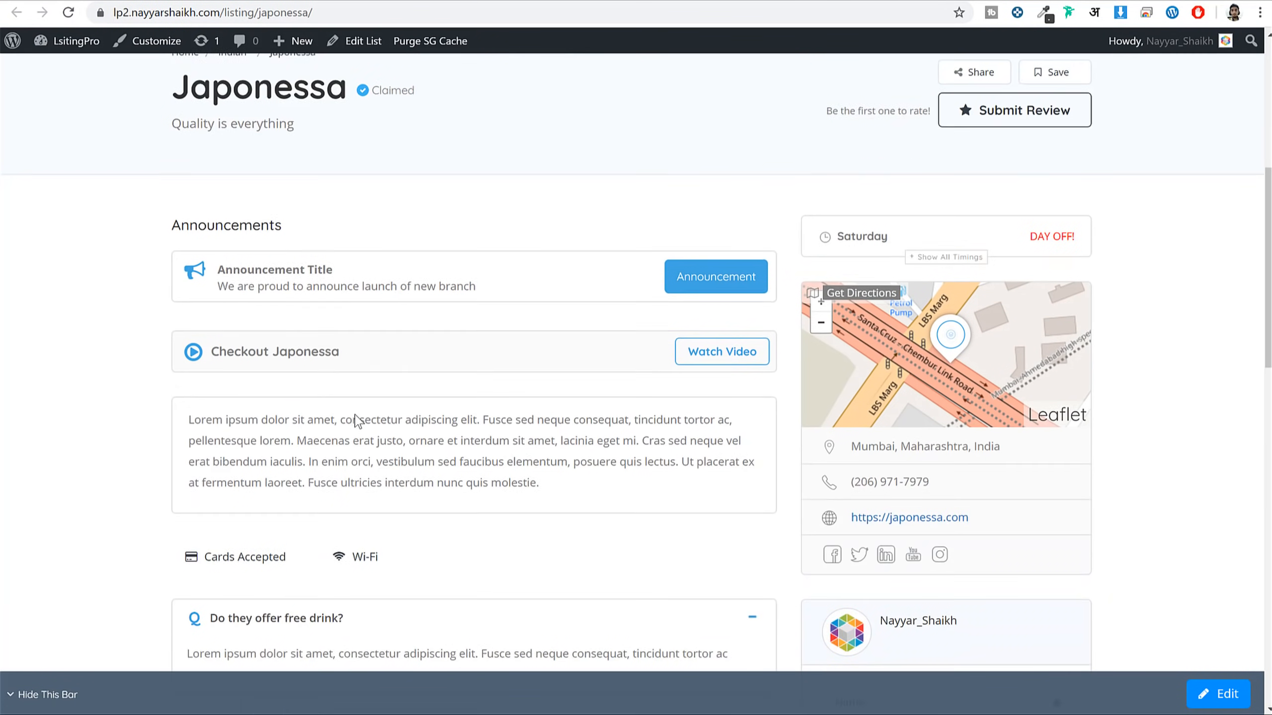
scroll(626, 381, "up", 2)
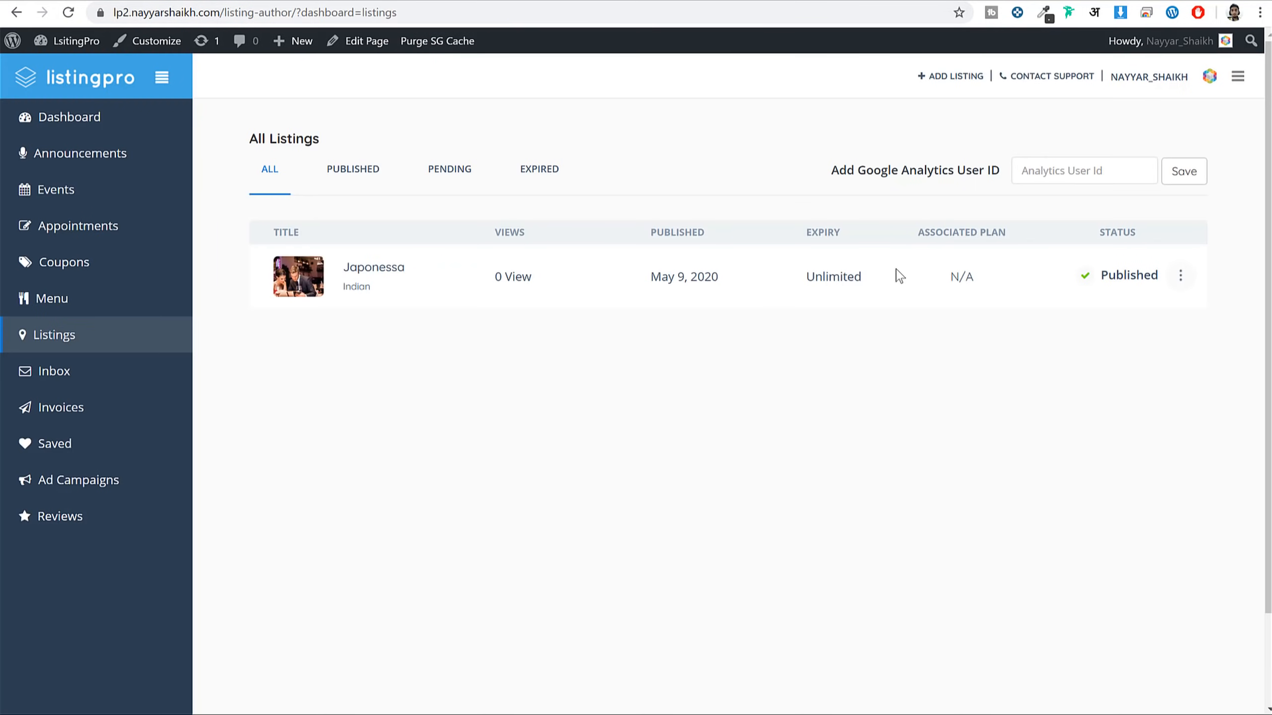
Enable appointments for Japonessa with 30 Minutes slots and save the setup
left_click(105, 230)
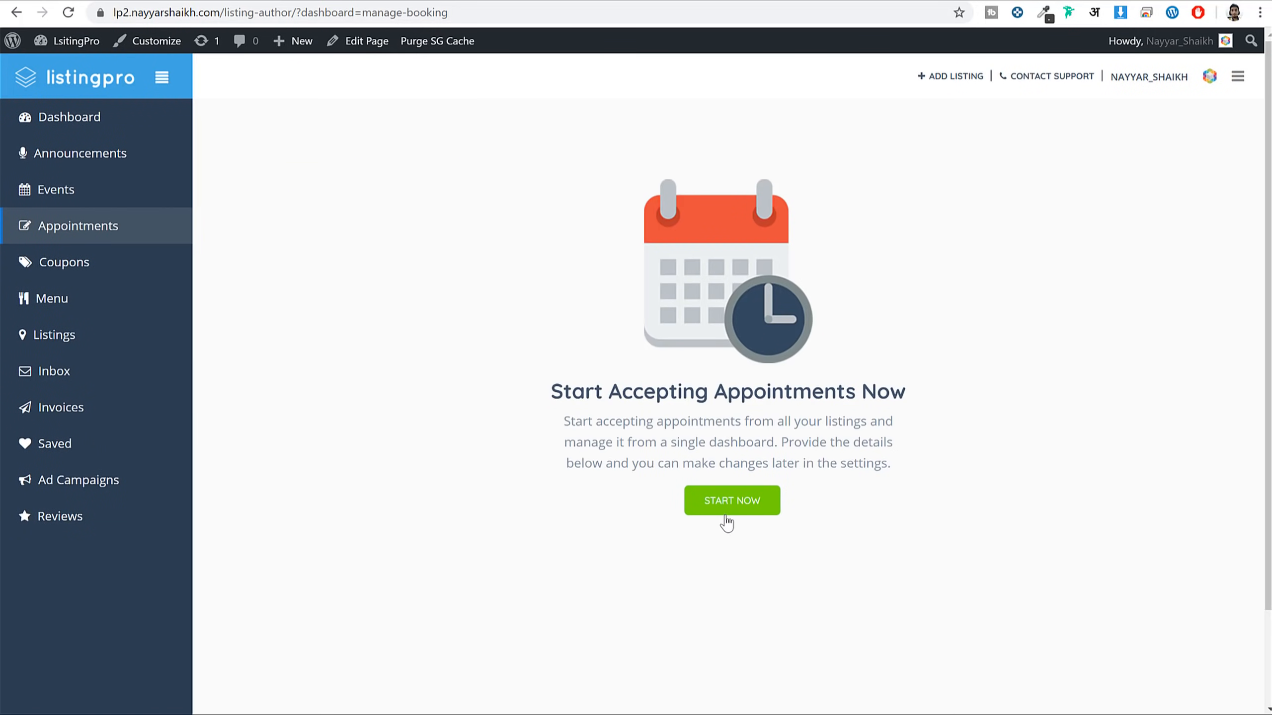
left_click(733, 501)
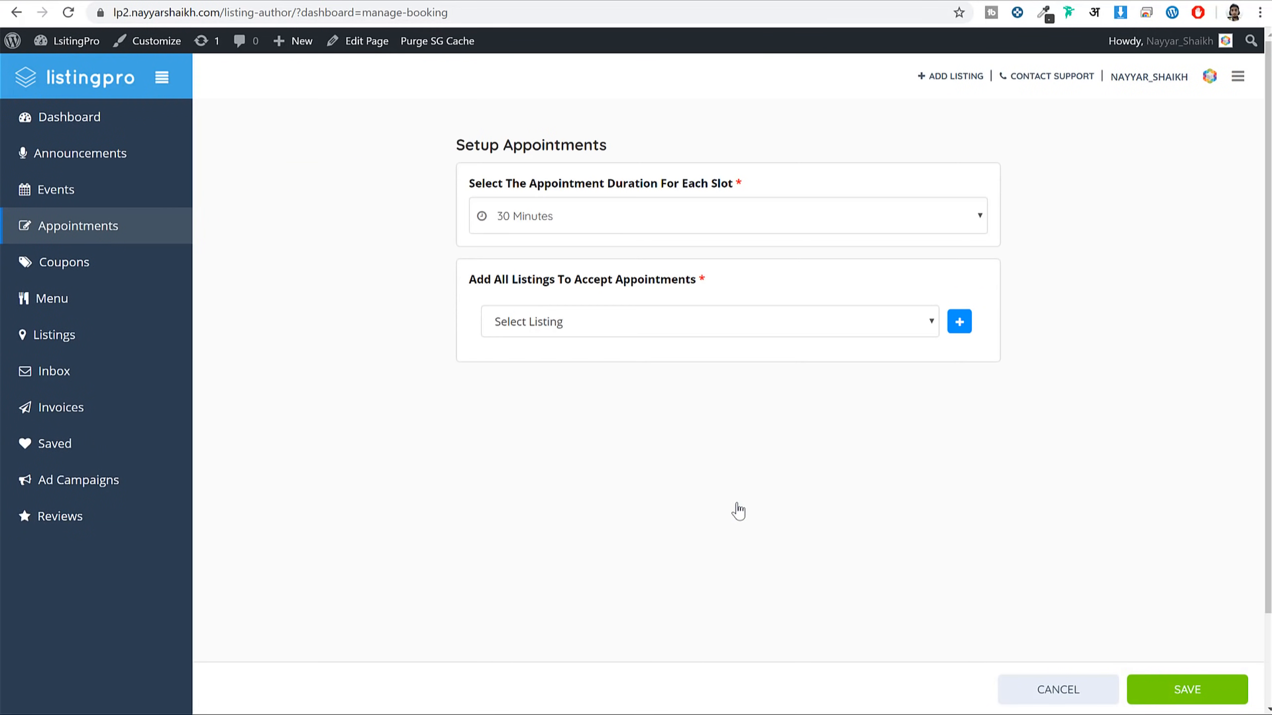
left_click(581, 224)
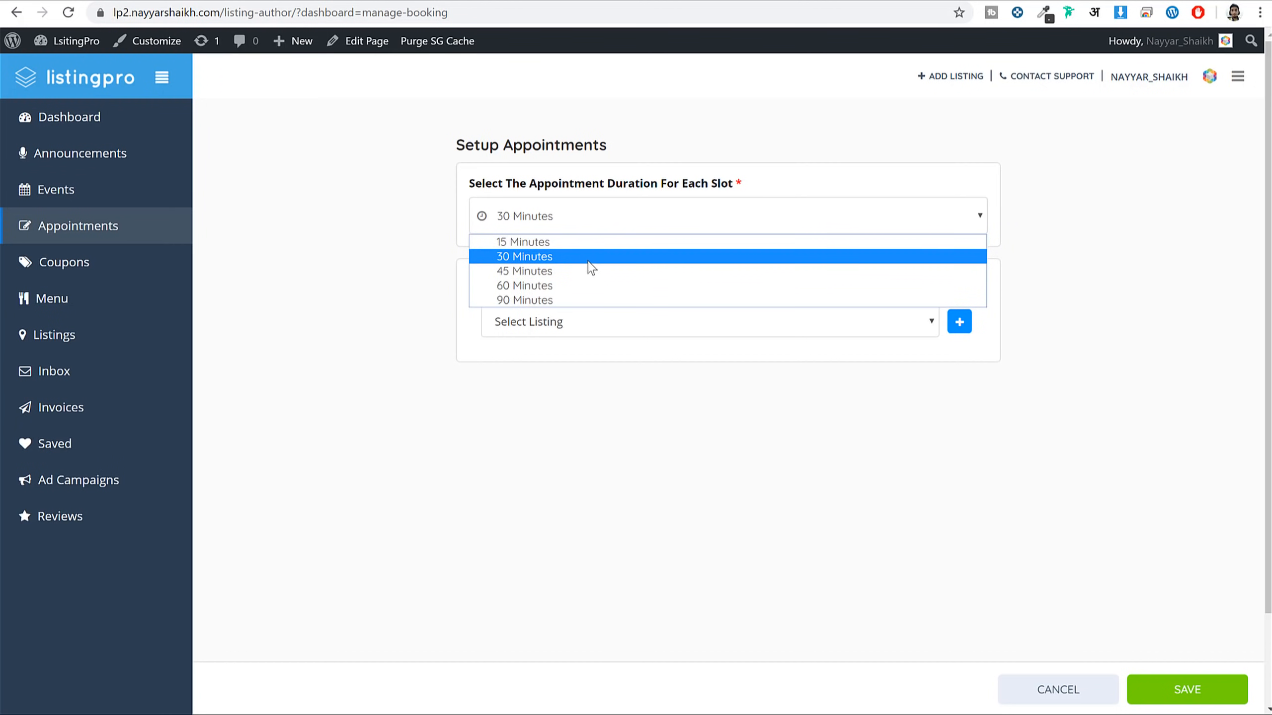
left_click(588, 256)
left_click(583, 223)
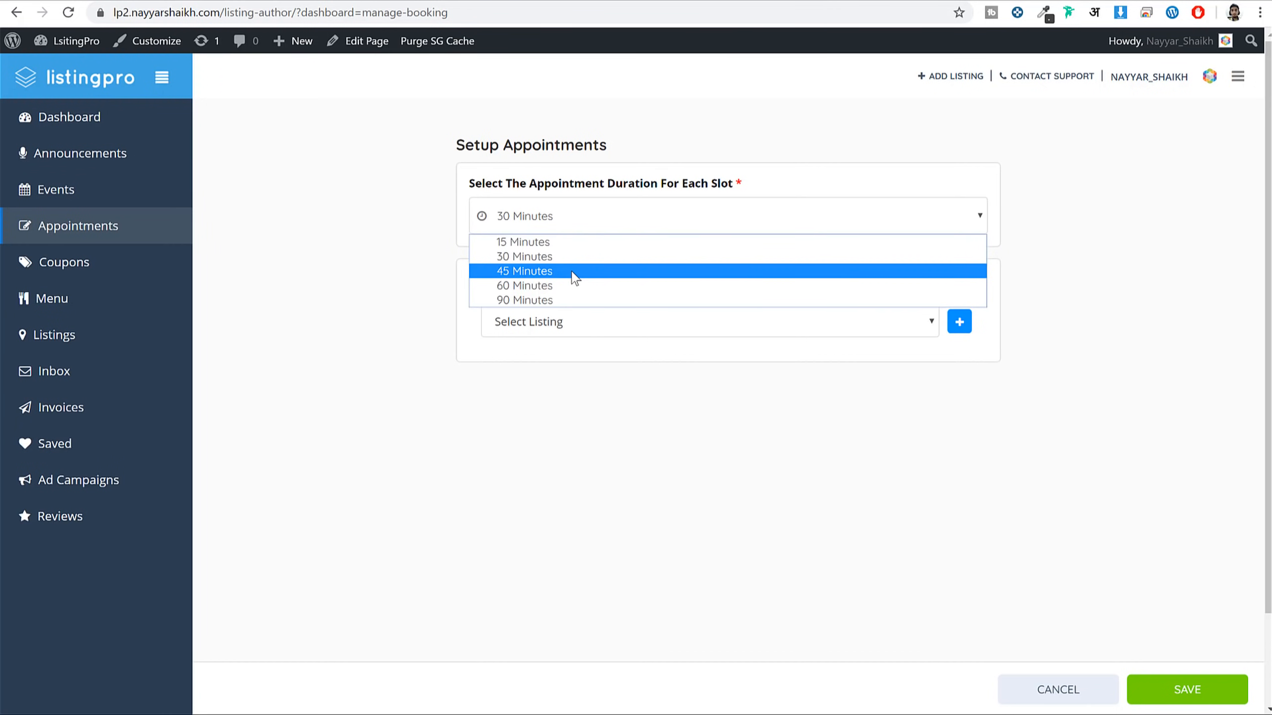
left_click(651, 214)
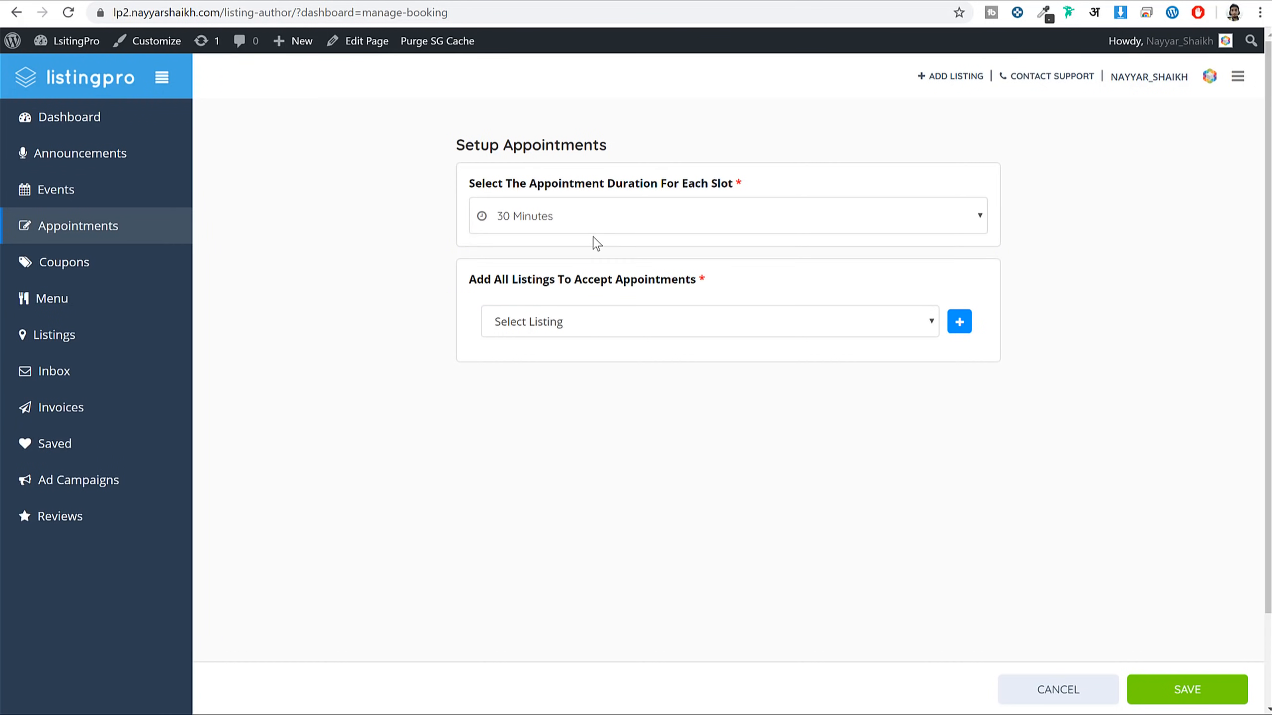
left_click(612, 328)
left_click(581, 363)
left_click(1187, 690)
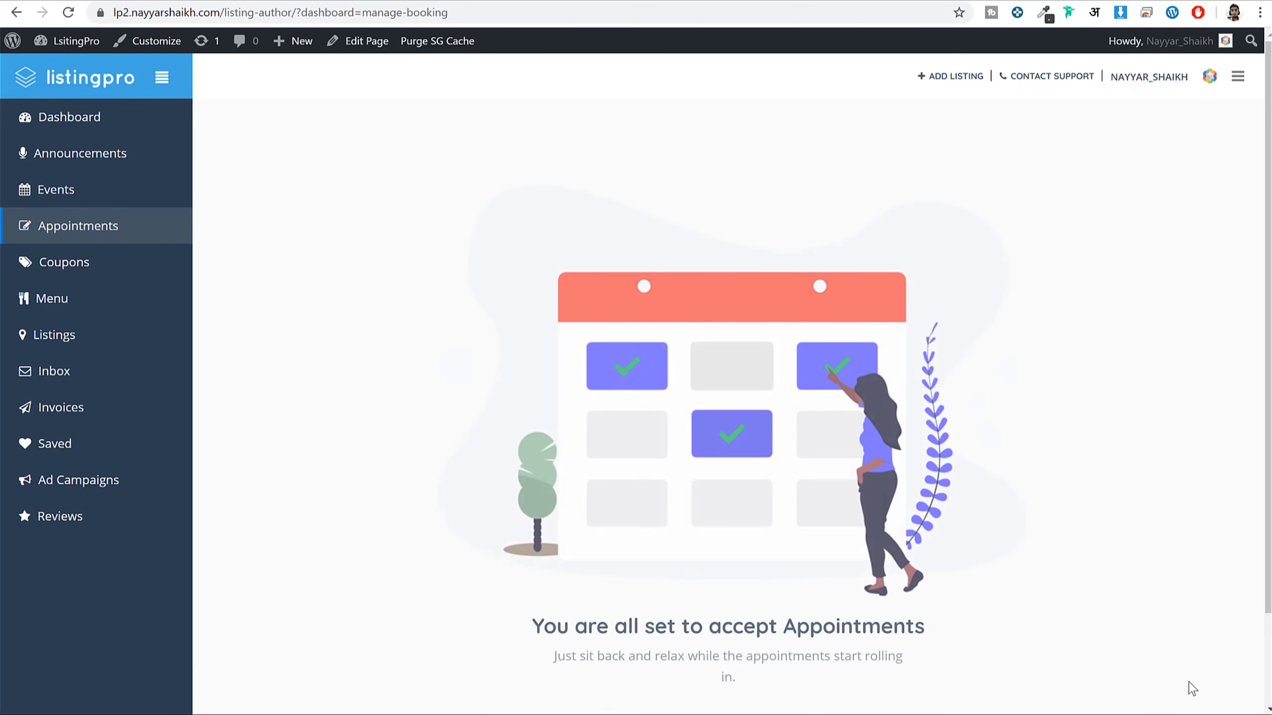
scroll(706, 415, "down", 2)
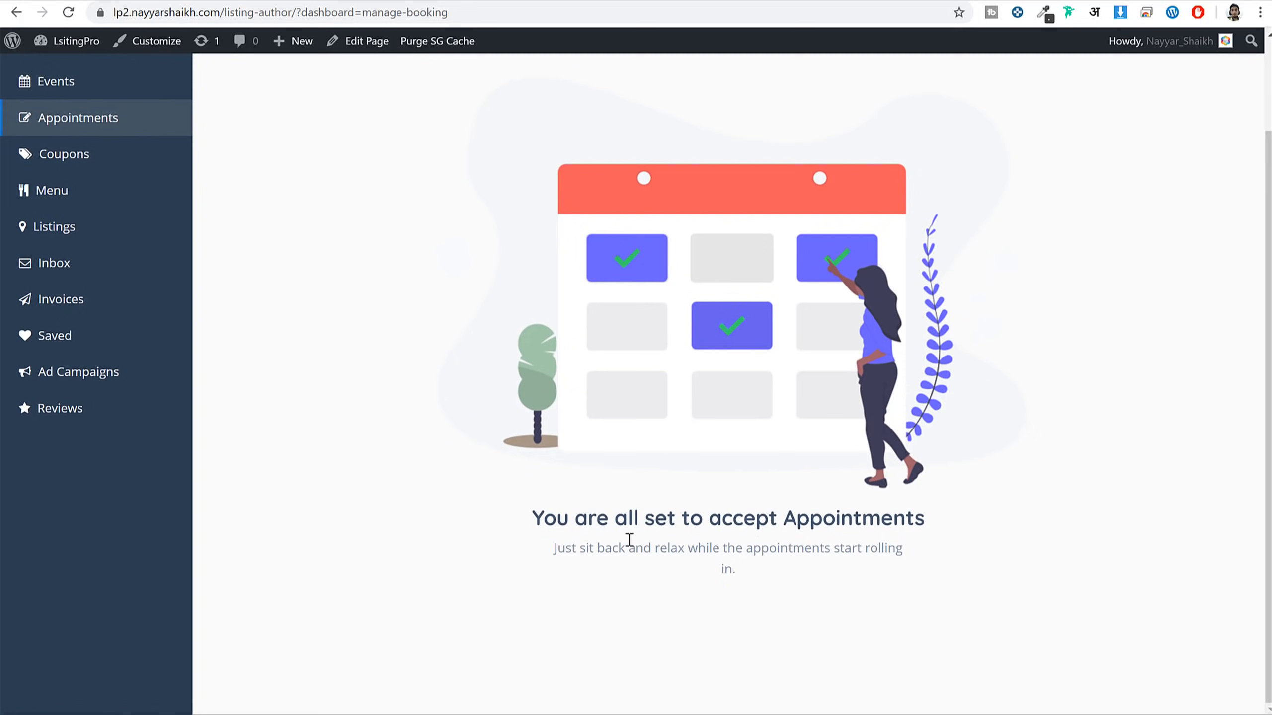
left_click_drag(546, 521, 874, 554)
left_click(875, 519)
Reload Japonessa's page and check that Announcements now appears above the video section
scroll(875, 531, "up", 1)
scroll(875, 541, "up", 2)
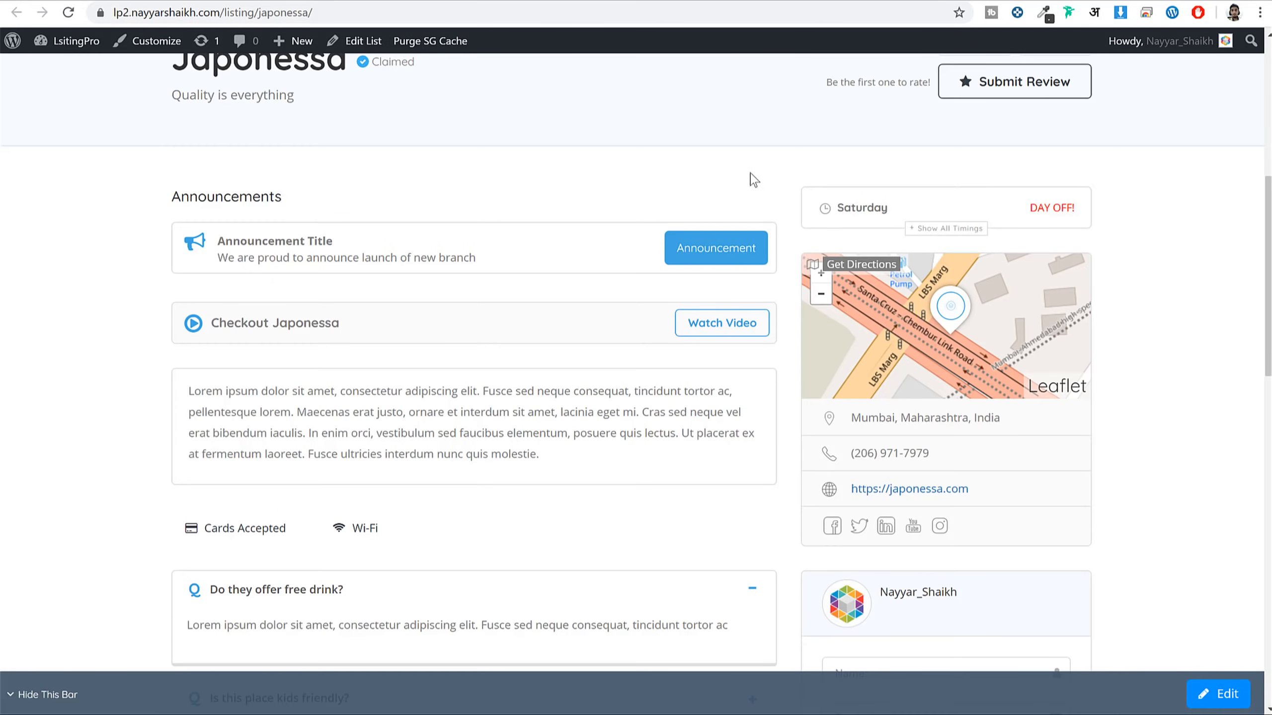
left_click(69, 13)
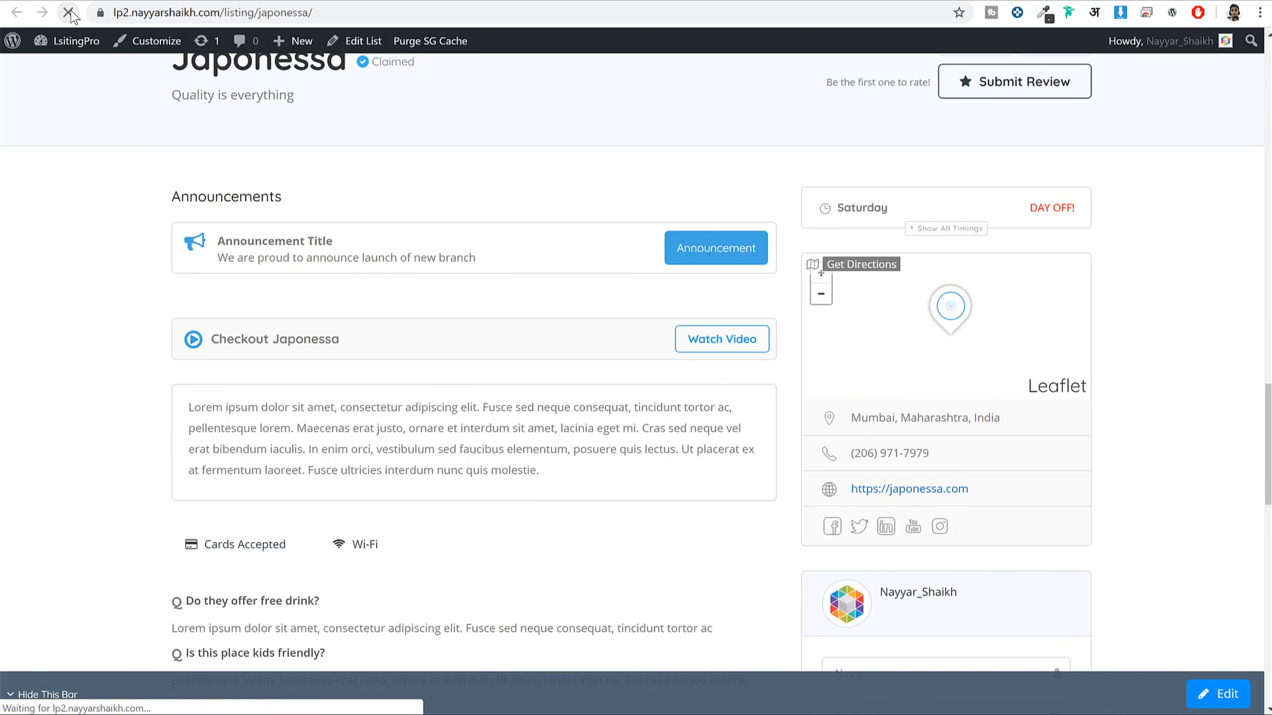
scroll(928, 364, "down", 10)
scroll(946, 371, "down", 4)
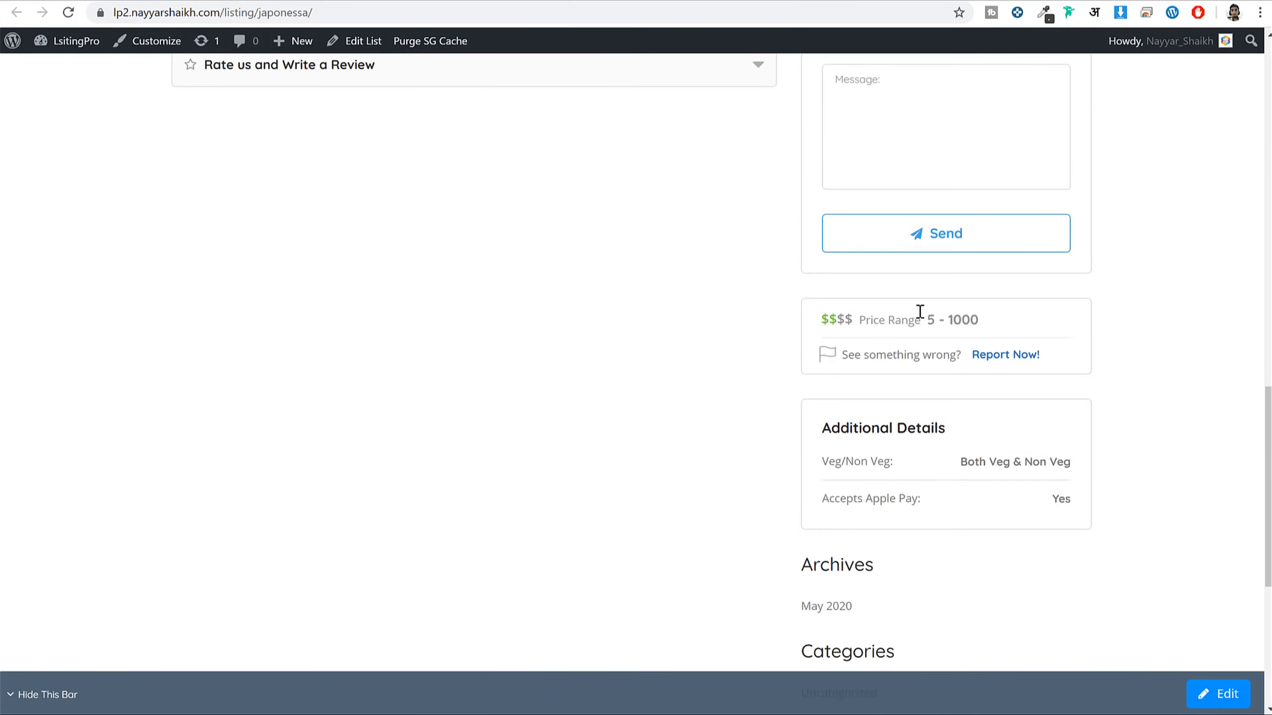
scroll(1062, 335, "up", 14)
scroll(1076, 375, "up", 1)
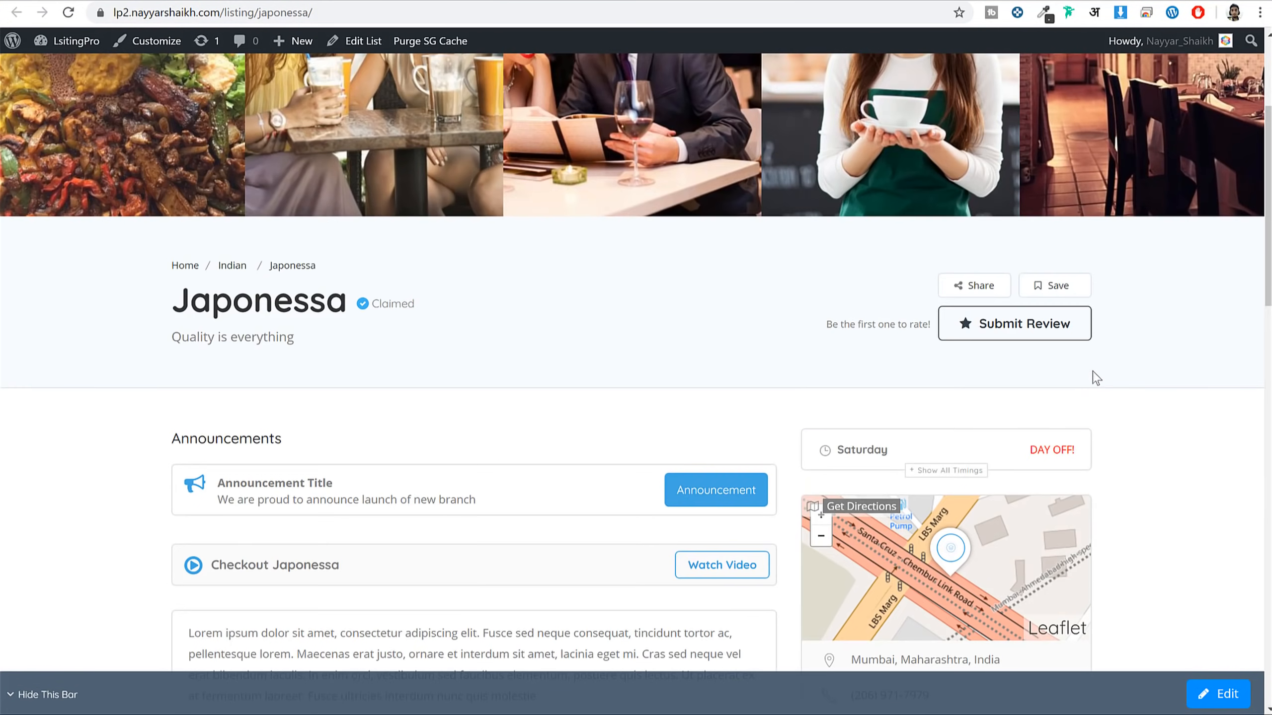
scroll(1092, 375, "down", 4)
scroll(1106, 389, "up", 8)
scroll(1101, 396, "down", 7)
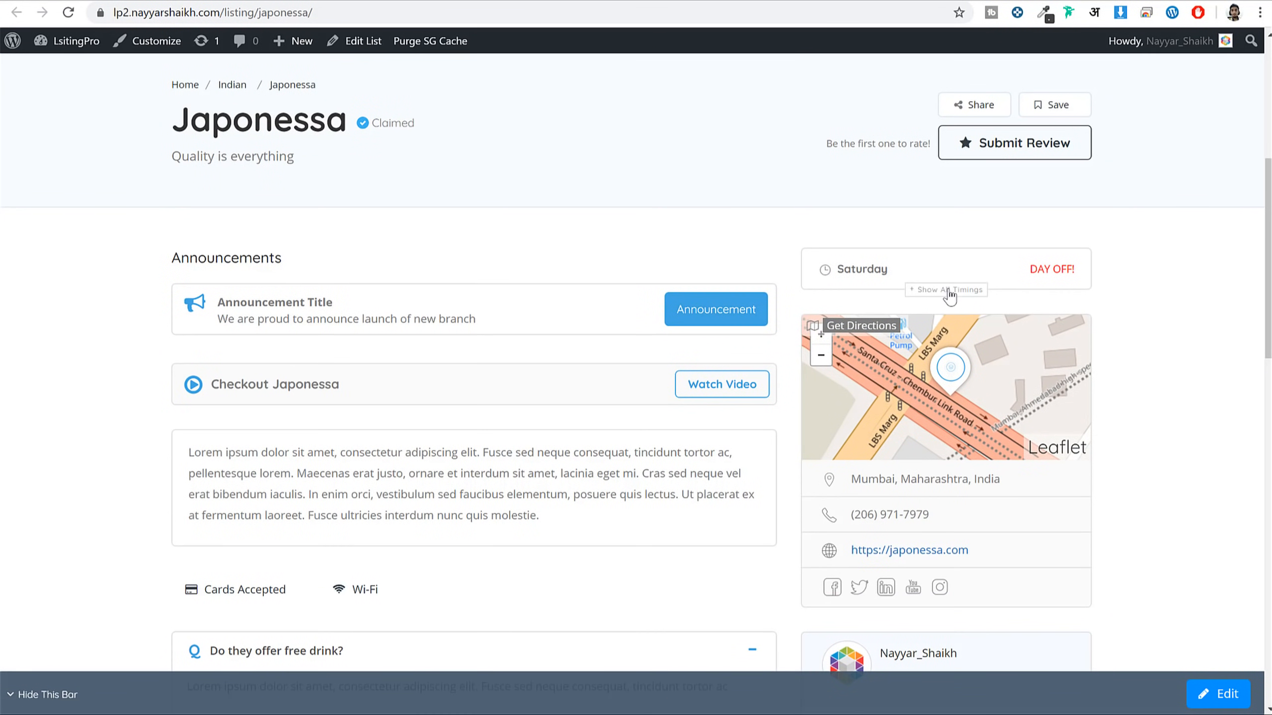
Add a Saturday 24 Hours row to Japonessa's business hours and update the listing
left_click(368, 41)
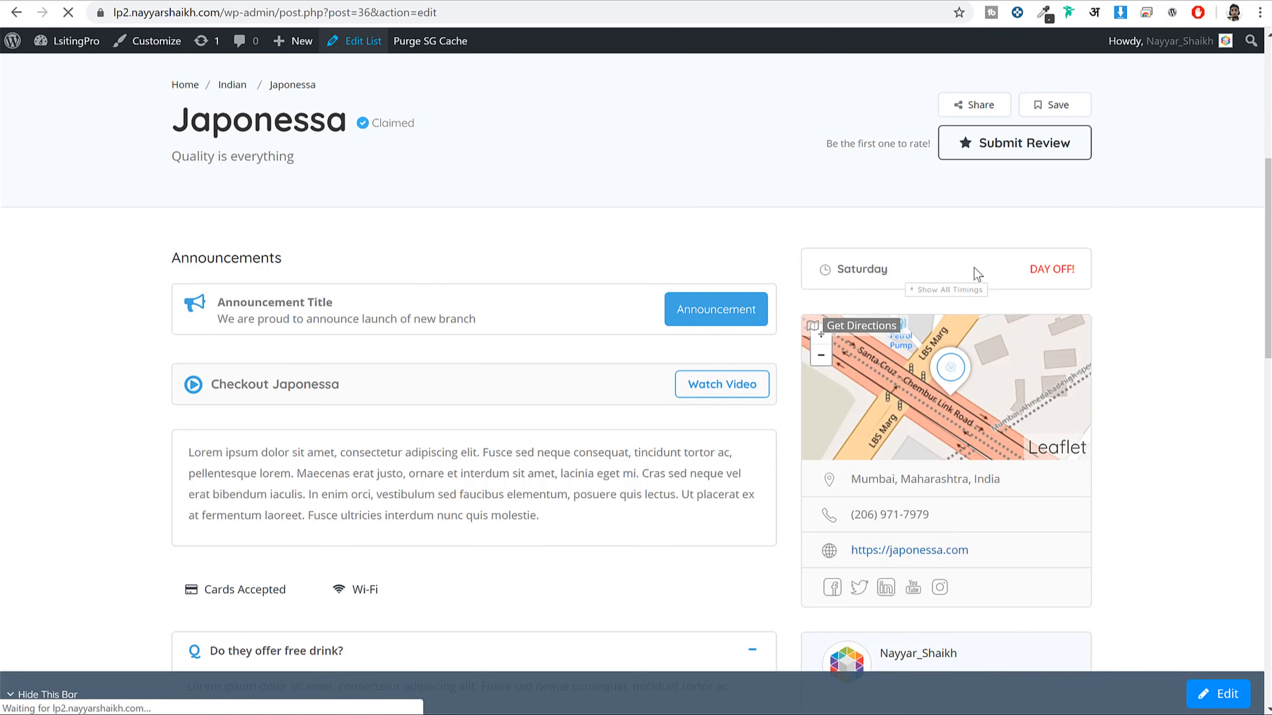
scroll(653, 318, "down", 14)
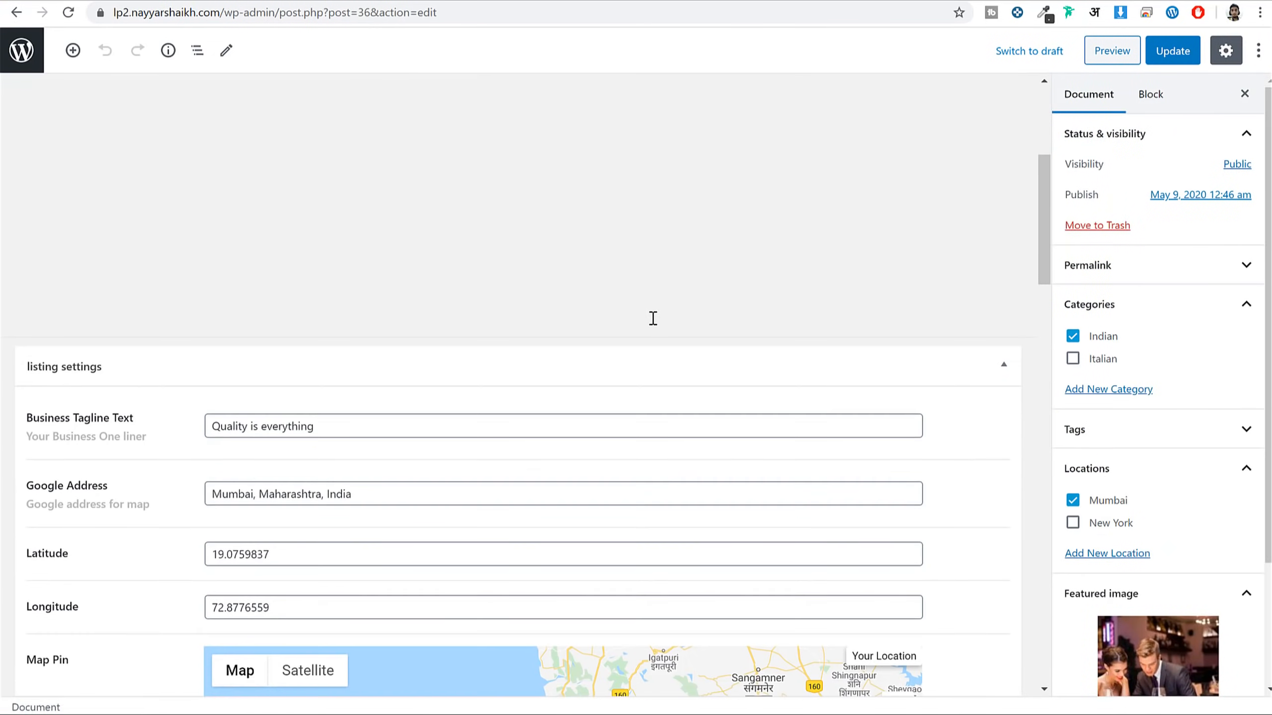
scroll(655, 326, "down", 20)
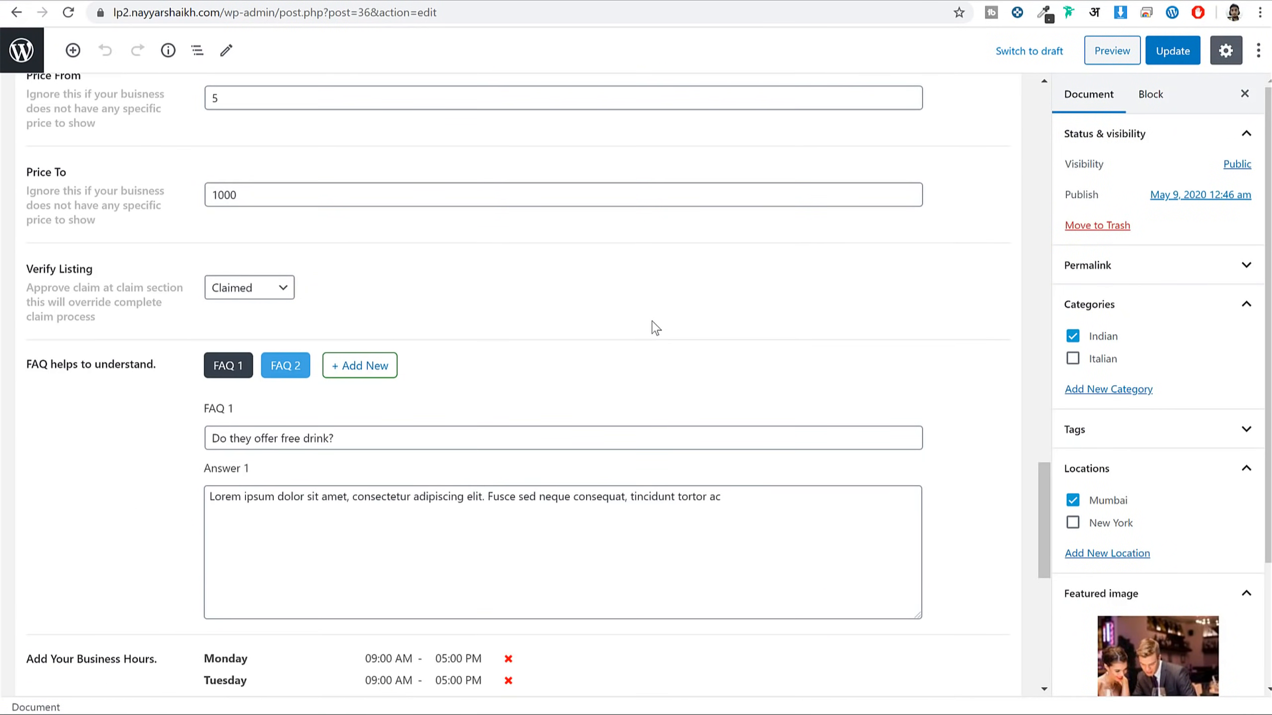
scroll(655, 328, "down", 2)
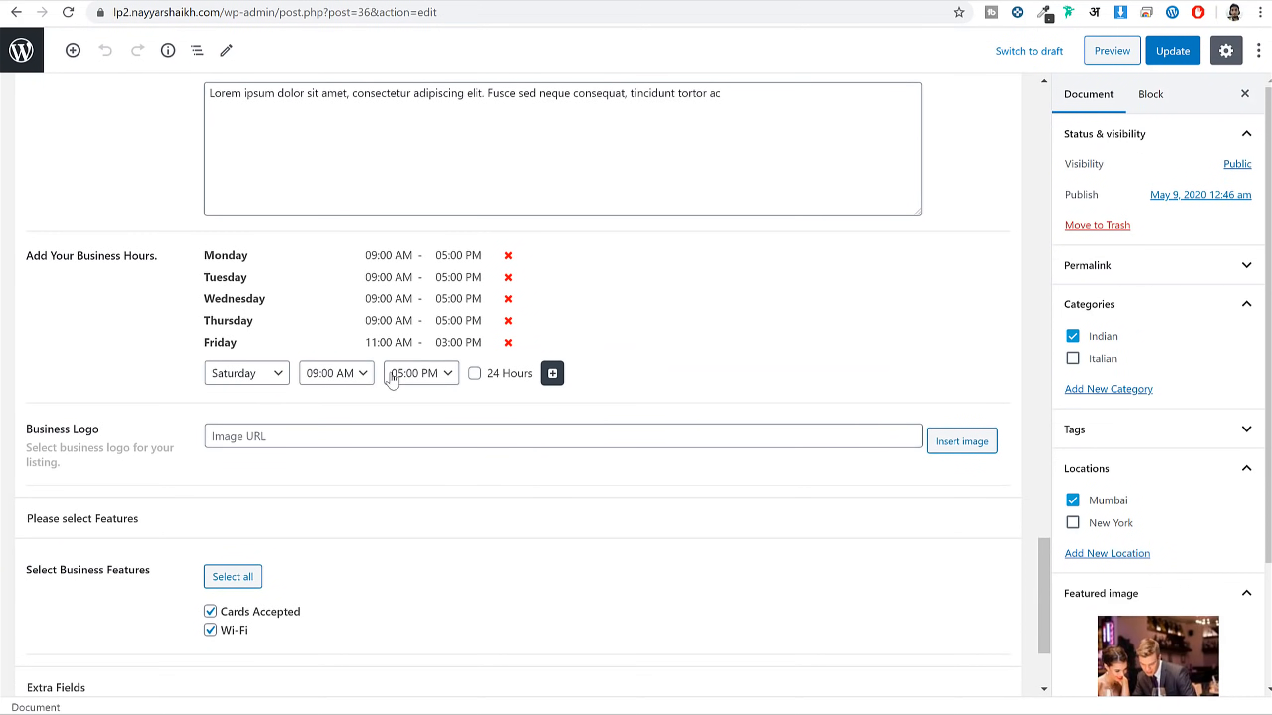
left_click(362, 380)
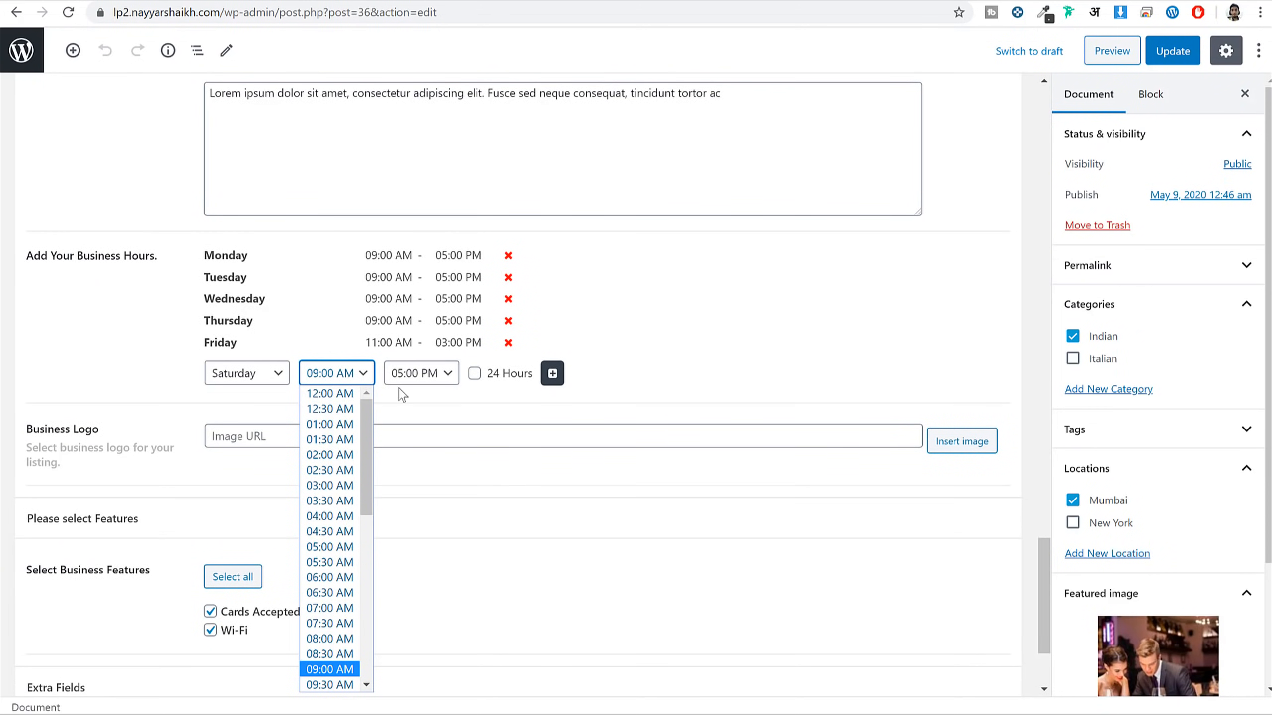
left_click(475, 376)
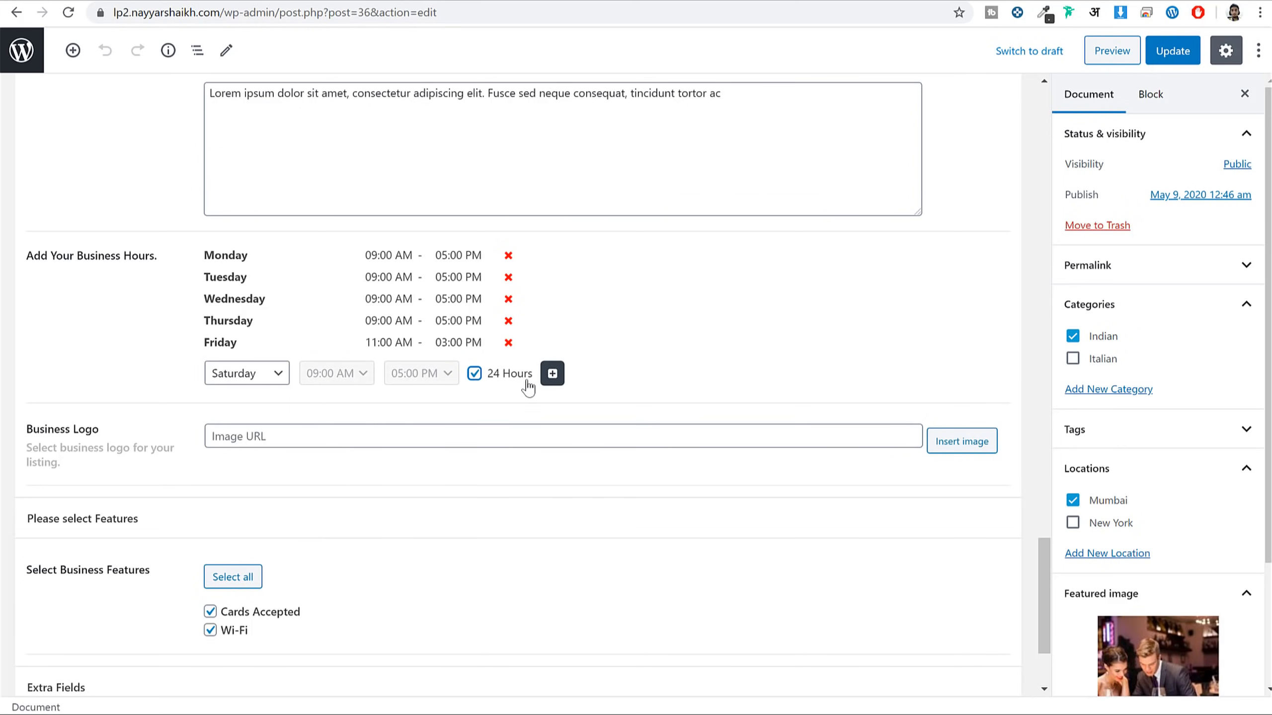
left_click(552, 376)
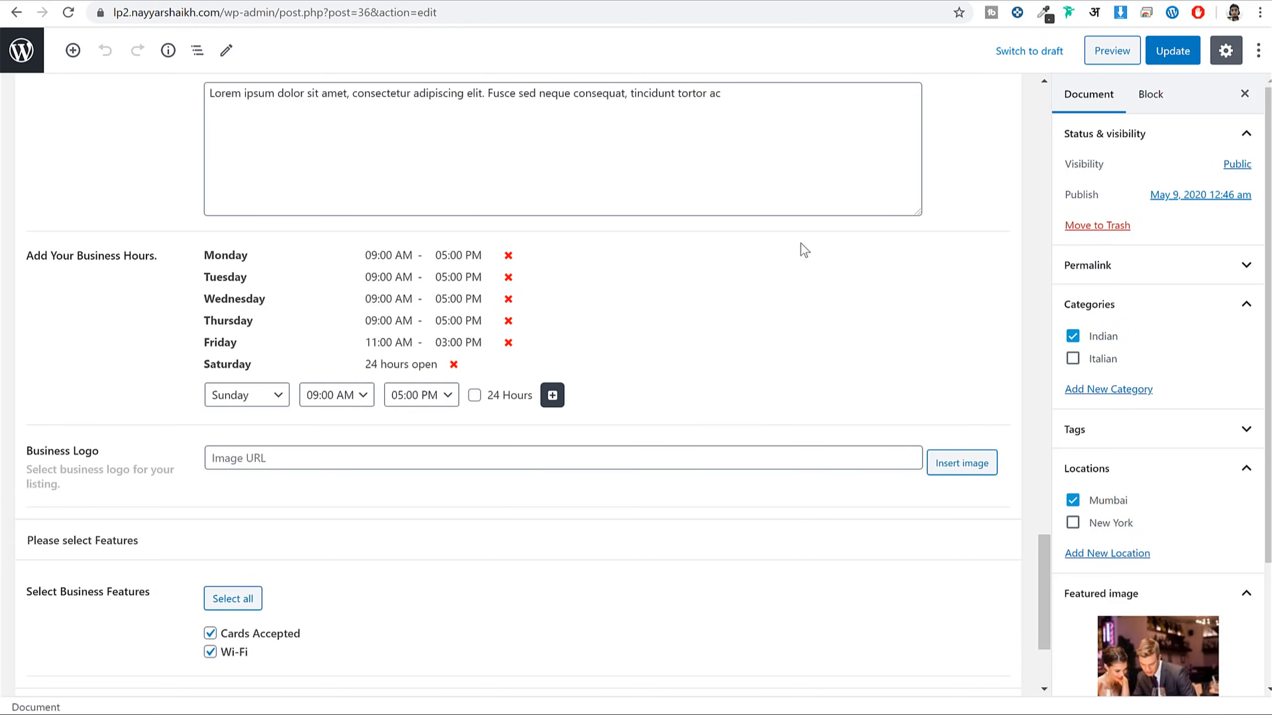
left_click(1171, 51)
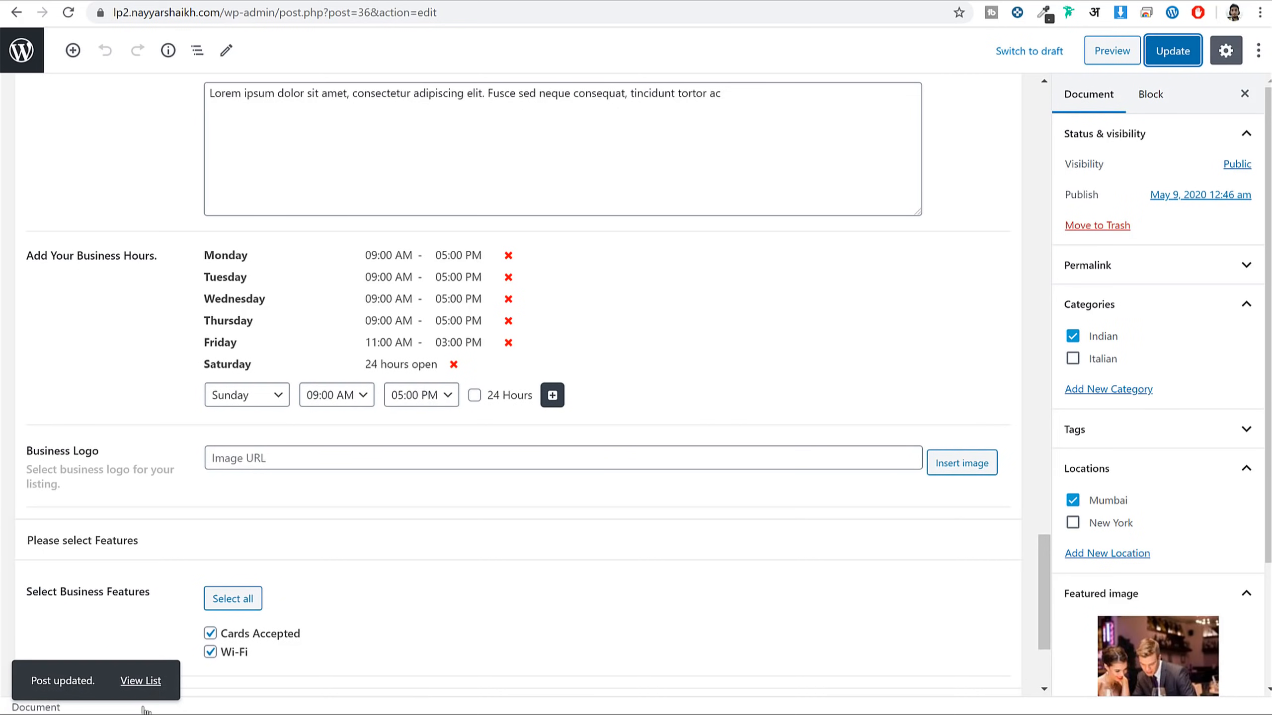
left_click(141, 680)
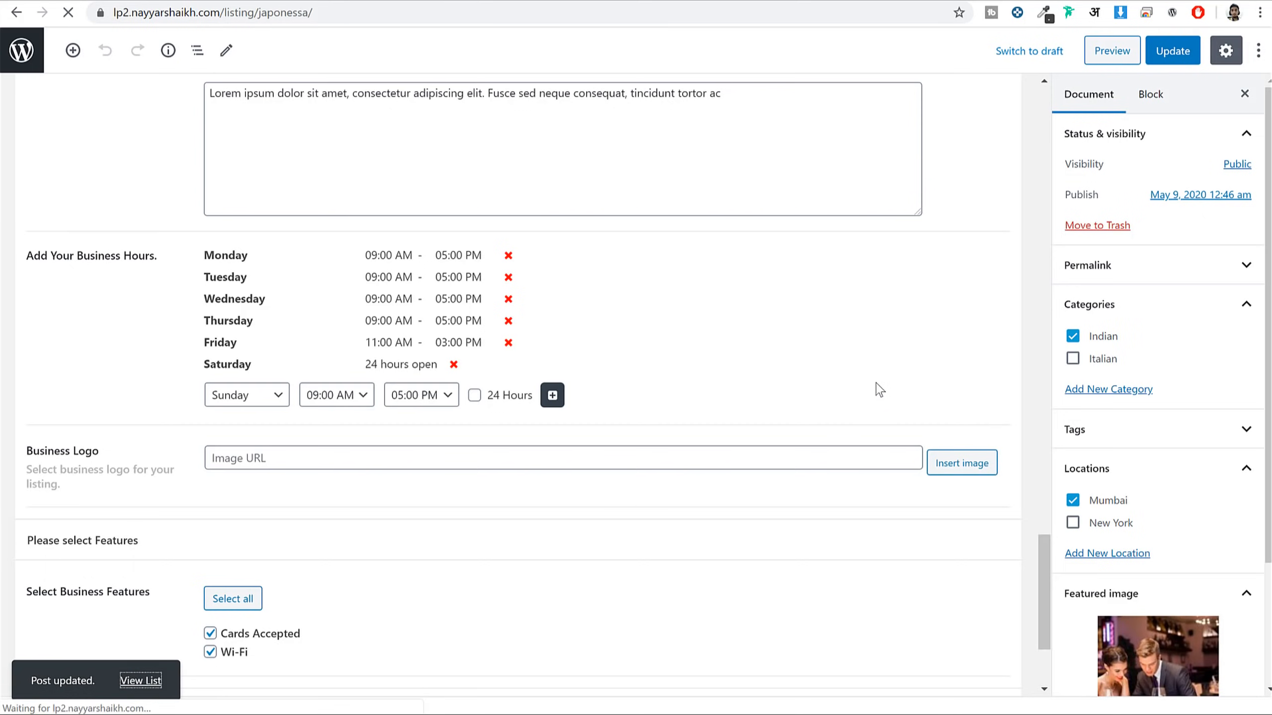
Expand Japonessa's opening hours to confirm Saturday now shows 24 hours open
scroll(903, 300, "down", 8)
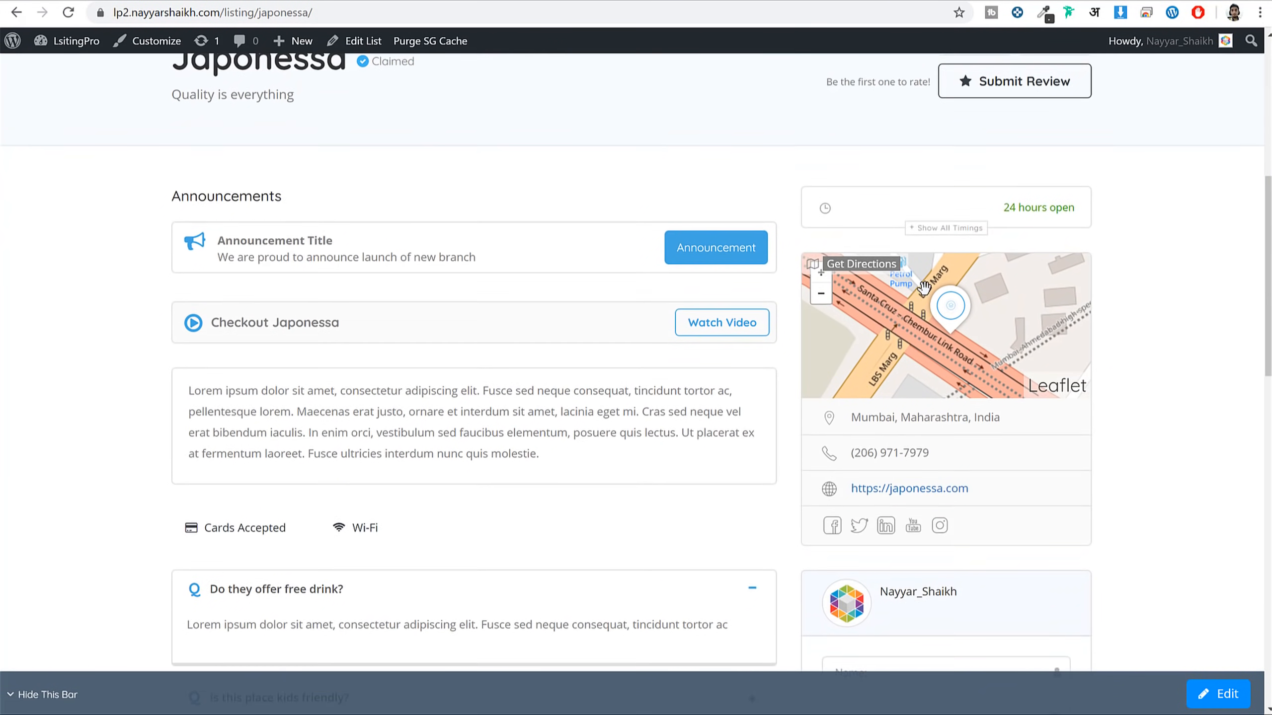
scroll(1115, 273, "down", 15)
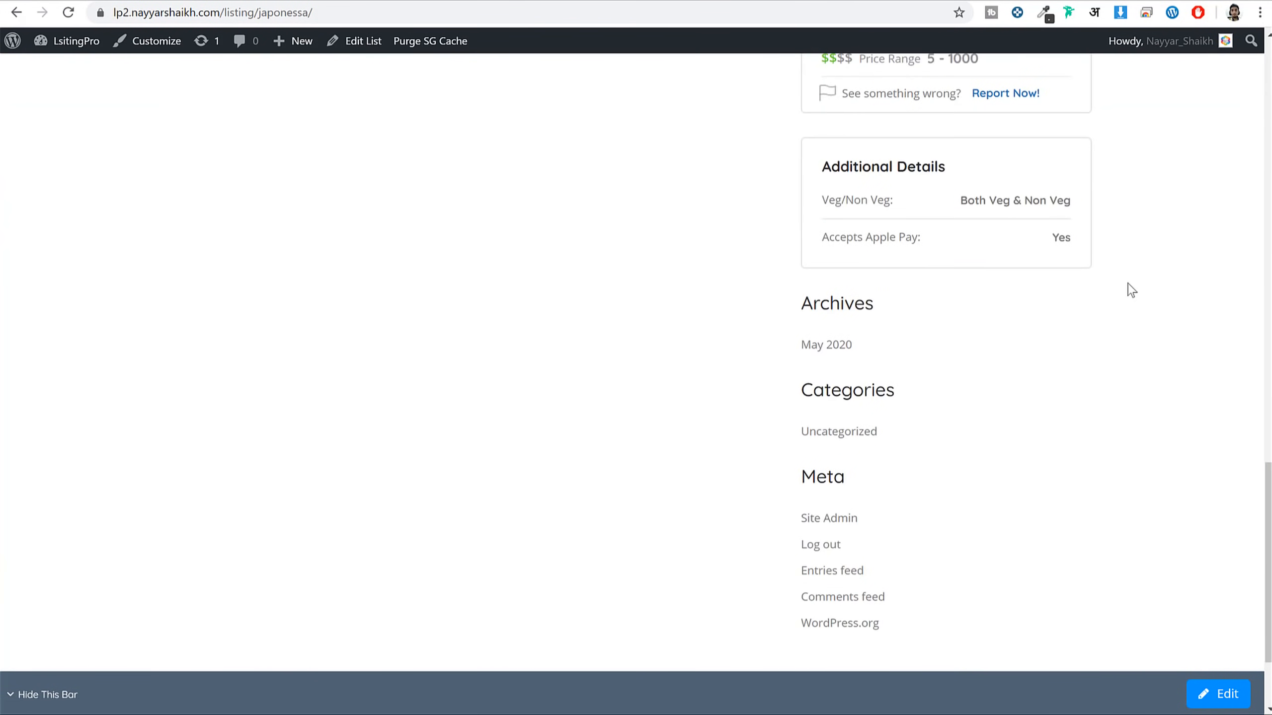
scroll(1130, 300, "up", 12)
left_click(966, 210)
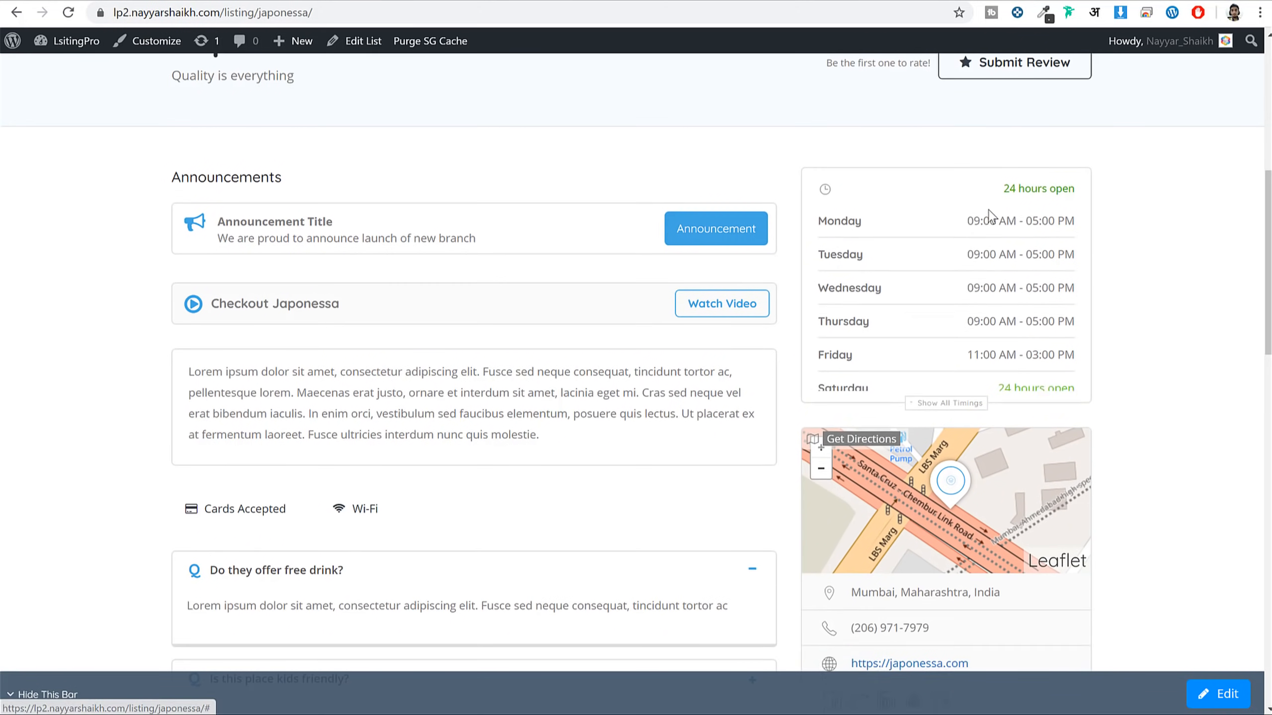
scroll(1088, 361, "up", 9)
scroll(1090, 360, "down", 7)
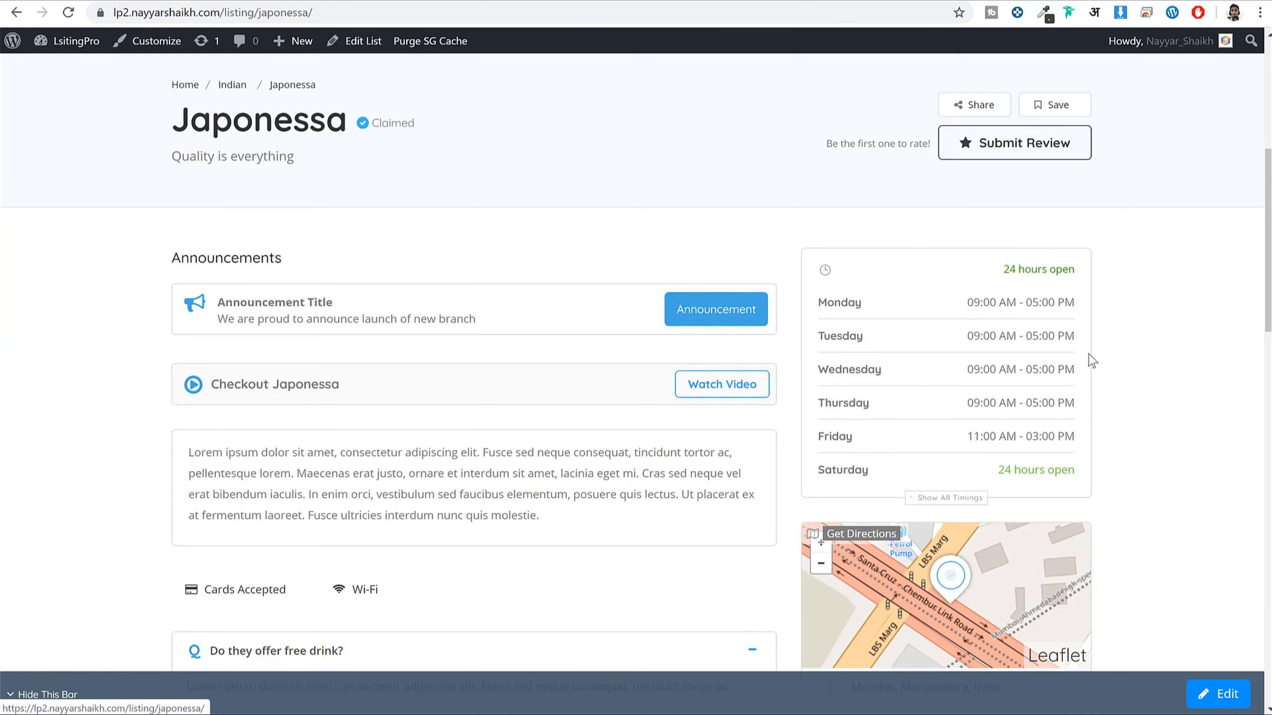
scroll(1091, 358, "down", 12)
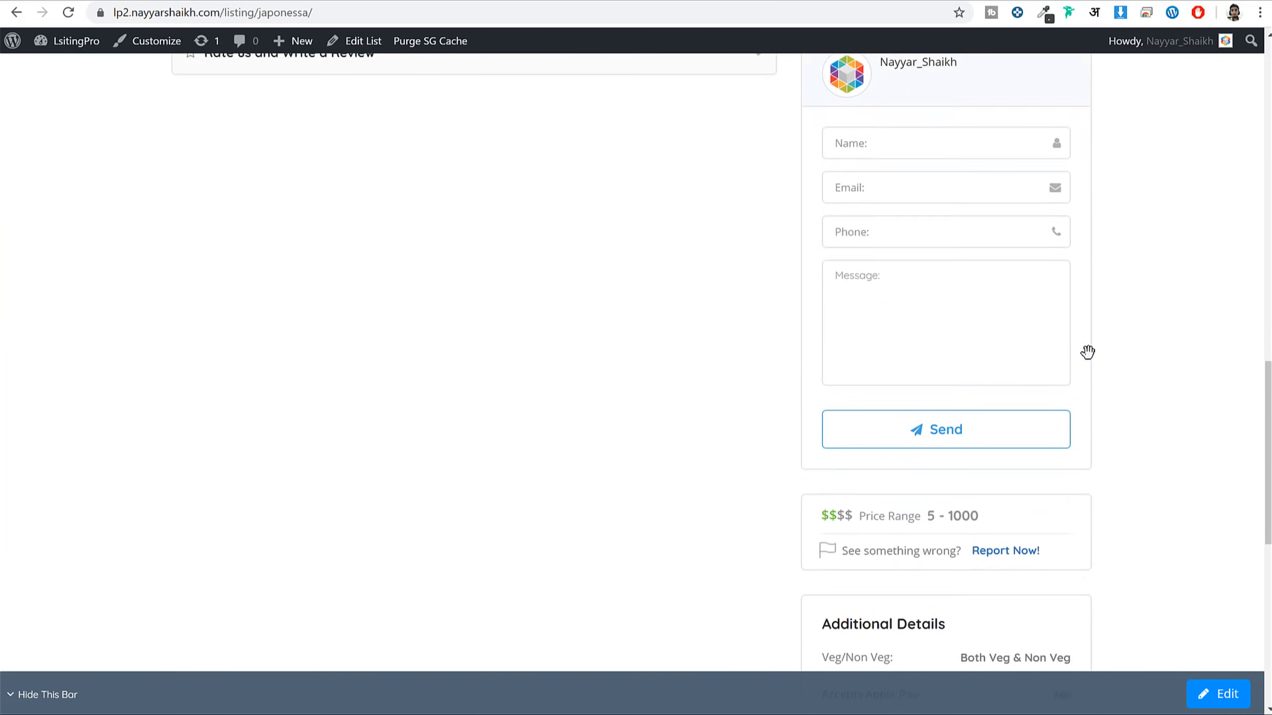
scroll(1087, 353, "down", 7)
scroll(1092, 360, "up", 15)
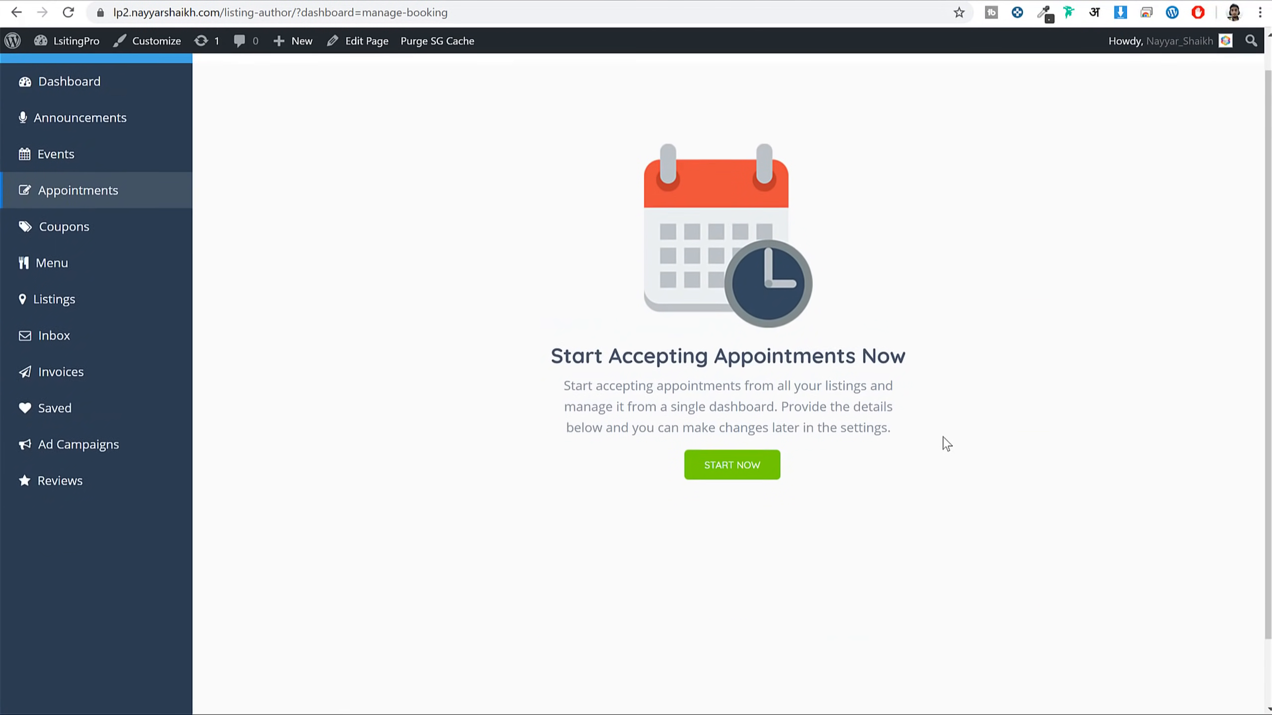
Set up appointments for Japonessa with 60 Minutes slots and save
left_click(729, 502)
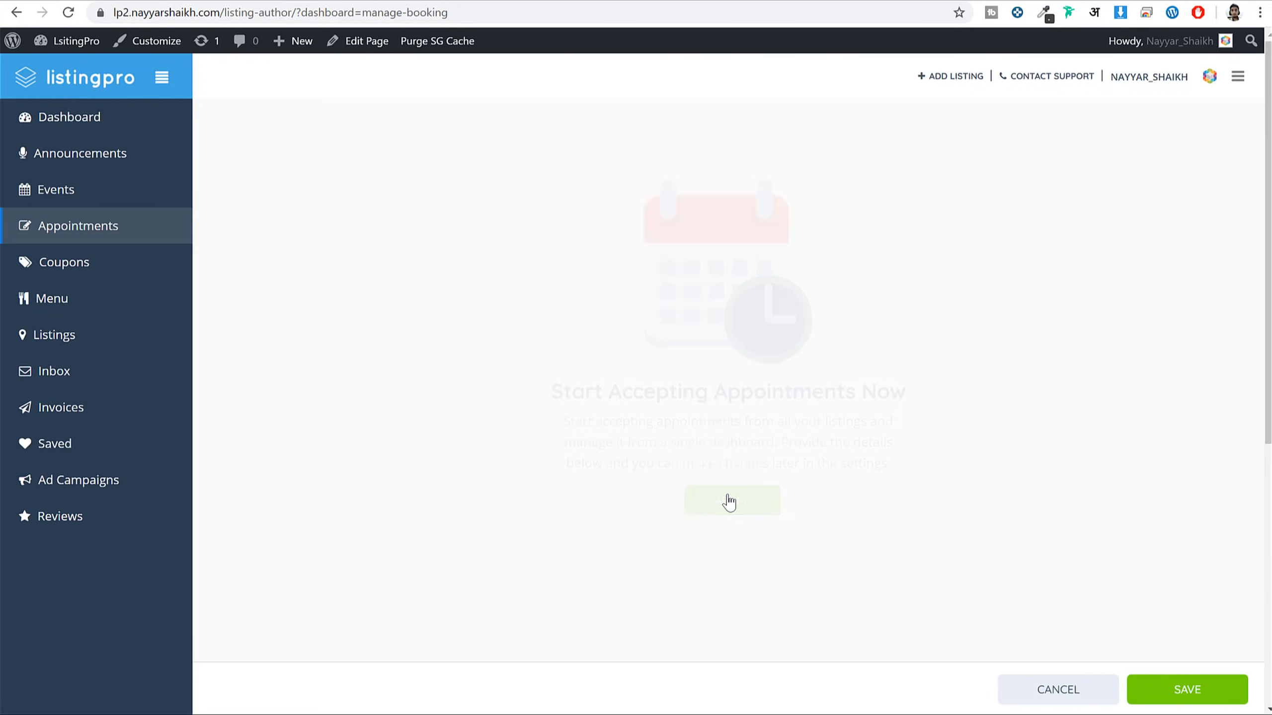
left_click(86, 231)
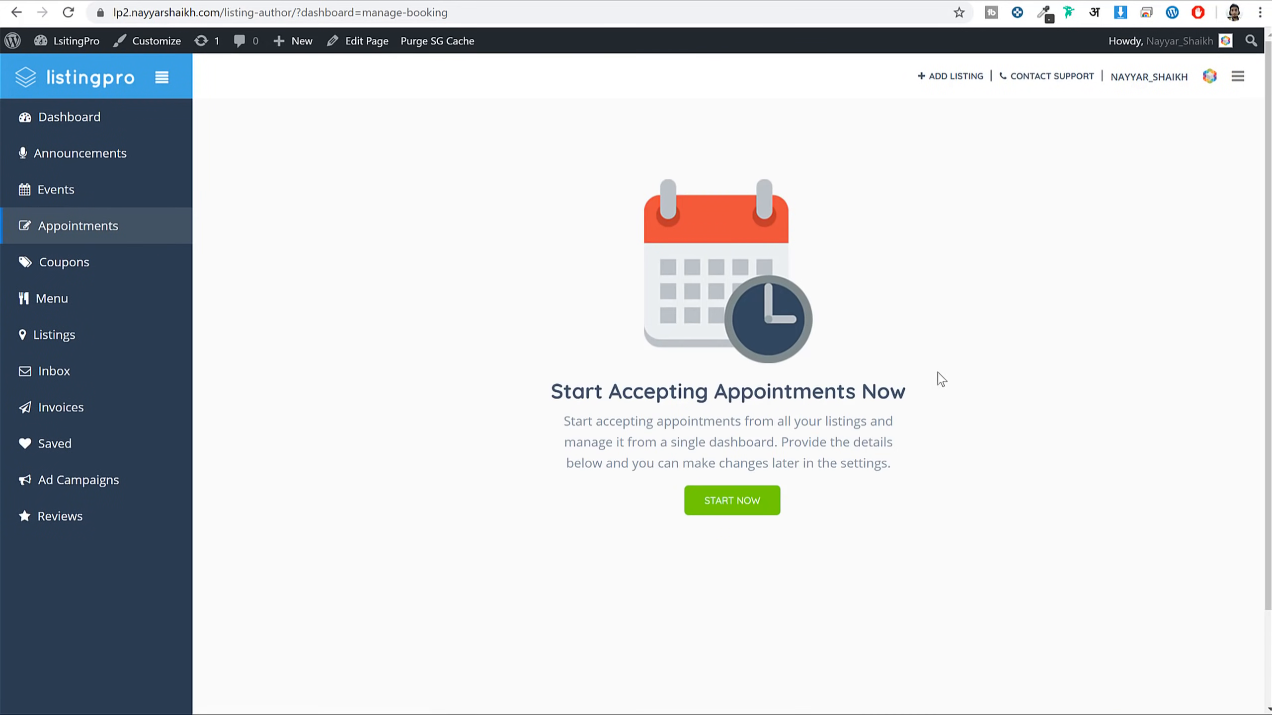
left_click(744, 516)
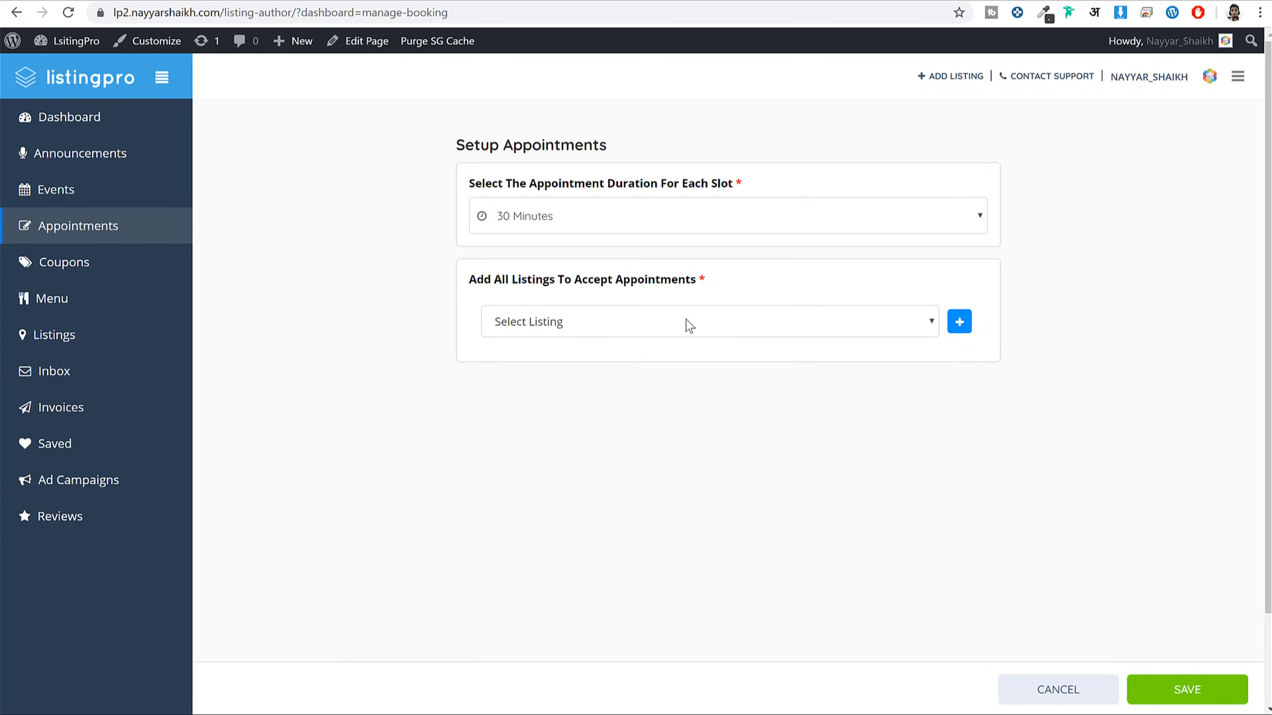
left_click(595, 216)
left_click(564, 297)
left_click(573, 327)
left_click(576, 367)
left_click(959, 323)
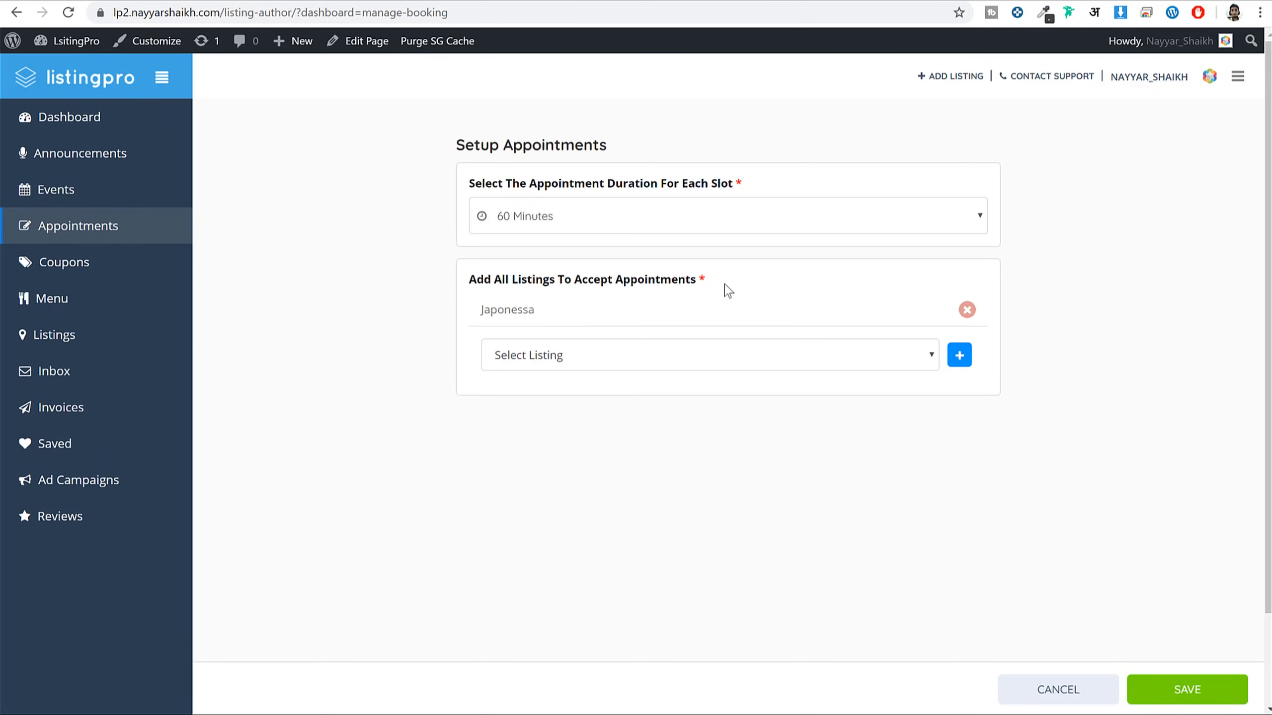
left_click(1191, 692)
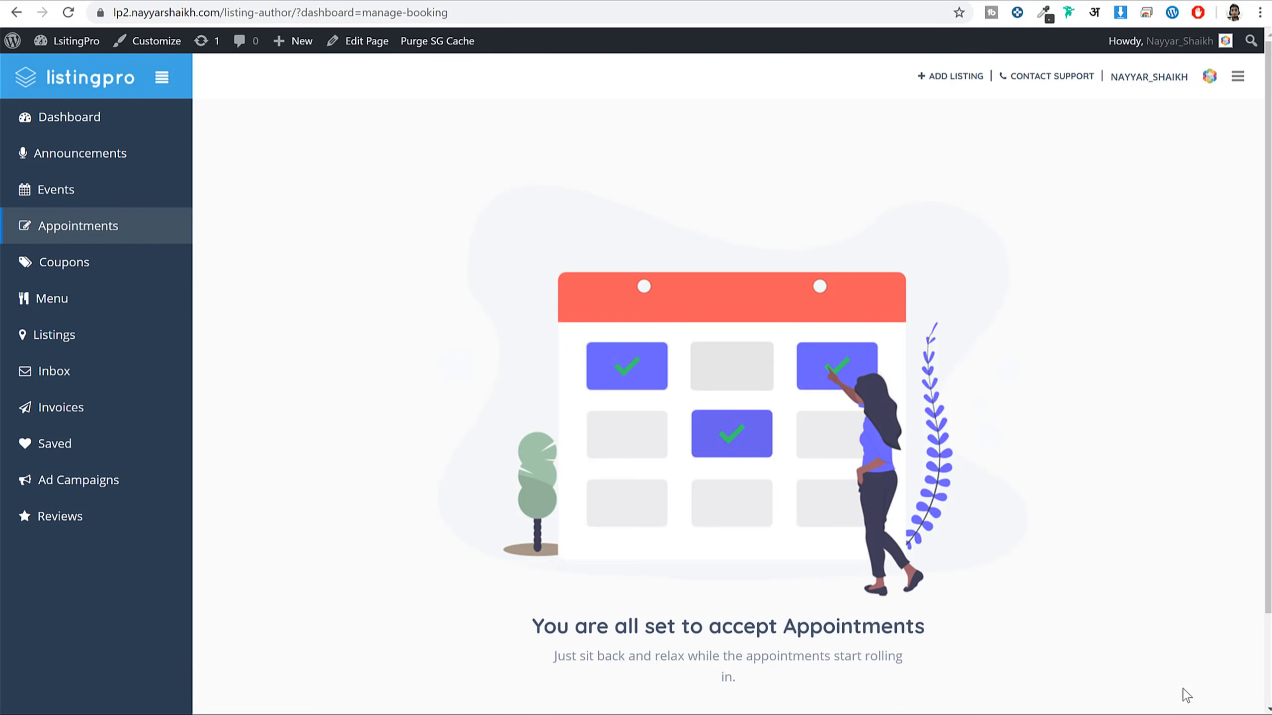
left_click(125, 226)
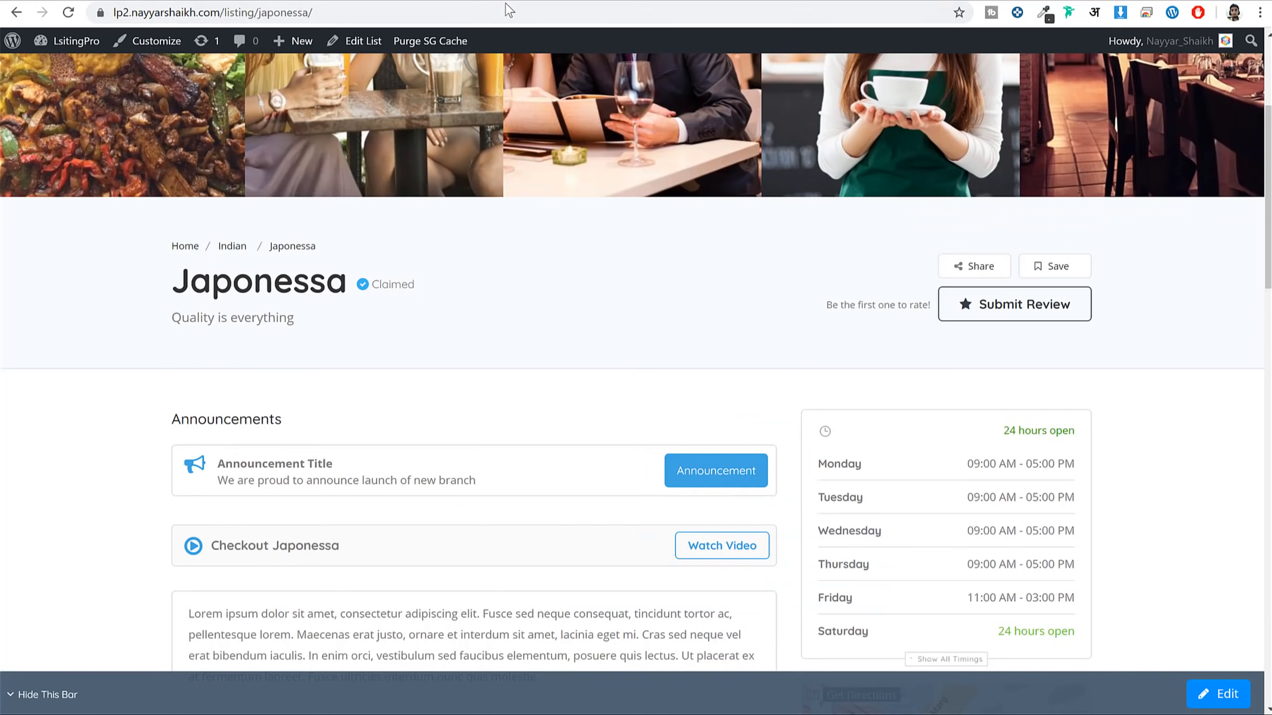
Reload Japonessa's page and scroll to the Book an Appointment Now! box
left_click(505, 10)
key("Return")
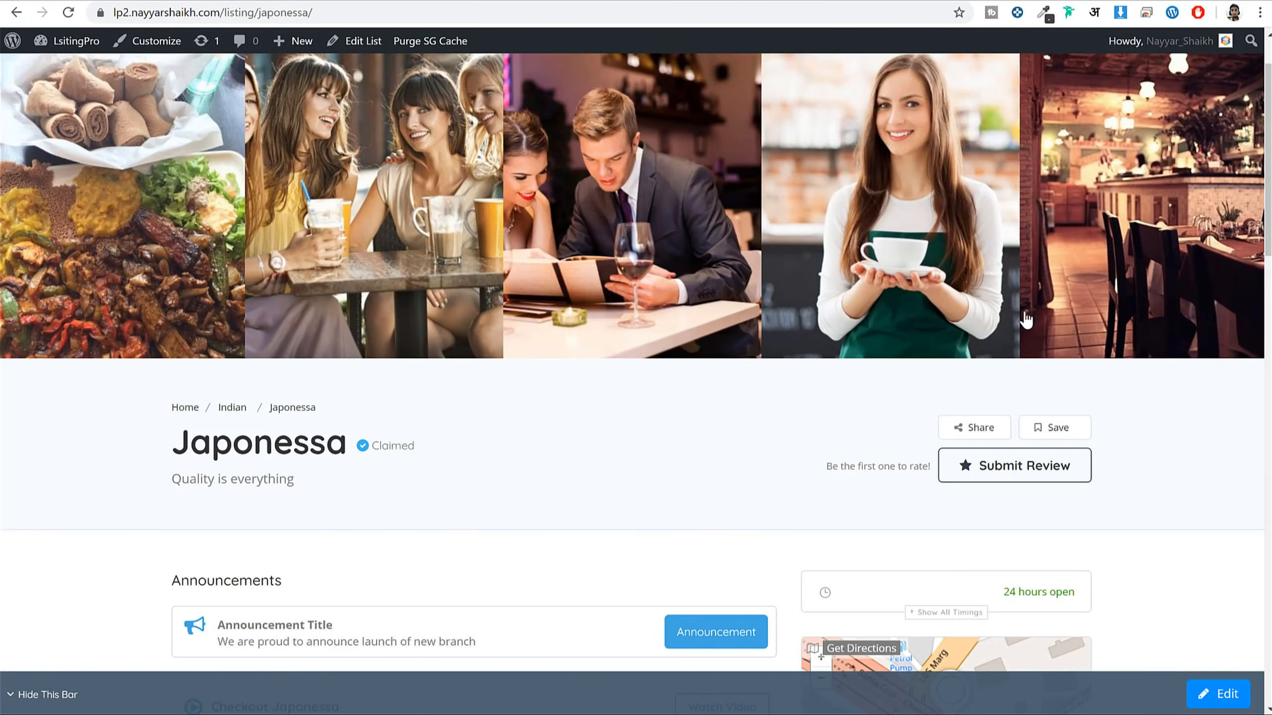
scroll(1036, 315, "down", 10)
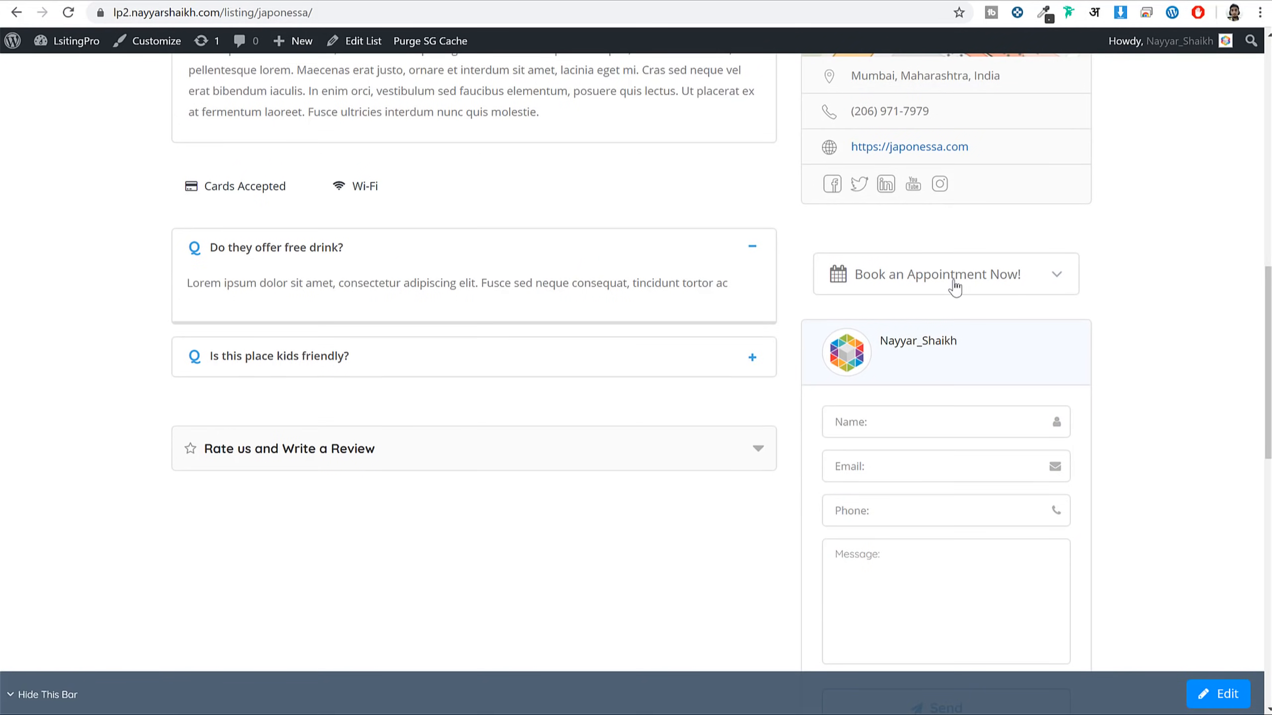
scroll(1052, 359, "up", 10)
scroll(1053, 382, "down", 5)
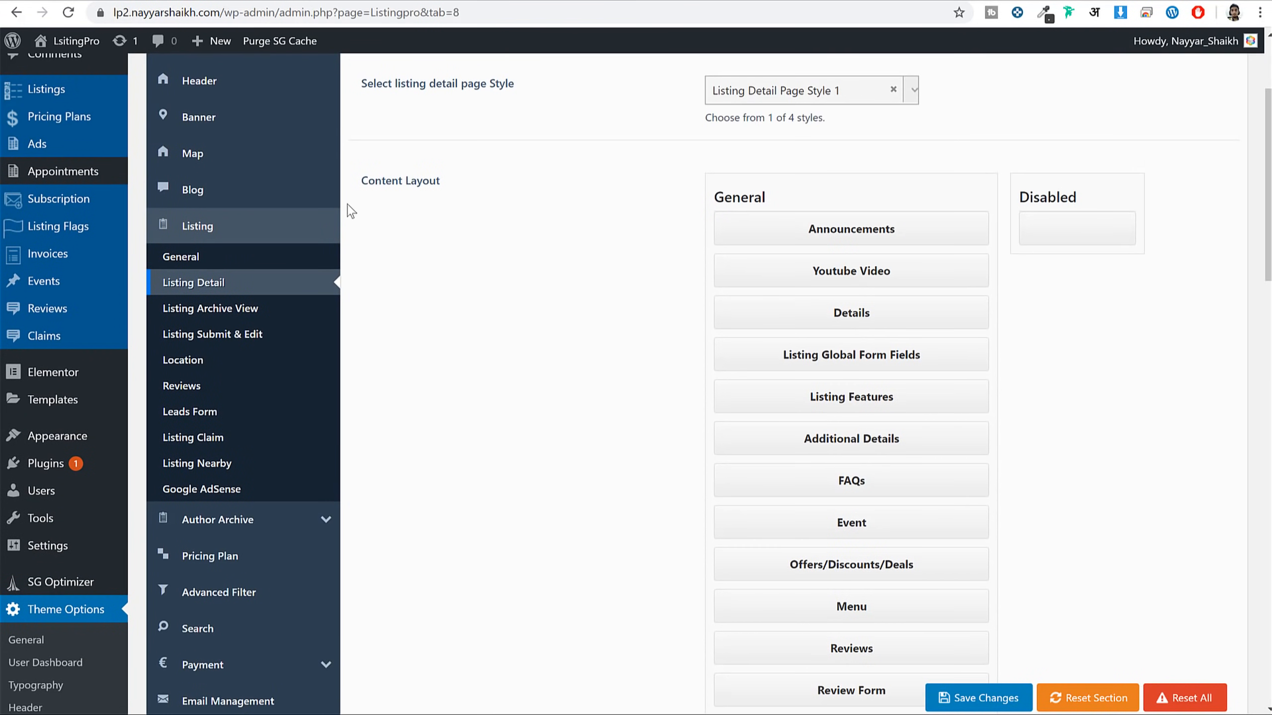
Move Appointments above Timings at the top of the listing Sidebar Layout and save
left_click_drag(372, 180, 503, 189)
scroll(506, 206, "down", 9)
left_click_drag(383, 243, 481, 245)
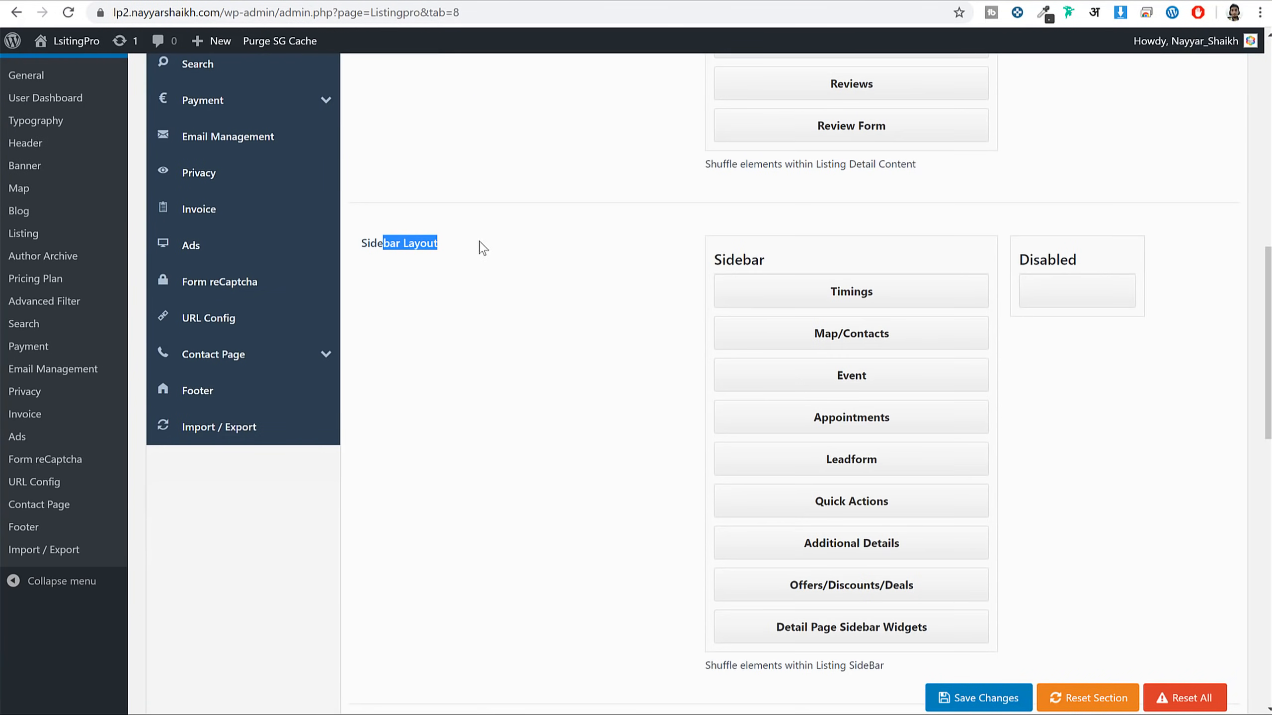
left_click_drag(884, 425, 880, 335)
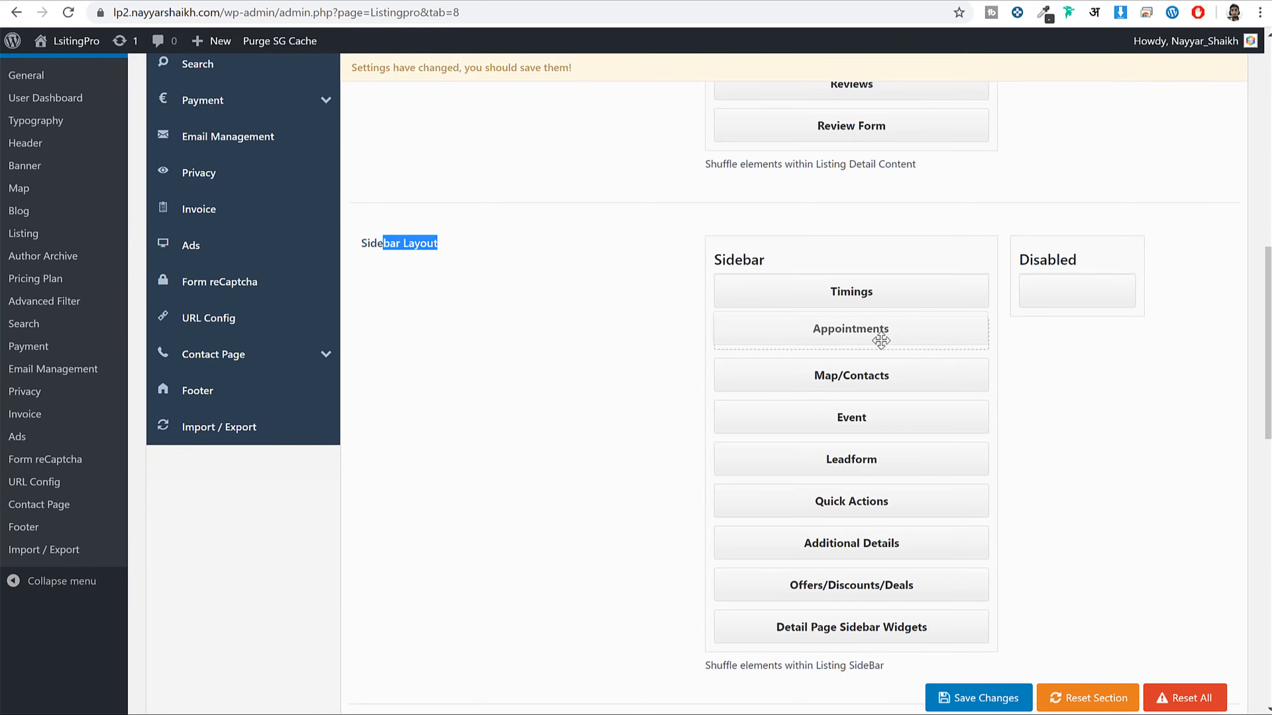
left_click(979, 698)
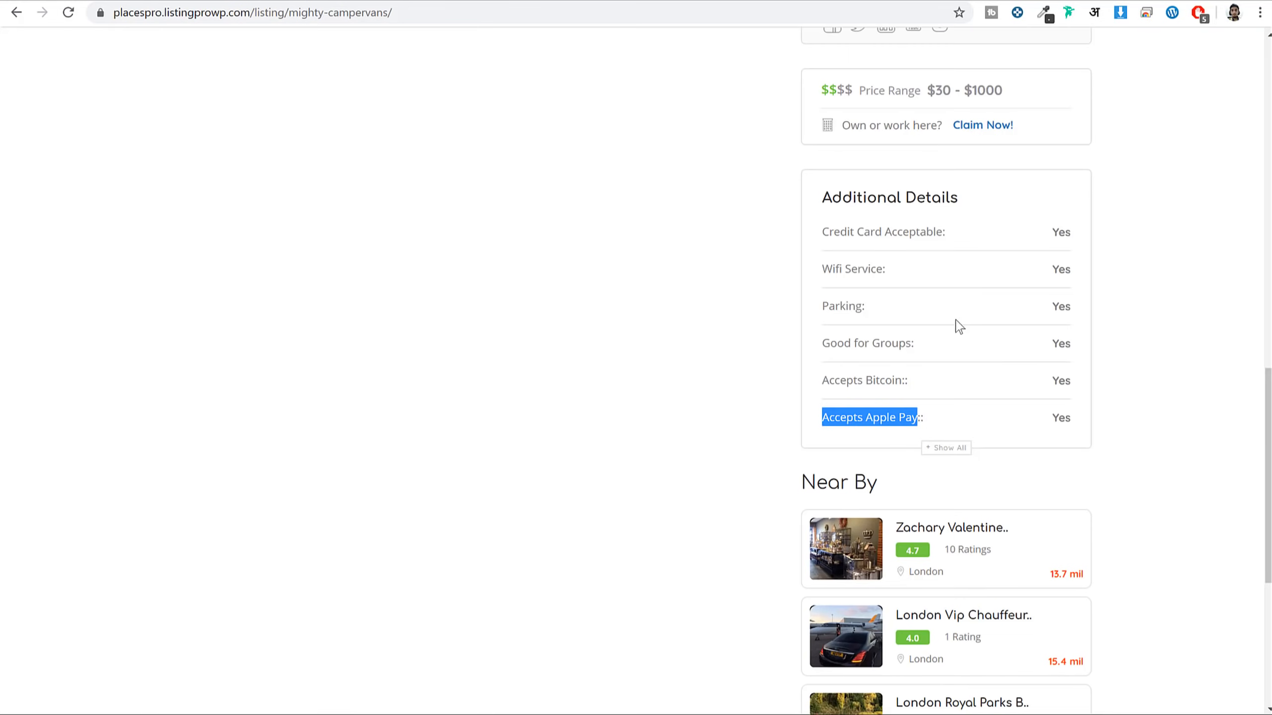
scroll(954, 326, "up", 6)
scroll(984, 426, "up", 6)
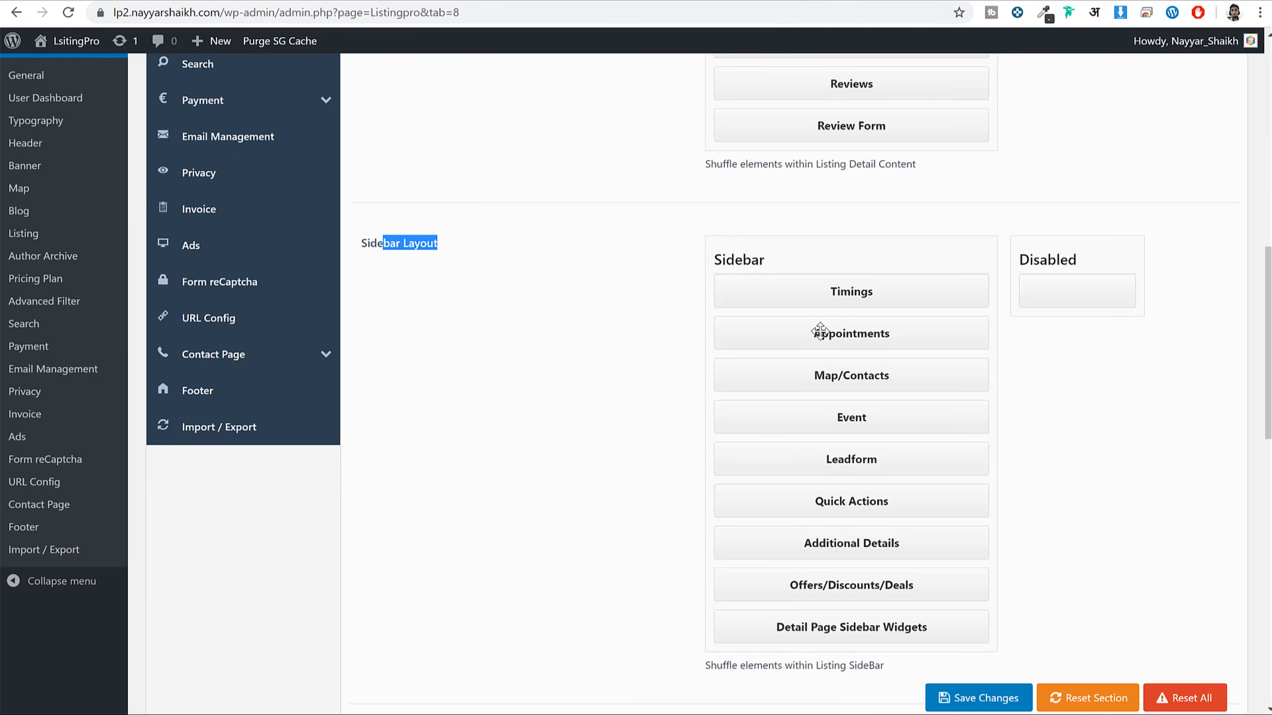
left_click_drag(820, 333, 821, 291)
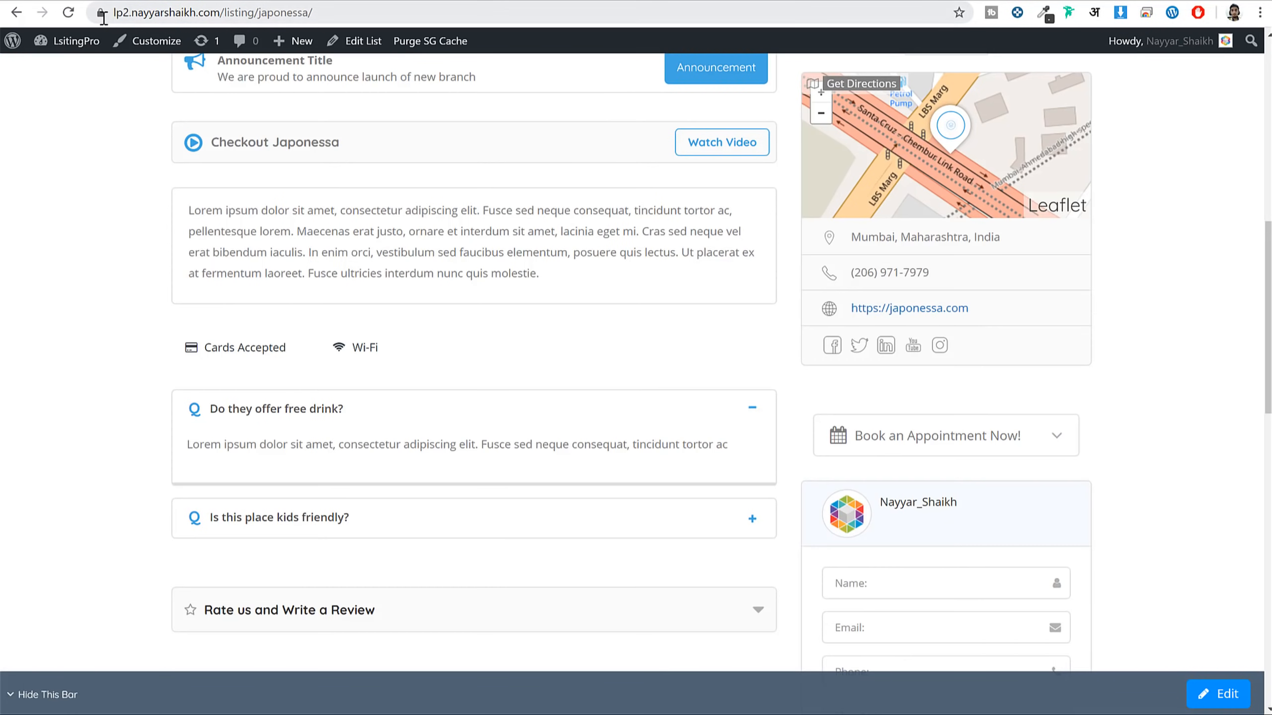
Open Japonessa's booking calendar and advance to Monday 11 May
left_click(68, 12)
scroll(973, 310, "up", 5)
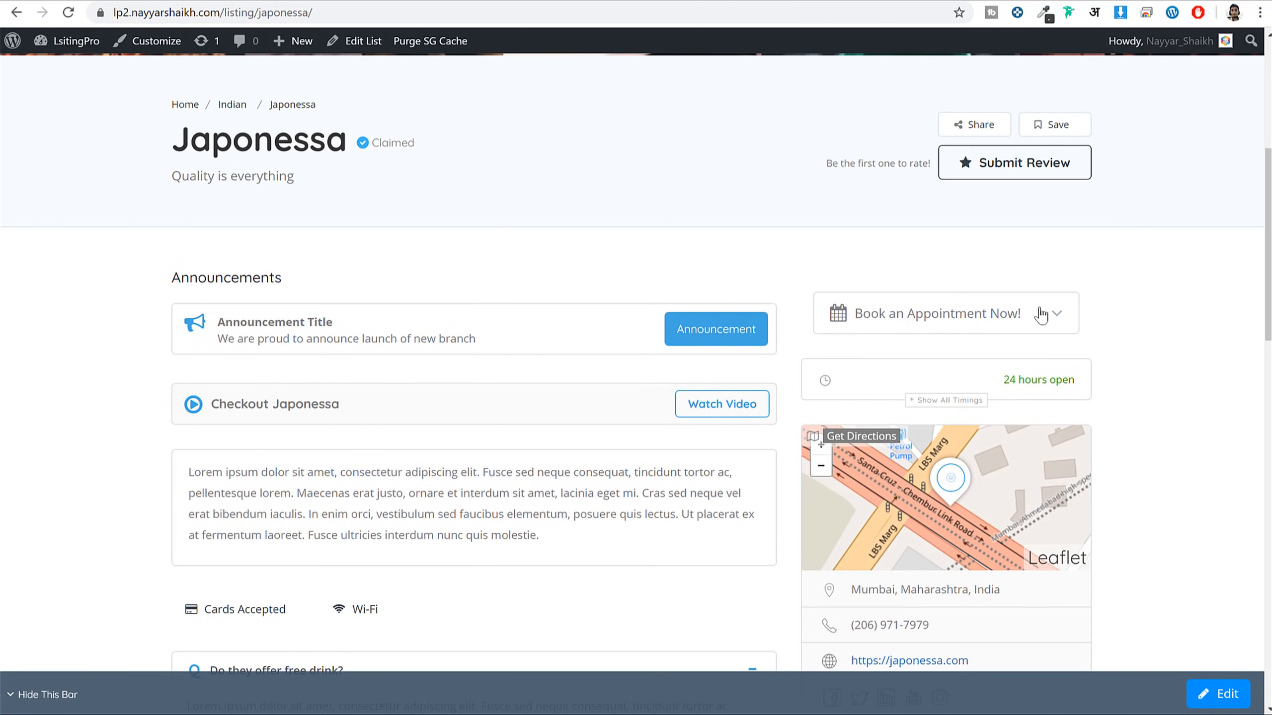
left_click(1017, 317)
scroll(1133, 268, "down", 2)
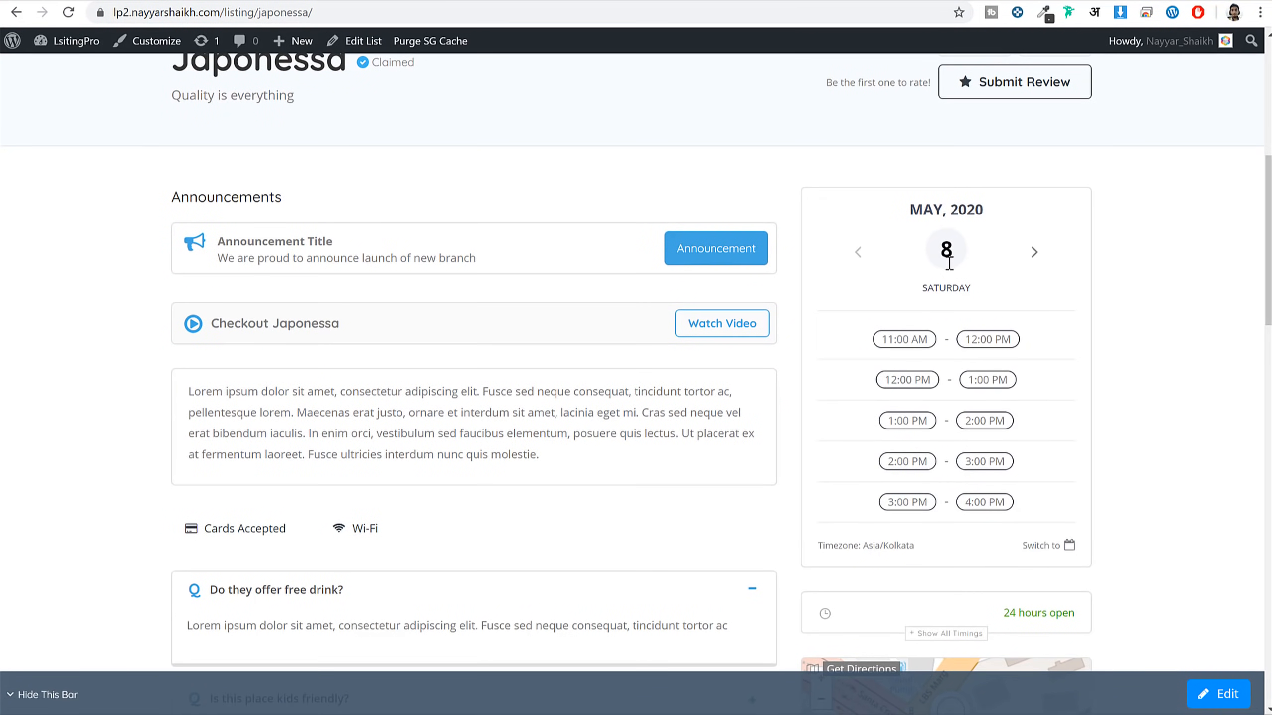
left_click(1035, 254)
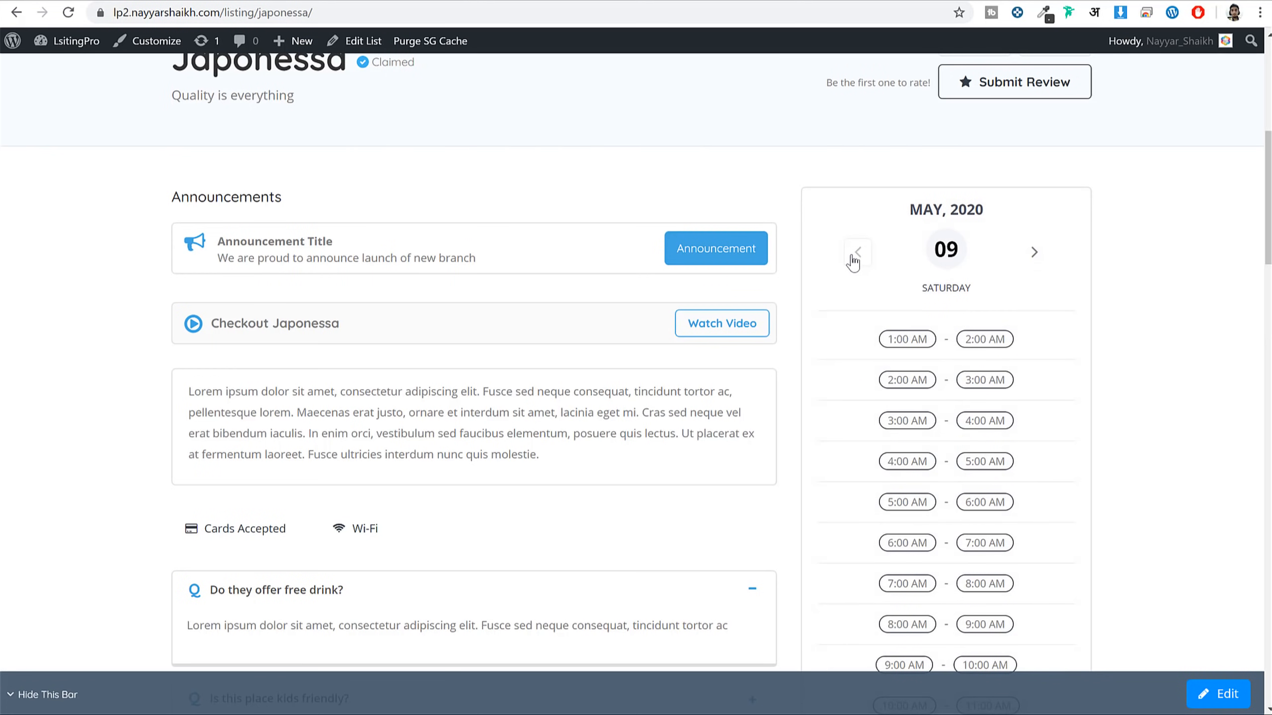
left_click(1031, 255)
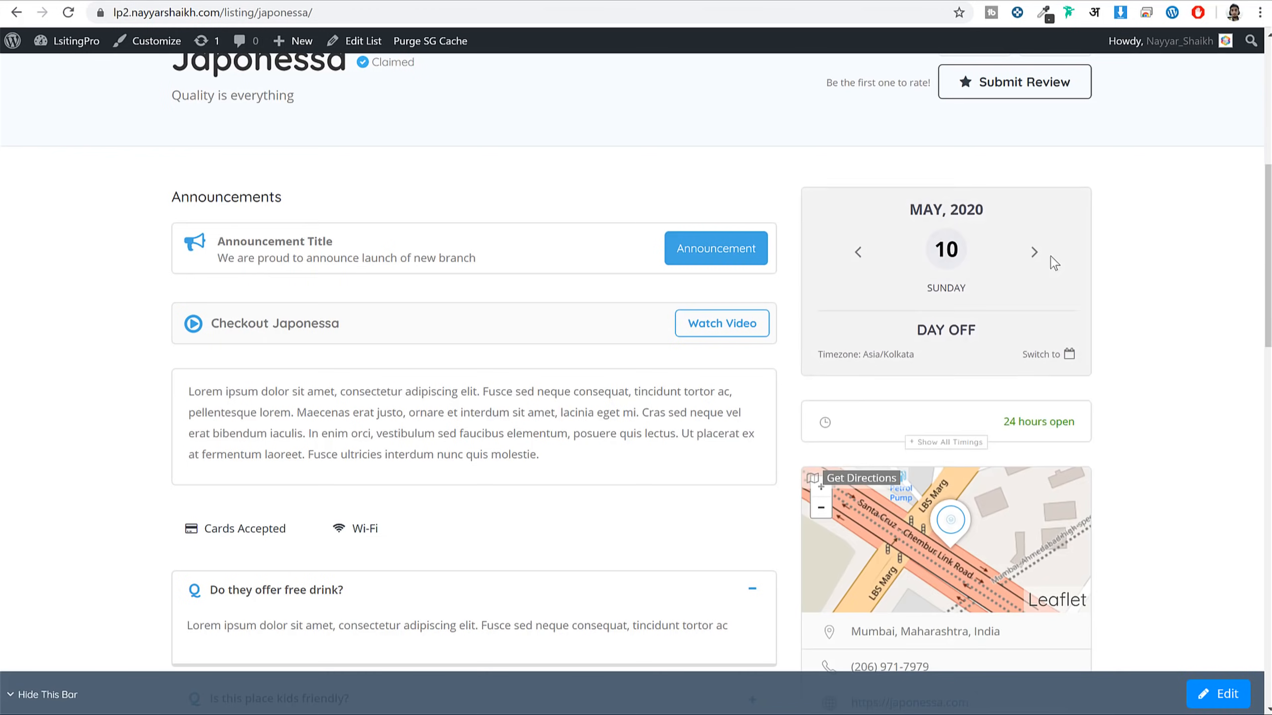
left_click(1037, 258)
Pick the 2:00–3:00 PM slot, enter the booker's details and 'Comment', and book it
scroll(1017, 318, "down", 5)
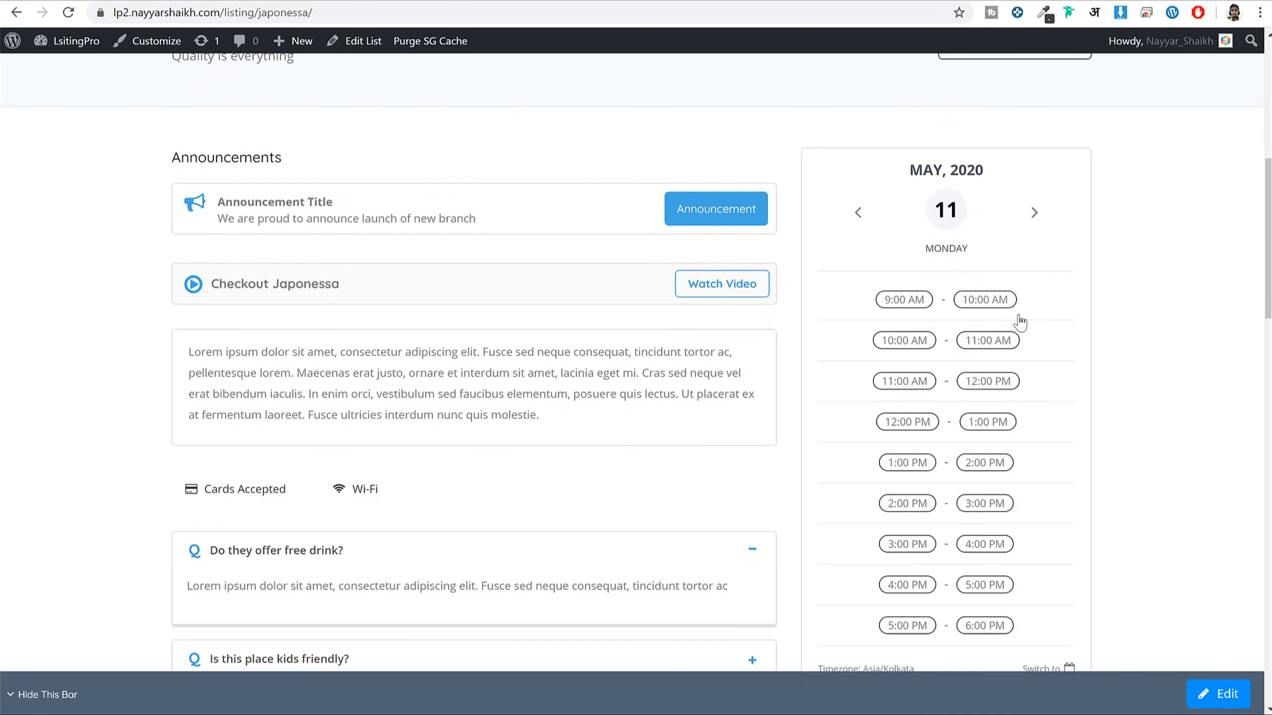
left_click(914, 301)
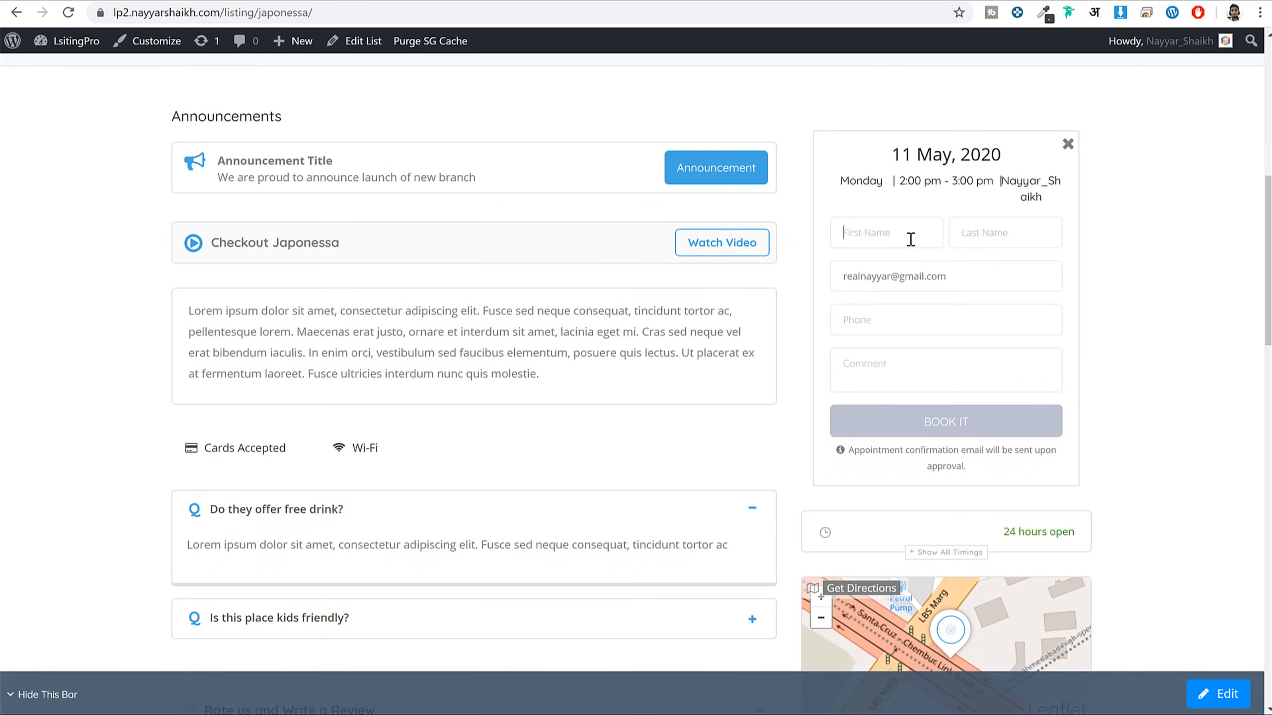
left_click(1026, 283)
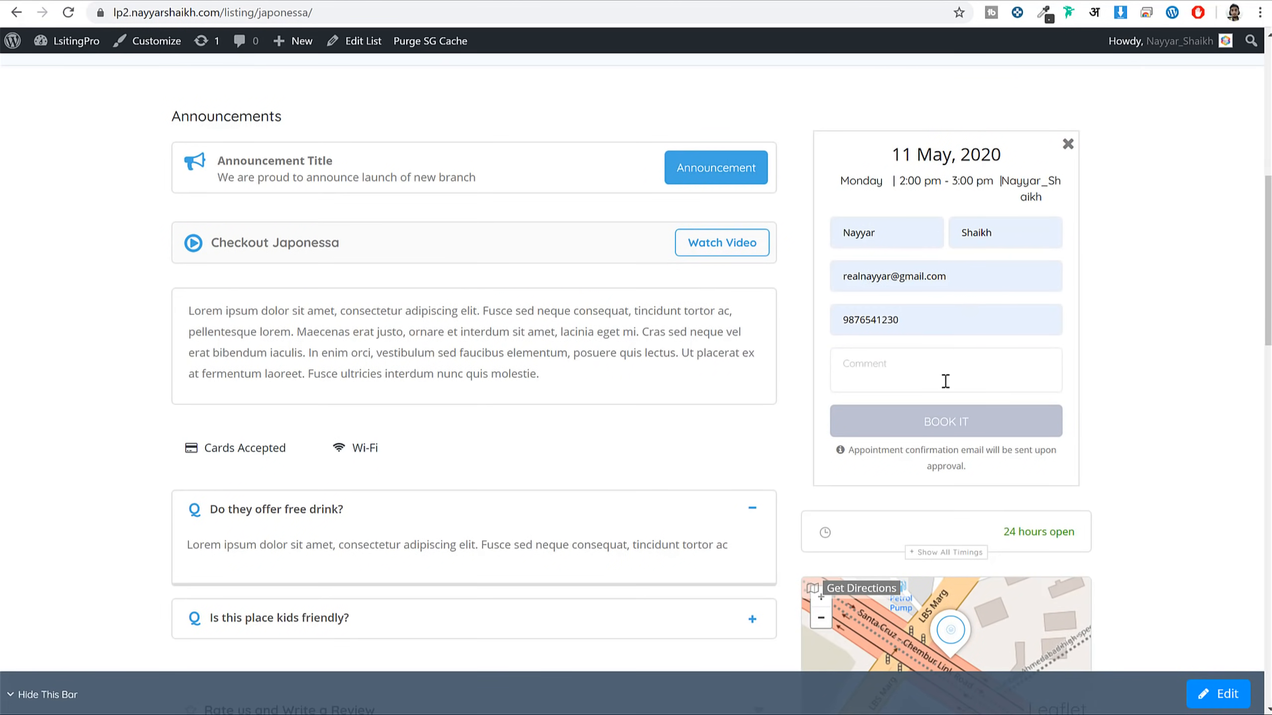
type("Commen")
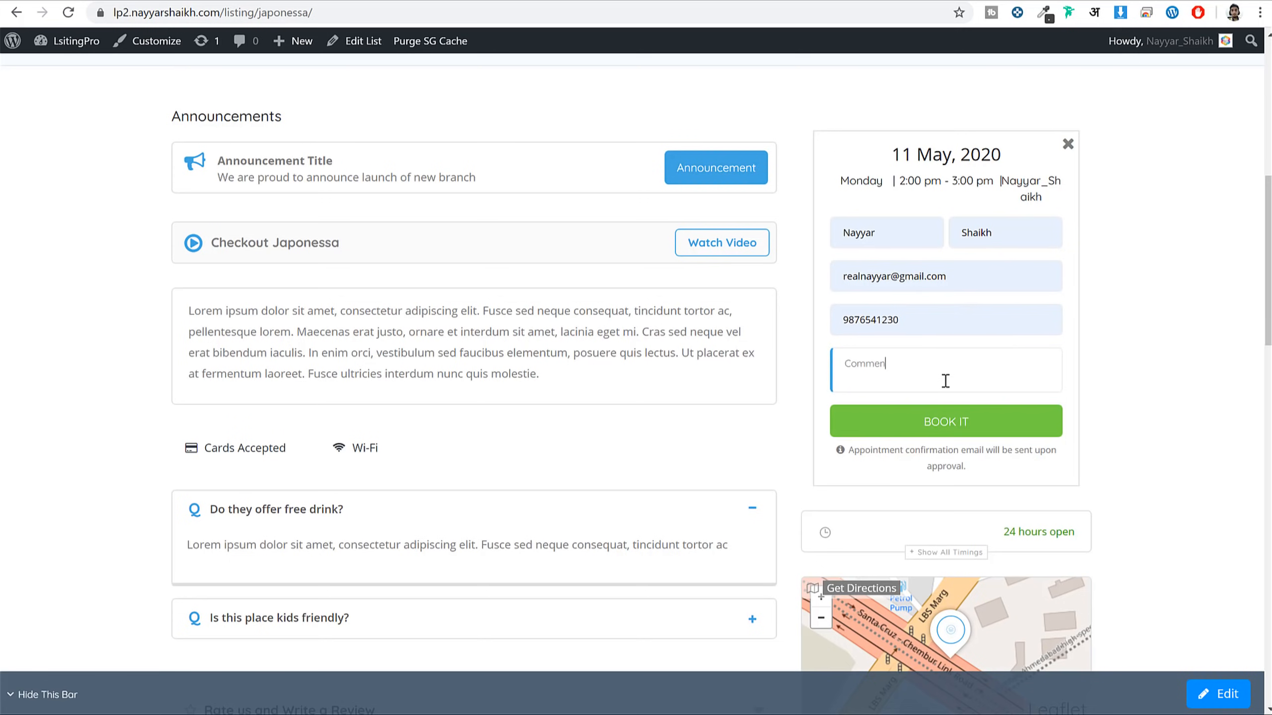
type("t")
left_click(947, 421)
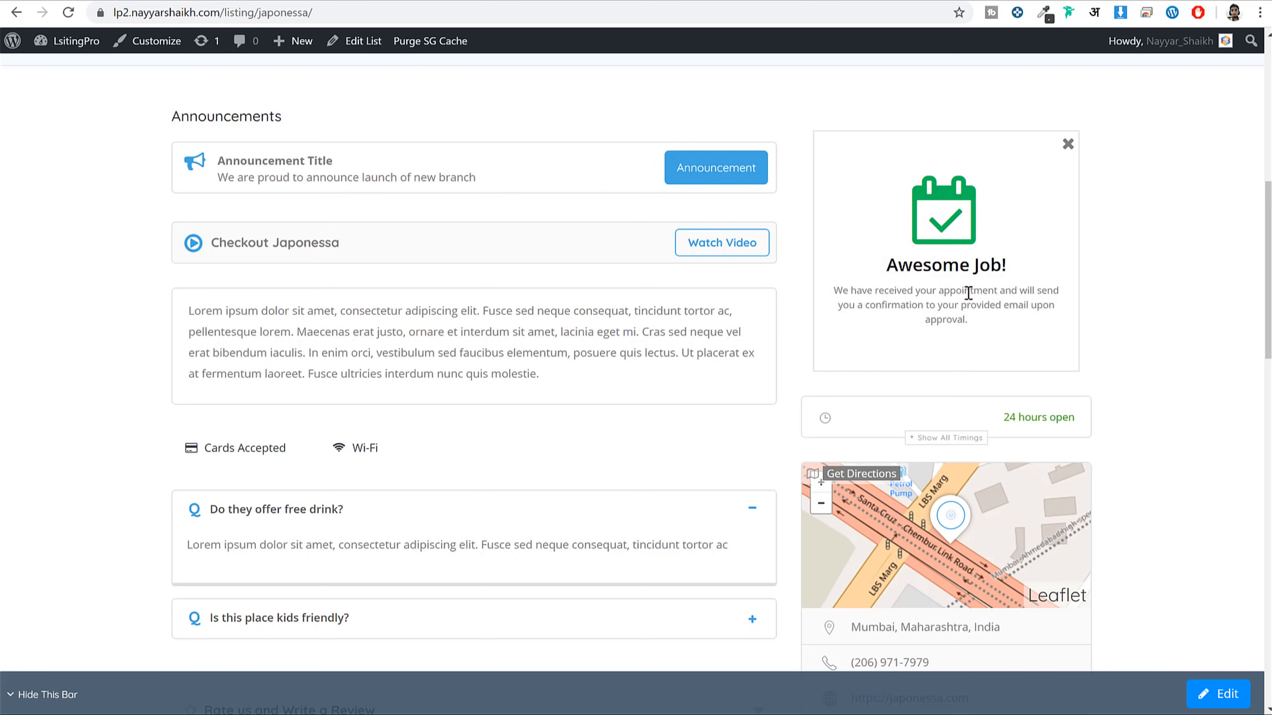
Set the pending 11 May Japonessa appointment's status to APPROVED in the Appointments list
left_click_drag(967, 296, 966, 306)
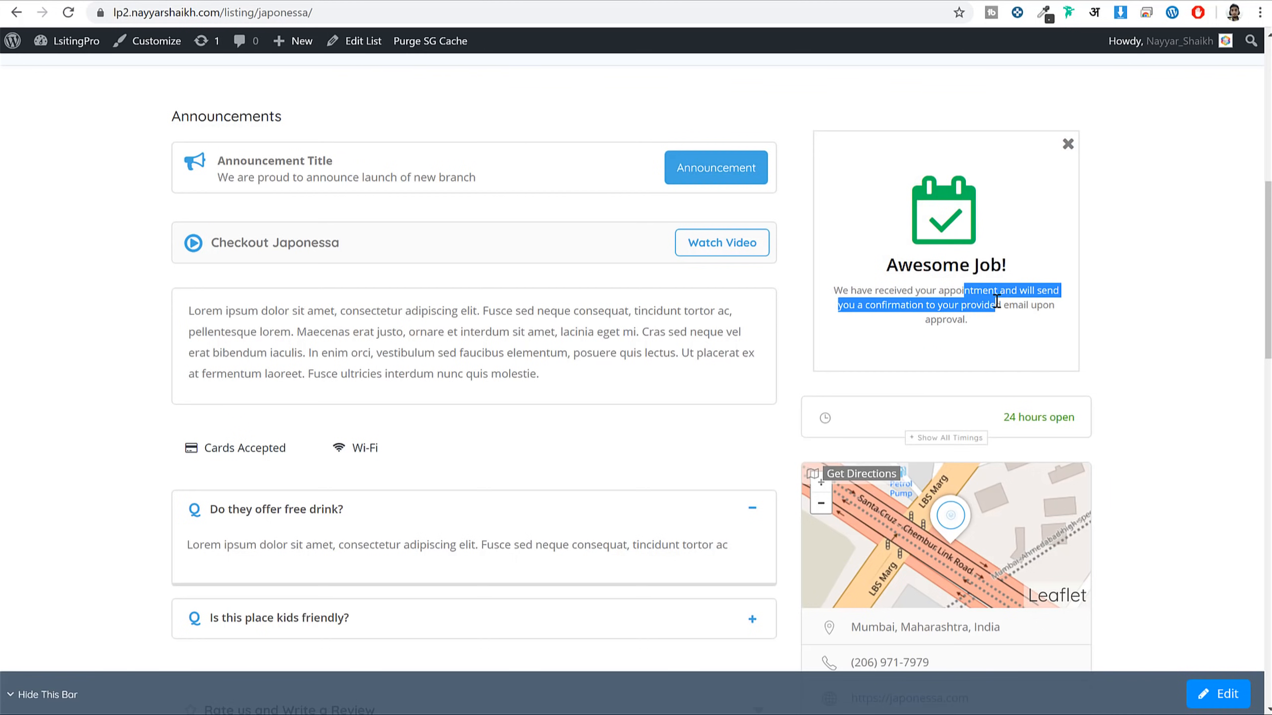
double_click(997, 304)
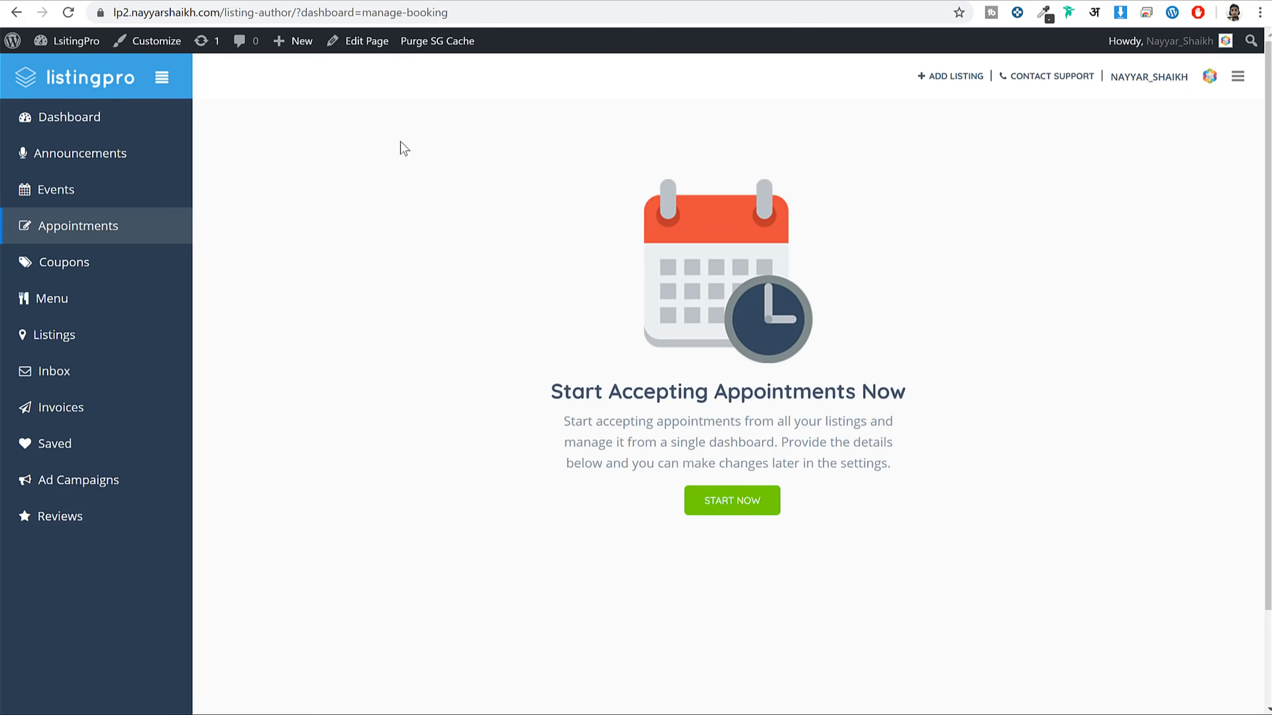
left_click(76, 234)
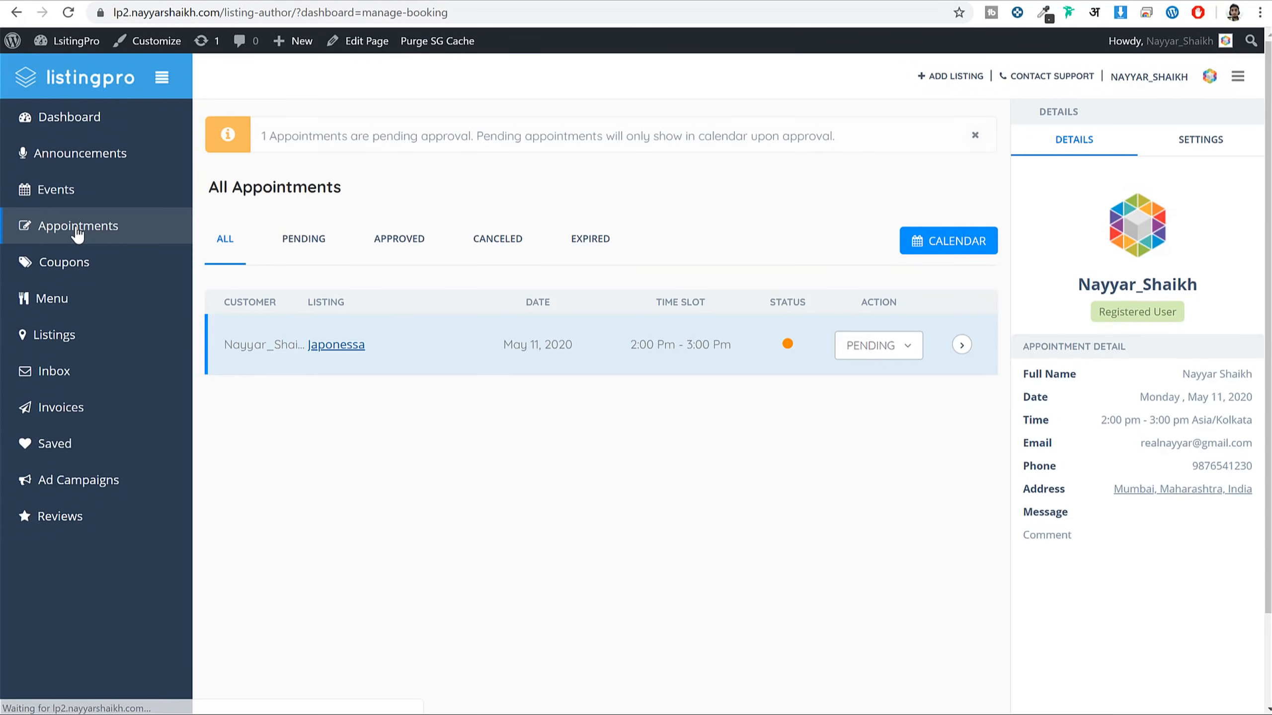
left_click(903, 357)
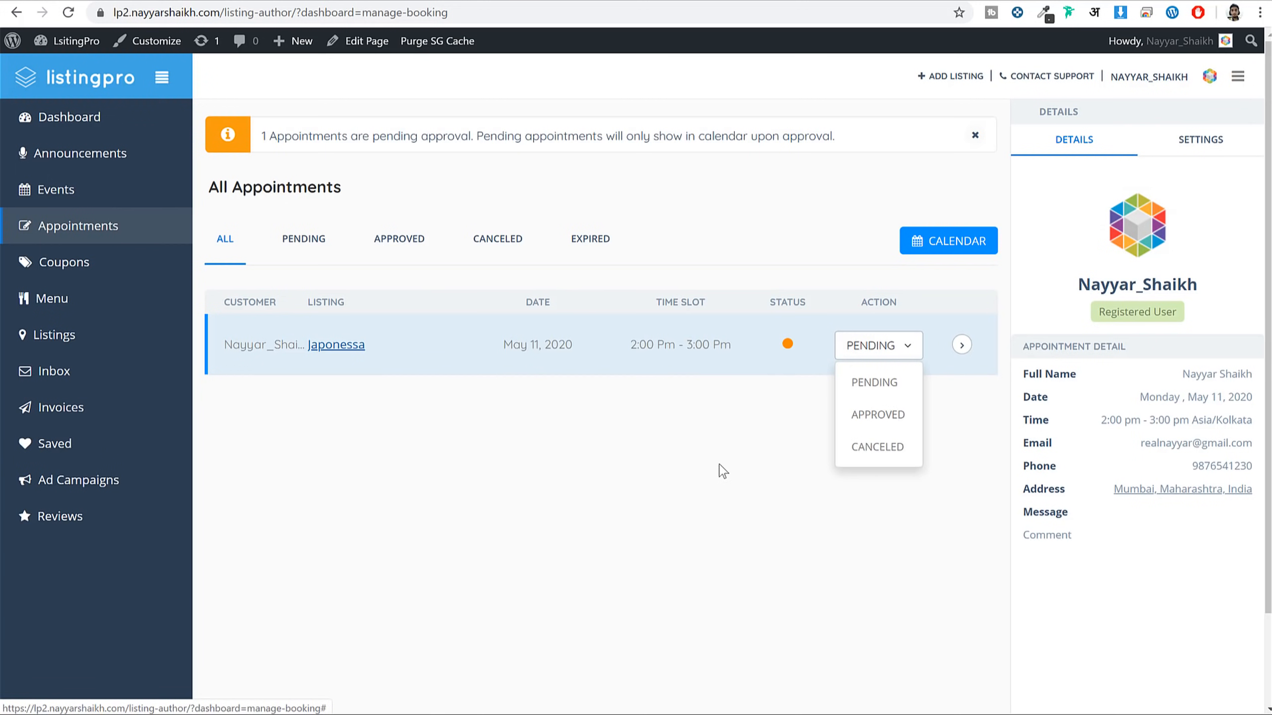
left_click(853, 433)
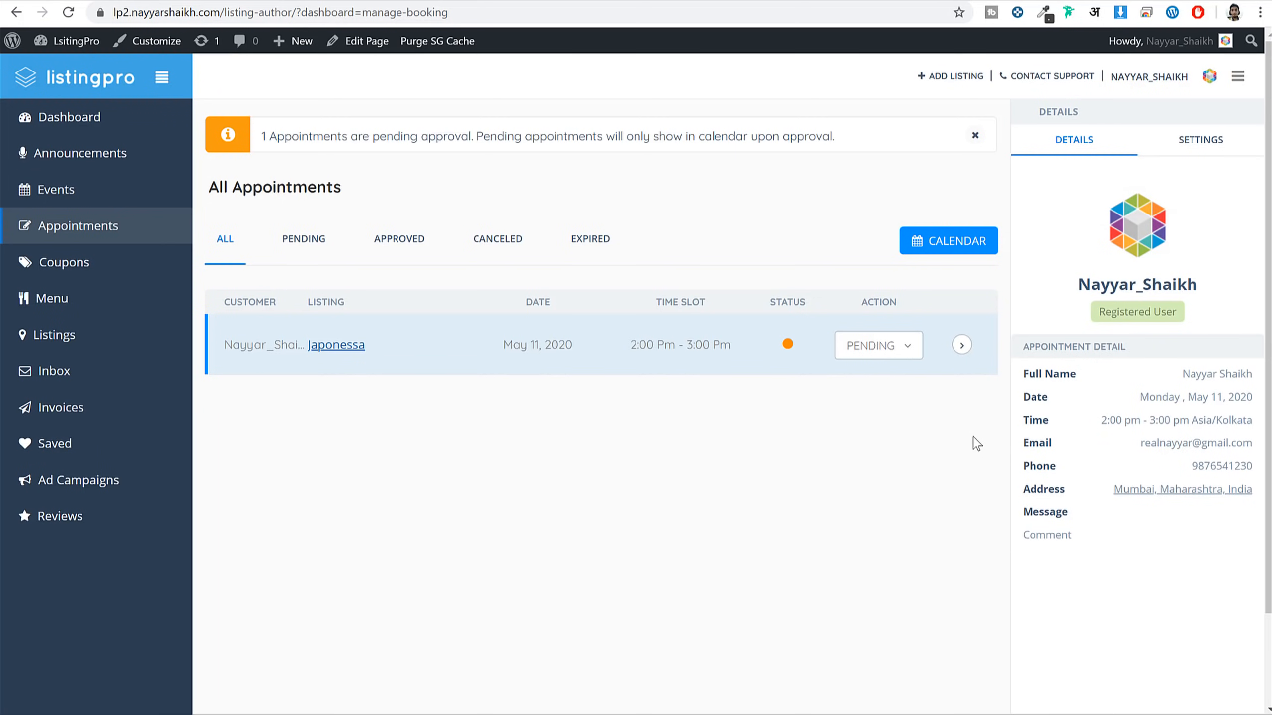
left_click(866, 353)
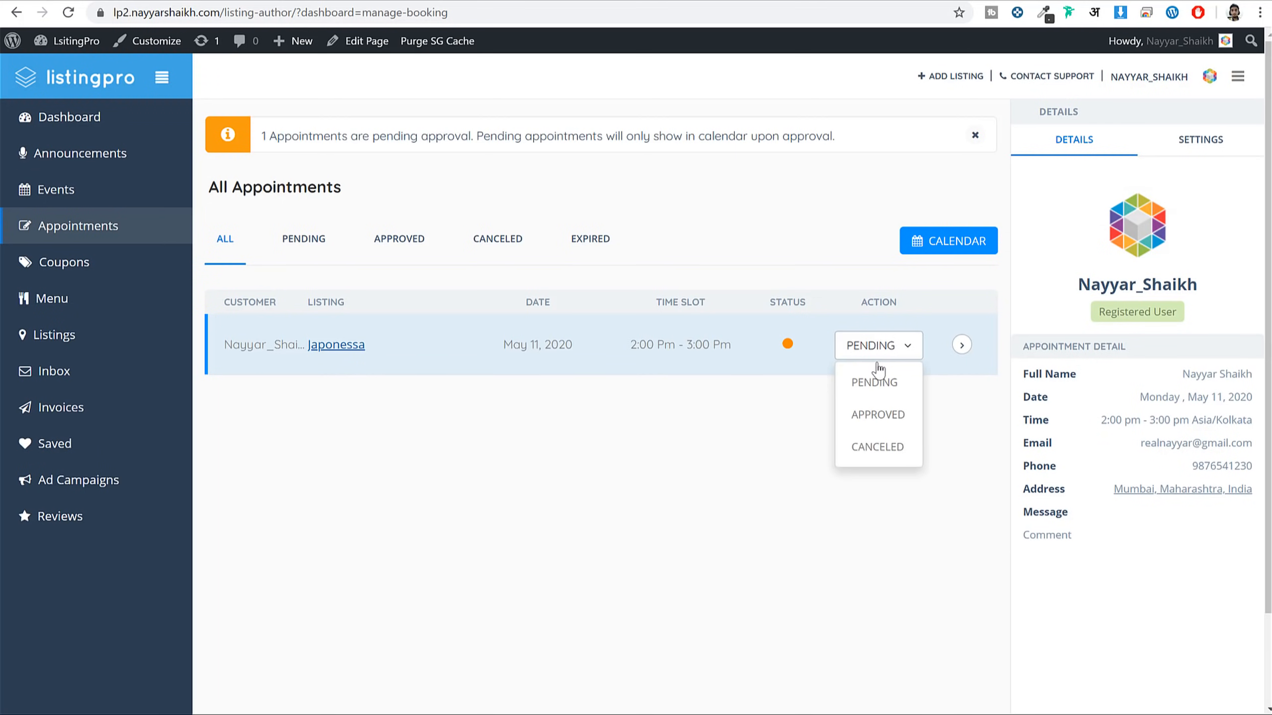
left_click(902, 415)
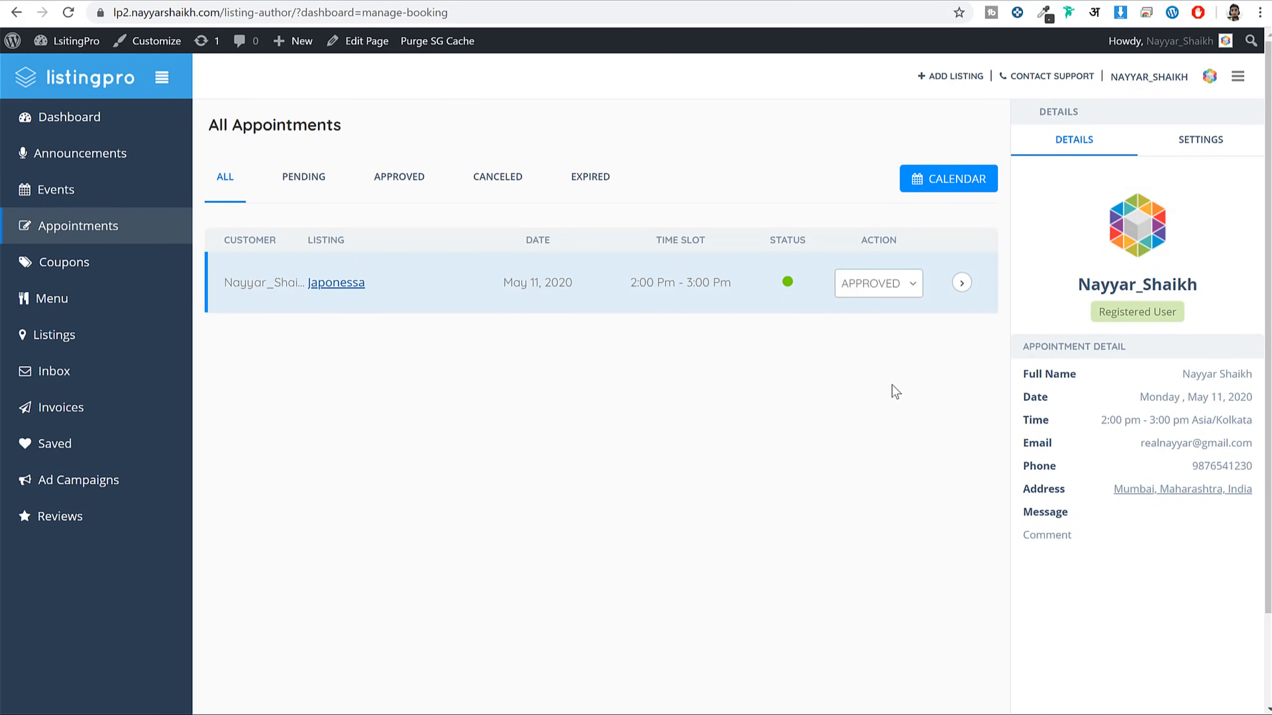
Check the approved booking on the May 2020 calendar, then go to the empty Coupons page
left_click(956, 183)
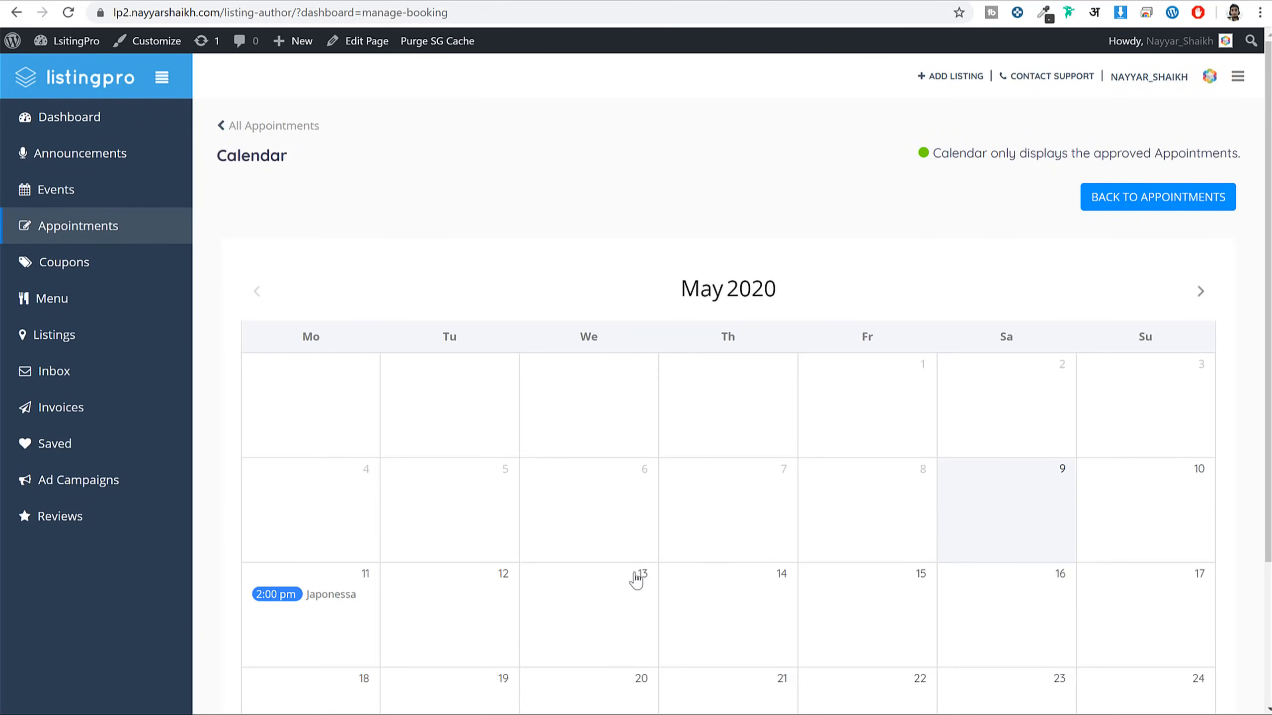
scroll(358, 440, "down", 3)
scroll(525, 514, "up", 3)
scroll(526, 514, "down", 1)
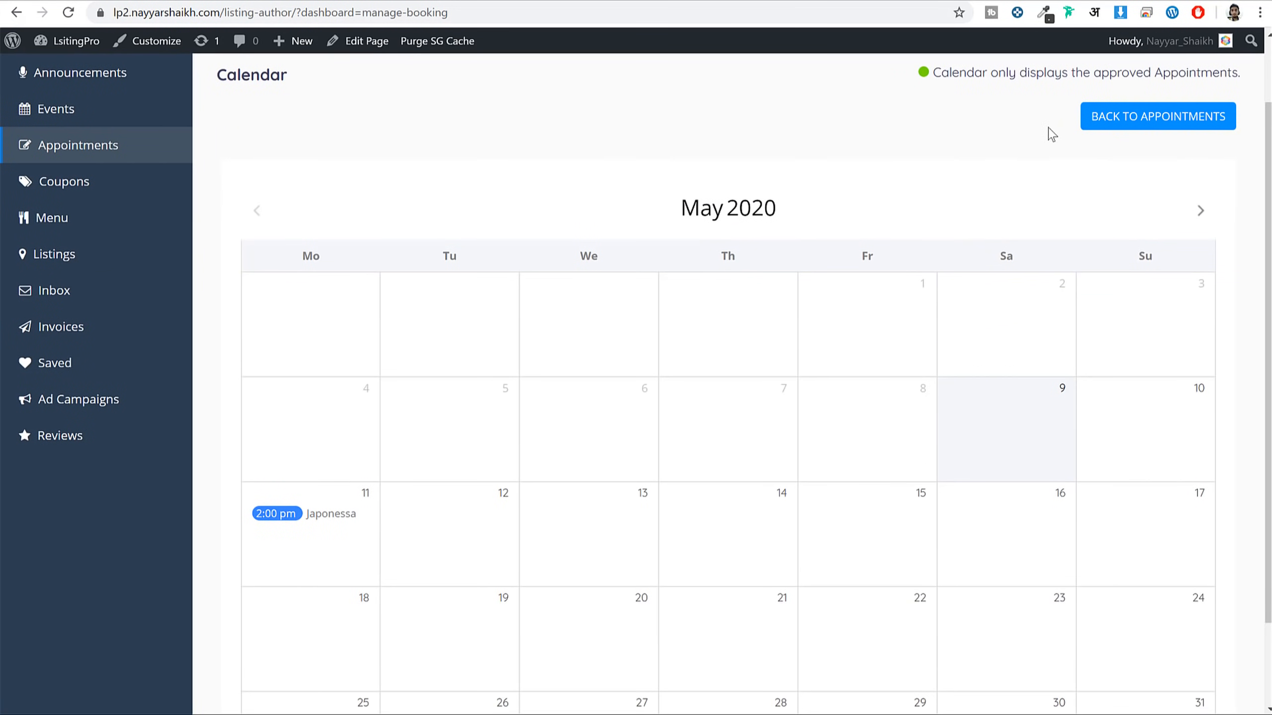
left_click(1161, 125)
scroll(801, 391, "up", 2)
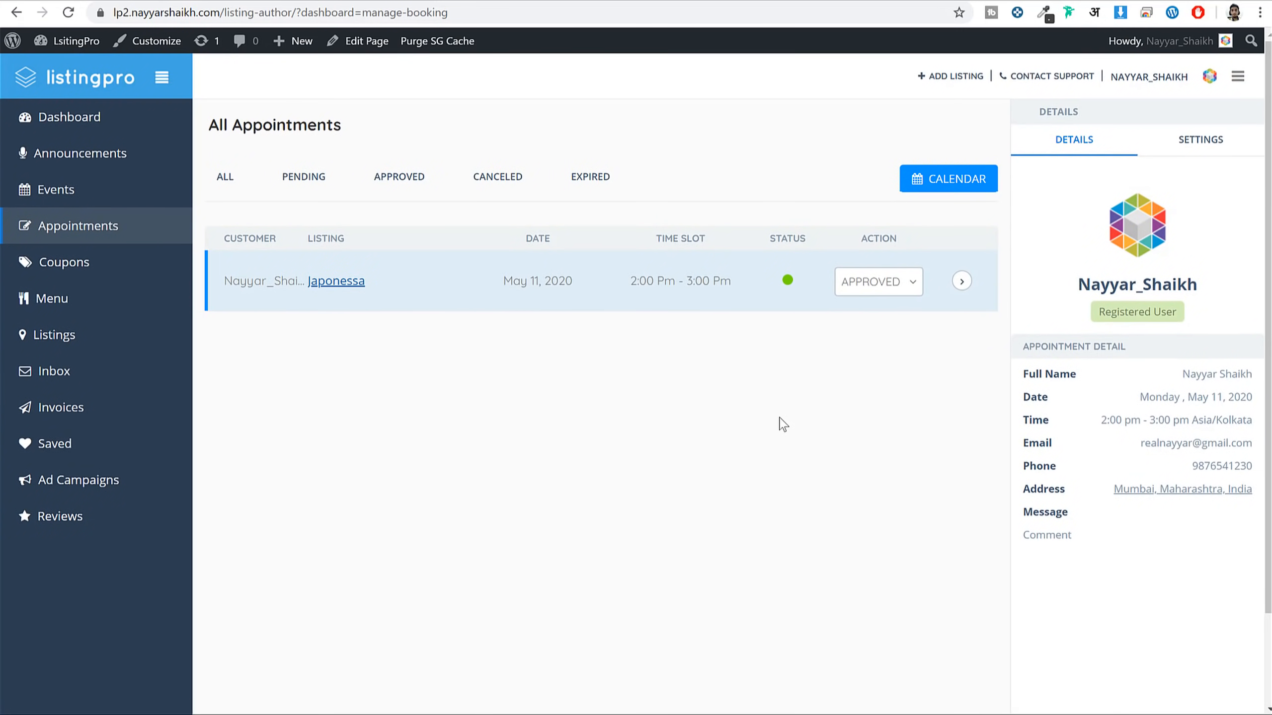
left_click(85, 280)
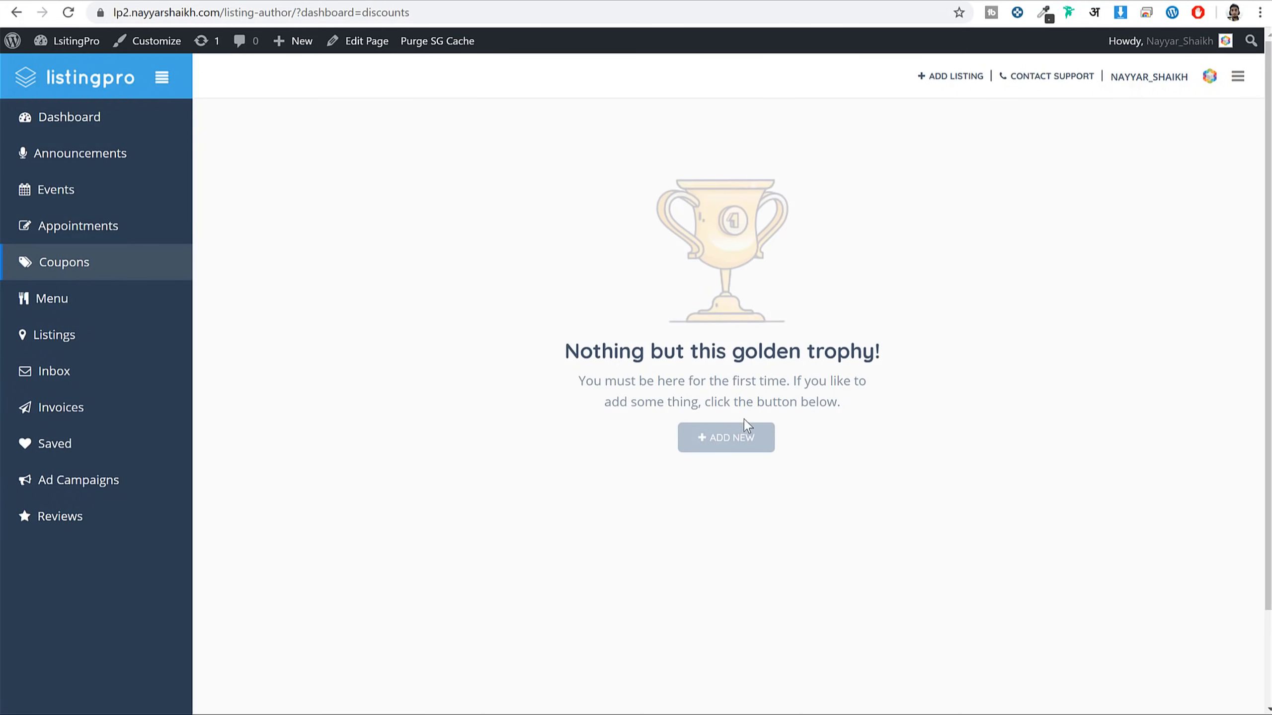
Start a new coupon for Japonessa titled '40% Off' with code SUM40
left_click(734, 440)
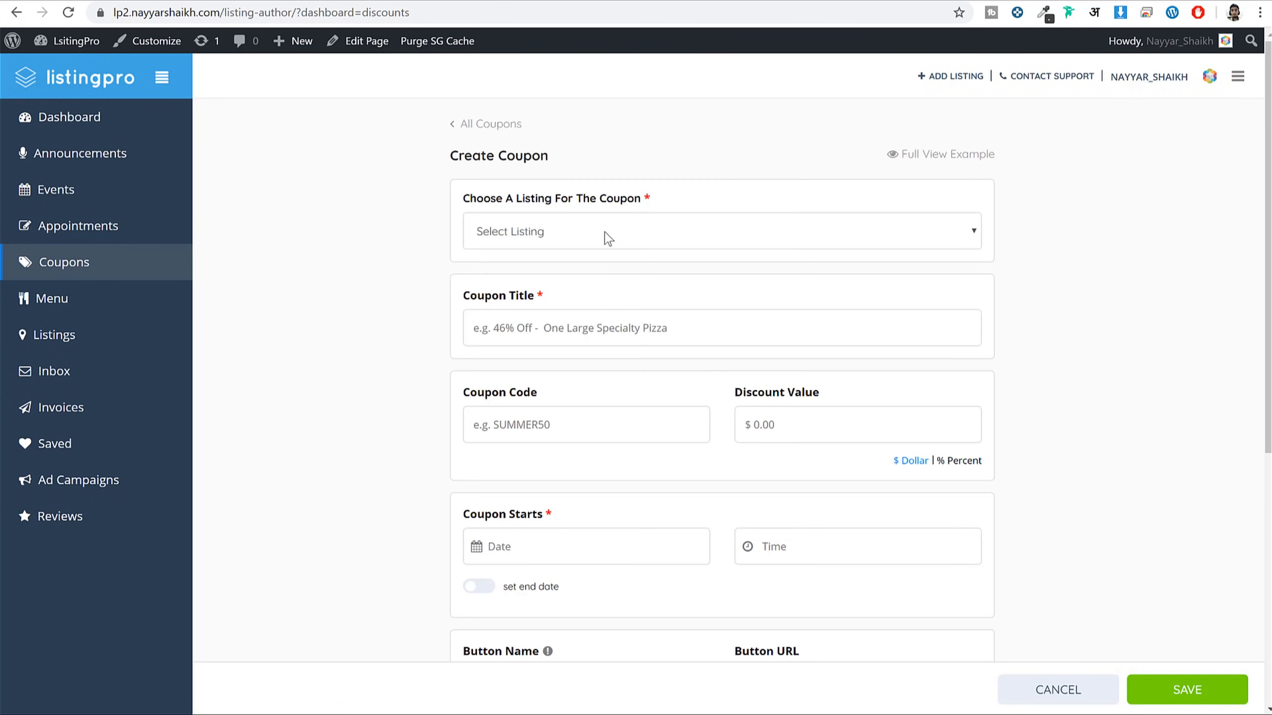
left_click(609, 235)
left_click(579, 273)
scroll(645, 250, "down", 1)
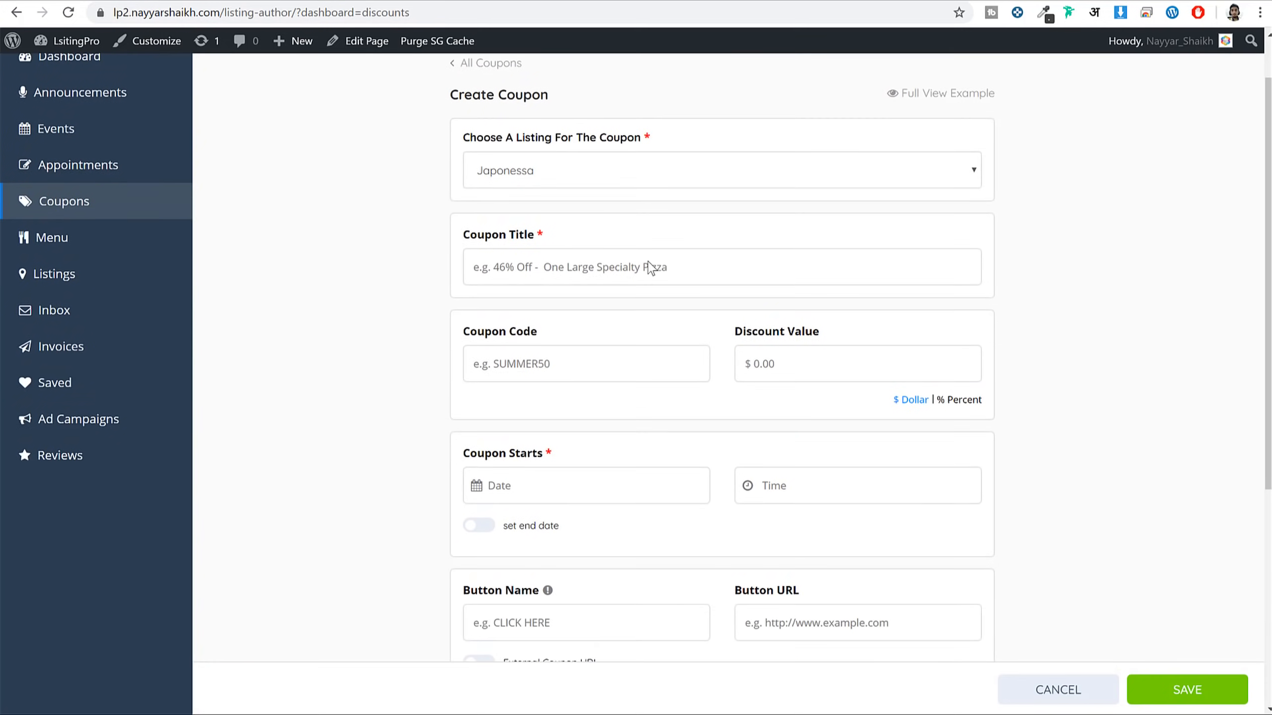
scroll(650, 268, "down", 2)
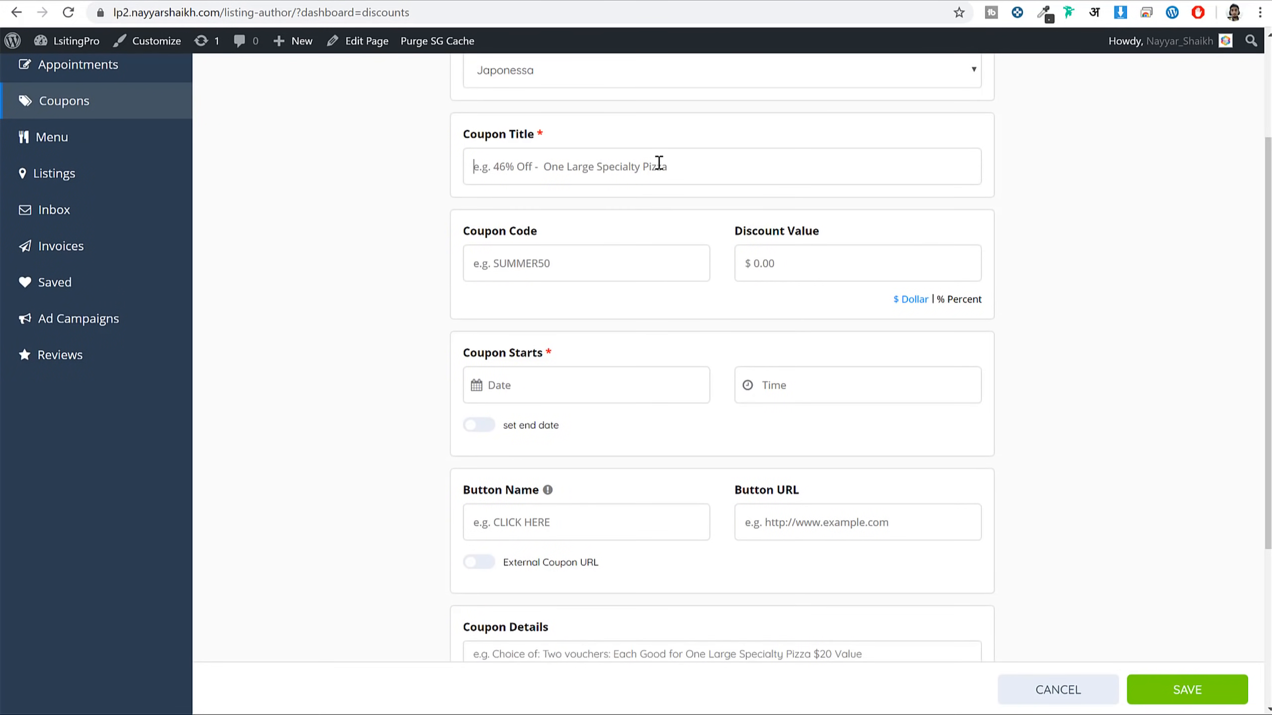
type("40")
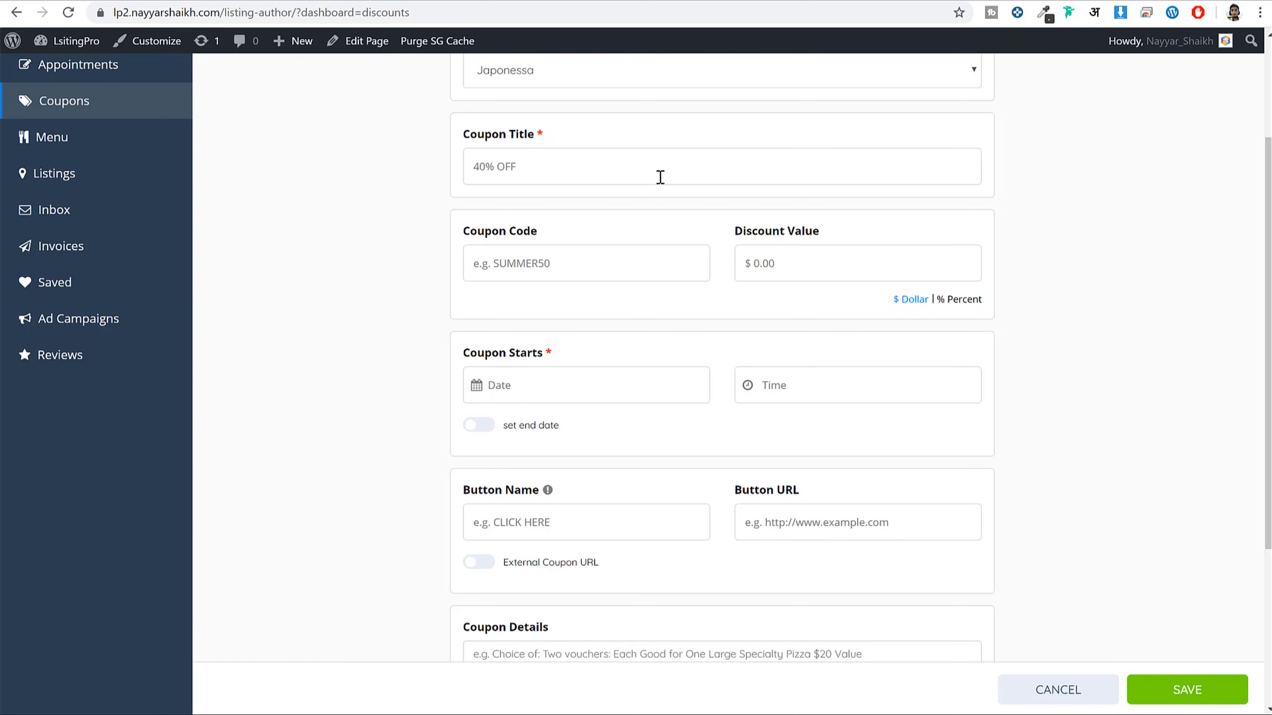
key("Tab")
type("DU")
key("Tab")
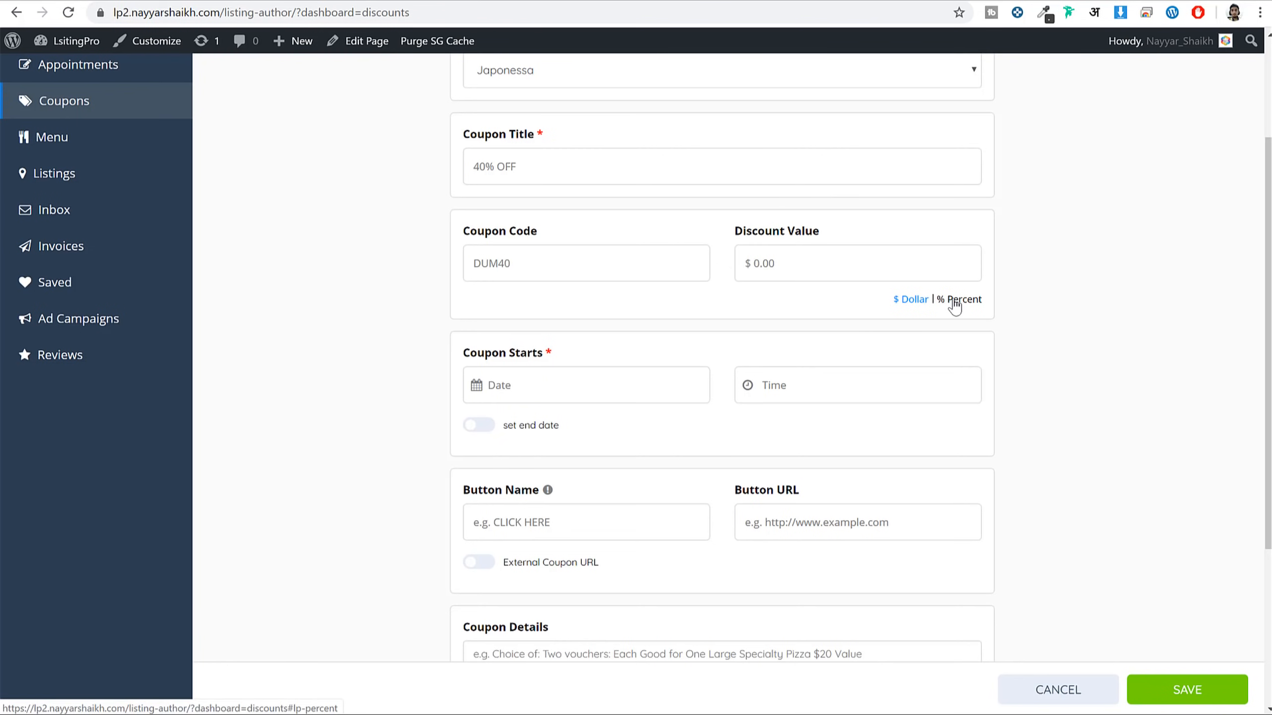
Make it a 40% percentage discount starting May 9, 2020
left_click(952, 299)
left_click(872, 266)
type("40")
scroll(923, 403, "down", 3)
left_click(536, 226)
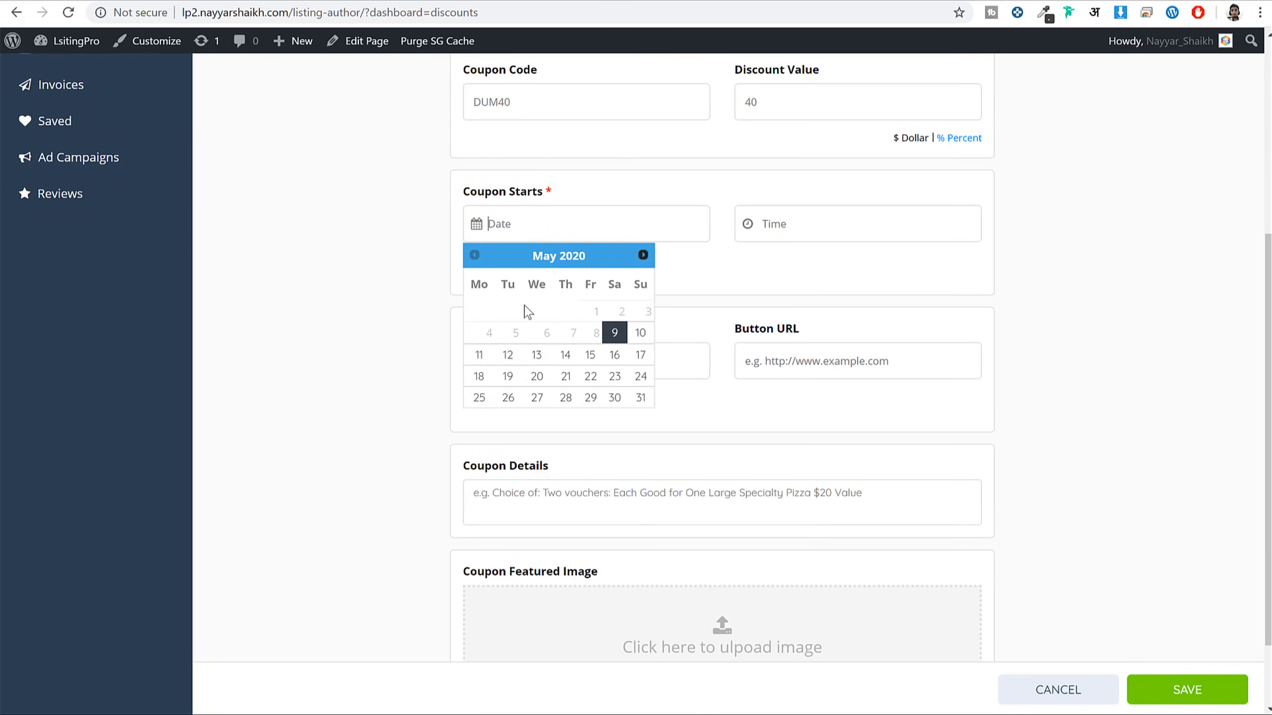
left_click(615, 333)
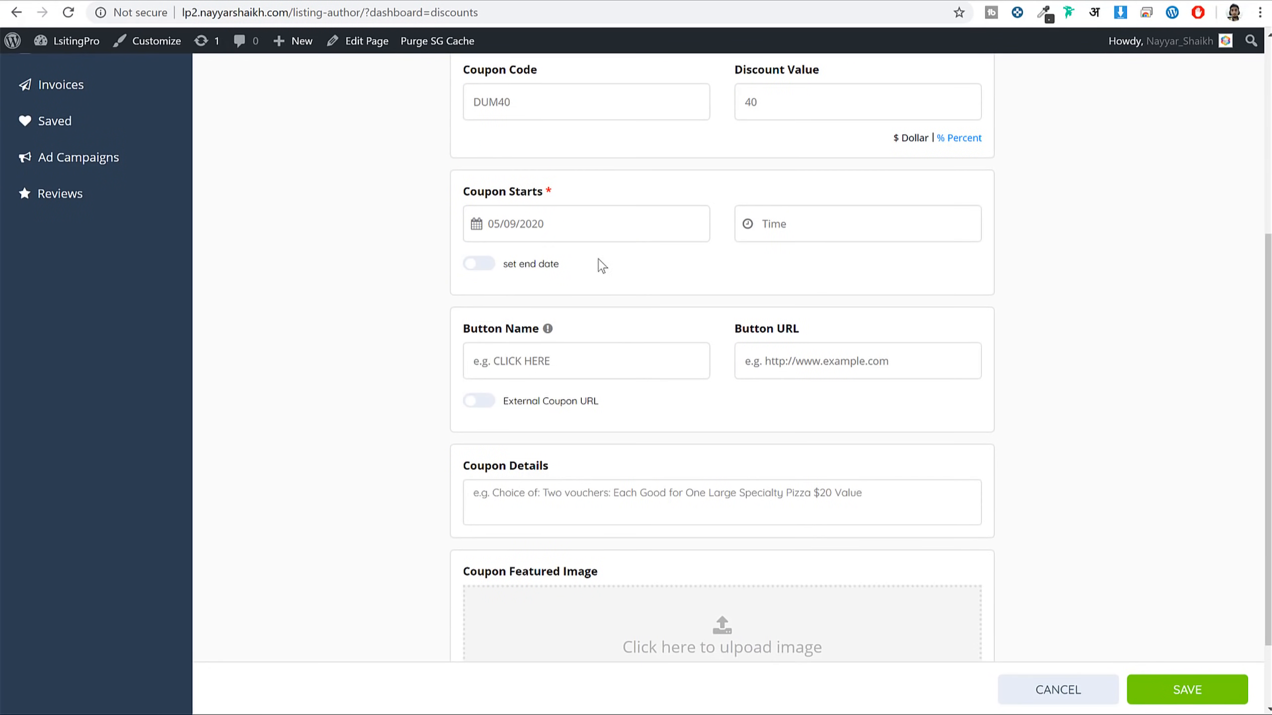
left_click(491, 271)
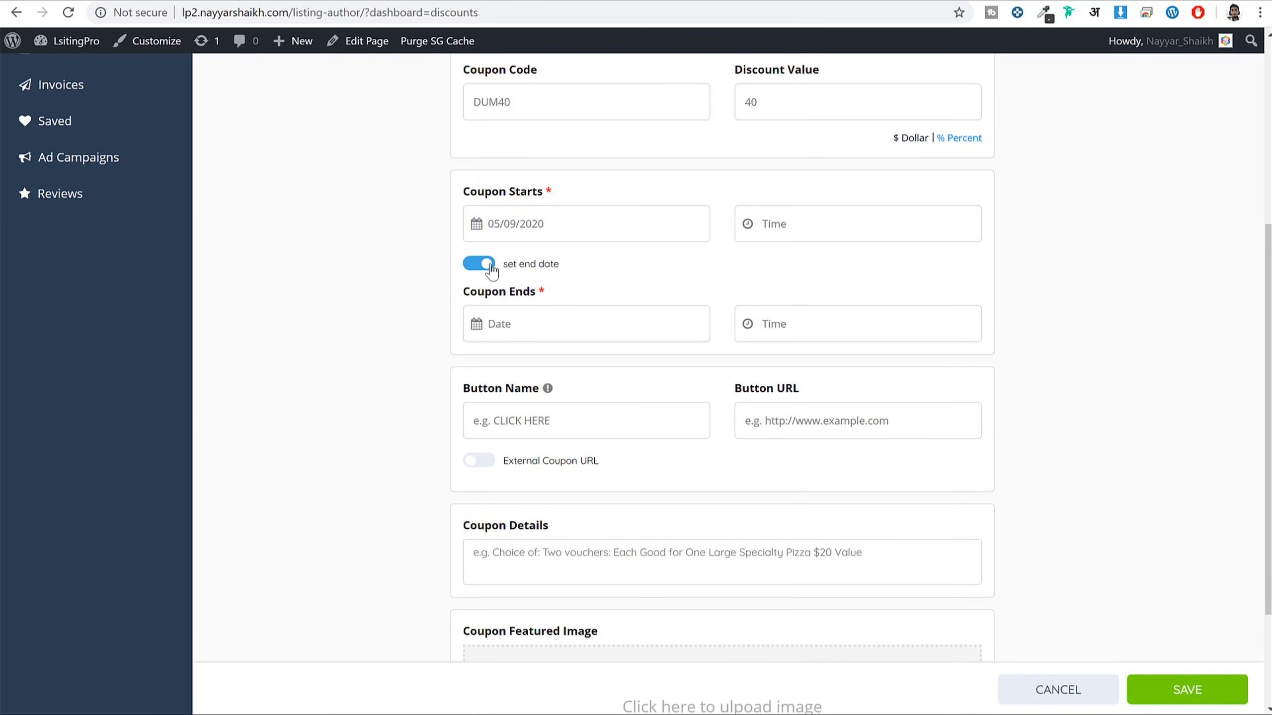
left_click(493, 268)
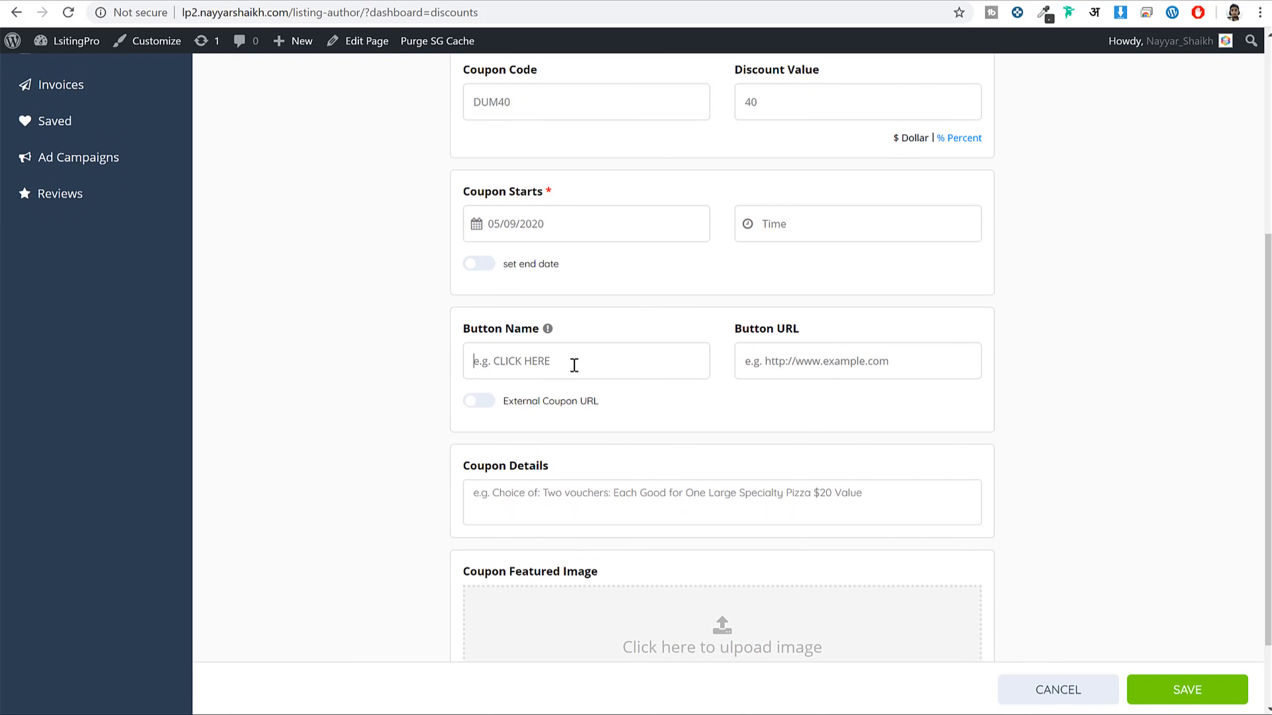
Fill in the button name and details, attach the brazillian food photo, and save the coupon
left_click(631, 365)
type("Click Here")
scroll(869, 390, "down", 2)
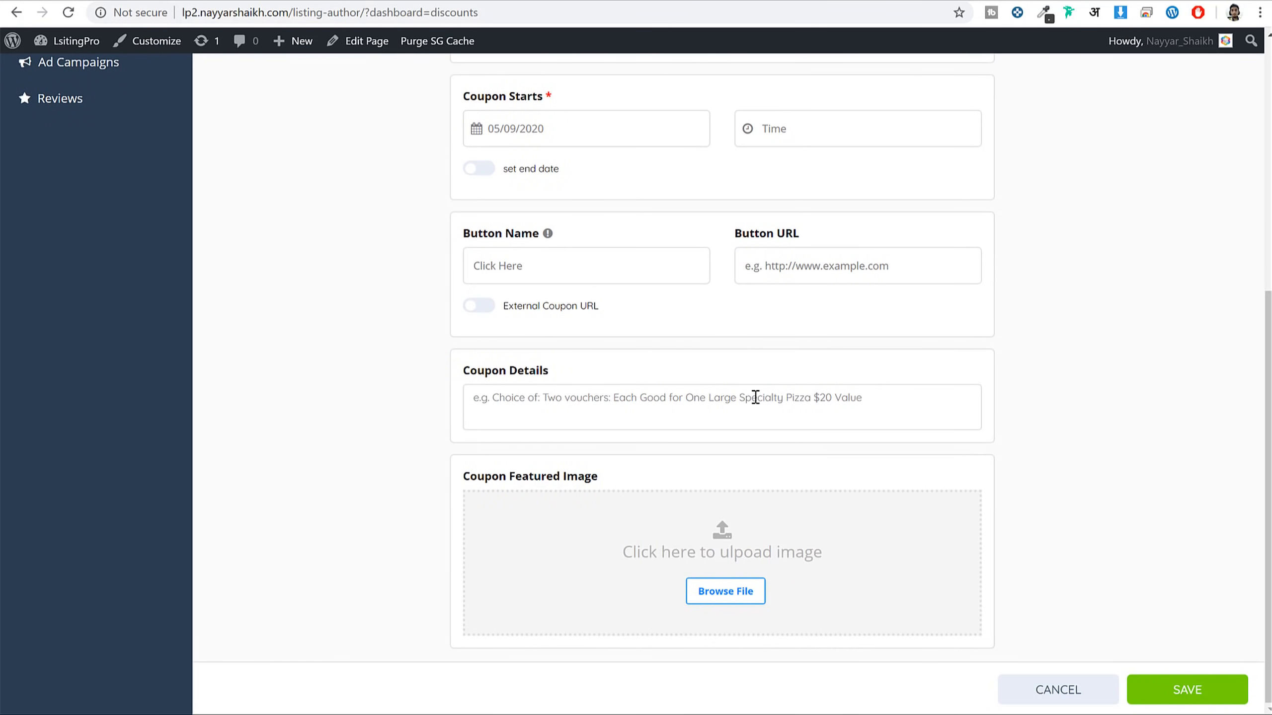
type("Choice Coupon")
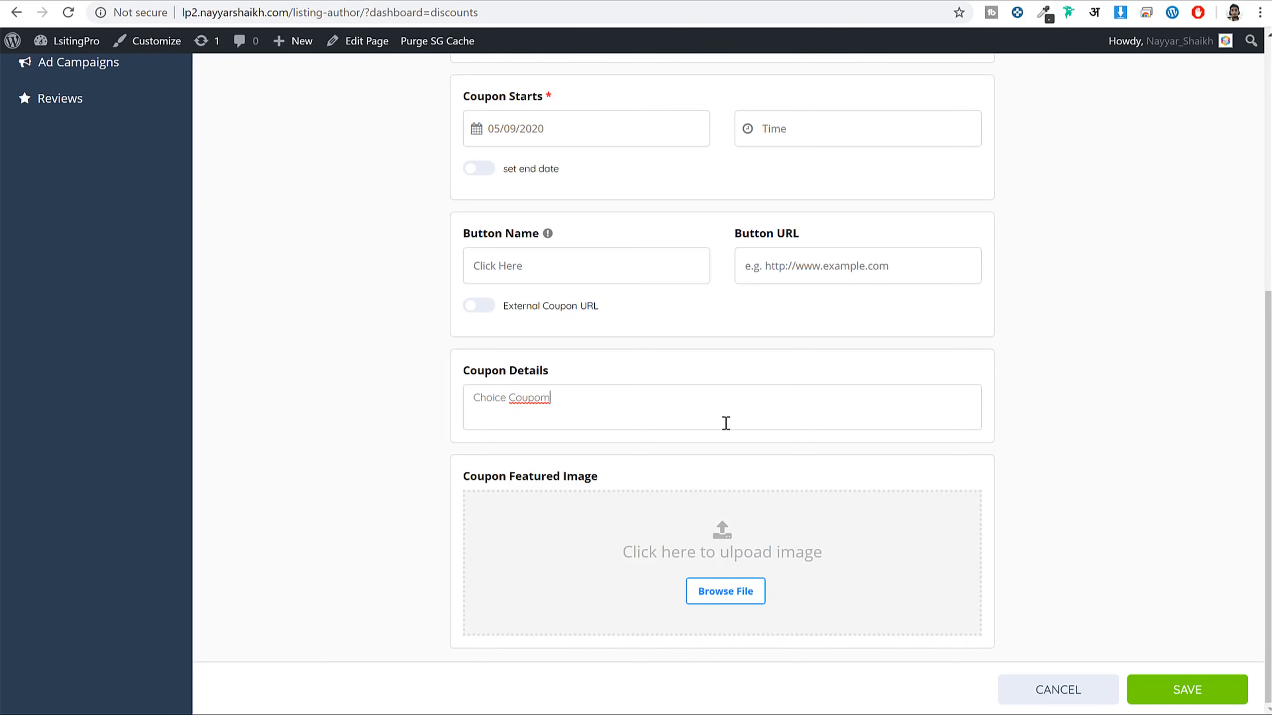
left_click(699, 572)
left_click(729, 478)
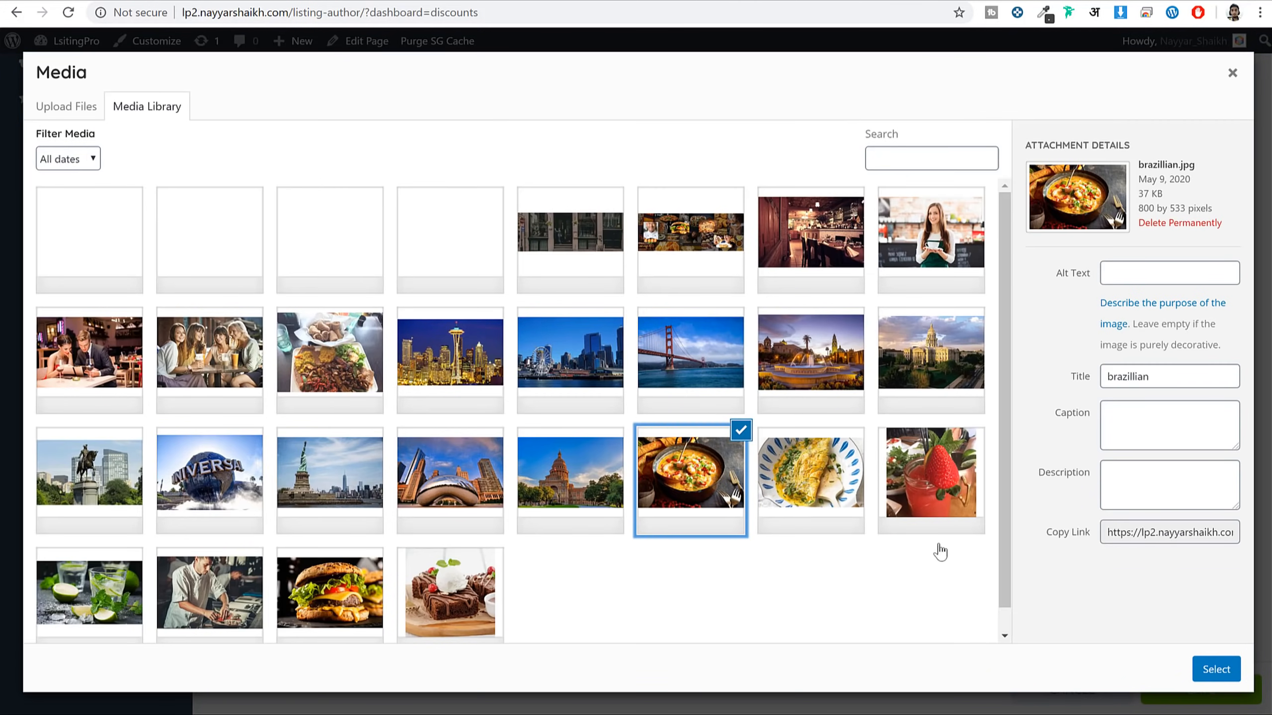
left_click(1203, 672)
left_click(1208, 694)
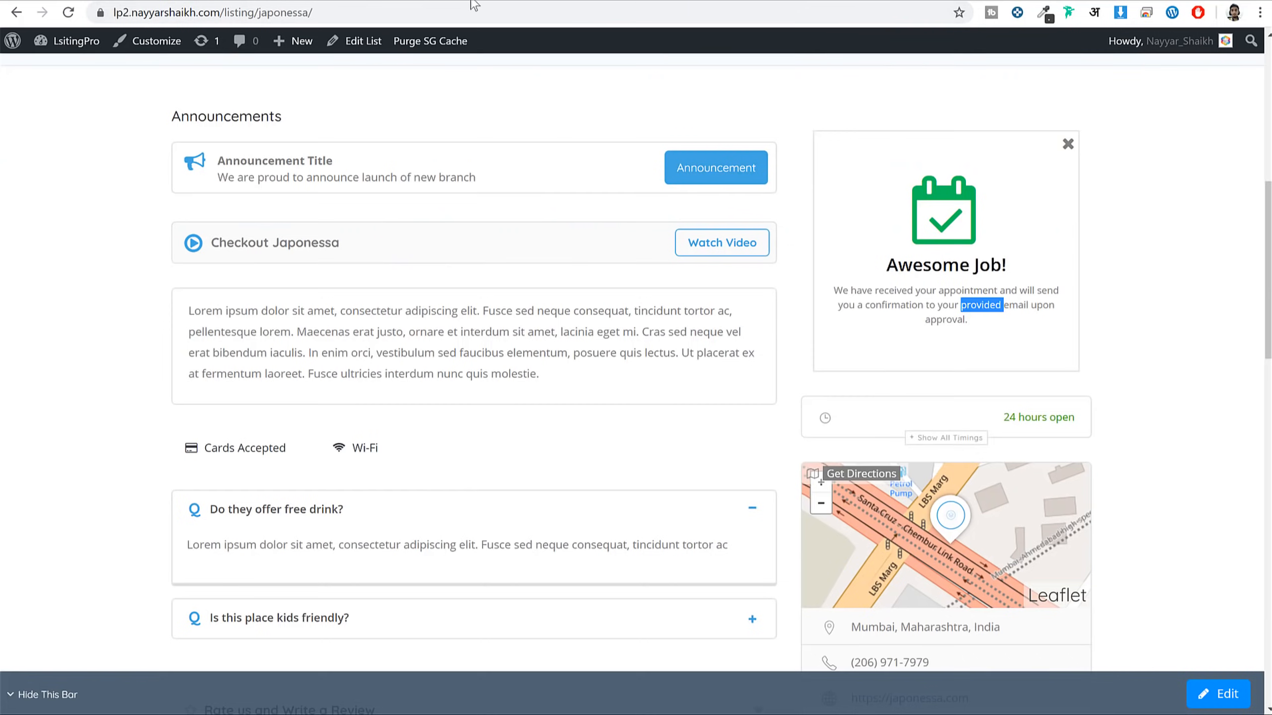
Reload the Japonessa listing page twice and scroll through it to check the coupon
left_click(489, 15)
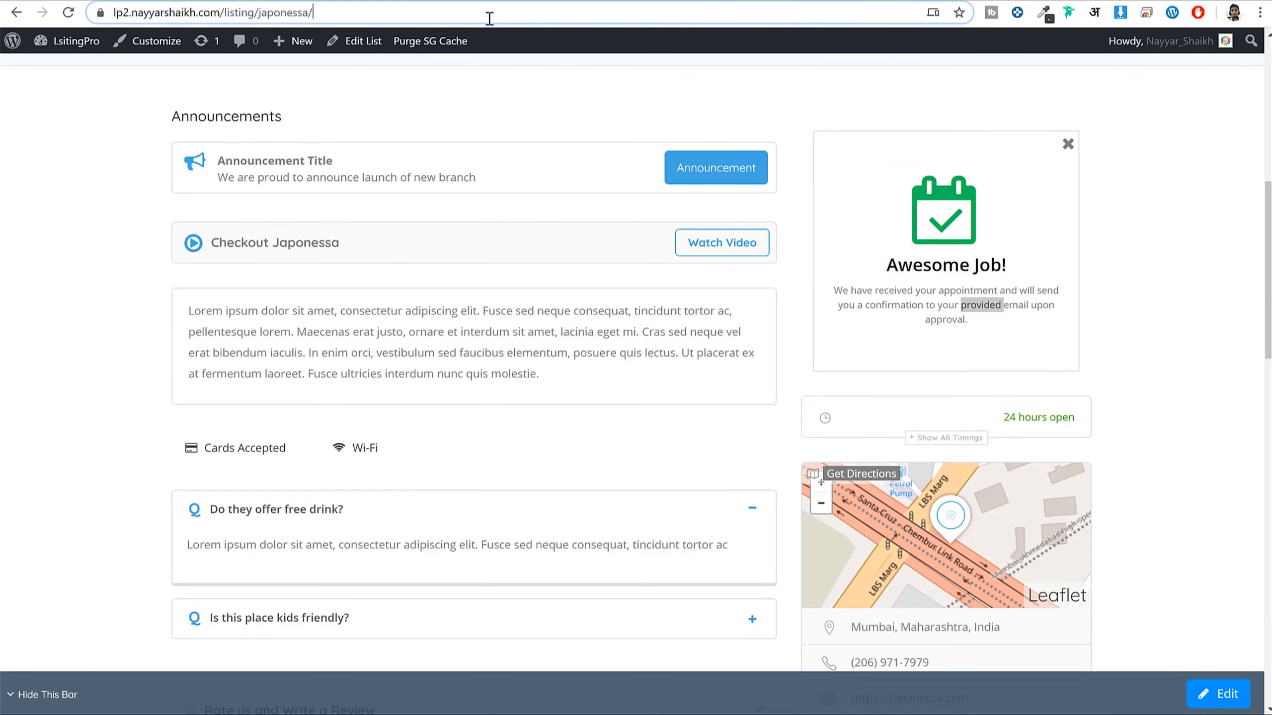
key("Return")
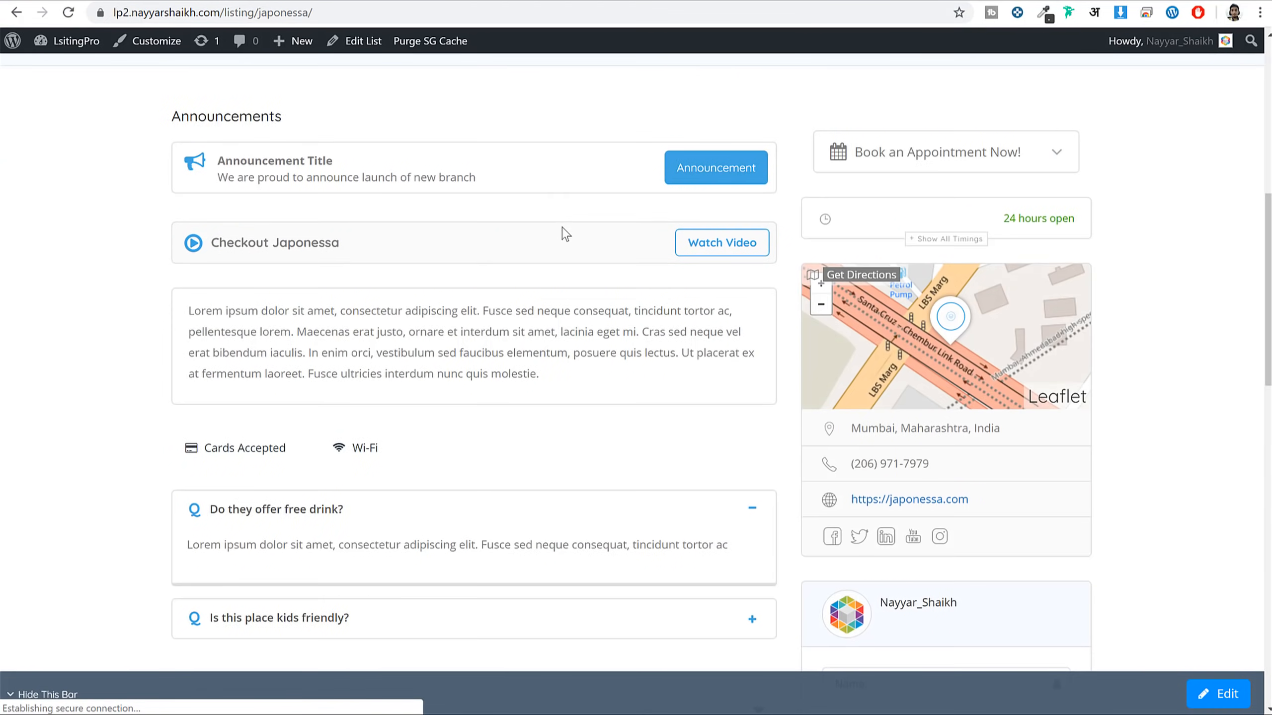
scroll(581, 260, "up", 8)
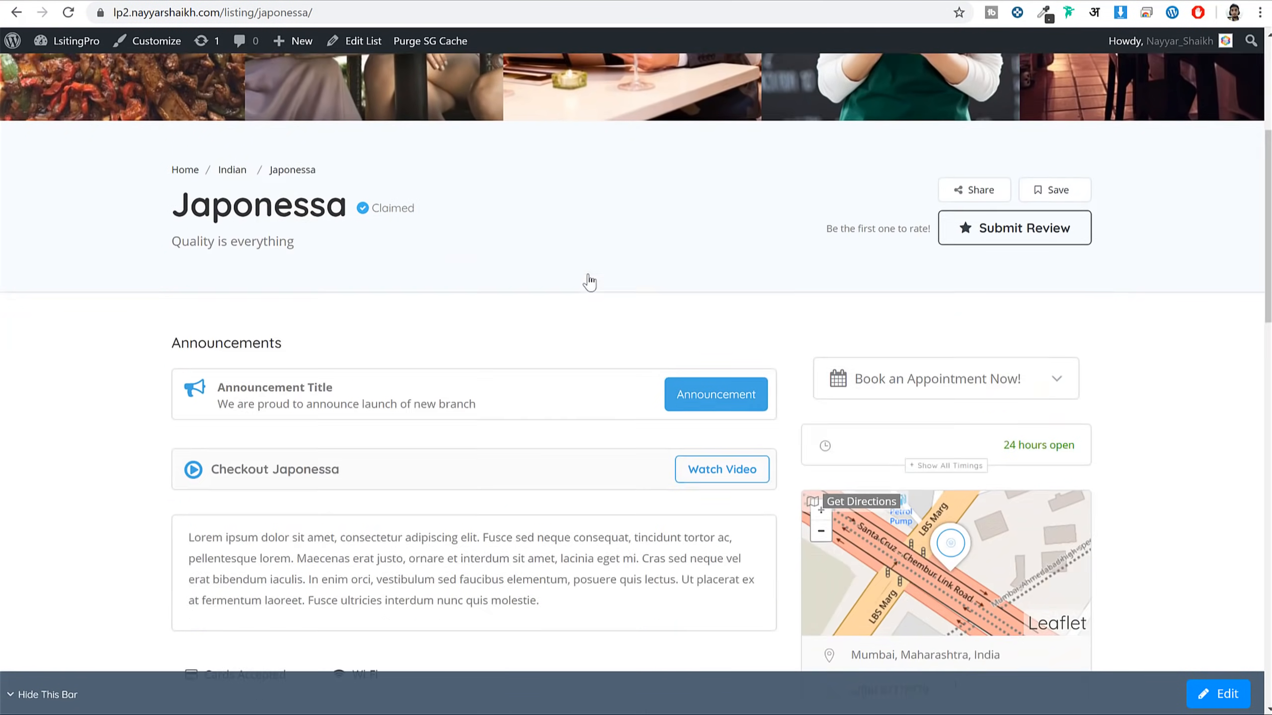
scroll(588, 280, "down", 10)
left_click(175, 12)
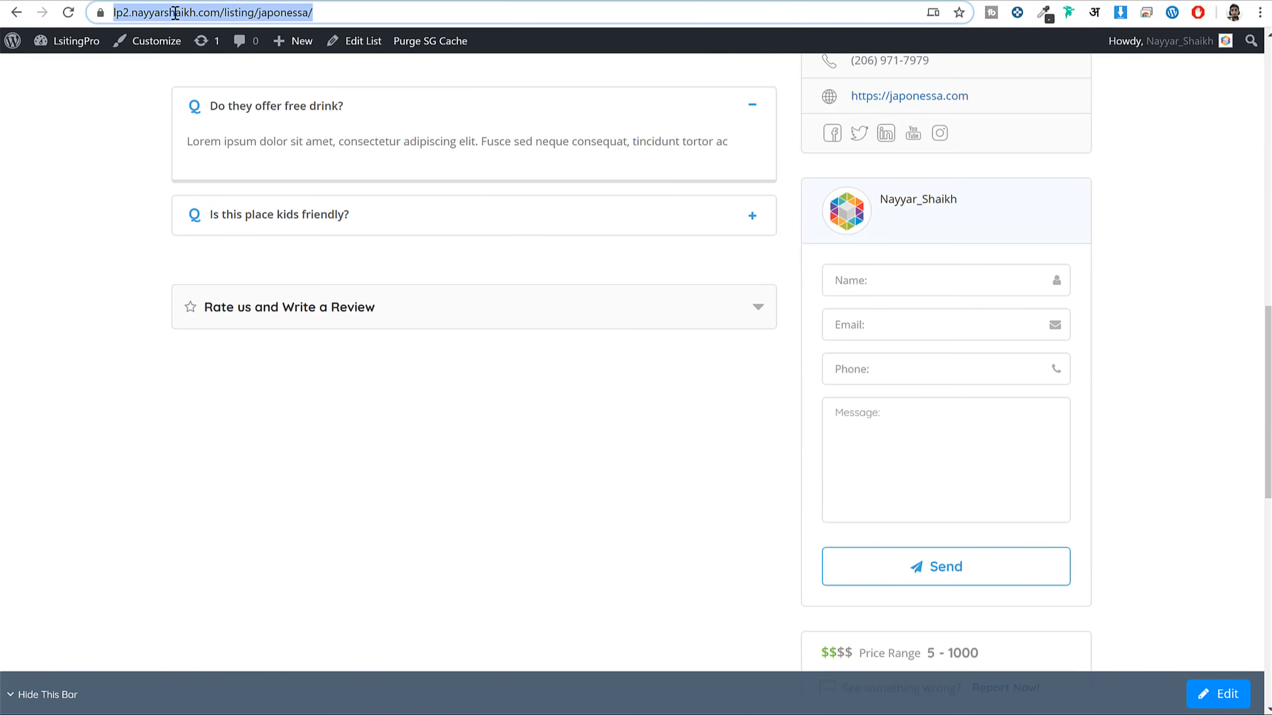
key("Return")
scroll(857, 247, "down", 15)
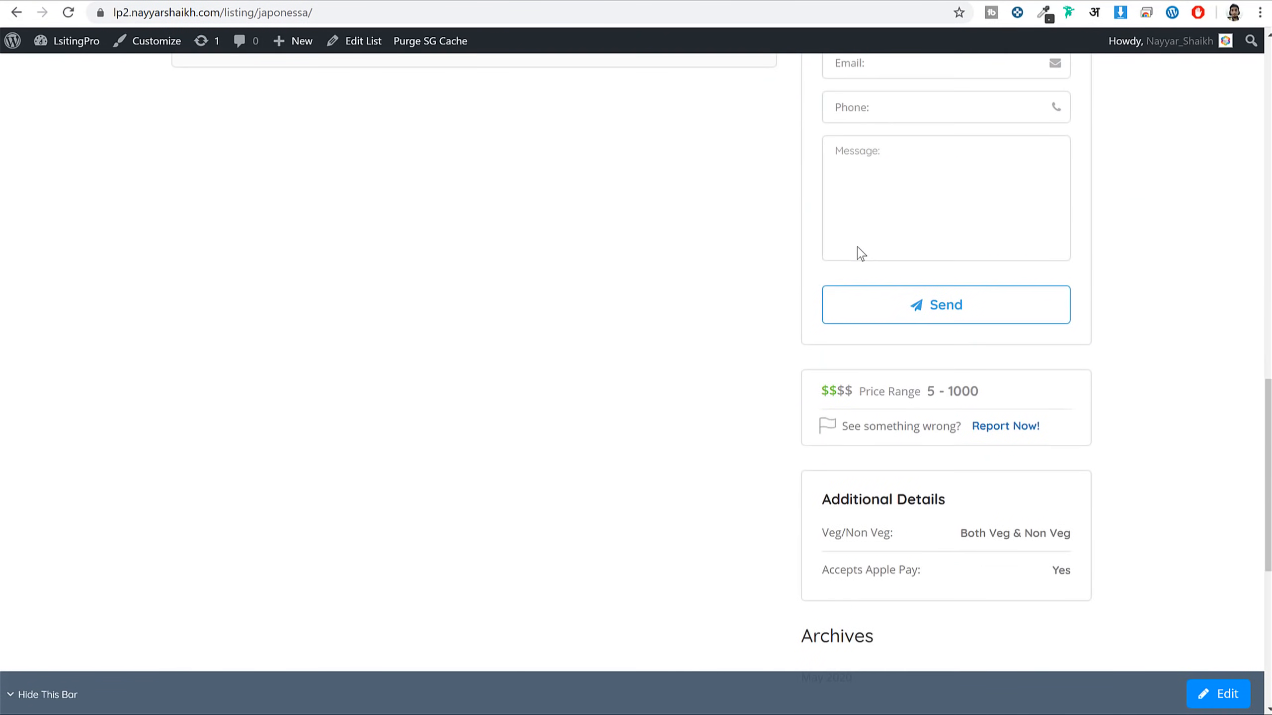
scroll(871, 261, "down", 5)
scroll(874, 261, "up", 20)
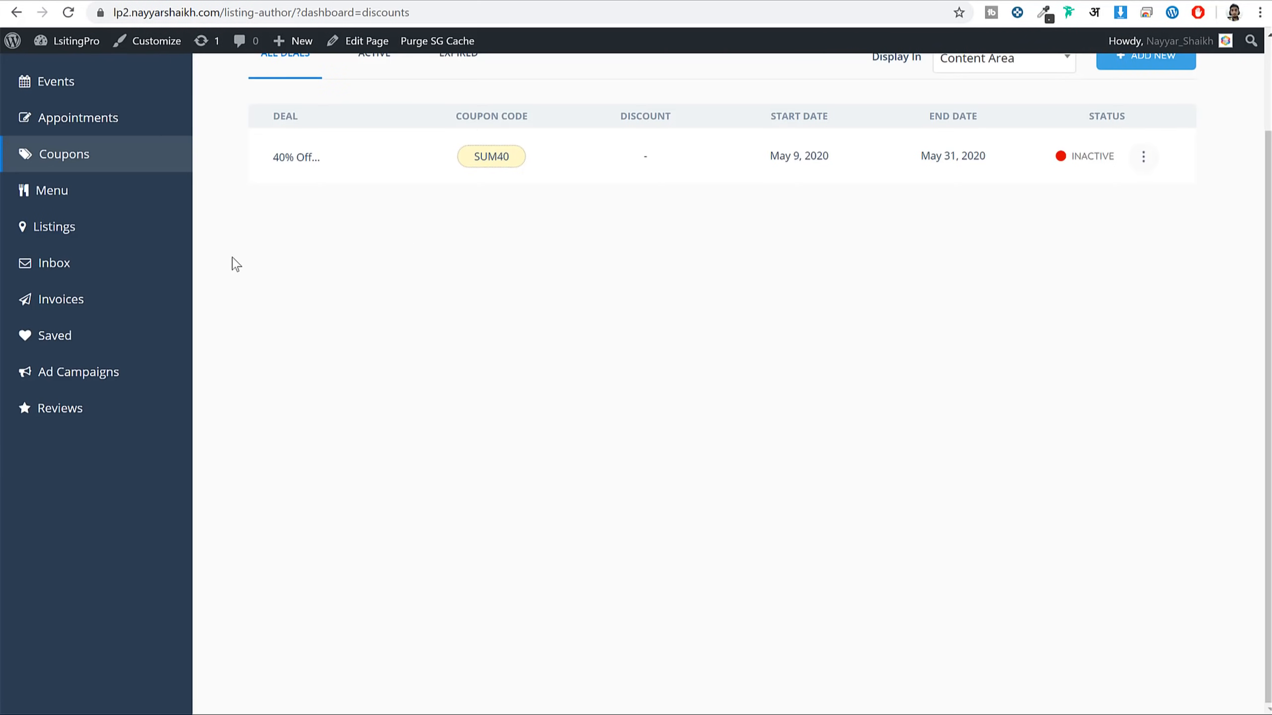
scroll(236, 264, "up", 1)
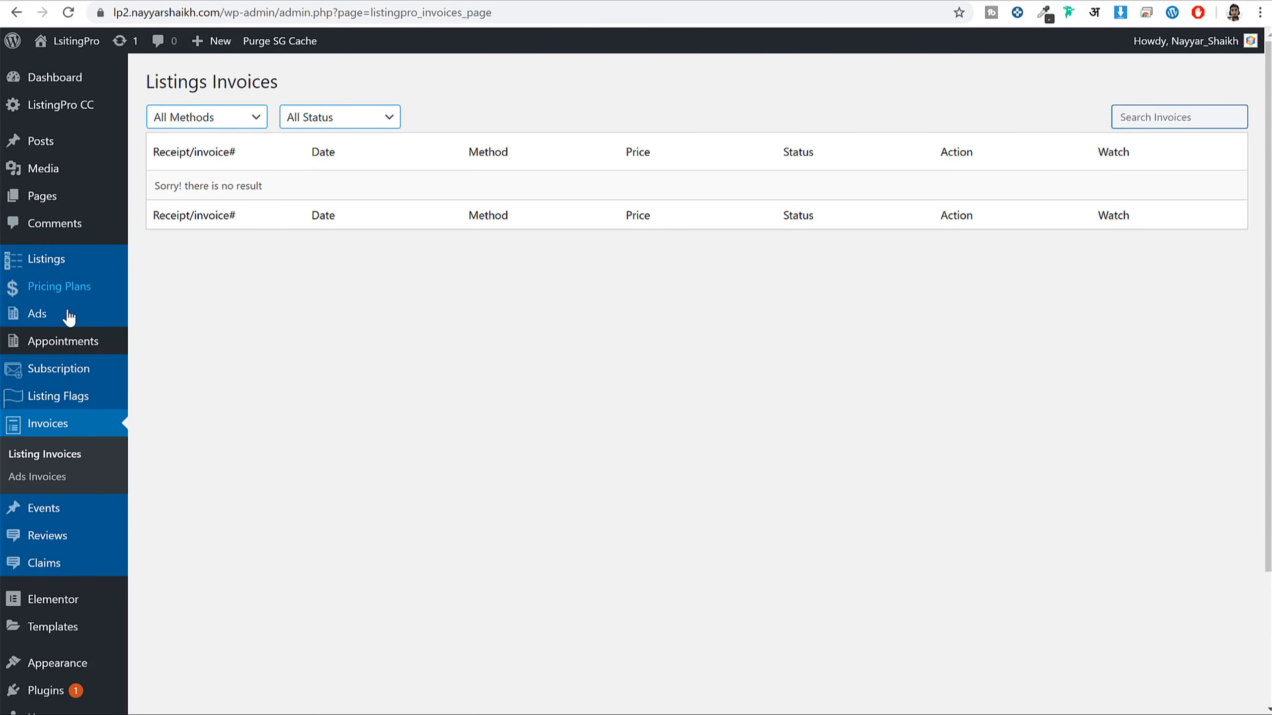
Deactivate the SG Optimizer plugin on the Plugins page
scroll(75, 351, "down", 4)
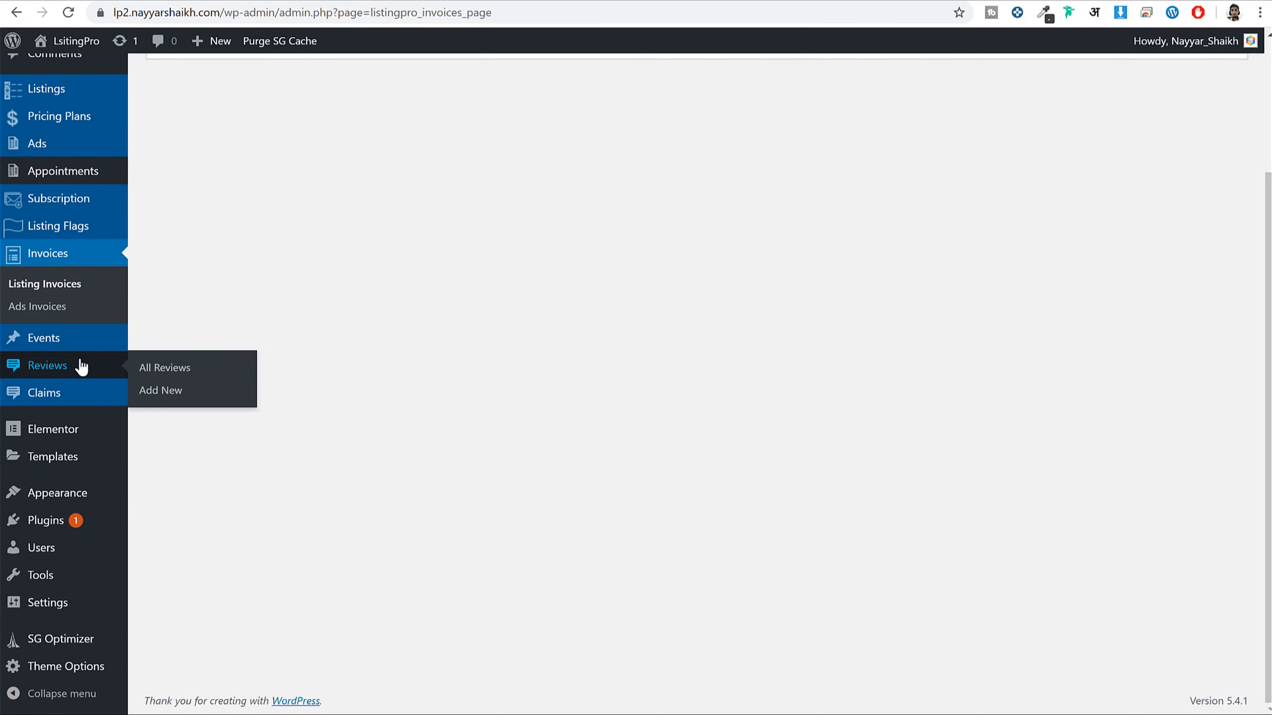
left_click(92, 527)
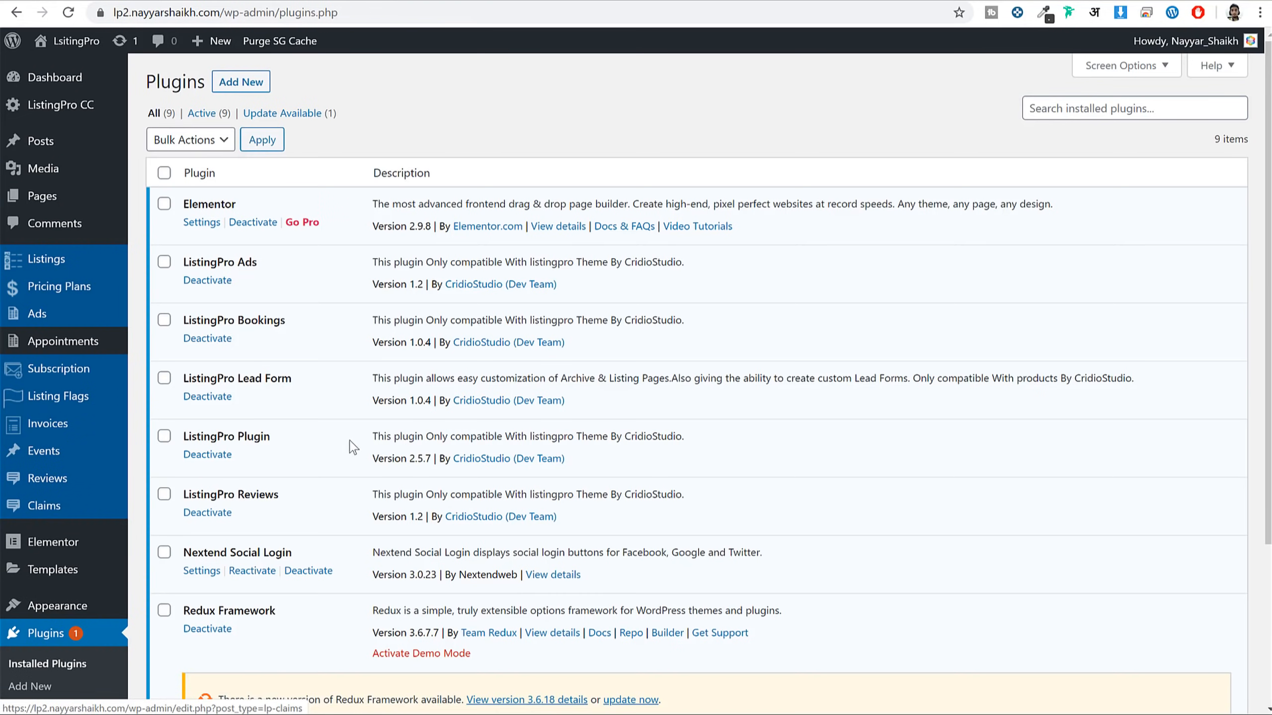
scroll(359, 443, "down", 4)
scroll(351, 496, "up", 2)
scroll(301, 522, "down", 2)
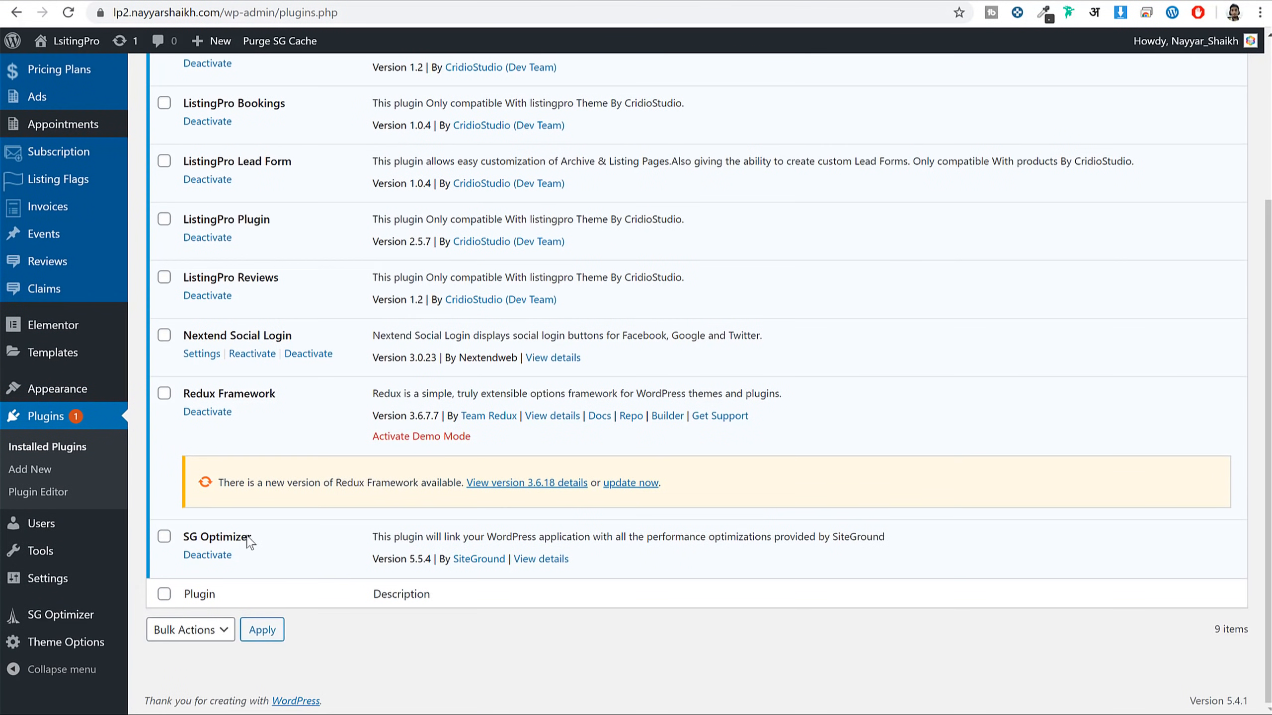
left_click_drag(188, 540, 208, 562)
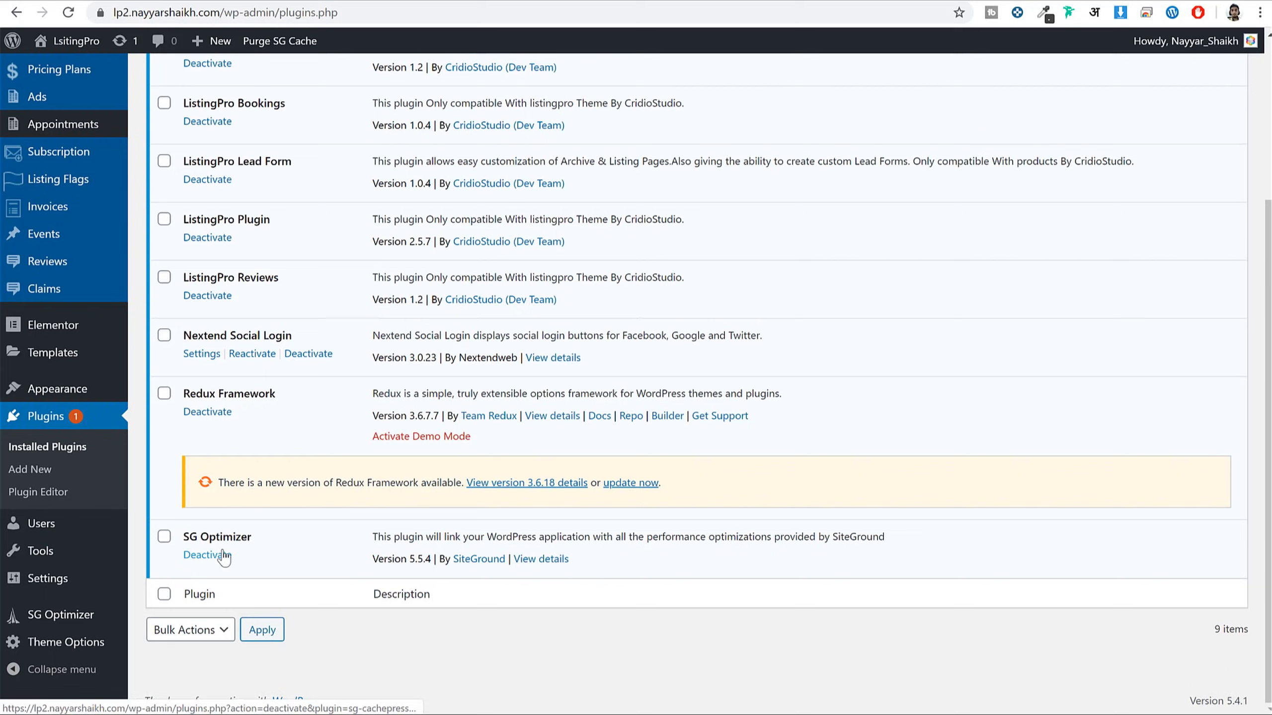
left_click(206, 555)
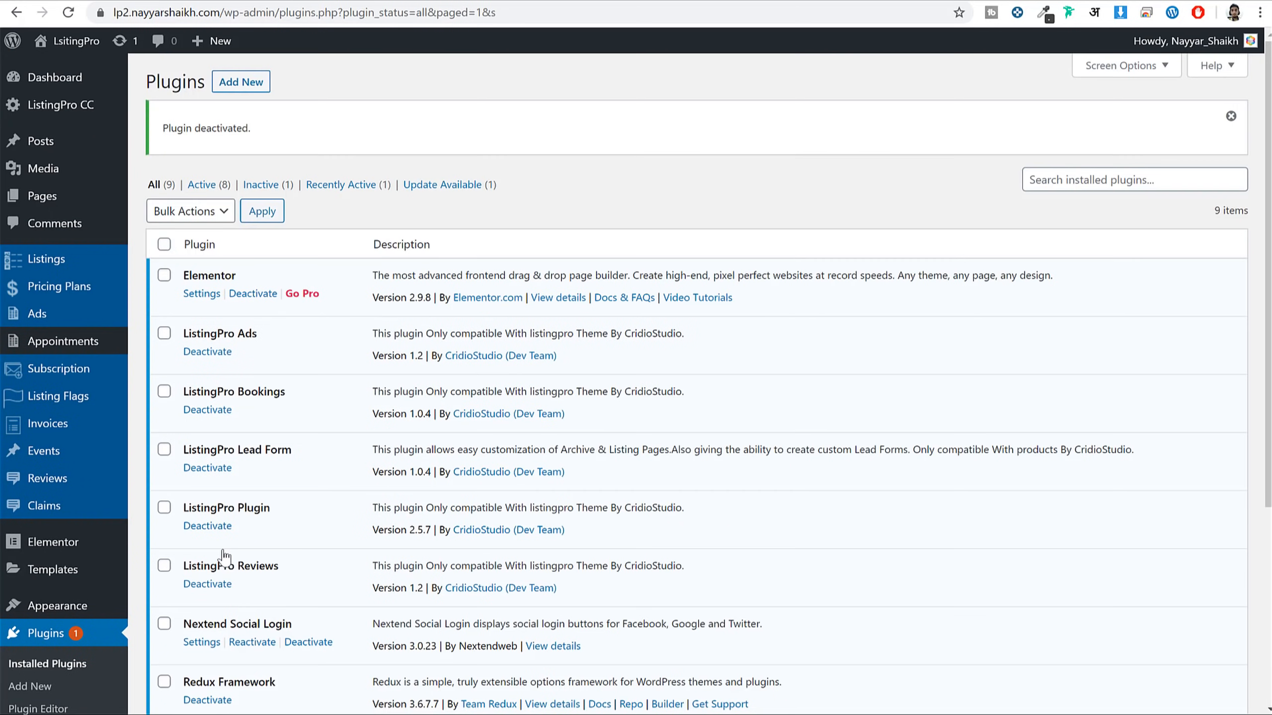
scroll(265, 561, "down", 5)
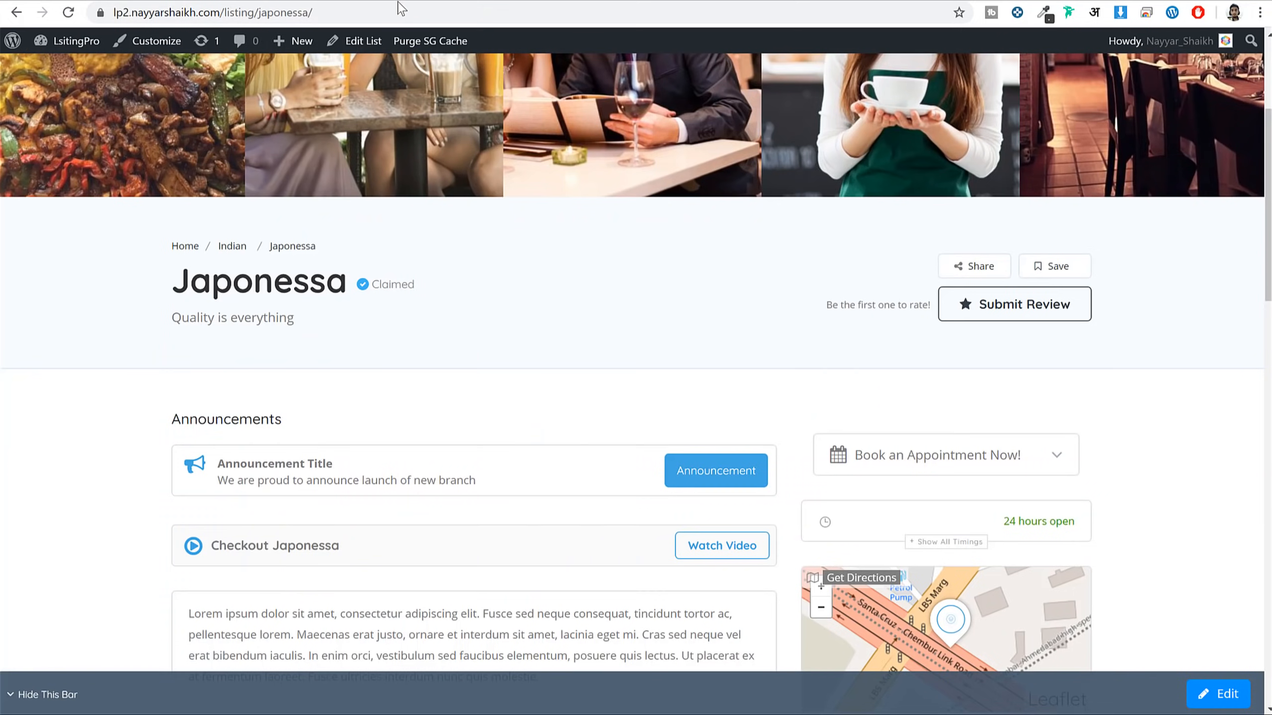
Reload the Japonessa listing page and scroll through it to check its layout
left_click(393, 9)
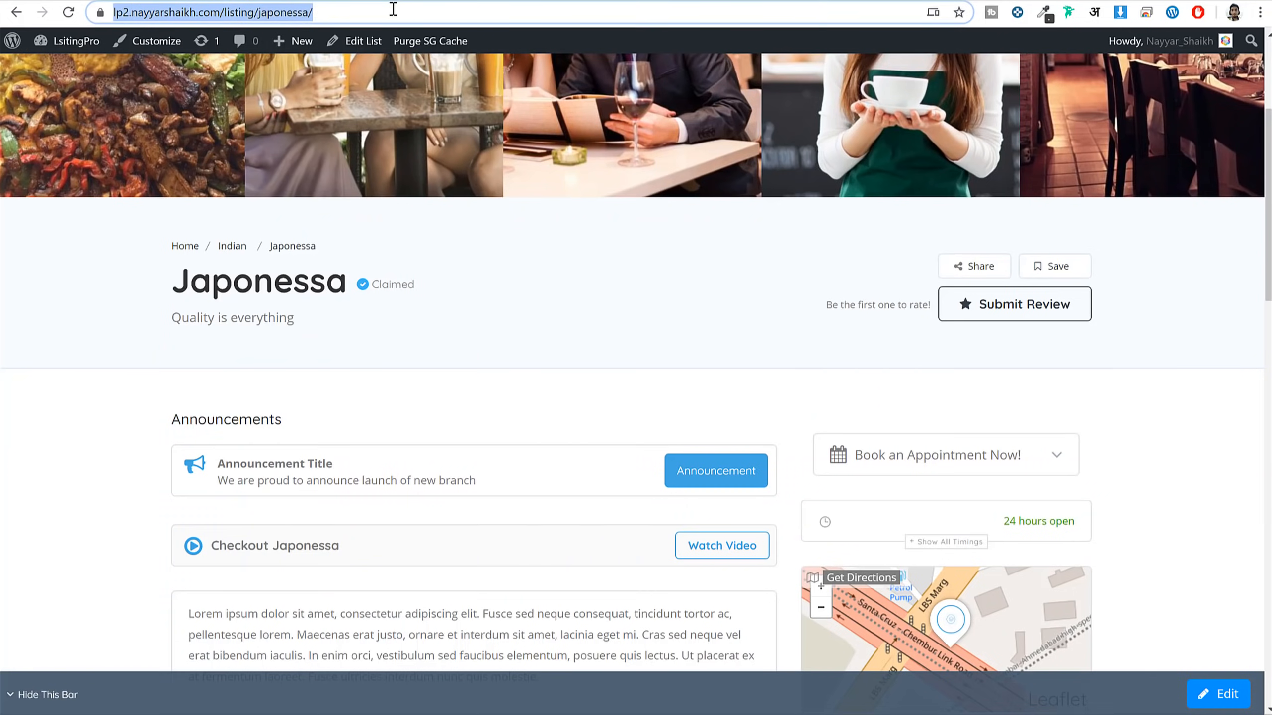
key("Return")
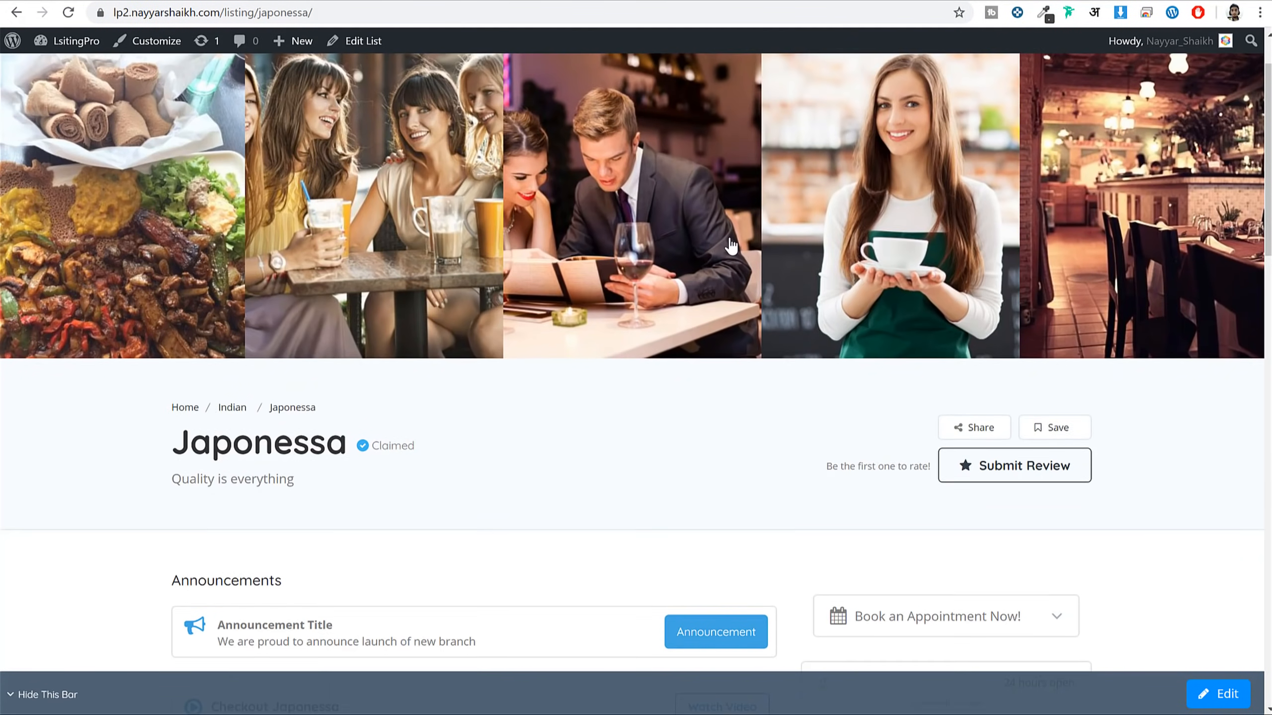
scroll(730, 246, "down", 15)
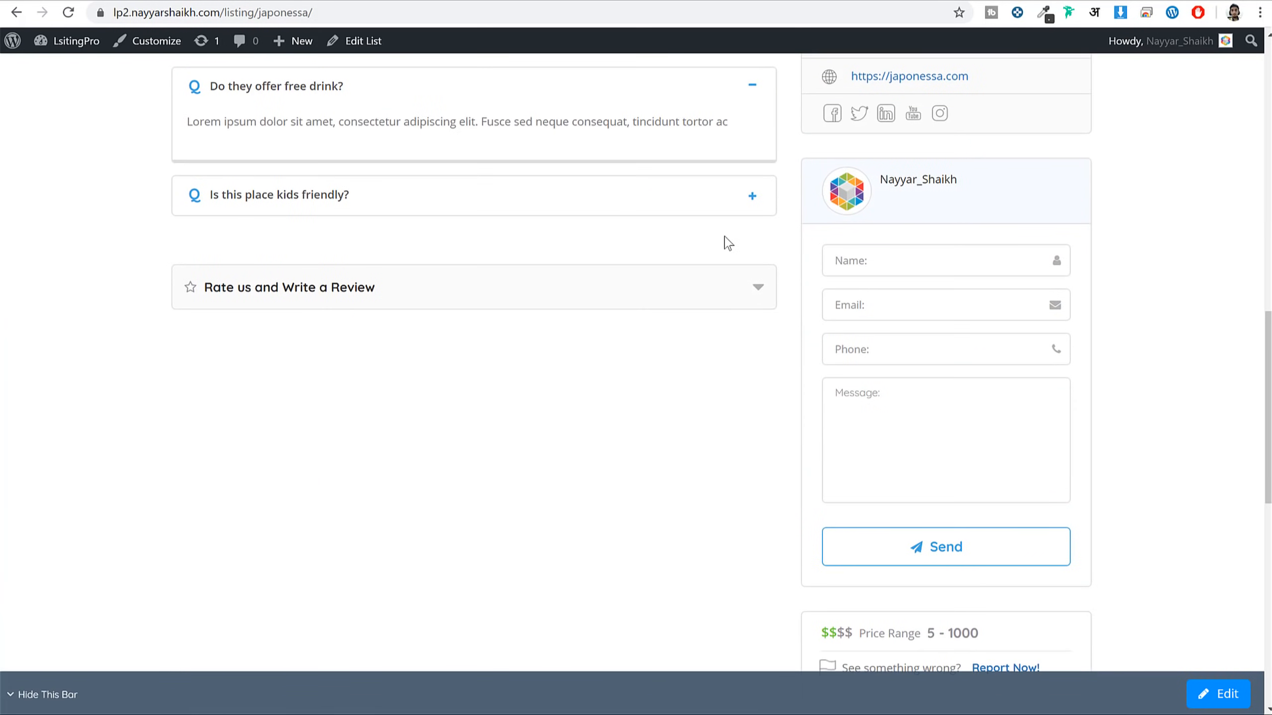
scroll(723, 246, "up", 8)
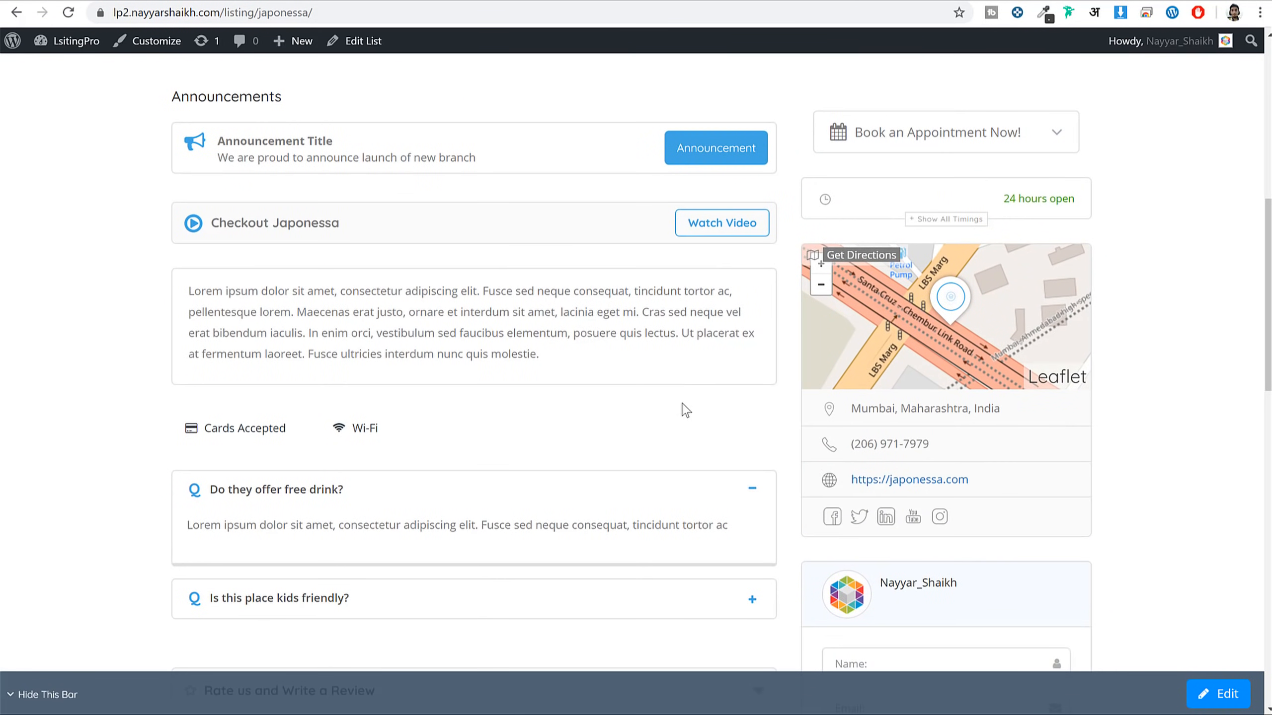
scroll(686, 411, "up", 8)
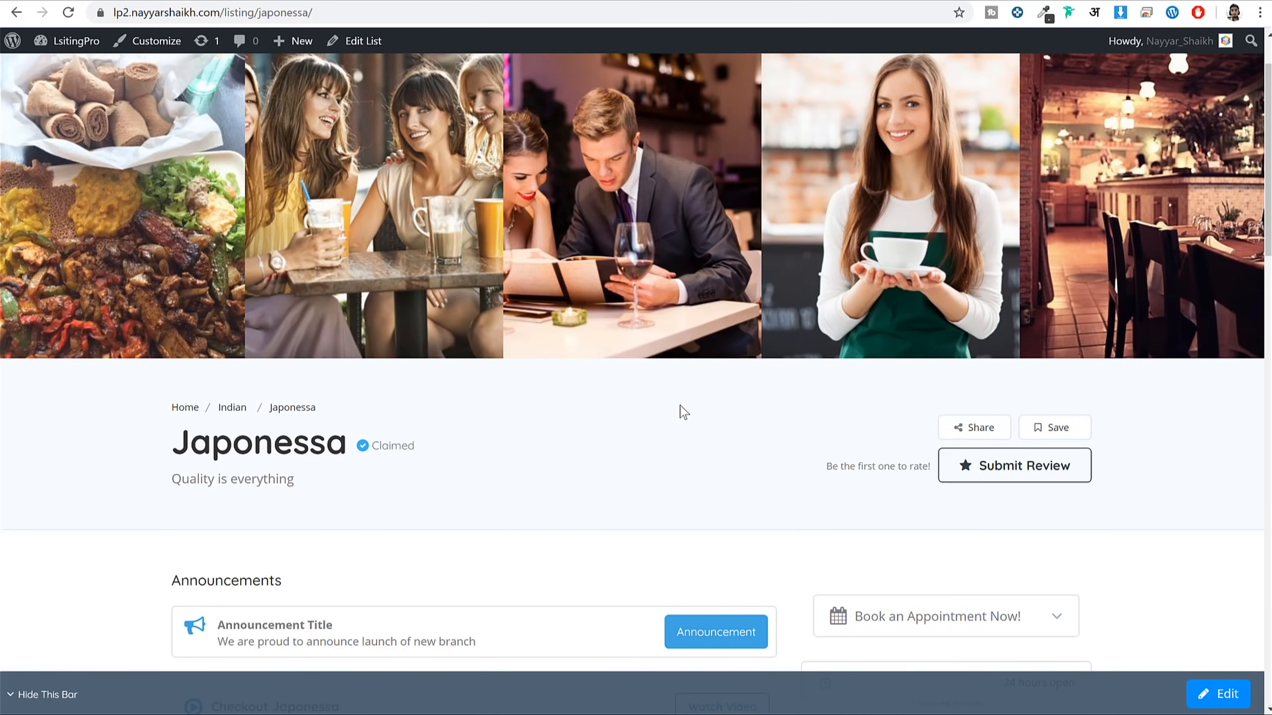
left_click(1259, 12)
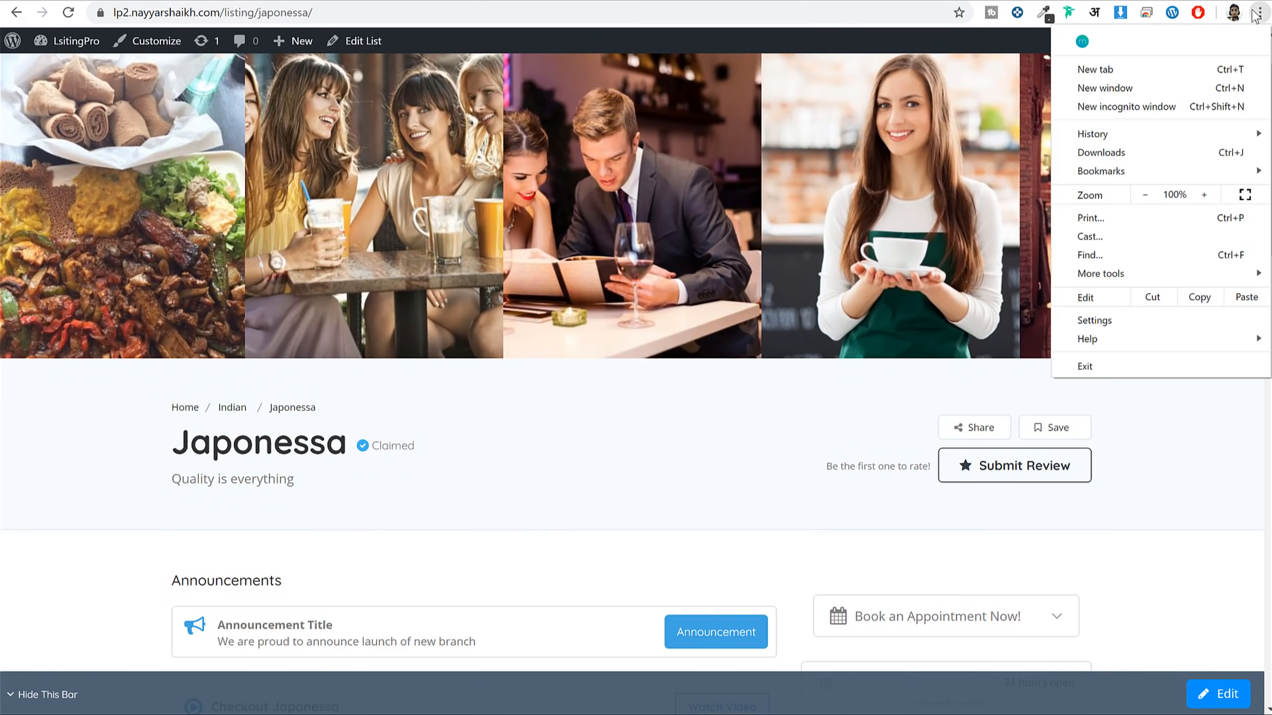
left_click(733, 476)
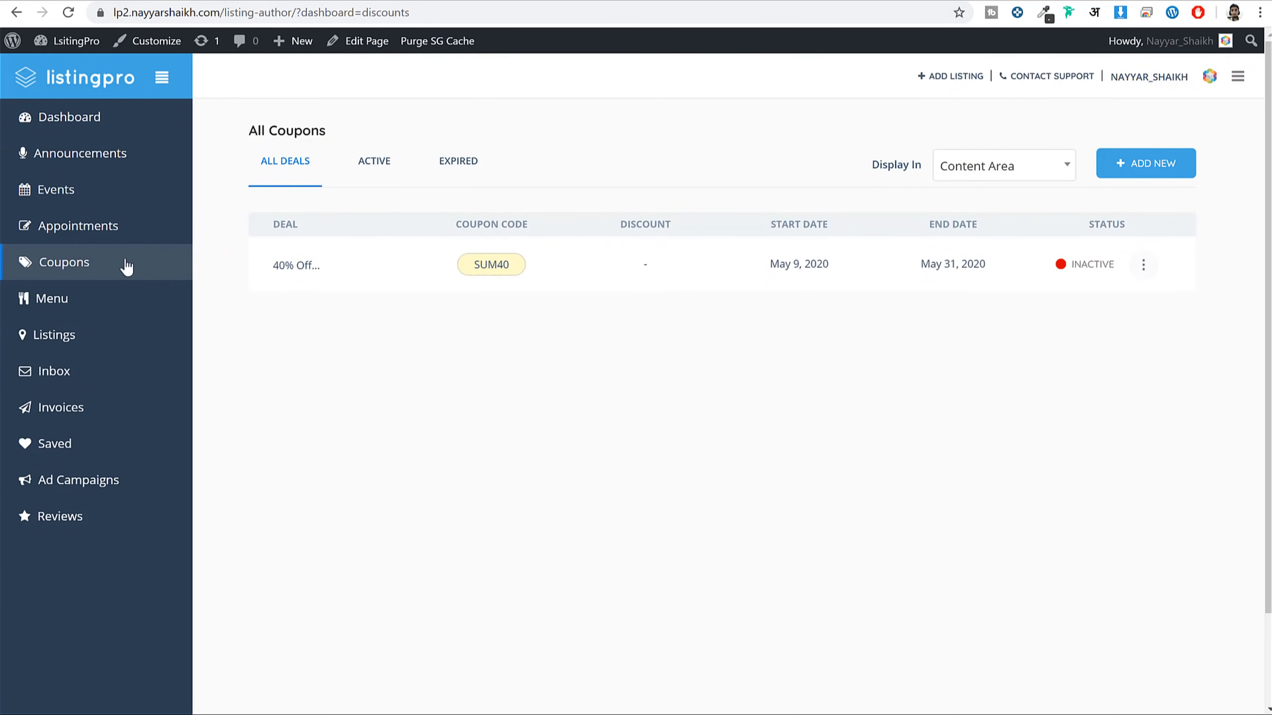
Go to Menu in the ListingPro dashboard and start adding a new menu item
left_click(75, 309)
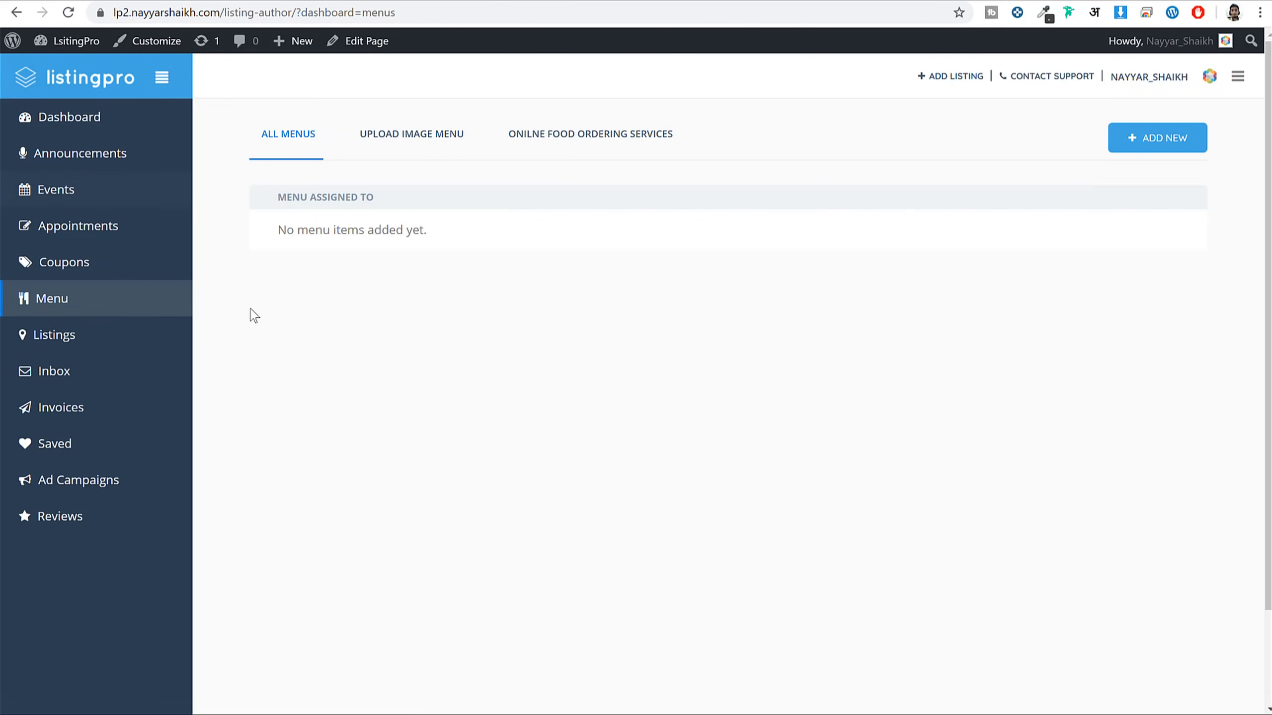
left_click(1136, 151)
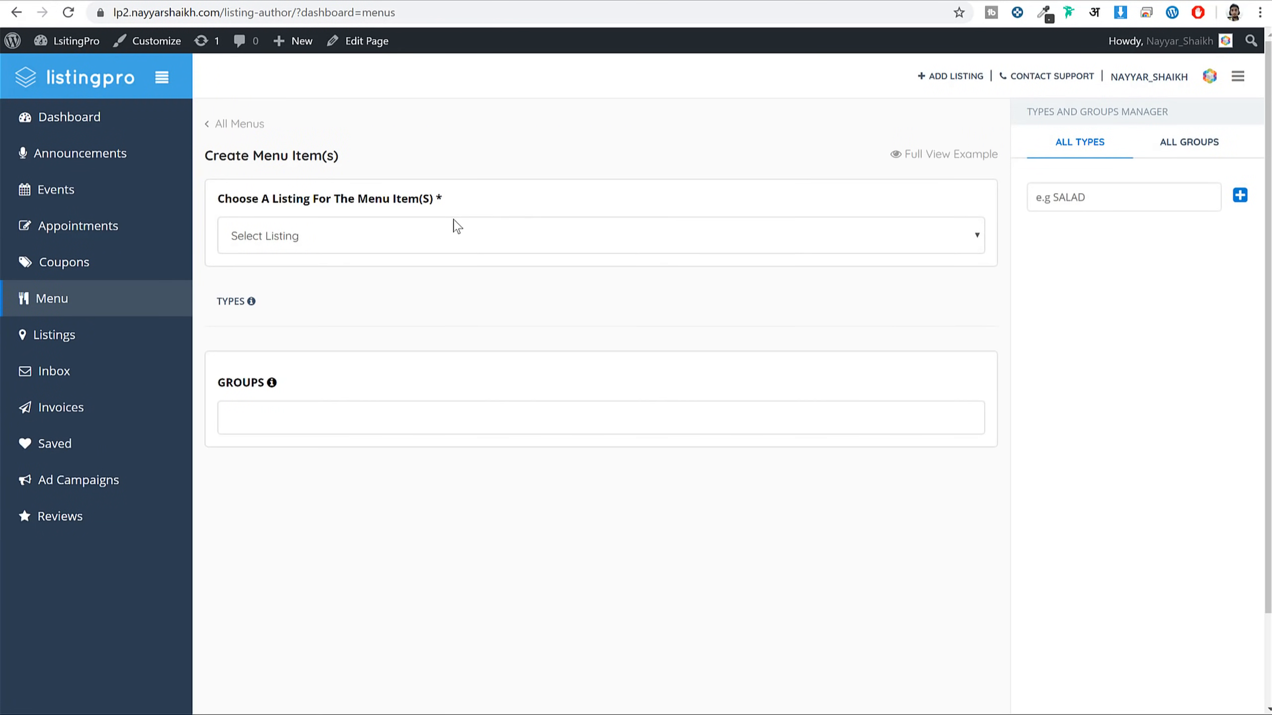
Select Japonessa as the listing and add VEG and NON VEG menu types
left_click(453, 232)
left_click(389, 275)
left_click(1171, 151)
left_click(1084, 152)
left_click(1099, 204)
type("VEg")
left_click(1239, 196)
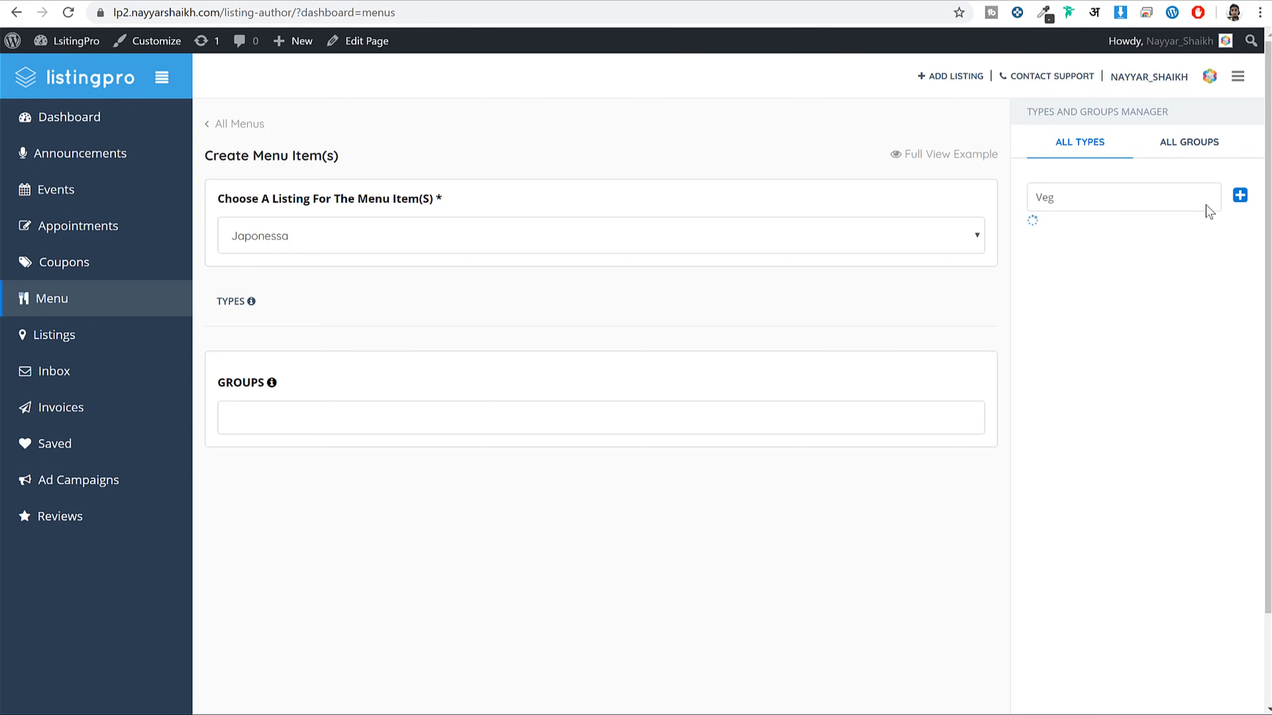
left_click(1090, 230)
type("No")
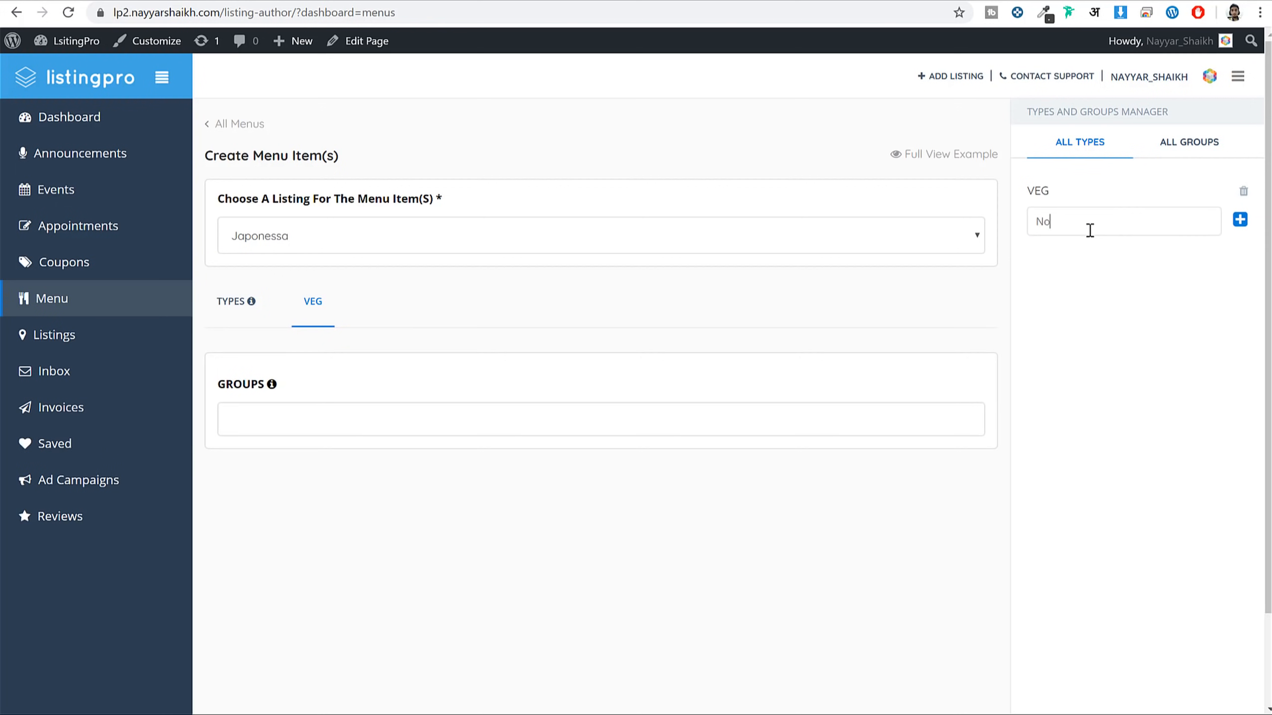
type("n Veg")
left_click(1240, 220)
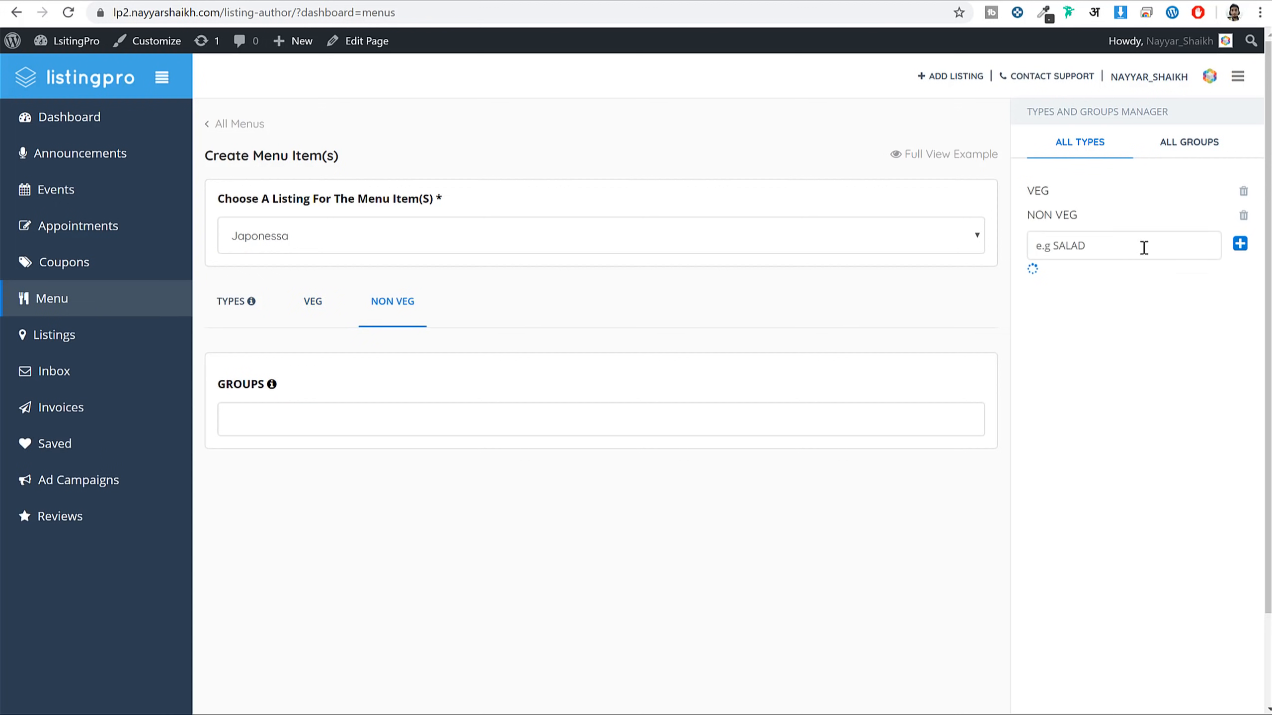
Add BIRYANI and NOODLES as menu groups
left_click(1179, 146)
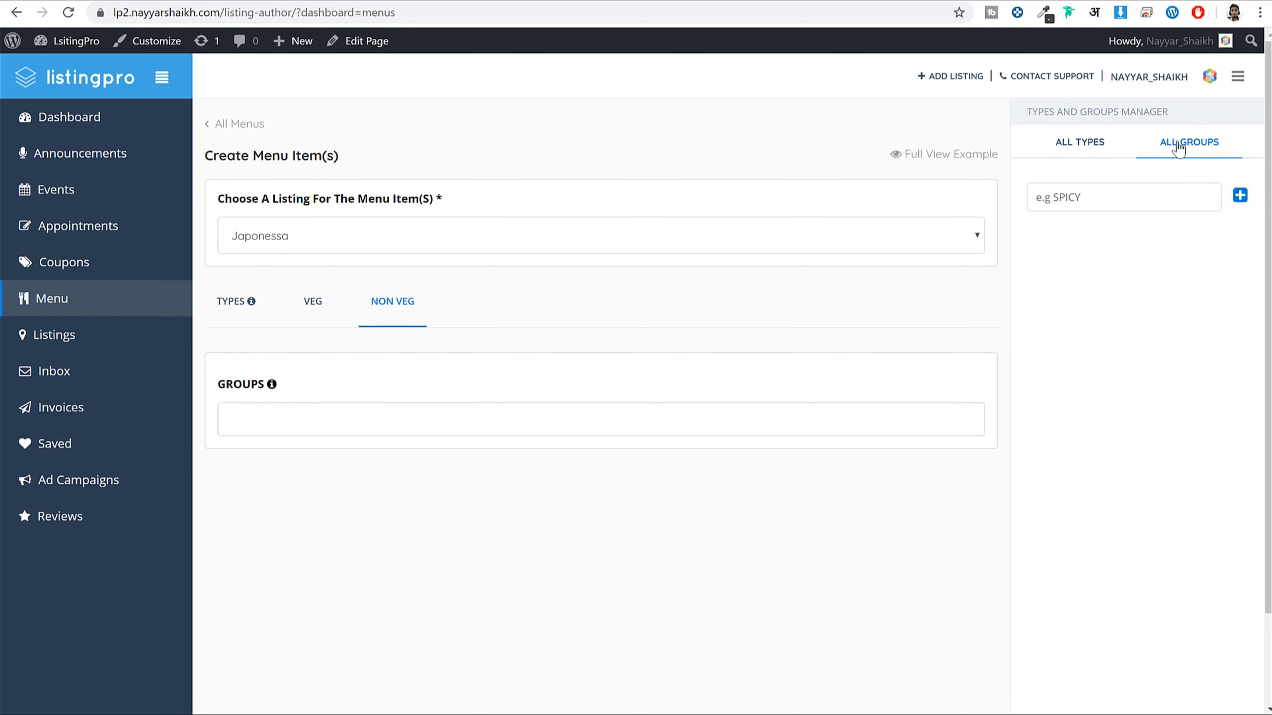
left_click(1117, 187)
type("B")
key("BackSpace")
key("BackSpace")
type("Bi")
left_click(1237, 199)
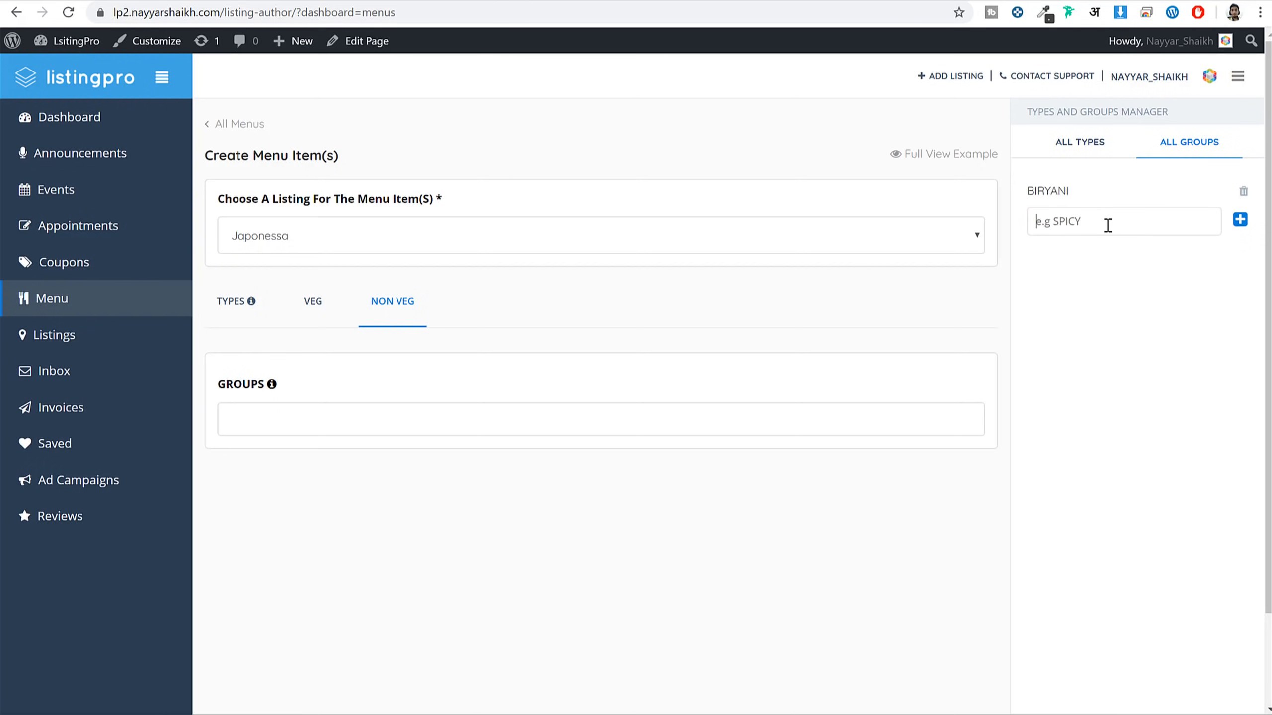
type("Noodles")
left_click(1239, 219)
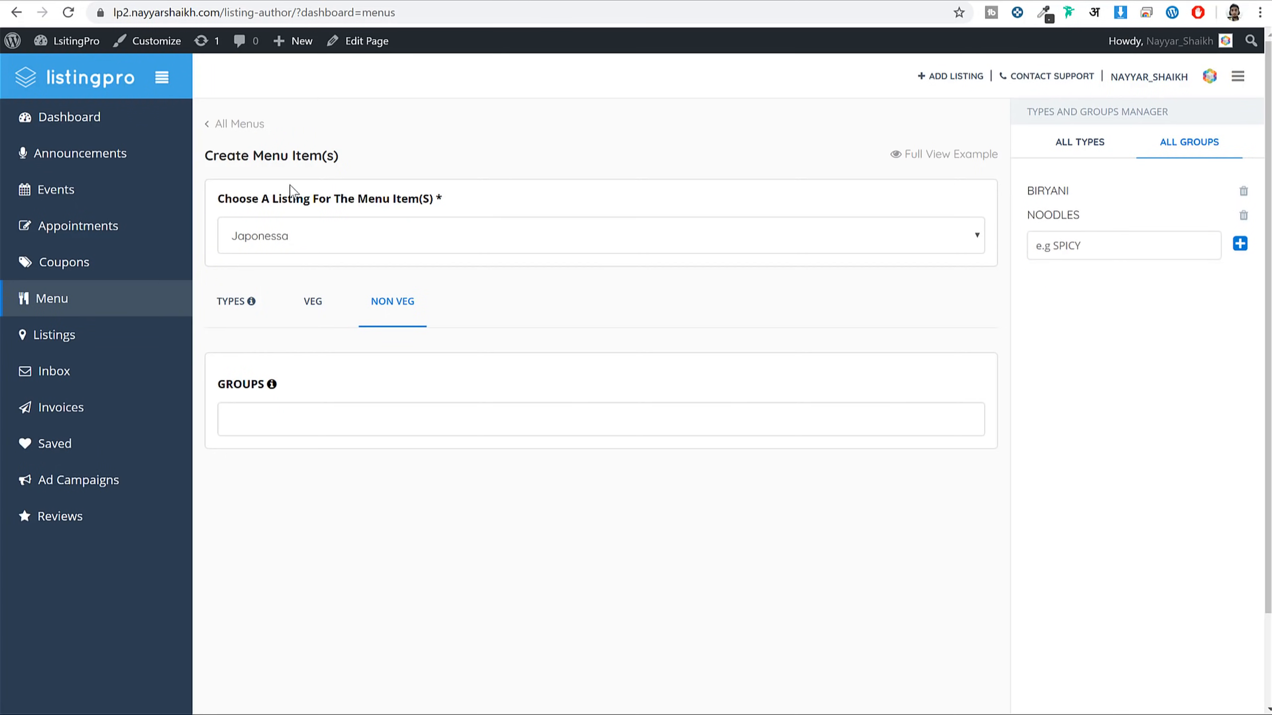
left_click(313, 304)
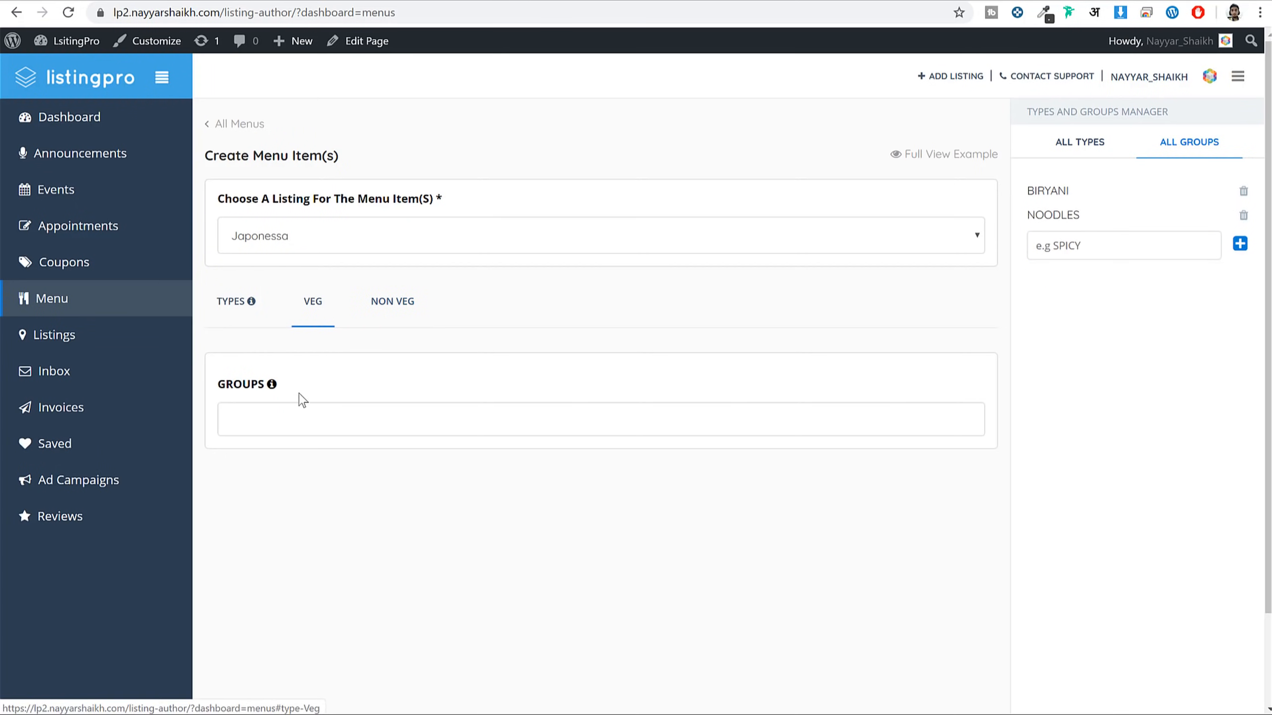
Create a Veg Noodles item in the Noodles group with regular price 15
left_click(301, 431)
left_click(298, 476)
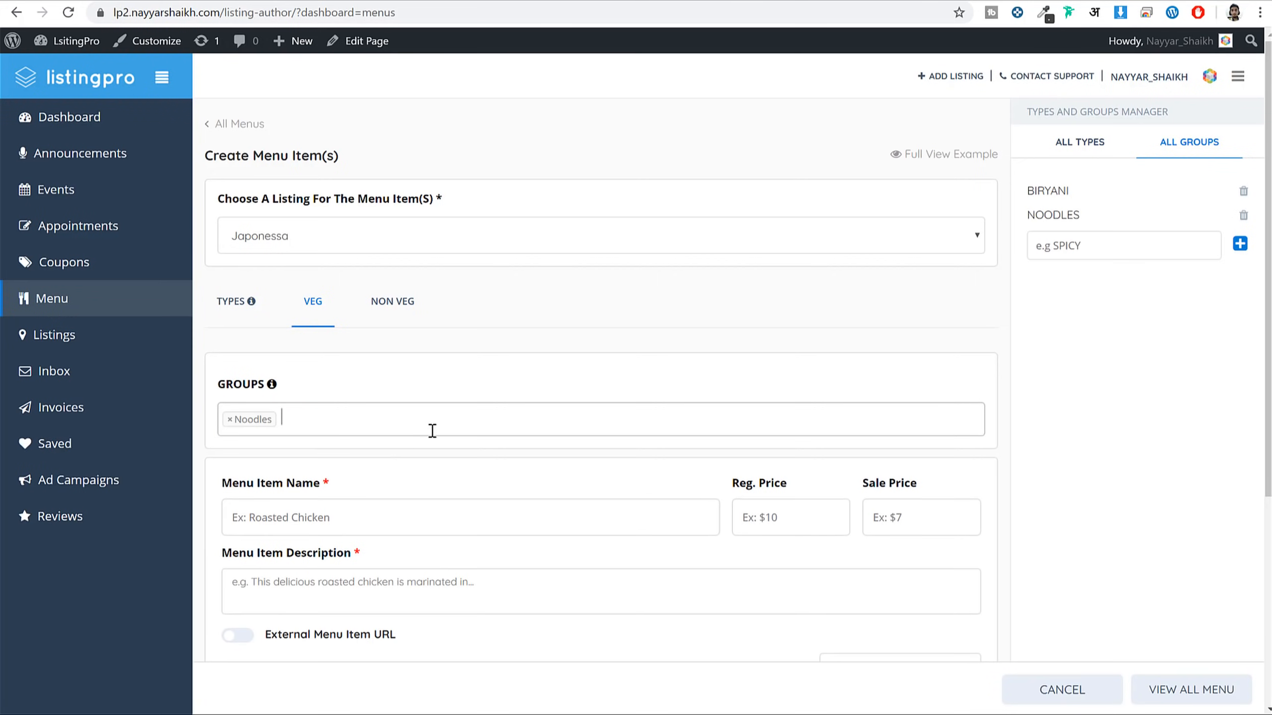
scroll(480, 410, "down", 2)
scroll(480, 411, "down", 1)
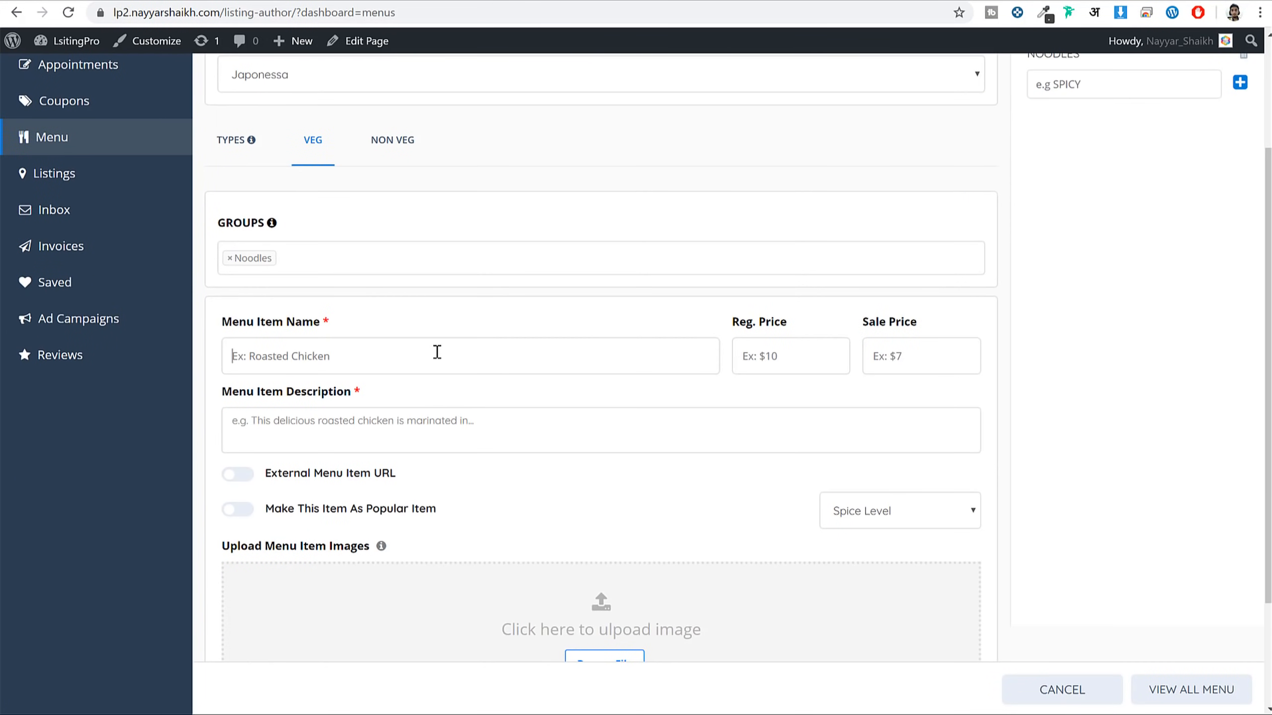
type("Veg Noodles")
left_click(767, 359)
type("40")
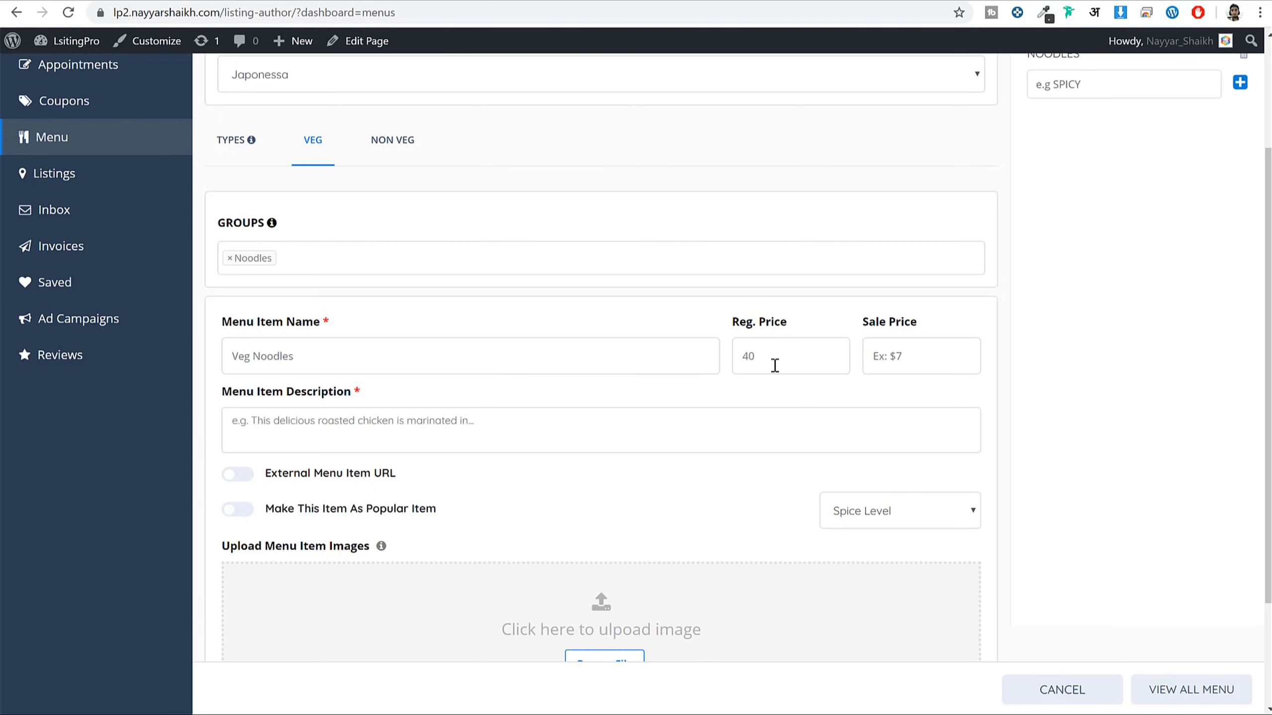
left_click_drag(772, 363, 674, 361)
type("15")
key("Tab")
scroll(601, 401, "down", 2)
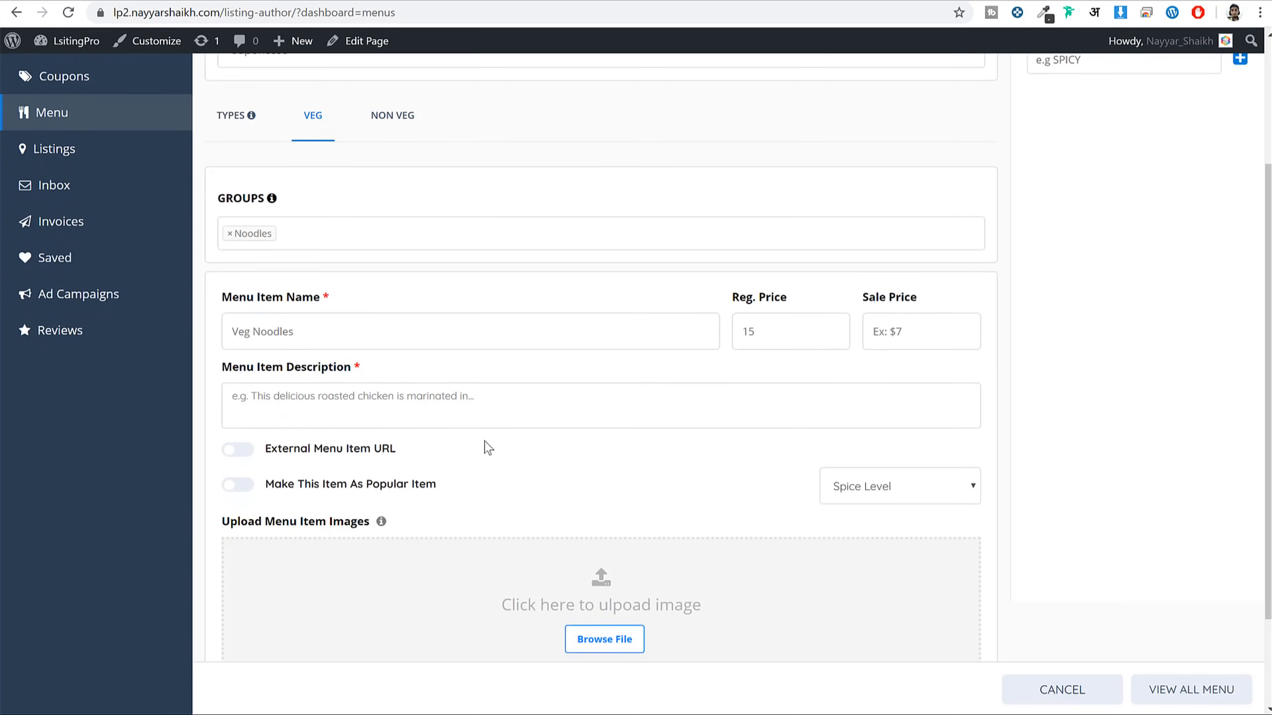
Add a description, set two-chili spice level, attach brazillian.jpg, and add the item to the menu
left_click(533, 329)
type("Veg Noodles")
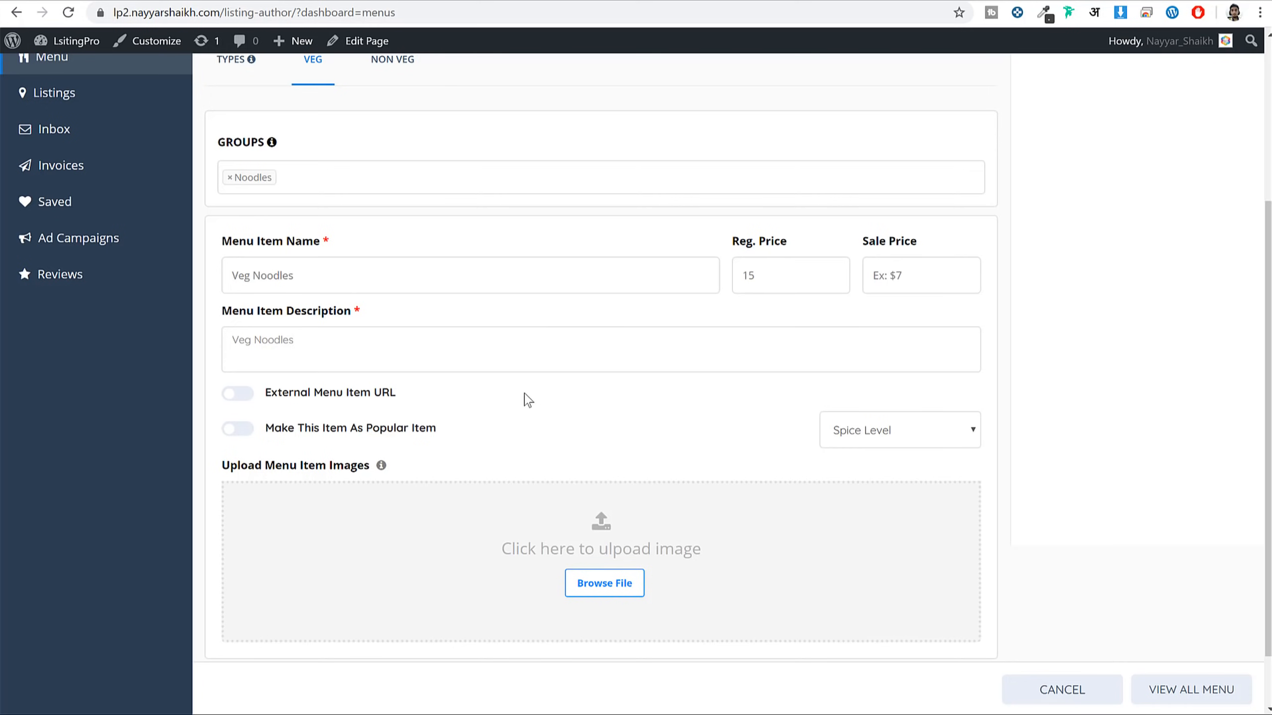
scroll(525, 401, "down", 2)
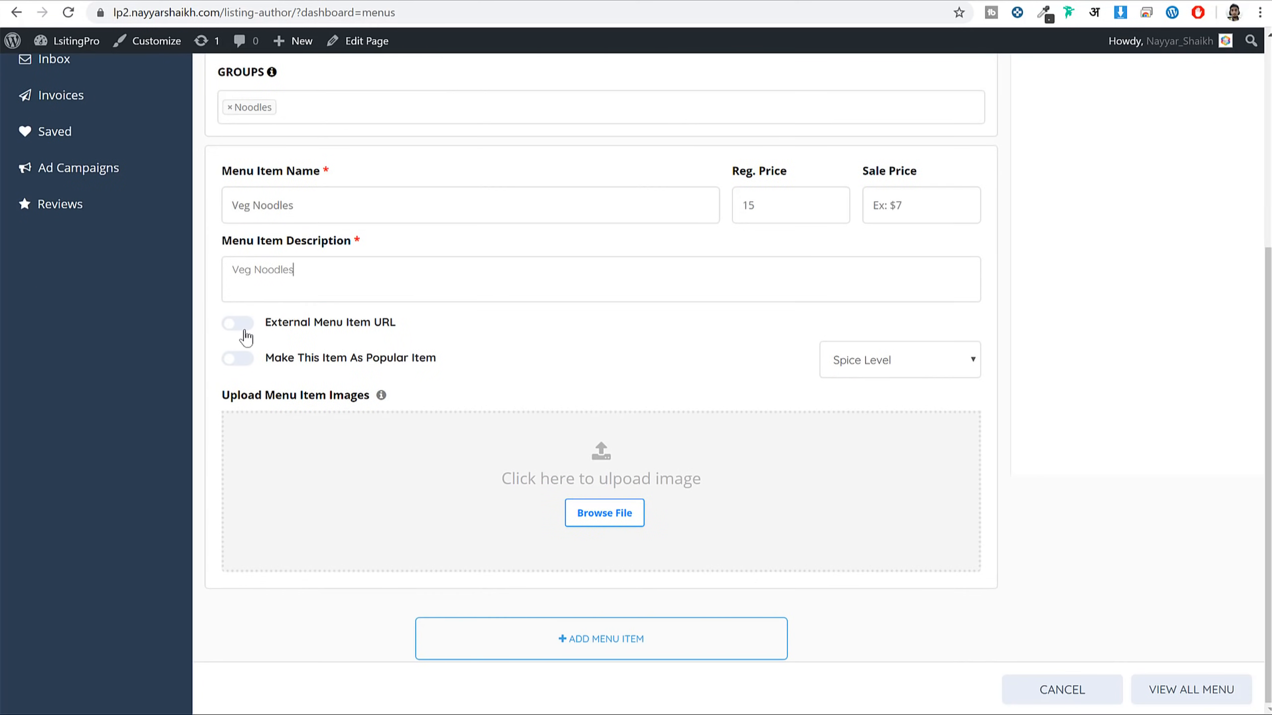
triple_click(344, 358)
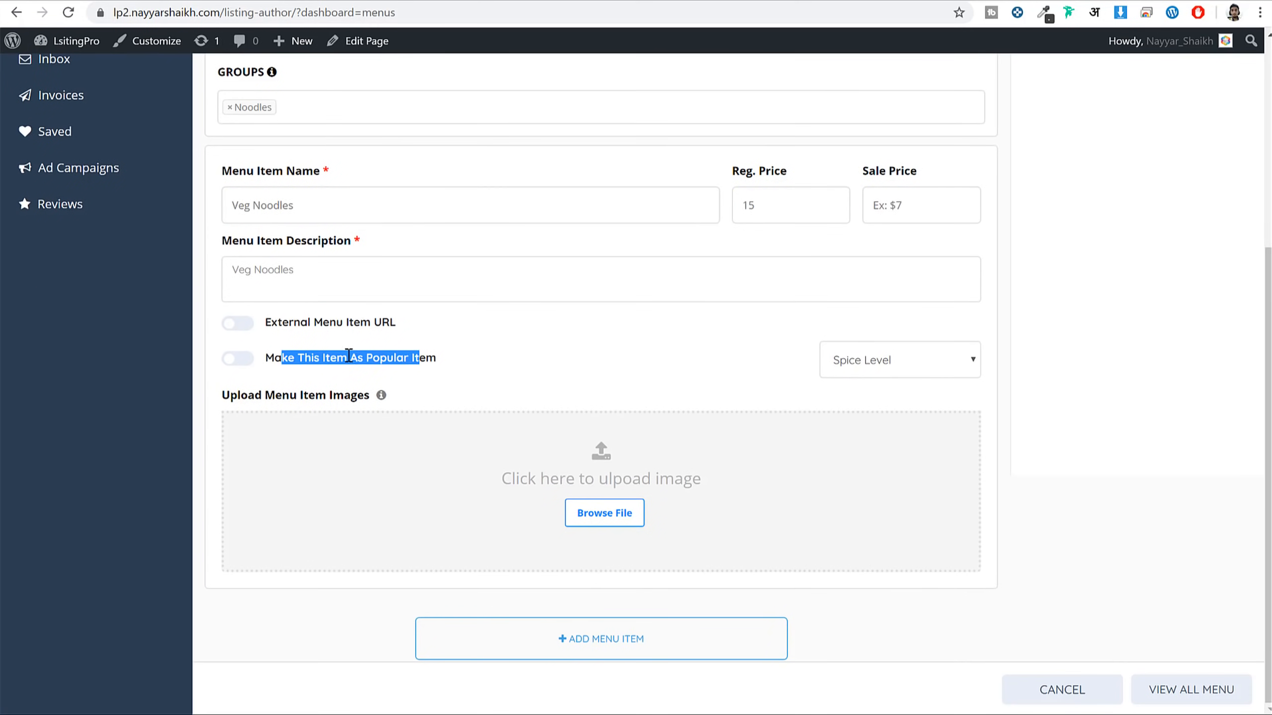
left_click(249, 363)
left_click(248, 363)
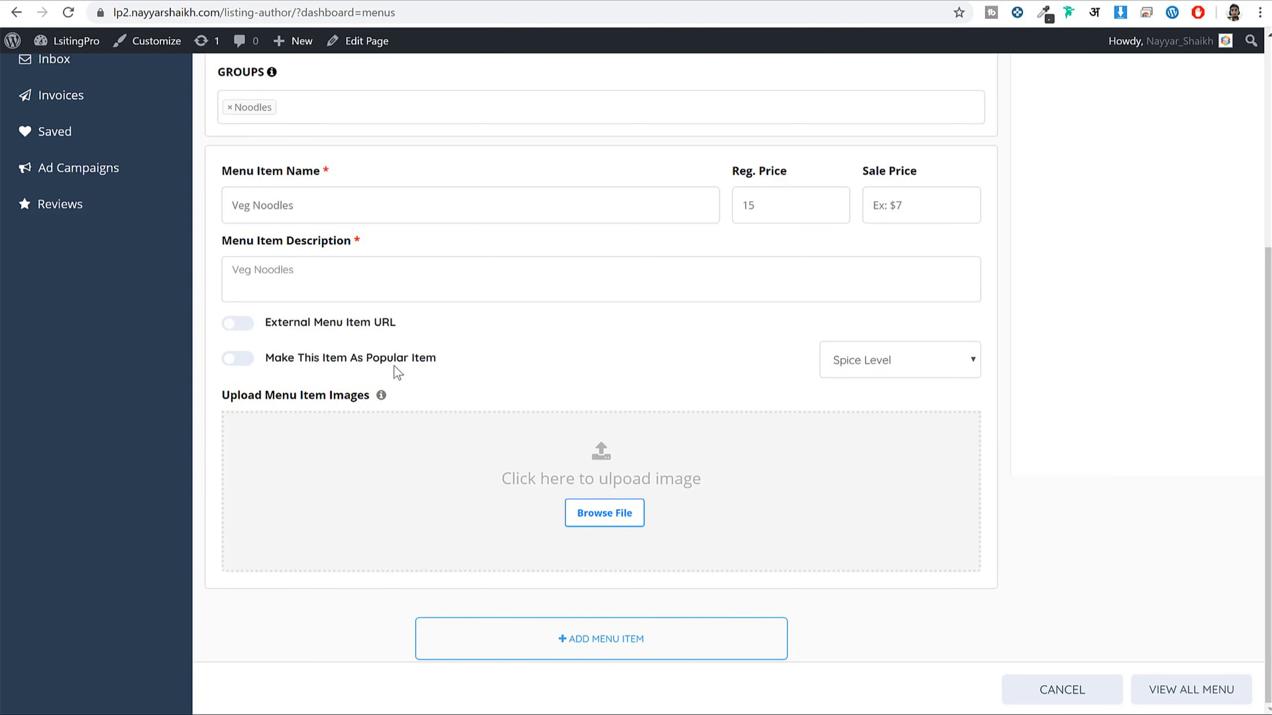
left_click(900, 365)
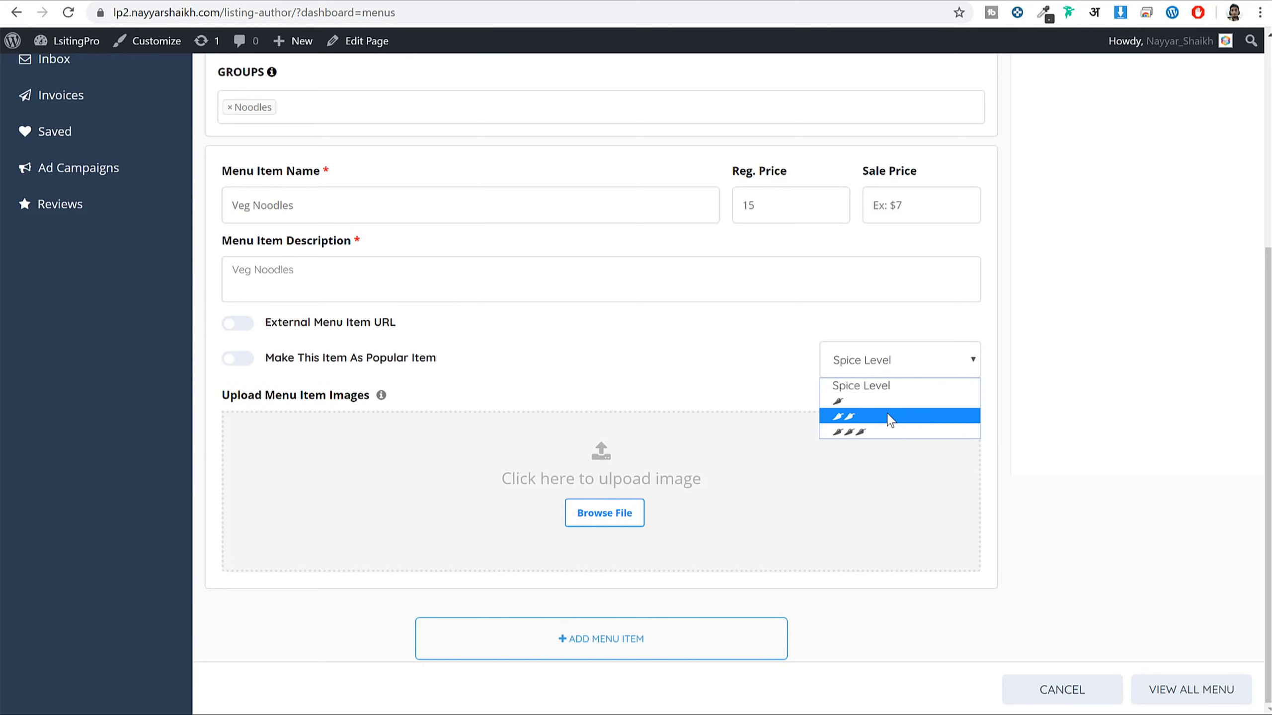
left_click(880, 417)
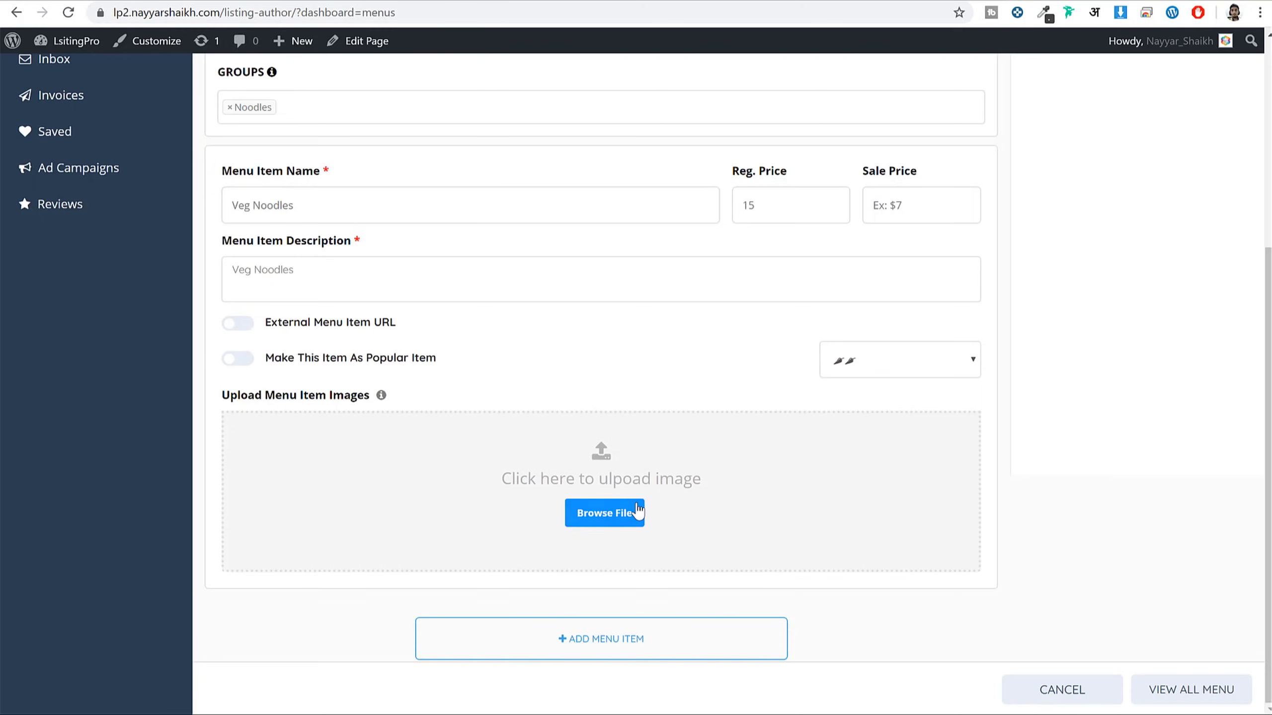
left_click(637, 512)
left_click(718, 491)
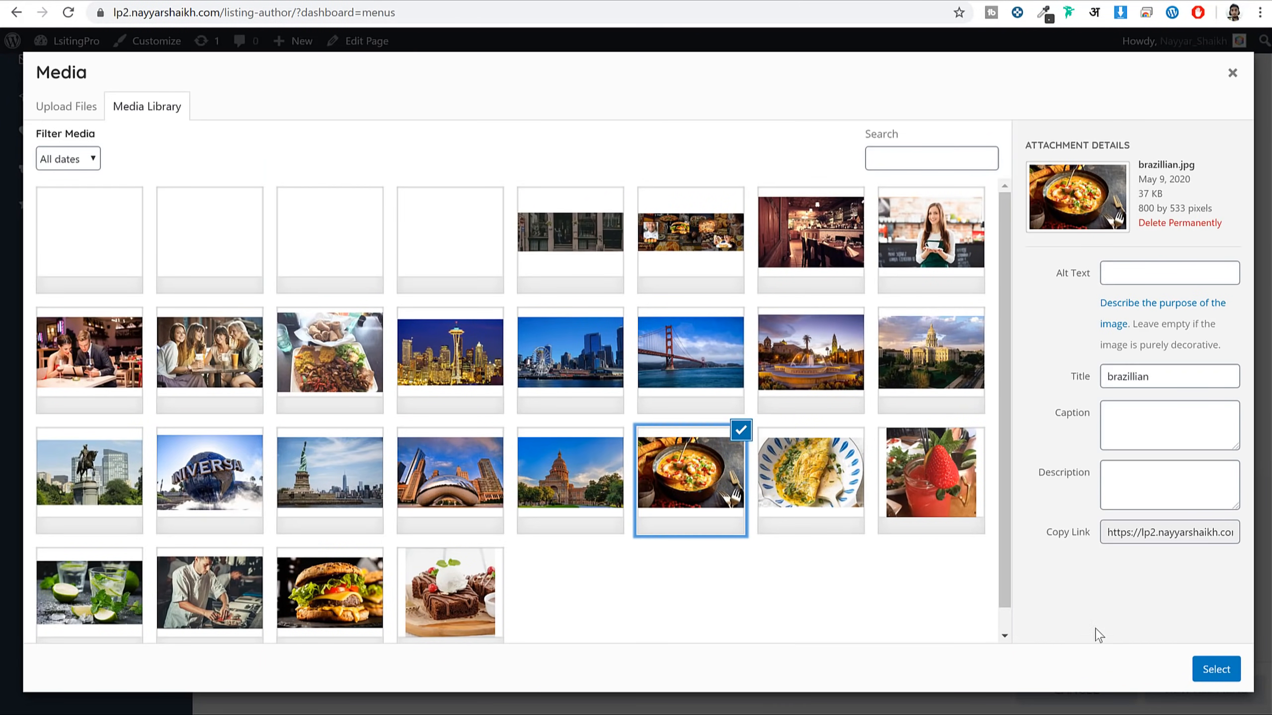
left_click(1216, 669)
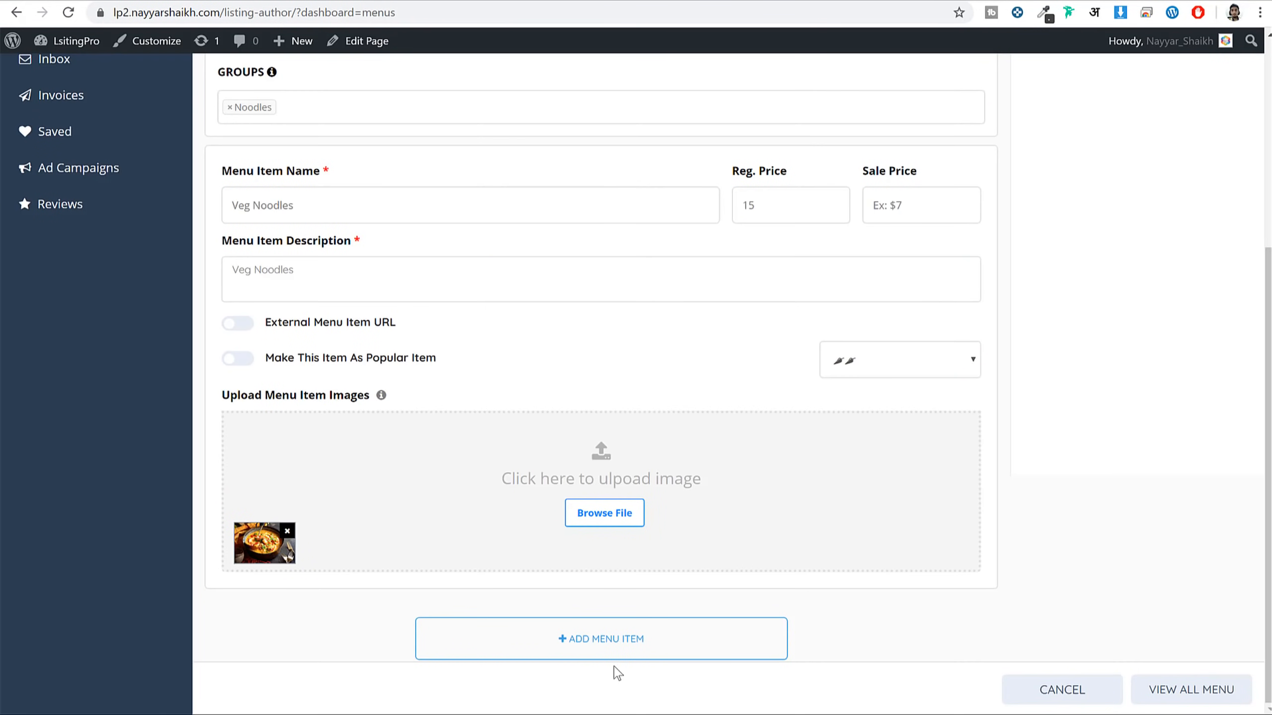
left_click(659, 646)
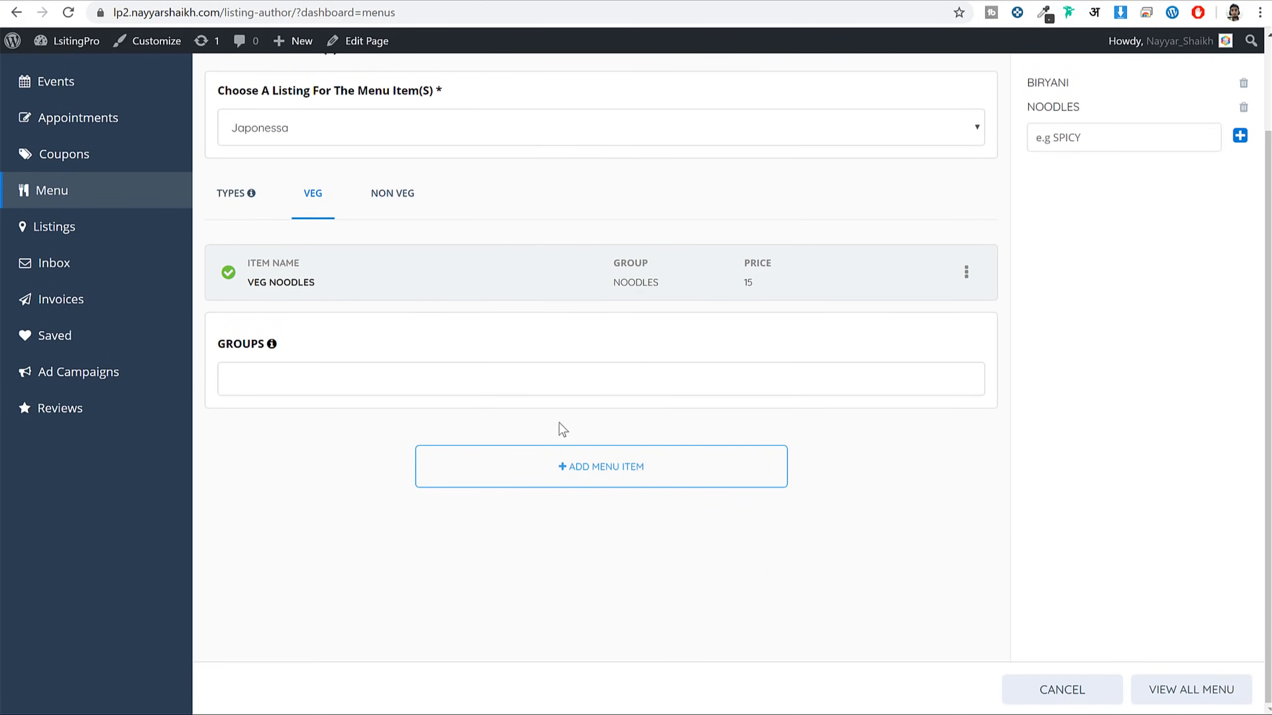
Under NON VEG, start a Mutton Biryani item in the Biryani group priced 25 with a description
left_click(393, 201)
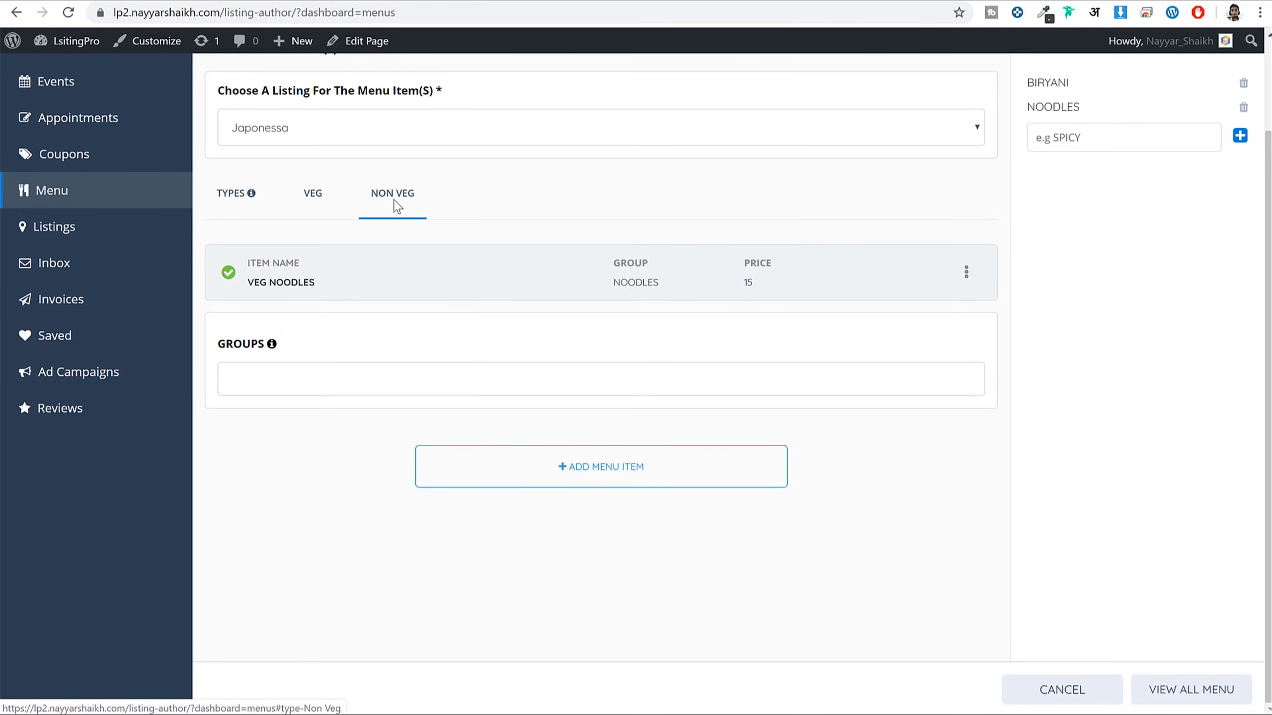
left_click(304, 199)
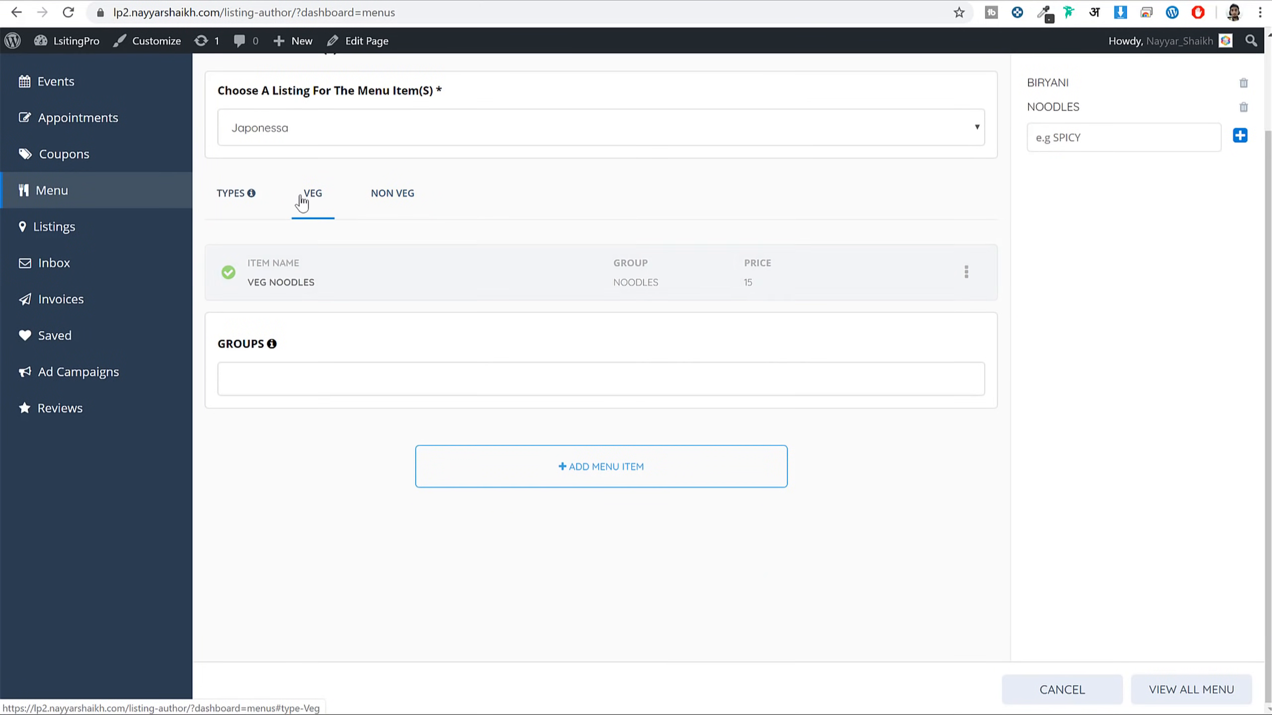
left_click(392, 194)
left_click(398, 385)
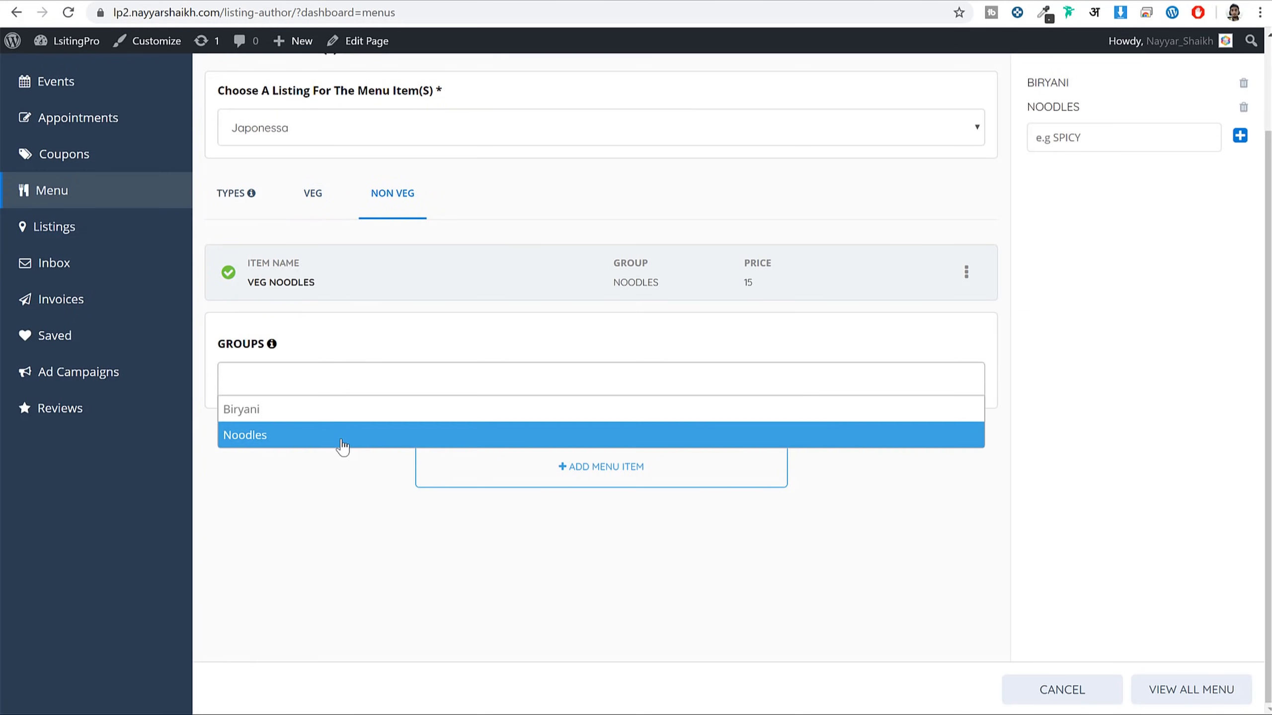
left_click(330, 423)
left_click(563, 464)
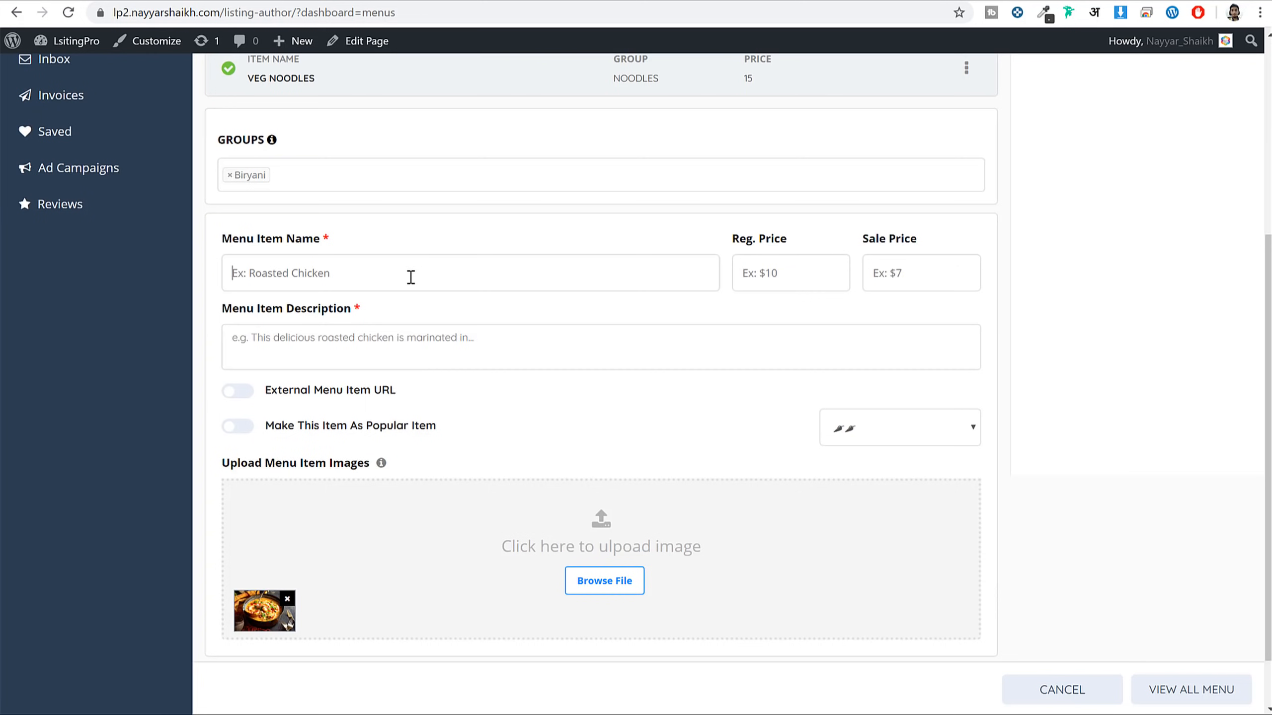
type("M")
type("25")
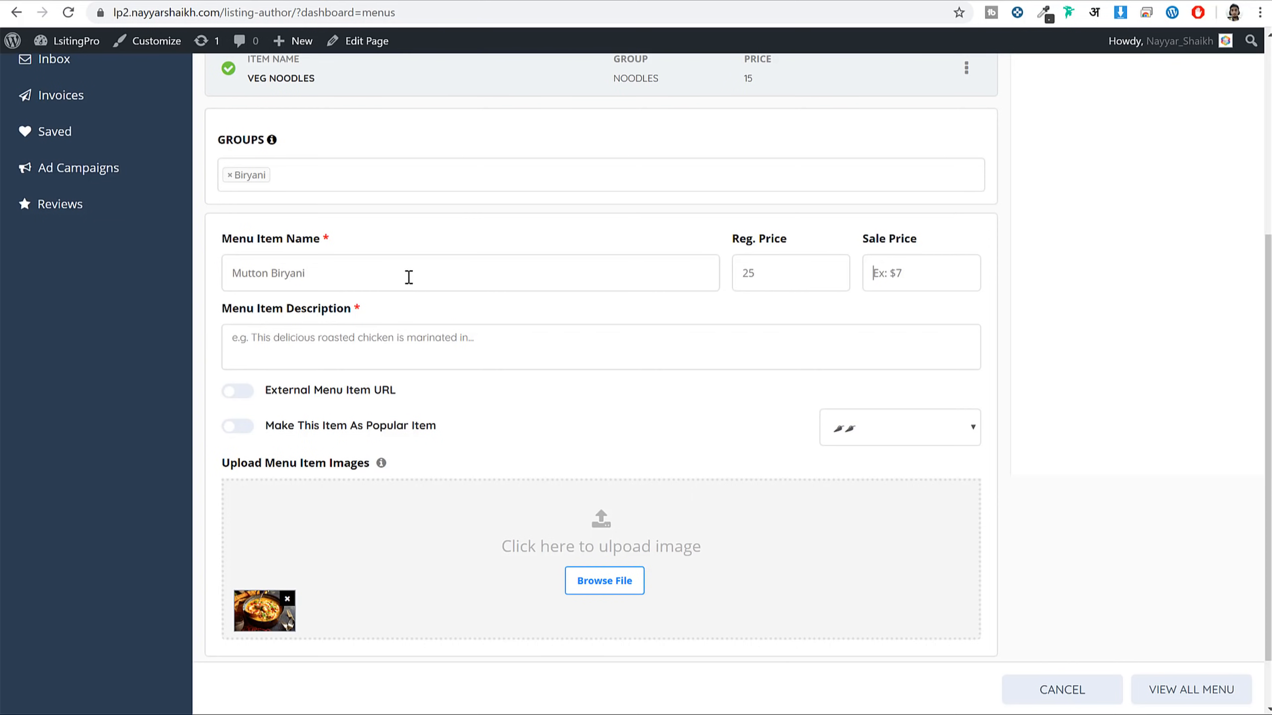
left_click(418, 342)
type("Mutton Biryani")
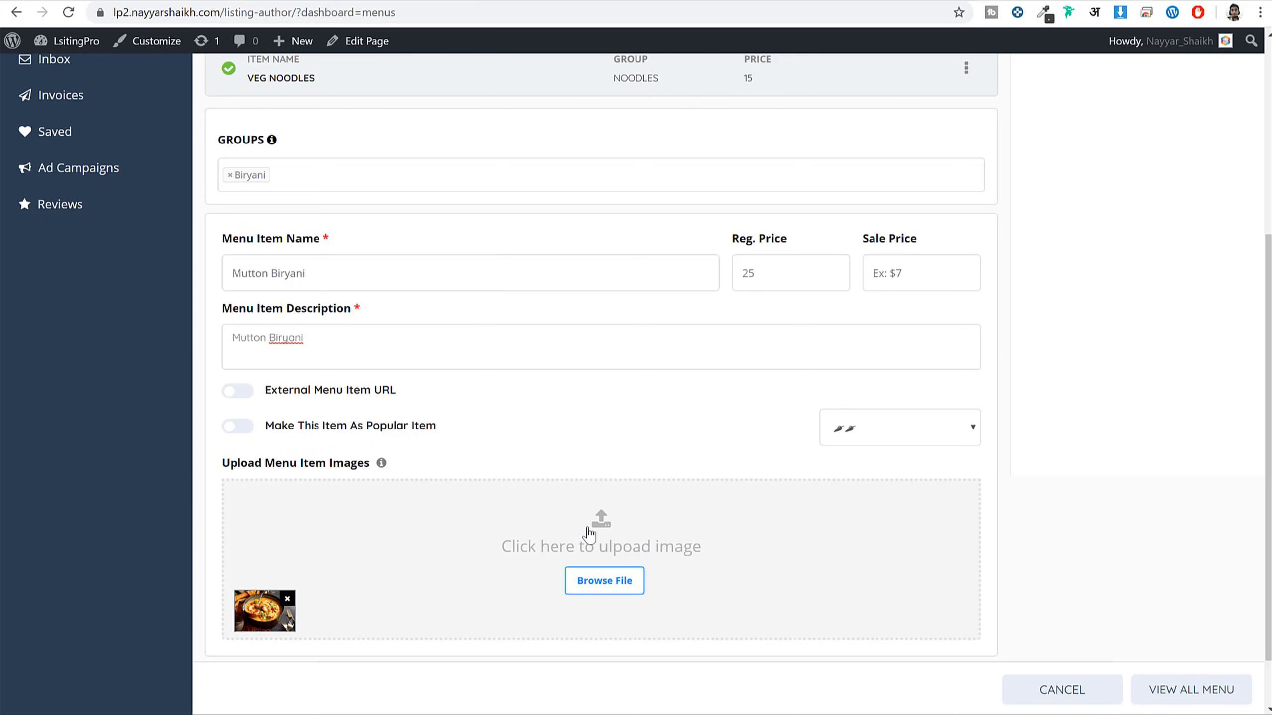
Set three-chili spice, swap in the 72_restpro.jpg chef photo, and add the item to the menu
scroll(709, 496, "down", 1)
left_click(944, 365)
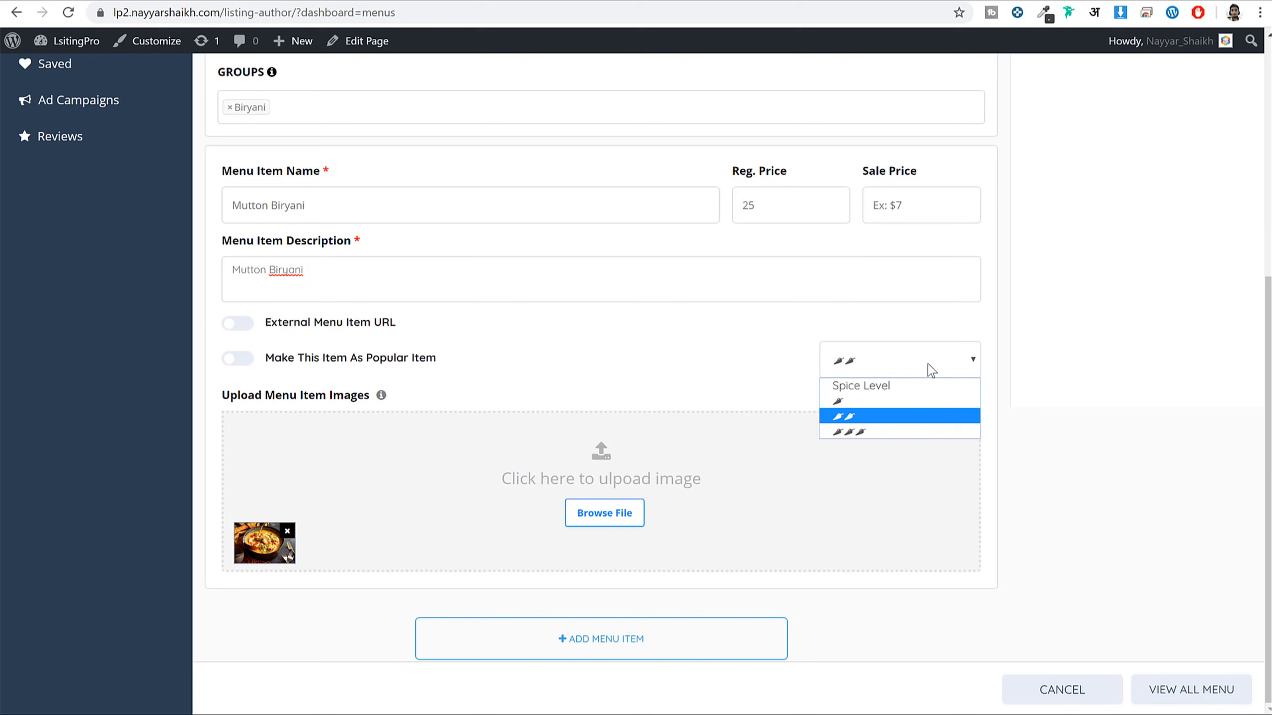
left_click(891, 432)
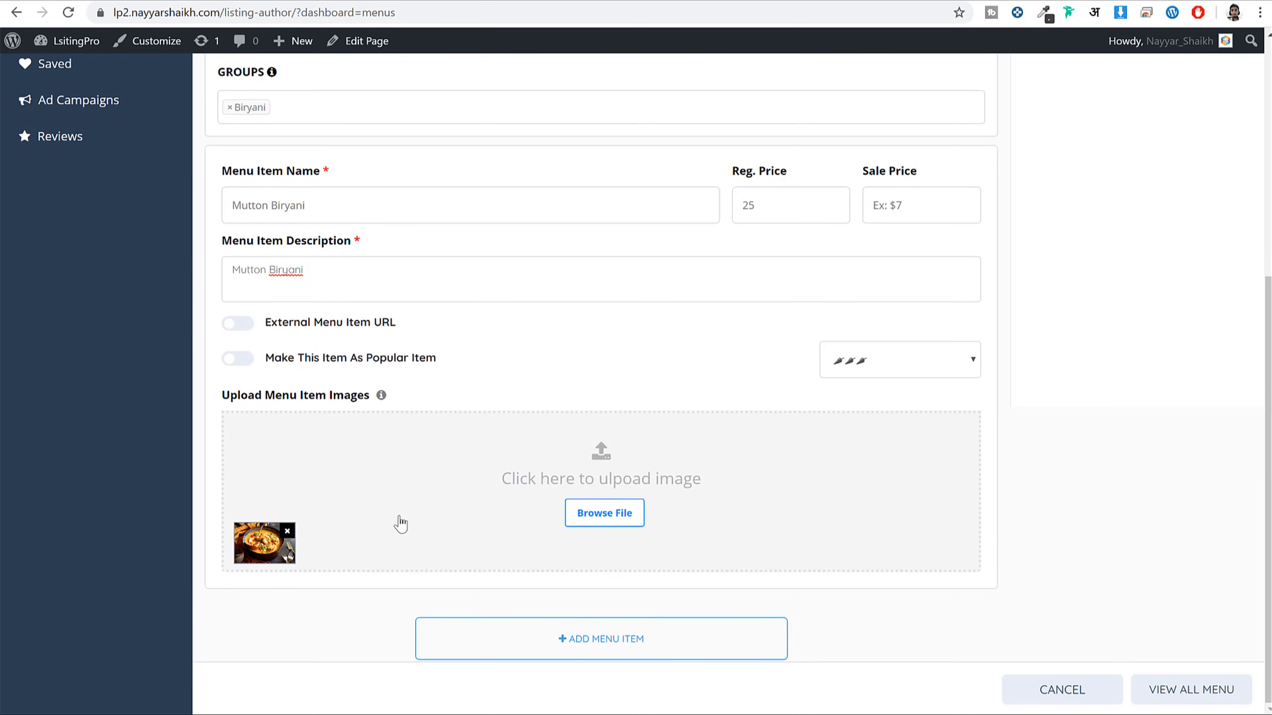
left_click(287, 531)
left_click(642, 496)
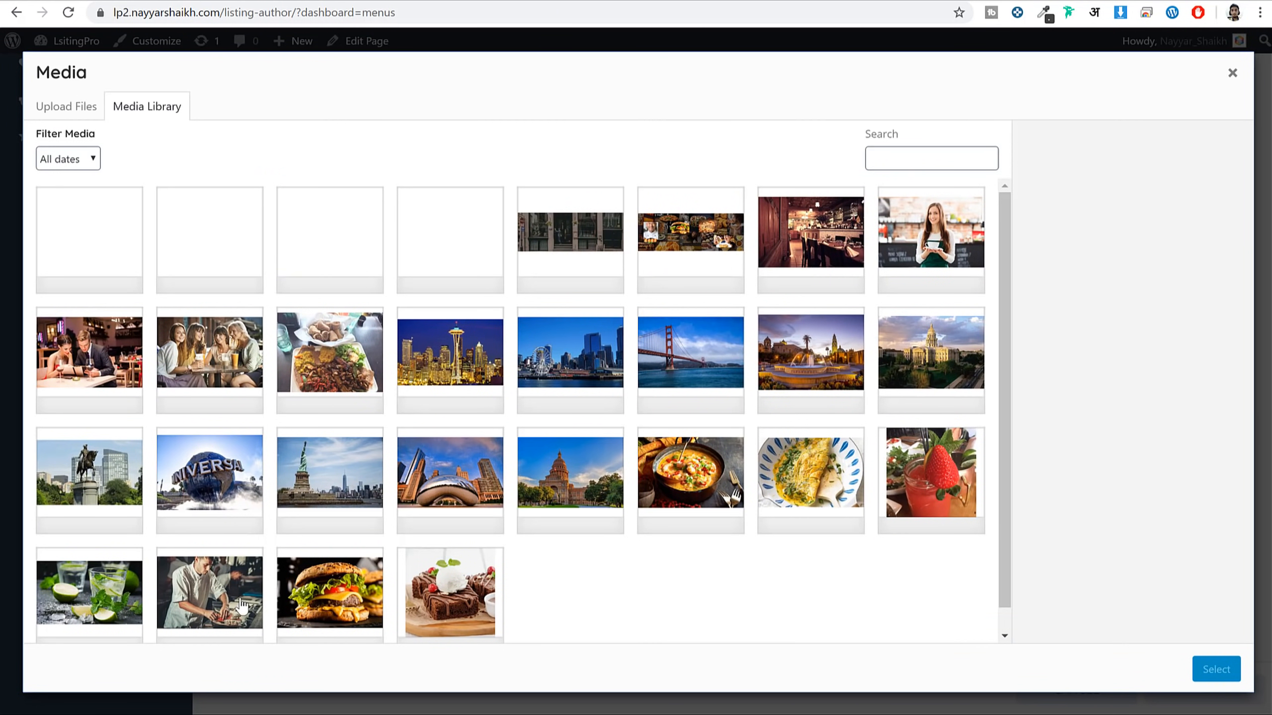
left_click(220, 596)
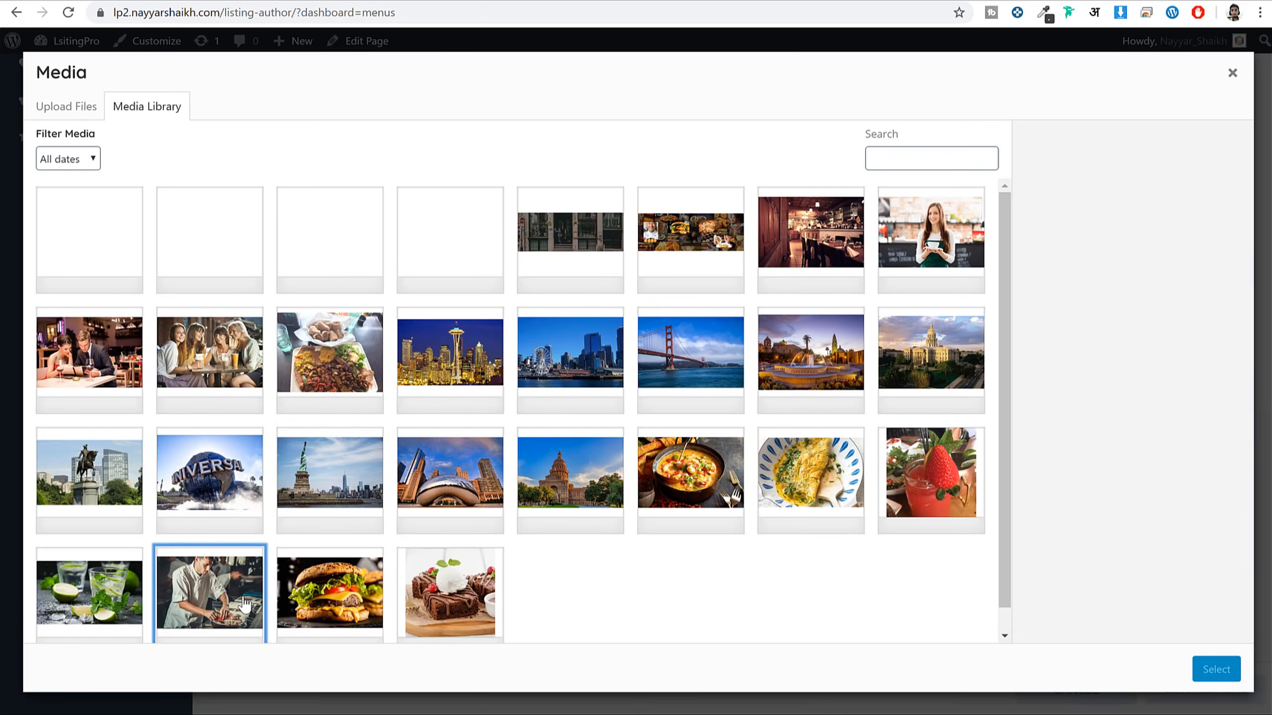
left_click(1216, 669)
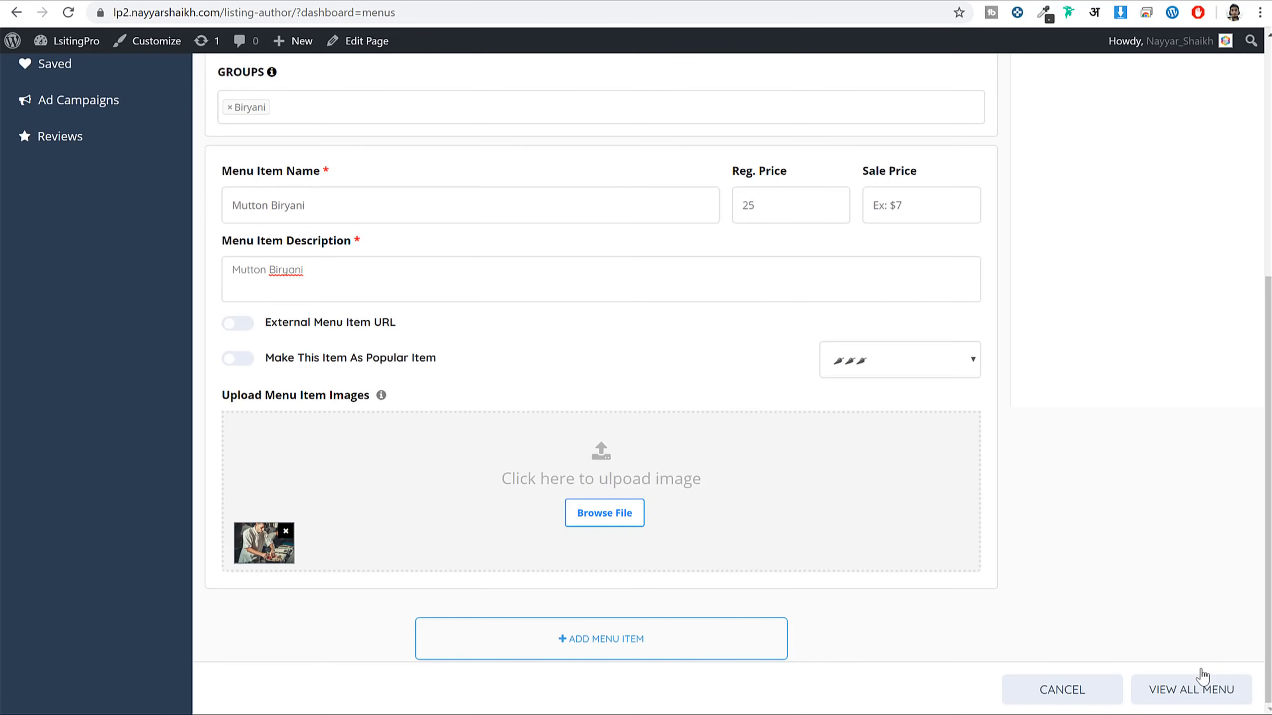
left_click(649, 646)
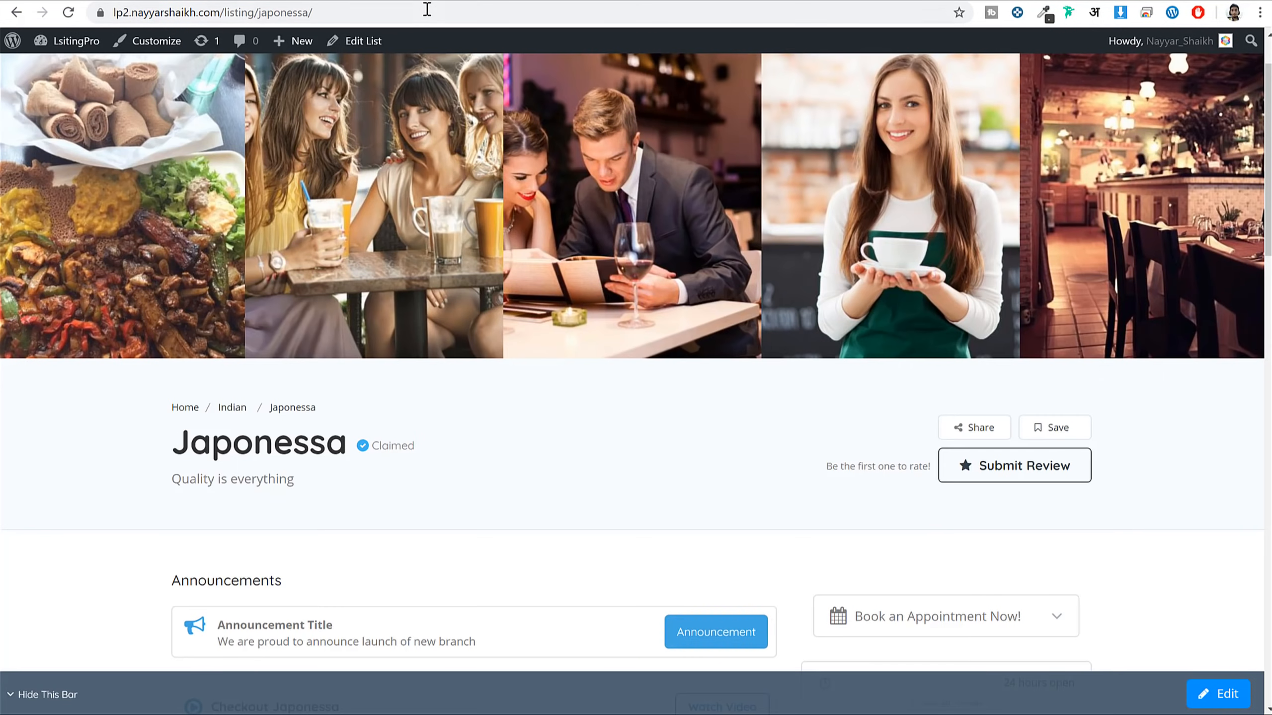
left_click(427, 9)
Reload the Japonessa listing and cycle the Menu carousel between the VEG and NON VEG slides
key("Return")
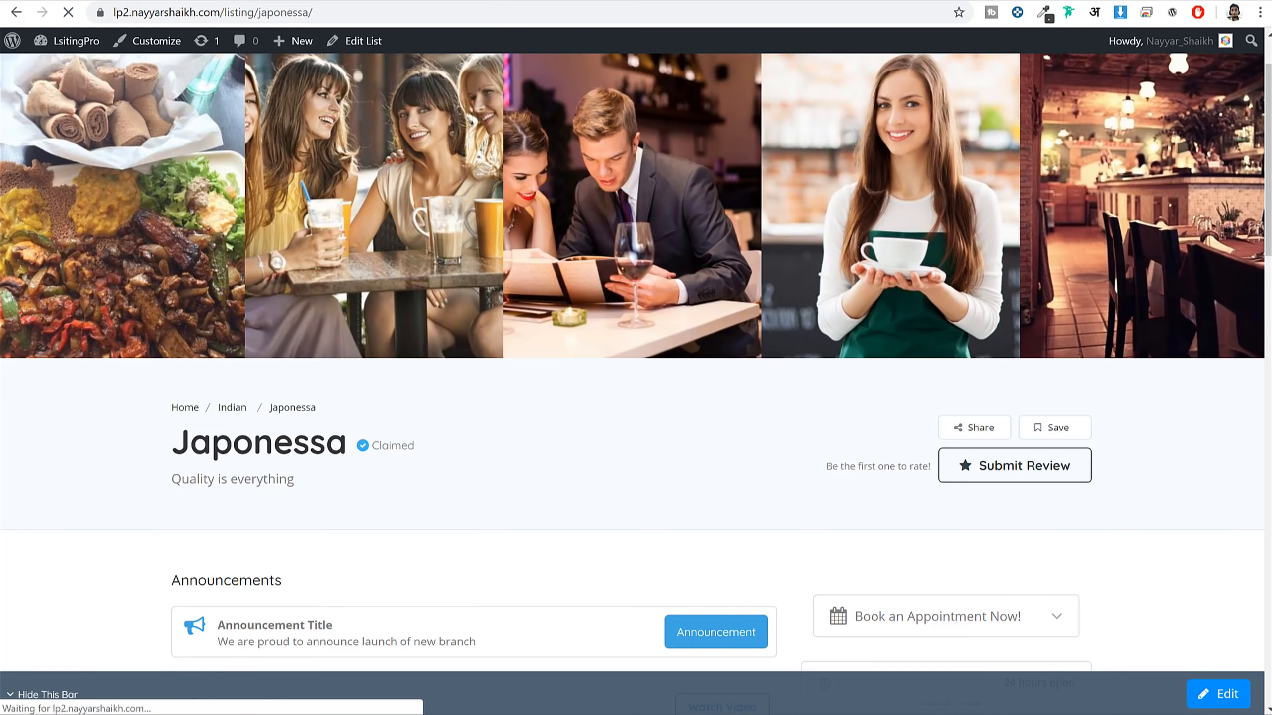
scroll(557, 328, "down", 5)
scroll(557, 328, "down", 10)
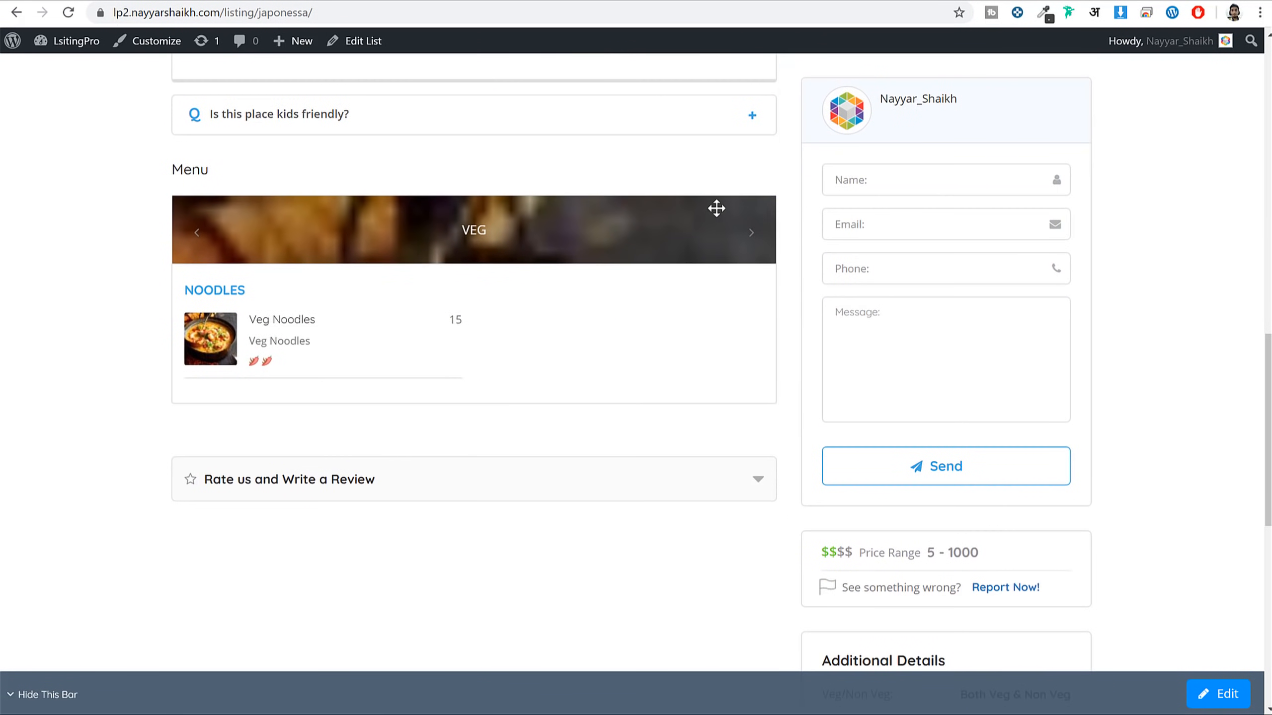
left_click(751, 233)
left_click(751, 234)
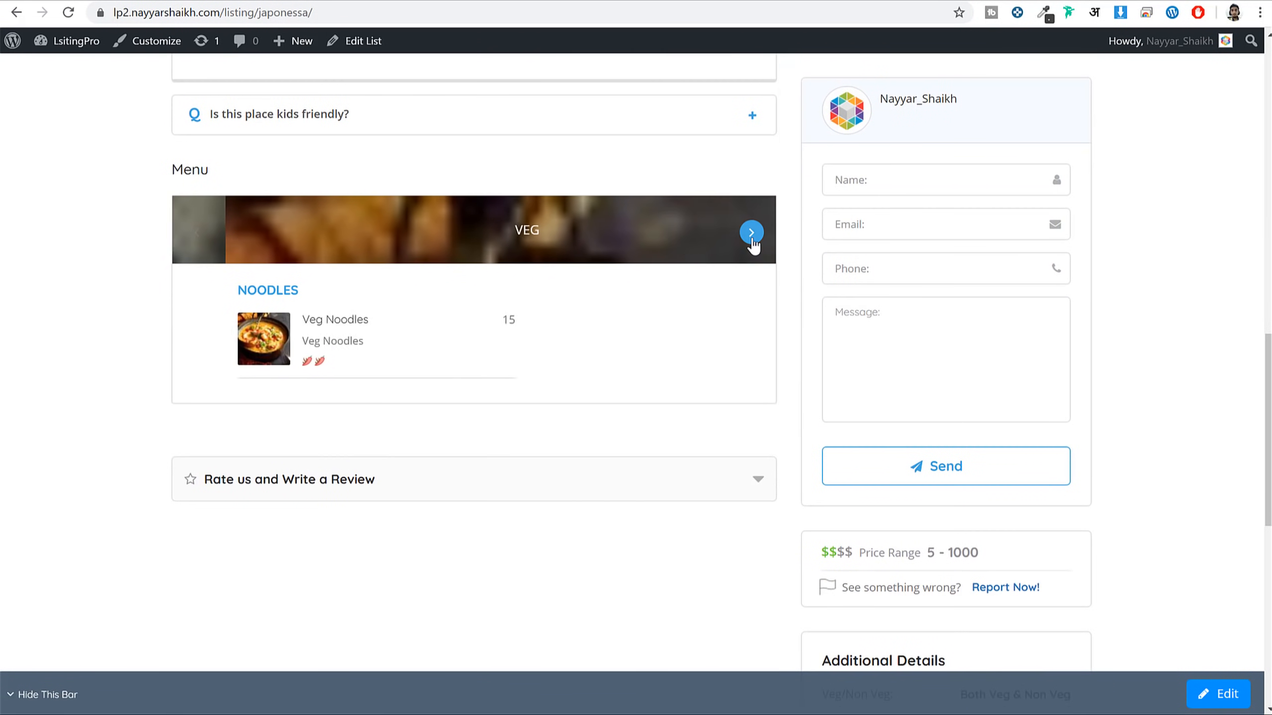
left_click(751, 234)
scroll(630, 437, "up", 12)
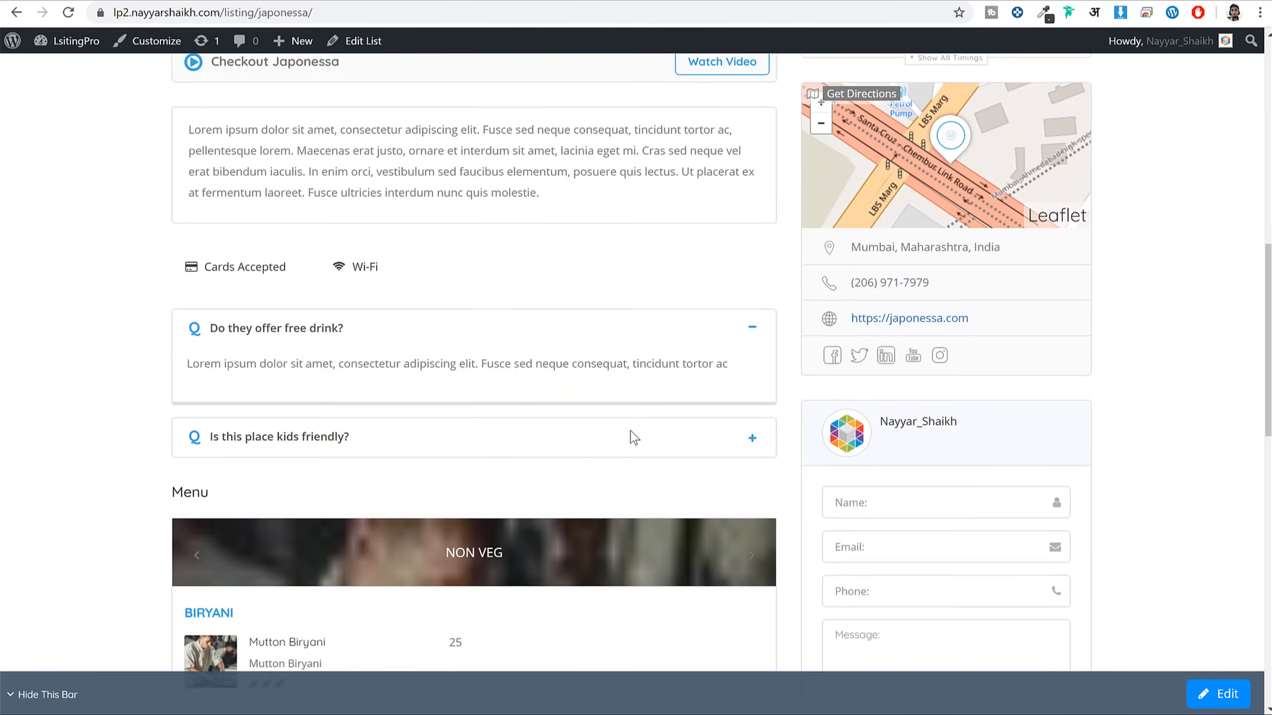
scroll(515, 380, "down", 5)
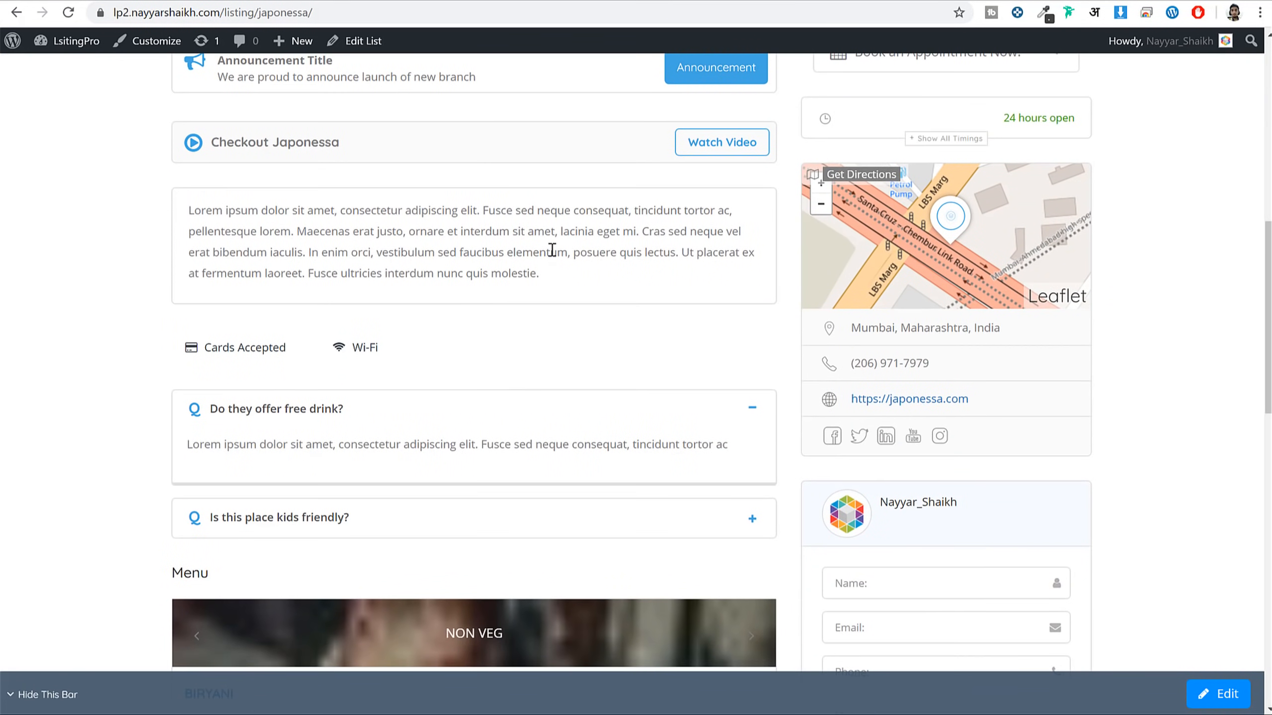
scroll(633, 336, "down", 10)
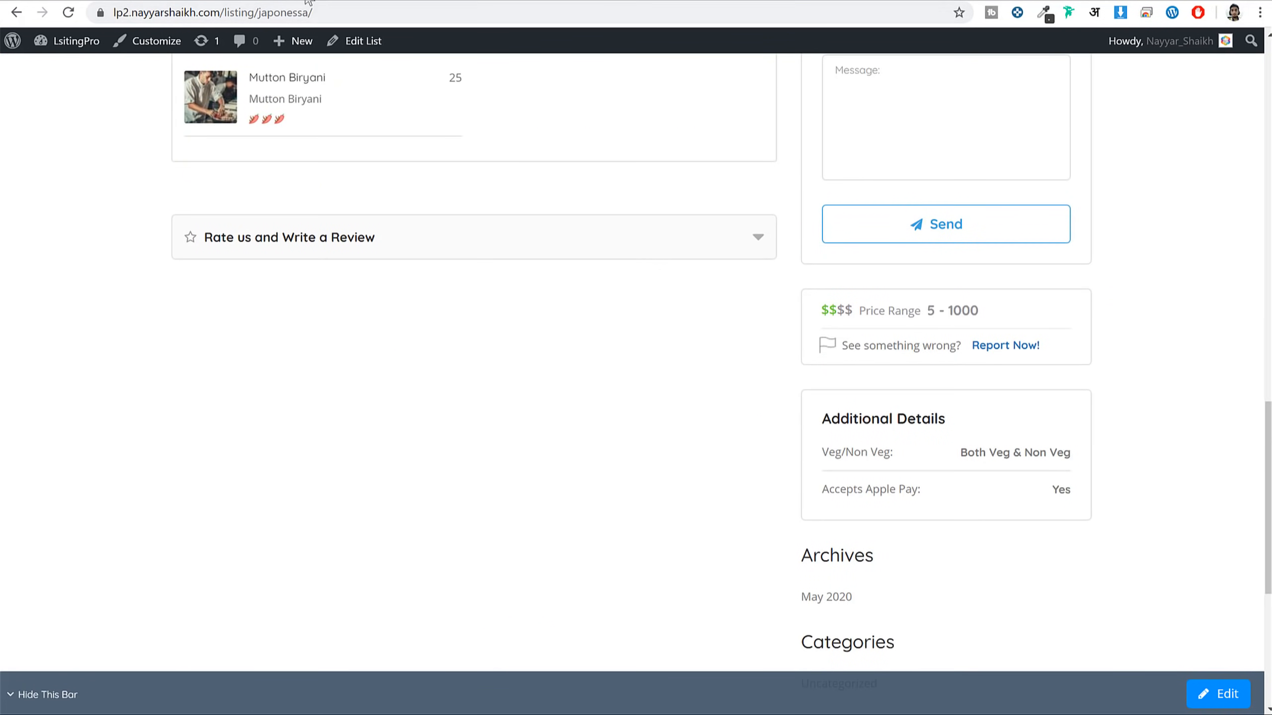
Go to the site home page, then the admin Dashboard and its Pages list
left_click(554, 4)
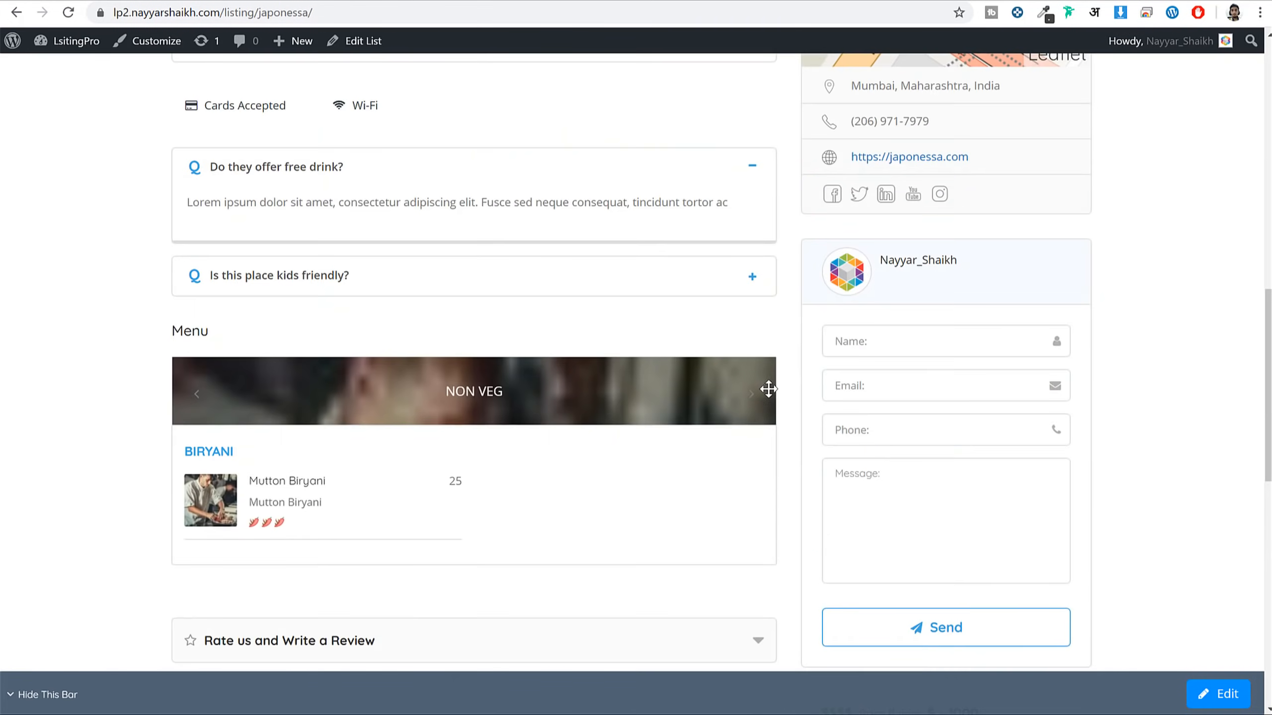
scroll(767, 390, "up", 10)
left_click(135, 86)
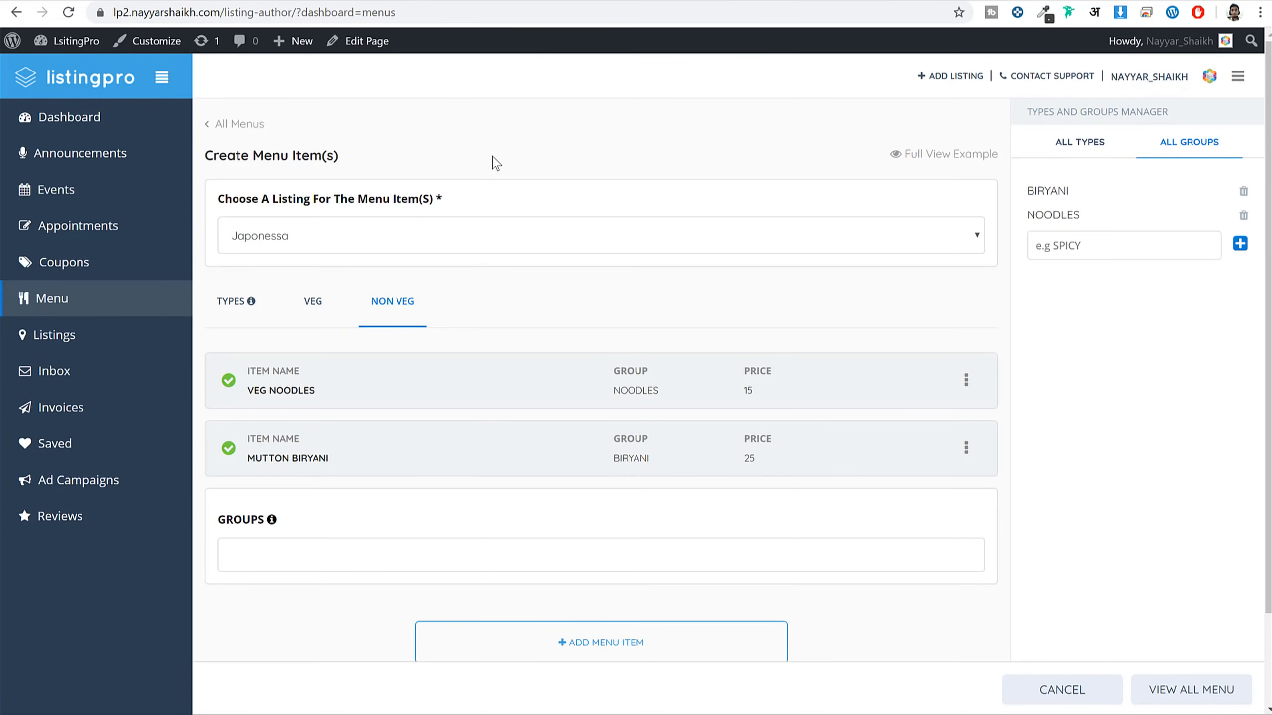
left_click(75, 41)
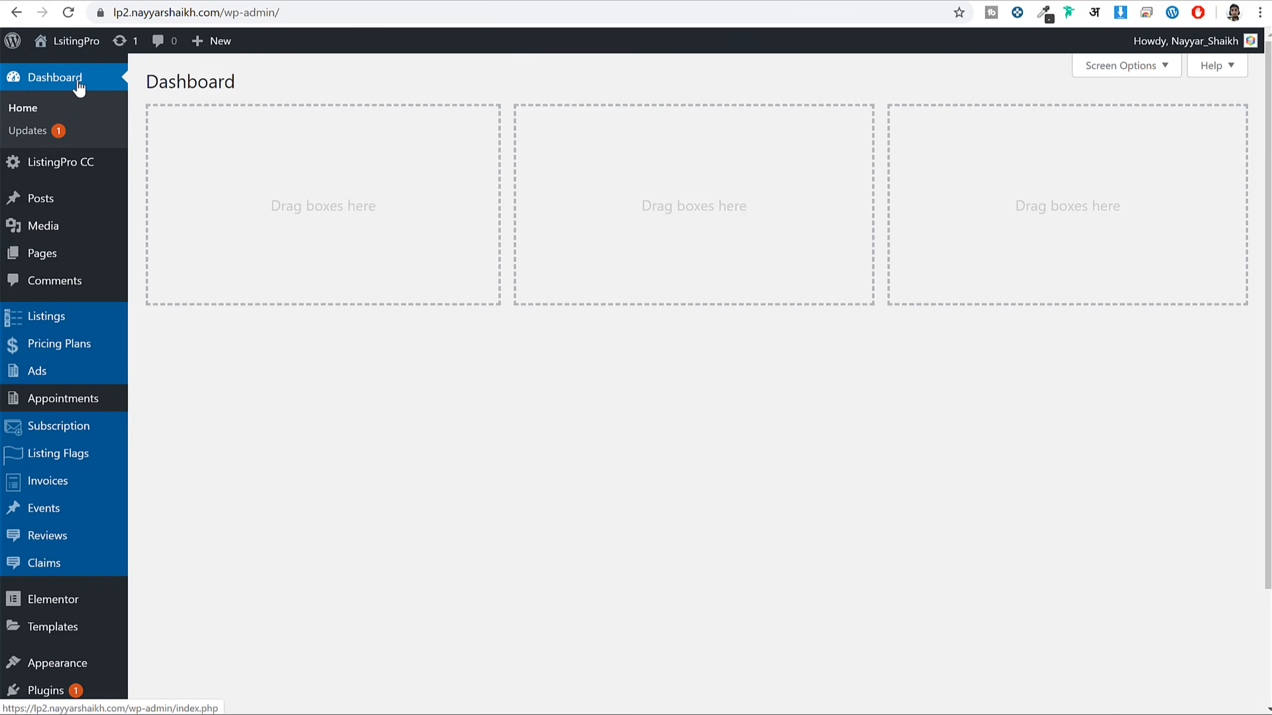
left_click(55, 253)
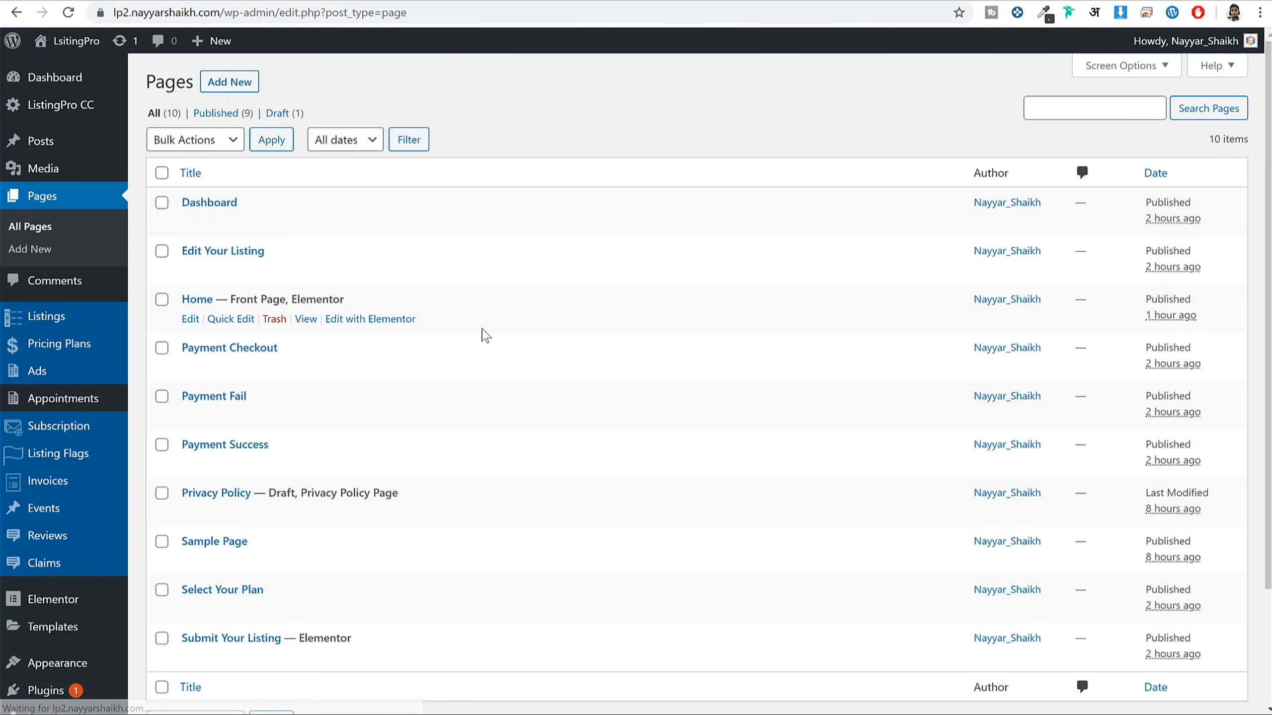
Open the Select Your Plan page in a new browser tab from the front end
scroll(484, 335, "down", 3)
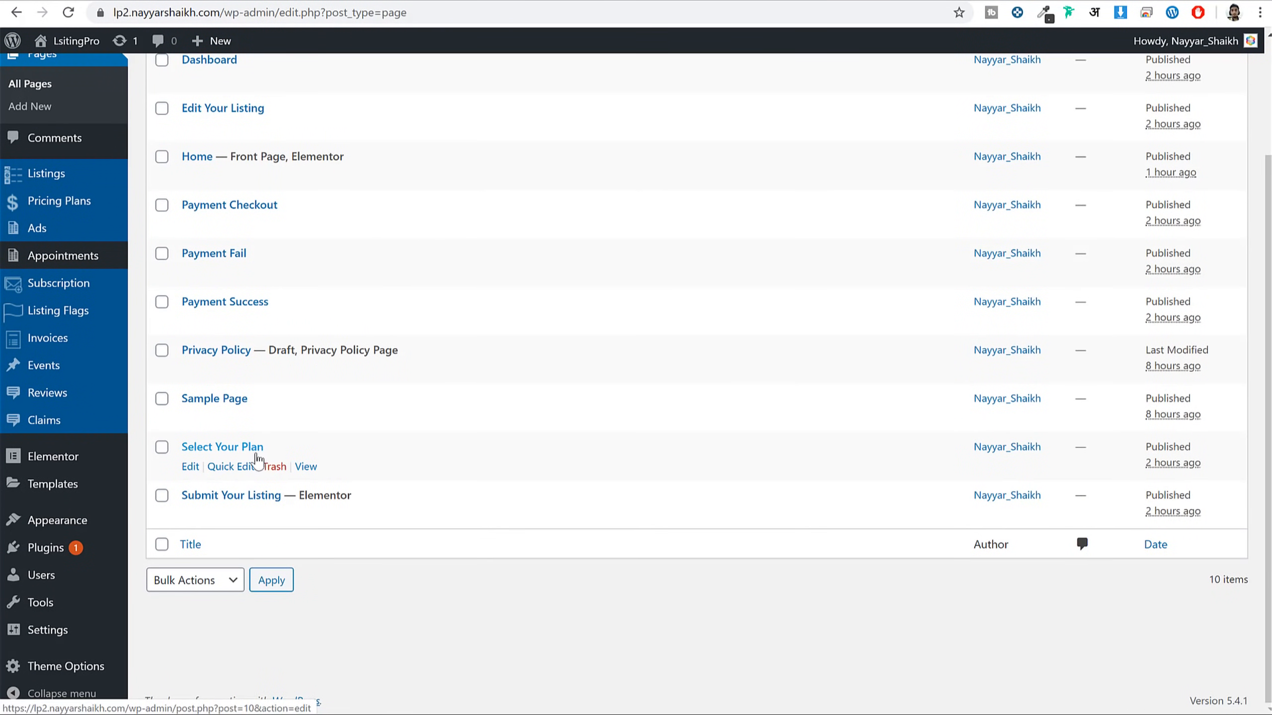
right_click(304, 467)
left_click(321, 475)
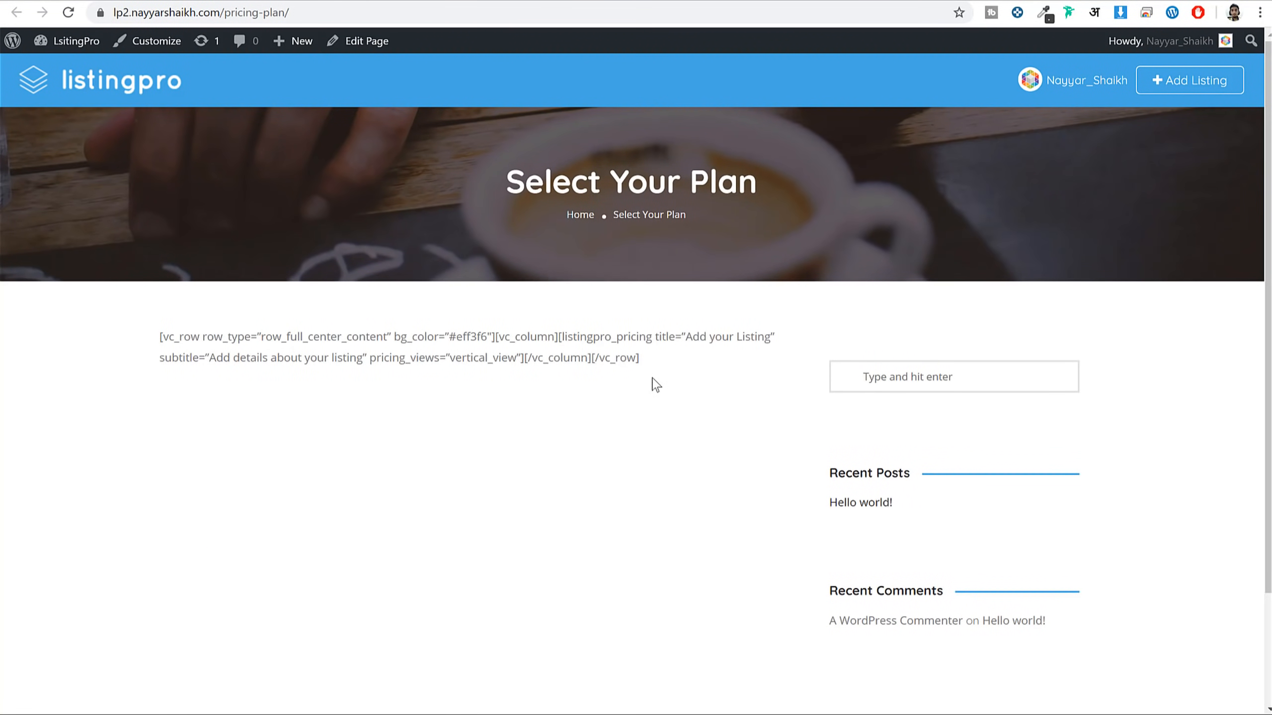
Inspect the raw vc_row shortcode text, then open Select Your Plan for editing in the admin
left_click_drag(653, 383, 199, 335)
left_click(179, 335)
double_click(176, 334)
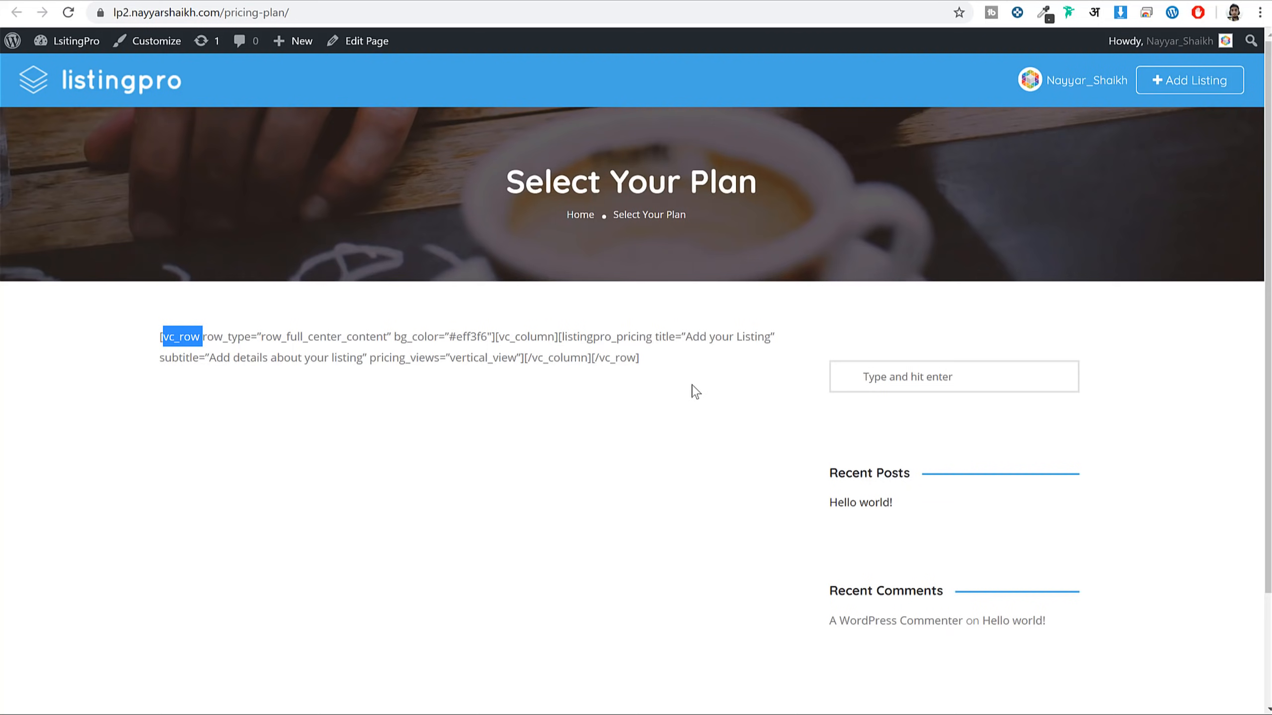
left_click_drag(637, 358, 448, 336)
left_click(446, 337)
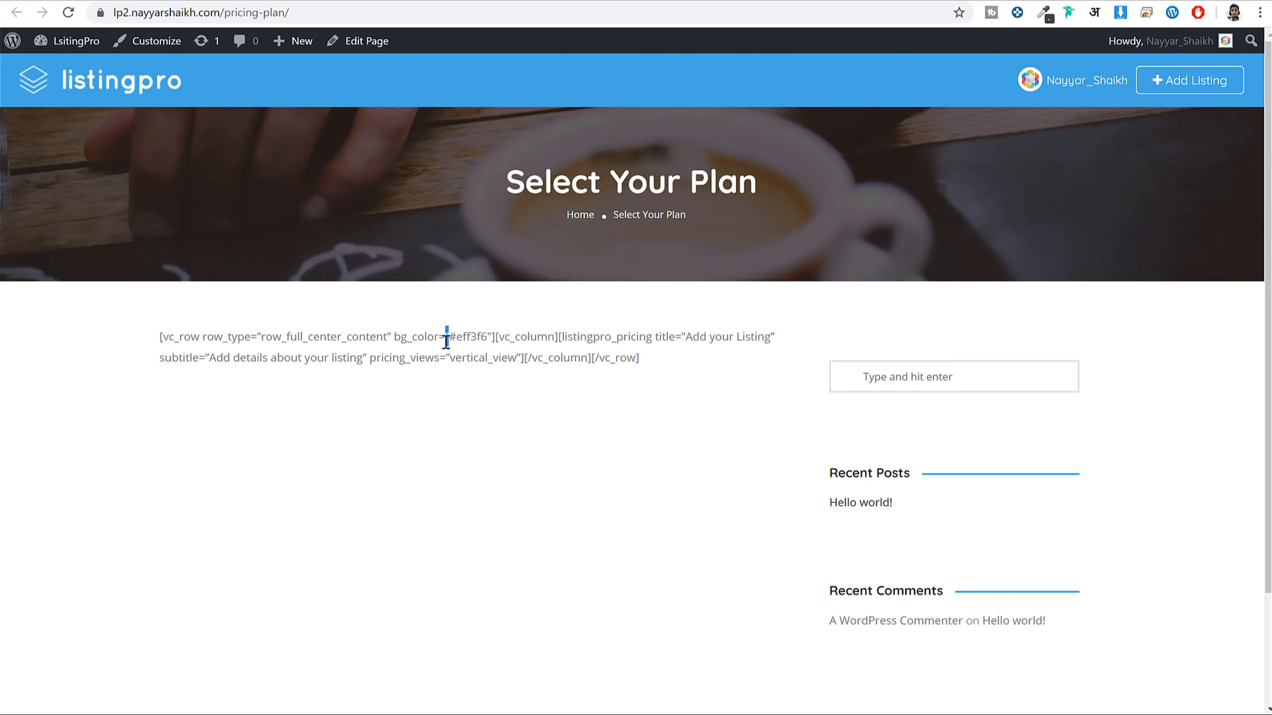
left_click(246, 2)
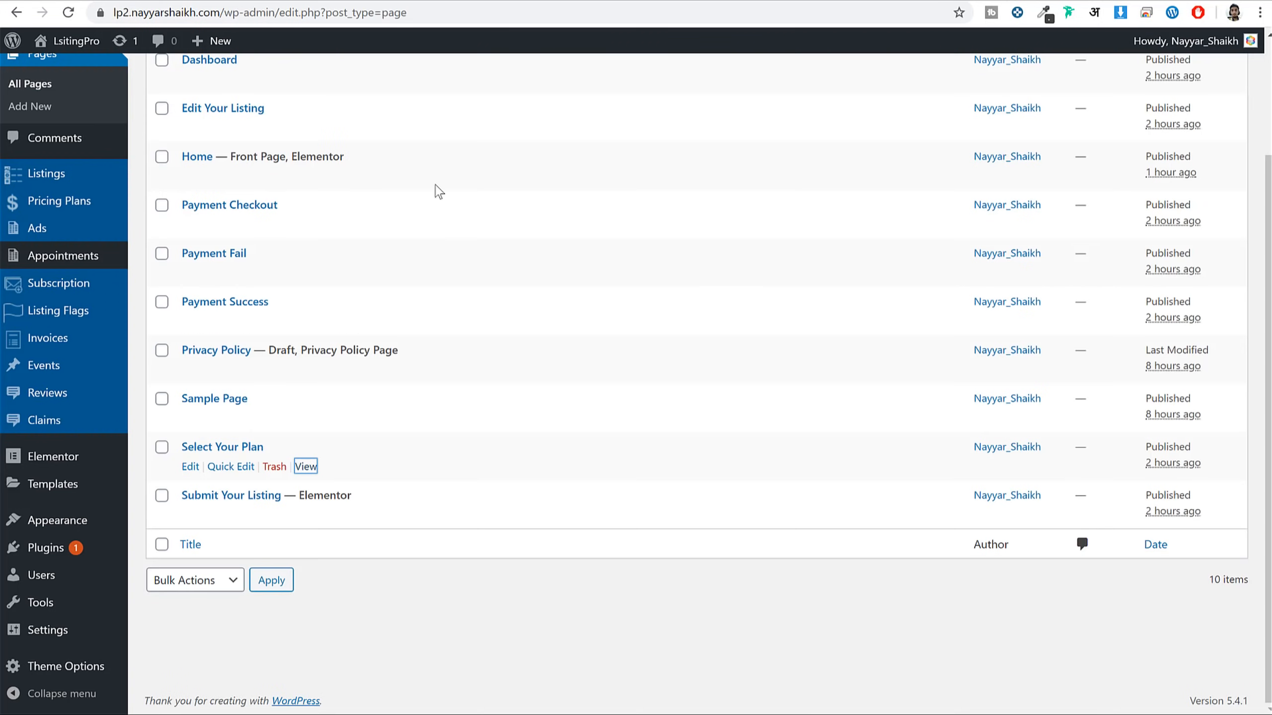
left_click(191, 467)
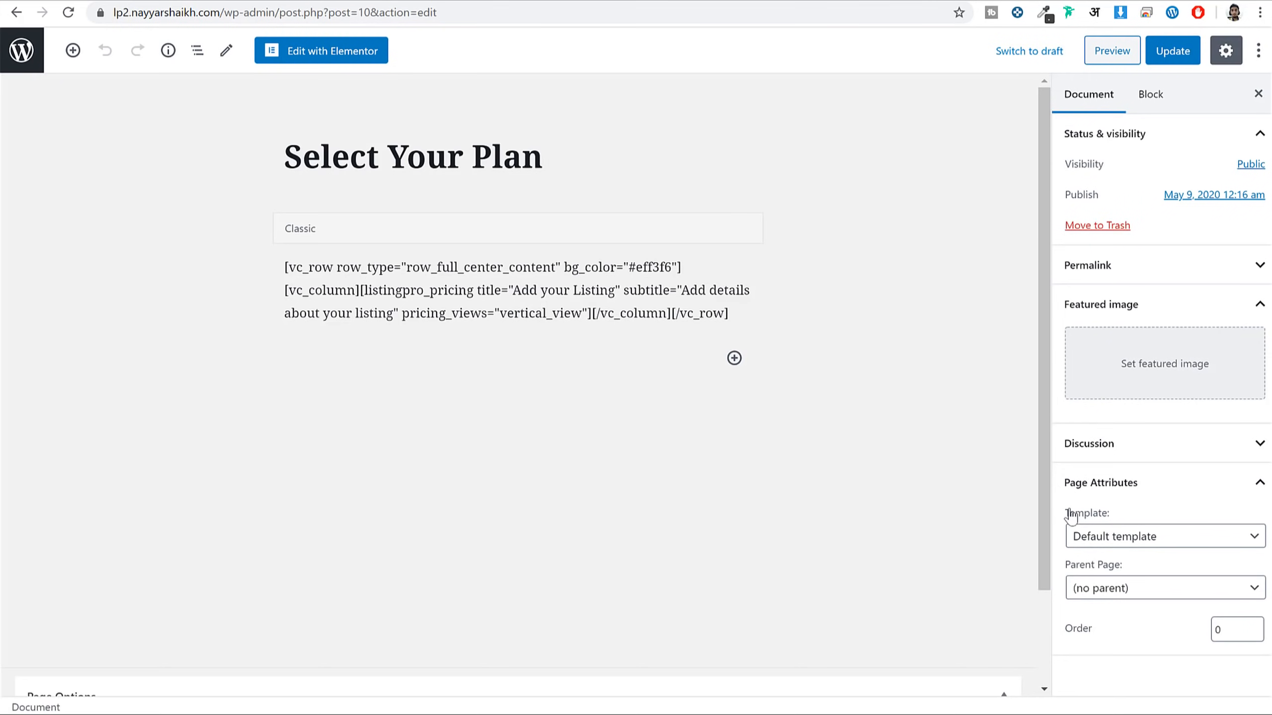
Switch the page template to Page without sidebar and update the page
left_click(1109, 535)
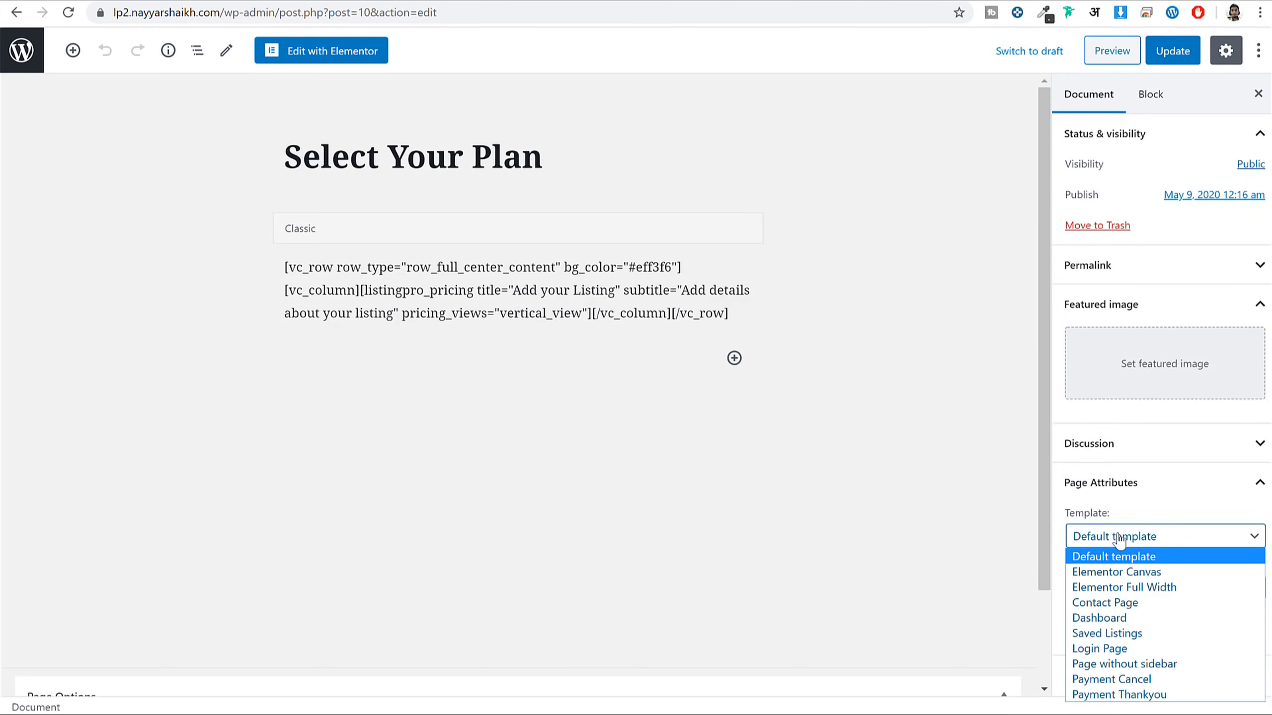
left_click(1158, 666)
left_click(1174, 52)
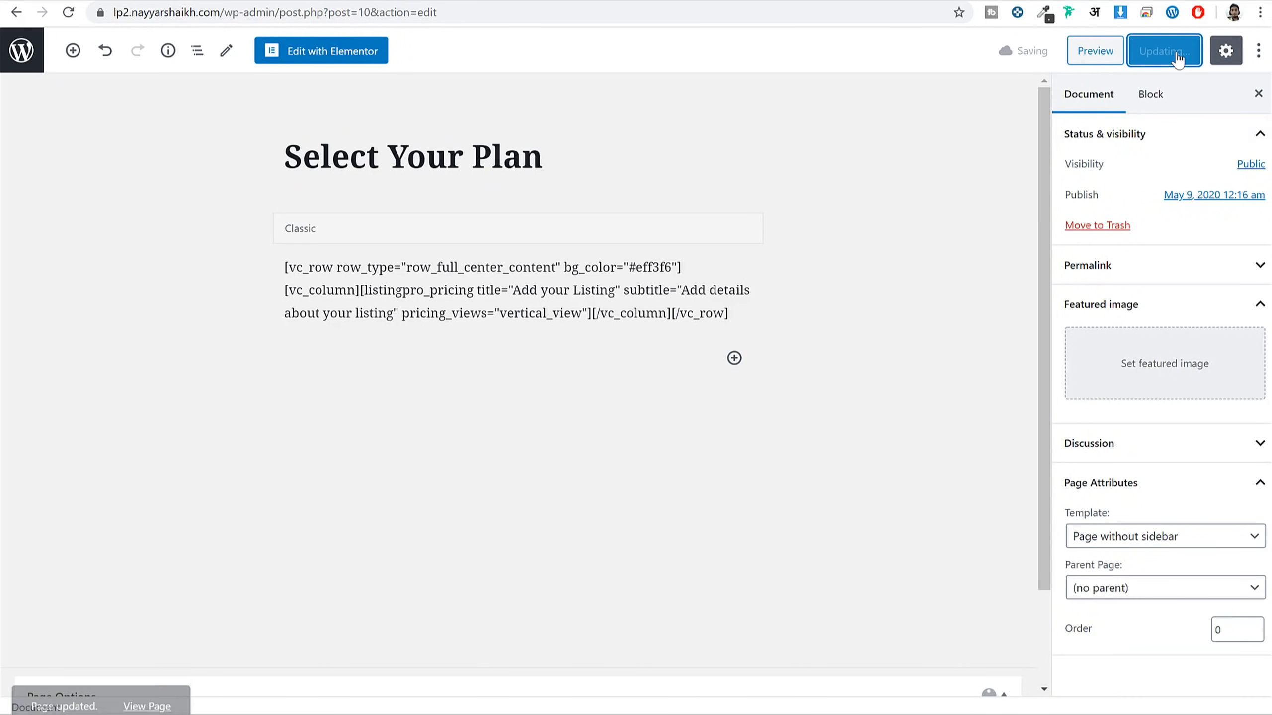
In Elementor, drop a Pricing Plans widget into the empty section and update
left_click(327, 56)
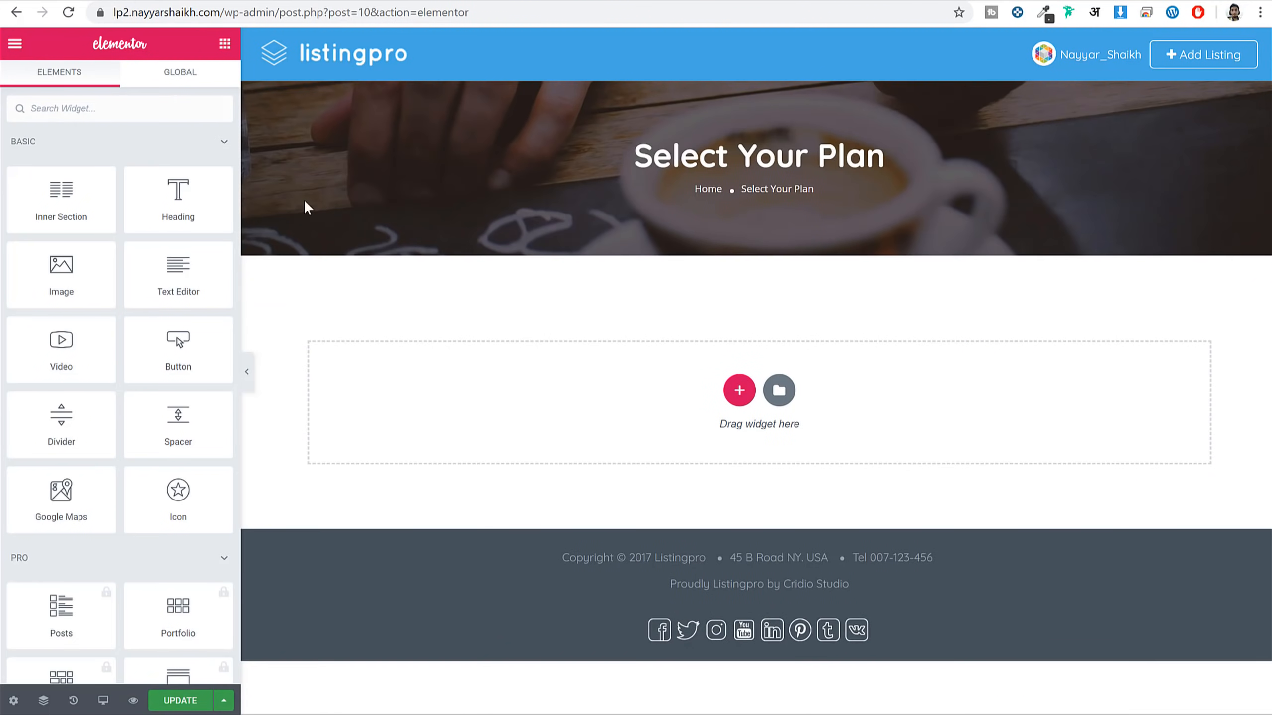
type("pri")
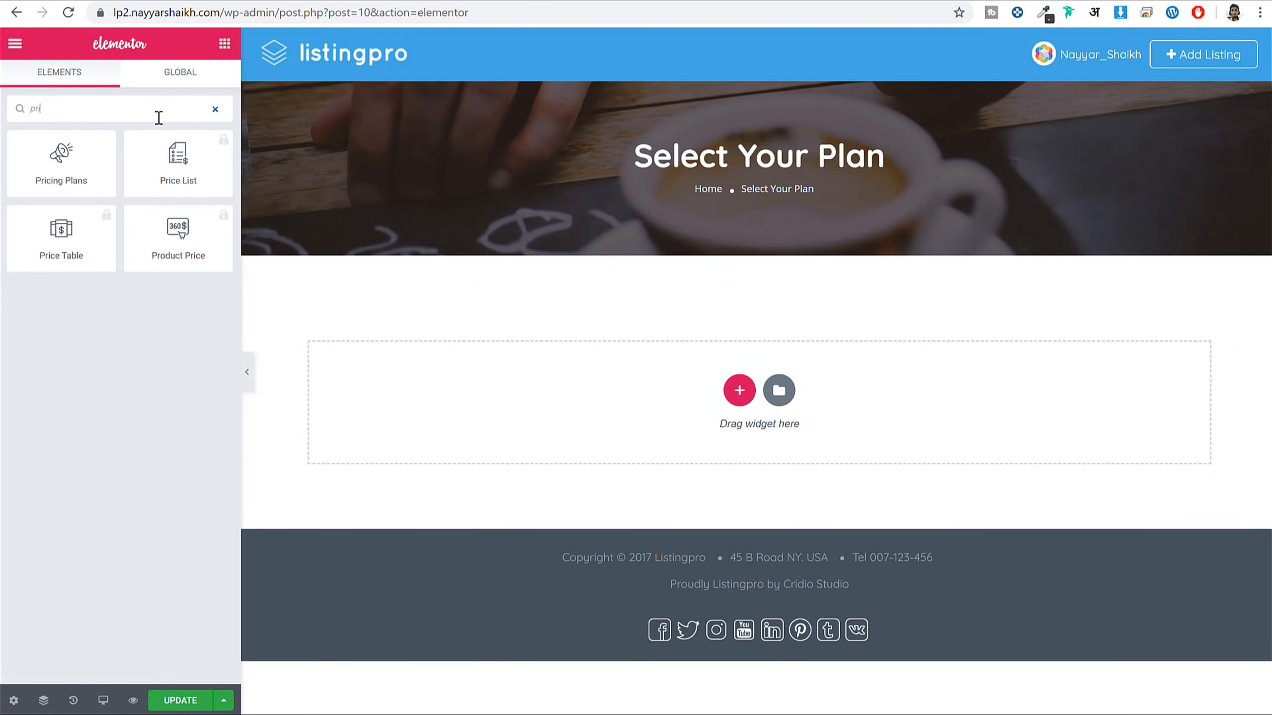
left_click_drag(61, 161, 642, 378)
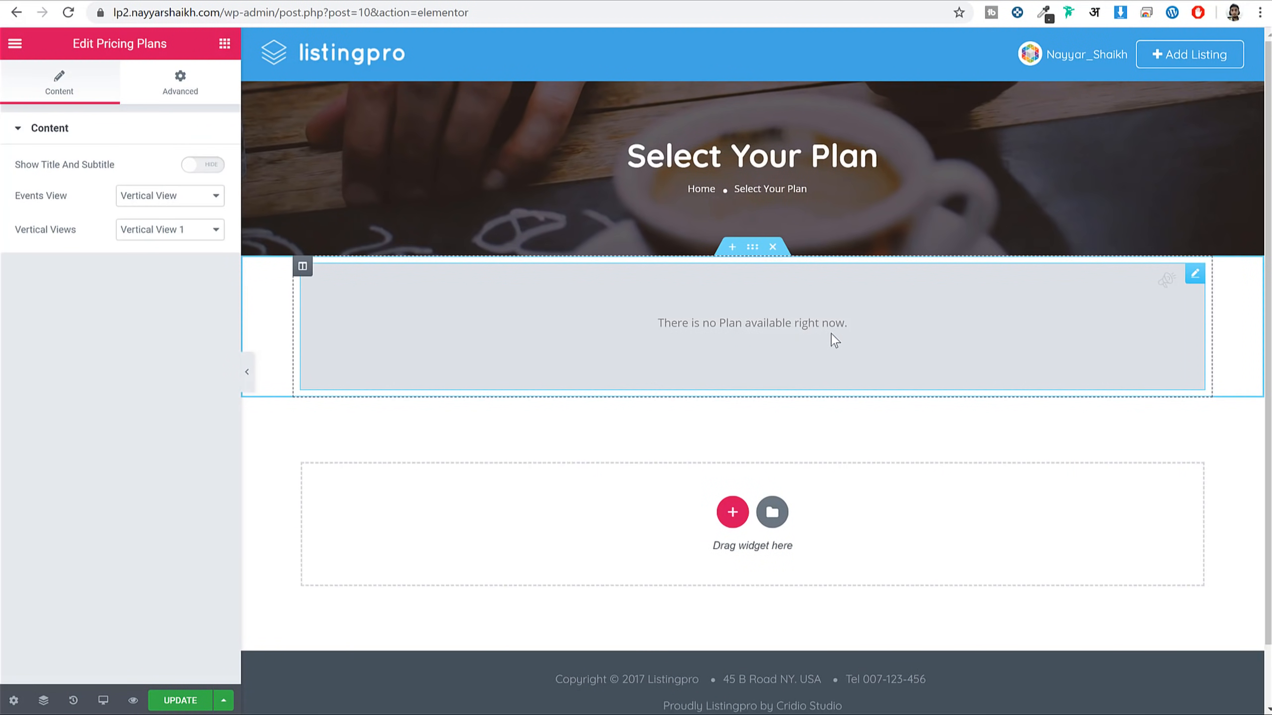
left_click(165, 700)
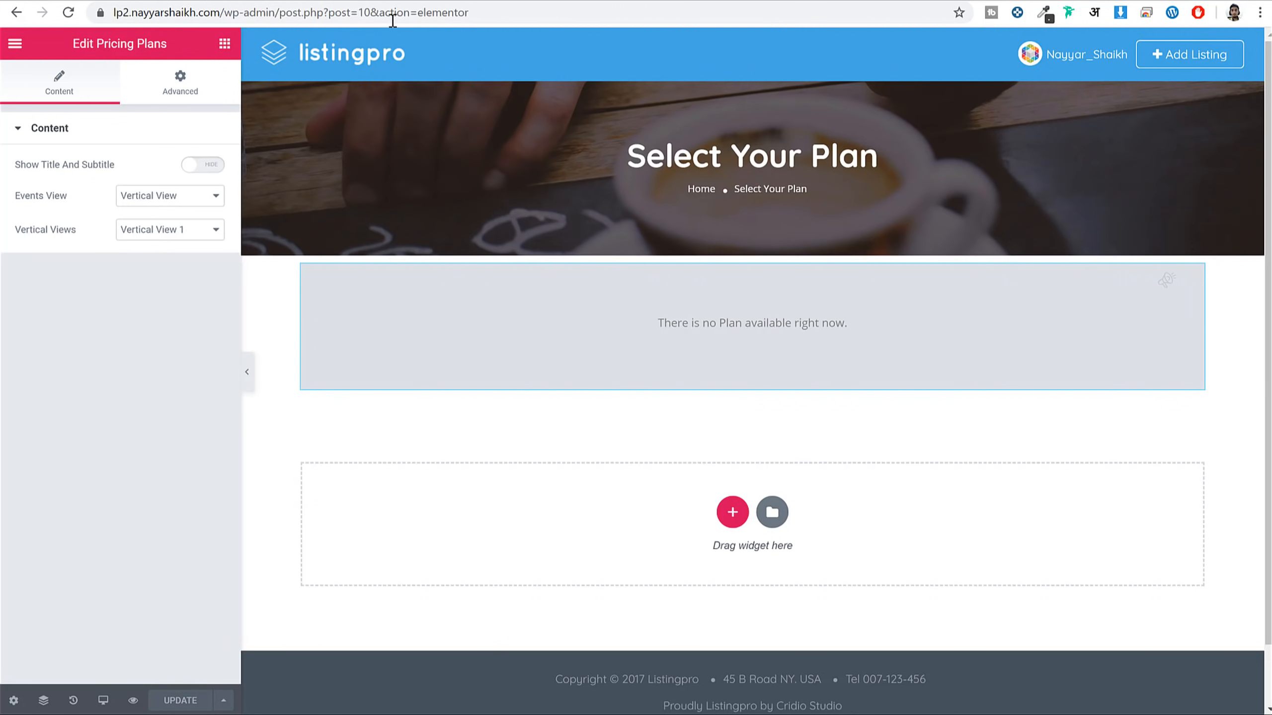
Trim the browser address to the domain to load the site homepage
left_click(226, 12)
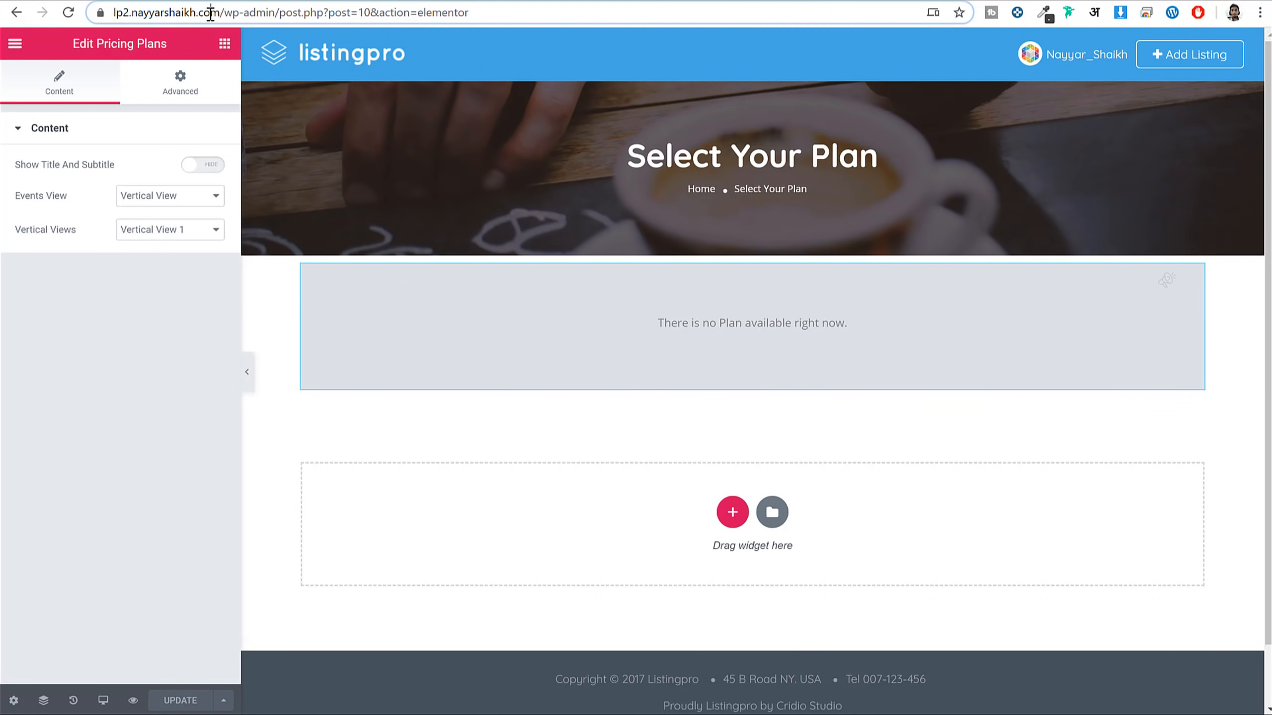
left_click(226, 12)
key("shift+End")
key("Delete")
key("Return")
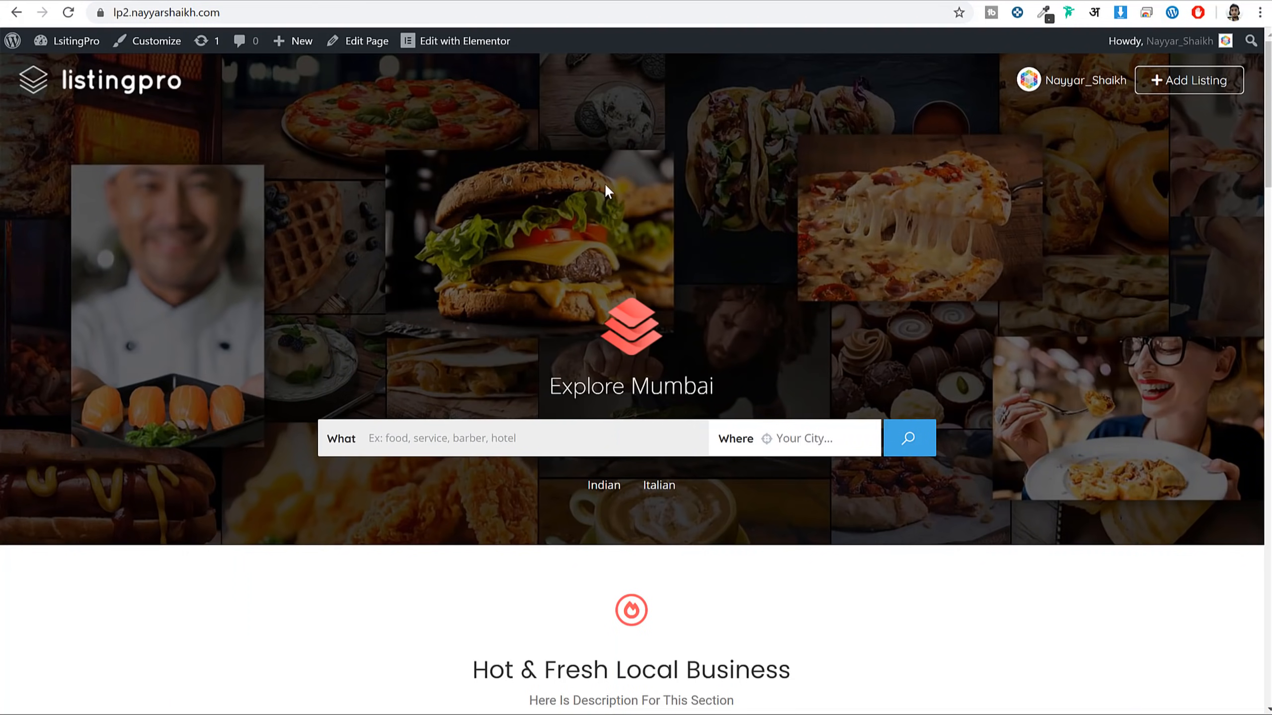
From the dashboard, start a new blank price plan under Pricing Plans
left_click(82, 43)
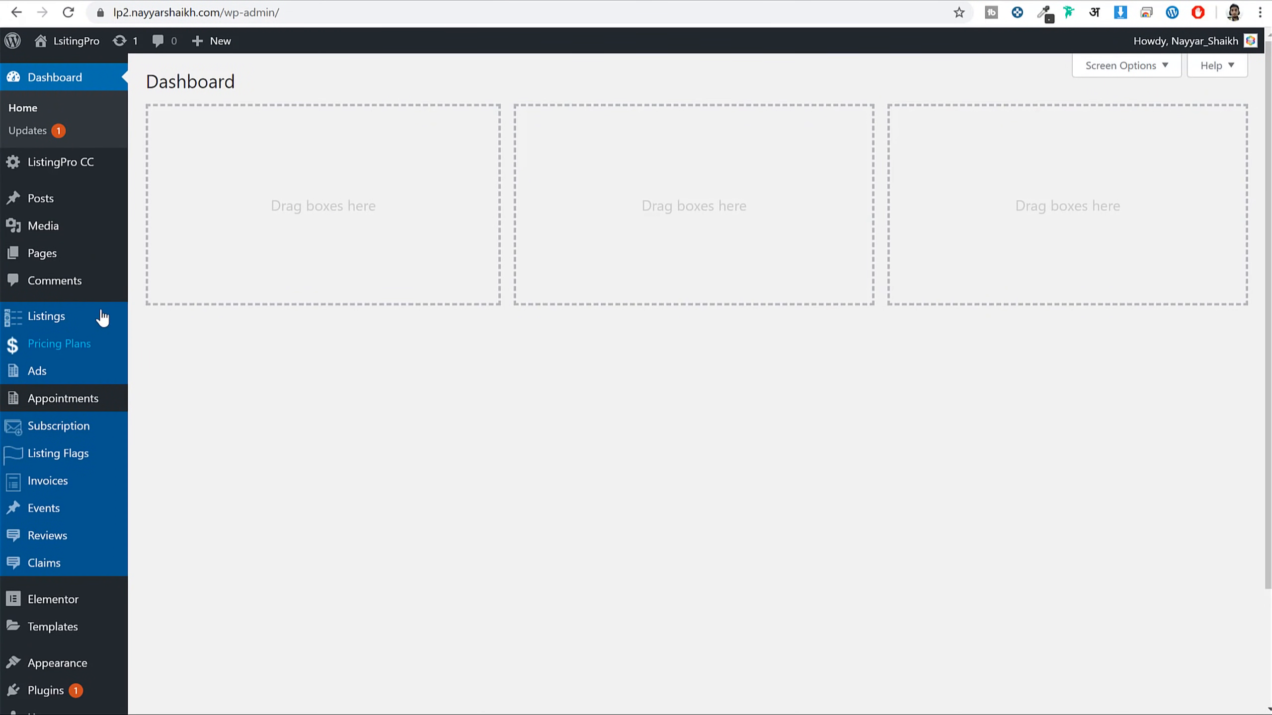
mouse_move(74, 353)
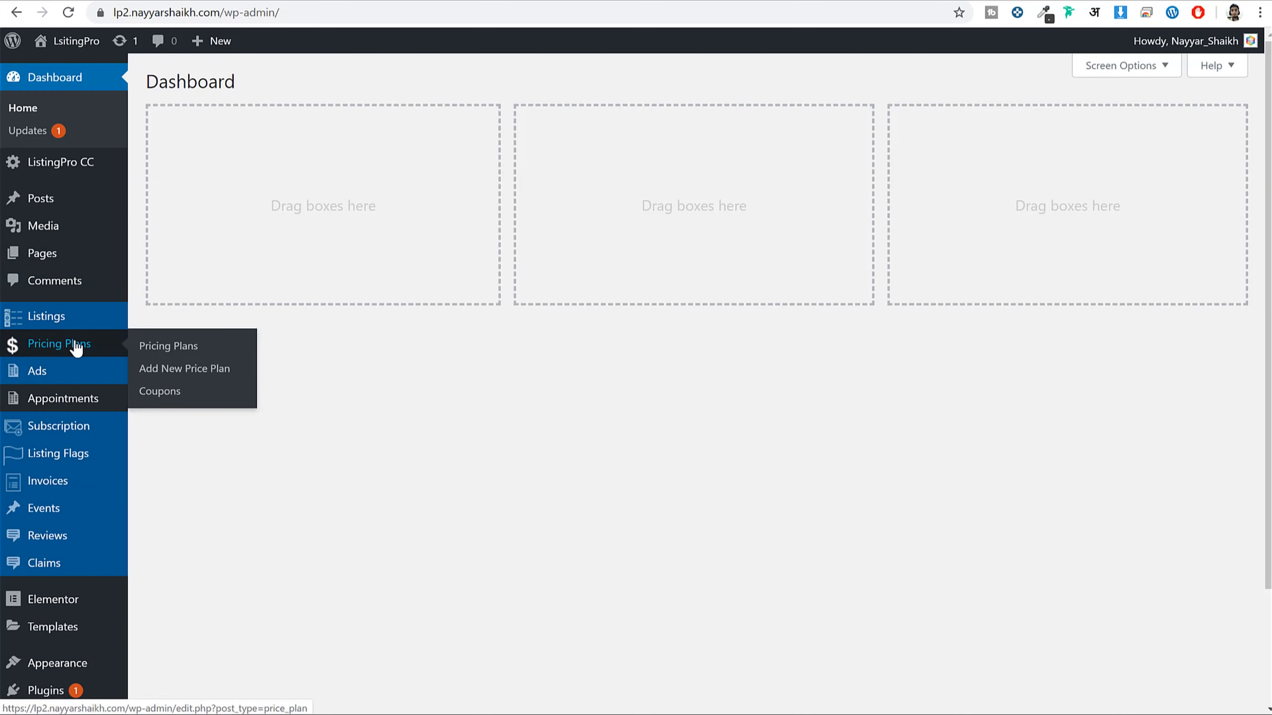
left_click(187, 377)
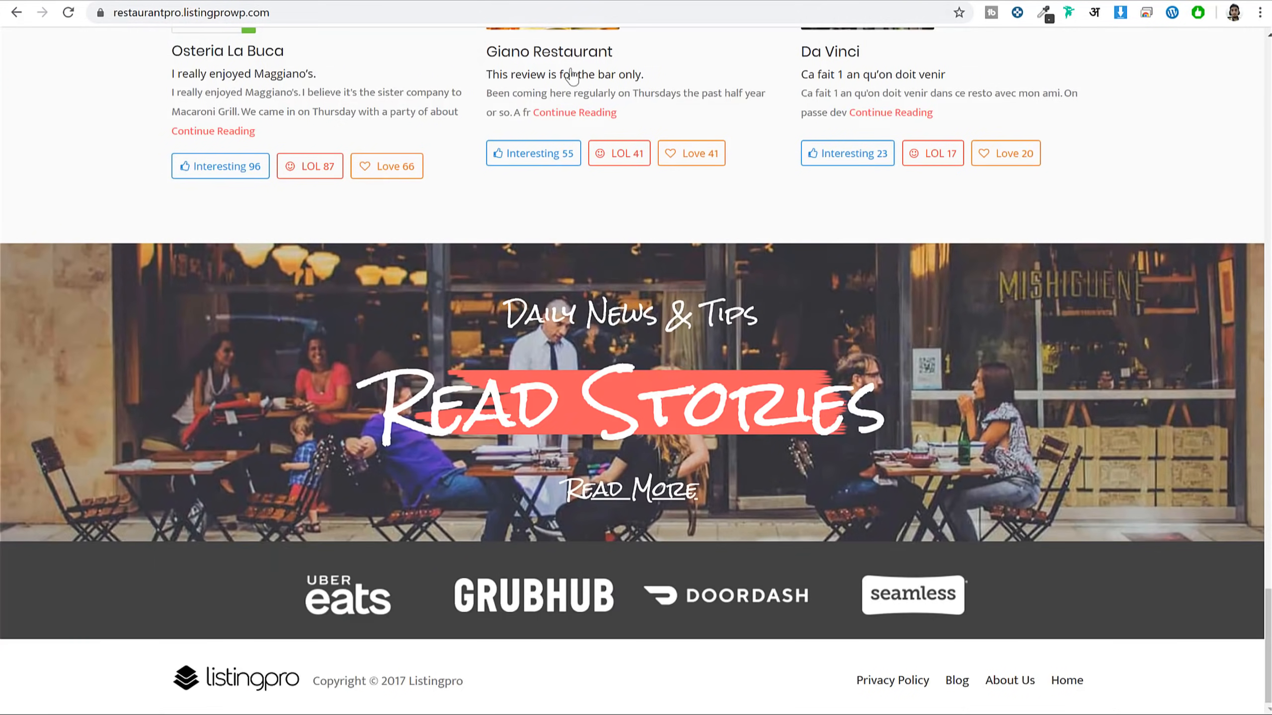
Open the demo site's pricing page and expand all plans' feature lists
scroll(753, 341, "up", 15)
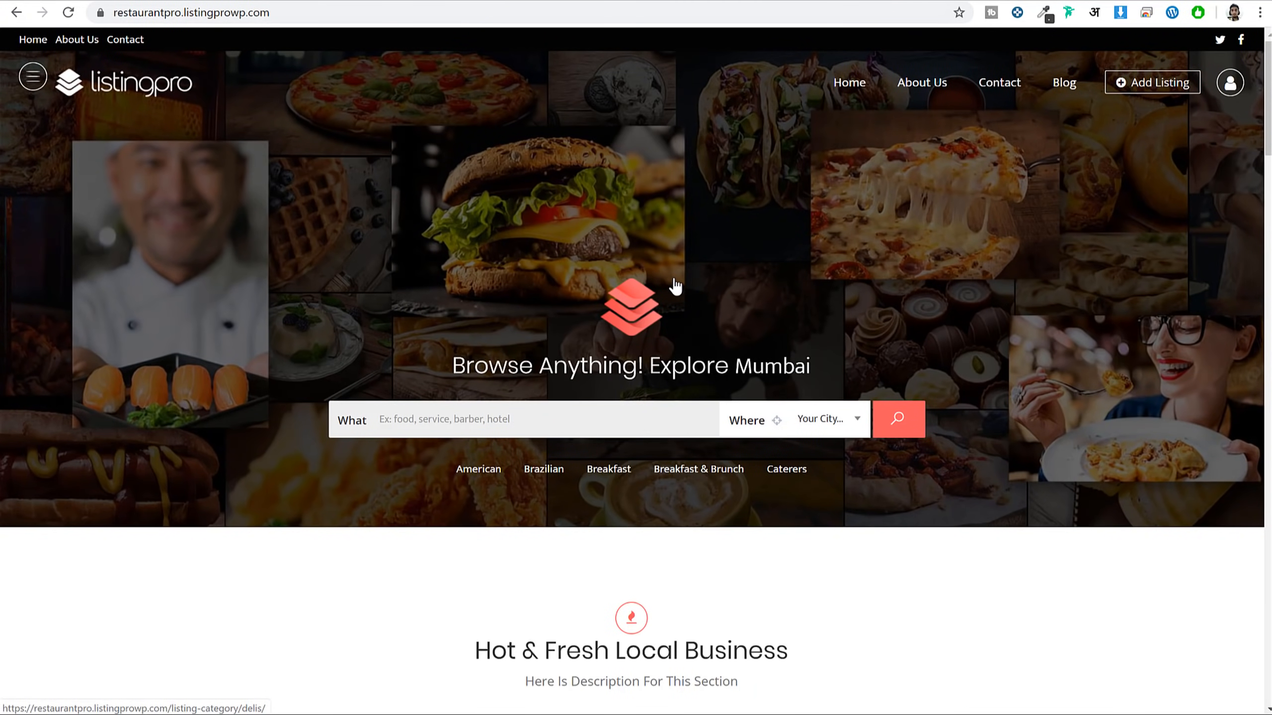
left_click(1167, 89)
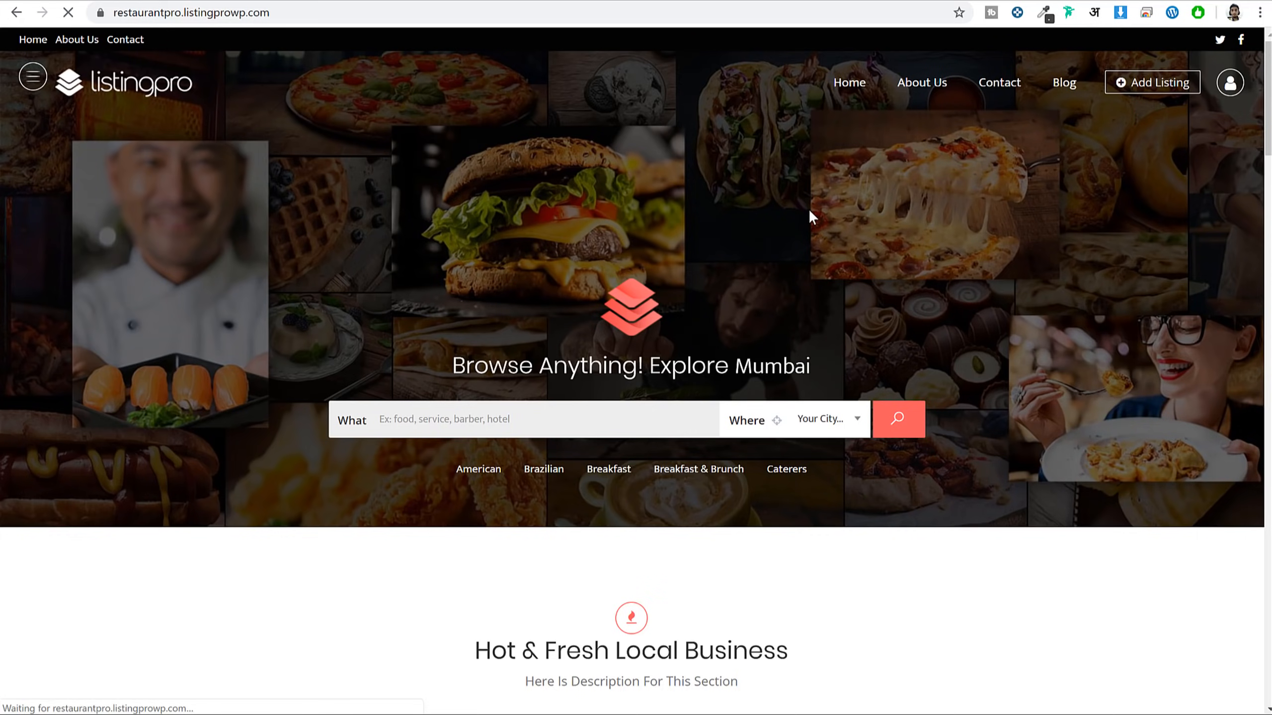
scroll(980, 359, "down", 4)
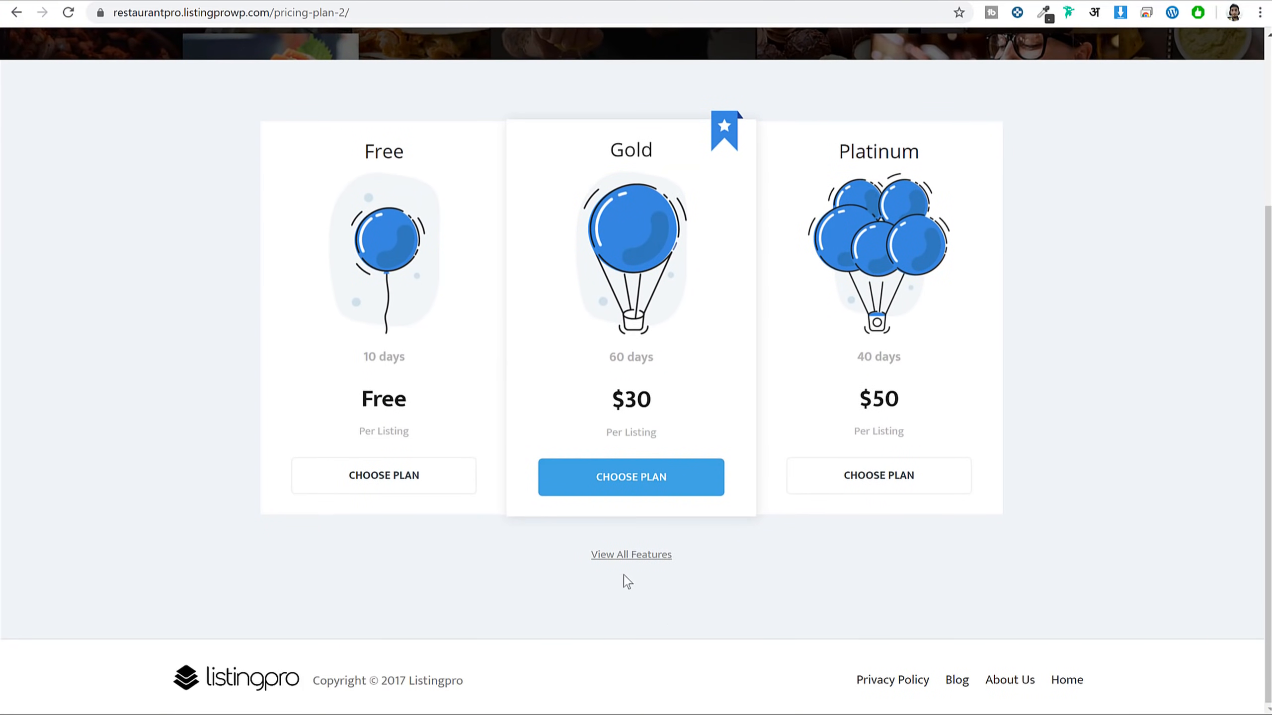
left_click(606, 556)
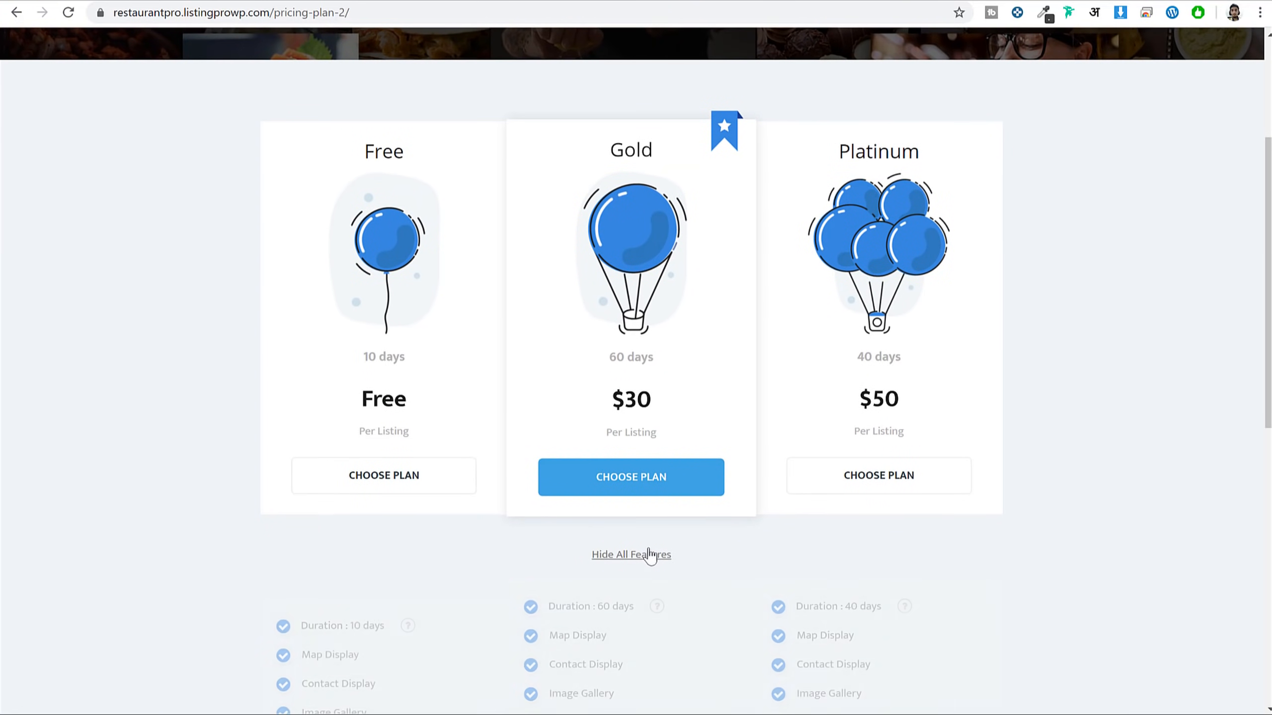
scroll(650, 550, "down", 9)
scroll(653, 553, "up", 10)
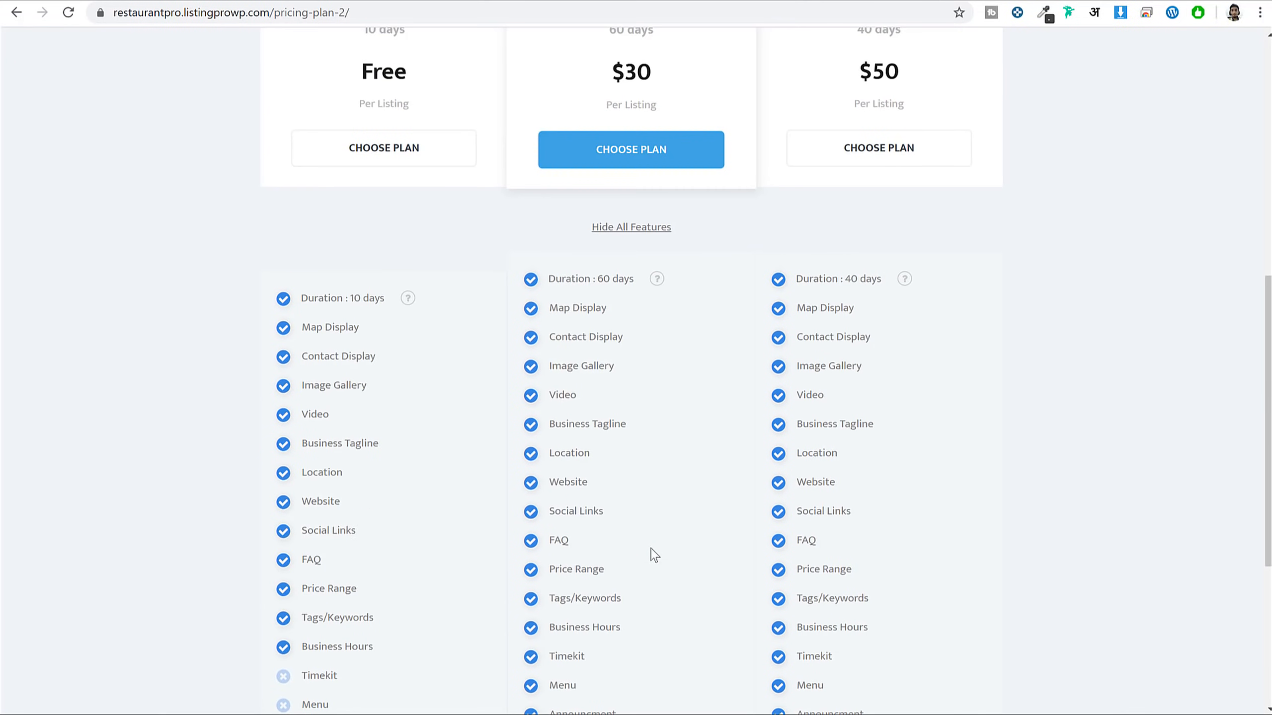
Review the Free plan's unavailable features, such as Menu, Events and Bookings
left_click_drag(354, 401, 442, 401)
scroll(350, 451, "down", 10)
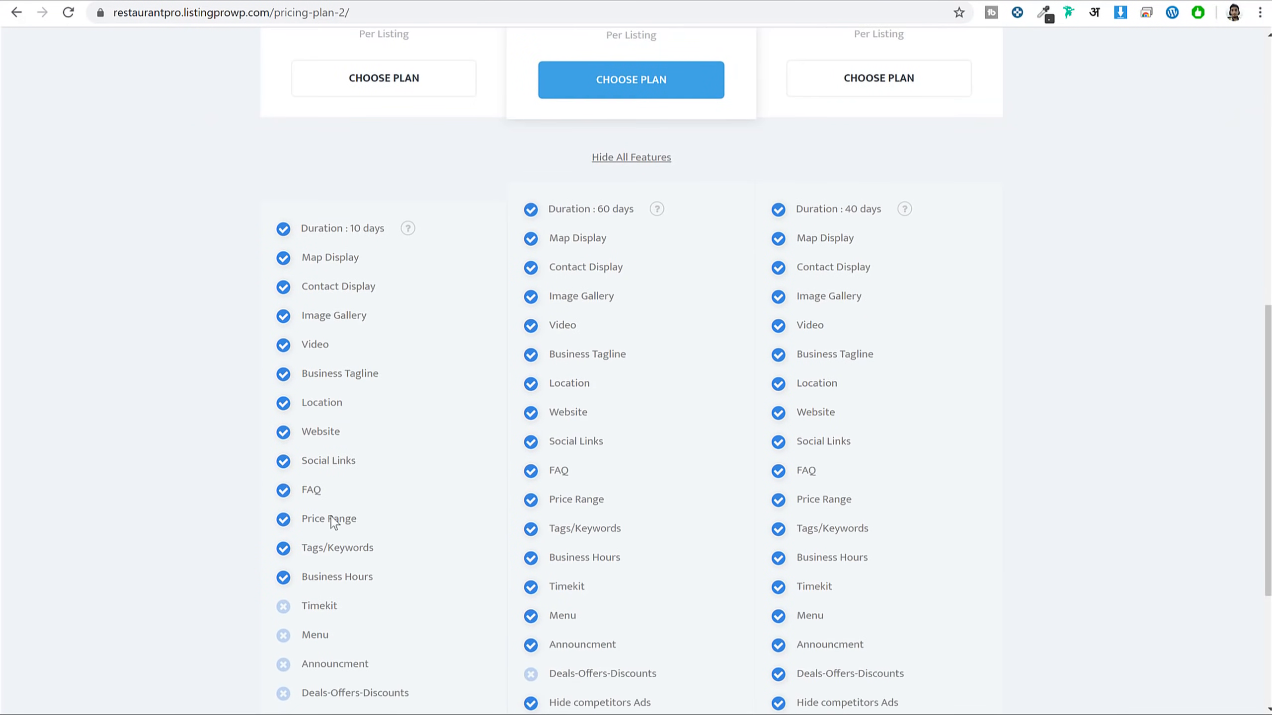
left_click_drag(299, 353, 351, 501)
left_click(345, 415)
double_click(301, 383)
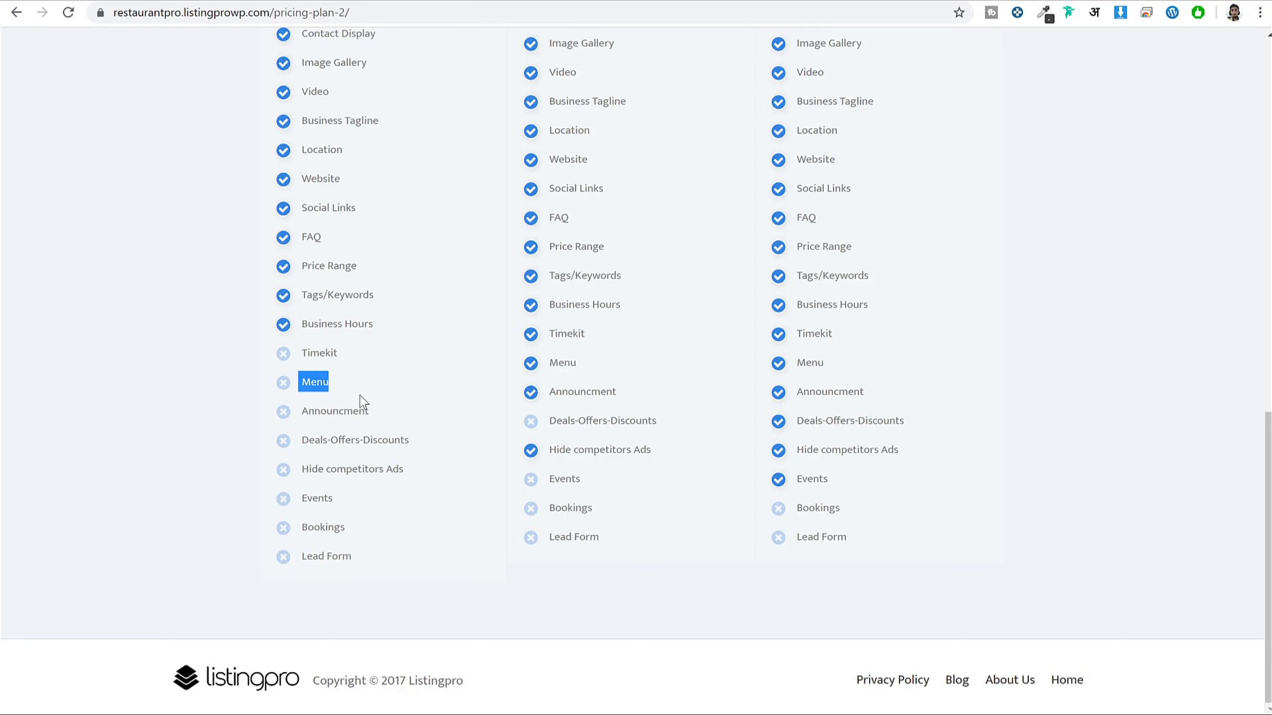
double_click(318, 498)
double_click(323, 527)
left_click(334, 551)
scroll(361, 524, "up", 12)
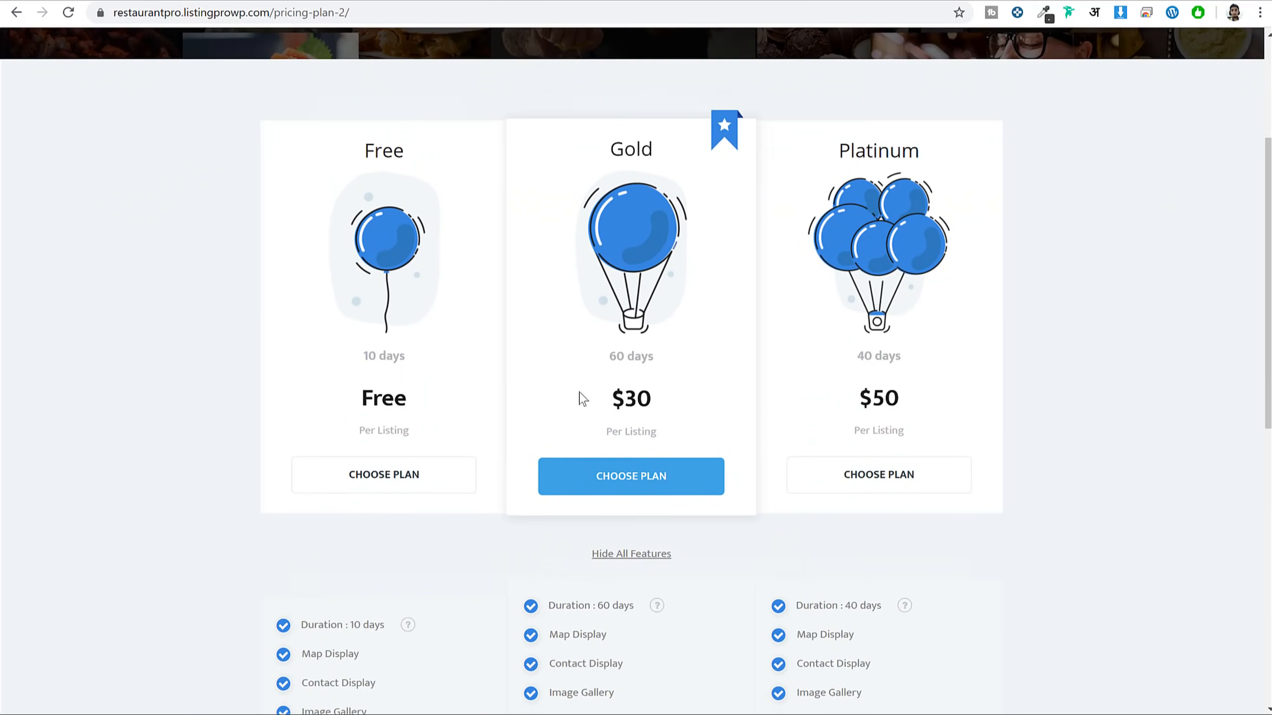
scroll(961, 389, "down", 12)
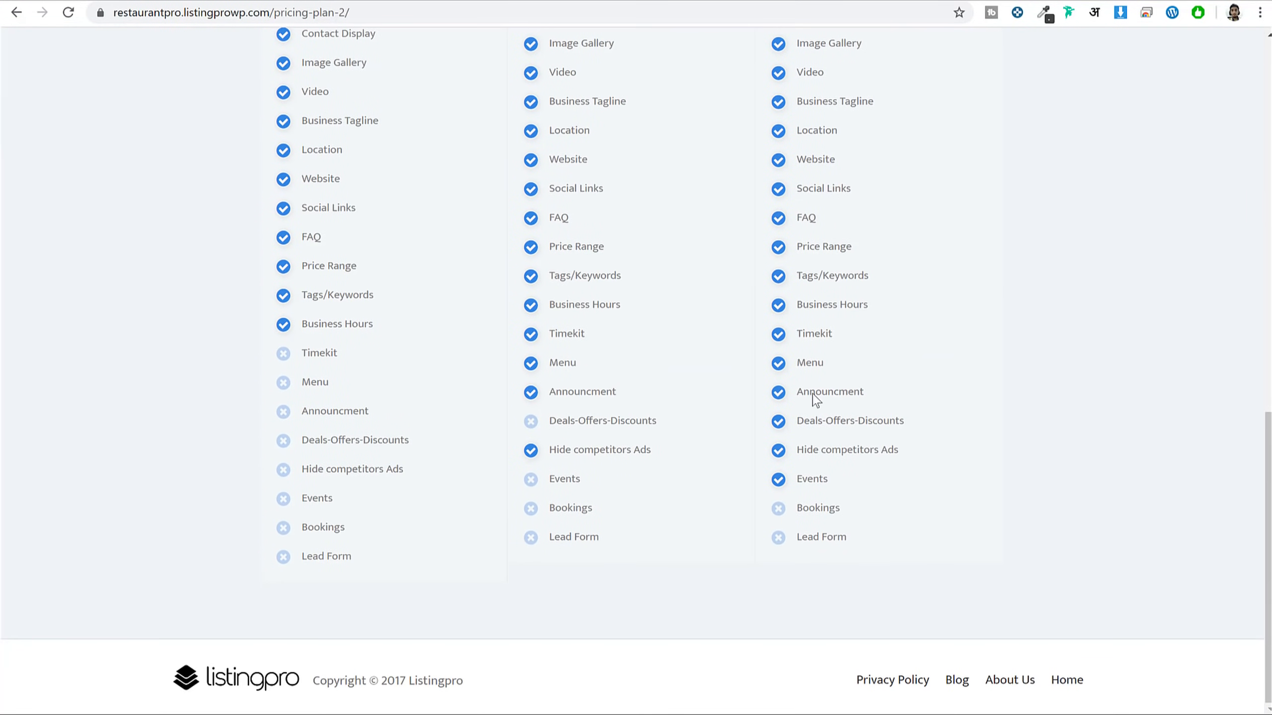
left_click_drag(827, 481, 803, 278)
scroll(898, 401, "up", 12)
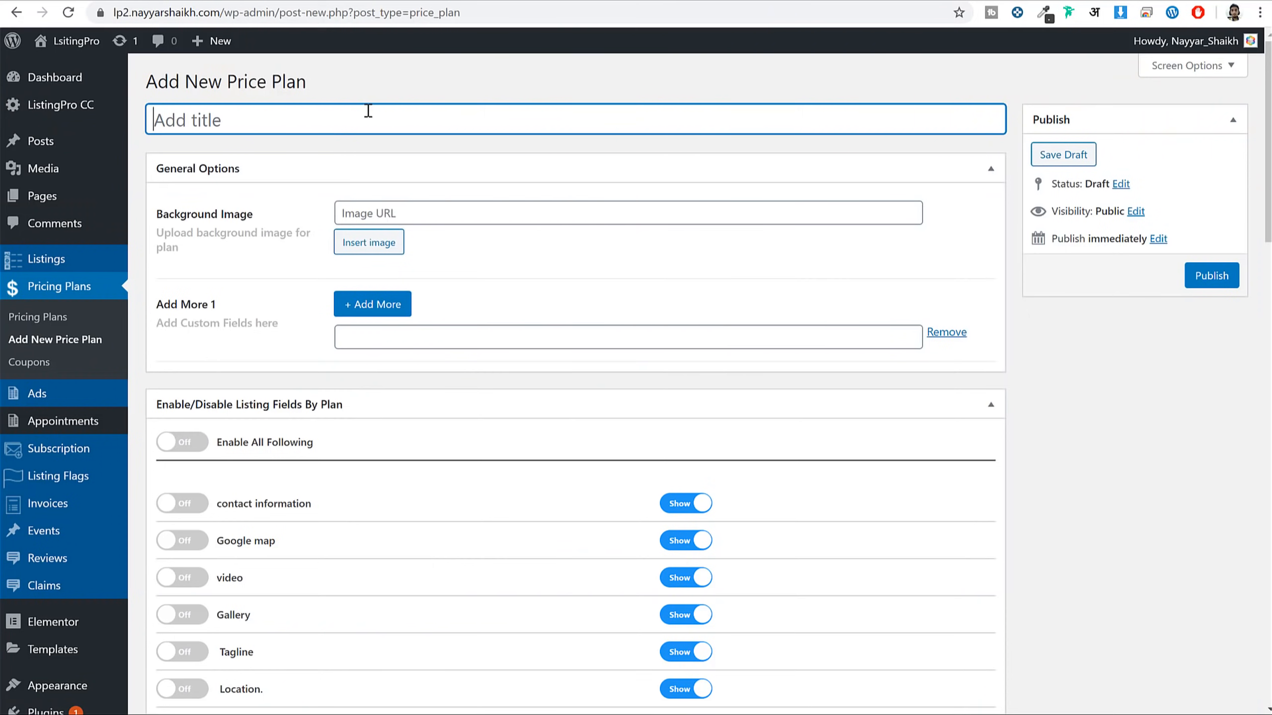
Upload Balloon-Icon-1 from the Media folder and insert it as the plan's background image
type("Free")
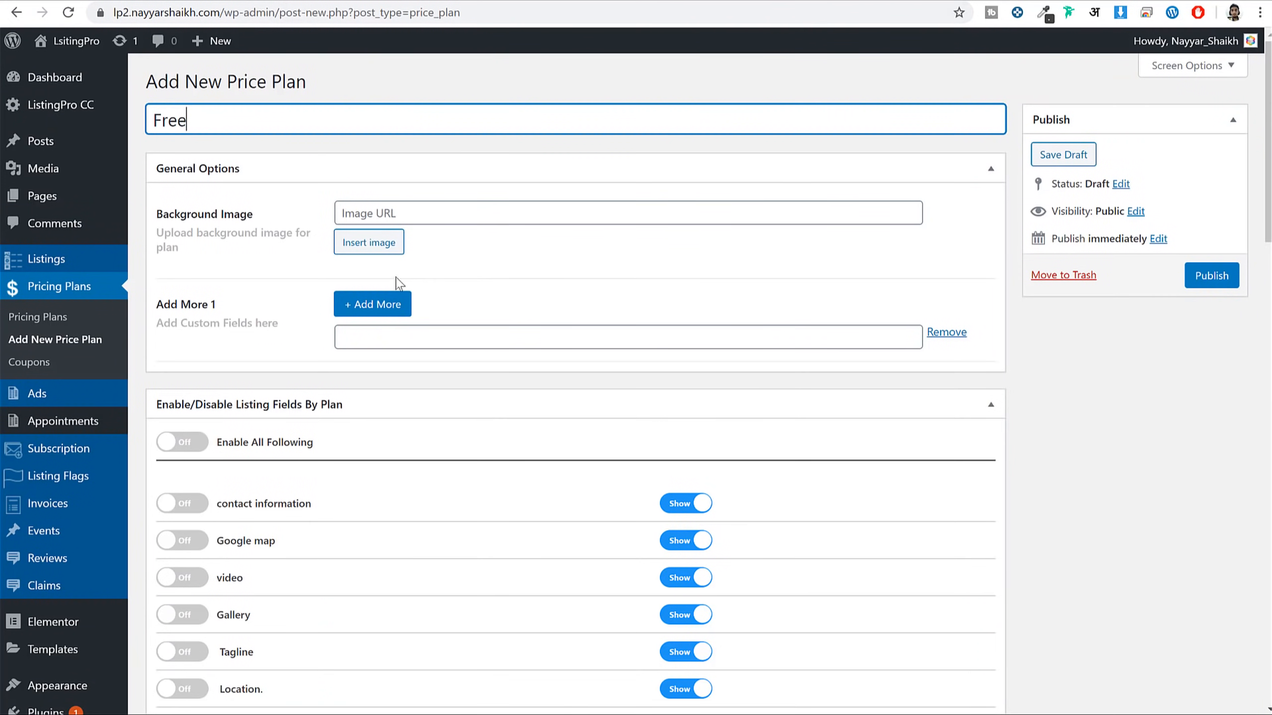
left_click(358, 243)
left_click(238, 100)
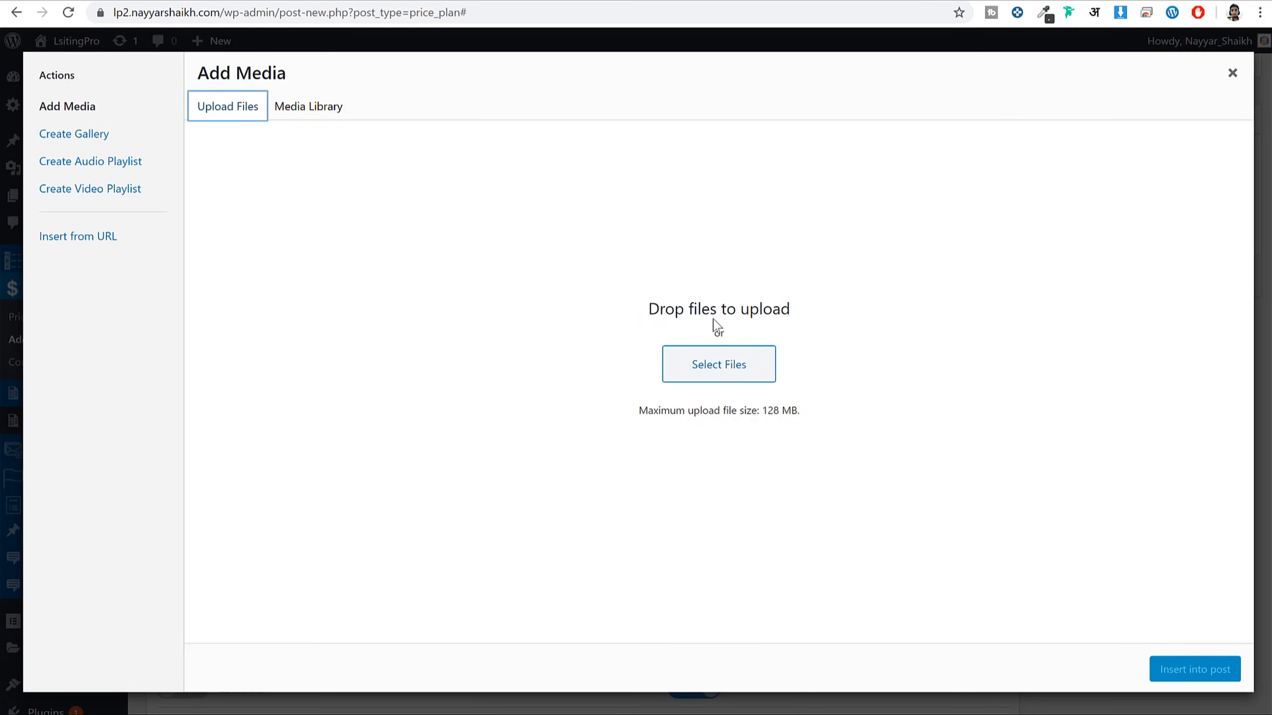
left_click(700, 365)
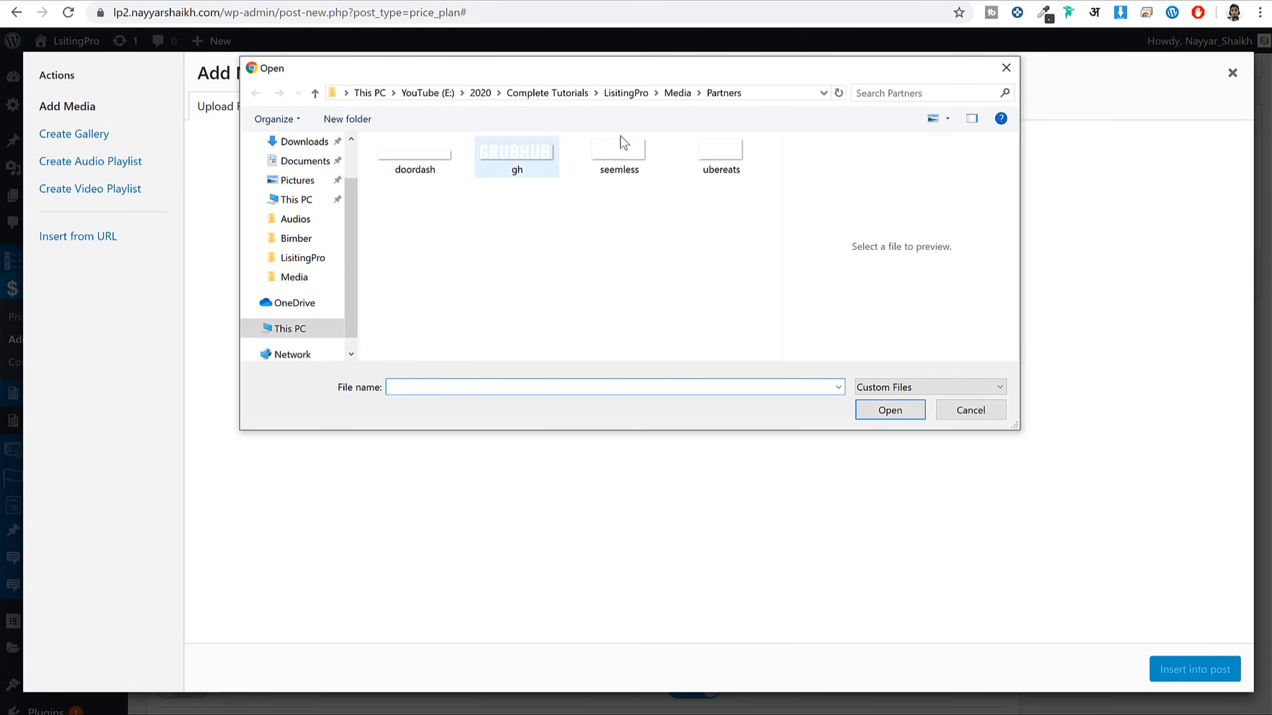
left_click(677, 93)
left_click(544, 283)
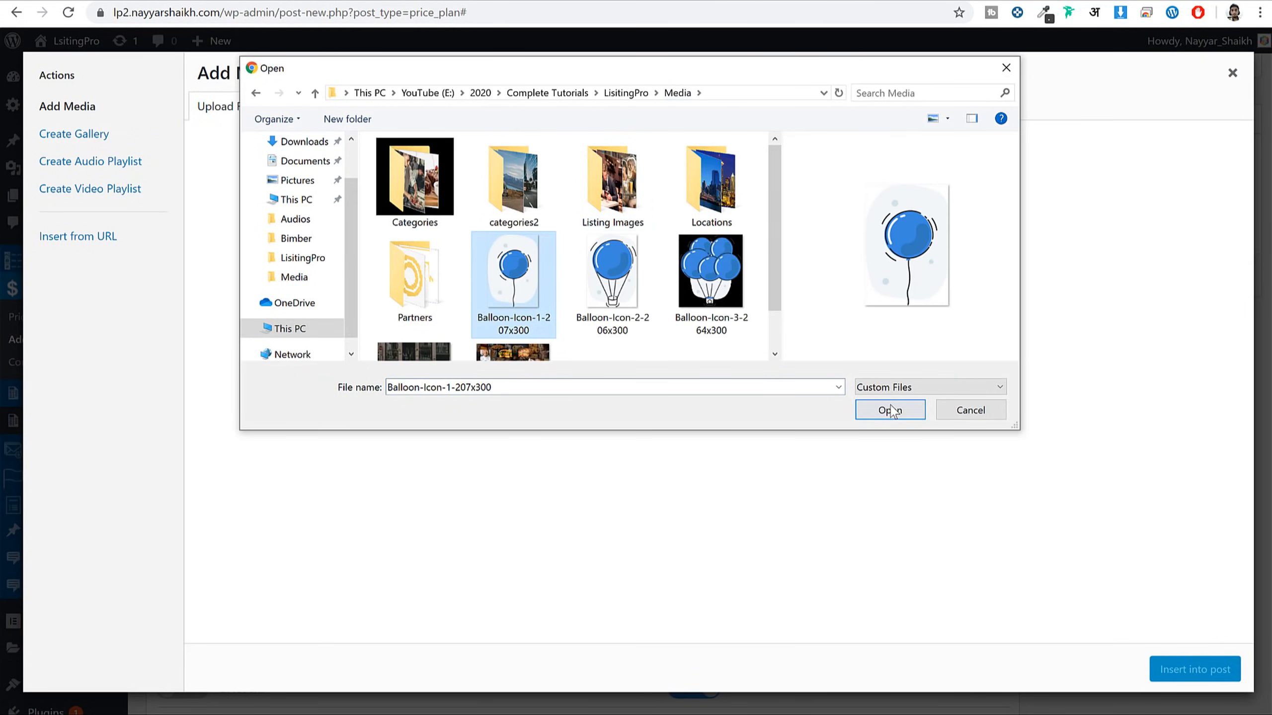
left_click(889, 410)
left_click(1191, 671)
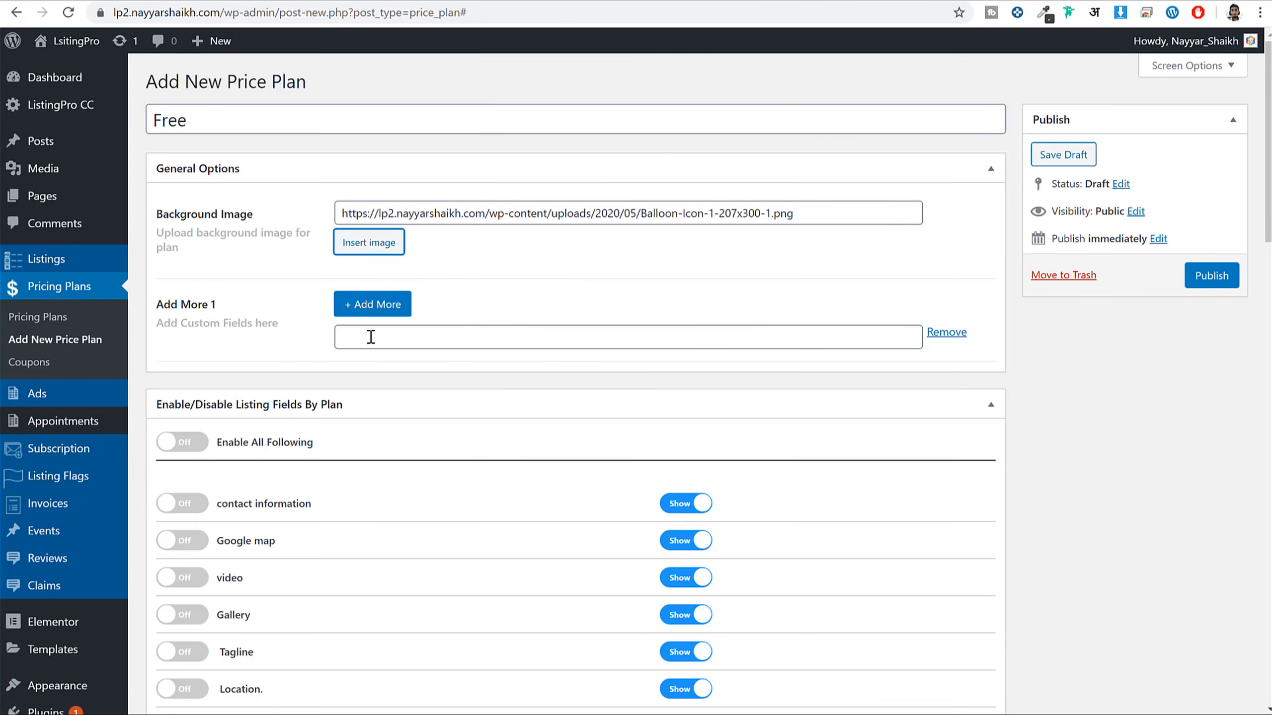
Turn on contact info, Google map, video, Gallery, Tagline, Location and Website fields
scroll(277, 347, "down", 5)
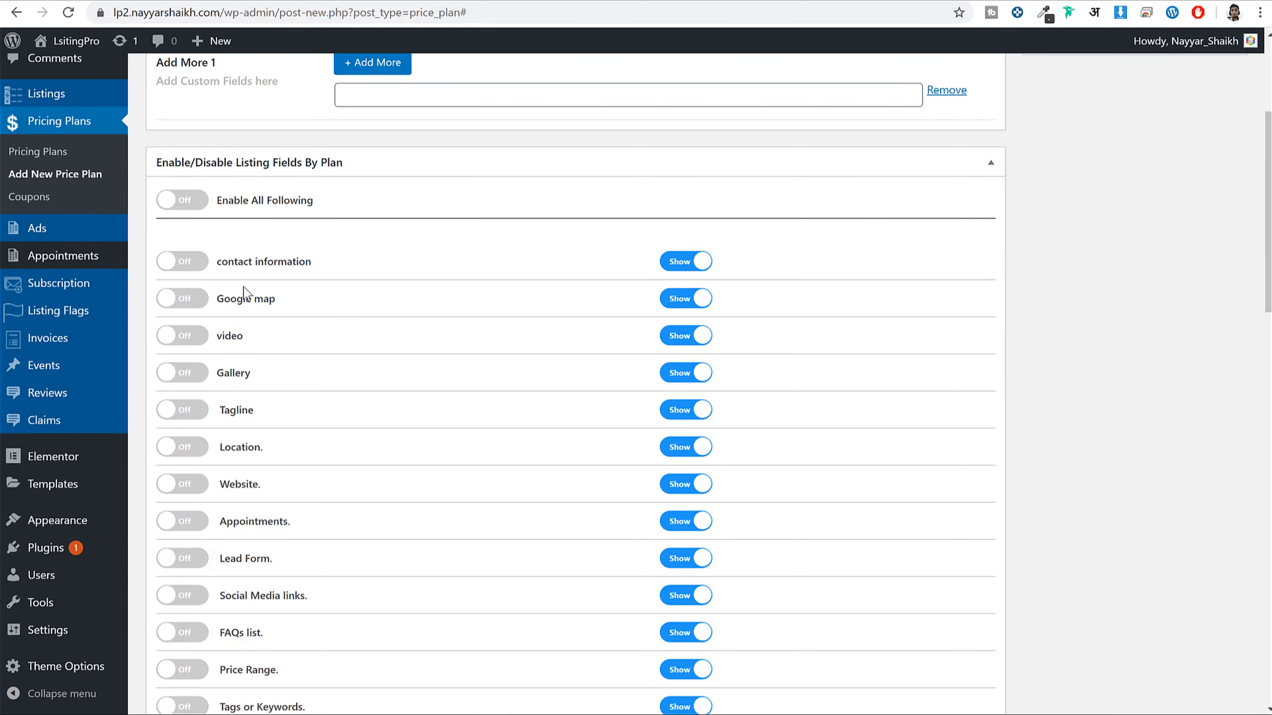
left_click(198, 264)
left_click(194, 302)
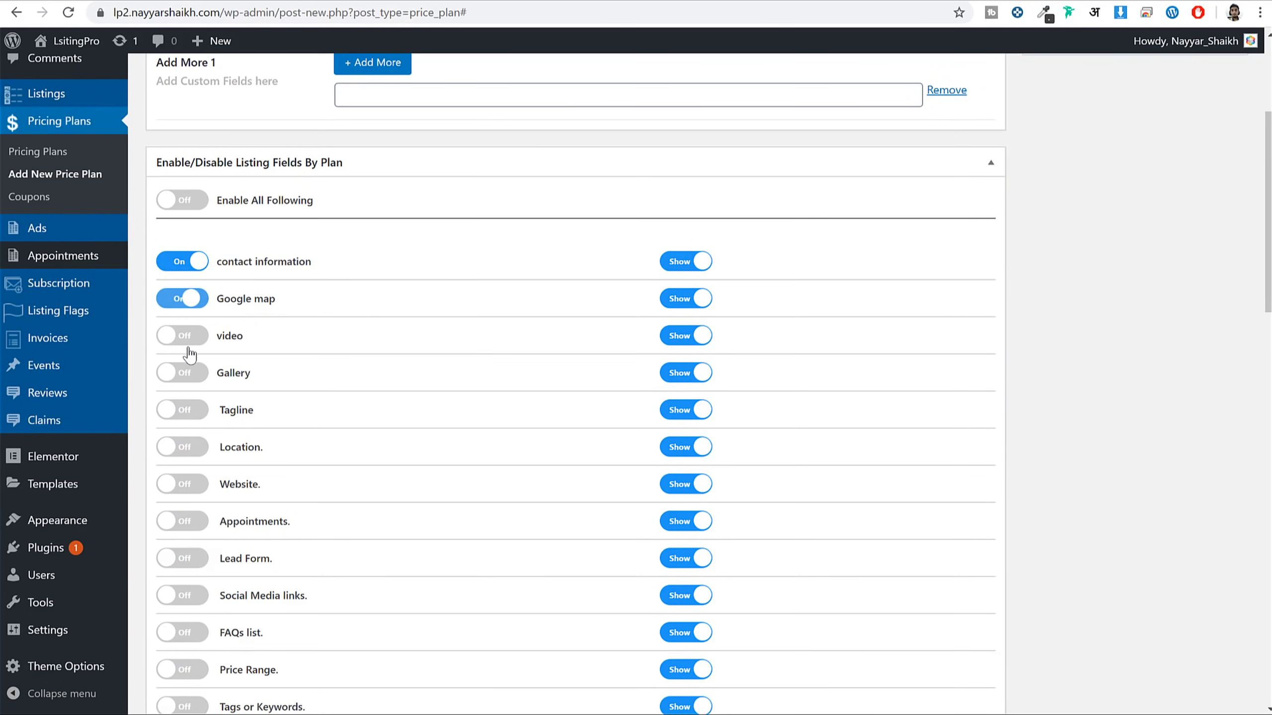
left_click(186, 339)
left_click(187, 378)
left_click(193, 414)
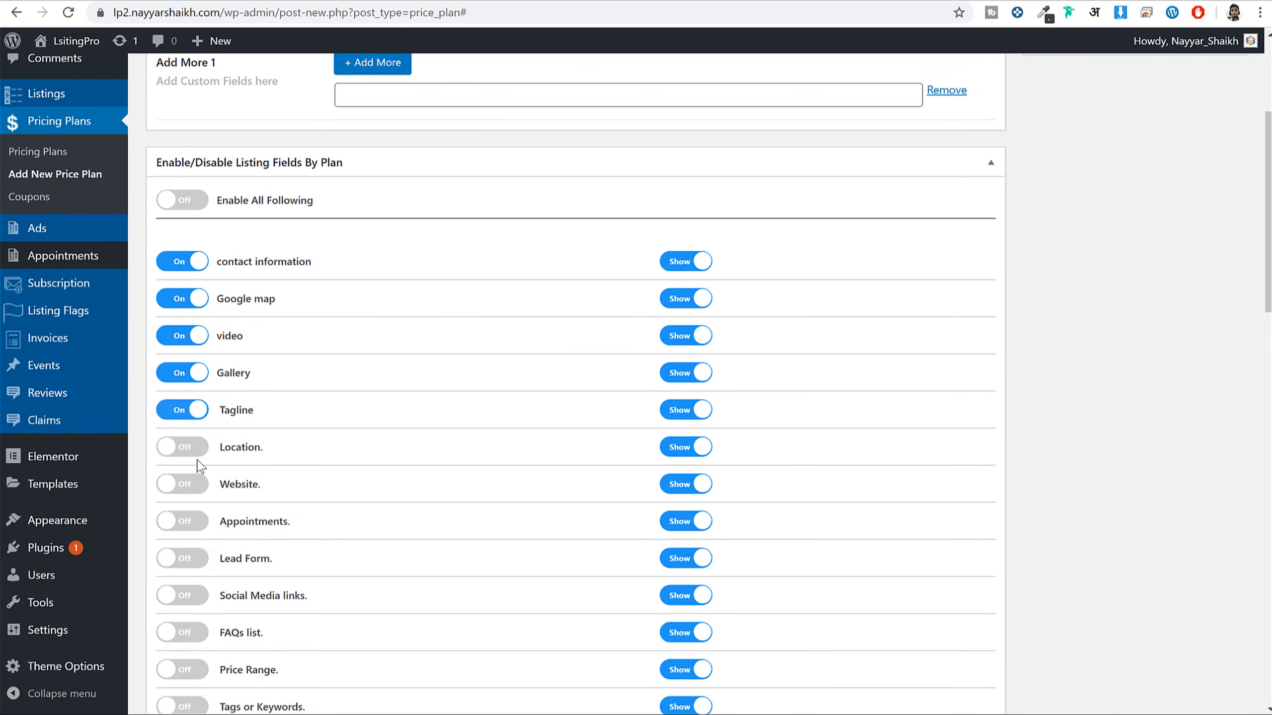
left_click(198, 454)
left_click(194, 486)
Switch on all remaining listing fields at once using the all-fields toggle
scroll(434, 449, "down", 5)
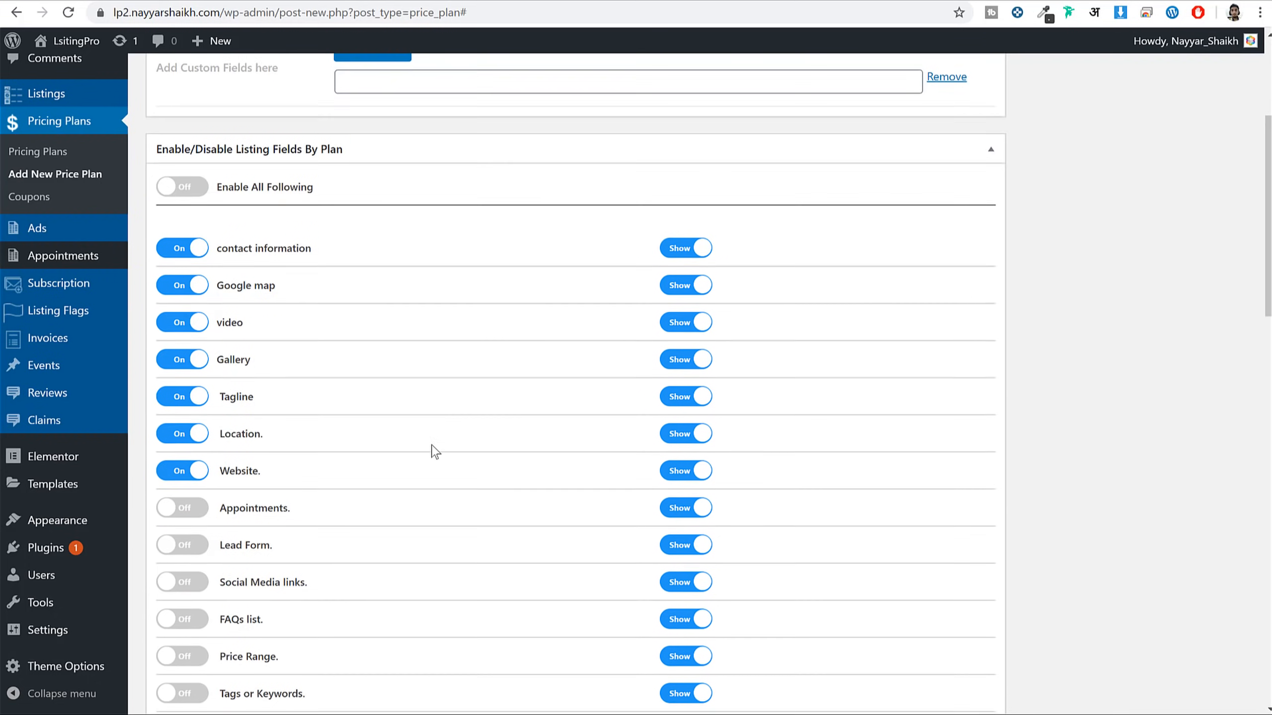
left_click(187, 281)
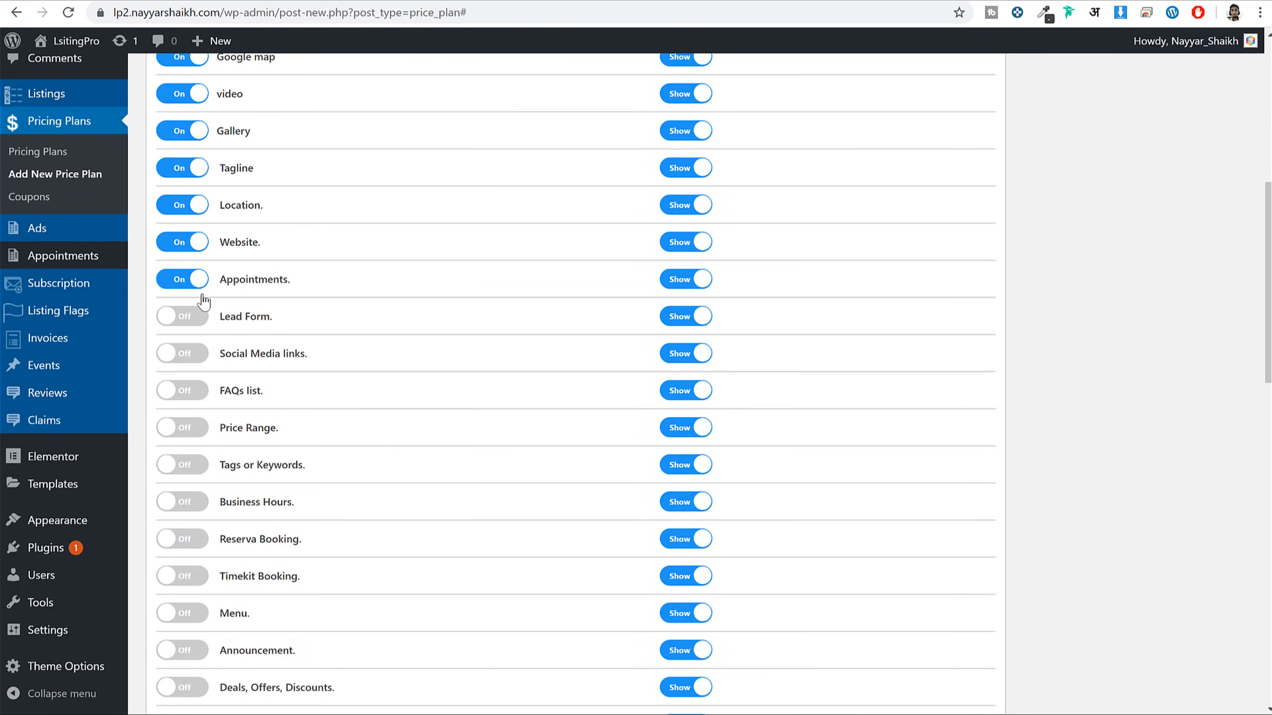
left_click(182, 279)
scroll(235, 331, "up", 10)
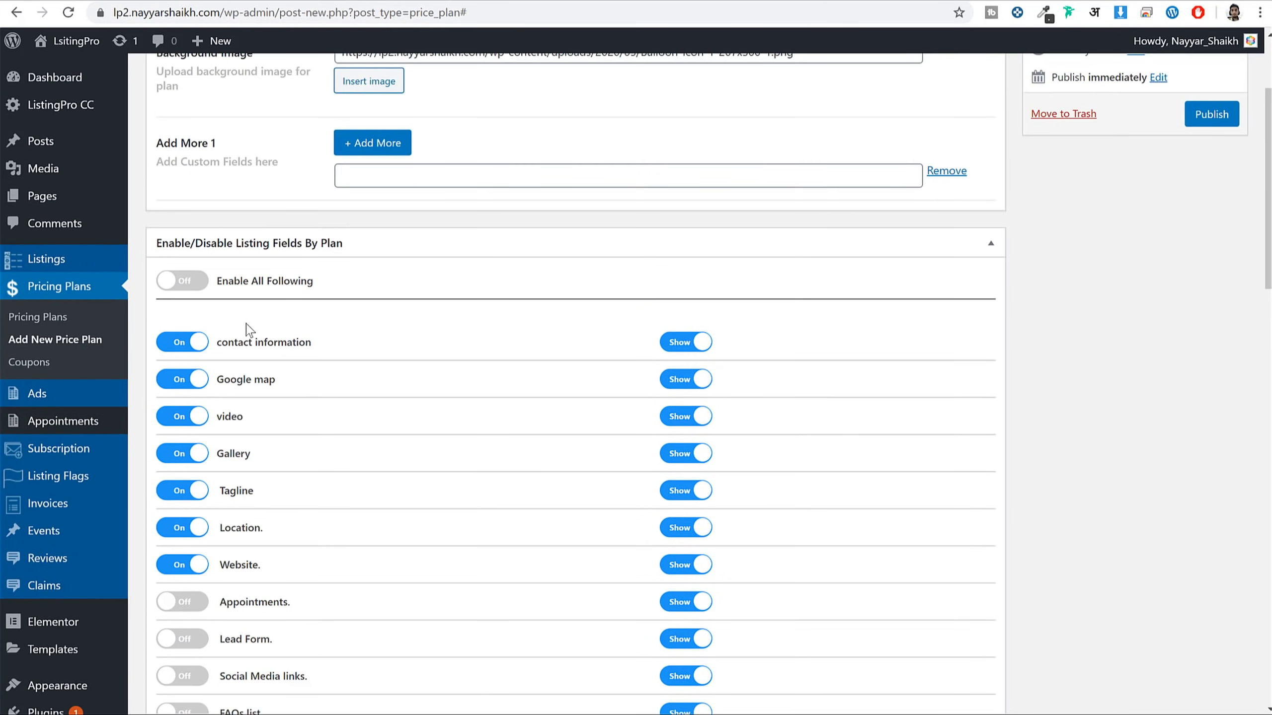
scroll(427, 476, "down", 13)
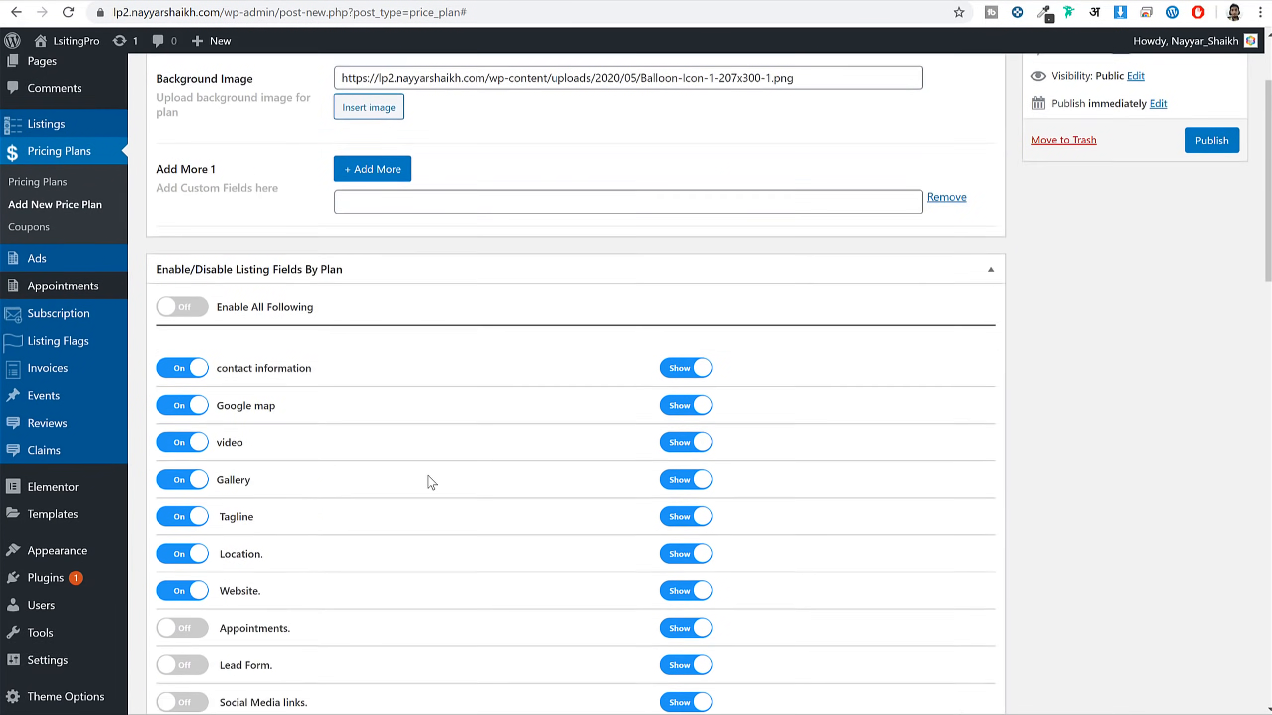
scroll(308, 504, "down", 5)
scroll(316, 509, "up", 16)
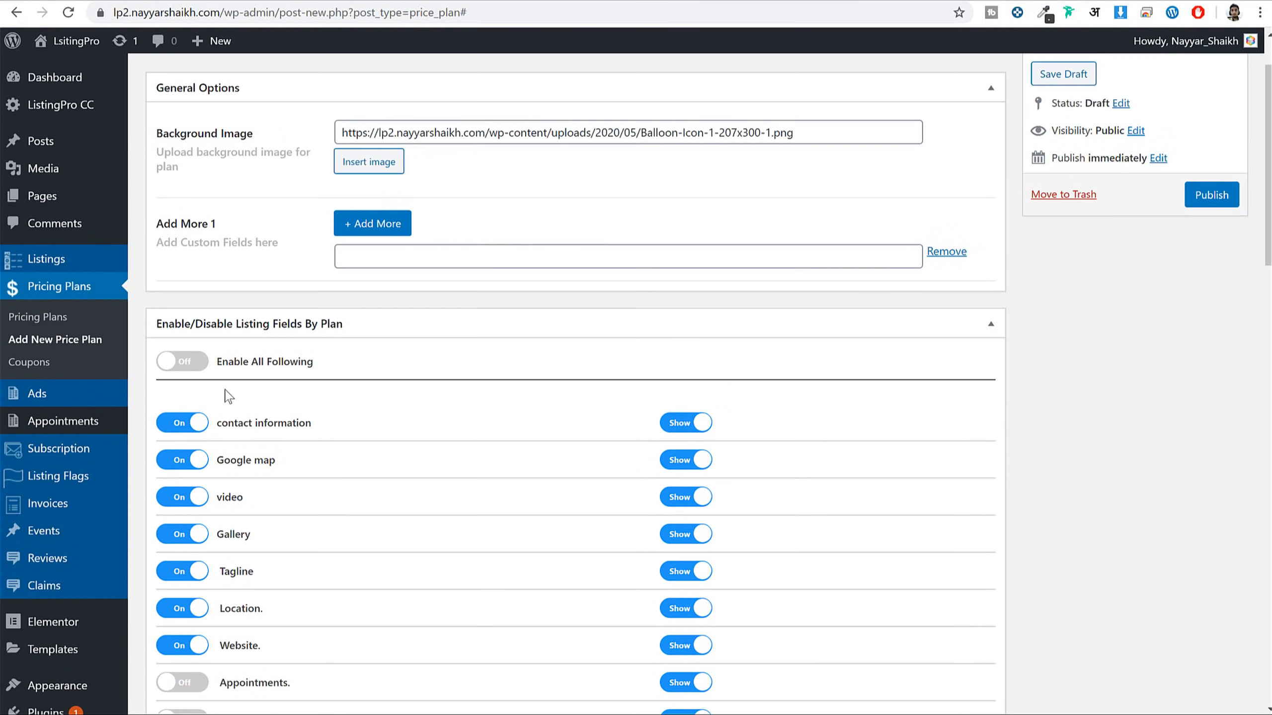
left_click(199, 363)
scroll(483, 448, "down", 6)
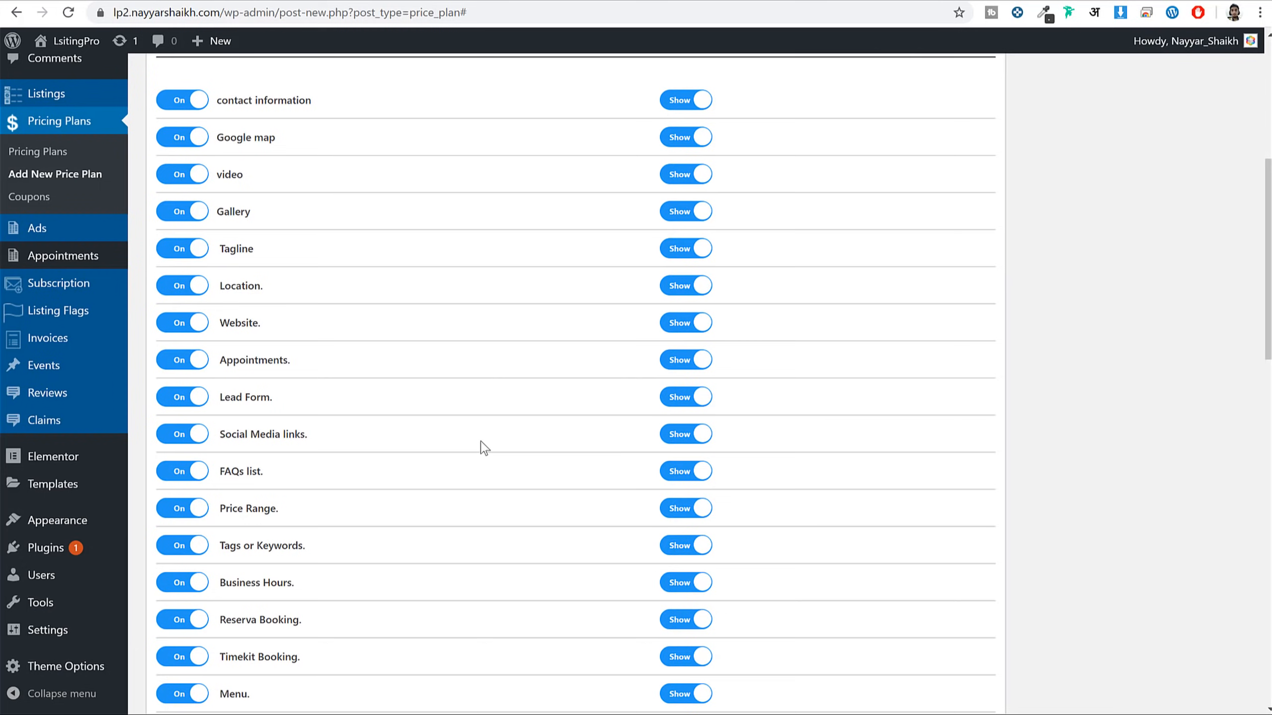
scroll(576, 471, "down", 15)
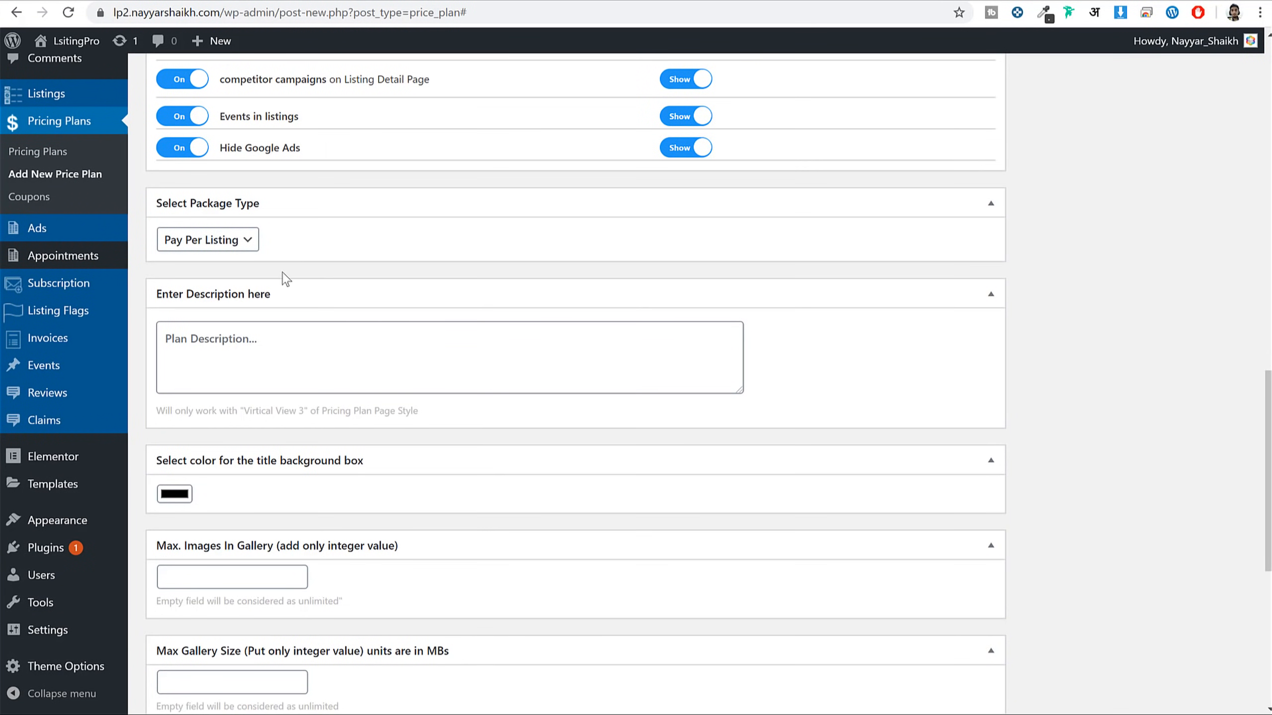
left_click(317, 356)
Fill in the gallery limits: 5 images maximum and 25 MB maximum size
scroll(441, 406, "down", 3)
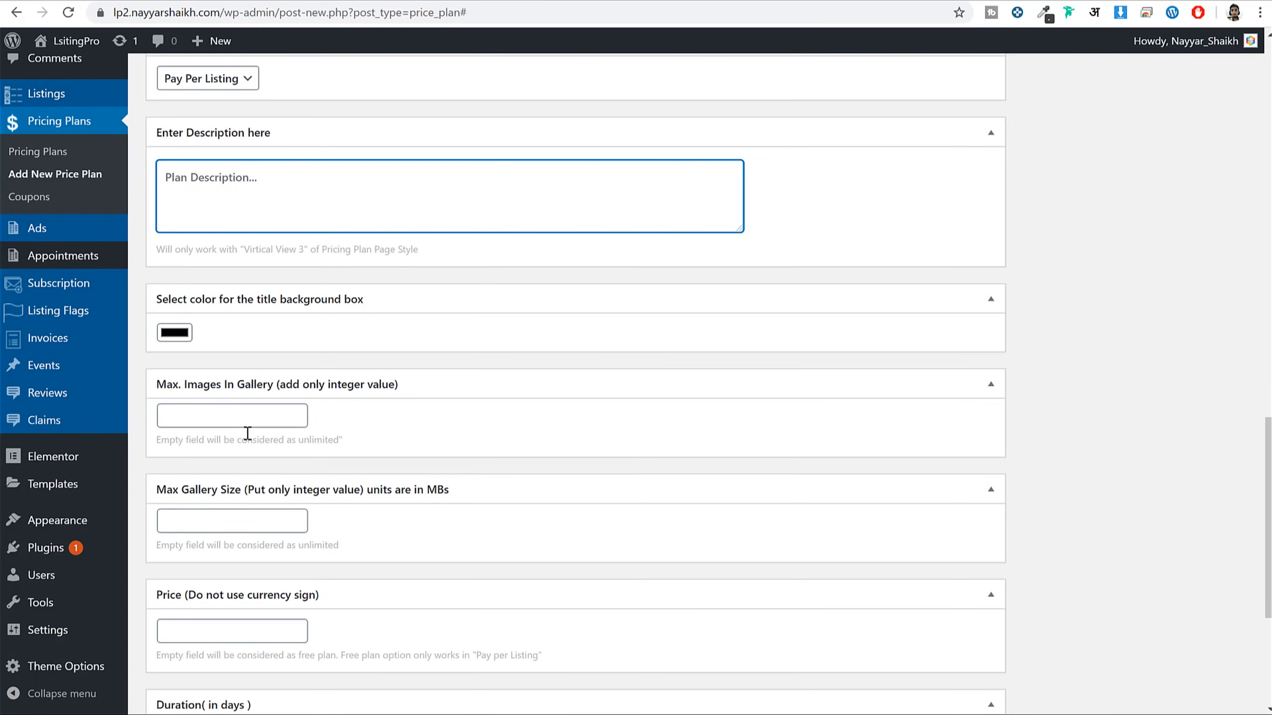
scroll(520, 449, "down", 2)
left_click(202, 342)
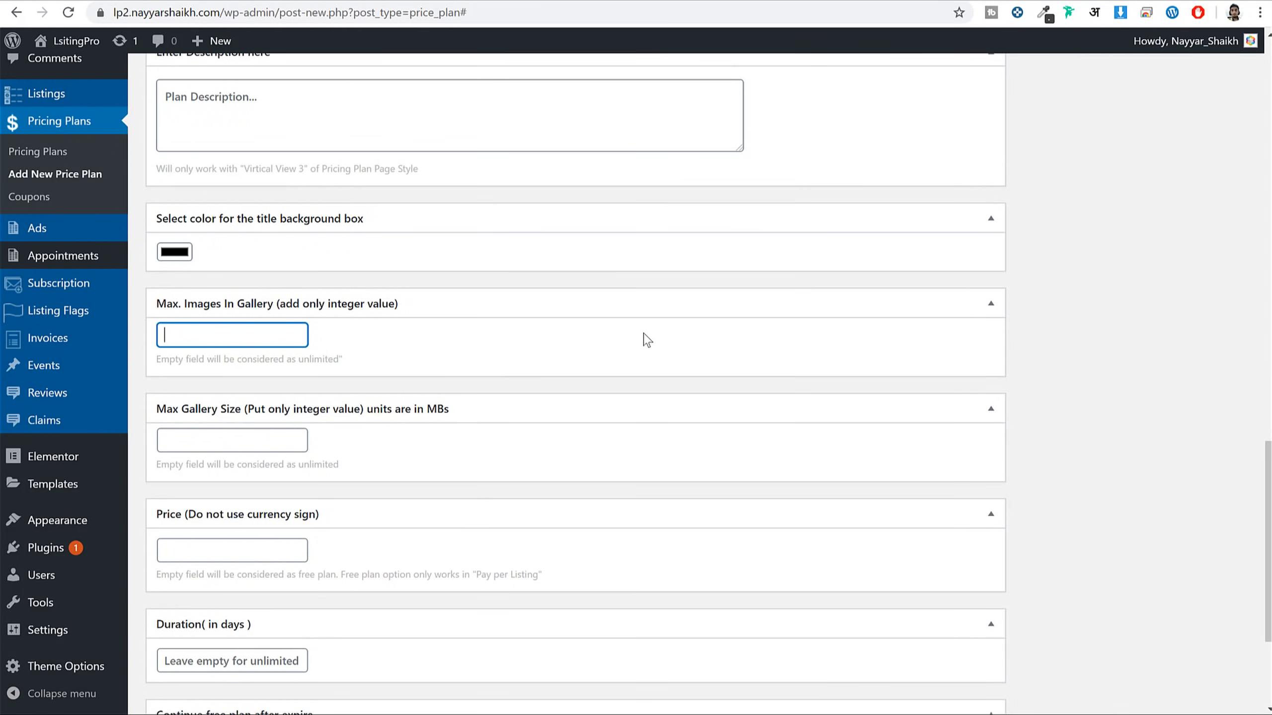
scroll(656, 346, "down", 3)
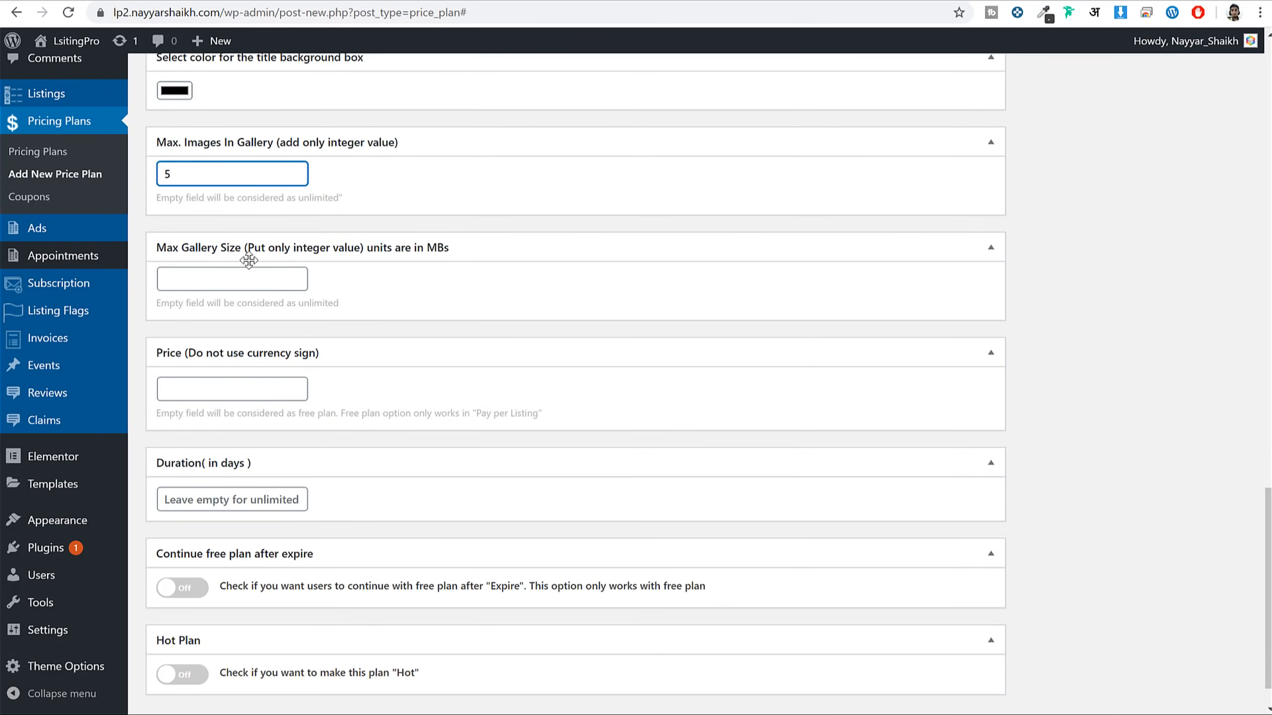
left_click(256, 285)
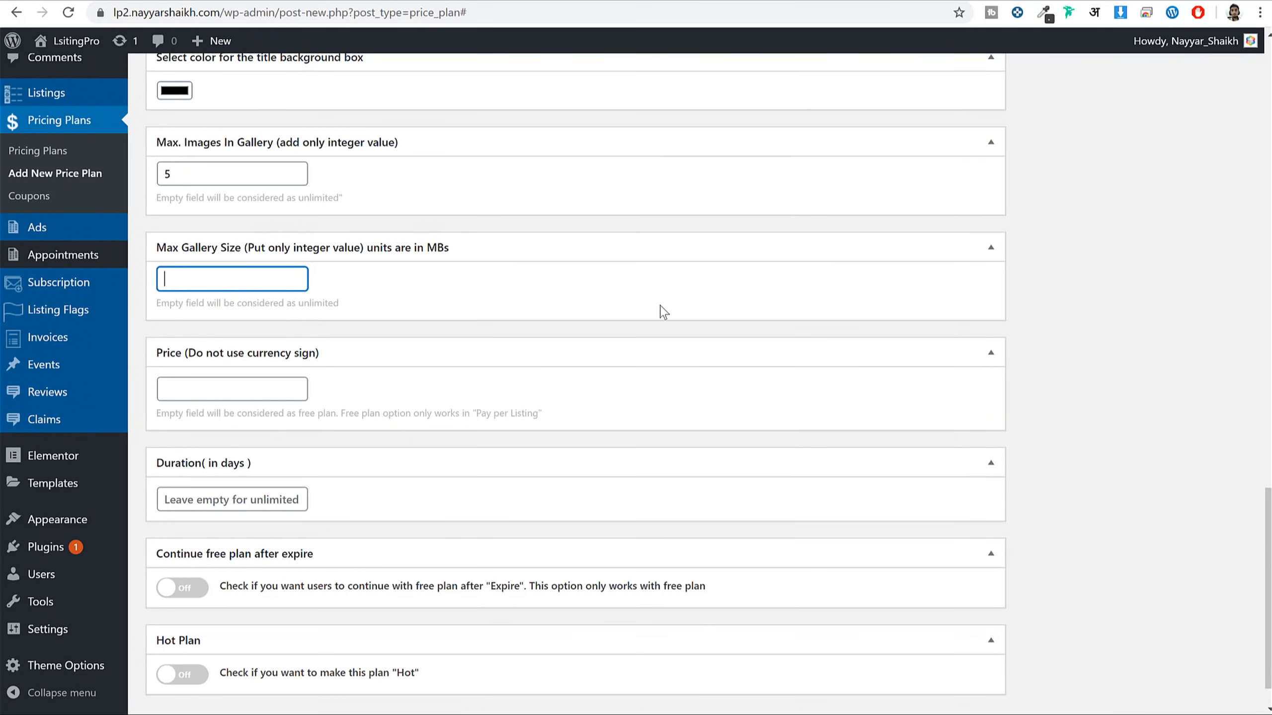
scroll(249, 343, "down", 1)
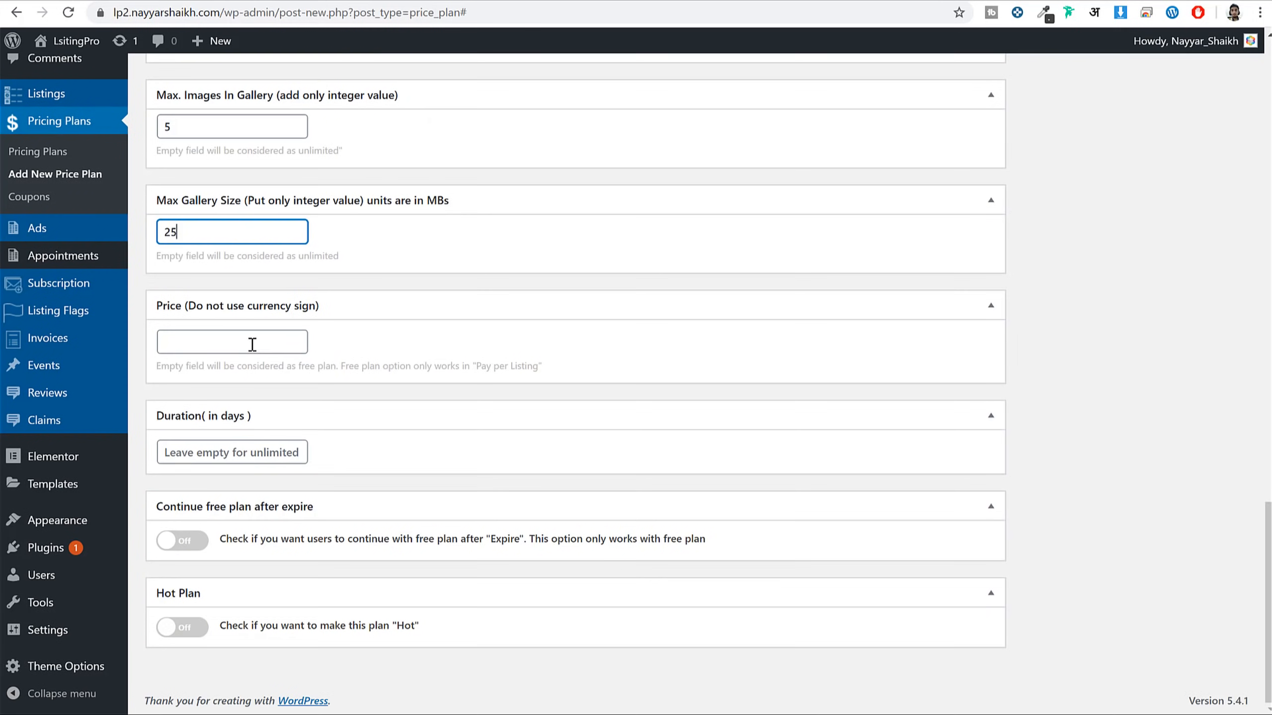
left_click(247, 341)
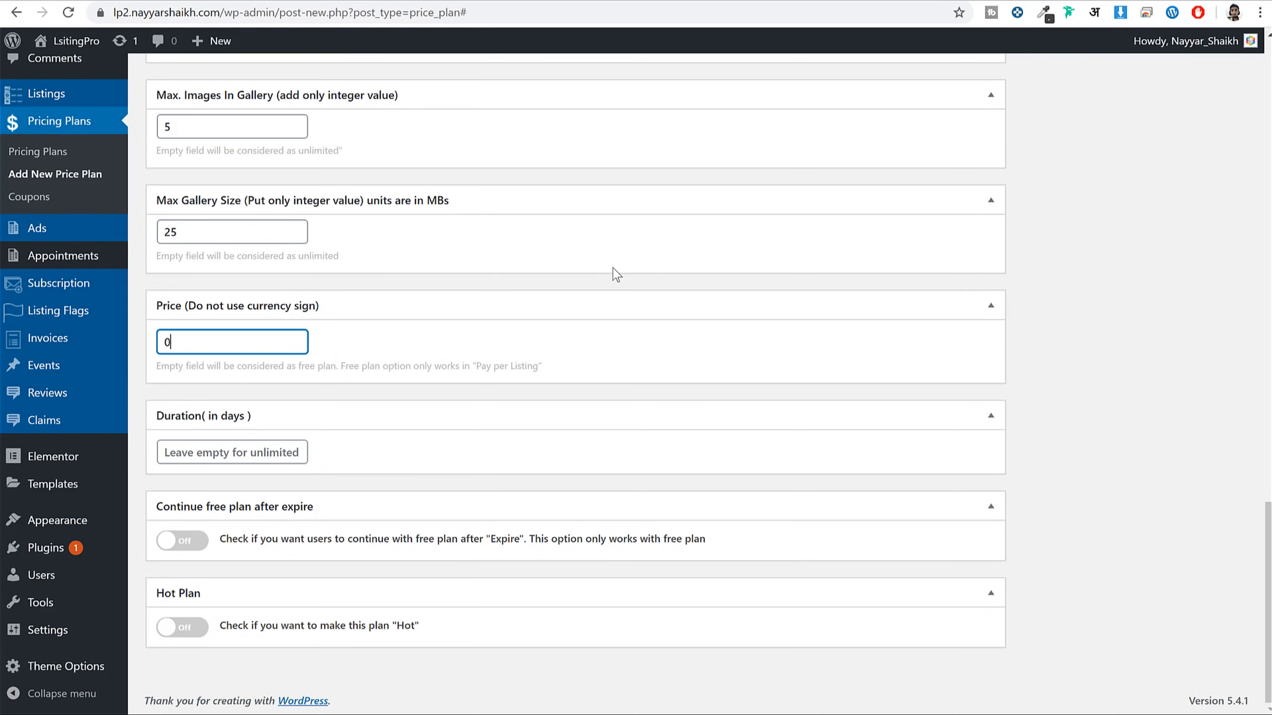
Try the Package type with 50 posts, then revert to Pay Per Listing
scroll(420, 320, "up", 12)
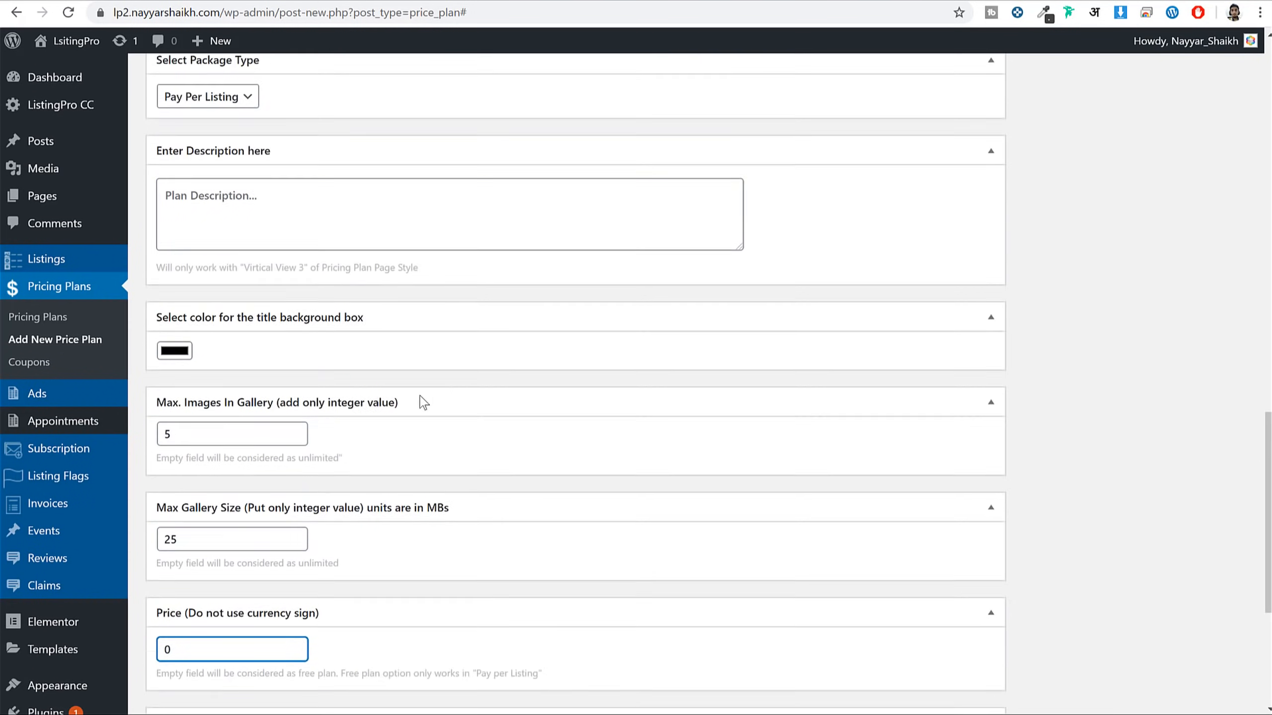
scroll(560, 236, "down", 12)
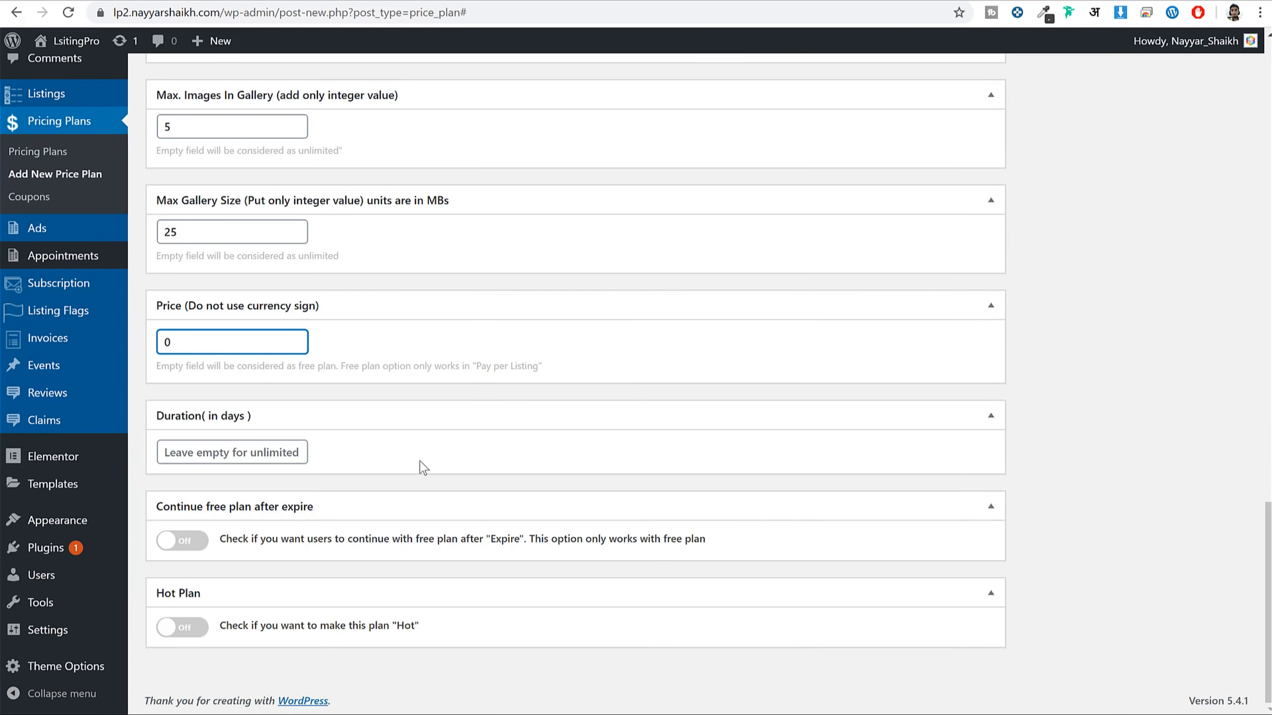
scroll(333, 403, "up", 8)
scroll(333, 400, "up", 2)
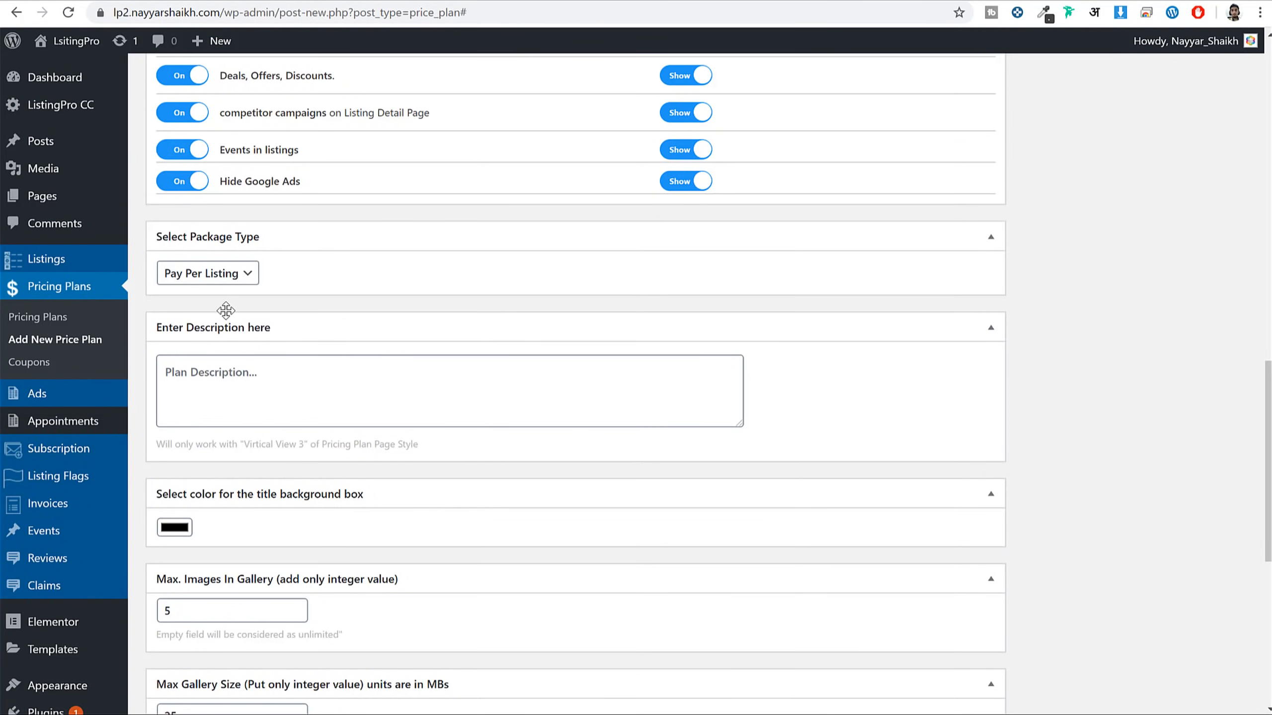
left_click(201, 277)
left_click(219, 309)
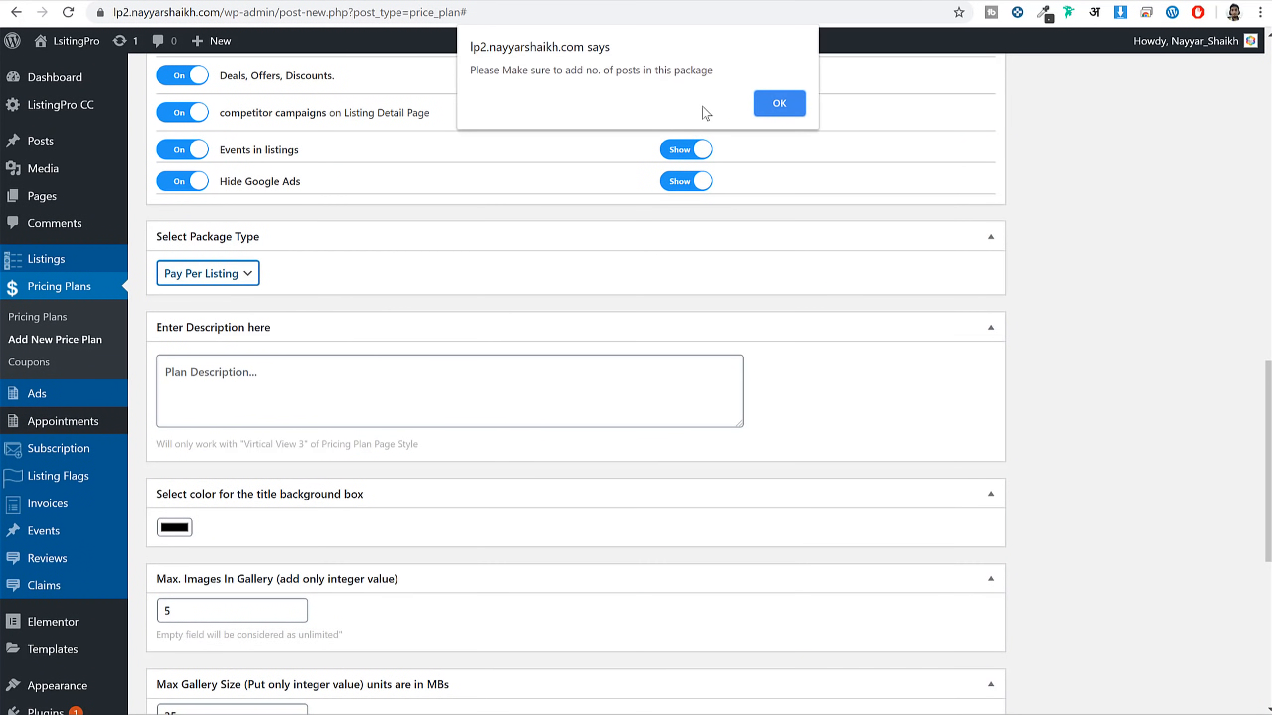
left_click(781, 105)
scroll(557, 352, "down", 7)
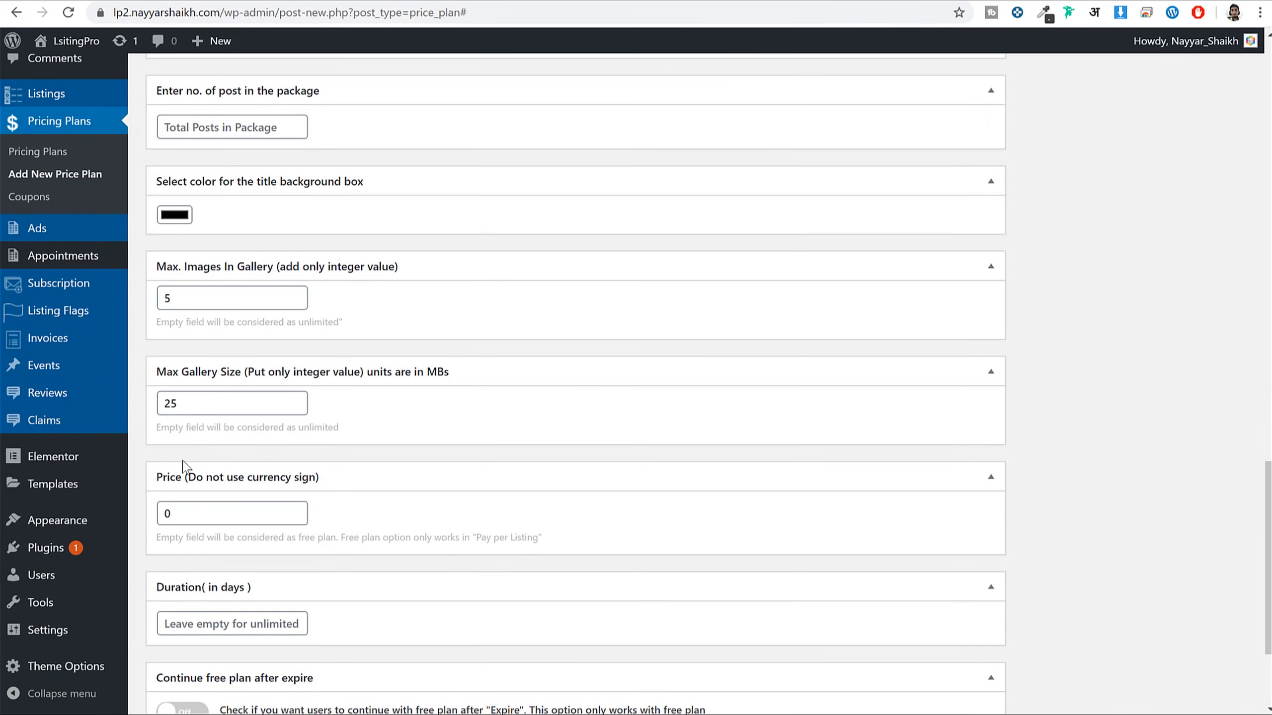
left_click(190, 512)
mouse_move(125, 527)
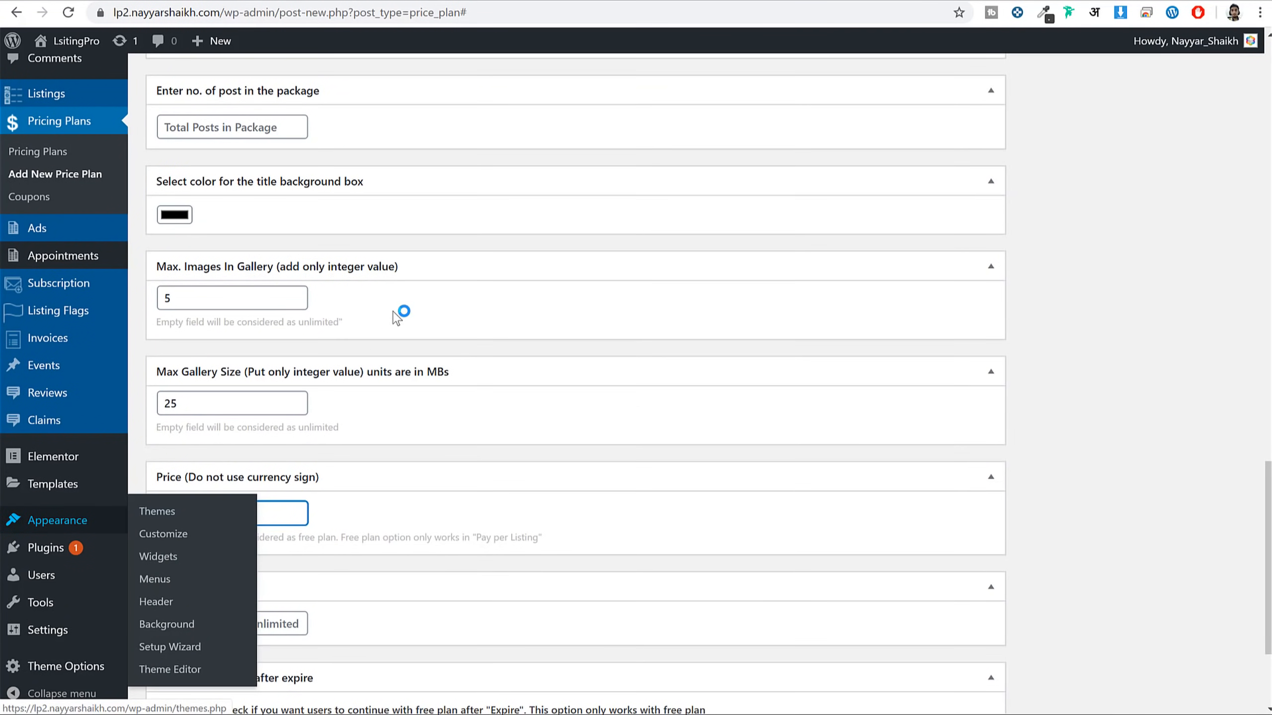
scroll(468, 362, "up", 6)
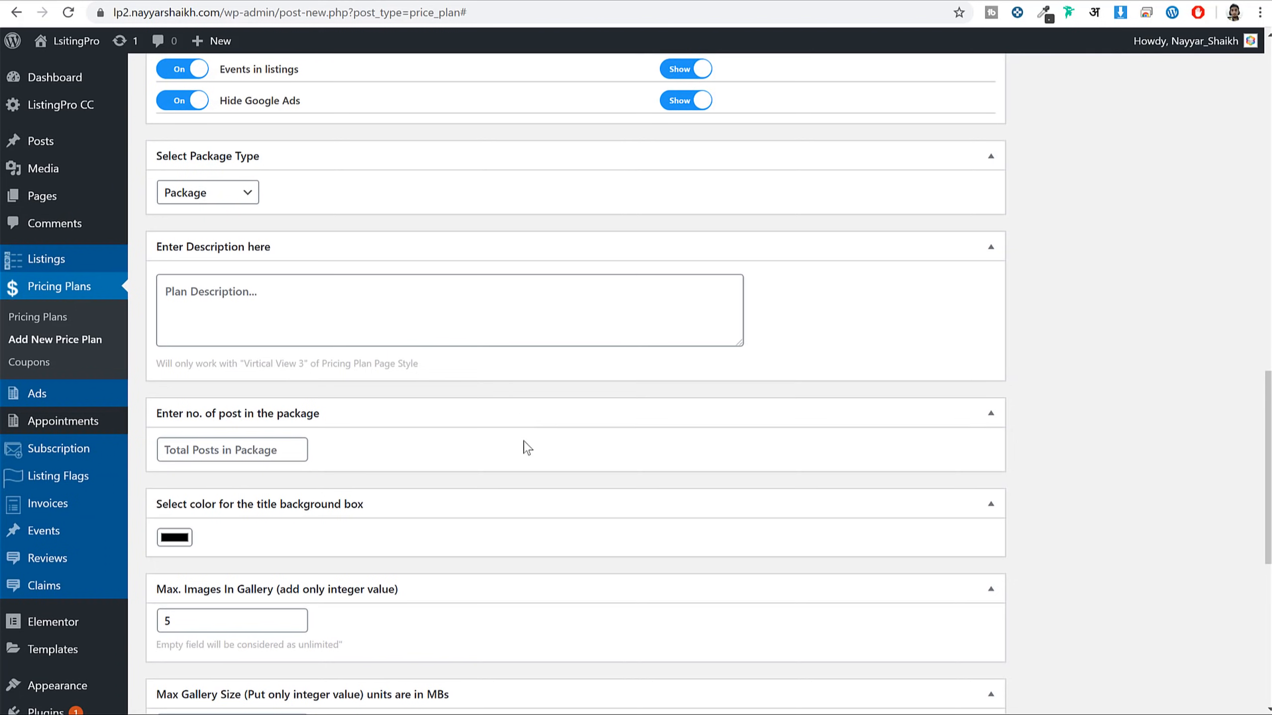
left_click(257, 451)
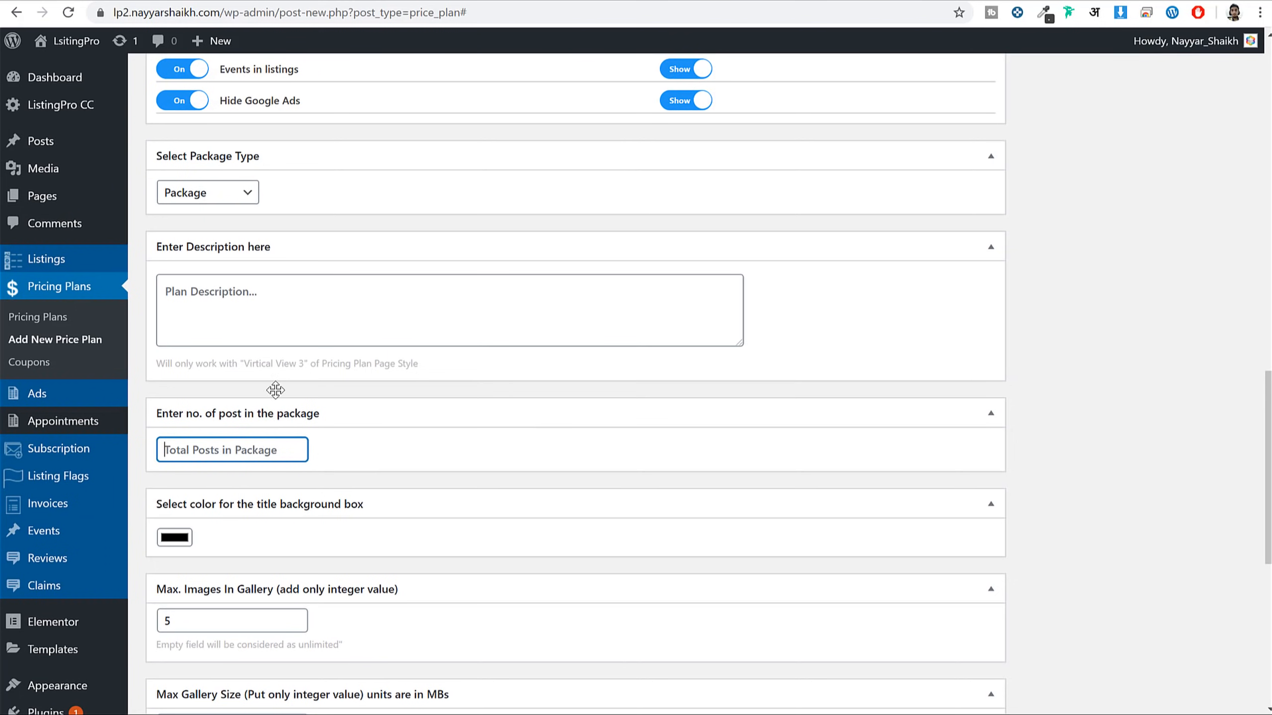
type("50")
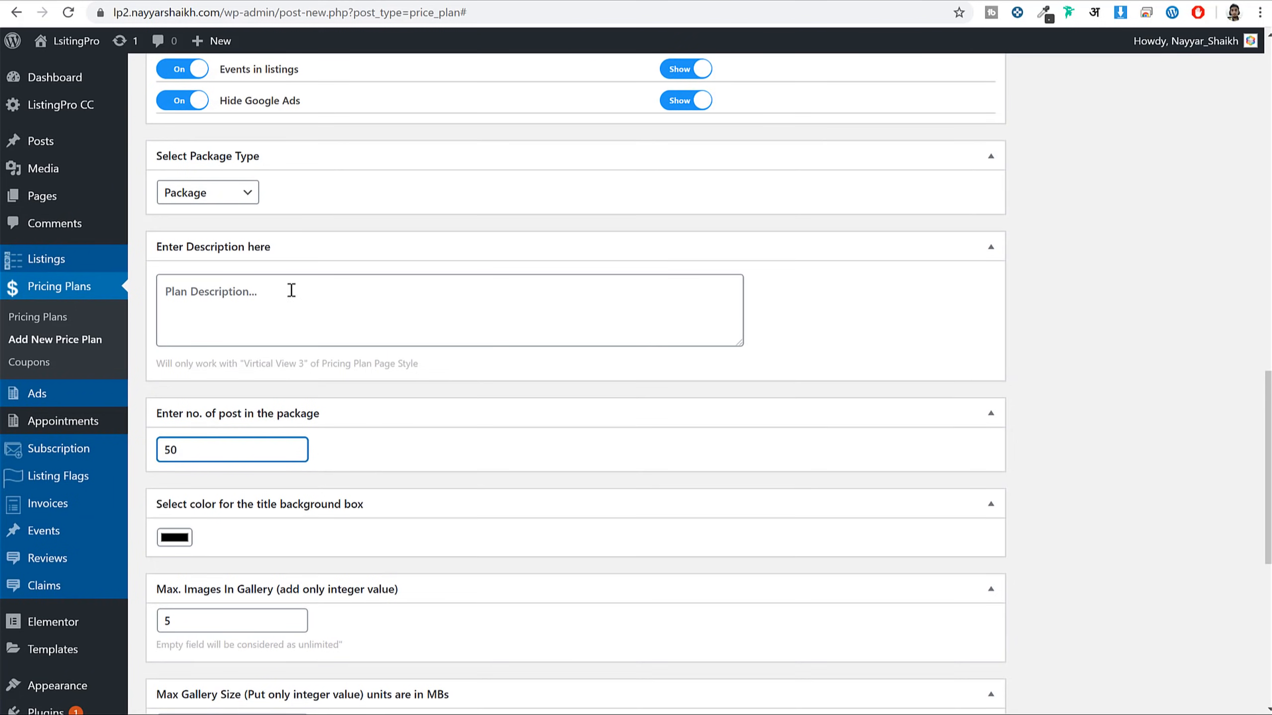
left_click(190, 198)
left_click(210, 221)
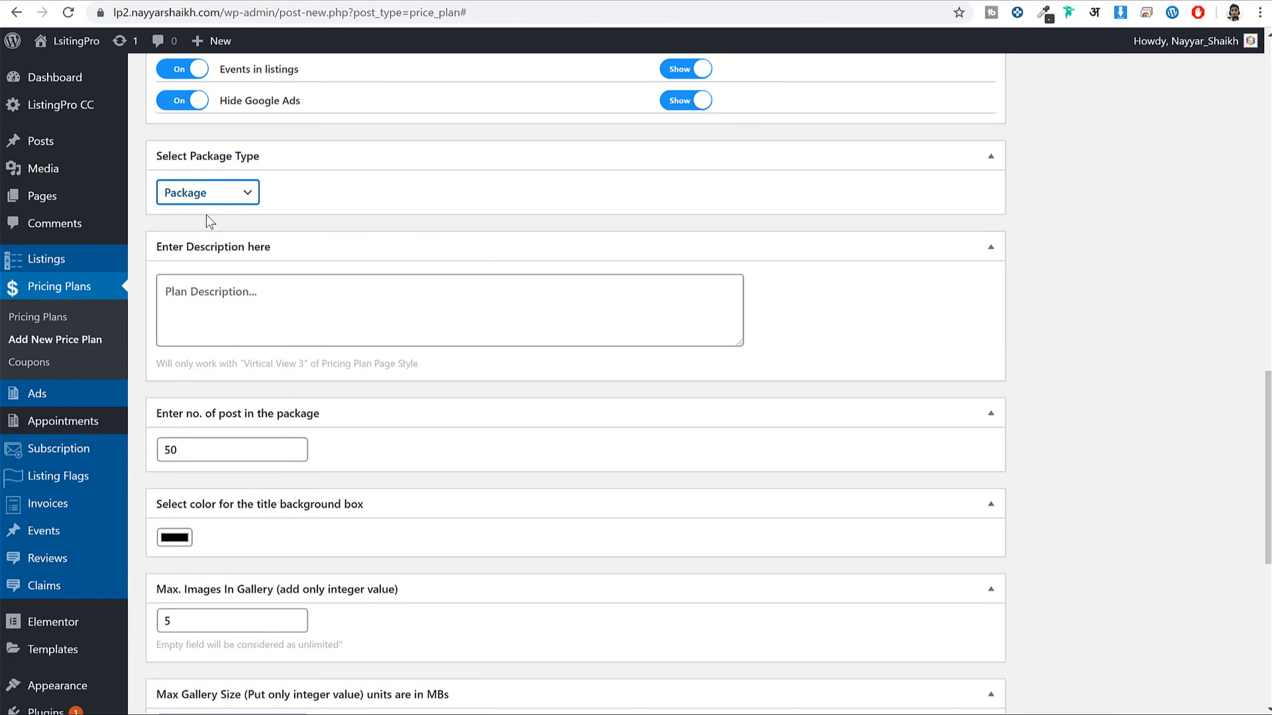
key("Up")
Set the price to 0, duration to 30 days, and turn Hot Plan on
scroll(370, 351, "down", 3)
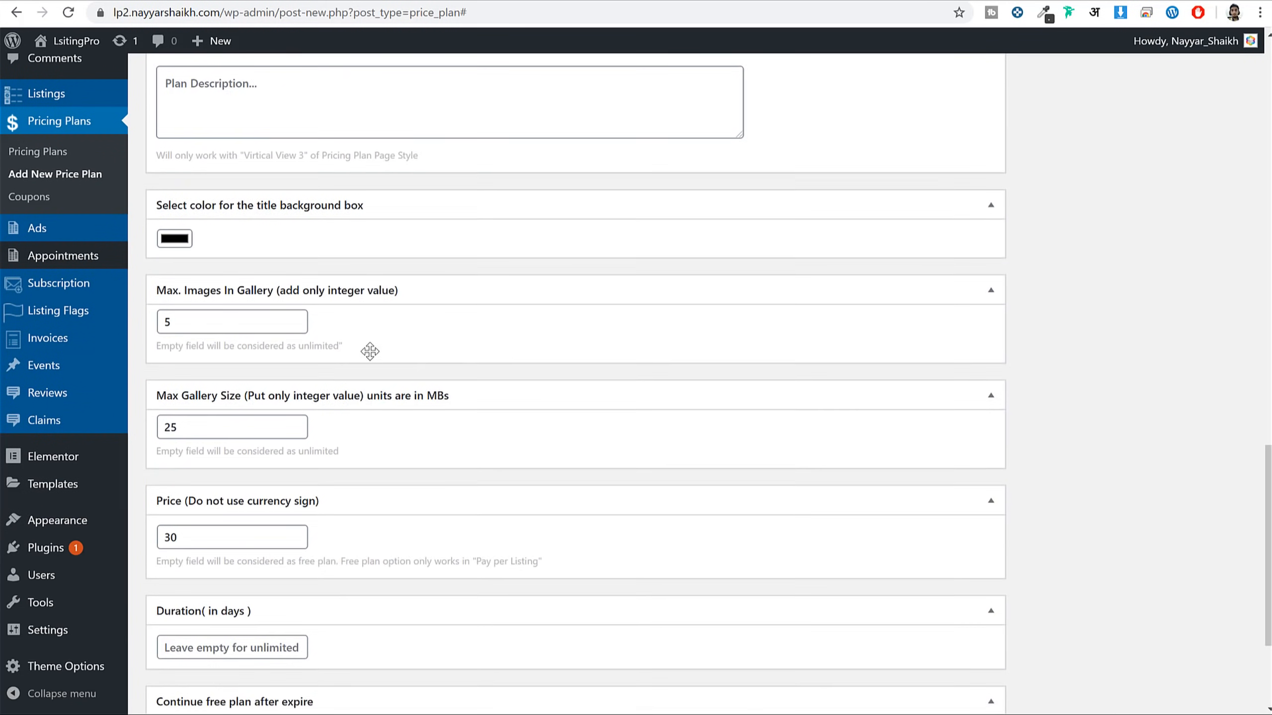
scroll(370, 351, "down", 3)
left_click(236, 341)
mouse_move(113, 344)
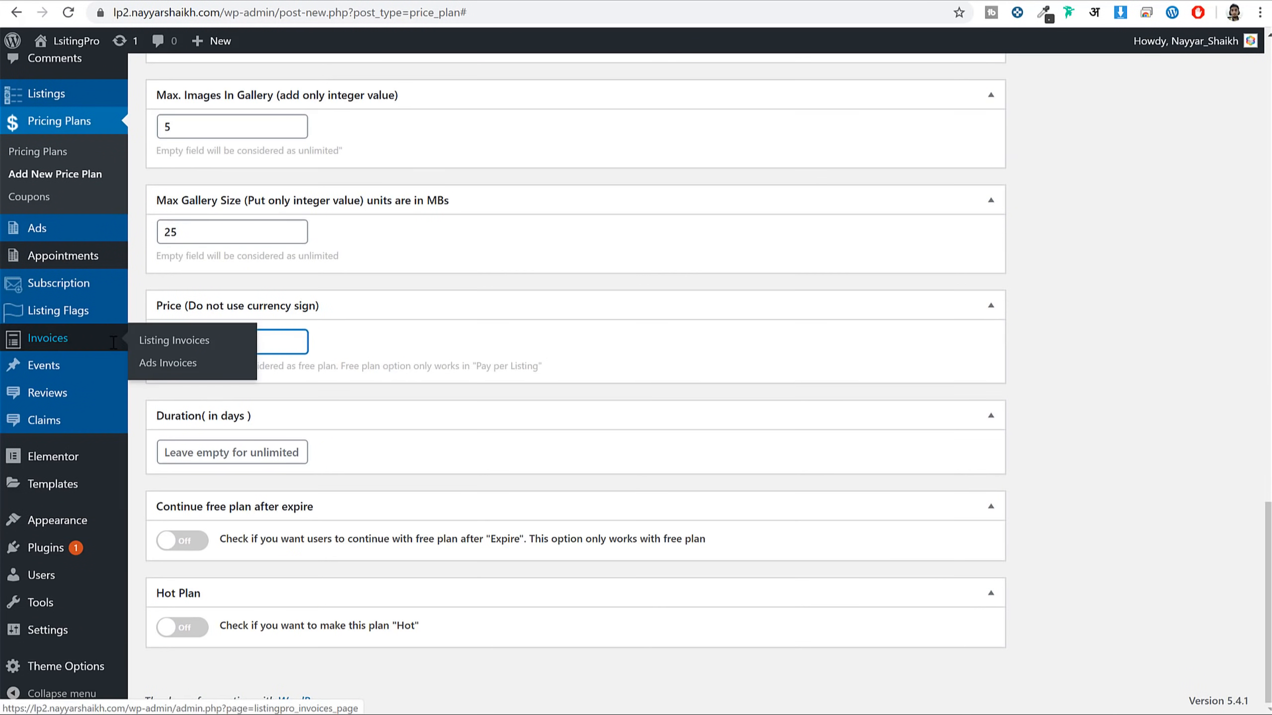
type("0")
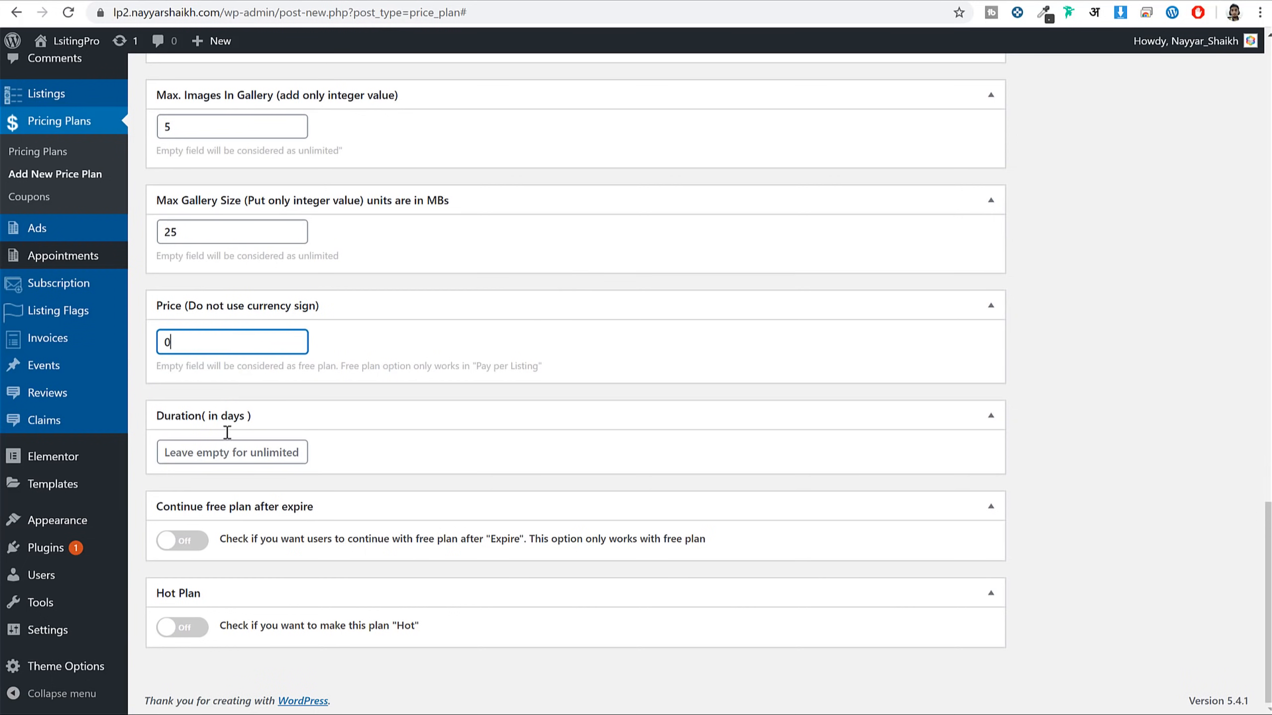
left_click(280, 458)
type("30")
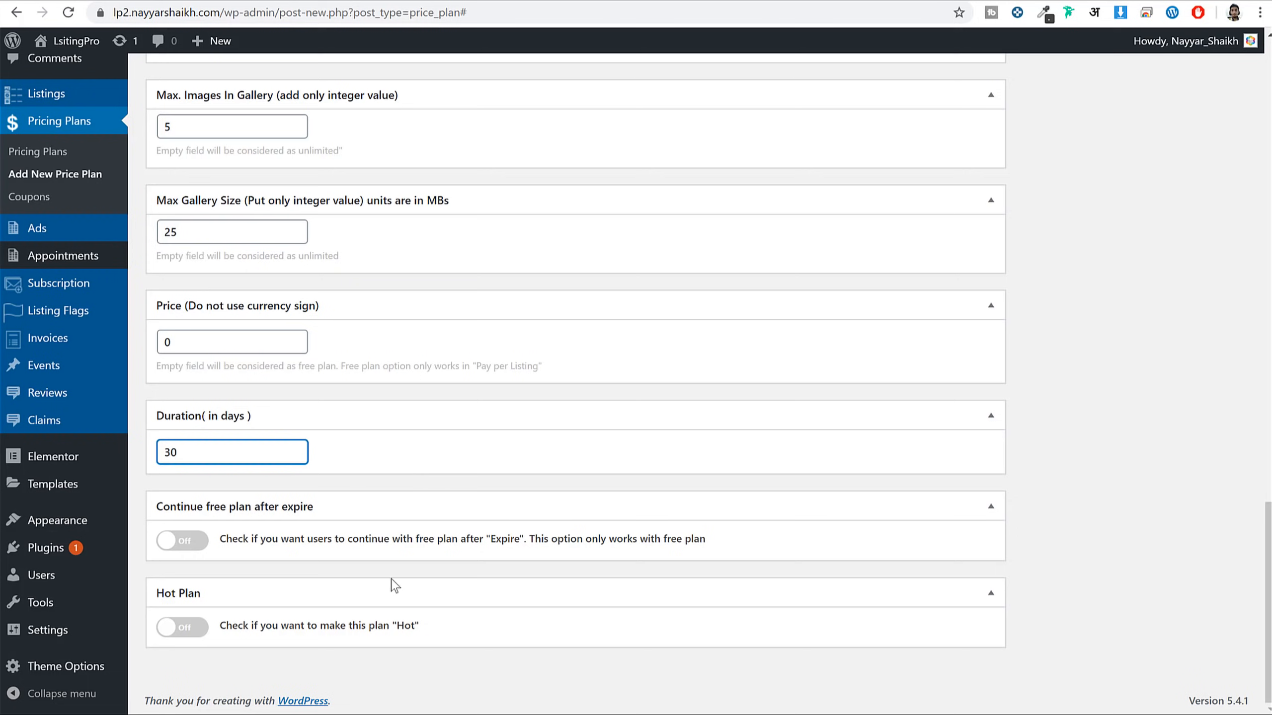
left_click(181, 630)
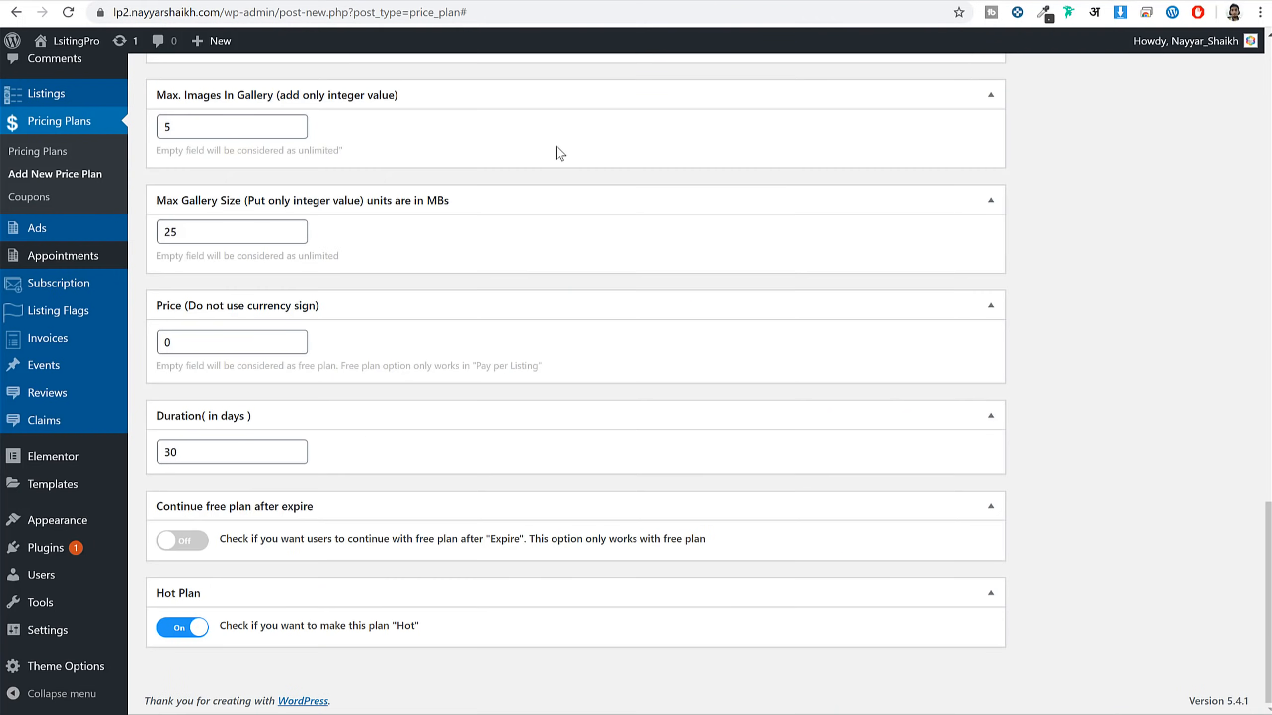
scroll(1065, 441, "up", 15)
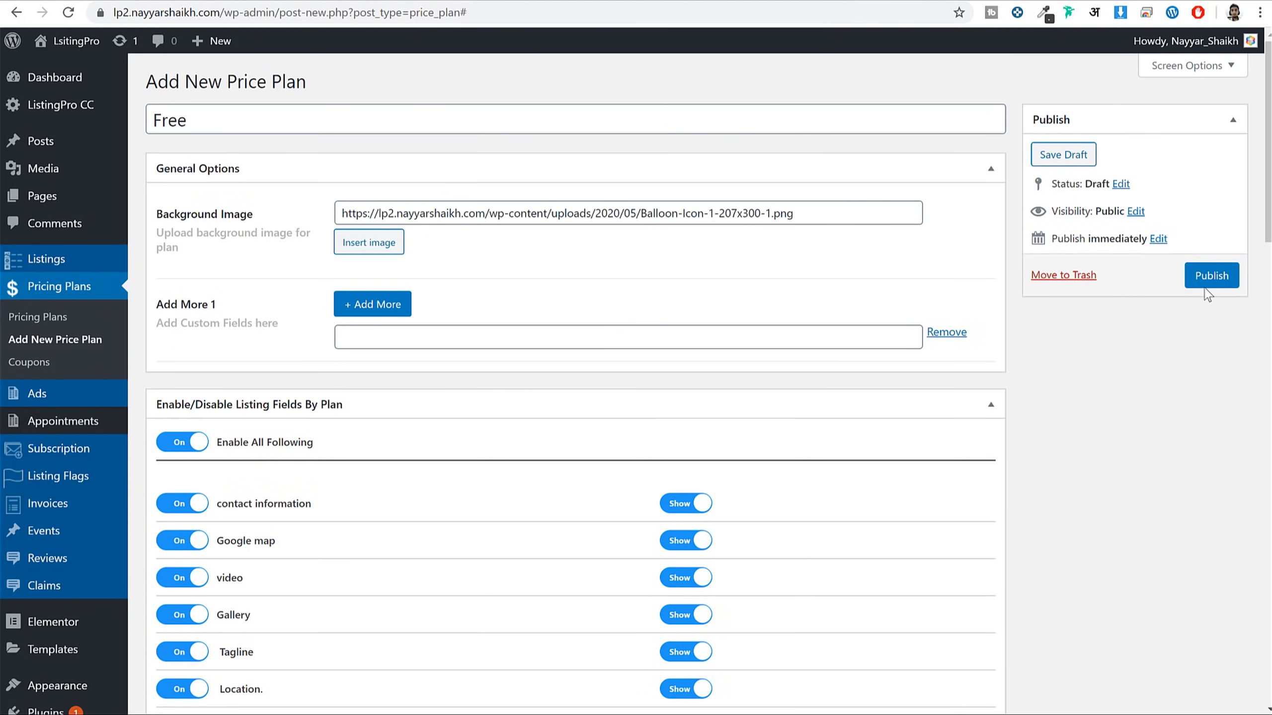
Publish the Free plan, reload Select Your Plan to check its card, then launch Elementor
left_click(1210, 281)
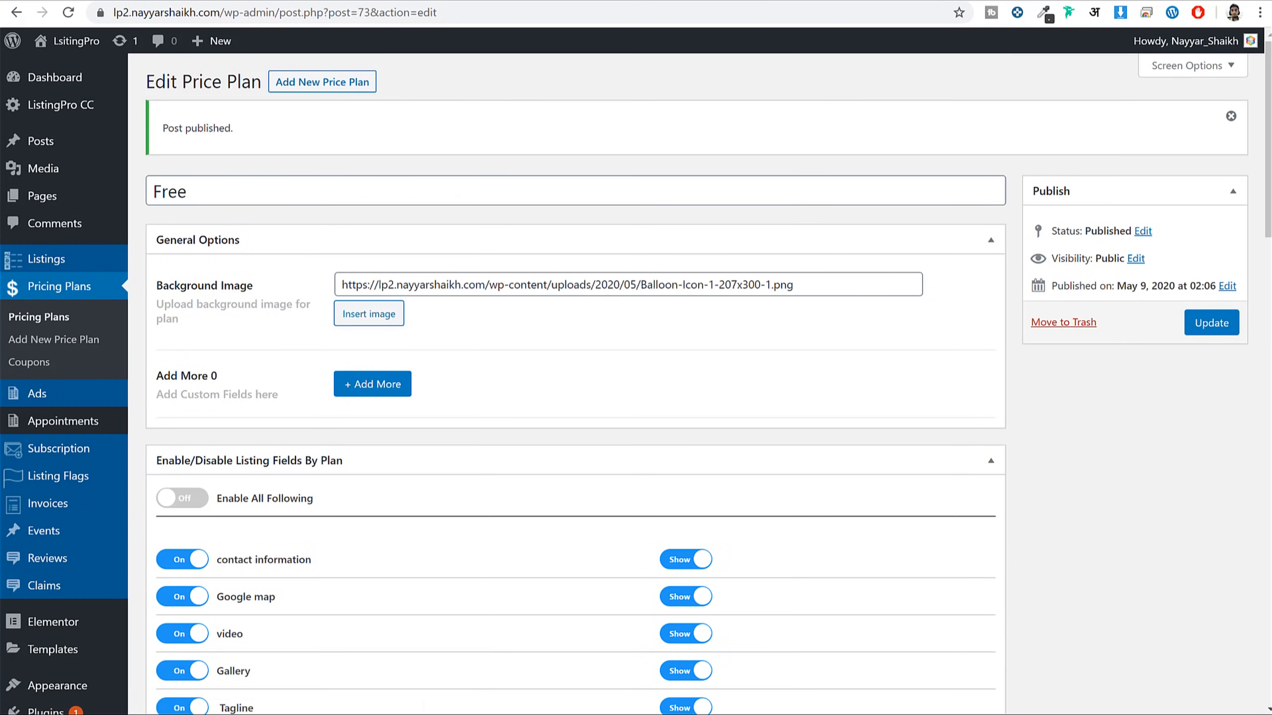
left_click(384, 4)
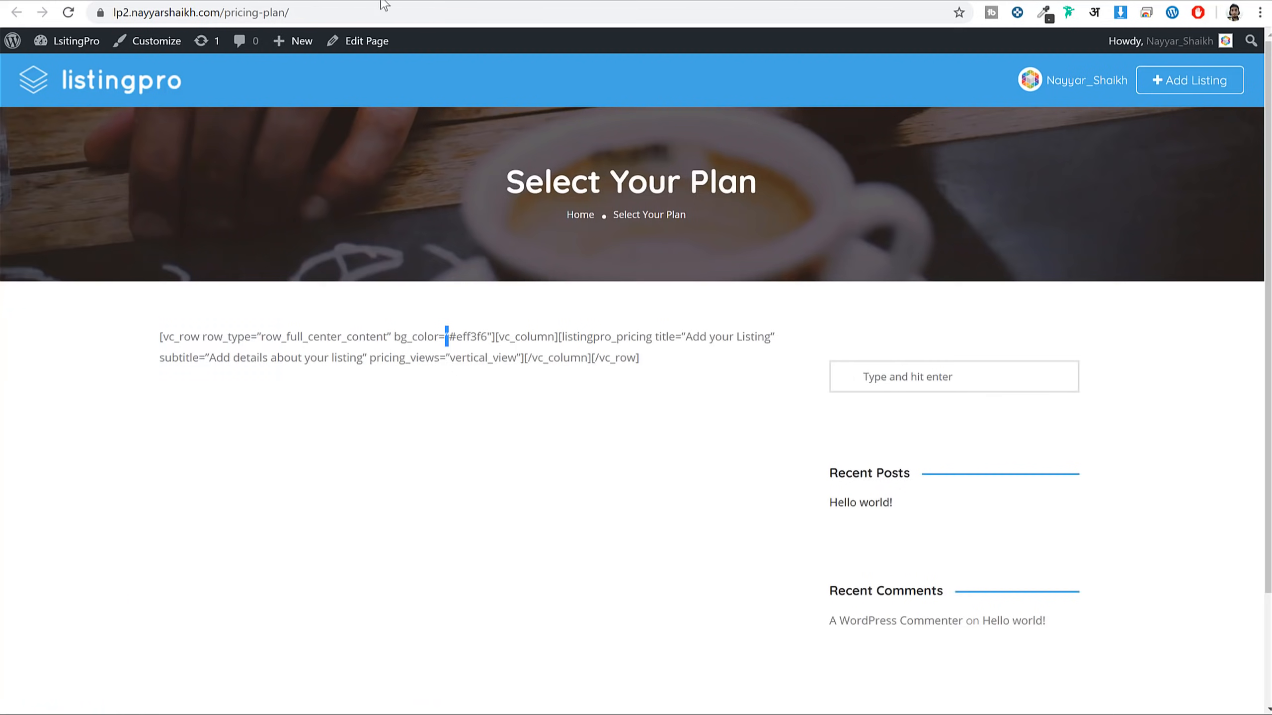
left_click(68, 12)
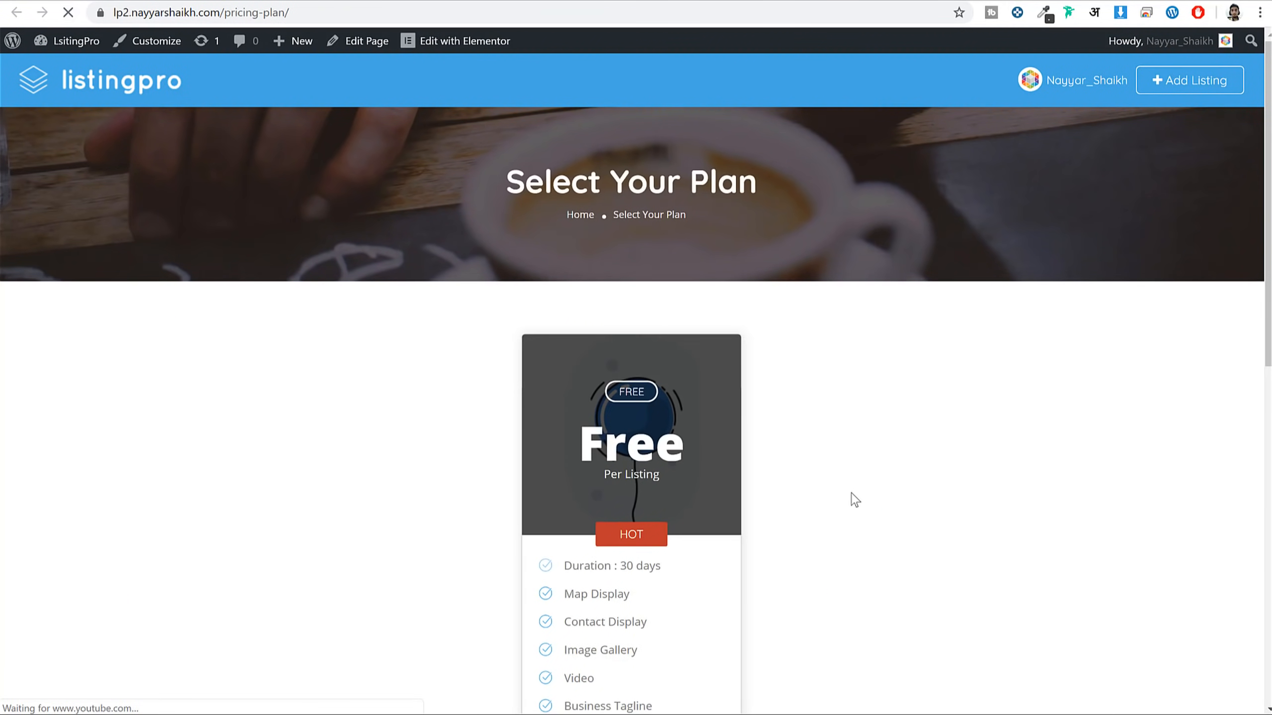
scroll(751, 451, "down", 5)
scroll(666, 408, "down", 7)
scroll(670, 431, "up", 5)
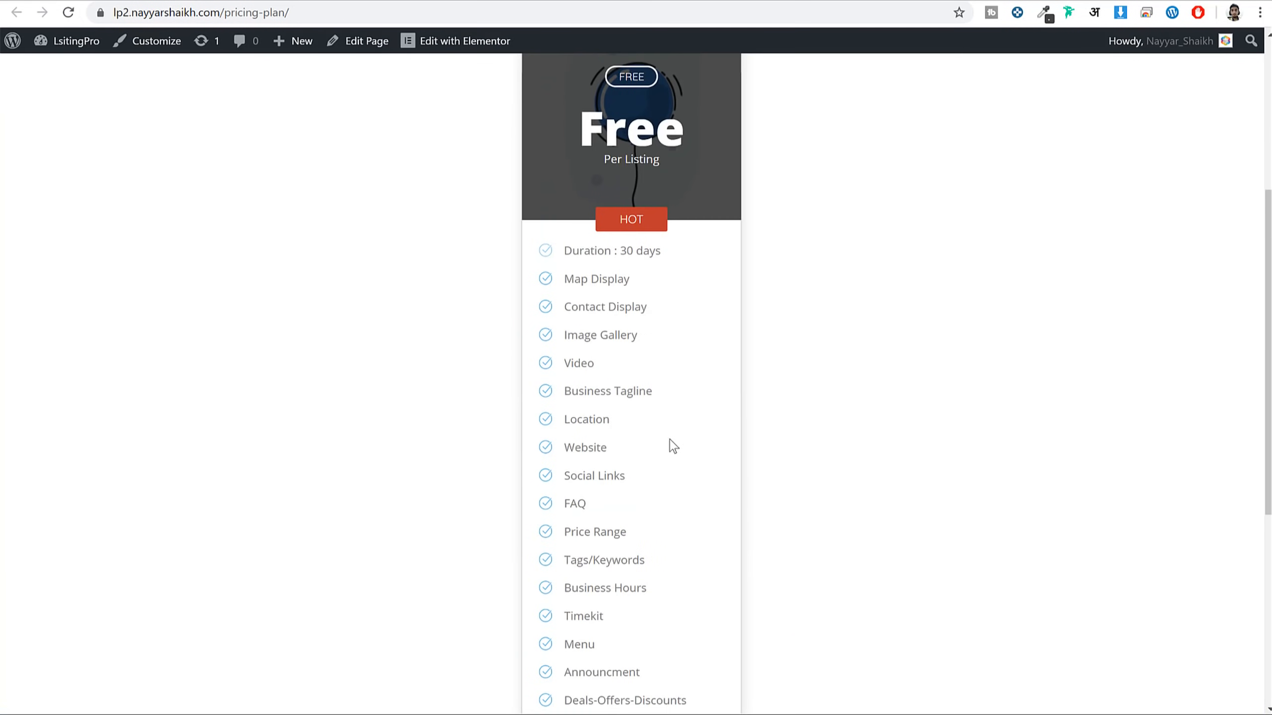
scroll(670, 445, "up", 6)
left_click(456, 44)
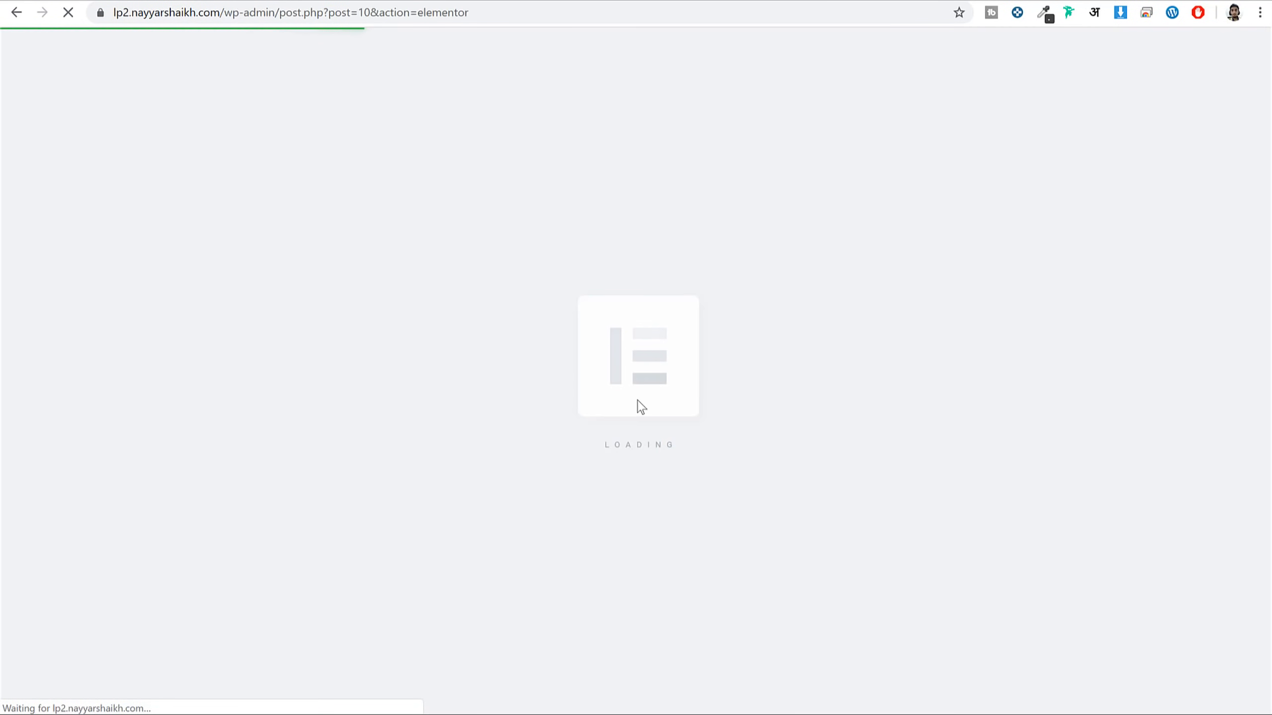
Compare Vertical Views 2, 3 and 4 on the Pricing Plans widget, keep View 2, and update
scroll(717, 351, "down", 3)
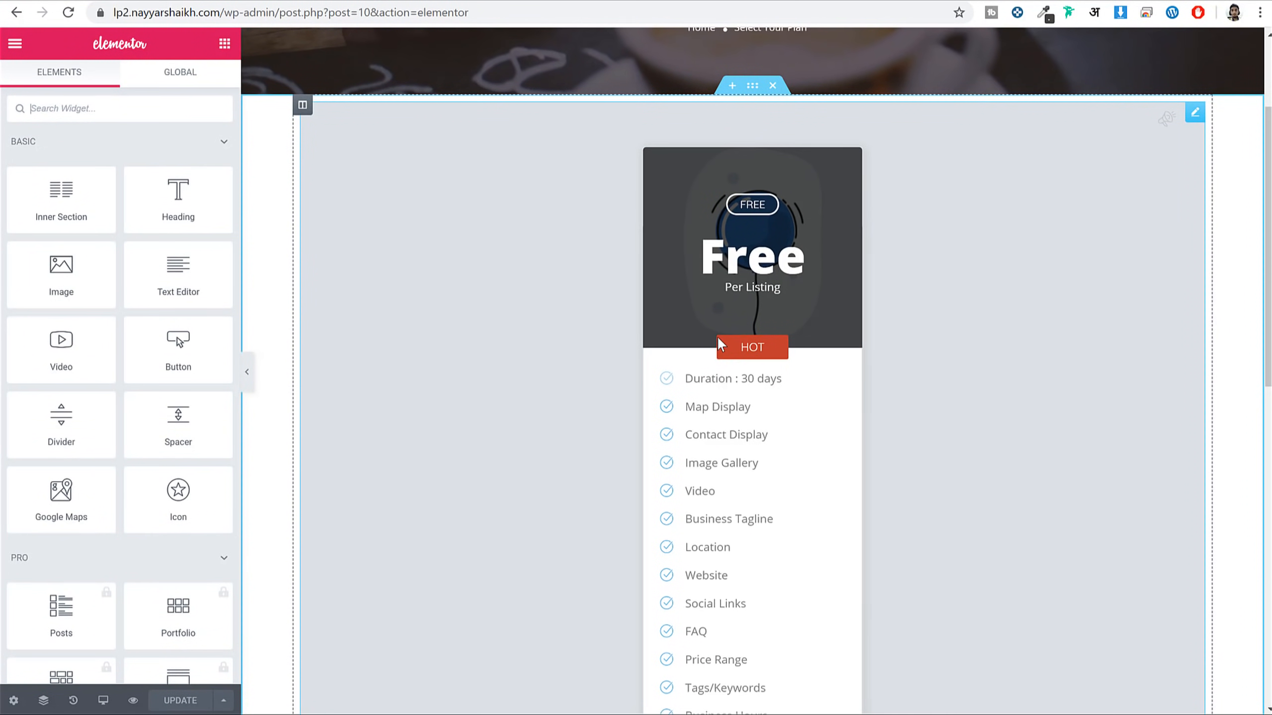
left_click(754, 328)
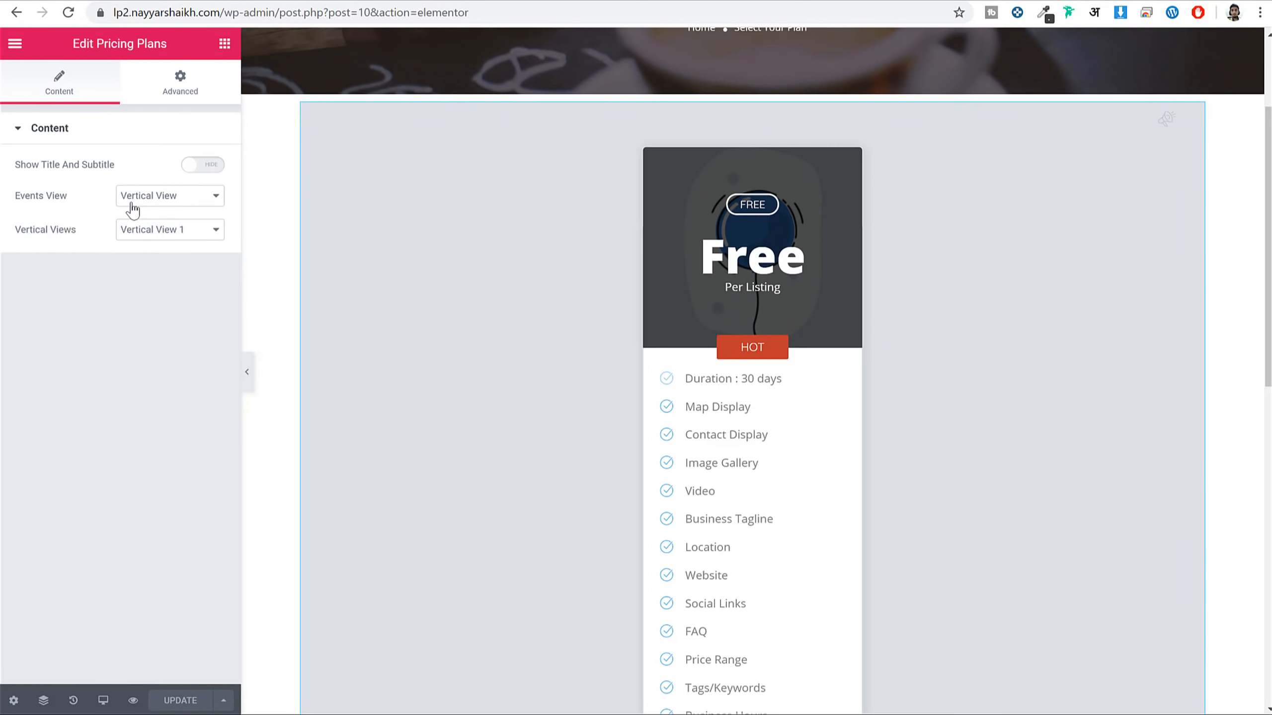
left_click(165, 232)
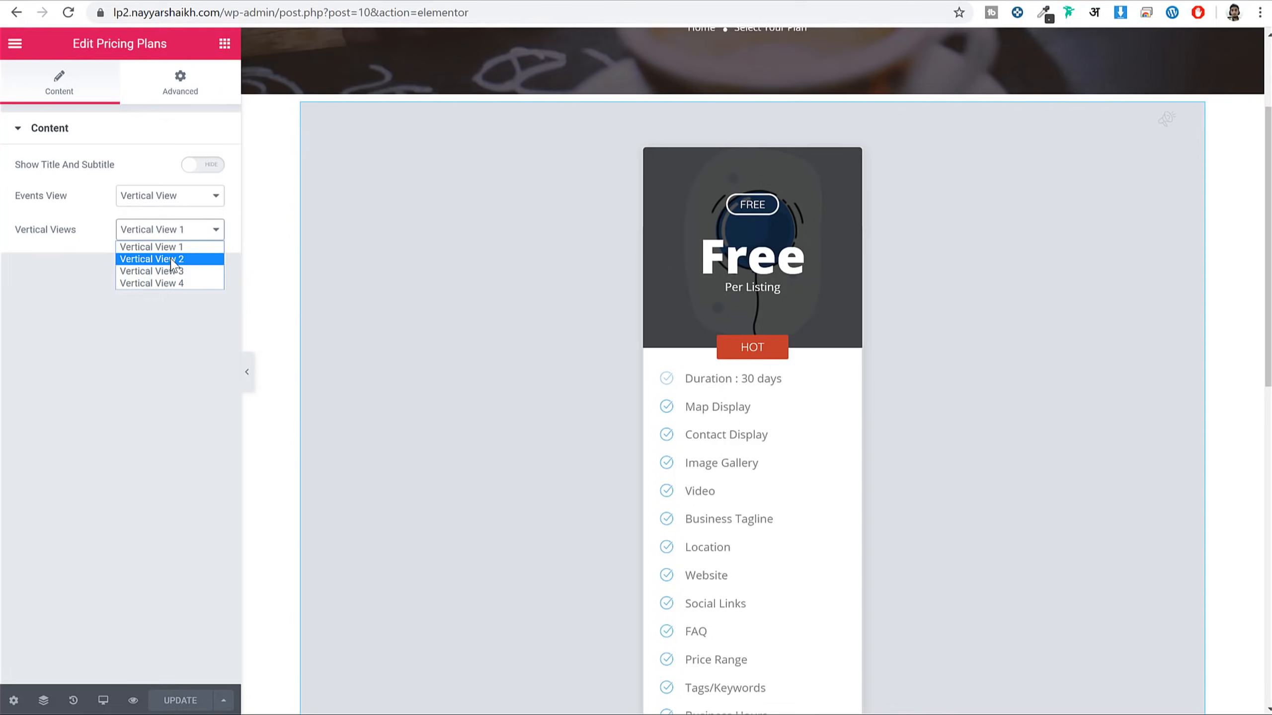
left_click(174, 263)
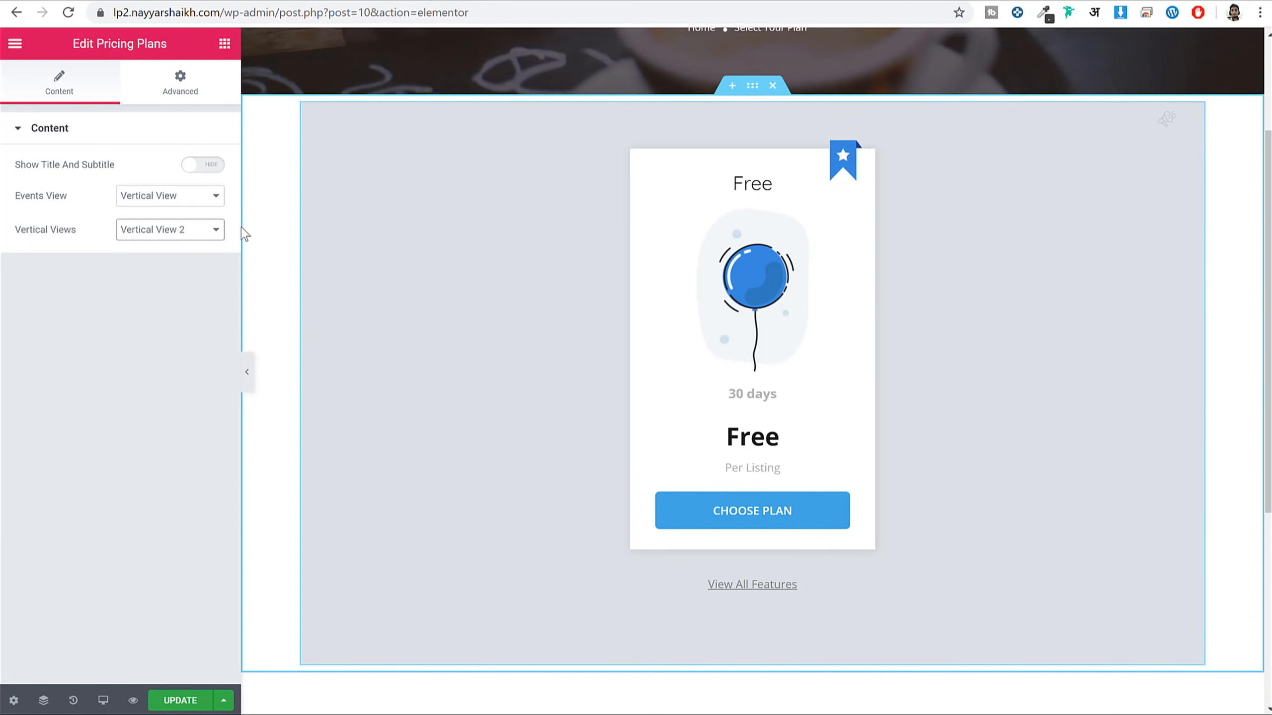
left_click(170, 230)
left_click(171, 271)
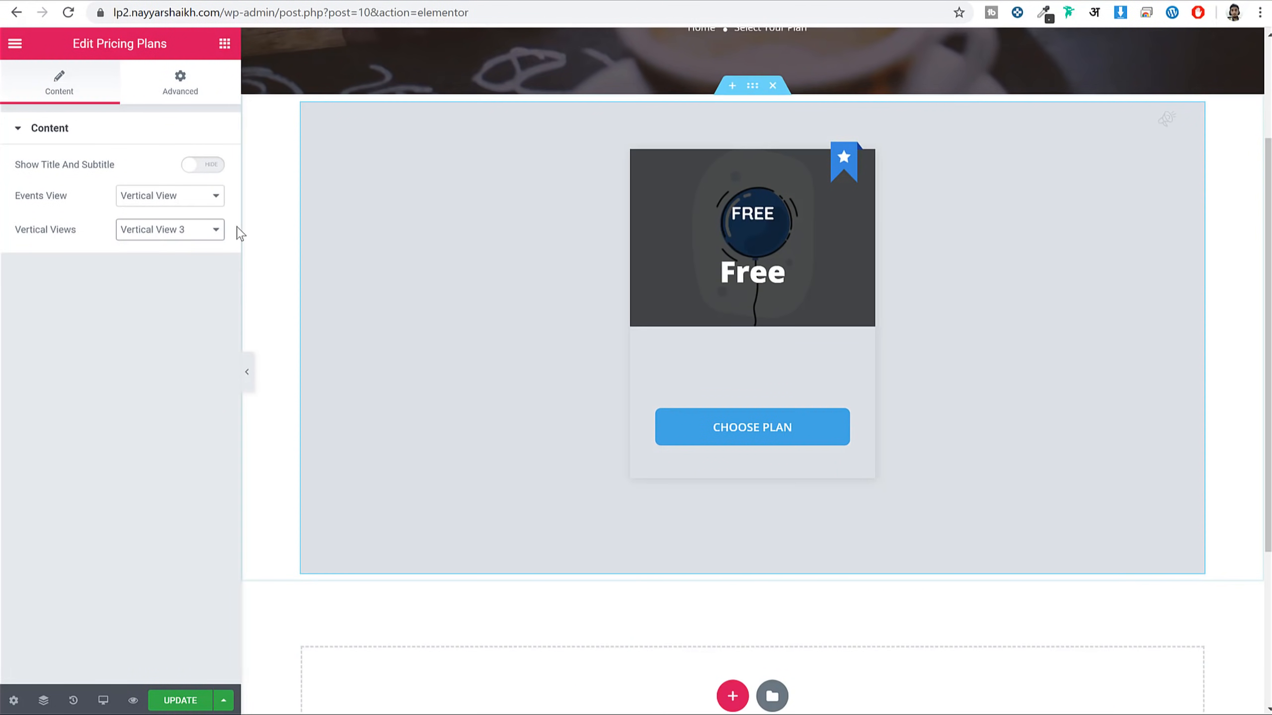
left_click(213, 230)
left_click(187, 281)
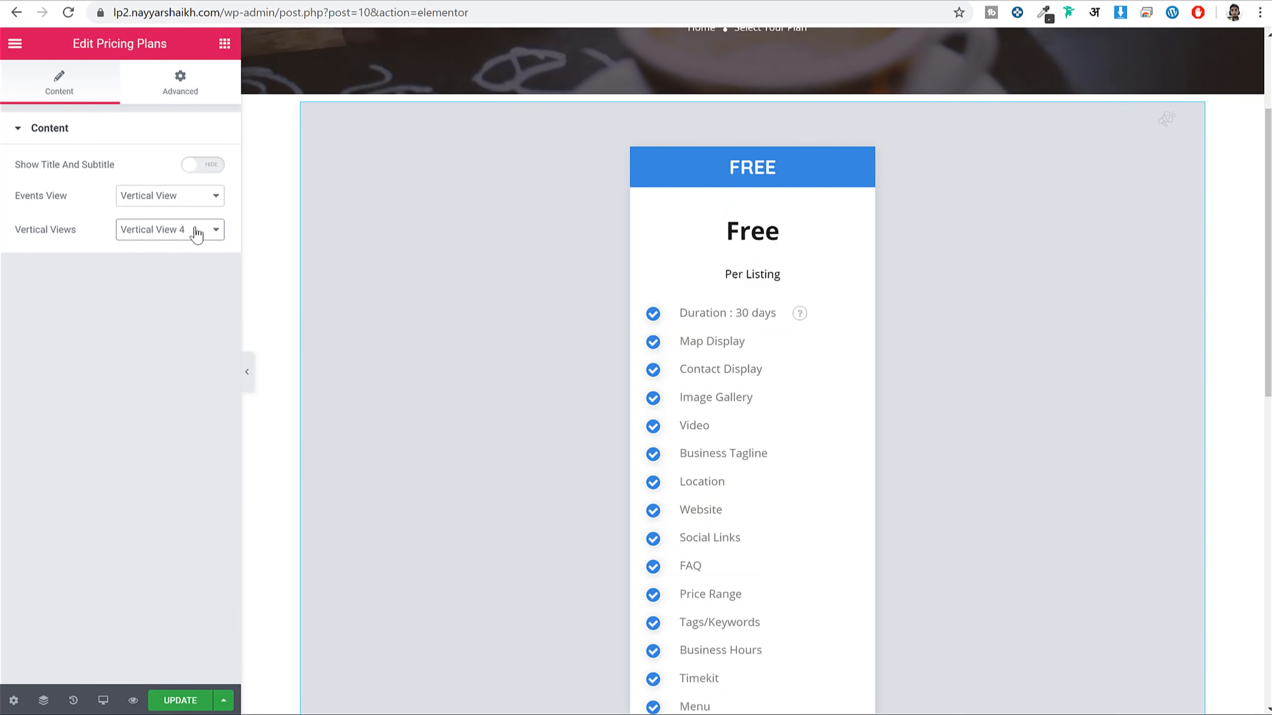
left_click(197, 231)
left_click(189, 260)
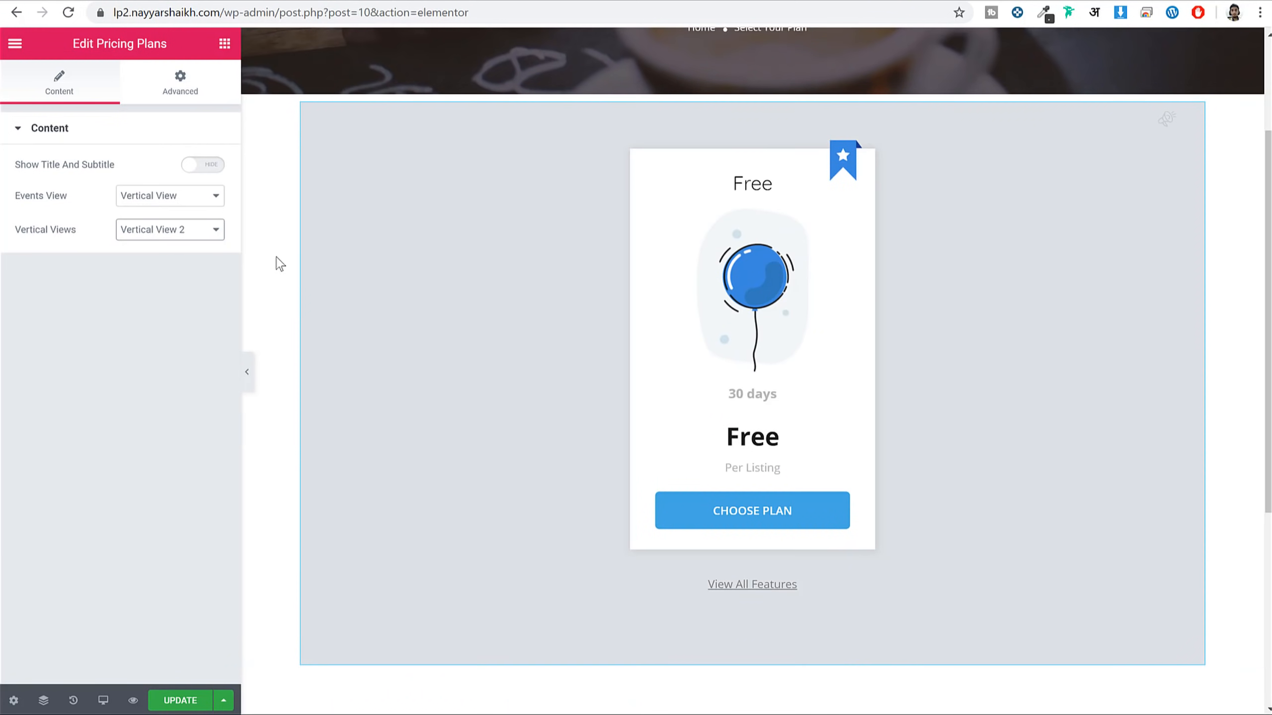
left_click(180, 701)
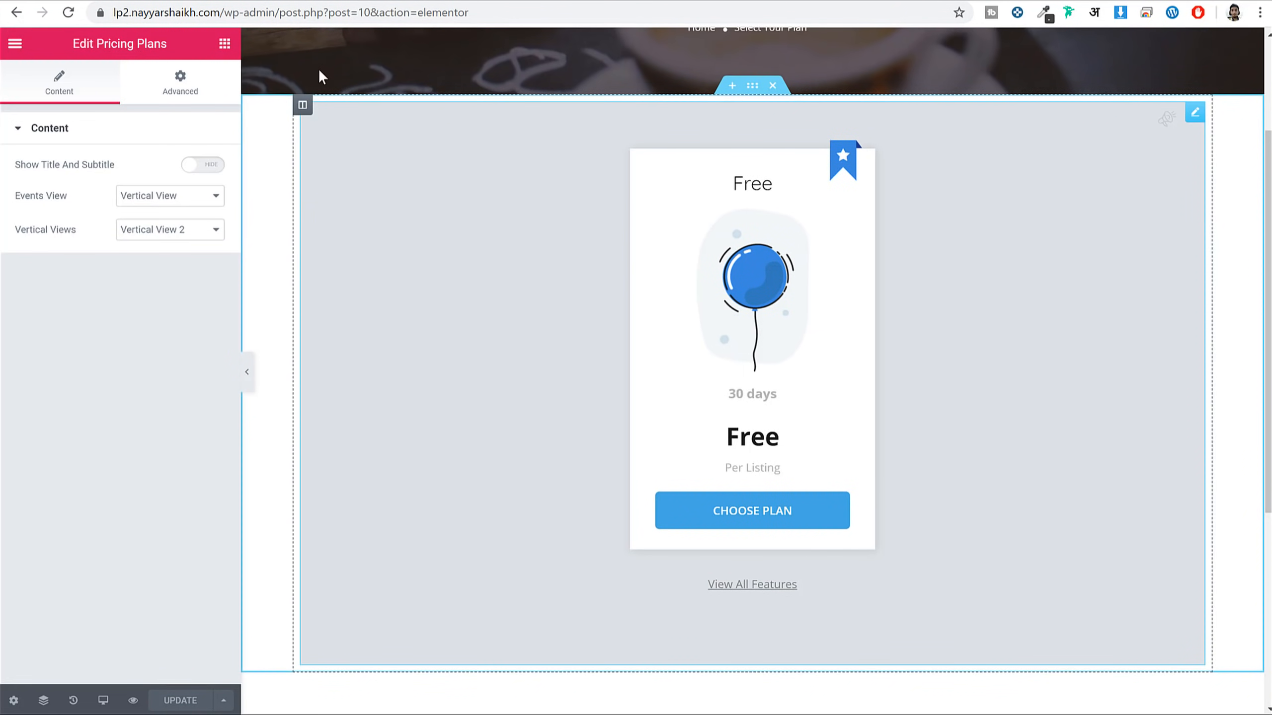
Strip the editor path from the address to load the site homepage
left_click_drag(229, 5, 631, 39)
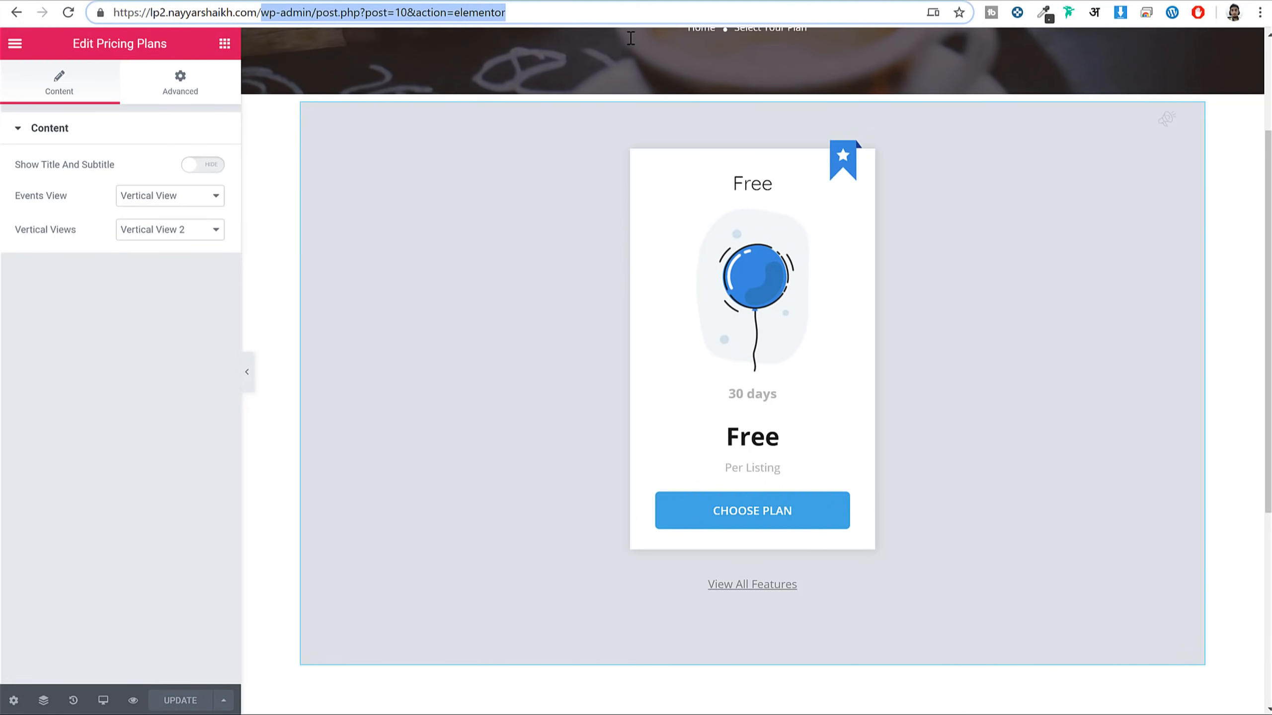
key("BackSpace")
key("Return")
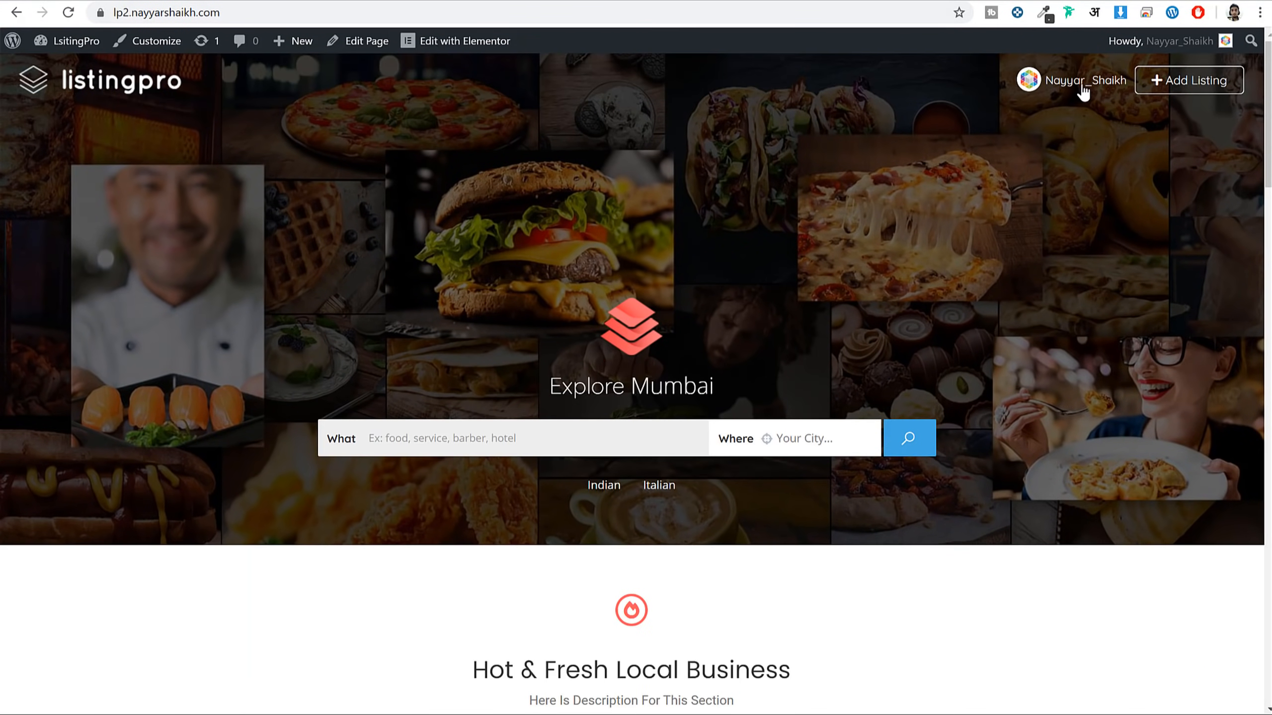
Browse the Submit Your Listing form, then open the demo site's Add Listing plan page
left_click(1201, 91)
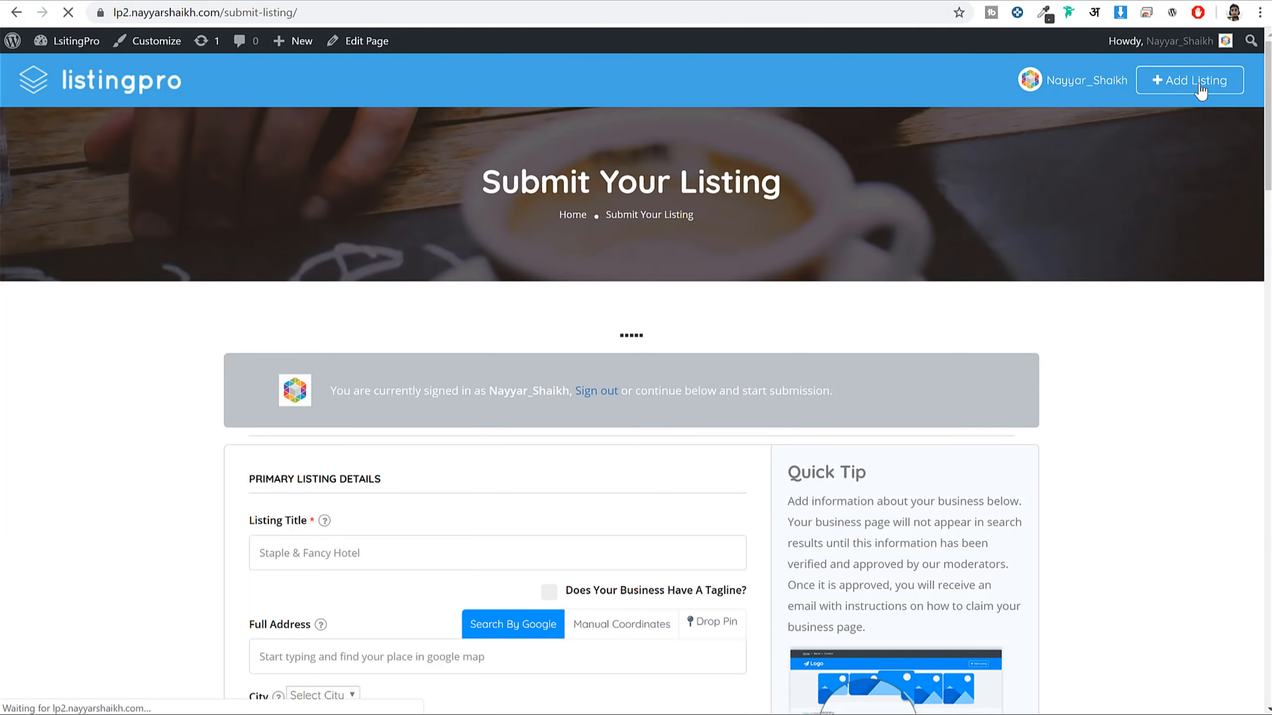
scroll(989, 233, "down", 3)
scroll(696, 483, "down", 5)
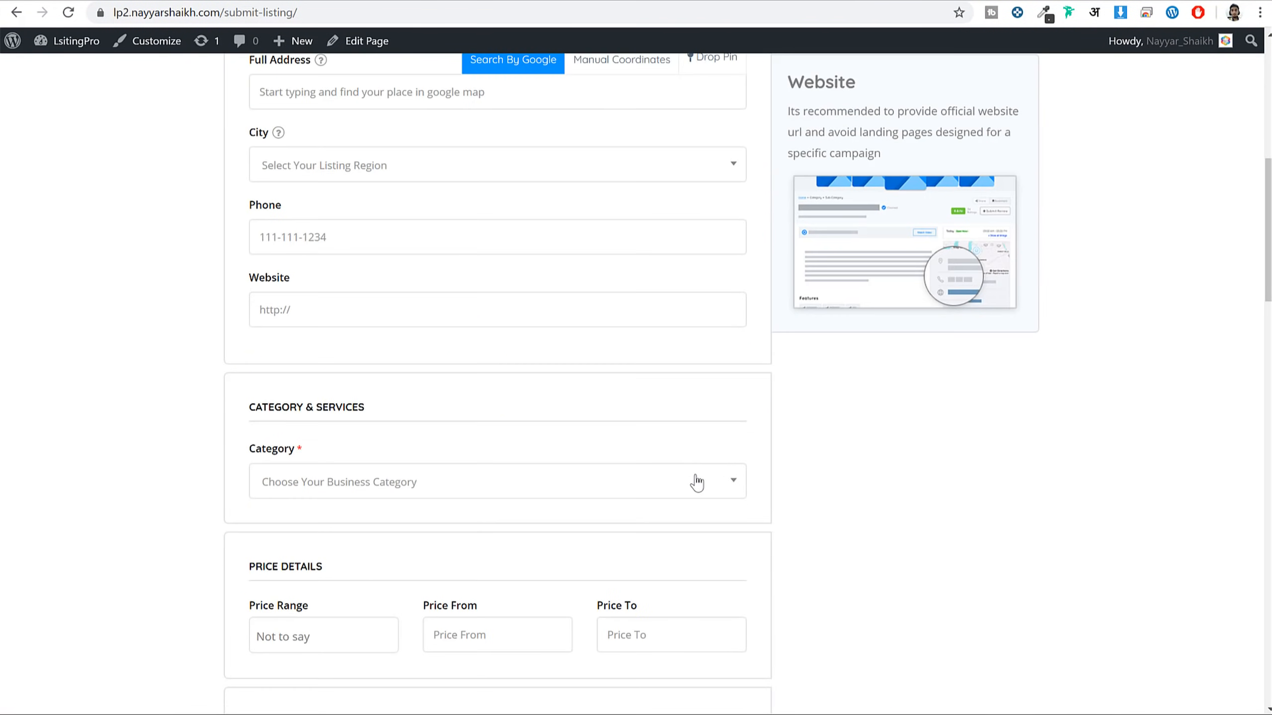
scroll(691, 488, "up", 10)
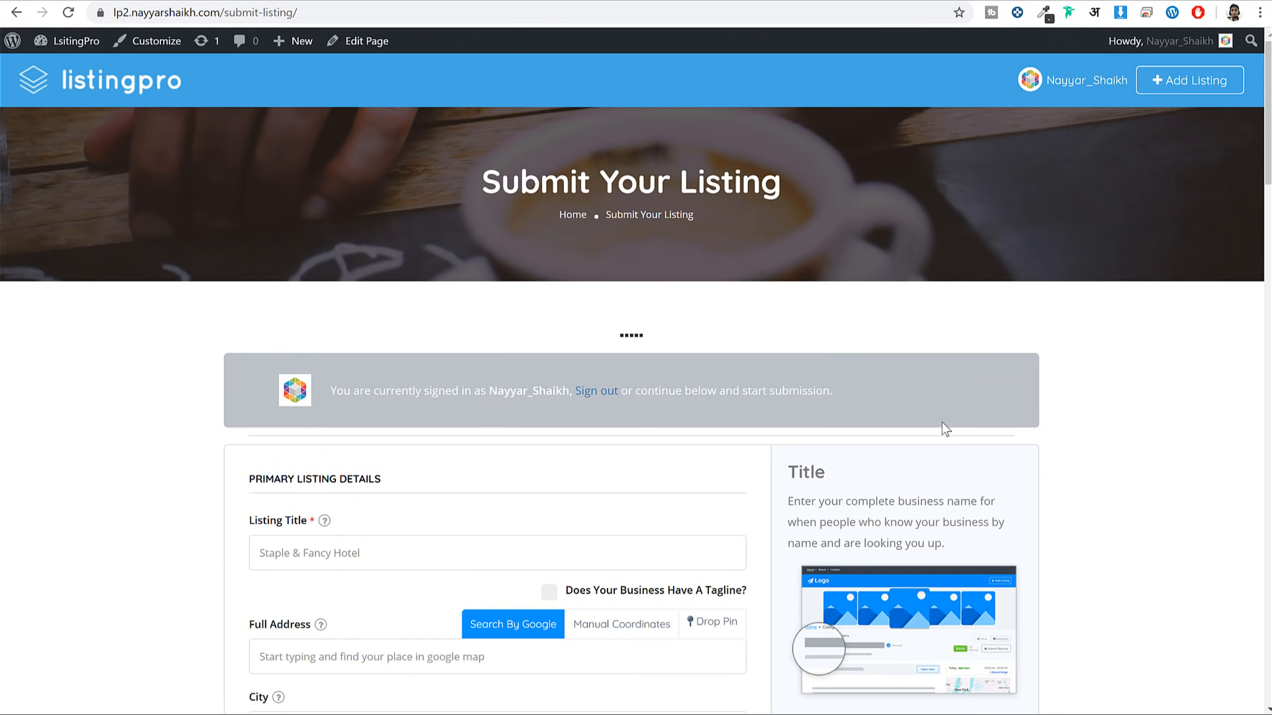
scroll(1026, 392, "down", 3)
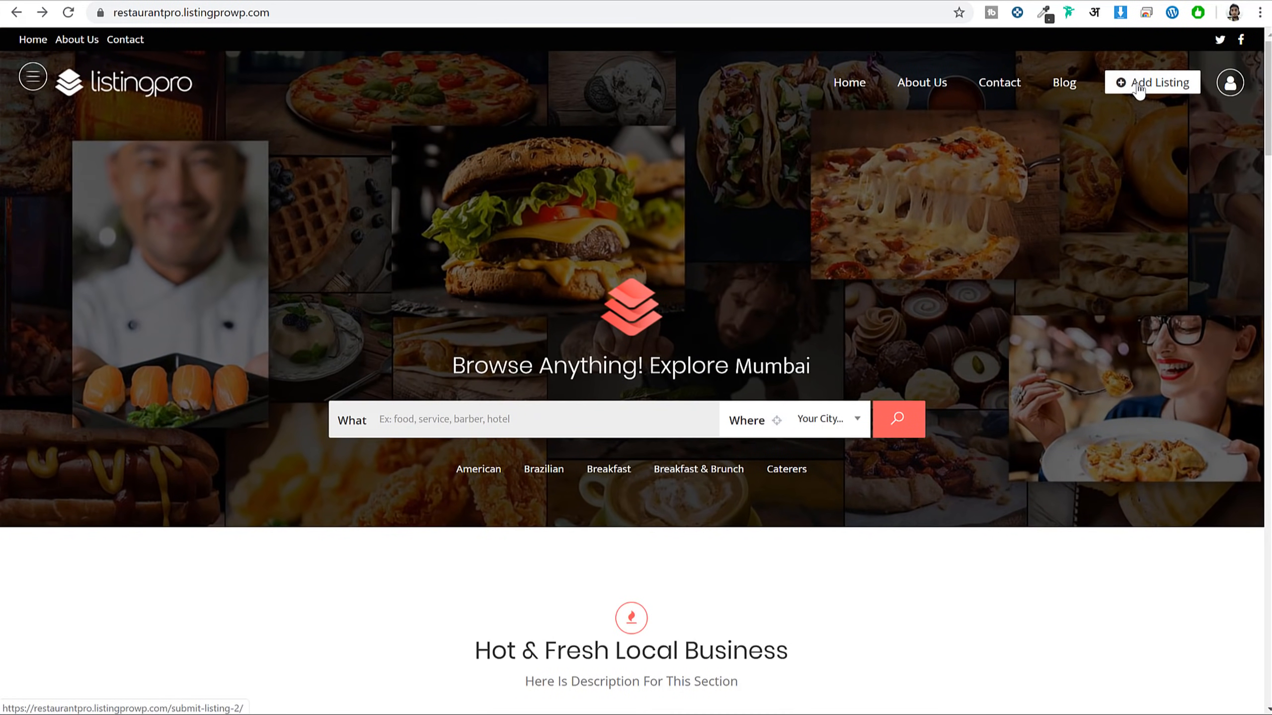
left_click(1139, 89)
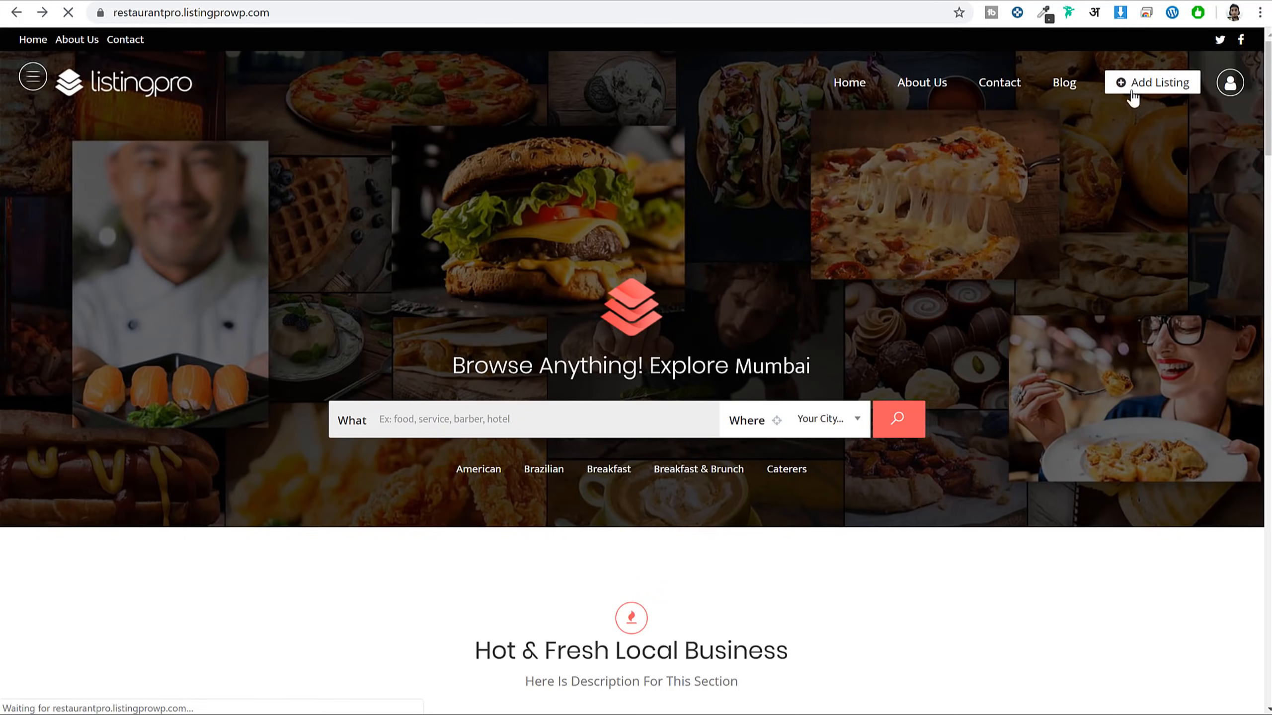
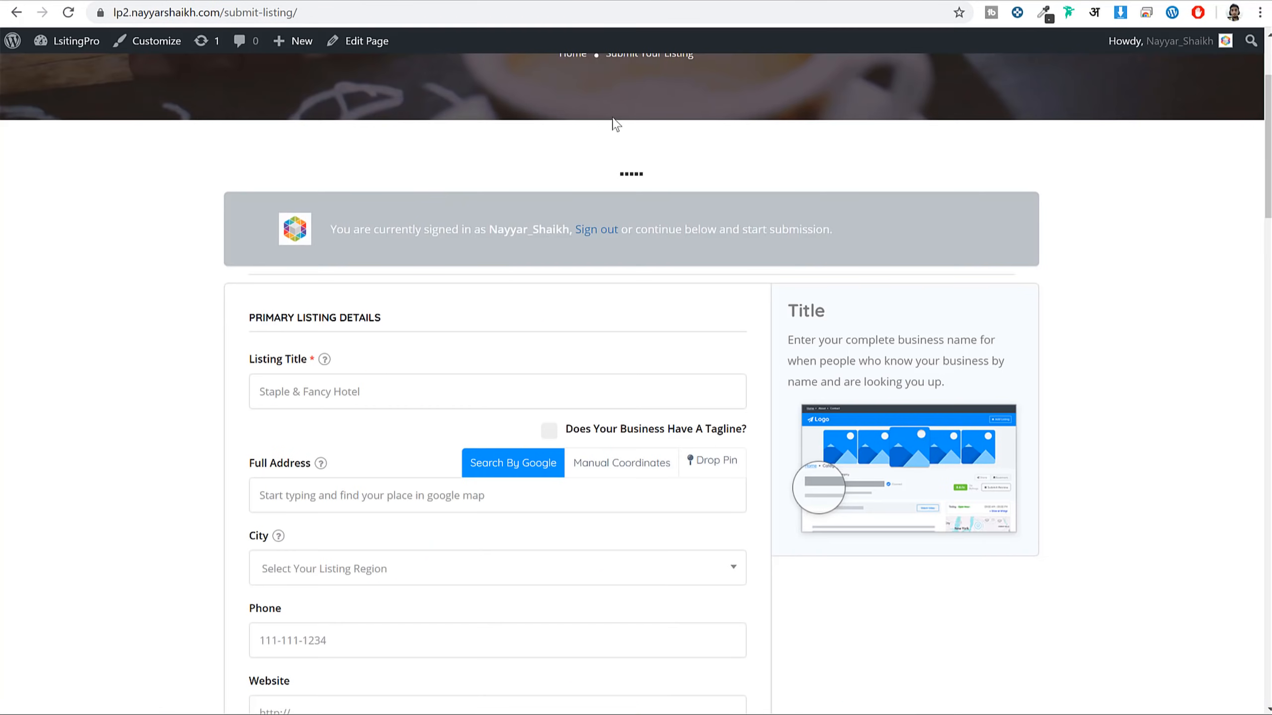
Scroll through the Submit Listing form and return to the Pricing Plan edit screen
scroll(1050, 317, "down", 18)
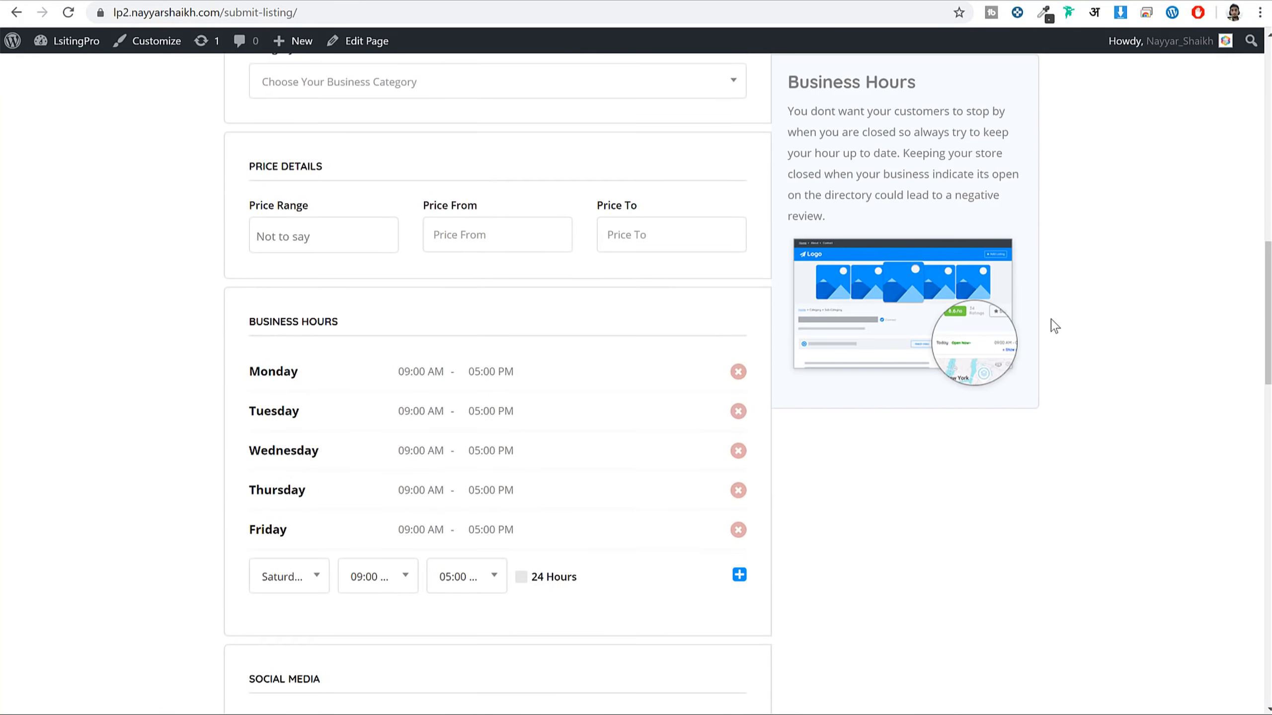
scroll(1055, 326, "up", 8)
scroll(1036, 313, "up", 10)
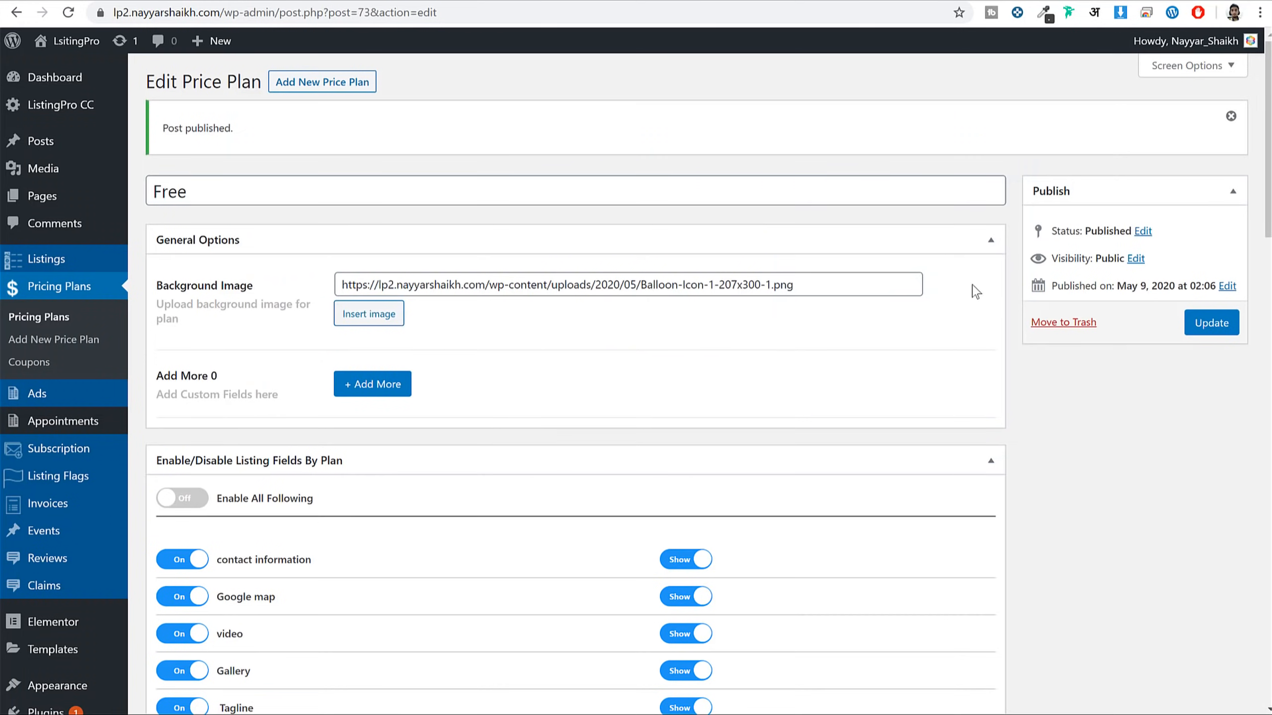
scroll(846, 338, "down", 15)
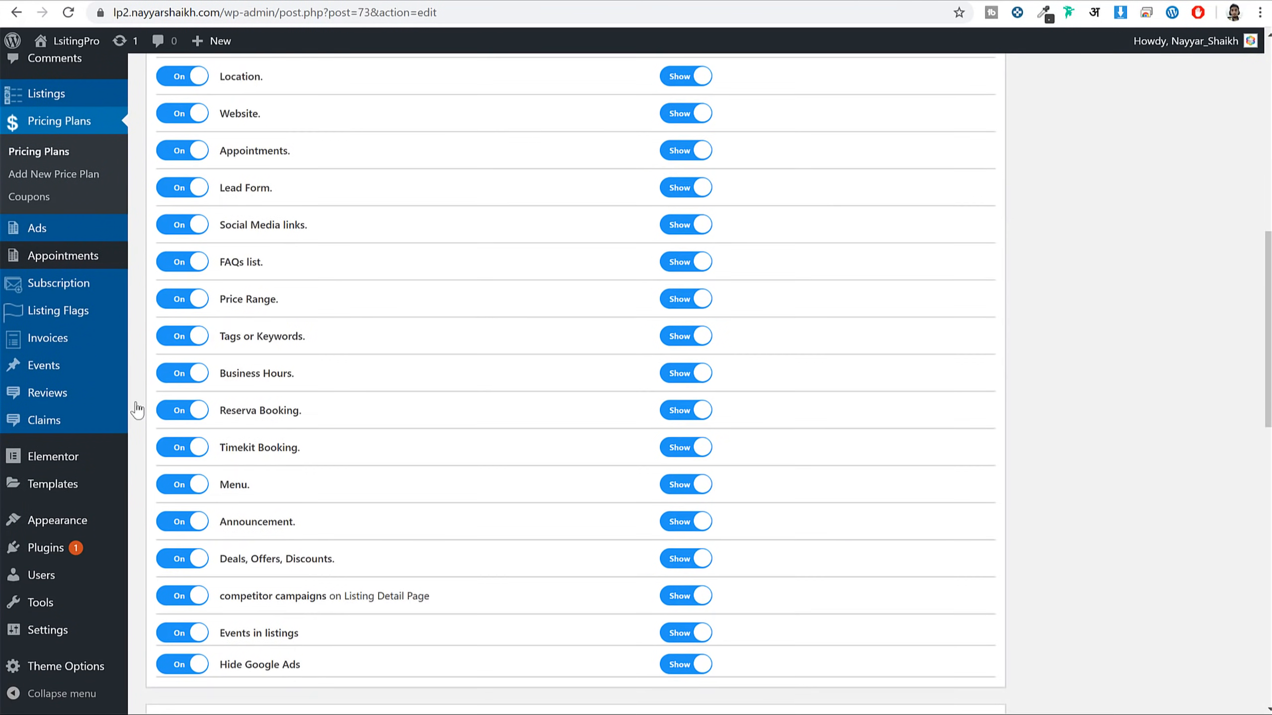
Set Paid Submission to Yes in ListingPro's Payment settings and save the changes
mouse_move(79, 673)
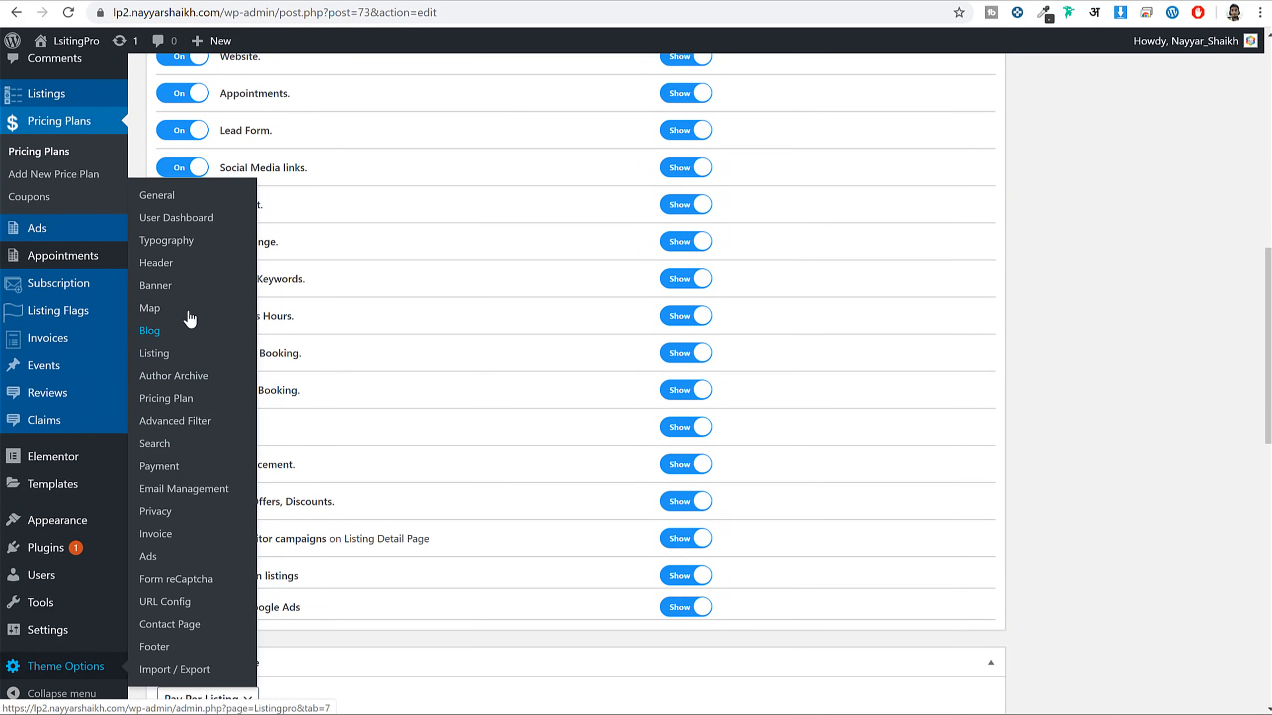
left_click(192, 468)
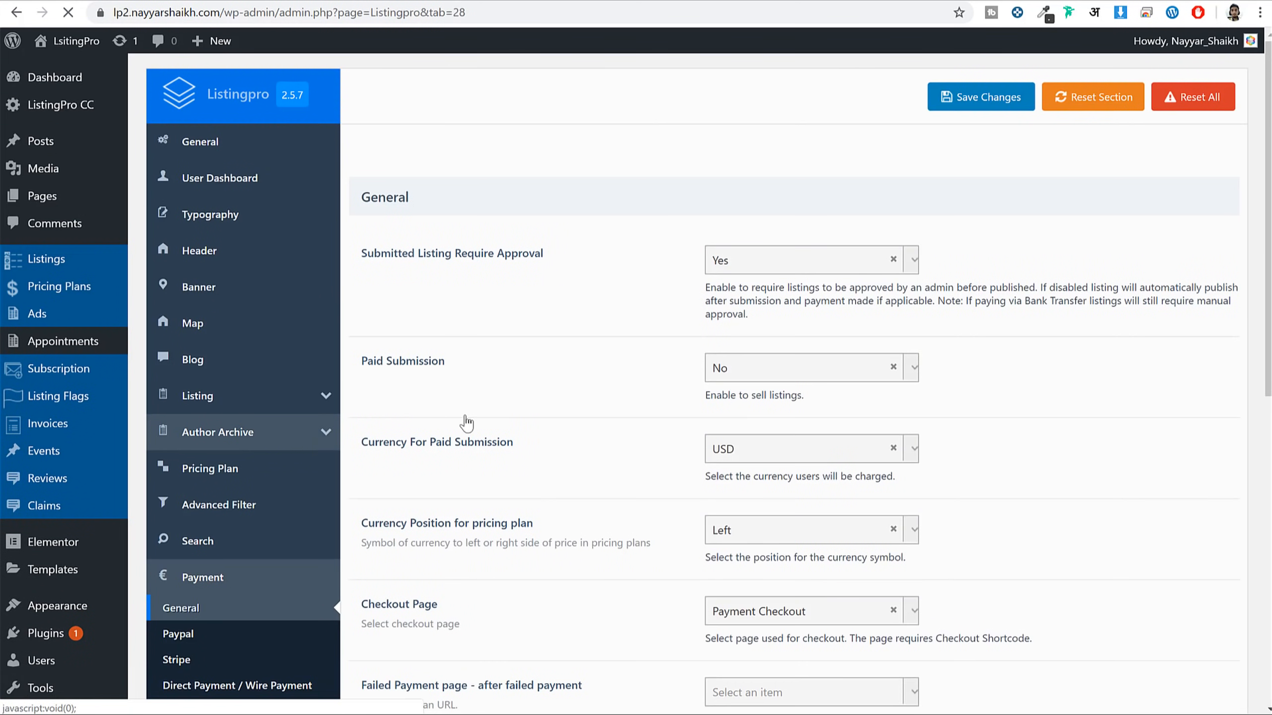
triple_click(453, 365)
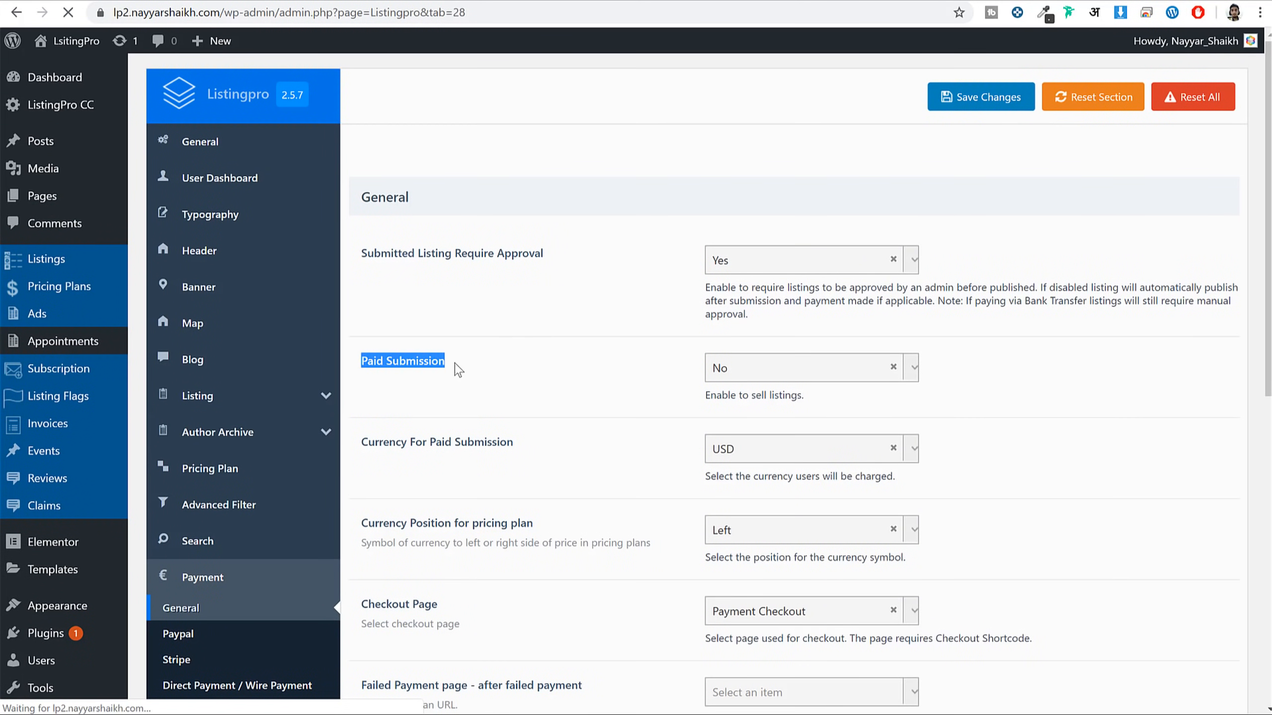
left_click(801, 373)
left_click(764, 450)
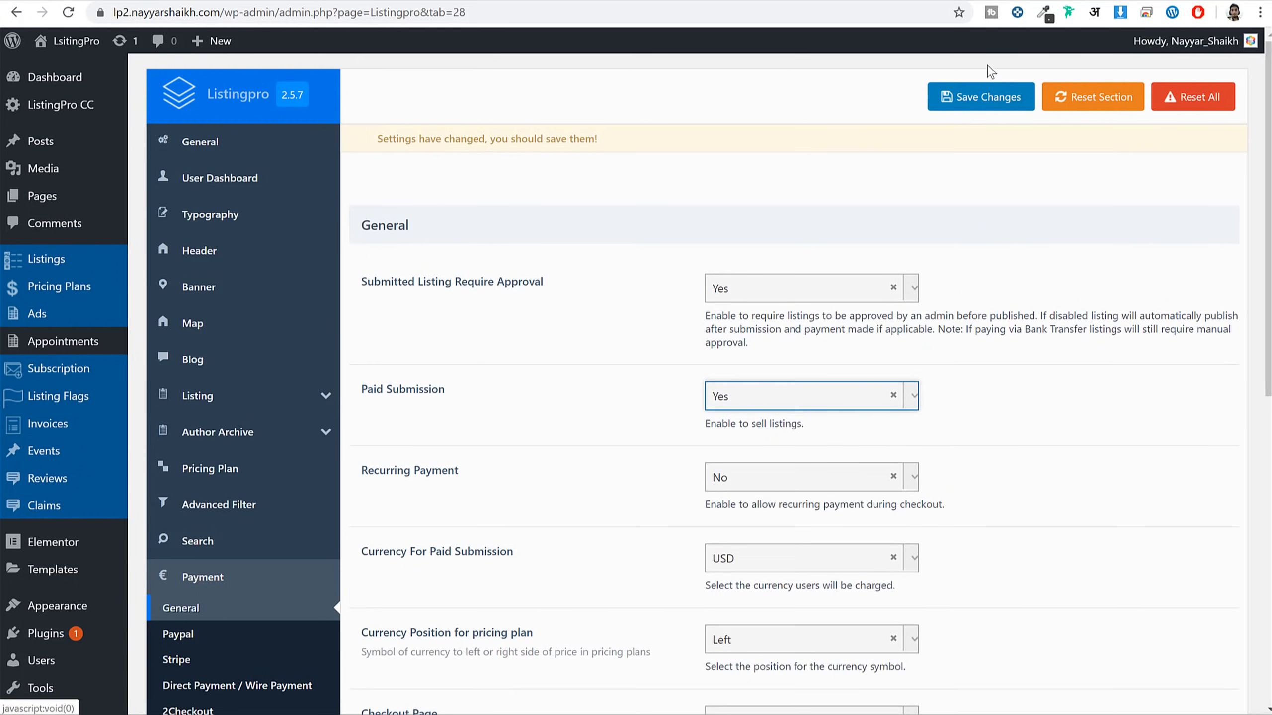
left_click(981, 97)
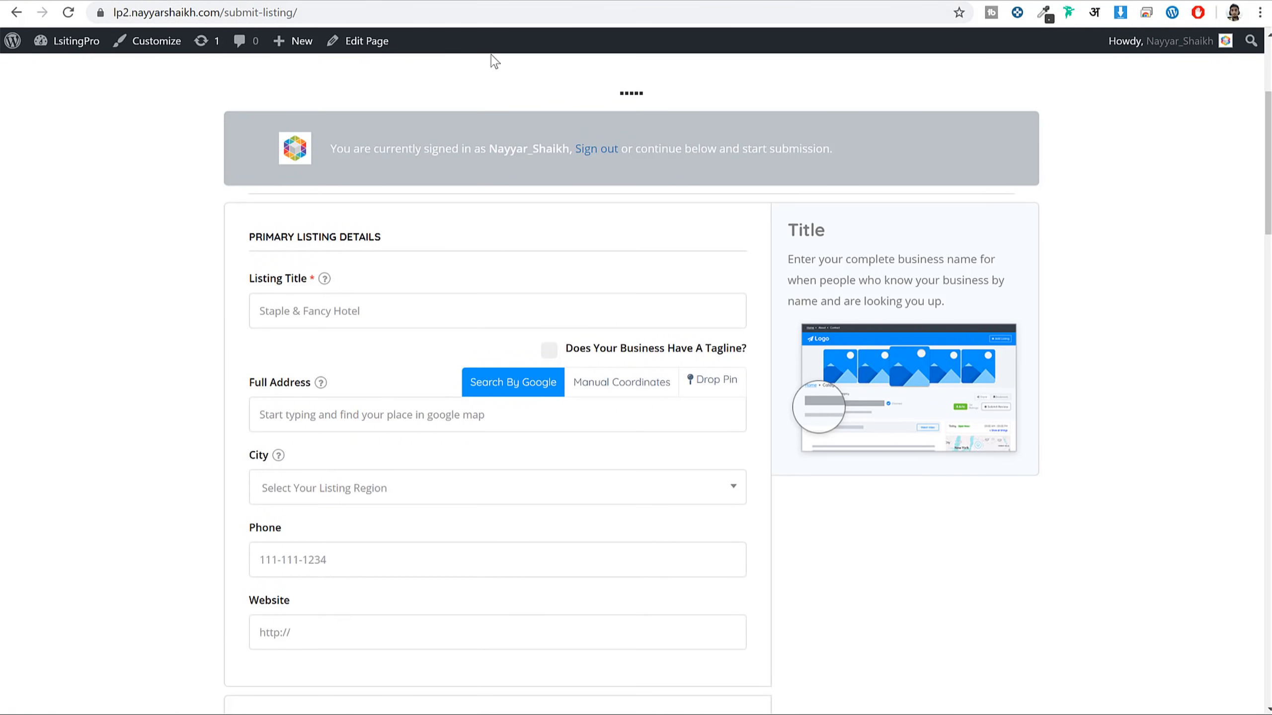
scroll(394, 277, "up", 5)
From the homepage, start Add Listing and choose the Free plan to reach the submission form
left_click(162, 91)
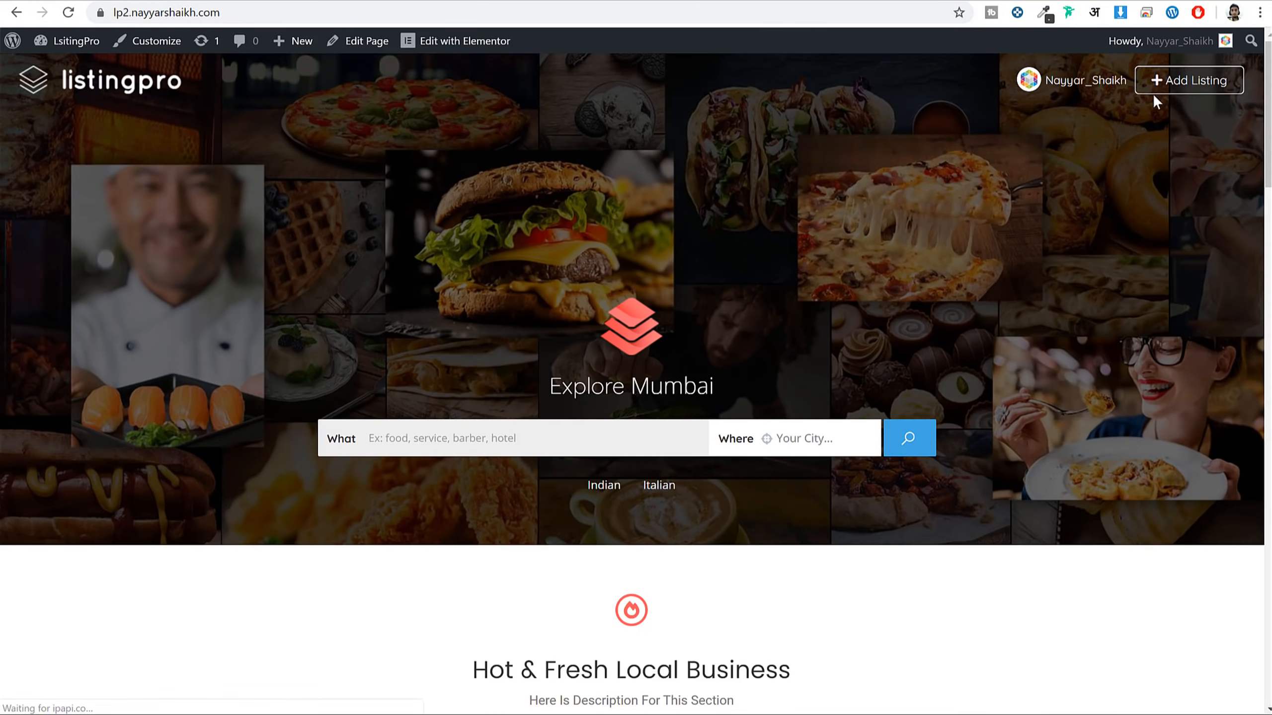
left_click(1166, 88)
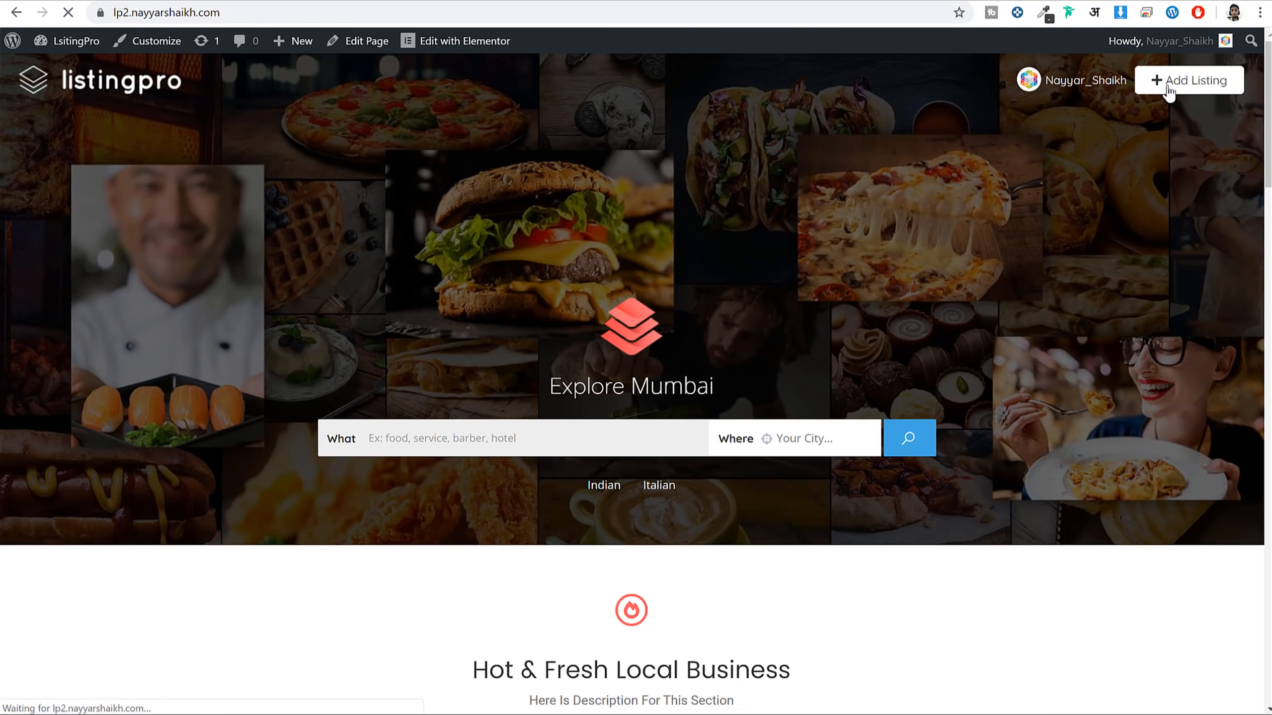
scroll(951, 336, "down", 3)
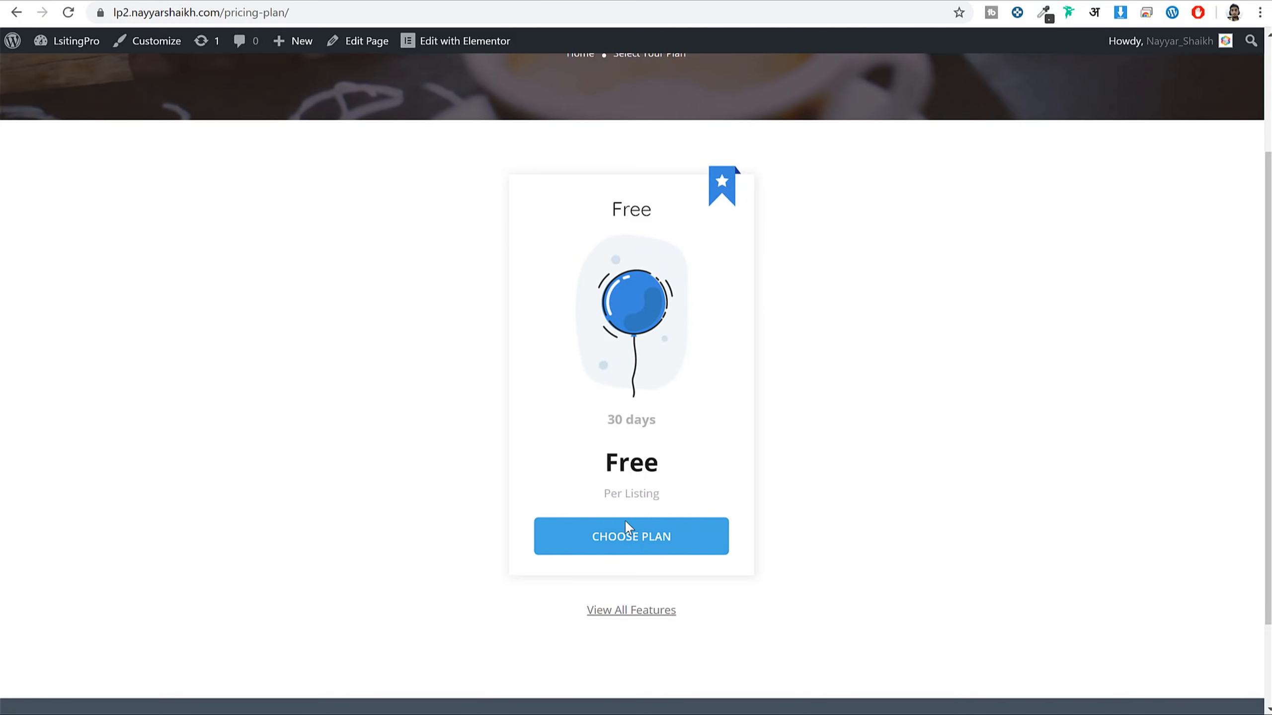
left_click(633, 537)
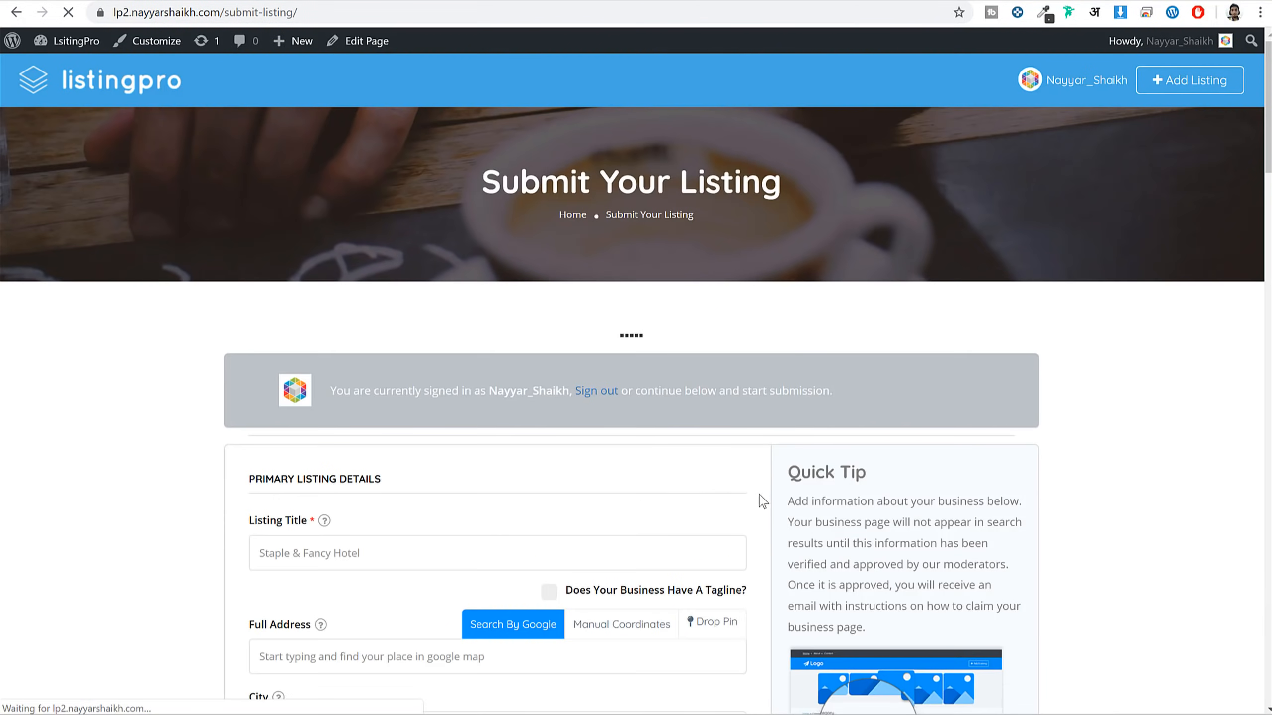
scroll(766, 498, "down", 10)
scroll(639, 494, "down", 20)
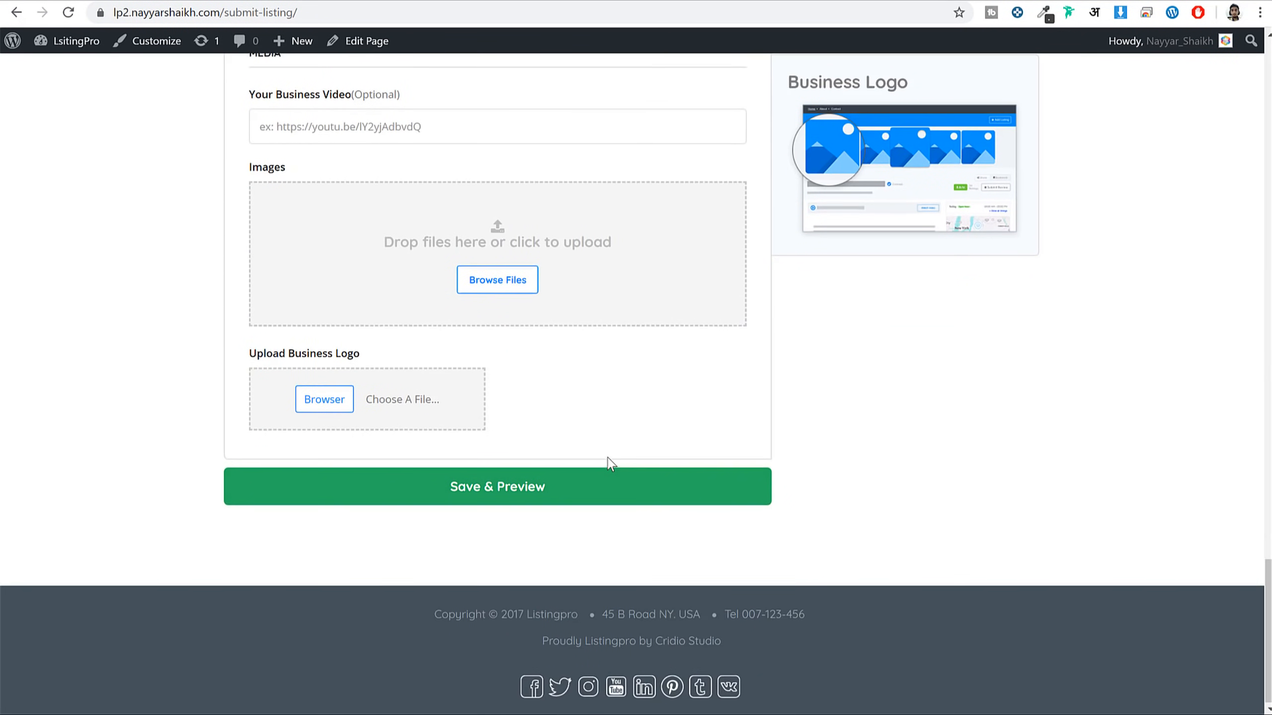
scroll(429, 423, "up", 2)
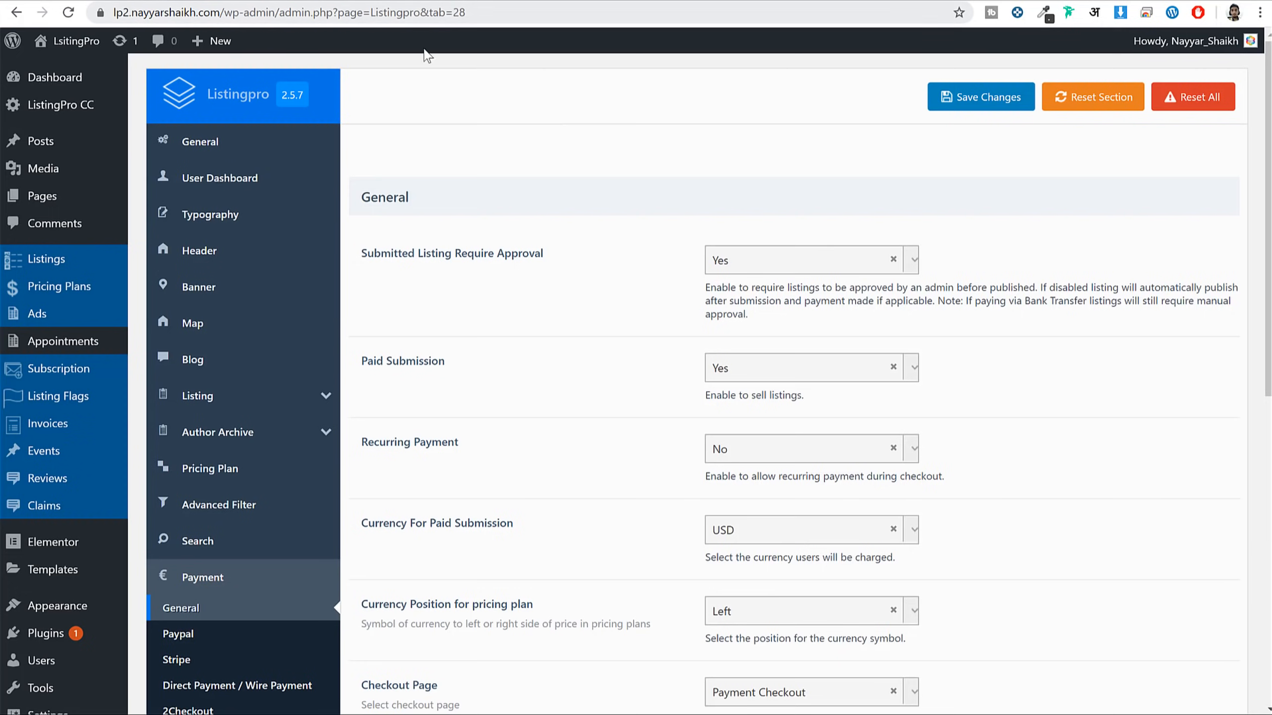
Keep USD as the submission currency and set the Failed Payment page to Payment Fail
scroll(976, 354, "down", 3)
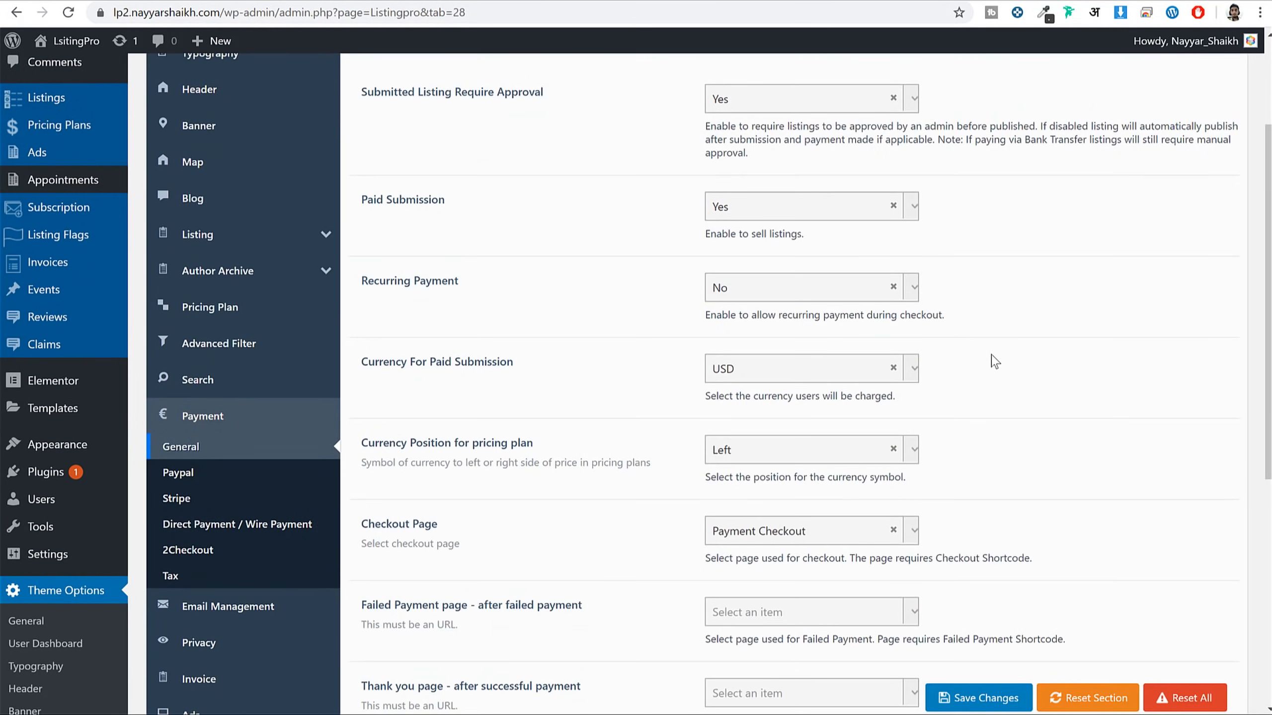
scroll(598, 320, "up", 3)
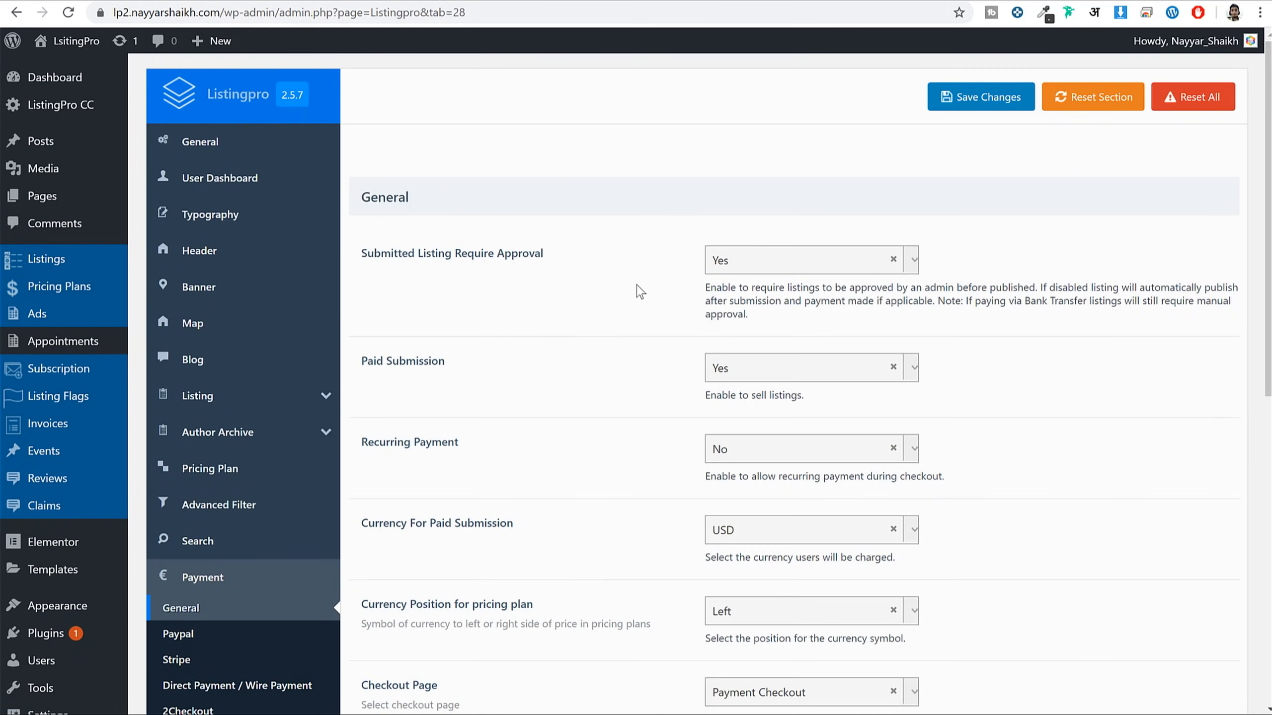
scroll(634, 387, "down", 5)
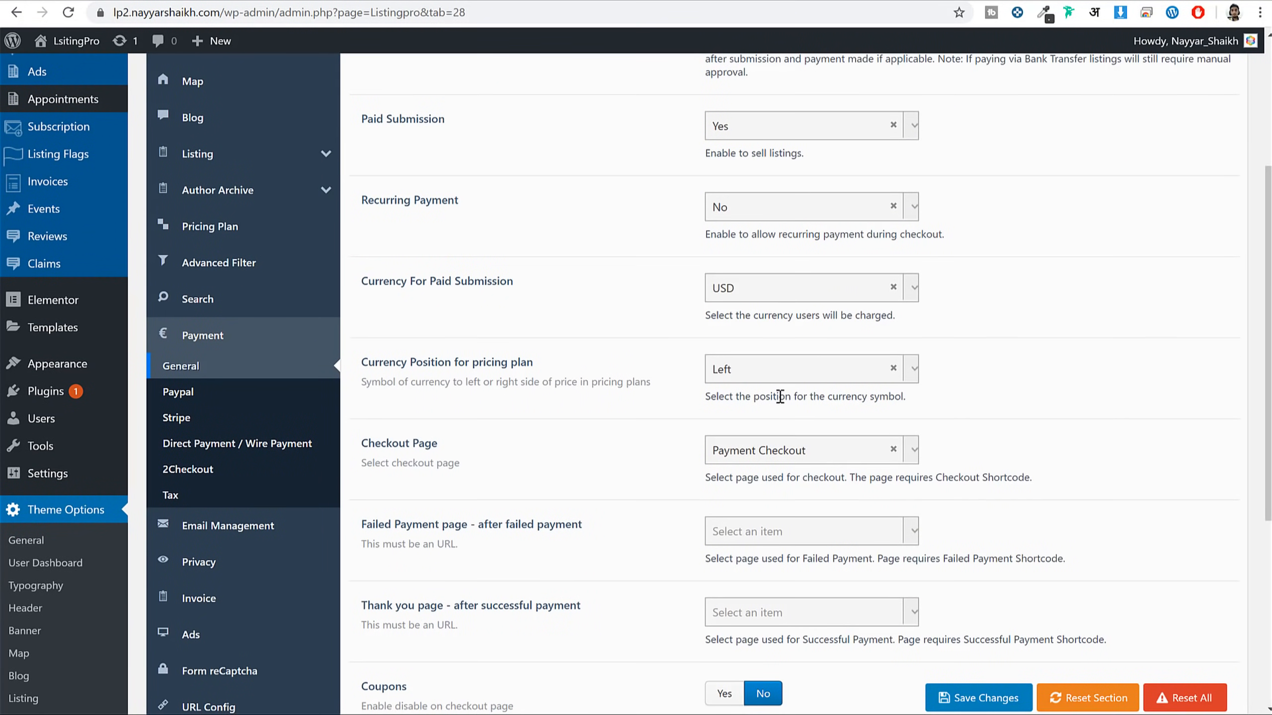
left_click(764, 288)
left_click(674, 296)
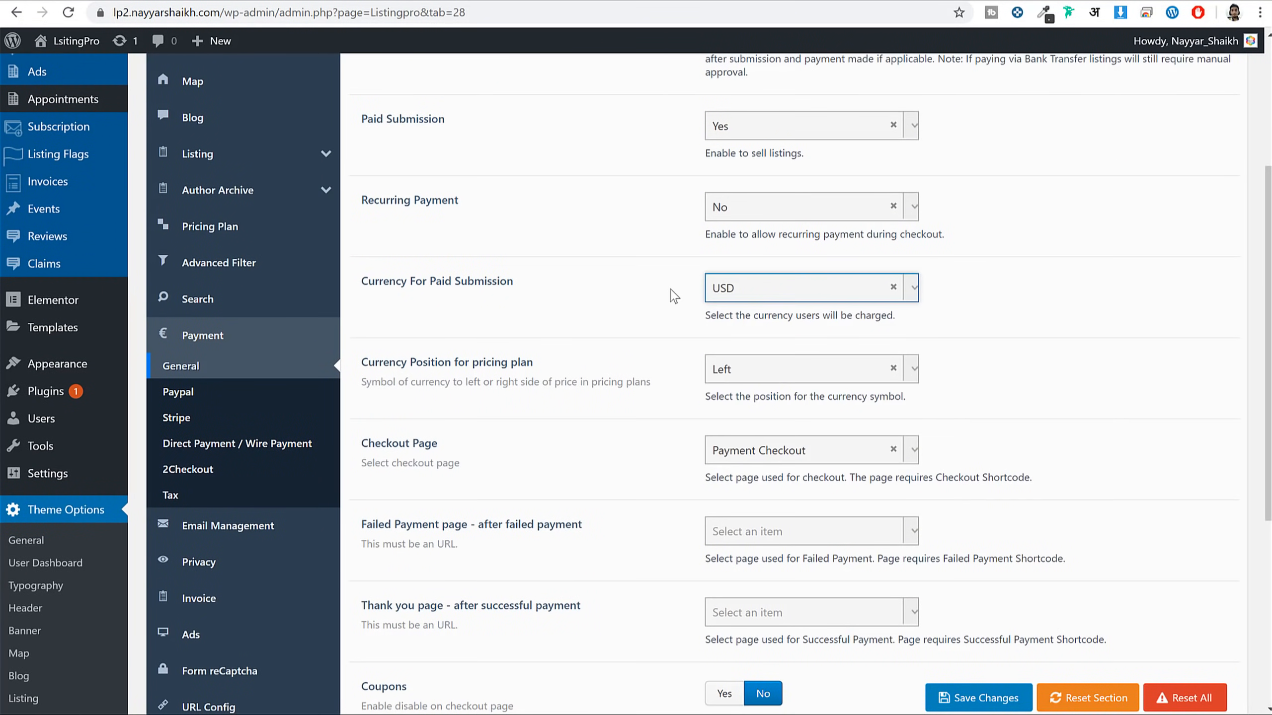
scroll(977, 326, "down", 3)
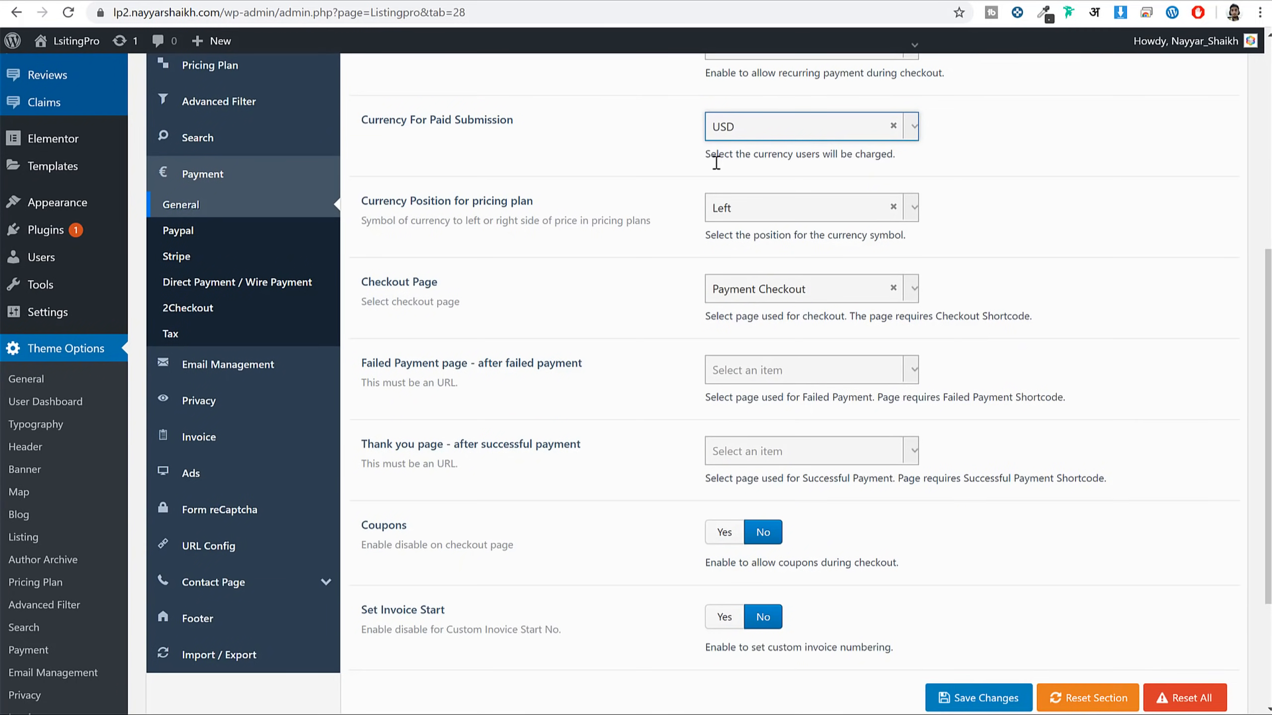
scroll(956, 248, "down", 3)
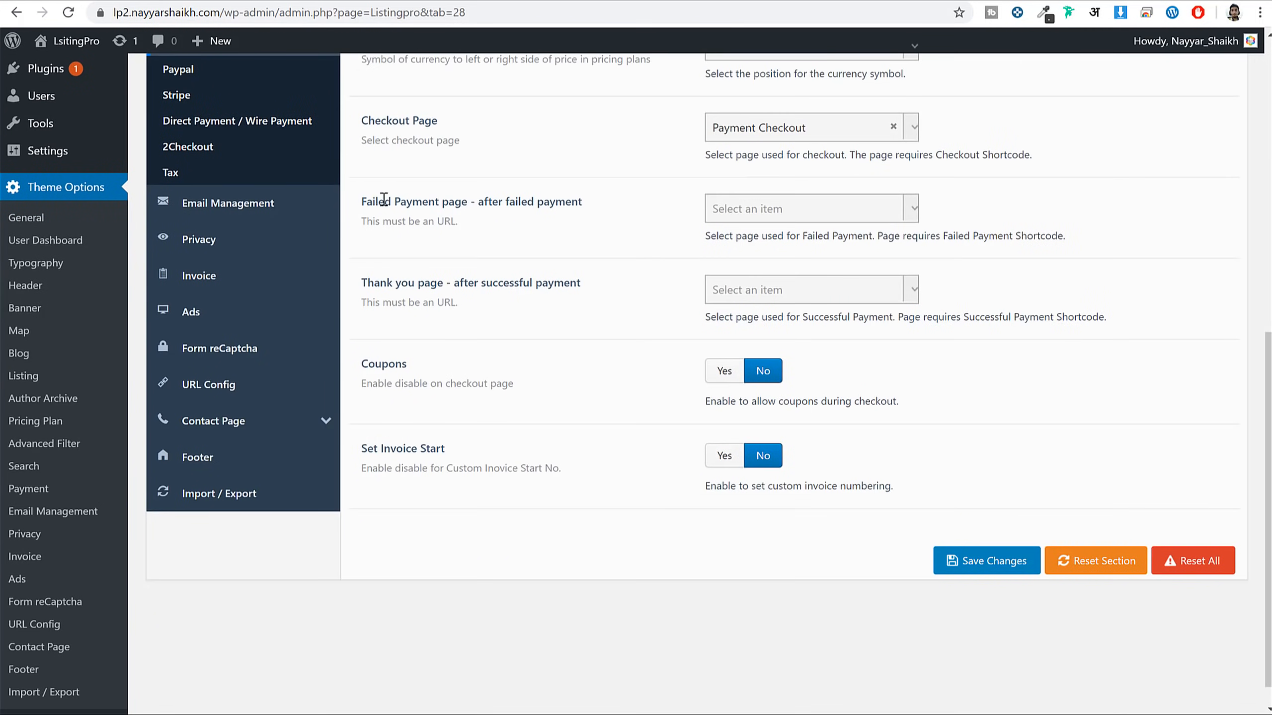
left_click_drag(376, 201, 484, 201)
left_click_drag(386, 283, 514, 283)
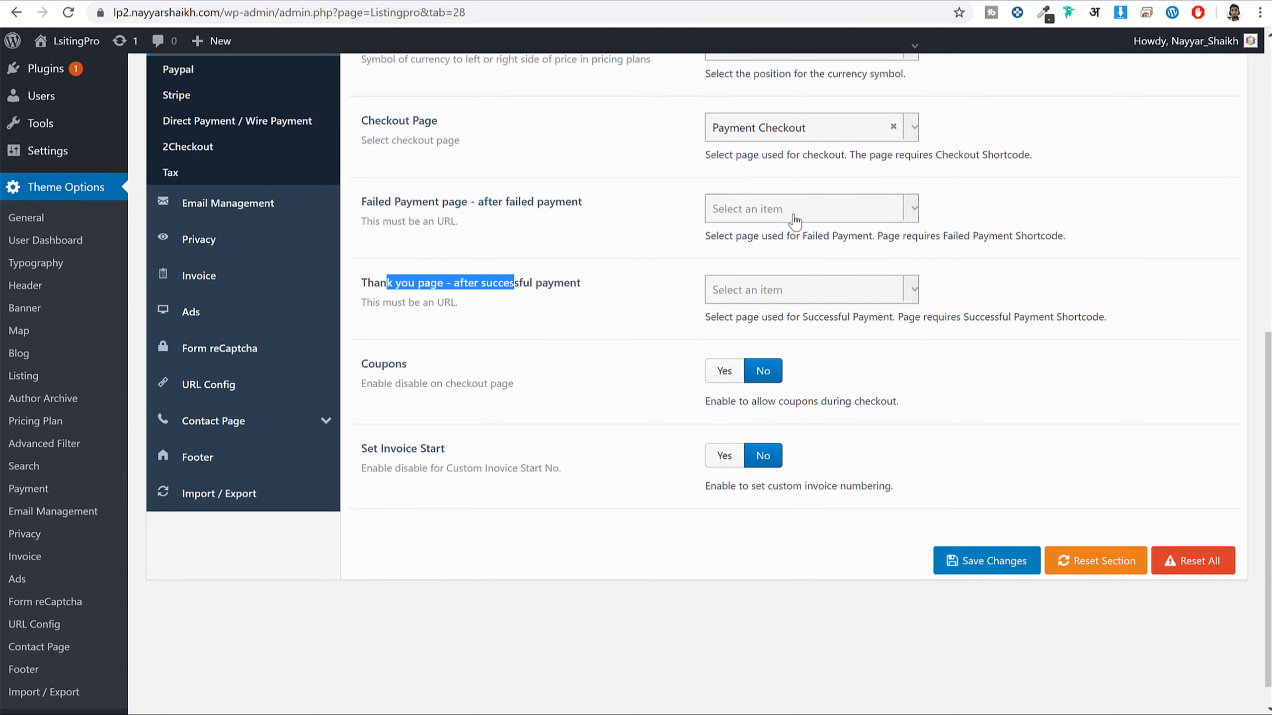
left_click(793, 216)
scroll(809, 382, "down", 1)
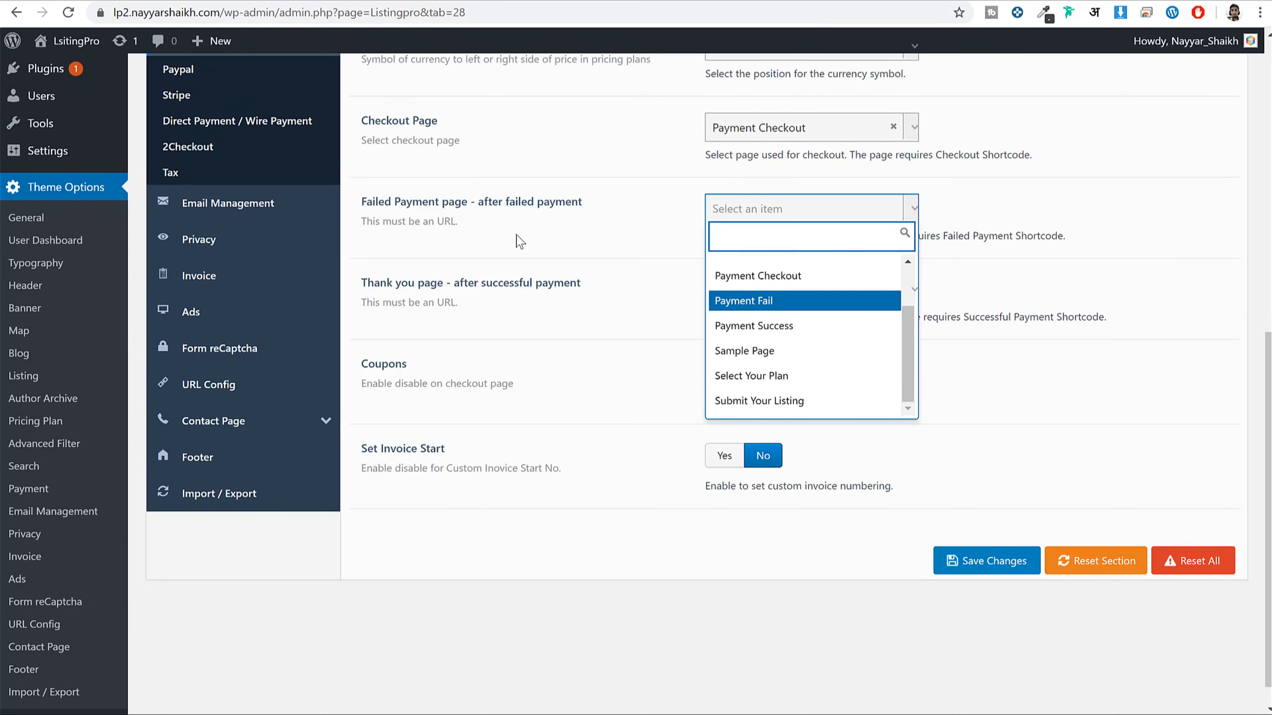
left_click(726, 305)
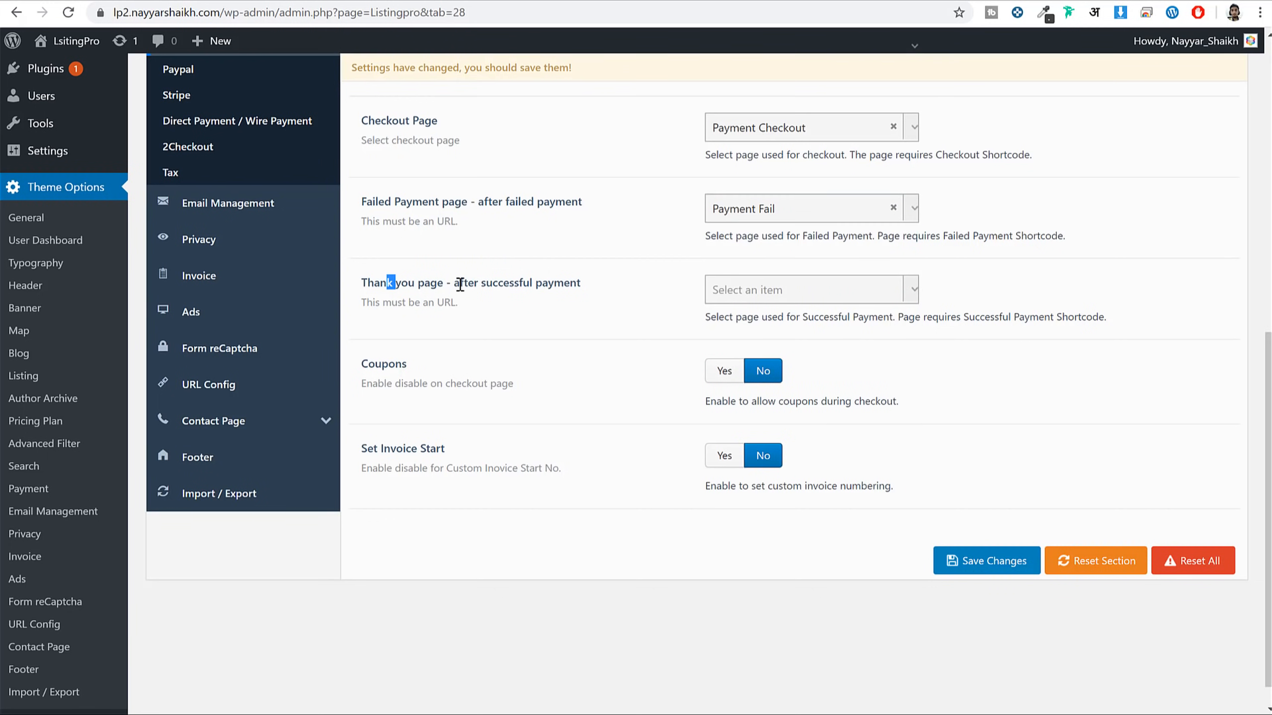
Set the Thank you page to Payment Success and save the payment settings
left_click_drag(386, 283, 545, 284)
left_click_drag(465, 285, 581, 285)
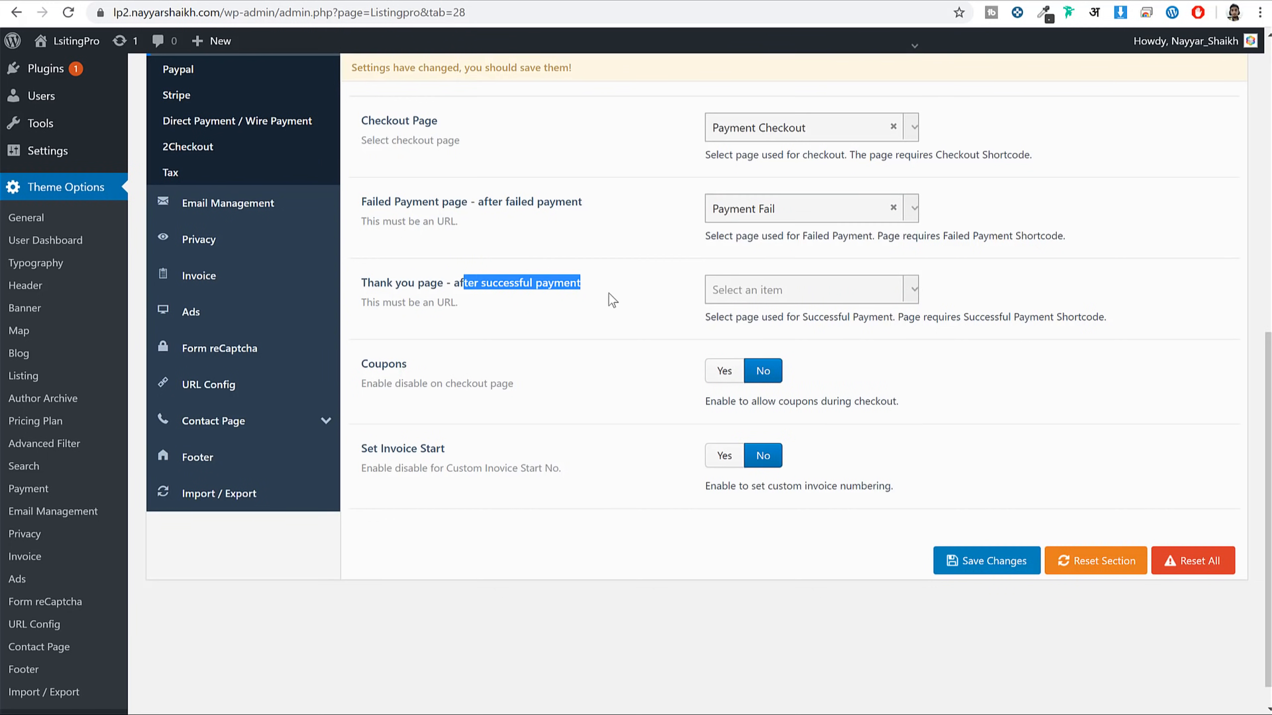
left_click(754, 299)
scroll(804, 441, "down", 4)
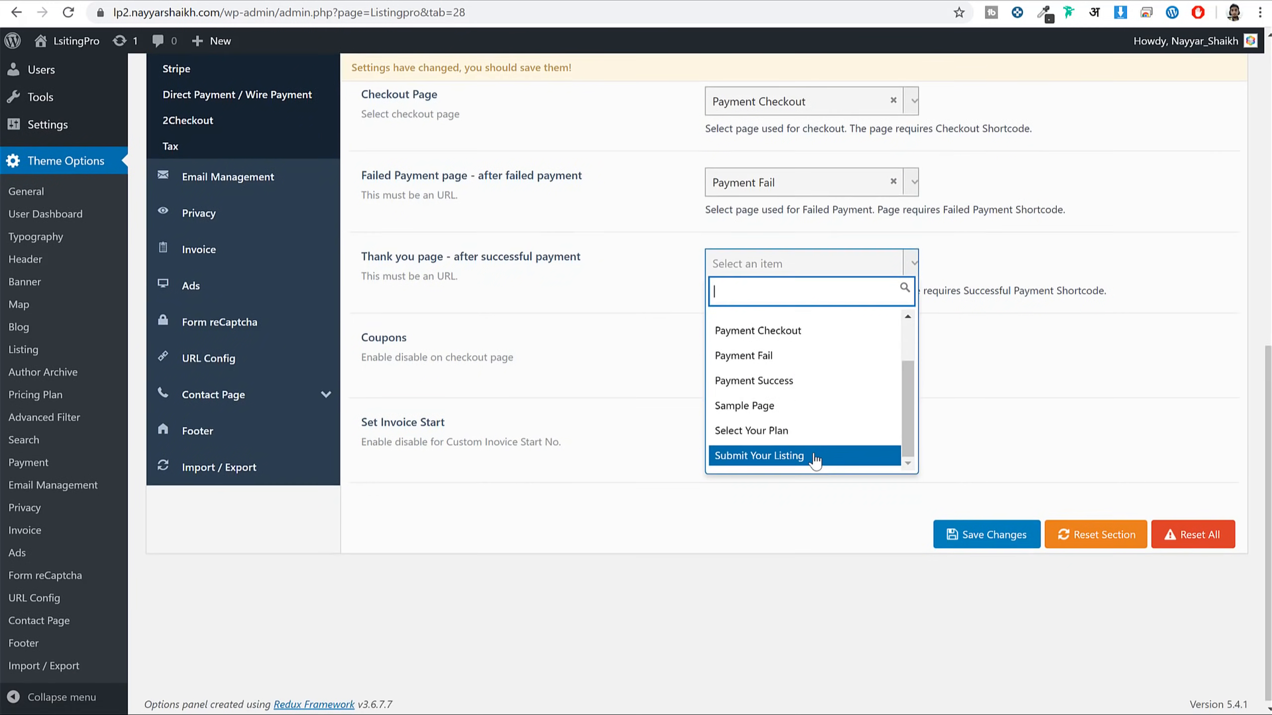
scroll(815, 461, "up", 5)
left_click(1066, 420)
scroll(1066, 419, "down", 3)
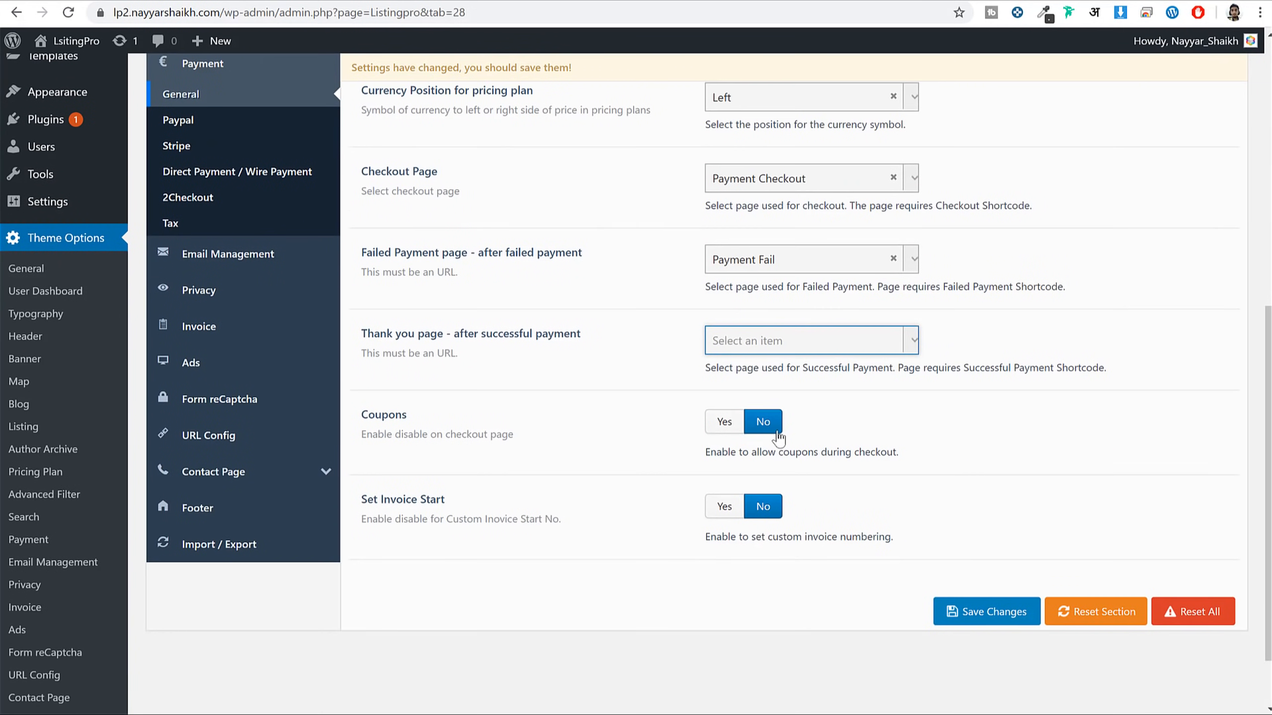
left_click(779, 342)
scroll(804, 451, "down", 3)
left_click(806, 458)
left_click(982, 610)
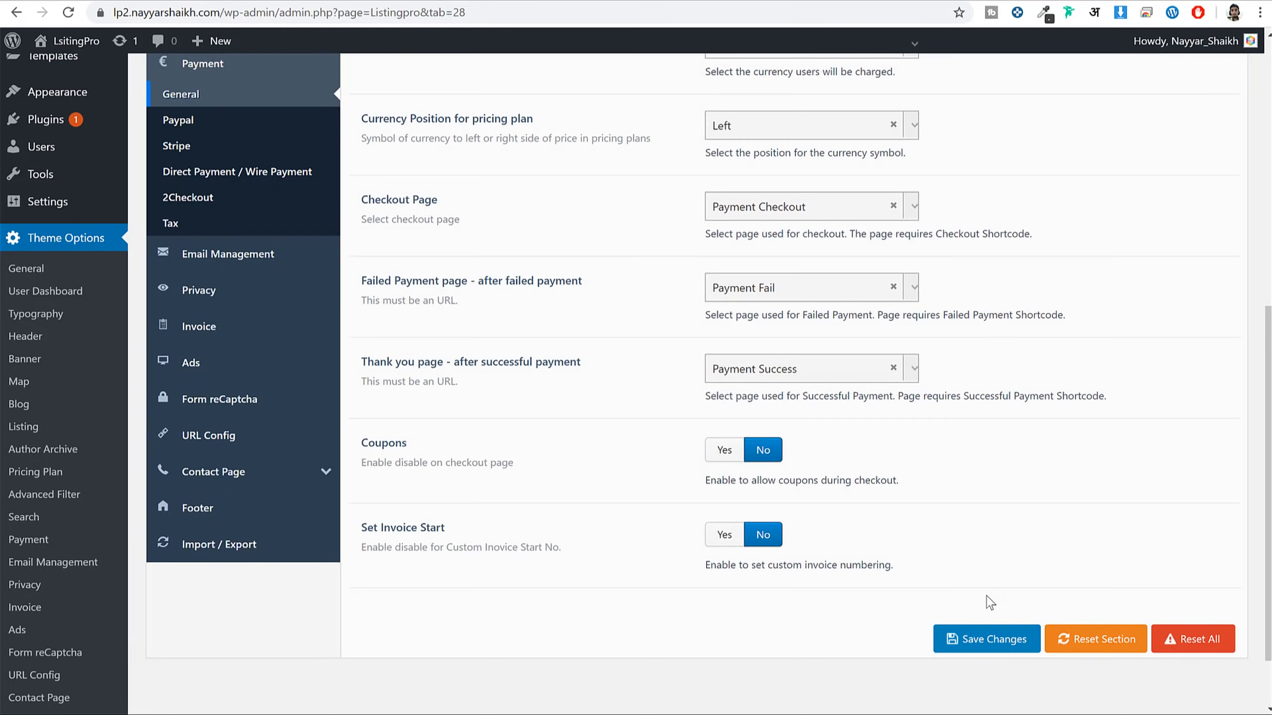
scroll(1128, 475, "up", 10)
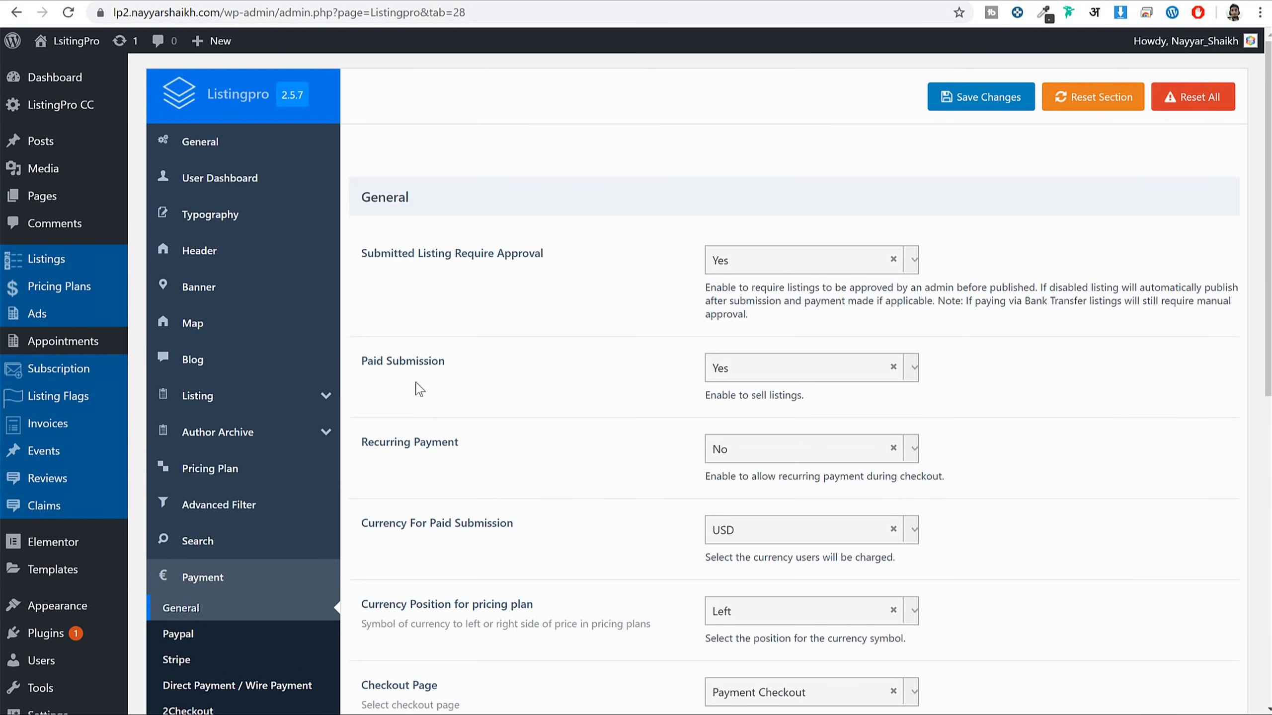
scroll(600, 396, "down", 5)
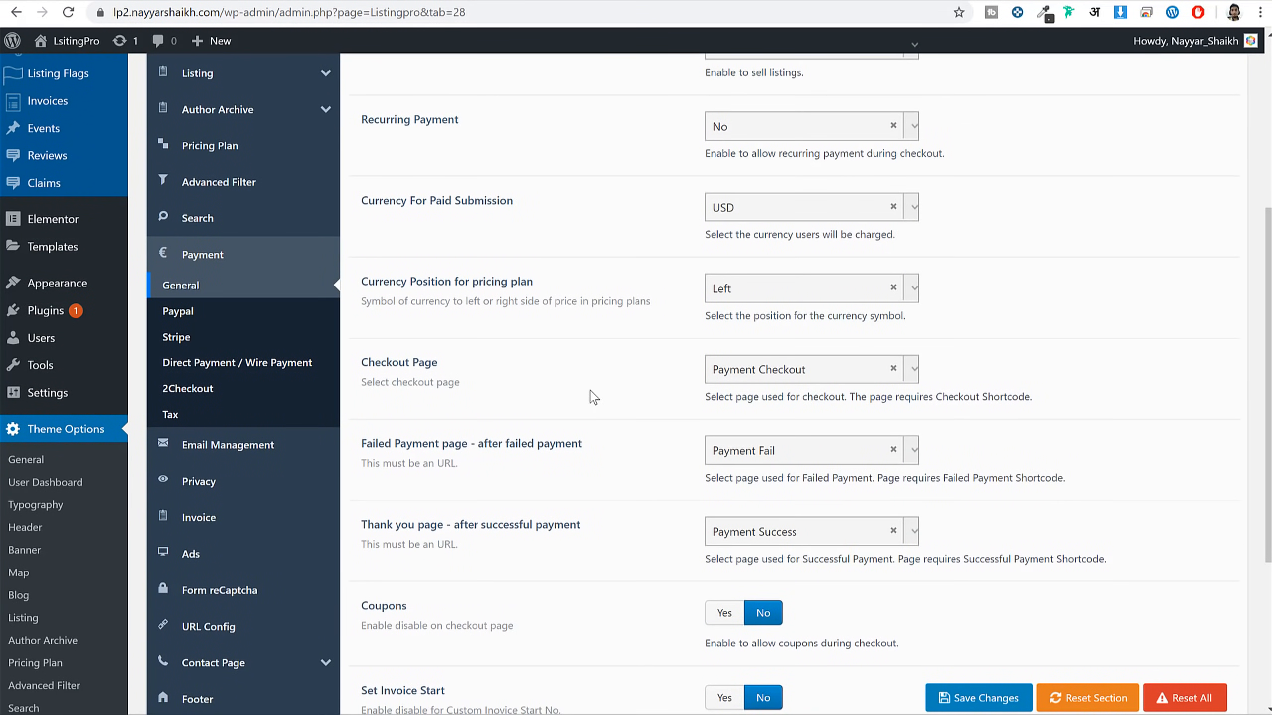
Enable PayPal payments and set the PayPal API type to Live
left_click(228, 311)
scroll(708, 311, "down", 5)
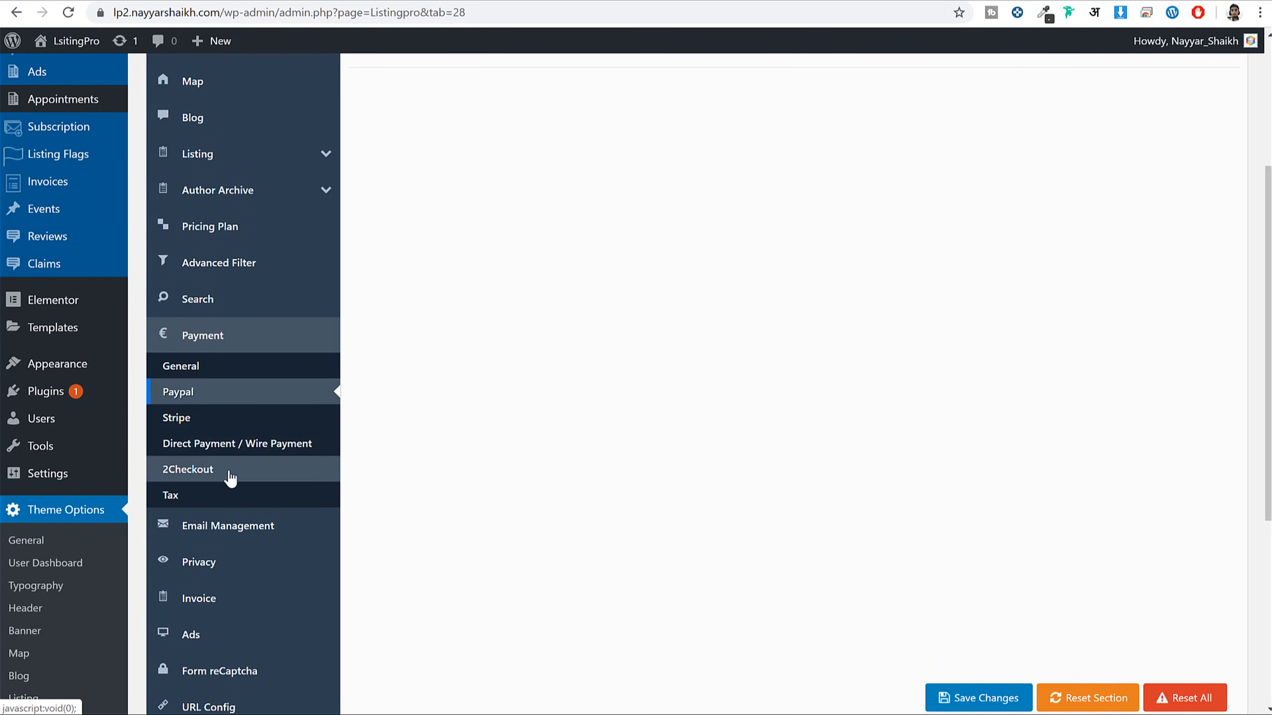
scroll(392, 481, "up", 5)
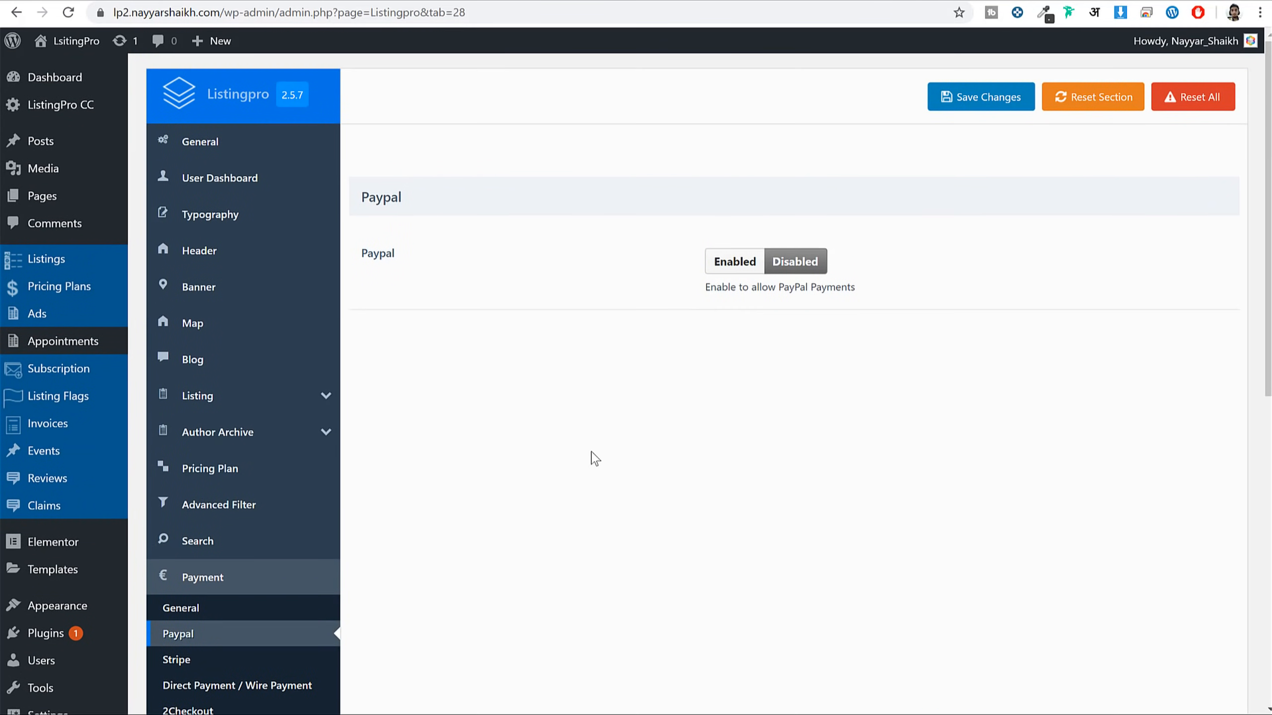
scroll(606, 454, "down", 3)
scroll(718, 412, "up", 3)
left_click(733, 261)
scroll(923, 421, "down", 5)
left_click(749, 102)
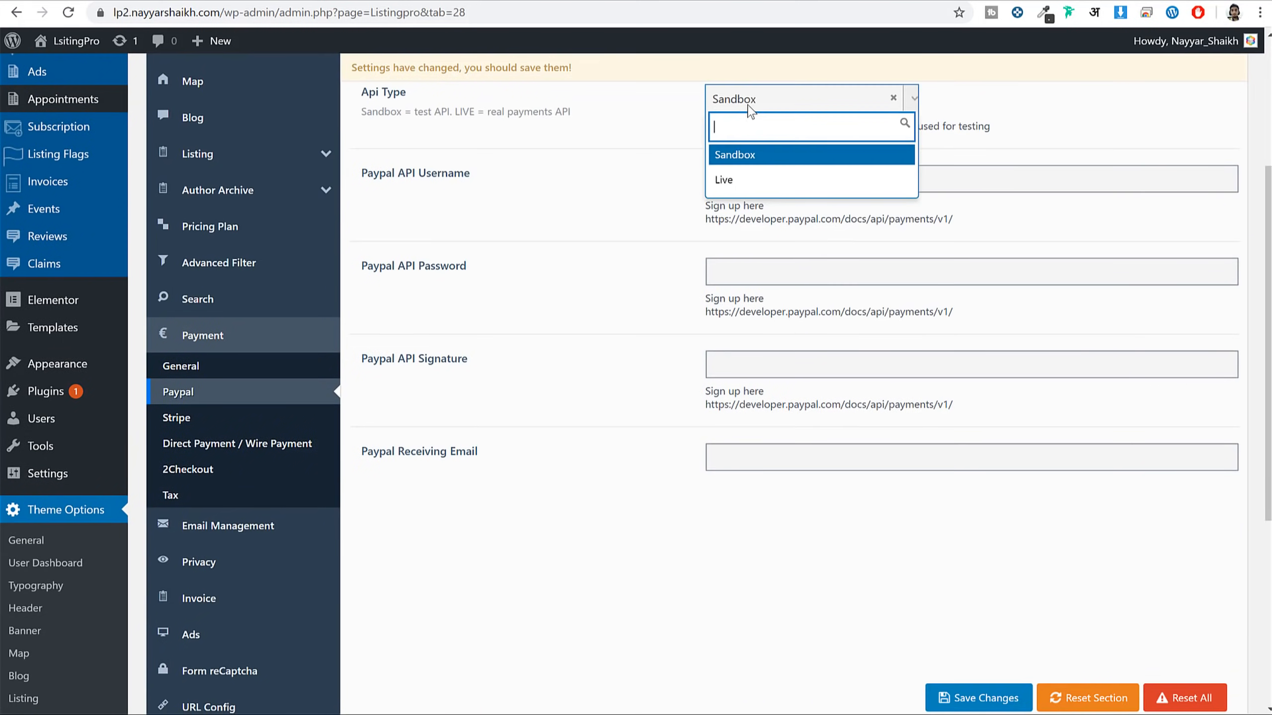
left_click(752, 180)
Point out the PayPal API Username and API Password fields, then open a new browser tab
scroll(852, 276, "up", 5)
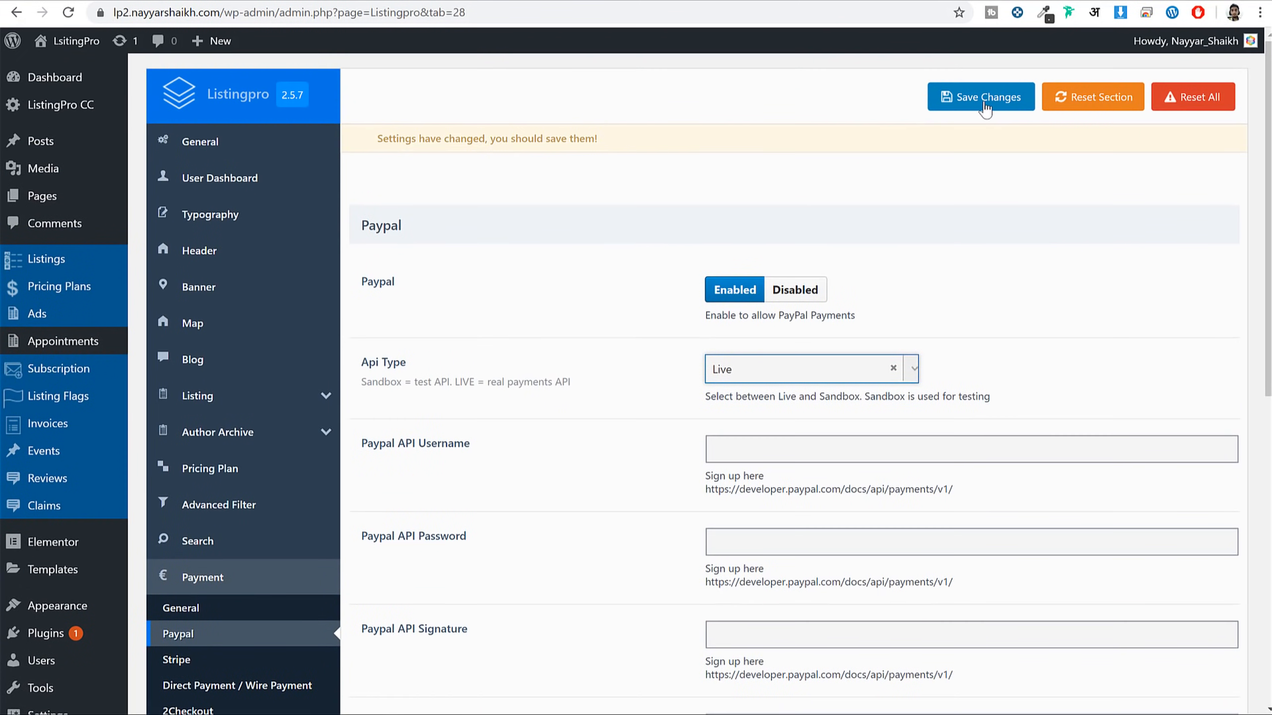
scroll(991, 231, "down", 3)
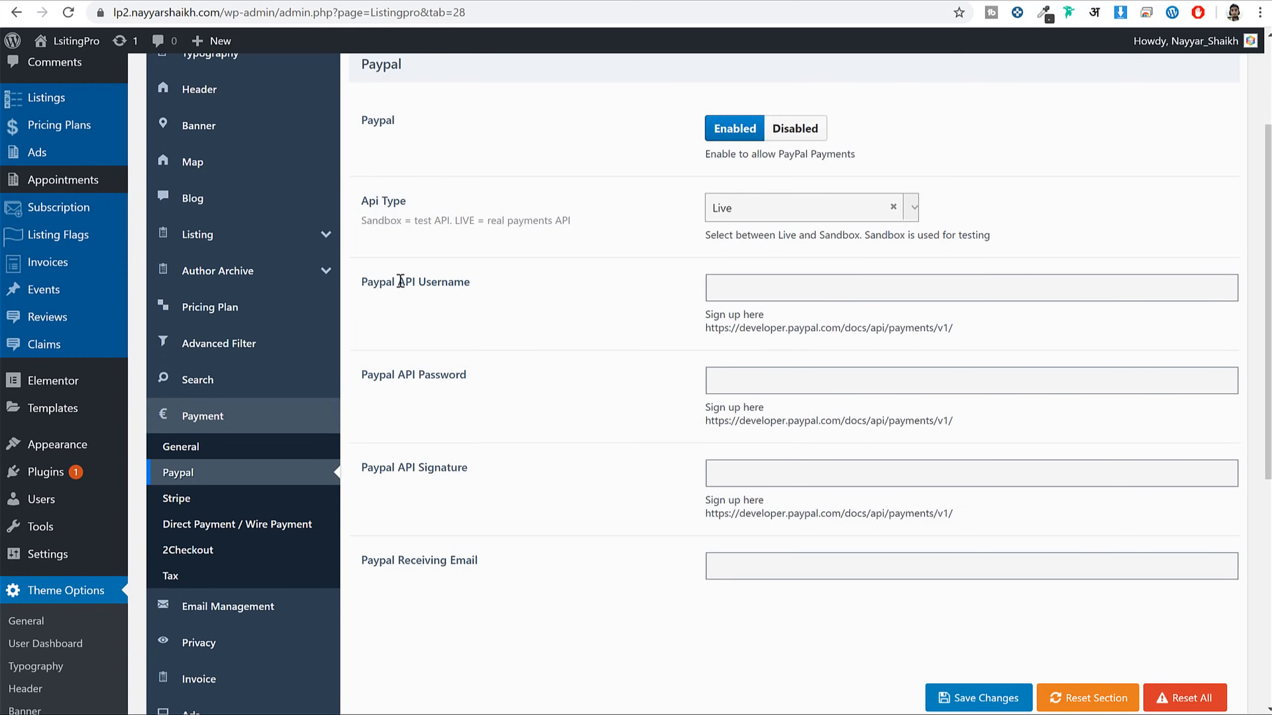
left_click_drag(400, 282, 485, 285)
left_click_drag(406, 377, 466, 376)
scroll(666, 281, "down", 1)
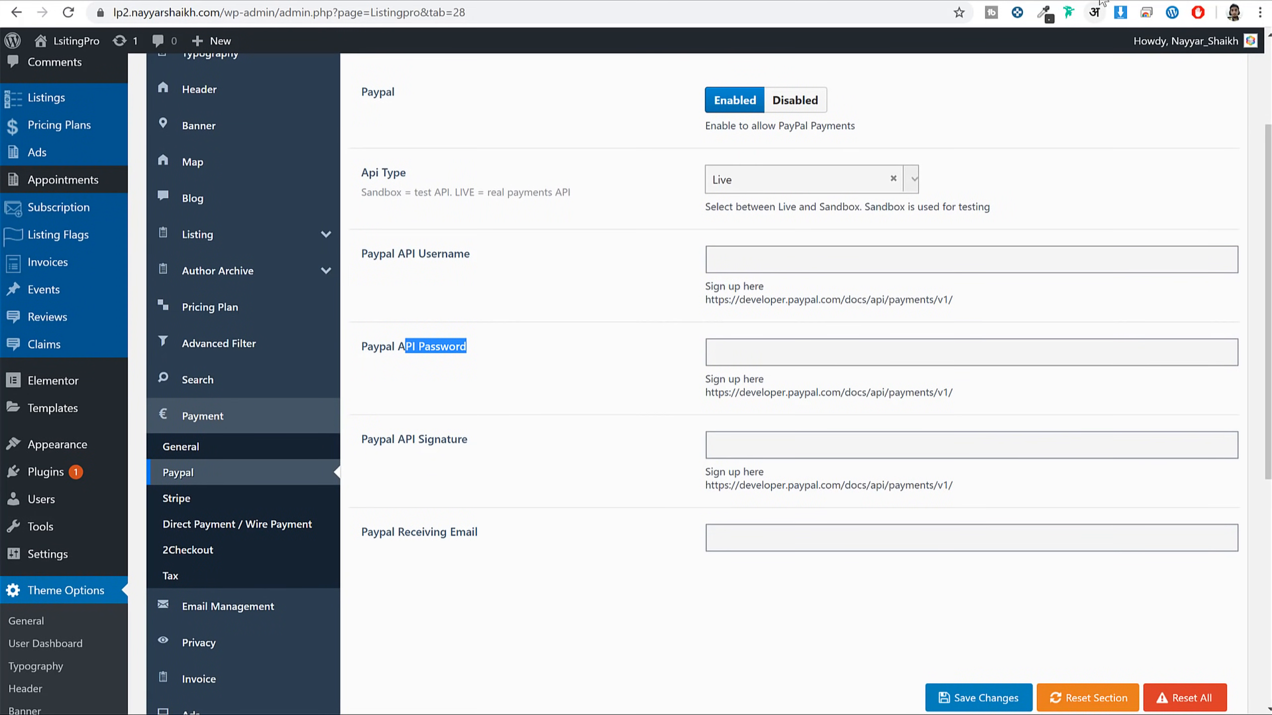
key("ctrl+t")
Go to paypal.com and load the credentials/apiAccess page from the pasted address
type("paypal.com")
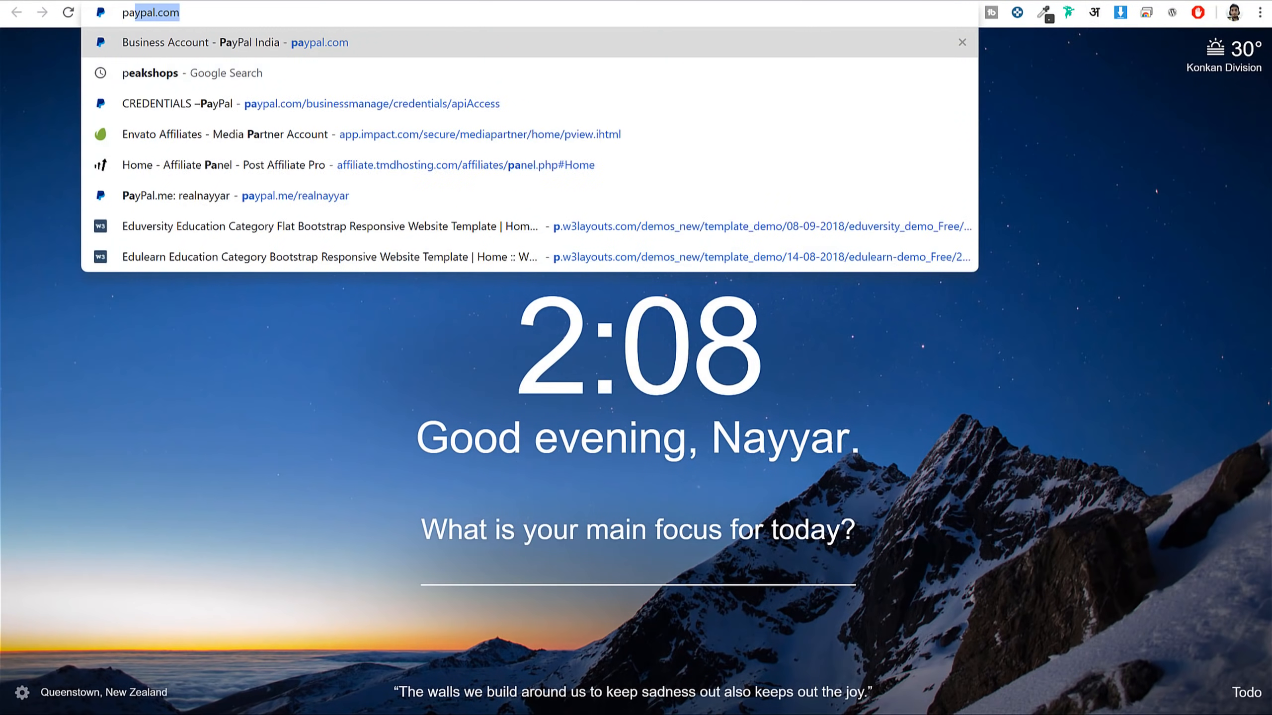
key("Return")
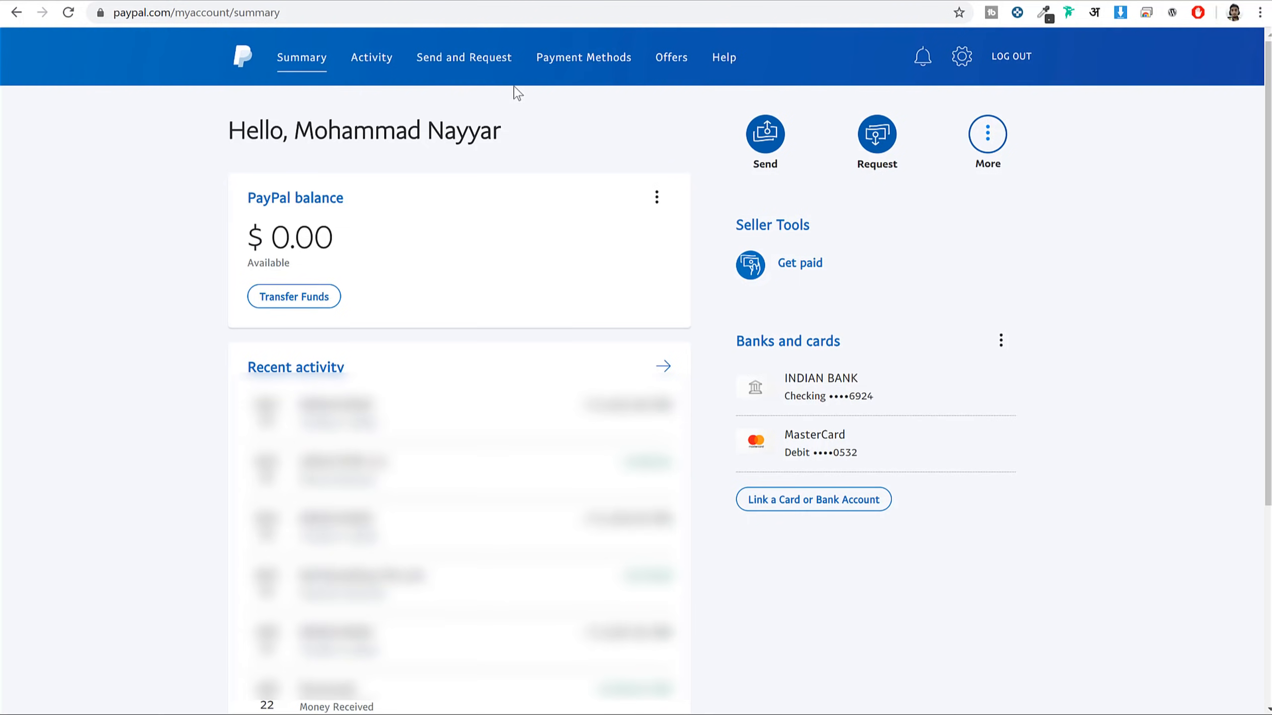
left_click(397, 13)
key("ctrl+v")
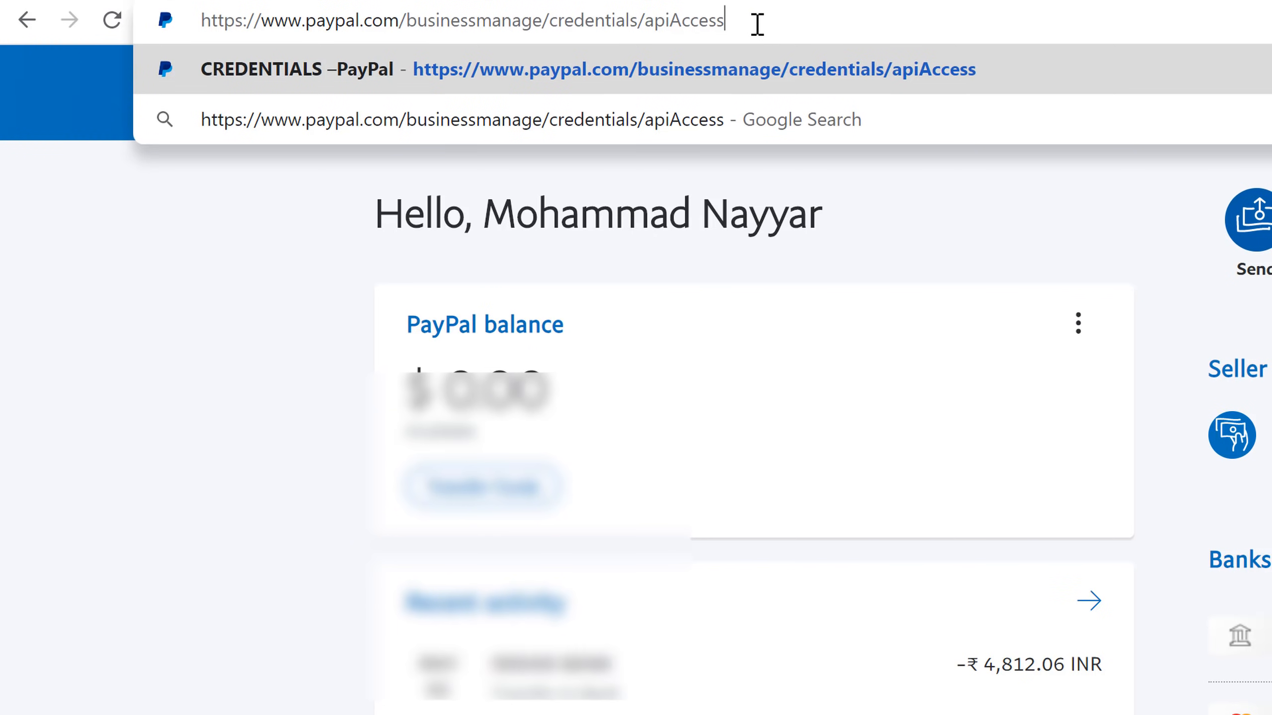
left_click_drag(724, 22, 664, 24)
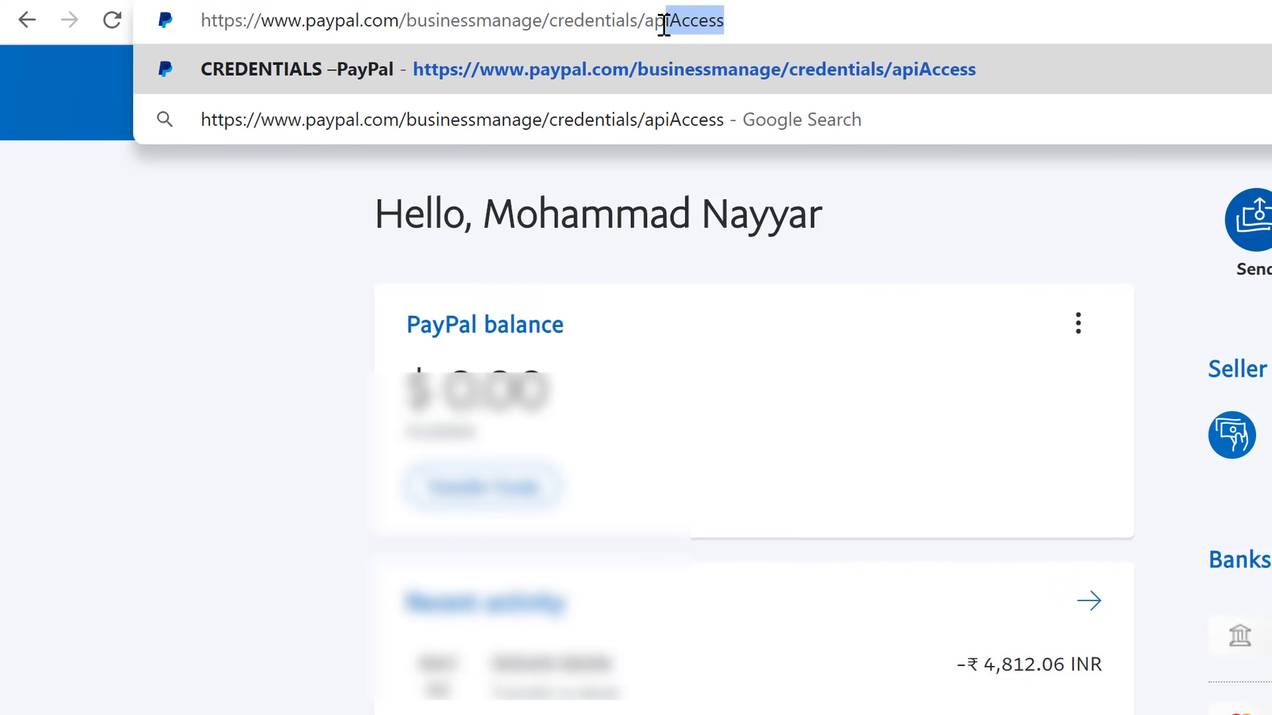
left_click(733, 31)
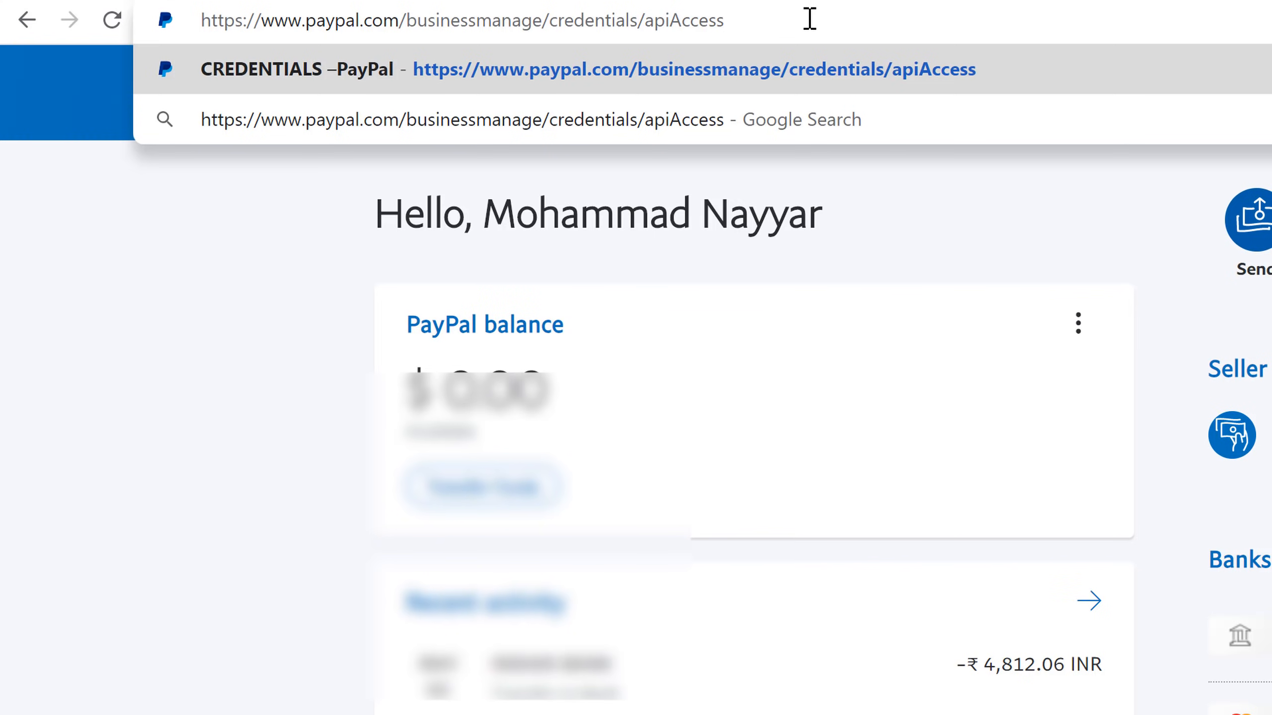
key("Return")
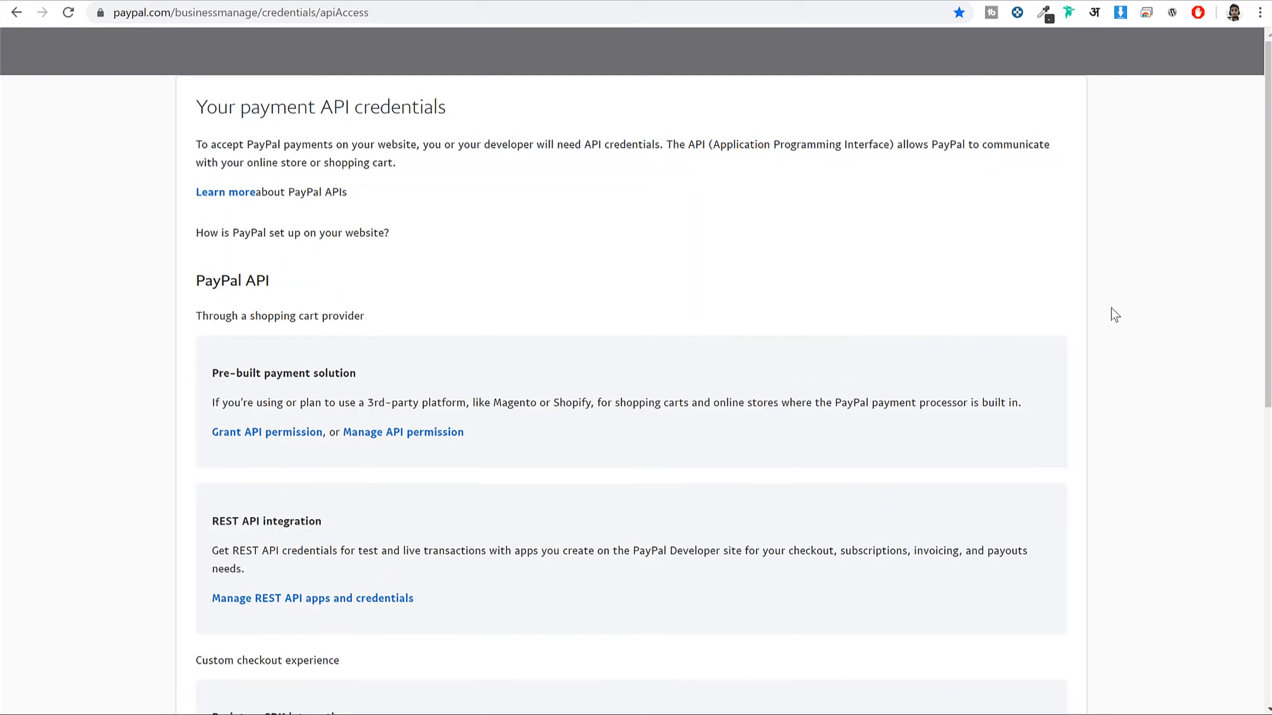
Open the NVP/SOAP (Classic) API credentials and reveal the API Username
scroll(1090, 292, "down", 10)
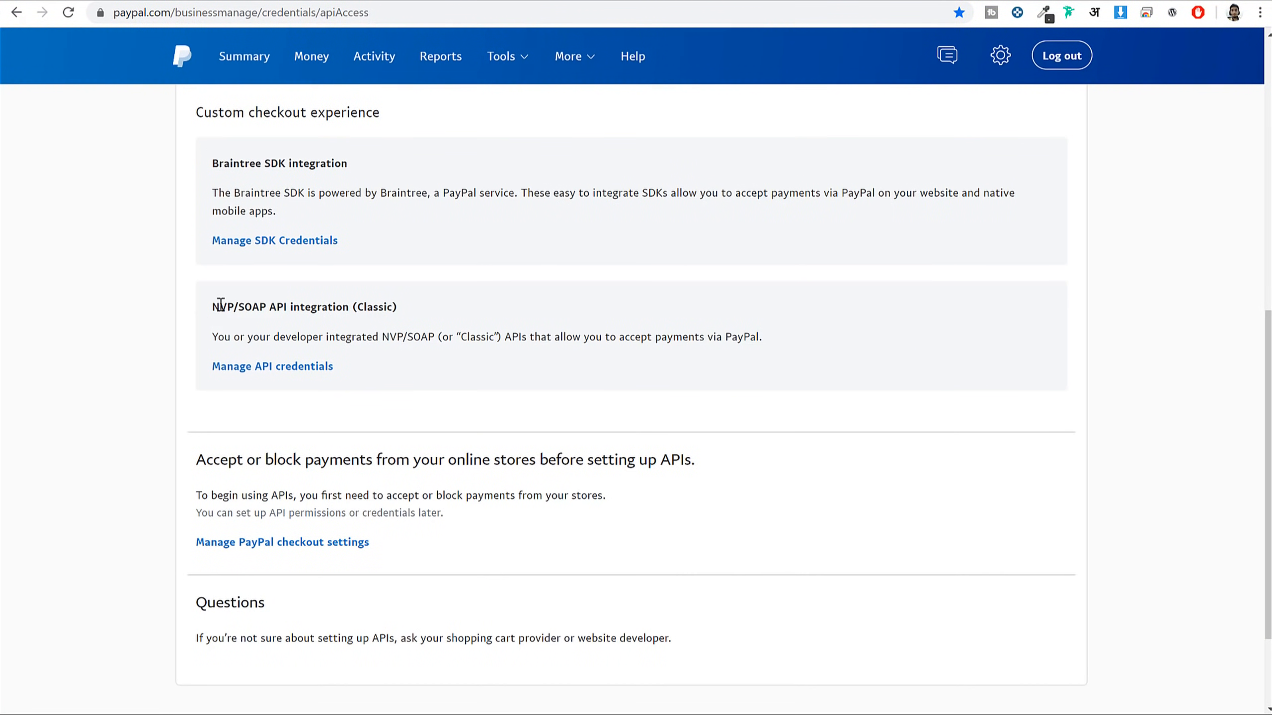
left_click_drag(212, 307, 427, 317)
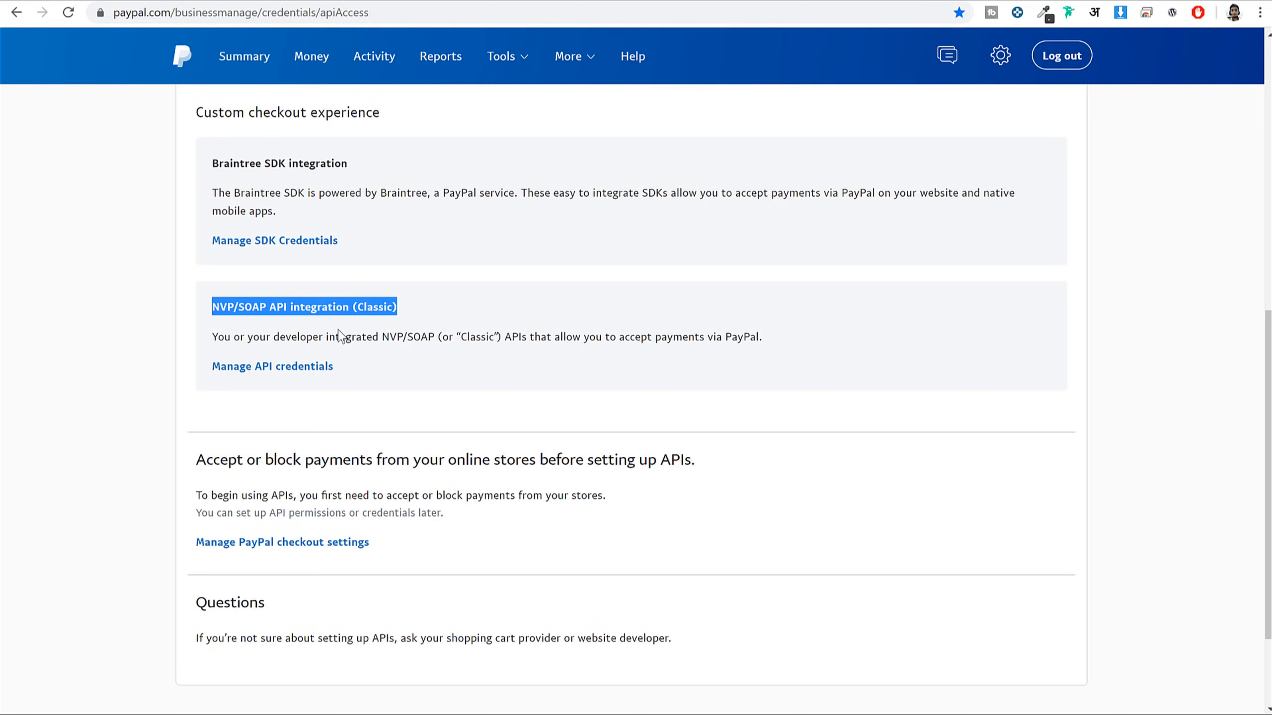
left_click(261, 370)
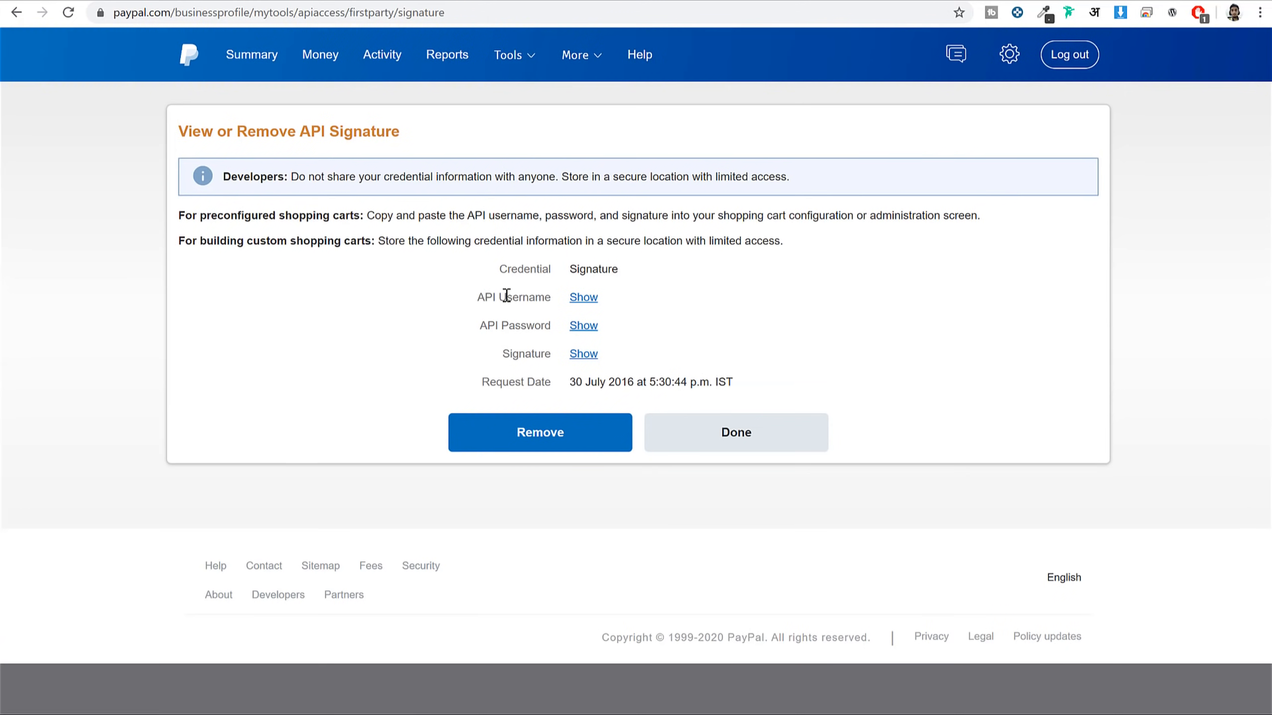
left_click_drag(507, 296, 730, 296)
key("ctrl+c")
left_click(585, 298)
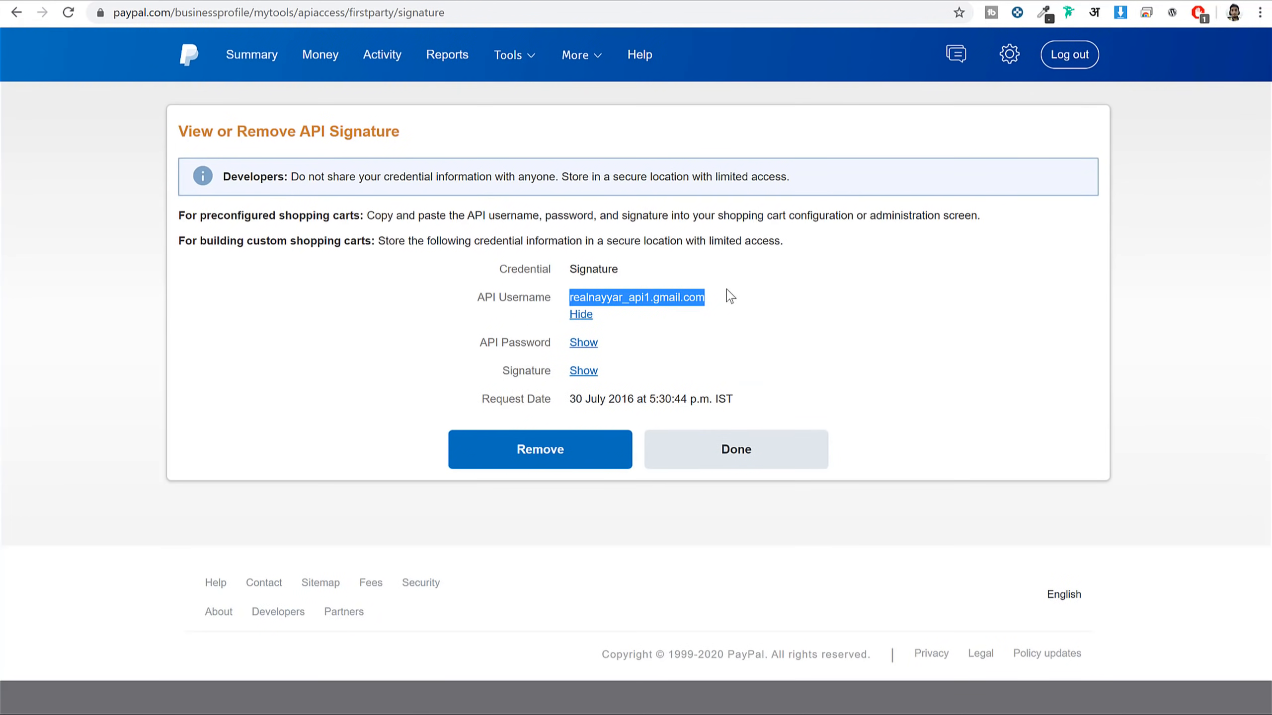
Paste the PayPal API username into ListingPro's Paypal API Username field, hiding it again on PayPal
left_click(318, 1)
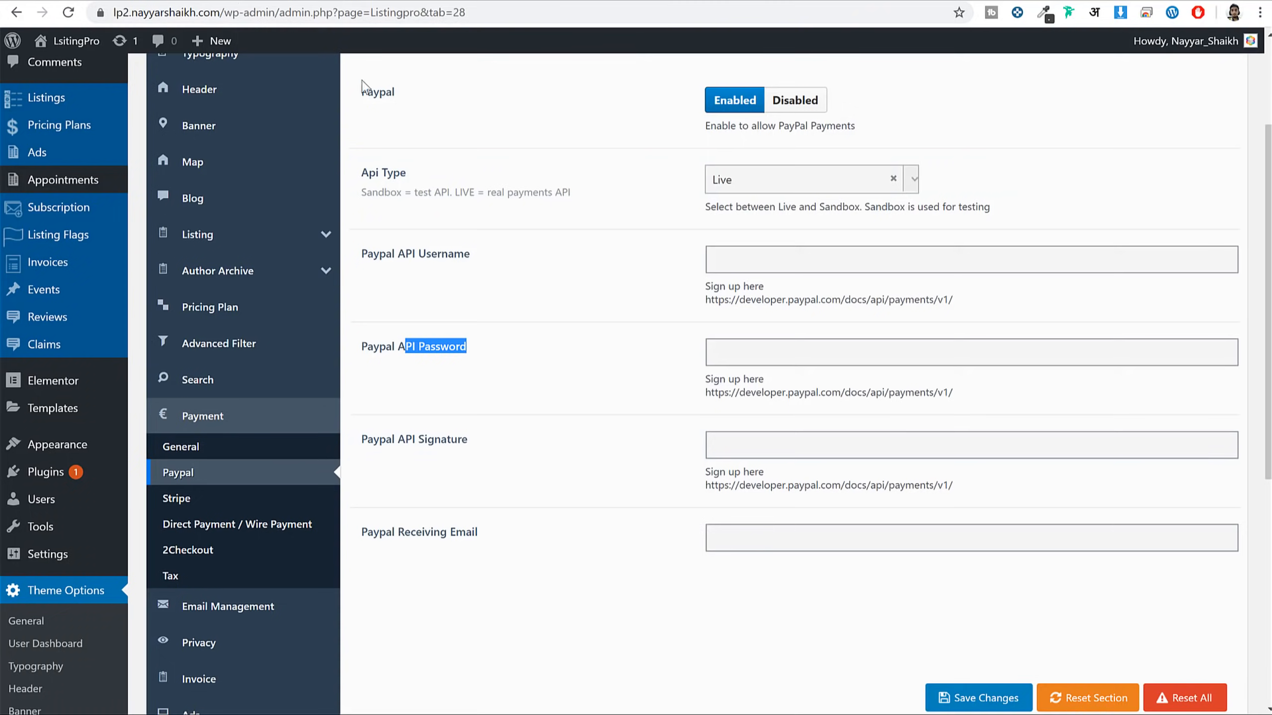
left_click(774, 249)
key("ctrl+v")
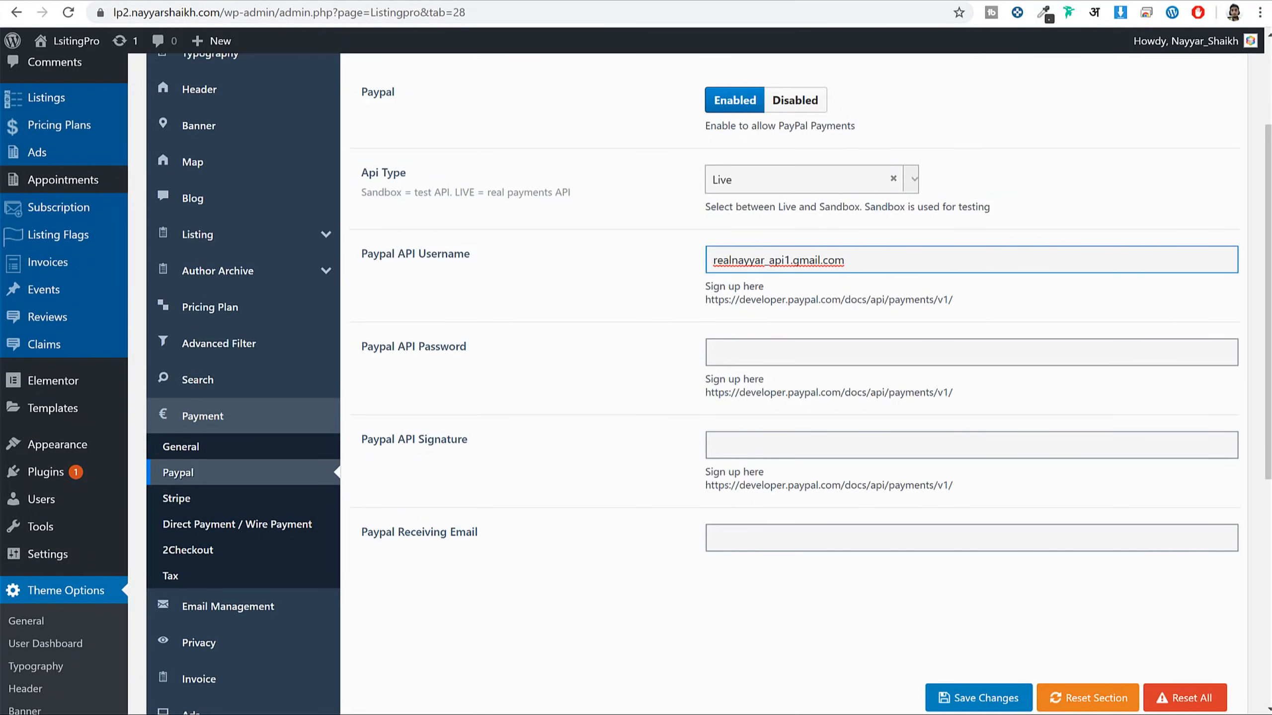
key("ctrl+Tab")
left_click(581, 314)
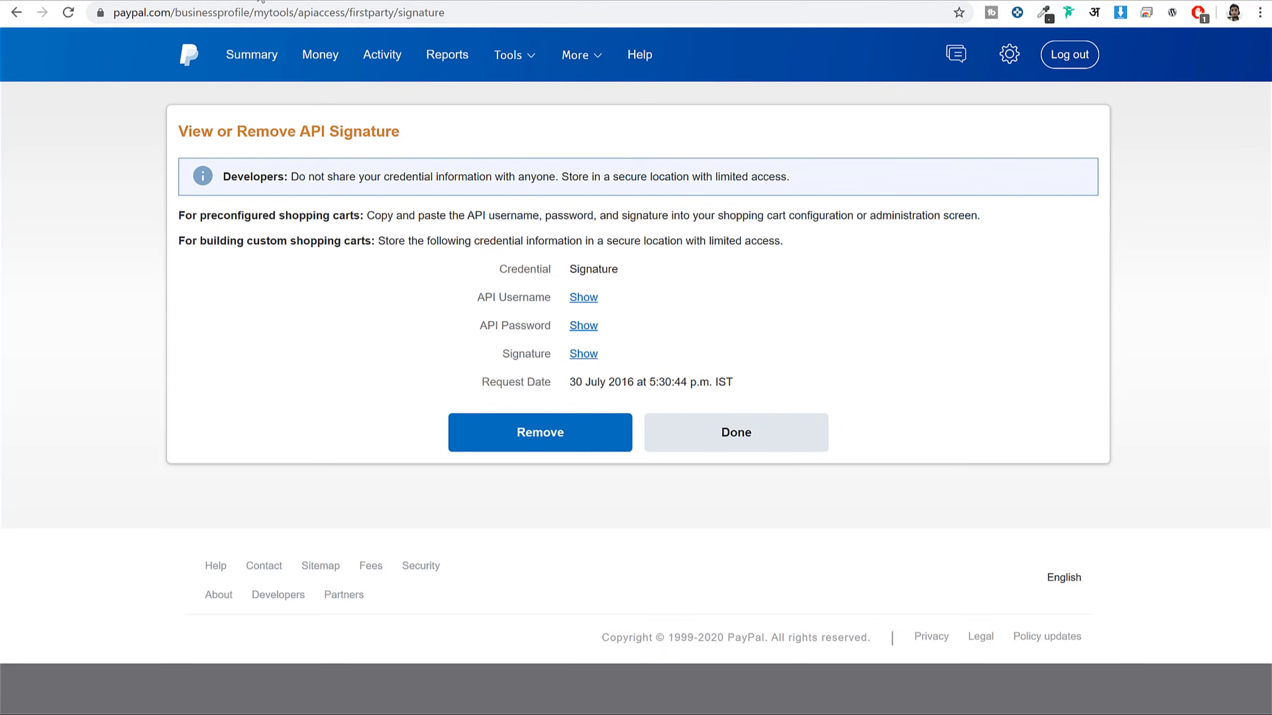
key("ctrl+Tab")
key("ctrl+Tab")
key("ctrl+Tab")
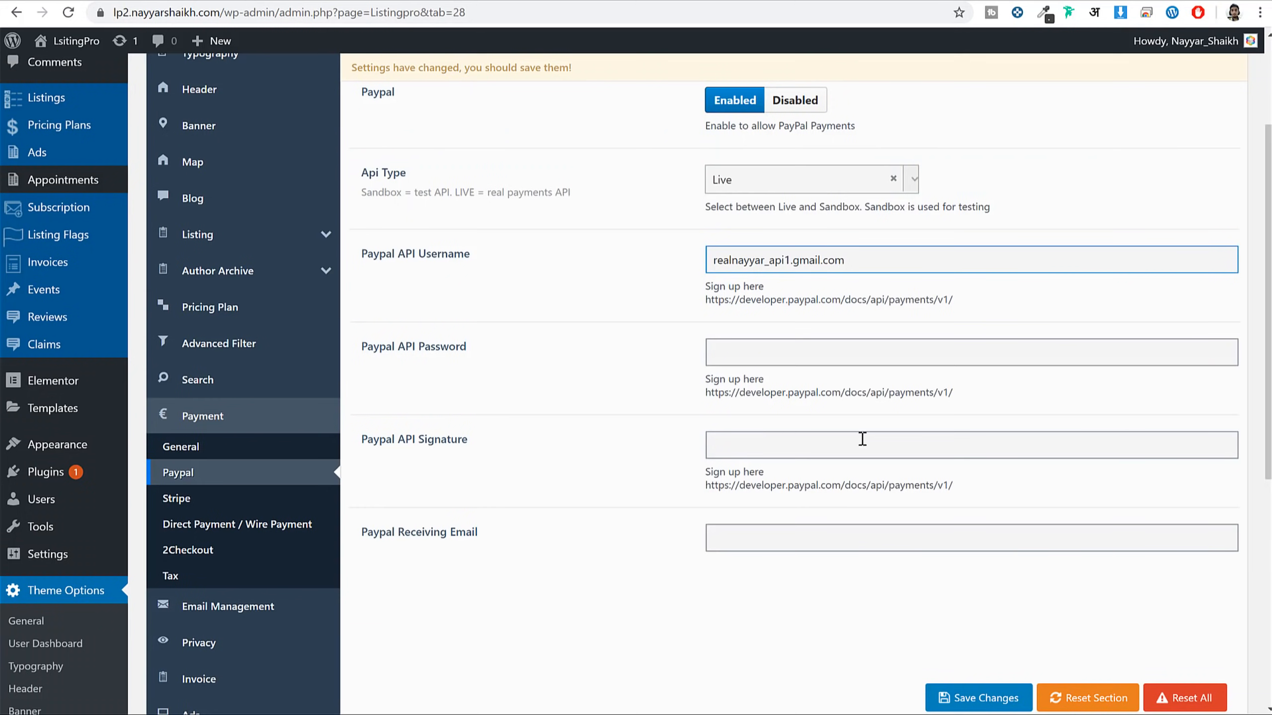
Enter the receiving e-mail address in the Paypal Receiving Email field
scroll(701, 516, "down", 3)
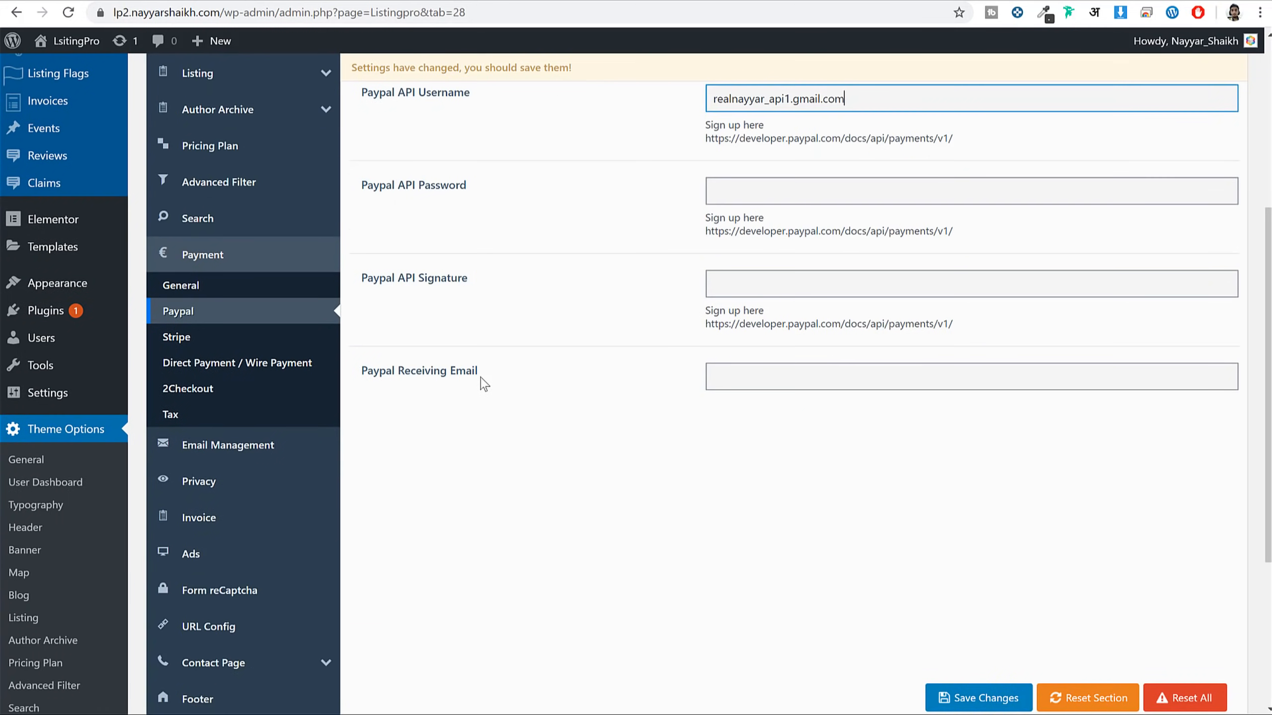
left_click(876, 386)
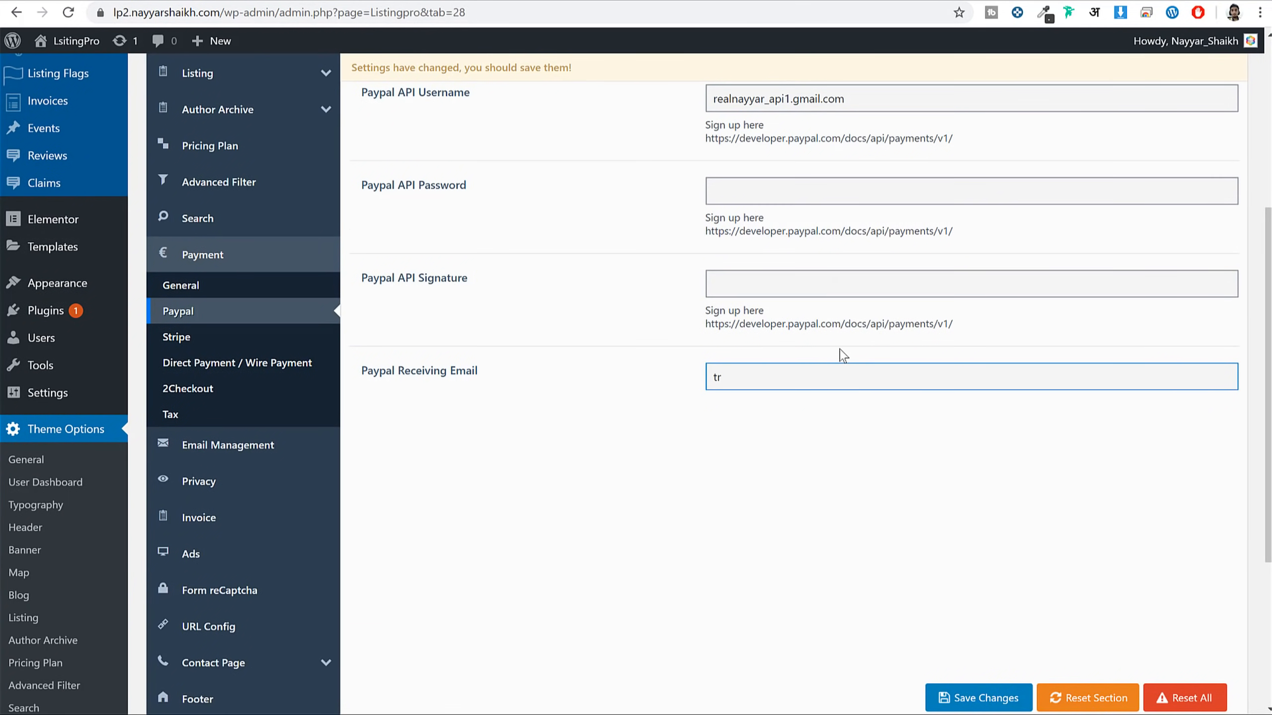
scroll(910, 504, "up", 3)
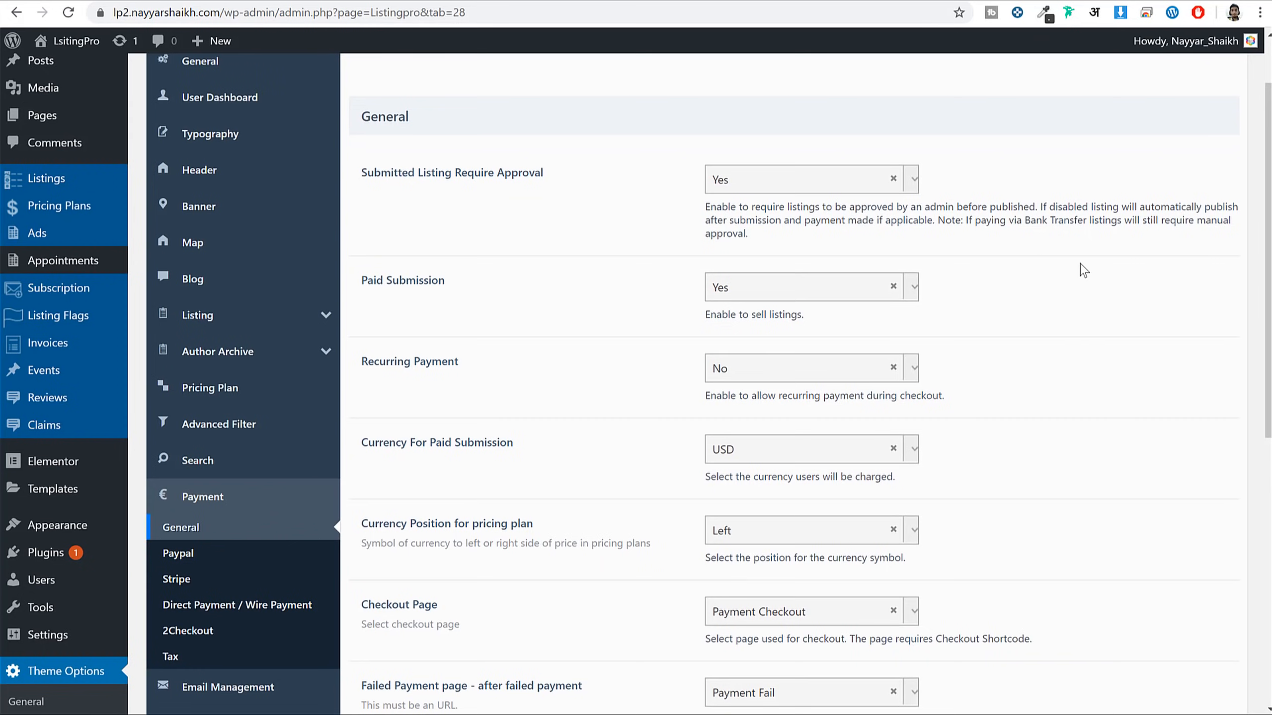
Enable Stripe payments with the Live API type and save the payment settings
scroll(1084, 270, "down", 3)
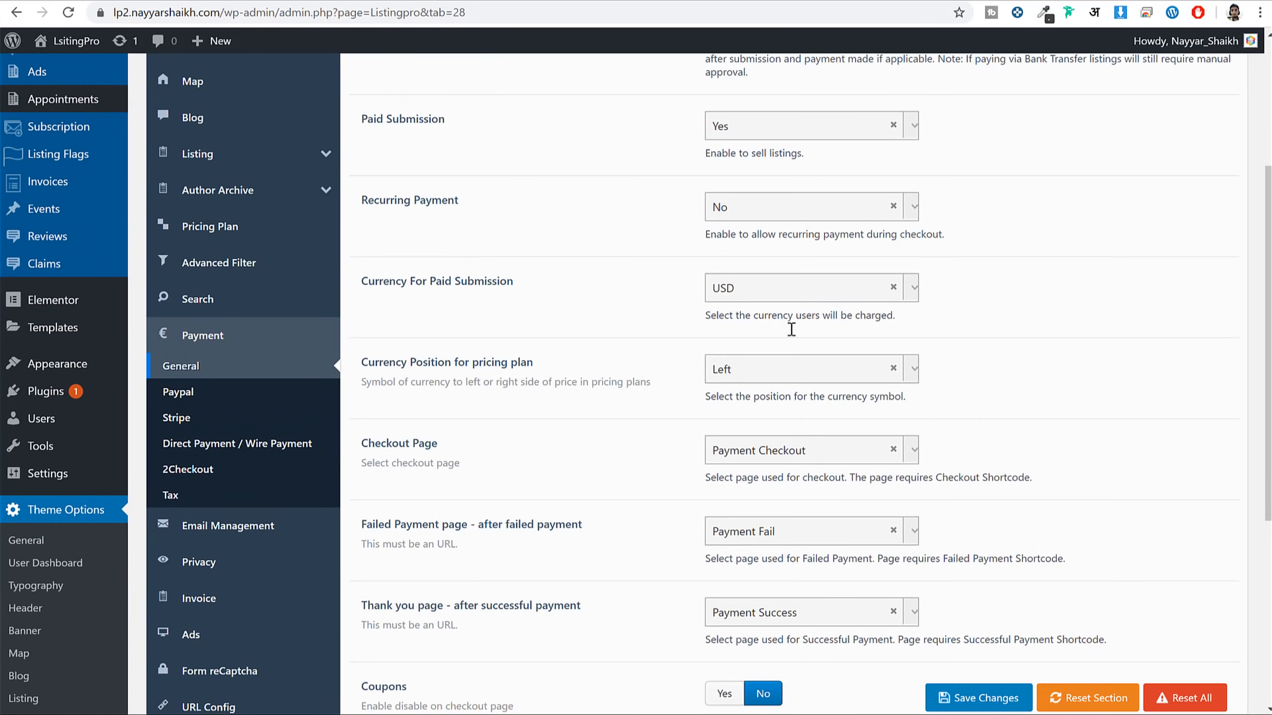
left_click(236, 421)
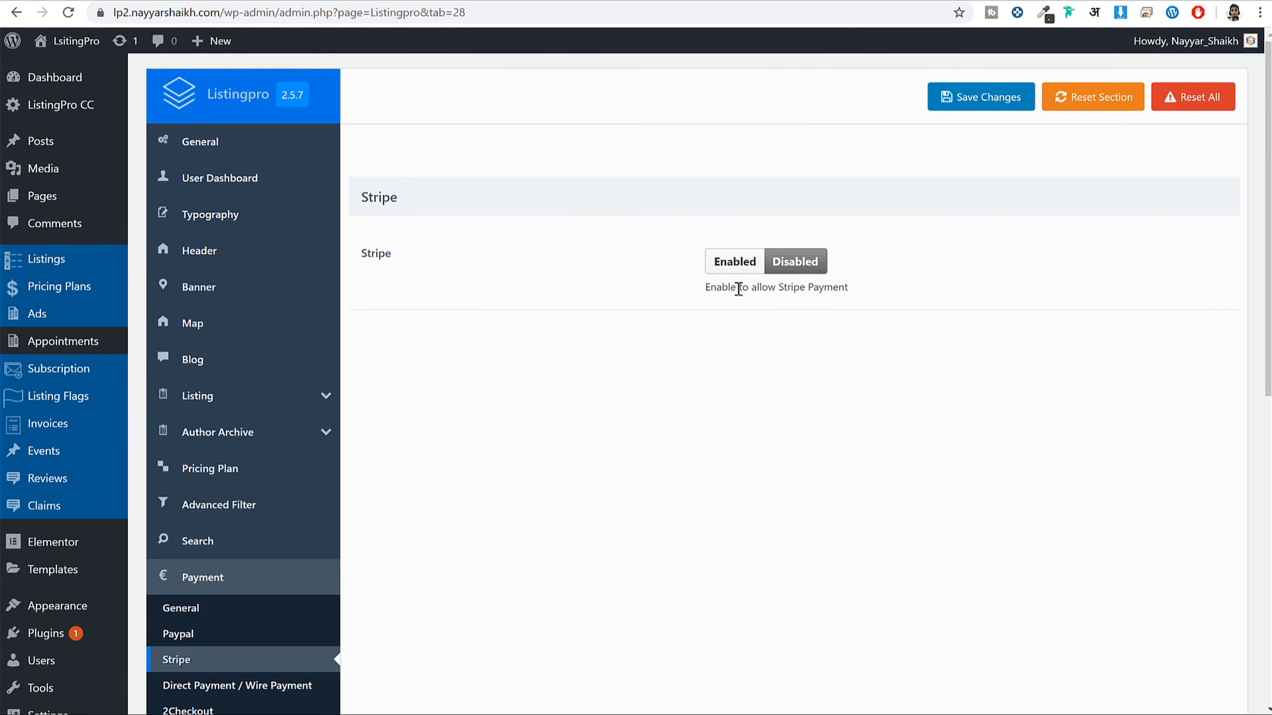
left_click(727, 267)
left_click(804, 373)
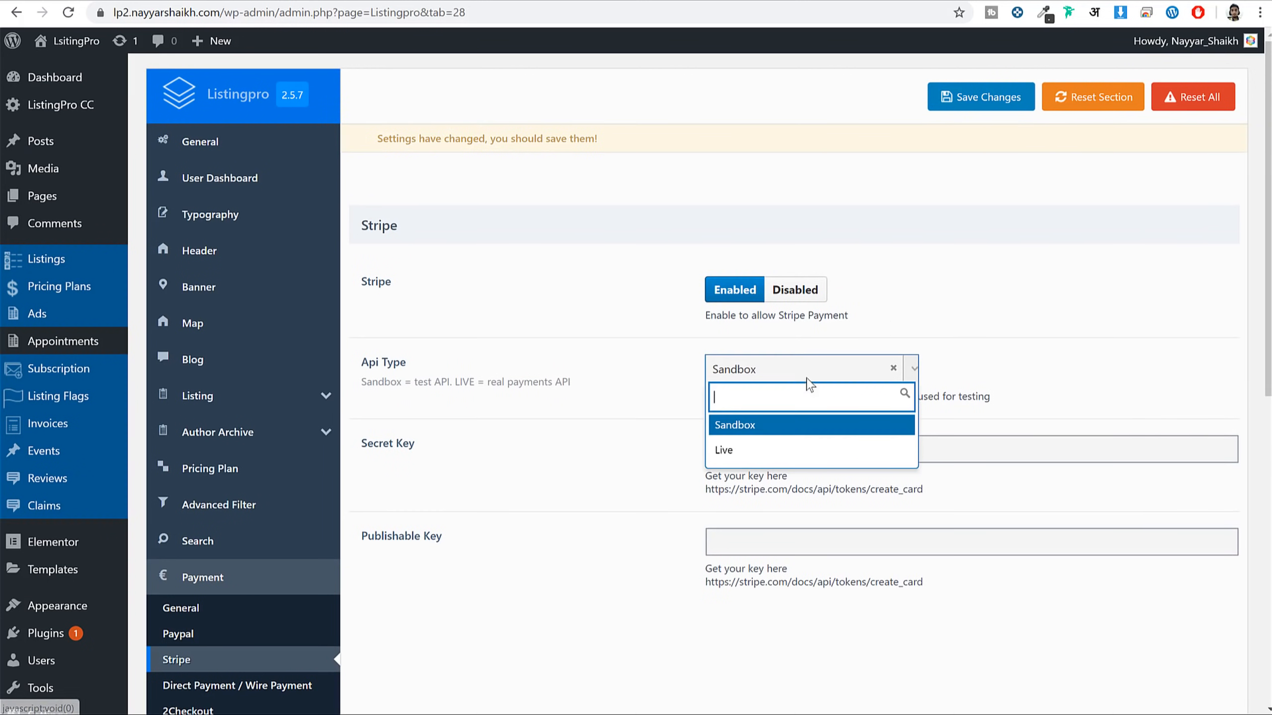
left_click(754, 448)
left_click(1018, 101)
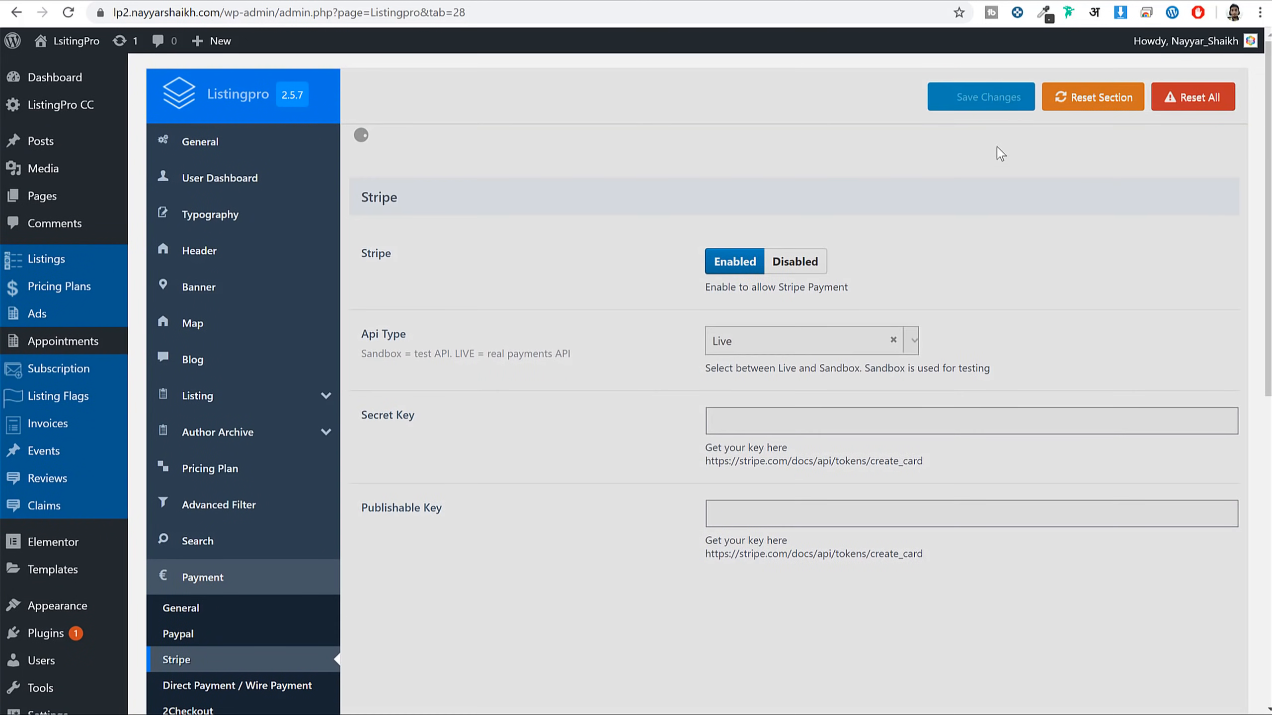
Point out Stripe's Secret Key and Publishable Key fields, then open a new browser tab
scroll(573, 409, "down", 2)
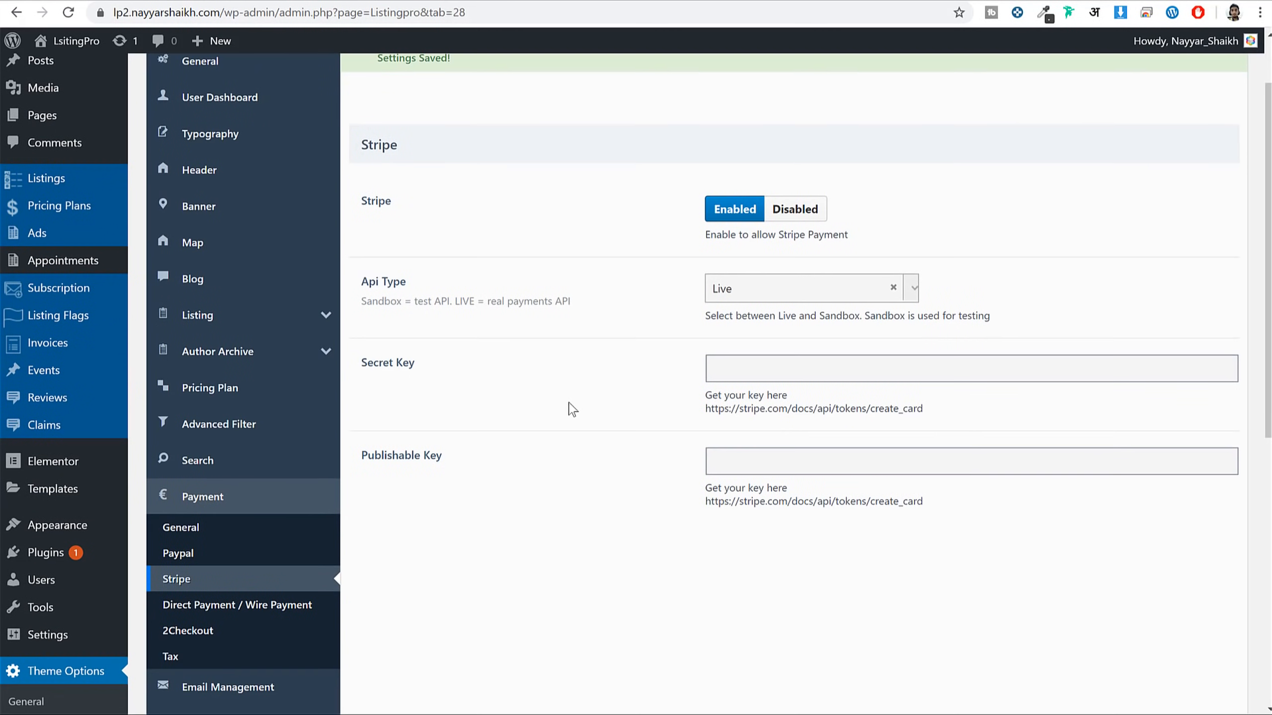
left_click_drag(412, 364, 362, 363)
left_click_drag(384, 455, 429, 457)
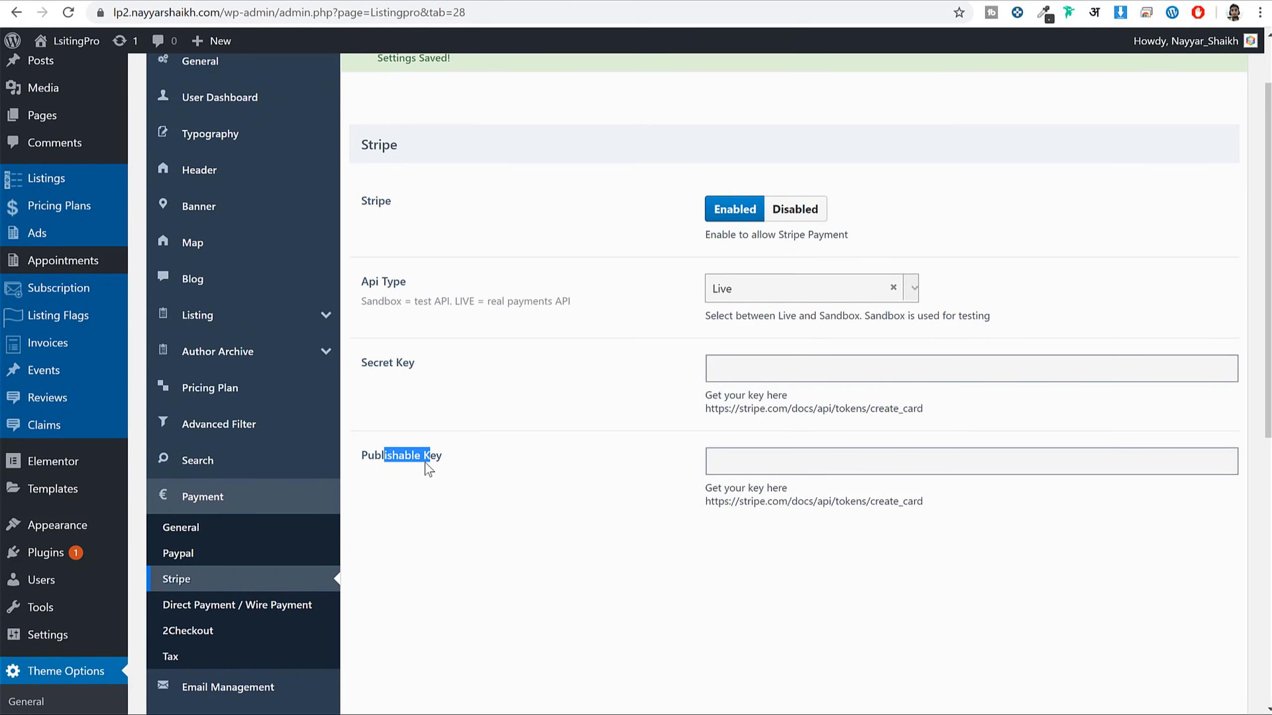
key("ctrl+t")
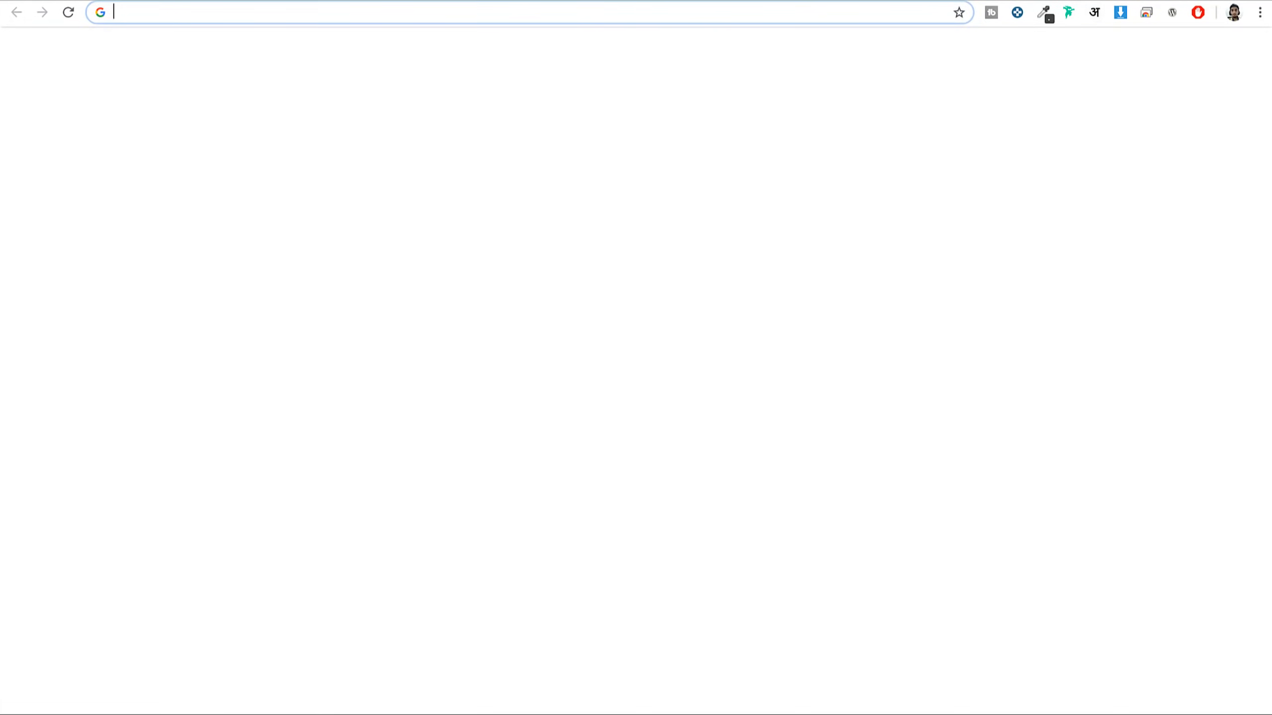
Sign in to the Stripe dashboard and copy the live publishable key from Developers > API keys
type("das")
key("Return")
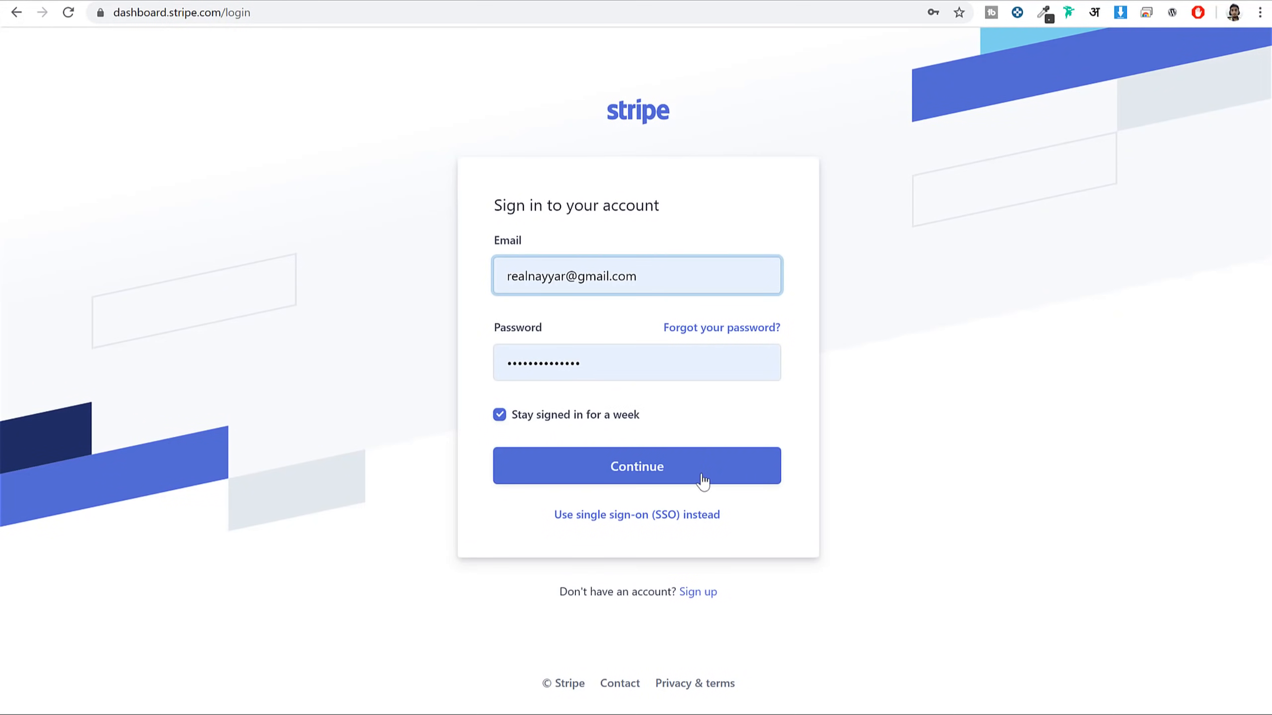
left_click(703, 482)
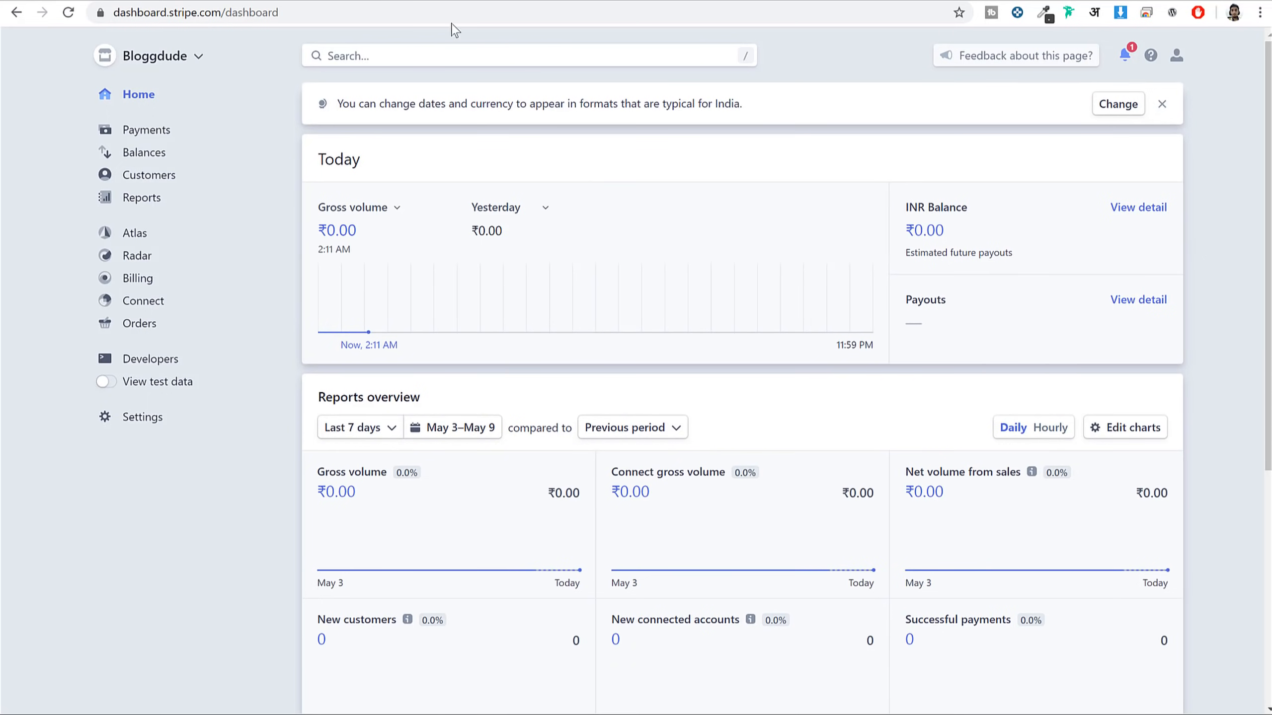
left_click(151, 361)
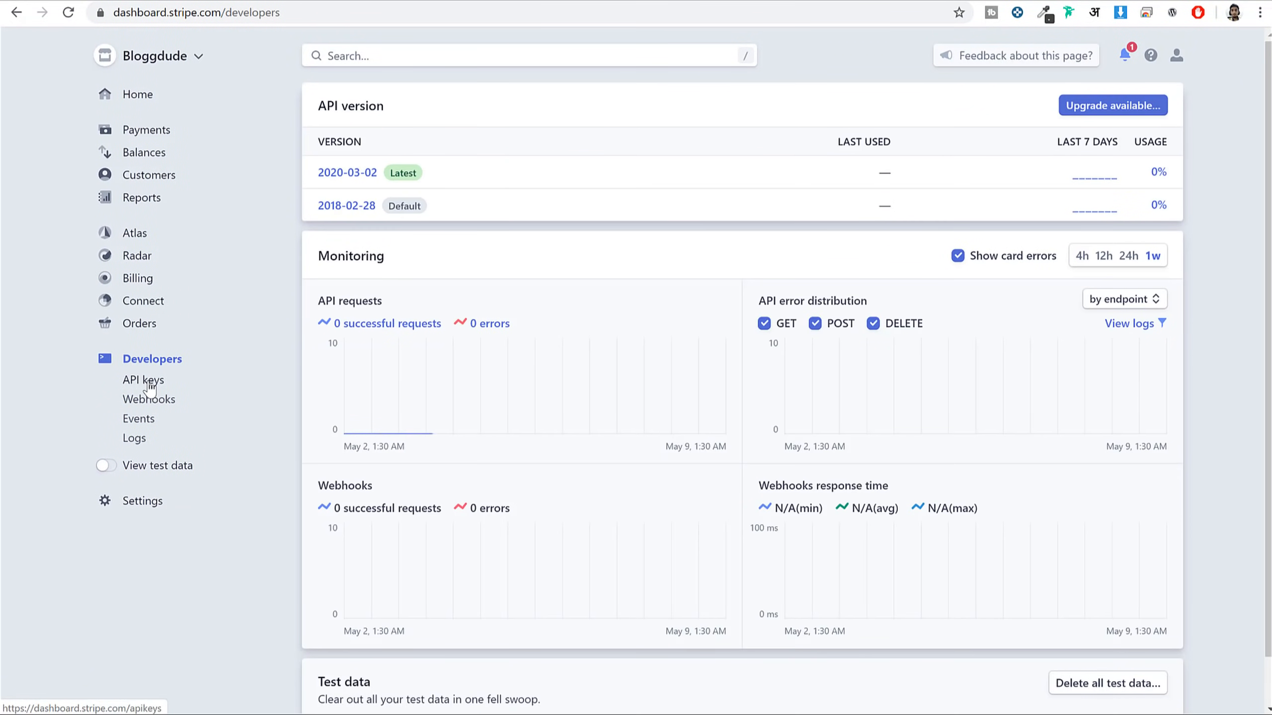
left_click(145, 379)
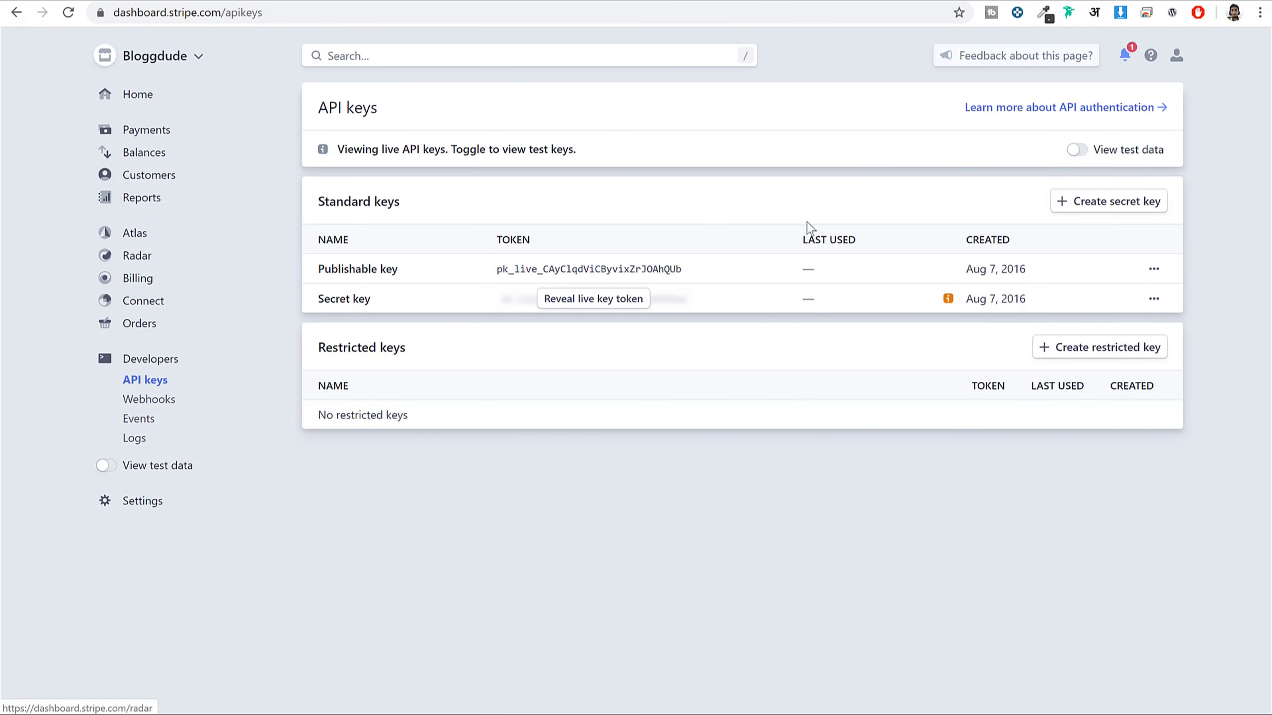
double_click(627, 268)
key("ctrl+c")
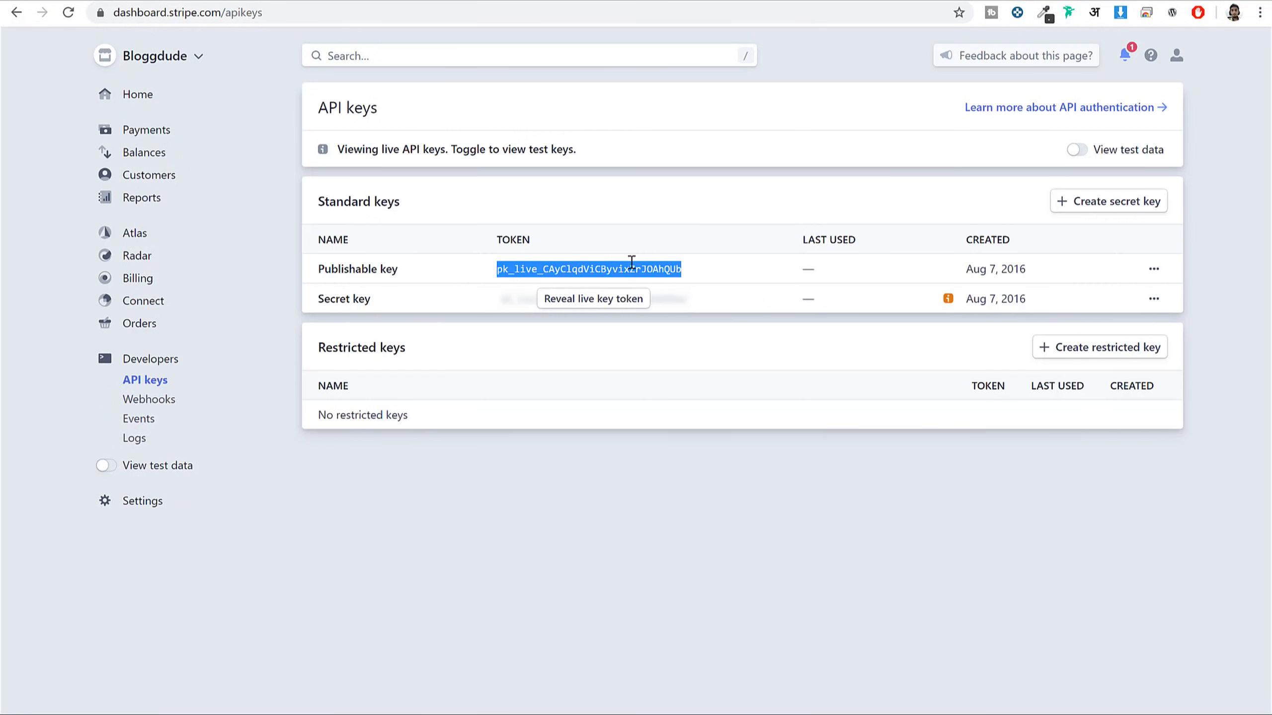
left_click(253, 0)
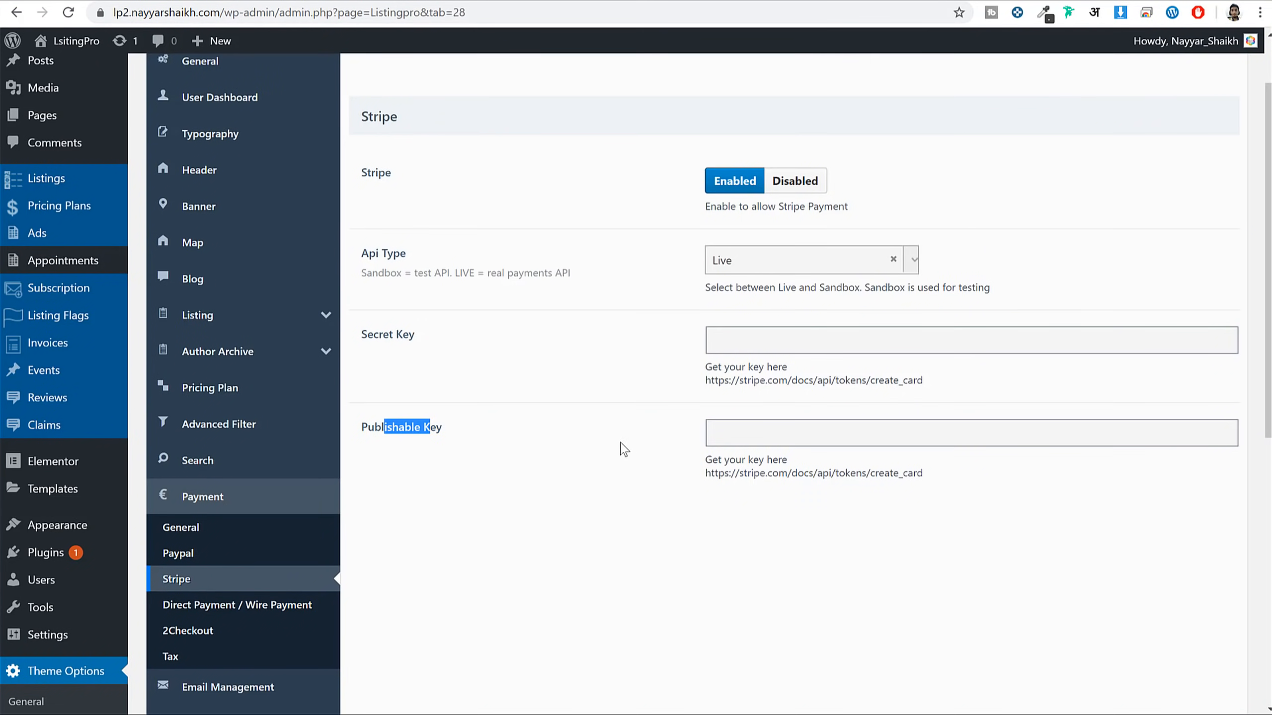
Paste the live publishable key into ListingPro's Stripe Publishable Key field and save the settings
left_click(778, 434)
key("ctrl+v")
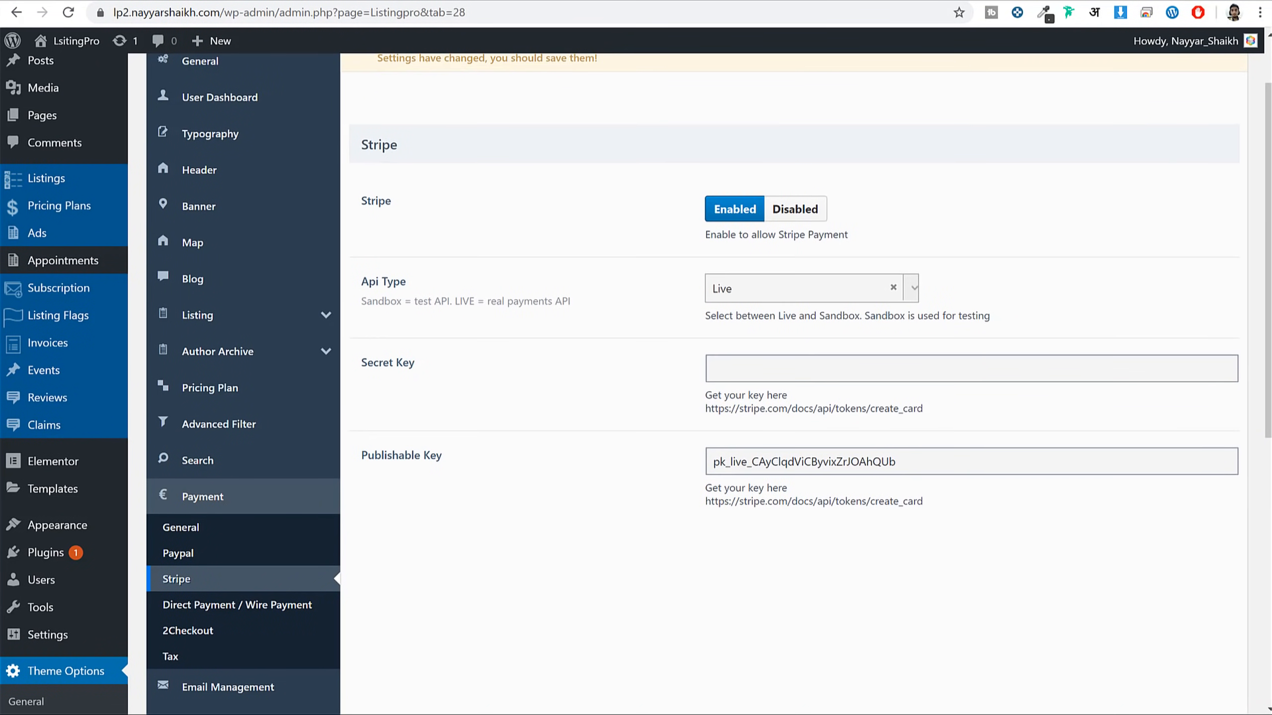
left_click(426, 0)
left_click(747, 376)
scroll(981, 528, "down", 5)
scroll(977, 499, "up", 5)
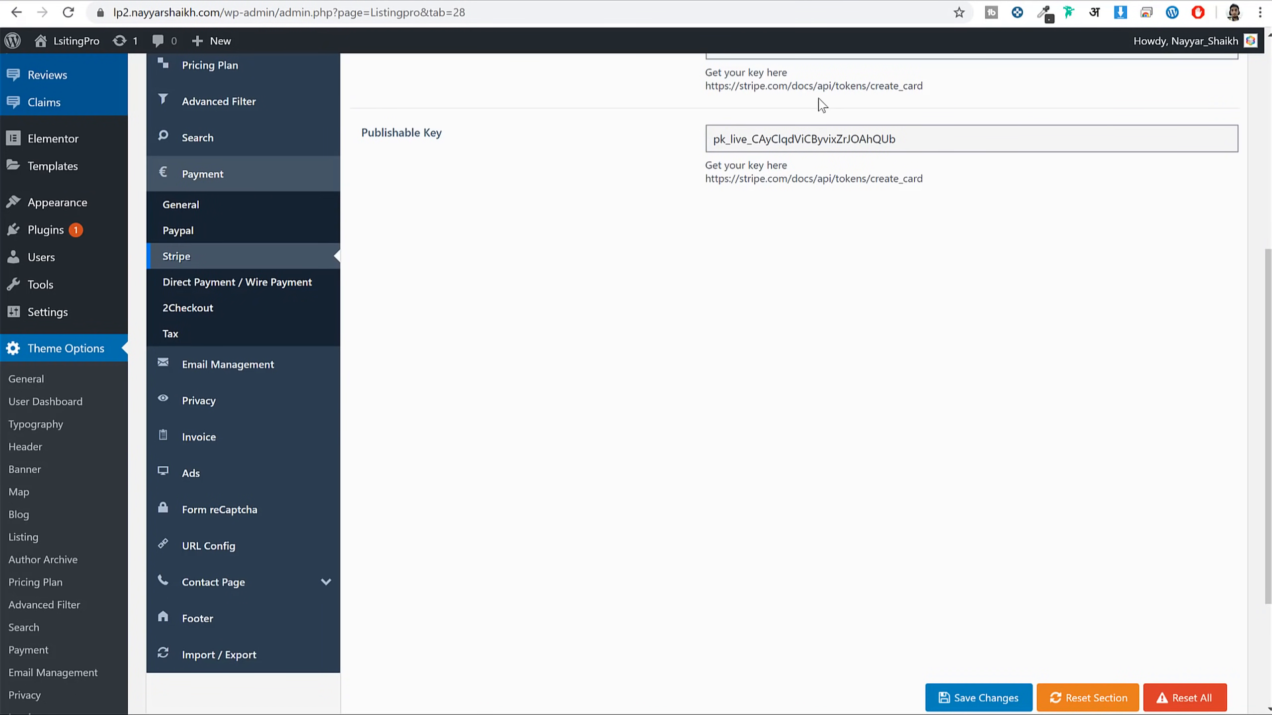
scroll(842, 135, "down", 1)
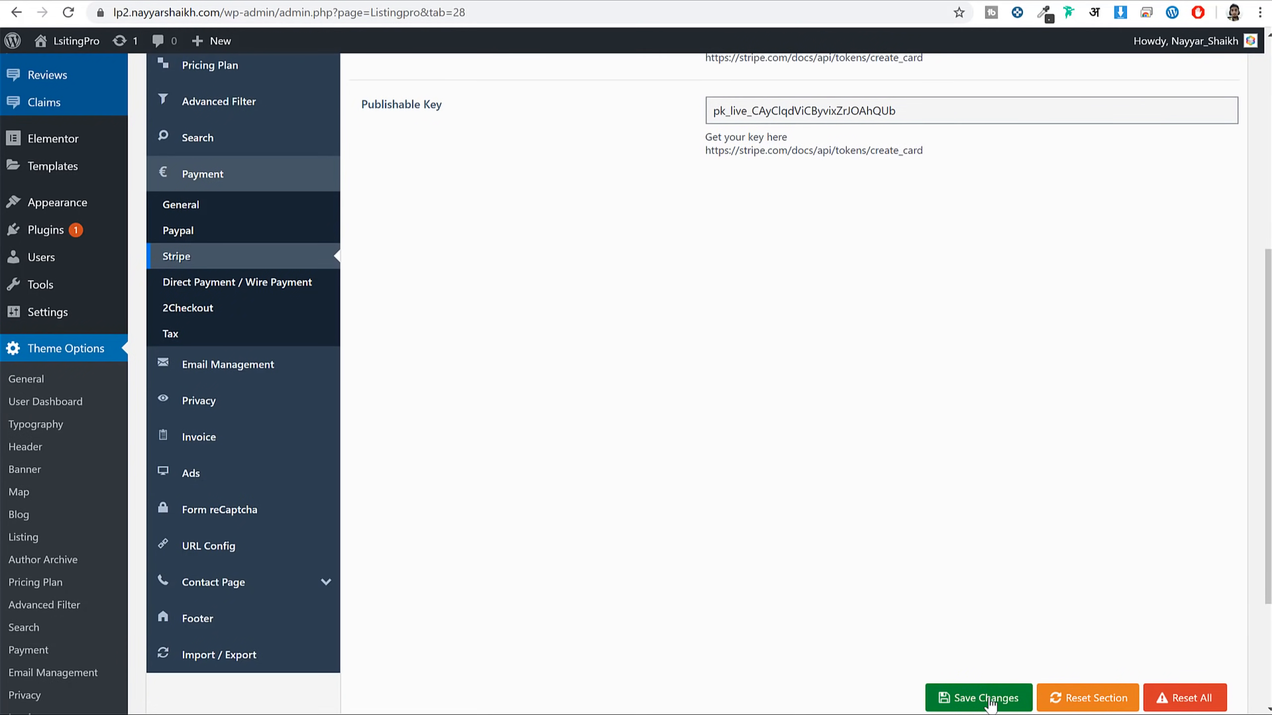
left_click(989, 701)
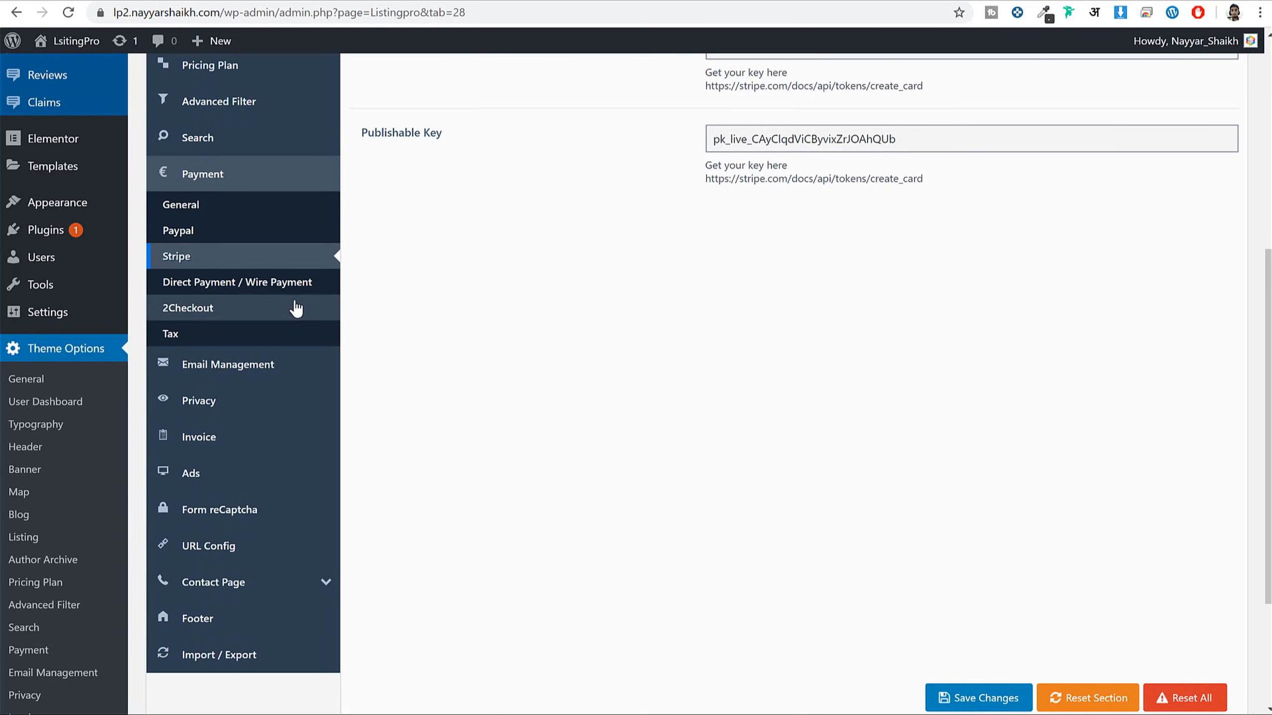
left_click(256, 284)
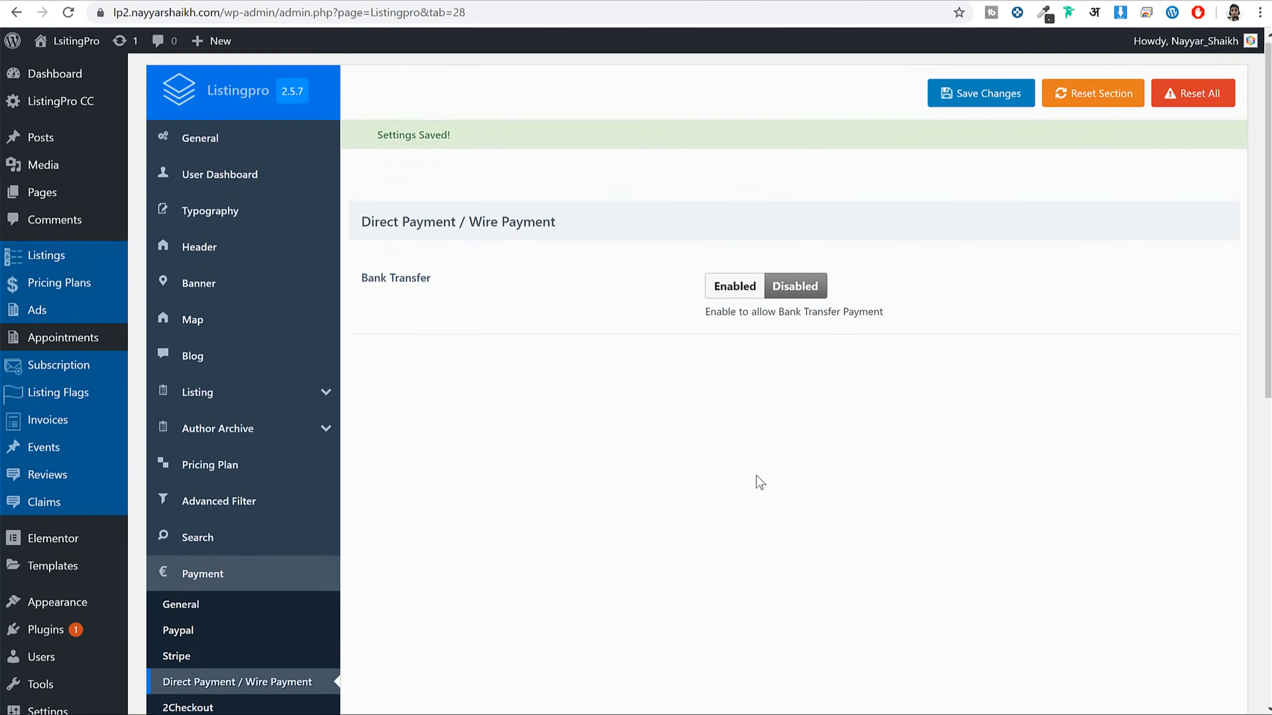
Enable Bank Transfer payments with the default instructions, save, and go to Payment > Tax
left_click(752, 279)
scroll(951, 350, "down", 3)
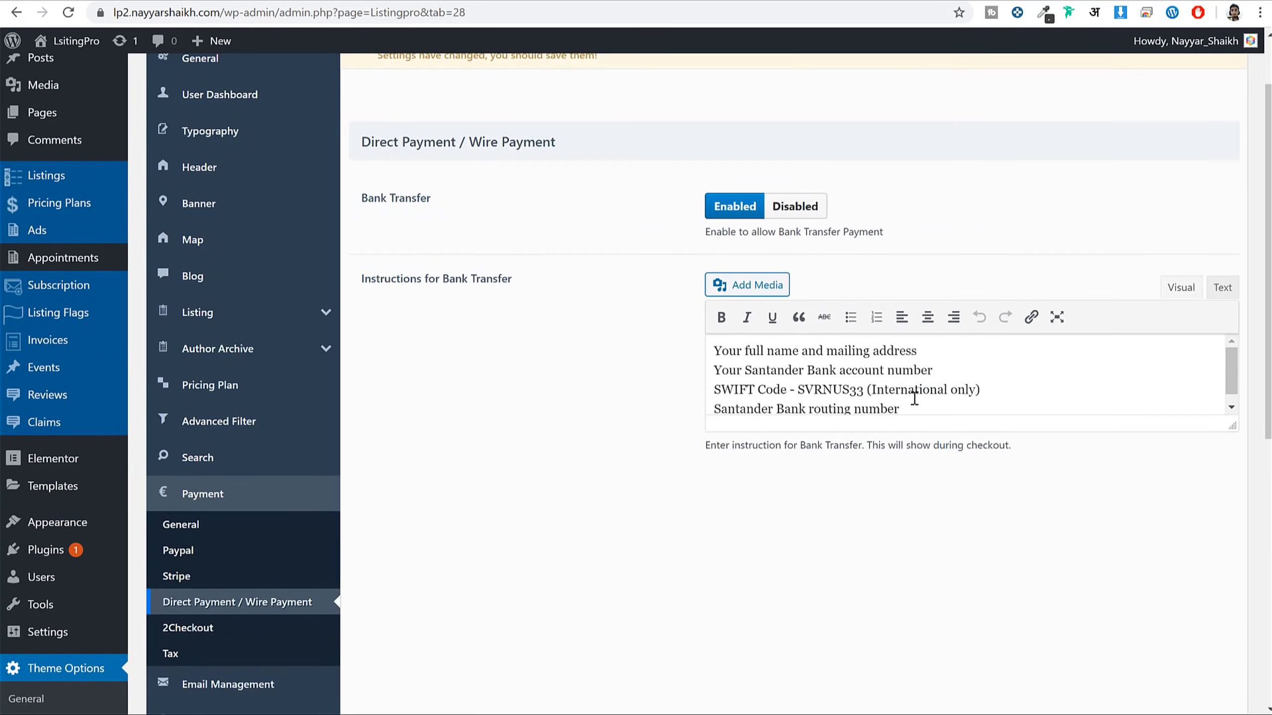
left_click_drag(1244, 330, 1245, 496)
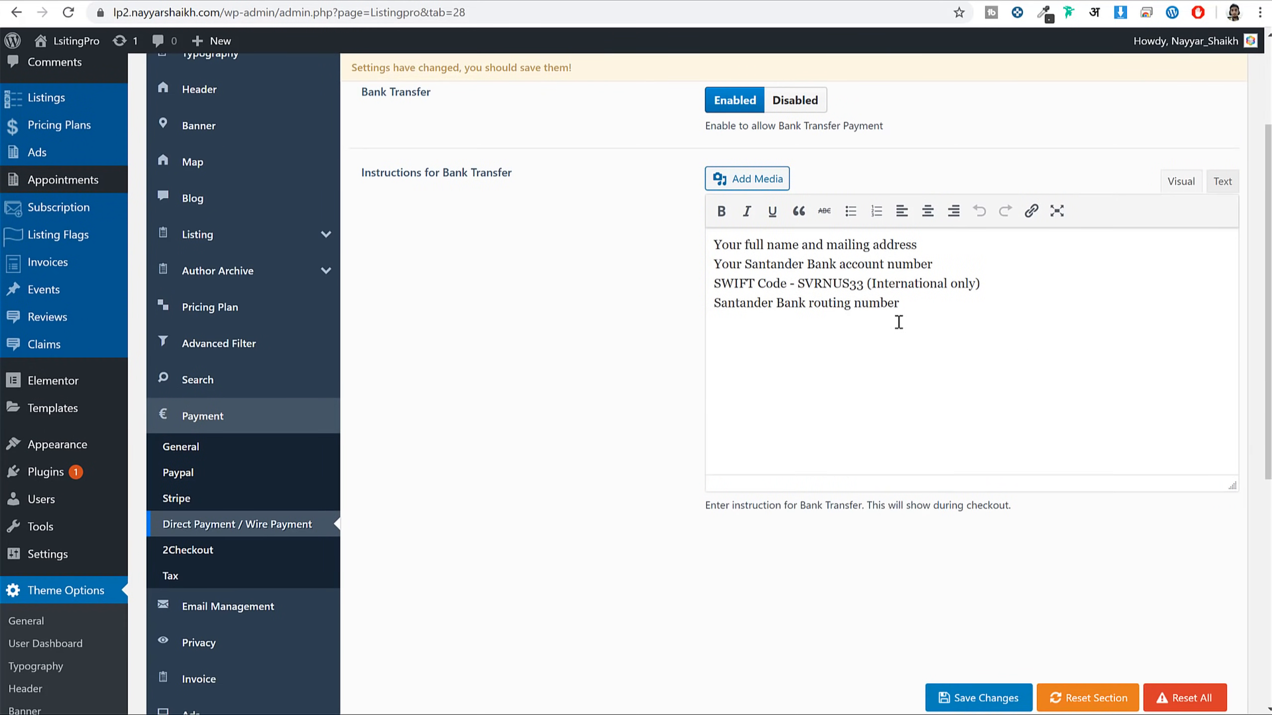
left_click(934, 308)
key("ctrl+a")
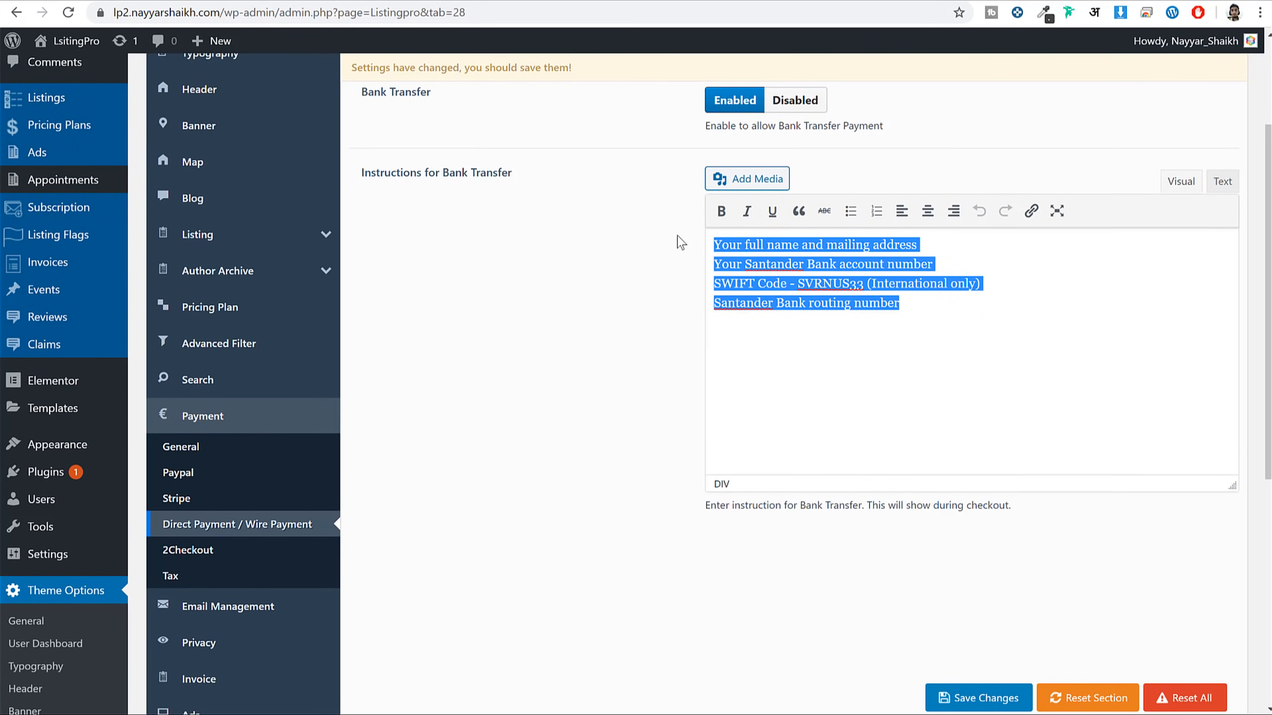
left_click(976, 285)
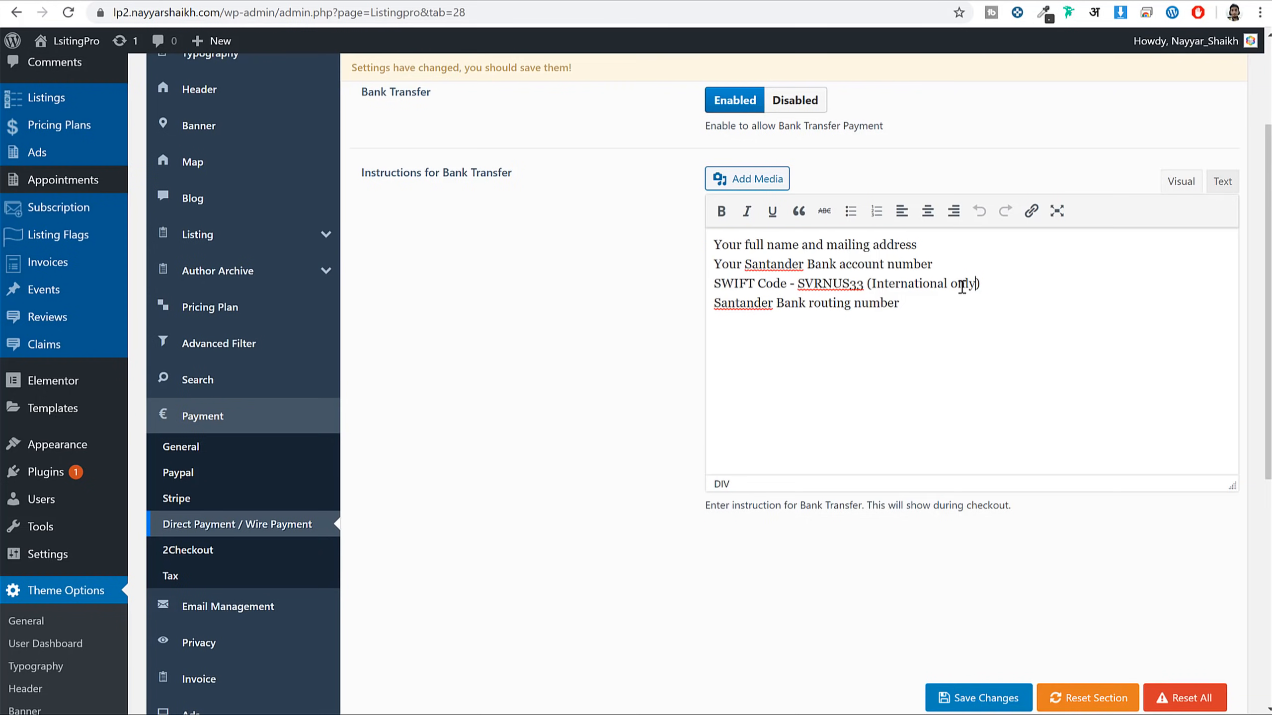
scroll(974, 406, "down", 5)
left_click(976, 697)
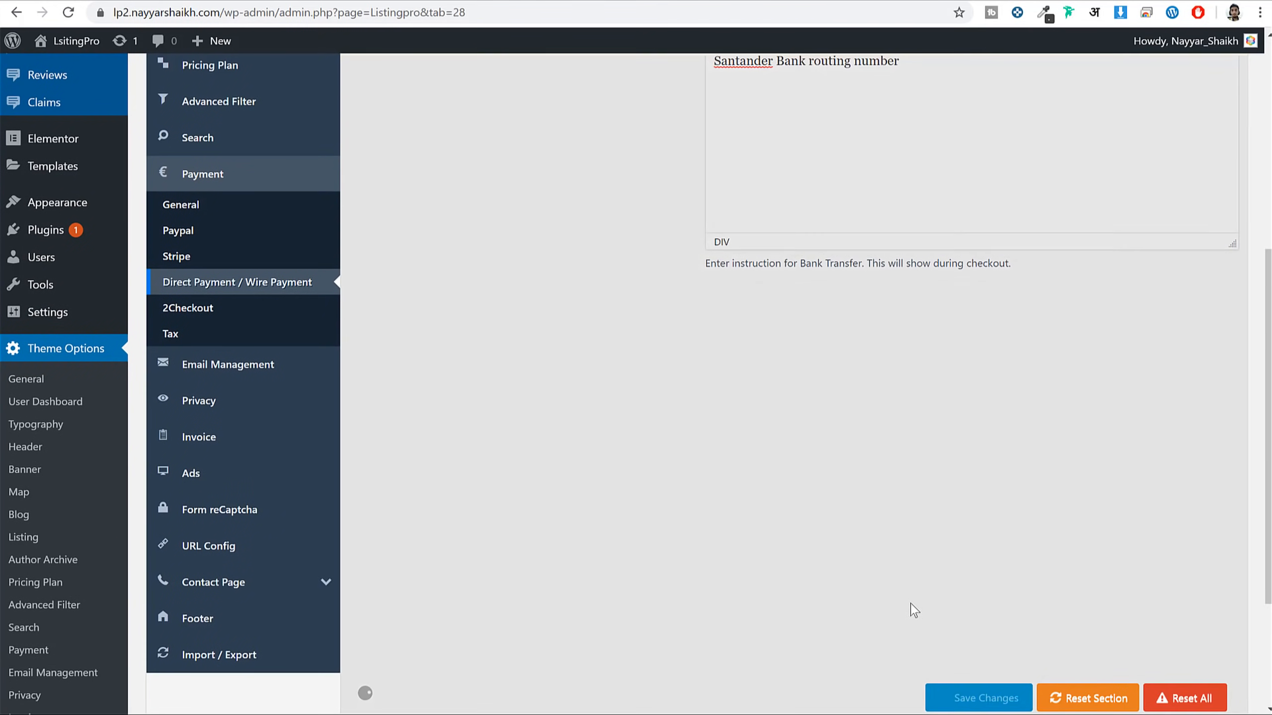
scroll(904, 599, "up", 3)
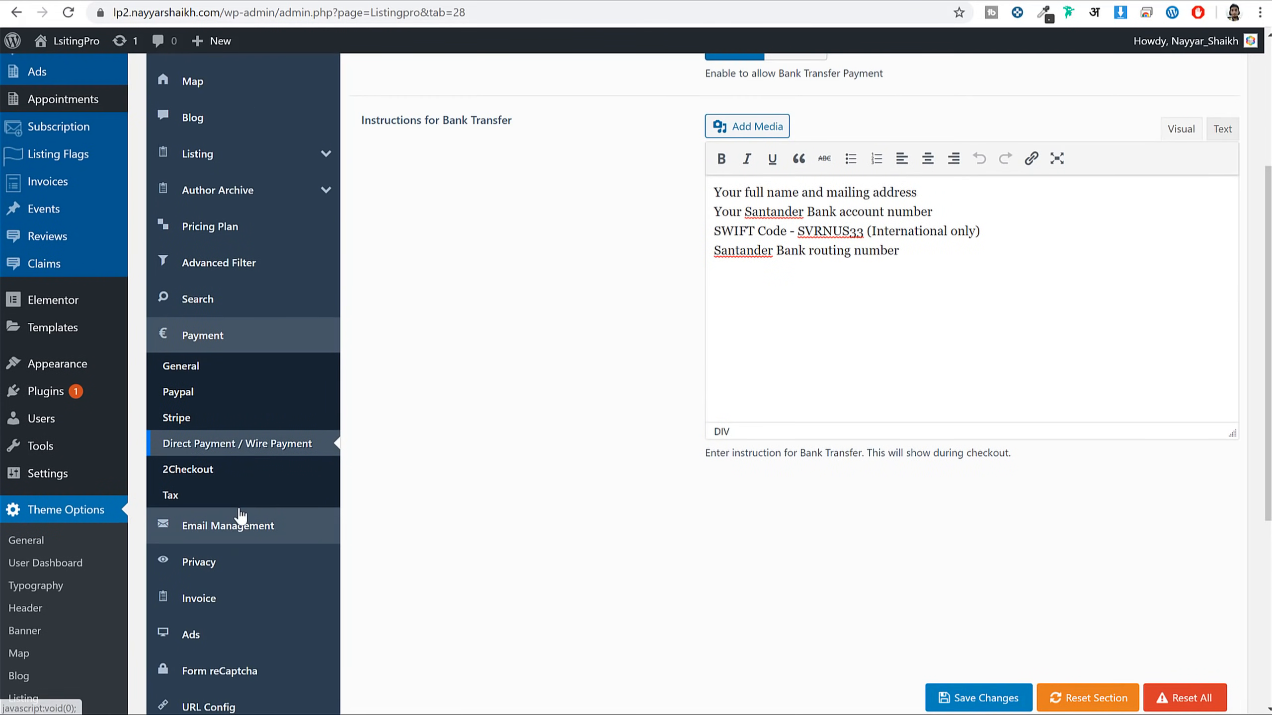
left_click(240, 495)
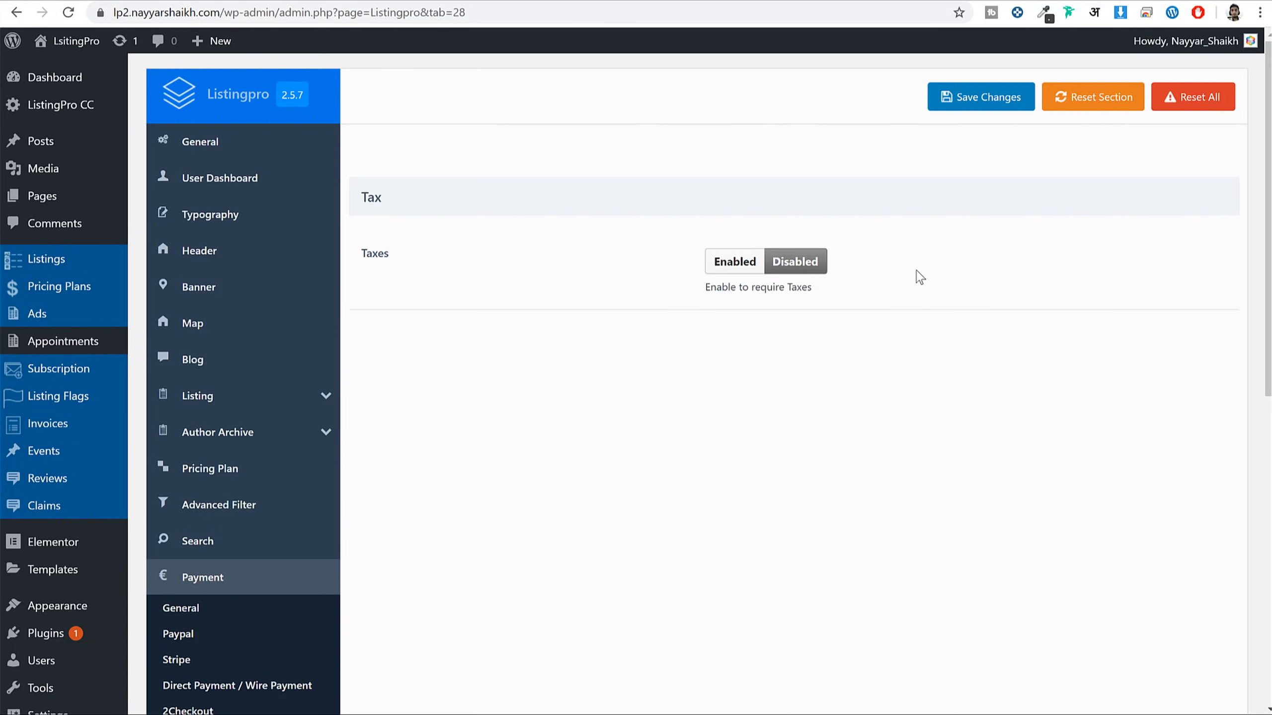
Change the Free pricing plan's price from 0 to 10 and update the plan
left_click(335, 2)
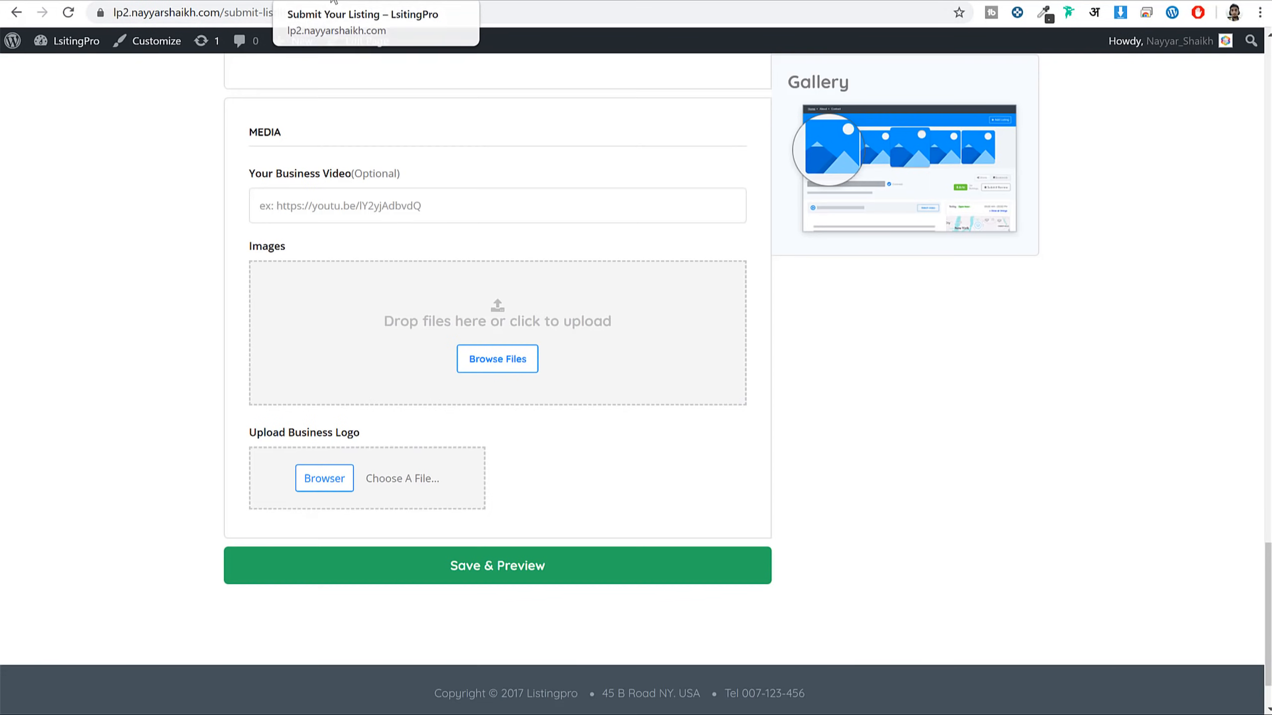
left_click(231, 1)
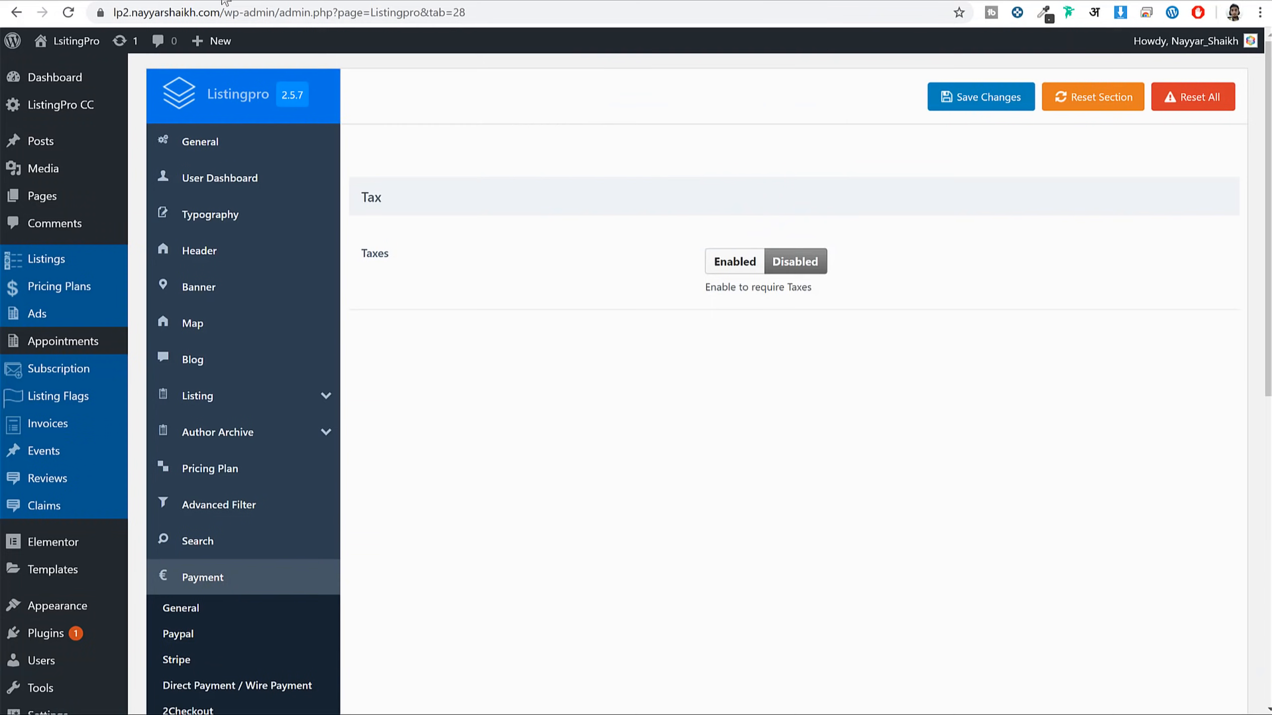
left_click(76, 286)
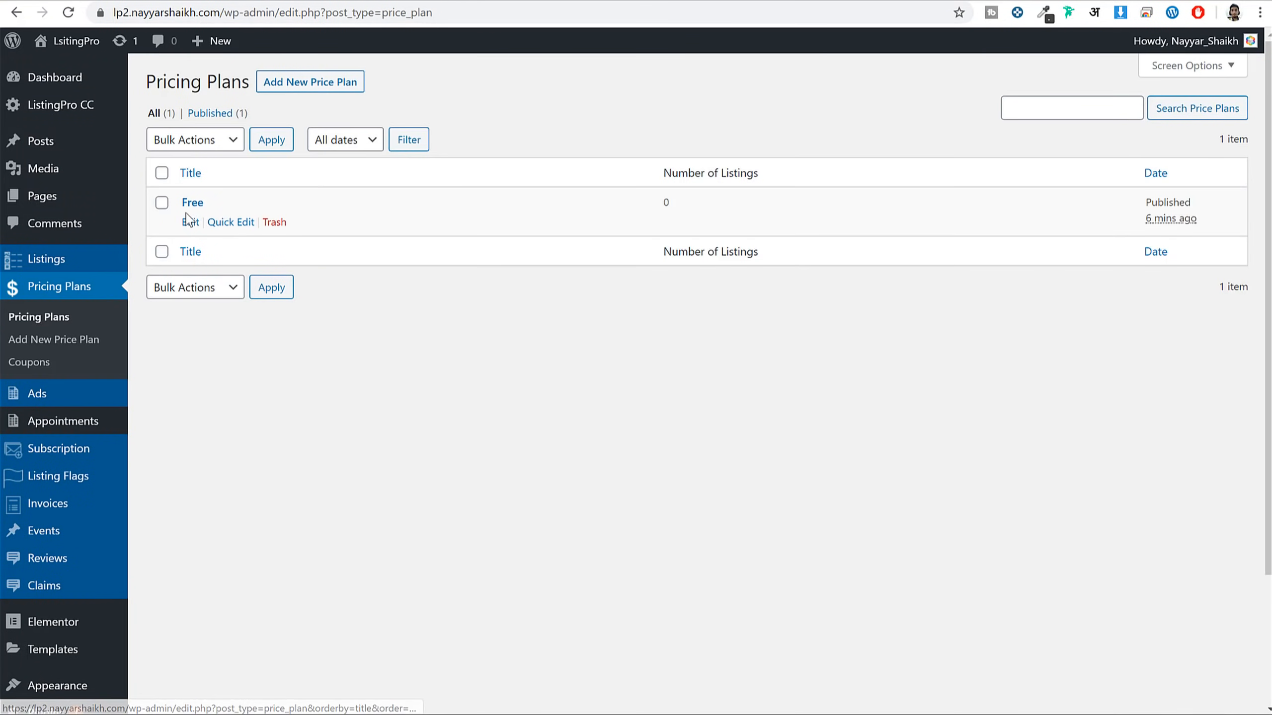
left_click(187, 218)
scroll(457, 363, "down", 20)
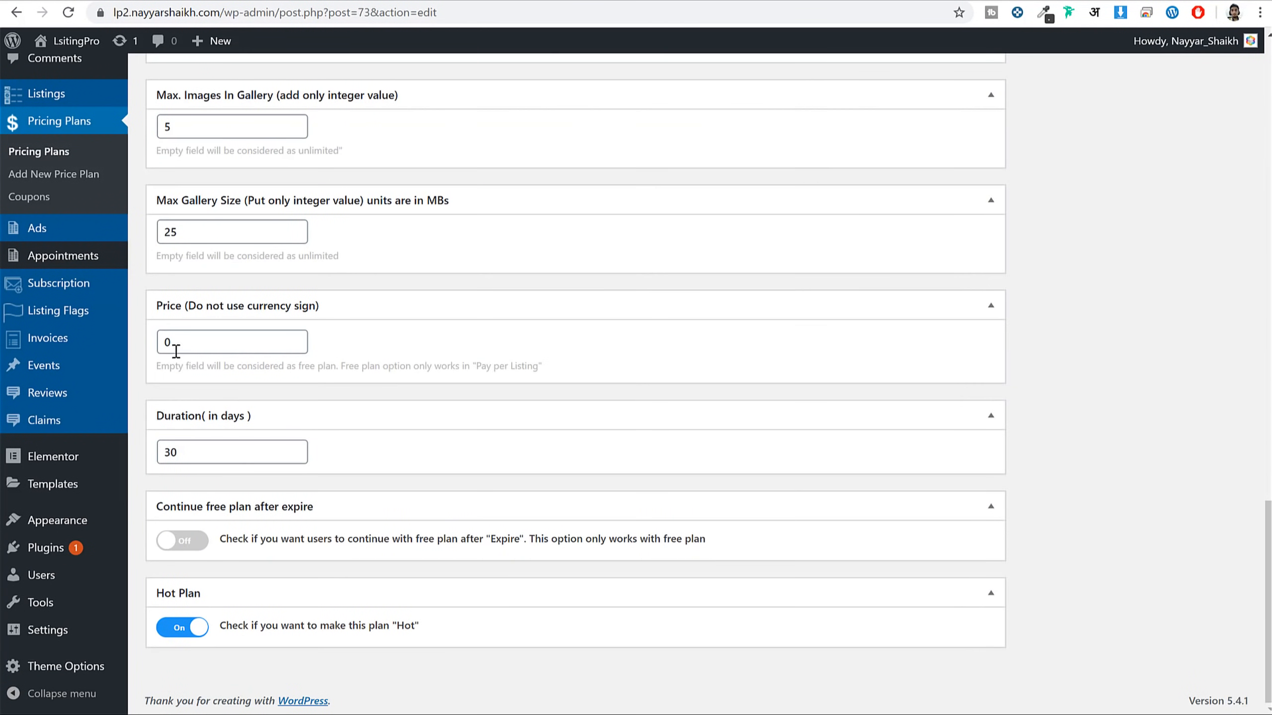
left_click_drag(176, 343, 131, 343)
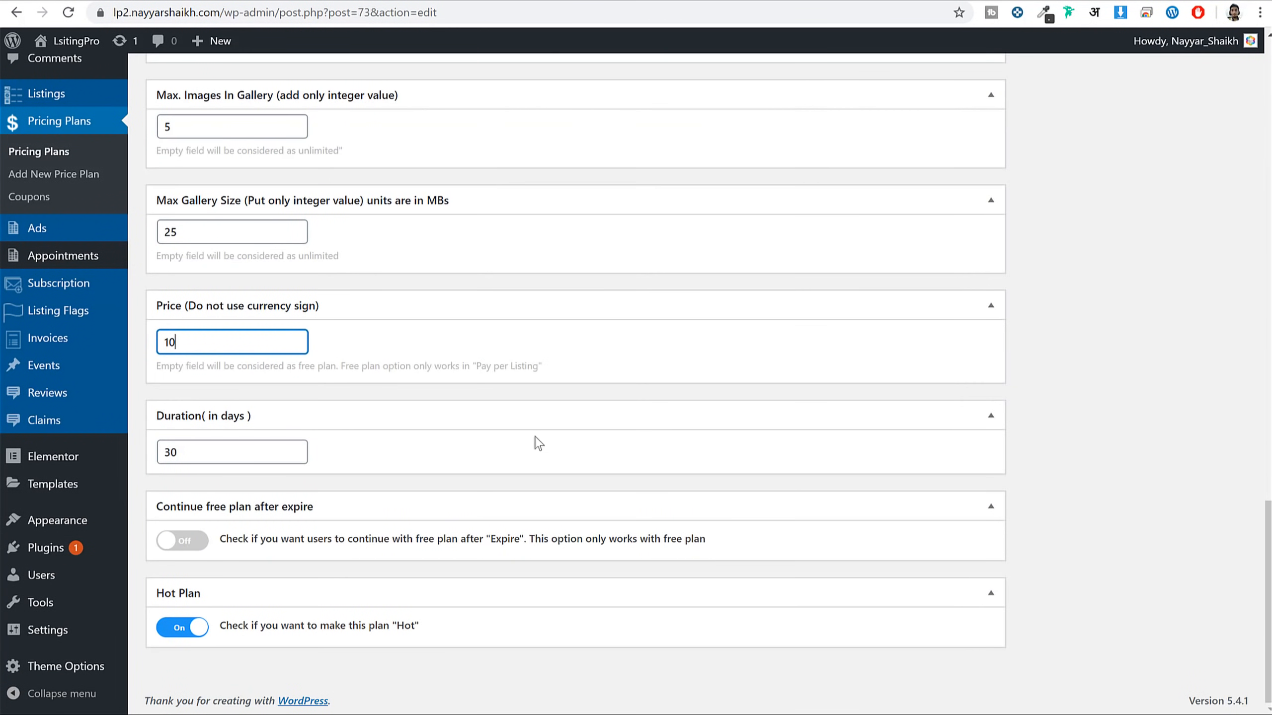
type("10")
scroll(884, 487, "up", 20)
left_click(1208, 267)
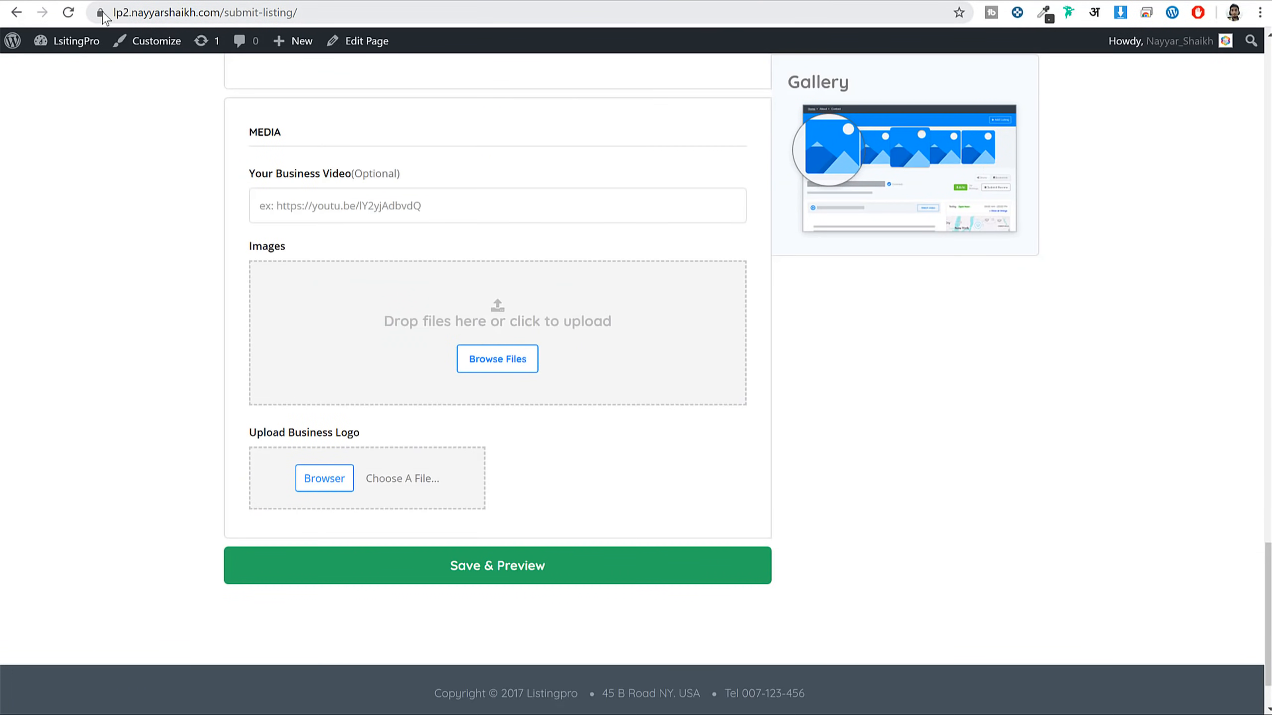
Reload the Submit Your Listing page, confirming the form resubmission
key("F5")
left_click(685, 132)
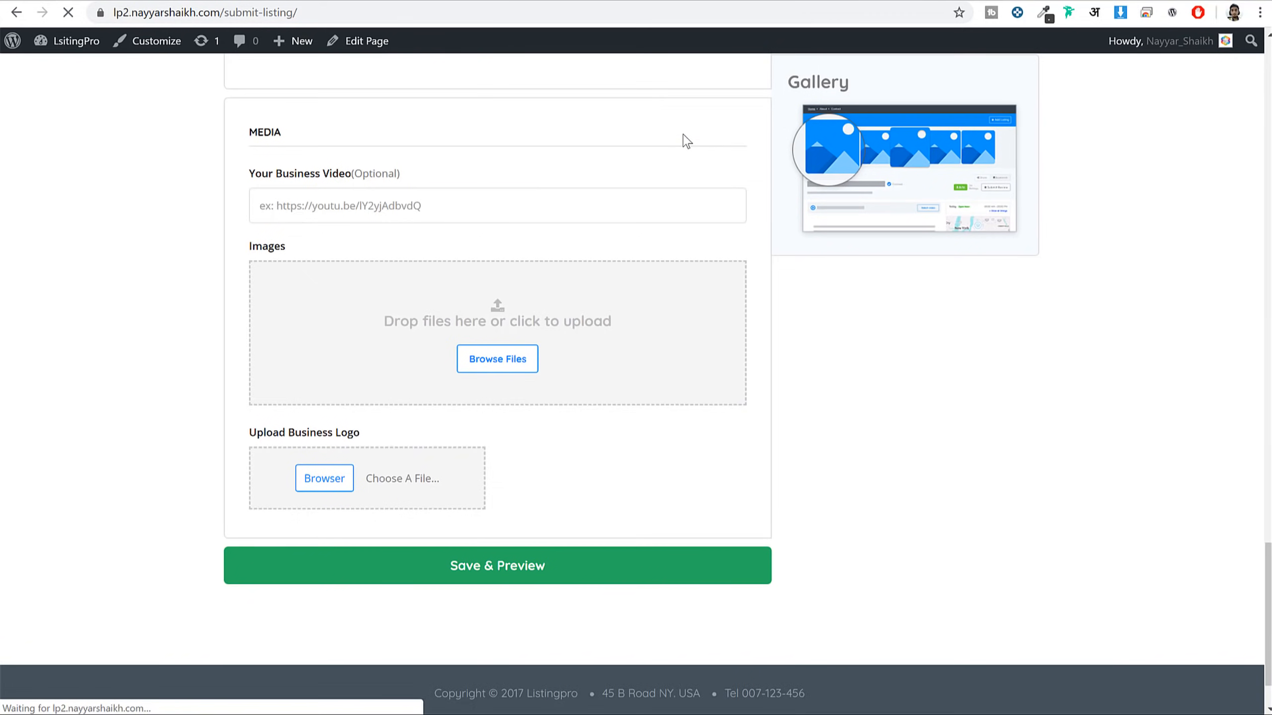
scroll(726, 325, "up", 8)
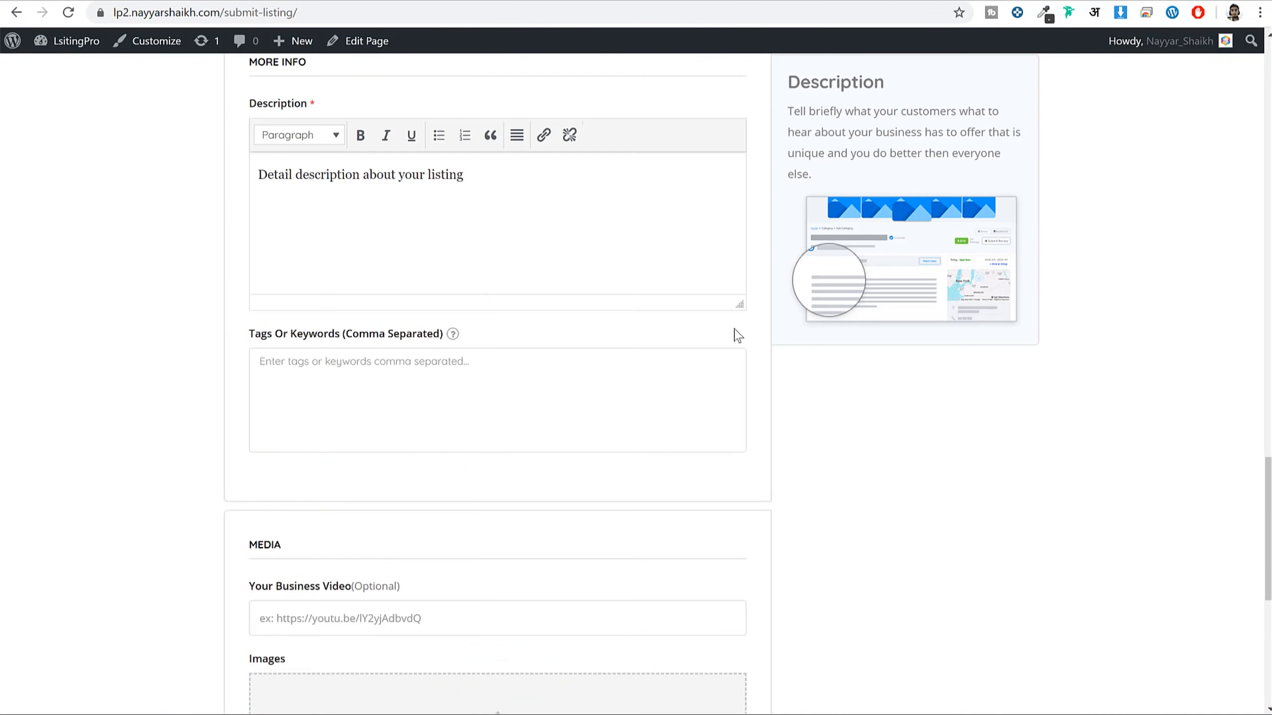
scroll(449, 364, "up", 20)
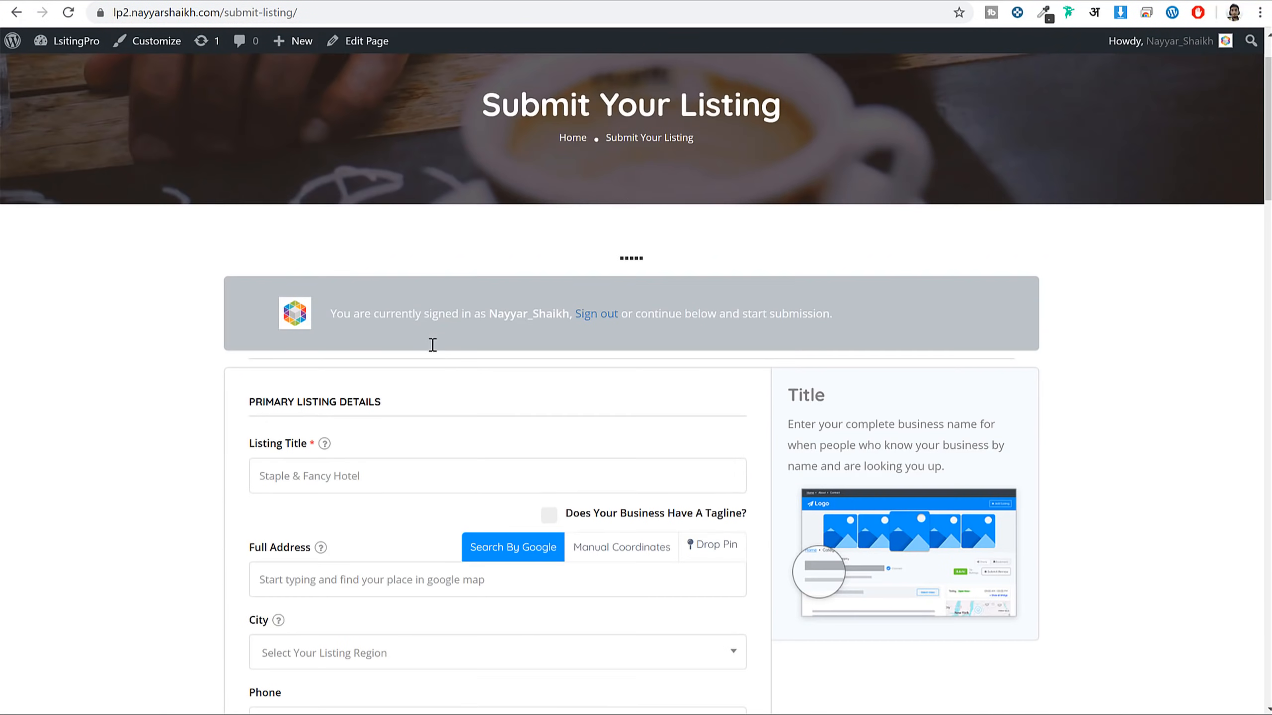
scroll(468, 355, "down", 3)
Enter listing title 'dasdsadsa', choose the Italian category, and save & preview it
left_click(390, 309)
type("dasdsadsa")
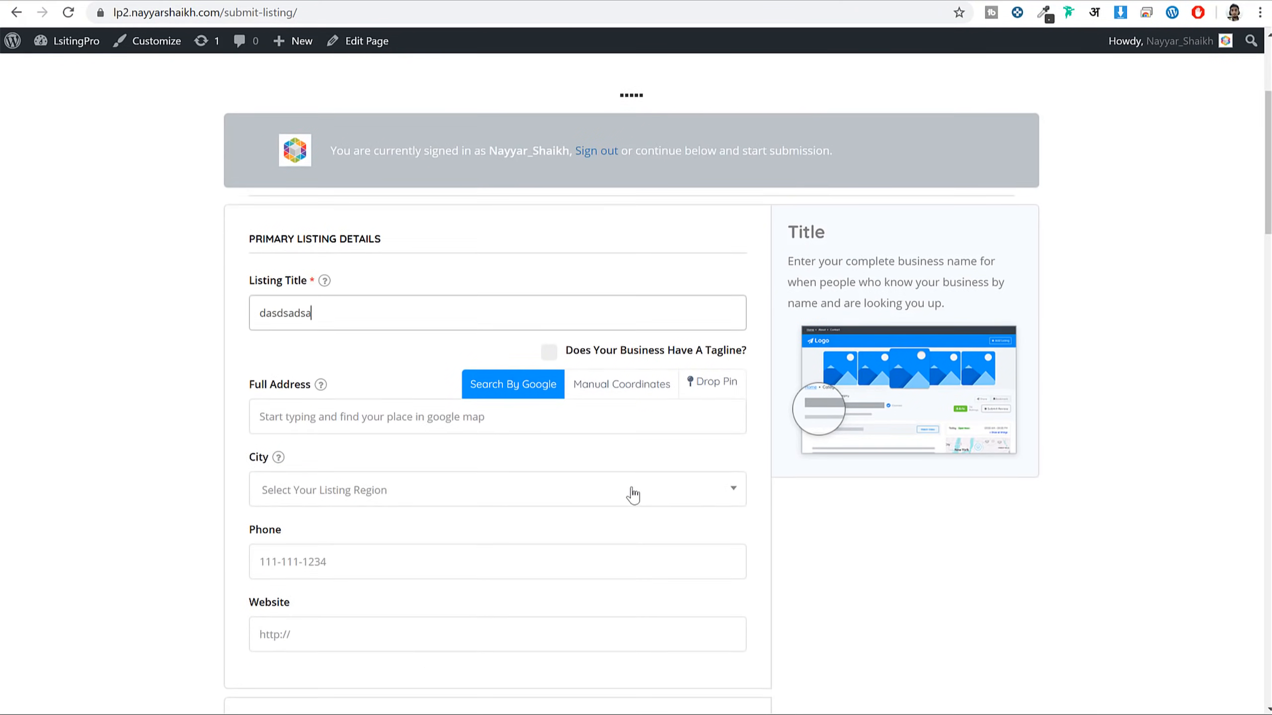
scroll(632, 490, "down", 8)
left_click(406, 416)
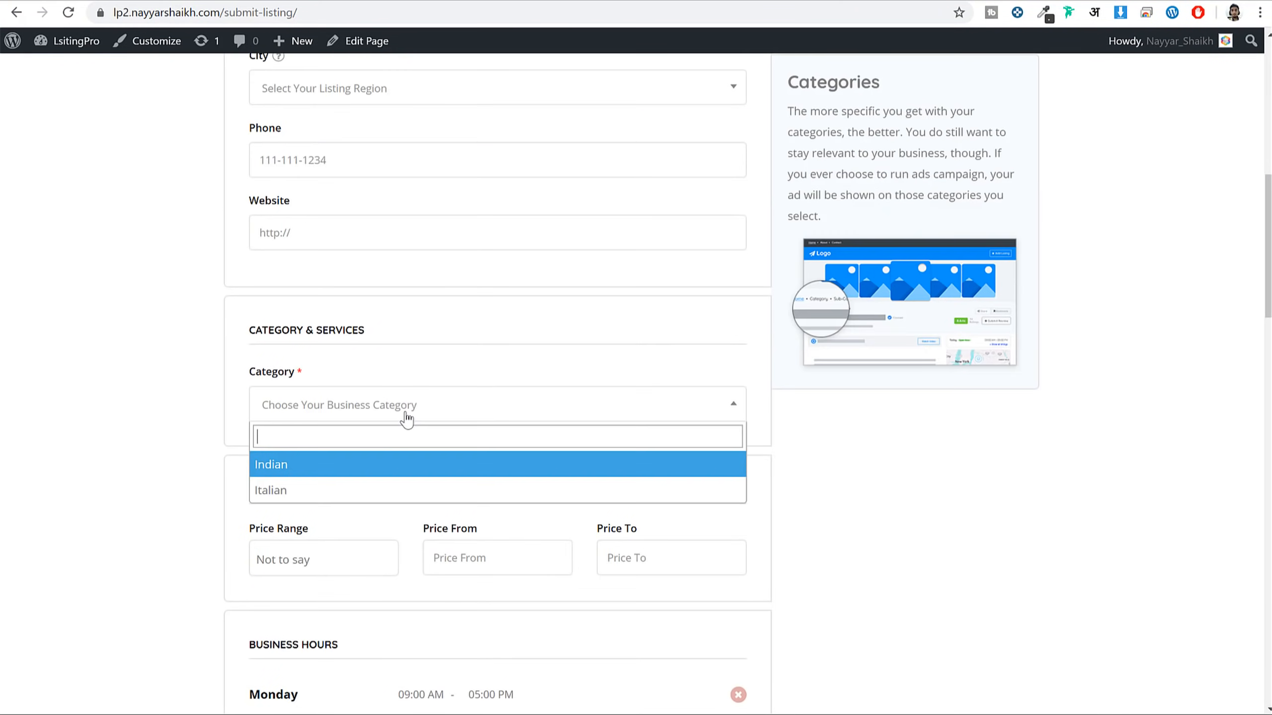
left_click(342, 490)
scroll(532, 441, "down", 15)
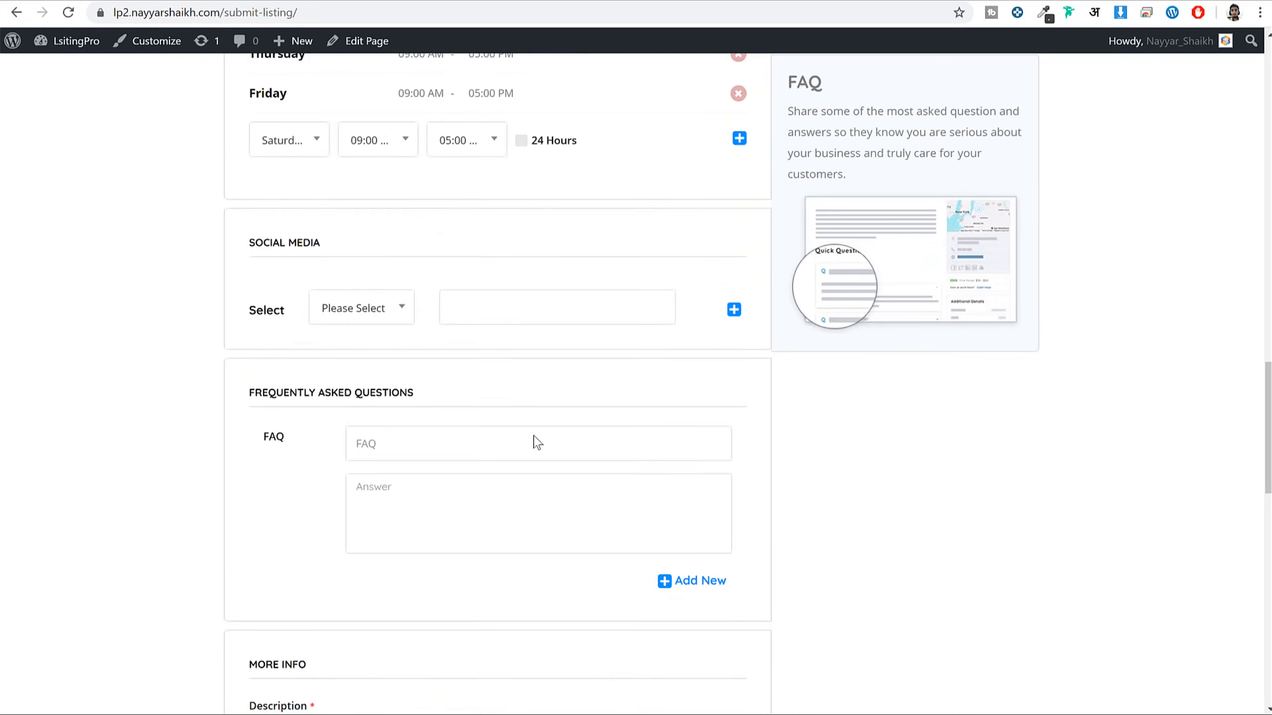
scroll(535, 441, "down", 20)
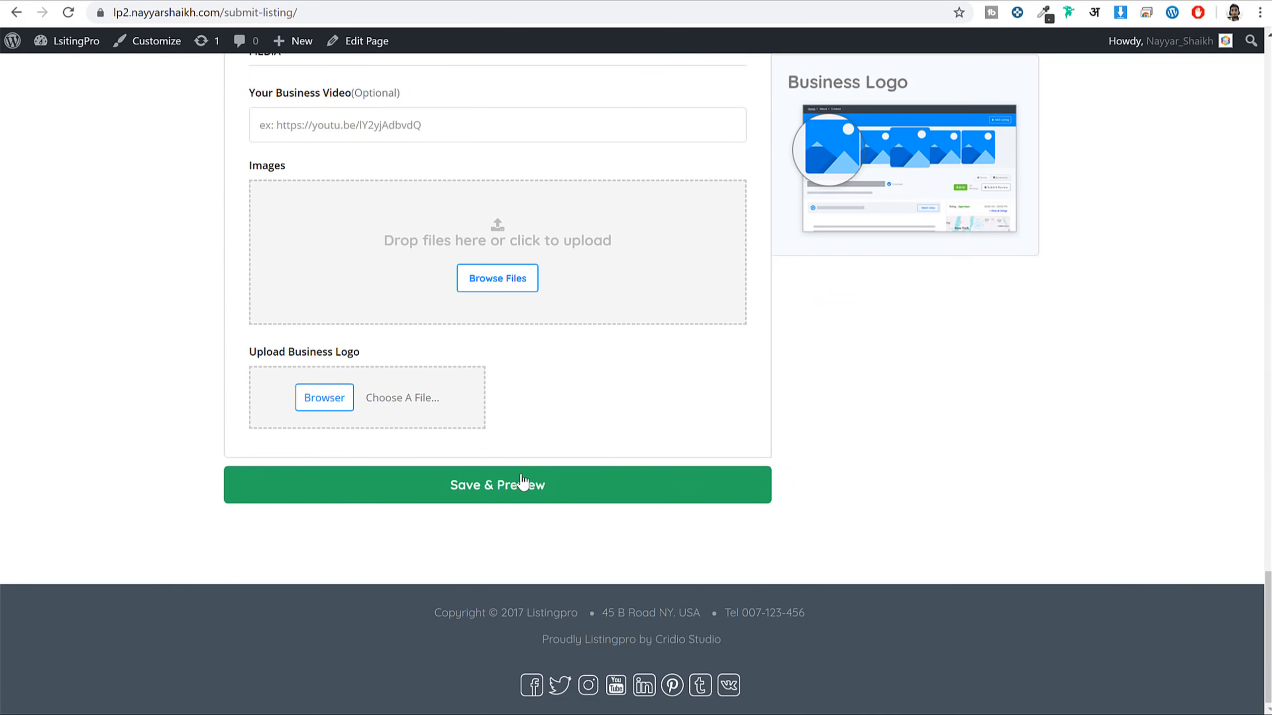
left_click(521, 483)
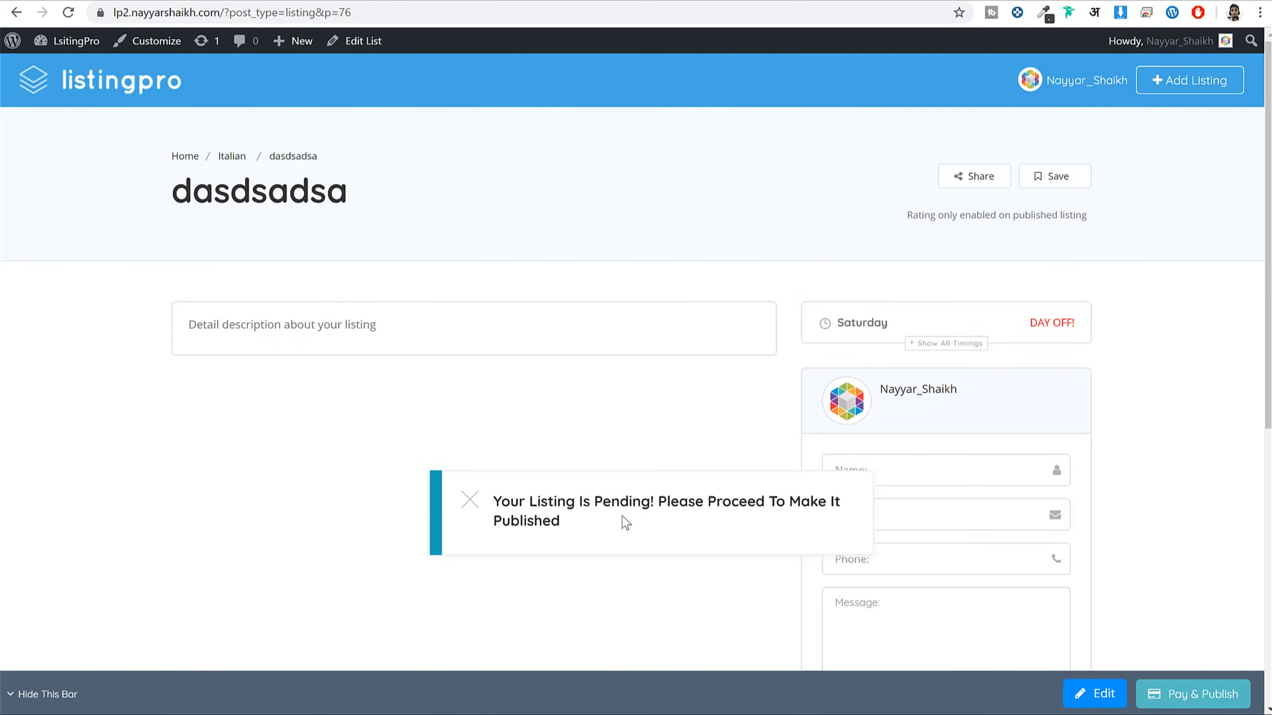
Review the pending-publication notice on the listing preview page
left_click_drag(612, 488, 803, 541)
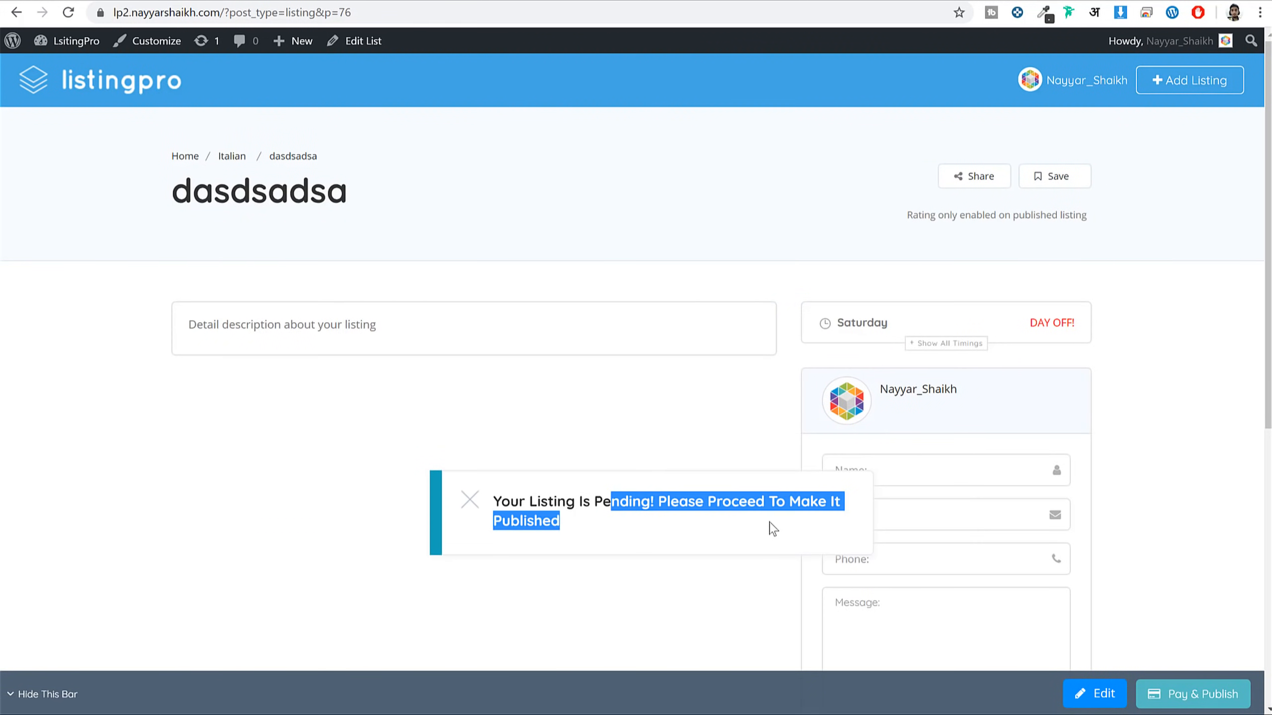
left_click(747, 519)
scroll(985, 496, "down", 5)
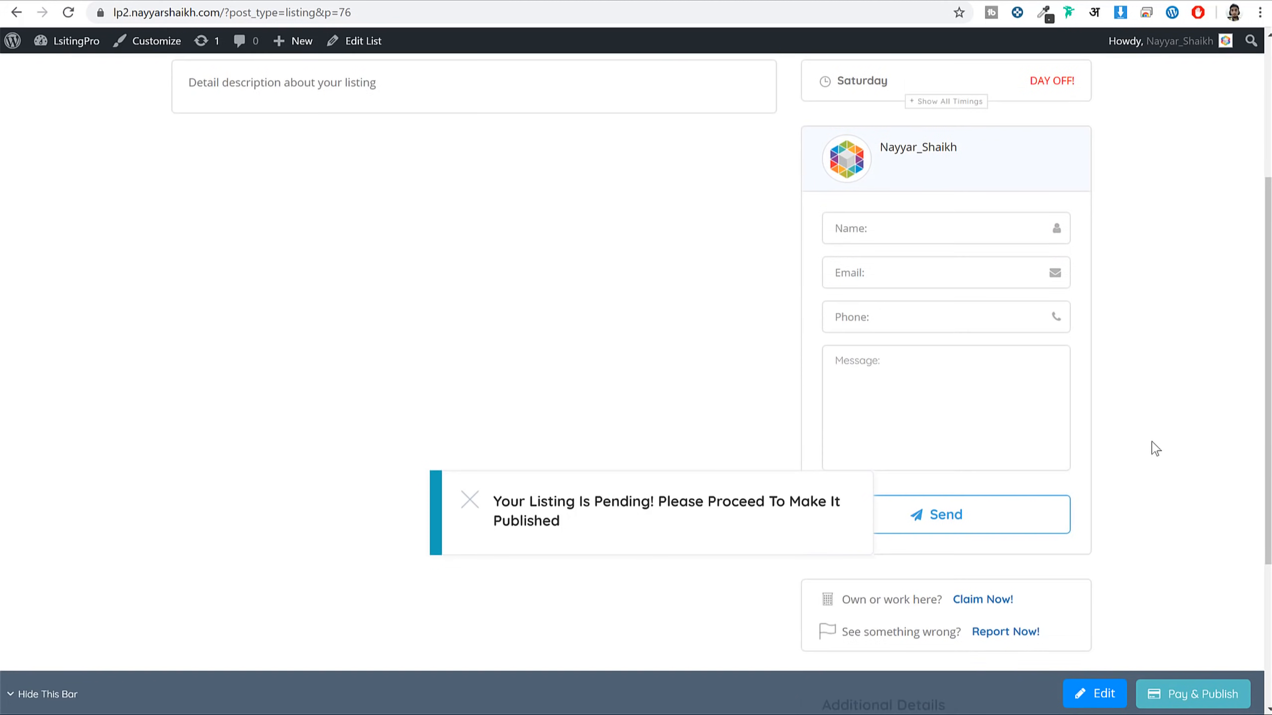
scroll(1177, 664, "down", 2)
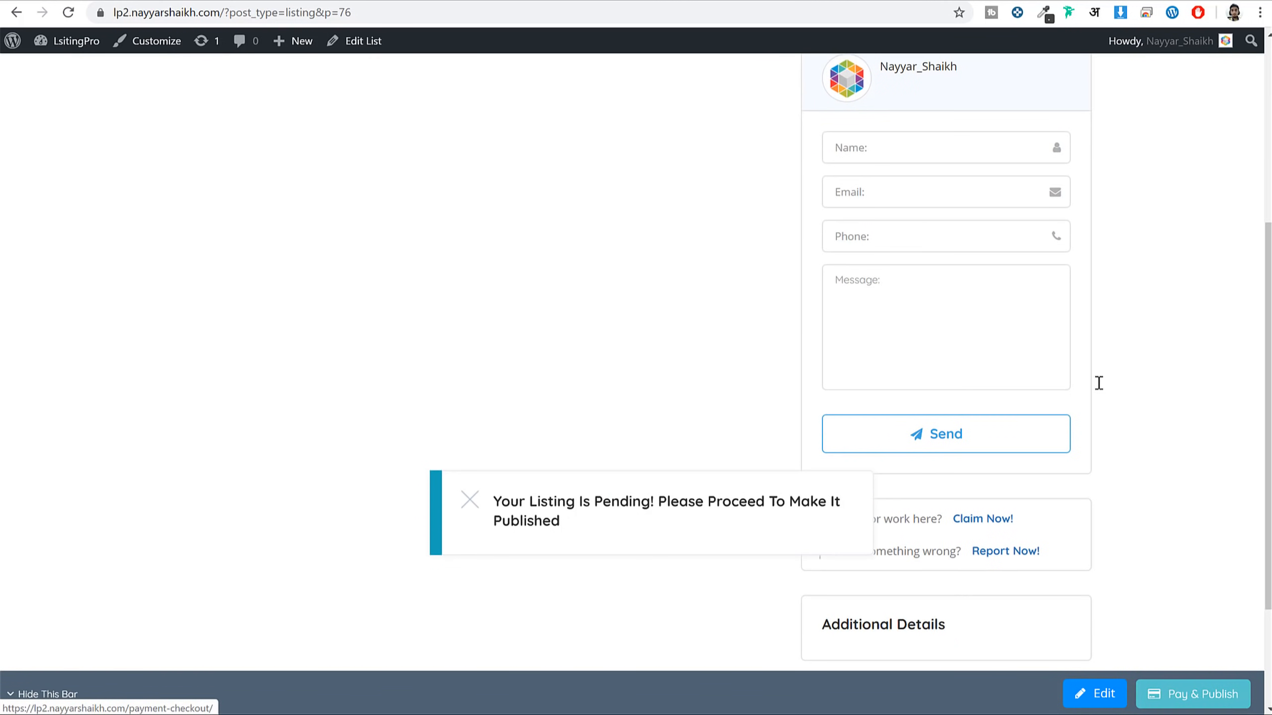
Try Pay & Publish, find raw shortcode text on checkout, and go to Pages
left_click(1201, 706)
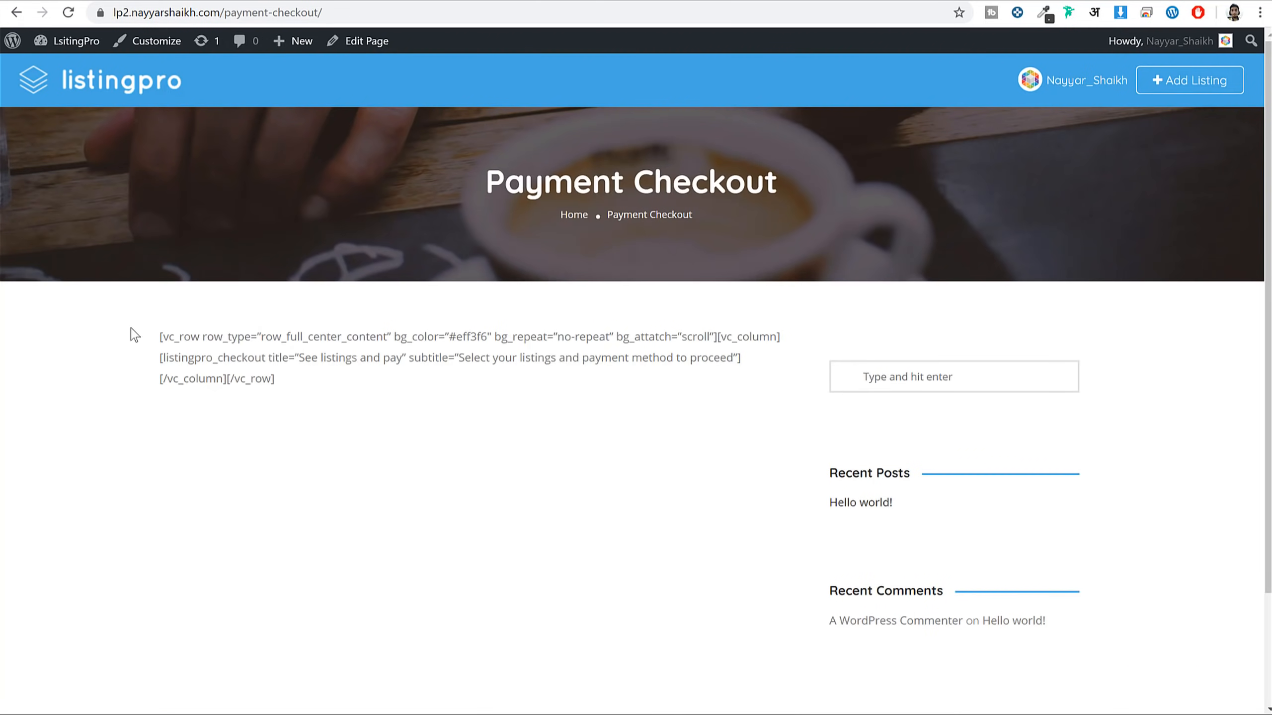
left_click_drag(134, 335, 306, 398)
left_click(327, 261)
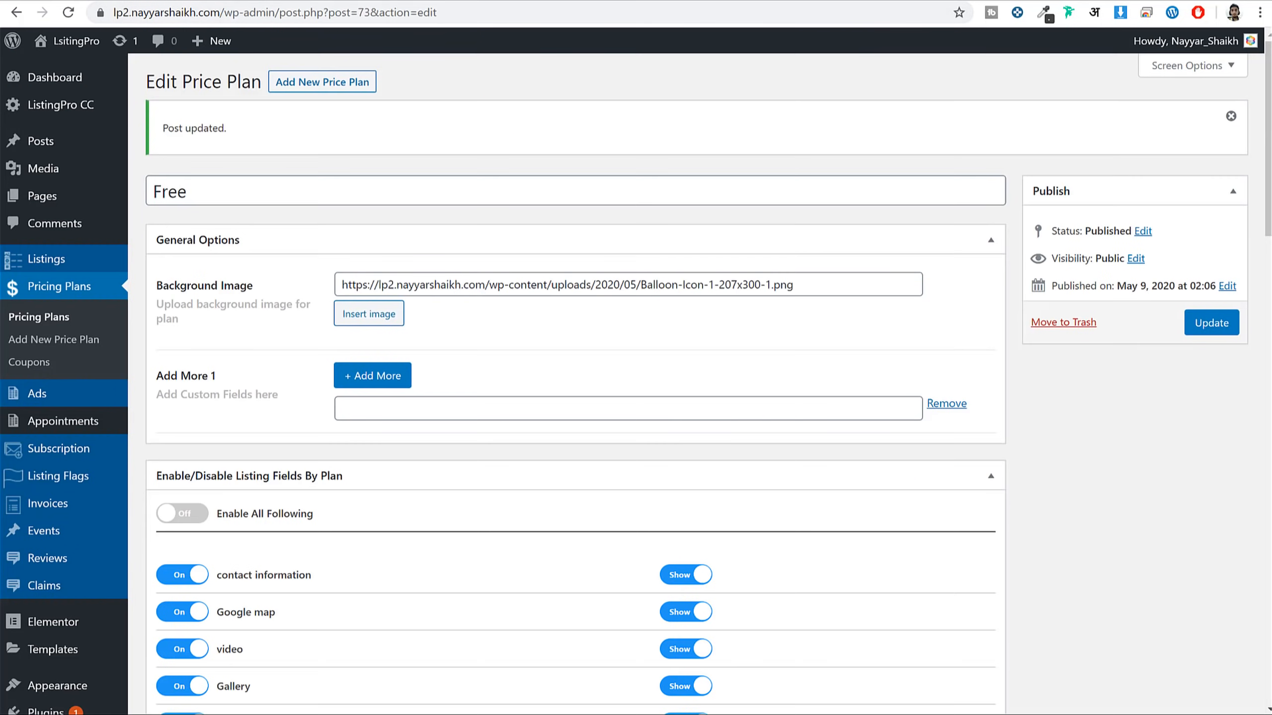
left_click(51, 195)
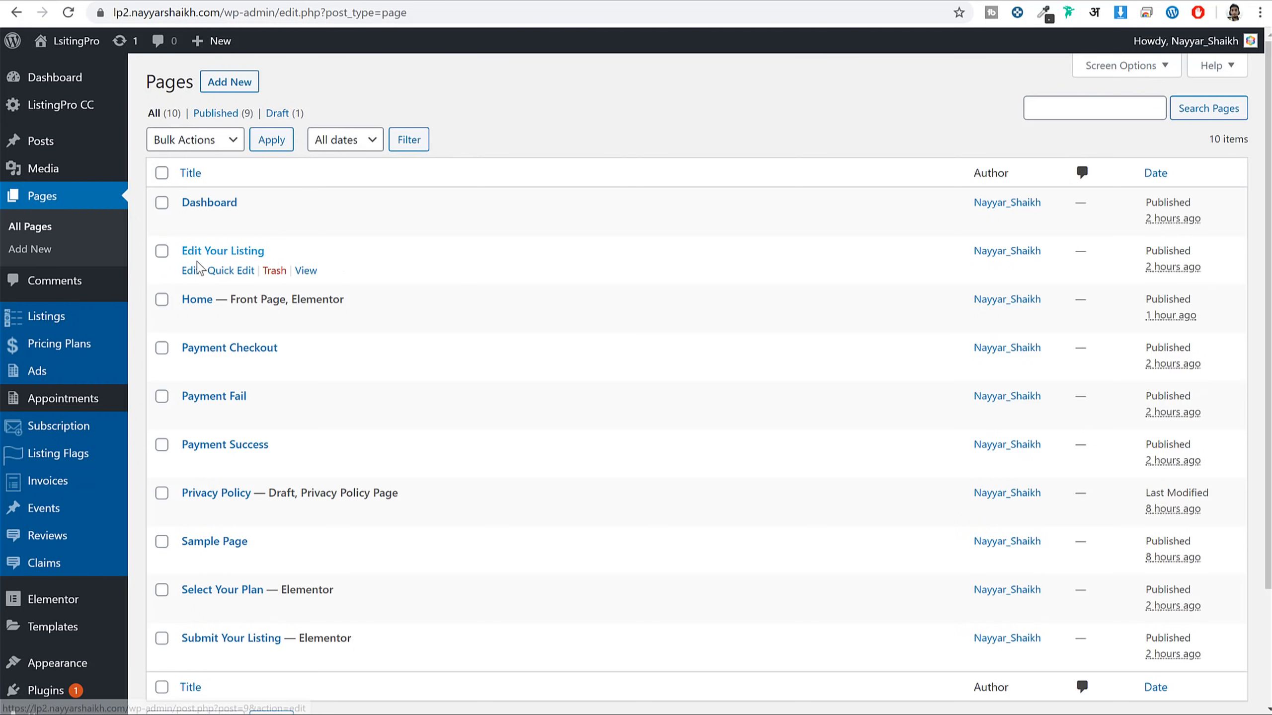
Apply the Page without sidebar template to Edit Your Listing, update it, and launch Elementor
left_click_drag(303, 256, 192, 249)
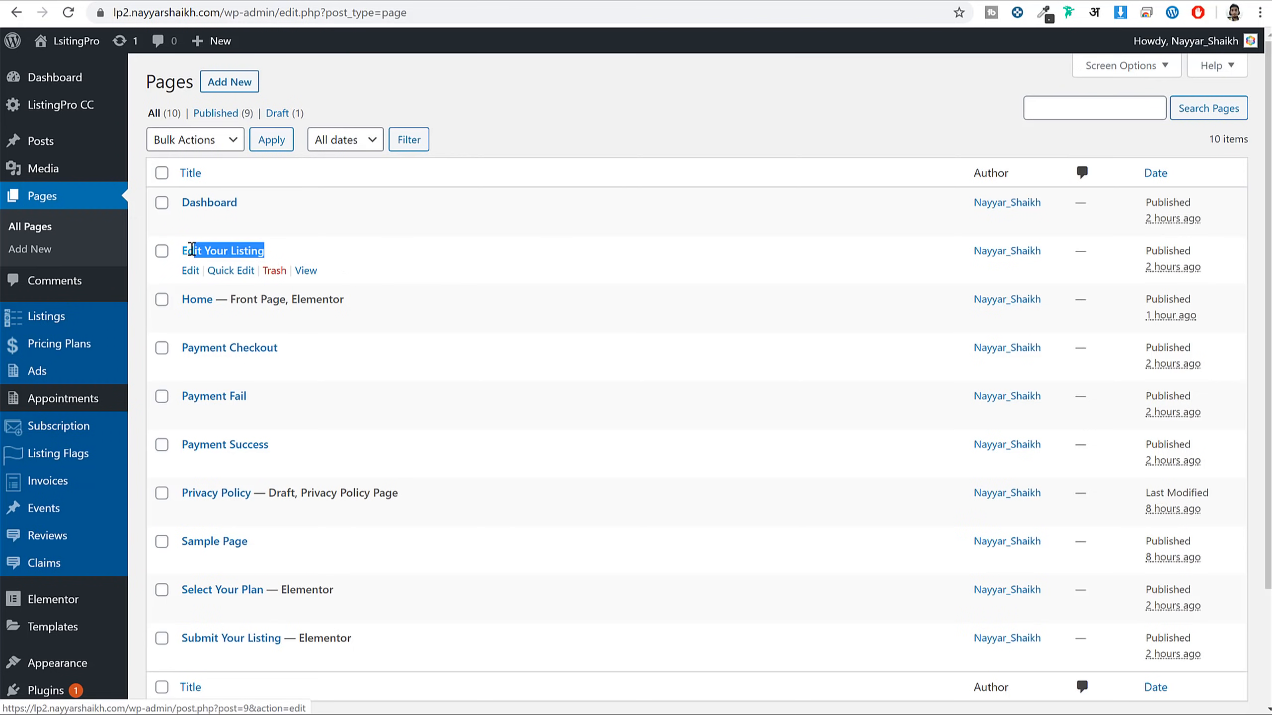
left_click(190, 271)
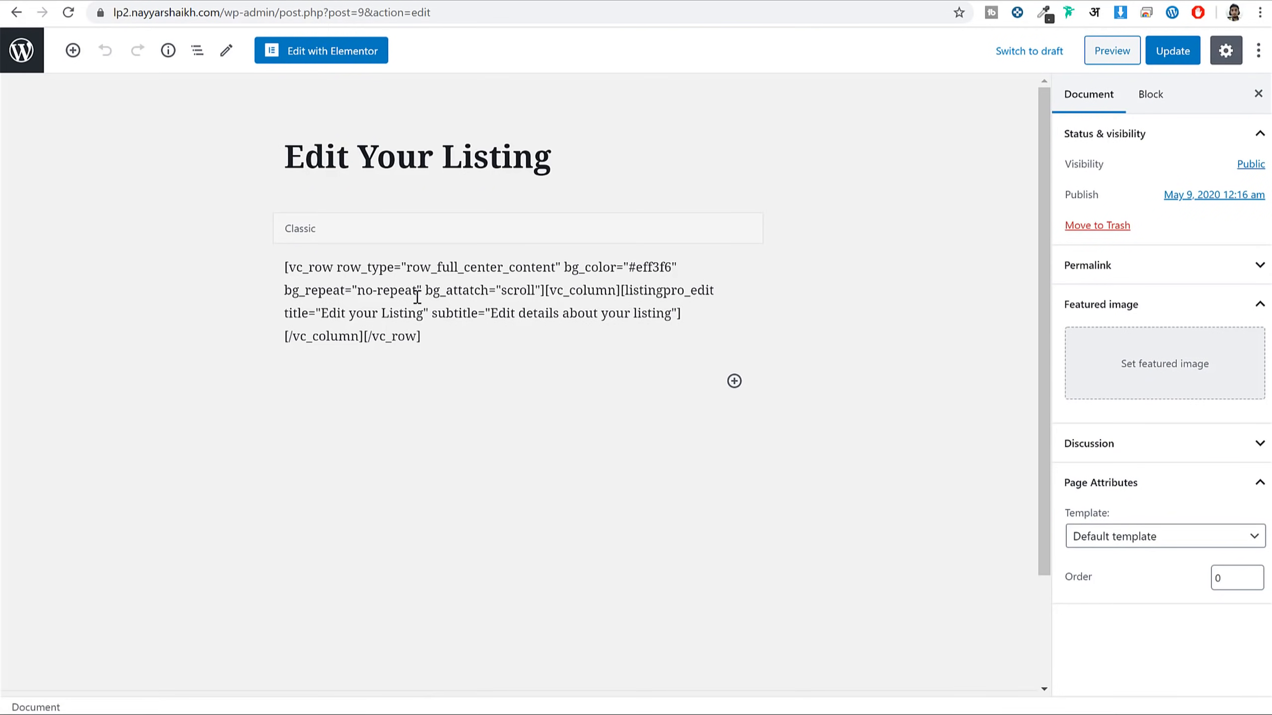
left_click(533, 311)
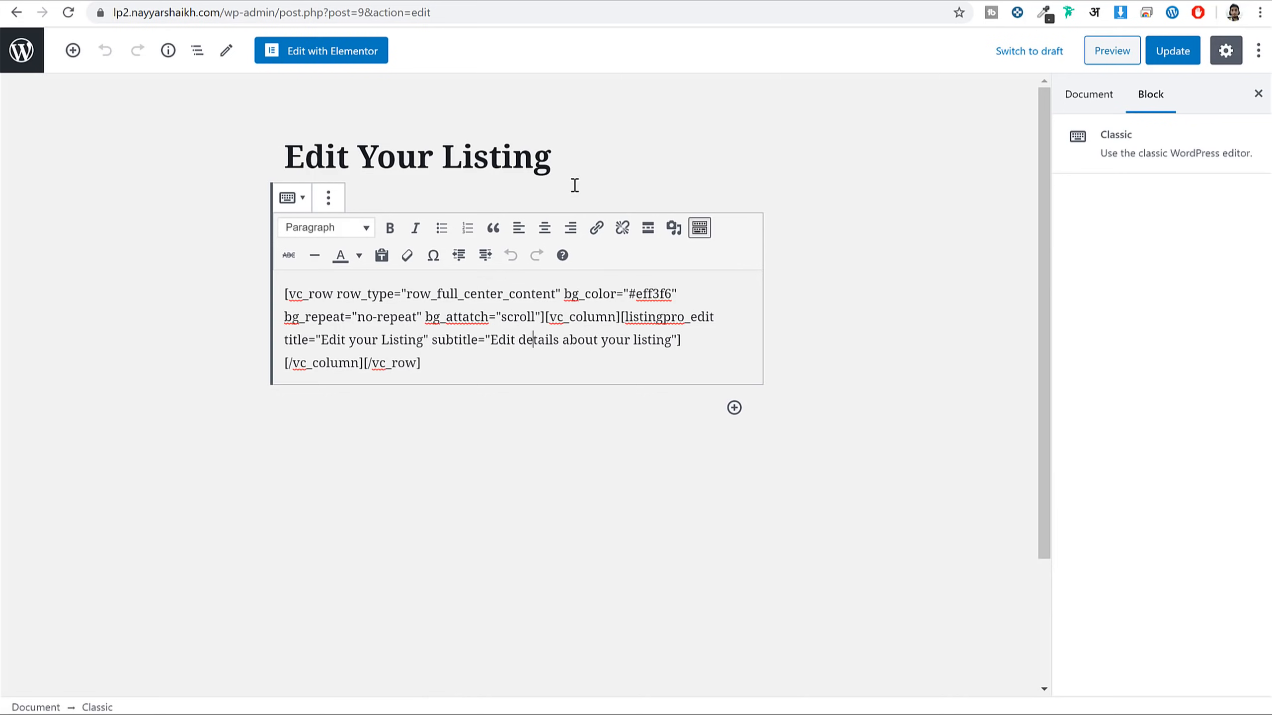
left_click(1071, 93)
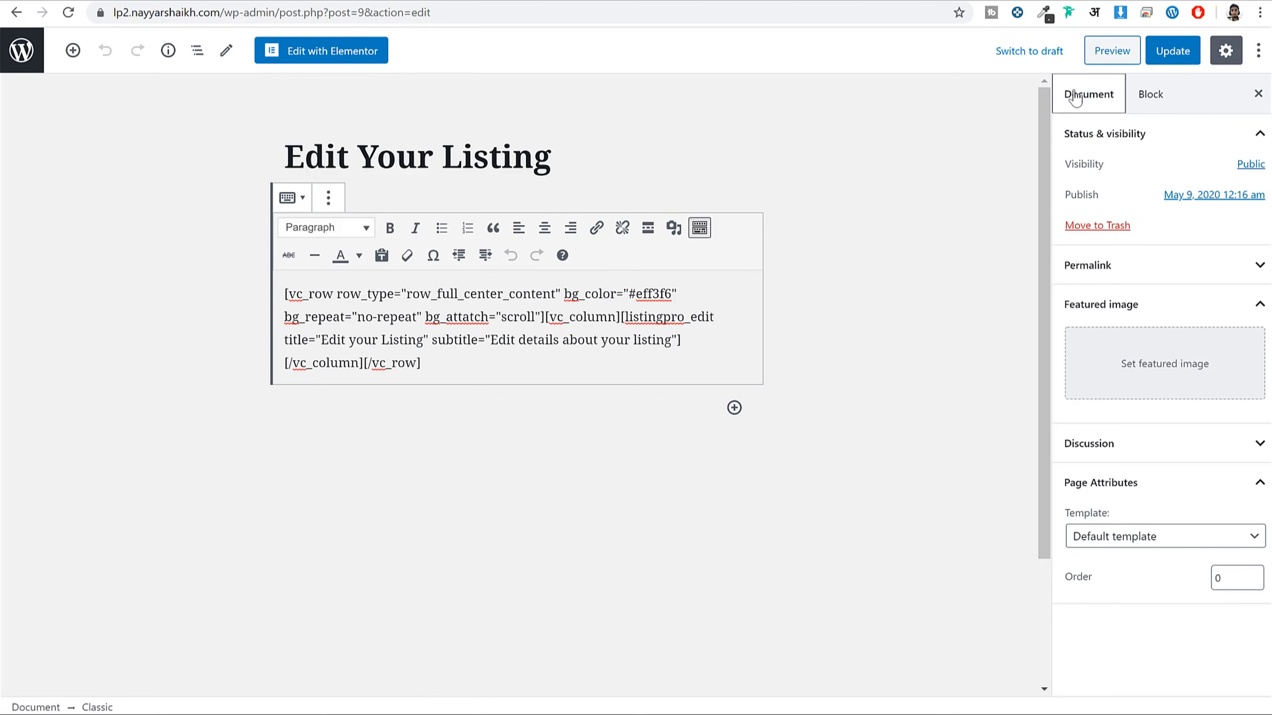
left_click(1113, 535)
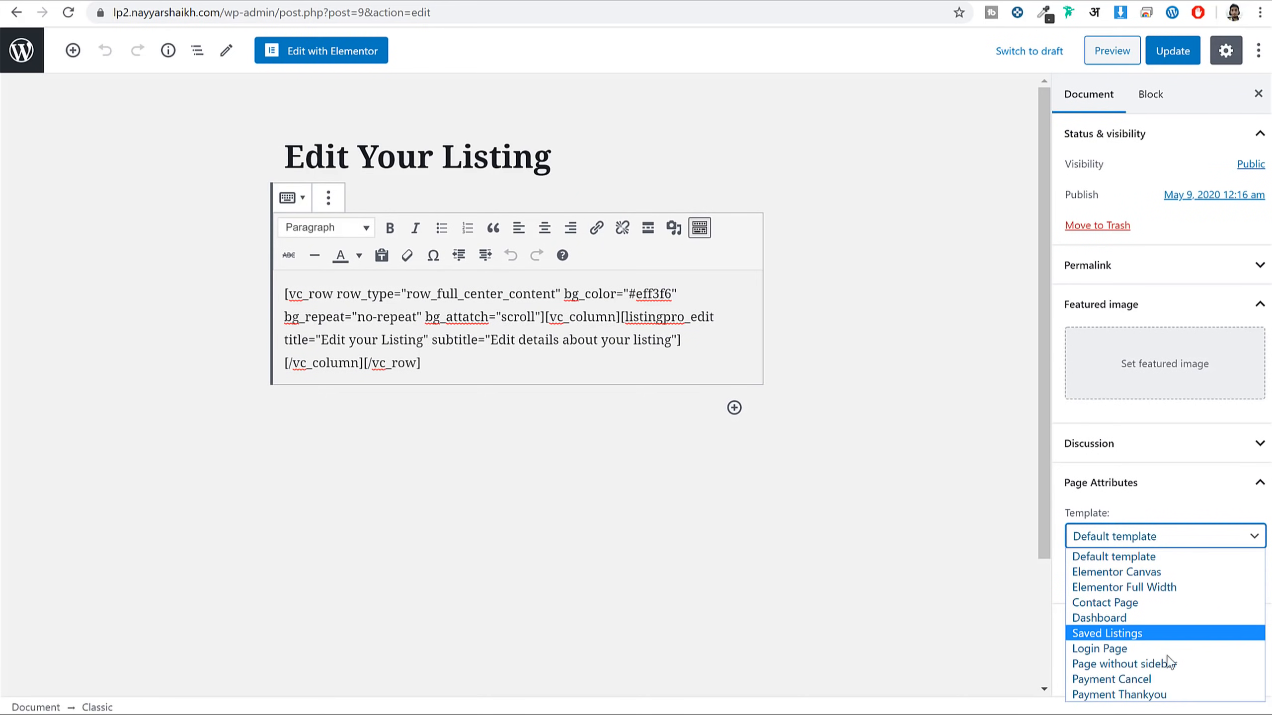
left_click(1157, 660)
left_click(1166, 59)
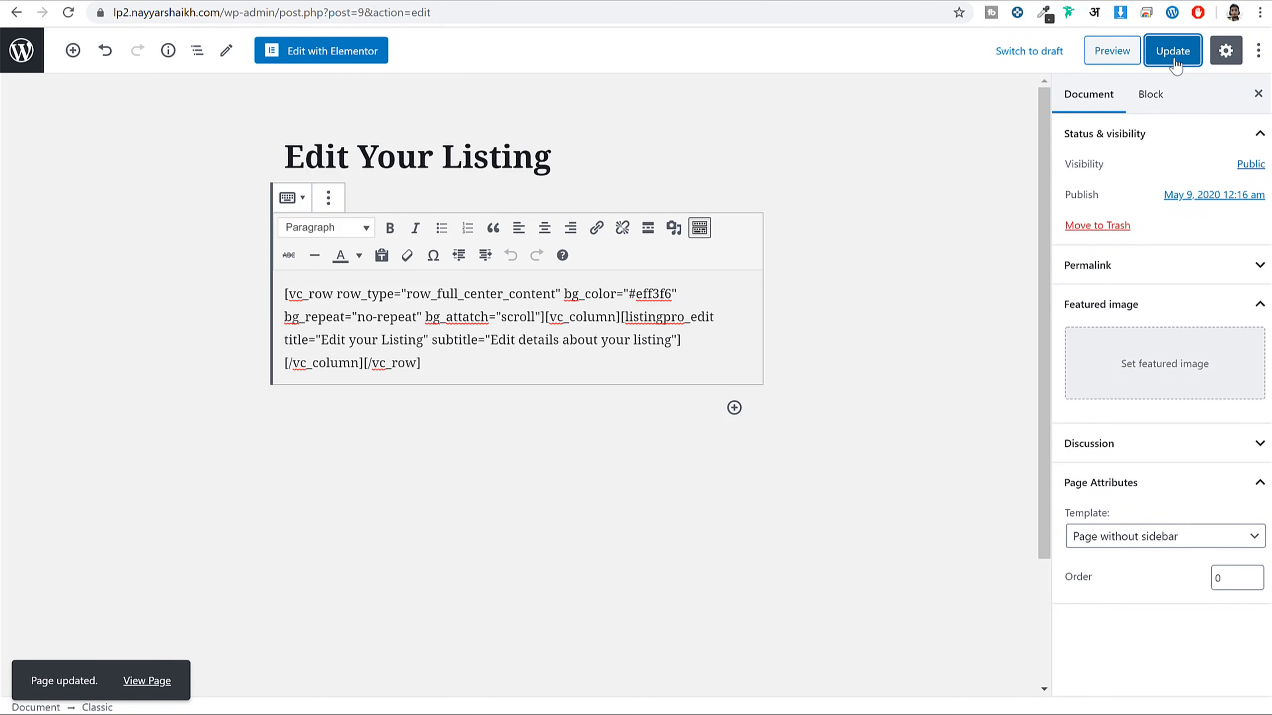
left_click(346, 55)
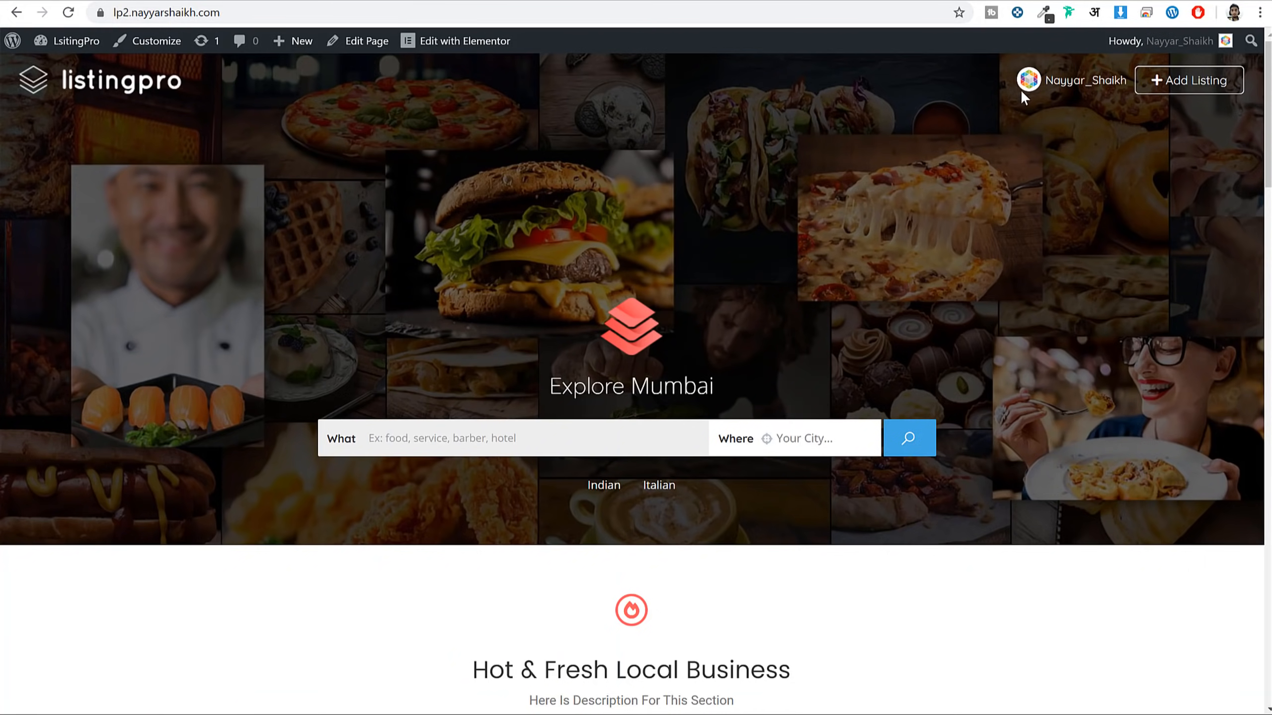
Open Japonessa's edit page from the front-end dashboard and inspect the raw shortcode line
mouse_move(1020, 90)
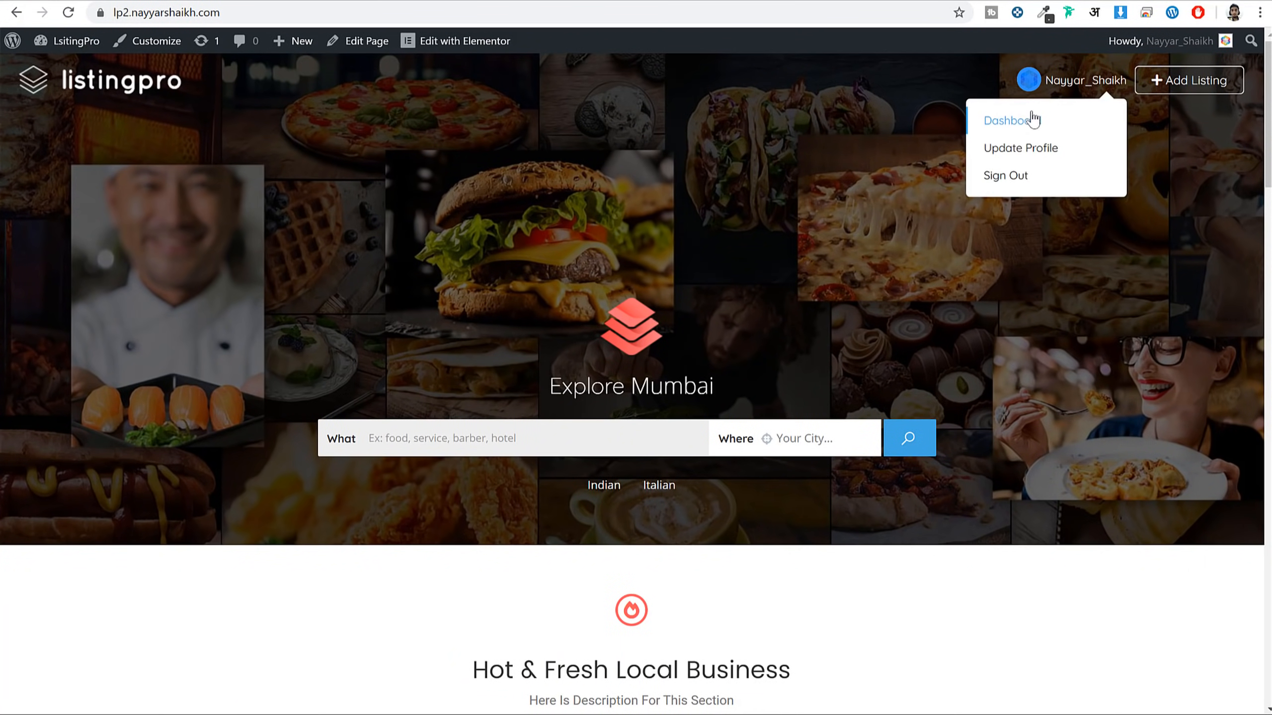
left_click(1030, 119)
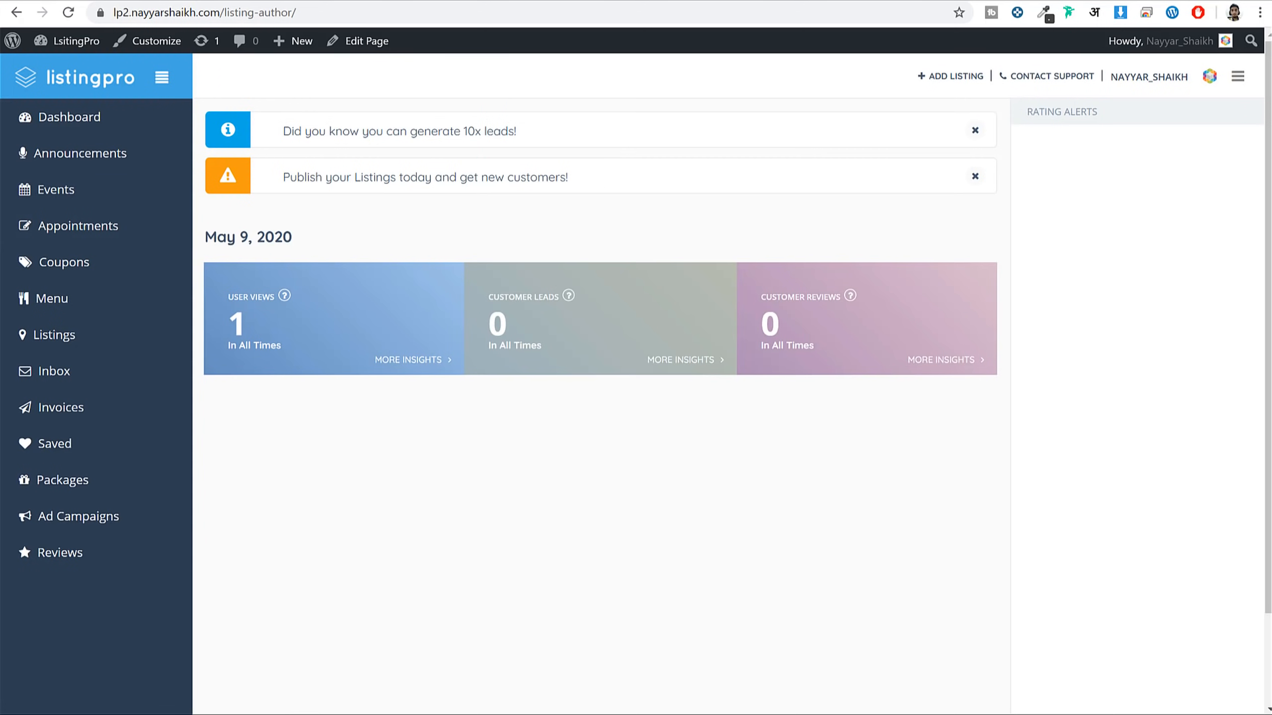
left_click(79, 346)
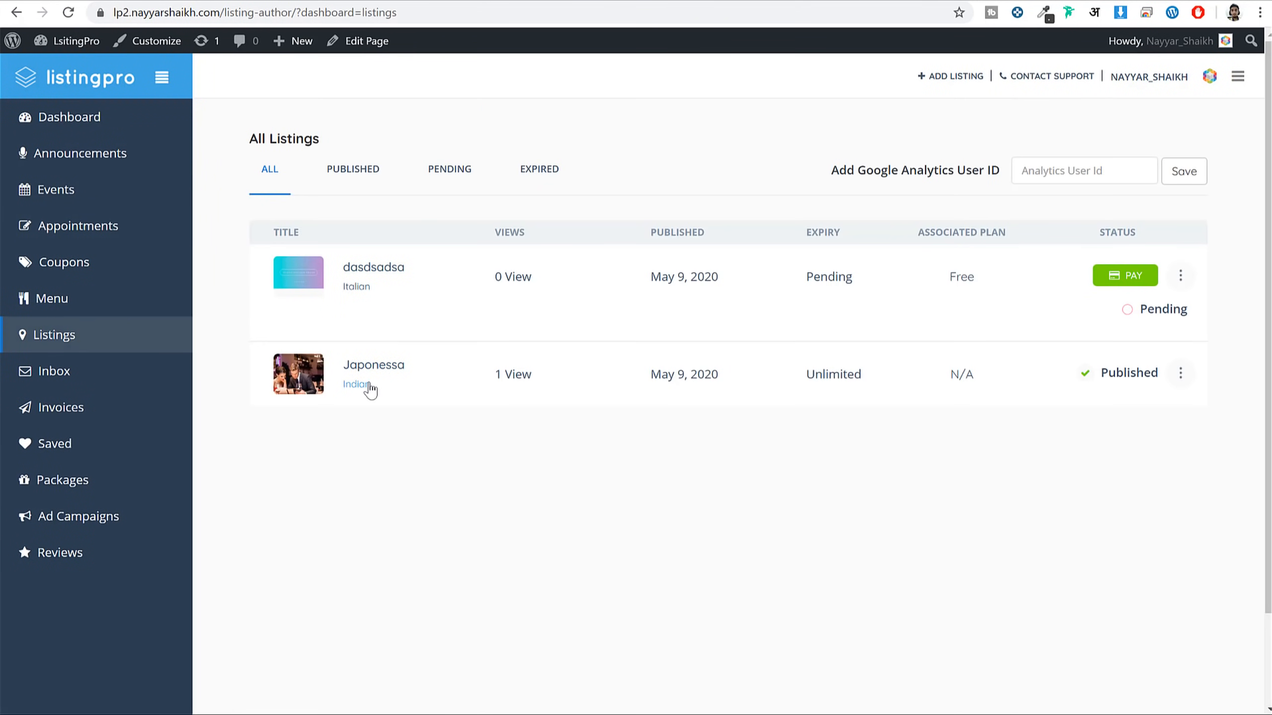
left_click(1181, 373)
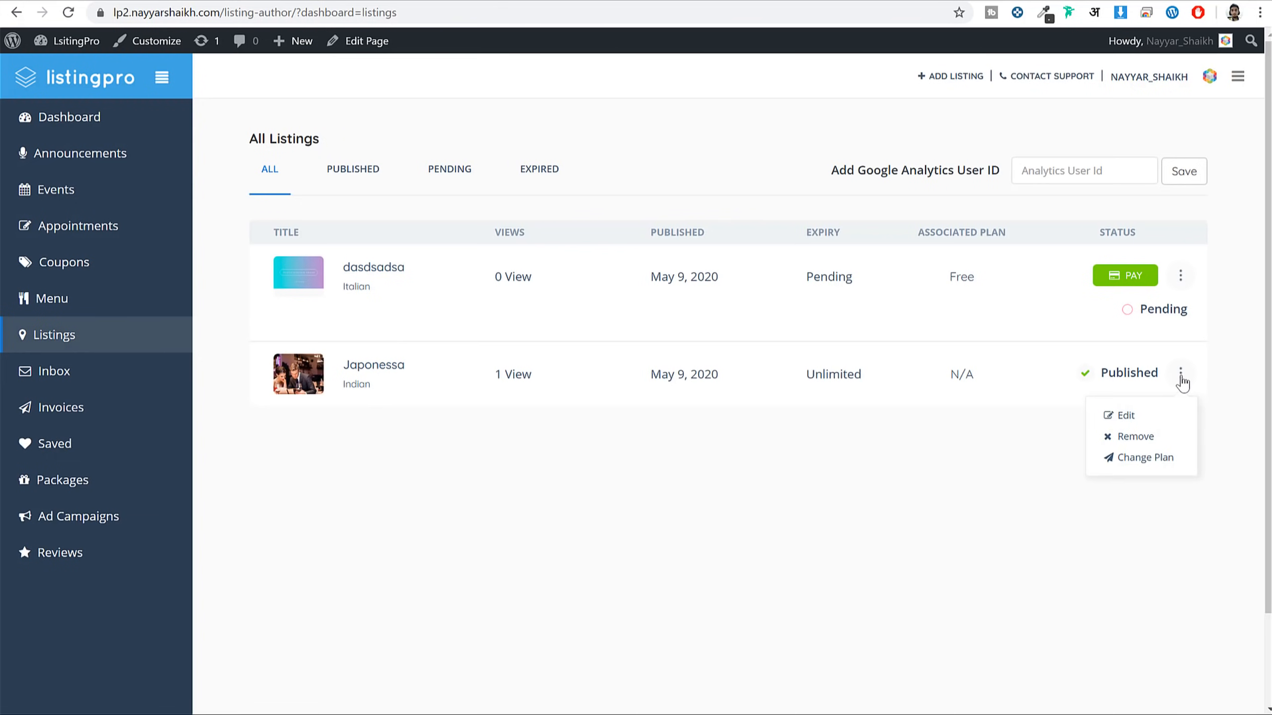
left_click(1154, 415)
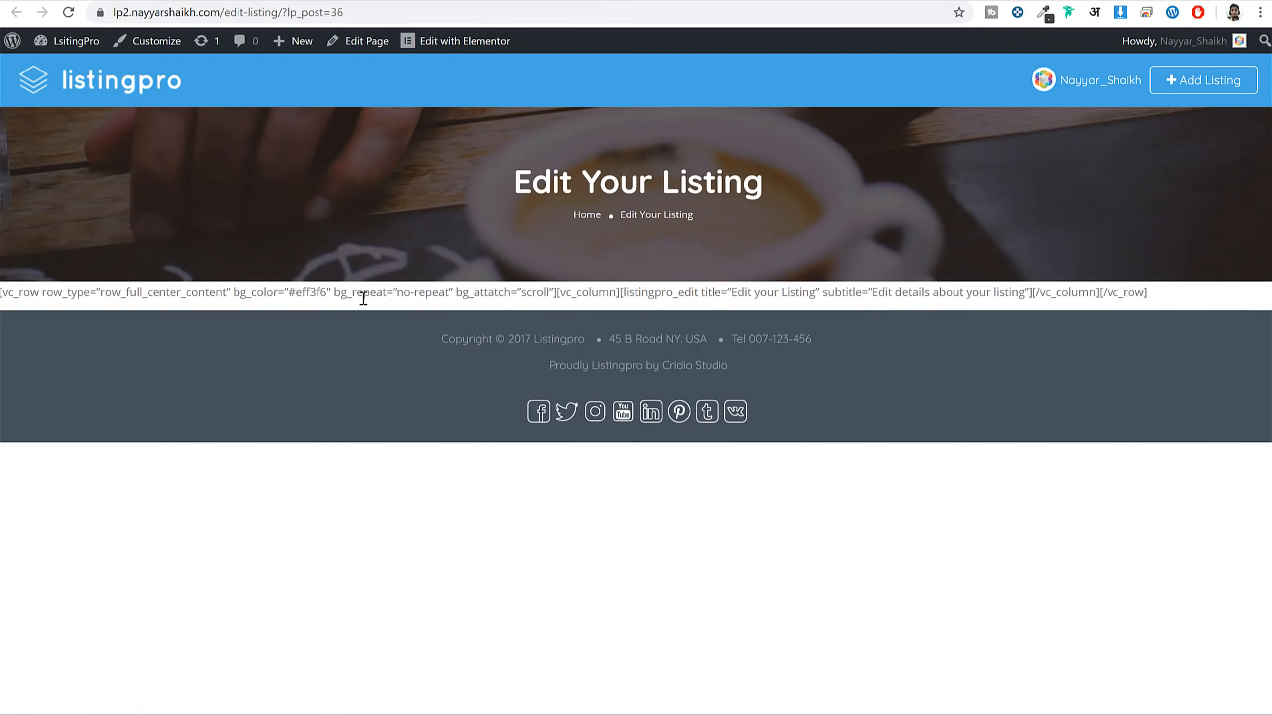
triple_click(219, 291)
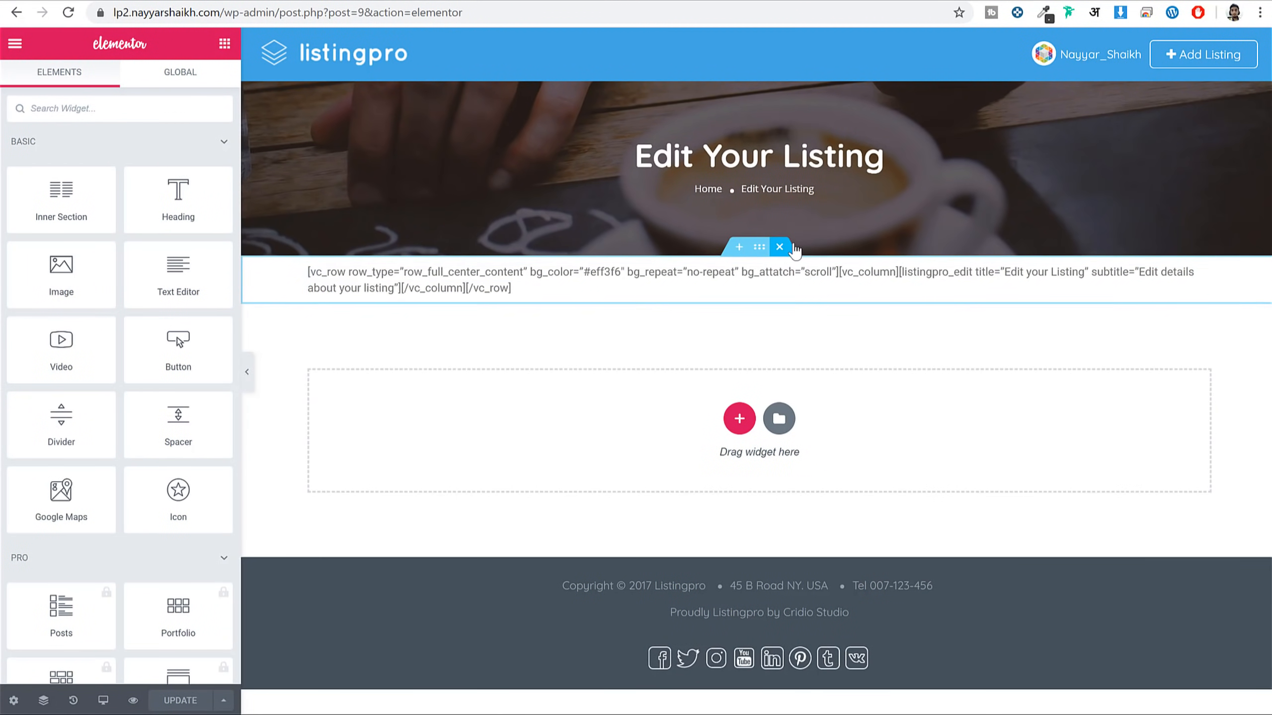
Replace the raw shortcode section with the Edit Listing widget and update the page
left_click(781, 247)
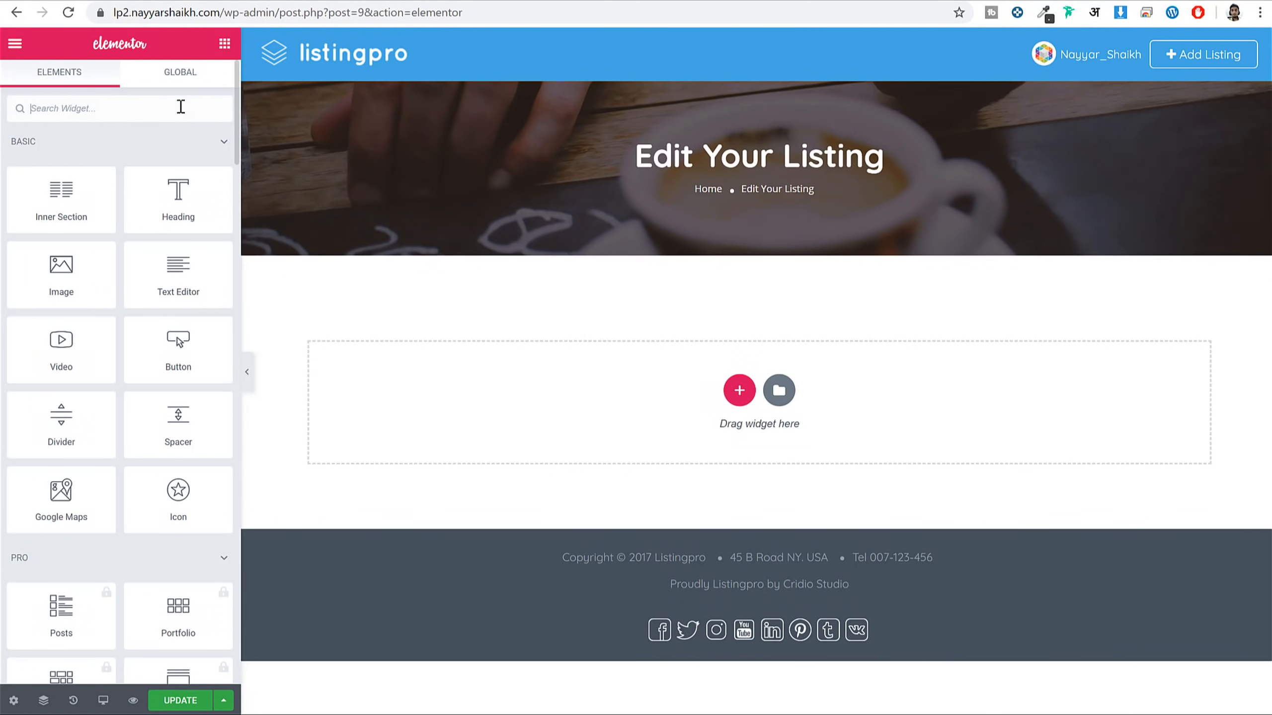
type("edit")
key("BackSpace")
key("BackSpace")
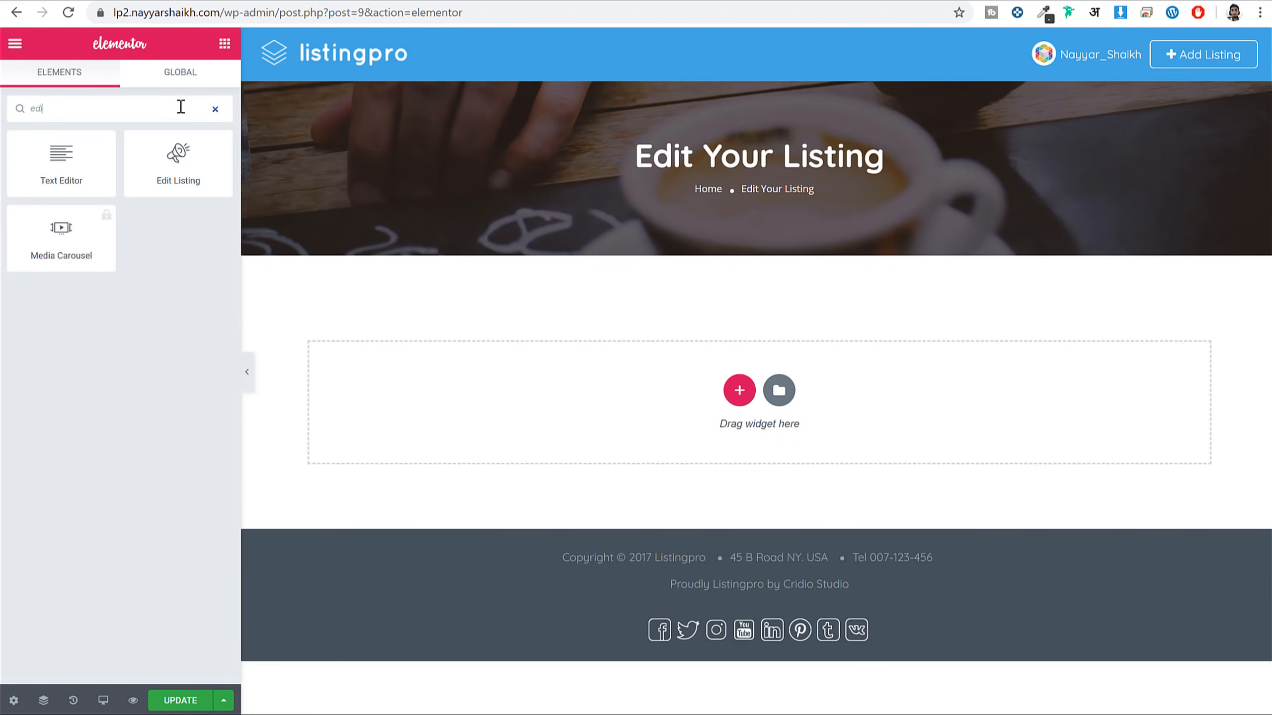
left_click_drag(178, 161, 736, 401)
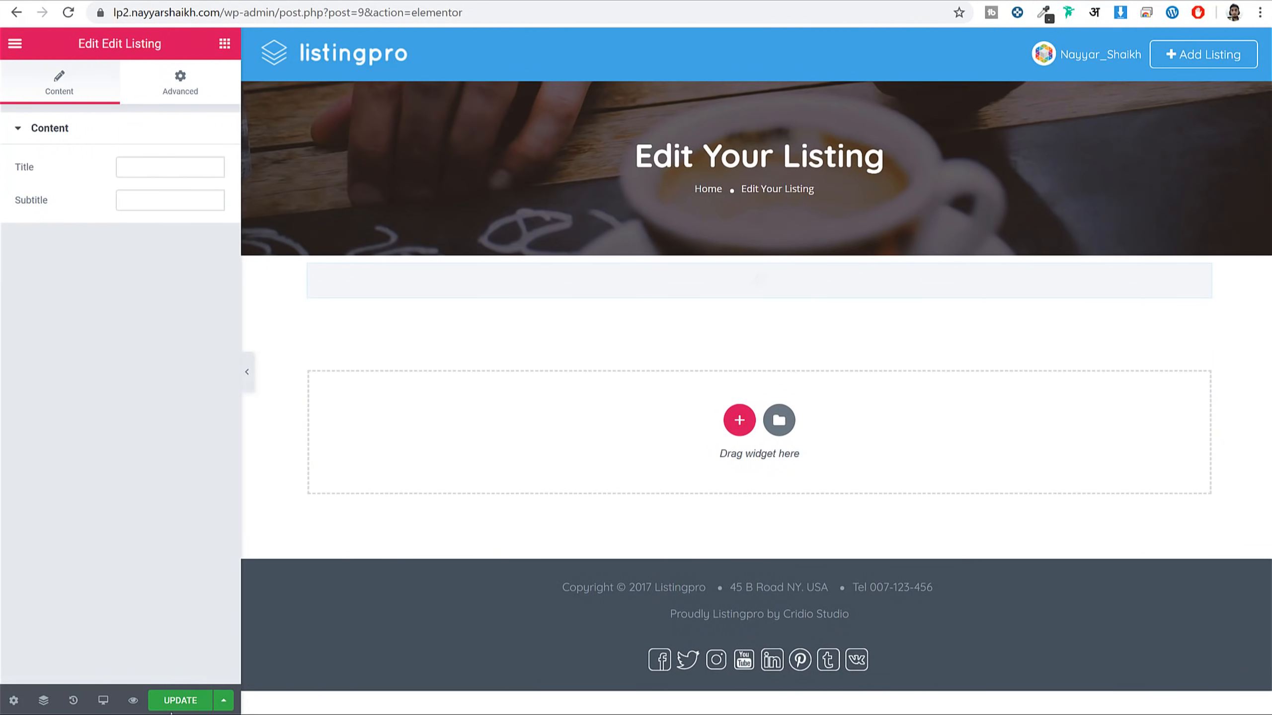
left_click(182, 702)
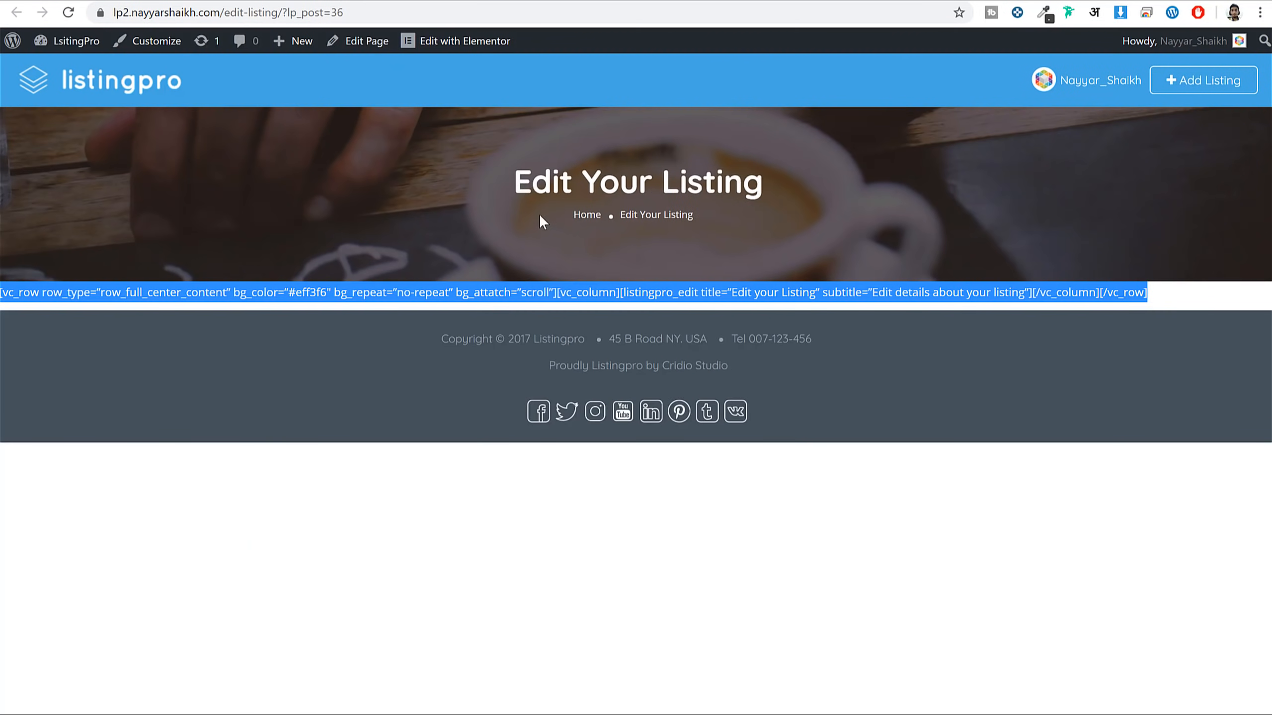
Recheck Japonessa's edit page, then load /wp-admin/ from the address bar
left_click(539, 220)
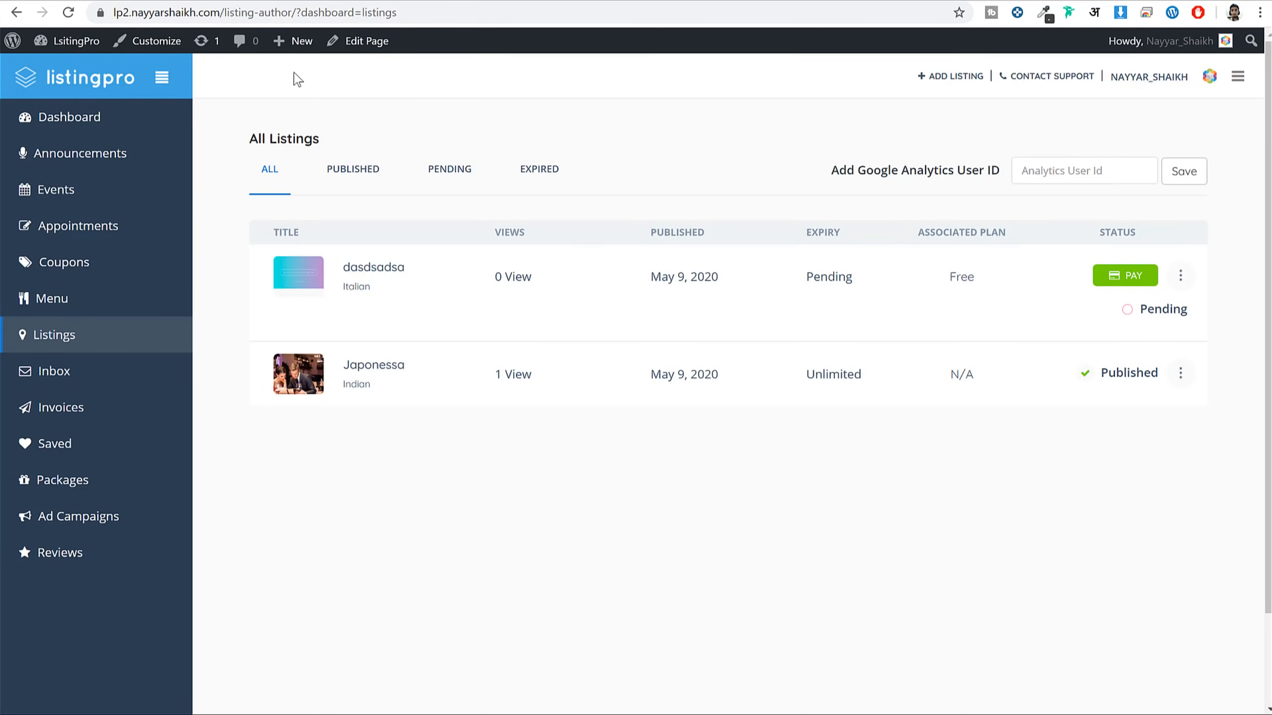
left_click(69, 13)
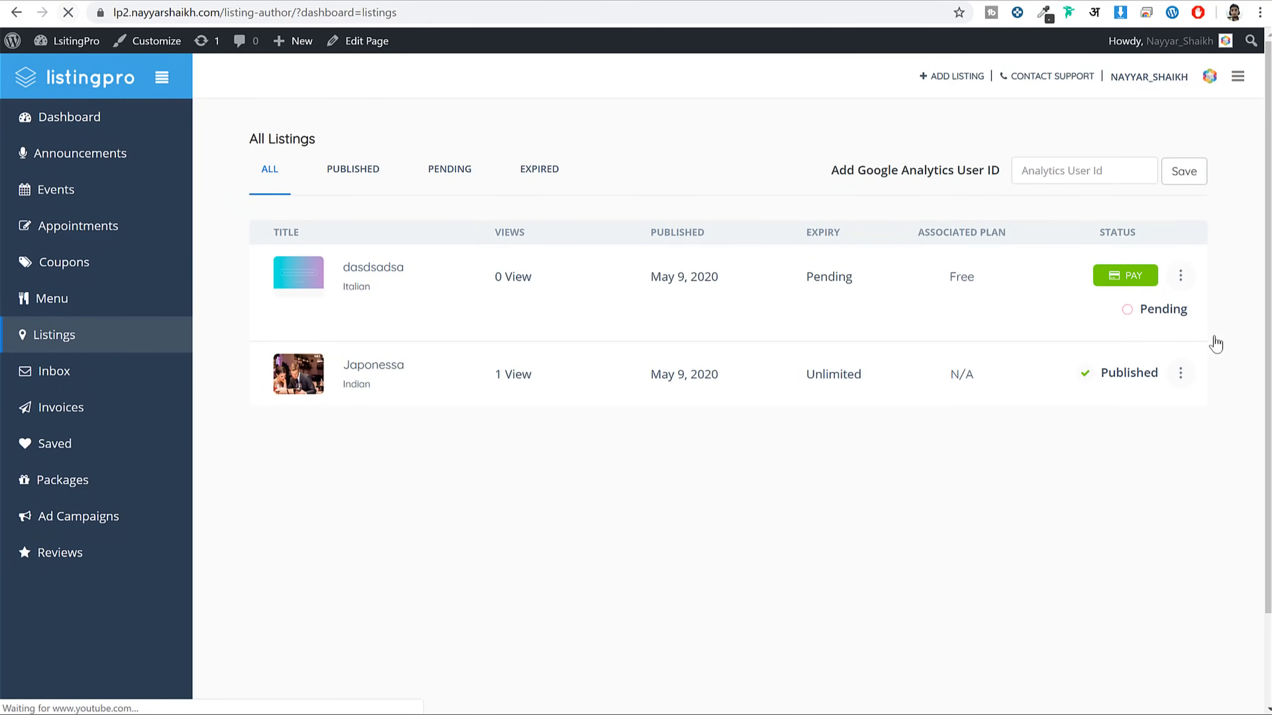
left_click(1181, 374)
left_click(1147, 424)
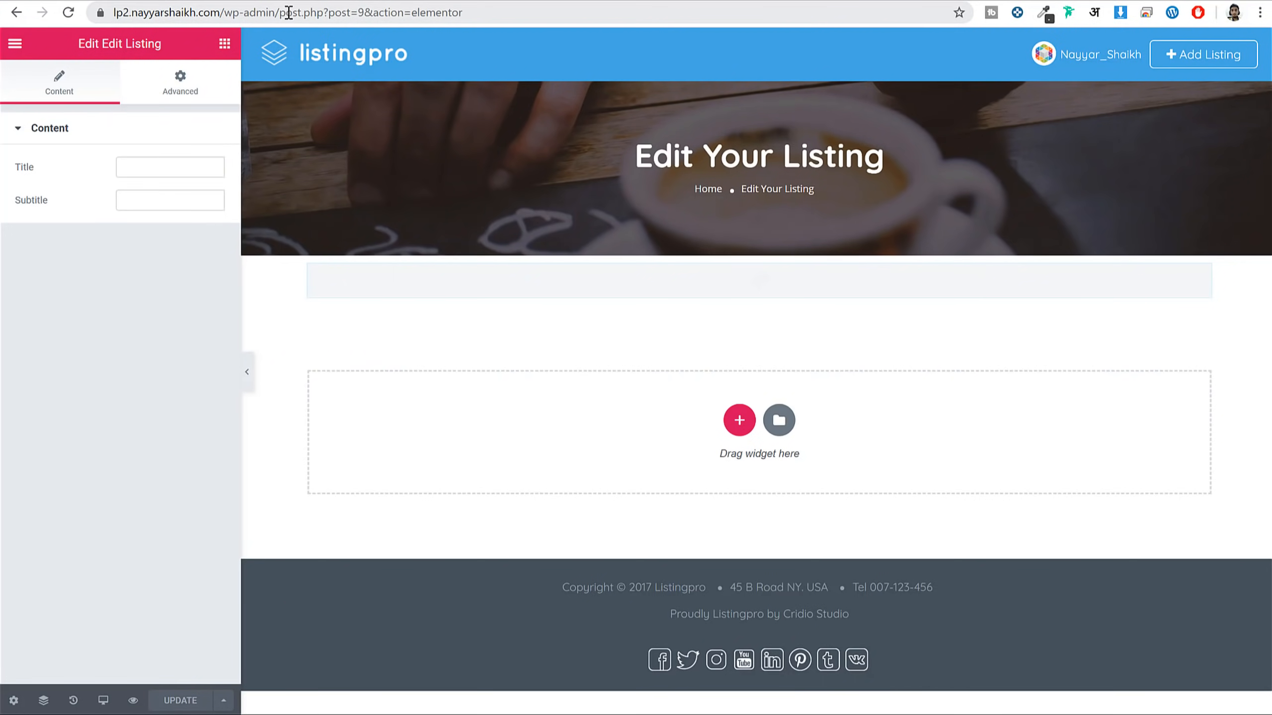
left_click_drag(289, 12, 970, 46)
key("BackSpace")
key("Return")
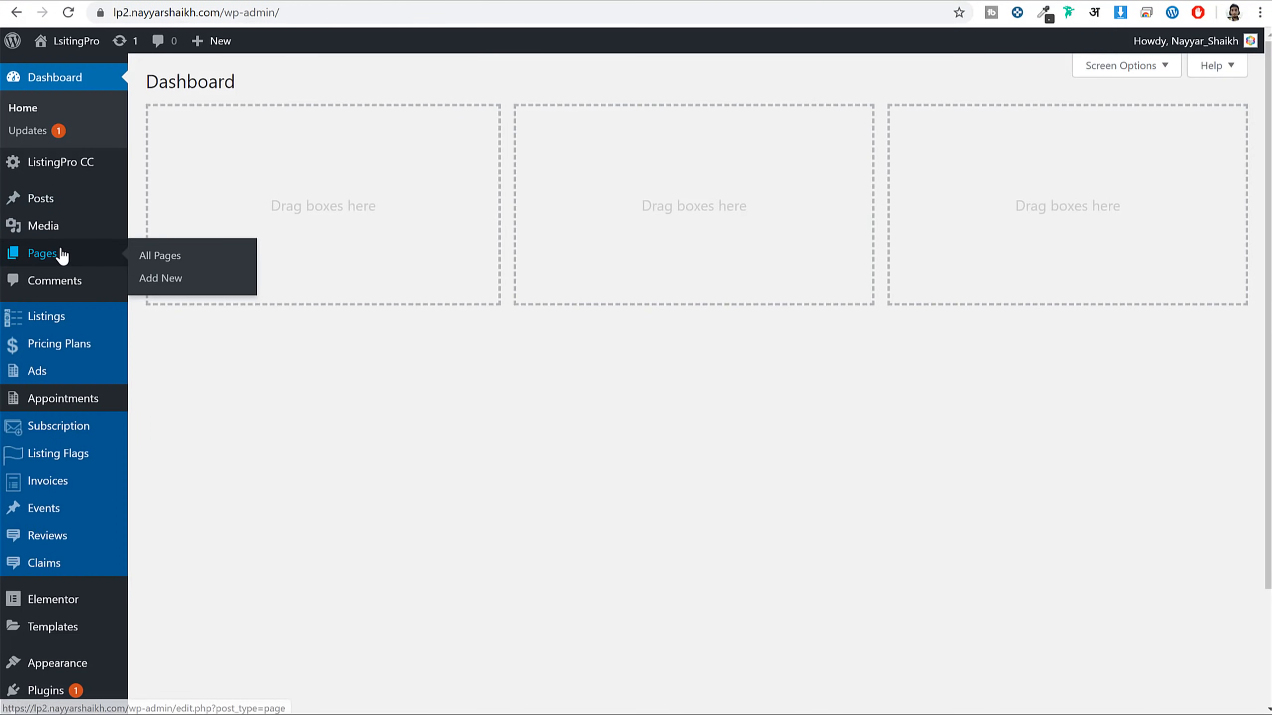
Inspect the Dashboard page in the editor, then return to the pages list
left_click(62, 255)
left_click(193, 224)
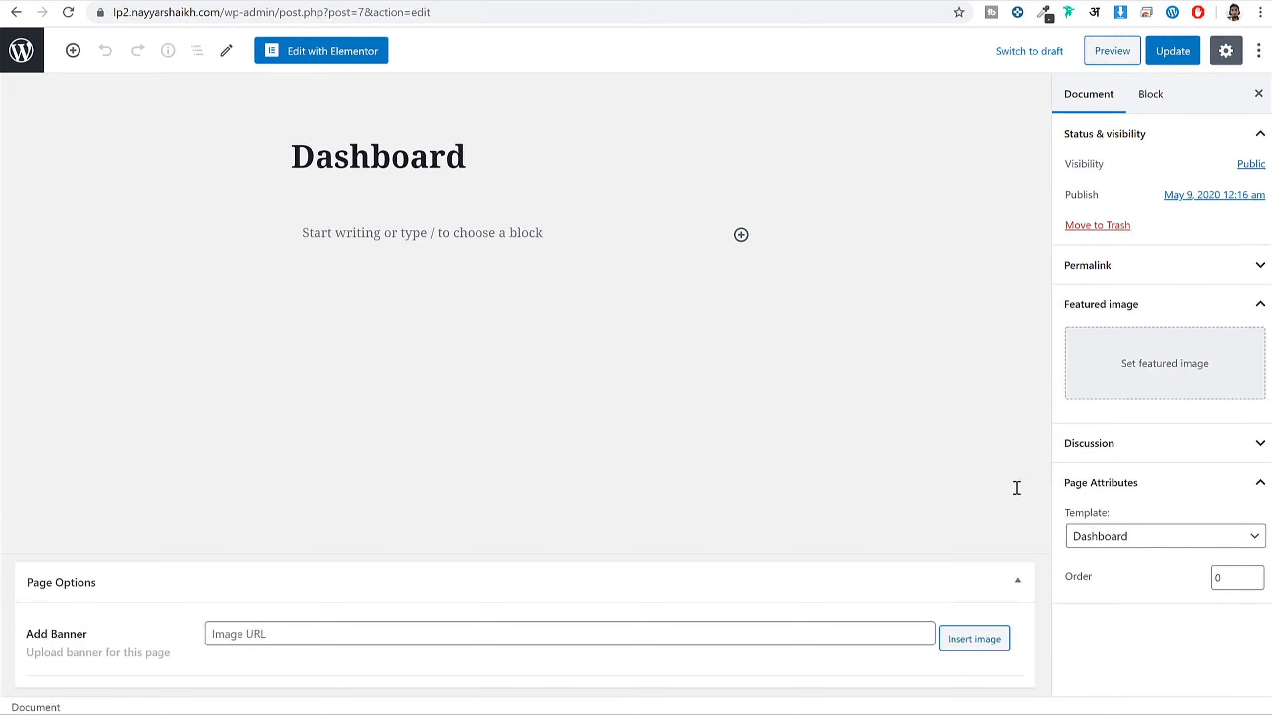
left_click_drag(1084, 517, 1150, 523)
key("alt+Left")
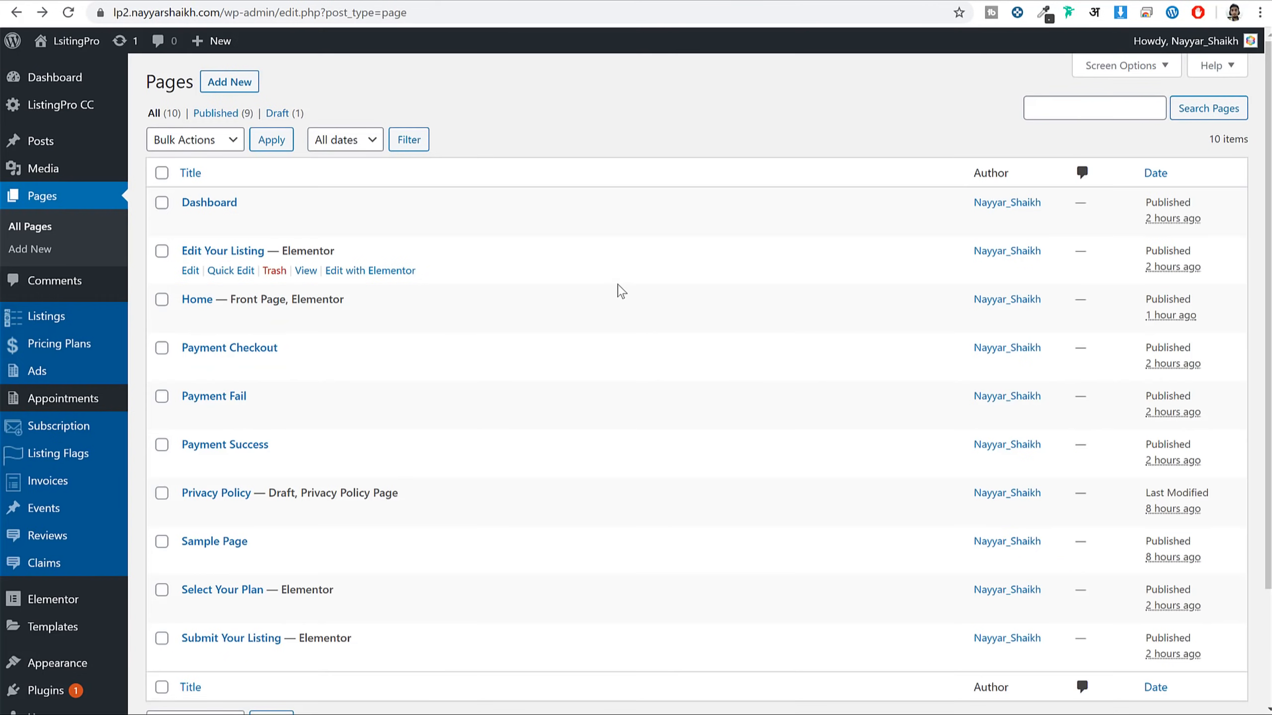
Open Payment Checkout for editing and choose the Page without sidebar template
scroll(622, 292, "down", 3)
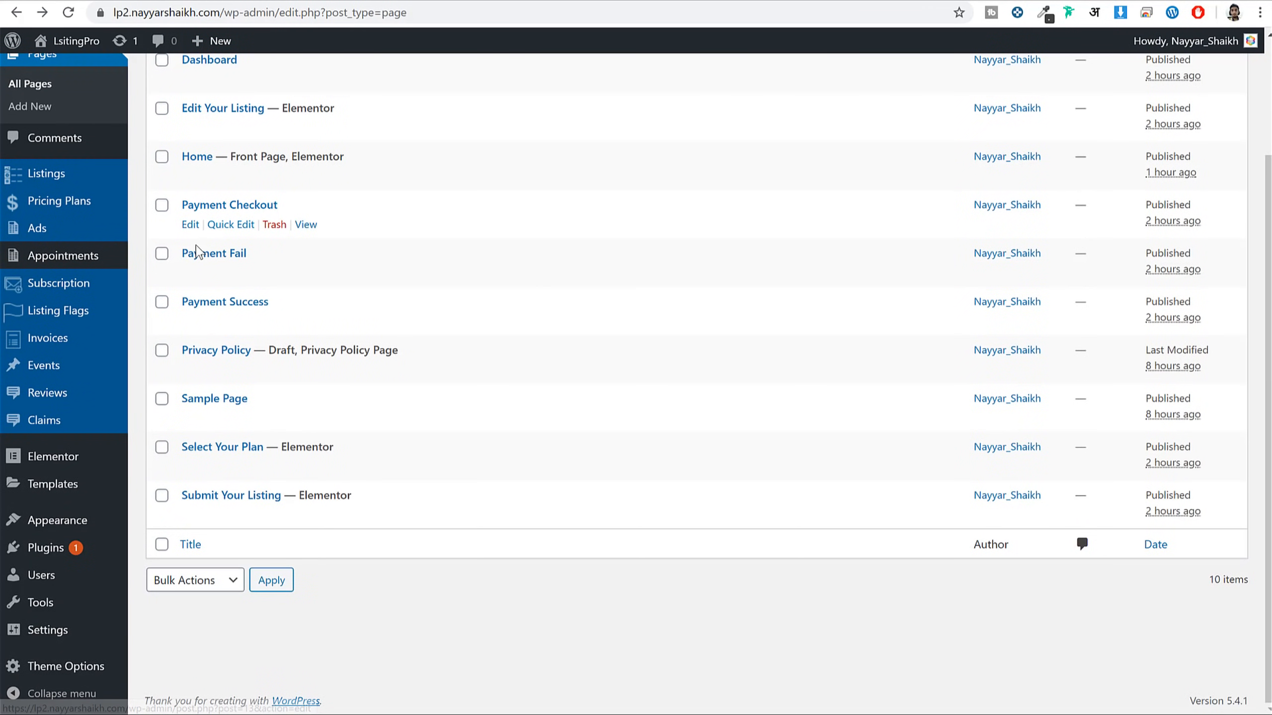
left_click(194, 229)
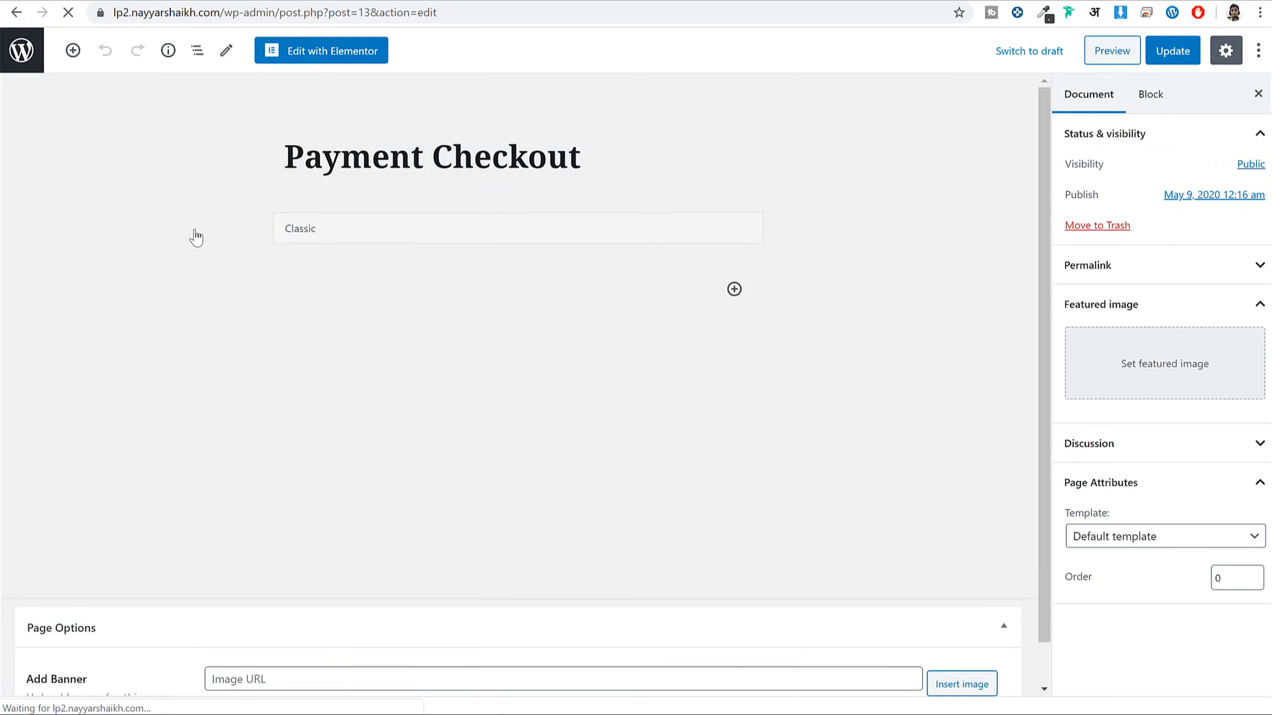
left_click(1132, 547)
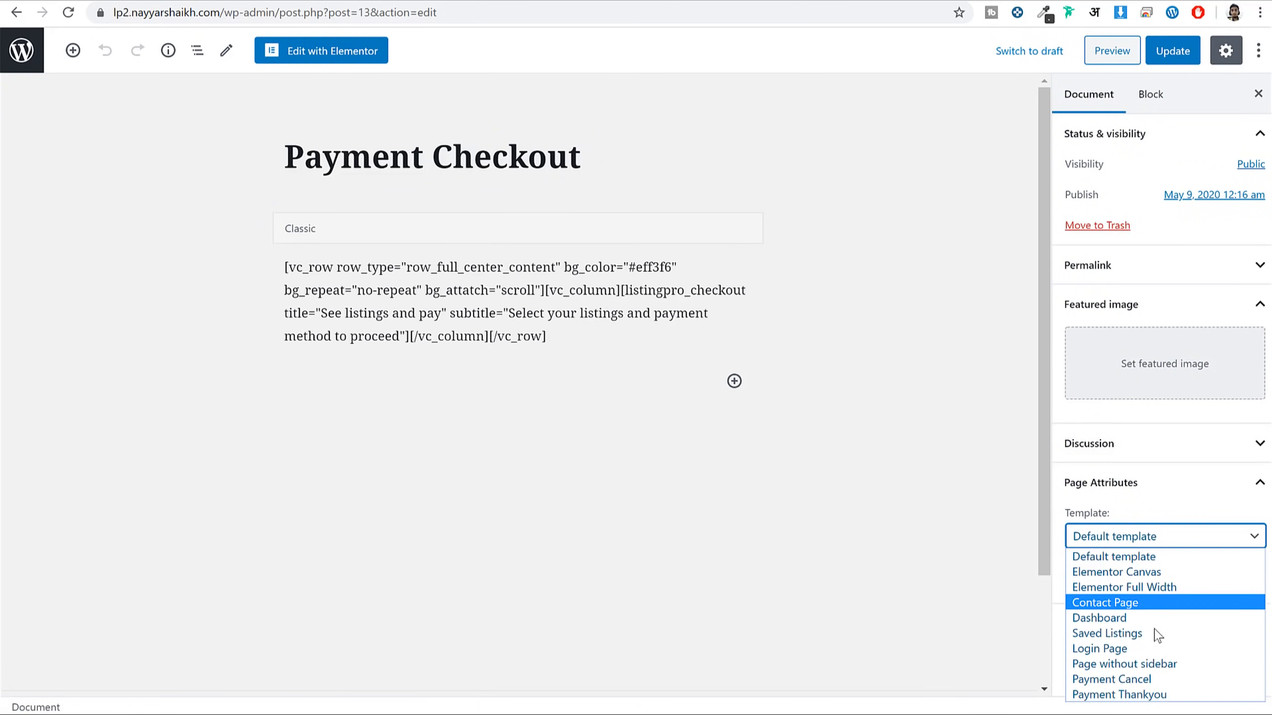
left_click(1161, 664)
Save Payment Checkout, add the Listing Checkout widget in Elementor, and update
left_click(1178, 63)
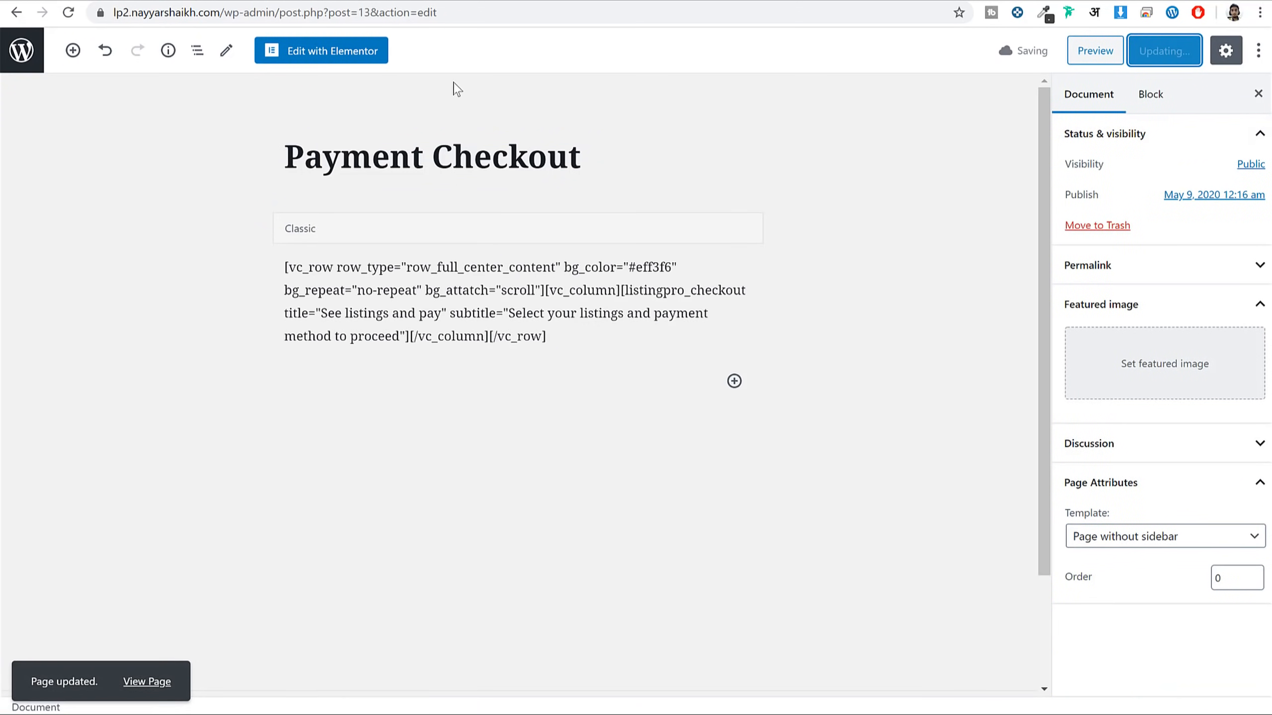
left_click(345, 61)
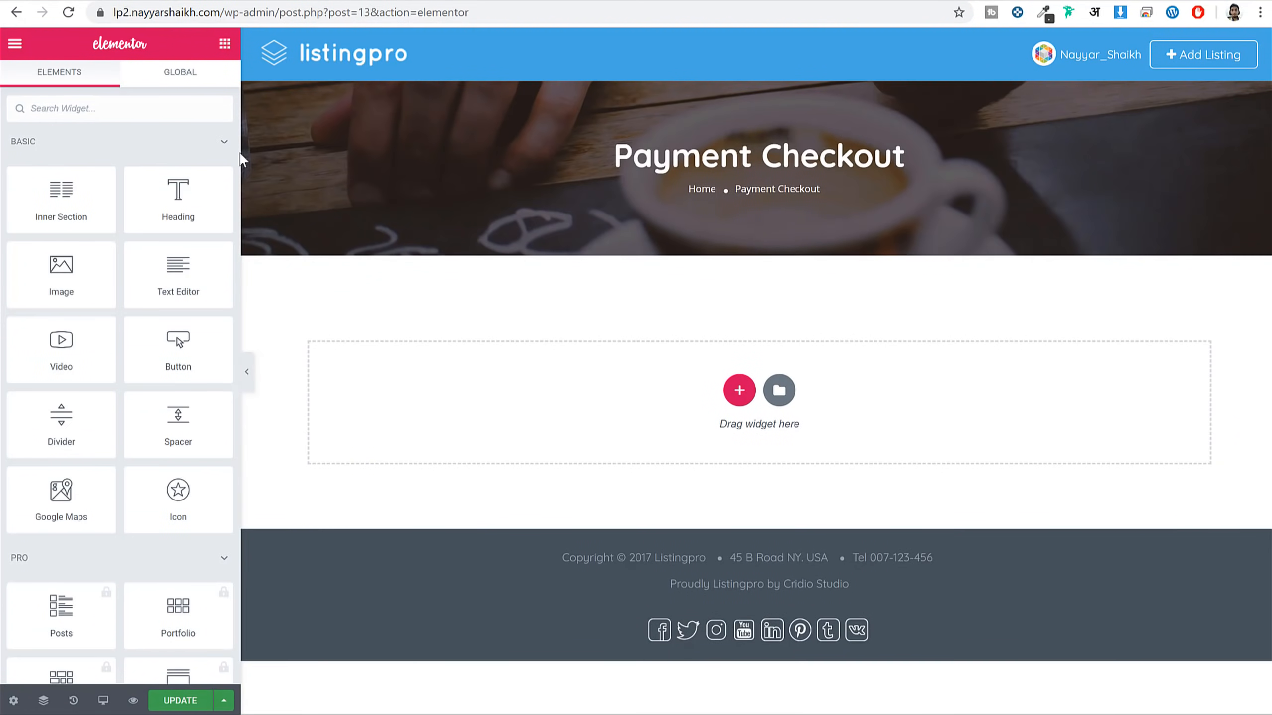
type("che")
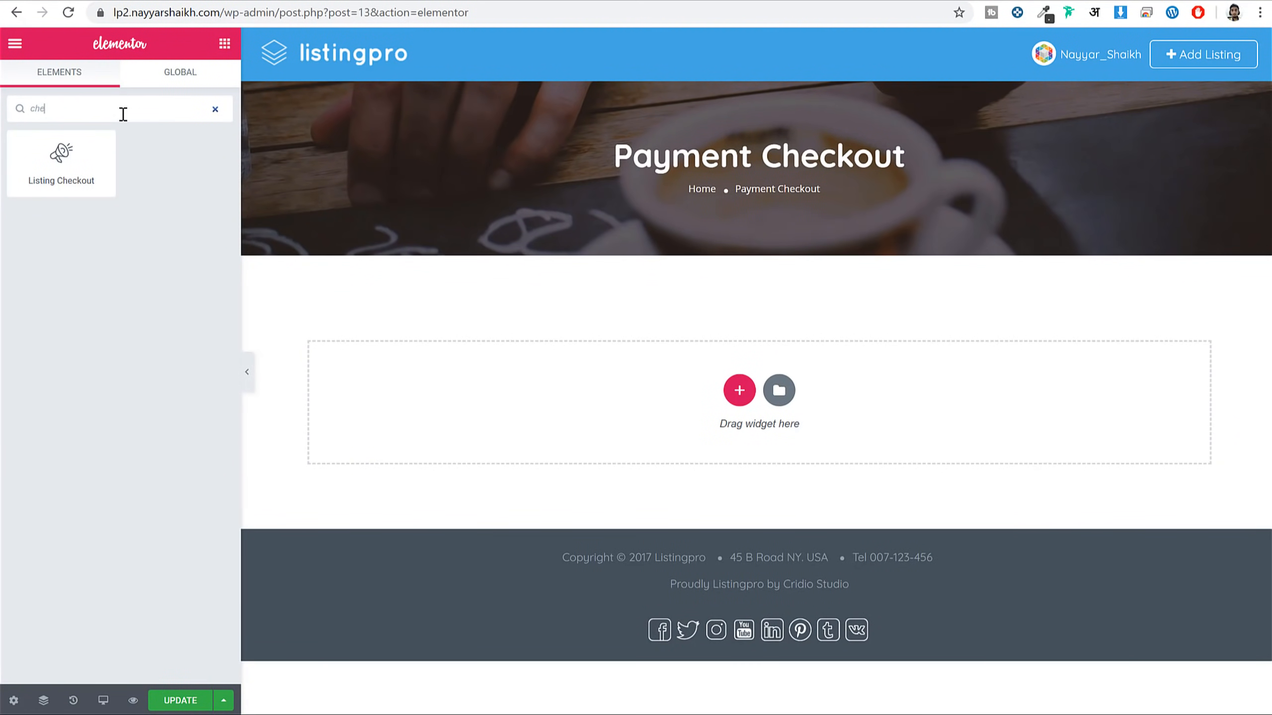
left_click_drag(63, 176, 701, 407)
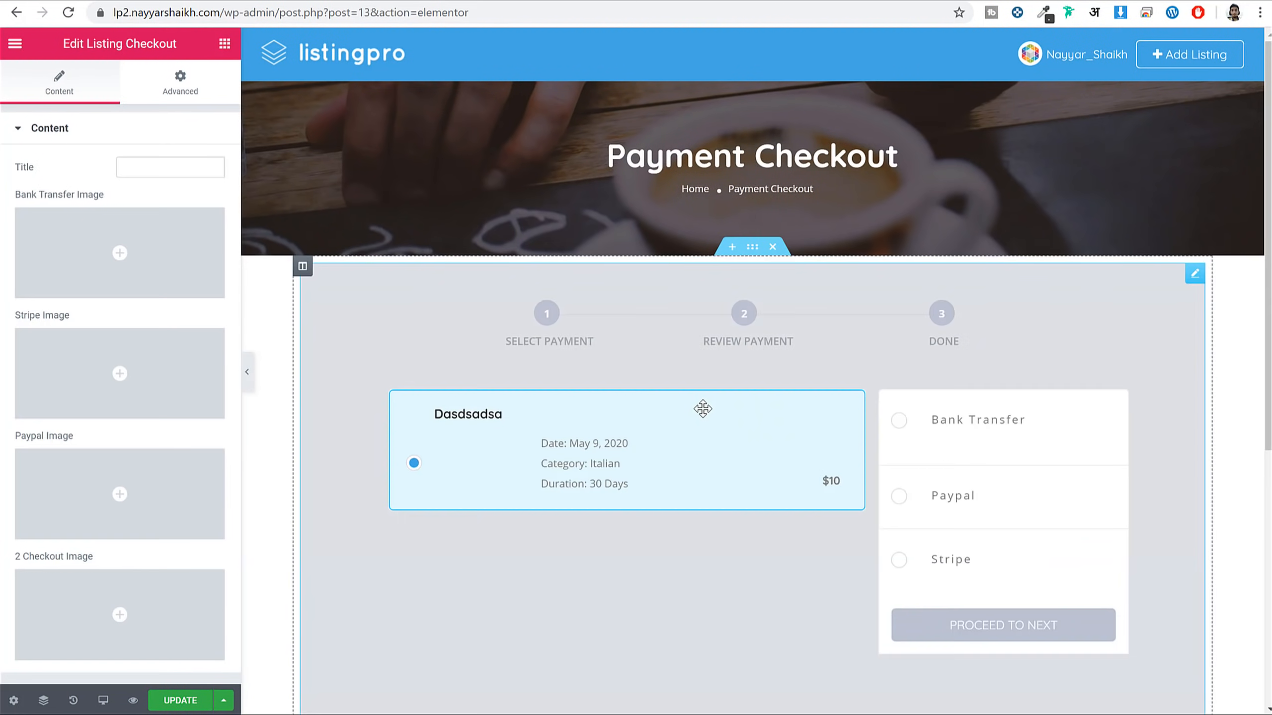
left_click(179, 698)
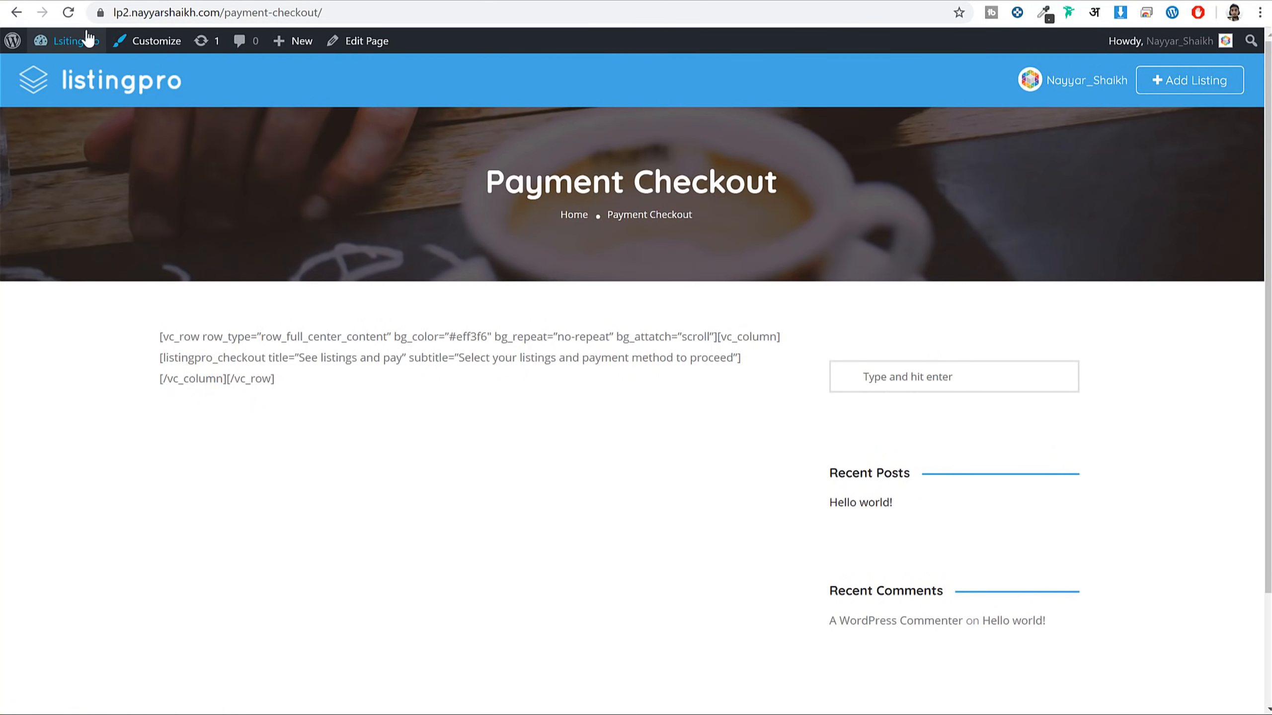
Reload checkout, choose Stripe, proceed to the card form, and close it without paying
left_click(73, 18)
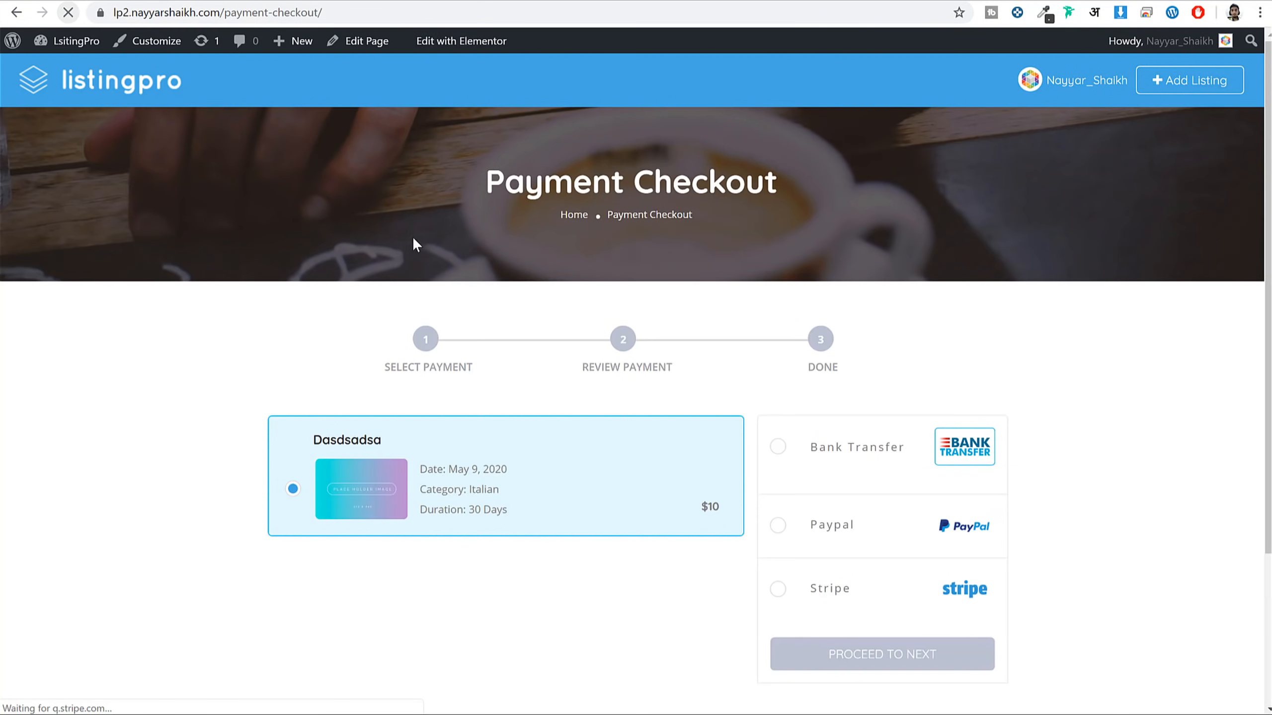
scroll(679, 483, "down", 3)
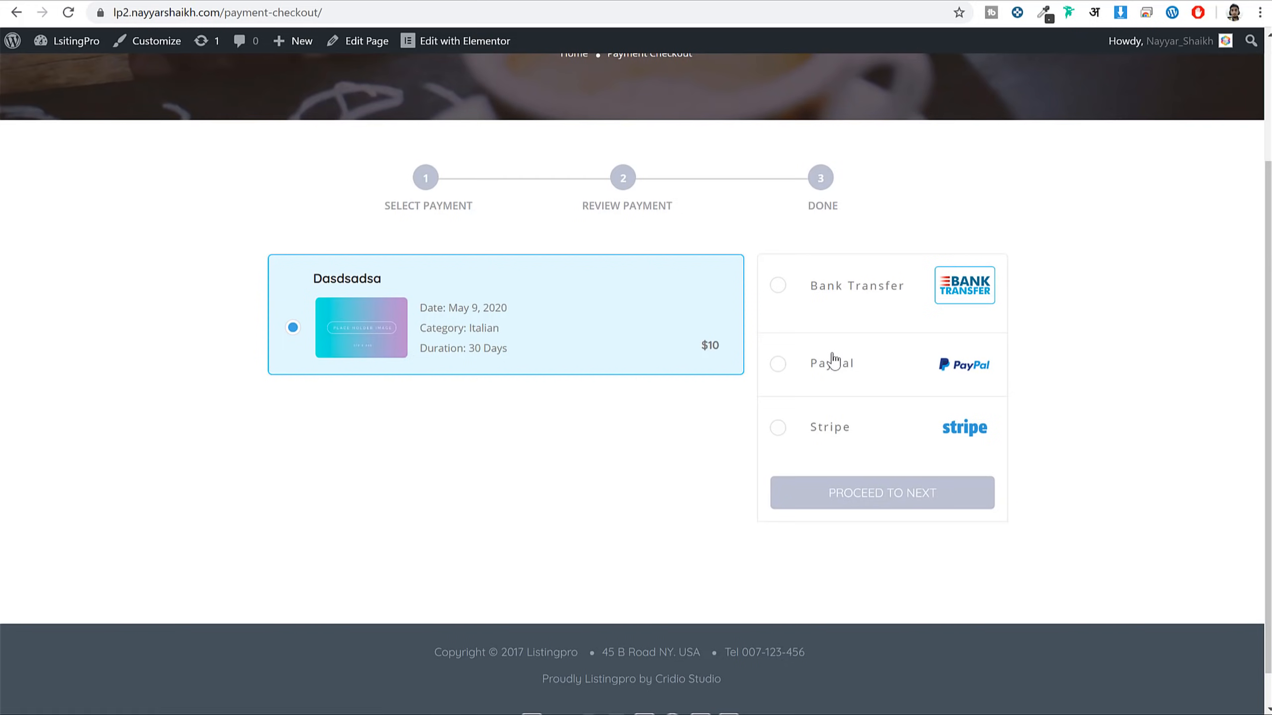
left_click(835, 371)
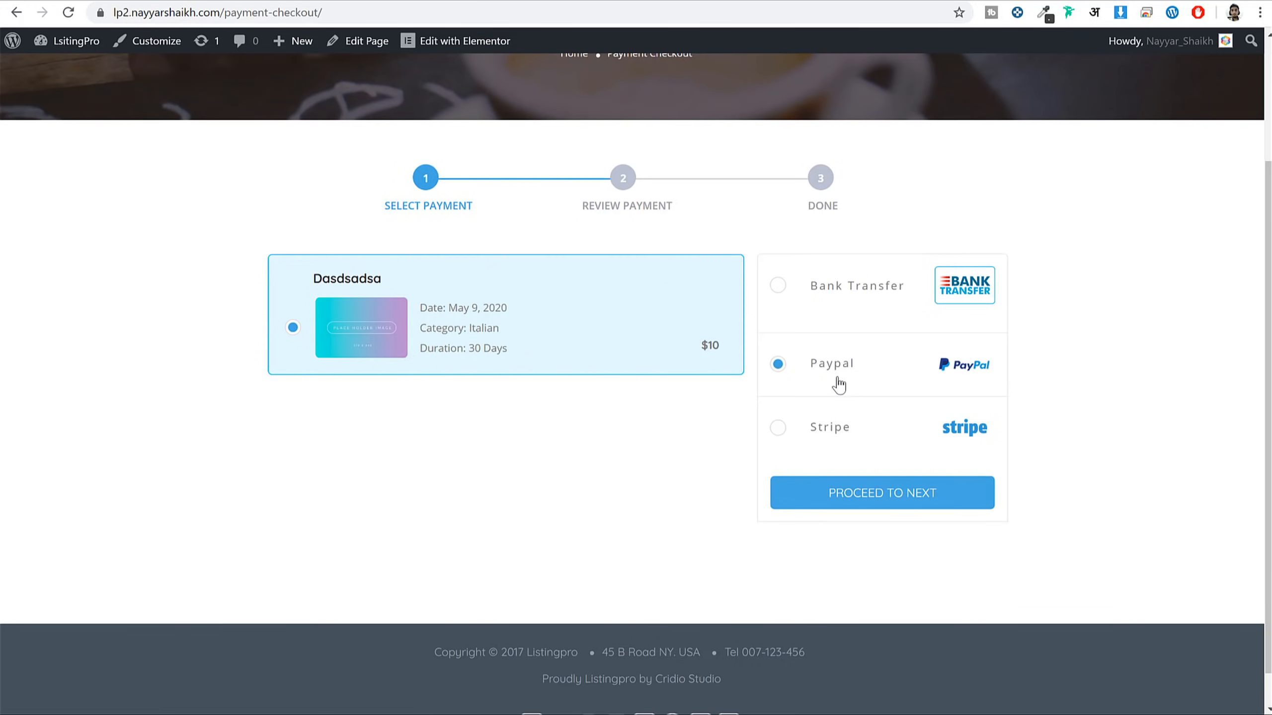
left_click(848, 482)
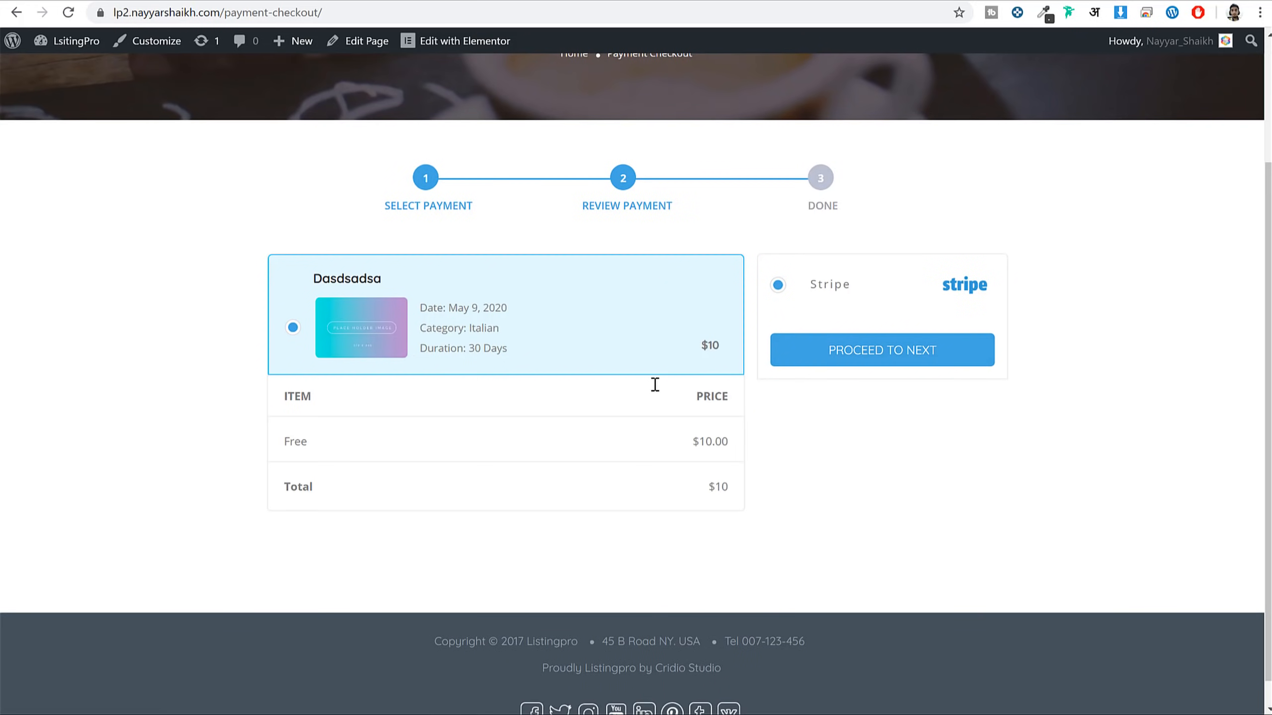
left_click(820, 362)
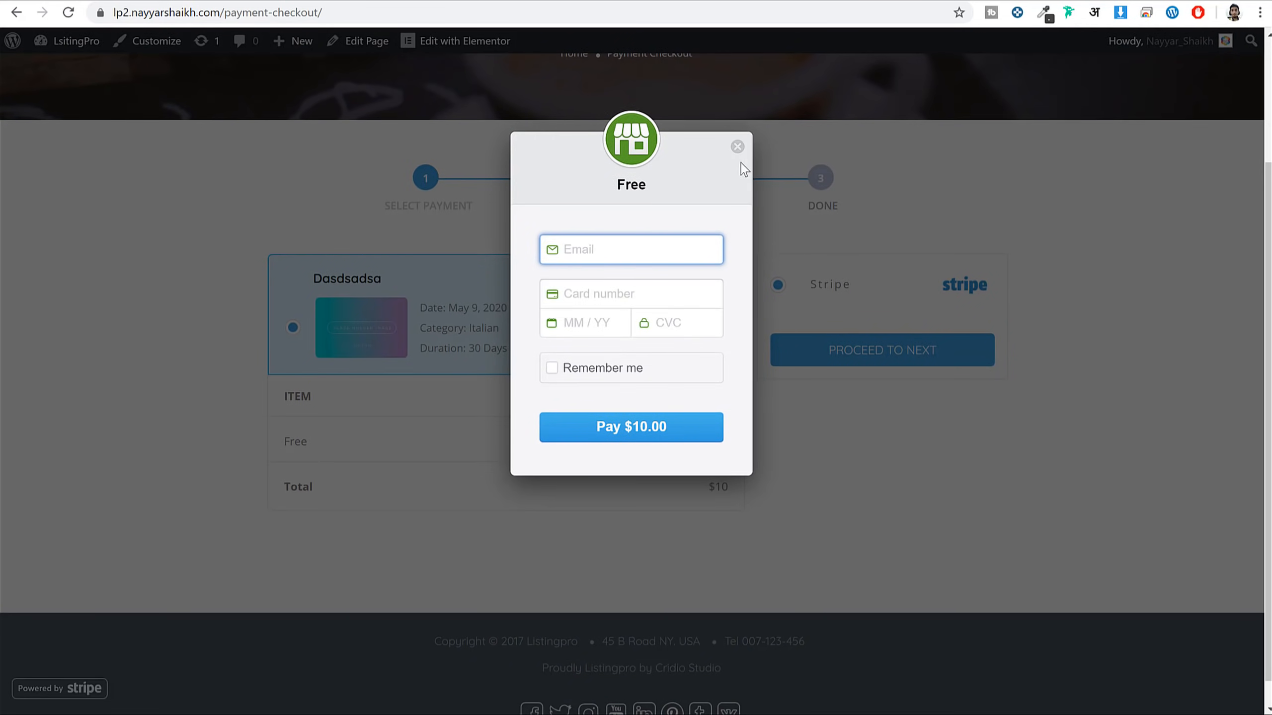
left_click(737, 147)
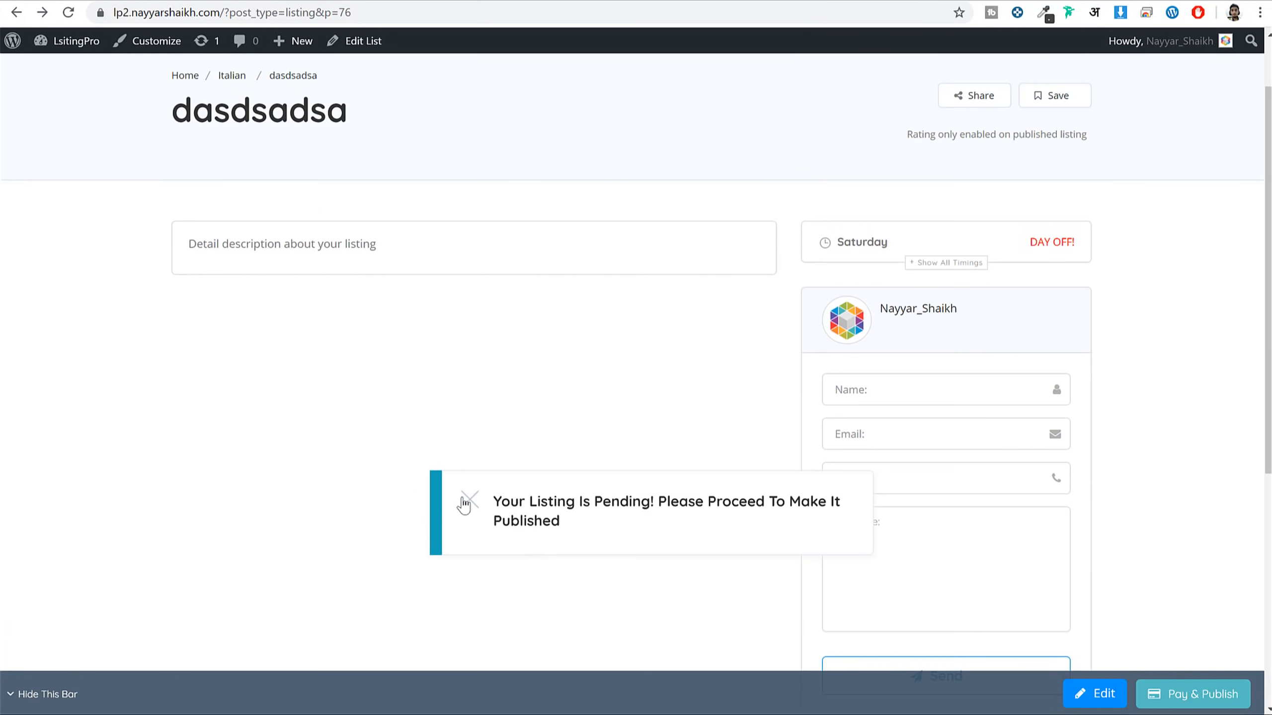
Dismiss the pending notice and open the admin Listings list
left_click(469, 499)
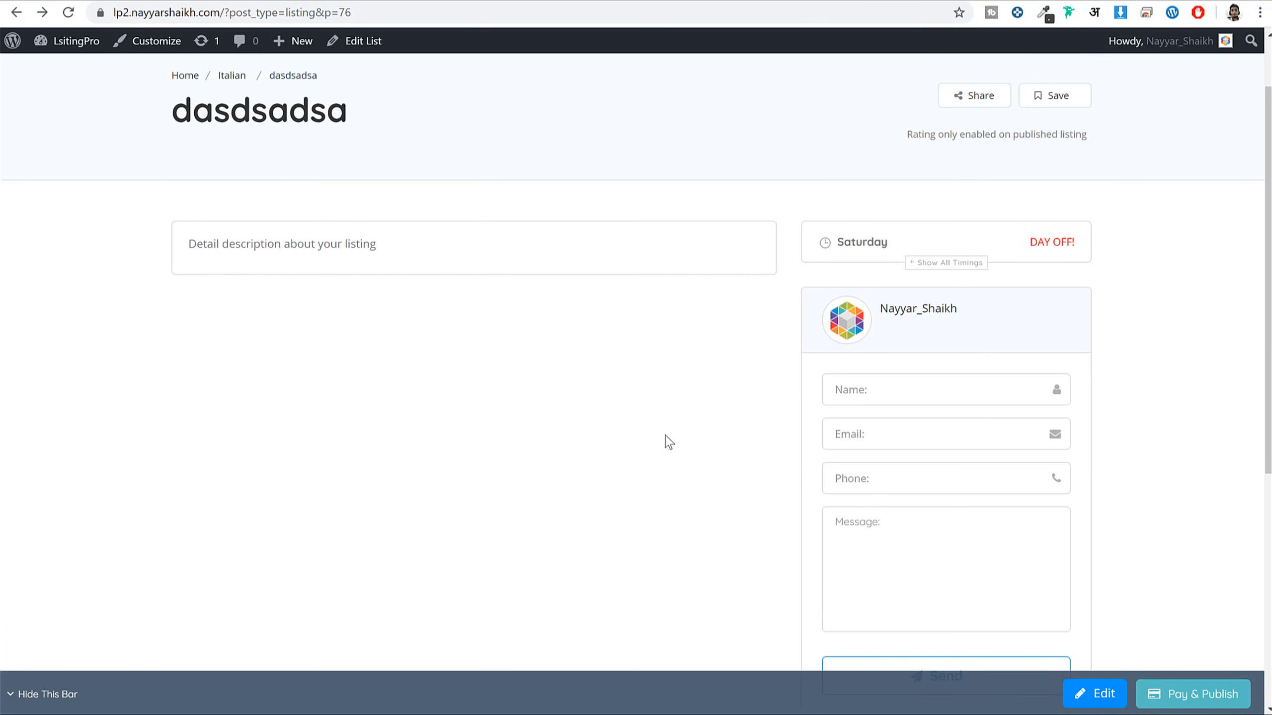
scroll(686, 442, "up", 2)
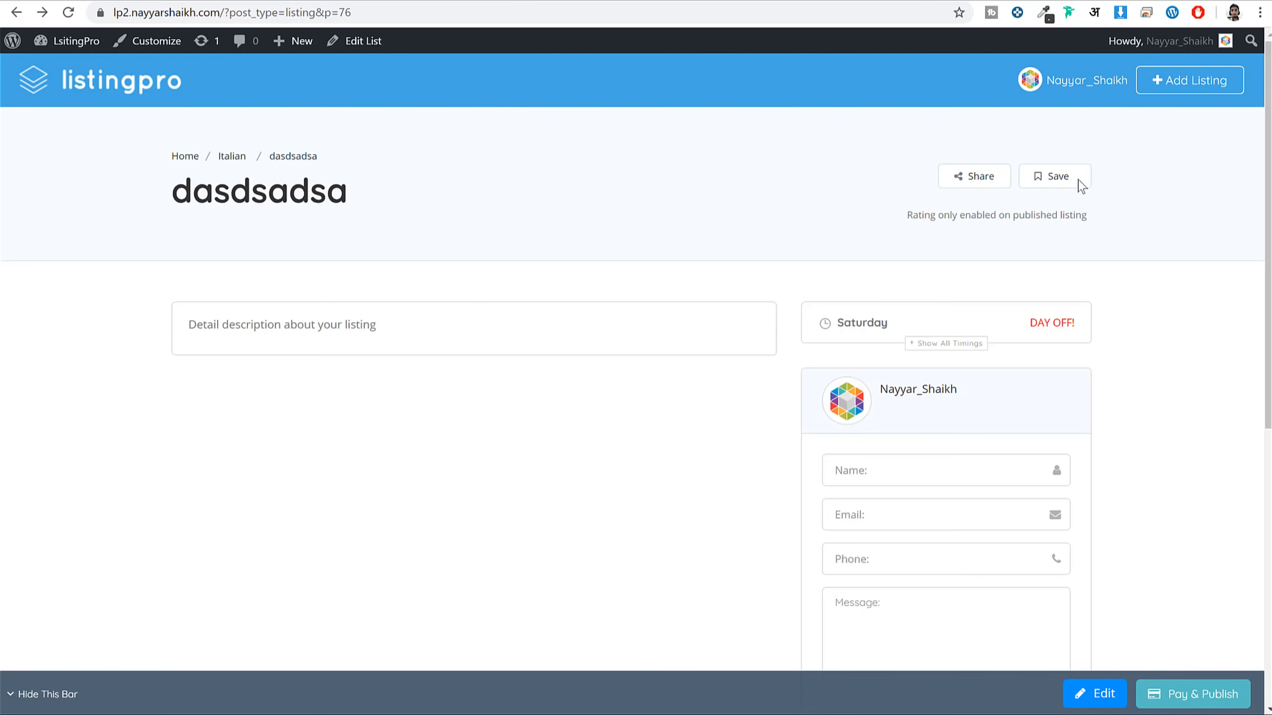
scroll(962, 424, "down", 7)
scroll(851, 345, "up", 4)
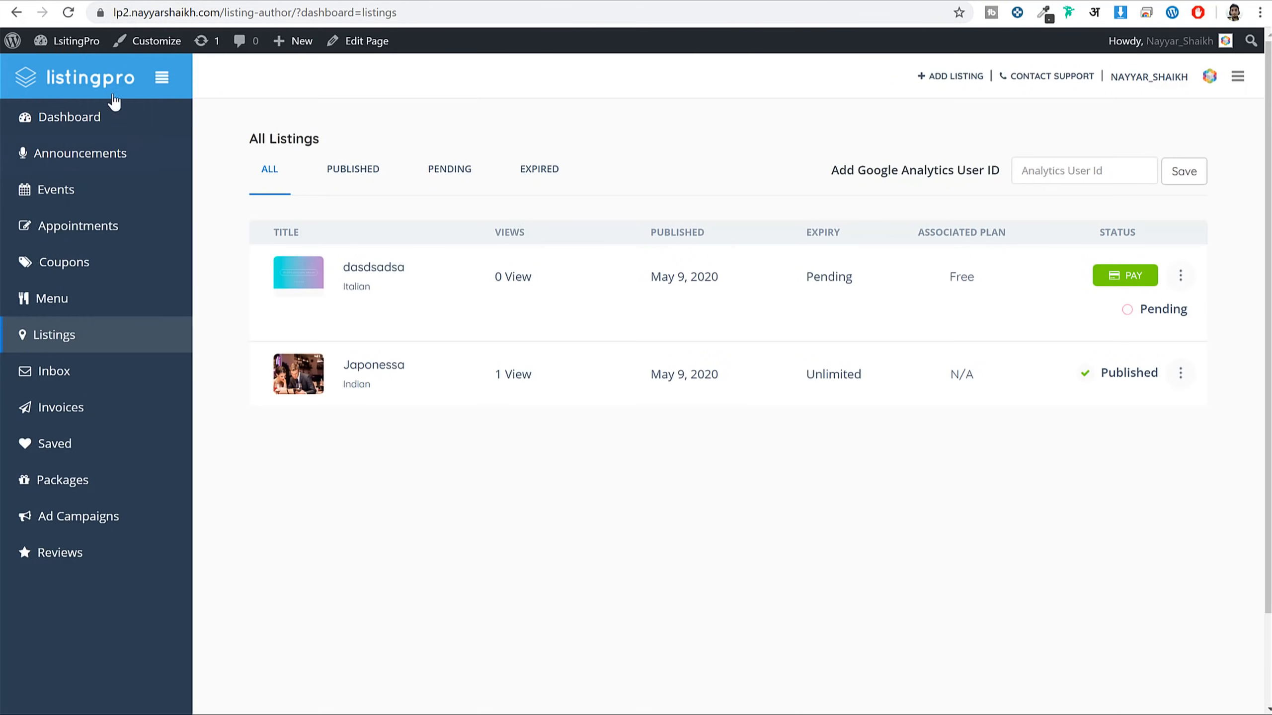
left_click(75, 41)
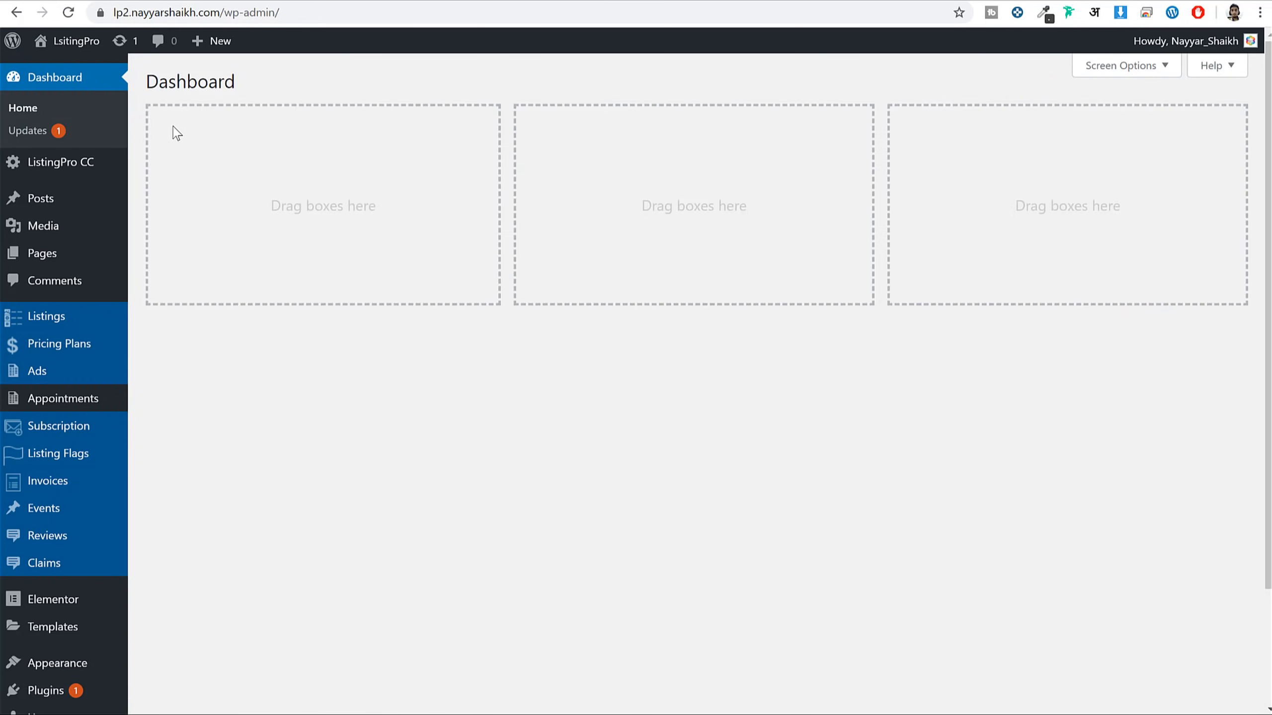
left_click(76, 318)
Publish the dasdsadsa listing, then return to Listings and its public page
left_click_drag(233, 218, 193, 222)
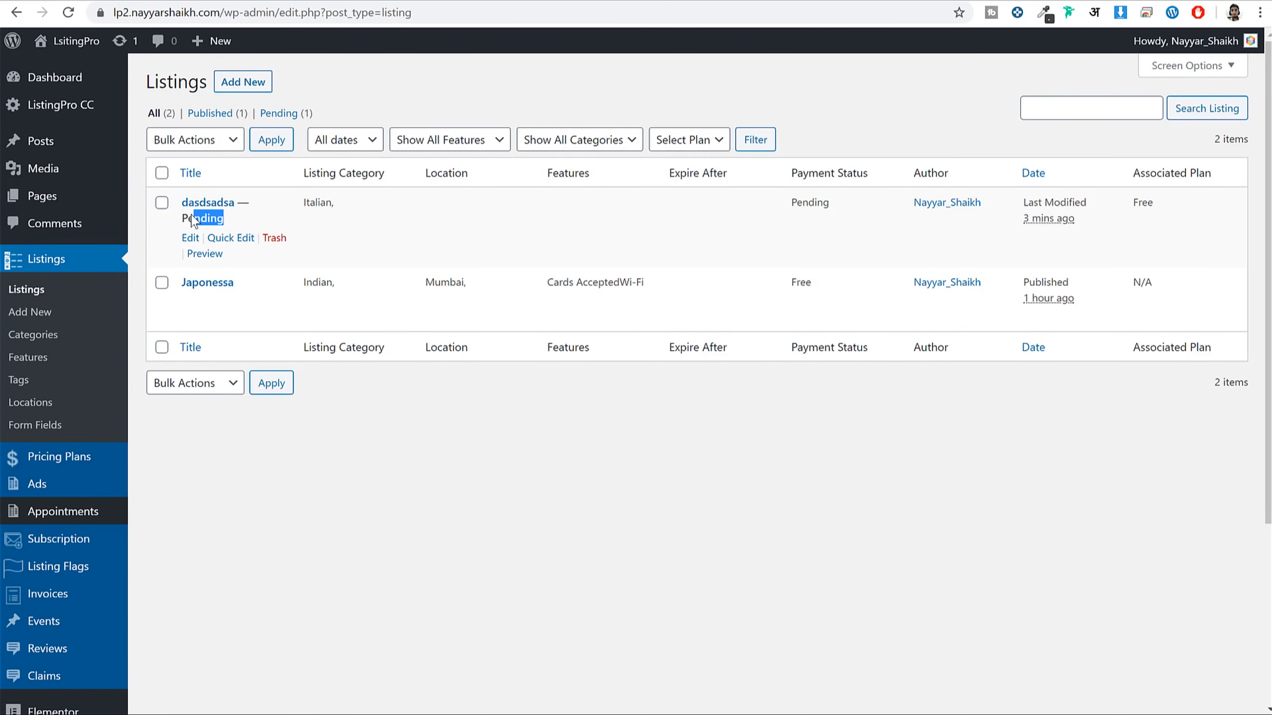
left_click(190, 238)
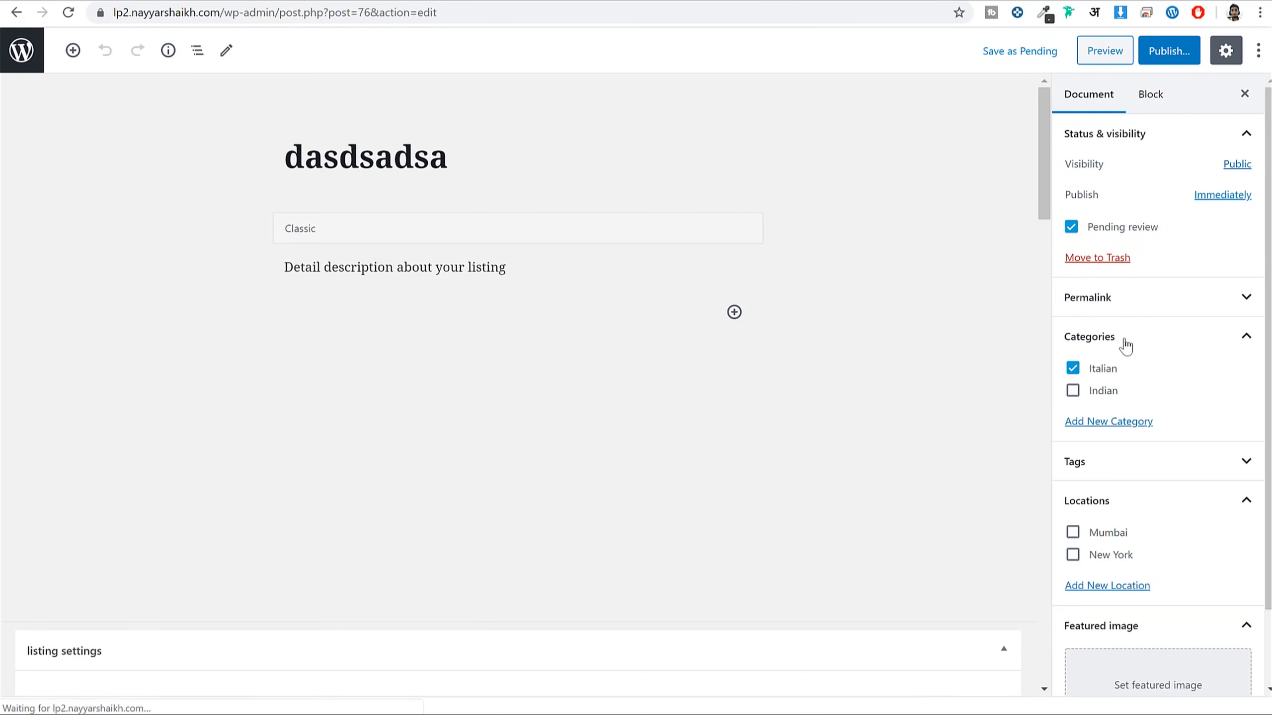
left_click(1156, 61)
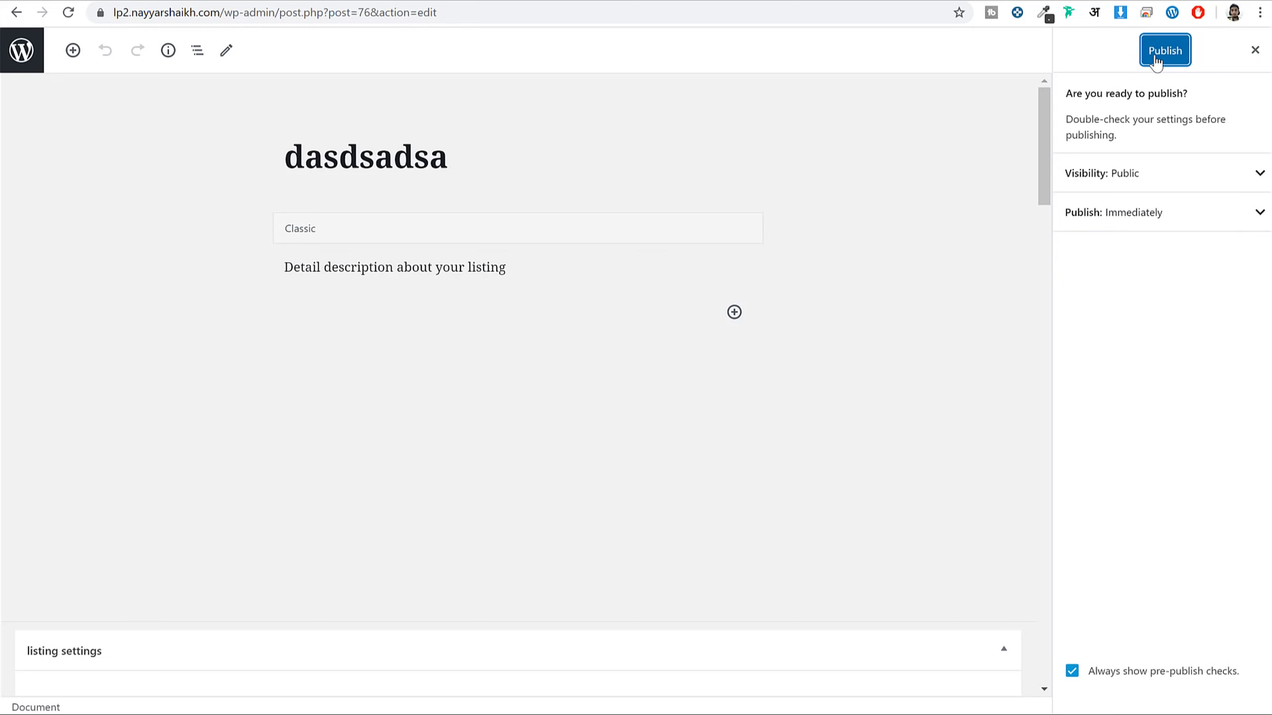
left_click(1154, 55)
left_click(1254, 50)
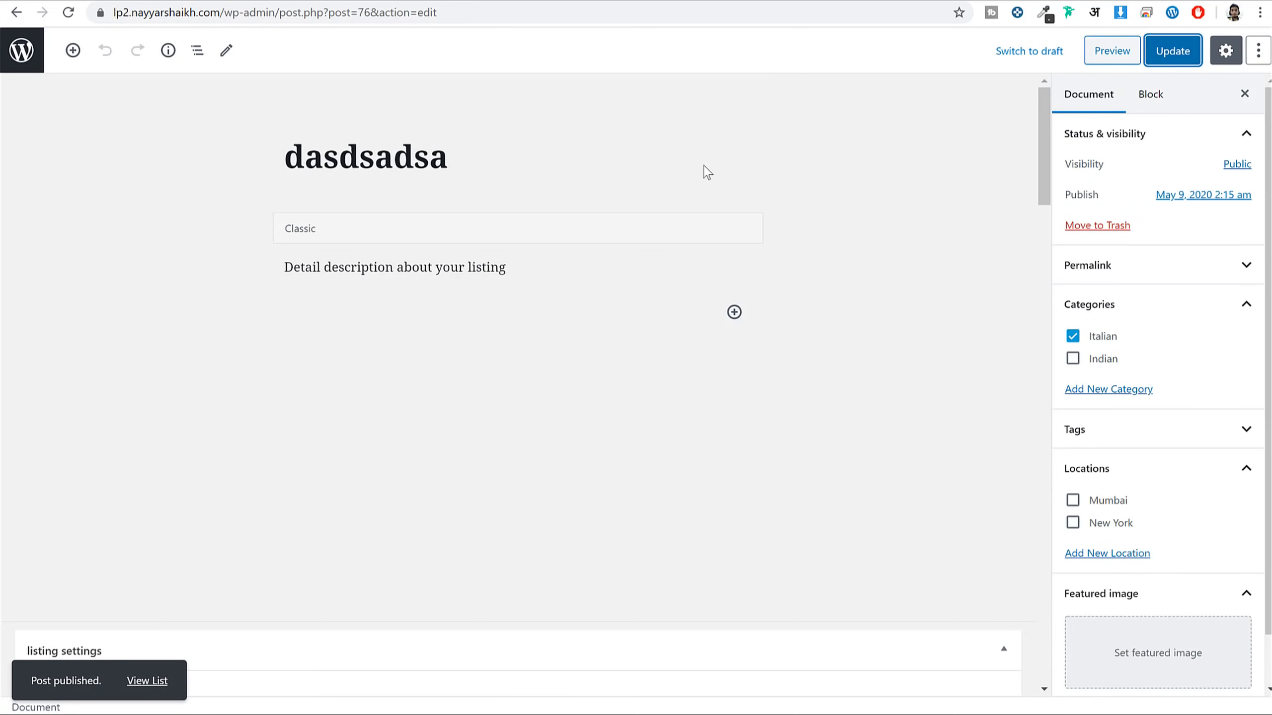
left_click(29, 61)
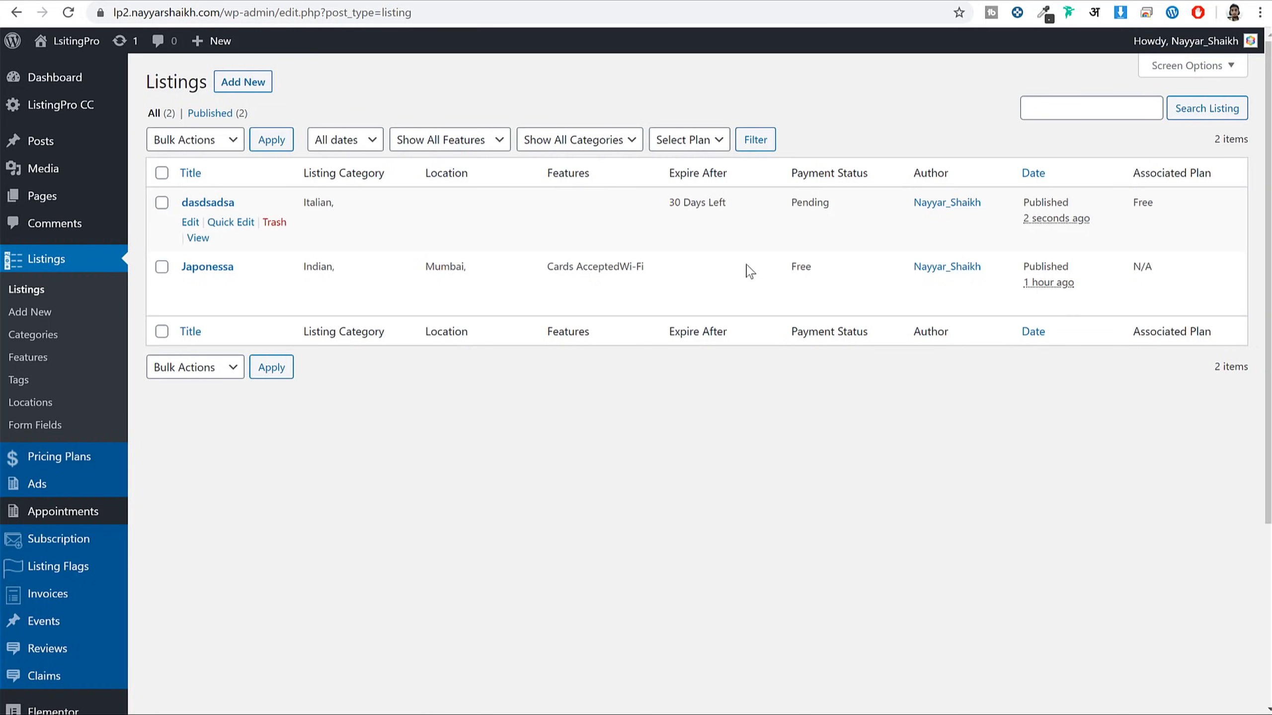
key("alt+Left")
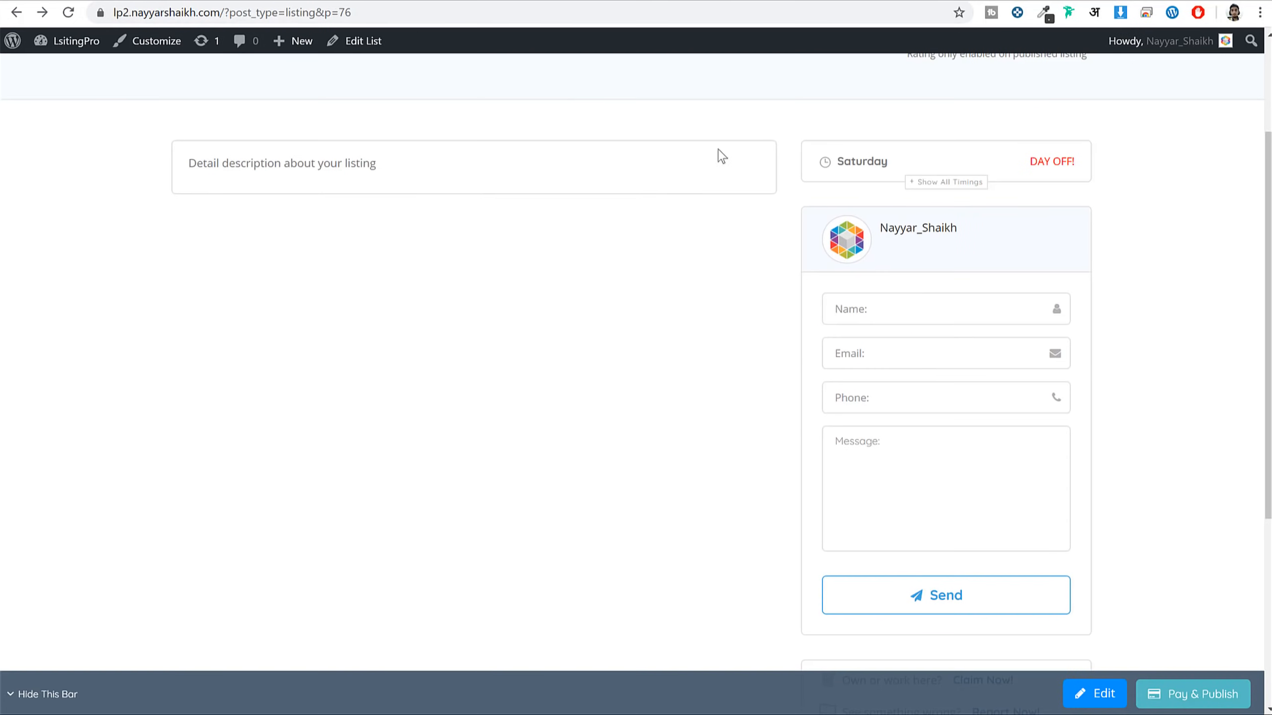
From the front-end dashboard, start a new ad campaign for the Japonessa listing
mouse_move(1112, 84)
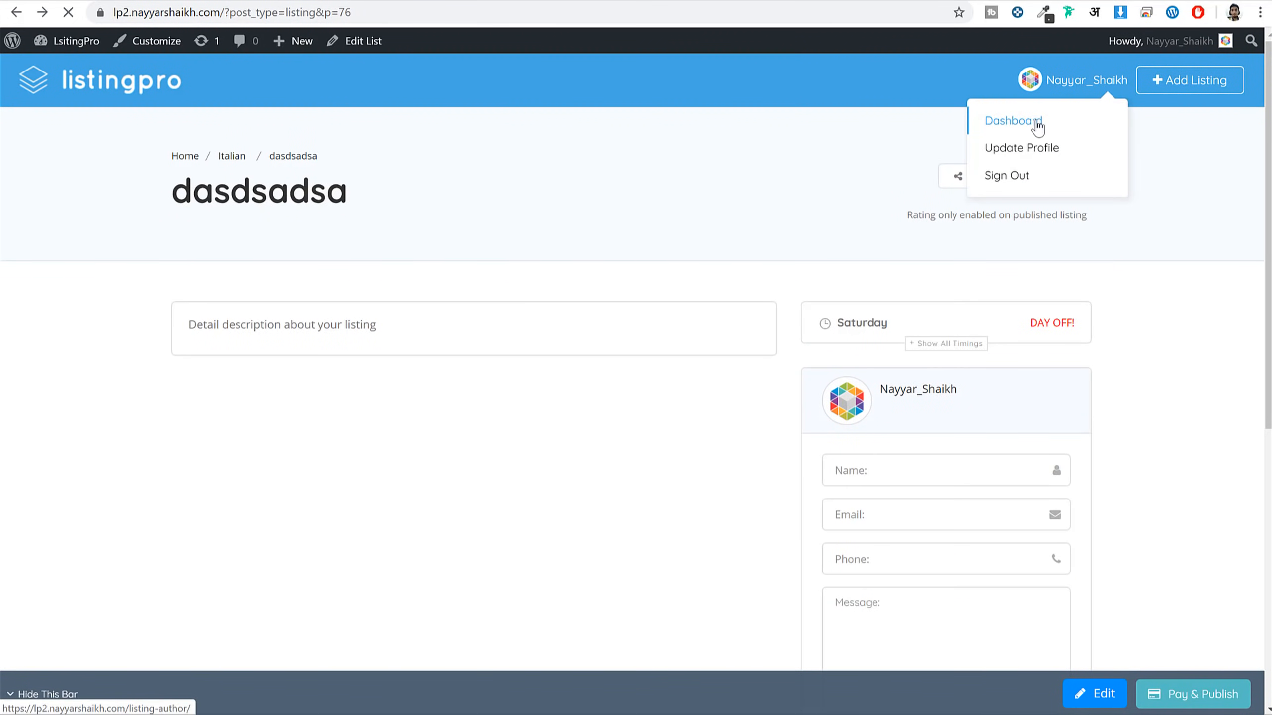
left_click(1036, 125)
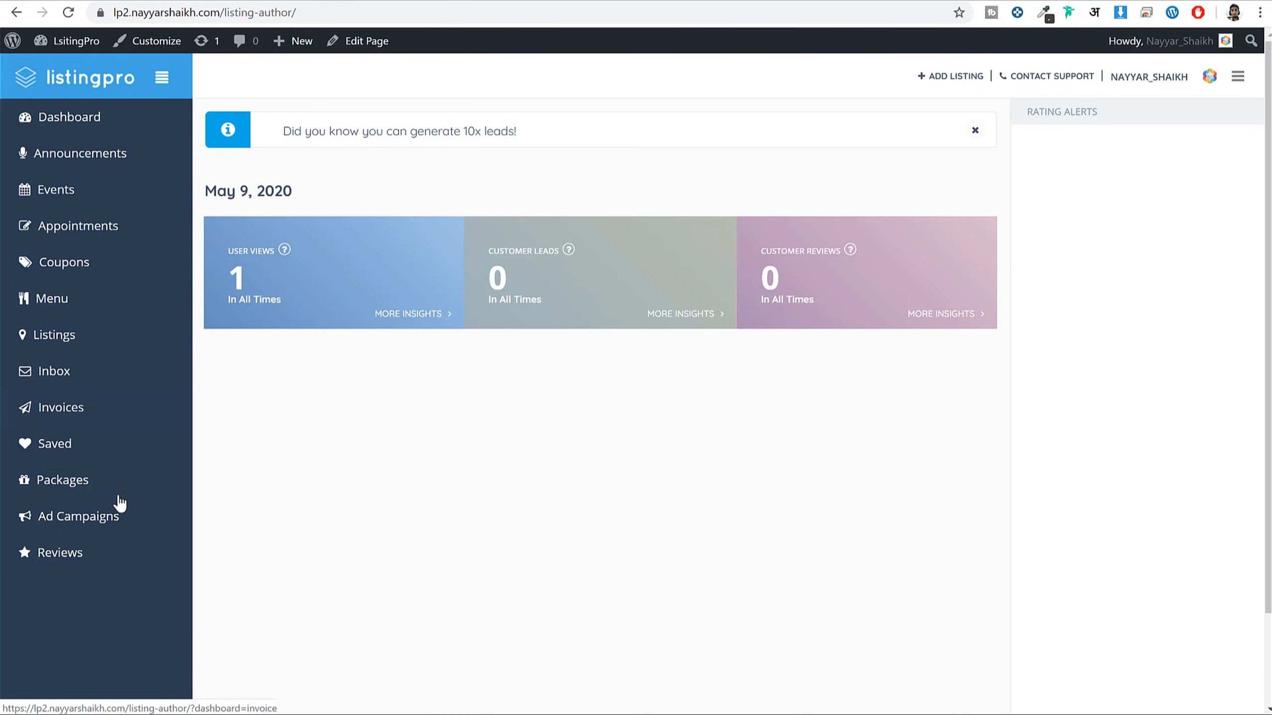
left_click(112, 525)
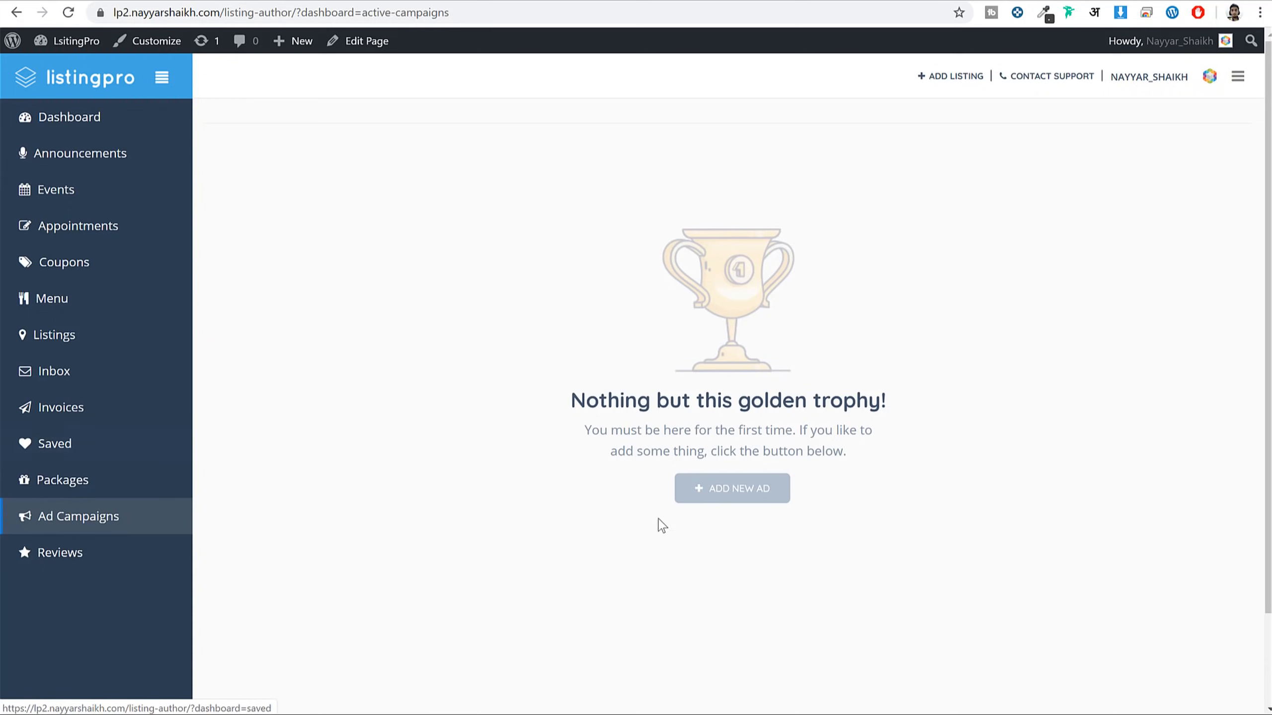
left_click(693, 498)
scroll(585, 339, "down", 2)
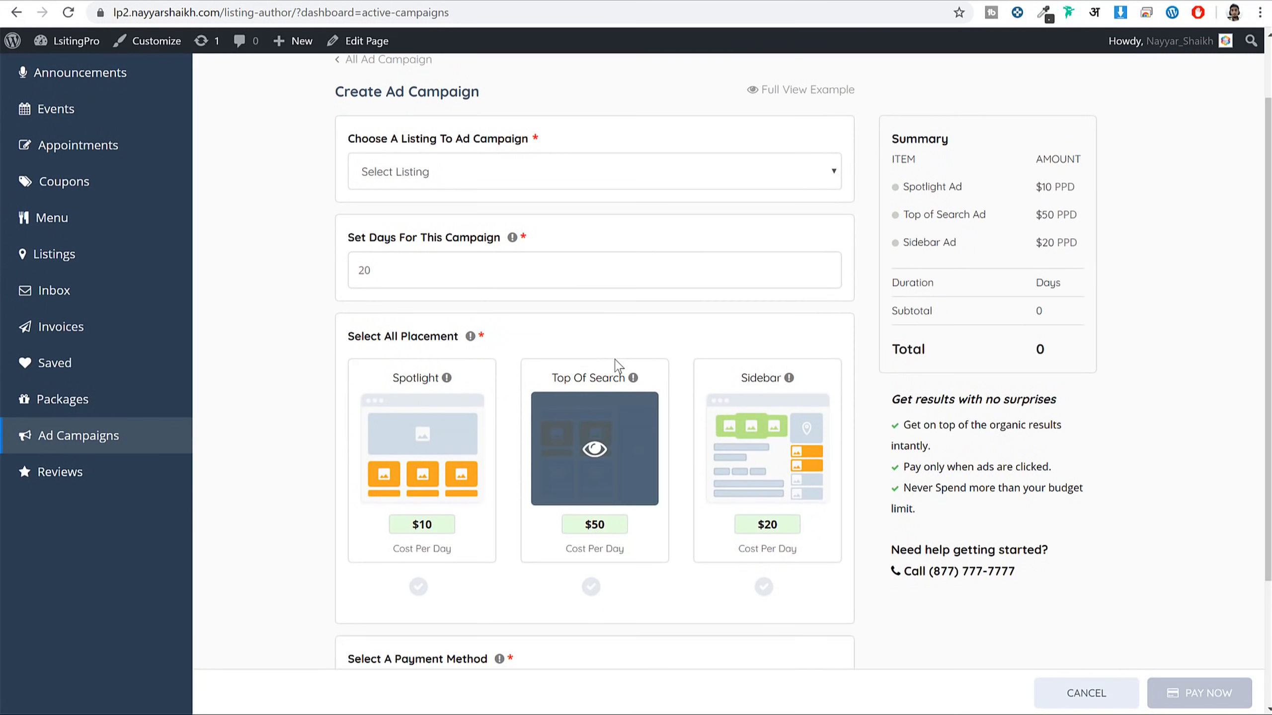
scroll(616, 363, "up", 2)
left_click(436, 252)
left_click(433, 308)
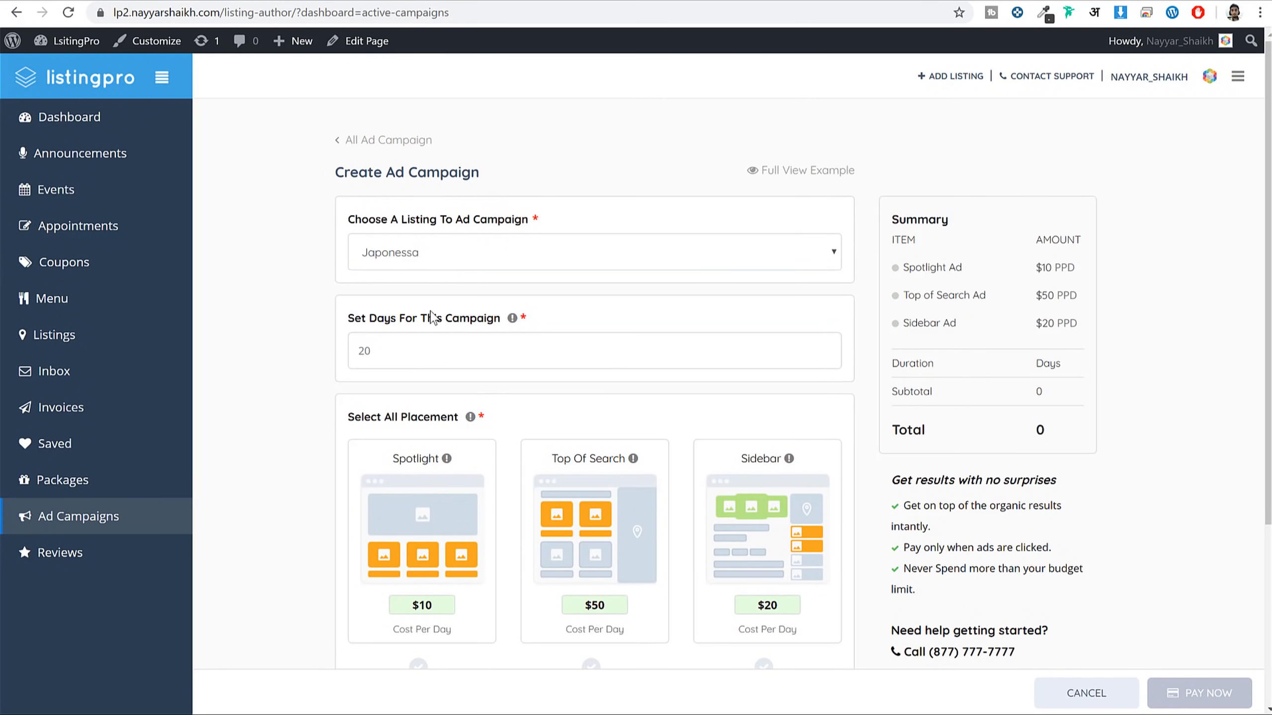
Set the campaign to 10 days with Spotlight, Top Of Search and Sidebar placements ($800)
scroll(508, 300, "down", 3)
left_click(431, 194)
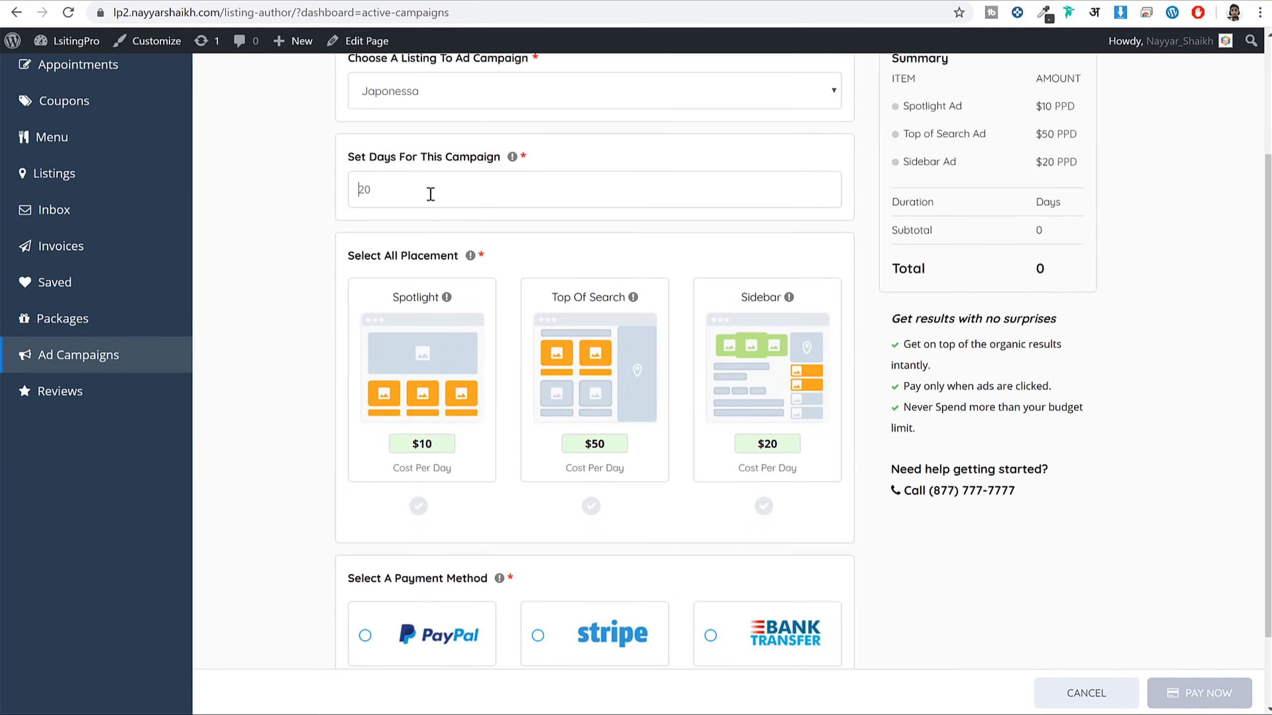
type("10")
scroll(619, 239, "down", 2)
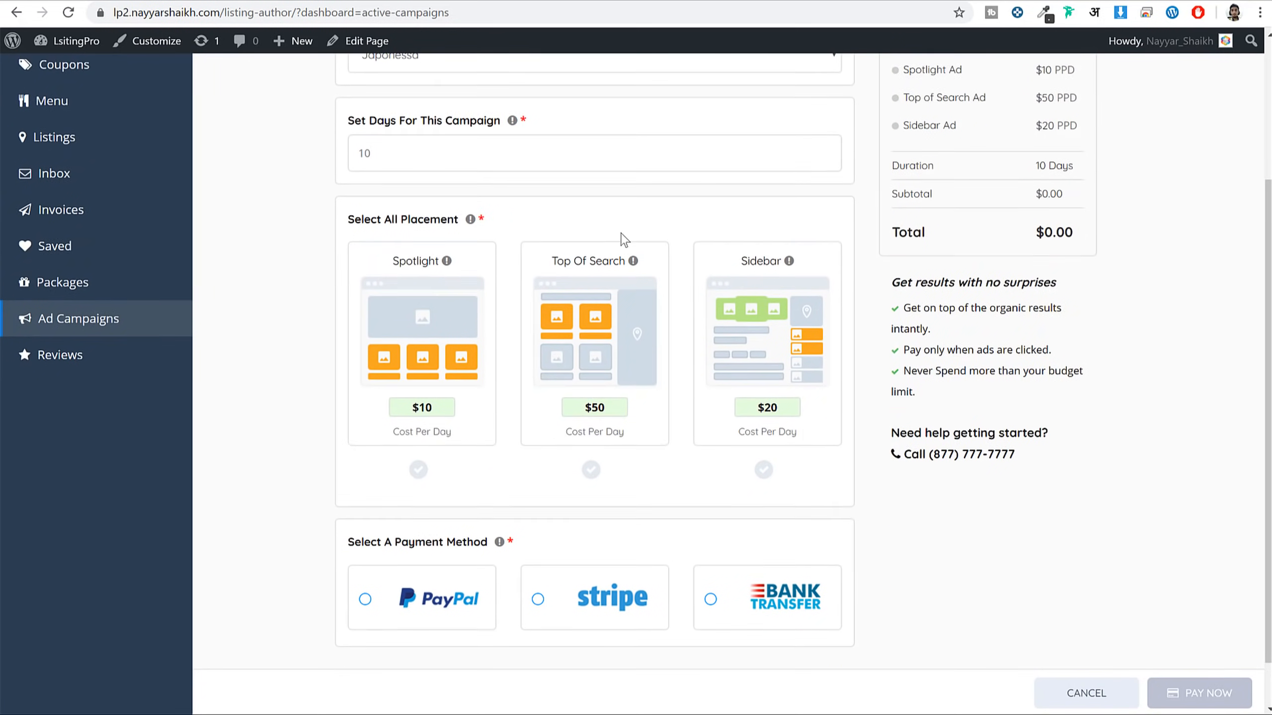
left_click(446, 409)
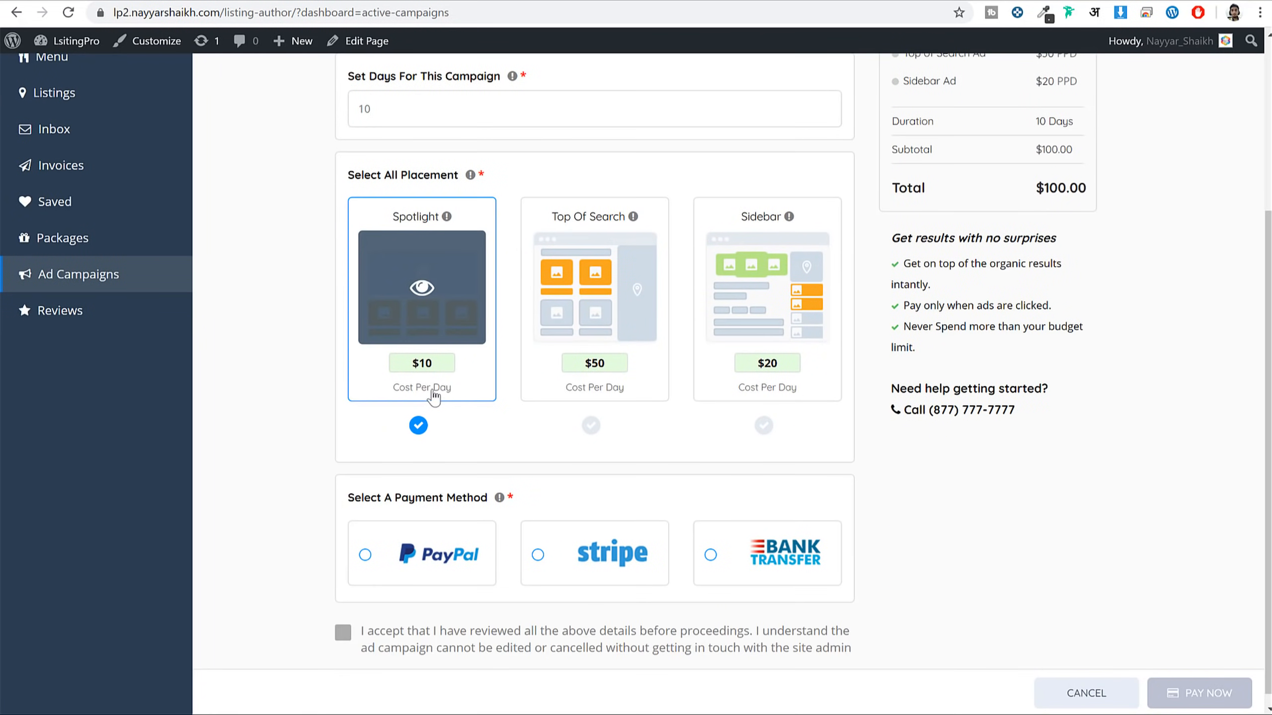
left_click(579, 402)
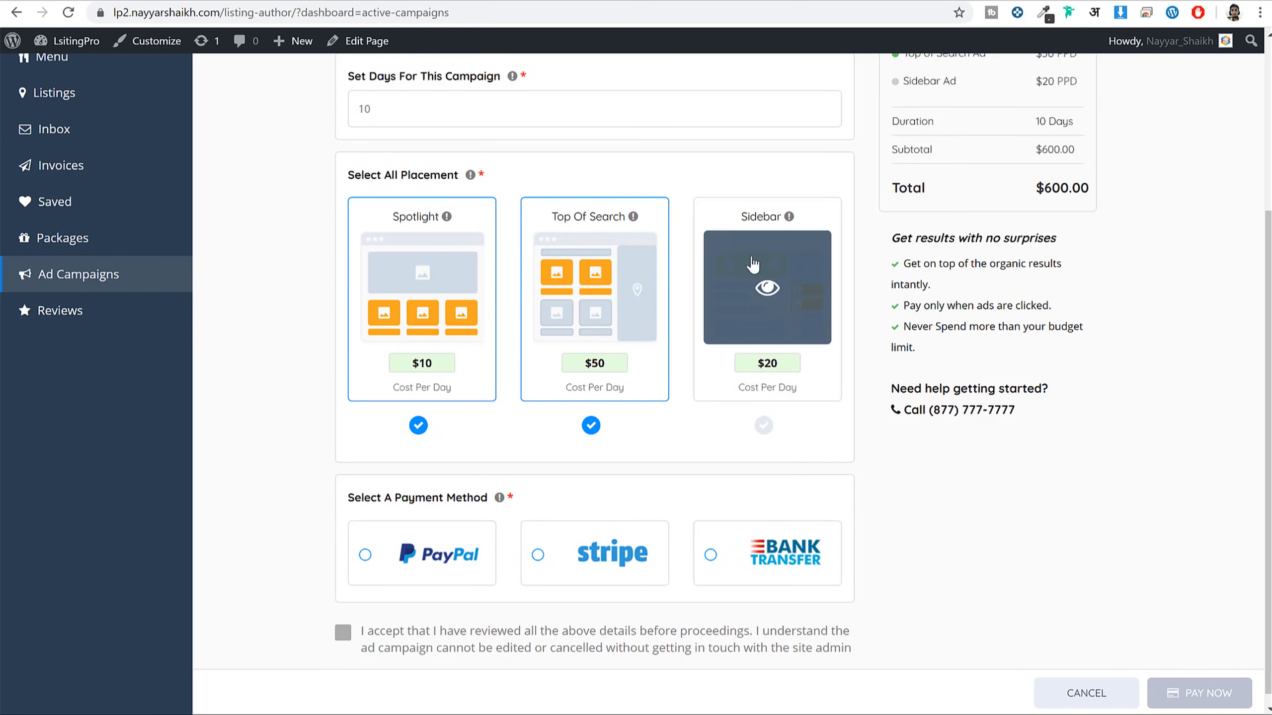
left_click(763, 395)
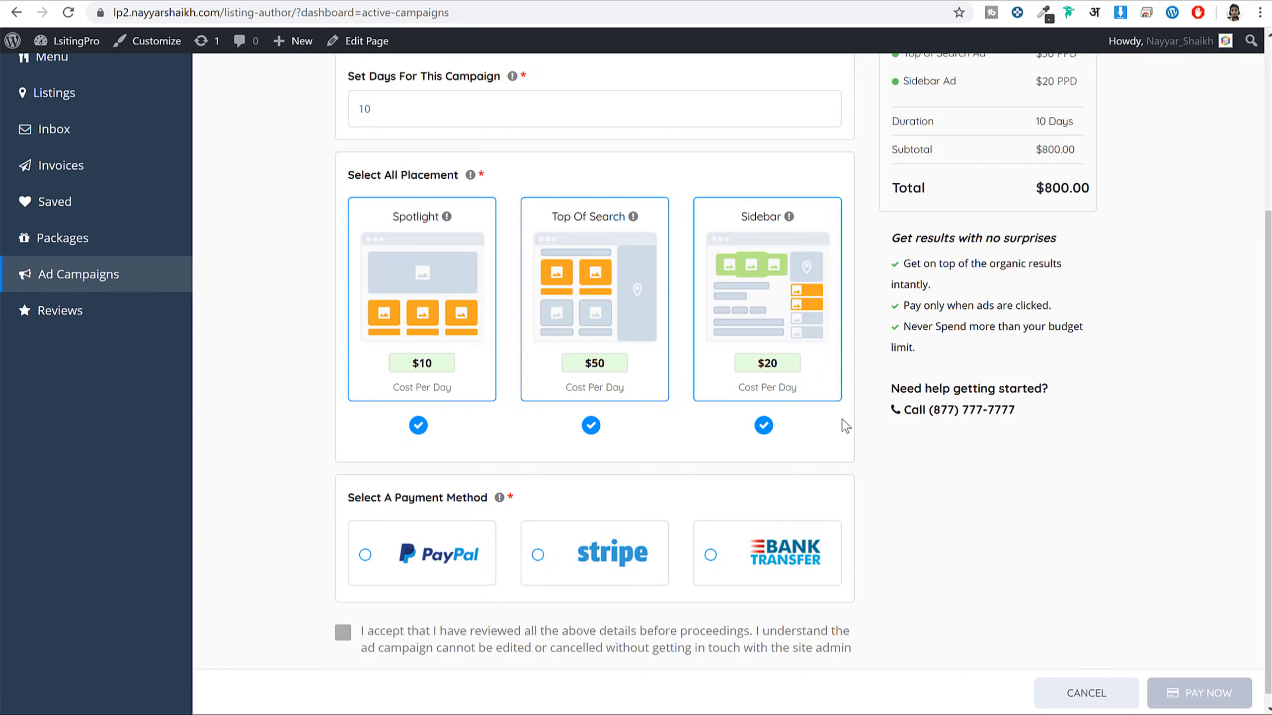
Accept the review terms, choose Bank Transfer and submit the campaign with Pay Now
scroll(883, 437, "down", 1)
left_click(352, 620)
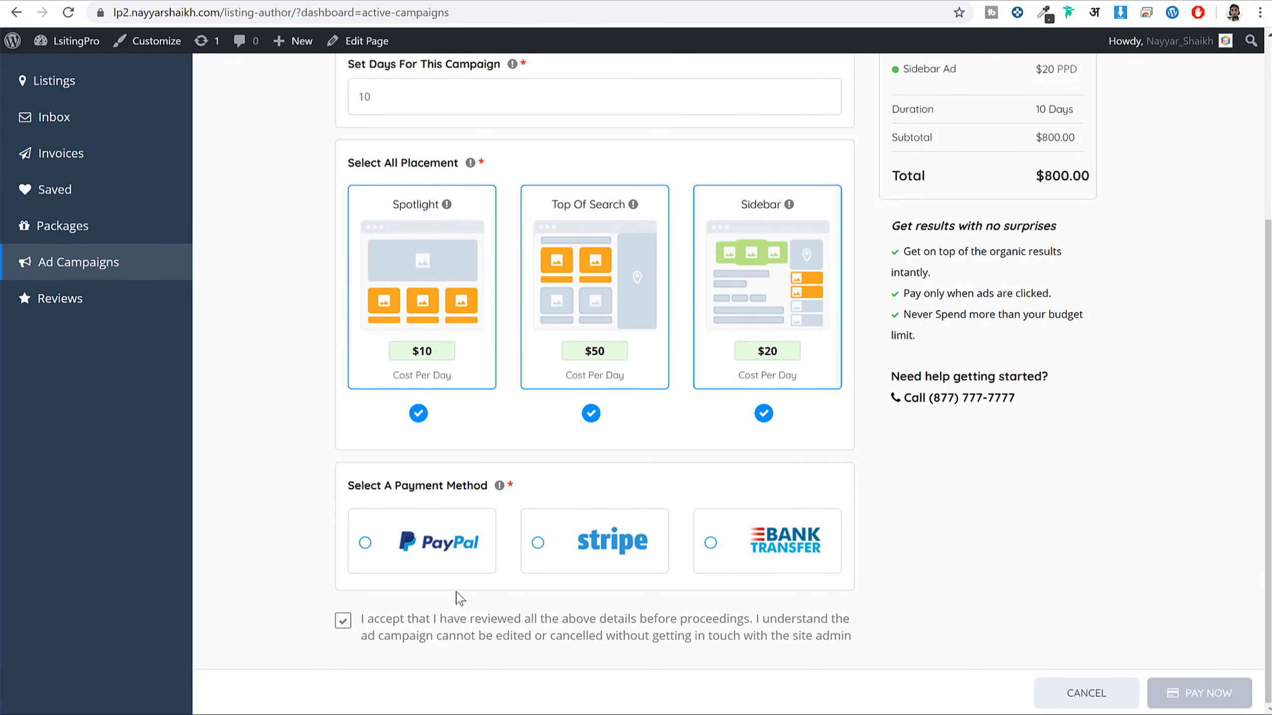
left_click(749, 566)
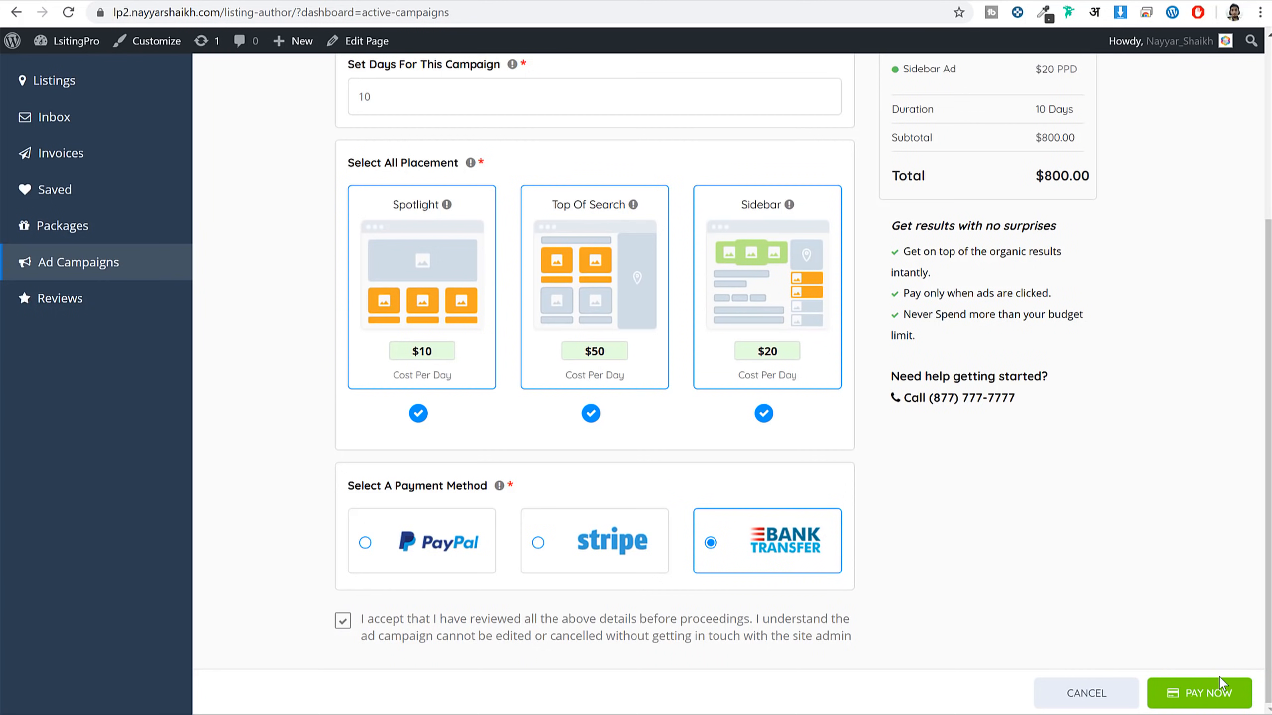
left_click(1217, 694)
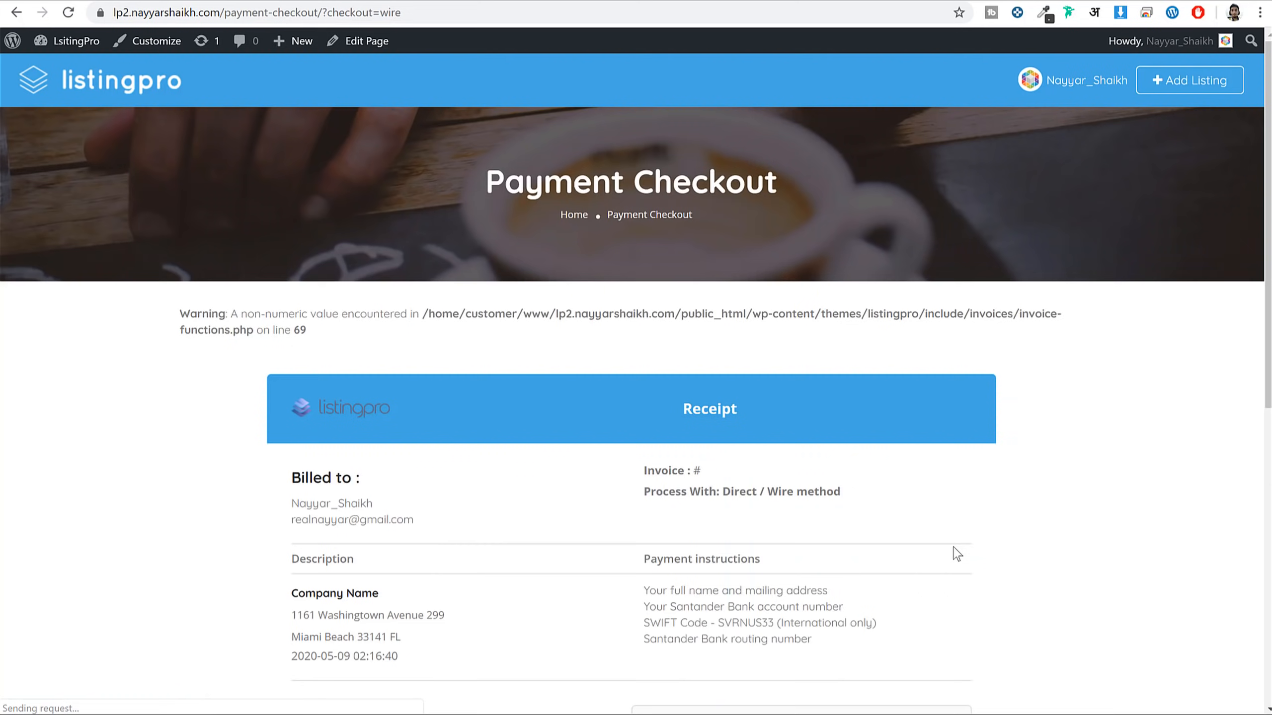
Review the bank payment instructions and thank-you line on the wire-transfer receipt
scroll(949, 556, "down", 3)
left_click_drag(644, 430, 846, 478)
left_click(842, 475)
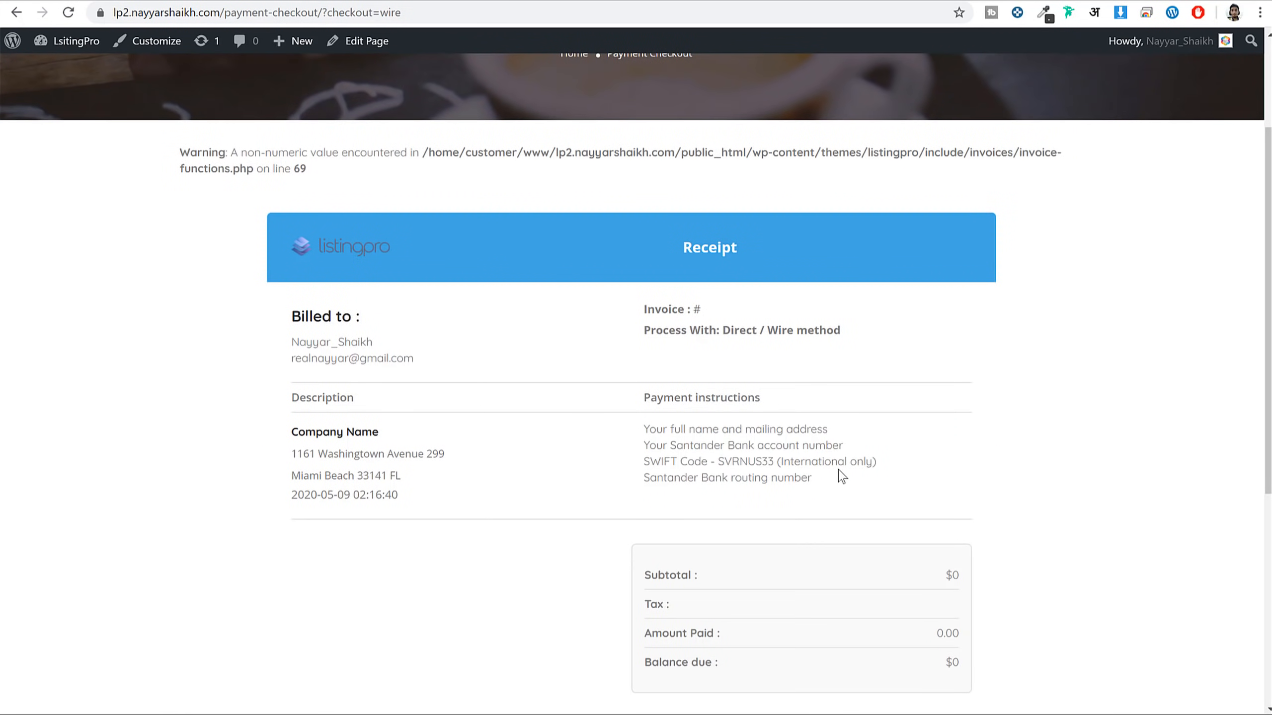
scroll(681, 483, "down", 8)
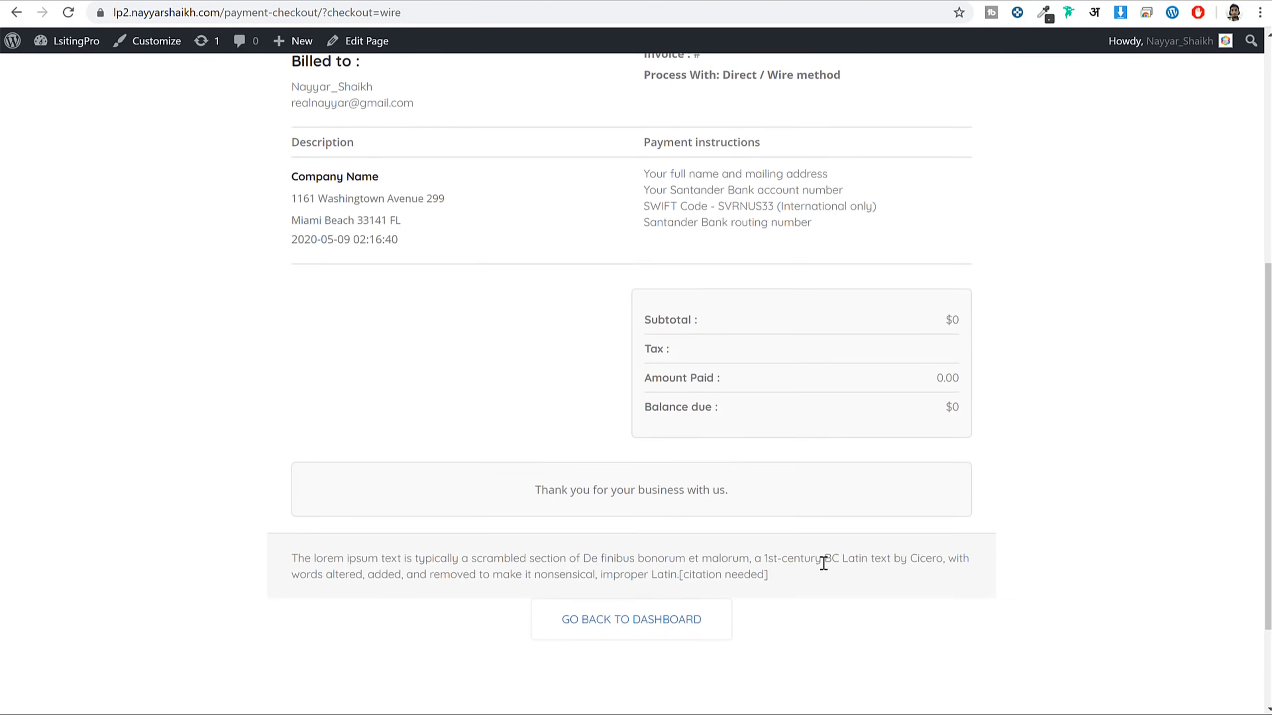
left_click_drag(505, 361, 750, 373)
left_click(751, 373)
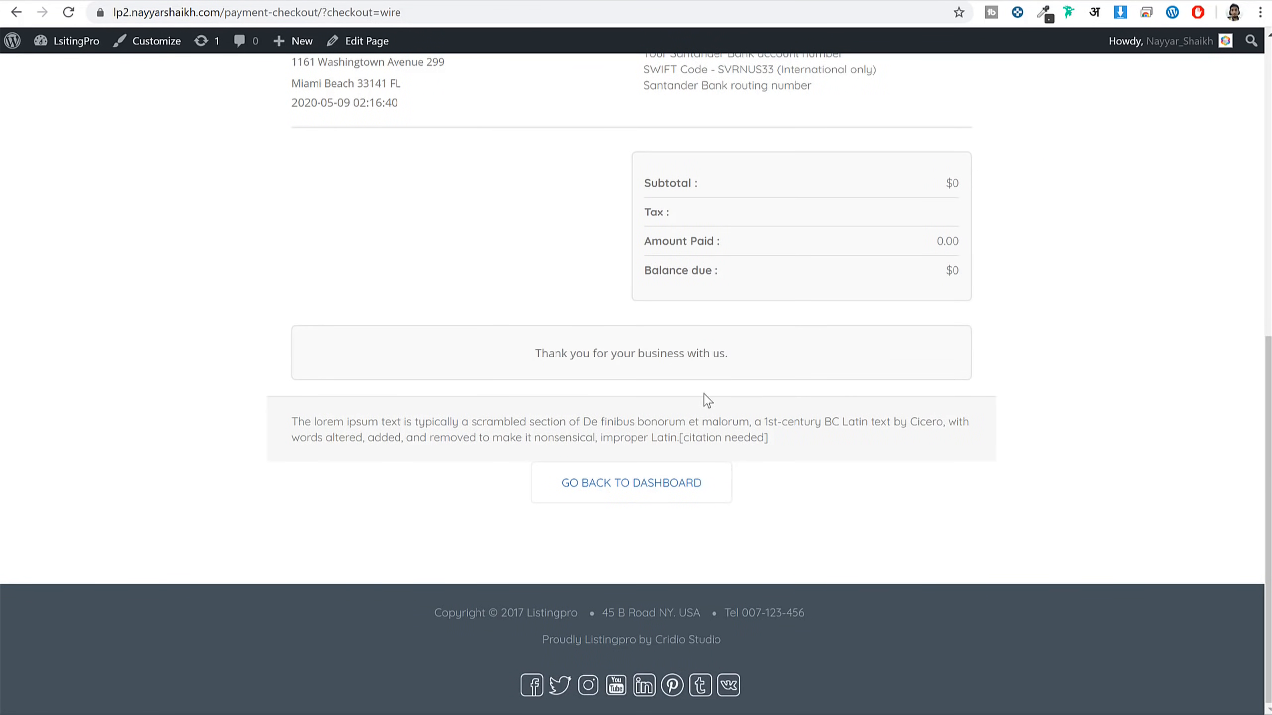
Return to the user dashboard, browse the homepage and try a listing search
left_click(649, 486)
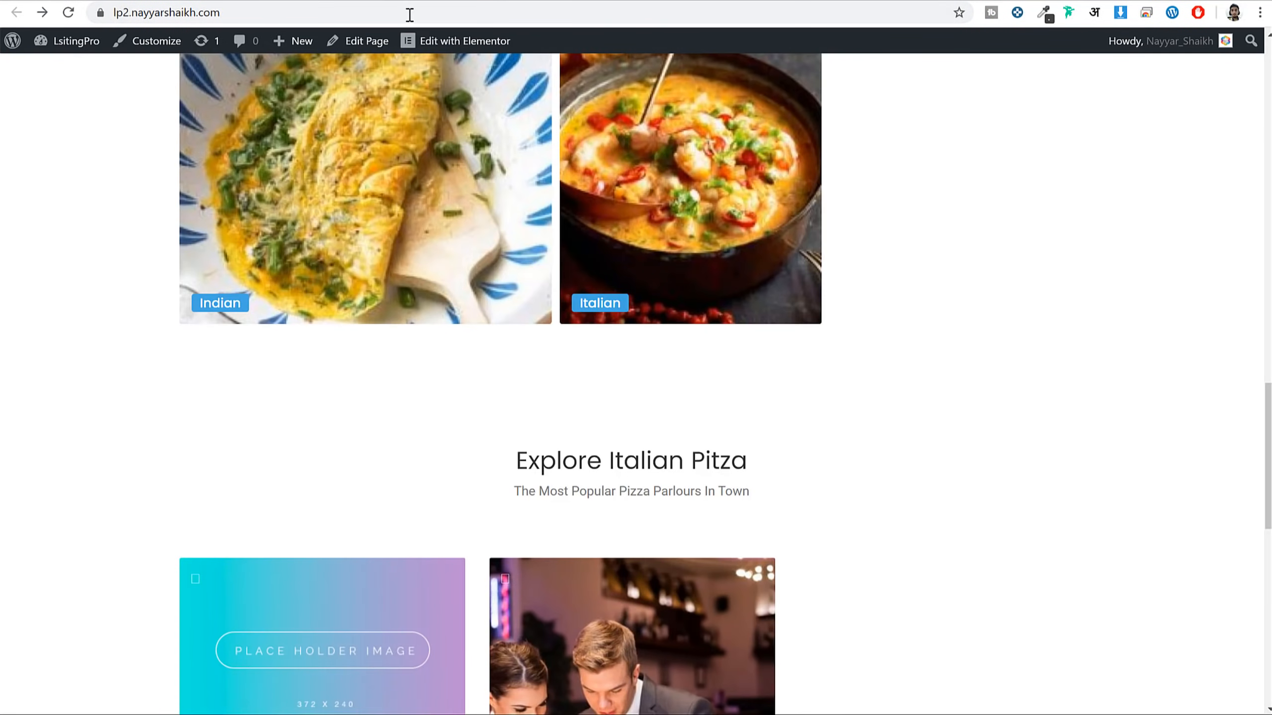
scroll(631, 400, "up", 15)
scroll(740, 386, "up", 3)
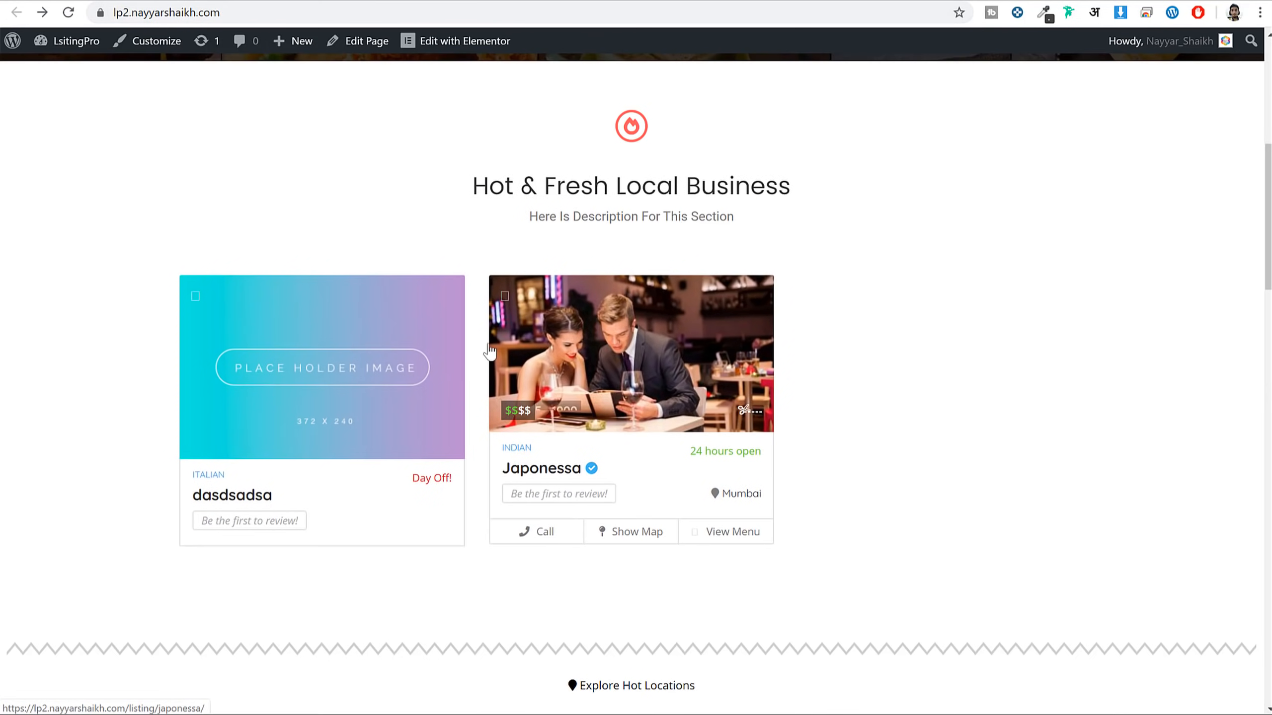
scroll(494, 165, "up", 7)
scroll(695, 325, "up", 2)
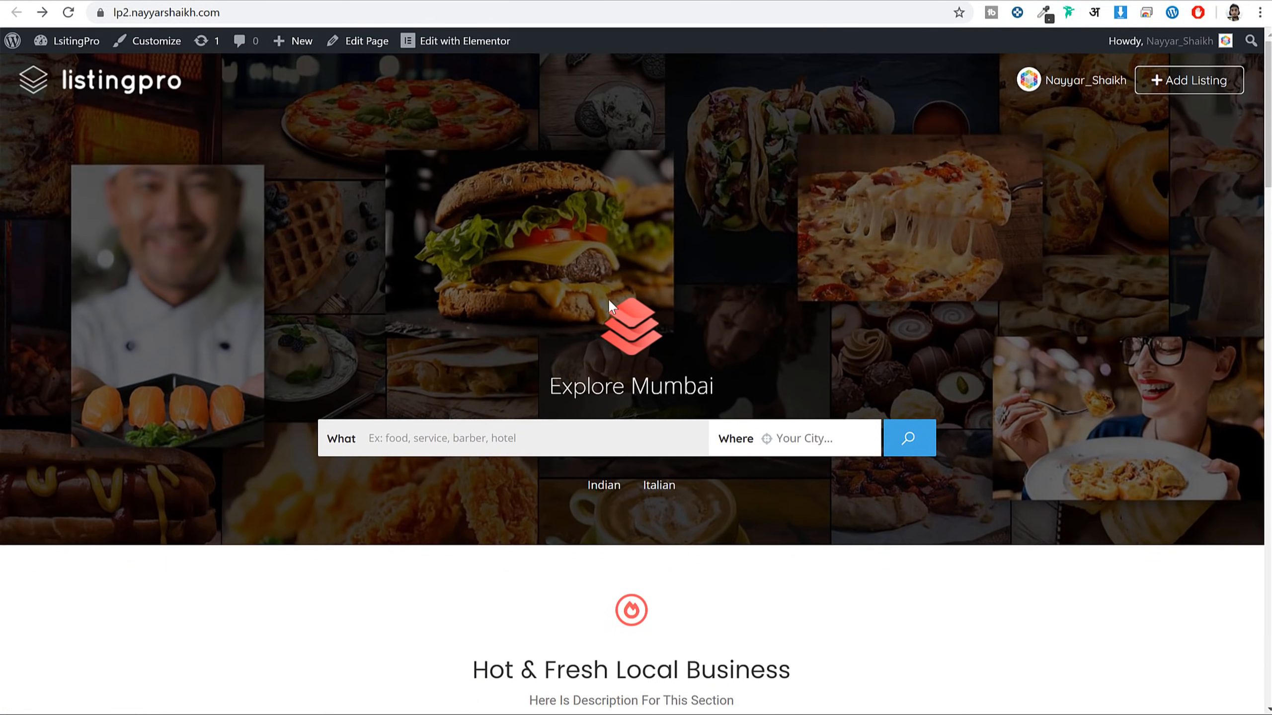
scroll(609, 298, "down", 8)
scroll(632, 374, "up", 6)
left_click(924, 440)
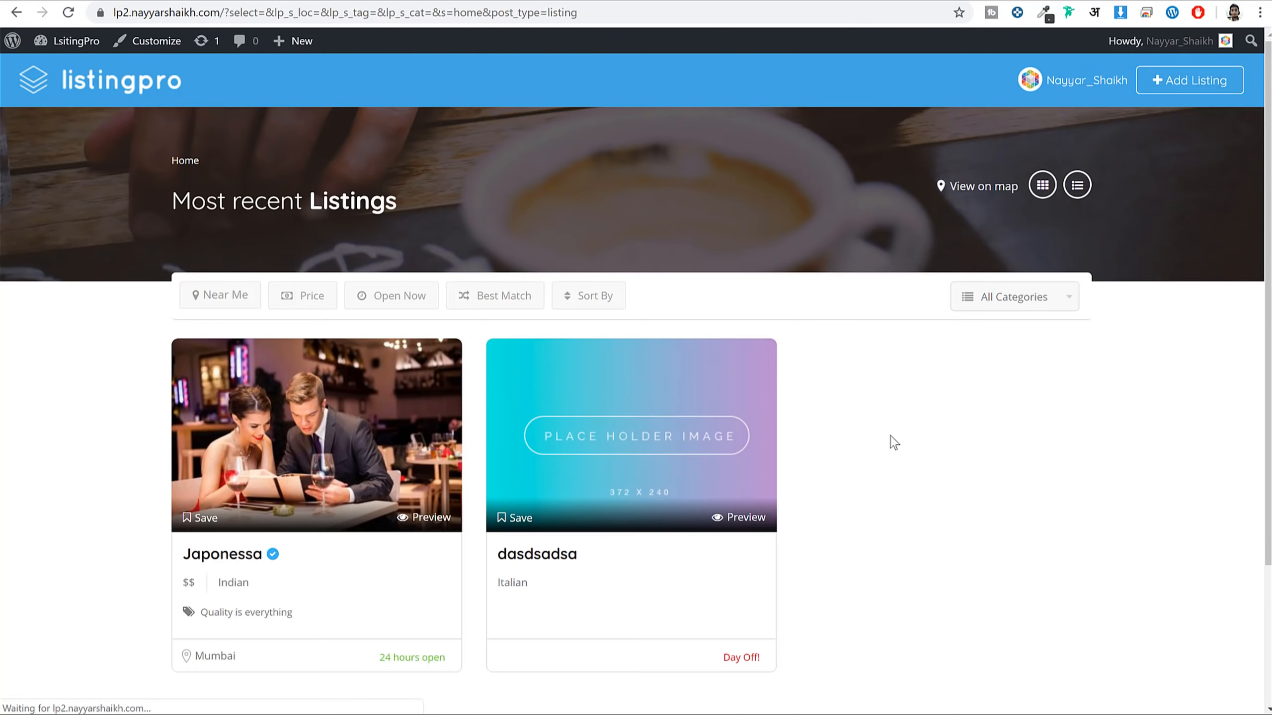
scroll(744, 466, "down", 3)
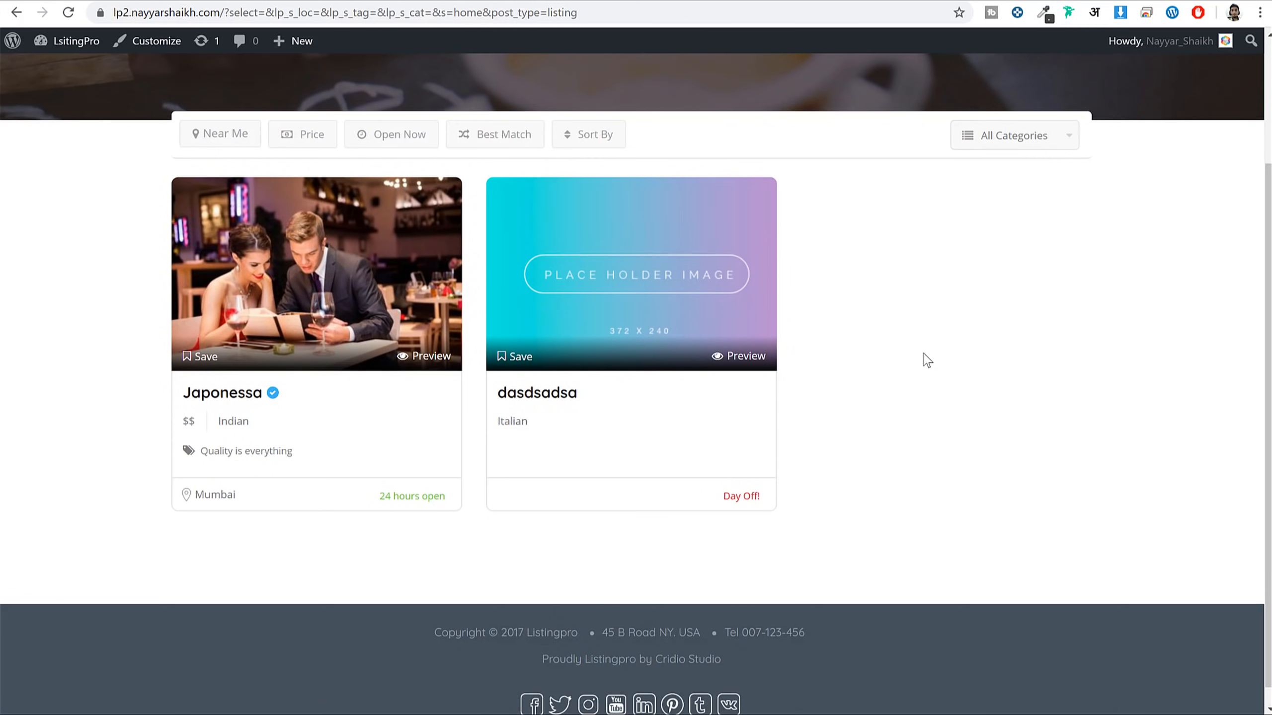
Start another ad campaign with Spotlight and Top Of Search, then switch to the admin Dashboard
key("alt+Left")
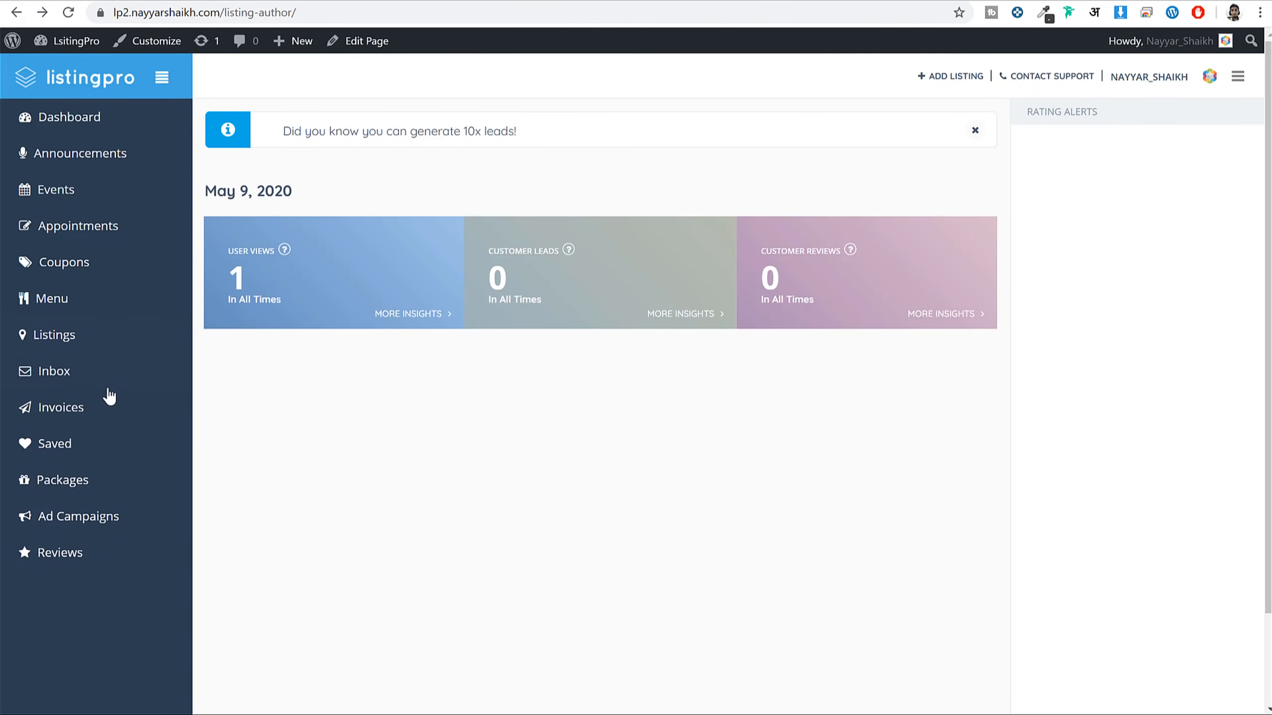
left_click(85, 519)
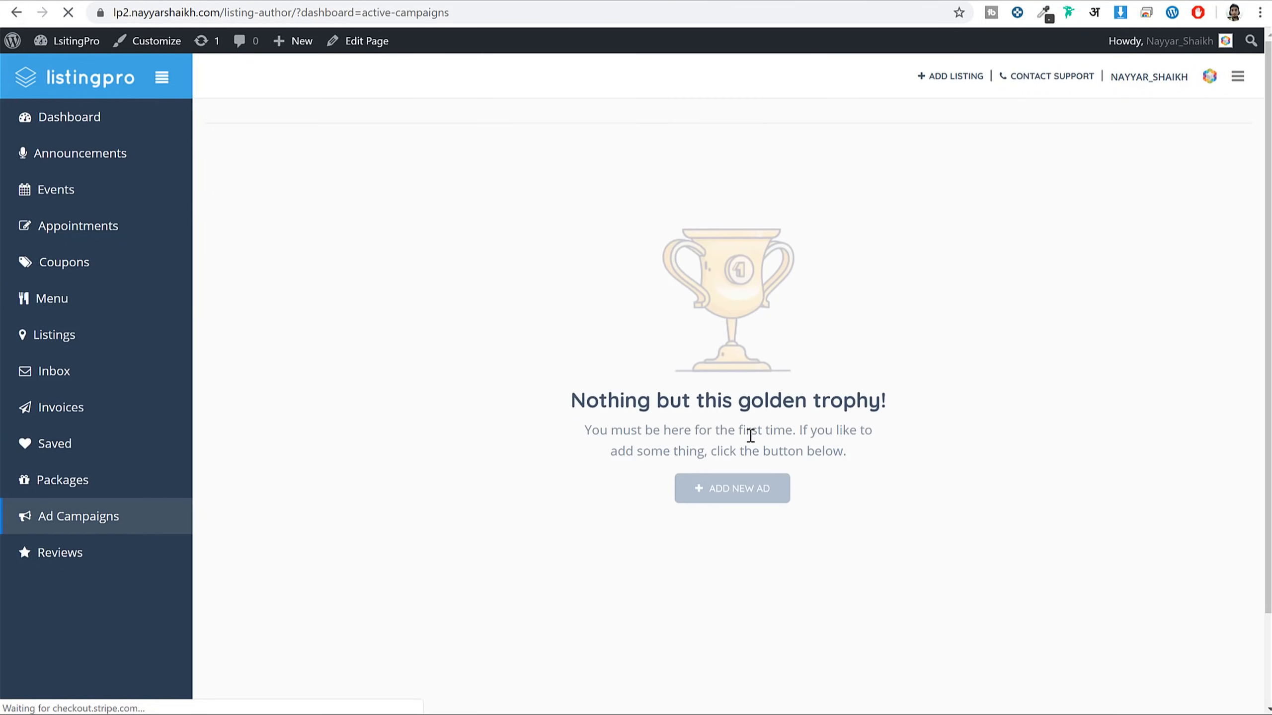
left_click(721, 499)
scroll(440, 484, "down", 3)
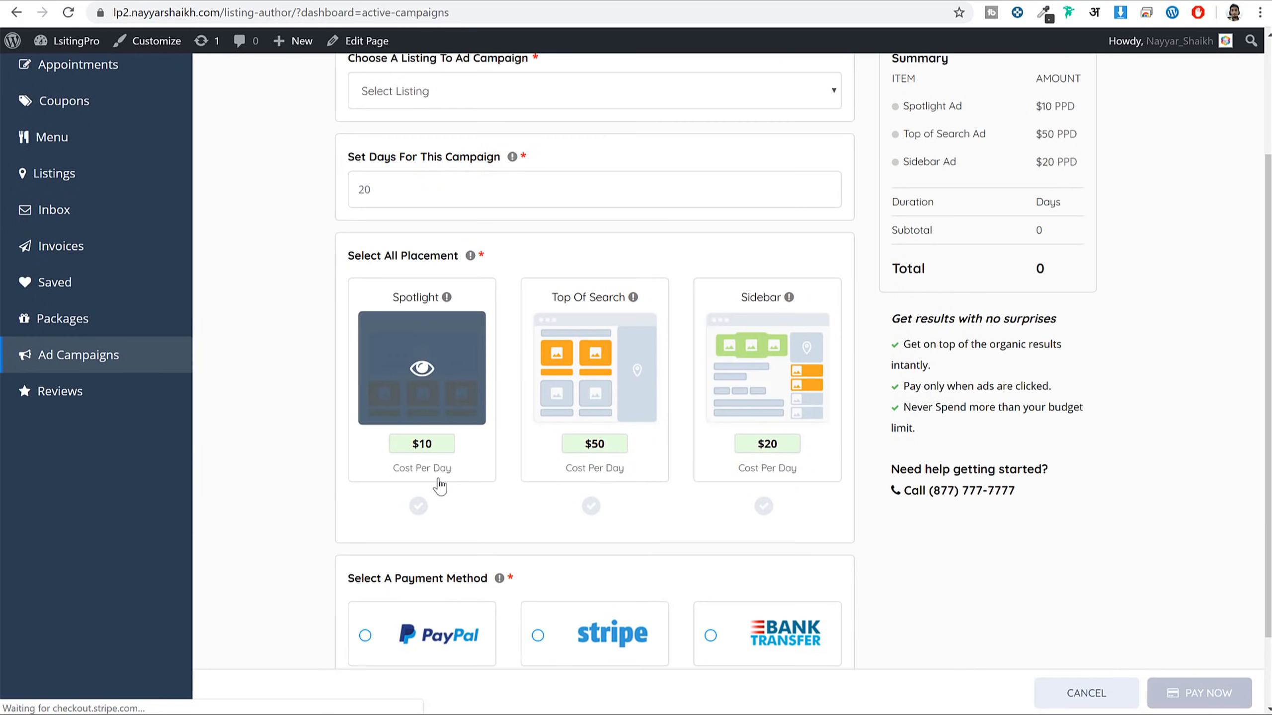
left_click(428, 455)
left_click(622, 474)
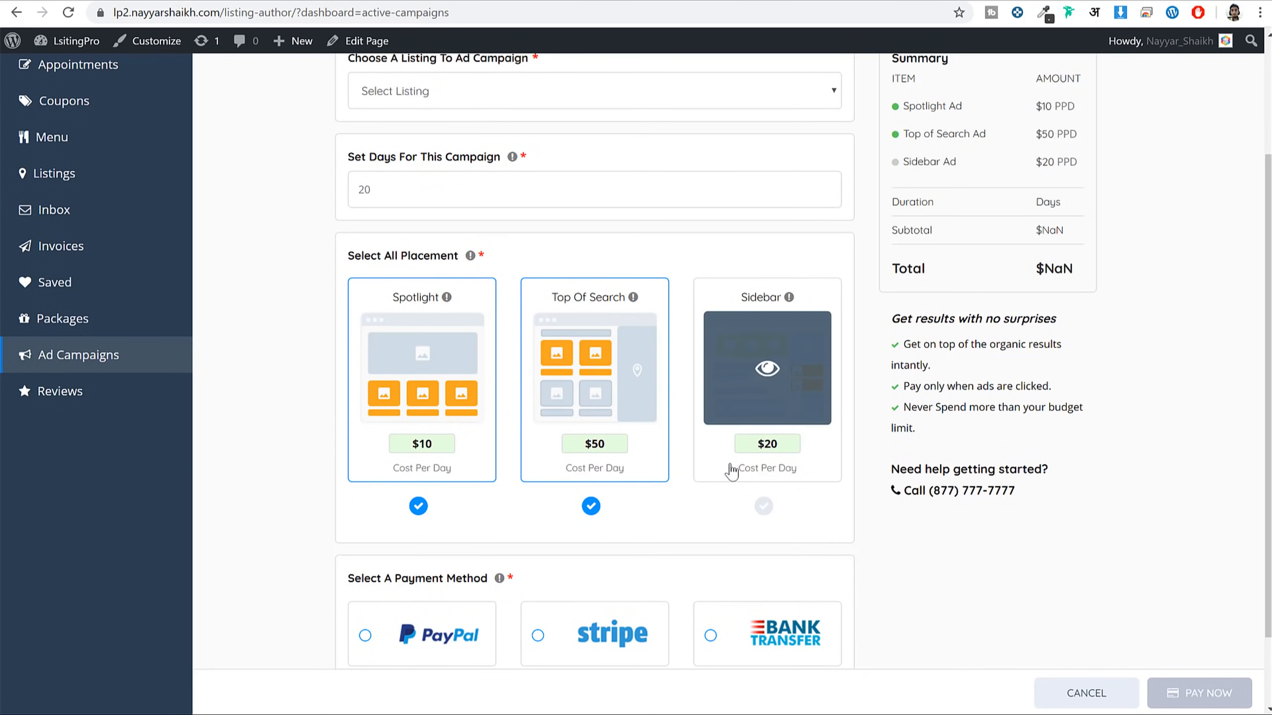
scroll(730, 471, "up", 3)
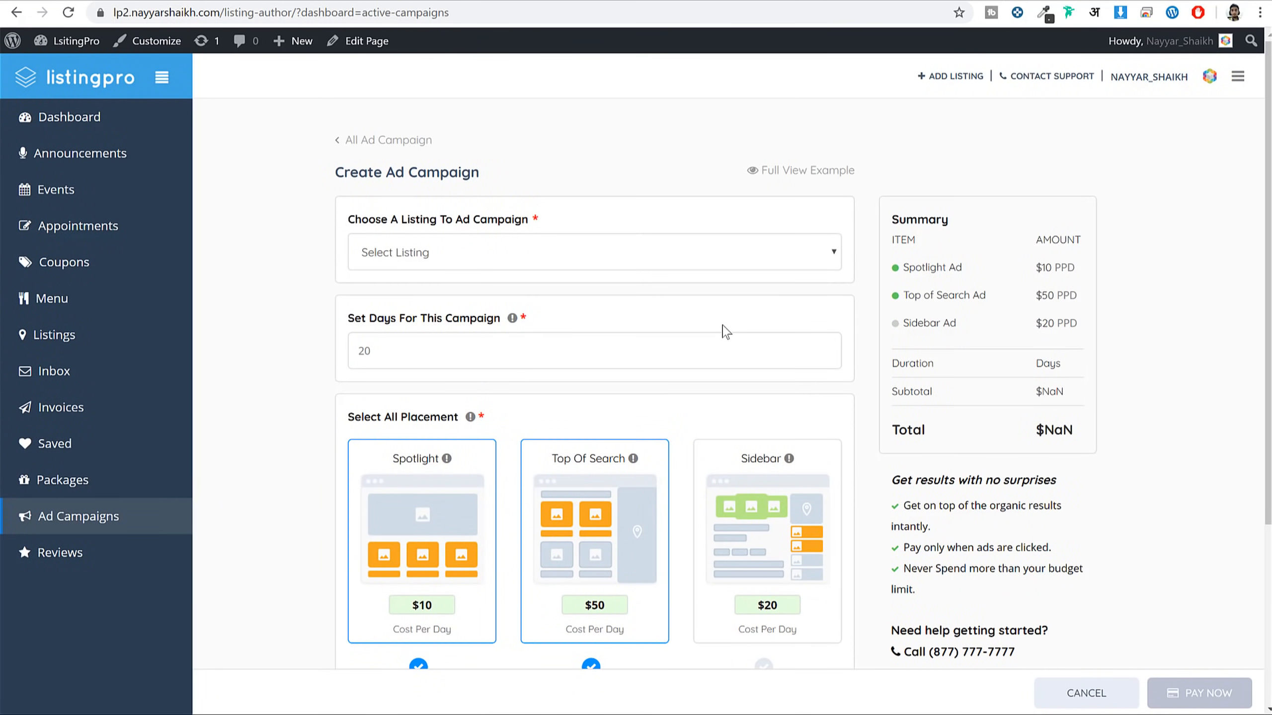
left_click(310, 2)
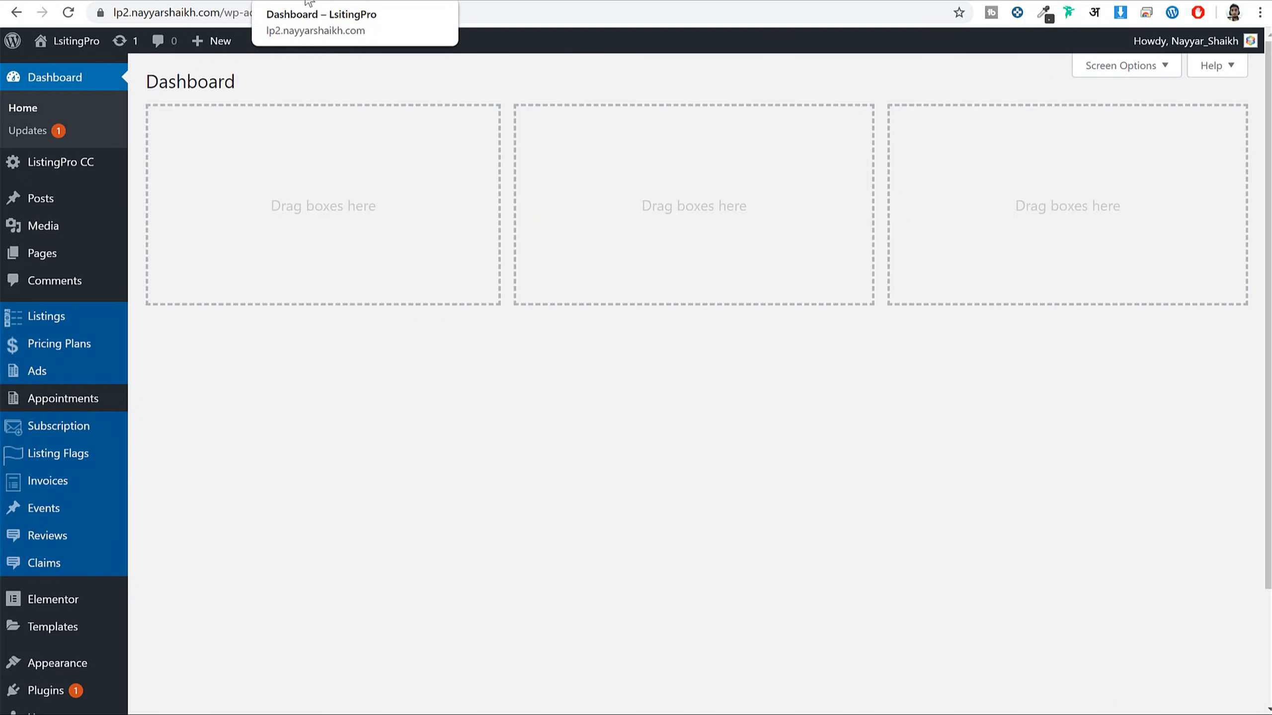
Publish a new page titled 'Blog' using the Page without sidebar template
mouse_move(60, 253)
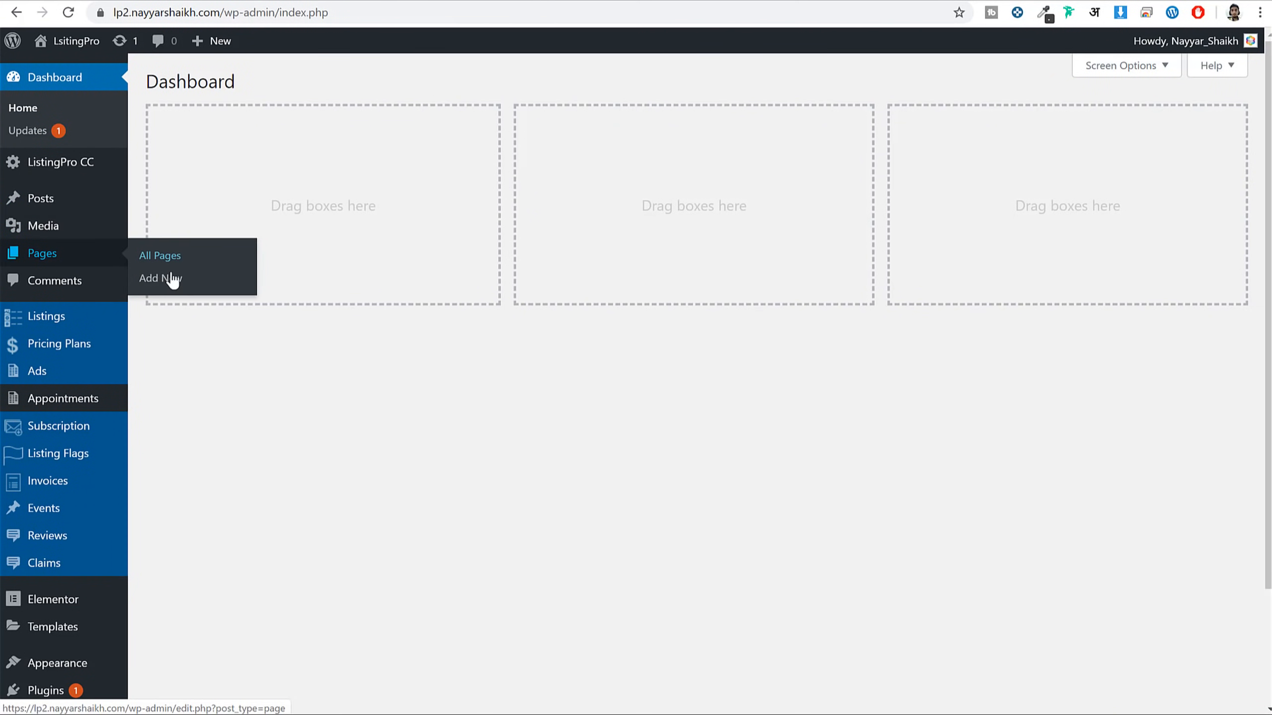
left_click(182, 281)
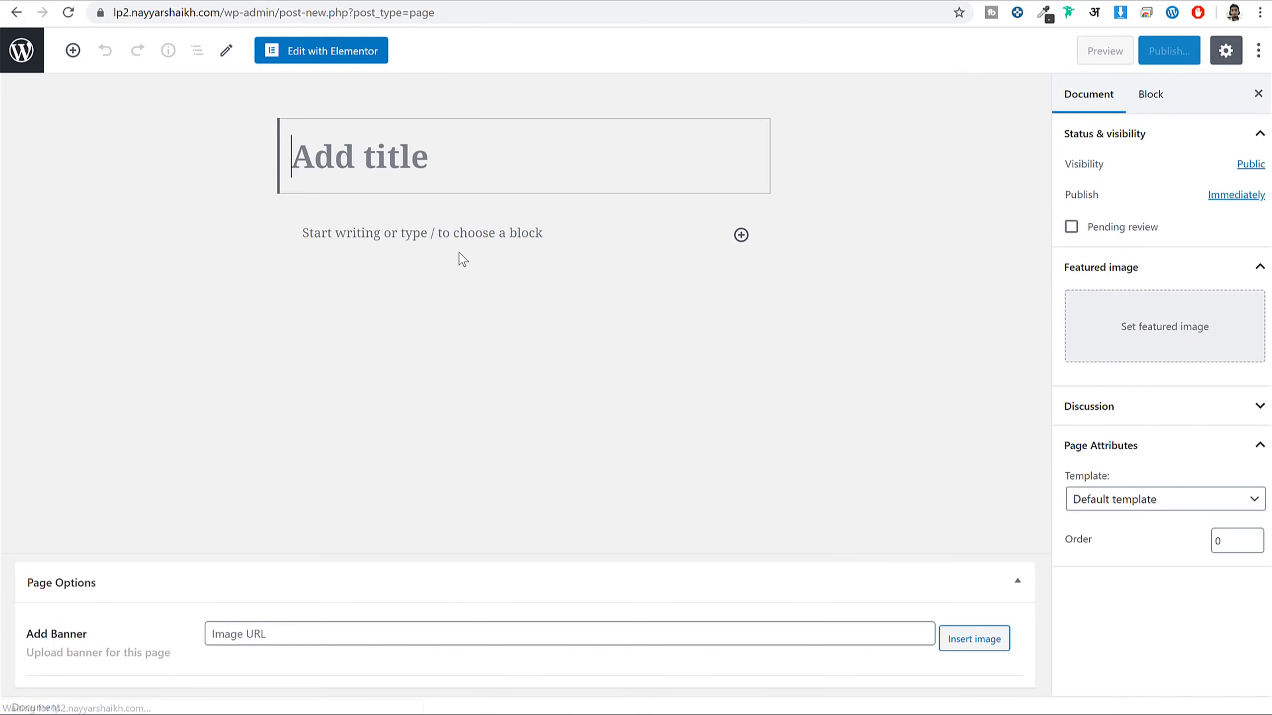
type("Blog")
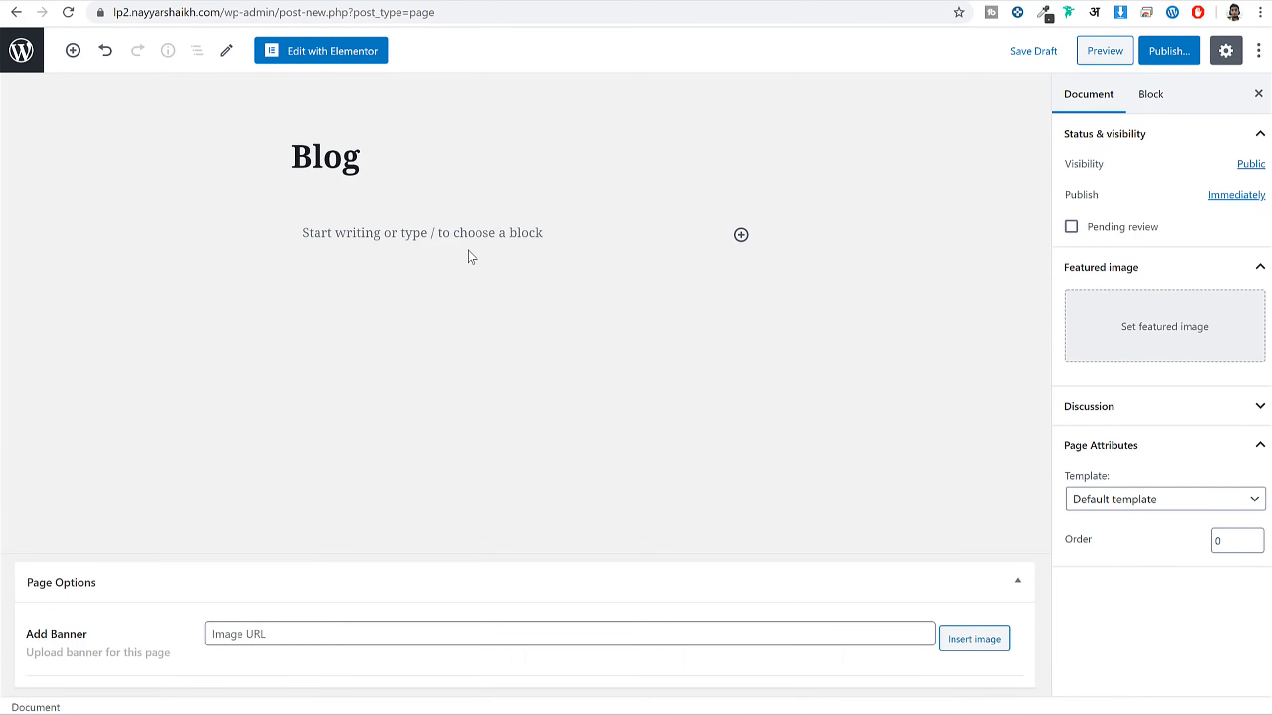
left_click(1154, 499)
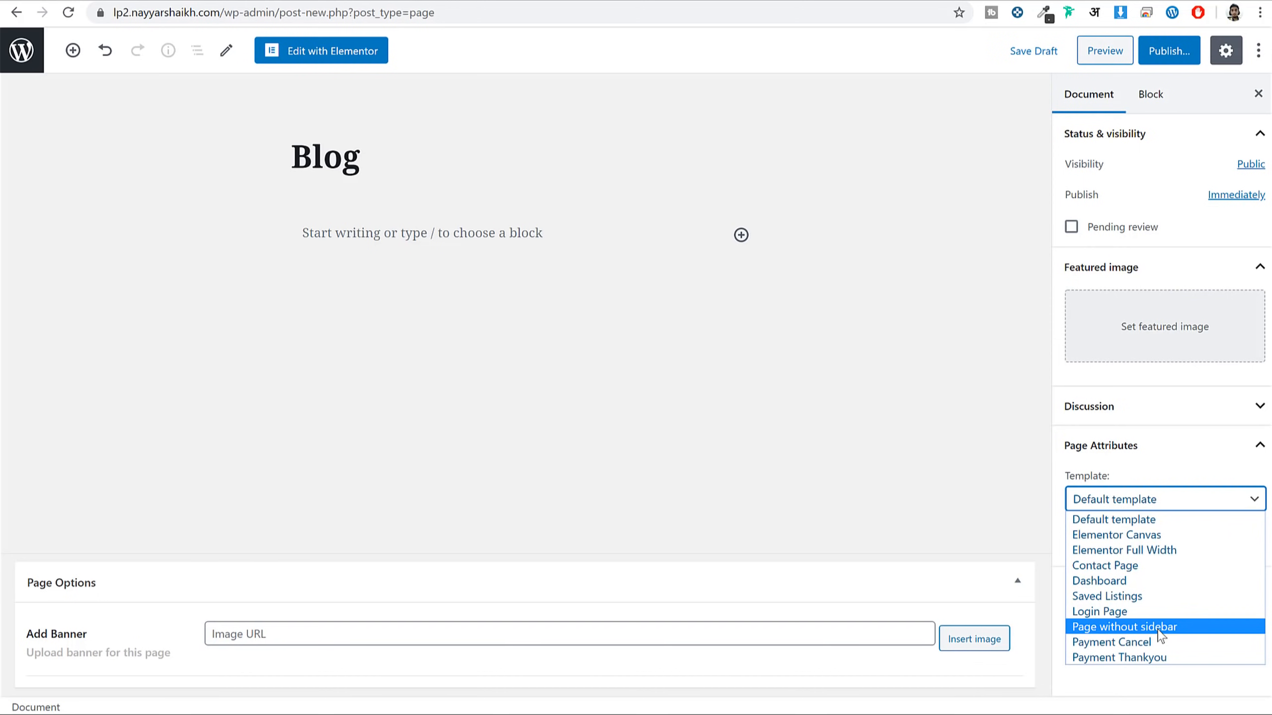
left_click(1166, 519)
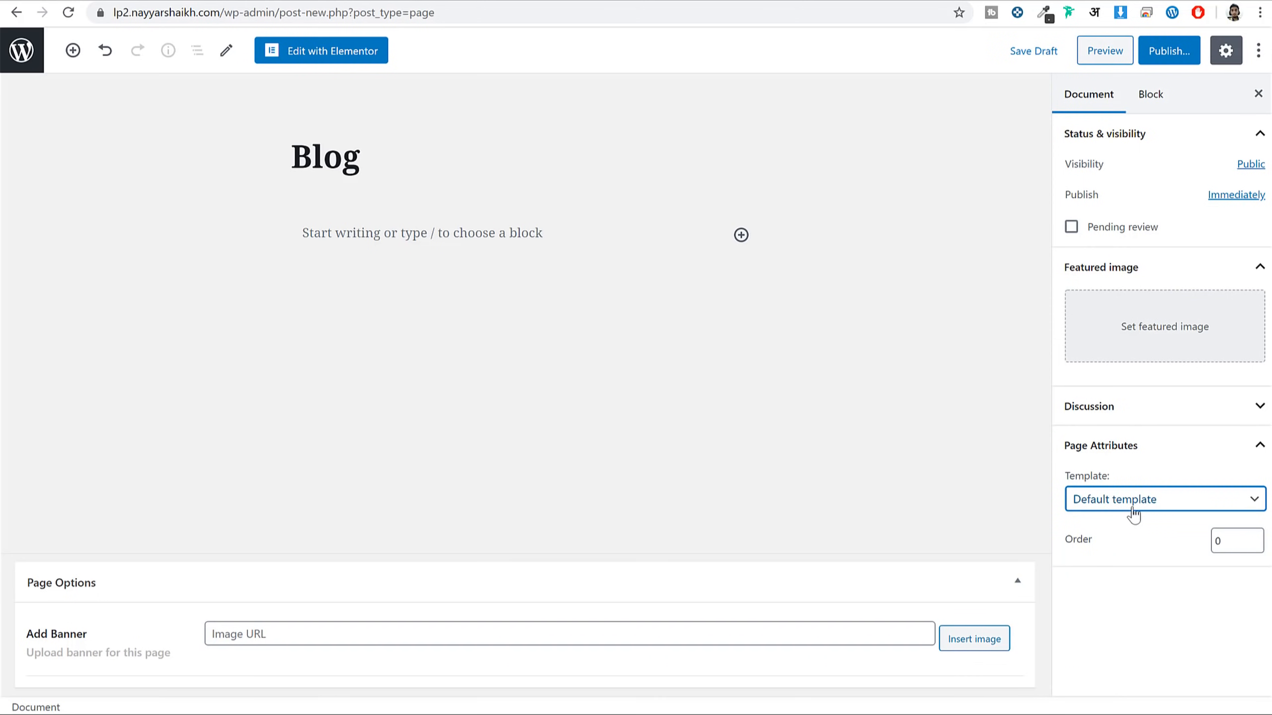
left_click(1146, 499)
left_click(1163, 627)
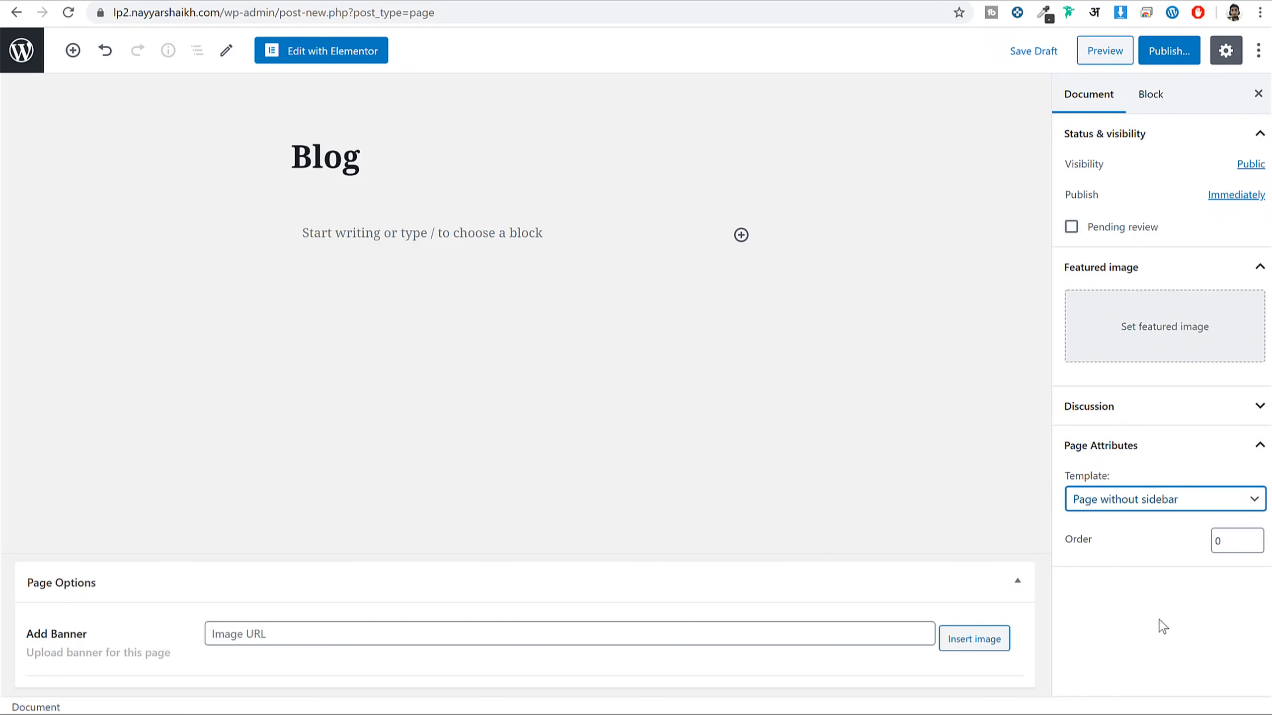
left_click(1169, 50)
left_click(1169, 50)
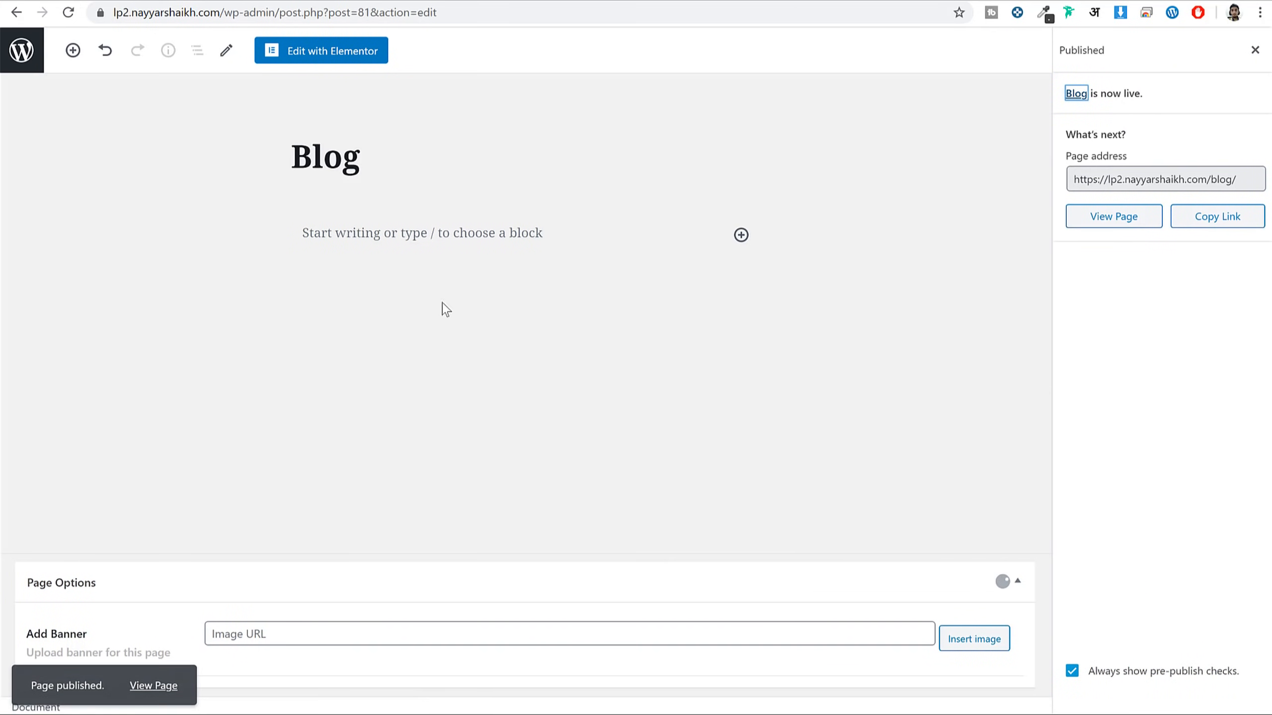
Set Blog as the posts page in Reading Settings and save the changes
left_click(18, 53)
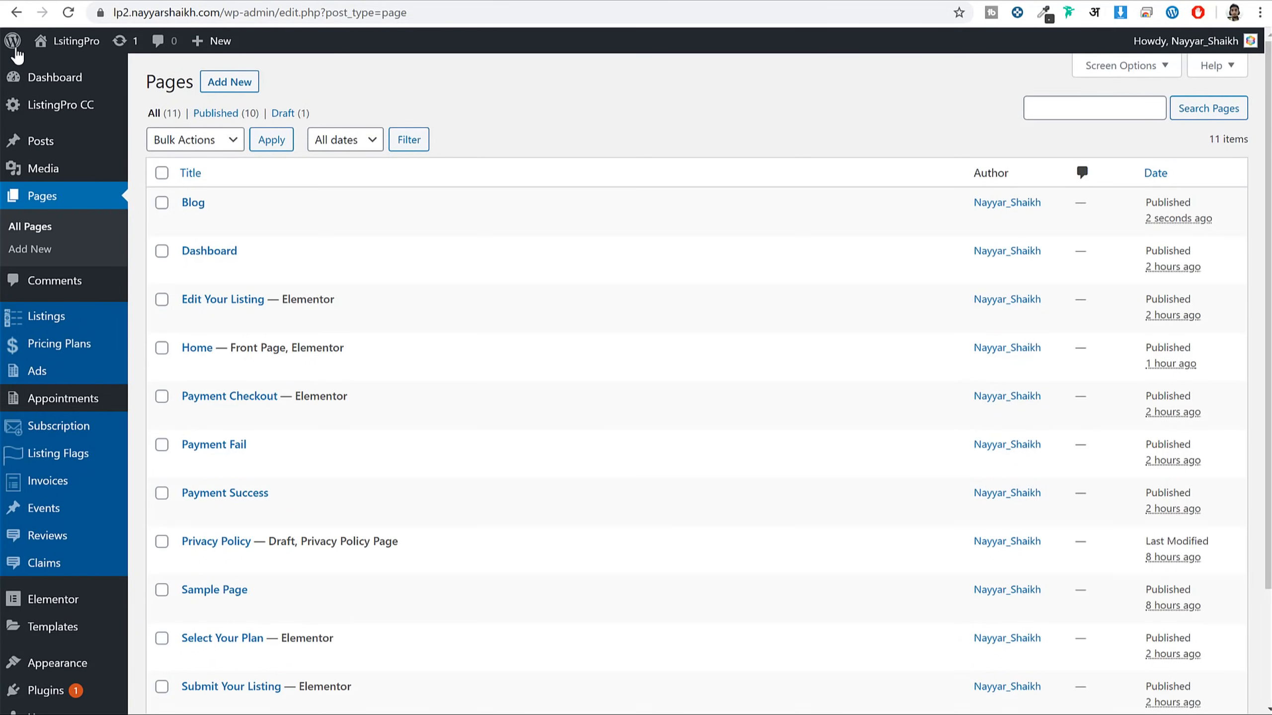
scroll(548, 336, "down", 3)
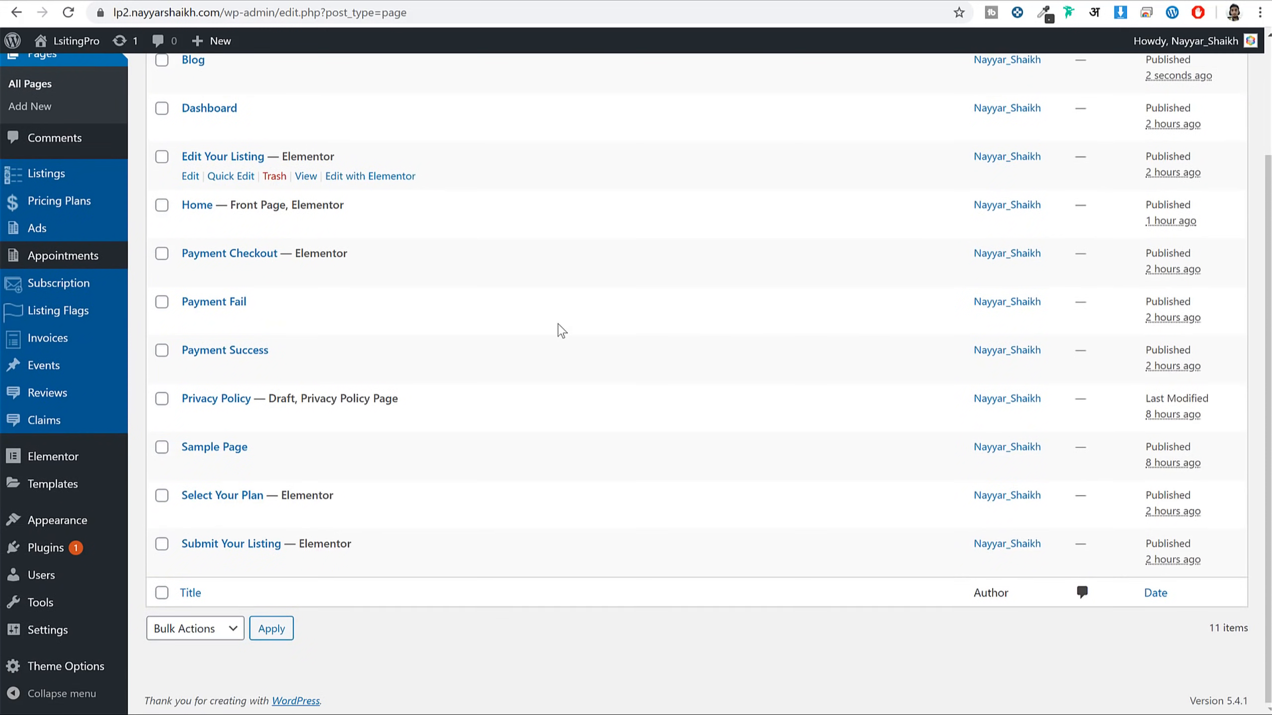
mouse_move(77, 637)
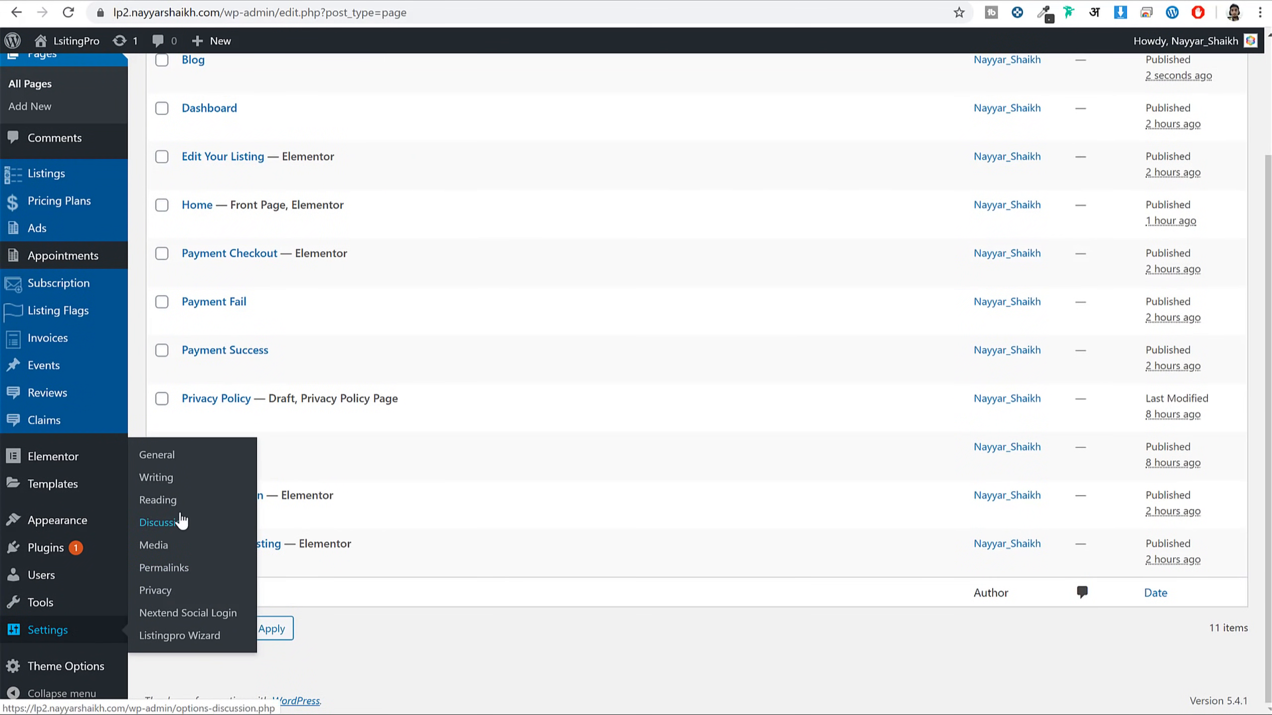
left_click(157, 500)
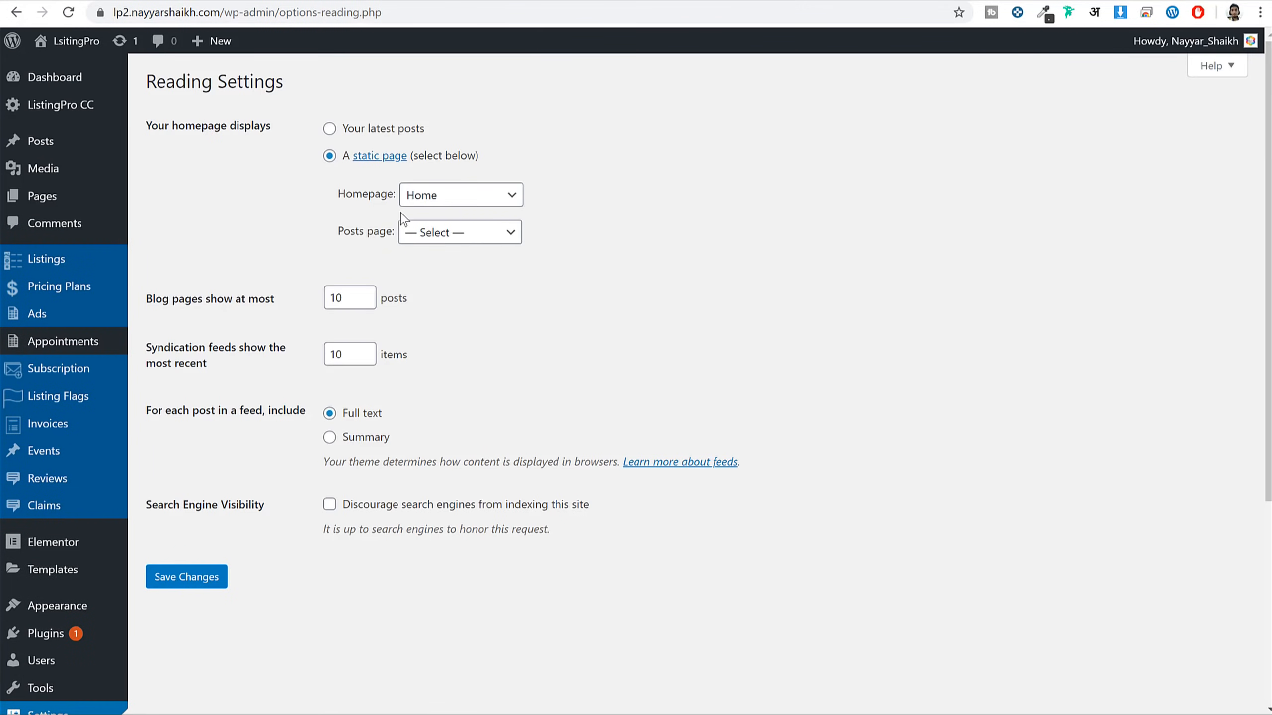
double_click(358, 199)
left_click_drag(344, 231, 385, 231)
left_click(458, 232)
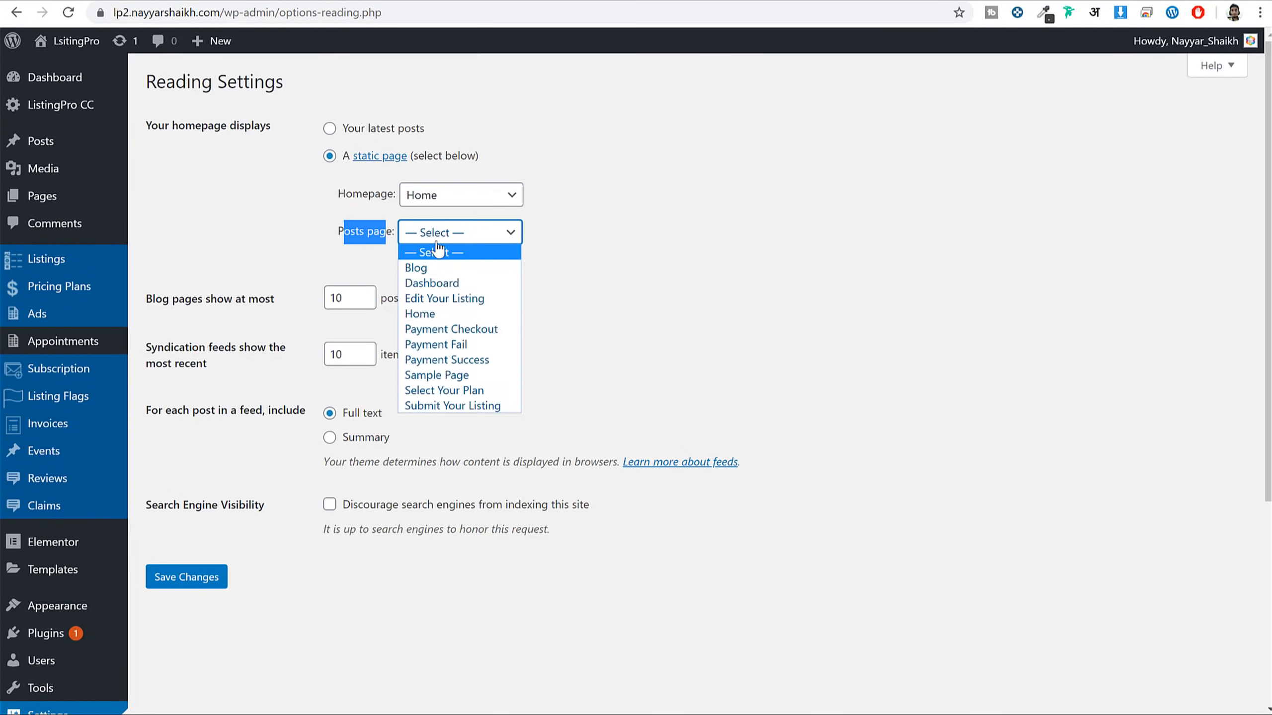
left_click(458, 267)
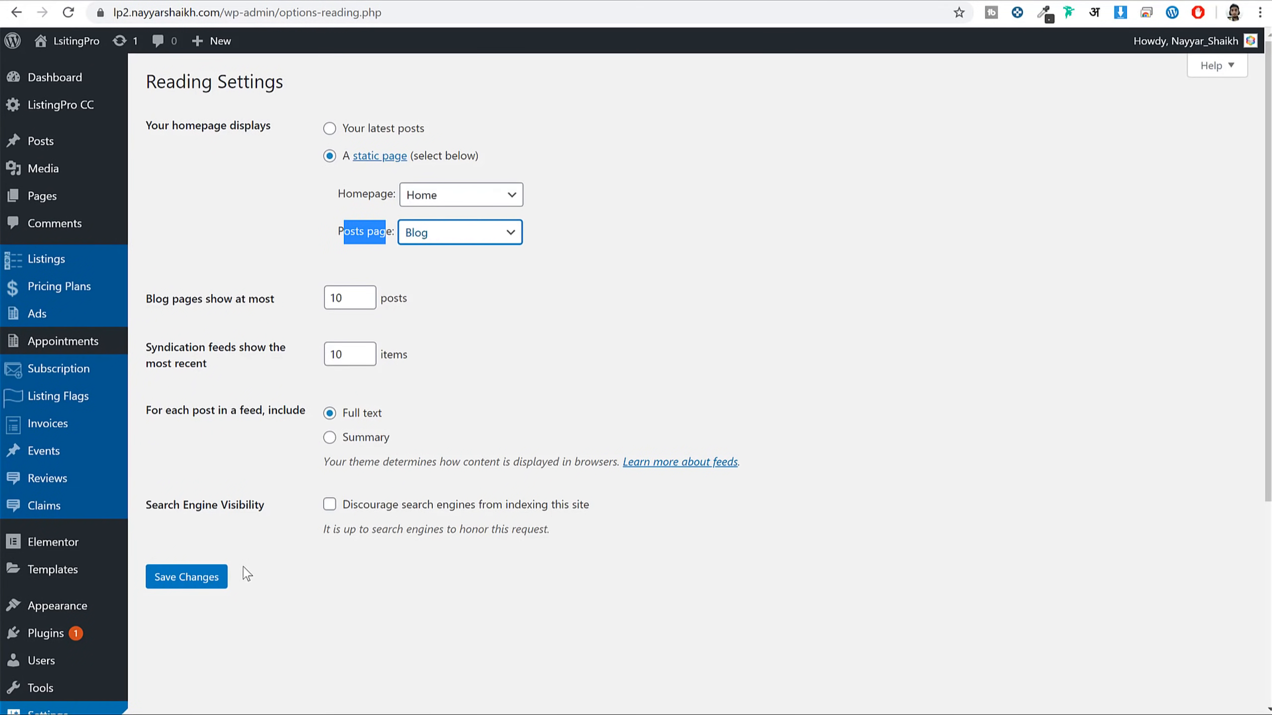
left_click(205, 587)
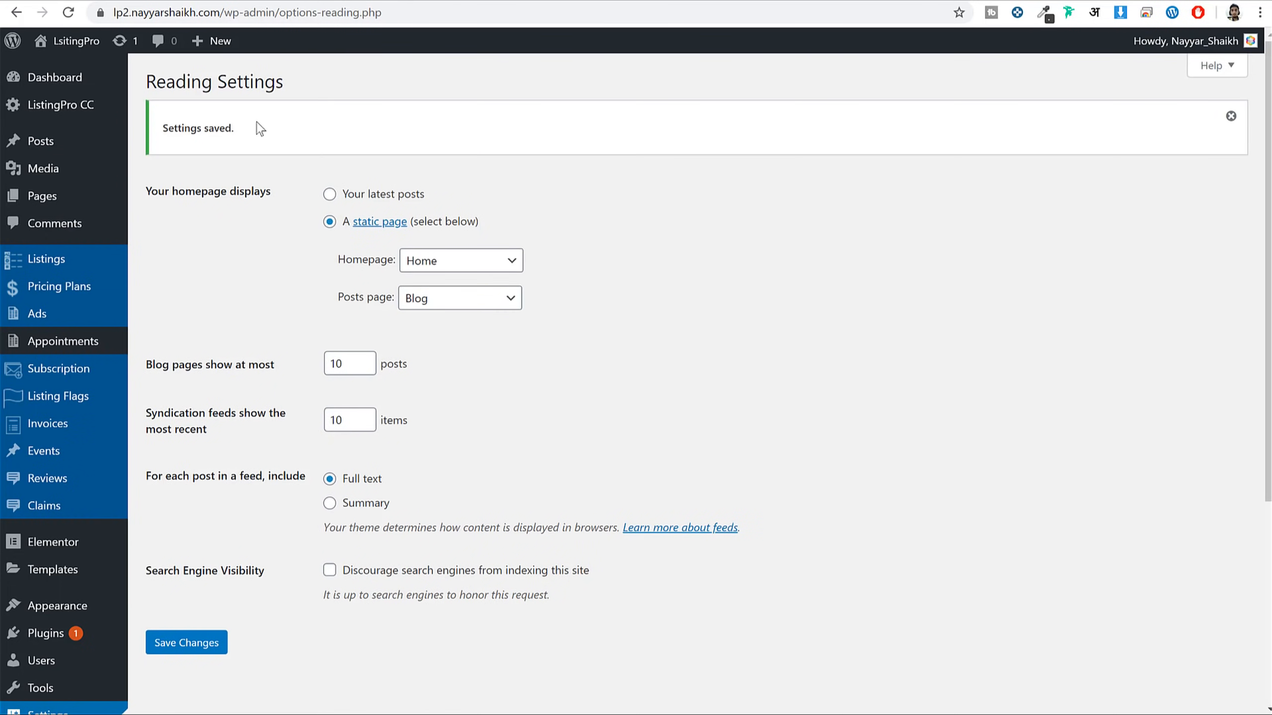
left_click(74, 200)
scroll(261, 440, "down", 1)
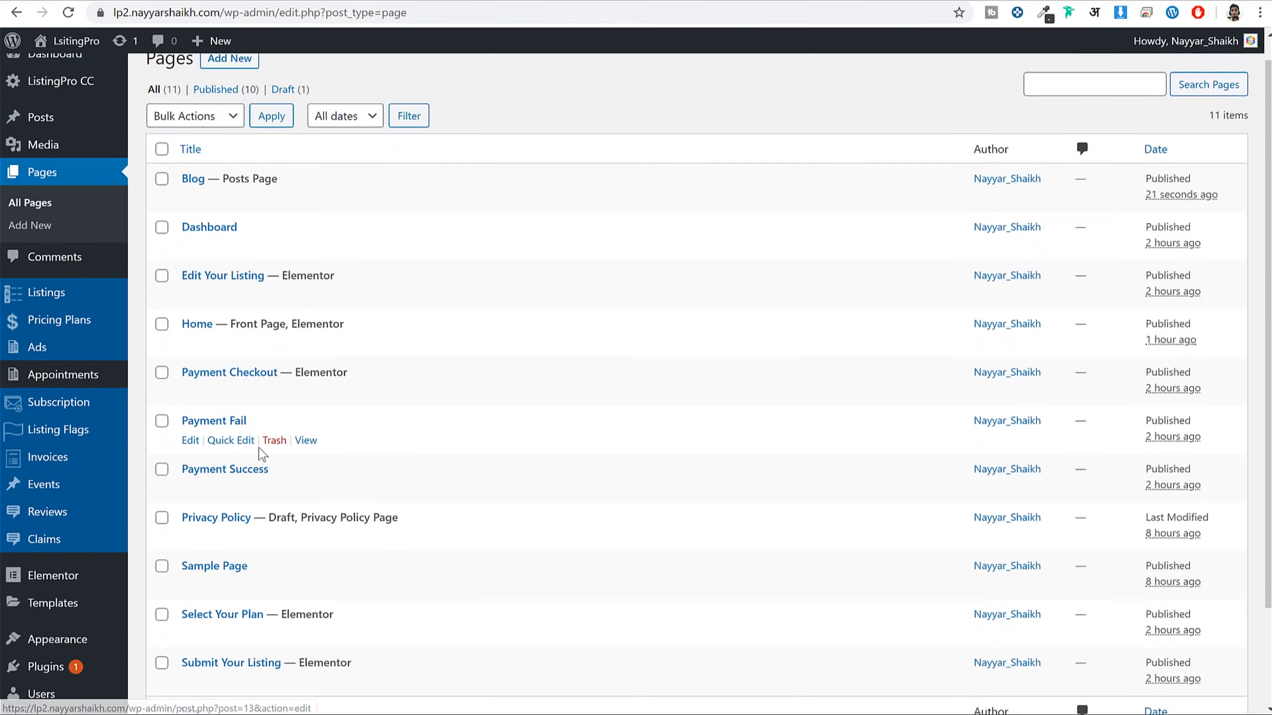
View the Blog page on the site, then trash the Hello world post
scroll(261, 451, "up", 1)
left_click(304, 223)
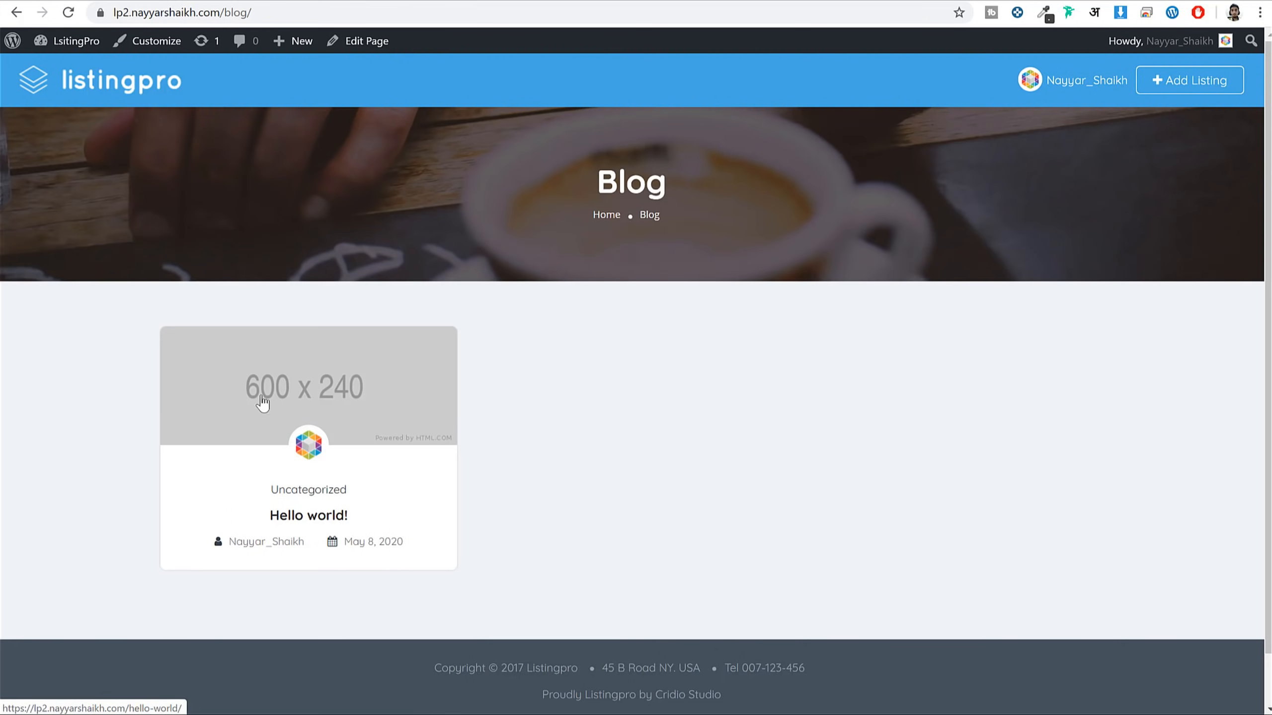
left_click(60, 46)
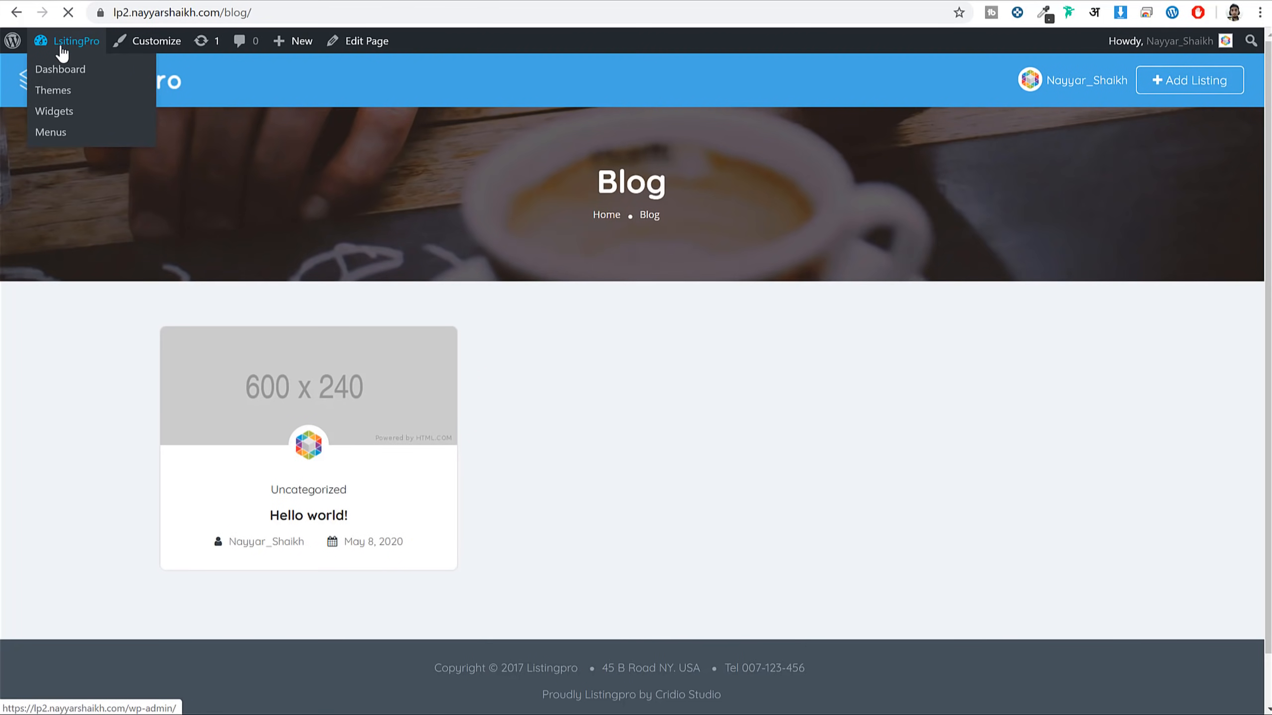
left_click(79, 196)
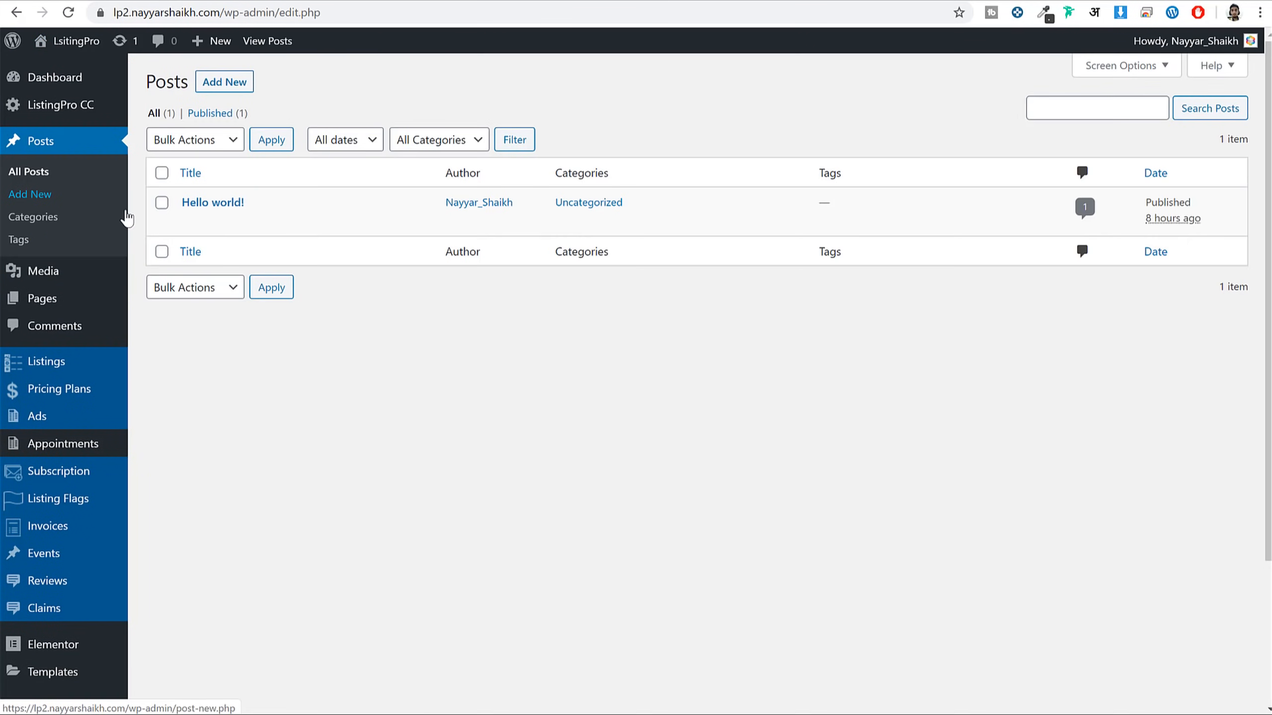
left_click(273, 223)
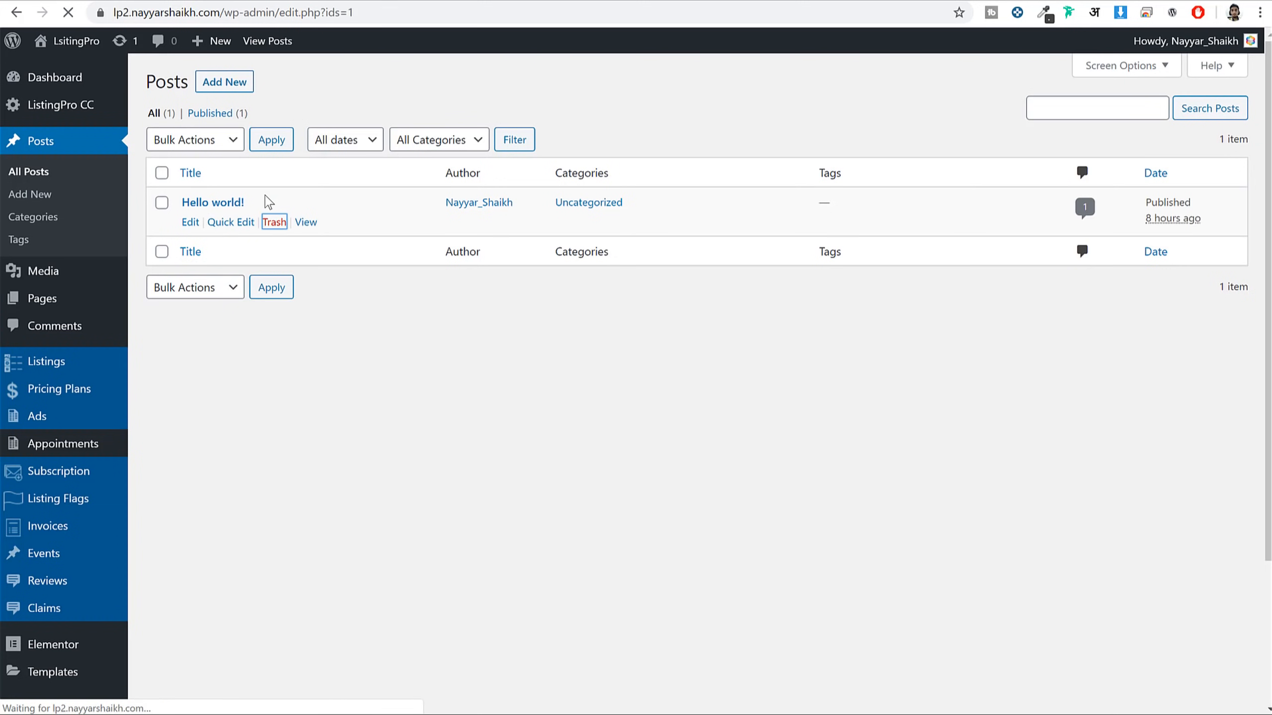
Start a new post titled 'Buyer B-e-ware: Consumer Alerts' using the title copied from the demo post
left_click(236, 87)
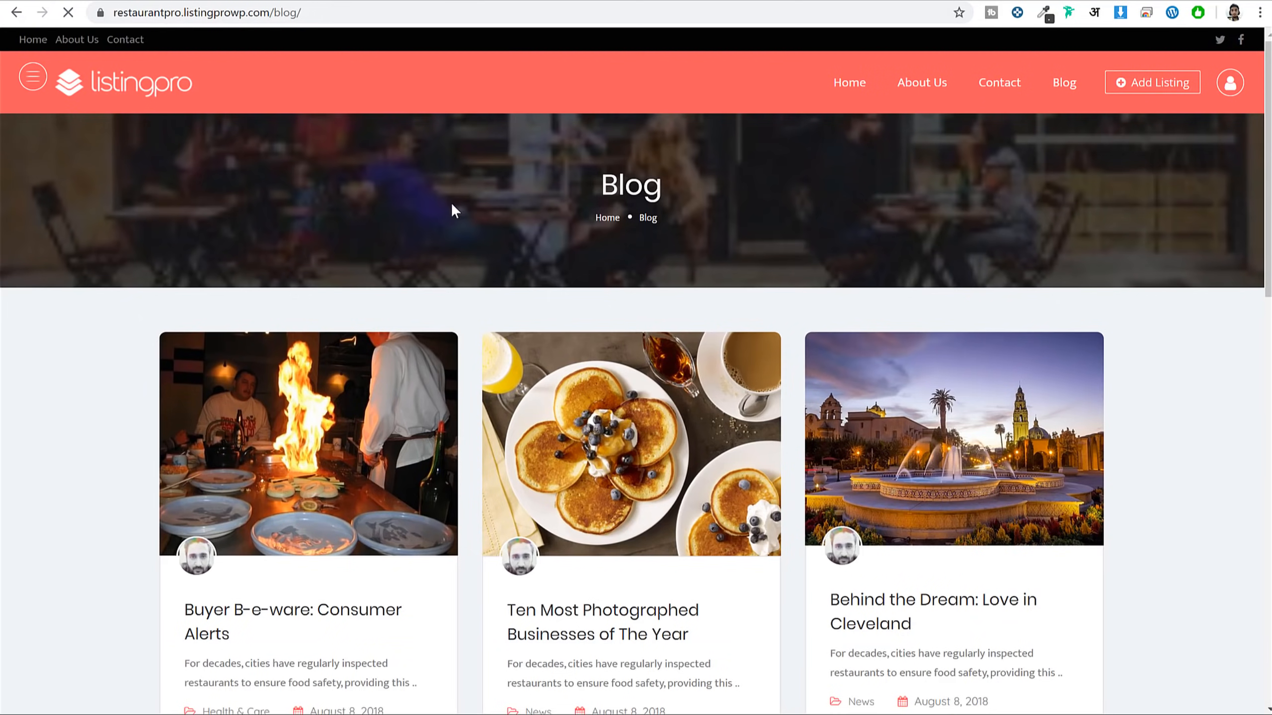
scroll(1152, 331, "down", 15)
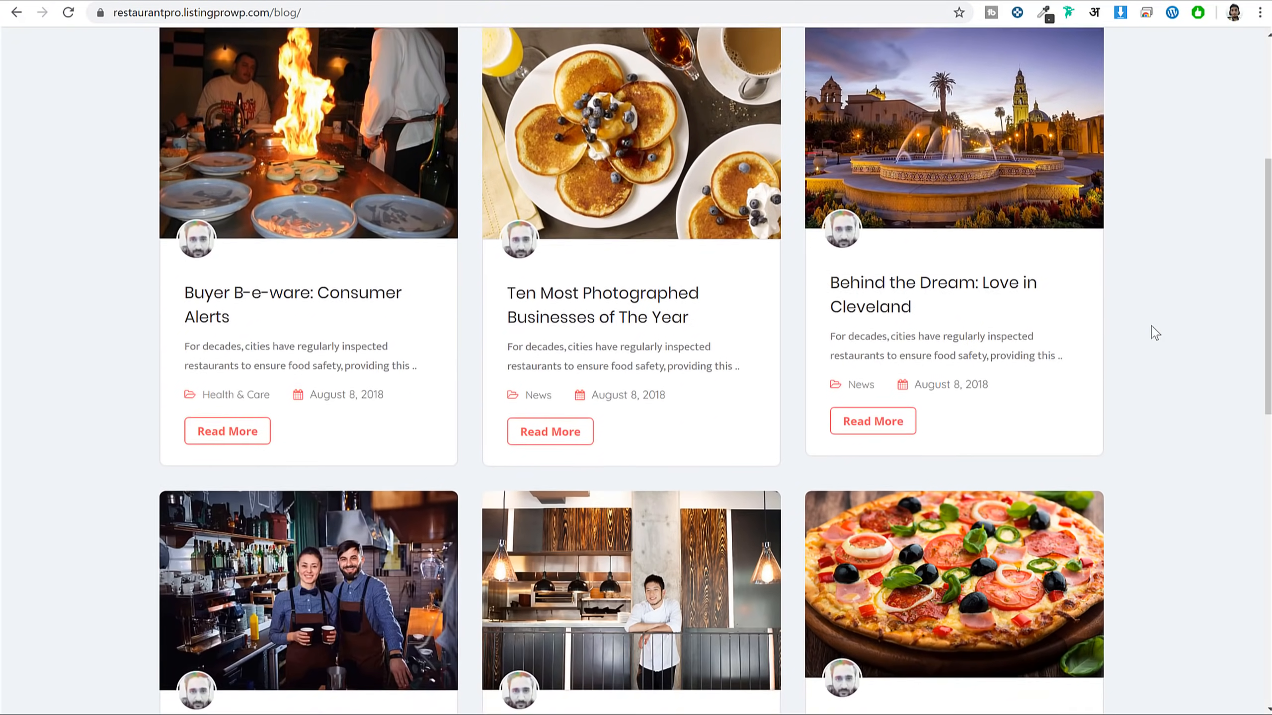
scroll(1155, 337, "up", 15)
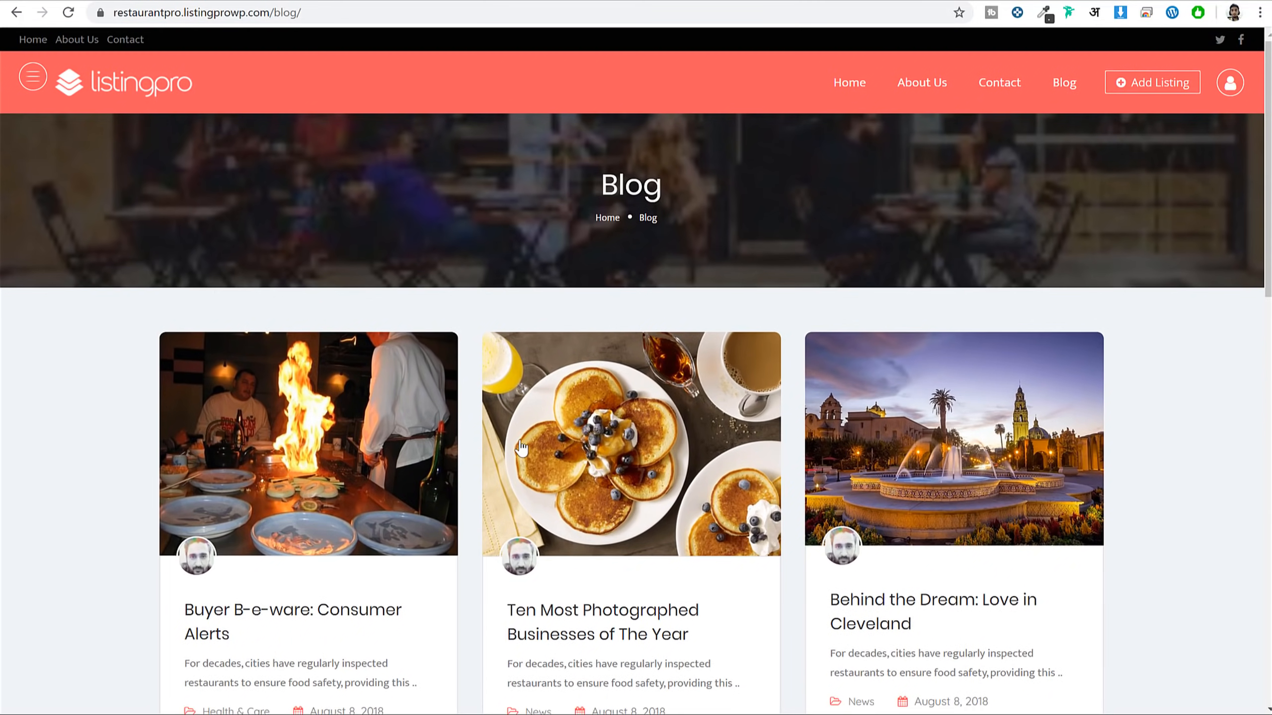
left_click(367, 423)
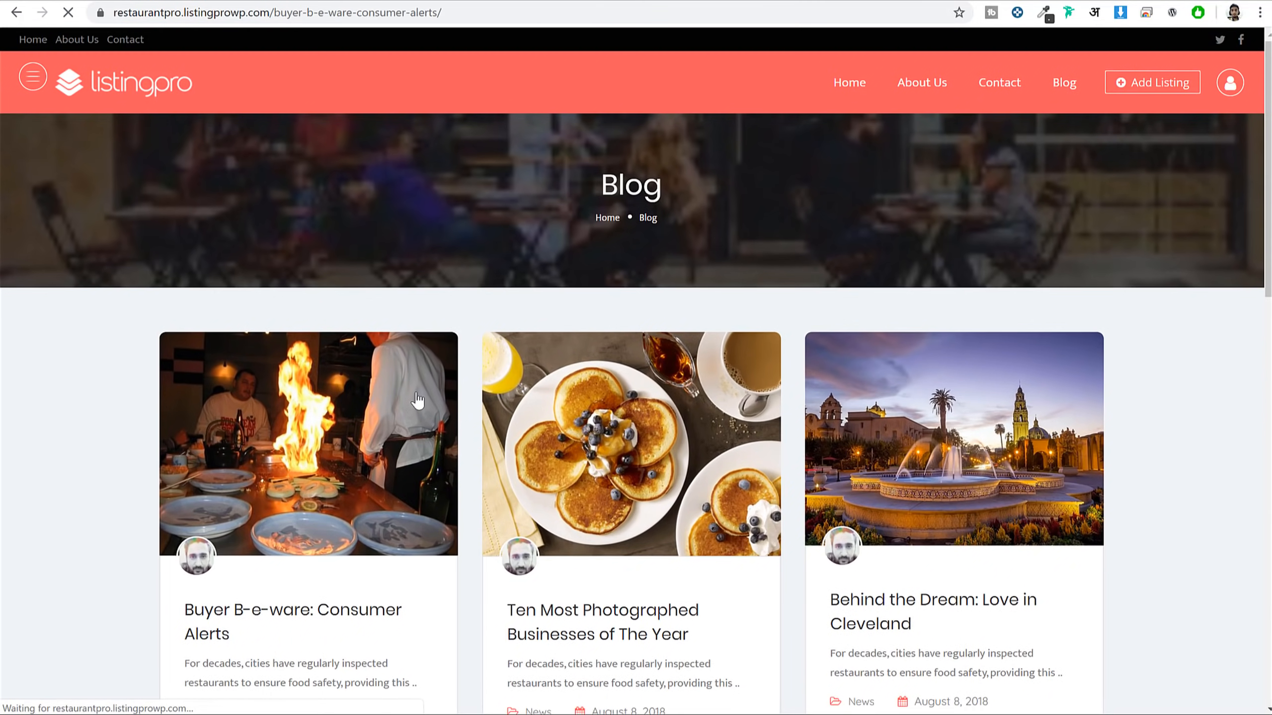
scroll(1042, 290, "down", 5)
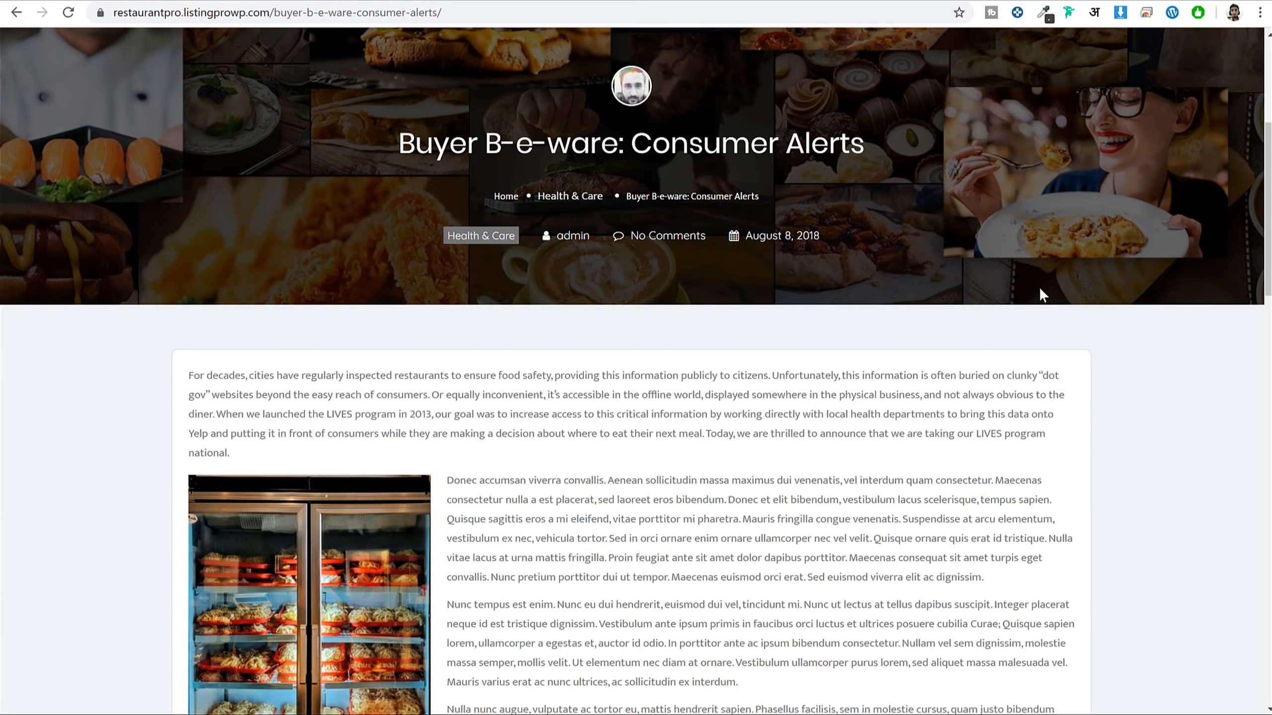
scroll(1039, 296, "up", 3)
scroll(1036, 289, "down", 6)
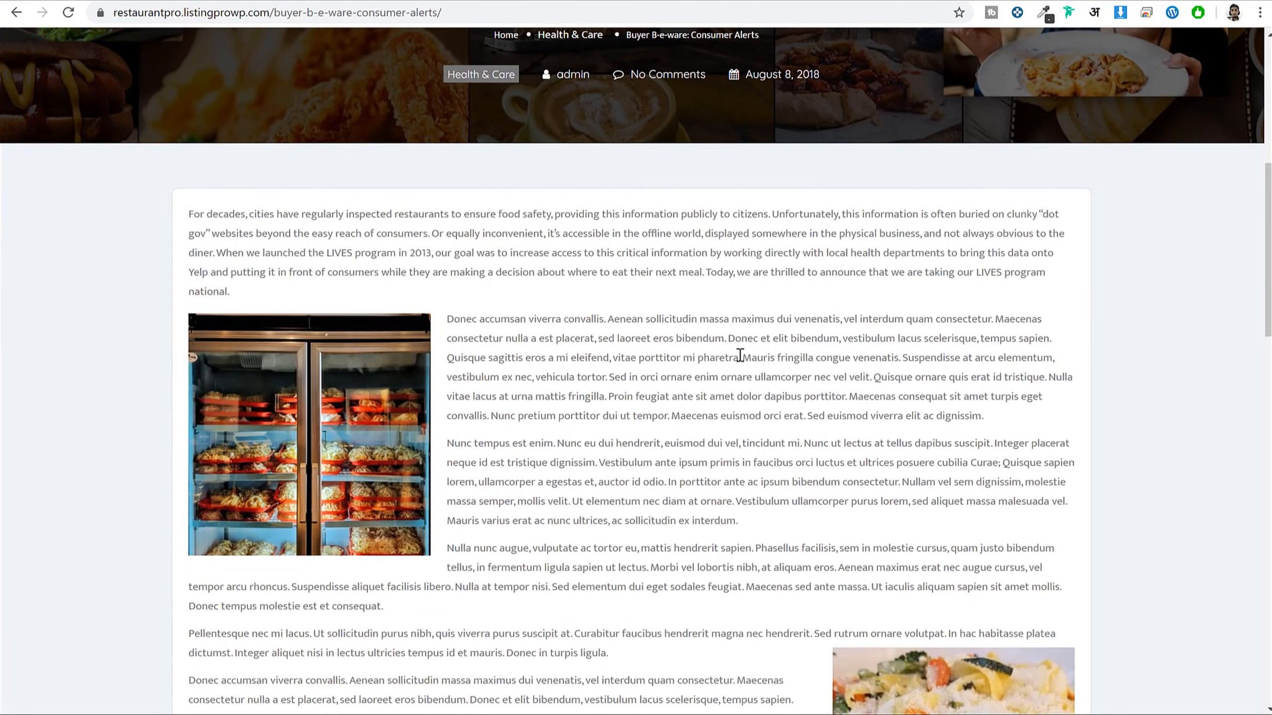
scroll(660, 333, "up", 1)
scroll(659, 333, "down", 10)
scroll(491, 234, "up", 6)
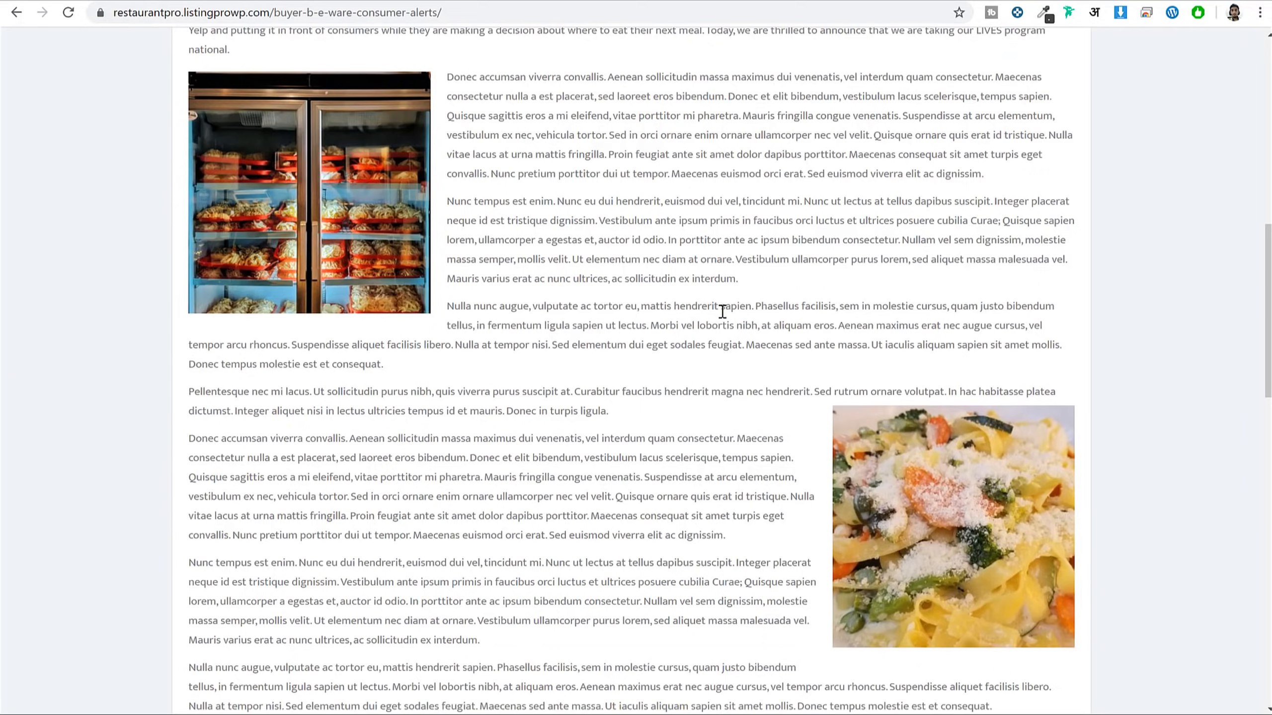
scroll(721, 311, "up", 10)
triple_click(431, 484)
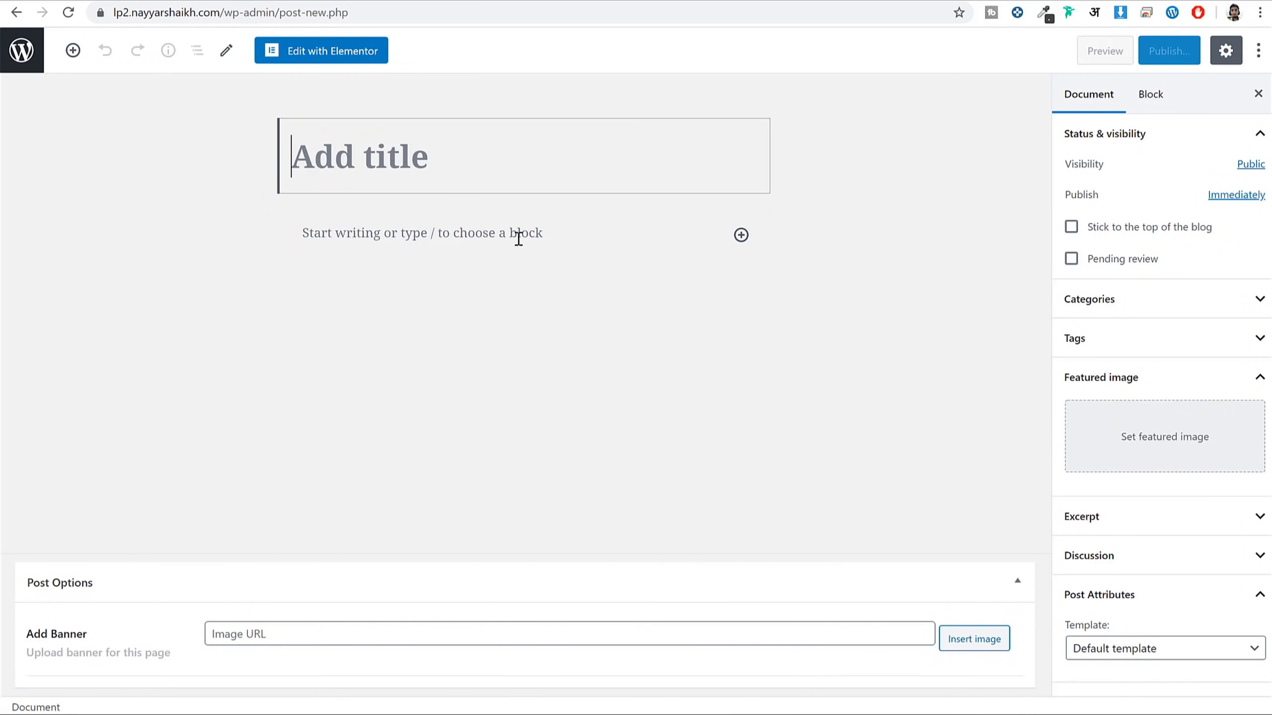
type("Buyer B-e-ware: Consumer Alerts")
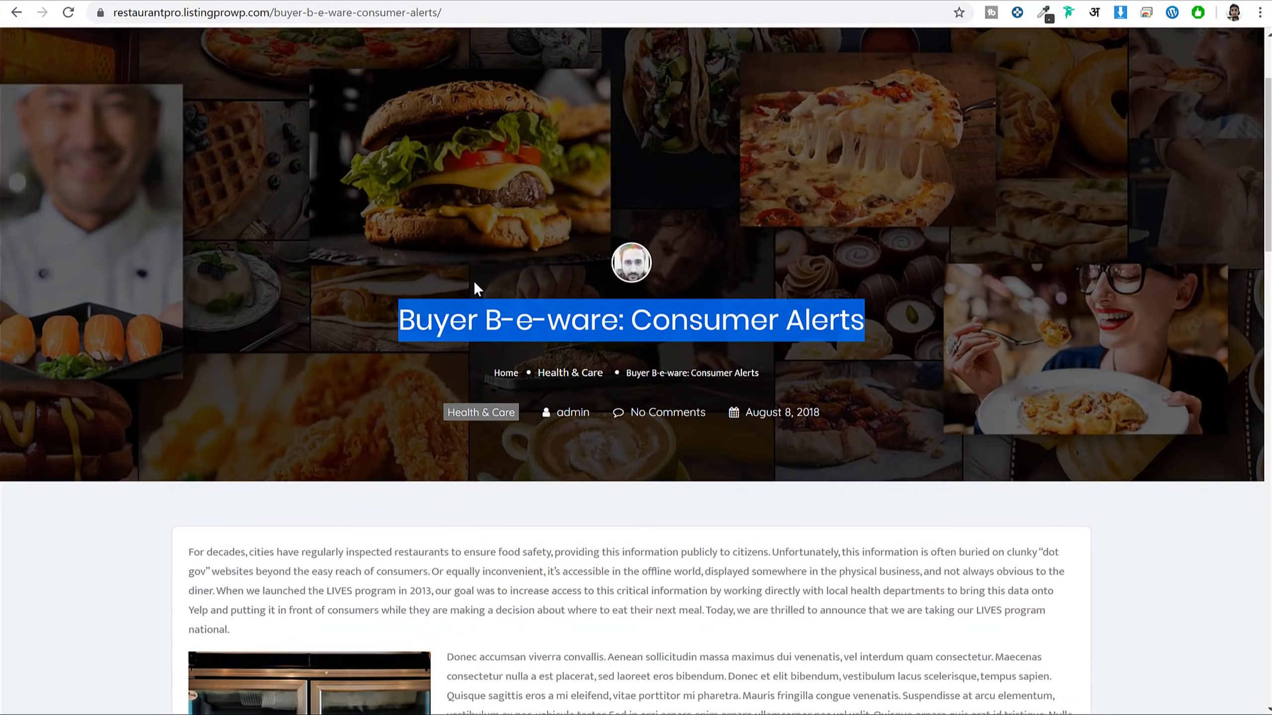
Paste the copied article text into the new post's body
scroll(473, 281, "down", 5)
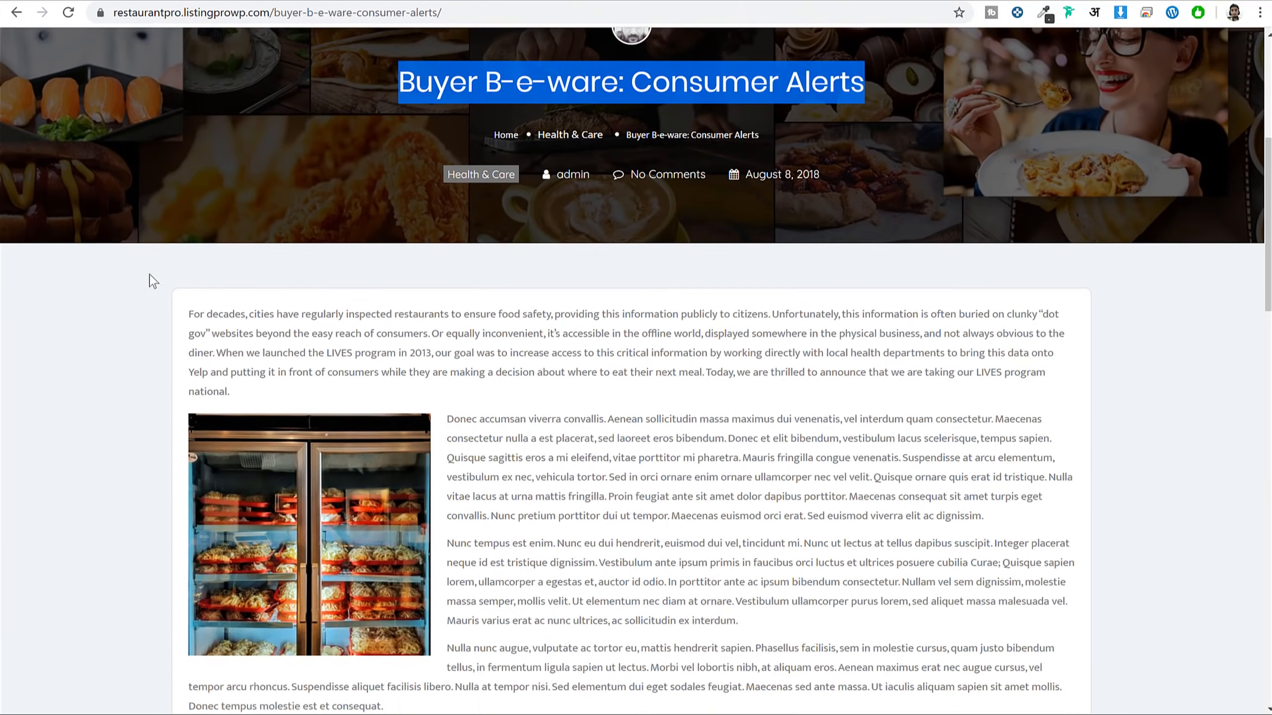
left_click_drag(215, 256, 764, 546)
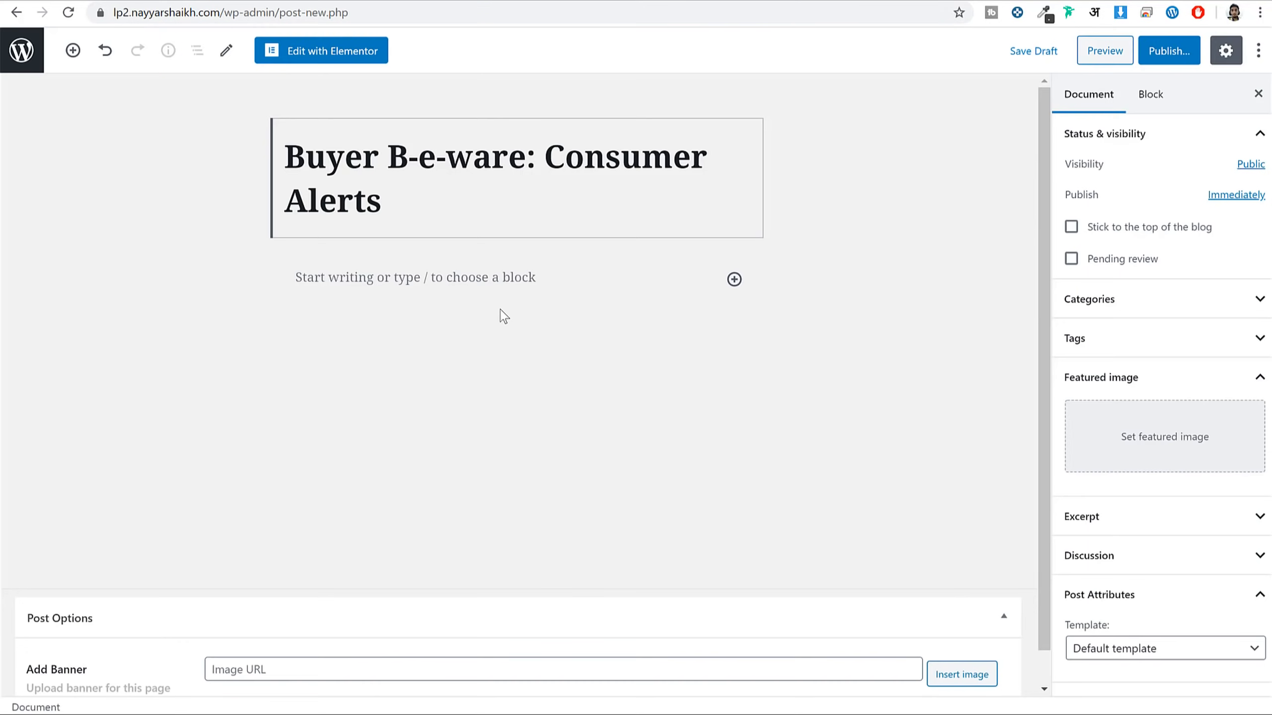
left_click(494, 279)
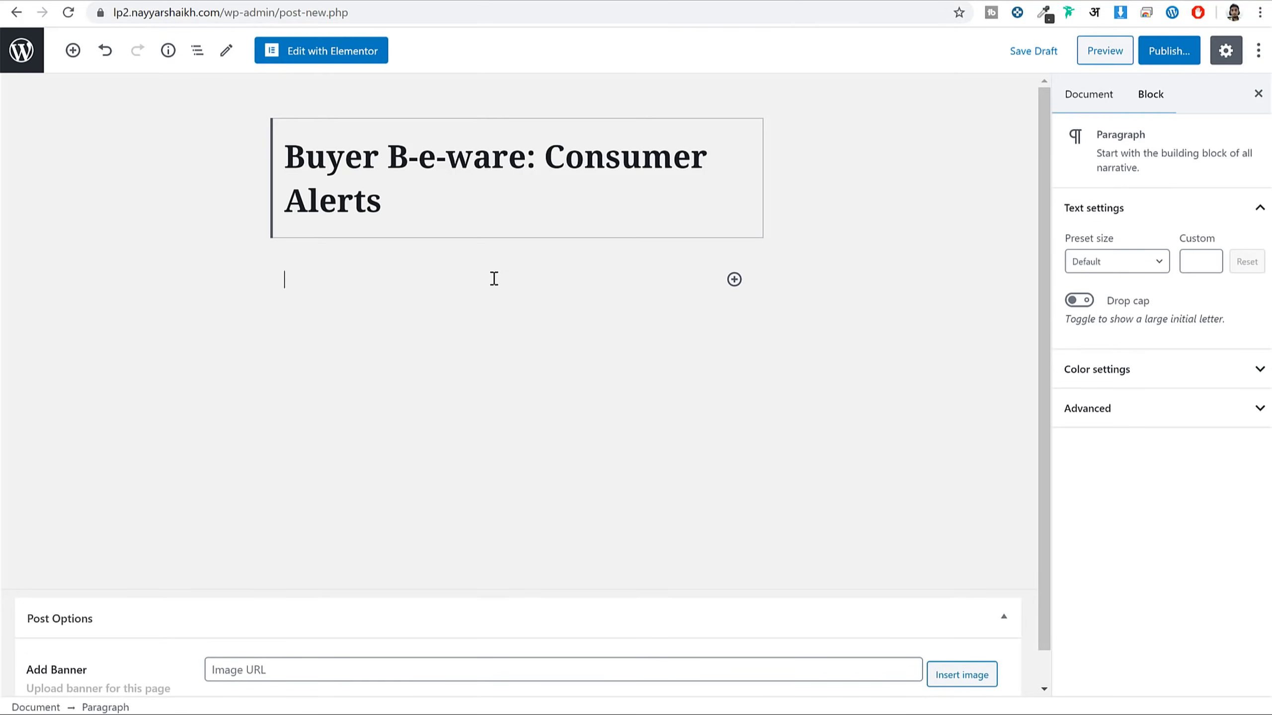
key("ctrl+v")
scroll(496, 331, "up", 20)
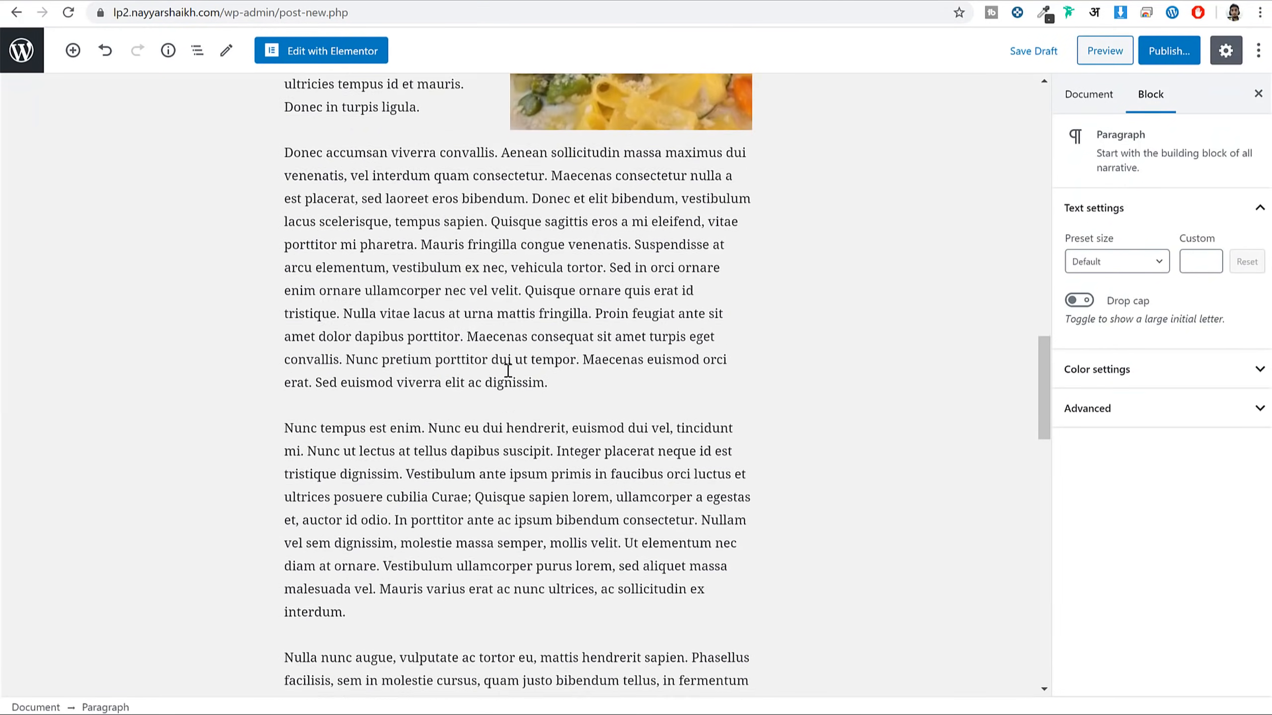
Set the food collage image as the post's featured image
left_click(1096, 96)
left_click(1187, 461)
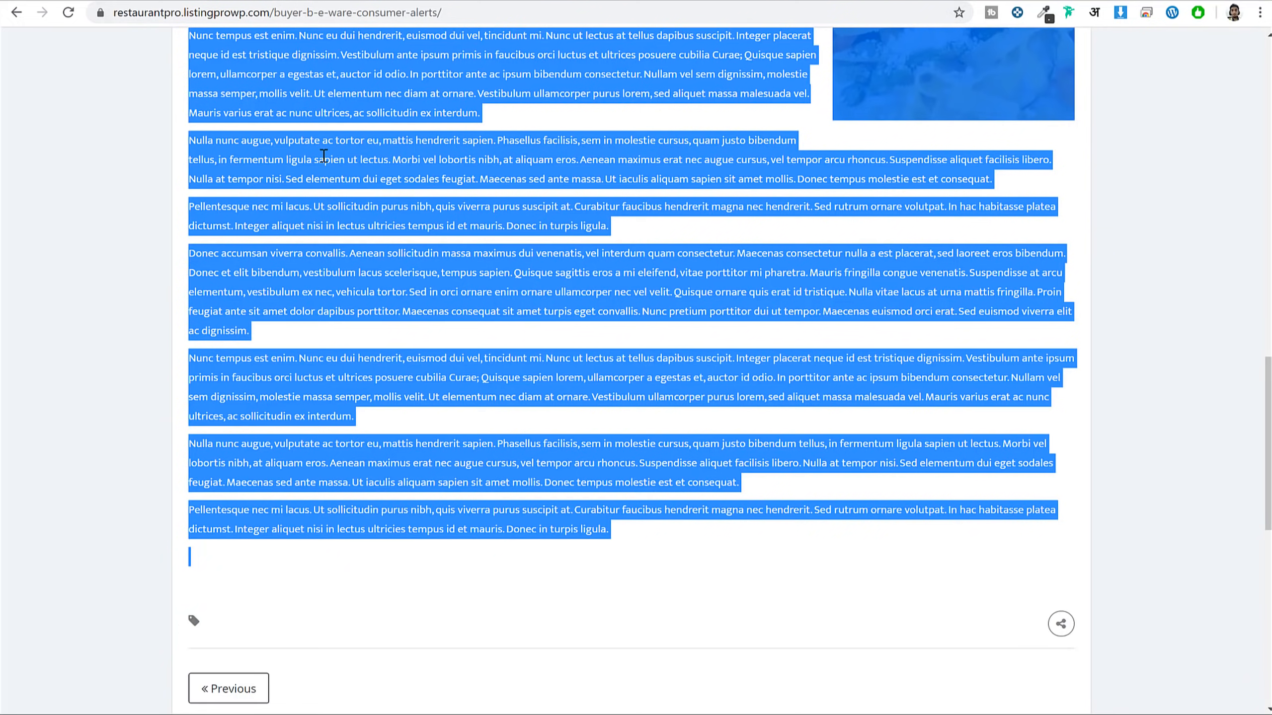
scroll(405, 333, "up", 20)
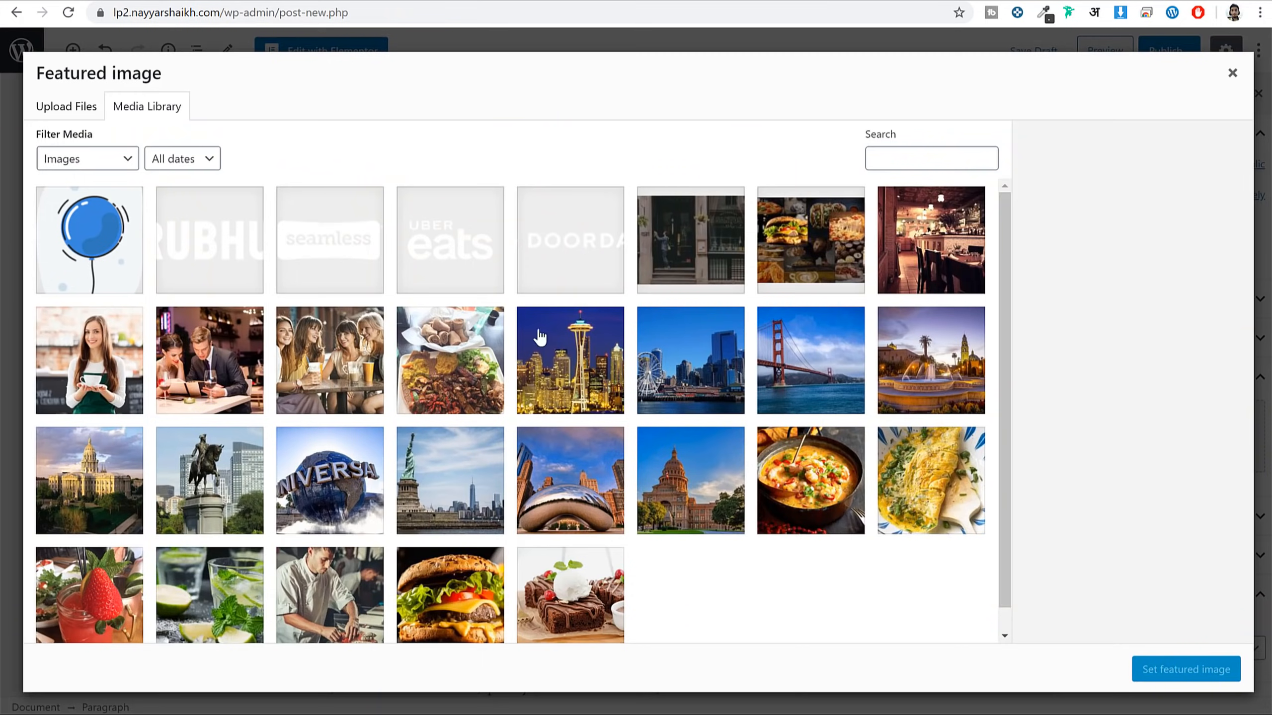
left_click(841, 253)
left_click(1189, 670)
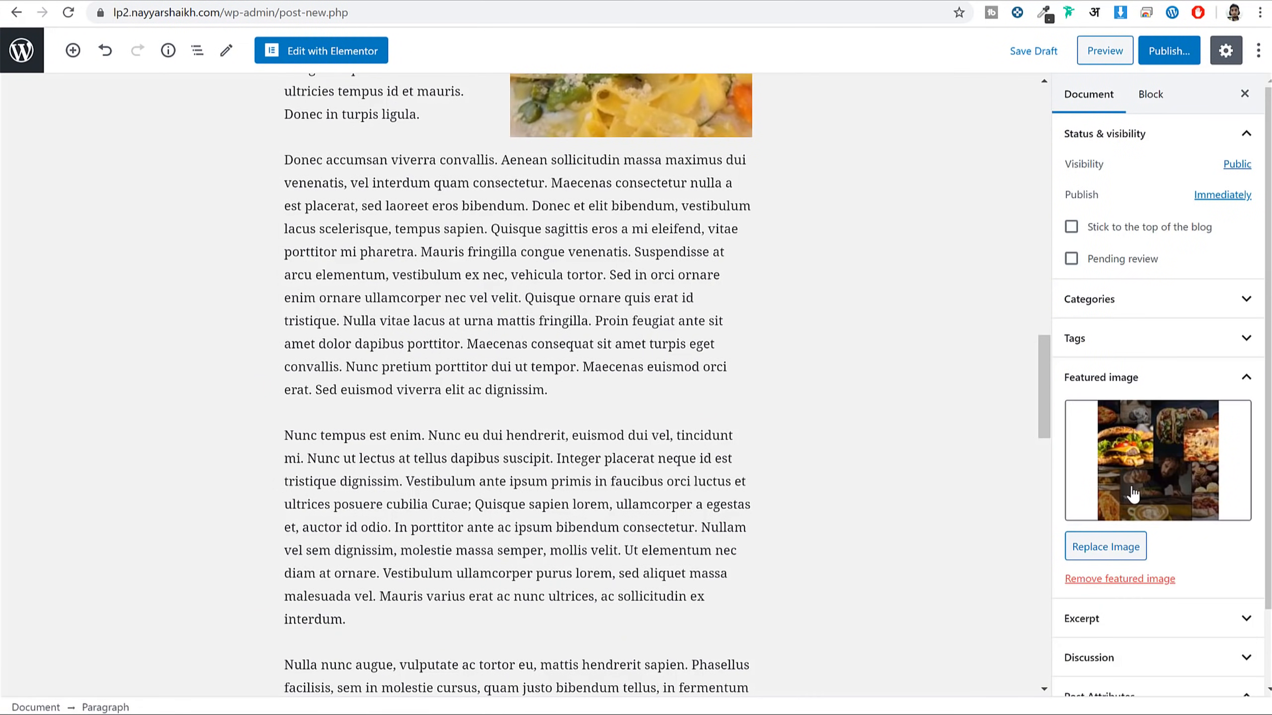
Create and assign a new 'Blog' category, then publish the post
scroll(1139, 590, "down", 2)
scroll(1124, 312, "up", 2)
left_click(1124, 303)
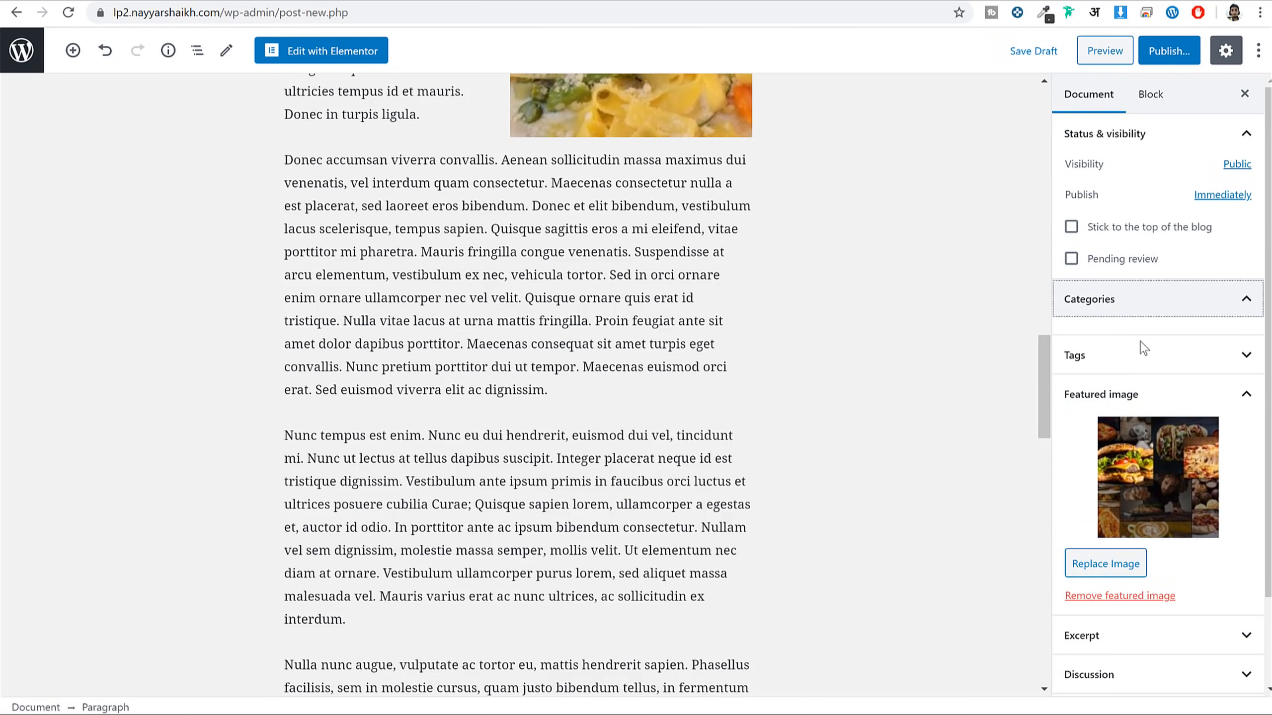
left_click(1131, 362)
left_click(1145, 415)
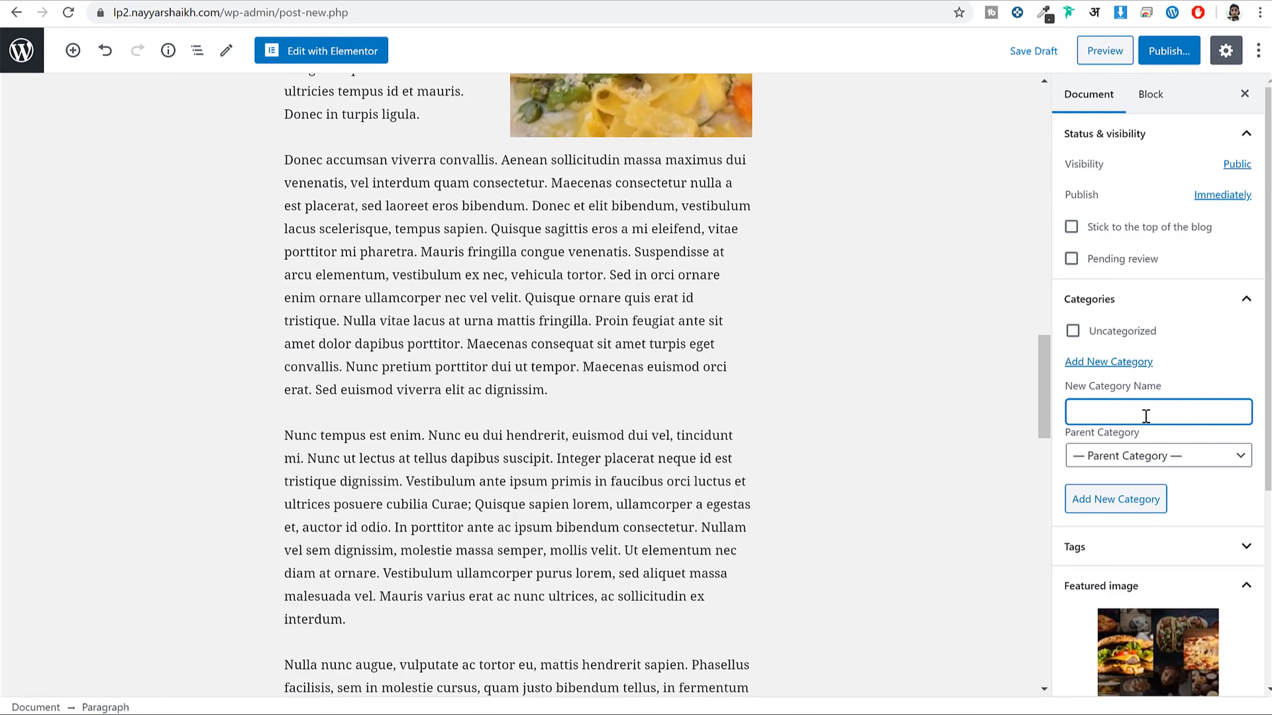
type("Blog")
left_click(1145, 498)
left_click(1165, 50)
left_click(1161, 50)
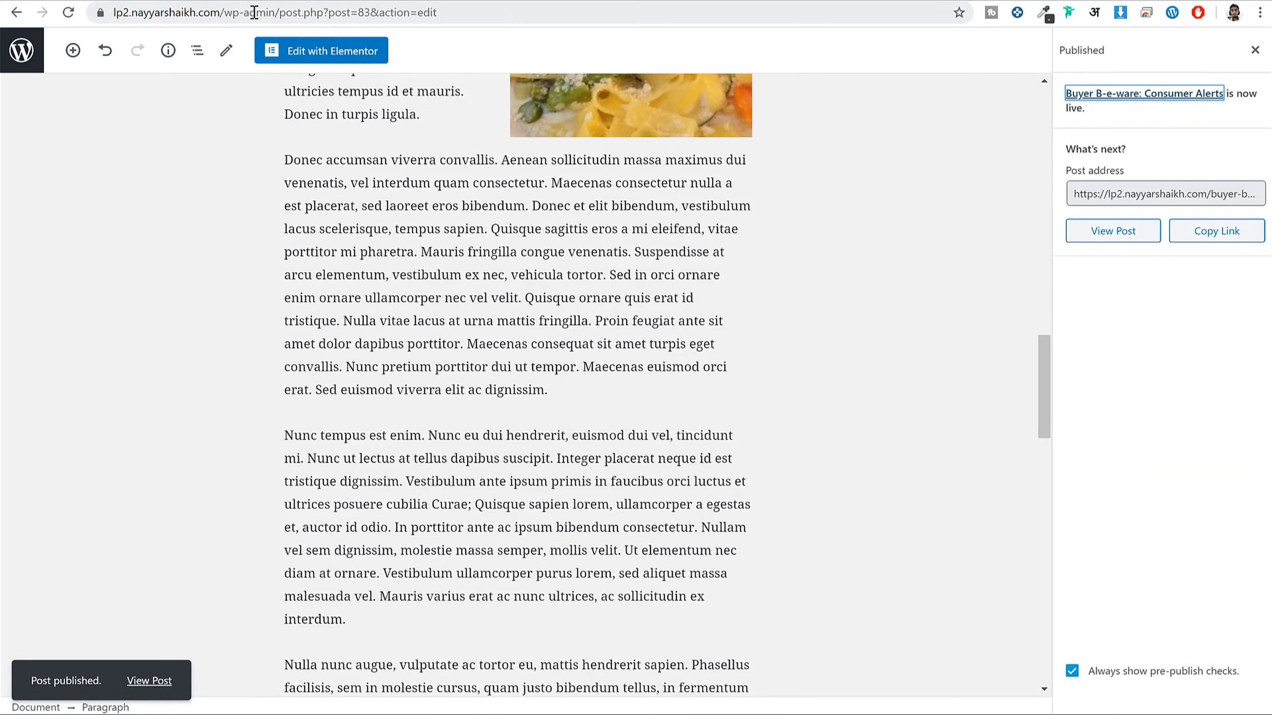
Load the site's /blog page to see the published post listed
left_click_drag(227, 12, 691, 60)
type("blog")
key("Return")
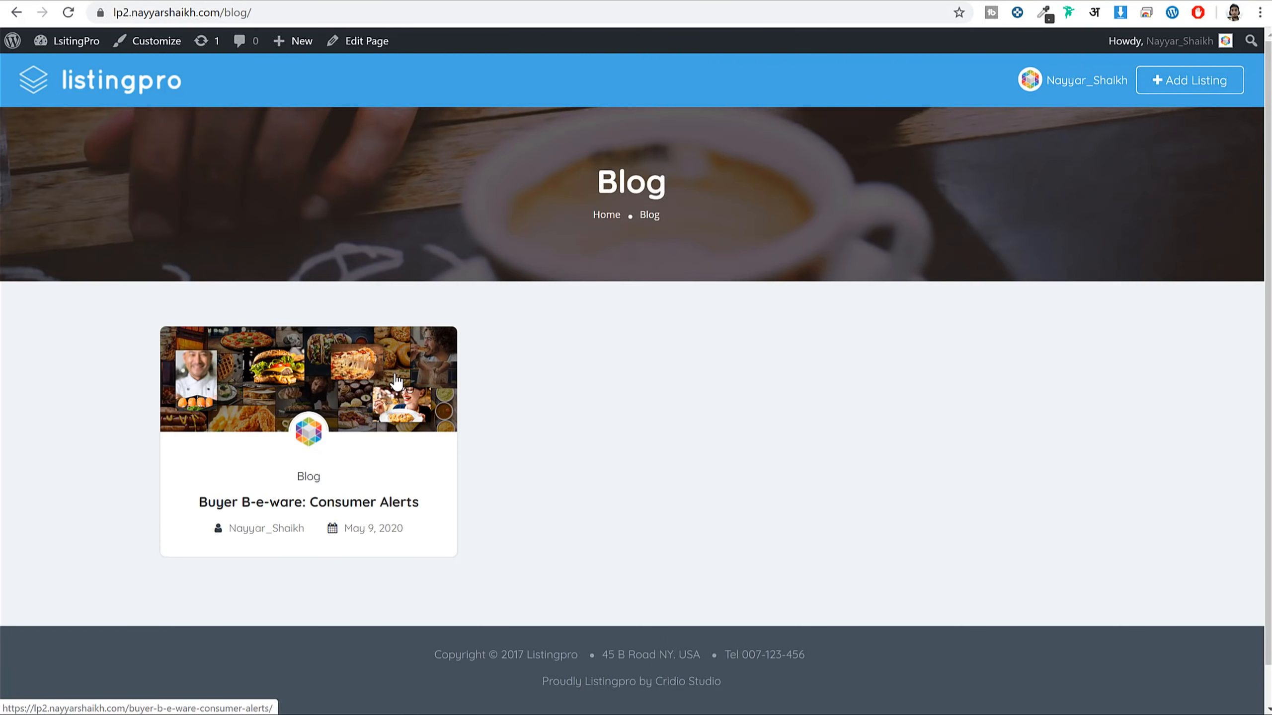
Open the Buyer B-e-ware post from the Blog page, scroll its article, and return to the top
left_click(397, 382)
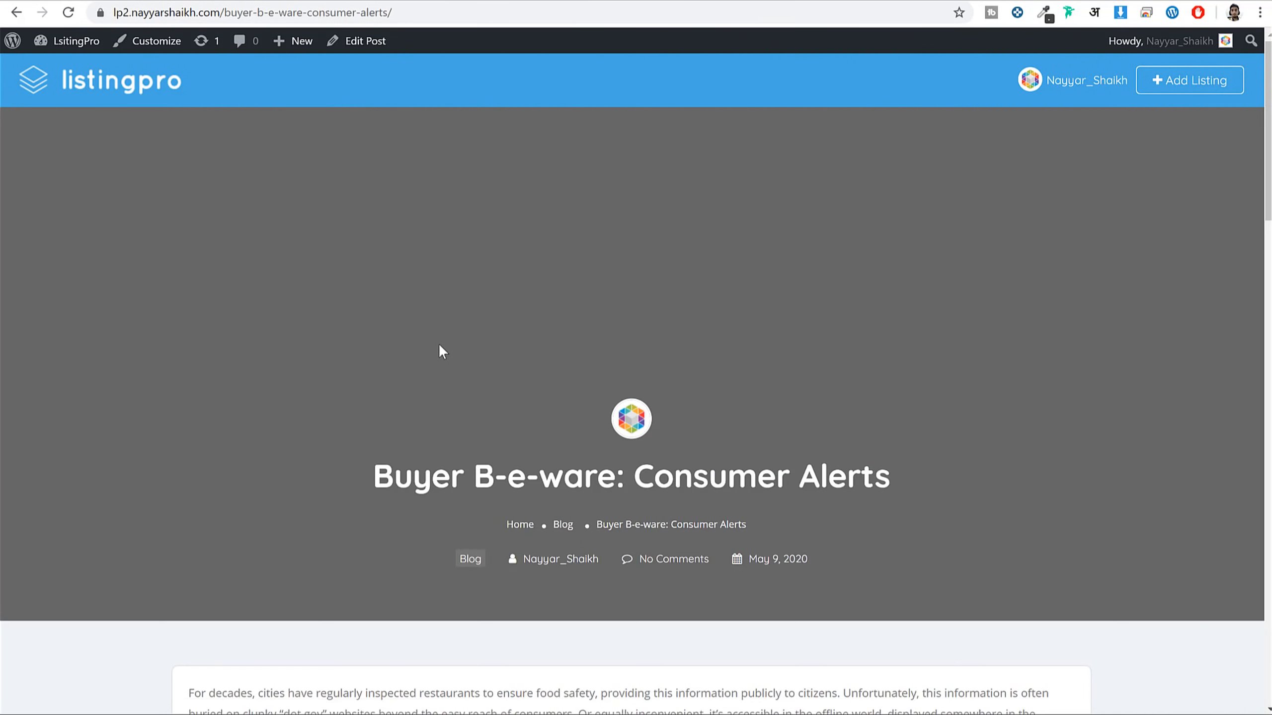
scroll(619, 333, "down", 15)
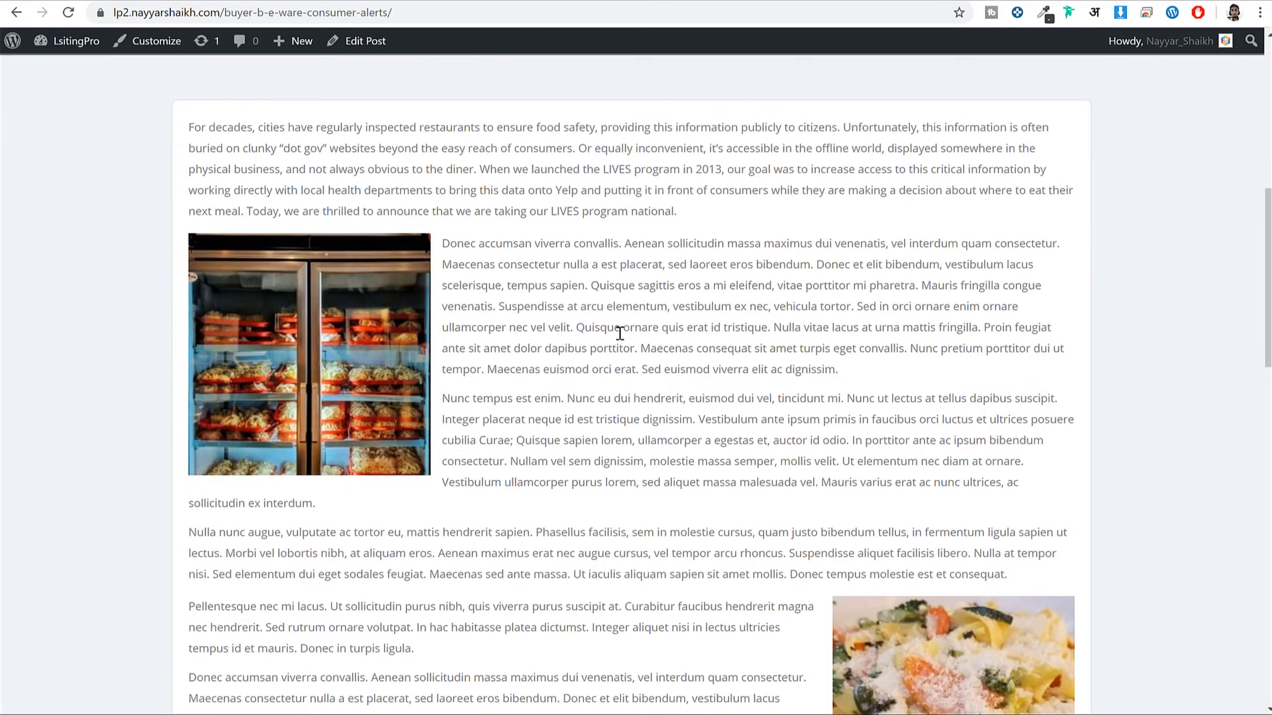
scroll(619, 332, "down", 5)
key("Home")
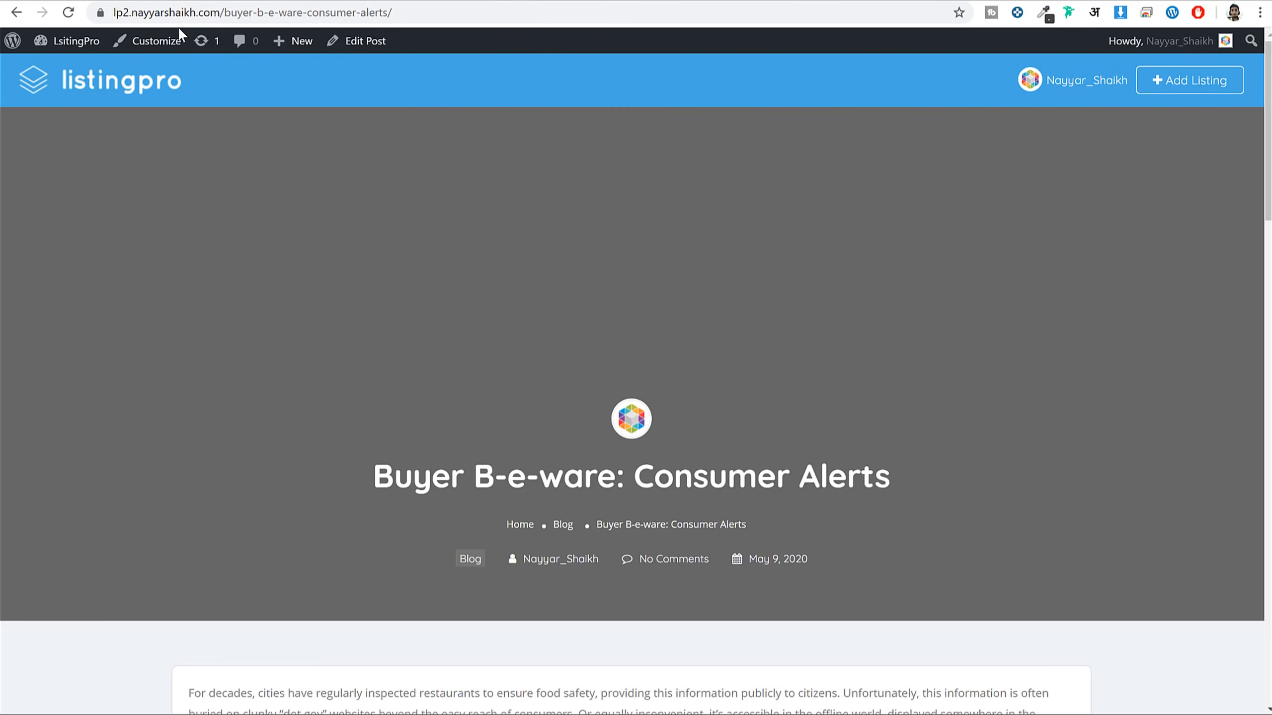
From the admin dashboard, start a new page titled 'Contact'
left_click(95, 44)
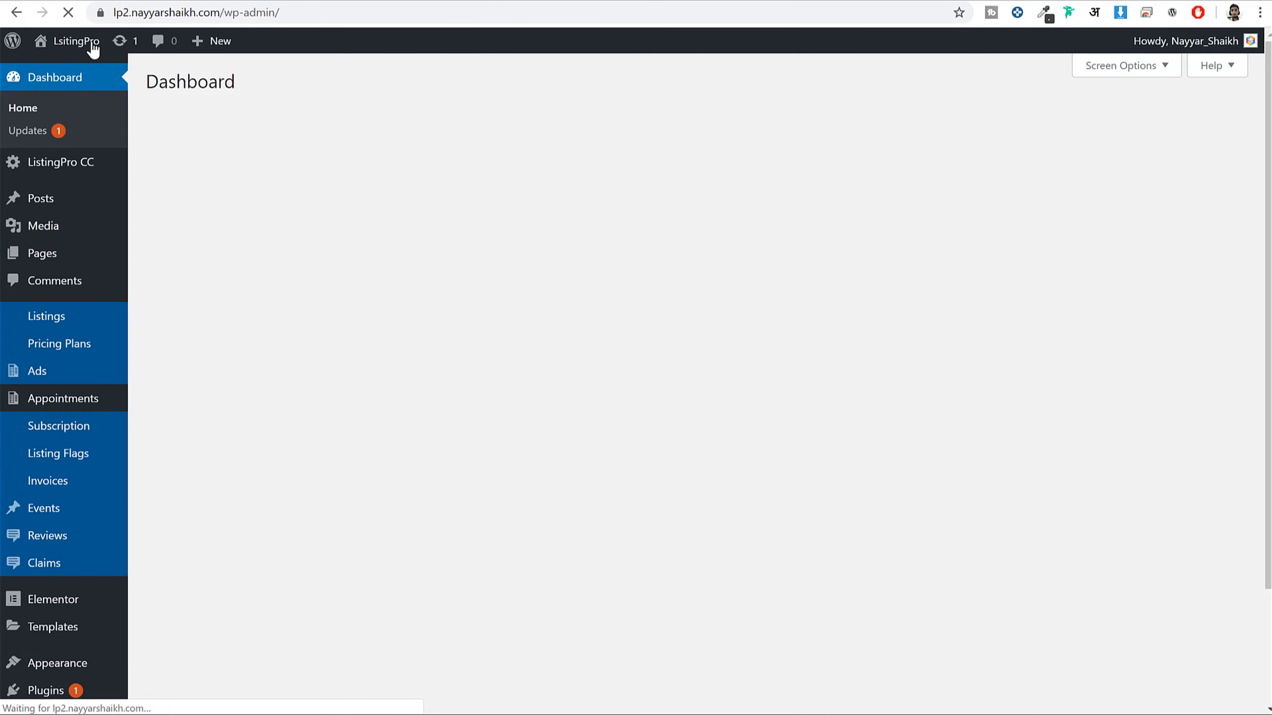
mouse_move(53, 255)
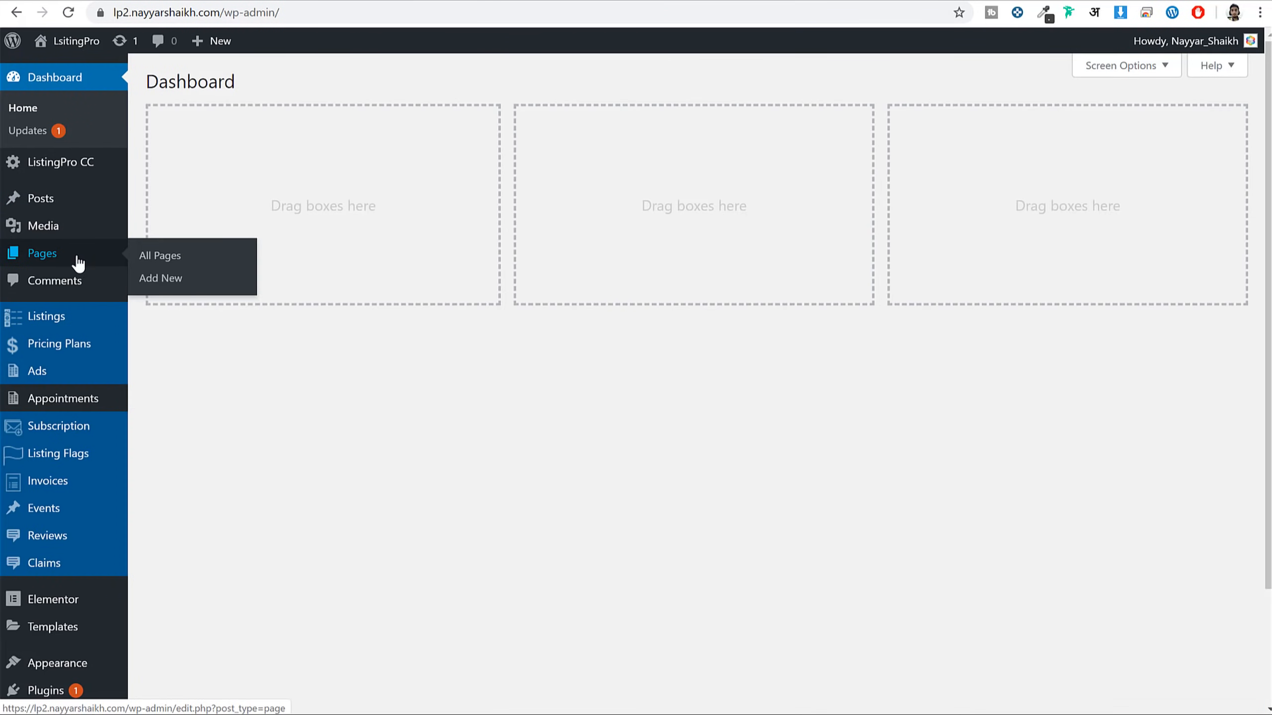
left_click(159, 281)
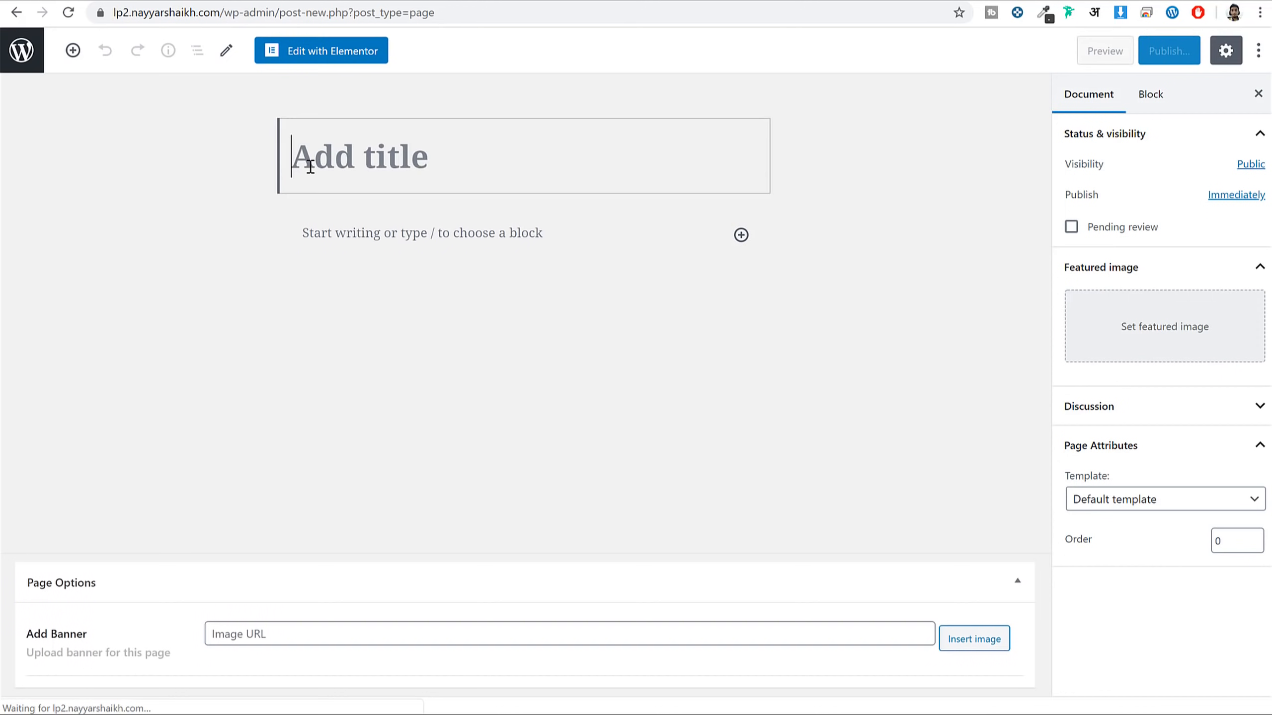
type("Contavct")
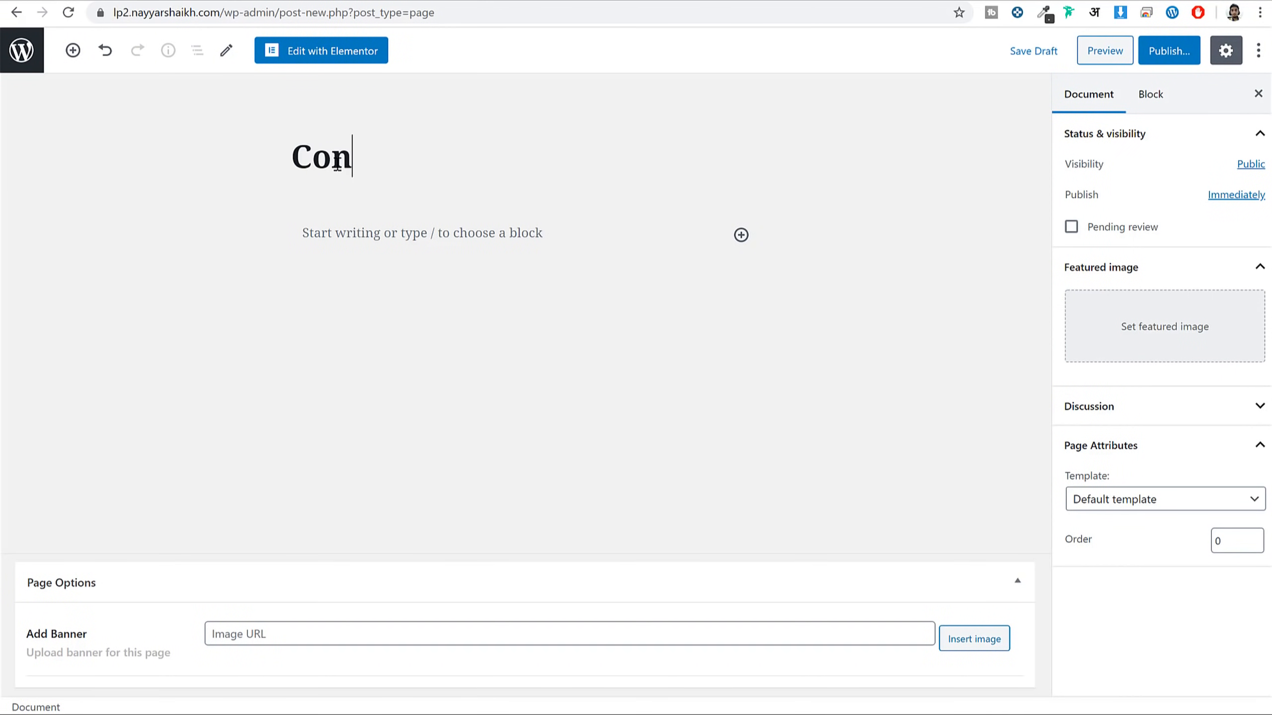
key("BackSpace")
key("BackSpace")
type("tact")
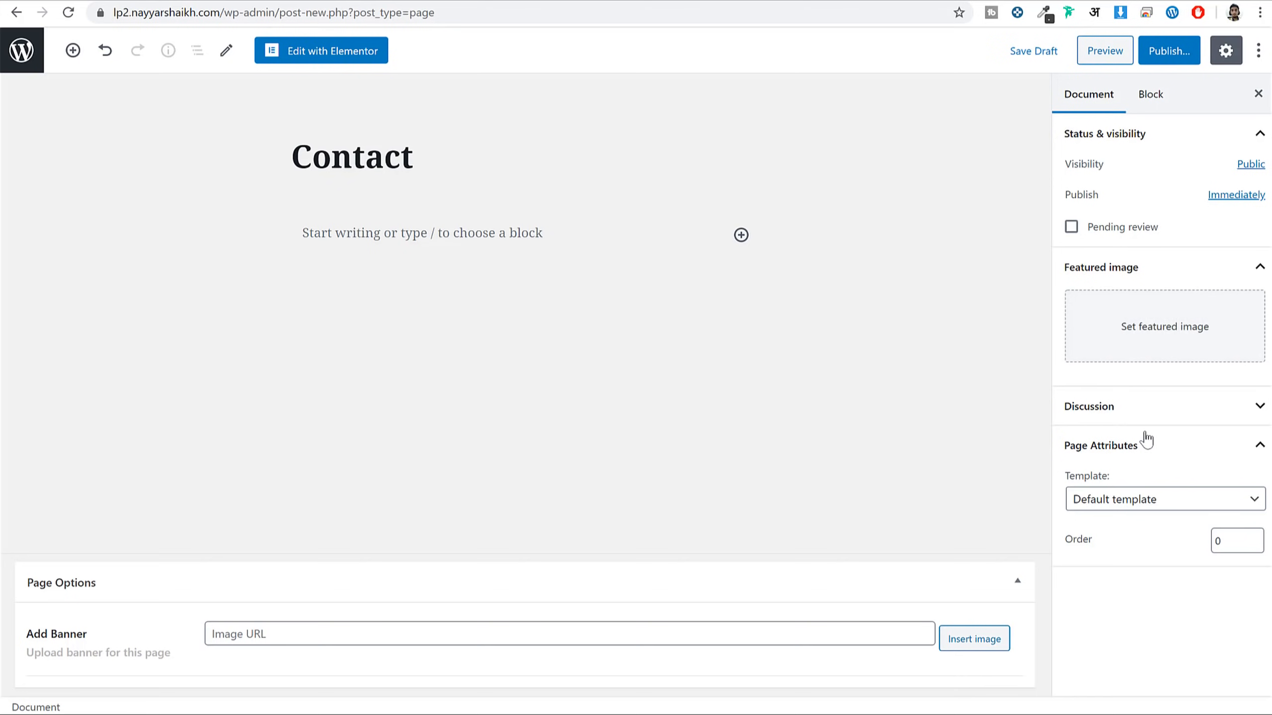
Apply the Contact Page template, publish the page and view it live
left_click(1139, 500)
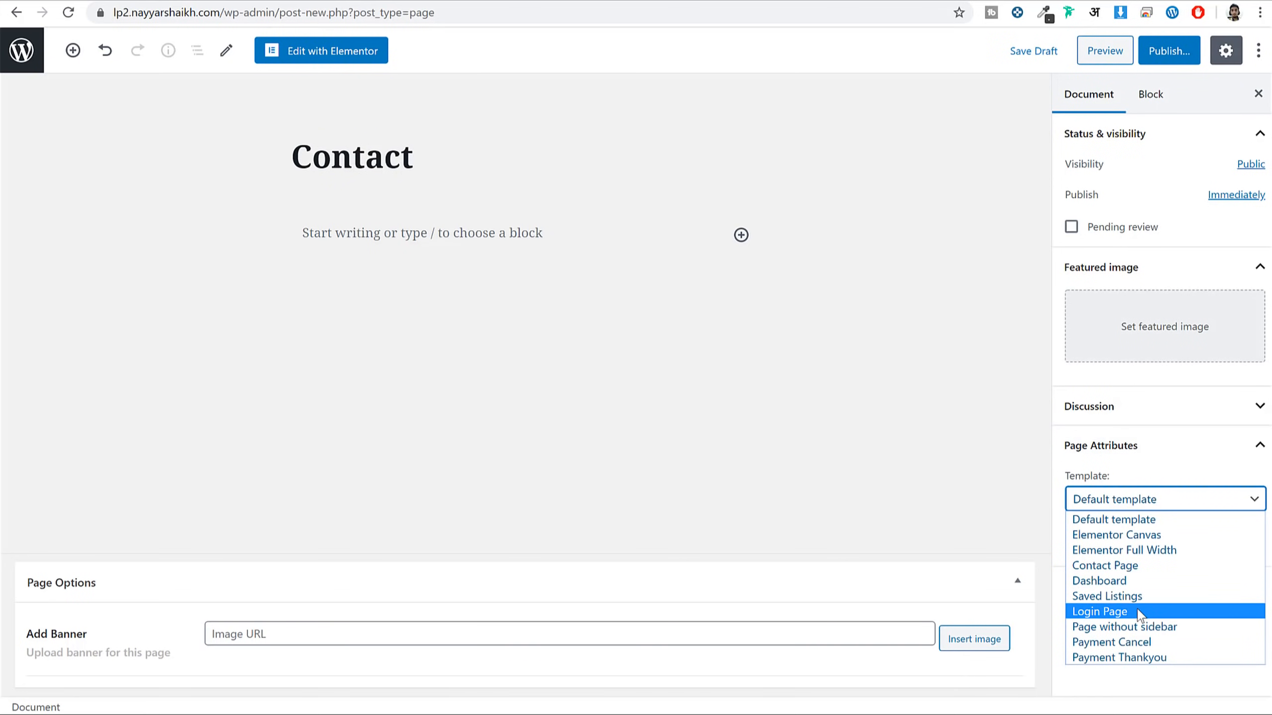
left_click(1127, 565)
left_click(1171, 51)
left_click(1174, 51)
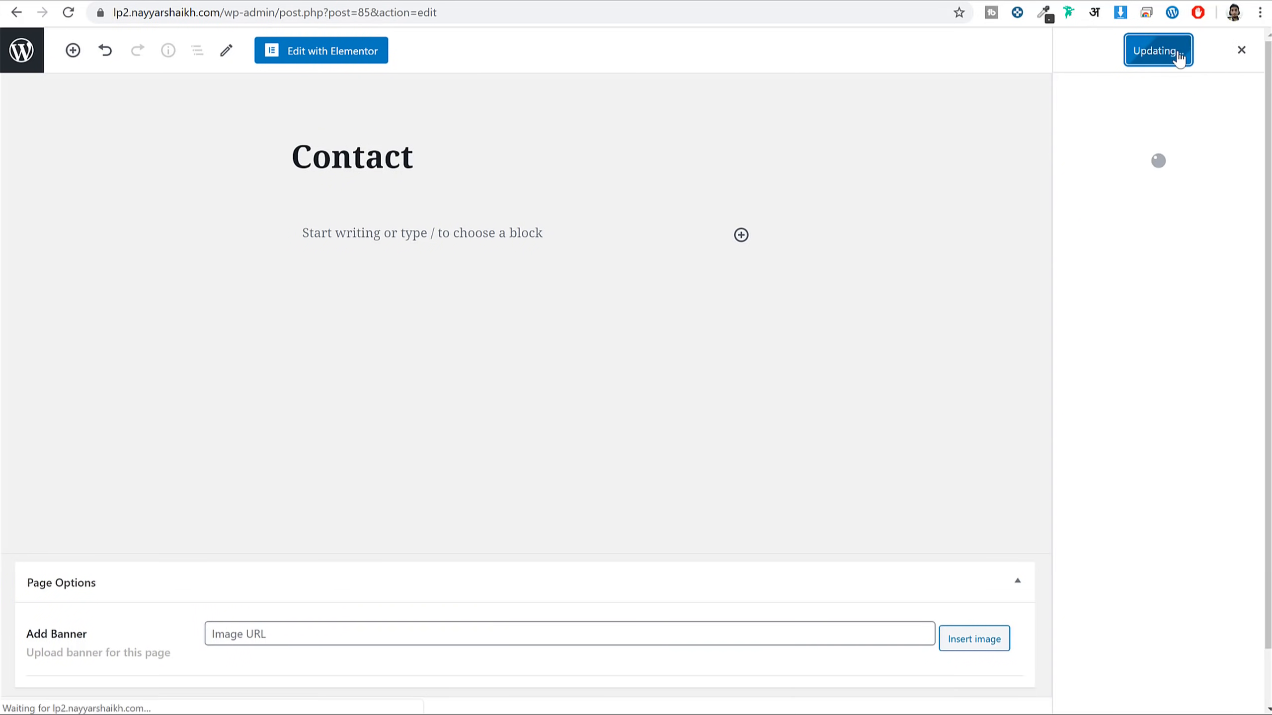
left_click(160, 682)
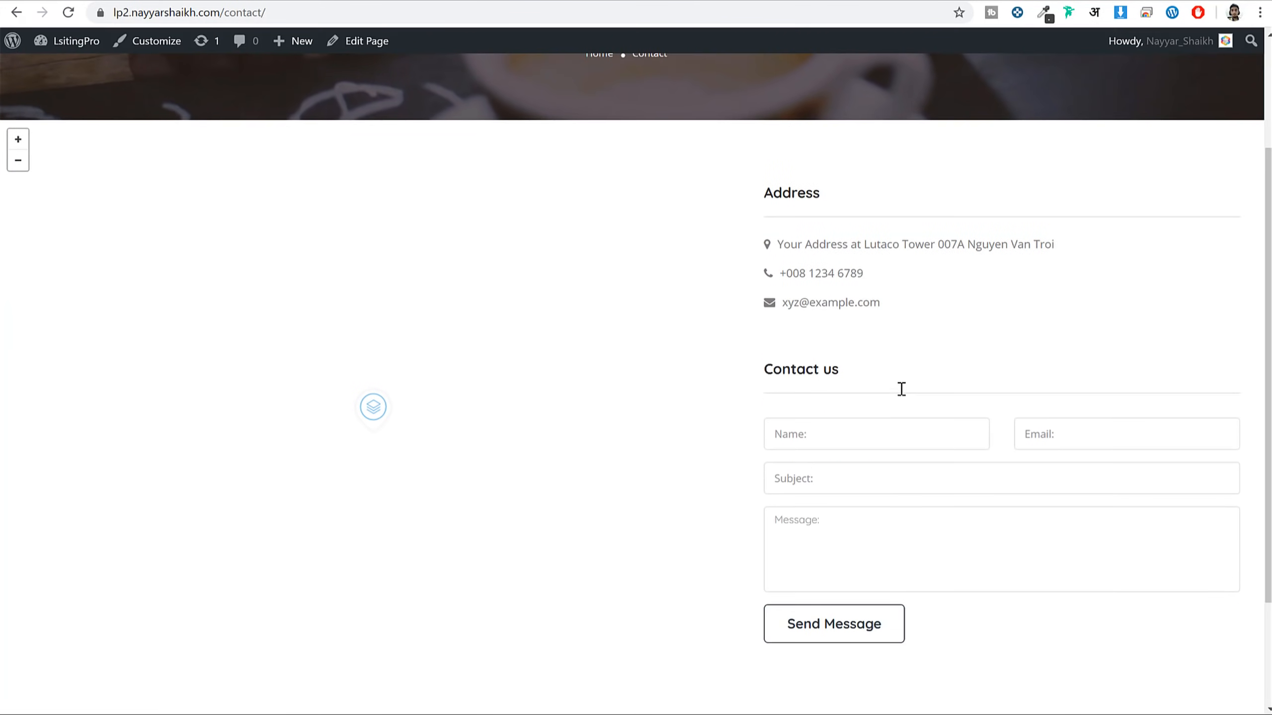
Check the live Contact page's address, phone and email details, then return to the homepage
scroll(751, 426, "down", 3)
left_click_drag(799, 244, 977, 260)
left_click(978, 260)
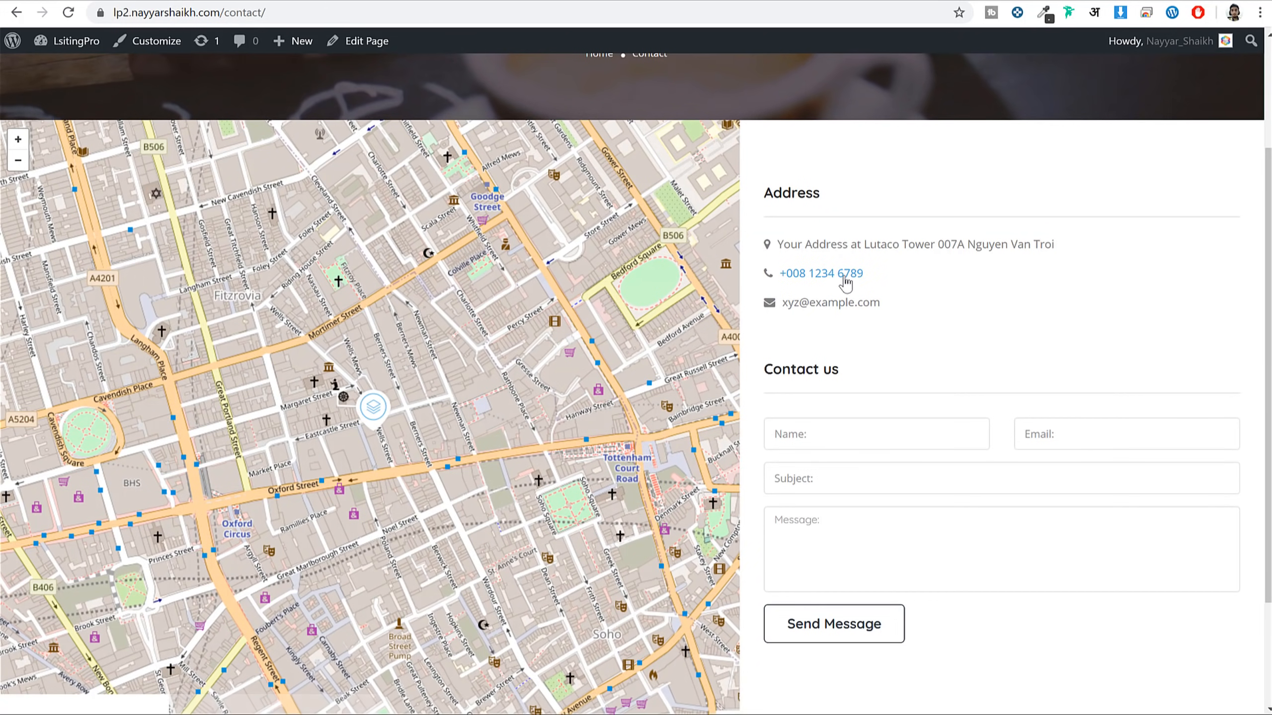
left_click_drag(889, 294, 776, 271)
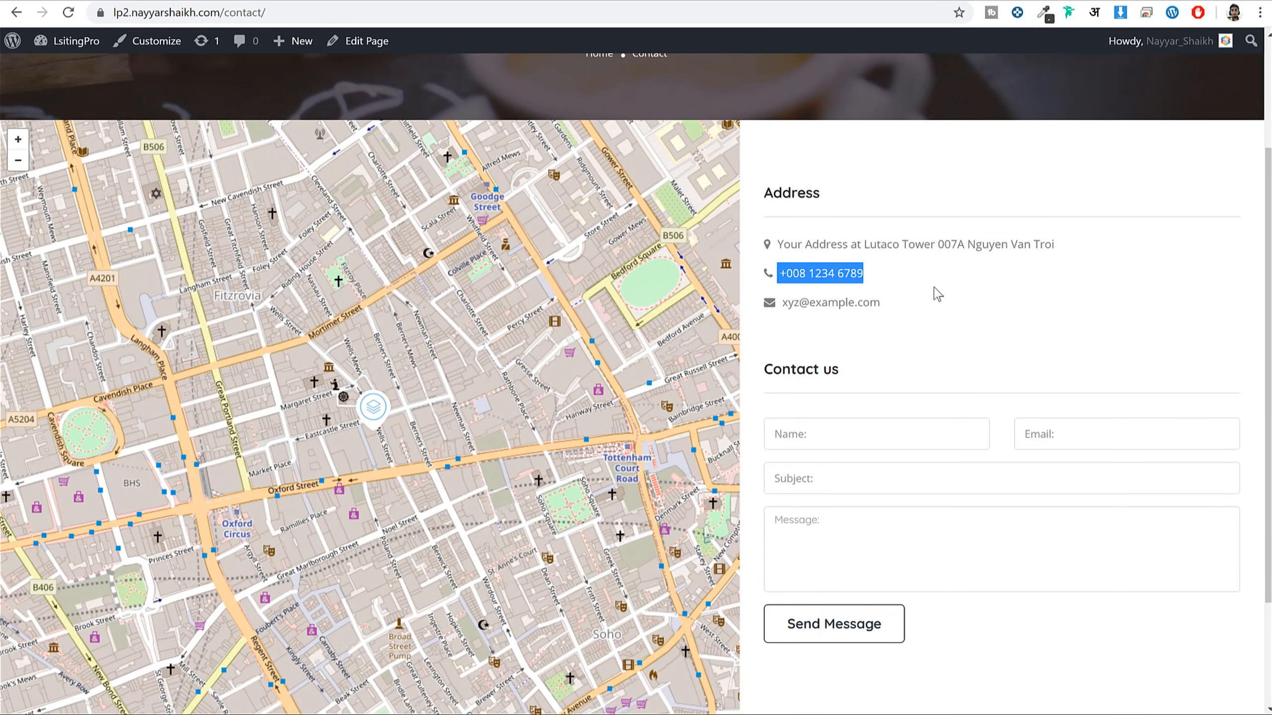
left_click_drag(883, 304, 803, 241)
left_click(801, 235)
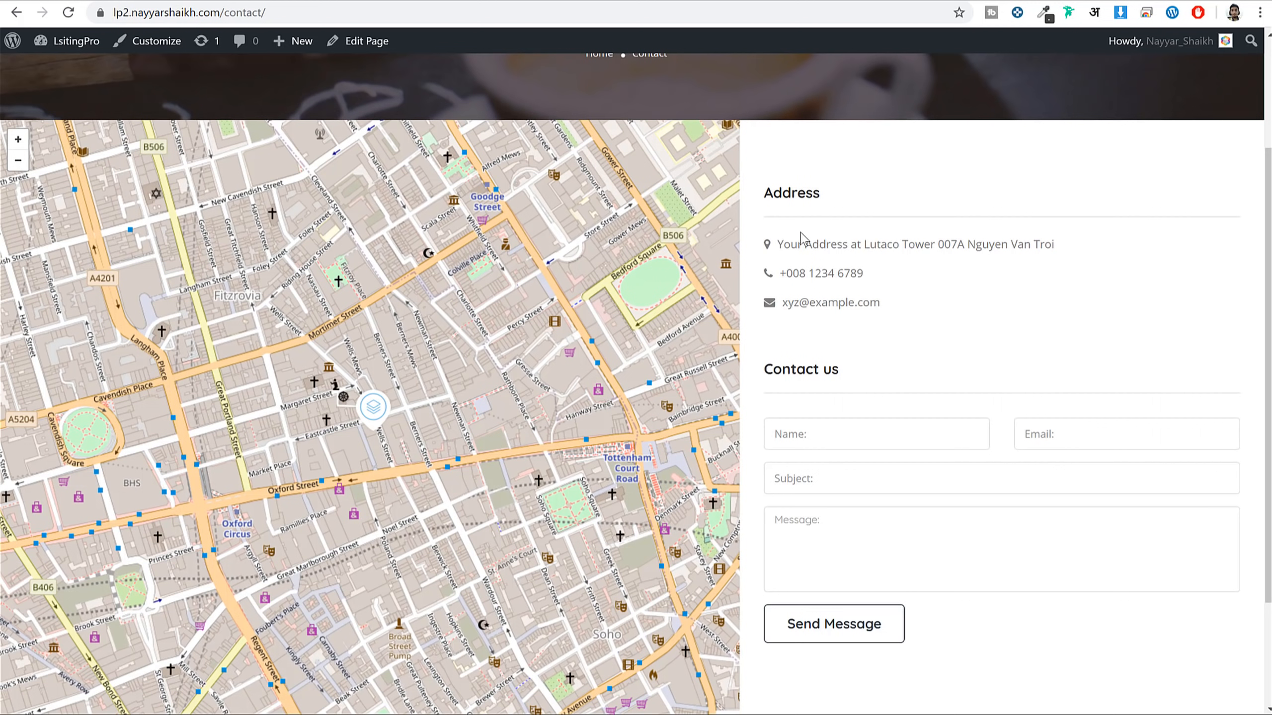
scroll(802, 245, "up", 3)
left_click(168, 81)
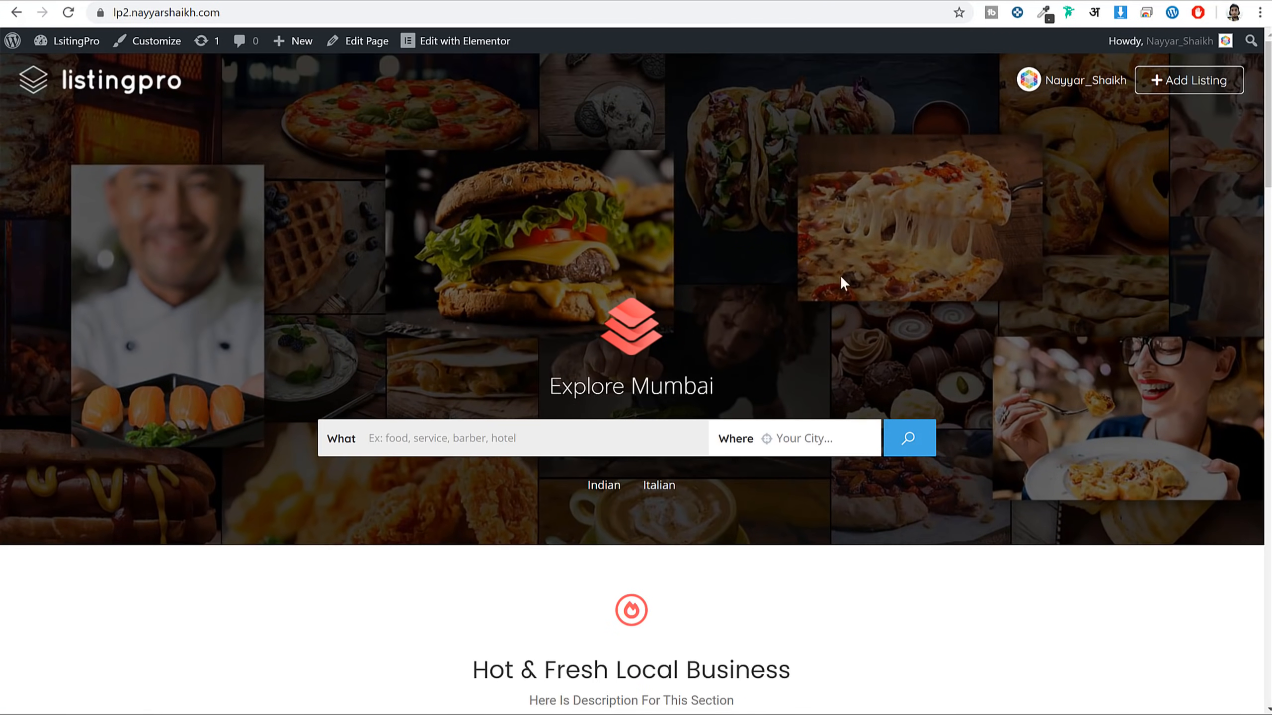
Try a listing search from the homepage, then return to the demo site's home page
left_click(909, 440)
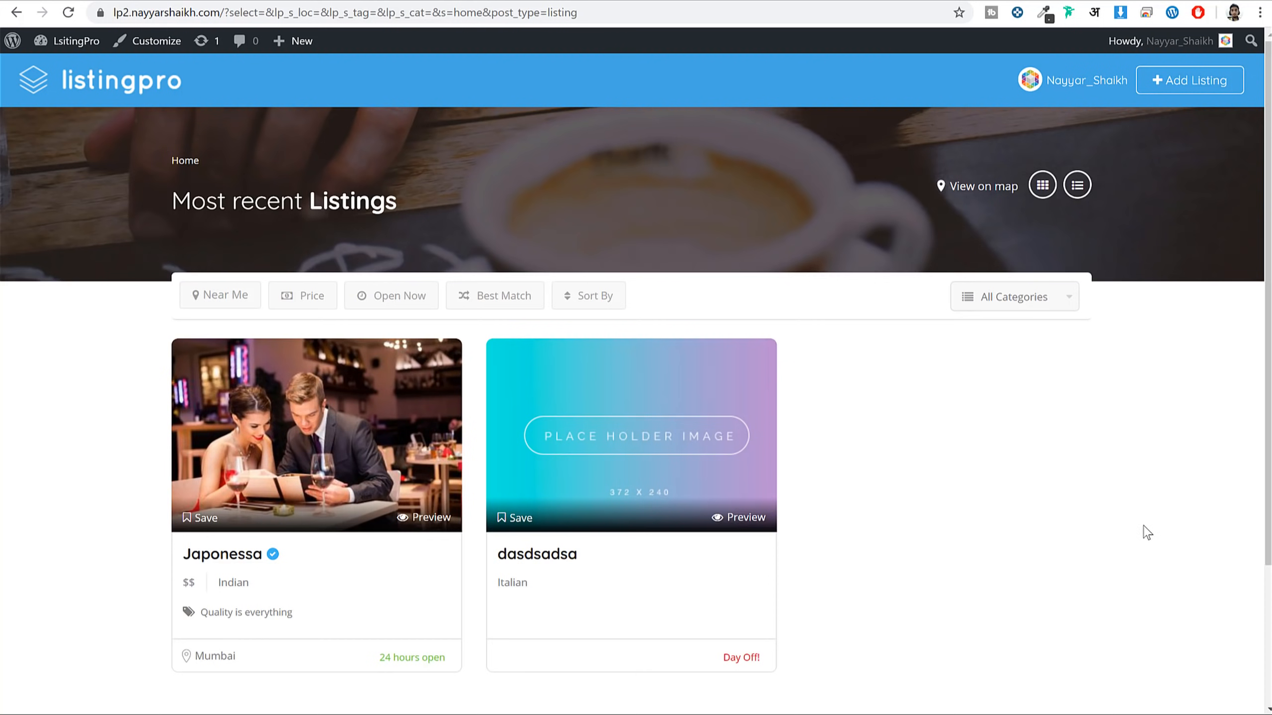
left_click(127, 80)
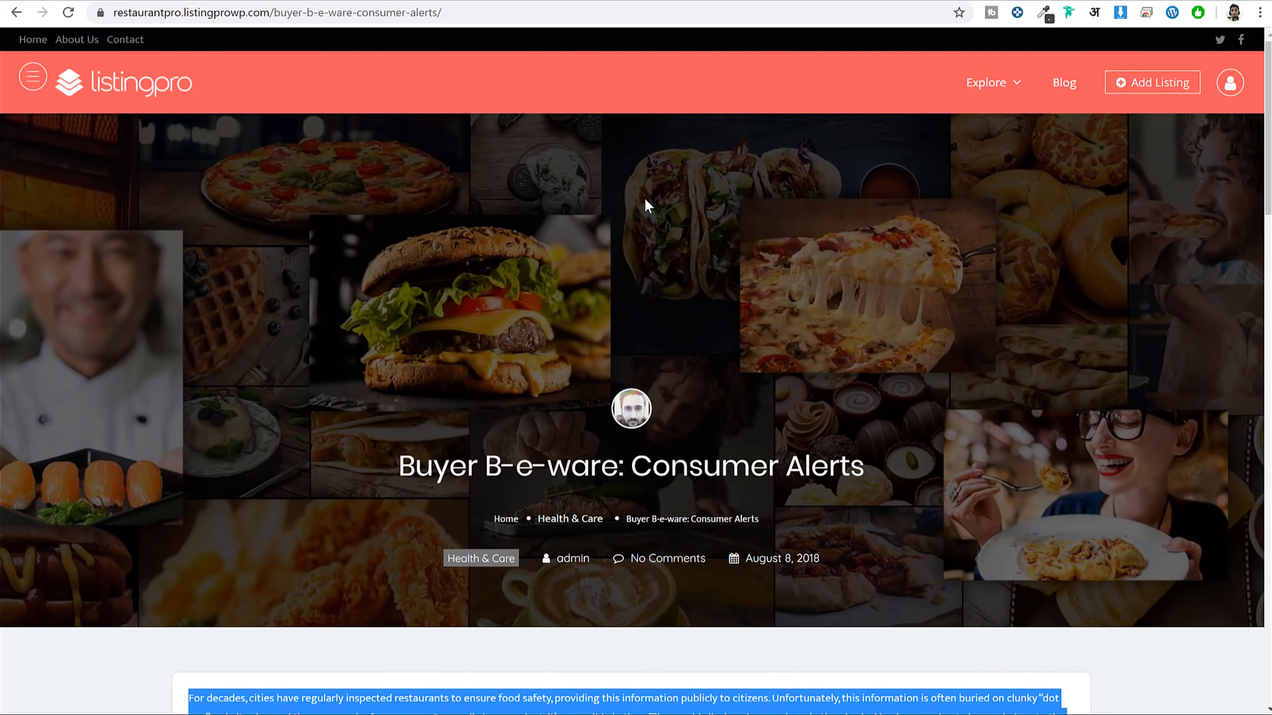
left_click(130, 86)
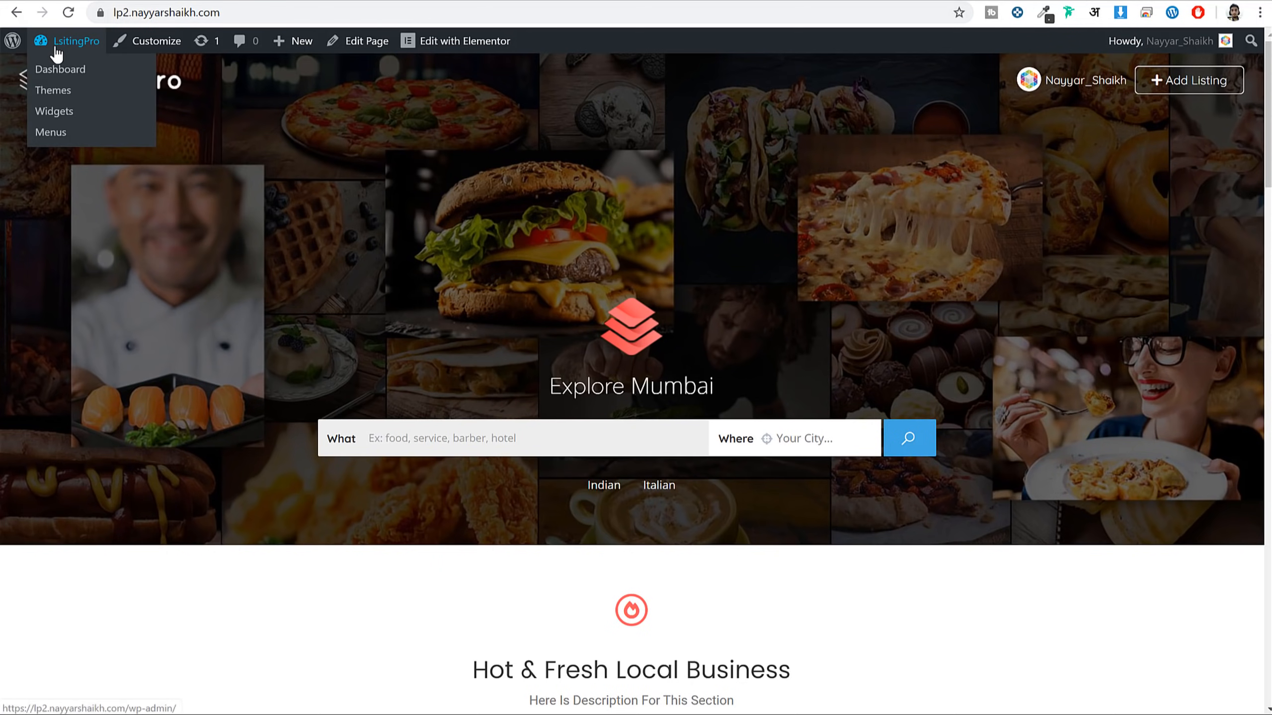
From the admin dashboard, create a new menu named 'Main Menu'
left_click(51, 47)
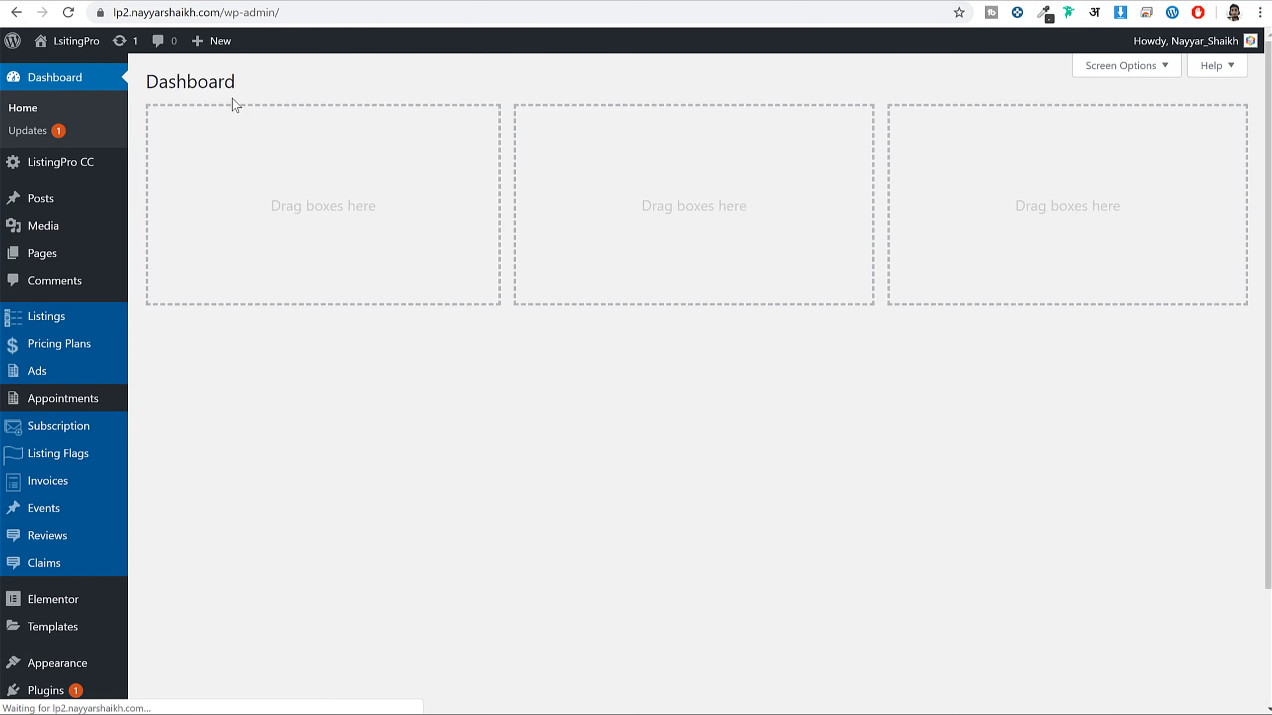
scroll(97, 499, "down", 3)
mouse_move(81, 525)
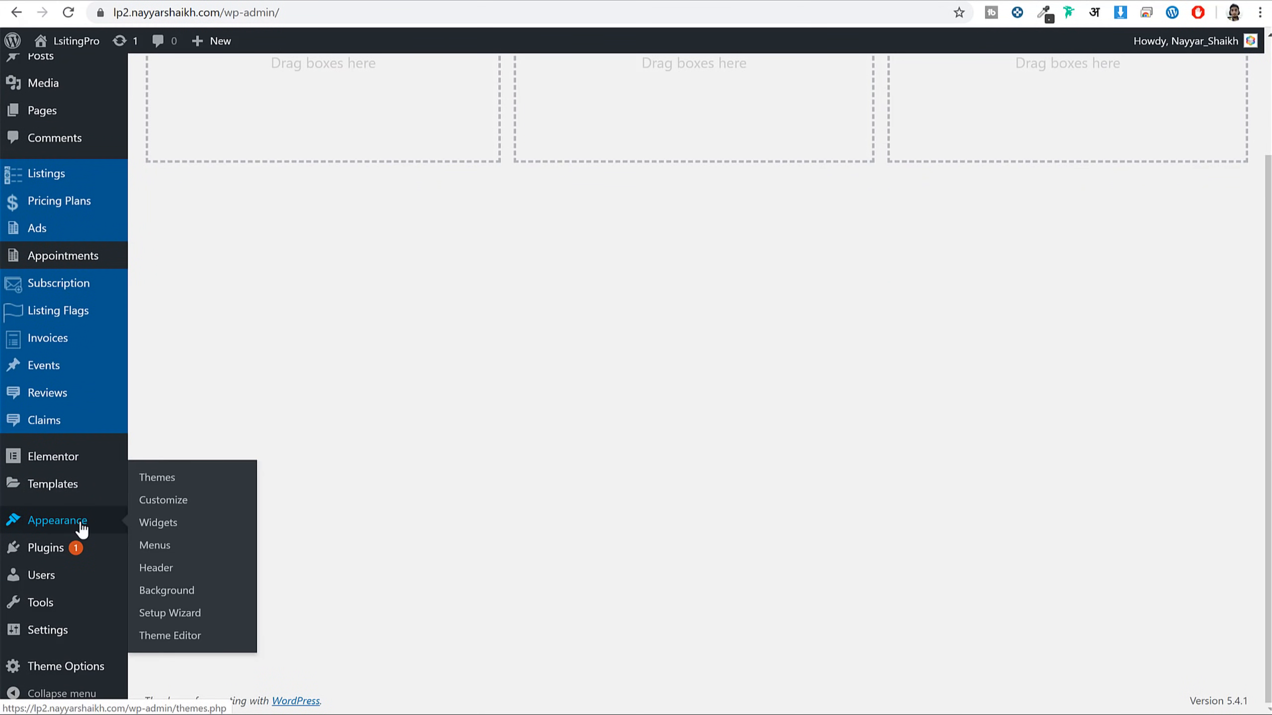
left_click(169, 558)
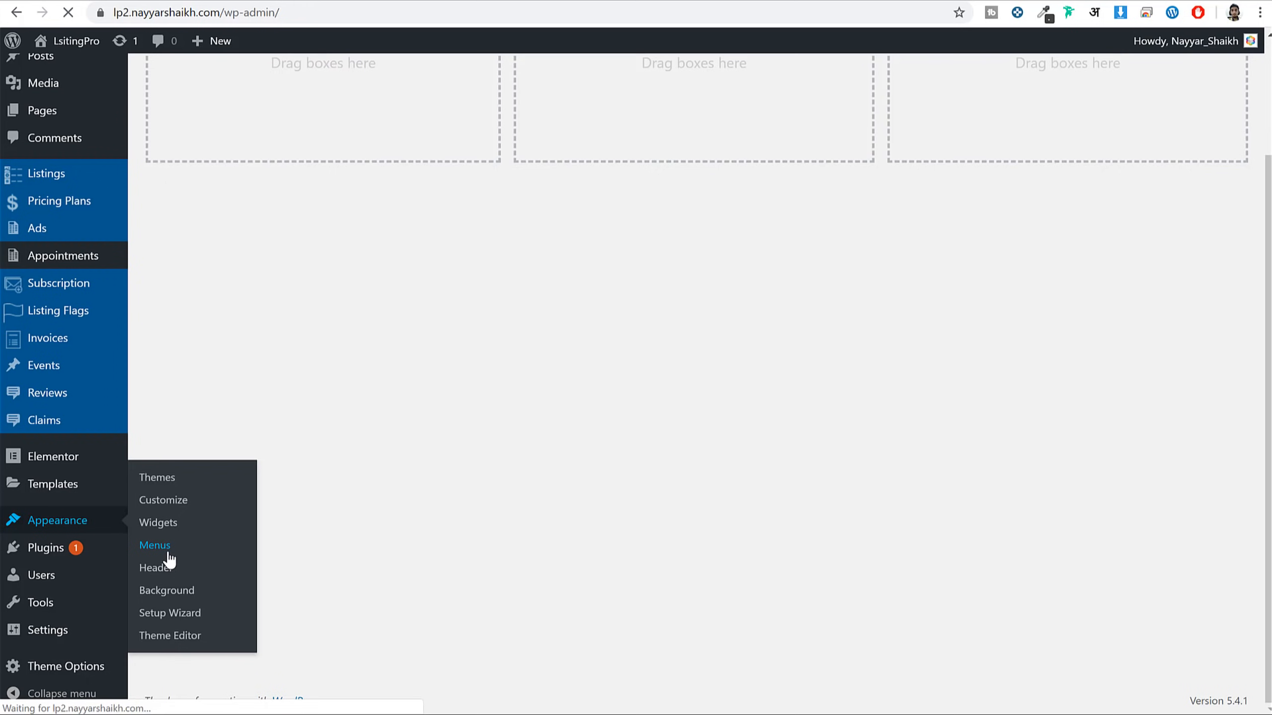
left_click(564, 255)
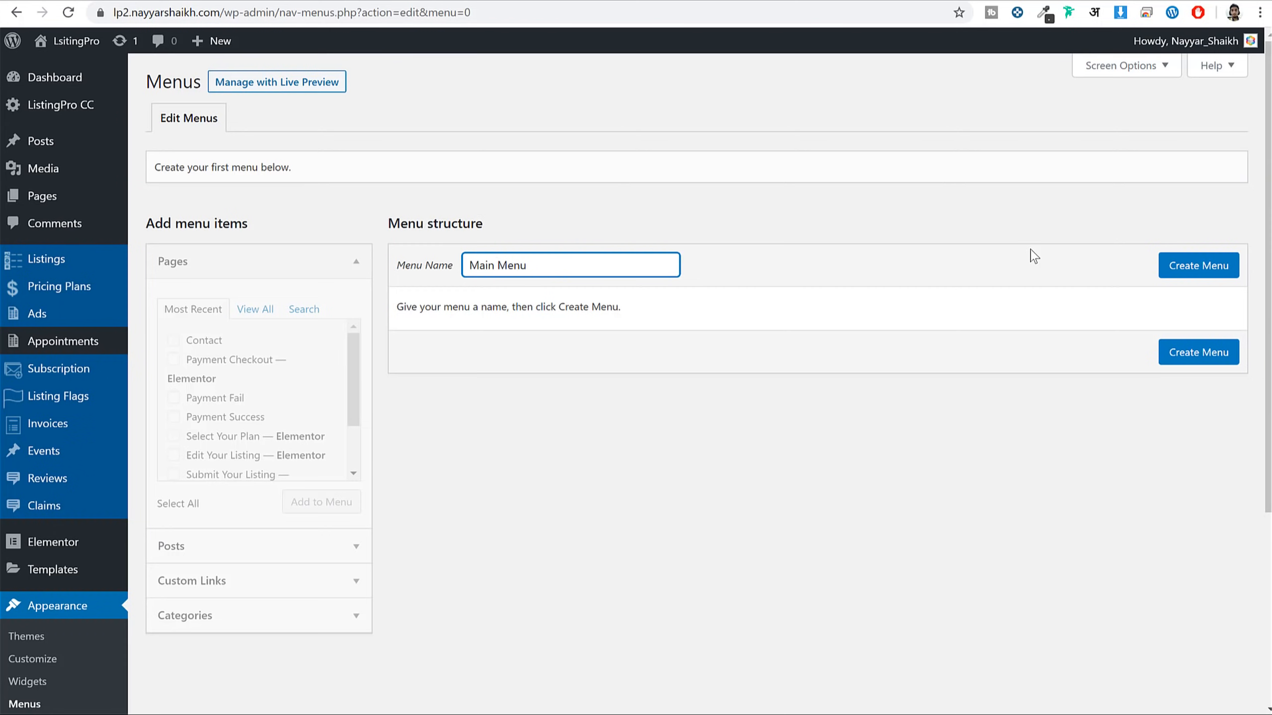
left_click(1199, 265)
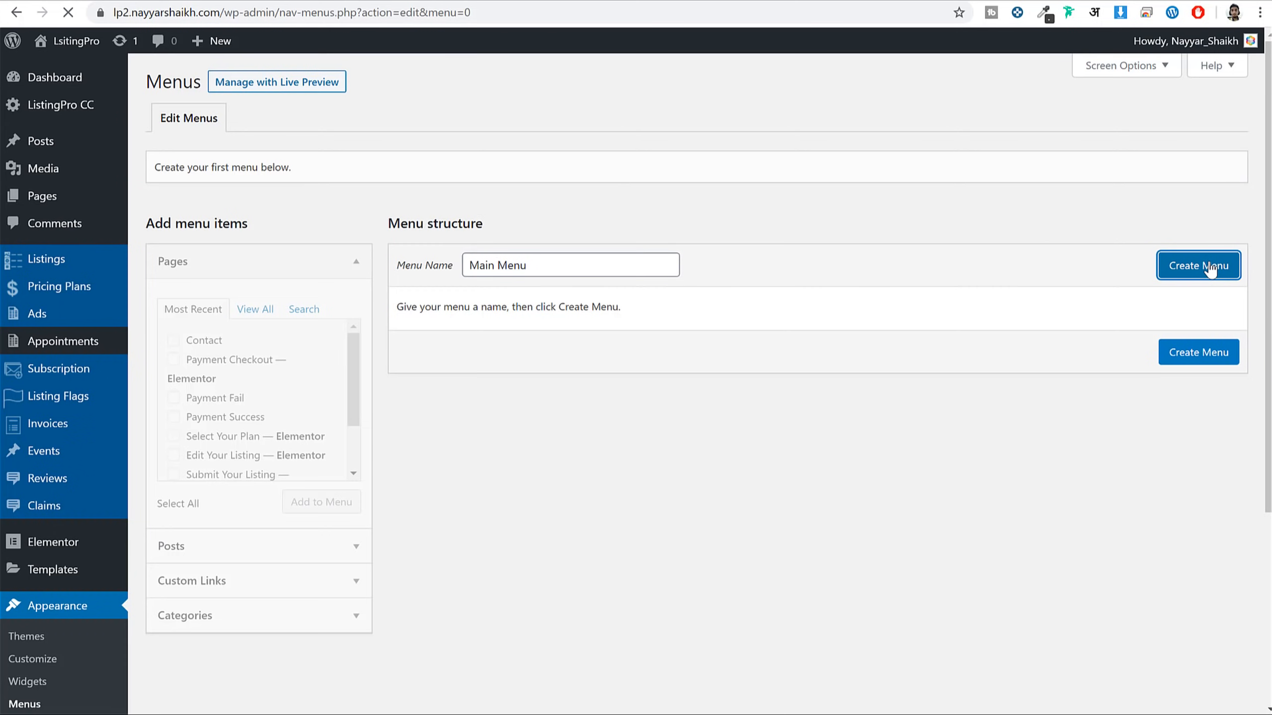
Add the Home, Contact and Dashboard pages to the Main Menu
left_click(255, 314)
left_click(195, 344)
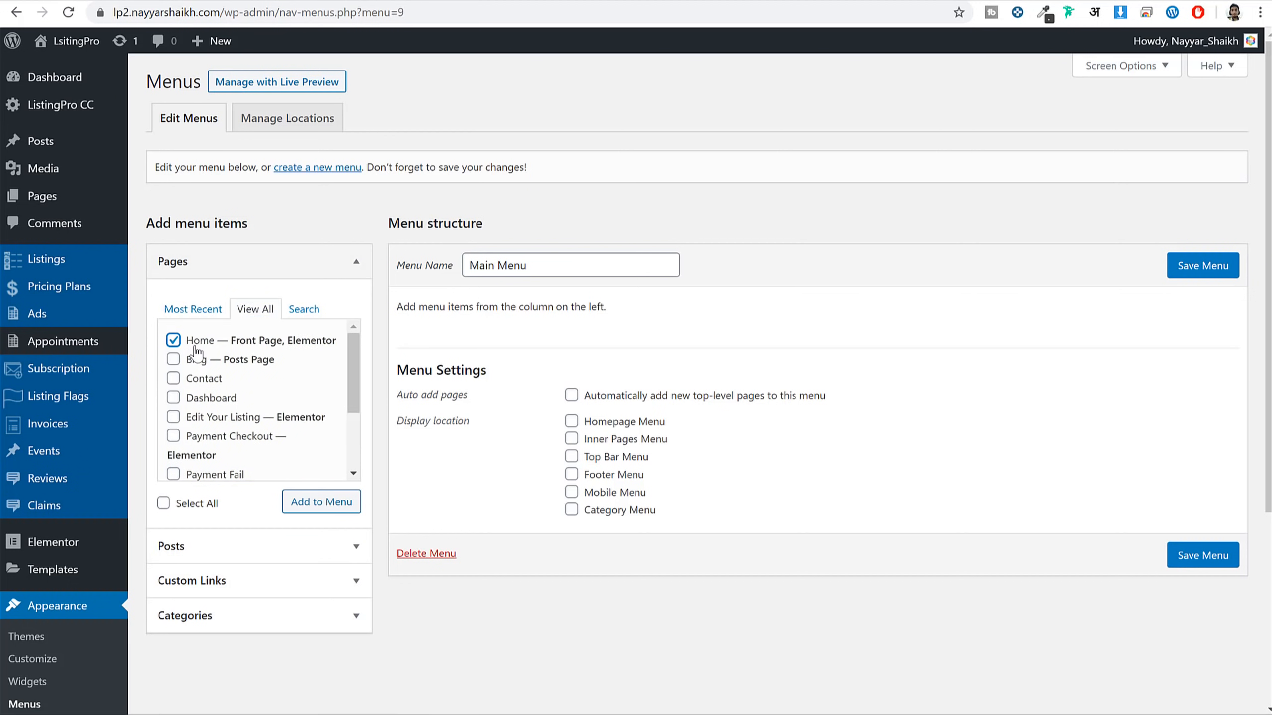
left_click(198, 379)
scroll(223, 406, "down", 2)
scroll(231, 420, "up", 2)
left_click(225, 402)
scroll(235, 431, "down", 3)
left_click(321, 502)
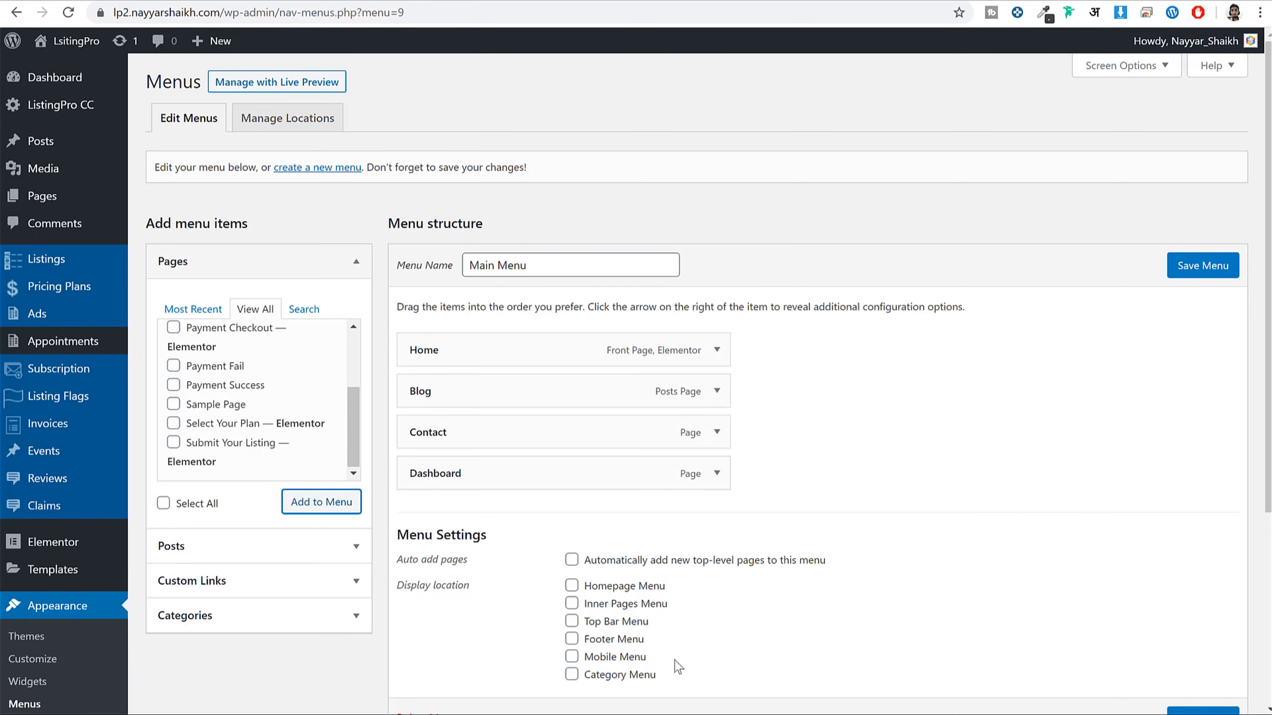
Assign the Main Menu to the Homepage Menu location, save it, and view the homepage
scroll(708, 661, "down", 2)
left_click(641, 508)
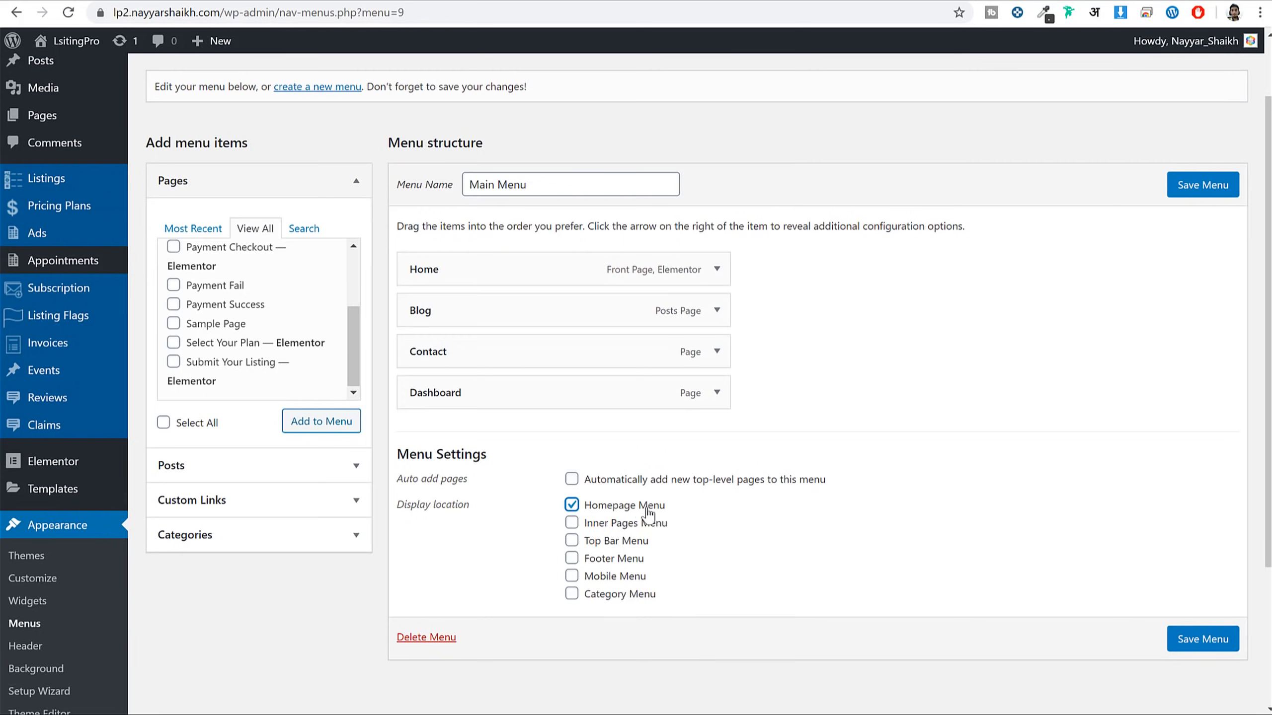
left_click(1207, 641)
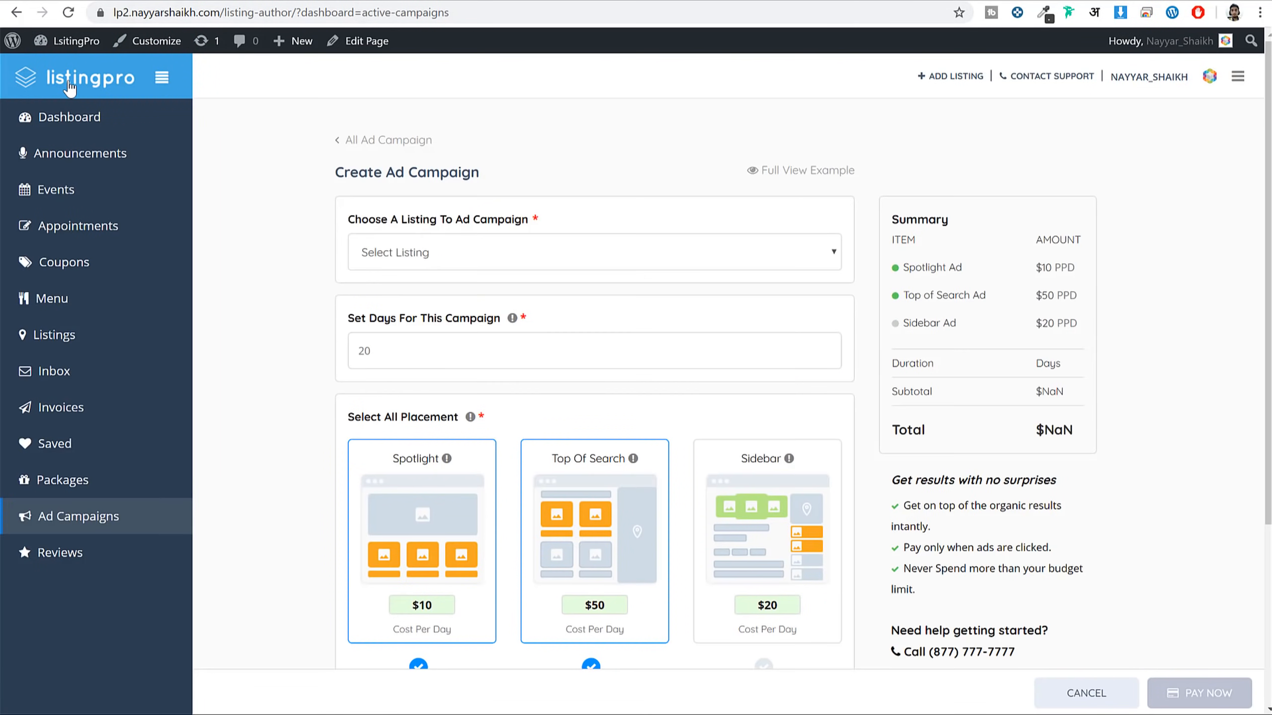
left_click(70, 87)
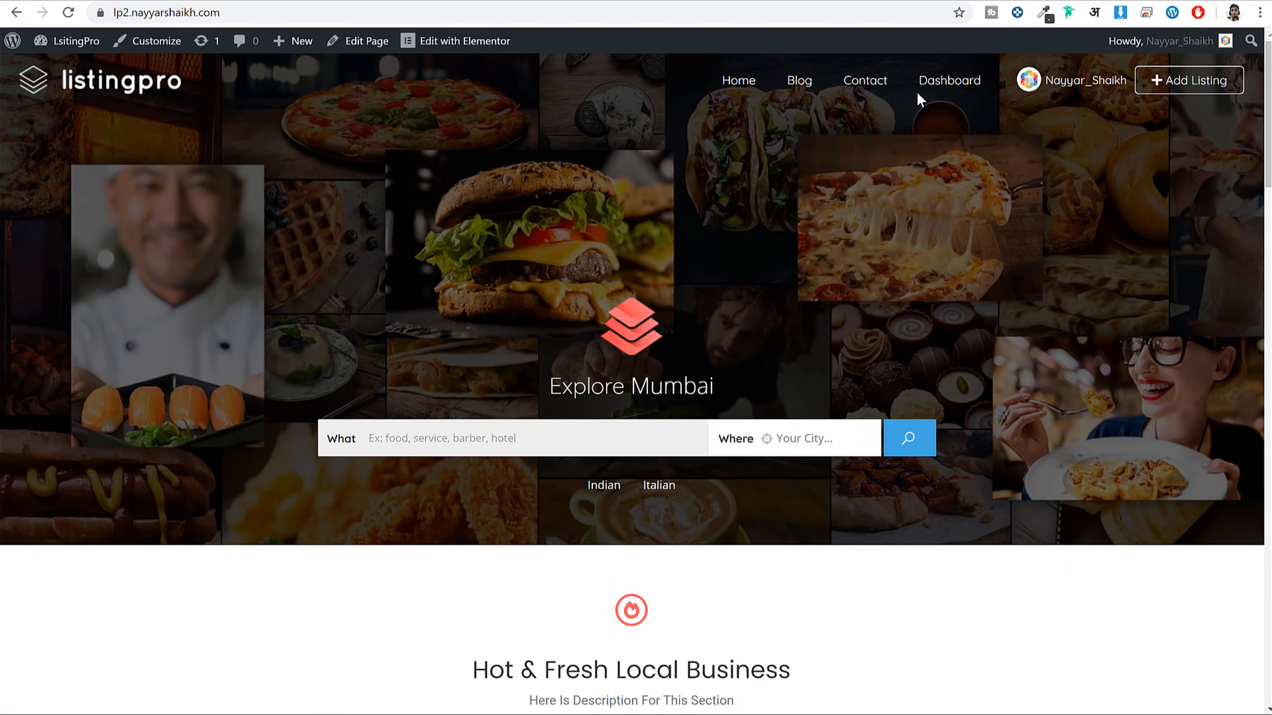
Open the listings results page and check whether its header shows the menu
left_click(905, 440)
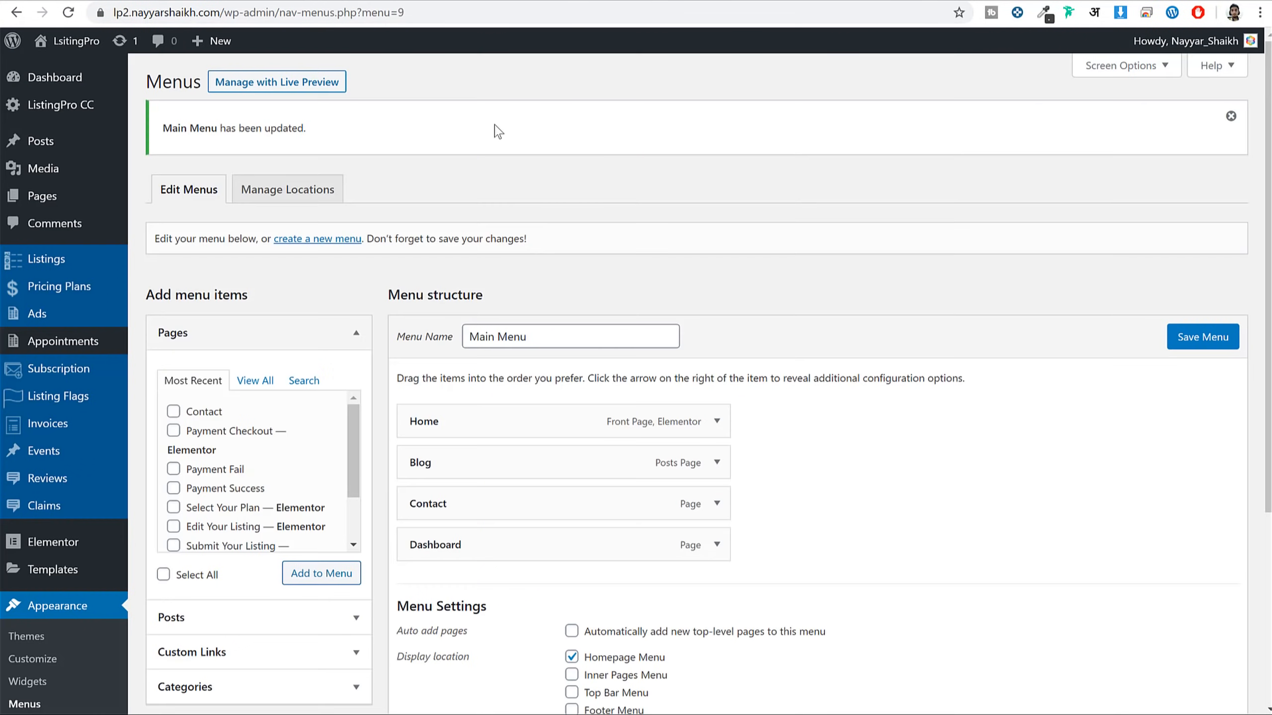
scroll(766, 355, "down", 6)
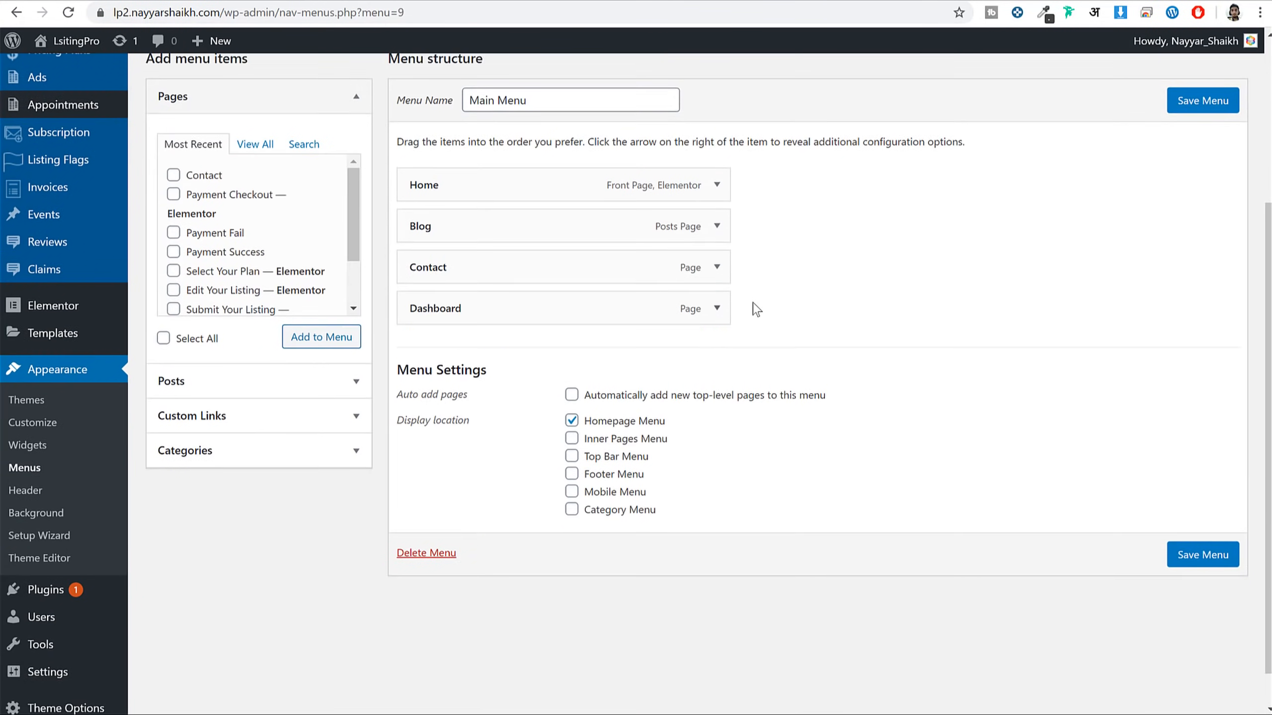
scroll(752, 306, "up", 3)
scroll(560, 266, "down", 4)
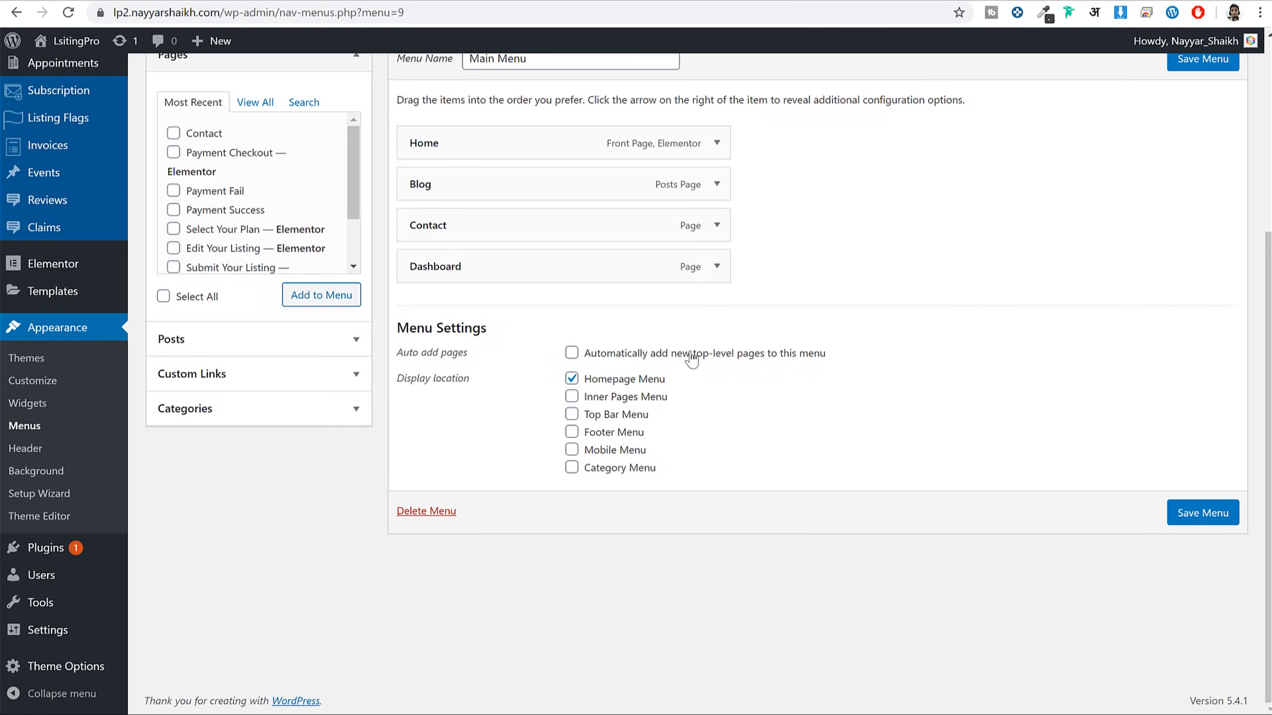
Also assign the Main Menu to the Inner Pages Menu location, save, and reload the listings page
left_click(591, 400)
left_click(1202, 513)
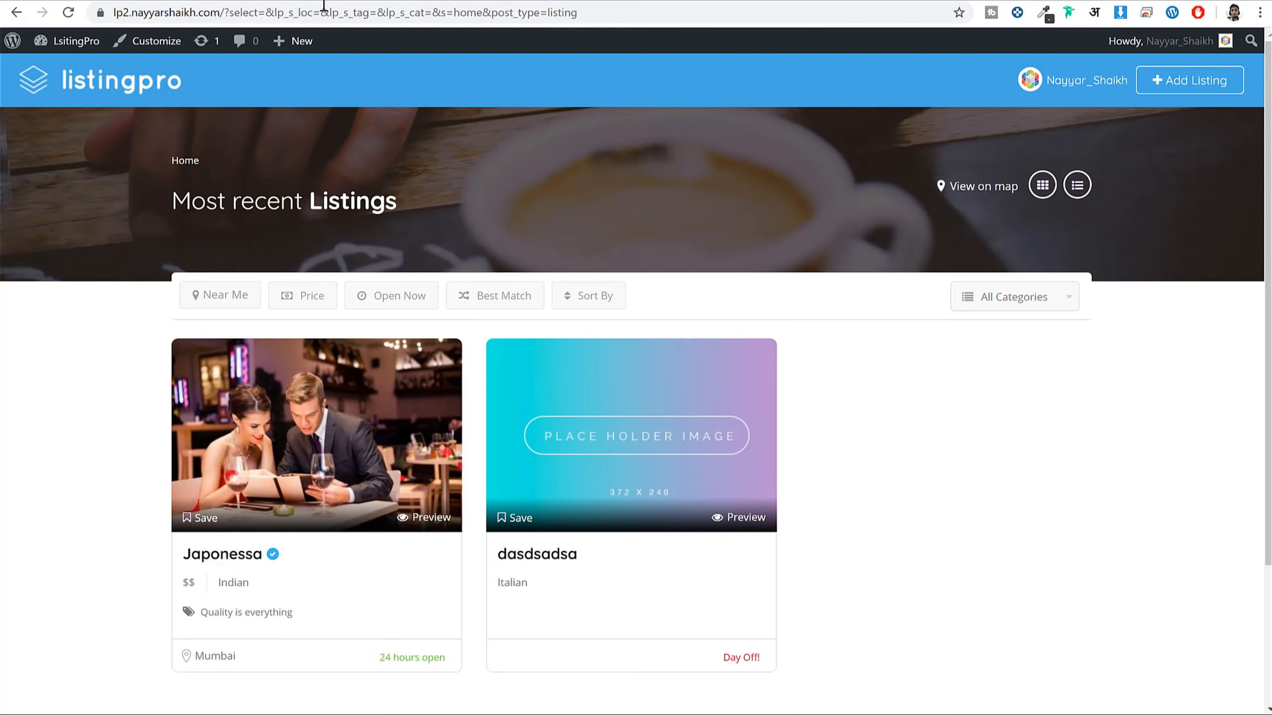
left_click(323, 11)
left_click(74, 13)
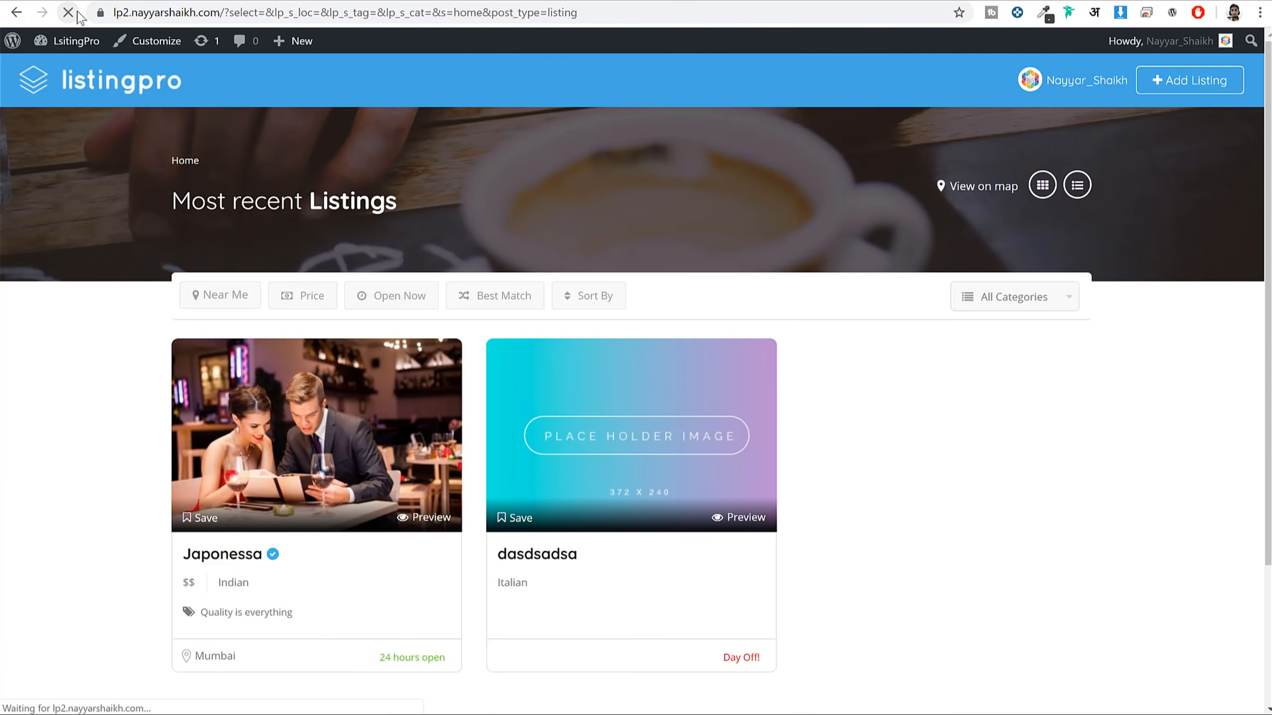
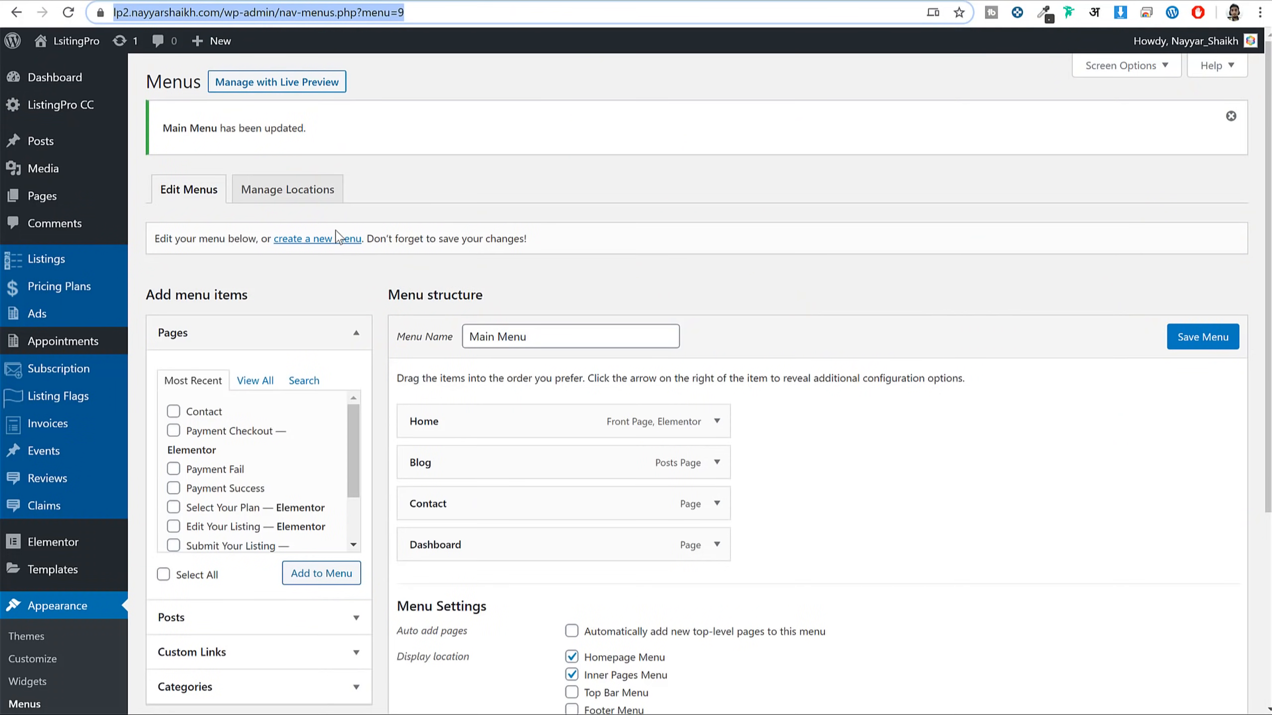
Create a new empty menu named Cat Menu and show all post categories
left_click(338, 238)
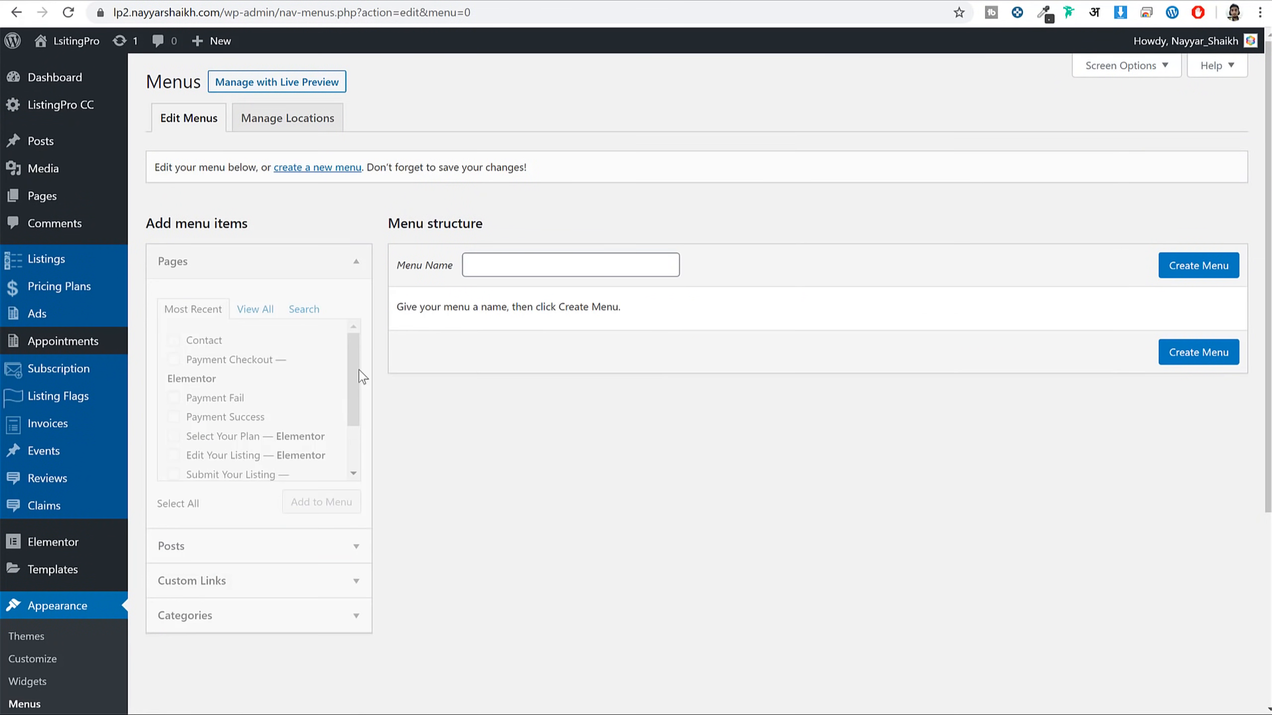
left_click(524, 276)
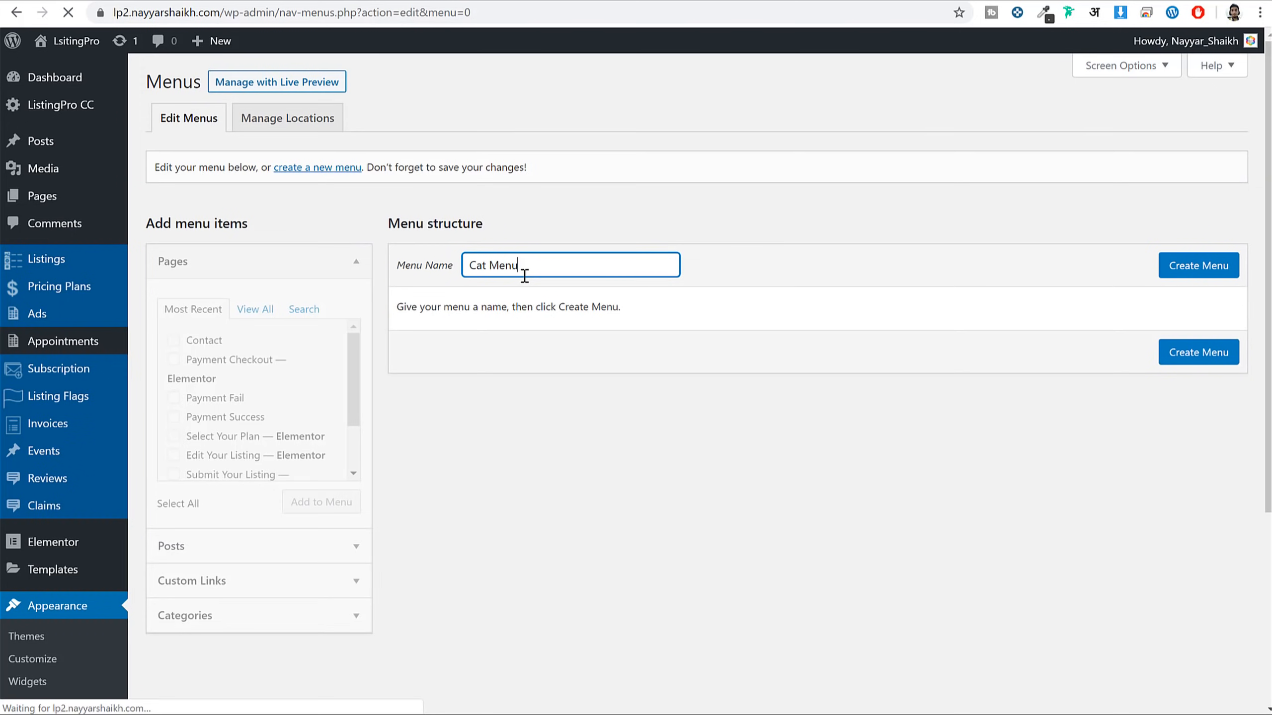
left_click(244, 626)
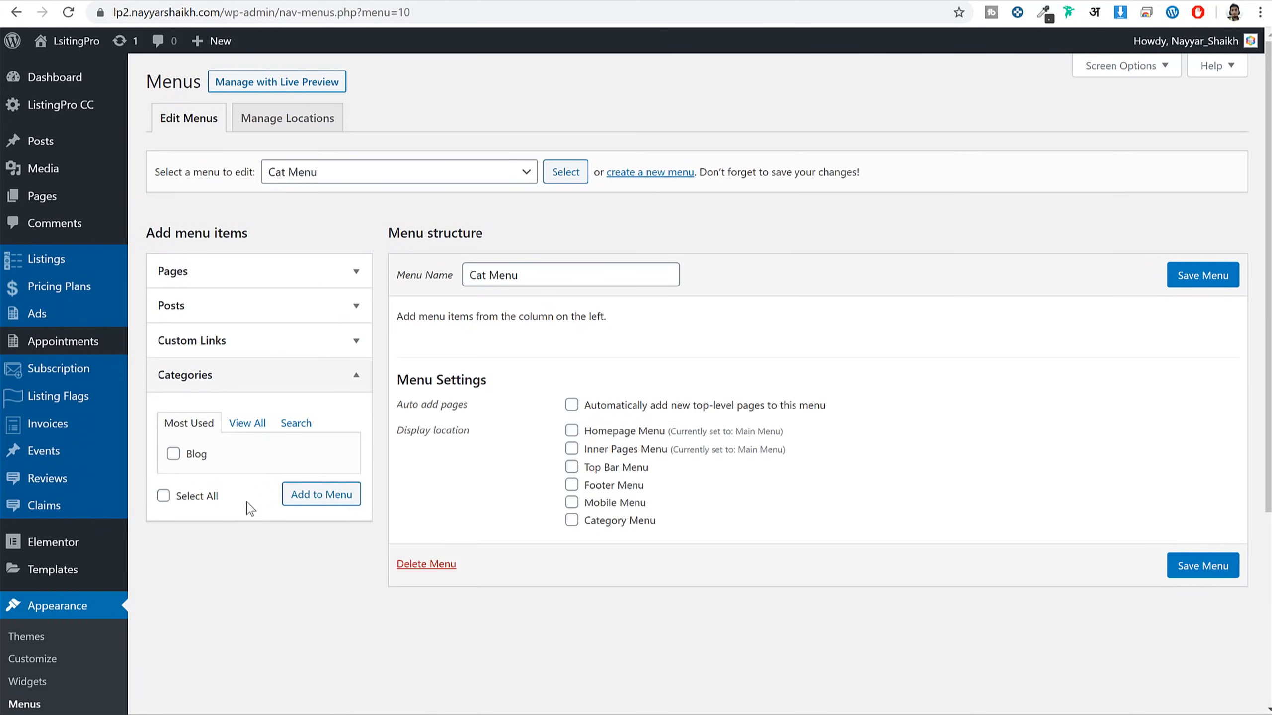
left_click(238, 434)
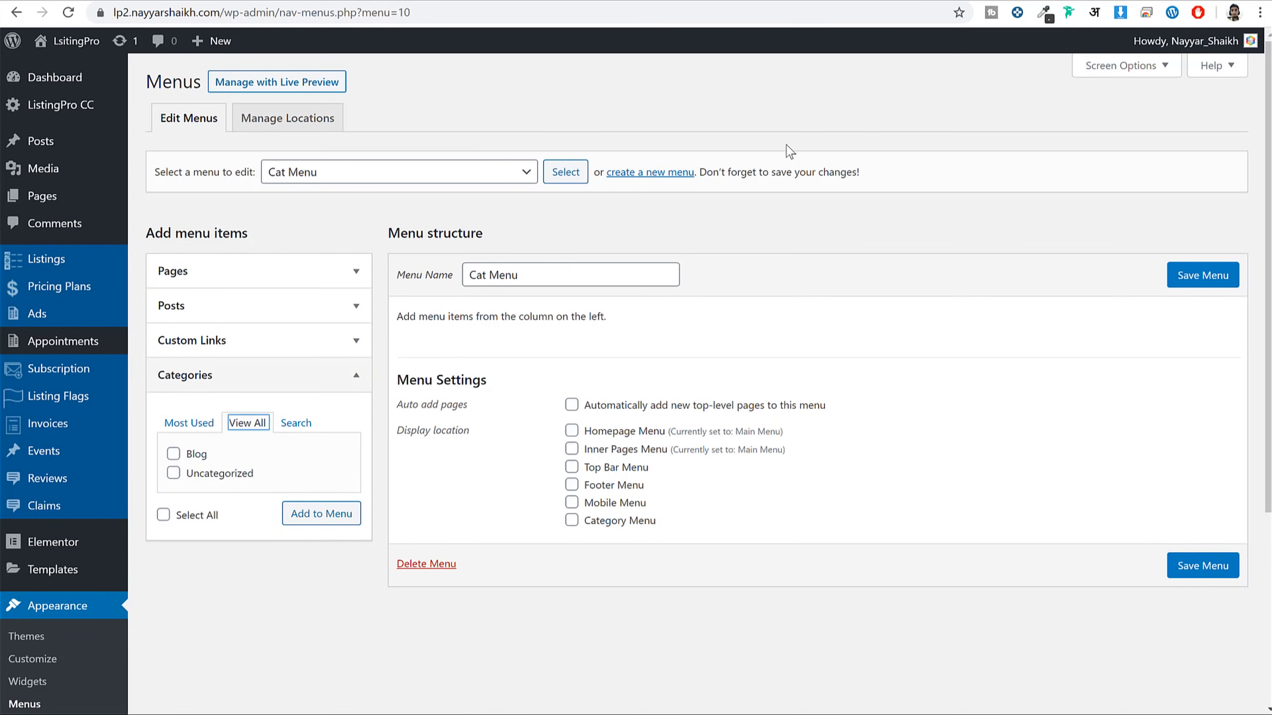
Enable the listing Categories box in Screen Options and show all its categories
left_click(1116, 74)
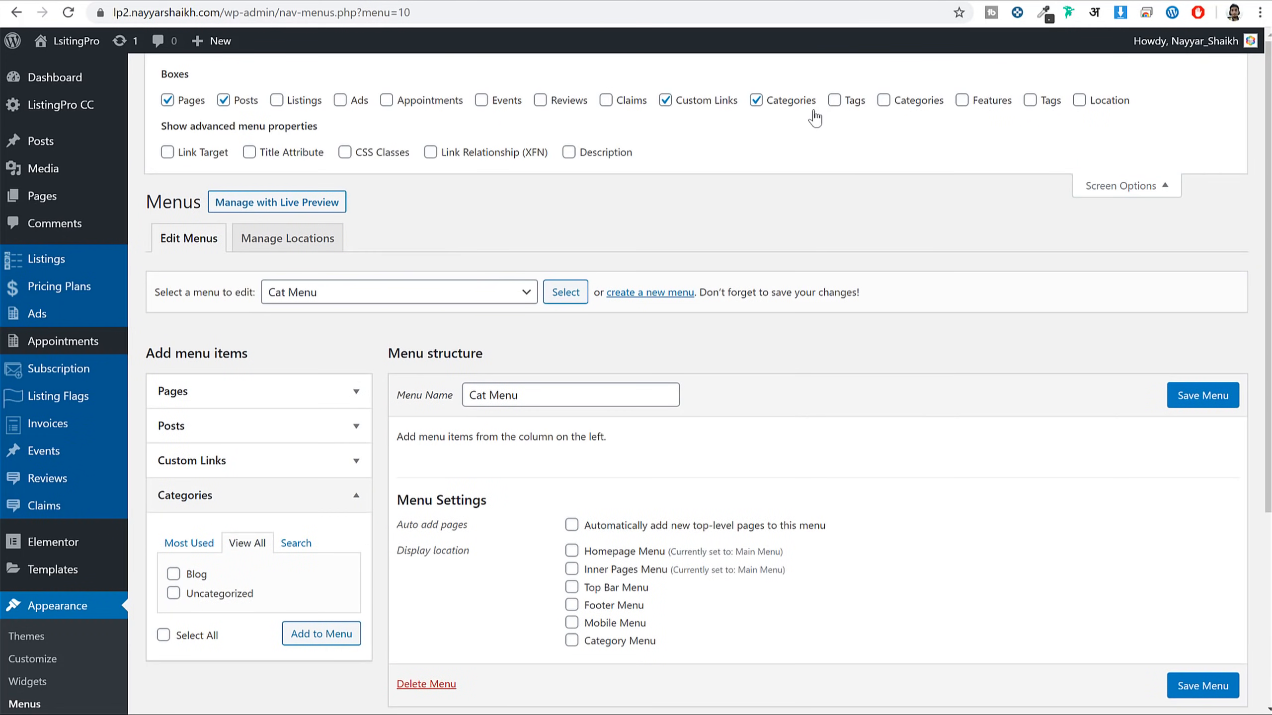
left_click(905, 103)
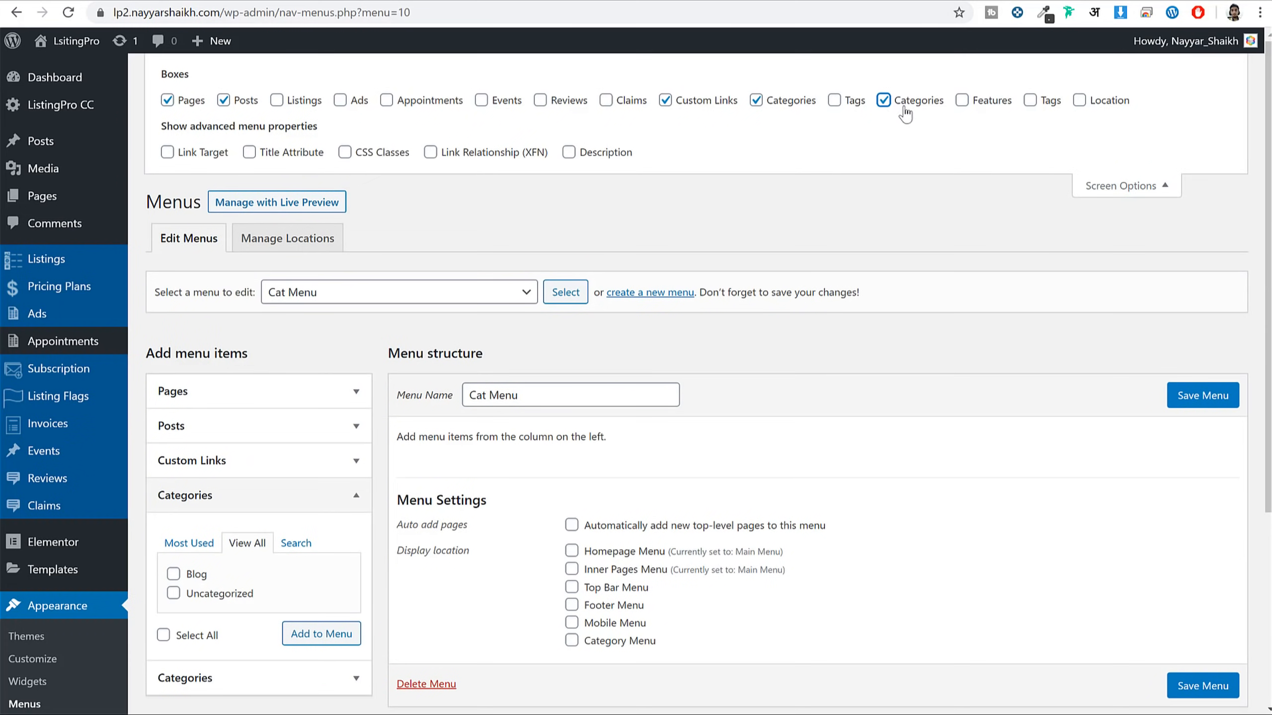
left_click(1136, 185)
left_click(282, 385)
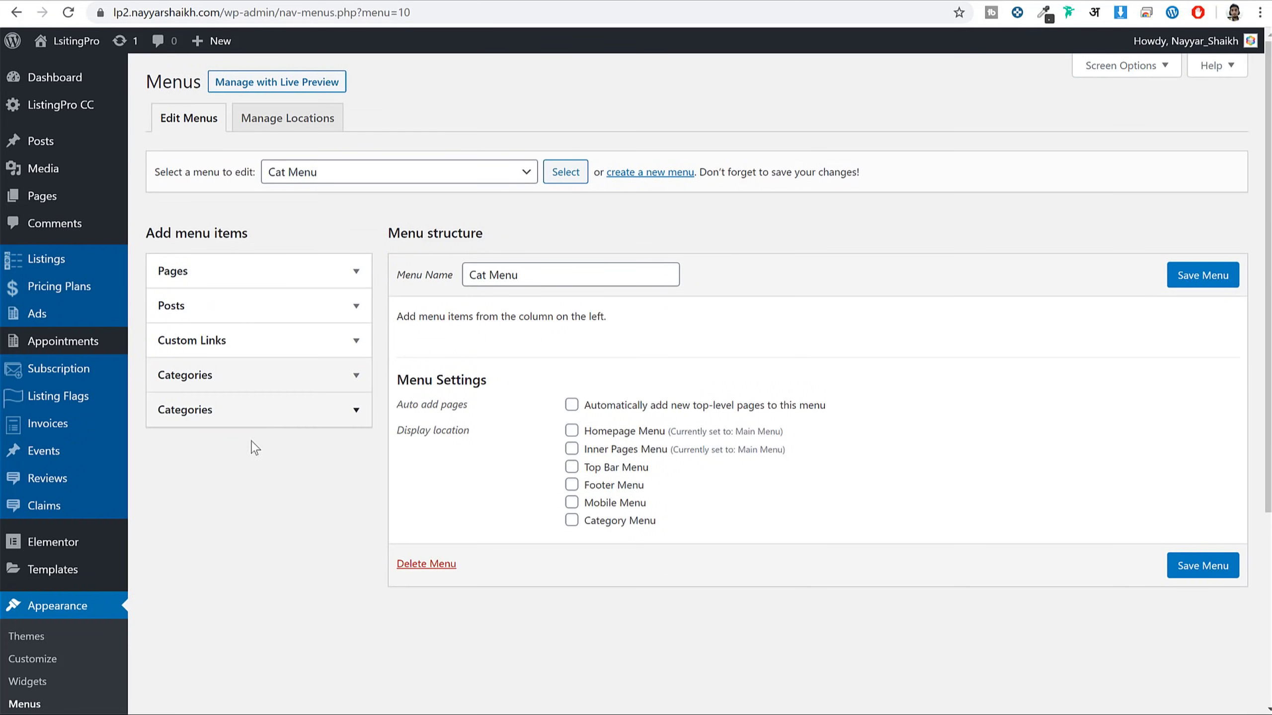
left_click(225, 418)
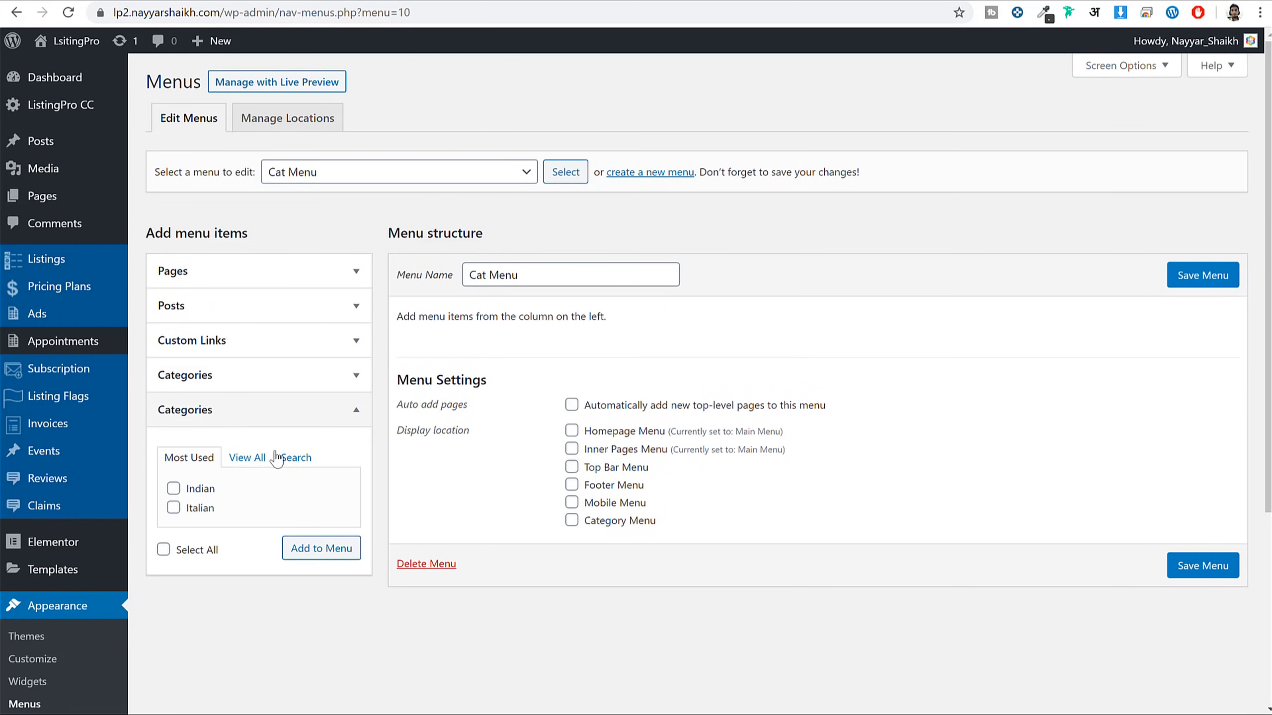
left_click(253, 457)
Add Indian and Italian to Cat Menu, assign it to Category Menu, and save
left_click(197, 490)
left_click(195, 509)
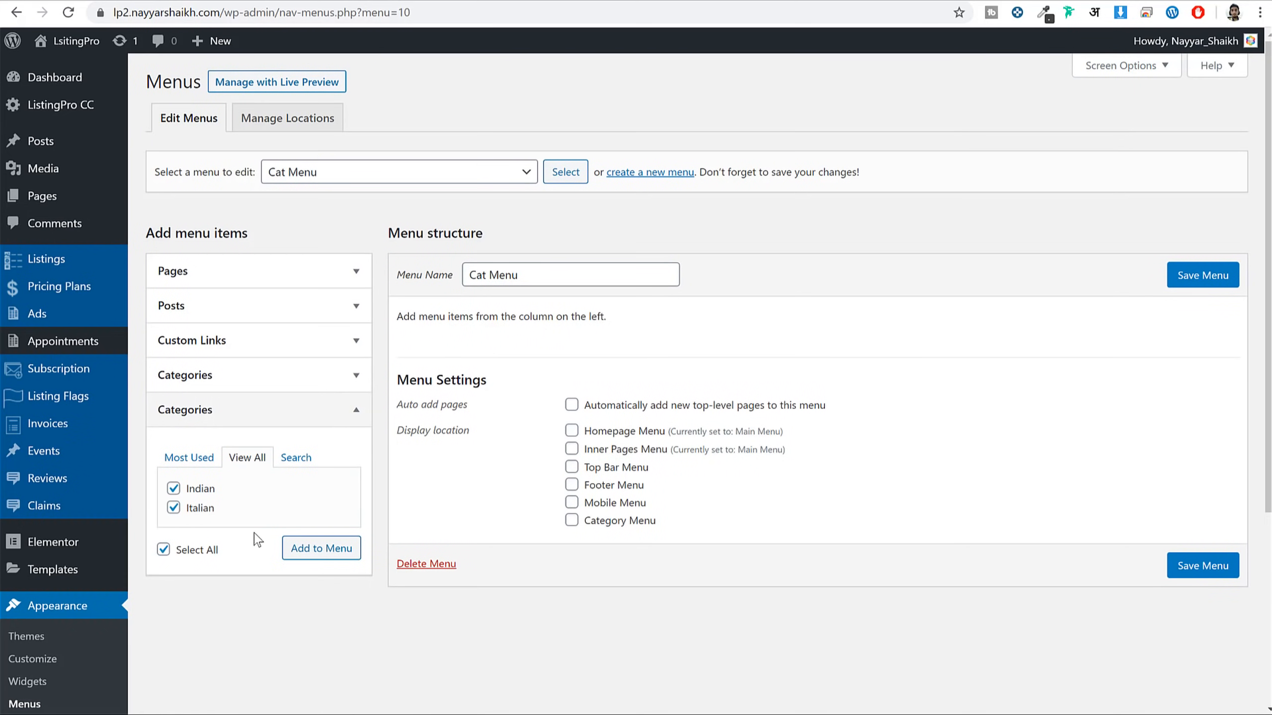
left_click(300, 556)
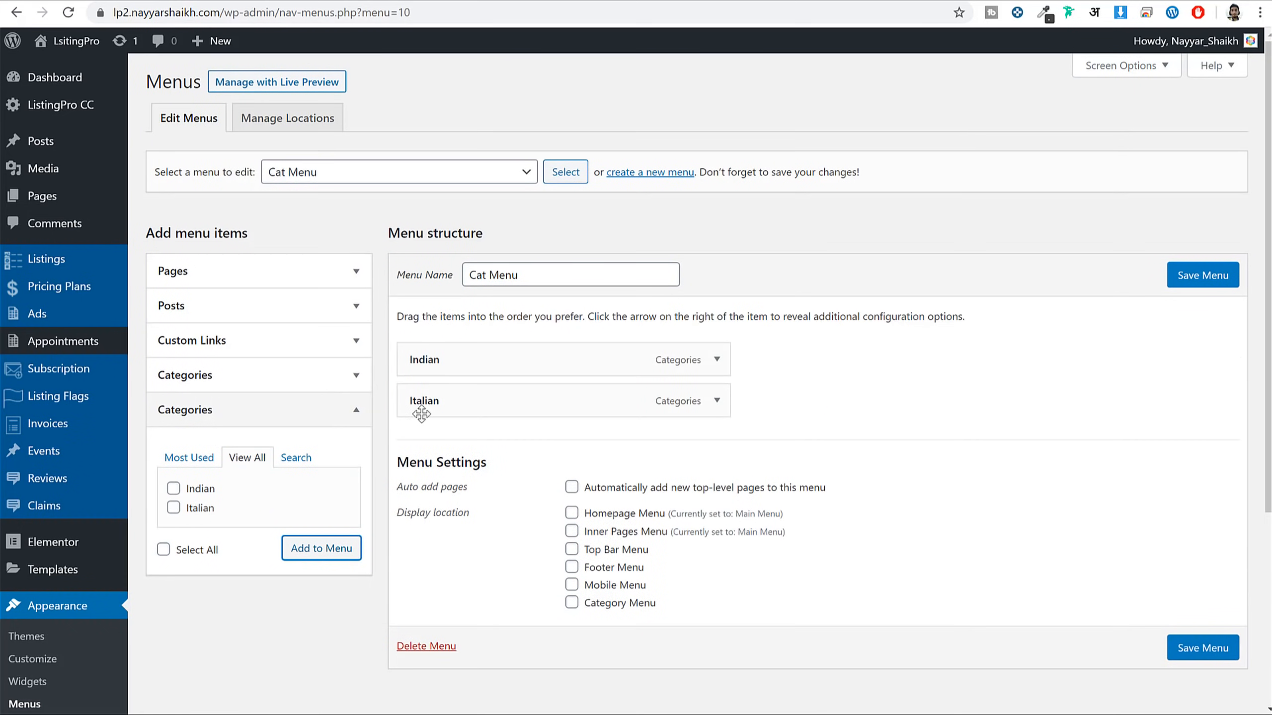
left_click(623, 606)
left_click(1207, 651)
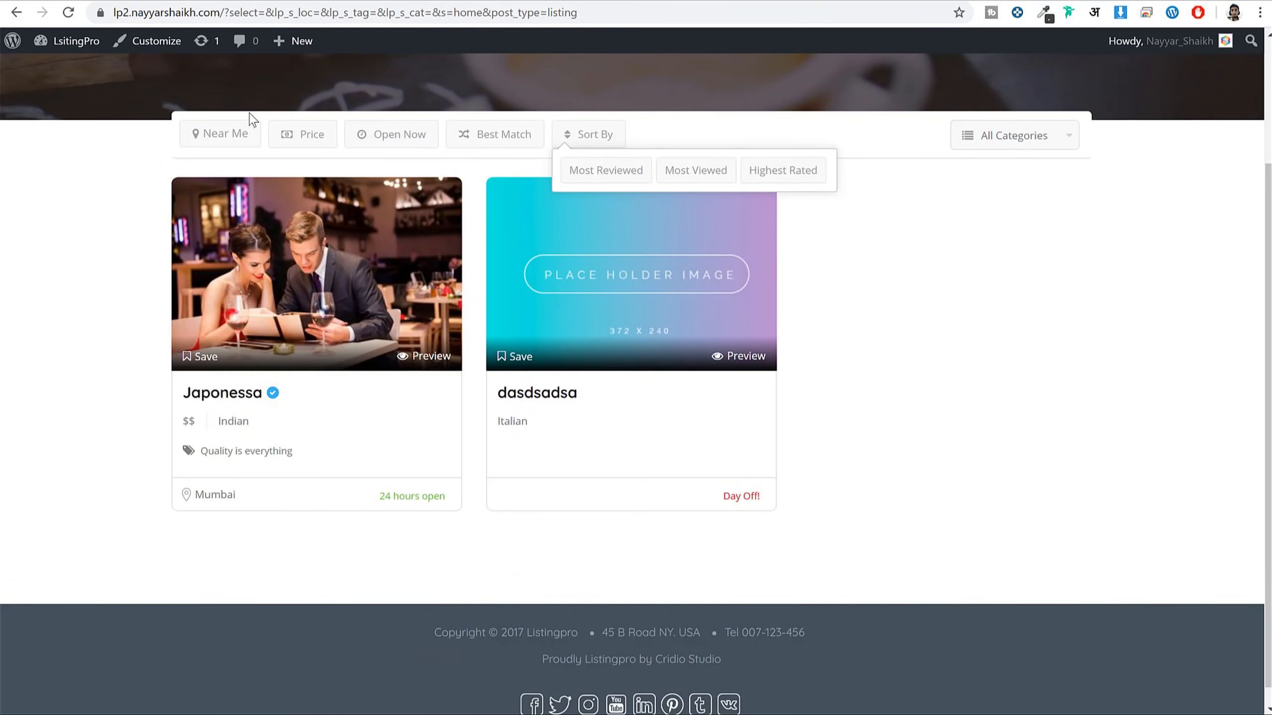
scroll(200, 110, "up", 3)
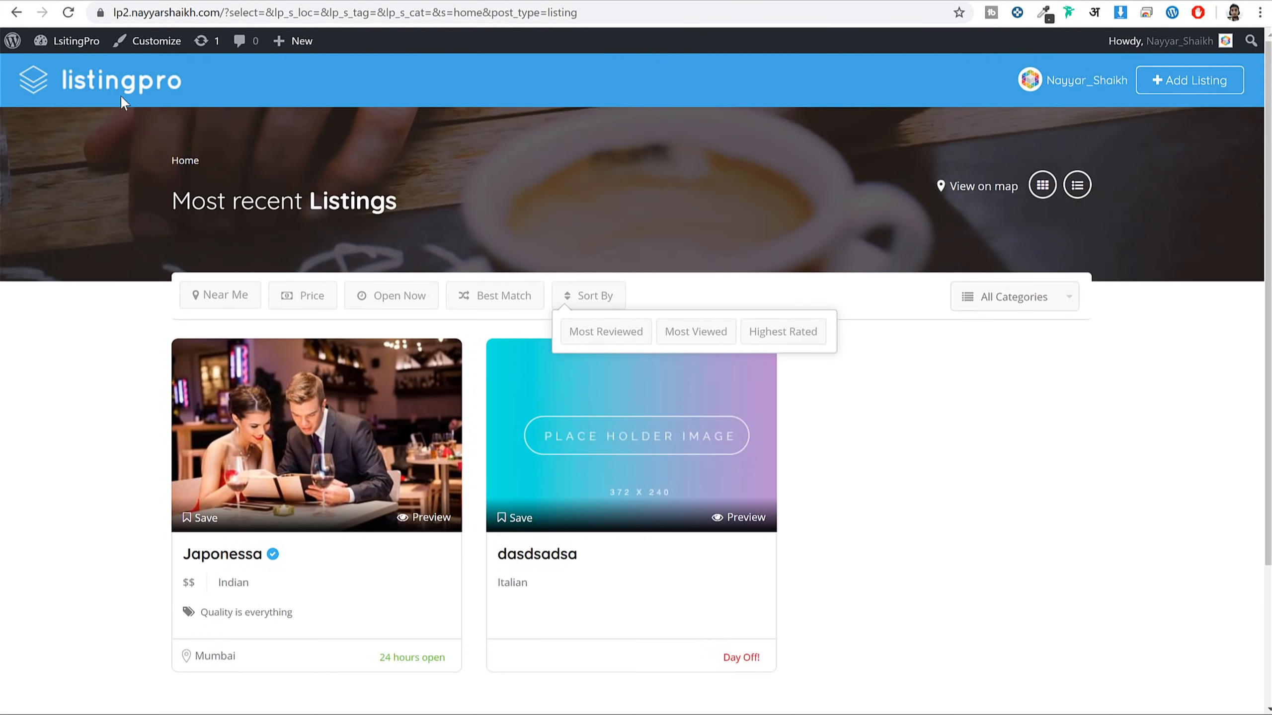
View the home page and check the Indian and Italian links under the search bar
left_click(121, 95)
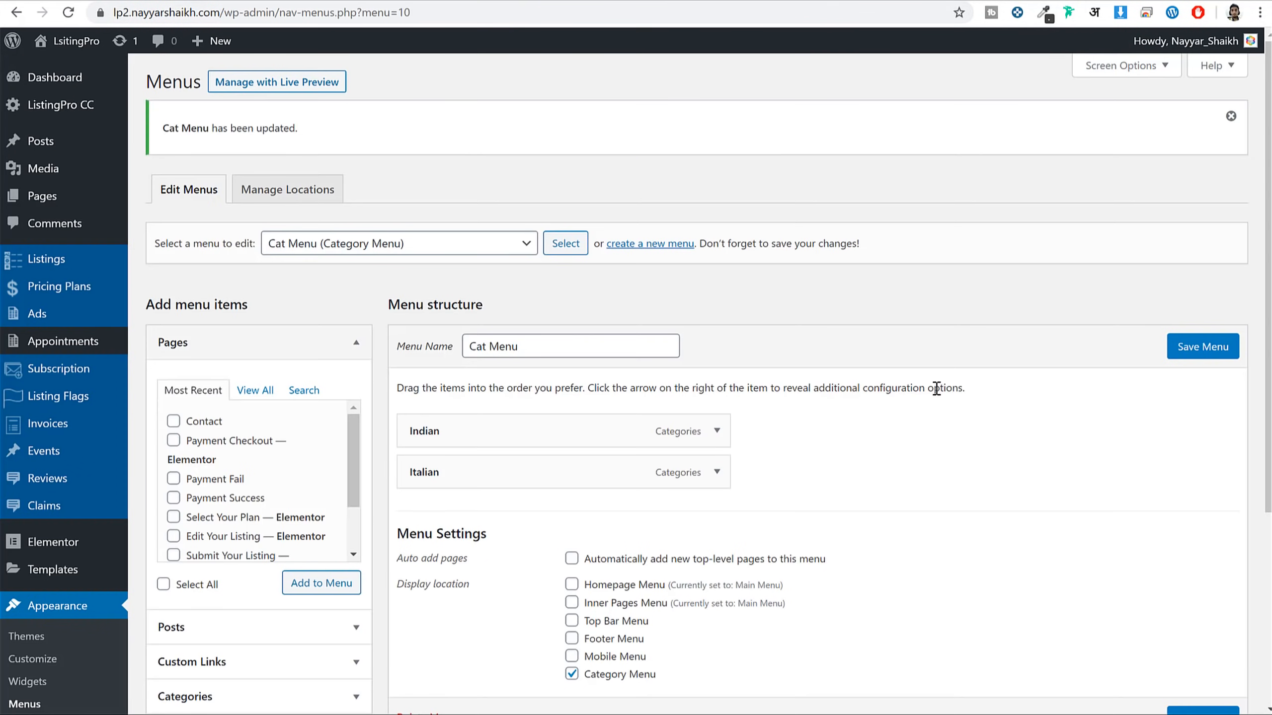
scroll(936, 389, "down", 5)
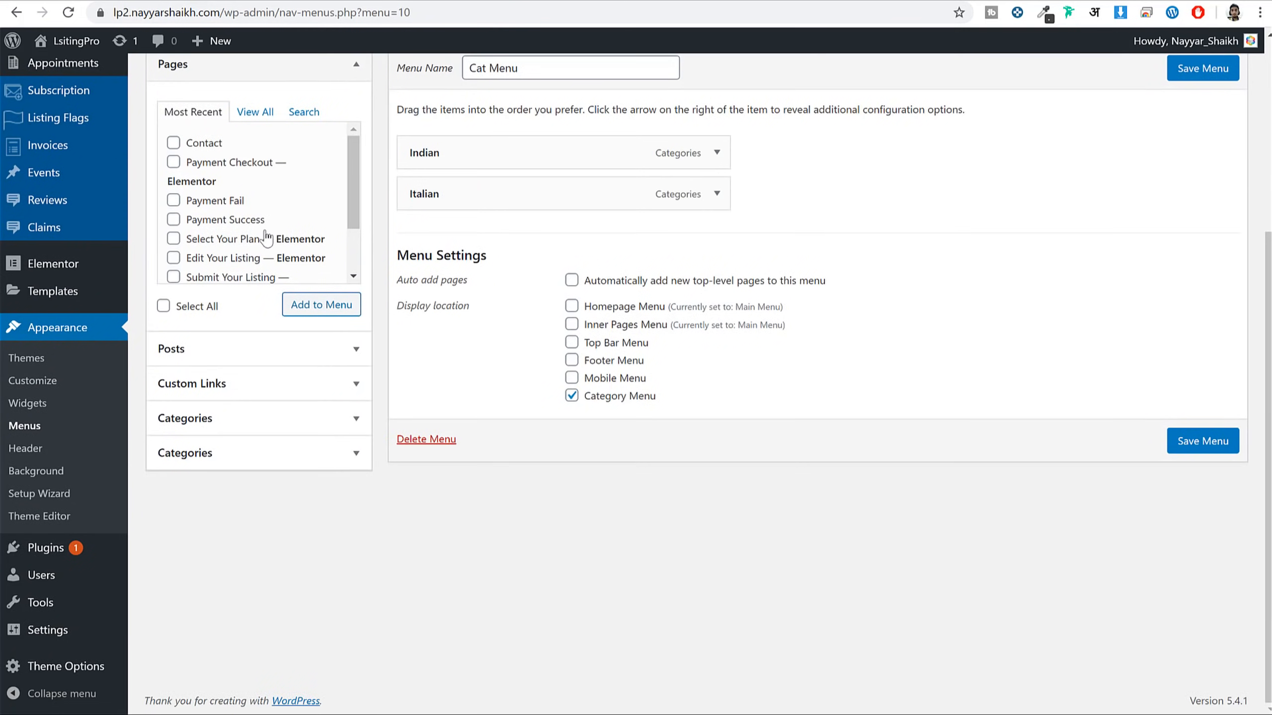
Open the ListingPro Theme Options and look at the Primary Color picker
left_click(78, 671)
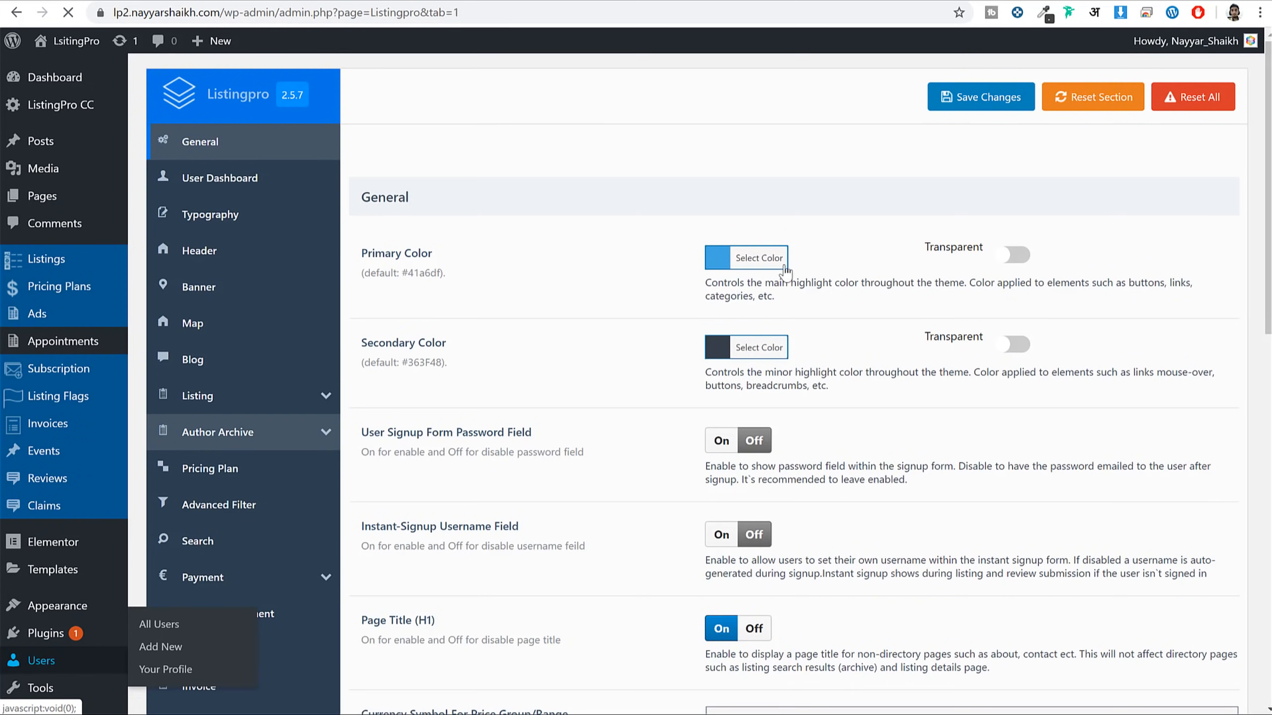
left_click(758, 257)
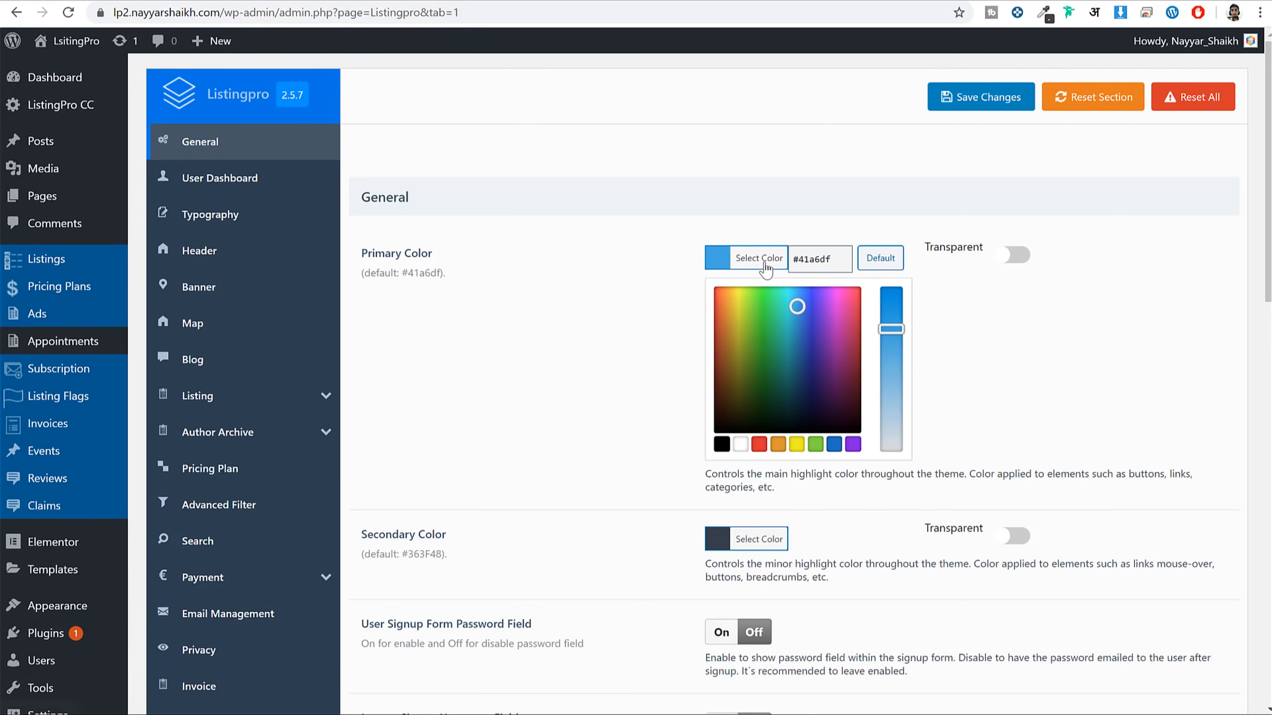
left_click(759, 257)
Copy the coral heading colour #FF5A5F from the front page with ColorZilla
left_click(318, 2)
scroll(934, 497, "down", 3)
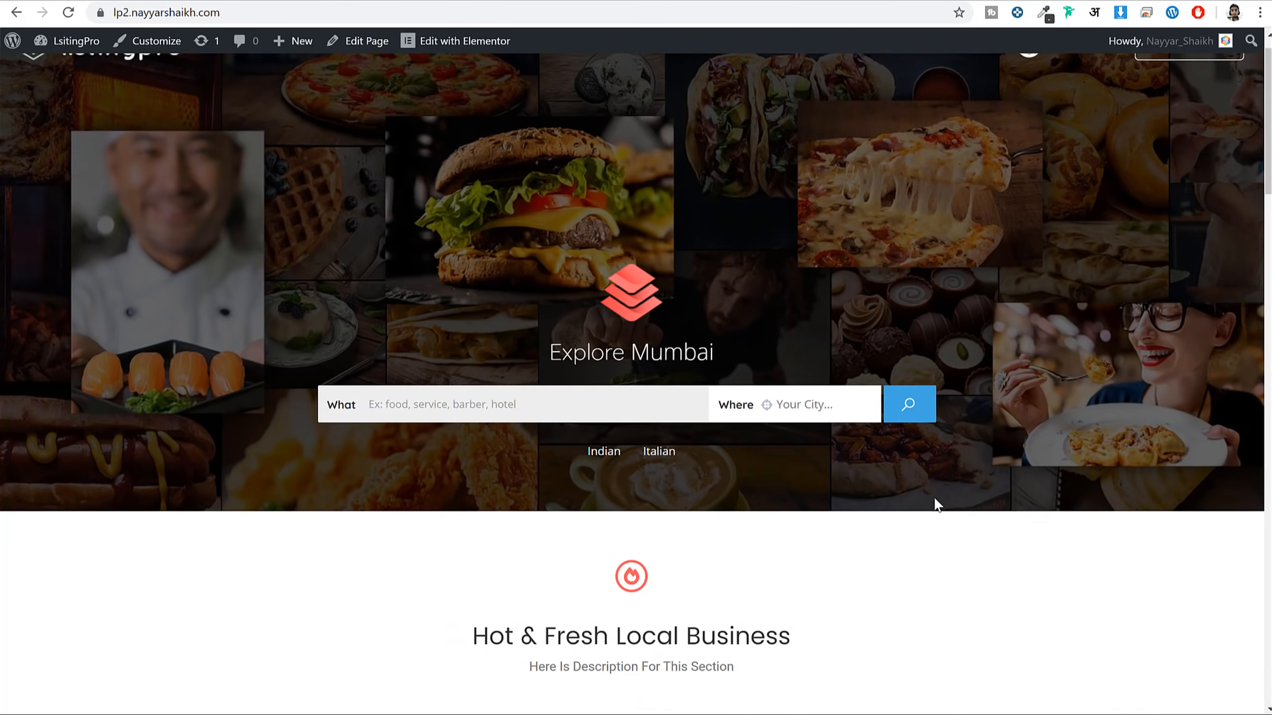
scroll(928, 306, "down", 15)
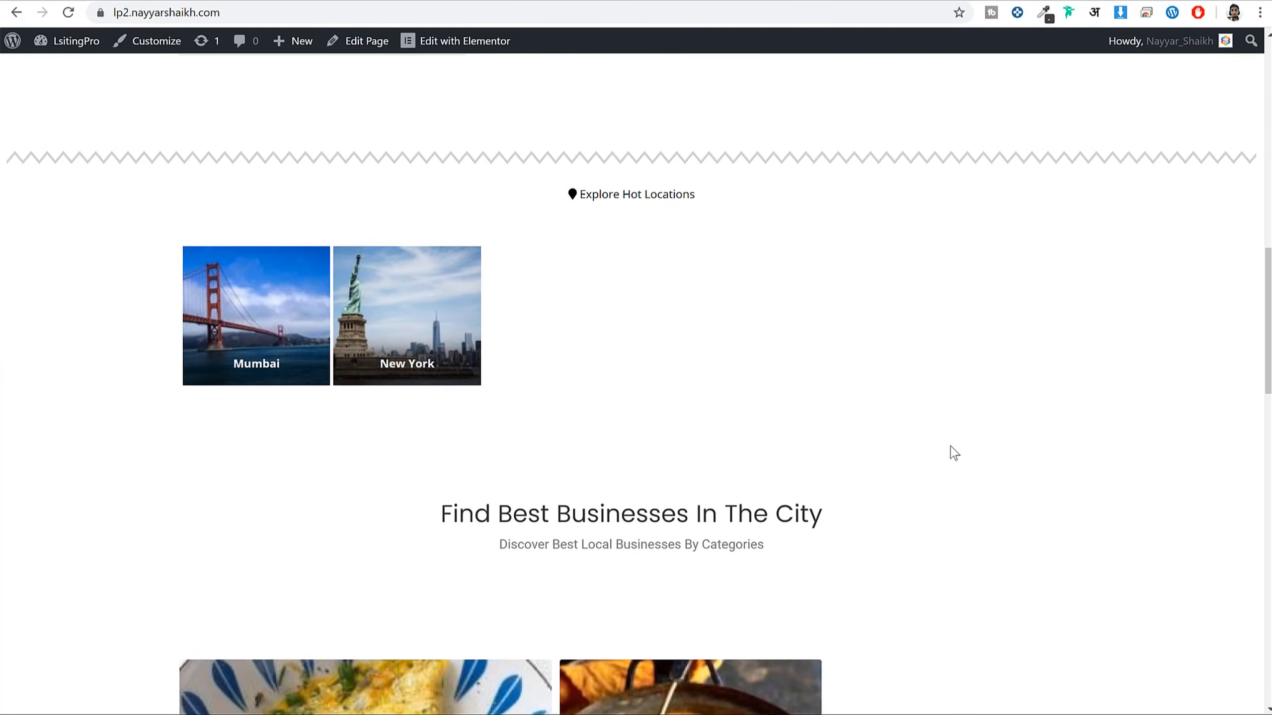
scroll(951, 451, "up", 18)
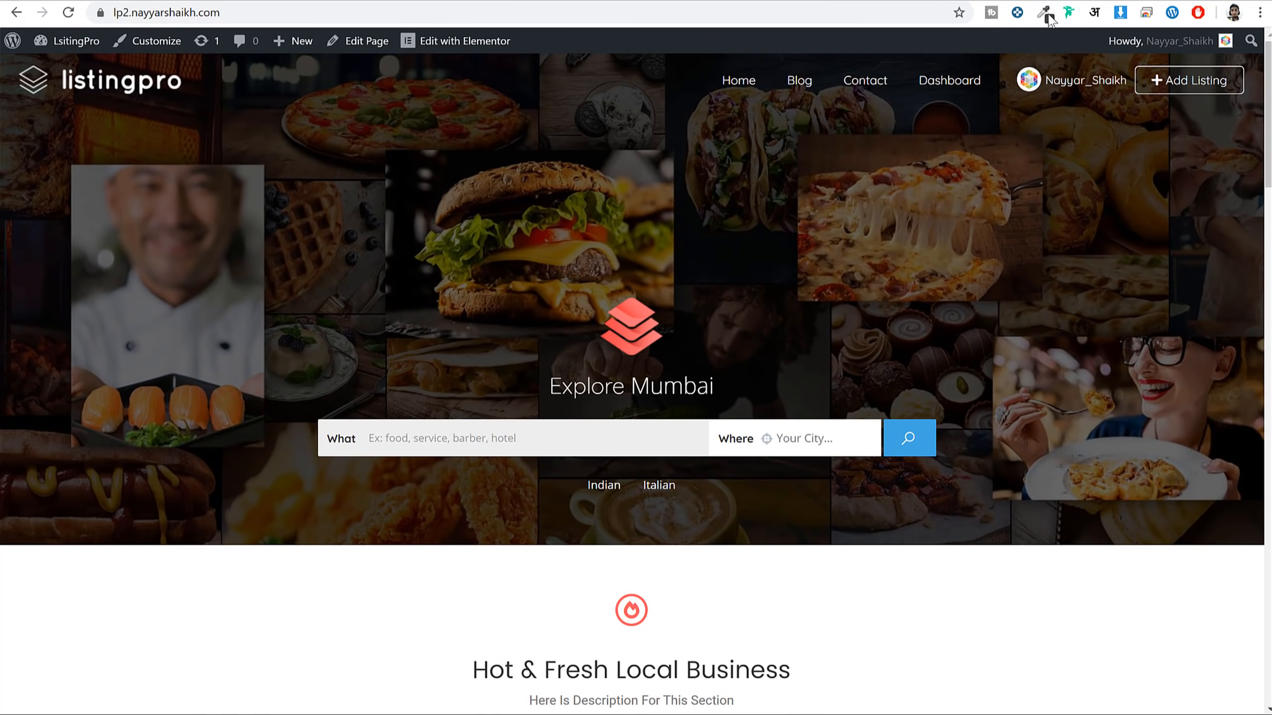
left_click(1046, 15)
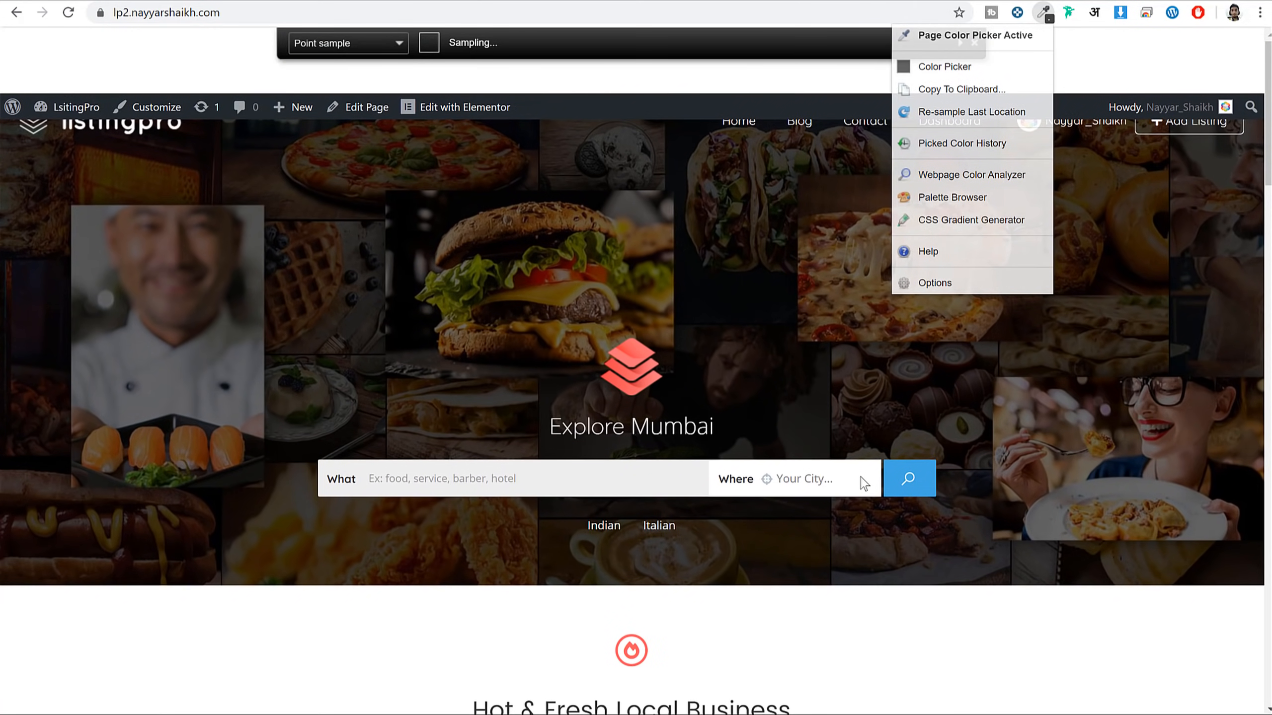
scroll(974, 497, "down", 15)
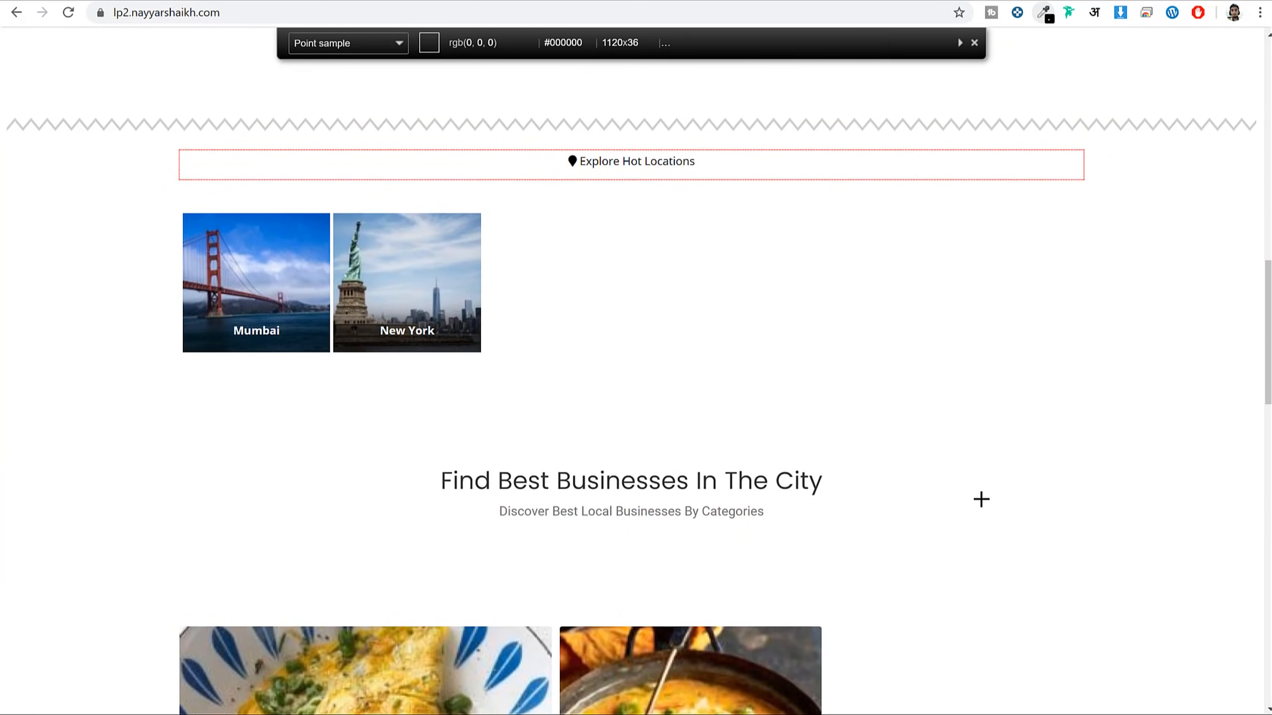
scroll(982, 500, "down", 15)
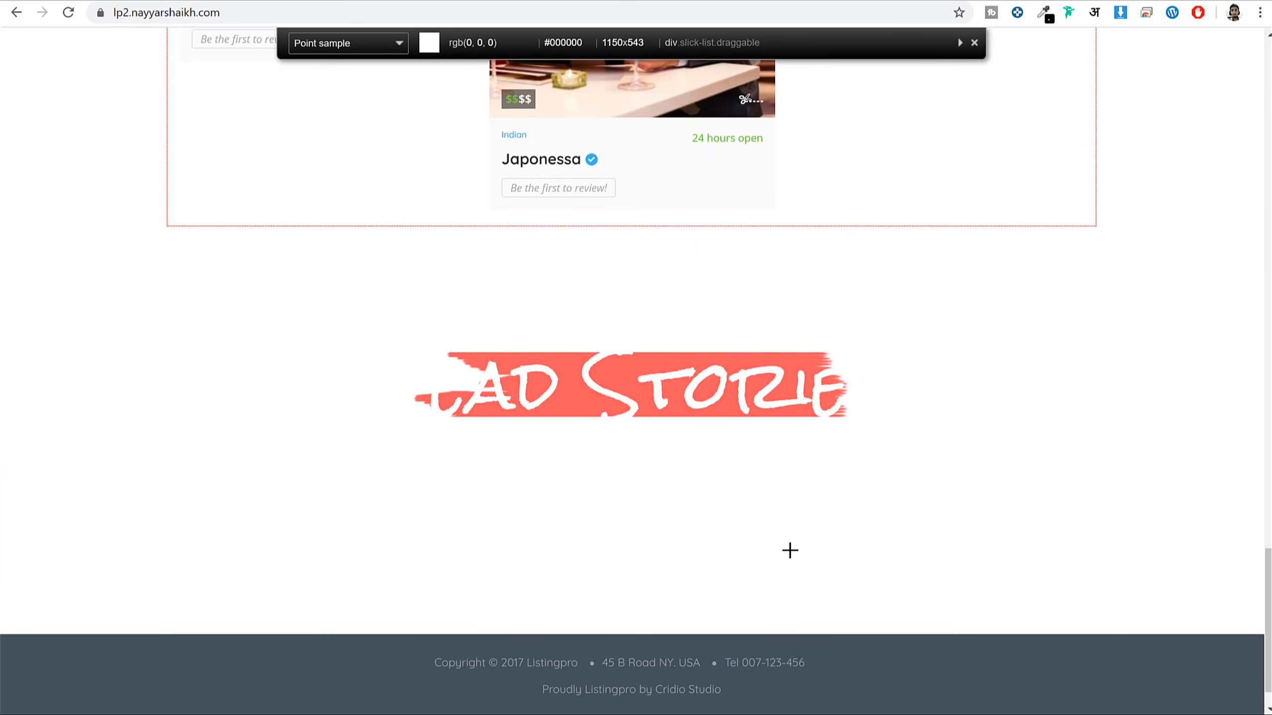
scroll(790, 551, "down", 1)
left_click(585, 357)
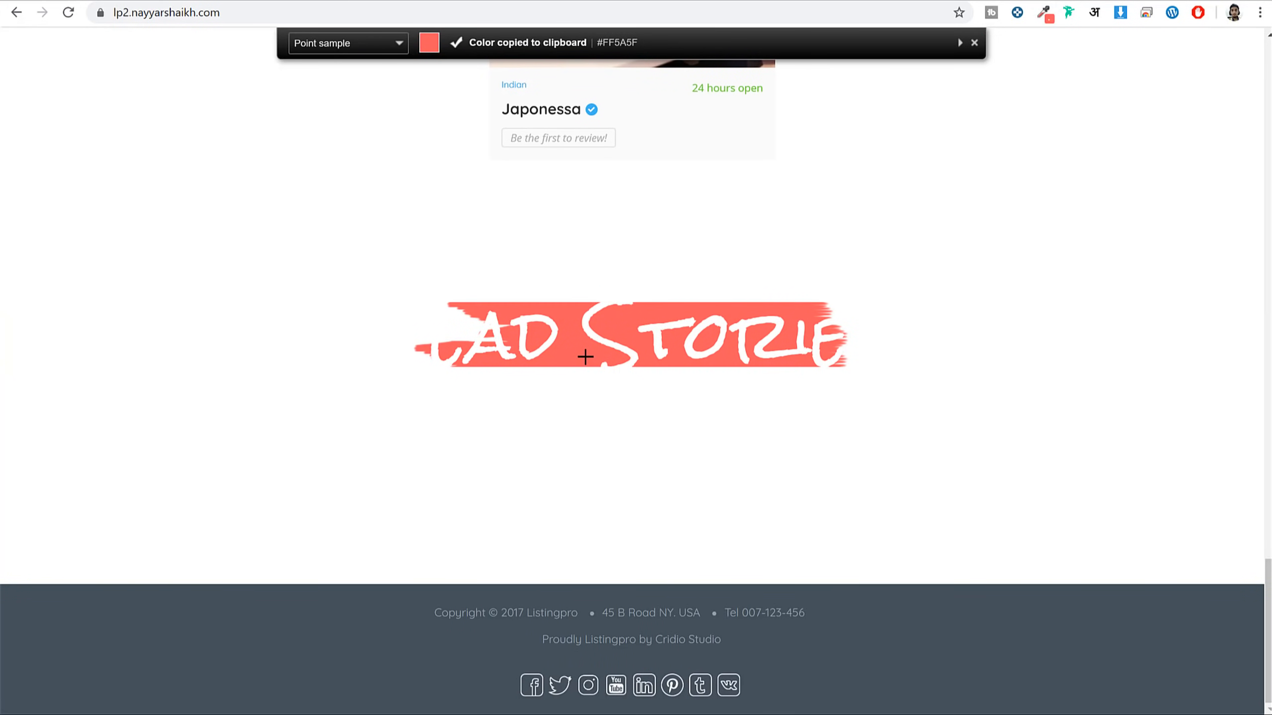
left_click(223, 2)
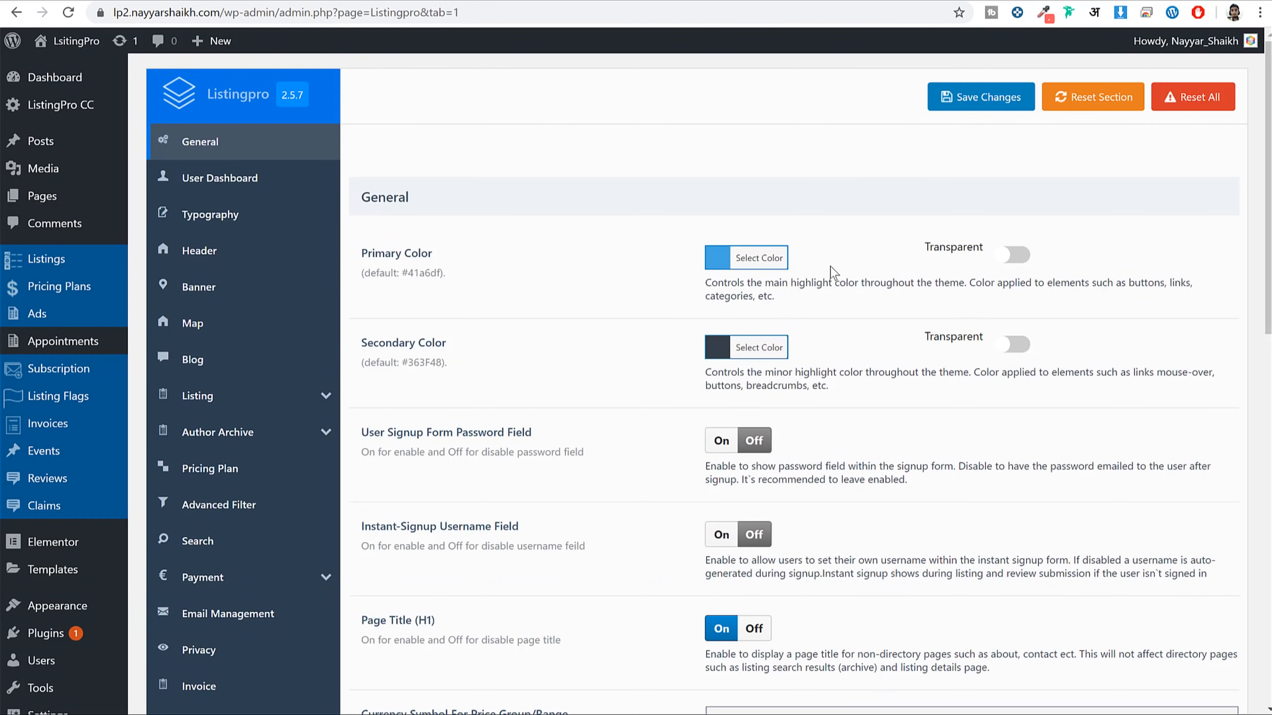
Set the Primary Color to #ff5a5f, save, and reload the front page
left_click(745, 258)
triple_click(845, 261)
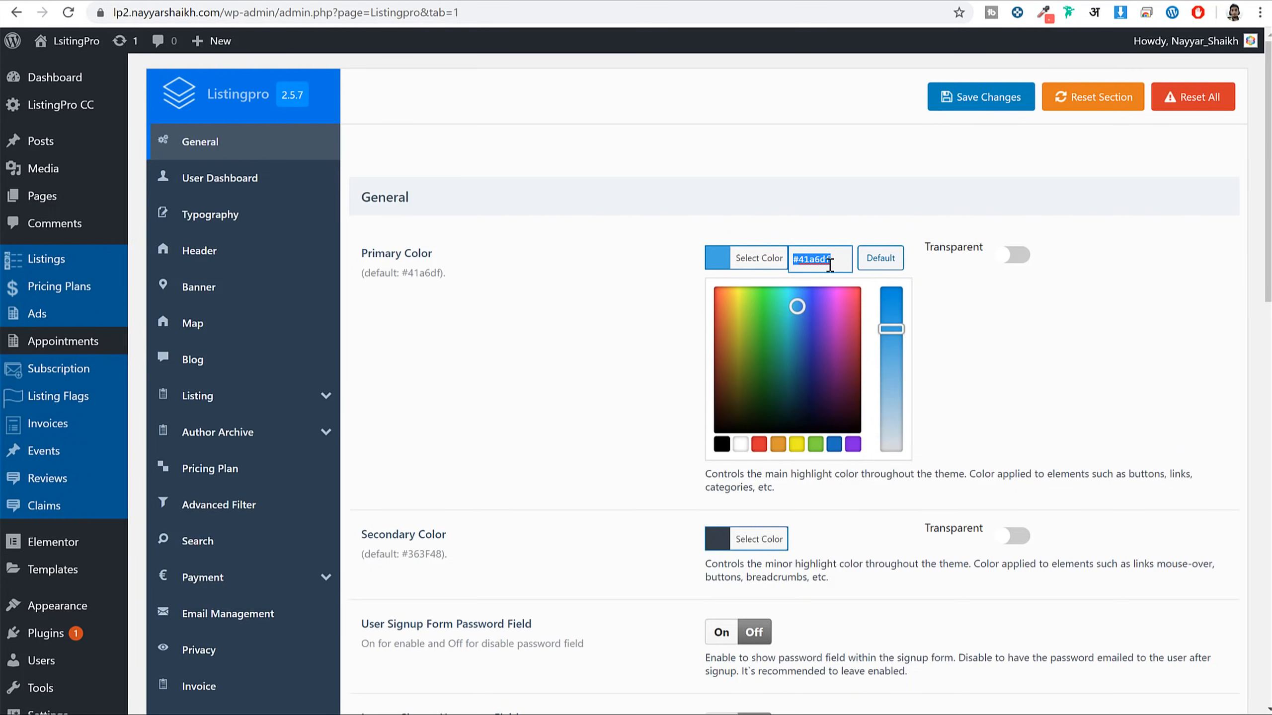
key("ctrl+v")
left_click(976, 97)
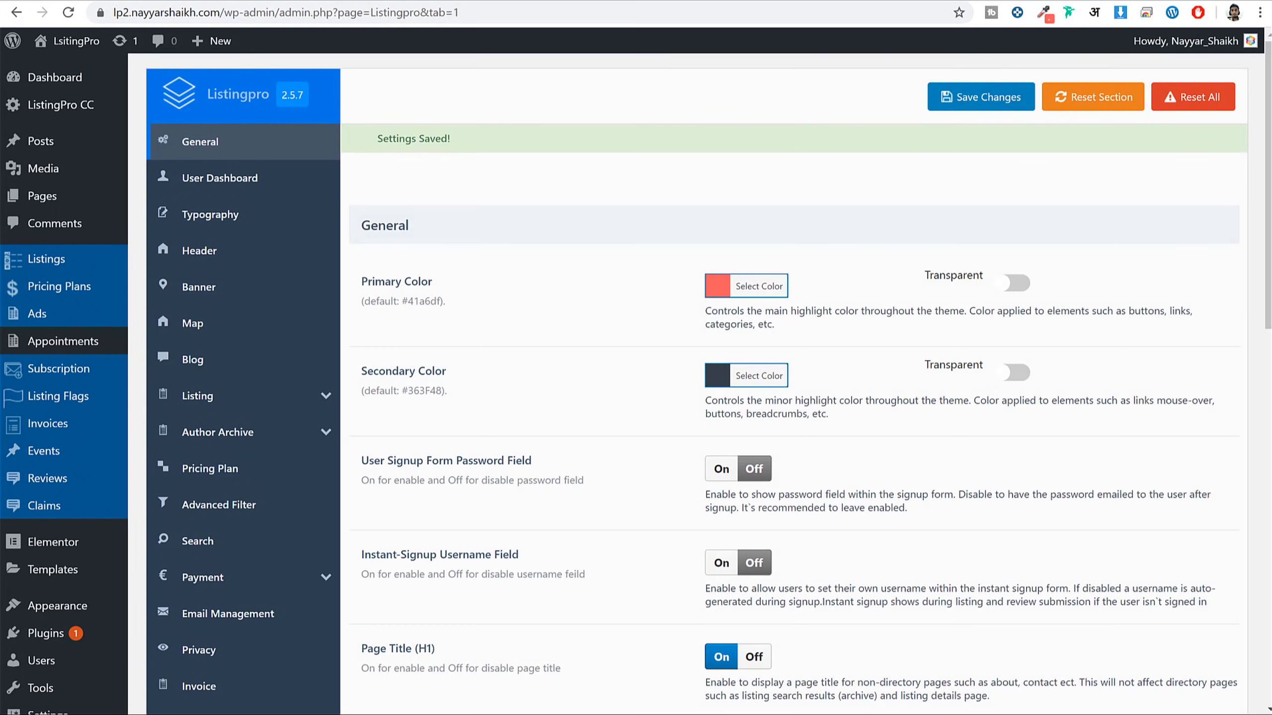
left_click(319, 1)
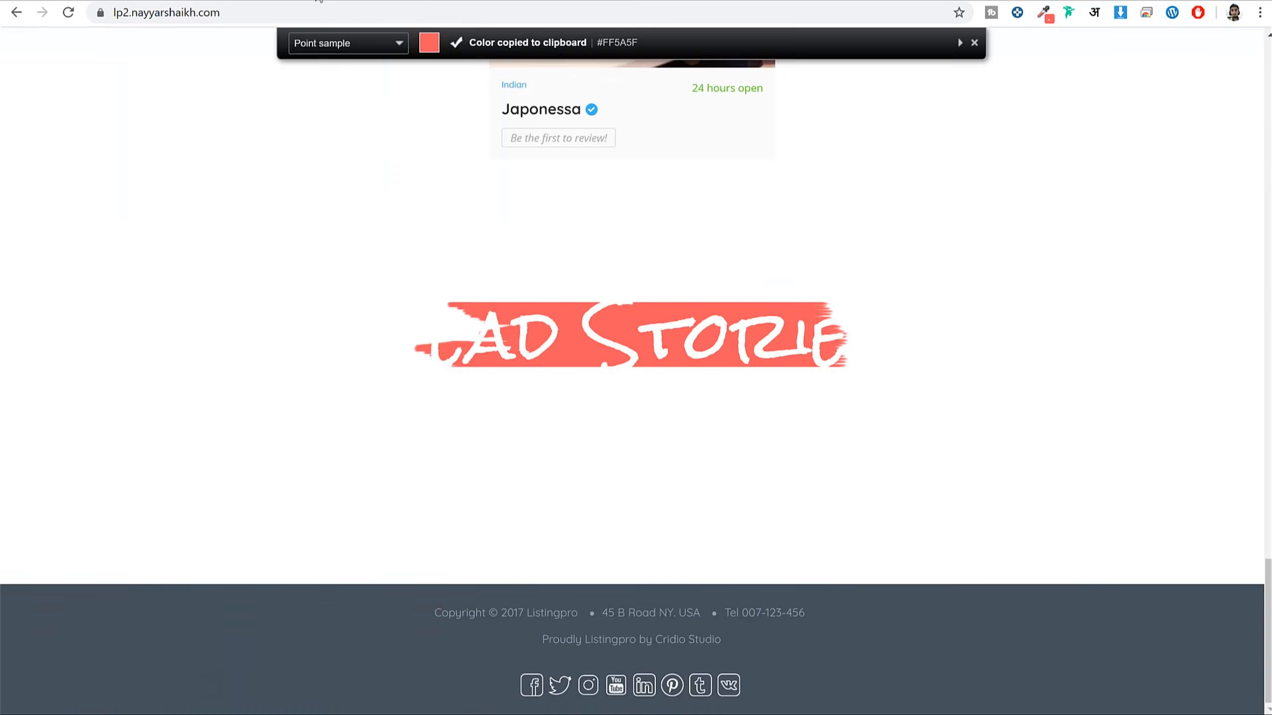
left_click(68, 12)
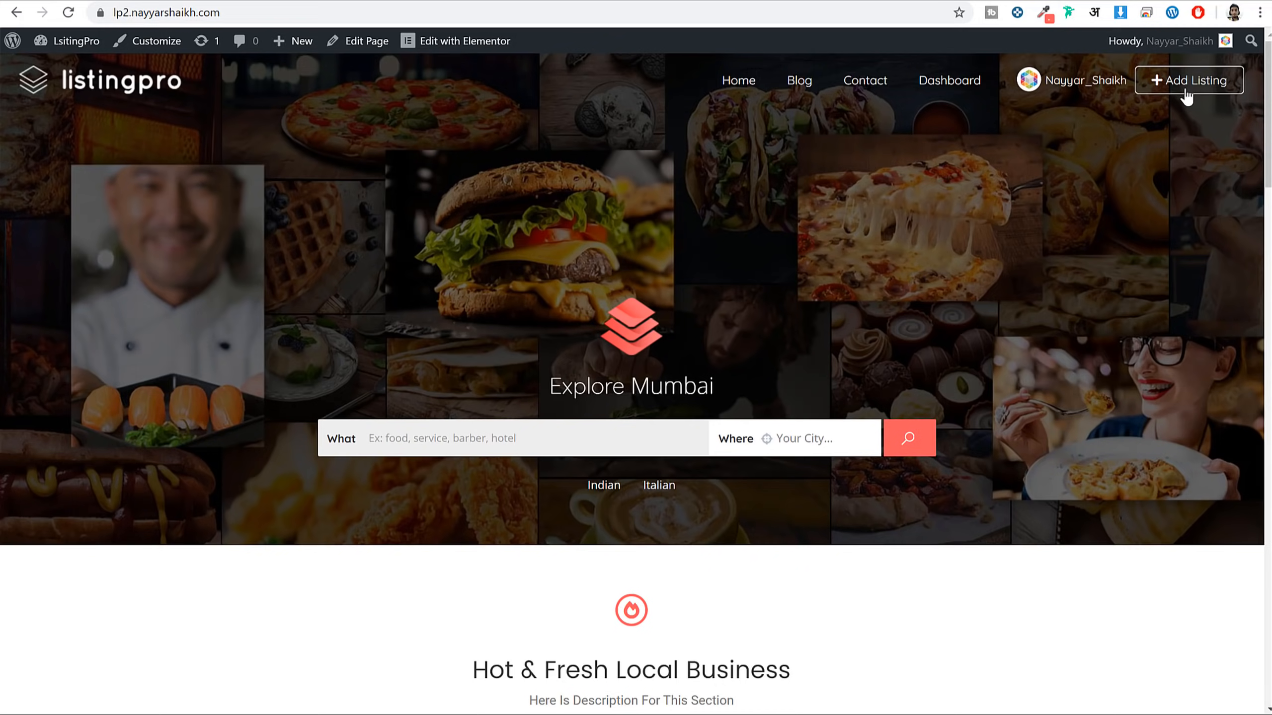
Scroll the front page to review the coral accents on search, category tags and listing cards
scroll(1081, 349, "down", 15)
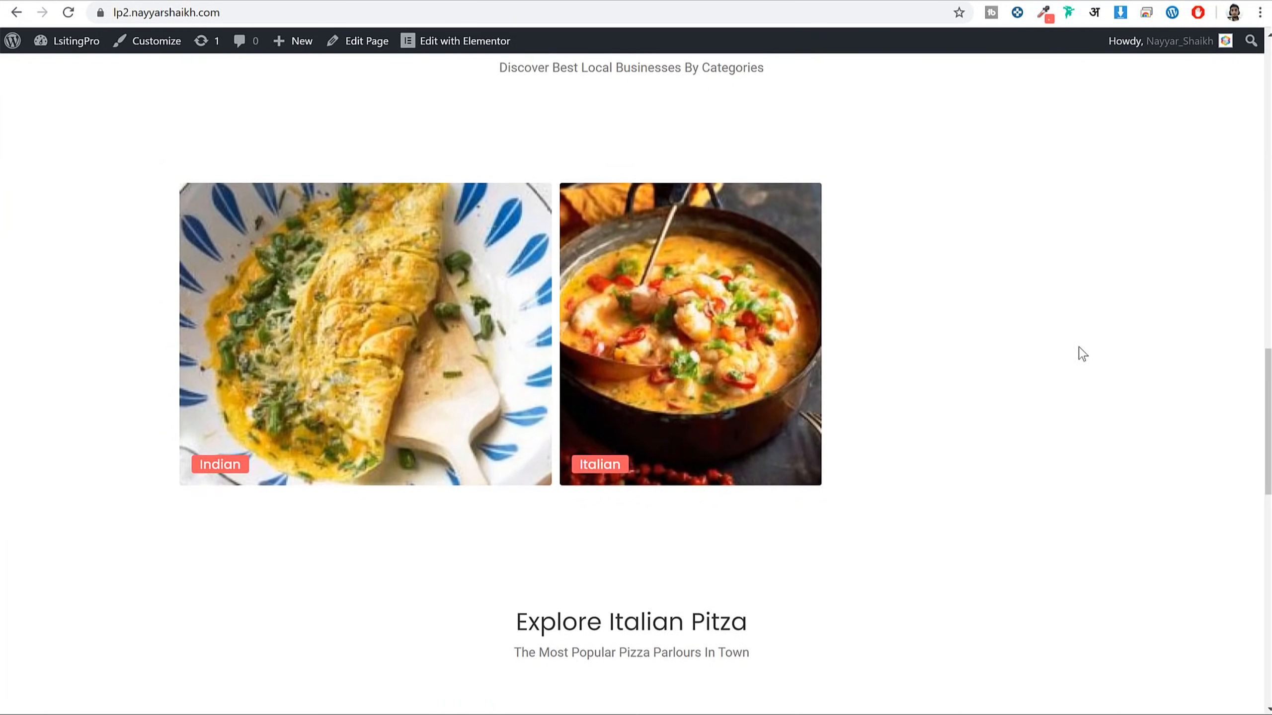
scroll(1076, 358, "down", 10)
scroll(1069, 426, "up", 10)
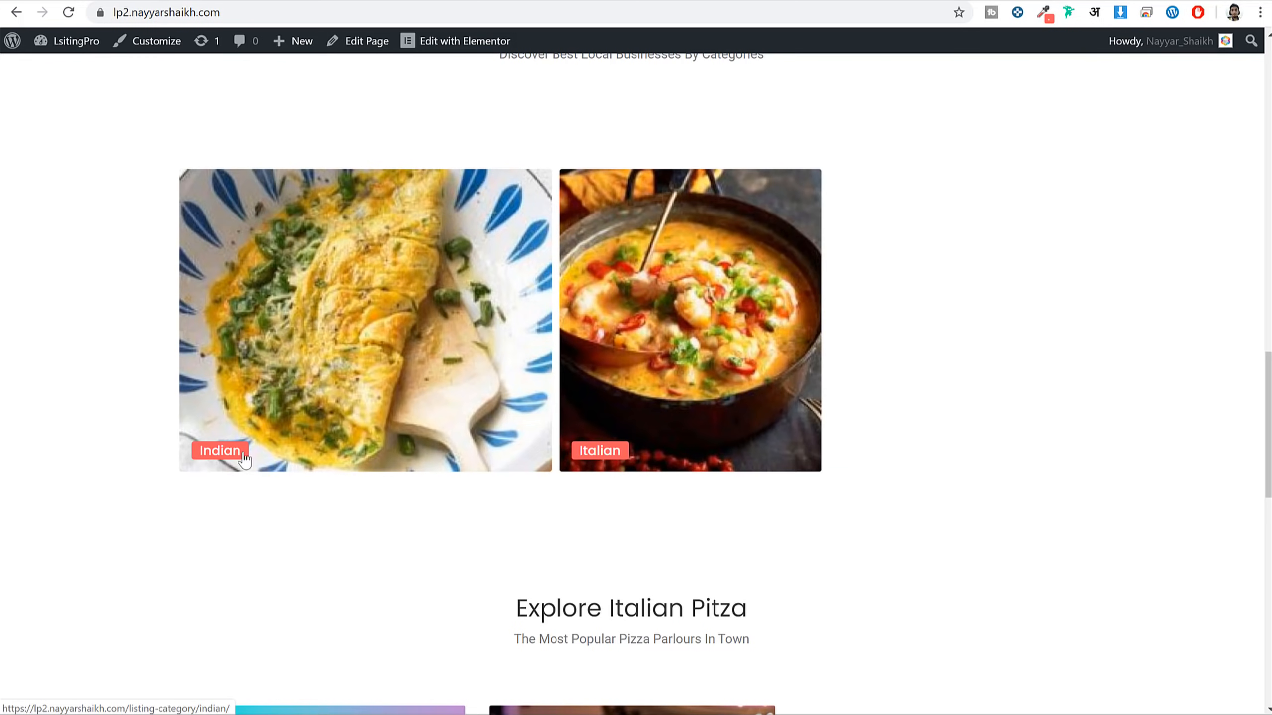
scroll(647, 392, "up", 10)
scroll(665, 373, "up", 5)
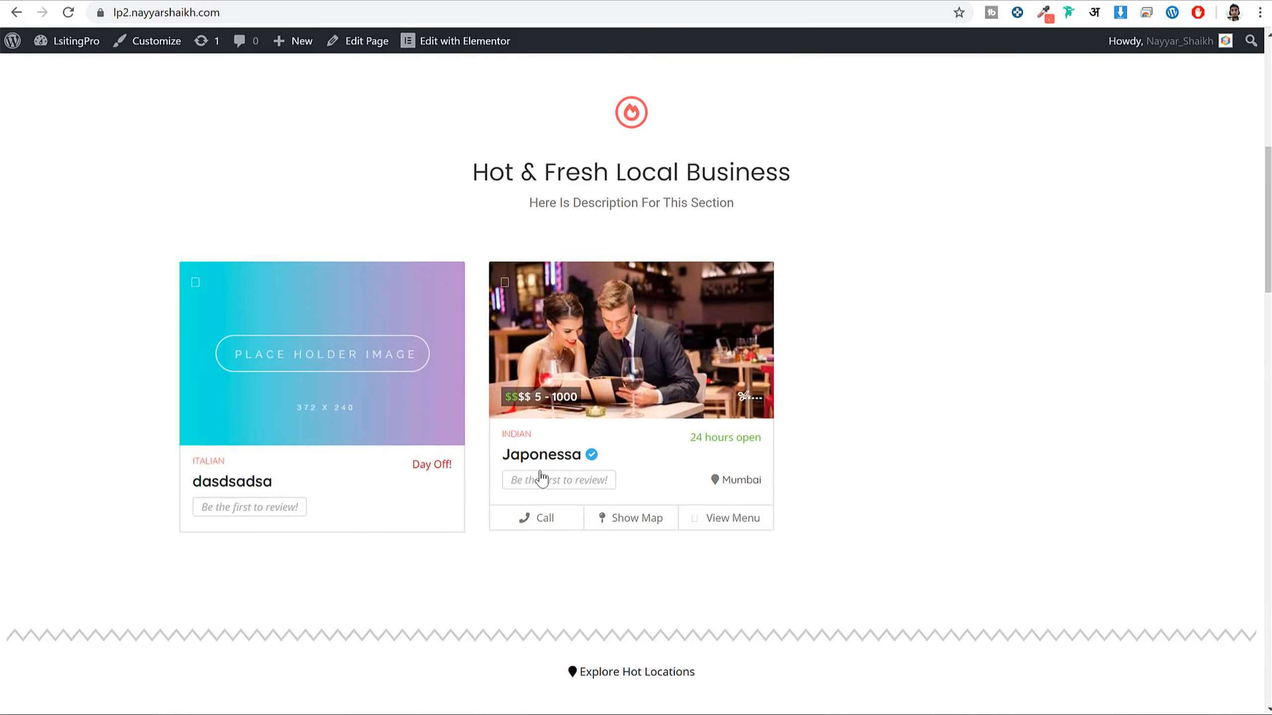
double_click(515, 434)
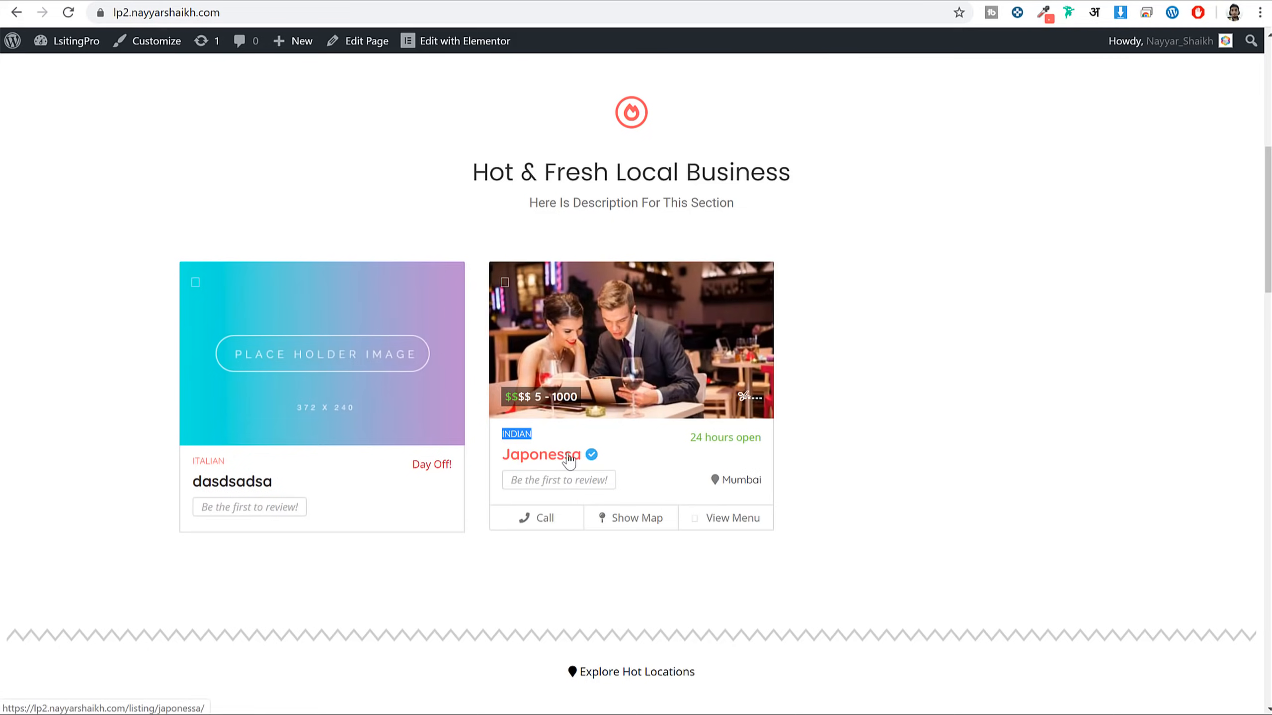
scroll(906, 548, "up", 8)
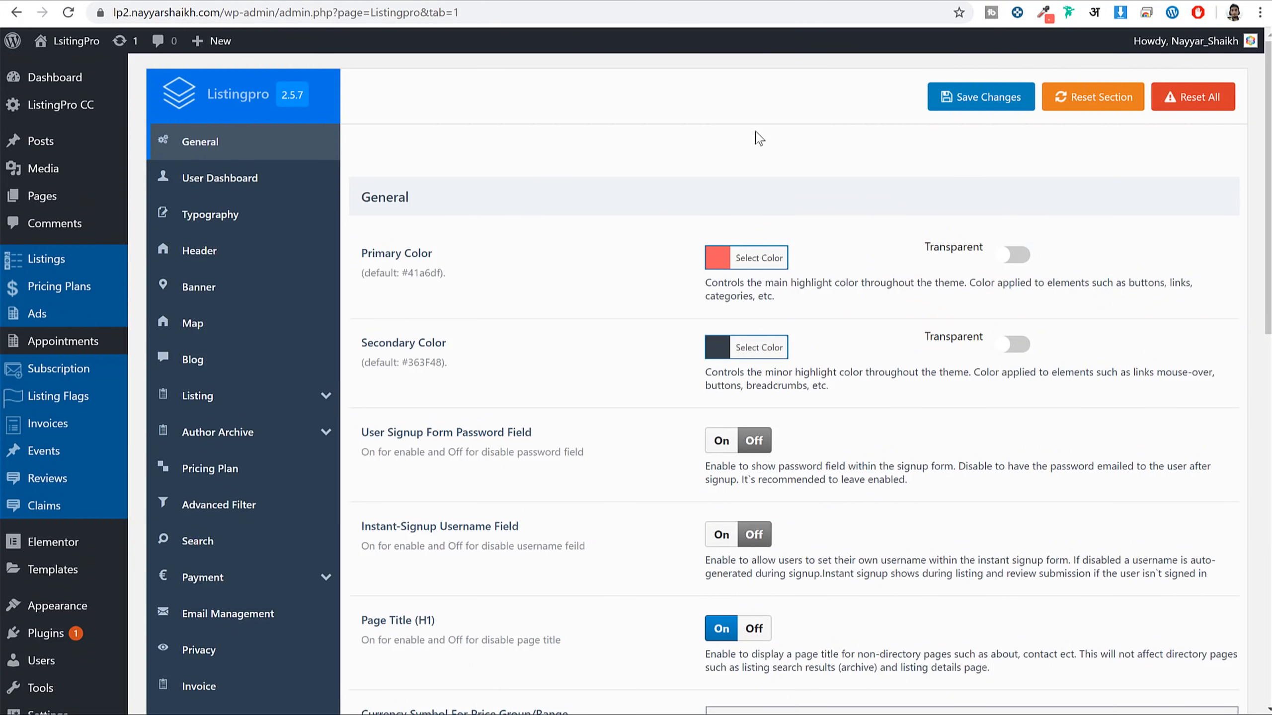
Browse the User Dashboard and Typography settings, then reach the Header section
scroll(901, 407, "down", 20)
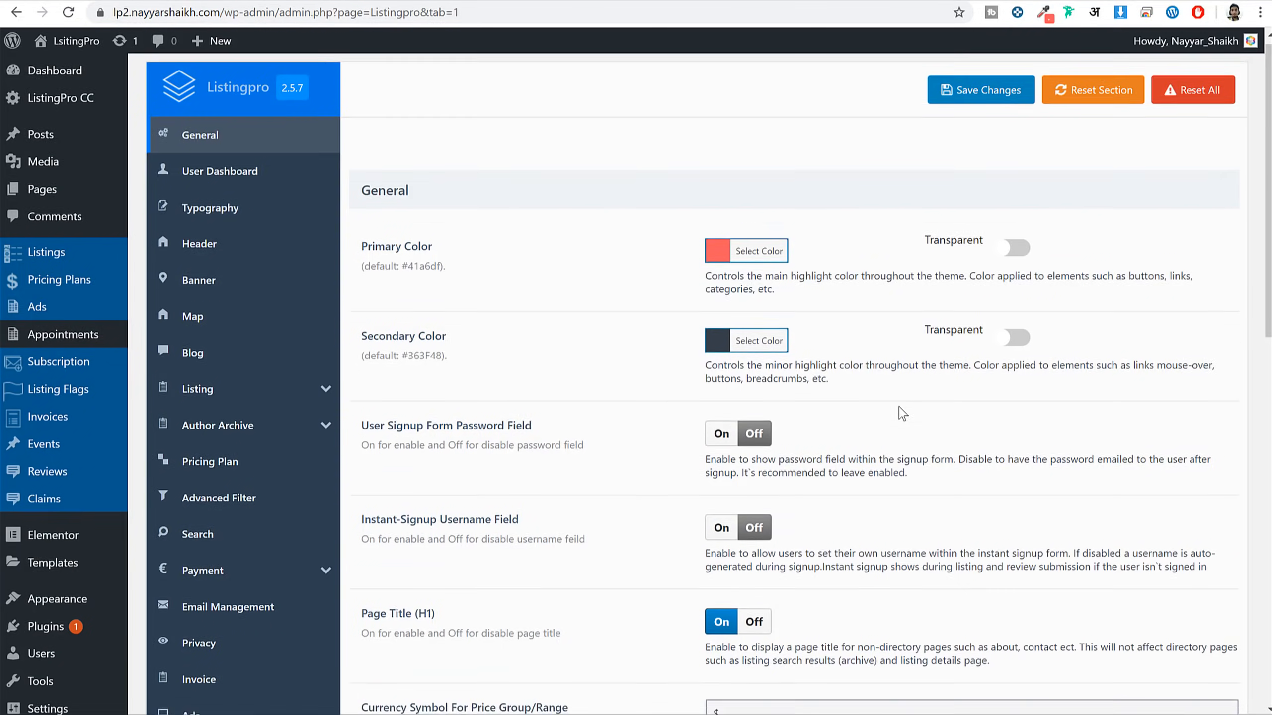
scroll(900, 407, "up", 20)
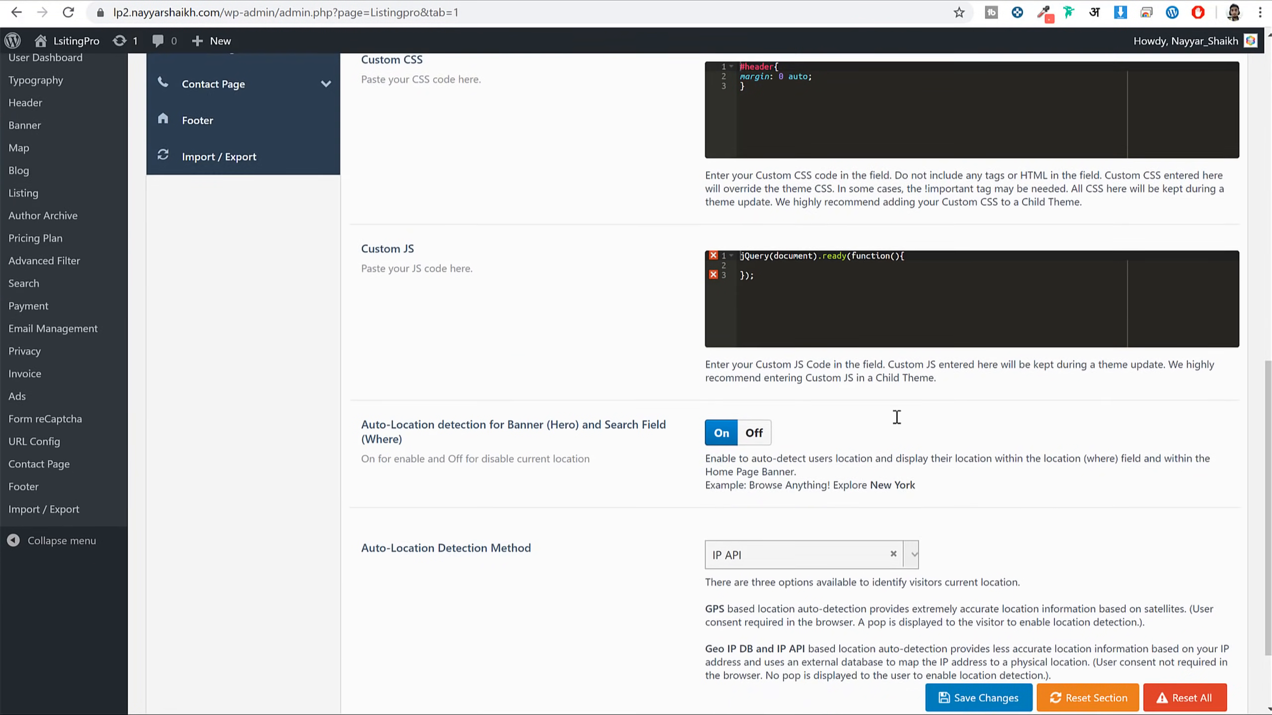
scroll(770, 310, "up", 2)
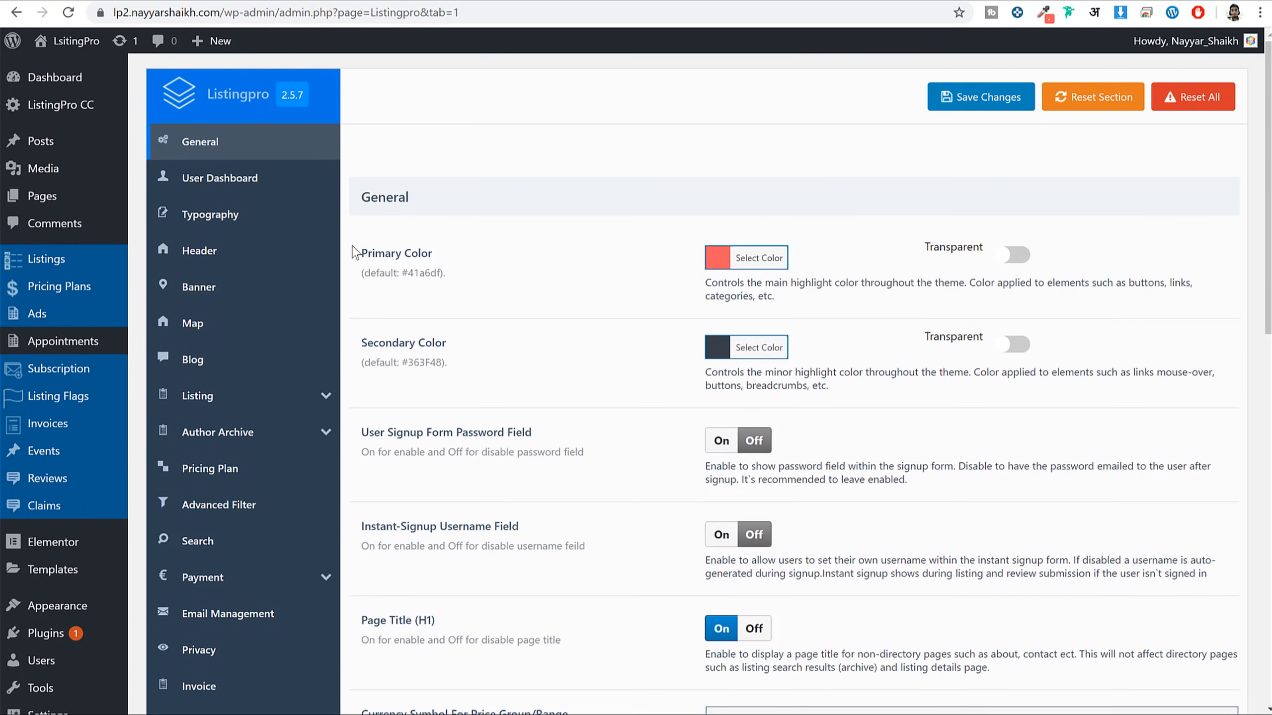
left_click(274, 186)
scroll(830, 432, "down", 12)
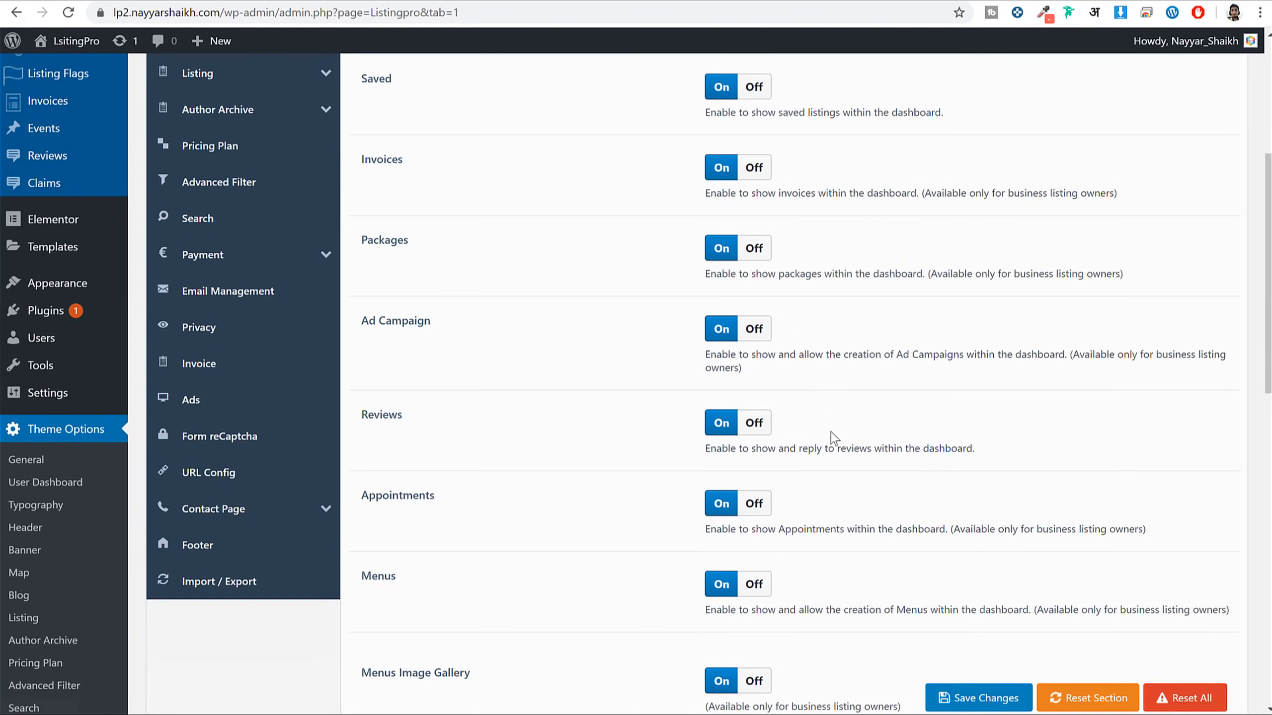
scroll(832, 440, "up", 12)
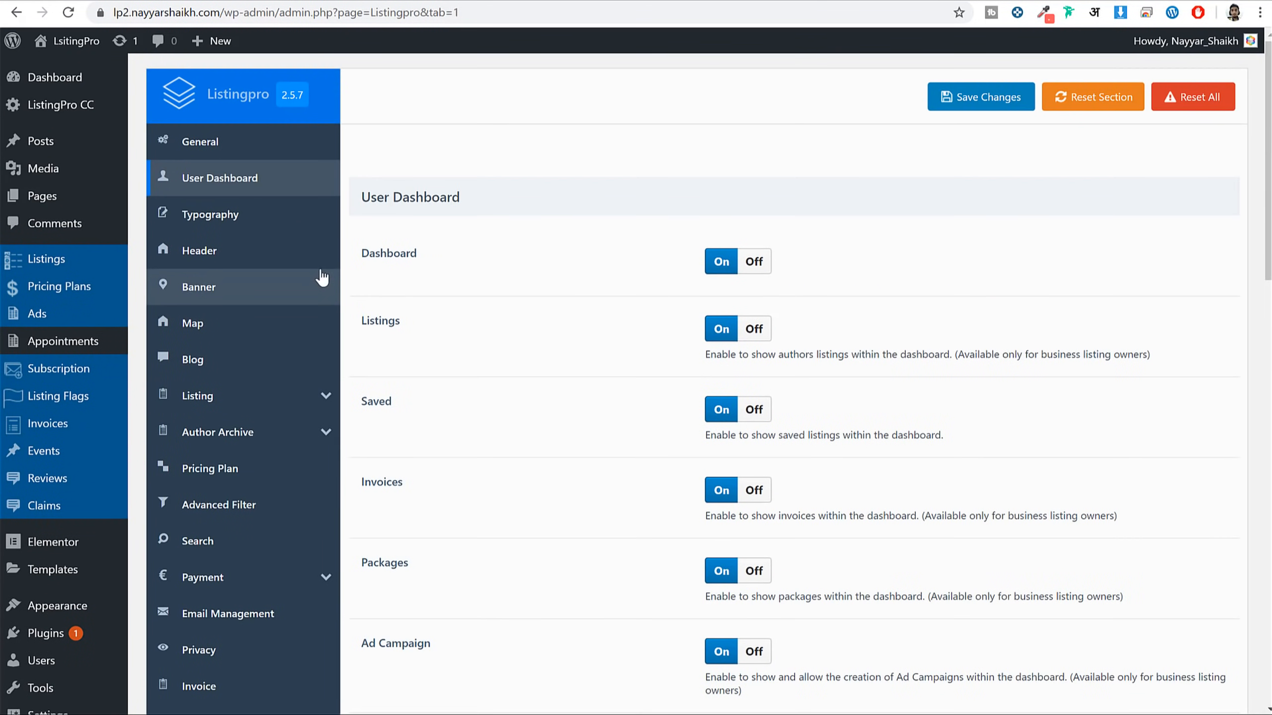
left_click(288, 220)
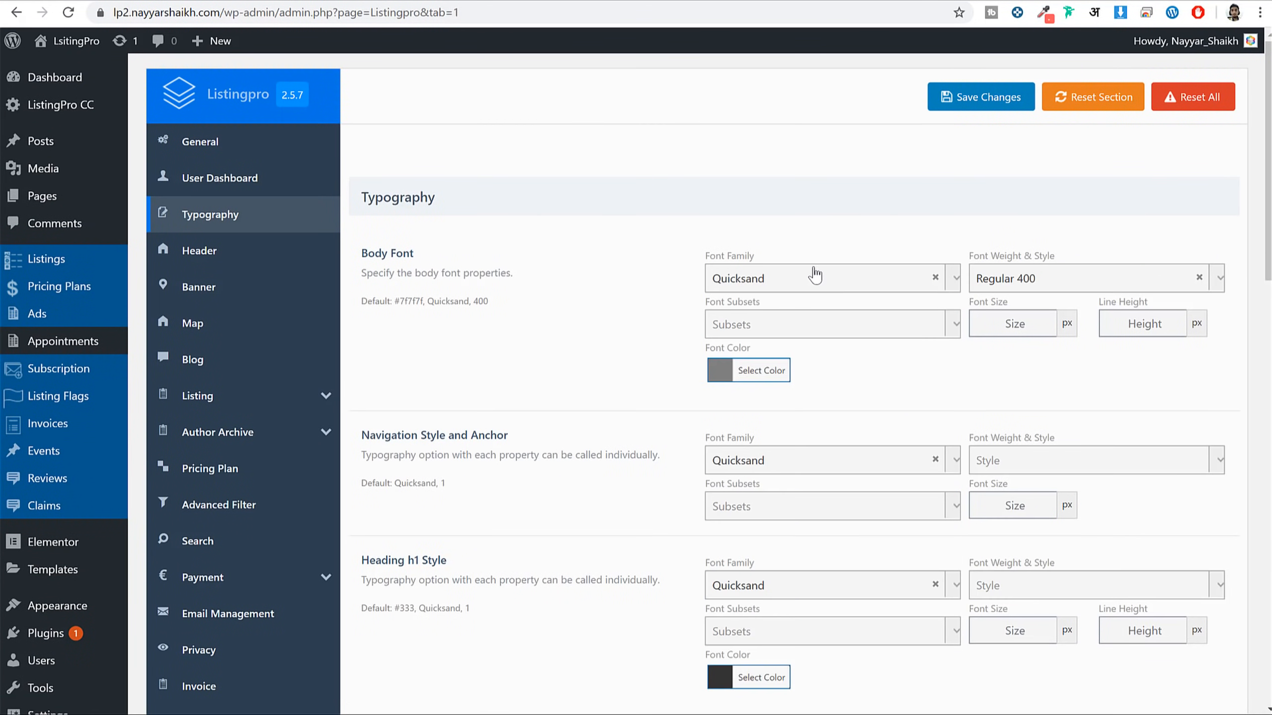
scroll(556, 443, "down", 10)
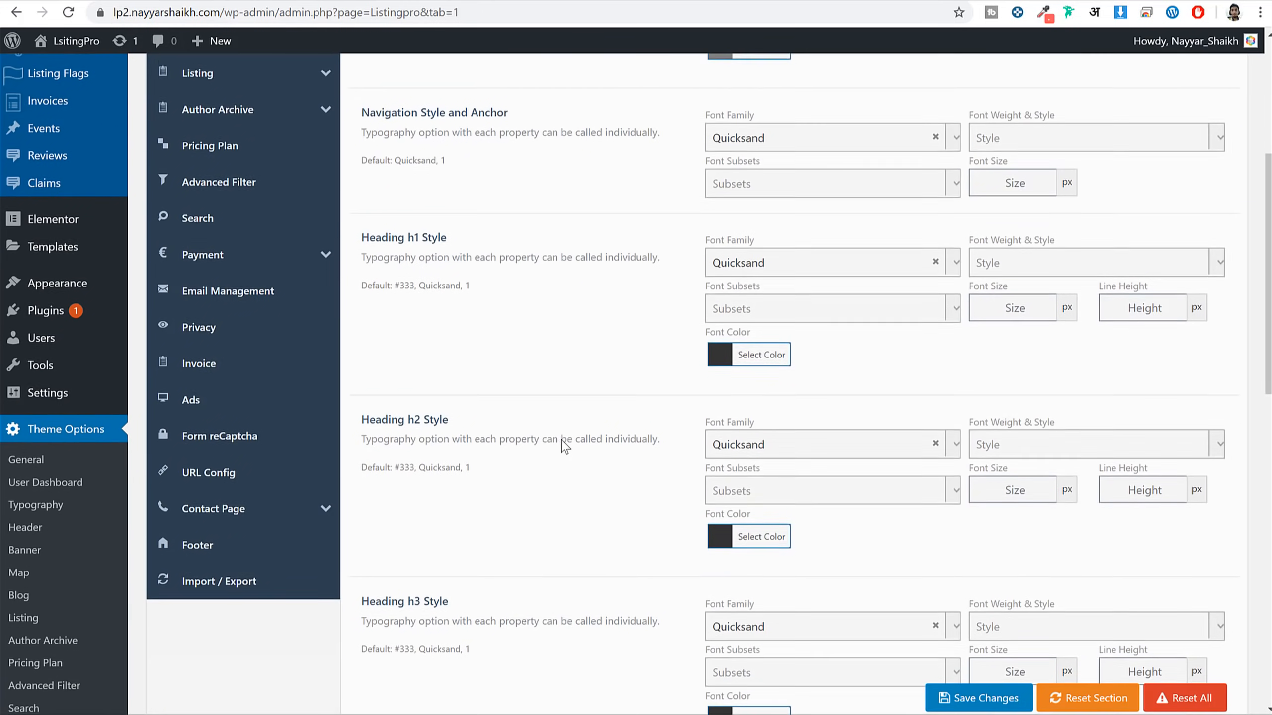
scroll(599, 503, "up", 10)
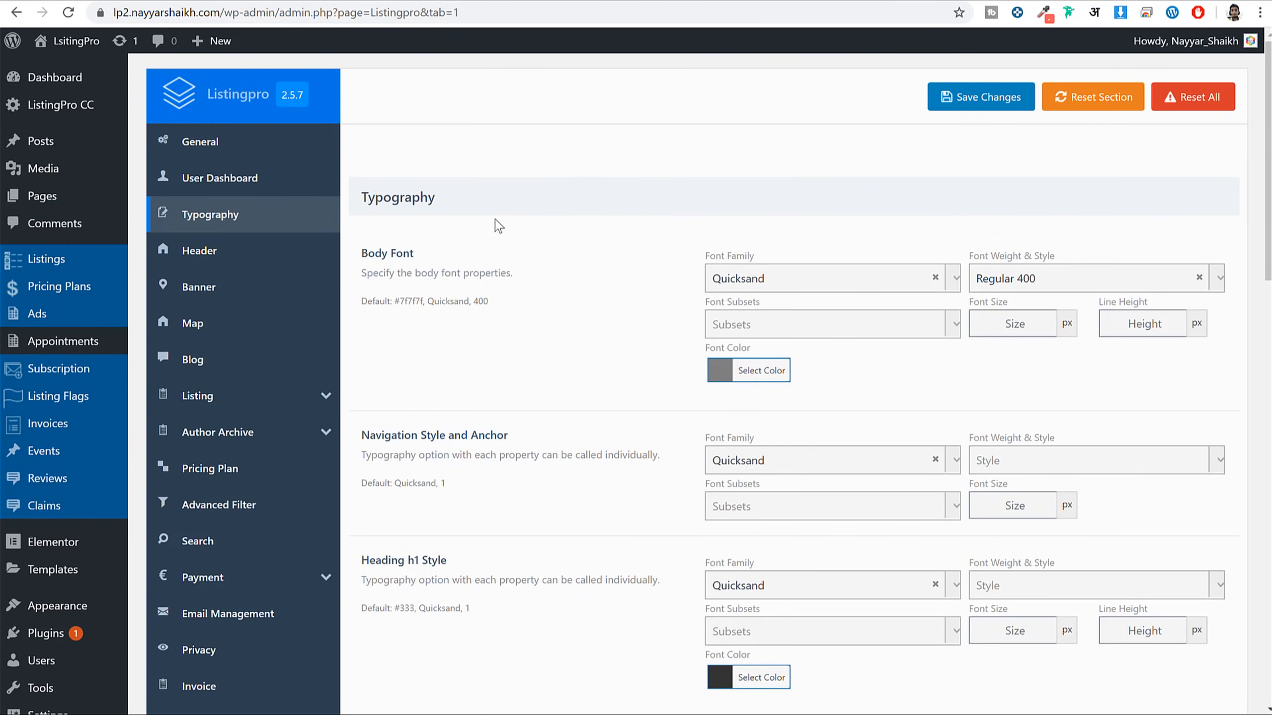
left_click(291, 248)
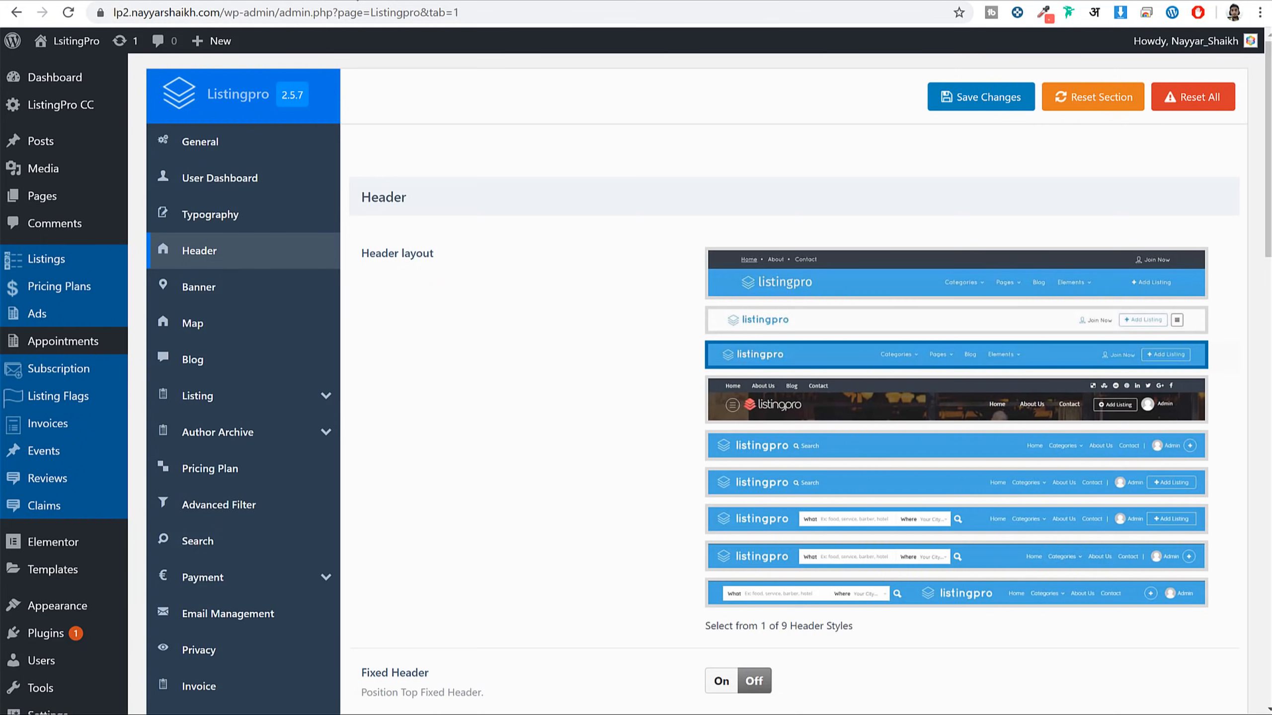
Choose the fourth, dark photo header layout, save, and view it on the live site
left_click(797, 414)
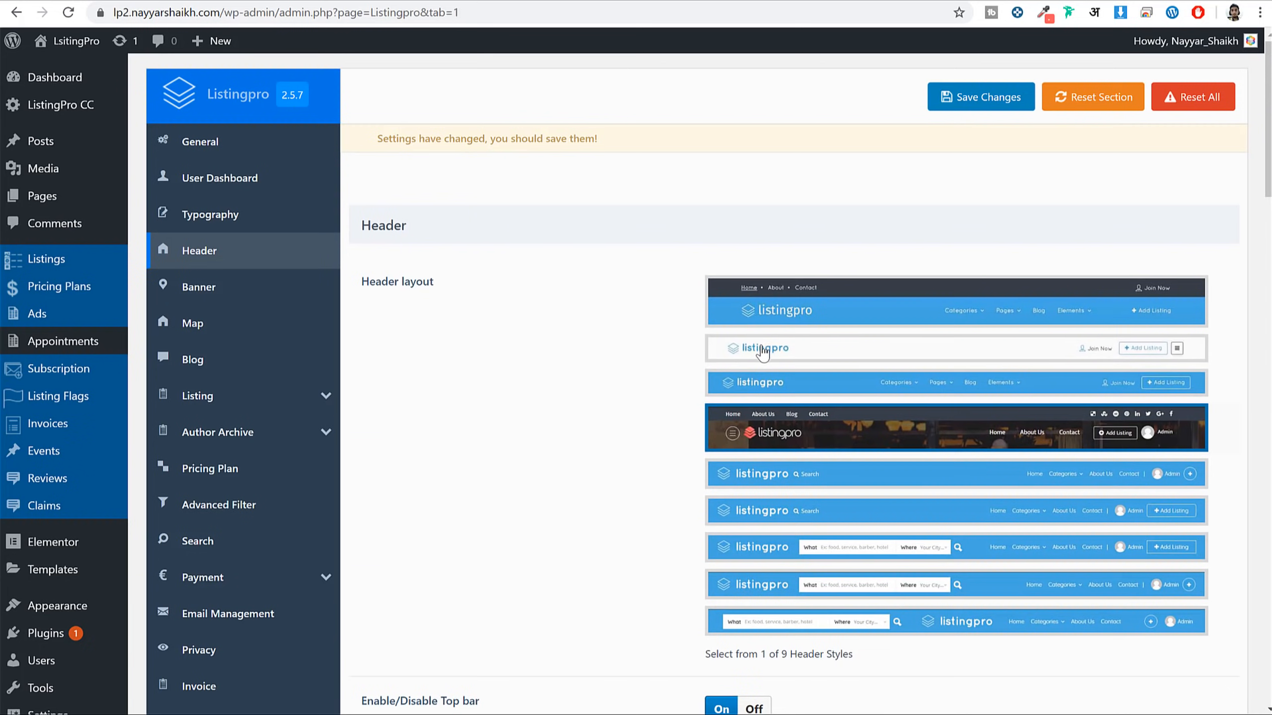
left_click(996, 98)
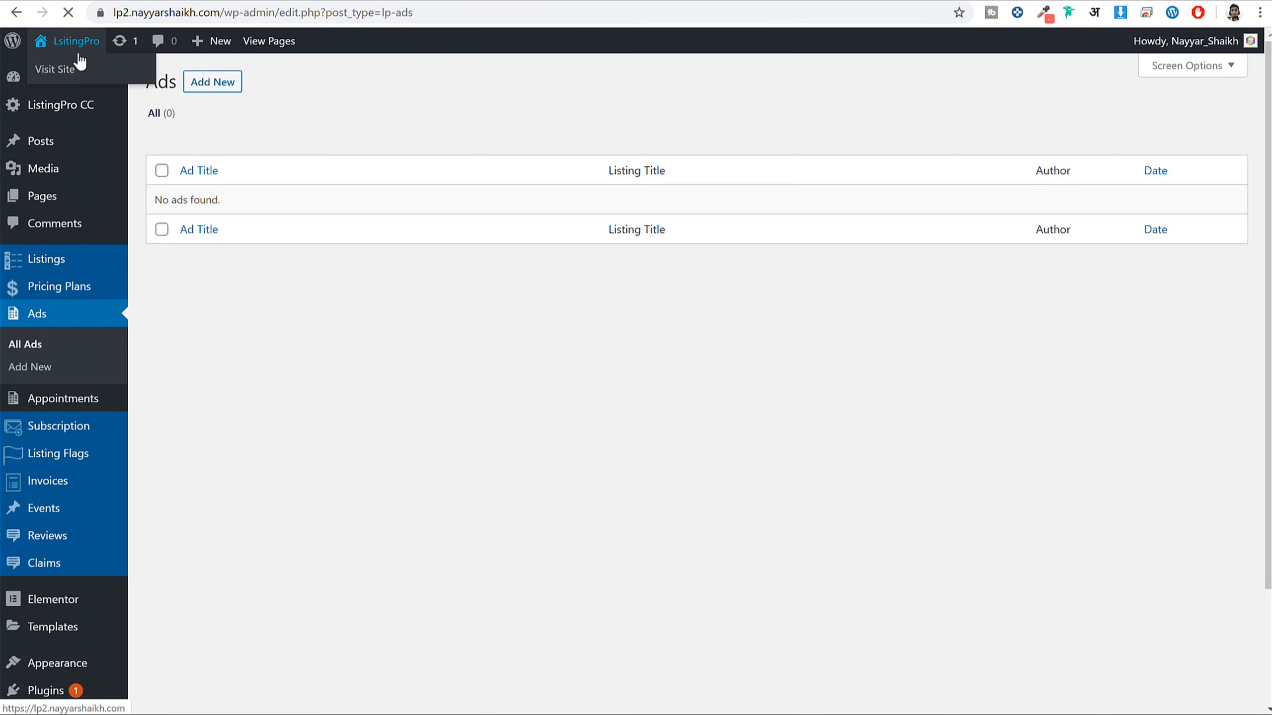
left_click(79, 56)
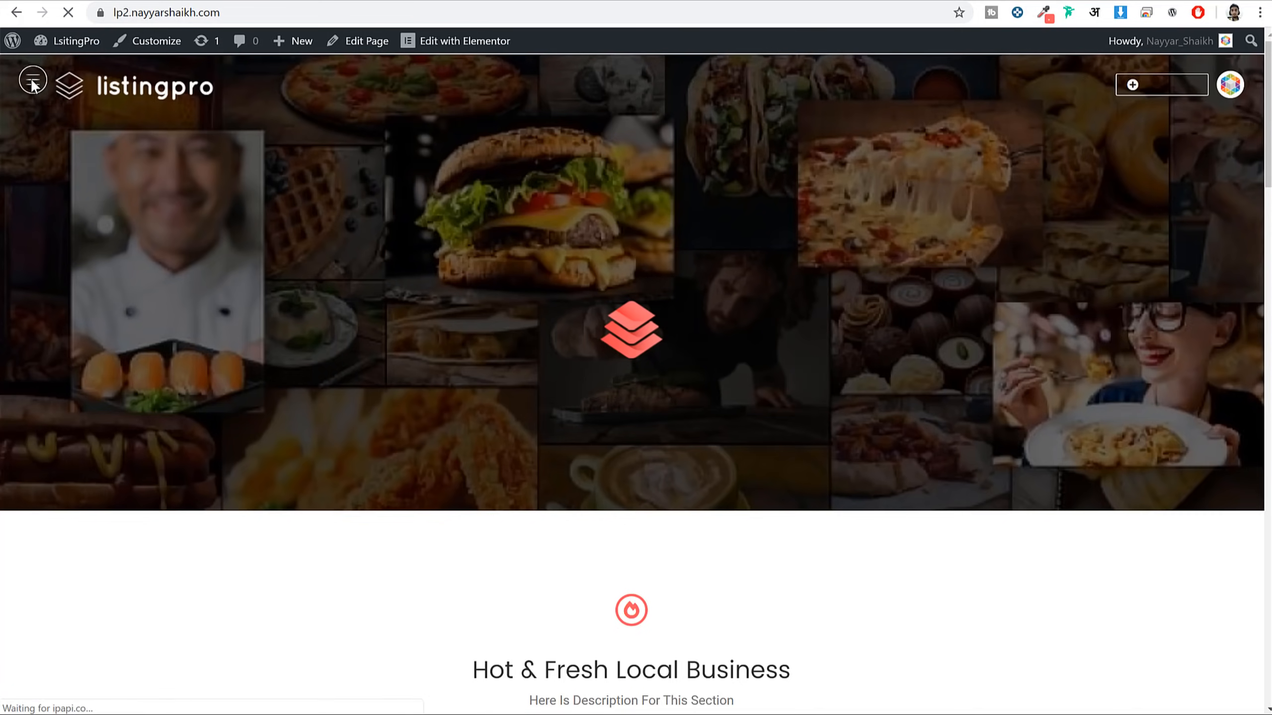
left_click(31, 84)
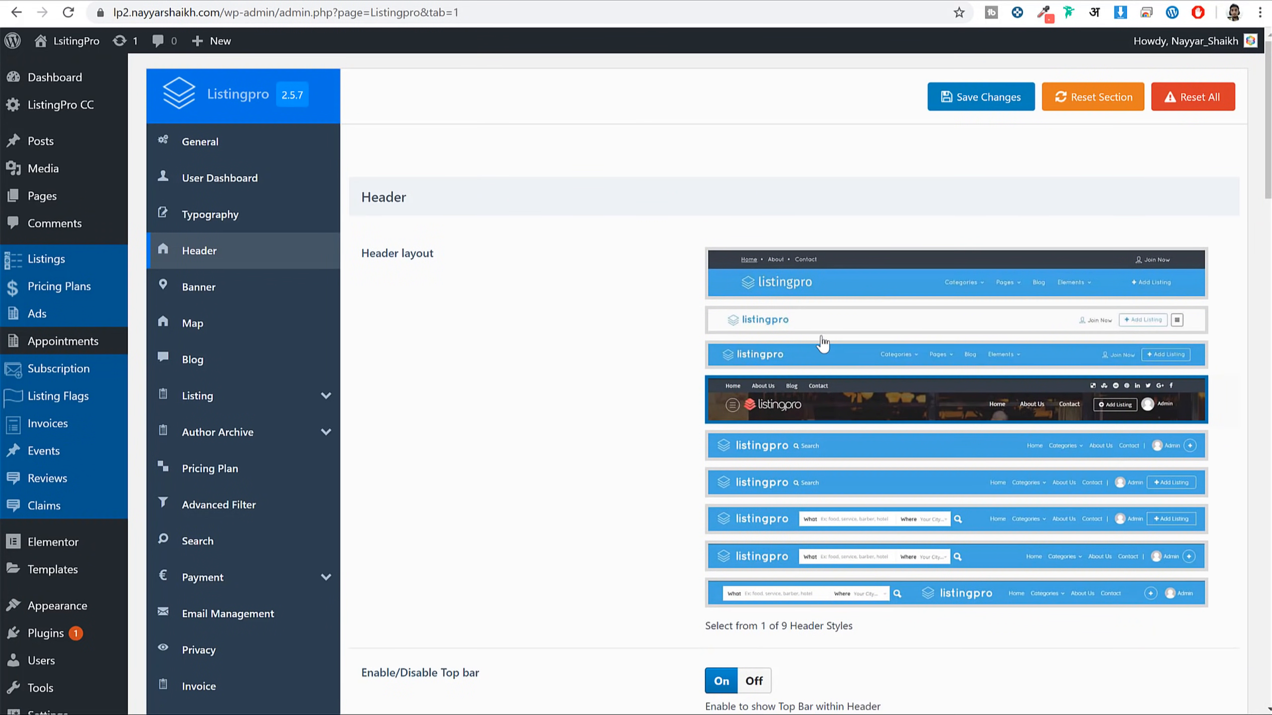
scroll(691, 451, "down", 5)
scroll(676, 503, "down", 8)
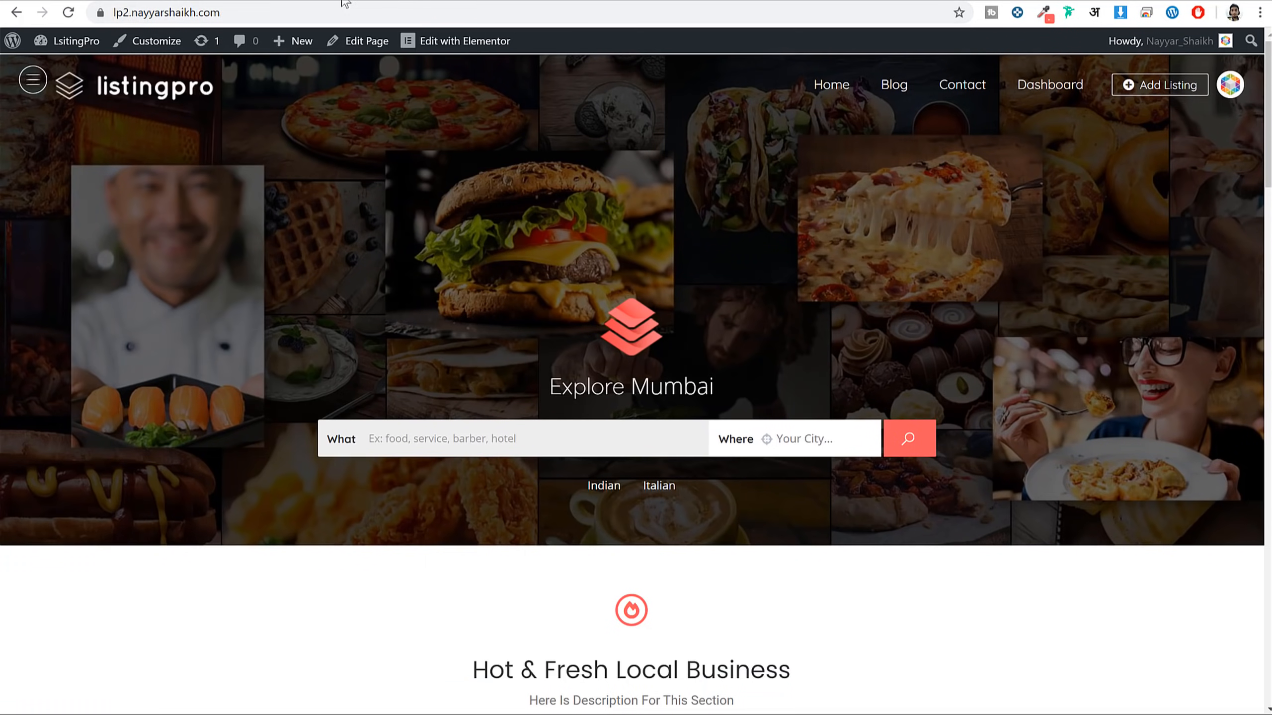
scroll(827, 445, "down", 6)
scroll(832, 447, "up", 4)
scroll(830, 447, "down", 4)
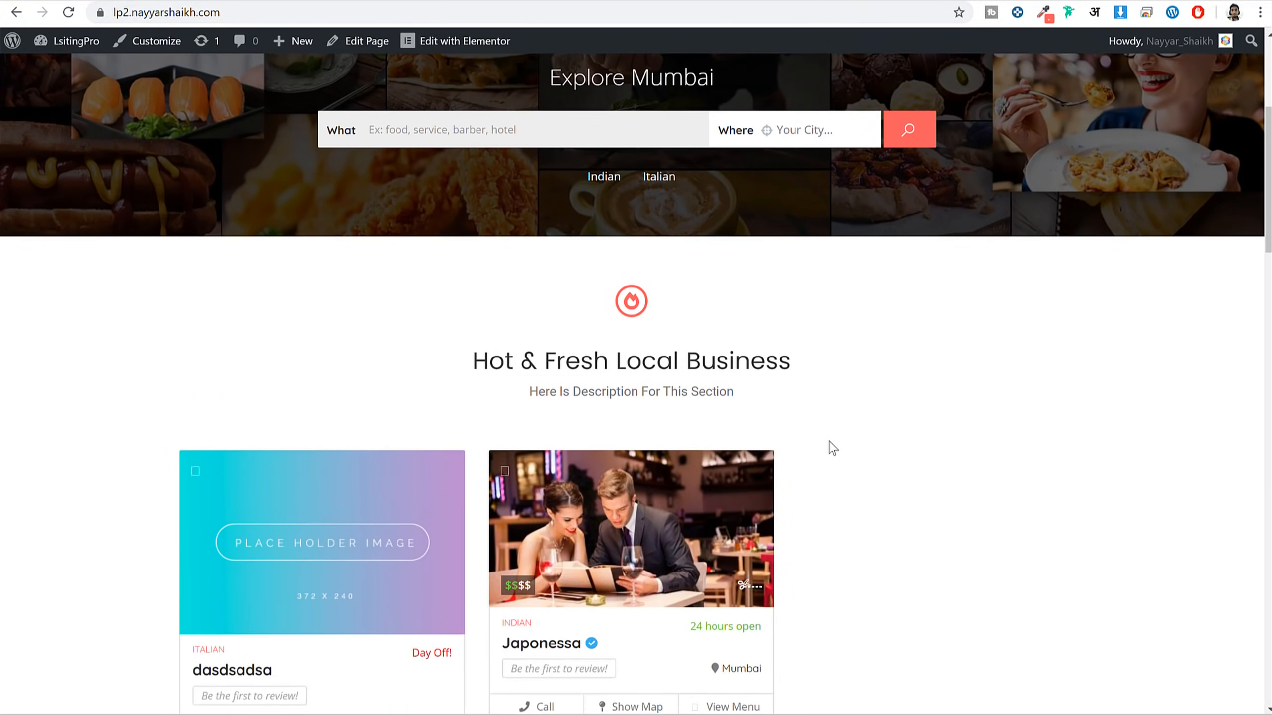
scroll(829, 449, "up", 4)
scroll(829, 451, "down", 4)
Turn Fixed Header on, save, and reload the home page to check it
left_click(253, 1)
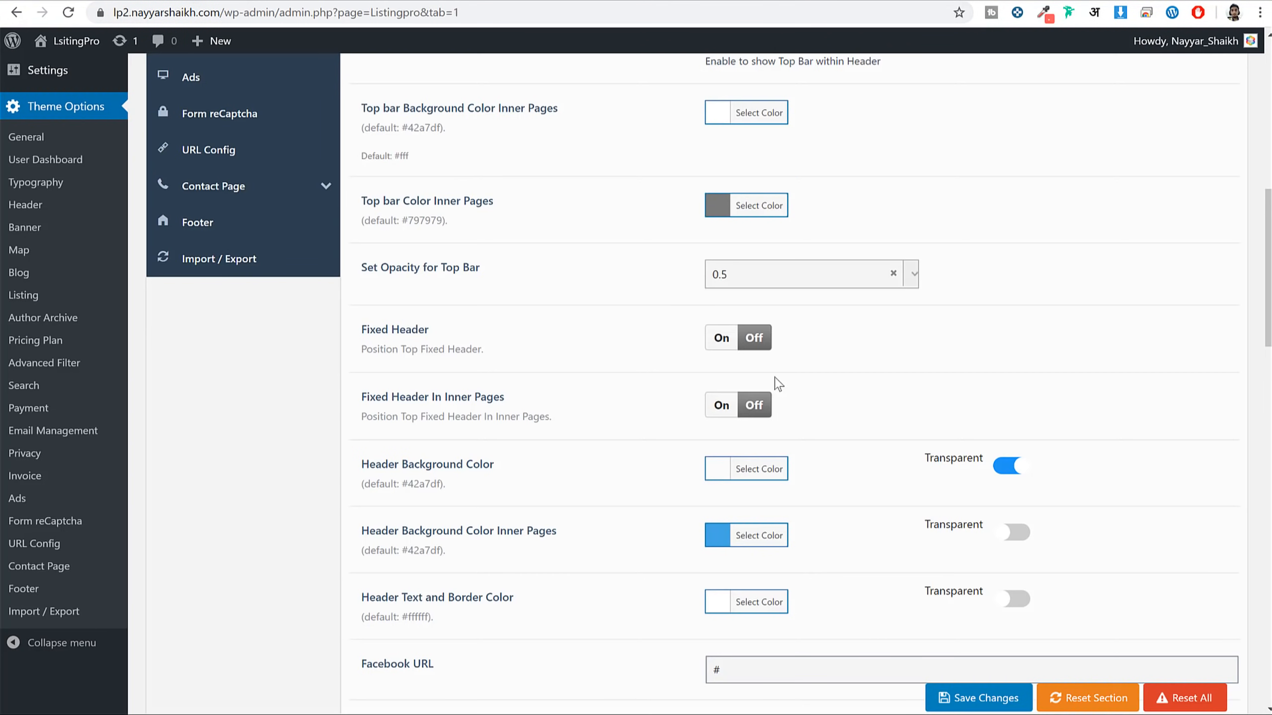
left_click(722, 339)
left_click(978, 698)
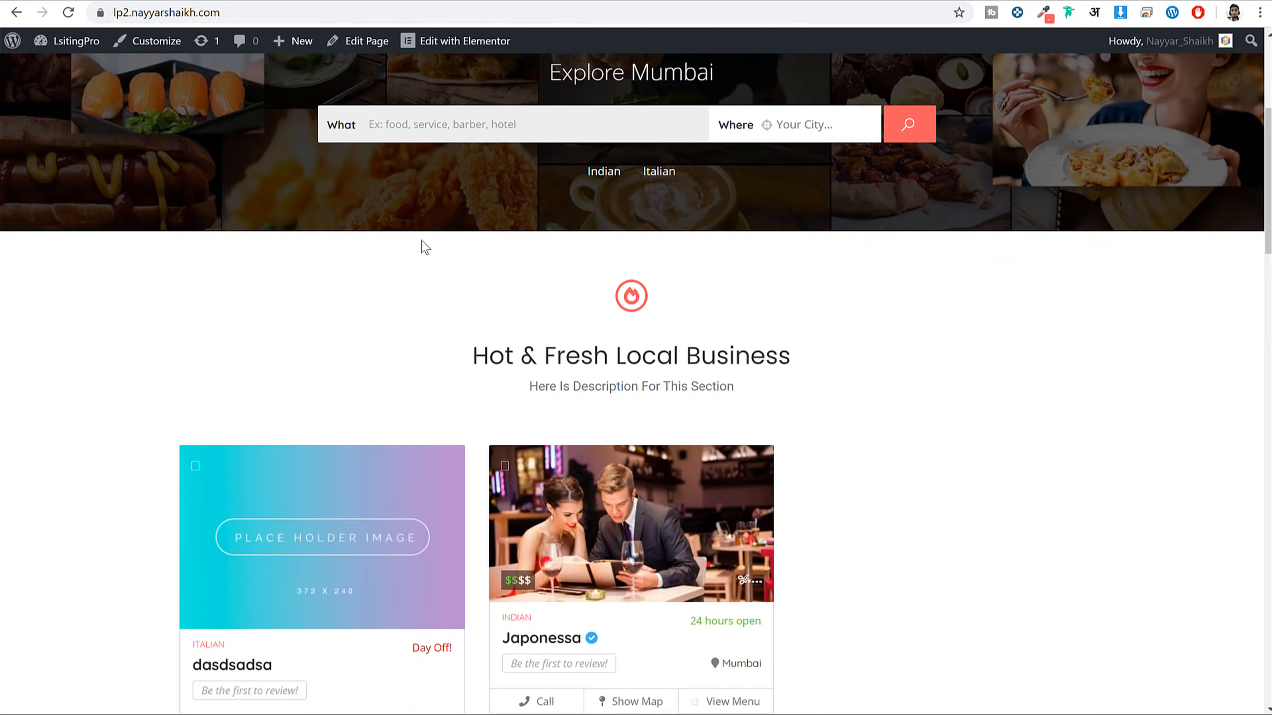
scroll(425, 246, "up", 5)
left_click(70, 13)
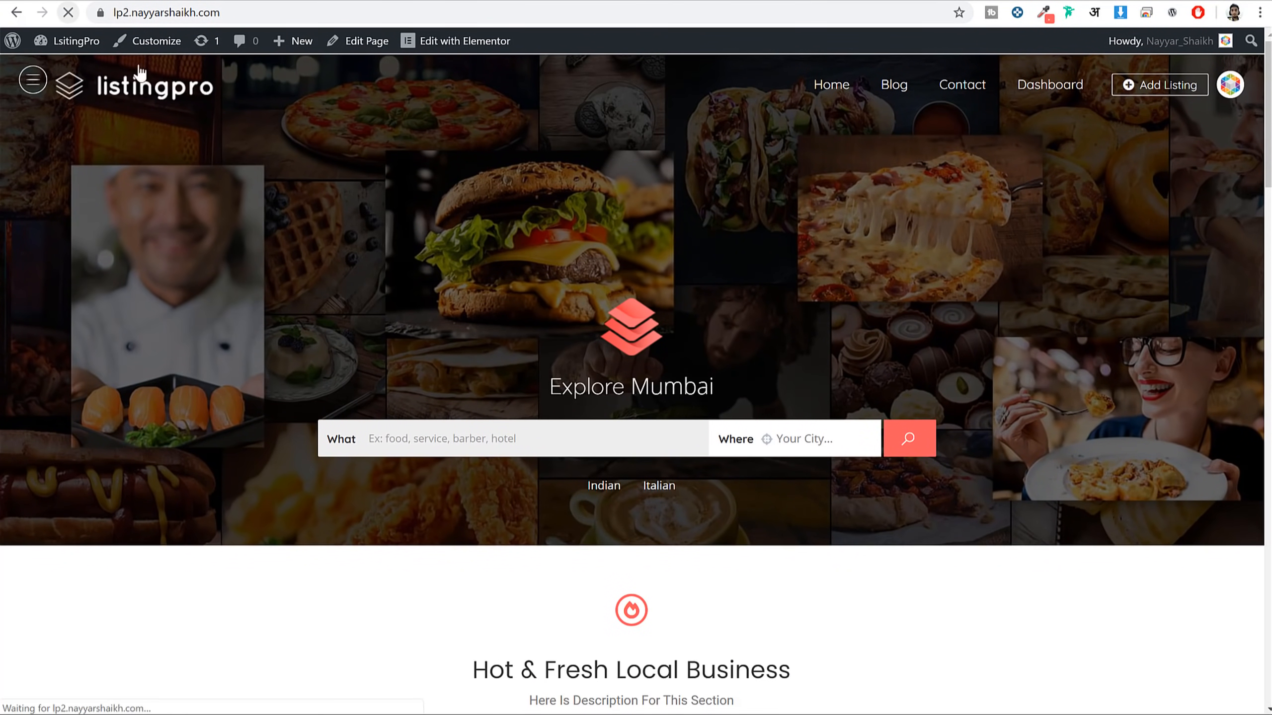
scroll(902, 202, "down", 15)
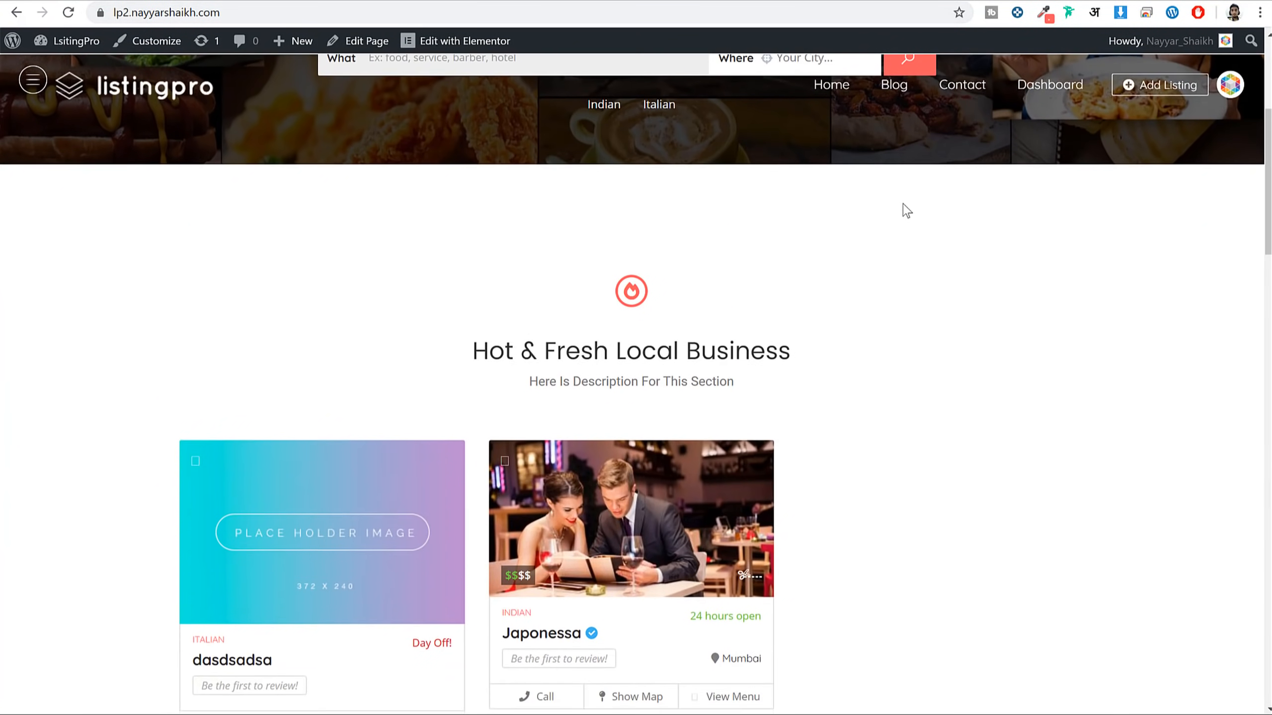
scroll(902, 203, "up", 8)
scroll(902, 203, "up", 8)
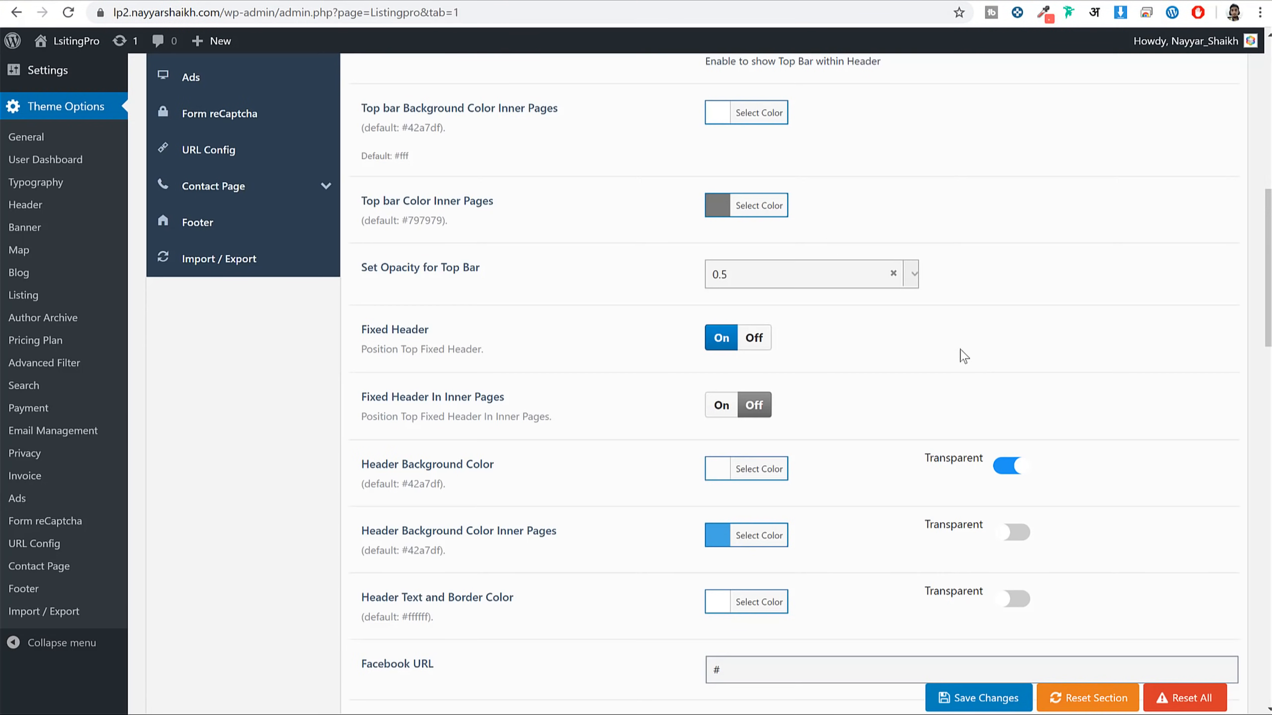
scroll(966, 355, "down", 5)
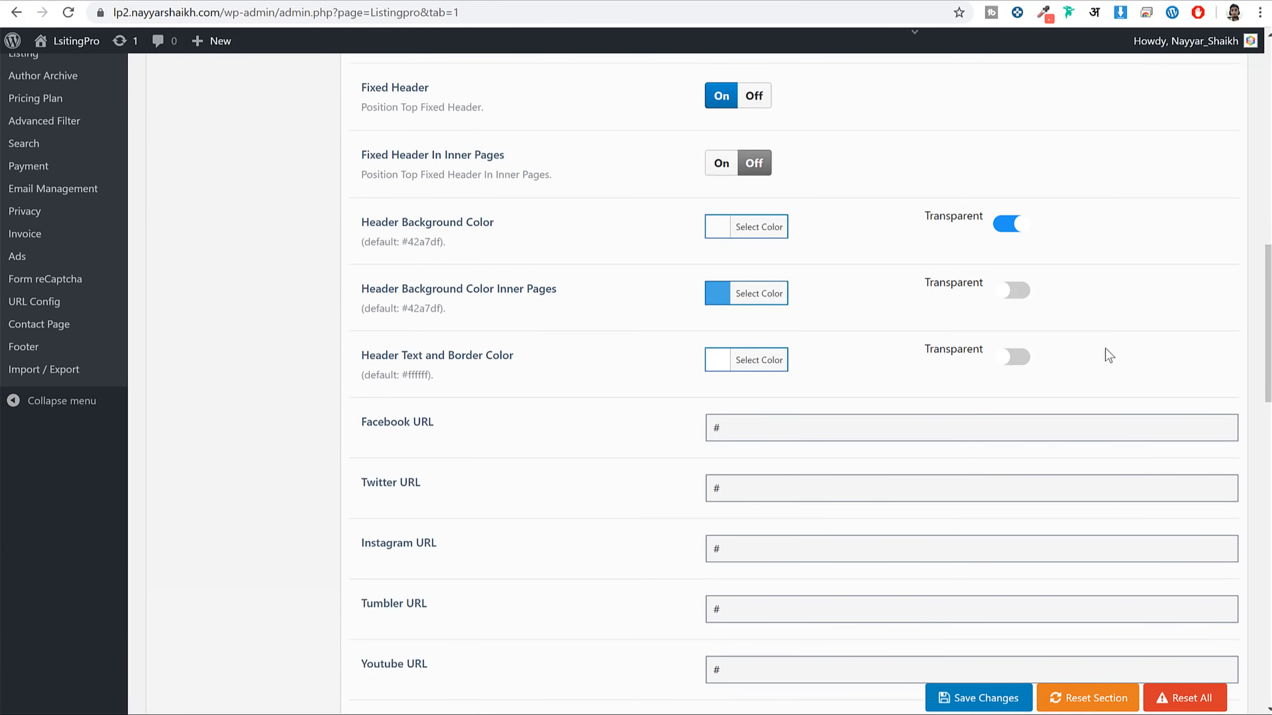
scroll(1112, 351, "down", 2)
scroll(1110, 344, "up", 3)
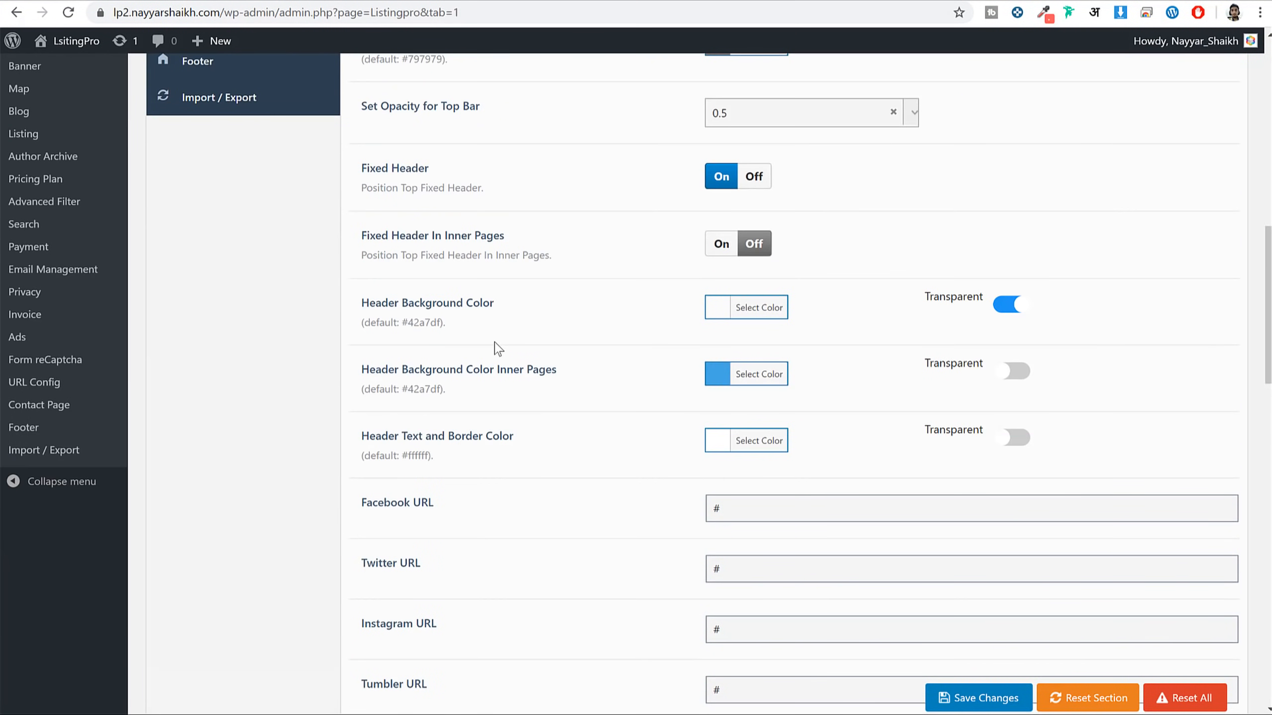
scroll(539, 391, "down", 13)
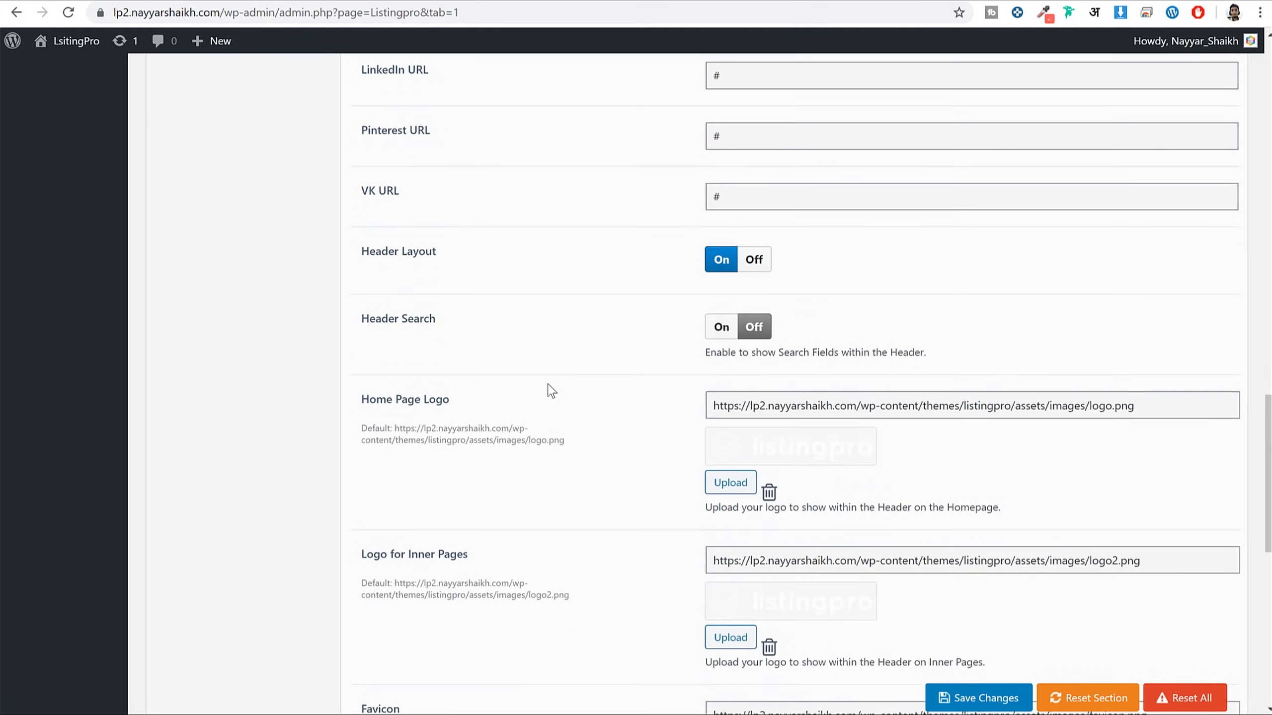
scroll(891, 426, "down", 6)
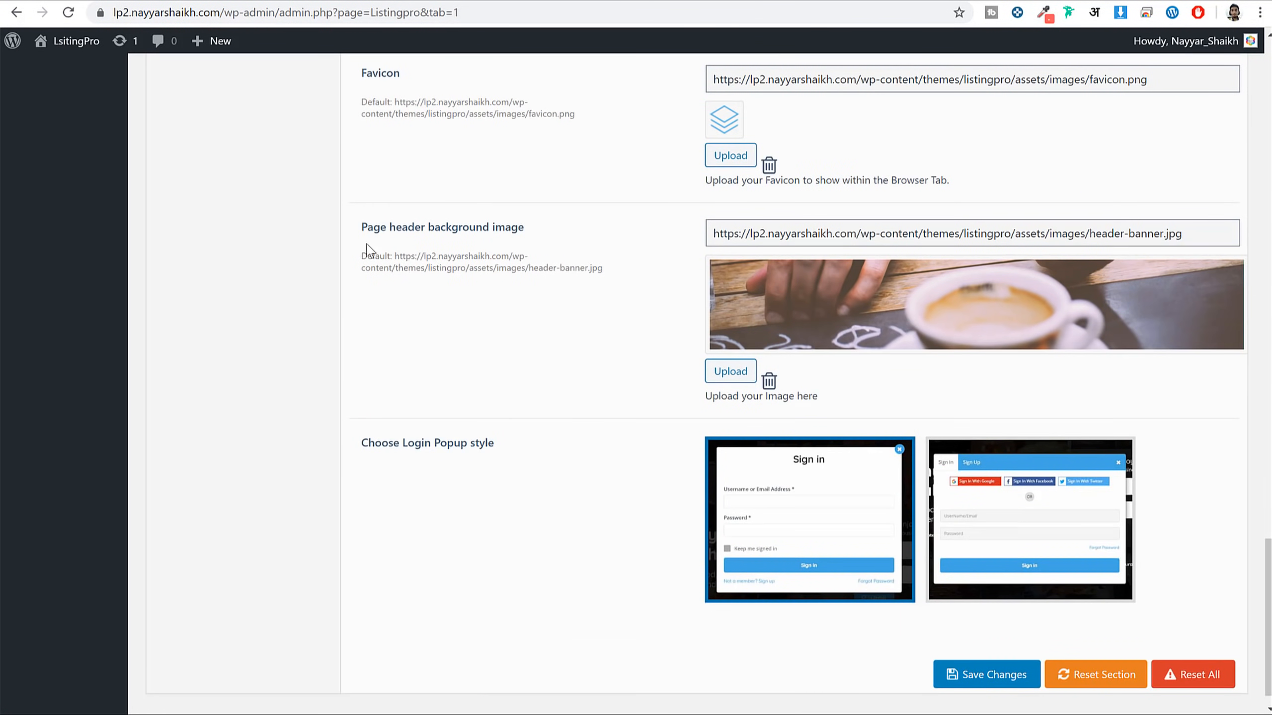
Adjust further header option values and save the theme options
triple_click(380, 231)
left_click(572, 247)
scroll(1022, 351, "down", 1)
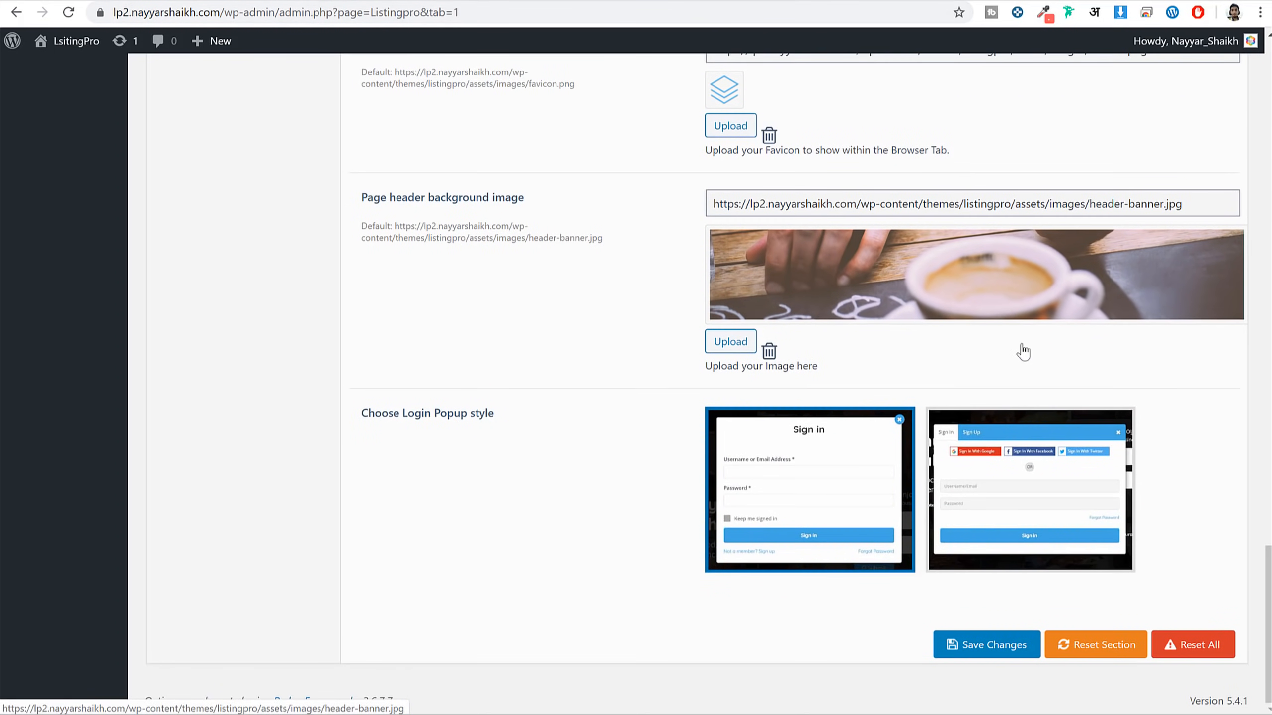
left_click_drag(383, 413, 570, 422)
left_click(571, 422)
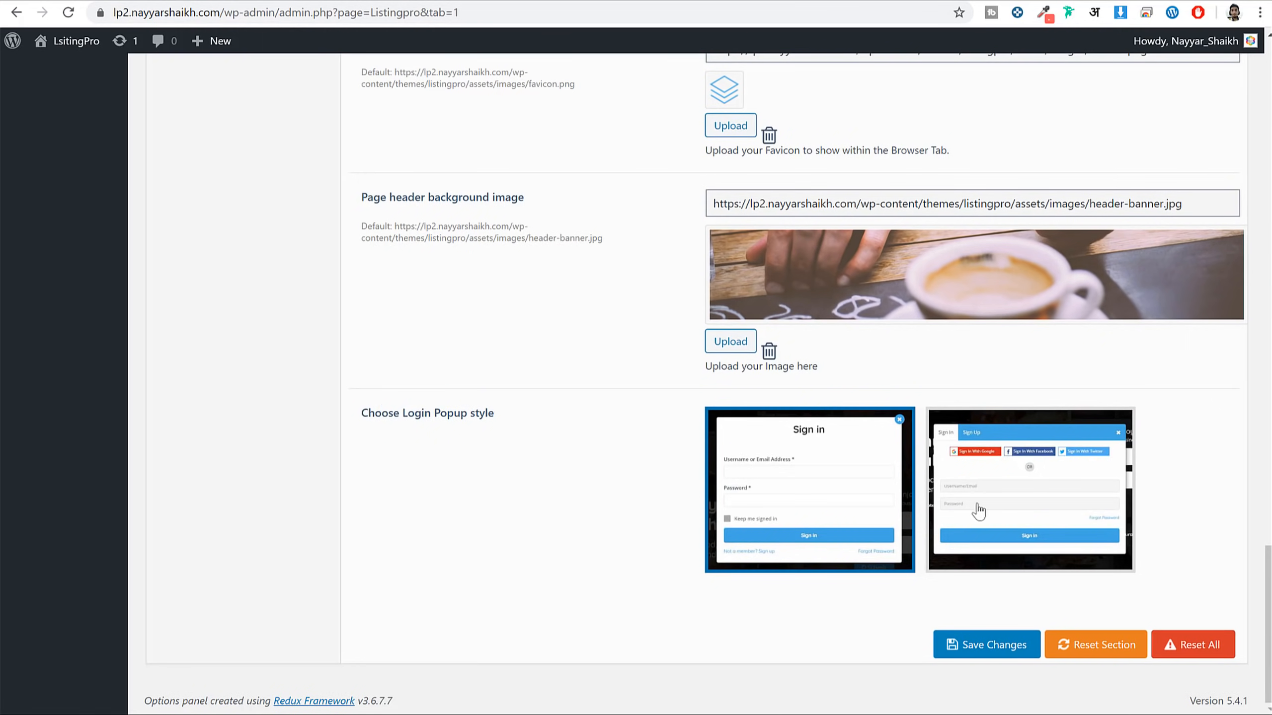
left_click(984, 645)
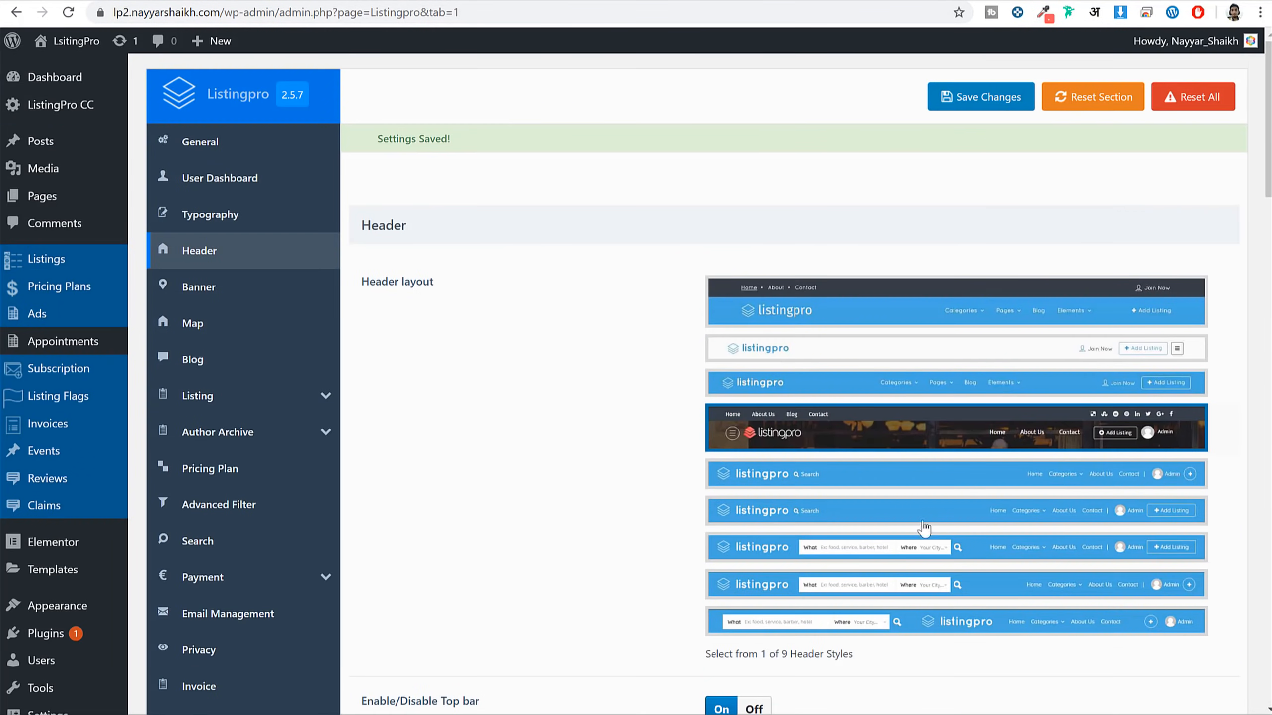
left_click(260, 295)
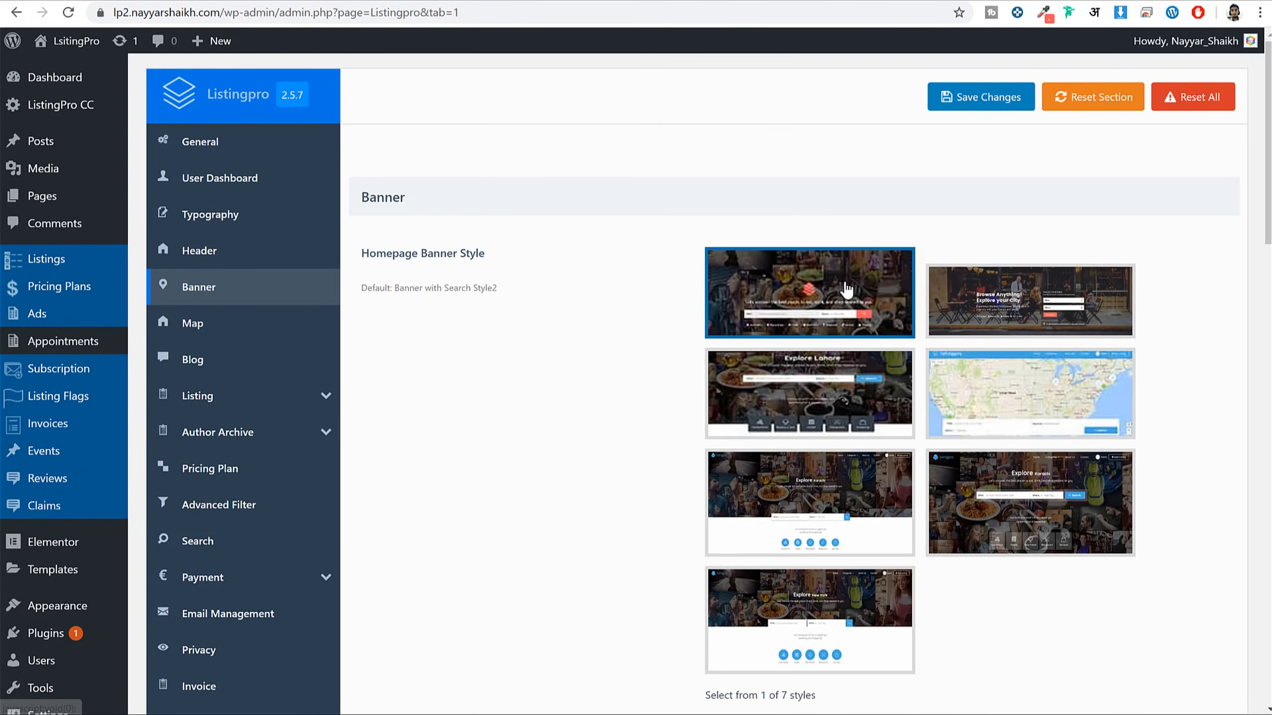
scroll(1112, 408, "down", 10)
scroll(1112, 408, "down", 5)
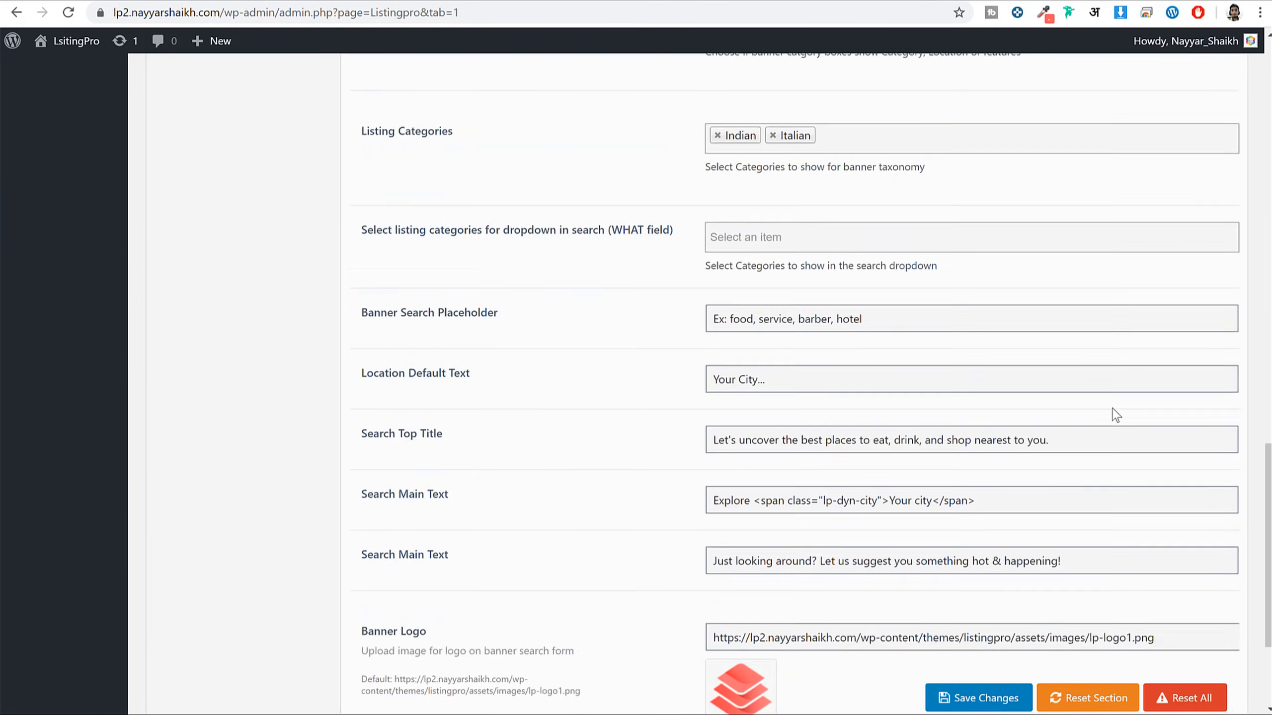
scroll(1112, 408, "up", 15)
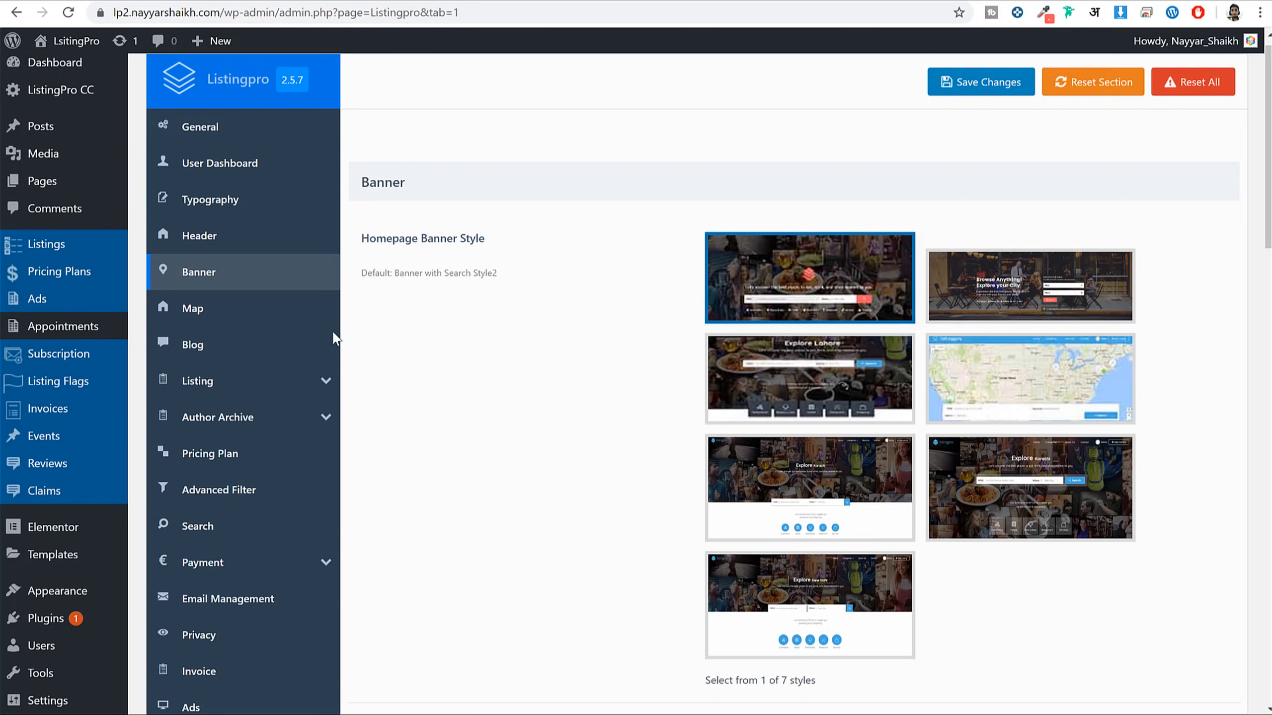
left_click(275, 312)
left_click(260, 359)
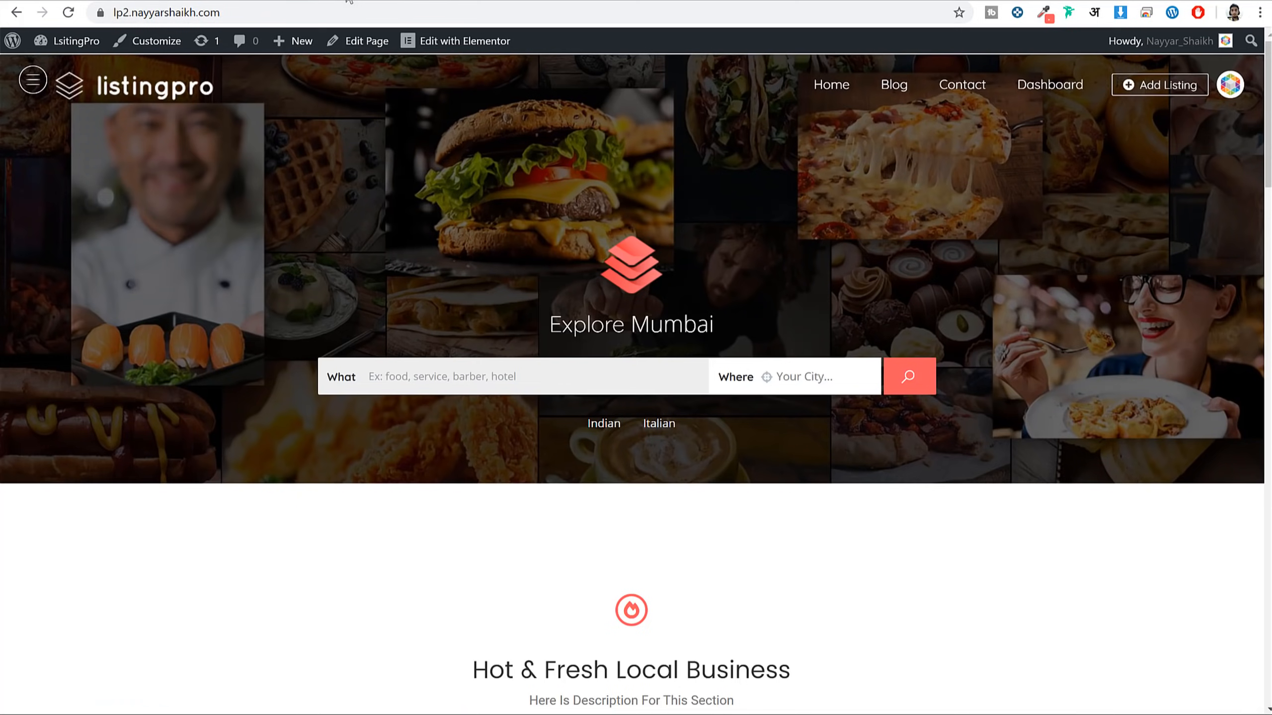
left_click(265, 13)
left_click(875, 88)
left_click(902, 86)
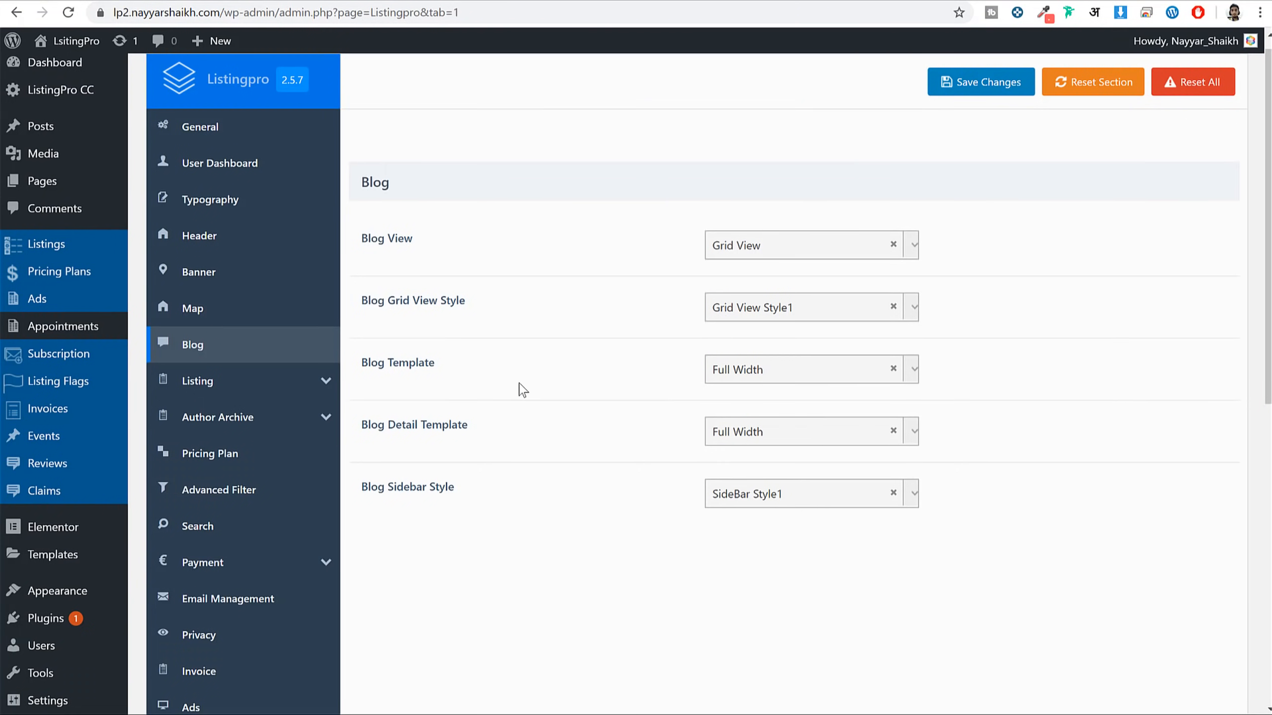
Set Blog View to List View 2, save, and reload the blog to inspect it
left_click(807, 257)
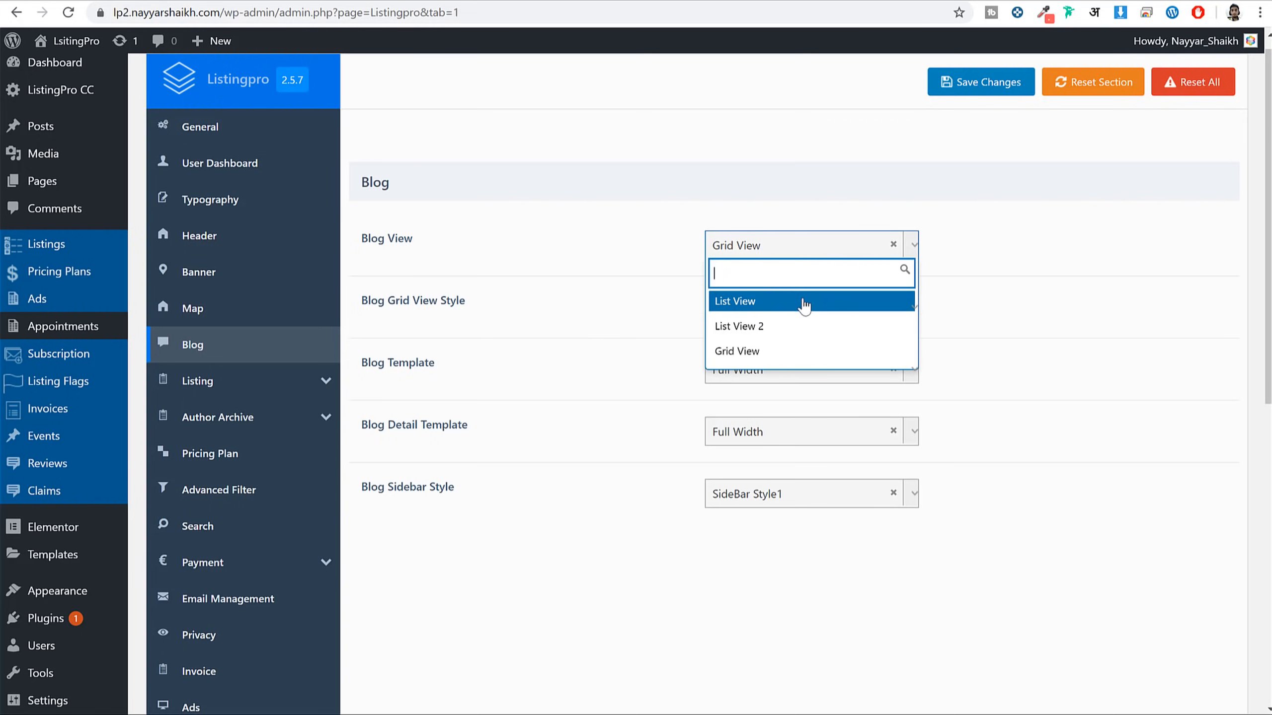
left_click(789, 333)
left_click(990, 84)
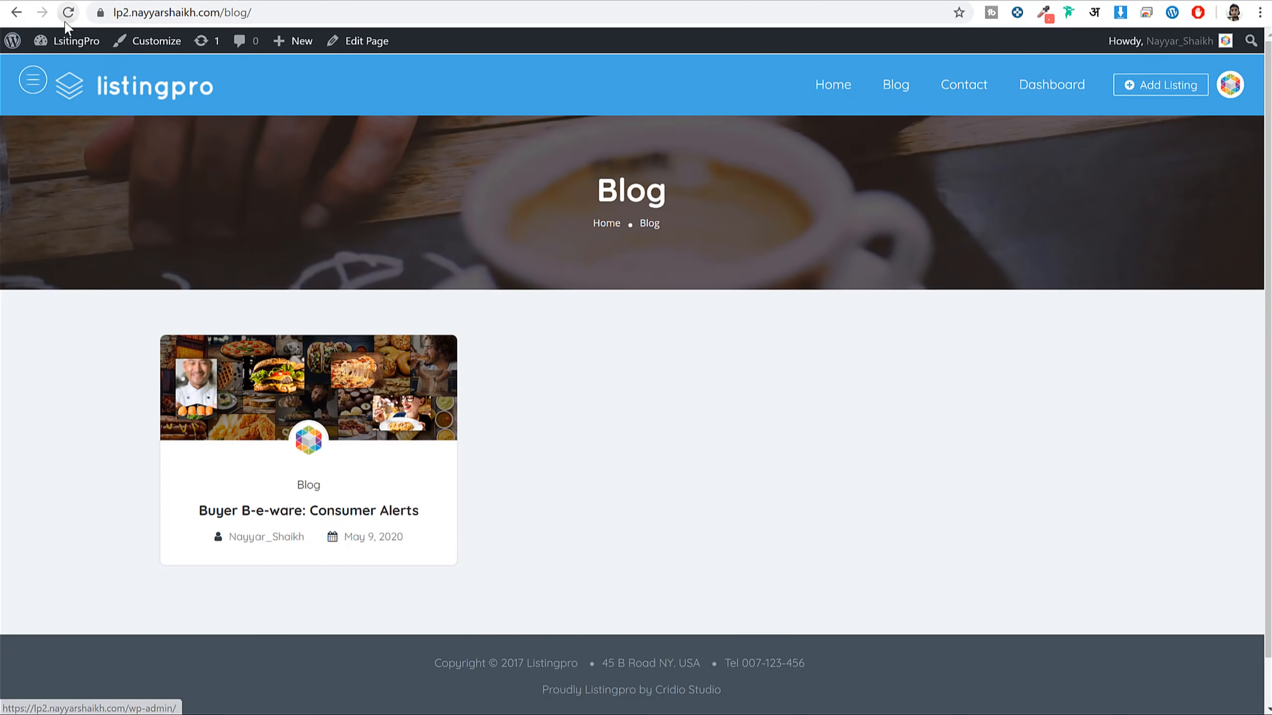
left_click(68, 15)
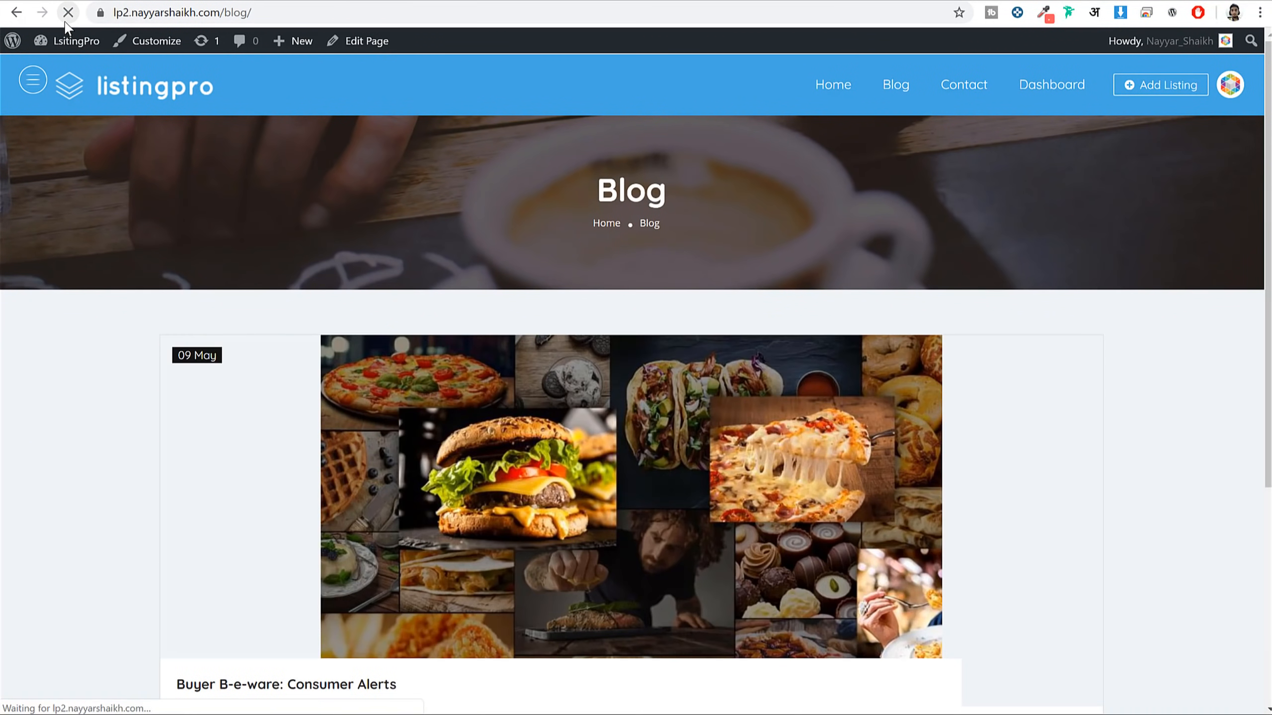
scroll(590, 421, "down", 5)
scroll(499, 129, "up", 2)
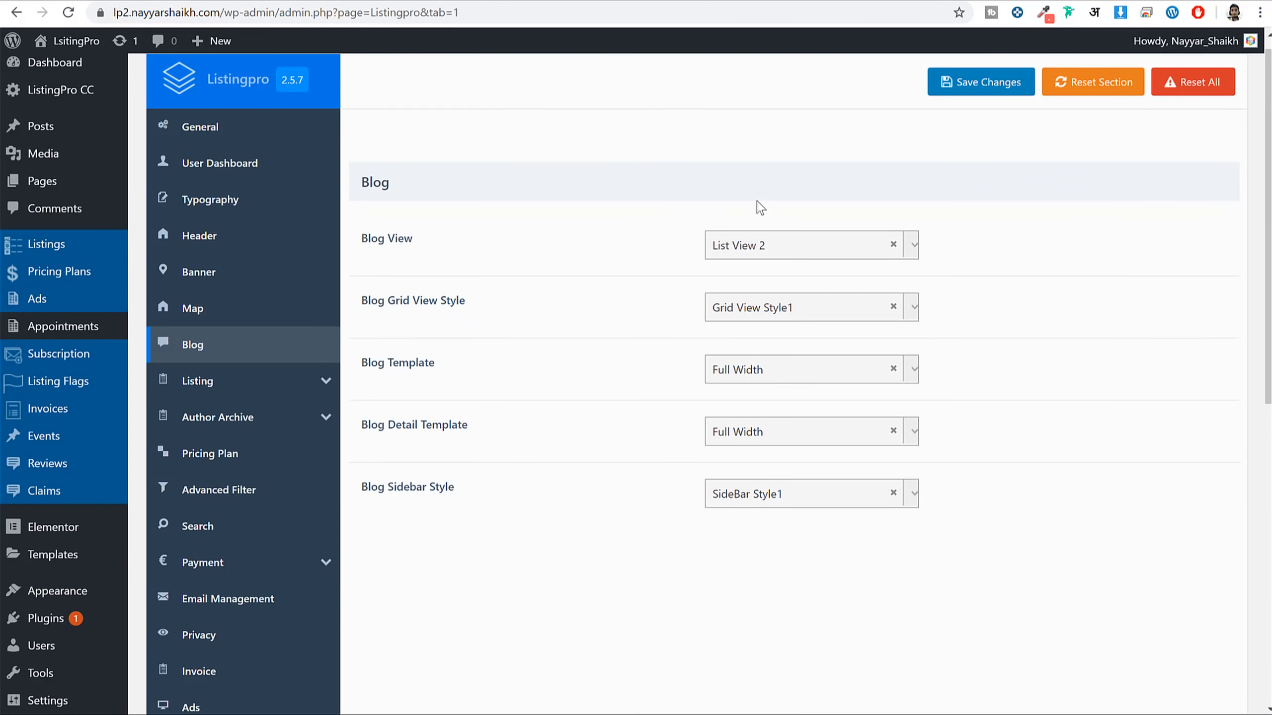
Switch Blog View to List View, save, and reload the blog to check it
left_click(766, 245)
left_click(735, 301)
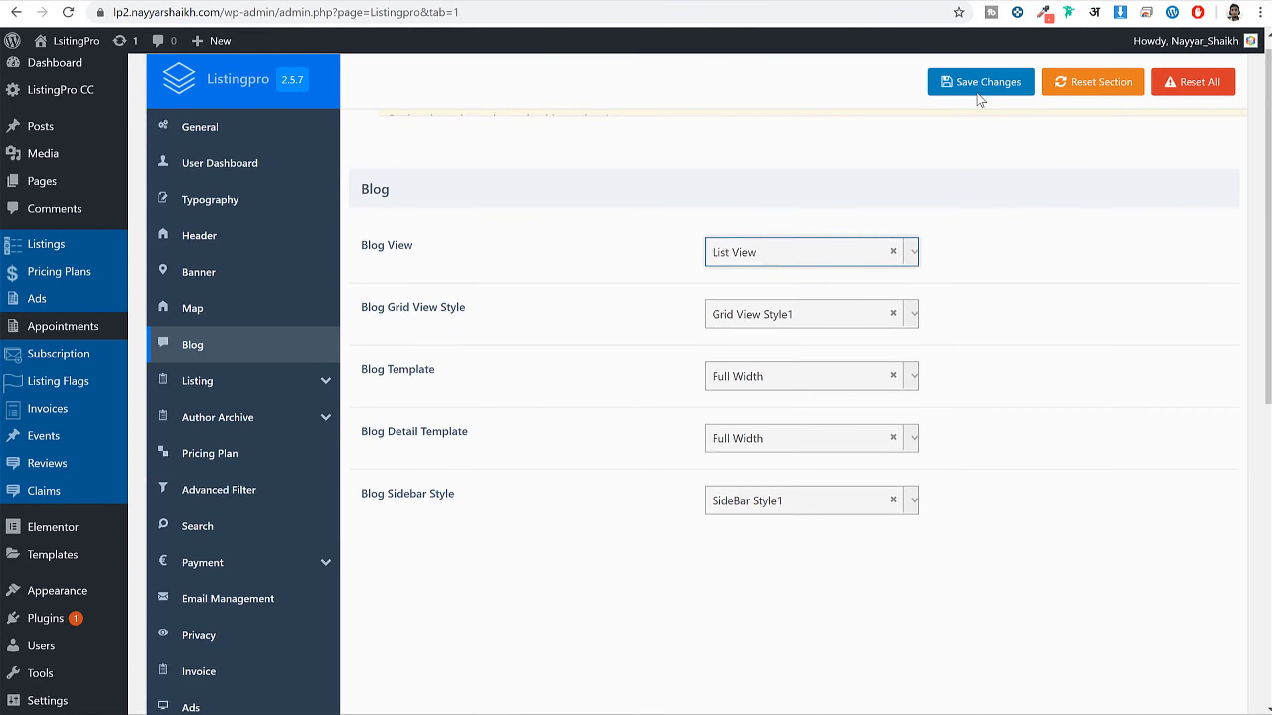
left_click(981, 82)
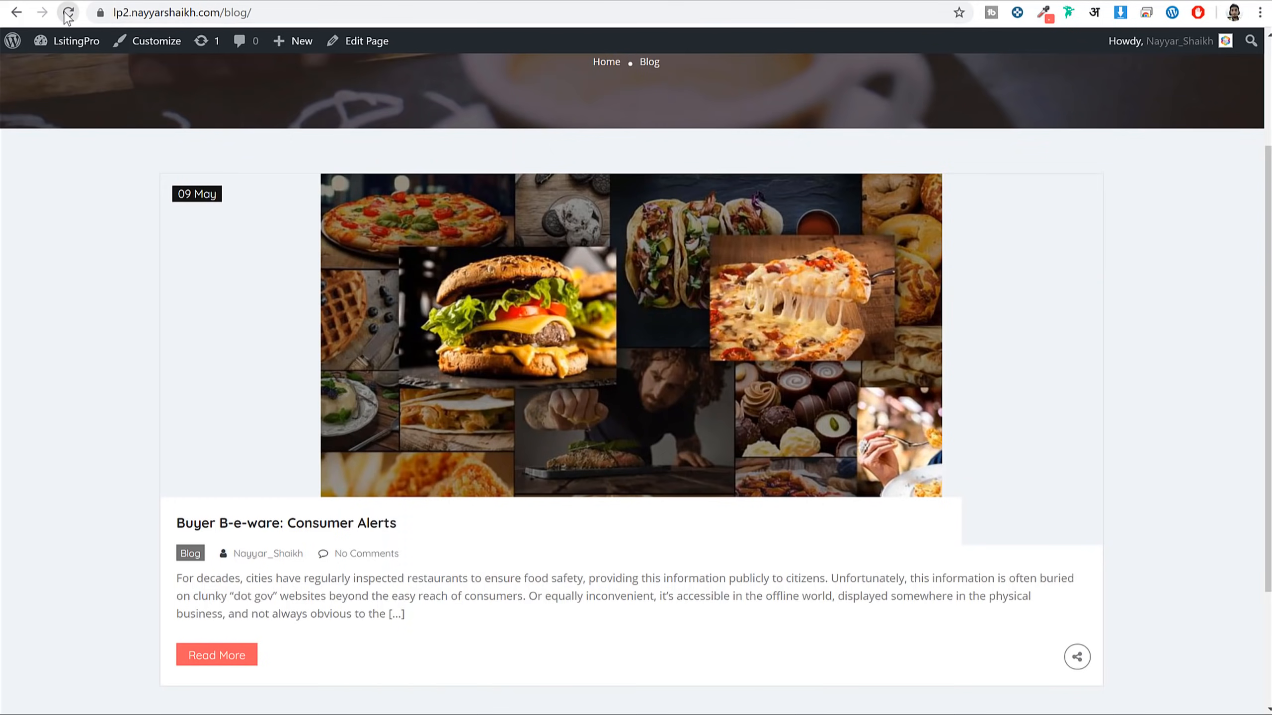
left_click(68, 13)
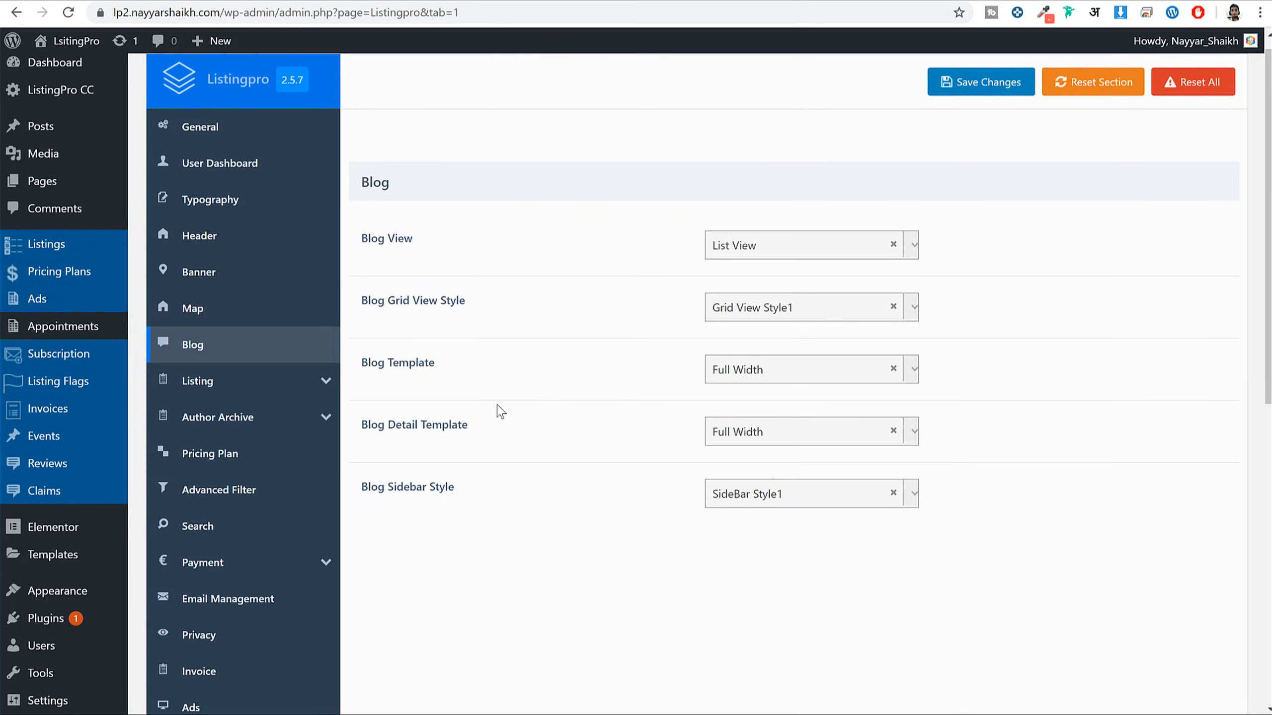
left_click(796, 444)
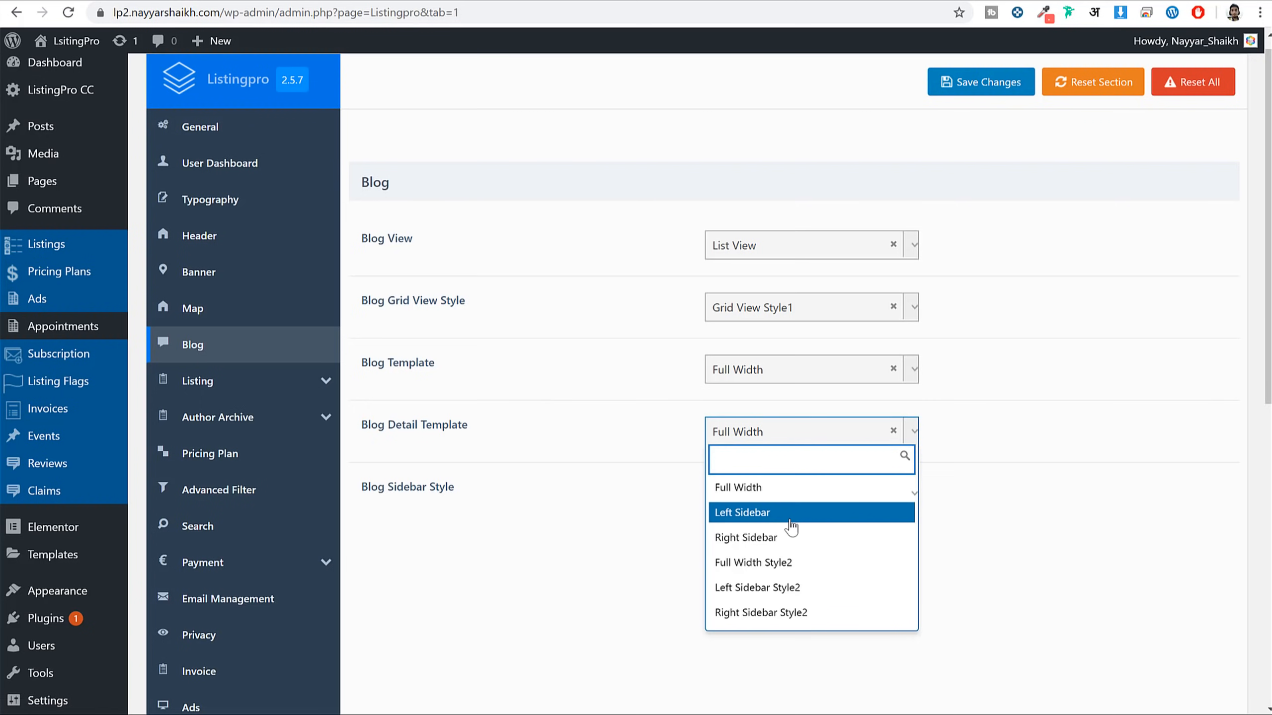
left_click(675, 413)
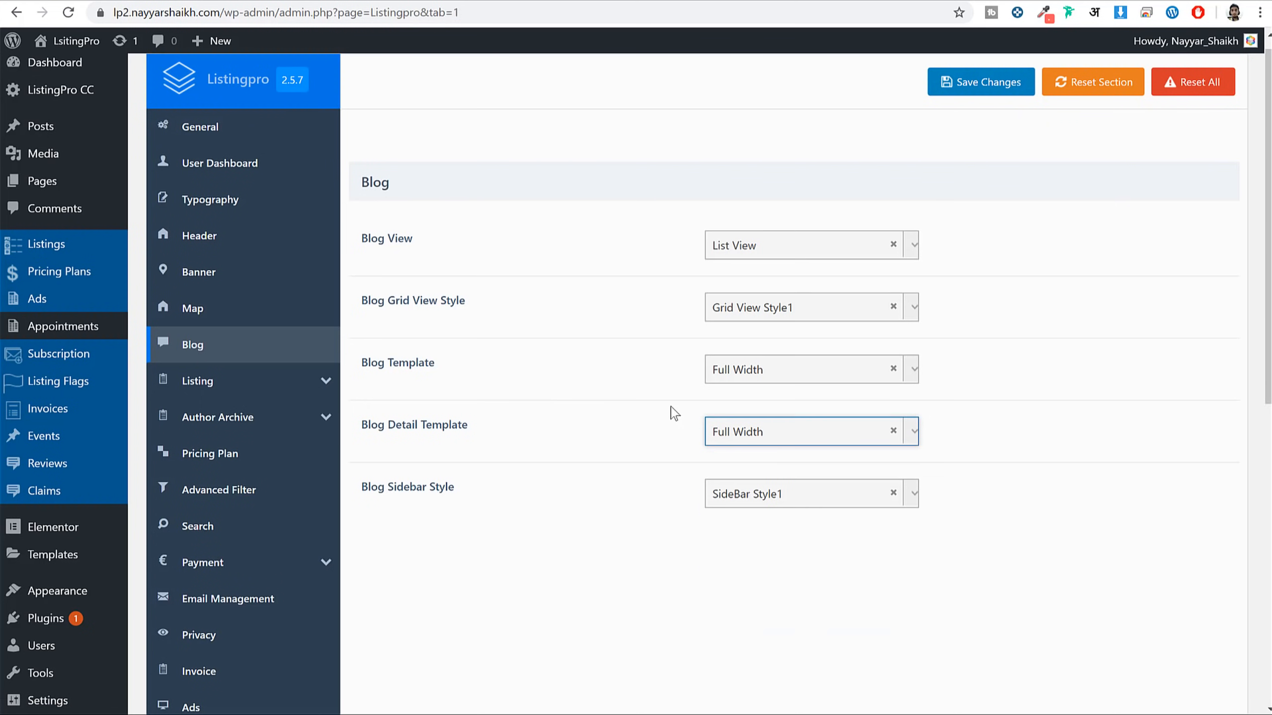
left_click(247, 393)
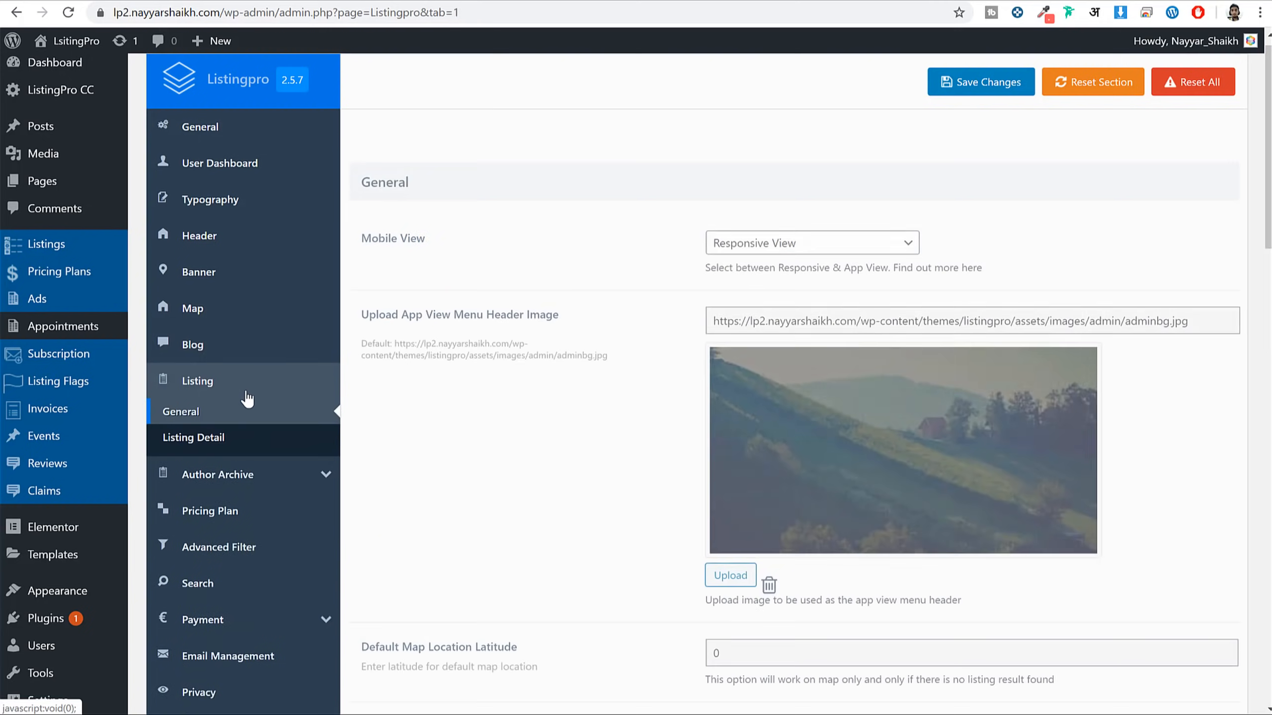
Open the Listing Detail settings and view the current Japonessa listing page on the site
scroll(247, 399, "down", 1)
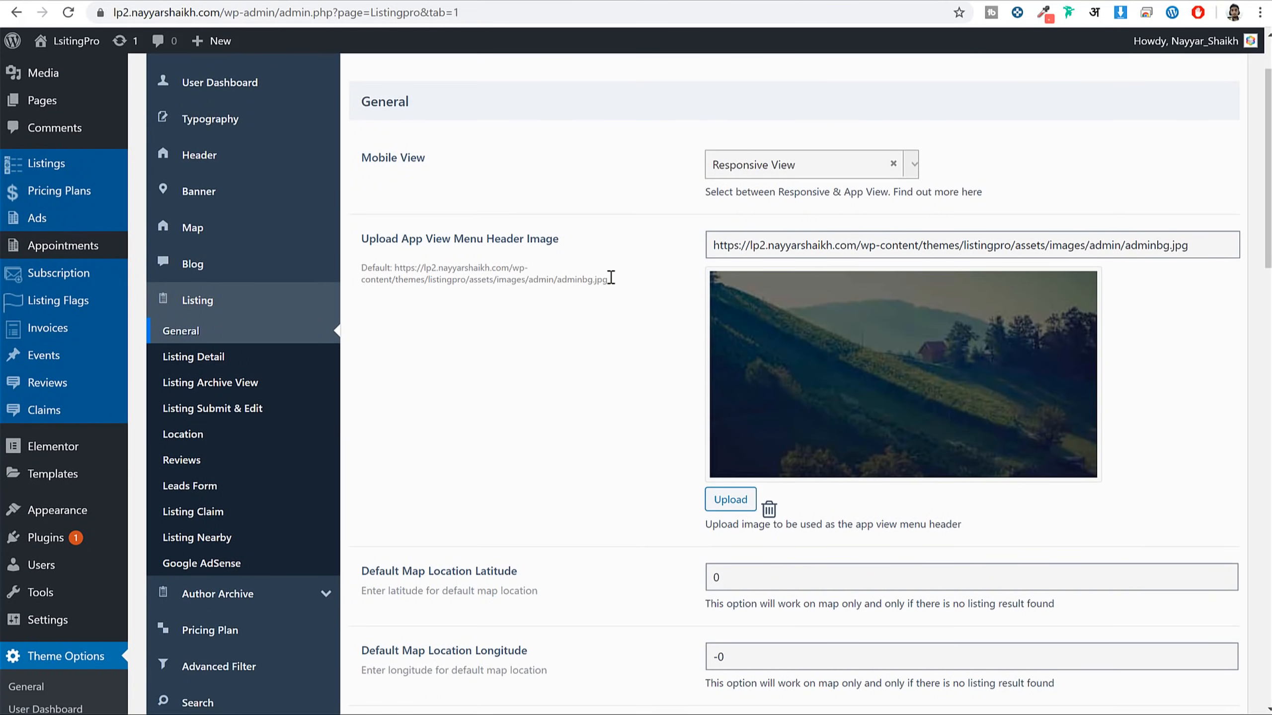
scroll(698, 319, "down", 10)
scroll(701, 320, "down", 12)
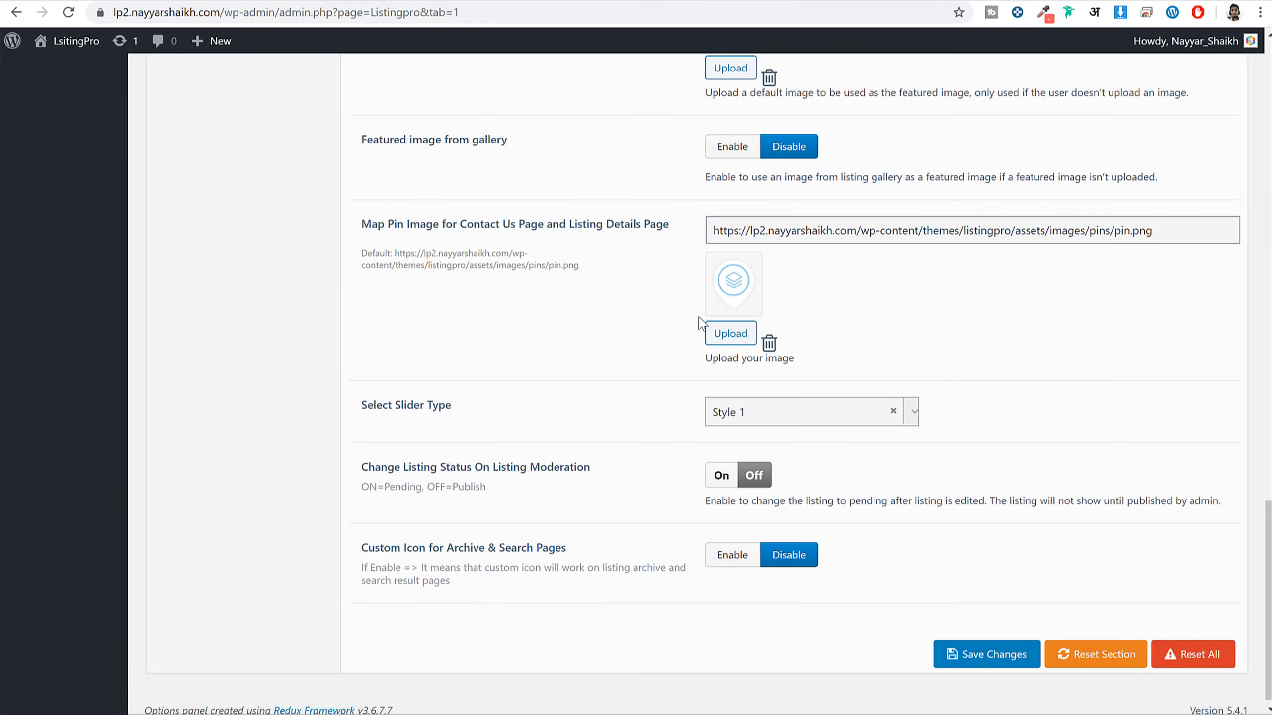
scroll(767, 411, "up", 13)
scroll(766, 411, "up", 15)
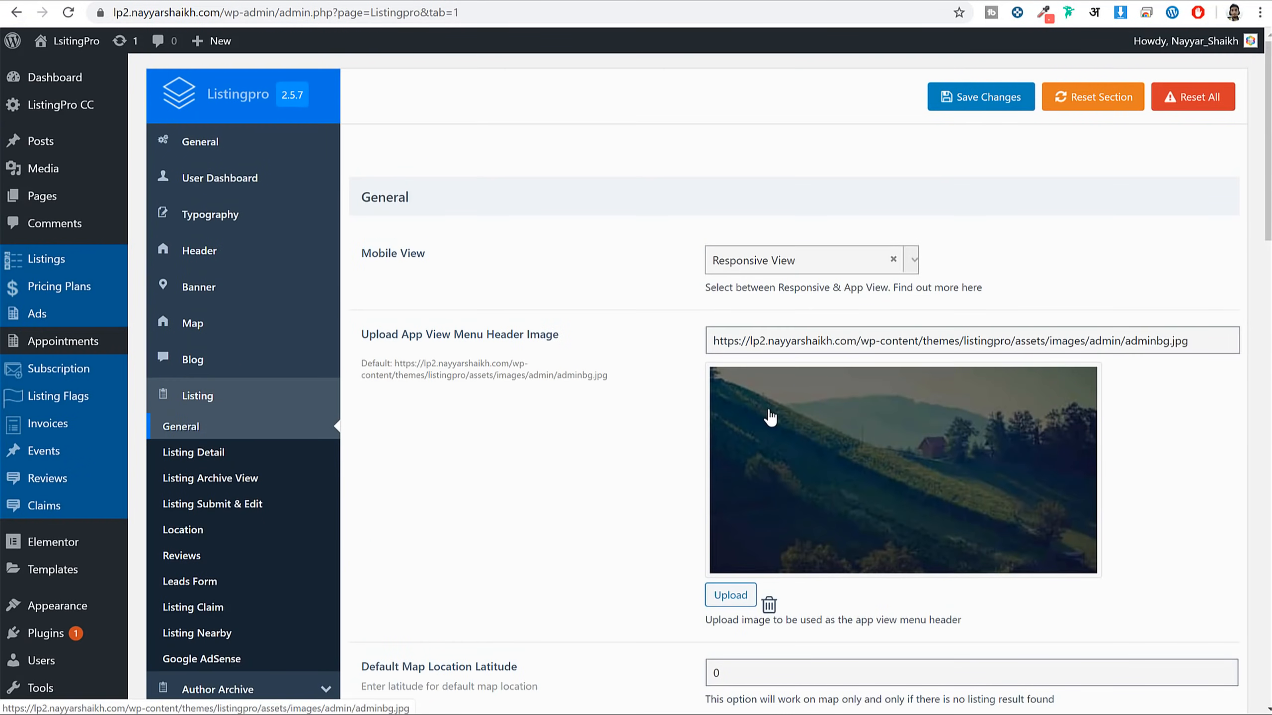
scroll(404, 317, "down", 3)
scroll(579, 406, "up", 2)
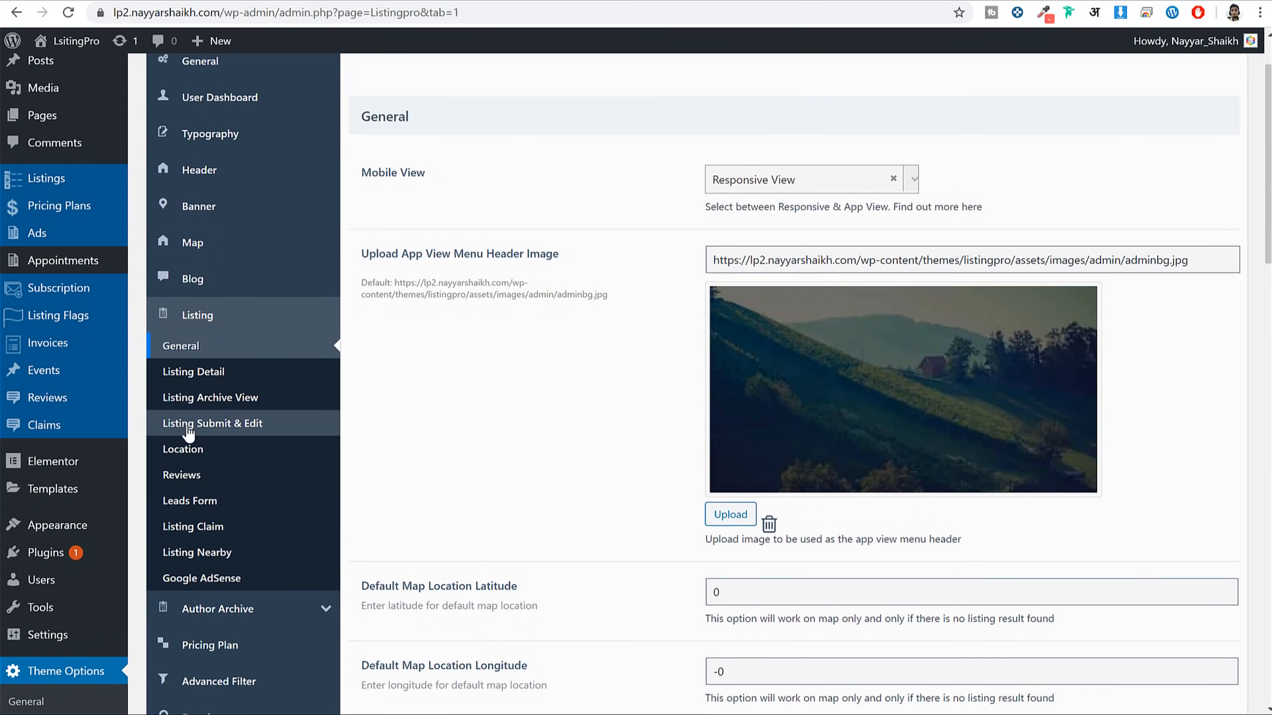
left_click(222, 376)
scroll(767, 398, "up", 2)
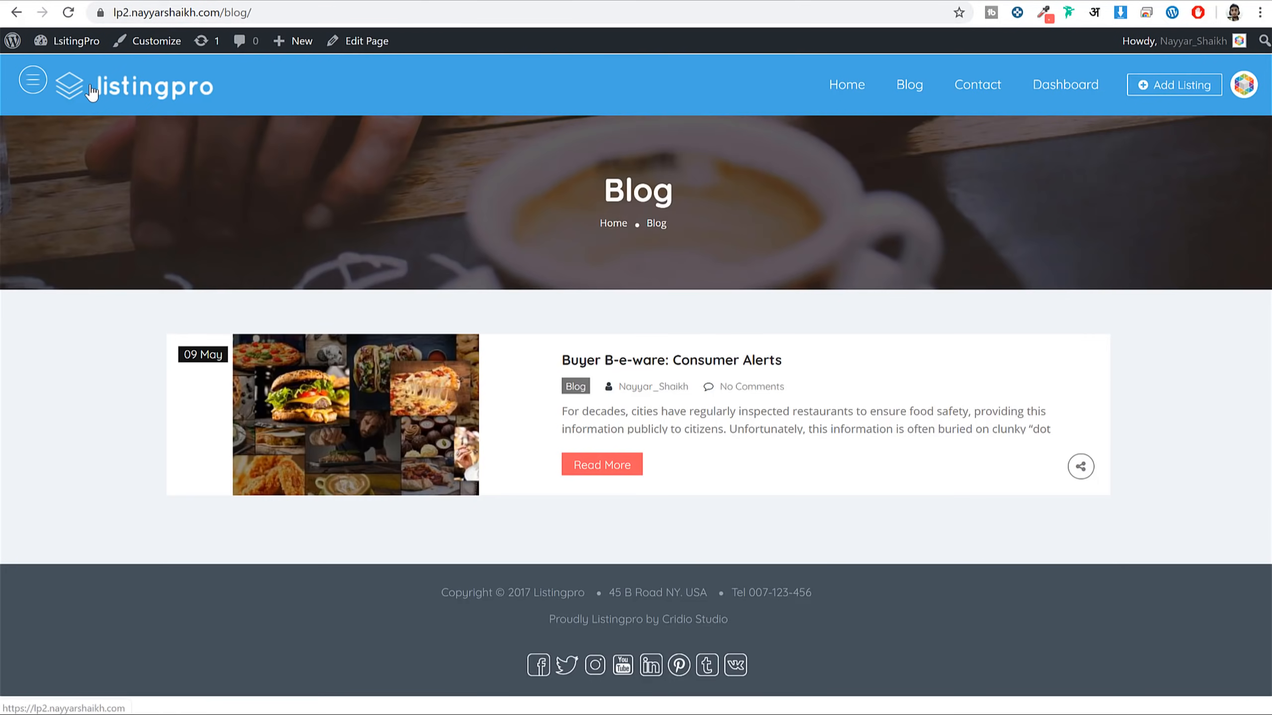
left_click(91, 93)
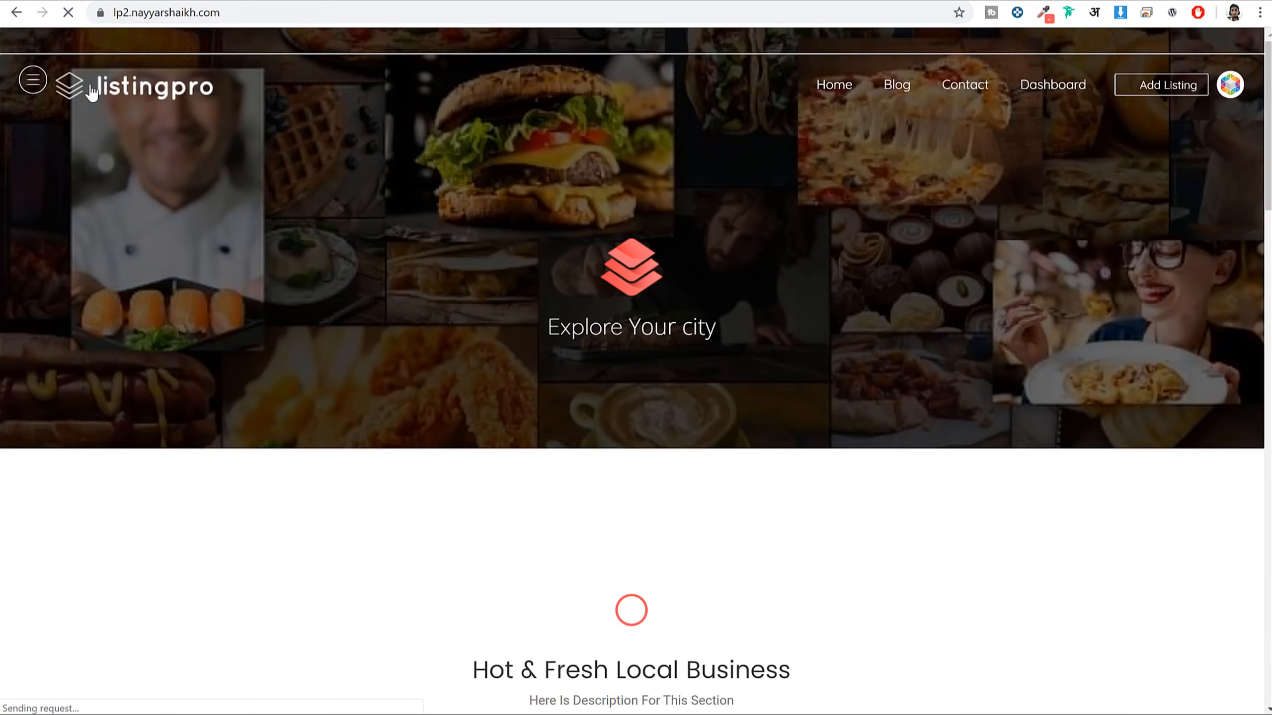
scroll(651, 375, "down", 7)
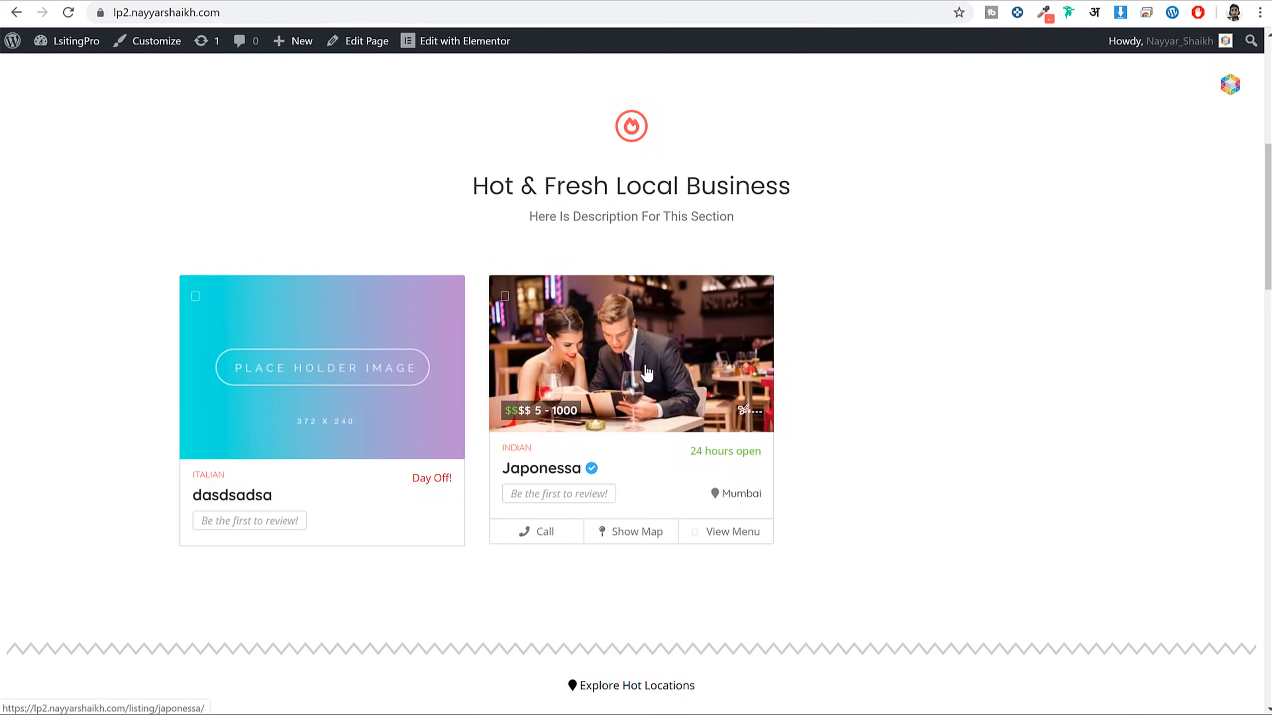
left_click(650, 358)
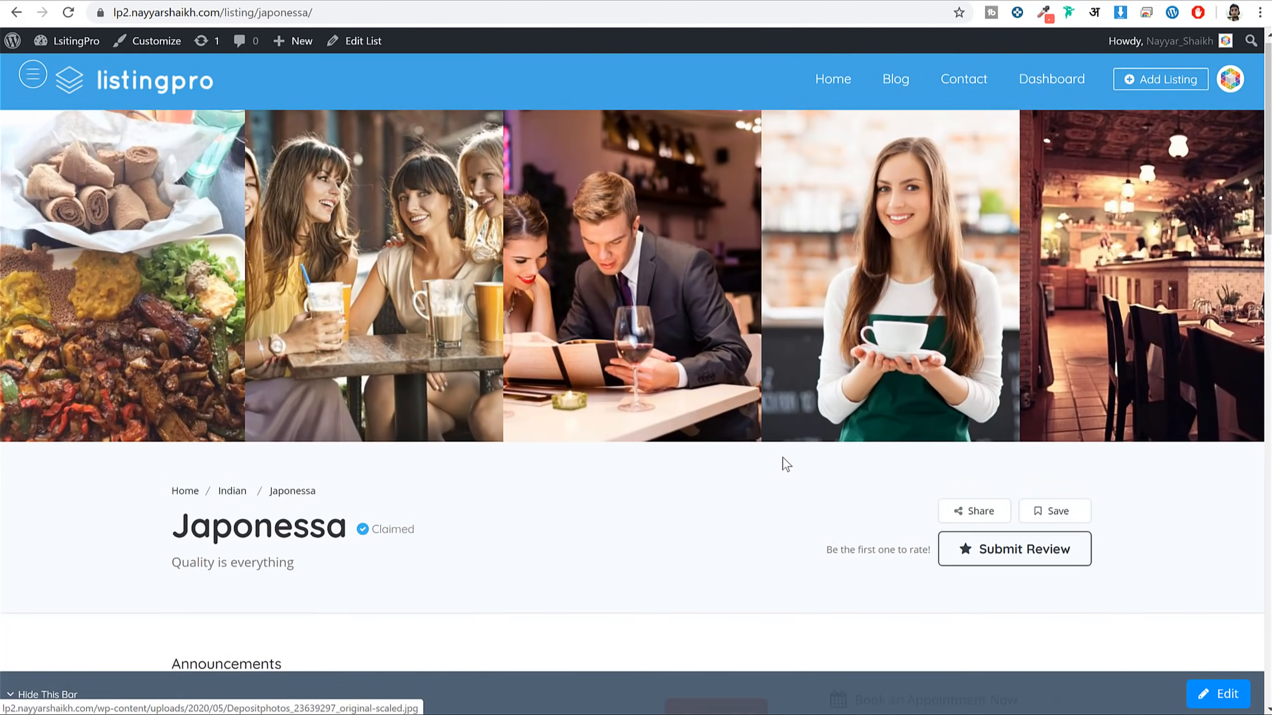
scroll(784, 464, "down", 5)
scroll(785, 464, "up", 5)
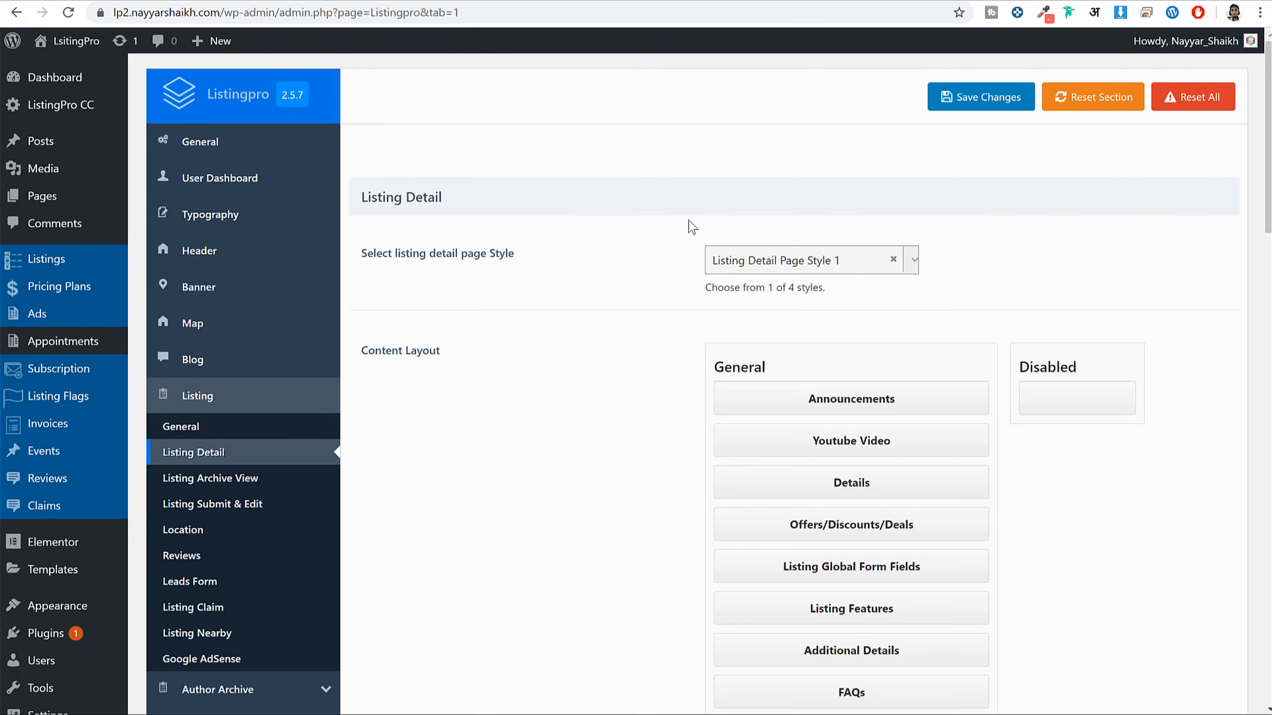
Set the listing detail page to Listing Detail Page Style 3 and save
left_click(831, 268)
left_click(837, 369)
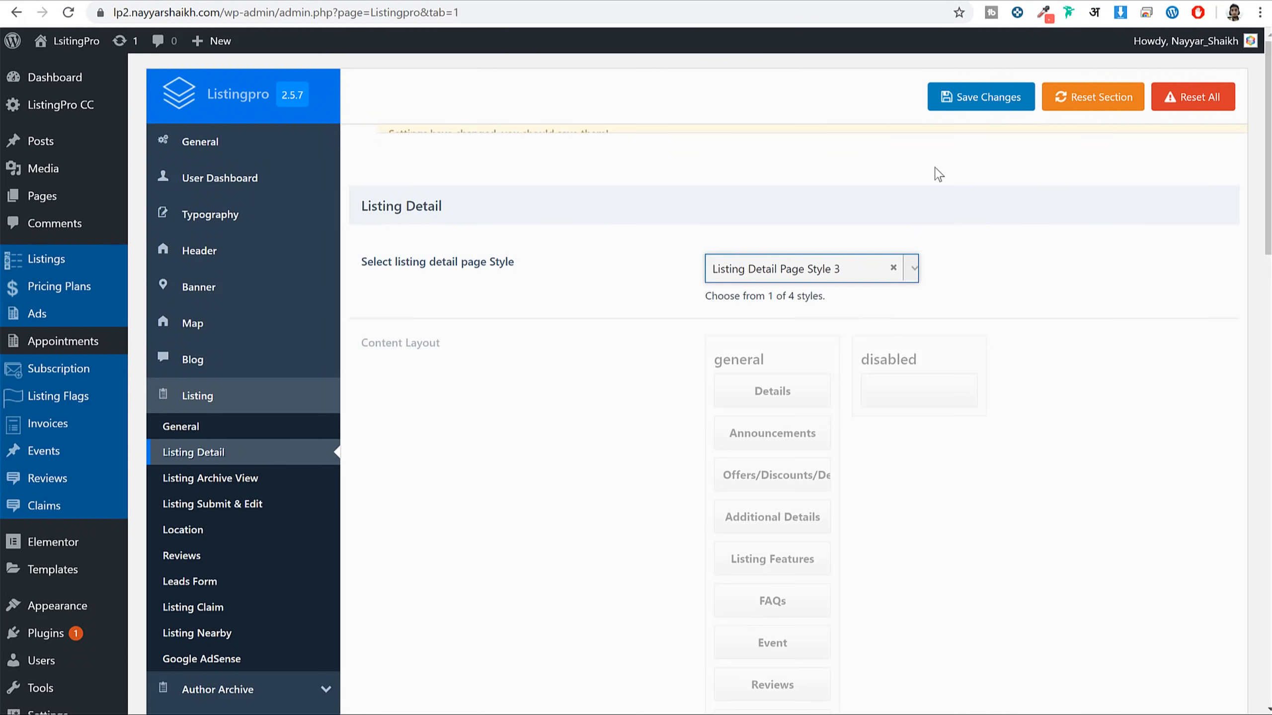
left_click(976, 97)
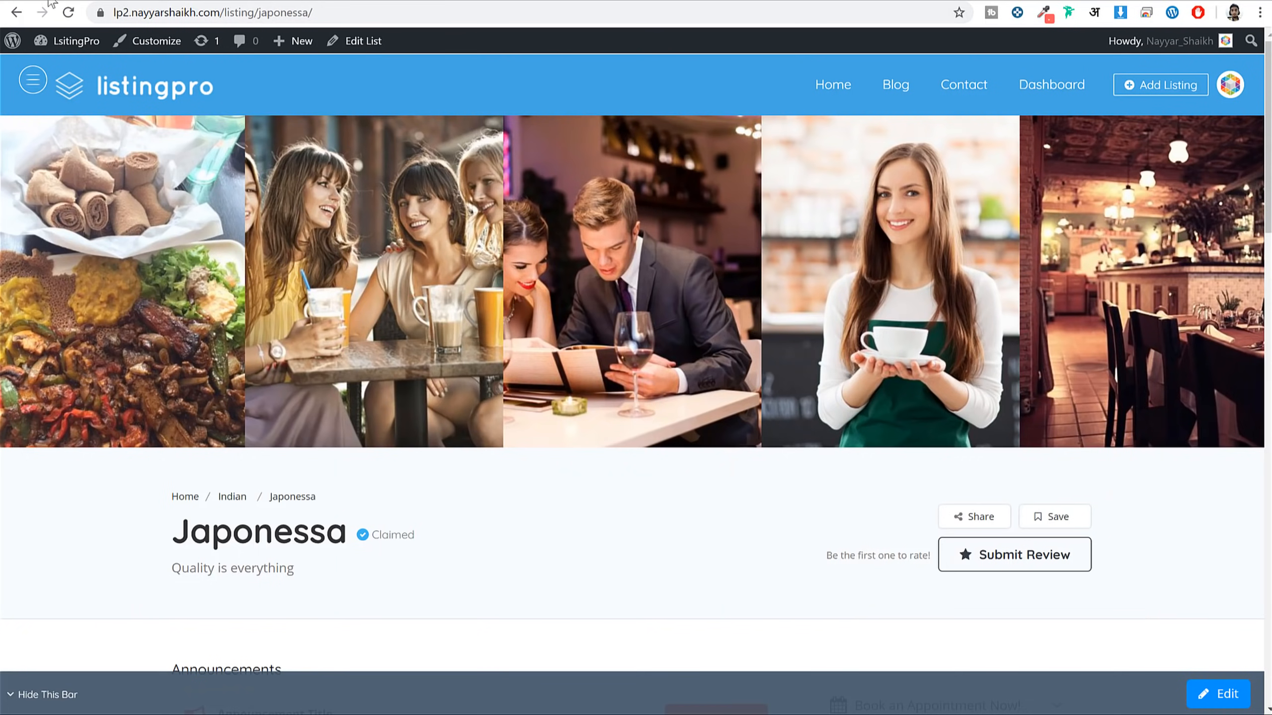
Reload the Japonessa listing and scroll through its Style 3 layout
left_click(67, 13)
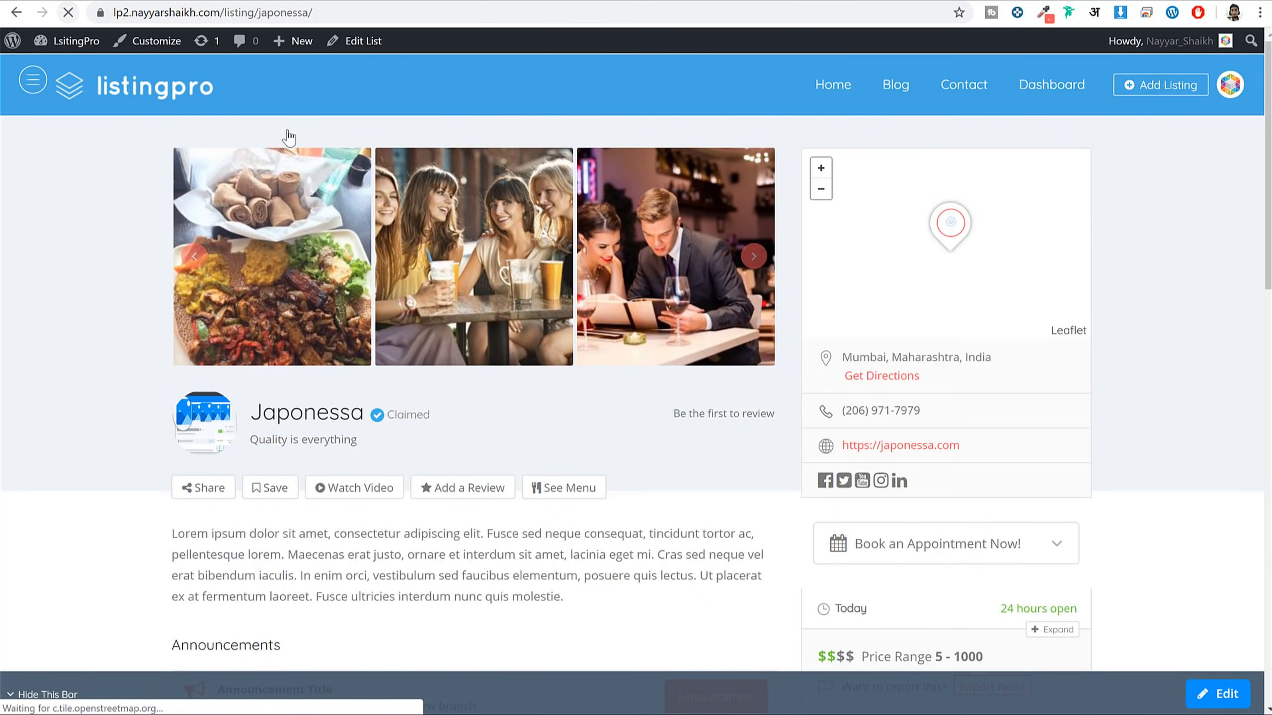
scroll(1148, 358, "down", 5)
scroll(1149, 358, "down", 15)
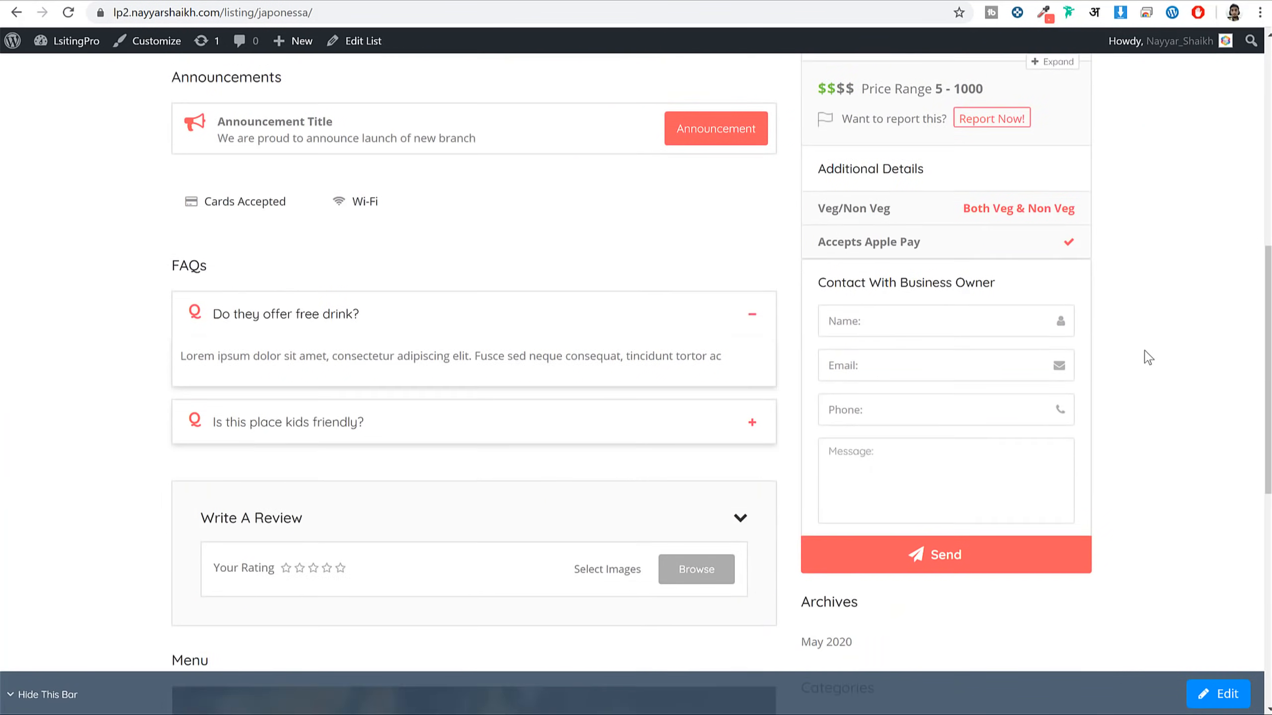
scroll(1146, 357, "up", 8)
scroll(1150, 360, "up", 10)
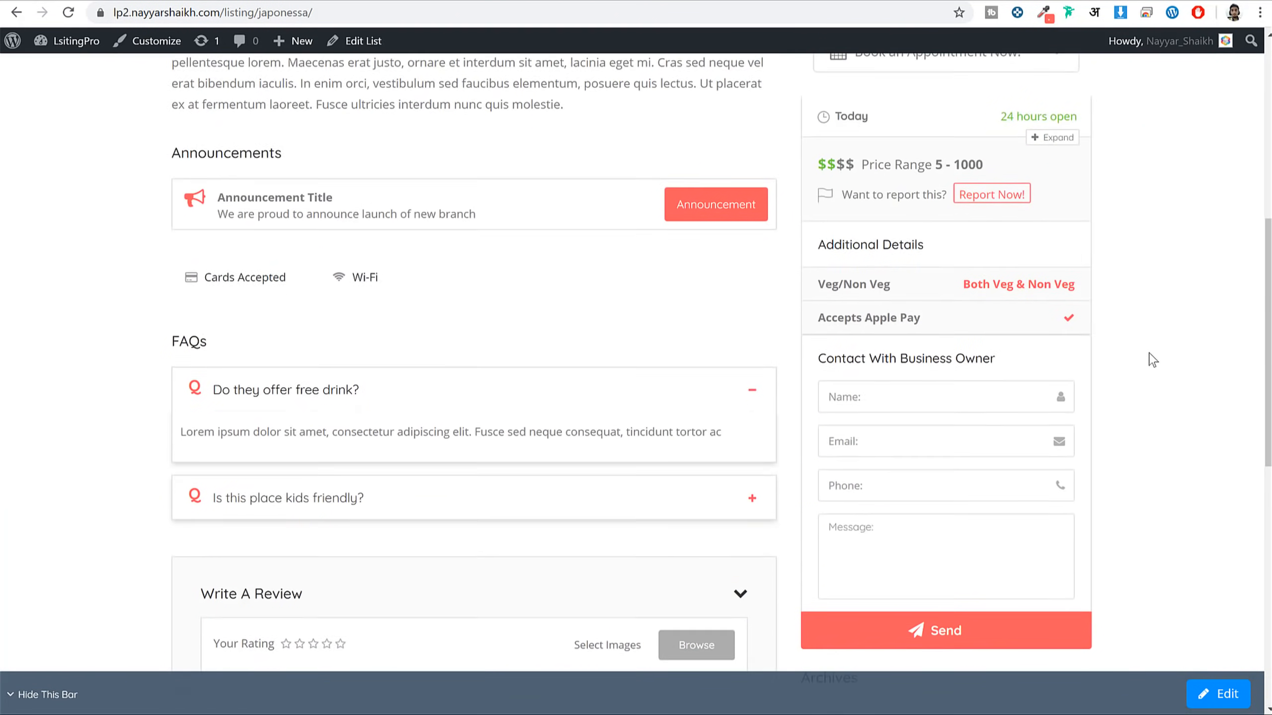
Back in the ListingPro settings, bring up Listing Archive View
left_click(328, 1)
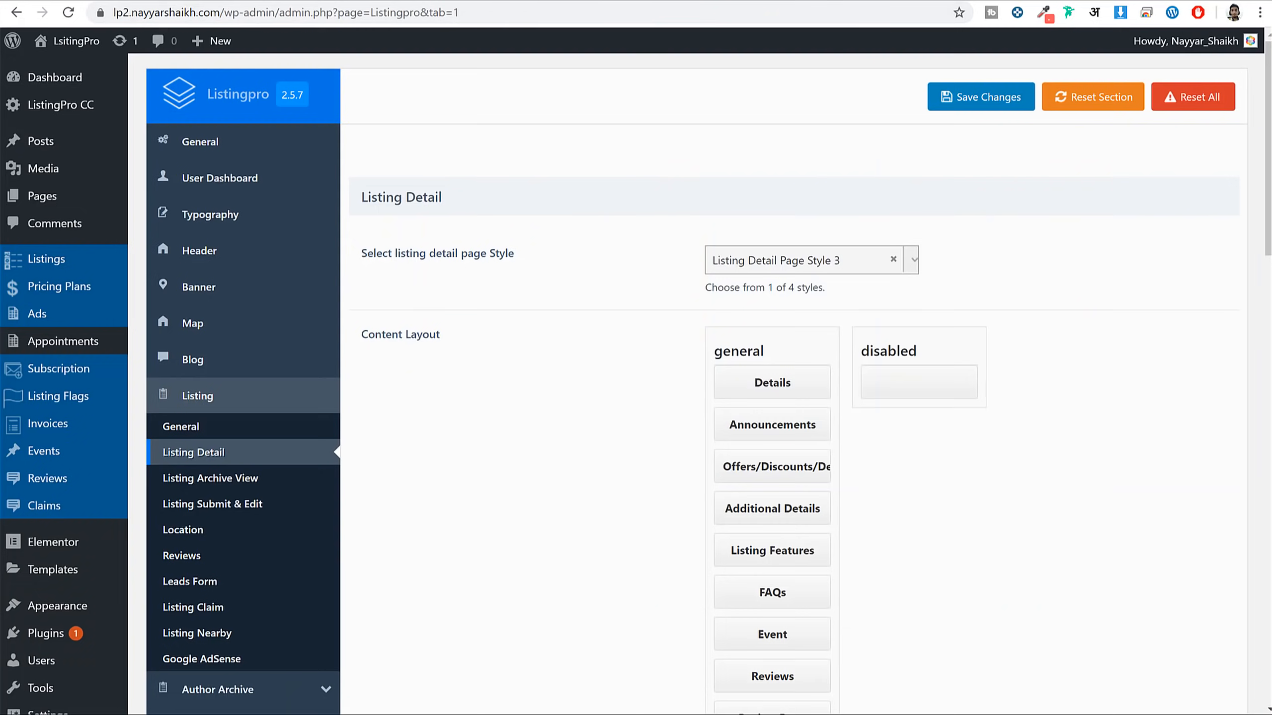
scroll(1122, 315, "down", 10)
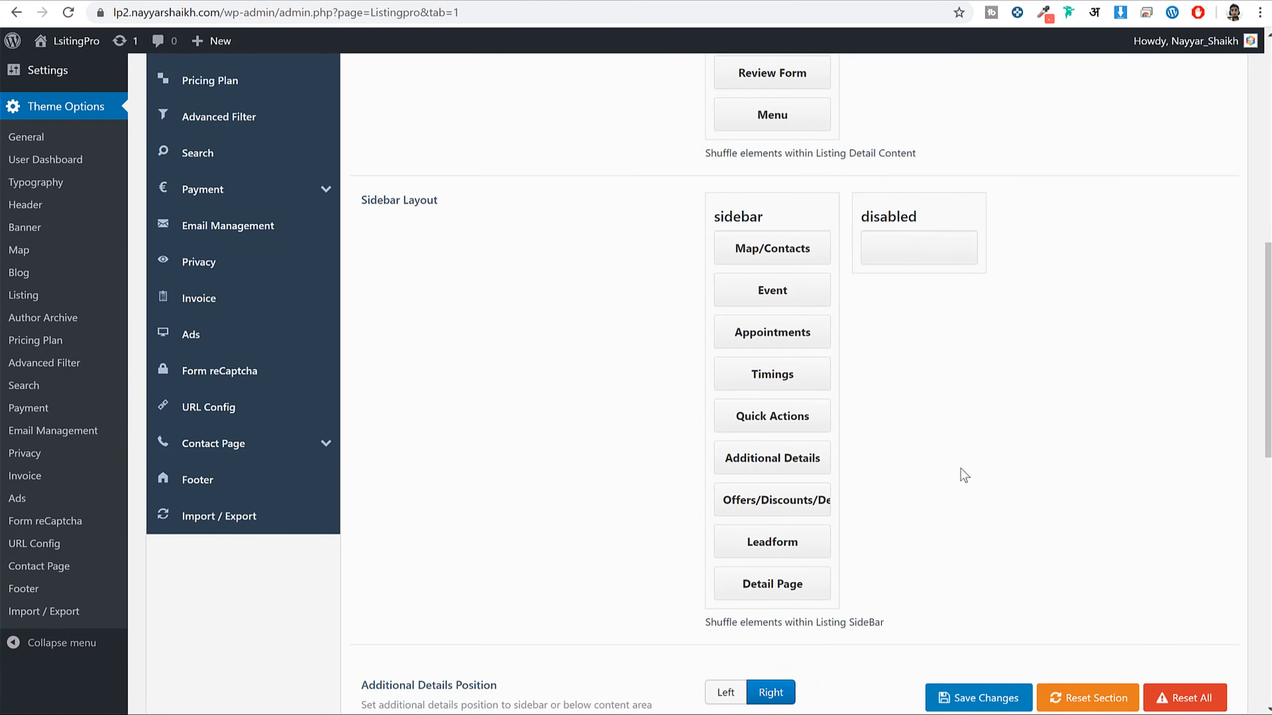
scroll(960, 468, "down", 15)
scroll(978, 476, "up", 9)
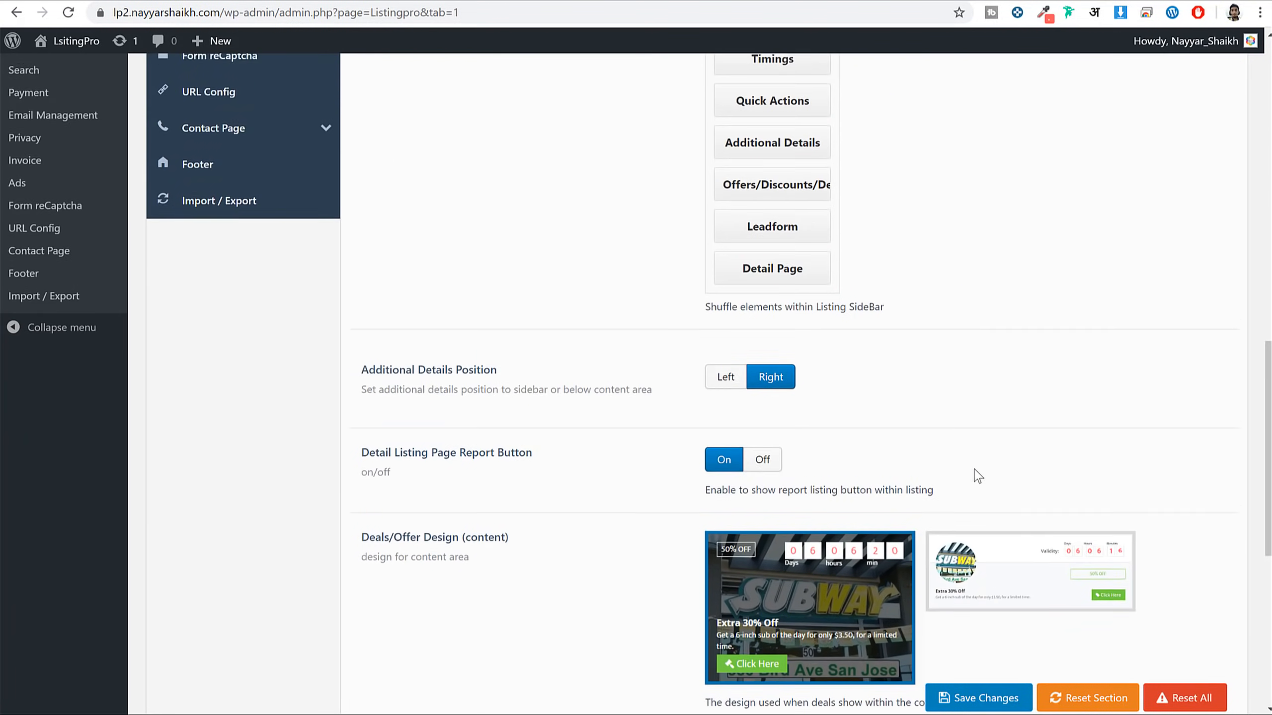
scroll(977, 476, "up", 10)
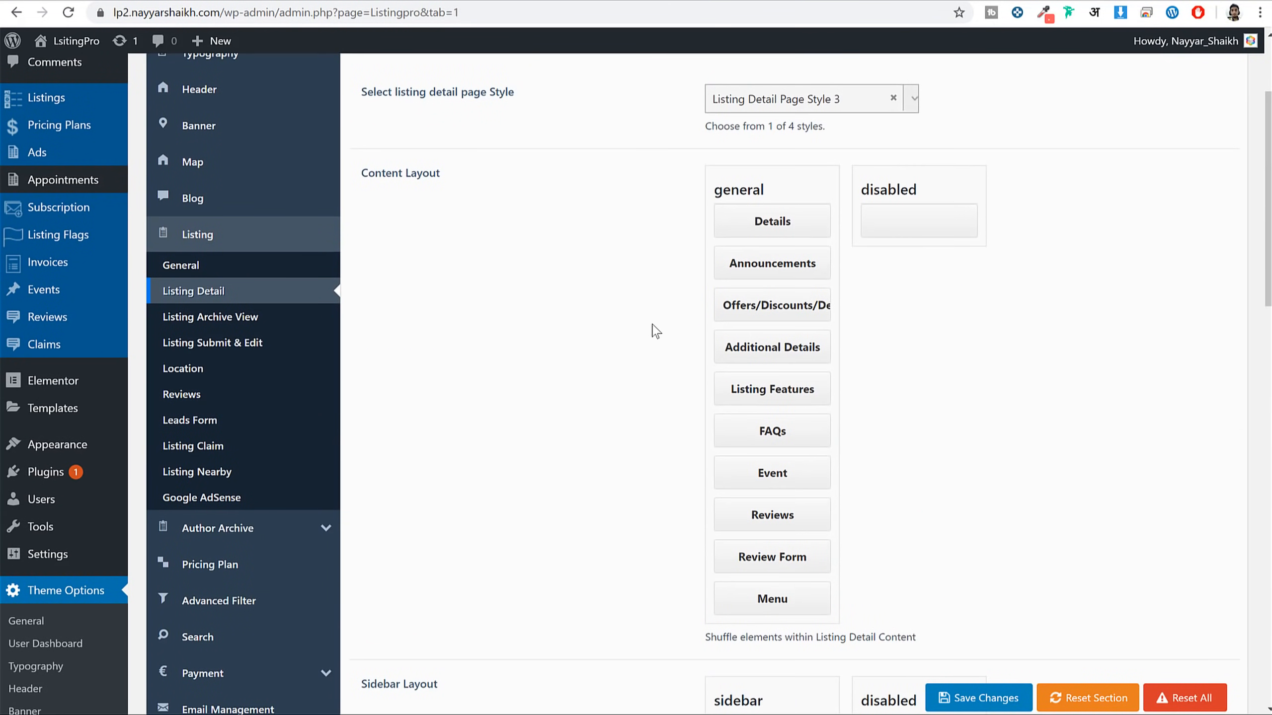
left_click(280, 317)
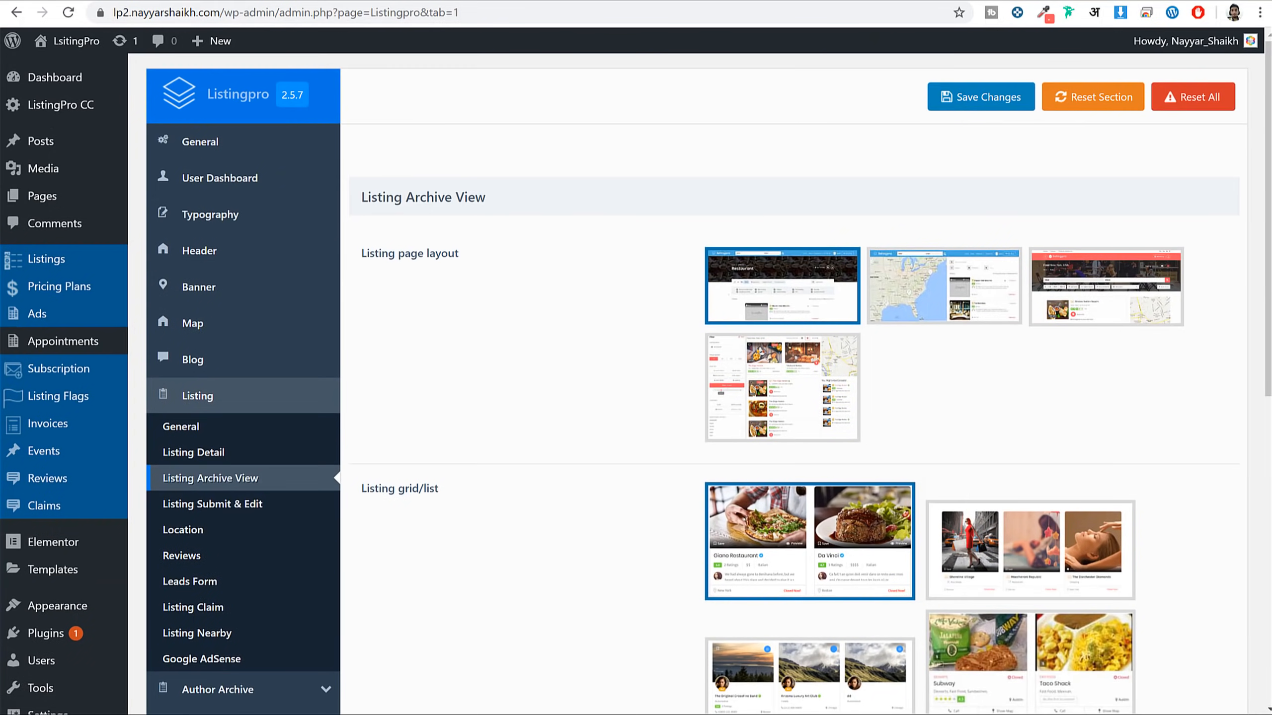
Return to the site's homepage and run a listing search to open the listings page
left_click(397, 3)
left_click(158, 99)
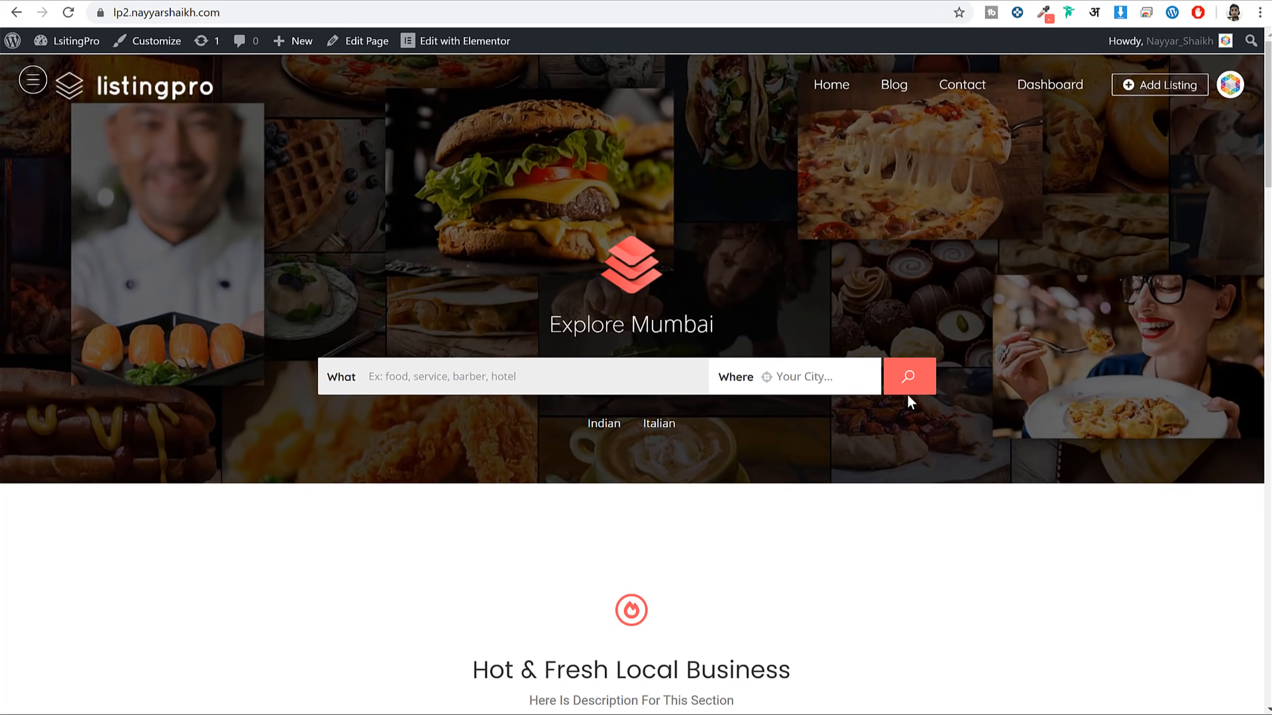
left_click(907, 392)
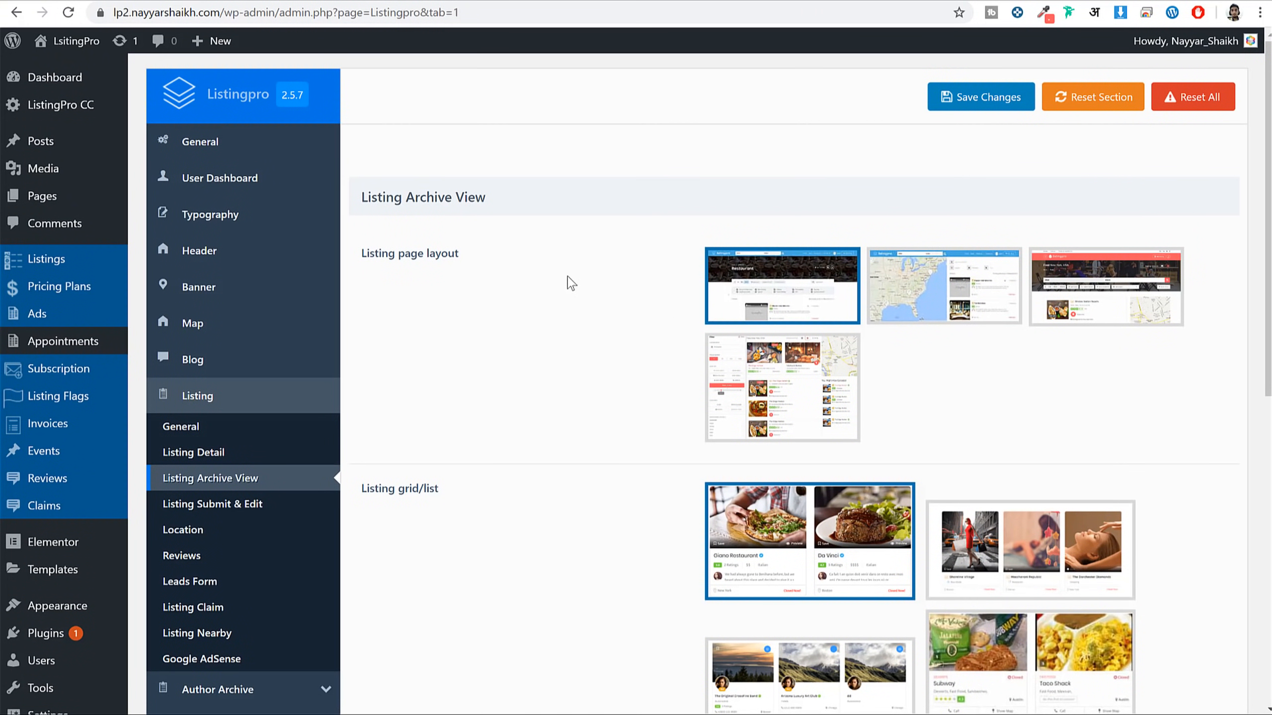
Choose the banner-and-map archive page layout and the single-column list style, then save
scroll(571, 283, "down", 2)
left_click(1128, 235)
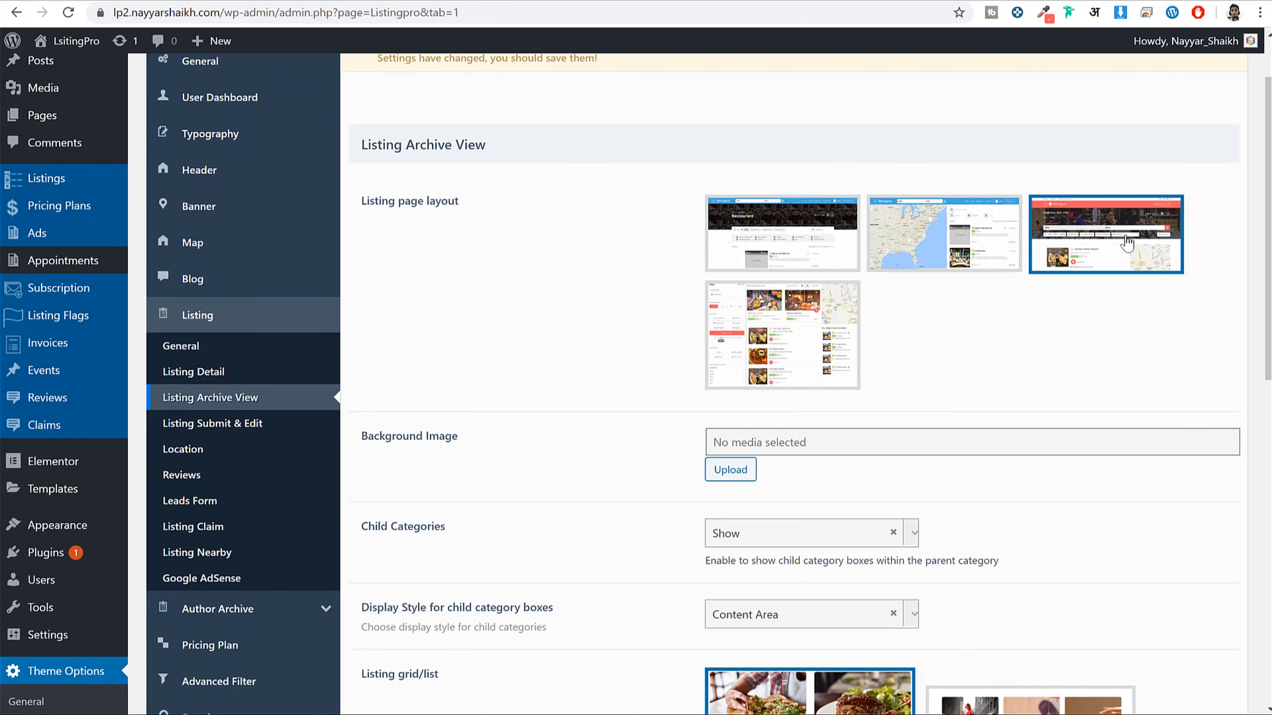
scroll(1039, 250, "down", 3)
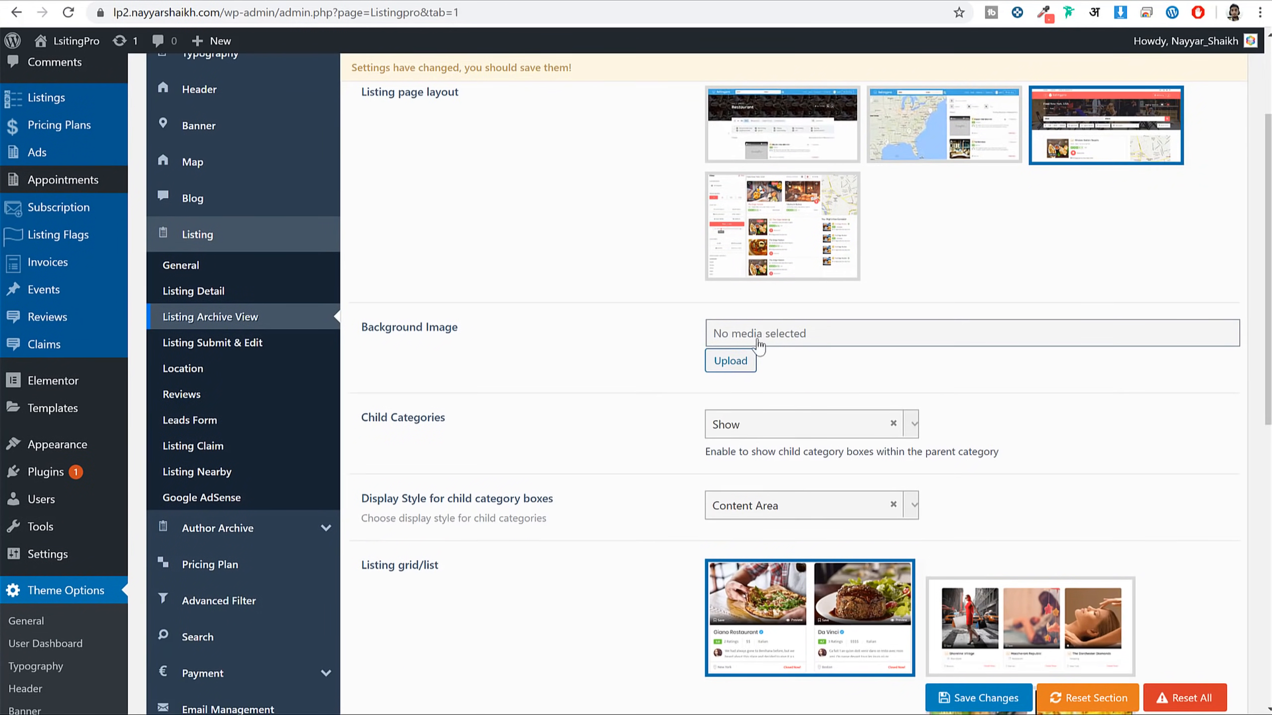
scroll(1146, 320, "down", 8)
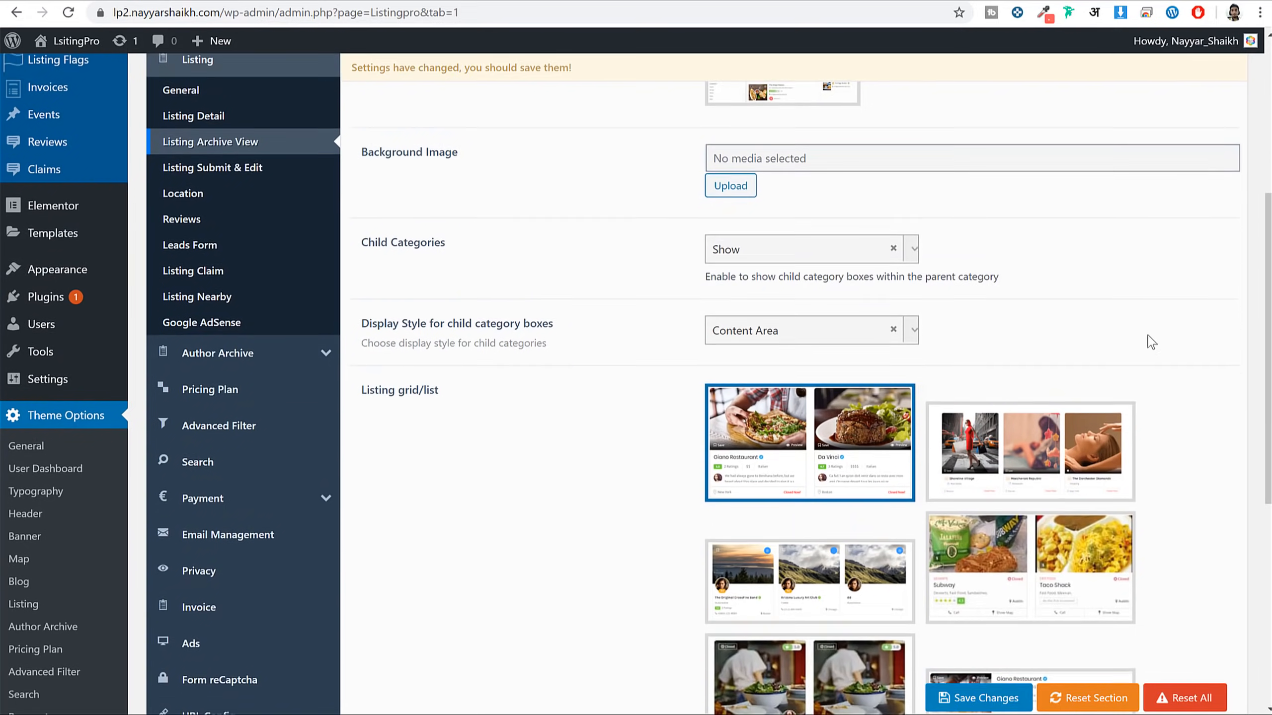
left_click_drag(437, 240, 382, 242)
scroll(844, 301, "down", 4)
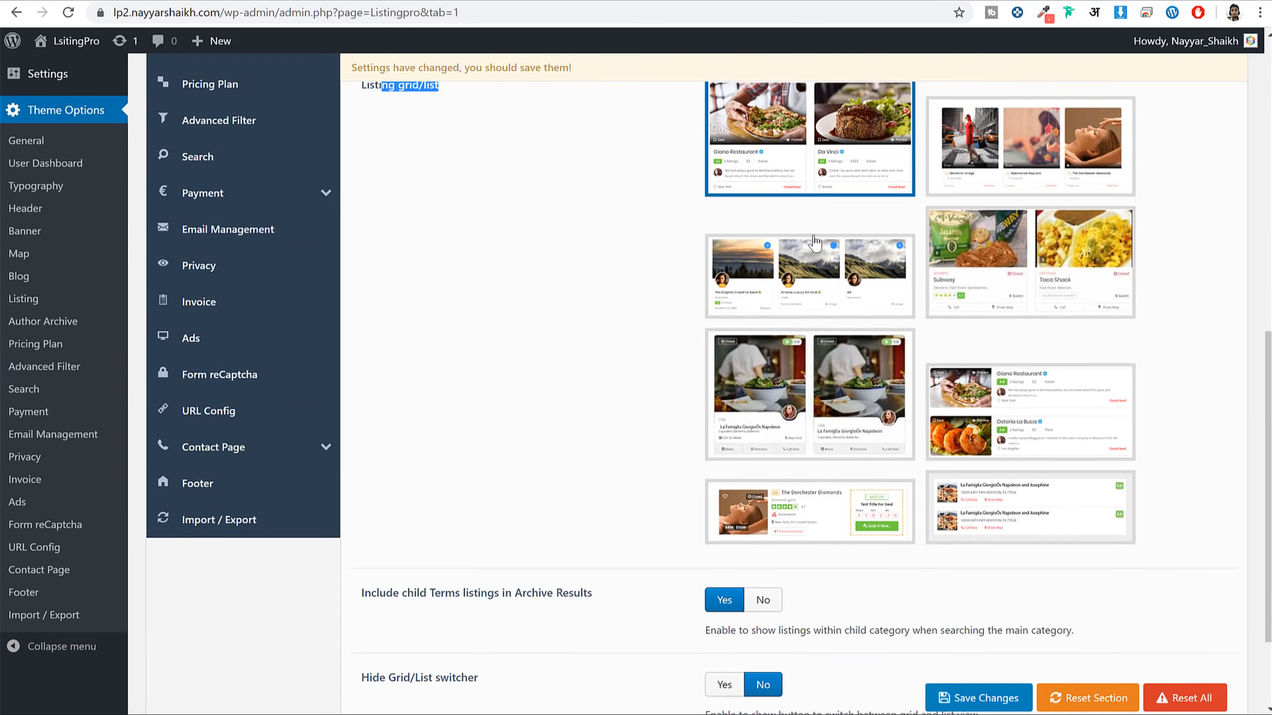
left_click(793, 506)
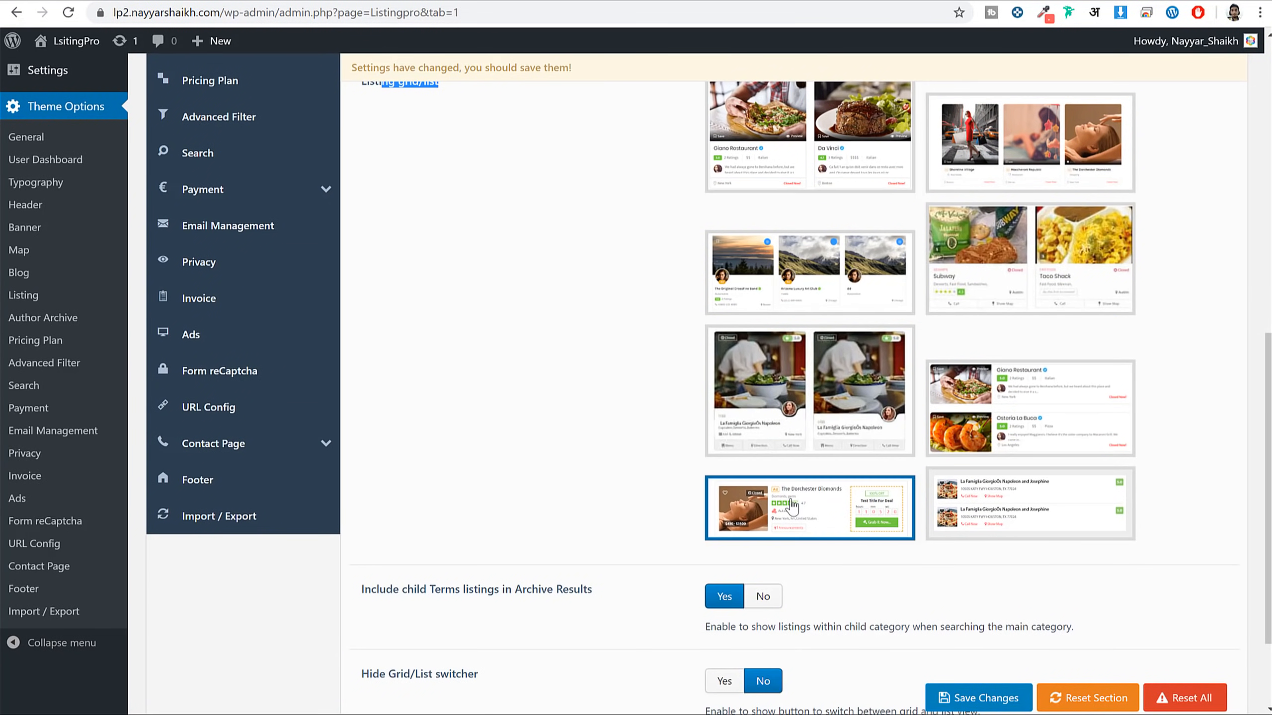
left_click(946, 698)
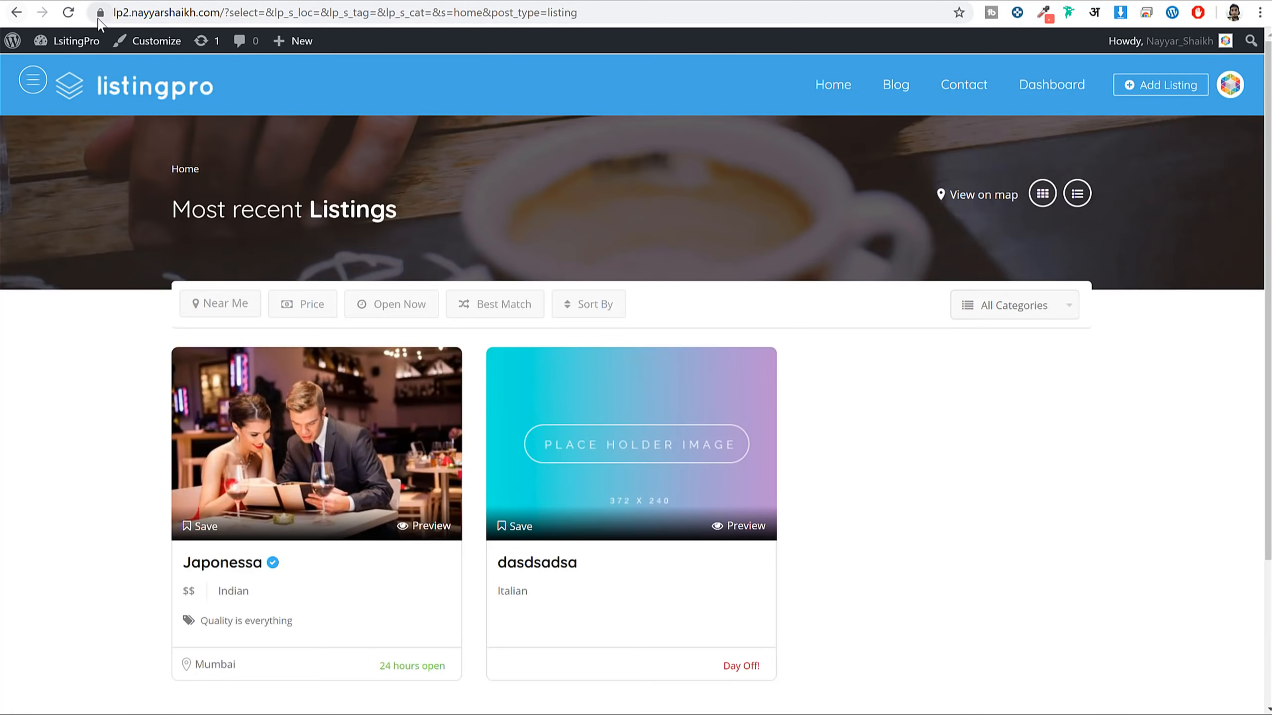
Reload the listings page to check the new layout and Japonessa deal countdown, then save again
left_click(68, 13)
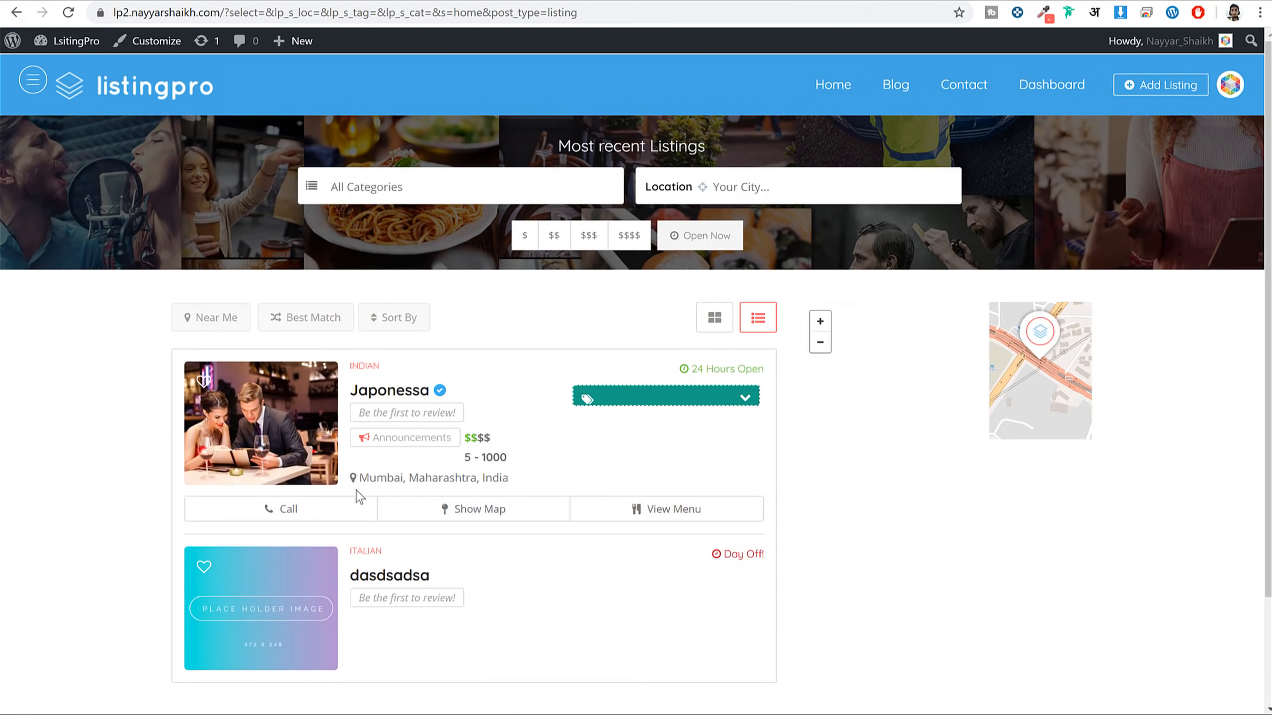
scroll(1003, 482, "up", 3)
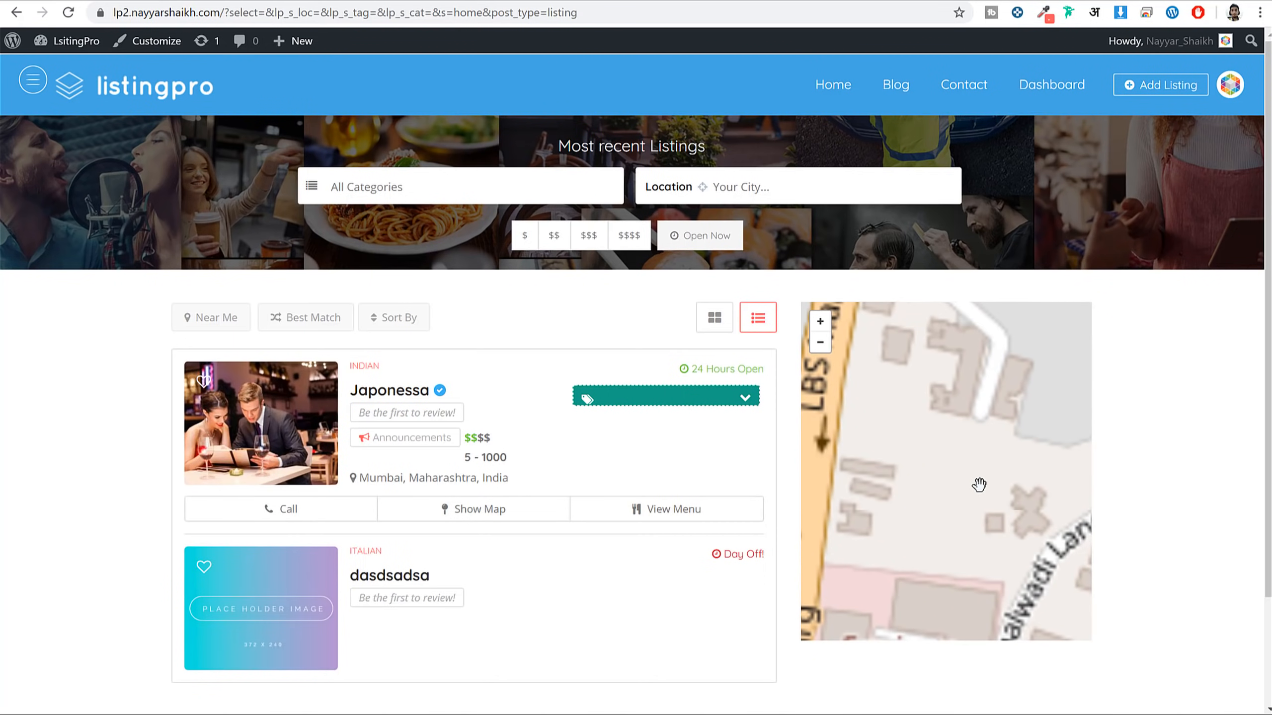
scroll(1210, 463, "down", 3)
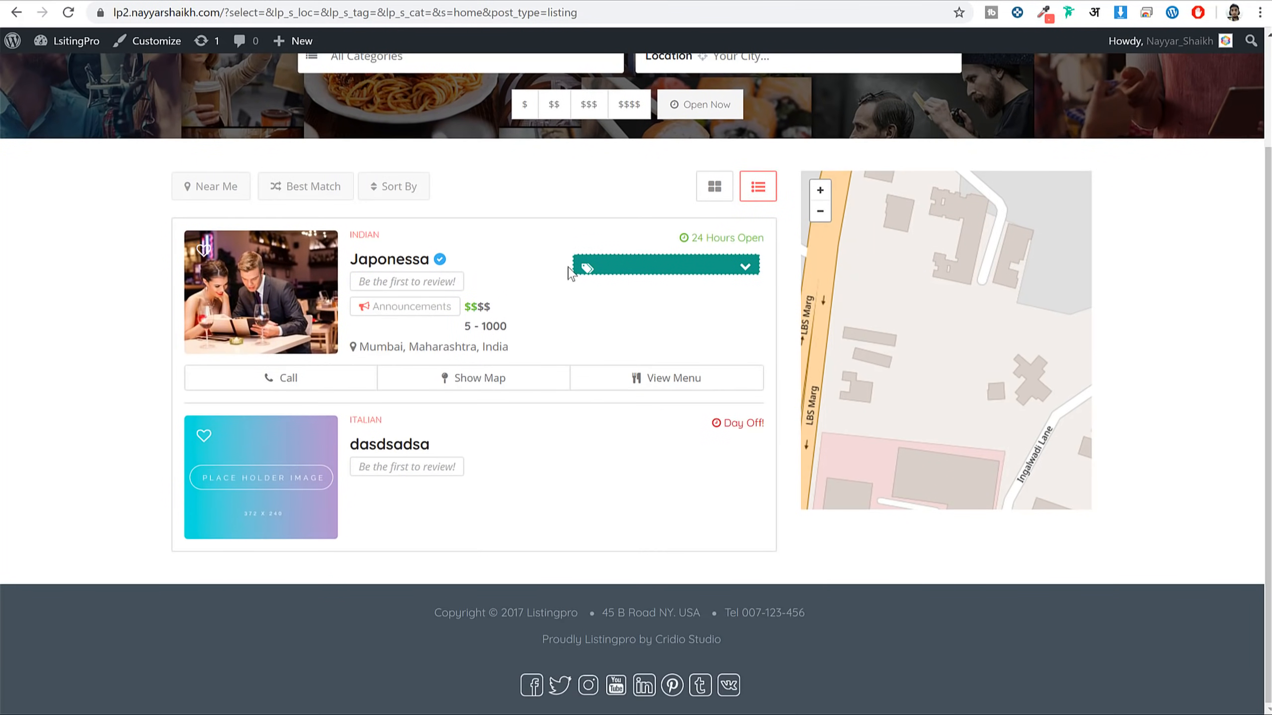
left_click(745, 271)
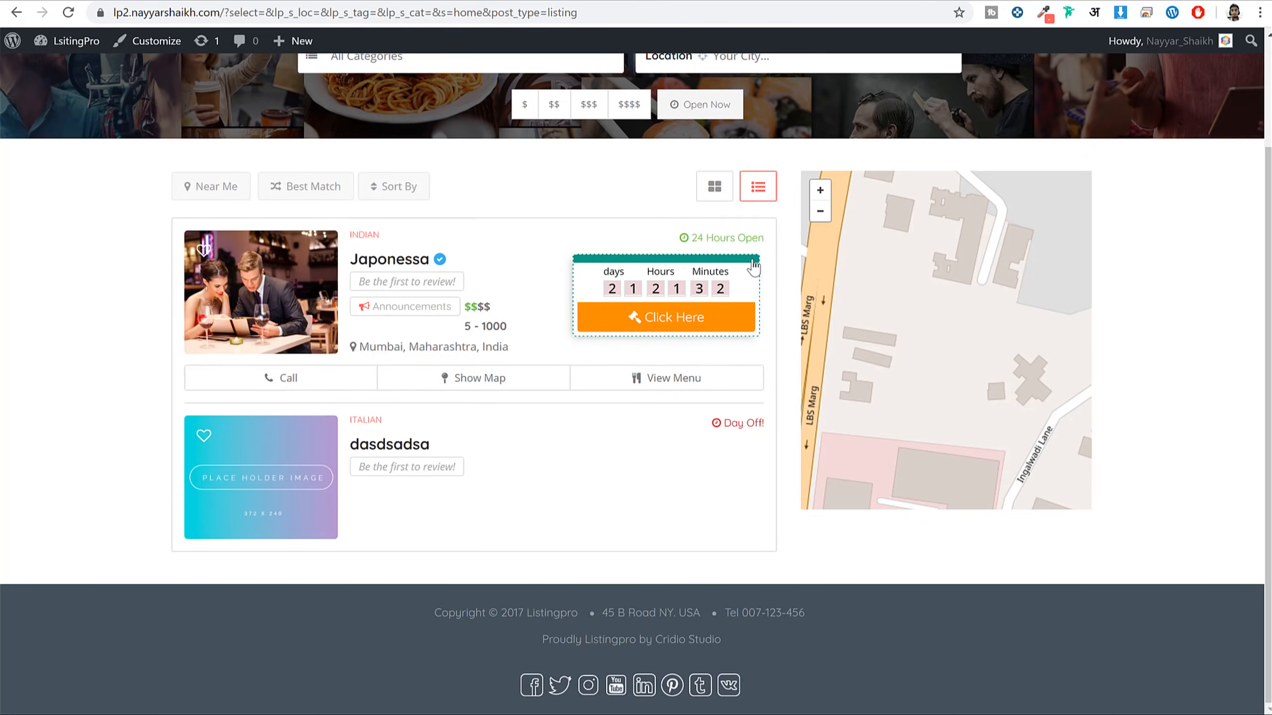
left_click(754, 267)
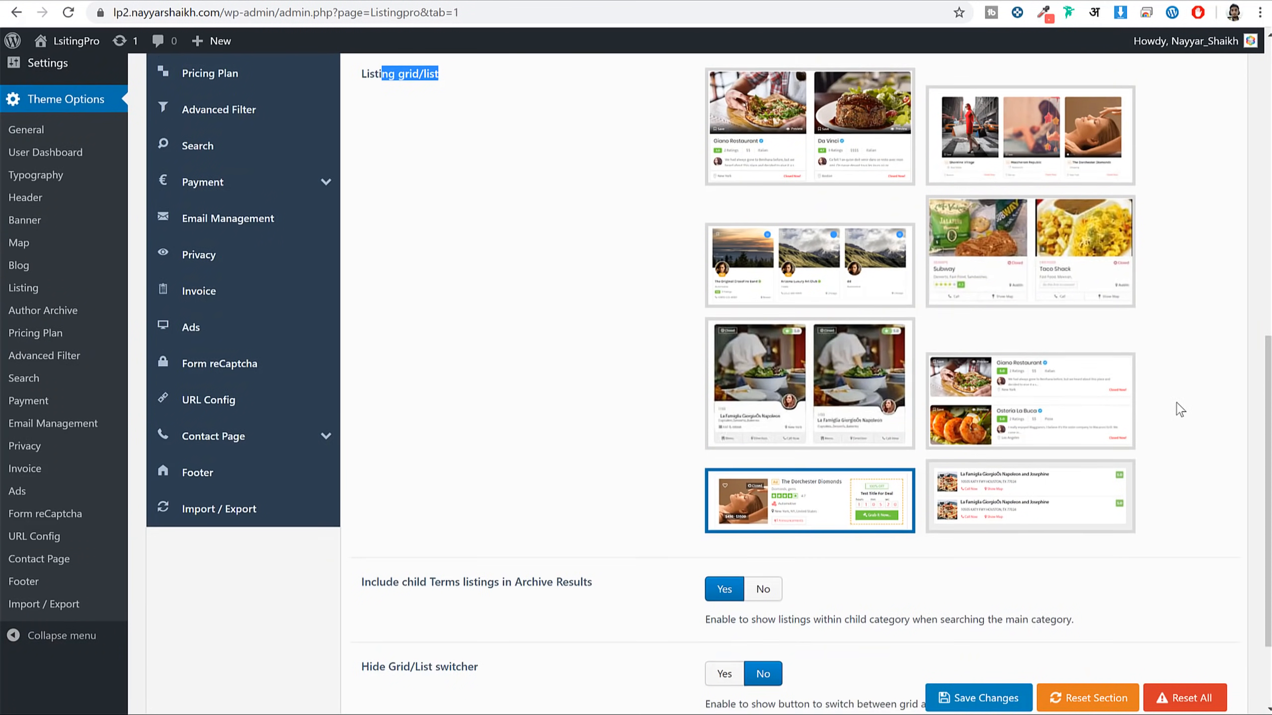
scroll(1180, 410, "down", 3)
left_click(974, 667)
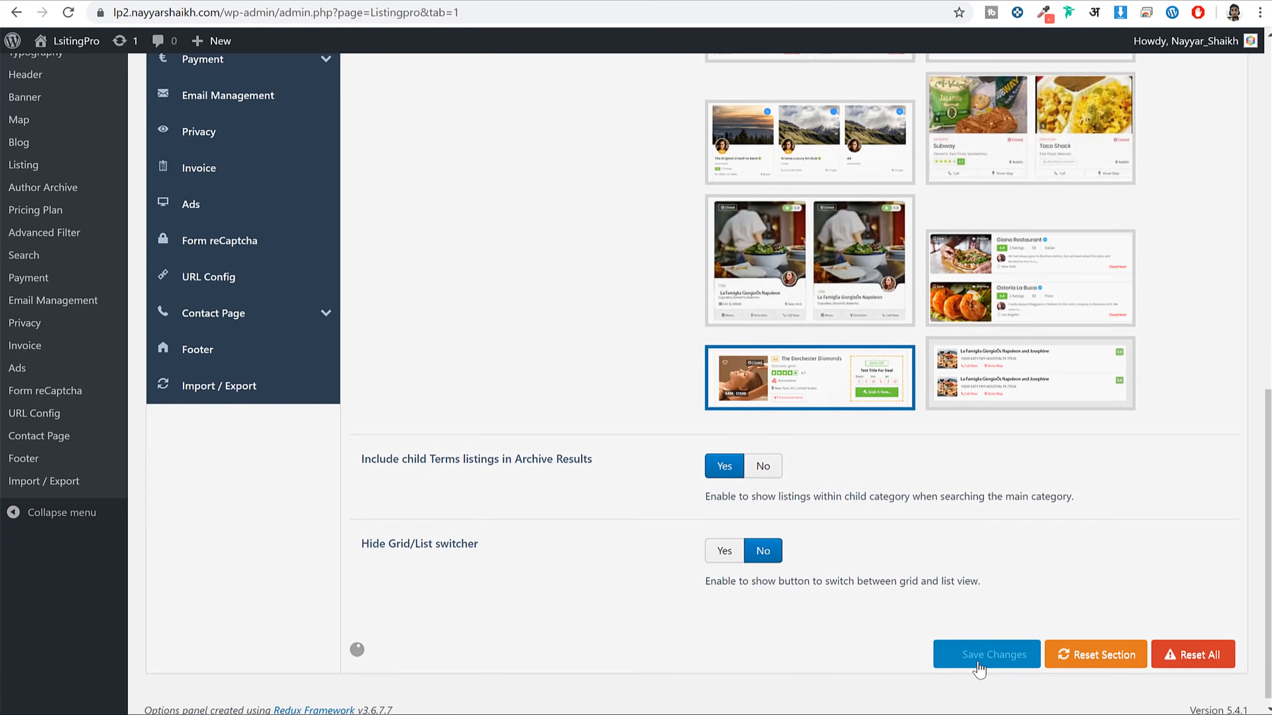
scroll(857, 195, "up", 12)
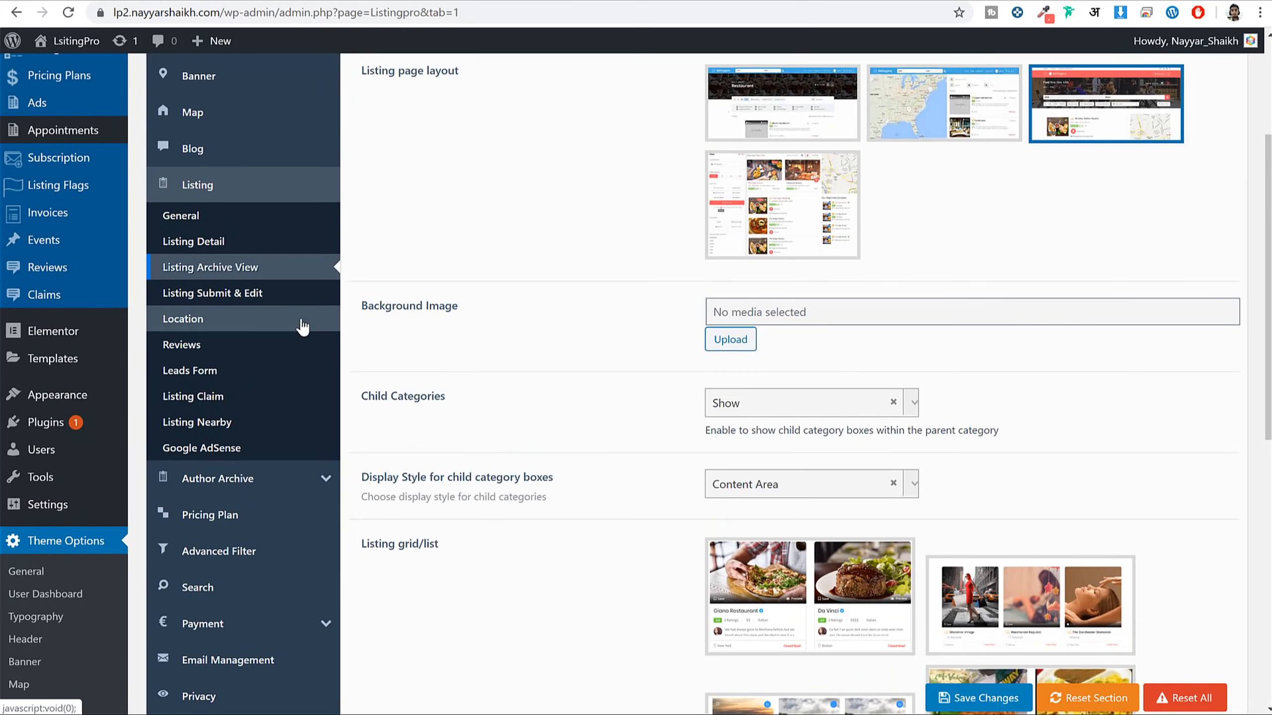
Review the Reviews, Listing Claim and Leads Form theme options
left_click(287, 340)
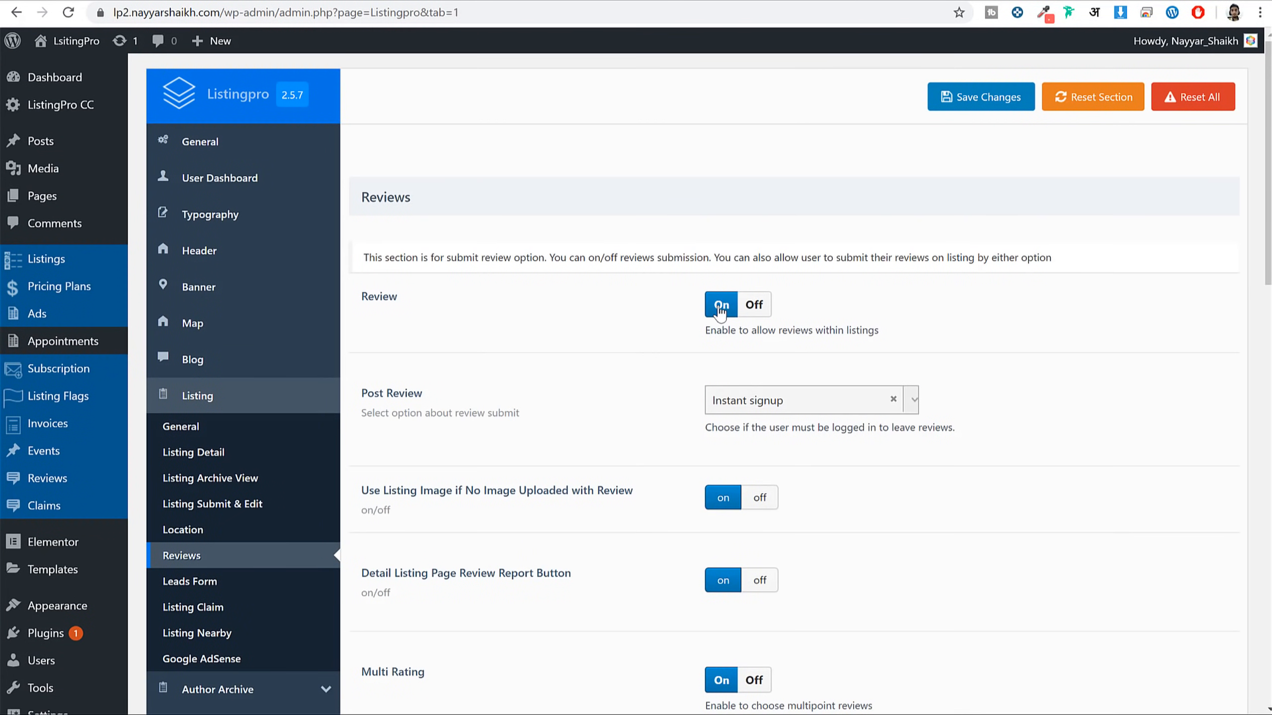
scroll(740, 335, "down", 7)
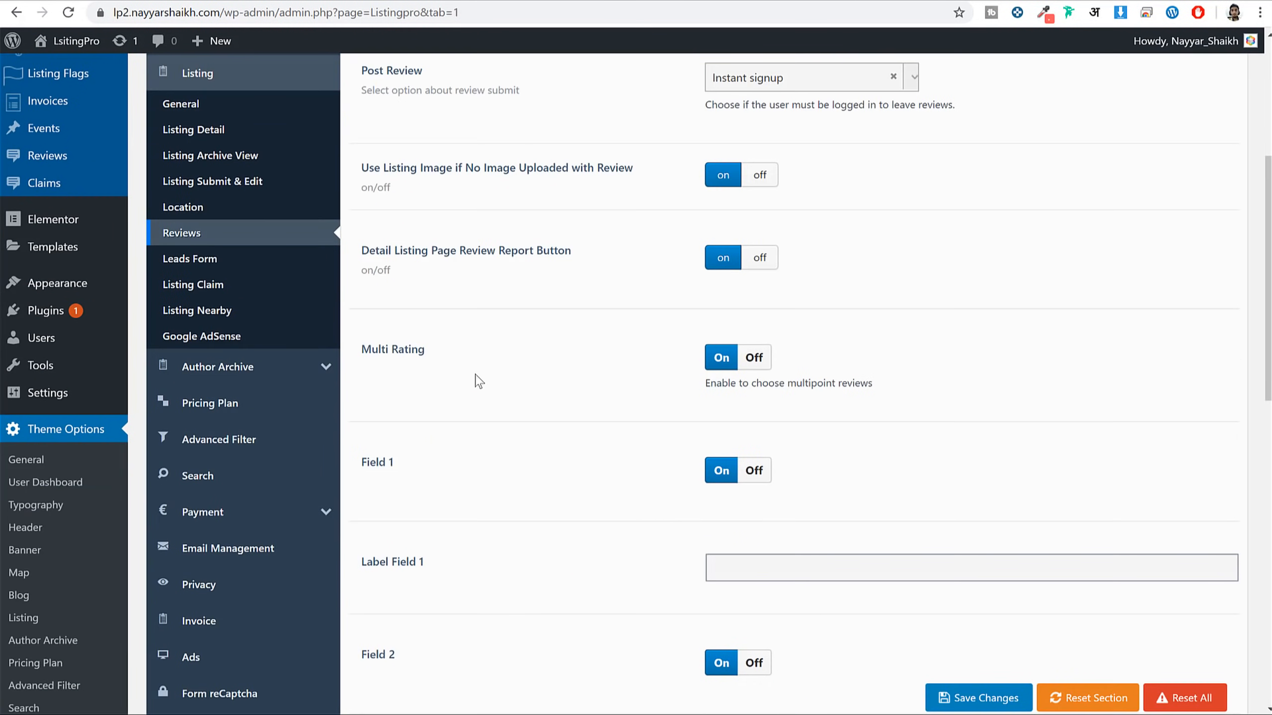
left_click(192, 205)
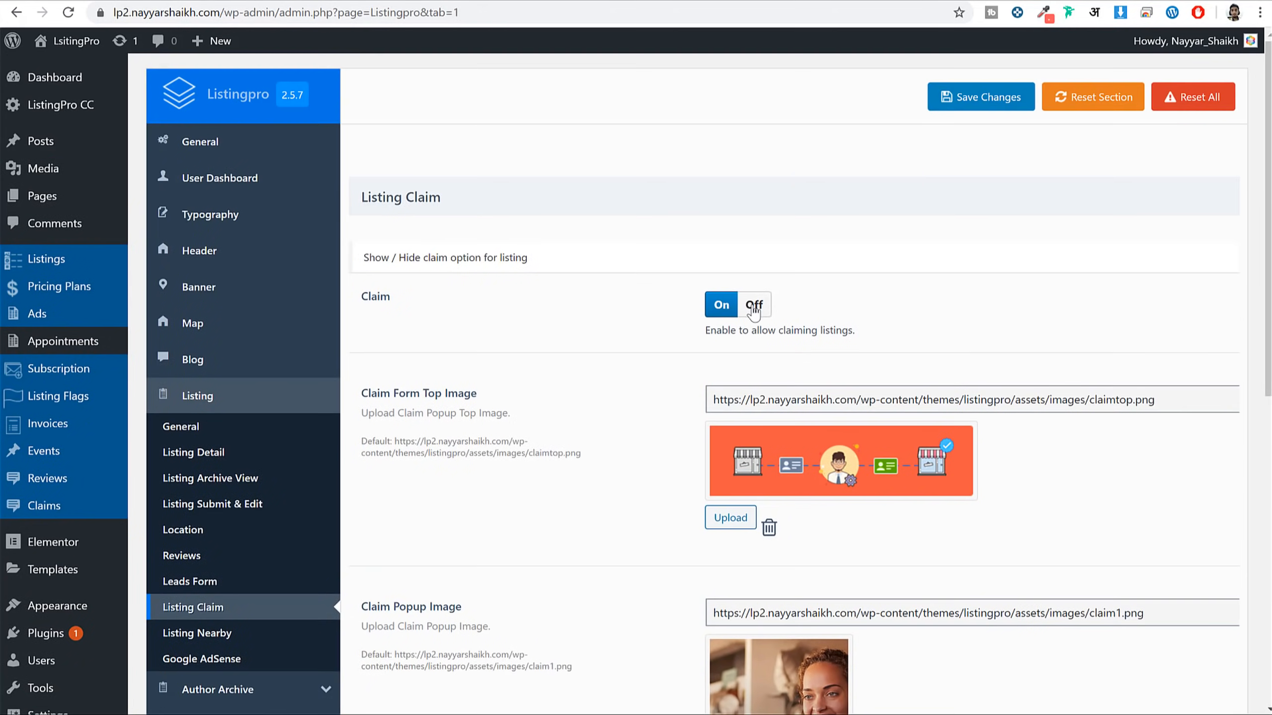
scroll(450, 411, "down", 3)
left_click(223, 423)
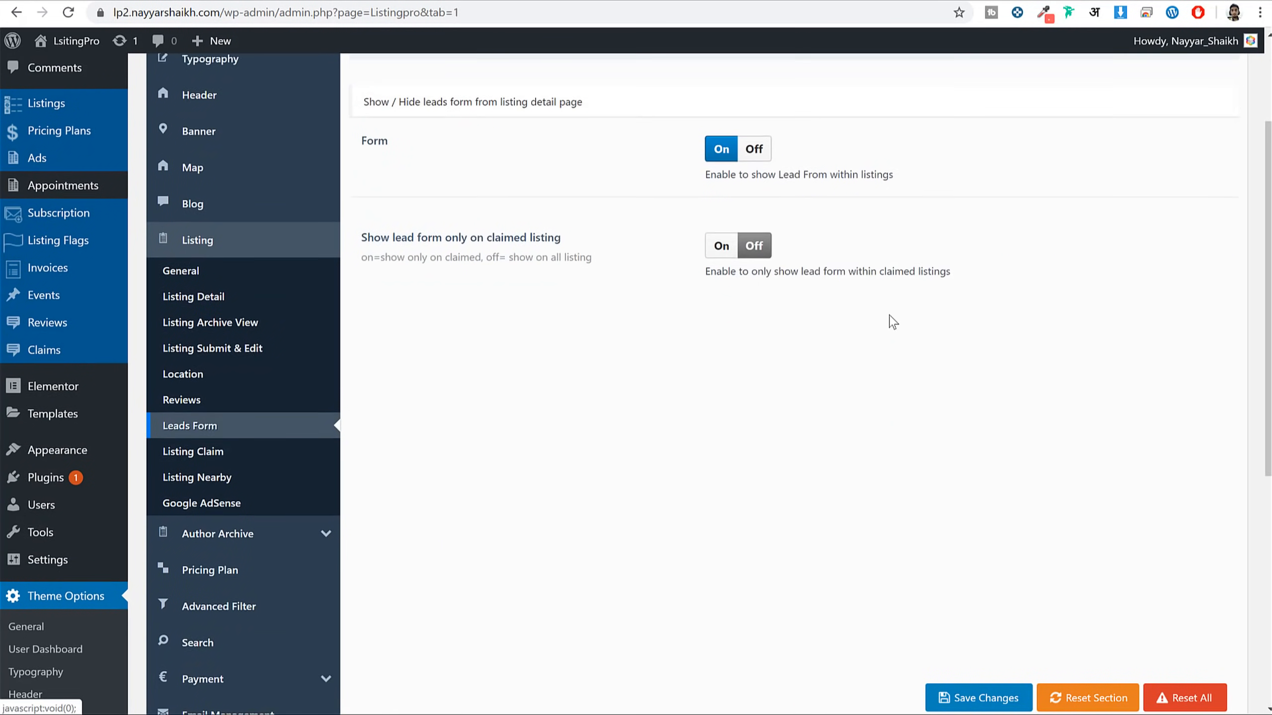
scroll(284, 424, "down", 5)
Review the Author Archive, Pricing Plan and Payment theme options
left_click(235, 371)
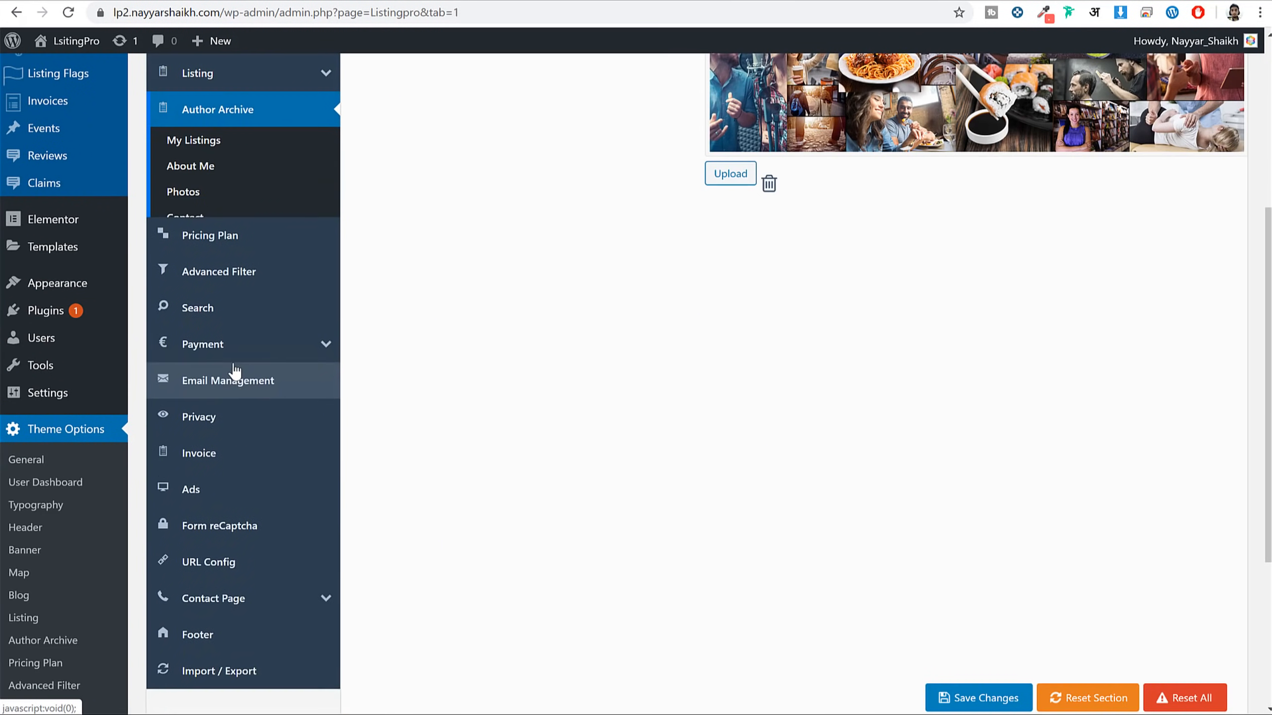
scroll(610, 385, "down", 3)
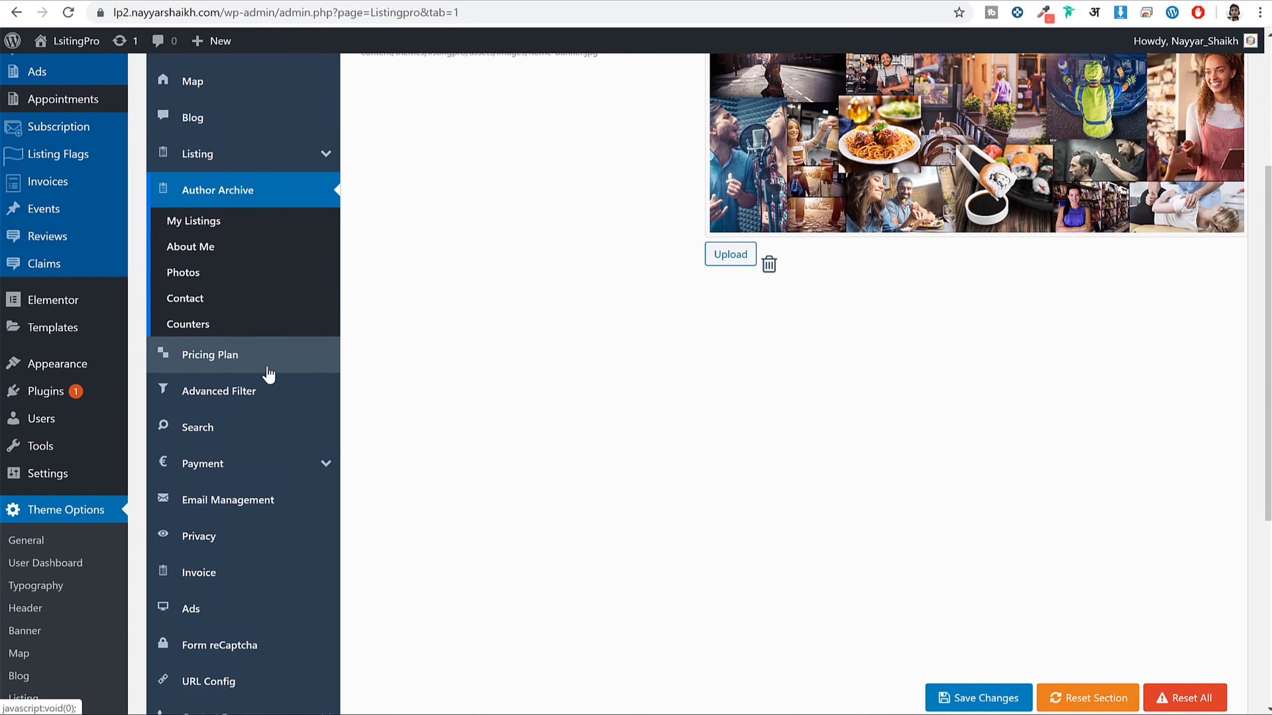
left_click(270, 363)
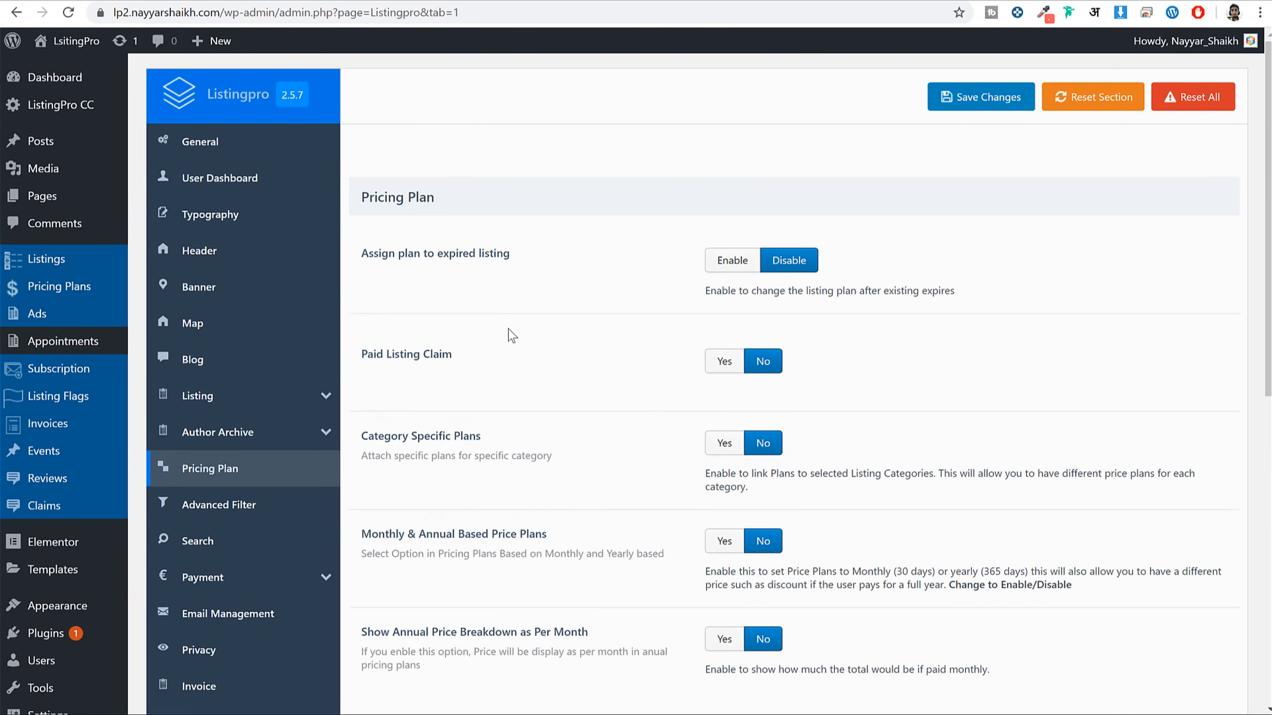
scroll(511, 335, "down", 5)
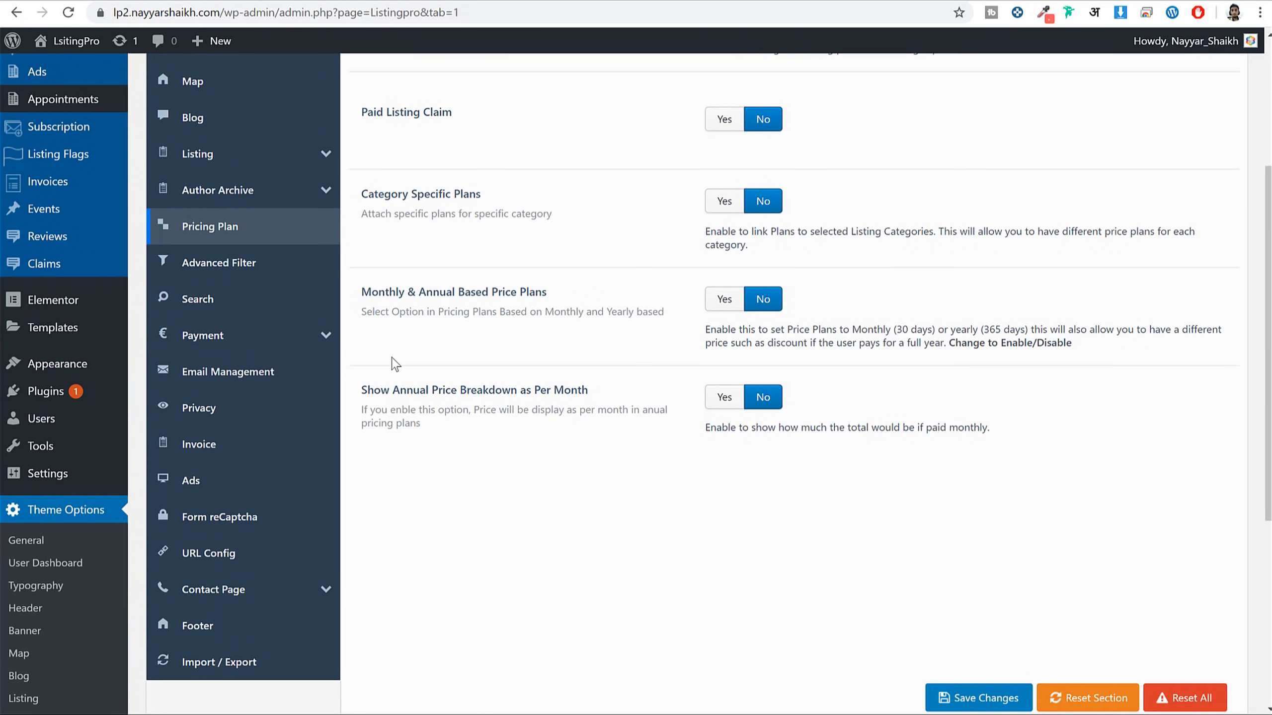
left_click(276, 340)
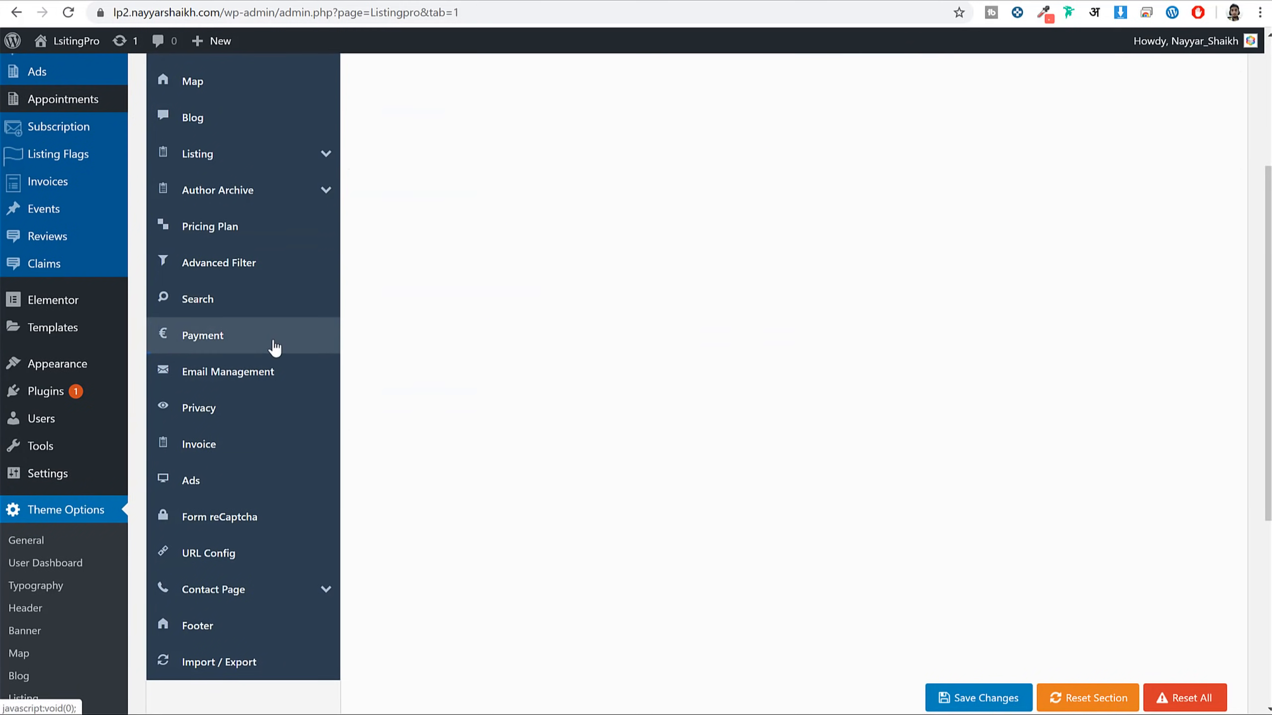
scroll(279, 415, "down", 1)
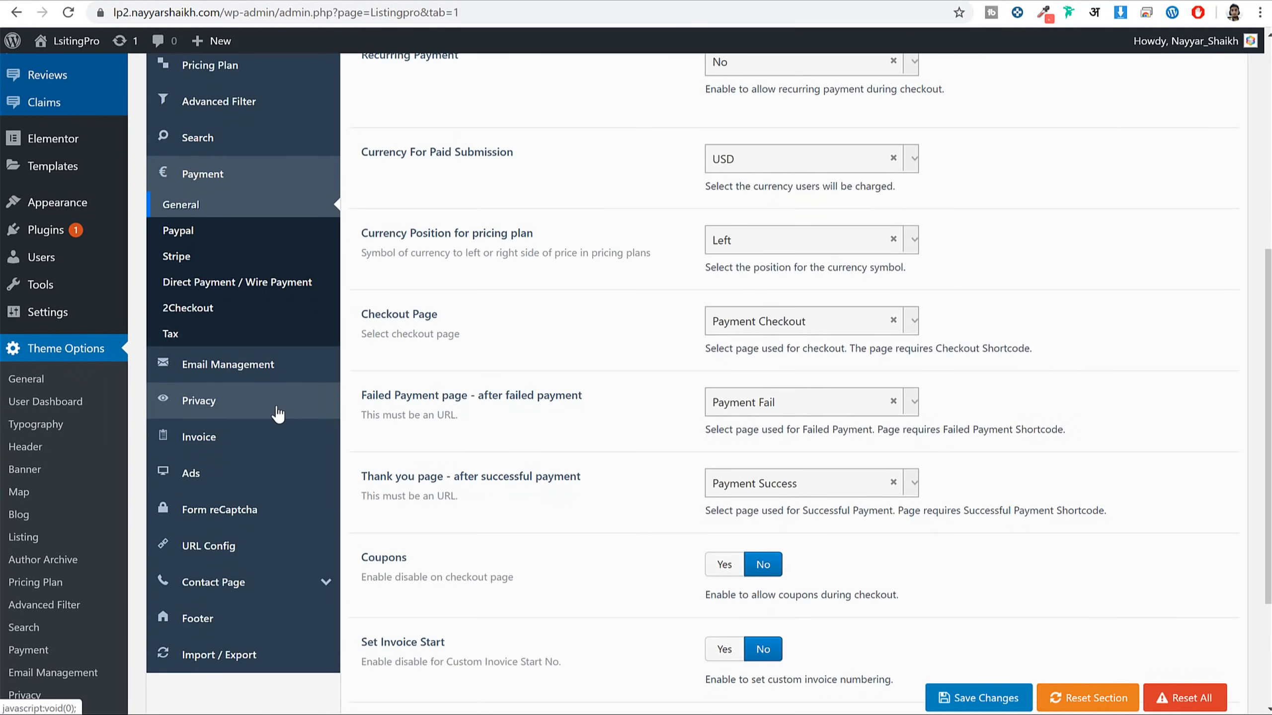
Check the Privacy, Invoice and Contact Page contact-information settings, then visit the live site's home page
left_click(278, 414)
left_click(267, 291)
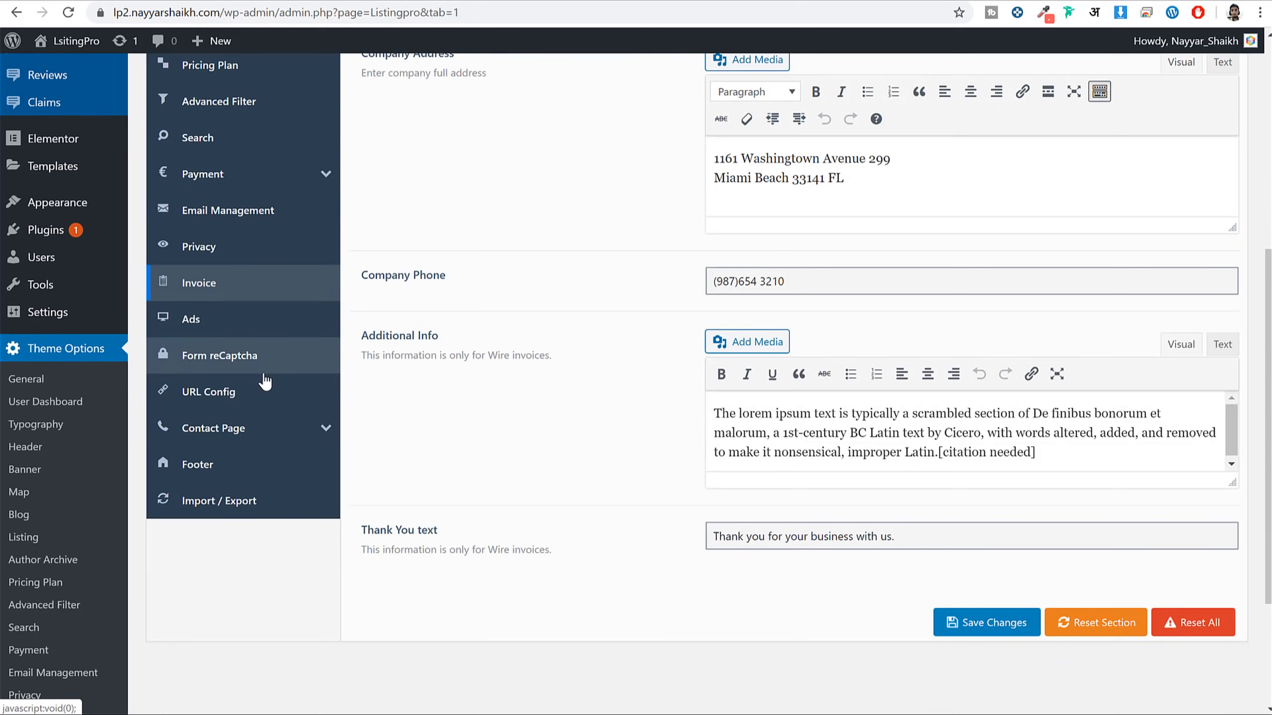
left_click(261, 430)
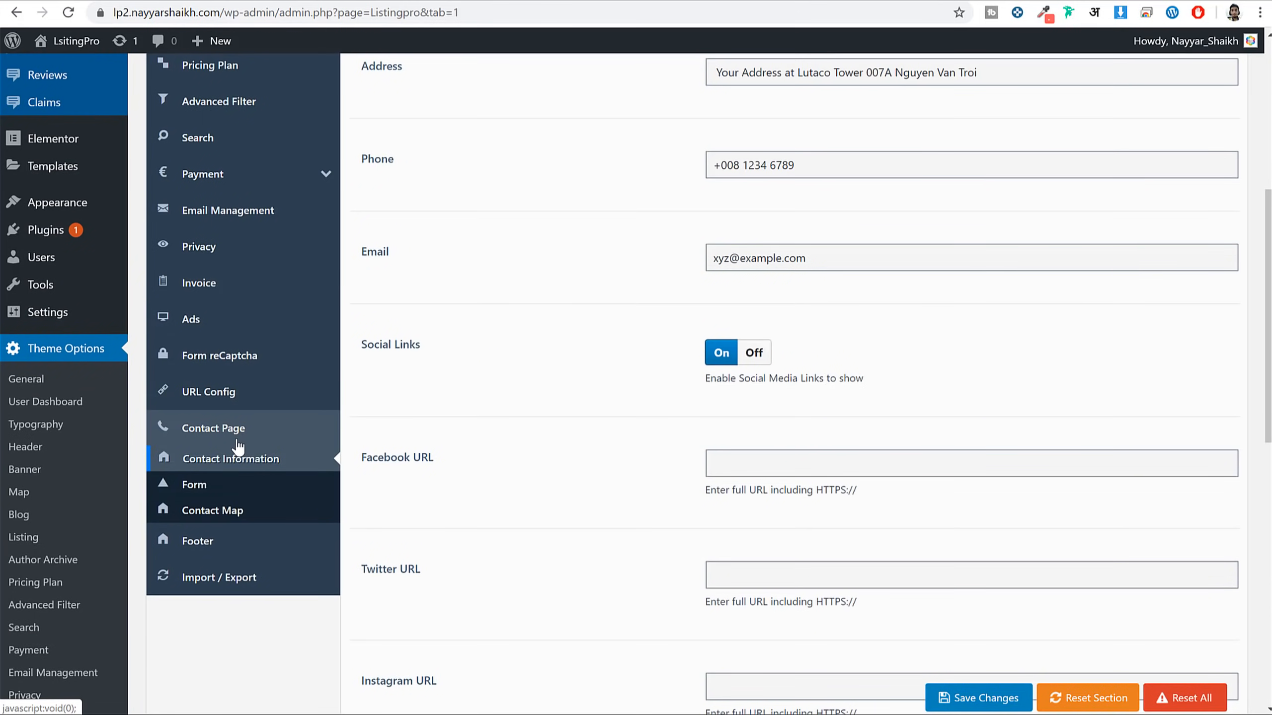
scroll(242, 476, "up", 8)
double_click(826, 389)
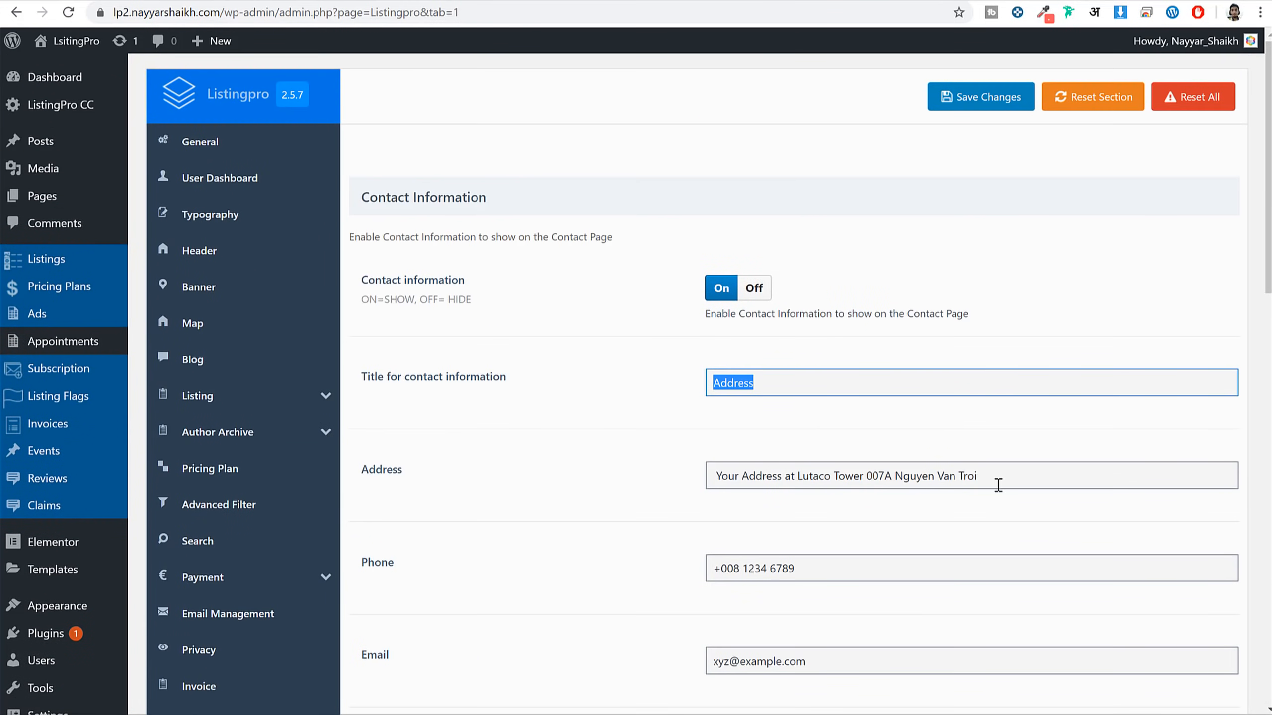
scroll(793, 349, "down", 5)
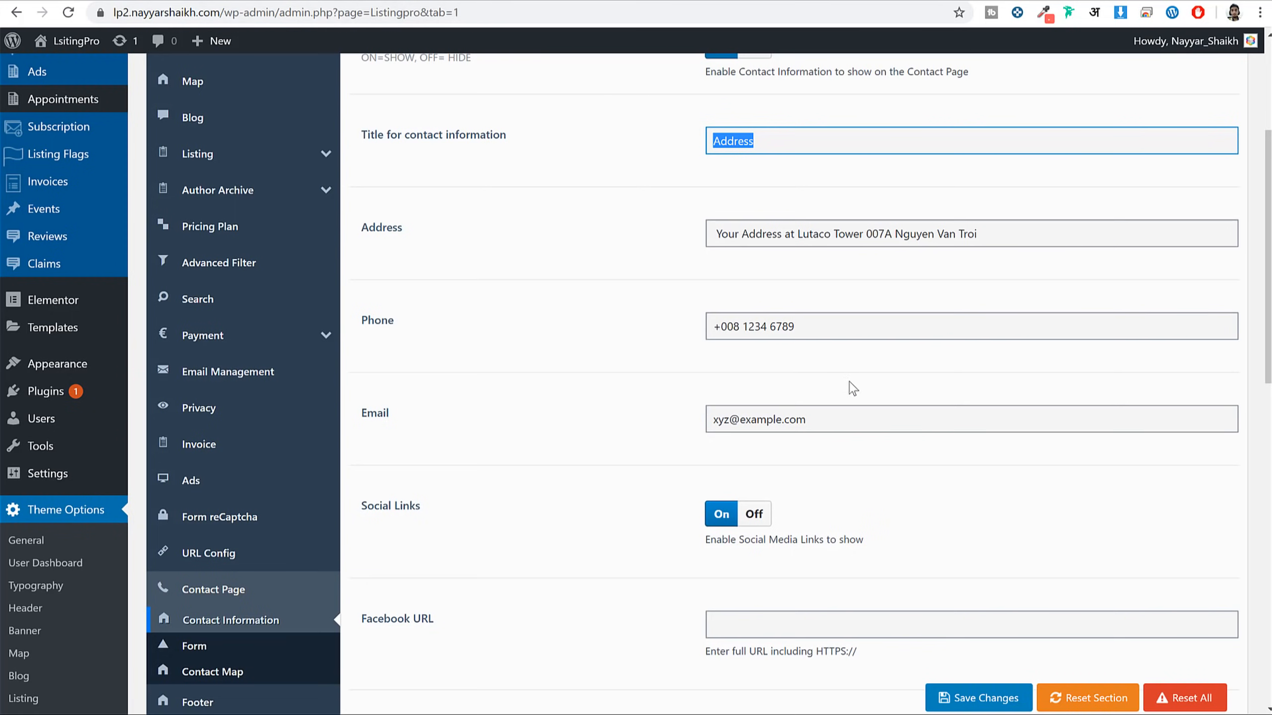
scroll(801, 370, "down", 3)
scroll(751, 490, "down", 10)
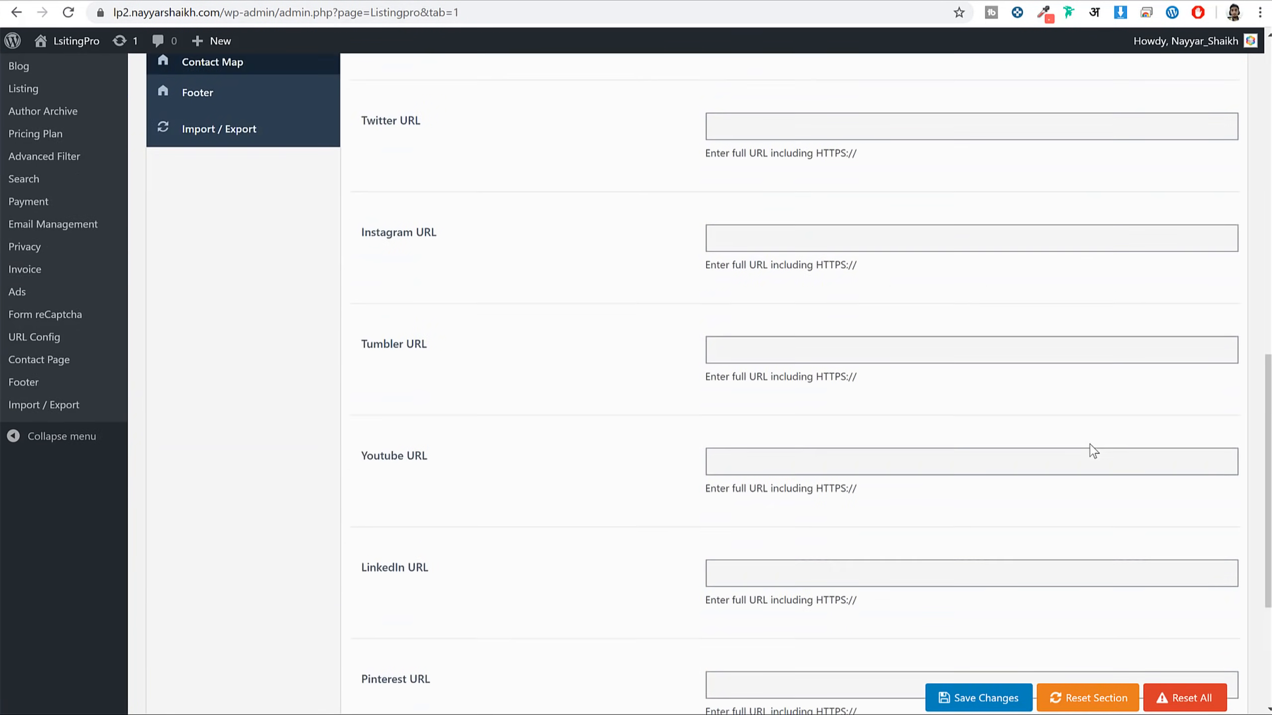
scroll(580, 165, "up", 12)
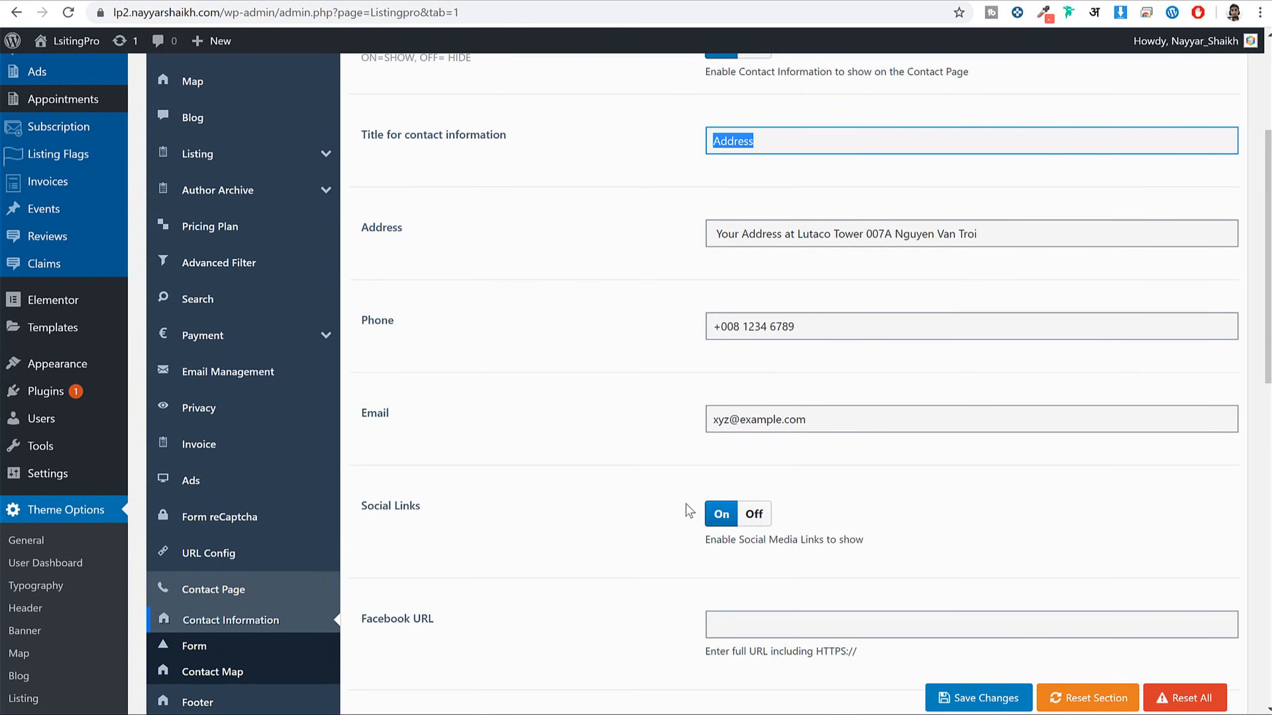
scroll(936, 348, "down", 5)
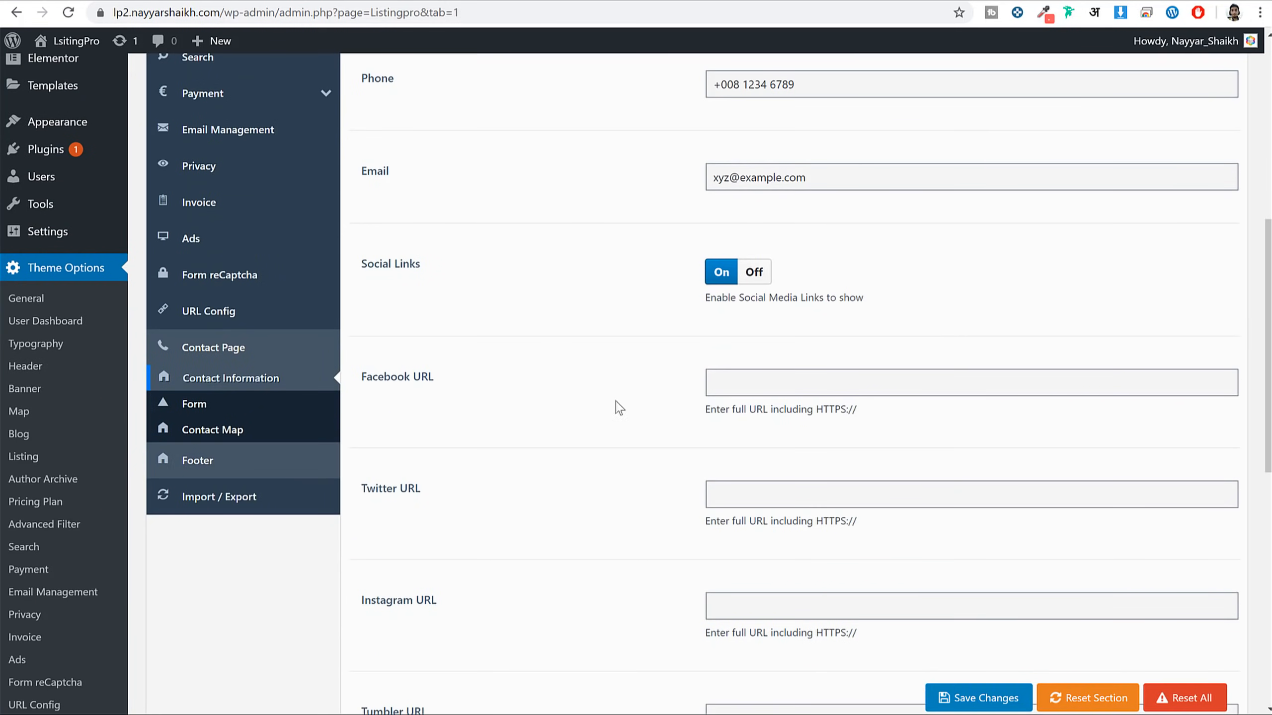
scroll(751, 451, "up", 10)
left_click(100, 44)
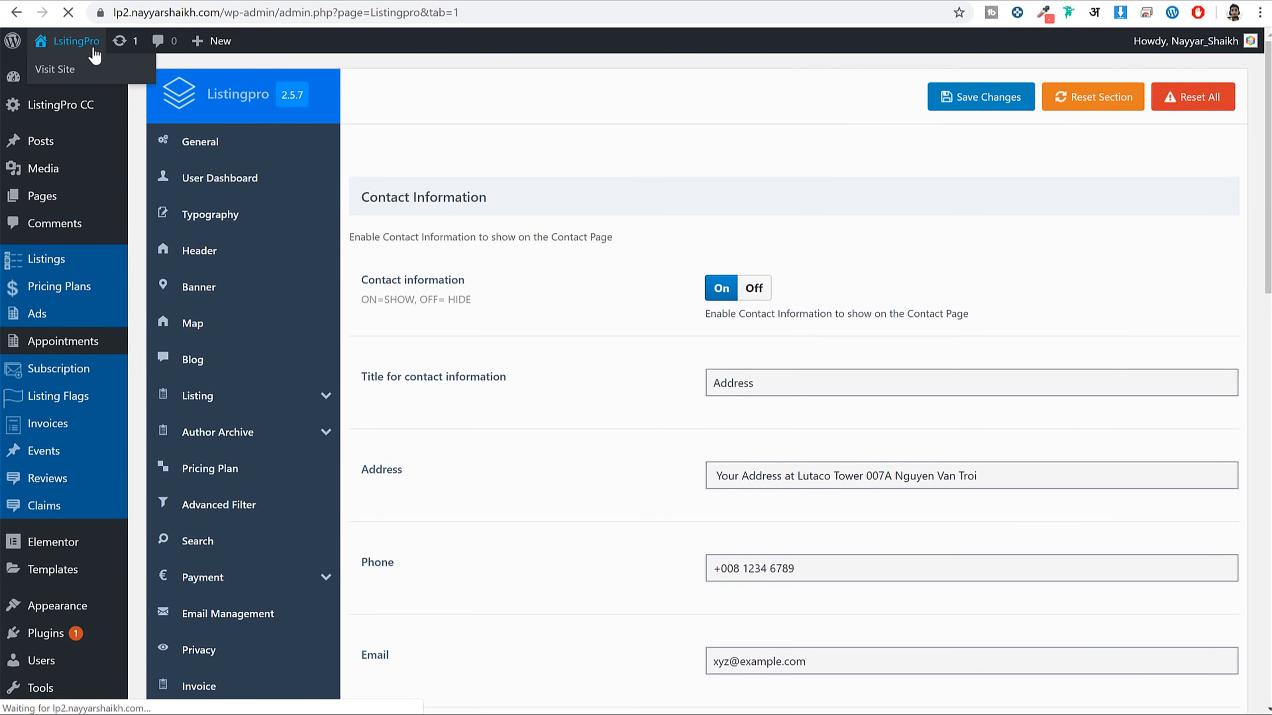